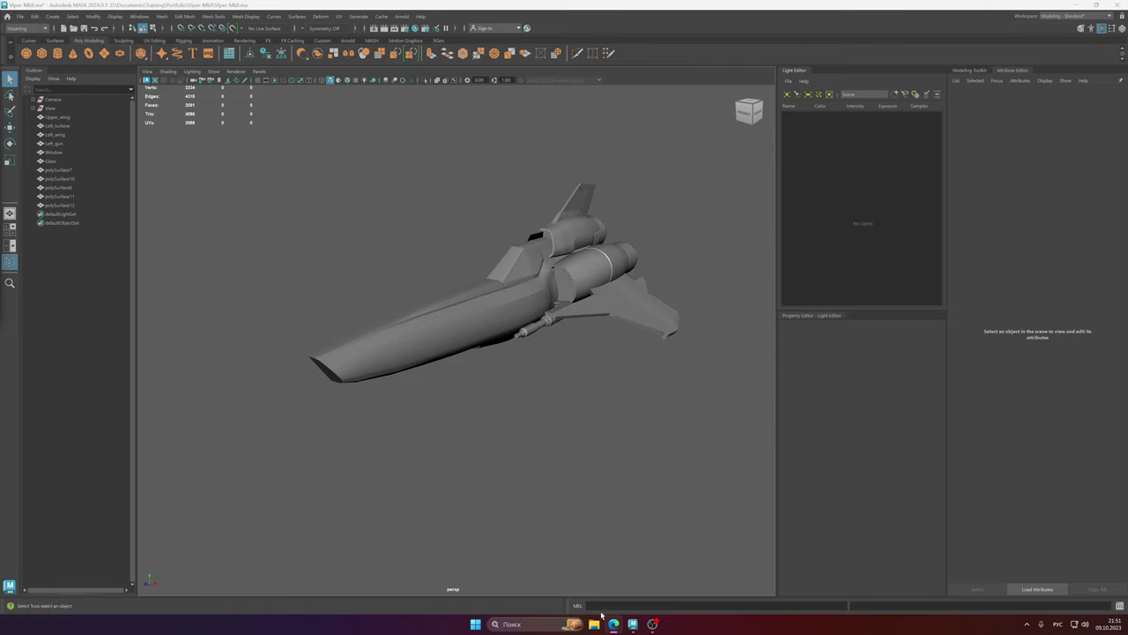
left_click(1027, 623)
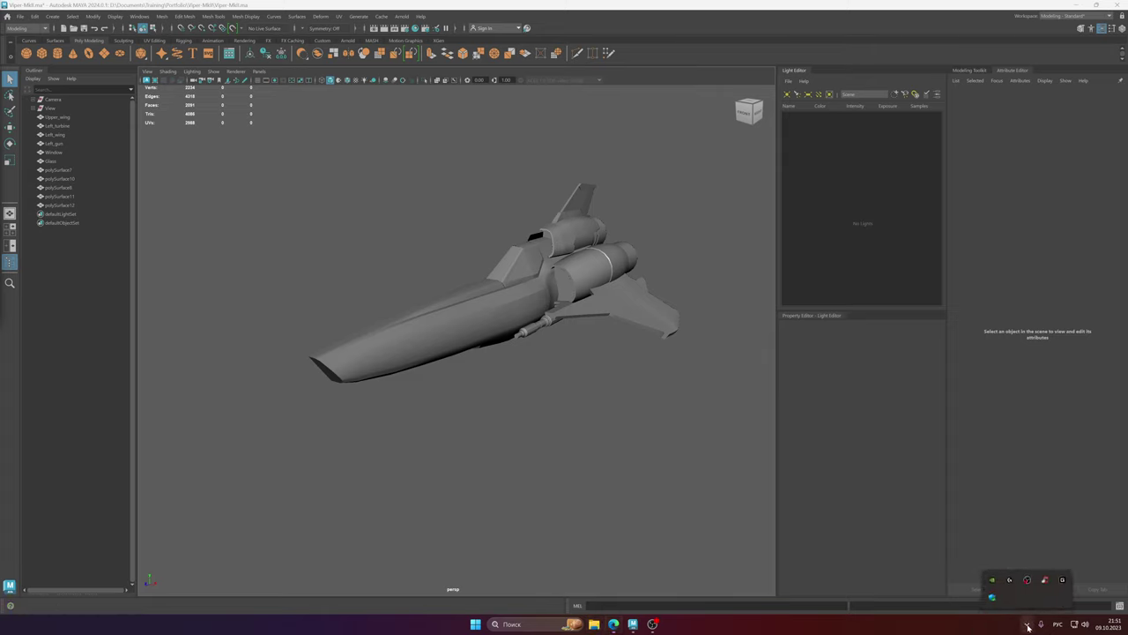
right_click(1062, 581)
left_click(1026, 601)
right_click(1047, 582)
left_click(1060, 534)
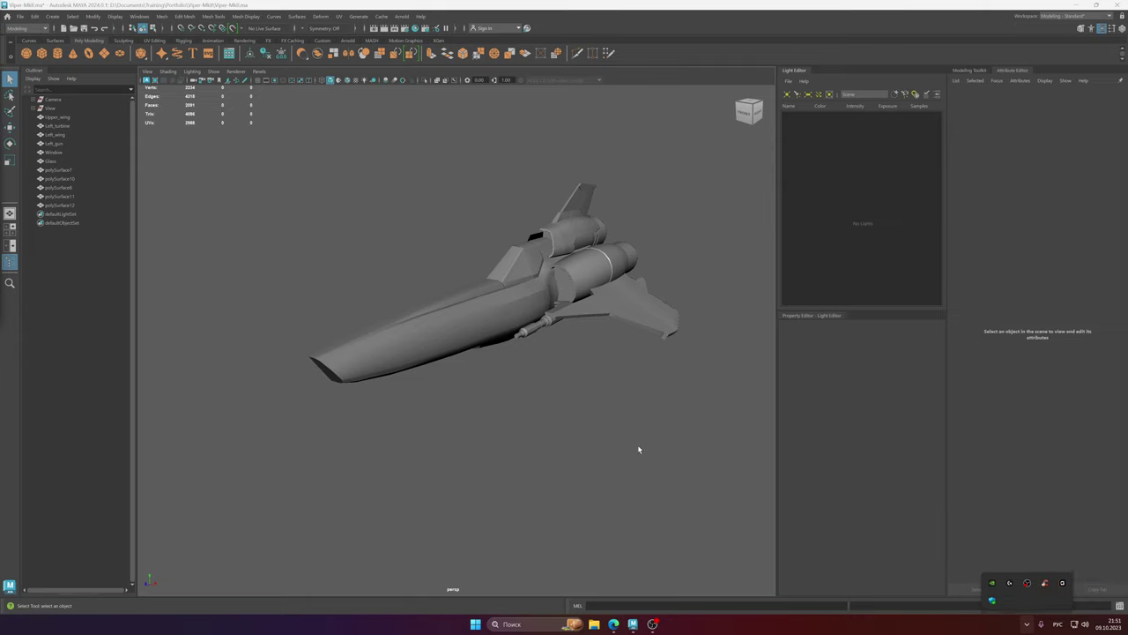
- Orbit around the spaceship to a lower side angle and save the Viper-MkII scene
left_click(468, 403)
mouse_move(570, 325)
left_mouse_down("alt")
mouse_move(533, 327)
mouse_move(594, 322)
mouse_move(566, 315)
left_mouse_up("alt")
key("ctrl+s")
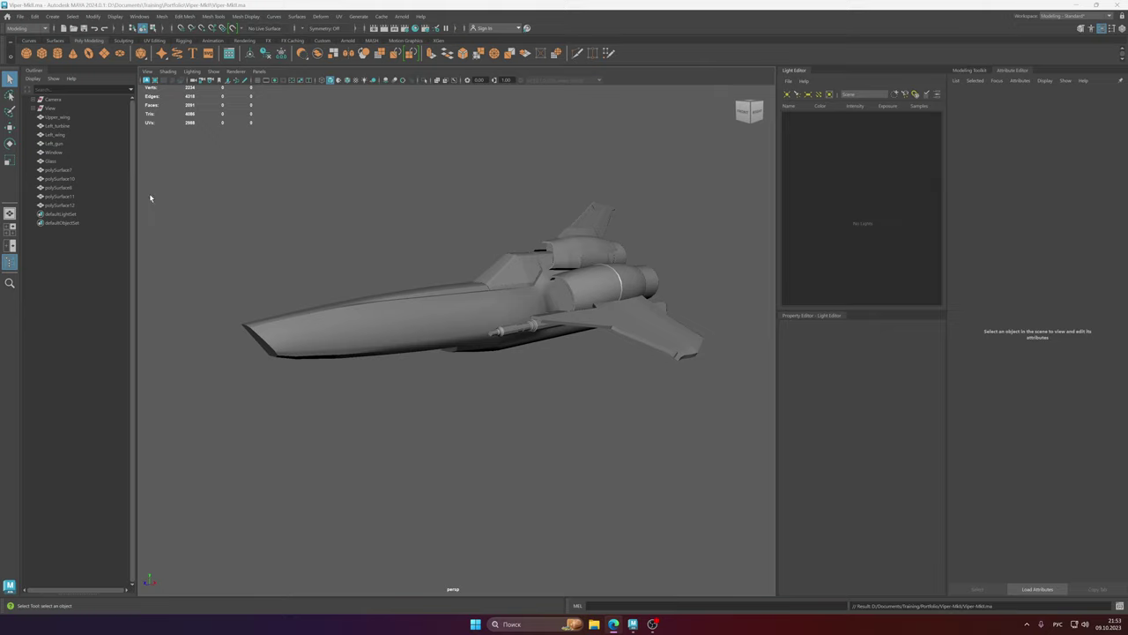
- Switch to Discord and move its window away from the Maya screen
key("super")
left_click(639, 407)
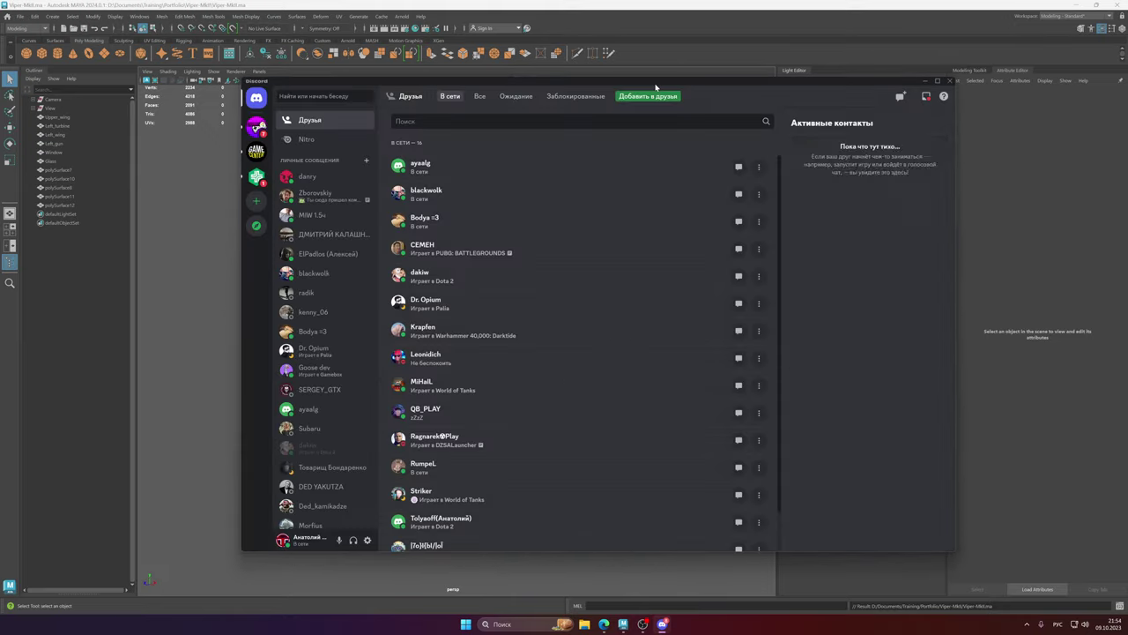
left_click_drag(653, 84, 0, 115)
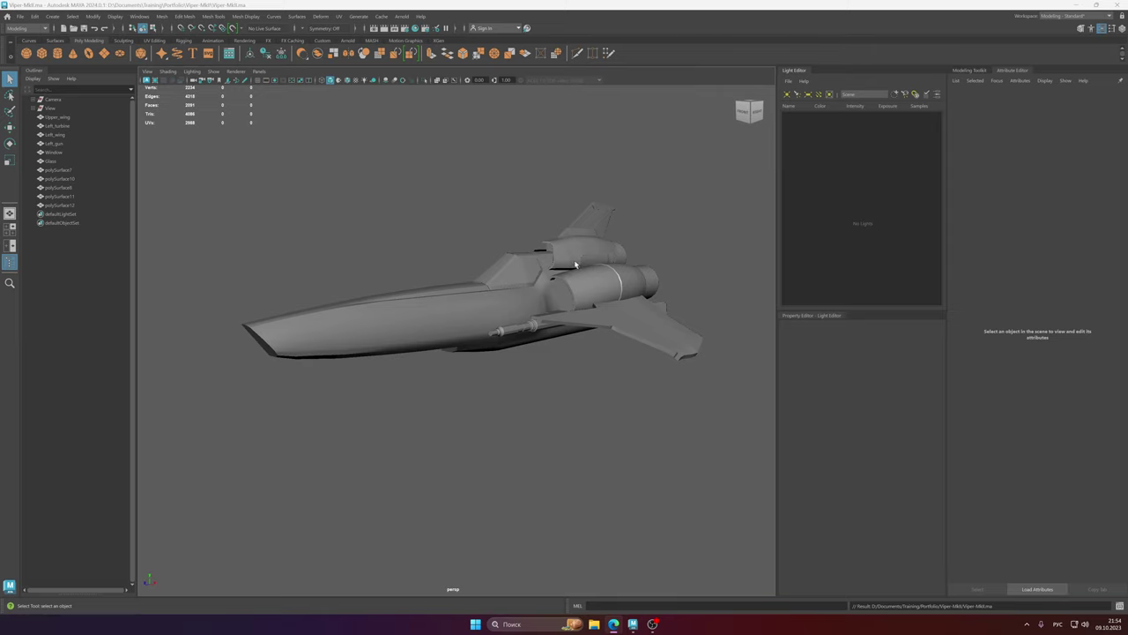
- Reset the Modeling - Standard workspace to its default layout and display the Outliner beside the viewport
mouse_move(575, 265)
left_mouse_down("alt")
mouse_move(562, 273)
mouse_move(564, 261)
left_mouse_up("alt")
right_click_drag(564, 261, 498, 260, "alt")
left_click(1087, 15)
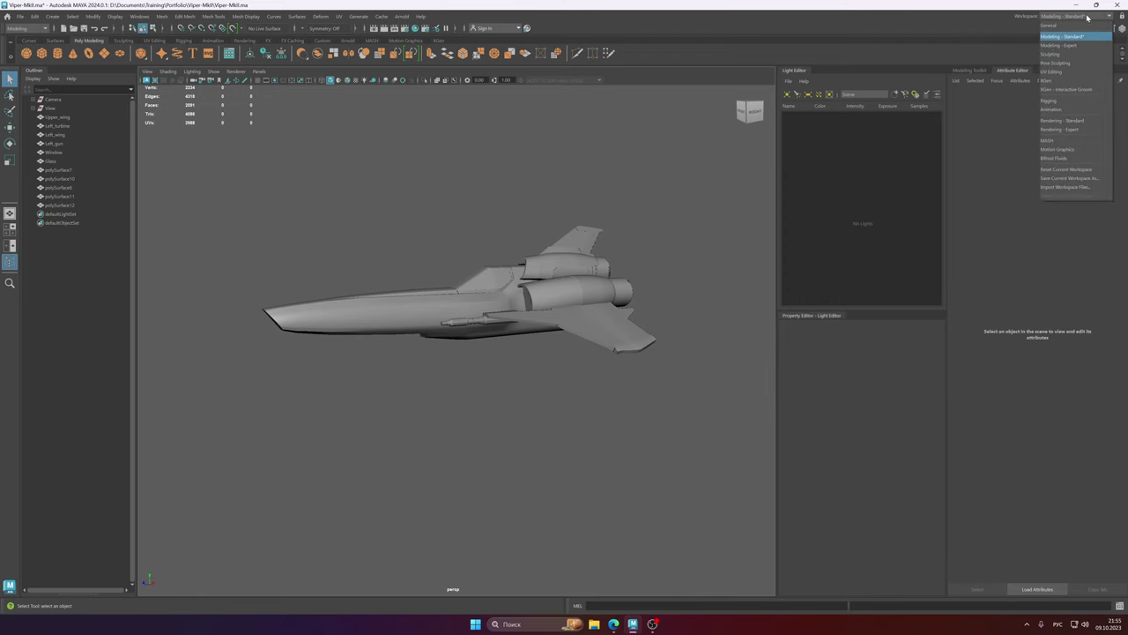
left_click(1071, 168)
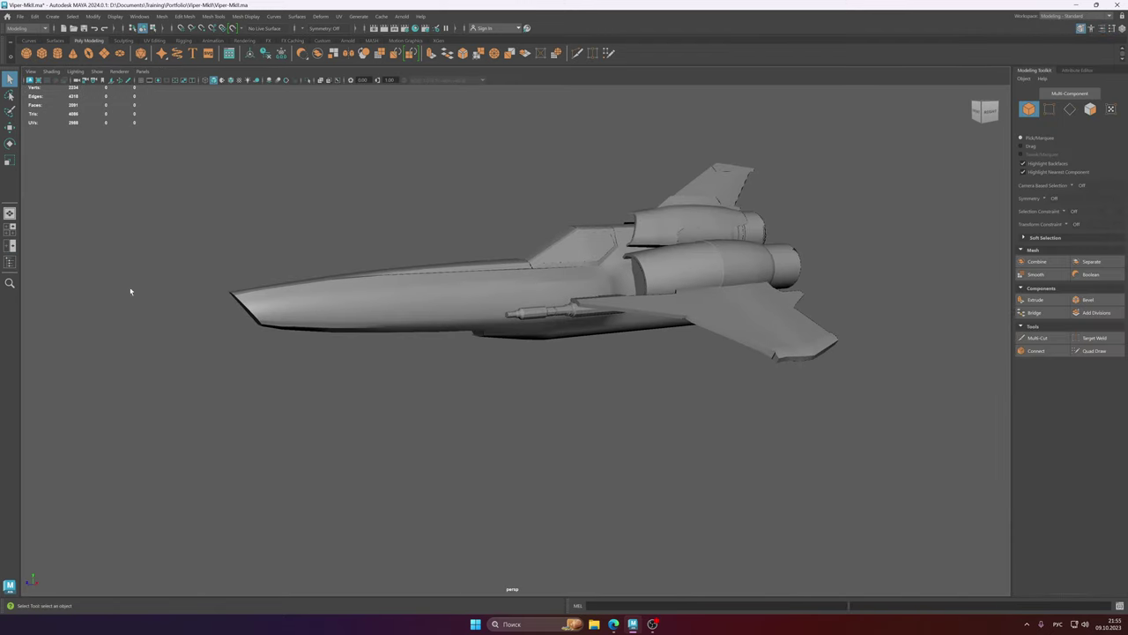
left_click(9, 261)
- Show the Channel Box / Layer Editor and dock it together with the Attribute Editor
left_click_drag(564, 299, 712, 287, "alt")
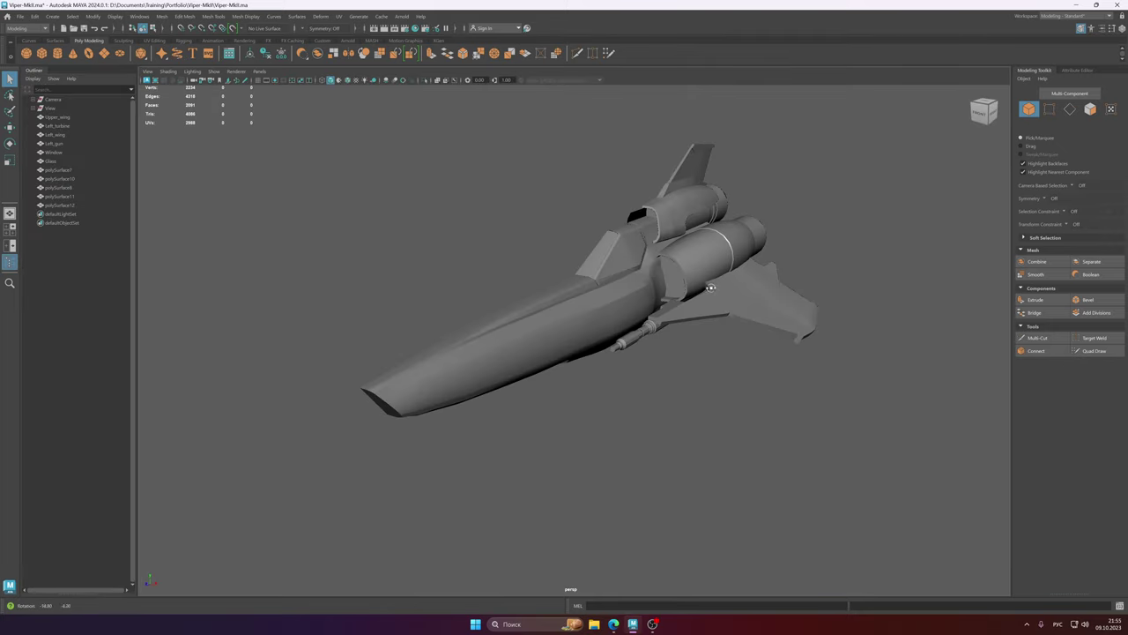
left_click(1122, 29)
left_click(1090, 70)
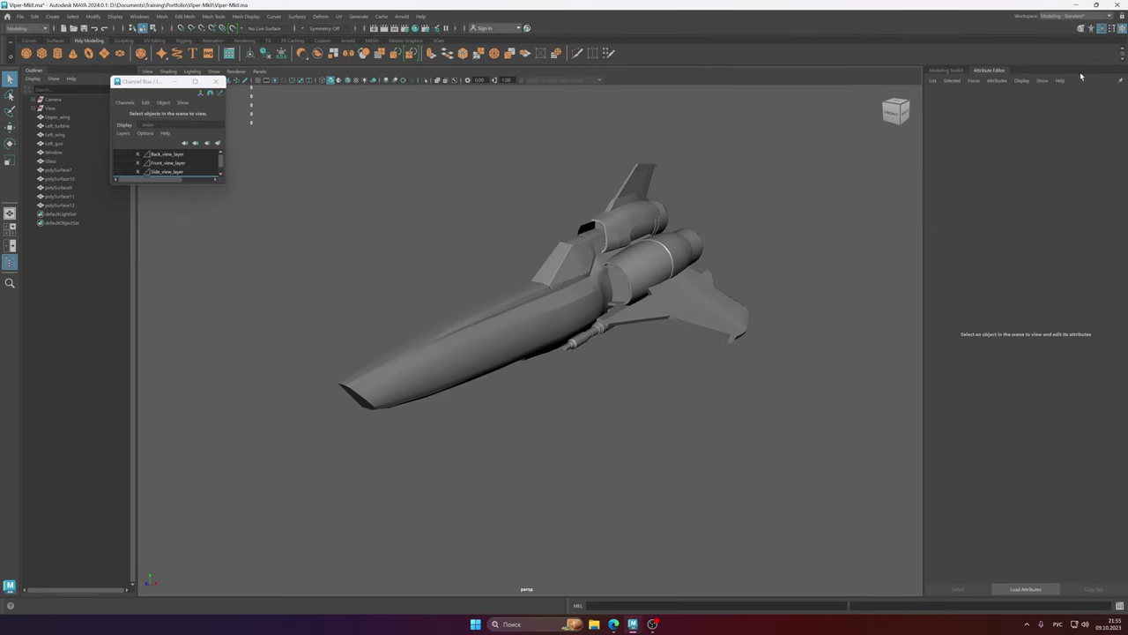
left_click_drag(131, 81, 1049, 77)
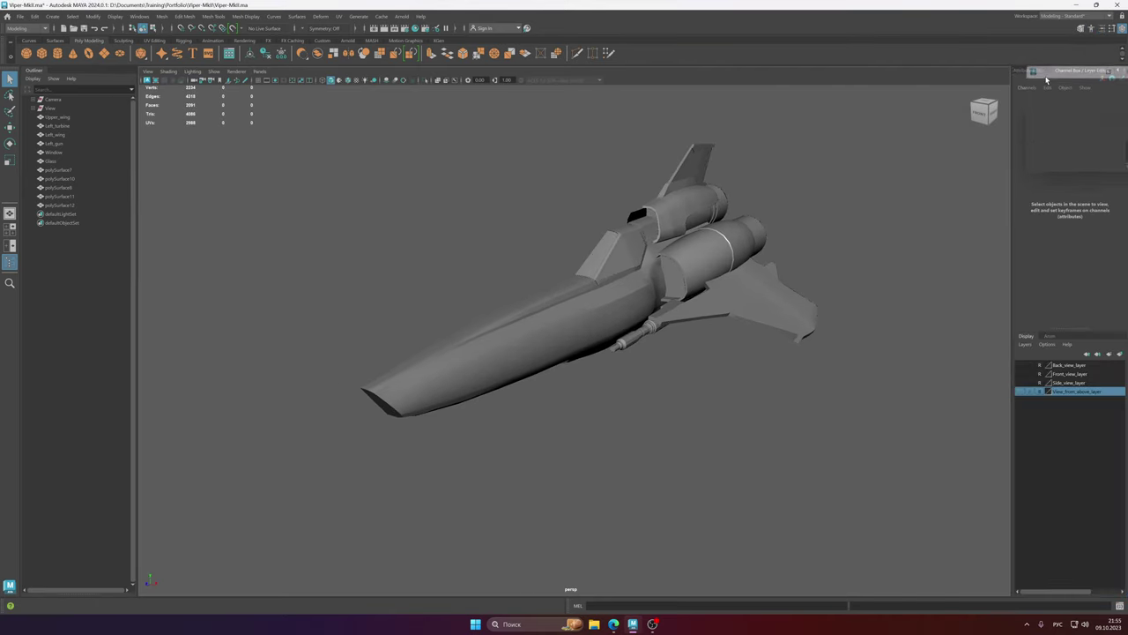
- Make the Back_view, Front_view, Side_view and View_from_above reference layers visible around the ship
left_click(1020, 365)
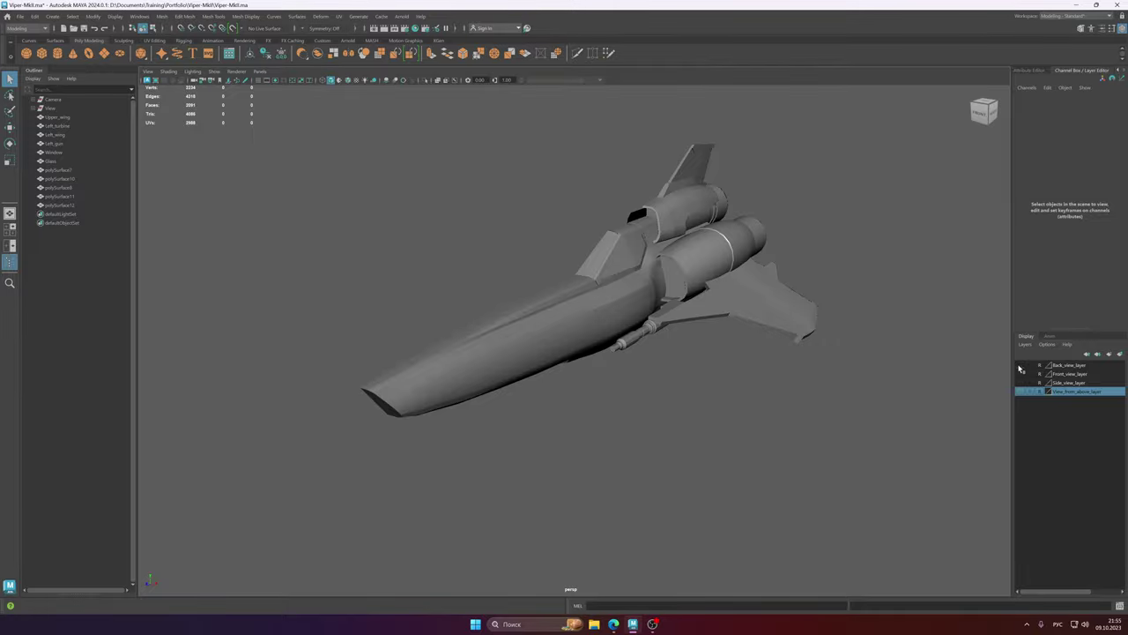
left_click(1021, 373)
left_click(1021, 382)
left_click(1022, 391)
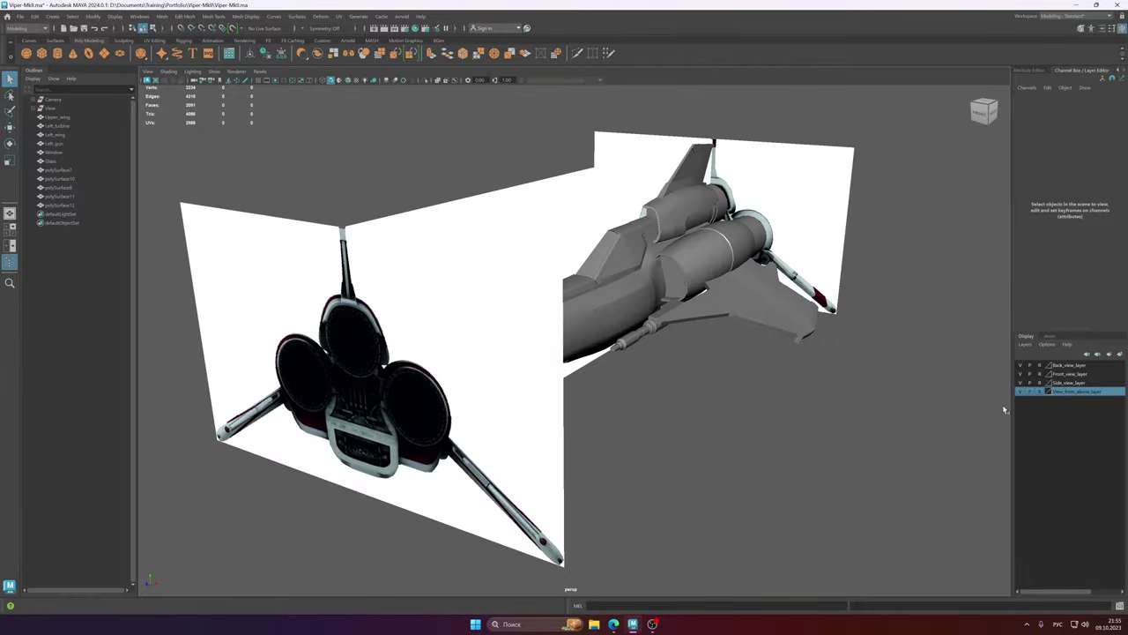
left_click_drag(785, 352, 630, 304, "alt")
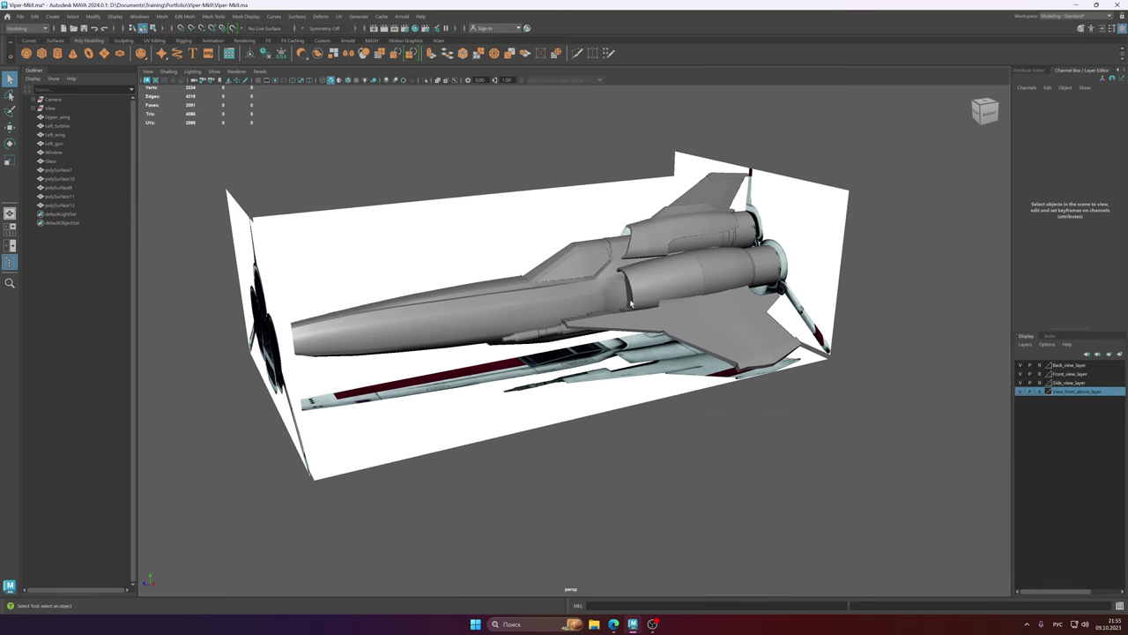
- Switch to the four-view layout and check the mesh against the top blueprint with wireframe on shaded toggled on and off
key("space")
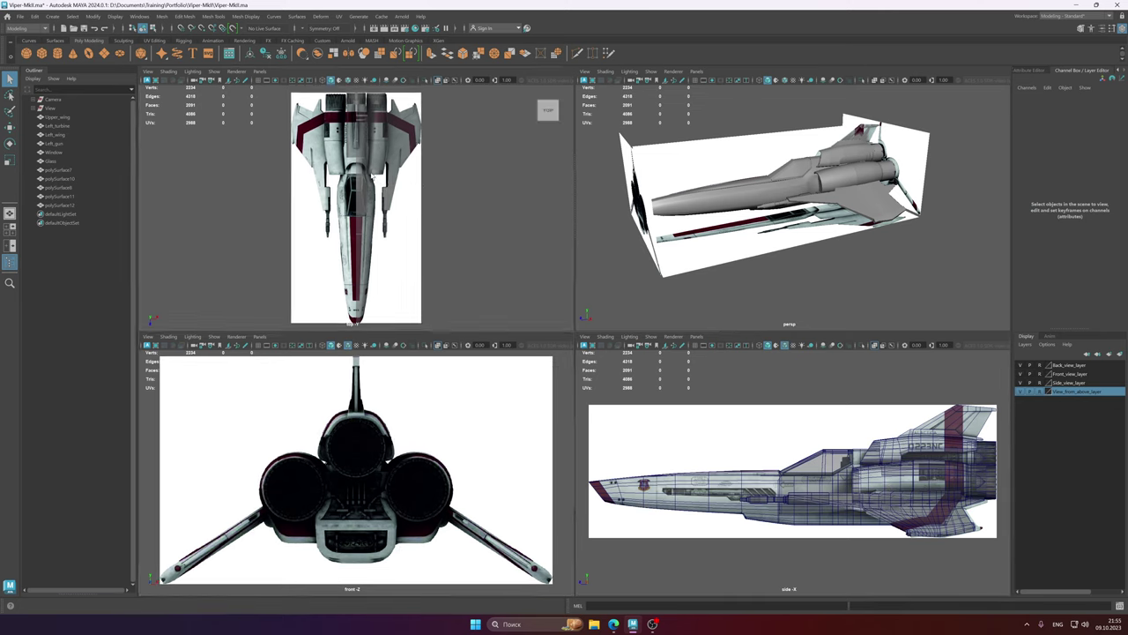
left_click(373, 176)
left_click(440, 176)
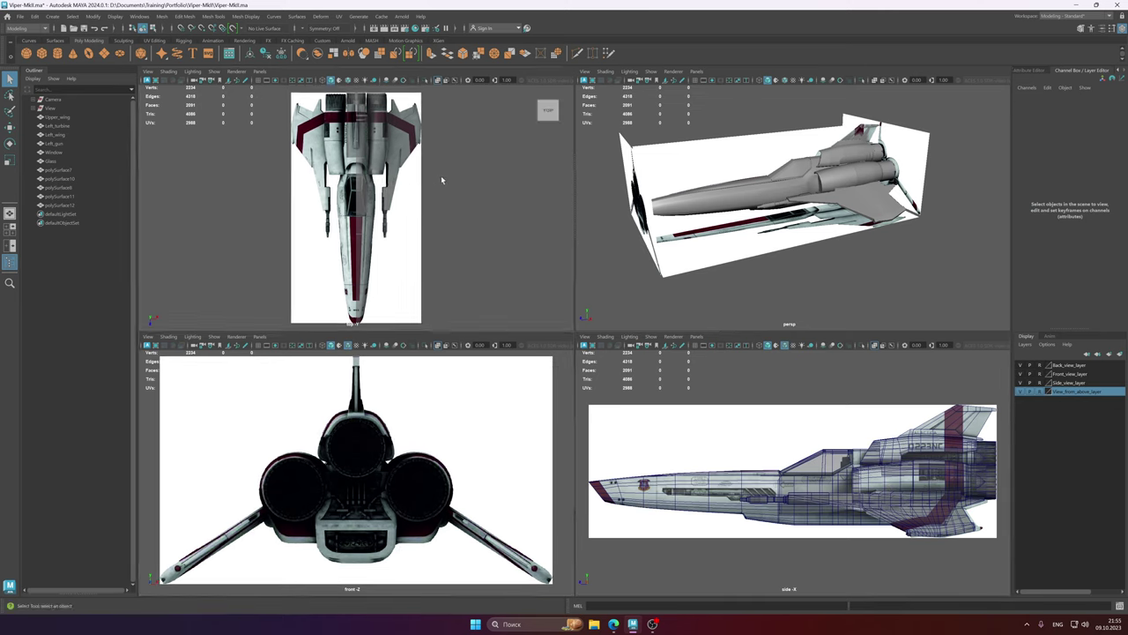
left_click(349, 81)
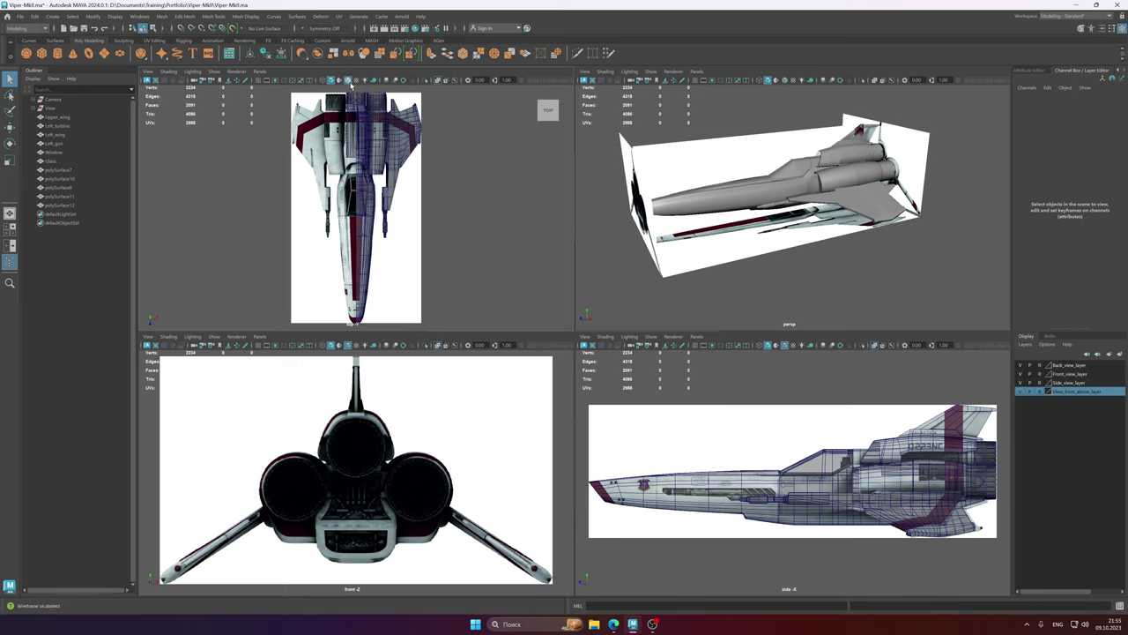
left_click(349, 81)
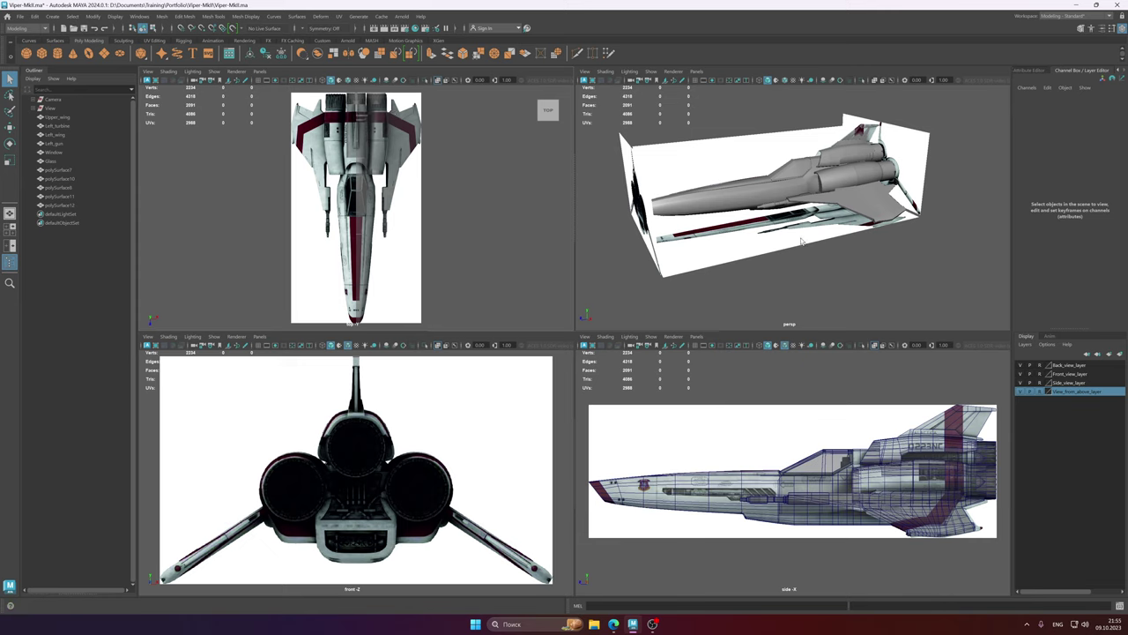
- Examine the ship's wireframe over the side-view blueprint, from the nose recess and gun to the cockpit
key("space")
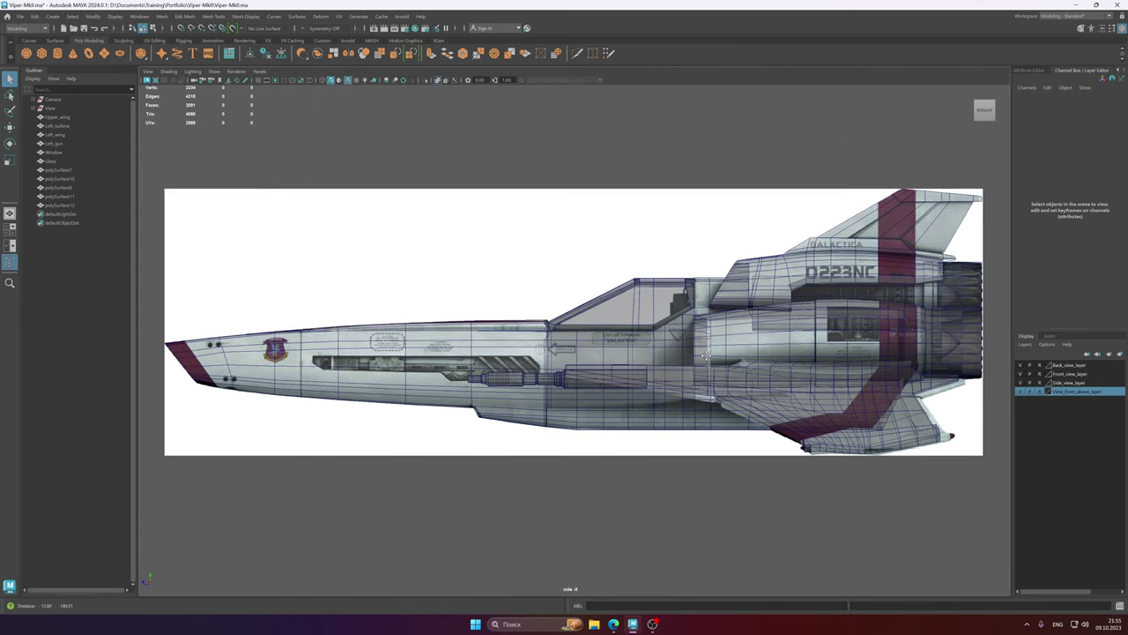
scroll(689, 342, "up", 5)
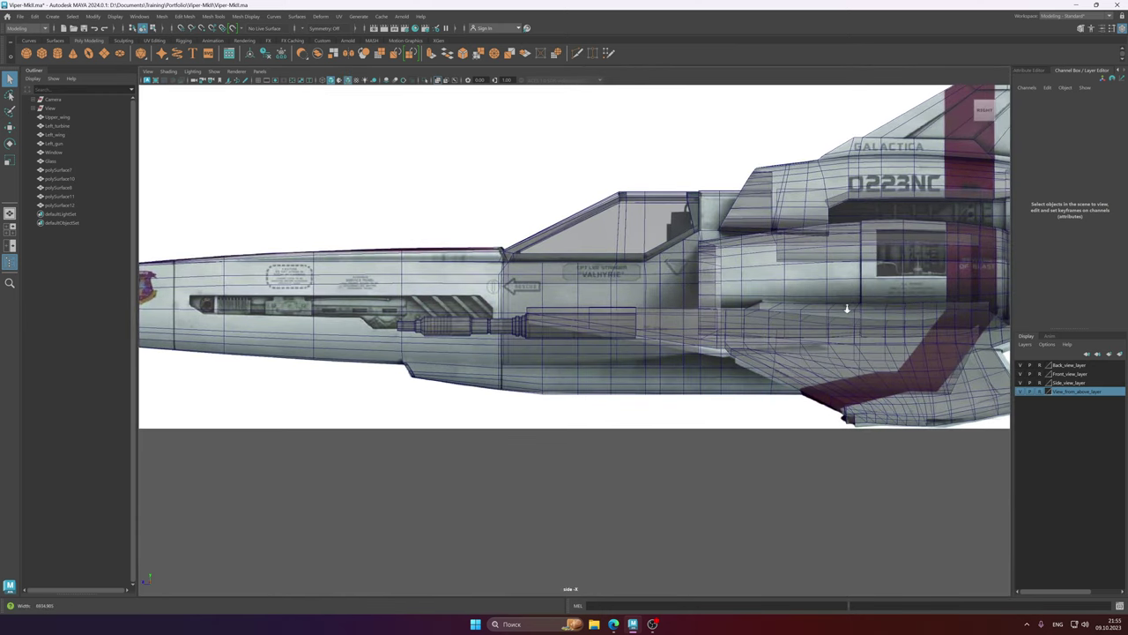
middle_click_drag(454, 303, 751, 298, "alt")
scroll(740, 277, "up", 5)
middle_click_drag(725, 256, 617, 300, "alt")
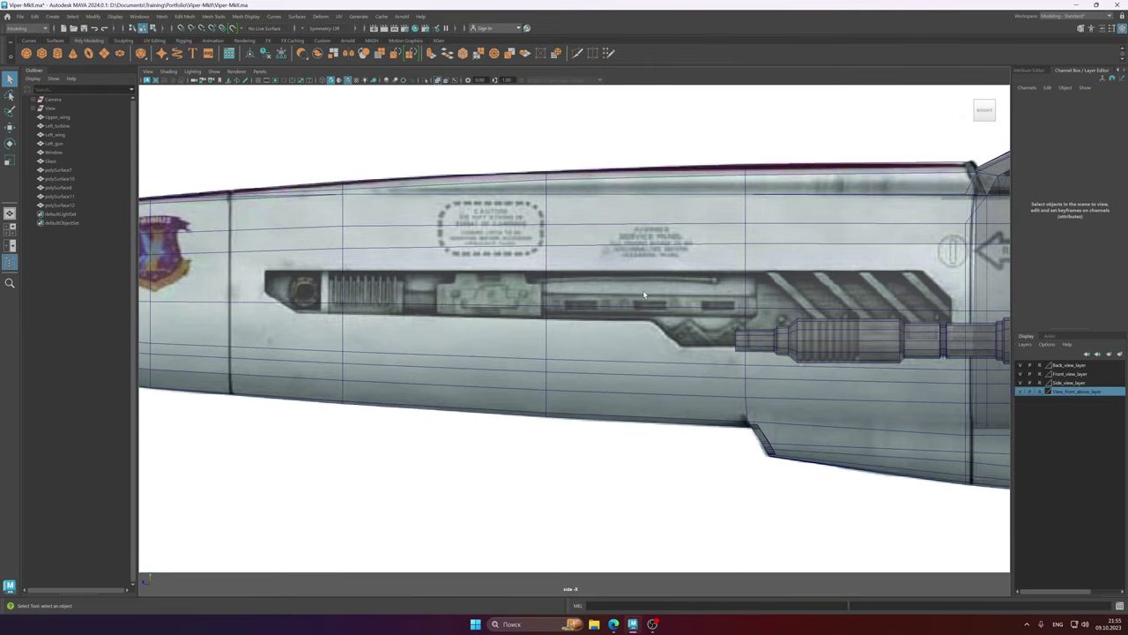
scroll(766, 297, "down", 2)
middle_click_drag(850, 302, 462, 313, "alt")
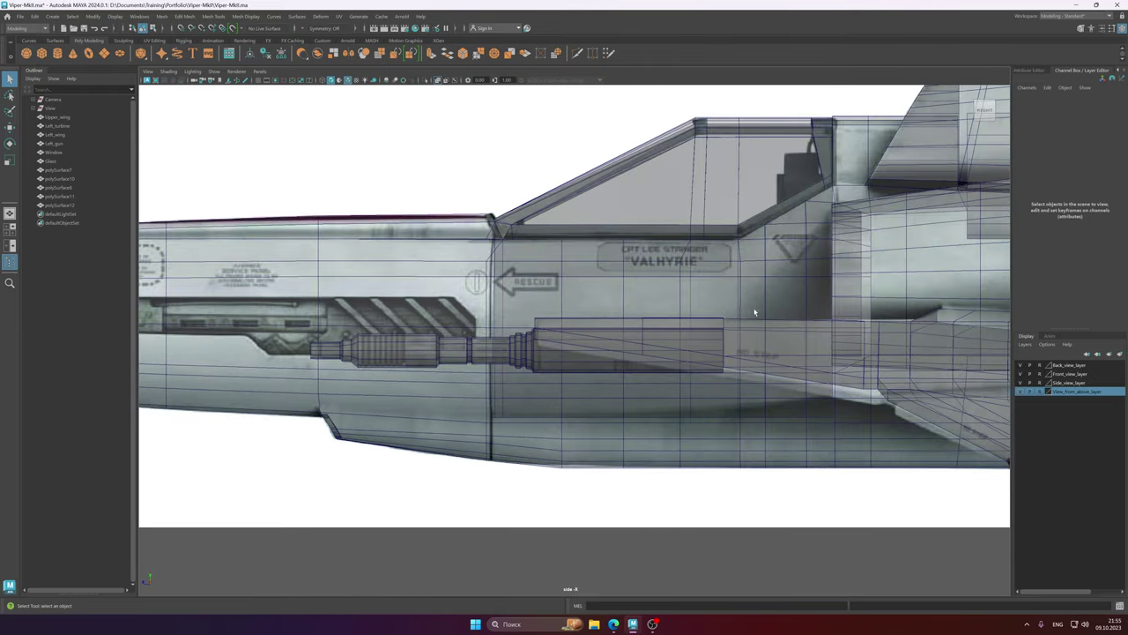
scroll(754, 312, "down", 6)
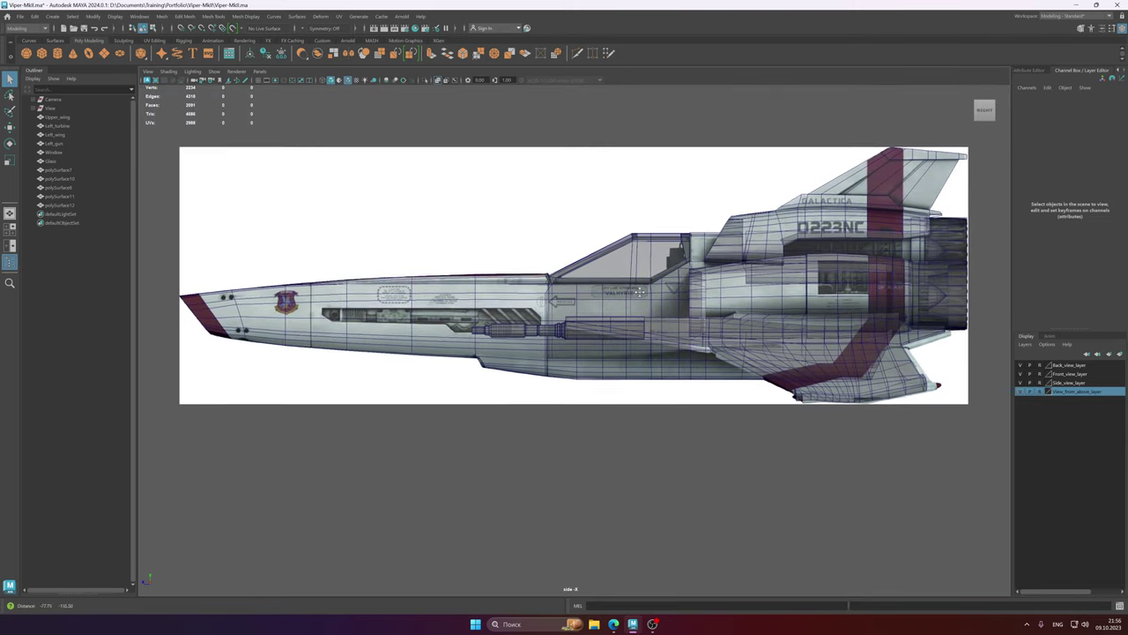
scroll(640, 292, "up", 2)
- Examine the ship blueprint in the enlarged front view and return to the four-view layout
key("space")
key("space")
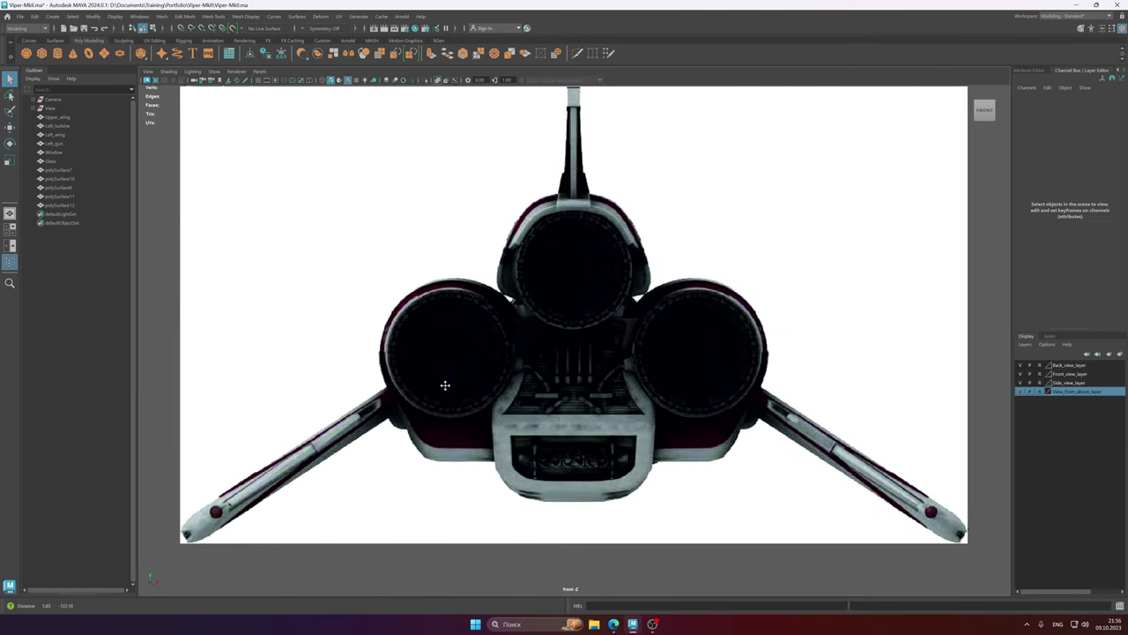
scroll(445, 385, "down", 2)
key("space")
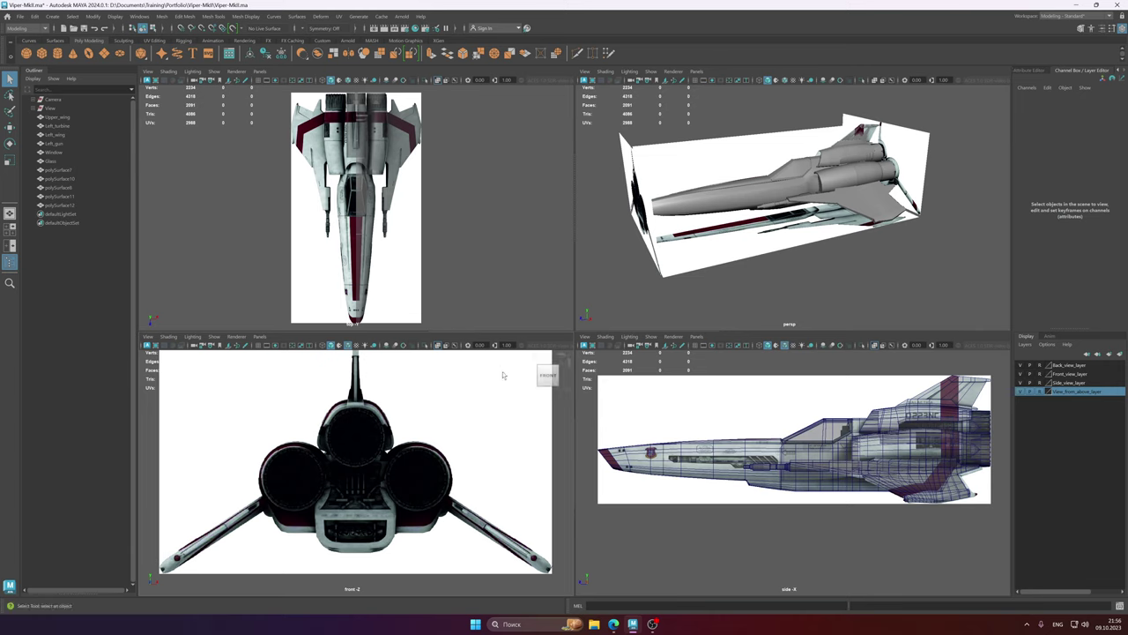
scroll(503, 376, "down", 3)
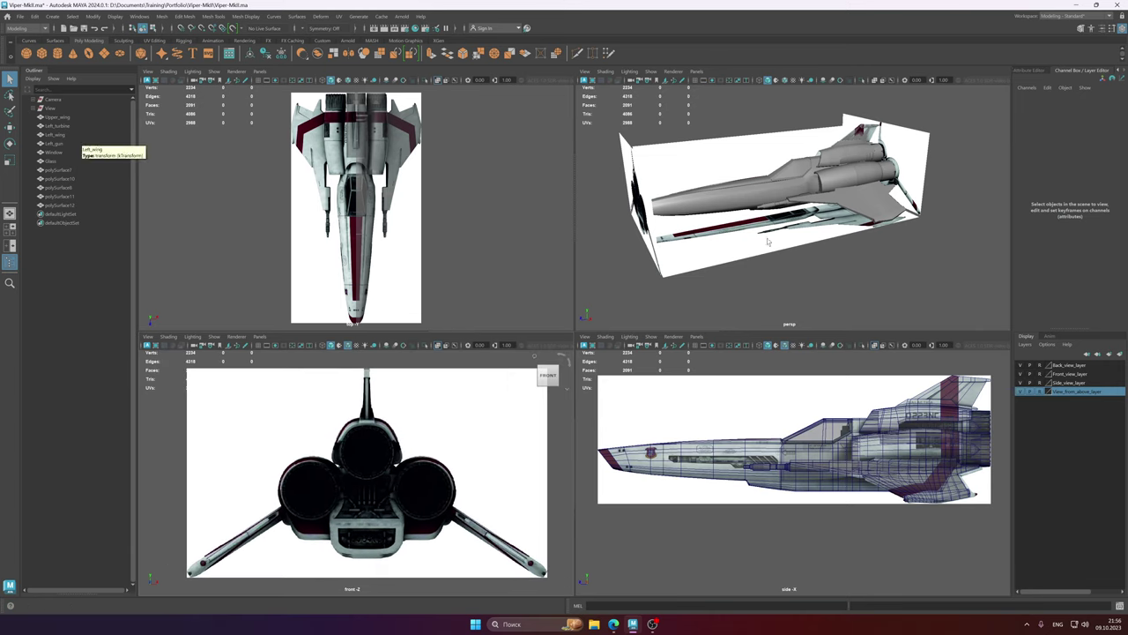
- Return to the perspective view and hide all four blueprint reference layers
key("space")
left_click_drag(687, 255, 657, 282, "alt")
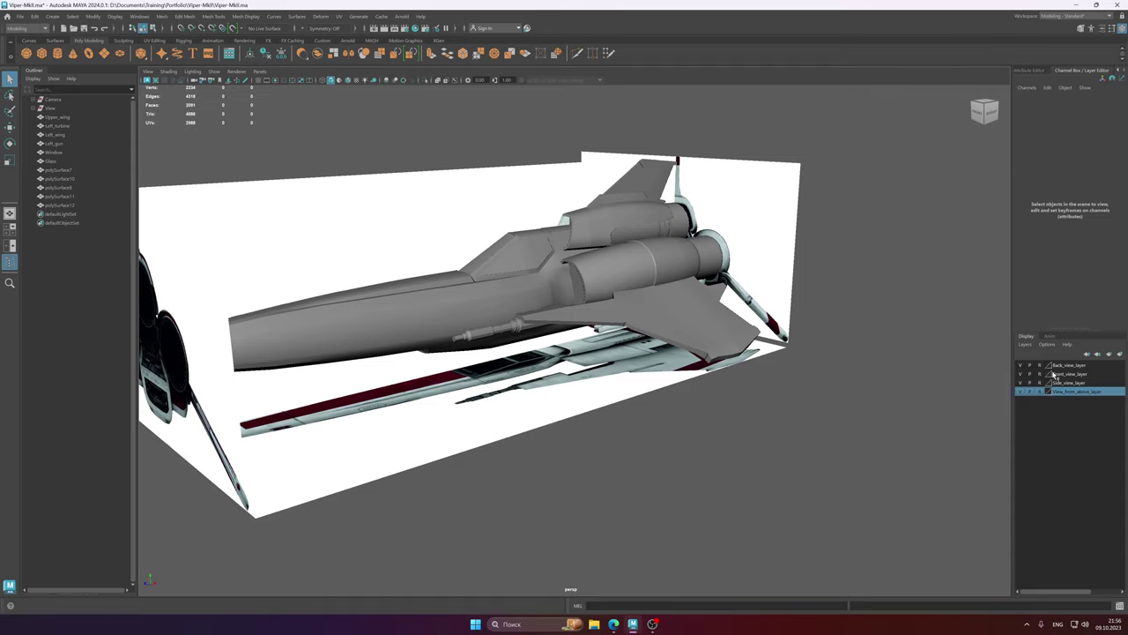
left_click(1020, 391)
left_click(1021, 382)
left_click(1021, 373)
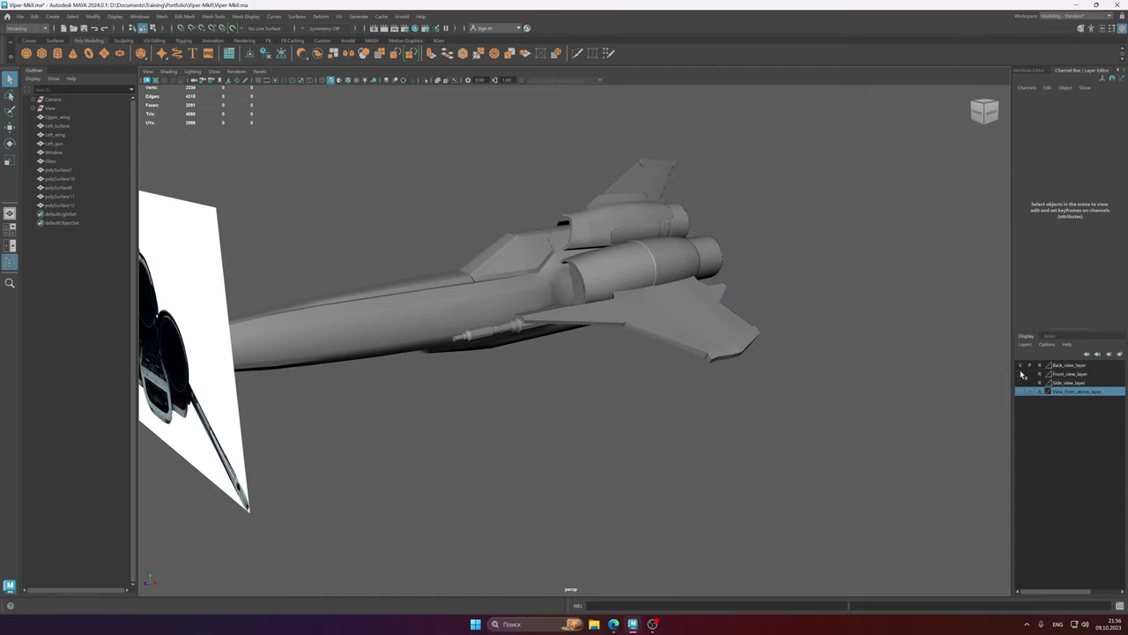
left_click(1020, 373)
left_click(1021, 364)
left_click(1021, 373)
- Select the left wing, frame it in the viewport and inspect its outer edge from a low angle
scroll(680, 299, "up", 5)
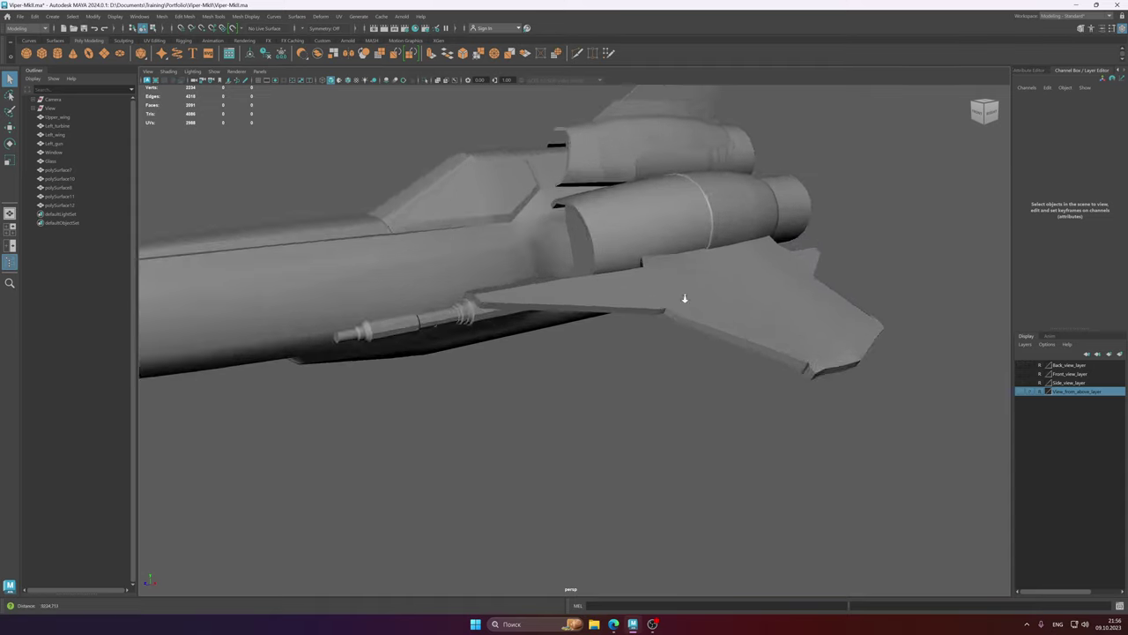
left_click(781, 300)
key("f")
left_click_drag(677, 300, 708, 290, "alt")
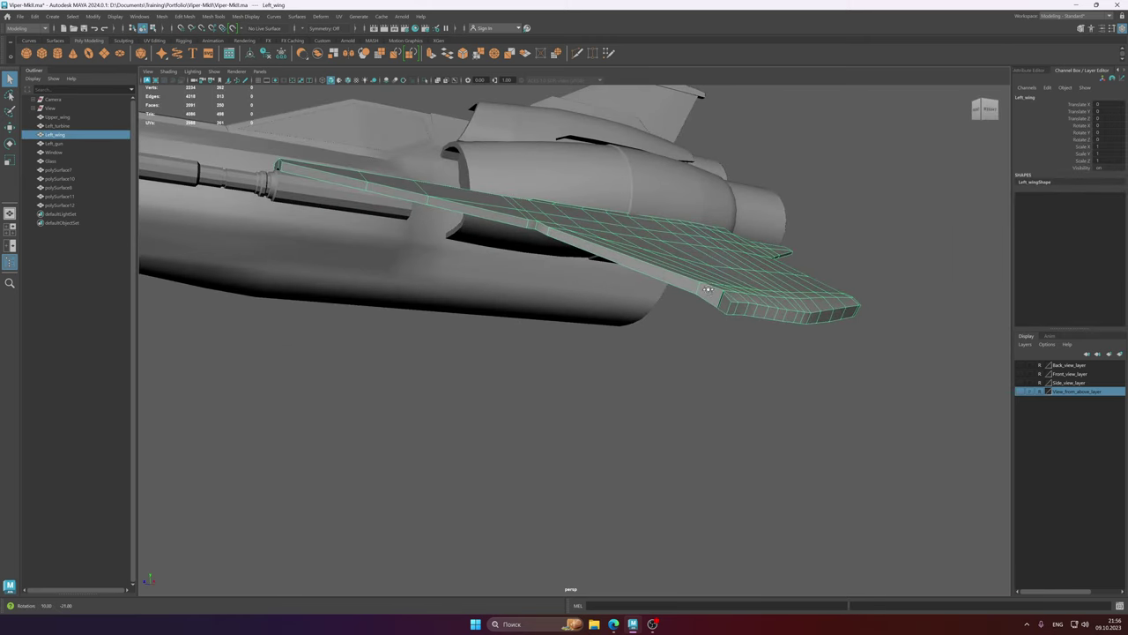
- Switch to PureRef and load the Viper-MkII reference scene from the materials folder
key("super")
left_click(627, 368)
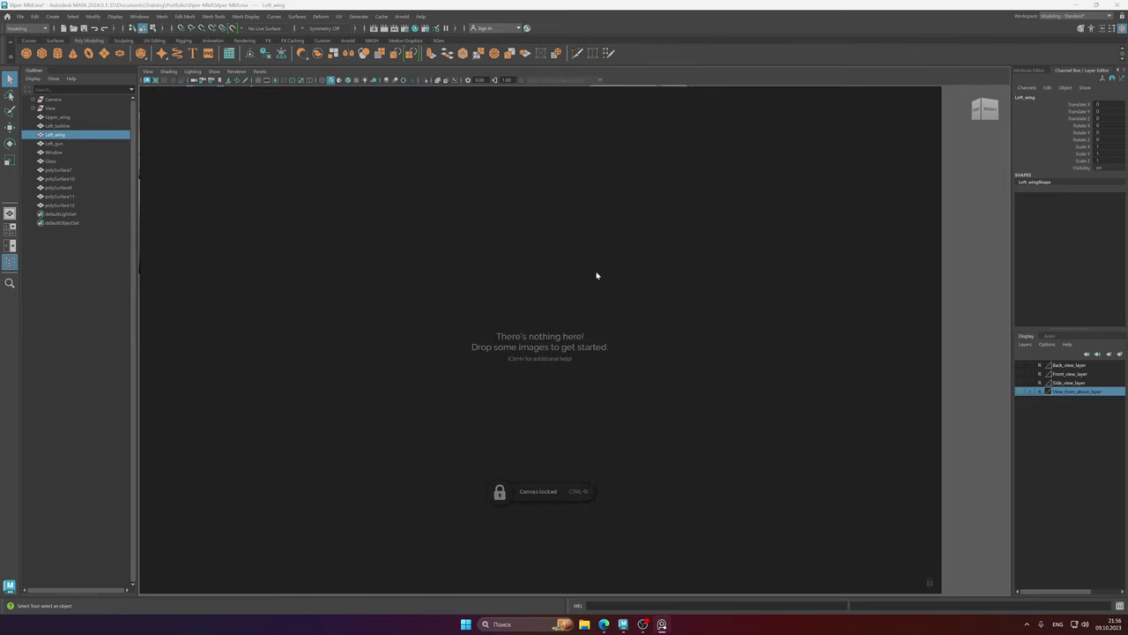
left_click_drag(596, 276, 662, 247)
key("ctrl+o")
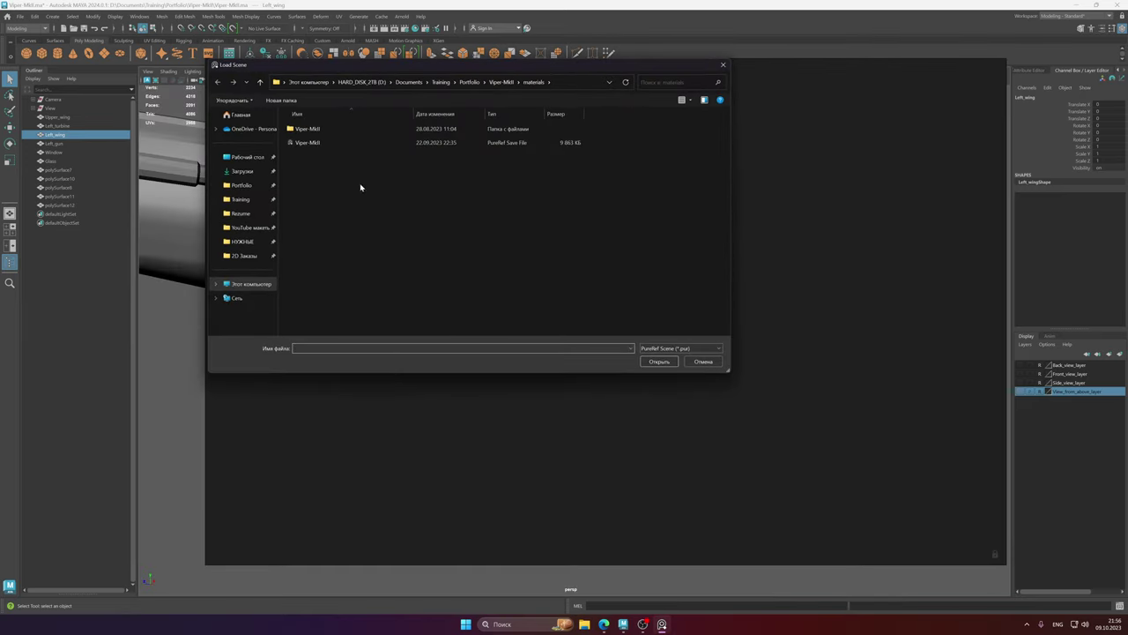
double_click(323, 143)
- Bring the whole Viper MkII reference board into view and unlock the PureRef canvas
scroll(678, 251, "down", 9)
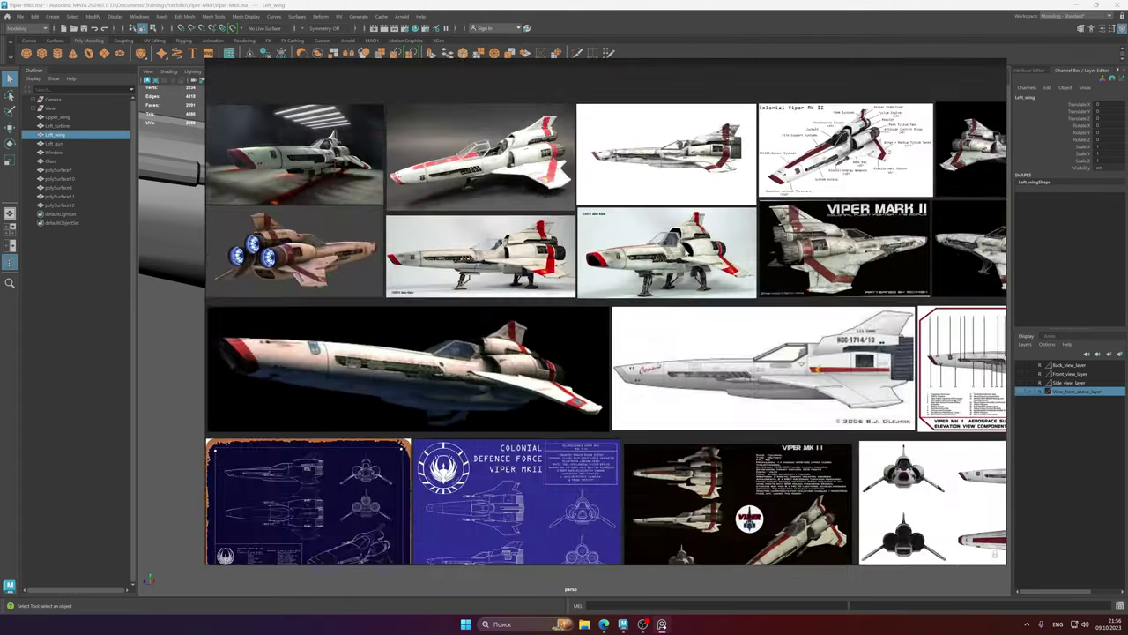
middle_click_drag(677, 251, 540, 246)
scroll(577, 251, "down", 2)
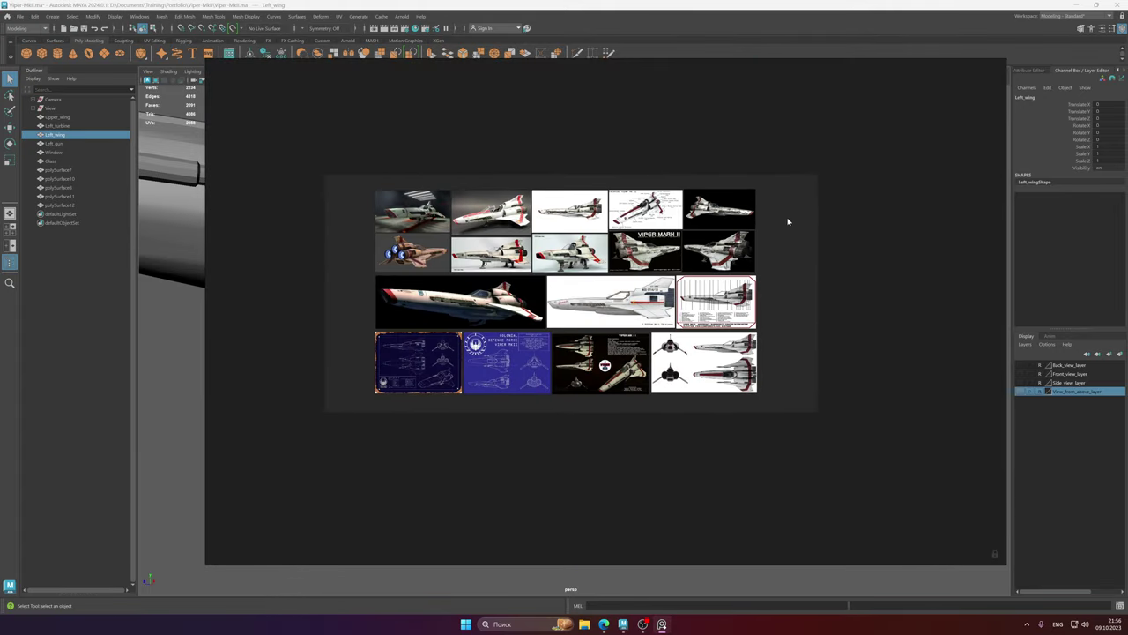
mouse_move(789, 222)
middle_mouse_down()
mouse_move(764, 283)
mouse_move(782, 216)
middle_mouse_up()
key("ctrl+r")
scroll(738, 258, "down", 2)
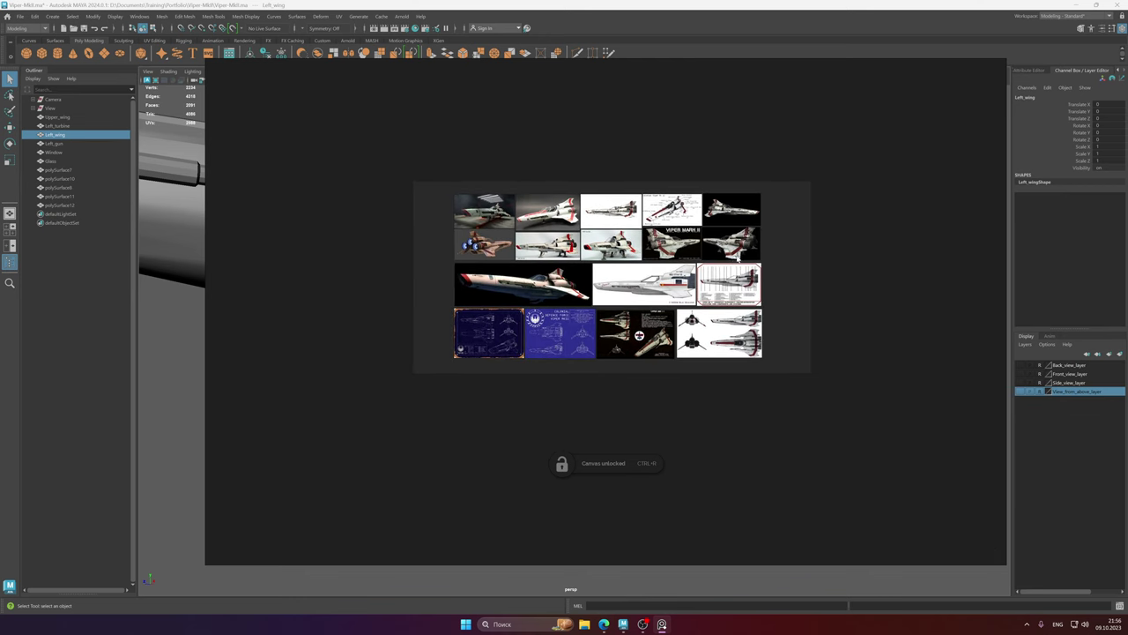
middle_click_drag(738, 258, 735, 253)
- Try moving the column of reference images at the board's right edge across the canvas, and undo the move
left_click_drag(787, 211, 733, 324)
left_click_drag(733, 325, 492, 312)
key("ctrl+z")
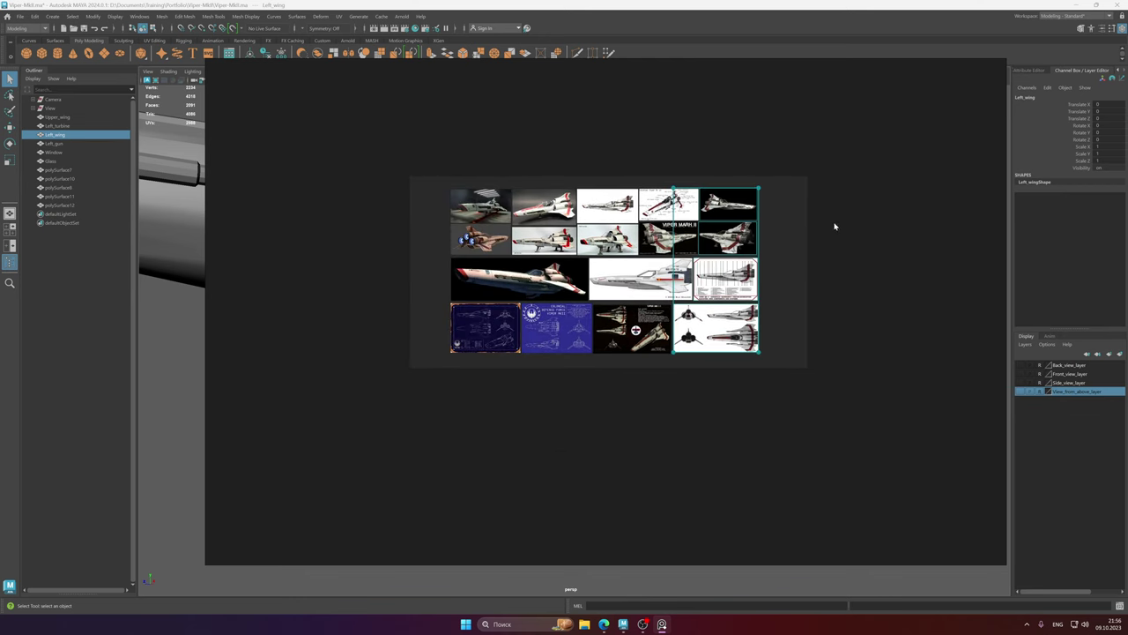
- Select all the reference images on the PureRef board and shift them left across the canvas
scroll(808, 244, "up", 2)
left_click_drag(817, 183, 261, 405)
middle_click_drag(470, 288, 522, 292)
left_click_drag(437, 298, 399, 299)
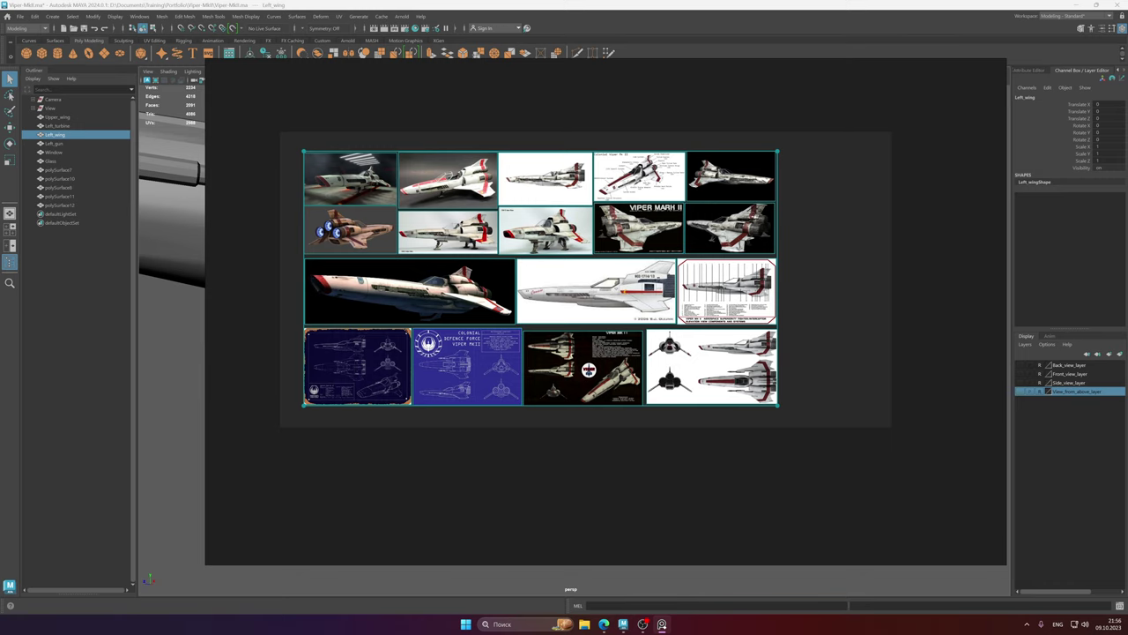
- Switch to the Edge browser, enlarge its window and browse the image results for "battlestar galactica viper MK2 cabine"
left_click(603, 624)
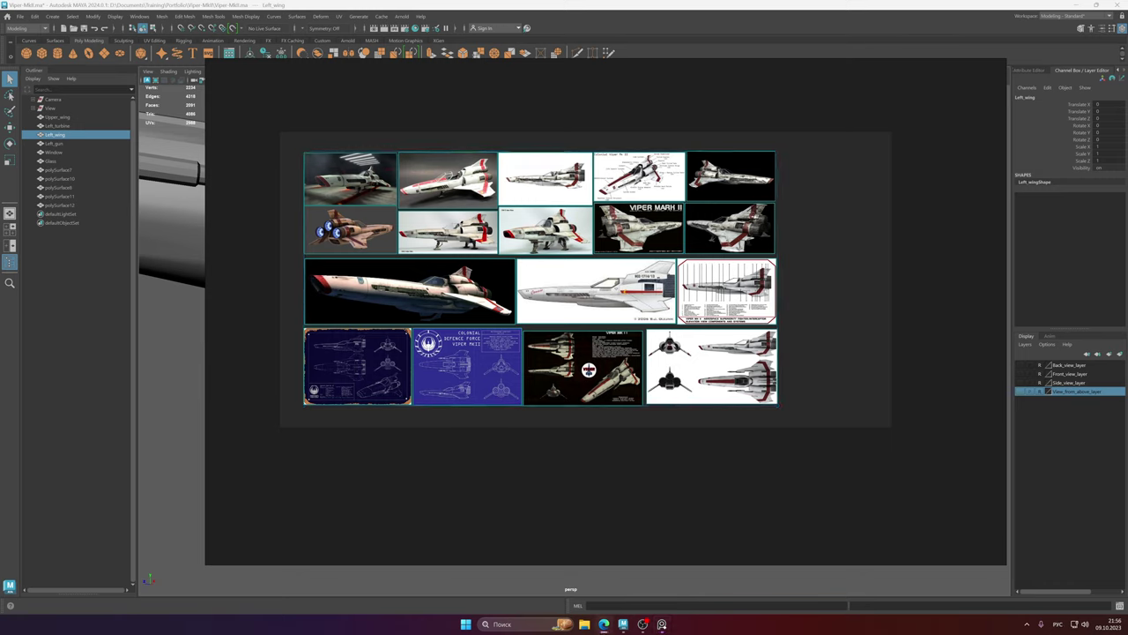
key("alt+shift")
left_click_drag(1127, 169, 454, 72)
double_click(594, 78)
scroll(700, 261, "down", 4)
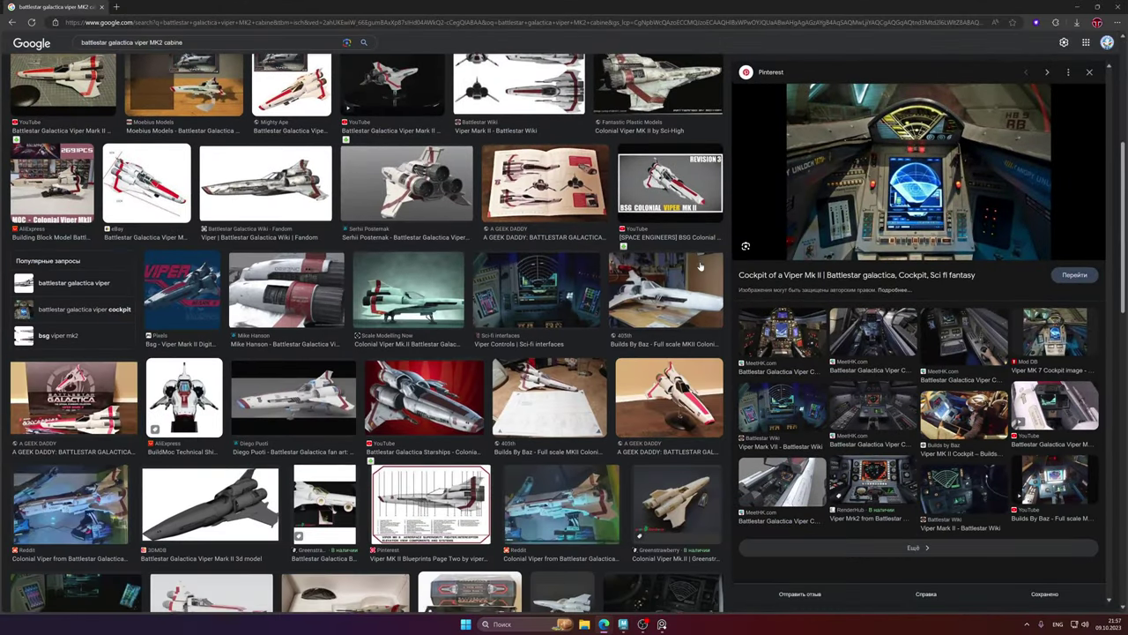
scroll(699, 266, "up", 4)
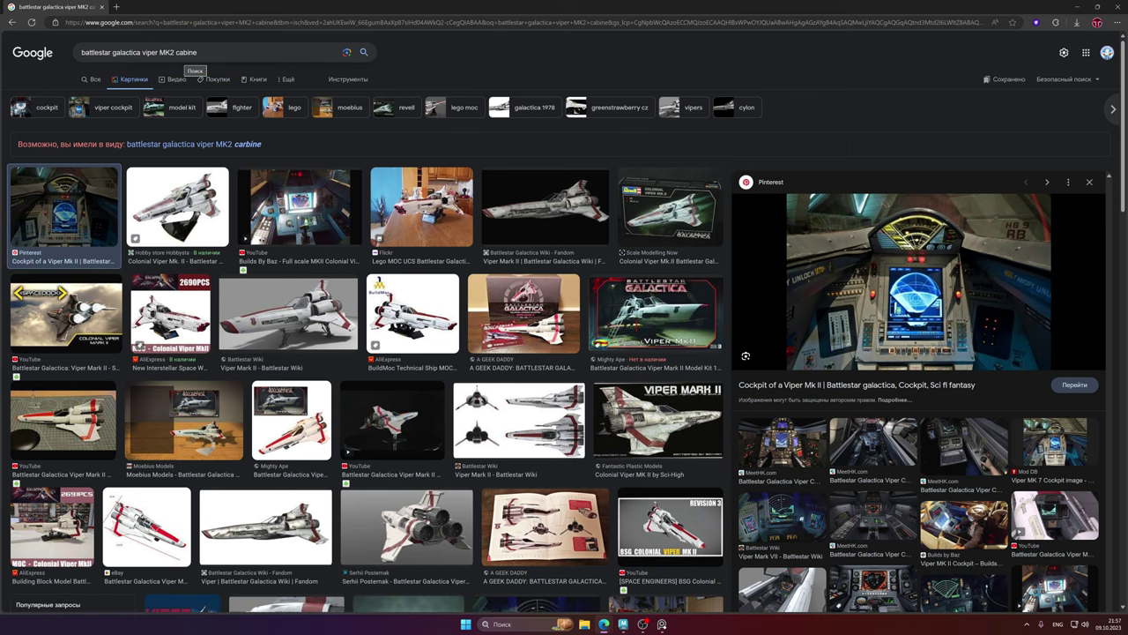
- Open a new browser tab and search Google for "переводчик"
left_click(115, 7)
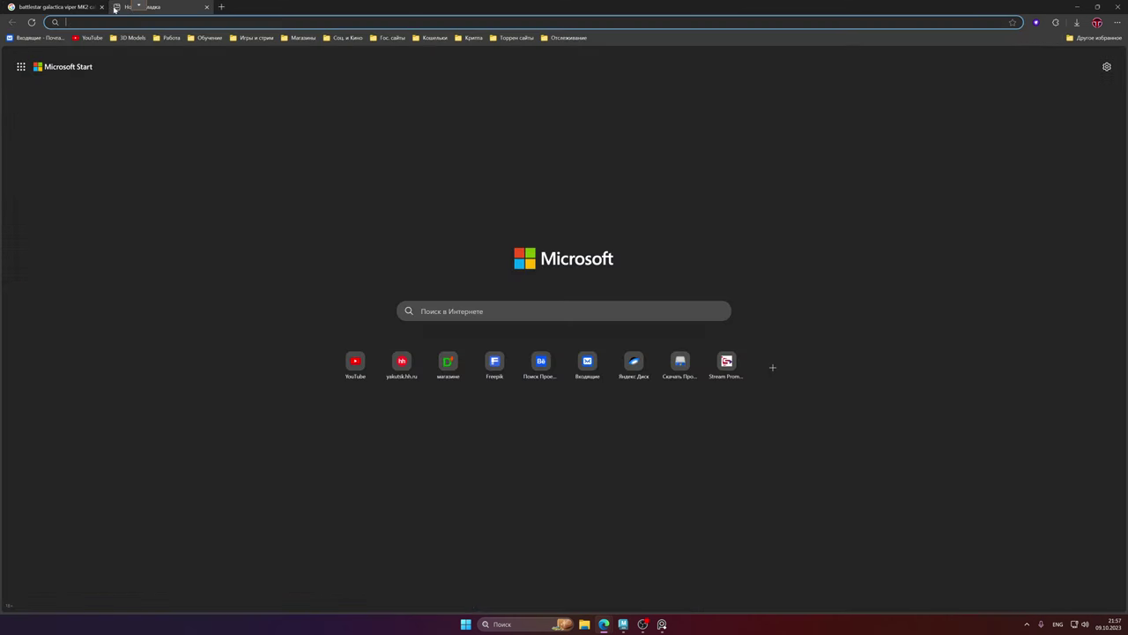
type("gtht")
left_click(144, 54)
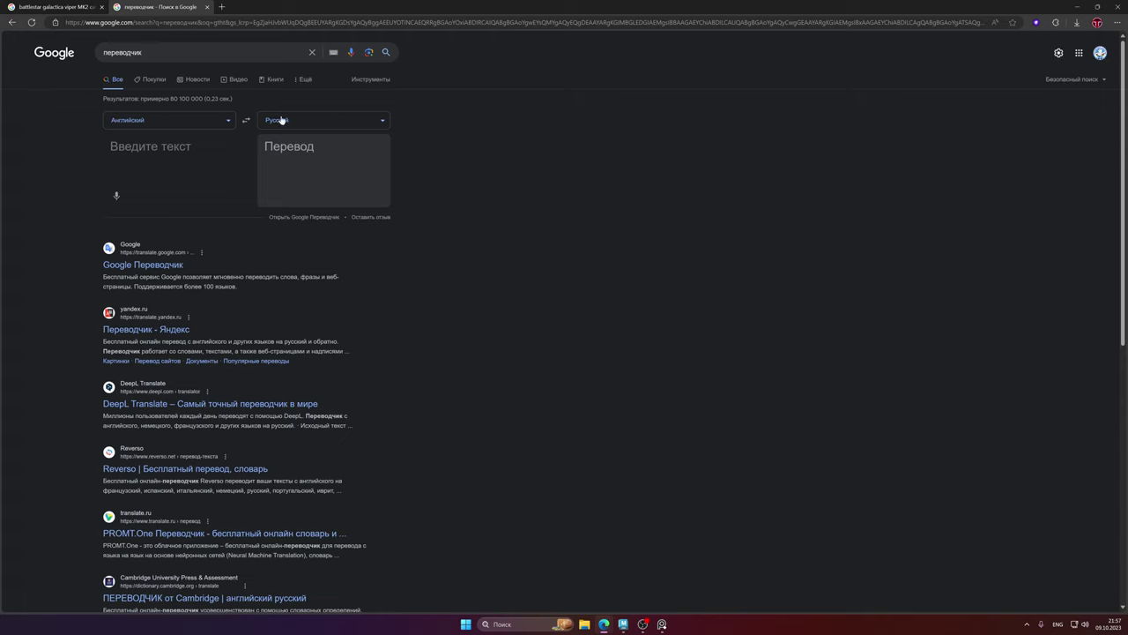
- Swap the translator to Russian–English, translate "Кабина" and copy the English word
left_click(245, 123)
key("alt+shift")
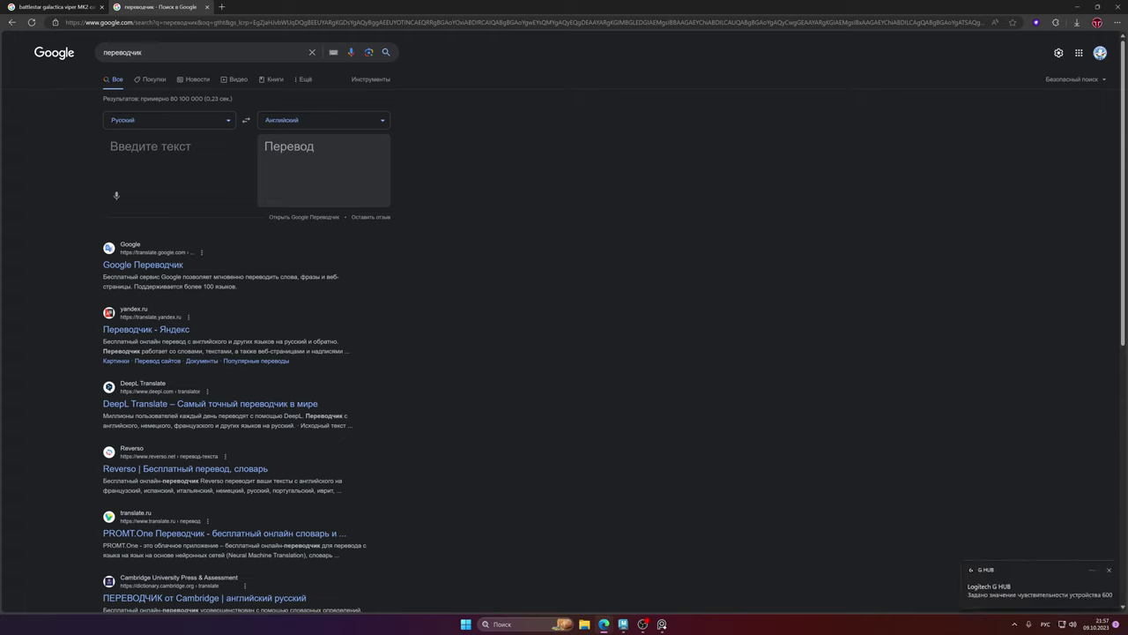
type("Кабина")
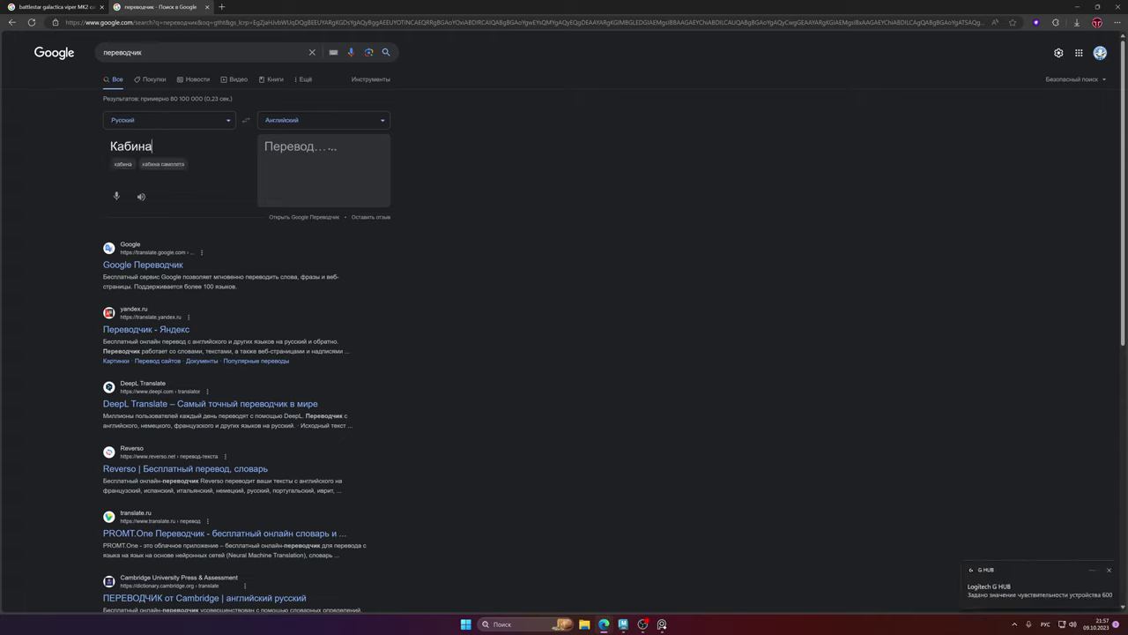
double_click(291, 146)
key("ctrl+c")
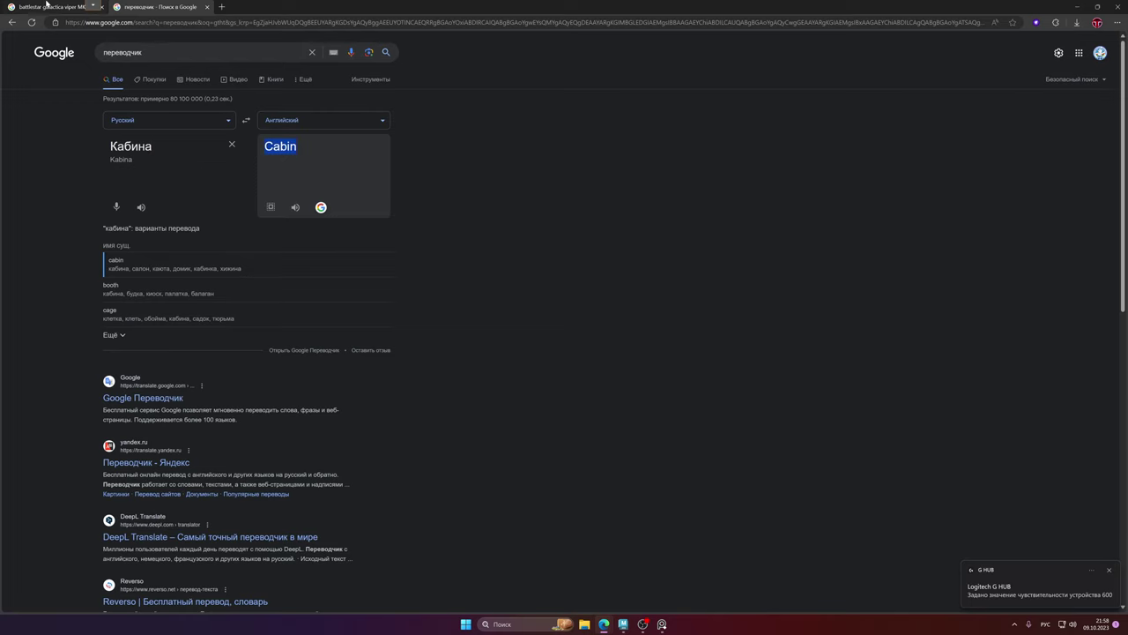
- Return to the image search and run it as "battlestar galactica viper MK2 Cabin"
left_click(75, 6)
double_click(187, 52)
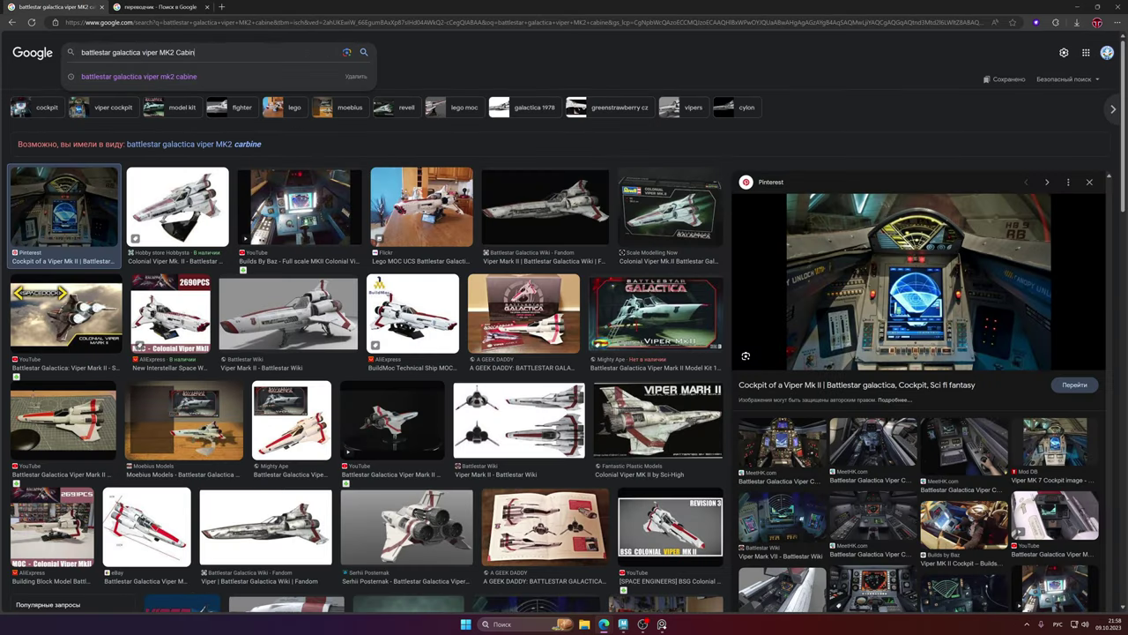
key("ctrl+v")
key("Return")
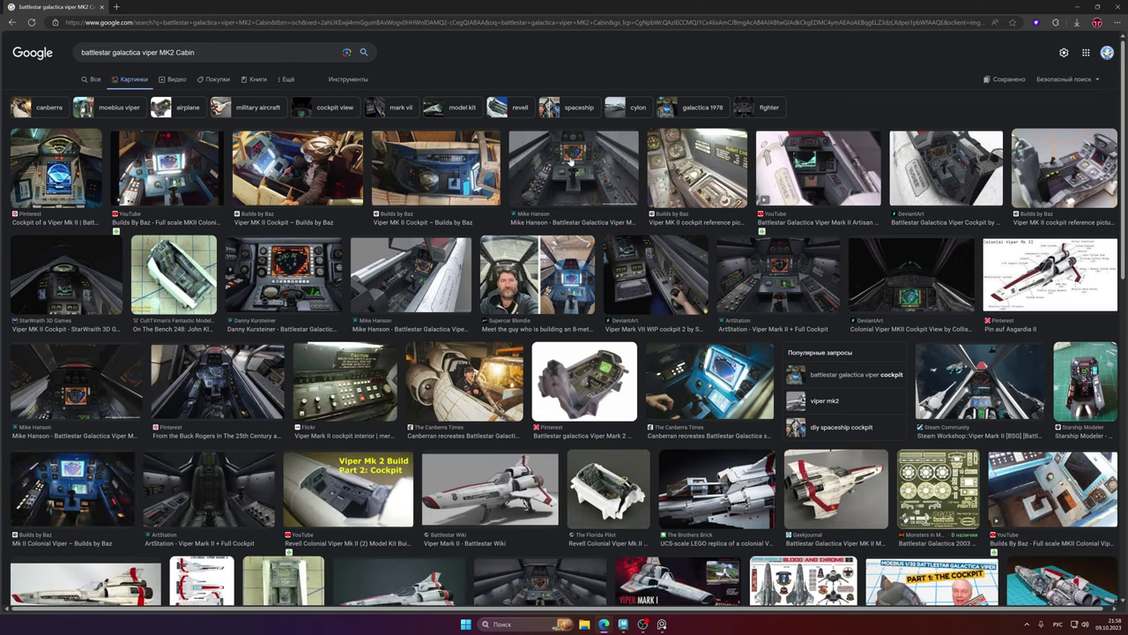
- Save the first Pinterest cockpit picture as 1870682 in the Portfolio folder's Viper-MkII > materials > Viper-MkII subfolder
left_click(84, 169)
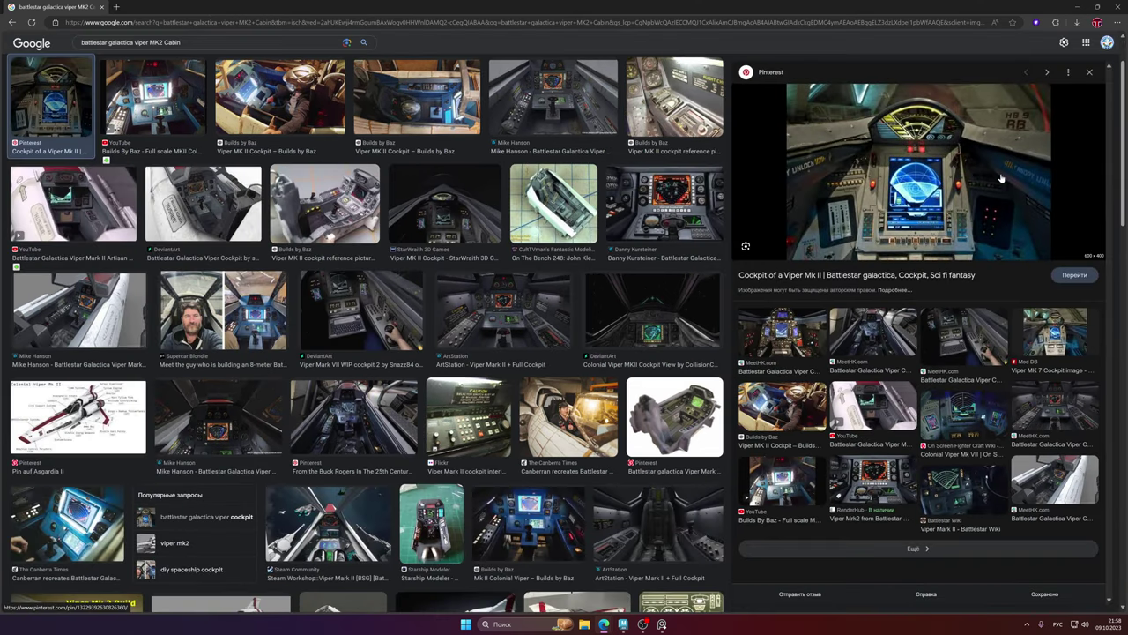
scroll(264, 203, "up", 1)
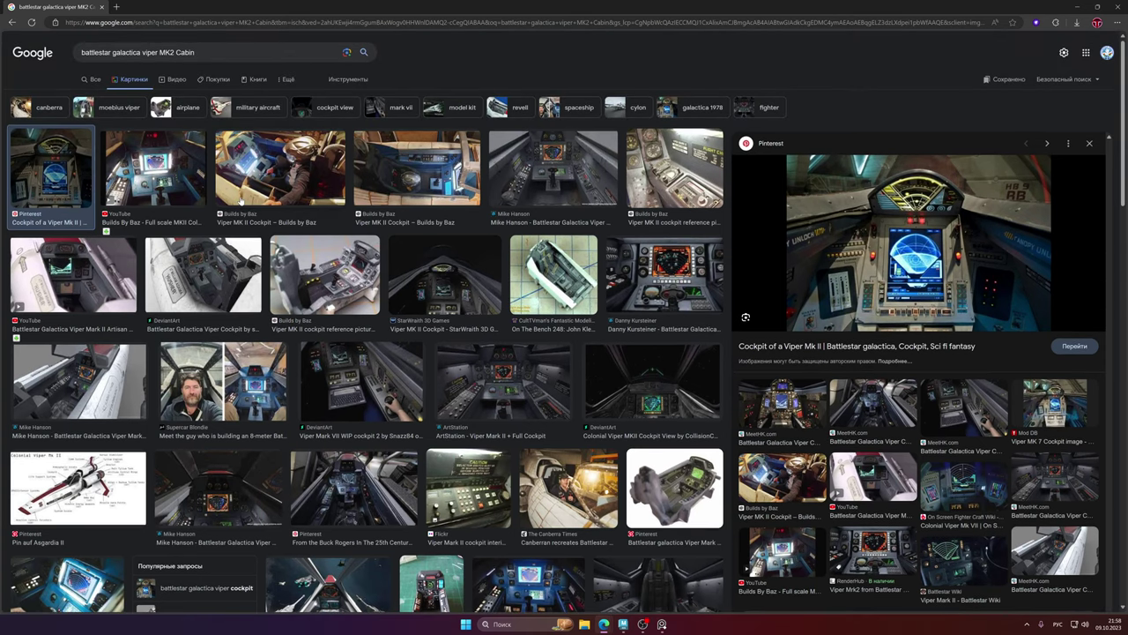
right_click(872, 205)
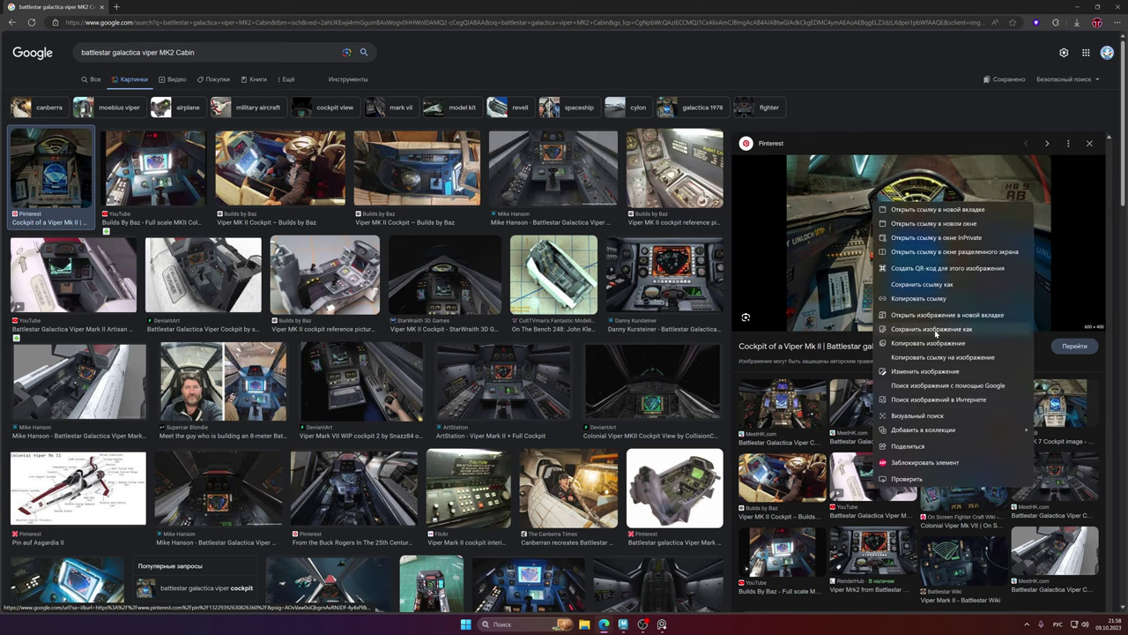
left_click(935, 334)
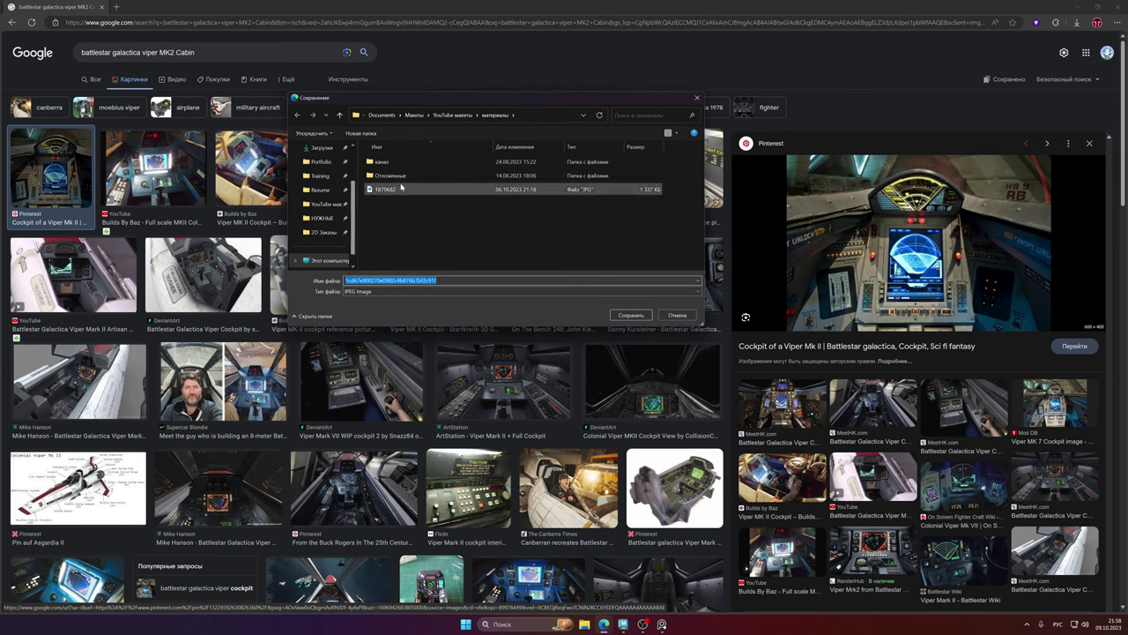
left_click(385, 188)
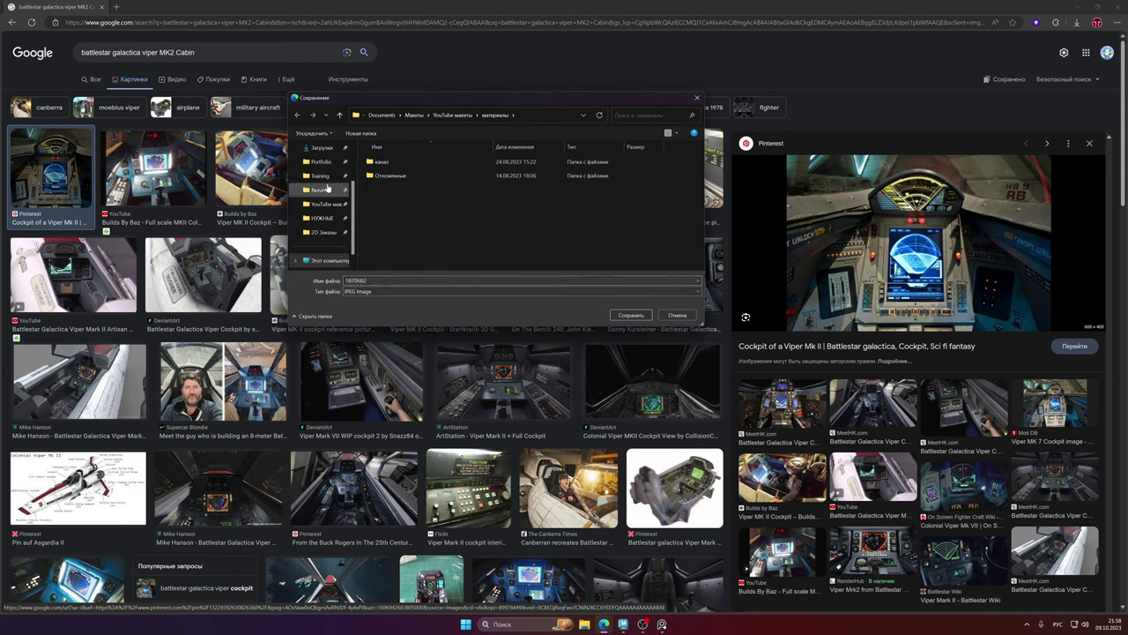
left_click(322, 163)
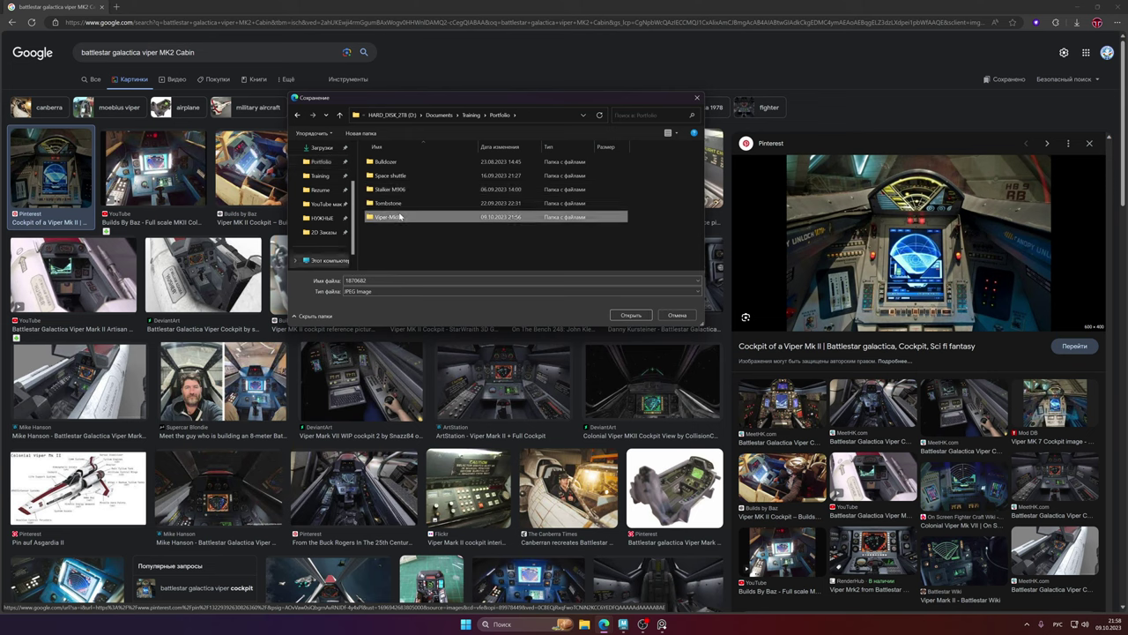
double_click(396, 216)
double_click(393, 163)
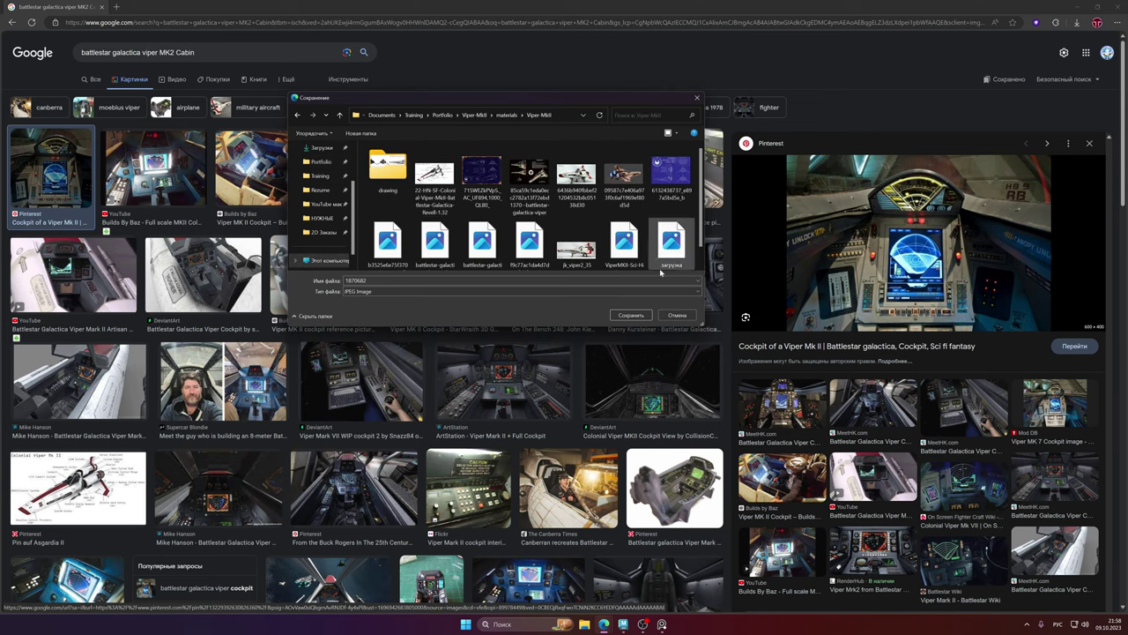
left_click(631, 315)
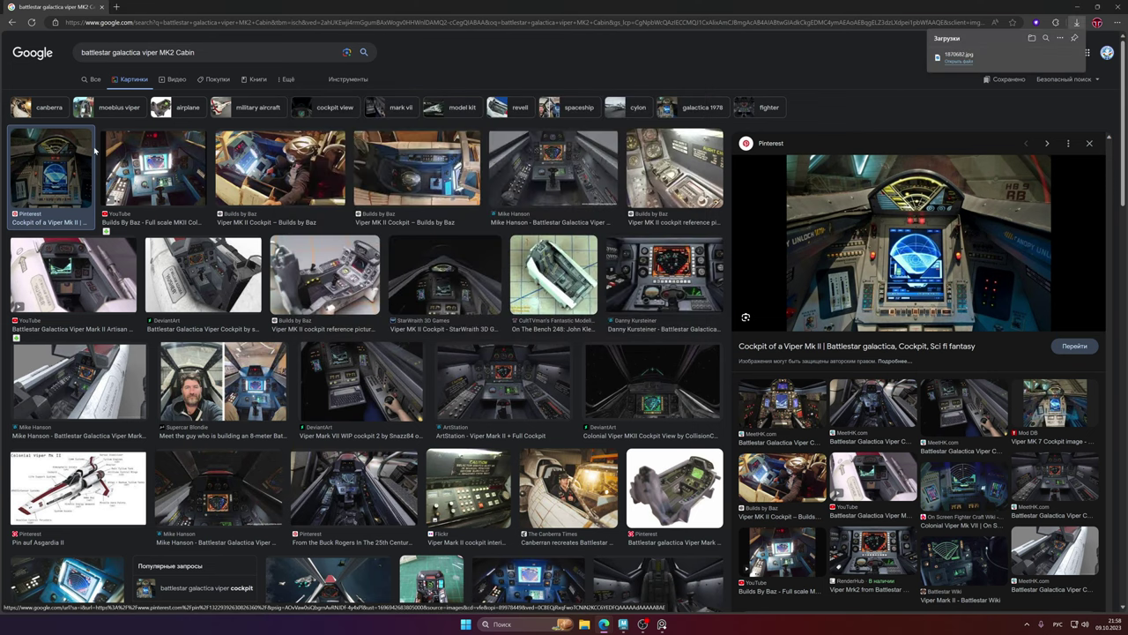
- Save the YouTube picture of the full-scale cockpit with the lit screen to the Viper-MkII materials folder
left_click(150, 168)
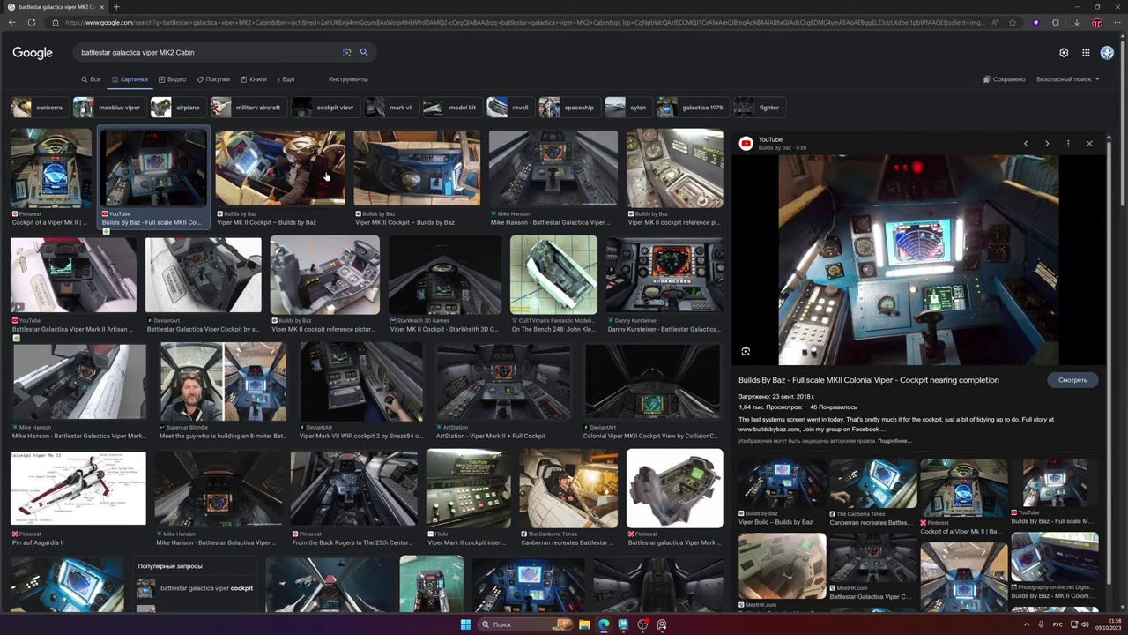
right_click(911, 222)
left_click(947, 345)
left_click(631, 316)
- Save the Builds by Baz picture of the helmeted pilot in the cockpit to the same folder under its suggested name
left_click(300, 157)
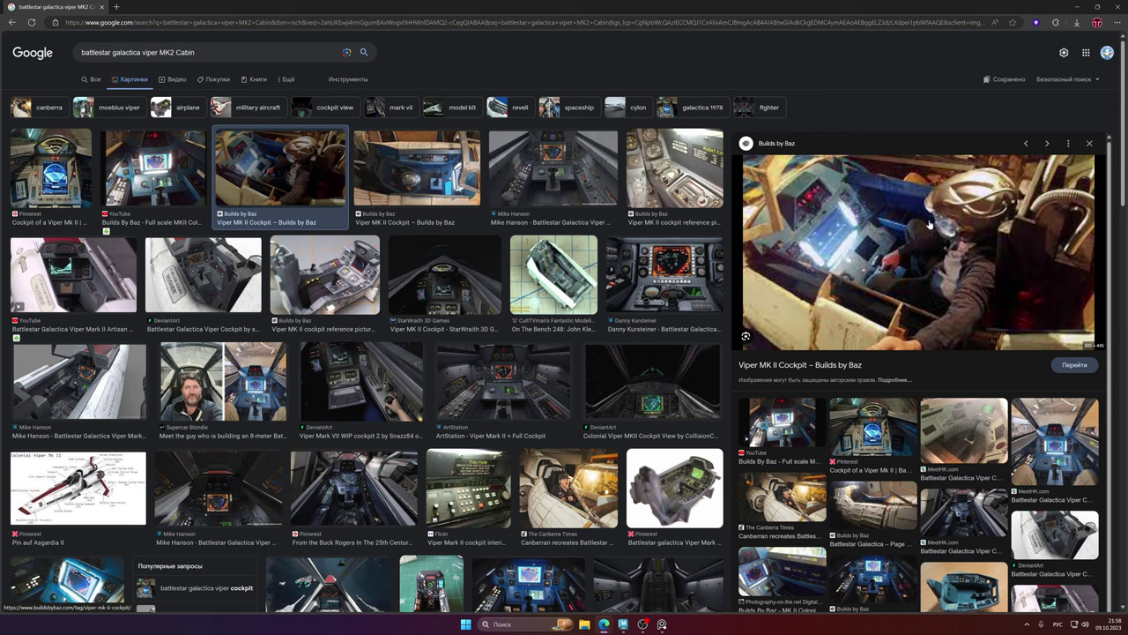
right_click(925, 221)
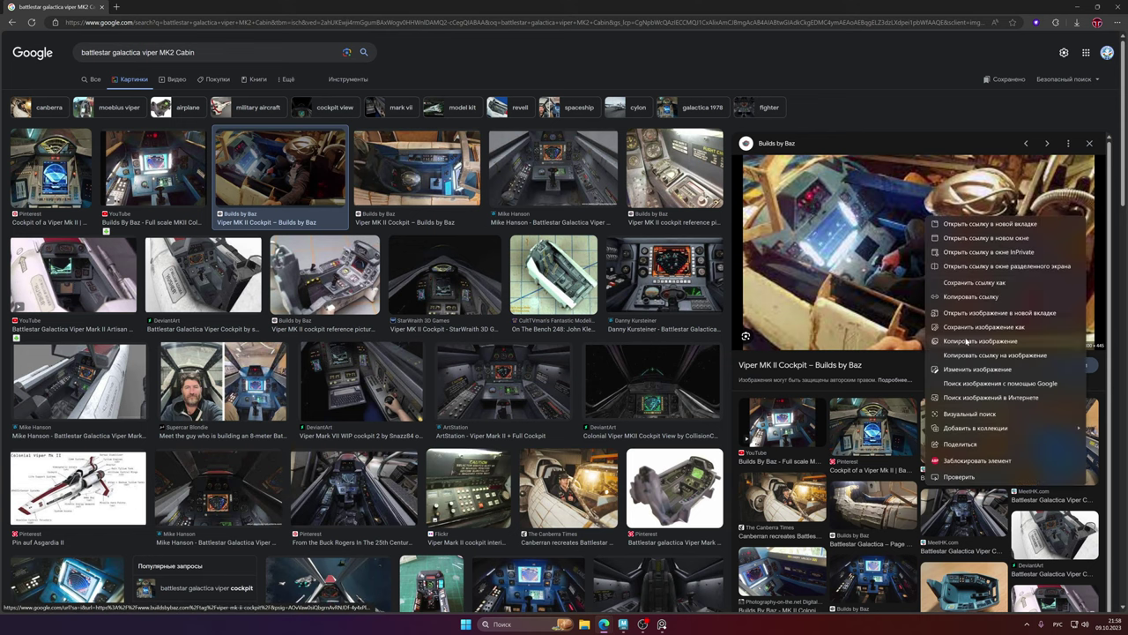
left_click(972, 325)
key("Return")
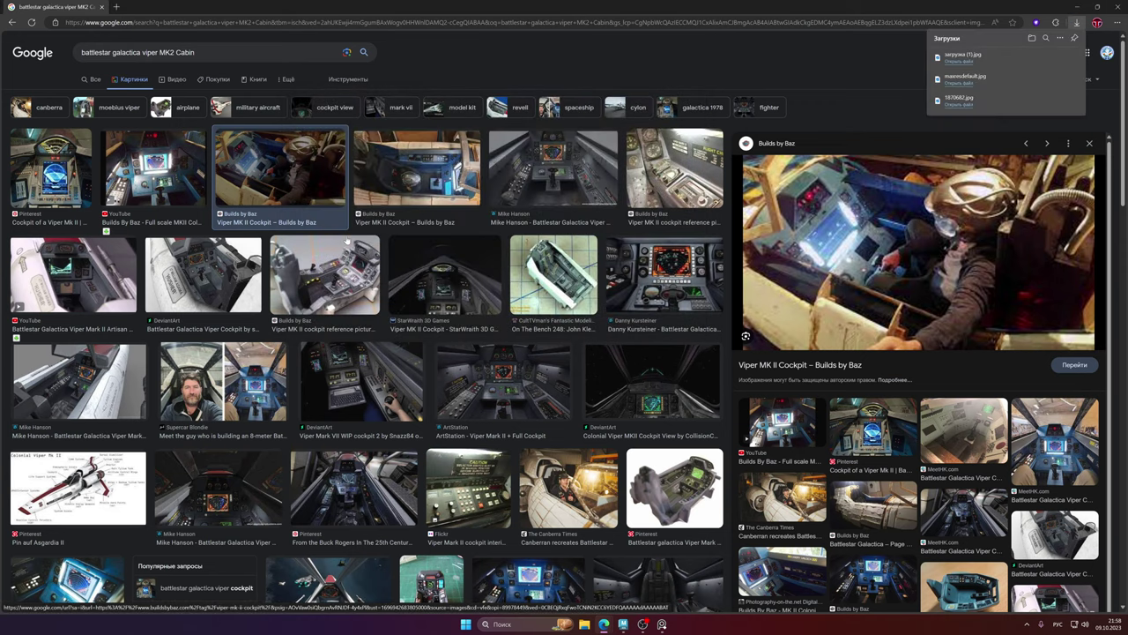
- Save the Builds by Baz picture showing the cockpit from above to the same folder under its suggested name
key("Right")
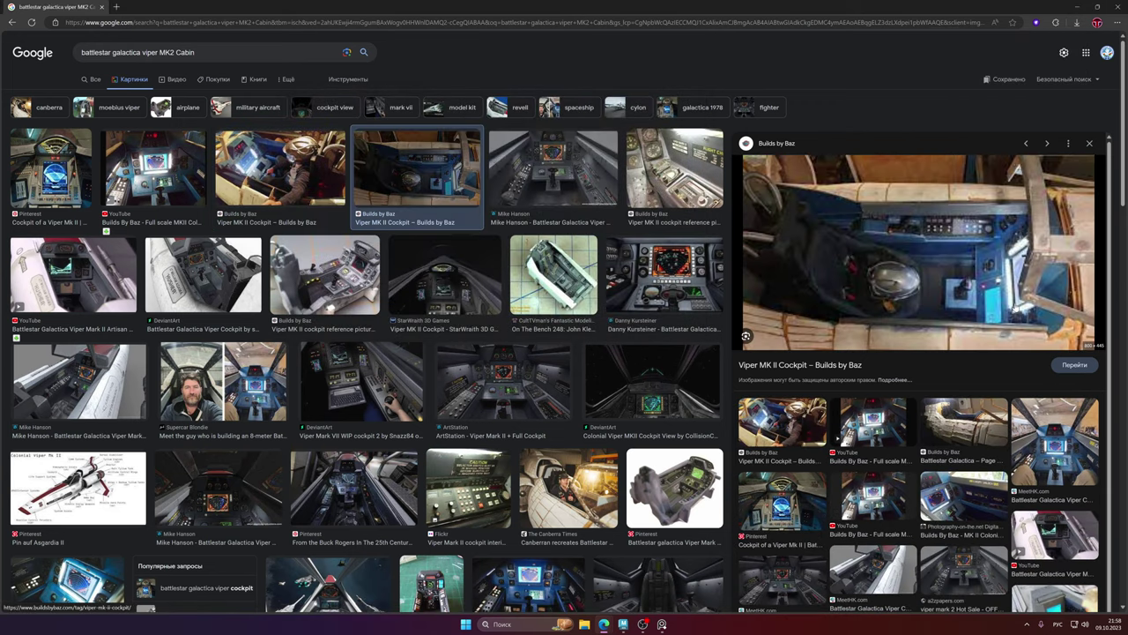
right_click(865, 235)
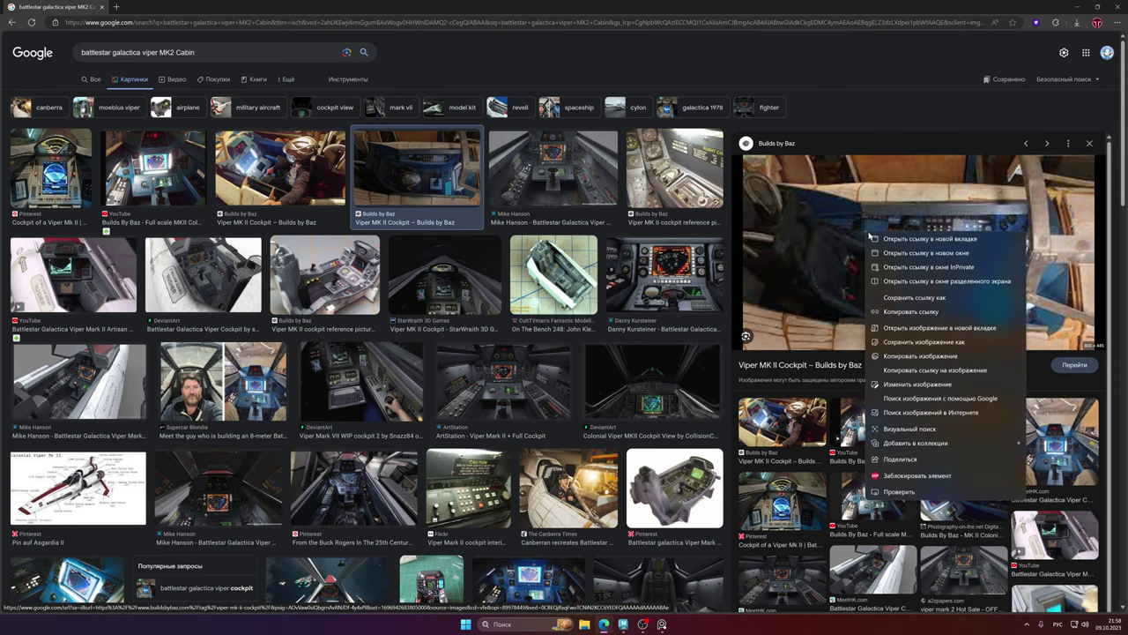
left_click(949, 341)
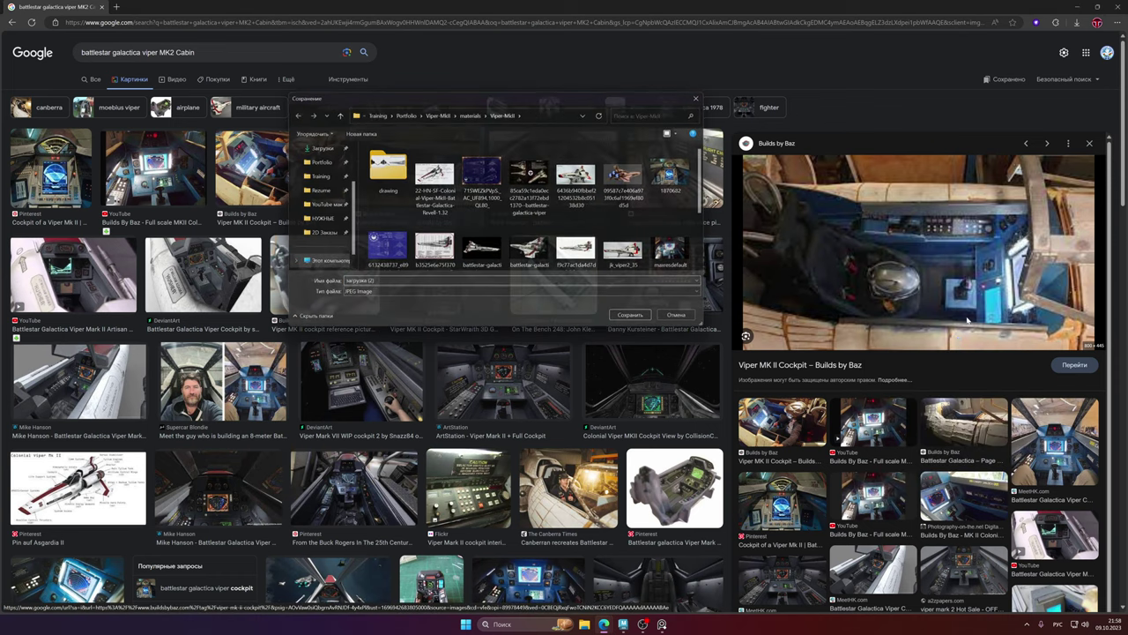
key("Return")
- Save the grey cockpit render facing the instrument panel and control stick to the same folder
left_click(572, 203)
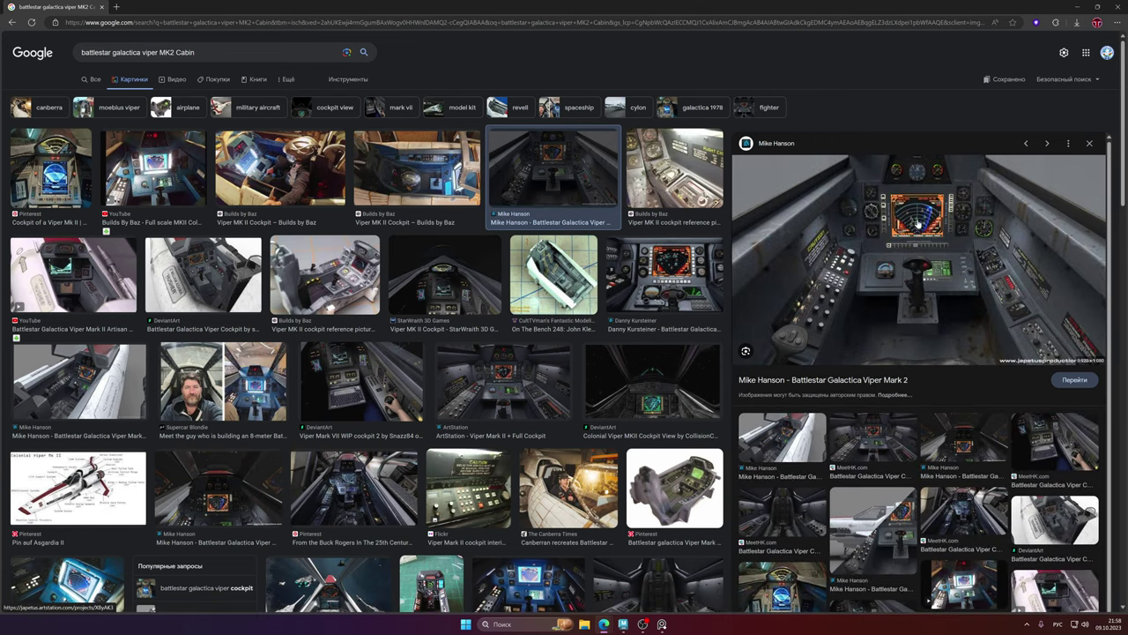
right_click(919, 225)
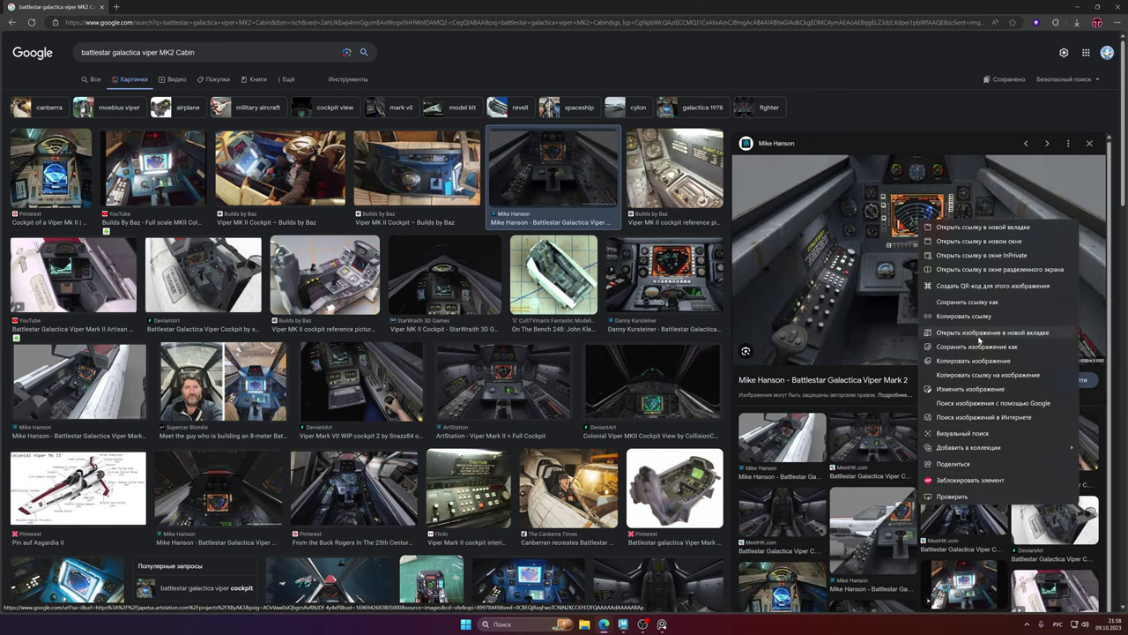
left_click(978, 347)
key("Return")
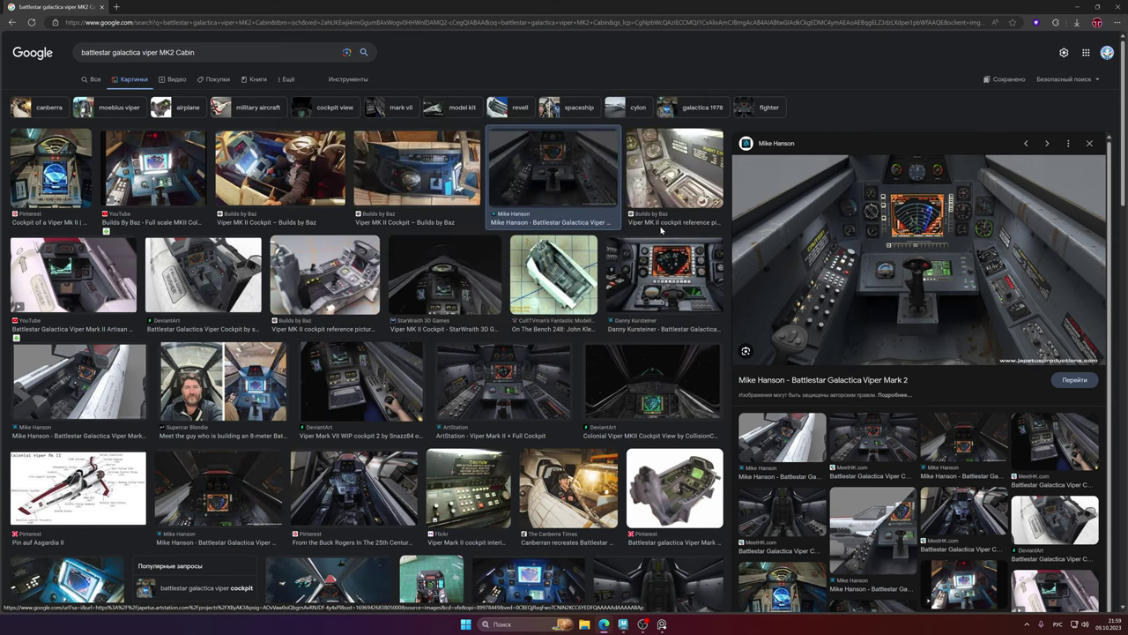
- Preview the cockpit pictures from Builds by Baz, DeviantArt and Pinterest, and go back to the DeviantArt one
left_click(325, 273)
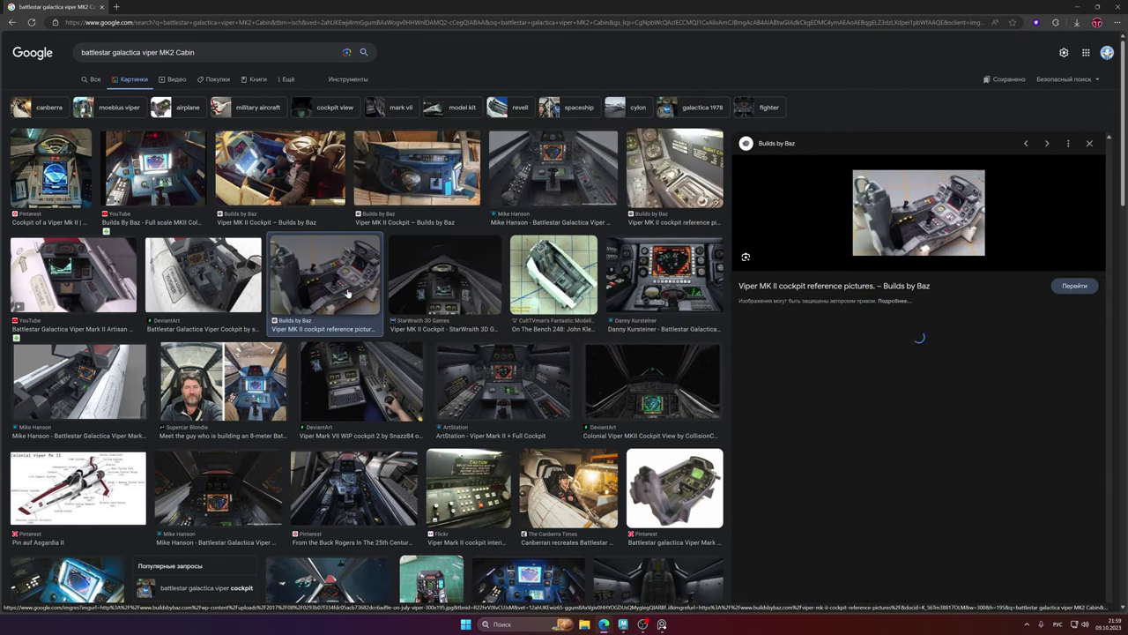
left_click(213, 284)
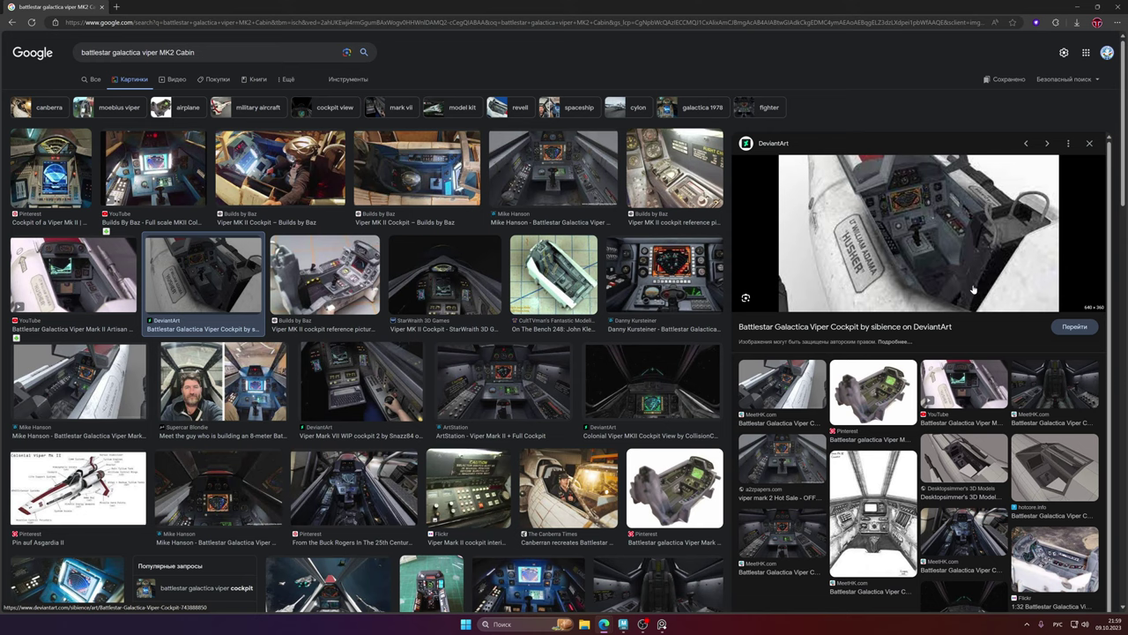
left_click(908, 381)
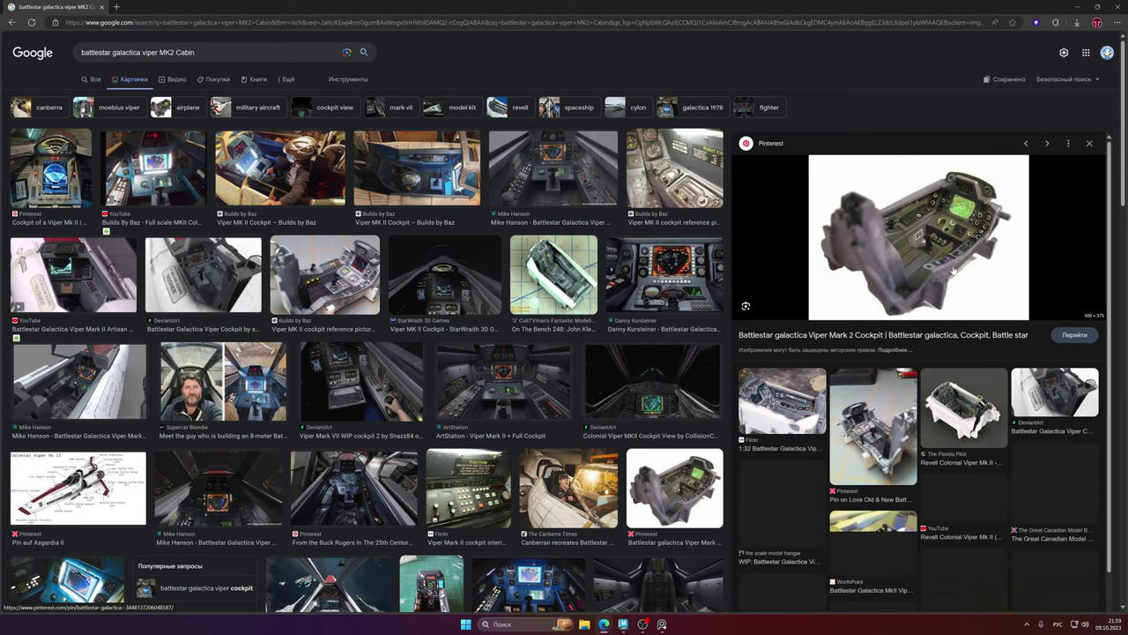
key("alt+Left")
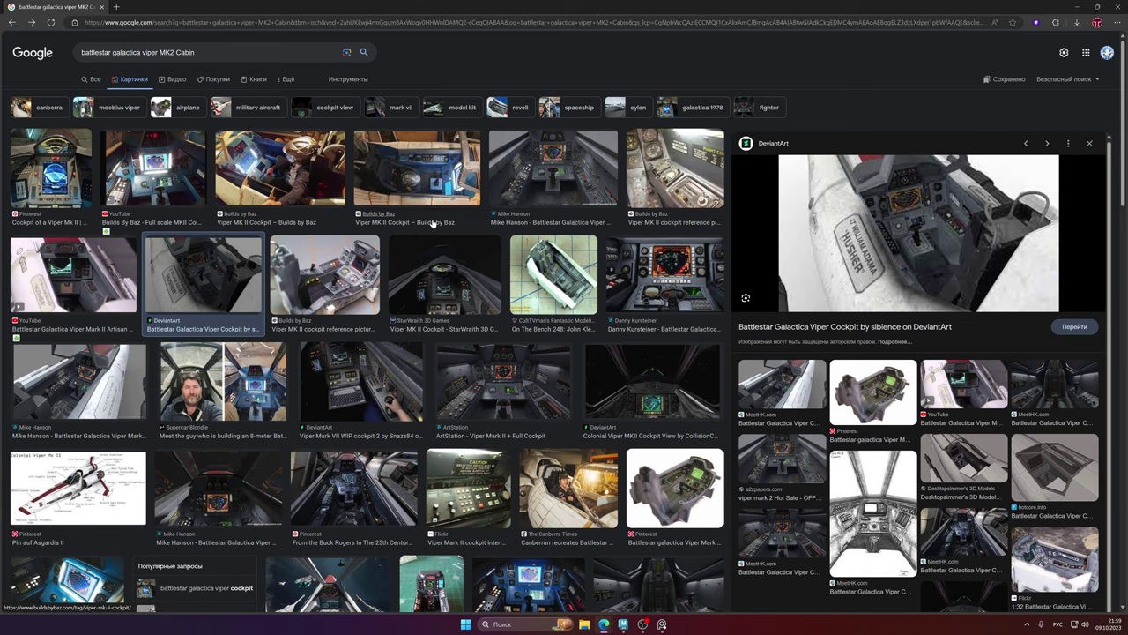
- Save the render showing the open cockpit from above the white hull to the same folder under its suggested name
left_click(80, 379)
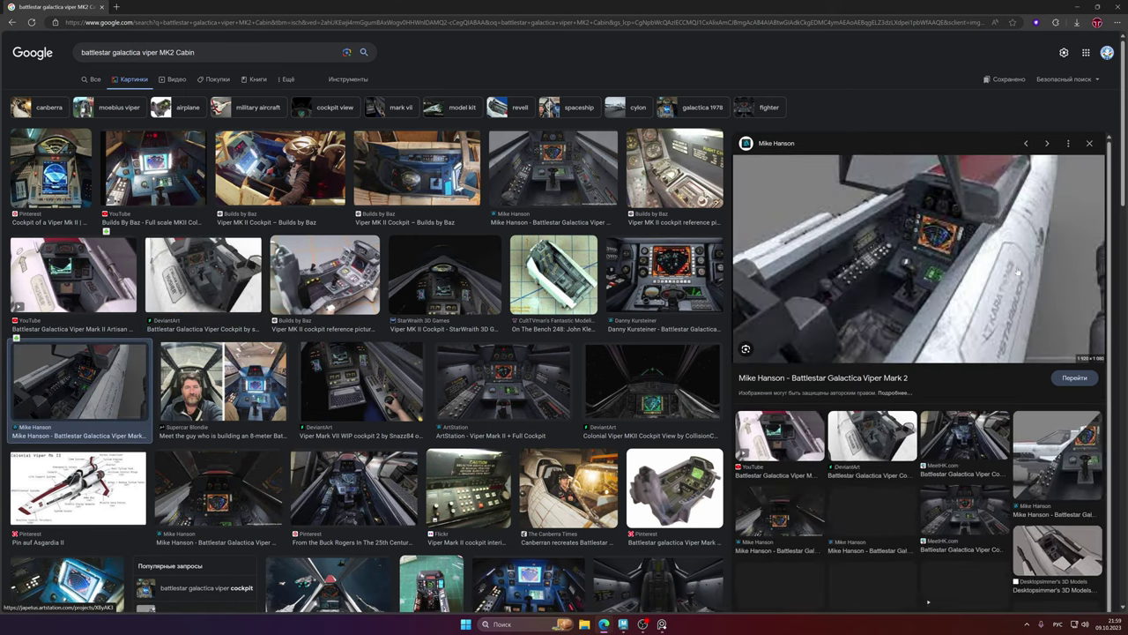
right_click(966, 258)
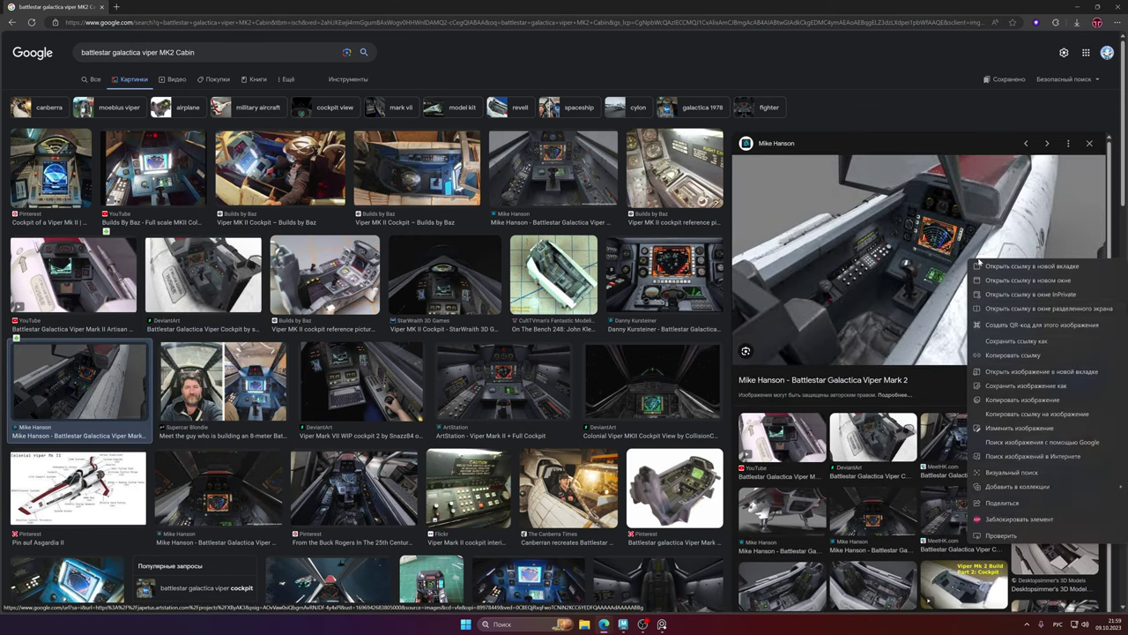
left_click(1005, 390)
key("Return")
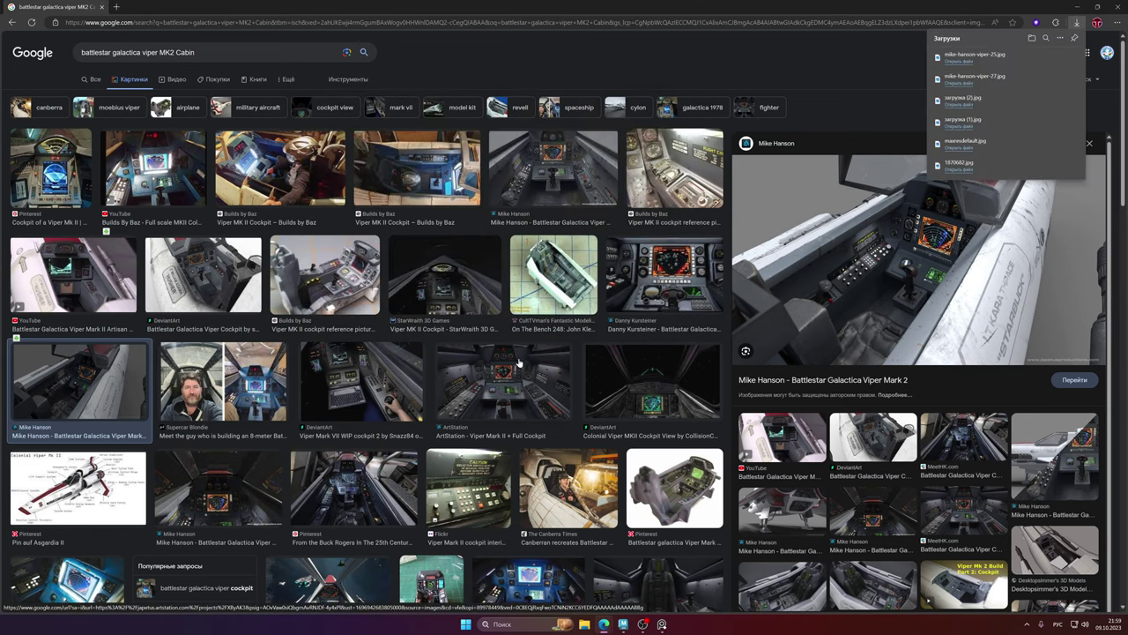
- Save the ArtStation "Viper Mark II + Full Cockpit" picture of the pilot seat to the same folder under its suggested name
scroll(520, 363, "down", 3)
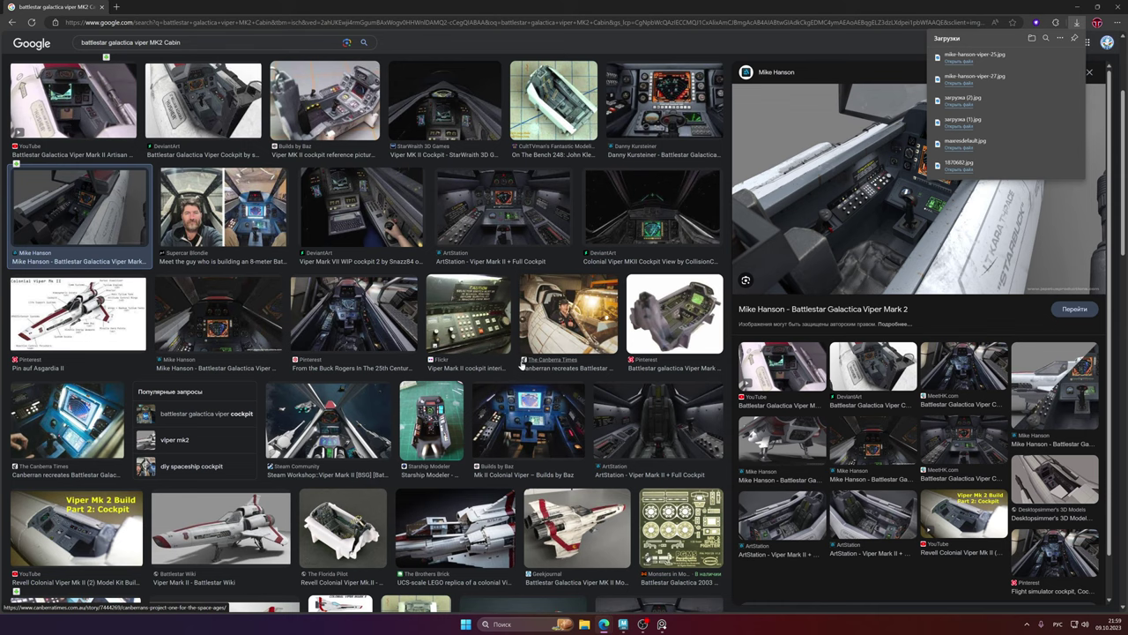
left_click(407, 339)
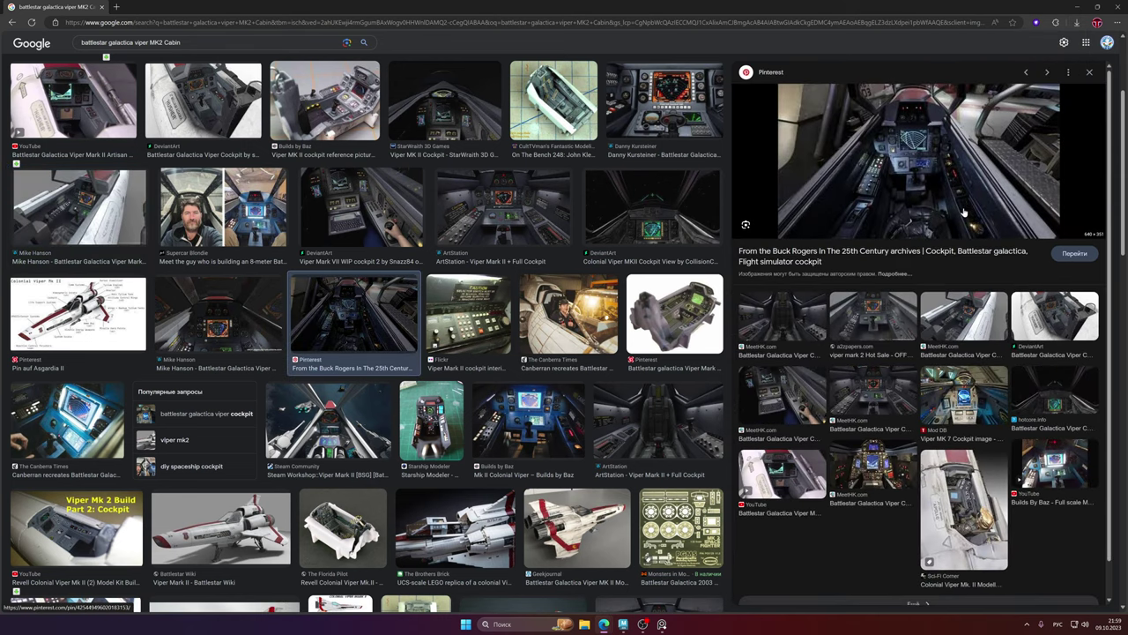
left_click(667, 407)
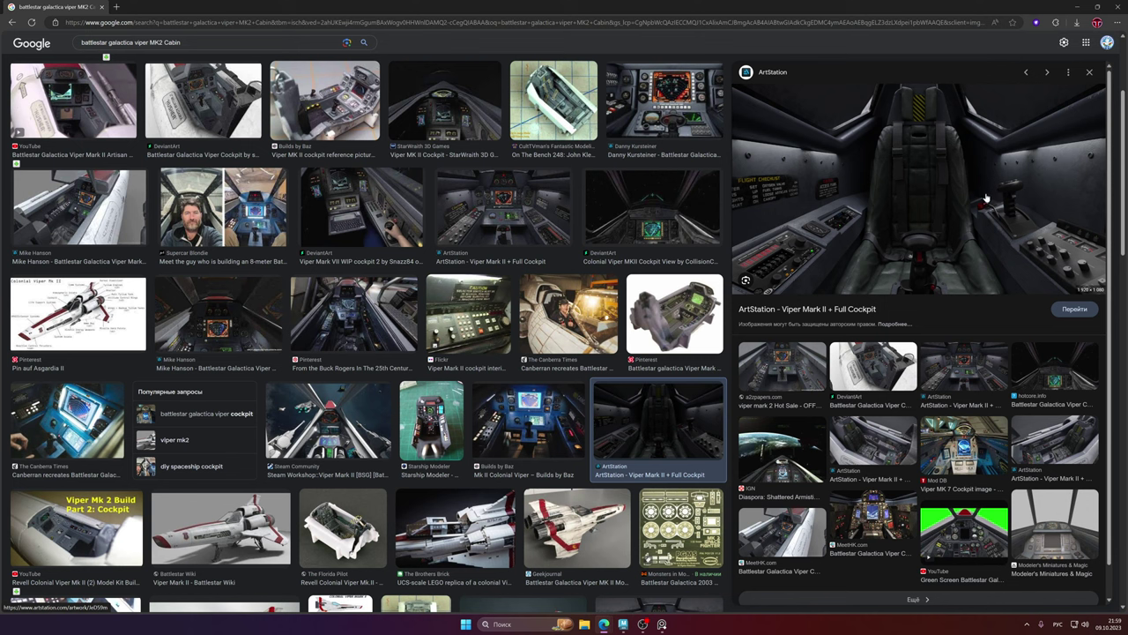
right_click(949, 202)
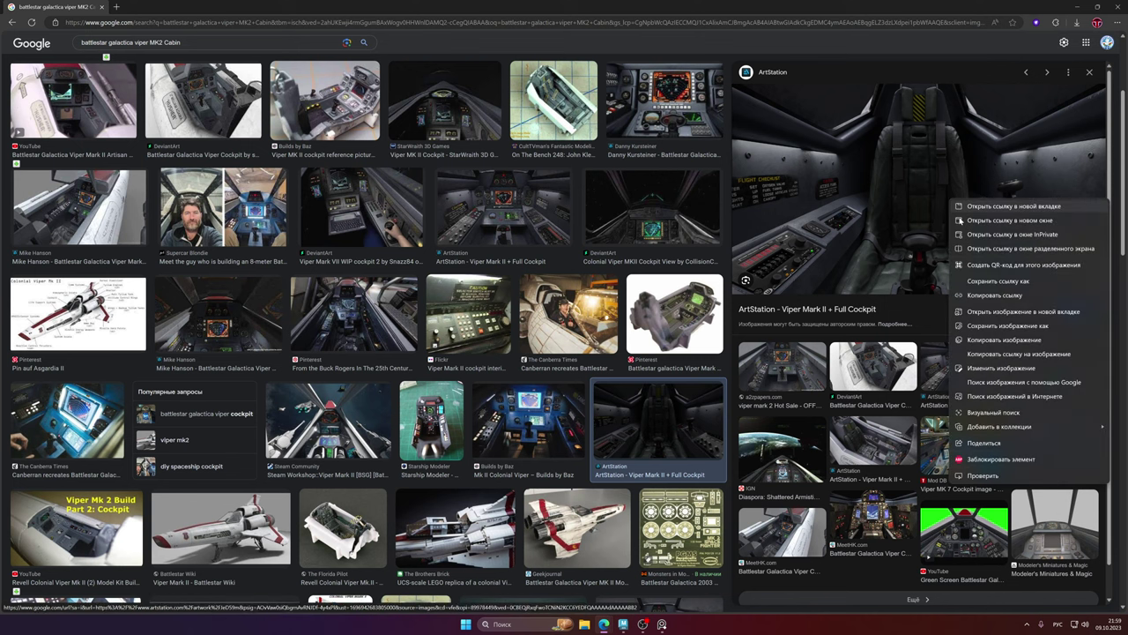
left_click(990, 328)
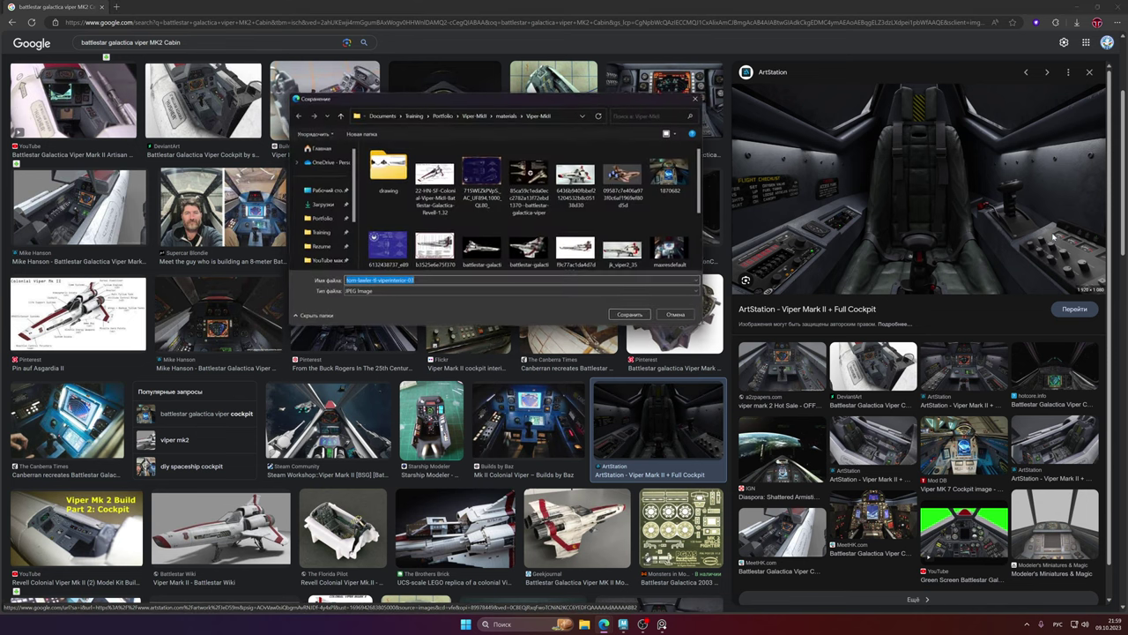
key("Return")
- Look through the remaining image results and clear the browser's entire download history
scroll(1025, 246, "down", 1)
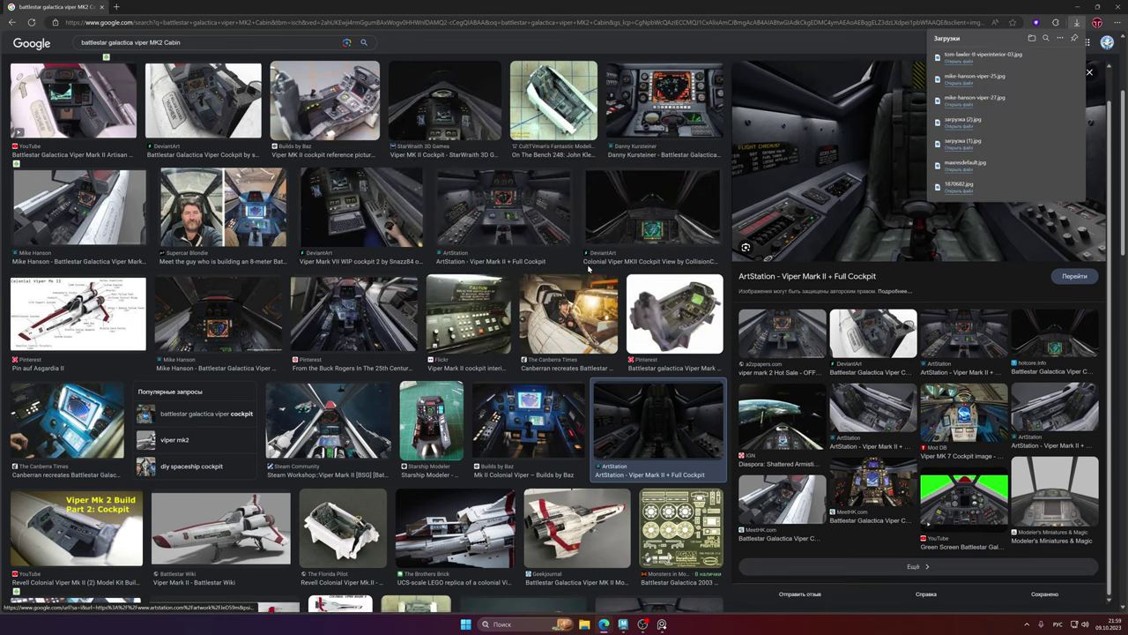
scroll(521, 253, "down", 3)
scroll(522, 253, "down", 2)
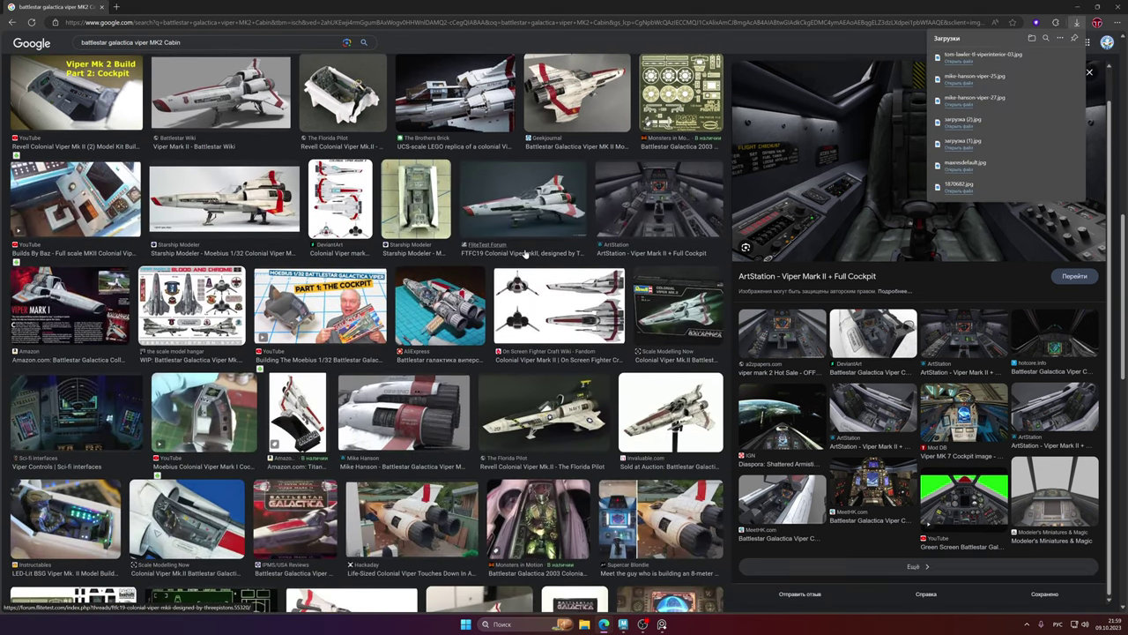
scroll(521, 264, "down", 3)
scroll(521, 269, "up", 8)
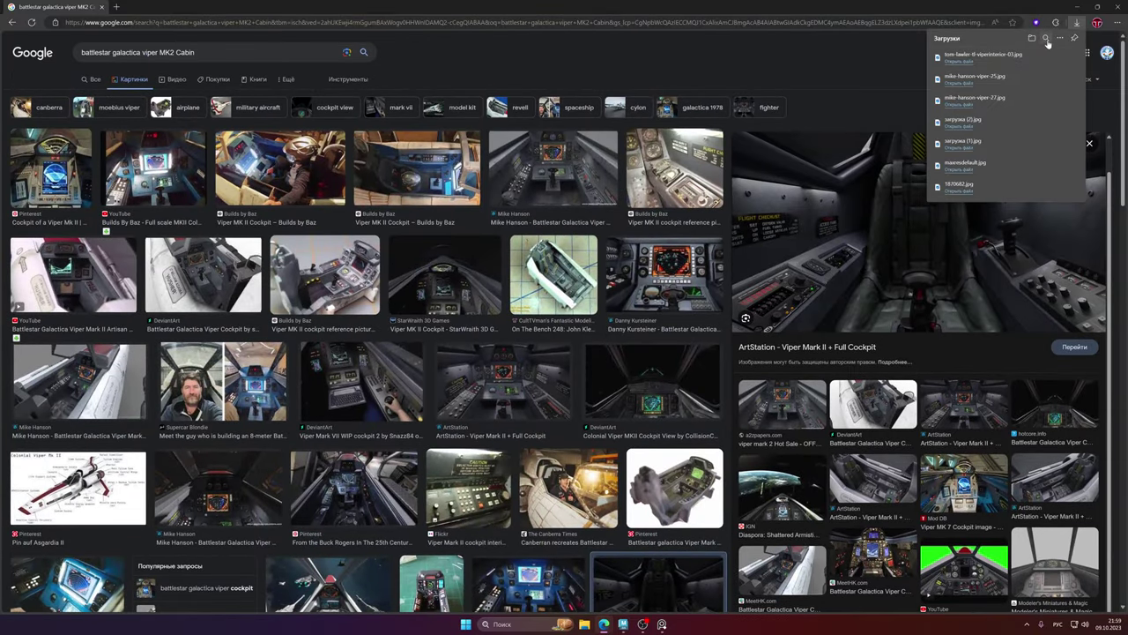
left_click(1060, 38)
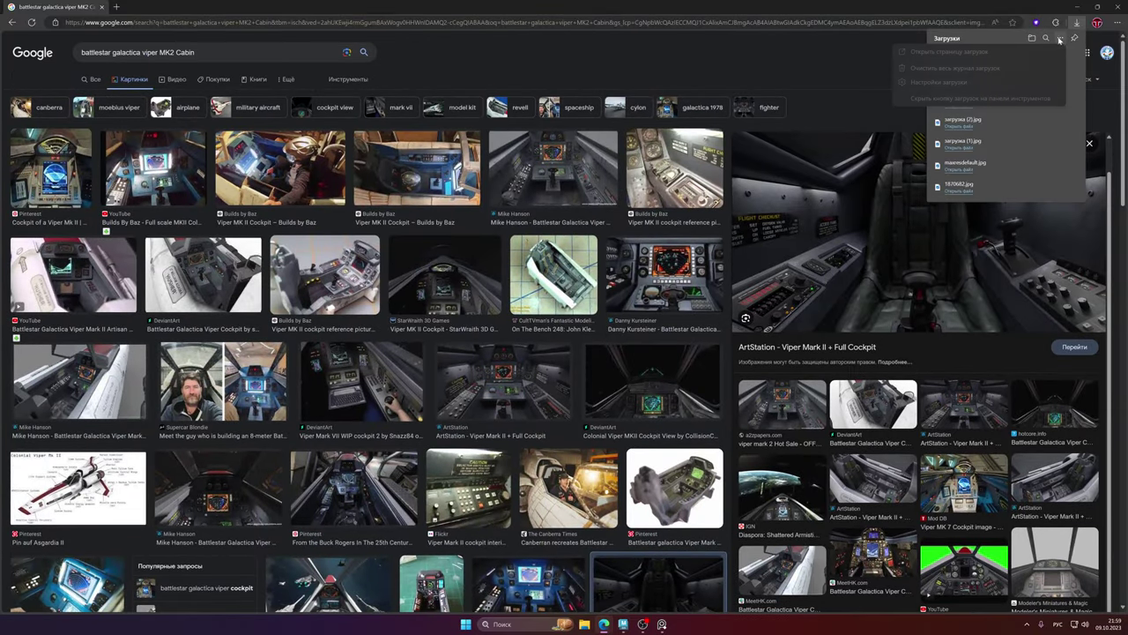
left_click(1022, 70)
left_click(971, 92)
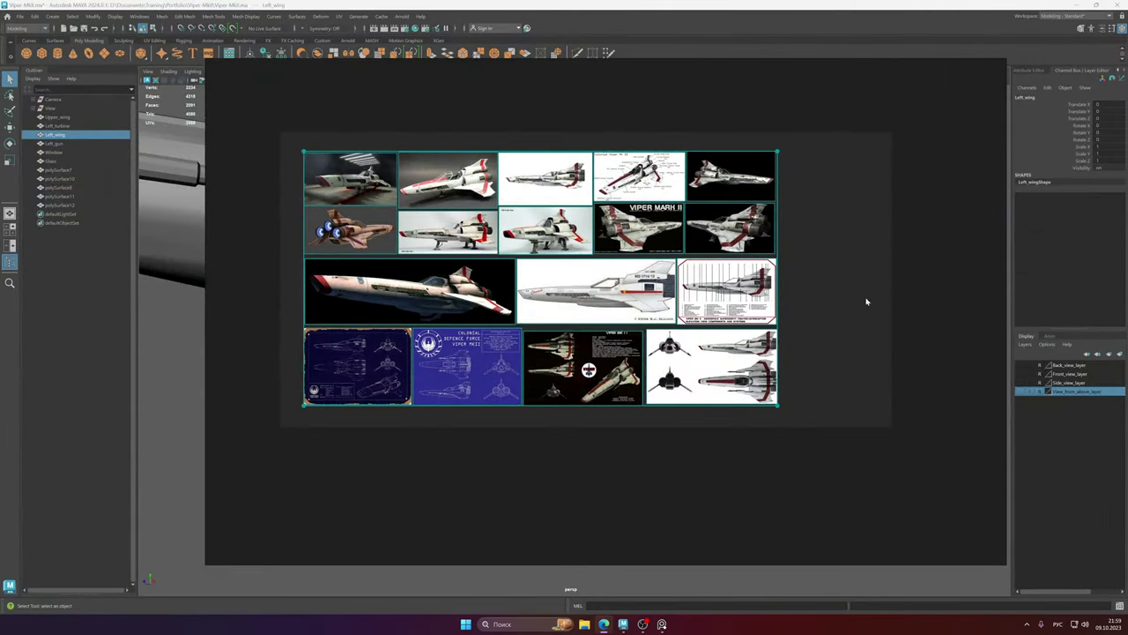
- Switch to File Explorer and open the reference folder Portfolio > Viper-MkII > materials > Viper-MkII
middle_click_drag(867, 301, 804, 303)
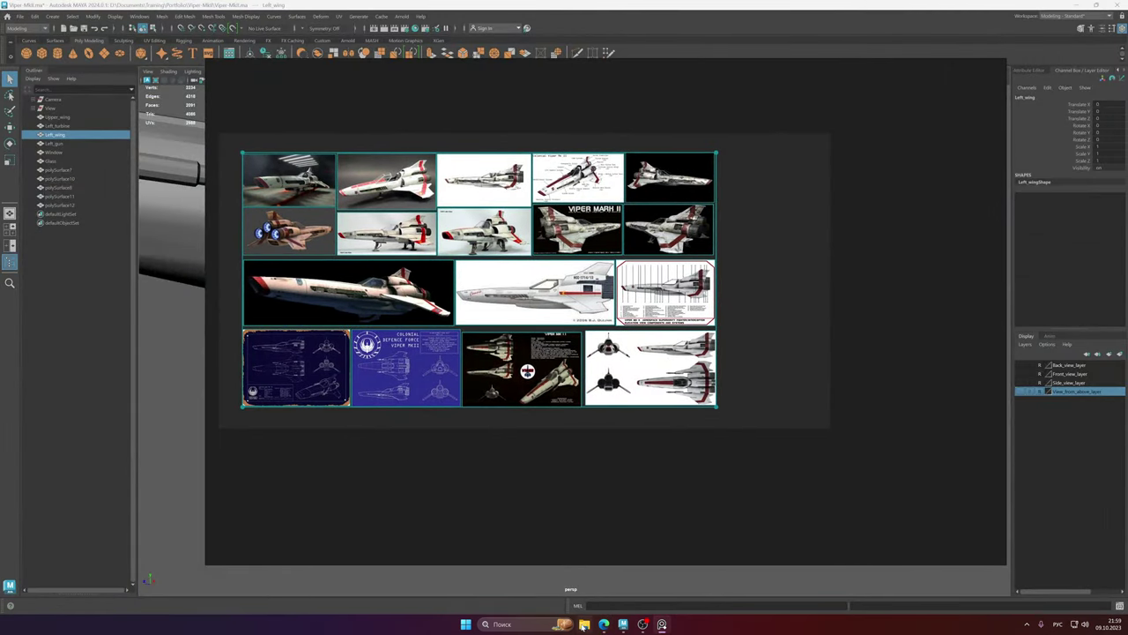
key("super+e")
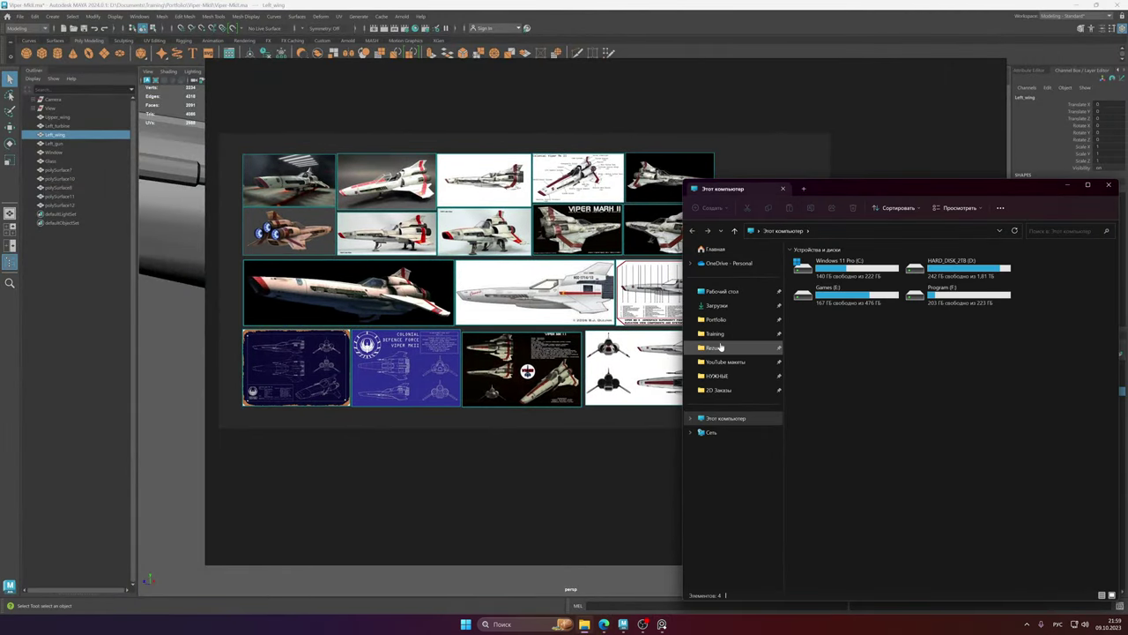
left_click(721, 322)
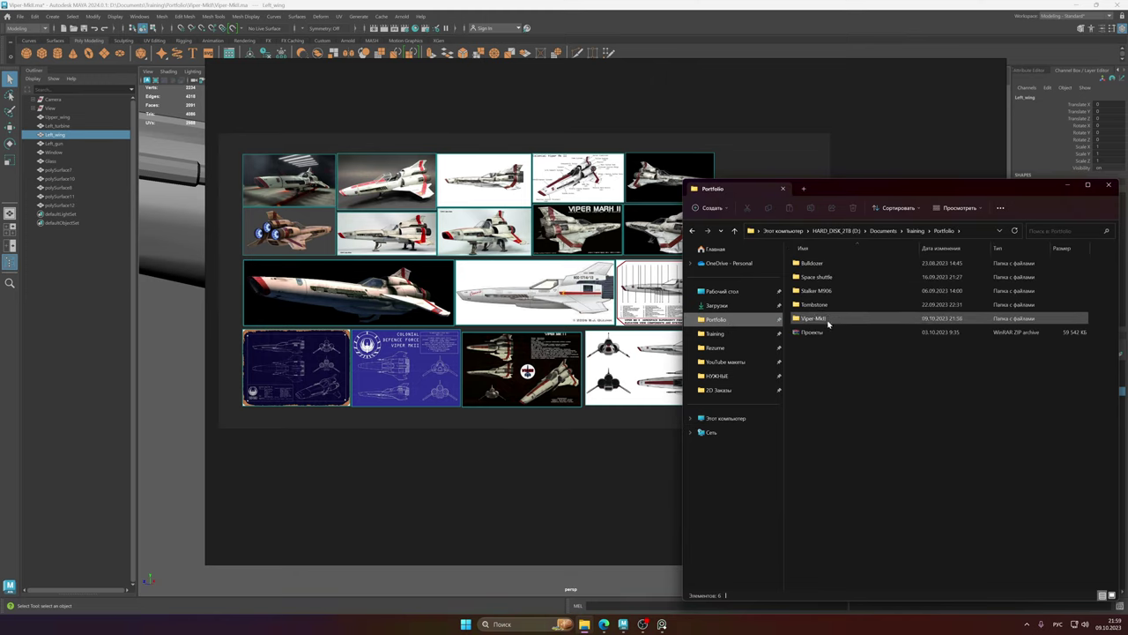
double_click(824, 318)
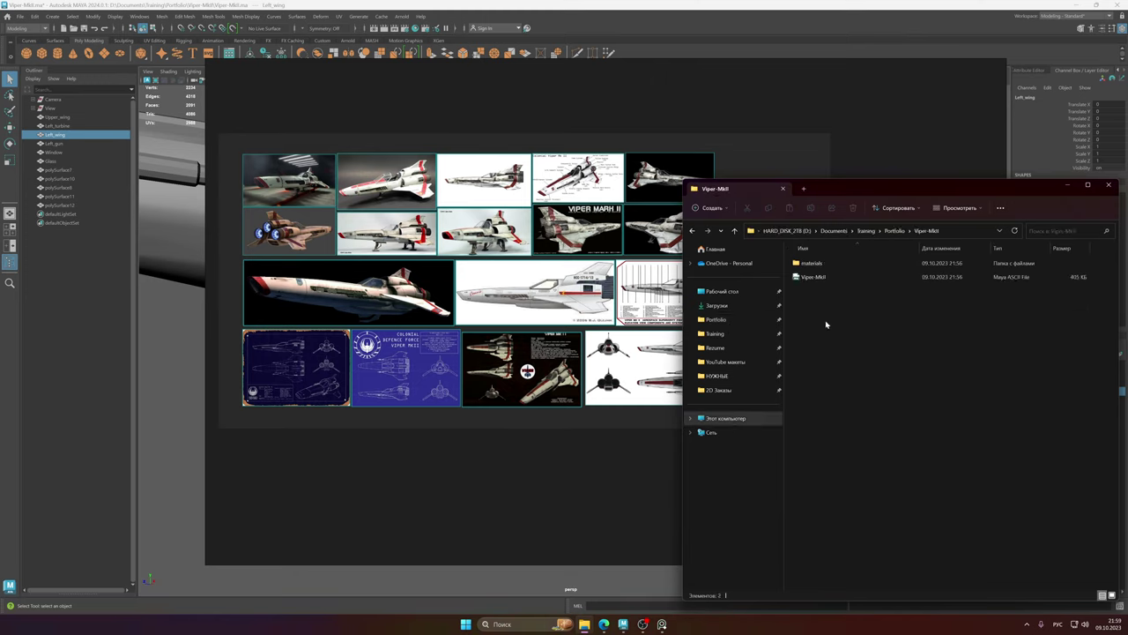
double_click(819, 262)
double_click(820, 262)
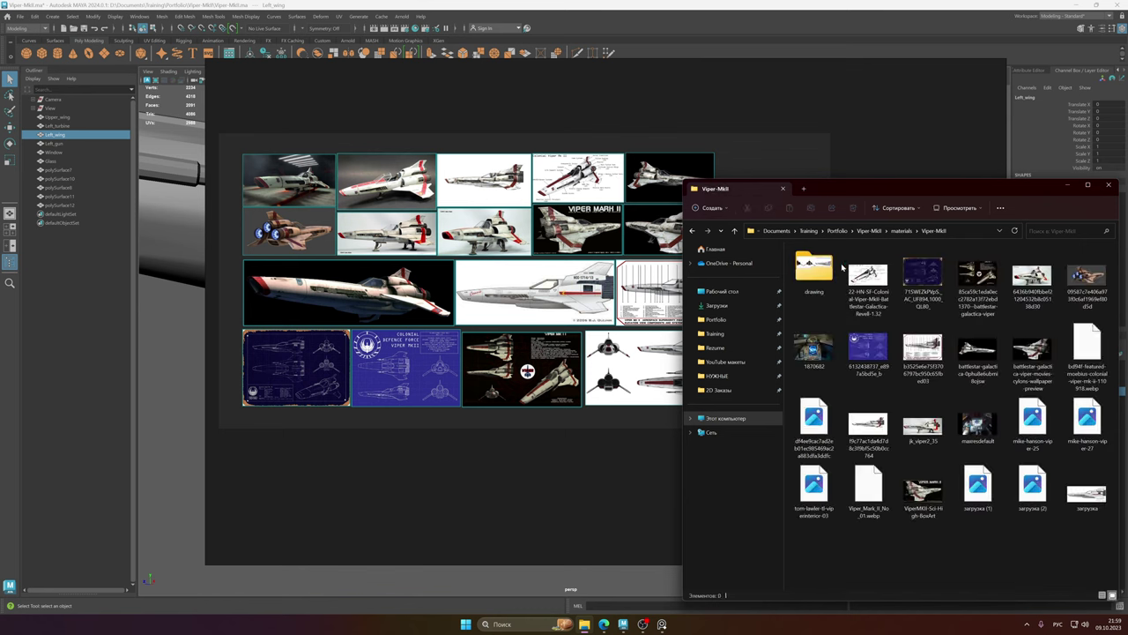
- Sort the files in the reference folder by date
left_click(868, 280)
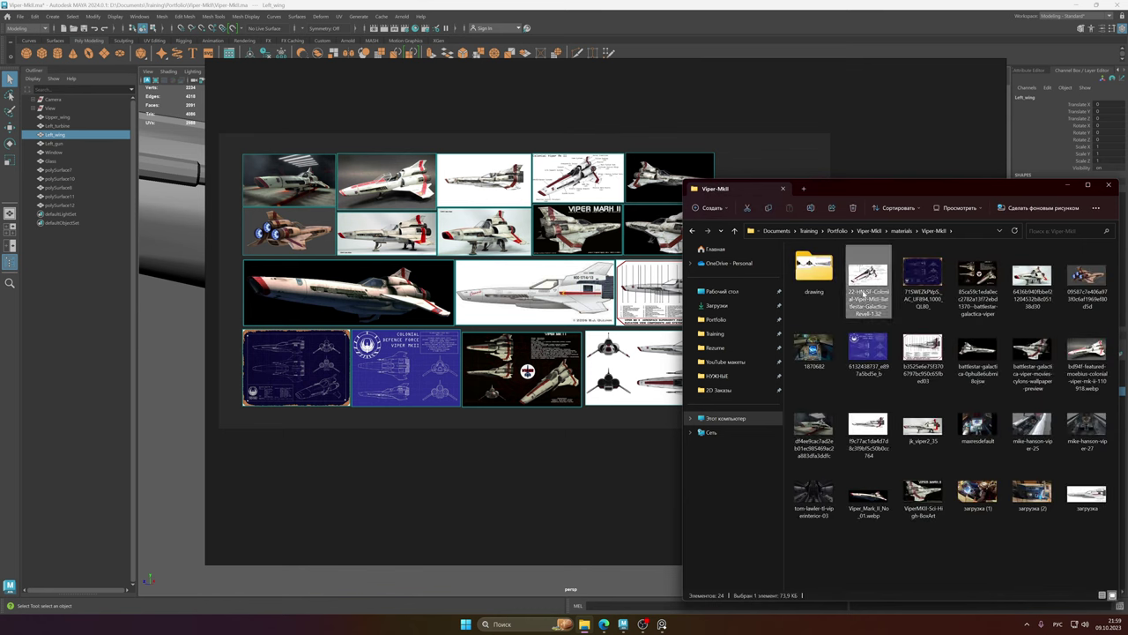
right_click(863, 293)
right_click(858, 536)
mouse_move(878, 451)
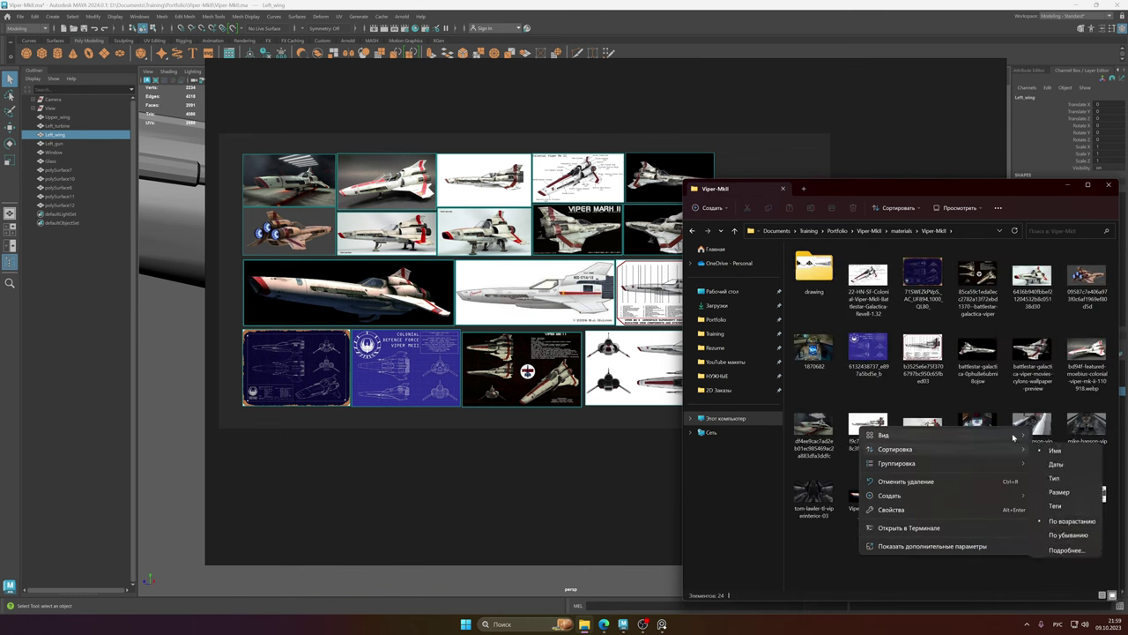
left_click(1055, 467)
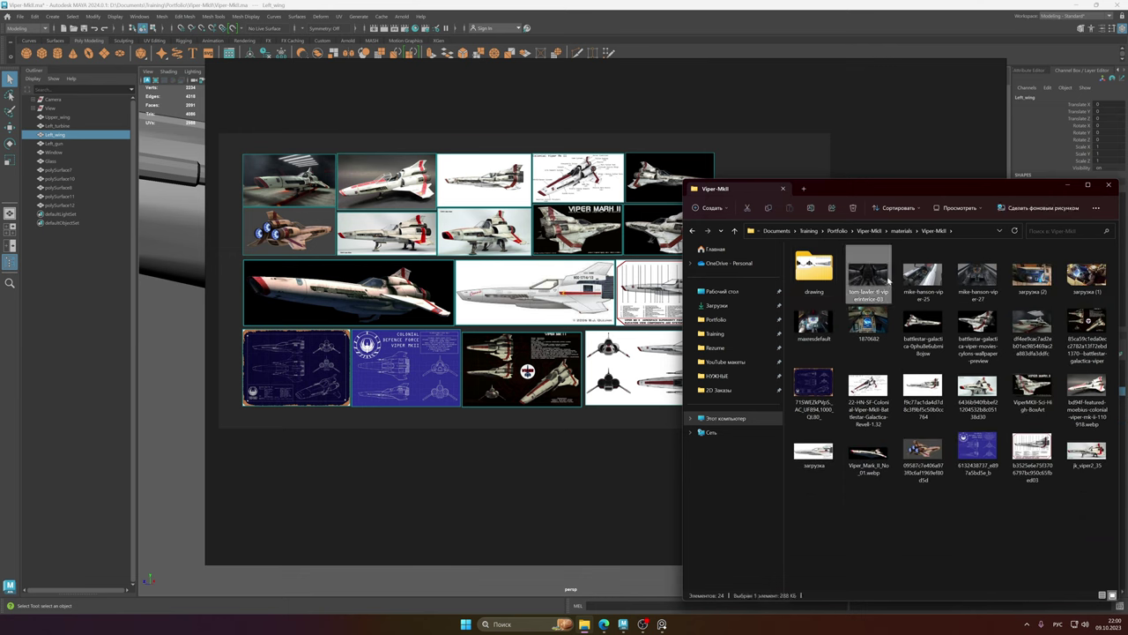
- Add the seven newly saved cockpit pictures to the PureRef board beside the existing references and close the folder window
left_click(923, 275)
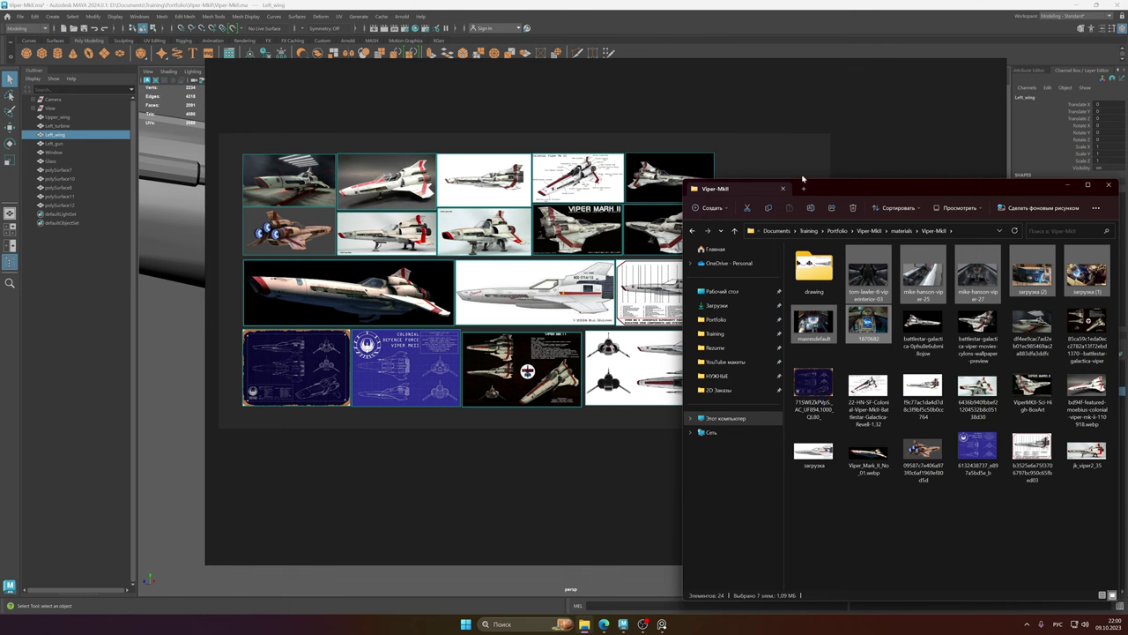
left_click_drag(812, 169, 825, 174)
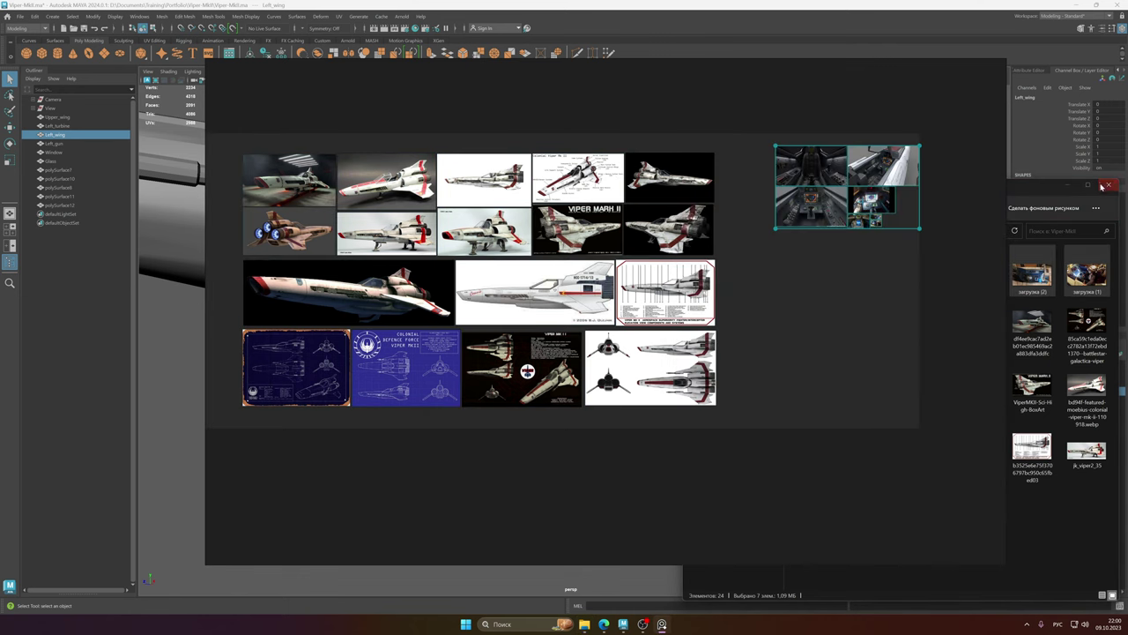
left_click(1102, 186)
- Separate the smaller cockpit pictures from the three large renders on the reference board
middle_click_drag(912, 231, 741, 309)
scroll(714, 304, "up", 5)
left_click(726, 330)
scroll(714, 286, "down", 3)
left_click_drag(737, 330, 756, 356)
middle_click_drag(624, 248, 719, 294)
left_click_drag(808, 304, 648, 208)
middle_click_drag(639, 203, 589, 187)
left_click_drag(585, 185, 527, 202)
- Place the brightly lit instrument panel picture beneath the open-hull render and enlarge it to about the same width
middle_click_drag(821, 385, 799, 308)
left_click_drag(799, 309, 629, 197)
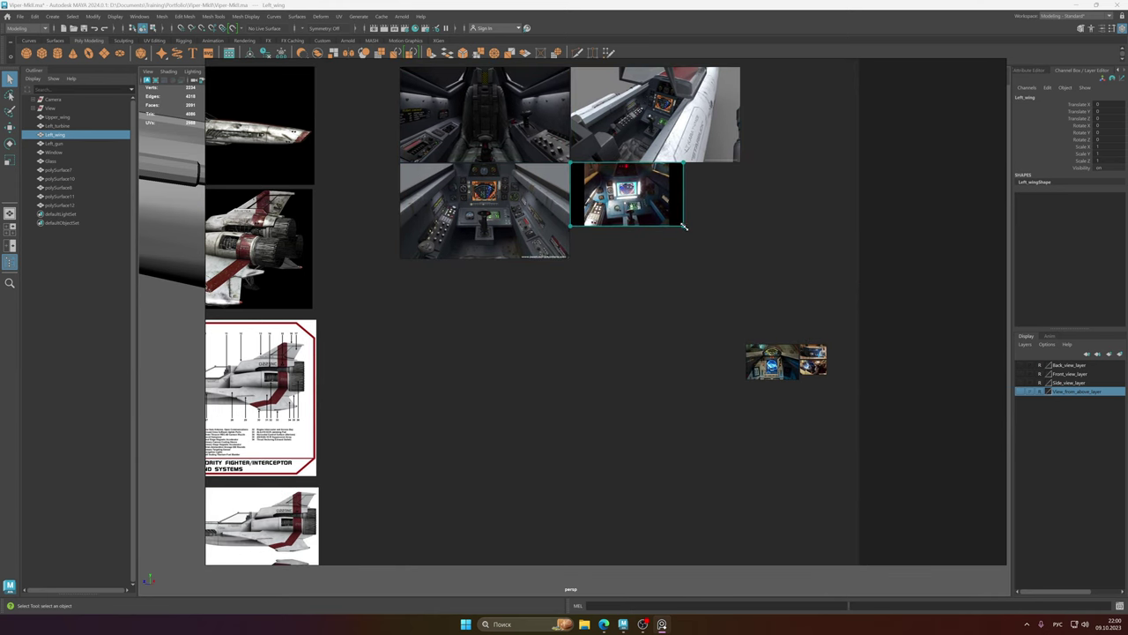
left_click_drag(684, 226, 749, 269)
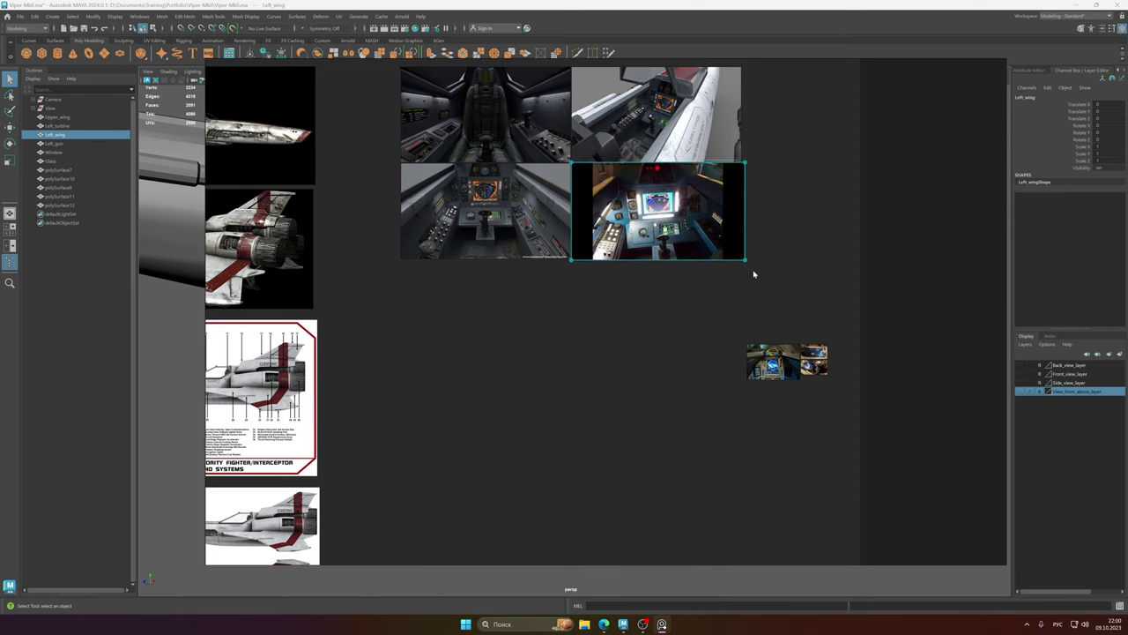
middle_click_drag(753, 274, 768, 269)
- Stack the blue-screen dashboard, top-view and helmeted pilot pictures below the renders and enlarge them to one common width
left_click_drag(755, 312, 846, 377)
left_click_drag(791, 358, 800, 403)
middle_click_drag(800, 402, 801, 169, "alt")
left_click_drag(750, 142, 497, 306)
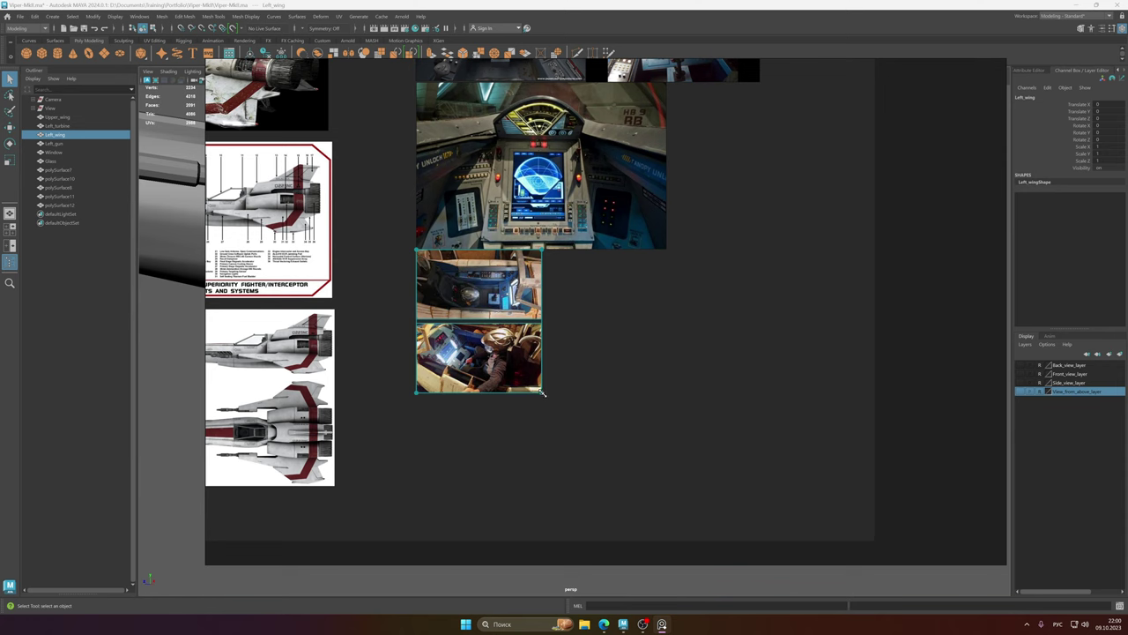
left_click_drag(542, 393, 715, 501)
- Move the helmeted pilot picture directly against the bottom edge of the top-view cockpit picture
left_click(681, 354)
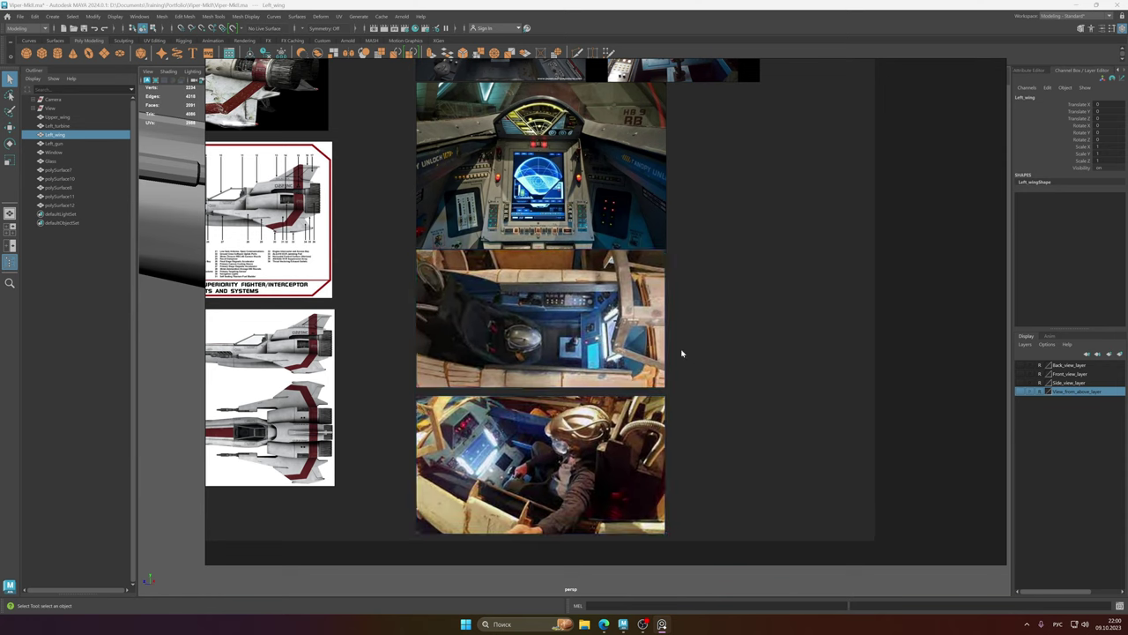
left_click_drag(670, 402, 644, 373)
left_click(718, 420)
left_click(624, 439)
left_click_drag(571, 440, 571, 435)
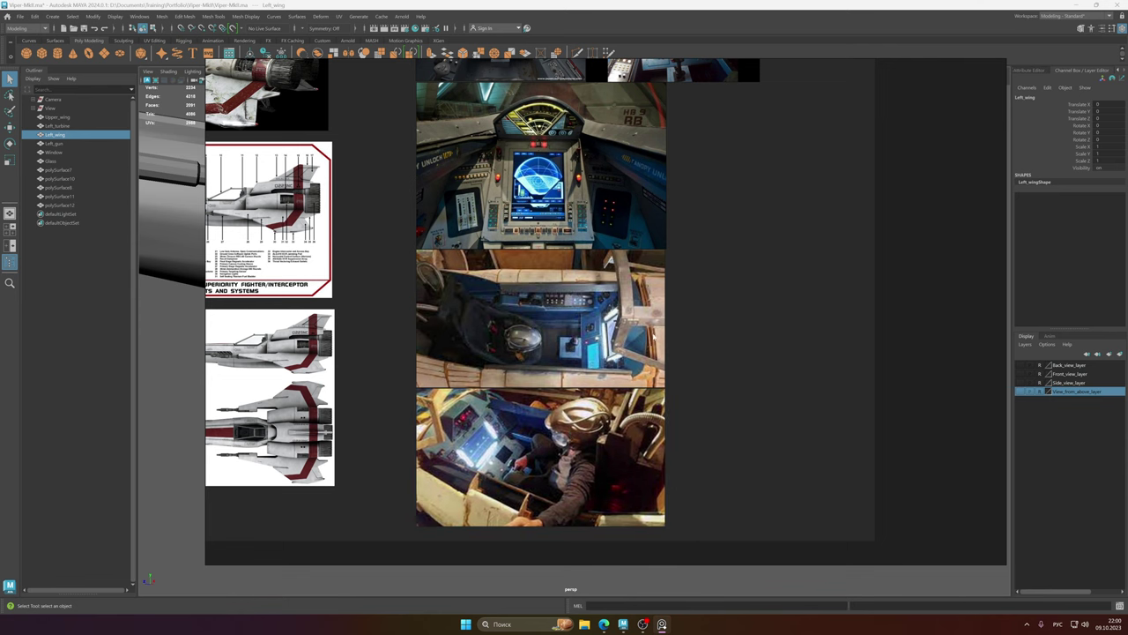
- Scale the stack of three lower cockpit pictures down to the width of the grey render above it
scroll(571, 435, "down", 4)
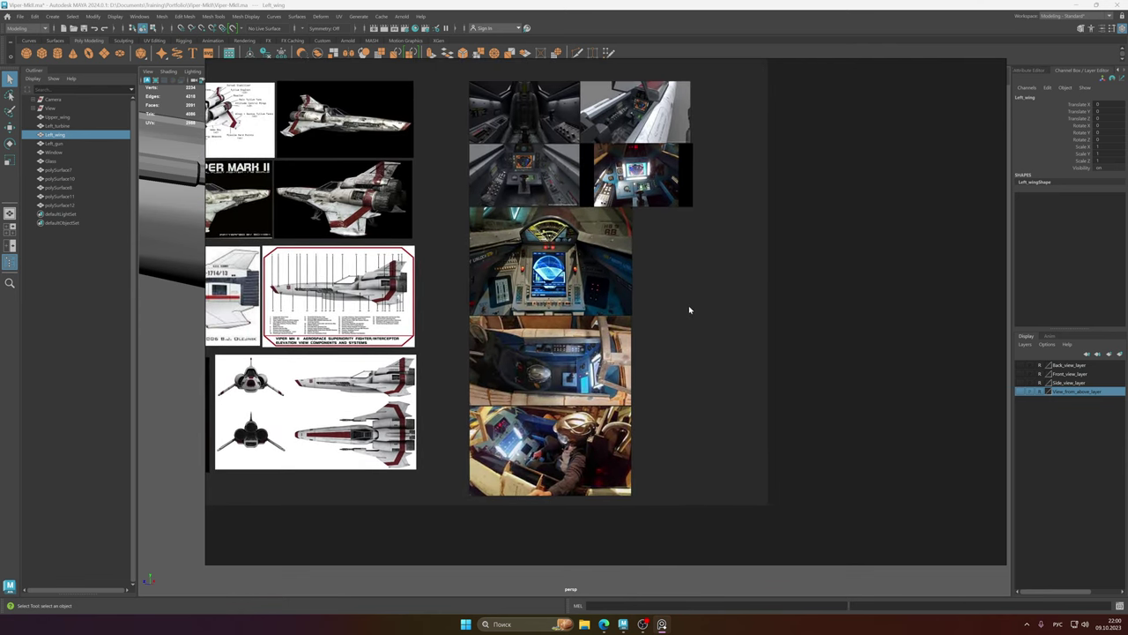
middle_click_drag(681, 209, 723, 282, "alt")
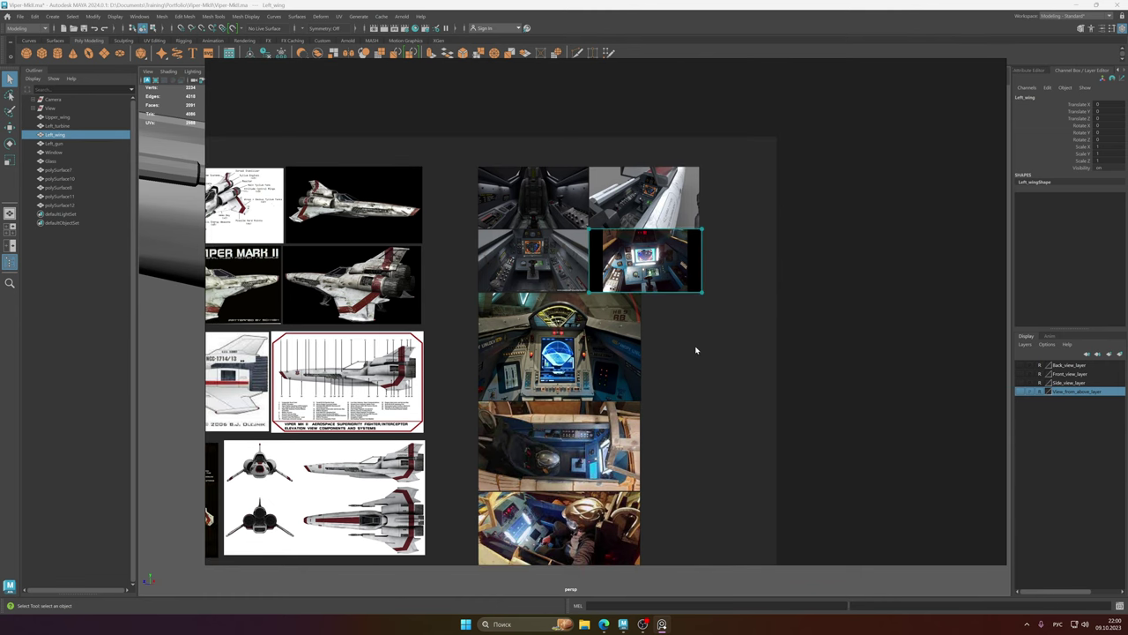
middle_click_drag(695, 350, 686, 278, "alt")
left_click(549, 315)
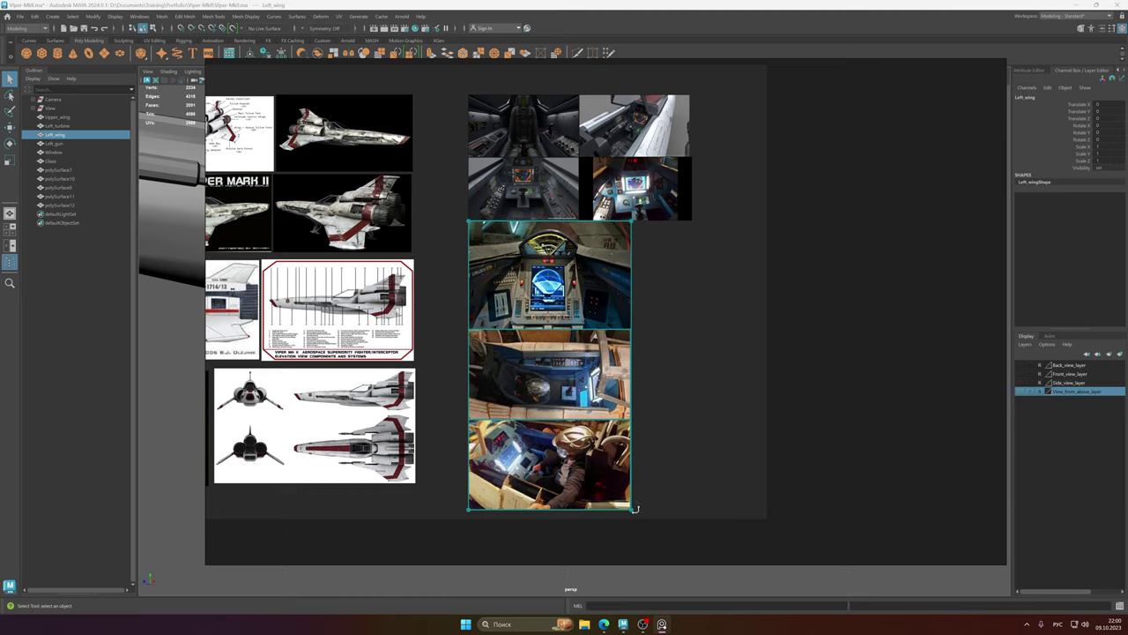
left_click_drag(630, 506, 555, 432)
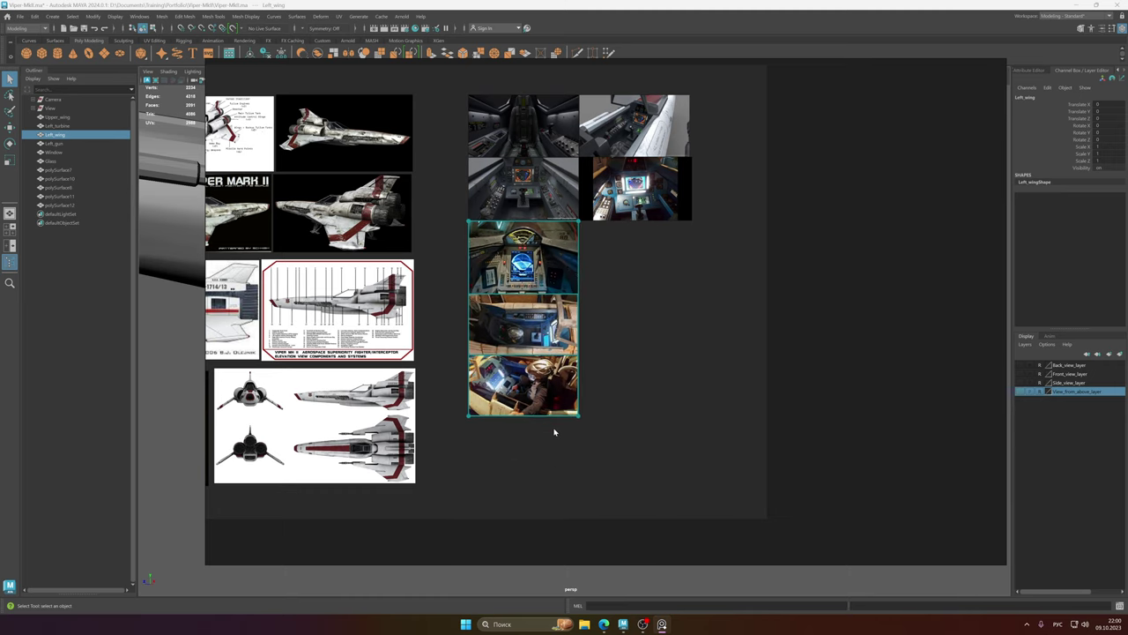
- Move the top-view and pilot pictures beside the blue-screen dashboard picture and scale all three to span the grid's full width
left_click_drag(647, 449, 586, 237)
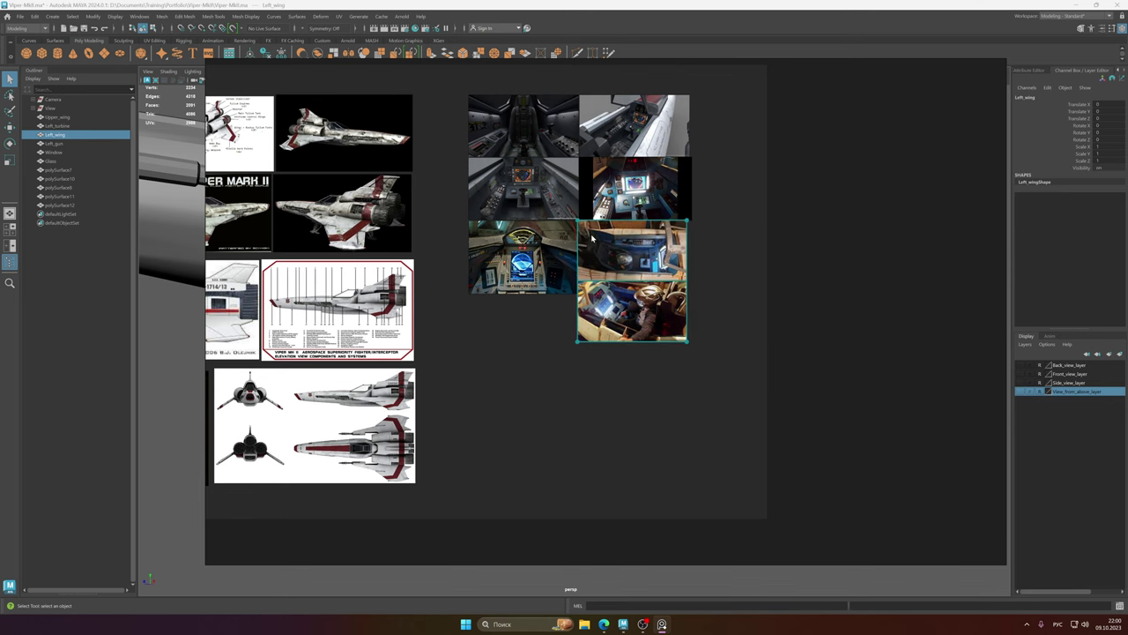
middle_click_drag(587, 236, 582, 251)
left_click_drag(720, 377, 528, 225)
scroll(694, 338, "up", 4)
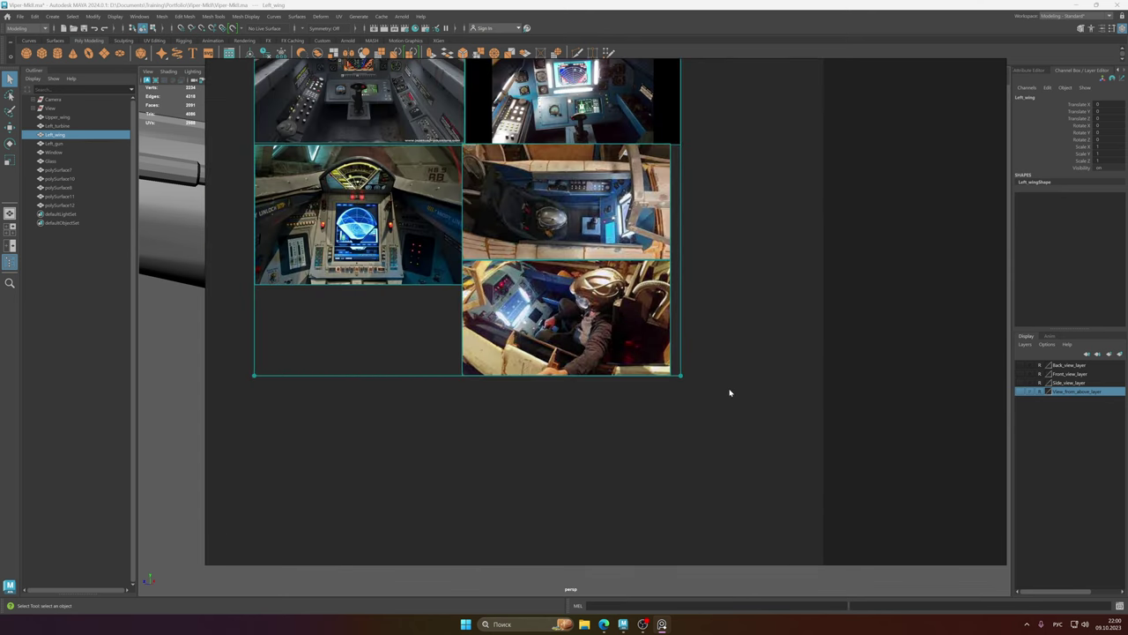
left_click_drag(729, 389, 401, 211)
left_click_drag(669, 376, 681, 382)
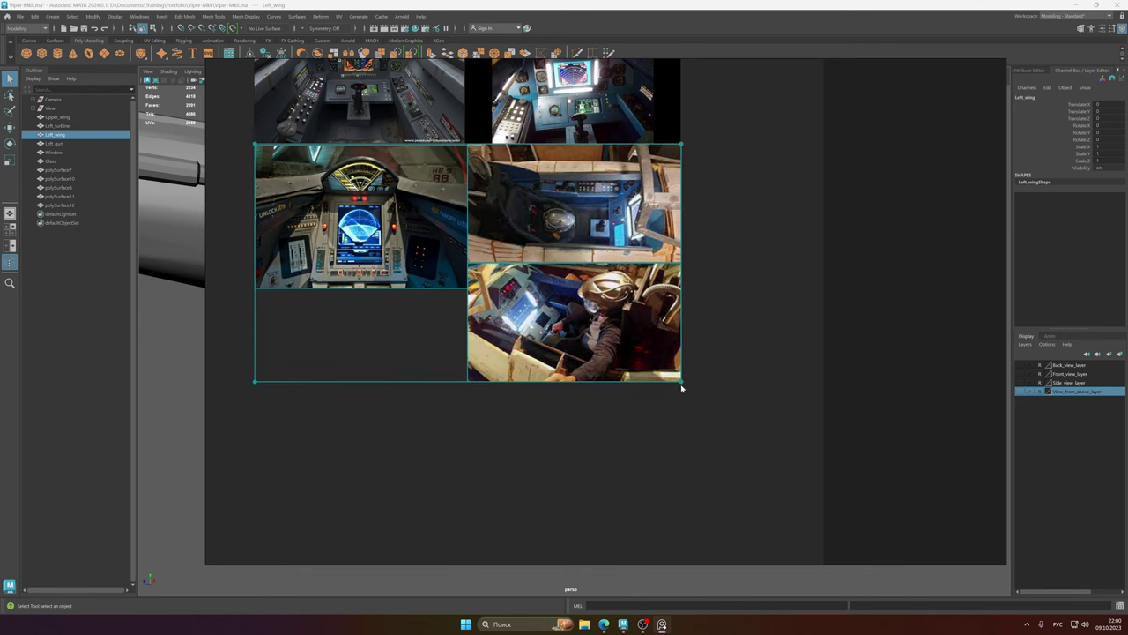
- Move the cockpit picture grid beside the spaceship picture grid and enlarge it to the same height
left_click(727, 345)
scroll(530, 299, "down", 5)
middle_click_drag(530, 300, 598, 330)
left_click_drag(693, 378, 401, 204)
middle_click_drag(400, 205, 440, 197)
left_click_drag(728, 366, 502, 123)
left_click_drag(546, 180, 540, 179)
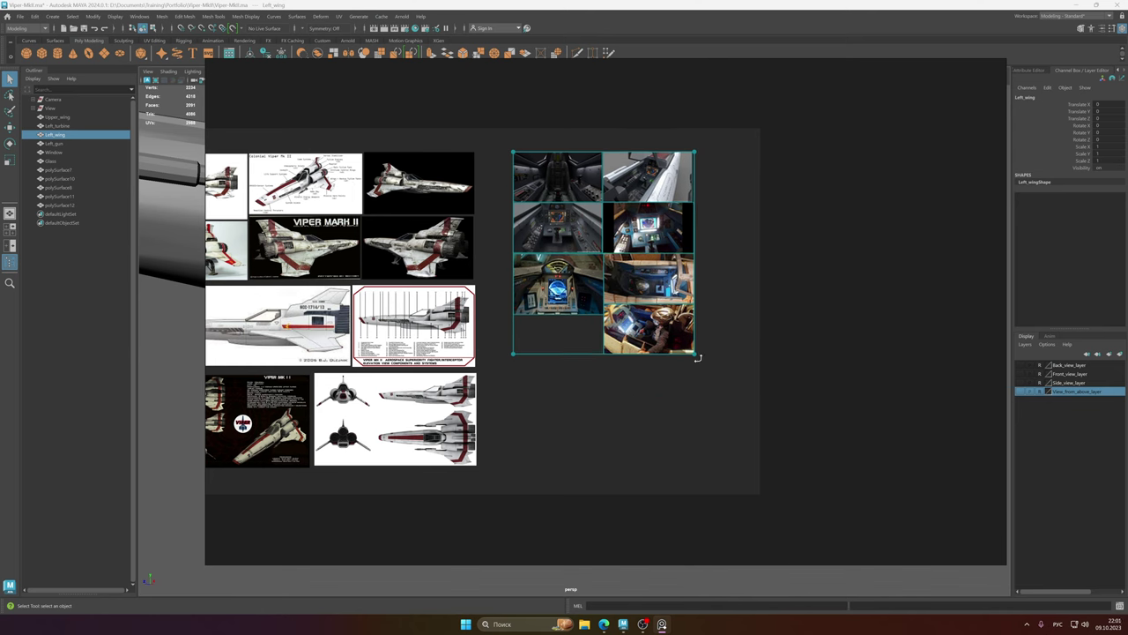
left_click_drag(697, 357, 797, 469)
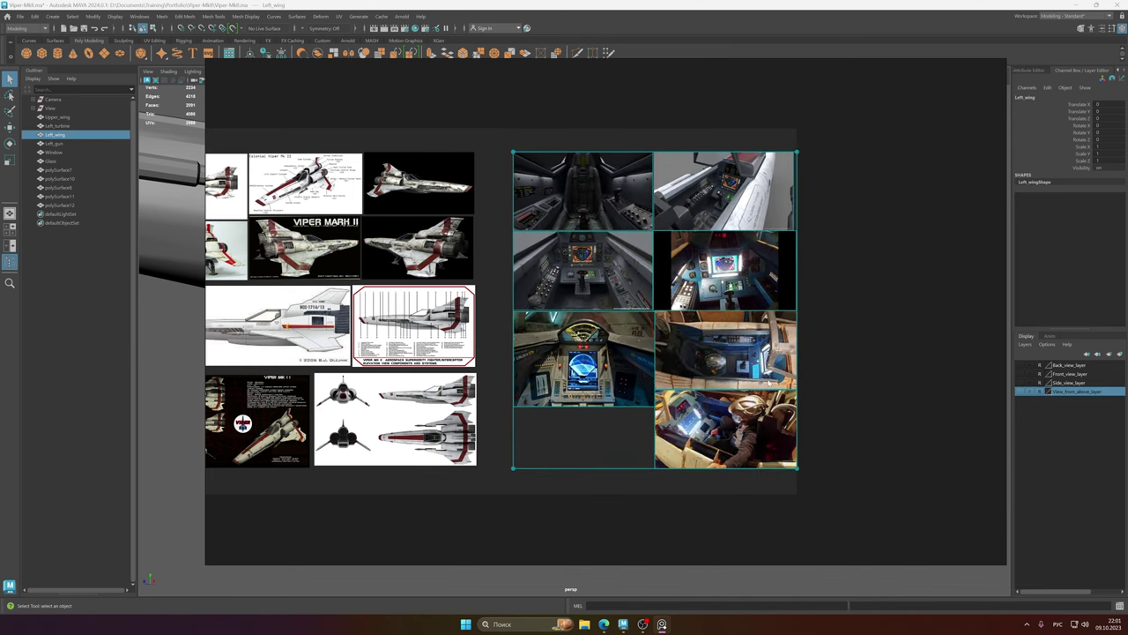
left_click_drag(730, 346, 704, 346)
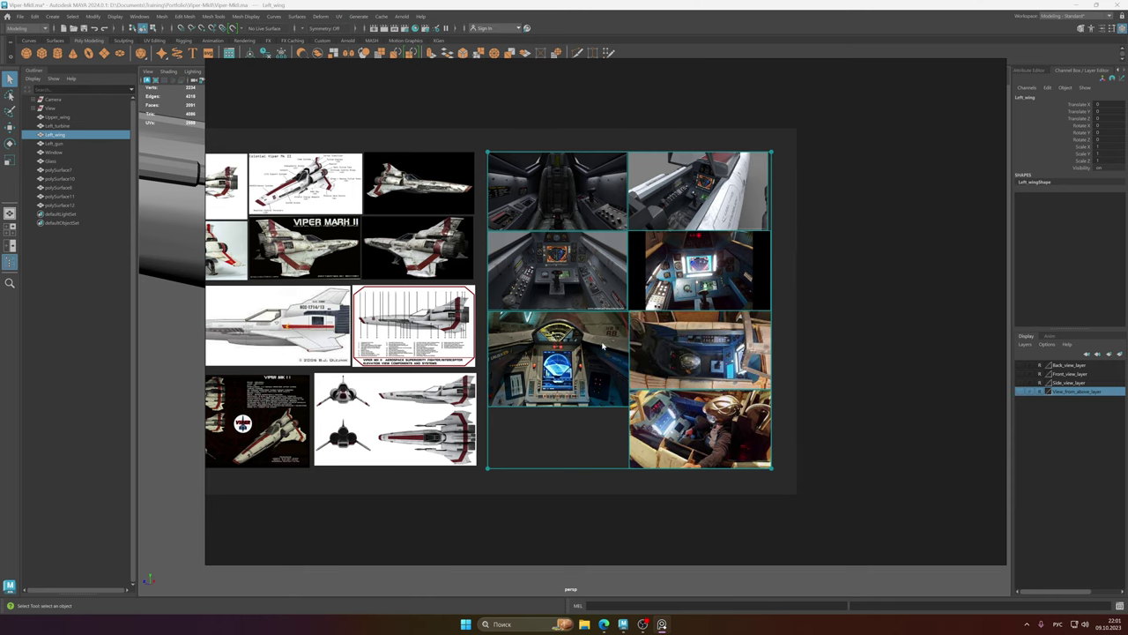
- Centre both picture grids on the canvas and set the cockpit grid apart from the spaceship grid with a small gap
scroll(602, 346, "down", 5)
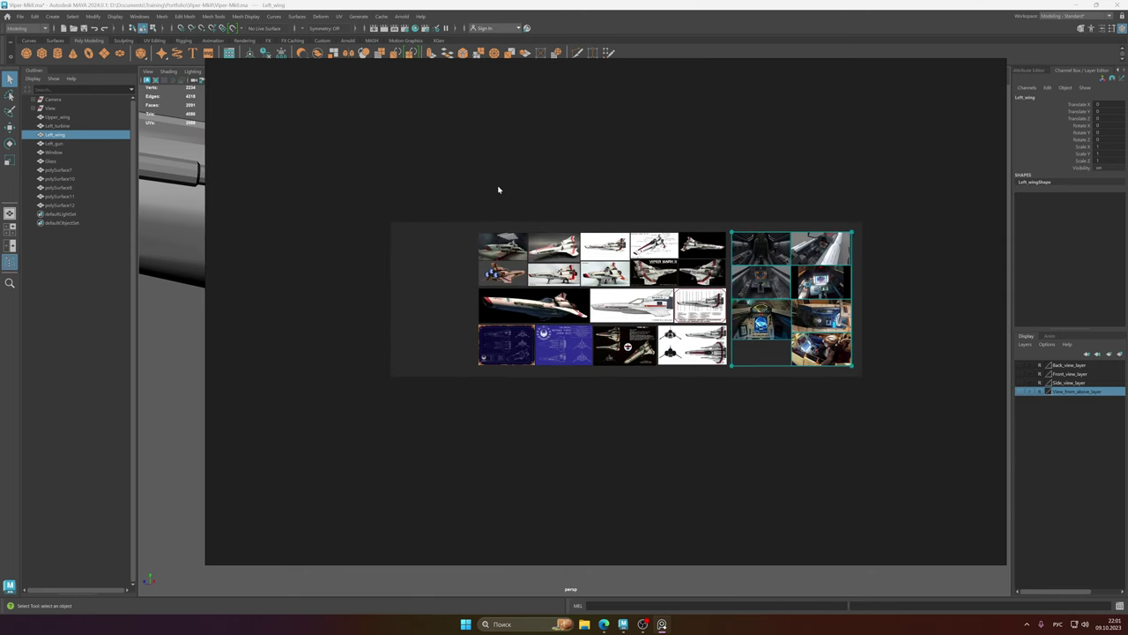
left_click_drag(497, 189, 831, 357)
left_click_drag(647, 308, 587, 308)
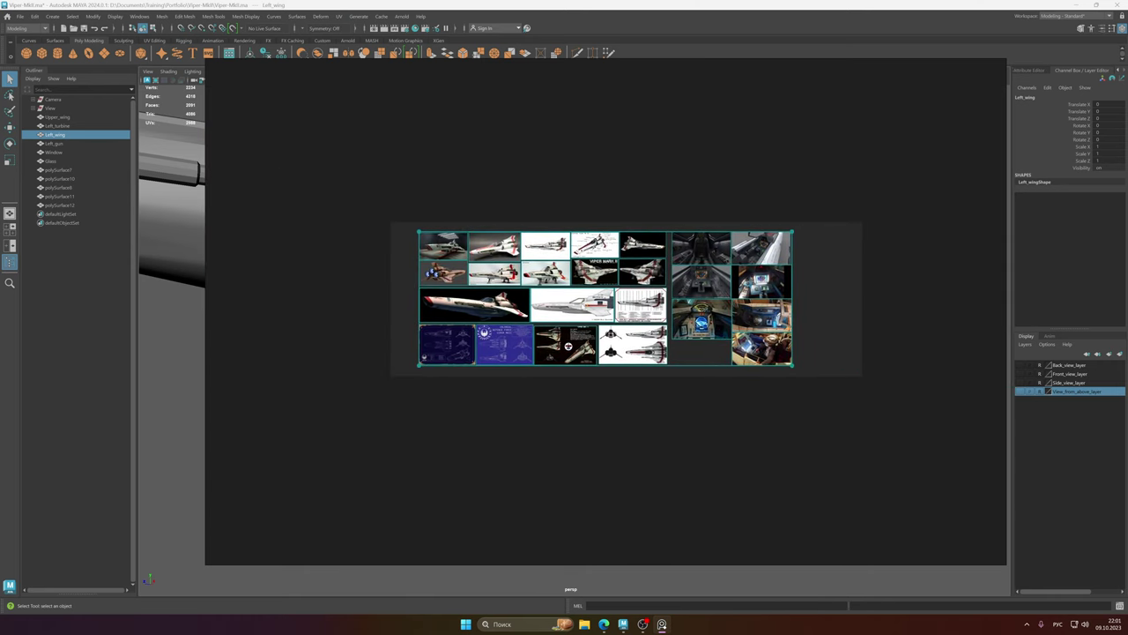
left_click_drag(701, 209, 913, 428)
left_click_drag(740, 304, 771, 304)
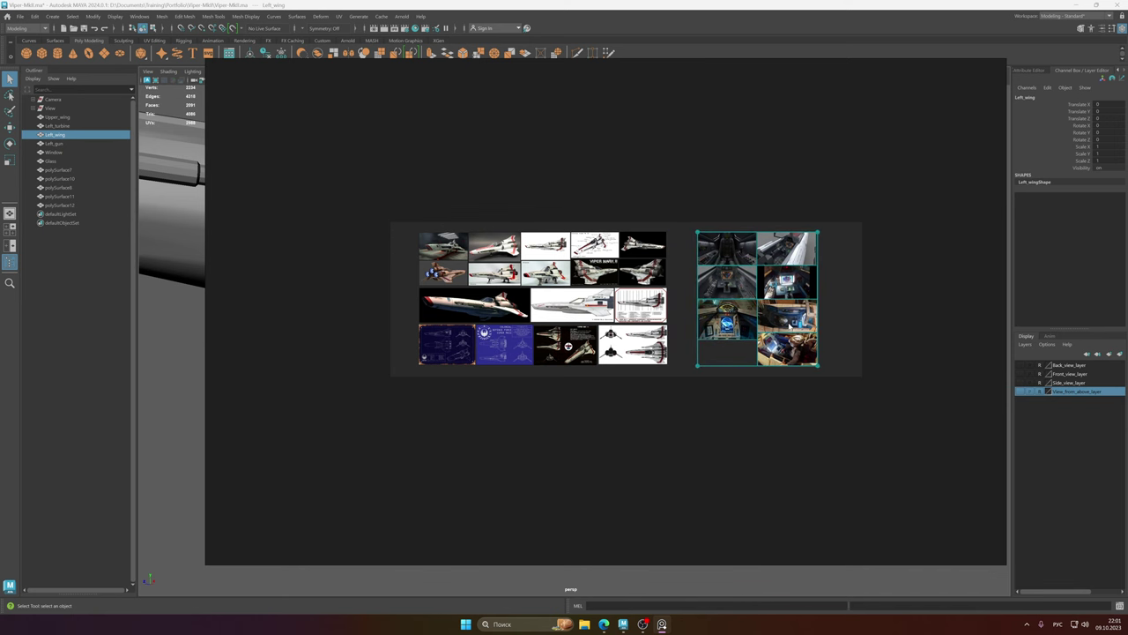
- Look over the arranged reference board, from the spaceship pictures to the cockpit interior pictures
scroll(737, 282, "up", 5)
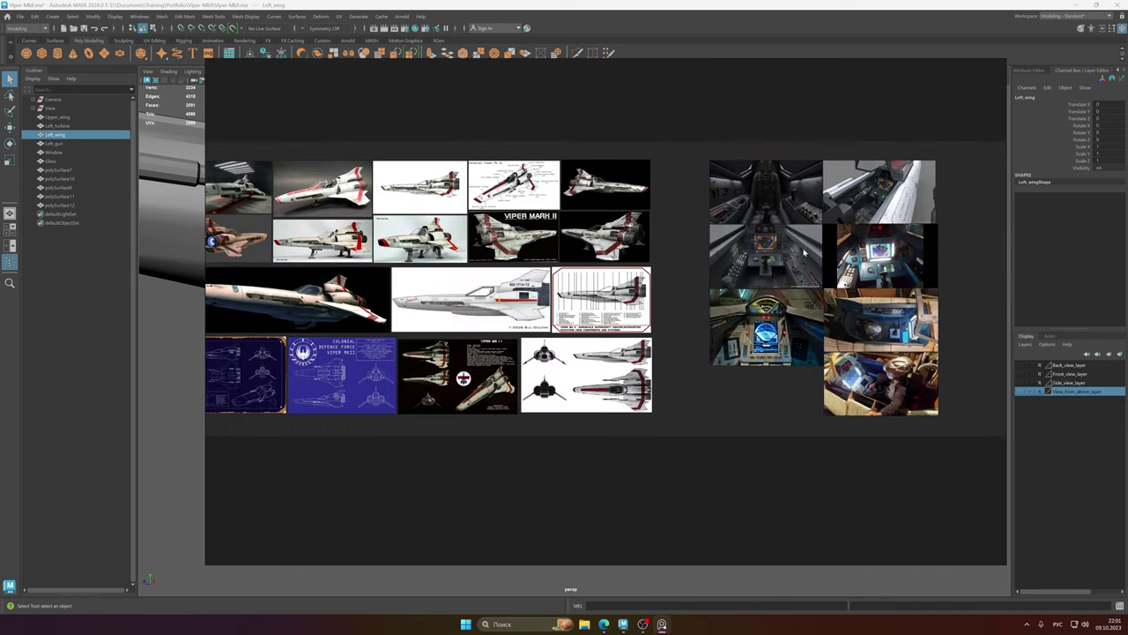
middle_click_drag(690, 279, 755, 288)
middle_click_drag(672, 275, 821, 274)
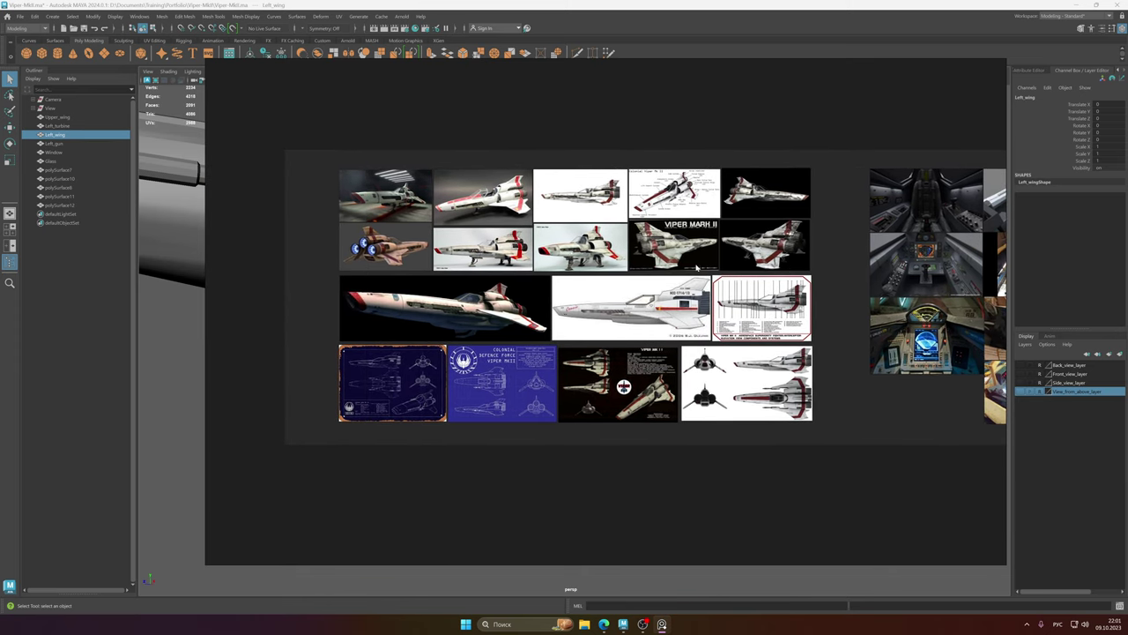
scroll(775, 260, "up", 3)
middle_click_drag(882, 256, 282, 238)
scroll(675, 230, "up", 5)
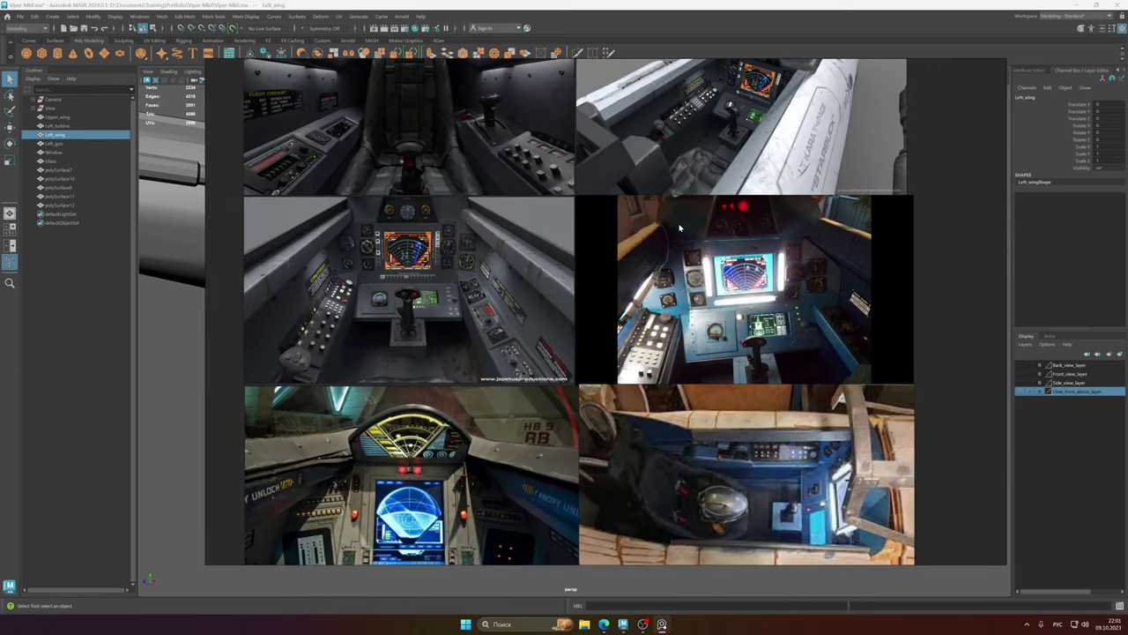
middle_click_drag(680, 229, 704, 324)
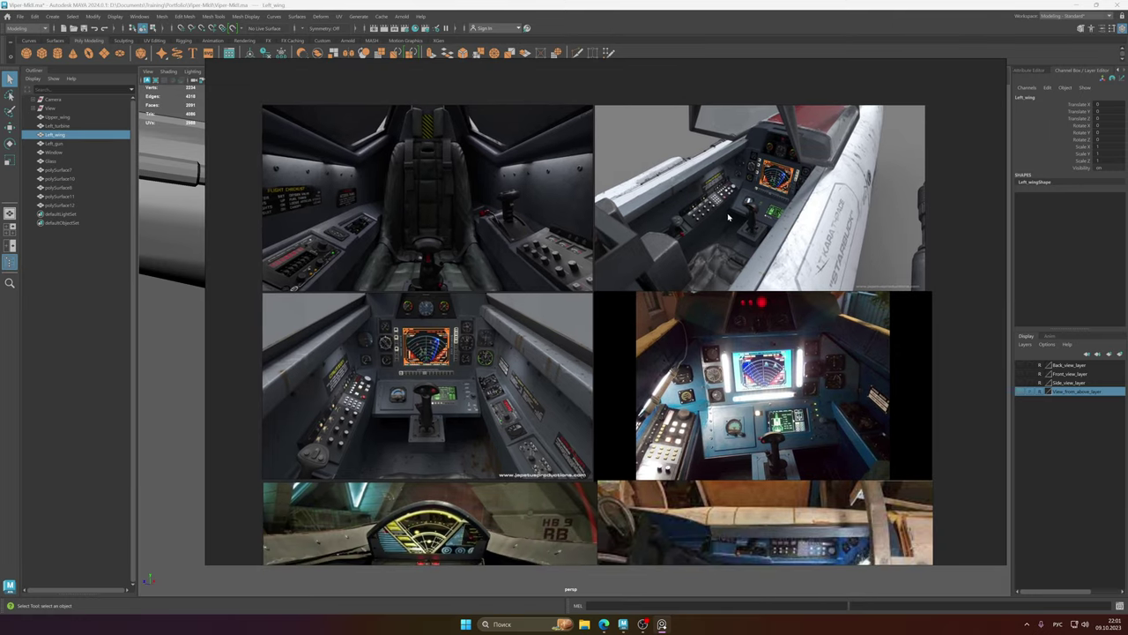
scroll(730, 222, "down", 3)
middle_click_drag(730, 221, 737, 189)
- Minimize the reference board to return to Maya, deselect the left wing and save the scene
left_click(588, 5)
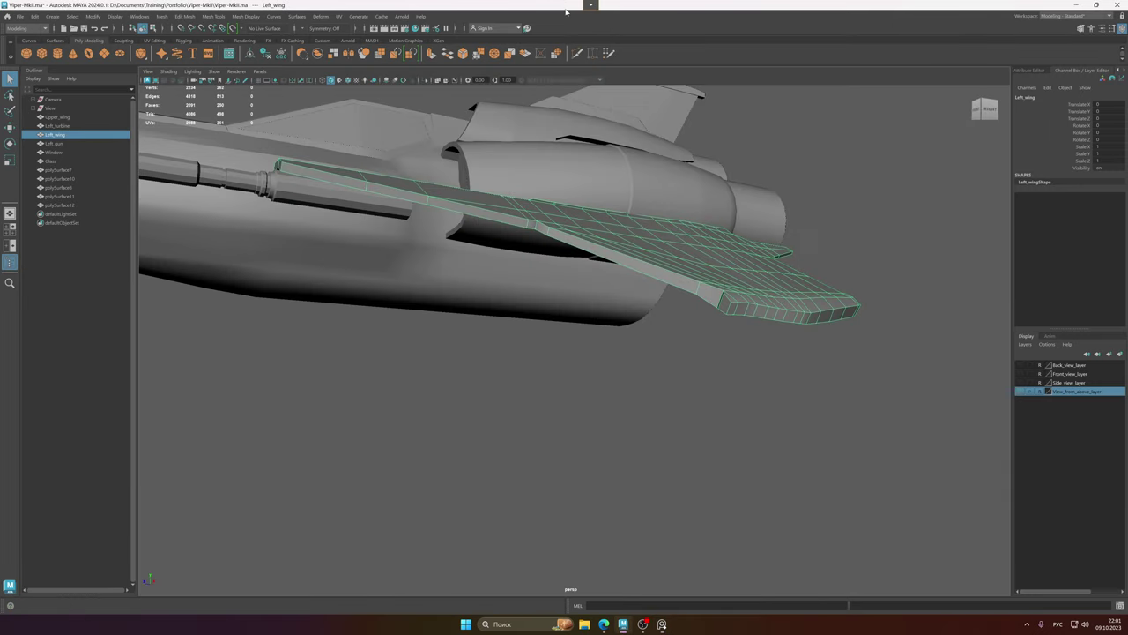
scroll(482, 255, "down", 4)
left_click_drag(608, 274, 599, 320, "alt")
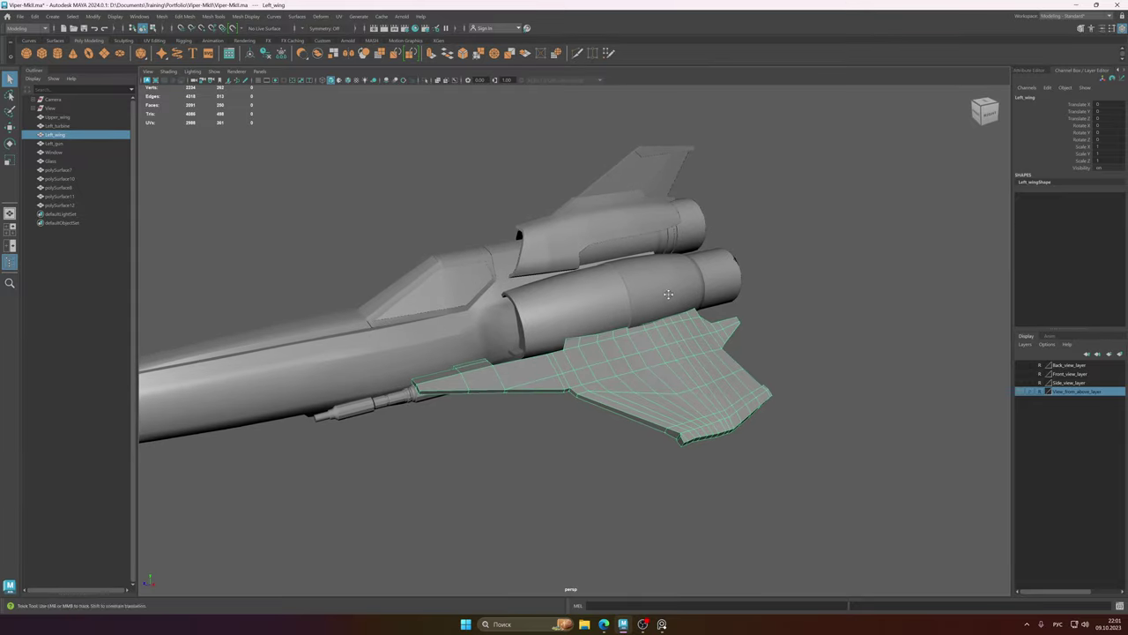
middle_click_drag(667, 303, 643, 240, "alt")
left_click_drag(644, 255, 601, 323, "alt")
scroll(597, 333, "up", 3)
left_click(760, 320)
left_click_drag(568, 319, 631, 312, "alt")
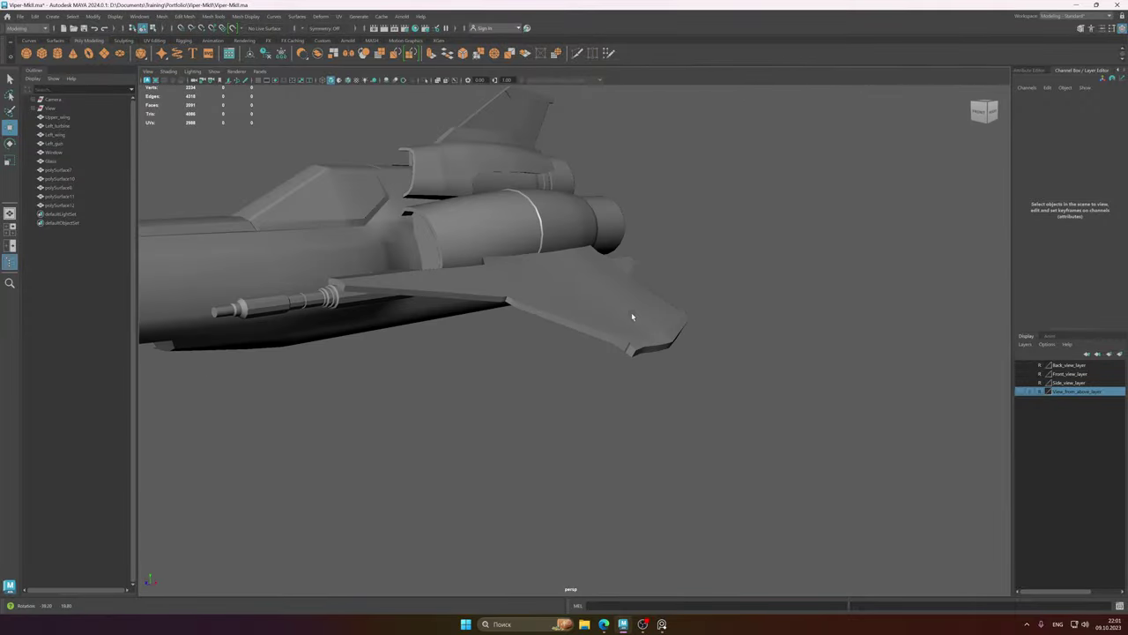
key("ctrl+s")
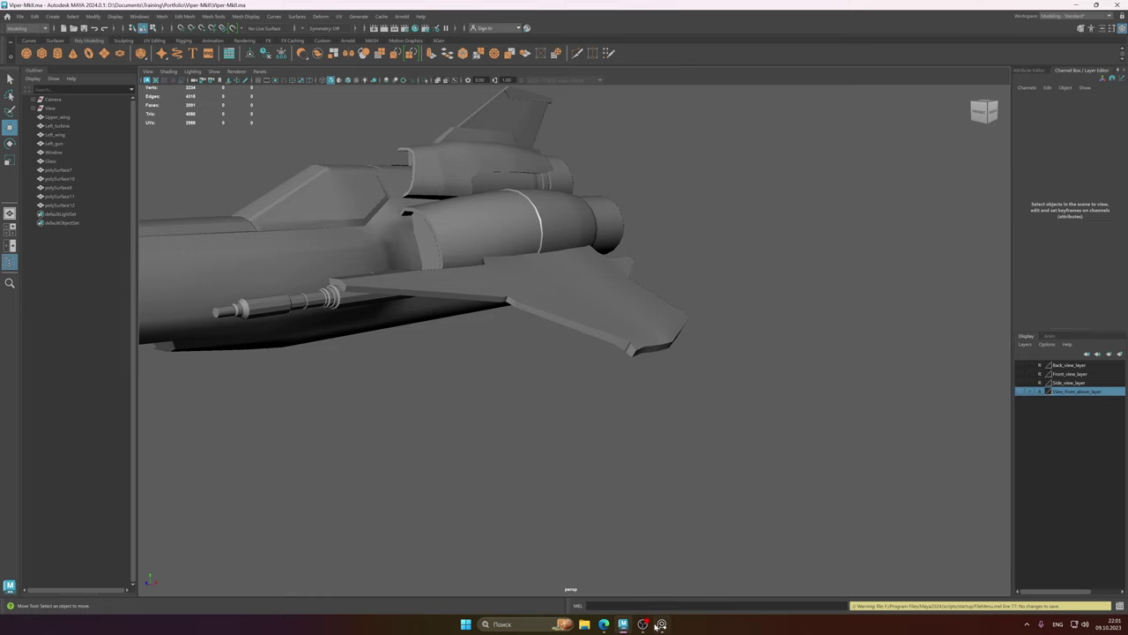
- Reopen the PureRef board and examine the fuselage, wing and engines in the spaceship model photos
mouse_move(627, 631)
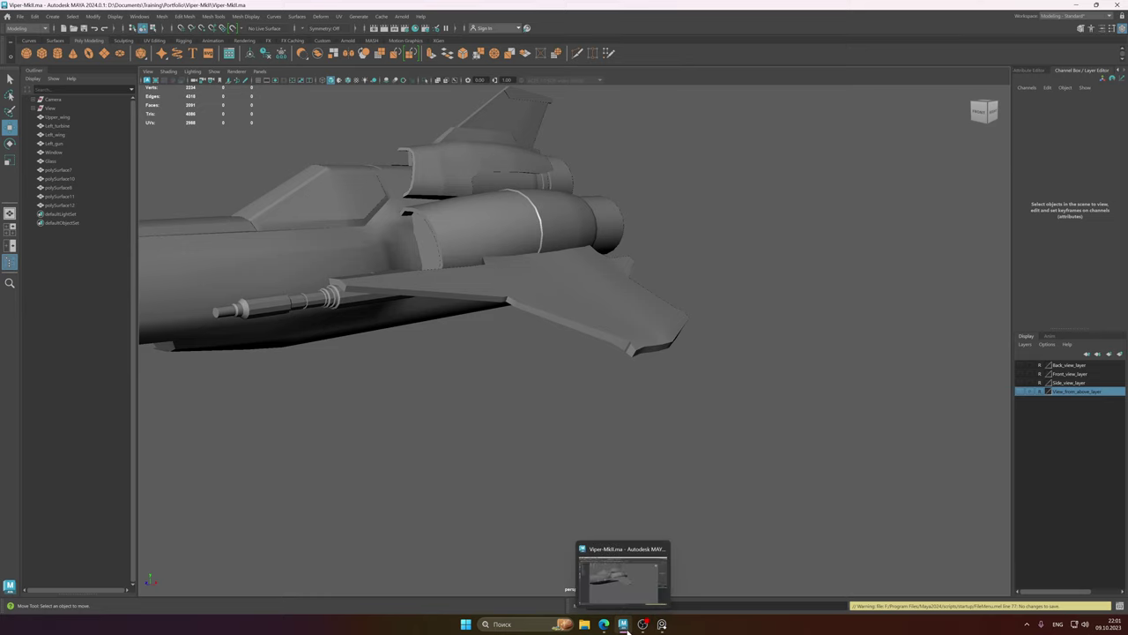
left_click_drag(624, 630, 647, 631)
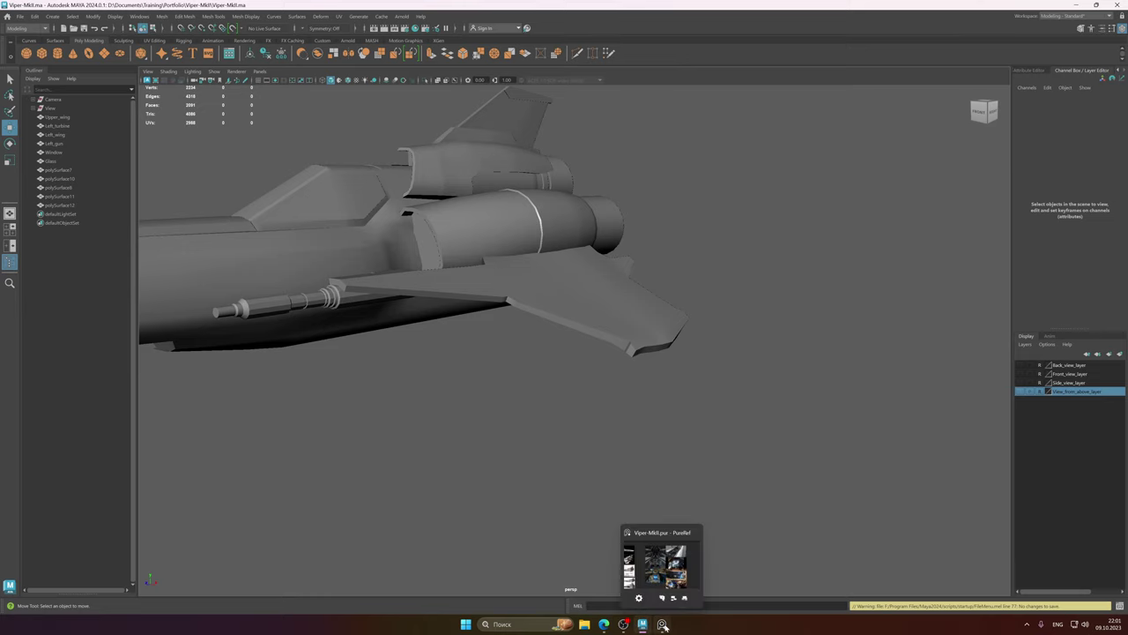
left_click(662, 624)
mouse_move(484, 307)
right_mouse_down()
mouse_move(971, 290)
mouse_move(586, 288)
mouse_move(431, 315)
mouse_move(473, 335)
mouse_move(492, 287)
right_mouse_up()
scroll(647, 255, "down", 4)
scroll(646, 256, "up", 6)
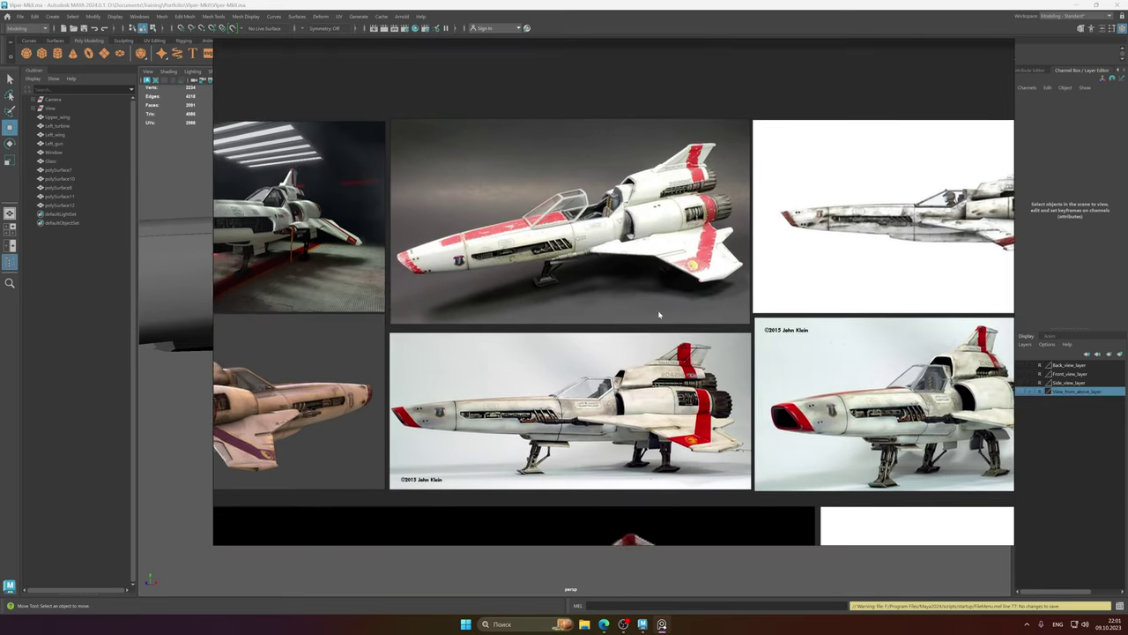
middle_click_drag(659, 314, 651, 336)
scroll(673, 284, "up", 2)
scroll(677, 294, "down", 2)
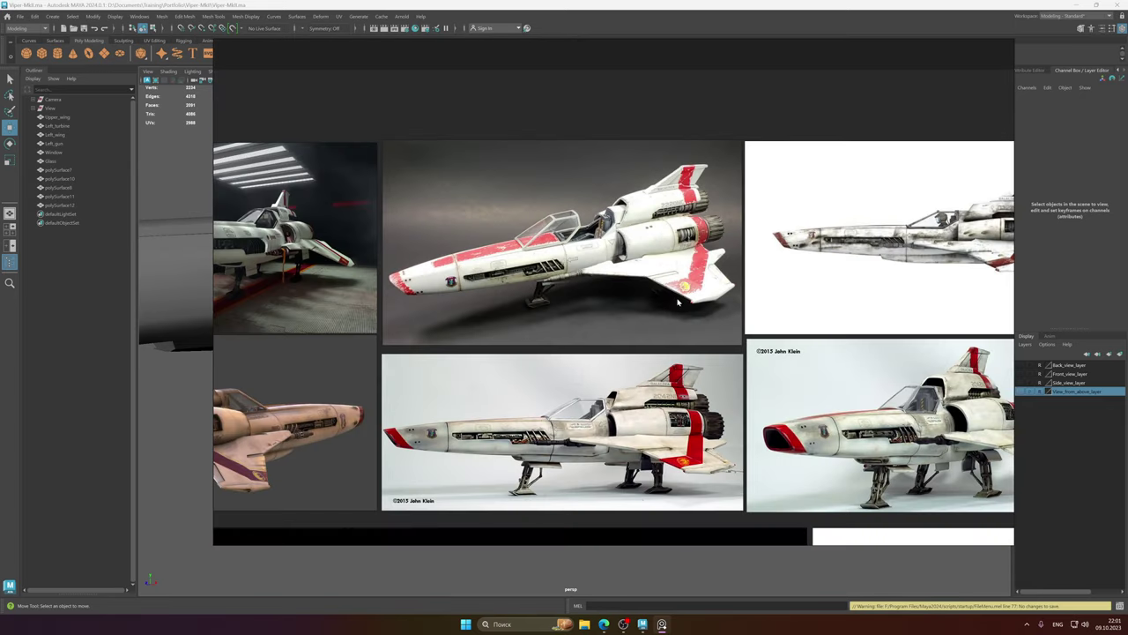
scroll(663, 301, "down", 2)
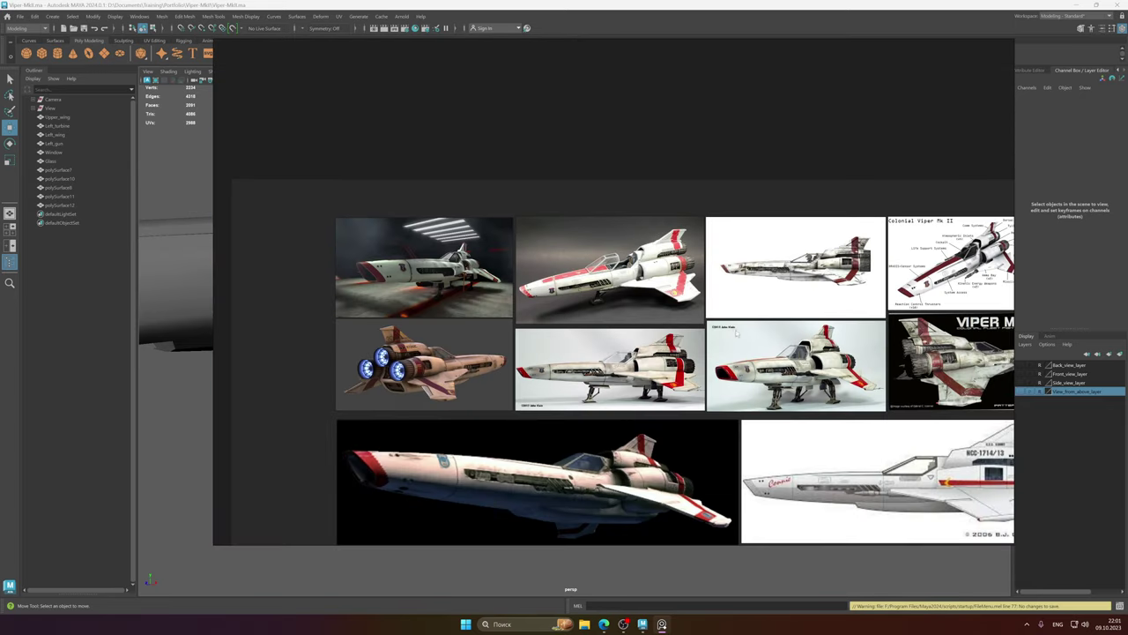
- Compare the three-quarter photo of the model on its landing gear with the neighbouring side-view pictures
middle_click_drag(737, 332, 623, 229)
middle_click_drag(815, 301, 645, 260)
middle_click_drag(707, 283, 810, 253)
middle_click_drag(728, 268, 738, 304)
scroll(672, 240, "up", 6)
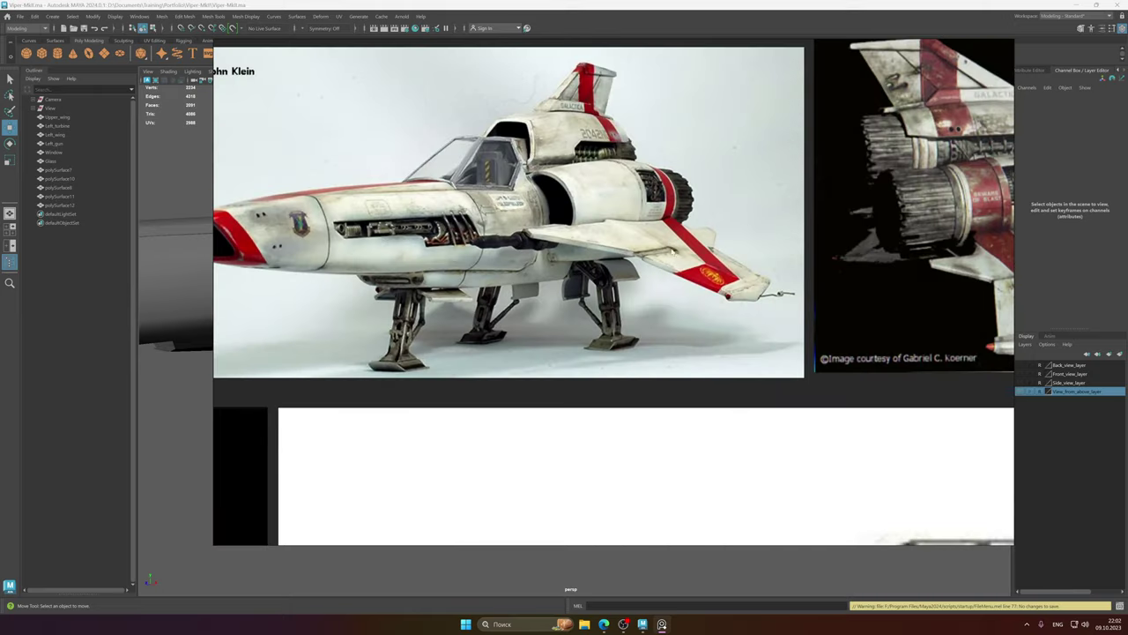
scroll(688, 260, "down", 3)
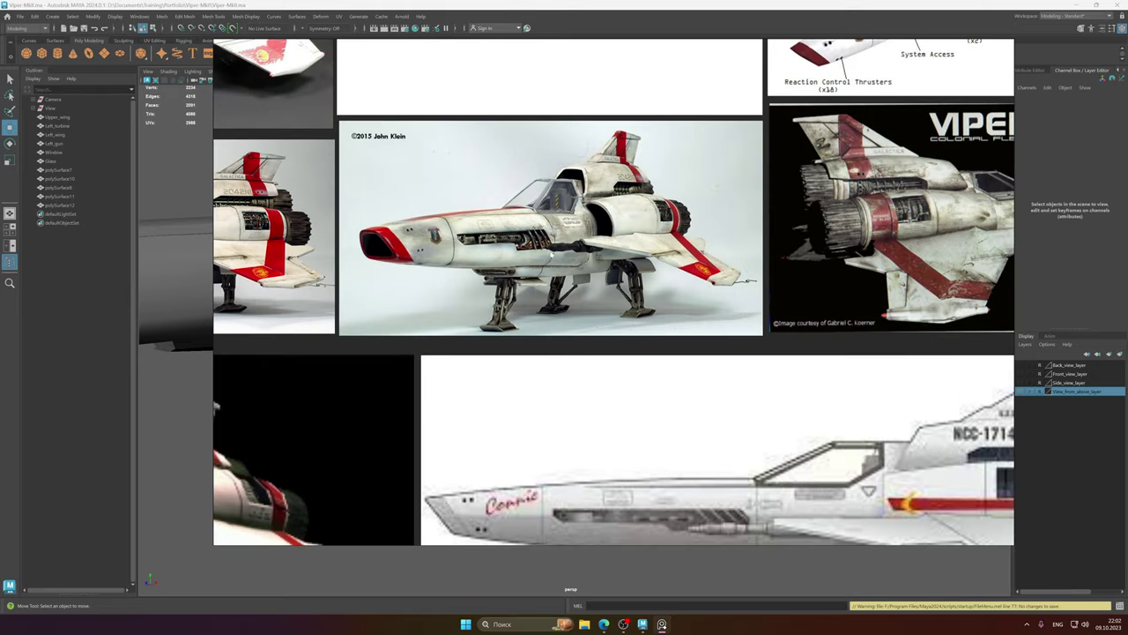
middle_click_drag(542, 254, 789, 255)
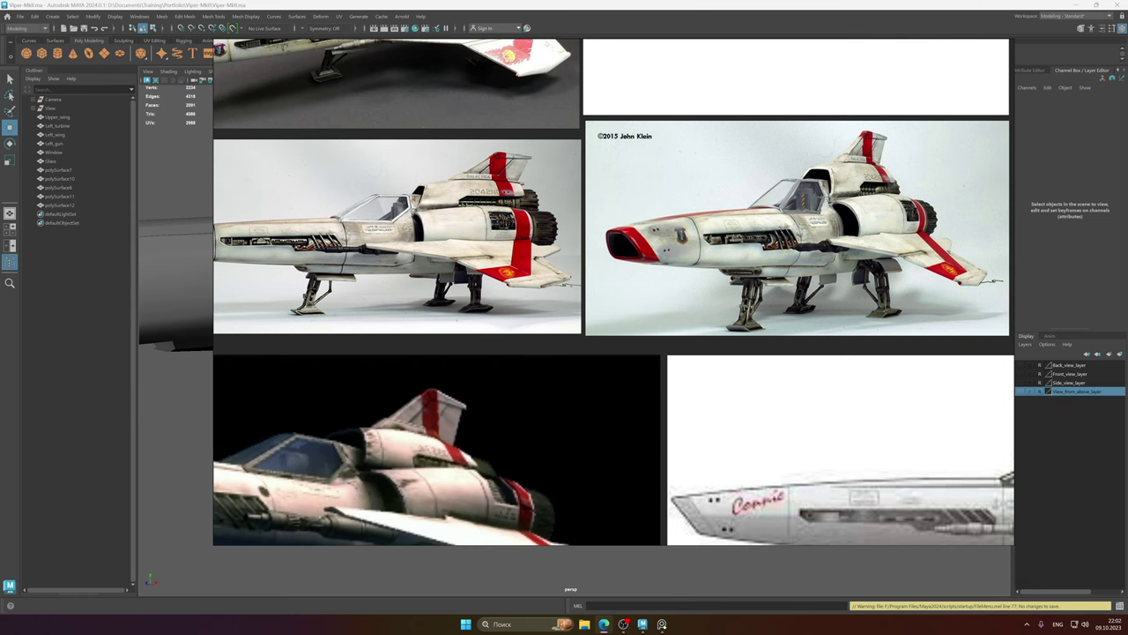
scroll(639, 323, "down", 6)
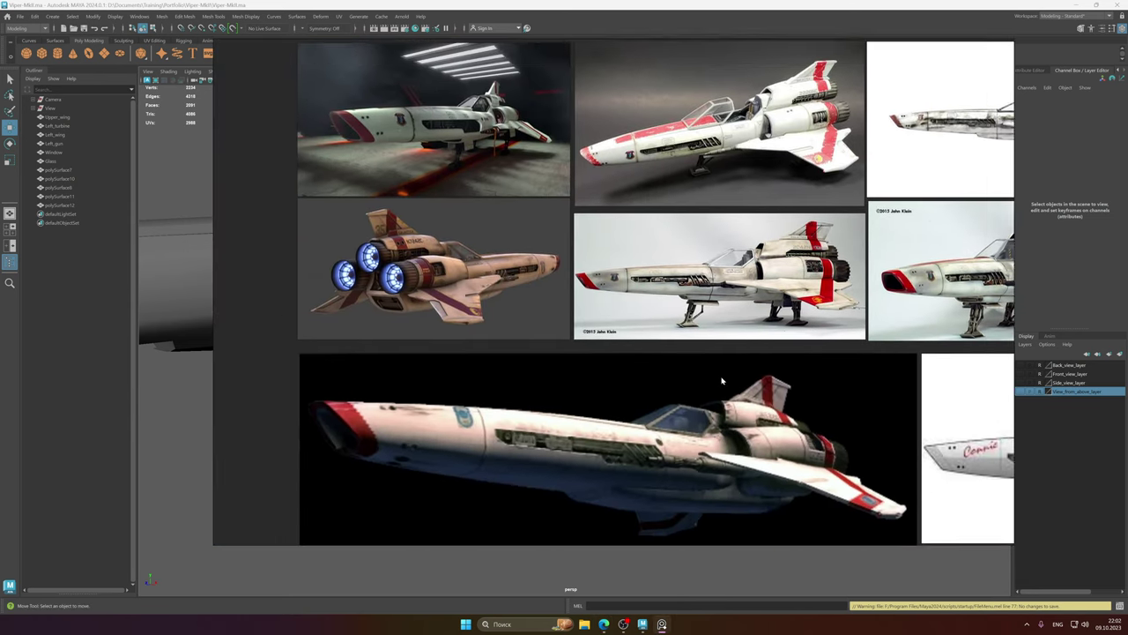
middle_click_drag(710, 353, 422, 352)
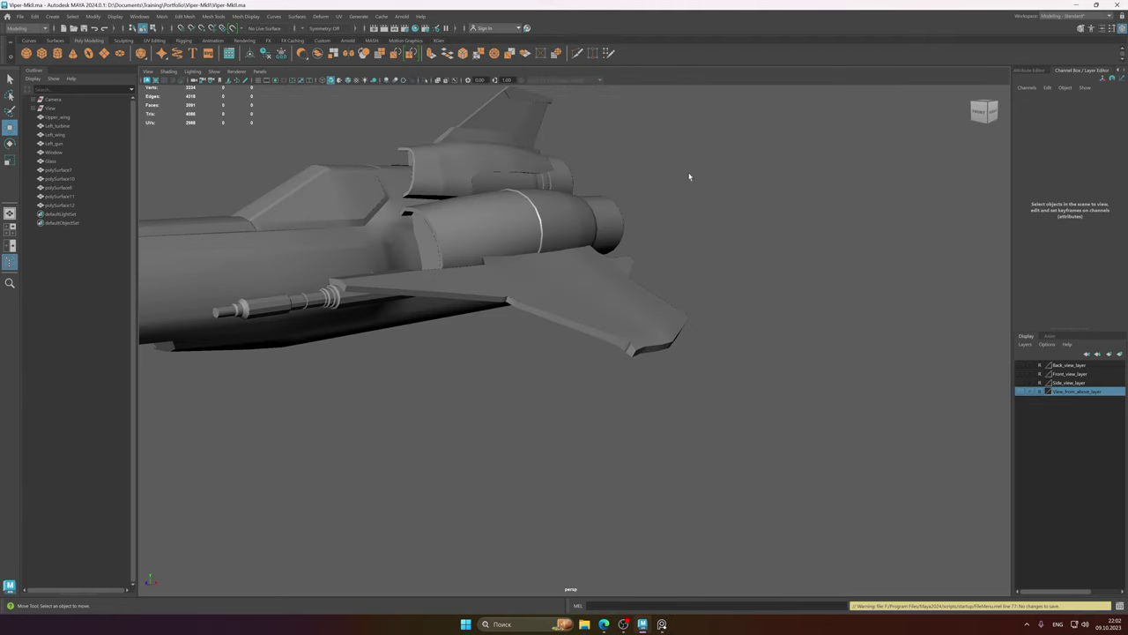
- Switch back to Maya and select the fuselage mesh with its nose in view
left_click(696, 288)
left_click_drag(601, 289, 628, 258, "alt")
right_click_drag(627, 258, 780, 291, "alt")
middle_click_drag(780, 291, 784, 393, "alt")
left_click_drag(546, 264, 624, 261, "alt")
left_click(607, 299)
left_click_drag(606, 300, 674, 260, "alt")
left_click(616, 292)
- Examine the red-rimmed nose intake in PureRef's three-quarter model photo, and minimize the board again
mouse_move(662, 623)
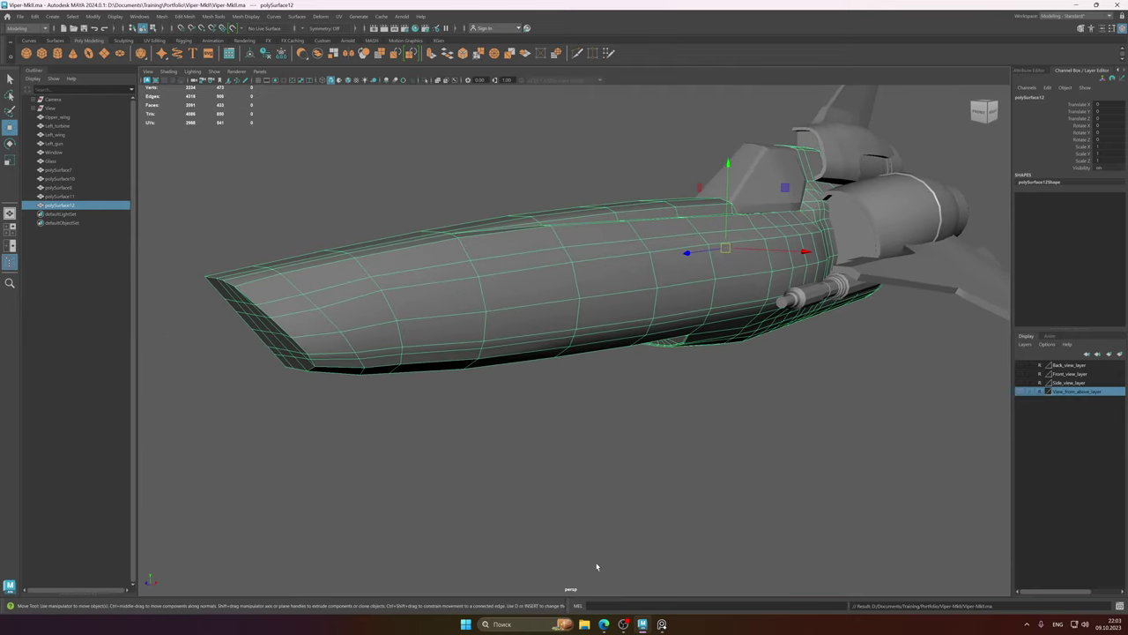
left_click(661, 624)
scroll(612, 290, "up", 3)
middle_click_drag(398, 280, 862, 395)
scroll(672, 280, "up", 10)
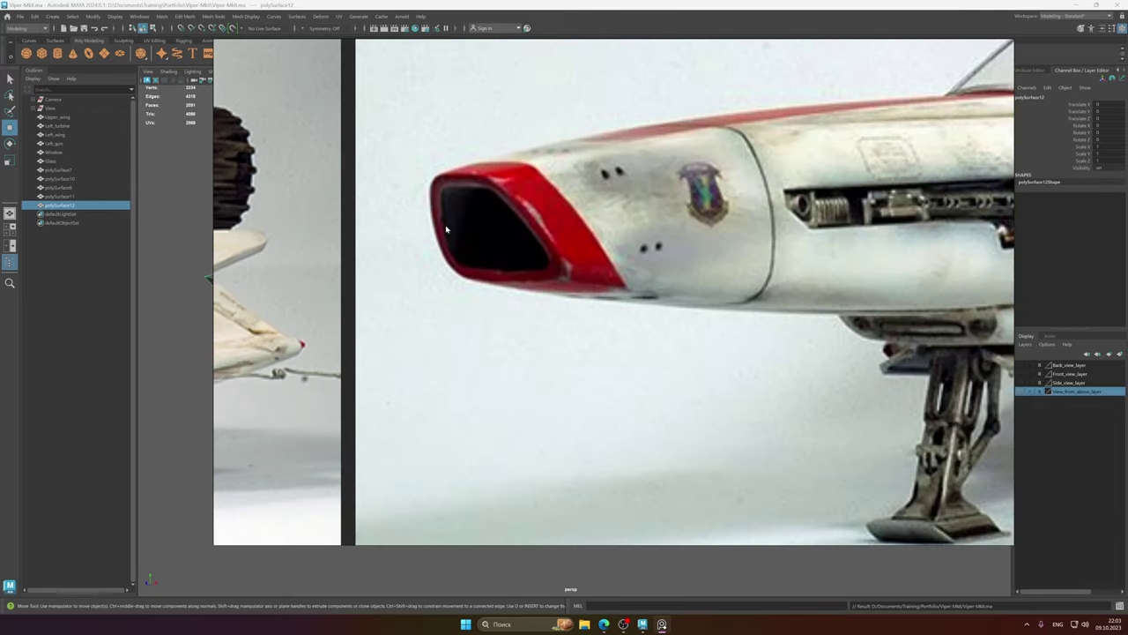
left_click(496, 4)
- Select all the flat front faces of the fuselage nose in face mode
left_click_drag(529, 218, 670, 259, "alt")
right_click_drag(683, 261, 846, 286, "alt")
middle_click_drag(498, 190, 557, 246, "alt")
right_click_drag(551, 233, 550, 254)
left_click_drag(556, 239, 550, 248, "alt")
right_click_drag(555, 247, 599, 251, "alt")
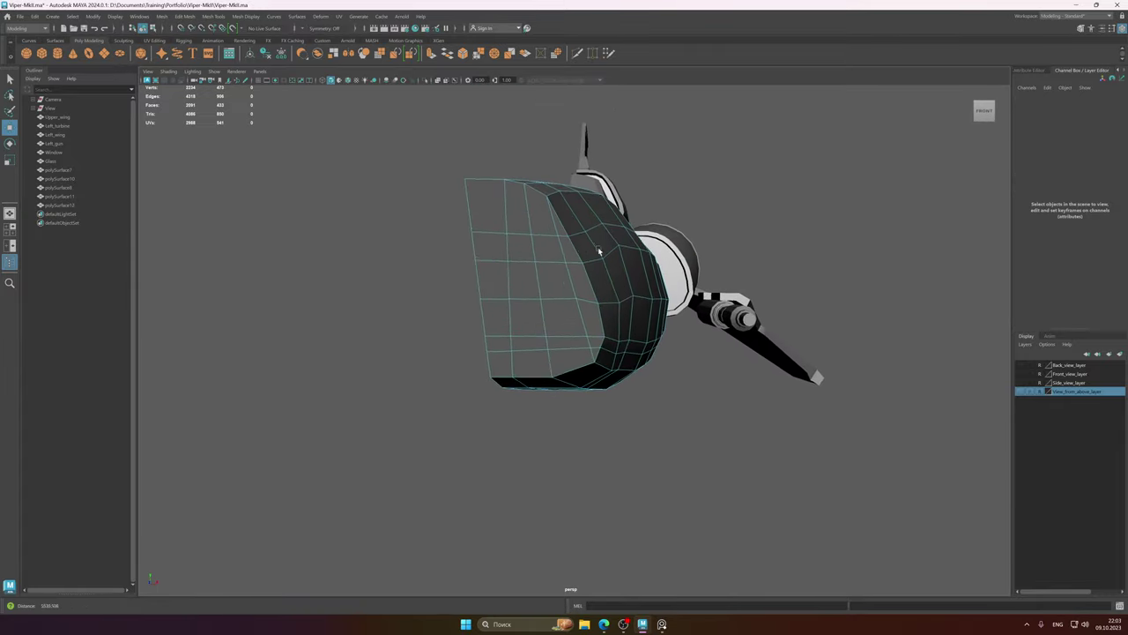
left_click_drag(598, 252, 554, 244, "alt")
left_click(554, 243)
key("f")
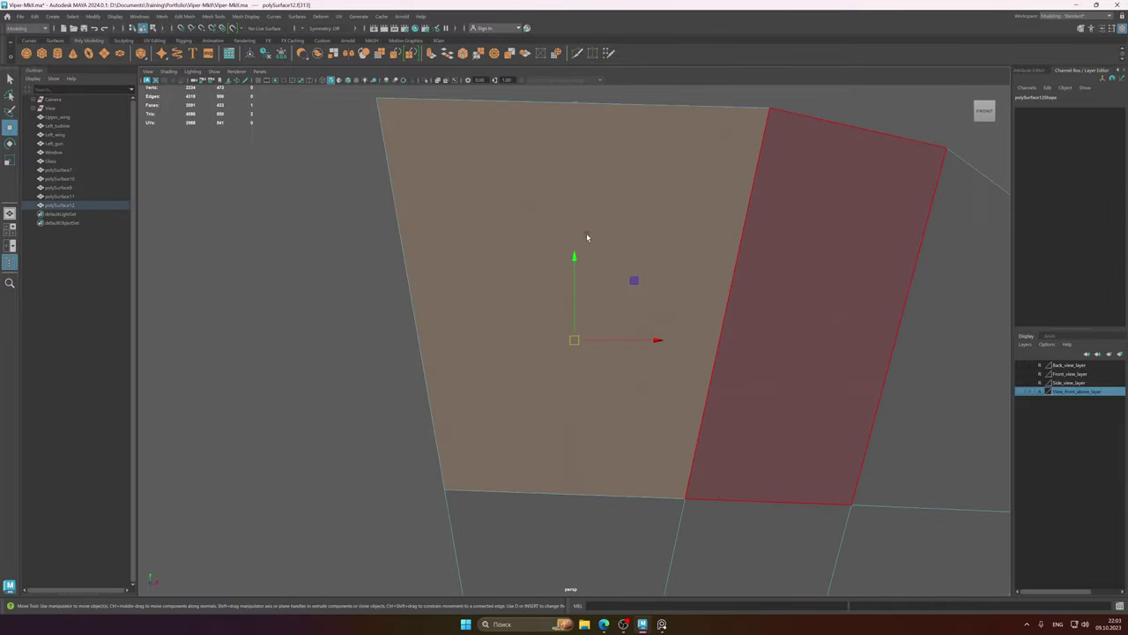
right_click_drag(636, 266, 537, 300, "alt")
right_click_drag(667, 365, 577, 375, "alt")
middle_click_drag(652, 377, 599, 307, "alt")
left_click_drag(597, 306, 523, 275, "alt")
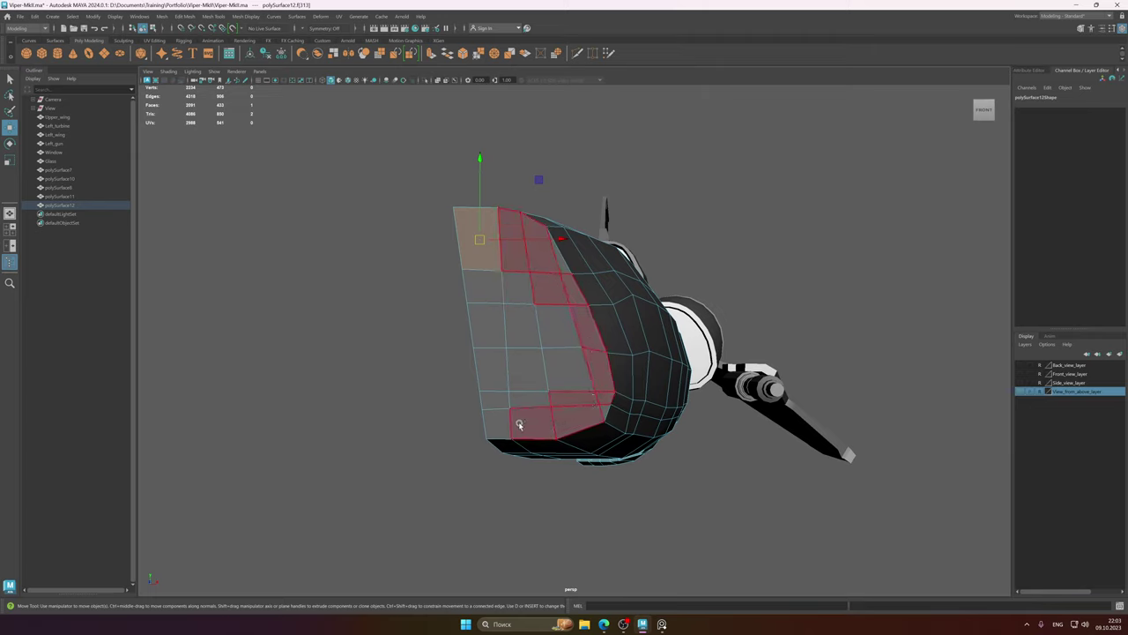
left_click_drag(569, 368, 613, 403)
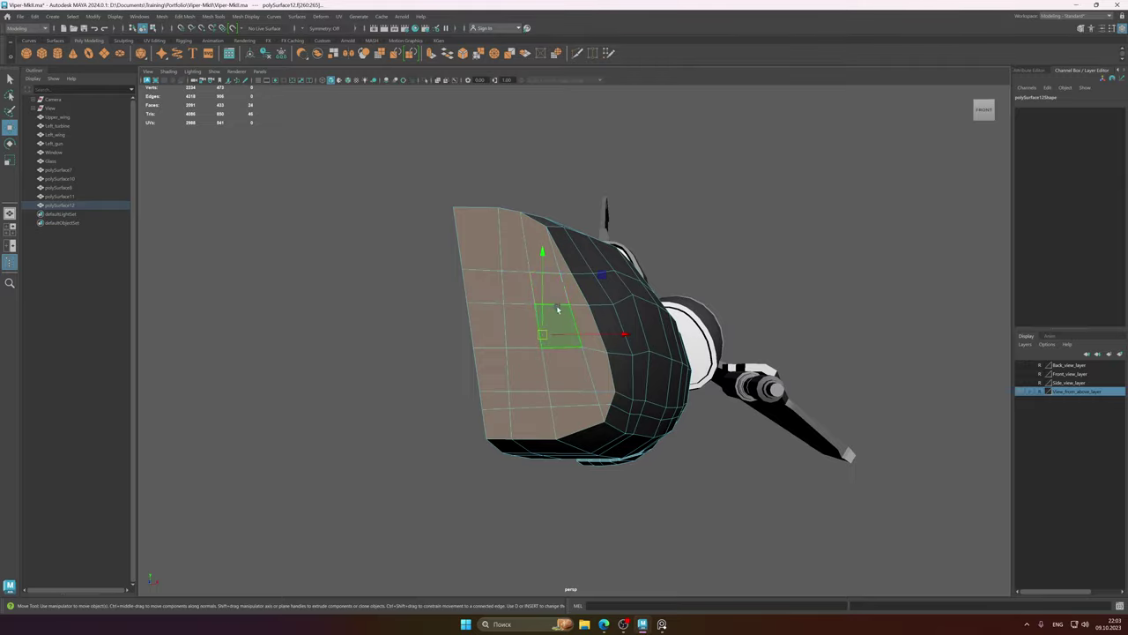
left_click_drag(557, 309, 590, 295, "alt")
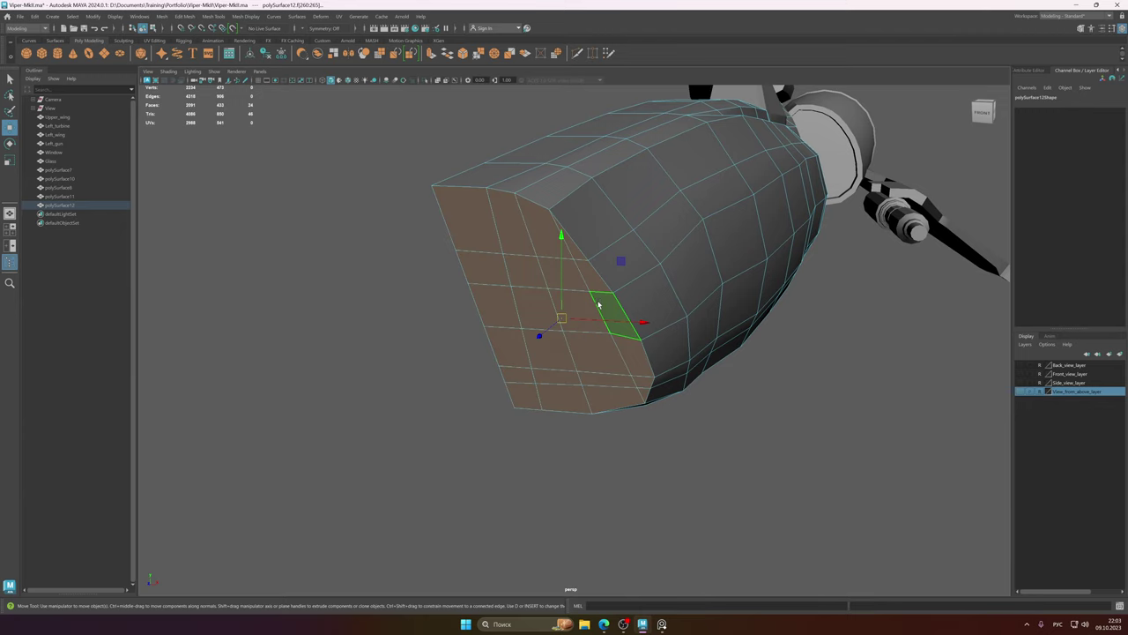
- Weld the extra vertices beside the rim of the nose's front cap onto the neighbouring rim vertices
right_click_drag(594, 288, 577, 262)
left_click(579, 262)
left_click_drag(575, 260, 589, 261)
left_click_drag(599, 289, 594, 262, "alt")
mouse_move(603, 291)
left_mouse_down("alt")
mouse_move(588, 278)
mouse_move(600, 270)
left_mouse_up("alt")
left_click_drag(601, 270, 585, 250, "alt")
left_click_drag(571, 290, 540, 294, "alt")
key("q")
middle_click_drag(540, 293, 524, 300, "alt")
left_click_drag(524, 299, 550, 282, "alt")
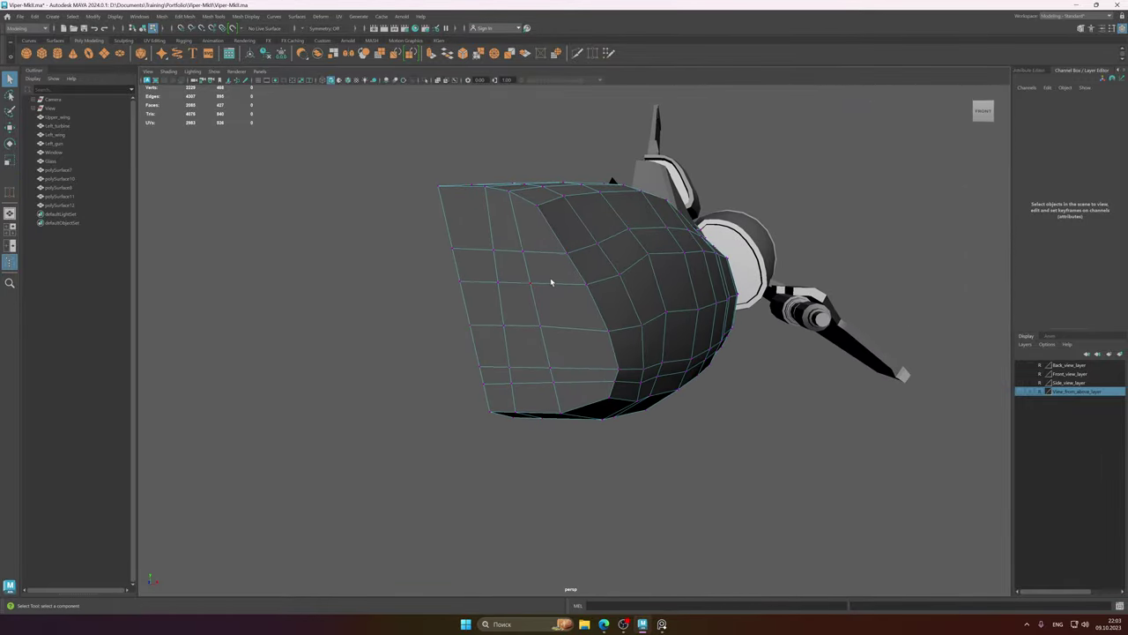
- Select all the flat front faces of the nose and extrude them with an inward offset of about 3
left_click(476, 230)
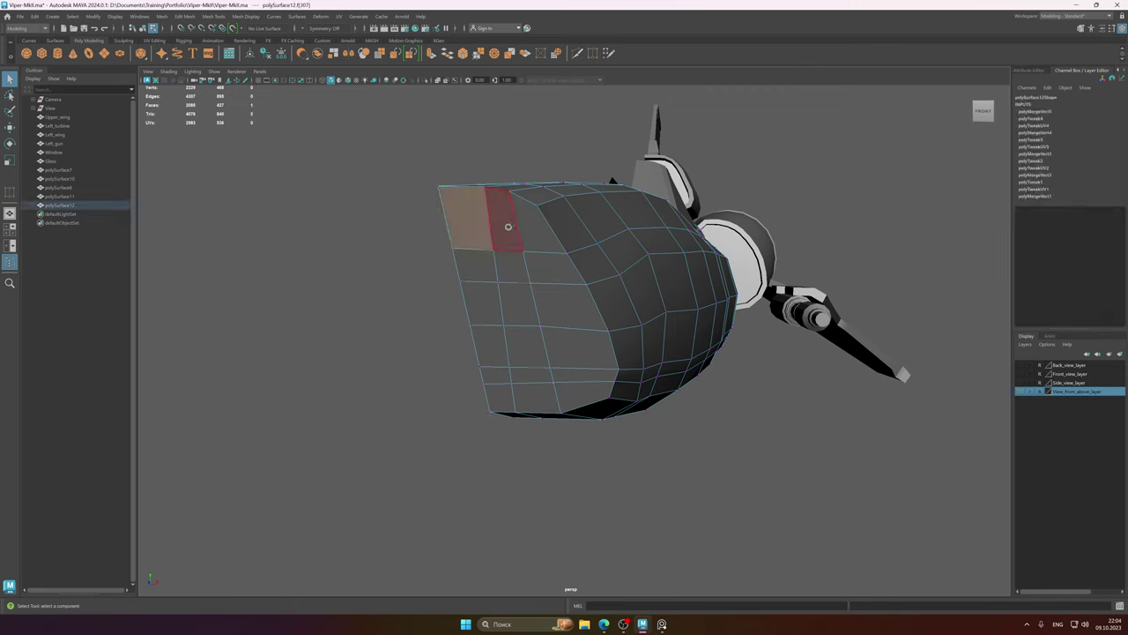
double_click(577, 382, "shift")
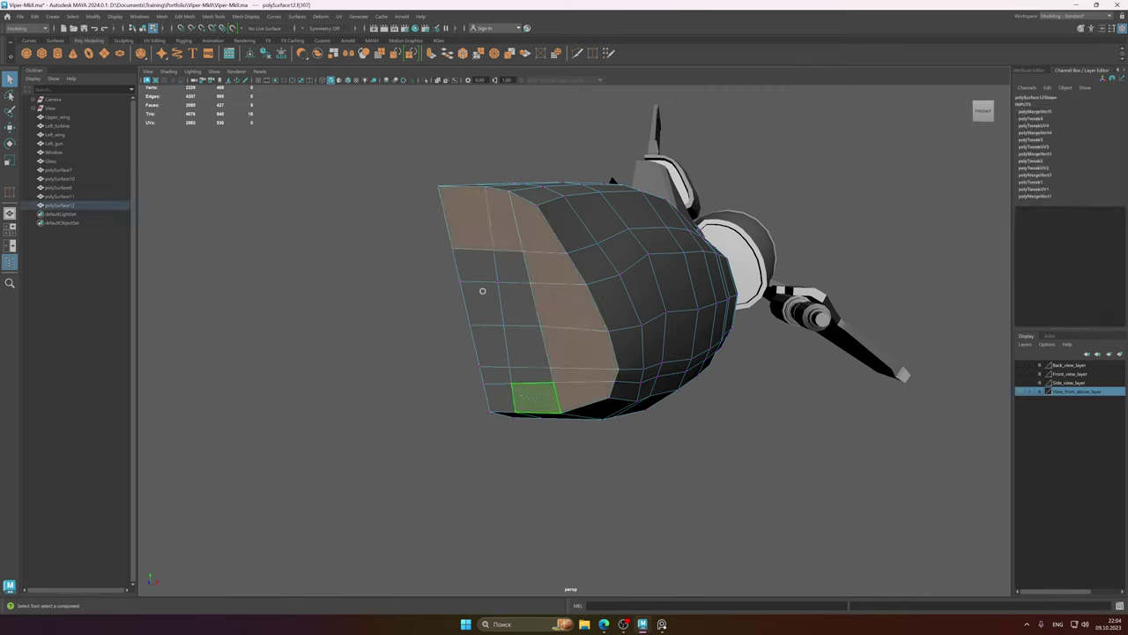
mouse_move(524, 350)
left_mouse_down("shift")
mouse_move(520, 274)
mouse_move(561, 290)
left_mouse_up("shift")
right_click_drag(561, 290, 563, 297, "shift")
left_click(560, 315)
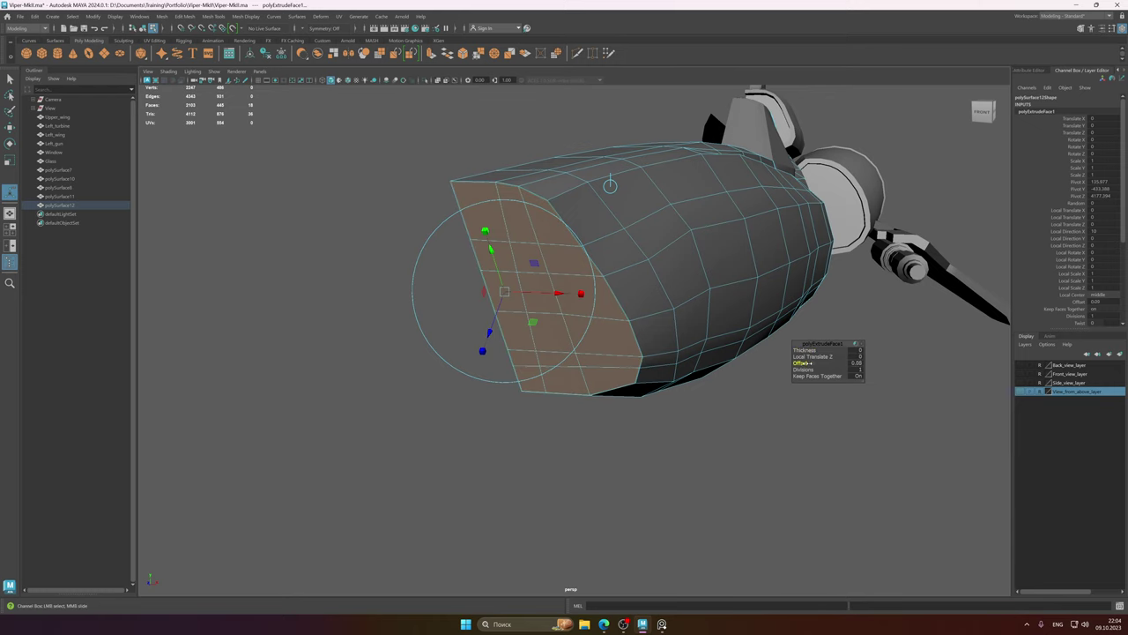
left_click_drag(803, 362, 895, 372)
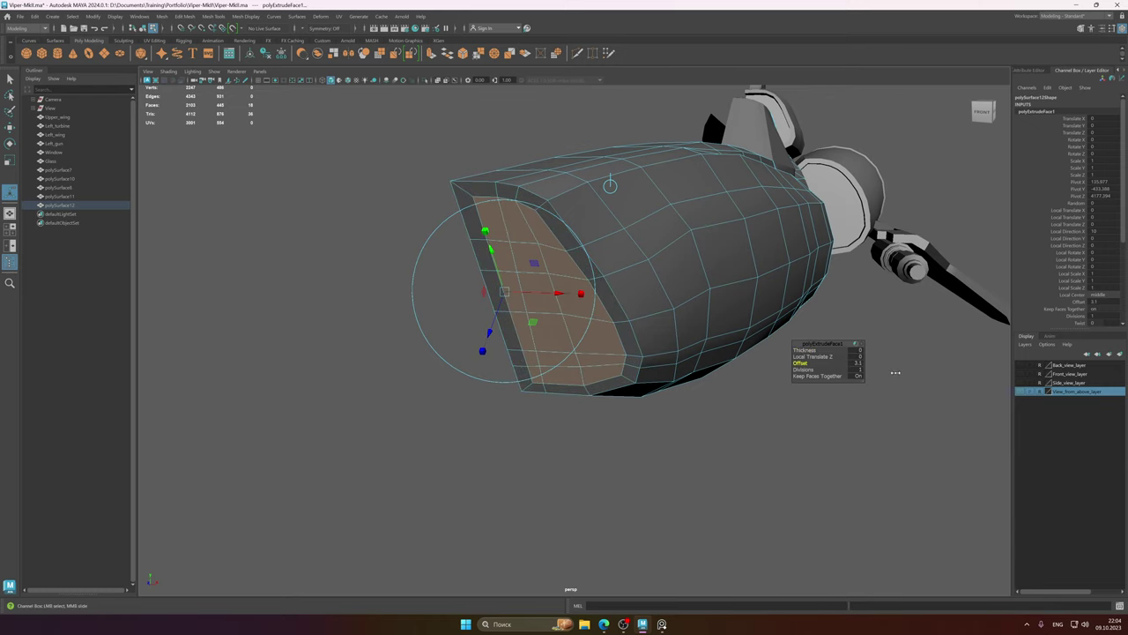
- Cut from the inset's upper and lower inner corners straight across to the nose's open centreline edge with Multi-Cut
left_click_drag(546, 280, 566, 254, "alt")
right_click_drag(567, 254, 517, 251, "shift")
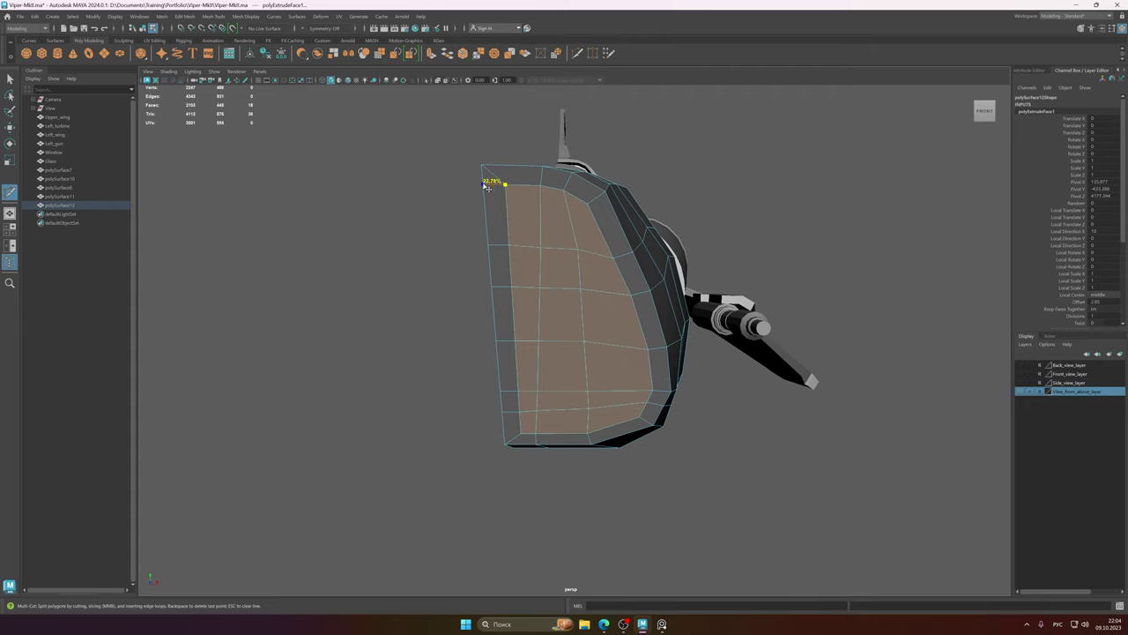
left_click(485, 186)
right_click(582, 227)
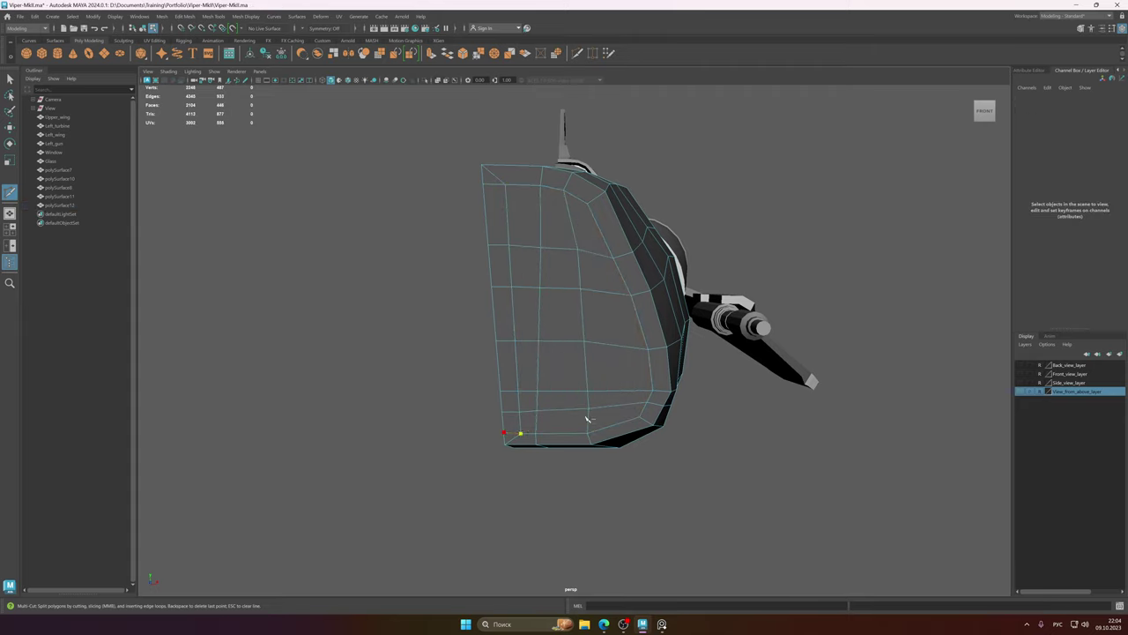
- Adjust the two new centreline vertices vertically so they line up with the inset rim's upper and lower edges
left_click_drag(582, 365, 528, 319, "alt")
right_click_drag(578, 295, 538, 294)
left_click_drag(539, 305, 531, 265, "alt")
left_click(460, 146)
key("w")
left_click_drag(575, 366, 574, 294, "alt")
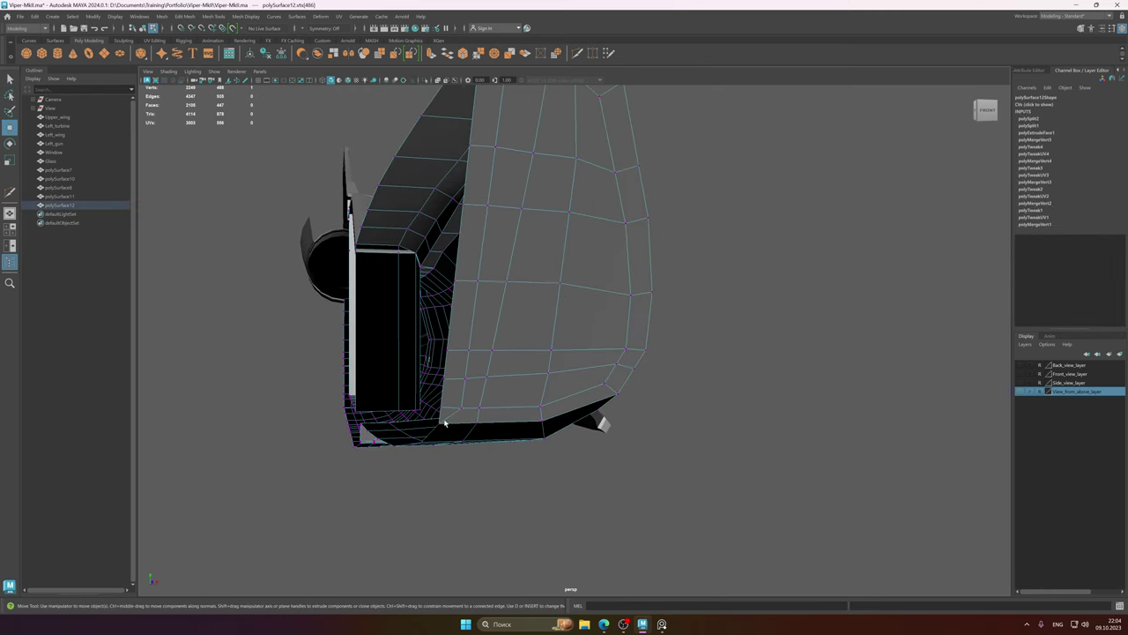
left_click(443, 412)
left_click_drag(460, 412, 495, 386, "alt")
left_click_drag(447, 308, 447, 315)
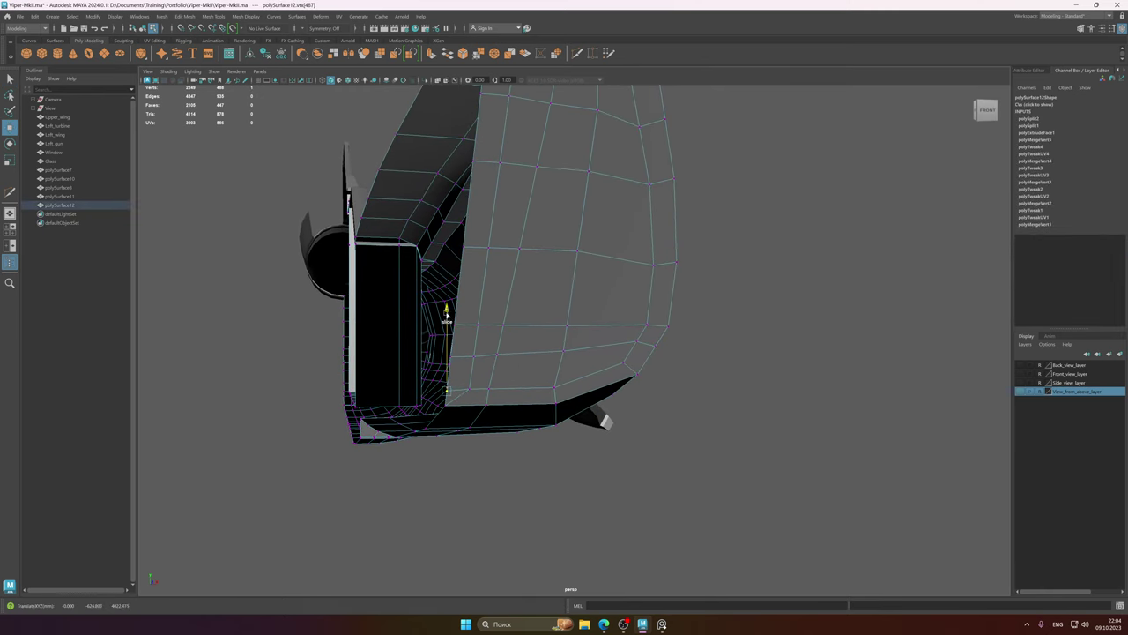
- Delete the diagonal corner edges at the upper and lower ends of the inset beside the centreline
right_click_drag(511, 313, 512, 282)
left_click(466, 400)
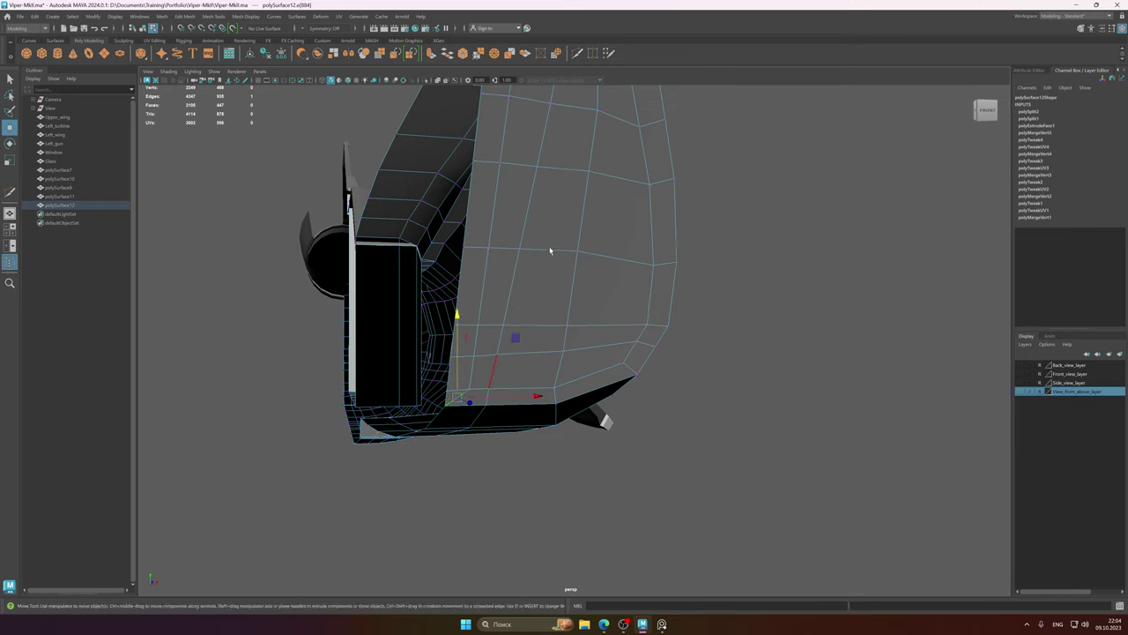
left_click_drag(529, 190, 517, 233, "alt")
right_click_drag(484, 208, 459, 220, "shift")
scroll(481, 280, "down", 2)
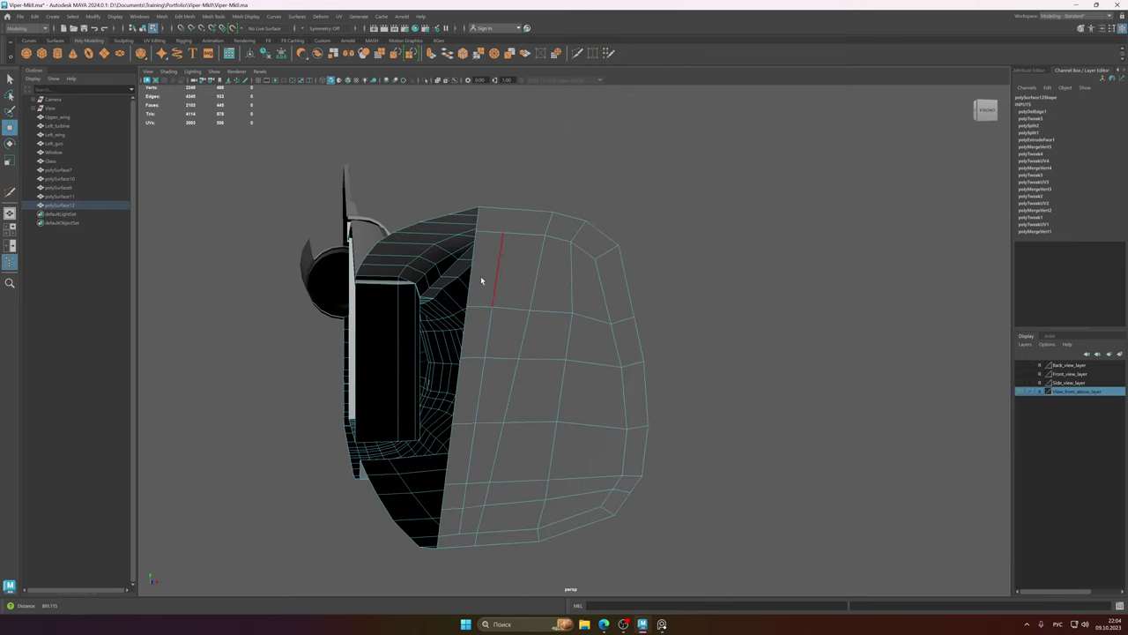
- Delete the inset edge column running alongside the nose's centreline
mouse_move(529, 297)
left_mouse_down("alt")
mouse_move(502, 293)
mouse_move(521, 294)
left_mouse_up("alt")
right_click_drag(521, 294, 491, 247)
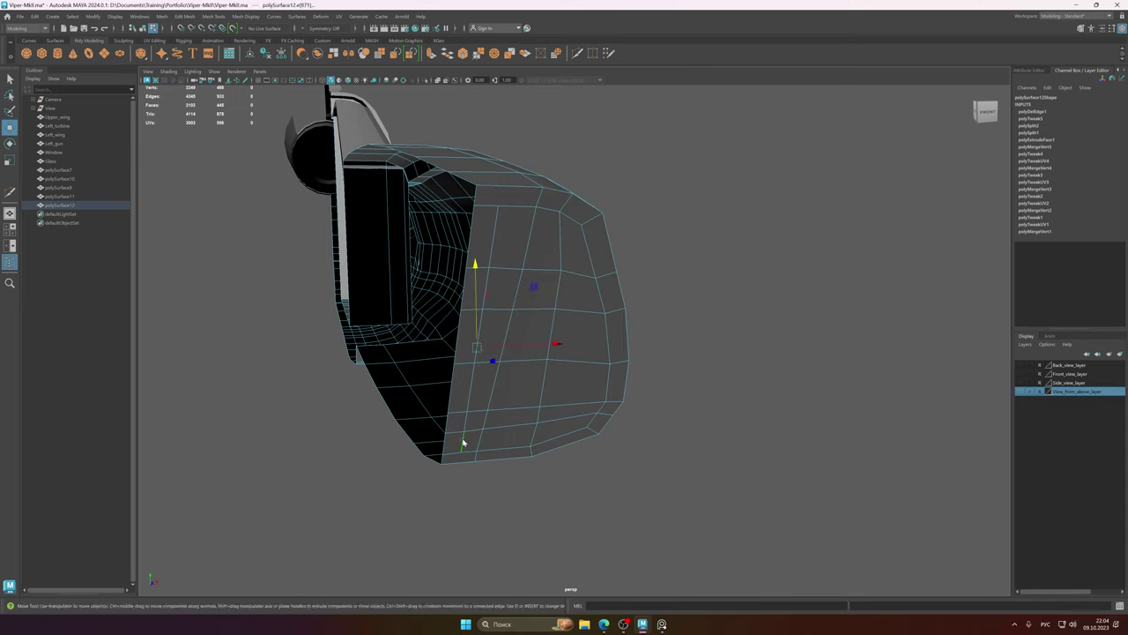
right_click_drag(464, 443, 437, 455, "shift")
left_click_drag(543, 386, 538, 354, "alt")
right_click_drag(537, 352, 512, 349)
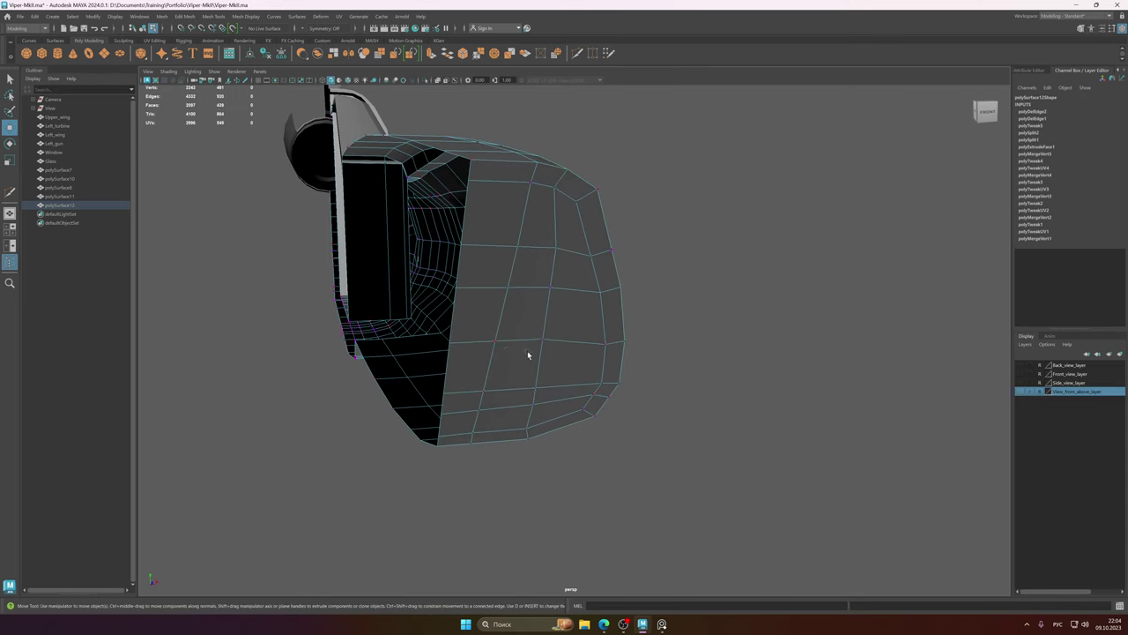
- Select all the front faces of the nose enclosed by the inset rim in face mode
mouse_move(527, 355)
left_mouse_down("alt")
mouse_move(523, 371)
mouse_move(521, 359)
mouse_move(536, 365)
left_mouse_up("alt")
right_click_drag(536, 363, 537, 381)
left_click_drag(537, 377, 534, 350, "alt")
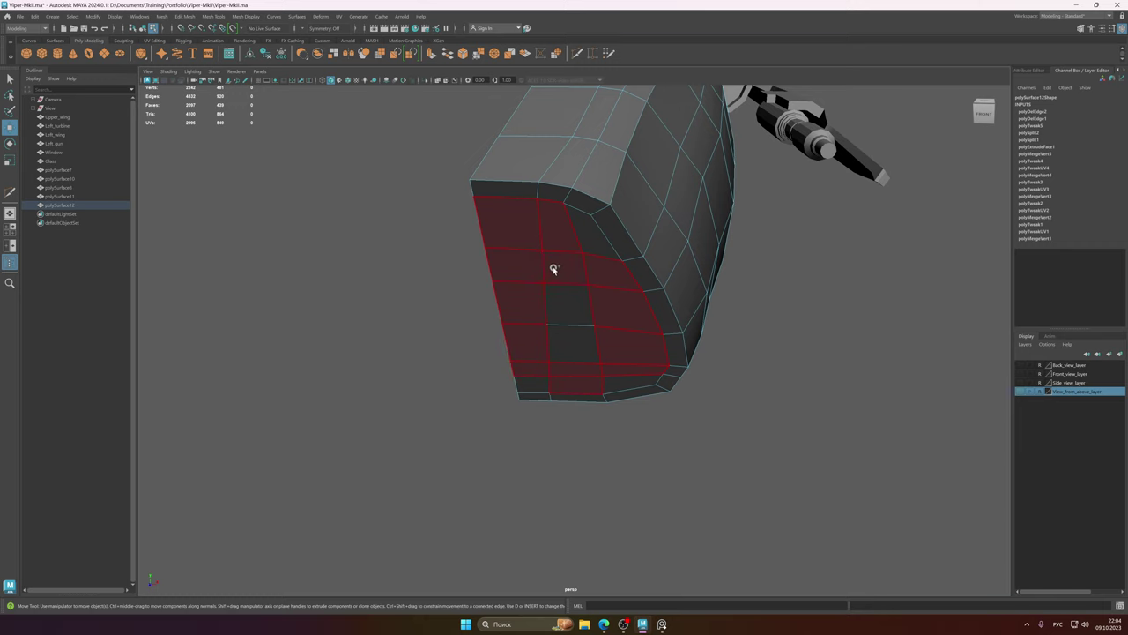
left_click(562, 364)
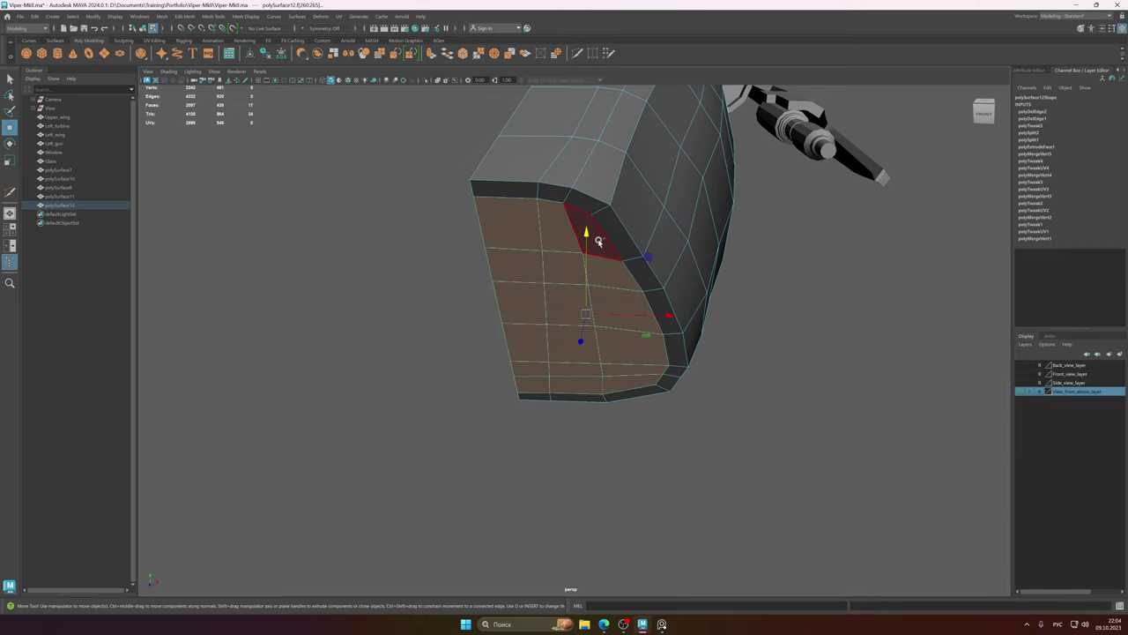
left_click_drag(598, 241, 591, 306, "alt")
key("ctrl+z")
key("ctrl+z")
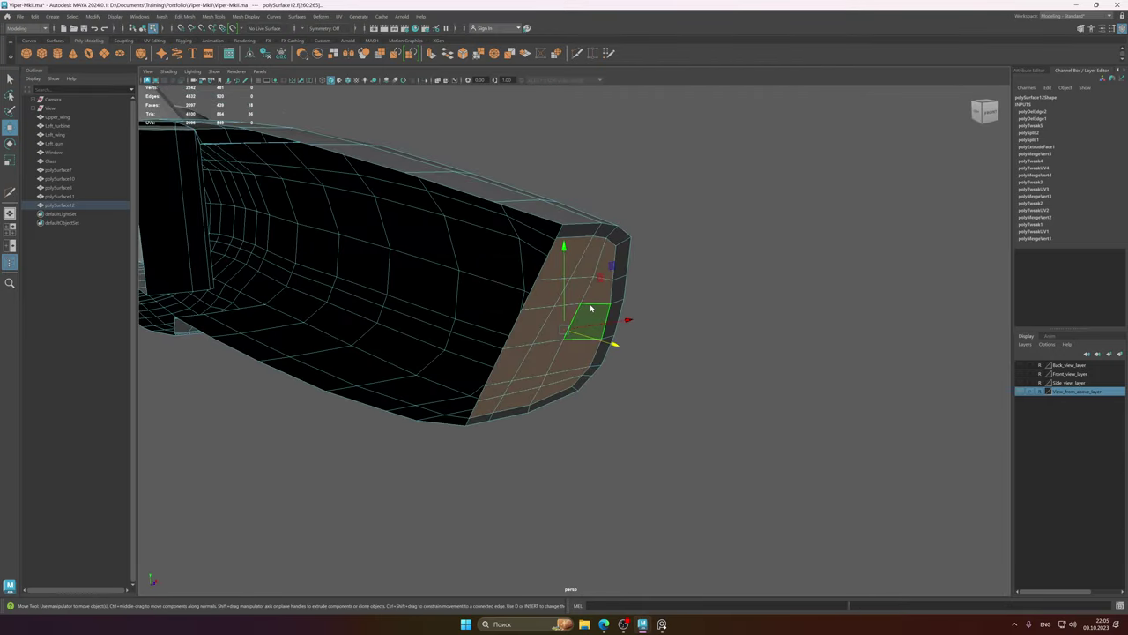
right_click_drag(590, 305, 559, 314)
left_click_drag(560, 314, 594, 298, "alt")
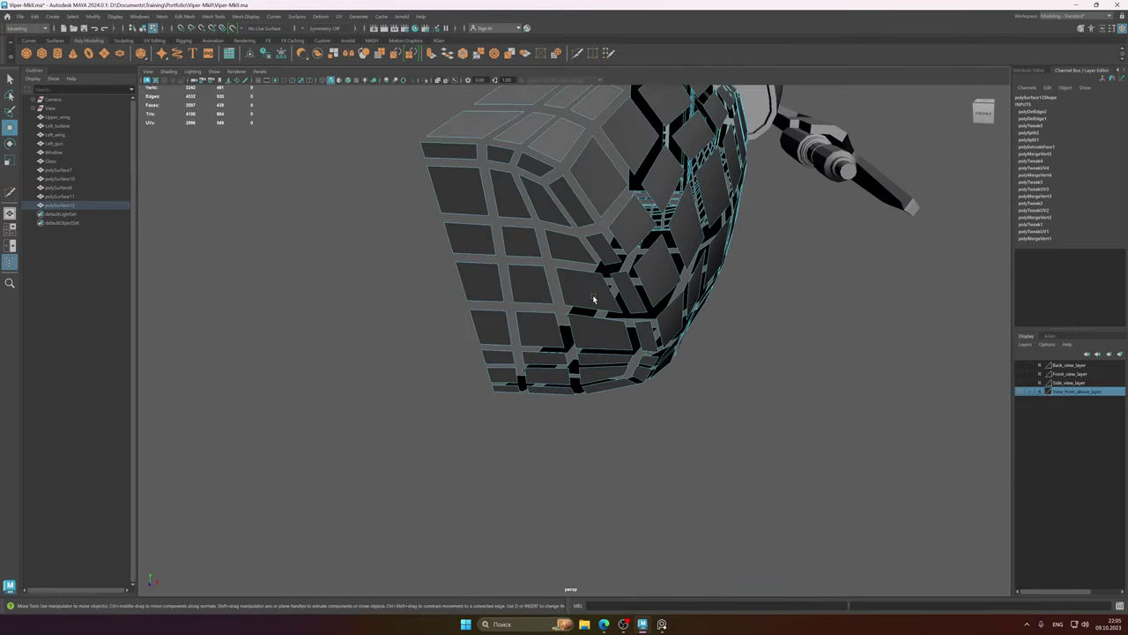
right_click_drag(594, 298, 642, 285)
left_click_drag(590, 279, 588, 279, "alt")
right_click_drag(575, 275, 573, 283)
left_click_drag(585, 300, 574, 323, "alt")
key("ctrl+z")
key("ctrl+z")
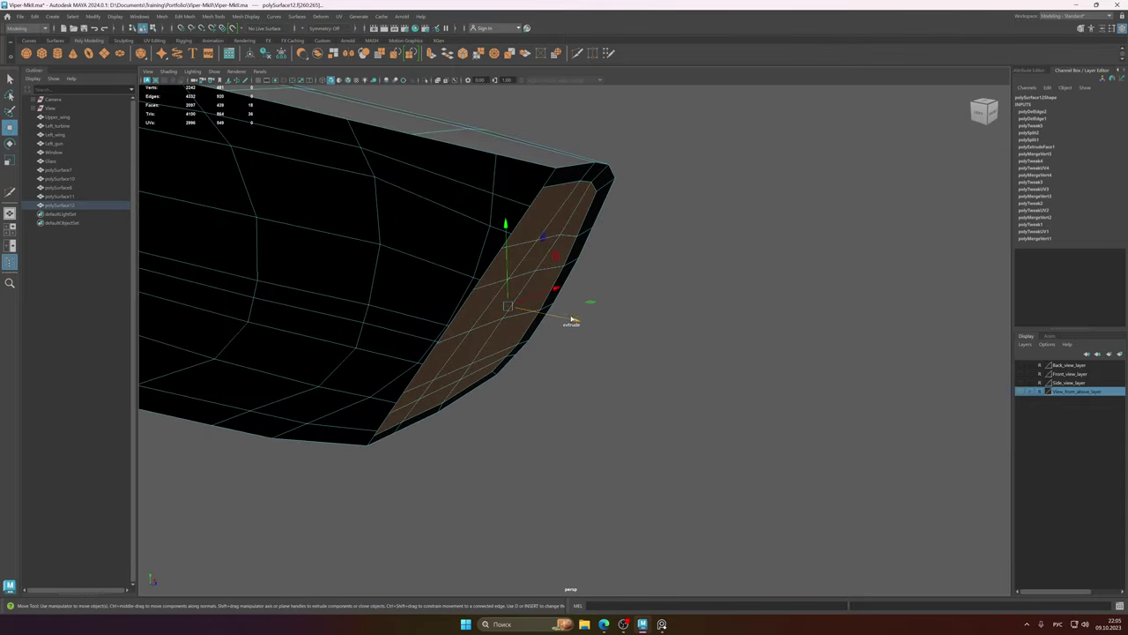
- Try to extrude the selected nose faces back into the fuselage, and undo the attempt
right_click_drag(575, 323, 513, 312, "shift")
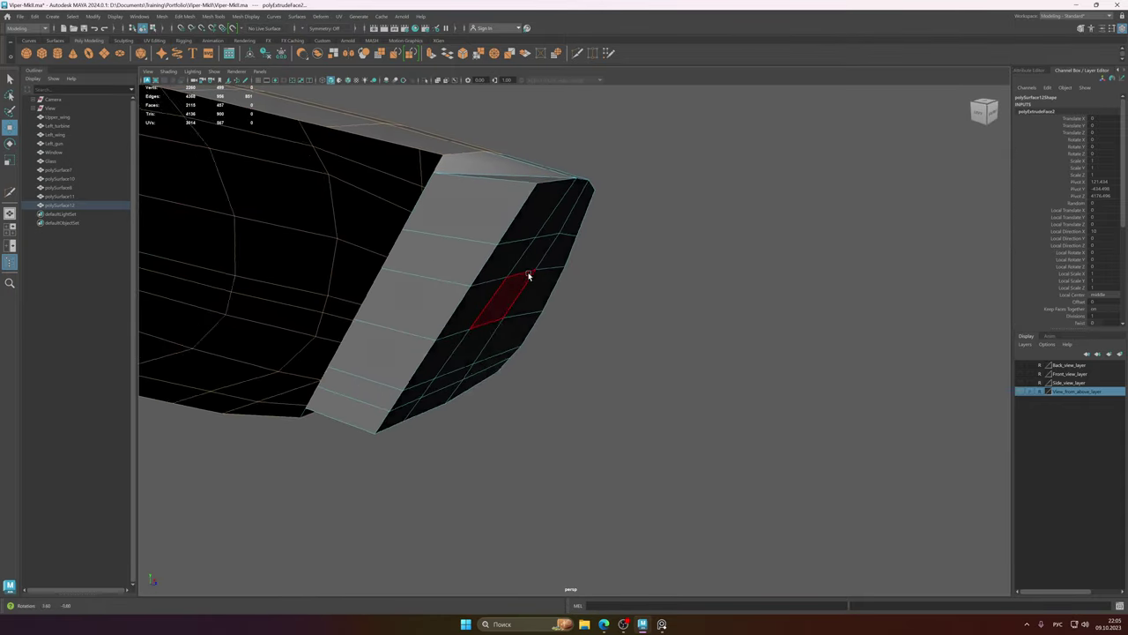
mouse_move(516, 274)
left_mouse_down("alt")
mouse_move(486, 269)
mouse_move(479, 288)
mouse_move(602, 271)
mouse_move(507, 270)
mouse_move(518, 280)
left_mouse_up("alt")
scroll(503, 279, "up", 5)
scroll(526, 267, "down", 3)
key("ctrl+z")
key("Delete")
key("ctrl+z")
- Delete the selected faces inside the inset rim to open up the nose intake
right_click_drag(567, 286, 256, 277, "alt")
left_click_drag(736, 265, 586, 255, "alt")
right_click_drag(773, 264, 617, 278, "alt")
middle_click_drag(846, 310, 705, 283, "alt")
left_click_drag(718, 287, 618, 289, "alt")
key("f")
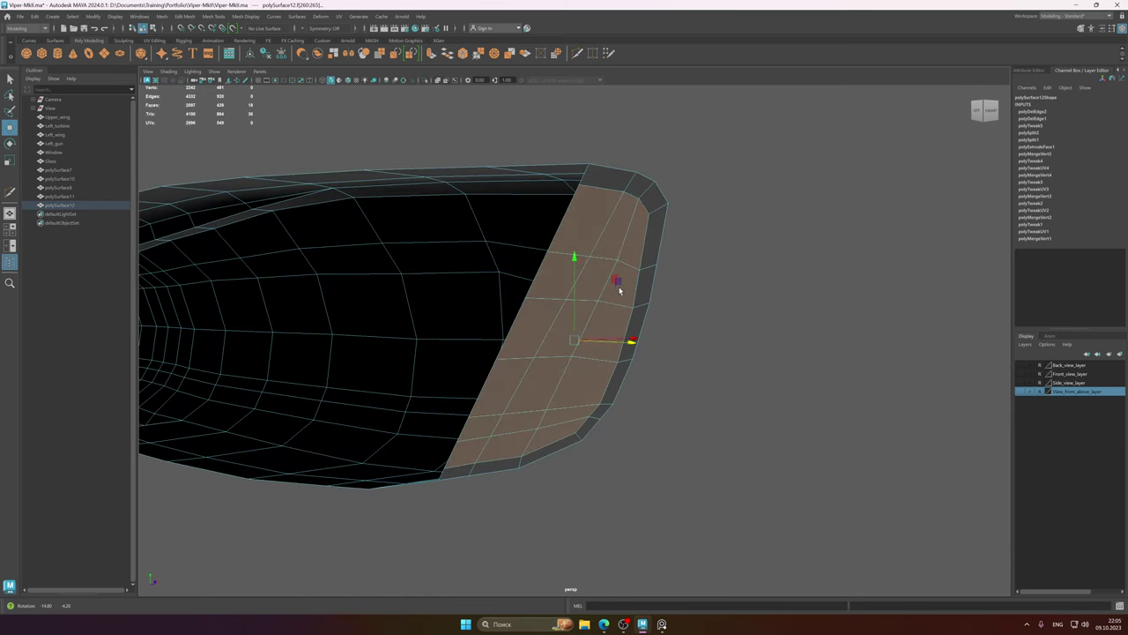
key("Delete")
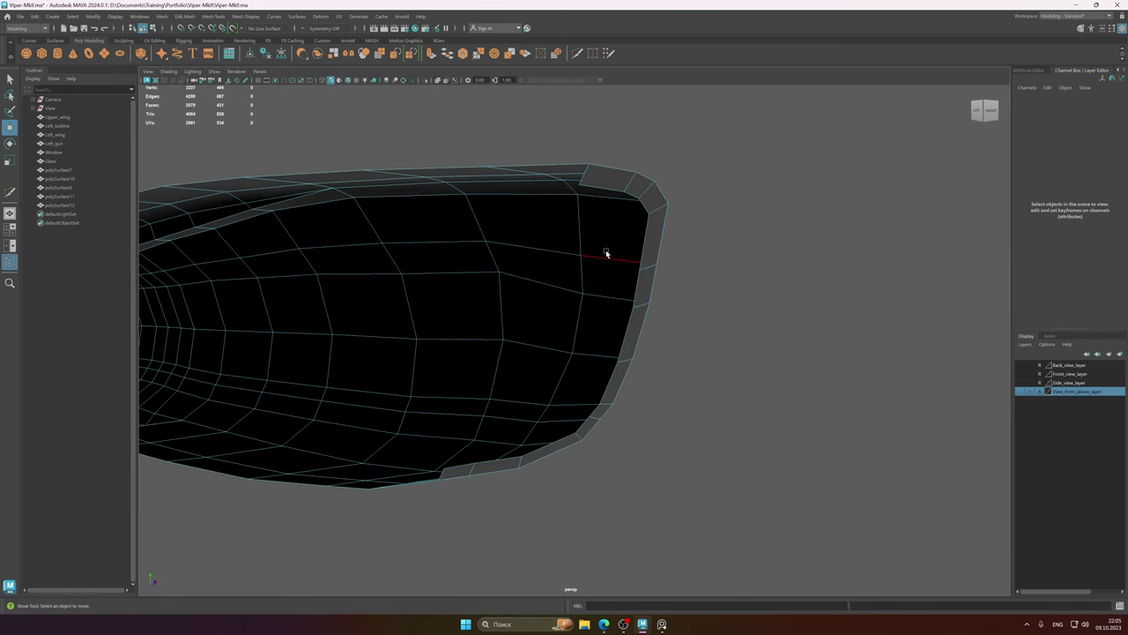
- Select the intake opening's border edges and extrude them back into the fuselage to form the inner wall
left_click(599, 196)
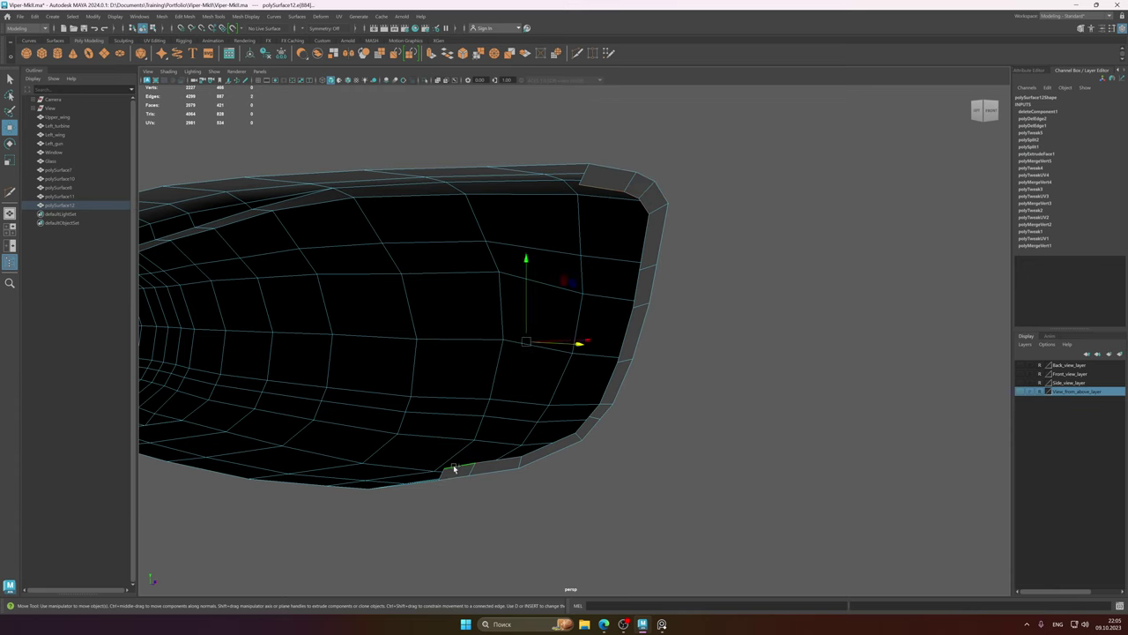
left_click_drag(610, 379, 599, 319, "alt")
right_click(611, 304, "shift")
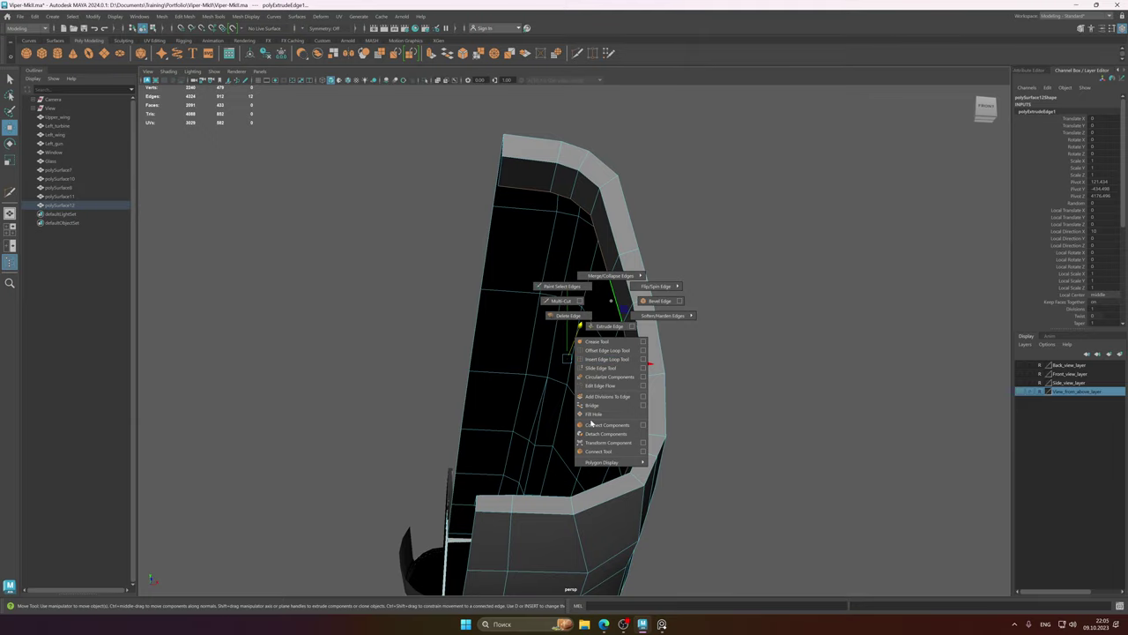
left_click_drag(591, 423, 603, 368, "alt")
mouse_move(550, 366)
right_mouse_down()
mouse_move(553, 392)
mouse_move(555, 347)
right_mouse_up()
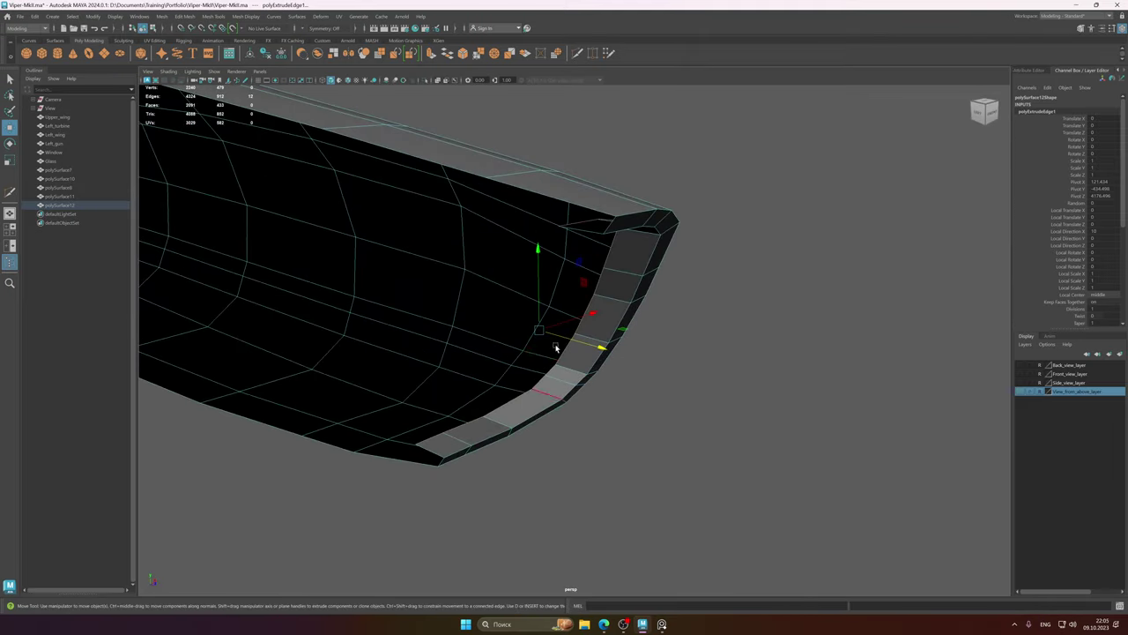
- Bridge the upper and lower inner edges beside the centreline, and fill the remaining hole at the back of the intake
left_click_drag(555, 348, 472, 344, "alt")
left_click(527, 390)
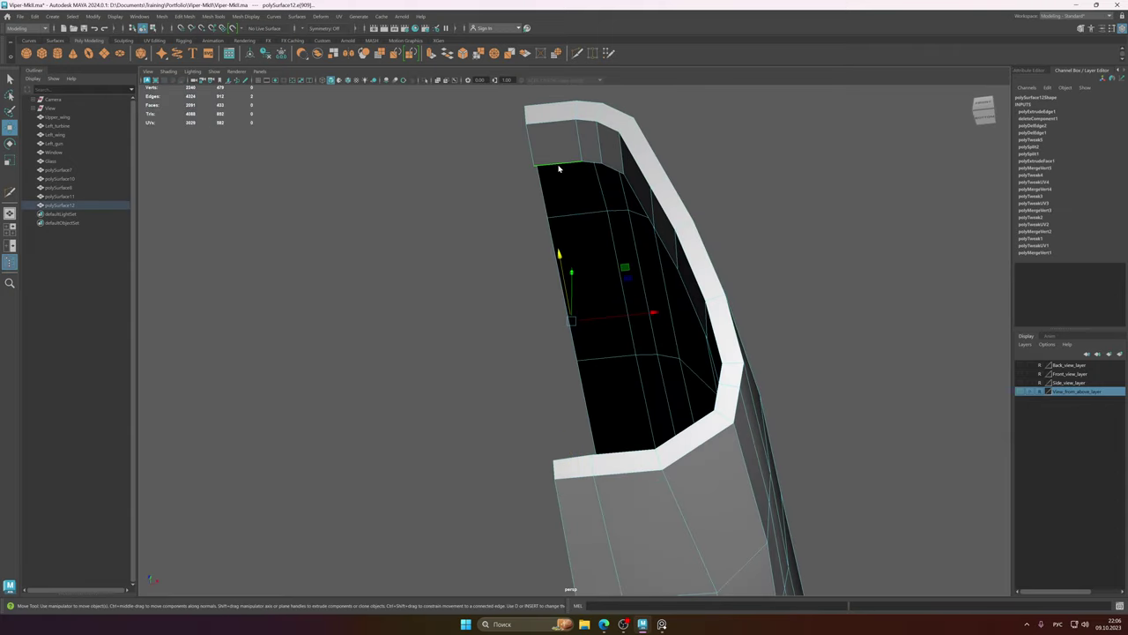
right_click_drag(558, 167, 546, 273, "shift")
left_click_drag(617, 277, 673, 207, "alt")
left_click(675, 176)
right_click_drag(675, 176, 654, 286, "shift")
left_click_drag(673, 290, 604, 290, "alt")
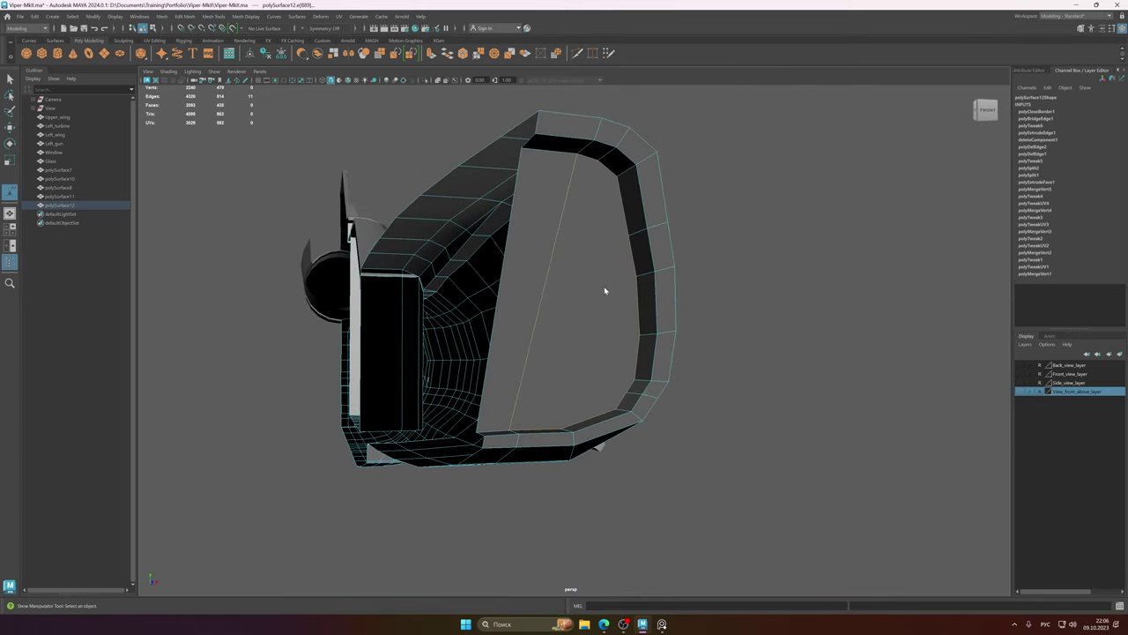
- Try to poke the large face filling the back of the intake, and undo the attempt
right_click_drag(605, 290, 605, 309)
left_click(603, 264)
mouse_move(603, 263)
left_mouse_down("alt")
mouse_move(615, 276)
mouse_move(572, 264)
mouse_move(574, 249)
mouse_move(599, 268)
left_mouse_up("alt")
right_click_drag(596, 266, 622, 263, "shift")
mouse_move(622, 262)
left_mouse_down("alt")
mouse_move(588, 286)
mouse_move(587, 260)
mouse_move(608, 262)
mouse_move(608, 277)
left_mouse_up("alt")
key("ctrl+z")
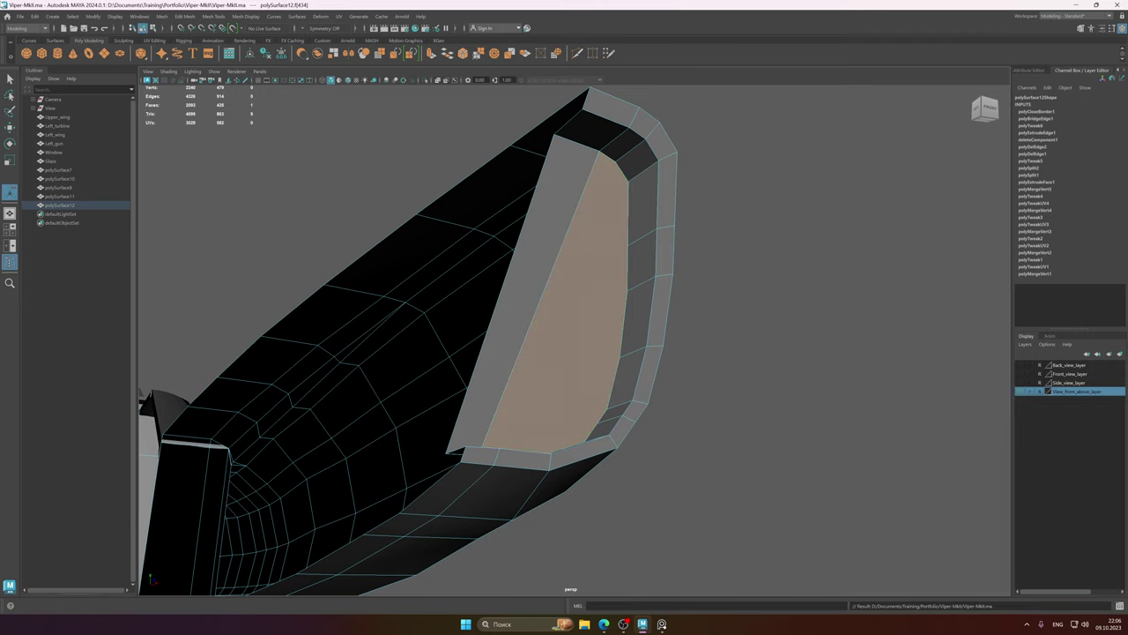
key("t")
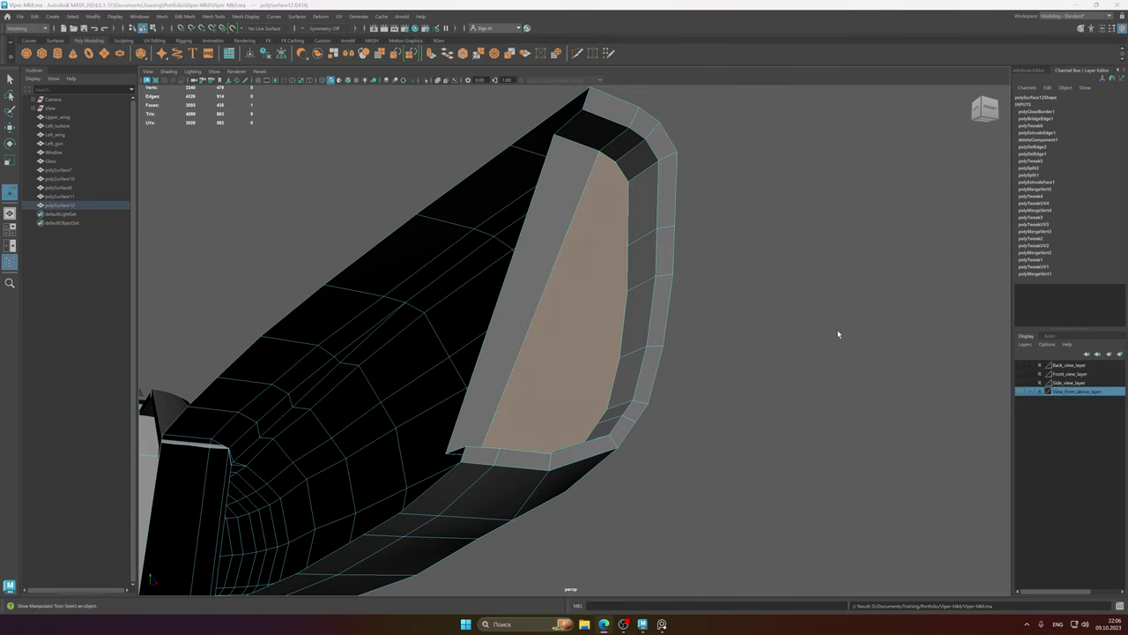
- Cut across the intake's back wall from its outer side through the dividing edge to the centreline with Multi-Cut
left_click_drag(615, 305, 533, 281, "alt")
left_click(544, 267, "shift")
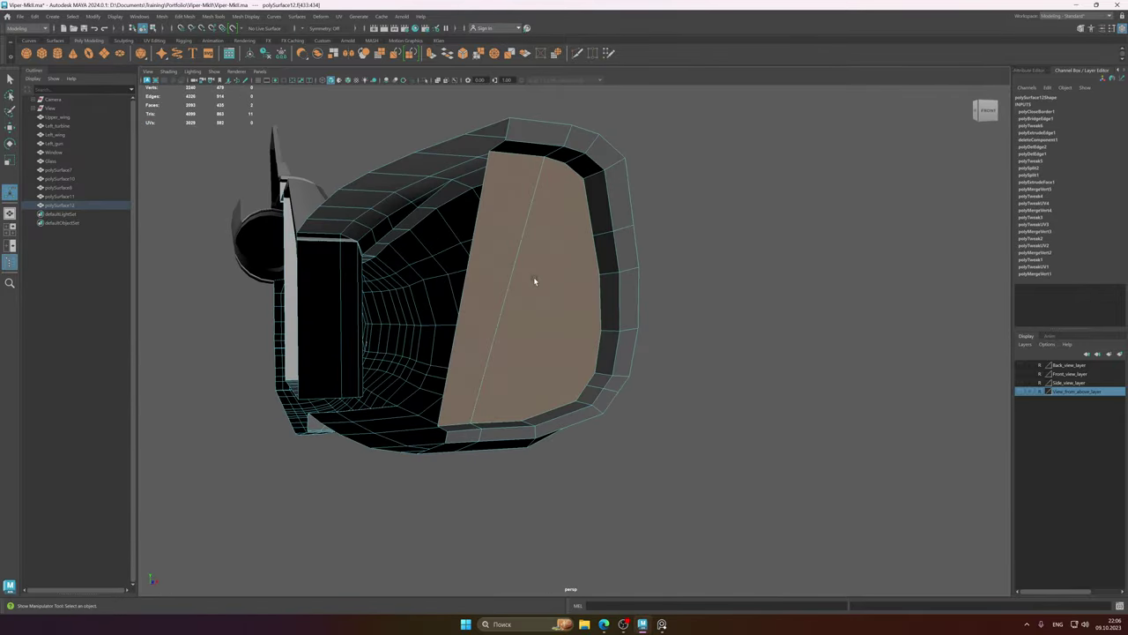
left_click(554, 274)
right_click_drag(551, 265, 588, 328, "shift")
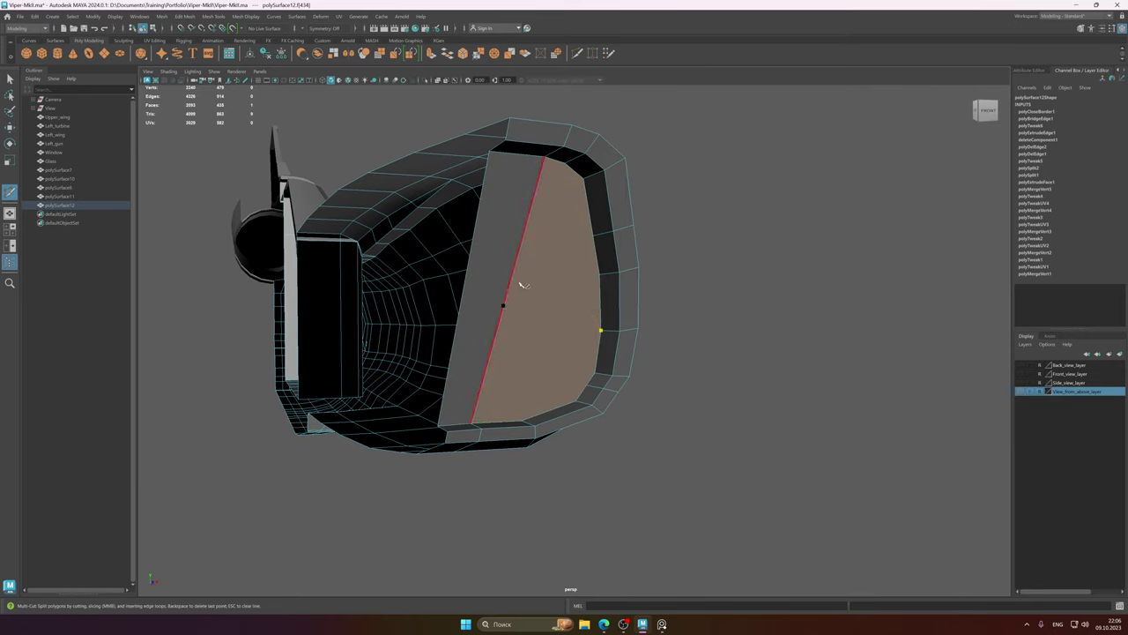
key("Return")
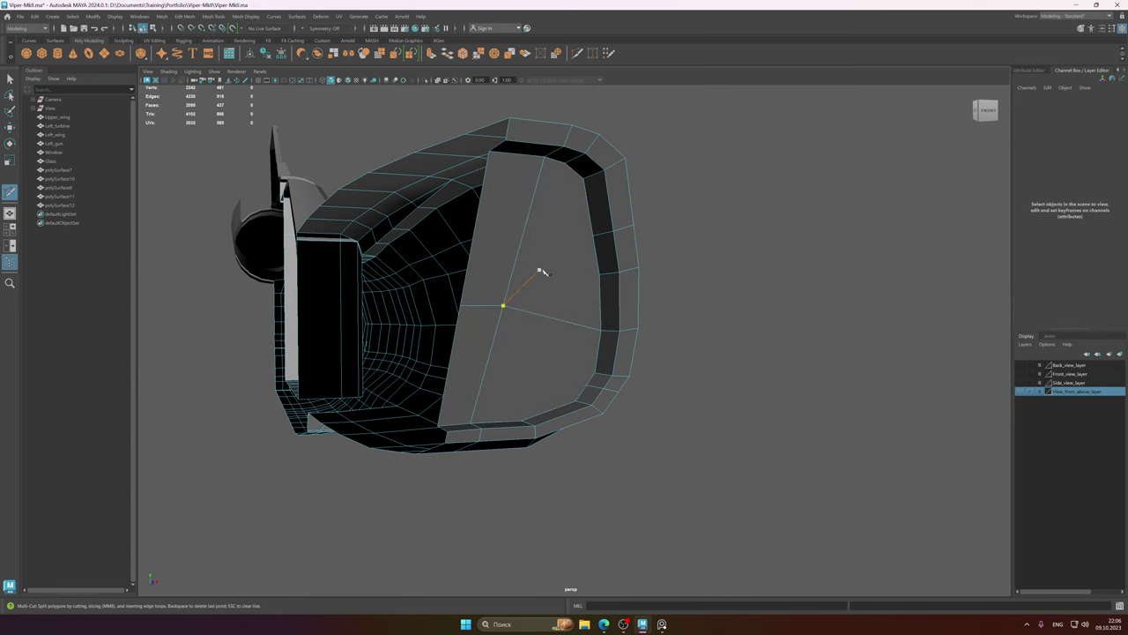
mouse_move(538, 277)
left_mouse_down("alt")
mouse_move(534, 262)
mouse_move(553, 272)
left_mouse_up("alt")
key("q")
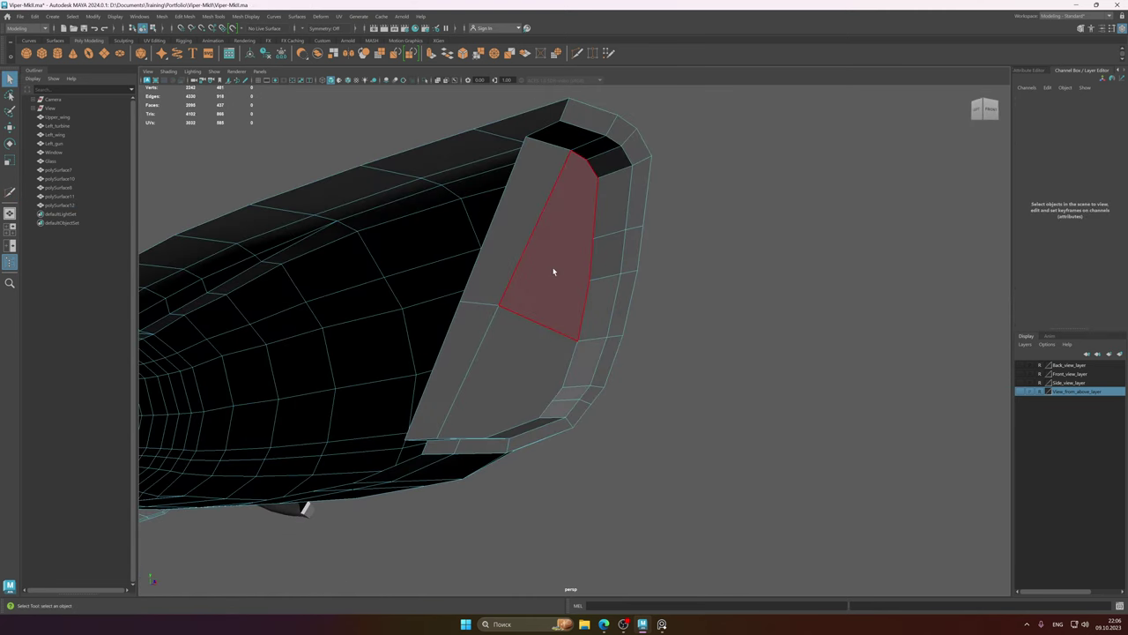
- Weld the middle vertex of the back wall's dividing edge onto the neighbouring centreline vertex
right_click_drag(554, 269, 515, 252)
left_click(499, 306)
left_click_drag(499, 305, 462, 302)
key("q")
- Delete the crosswise edge between the centreline vertex and the outer side of the intake's back wall
left_click_drag(550, 309, 531, 292, "alt")
right_click_drag(532, 292, 532, 284)
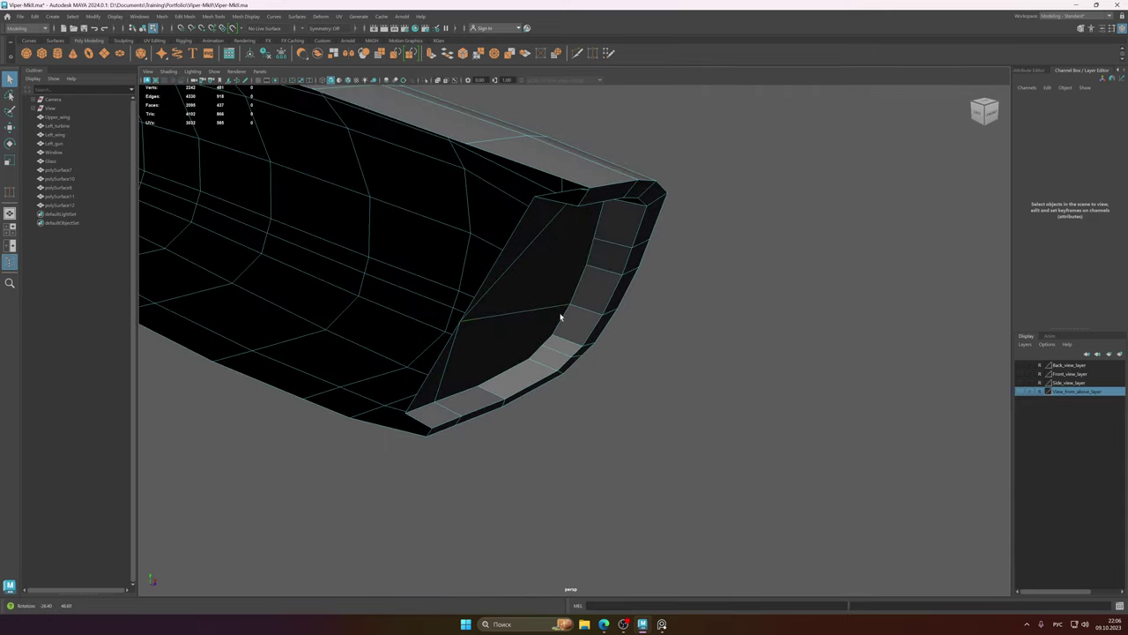
left_click(521, 309)
right_click_drag(521, 306, 475, 317, "shift")
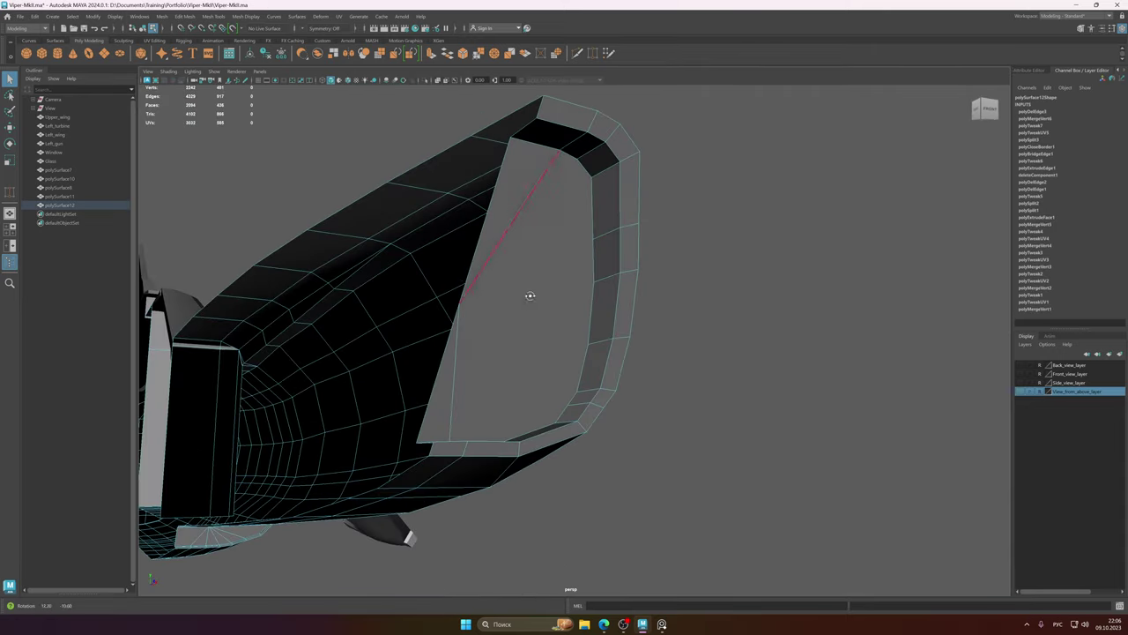
- Poke the large back face of the intake into triangles around a central vertex
right_click_drag(529, 294, 529, 320)
left_click(543, 279)
right_click_drag(547, 273, 578, 257, "shift")
left_click_drag(569, 262, 556, 290, "alt")
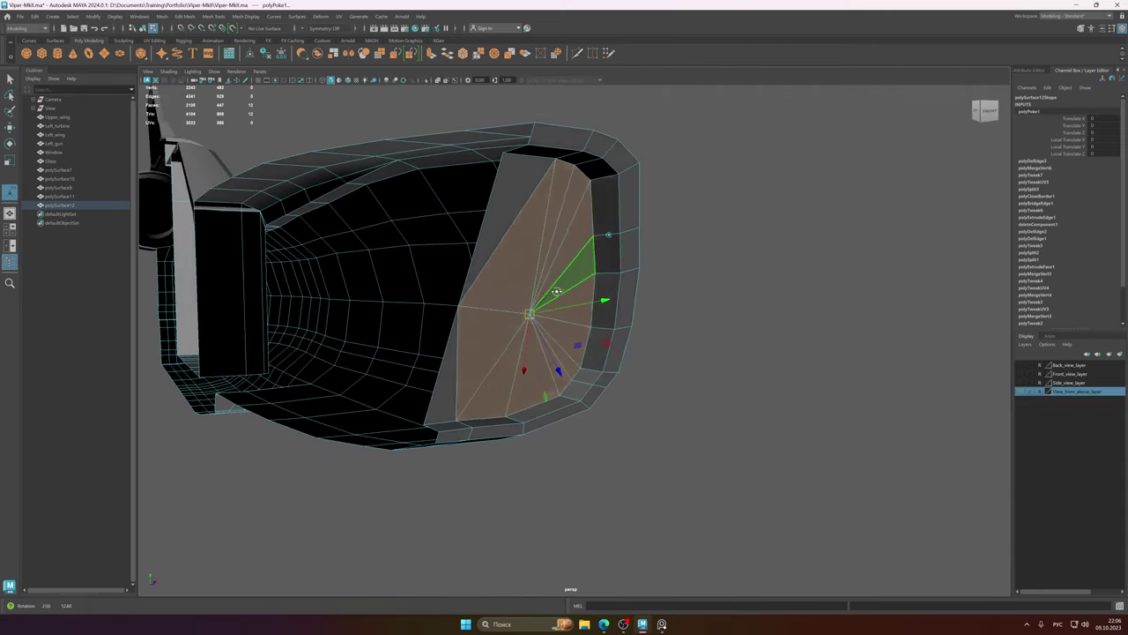
- Weld the poked face's central vertex onto the middle vertex of the centreline, and return to object mode
right_click_drag(556, 291, 538, 264)
left_click(538, 299)
left_click_drag(536, 294, 564, 290)
right_click_drag(564, 290, 599, 275)
left_click_drag(380, 293, 573, 284, "alt")
right_click_drag(579, 282, 612, 274)
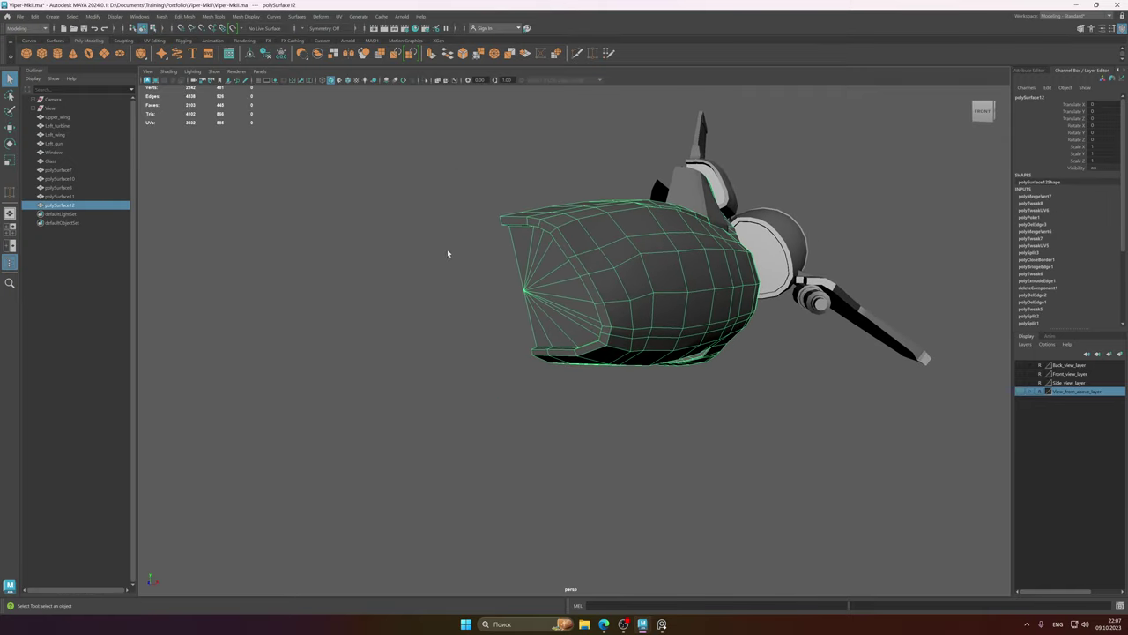
- Undo the poke, both vertex welds and the crosswise edge deletion on the intake's back wall
left_click_drag(446, 248, 583, 287, "alt")
scroll(581, 290, "up", 5)
key("ctrl+z")
key("ctrl+z")
key("ctrl+z")
key("ctrl+z")
key("ctrl+z")
key("ctrl+z")
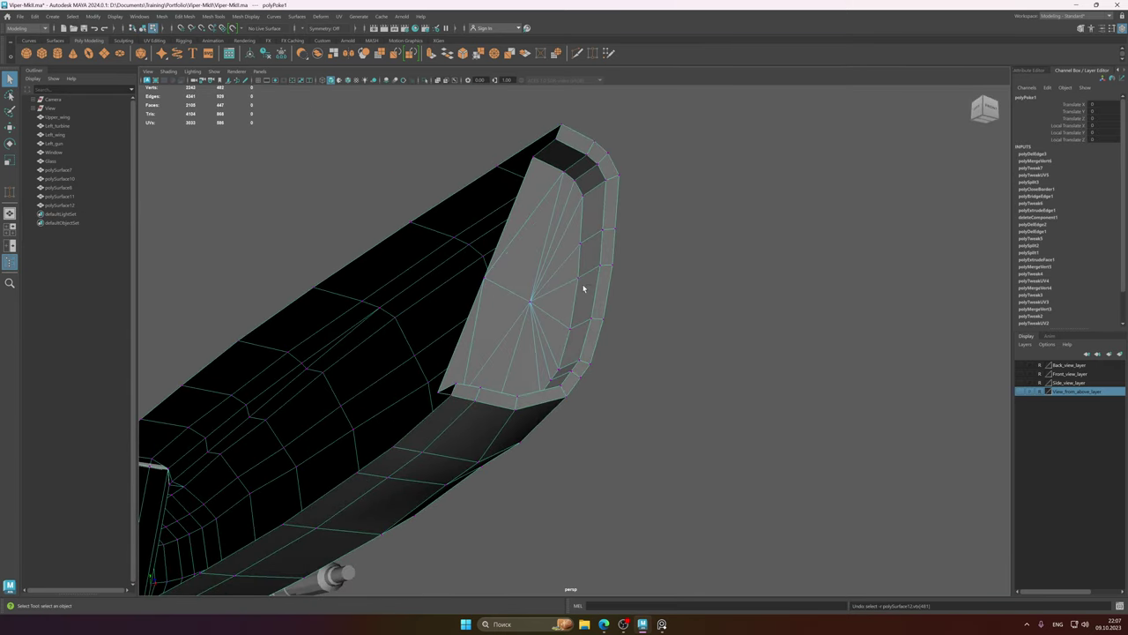
key("ctrl+z")
left_click_drag(570, 286, 544, 294, "alt")
key("ctrl+z")
key("ctrl+z")
key("ctrl+z")
key("ctrl+z")
key("ctrl+z")
key("ctrl+z")
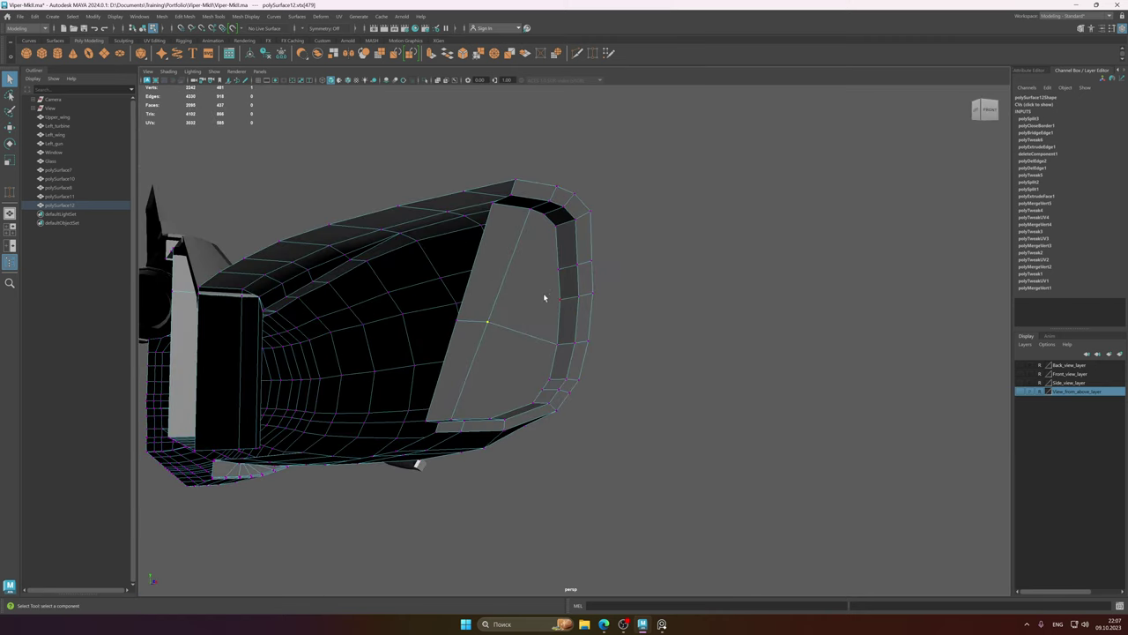
- Cut edges with Multi-Cut across the intake's back wall, joining the outer wall vertices to the dividing edge and the centreline, and return to object mode
right_click_drag(544, 290, 509, 290, "shift")
left_click_drag(520, 291, 546, 288, "alt")
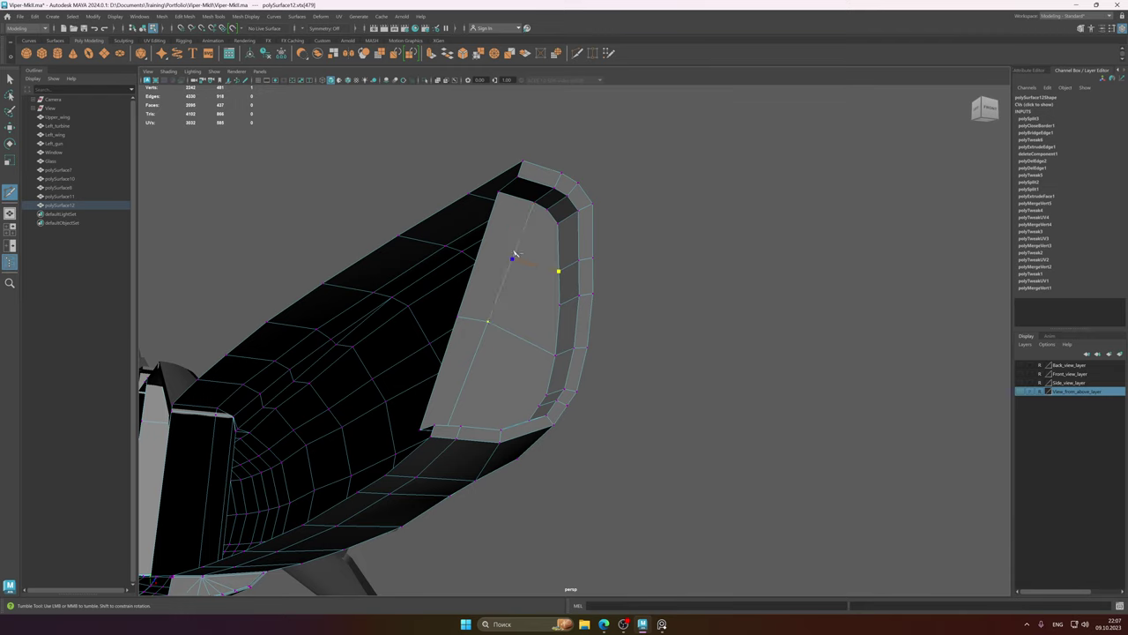
right_click(548, 310)
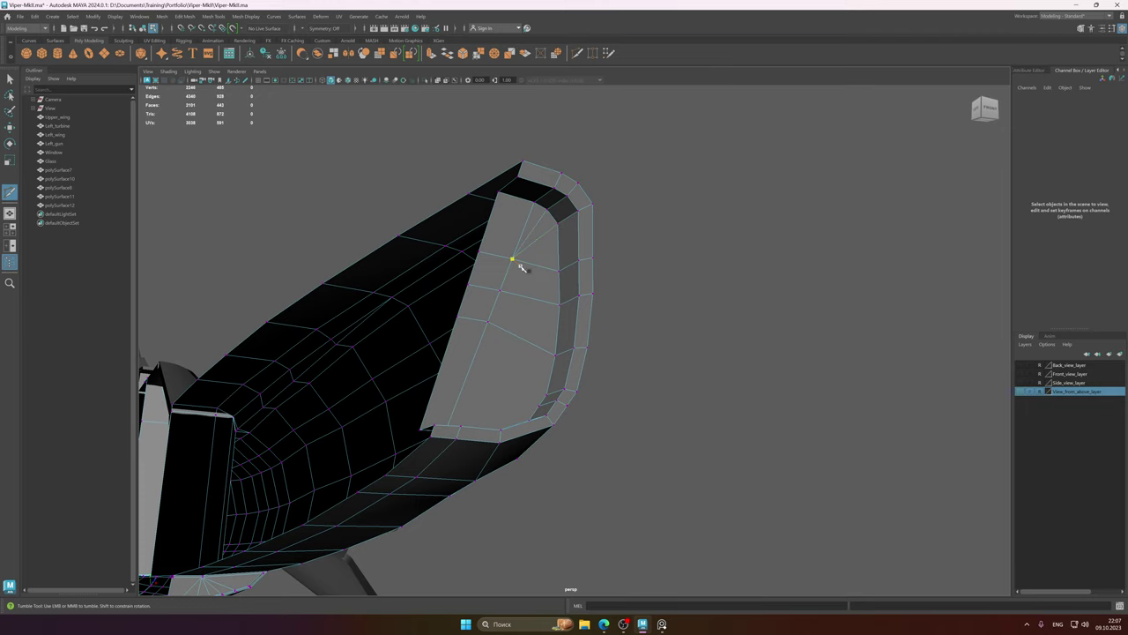
mouse_move(526, 293)
left_mouse_down("alt")
mouse_move(538, 293)
mouse_move(529, 313)
left_mouse_up("alt")
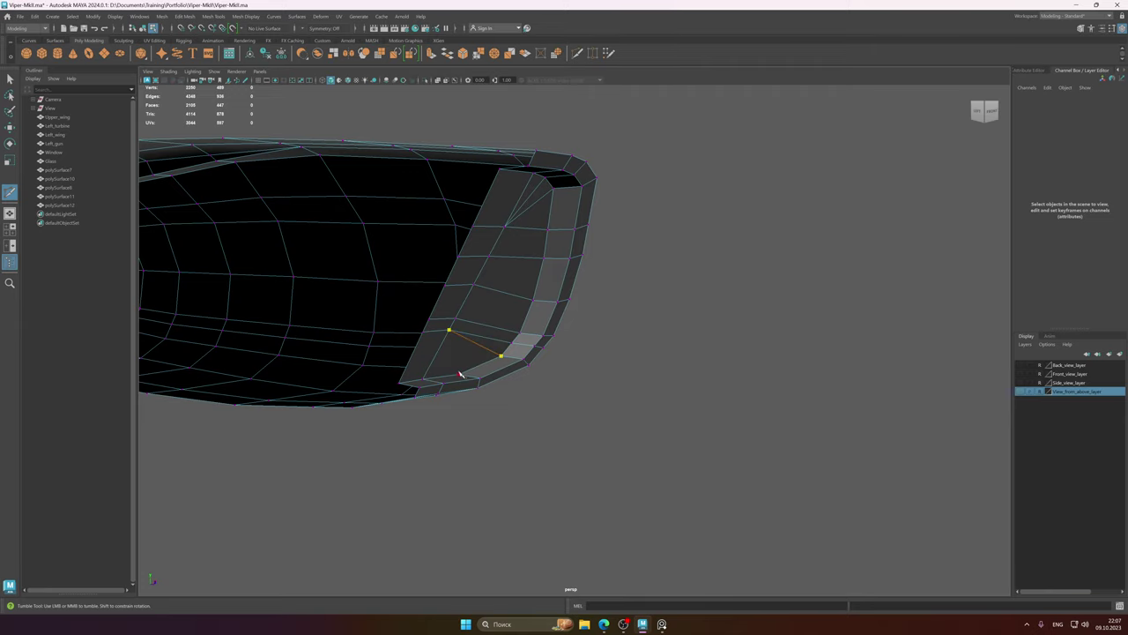
left_click_drag(477, 357, 484, 327, "alt")
right_click_drag(491, 318, 552, 291)
scroll(493, 302, "down", 3)
left_click(406, 308)
left_click(549, 294)
left_click_drag(546, 294, 516, 289, "alt")
left_click(627, 271)
left_click(586, 283)
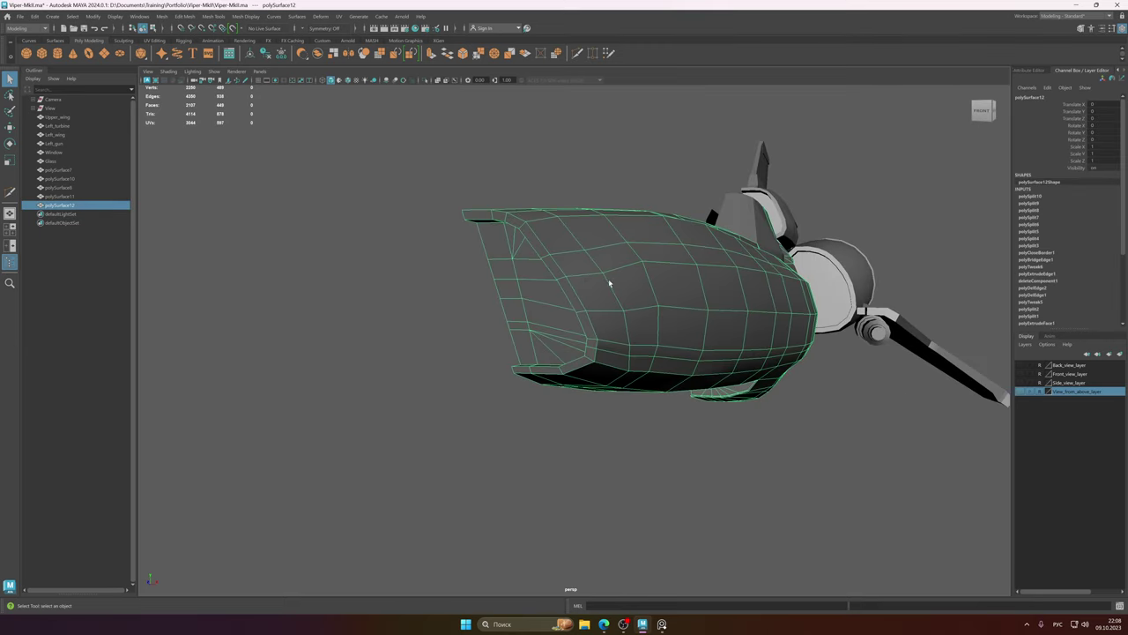
- Examine the stepped recess under the fuselage half and compare it with the landing gear area in the reference photo
left_click_drag(632, 285, 604, 229, "alt")
left_click_drag(546, 294, 531, 305, "alt")
scroll(531, 305, "up", 5)
middle_click_drag(705, 345, 603, 310, "alt")
left_click_drag(597, 321, 632, 295, "alt")
right_click_drag(608, 322, 658, 350, "alt")
mouse_move(655, 310)
left_mouse_down("alt")
mouse_move(646, 325)
mouse_move(648, 304)
left_mouse_up("alt")
left_click(660, 625)
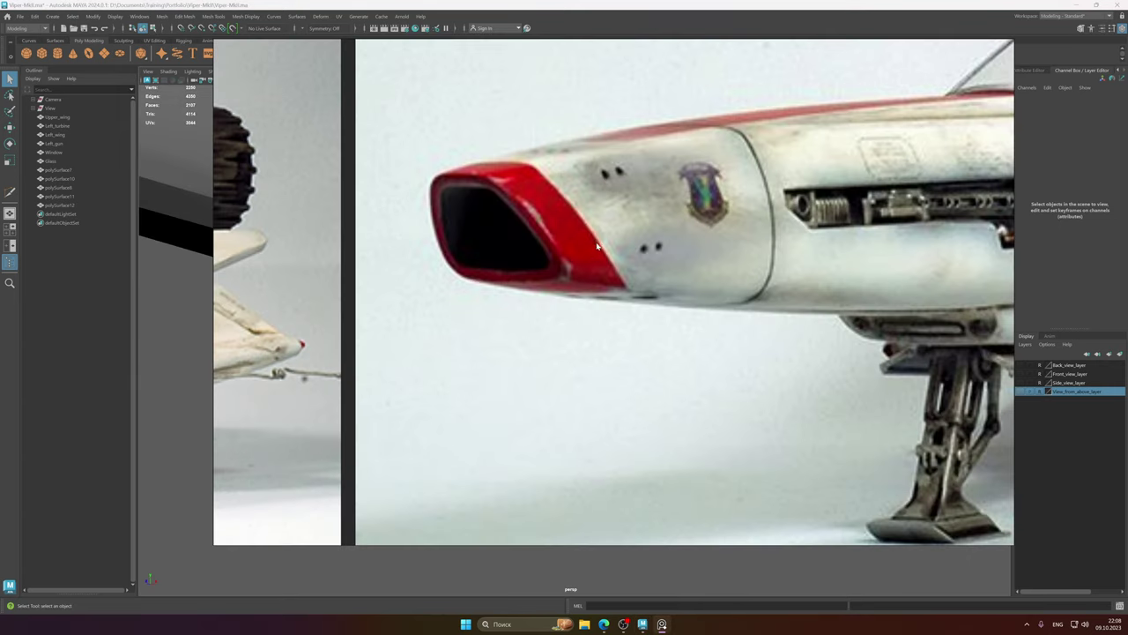
middle_click_drag(808, 253, 335, 190)
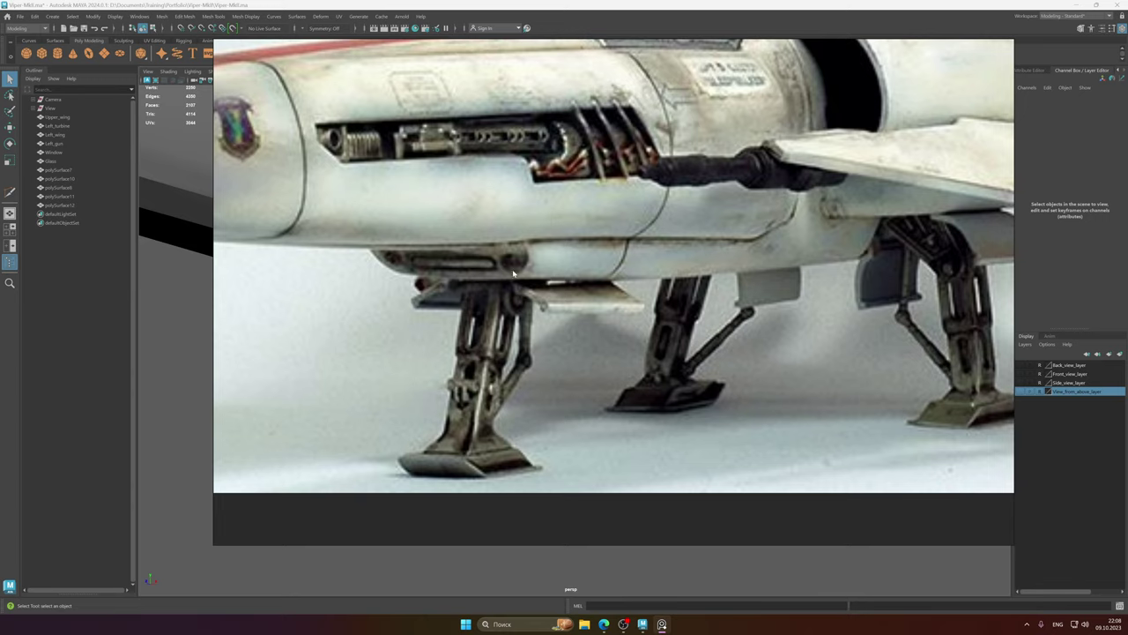
left_click(641, 628)
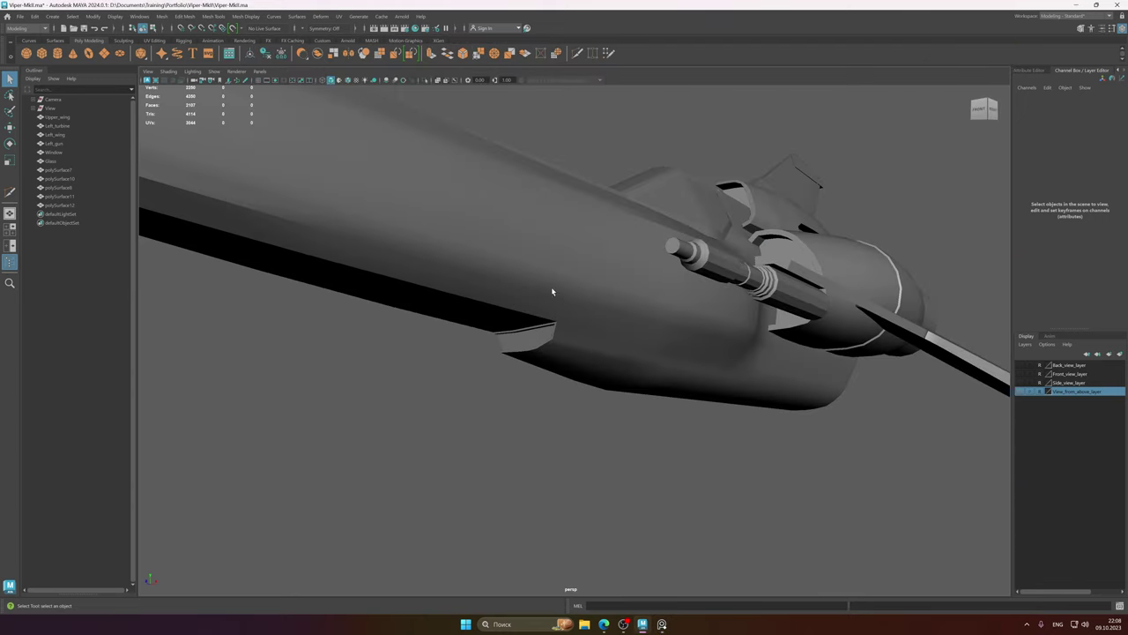
right_click_drag(551, 289, 912, 344, "alt")
left_click(517, 320)
mouse_move(516, 320)
left_mouse_down("alt")
mouse_move(560, 294)
mouse_move(592, 308)
left_mouse_up("alt")
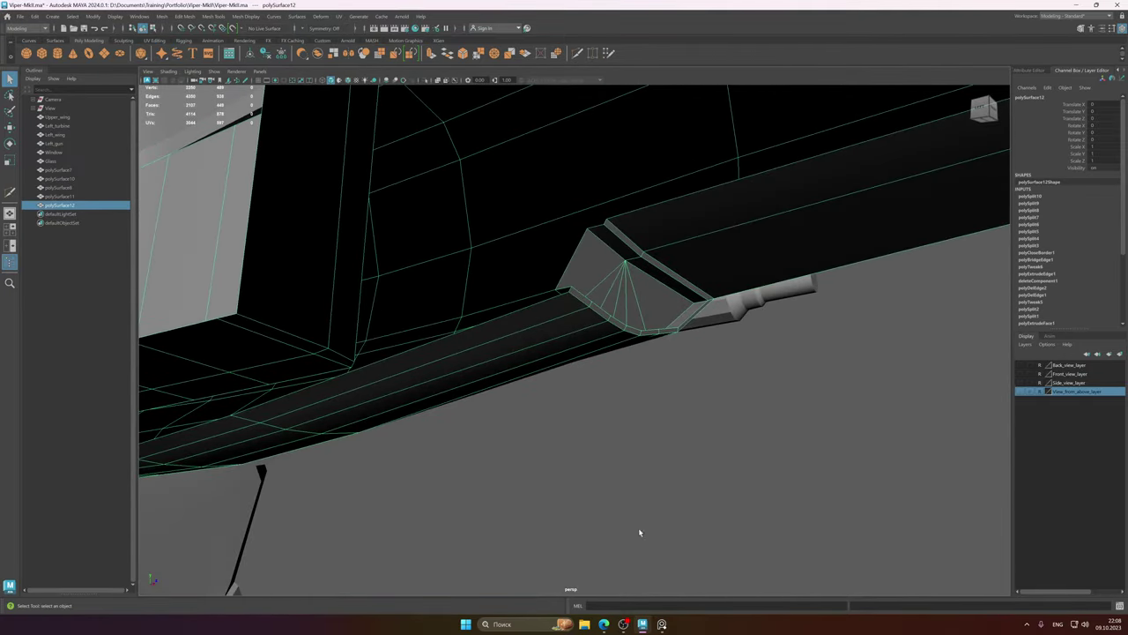
- Search the reference board for images of the fuselage underside around the front landing gear, and return to Maya
left_click(661, 624)
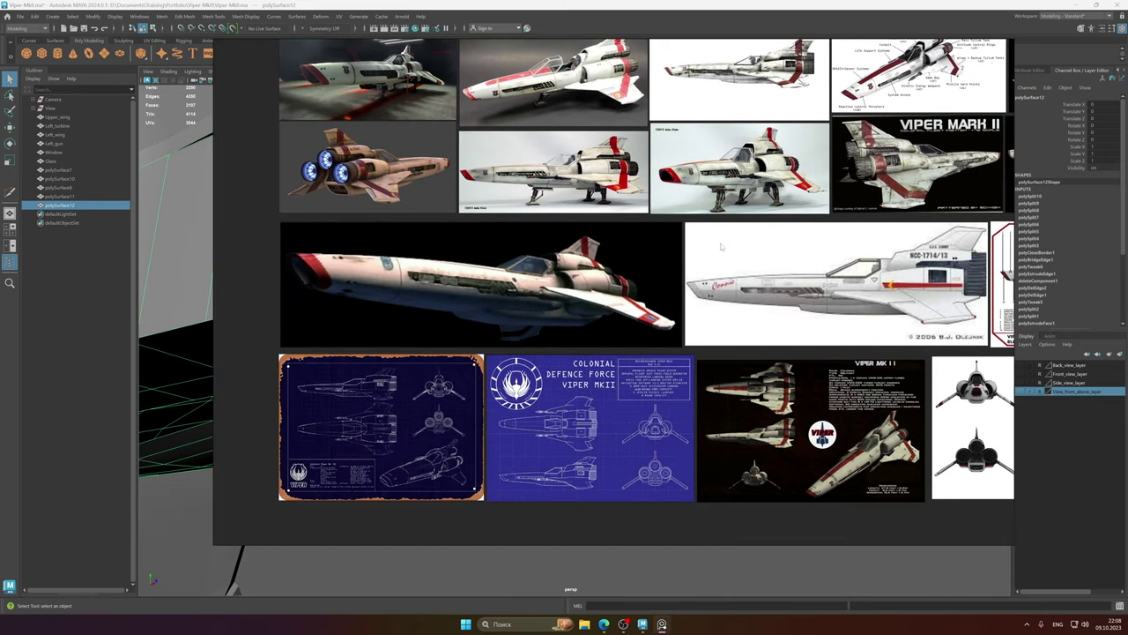
scroll(479, 325, "up", 5)
scroll(477, 318, "down", 5)
middle_click_drag(810, 308, 354, 268)
middle_click_drag(873, 322, 632, 225)
middle_click_drag(639, 272, 692, 448)
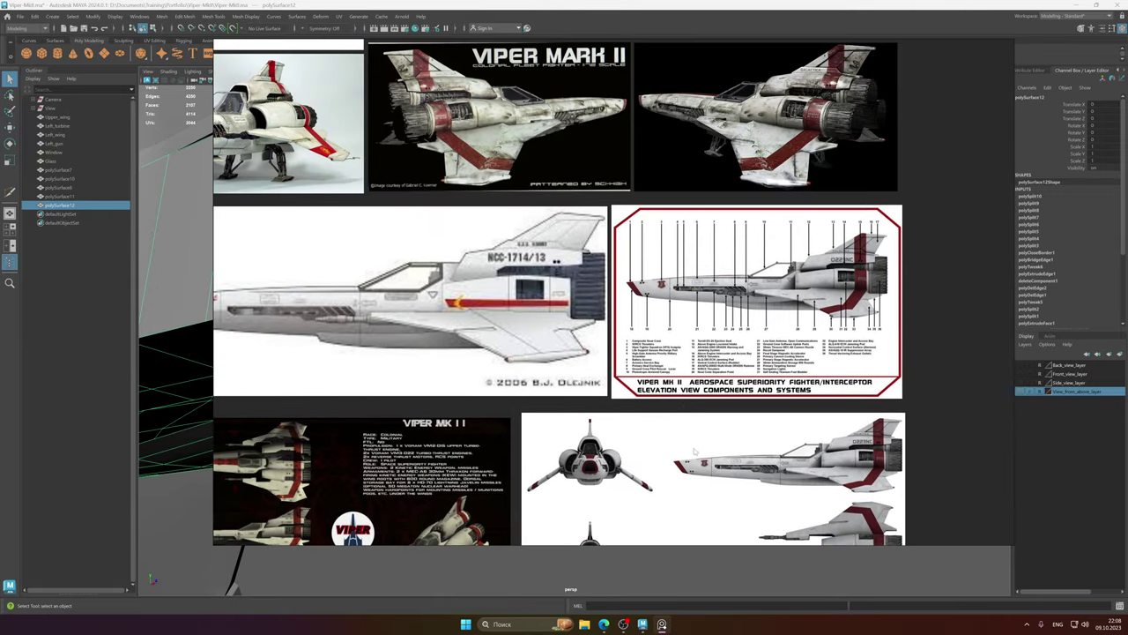
middle_click_drag(596, 134, 657, 317)
left_click_drag(657, 318, 655, 325)
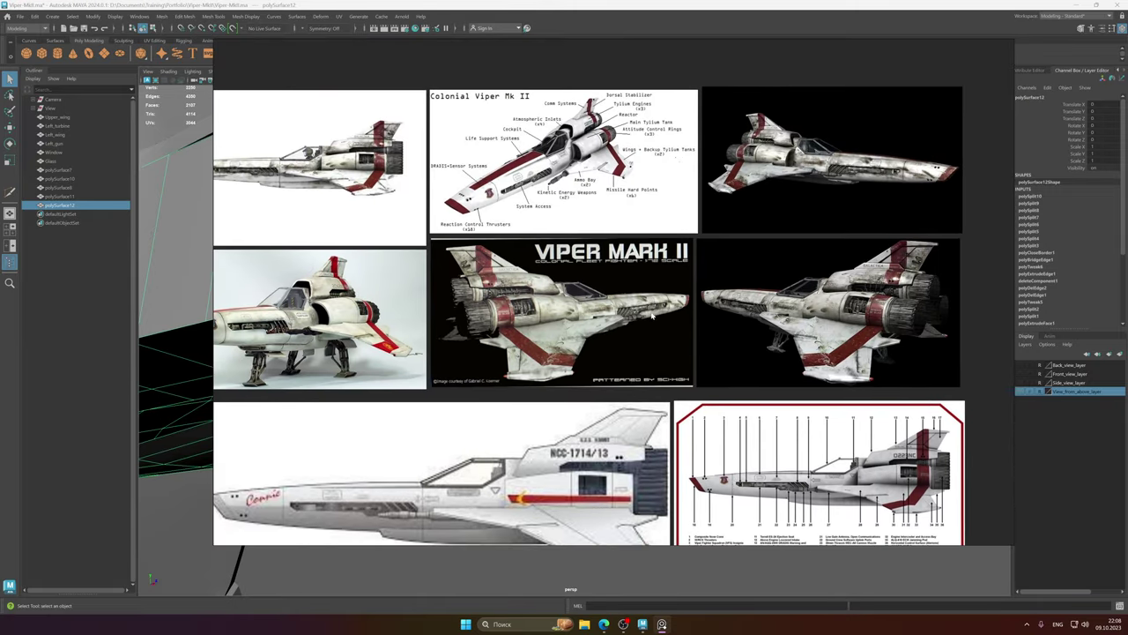
middle_click_drag(642, 315, 1031, 242)
scroll(732, 284, "up", 6)
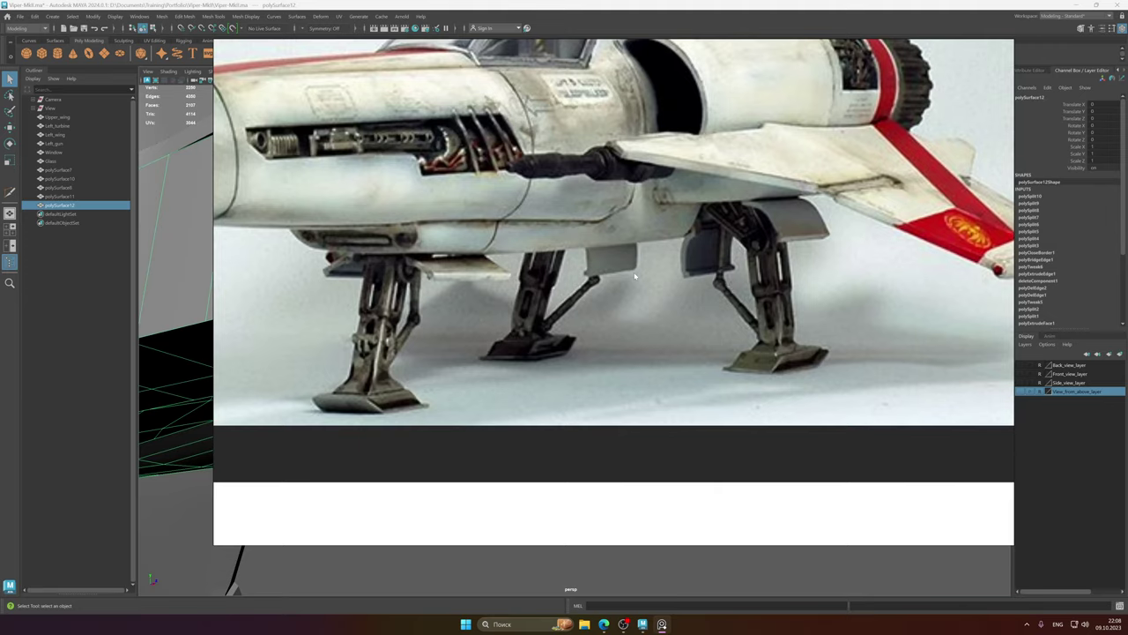
scroll(635, 276, "down", 5)
scroll(594, 291, "up", 4)
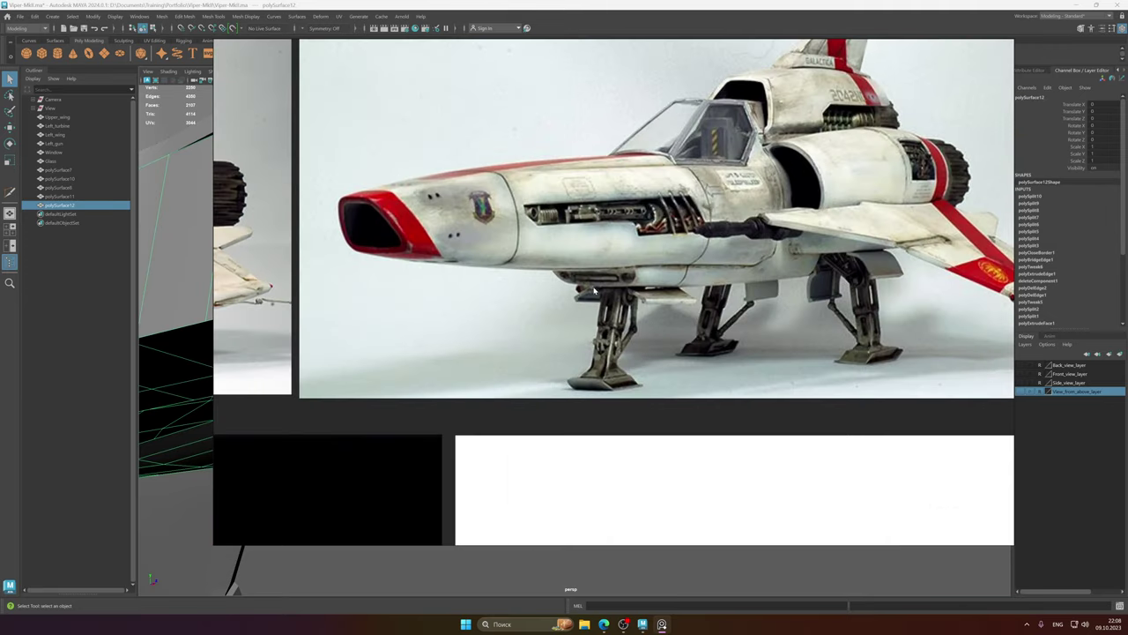
left_click(642, 624)
- Delete the back wall and inner side faces of the recess in the step under the fuselage half
mouse_move(639, 284)
left_mouse_down("alt")
mouse_move(584, 264)
mouse_move(584, 295)
mouse_move(626, 284)
left_mouse_up("alt")
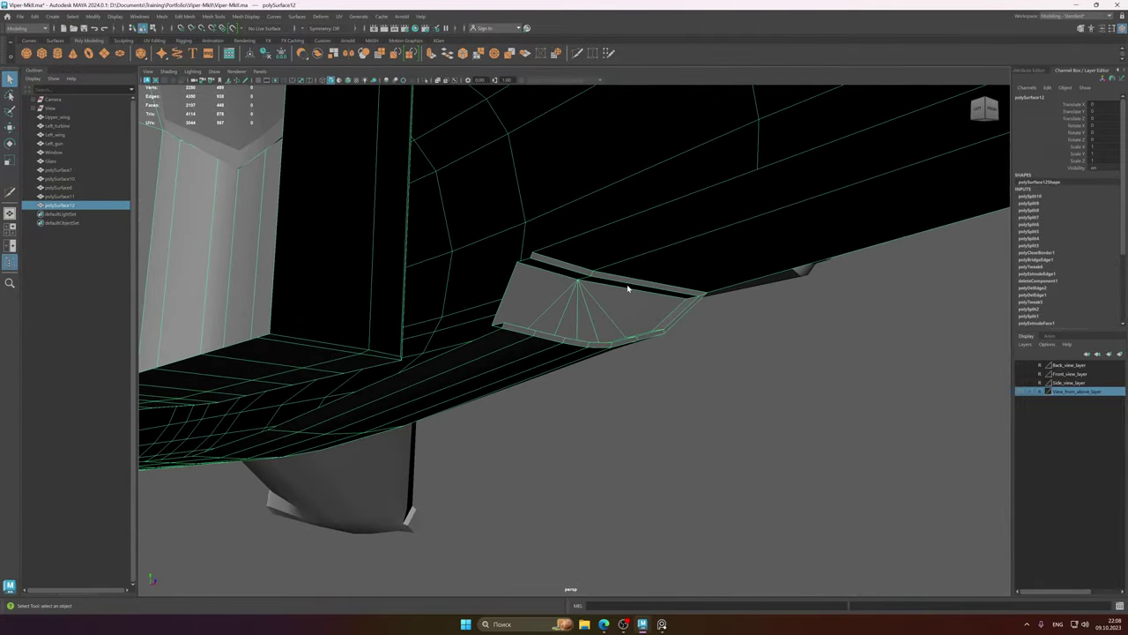
right_click_drag(626, 285, 627, 308)
right_click_drag(628, 309, 820, 319, "alt")
middle_click_drag(744, 289, 686, 309, "alt")
left_click_drag(687, 309, 644, 274, "alt")
left_click(465, 95)
left_click_drag(527, 112, 452, 410, "alt")
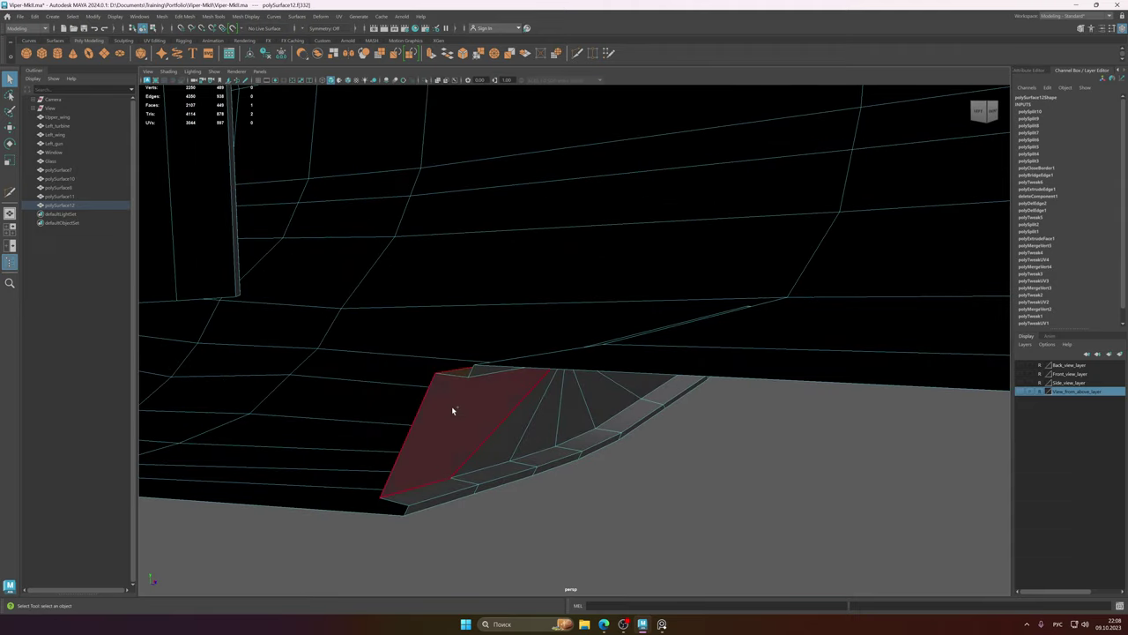
double_click(435, 483)
left_click_drag(542, 409, 617, 265, "alt")
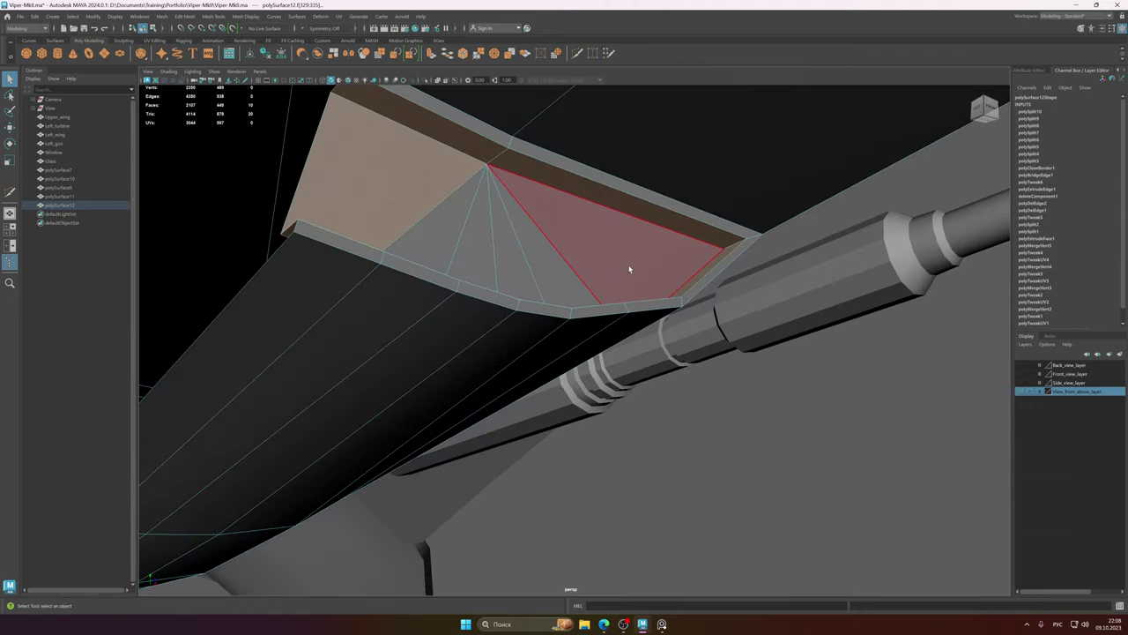
left_click(583, 235)
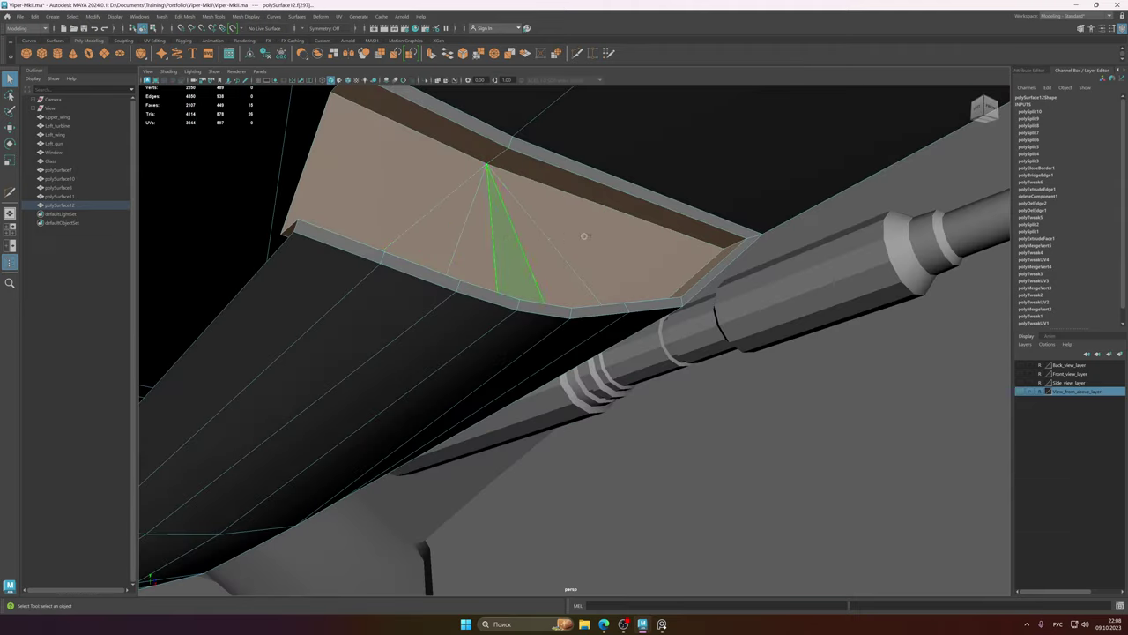
key("Delete")
- Delete the narrow rim faces around the opening in the underside step
left_click_drag(632, 236, 467, 295, "alt")
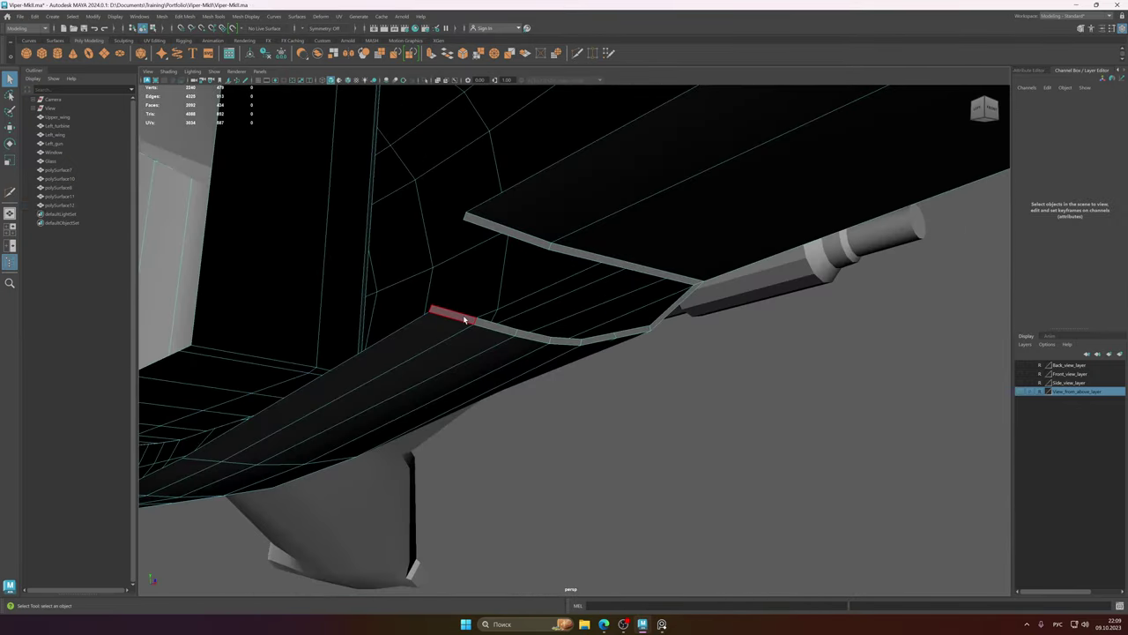
left_click(465, 319)
double_click(685, 297, "shift")
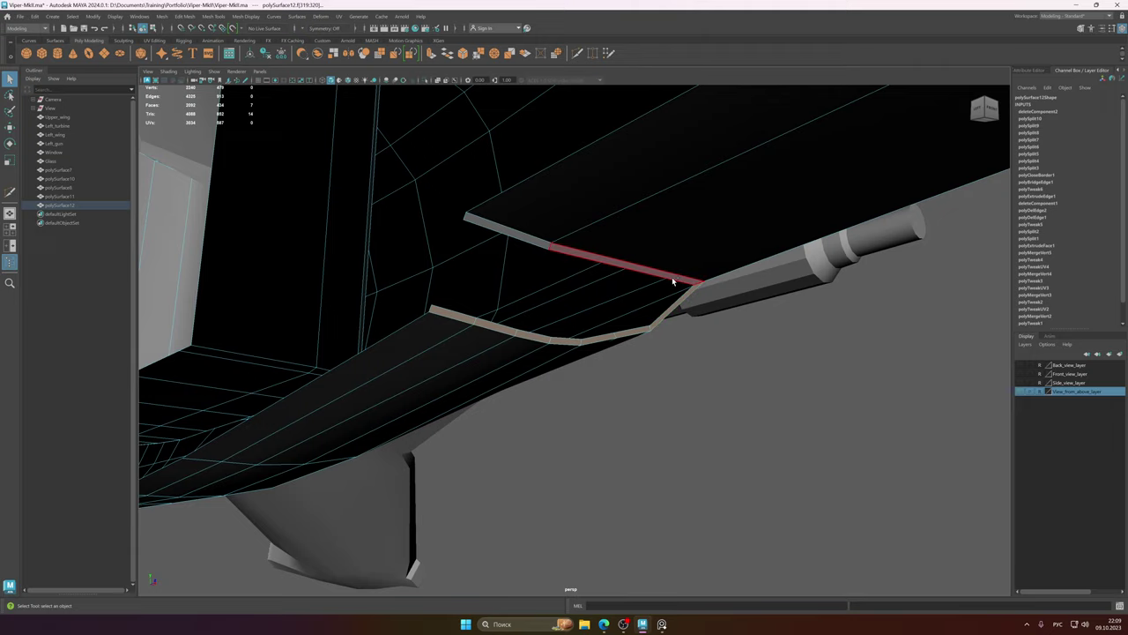
left_click(672, 277, "shift")
left_click(511, 238, "shift")
key("Delete")
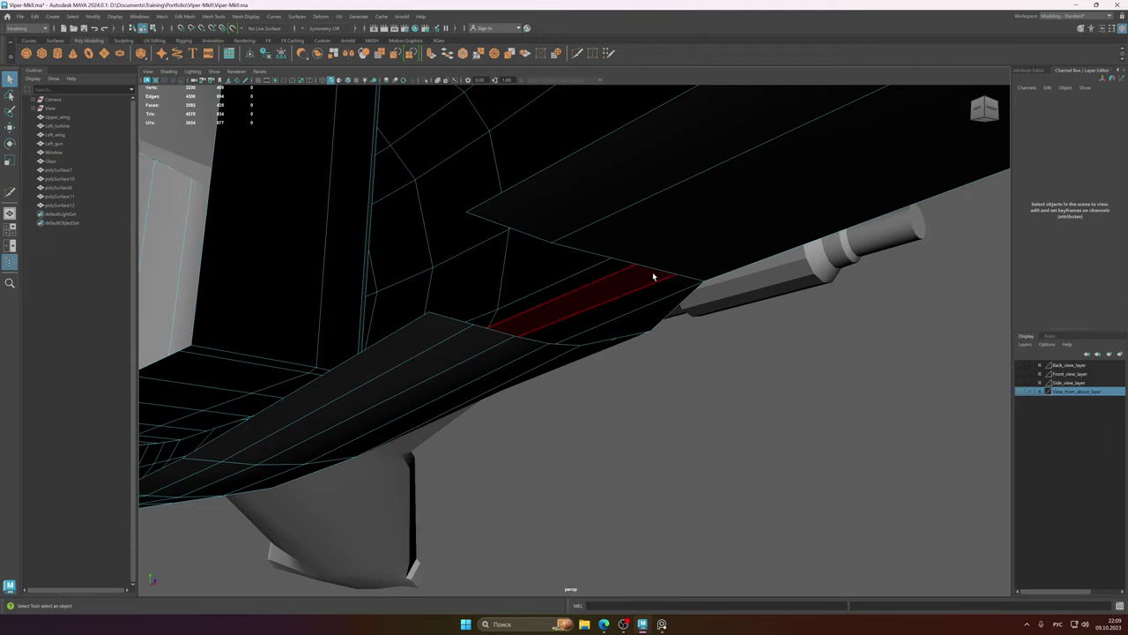
- Bridge the two border edges at the centreline of the underside opening and fill the remaining hole
right_click_drag(655, 229, 657, 203)
left_click_drag(713, 206, 579, 265, "alt")
middle_click_drag(579, 264, 607, 285, "alt")
mouse_move(607, 286)
left_mouse_down("alt")
mouse_move(592, 315)
mouse_move(601, 298)
left_mouse_up("alt")
left_click(347, 350)
left_click(364, 261, "shift")
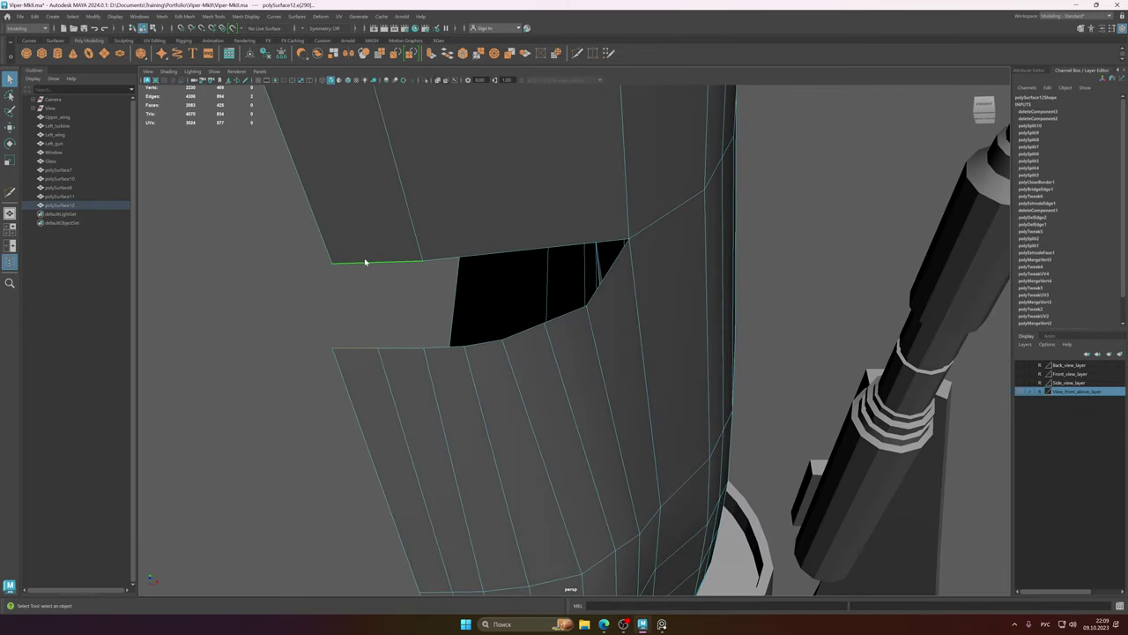
right_click_drag(364, 260, 358, 367, "shift")
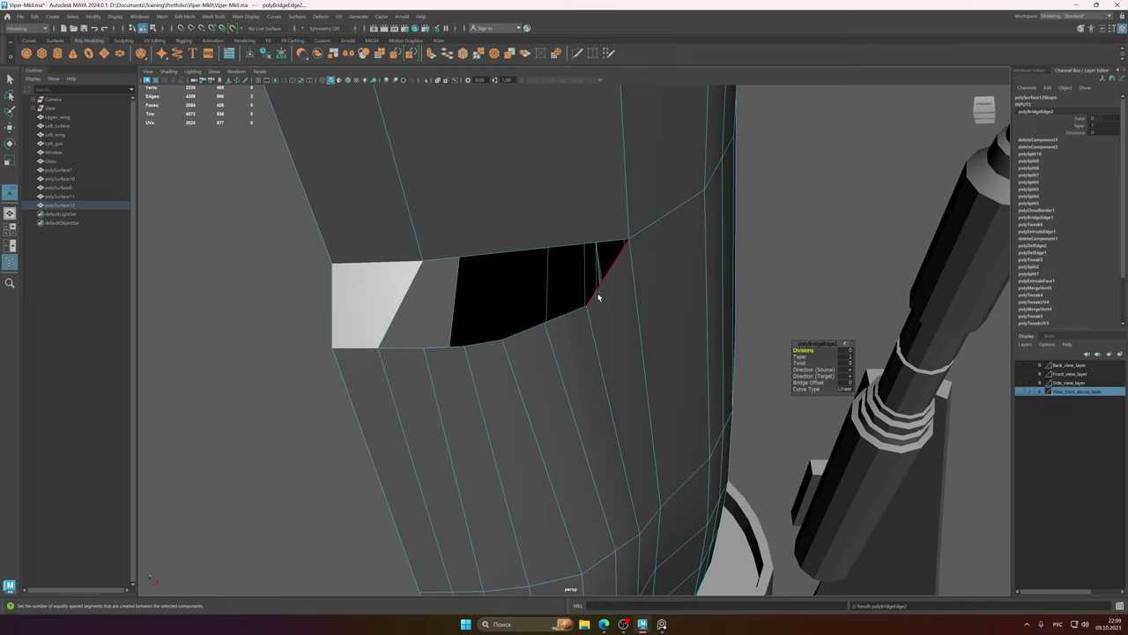
left_click(574, 308)
mouse_move(574, 309)
right_mouse_down("shift")
mouse_move(566, 422)
mouse_move(567, 318)
right_mouse_up("shift")
- Poke the filled underside face and weld its central vertex onto the vertex on the opening's upper edge
left_click(547, 292)
left_click_drag(547, 291, 568, 285, "alt")
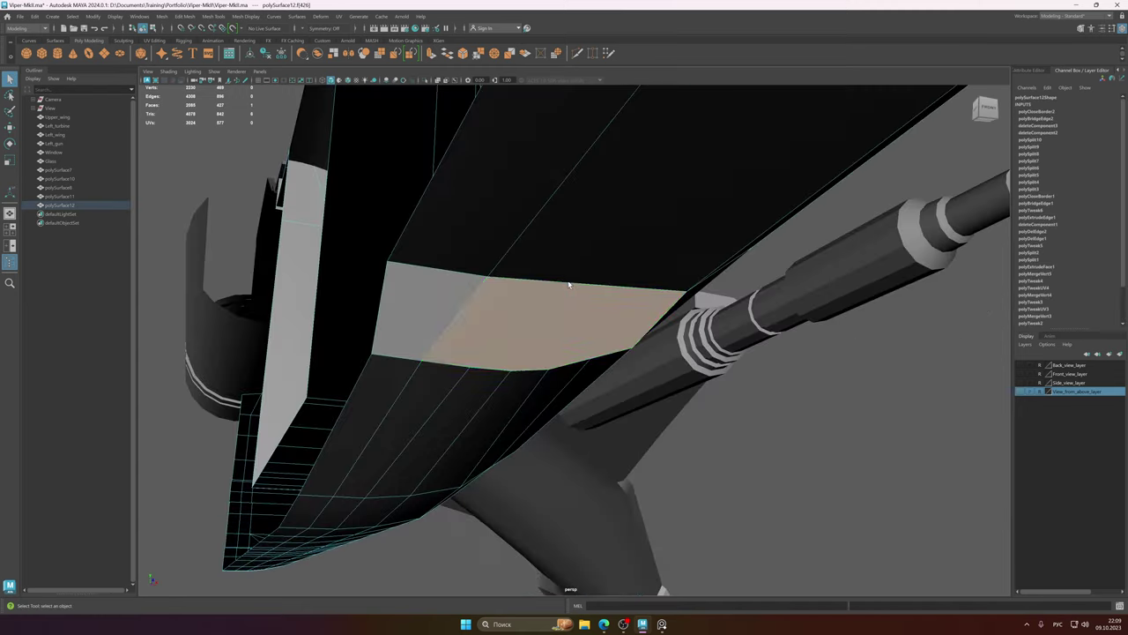
right_click_drag(553, 310, 593, 297, "shift")
left_click_drag(593, 300, 603, 298, "alt")
mouse_move(578, 306)
right_mouse_down()
mouse_move(539, 304)
mouse_move(567, 281)
mouse_move(566, 308)
mouse_move(564, 291)
right_mouse_up()
left_click(565, 309)
left_click_drag(493, 261, 494, 261)
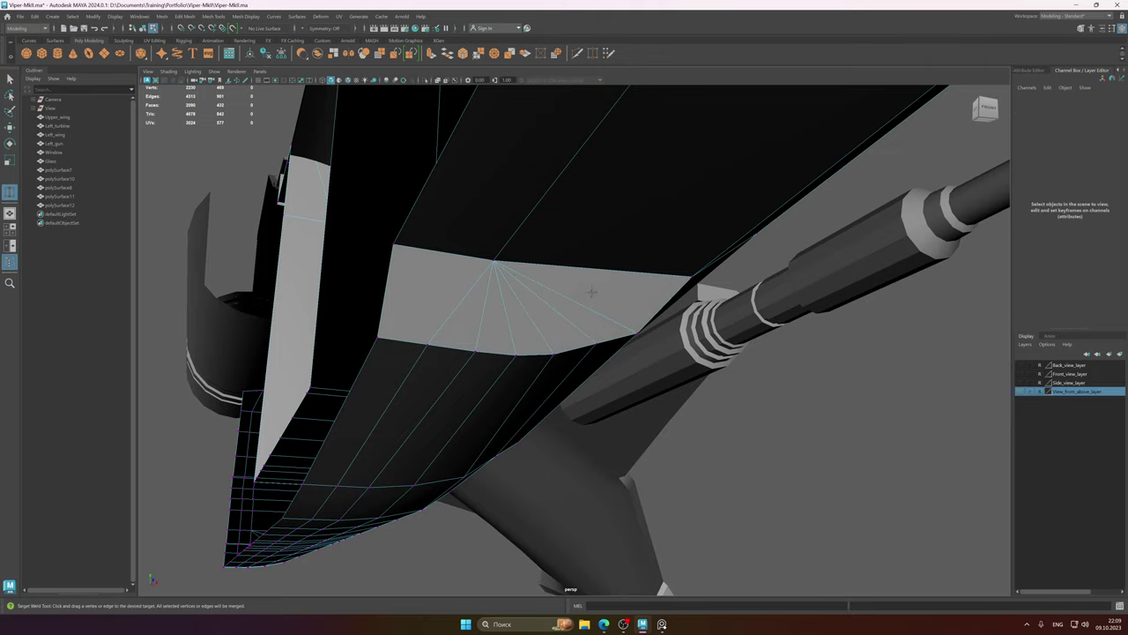
key("q")
- Select the fuselage half in object mode, save the scene and delete the mesh's construction history
left_click_drag(593, 290, 526, 302, "alt")
right_click_drag(526, 302, 328, 289, "alt")
left_click_drag(499, 319, 571, 319, "alt")
left_click(516, 276)
key("alt+shift")
key("w")
right_click_drag(571, 319, 640, 338)
left_click_drag(640, 338, 581, 335, "alt")
right_click_drag(581, 335, 374, 310, "alt")
left_click_drag(550, 279, 503, 290, "alt")
key("ctrl+s")
left_click(267, 55)
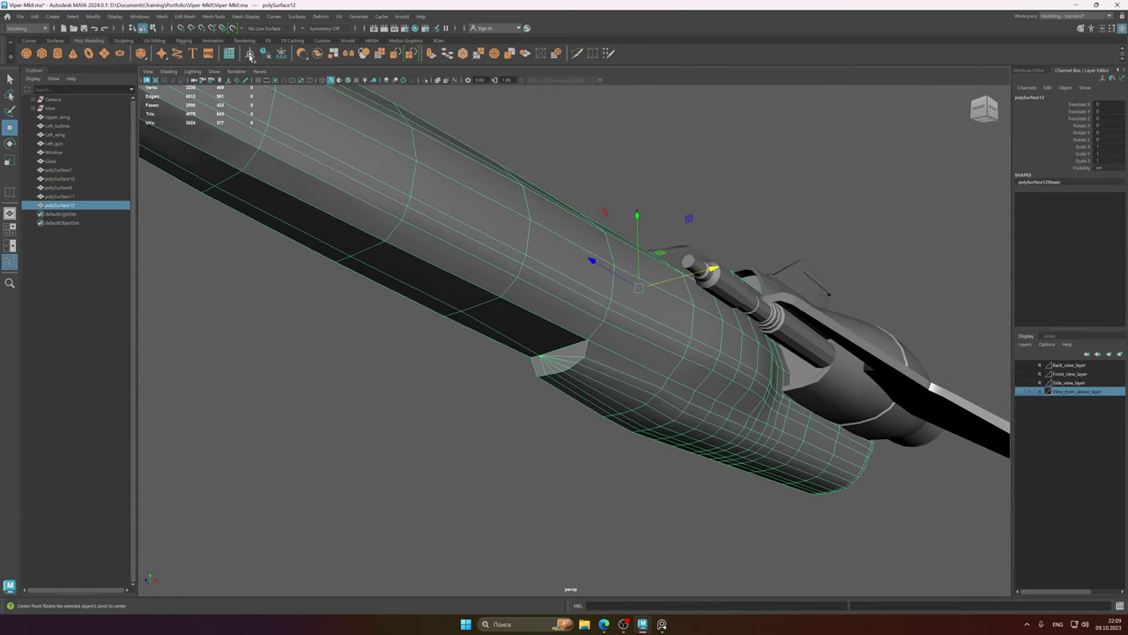
- Save the scene with the cleaned-up fuselage half
left_click_drag(520, 292, 597, 312, "alt")
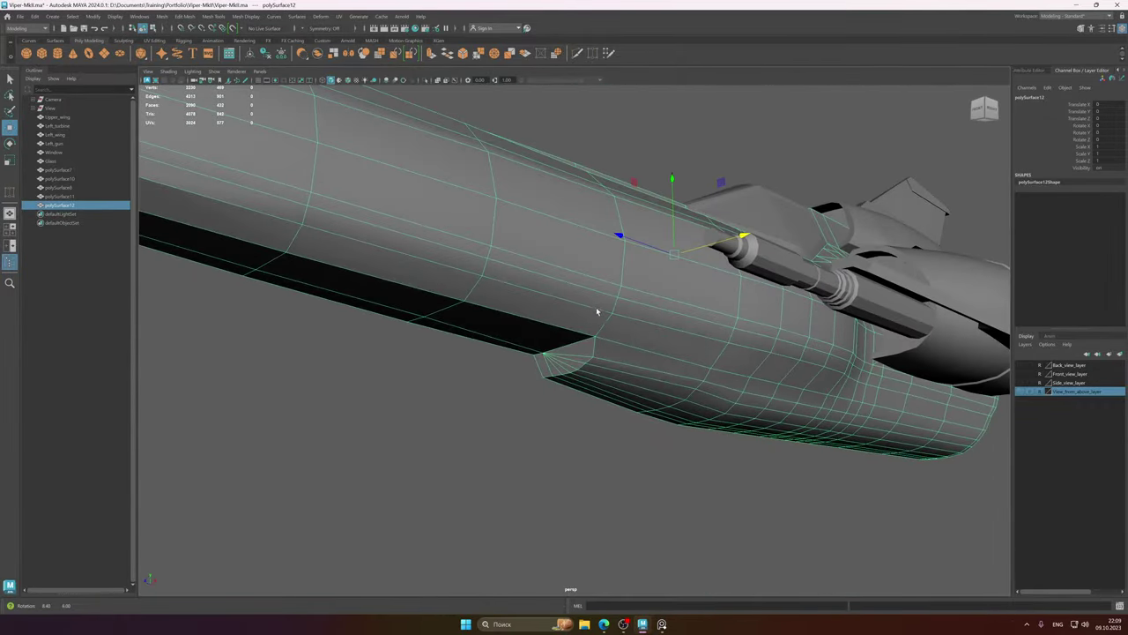
right_click_drag(730, 323, 531, 302, "alt")
left_click_drag(530, 302, 521, 306, "alt")
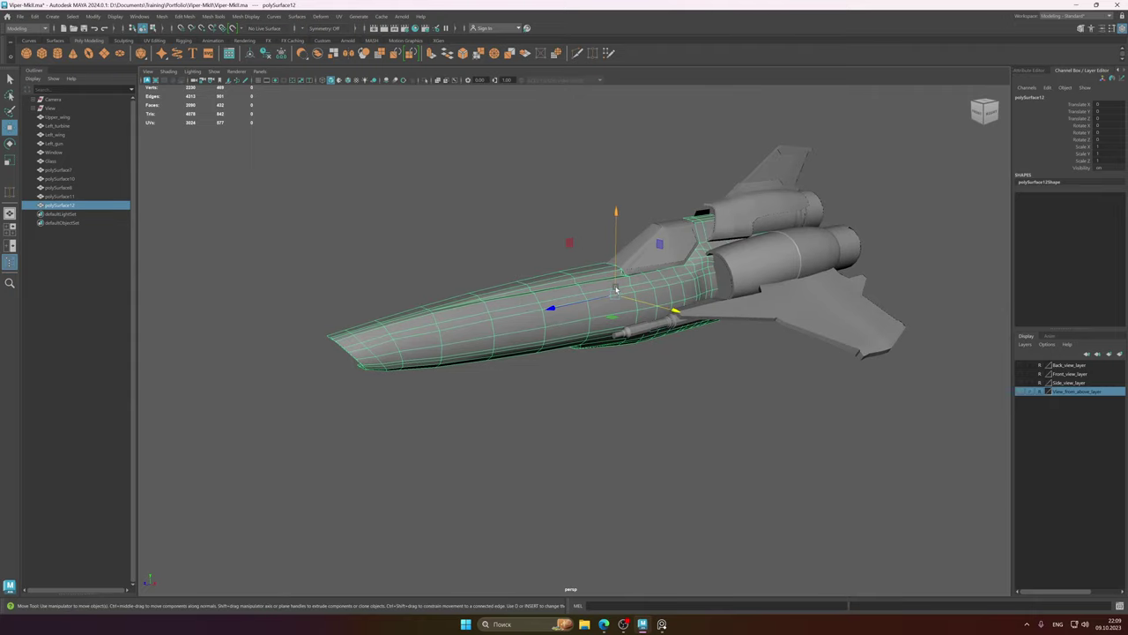
key("f")
middle_click_drag(620, 286, 608, 269, "alt")
right_click_drag(608, 268, 653, 301, "alt")
left_click_drag(653, 302, 579, 299, "alt")
key("ctrl+s")
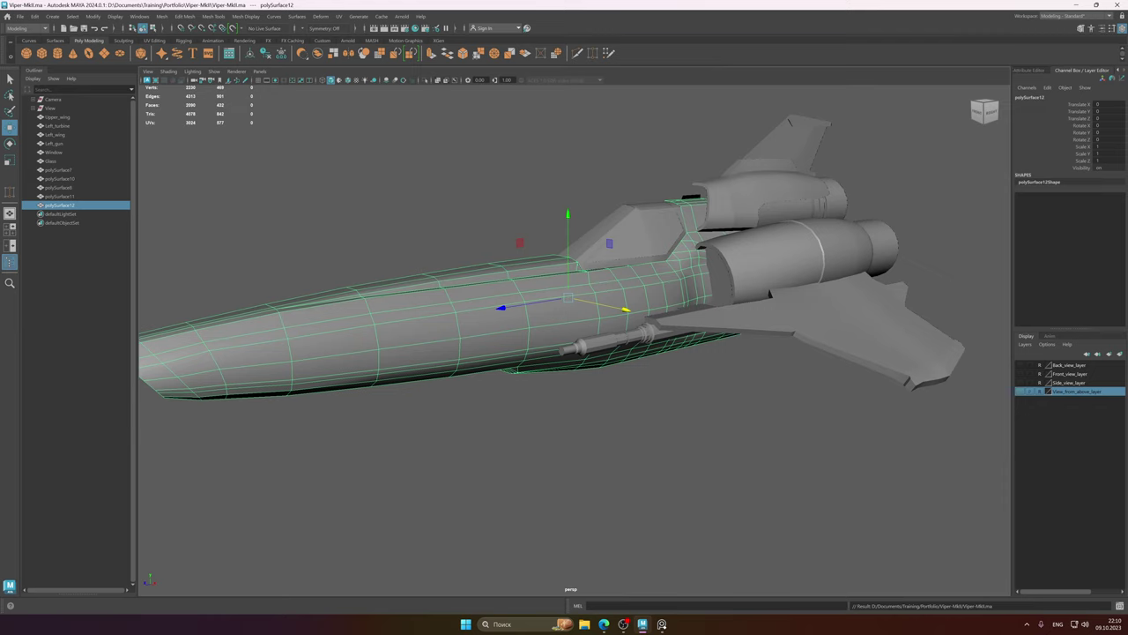
key("alt+Tab")
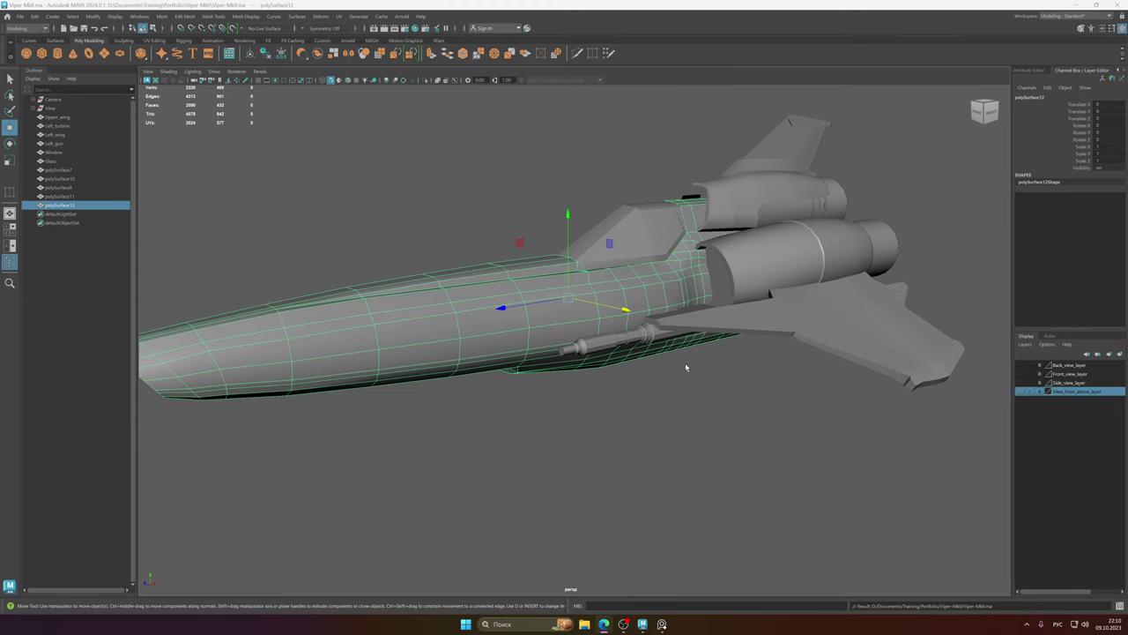
mouse_move(594, 331)
left_mouse_down("alt")
mouse_move(641, 304)
mouse_move(579, 299)
mouse_move(573, 337)
left_mouse_up("alt")
key("alt+shift")
key("d")
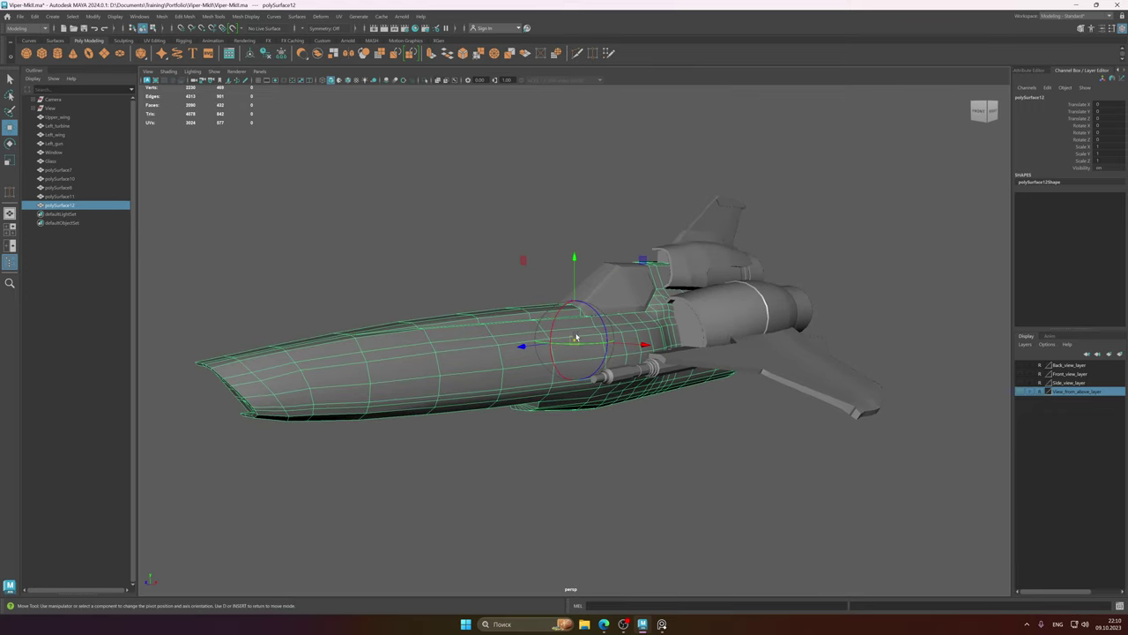
key("d")
middle_click_drag(576, 337, 565, 312, "alt")
scroll(565, 298, "up", 2)
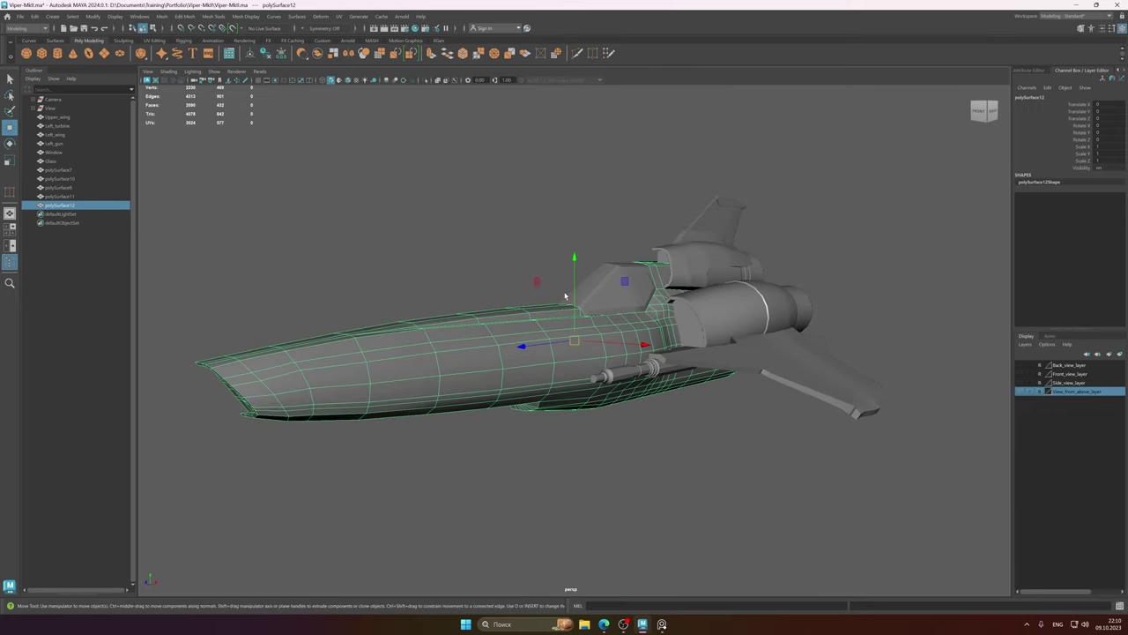
- Preview the fuselage half with smoothing and isolate it beside the cockpit opening
left_click_drag(591, 288, 569, 323, "alt")
key("3")
key("1")
right_click_drag(573, 323, 785, 342, "alt")
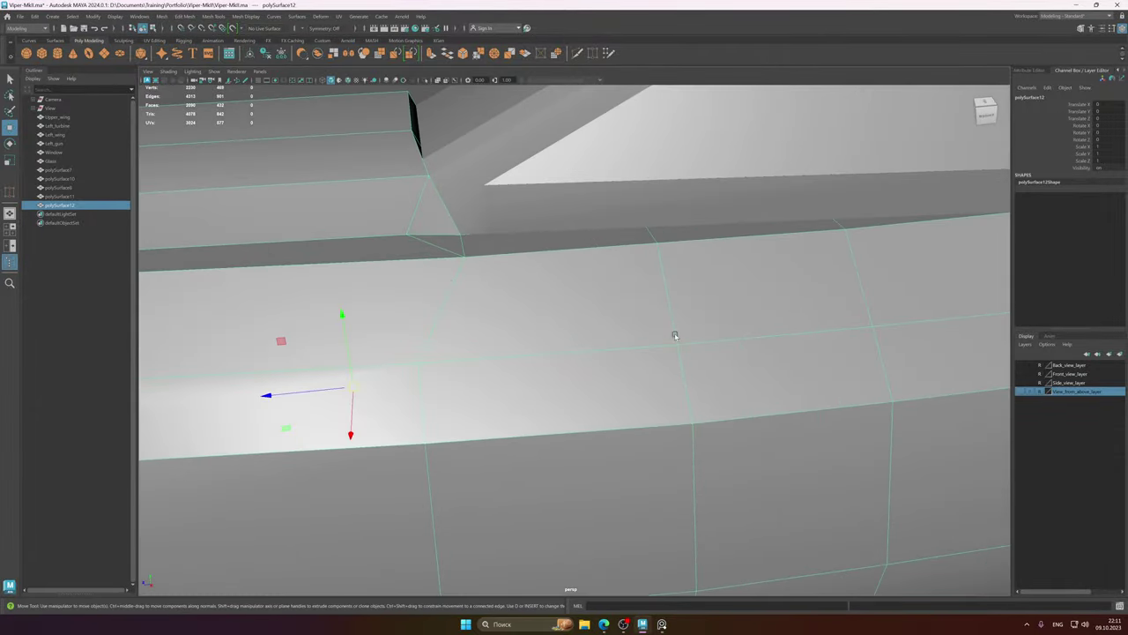
middle_click_drag(431, 266, 514, 304, "alt")
key("ctrl+1")
mouse_move(514, 304)
left_mouse_down("alt")
mouse_move(529, 299)
mouse_move(493, 307)
mouse_move(596, 406)
mouse_move(468, 324)
mouse_move(429, 320)
mouse_move(564, 334)
mouse_move(612, 328)
mouse_move(593, 314)
mouse_move(504, 322)
mouse_move(514, 314)
left_mouse_up("alt")
- Weld the extra vertex of the small triangle at the cockpit opening's front corner onto its neighbour, and return to object mode
right_click_drag(538, 299, 504, 301)
left_click_drag(504, 302, 560, 300, "alt")
left_click(554, 290)
mouse_move(559, 299)
right_mouse_down("shift")
mouse_move(556, 270)
mouse_move(551, 294)
right_mouse_up("shift")
left_click_drag(553, 296, 514, 317)
key("q")
left_click(536, 307)
key("1")
left_click_drag(486, 327, 589, 321, "alt")
scroll(589, 321, "down", 3)
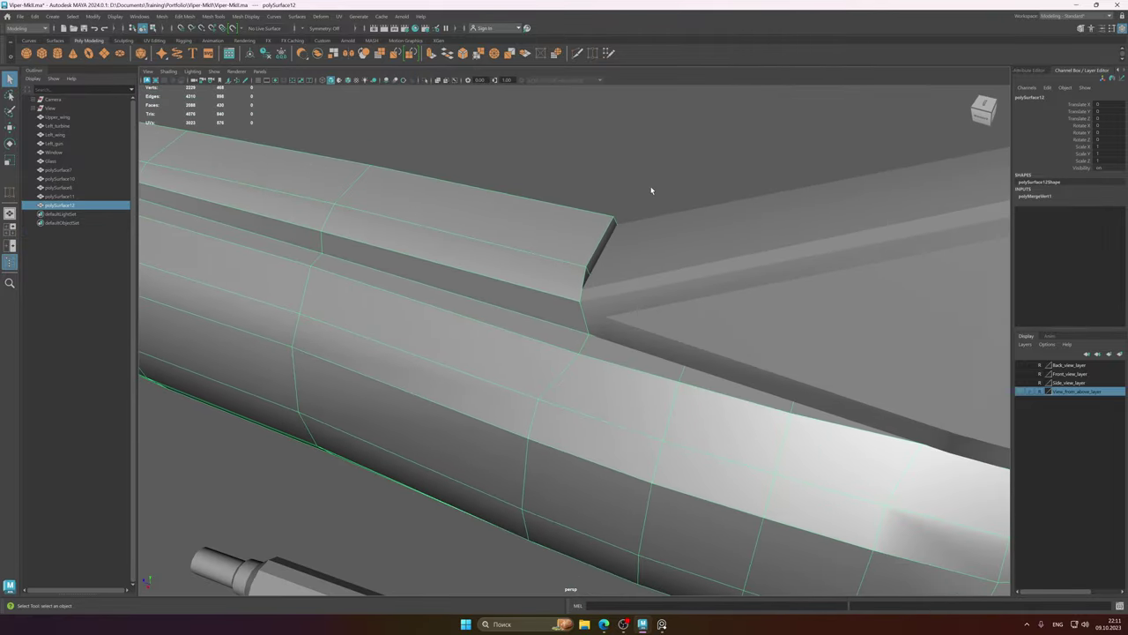
- Examine the fuselage half behind the cockpit and the left turbine's mesh
left_click(649, 188)
left_click_drag(508, 295, 688, 251, "alt")
left_click(562, 309)
middle_click_drag(687, 251, 543, 307, "alt")
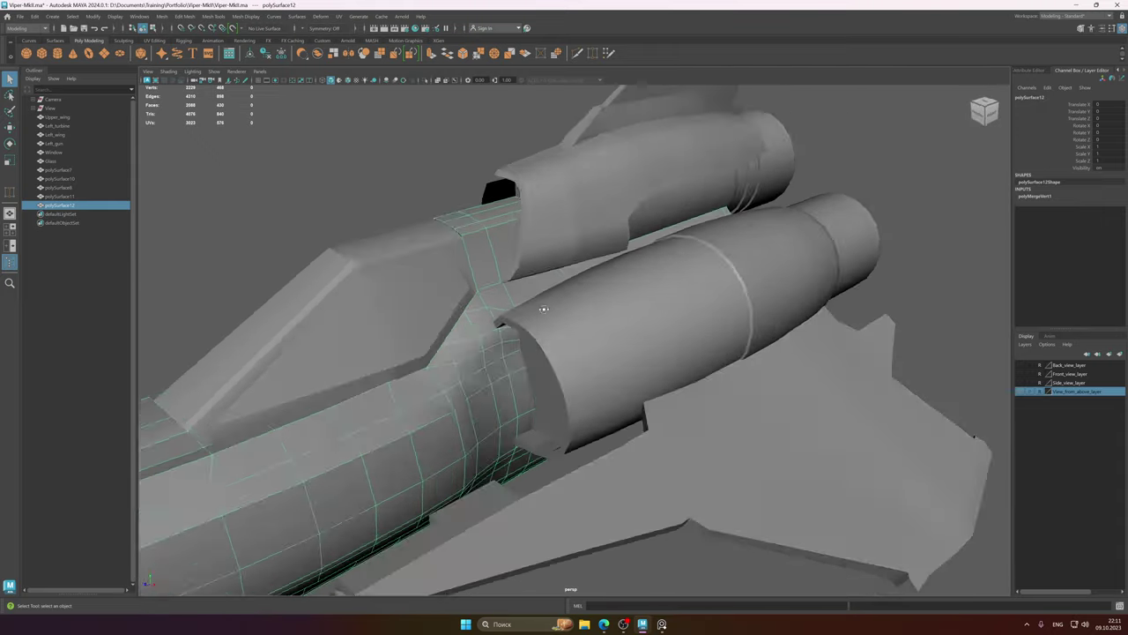
mouse_move(544, 307)
left_mouse_down("alt")
mouse_move(512, 289)
mouse_move(554, 318)
left_mouse_up("alt")
scroll(589, 305, "up", 4)
left_click_drag(456, 284, 538, 292, "alt")
left_click(548, 294)
scroll(563, 300, "down", 3)
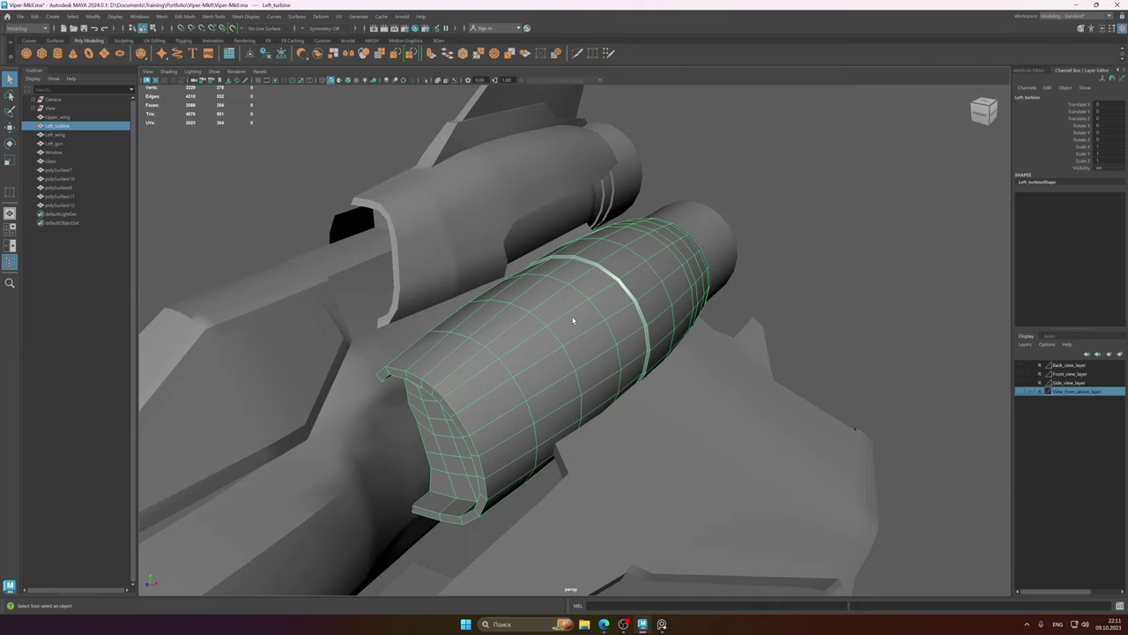
- Examine the upper wing's mesh and how its engine cover and fin sit above the left turbine
middle_click_drag(573, 321, 760, 299, "alt")
scroll(630, 312, "up", 2)
left_click_drag(555, 311, 529, 318, "alt")
scroll(633, 313, "up", 2)
left_click(605, 346)
key("f")
scroll(615, 321, "up", 3)
scroll(528, 318, "down", 3)
middle_click_drag(476, 320, 564, 300, "alt")
scroll(565, 319, "up", 1)
scroll(564, 300, "down", 2)
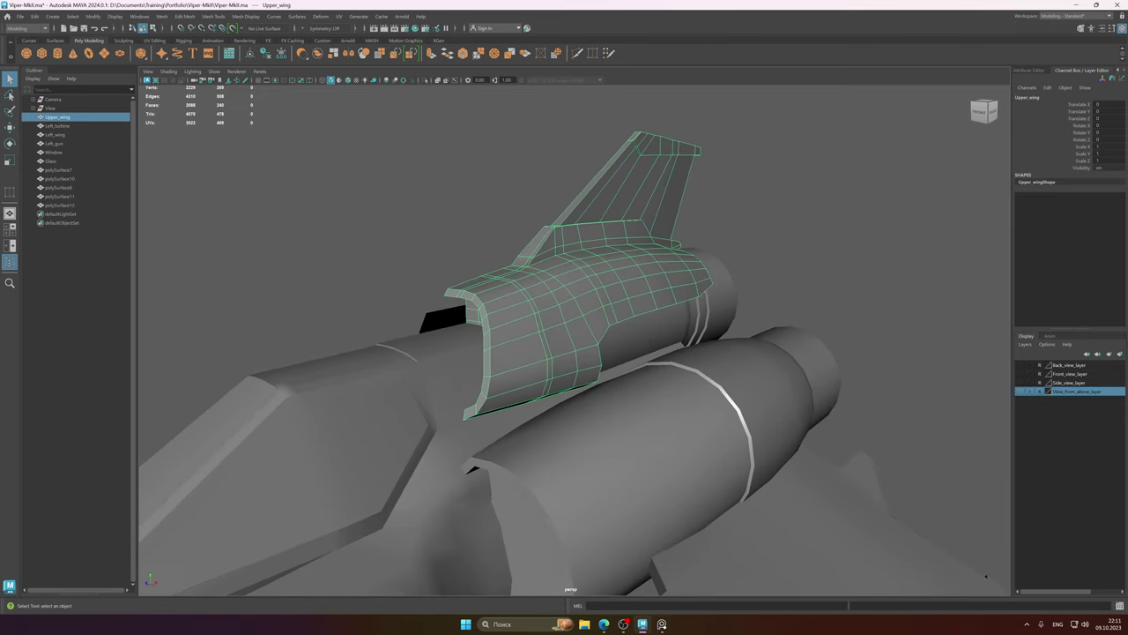
- Switch to the PureRef reference board and examine the Viper photos for fuselage and engine details
left_click(661, 624)
scroll(690, 261, "down", 5)
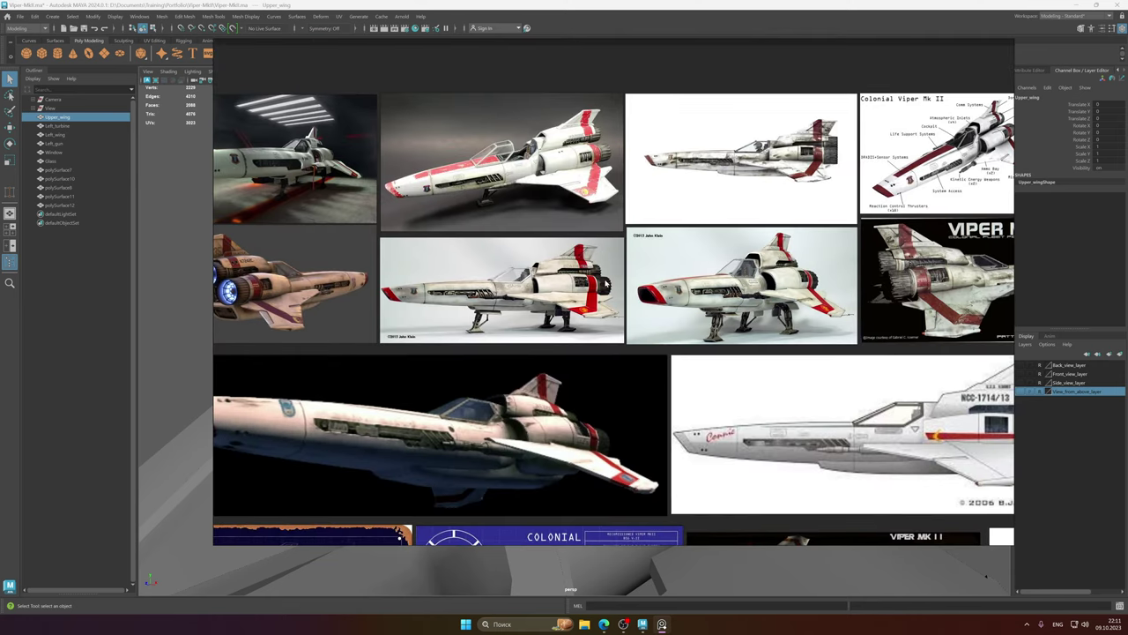
middle_click_drag(535, 266, 835, 306)
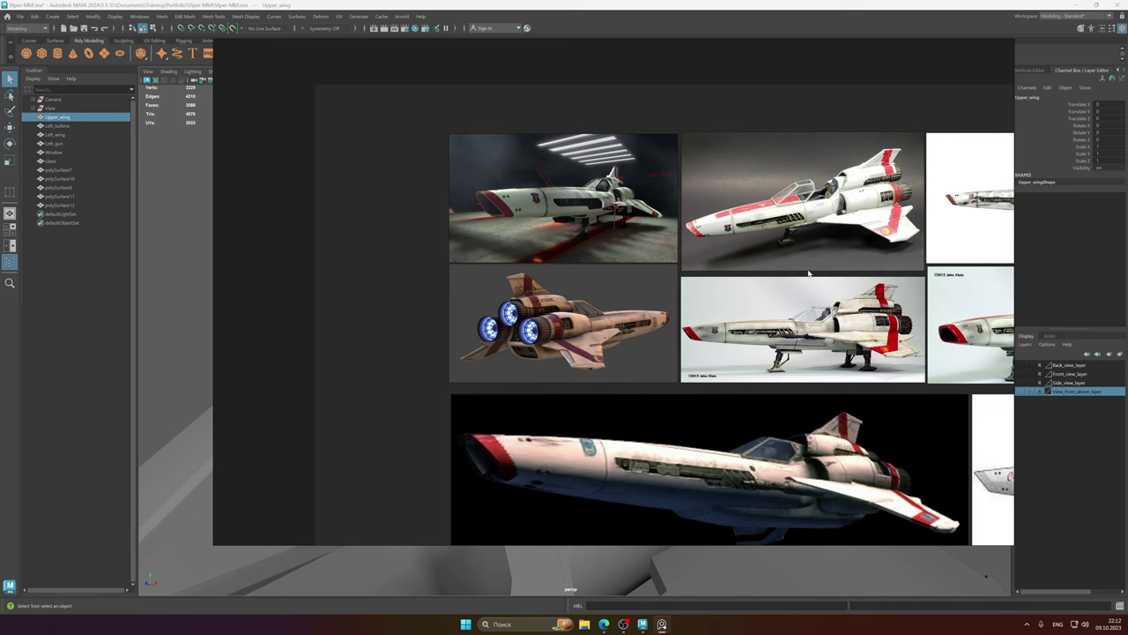
middle_click_drag(888, 276, 513, 290)
middle_click_drag(730, 273, 577, 253)
middle_click_drag(918, 187, 553, 228)
scroll(535, 174, "up", 4)
scroll(554, 180, "up", 3)
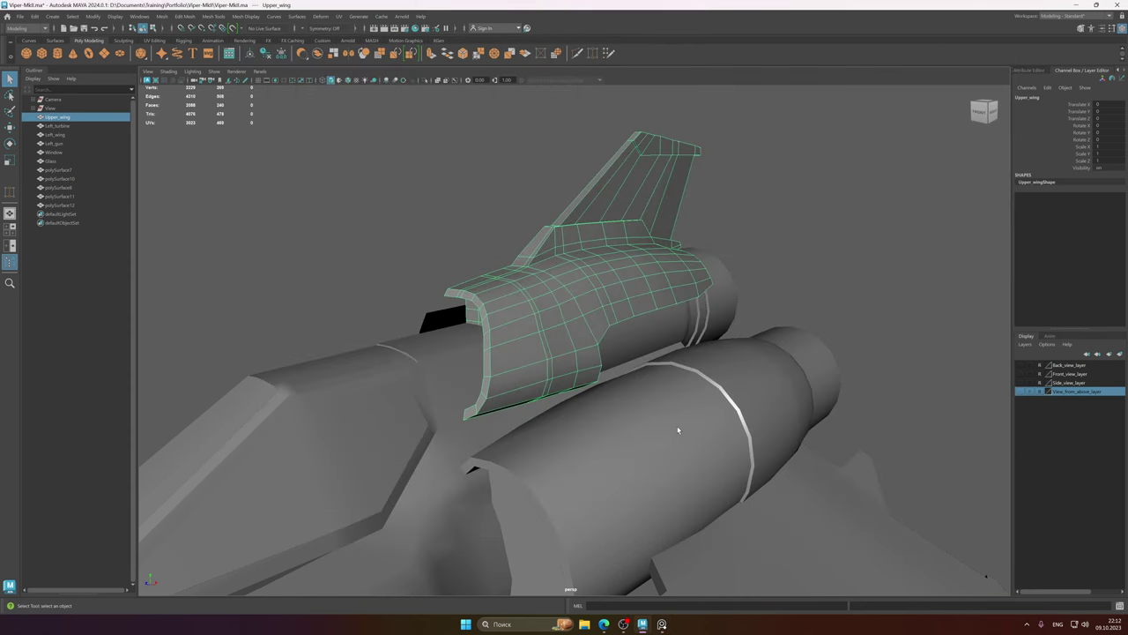
- Switch back to Maya and examine the fuselage half's mesh from nose to engine intake
left_click_drag(675, 428, 609, 327, "alt")
right_click_drag(609, 327, 520, 346, "alt")
left_click_drag(520, 345, 533, 317, "alt")
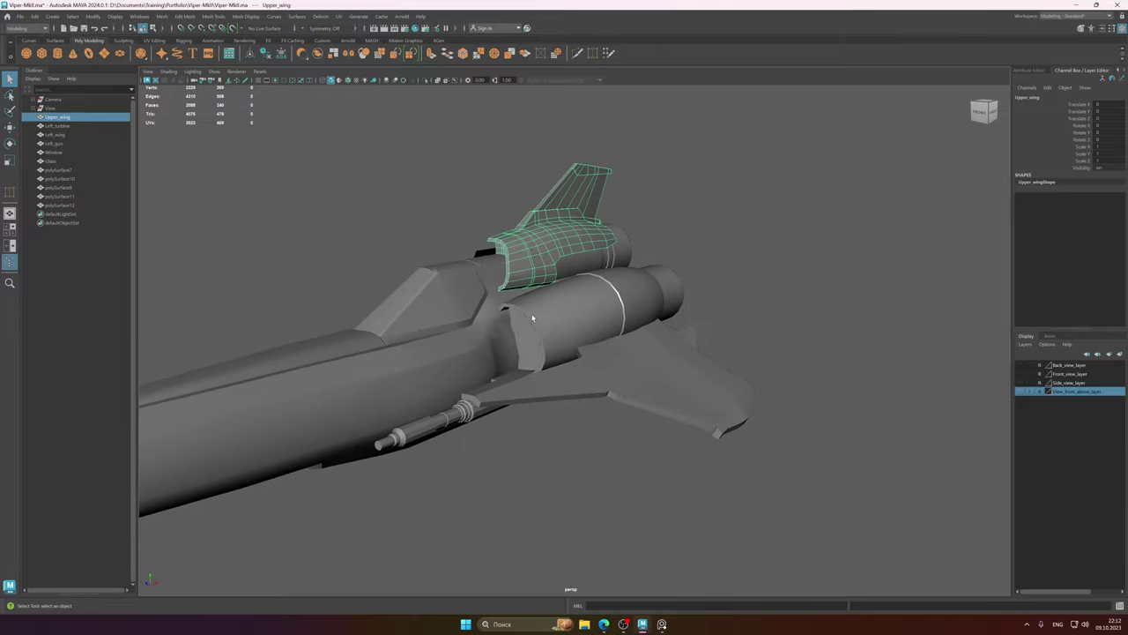
left_click_drag(501, 356, 526, 320, "alt")
left_click(503, 335)
middle_click_drag(526, 320, 713, 300, "alt")
right_click_drag(617, 332, 650, 337, "alt")
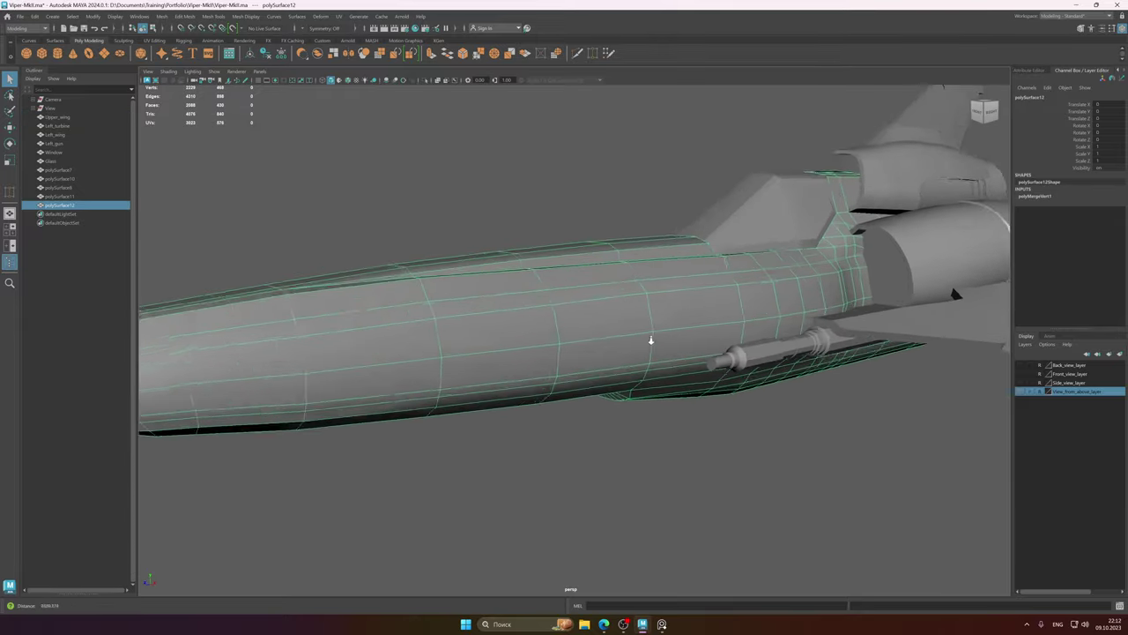
left_click_drag(650, 337, 580, 335, "alt")
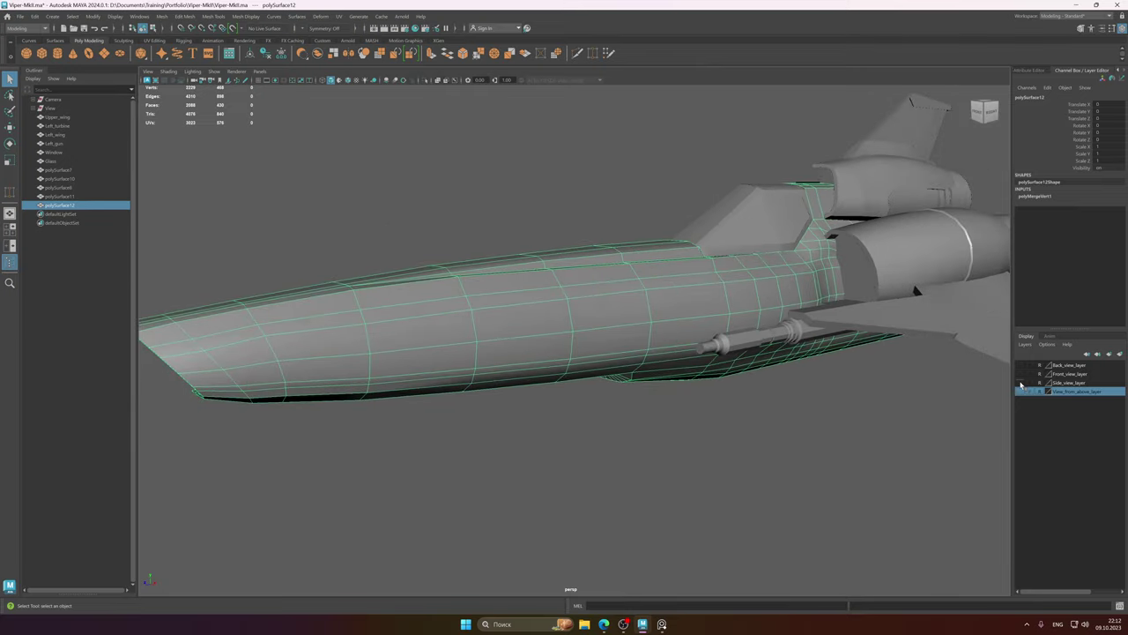
- Show the Side_view_layer reference and bring up the side view at the fuselage's long equipment recess
left_click(1020, 385)
right_click_drag(815, 346, 614, 336, "alt")
mouse_move(614, 336)
left_mouse_down("alt")
mouse_move(703, 335)
mouse_move(595, 334)
left_mouse_up("alt")
key("space")
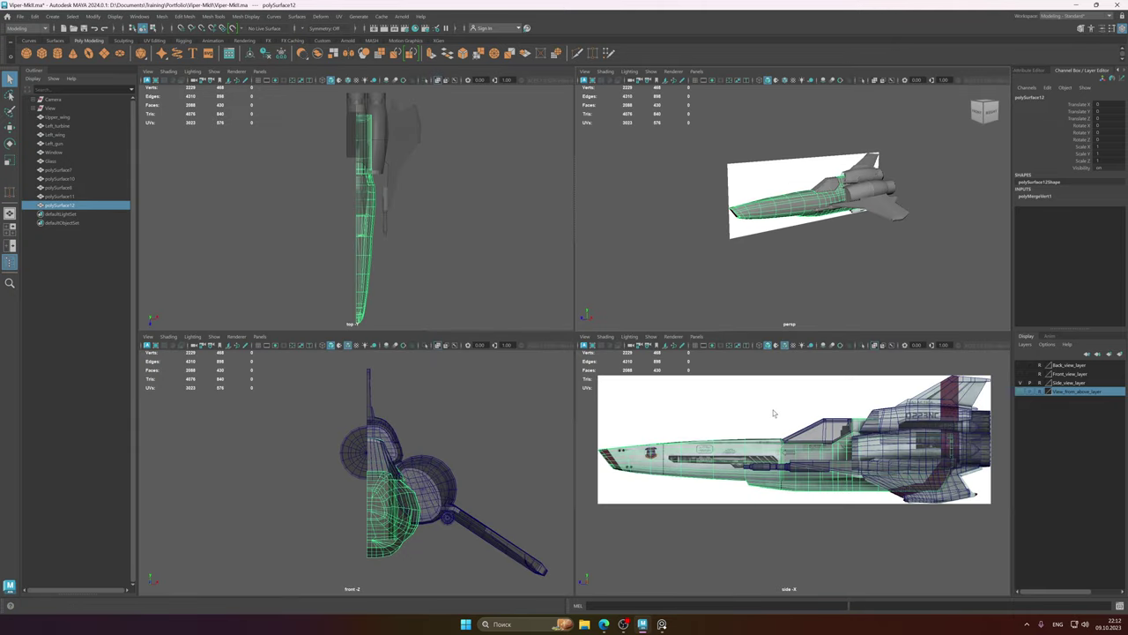
key("space")
scroll(443, 316, "up", 10)
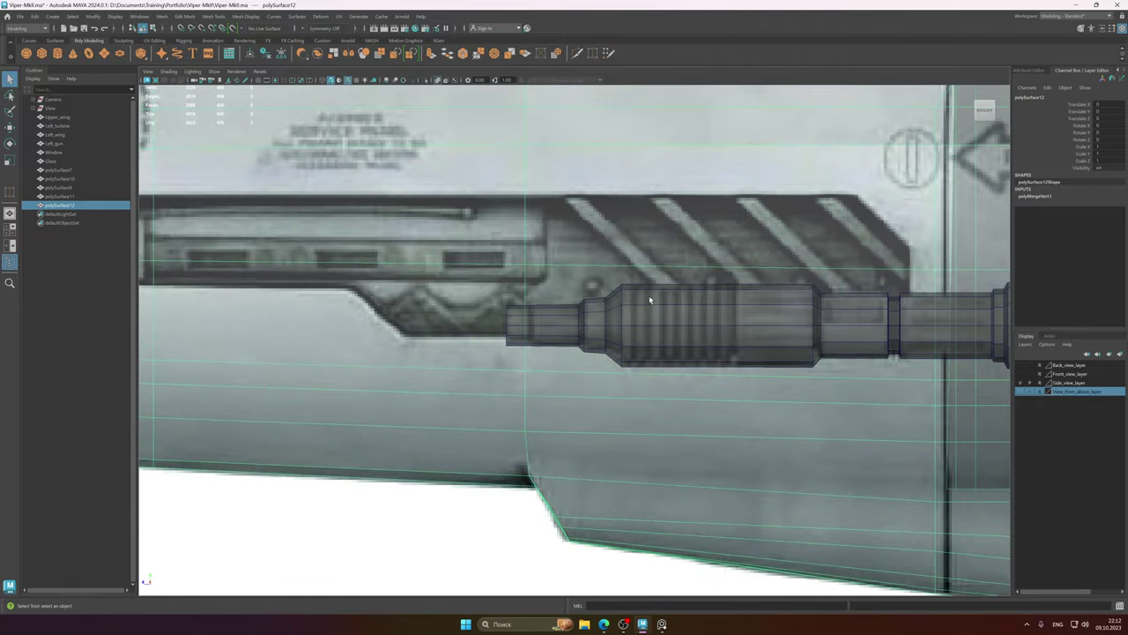
middle_click_drag(649, 300, 676, 302, "alt")
scroll(538, 350, "down", 5)
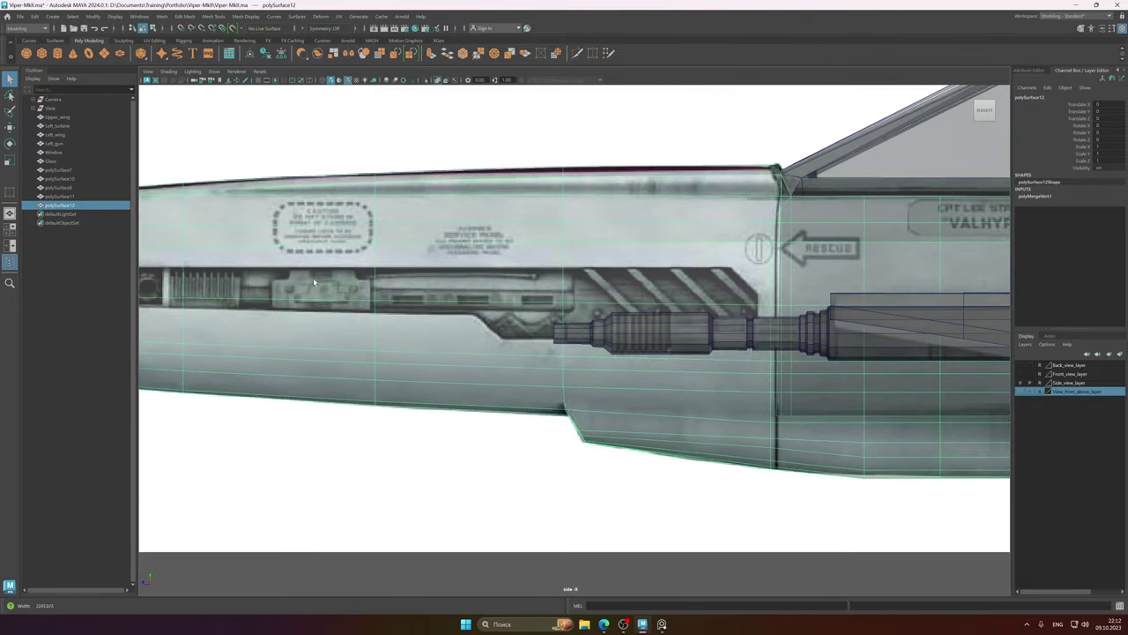
- Hide all the other ship parts and select the fuselage half over the side reference
key("ctrl+1")
key("ctrl+1")
scroll(450, 254, "down", 4)
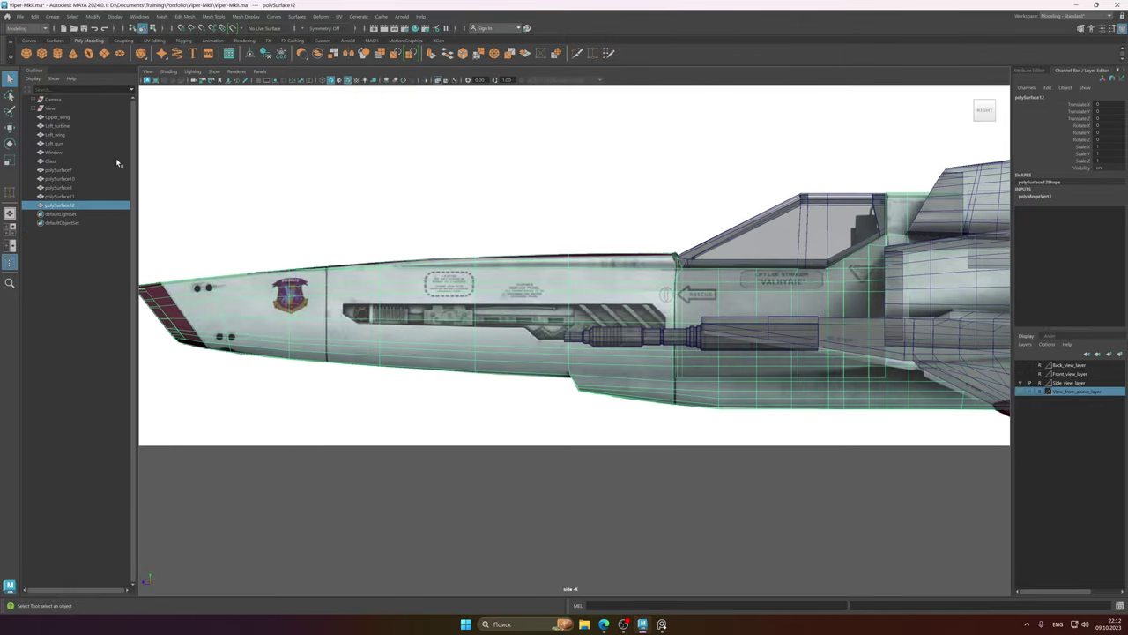
scroll(705, 275, "down", 5)
left_click_drag(269, 131, 1009, 534)
key("ctrl+h")
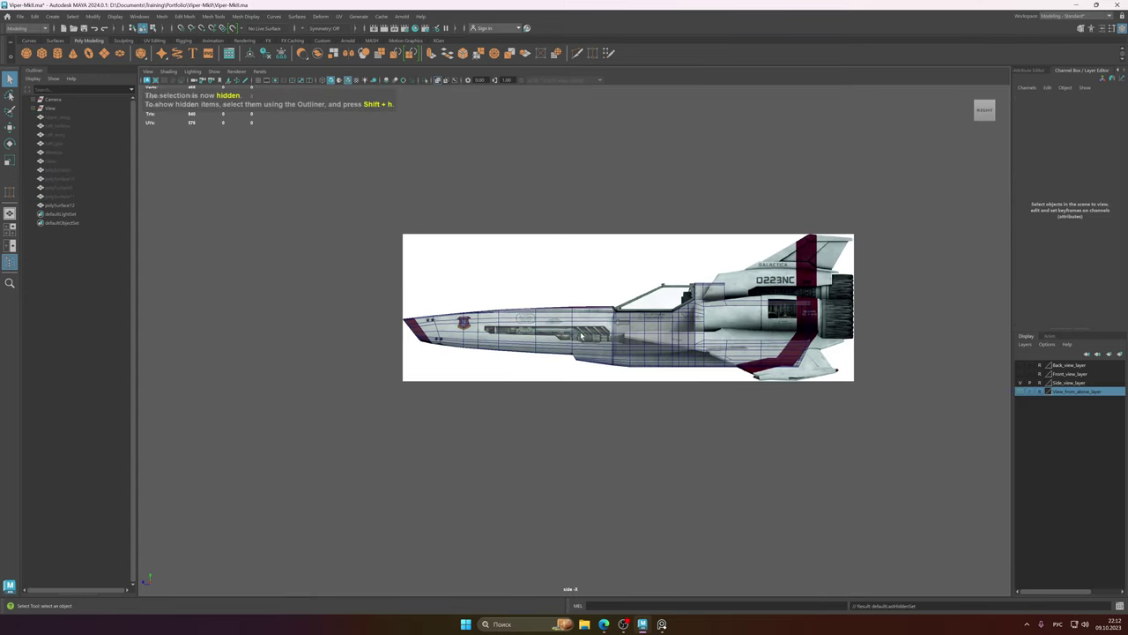
left_click(630, 328)
- Try to insert a vertical Multi-Cut edge loop on the fuselage half at the recess's front end
scroll(655, 348, "up", 5)
scroll(655, 348, "up", 2)
middle_click_drag(654, 348, 839, 386, "alt")
middle_click_drag(614, 335, 708, 331, "alt")
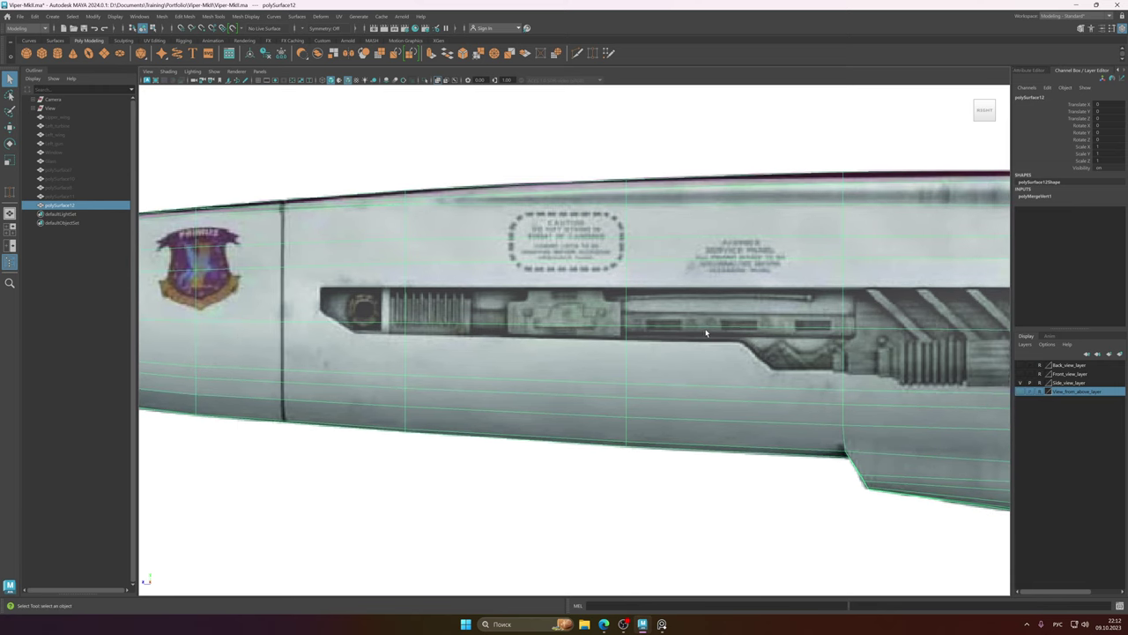
scroll(571, 298, "up", 1)
middle_click_drag(570, 297, 643, 290, "alt")
right_click_drag(529, 257, 481, 258, "shift")
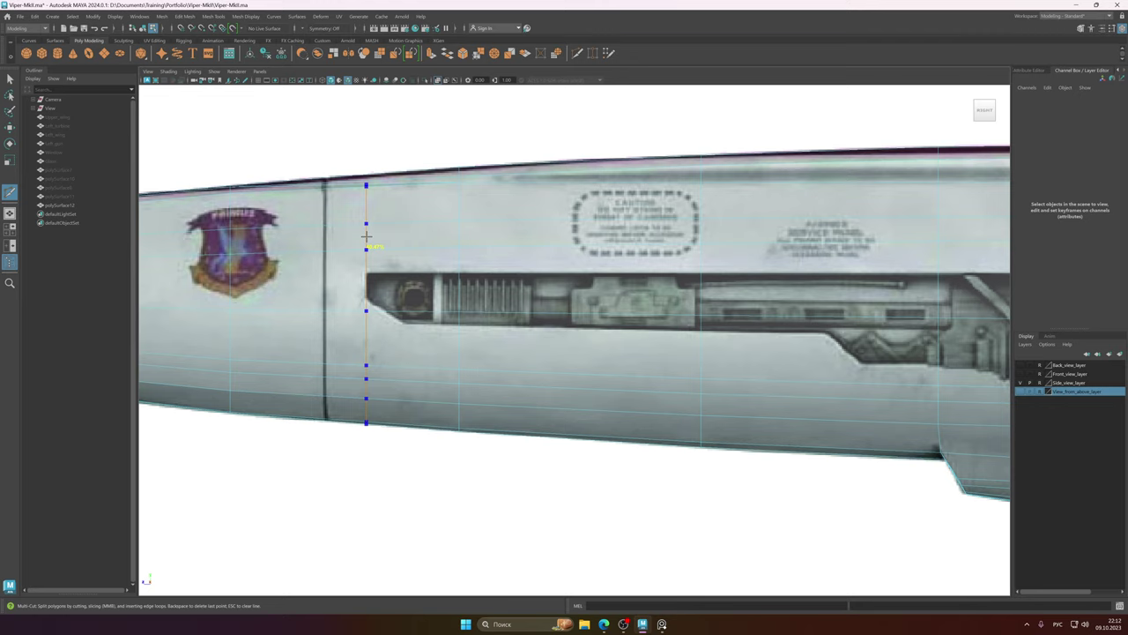
left_click(367, 236, "ctrl")
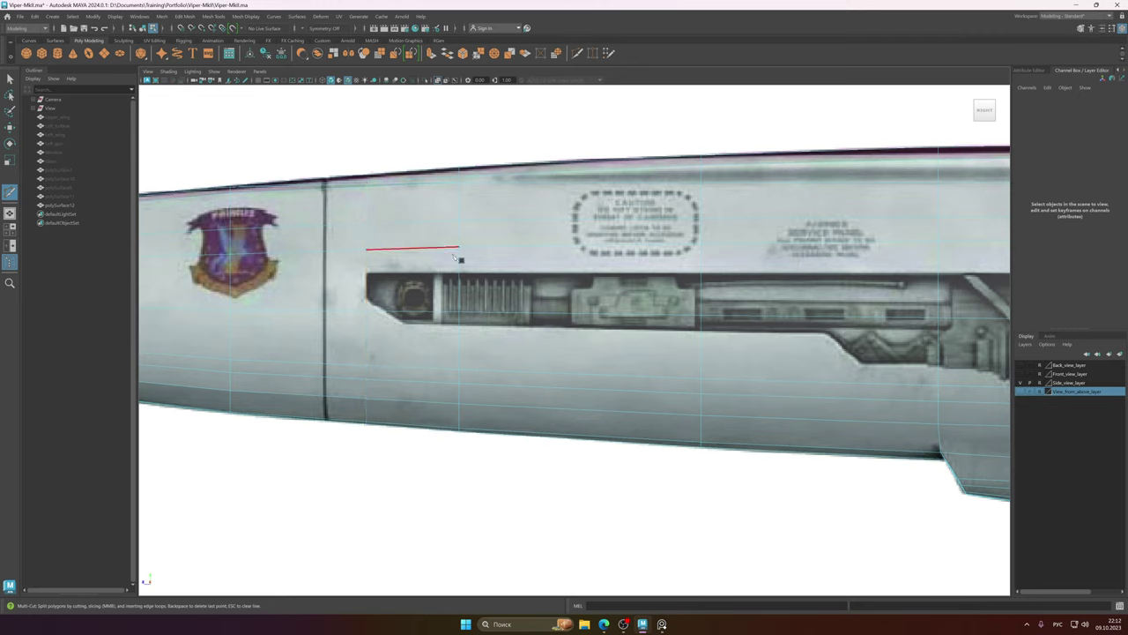
left_click(701, 314)
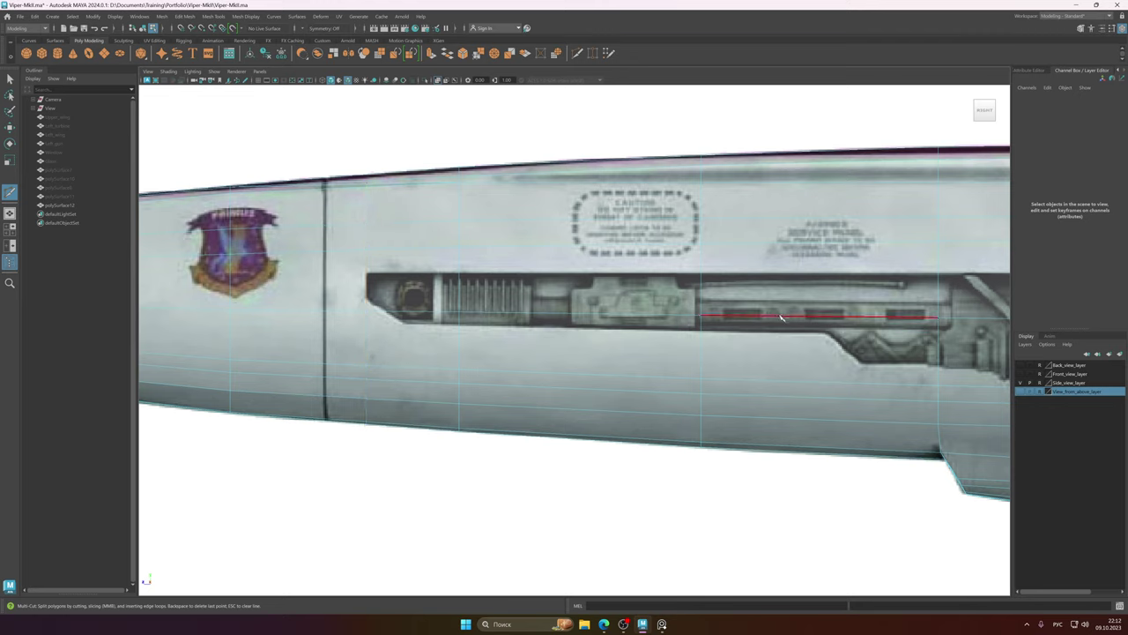
middle_click_drag(843, 319, 394, 308, "alt")
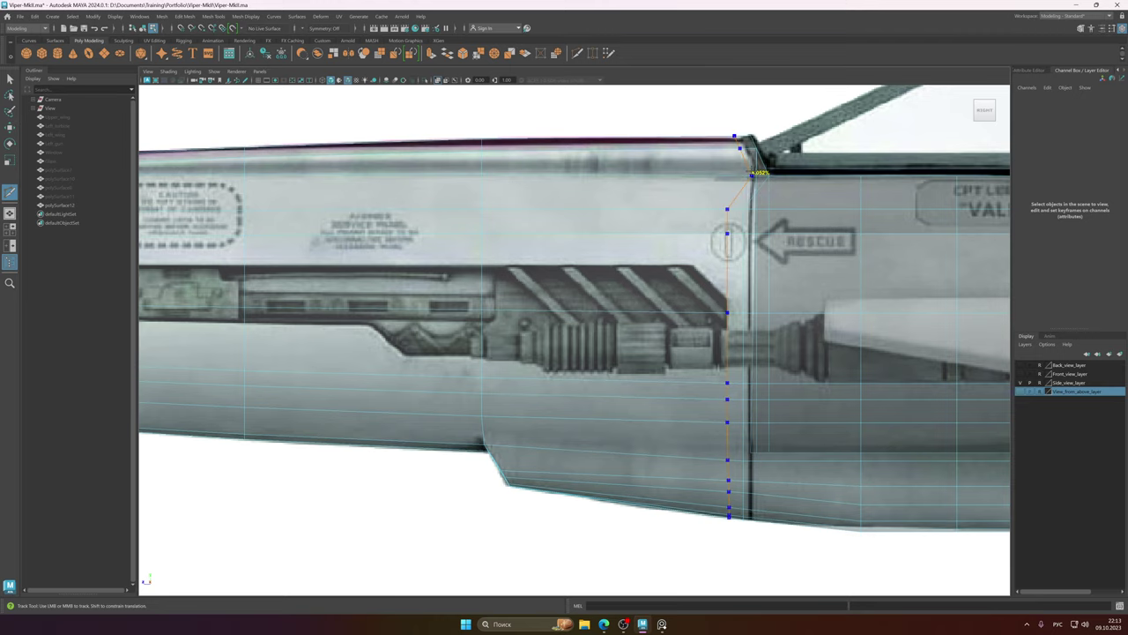
middle_click_drag(425, 284, 714, 276, "alt")
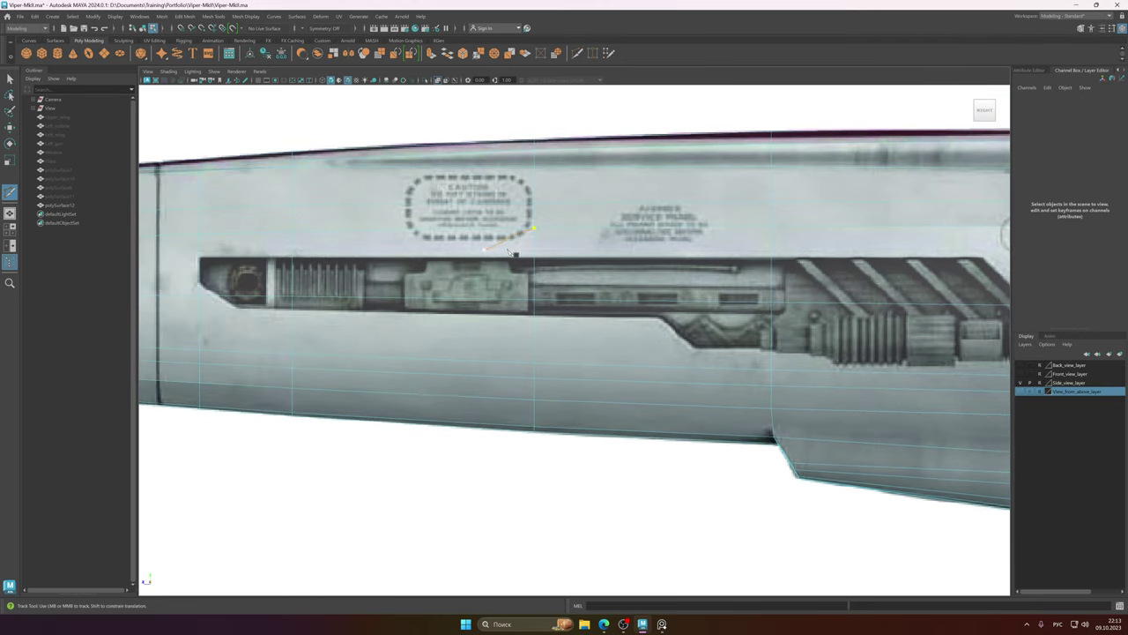
- Trace the side recess's outline on the fuselage half with Multi-Cut, following its slanted front, stepped lower edge, rear end and upper edge
middle_click_drag(485, 250, 724, 256, "alt")
scroll(480, 243, "up", 4)
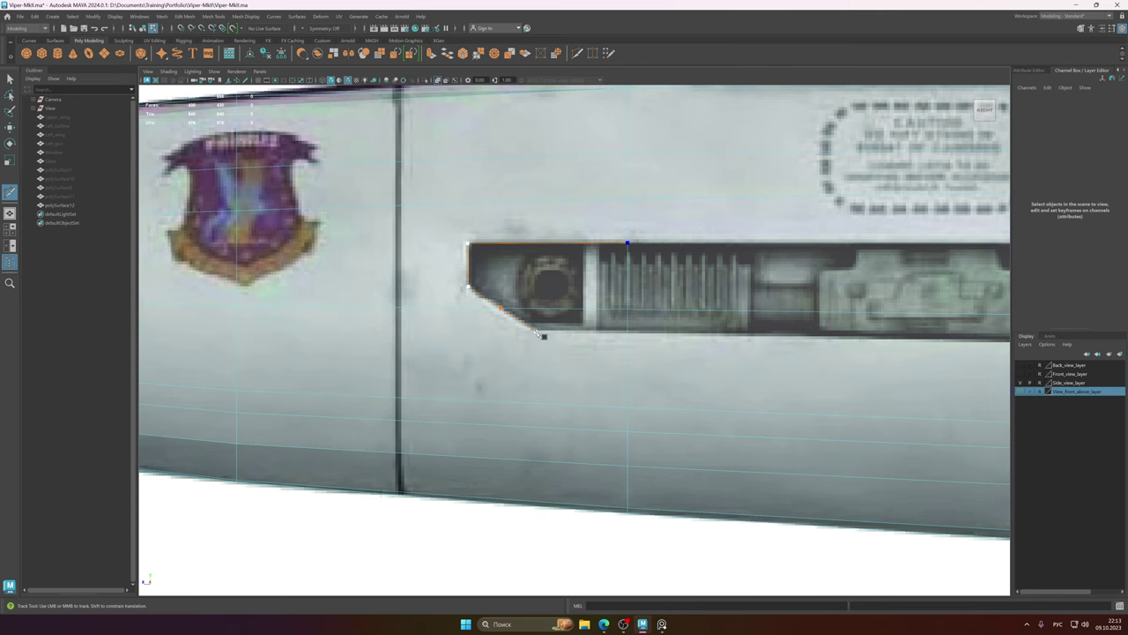
mouse_move(854, 330)
middle_mouse_down("alt")
mouse_move(433, 317)
mouse_move(642, 327)
mouse_move(584, 328)
middle_mouse_up("alt")
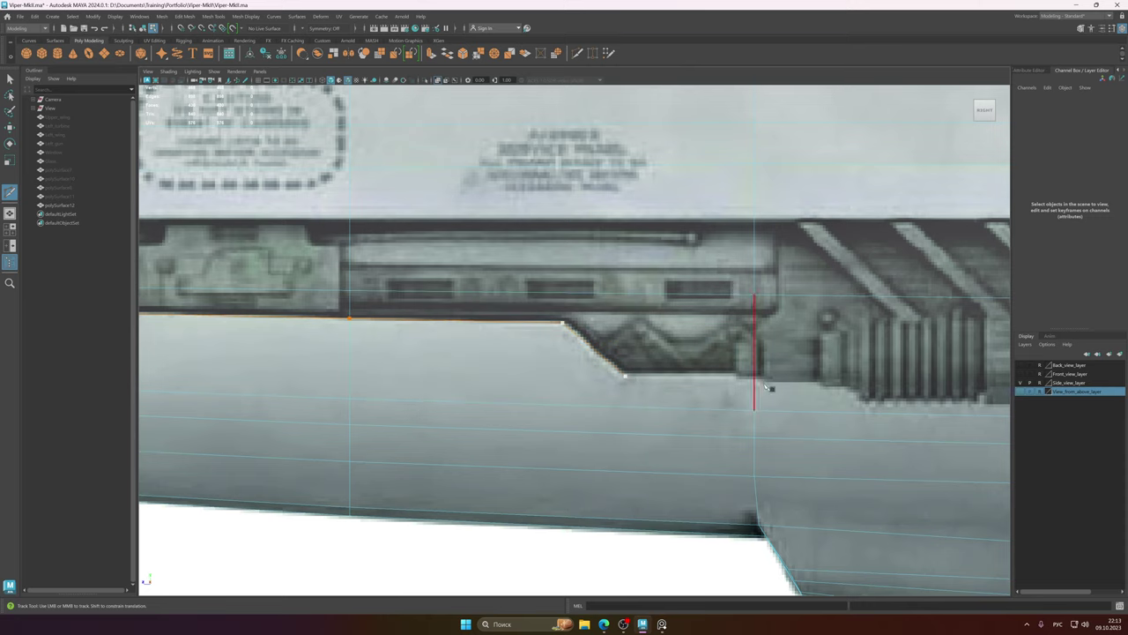
middle_click_drag(860, 386, 564, 361, "alt")
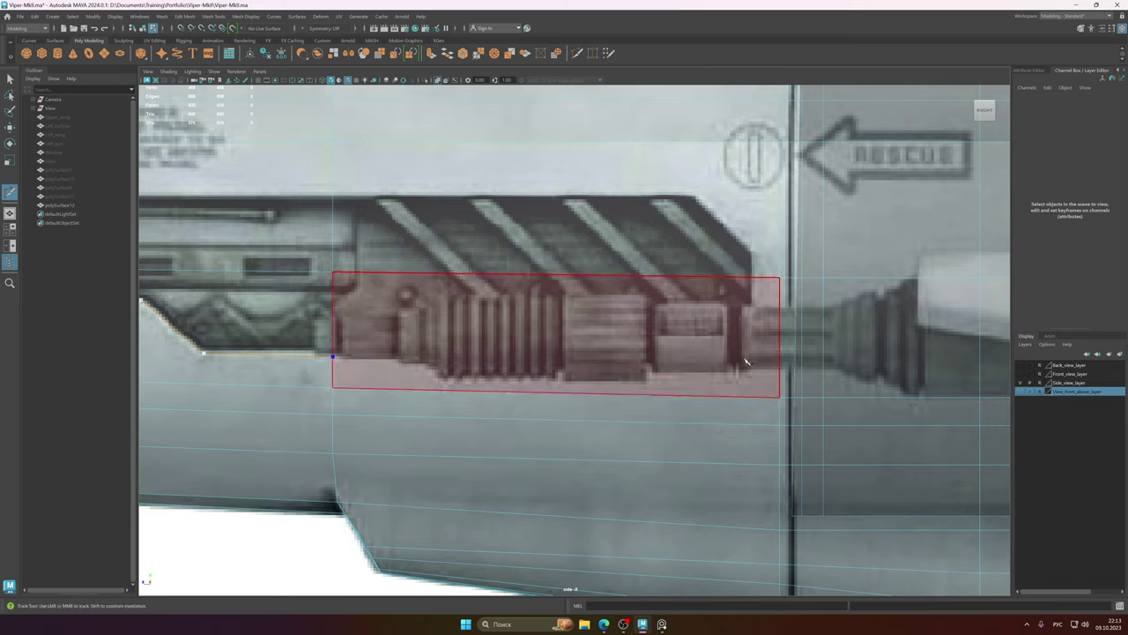
key("ctrl+z")
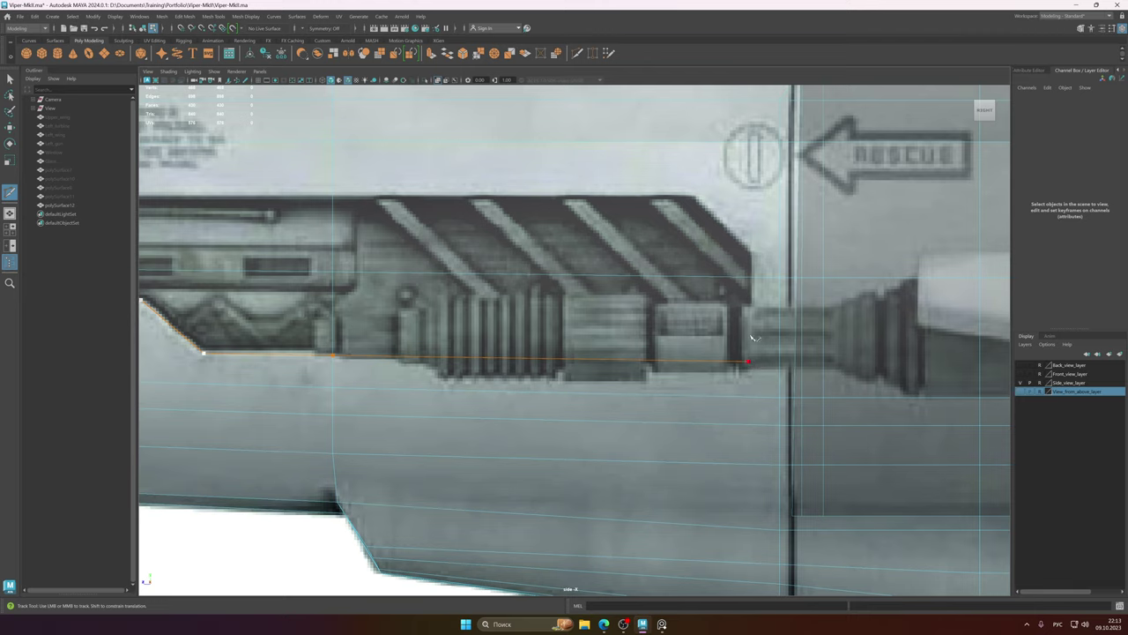
left_click(752, 336)
left_click(752, 253)
middle_click_drag(696, 200, 982, 288, "alt")
middle_click_drag(448, 274, 489, 271, "alt")
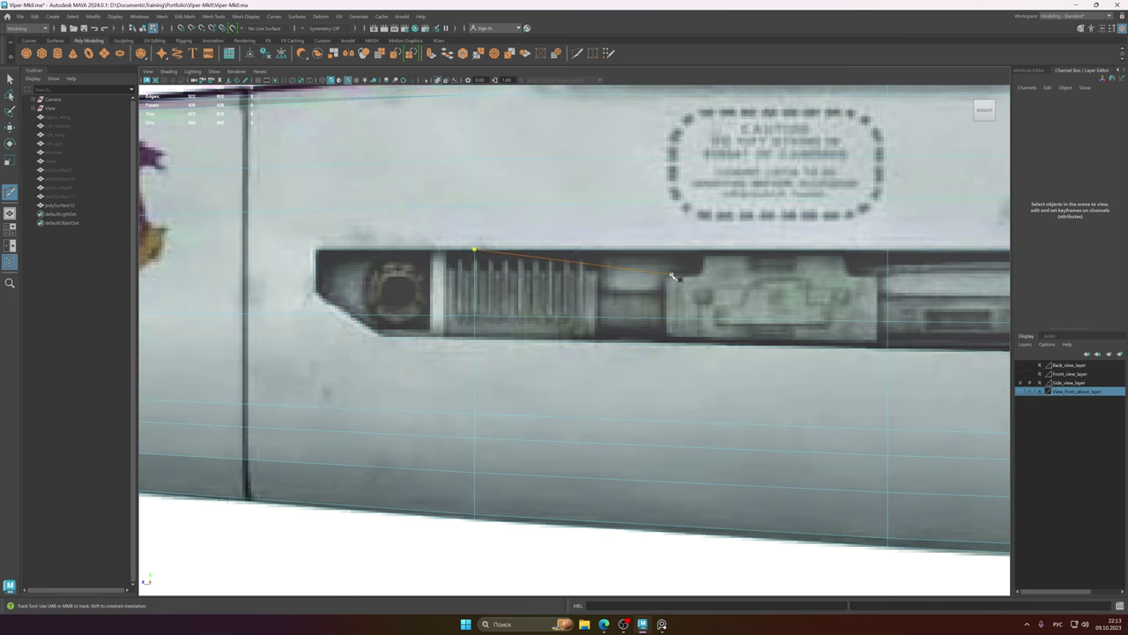
middle_click_drag(314, 250, 460, 247, "alt")
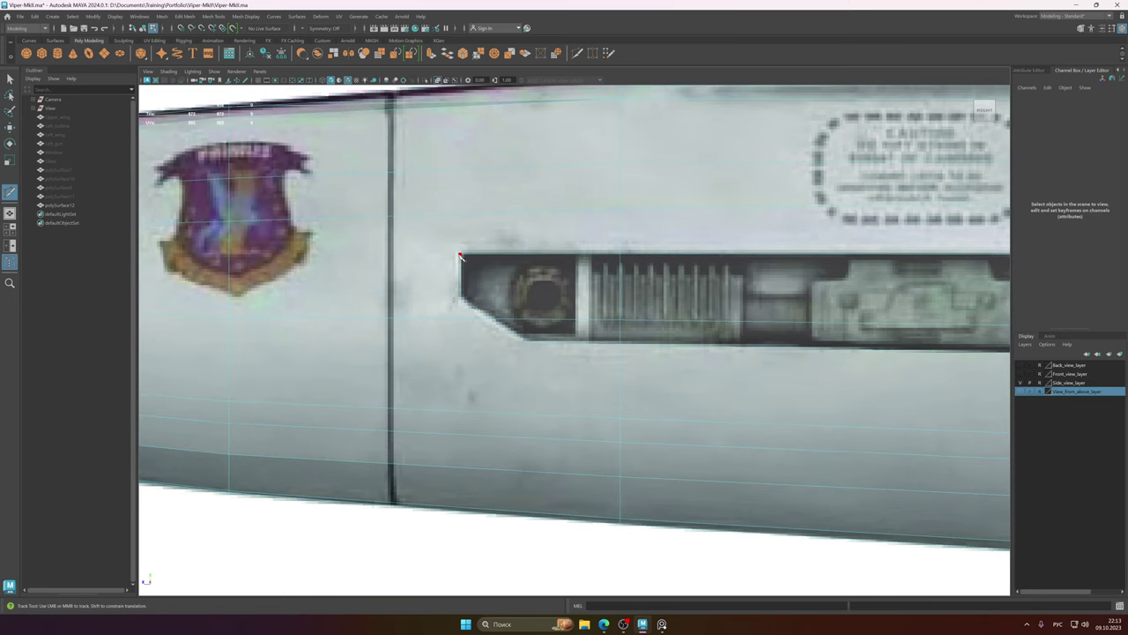
- Cut edges from the recess outline's front corners to the vertical edge line running through the nose emblem
left_click(459, 254)
left_click(229, 222)
right_click(463, 297)
left_click(229, 317)
right_click(230, 318)
left_click(620, 319)
middle_click_drag(657, 361, 678, 313, "alt")
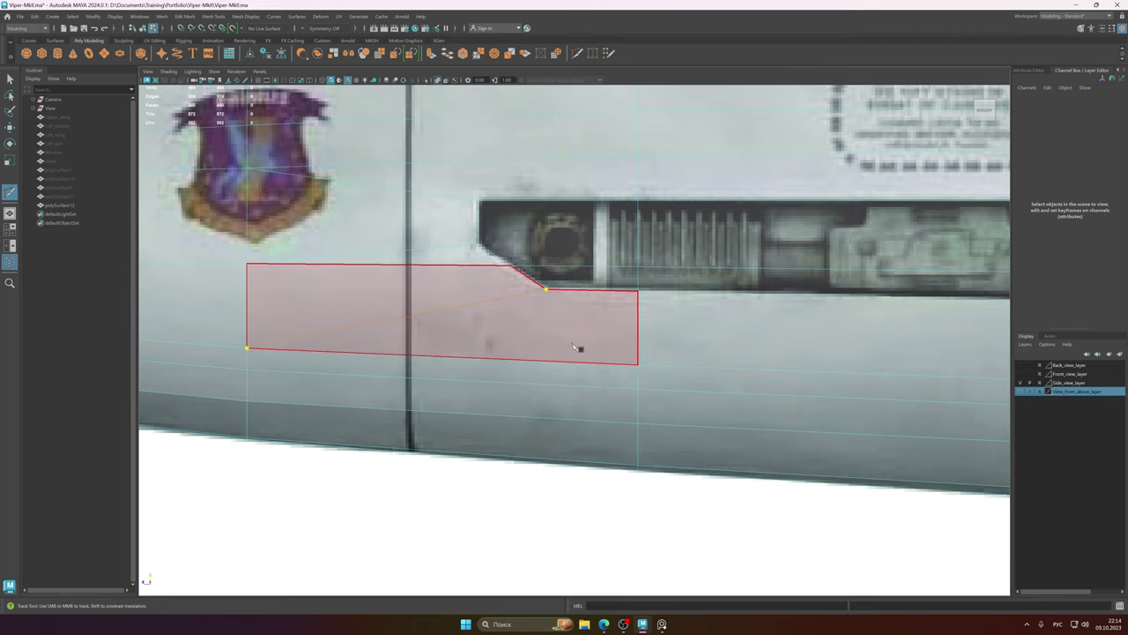
middle_click_drag(535, 333, 539, 350, "alt")
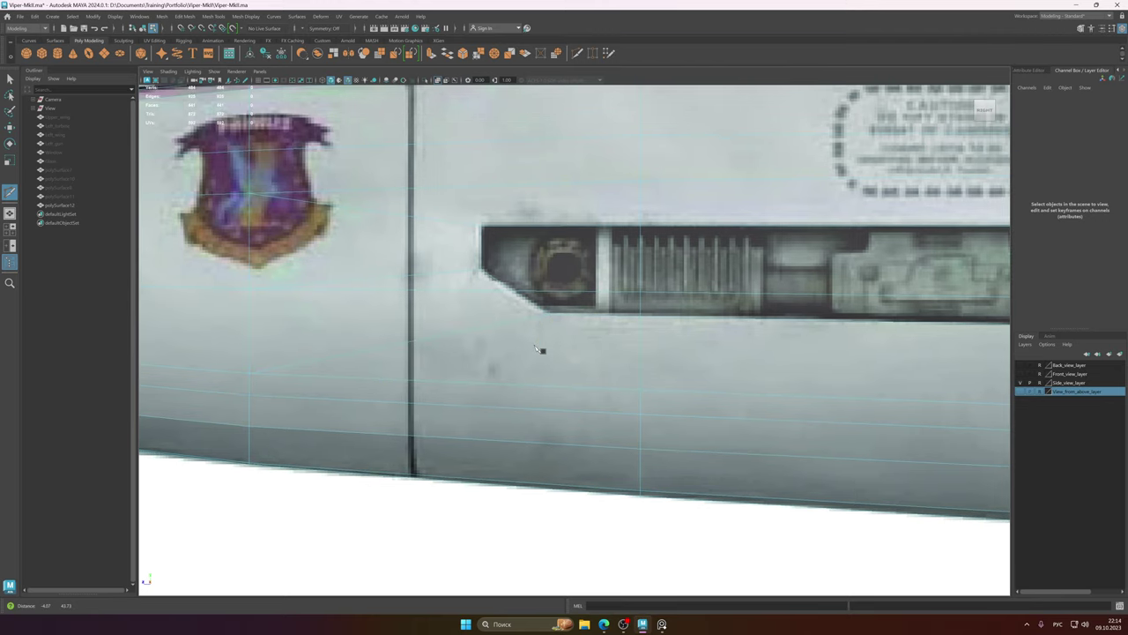
right_click_drag(717, 341, 516, 333, "alt")
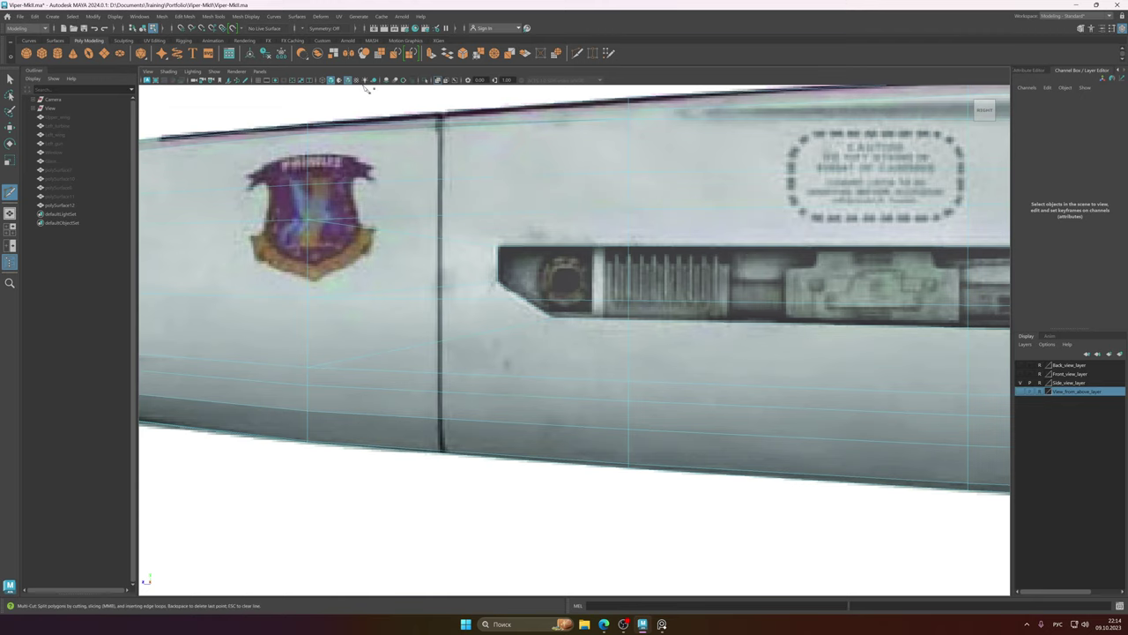
- Cut connecting edges from the corners of the recess's lower step to the vertical edge line behind them
middle_click_drag(777, 319, 679, 325, "alt")
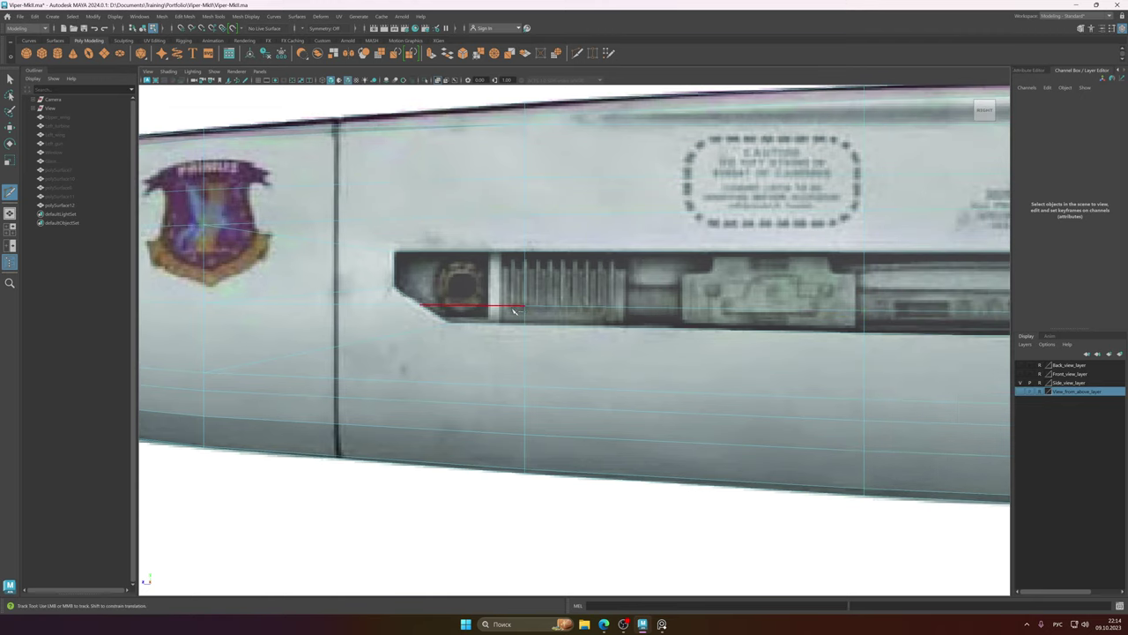
right_click_drag(522, 307, 638, 312, "alt")
middle_click_drag(778, 331, 633, 298, "alt")
left_click(623, 303)
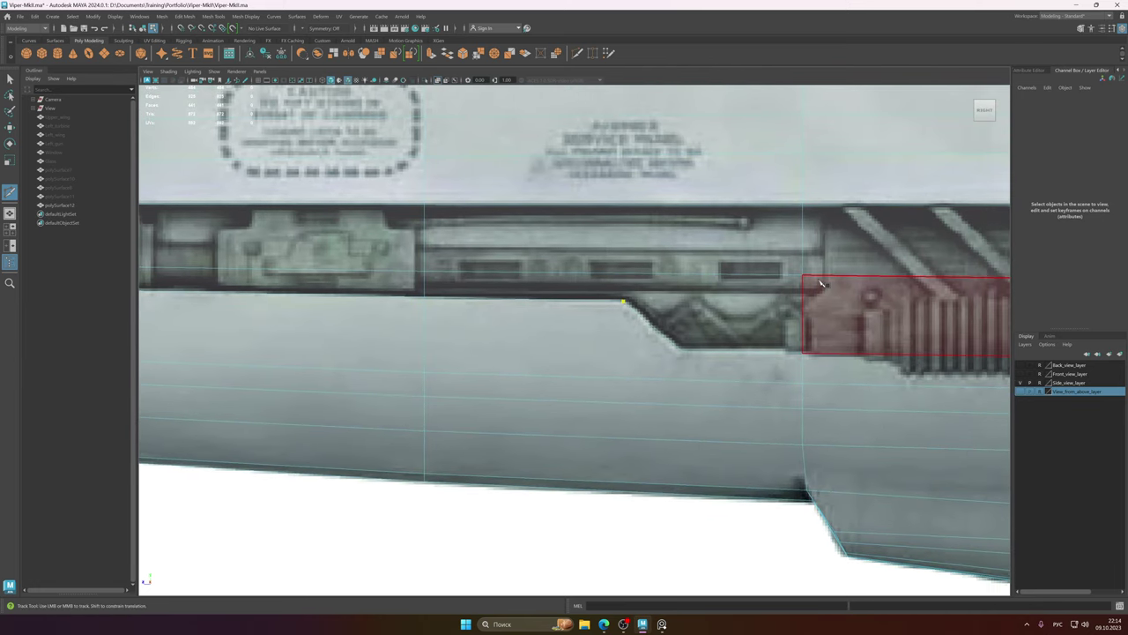
left_click(802, 278)
left_click(802, 353)
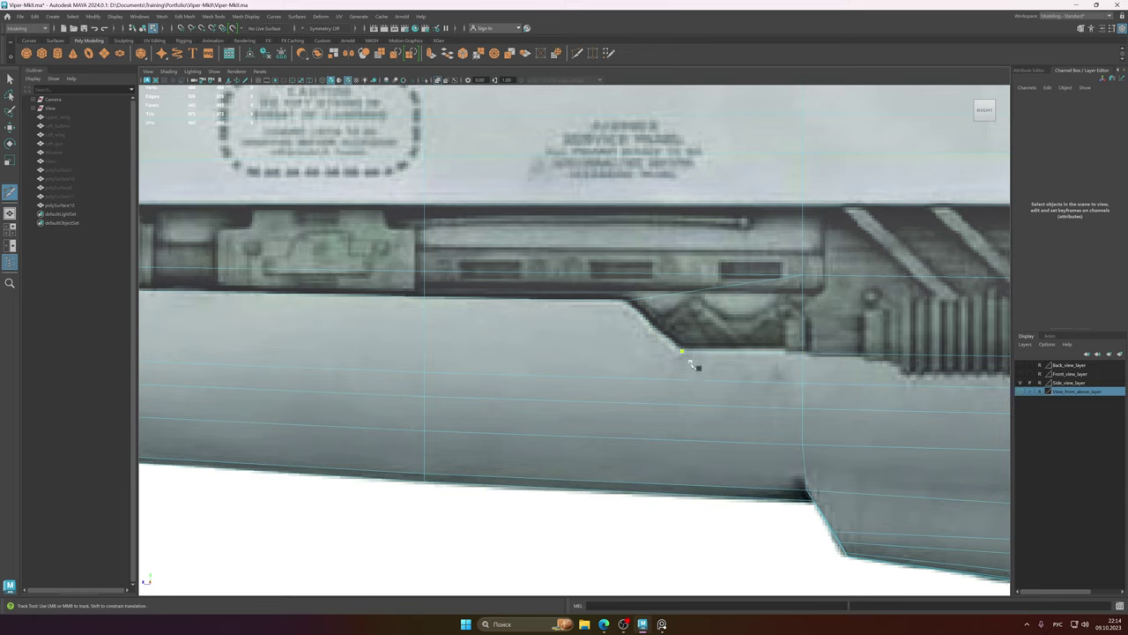
left_click(682, 352)
- Connect the recess's rear upper corner to the vertical edge line crossing the recess, and return to object mode
middle_click_drag(864, 363, 474, 353, "alt")
middle_click_drag(758, 309, 797, 333, "alt")
left_click(798, 302)
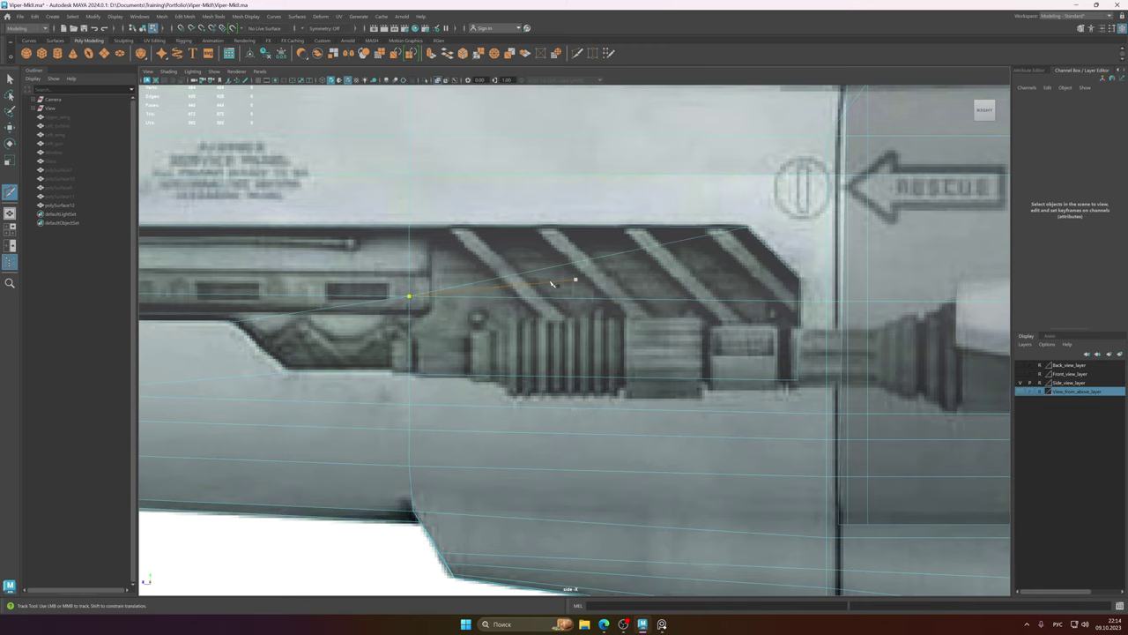
middle_click_drag(552, 284, 716, 289, "alt")
scroll(465, 300, "down", 2)
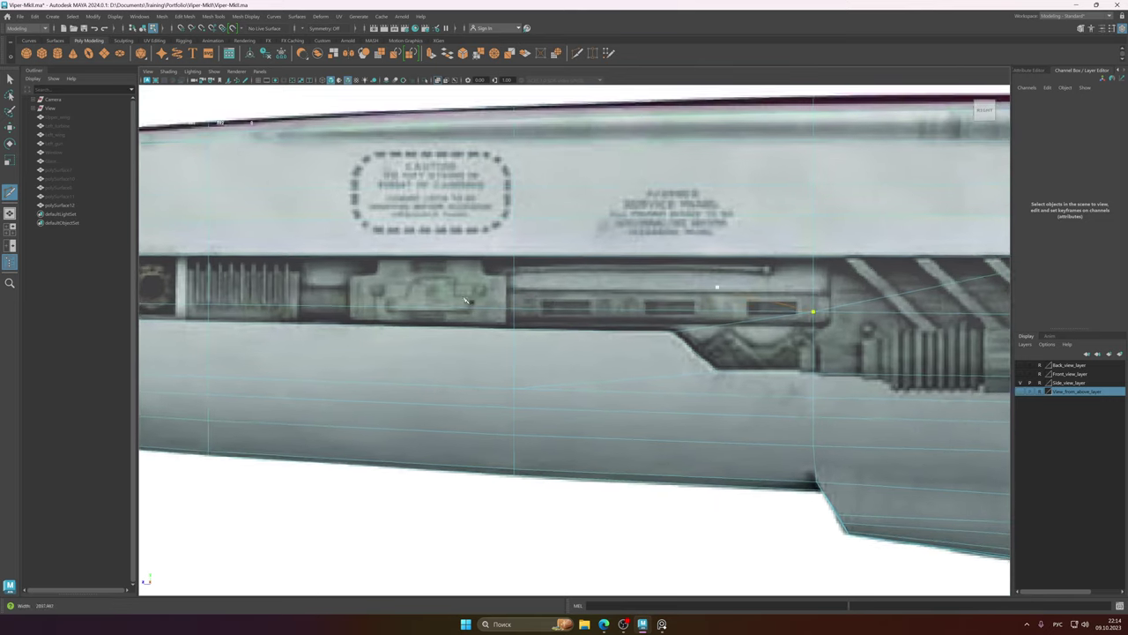
key("alt+shift")
key("q")
right_click_drag(648, 282, 322, 298, "alt")
right_click_drag(545, 299, 589, 285)
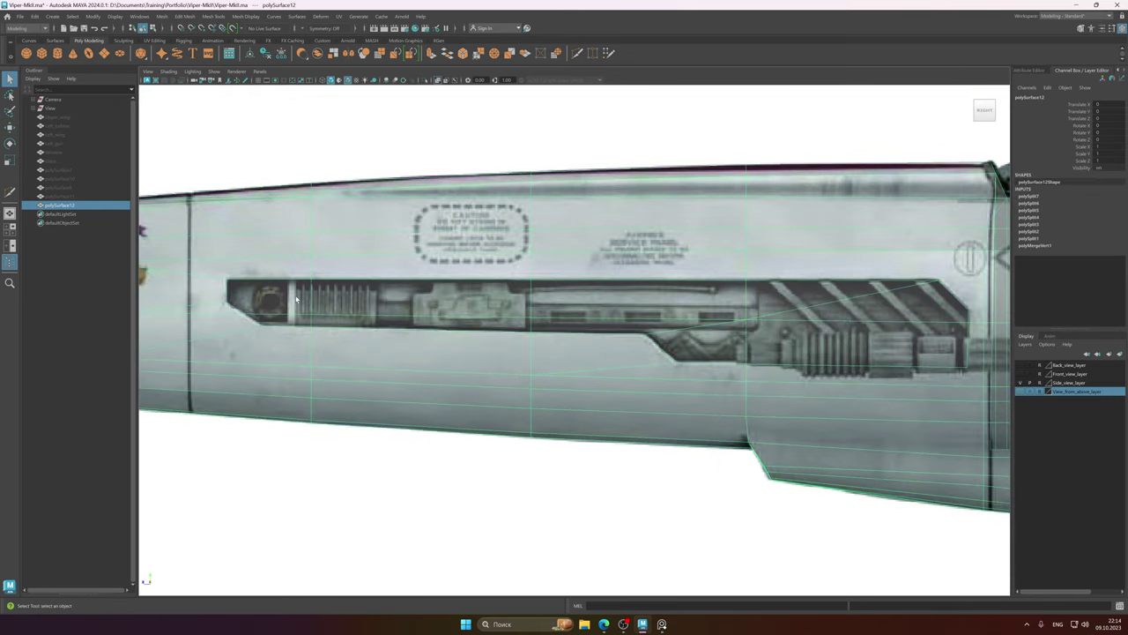
- Select all the faces inside the side recess outline on the fuselage half
right_click_drag(280, 299, 278, 322)
left_click(274, 296)
left_click(370, 296, "shift")
left_click(595, 292, "shift")
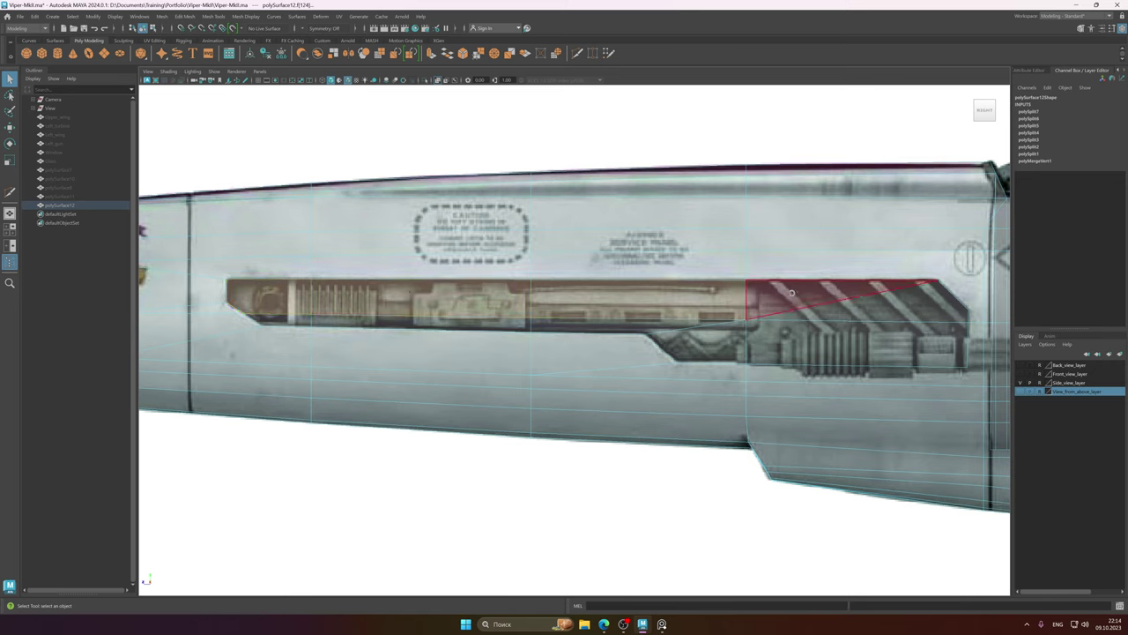
mouse_move(782, 293)
left_mouse_down()
mouse_move(916, 300)
mouse_move(863, 348)
mouse_move(736, 340)
left_mouse_up()
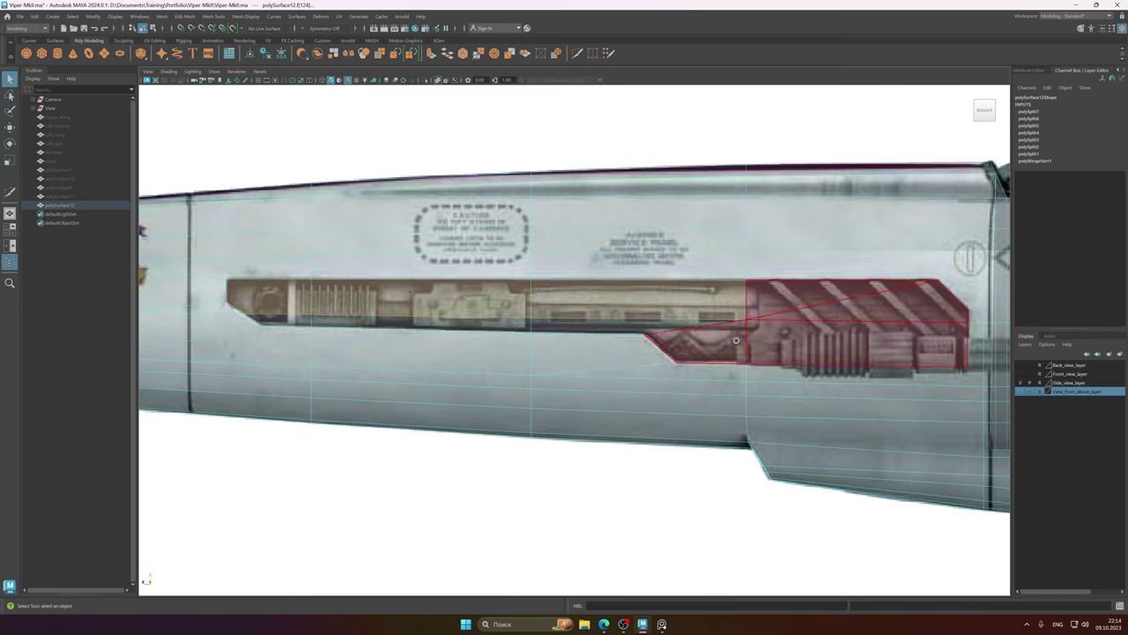
left_click_drag(666, 330, 644, 325, "shift")
left_click(476, 323, "shift")
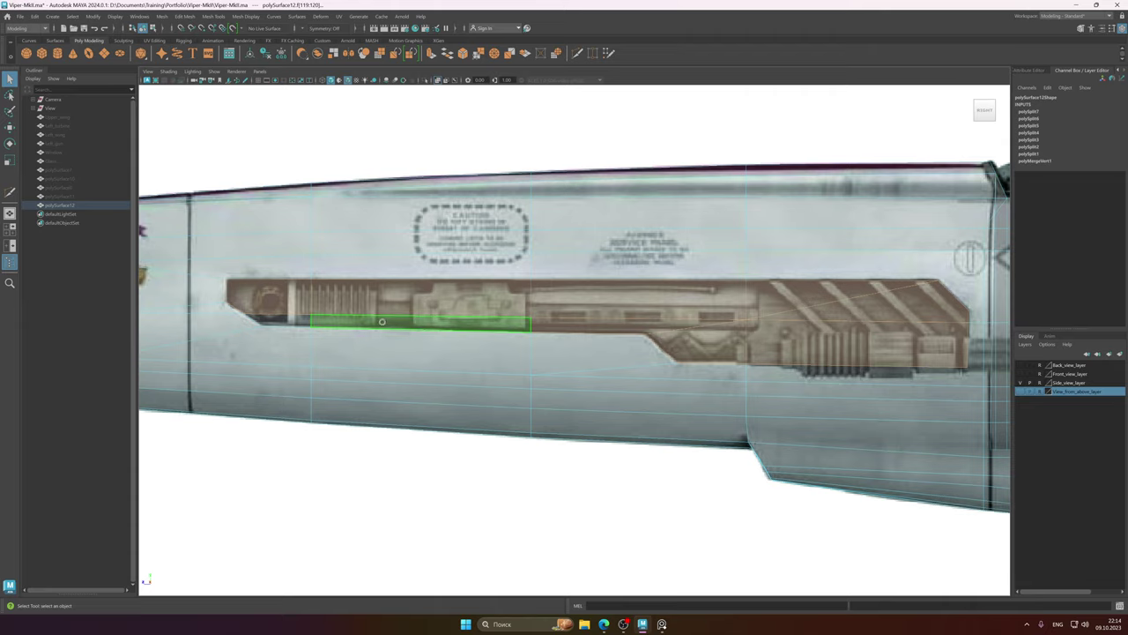
- Extrude the selected recess faces inward into the fuselage half in the perspective view and save the scene
key("space")
key("space")
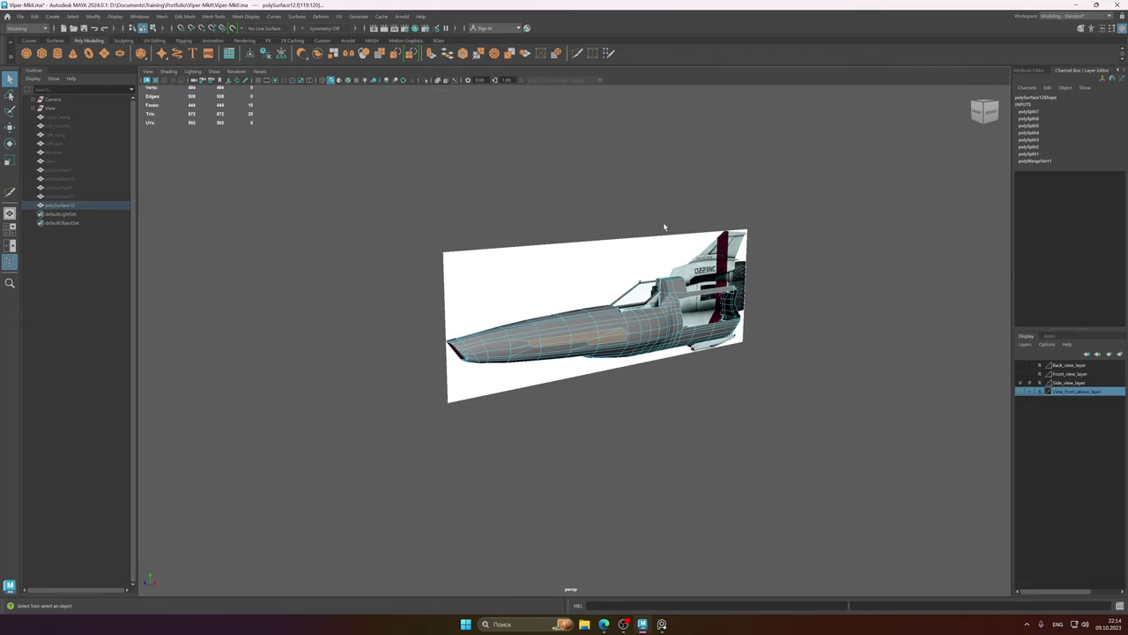
scroll(662, 223, "up", 3)
scroll(715, 336, "up", 5)
left_click_drag(715, 336, 604, 330, "alt")
key("w")
left_click_drag(561, 329, 683, 293, "alt")
key("3")
key("1")
right_click_drag(693, 305, 679, 294, "alt")
left_click_drag(668, 293, 636, 291, "alt")
key("d")
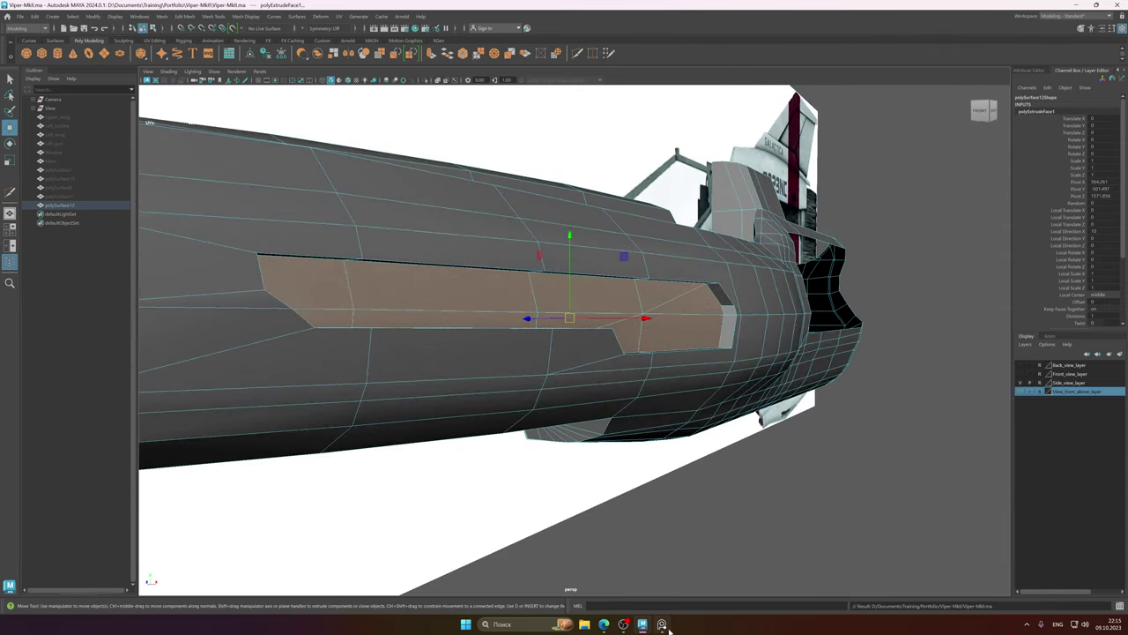
- Switch to the reference board and examine the side recess's shape and contents on the scale model photos
left_click(662, 624)
scroll(723, 372, "up", 2)
scroll(722, 372, "up", 5)
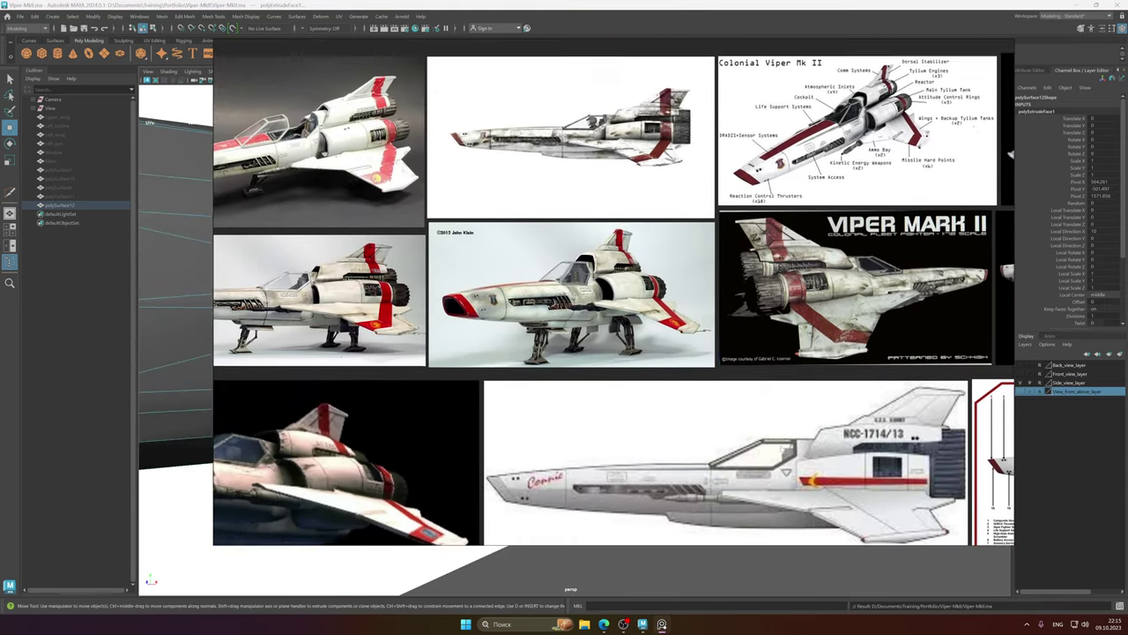
scroll(687, 380, "down", 5)
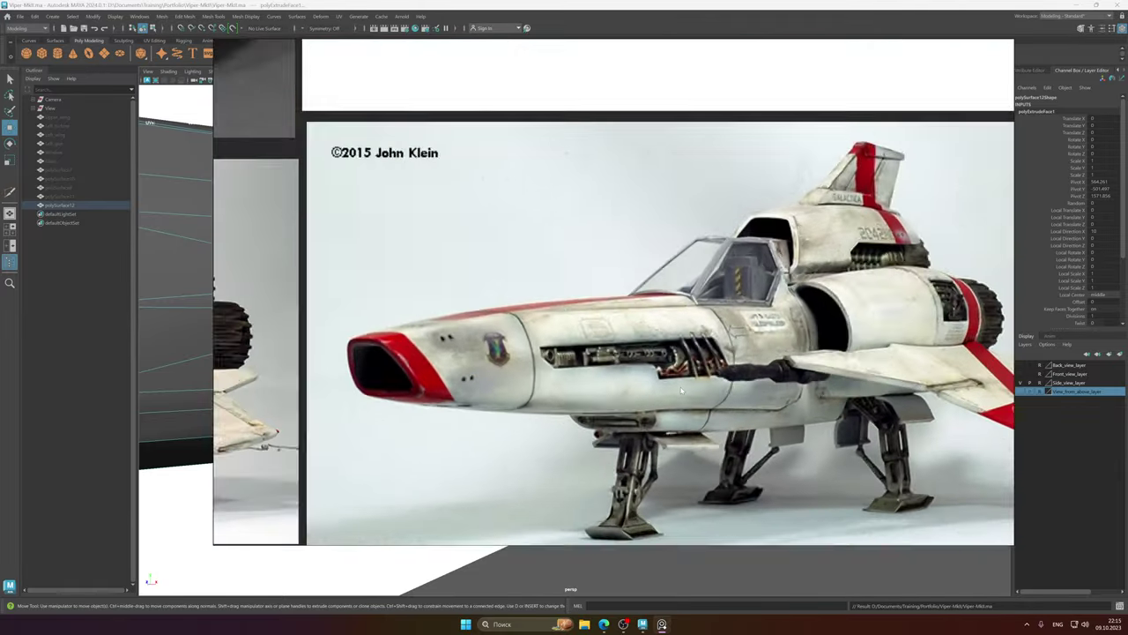
scroll(508, 267, "up", 5)
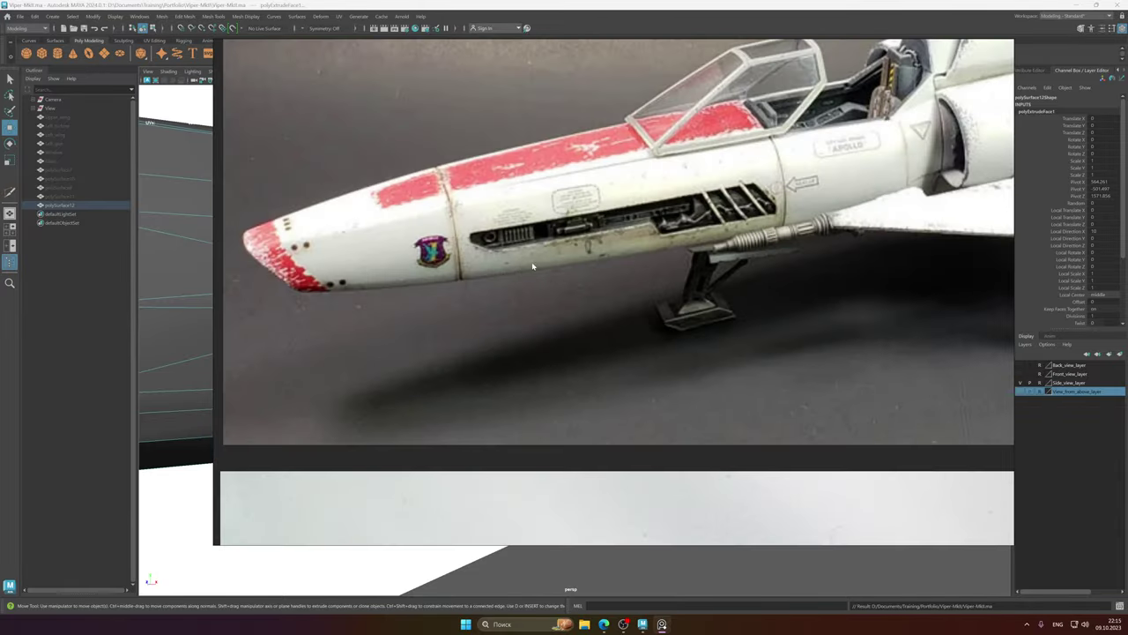
scroll(677, 255, "up", 3)
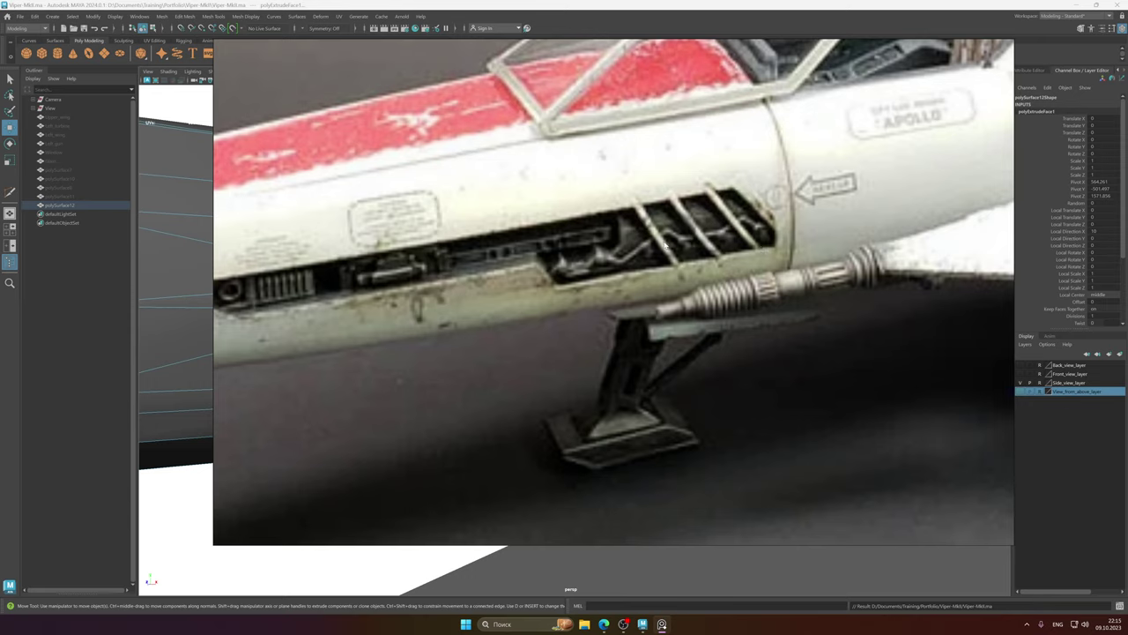
scroll(623, 240, "down", 2)
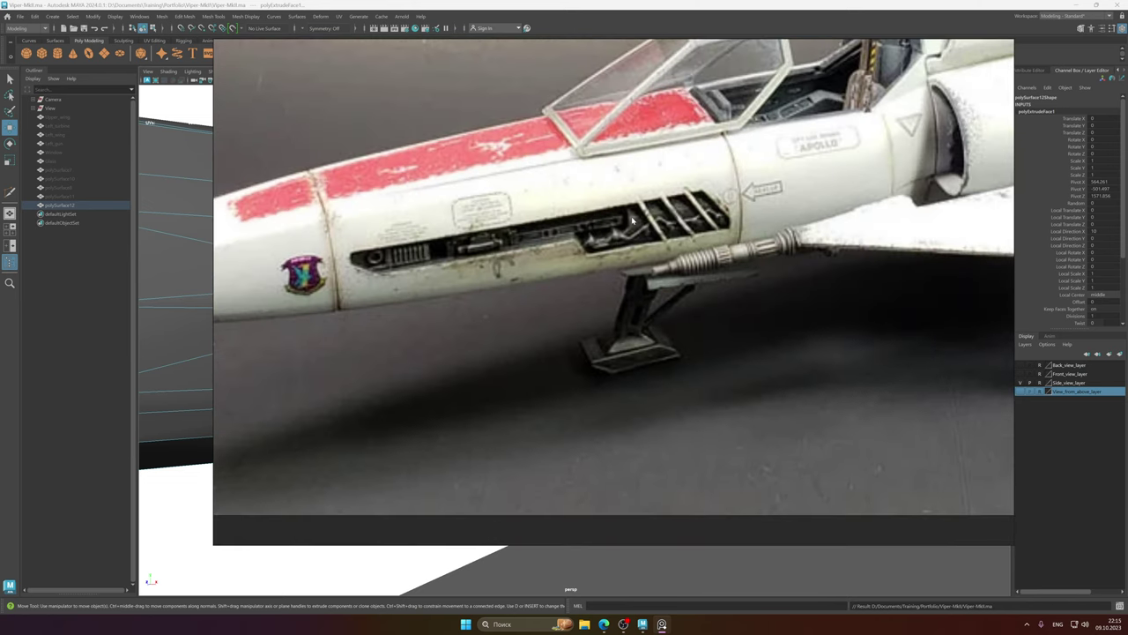
scroll(632, 219, "down", 1)
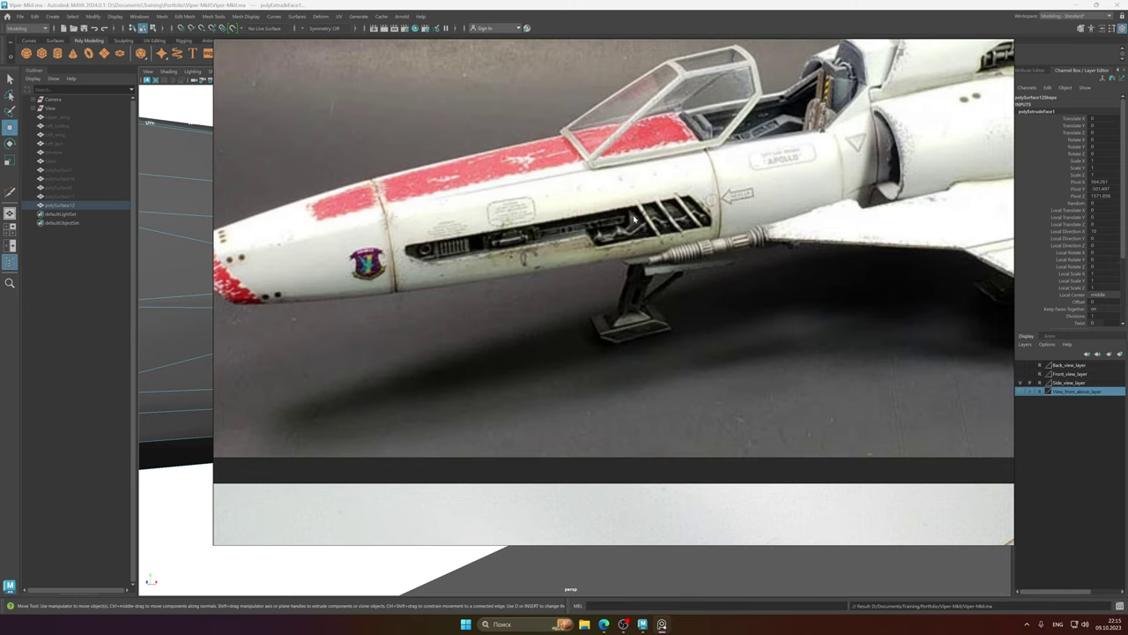
- Examine the recess's edges and inner machinery on the dark hangar render, and return to Maya
scroll(633, 219, "down", 6)
middle_click_drag(496, 232, 602, 254)
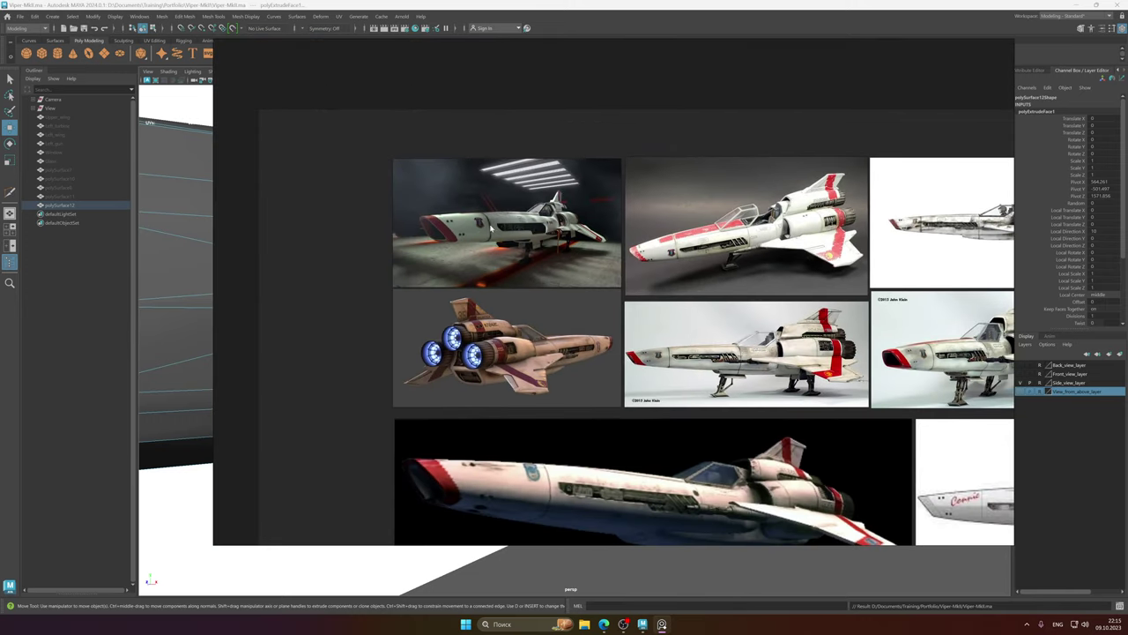
double_click(613, 251)
scroll(616, 249, "up", 6)
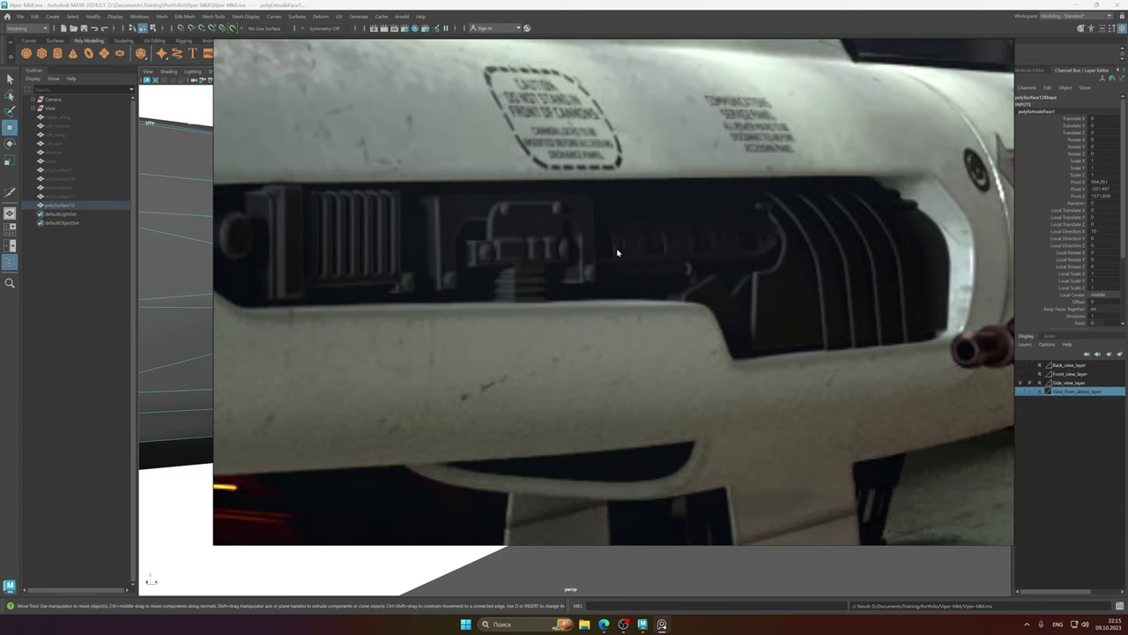
scroll(608, 252, "down", 2)
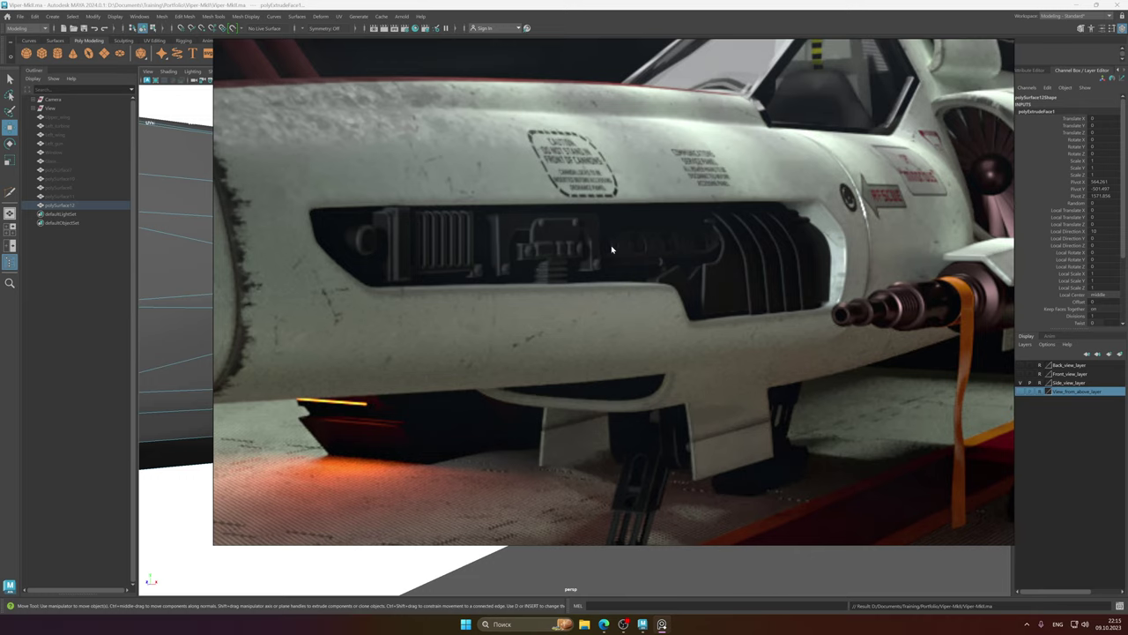
right_click(612, 248)
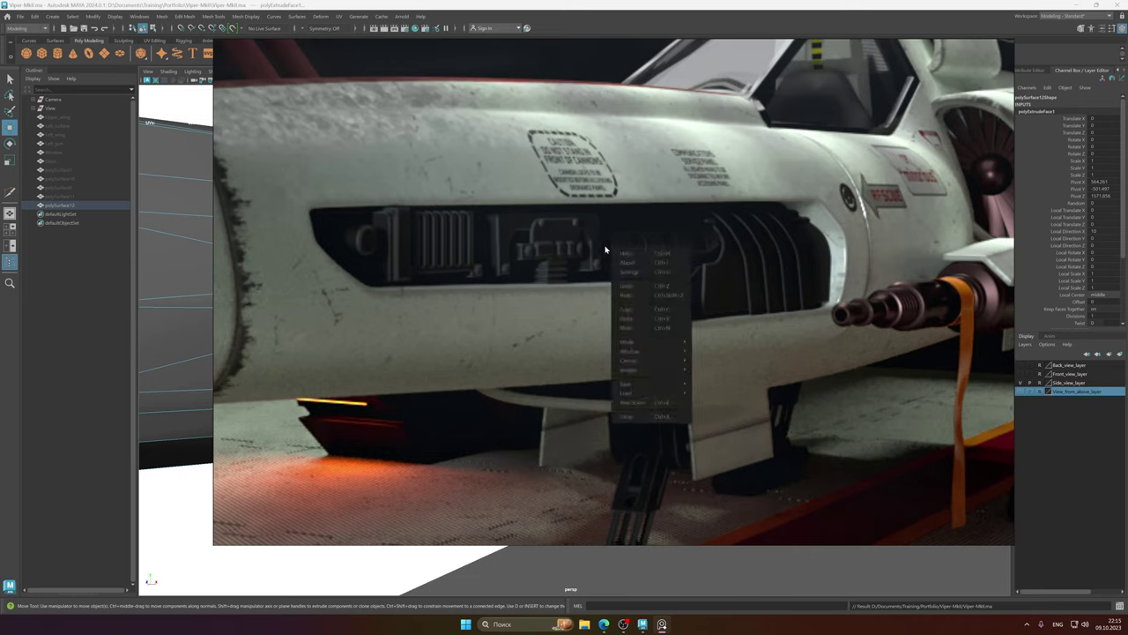
left_click(536, 243)
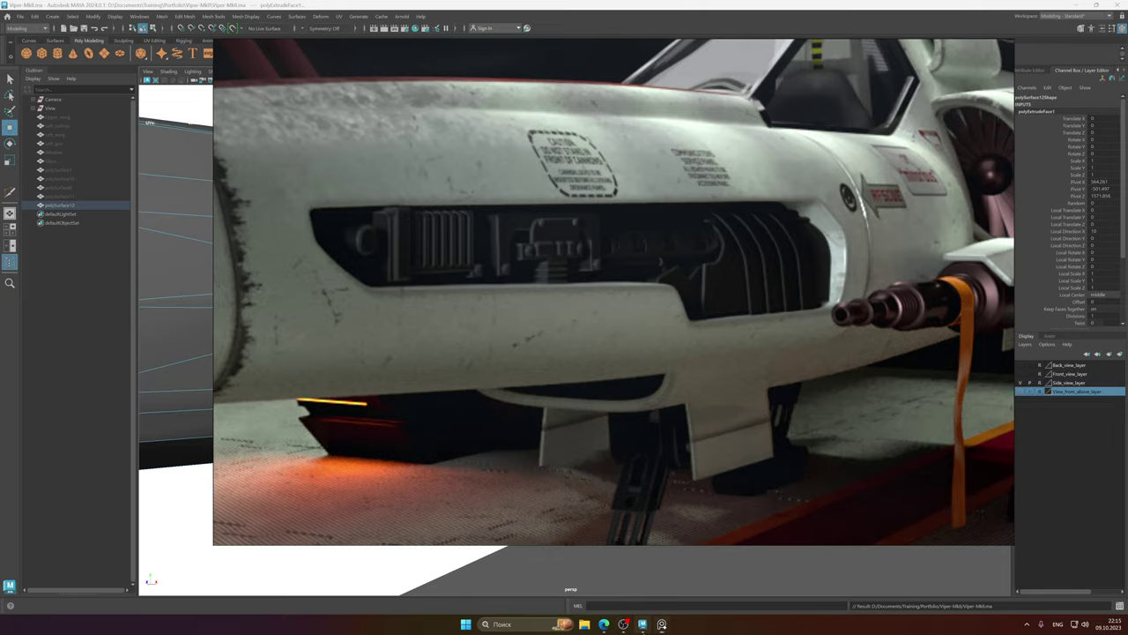
key("alt+Tab")
- Hide the side-view reference layer and view the recess on the fuselage half from the front
left_click_drag(557, 285, 652, 277, "alt")
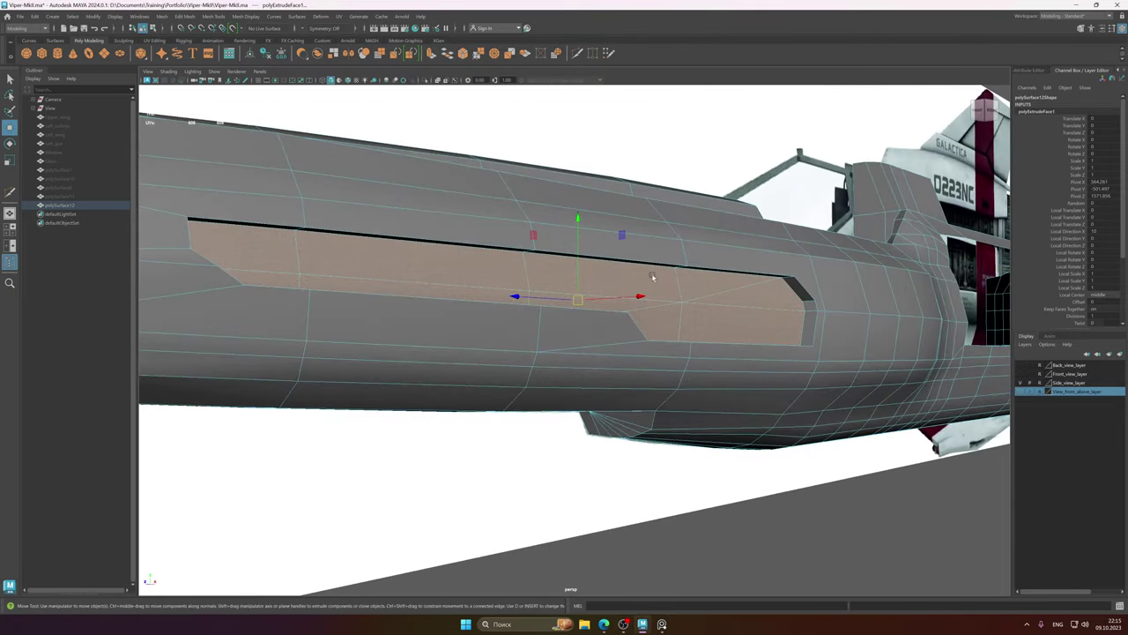
left_click_drag(837, 304, 651, 284, "alt")
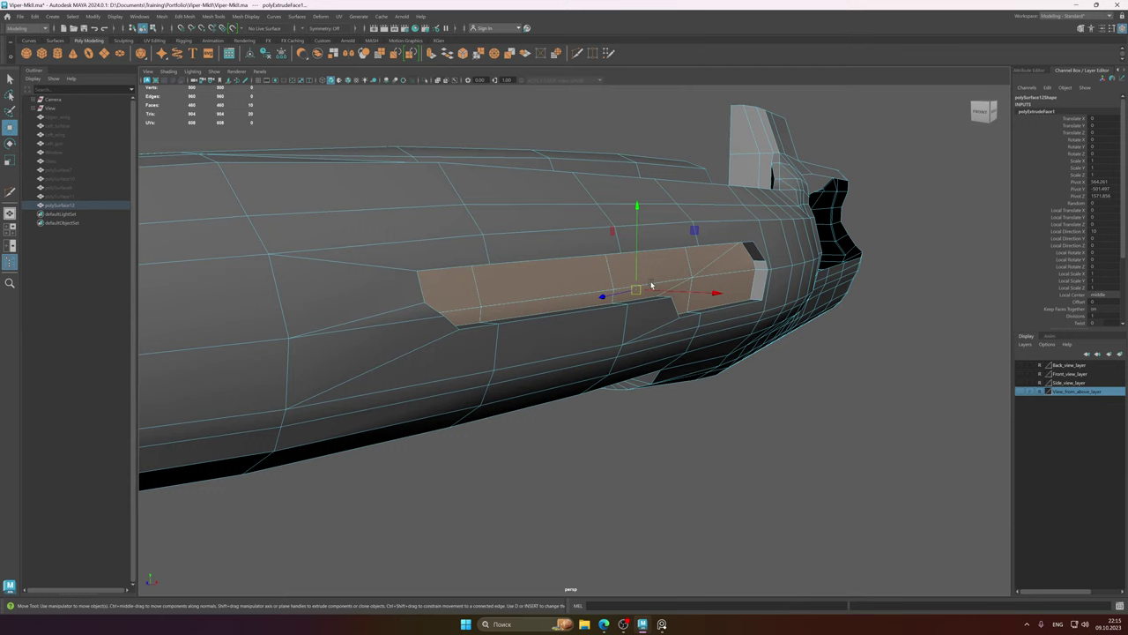
left_click(483, 311)
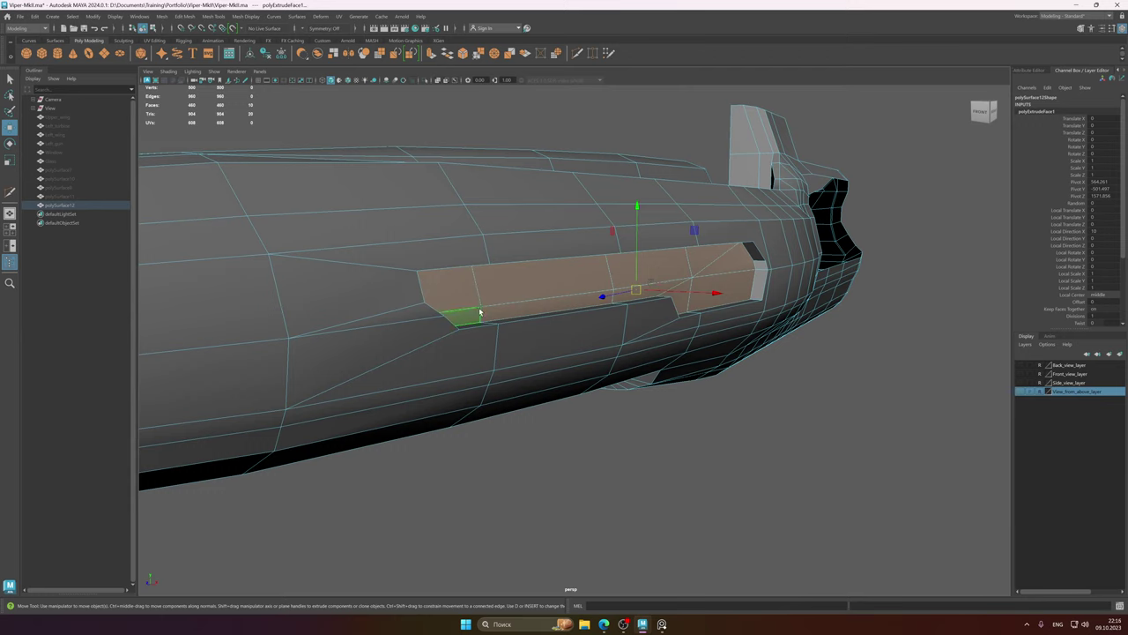
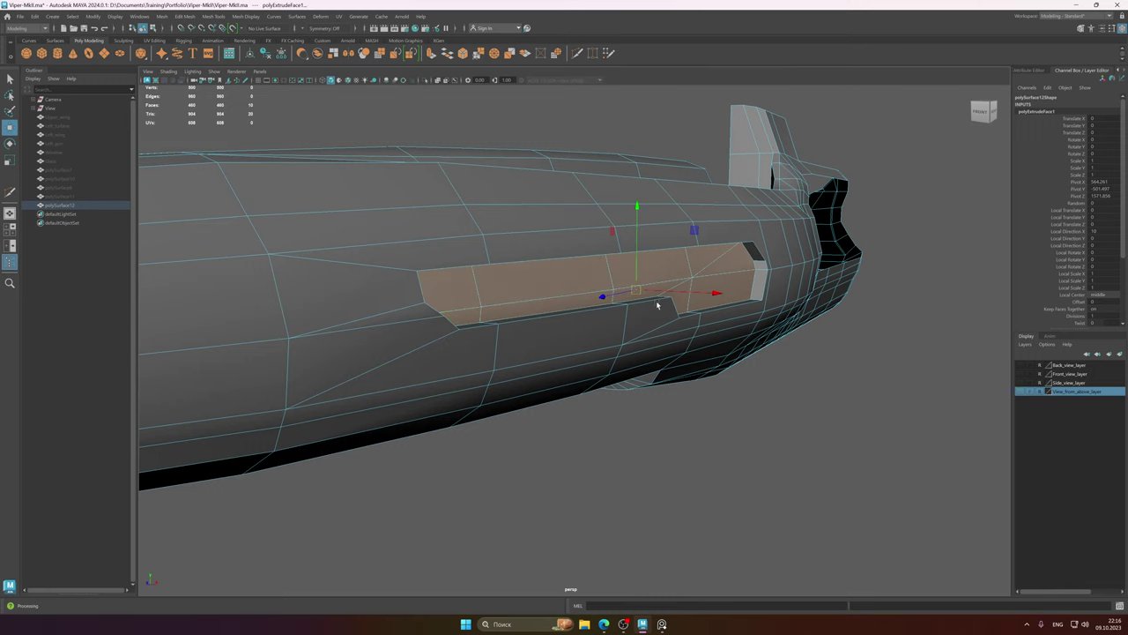
- Try extruding the recess's floor faces deeper into the fuselage half
left_click_drag(660, 305, 546, 262, "alt")
mouse_move(688, 349)
left_mouse_down("alt")
mouse_move(667, 320)
mouse_move(688, 328)
left_mouse_up("alt")
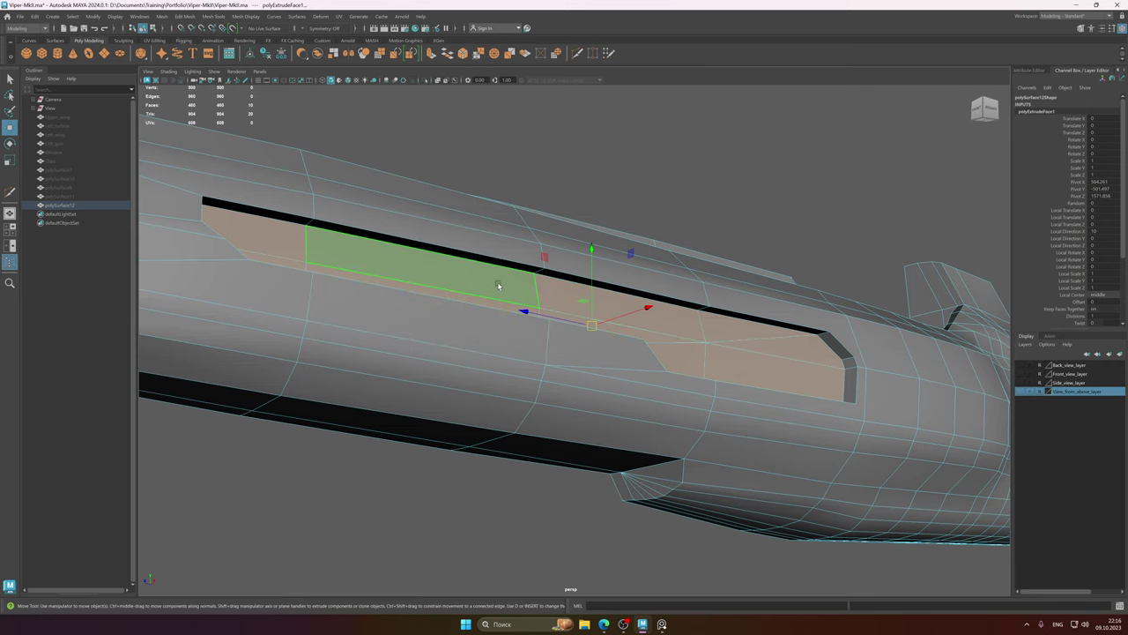
left_click_drag(569, 342, 574, 320, "alt")
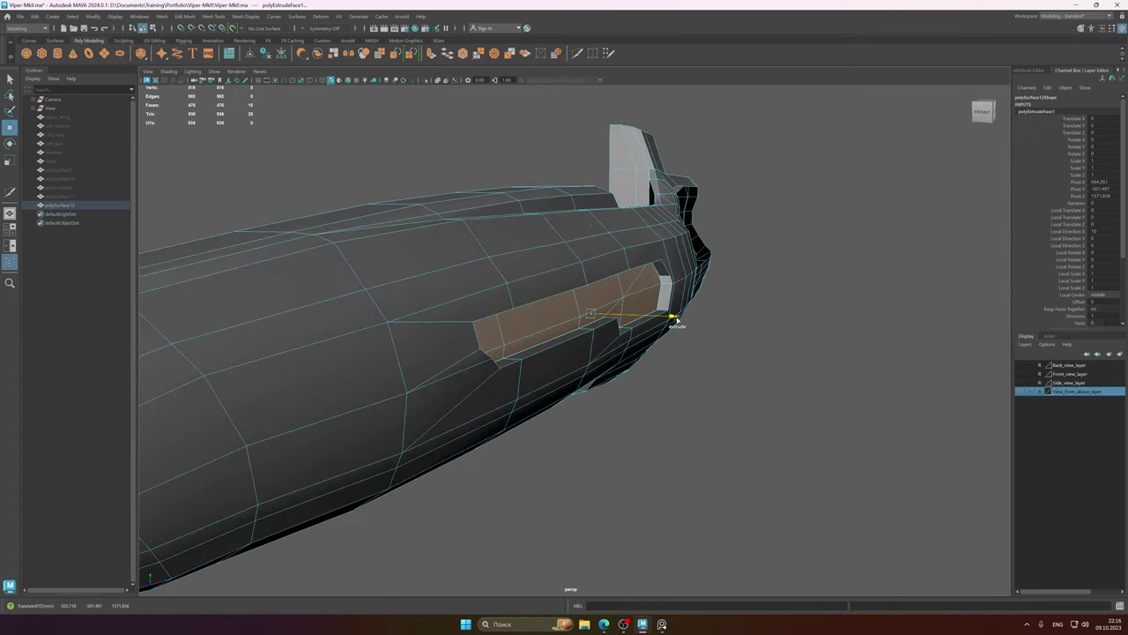
left_click_drag(676, 321, 561, 323)
- Return to object mode and reselect the whole fuselage half
right_click_drag(562, 322, 620, 309)
scroll(617, 308, "down", 5)
left_click(202, 297)
left_click_drag(606, 302, 579, 298, "alt")
left_click(680, 304)
scroll(682, 305, "up", 2)
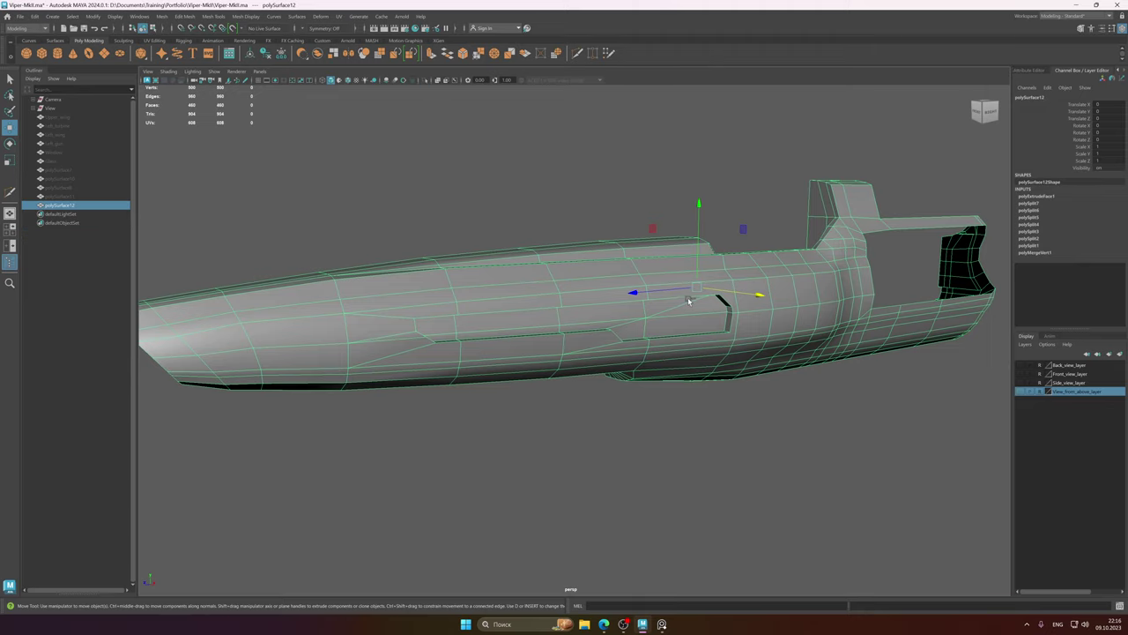
left_click(96, 196)
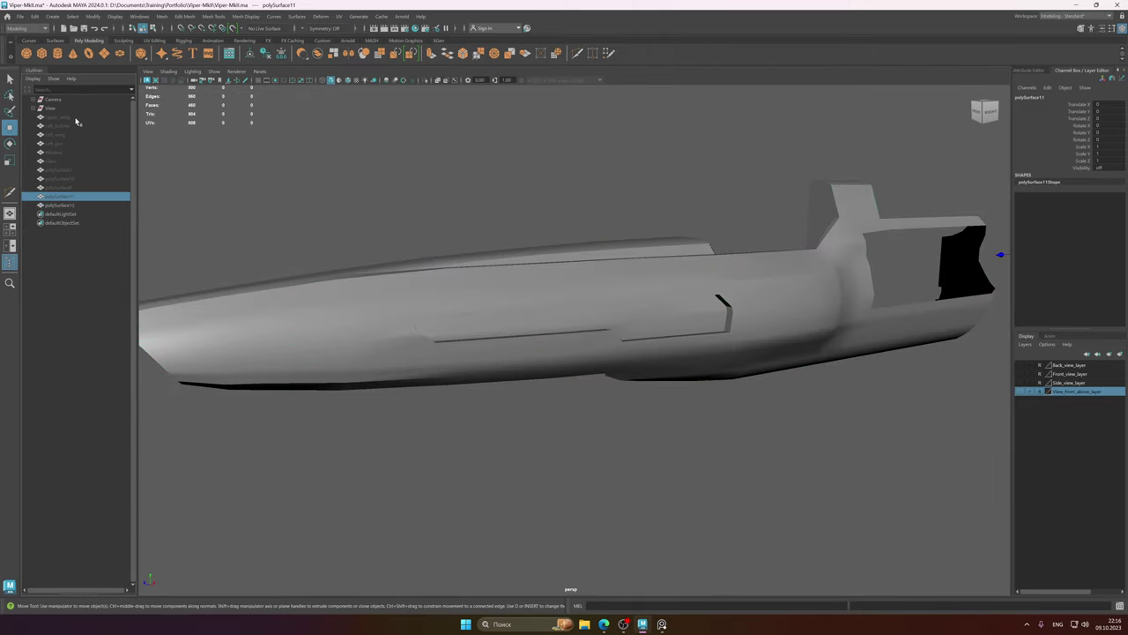
left_click_drag(684, 249, 740, 292, "alt")
left_click(740, 292)
- Inspect the fuselage half's cockpit opening from above and from the inner side, comparing it with the smooth preview
left_click_drag(675, 312, 577, 408, "alt")
right_click_drag(578, 407, 743, 358, "alt")
right_click_drag(567, 330, 473, 343, "alt")
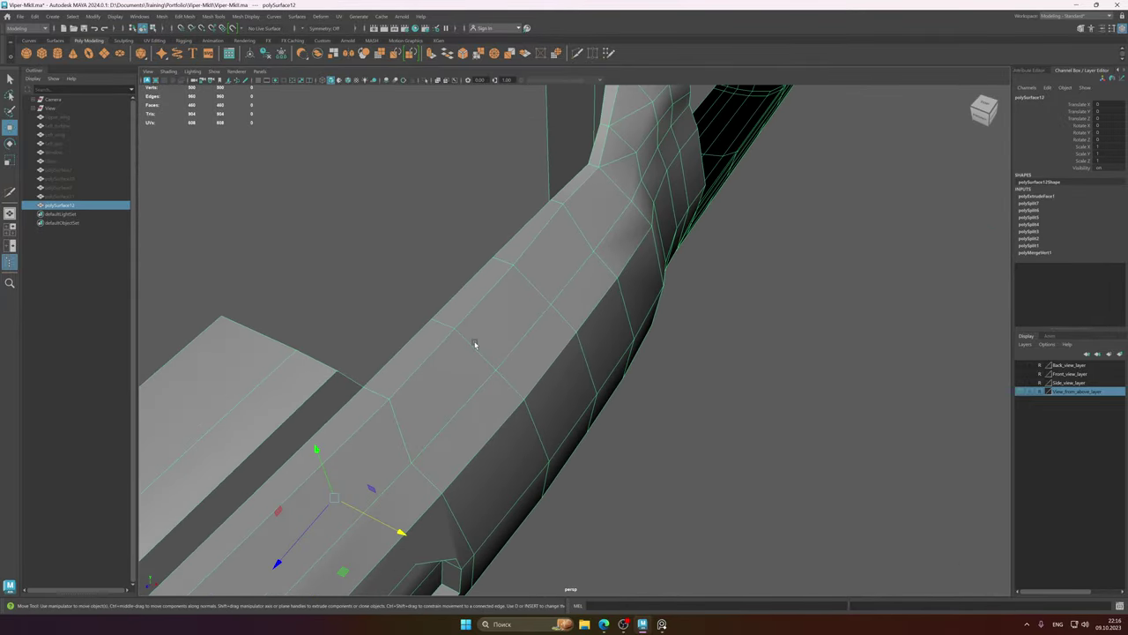
key("f")
left_click_drag(531, 359, 587, 362, "alt")
right_click_drag(587, 363, 1108, 379, "alt")
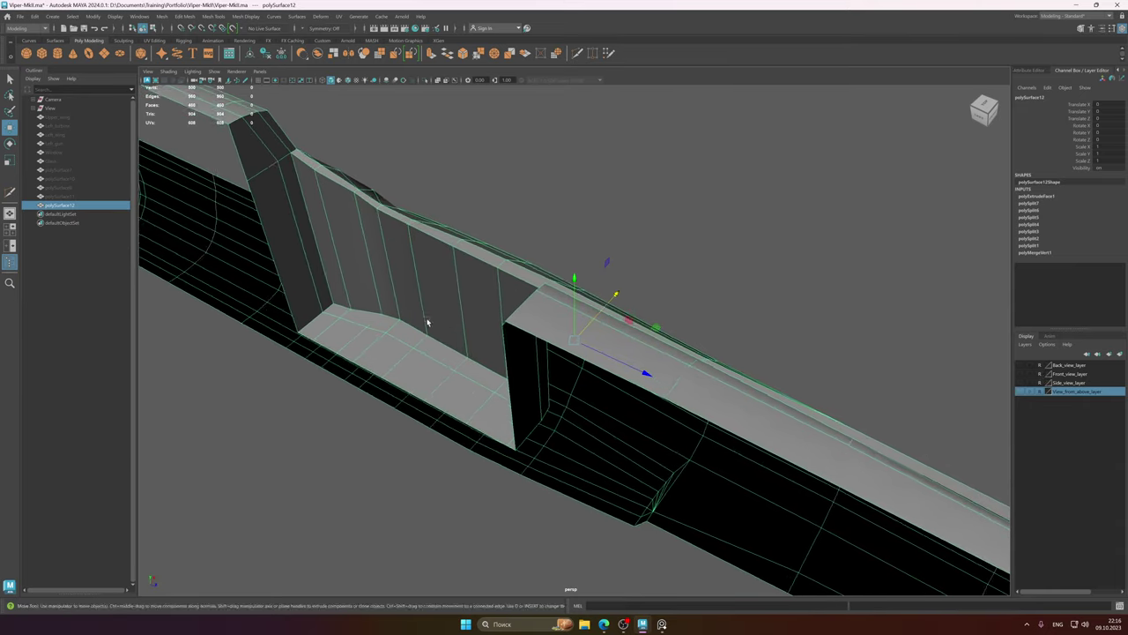
left_click_drag(428, 321, 573, 341, "alt")
middle_click_drag(573, 341, 662, 306, "alt")
key("3")
key("1")
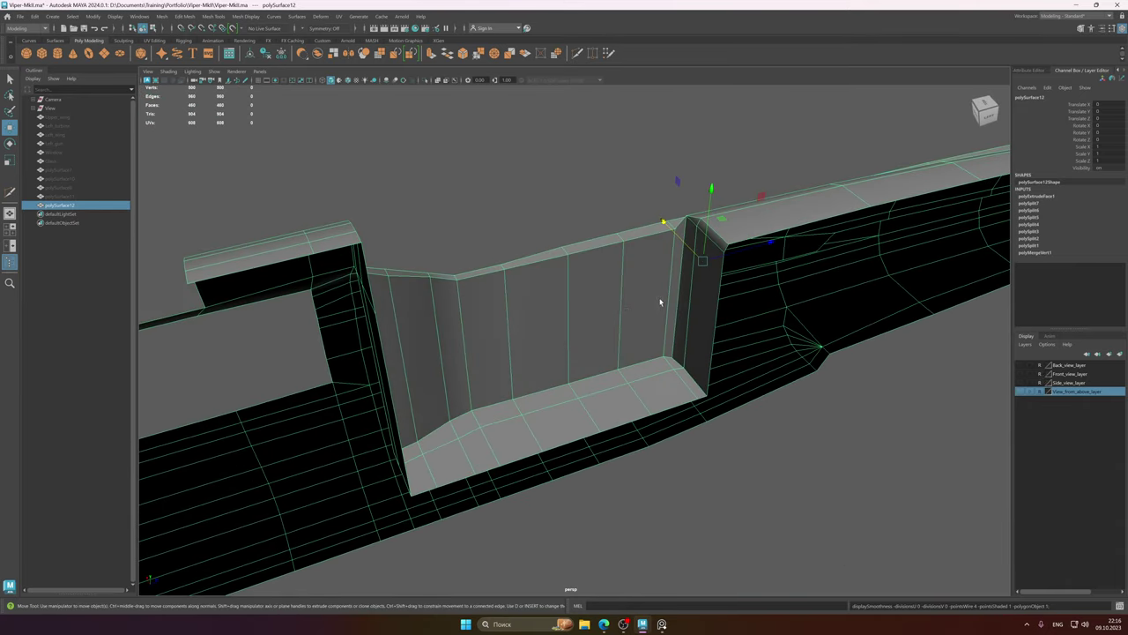
- Examine the fuselage half's outer side and rear with the smooth preview toggled on and off
right_click_drag(661, 302, 673, 306, "alt")
left_click_drag(676, 312, 638, 333, "alt")
right_click_drag(638, 333, 639, 333, "alt")
left_click_drag(639, 336, 663, 332, "alt")
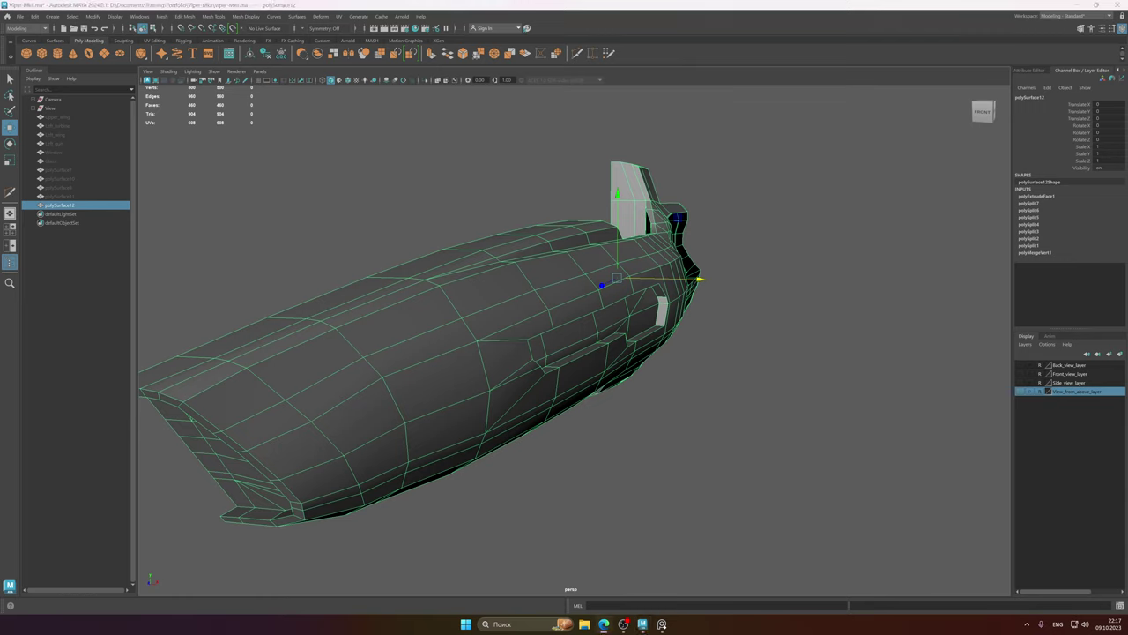
left_click_drag(648, 349, 479, 319, "alt")
key("3")
key("1")
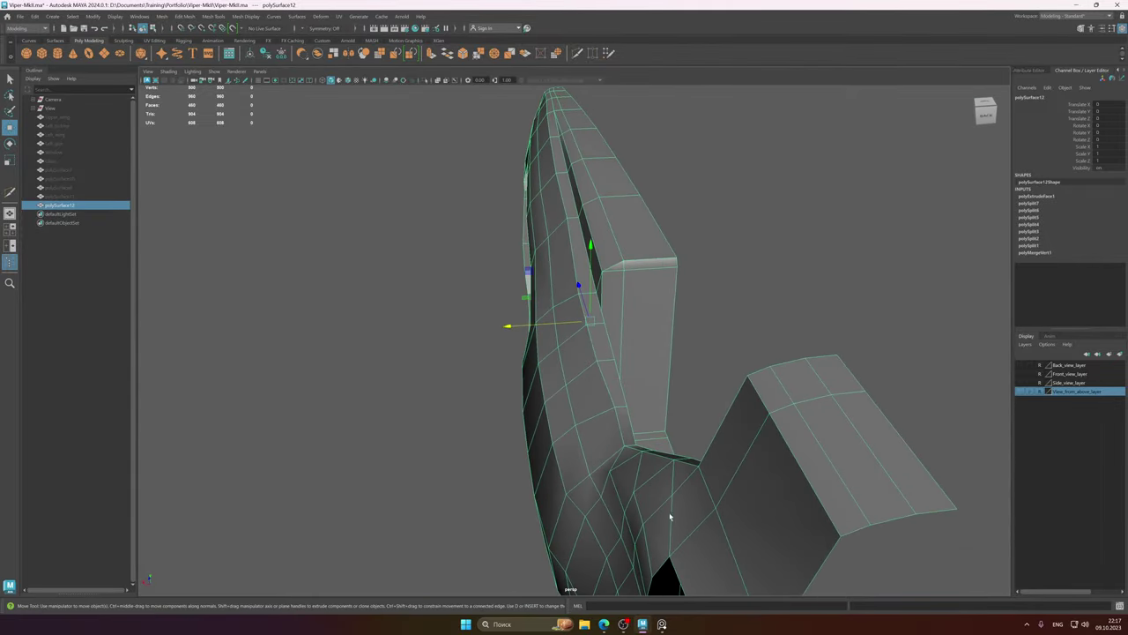
- Switch to the reference board, reposition its window over the viewport and bring all image groups into view
left_click(664, 624)
scroll(688, 327, "down", 12)
middle_click_drag(836, 352, 495, 240)
right_click_drag(656, 252, 482, 243)
right_click_drag(444, 152, 597, 209)
scroll(628, 196, "down", 4)
middle_click_drag(667, 187, 647, 162)
left_click(647, 162)
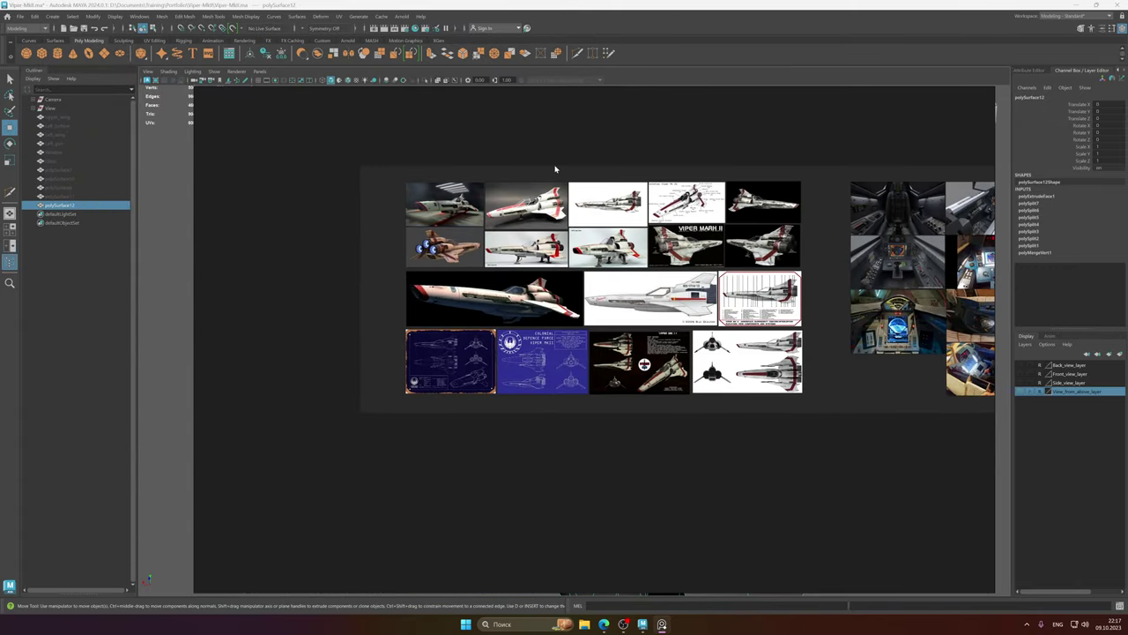
- Undo the accidental move of the hangar render on the reference board and lock the canvas
left_click(446, 204)
left_click_drag(482, 213, 474, 187)
key("ctrl+z")
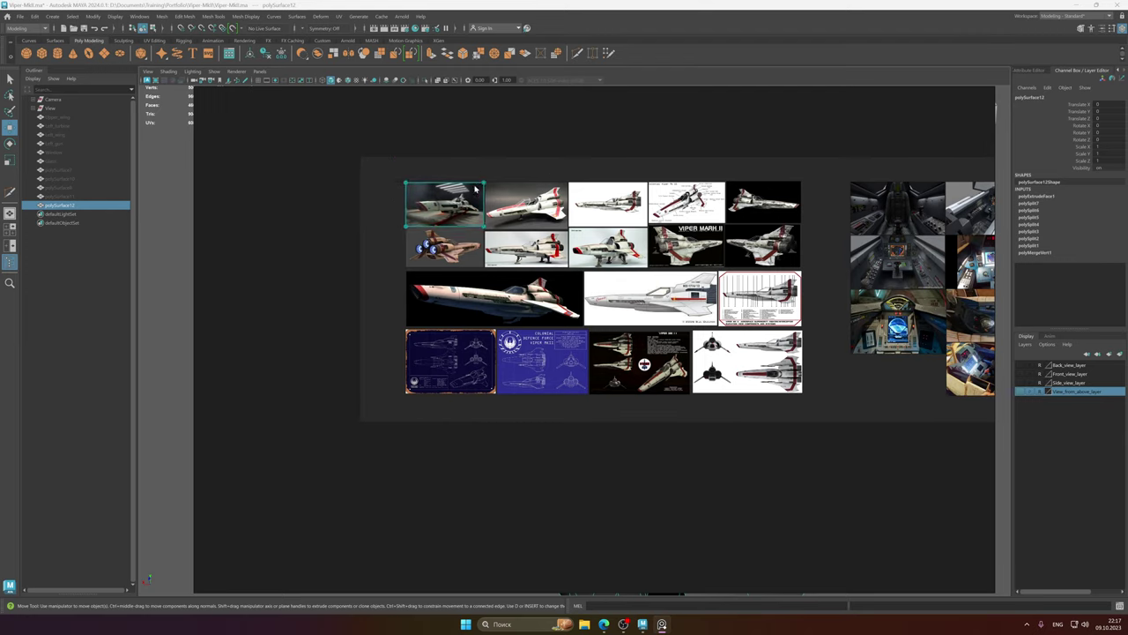
key("ctrl+l")
- Examine the cockpit interior references for the seat, side walls, side consoles and instrument panel
middle_click_drag(541, 220, 395, 255)
middle_click_drag(826, 247, 655, 237)
scroll(656, 236, "up", 3)
scroll(658, 238, "up", 5)
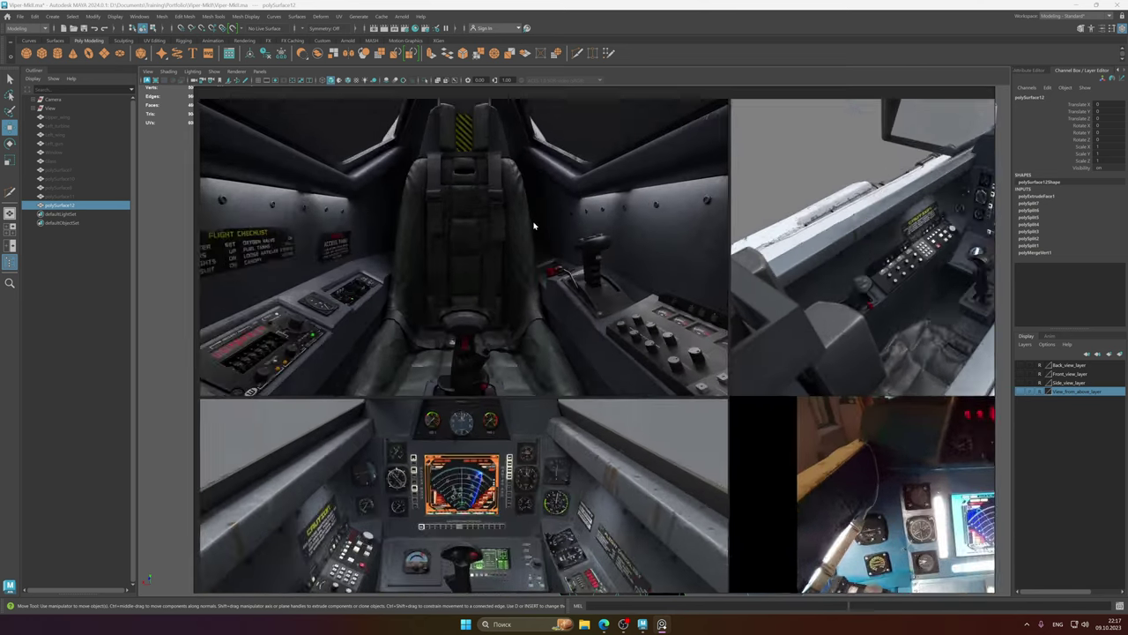
scroll(608, 239, "down", 3)
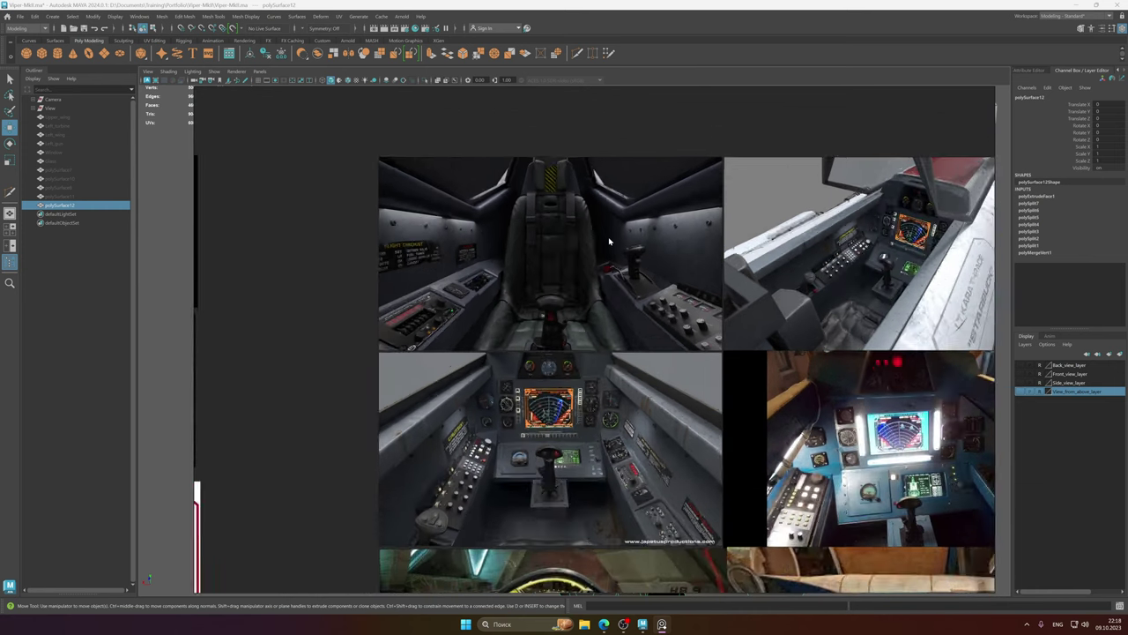
scroll(718, 256, "up", 5)
middle_click_drag(617, 244, 623, 276)
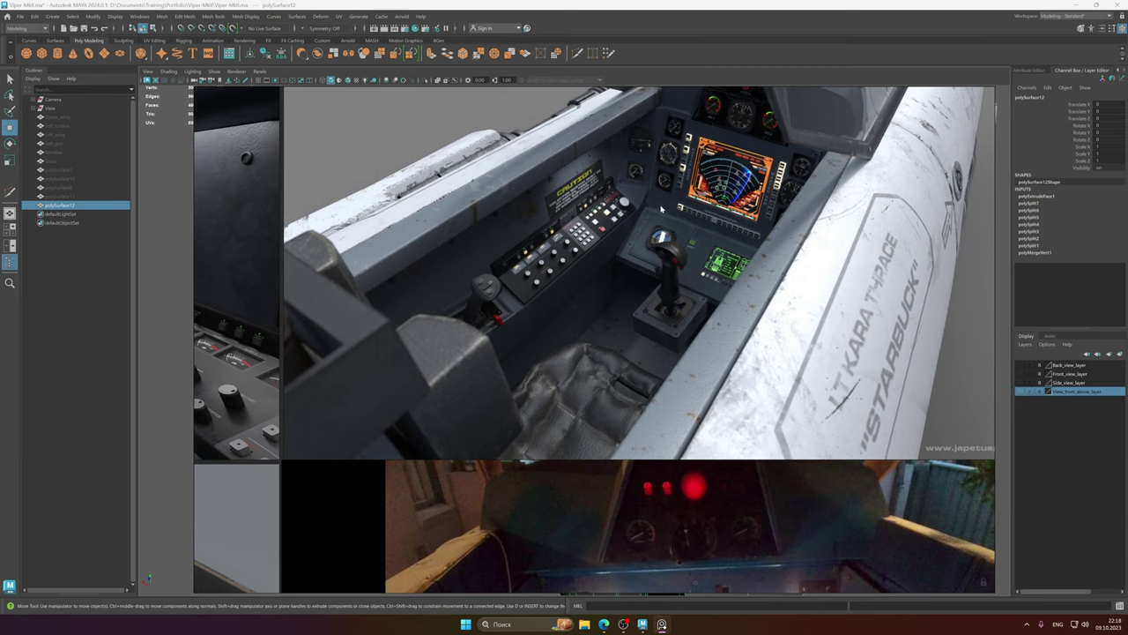
scroll(667, 248, "down", 3)
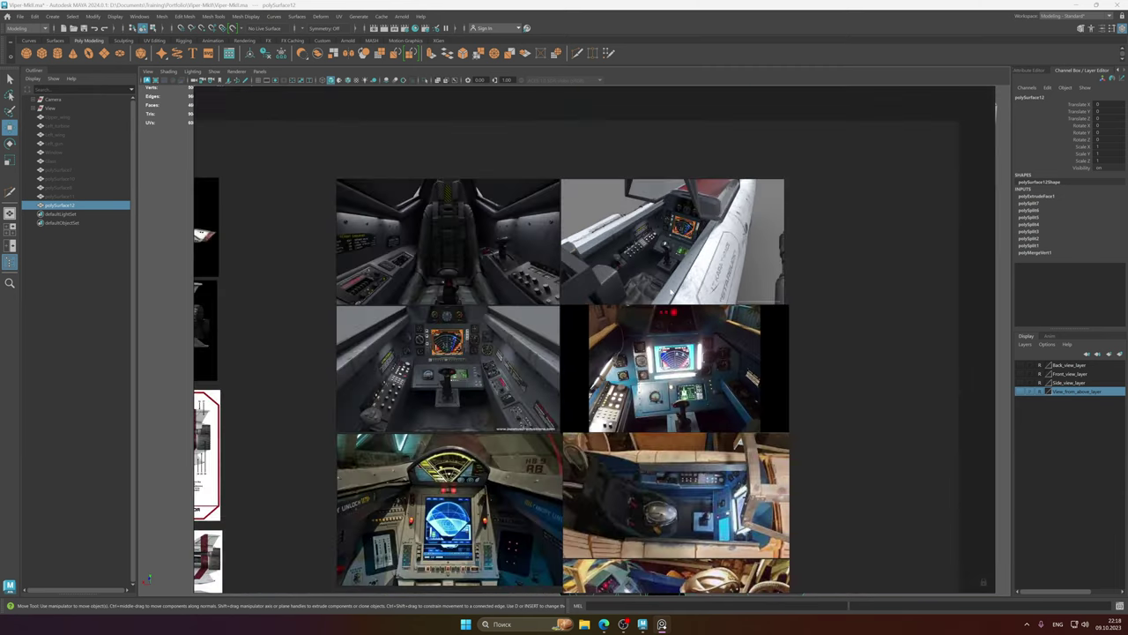
- Compare the remaining cockpit references: the control panels, the radar display, the overhead view and the pilot seated inside
middle_click_drag(490, 385, 573, 296)
scroll(573, 296, "up", 4)
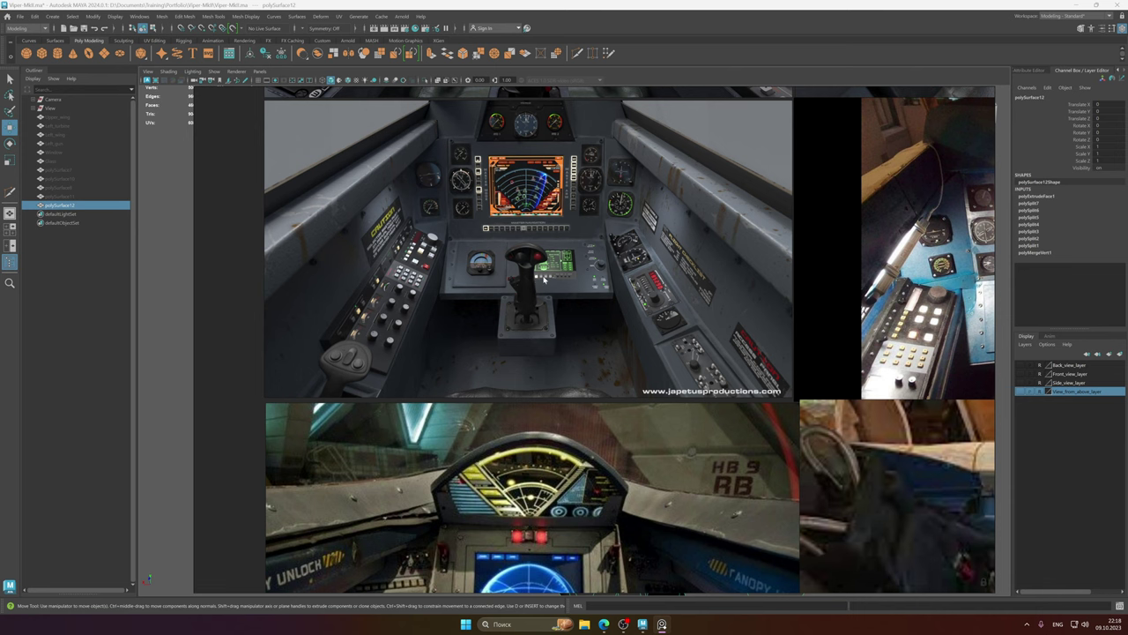
scroll(544, 279, "down", 5)
scroll(529, 347, "up", 6)
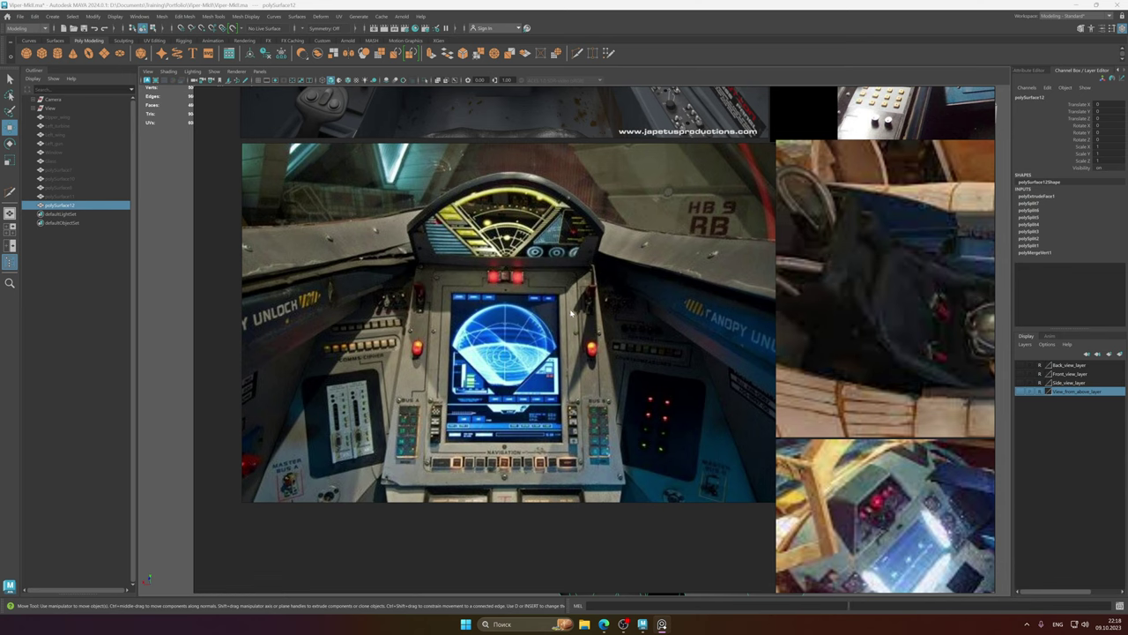
scroll(579, 309, "down", 5)
scroll(687, 306, "up", 5)
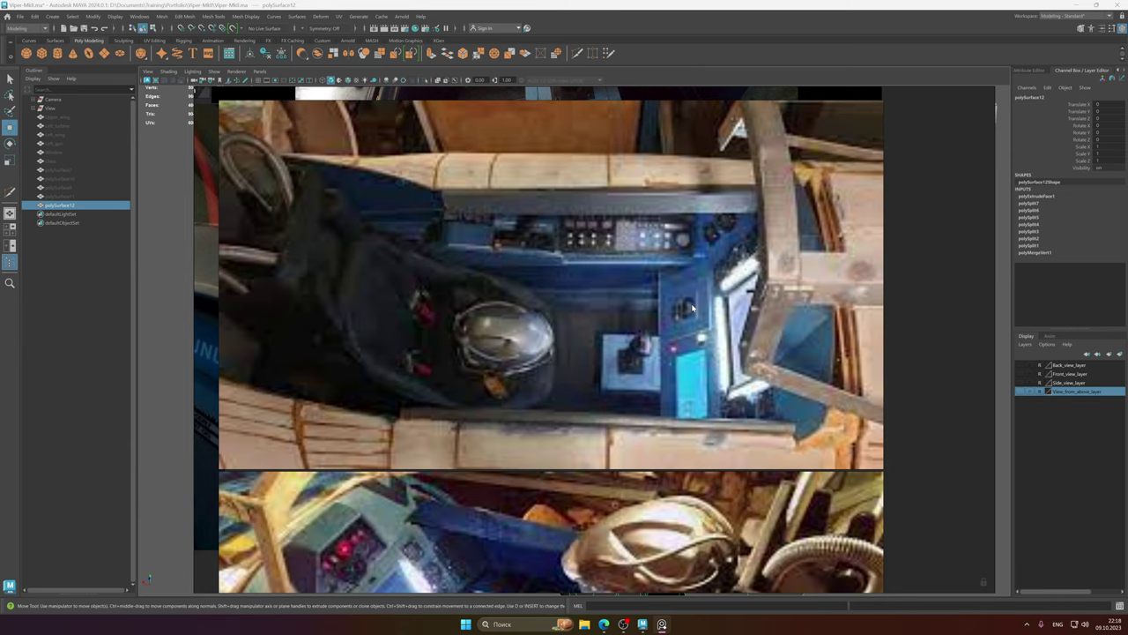
scroll(692, 308, "down", 5)
scroll(688, 276, "up", 5)
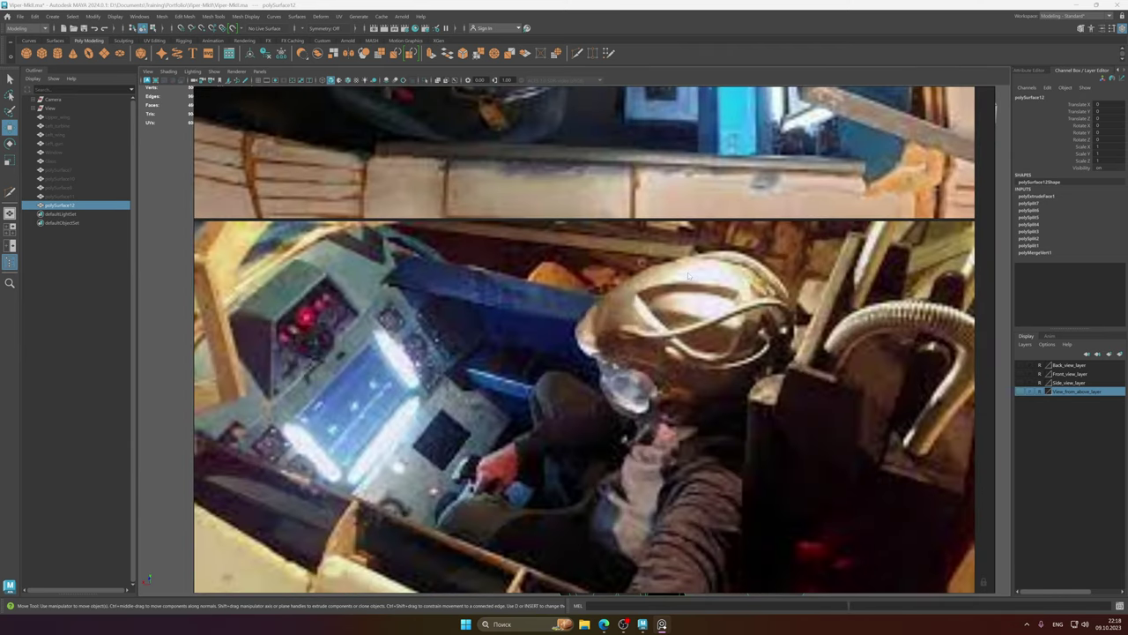
scroll(689, 276, "down", 6)
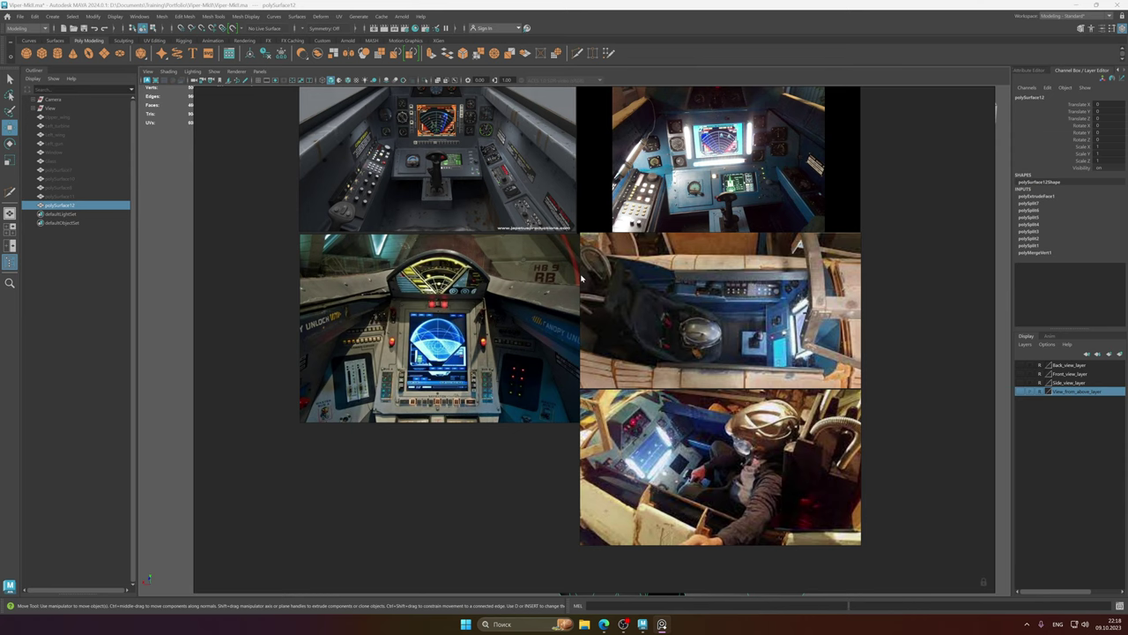
middle_click_drag(562, 225, 624, 413)
middle_click_drag(596, 256, 571, 330)
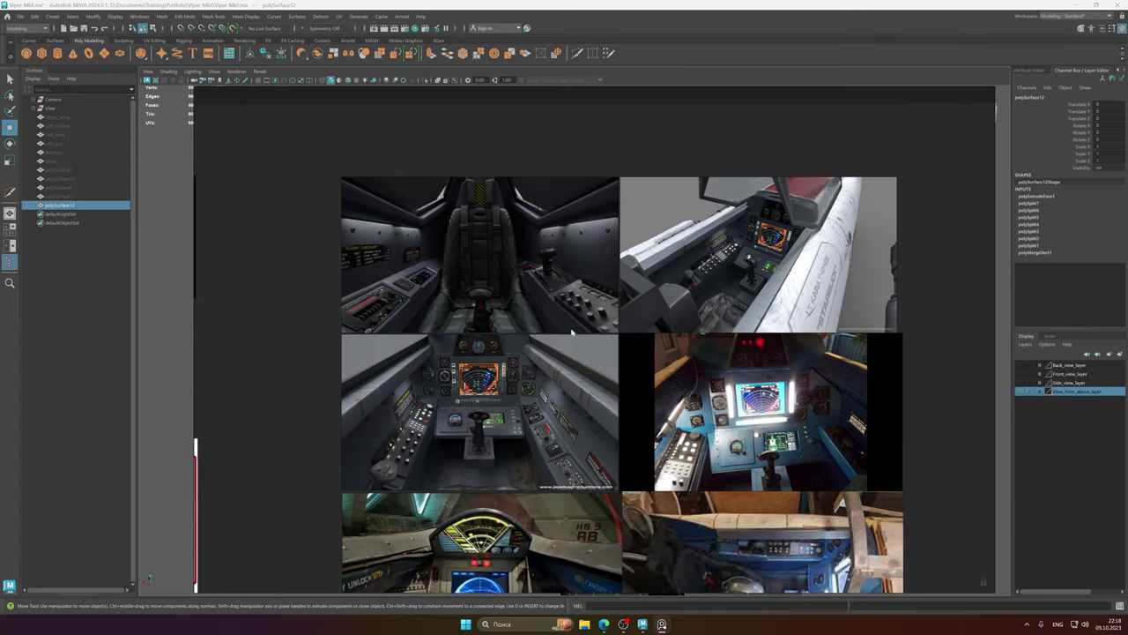
scroll(572, 332, "up", 5)
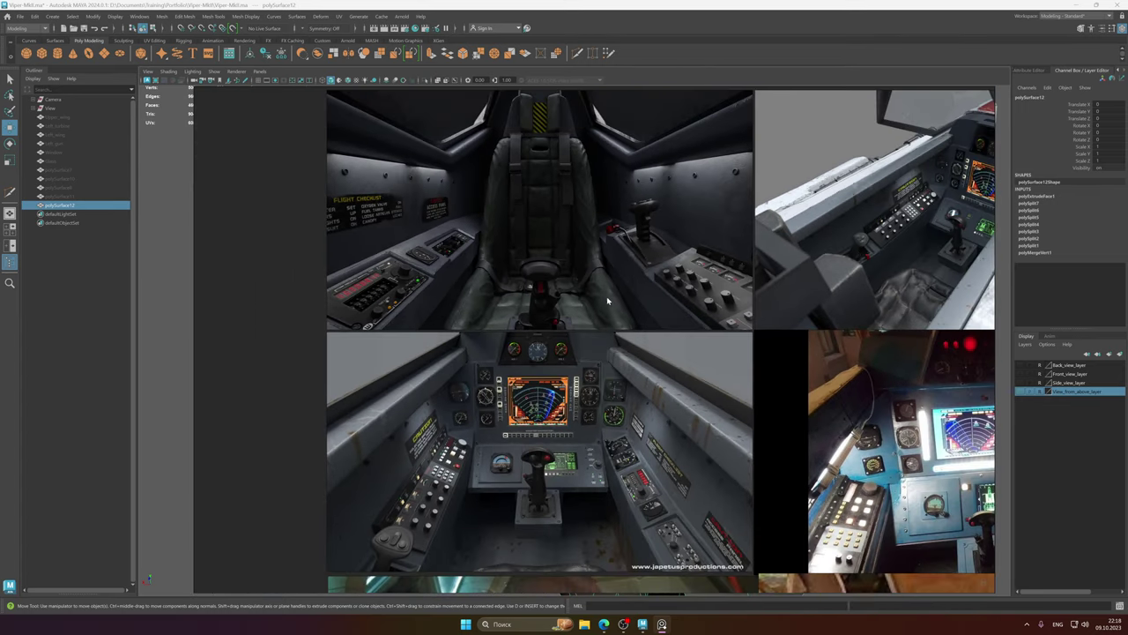
mouse_move(640, 287)
middle_mouse_down()
mouse_move(637, 309)
mouse_move(638, 278)
middle_mouse_up()
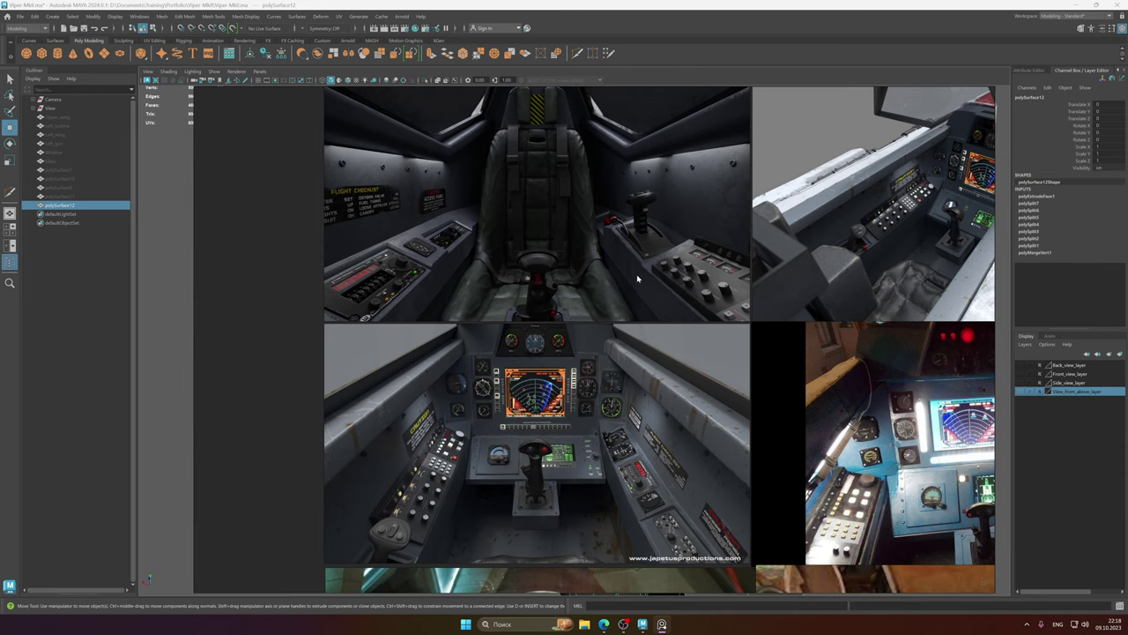
scroll(670, 276, "down", 3)
- Select both face loops of the cockpit recess's floor on the fuselage half and adjust their height
middle_click_drag(670, 275, 655, 230, "alt")
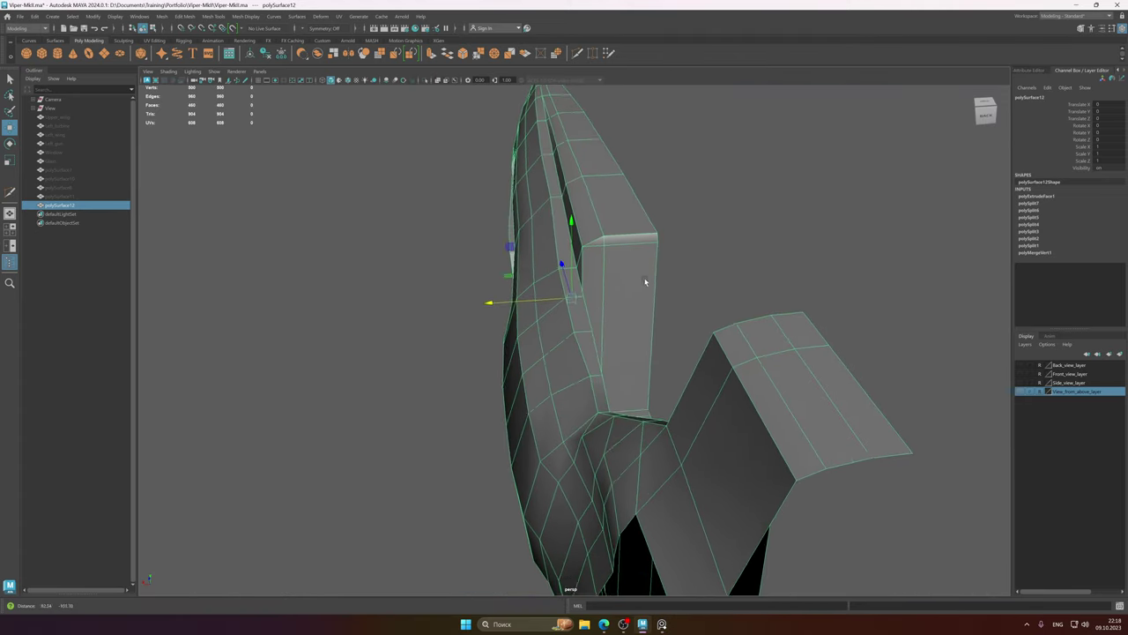
left_click_drag(645, 282, 579, 303, "alt")
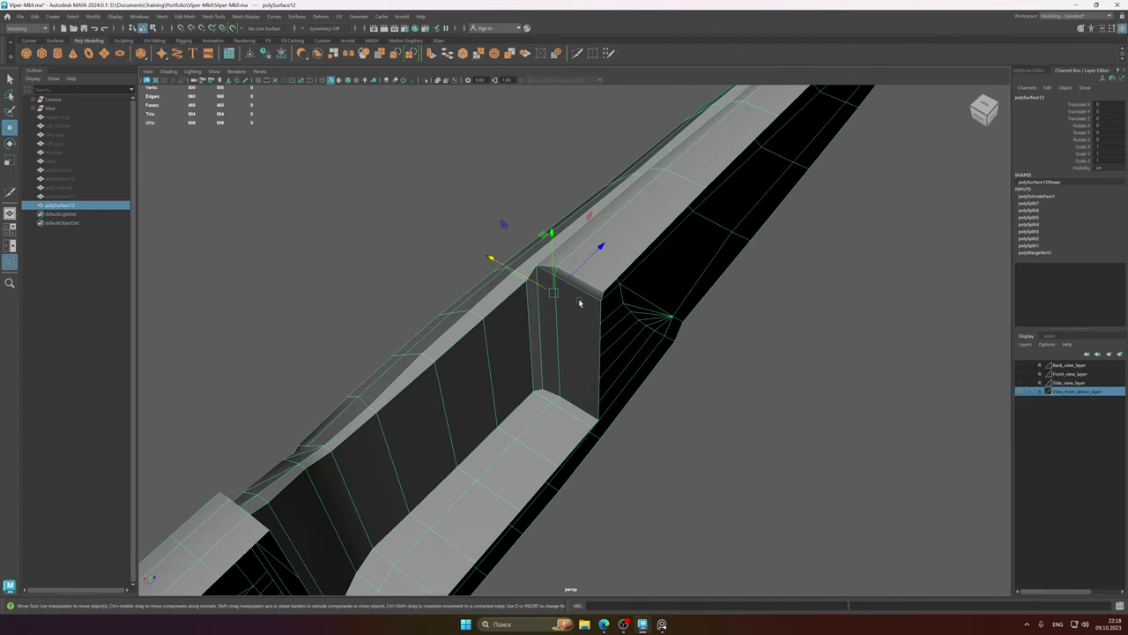
middle_click_drag(579, 302, 590, 209, "alt")
right_click_drag(590, 209, 572, 258, "alt")
middle_click_drag(573, 258, 609, 218, "alt")
left_click_drag(608, 217, 564, 252, "alt")
middle_click_drag(564, 252, 600, 298, "alt")
right_click_drag(602, 262, 602, 285)
left_click(658, 349)
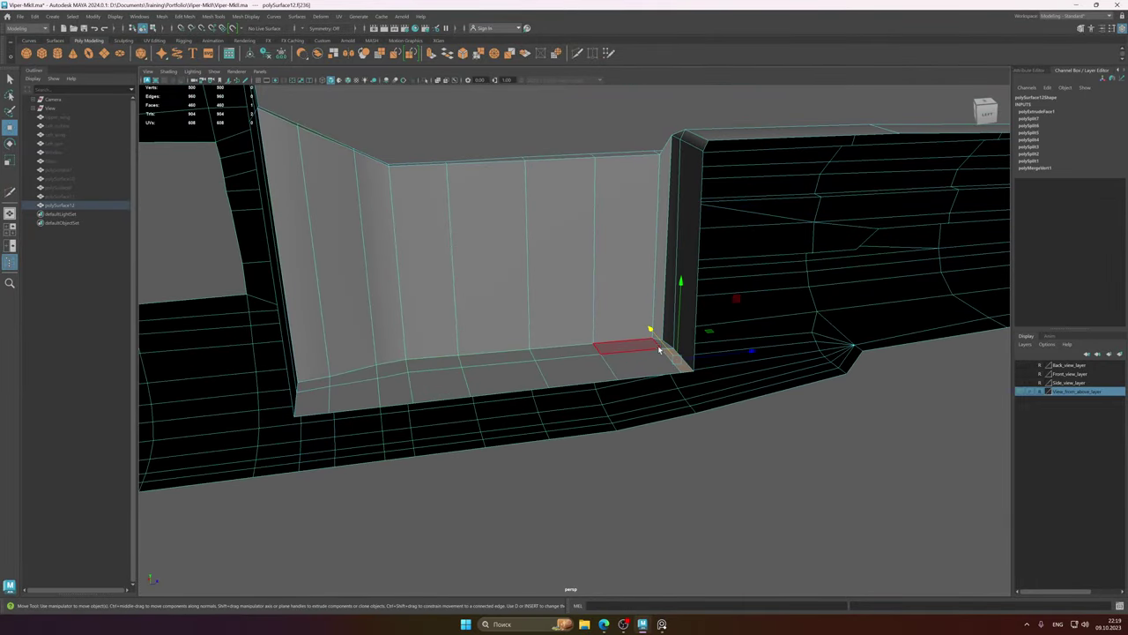
double_click(312, 397, "shift")
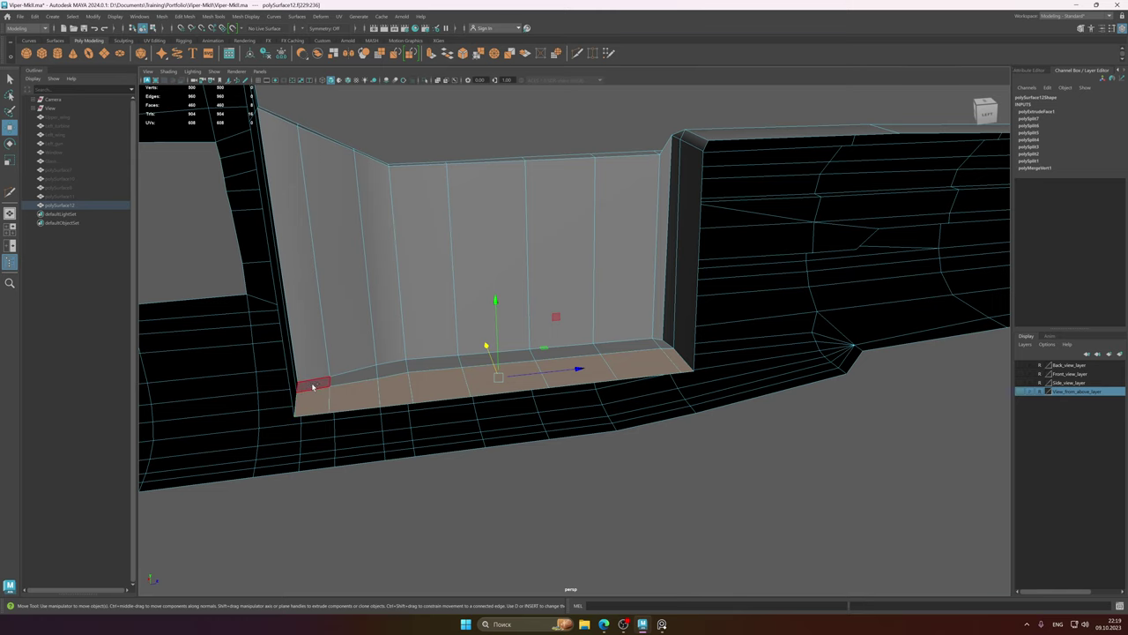
double_click(668, 345, "shift")
middle_click_drag(555, 333, 588, 337, "alt")
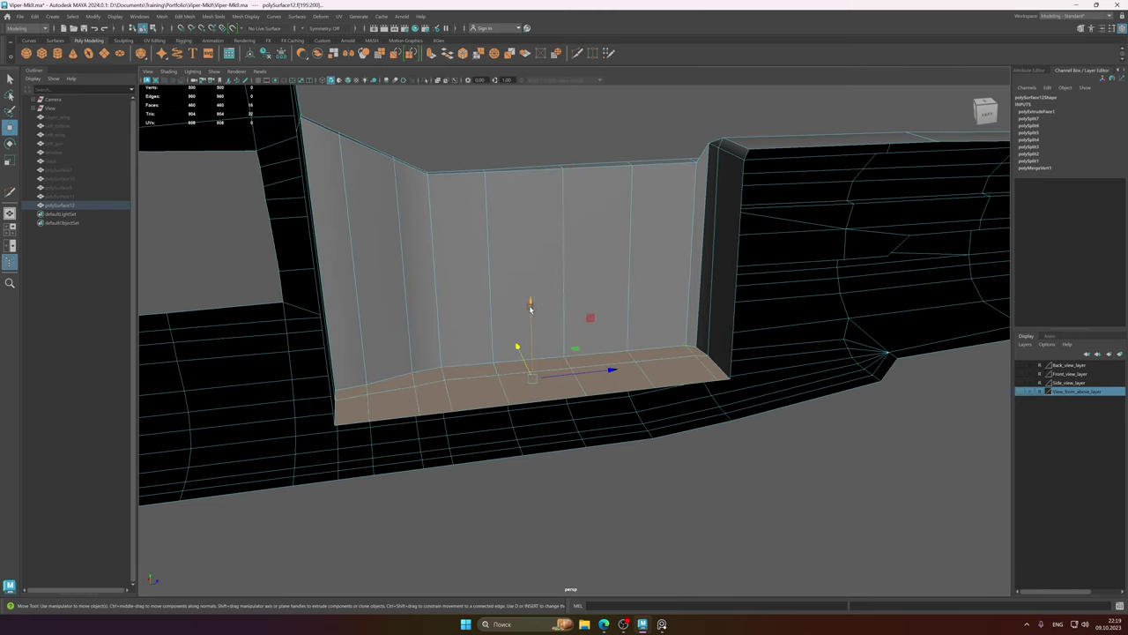
left_click_drag(531, 302, 619, 294)
middle_click_drag(620, 294, 595, 305, "alt")
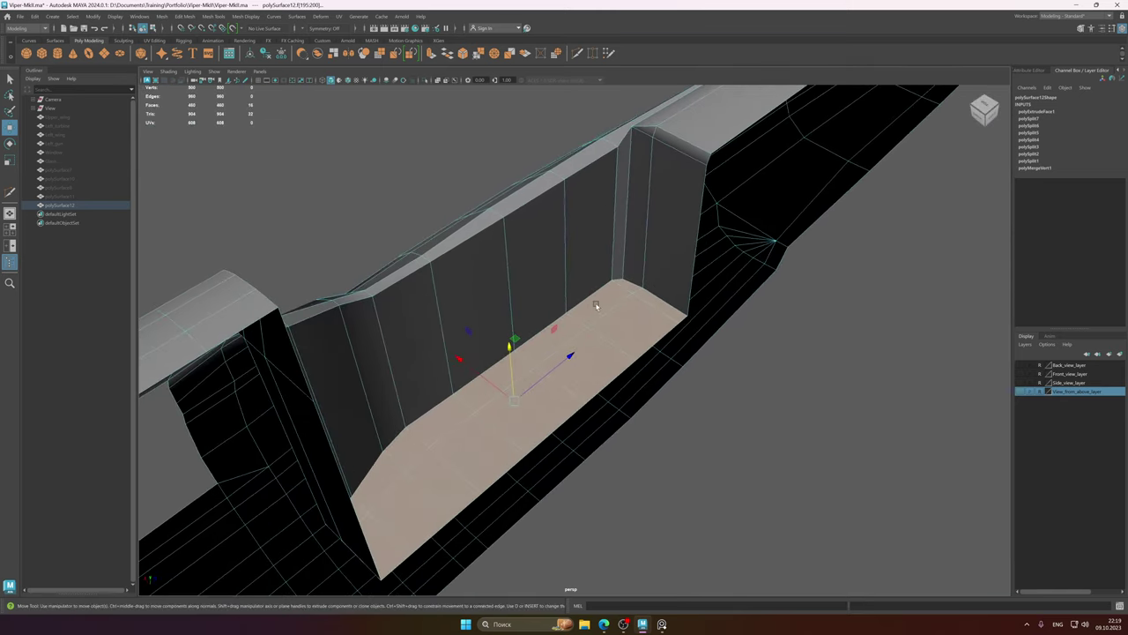
left_click_drag(595, 305, 608, 317, "alt")
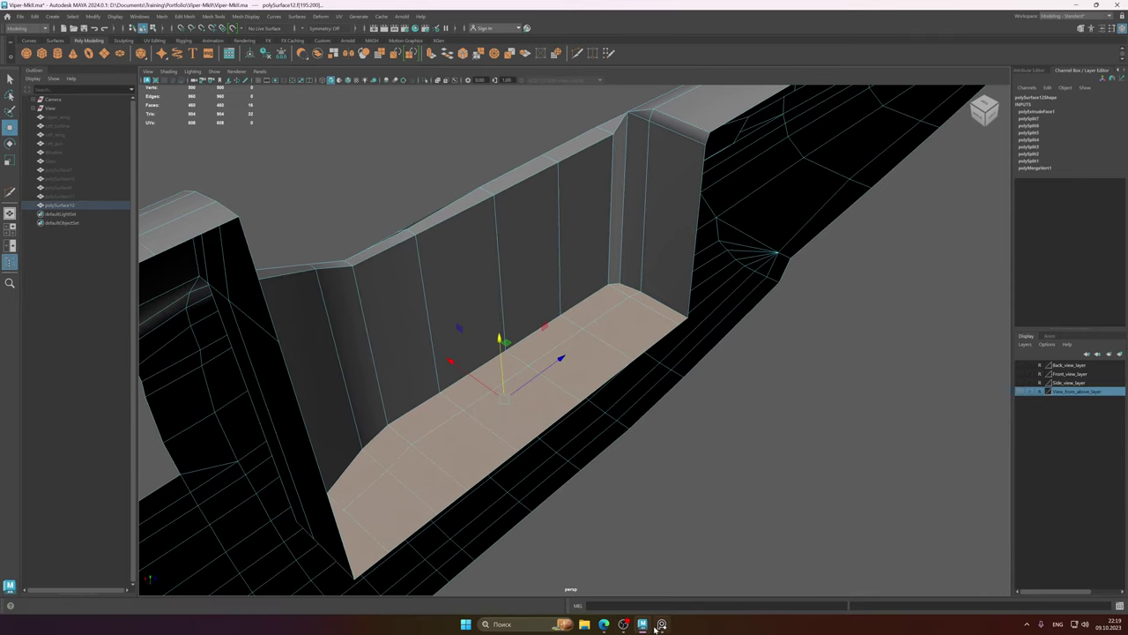
- Consult the cockpit references on the board and delete the faces of the cockpit recess's front wall
mouse_move(660, 624)
left_click(648, 569)
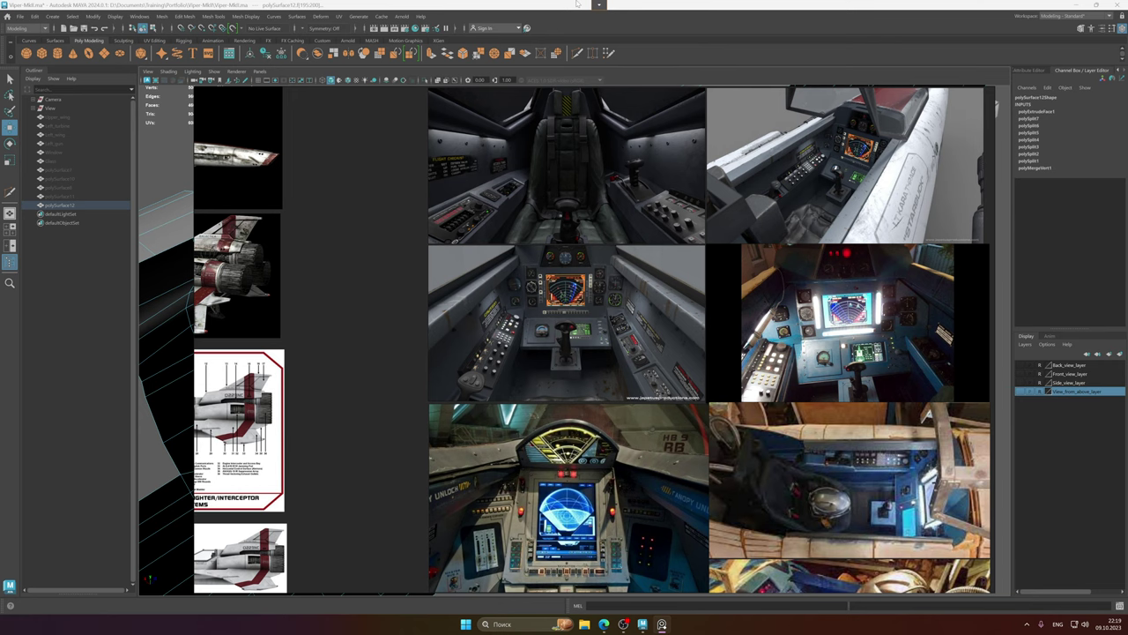
scroll(606, 298, "up", 6)
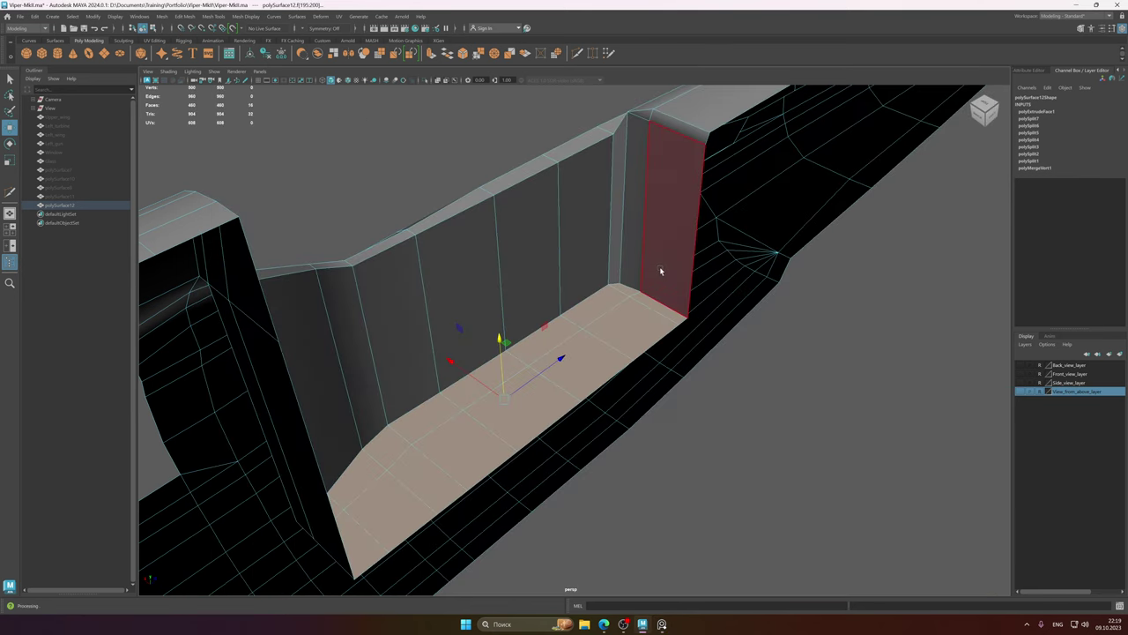
left_click_drag(659, 266, 629, 282, "alt")
left_click(671, 237)
left_click_drag(671, 236, 648, 279, "alt")
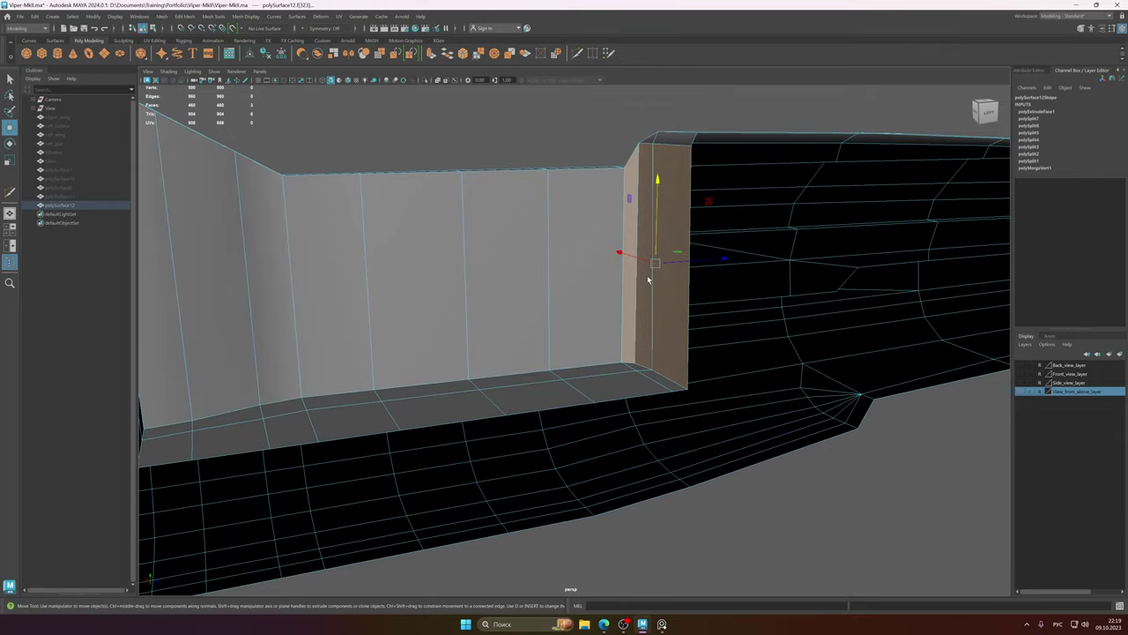
middle_click_drag(648, 280, 641, 291, "alt")
key("Delete")
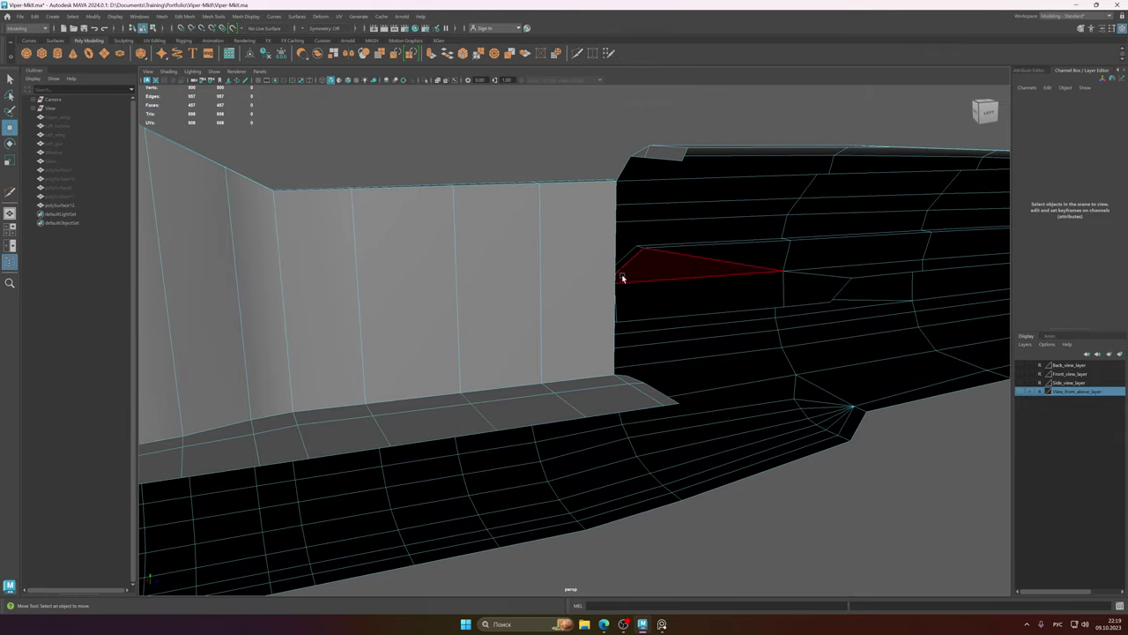
- Extrude the sloped rim edge at the recess's front corner inward and weld its upper vertex to the adjoining rim strip
left_click_drag(622, 272, 594, 275, "alt")
left_click(606, 205)
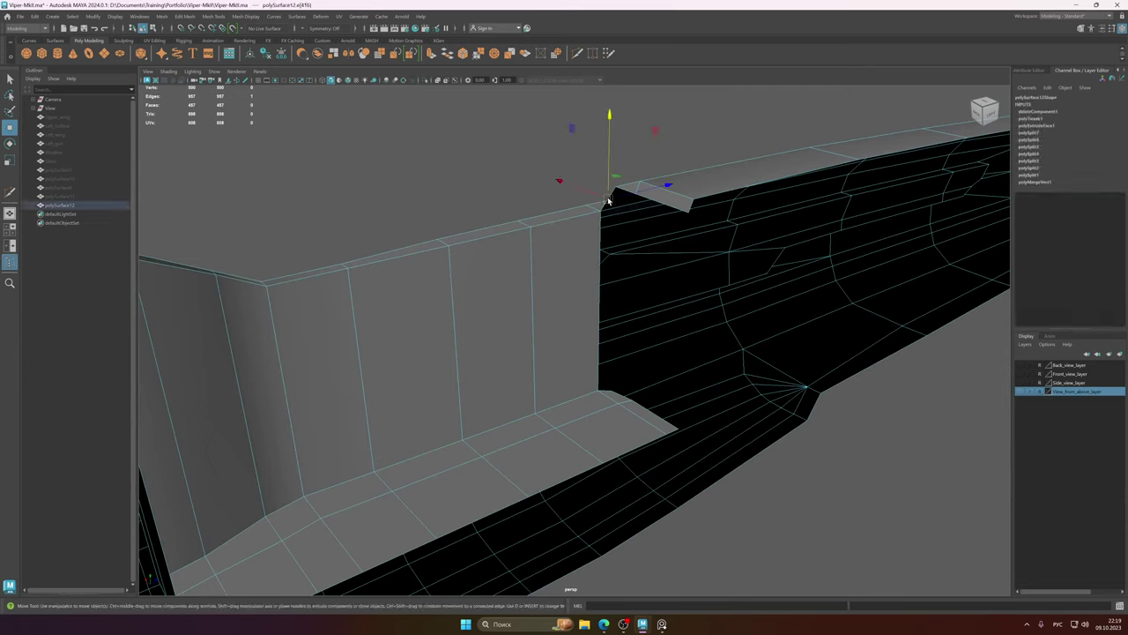
left_click_drag(560, 183, 690, 202, "shift")
key("alt+shift")
key("v")
middle_click_drag(690, 202, 616, 308, "alt")
right_click_drag(617, 309, 934, 331, "alt")
left_click_drag(583, 282, 555, 257, "alt")
right_click_drag(556, 258, 561, 225)
left_click(528, 267)
left_click_drag(528, 267, 513, 259)
key("q")
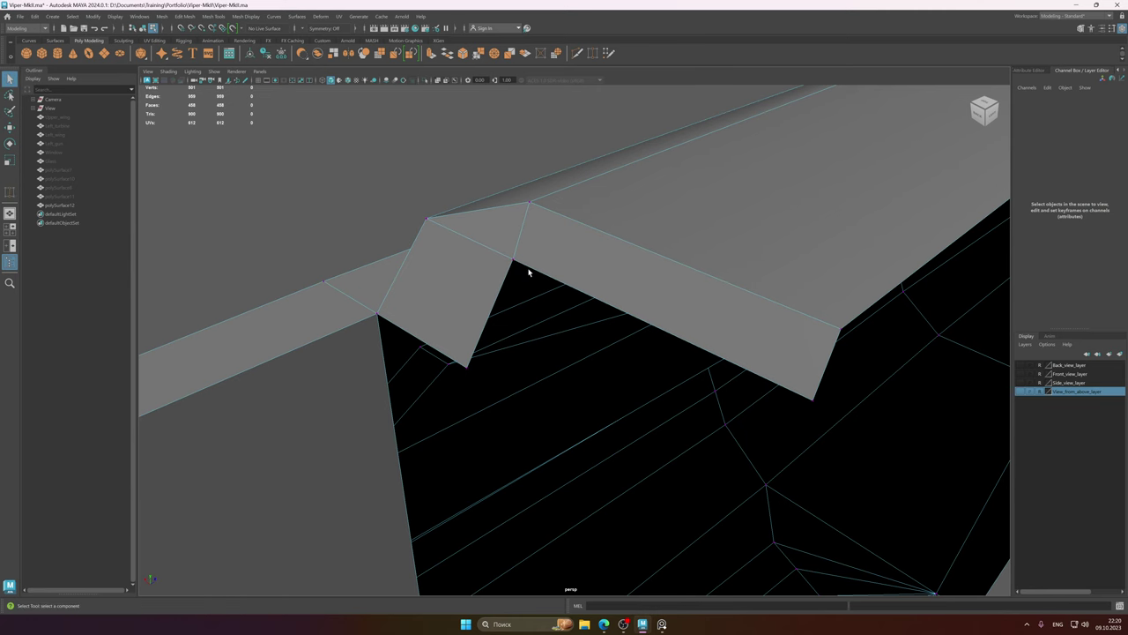
- Extrude the new flap's end edge across to the fuselage's centre side and weld its corner vertex to the rim strip
right_click_drag(529, 269, 441, 268, "alt")
middle_click_drag(441, 268, 438, 231, "alt")
right_click_drag(517, 240, 517, 218)
left_click(518, 259)
key("w")
middle_click_drag(514, 263, 485, 248, "alt")
left_click_drag(448, 251, 684, 300, "shift")
key("ctrl+z")
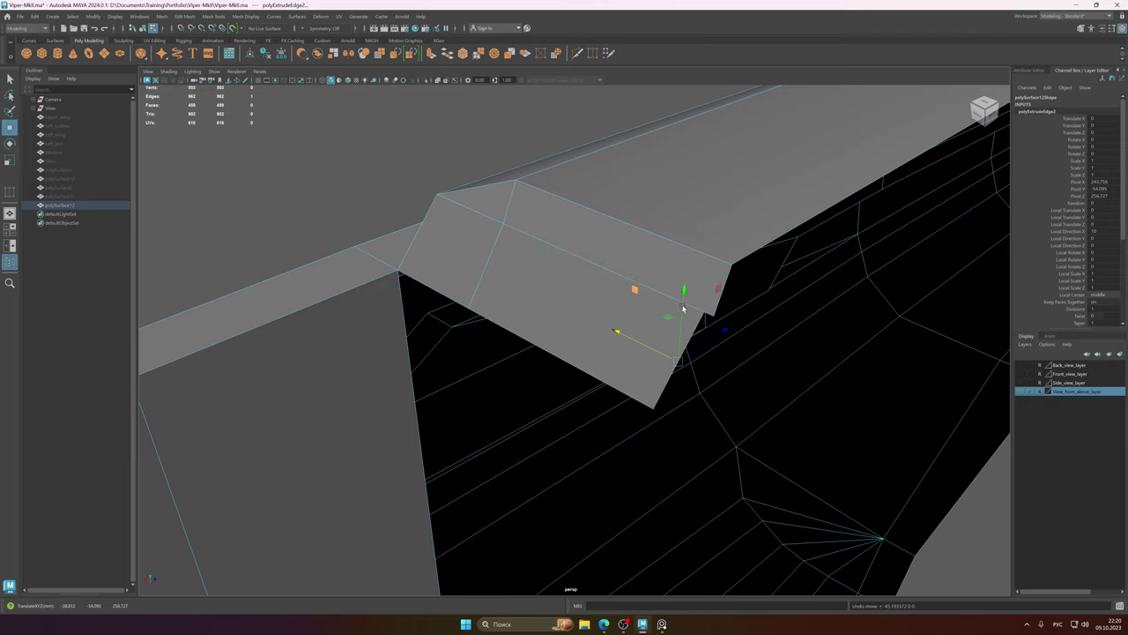
left_click_drag(615, 332, 690, 287)
right_click_drag(667, 284, 686, 224)
left_click(689, 280)
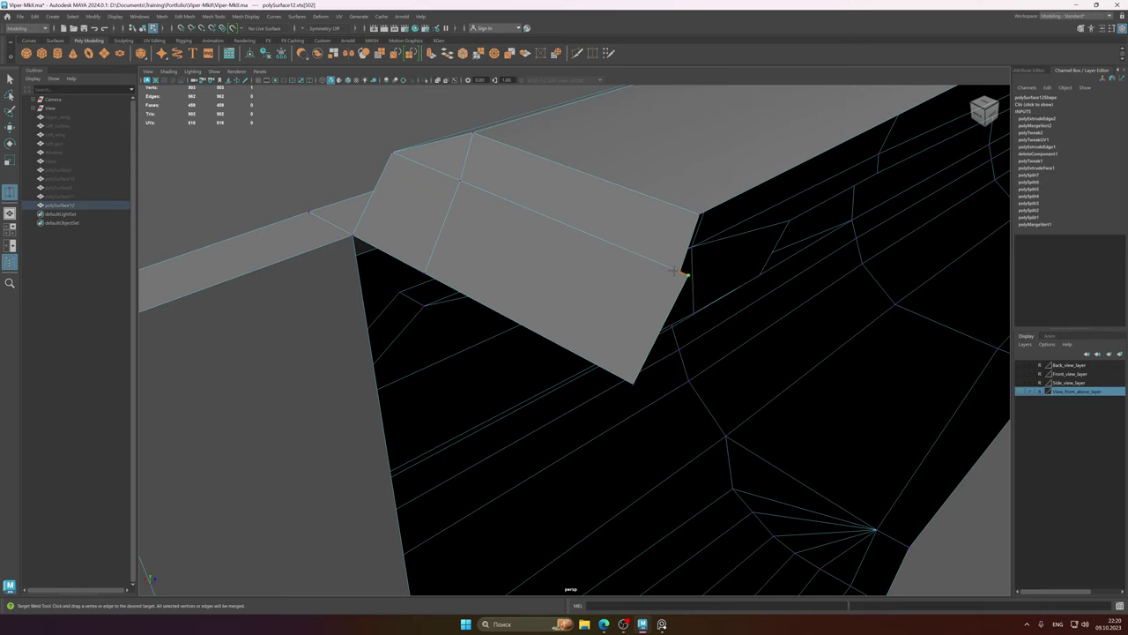
left_click_drag(674, 290, 501, 227, "alt")
- Delete the narrow faces at the front end of the cockpit floor
right_click_drag(506, 210, 505, 184)
left_click_drag(551, 218, 518, 296, "alt")
right_click(518, 296)
left_click(517, 318)
left_click(586, 401)
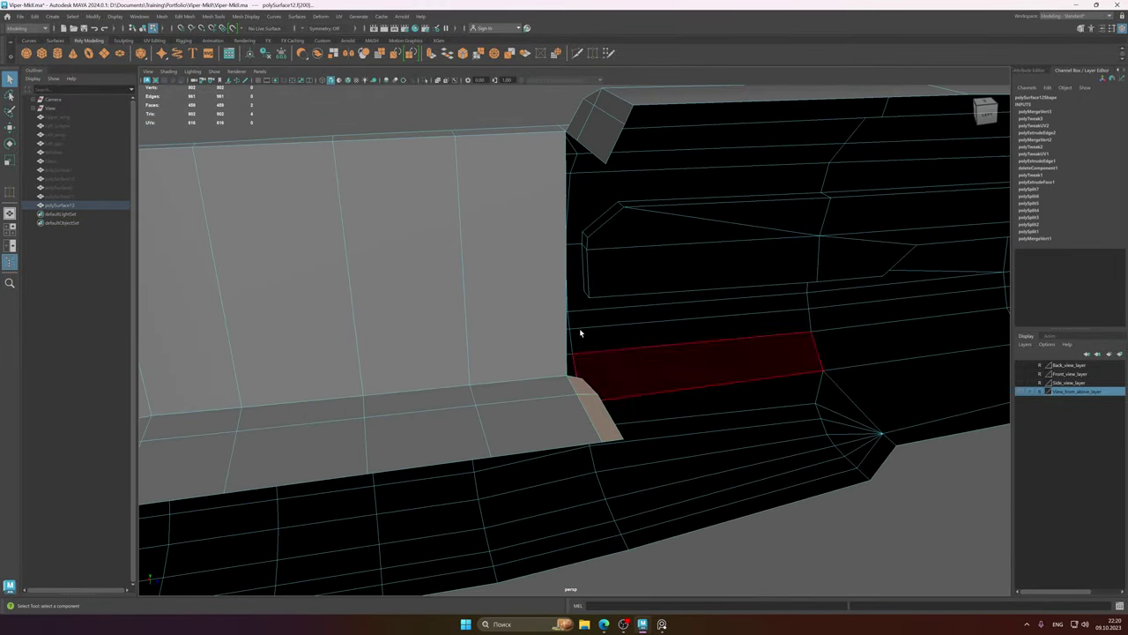
key("Delete")
- Bridge the two lower edges of the extruded rim to the matching front floor edges to rebuild the recess's front wall
right_click_drag(557, 257, 552, 232)
left_click_drag(527, 242, 556, 235, "alt")
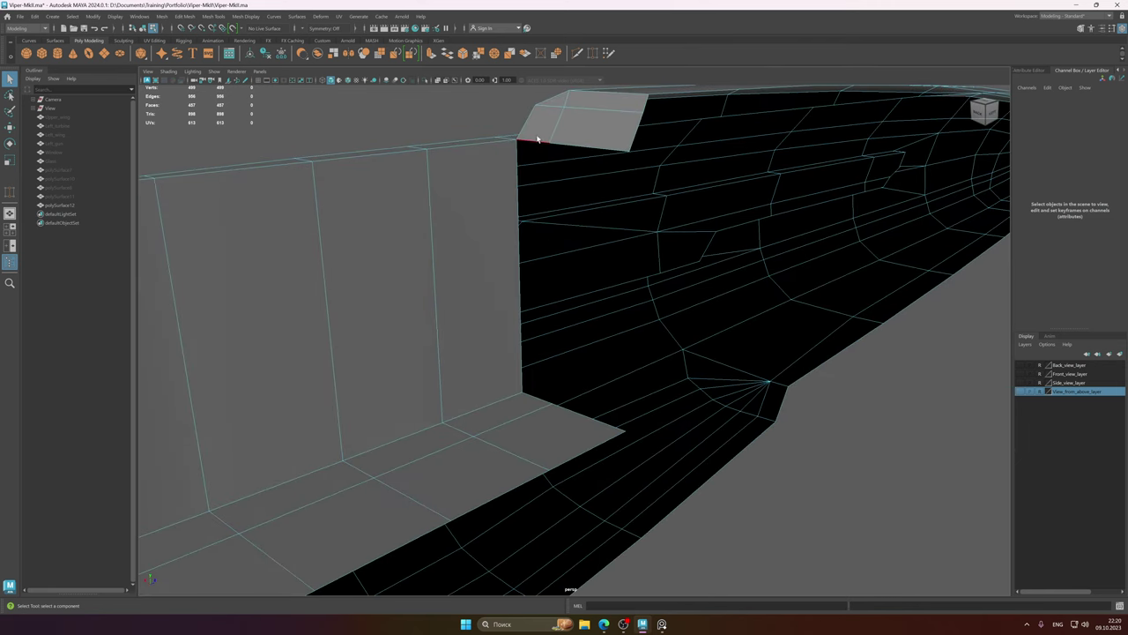
left_click(537, 139)
right_click_drag(533, 398, 540, 506, "shift")
key("ctrl+z")
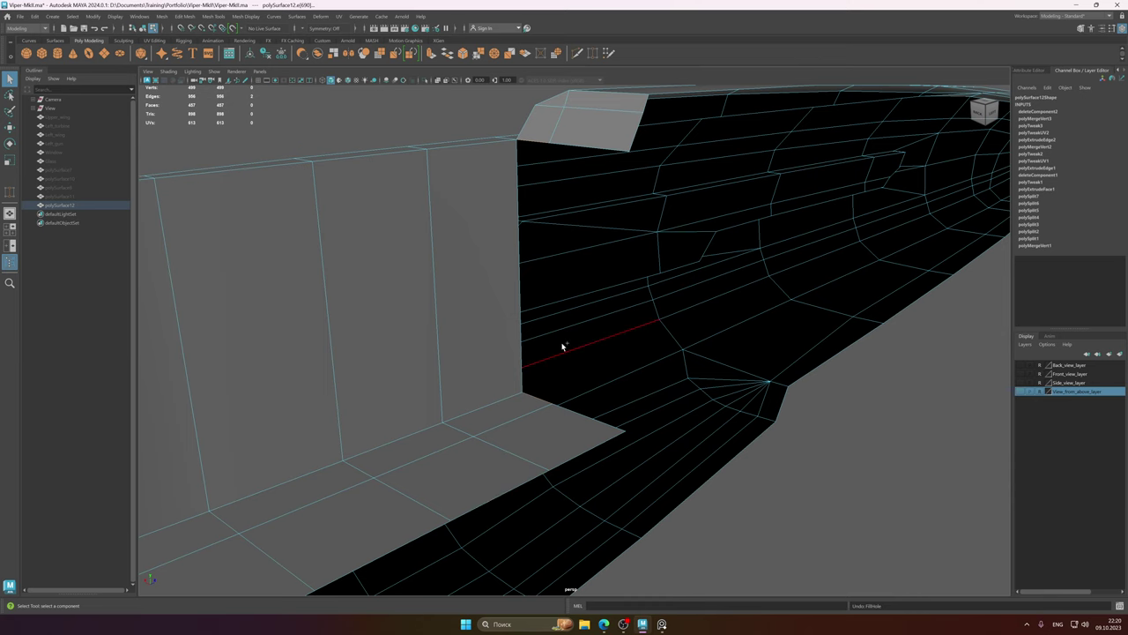
right_click_drag(534, 395, 534, 396, "shift")
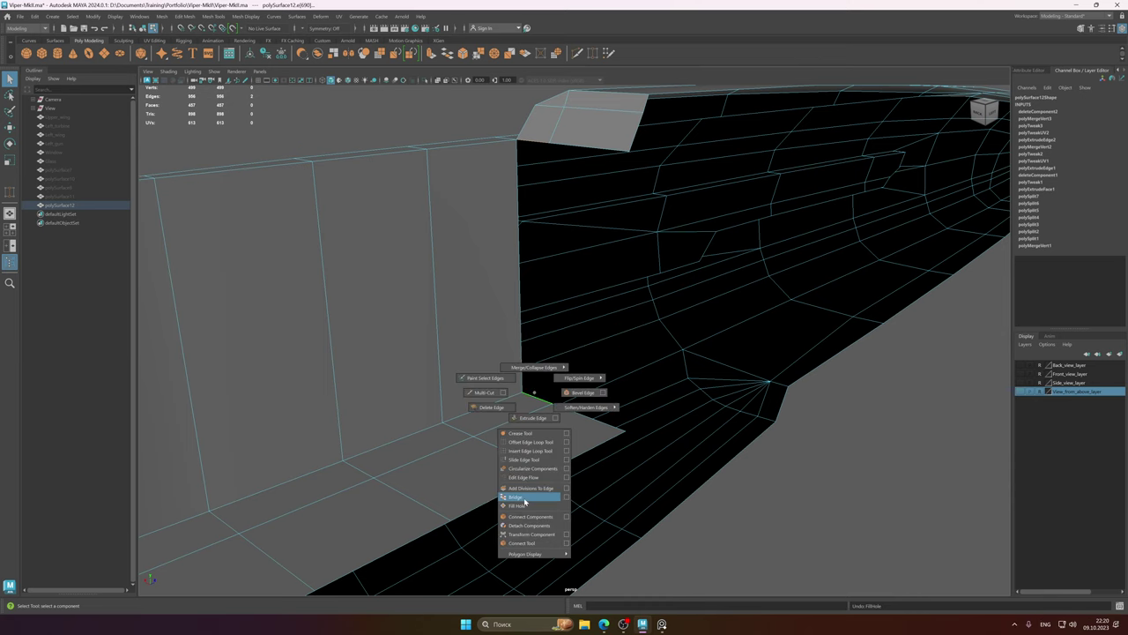
right_click_drag(525, 500, 526, 499, "shift")
left_click_drag(594, 385, 556, 412, "alt")
left_click(554, 441)
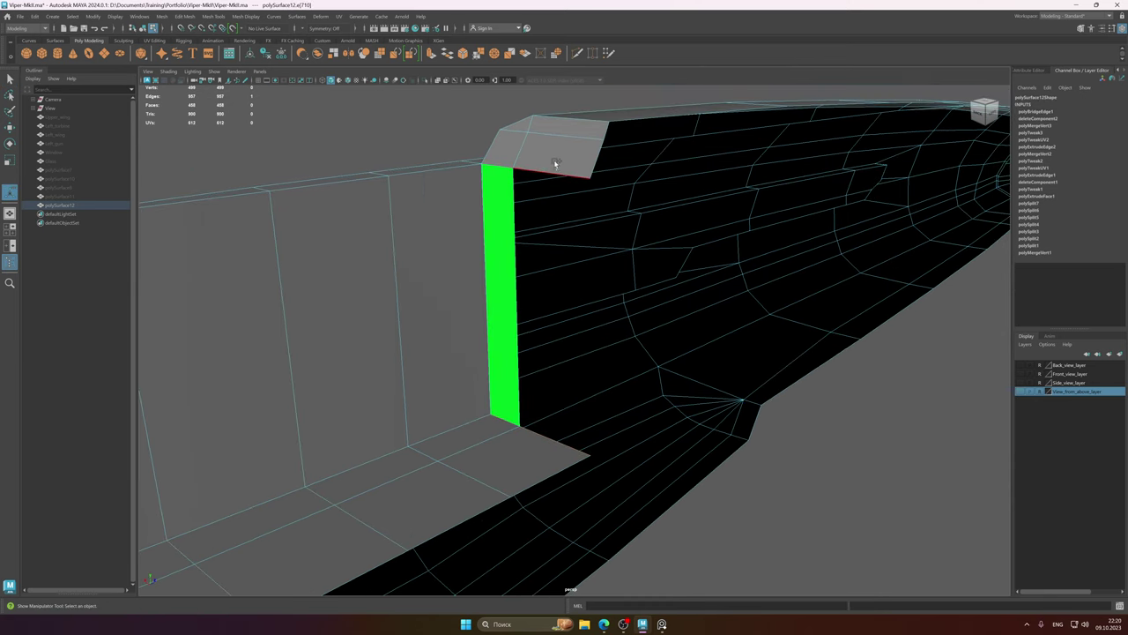
right_click_drag(553, 172, 547, 275, "shift")
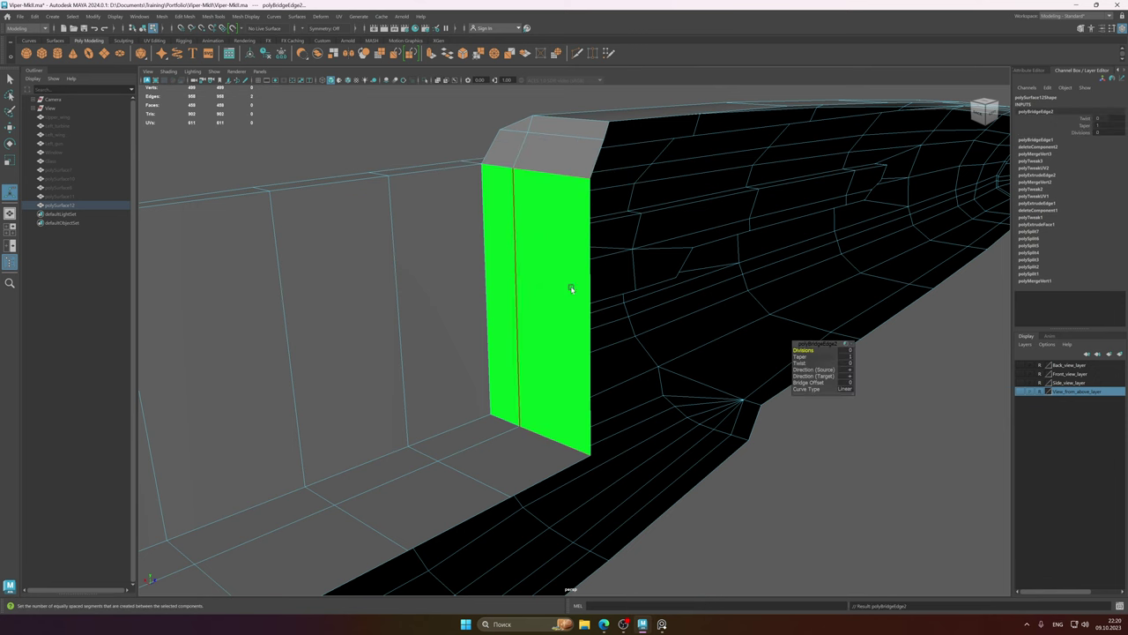
left_click_drag(573, 290, 466, 285, "alt")
- Return to object mode, delete the fuselage half's construction history, freeze its transformations and save the scene
right_click_drag(471, 279, 520, 256)
right_click_drag(522, 254, 573, 495)
left_click_drag(573, 491, 573, 350, "alt")
scroll(481, 333, "up", 5)
left_click_drag(482, 333, 552, 340, "alt")
scroll(543, 329, "down", 1)
key("ctrl+s")
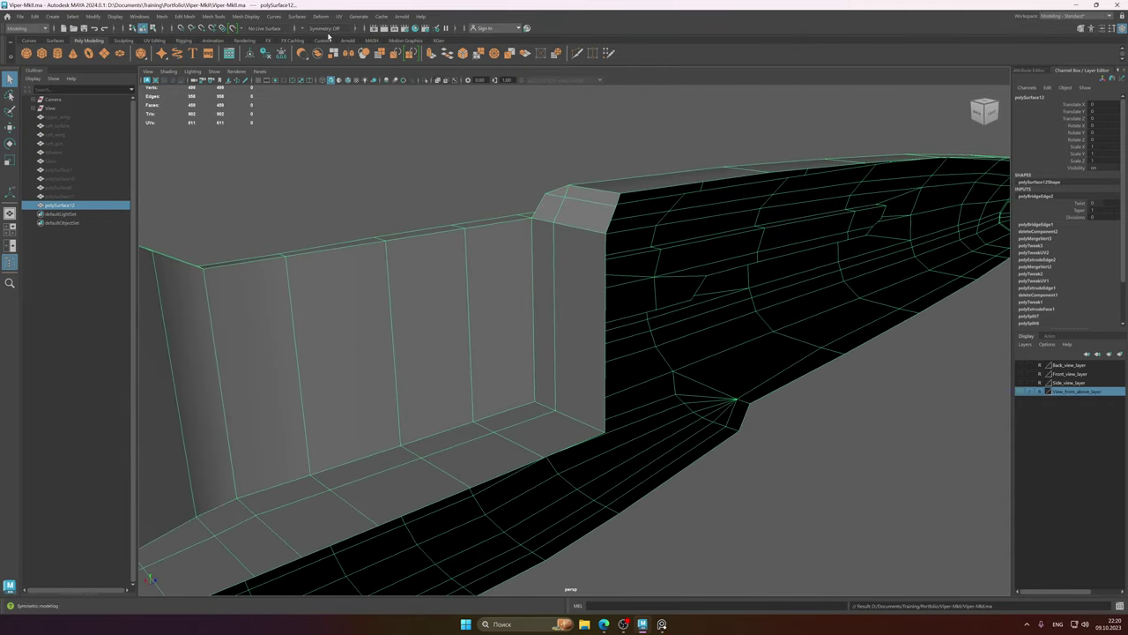
left_click(266, 54)
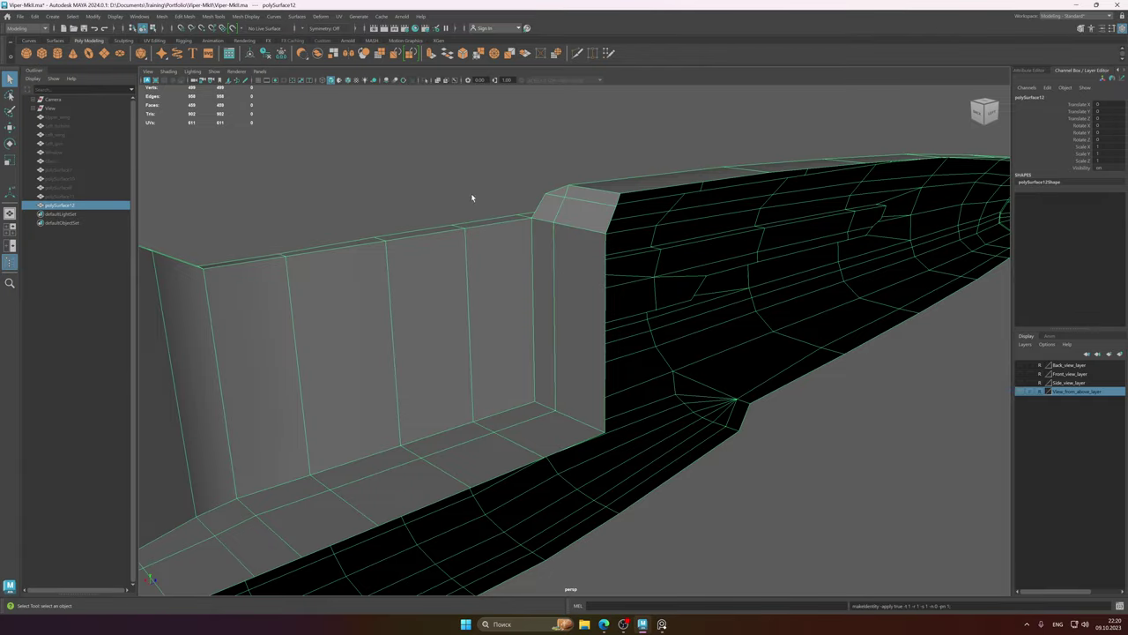
left_click_drag(471, 197, 552, 254, "alt")
right_click_drag(552, 255, 486, 271, "alt")
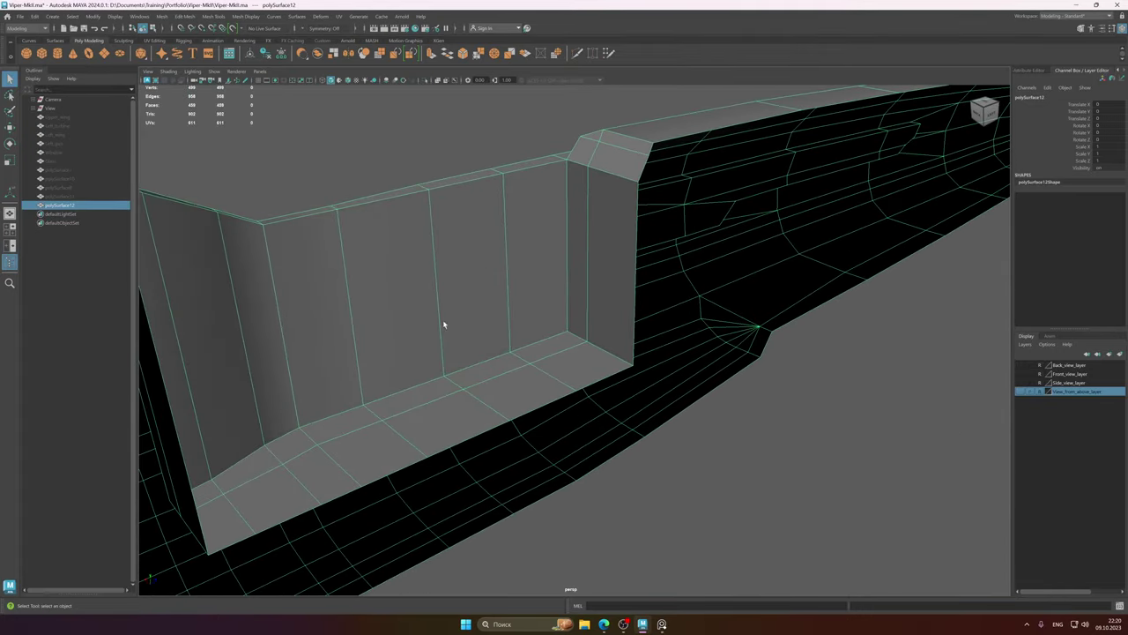
left_click_drag(443, 324, 519, 327, "alt")
key("ctrl+s")
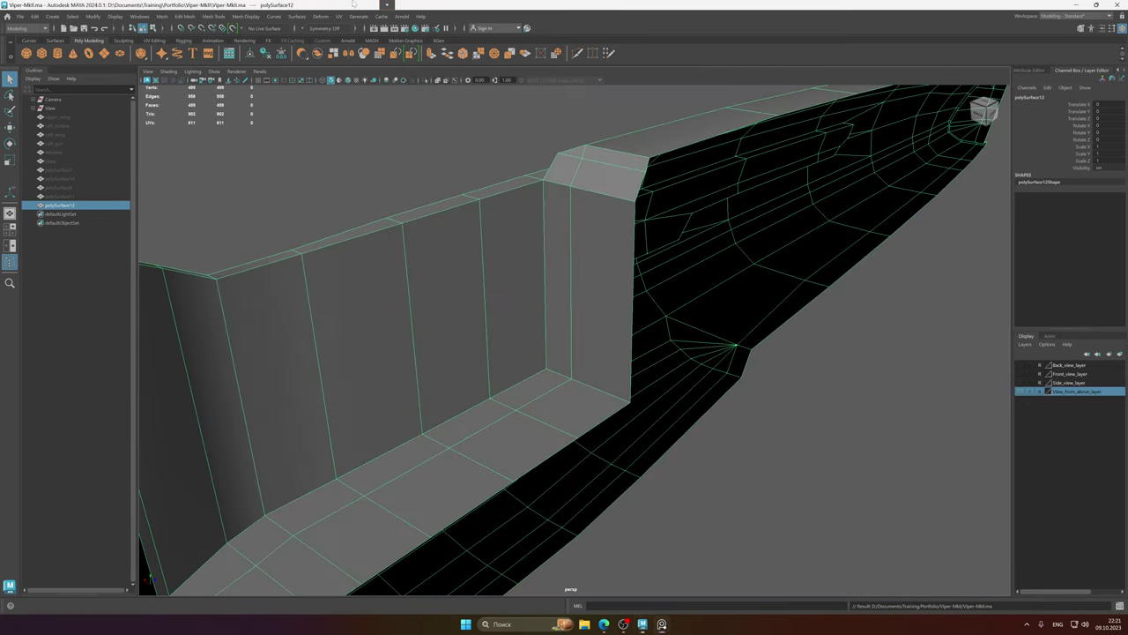
- Check the rebuilt front wall and switch to the reference board to study the instrument panel and centre console
left_click_drag(494, 291, 605, 340, "alt")
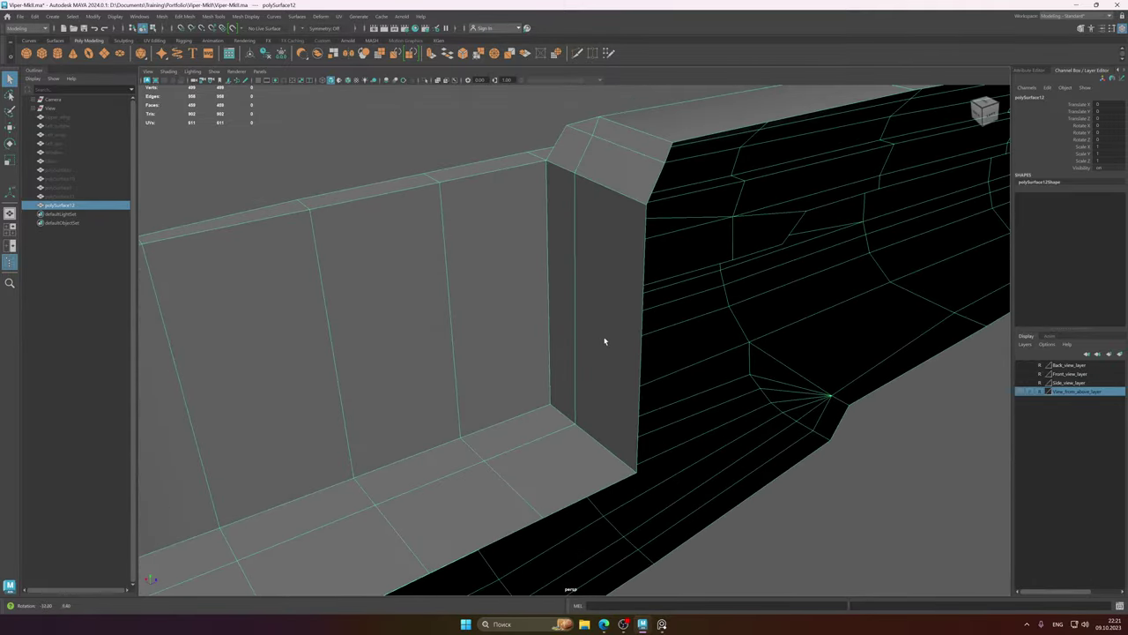
right_click_drag(605, 340, 442, 330, "alt")
left_click_drag(559, 312, 600, 294, "alt")
left_click(662, 622)
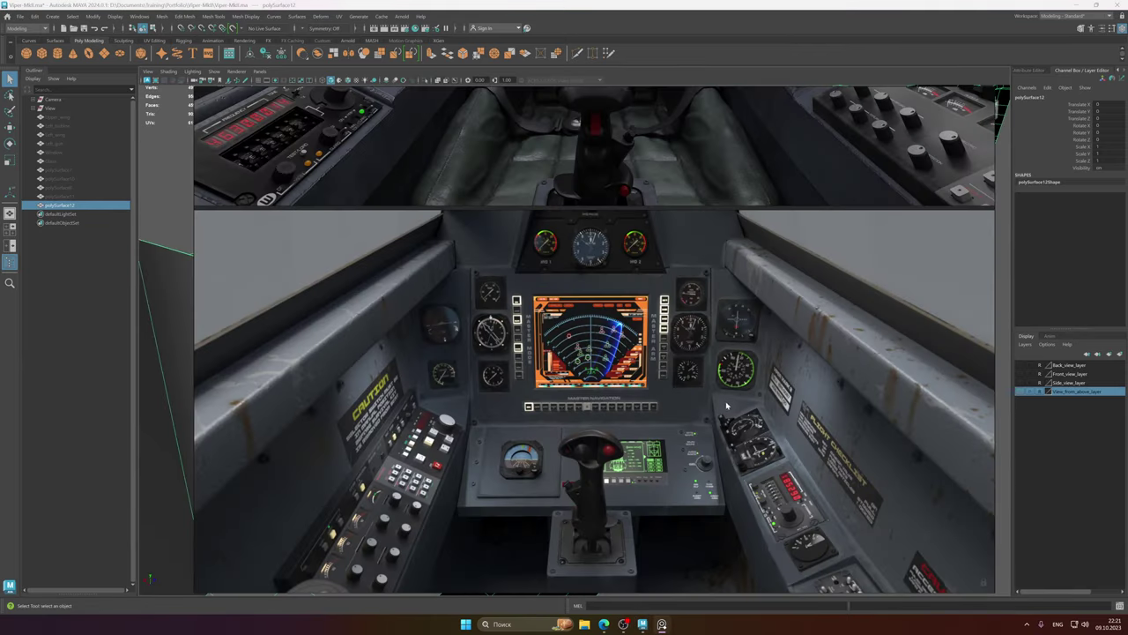
- Check the instrument panel reference, then insert a horizontal edge loop around the lower part of the cockpit recess walls with Multi-Cut
left_click_drag(727, 405, 721, 297)
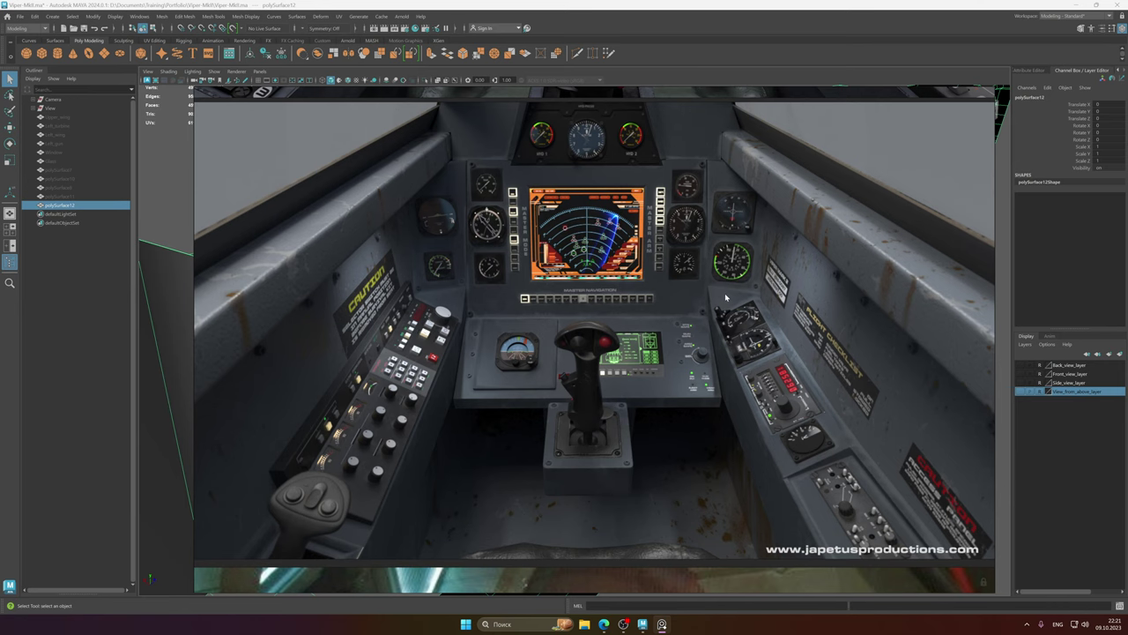
left_click(500, 4)
left_click_drag(659, 341, 612, 302, "alt")
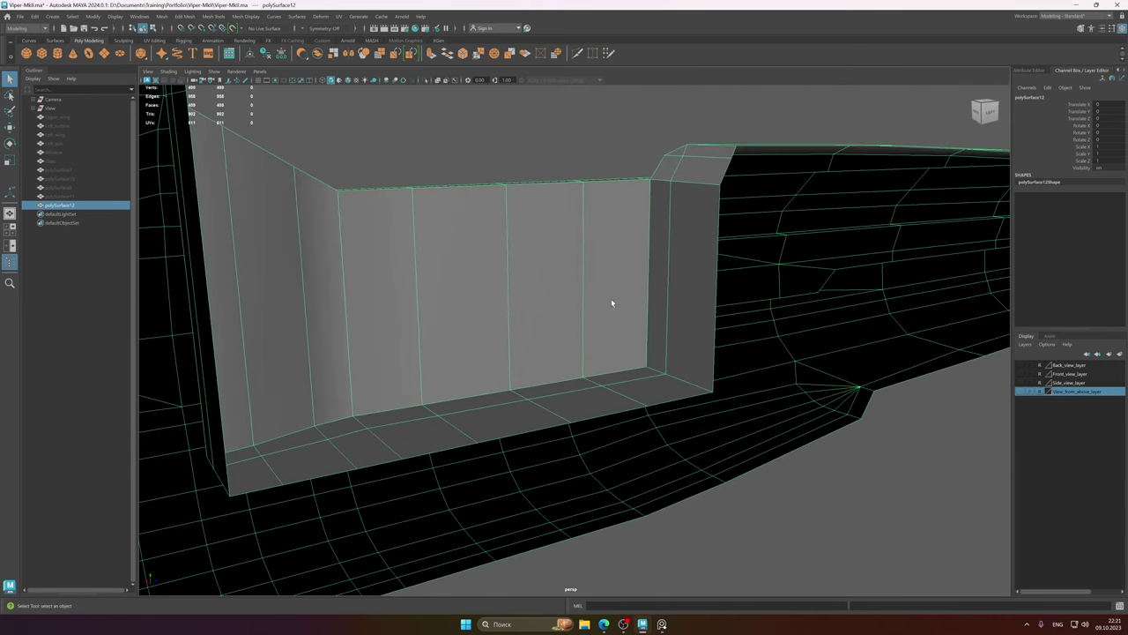
right_click(644, 296, "shift")
left_click(596, 295)
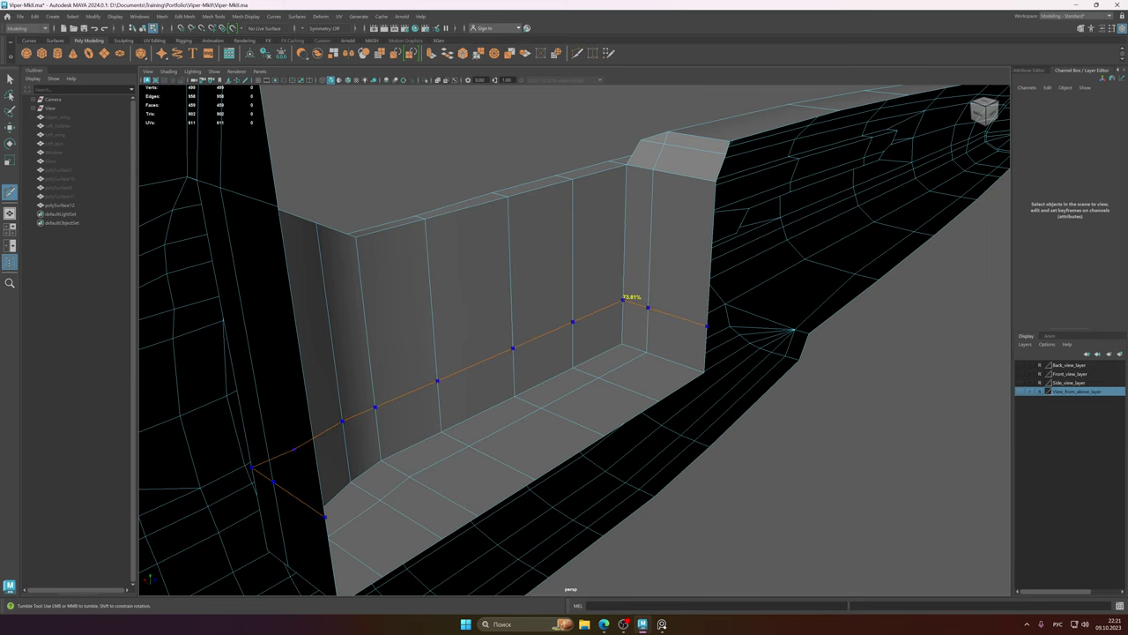
left_click(624, 292, "ctrl")
left_click_drag(624, 292, 634, 314, "alt")
middle_click_drag(635, 315, 631, 317, "alt")
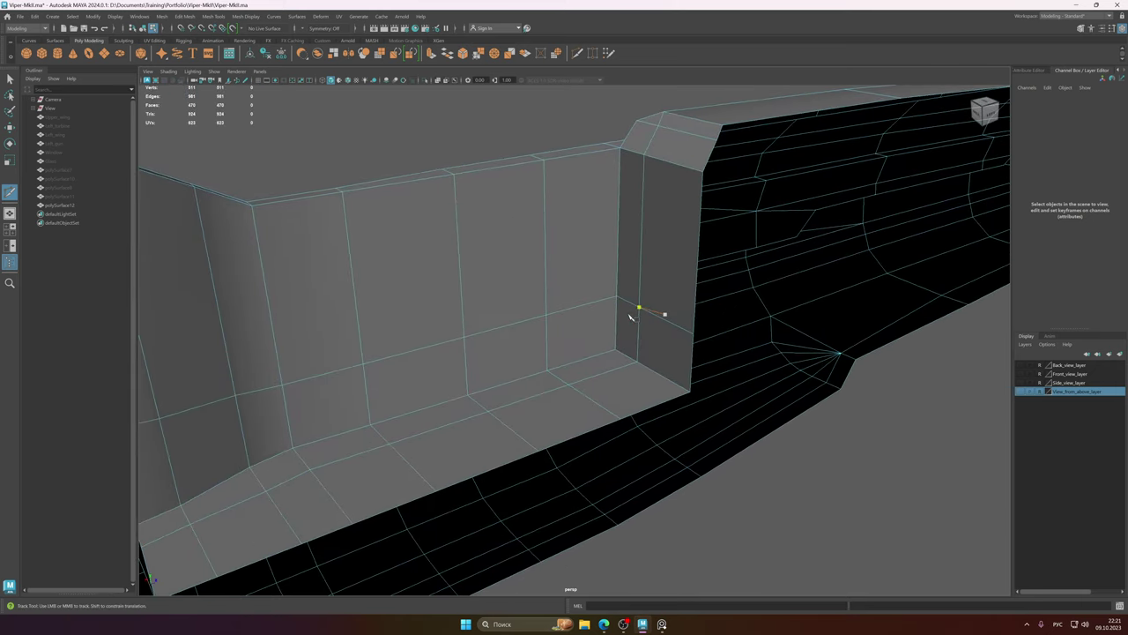
scroll(631, 318, "up", 1)
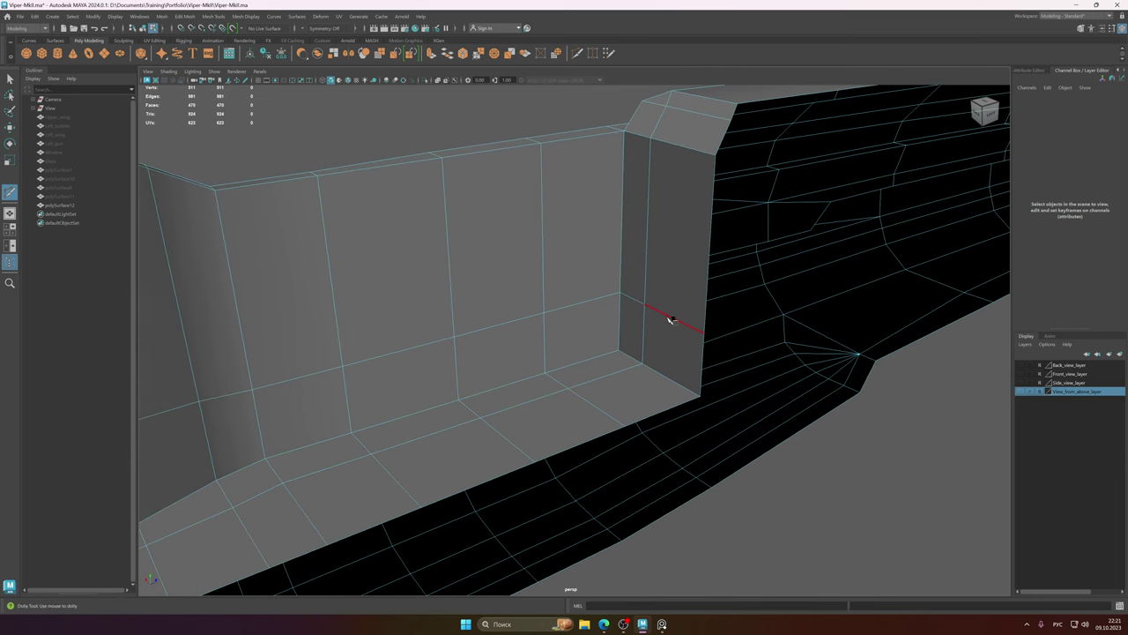
- Try to move the two lowest faces of the front wall back into the recess
key("q")
right_click_drag(663, 318, 667, 347)
left_click(667, 347)
left_click(629, 333, "shift")
key("w")
left_click_drag(629, 333, 643, 352, "alt")
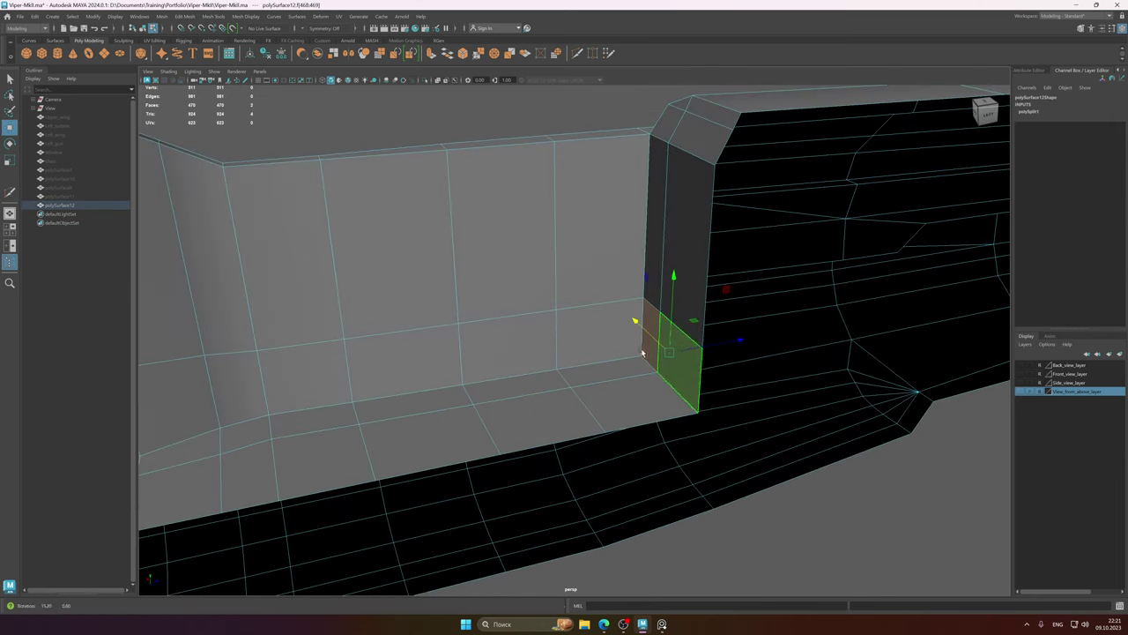
left_click_drag(739, 340, 581, 368)
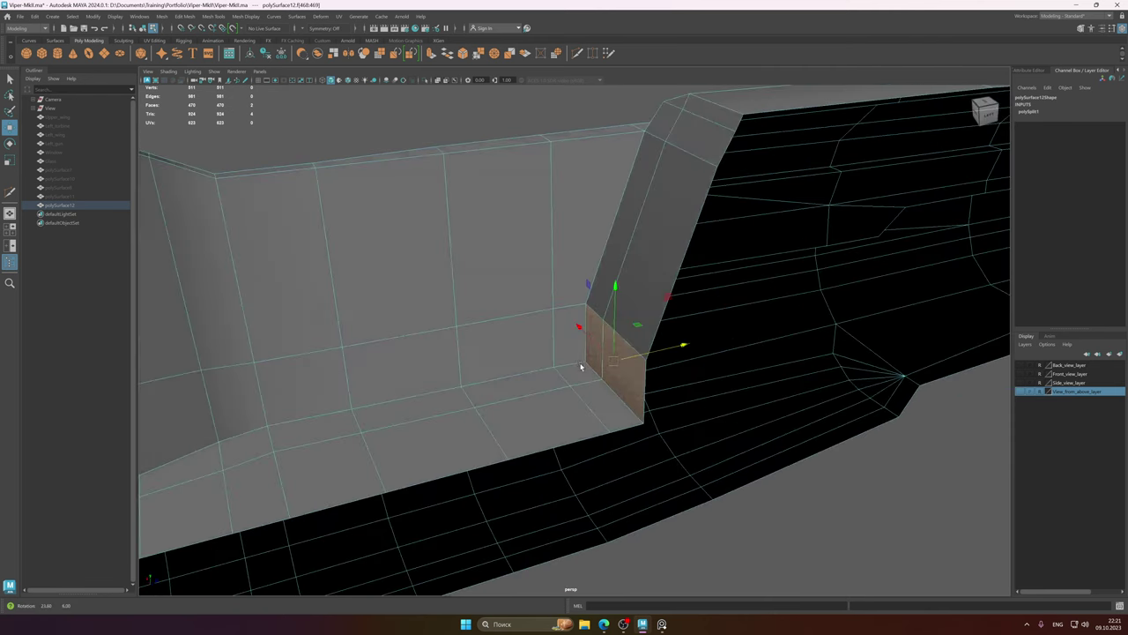
- Select the side-wall, front-wall and floor faces around the recess's lower front corner and compare that area with the cockpit reference
left_click(574, 341)
left_click(579, 374, "shift")
left_click(606, 402, "shift")
left_click_drag(663, 351, 640, 365)
left_click(586, 341, "shift")
left_click(624, 344, "shift")
scroll(530, 349, "down", 2)
middle_click_drag(530, 349, 539, 341, "alt")
left_click_drag(540, 342, 645, 556, "alt")
left_click(658, 627)
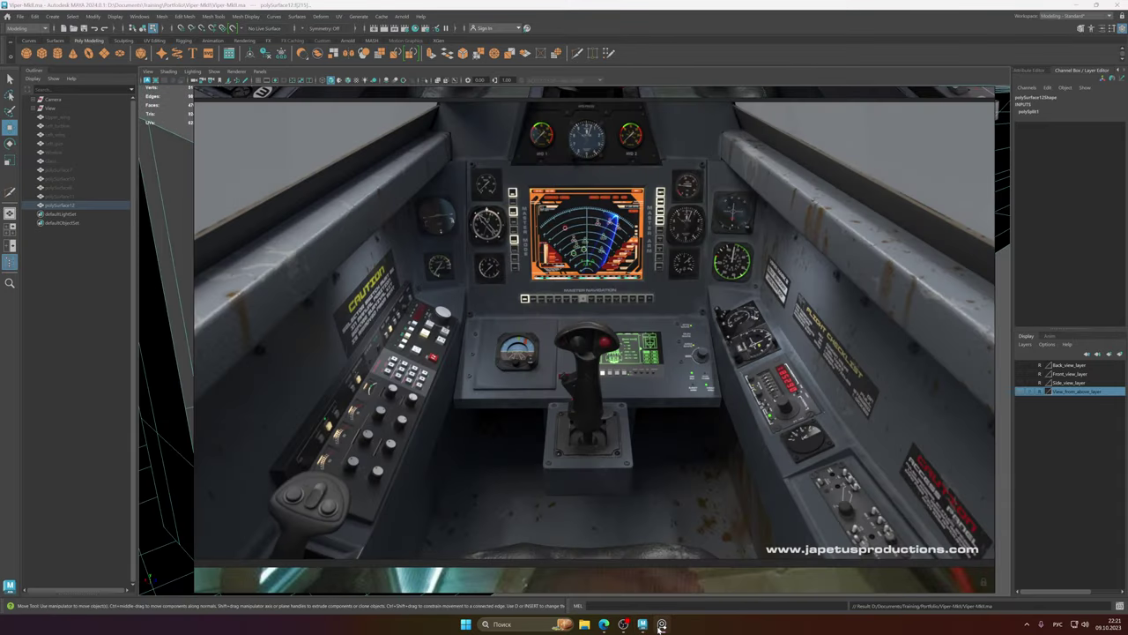
left_click(654, 5)
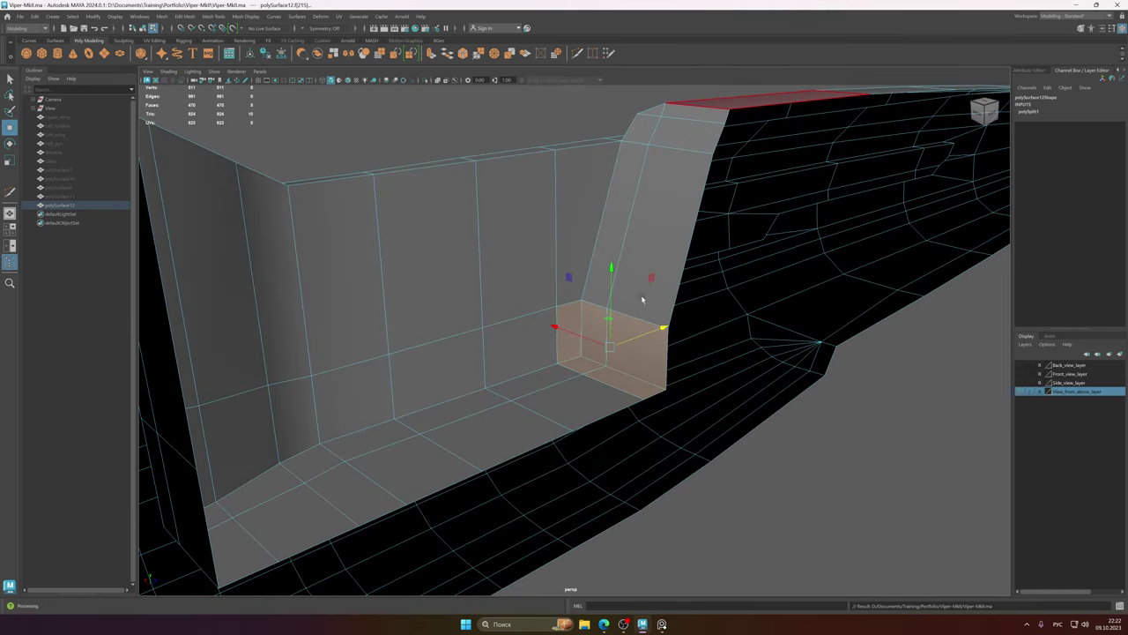
left_click_drag(643, 300, 736, 629, "alt")
left_click(662, 624)
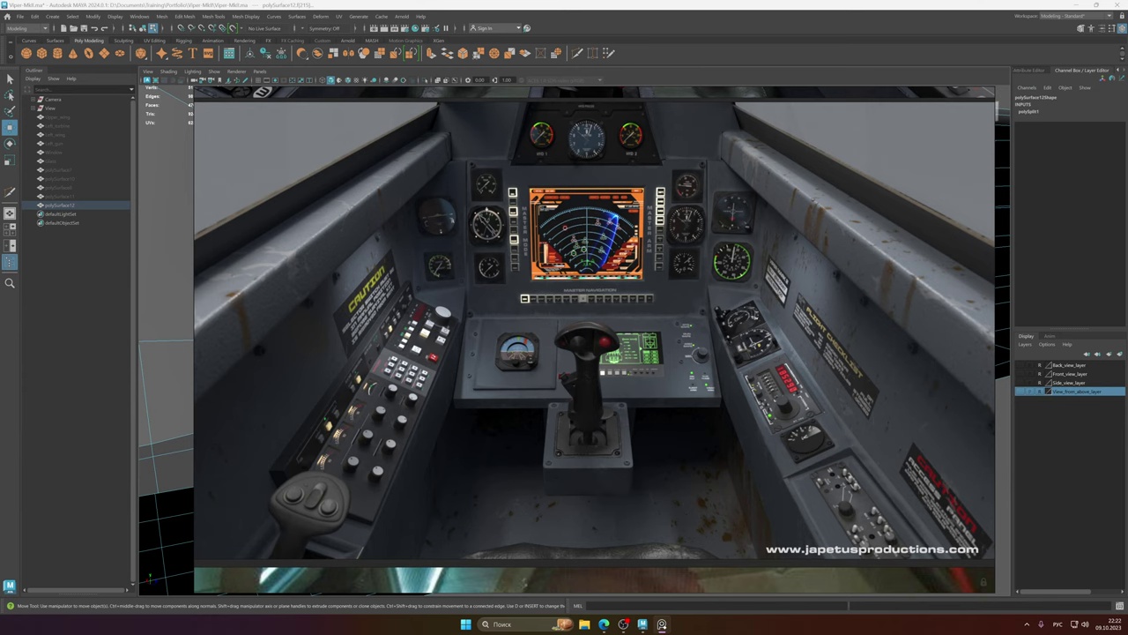
left_click(629, 5)
left_click_drag(675, 340, 650, 244, "alt")
- Undo the corner face selection and face move, and insert a second horizontal edge loop around the upper part of the recess walls
right_click_drag(650, 244, 621, 227, "shift")
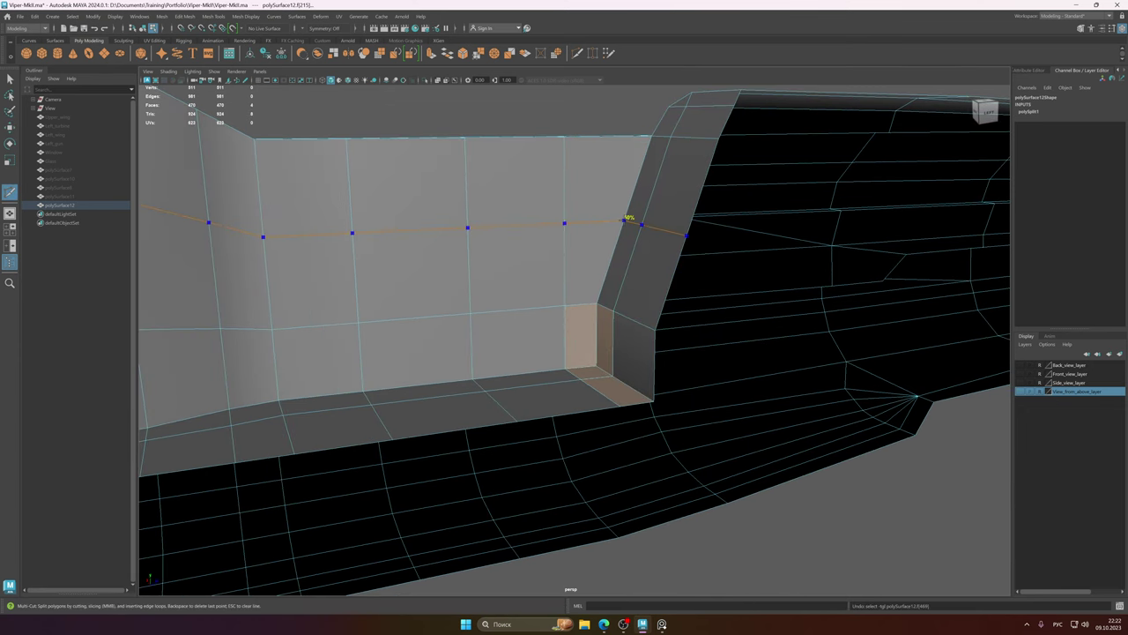
key("ctrl+z")
key("ctrl+z")
key("ctrl+z")
key("ctrl+z")
mouse_move(617, 236)
left_mouse_down("alt")
mouse_move(608, 239)
mouse_move(618, 236)
left_mouse_up("alt")
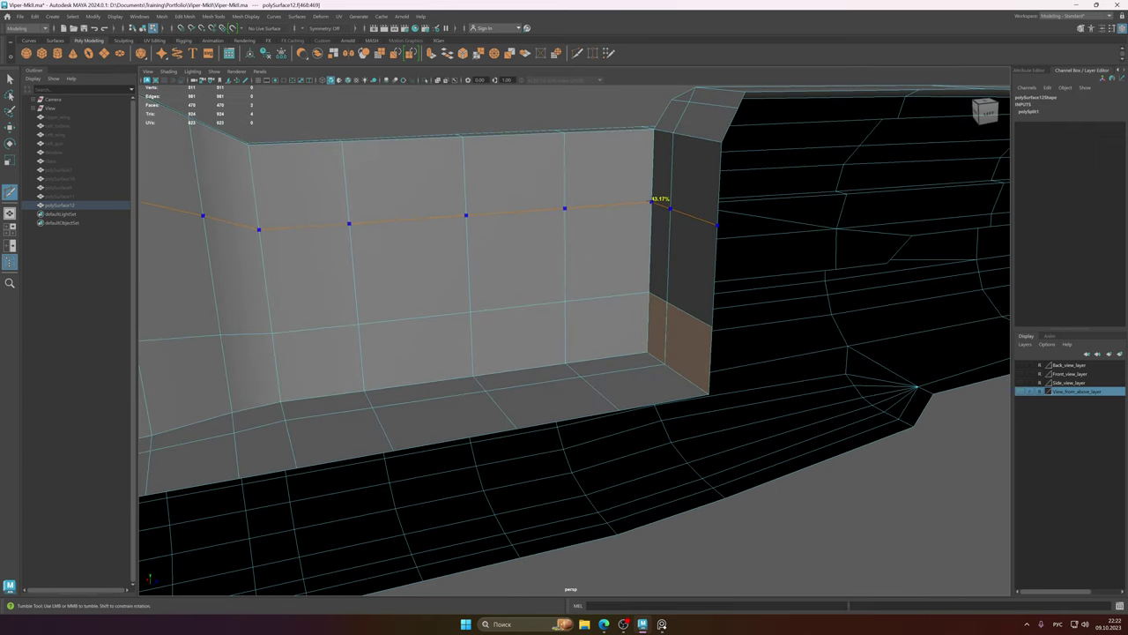
left_click(652, 194, "ctrl")
left_click_drag(640, 238, 618, 332, "alt")
- Move the two lowest front-wall faces back into the recess to slope the wall above them, comparing it with the cockpit reference
key("q")
left_click(630, 324)
left_click(597, 325, "shift")
key("w")
left_click(662, 623)
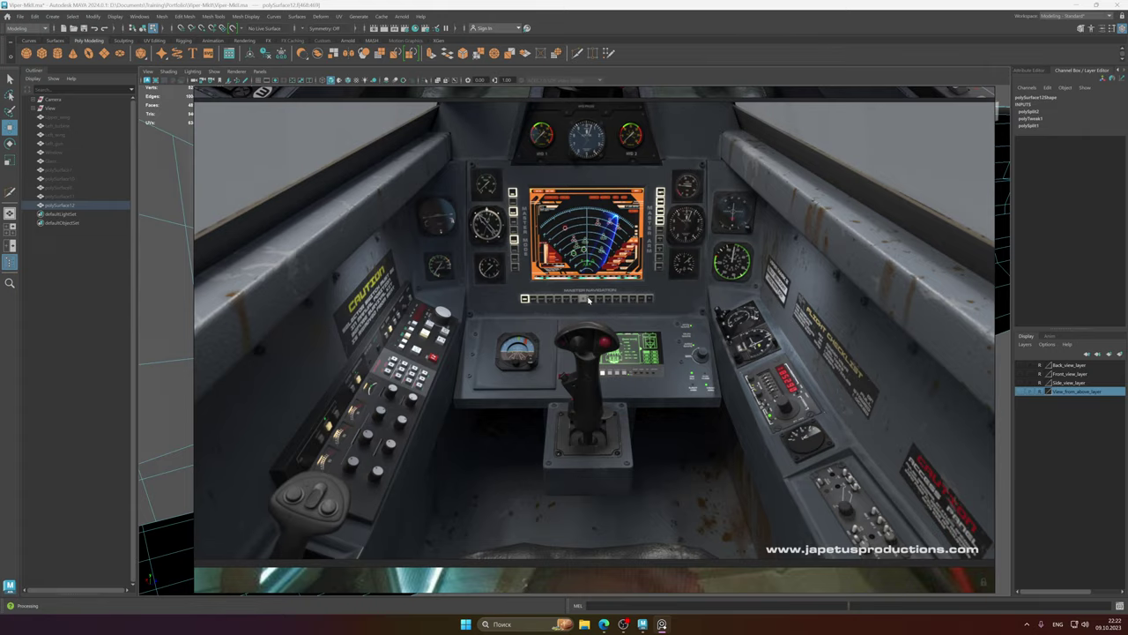
left_click(550, 4)
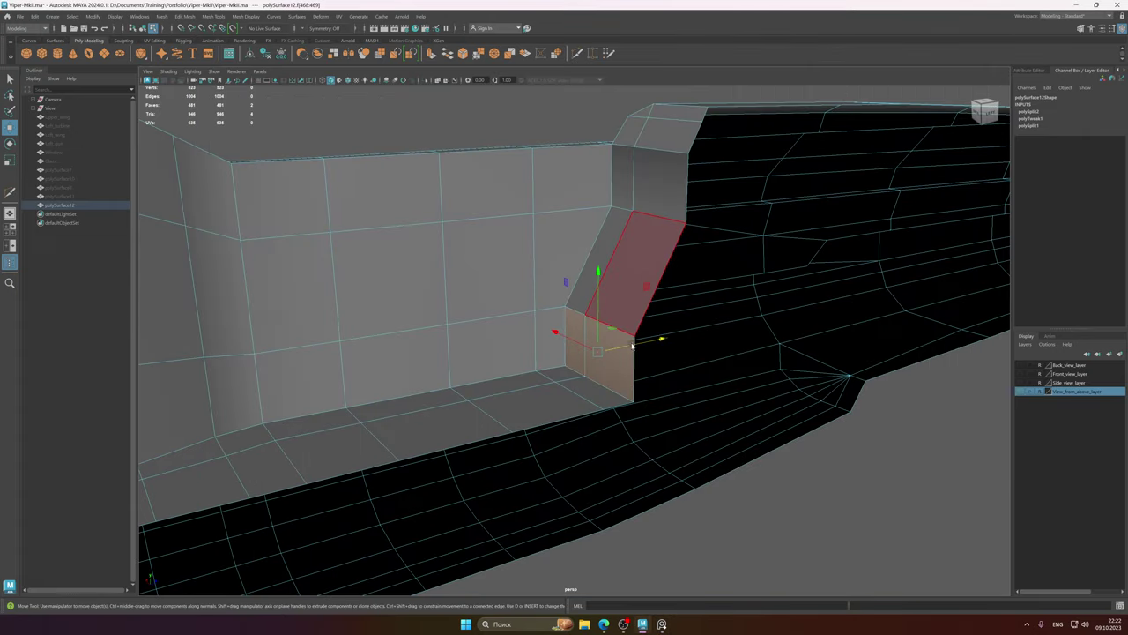
- Move the short vertical edge in the side wall's lowest row, beside the front corner, back from the front wall
mouse_move(597, 331)
left_mouse_down("alt")
mouse_move(552, 325)
mouse_move(649, 327)
mouse_move(576, 329)
mouse_move(605, 330)
mouse_move(594, 332)
left_mouse_up("alt")
right_click_drag(594, 332, 589, 302)
left_click(577, 316)
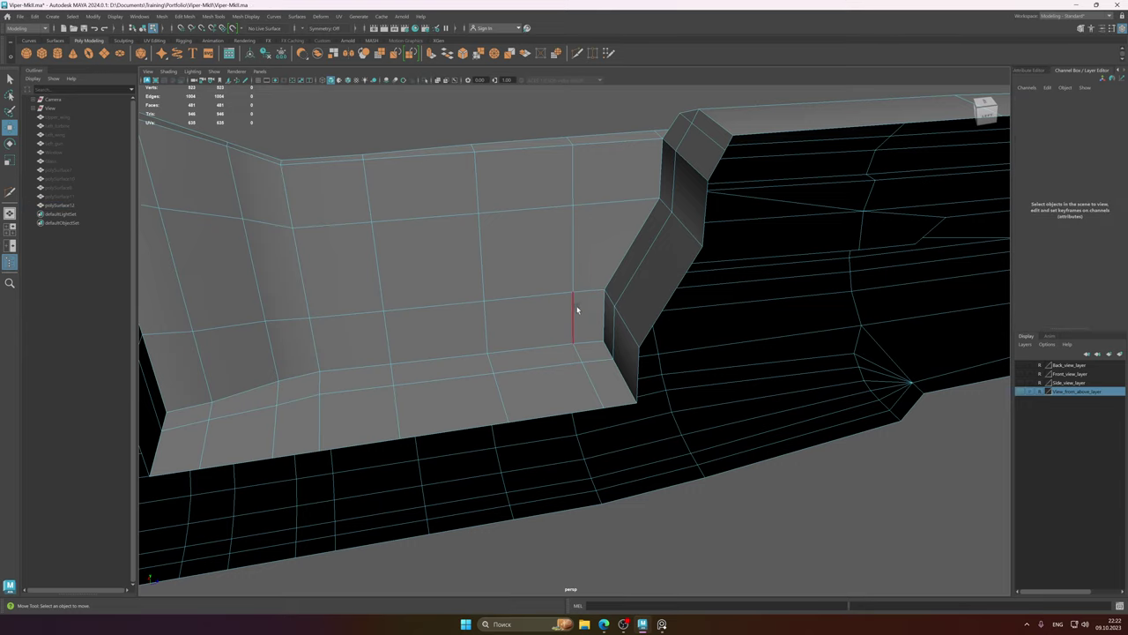
left_click_drag(666, 337, 616, 335)
- Reposition the two lowest front-wall faces along the recess's length and return to object mode
right_click_drag(617, 335, 617, 357)
left_click_drag(617, 357, 638, 353, "alt")
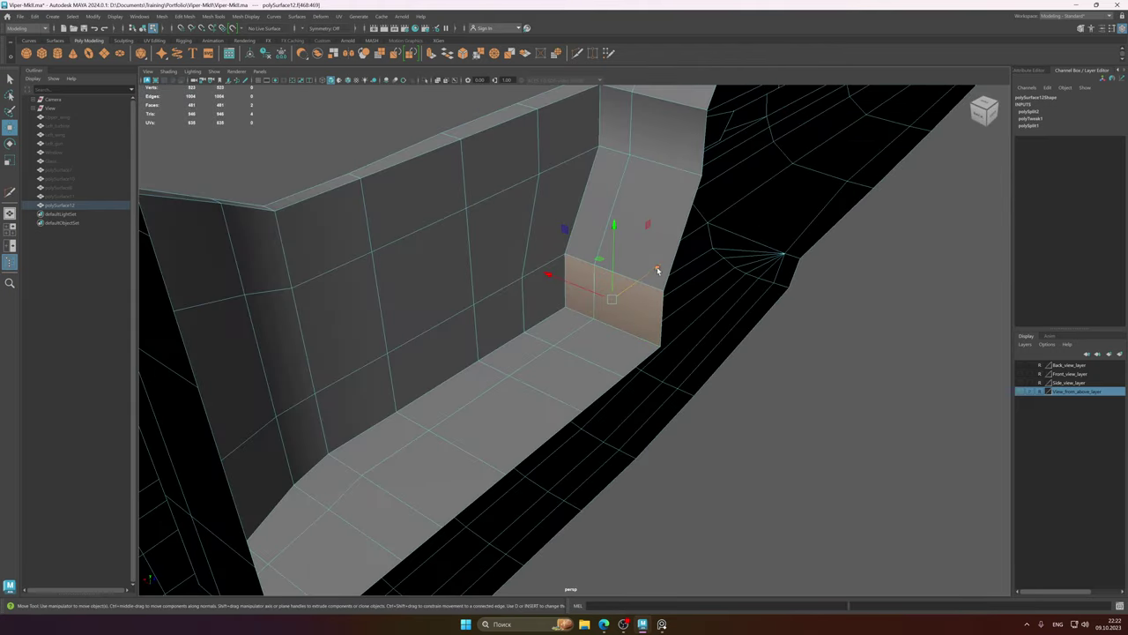
left_click_drag(660, 273, 604, 328)
right_click_drag(604, 327, 640, 316)
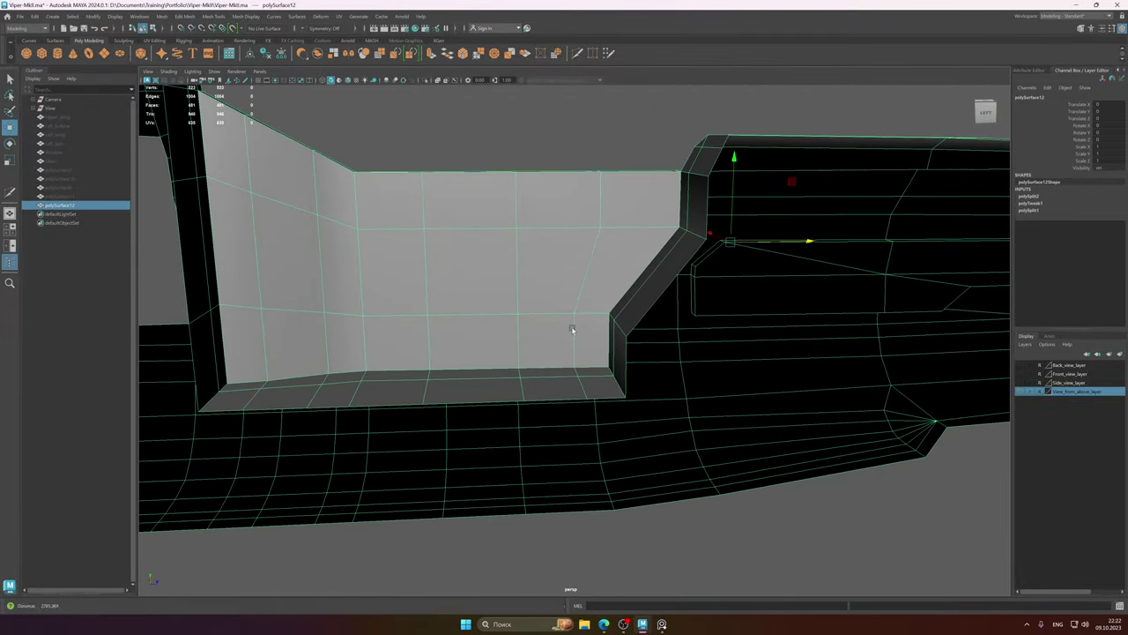
left_click_drag(572, 327, 596, 332, "alt")
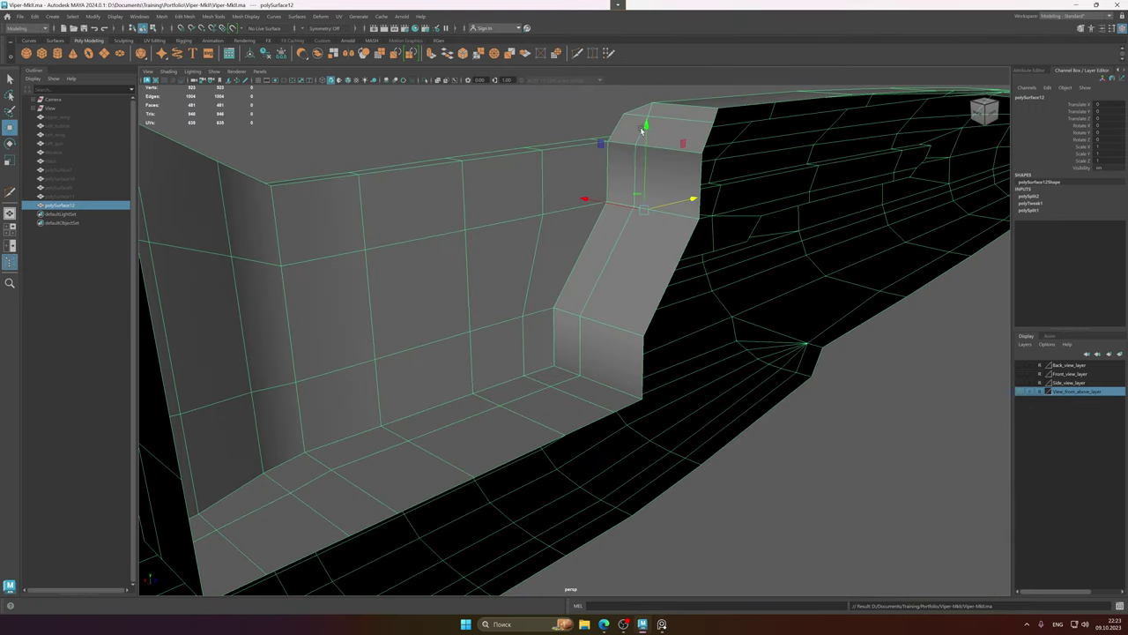
- Recheck the cockpit reference and insert an edge loop across the front wall's sloped section and around the recess walls with Multi-Cut
left_click_drag(642, 263, 622, 345, "alt")
left_click(662, 624)
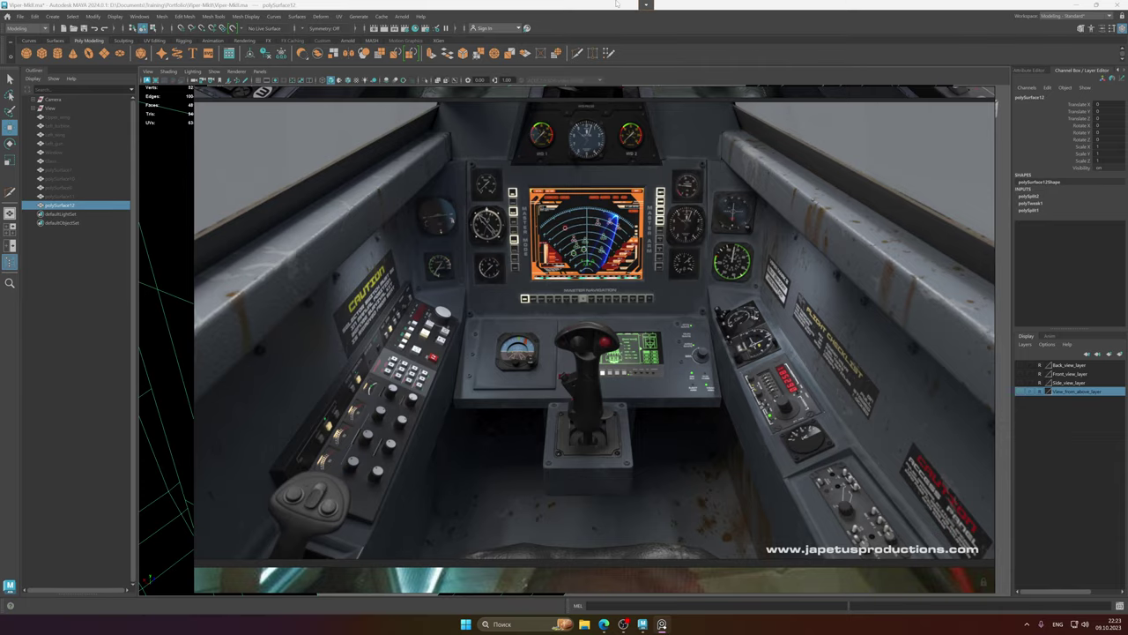
left_click(662, 624)
left_click_drag(617, 252, 600, 276, "alt")
right_click(601, 277, "shift")
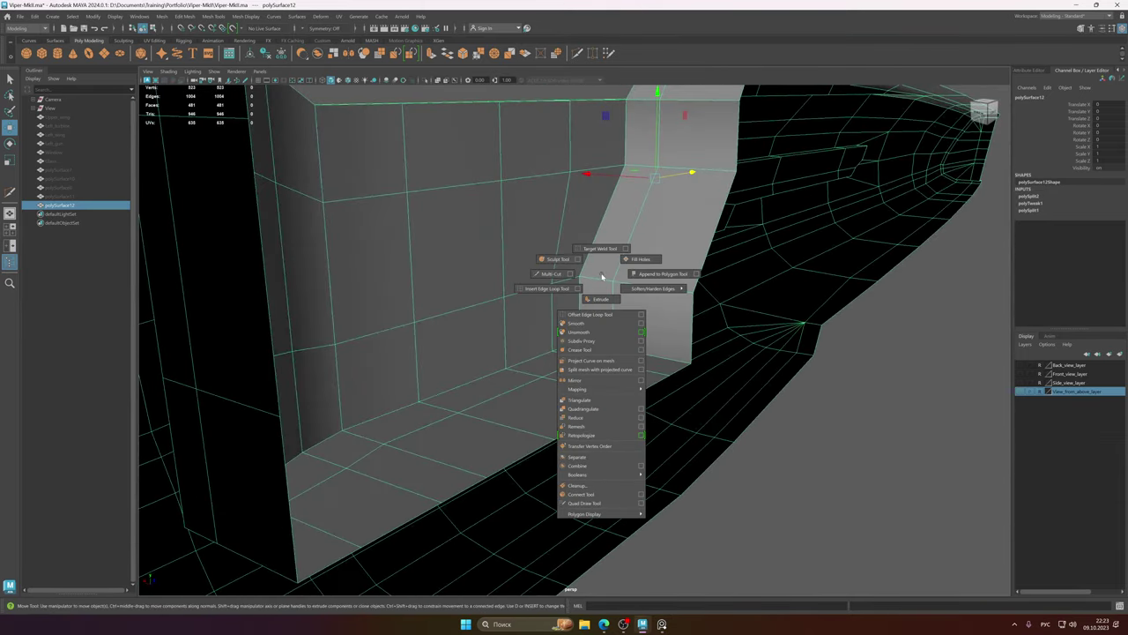
left_click(546, 275)
left_click_drag(578, 259, 585, 284, "alt")
- Select the four lowest side-wall faces along the cockpit floor and compare them with the side consoles in the reference
key("q")
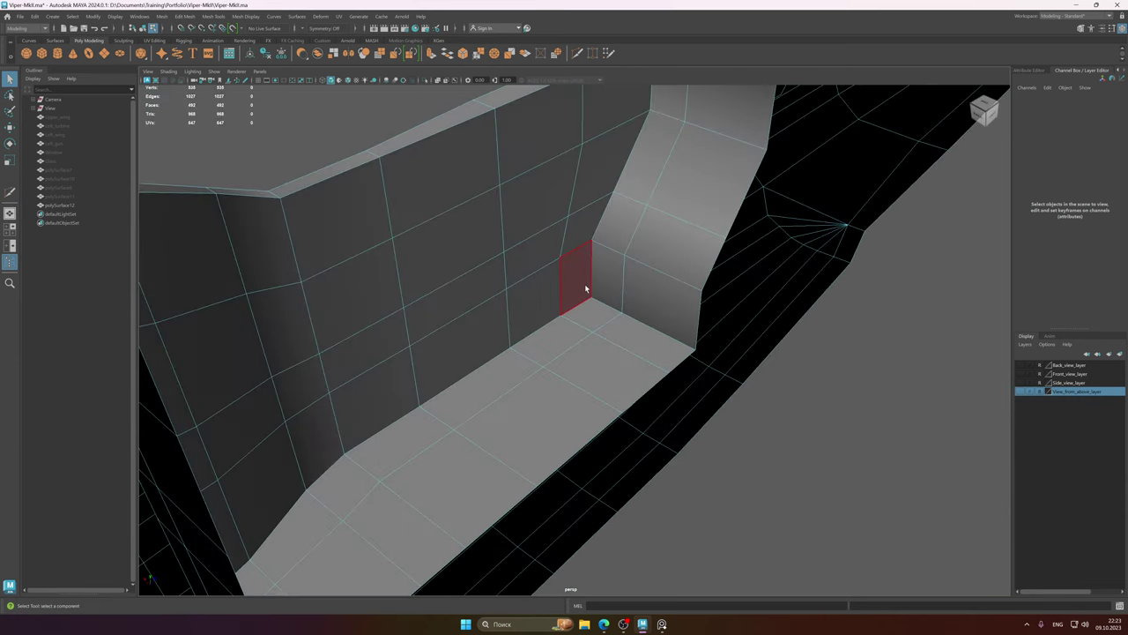
left_click(584, 283)
double_click(381, 399, "shift")
left_click_drag(380, 399, 489, 335, "alt")
key("w")
left_click_drag(421, 327, 570, 318, "alt")
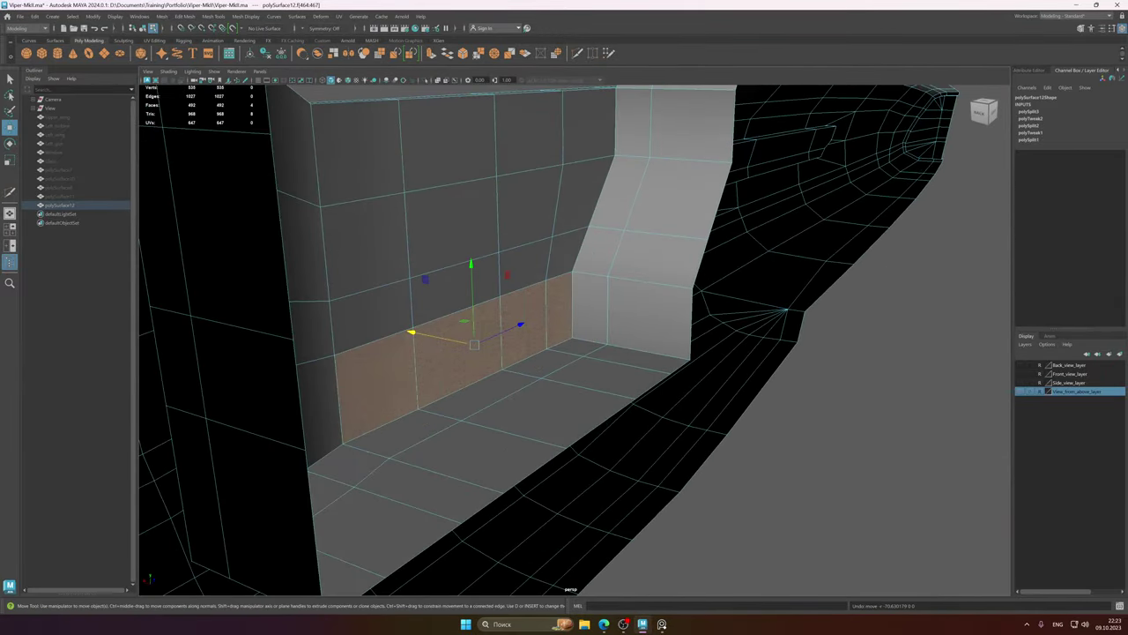
left_click(662, 625)
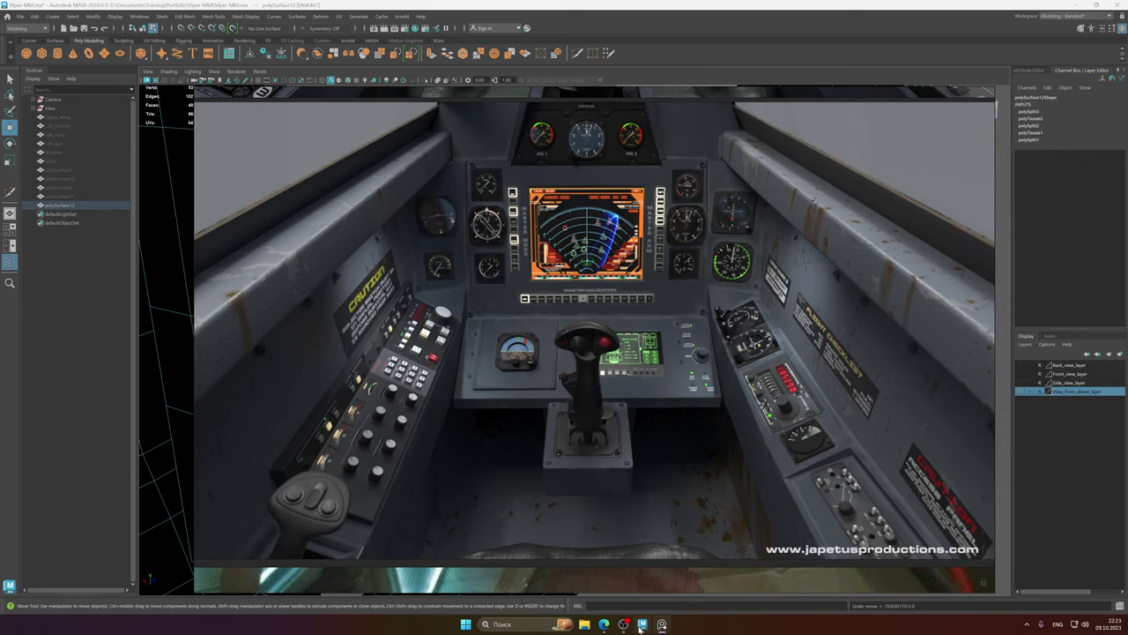
left_click(642, 624)
left_click_drag(520, 322, 532, 324, "alt")
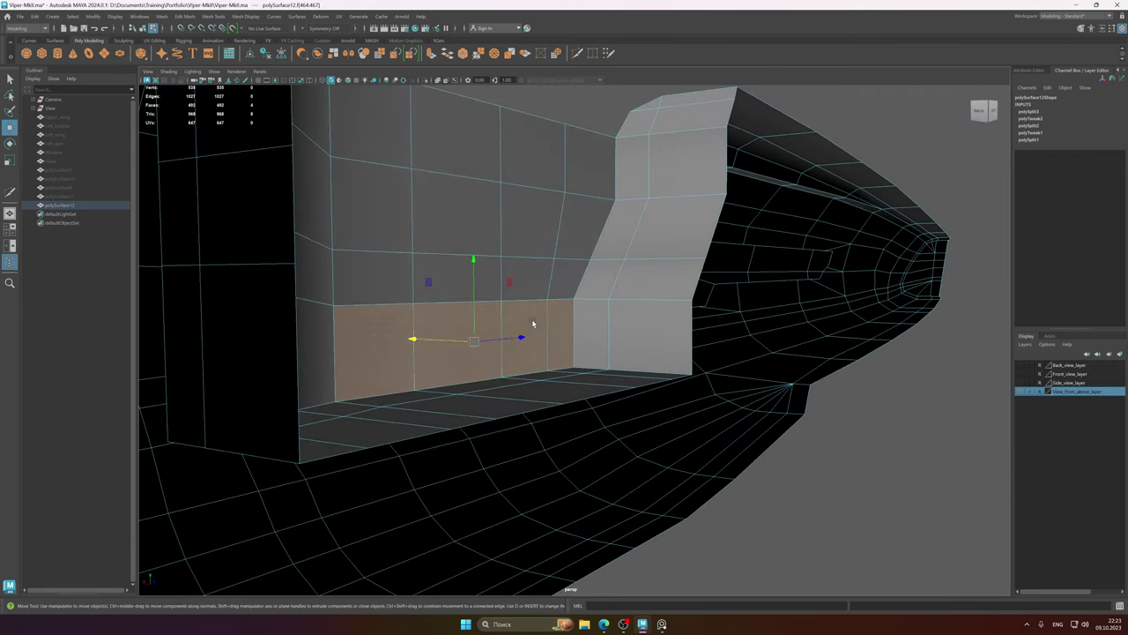
- Select the edge loop crossing the front wall's slope and move it down close to the loop above the lowest faces
middle_click_drag(565, 331, 559, 358, "alt")
right_click_drag(561, 359, 802, 389, "alt")
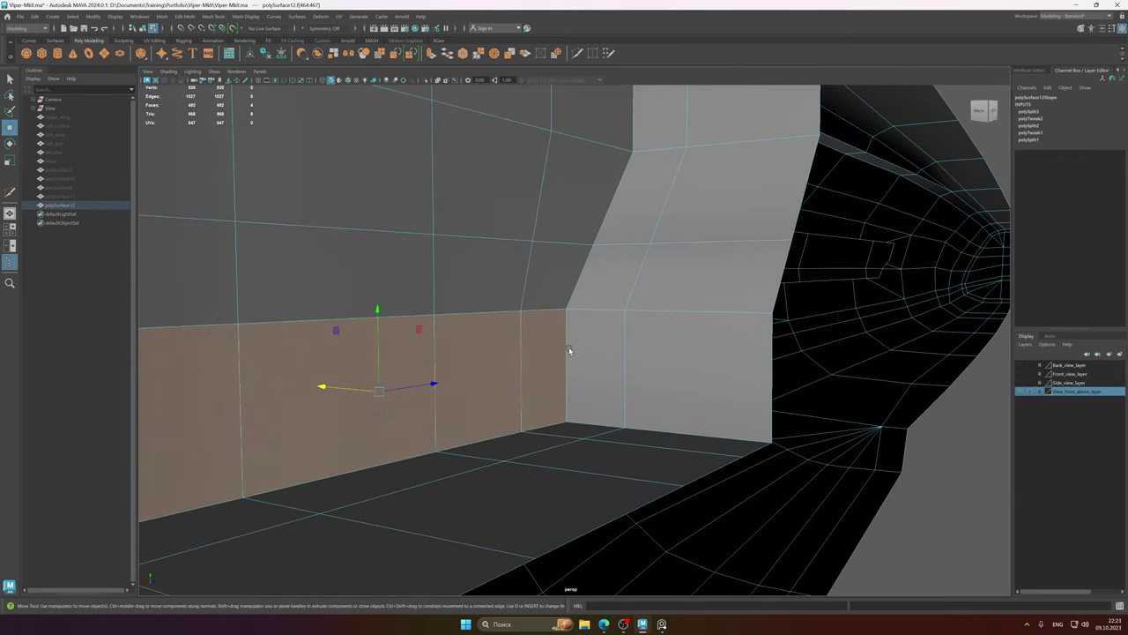
mouse_move(568, 351)
left_mouse_down("alt")
mouse_move(548, 355)
mouse_move(563, 356)
left_mouse_up("alt")
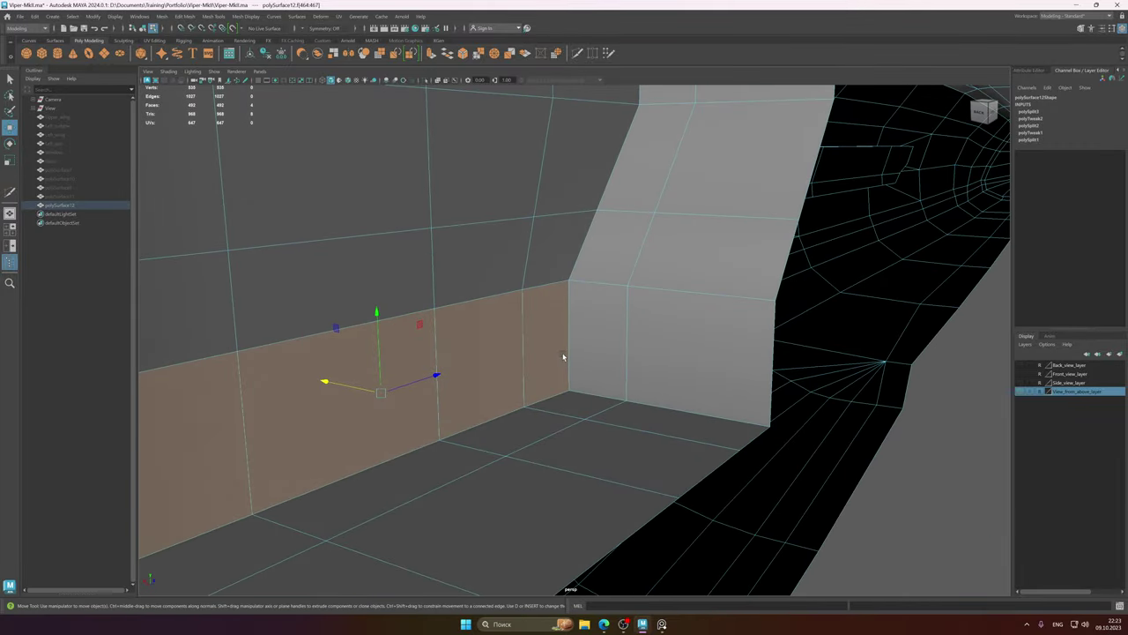
middle_click_drag(568, 248, 562, 265, "alt")
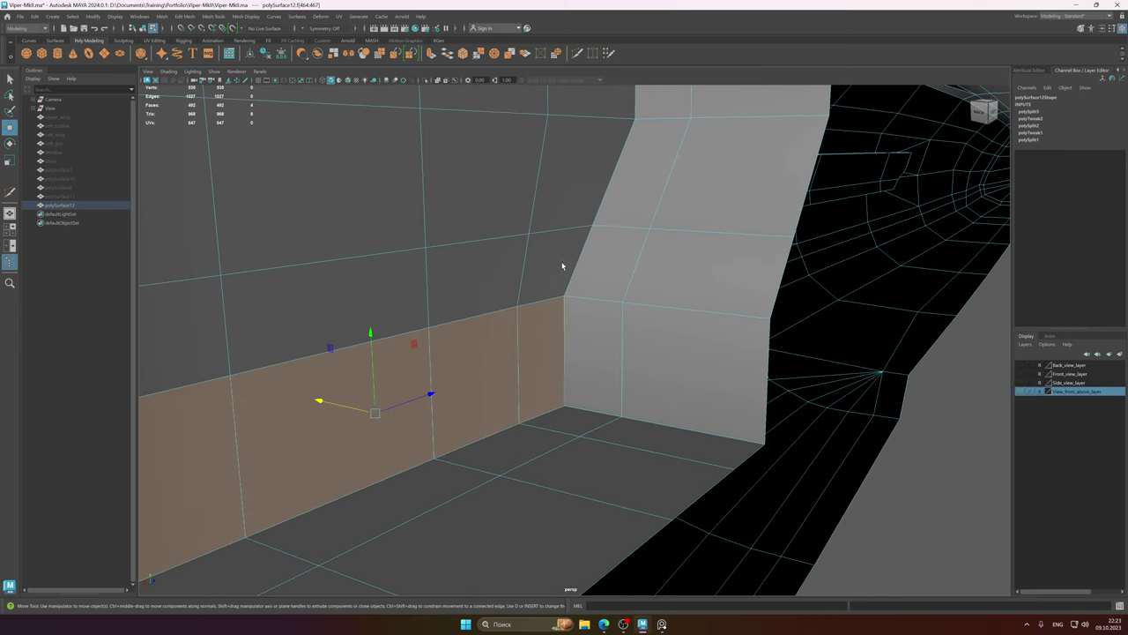
mouse_move(562, 265)
right_mouse_down()
mouse_move(563, 240)
mouse_move(552, 257)
right_mouse_up()
double_click(564, 238)
left_click_drag(552, 256, 470, 248, "alt")
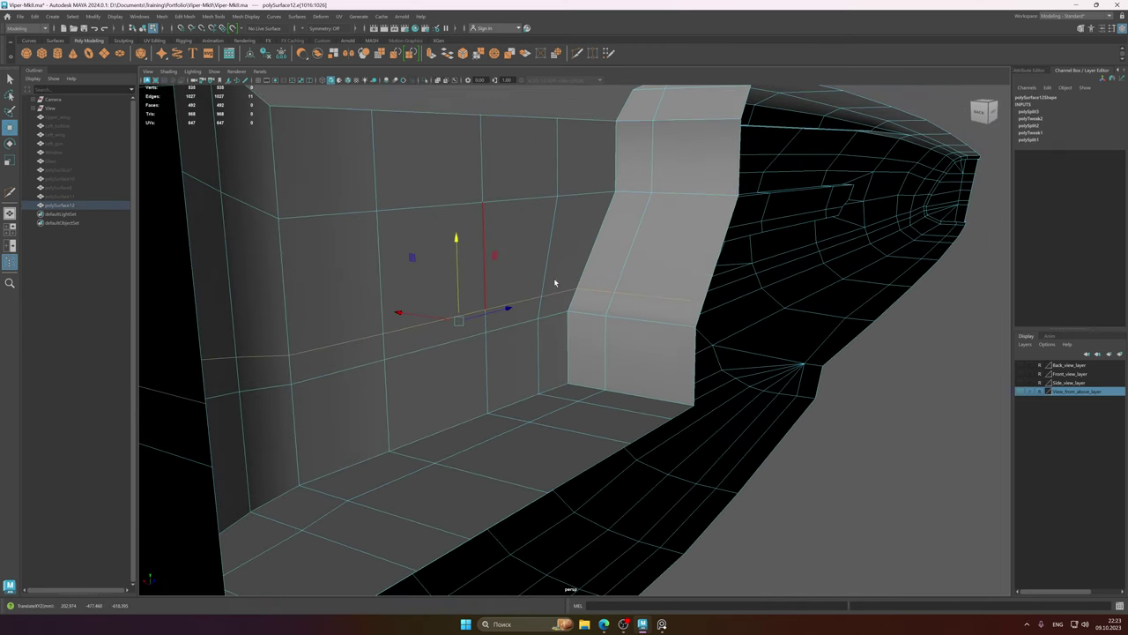
middle_click_drag(557, 308, 548, 290, "alt")
left_click_drag(548, 290, 559, 285, "alt")
- Move the four lowest side-wall faces inward over the cockpit floor to form a side console ledge
right_click_drag(559, 285, 559, 306)
left_click_drag(559, 306, 534, 321, "alt")
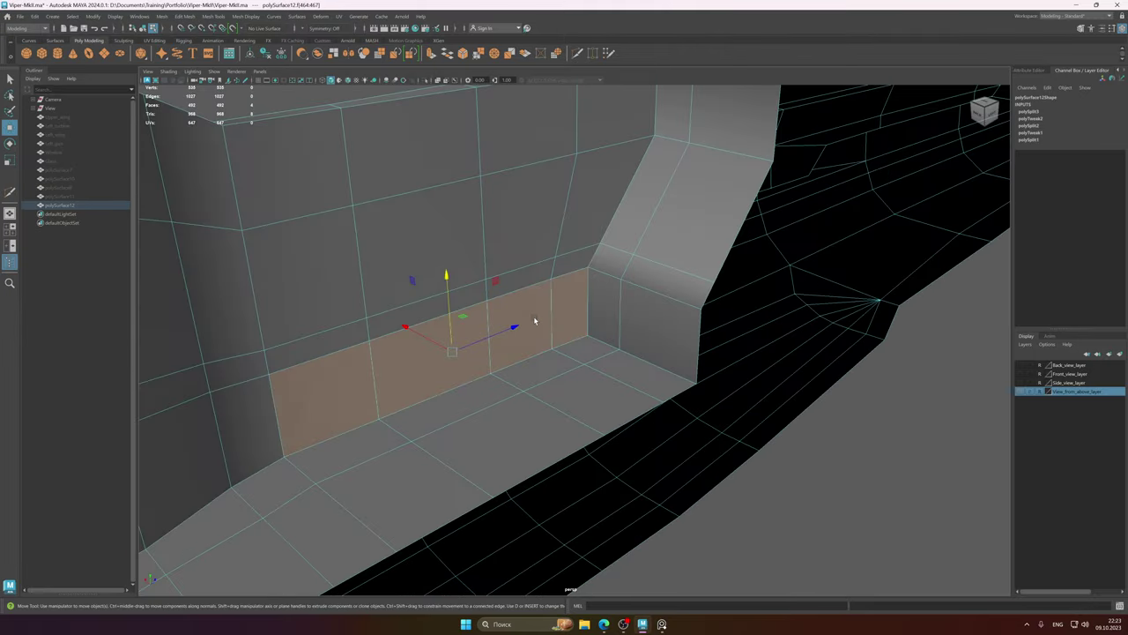
left_click_drag(405, 329, 426, 341)
middle_click_drag(518, 348, 513, 326, "alt")
left_click_drag(513, 326, 534, 326, "alt")
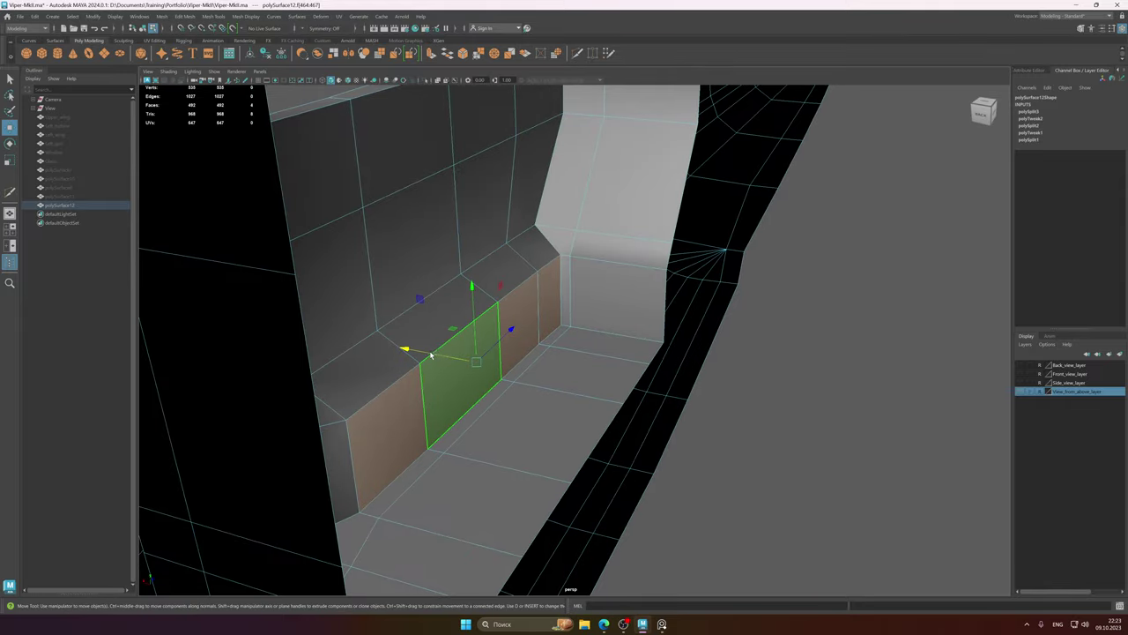
left_click_drag(407, 350, 412, 351)
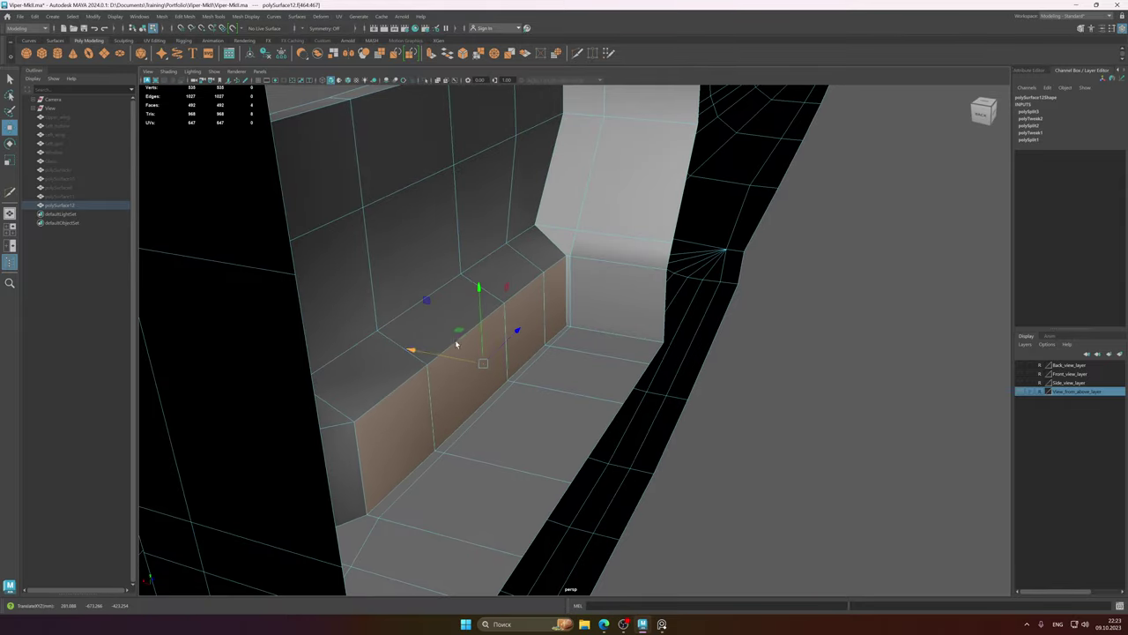
mouse_move(579, 324)
left_mouse_down("alt")
mouse_move(574, 311)
mouse_move(570, 325)
mouse_move(594, 341)
mouse_move(536, 327)
mouse_move(584, 320)
mouse_move(588, 330)
left_mouse_up("alt")
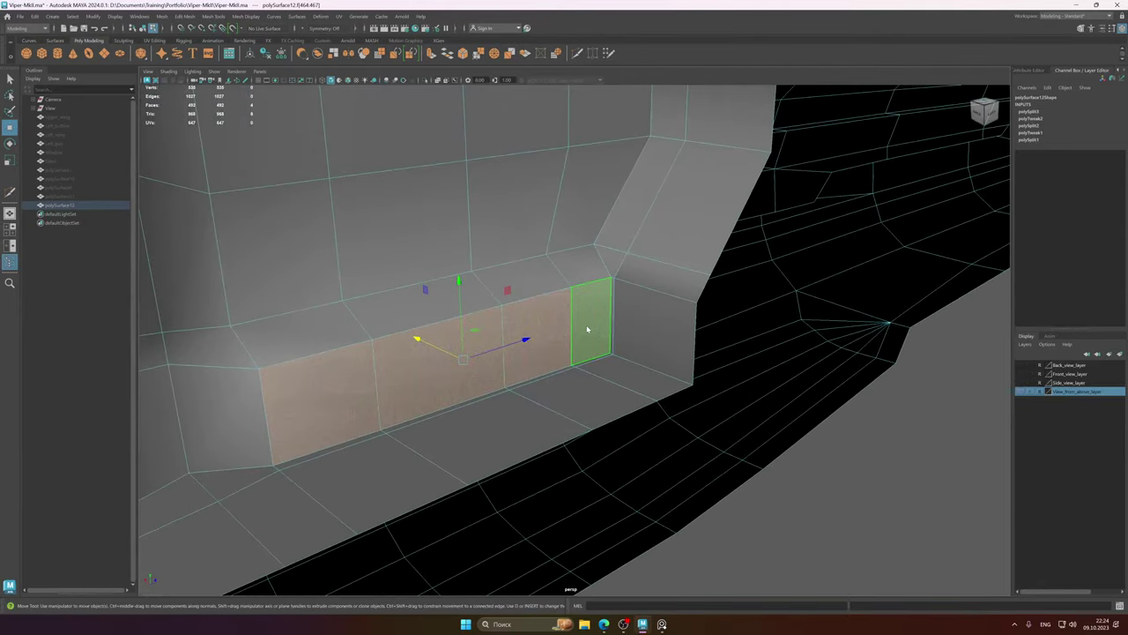
- Target-weld the doubled vertices along the bottom edge of the cockpit side console so its faces join the floor
right_click_drag(588, 329, 556, 340)
left_click_drag(556, 340, 616, 355, "alt")
left_click(585, 330)
right_click_drag(585, 329, 587, 320, "shift")
left_click_drag(584, 329, 546, 353)
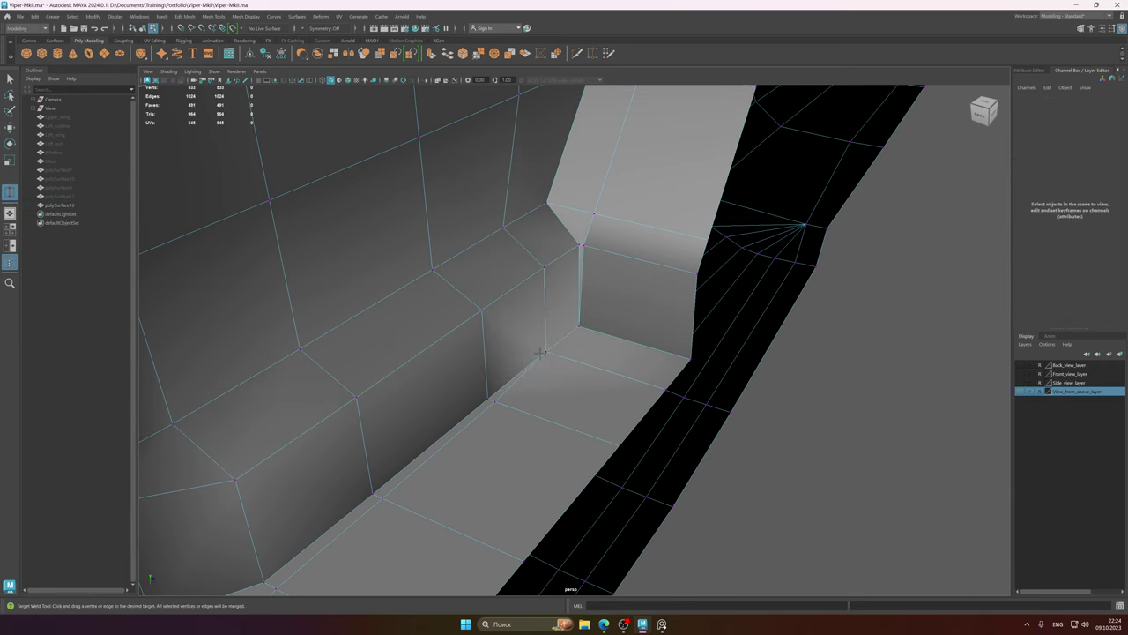
middle_click_drag(544, 357, 583, 283, "alt")
left_click_drag(536, 319, 529, 315)
middle_click_drag(529, 318, 595, 249, "alt")
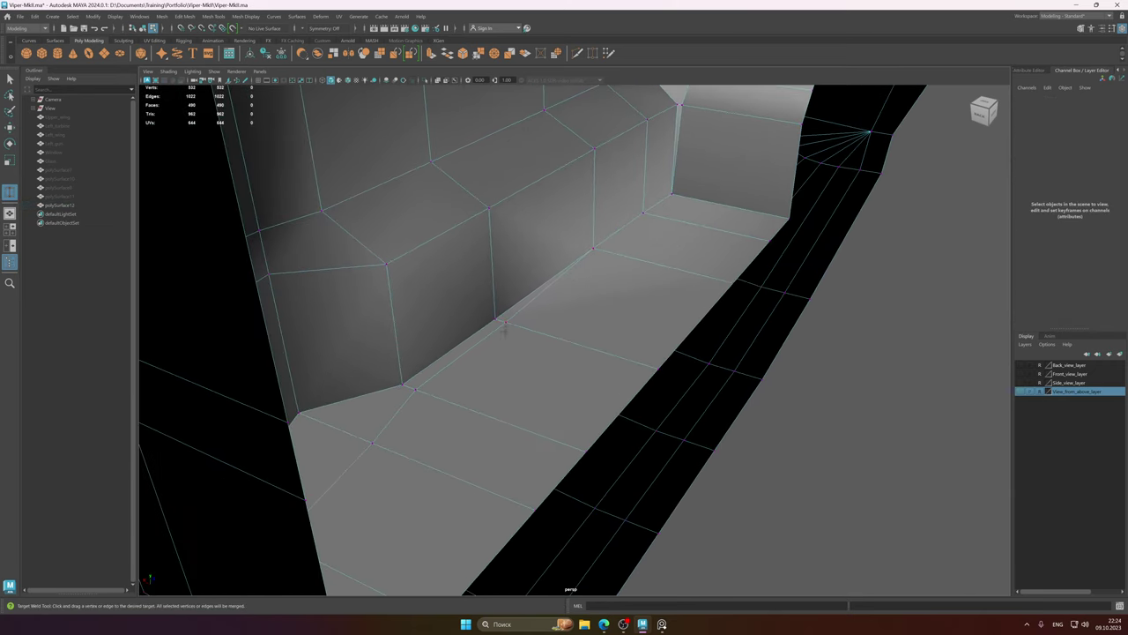
left_click_drag(505, 323, 495, 319)
left_click_drag(419, 391, 466, 327)
- Return to object mode and reset the edge shading on the whole fuselage mesh
mouse_move(517, 316)
right_mouse_down()
mouse_move(541, 292)
mouse_move(577, 309)
mouse_move(641, 299)
right_mouse_up()
scroll(528, 243, "down", 3)
left_click(493, 213)
scroll(749, 318, "up", 5)
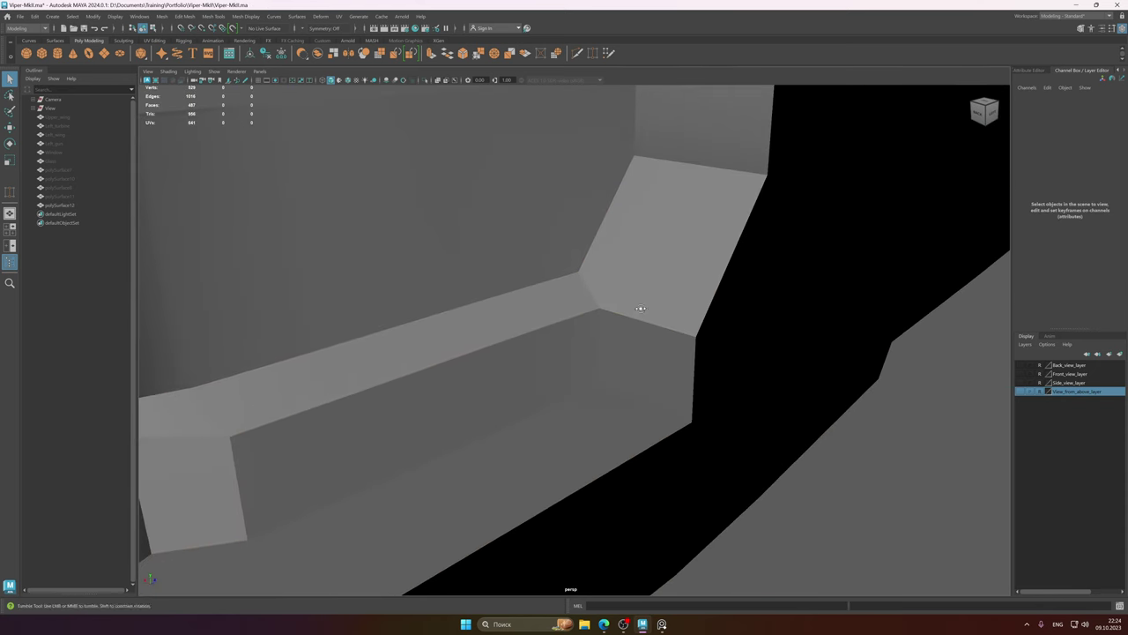
- Select the fuselage mesh, delete its construction history and save the scene
left_click(605, 297)
mouse_move(605, 297)
left_mouse_down("alt")
mouse_move(607, 316)
mouse_move(591, 306)
left_mouse_up("alt")
scroll(573, 314, "down", 2)
key("w")
scroll(591, 307, "down", 5)
key("d")
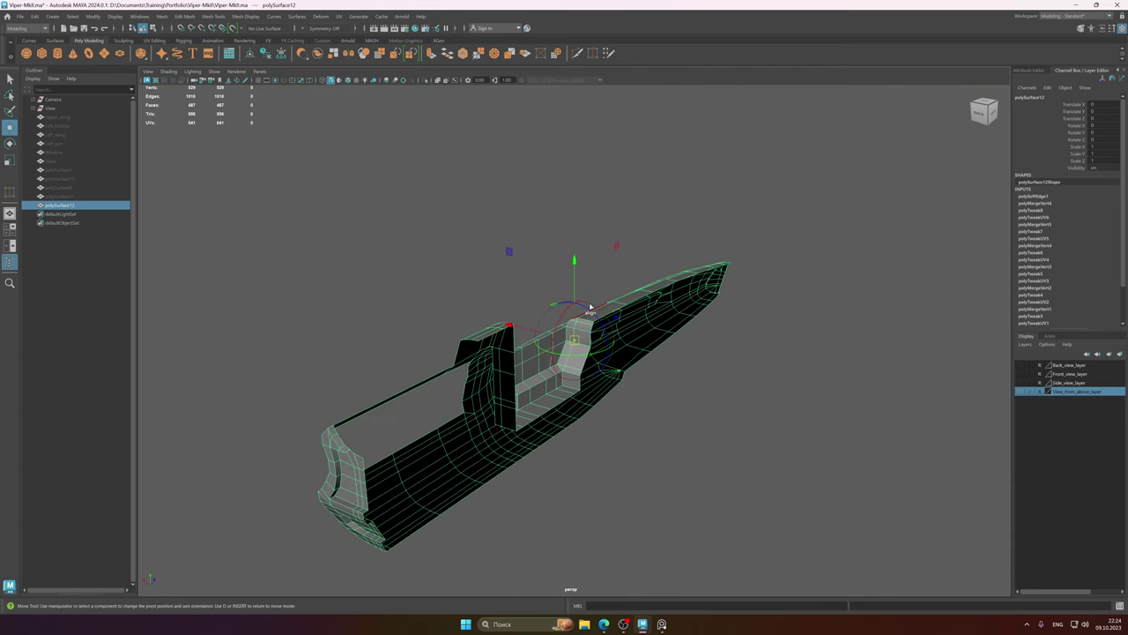
key("d")
right_click_drag(571, 354, 961, 374, "alt")
middle_click_drag(551, 430, 605, 264, "alt")
right_click_drag(569, 286, 653, 288, "alt")
key("ctrl+s")
scroll(653, 288, "up", 2)
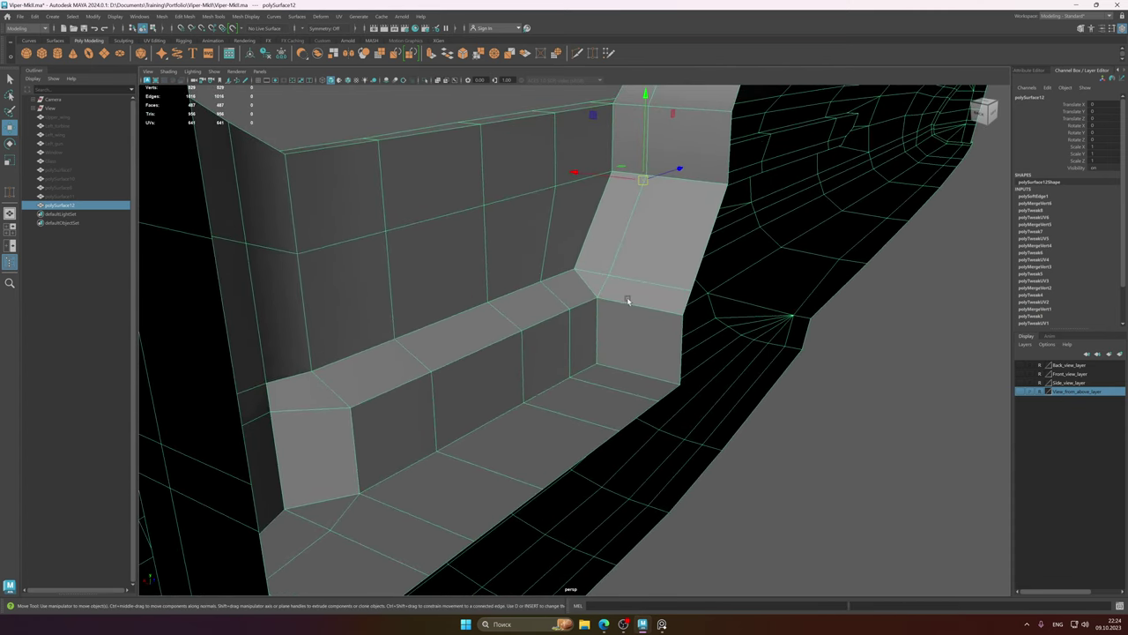
left_click(265, 53)
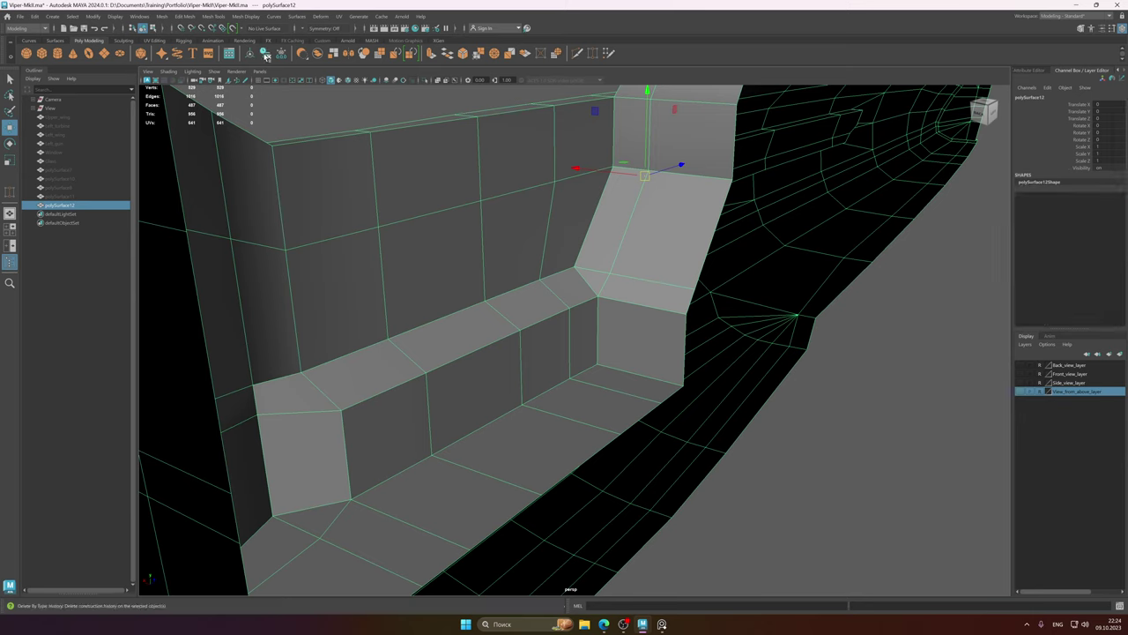
key("ctrl+s")
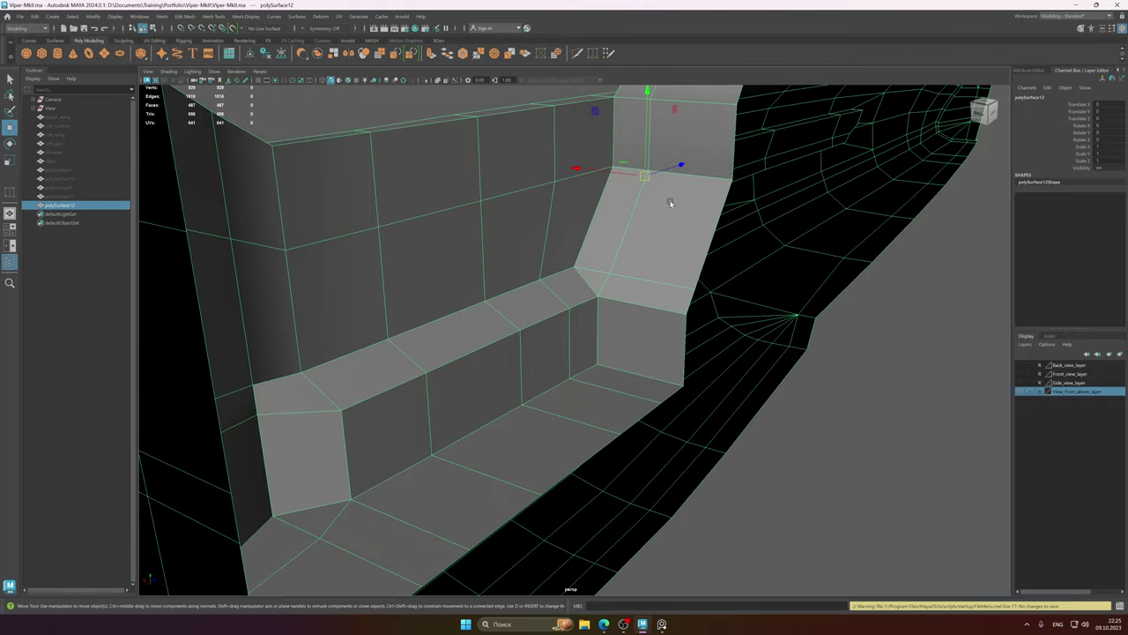
- Switch to the reference image board and examine how the side consoles meet the cockpit walls and instrument panel
left_click_drag(670, 202, 528, 305, "alt")
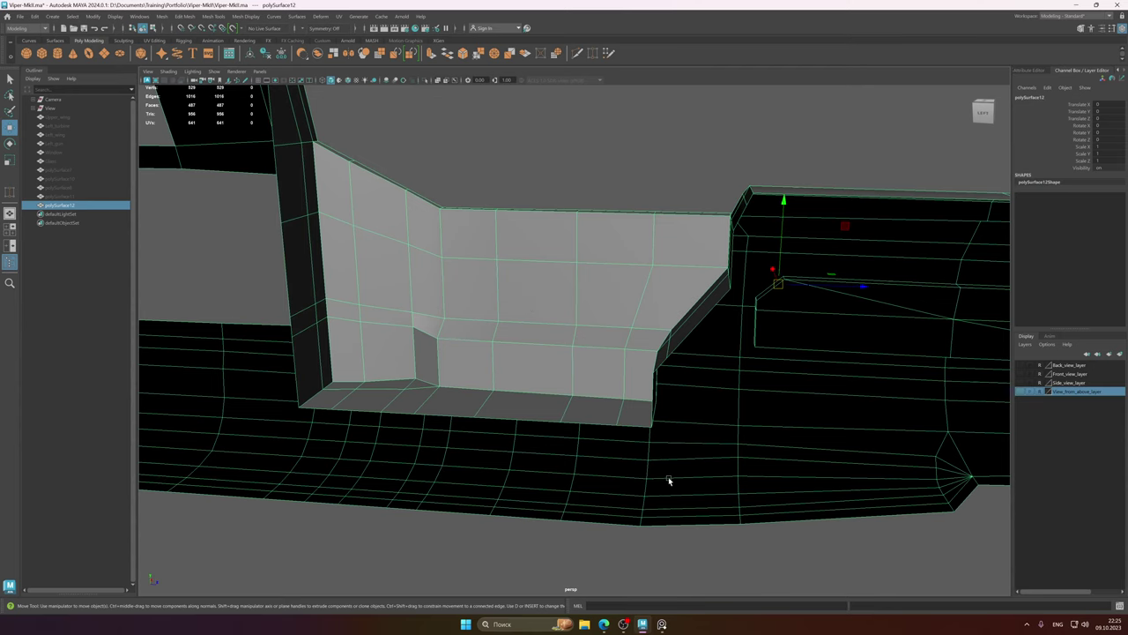
left_click(662, 624)
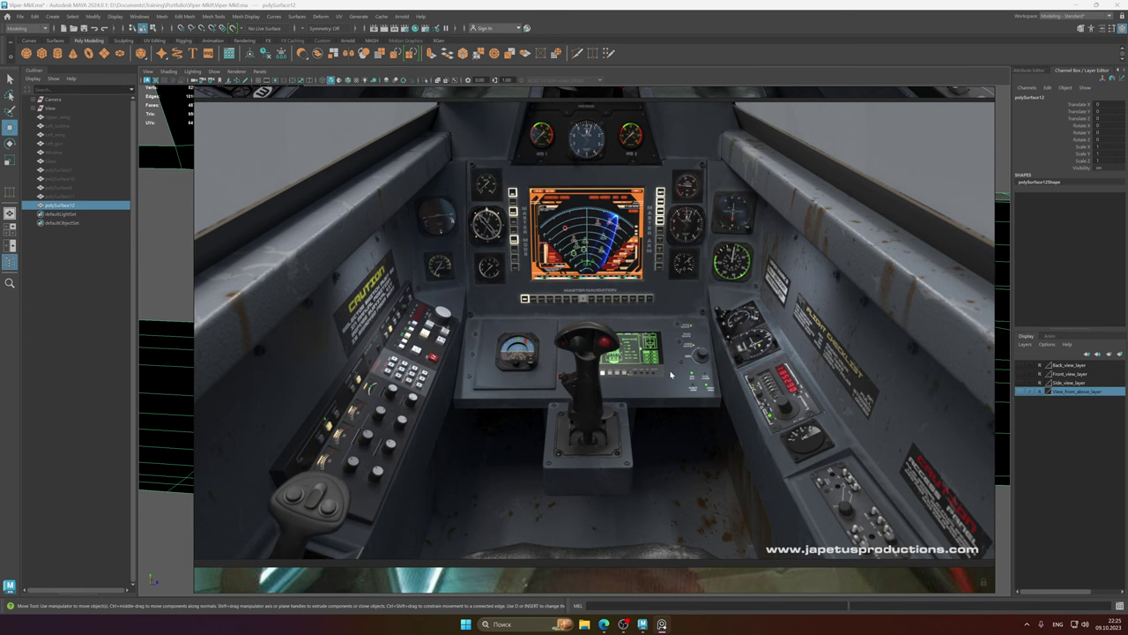
scroll(671, 376, "down", 4)
middle_click_drag(712, 582, 676, 541)
middle_click_drag(631, 146, 605, 226)
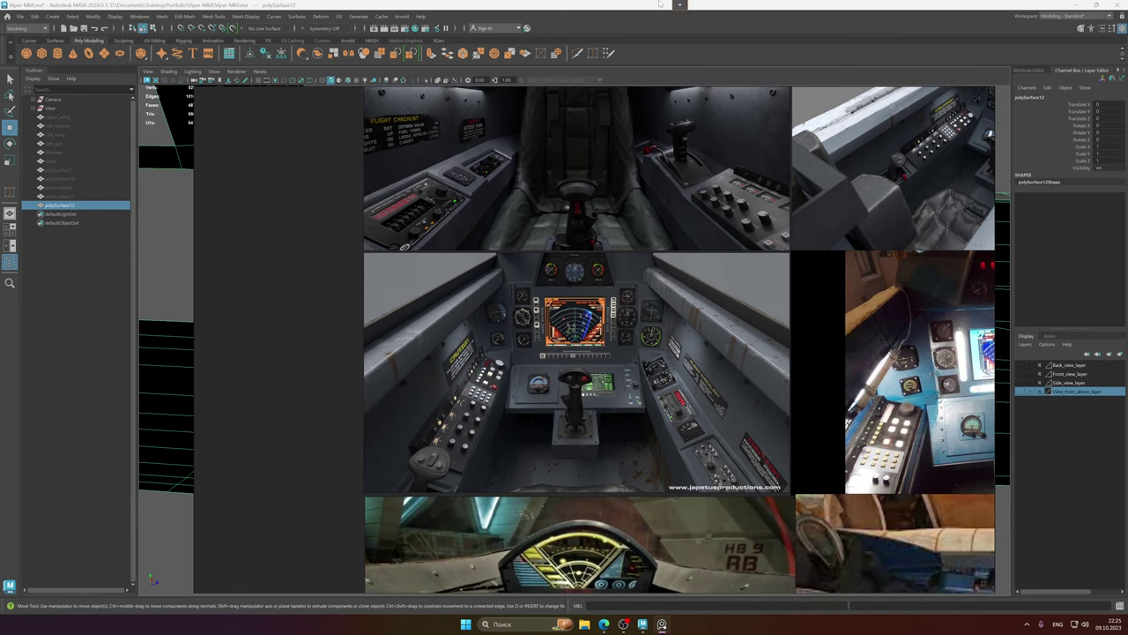
left_click(677, 4)
- Select the strip of faces along the top of the side console, including the short face at its front end
middle_click_drag(543, 318, 554, 301, "alt")
left_click_drag(554, 301, 636, 336, "alt")
right_click_drag(636, 336, 692, 352)
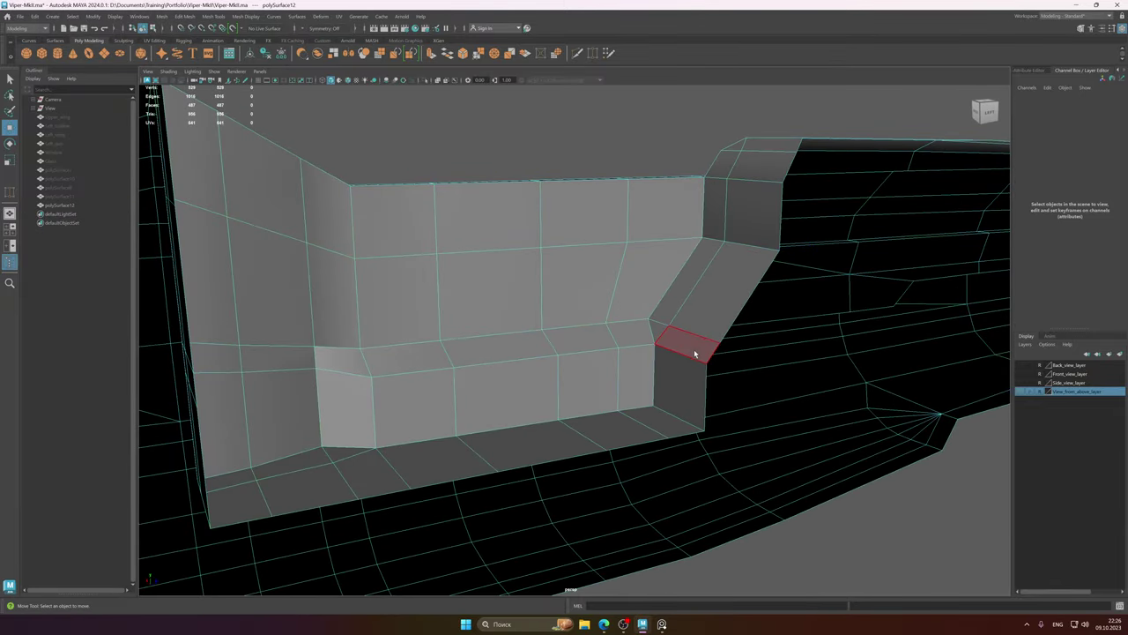
left_click(685, 344)
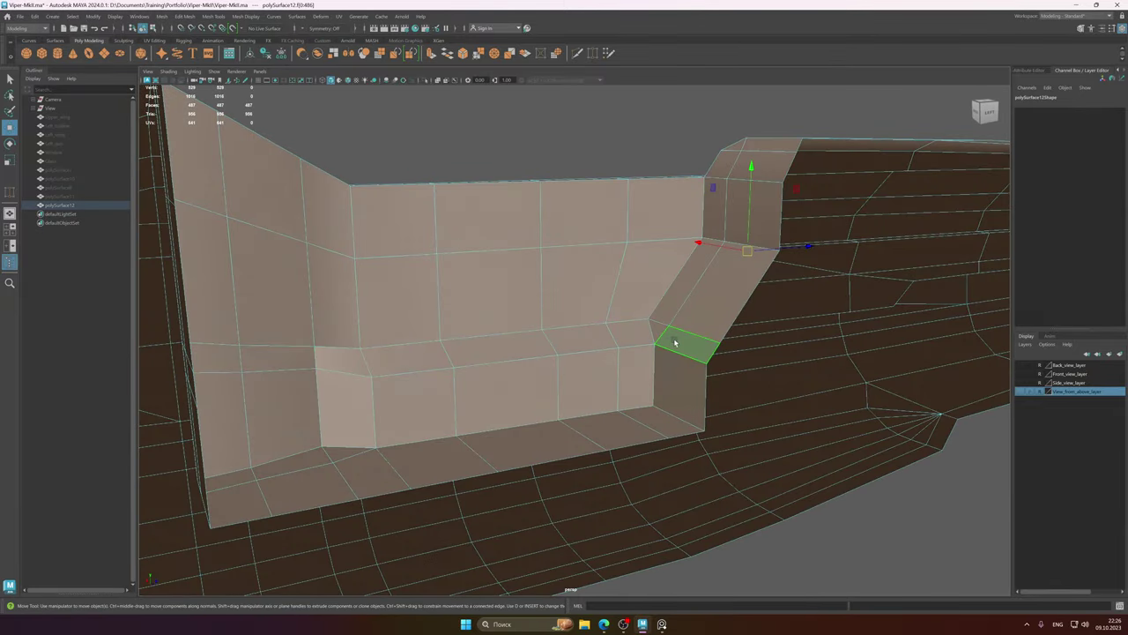
left_click(659, 334, "shift")
left_click(630, 334, "shift")
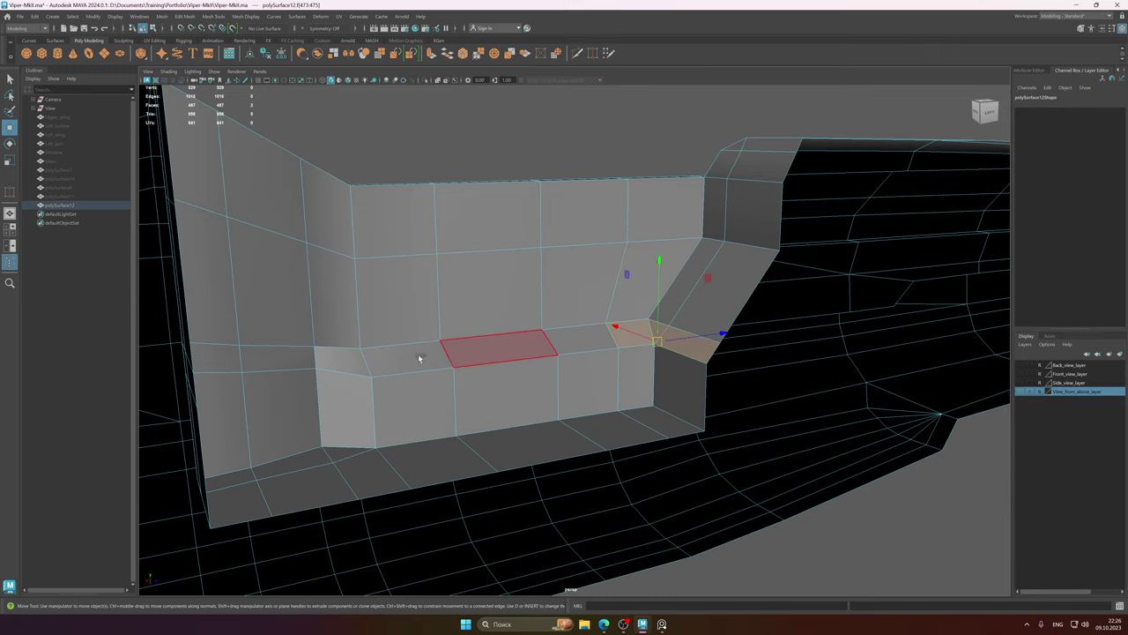
double_click(353, 365, "shift")
left_click_drag(555, 342, 593, 327, "alt")
- Try raising the console's top faces, with and without the sloped front faces, undoing each move
left_click_drag(547, 282, 547, 225)
left_click_drag(608, 297, 557, 298, "alt")
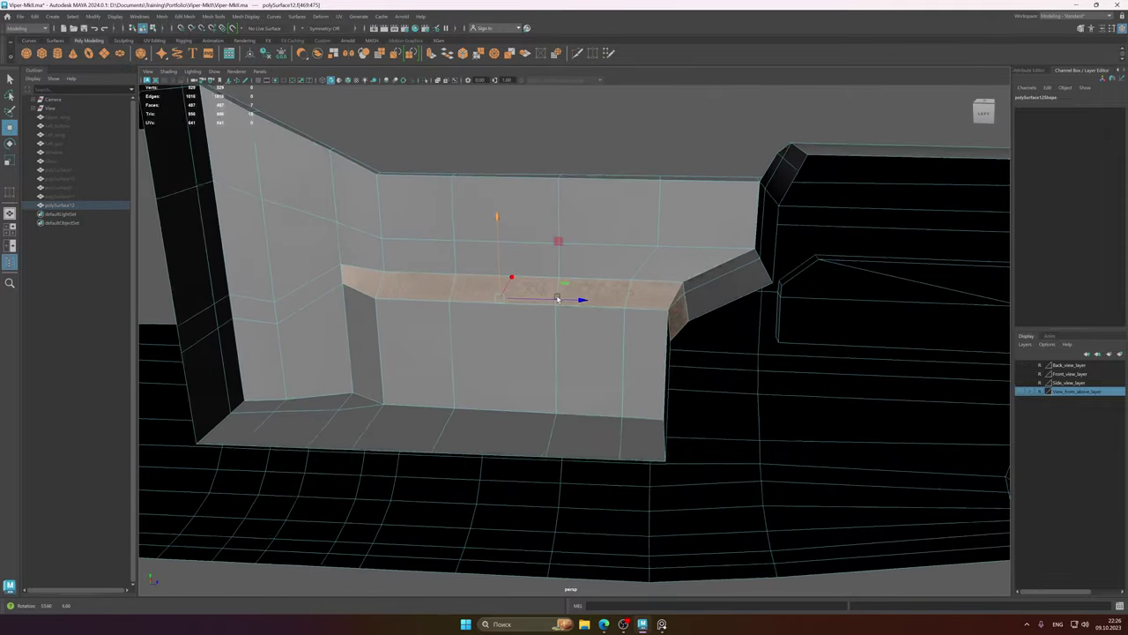
mouse_move(625, 326)
left_mouse_down("alt")
mouse_move(630, 302)
mouse_move(642, 316)
left_mouse_up("alt")
key("ctrl+z")
left_click(700, 316, "shift")
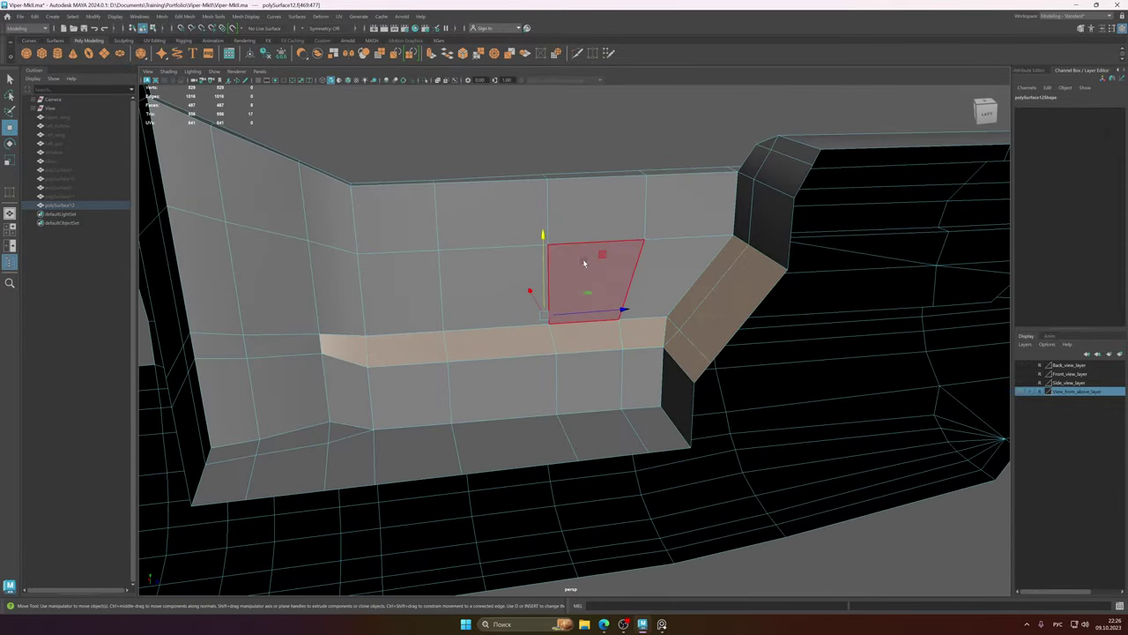
left_click_drag(541, 239, 543, 198)
key("ctrl+z")
left_click_drag(609, 284, 650, 294, "alt")
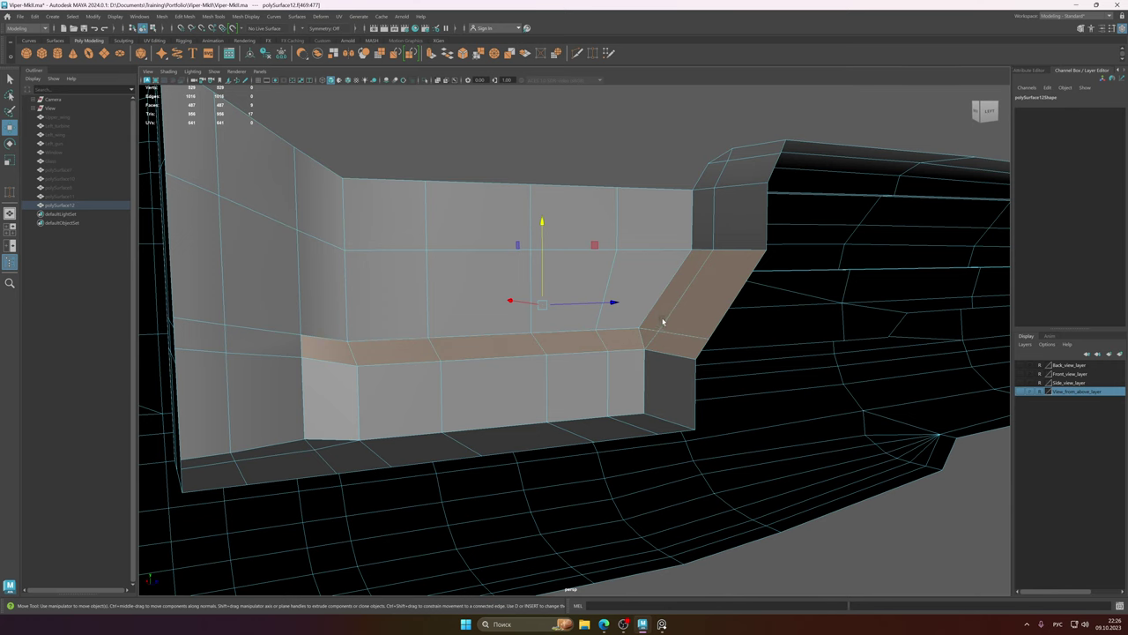
left_click(663, 321, "ctrl")
left_click(693, 306, "ctrl")
left_click_drag(508, 268, 509, 211)
left_click_drag(544, 288, 507, 287, "alt")
key("ctrl+z")
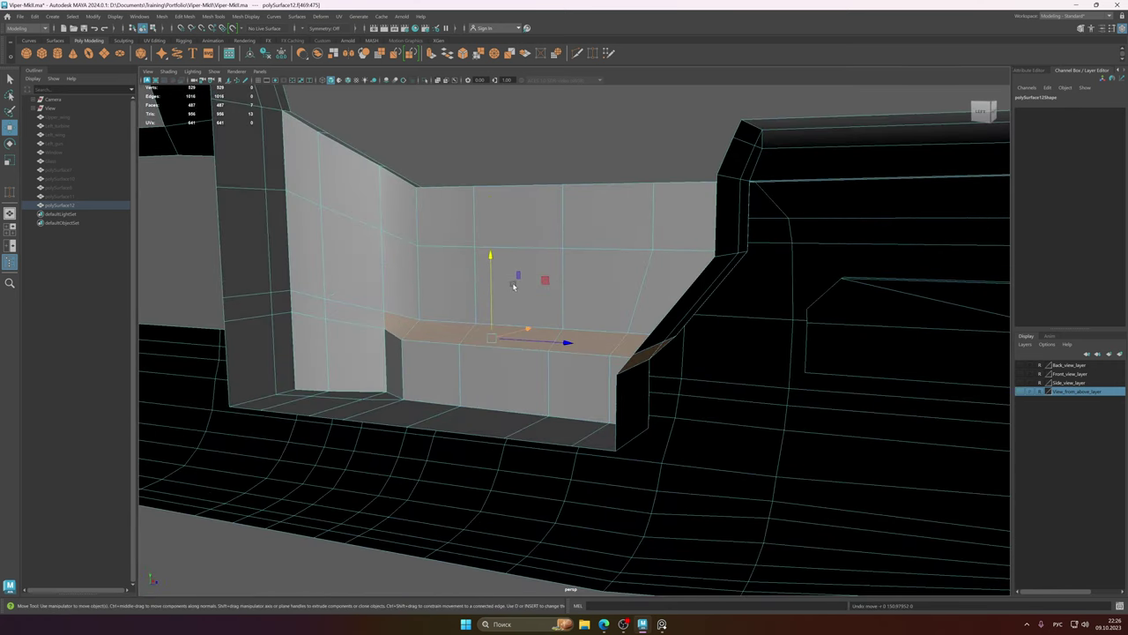
- Add the rear cockpit faces level with the console top to the selection and raise the whole strip
left_click(368, 320, "shift")
left_click(248, 312, "shift")
left_click_drag(248, 312, 566, 327, "alt")
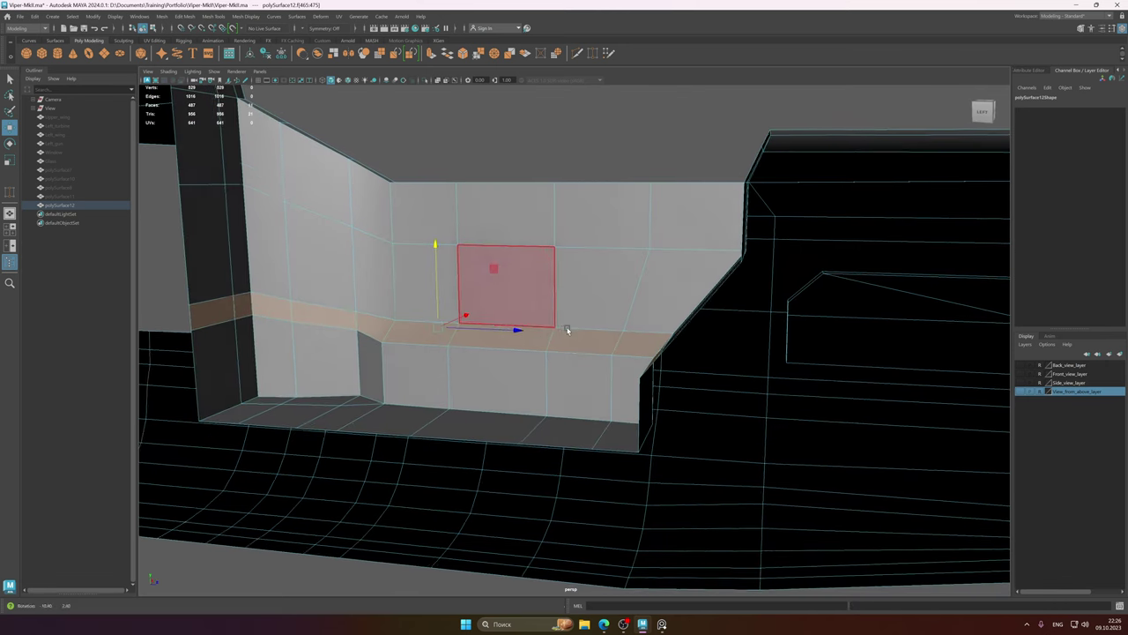
left_click_drag(434, 240, 437, 197)
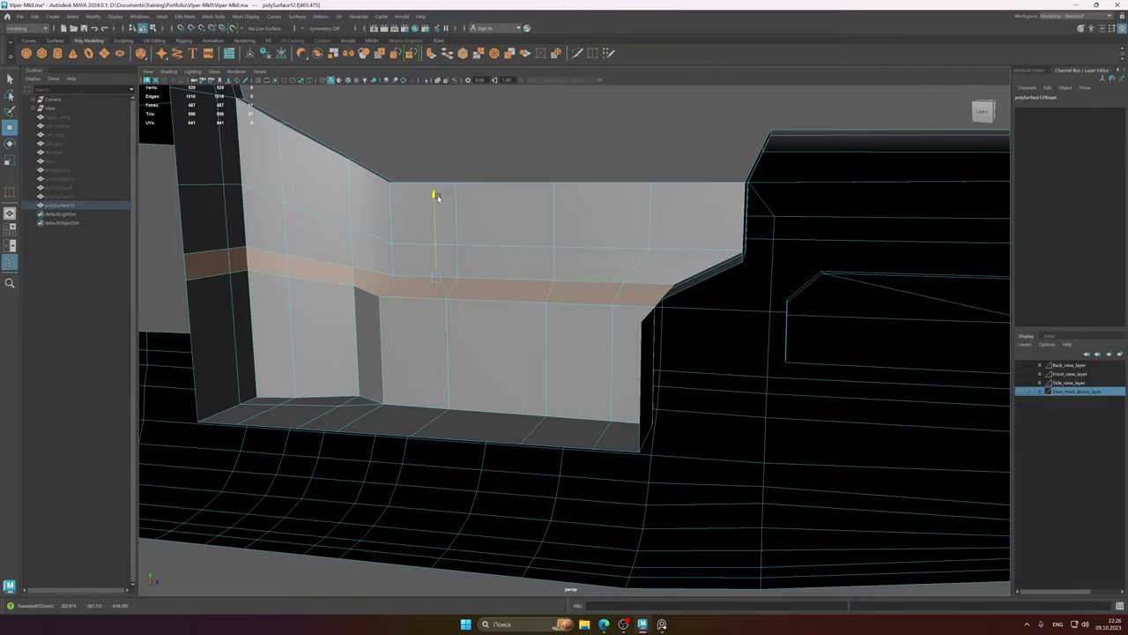
- Select the three vertices where the console top meets the sloped front panel and shift them toward the nose
left_click_drag(629, 294, 597, 384, "alt")
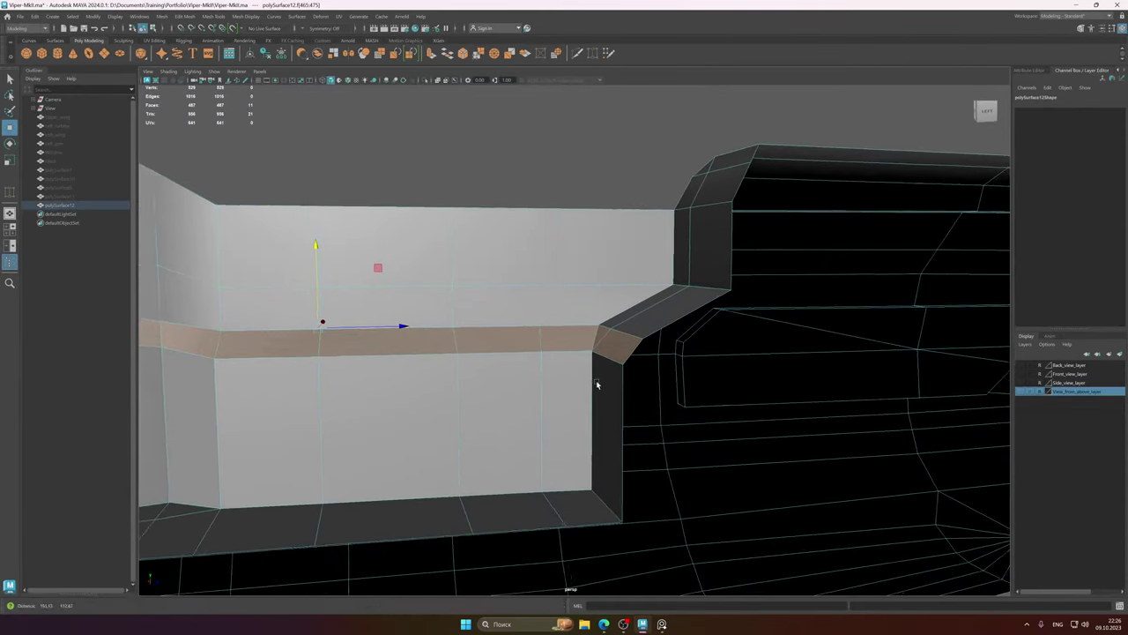
middle_click_drag(596, 384, 589, 387, "alt")
right_click_drag(575, 345, 553, 344)
left_click(591, 326)
left_click(604, 333, "shift")
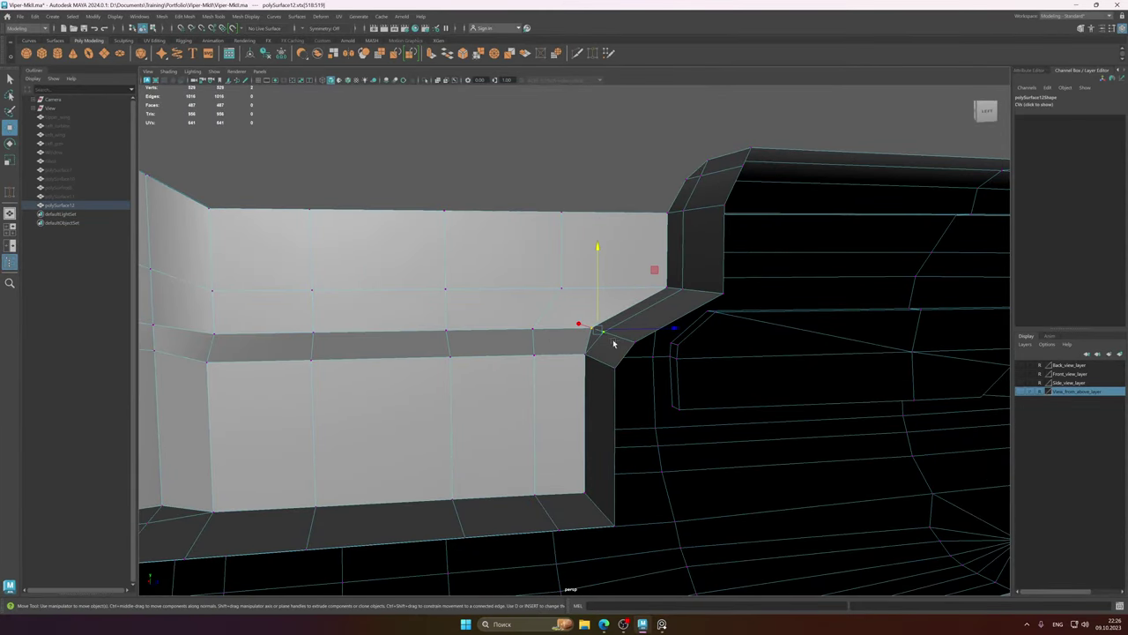
left_click(633, 342, "shift")
left_click_drag(633, 342, 611, 335, "alt")
scroll(611, 335, "up", 1)
left_click_drag(693, 334, 712, 335)
left_click_drag(644, 327, 633, 323, "alt")
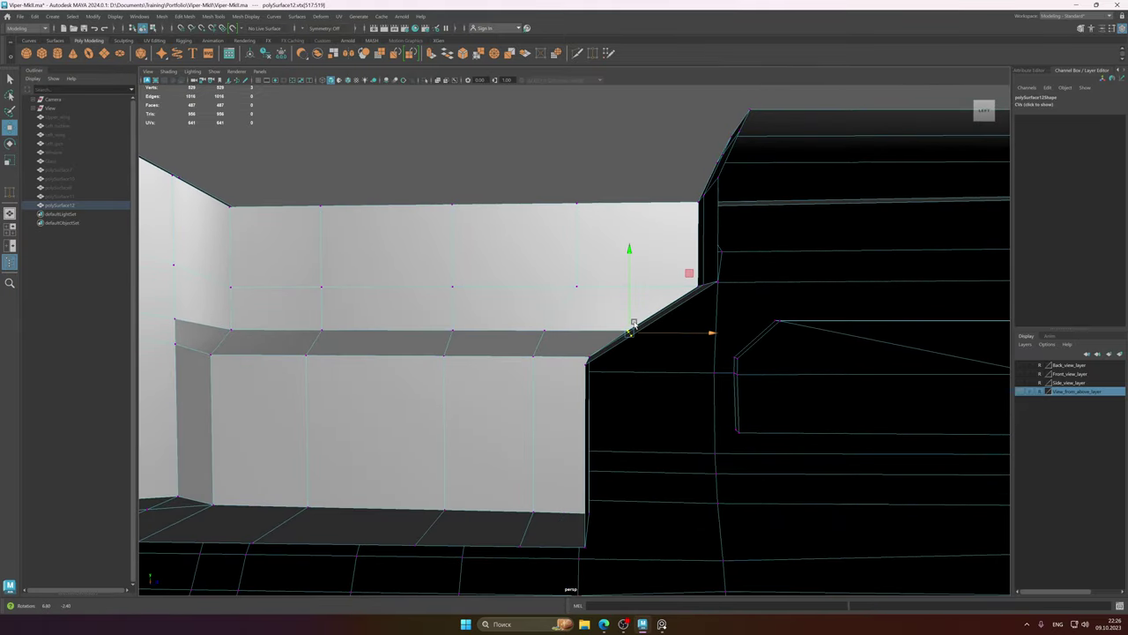
- Return to object mode, freeze the fuselage mesh's transformations and save the scene
right_click_drag(608, 310, 630, 301)
left_click_drag(630, 300, 565, 257, "alt")
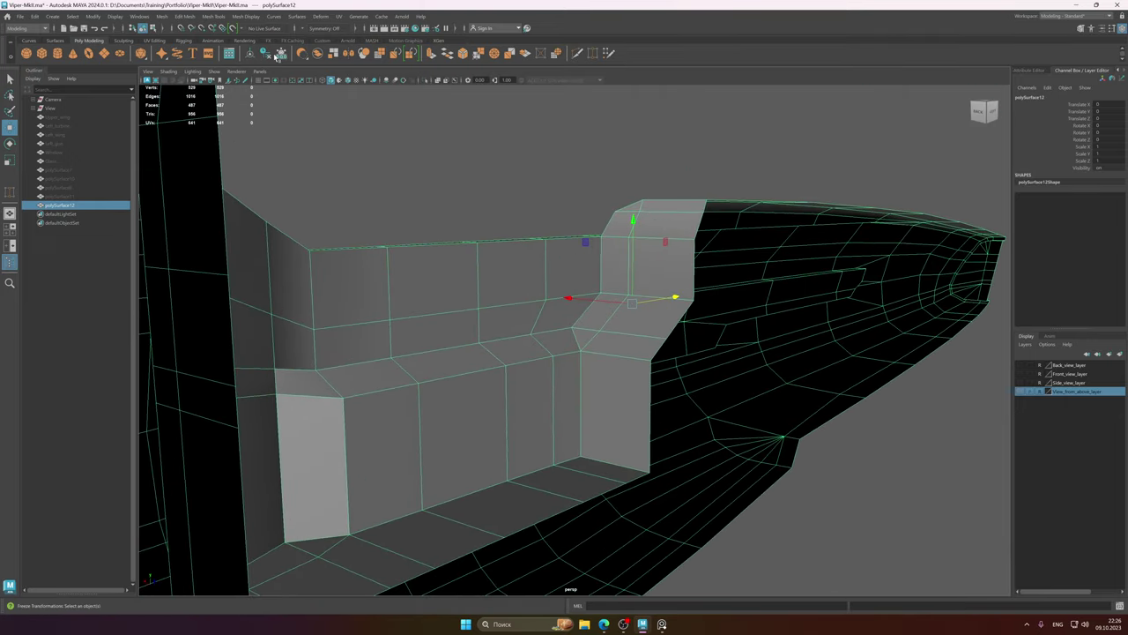
left_click(275, 56)
left_click(447, 139)
left_click_drag(677, 284, 640, 309, "alt")
left_click(615, 291)
key("ctrl+s")
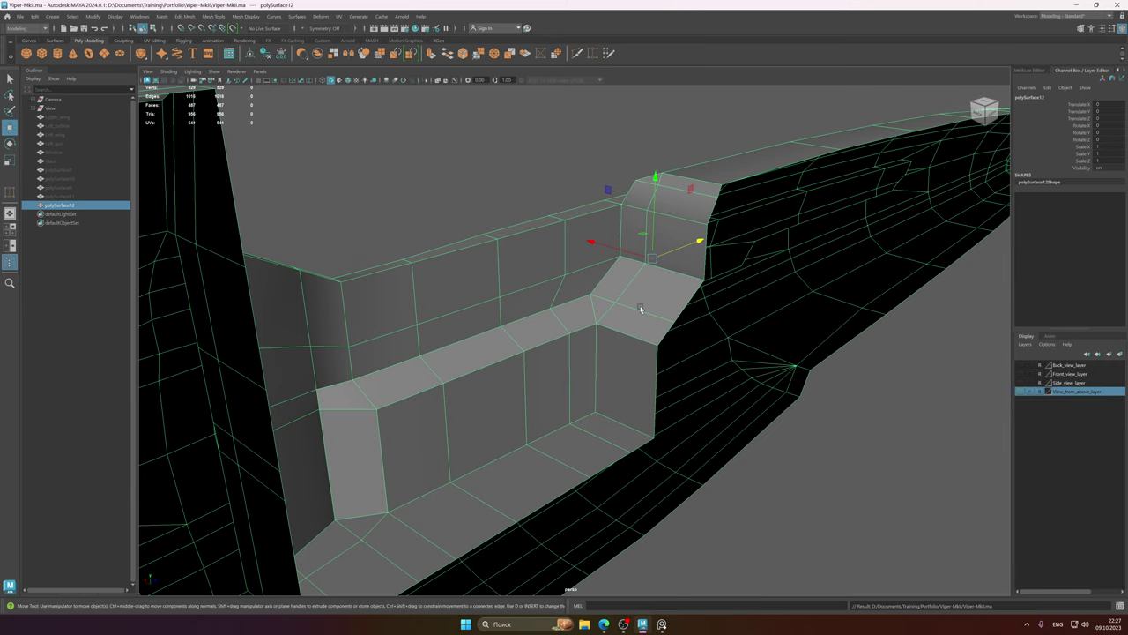
- Check the reshaped console without a selection from different distances, and save the scene again
middle_click_drag(638, 261, 631, 239, "alt")
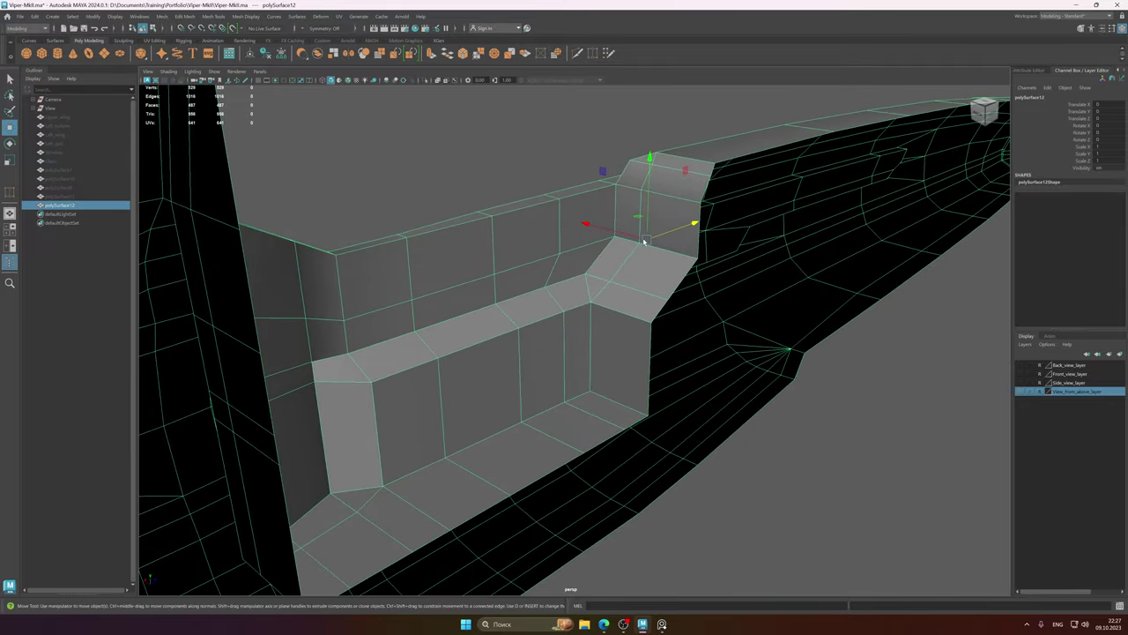
left_click(577, 163)
left_click(618, 274)
left_click_drag(619, 273, 612, 344, "alt")
scroll(513, 322, "down", 5)
scroll(556, 285, "up", 1)
left_click(556, 284)
key("ctrl+s")
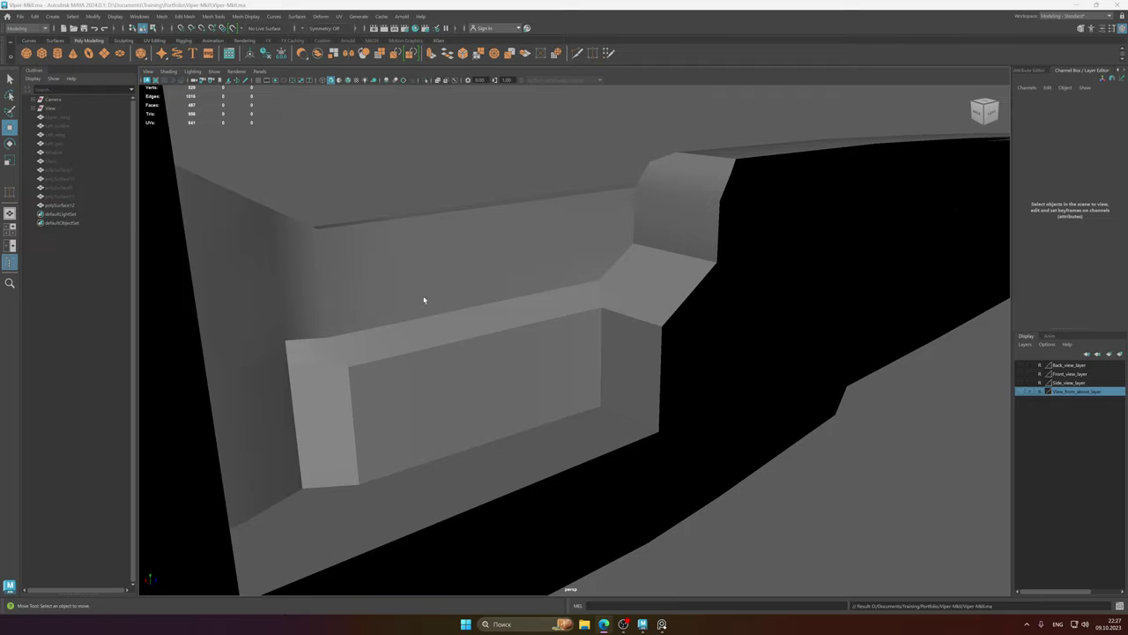
- Compare the side console's shape with the cockpit photos on the reference image board
left_click_drag(491, 333, 612, 317, "alt")
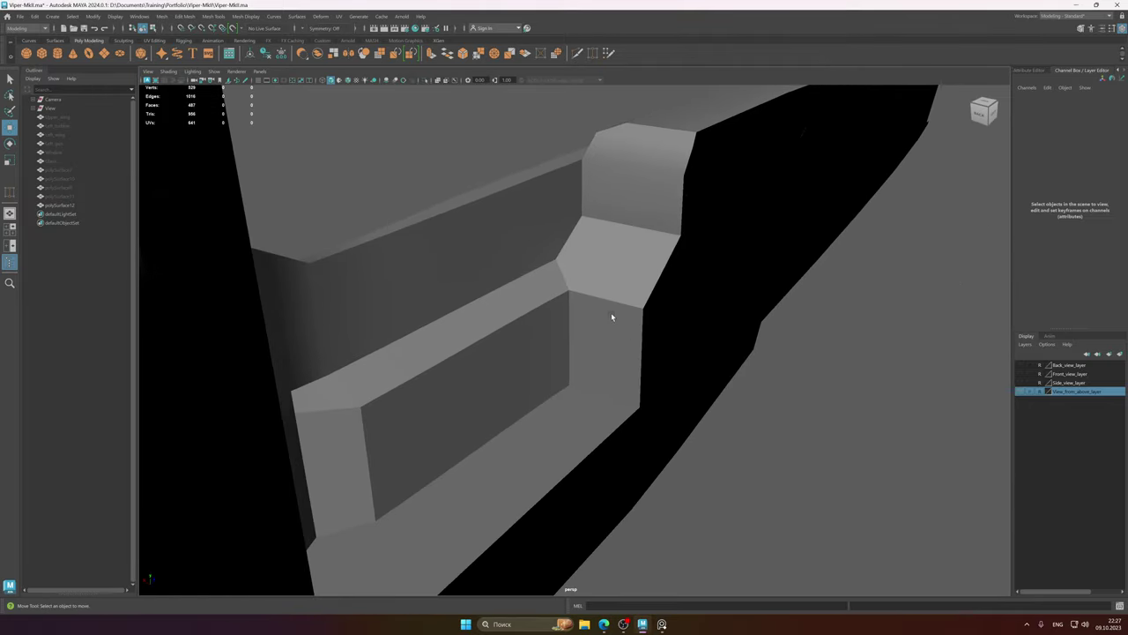
left_click(660, 624)
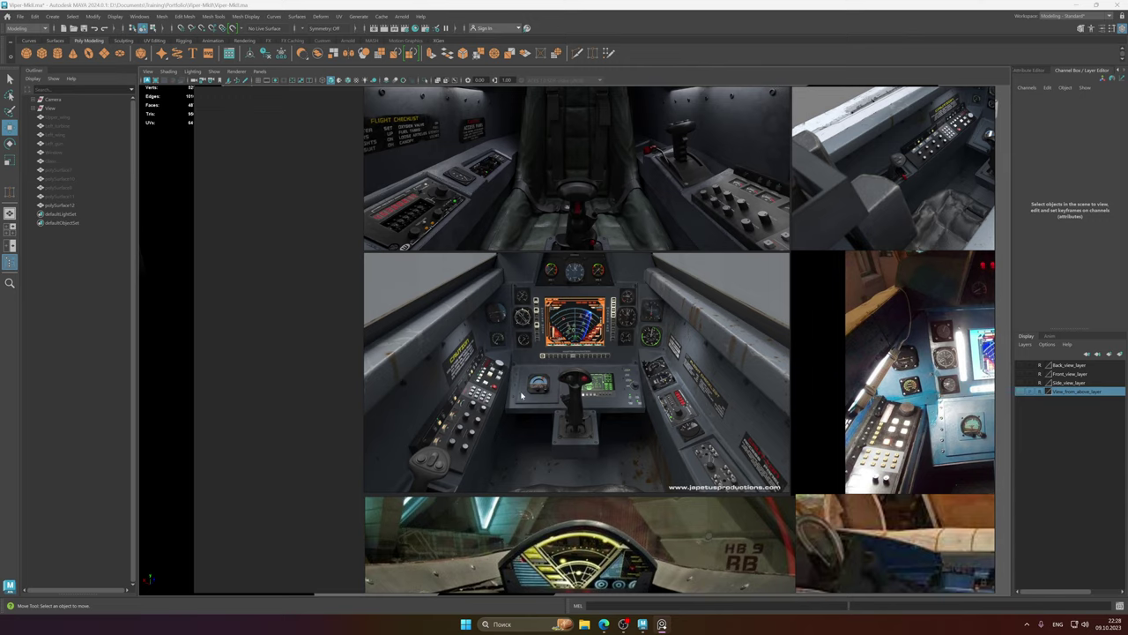
left_click(654, 5)
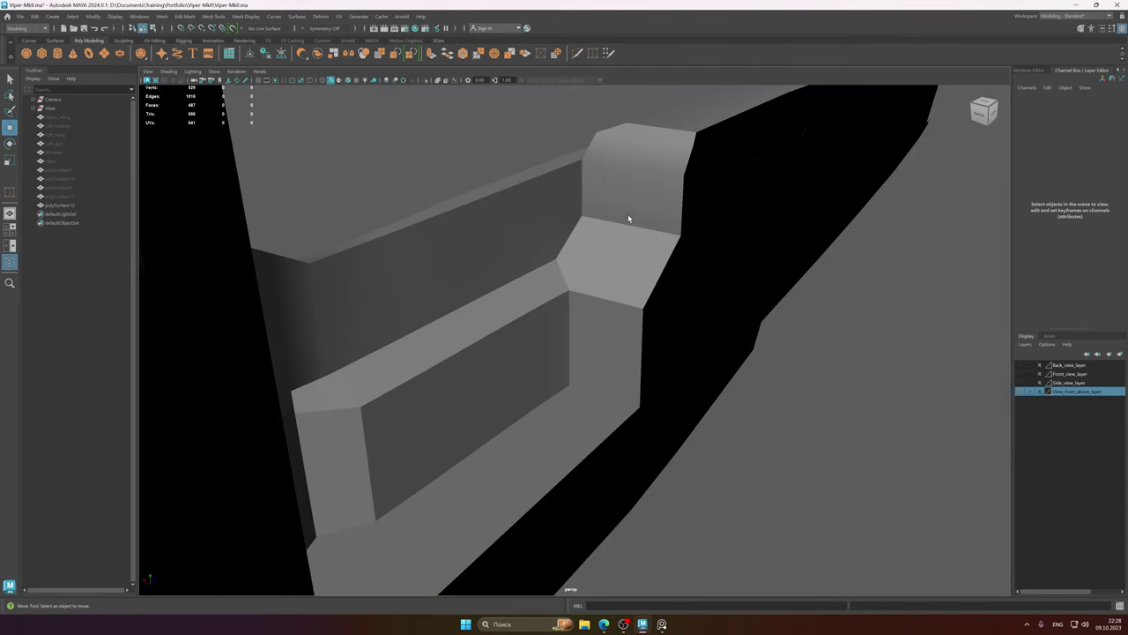
- Select the horizontal edge loop on the cockpit wall above the console and move it down toward the console top
left_click_drag(629, 218, 618, 247, "alt")
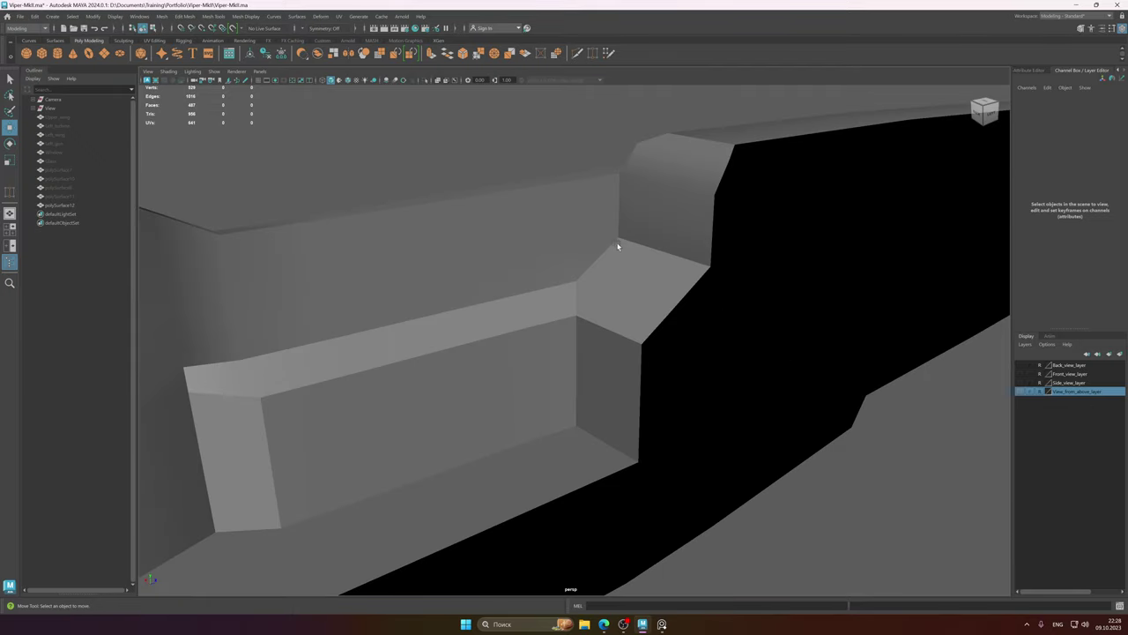
left_click(618, 247)
right_click_drag(614, 246, 520, 238)
double_click(593, 252)
left_click_drag(430, 194, 567, 282)
left_click_drag(557, 282, 582, 294, "alt")
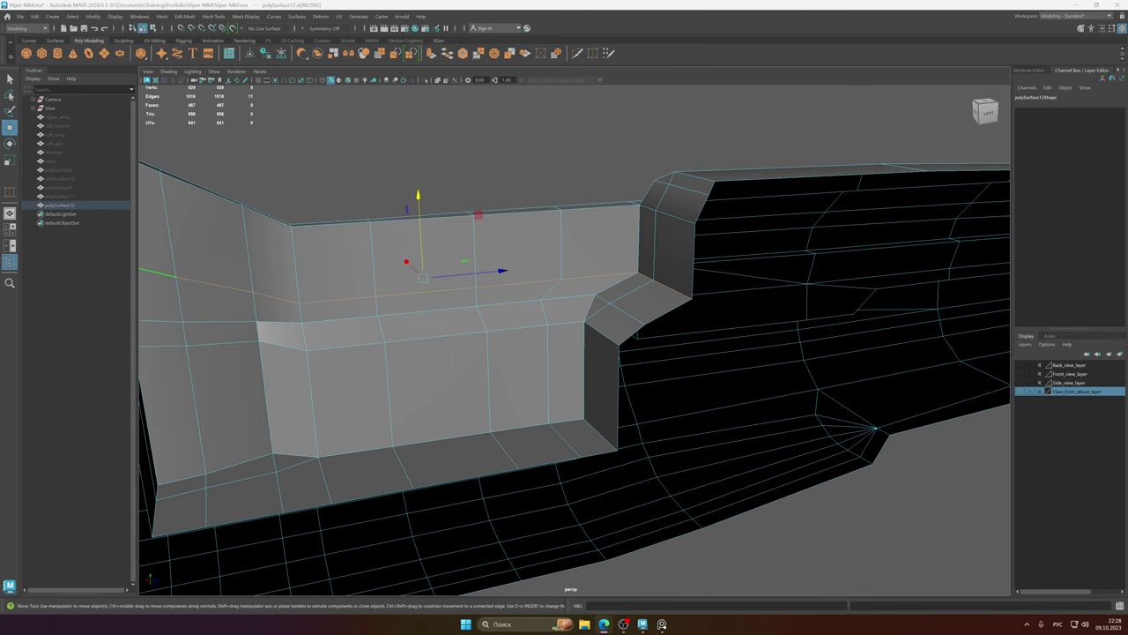
- Shift the two edges at the base of the sloped front panel slightly toward the nose and return to object mode
left_click_drag(663, 314, 609, 292, "alt")
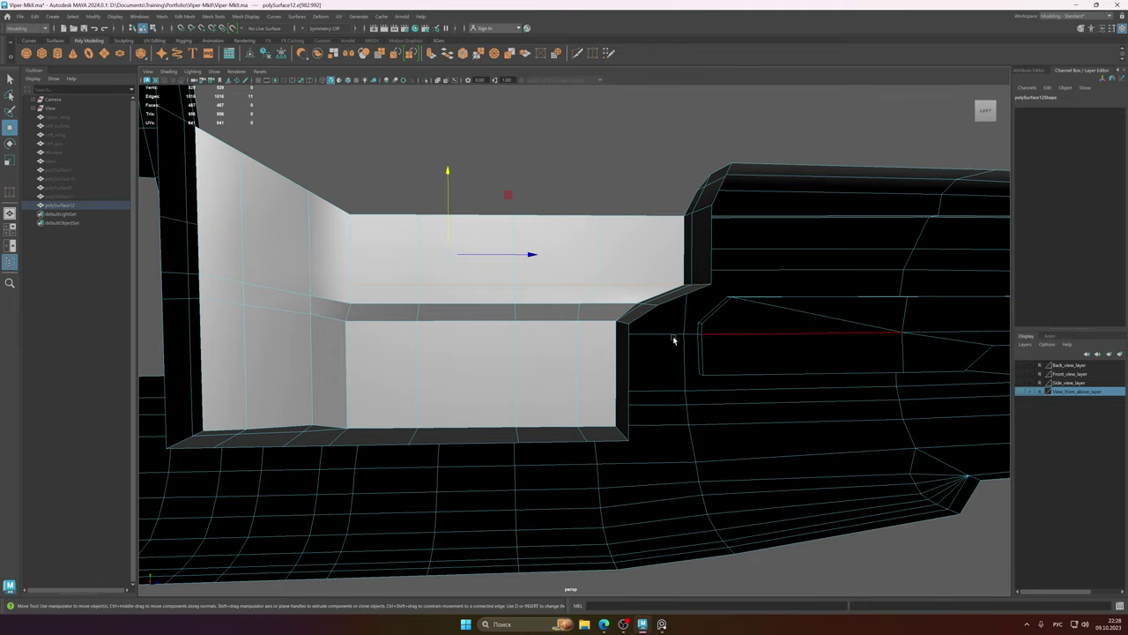
left_click_drag(672, 334, 686, 312, "alt")
left_click(636, 287)
left_click(660, 311, "shift")
left_click(752, 305)
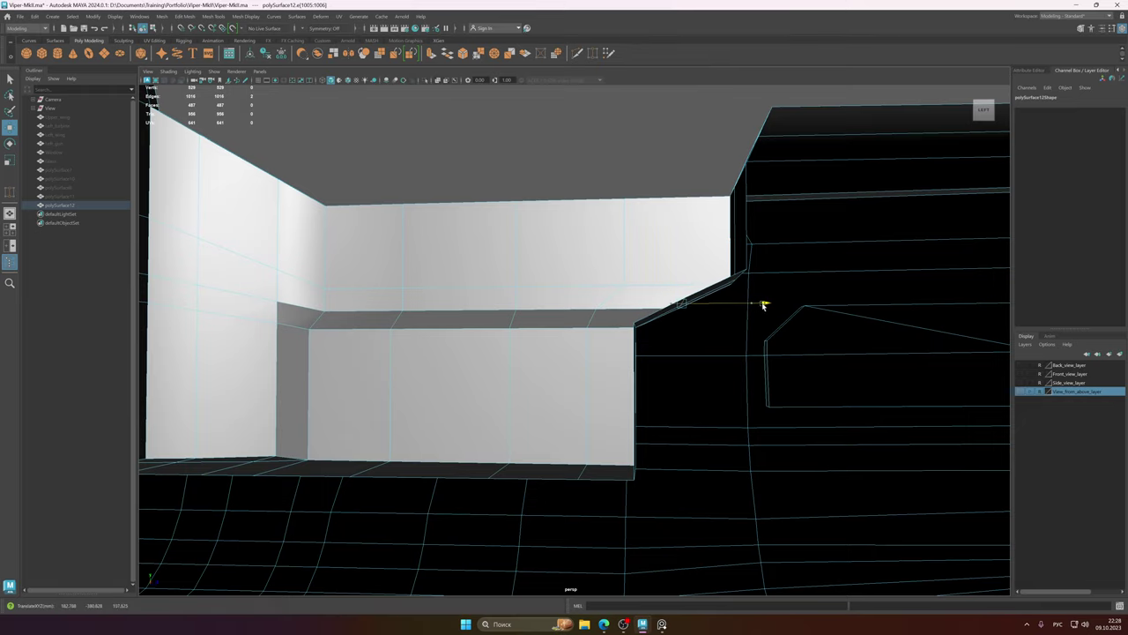
mouse_move(766, 306)
left_mouse_down("alt")
mouse_move(719, 292)
mouse_move(761, 305)
mouse_move(738, 267)
mouse_move(682, 258)
mouse_move(634, 267)
mouse_move(720, 267)
mouse_move(620, 267)
mouse_move(631, 267)
mouse_move(652, 317)
left_mouse_up("alt")
key("F8")
left_click(575, 178)
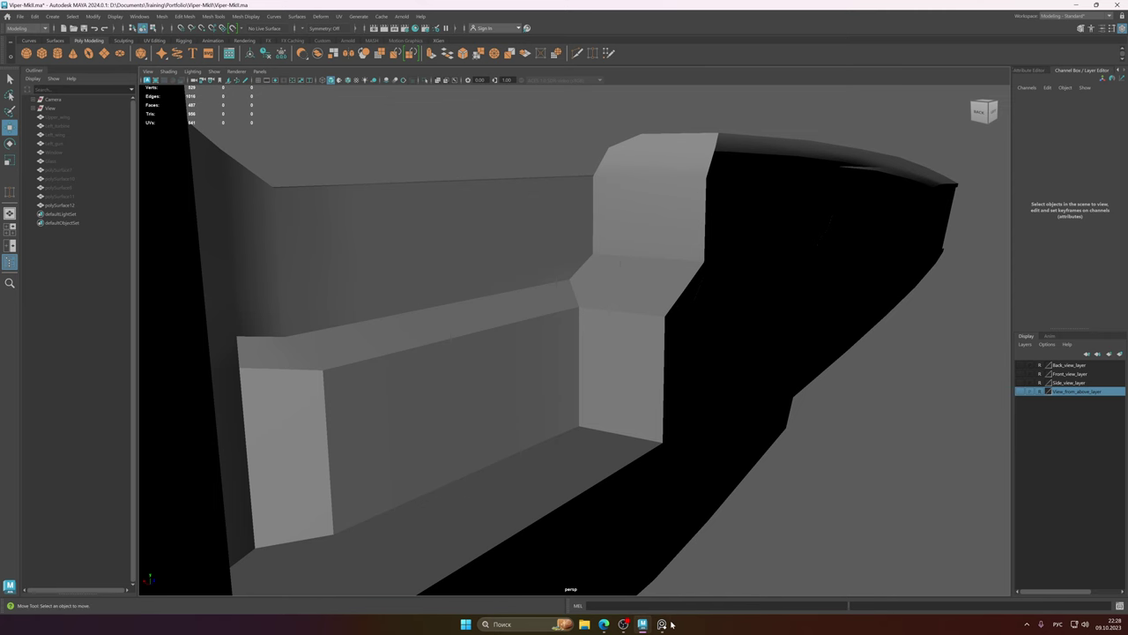
- Extrude the four faces of the sloped front panel downward after checking its shape against the cockpit reference photos
left_click(662, 624)
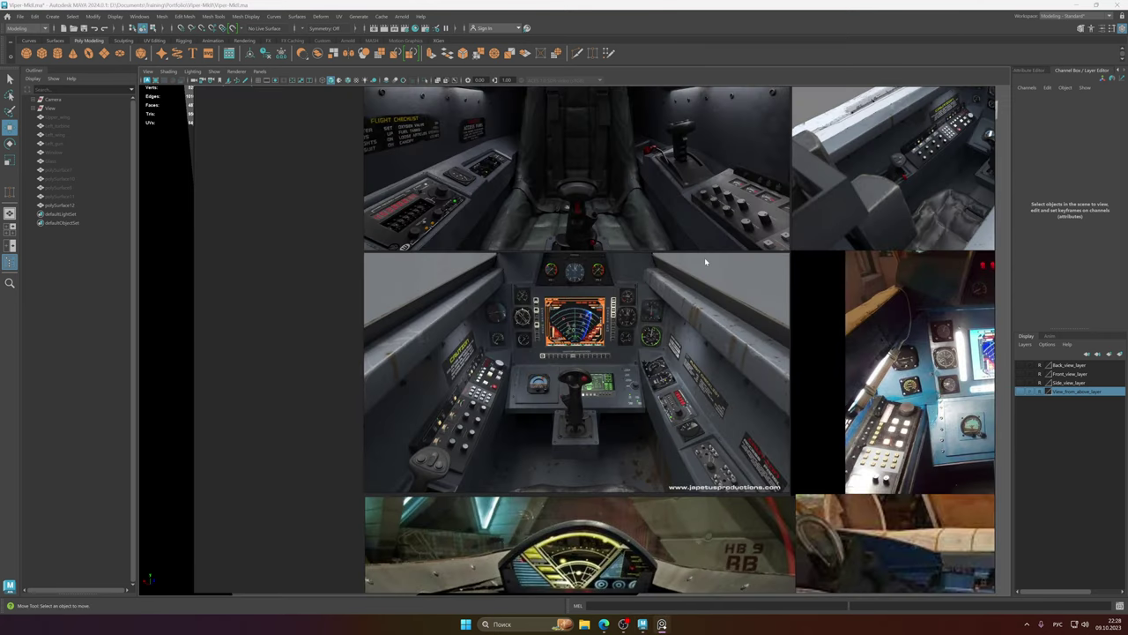
left_click(583, 4)
left_click(684, 277)
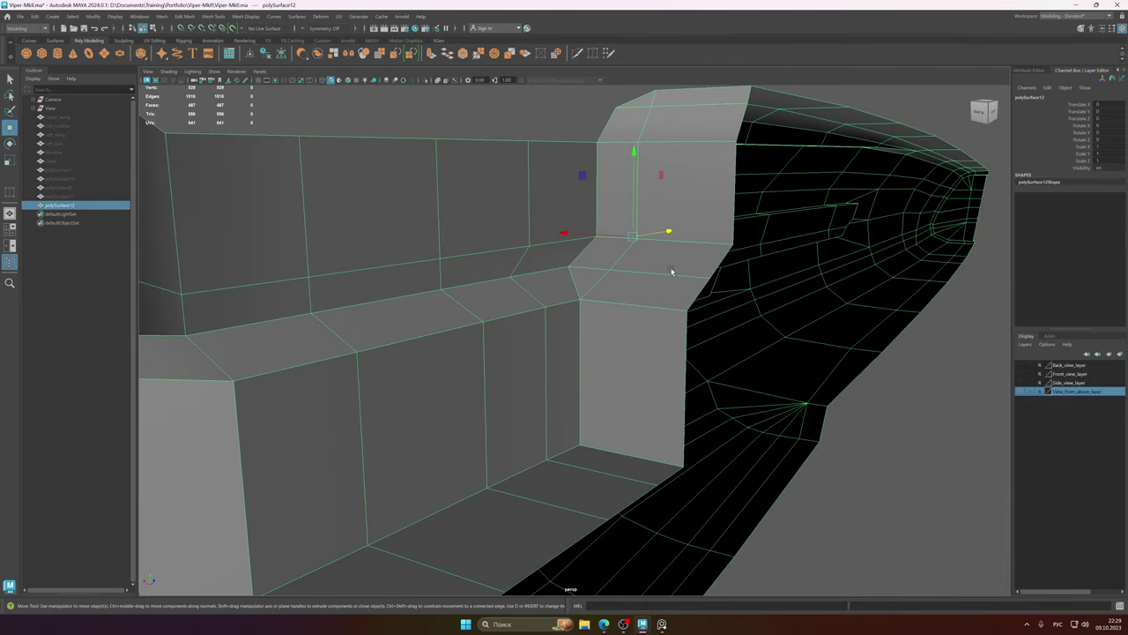
right_click_drag(672, 272, 673, 308)
left_click(677, 264)
left_click(655, 293, "shift")
left_click(592, 278, "shift")
left_click(606, 252, "shift")
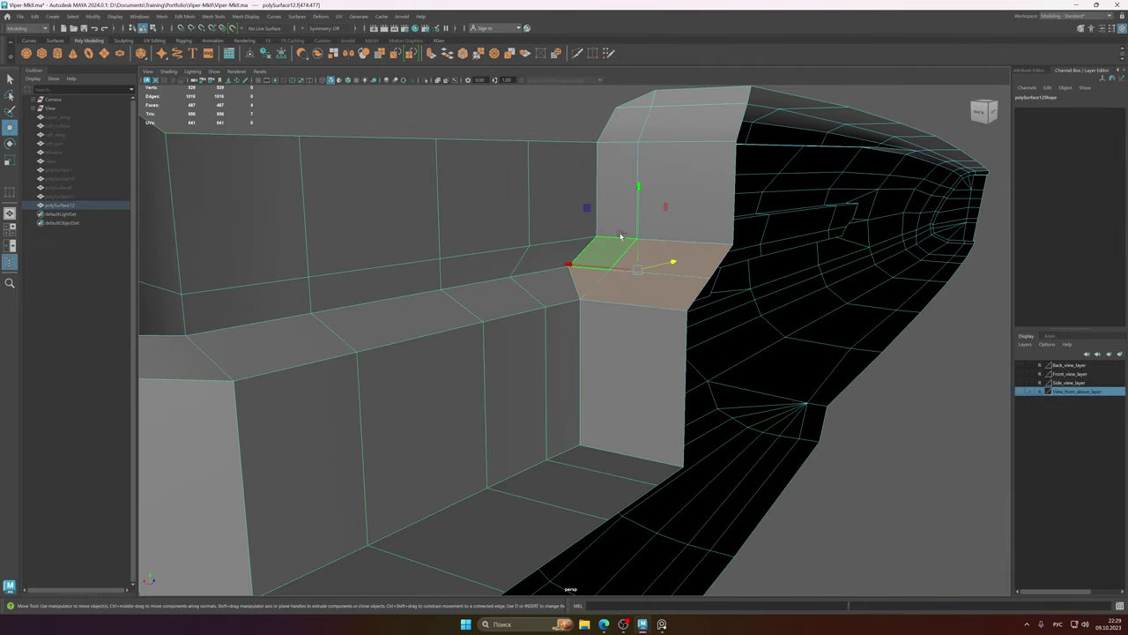
left_click_drag(640, 192, 648, 232, "shift")
left_click_drag(667, 299, 710, 308, "alt")
middle_click_drag(711, 308, 625, 295, "alt")
left_click_drag(625, 296, 603, 301, "alt")
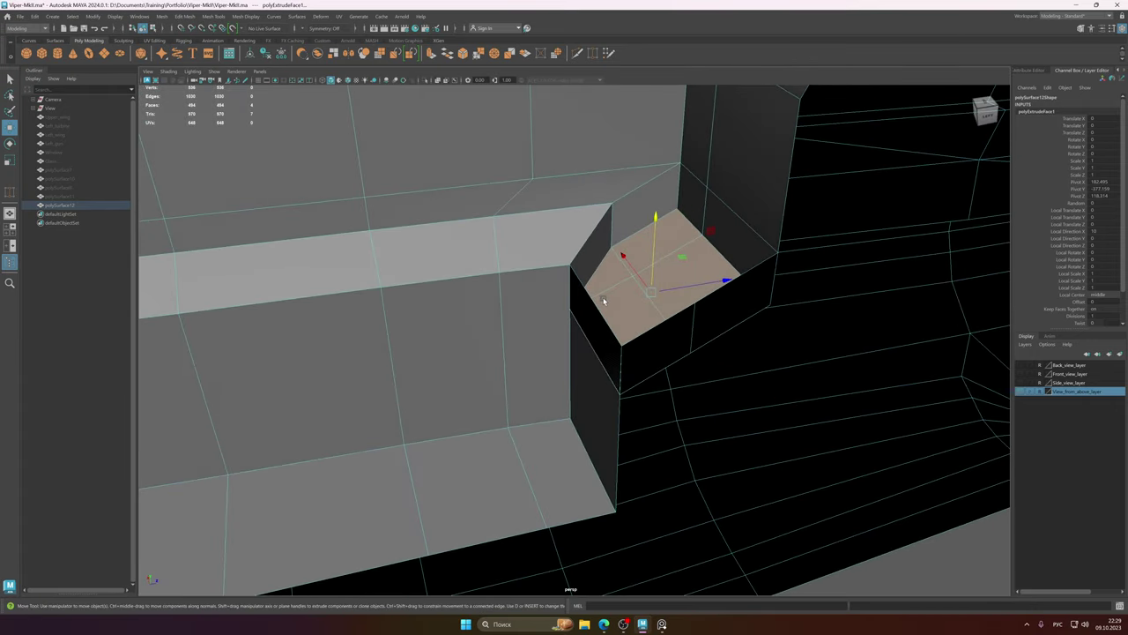
- Delete the leftover side faces of the extrusion around the lowered front panel and the vertical face beneath it
left_click(661, 624)
mouse_move(637, 628)
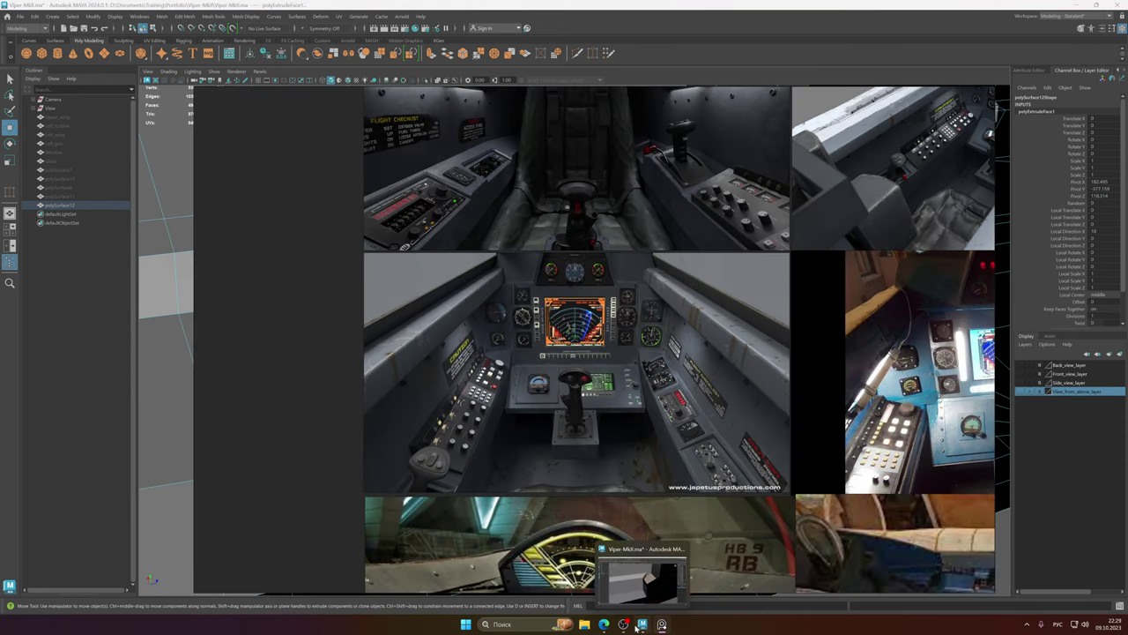
left_click(641, 577)
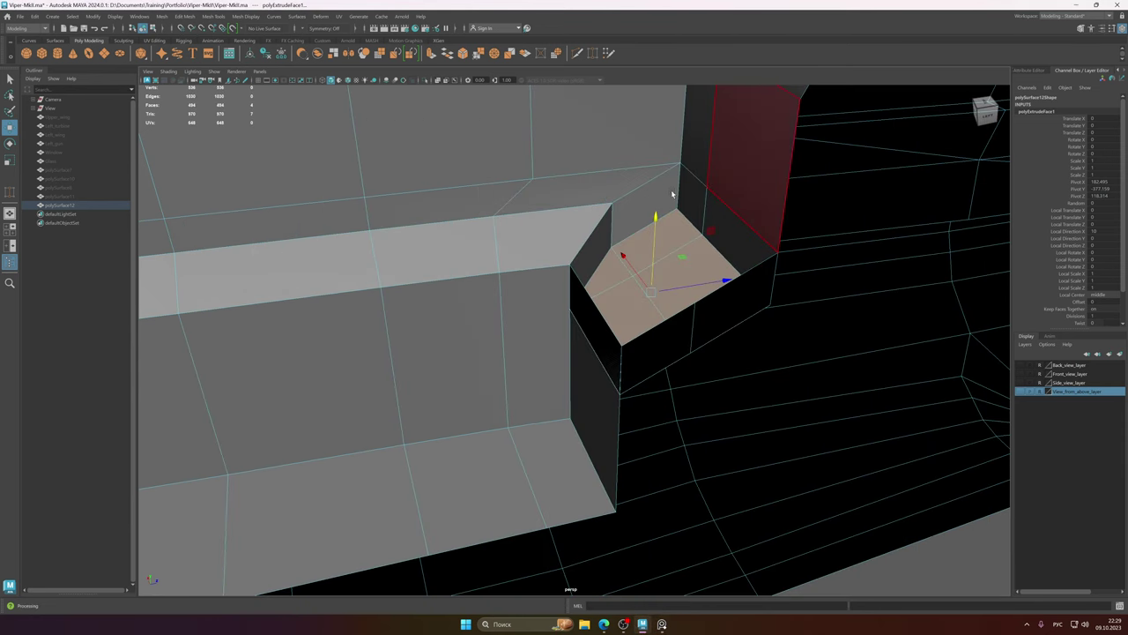
right_click_drag(633, 254, 633, 276)
double_click(657, 234)
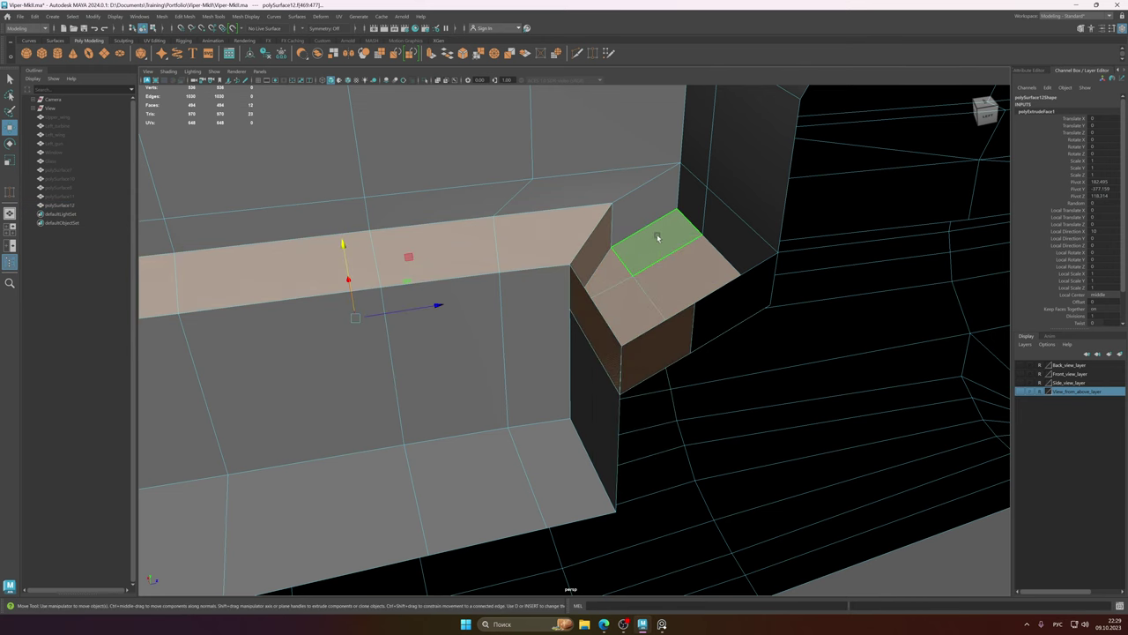
left_click_drag(656, 238, 574, 328, "alt")
left_click(573, 329)
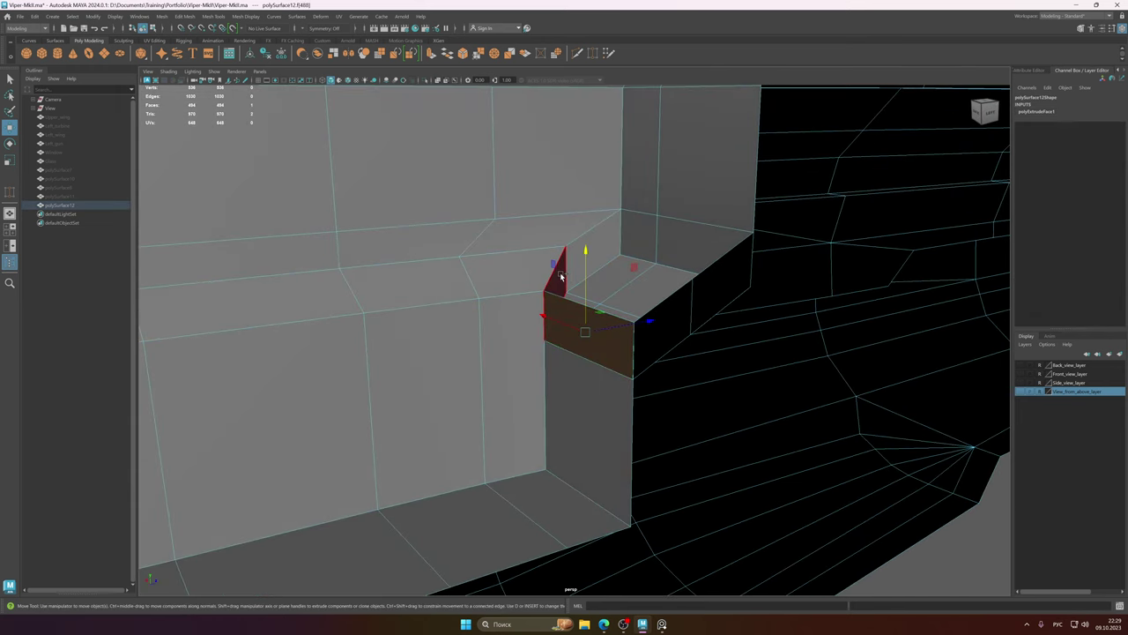
left_click(716, 277, "shift")
key("Delete")
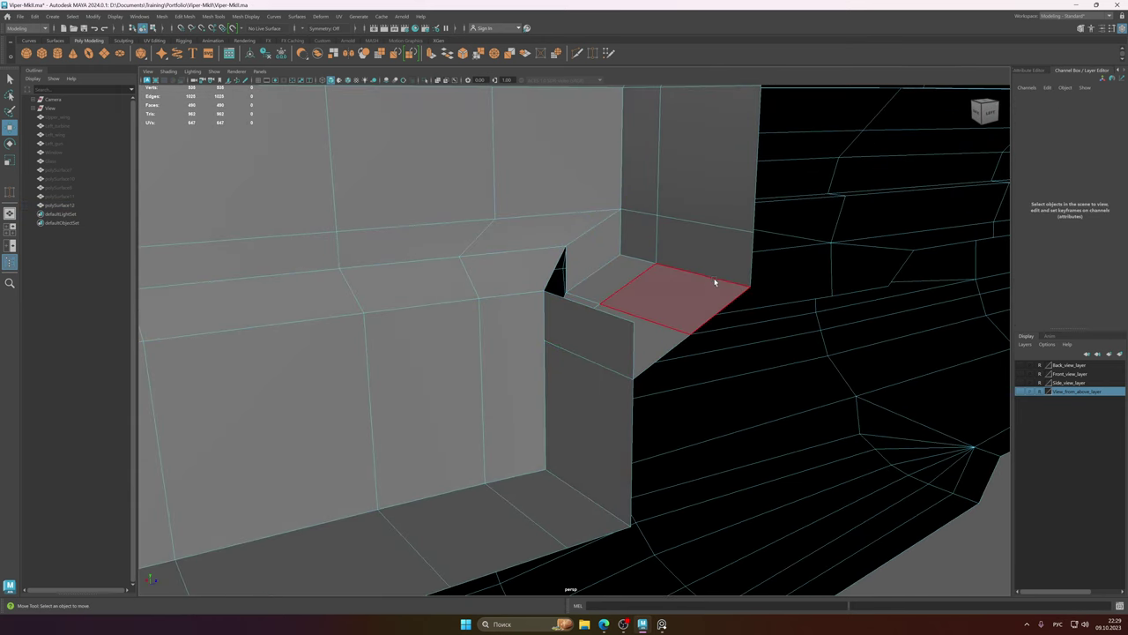
left_click_drag(636, 307, 583, 313, "alt")
left_click(623, 310)
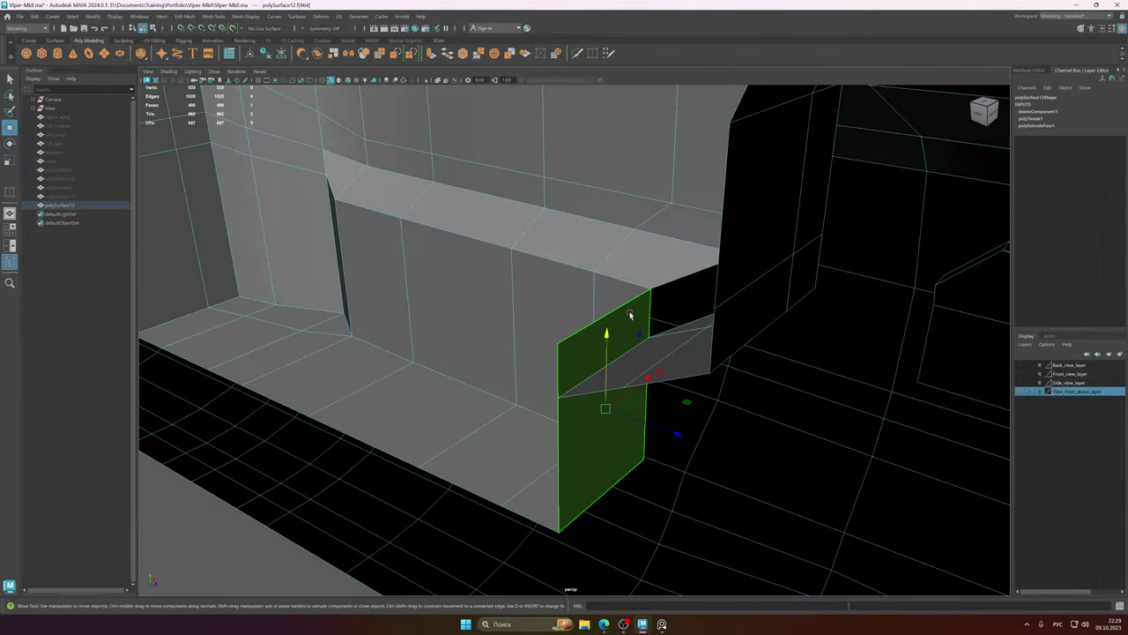
key("Delete")
- Insert a horizontal edge loop along the console's side wall, level with the rear corner of the lowered front panel
mouse_move(655, 355)
left_mouse_down("alt")
mouse_move(702, 360)
mouse_move(654, 345)
mouse_move(670, 351)
left_mouse_up("alt")
scroll(671, 351, "down", 1)
middle_click_drag(670, 351, 756, 342, "alt")
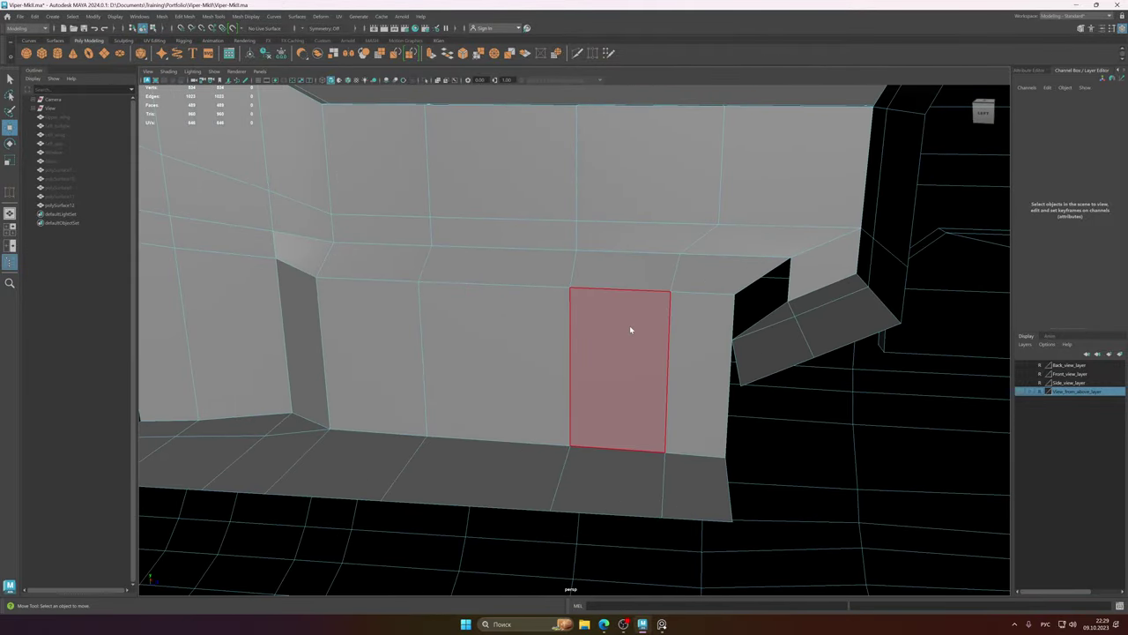
right_click_drag(630, 327, 575, 327, "shift")
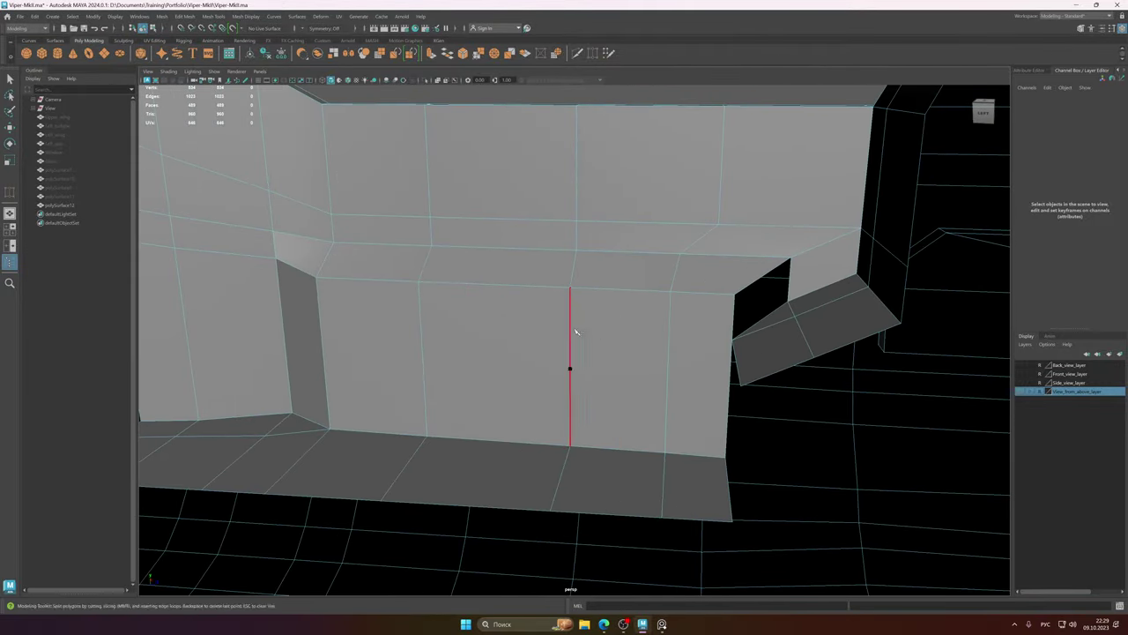
left_click(707, 337, "ctrl")
left_click_drag(705, 357, 700, 307, "alt")
key("q")
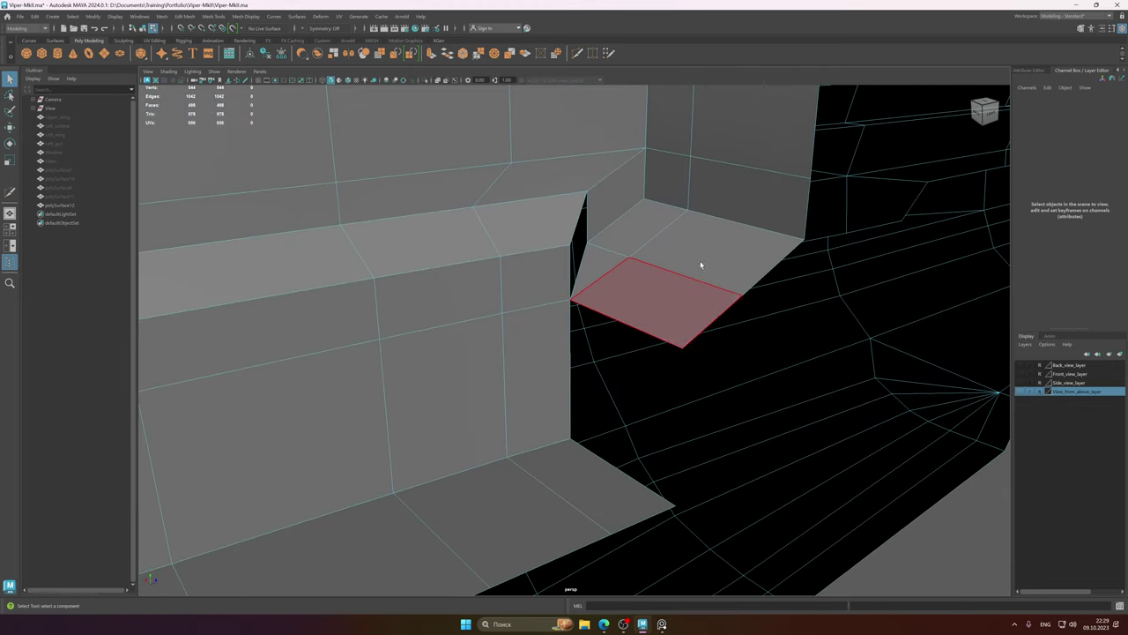
- Bridge the lower edge of the sloped front panel to the matching floor edge to rebuild the vertical face
left_click(656, 336)
left_click(606, 469, "shift")
right_click_drag(606, 469, 612, 553, "shift")
left_click_drag(536, 411, 594, 329, "alt")
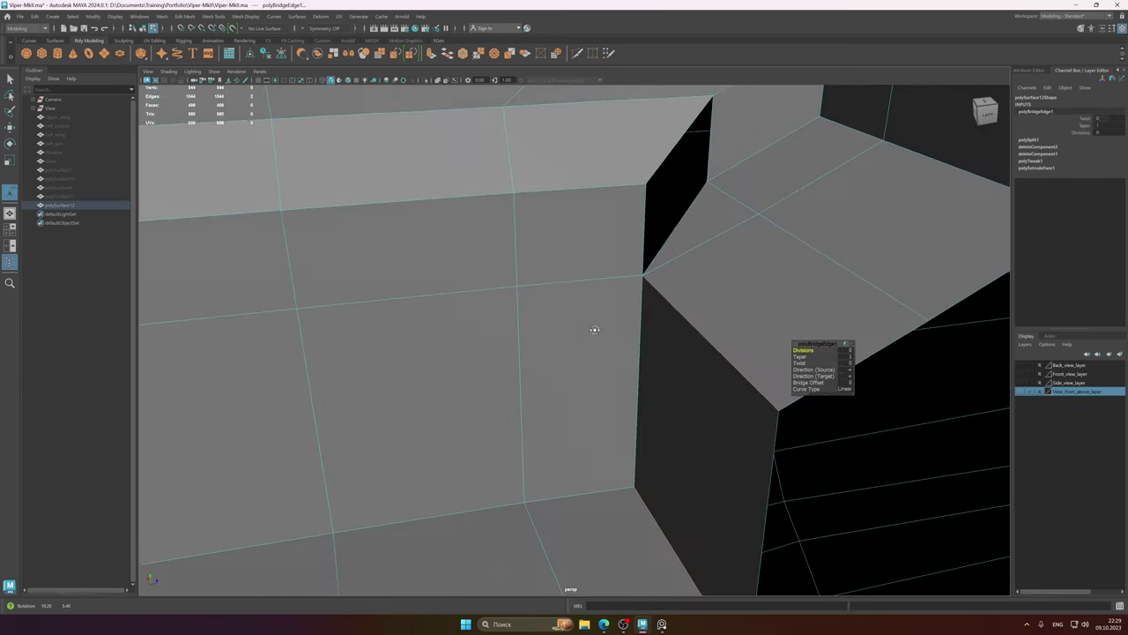
- Merge the overlapping vertices where the console's new edge loop meets the corner of the sloped panel
right_click_drag(594, 329, 550, 329)
left_click_drag(550, 330, 662, 305, "alt")
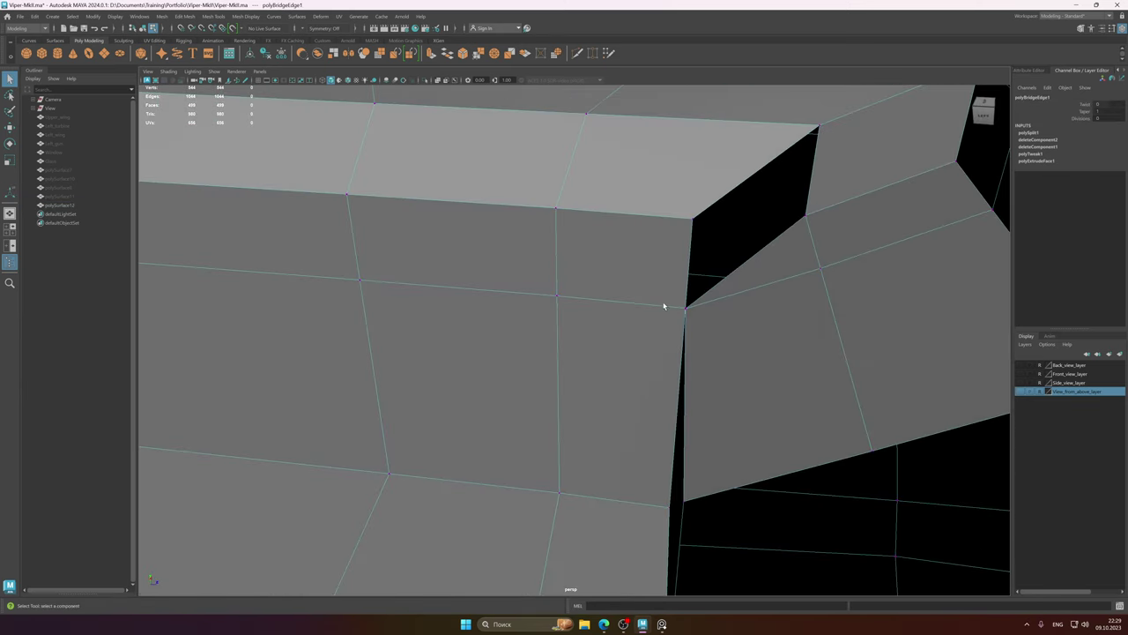
left_click(686, 309)
right_click_drag(685, 313, 725, 273, "shift")
- Fill the open hole between the console's end and the lowered front panel
left_click_drag(766, 327, 667, 345, "alt")
right_click_drag(675, 343, 677, 317)
left_click(678, 271)
right_click_drag(677, 271, 668, 383, "shift")
- Return to object mode and apply soft/hard edge shading to the fuselage mesh with a 30-degree angle
left_click_drag(666, 380, 589, 350, "alt")
scroll(589, 350, "down", 3)
right_click_drag(617, 345, 657, 330)
scroll(449, 340, "down", 3)
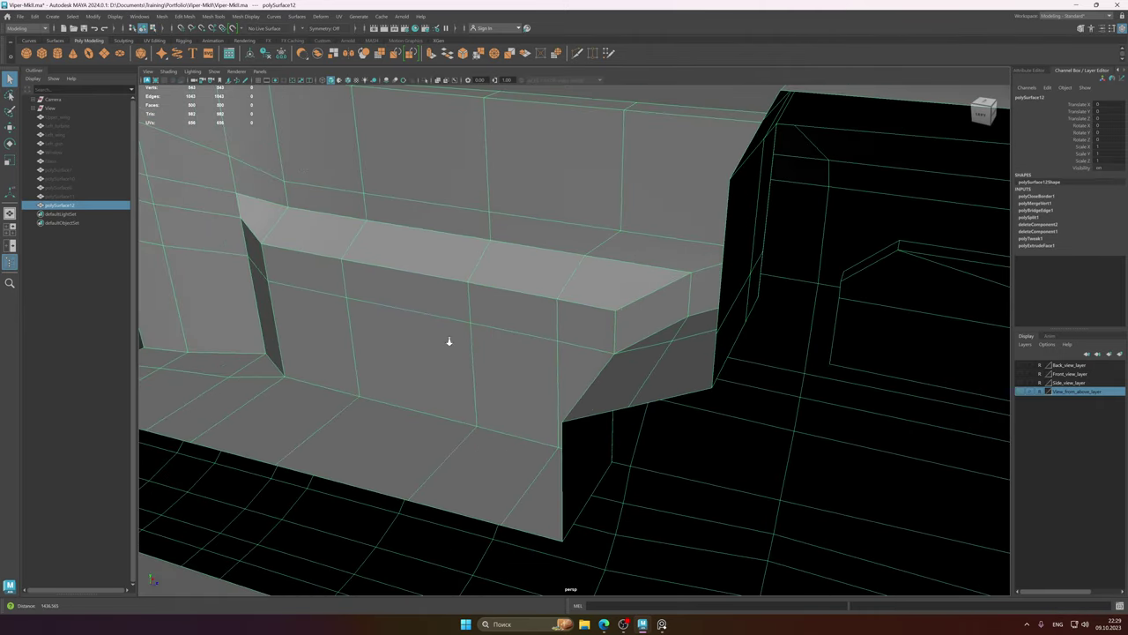
left_click_drag(449, 340, 648, 340, "alt")
left_click_drag(443, 178, 577, 308, "alt")
right_click_drag(575, 322, 659, 321, "shift")
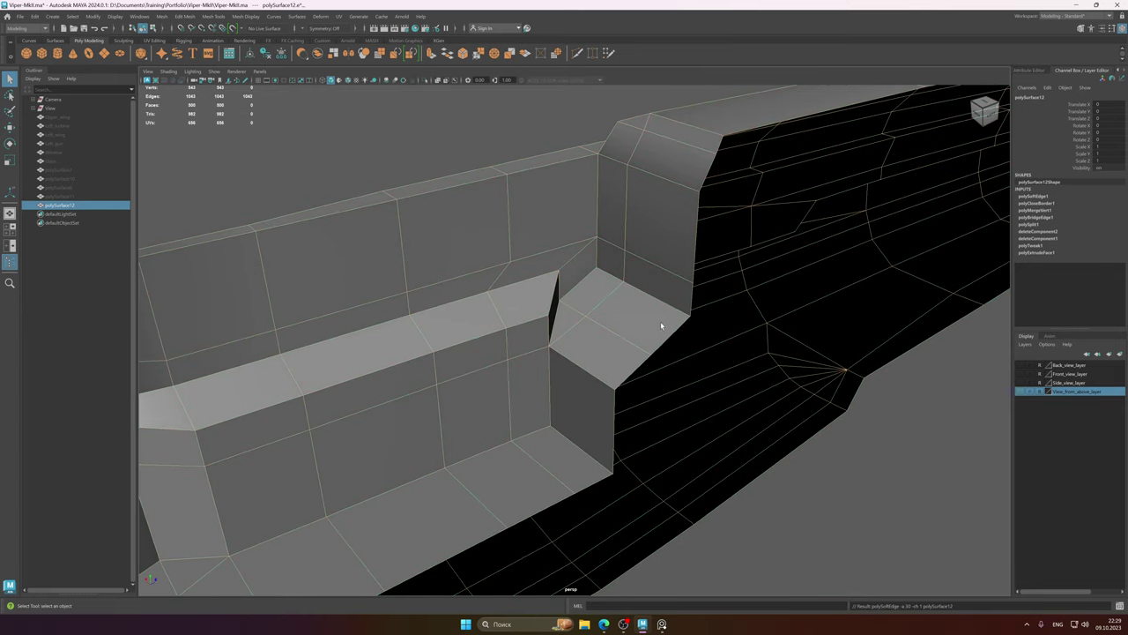
- Inspect the console without a selection, save the scene and reselect the fuselage mesh
scroll(660, 321, "down", 2)
left_click(447, 135)
key("ctrl+s")
scroll(573, 337, "up", 2)
left_click(614, 333)
mouse_move(614, 333)
left_mouse_down("alt")
mouse_move(560, 344)
mouse_move(620, 351)
left_mouse_up("alt")
scroll(620, 352, "down", 3)
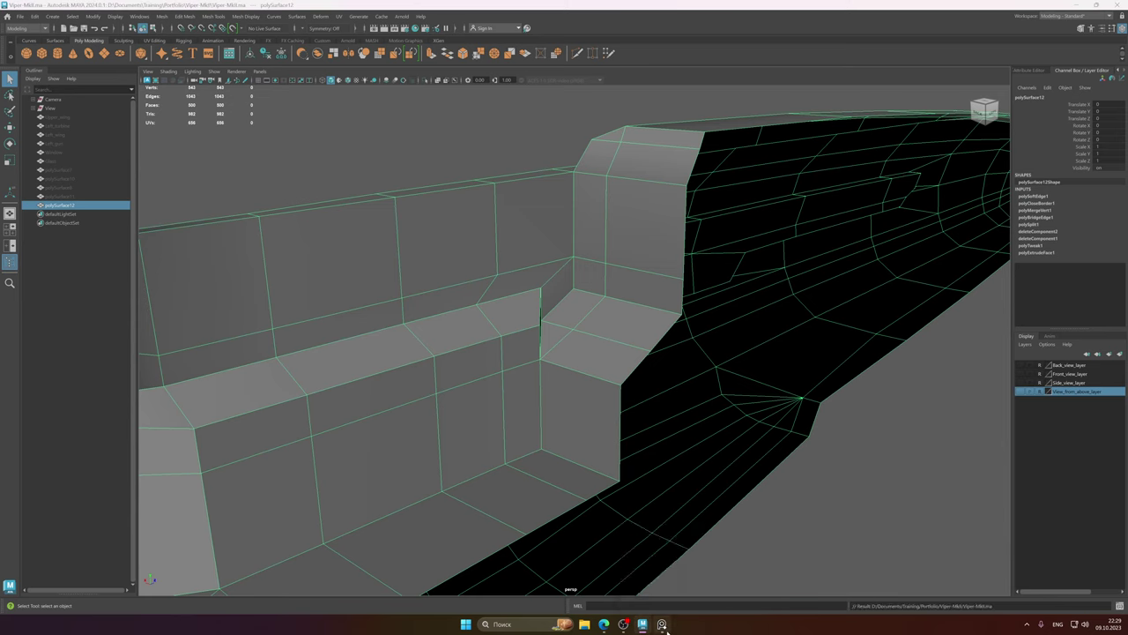
- Compare the junction of the side console and front panel with the cockpit photos on the reference board
left_click(662, 624)
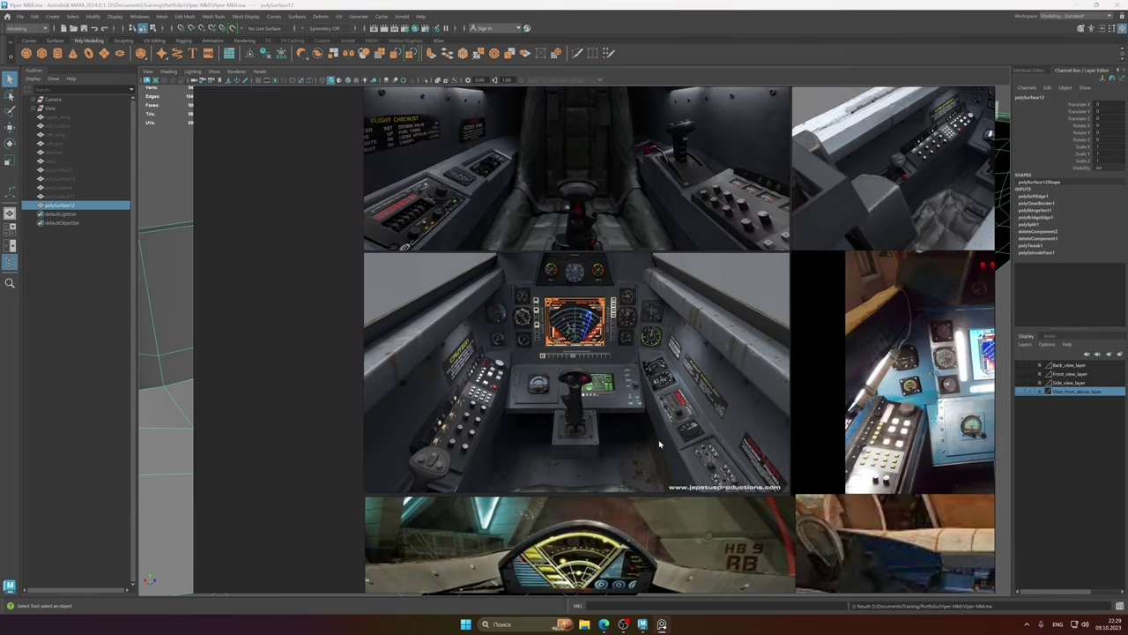
left_click(606, 4)
left_click_drag(571, 322, 607, 355, "alt")
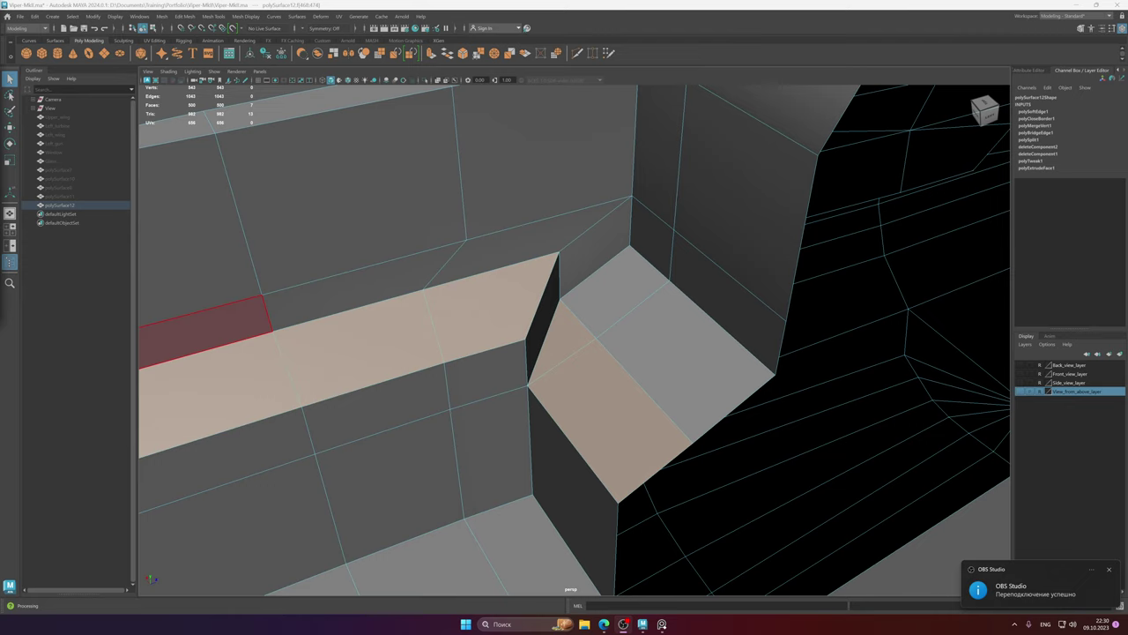
left_click(1108, 569)
left_click(1100, 625)
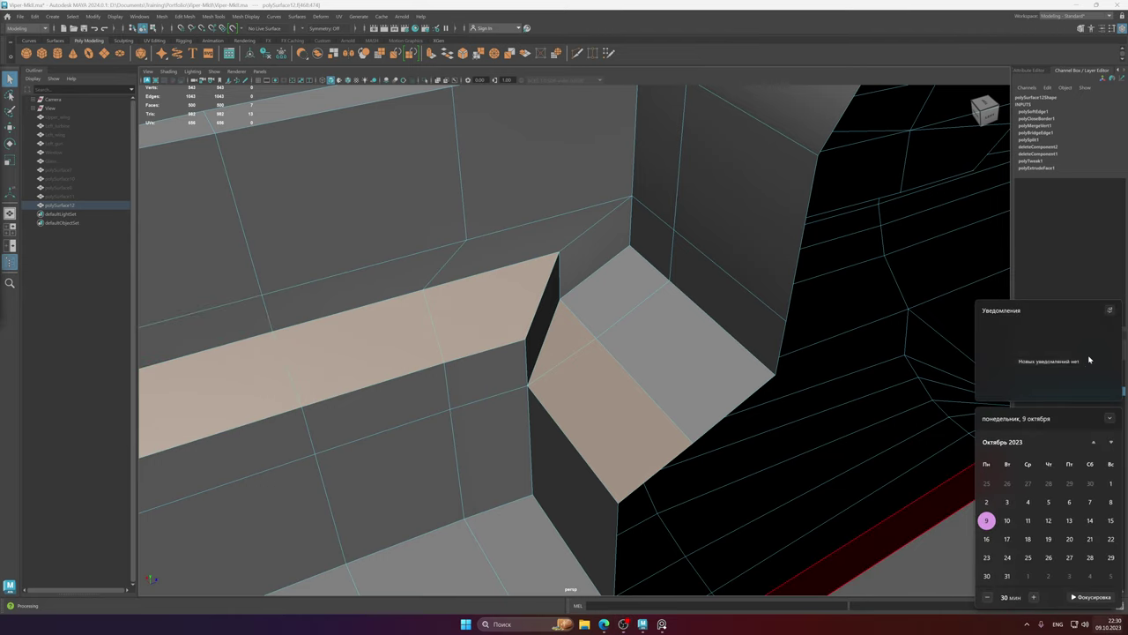
left_click(1117, 624)
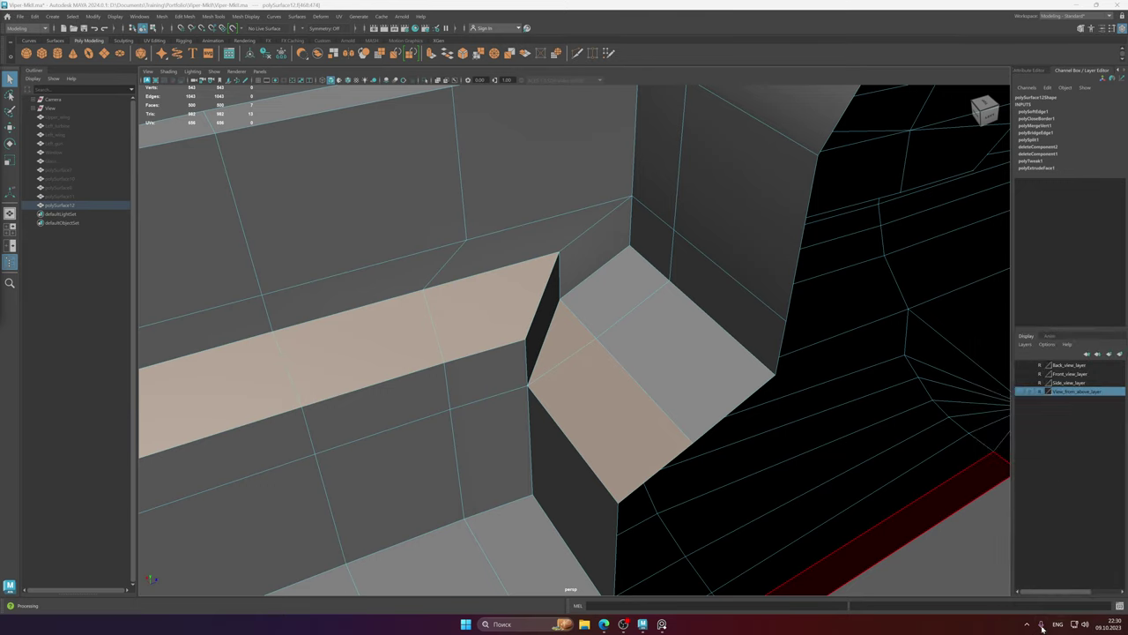
left_click(1027, 624)
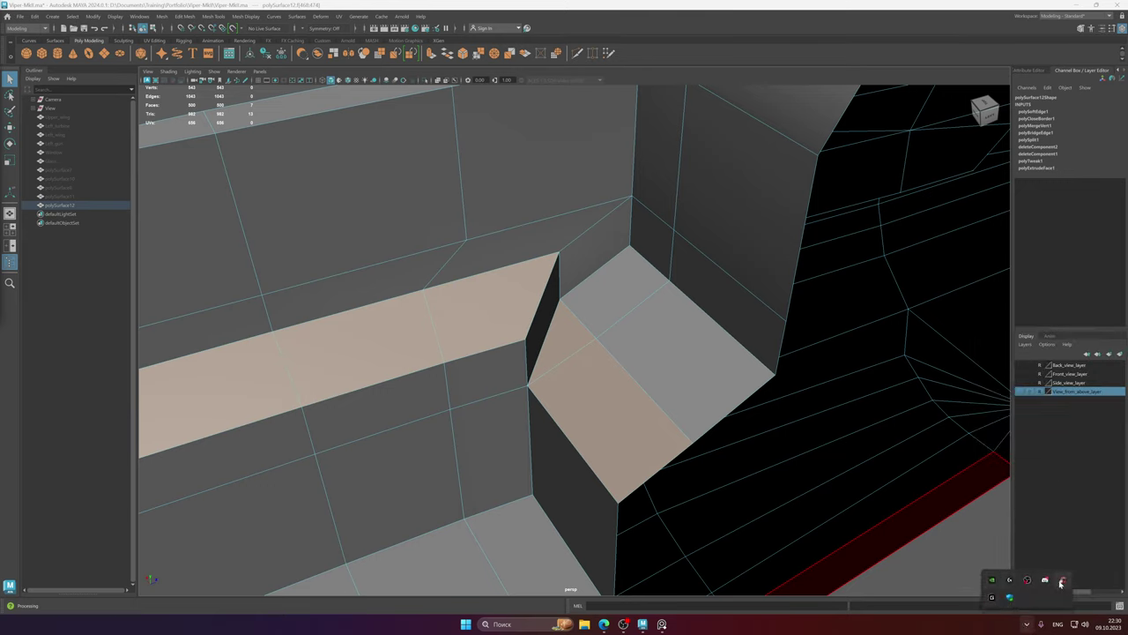
right_click(1061, 581)
left_click(1062, 534)
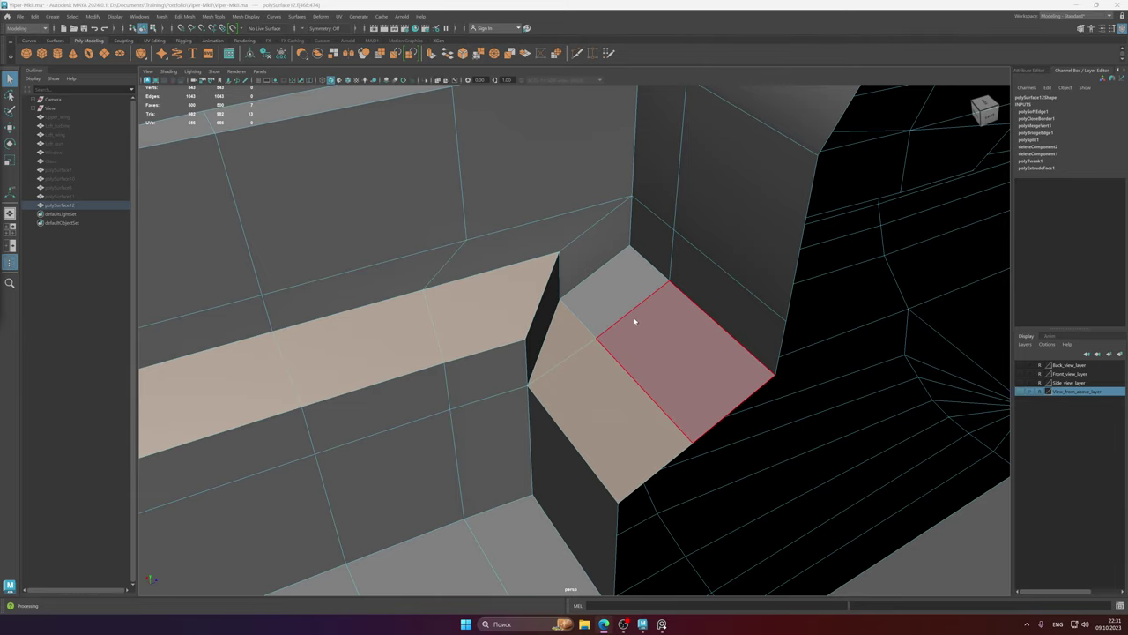
- Delete the console's end face and the narrow faces along the corner between the side wall and the front panel
left_click_drag(635, 322, 578, 286, "alt")
left_click(583, 274)
left_click(530, 332, "shift")
left_click_drag(533, 321, 677, 335, "alt")
left_click(608, 308, "shift")
left_click(652, 284, "shift")
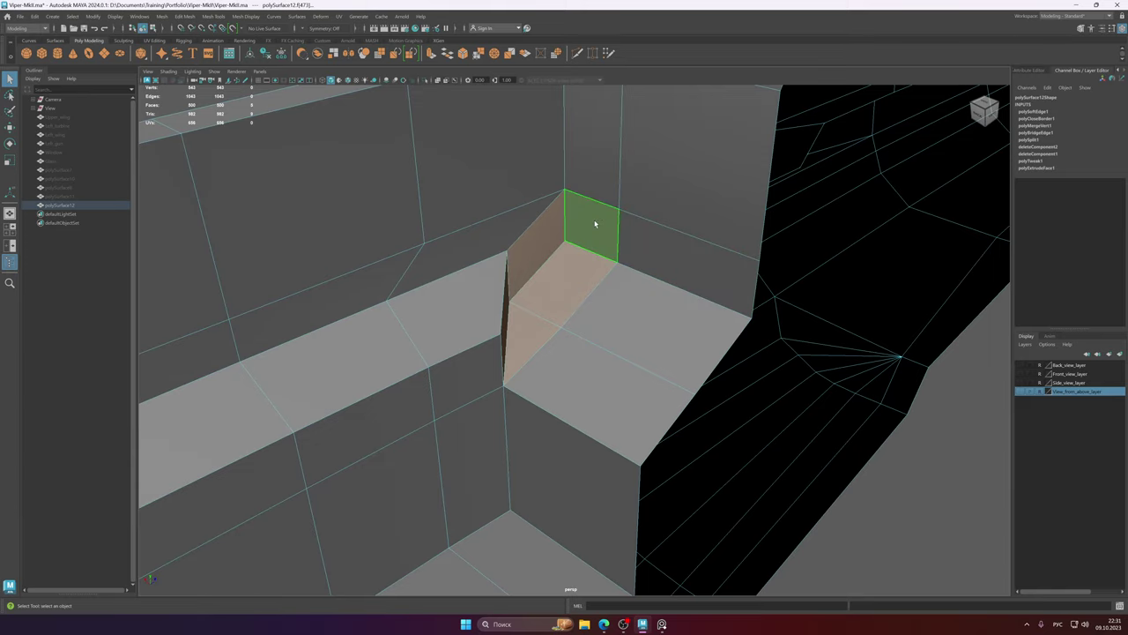
key("Delete")
- Switch to vertex editing and slide the second-to-last vertex on the console top's wall-side edge slightly toward the nose
mouse_move(569, 320)
left_mouse_down("alt")
mouse_move(581, 312)
mouse_move(569, 312)
left_mouse_up("alt")
right_click_drag(552, 308, 502, 309)
left_click_drag(441, 330, 460, 320, "alt")
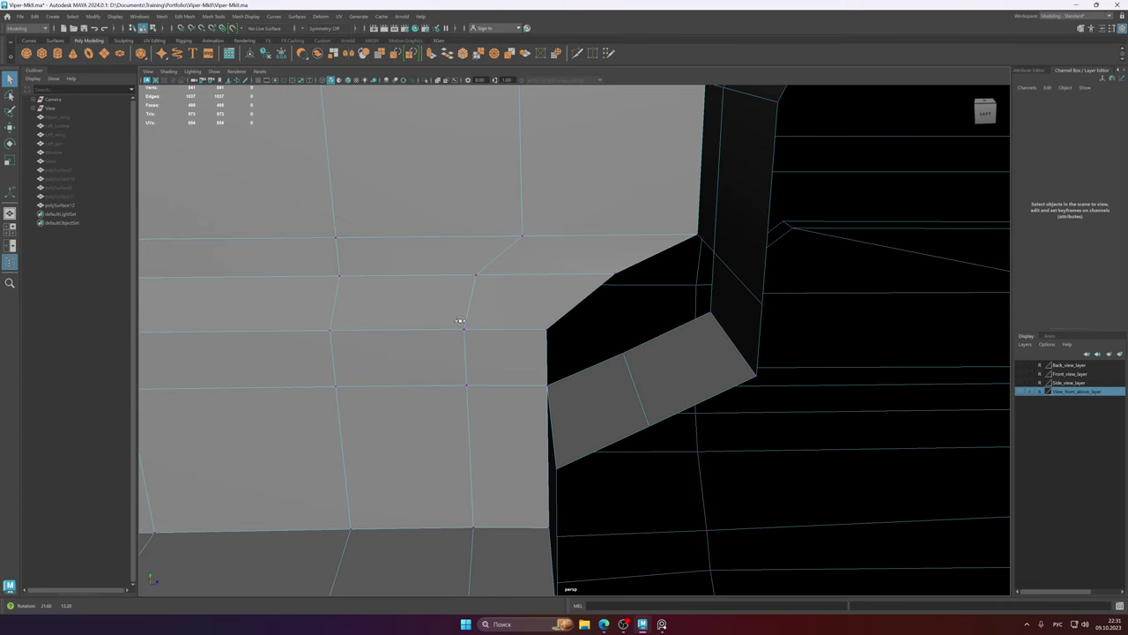
left_click(474, 277)
key("w")
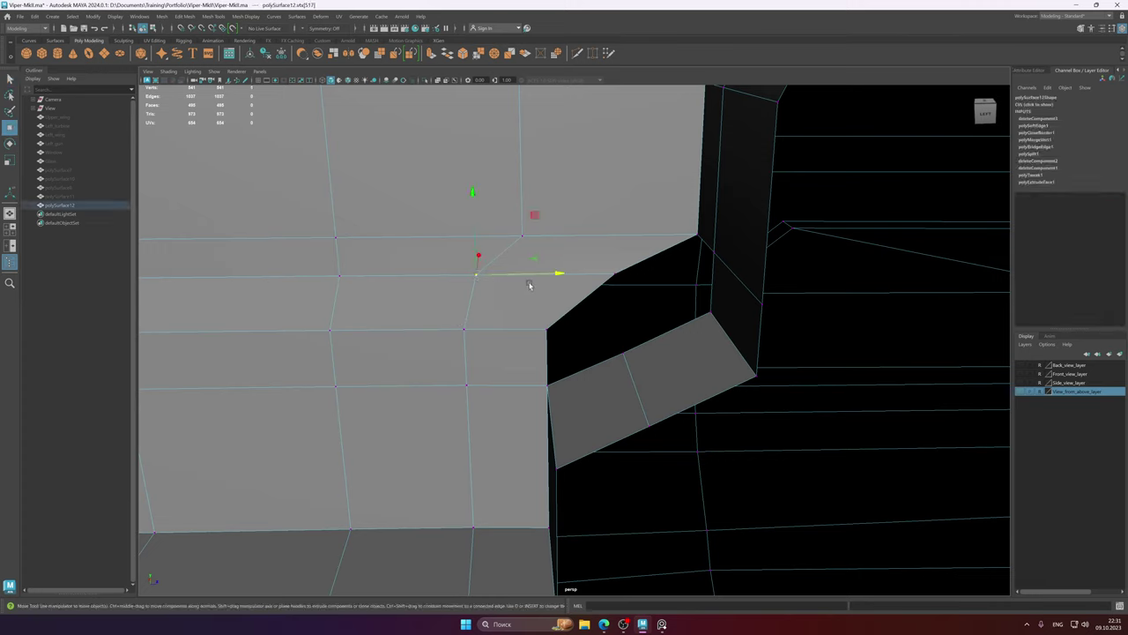
left_click_drag(553, 275, 581, 277)
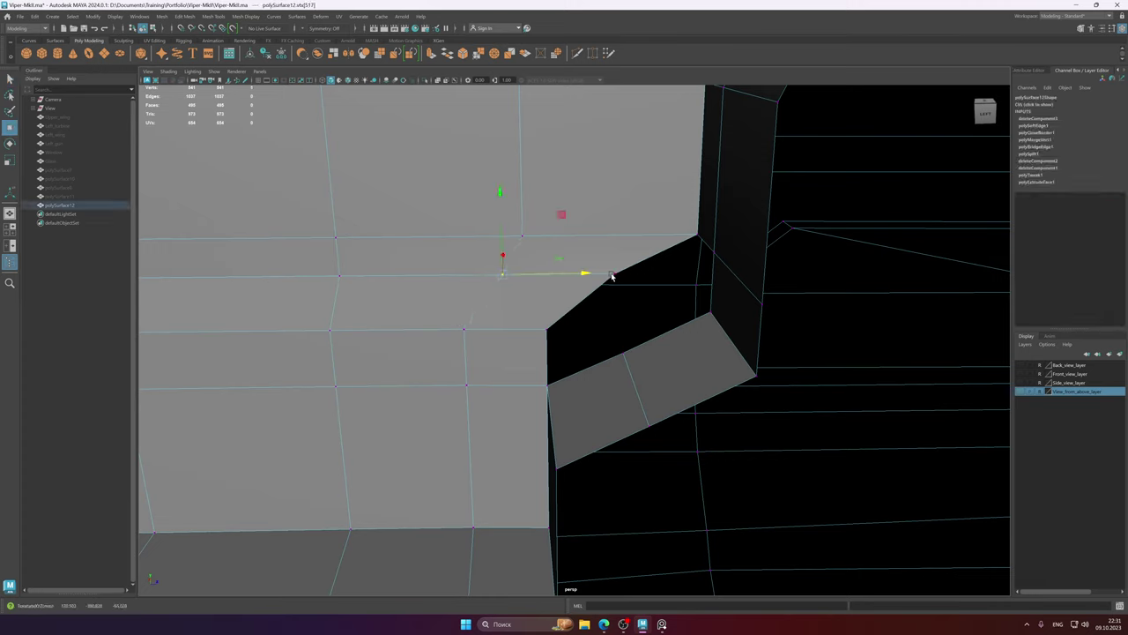
- Try to extend the console top's wall-side end vertex forward so it sits directly below the wall corner
left_click(612, 275)
key("alt+space")
left_click_drag(665, 302, 652, 337, "alt")
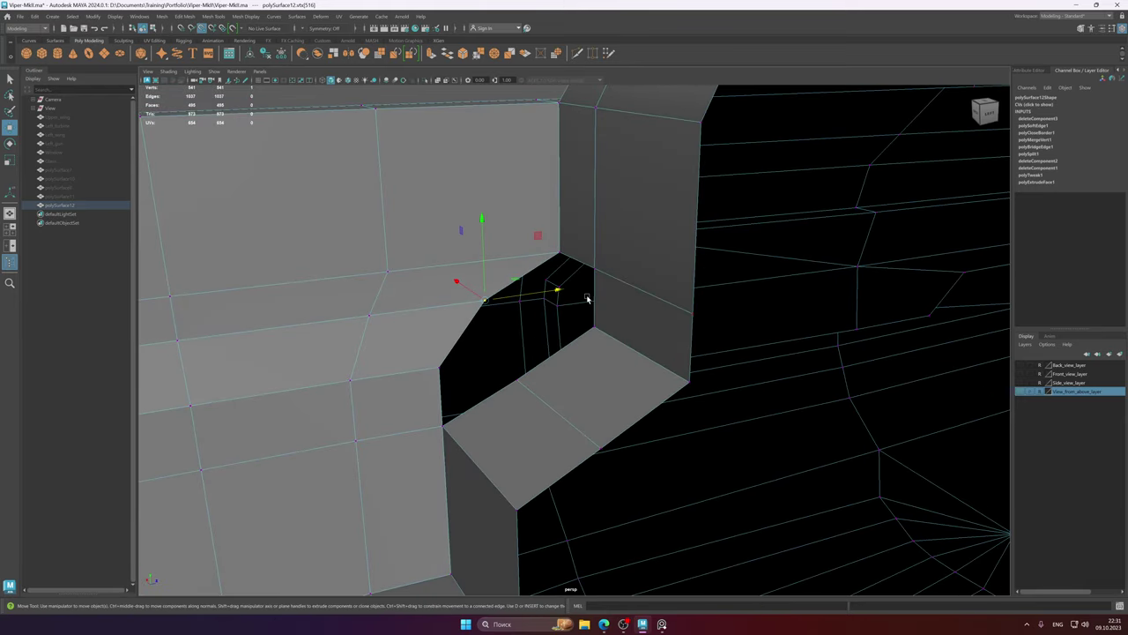
left_click_drag(560, 290, 652, 330)
key("v")
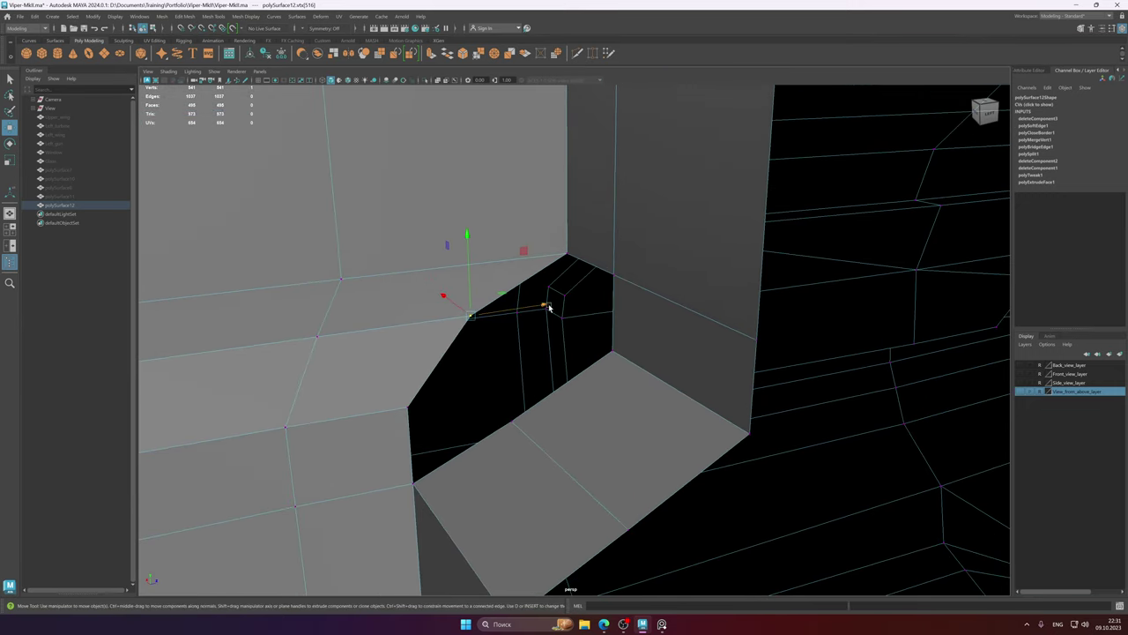
left_click_drag(548, 307, 608, 301)
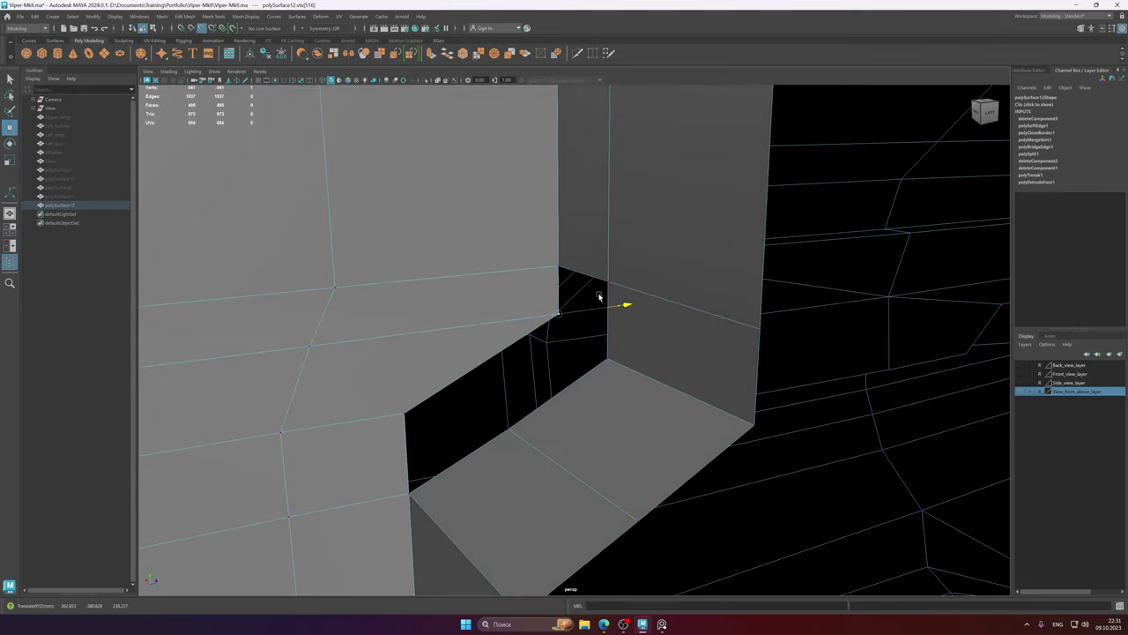
left_click_drag(536, 296, 500, 292, "alt")
left_click_drag(618, 261, 589, 272)
left_click_drag(516, 297, 494, 304, "alt")
left_click_drag(523, 315, 575, 312, "alt")
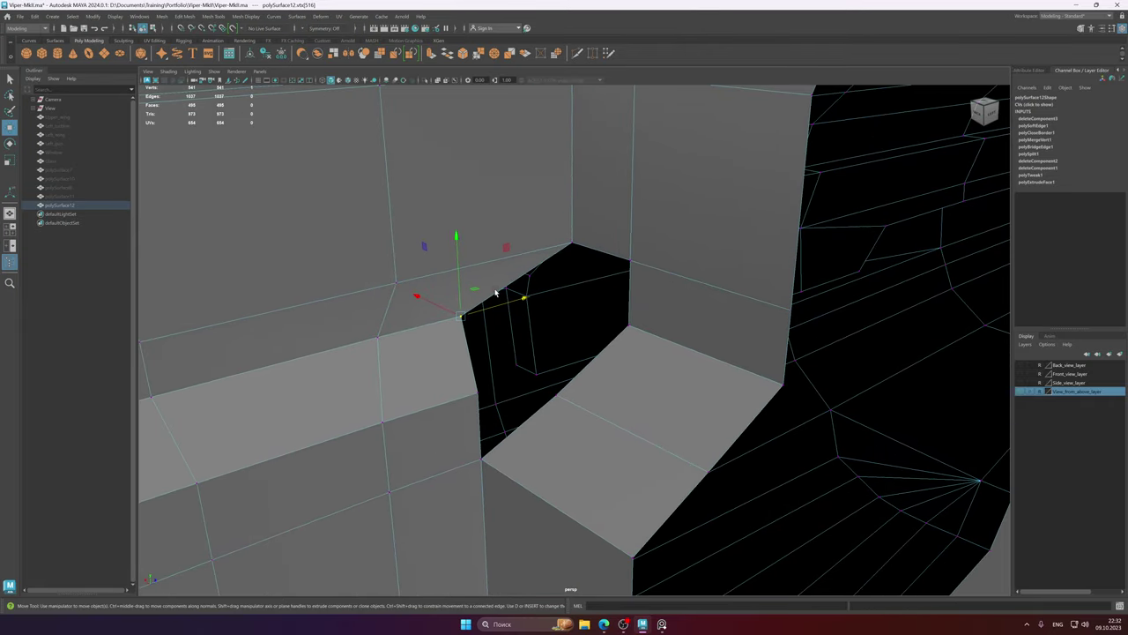
- Snap the console top's wall-side end vertex forward below the wall corner, and align its neighbouring vertex with the wall vertex above
left_click_drag(503, 283, 581, 264, "alt")
key("v")
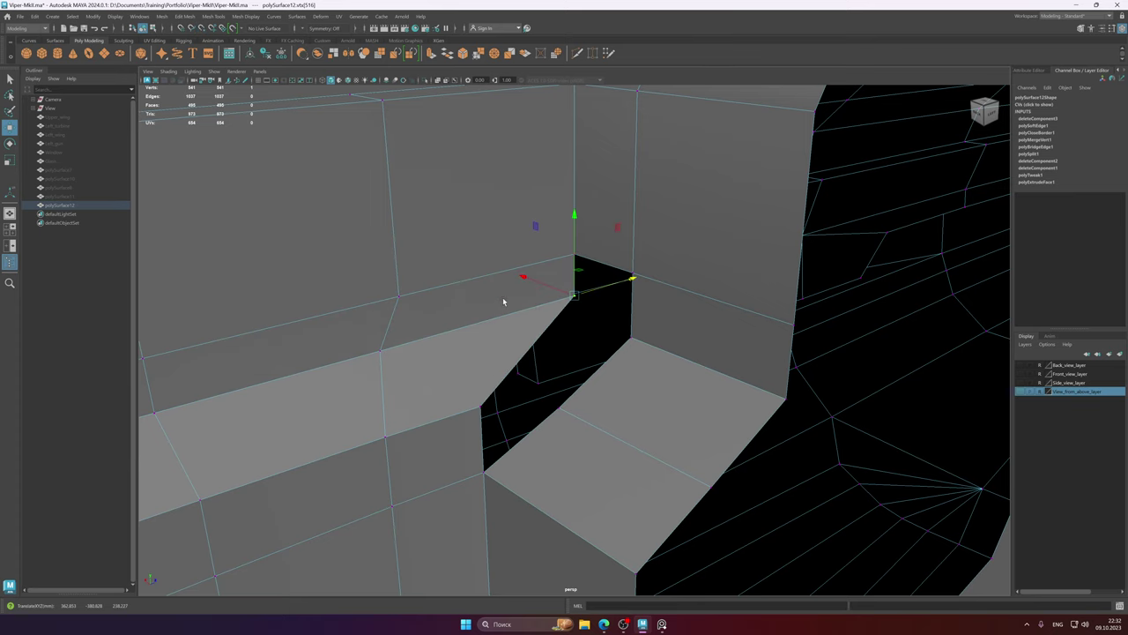
left_click_drag(503, 301, 451, 305, "alt")
left_click_drag(527, 315, 467, 272)
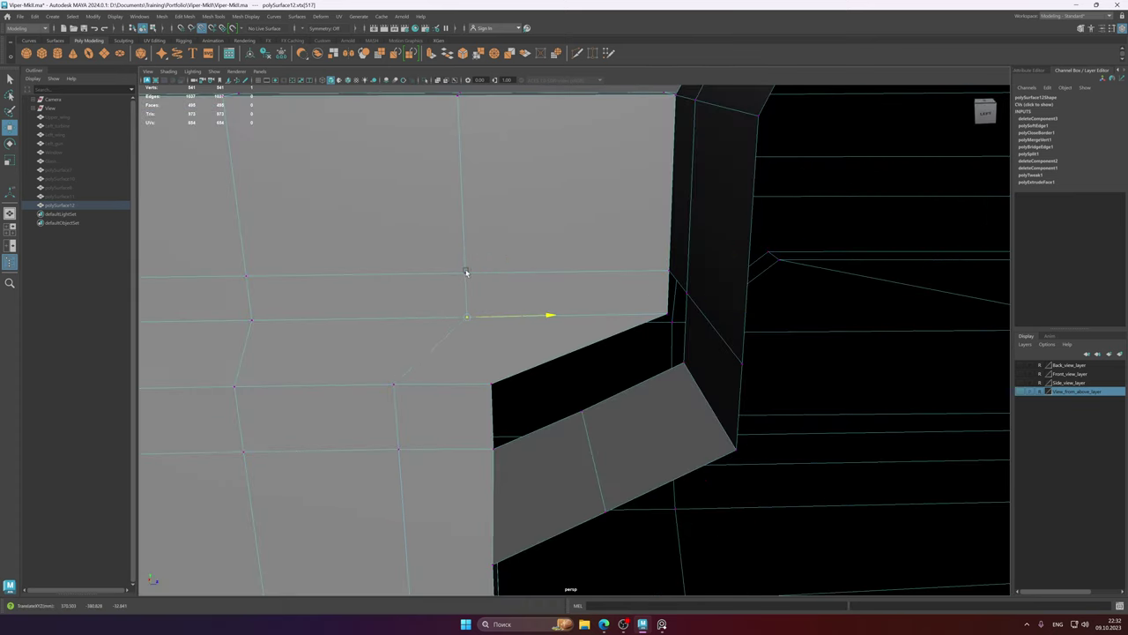
left_click_drag(505, 314, 554, 325, "alt")
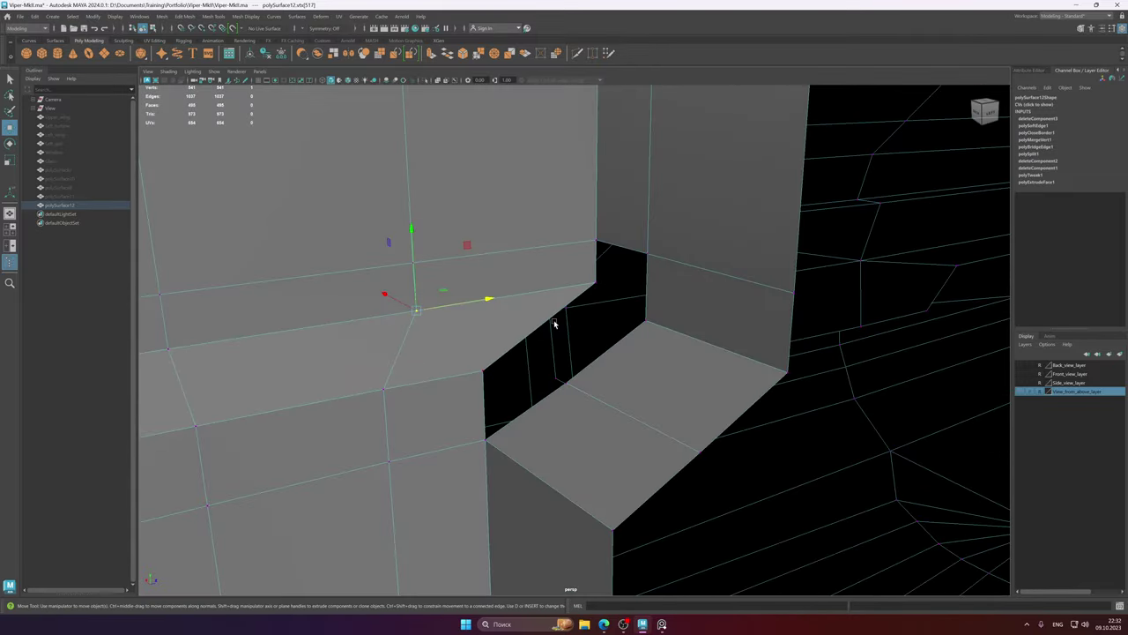
- Lower the front wall's base vertices to the console corner's height, and move the sloped panel's middle vertex pair down slightly
left_click(790, 375, "shift")
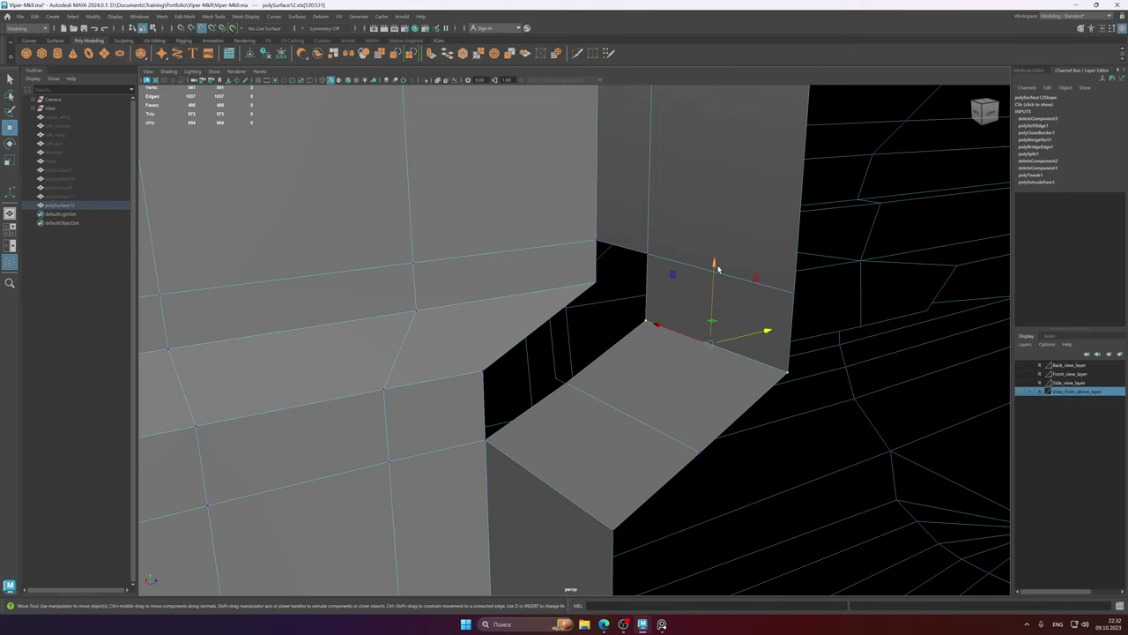
left_click_drag(714, 263, 480, 377)
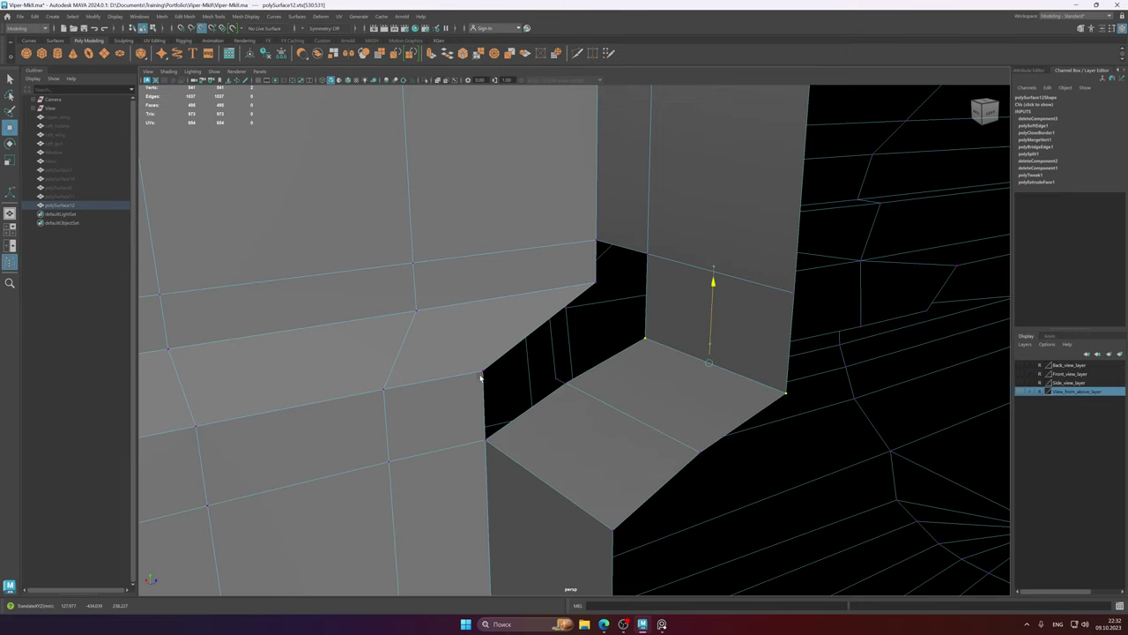
left_click_drag(675, 393, 655, 382, "alt")
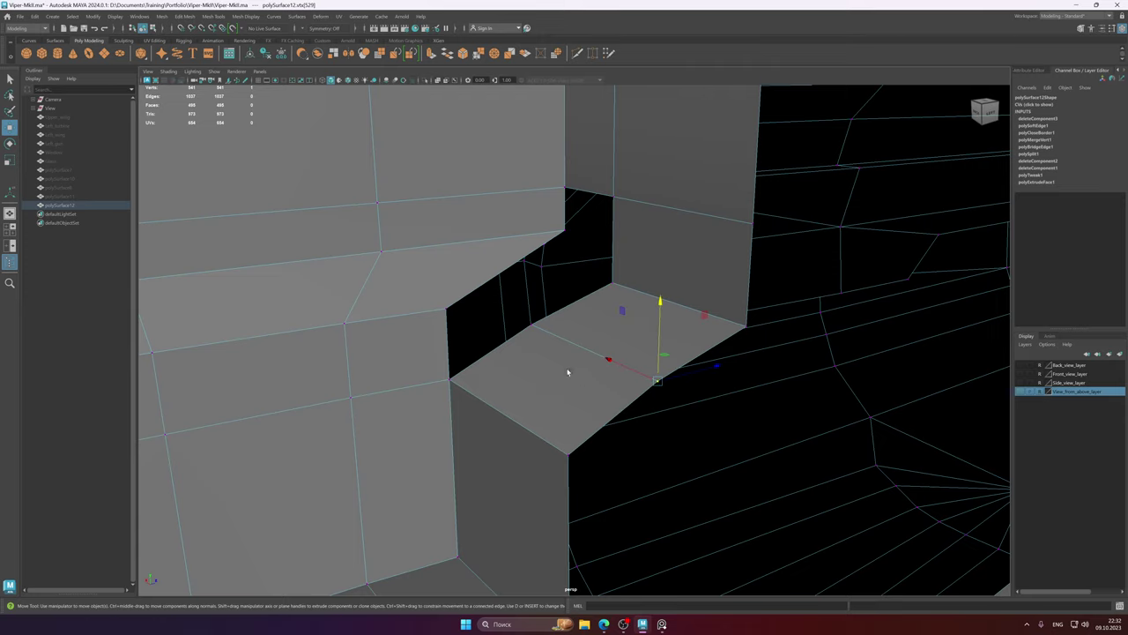
left_click_drag(552, 367, 535, 361, "alt")
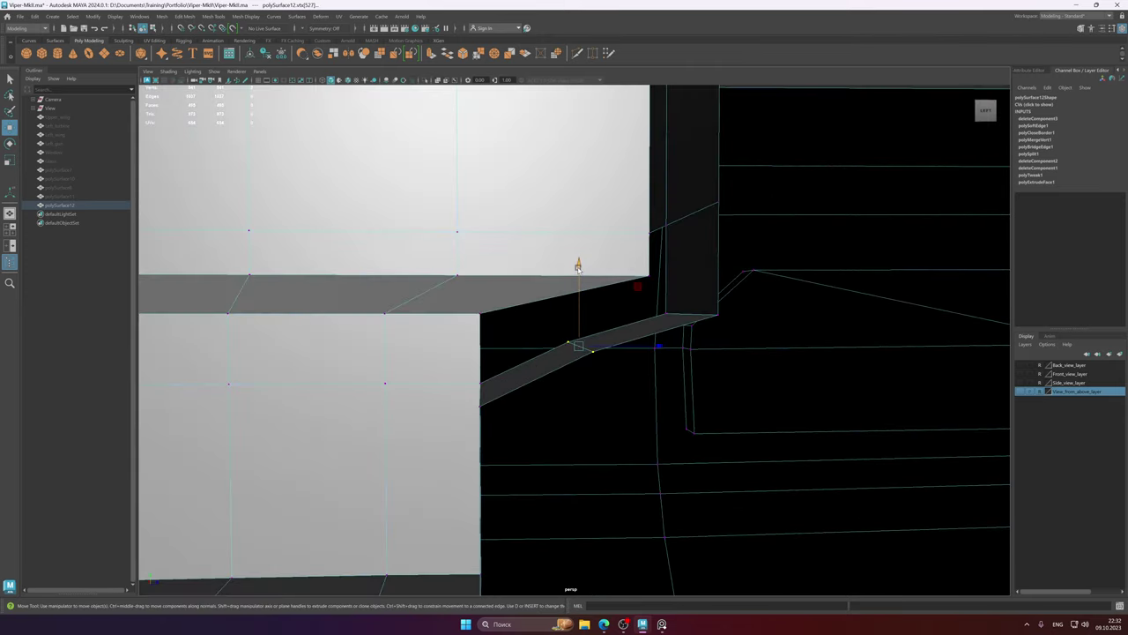
left_click_drag(577, 266, 578, 278)
mouse_move(622, 360)
left_mouse_down("alt")
mouse_move(596, 353)
mouse_move(609, 381)
mouse_move(685, 350)
mouse_move(614, 345)
left_mouse_up("alt")
right_click_drag(614, 345, 287, 336, "alt")
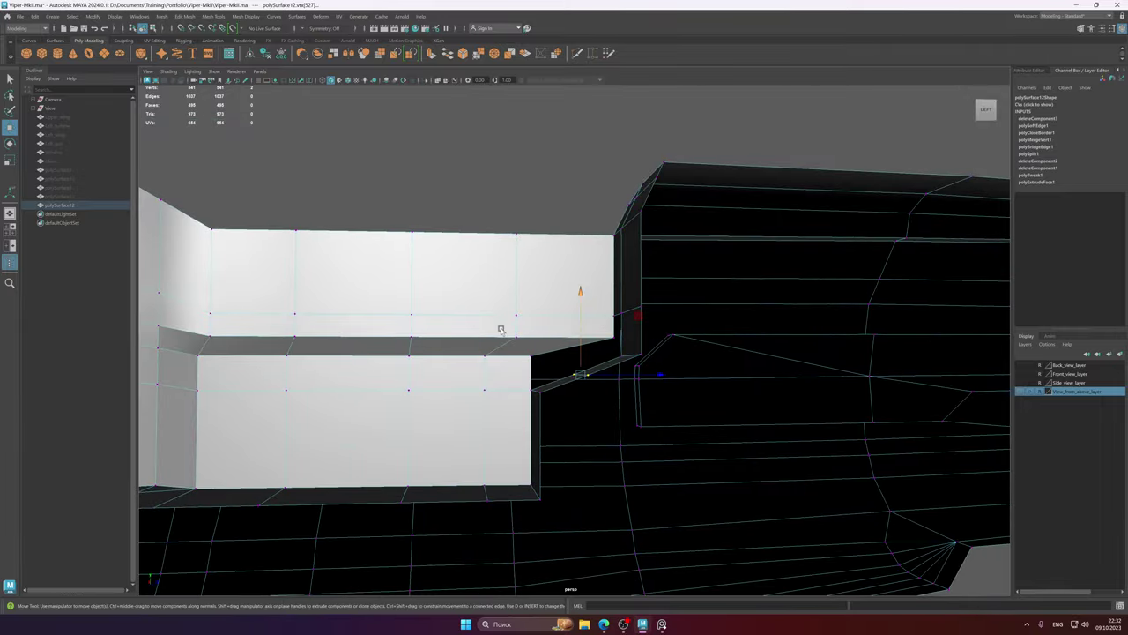
- Level the vertices along the console top's wall-side edge by scaling them flat vertically
mouse_move(500, 328)
left_mouse_down("alt")
mouse_move(505, 347)
mouse_move(486, 331)
left_mouse_up("alt")
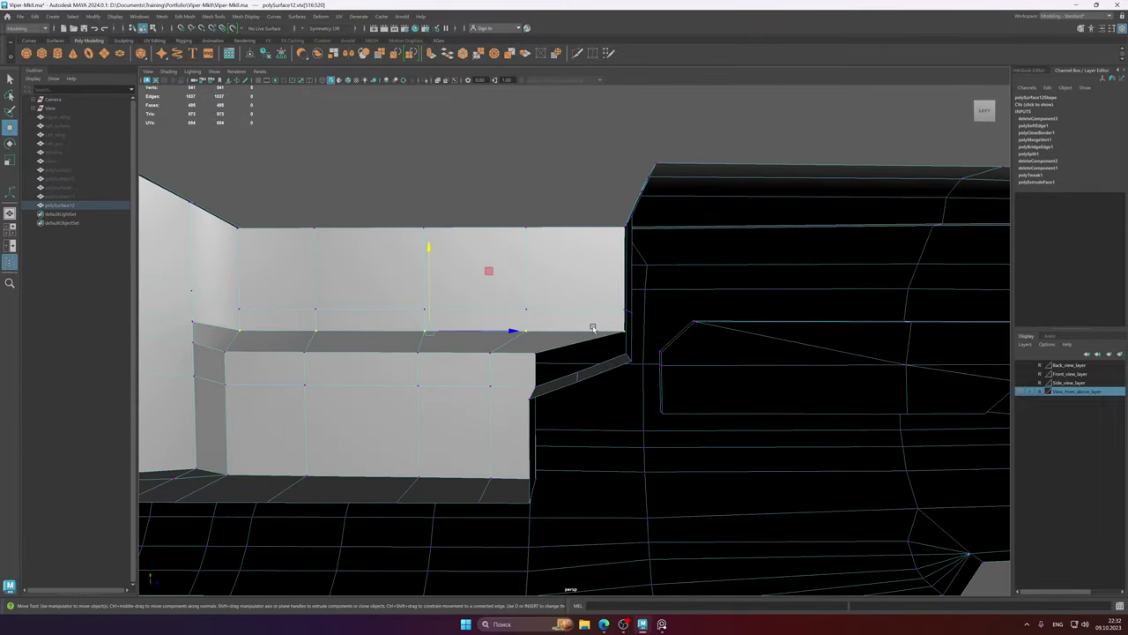
key("r")
left_click_drag(433, 253, 482, 432)
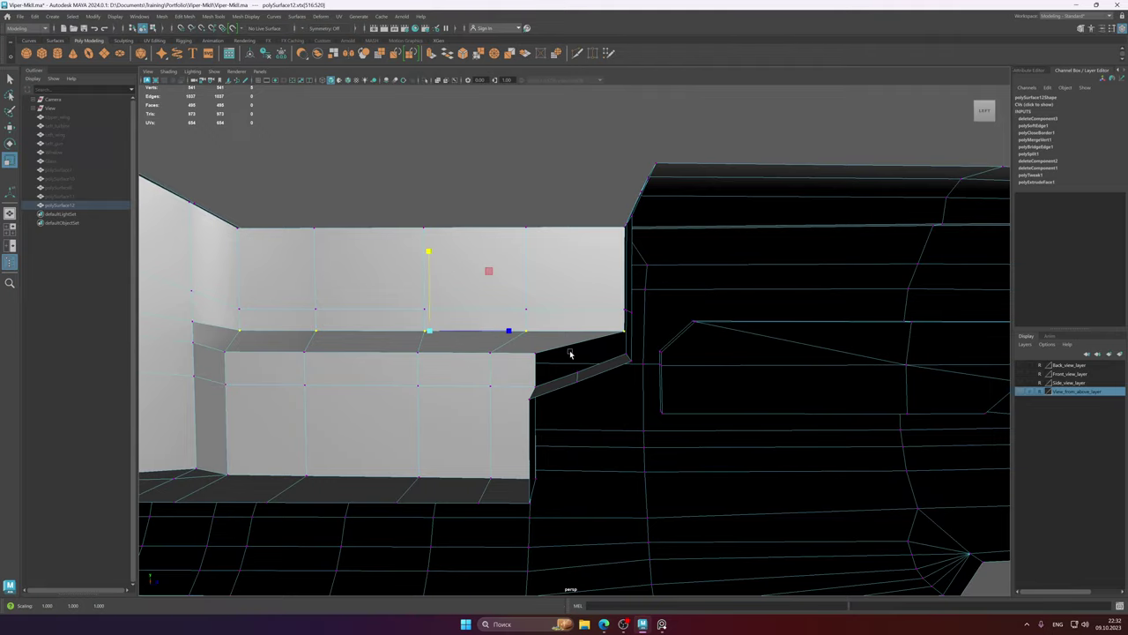
left_click_drag(569, 353, 624, 333, "alt")
key("w")
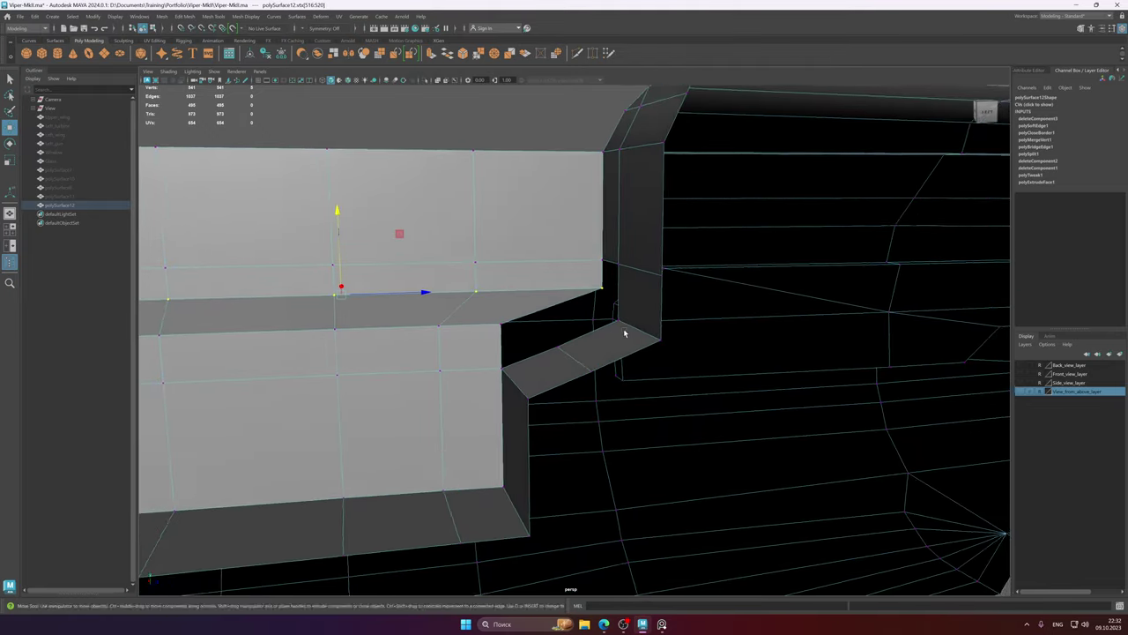
- Bridge the side wall's short vertical end edge to the neighbouring vertical edge of the front wall
middle_click_drag(624, 333, 651, 348, "alt")
right_click_drag(651, 347, 675, 343, "alt")
left_click_drag(608, 340, 678, 334, "alt")
right_click_drag(677, 334, 902, 353, "alt")
middle_click_drag(688, 310, 672, 320, "alt")
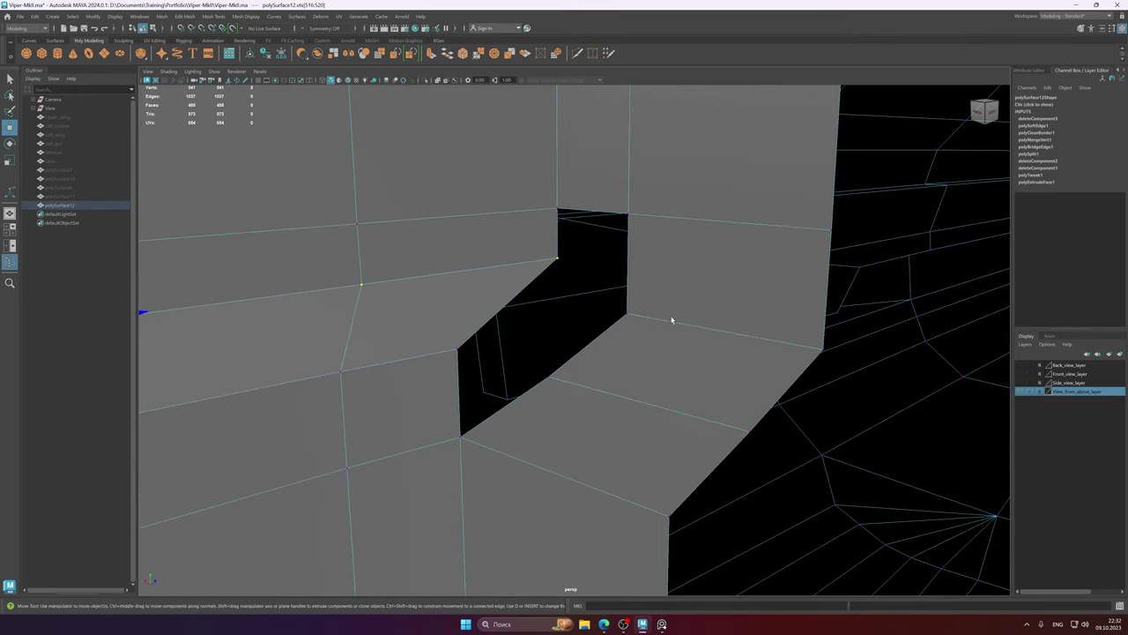
left_click_drag(672, 321, 689, 314, "alt")
left_click(485, 227)
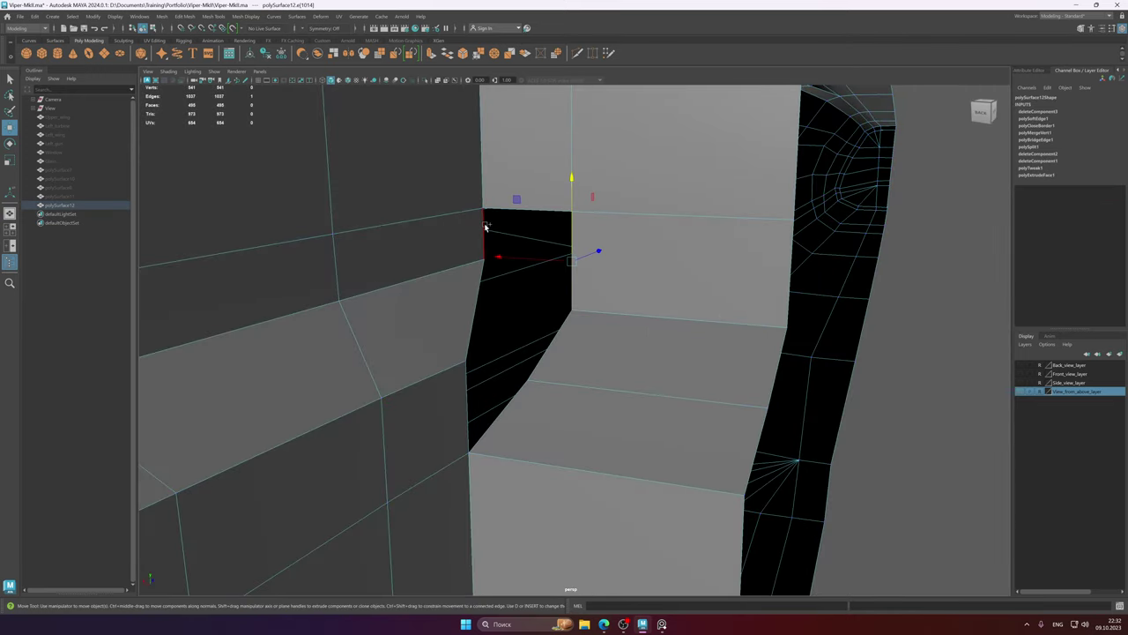
right_click_drag(484, 227, 511, 321, "shift")
left_click_drag(516, 319, 646, 304, "alt")
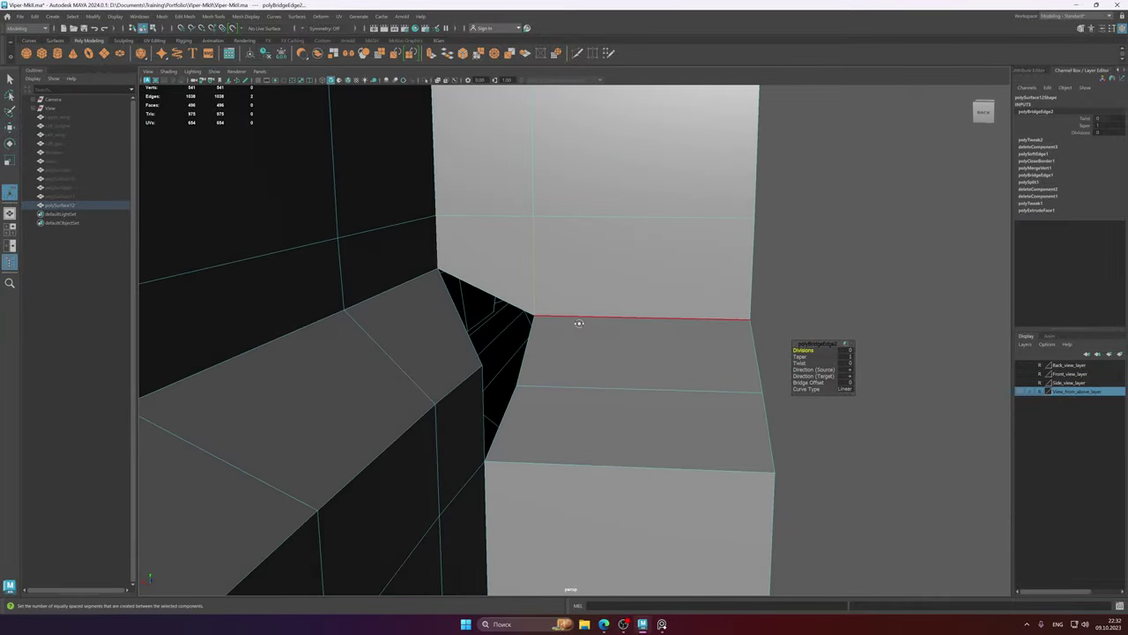
- Insert a Multi-Cut edge loop around the fuselage side, through the last section of the side wall and console
left_click_drag(579, 323, 540, 328, "alt")
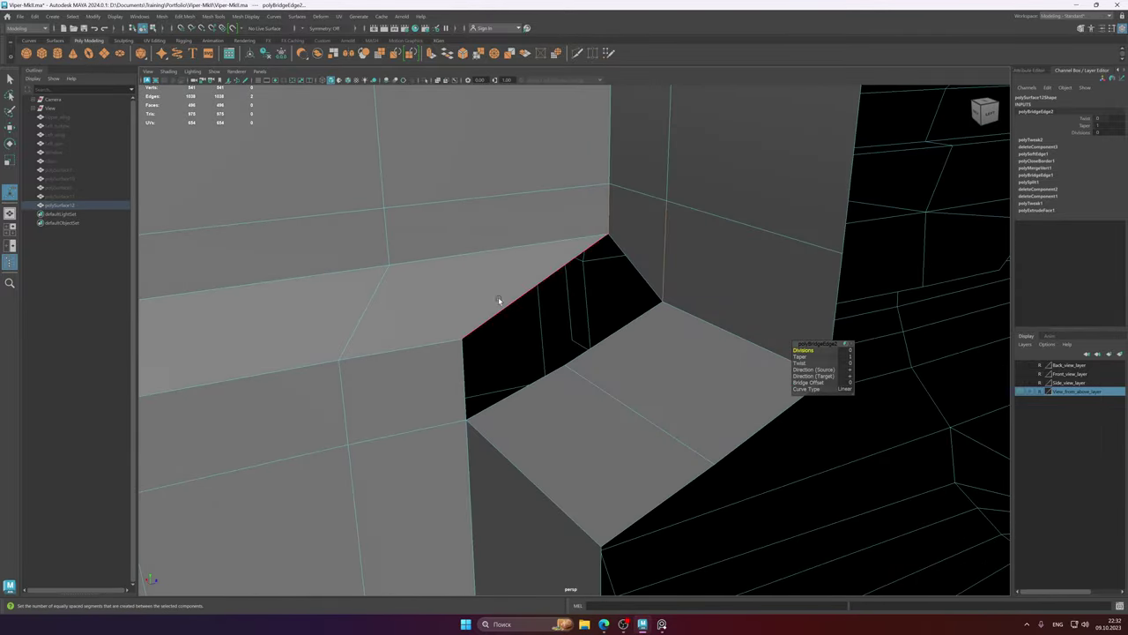
right_click_drag(479, 293, 412, 274, "shift")
left_click(389, 266)
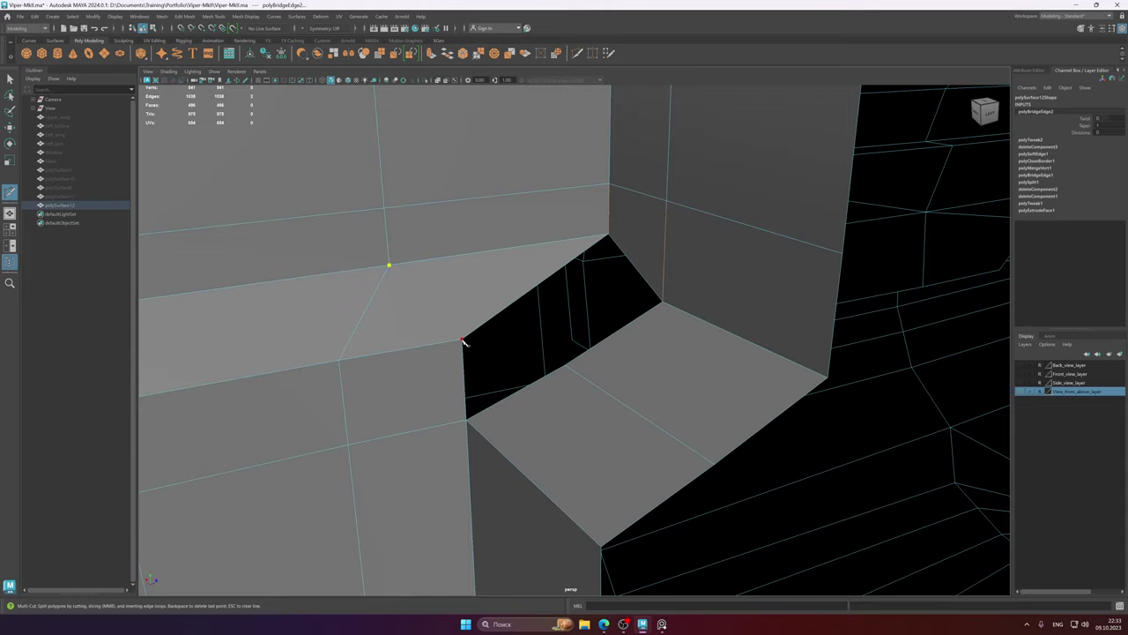
right_click_drag(531, 300, 427, 234, "alt")
middle_click_drag(510, 233, 515, 280, "alt")
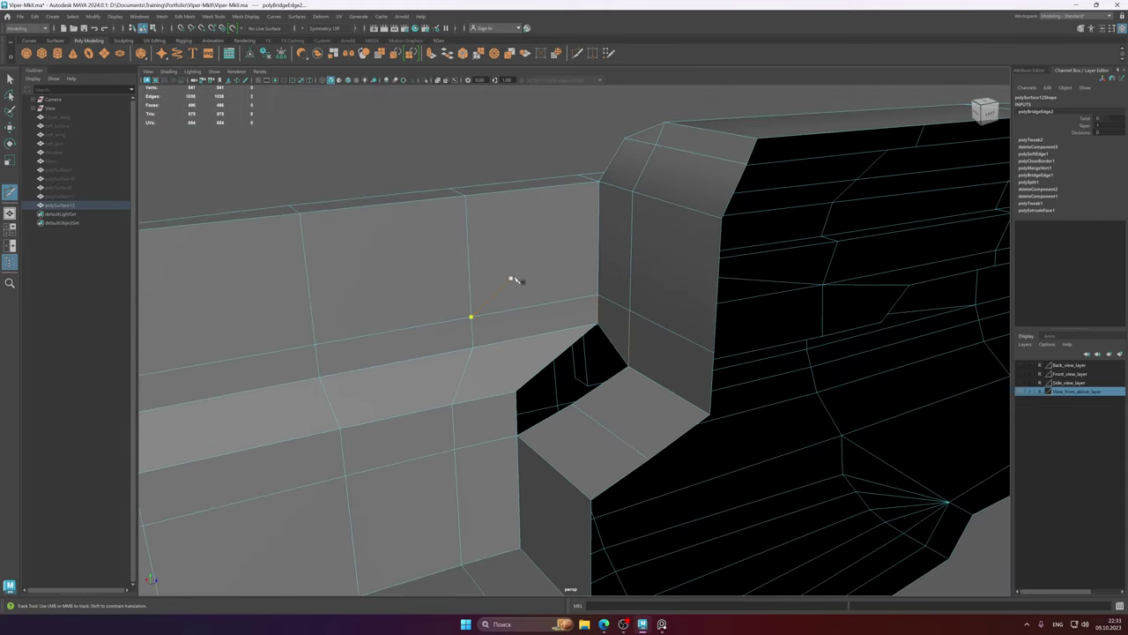
left_click_drag(516, 280, 605, 249, "alt")
right_click_drag(604, 249, 541, 383, "alt")
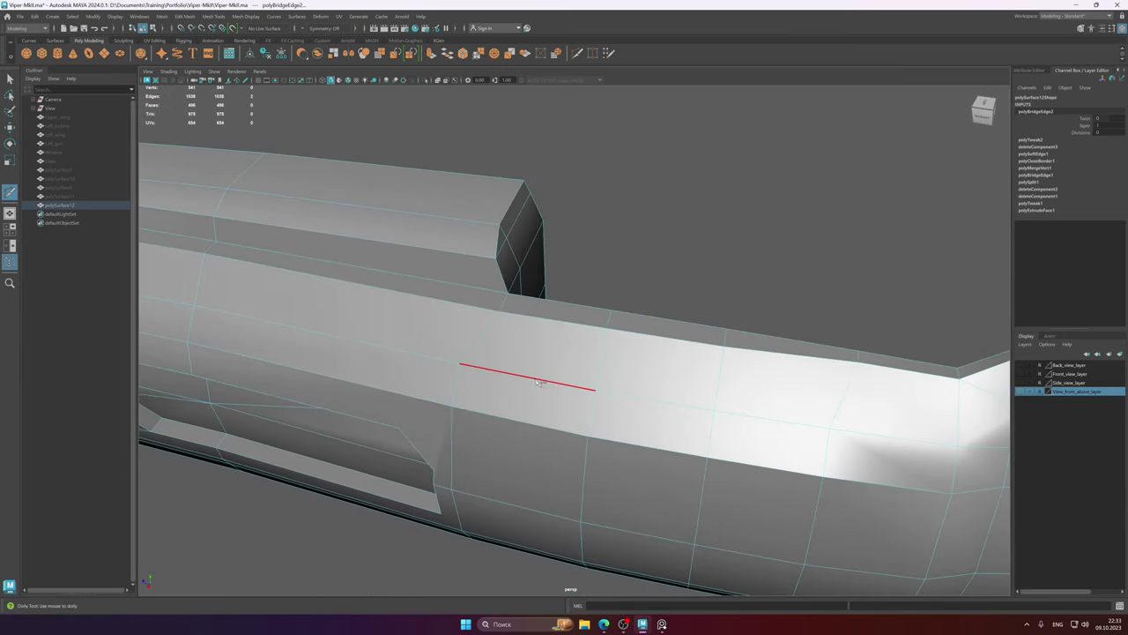
middle_click_drag(541, 382, 541, 278, "alt")
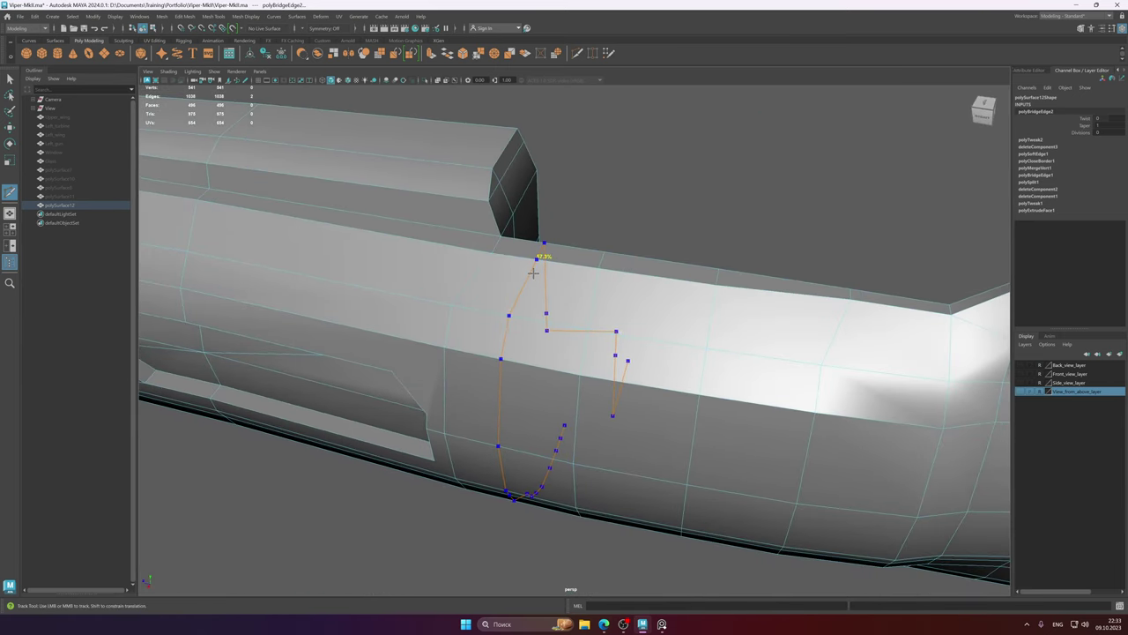
key("Return")
left_click_drag(599, 297, 499, 295, "alt")
middle_click_drag(573, 363, 551, 319, "alt")
key("q")
right_click_drag(552, 319, 627, 316, "alt")
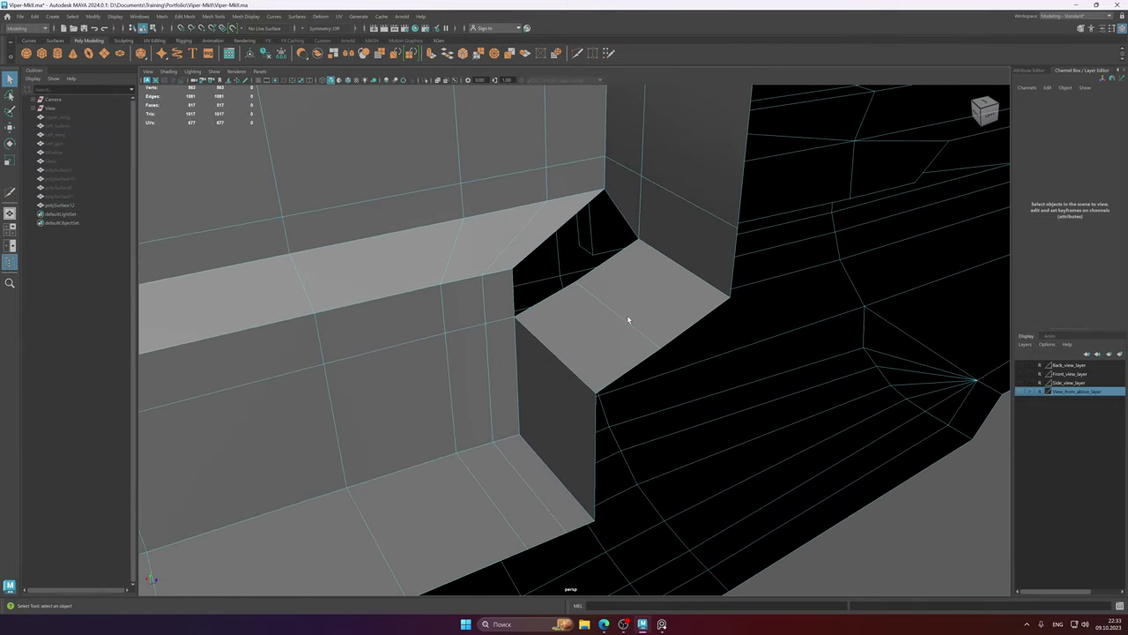
- Target Weld the new loop's vertices on the console's outer edge, side face and floor to the adjacent corner vertices
middle_click_drag(627, 315, 652, 341, "alt")
key("F9")
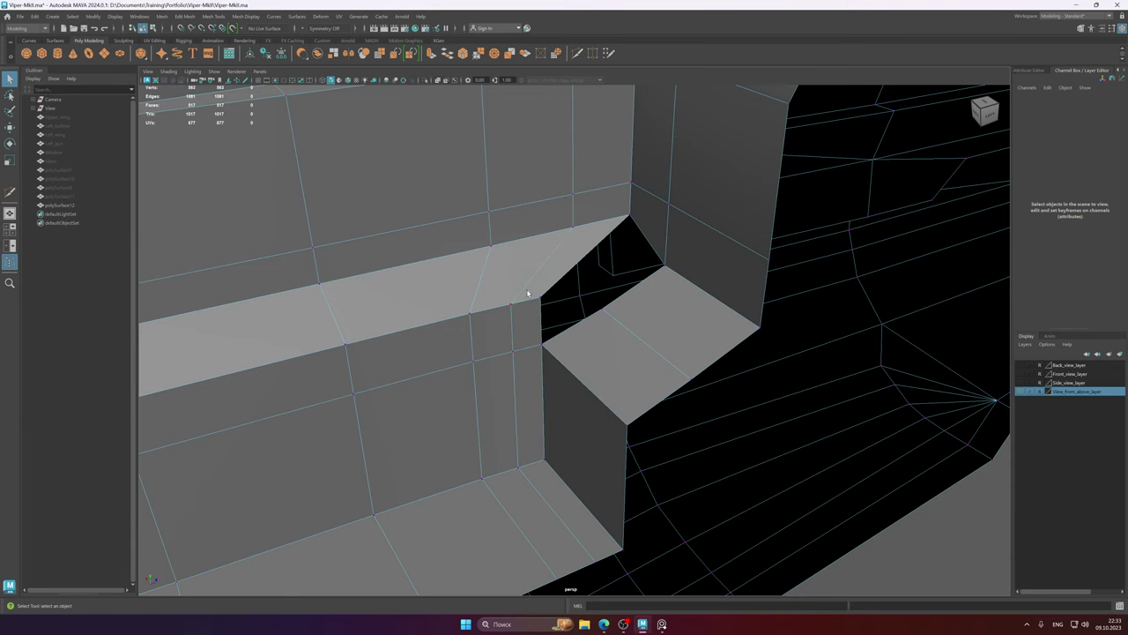
left_click(511, 304)
right_click_drag(512, 306, 511, 302, "shift")
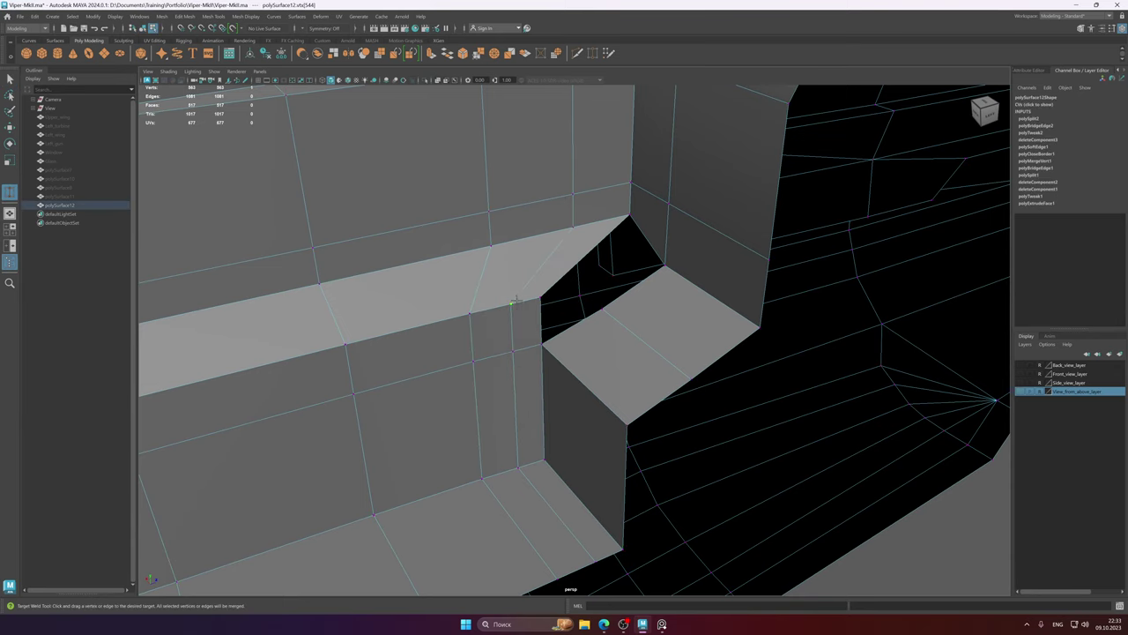
left_click_drag(545, 303, 540, 299)
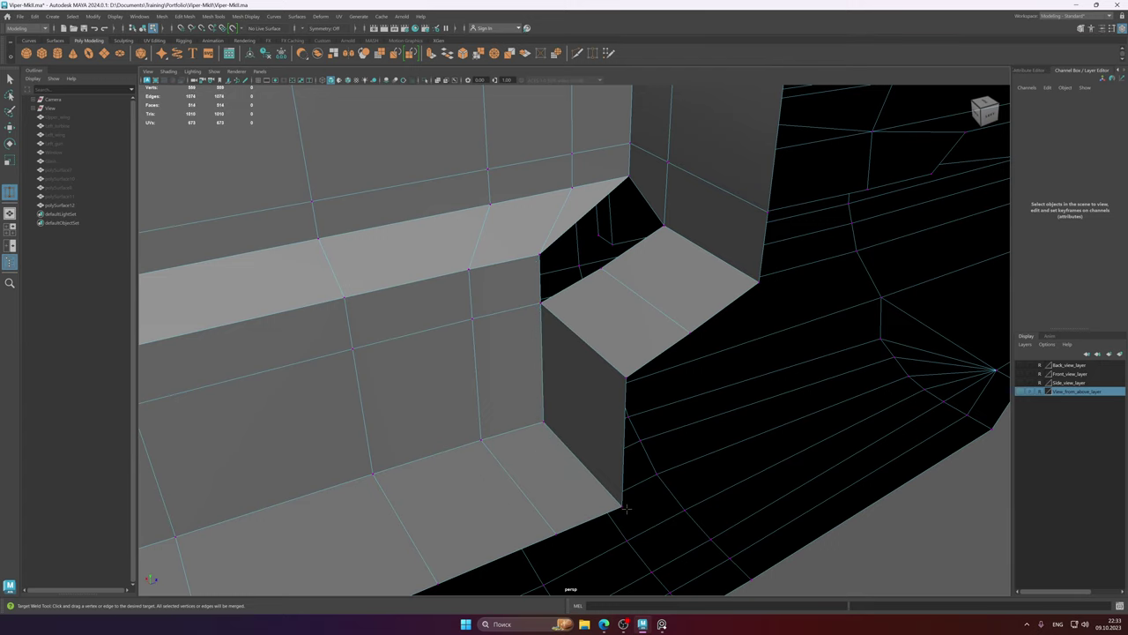
middle_click_drag(569, 315, 552, 371, "alt")
key("q")
- Delete the narrow triangular face at the front end of the console top
scroll(574, 339, "up", 2)
middle_click_drag(606, 274, 564, 277, "alt")
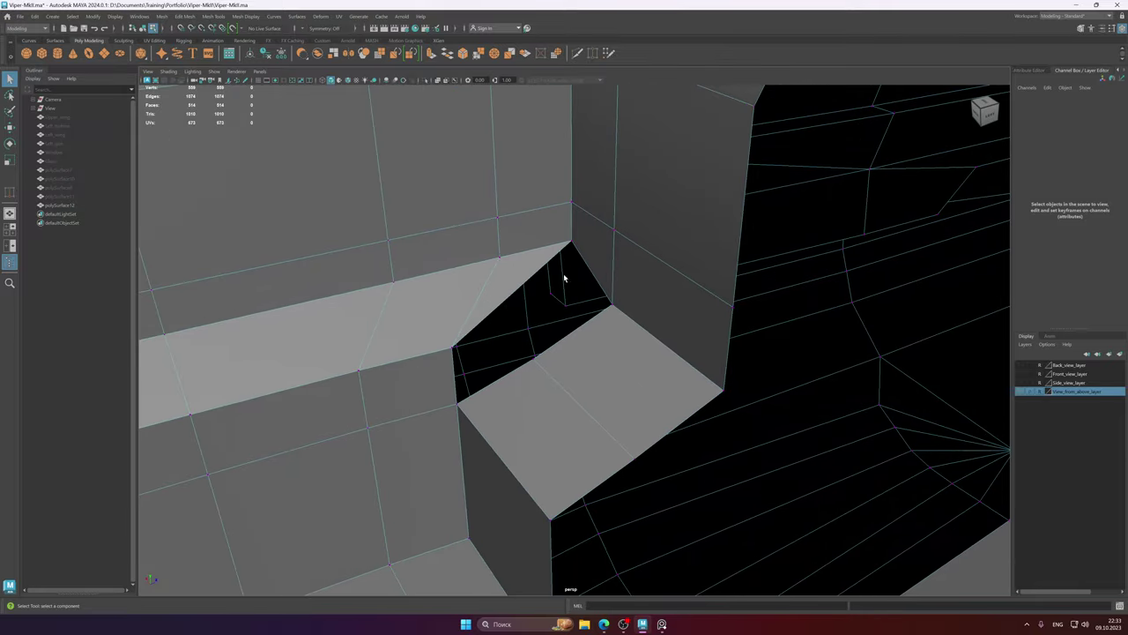
left_click(512, 275)
key("Delete")
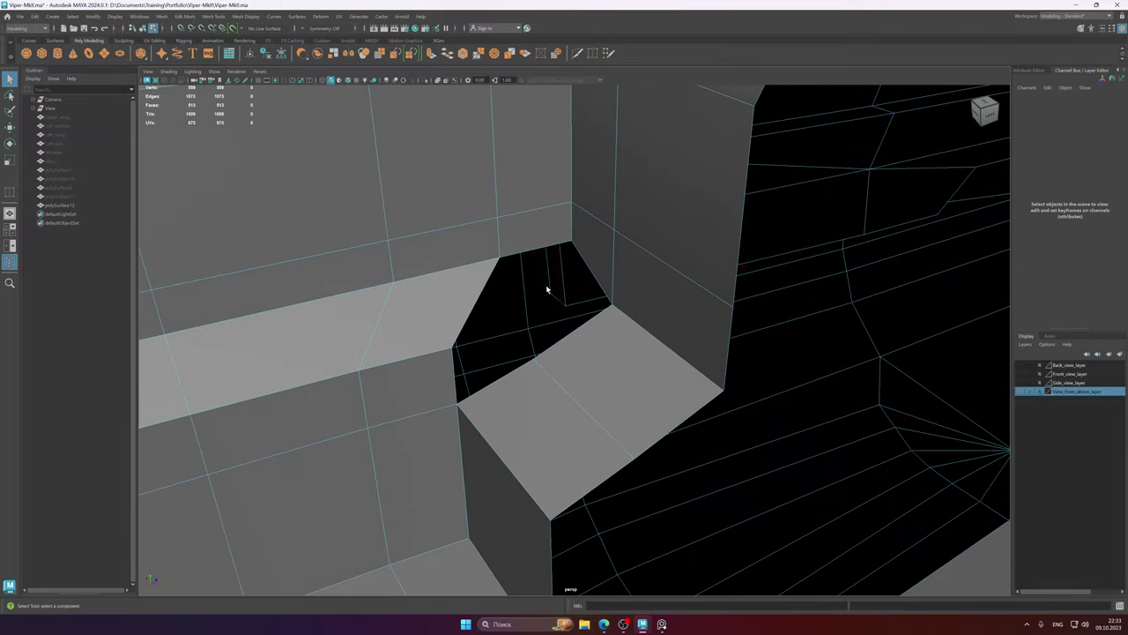
- Bridge the console top's open end edge to the slanted bottom edge of the front wall's corner face
left_click_drag(617, 347, 656, 362, "alt")
middle_click_drag(656, 361, 614, 232, "alt")
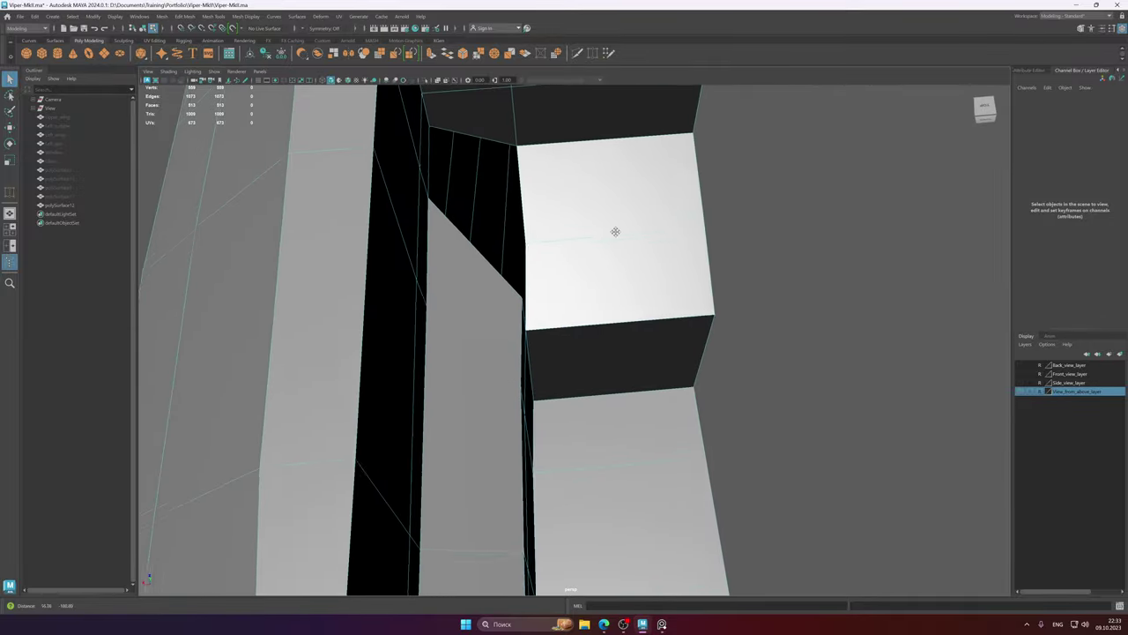
right_click_drag(614, 232, 279, 253, "alt")
middle_click_drag(568, 352, 531, 326, "alt")
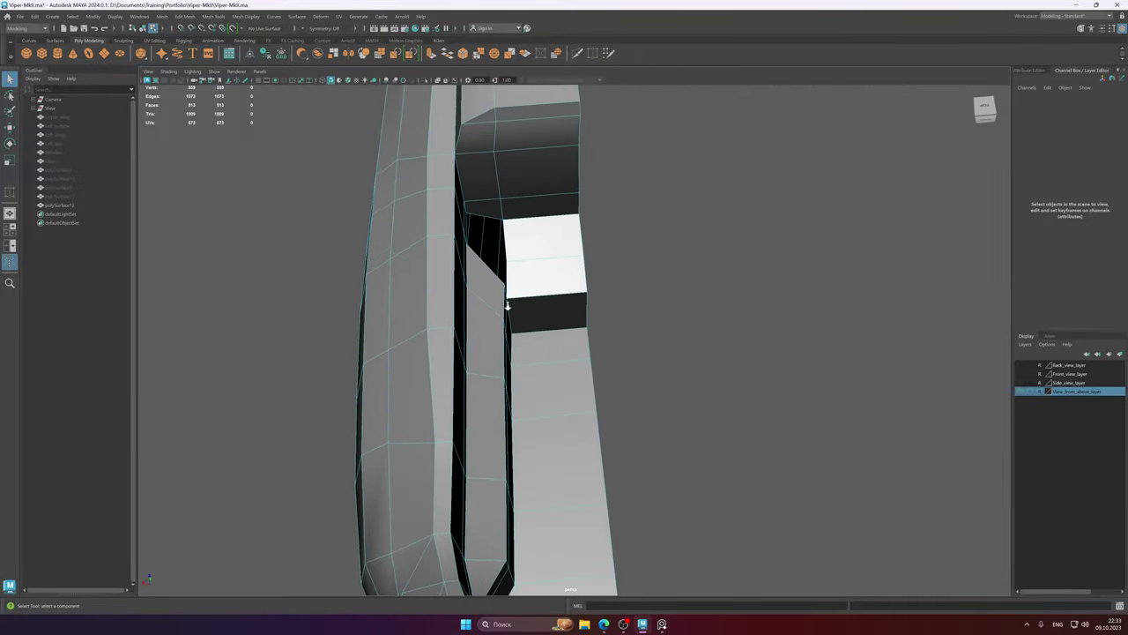
scroll(506, 305, "up", 5)
middle_click_drag(496, 227, 594, 282, "alt")
left_click_drag(594, 283, 599, 252, "alt")
right_click(604, 254)
left_click(603, 230)
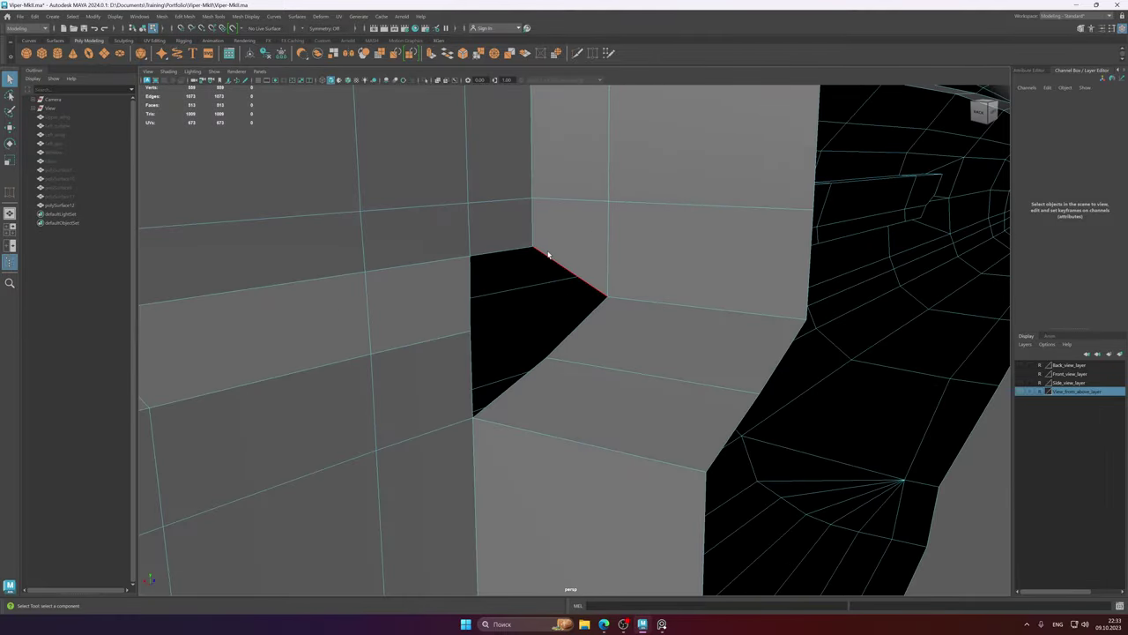
left_click(470, 280)
right_click(470, 280, "shift")
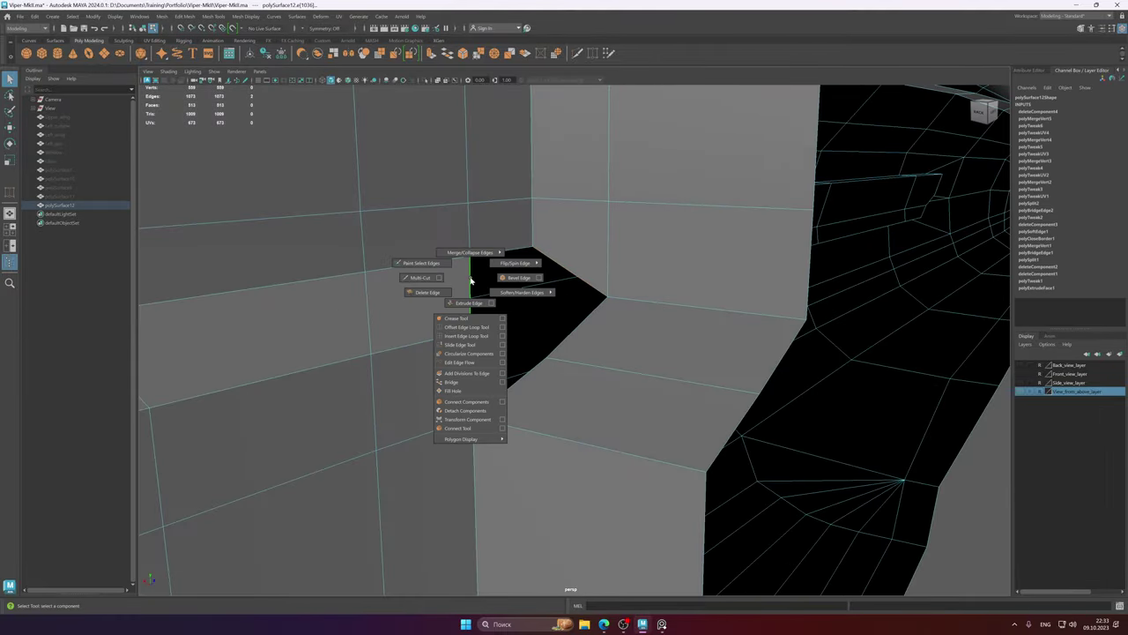
left_click(461, 386)
- Fill the remaining hole between the console's end and the sloped front panel
left_click_drag(612, 295, 582, 330, "alt")
double_click(529, 348)
right_click(530, 348, "shift")
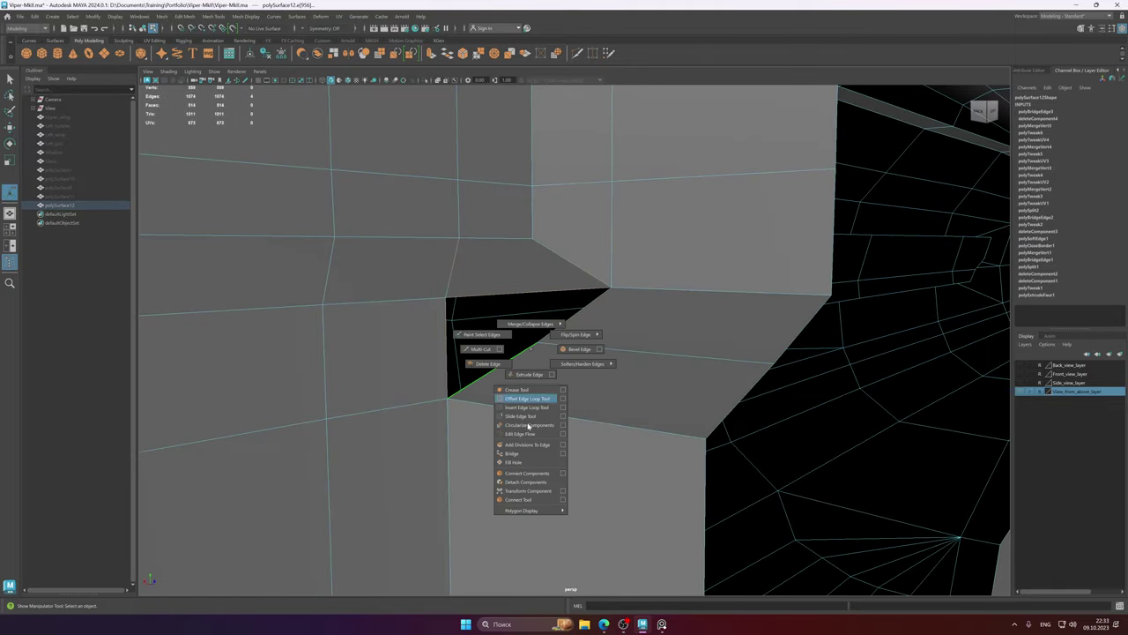
left_click(519, 463)
- Return to object mode, apply edge softening to the whole fuselage mesh, deselect it and save the scene
scroll(578, 335, "down", 2)
scroll(578, 335, "down", 1)
right_click_drag(510, 301, 555, 281)
scroll(561, 268, "down", 2)
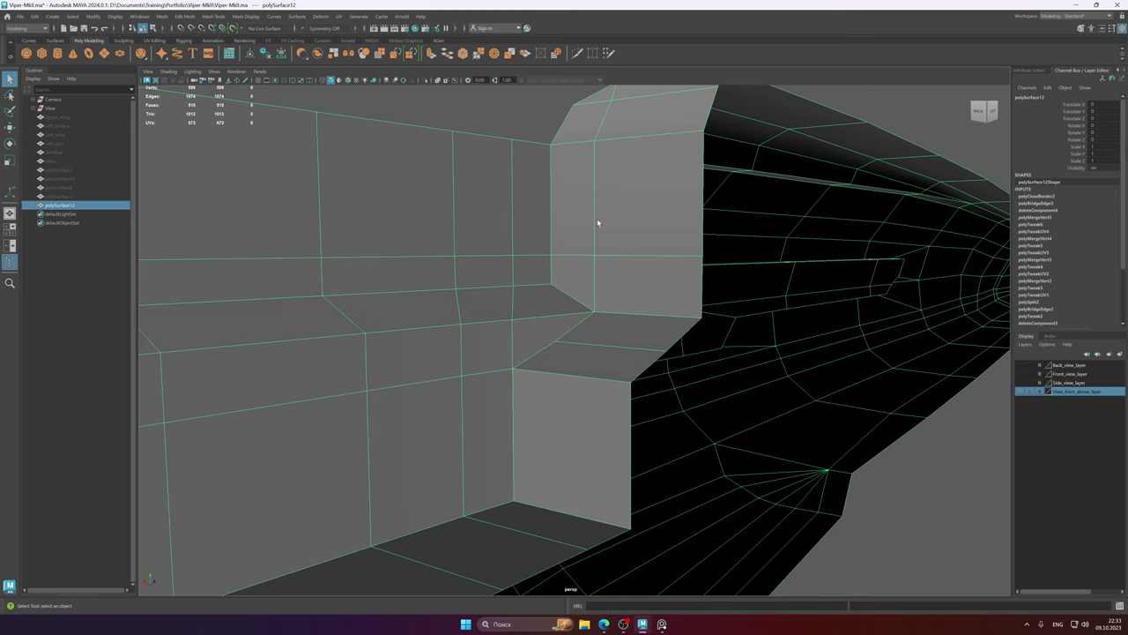
right_click_drag(597, 218, 682, 226, "shift")
scroll(617, 216, "down", 3)
left_click(474, 189)
mouse_move(579, 290)
left_mouse_down("alt")
mouse_move(609, 309)
mouse_move(589, 308)
left_mouse_up("alt")
key("ctrl+s")
- Compare the rebuilt console and front panel junction with the cockpit interior reference photos
right_click_drag(551, 307, 599, 310, "alt")
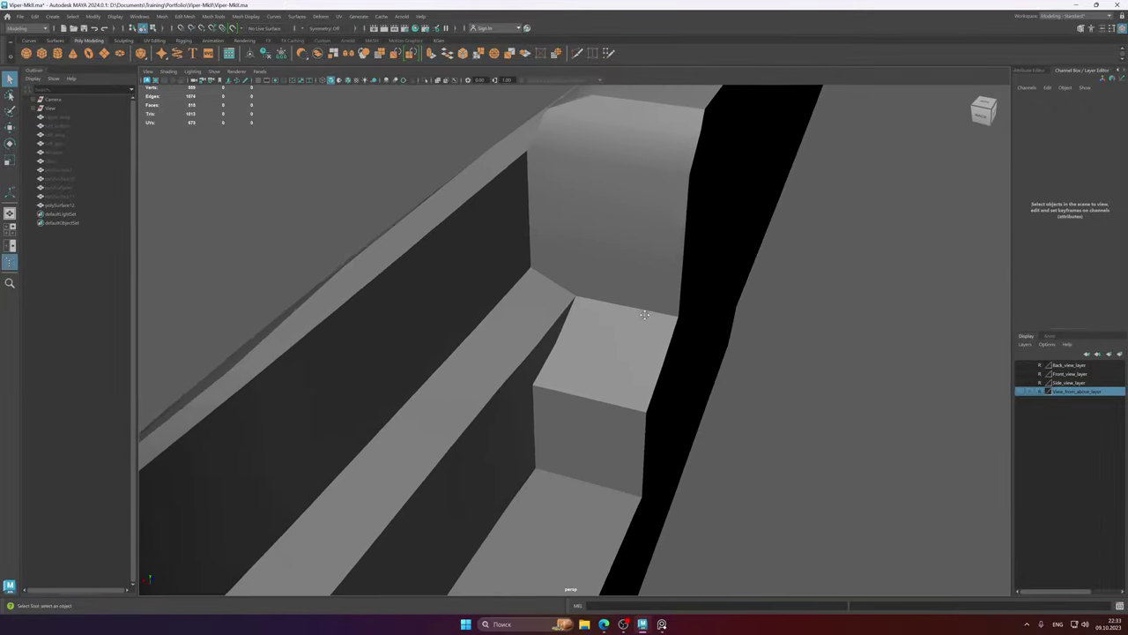
left_click_drag(599, 310, 564, 320, "alt")
right_click_drag(564, 321, 440, 318, "alt")
left_click_drag(440, 318, 573, 291, "alt")
left_click(662, 625)
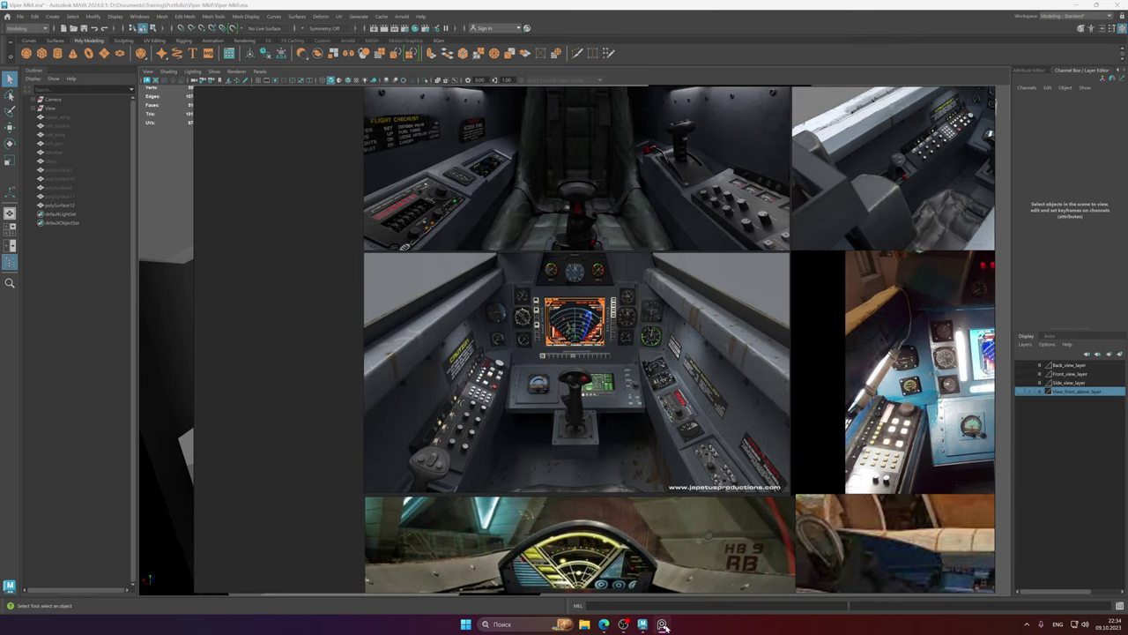
left_click(696, 4)
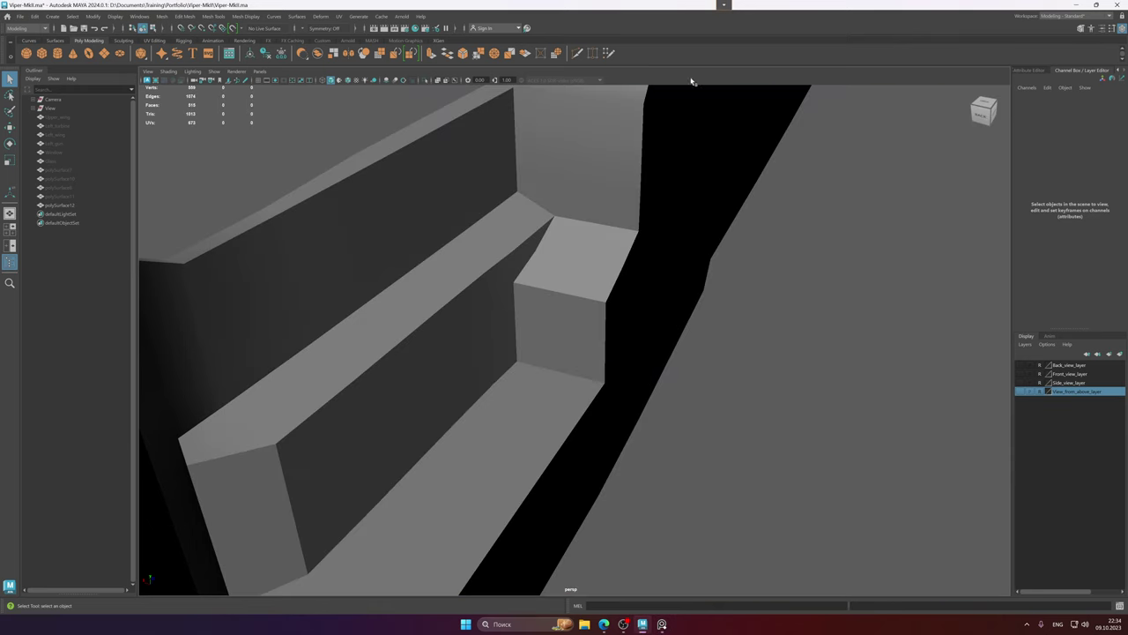
left_click_drag(692, 76, 616, 326, "alt")
left_click(557, 310)
left_click(662, 625)
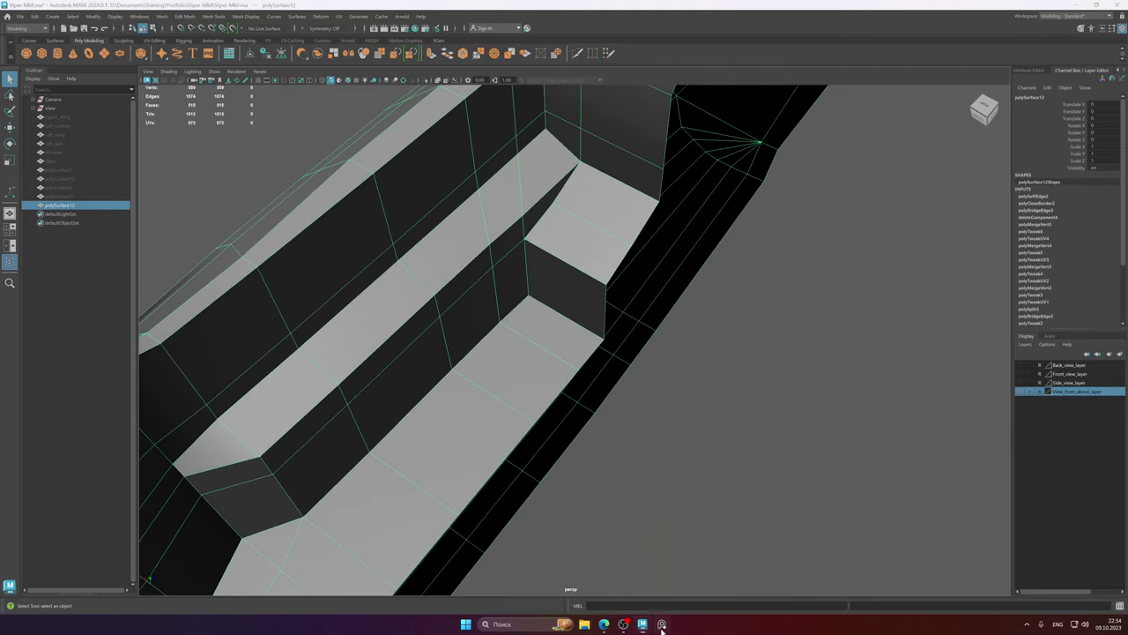
scroll(568, 427, "up", 5)
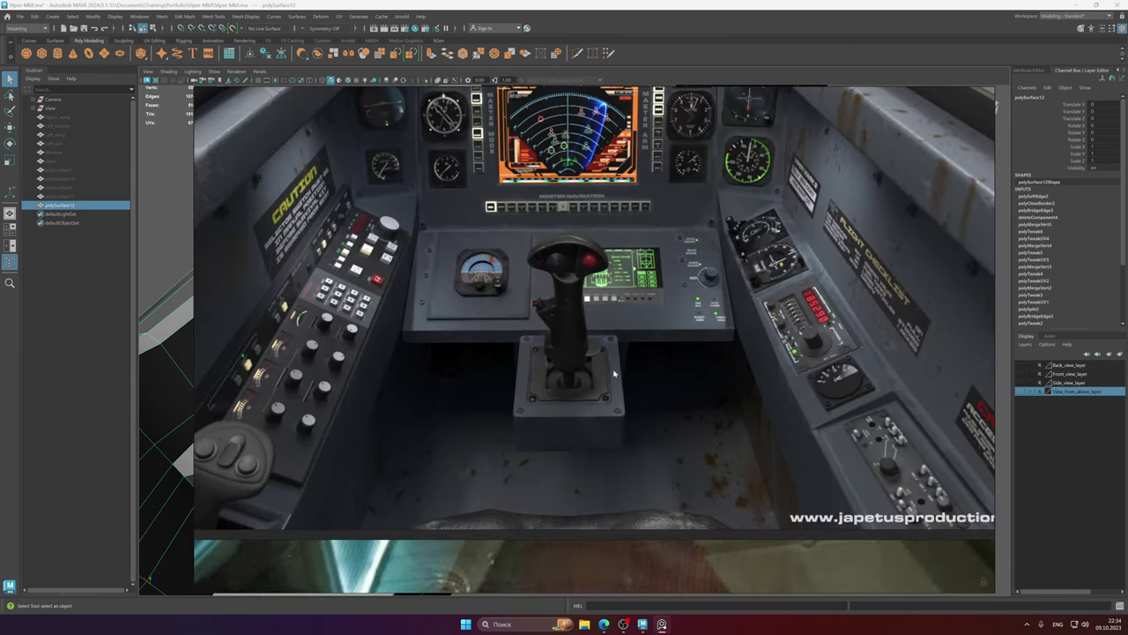
middle_click_drag(588, 359, 599, 350)
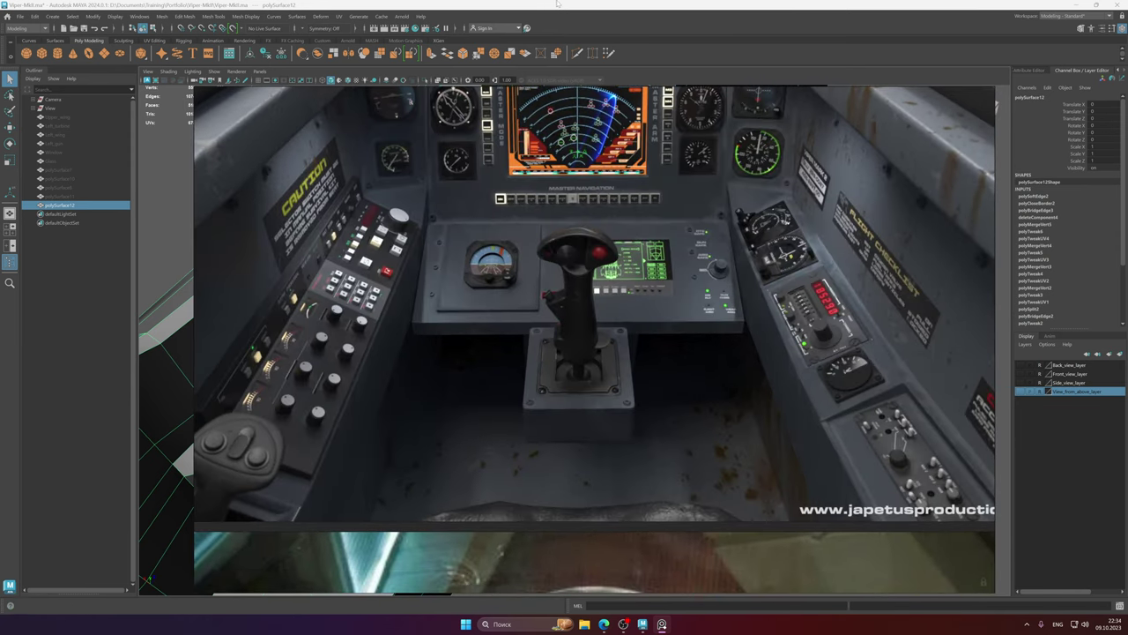
- Cut a new edge from the front wall's upper vertex down the wall and across the sloped panel to the riser's top edge
key("alt+Tab")
left_click_drag(540, 303, 568, 284, "alt")
right_click_drag(544, 288, 495, 286, "shift")
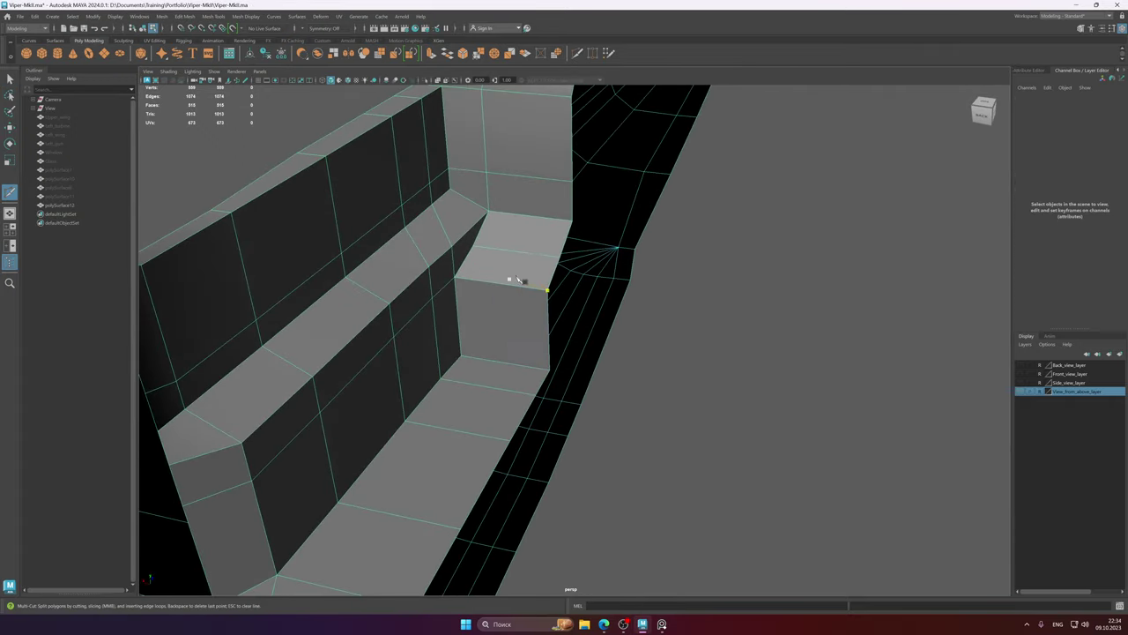
middle_click_drag(572, 218, 580, 241, "alt")
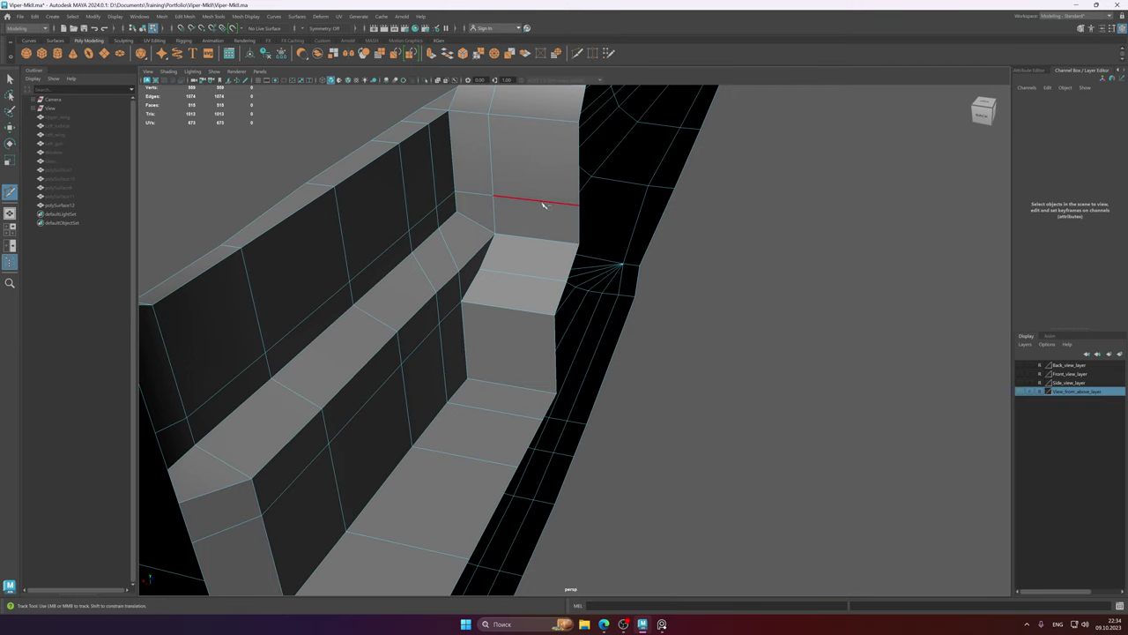
left_click_drag(495, 118, 498, 197, "alt")
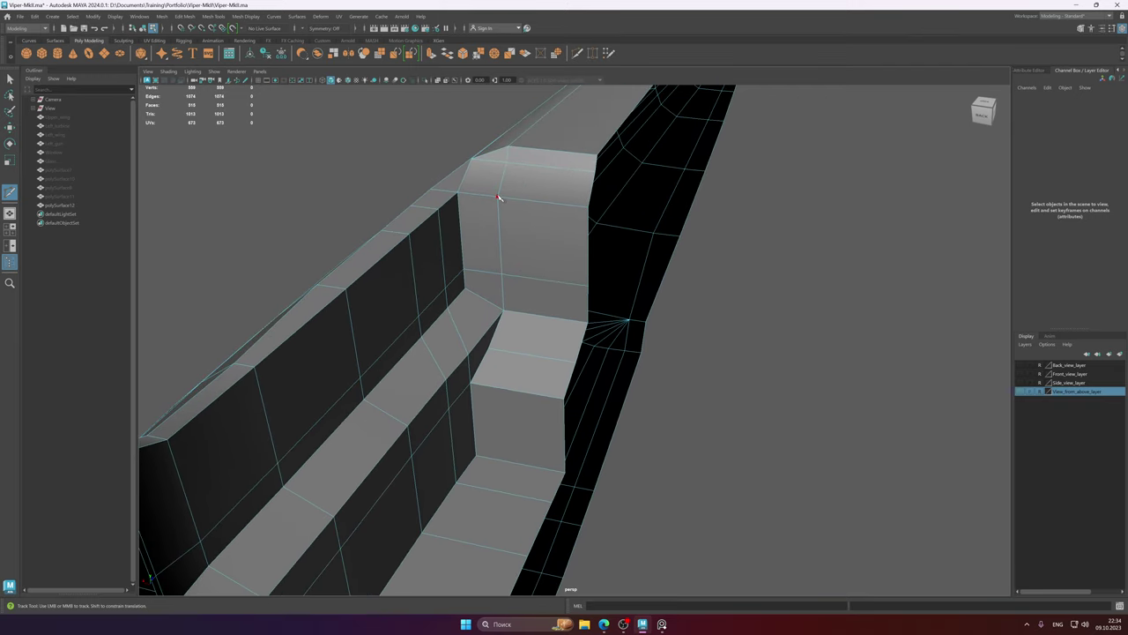
left_click(498, 197)
left_click(545, 286)
middle_click_drag(581, 282, 597, 203, "alt")
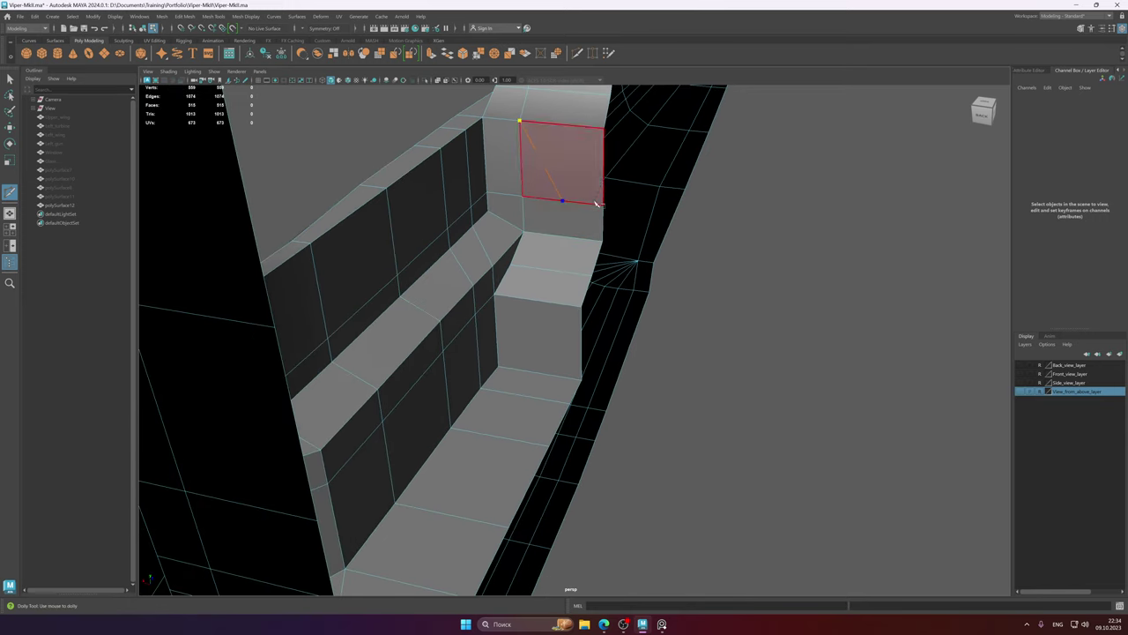
left_click_drag(568, 250, 578, 264, "alt")
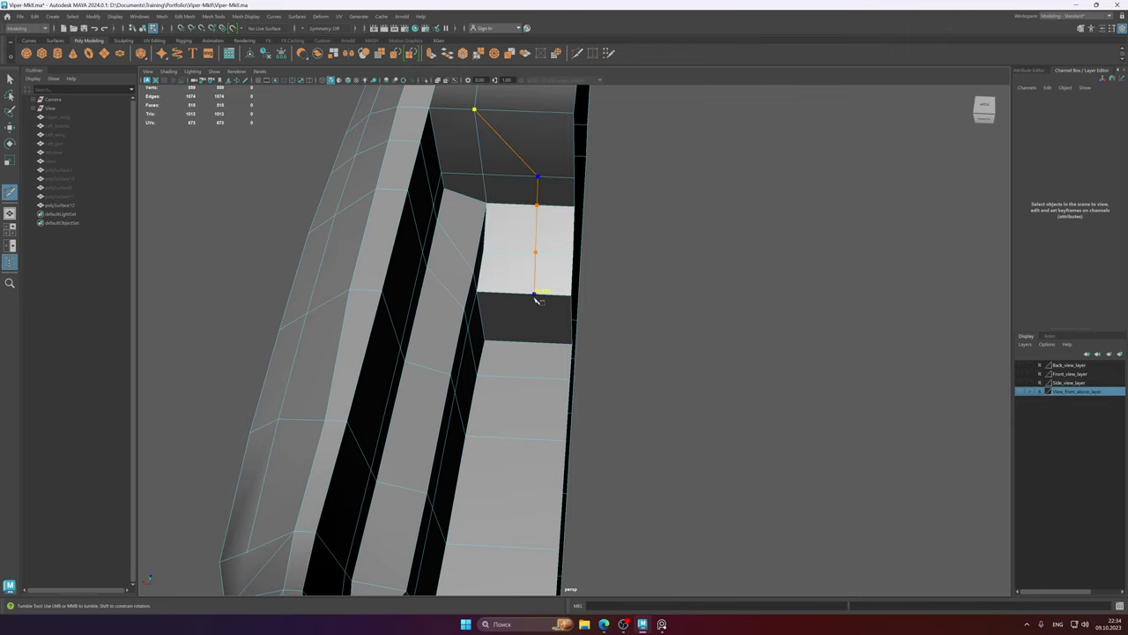
- Continue the cut down the riser and diagonally across the first floor row to its centreline corner, and complete it
mouse_move(562, 291)
left_mouse_down("alt")
mouse_move(565, 276)
mouse_move(575, 280)
left_mouse_up("alt")
middle_click_drag(576, 283, 591, 242, "alt")
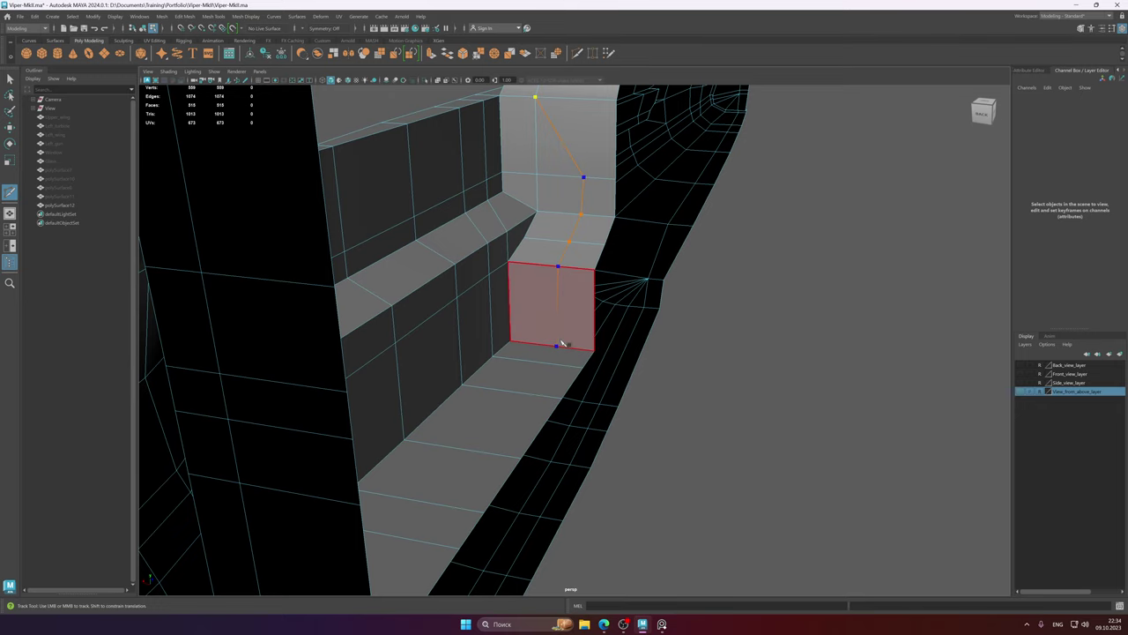
left_click_drag(551, 326, 598, 297, "alt")
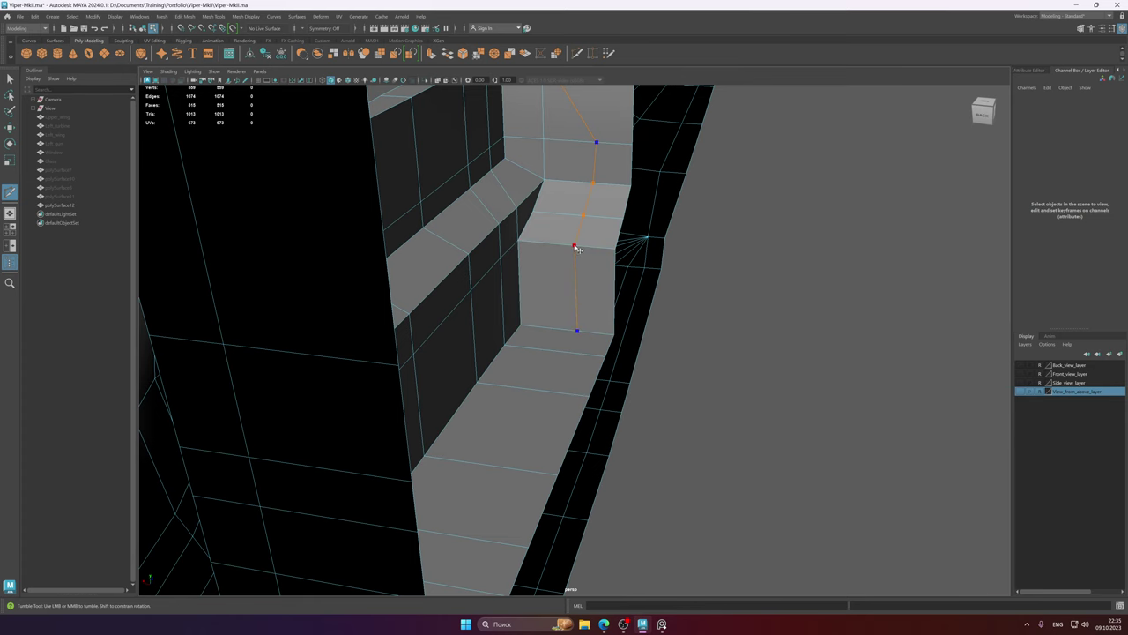
left_click_drag(576, 254, 570, 308, "alt")
right_click_drag(569, 308, 546, 313, "alt")
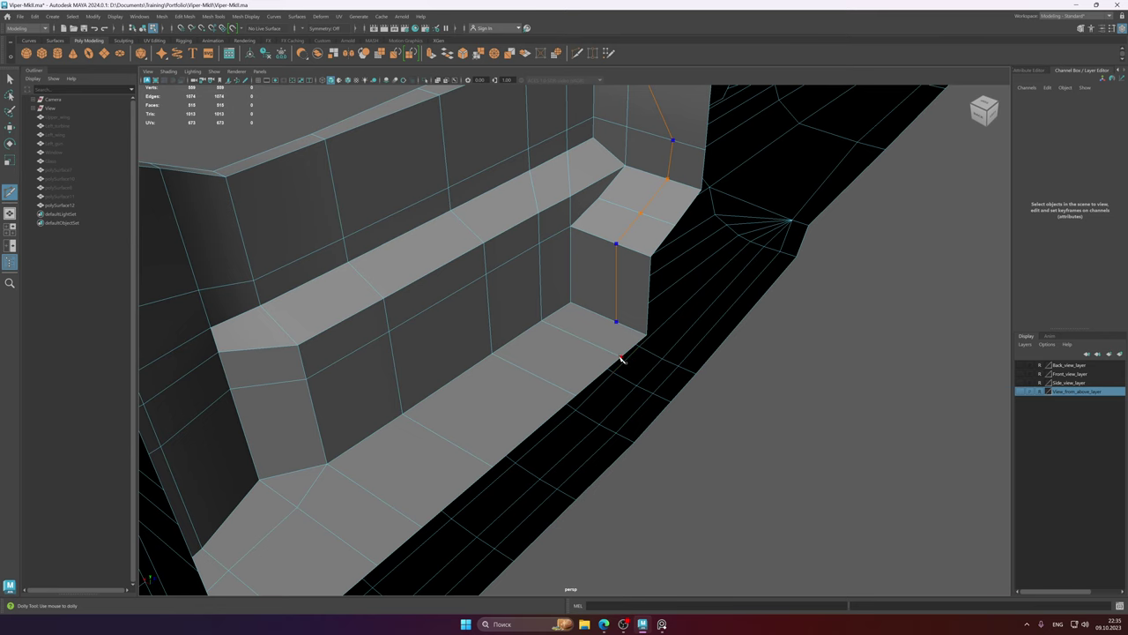
middle_click_drag(629, 327, 574, 332, "alt")
mouse_move(569, 331)
left_mouse_down("alt")
mouse_move(559, 312)
mouse_move(546, 343)
mouse_move(556, 337)
left_mouse_up("alt")
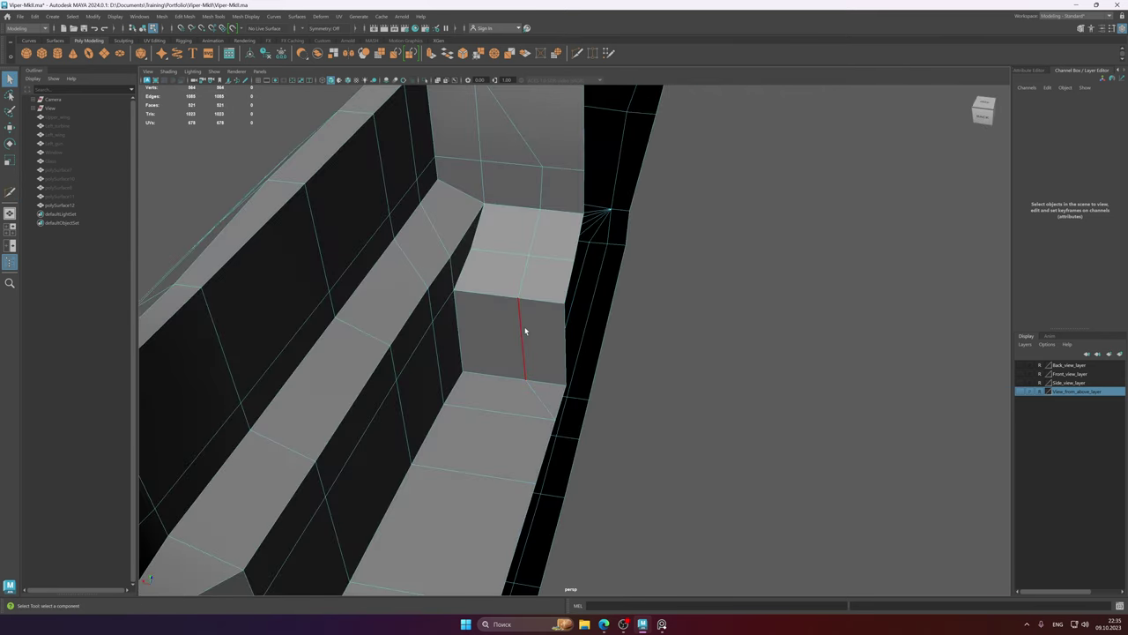
- Move the riser's new vertical edge slightly toward the side console
left_click(524, 328)
key("w")
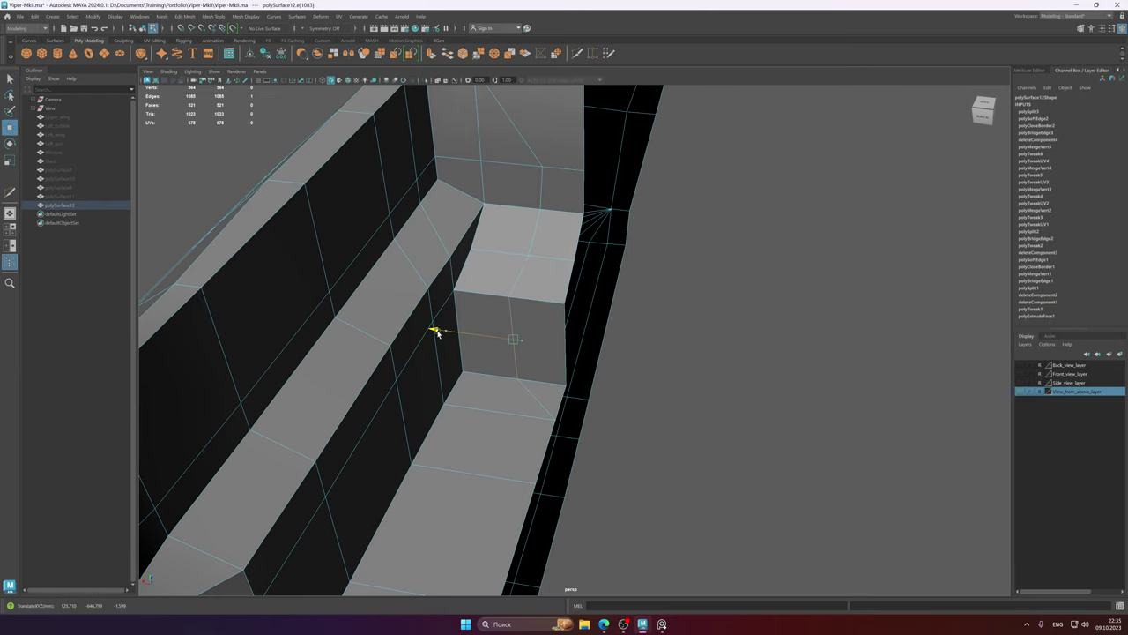
left_click_drag(542, 337, 513, 357, "alt")
key("ctrl+z")
key("ctrl+z")
key("ctrl+z")
- Delete the two floor faces directly in front of the riser
left_click(595, 331)
left_click_drag(594, 330, 546, 313, "alt")
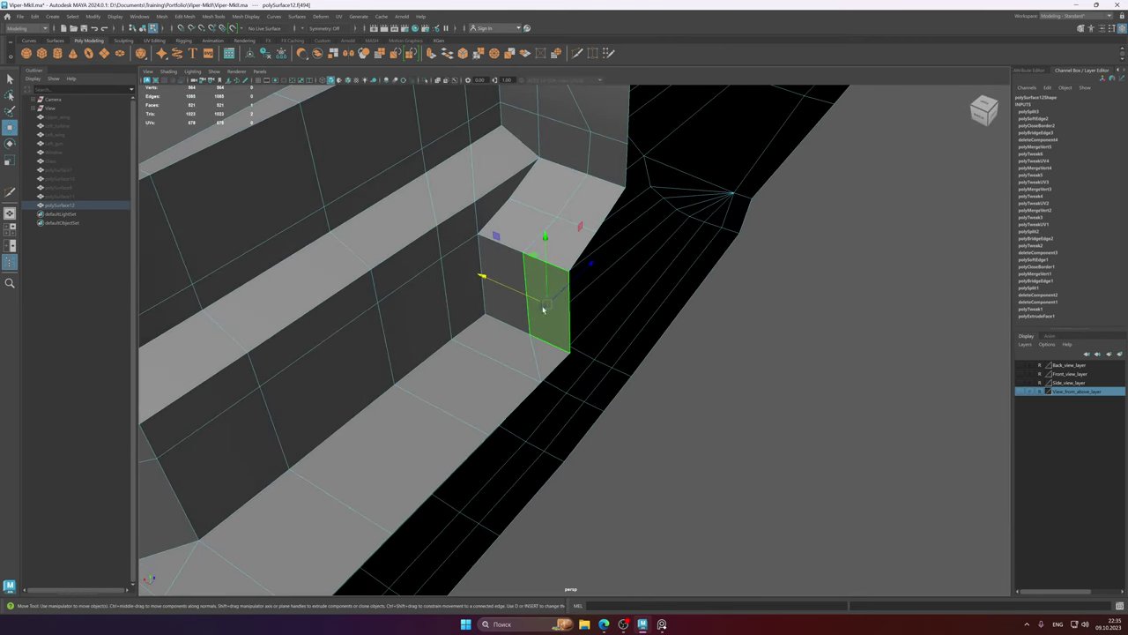
left_click(503, 331, "shift")
key("Delete")
- Extrude the riser's centreline-side face toward the seat to form the base block for the control stick
left_click(547, 282)
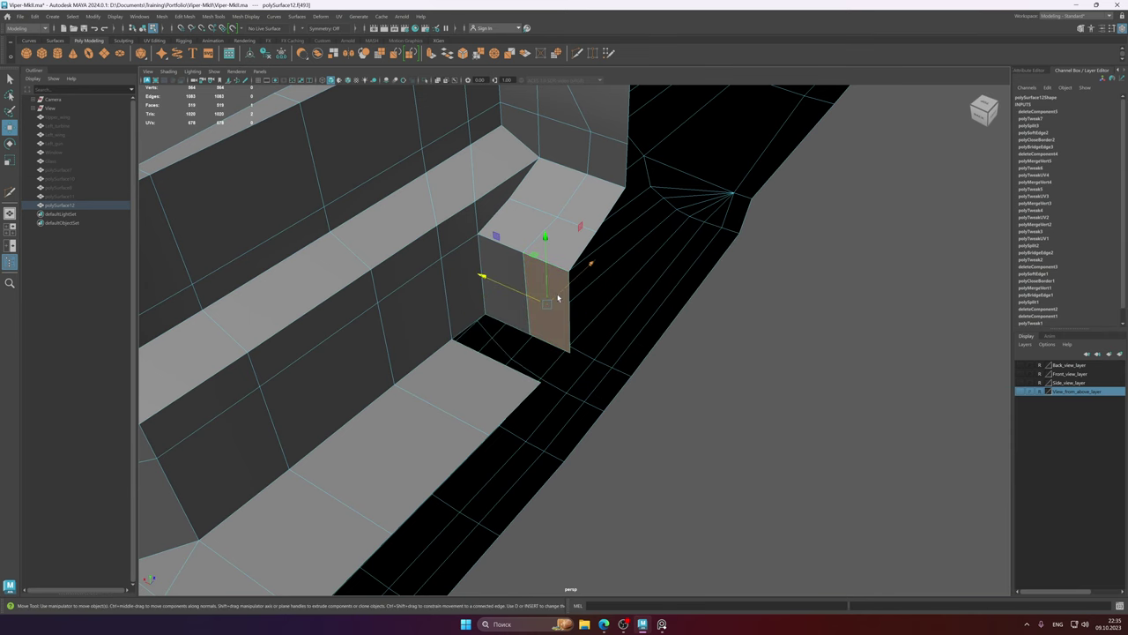
left_click_drag(591, 262, 640, 271, "alt")
key("ctrl+e")
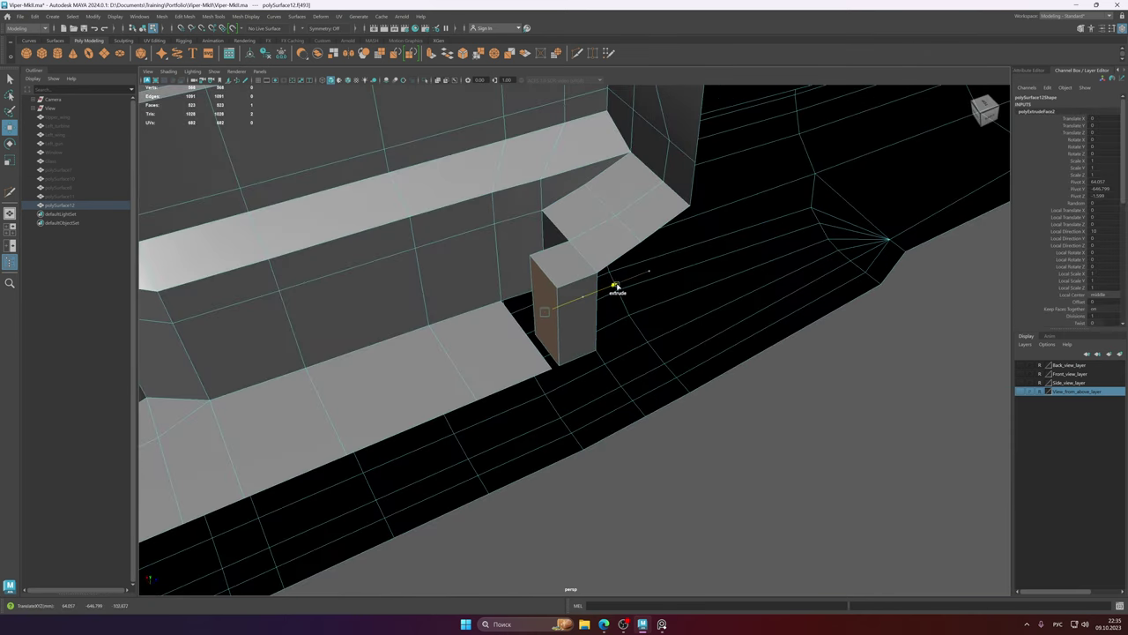
left_click_drag(543, 301, 526, 332, "alt")
middle_click_drag(526, 332, 621, 261, "alt")
- Delete the next floor face in front of the block and pull the block's end face further along the floor
left_click(524, 340)
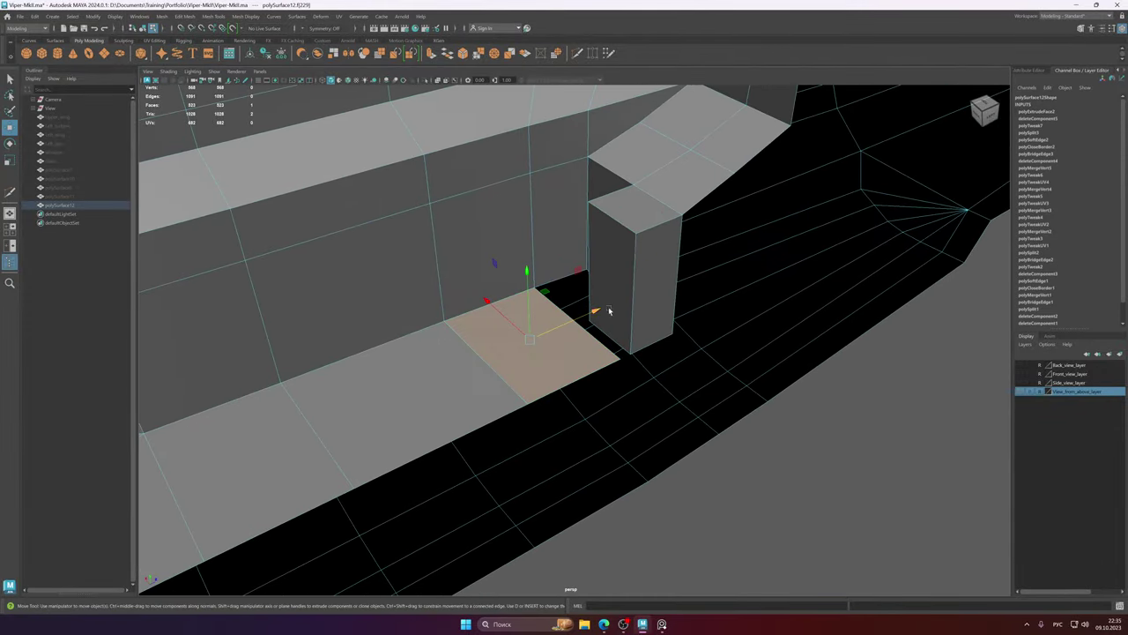
key("Delete")
left_click(630, 276)
mouse_move(672, 256)
left_mouse_down()
mouse_move(655, 264)
mouse_move(699, 271)
mouse_move(667, 264)
mouse_move(685, 259)
left_mouse_up()
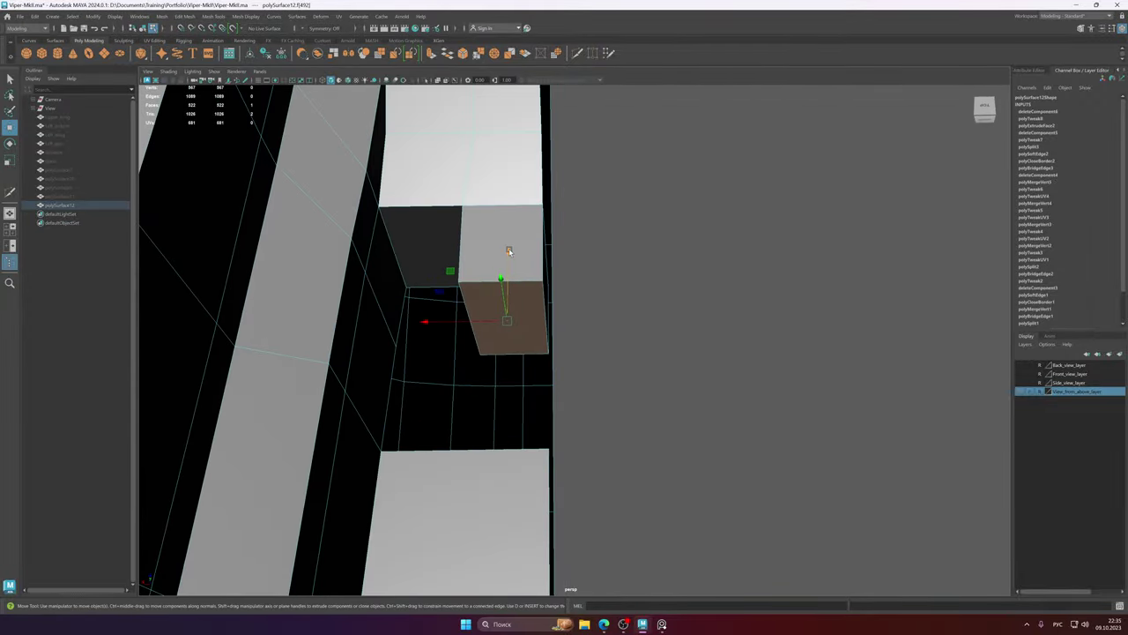
left_click_drag(509, 252, 507, 295)
- Delete the extruded block's side face on the centreline and its underside face
middle_click_drag(507, 294, 575, 266, "alt")
left_click_drag(579, 285, 539, 349, "alt")
middle_click_drag(540, 350, 537, 319, "alt")
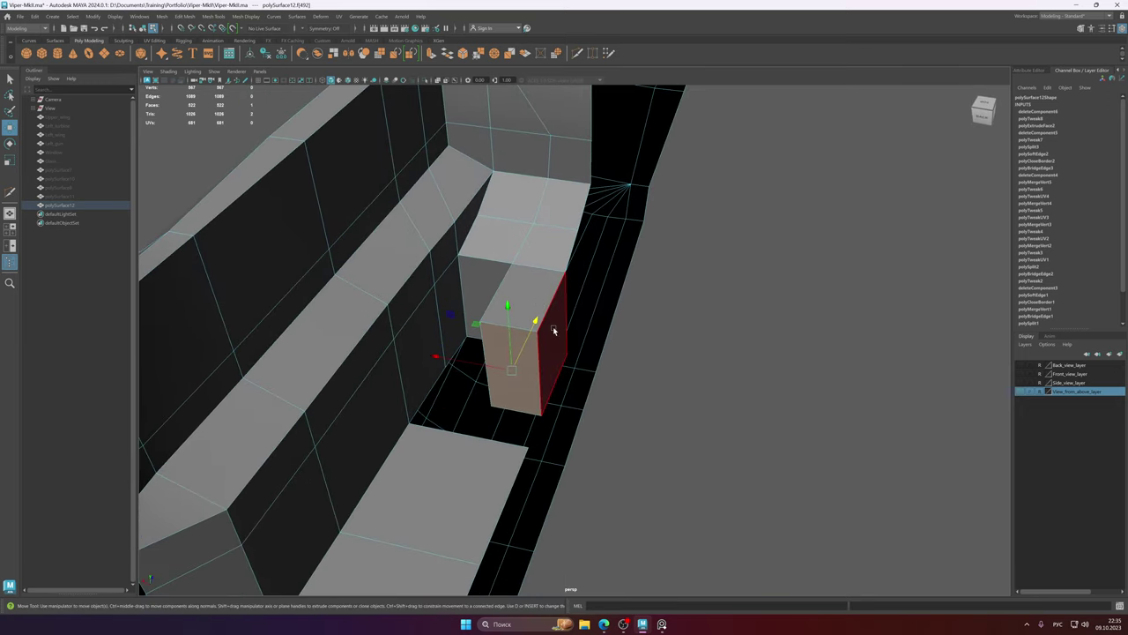
left_click(556, 327)
key("Delete")
mouse_move(543, 367)
left_mouse_down("alt")
mouse_move(512, 327)
mouse_move(526, 374)
left_mouse_up("alt")
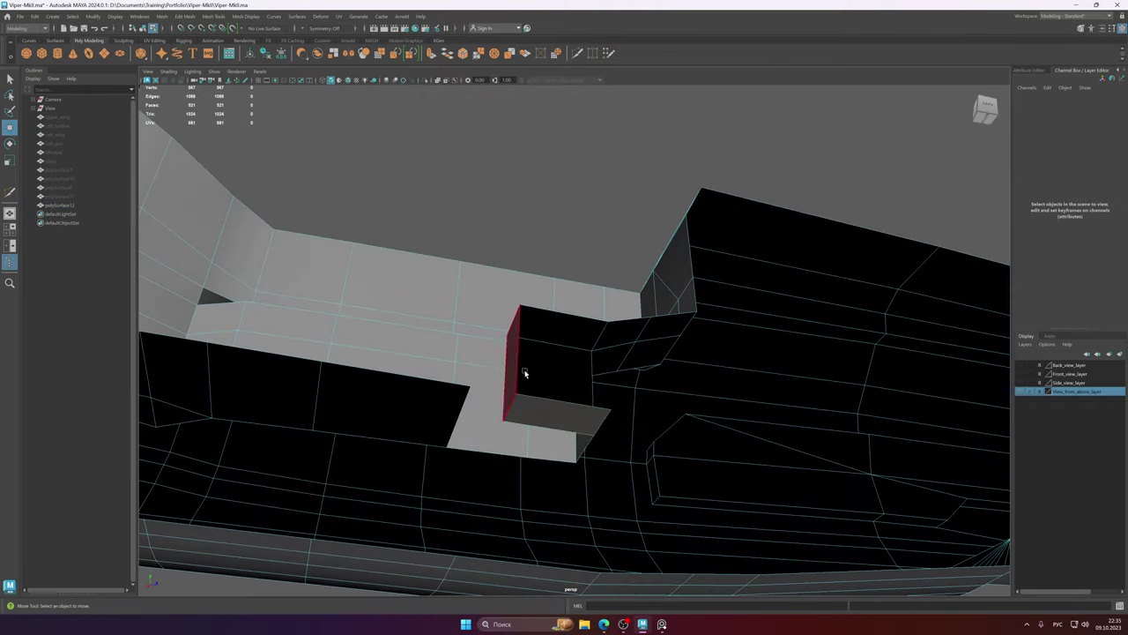
left_click(564, 415)
key("Delete")
- Bridge the bottom edge of the block's end face to the open edge of the remaining floor
left_click_drag(571, 424, 518, 359, "alt")
right_click_drag(518, 359, 511, 311)
right_click_drag(617, 352, 807, 393, "alt")
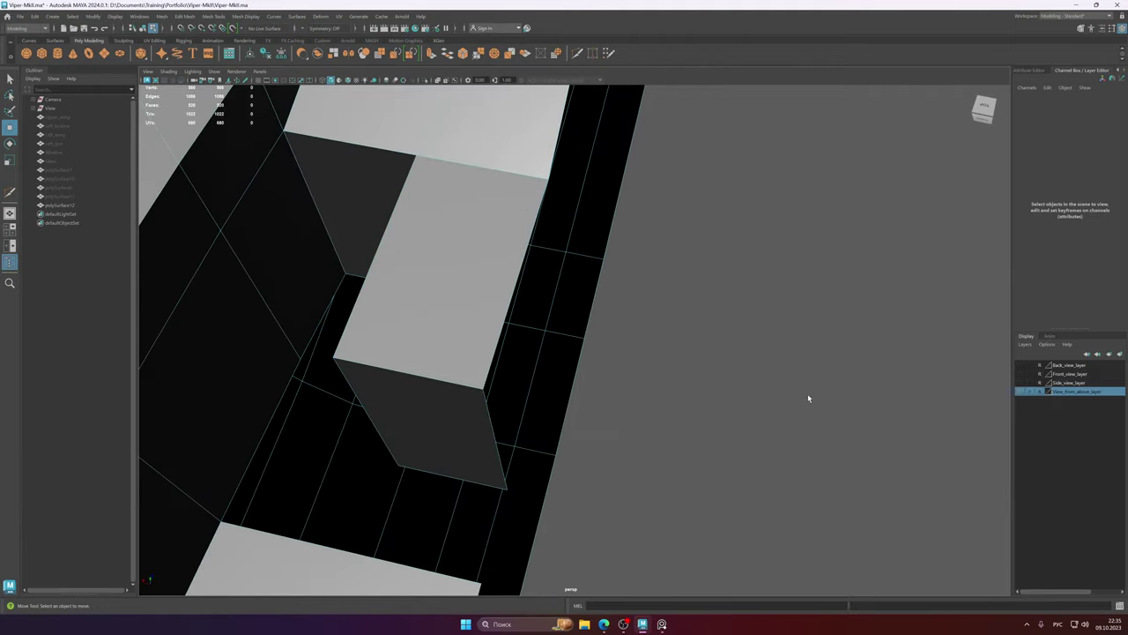
middle_click_drag(410, 357, 584, 350, "alt")
left_click_drag(477, 344, 579, 327, "alt")
left_click(534, 373)
left_click(579, 328)
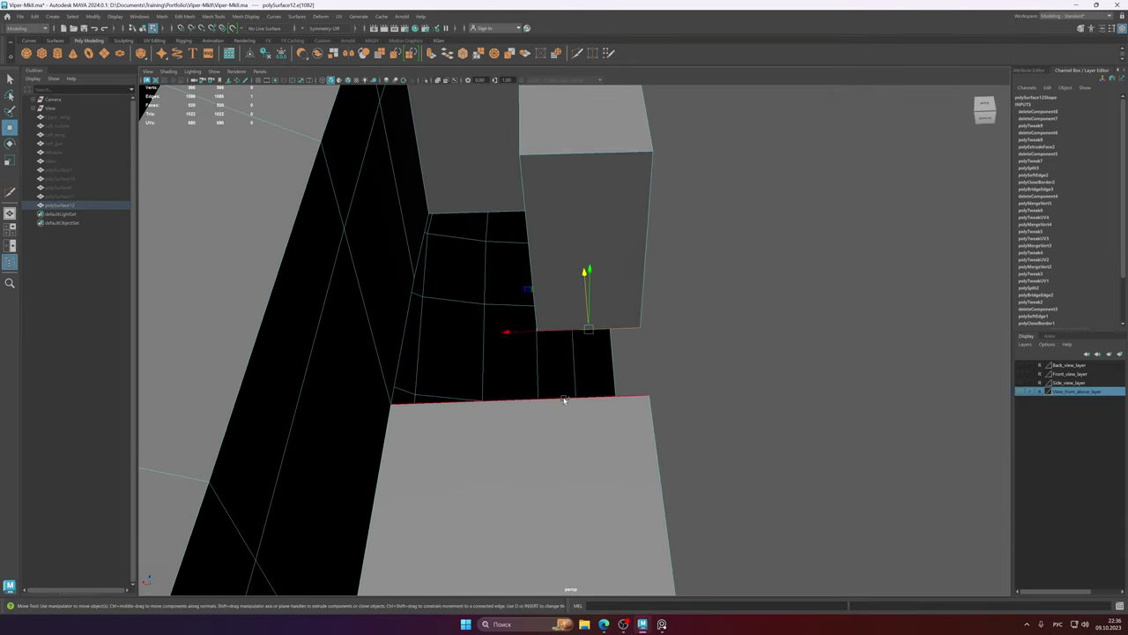
left_click(564, 400, "shift")
right_click_drag(564, 401, 570, 505, "shift")
- Fill the floor opening between the block, riser and side console, and delete the redundant edge
left_click_drag(579, 440, 503, 309, "alt")
left_click(450, 295)
left_click(502, 310)
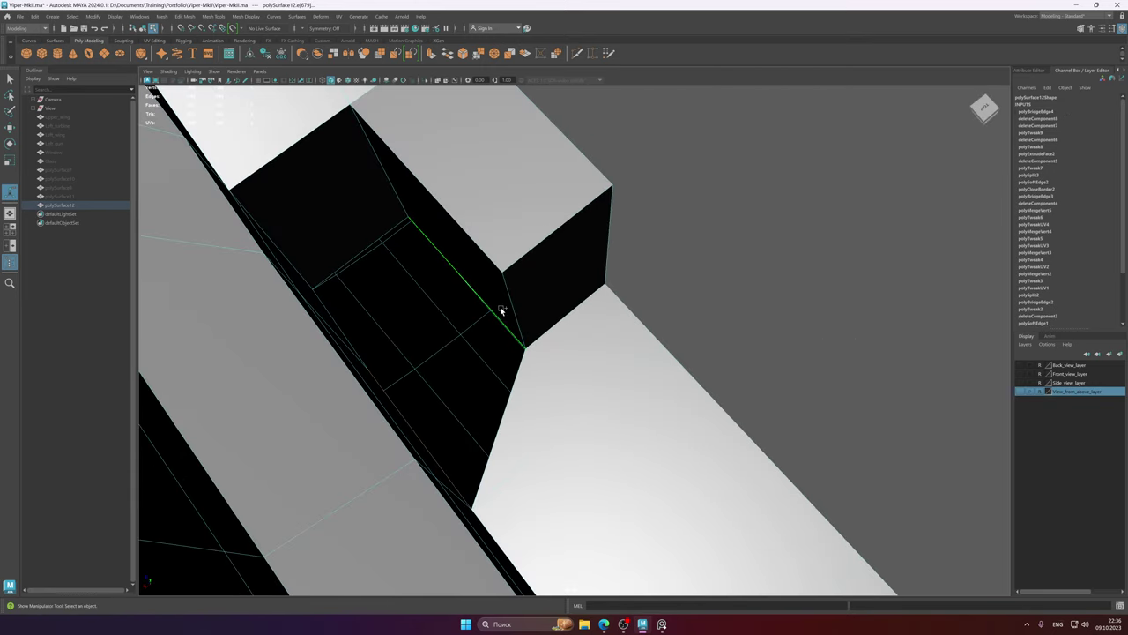
right_click_drag(501, 311, 491, 421, "shift")
left_click_drag(498, 396, 511, 427, "alt")
left_click(504, 349)
right_click_drag(503, 349, 512, 465, "shift")
left_click_drag(667, 383, 589, 407, "alt")
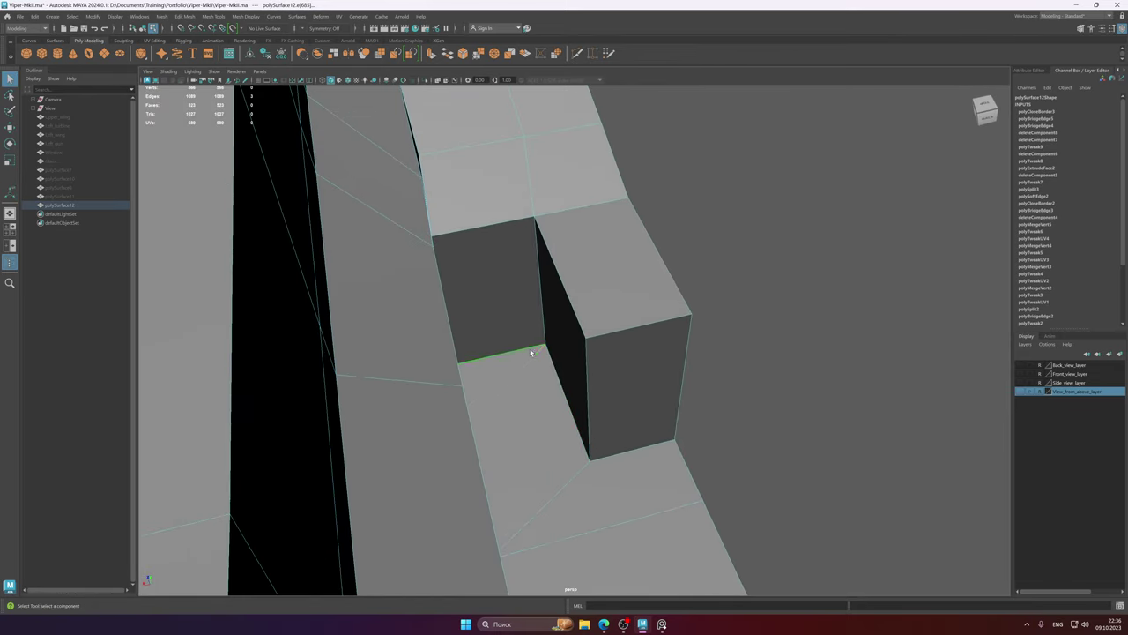
right_click_drag(527, 363, 485, 380, "shift")
left_click_drag(574, 383, 532, 386, "alt")
right_click_drag(526, 385, 478, 389, "shift")
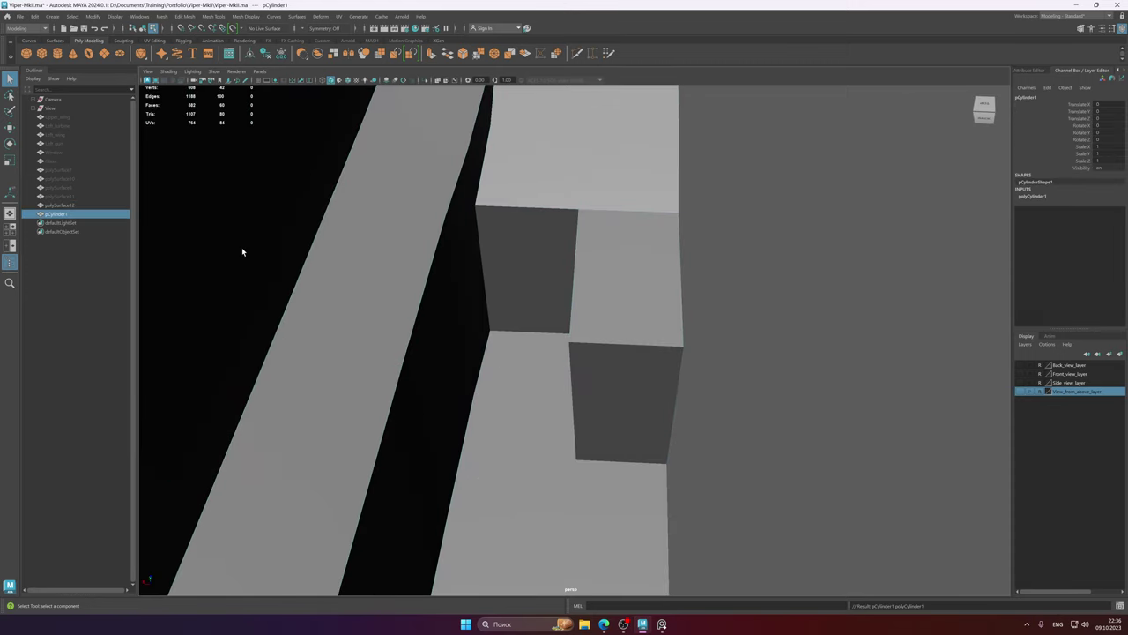
key("Delete")
- Cut an edge from the console's base across the floor, up the block's side and across its top to the centreline
left_click(103, 204)
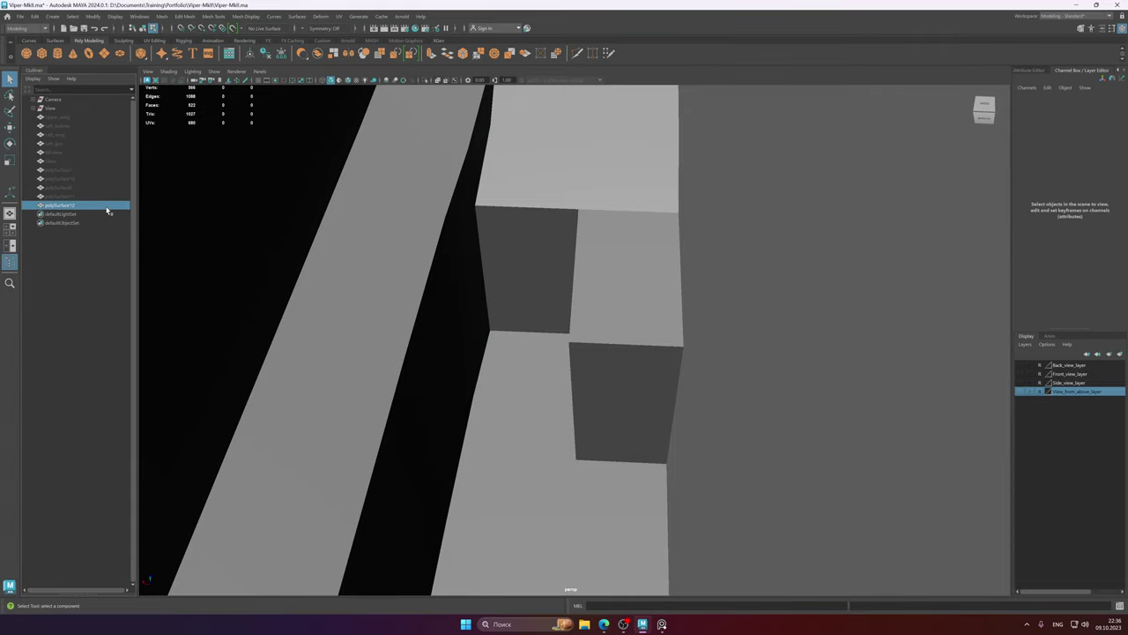
right_click_drag(553, 365, 502, 366, "shift")
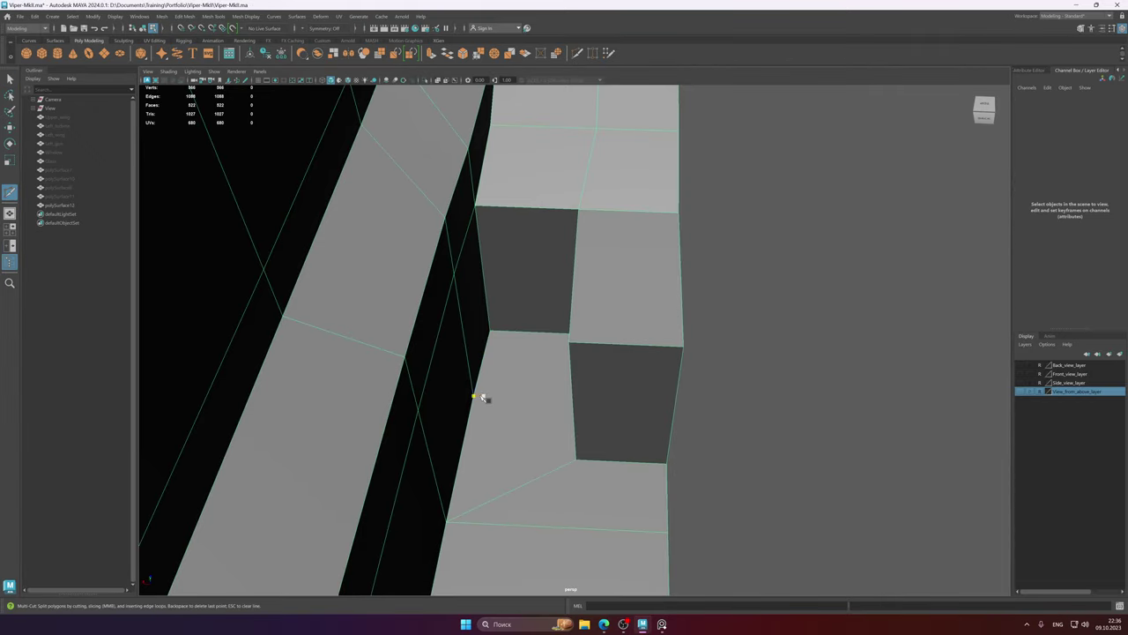
left_click_drag(474, 399, 602, 423, "alt")
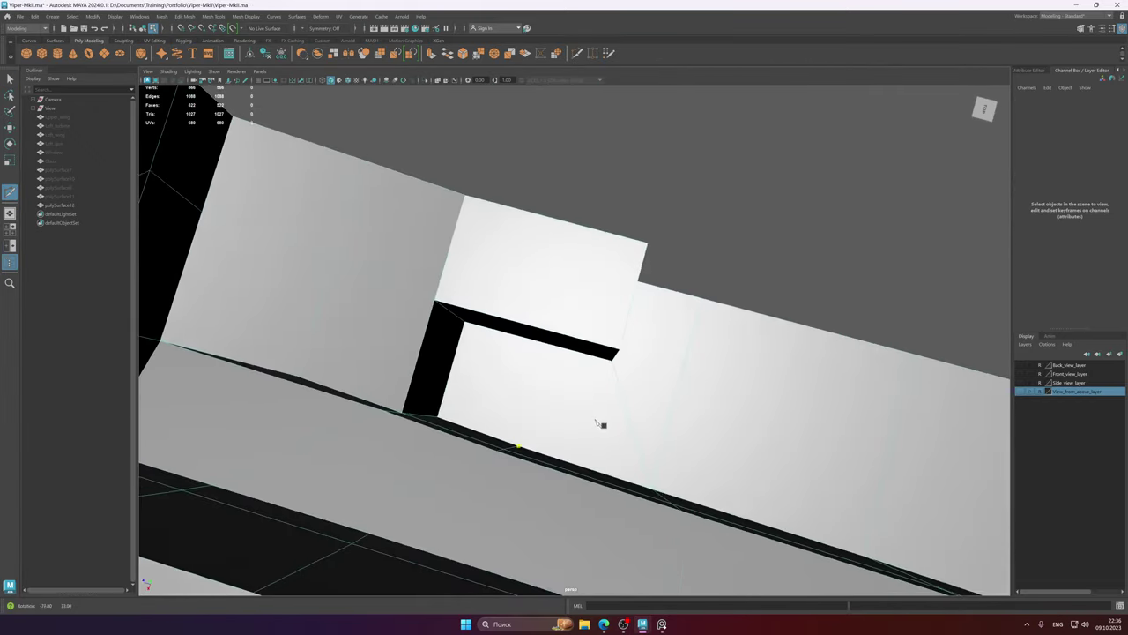
left_click(555, 354)
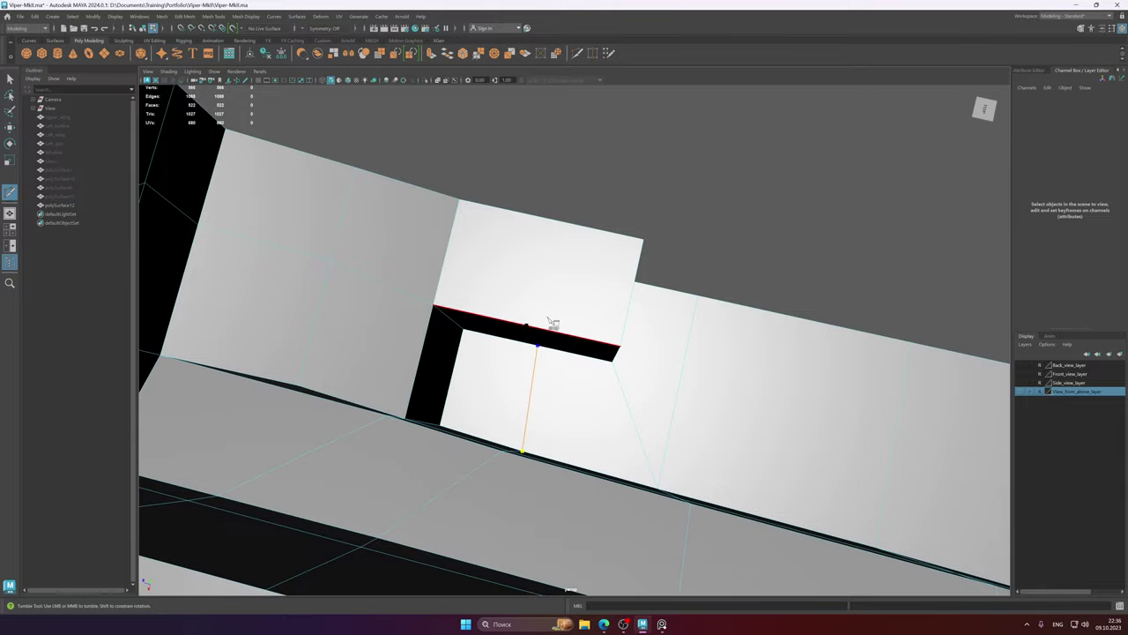
right_click(567, 252)
left_click_drag(604, 290, 593, 310, "alt")
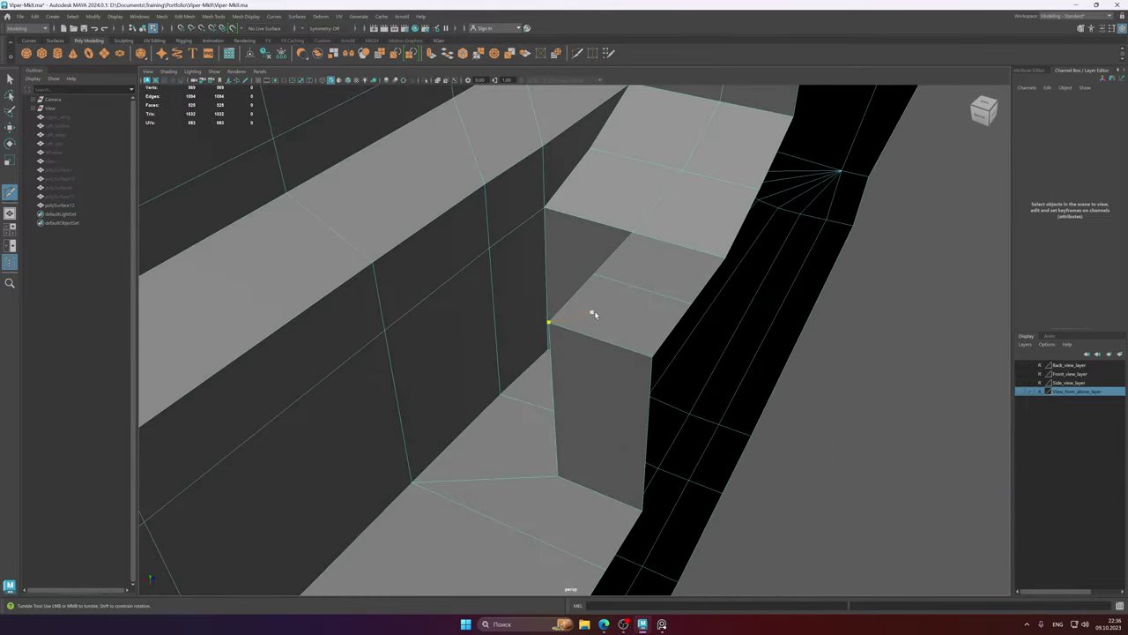
key("q")
- Check the new block from the side and inside the cockpit, and save the scene
scroll(594, 310, "down", 2)
left_click_drag(461, 317, 559, 315, "alt")
right_click_drag(558, 315, 534, 297, "alt")
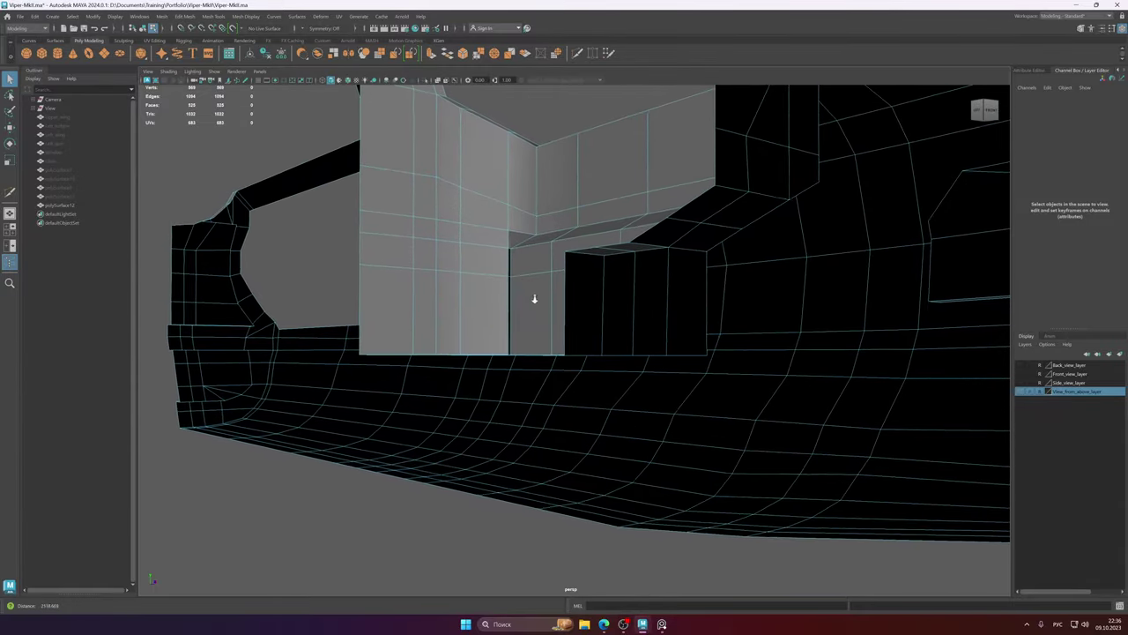
key("ctrl+s")
left_click_drag(549, 296, 572, 301, "alt")
key("ctrl+s")
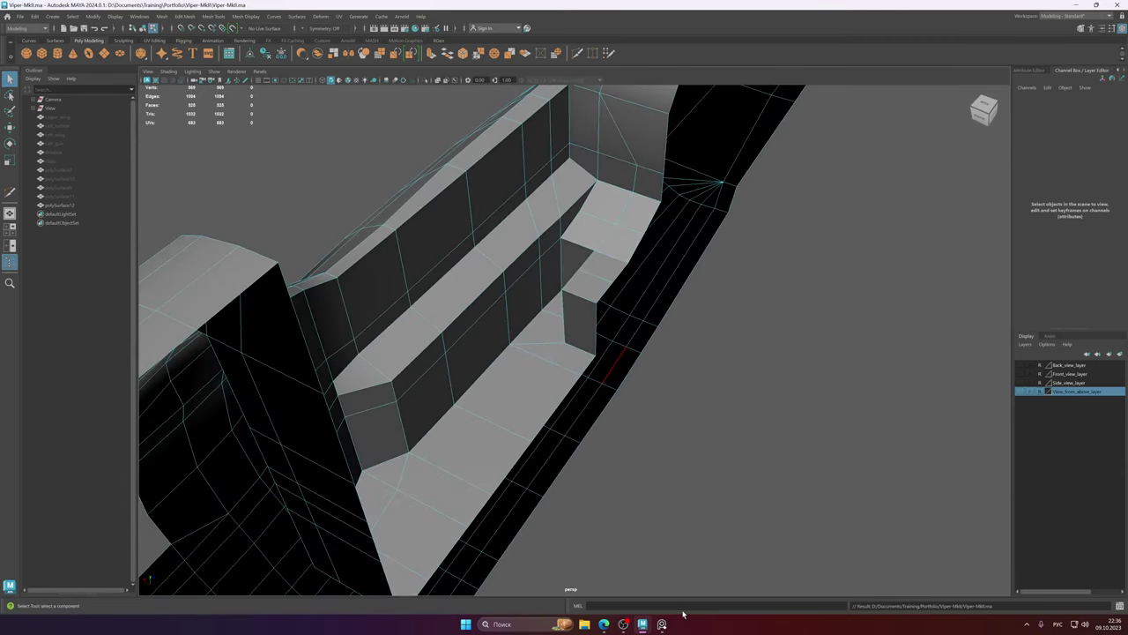
- Compare the control stick's base block with the cockpit interior reference photos
left_click(663, 624)
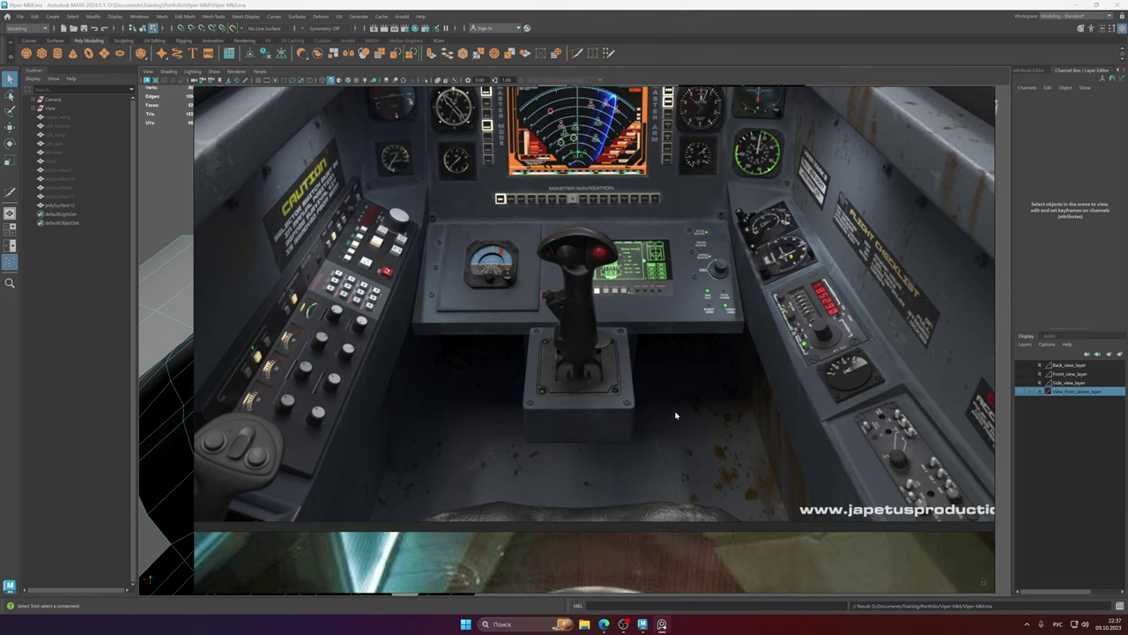
scroll(676, 414, "down", 5)
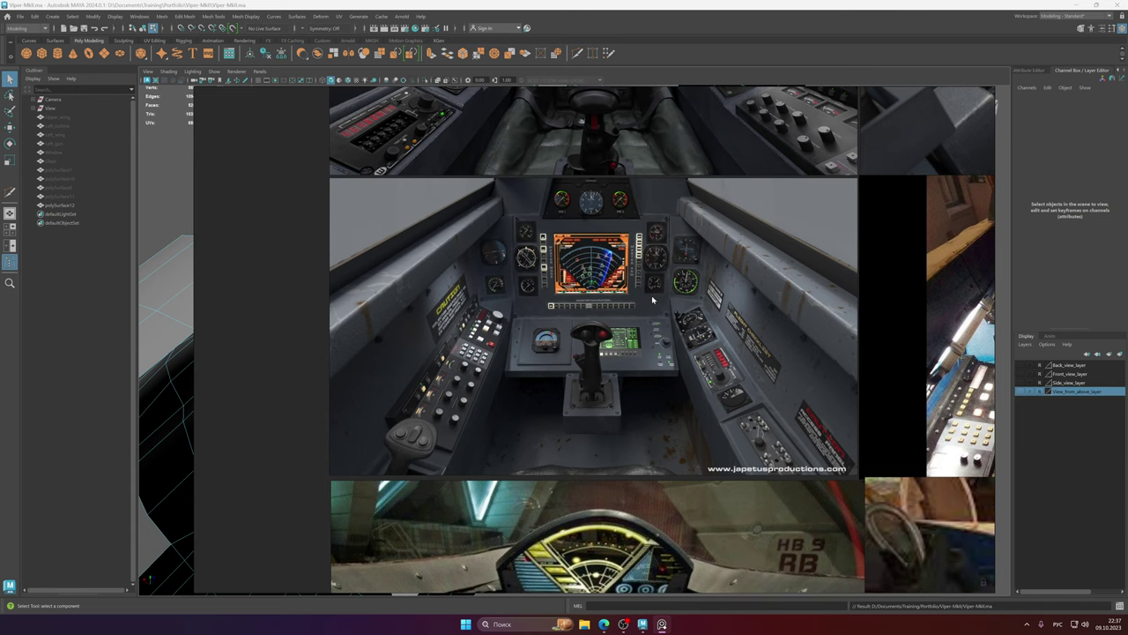
key("alt+Tab")
- Select the fuselage mesh, freeze its transformations and delete its construction history
left_click_drag(632, 272, 599, 280, "alt")
left_click(638, 250)
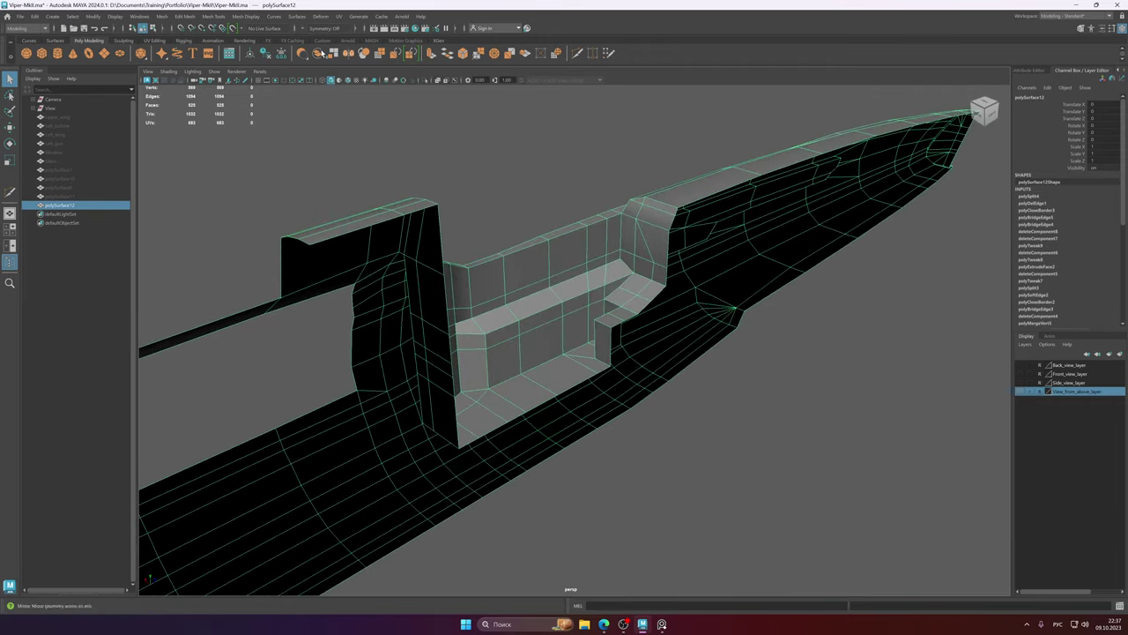
left_click(266, 54)
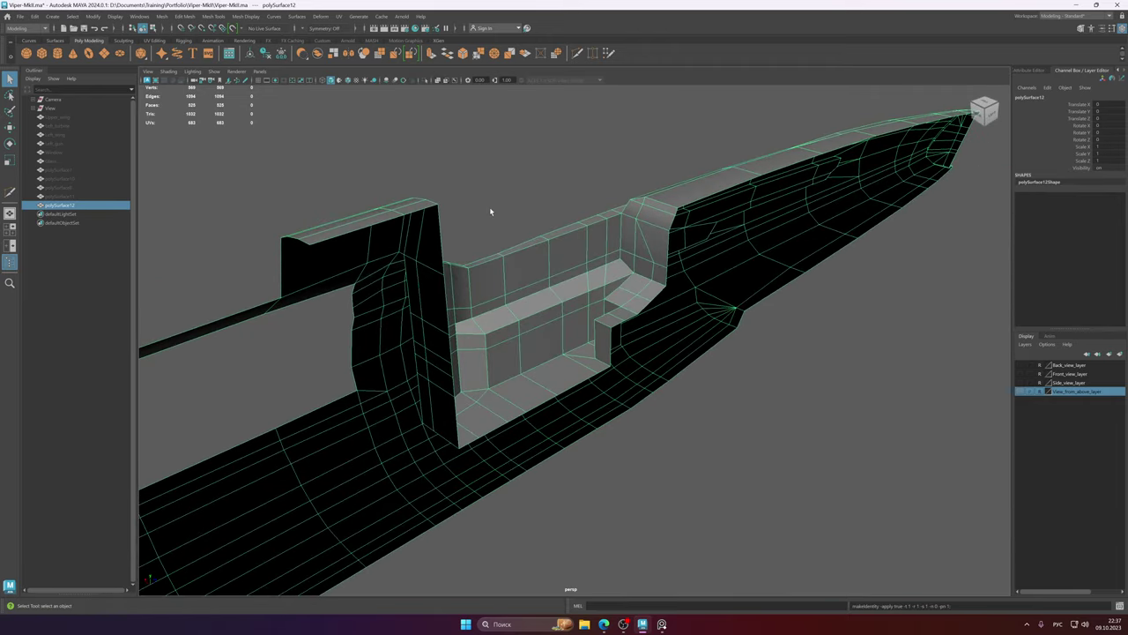
right_click_drag(490, 206, 747, 263, "alt")
middle_click_drag(747, 268, 740, 292, "alt")
left_click_drag(656, 291, 602, 283, "alt")
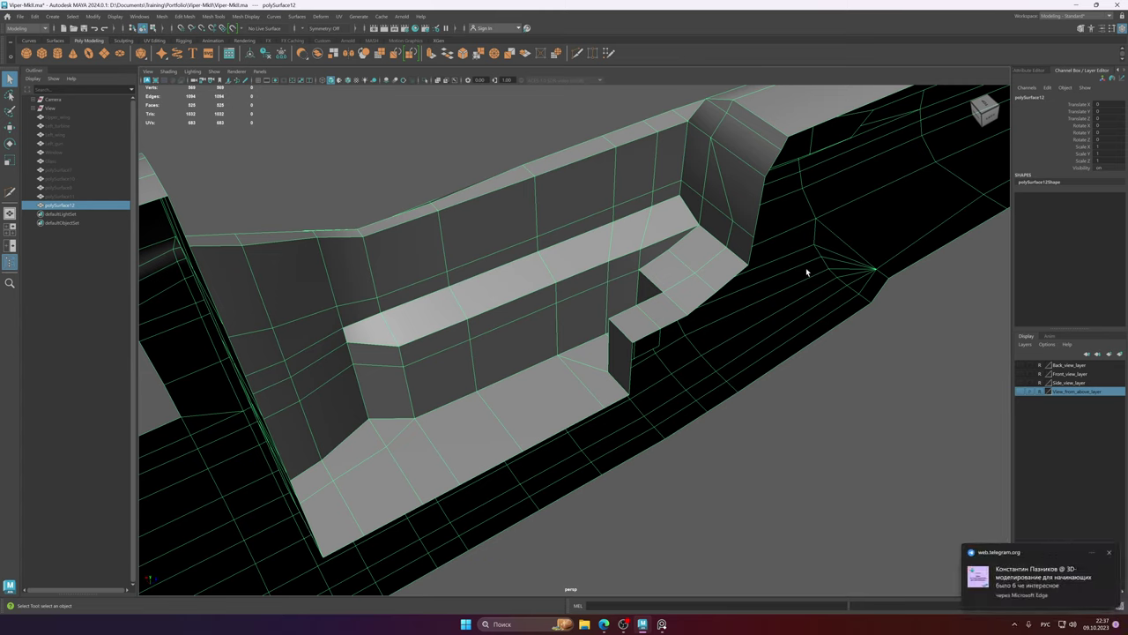
left_click(1050, 591)
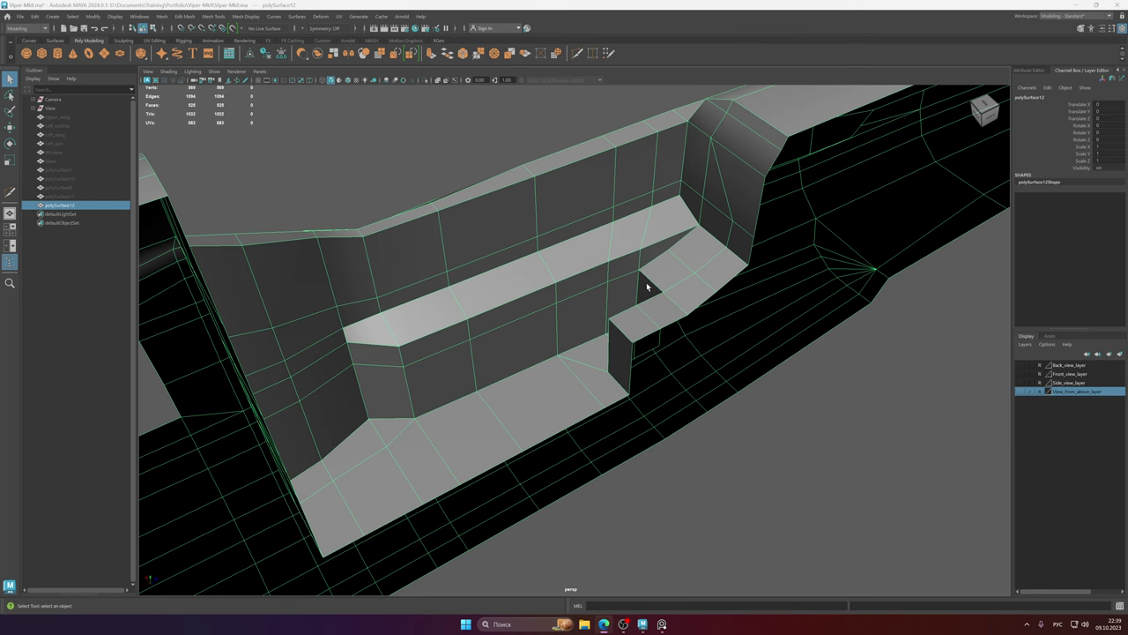
- Save the scene and examine the pilot seat between the side consoles in the cockpit interior reference photos
mouse_move(646, 282)
left_mouse_down("alt")
mouse_move(637, 272)
mouse_move(629, 292)
mouse_move(649, 277)
left_mouse_up("alt")
key("ctrl+s")
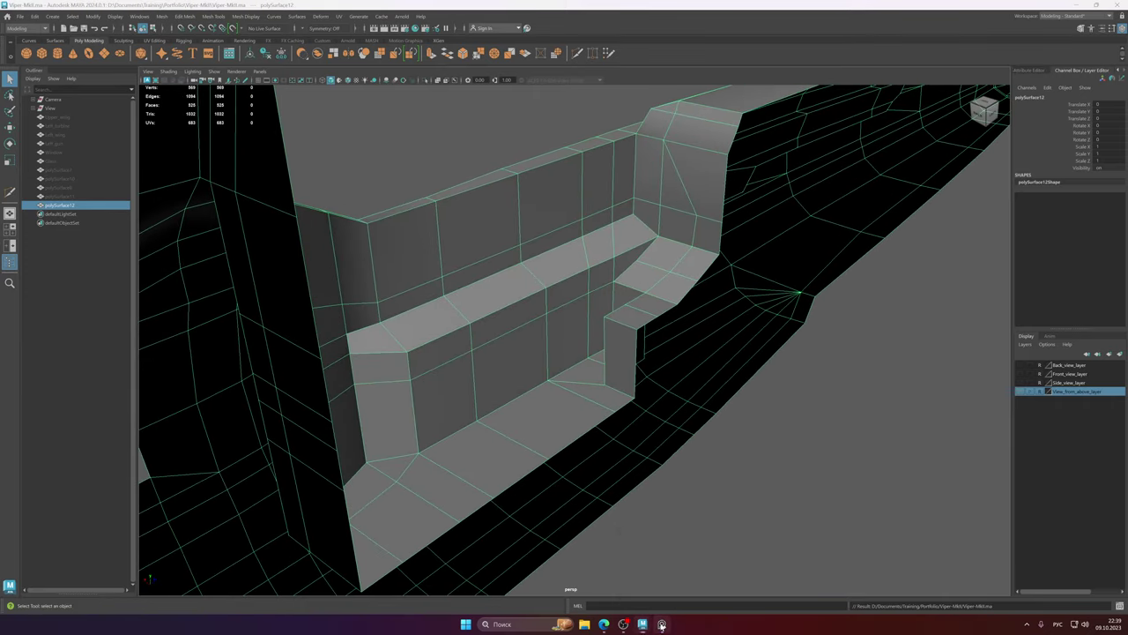
left_click(662, 623)
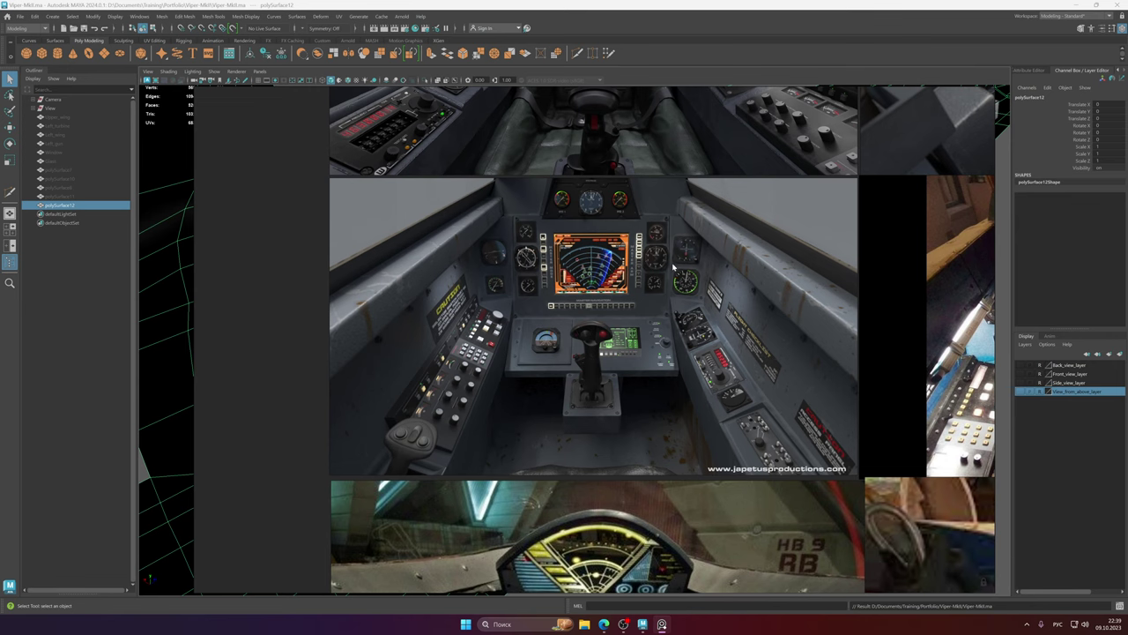
scroll(672, 265, "up", 5)
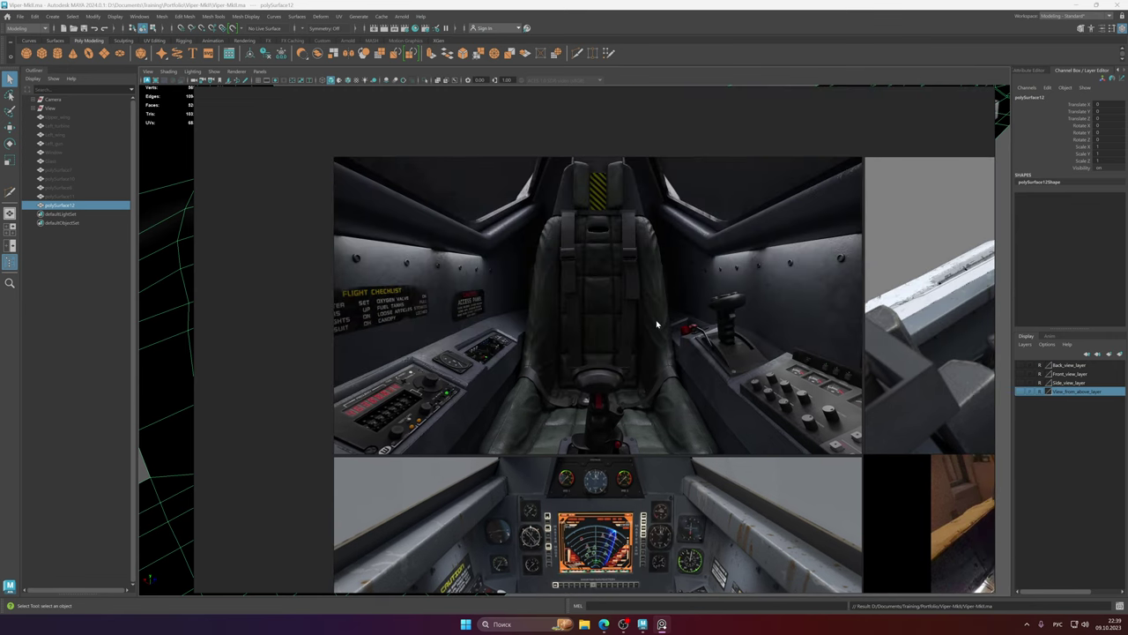
scroll(653, 307, "up", 3)
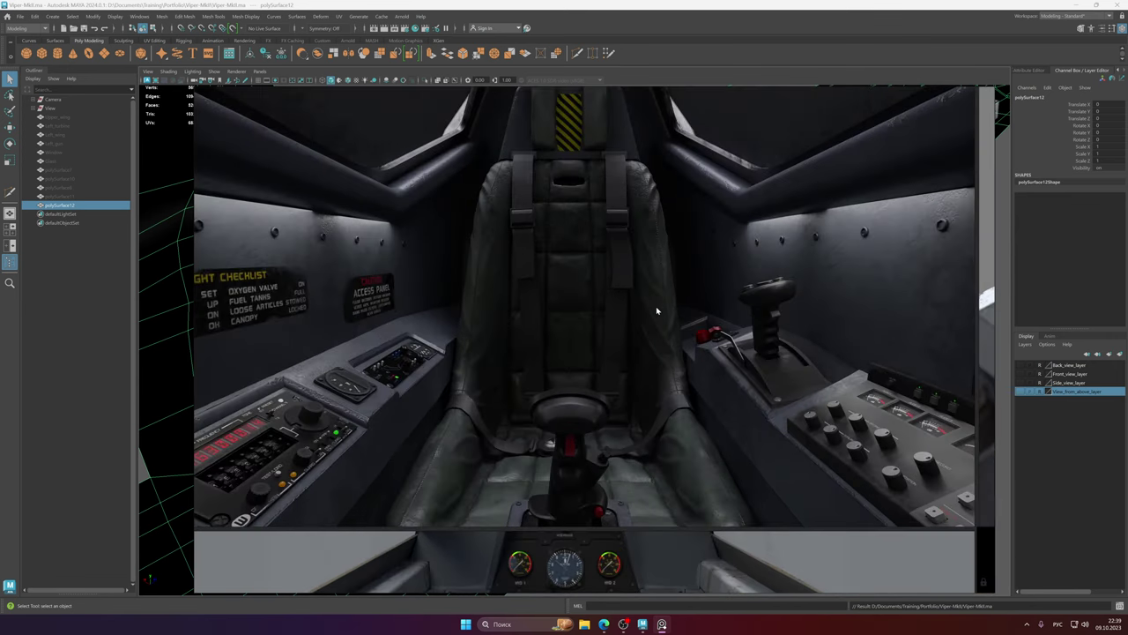
left_click(654, 4)
- Create a polygon cube as the base for the pilot seat and save the scene
left_click_drag(496, 370, 536, 371, "alt")
middle_click_drag(535, 371, 541, 356, "alt")
mouse_move(541, 356)
right_mouse_down("alt")
mouse_move(403, 350)
mouse_move(552, 366)
right_mouse_up("alt")
middle_click_drag(552, 366, 562, 333, "alt")
right_click_drag(562, 333, 340, 322, "alt")
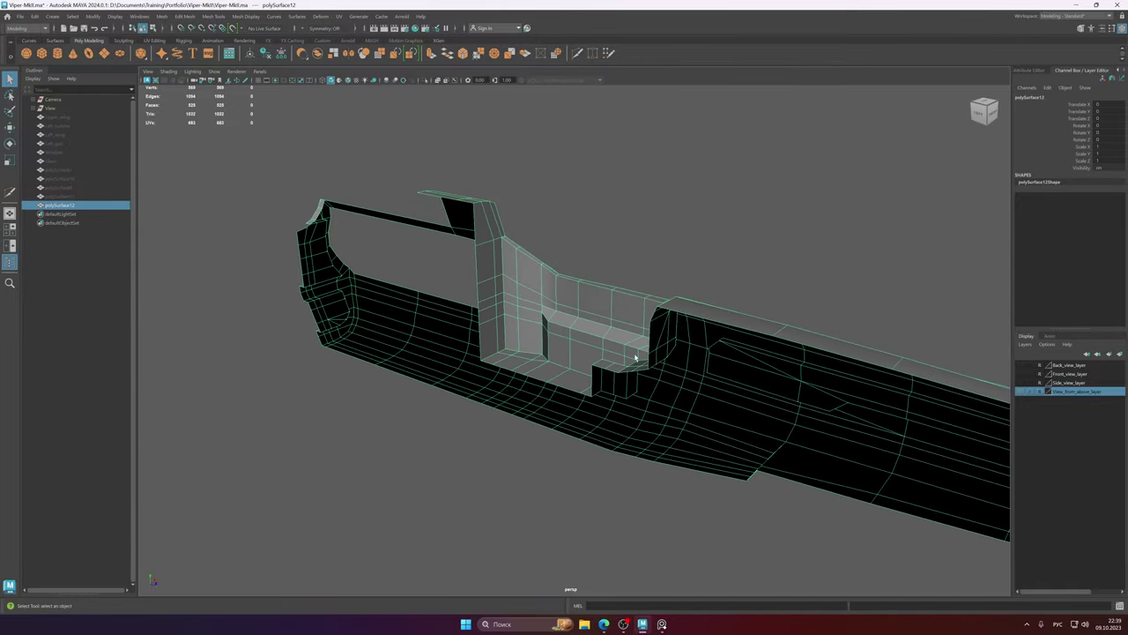
middle_click_drag(687, 360, 600, 346, "alt")
left_click_drag(599, 346, 582, 323, "alt")
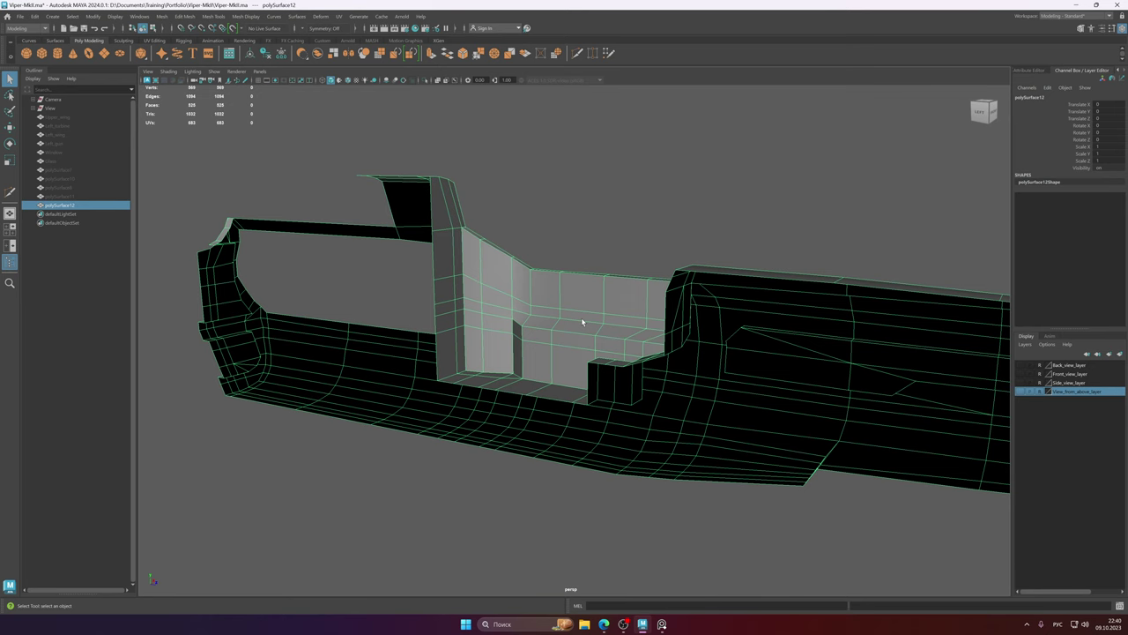
left_click(598, 220)
left_click(596, 277)
left_click(264, 53)
left_click(717, 209)
key("ctrl+s")
- Scale the new cube up uniformly to 935.207 so it can be worked on beside the fuselage
scroll(649, 274, "down", 5)
right_click_drag(579, 285, 584, 309)
scroll(758, 341, "up", 3)
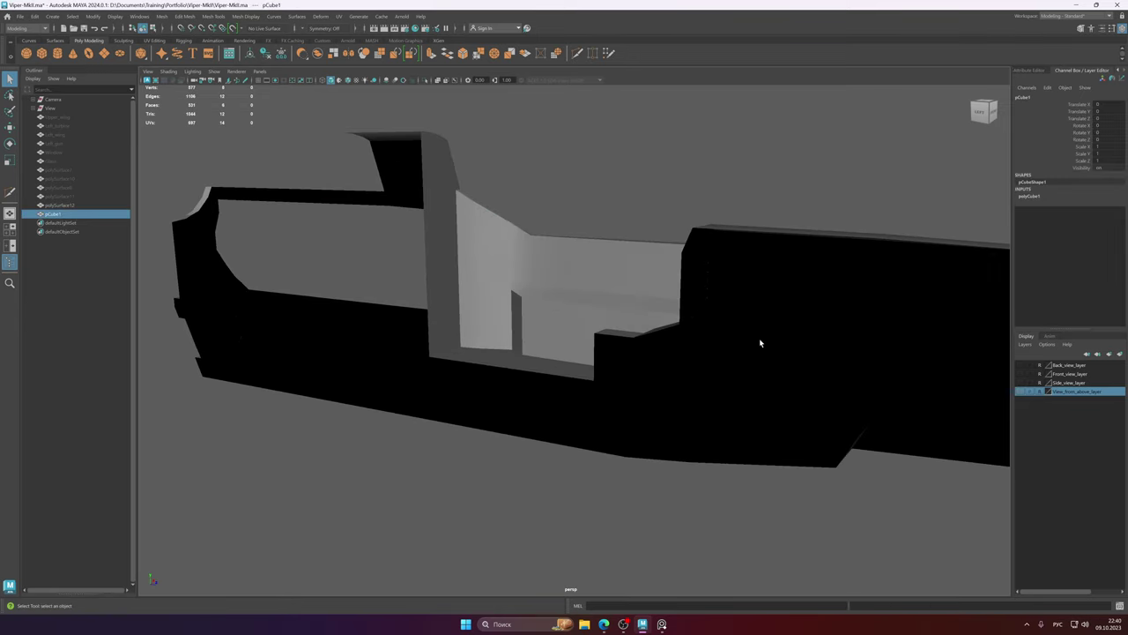
key("w")
left_click_drag(758, 344, 642, 311, "alt")
key("e")
key("r")
key("w")
scroll(642, 309, "up", 3)
middle_click_drag(637, 300, 669, 299, "alt")
- Cut an edge loop at 50% through the cube's middle and delete the half outside the modelled fuselage side
right_click_drag(669, 298, 615, 302, "shift")
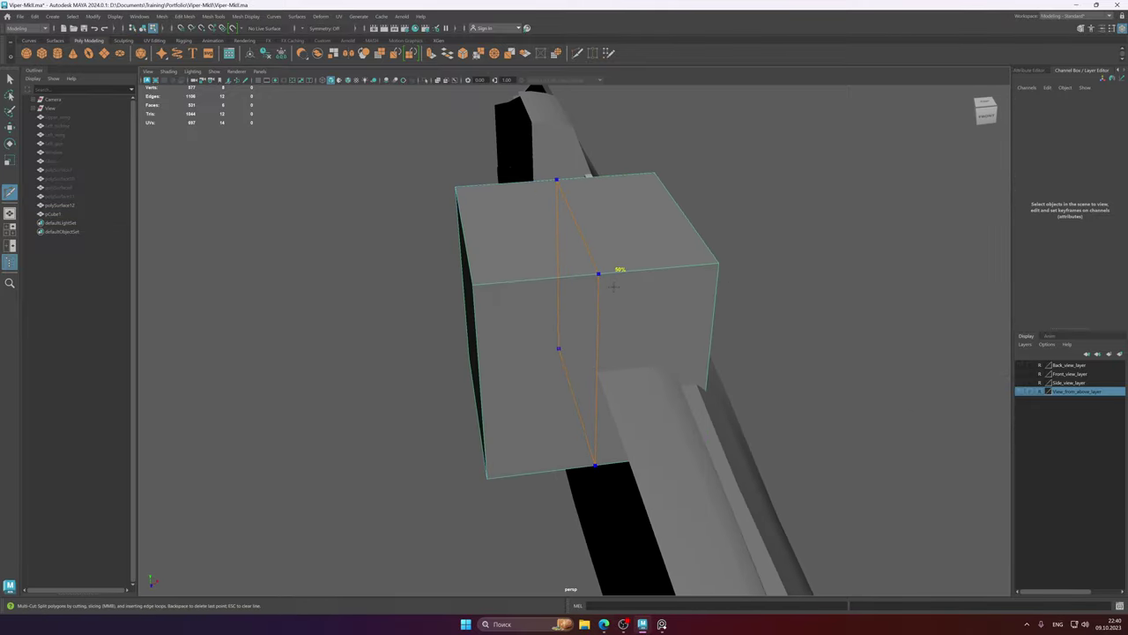
left_click(607, 282, "ctrl")
key("q")
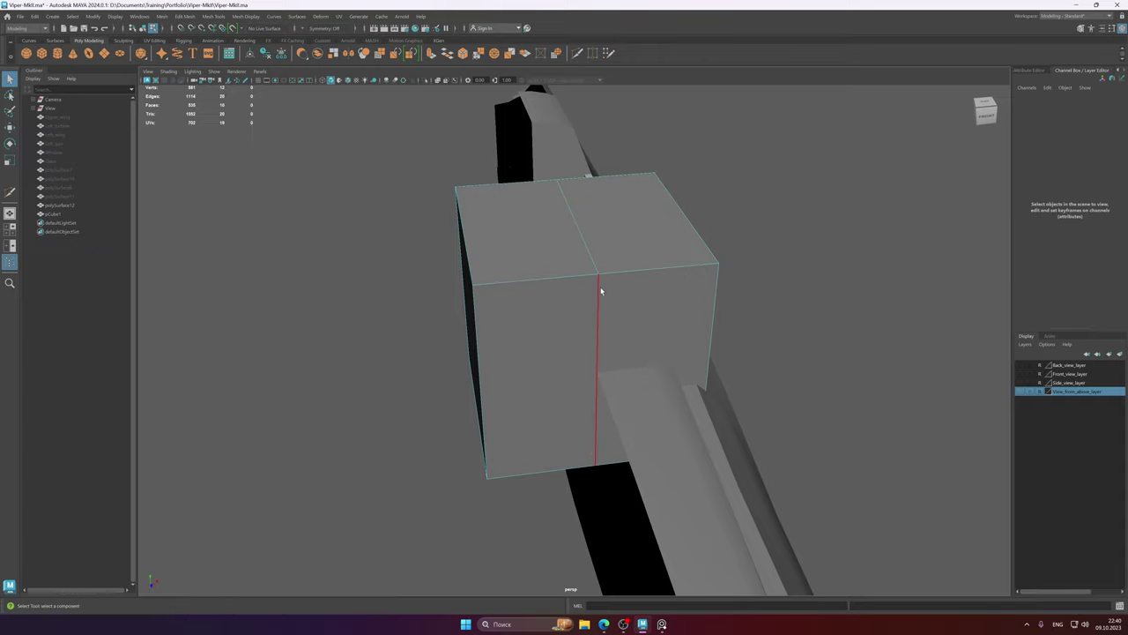
left_click(566, 302)
left_click(552, 263, "shift")
left_click_drag(526, 310, 637, 282, "alt")
key("Delete")
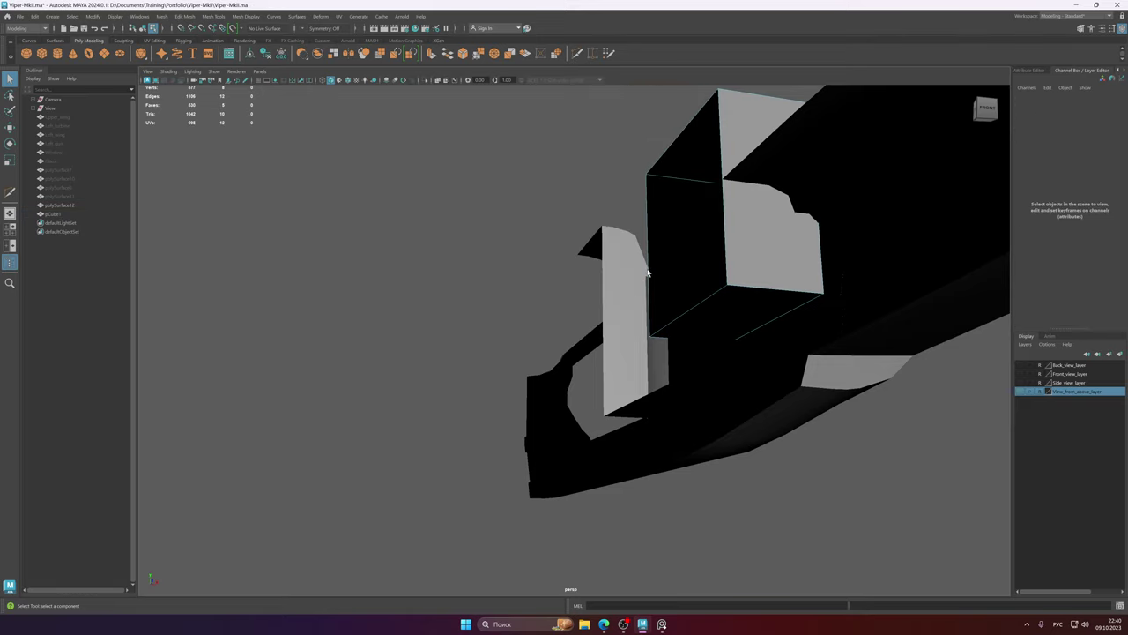
right_click_drag(750, 244, 791, 224)
key("f")
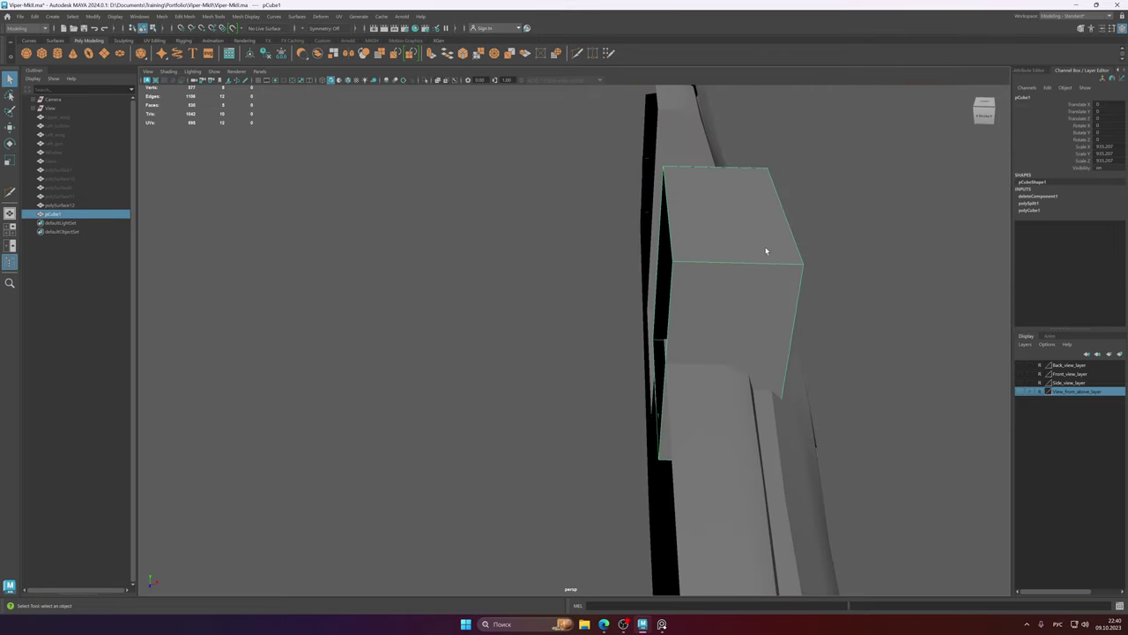
- Scale the half cube down uniformly and move it onto the cockpit floor behind the control stick's base block
left_click_drag(766, 251, 701, 272, "alt")
key("alt+shift")
key("w")
key("r")
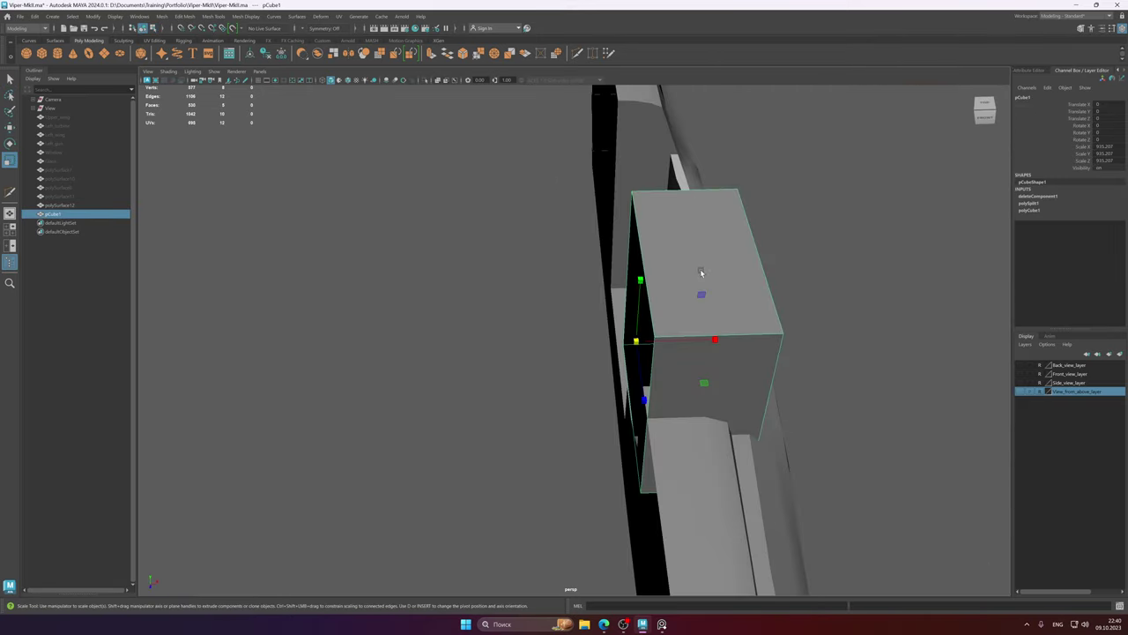
middle_click_drag(701, 273, 535, 347)
key("w")
left_click_drag(688, 330, 760, 321, "alt")
left_click_drag(771, 268, 635, 262)
middle_click_drag(635, 262, 667, 297, "alt")
mouse_move(667, 297)
left_mouse_down("alt")
mouse_move(646, 290)
mouse_move(629, 350)
mouse_move(679, 290)
left_mouse_up("alt")
- Delete the seat box's bottom face and lower its top face towards the cockpit floor
right_click_drag(680, 290, 655, 353)
left_click(654, 349)
key("Delete")
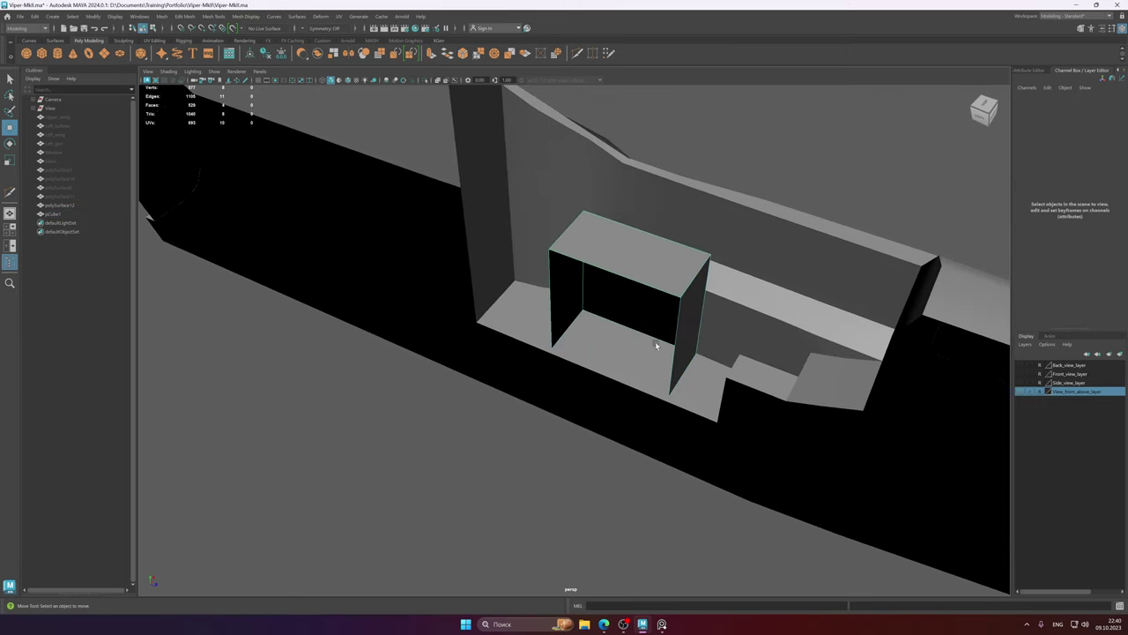
mouse_move(651, 275)
right_mouse_down()
mouse_move(669, 258)
mouse_move(652, 272)
right_mouse_up()
left_click(651, 274)
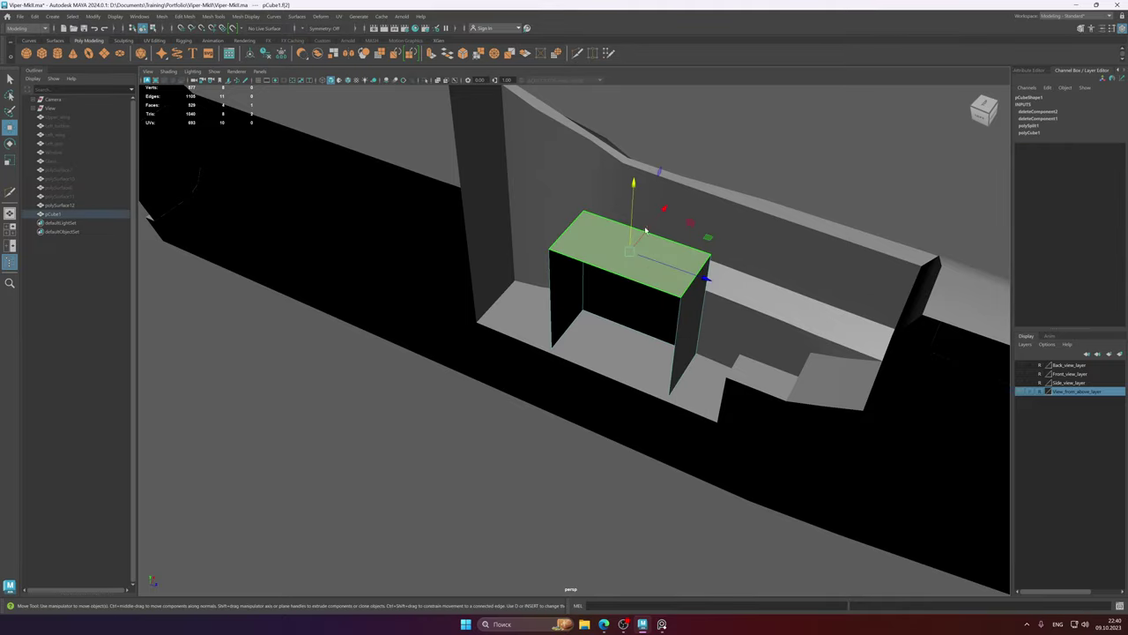
left_click_drag(645, 231, 713, 404)
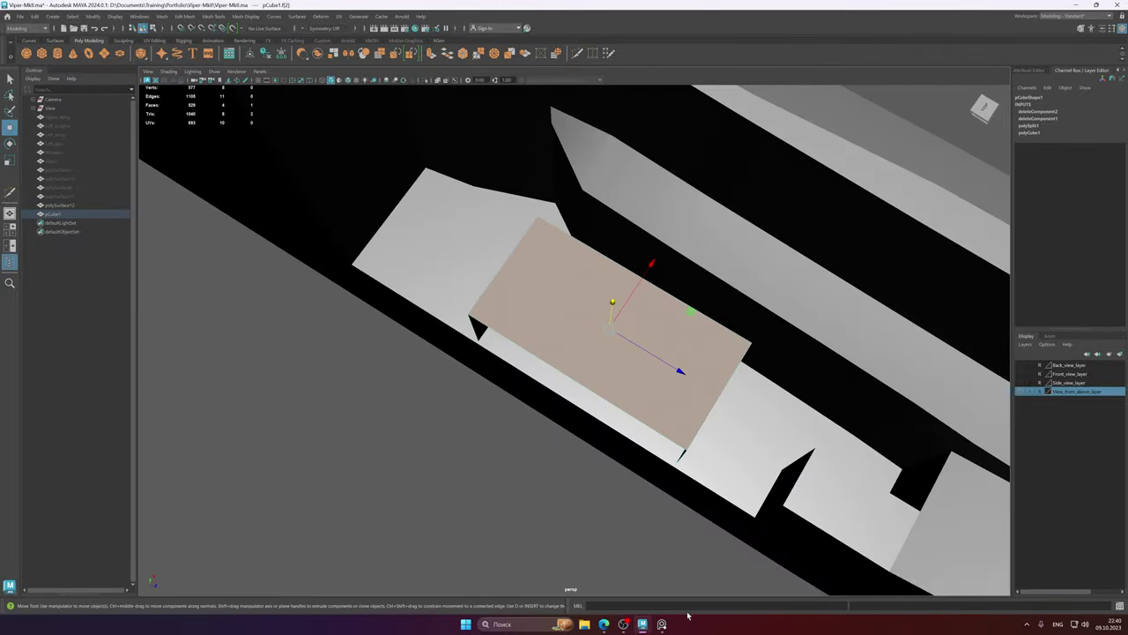
- Study the seat's position and proportions in the cockpit reference photos, especially the view from above
left_click(662, 624)
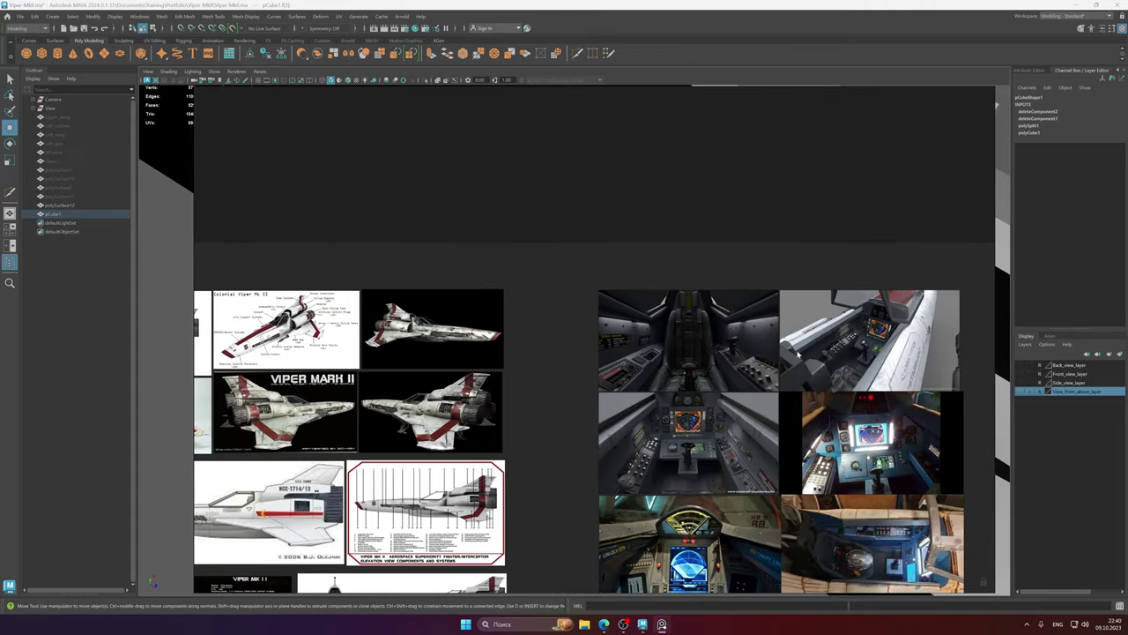
middle_click_drag(798, 354, 676, 309)
scroll(700, 354, "up", 6)
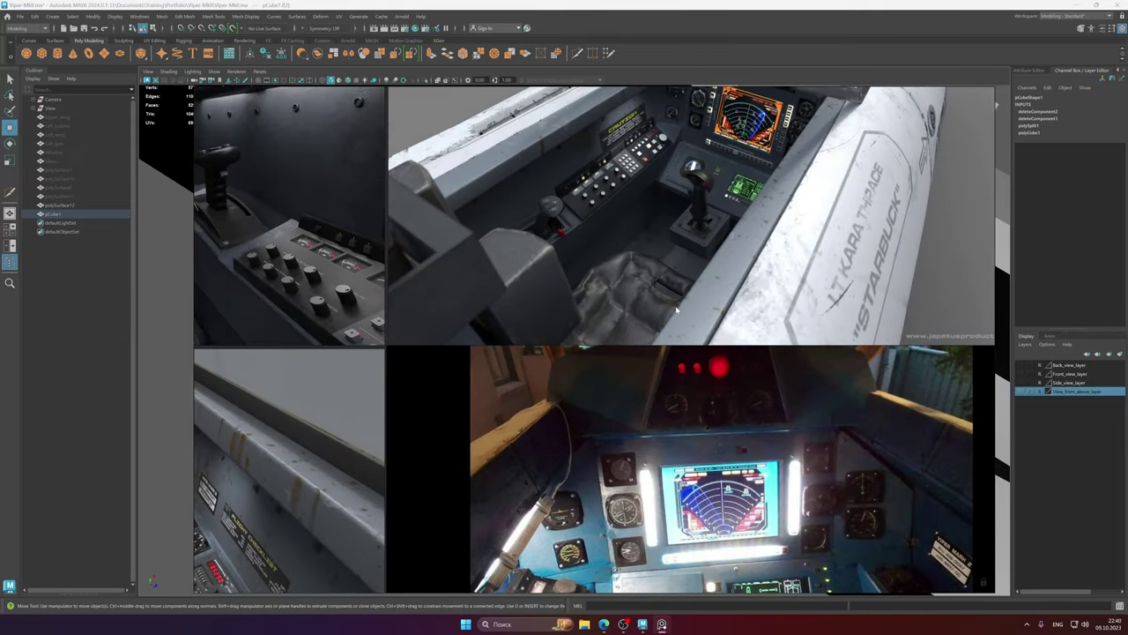
scroll(677, 308, "down", 5)
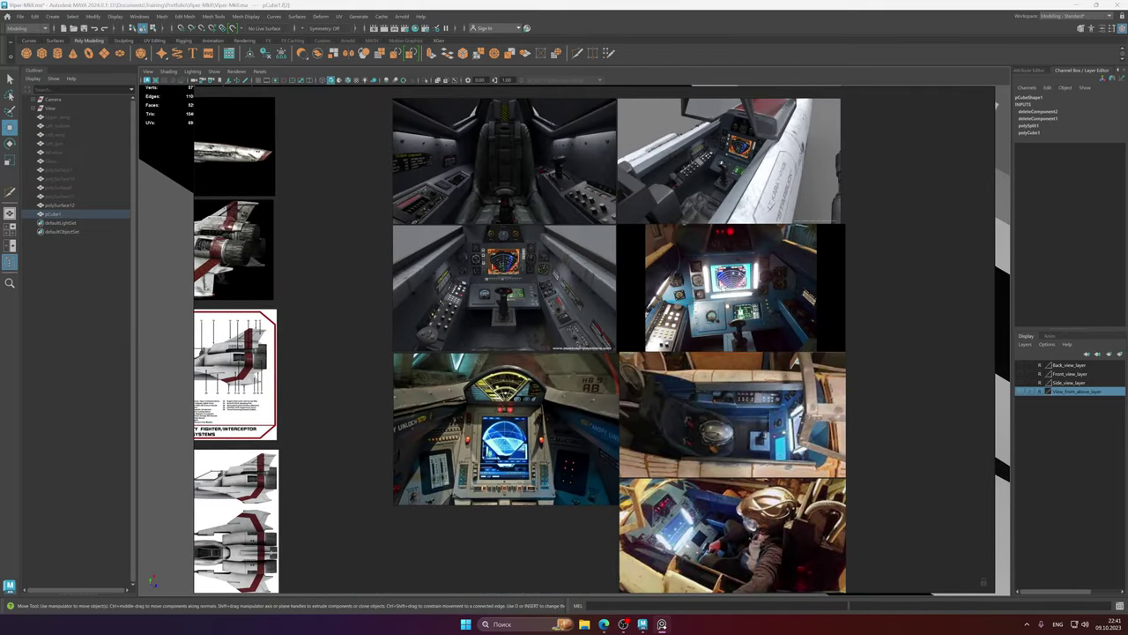
scroll(718, 344, "up", 5)
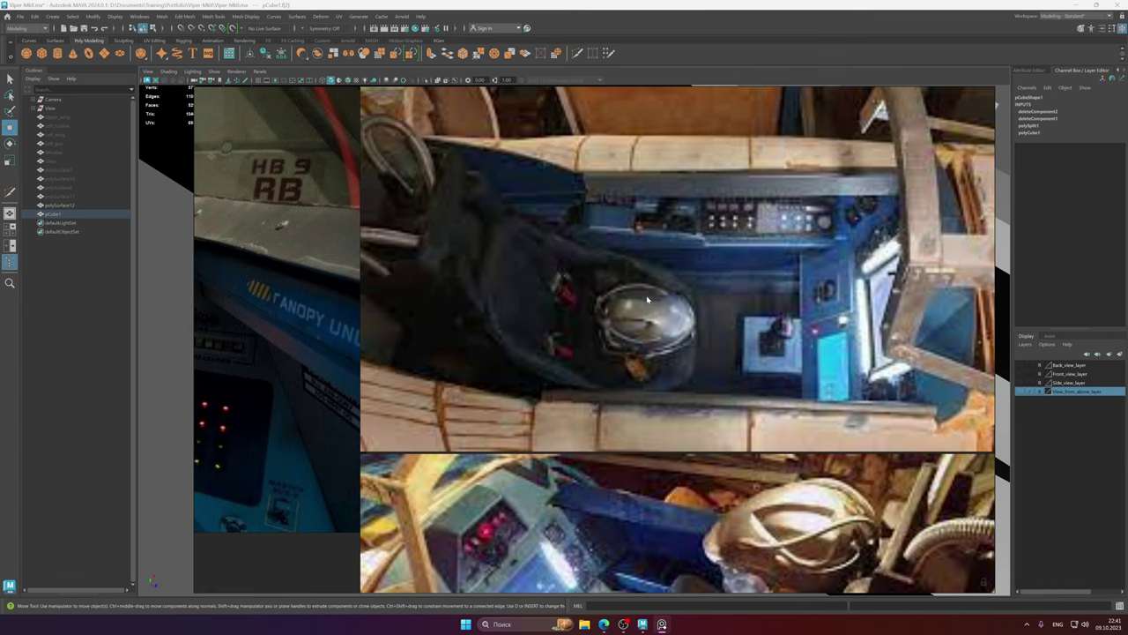
scroll(647, 300, "up", 1)
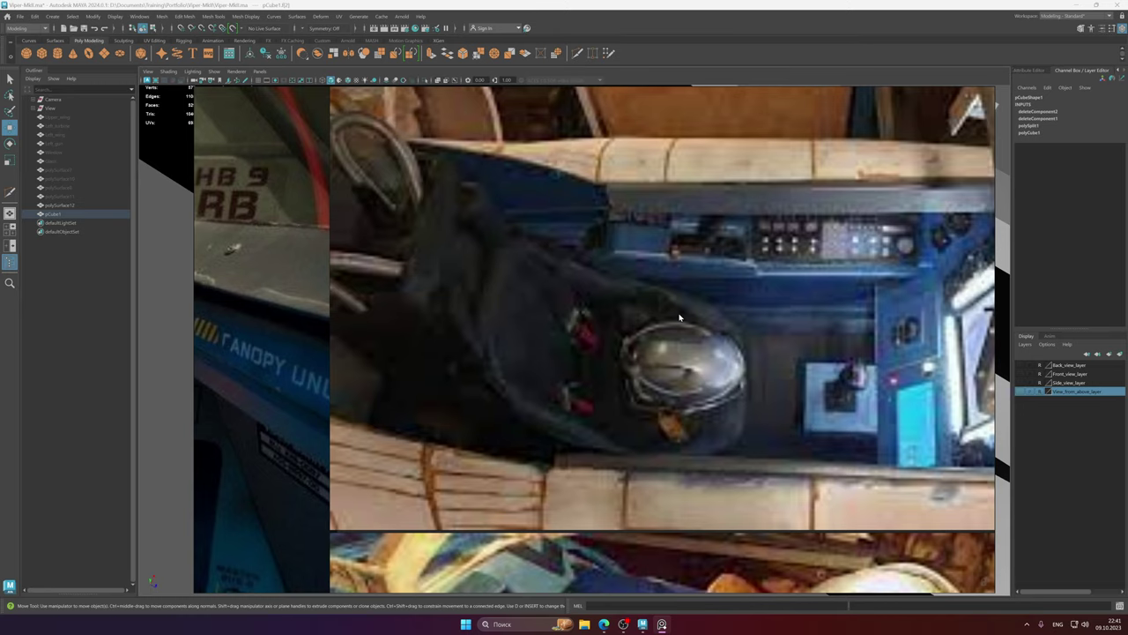
left_click(648, 3)
- Select the fuselage mesh and place its pivot on the centreline edge behind the cockpit
right_click_drag(667, 289, 194, 300, "alt")
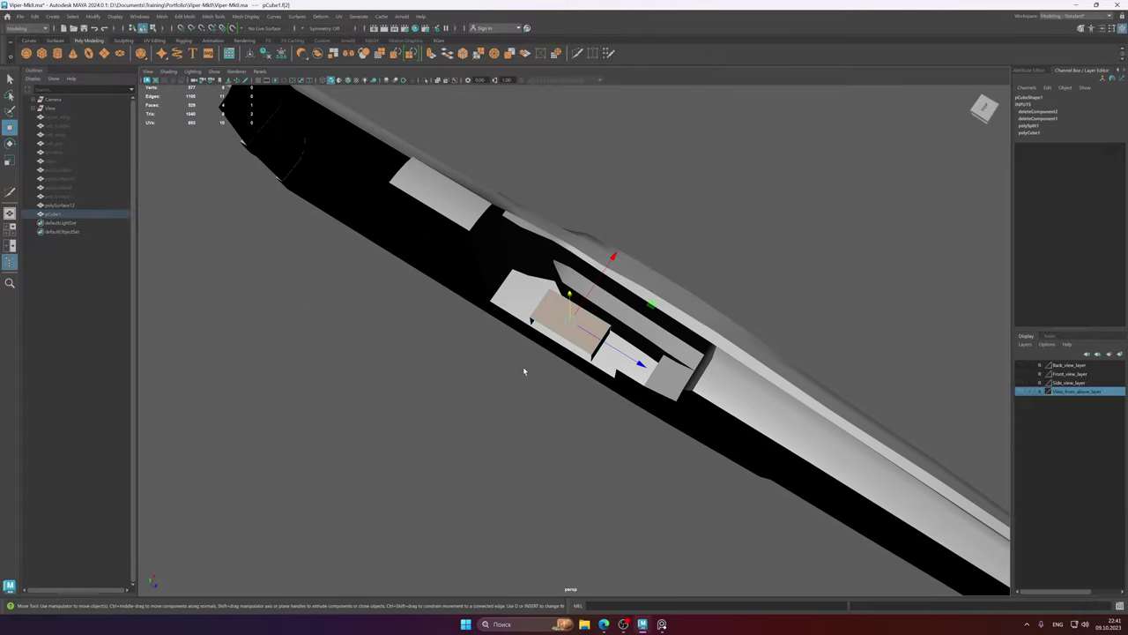
left_click_drag(578, 366, 588, 331, "alt")
right_click_drag(588, 330, 644, 318)
left_click(643, 318)
left_click_drag(649, 320, 698, 322, "alt")
key("d")
left_click(497, 226)
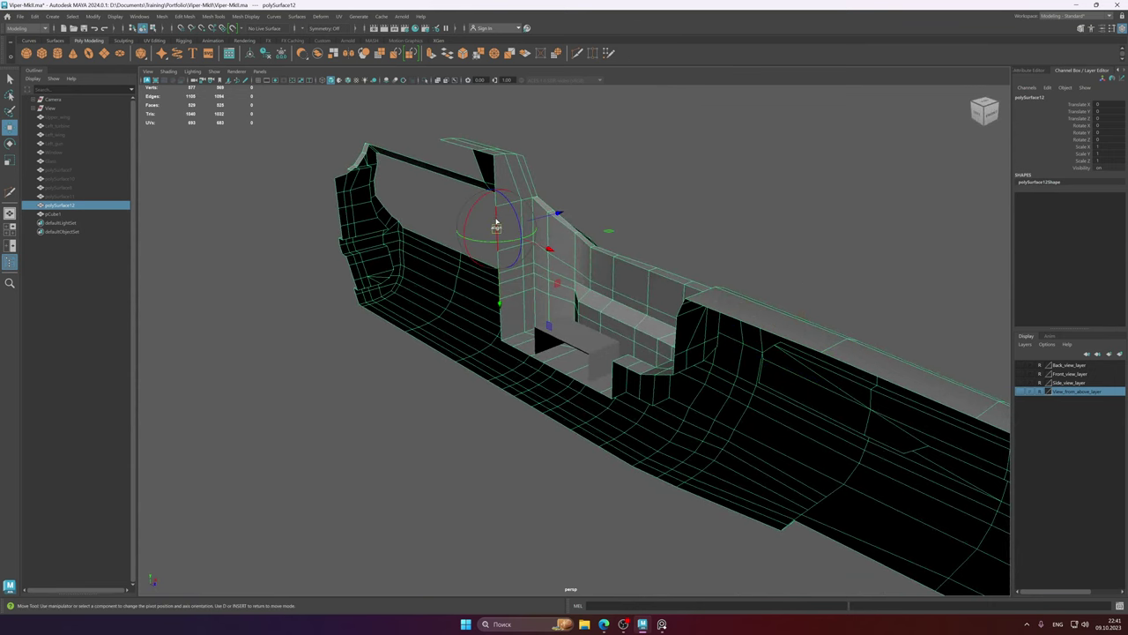
- Mirror the fuselage mesh across the X axis with the axis position set to Object
left_click_drag(521, 254, 571, 275, "alt")
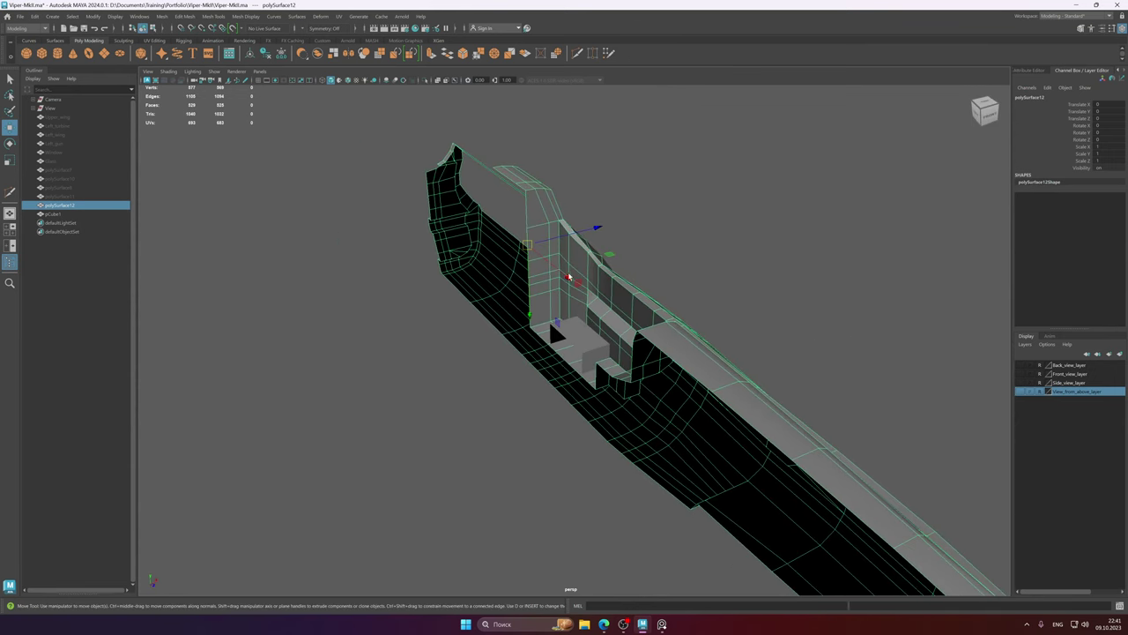
right_click_drag(571, 275, 571, 379, "shift")
left_click_drag(631, 328, 502, 309, "alt")
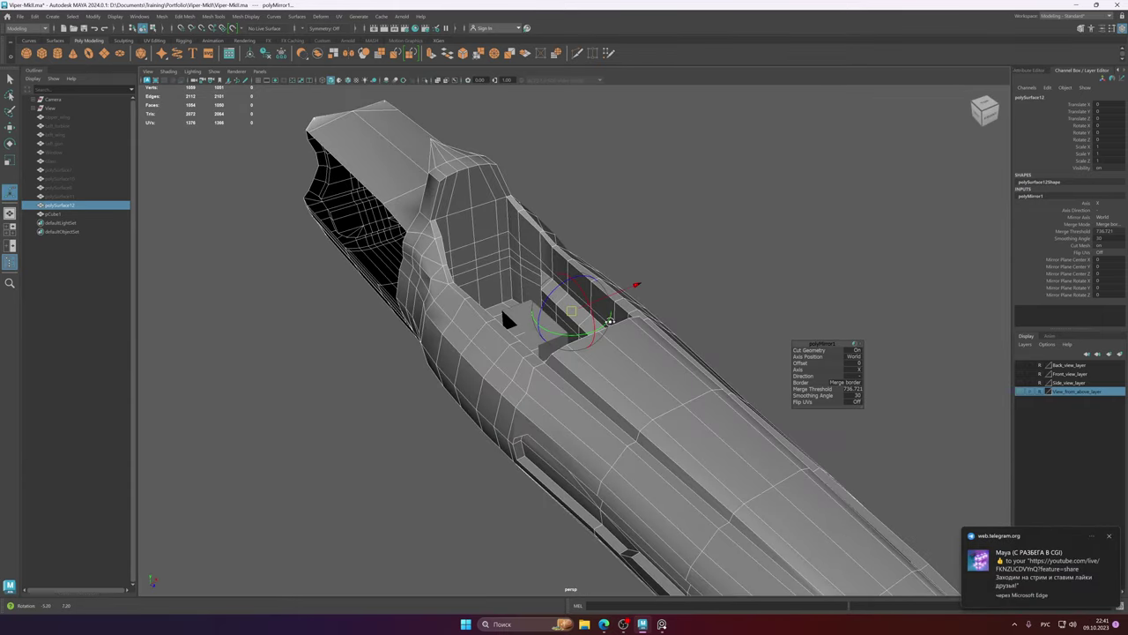
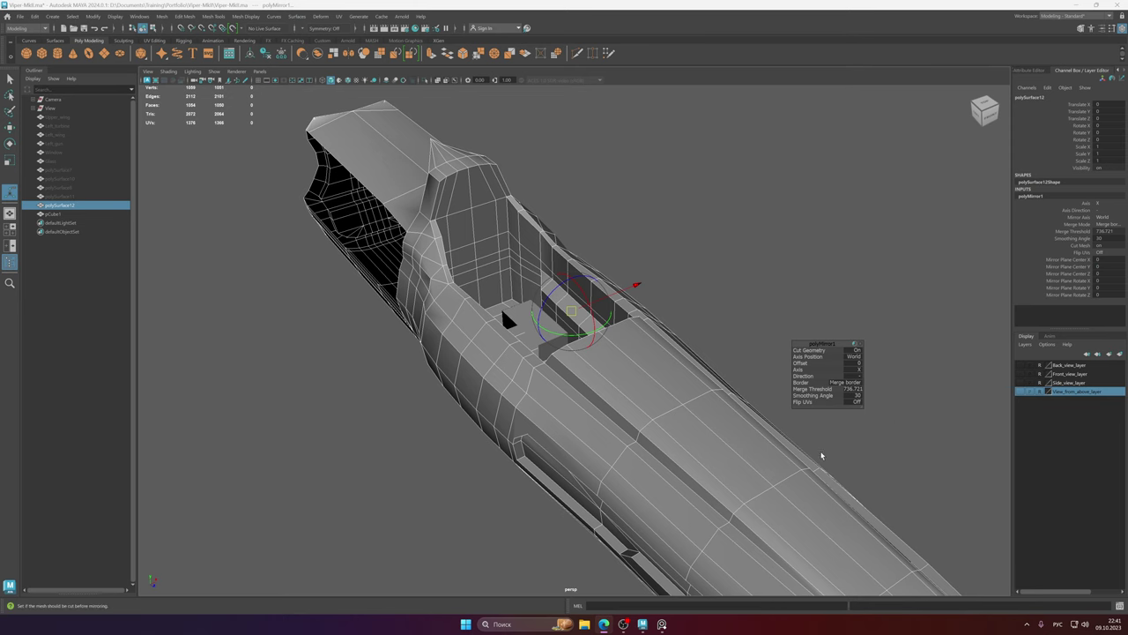
left_click_drag(726, 411, 704, 379, "alt")
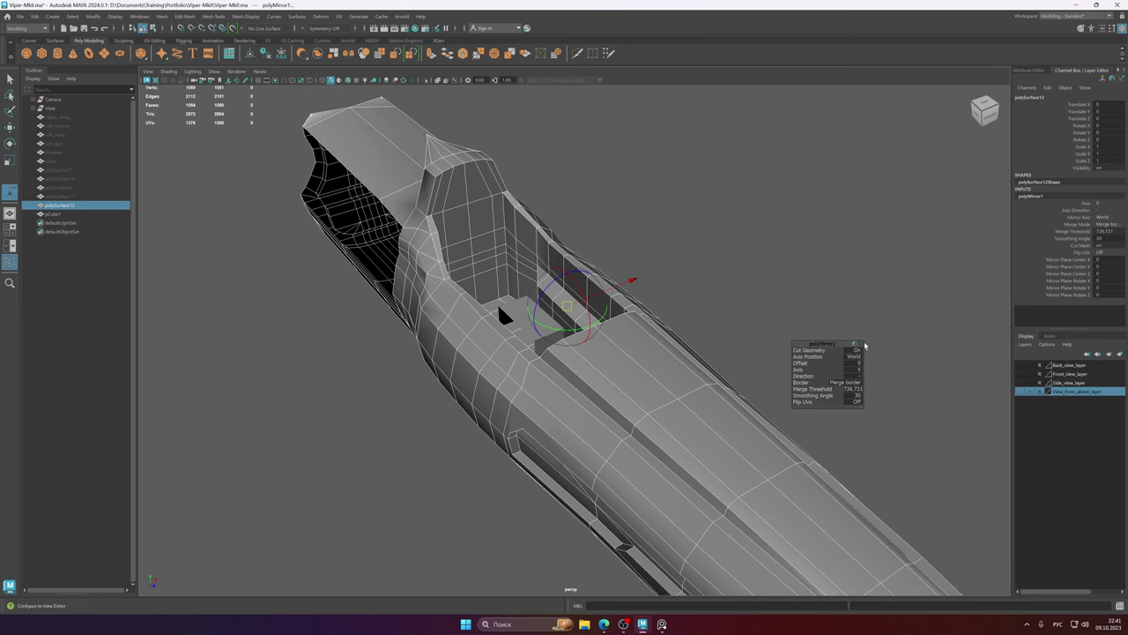
left_click(877, 371)
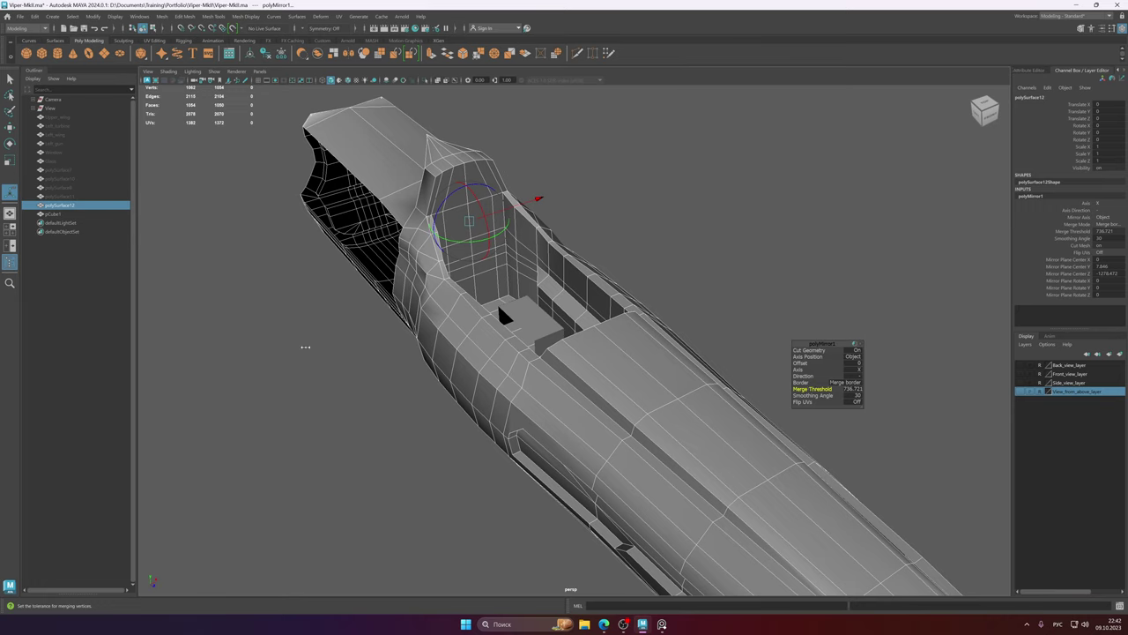
- Set the fuselage mirror's merge threshold to 1 and leave the mirror tool
left_click_drag(798, 390, 548, 395)
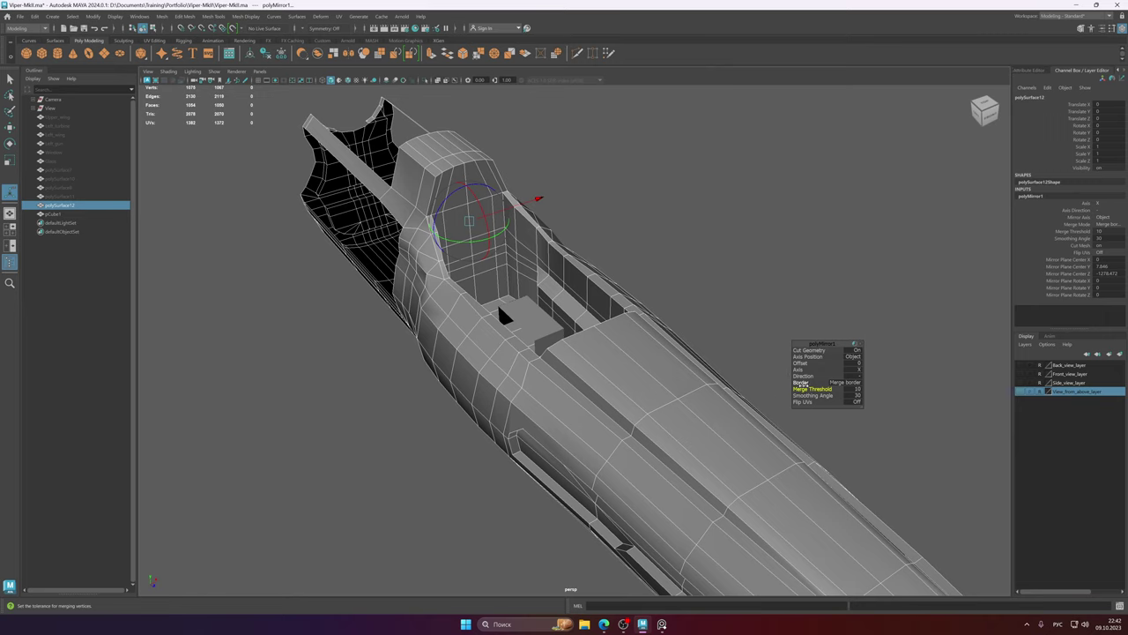
key("ctrl+z")
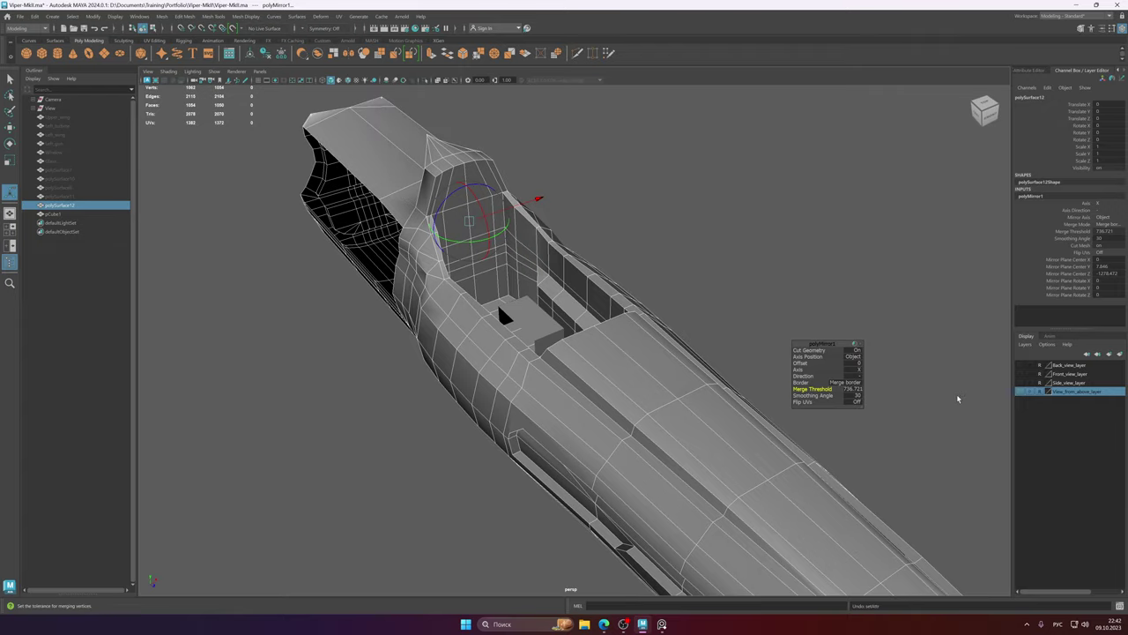
left_click_drag(573, 358, 749, 326, "alt")
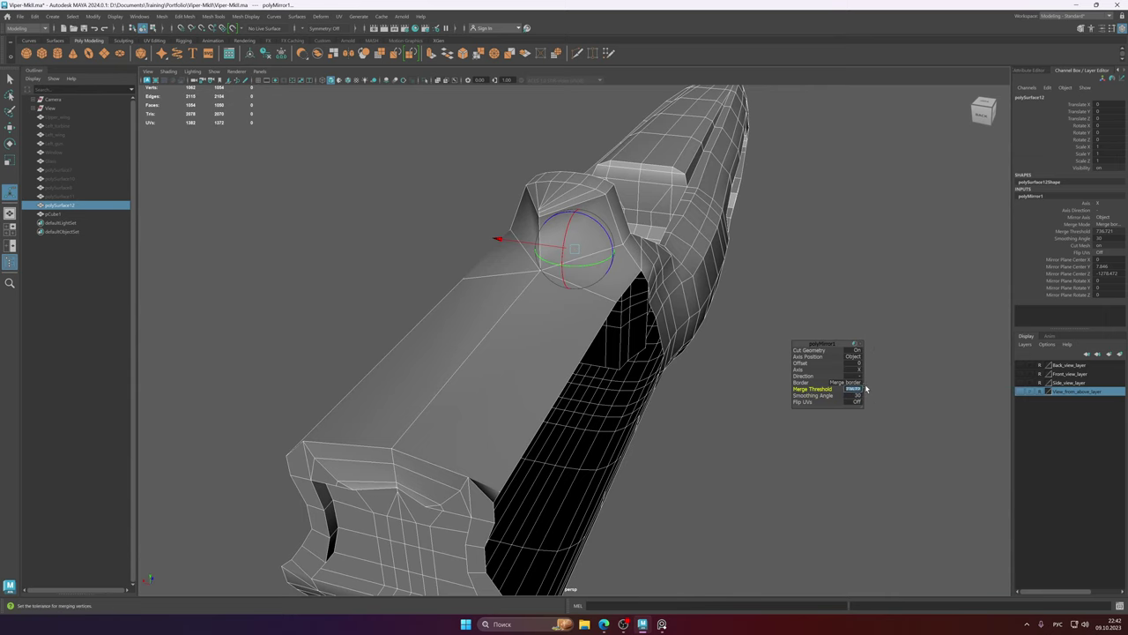
type("1")
key("Return")
left_click_drag(880, 394, 643, 309, "alt")
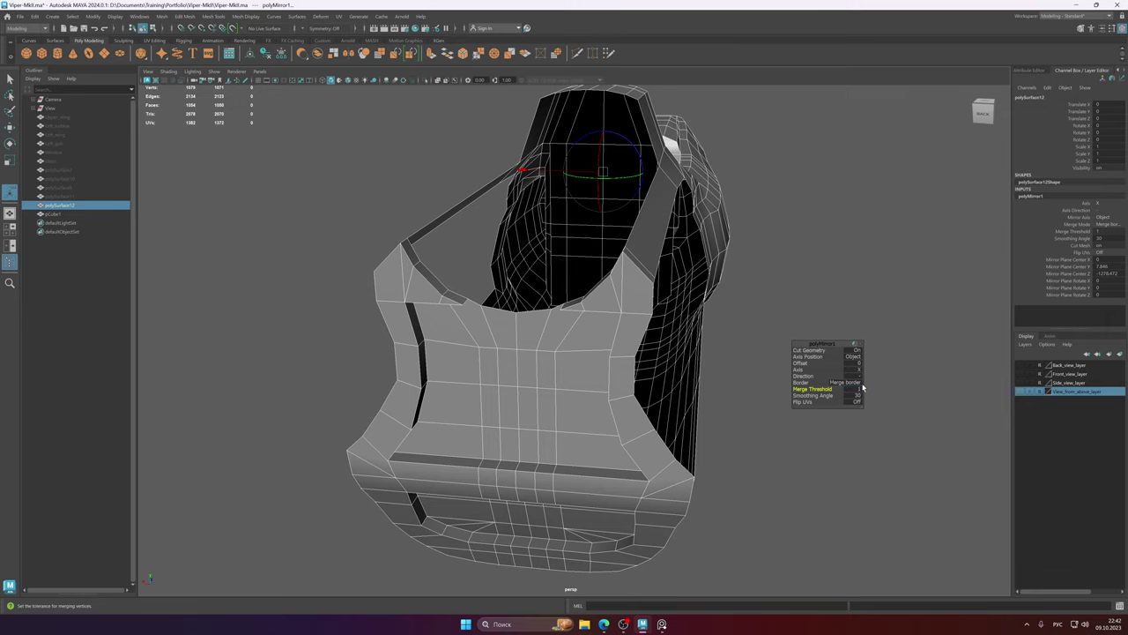
right_click_drag(641, 317, 681, 302)
left_click_drag(581, 312, 692, 253, "alt")
key("w")
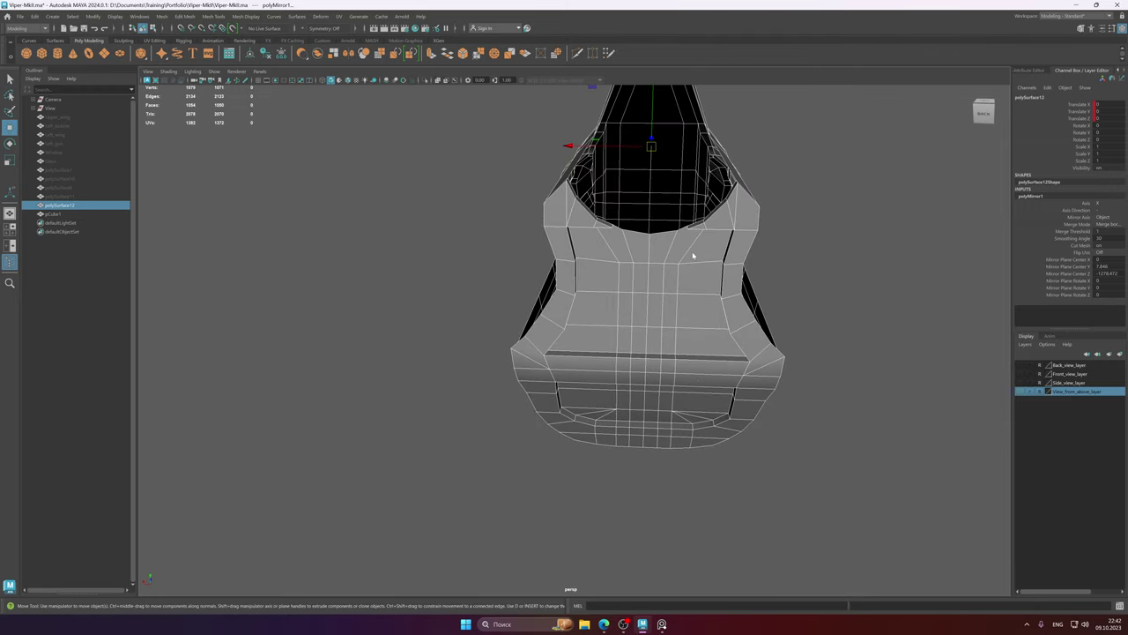
right_click_drag(692, 253, 668, 276)
left_click_drag(668, 275, 735, 352, "alt")
- Merge the split centreline vertices on the upper front panel, just below the nose deck's edge
right_click_drag(648, 316, 593, 299)
left_click_drag(593, 299, 604, 423, "alt")
middle_click_drag(533, 330, 564, 398, "alt")
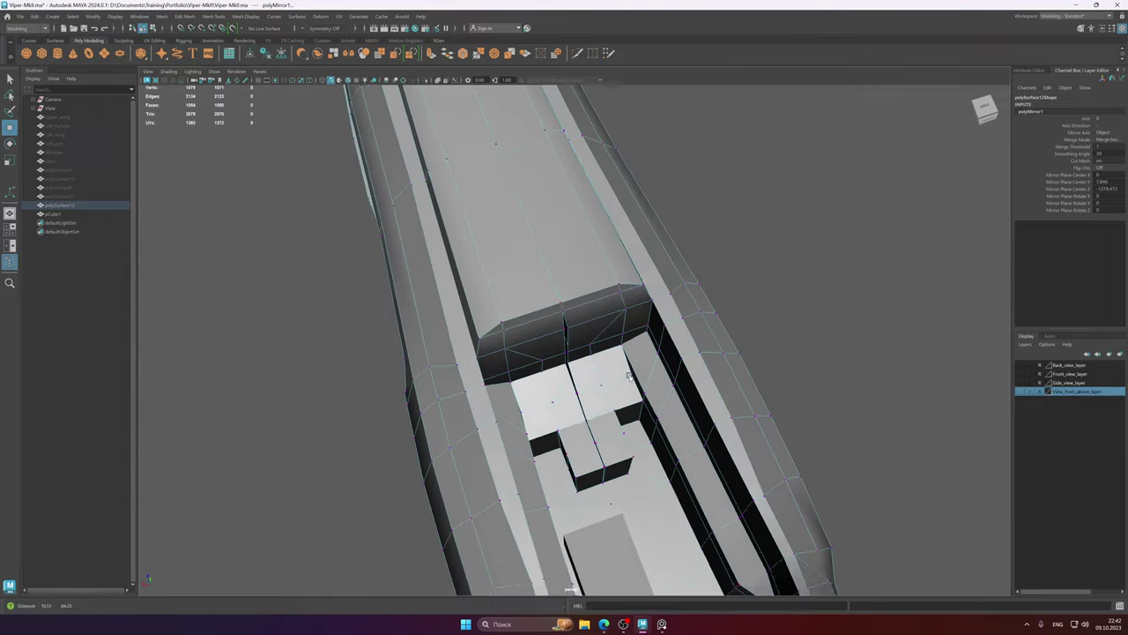
right_click_drag(564, 397, 662, 307, "alt")
left_click_drag(663, 309, 557, 338, "alt")
left_click(532, 345)
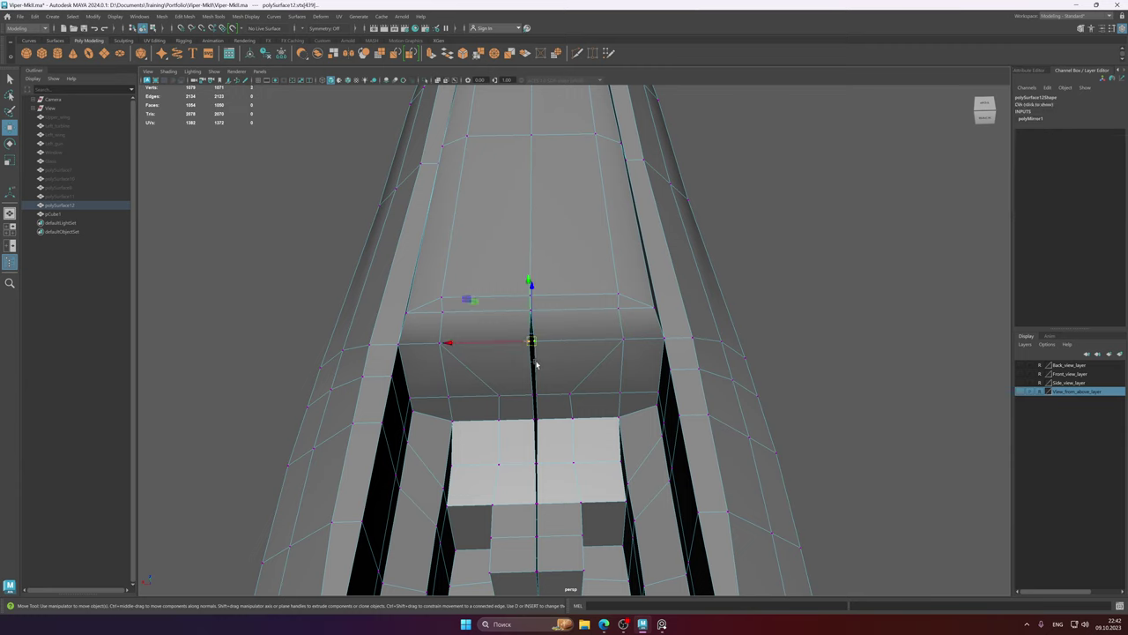
right_click_drag(545, 360, 584, 304, "shift")
left_click_drag(552, 382, 609, 319, "alt")
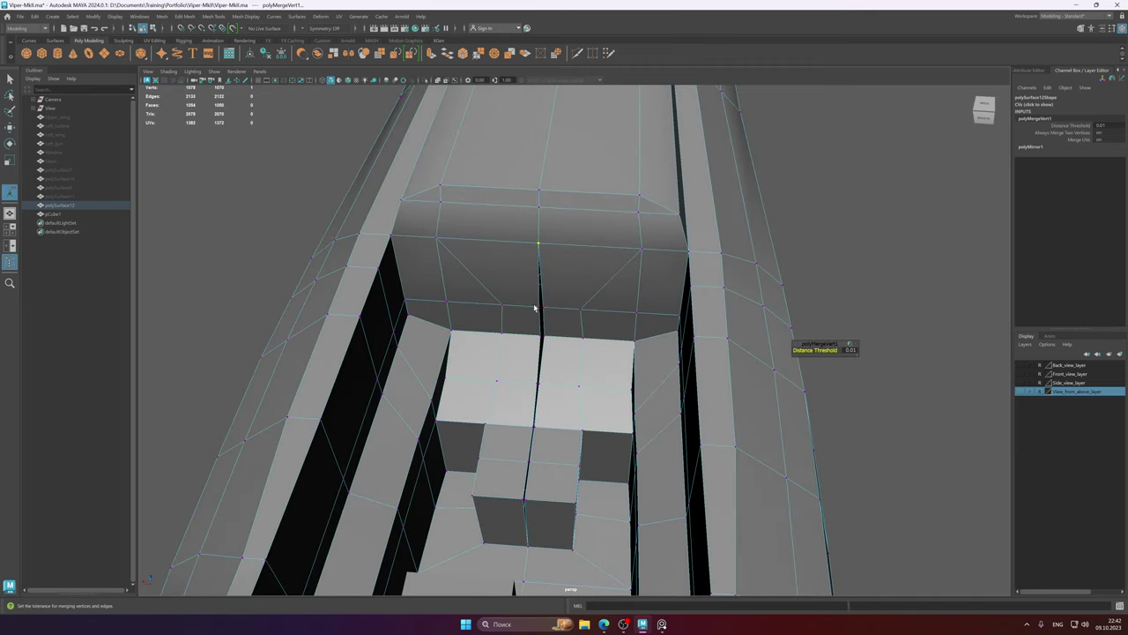
- Merge the remaining split centreline vertex pairs through the cockpit interior, return to object mode and isolate the fuselage mesh
left_click_drag(534, 303, 567, 366)
key("g")
key("g")
key("g")
key("g")
key("g")
key("g")
right_click_drag(567, 366, 568, 425)
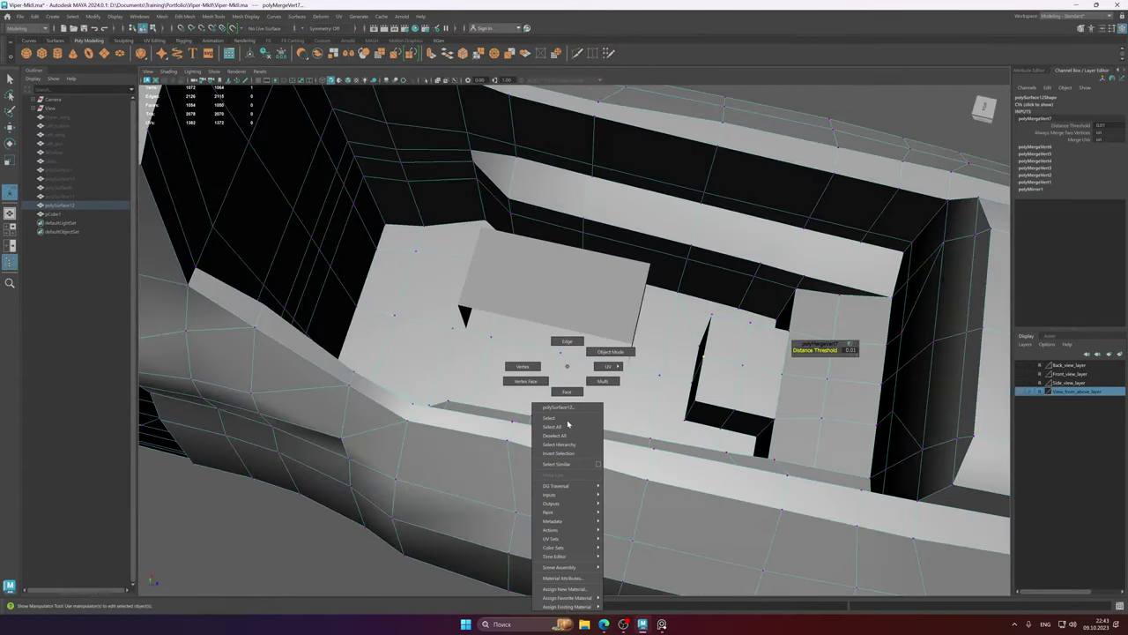
right_click_drag(628, 355, 625, 354)
key("ctrl+1")
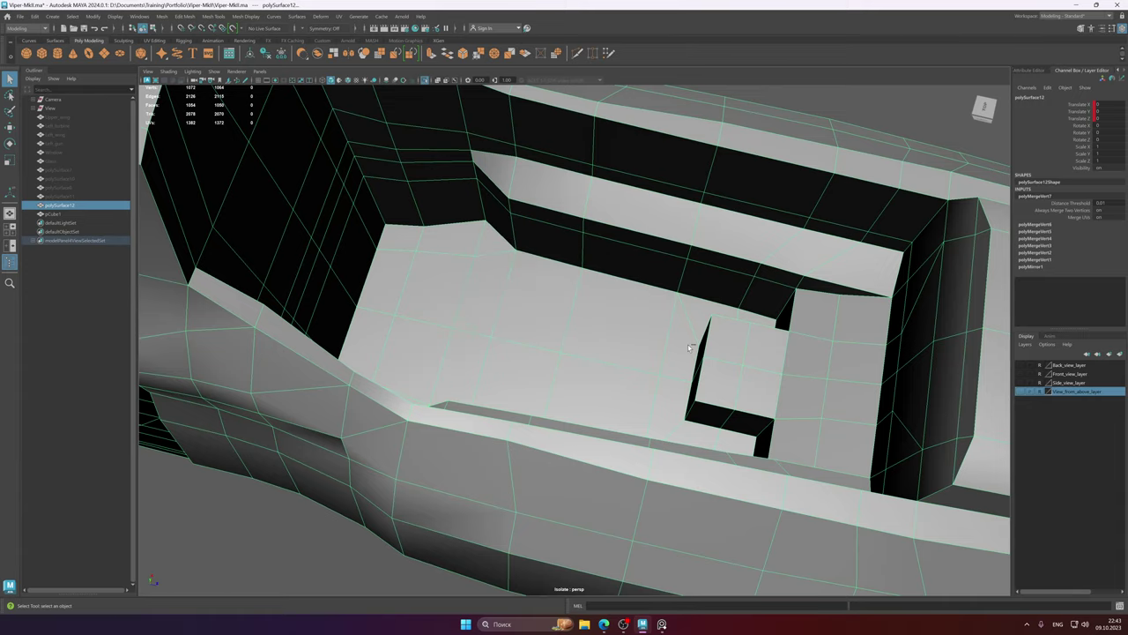
- Inspect the isolated fuselage in smooth preview, checking the mirrored seam around the cockpit, nose and rear section
key("f")
left_click_drag(545, 359, 533, 340, "alt")
right_click_drag(532, 340, 846, 370, "alt")
middle_click_drag(629, 404, 621, 399, "alt")
scroll(620, 399, "down", 5)
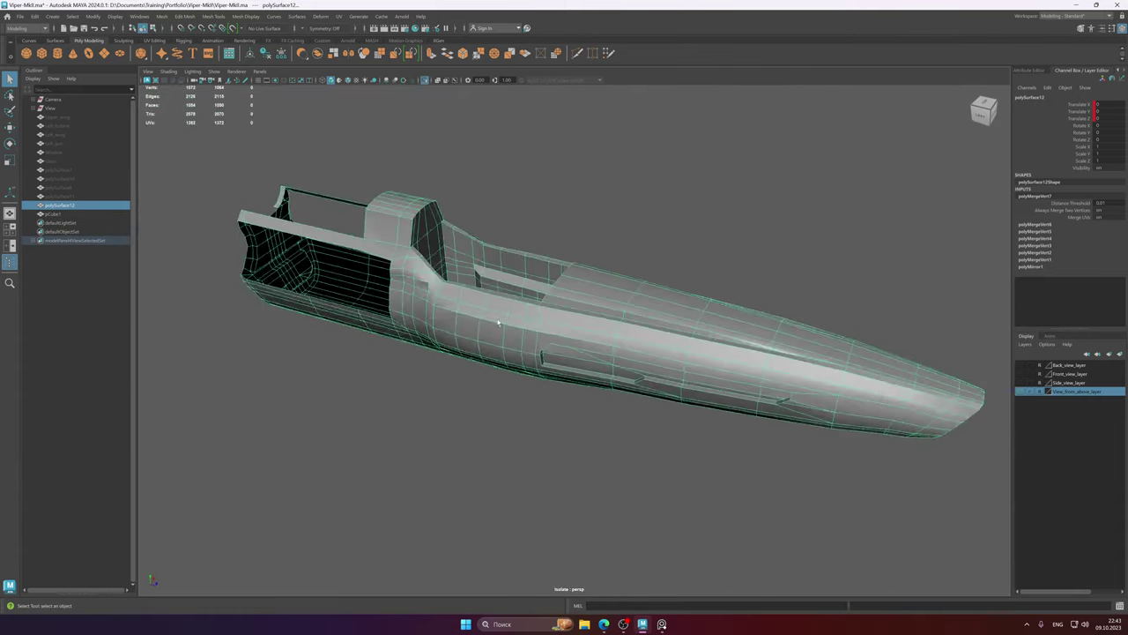
left_click_drag(621, 399, 759, 352, "alt")
scroll(763, 384, "up", 6)
middle_click_drag(763, 386, 721, 340, "alt")
key("3")
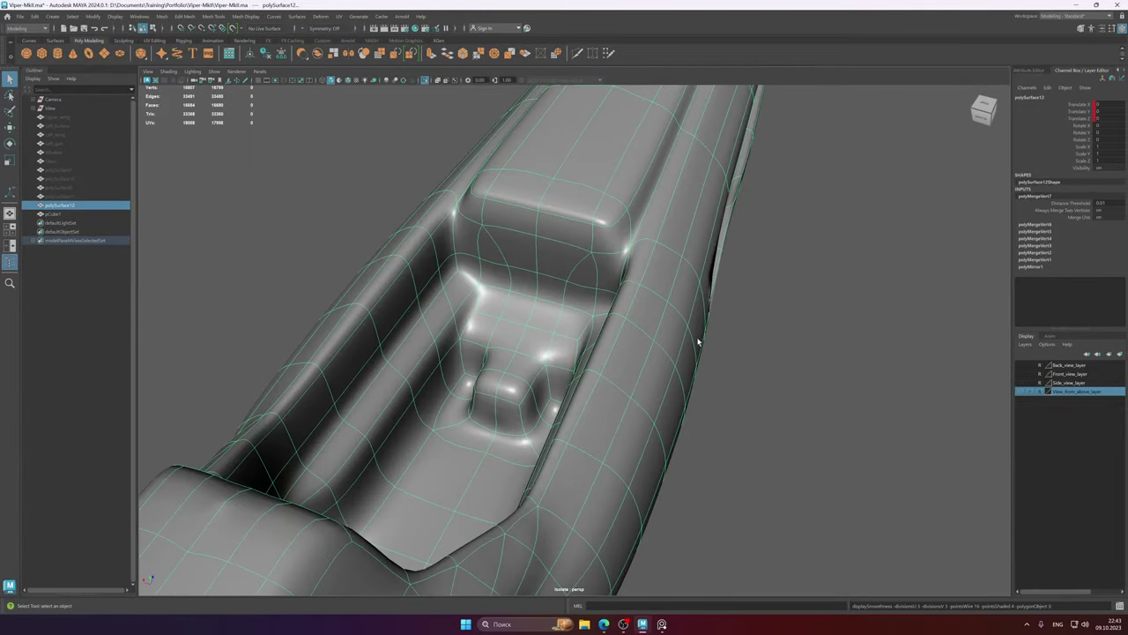
scroll(677, 349, "down", 4)
left_click_drag(588, 319, 486, 330, "alt")
scroll(485, 330, "down", 5)
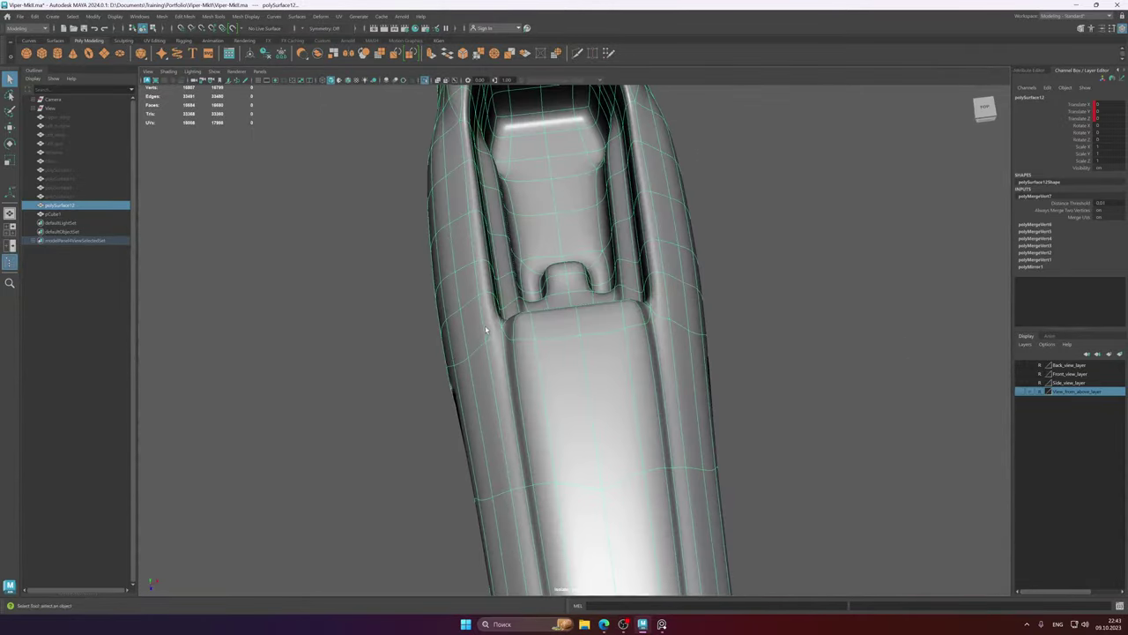
middle_click_drag(648, 464, 587, 302, "alt")
left_click_drag(545, 328, 670, 378, "alt")
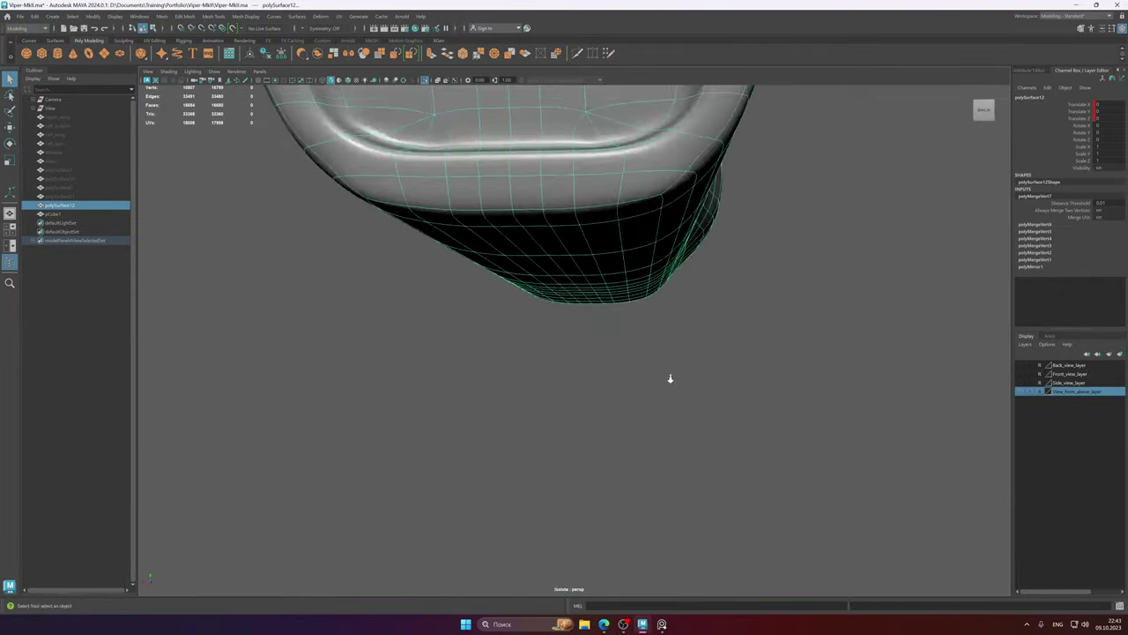
scroll(669, 378, "down", 5)
left_click_drag(627, 283, 976, 384, "alt")
scroll(623, 287, "up", 2)
middle_click_drag(975, 383, 569, 343, "alt")
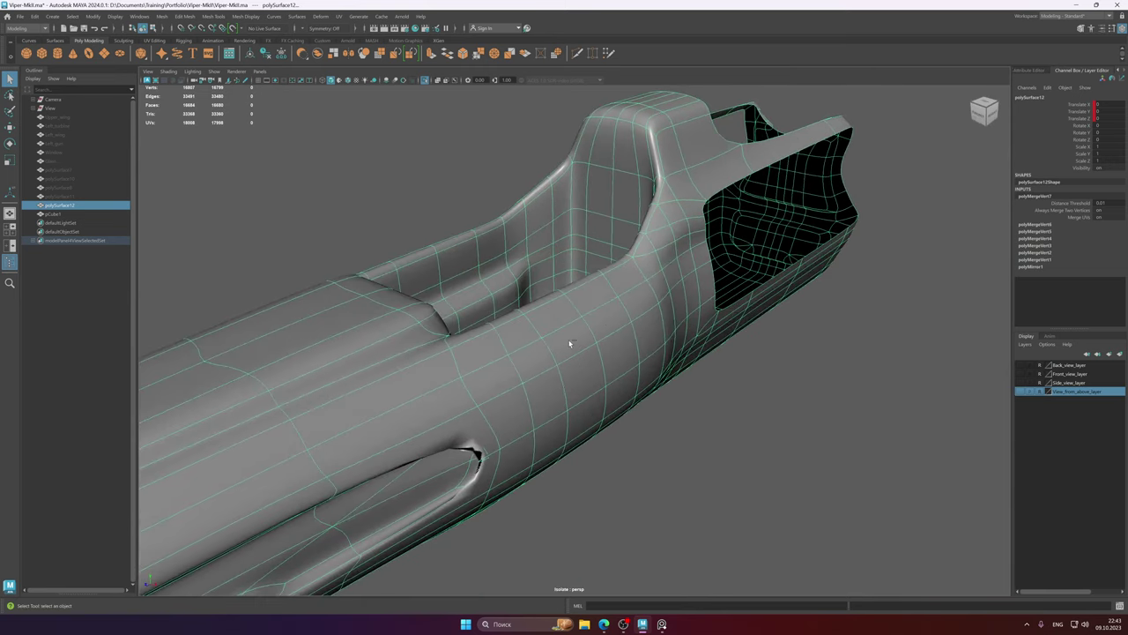
- Check the smoothed fuselage with and without isolation, then examine the cockpit in unsmoothed display
key("ctrl+1")
right_click_drag(530, 324, 637, 332, "alt")
key("ctrl+1")
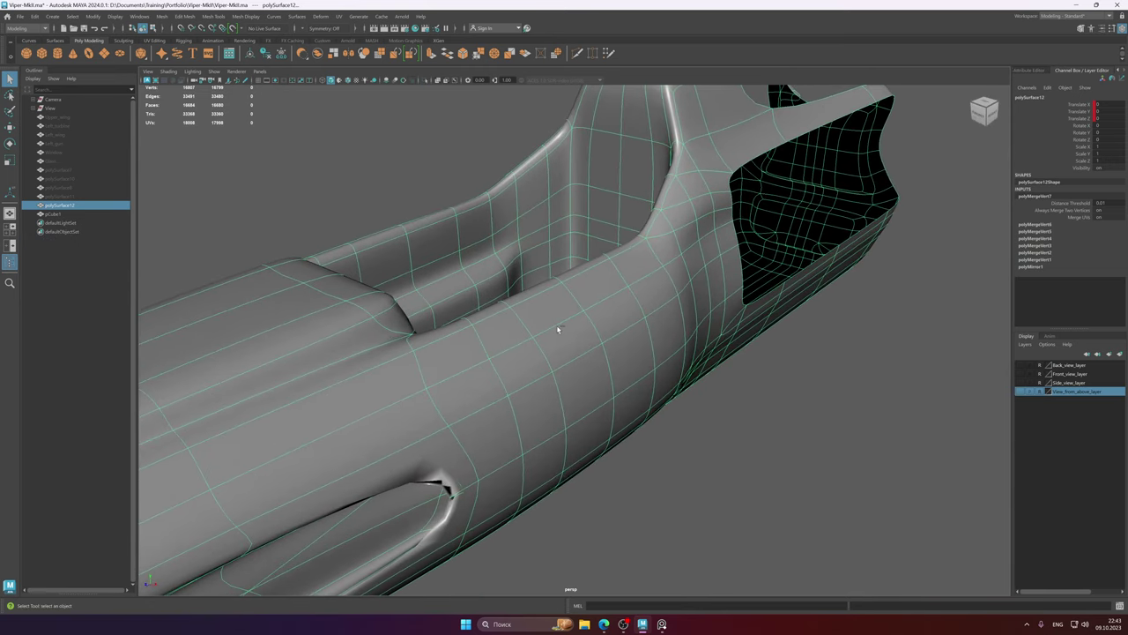
left_click_drag(548, 326, 543, 364, "alt")
key("f")
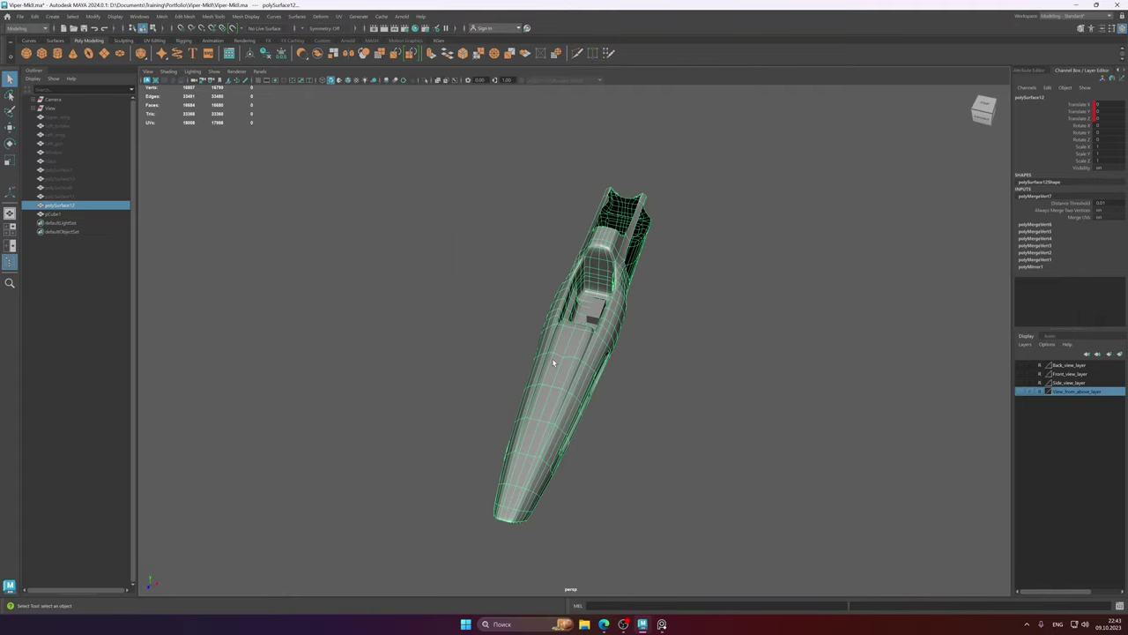
right_click_drag(552, 359, 1071, 384, "alt")
key("ctrl+1")
left_click_drag(601, 311, 598, 266, "alt")
key("1")
right_click_drag(597, 265, 736, 283, "alt")
left_click_drag(545, 275, 612, 280, "alt")
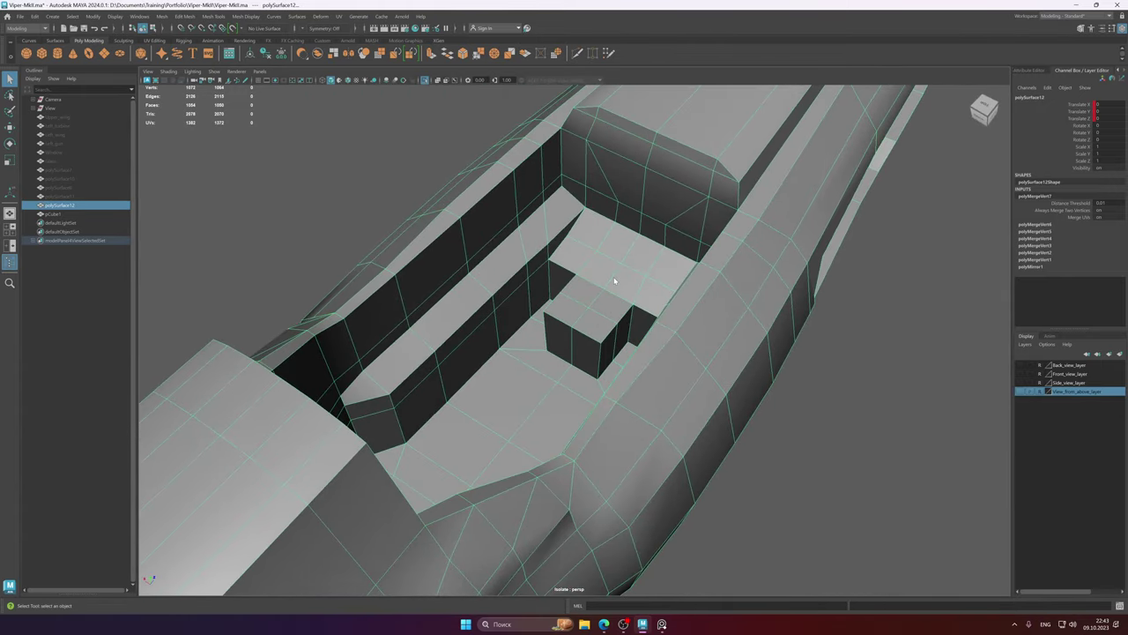
- Apply Soften/Harden Edges to the isolated fuselage mesh and save the scene
right_click_drag(613, 278, 689, 300, "shift")
right_click_drag(687, 299, 607, 294, "alt")
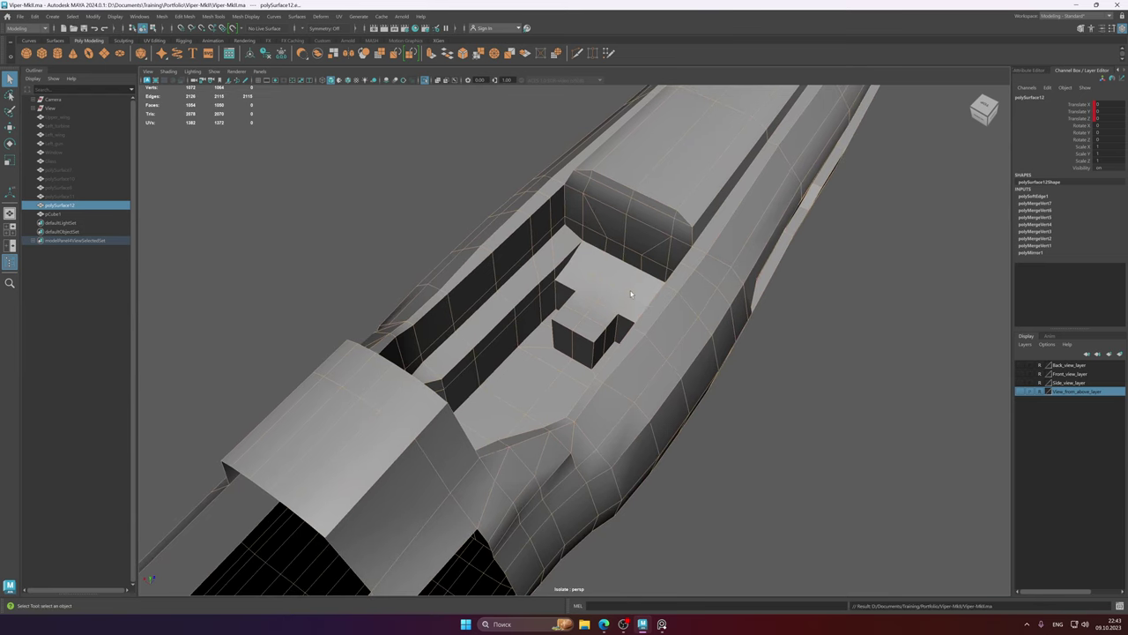
left_click_drag(634, 294, 634, 312, "alt")
left_click(672, 282)
key("w")
left_click_drag(712, 289, 528, 234, "alt")
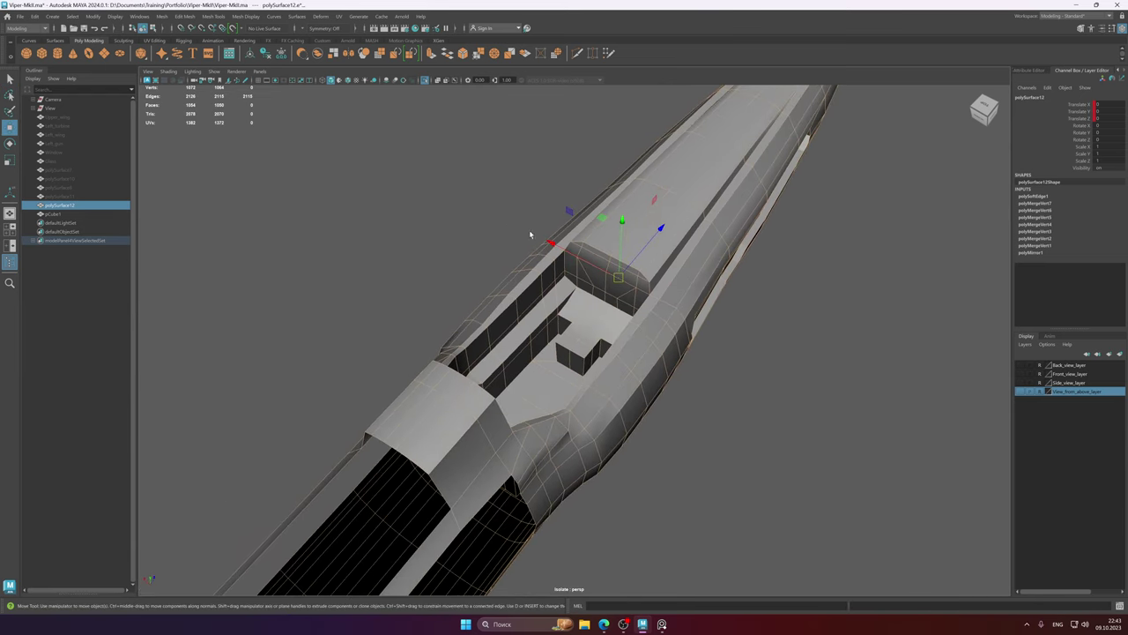
- Reselect the fuselage mesh, turn off its isolation so the seat block shows again, and save the scene
left_click(510, 227)
left_click_drag(561, 281, 549, 378, "alt")
left_click(600, 298)
key("ctrl+z")
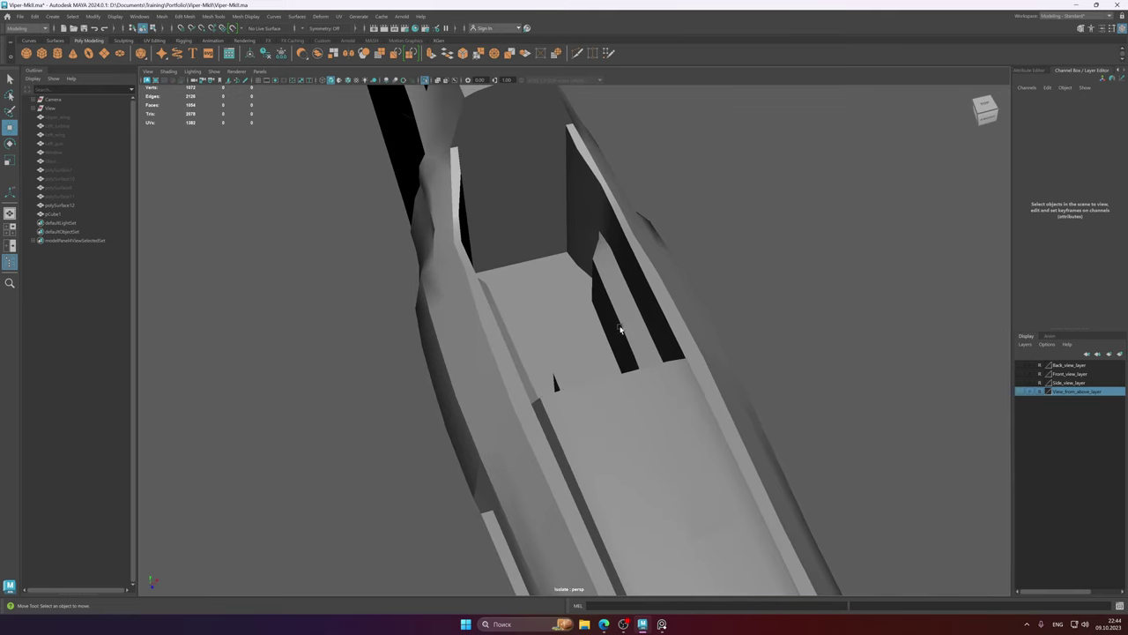
left_click(626, 323)
left_click_drag(626, 322, 617, 350, "alt")
key("ctrl+s")
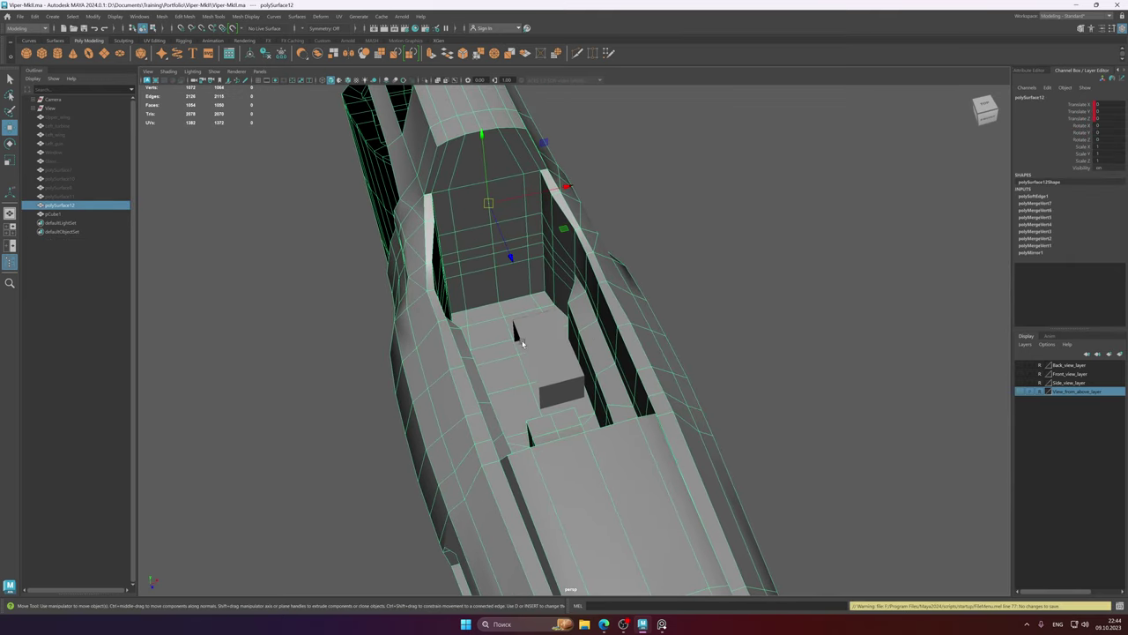
- Mirror the half seat block across the X axis with axis position World and a merge threshold of 0.1
right_click_drag(521, 342, 631, 369, "alt")
left_click(543, 367)
middle_click_drag(544, 368, 593, 337, "alt")
right_click(585, 339, "shift")
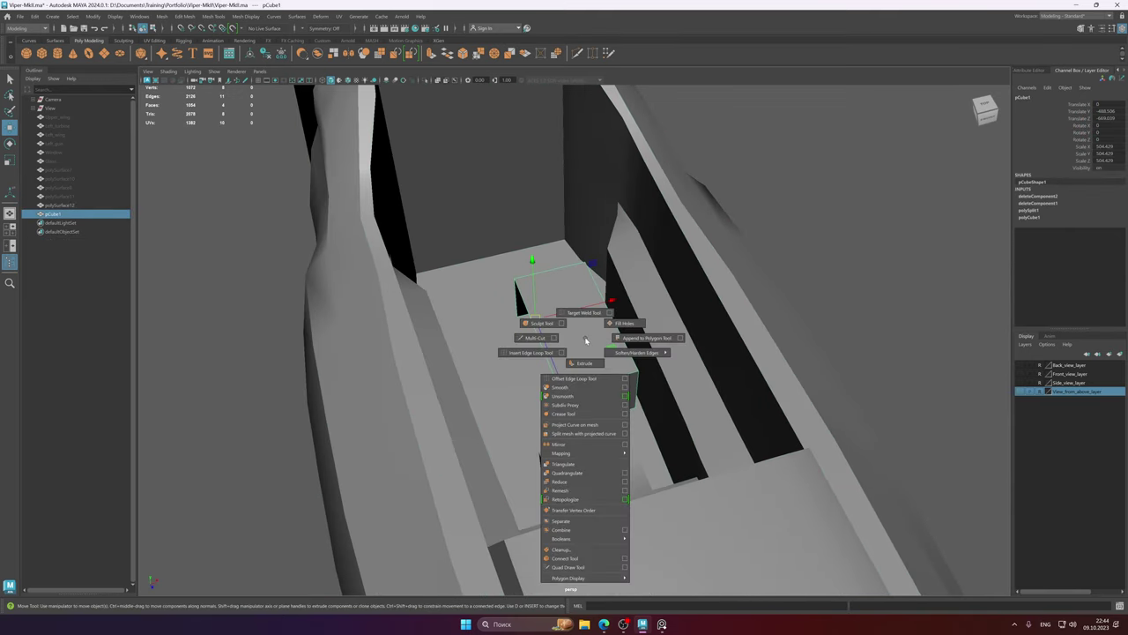
left_click(581, 444)
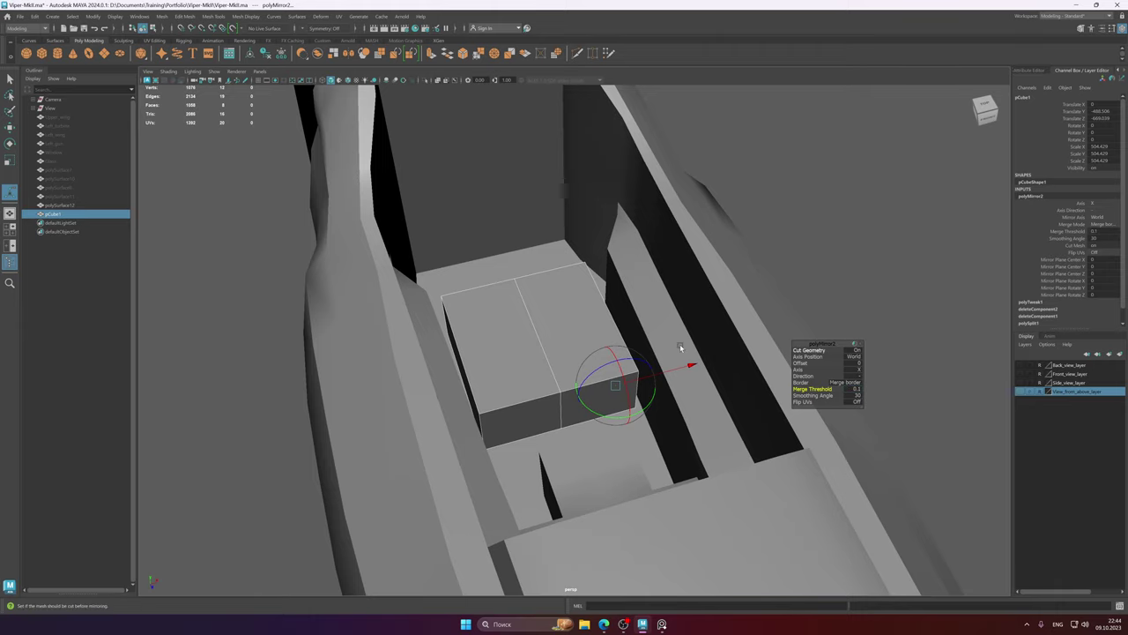
key("w")
- Isolate the mirrored seat block, inspect it in smooth preview, and return to the unsmoothed block inside the cockpit
left_click_drag(631, 350, 608, 345, "alt")
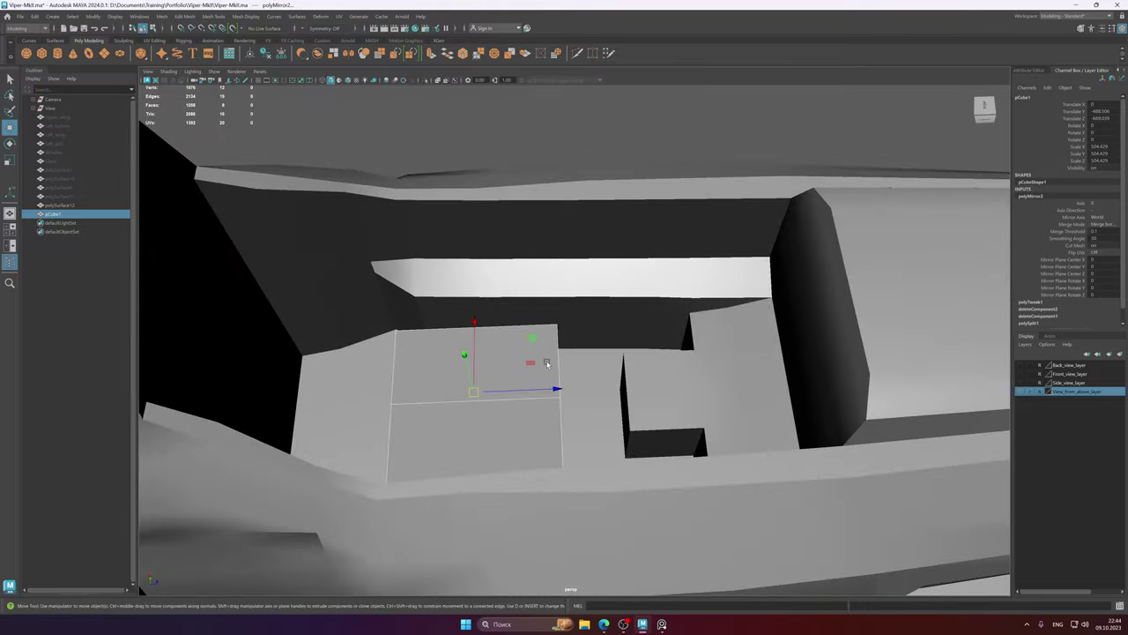
key("ctrl+1")
middle_click_drag(564, 368, 612, 325, "alt")
right_click_drag(558, 347, 536, 364)
left_click_drag(546, 370, 586, 361, "alt")
right_click_drag(573, 351, 662, 350, "alt")
key("3")
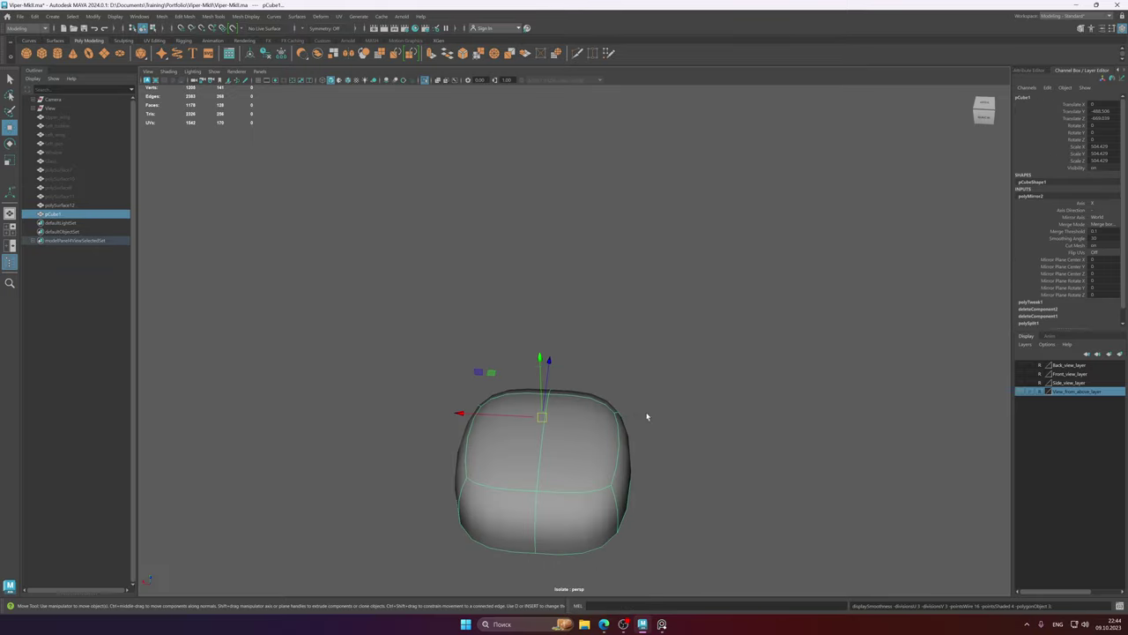
left_click_drag(650, 415, 531, 336, "alt")
key("1")
key("ctrl+1")
key("f")
right_click_drag(659, 334, 219, 286, "alt")
left_click_drag(674, 343, 597, 310, "alt")
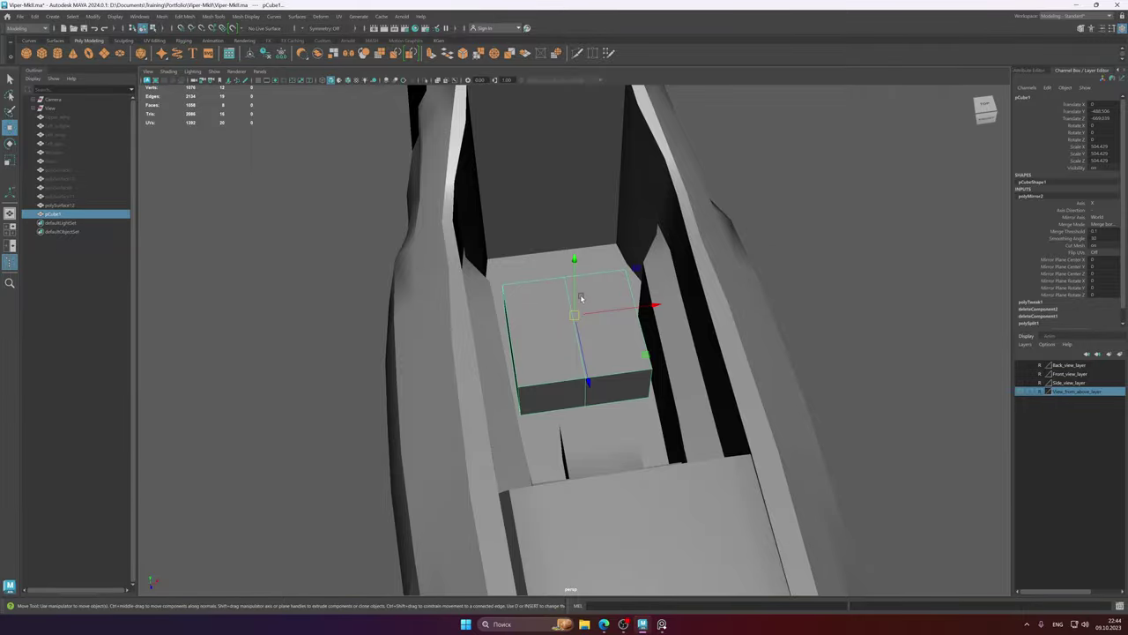
- Compare the seat block's placement in the cockpit from several sides with the photos on the reference board
left_click_drag(581, 300, 712, 346, "alt")
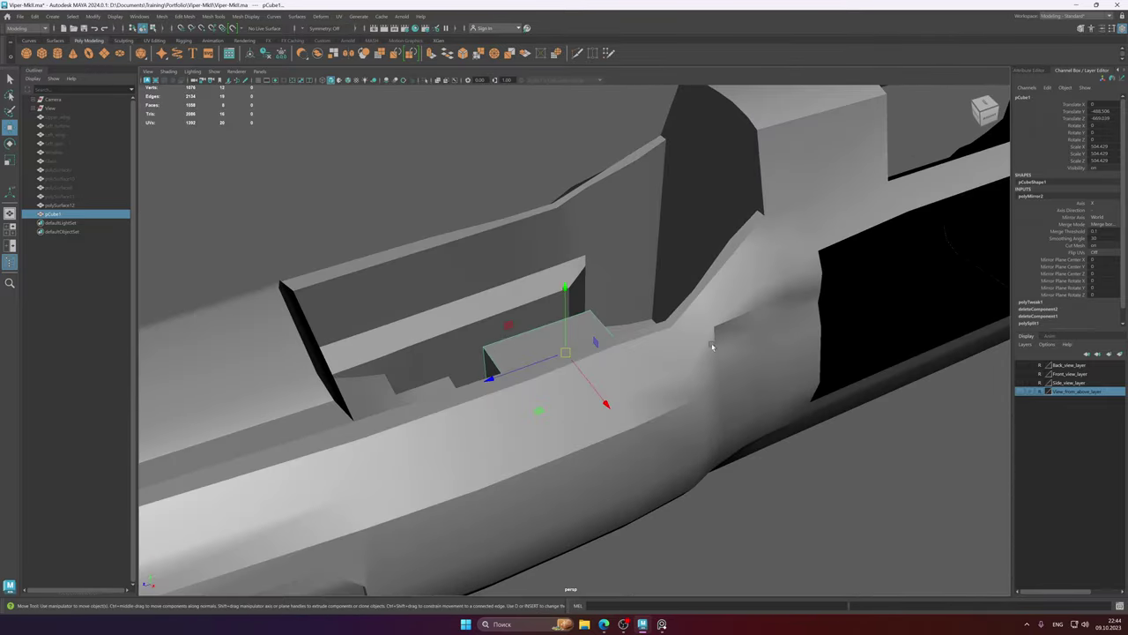
right_click_drag(712, 346, 652, 342, "alt")
left_click_drag(502, 339, 652, 353, "alt")
right_click_drag(652, 353, 662, 349, "alt")
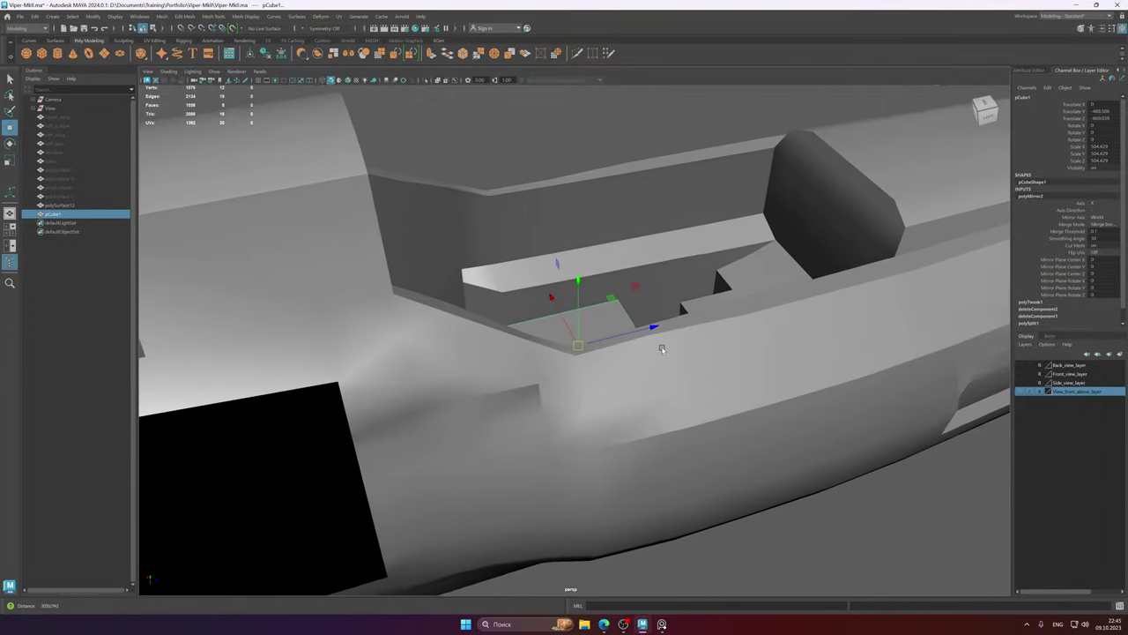
middle_click_drag(662, 349, 644, 369, "alt")
left_click_drag(622, 364, 694, 349, "alt")
left_click(659, 625)
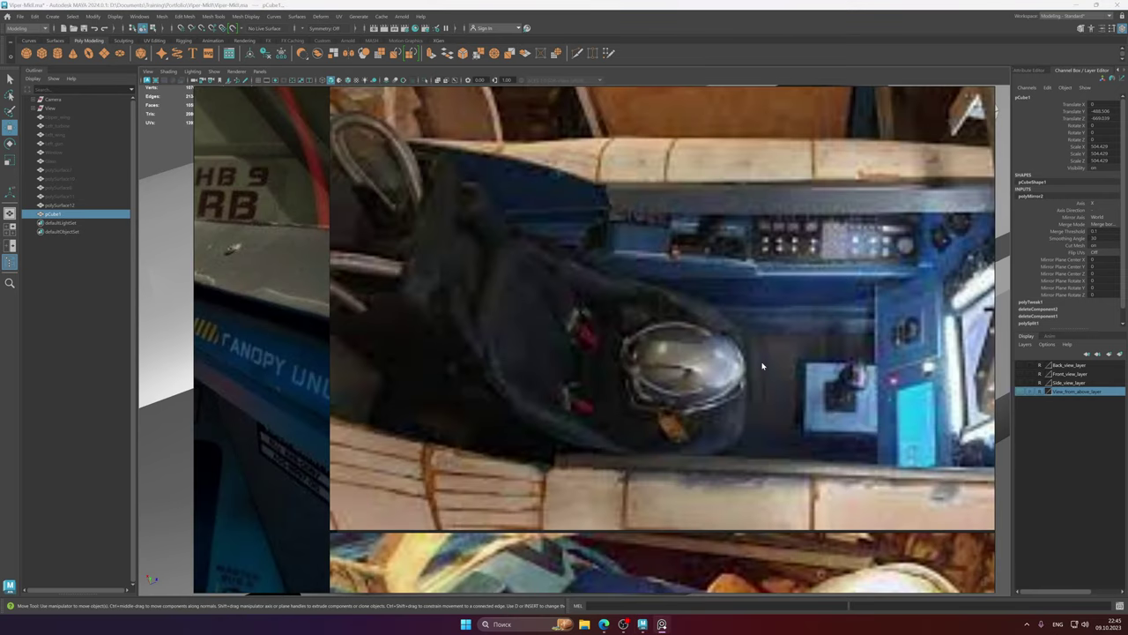
middle_click_drag(781, 359, 692, 349)
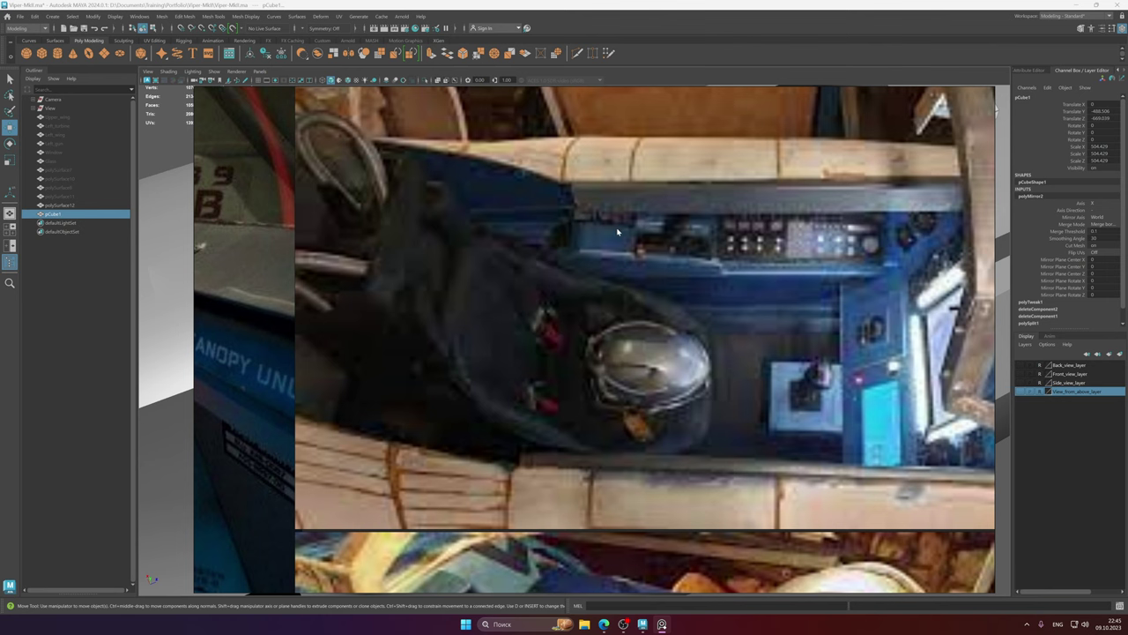
scroll(614, 233, "down", 3)
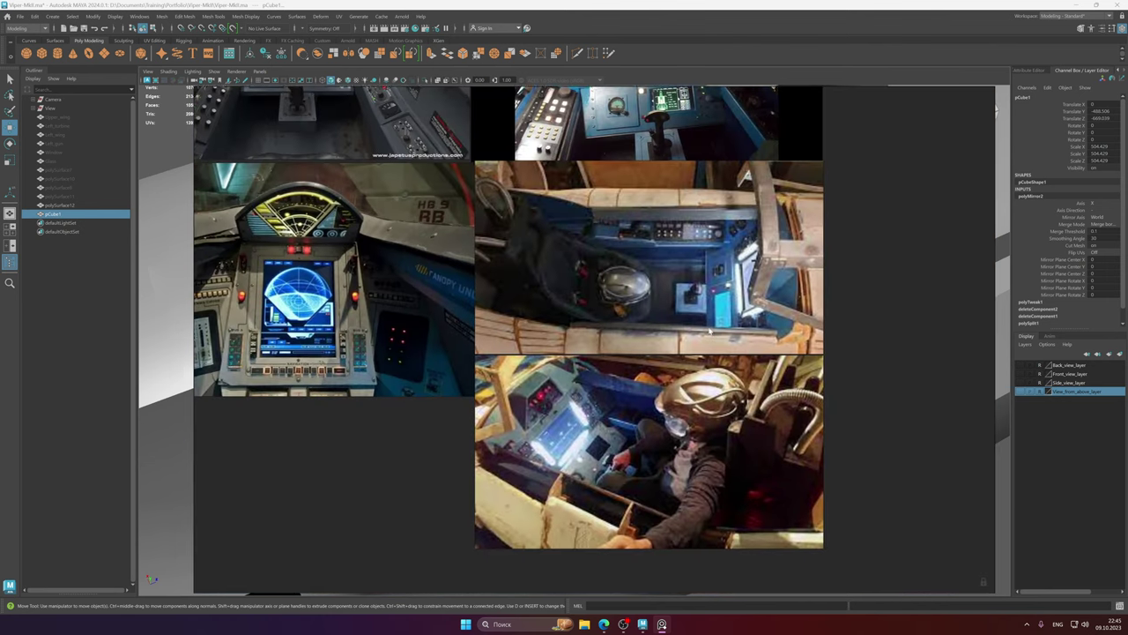
scroll(674, 329, "up", 5)
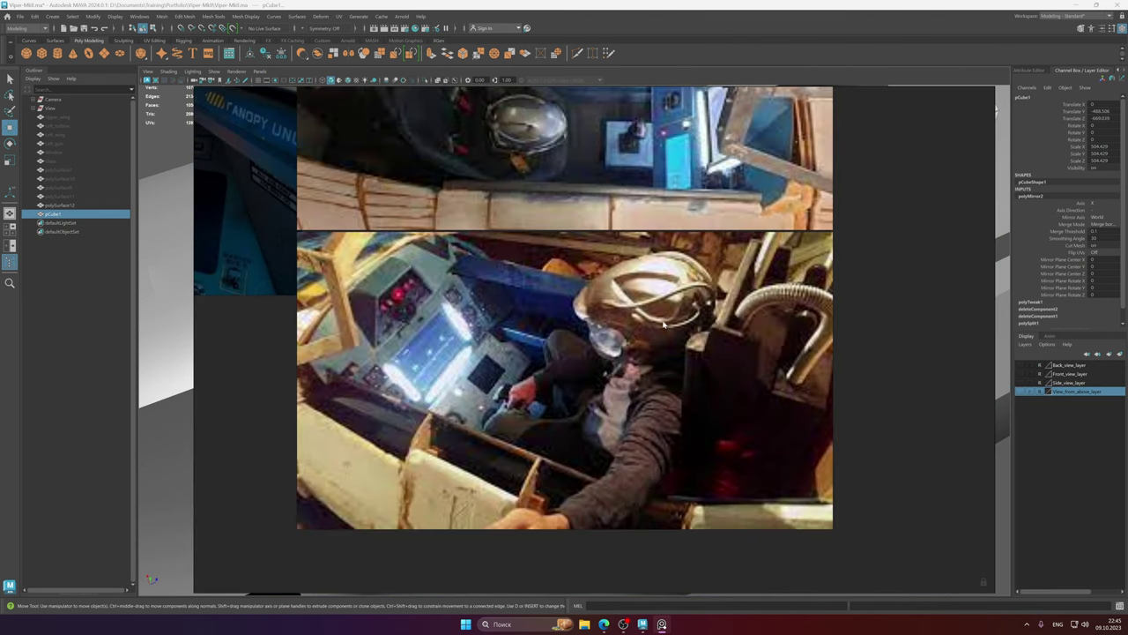
scroll(664, 325, "up", 6)
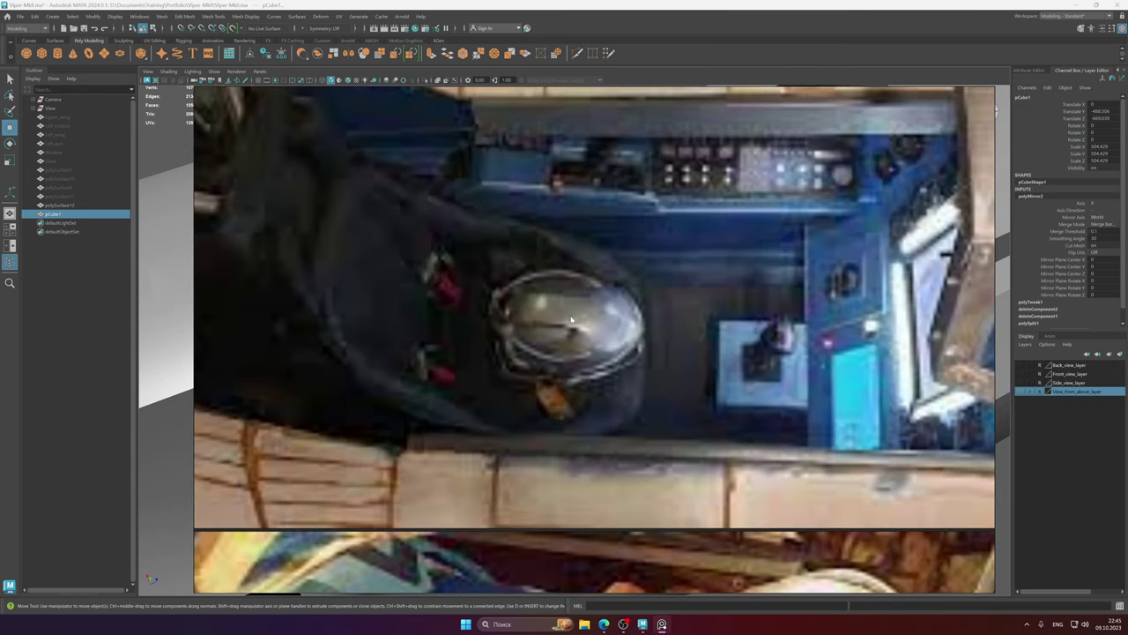
scroll(571, 320, "down", 3)
scroll(594, 344, "up", 2)
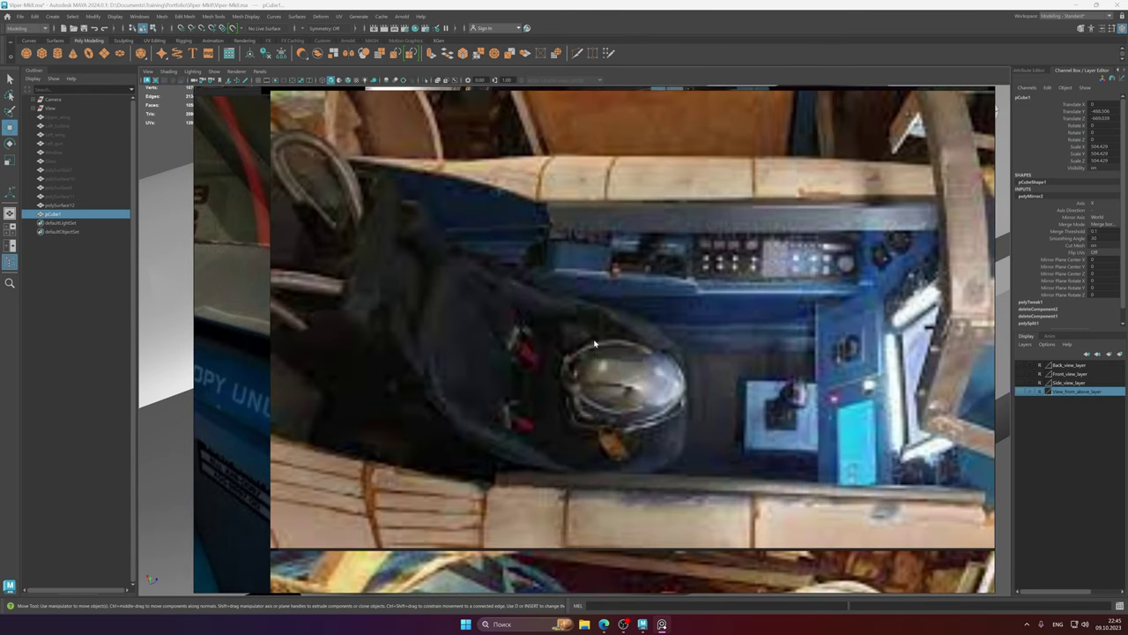
- Switch to File Explorer and pick the Battlestar Galactica soundtrack in the OST folder on drive D:
left_click(583, 624)
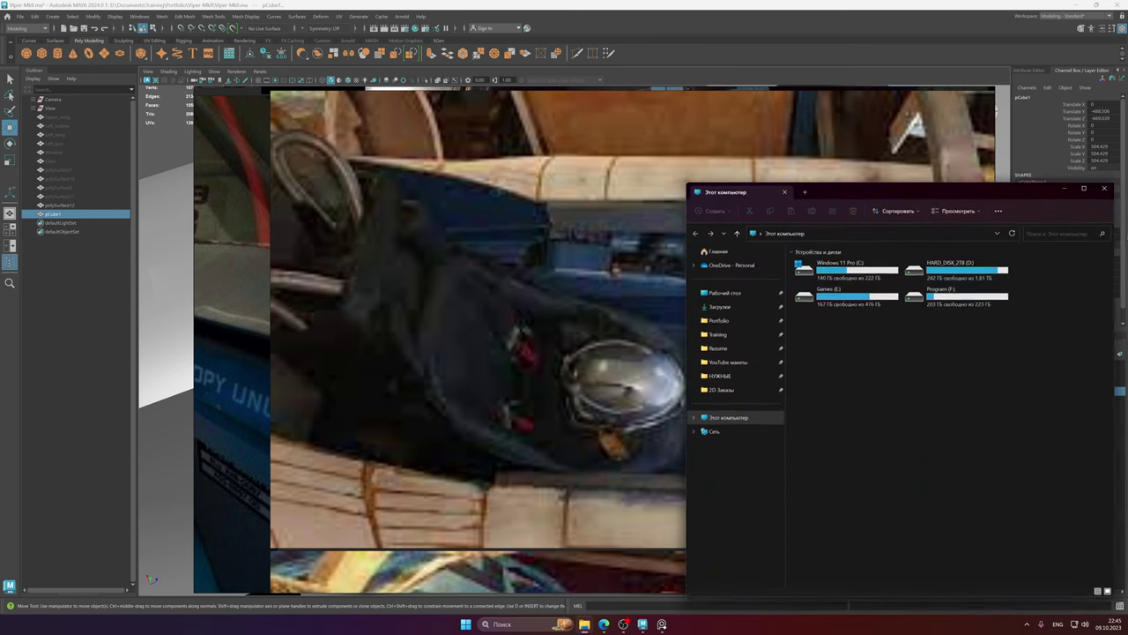
double_click(960, 275)
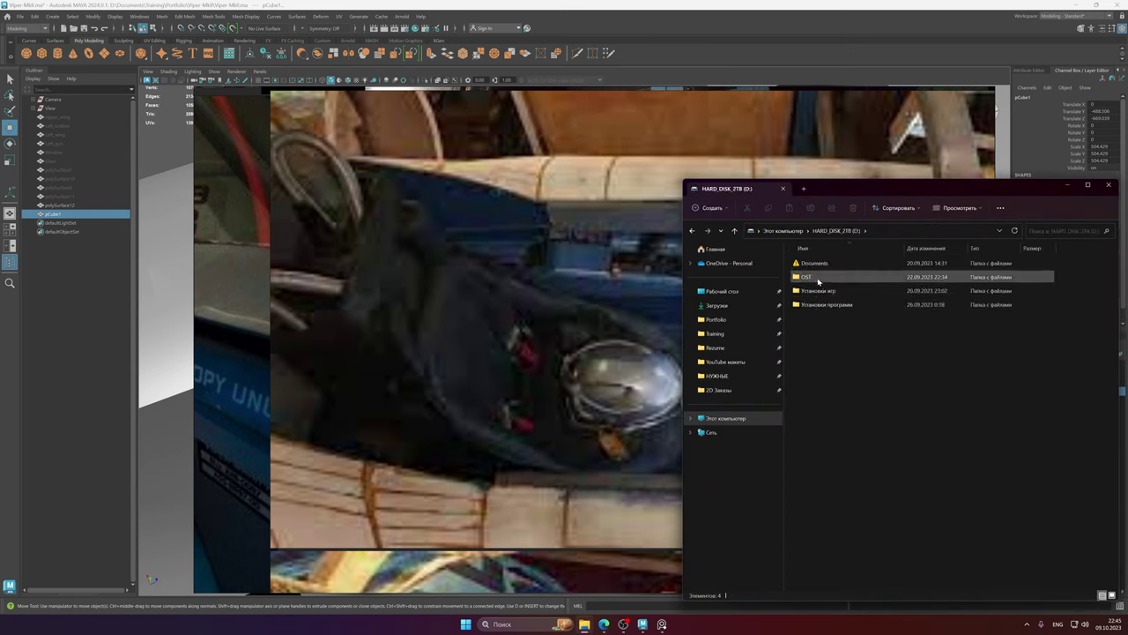
double_click(816, 278)
left_click(825, 333)
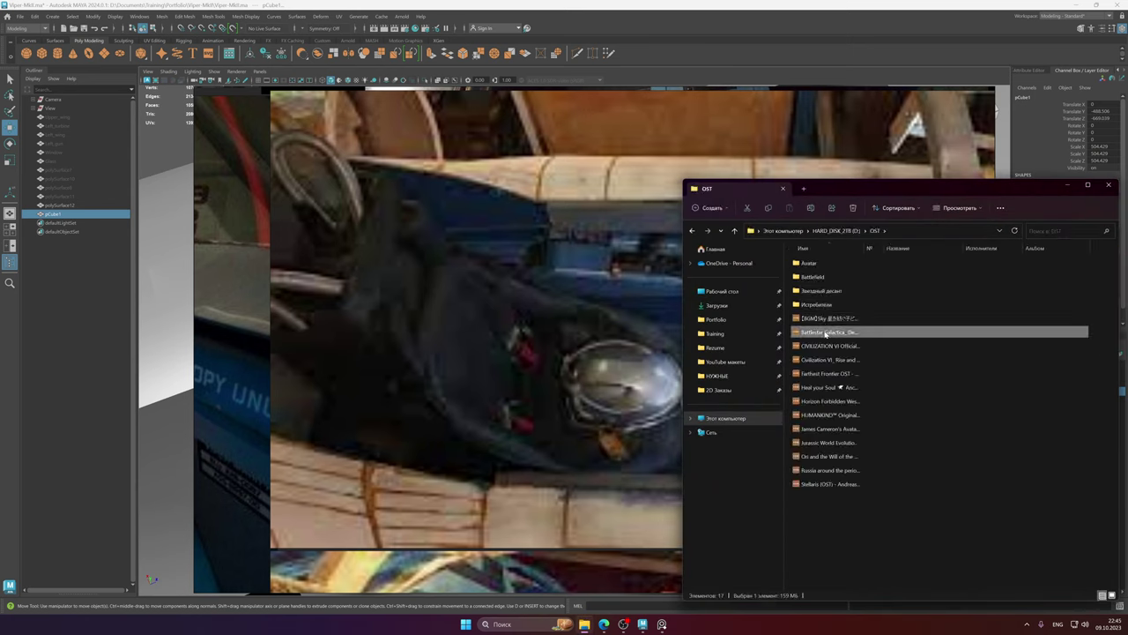
left_click(1110, 186)
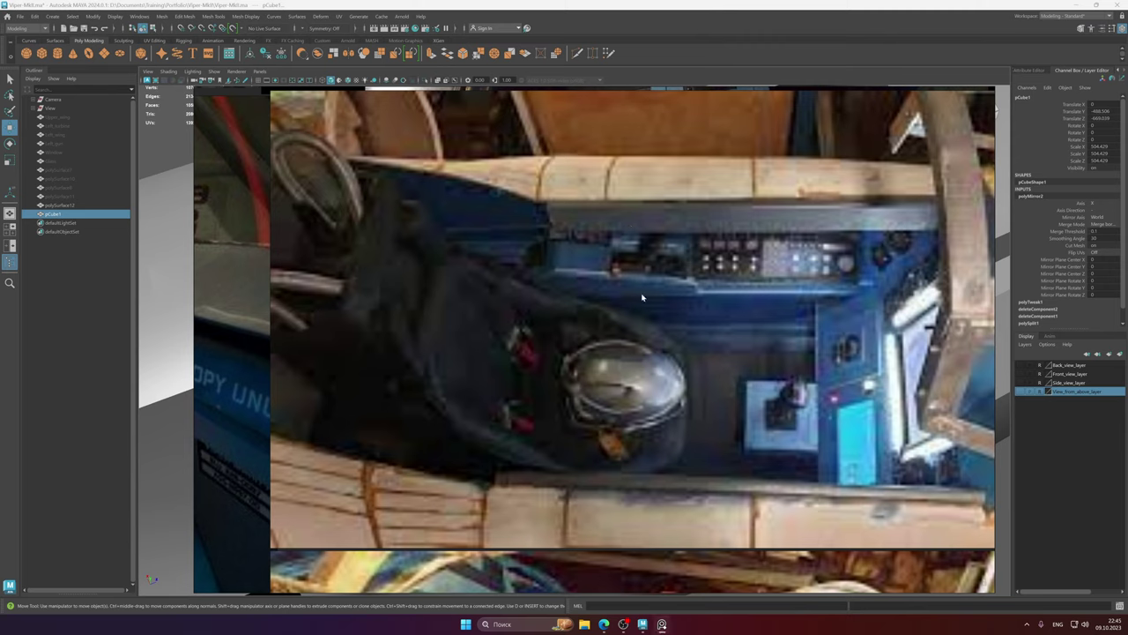
- Examine the seat and side console layout in the top-down cockpit reference photo
middle_click_drag(642, 297, 640, 286)
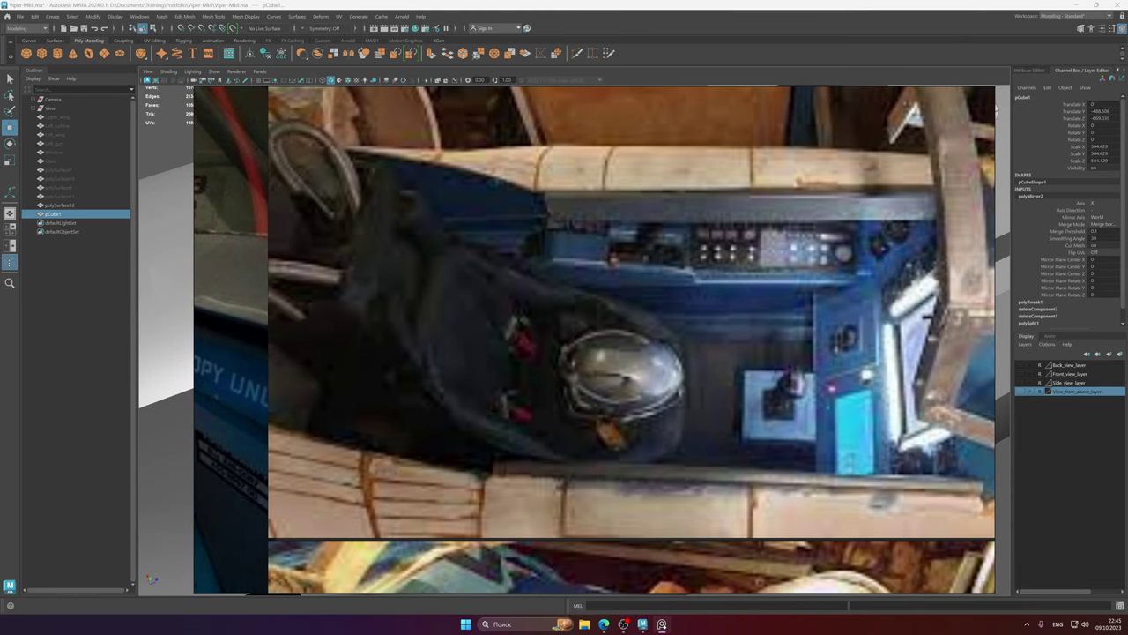
middle_click_drag(667, 304, 661, 302)
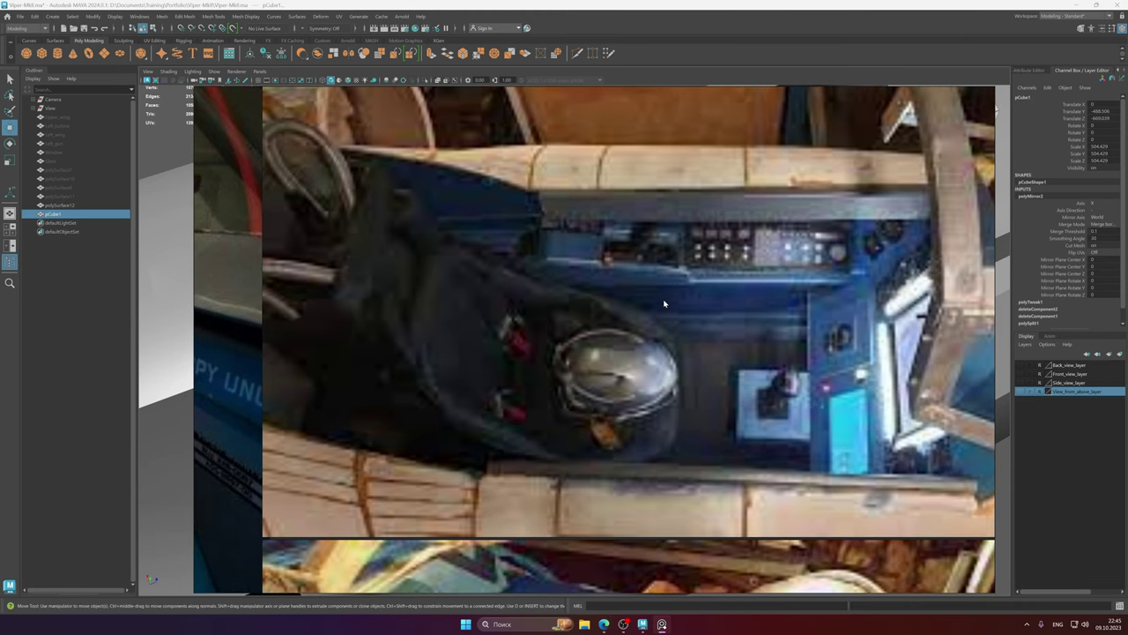
right_click_drag(670, 297, 667, 314, "alt")
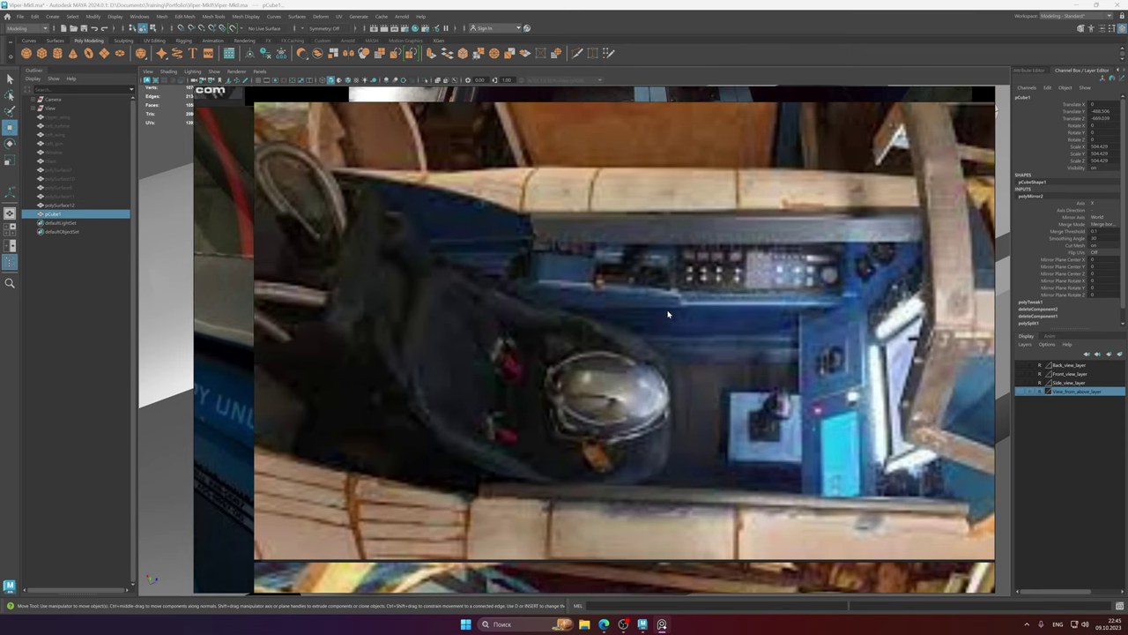
mouse_move(658, 220)
middle_mouse_down("alt")
mouse_move(642, 227)
mouse_move(640, 216)
mouse_move(668, 222)
mouse_move(655, 225)
middle_mouse_up("alt")
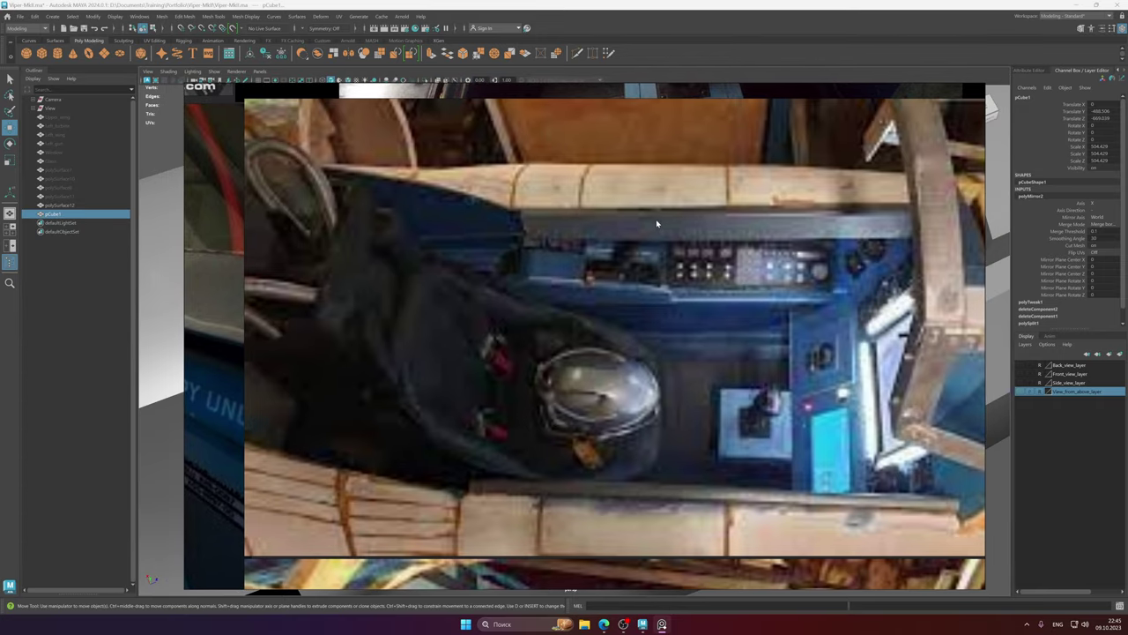
- Lengthen the seat block by moving its two front end faces forward along the cockpit floor, following the top-down photo
scroll(657, 225, "down", 2)
scroll(661, 235, "up", 2)
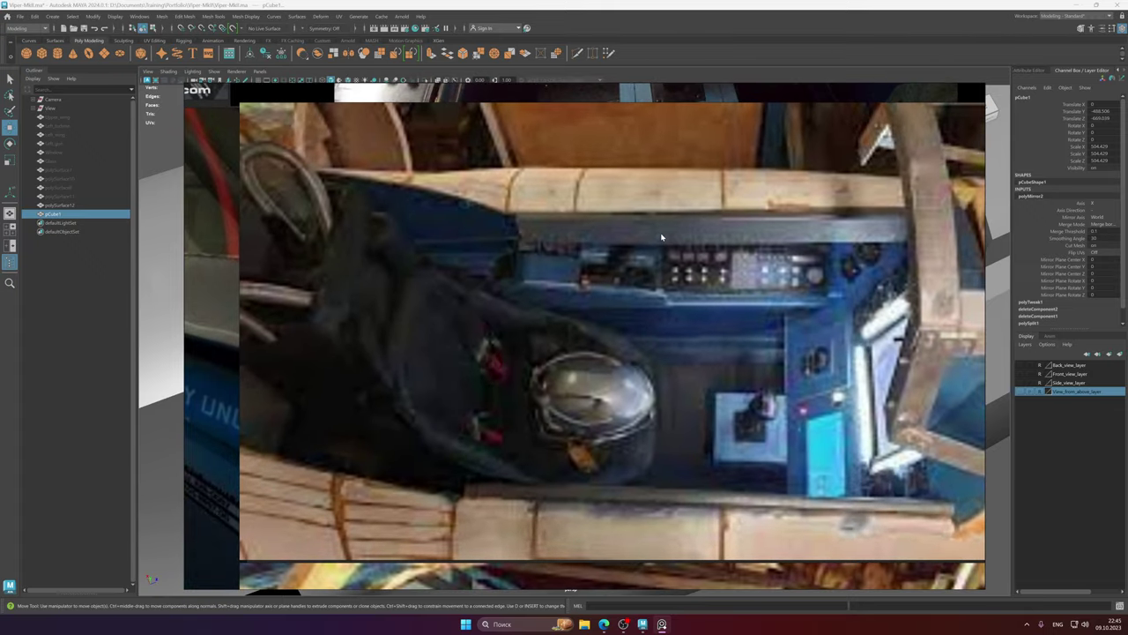
left_click(675, 3)
left_click_drag(692, 309, 605, 345, "alt")
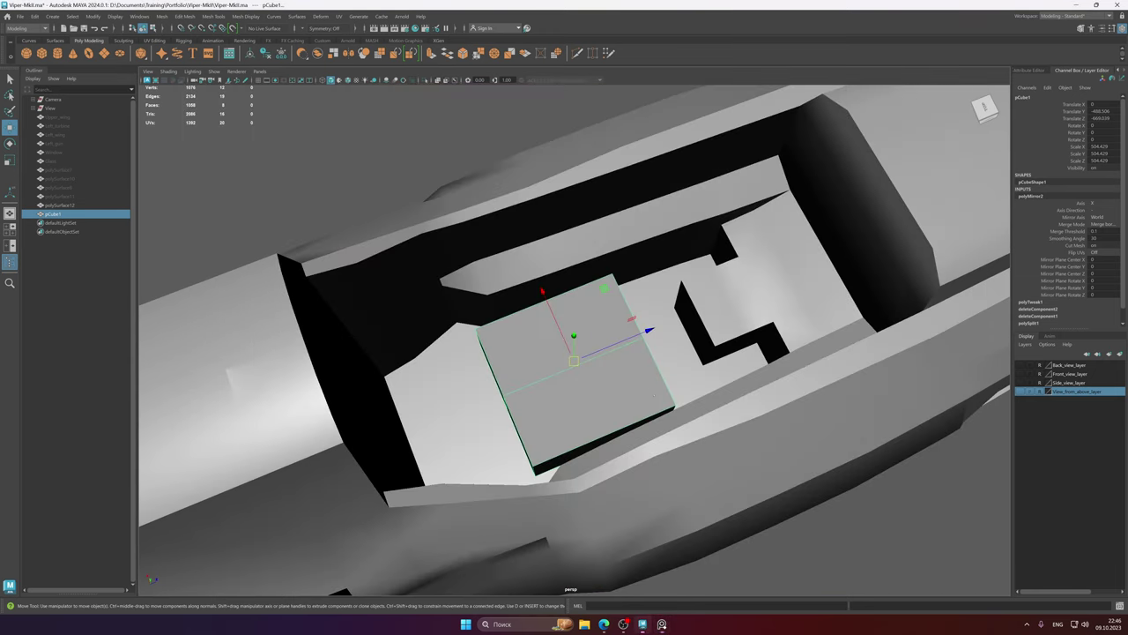
left_click_drag(617, 352, 590, 330, "alt")
right_click_drag(590, 331, 591, 354)
left_click_drag(591, 354, 596, 347, "alt")
left_click(637, 376)
left_click(593, 409, "shift")
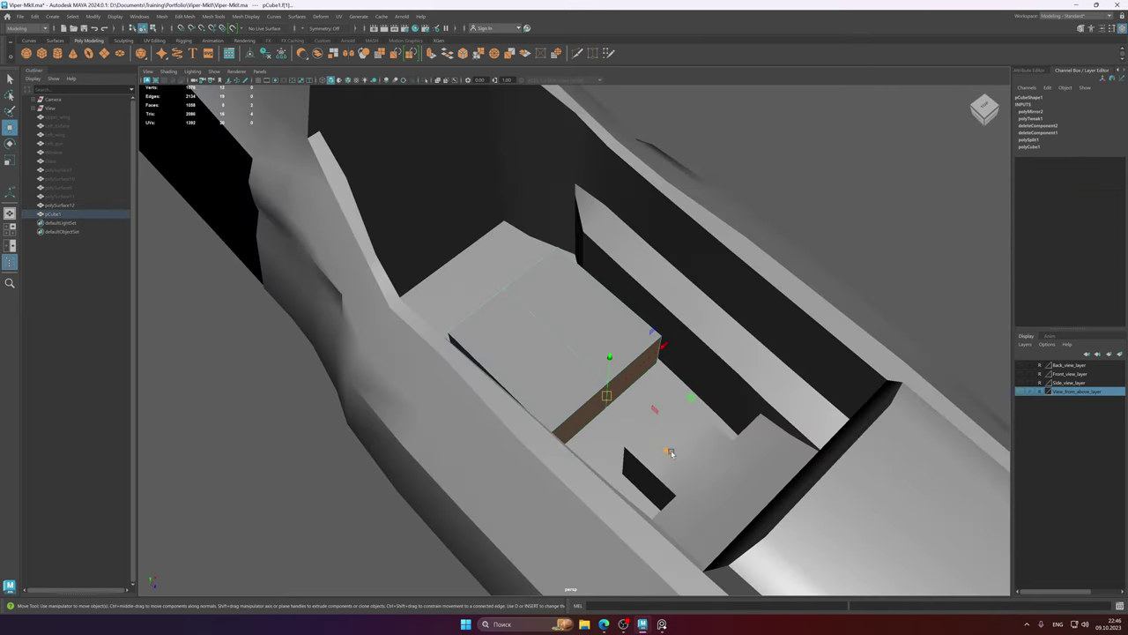
left_click_drag(662, 448, 591, 396, "alt")
left_click(552, 351)
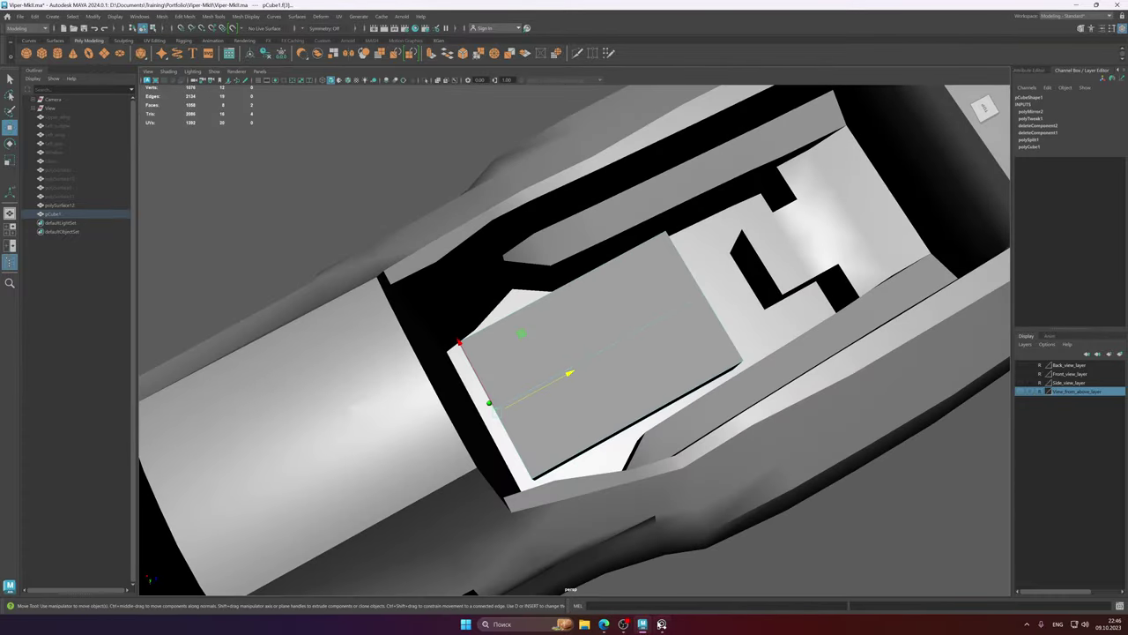
- Move the seat block's rear faces slightly forward off the cockpit's rear wall, checking against the top-down photo
left_click(661, 624)
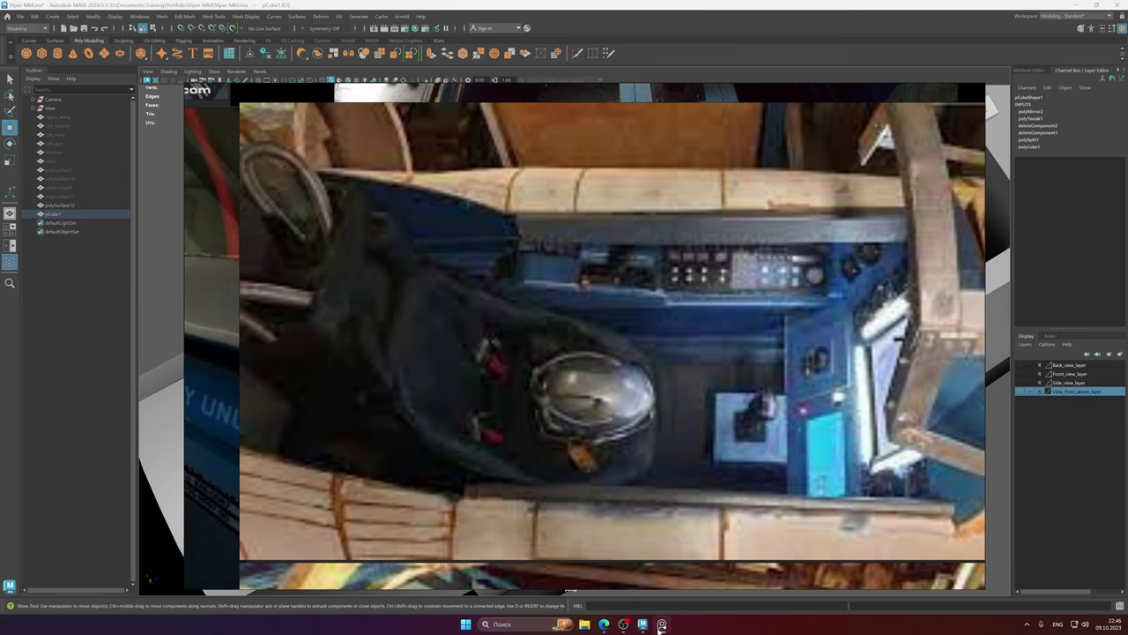
left_click(645, 623)
left_click_drag(652, 335, 585, 265, "alt")
left_click_drag(583, 318, 628, 316)
left_click(603, 318)
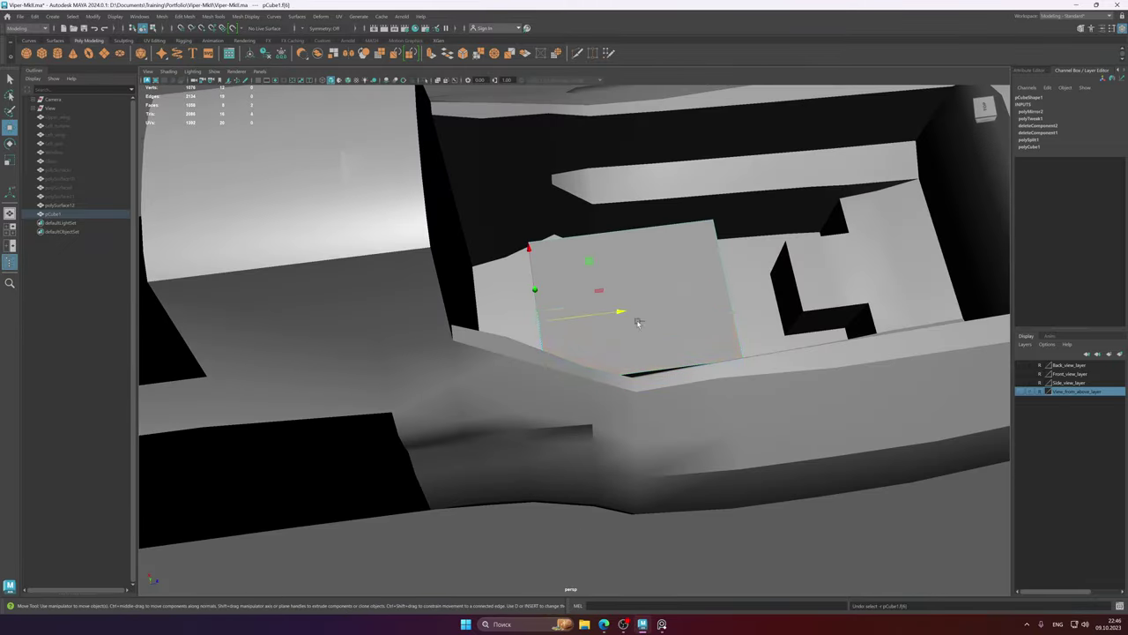
left_click(603, 317)
left_click_drag(599, 317, 622, 307, "alt")
left_click_drag(617, 346, 608, 305, "alt")
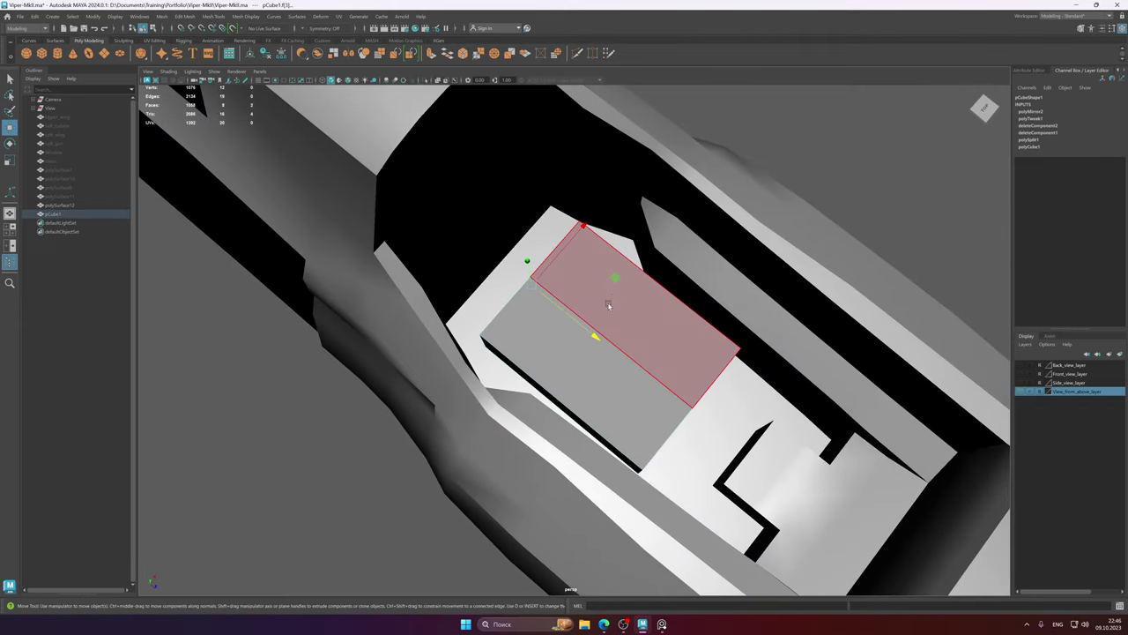
- Cut an edge loop across the width of the seat block near its rear end with Multi-Cut
right_click_drag(614, 332, 676, 267)
right_click(613, 295, "shift")
left_click(570, 297)
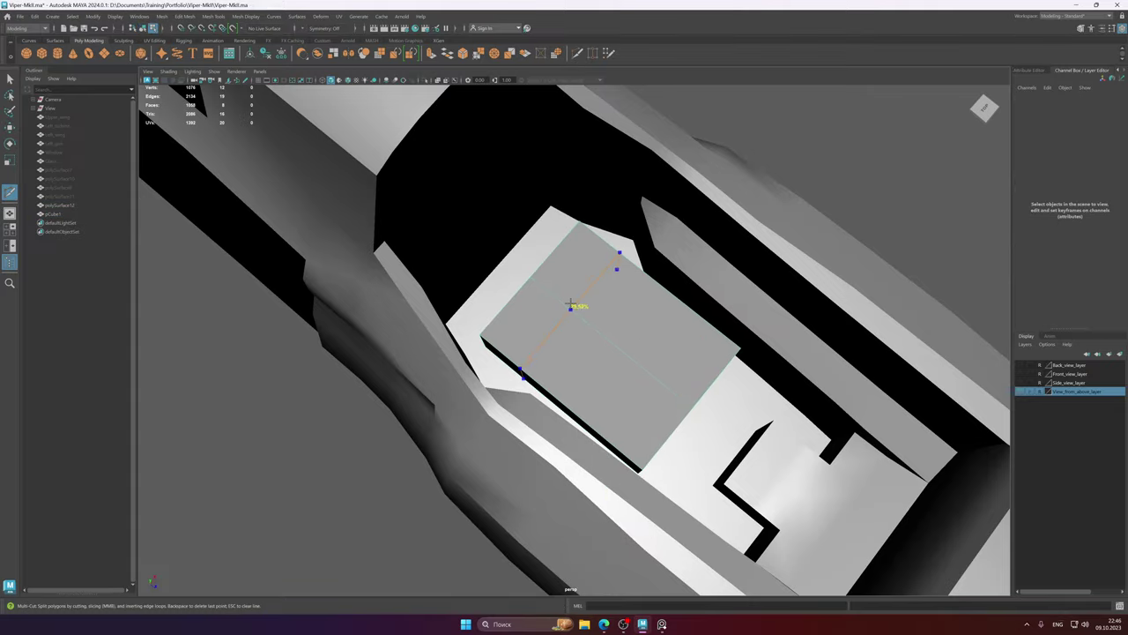
left_click(567, 302, "ctrl")
key("q")
left_click_drag(579, 330, 636, 309, "alt")
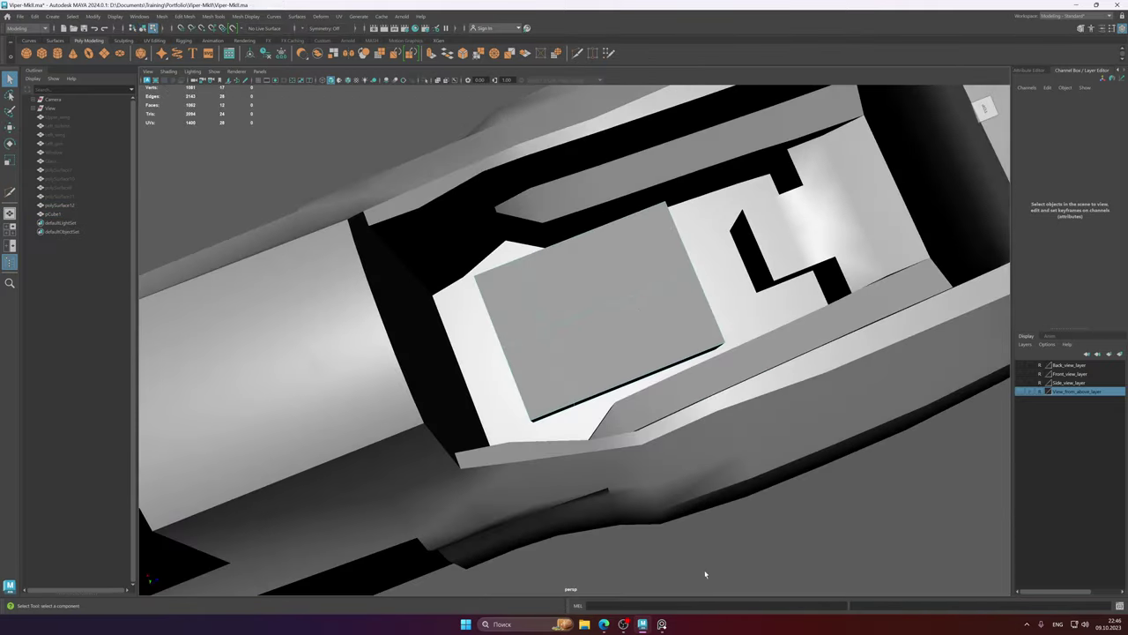
- Extrude the two rear top faces of the seat block straight up to form a tall backrest, following the top-down photo
left_click(661, 624)
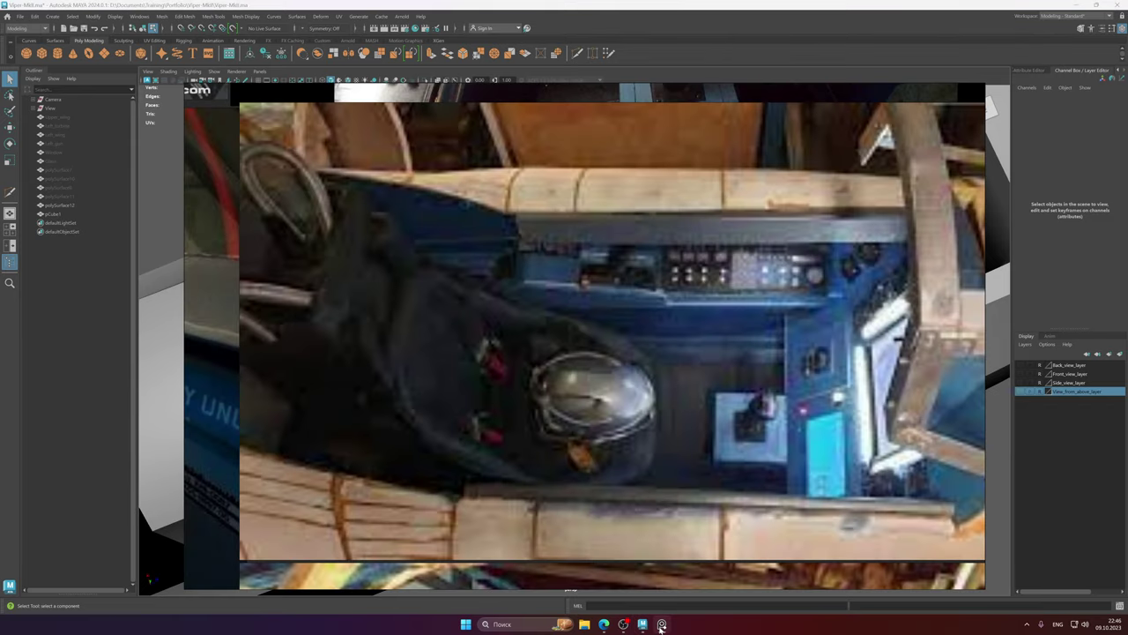
left_click(643, 625)
left_click_drag(490, 308, 557, 331, "alt")
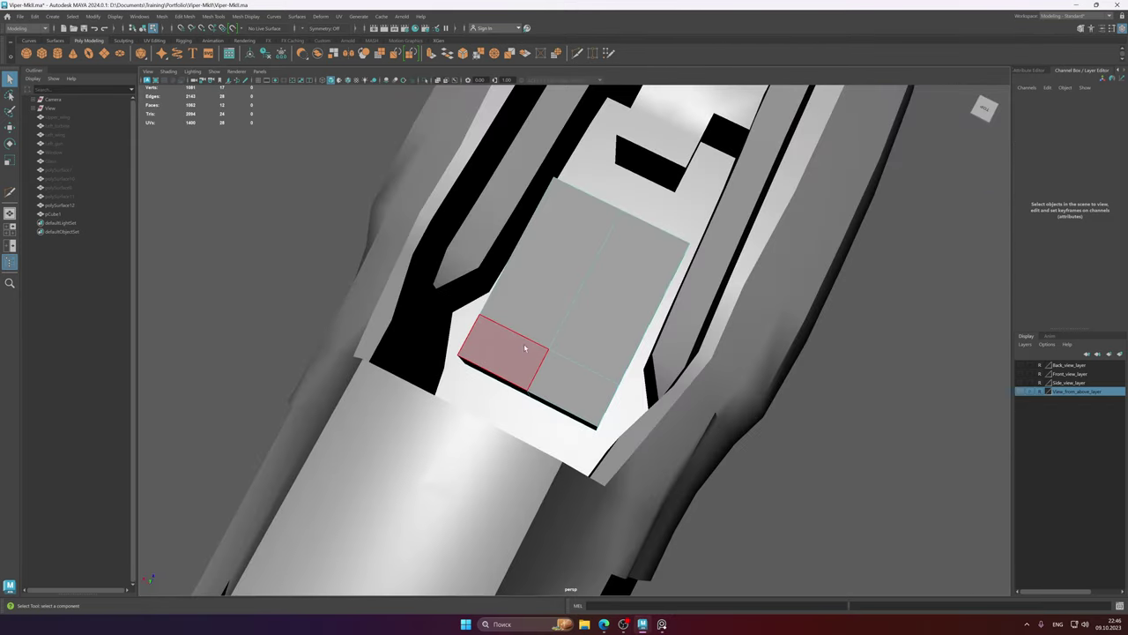
left_click(523, 348)
left_click(571, 376, "shift")
left_click_drag(610, 303, 494, 247, "alt")
key("w")
middle_click_drag(620, 280, 605, 382, "alt")
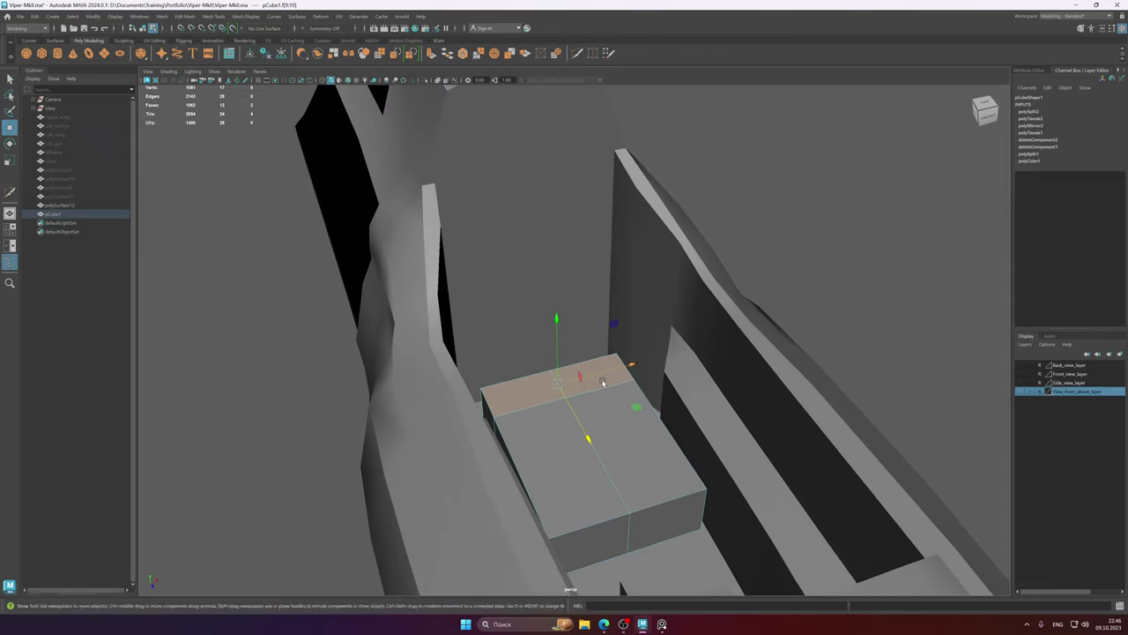
scroll(605, 383, "down", 2)
left_click_drag(561, 309, 555, 132, "shift")
left_click_drag(564, 176, 558, 379, "alt")
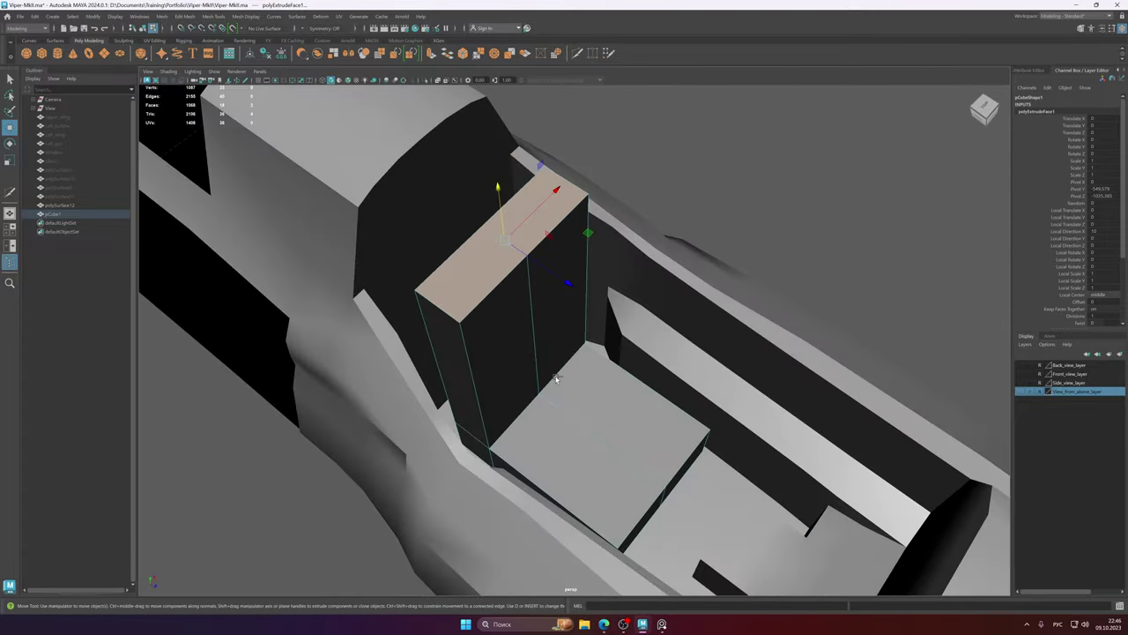
- Slant the backrest and thin its upper end by moving the front top edges backward
left_click(662, 624)
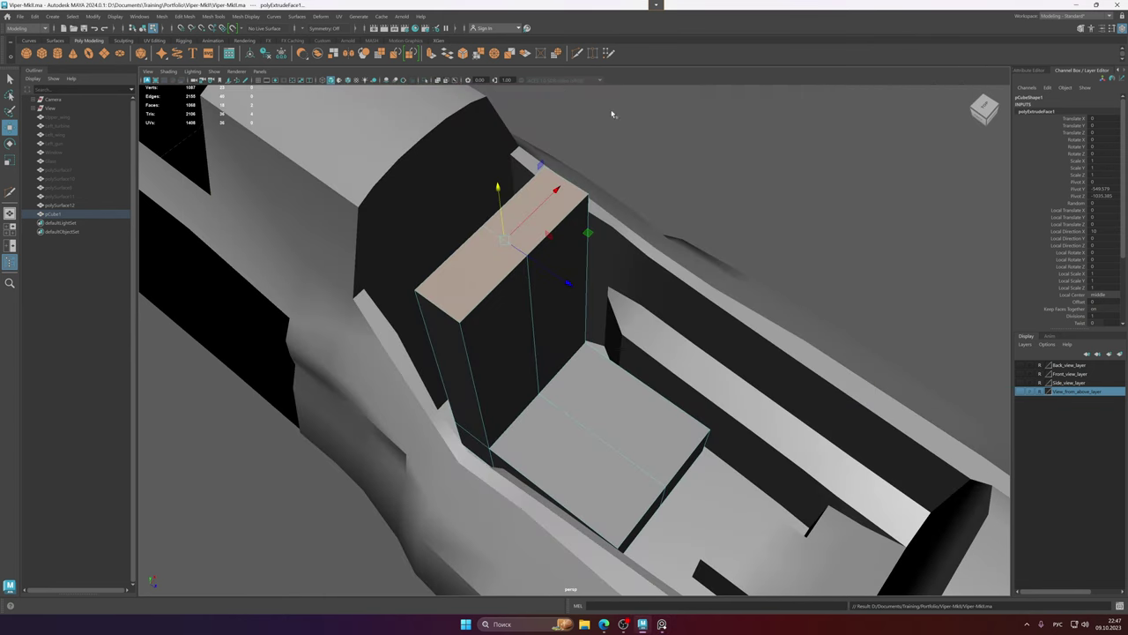
left_click_drag(607, 111, 596, 272, "alt")
key("F10")
left_click(514, 269)
right_click_drag(555, 295, 659, 219)
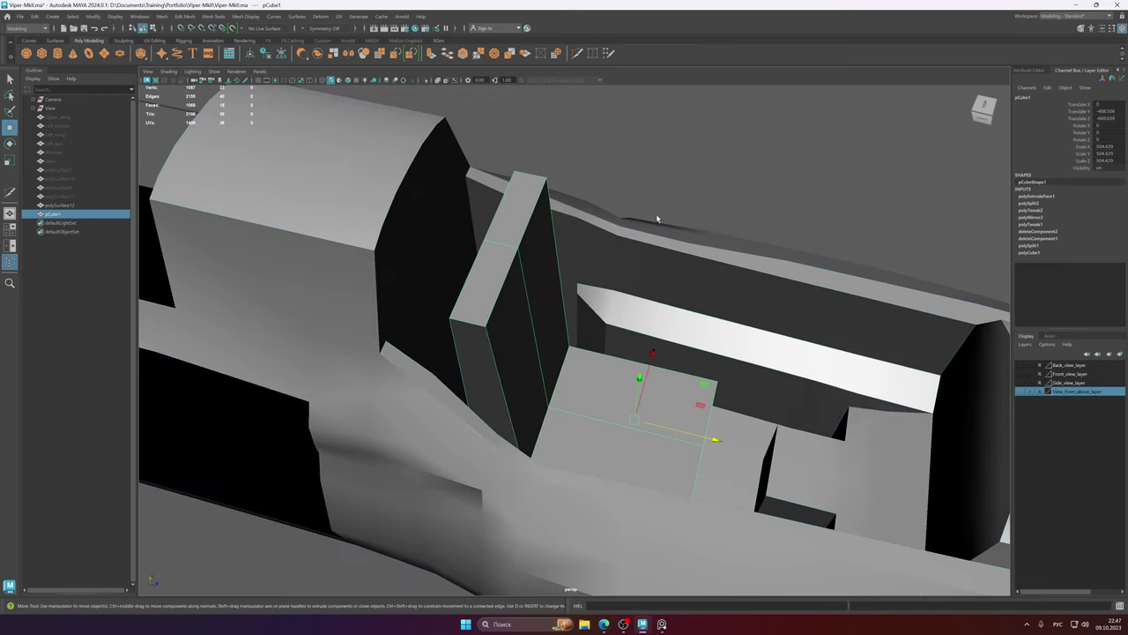
left_click_drag(542, 329, 517, 321, "alt")
- Lower the two top faces of the backrest to shorten it
right_click_drag(517, 321, 519, 357)
middle_click_drag(555, 155, 560, 225, "alt")
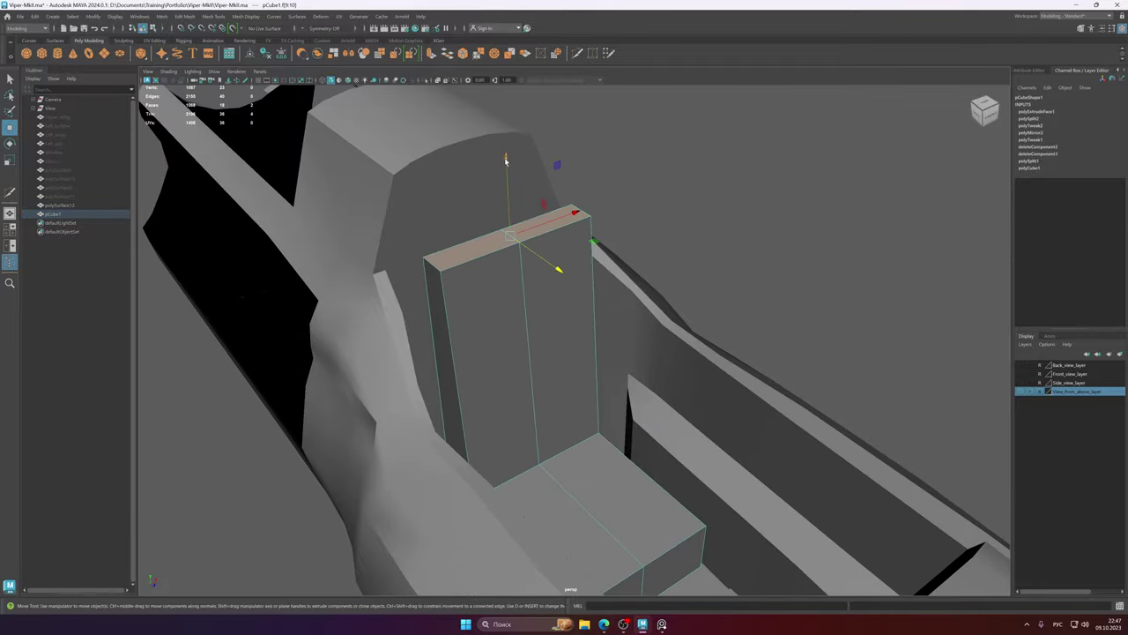
left_click_drag(505, 160, 509, 220)
left_click_drag(559, 326, 595, 322, "alt")
- Examine the backrest height, headrest and side consoles in the front-facing pilot seat photo on the reference board
left_click(661, 624)
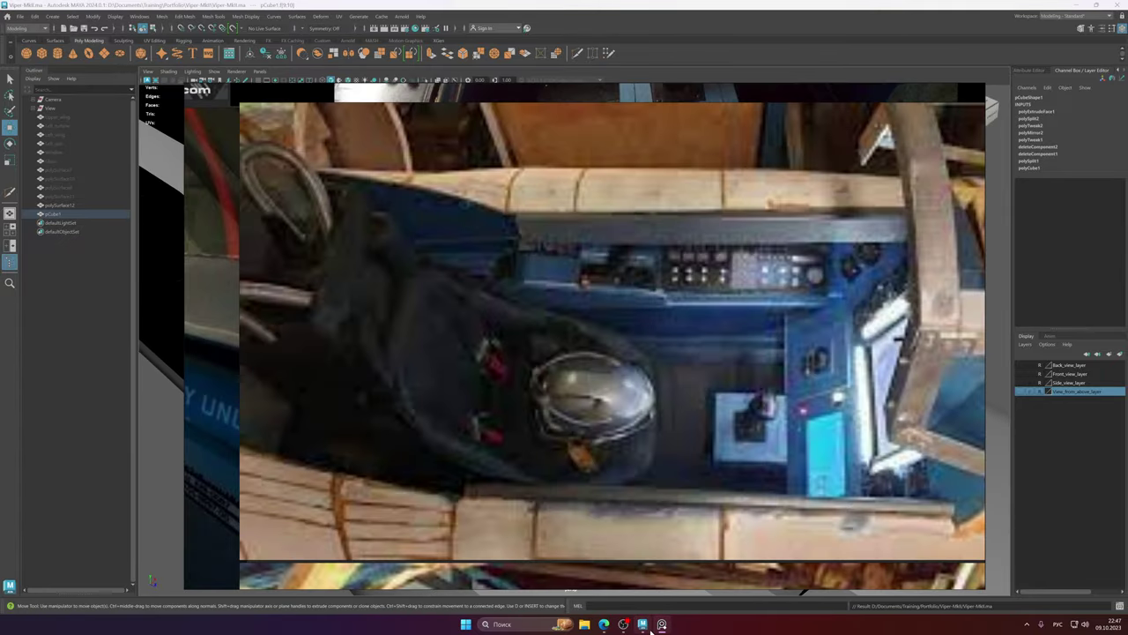
scroll(665, 370, "down", 8)
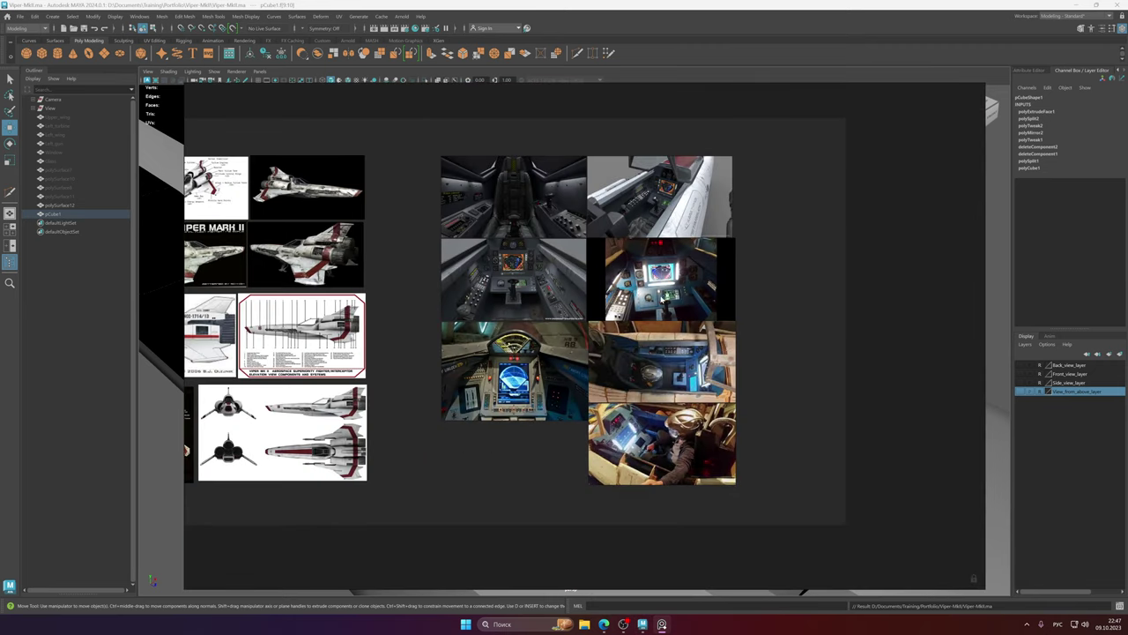
middle_click_drag(545, 212, 566, 327)
scroll(553, 284, "up", 7)
scroll(566, 328, "up", 3)
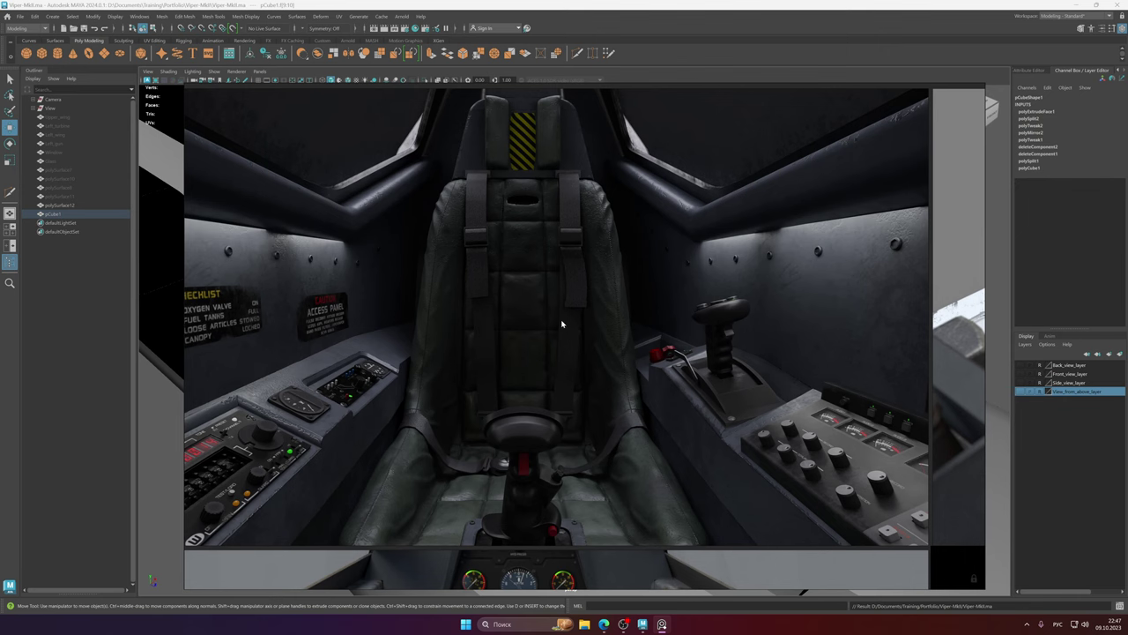
left_click_drag(610, 324, 606, 304)
scroll(606, 304, "down", 5)
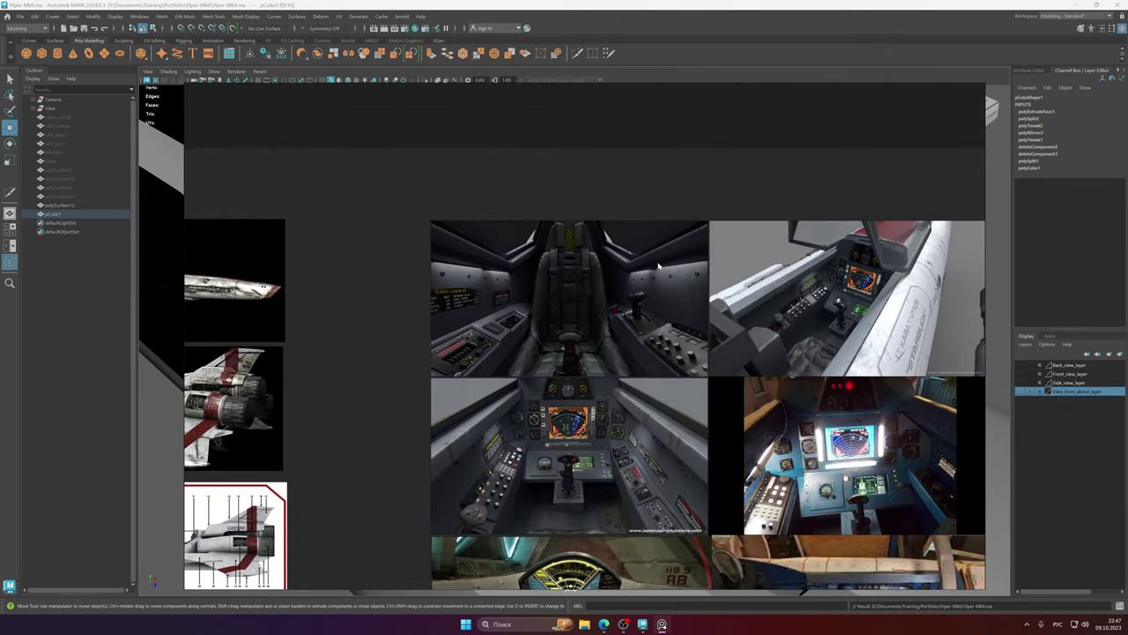
scroll(659, 264, "up", 4)
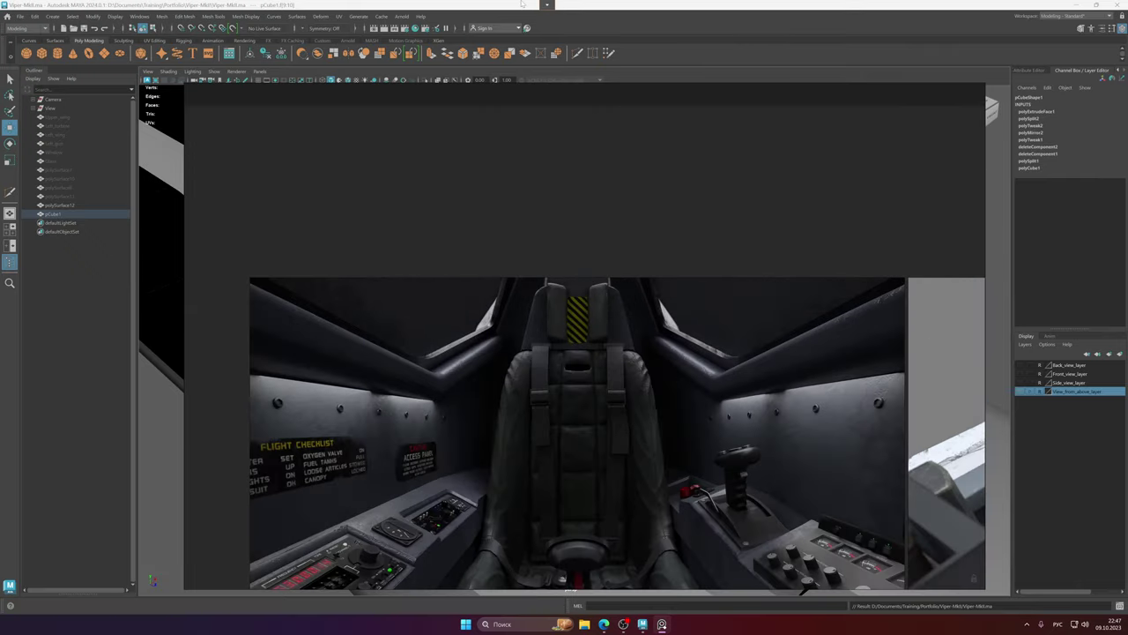
- Raise the two top faces of the backrest well above the cockpit sides to match the seat photo and save the scene
left_click(545, 2)
left_click_drag(491, 274, 675, 361, "alt")
scroll(674, 361, "down", 3)
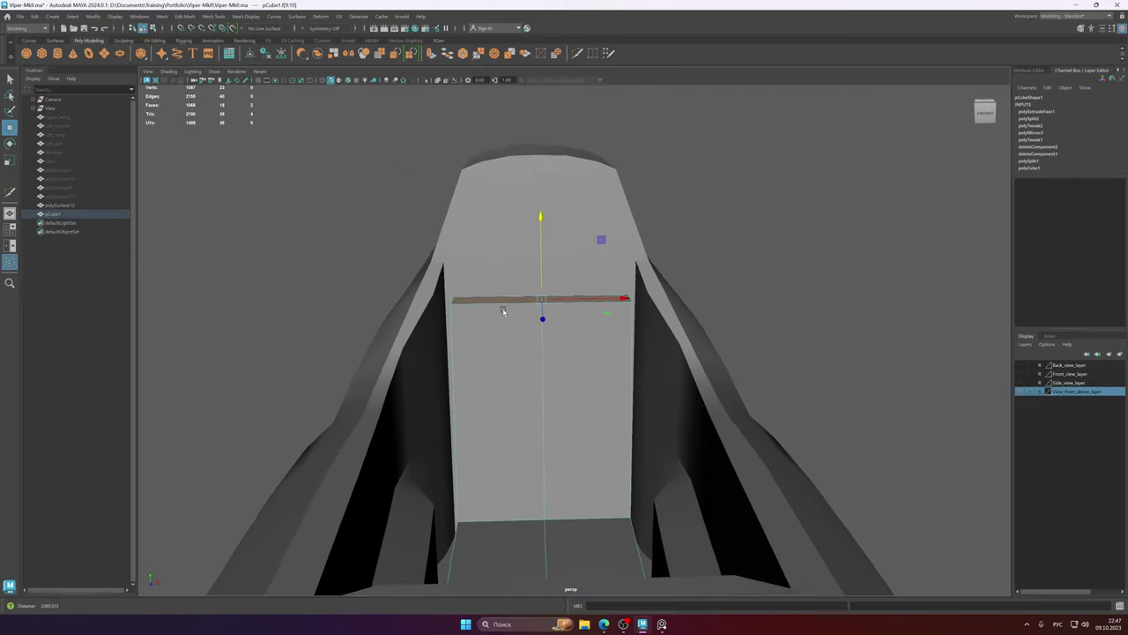
left_click_drag(541, 216, 536, 128)
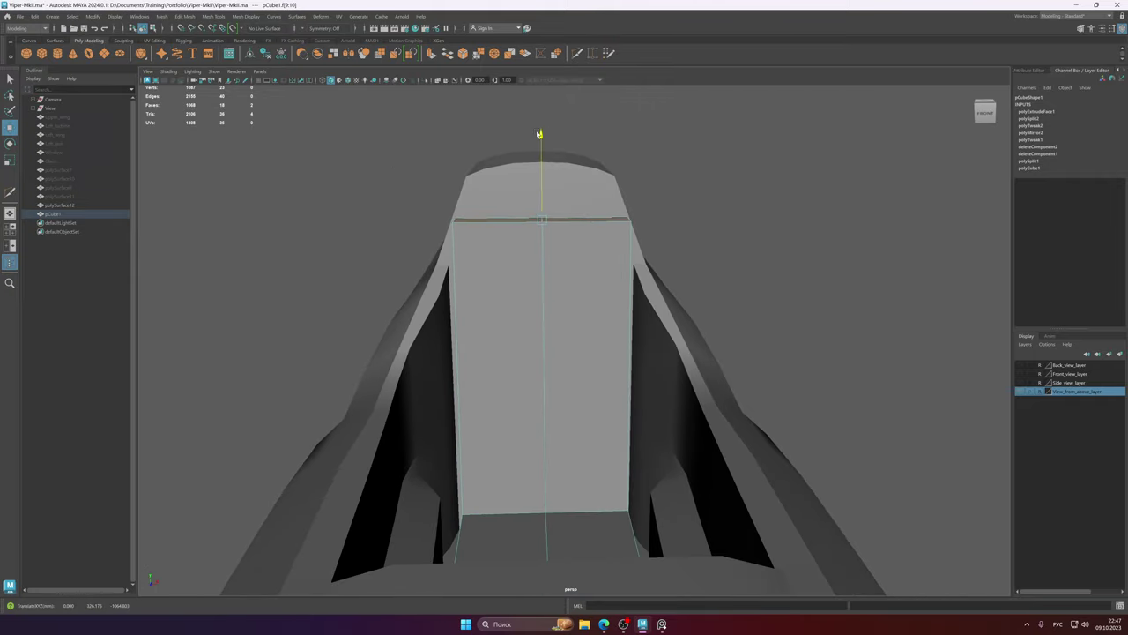
left_click_drag(587, 305, 565, 322, "alt")
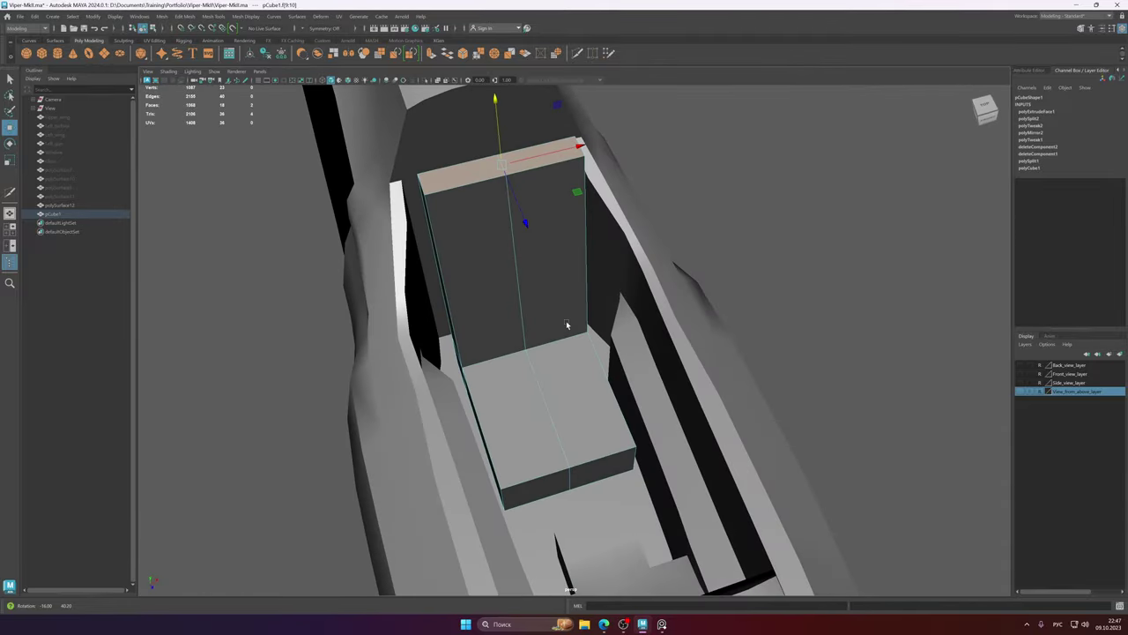
key("ctrl+s")
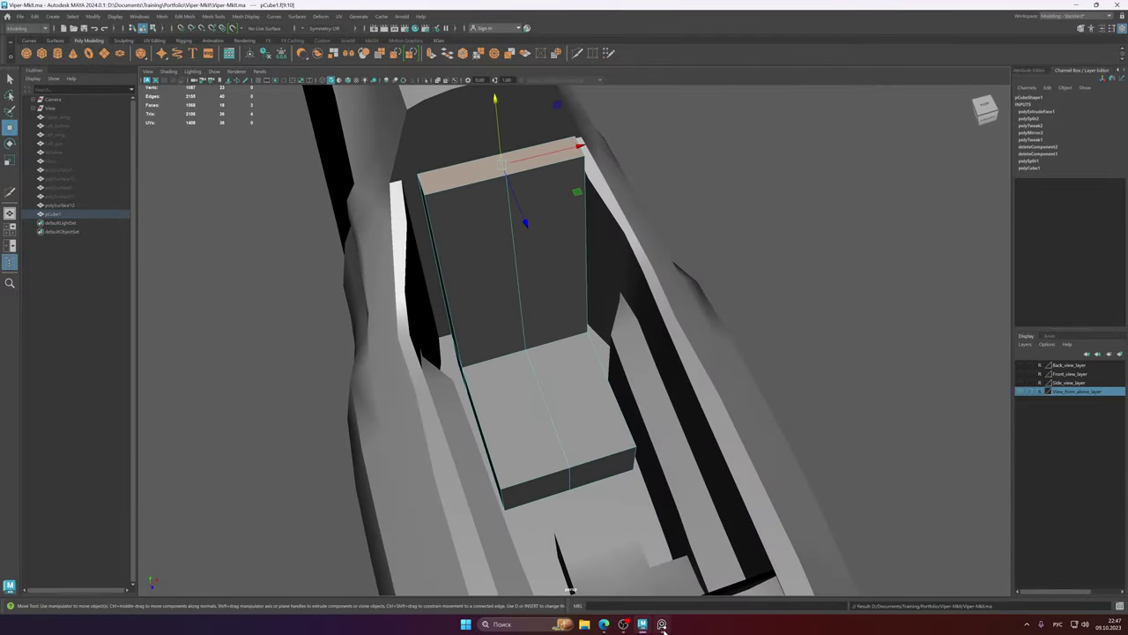
- Examine the cockpit interior photos on the reference board, including the seated pilot photo, for the seat's position and proportions
left_click(662, 624)
scroll(667, 384, "down", 5)
middle_click_drag(805, 442, 685, 242)
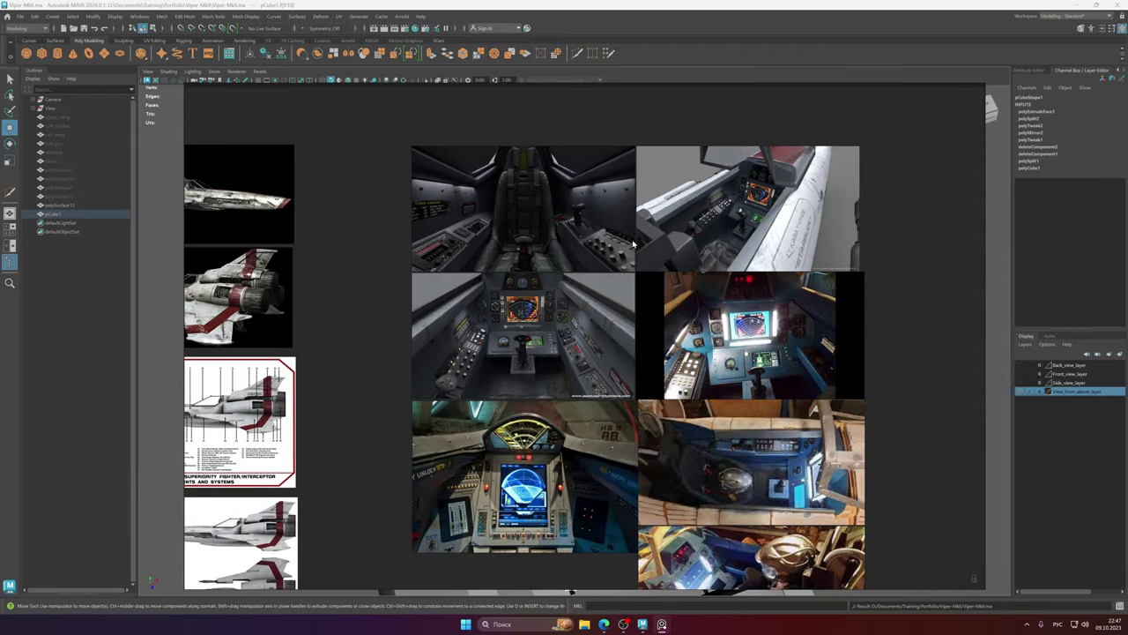
scroll(685, 242, "up", 3)
scroll(685, 242, "up", 1)
scroll(683, 242, "down", 2)
middle_click_drag(733, 331, 771, 181)
scroll(777, 231, "down", 2)
middle_click_drag(790, 309, 698, 204)
scroll(820, 383, "up", 3)
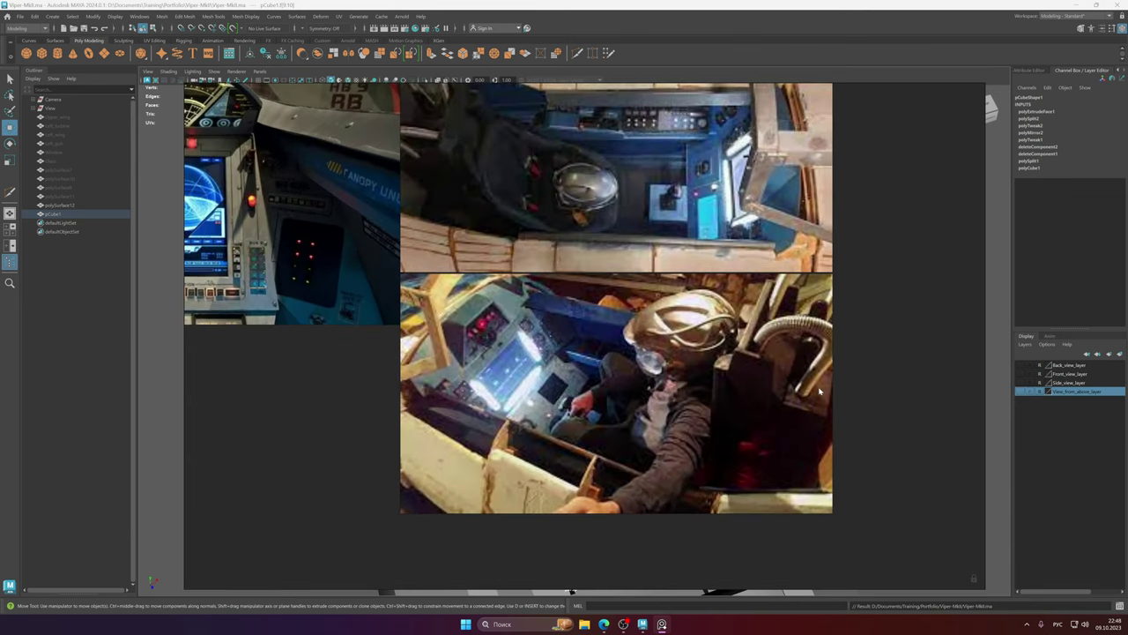
scroll(820, 393, "down", 4)
- Examine the open-canopy model photos of the whole Viper to see how high the seat rises in the cockpit
middle_click_drag(820, 393, 946, 414)
middle_click_drag(699, 362, 981, 497)
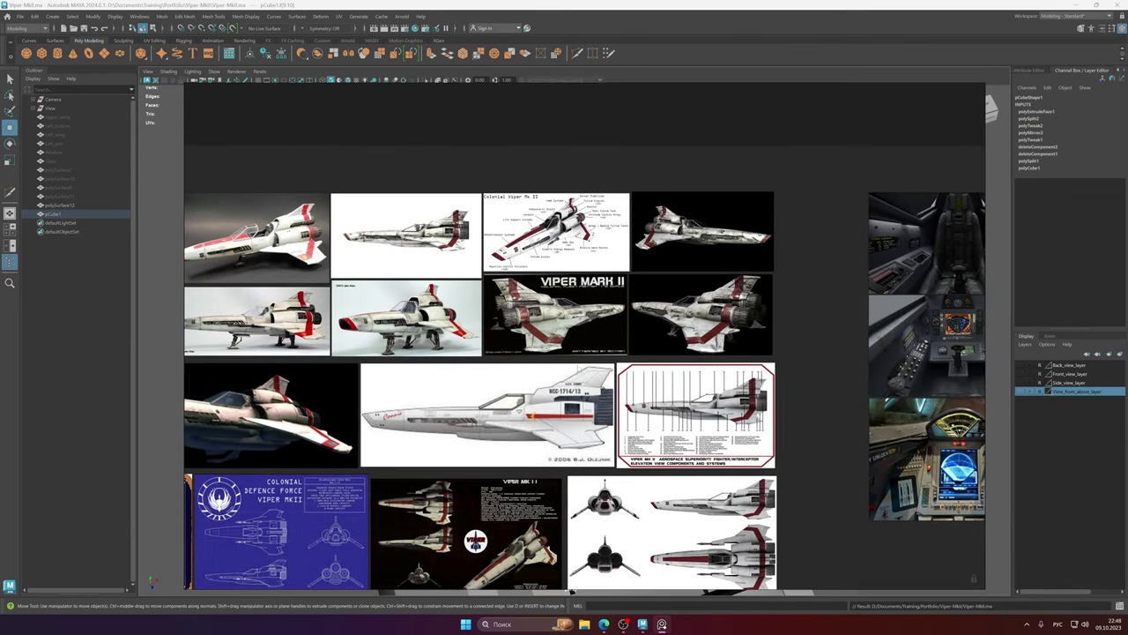
middle_click_drag(520, 412, 764, 433)
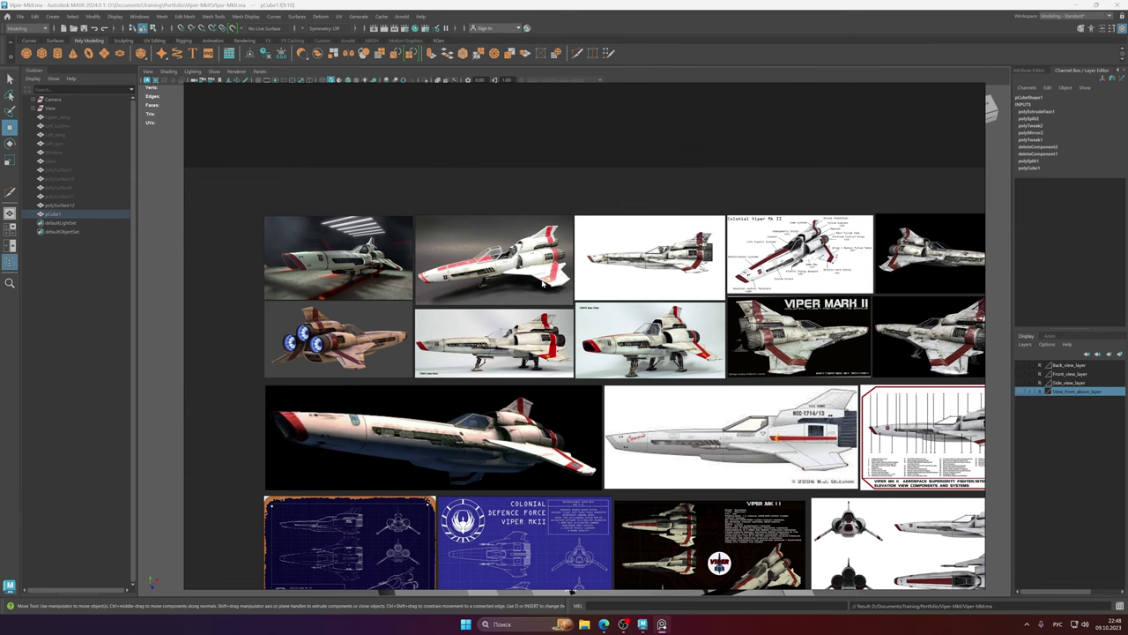
scroll(661, 294, "up", 8)
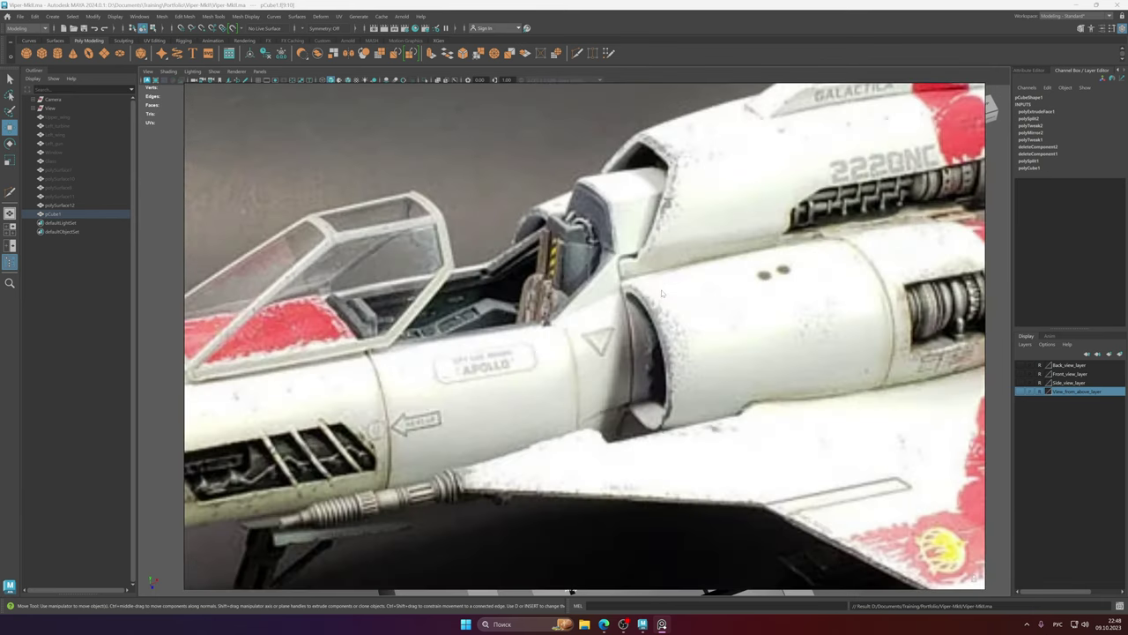
scroll(661, 293, "down", 8)
middle_click_drag(662, 293, 541, 143)
middle_click_drag(853, 273, 665, 275)
scroll(666, 275, "up", 8)
scroll(666, 275, "down", 8)
middle_click_drag(941, 287, 678, 284)
scroll(678, 285, "up", 8)
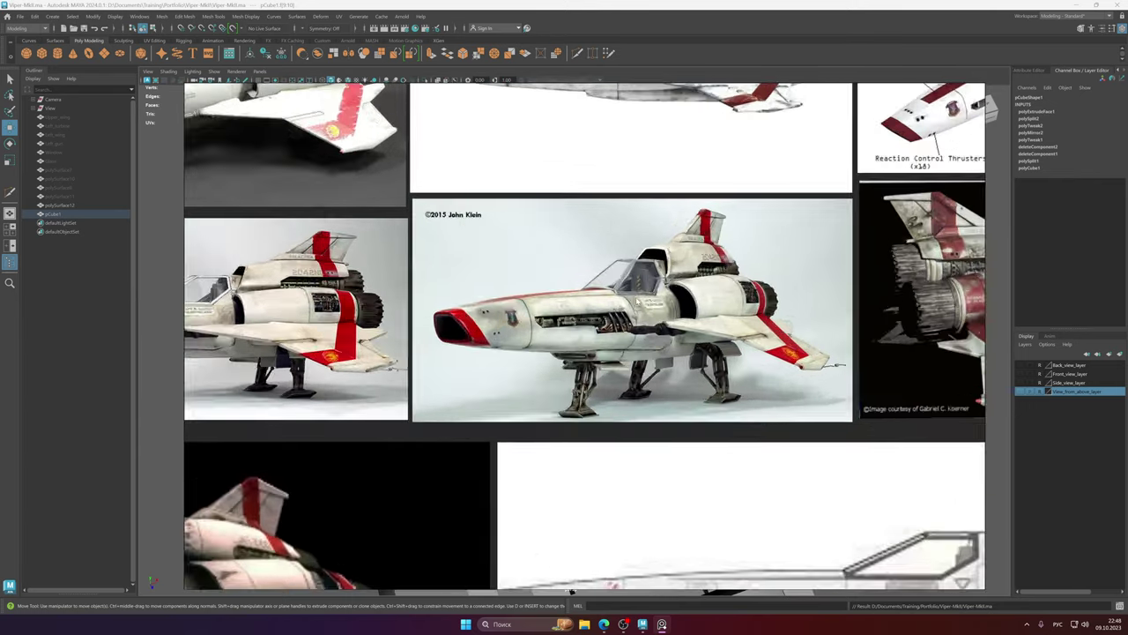
- Examine the cockpit area in the labelled Viper Mk II diagram and return to the overview of cockpit interior photos
scroll(678, 285, "down", 8)
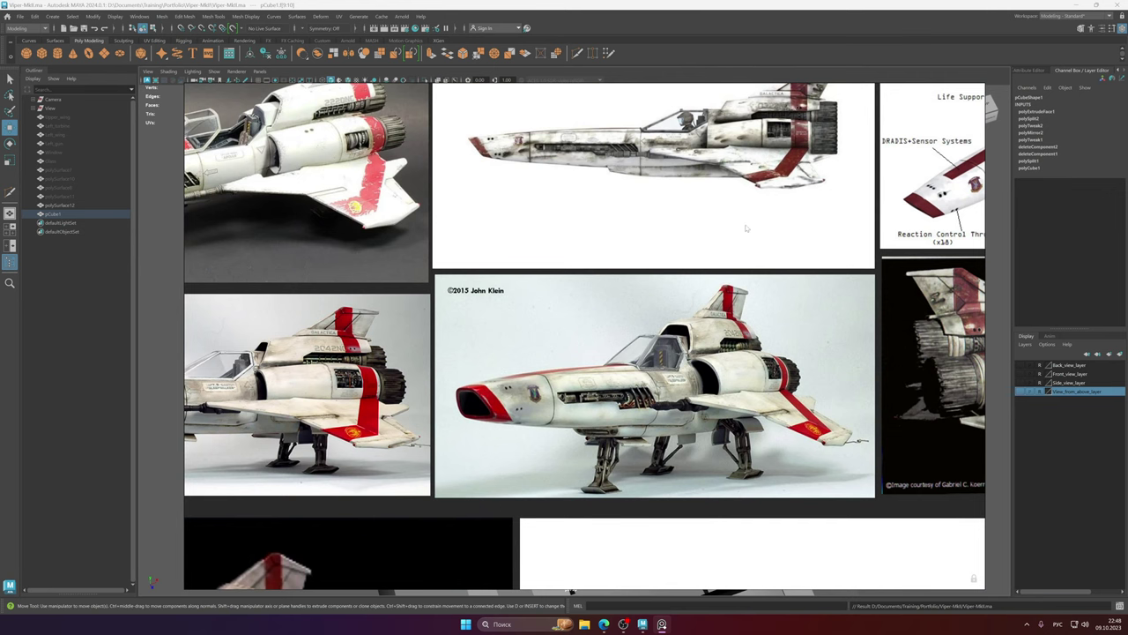
mouse_move(745, 228)
middle_mouse_down()
mouse_move(667, 279)
mouse_move(647, 246)
mouse_move(576, 233)
middle_mouse_up()
scroll(666, 265, "up", 8)
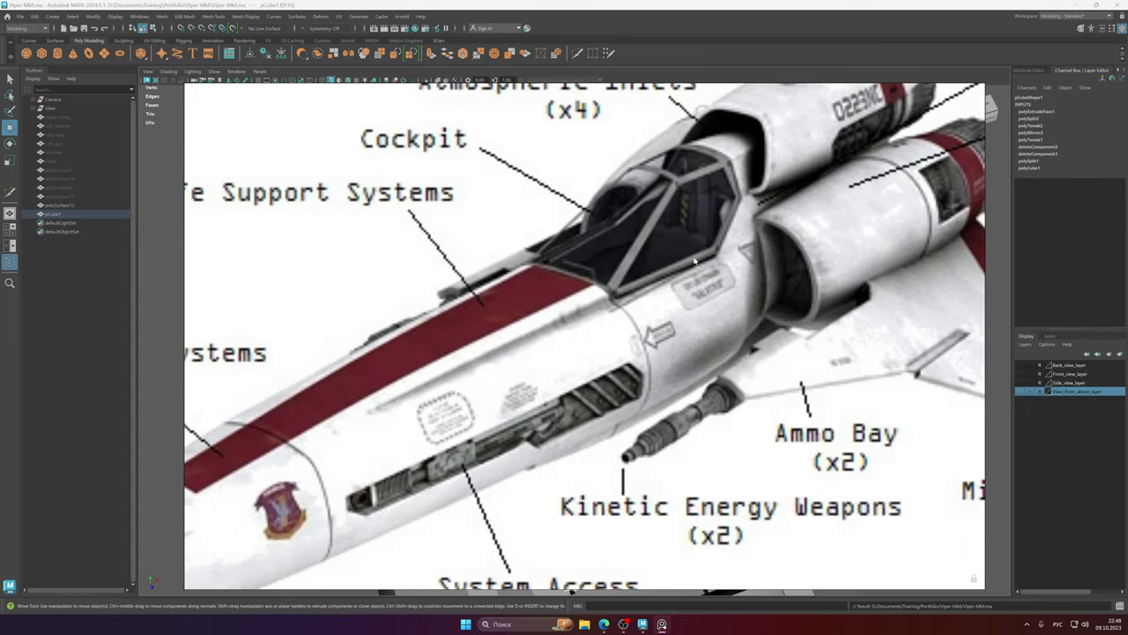
scroll(694, 261, "down", 9)
middle_click_drag(815, 393, 418, 291)
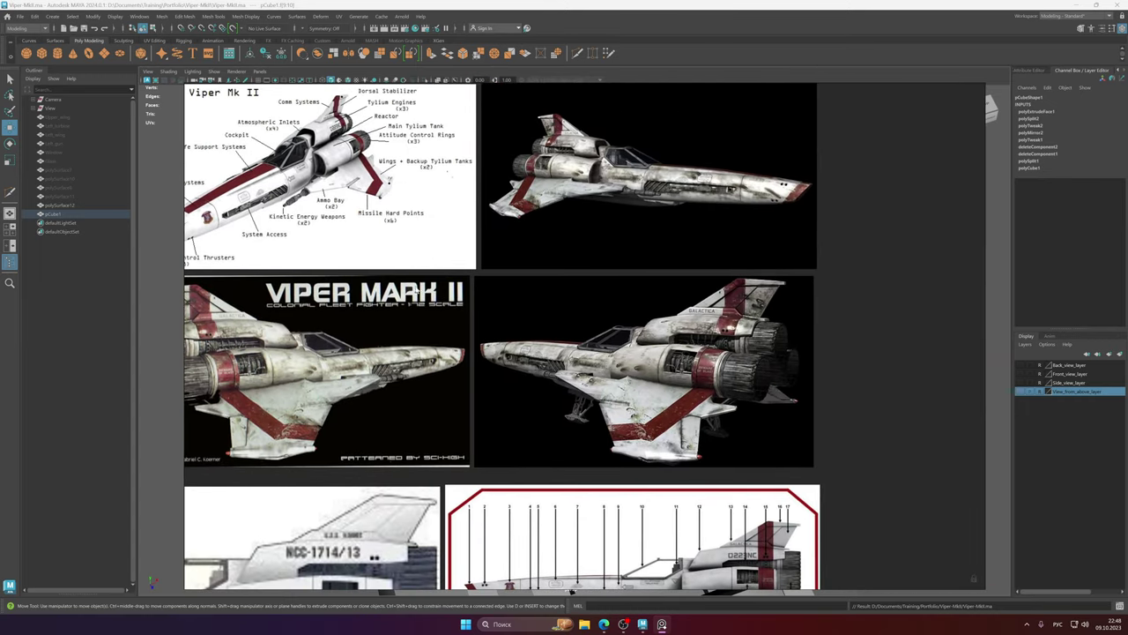
middle_click_drag(813, 326, 873, 117)
scroll(765, 273, "down", 6)
middle_click_drag(833, 327, 490, 359)
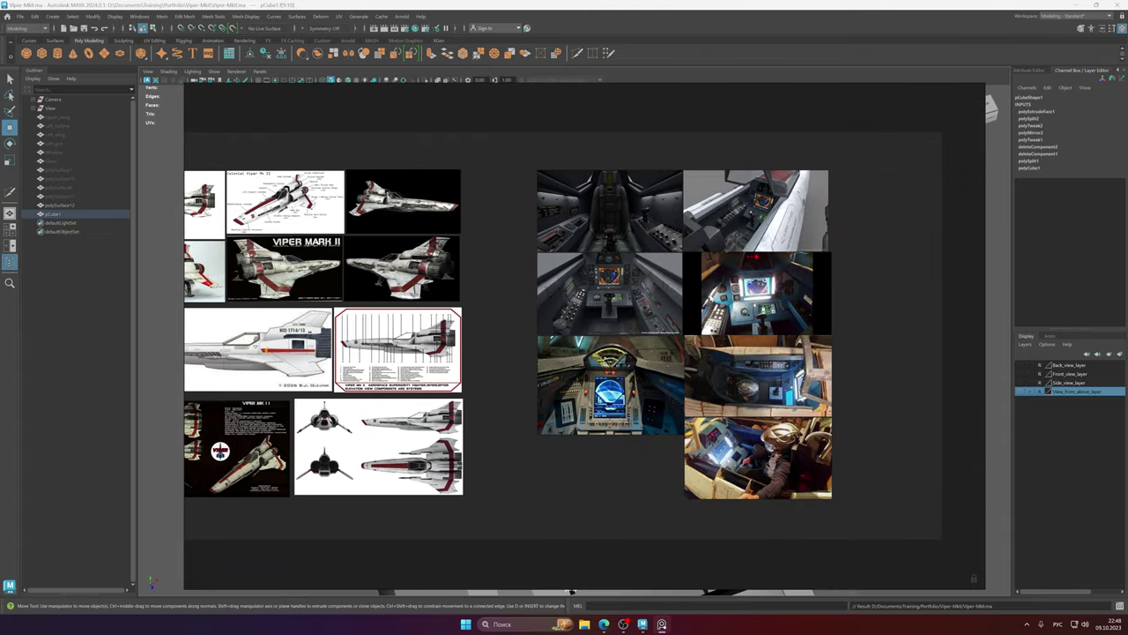
- Lower the two top faces of the backrest in line with the front-on photo of the pilot seat
scroll(573, 256, "up", 8)
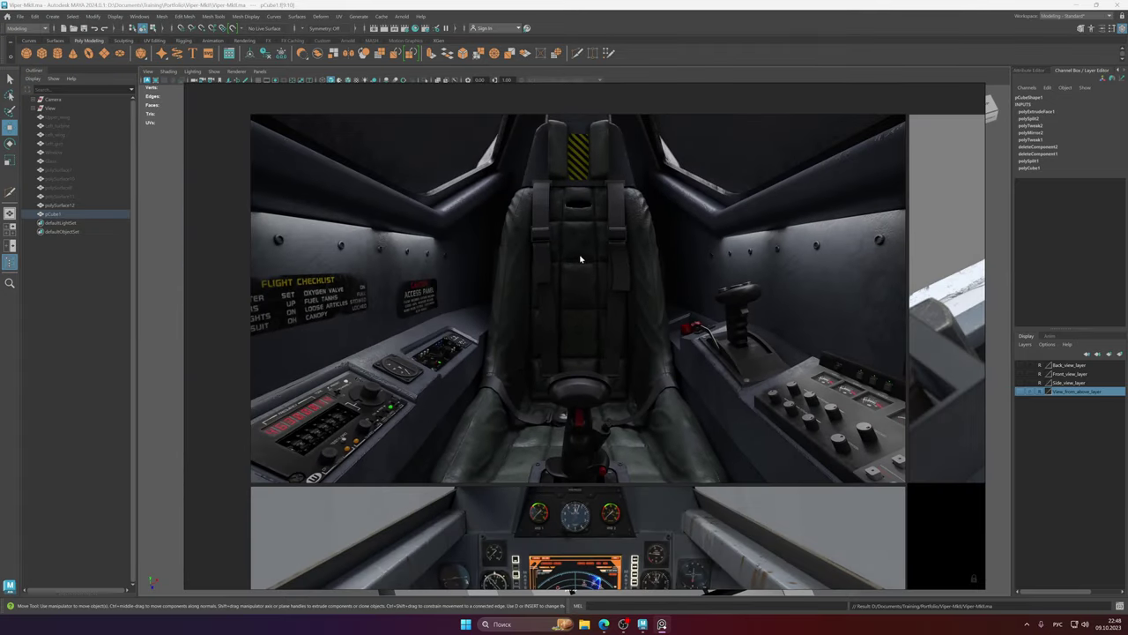
mouse_move(581, 257)
middle_mouse_down()
mouse_move(584, 278)
mouse_move(587, 267)
middle_mouse_up()
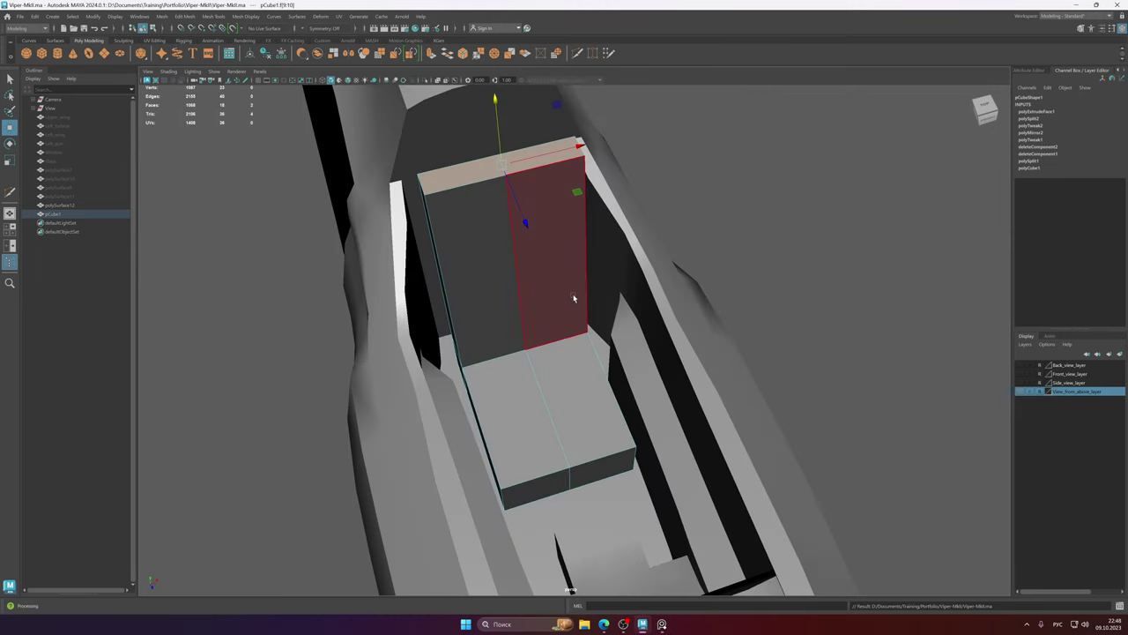
left_click_drag(574, 297, 593, 324, "alt")
left_click_drag(577, 321, 574, 315, "alt")
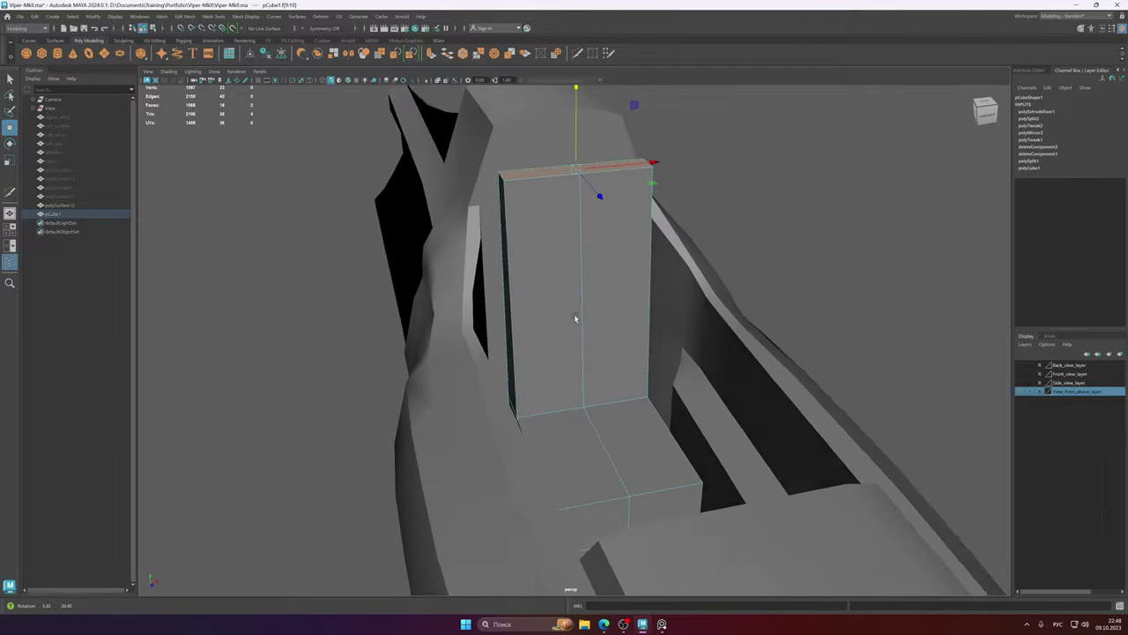
middle_click_drag(607, 257, 601, 324, "alt")
left_click_drag(571, 173, 618, 259)
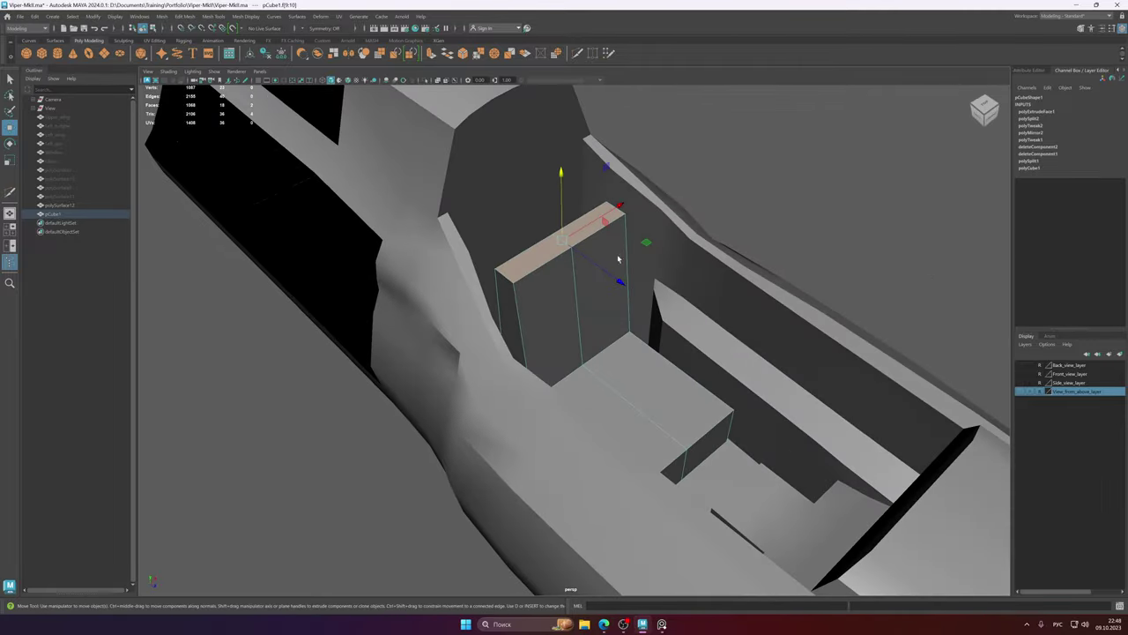
left_click_drag(560, 173, 603, 334, "alt")
- Scale the two top faces of the backrest narrower across the width so it tapers like the seat photo
left_click(663, 624)
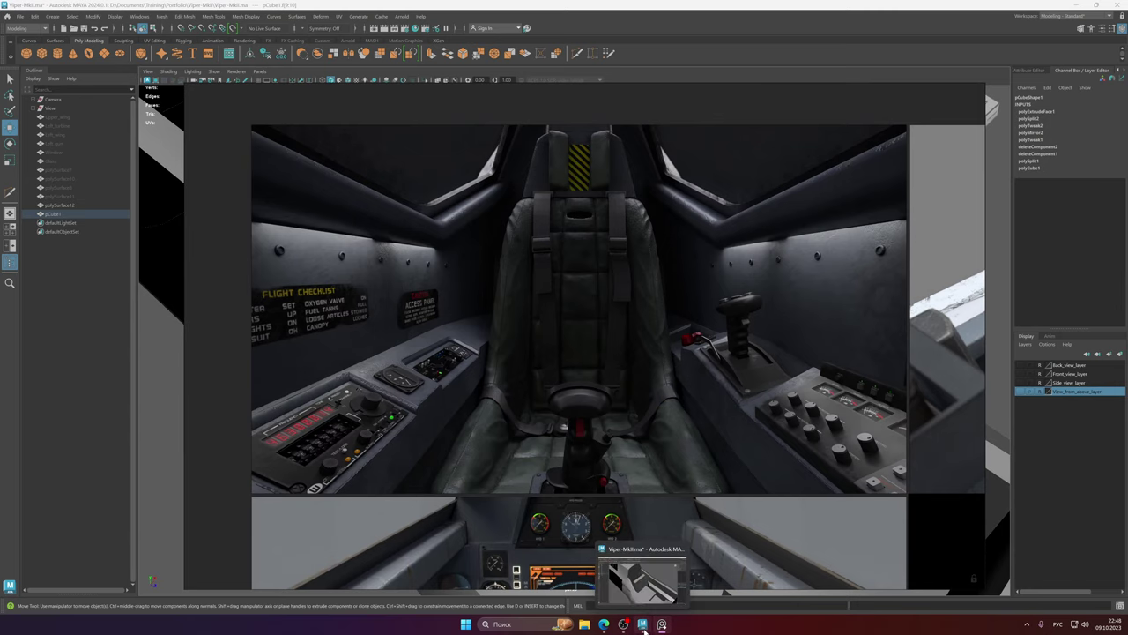
left_click(643, 626)
left_click_drag(608, 353, 590, 281, "alt")
key("t")
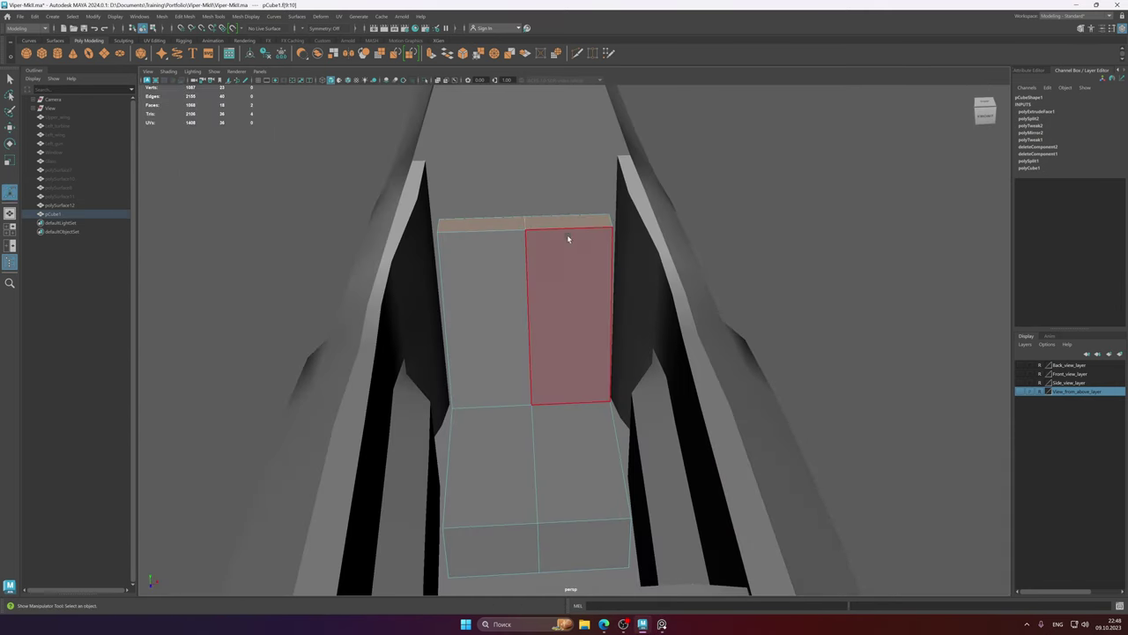
middle_click_drag(570, 237, 595, 256, "alt")
left_click(595, 255, "shift")
key("w")
key("r")
left_click_drag(636, 253, 615, 256)
key("w")
left_click_drag(622, 302, 593, 289, "alt")
middle_click_drag(593, 289, 591, 217, "alt")
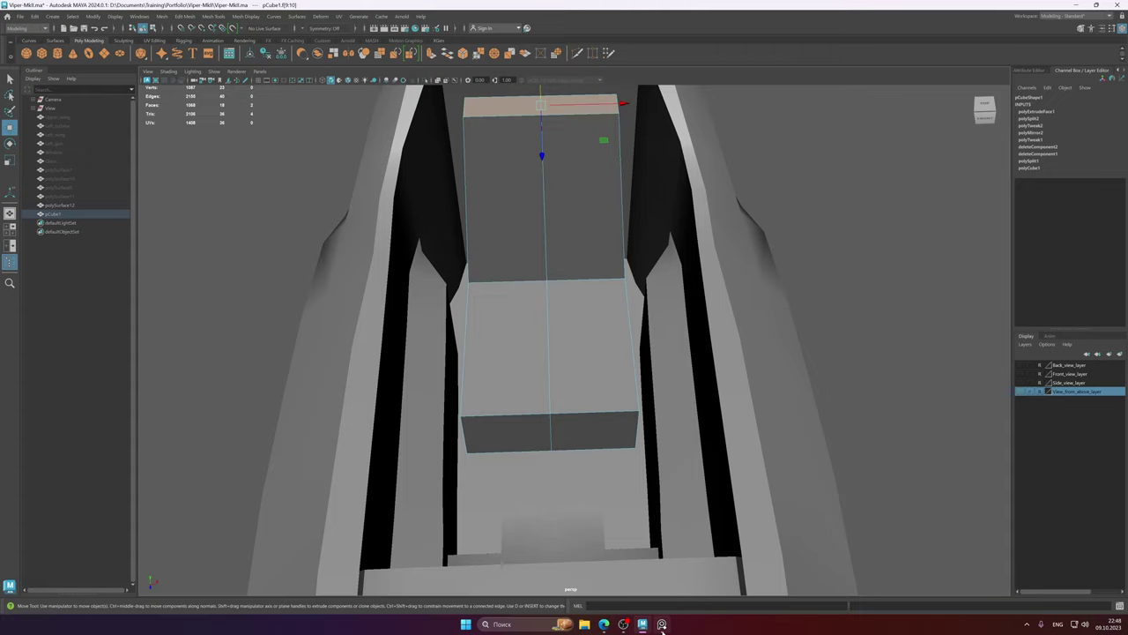
- Examine the front-on seat photo and neighbouring cockpit photos on the reference board for the shape of the seat base
left_click(661, 624)
scroll(637, 383, "down", 3)
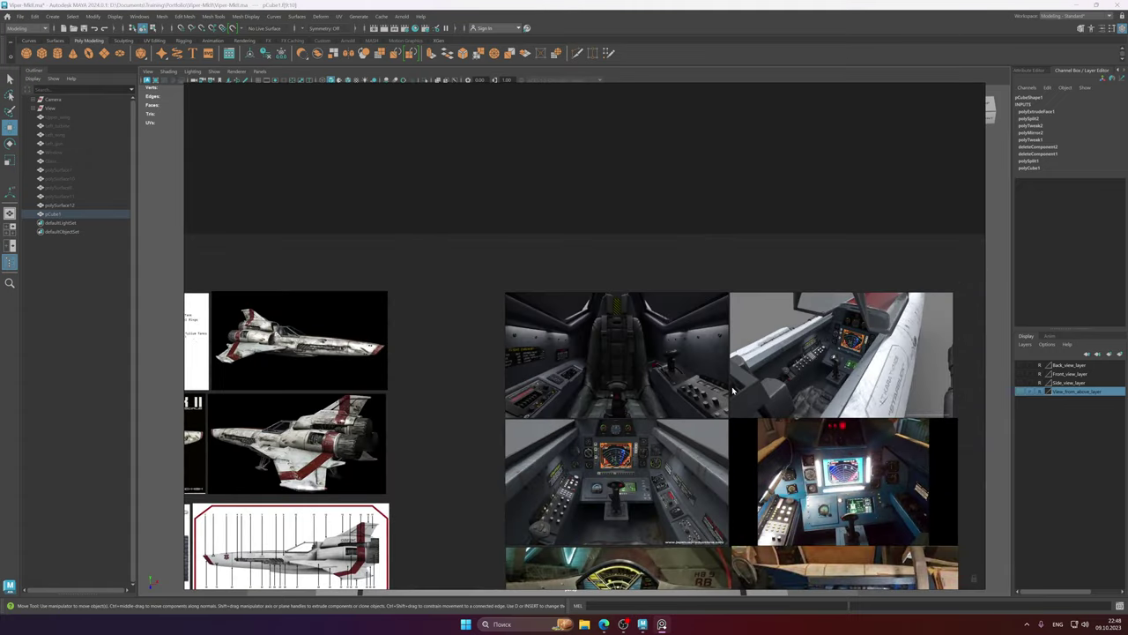
scroll(741, 407, "up", 5)
scroll(746, 411, "down", 3)
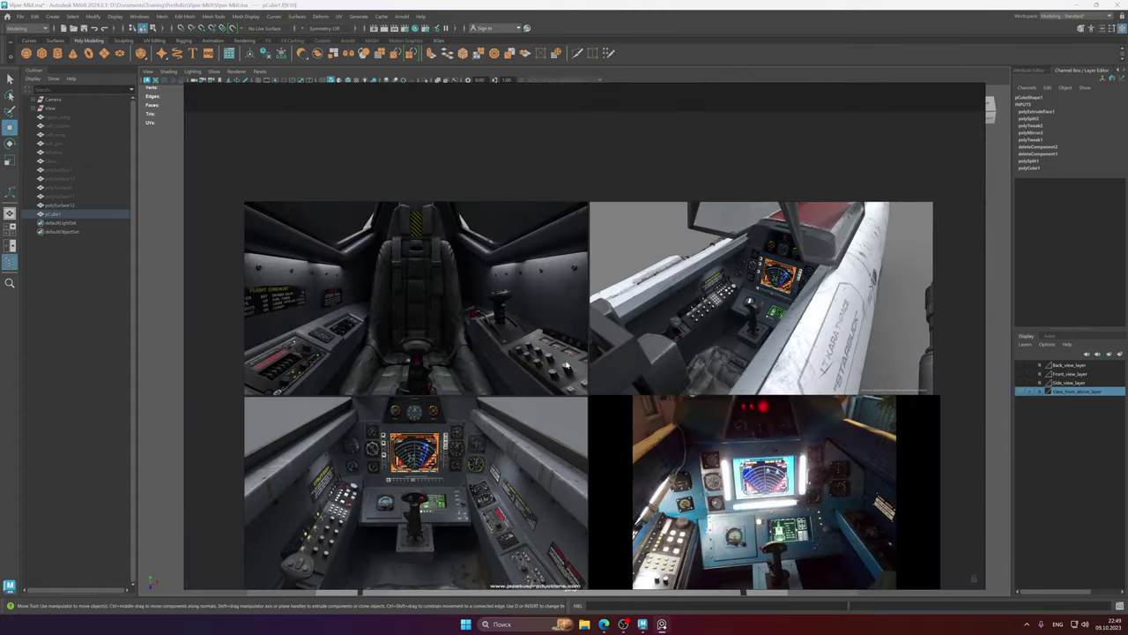
scroll(536, 318, "up", 6)
scroll(546, 323, "up", 2)
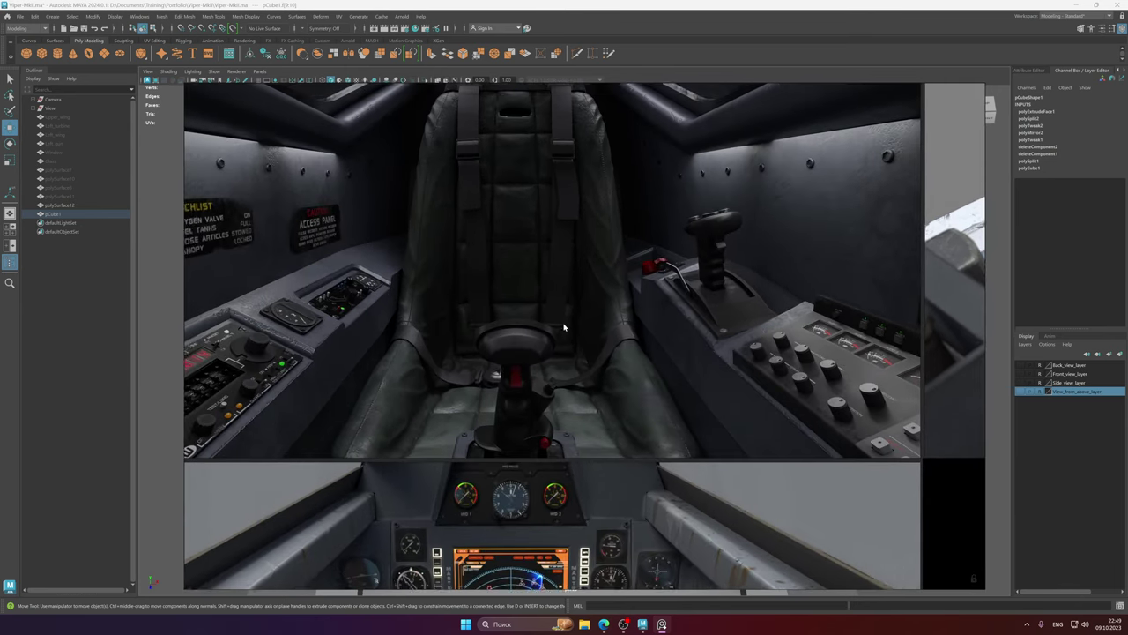
scroll(591, 380, "down", 2)
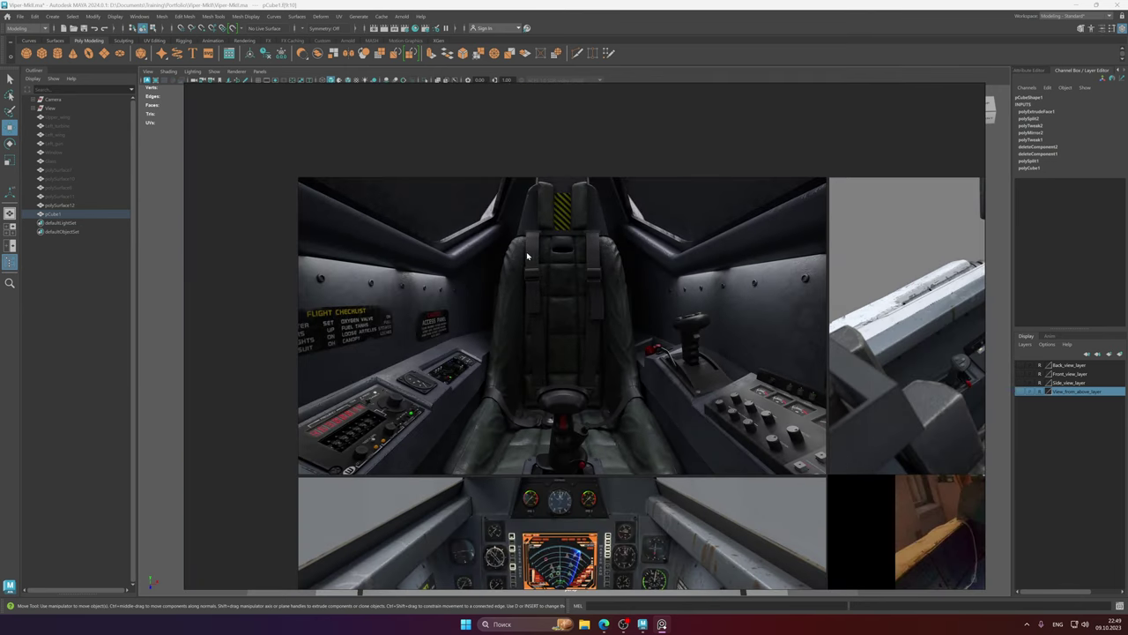
middle_click_drag(821, 391, 588, 312)
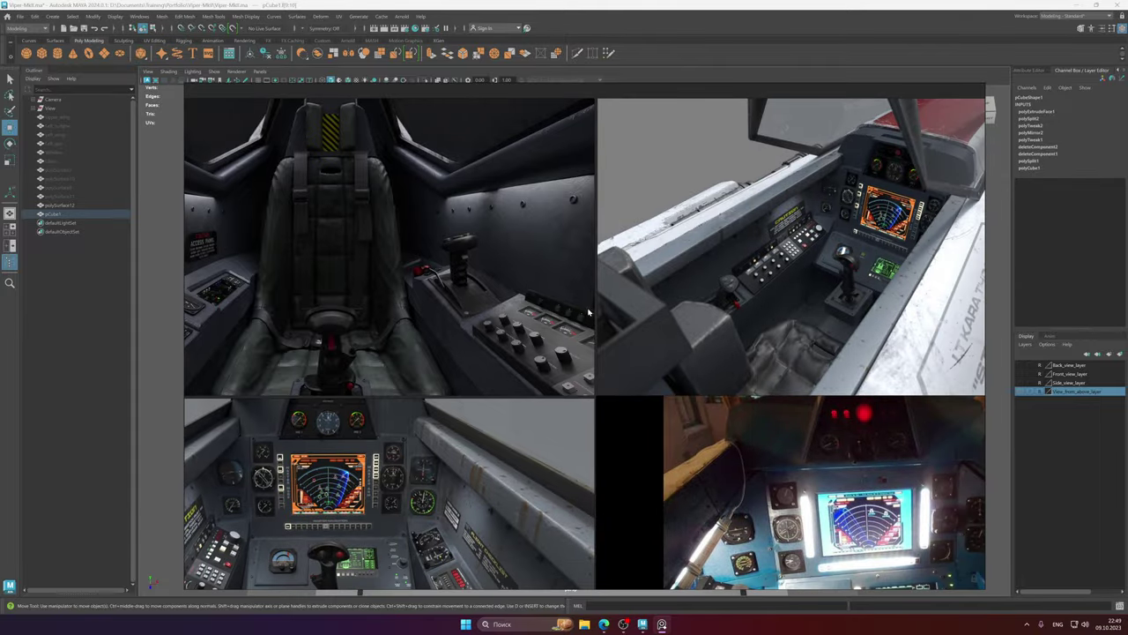
left_click(594, 4)
- Isolate the seat and cut an edge loop across its base near the front edge with Multi-Cut
left_click_drag(584, 392, 677, 366, "alt")
right_click_drag(677, 365, 782, 401, "alt")
left_click_drag(781, 402, 591, 375, "alt")
left_click(633, 264)
key("ctrl+1")
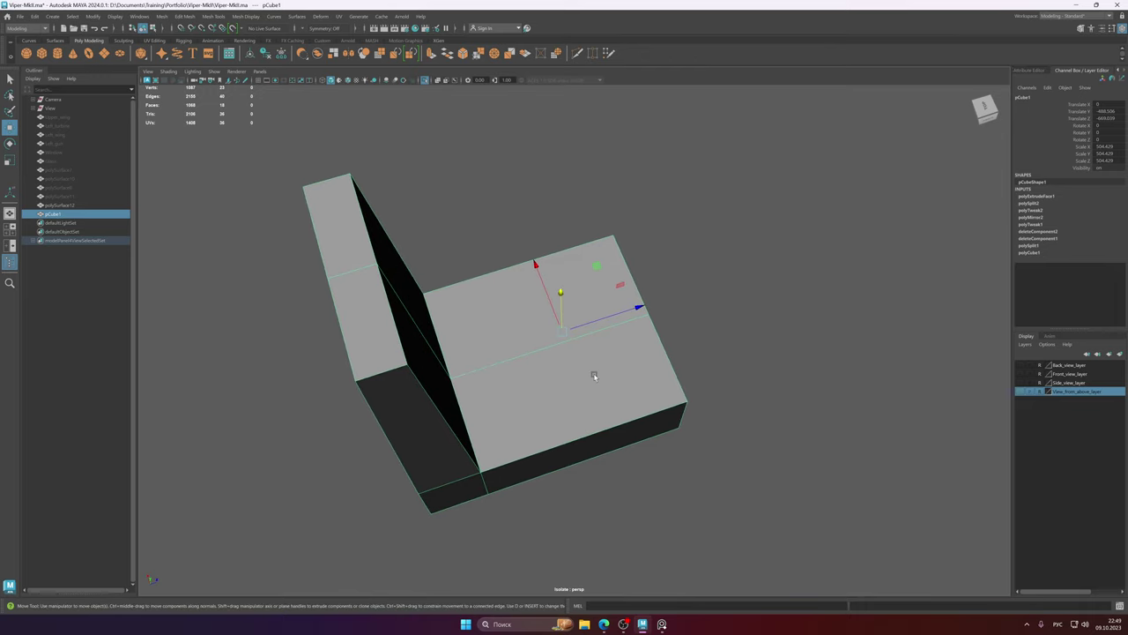
right_click_drag(597, 357, 580, 274, "shift")
key("Return")
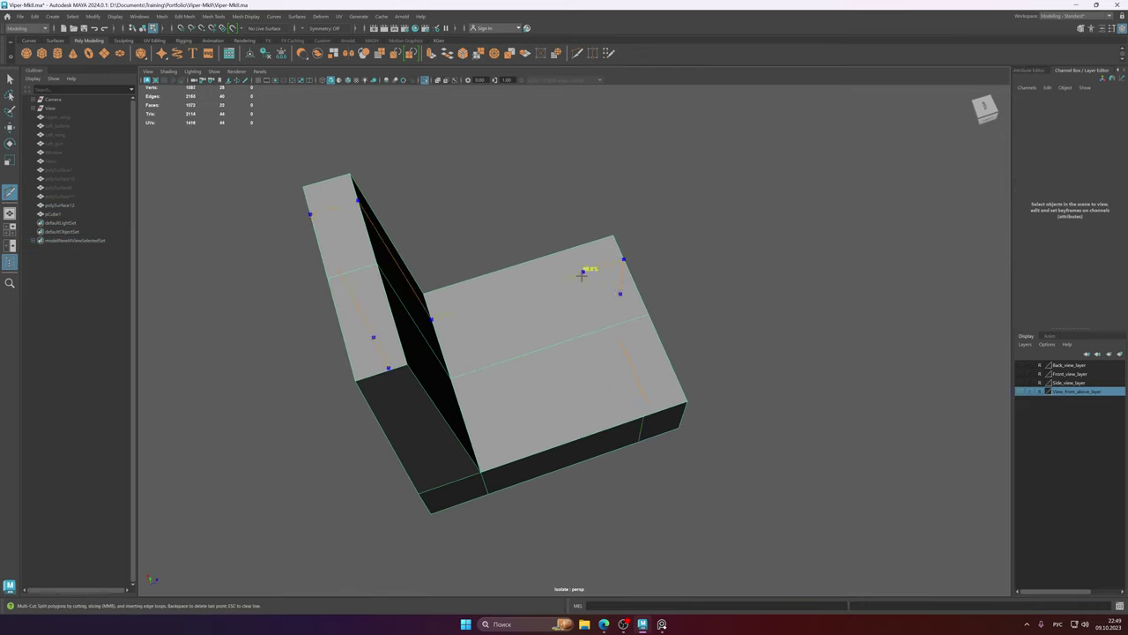
left_click_drag(582, 272, 599, 303, "alt")
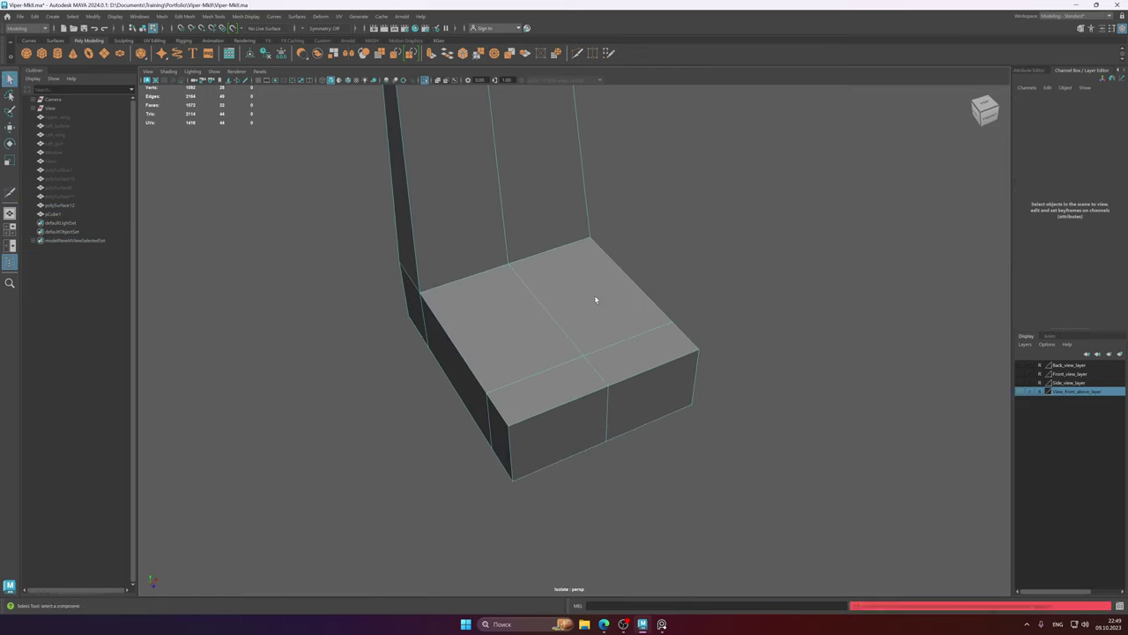
- Scale the two vertical front corner edges of the seat base inward to angle off the corners
right_click_drag(595, 297, 721, 381)
left_click(533, 438)
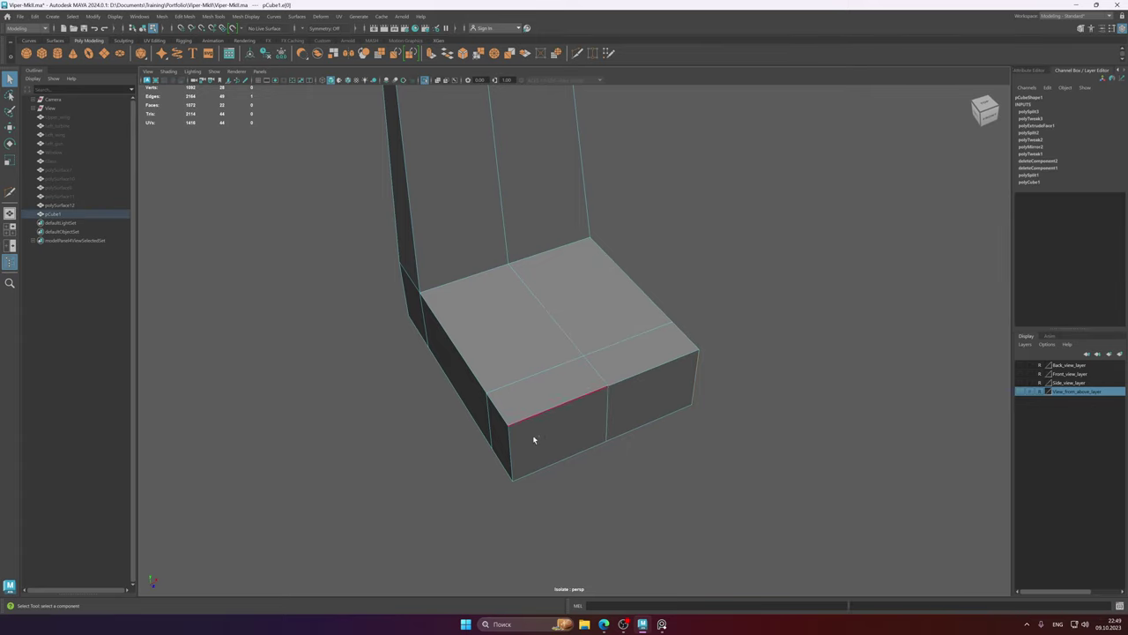
left_click(656, 521)
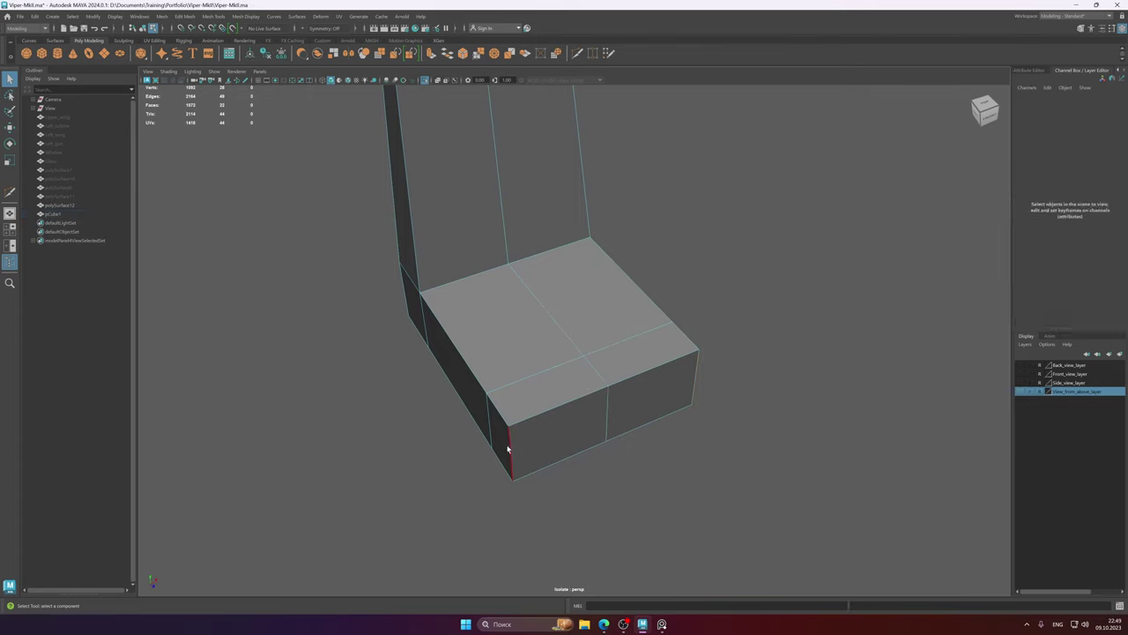
left_click(679, 403)
key("r")
mouse_move(640, 404)
left_mouse_down("alt")
mouse_move(664, 377)
mouse_move(645, 397)
mouse_move(679, 401)
mouse_move(679, 417)
mouse_move(657, 406)
left_mouse_up("alt")
- Examine the open-cockpit side photo and the front-on seat photo for the outline of the seat cushion's front
left_click(662, 624)
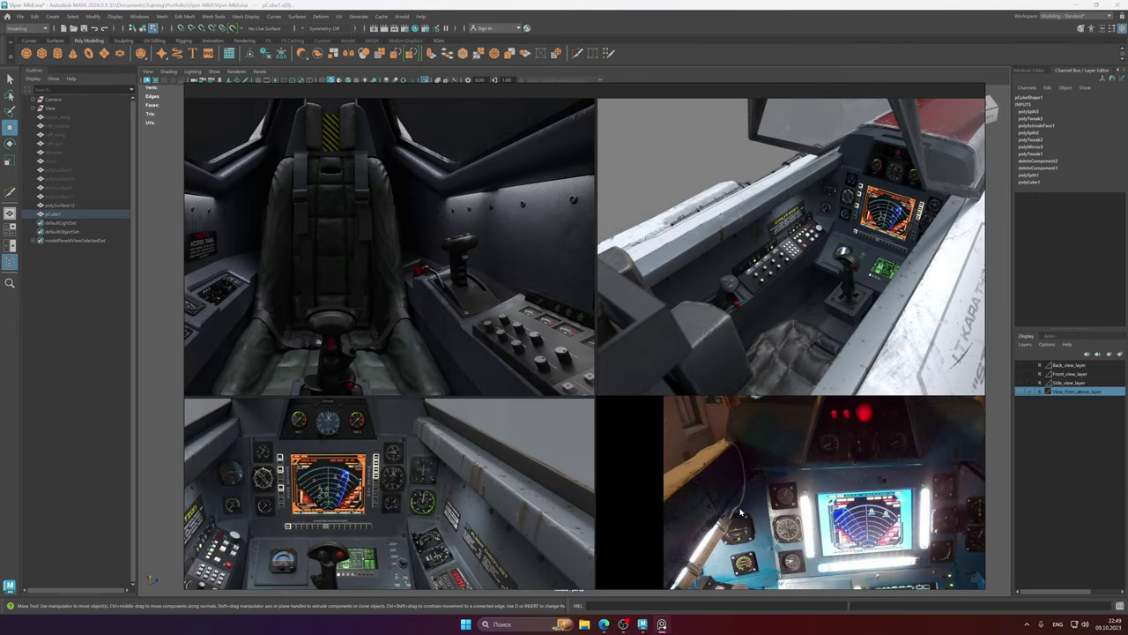
scroll(741, 513, "up", 3)
middle_click_drag(761, 416, 533, 568)
scroll(641, 479, "down", 1)
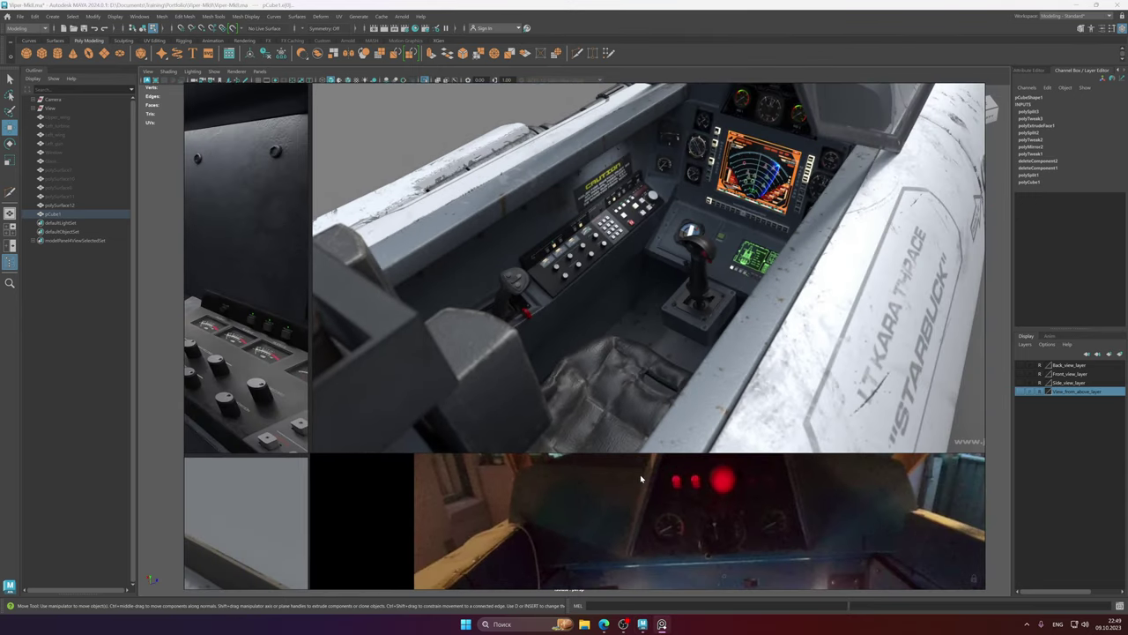
scroll(646, 433, "down", 3)
scroll(517, 401, "up", 4)
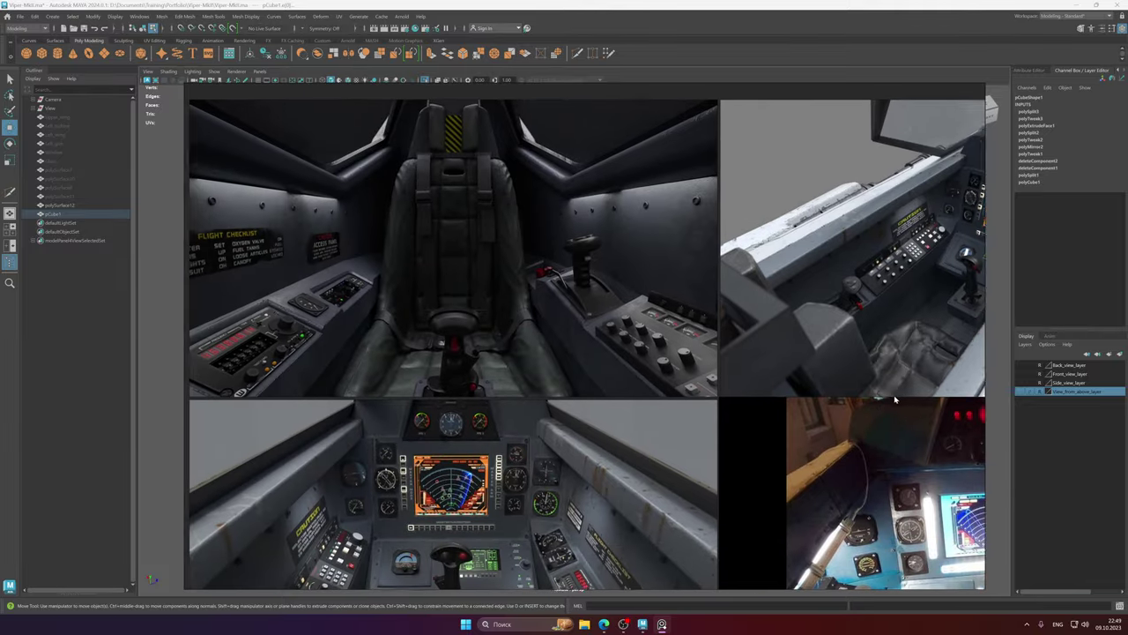
scroll(518, 400, "down", 2)
scroll(519, 400, "up", 2)
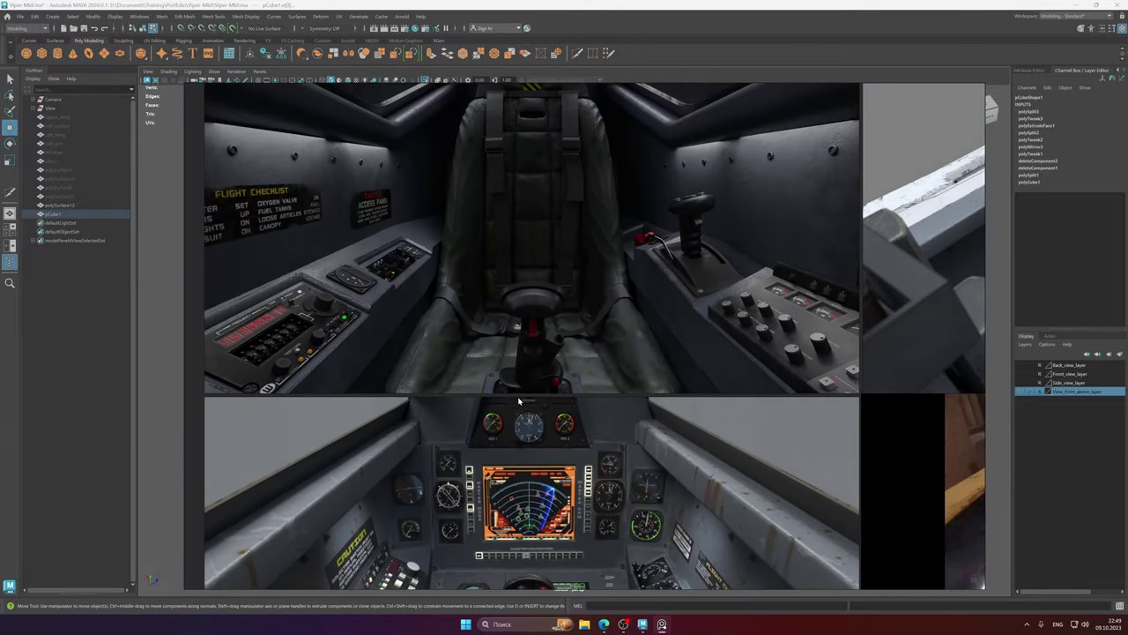
left_click(555, 8)
- Narrow the front of the seat base further and adjust the edge loop behind it along the seat's length
left_click_drag(584, 363, 503, 353, "alt")
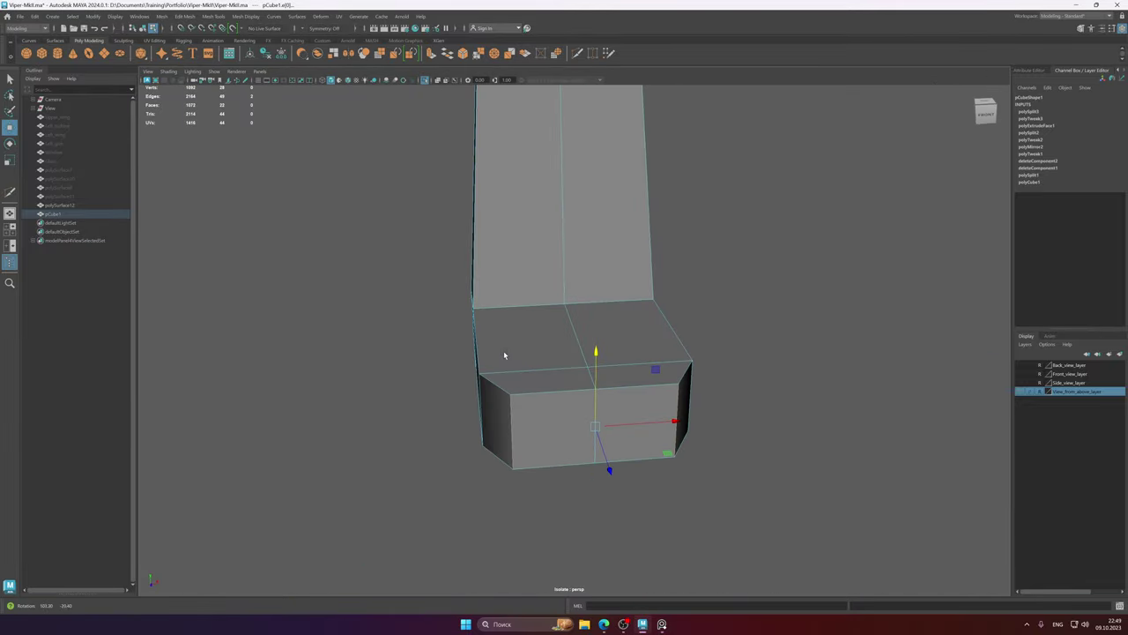
key("r")
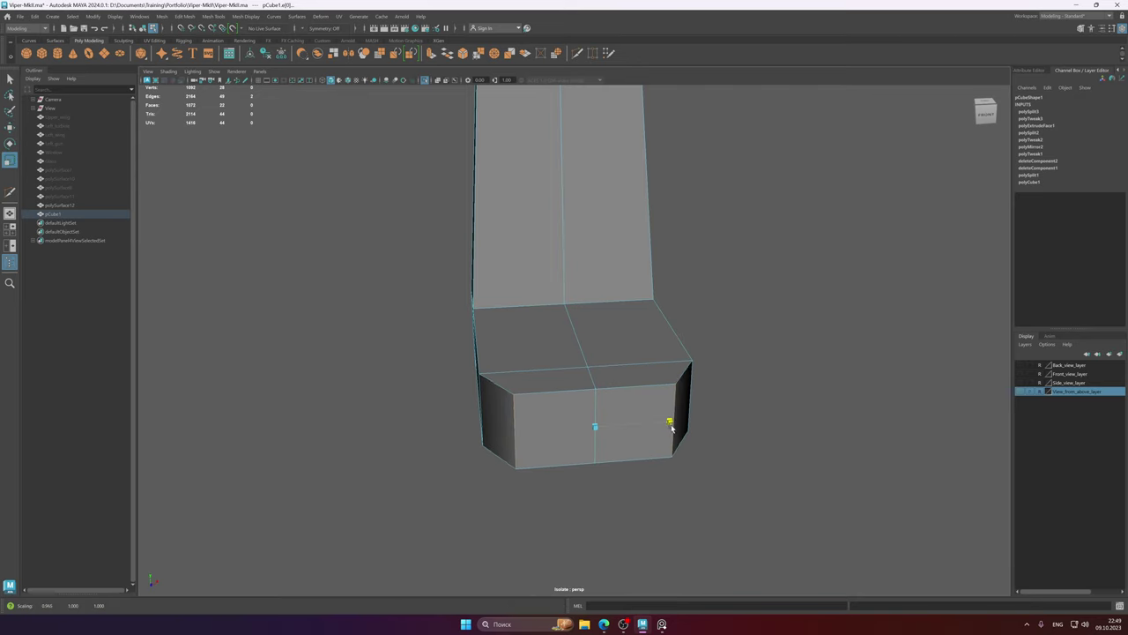
key("w")
left_click_drag(627, 405, 626, 401, "alt")
right_click_drag(627, 402, 565, 382, "shift")
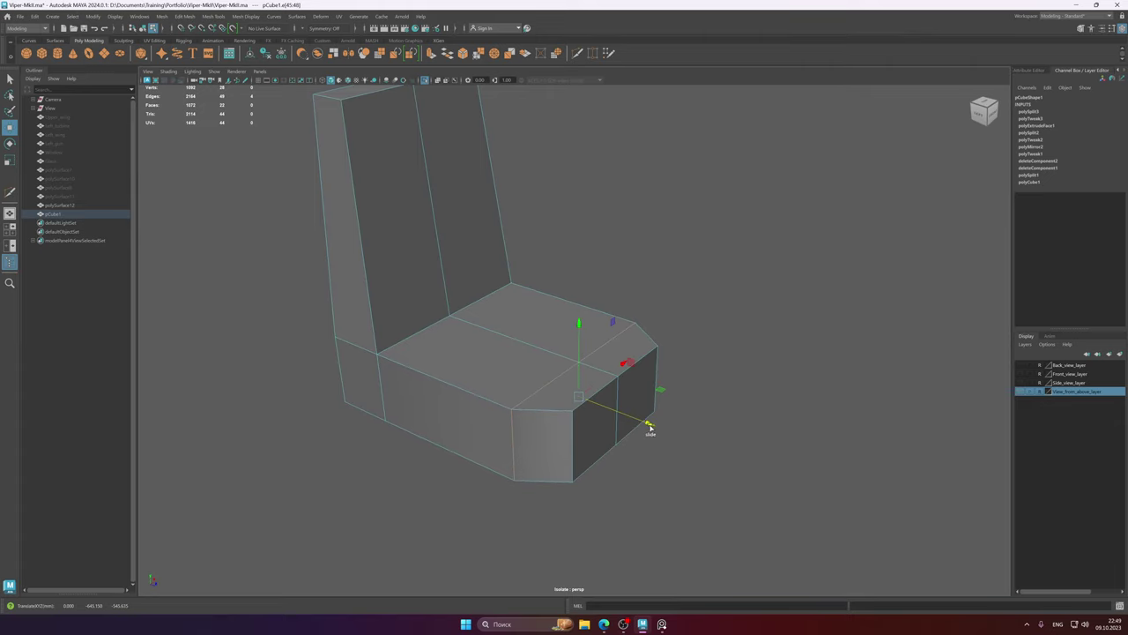
left_click_drag(647, 428, 554, 389, "alt")
- Select both vertical front corner edges of the seat base, scale them slightly closer together and return to object selection
left_click(527, 424)
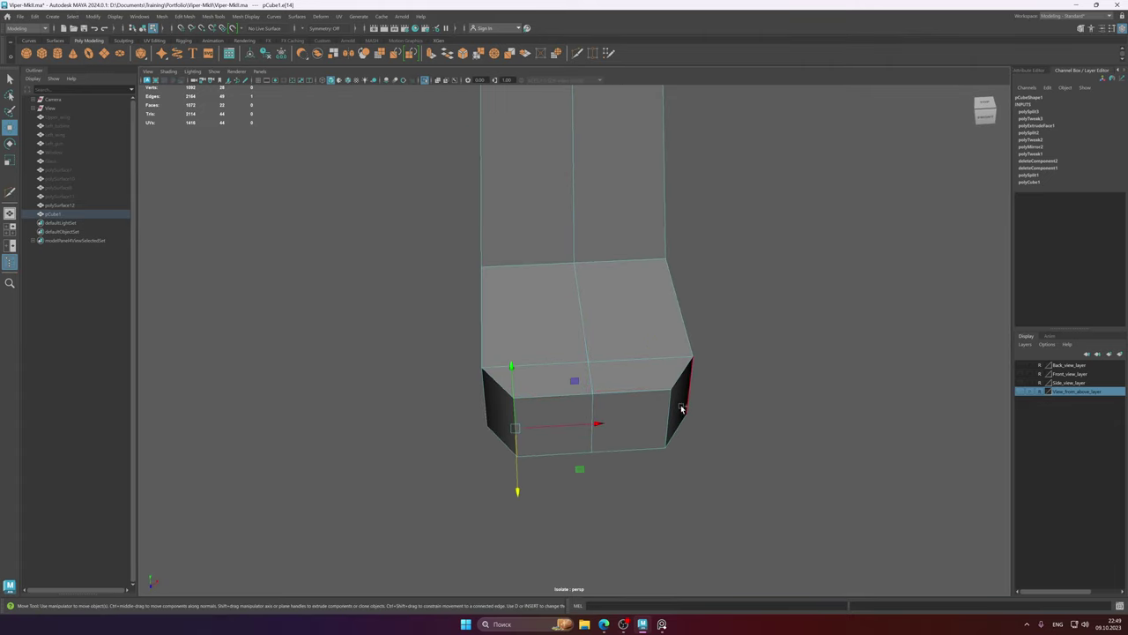
left_click(674, 403, "shift")
key("r")
left_click_drag(674, 423, 670, 424)
key("w")
left_click_drag(537, 394, 582, 372, "alt")
middle_click_drag(582, 372, 608, 396, "alt")
right_click_drag(609, 349, 636, 332)
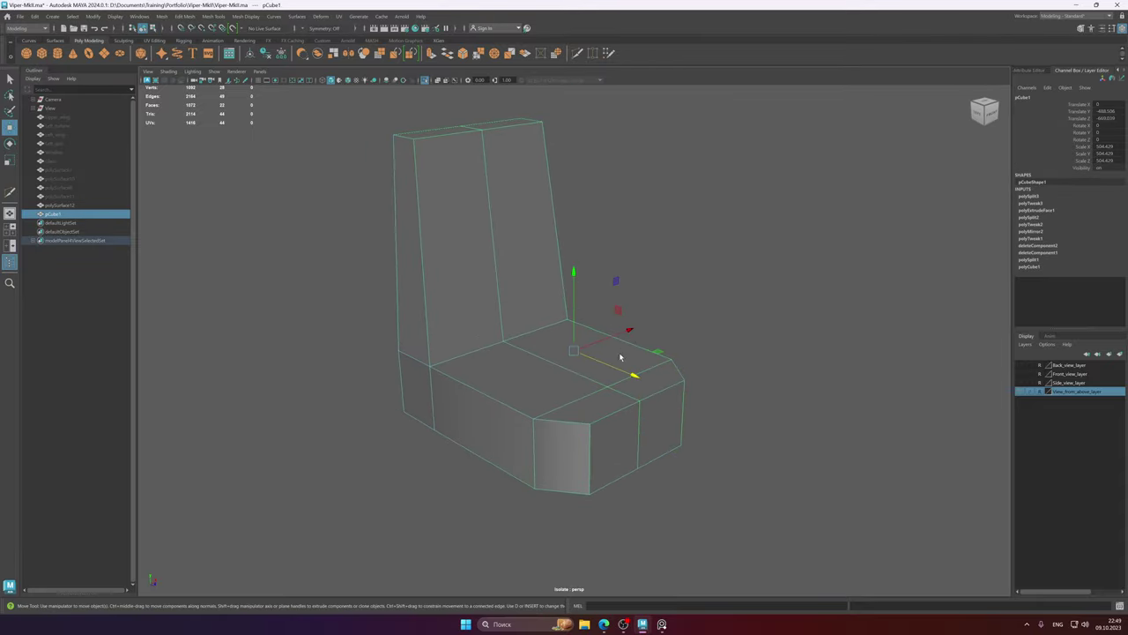
- Compare the blocked-out seat with the front-on seat photo, focusing on the shape of the backrest's upper part
middle_click_drag(619, 358, 637, 408, "alt")
left_click_drag(656, 405, 624, 411, "alt")
middle_click_drag(624, 410, 595, 398, "alt")
left_click_drag(594, 398, 604, 504, "alt")
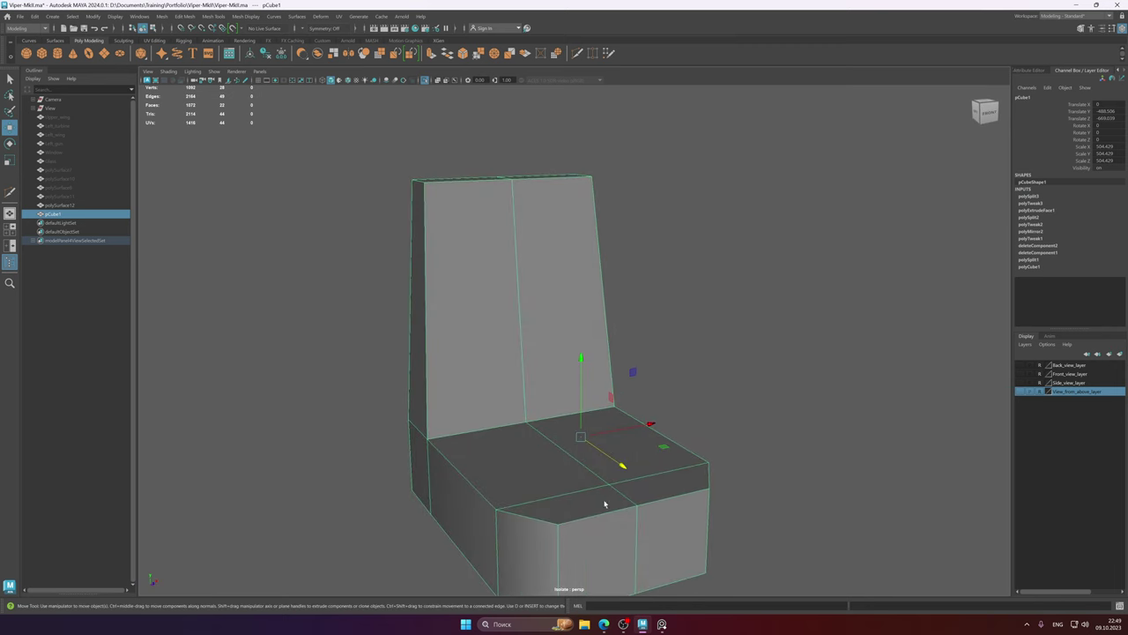
left_click(662, 624)
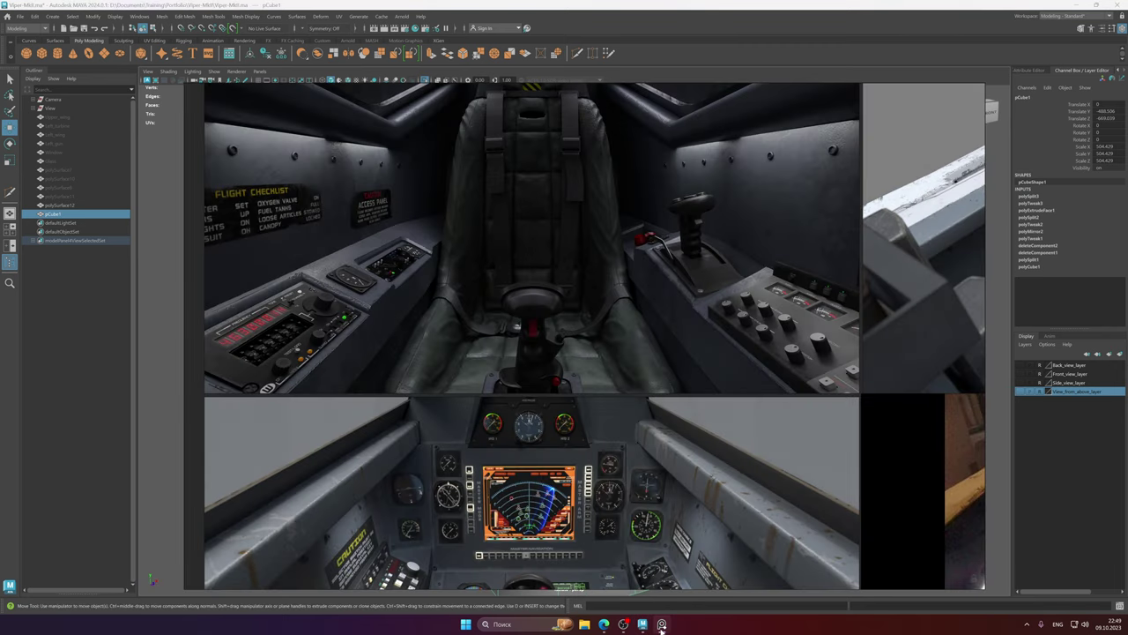
middle_click_drag(751, 256, 776, 339)
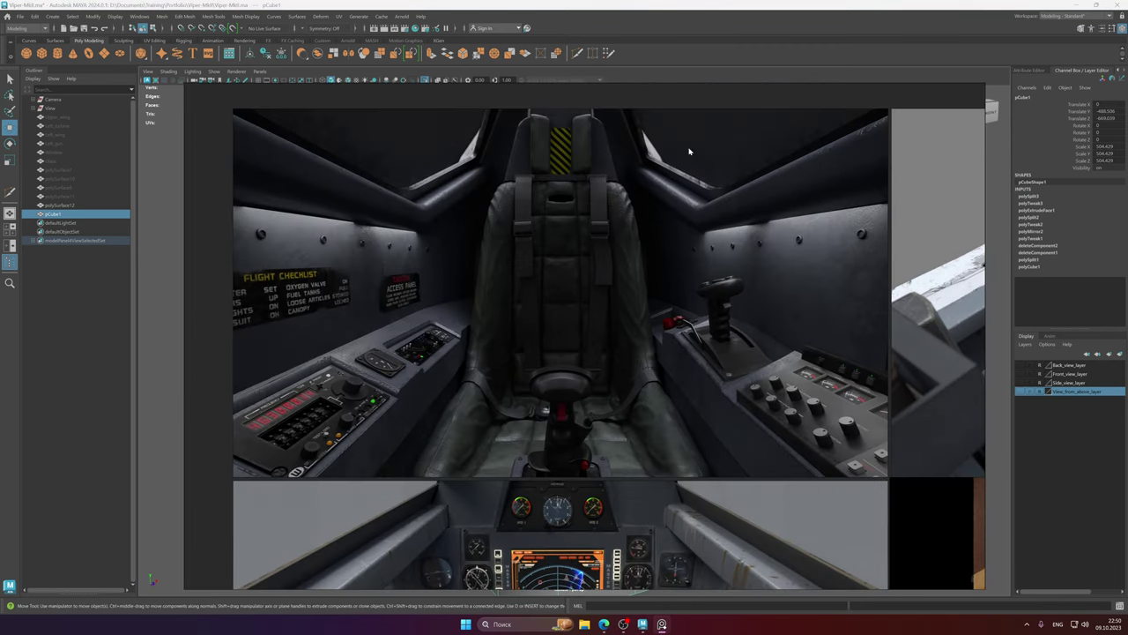
left_click(569, 3)
middle_click_drag(576, 272, 616, 300, "alt")
left_click_drag(616, 301, 579, 282, "alt")
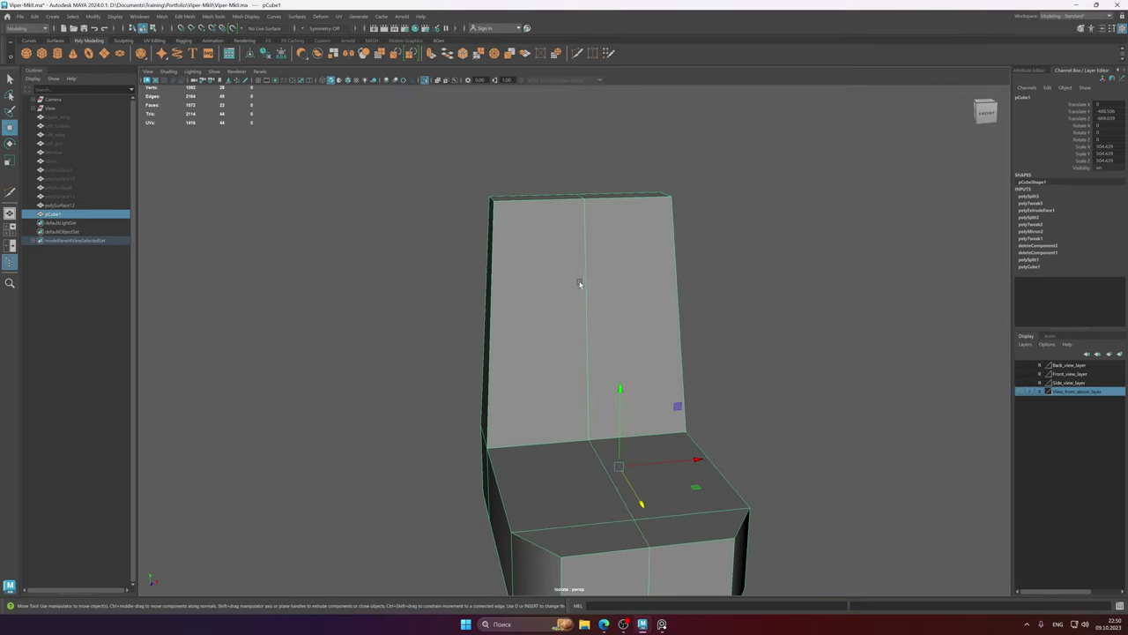
- Cut a horizontal edge loop around the backrest a short way below its top with Multi-Cut
right_click(595, 259, "shift")
left_click(564, 259)
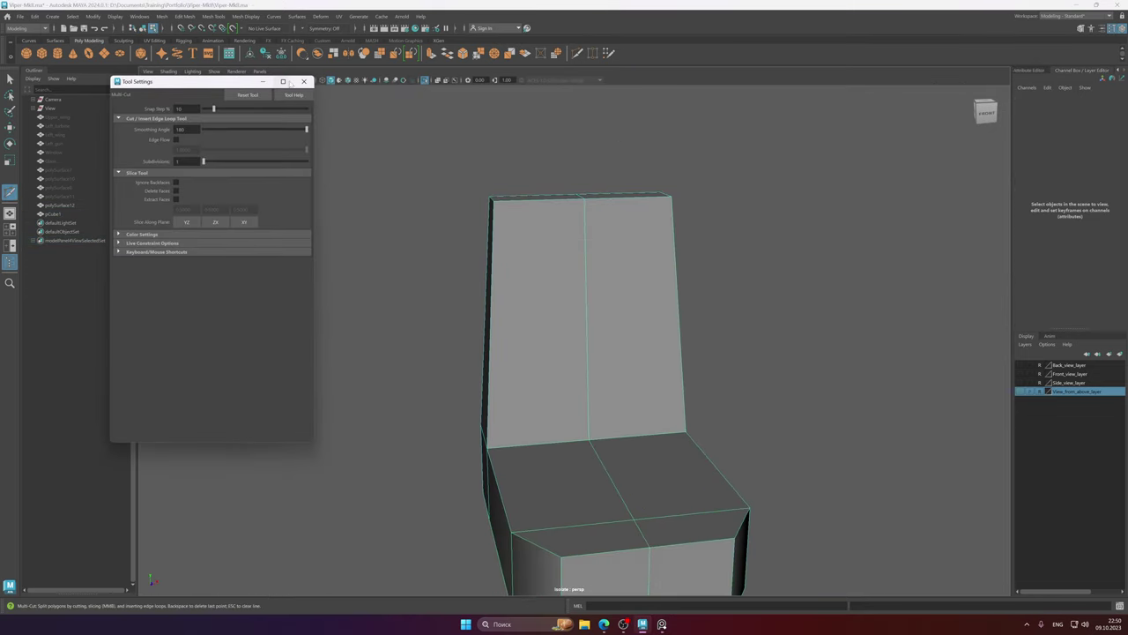
left_click(304, 82)
left_click_drag(415, 164, 594, 270, "alt")
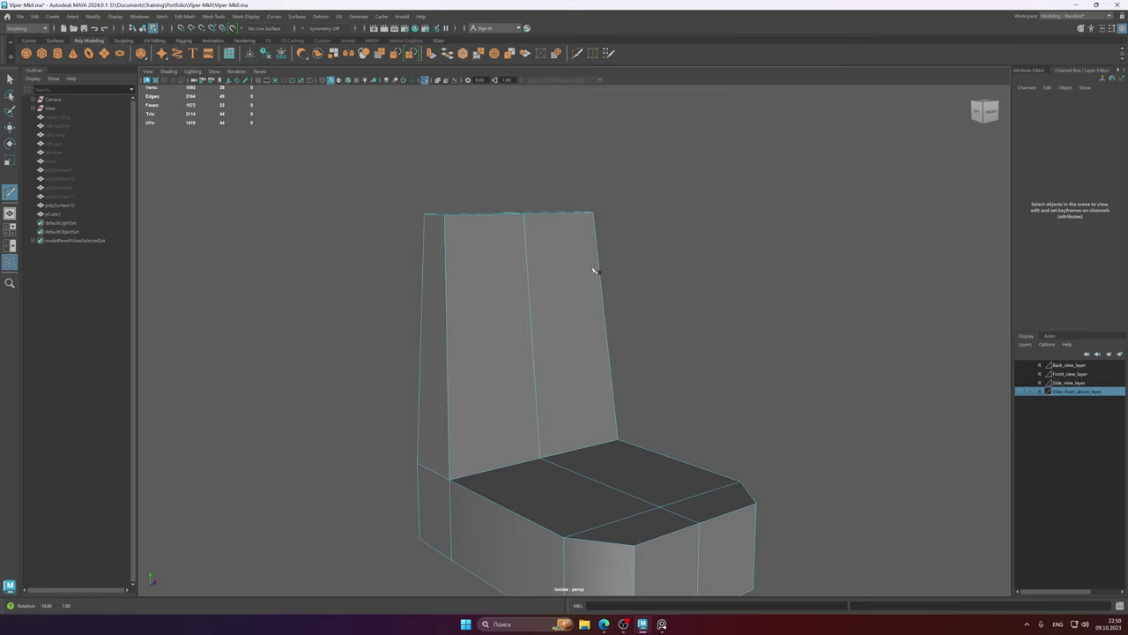
left_click(476, 257, "ctrl")
left_click_drag(524, 272, 562, 308, "alt")
- Scale the outer top edges of the backrest inward to slope its upper corners, and compare the shape with the seat photo
key("q")
right_click_drag(563, 307, 565, 301)
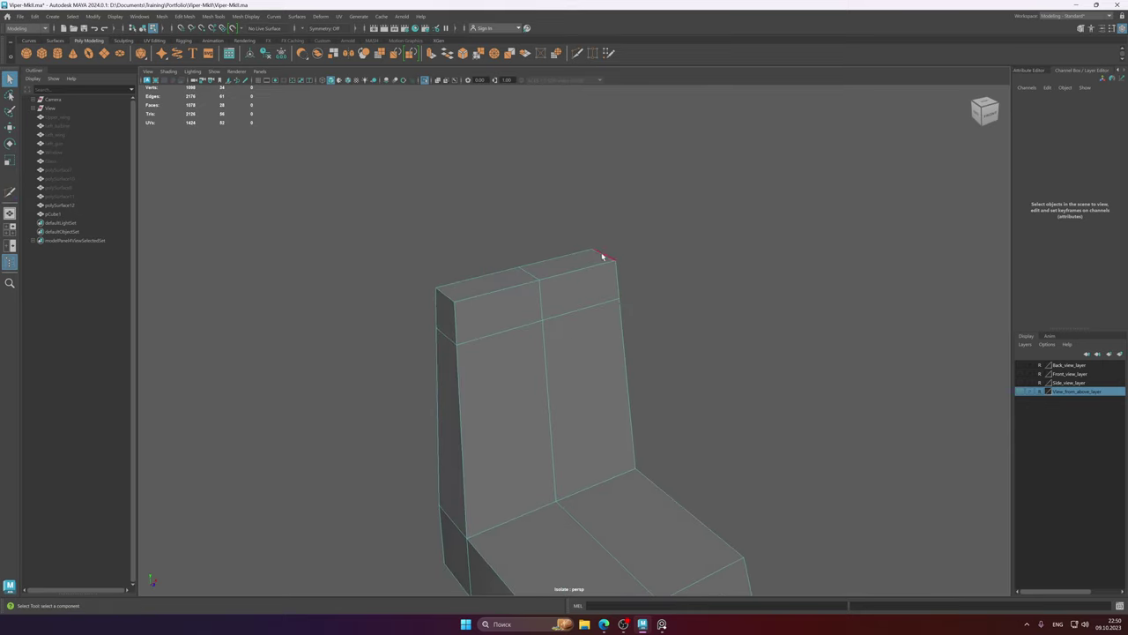
left_click(452, 299)
key("r")
left_click_drag(529, 295, 617, 386, "alt")
key("w")
left_click(662, 624)
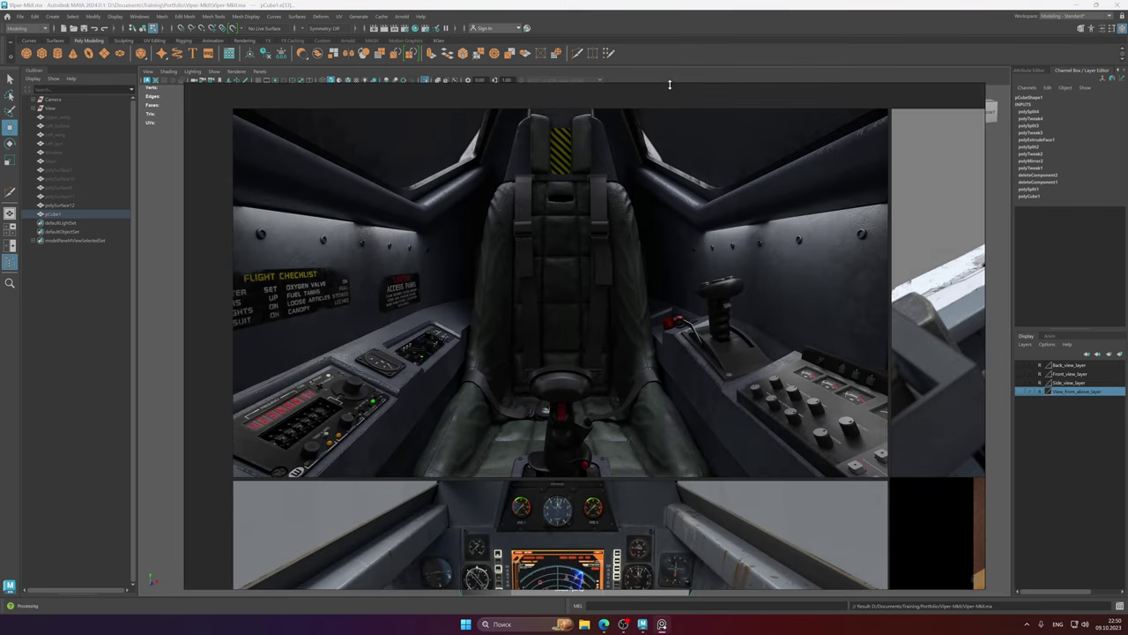
left_click(687, 4)
right_click_drag(562, 292, 601, 278)
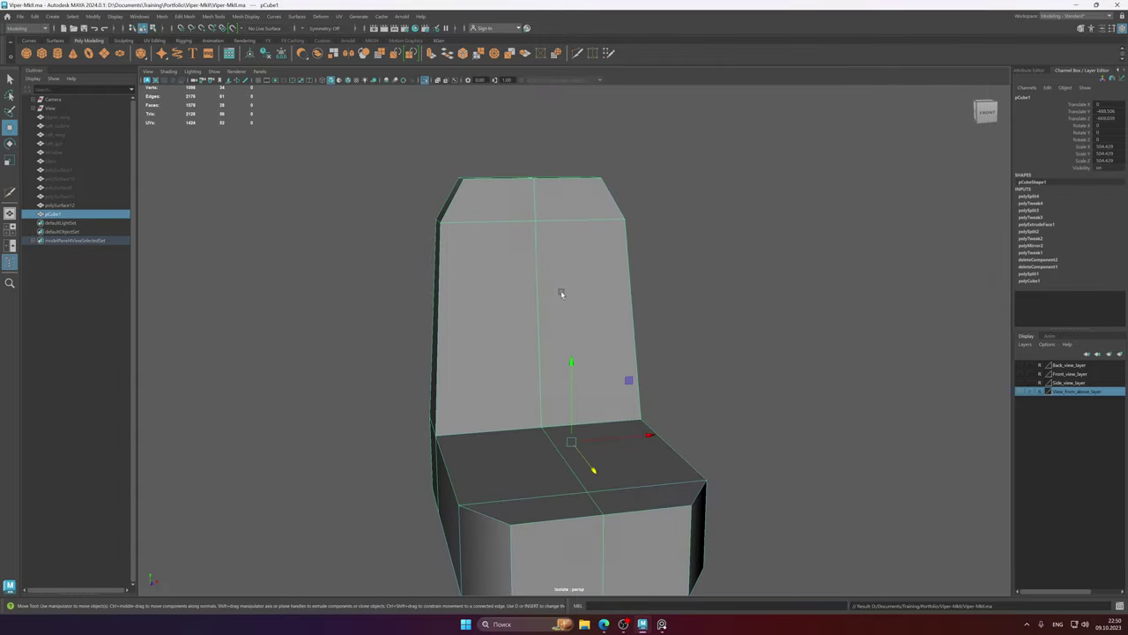
- Compare the blocked-out seat with the front-on cockpit photo, focusing on the backrest's side contours
left_click_drag(561, 294, 537, 296, "alt")
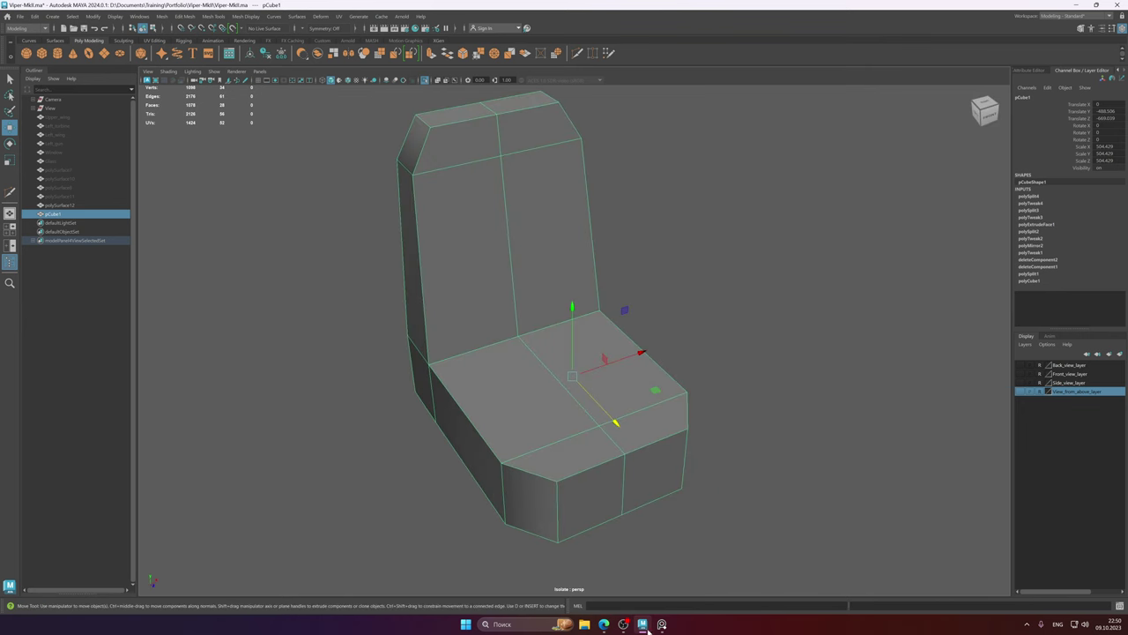
left_click(662, 624)
mouse_move(642, 626)
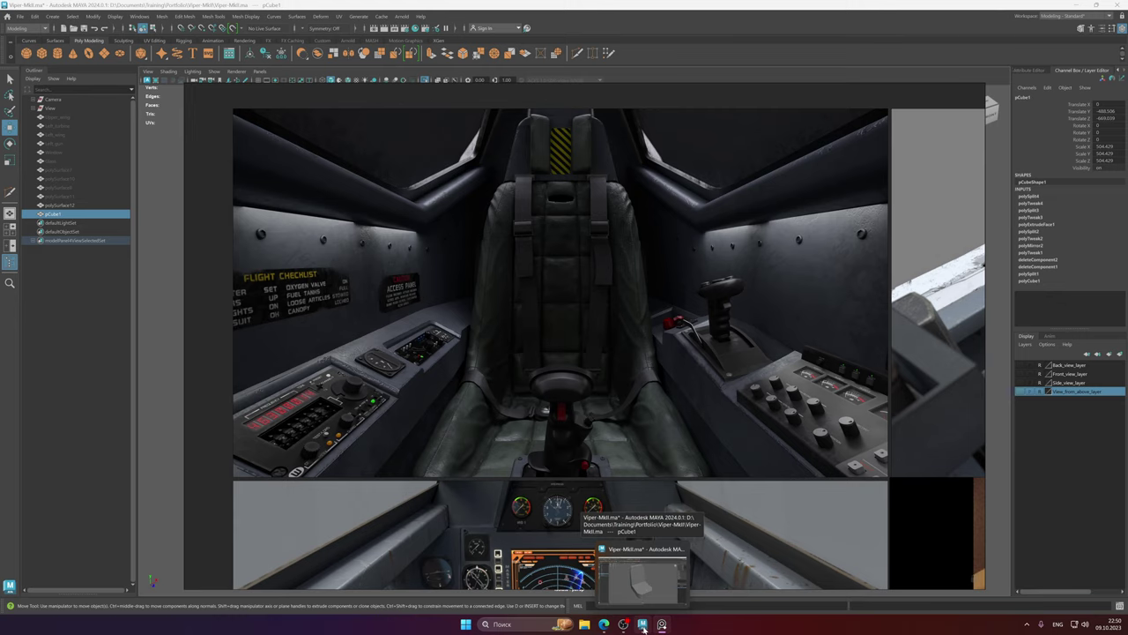
left_click(644, 626)
- Activate Multi-Cut on the seat mesh, reveal the hidden status line sections and set the modeling symmetry to Object X
left_click_drag(608, 293, 559, 256, "alt")
right_click_drag(559, 257, 527, 271, "shift")
left_click(534, 183)
left_click_drag(517, 262, 532, 267, "alt")
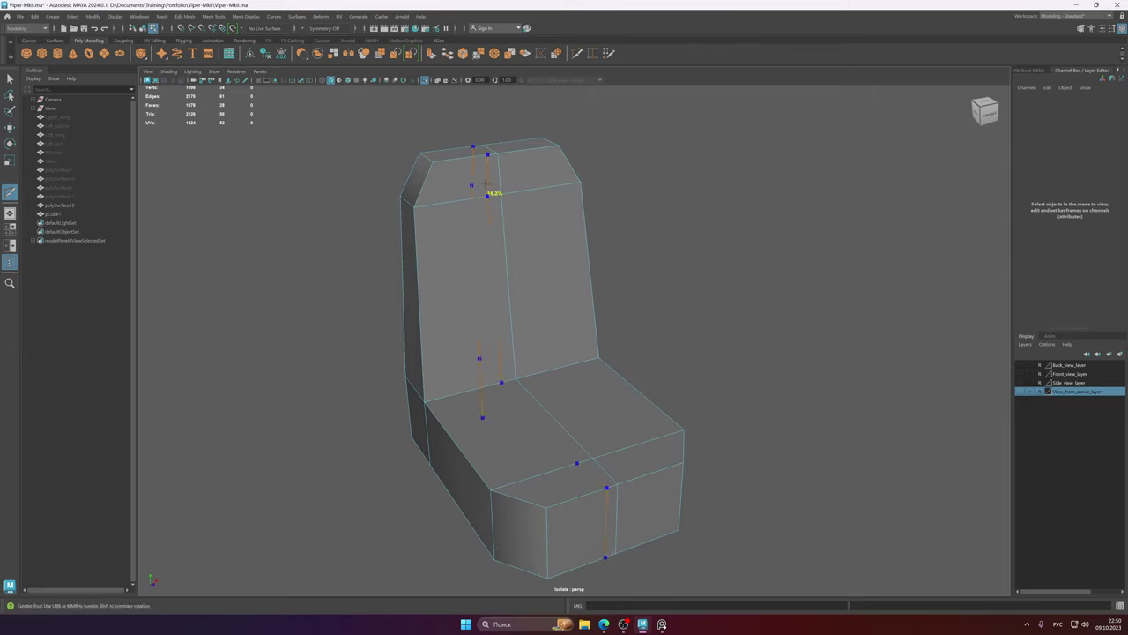
left_click_drag(484, 185, 541, 235, "alt")
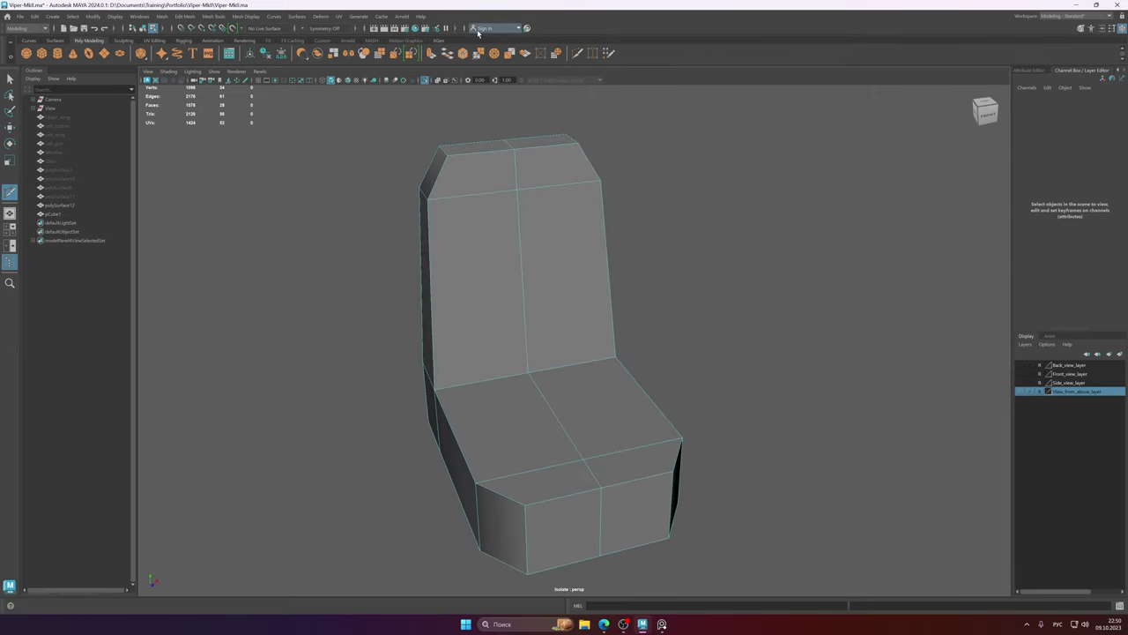
left_click(466, 31)
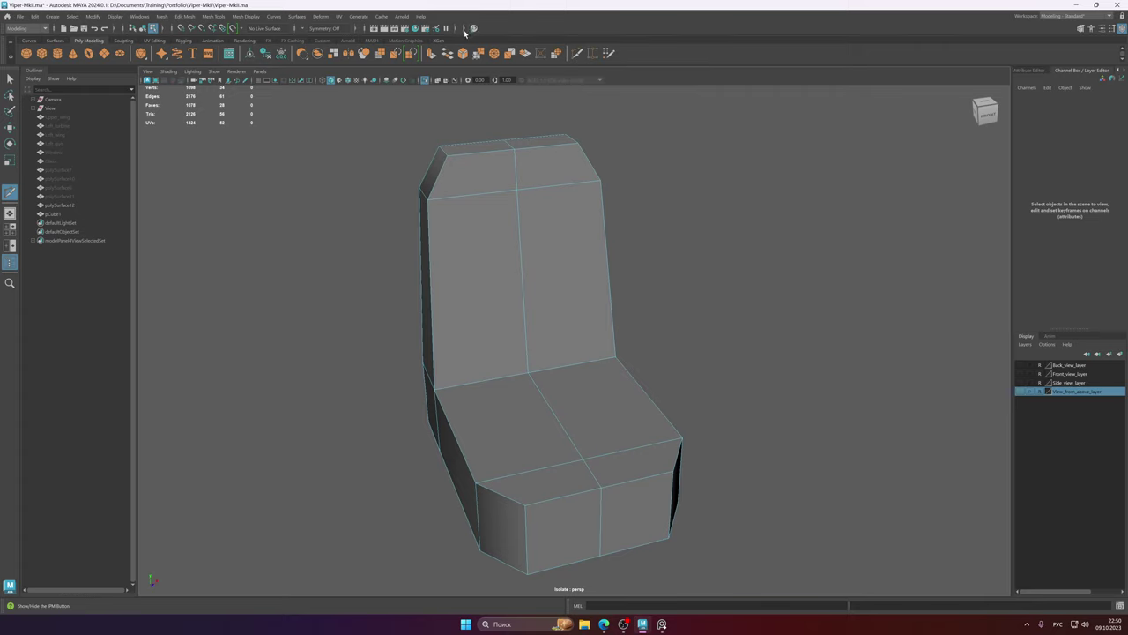
left_click(456, 29)
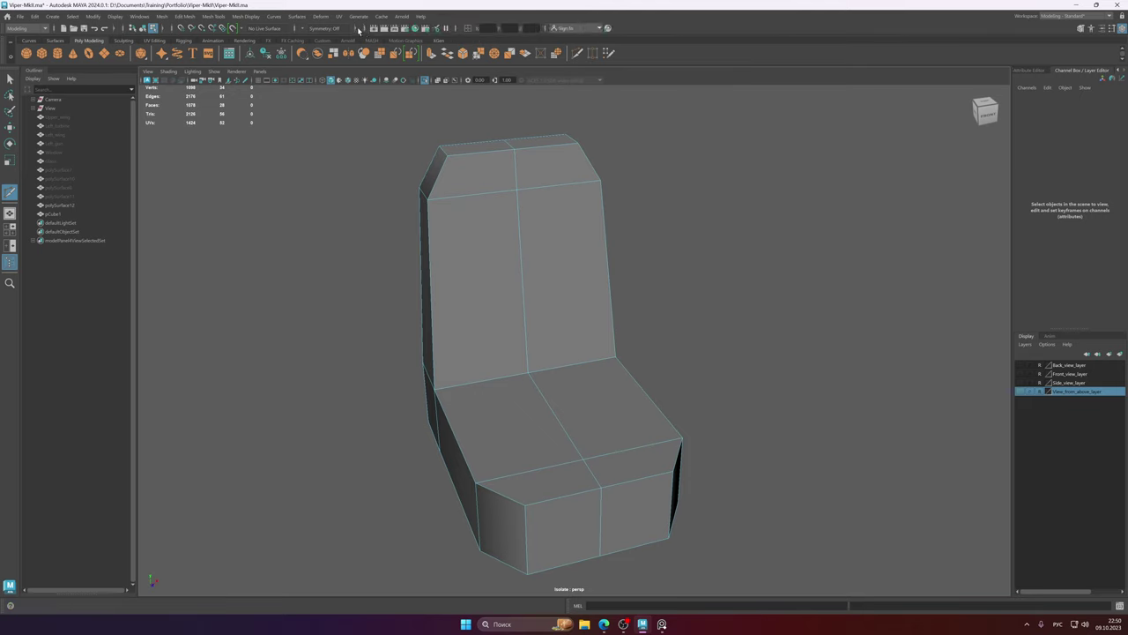
left_click(358, 29)
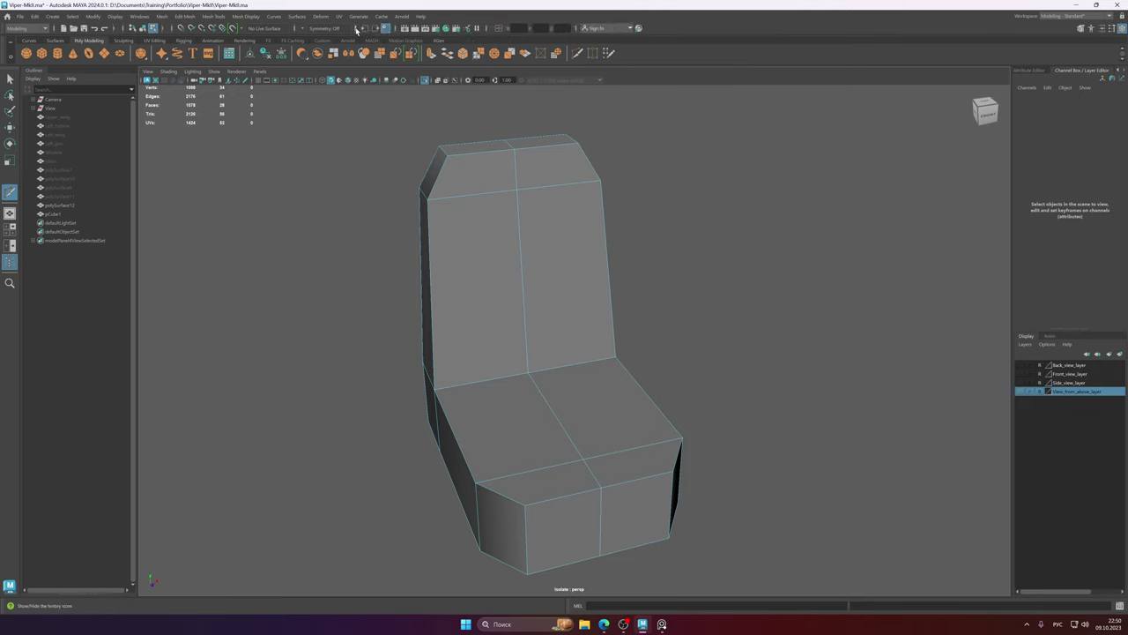
left_click(297, 29)
left_click(294, 29)
left_click_drag(563, 295, 537, 294, "alt")
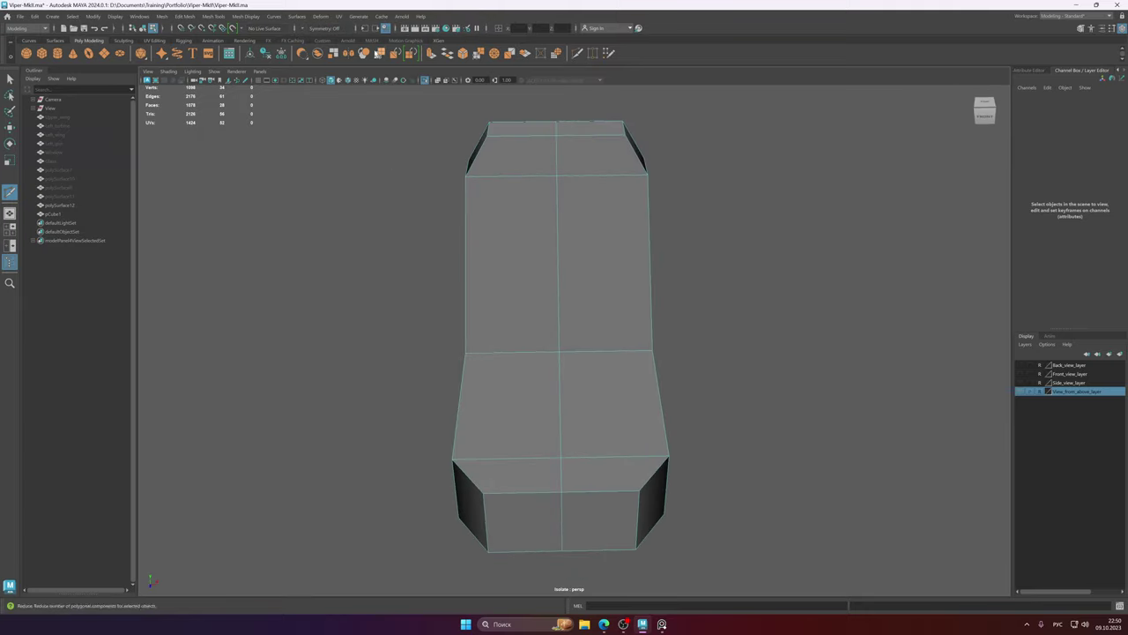
left_click(303, 31)
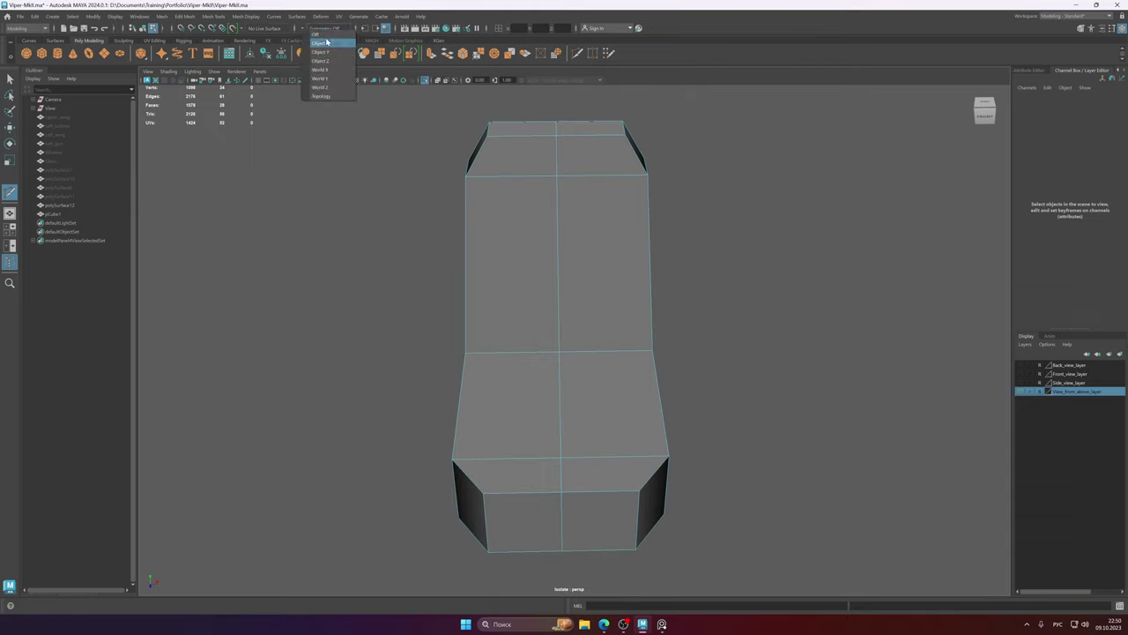
left_click(319, 43)
key("Escape")
- Collapse the account, input field, render and history sections of the status line
middle_click_drag(605, 181, 587, 204, "alt")
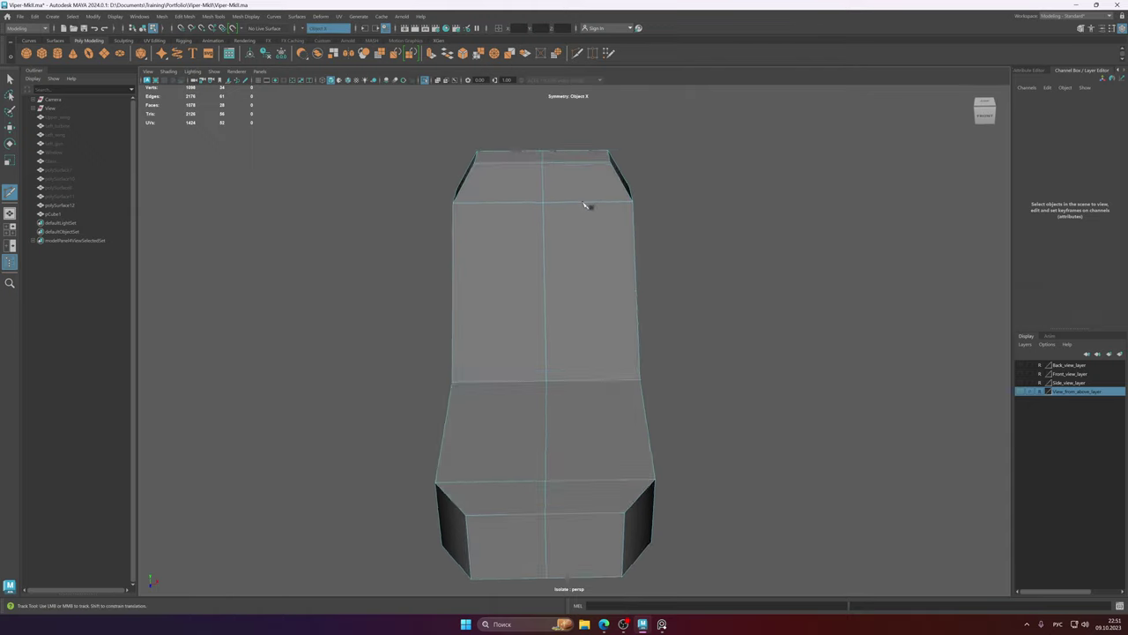
left_click_drag(587, 203, 607, 206, "alt")
middle_click_drag(608, 206, 621, 208, "alt")
left_click_drag(621, 208, 594, 211, "alt")
mouse_move(594, 211)
middle_mouse_down("alt")
mouse_move(636, 193)
mouse_move(584, 214)
middle_mouse_up("alt")
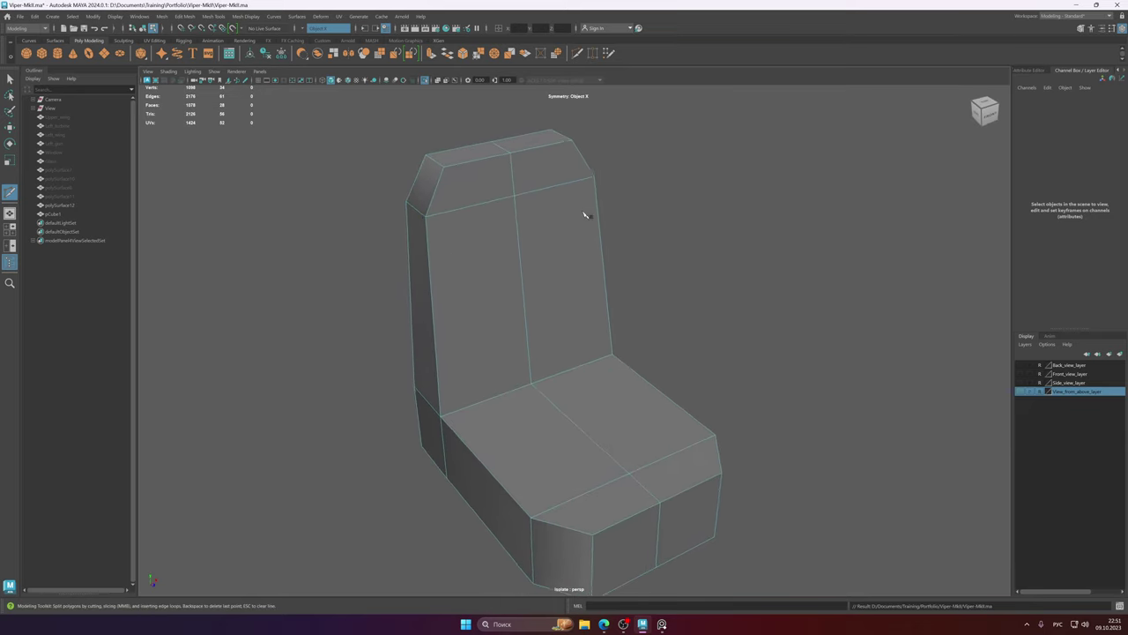
left_click(598, 176)
right_click_drag(579, 212, 604, 83, "alt")
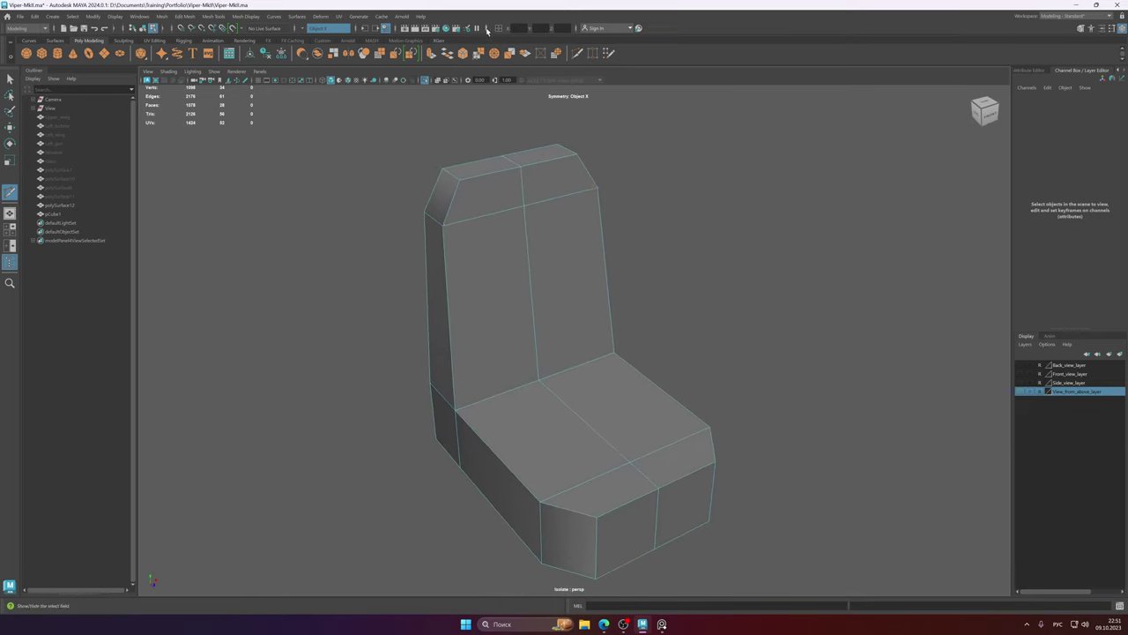
left_click(486, 29)
left_click(495, 29)
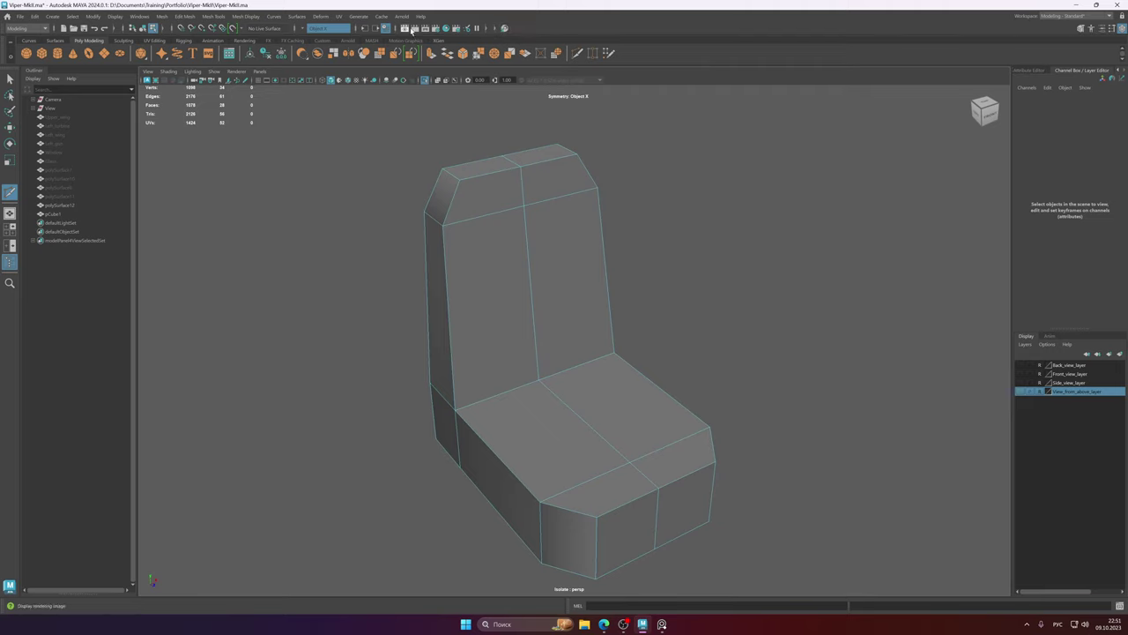
left_click(396, 29)
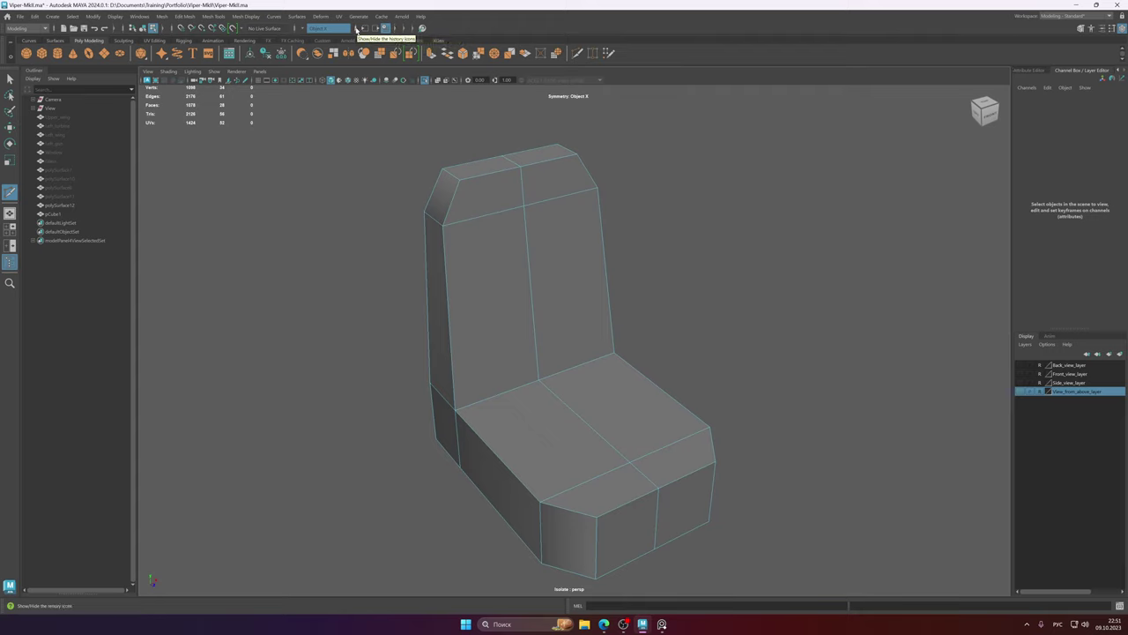
left_click(355, 28)
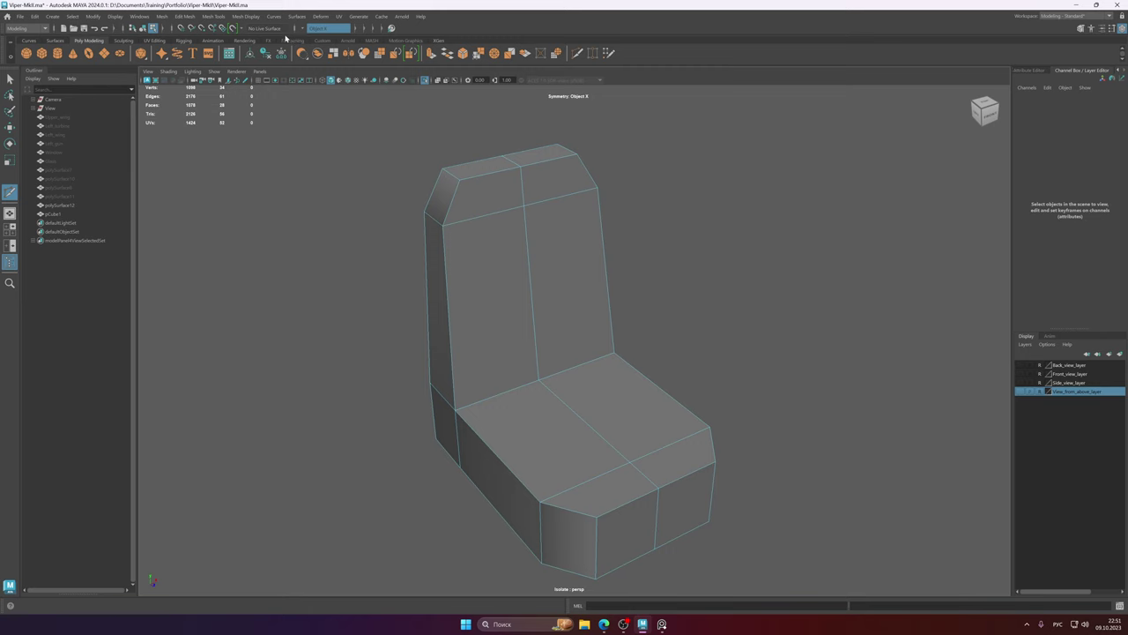
- Save the scene and compare the backrest with the seat in the cockpit photo
mouse_move(521, 164)
left_mouse_down("alt")
mouse_move(567, 255)
mouse_move(542, 255)
left_mouse_up("alt")
key("ctrl+s")
left_click(668, 627)
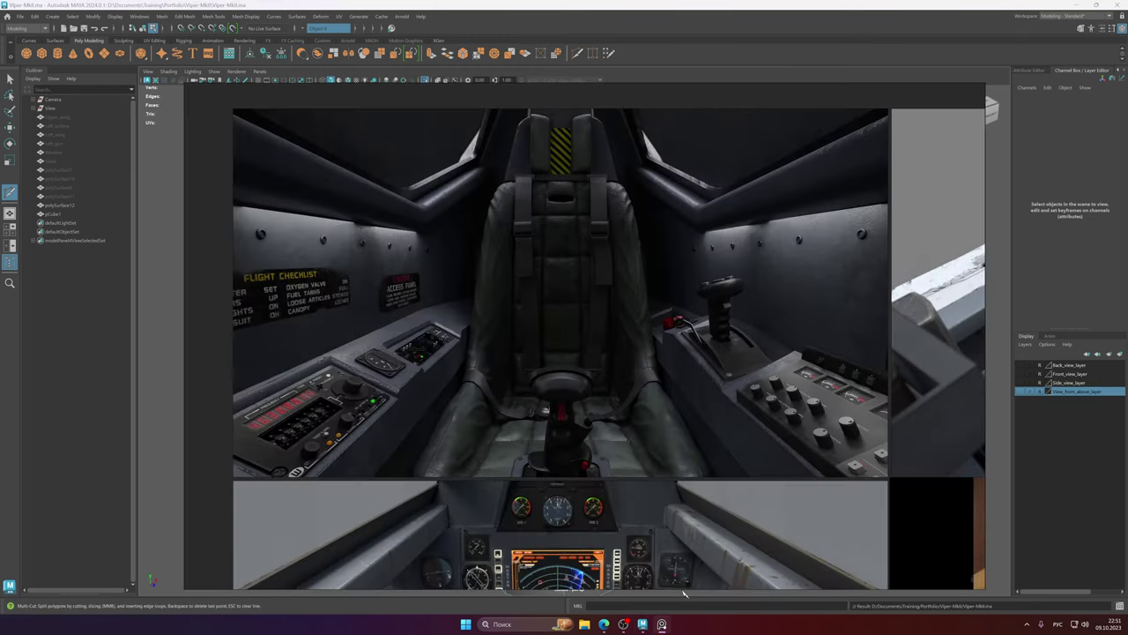
left_click(522, 24)
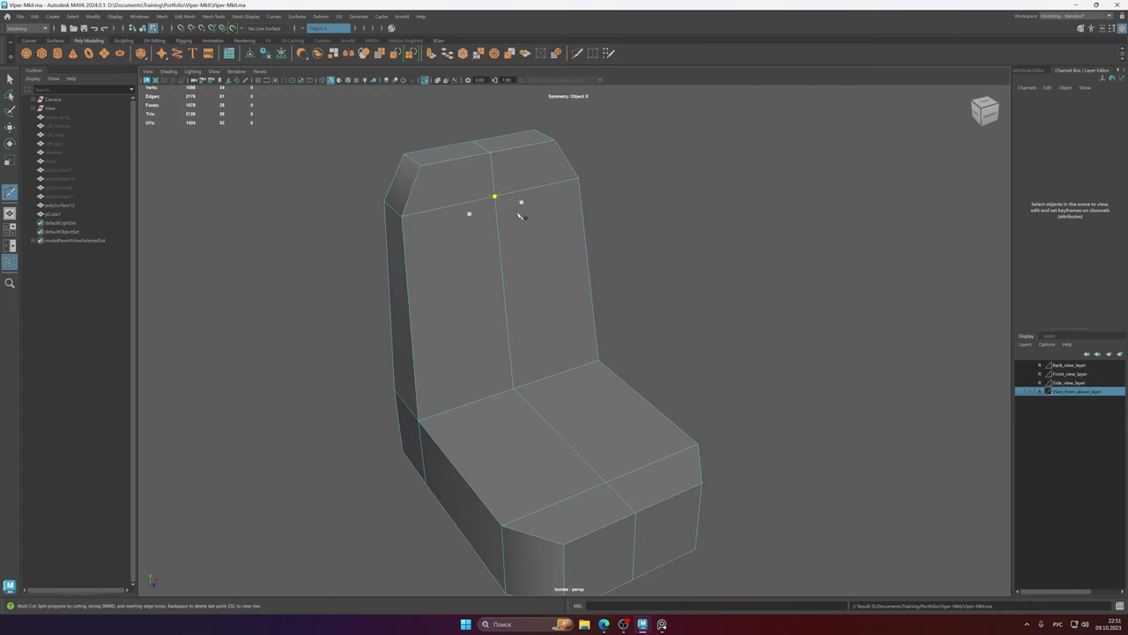
- Cut mirrored vertical edge loops near both outer sides of the backrest and seat base, and leave Multi-Cut
left_click(463, 167, "ctrl")
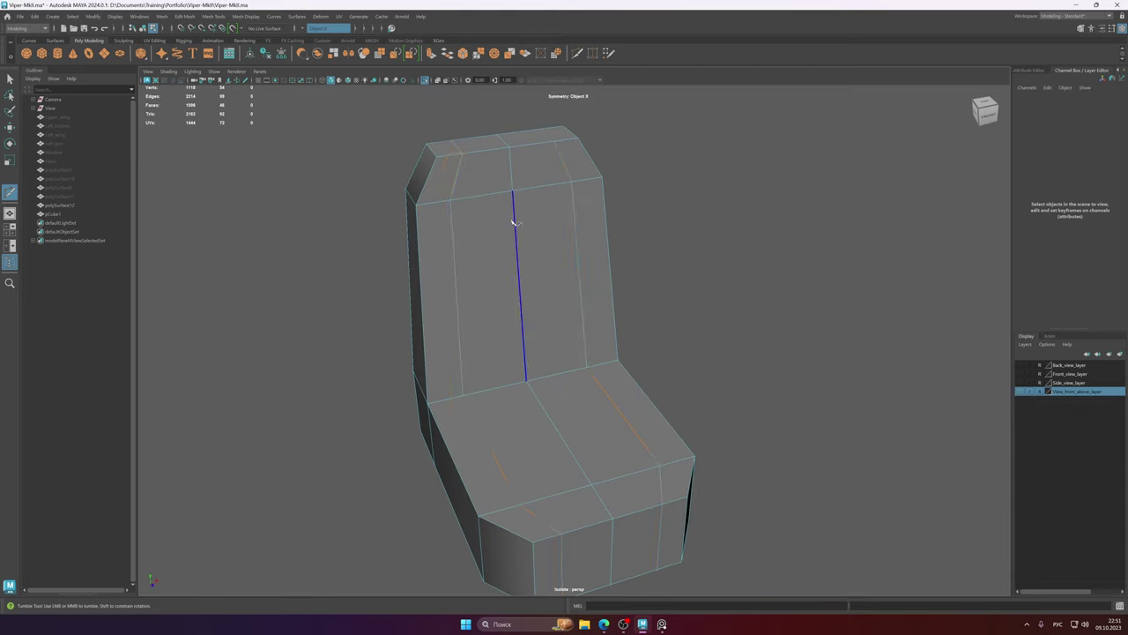
mouse_move(511, 220)
left_mouse_down("alt")
mouse_move(497, 220)
mouse_move(515, 220)
left_mouse_up("alt")
middle_click_drag(518, 245, 521, 205, "alt")
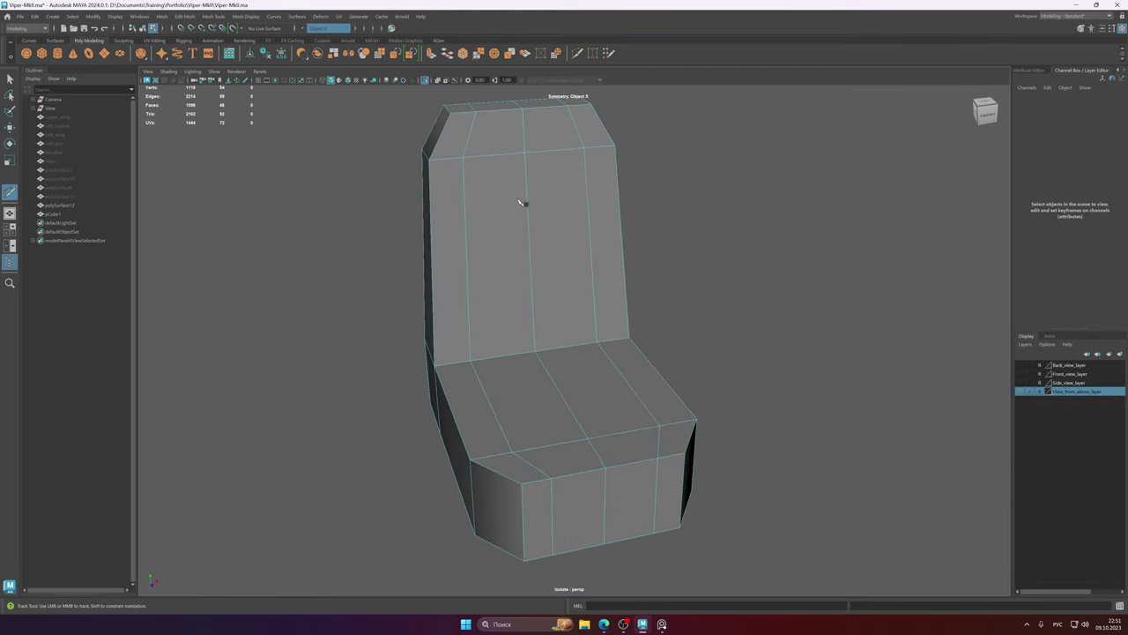
key("alt+shift")
key("q")
left_click_drag(519, 210, 543, 213, "alt")
middle_click_drag(543, 214, 573, 227, "alt")
- Select the outer front faces at the backrest's sloped top and compare that area with the cockpit photo
left_click(460, 157)
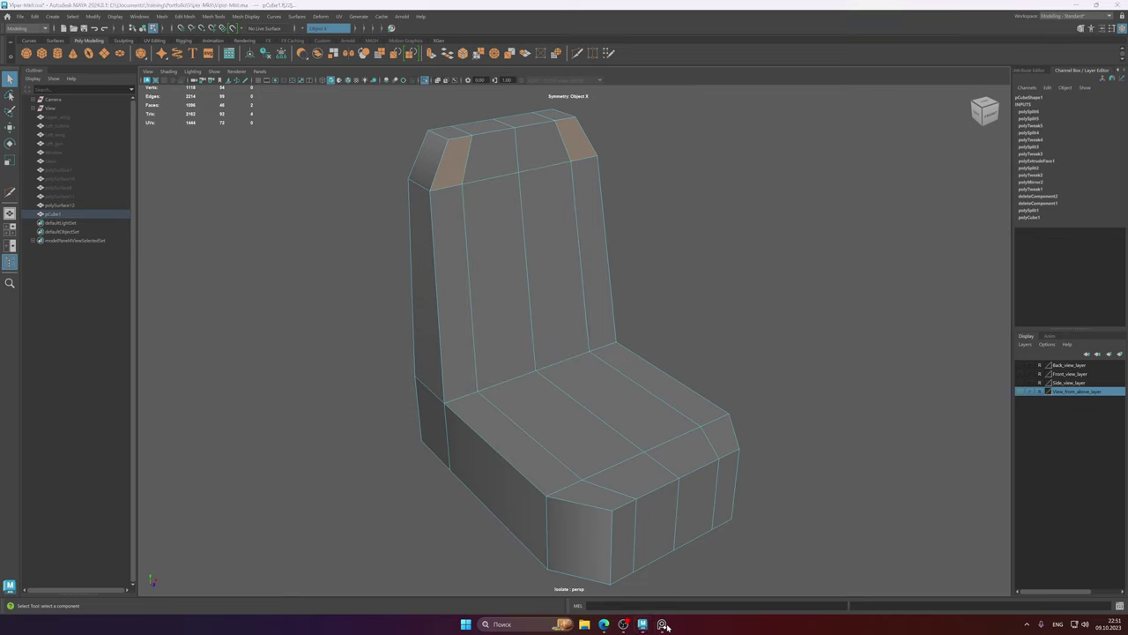
mouse_move(661, 624)
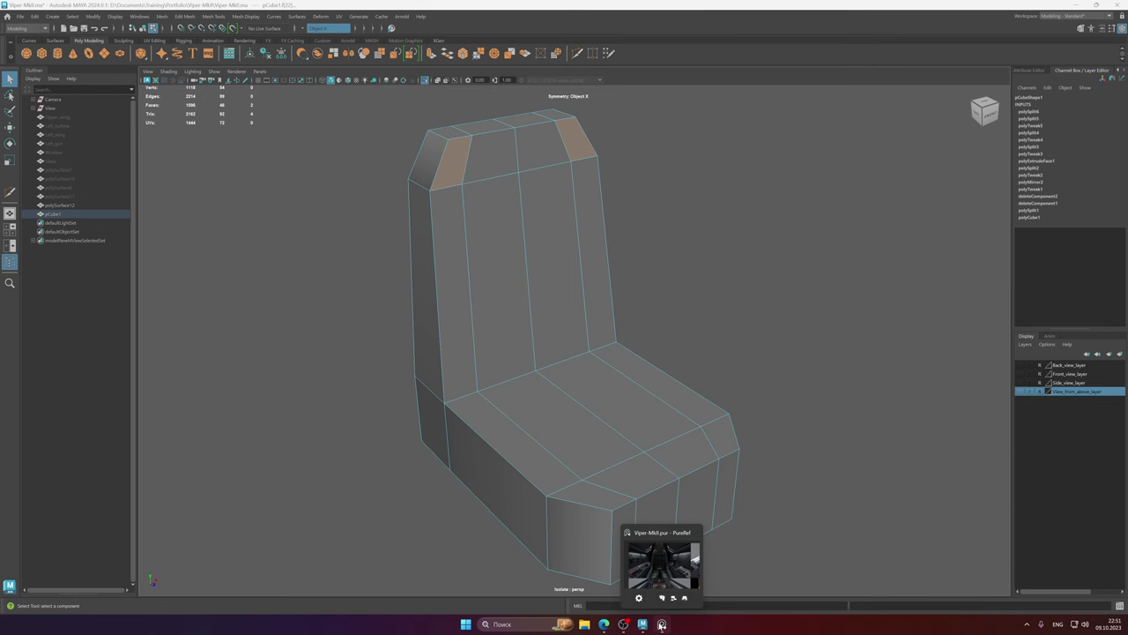
left_click(662, 624)
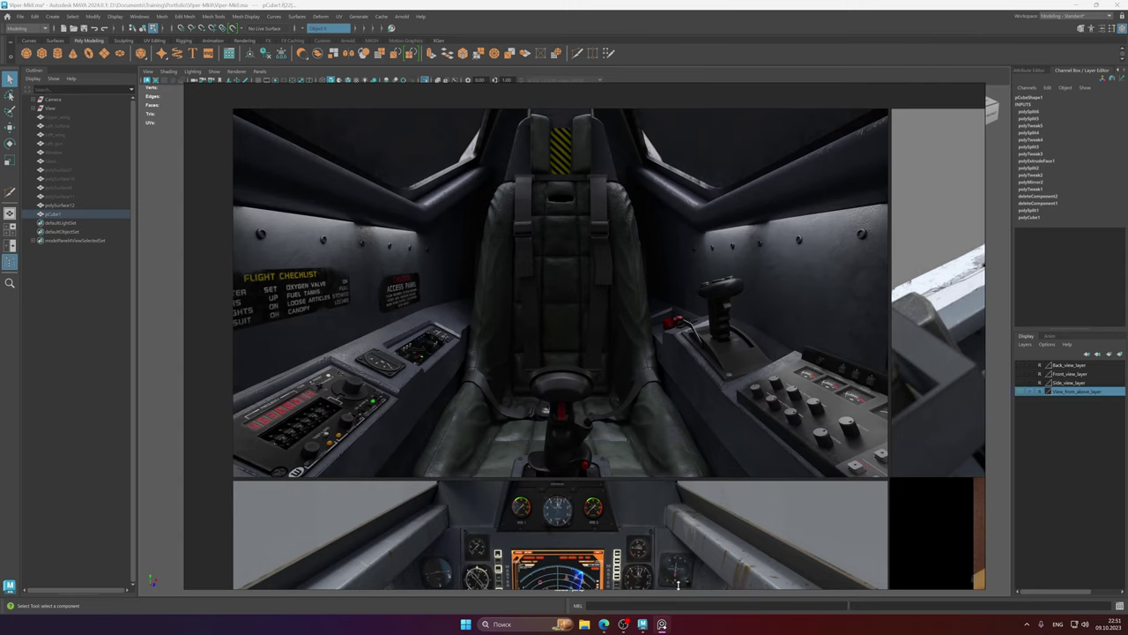
left_click(518, 4)
- Select the outer face strips on the backrest front and seat top and extrude them forward and up as side bolsters
left_click_drag(567, 290, 599, 320, "alt")
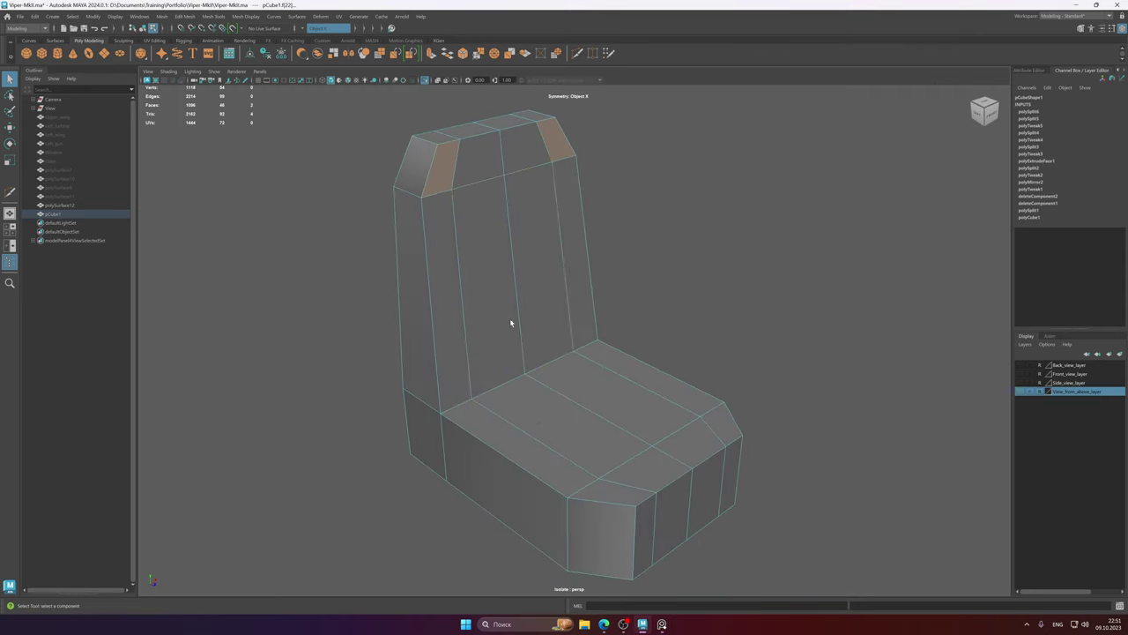
left_click(457, 321)
left_click(473, 419, "shift")
key("w")
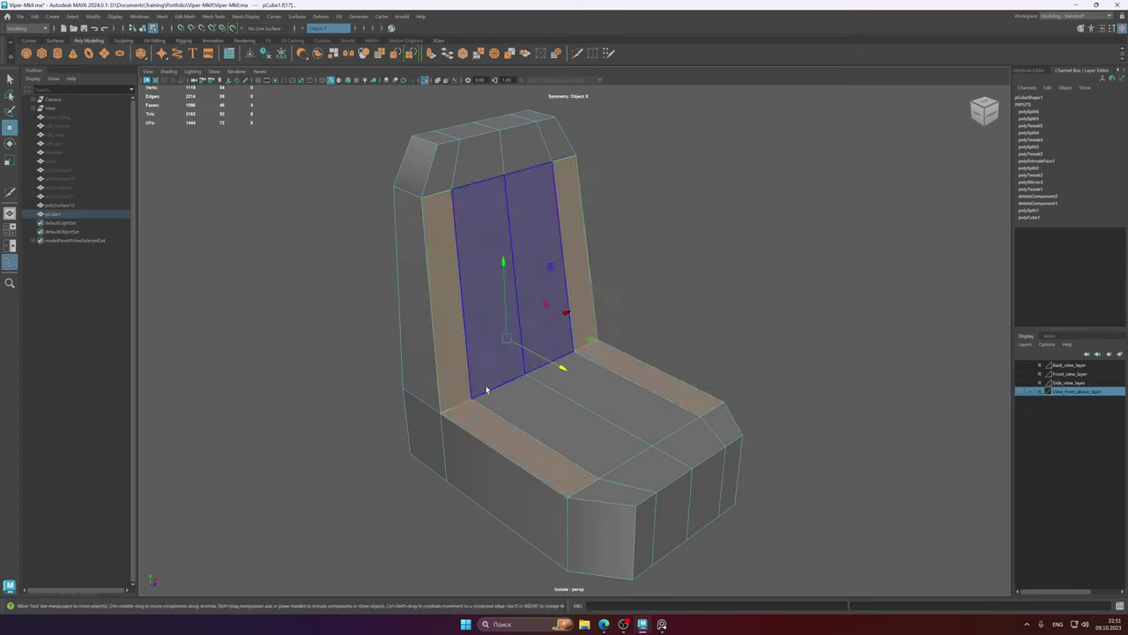
left_click_drag(548, 304, 588, 279, "shift")
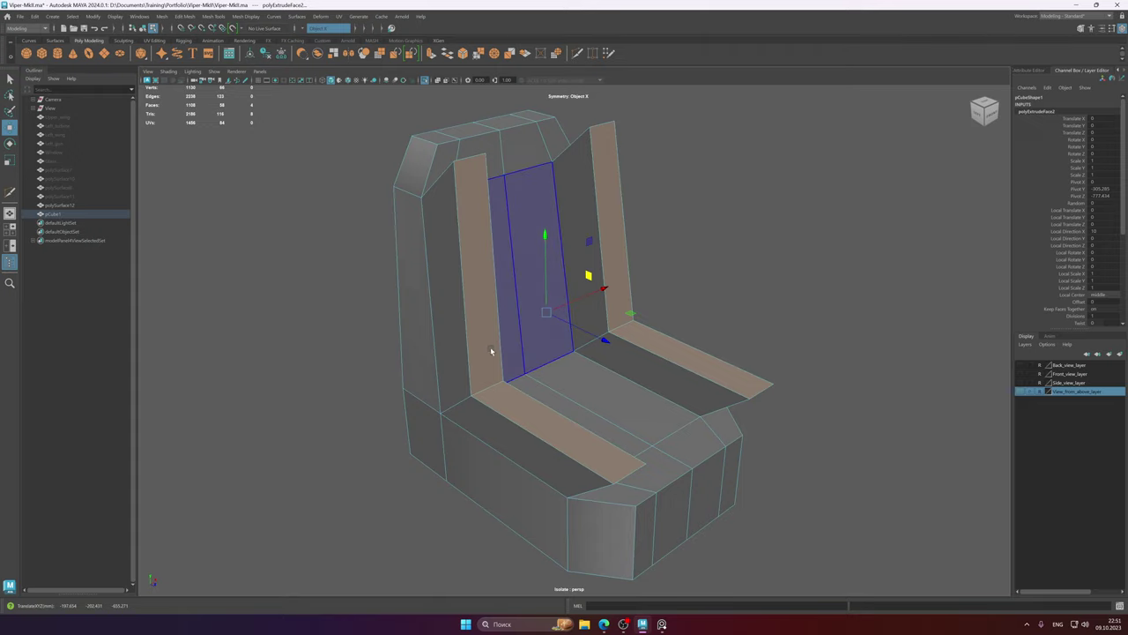
left_click_drag(491, 349, 444, 339, "alt")
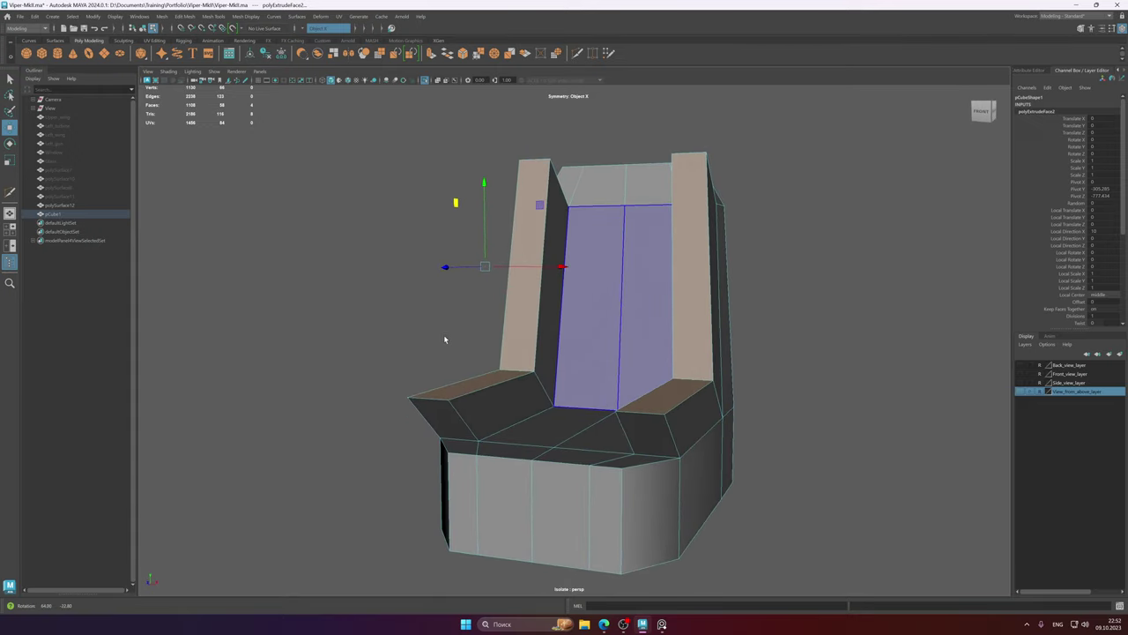
- Merge the front and upper ends of the extruded bolsters into the seat base and backrest corners with Target Weld
right_click_drag(444, 339, 450, 314)
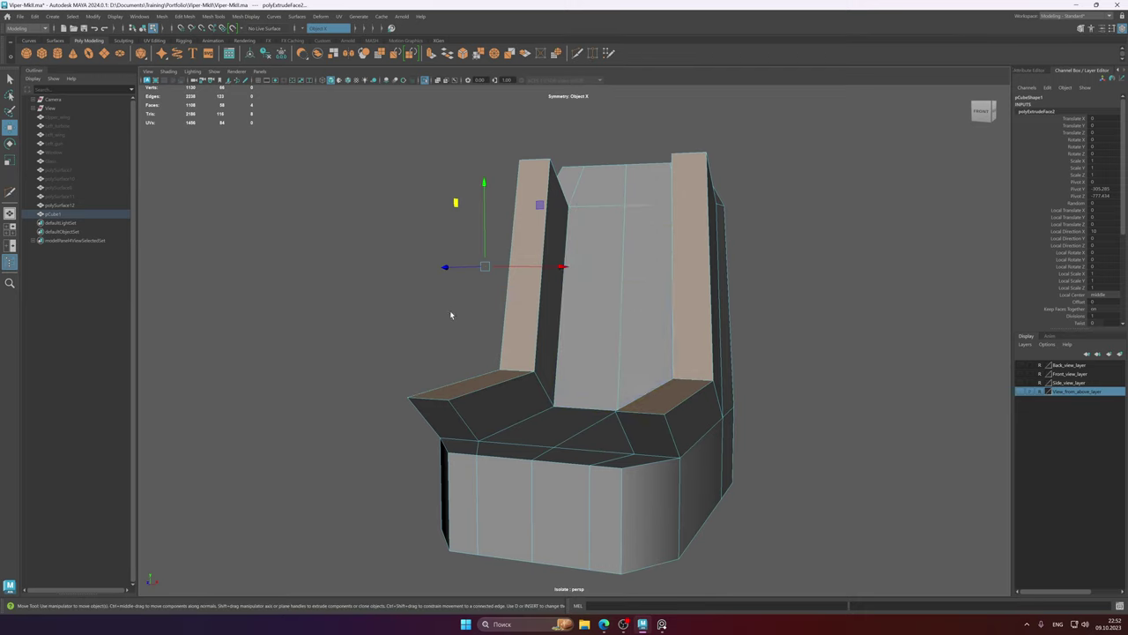
left_click_drag(450, 315, 478, 321, "alt")
left_click(473, 414)
right_click_drag(473, 413, 473, 391, "shift")
middle_click_drag(497, 419, 489, 365, "alt")
left_click_drag(473, 358, 476, 398)
middle_click_drag(531, 287, 532, 373, "alt")
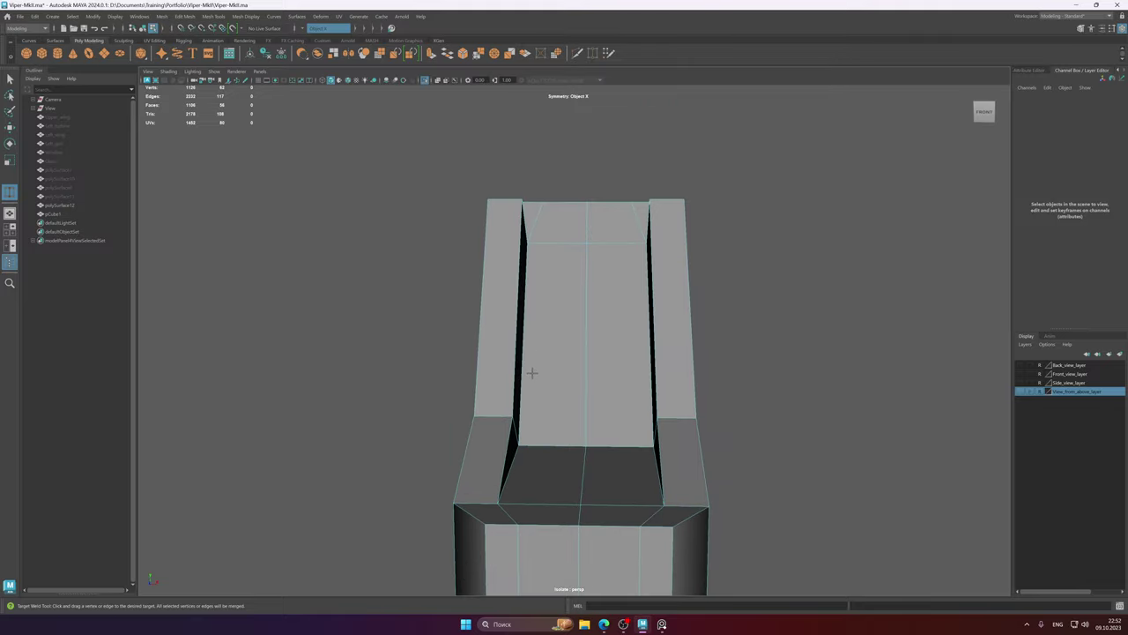
left_click_drag(502, 310, 425, 337, "alt")
key("q")
- Select the bolsters' corner edges where backrest meets seat, and move them down and back to make the bolsters shallower
left_click_drag(449, 381, 520, 304, "alt")
middle_click_drag(548, 360, 556, 290, "alt")
left_click_drag(573, 331, 517, 333, "alt")
left_click(516, 332)
right_click_drag(519, 331, 520, 304)
left_click(506, 352)
left_click_drag(506, 352, 530, 355, "alt")
left_click(547, 335)
key("w")
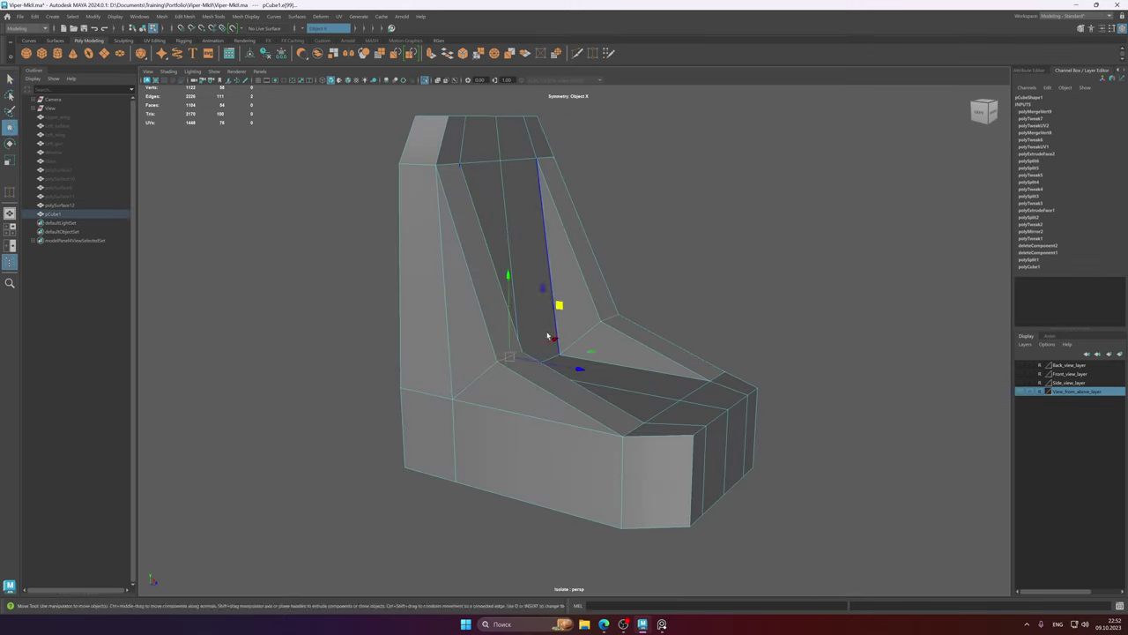
left_click_drag(560, 306, 537, 323)
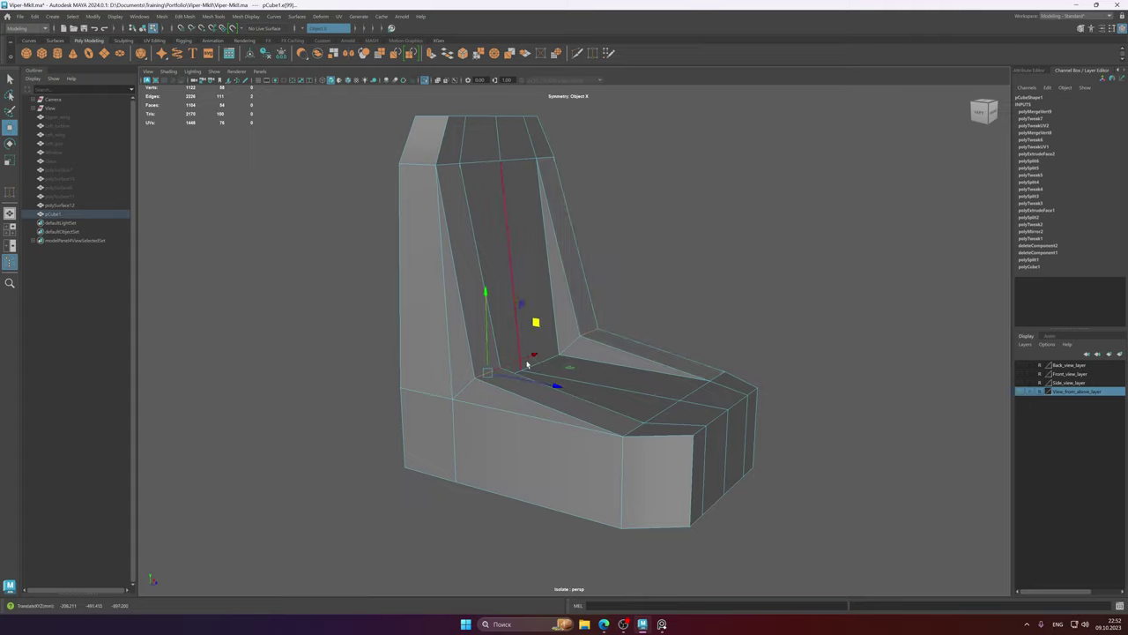
left_click_drag(527, 363, 542, 308, "alt")
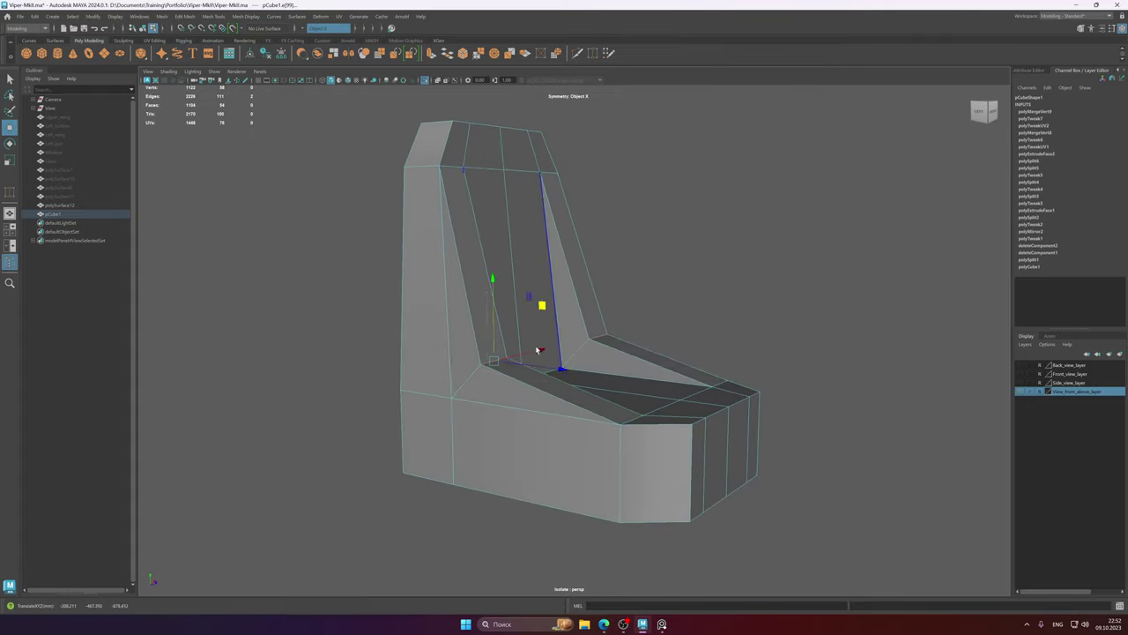
mouse_move(538, 350)
left_mouse_down("alt")
mouse_move(524, 357)
mouse_move(540, 356)
left_mouse_up("alt")
left_click_drag(618, 351, 553, 356, "alt")
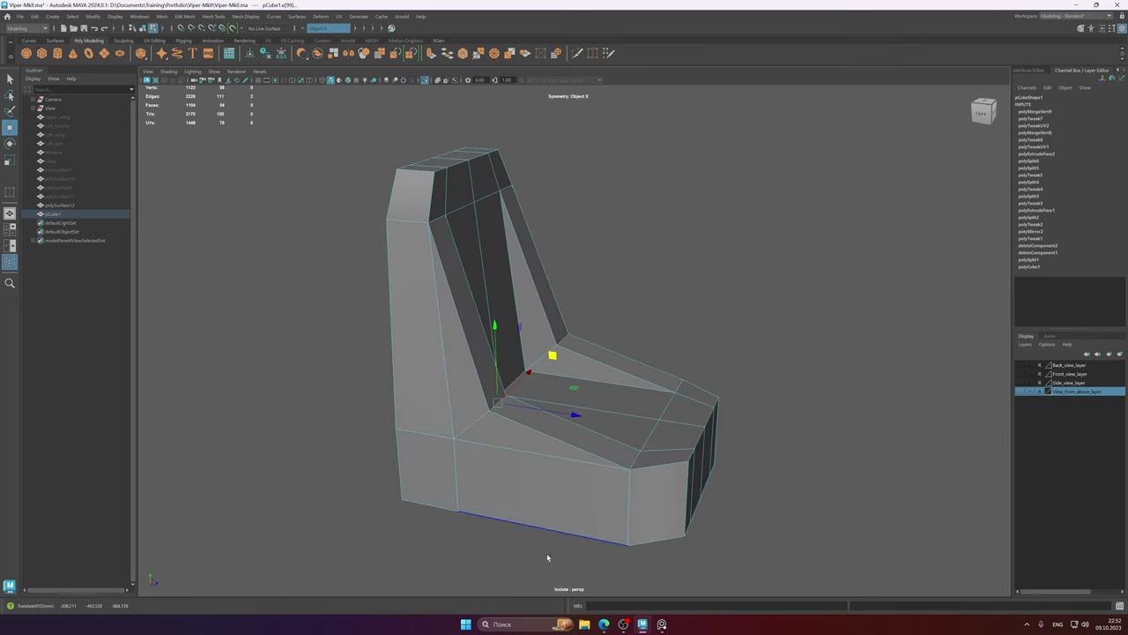
- Compare the seat's side bolsters with the cockpit photo and inspect them from the front
left_click(661, 624)
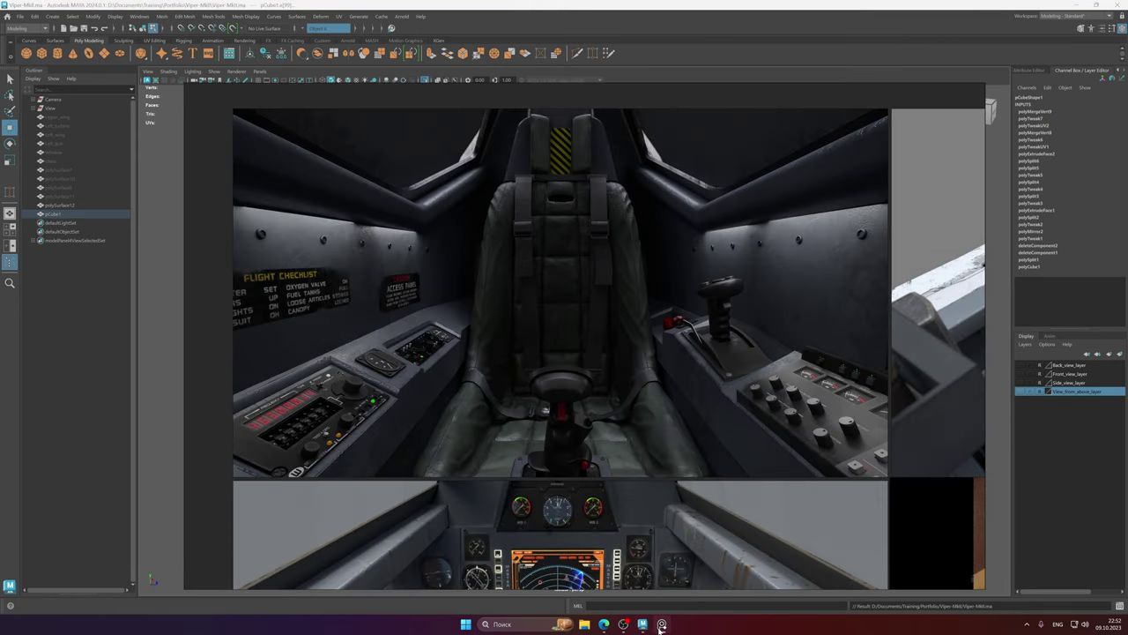
left_click(646, 4)
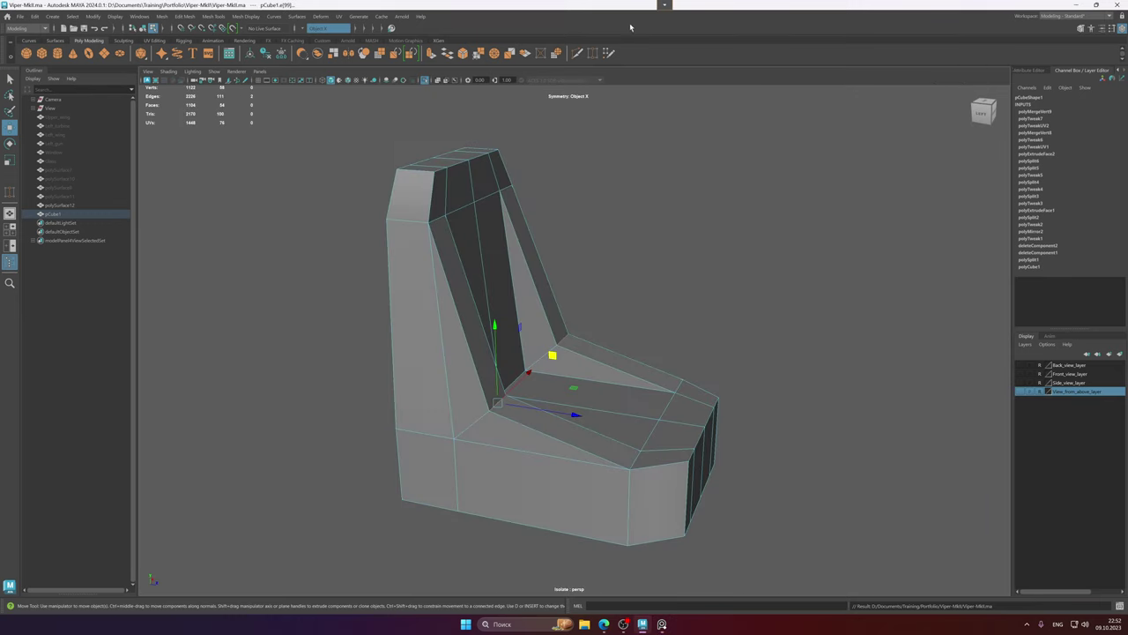
left_click_drag(599, 410, 557, 332, "alt")
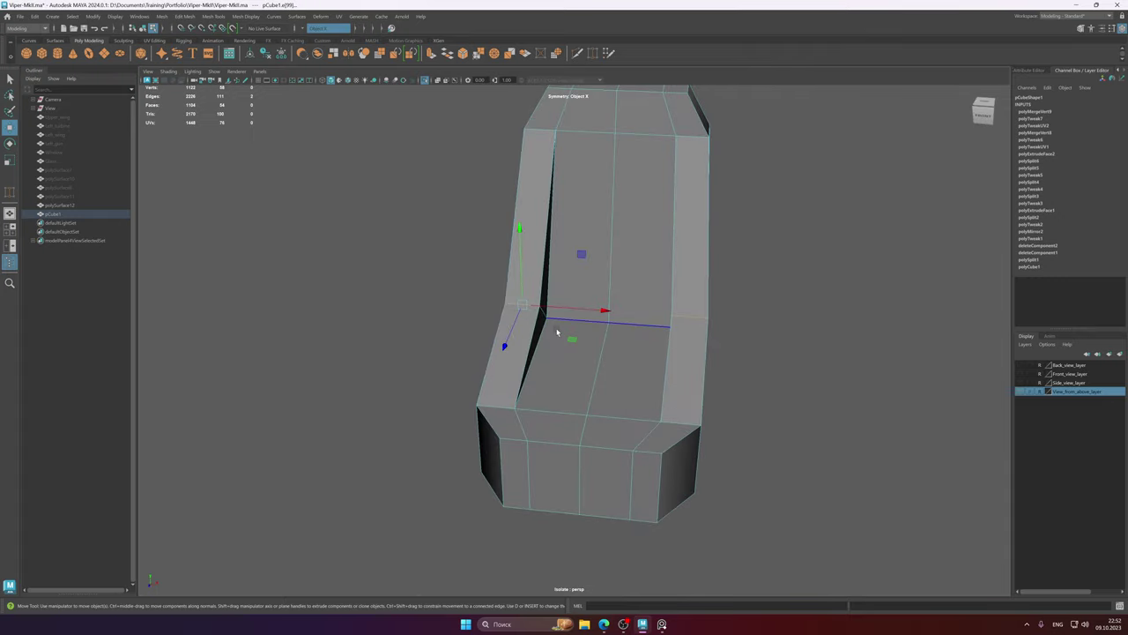
- Widen the seat cushion by moving the inner backrest-seat corner points and the front inner vertices outward toward the bolsters
middle_click_drag(628, 319, 615, 319)
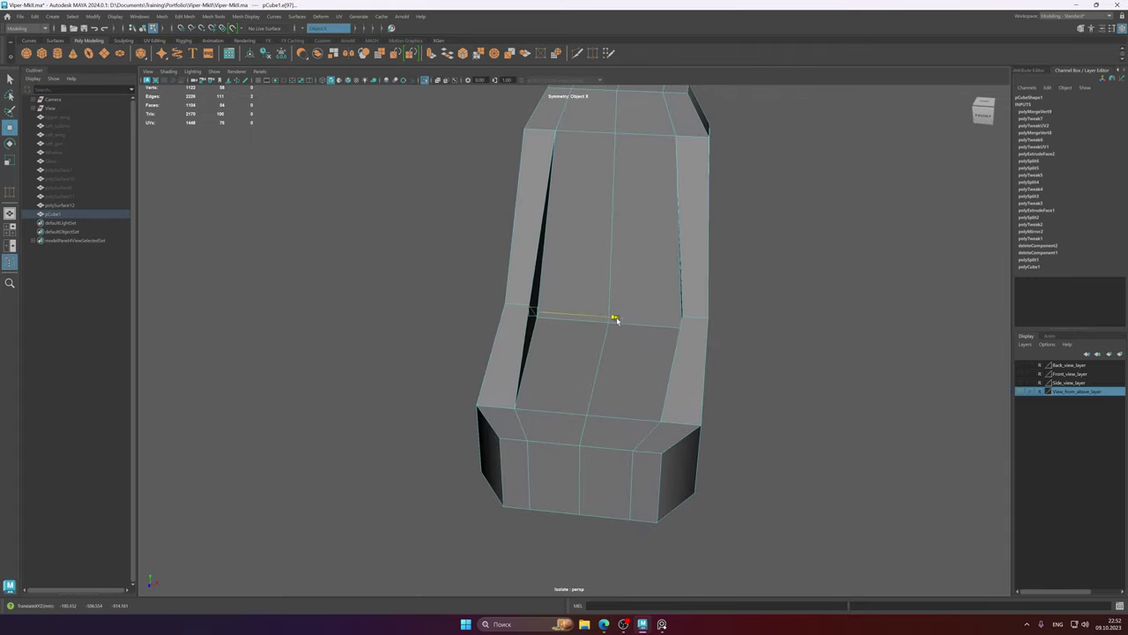
left_click_drag(579, 373, 564, 353, "alt")
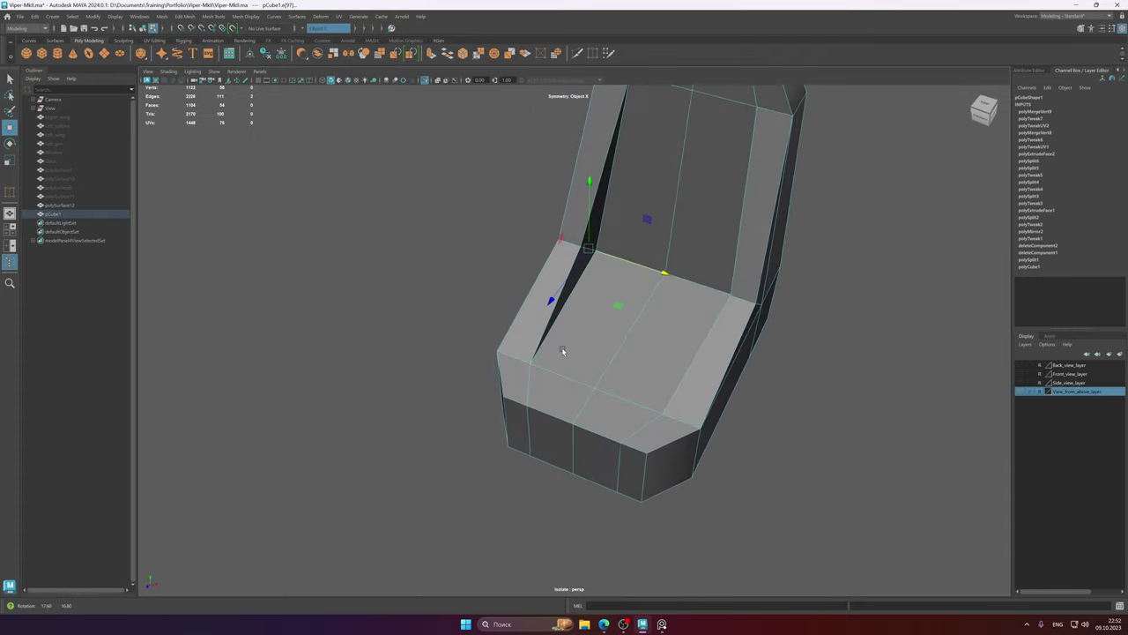
right_click(536, 357)
right_click_drag(537, 358, 499, 358)
left_click(531, 364)
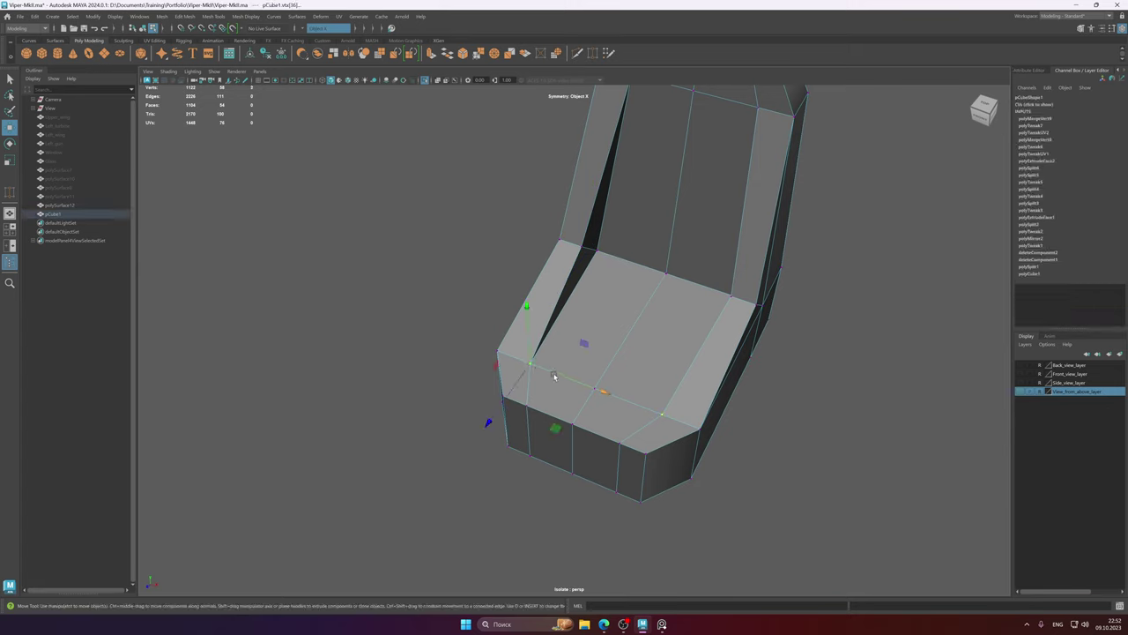
mouse_move(606, 392)
left_mouse_down()
mouse_move(580, 385)
mouse_move(685, 350)
mouse_move(623, 377)
left_mouse_up()
- Check the cockpit photo and try to move the backrest's upper inner vertices outward
left_click(663, 624)
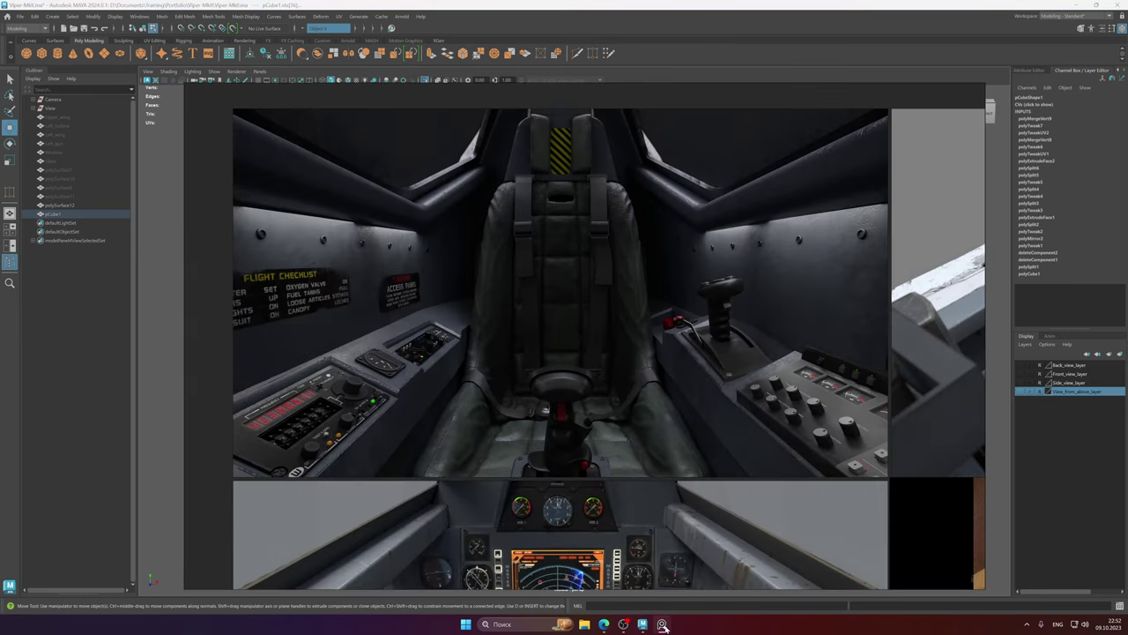
left_click(589, 3)
middle_click_drag(596, 233, 601, 353, "alt")
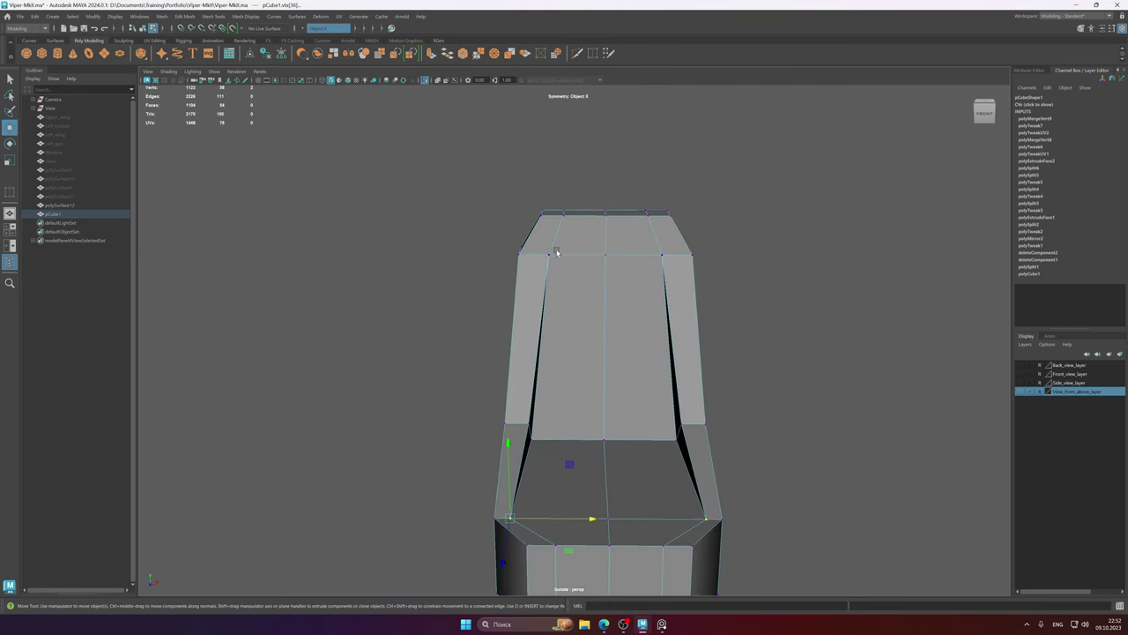
middle_click_drag(631, 256, 615, 257)
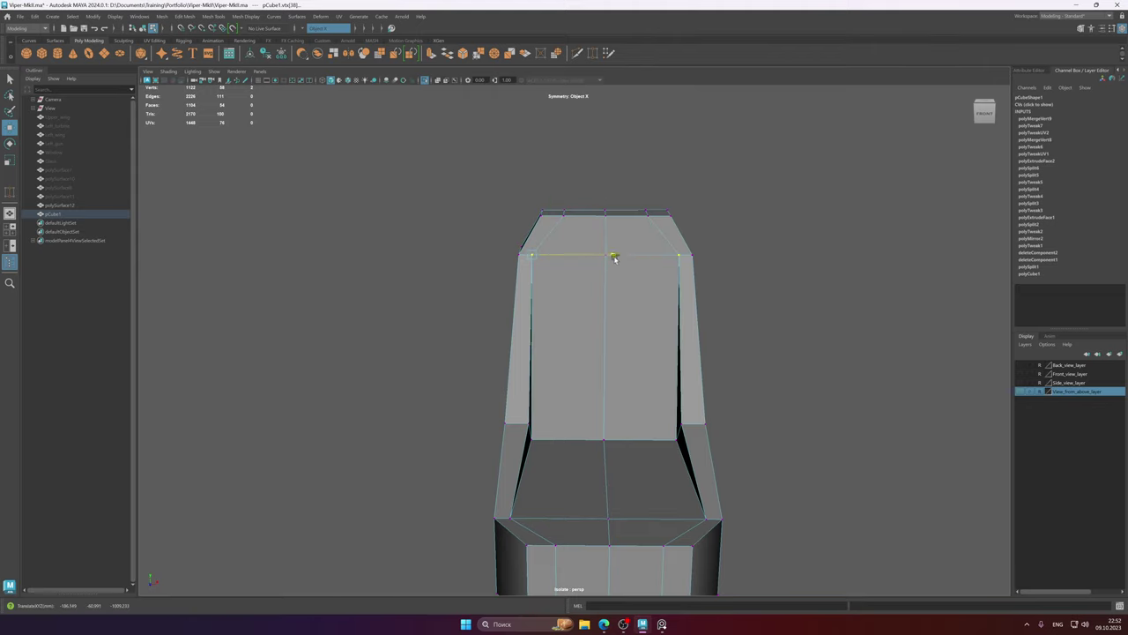
left_click_drag(630, 330, 594, 374, "alt")
- Reposition the front inner vertices of the seat cushion outward, leaving narrow side bolsters at the front
left_click(494, 453)
middle_click_drag(595, 368, 604, 287, "alt")
left_click_drag(580, 373, 605, 373)
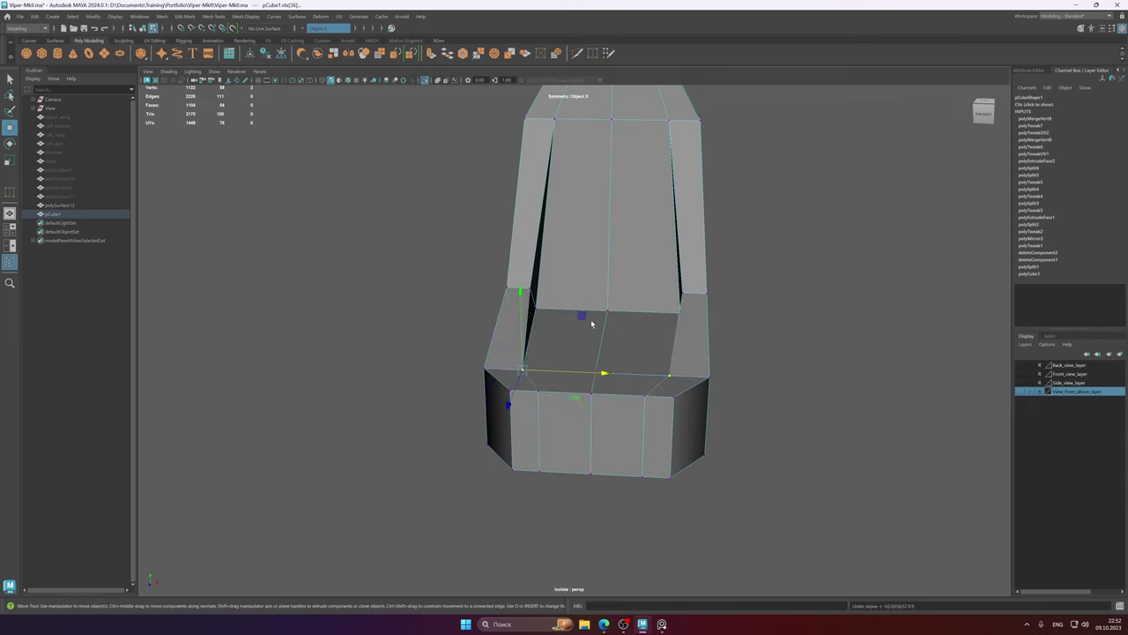
left_click_drag(592, 320, 605, 374, "alt")
middle_click_drag(605, 374, 596, 374)
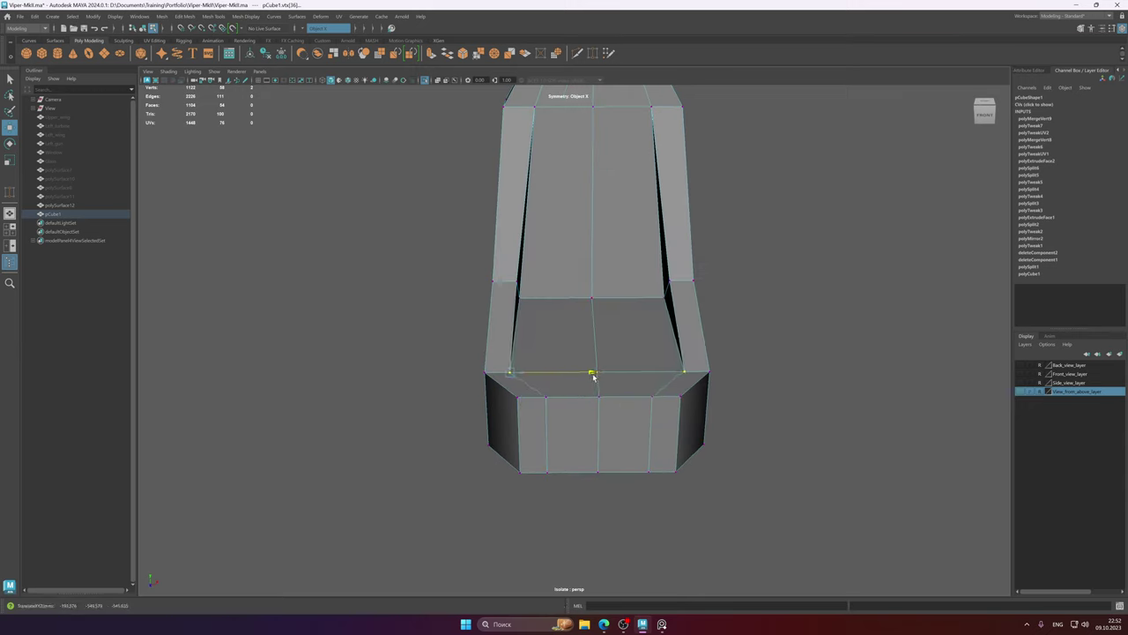
left_click_drag(551, 399, 574, 373, "alt")
middle_click_drag(554, 266, 574, 376, "alt")
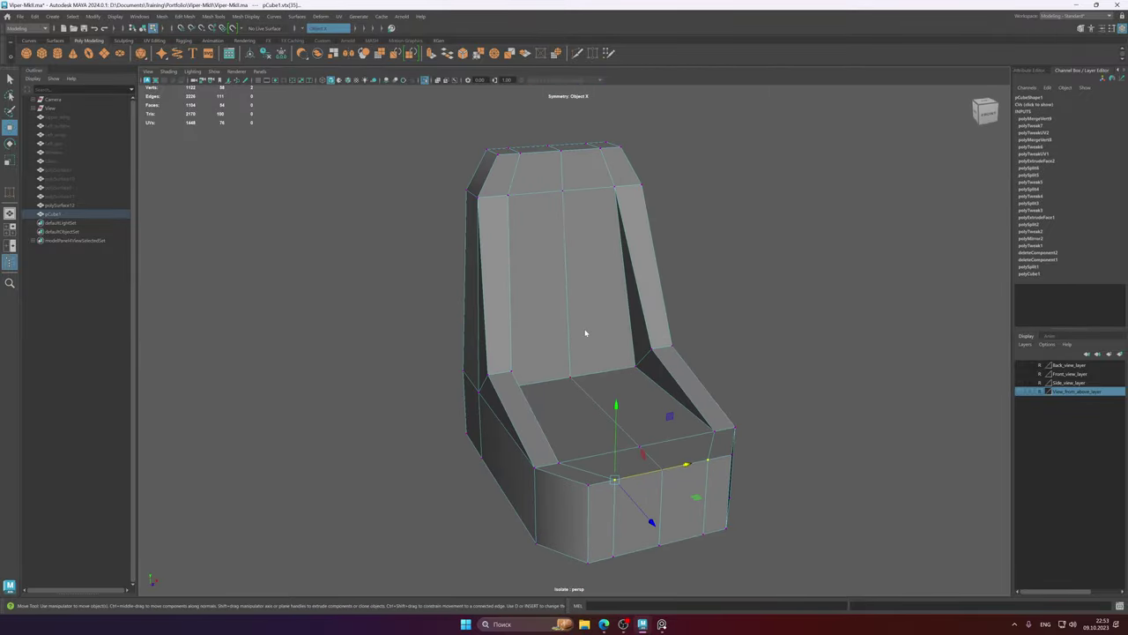
- Preview the whole seat with smoothing and compare its shape with the cockpit reference photo
right_click_drag(584, 330, 631, 312)
key("3")
mouse_move(581, 354)
left_mouse_down("alt")
mouse_move(606, 352)
mouse_move(591, 354)
left_mouse_up("alt")
middle_click_drag(590, 354, 614, 310, "alt")
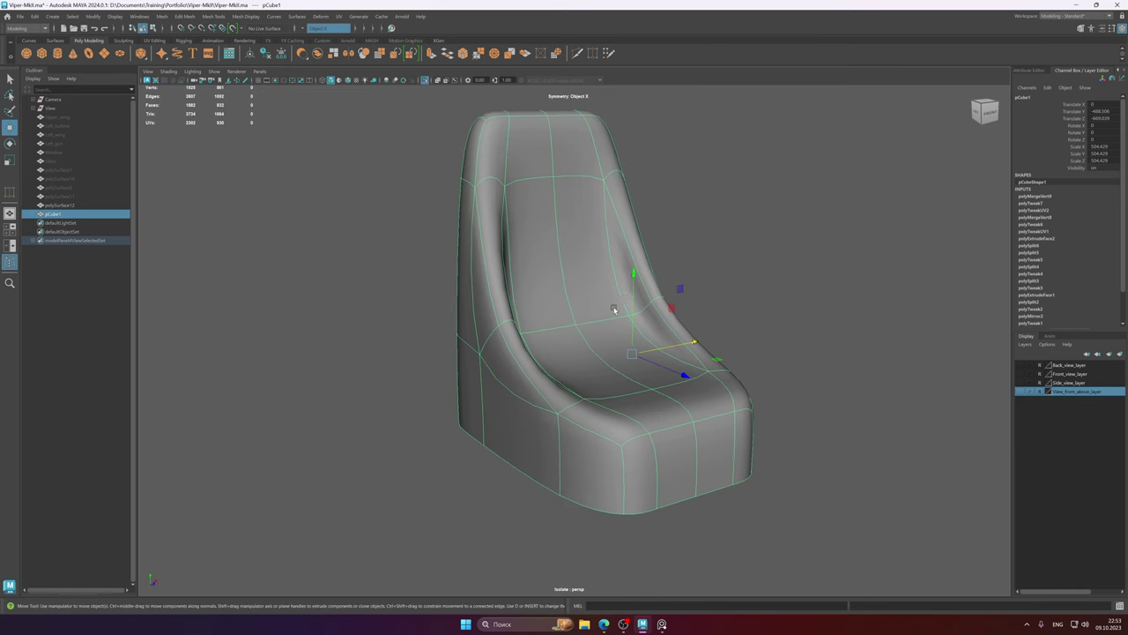
left_click_drag(614, 310, 595, 326, "alt")
key("1")
middle_click_drag(621, 307, 578, 342, "alt")
mouse_move(577, 343)
left_mouse_down("alt")
mouse_move(559, 355)
mouse_move(564, 345)
left_mouse_up("alt")
left_click(660, 623)
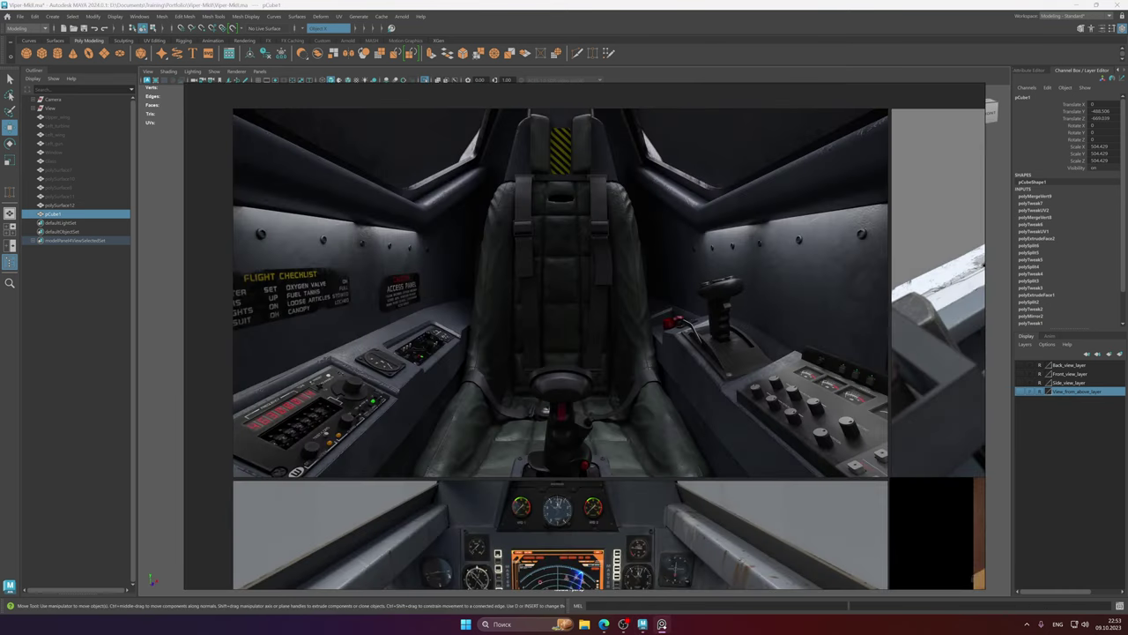
left_click(532, 4)
middle_click_drag(531, 211, 541, 234, "alt")
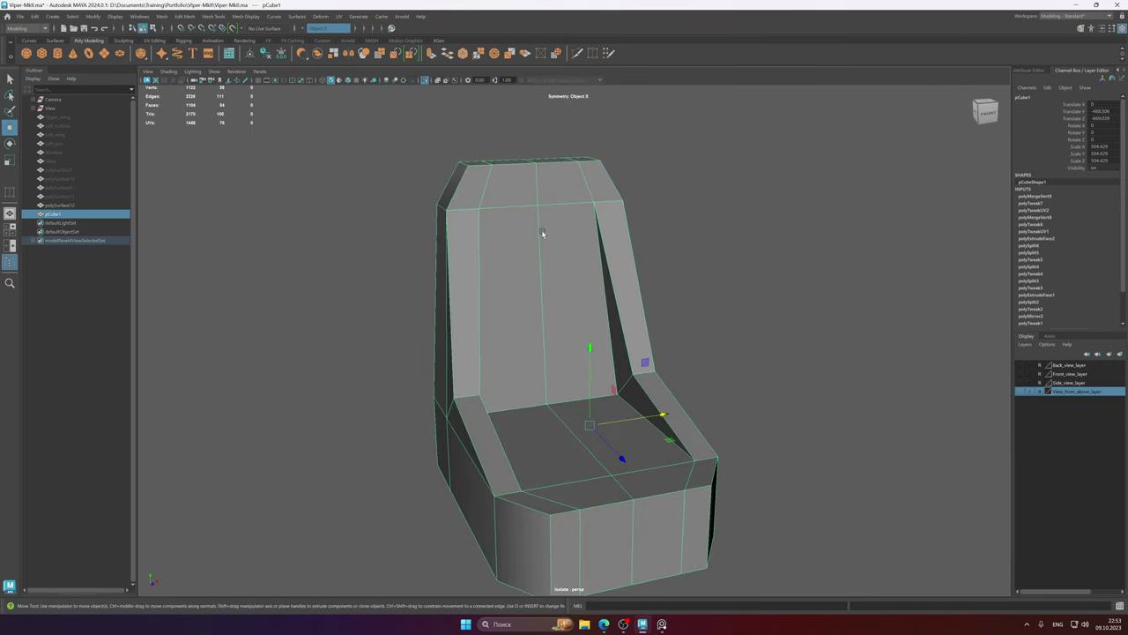
- Cut cross edges through both side bolsters above and below their bend with Multi-Cut, connecting them to the backrest-seat corners
left_click_drag(541, 234, 559, 252, "alt")
right_click(530, 264, "shift")
left_click(491, 260)
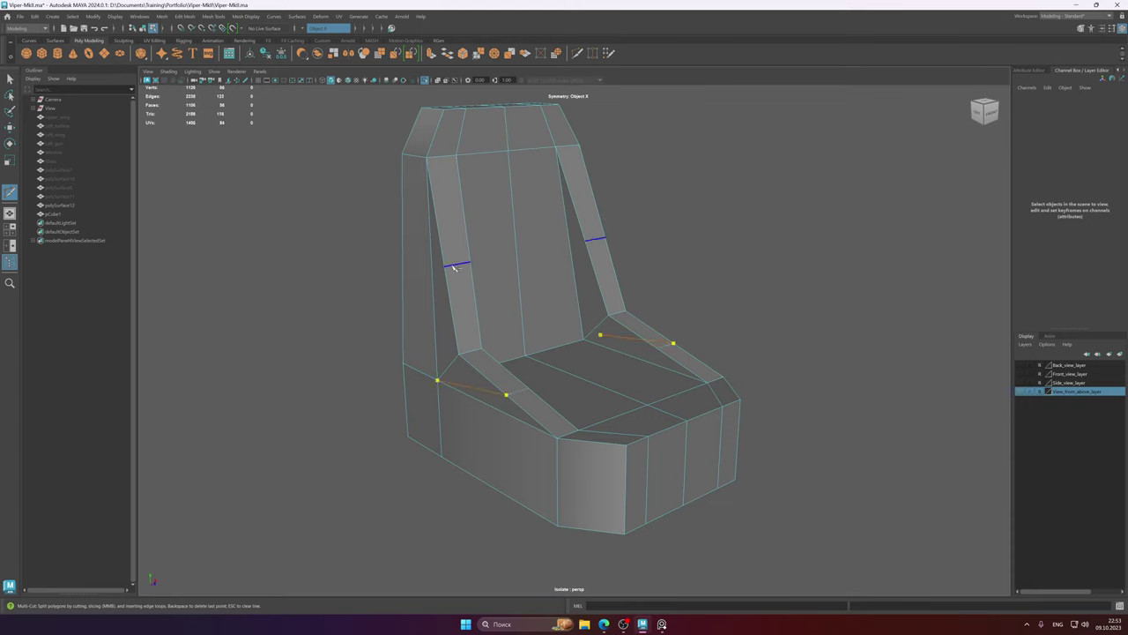
left_click_drag(473, 327, 532, 313, "alt")
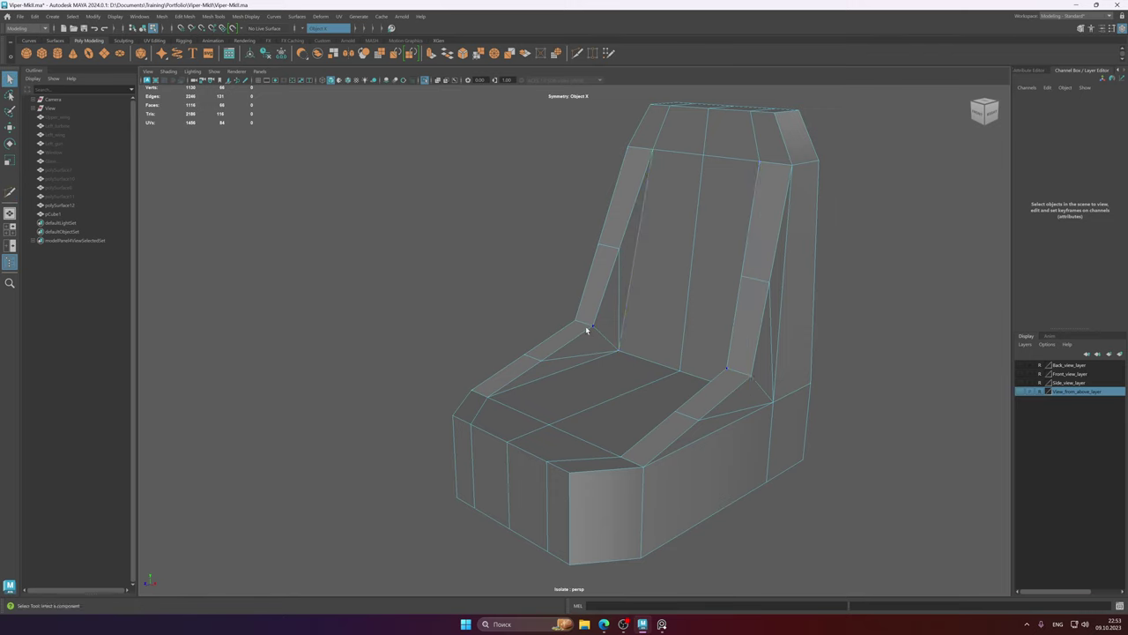
- Select the bolsters' edges at the backrest-seat bend and reposition them to round the bolster profile
left_click_drag(586, 331, 631, 337, "alt")
key("alt+shift")
middle_click_drag(560, 333, 627, 320, "alt")
scroll(608, 316, "up", 3)
mouse_move(593, 313)
left_mouse_down("alt")
mouse_move(558, 345)
mouse_move(595, 294)
left_mouse_up("alt")
left_click(536, 347)
key("alt+shift")
key("w")
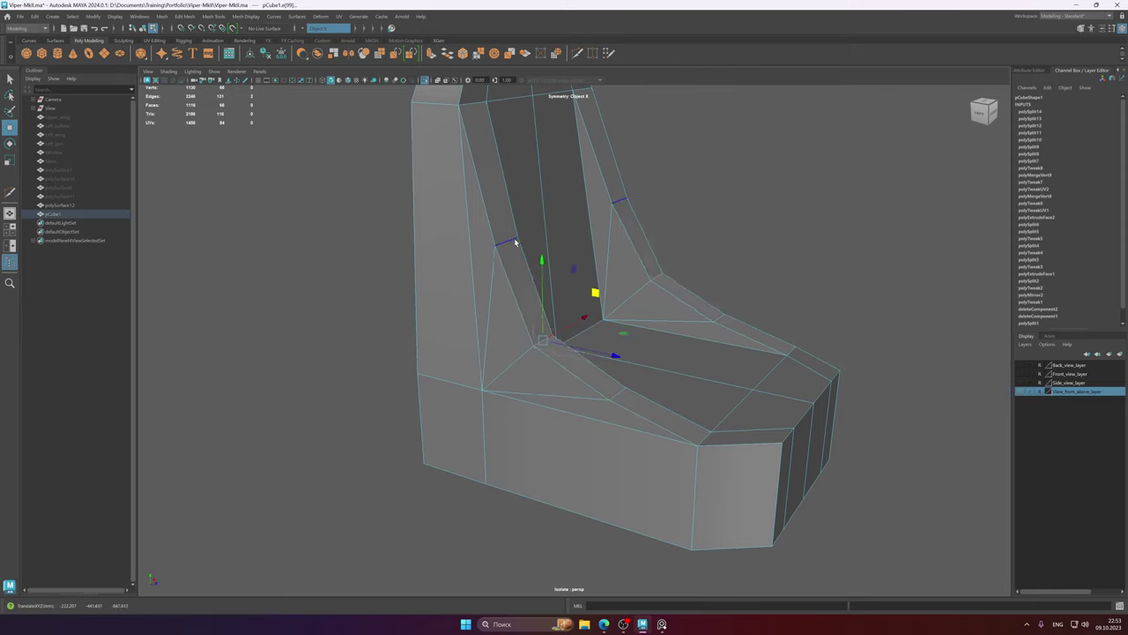
- Move the bolsters' backrest cross edges down and slightly back, and raise the bend edges to even out the curve
left_click(515, 243)
mouse_move(564, 340)
left_mouse_down("alt")
mouse_move(573, 346)
mouse_move(562, 349)
left_mouse_up("alt")
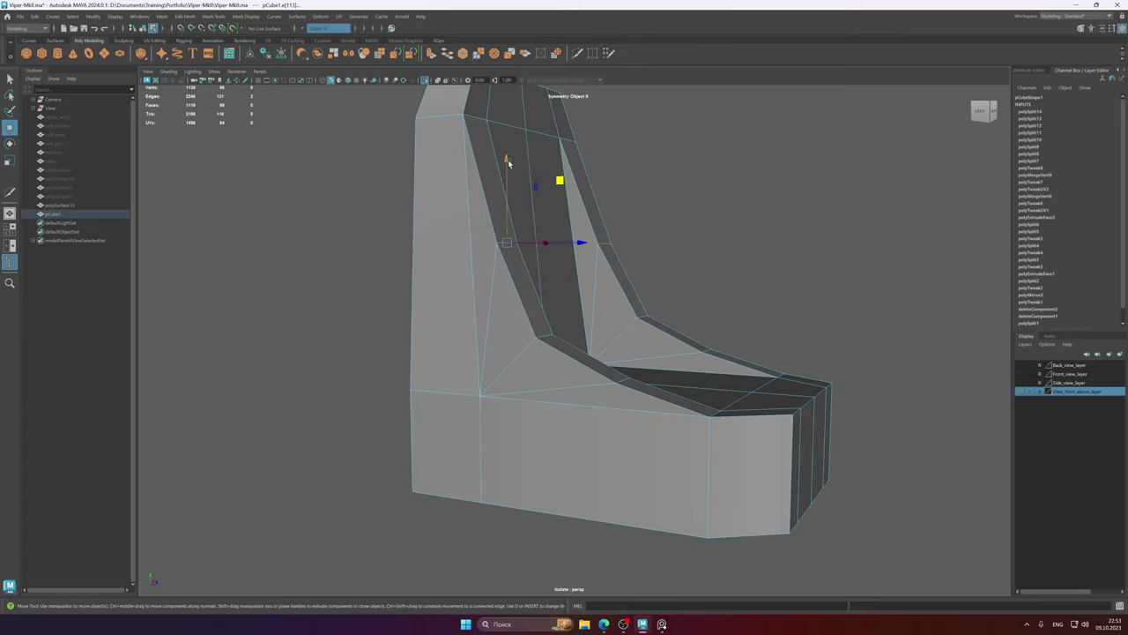
left_click_drag(508, 163, 504, 172)
middle_click_drag(559, 196, 554, 197)
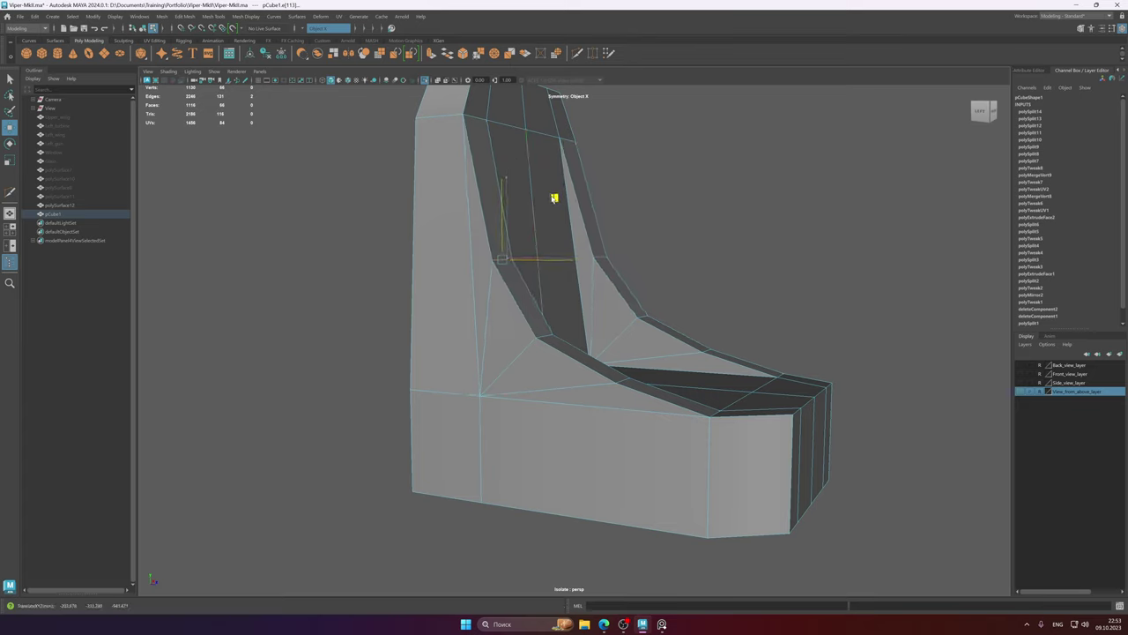
left_click(620, 380)
left_click_drag(629, 383, 622, 383, "alt")
left_click_drag(676, 324, 545, 341)
middle_click_drag(588, 306, 591, 282)
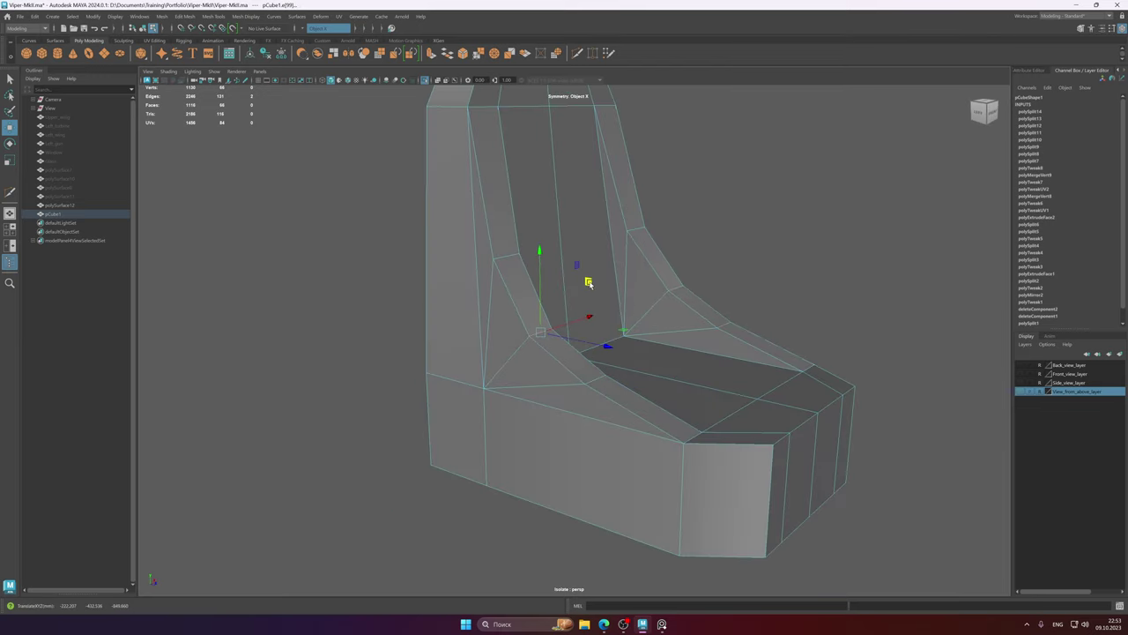
- Return the seat to object mode, delete its construction history and freeze its transformations
right_click_drag(559, 316, 615, 296)
left_click_drag(639, 289, 579, 286, "alt")
scroll(579, 286, "down", 2)
middle_click_drag(579, 286, 569, 326, "alt")
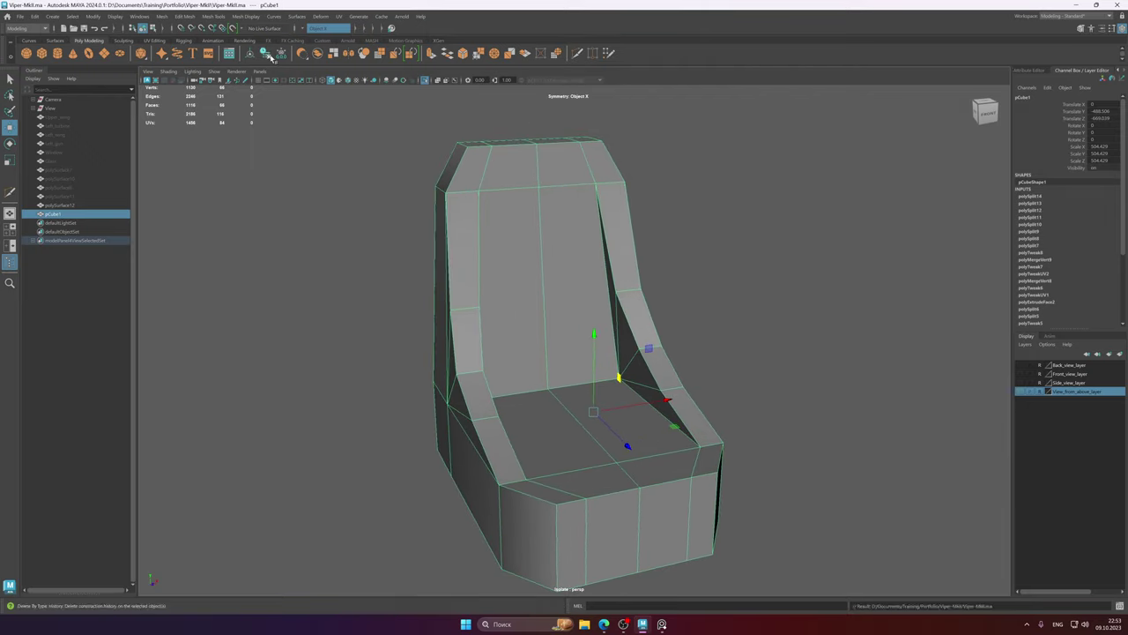
left_click(272, 56)
- Preview the refined seat with smoothing and check it against the cockpit reference photo
left_click_drag(528, 229, 557, 317, "alt")
key("3")
key("1")
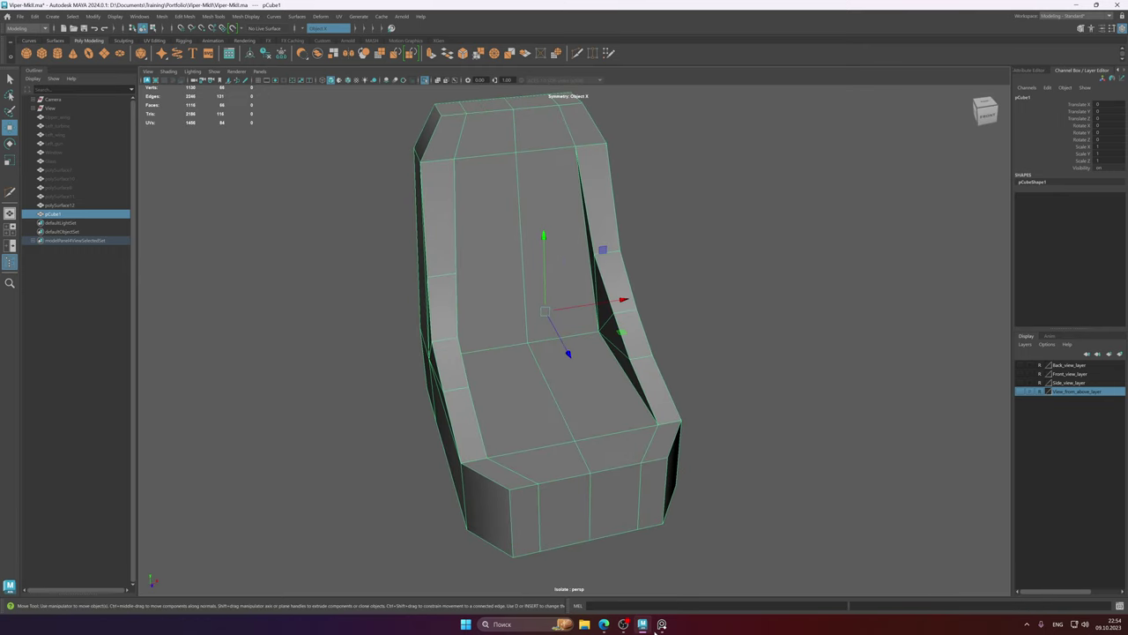
left_click(662, 624)
mouse_move(532, 185)
left_mouse_down("alt")
mouse_move(543, 179)
mouse_move(516, 166)
mouse_move(528, 187)
left_mouse_up("alt")
- Insert an edge loop along the middle of both side bolsters with Multi-Cut
right_click_drag(529, 186, 478, 187, "shift")
left_click_drag(477, 187, 514, 185, "alt")
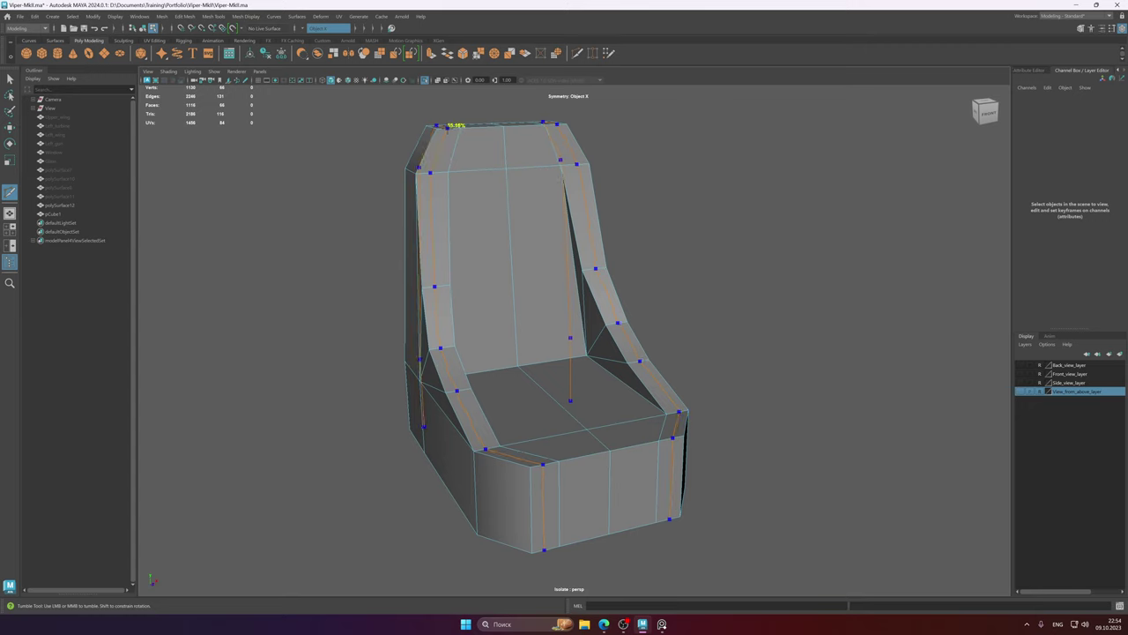
left_click_drag(507, 206, 490, 211, "alt")
key("alt+shift")
key("q")
- Select the bolsters' middle edge loop and move it forward and up to give the bolsters a raised, rounded profile
double_click(441, 214)
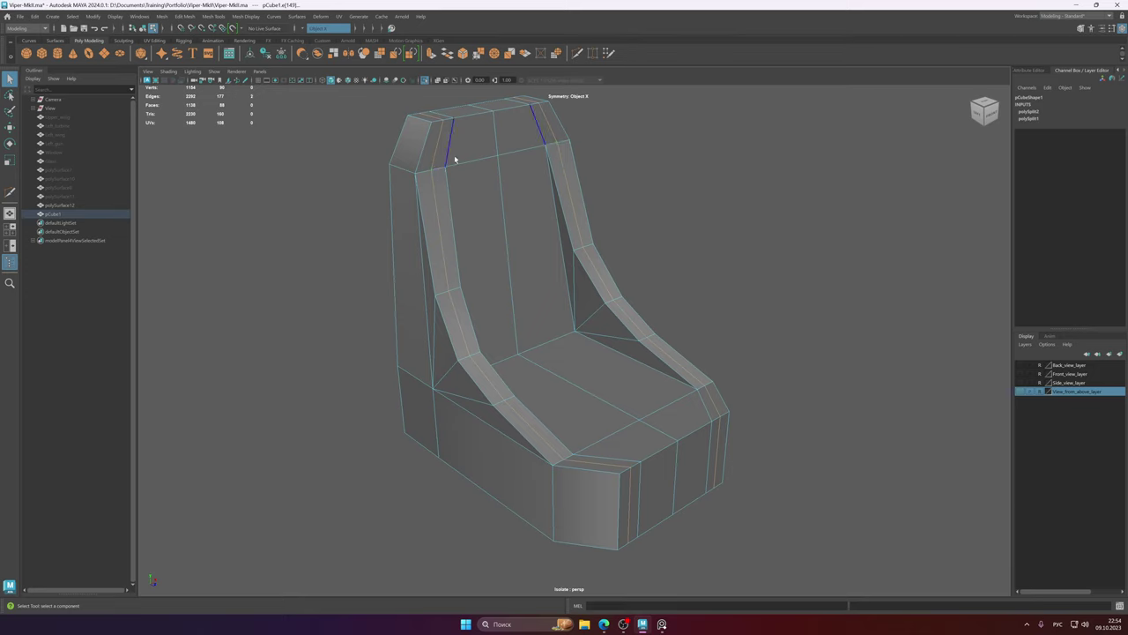
left_click_drag(528, 302, 547, 241, "alt")
key("alt+shift")
key("w")
middle_click_drag(547, 241, 558, 233)
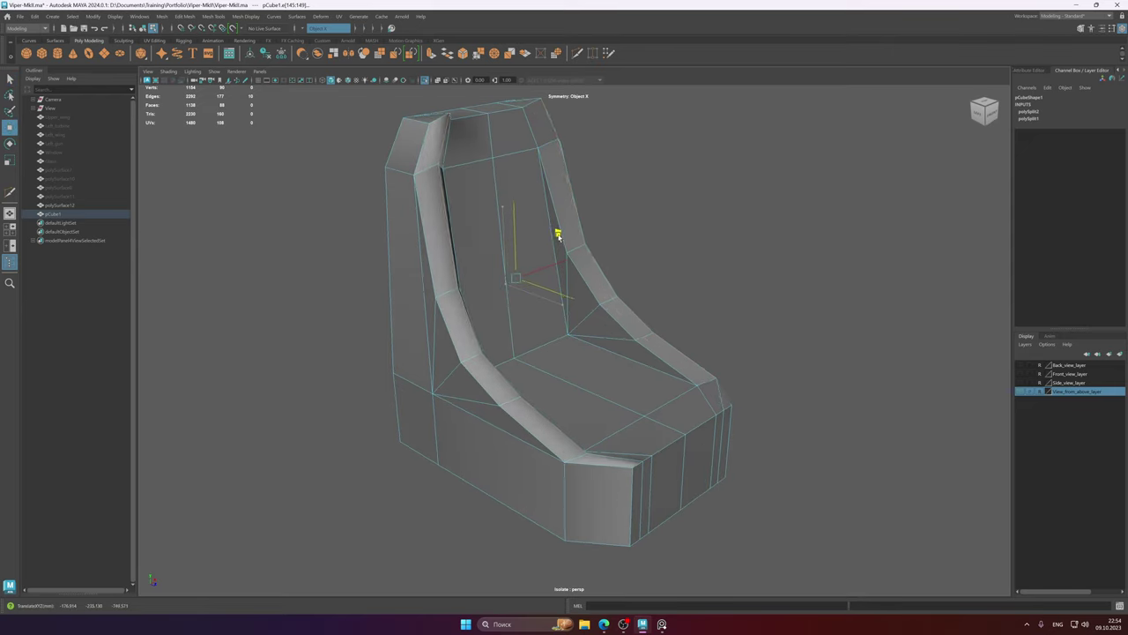
left_click_drag(458, 308, 539, 314, "alt")
left_click_drag(689, 301, 682, 304)
left_click_drag(658, 354, 620, 355, "alt")
left_click_drag(595, 255, 527, 373, "alt")
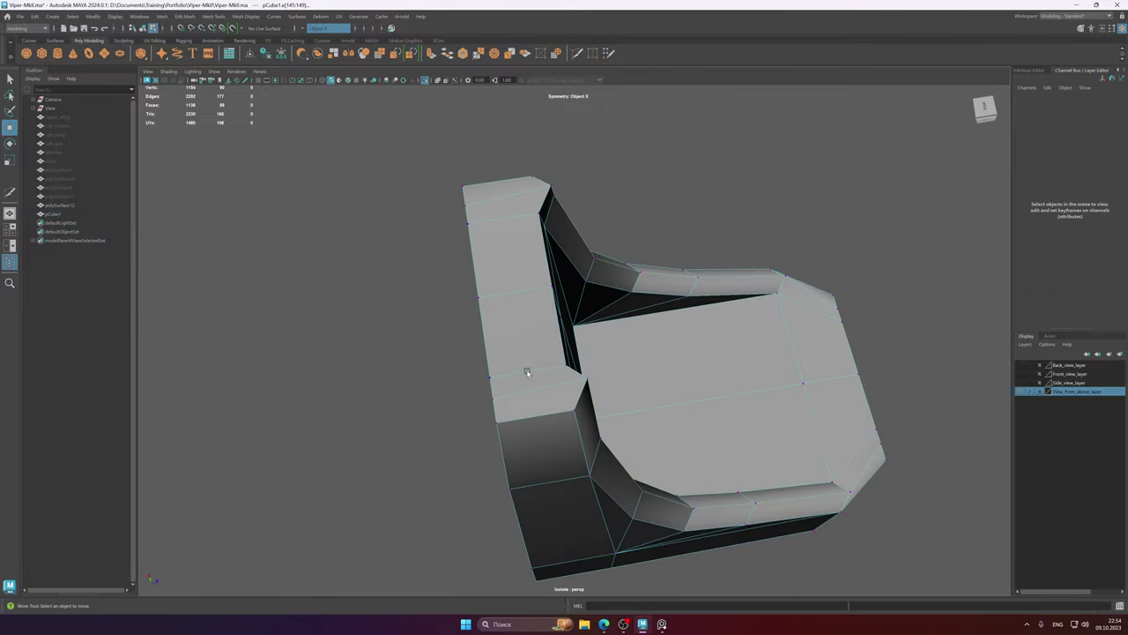
- Snap the loop's protruding end vertices at the top of the backrest in line with its upper front edge
left_click(591, 383)
key("f")
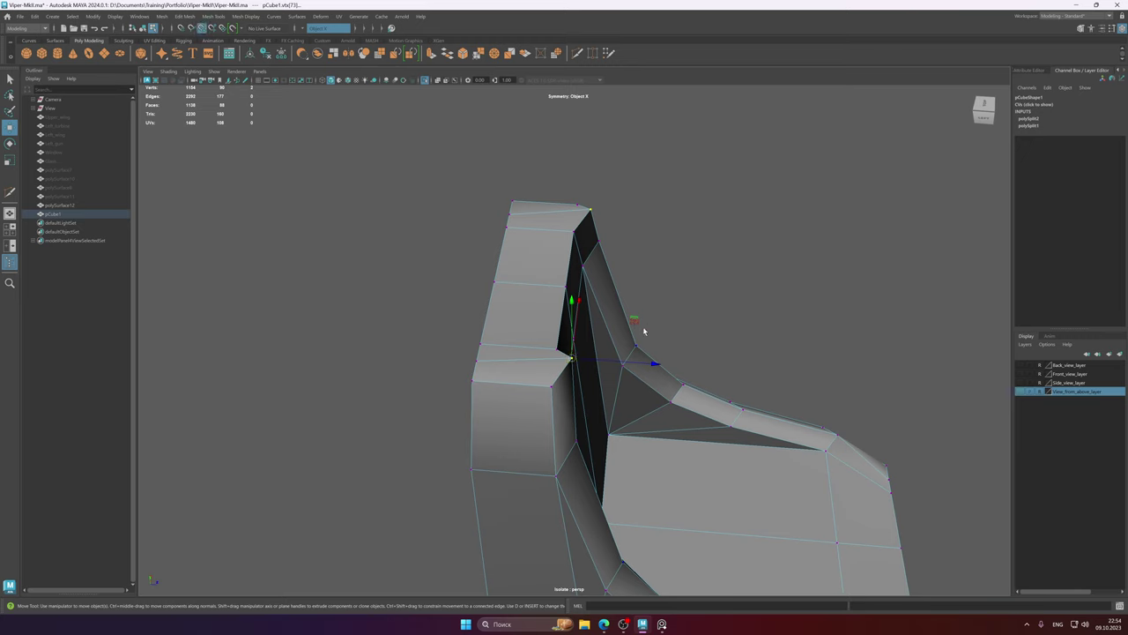
left_click_drag(618, 370, 624, 363, "alt")
key("v")
left_click_drag(650, 317, 556, 353)
key("space")
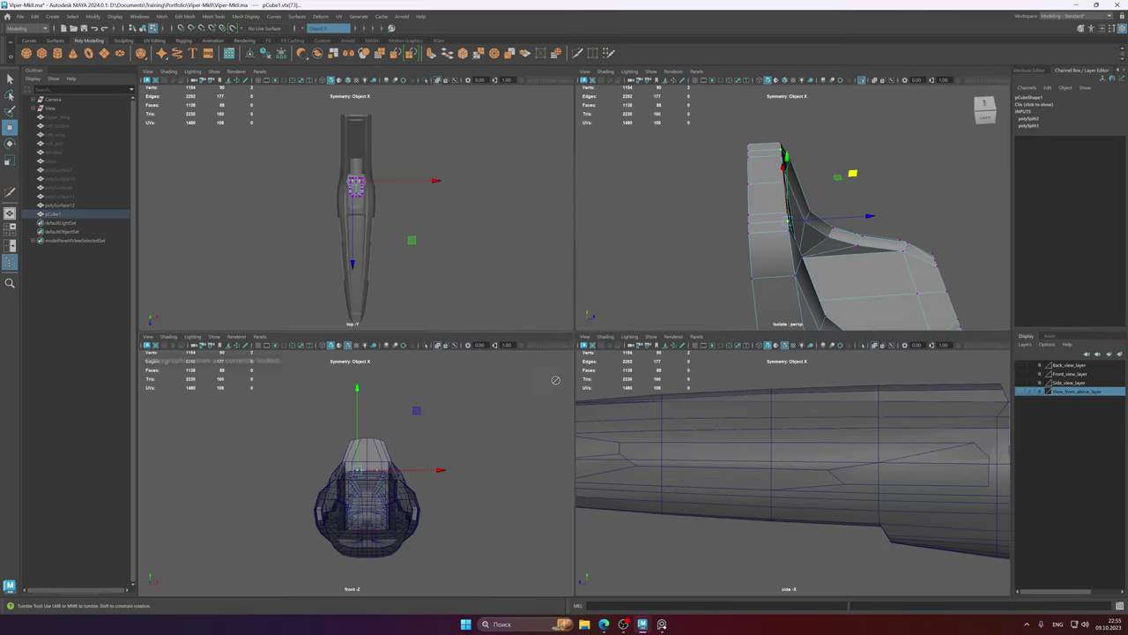
key("space")
left_click_drag(666, 298, 596, 228, "alt")
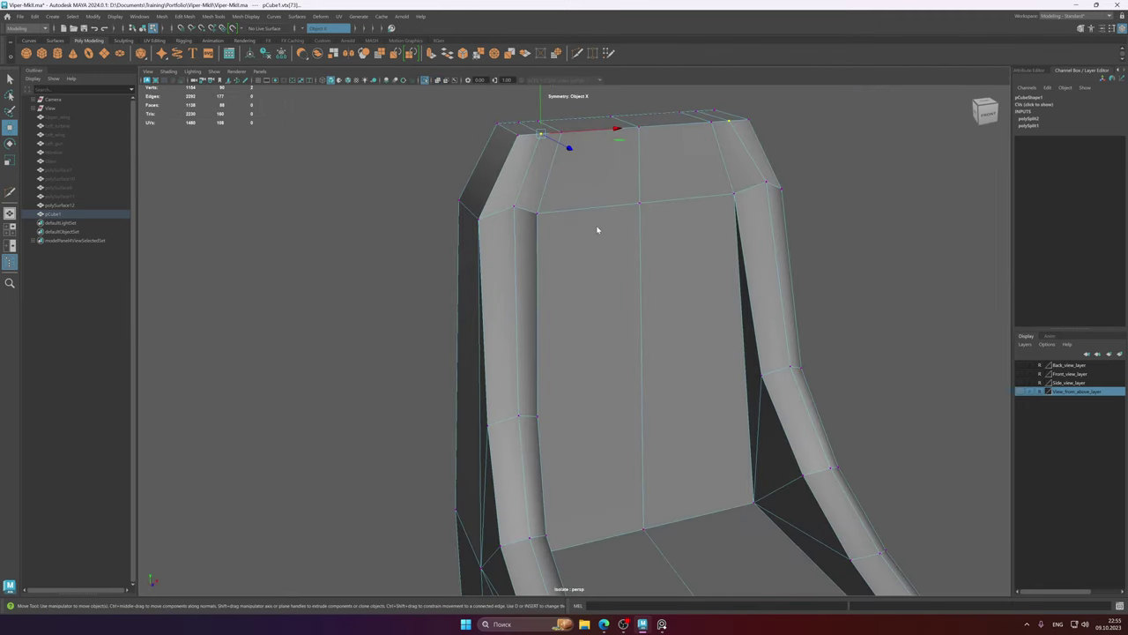
- Apply Soften/Harden Edges to the seat and check its form with the smooth preview
right_click_drag(597, 228, 668, 205)
scroll(668, 204, "down", 4)
middle_click_drag(611, 298, 520, 205, "alt")
right_click_drag(519, 204, 610, 219, "shift")
left_click(702, 217)
left_click_drag(524, 244, 555, 297, "alt")
left_click(566, 250)
key("3")
key("1")
- Leave isolation to show the seat inside the cockpit, and clear its history and freeze its transformations
scroll(560, 303, "down", 2)
mouse_move(618, 300)
left_mouse_down("alt")
mouse_move(588, 326)
mouse_move(623, 319)
left_mouse_up("alt")
key("ctrl+1")
scroll(628, 318, "down", 3)
left_click(672, 227)
left_click_drag(672, 226, 575, 312, "alt")
left_click(574, 312)
left_click_drag(641, 326, 516, 258, "alt")
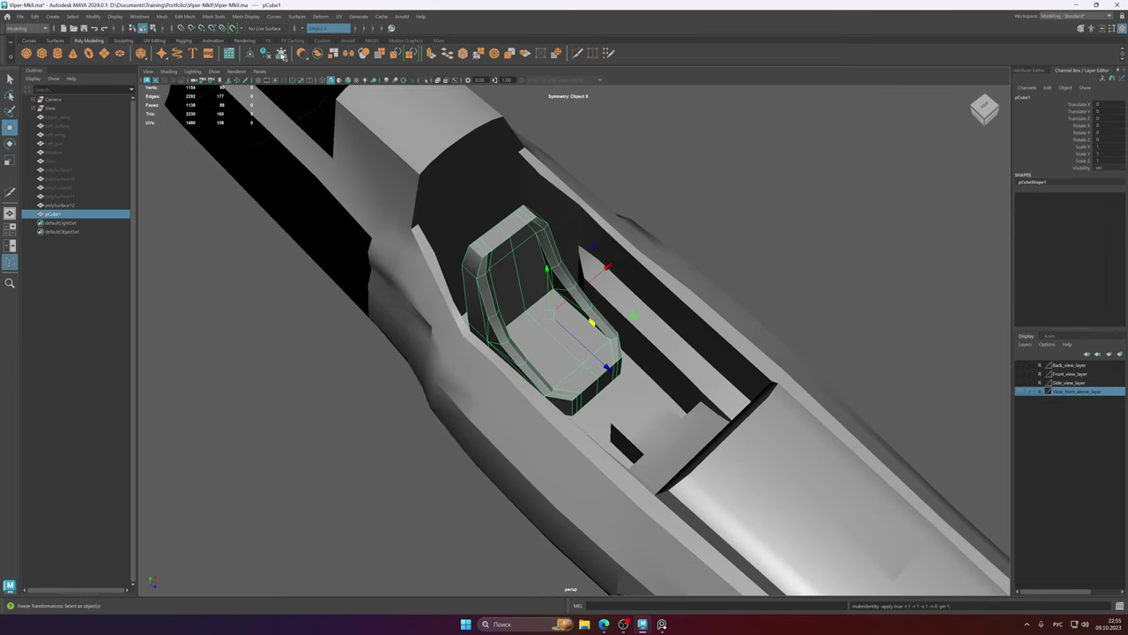
left_click_drag(461, 211, 470, 231, "alt")
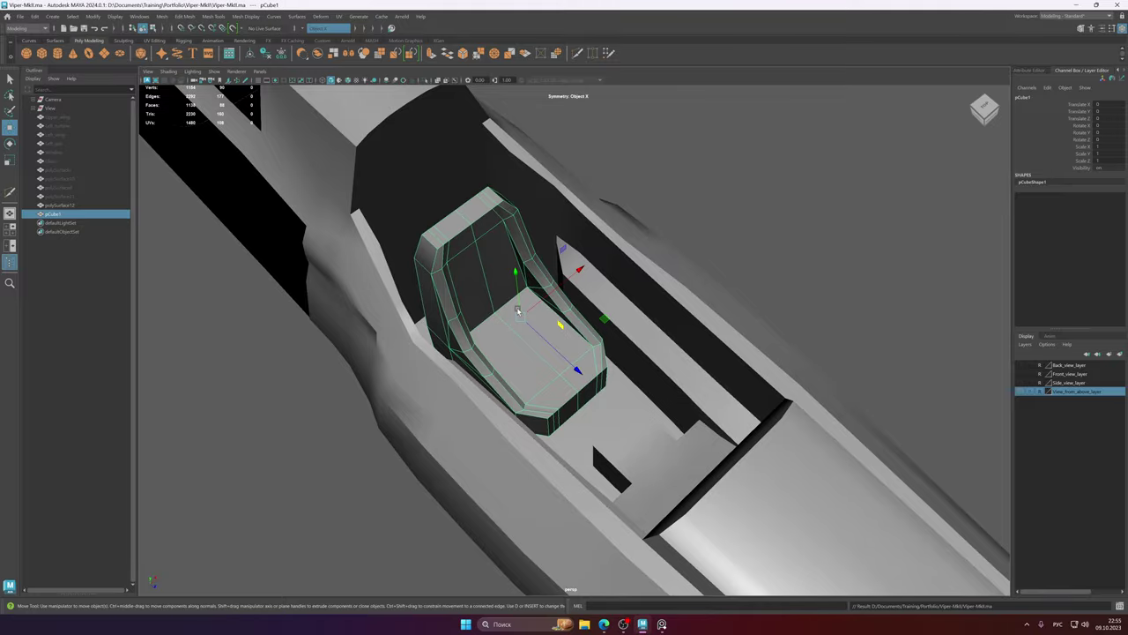
- Check the pilot seat's fit in the cockpit from several angles and save the scene
mouse_move(518, 311)
left_mouse_down("alt")
mouse_move(507, 335)
mouse_move(526, 304)
mouse_move(529, 326)
left_mouse_up("alt")
right_click_drag(529, 326, 530, 338, "alt")
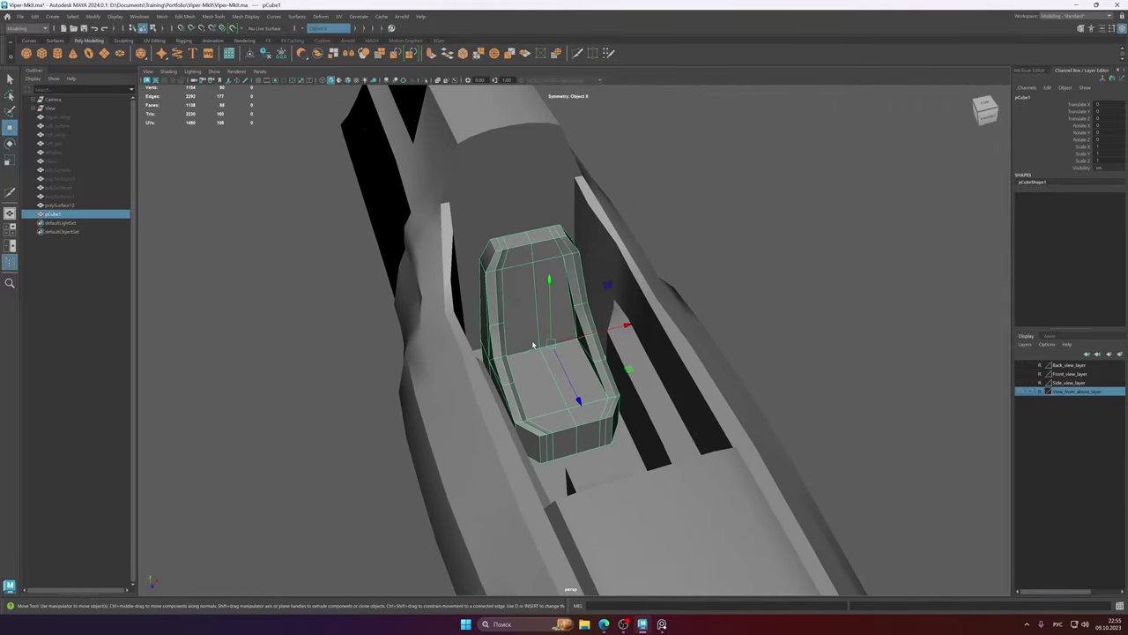
left_click_drag(532, 345, 453, 332, "alt")
scroll(520, 342, "down", 6)
middle_click_drag(524, 343, 496, 340, "alt")
left_click_drag(496, 340, 543, 347, "alt")
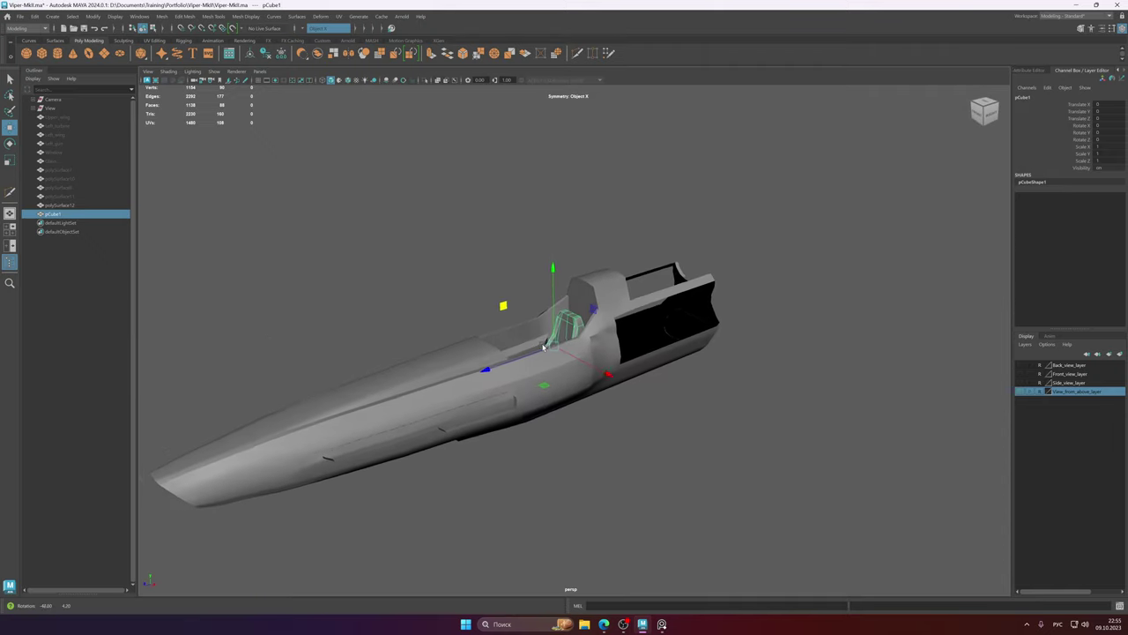
scroll(549, 347, "up", 2)
middle_click_drag(608, 346, 619, 303, "alt")
left_click_drag(619, 303, 587, 312, "alt")
key("ctrl+s")
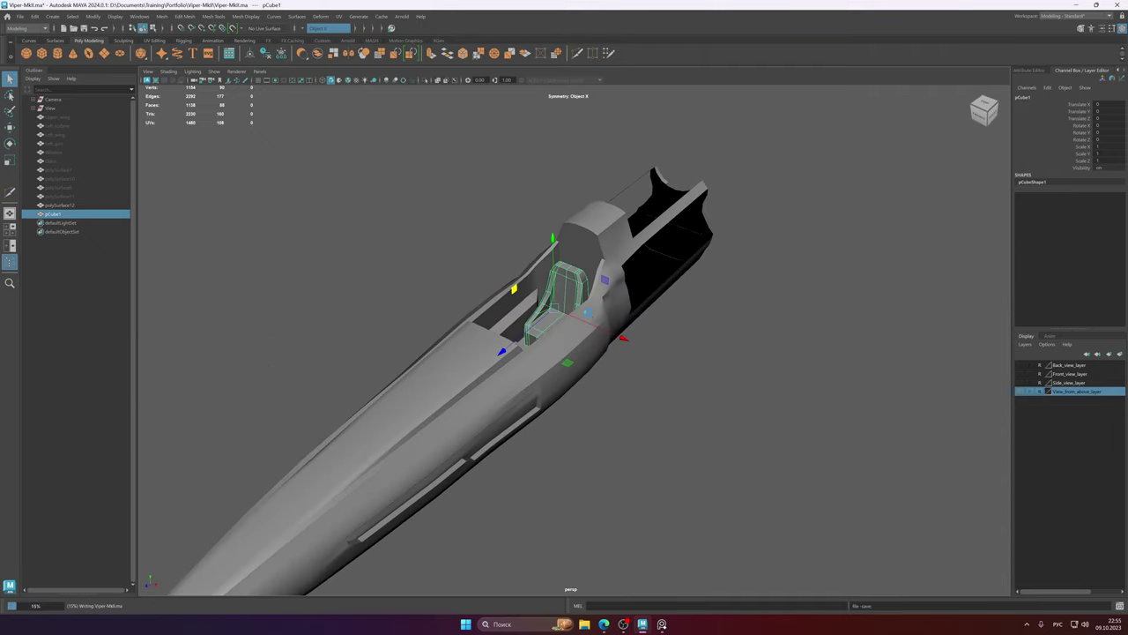
- Examine the seat in the cockpit from both sides, with and without smooth preview
scroll(701, 323, "up", 3)
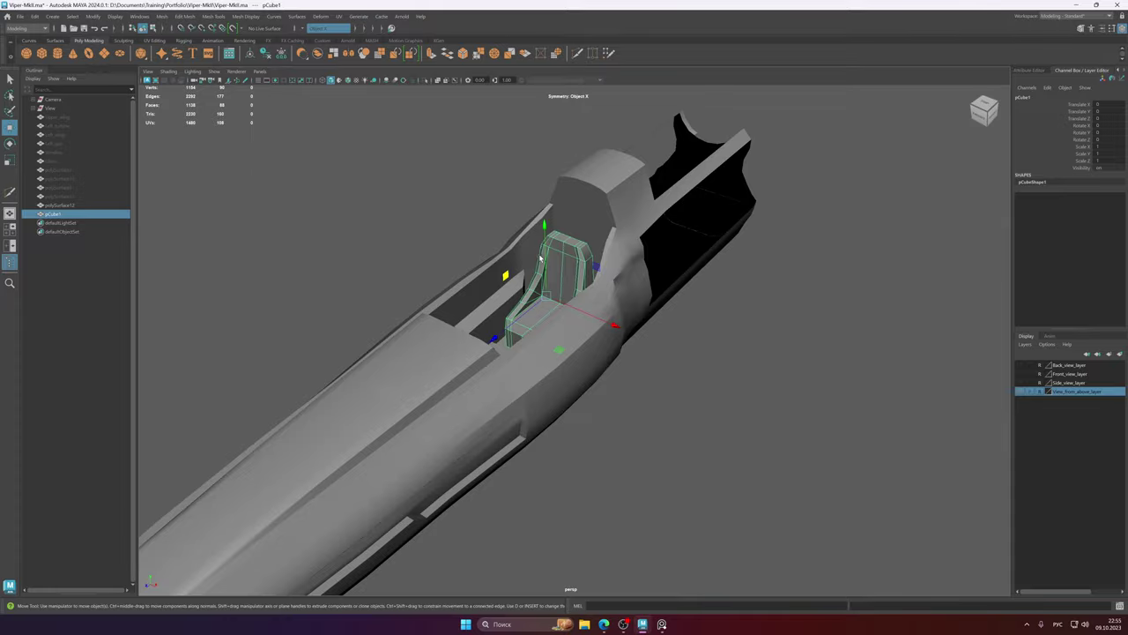
scroll(697, 265, "up", 5)
middle_click_drag(537, 255, 577, 268, "alt")
left_click_drag(576, 267, 575, 303, "alt")
key("3")
key("1")
middle_click_drag(575, 302, 581, 335, "alt")
right_click_drag(580, 335, 572, 335, "alt")
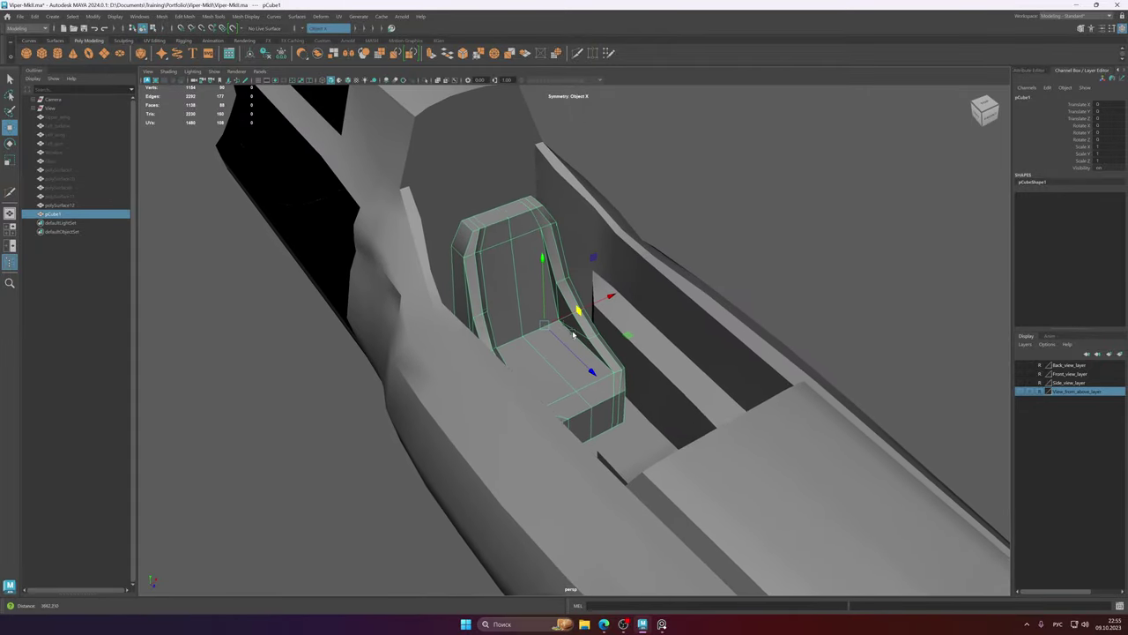
left_click_drag(573, 333, 517, 325, "alt")
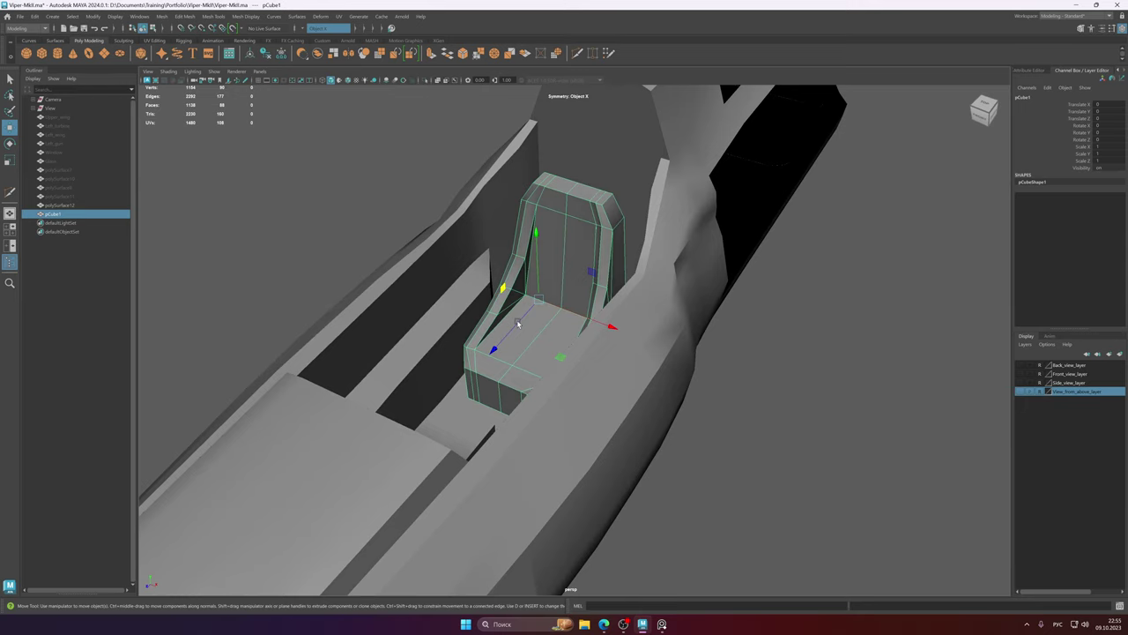
middle_click_drag(535, 300, 529, 307, "alt")
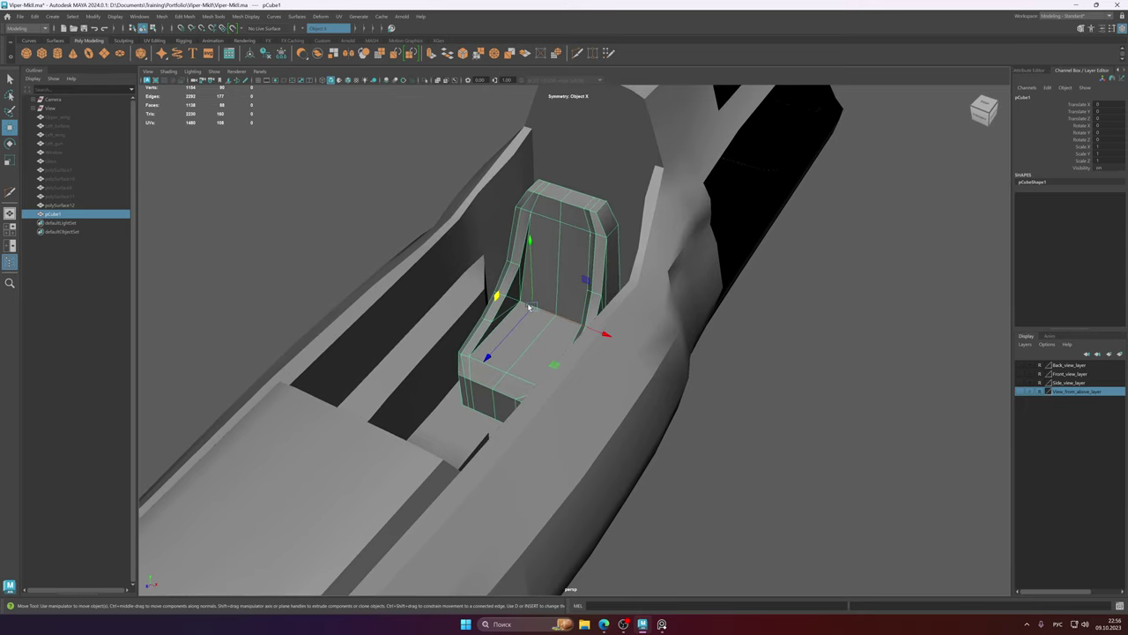
left_click_drag(550, 308, 571, 335, "alt")
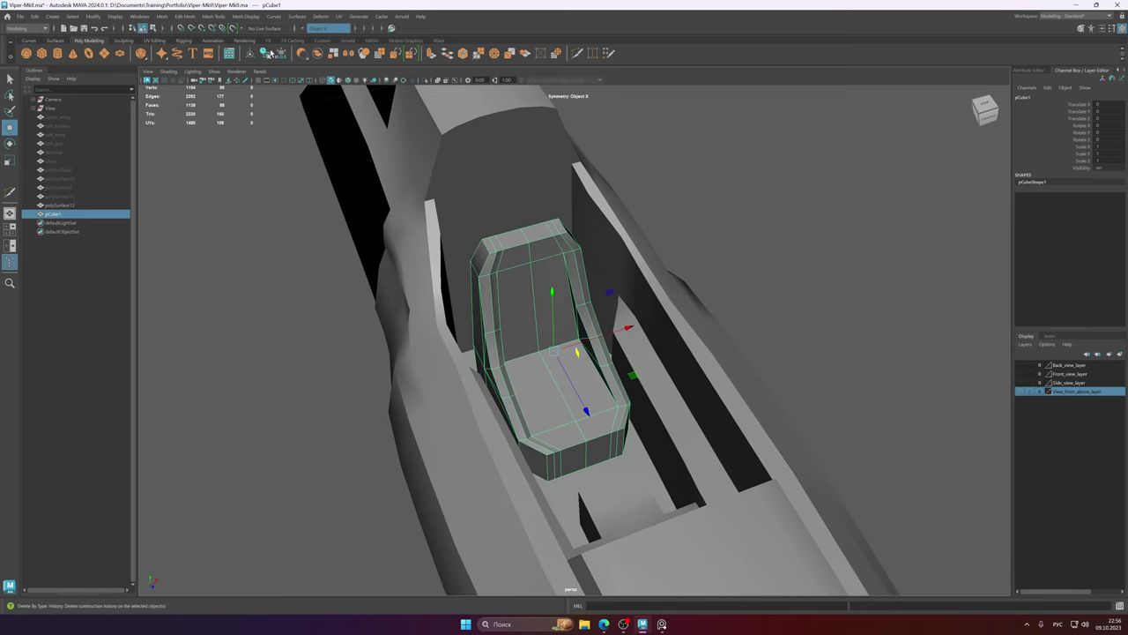
- Switch to the reference board and study the overhead photo of the real cockpit, then return to Maya
left_click(660, 624)
scroll(666, 319, "down", 5)
middle_click_drag(677, 322, 479, 151)
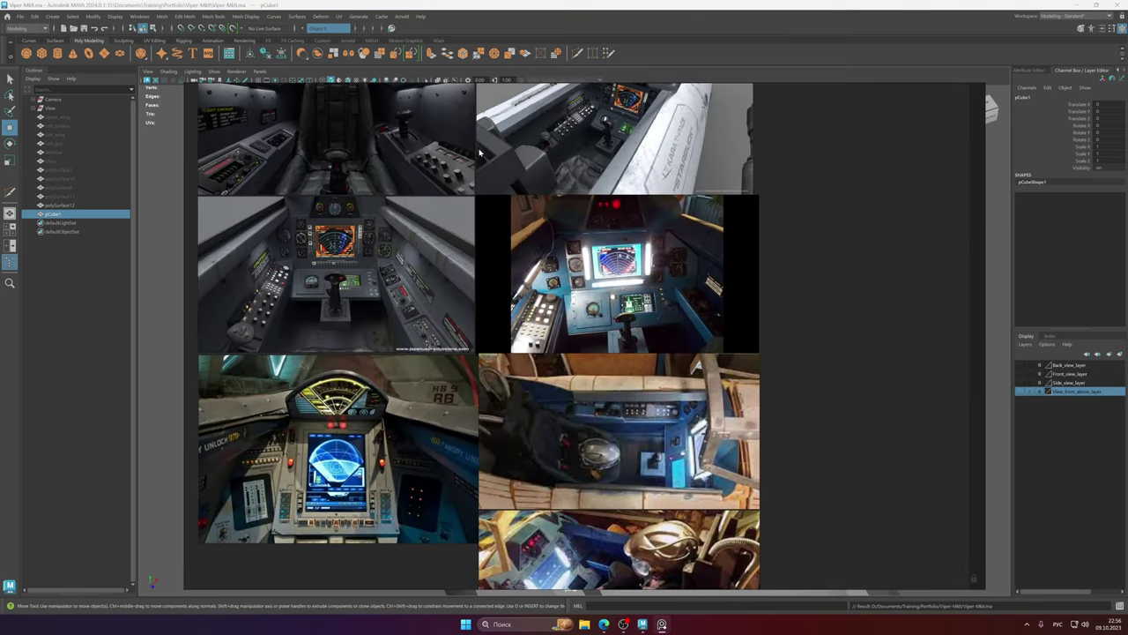
middle_click_drag(680, 456, 691, 335)
scroll(696, 334, "up", 4)
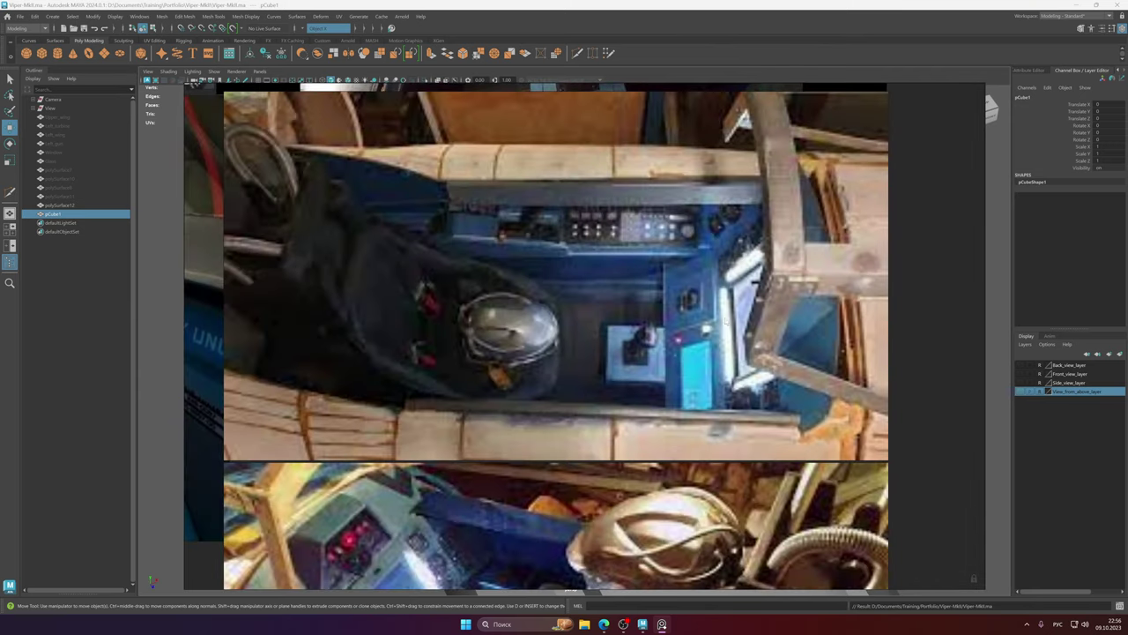
left_click(552, 4)
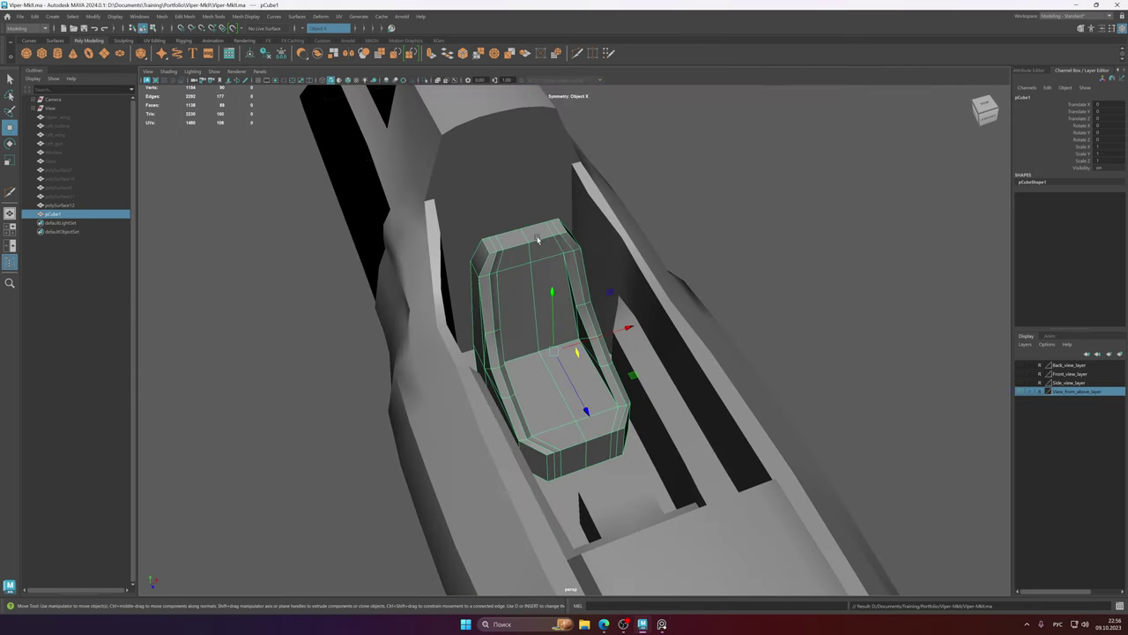
- Compare the seat's outline from above with the overhead cockpit reference photo
left_click_drag(538, 240, 647, 492, "alt")
left_click(661, 624)
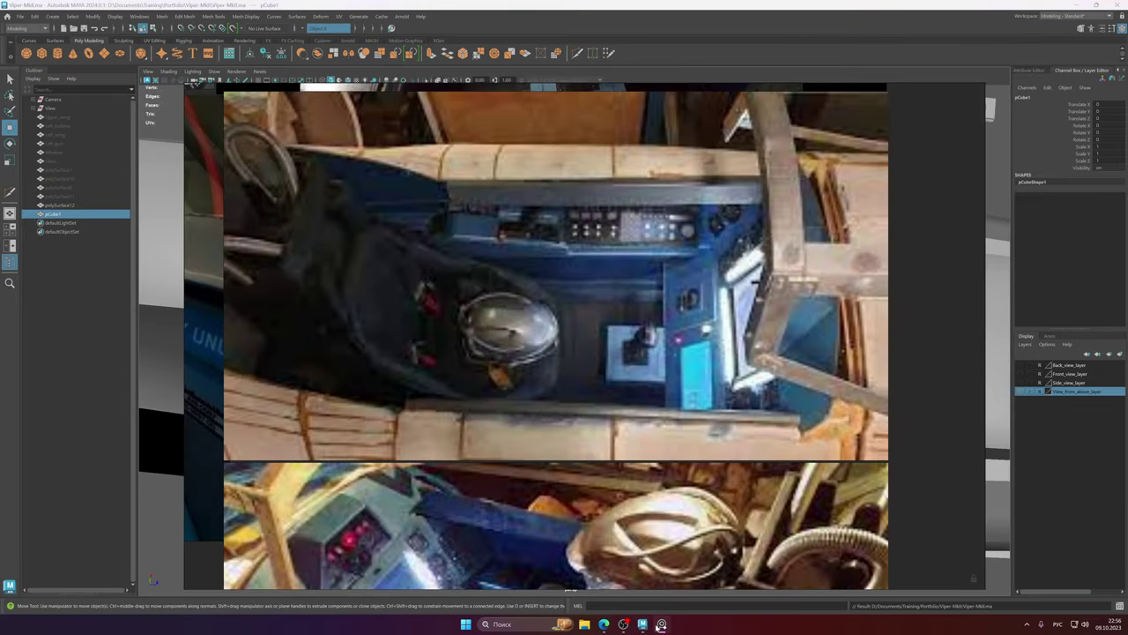
left_click(662, 624)
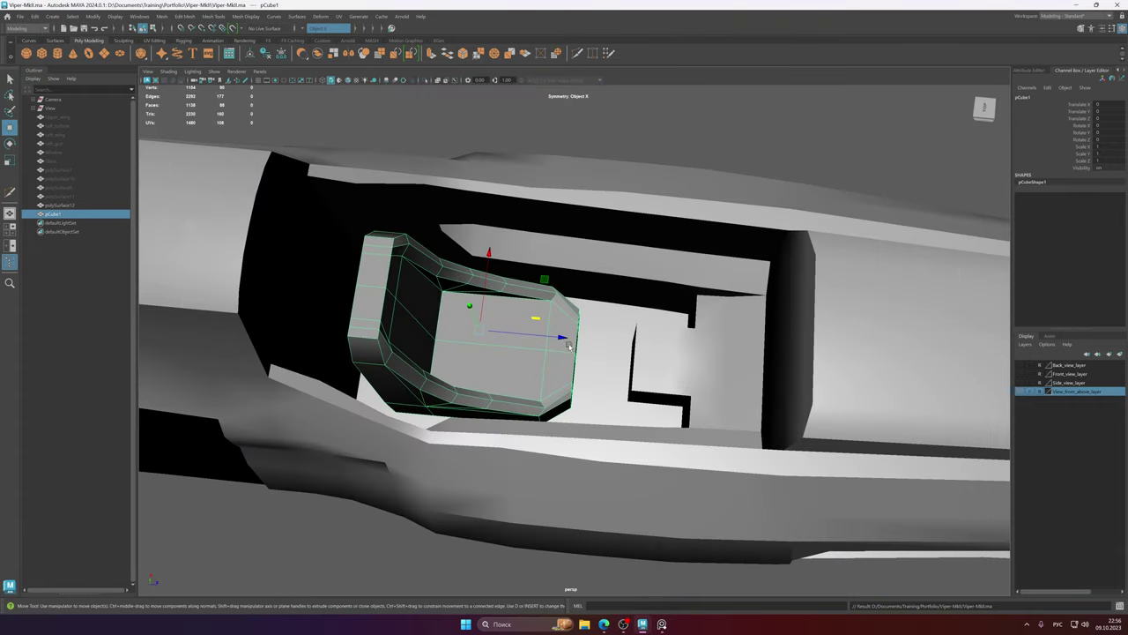
left_click_drag(569, 347, 609, 370, "alt")
left_click(662, 624)
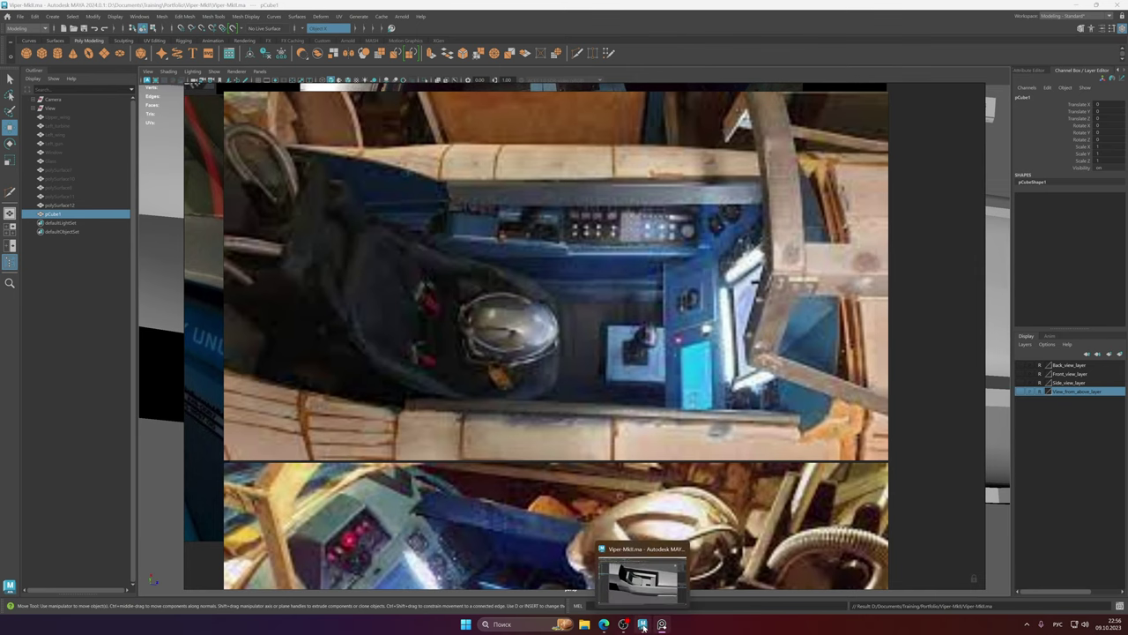
left_click(642, 624)
left_click(662, 624)
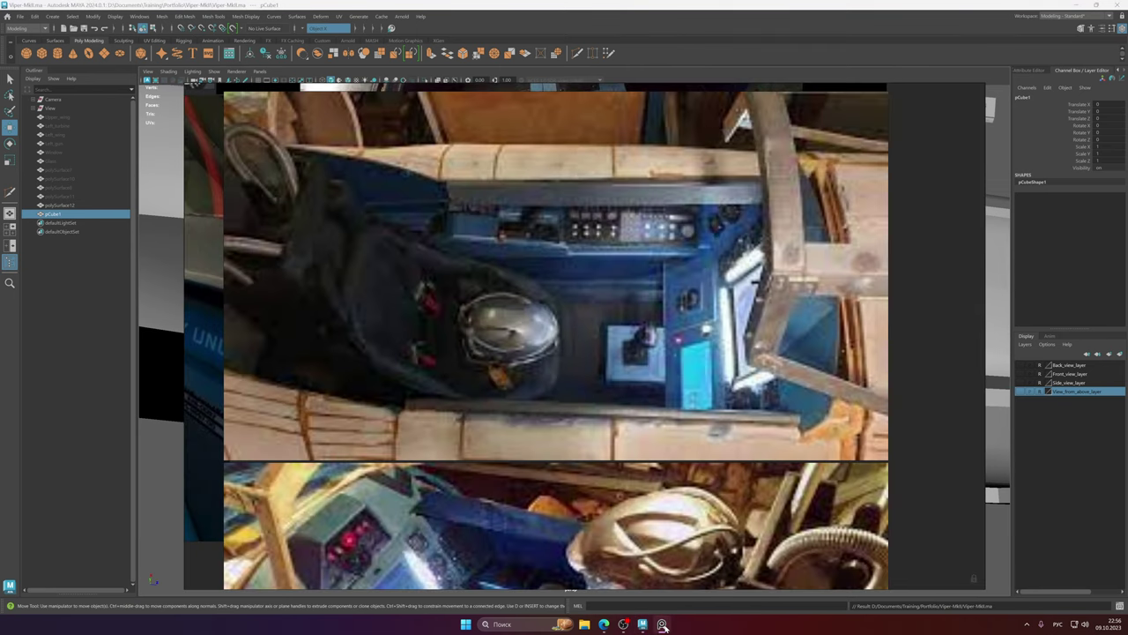
left_click(663, 623)
- Check the seat's smooth preview, then isolate the unsmoothed seat in the viewport
left_click_drag(553, 289, 463, 271, "alt")
key("3")
key("1")
key("ctrl+1")
- Narrow the front of the seat by moving the vertices at its front side corners inward
right_click_drag(464, 271, 543, 282, "alt")
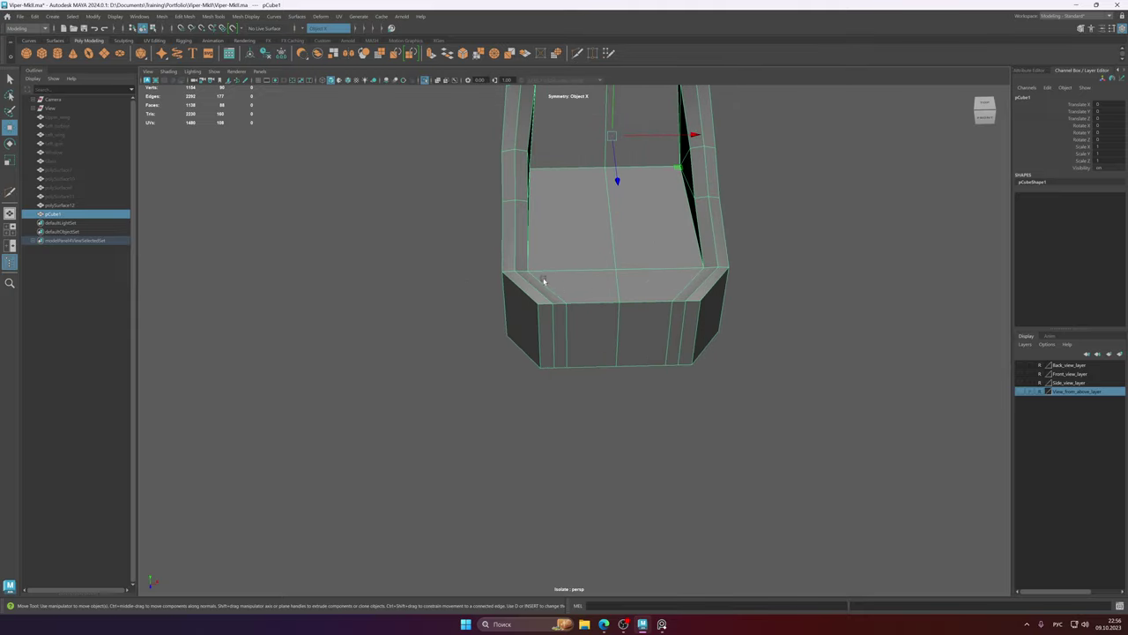
left_click_drag(544, 282, 547, 267, "alt")
right_click_drag(547, 267, 547, 236)
left_click(530, 314)
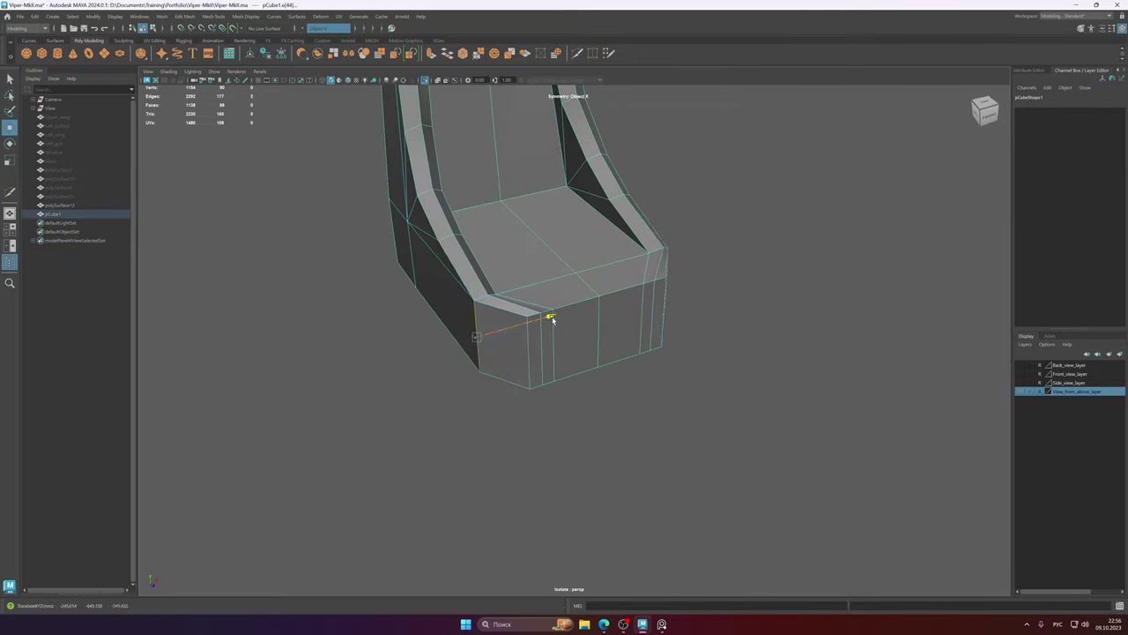
left_click_drag(553, 312, 509, 382, "alt")
right_click(520, 274)
left_click_drag(520, 274, 555, 275, "alt")
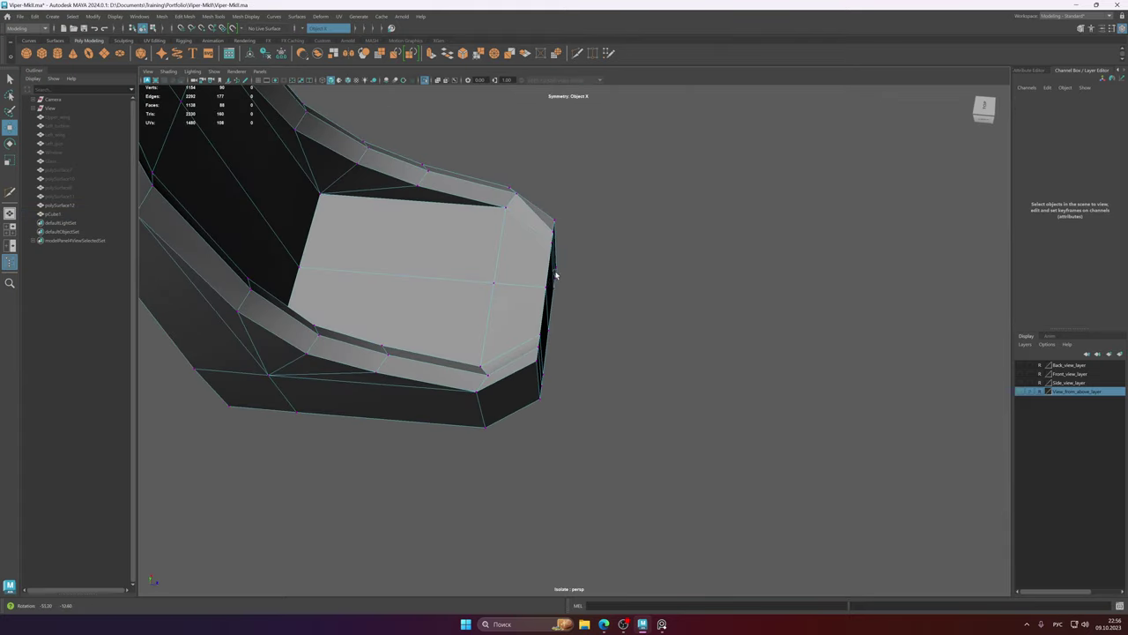
left_click_drag(491, 374, 490, 386, "alt")
left_click_drag(495, 426, 553, 361)
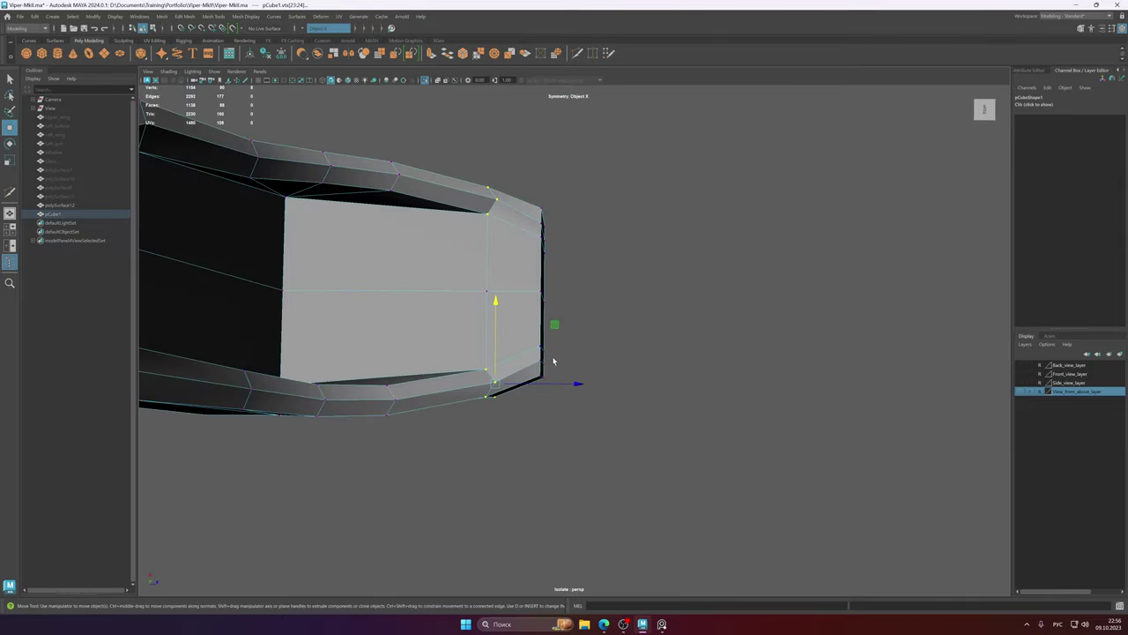
- Return to object mode, end the isolation and check the smoothed seat inside the cockpit
left_click_drag(615, 433, 554, 290, "alt")
right_click_drag(554, 290, 601, 271)
key("3")
left_click_drag(583, 260, 612, 277, "alt")
key("ctrl+1")
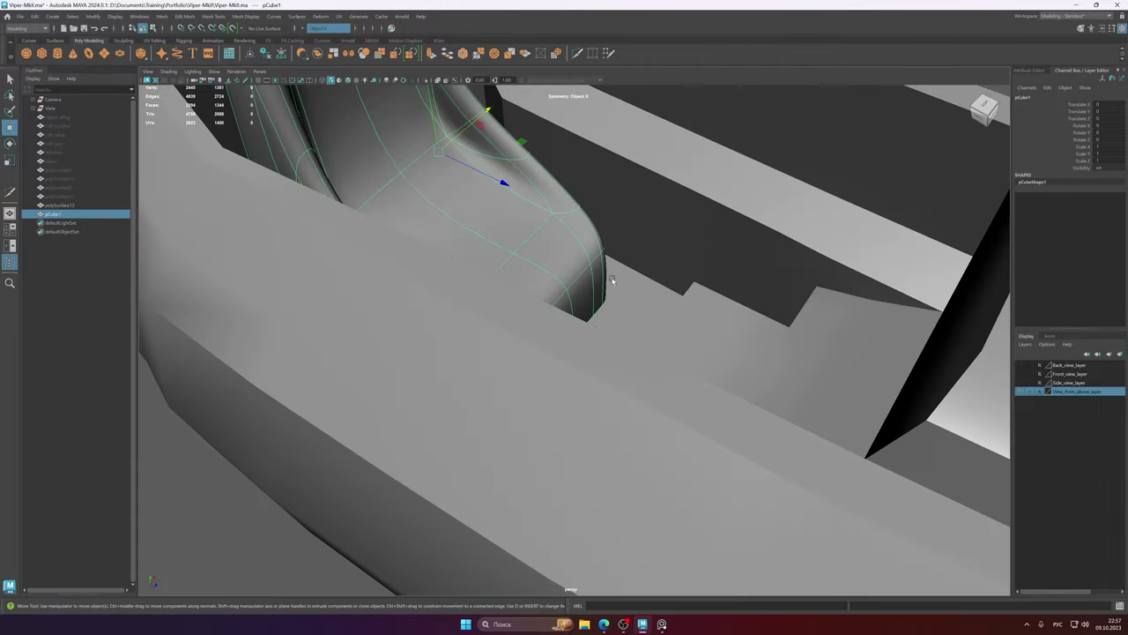
right_click_drag(673, 283, 473, 252, "alt")
left_click_drag(473, 253, 590, 260, "alt")
key("1")
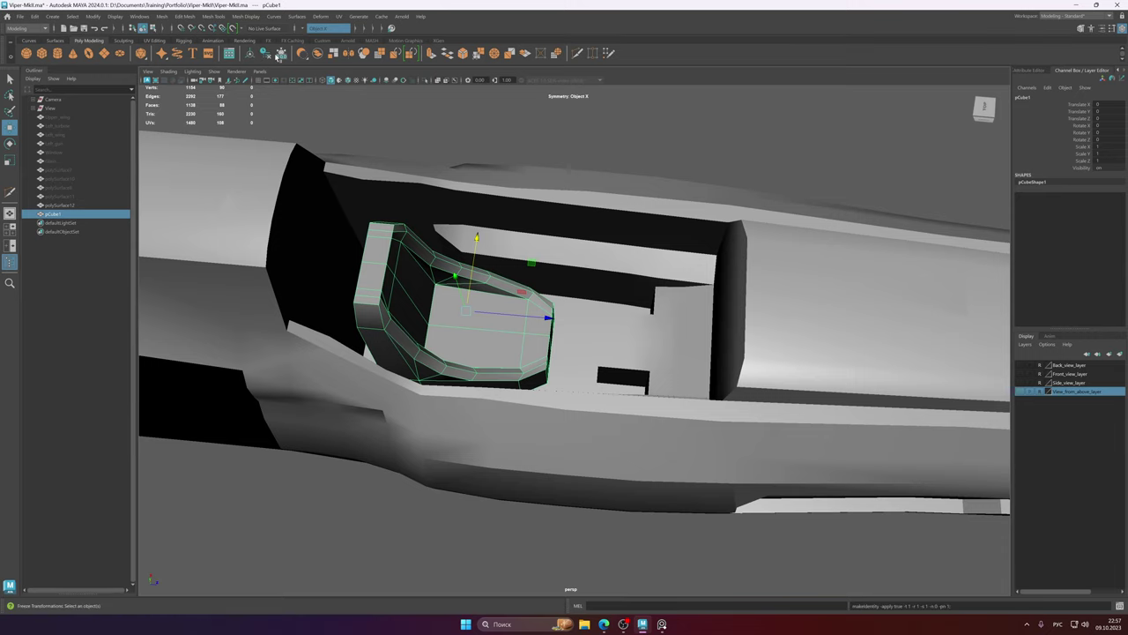
- Deselect the seat and compare its narrowed shape with the overhead reference photo
left_click(600, 196)
left_click_drag(604, 219, 590, 209, "alt")
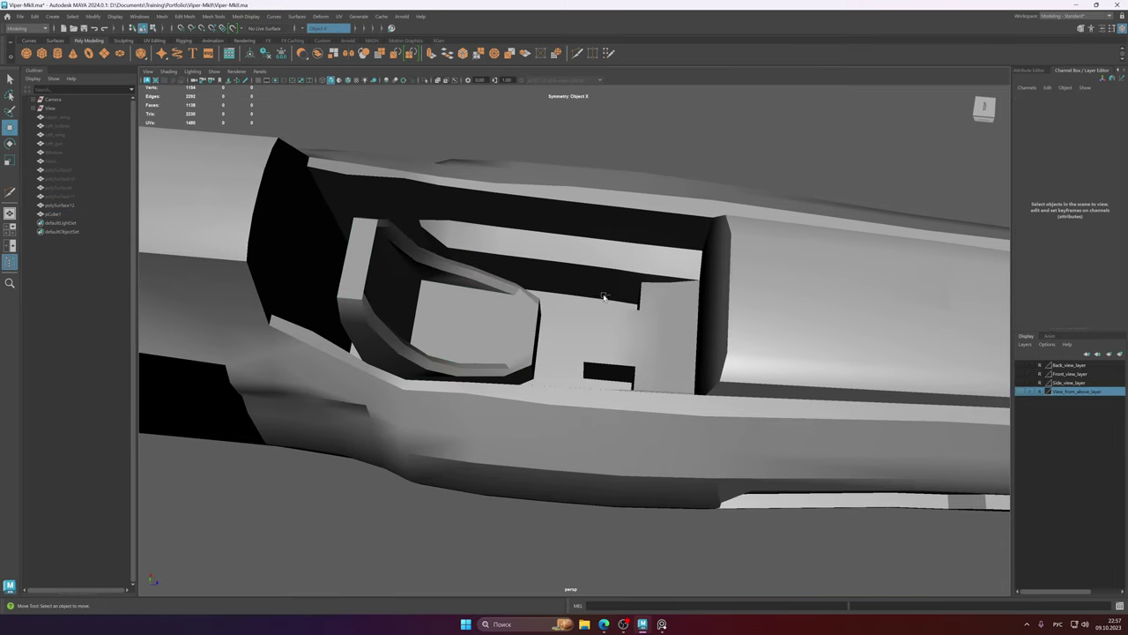
left_click(661, 624)
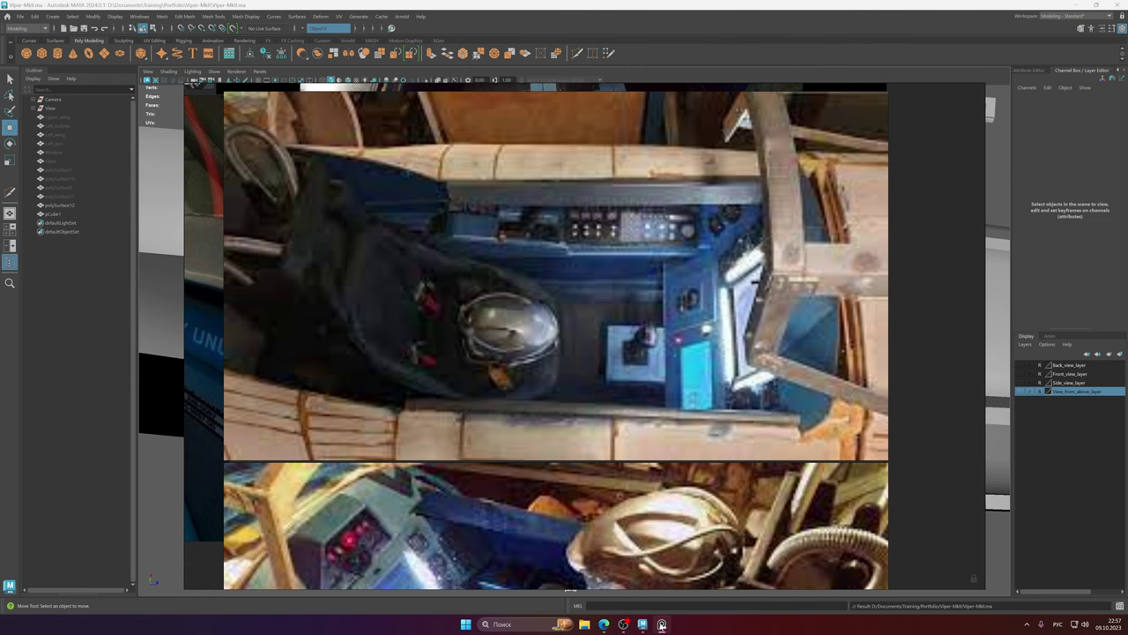
left_click(661, 625)
left_click(662, 625)
left_click(543, 4)
left_click_drag(548, 64, 711, 548, "alt")
- Examine the cockpit pictures on the reference board, focusing on the seat's backrest and sides
left_click(661, 624)
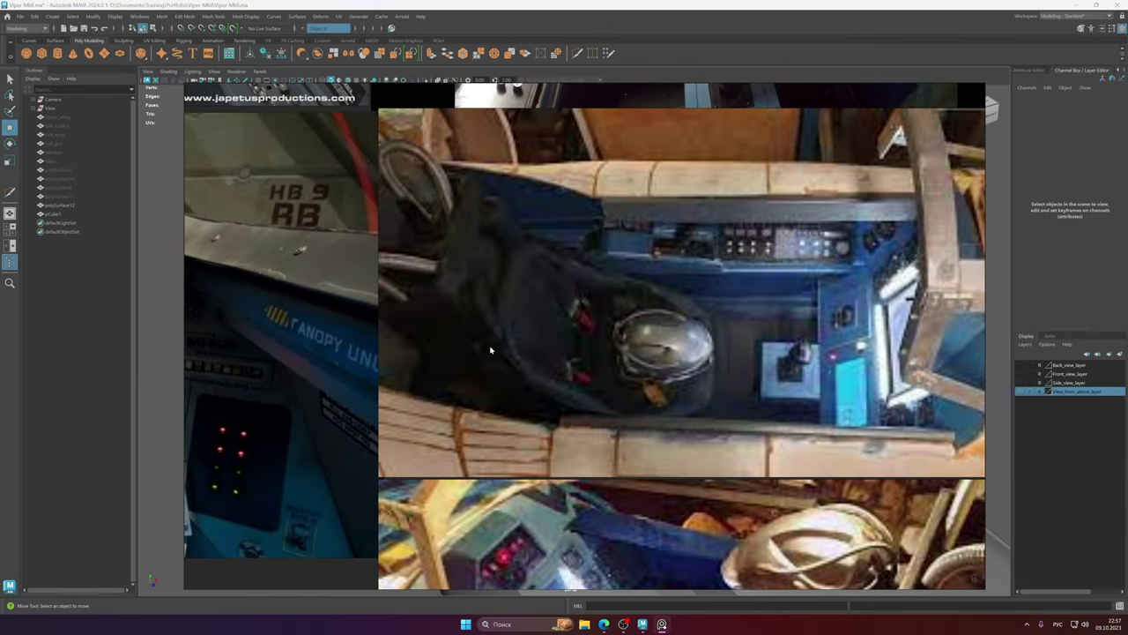
scroll(538, 401, "down", 5)
middle_click_drag(534, 396, 517, 274)
scroll(682, 386, "up", 4)
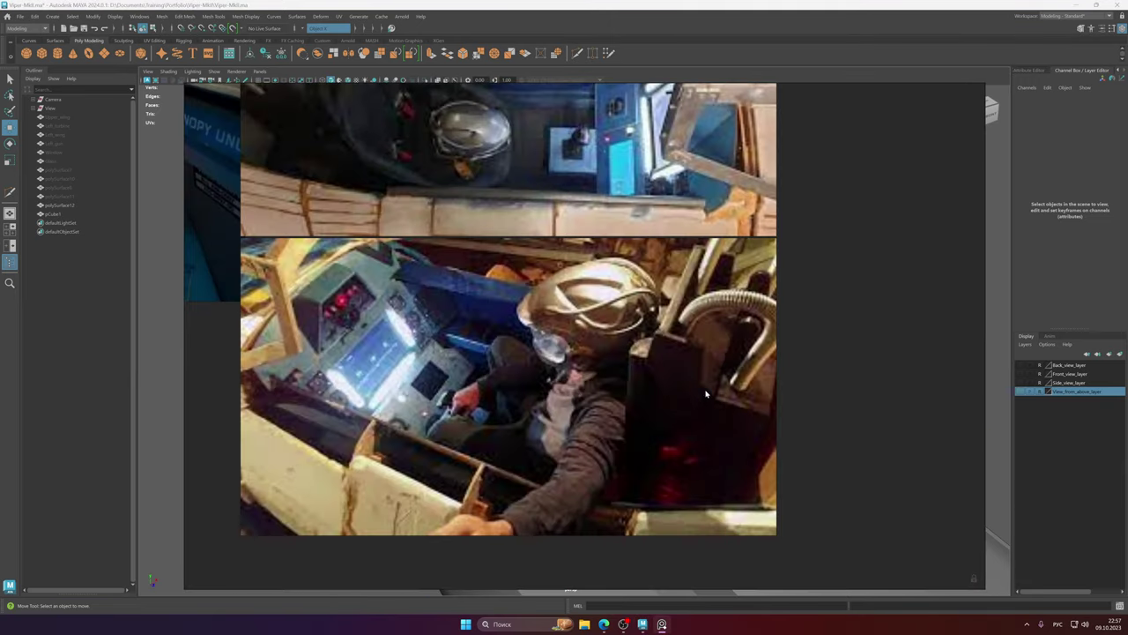
middle_click_drag(708, 393, 793, 532)
scroll(653, 336, "up", 2)
scroll(642, 349, "down", 2)
scroll(445, 227, "up", 4)
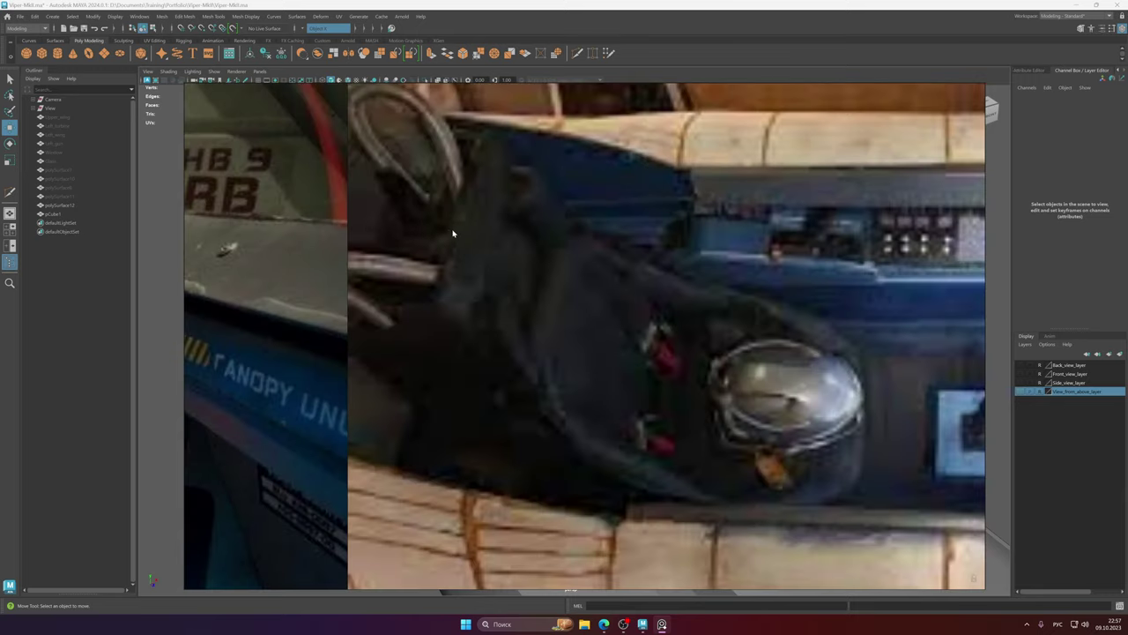
middle_click_drag(453, 232, 468, 227)
scroll(599, 272, "down", 5)
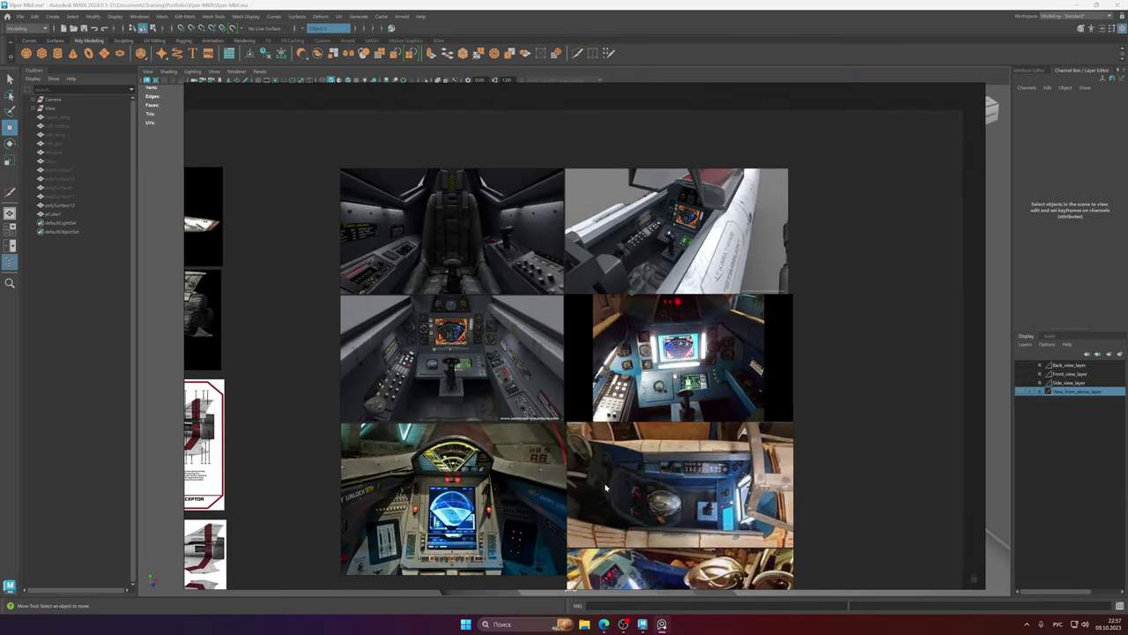
middle_click_drag(605, 487, 577, 495)
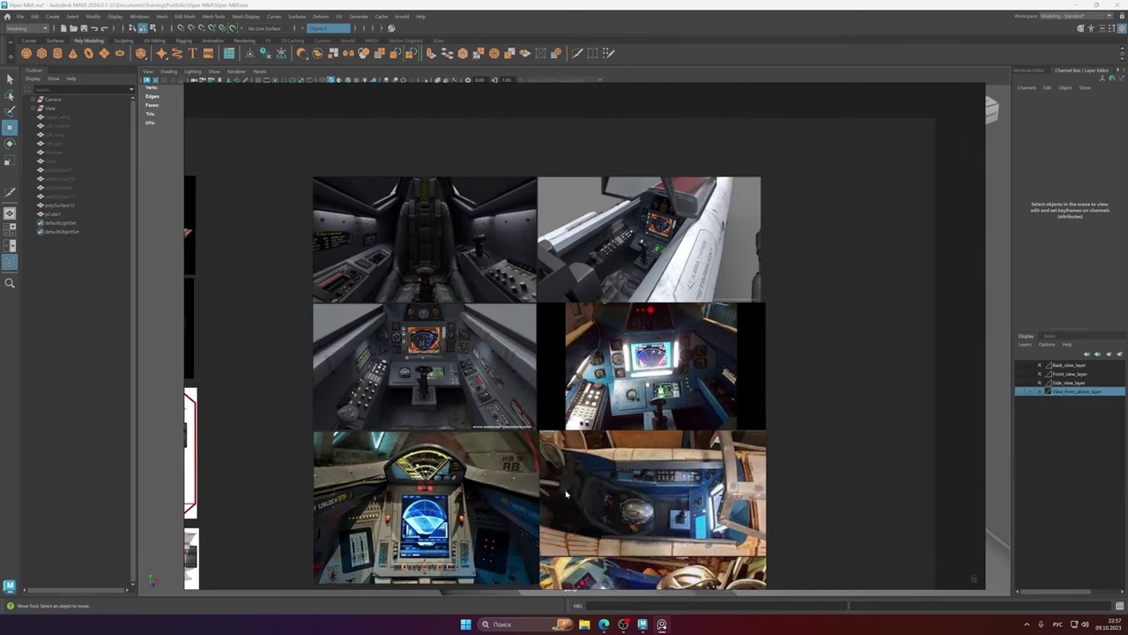
scroll(610, 331, "up", 5)
scroll(603, 317, "down", 3)
middle_click_drag(602, 295, 568, 177)
scroll(501, 231, "up", 2)
middle_click_drag(511, 433, 532, 268)
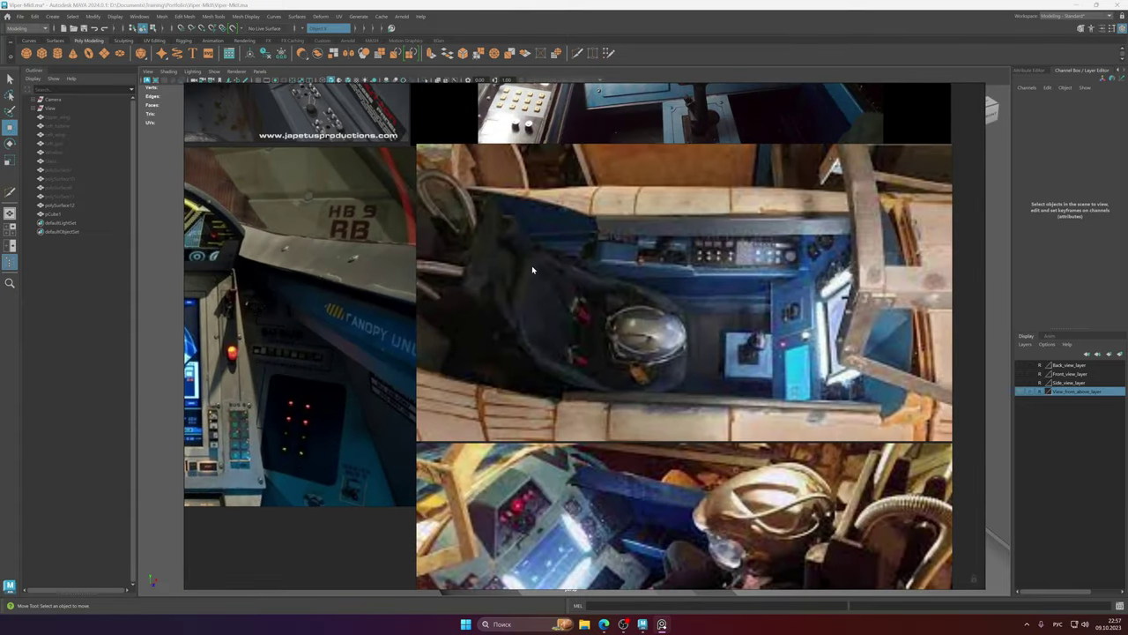
scroll(531, 269, "up", 3)
scroll(601, 401, "down", 2)
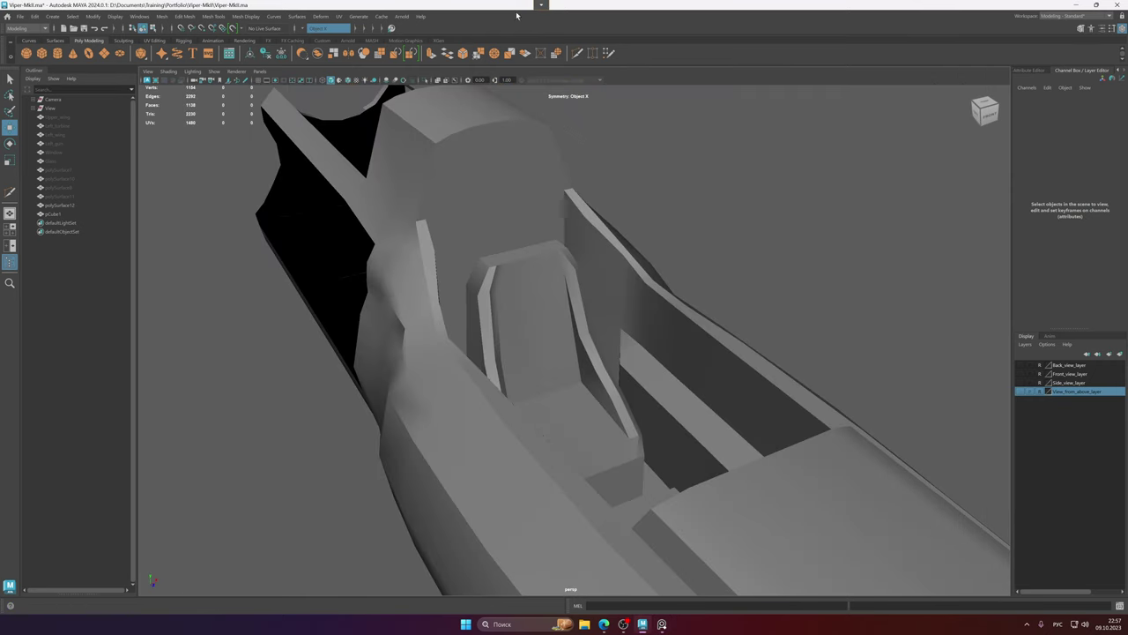
- Select the seat and isolate it in the viewport, seen from behind
left_click_drag(546, 370, 649, 300, "alt")
left_click(577, 390)
key("ctrl+1")
key("ctrl+1")
key("ctrl+1")
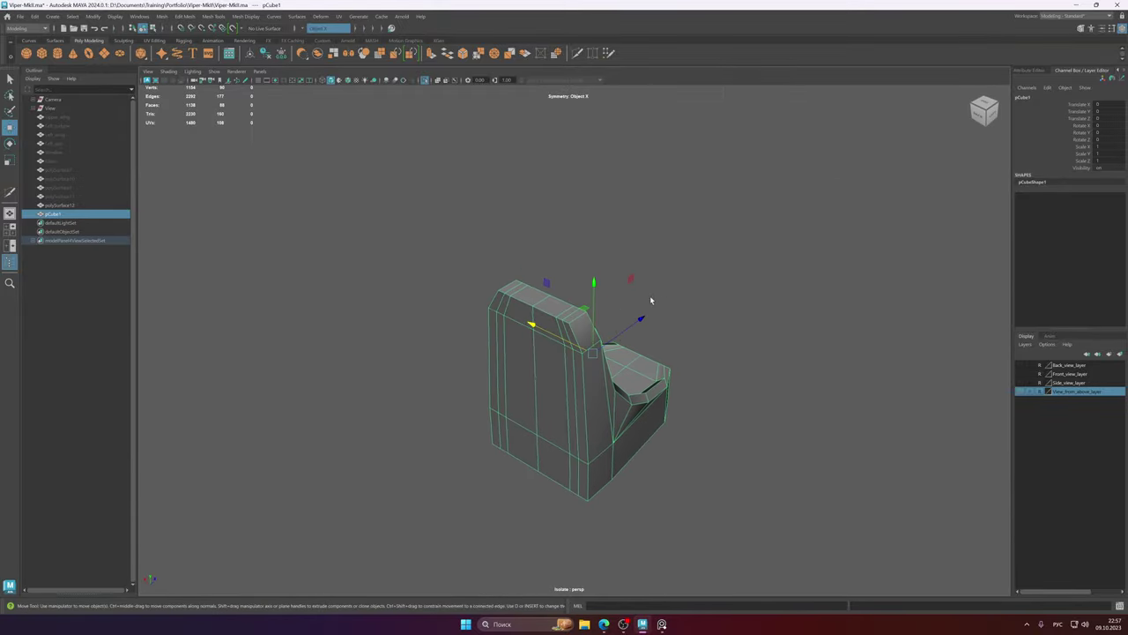
- Extrude all faces on the back of the seat's backrest rearward to the cockpit's rear wall
middle_click_drag(559, 357, 534, 295, "alt")
scroll(539, 286, "up", 3)
right_click_drag(546, 280, 545, 330)
left_click_drag(527, 303, 601, 309, "alt")
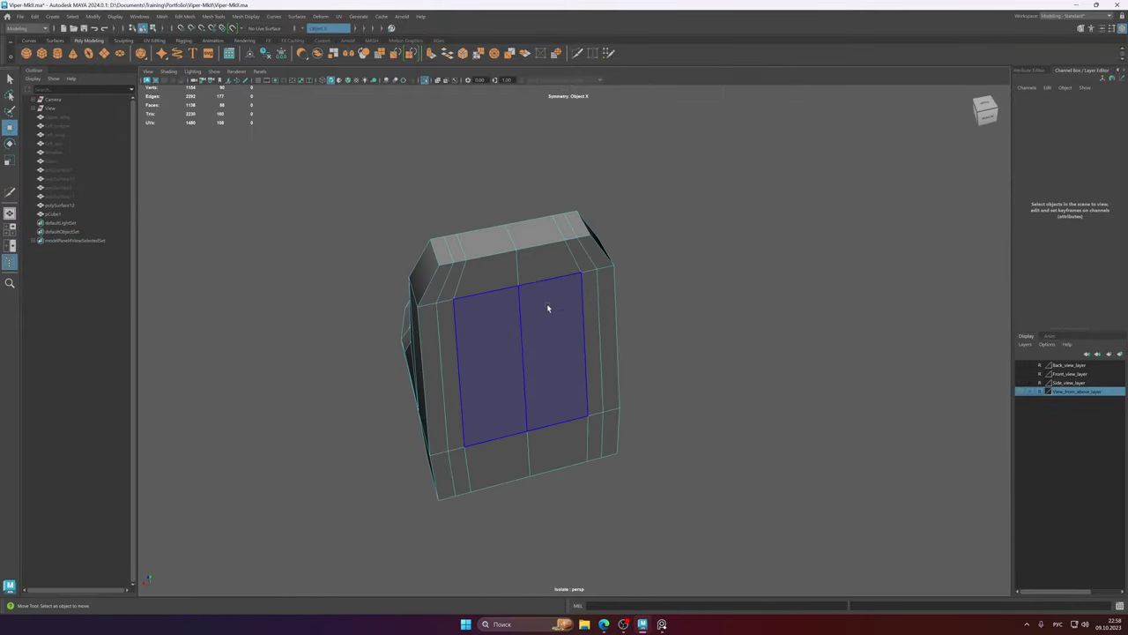
left_click(438, 285)
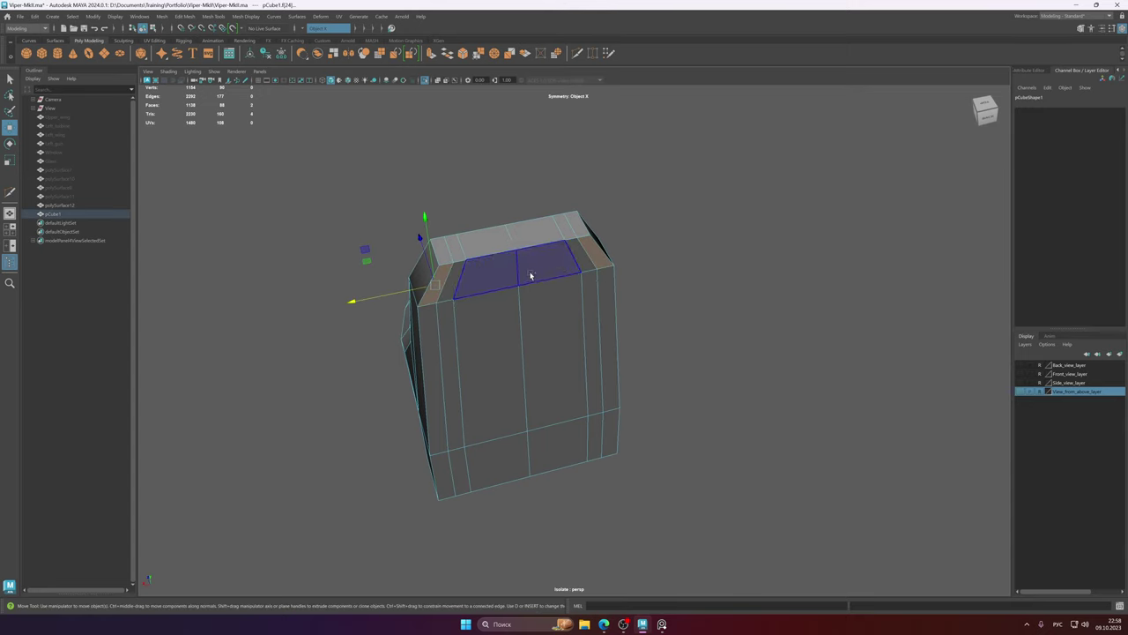
left_click(492, 355)
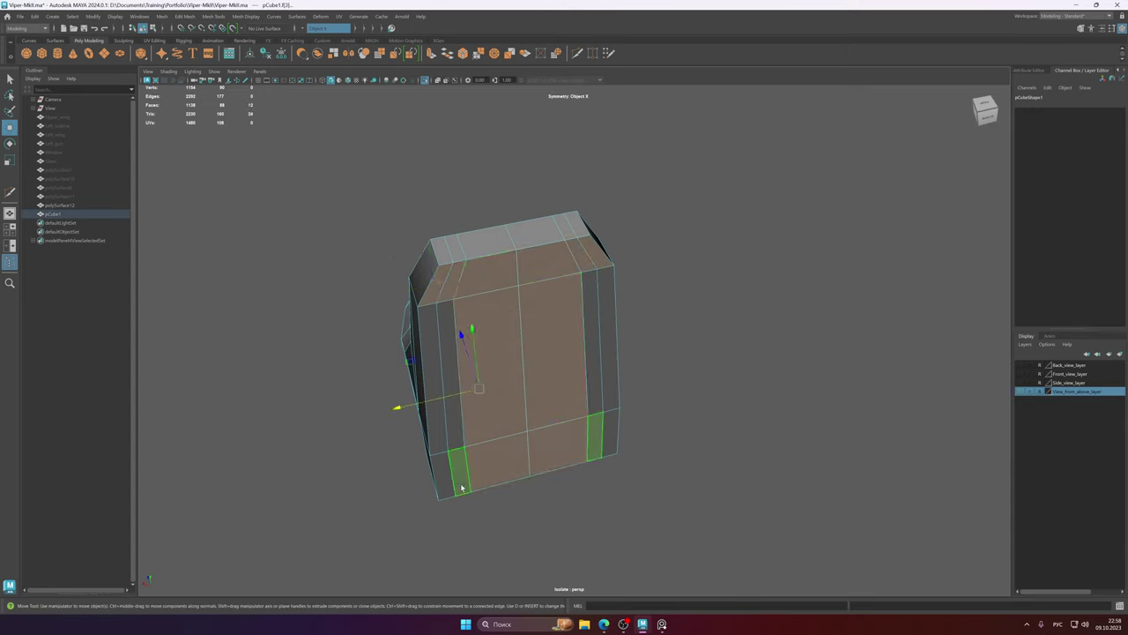
left_click(439, 434, "shift")
left_click_drag(561, 356, 512, 311, "alt")
key("ctrl+1")
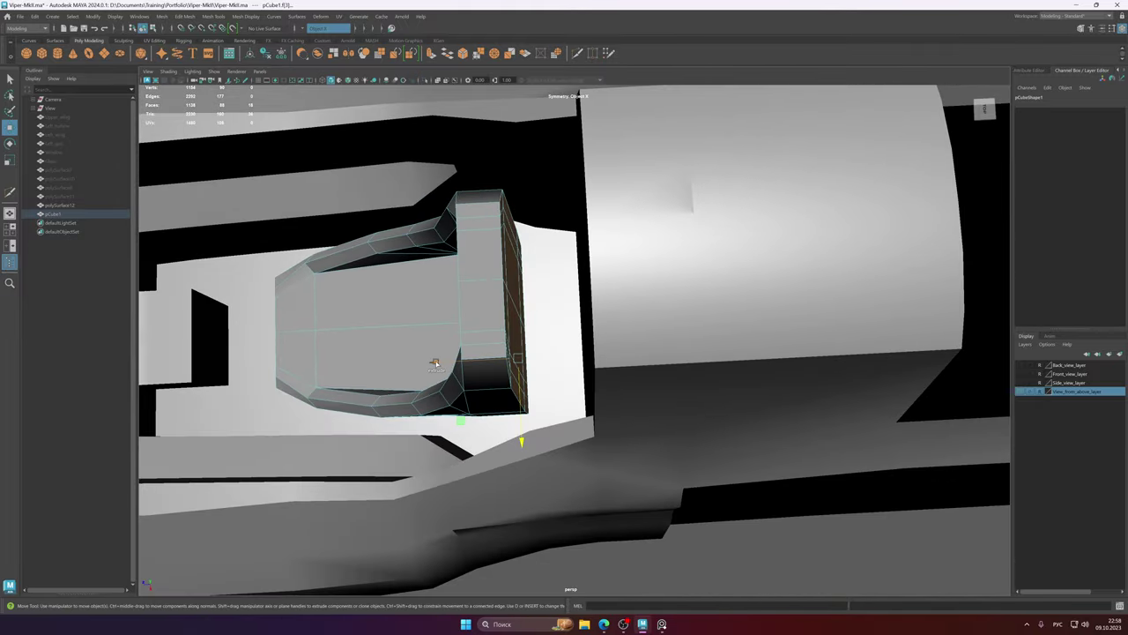
left_click_drag(434, 362, 451, 363, "shift")
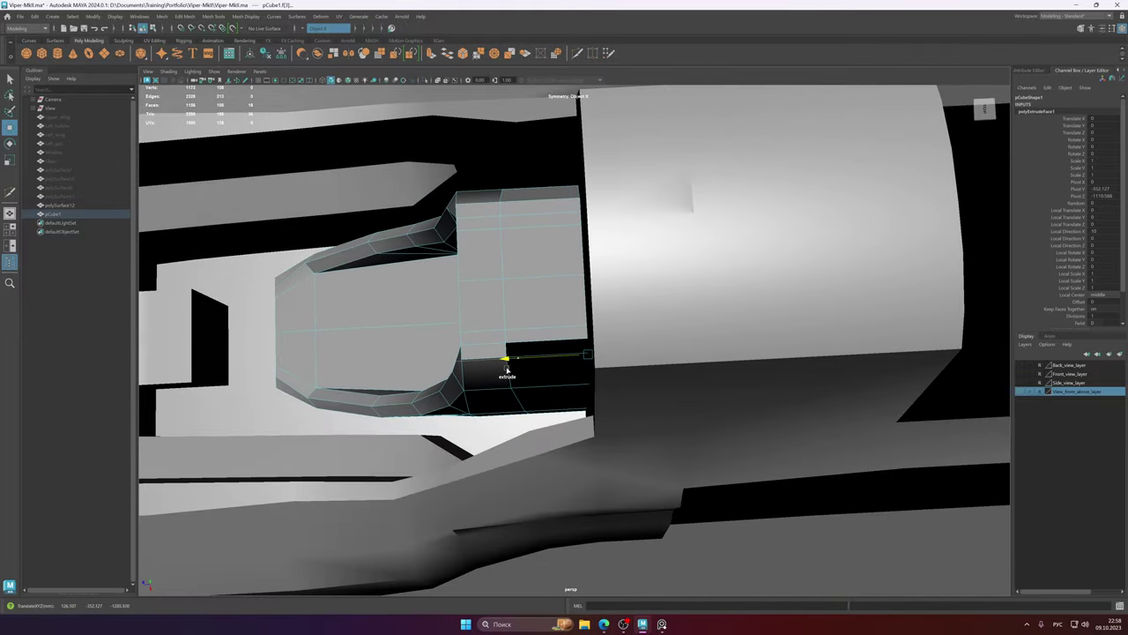
- Inspect the extension behind the backrest in isolation and delete its rear end faces
left_click_drag(500, 371, 579, 367, "alt")
key("ctrl+1")
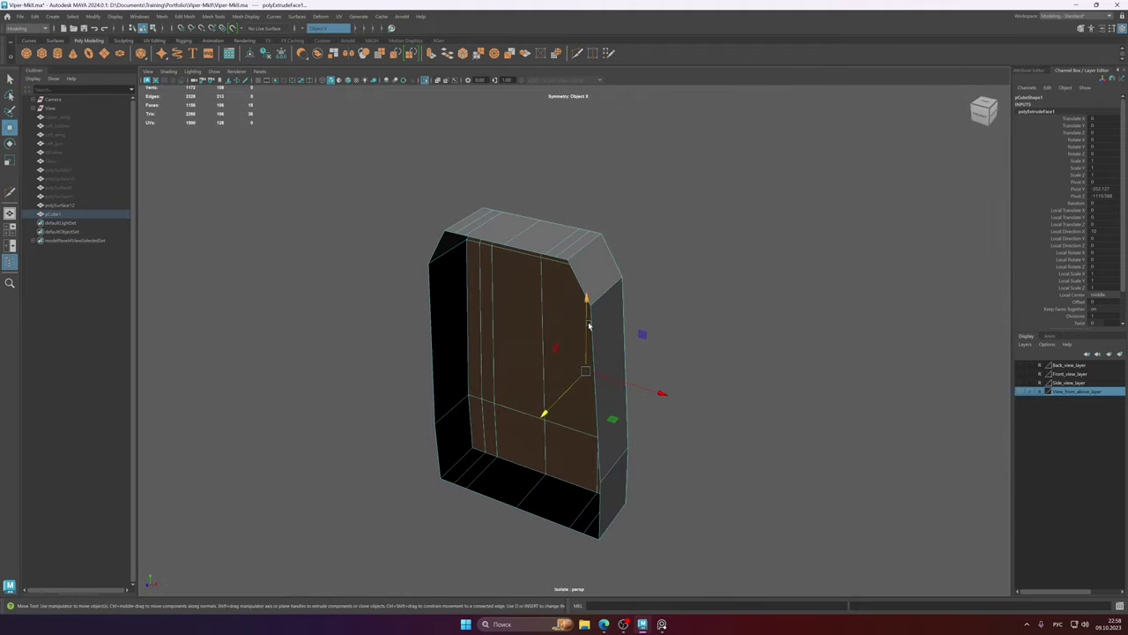
key("ctrl+1")
left_click_drag(599, 323, 564, 333, "alt")
key("Delete")
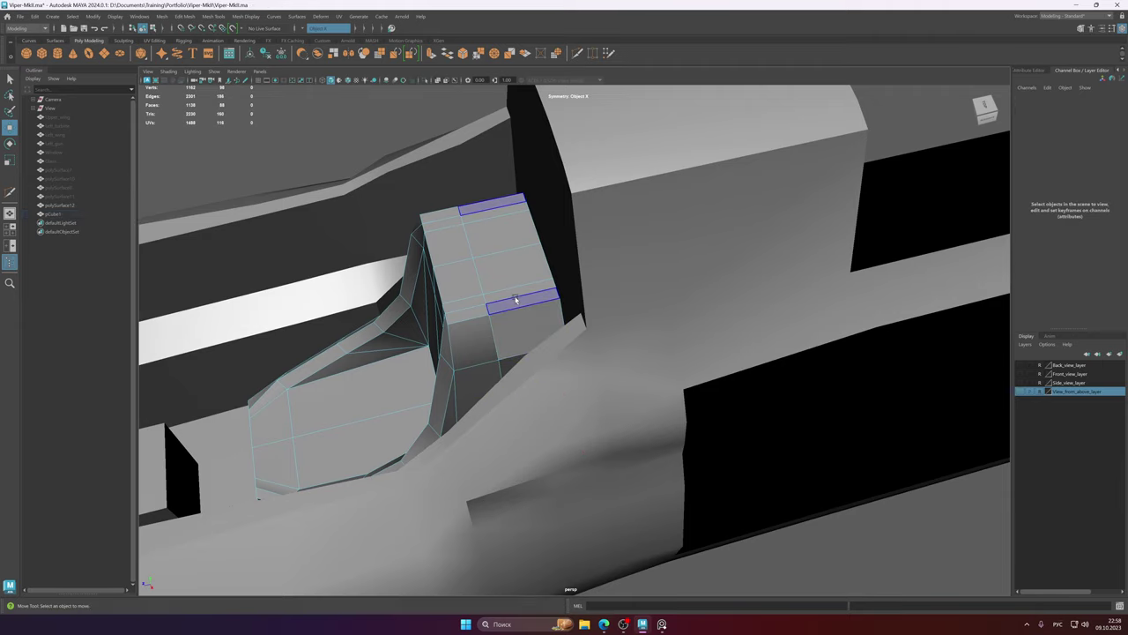
- Isolate the seat and delete the underside faces of the backrest extension, then return to object mode and end the isolation
key("ctrl+1")
left_click_drag(515, 294, 440, 230, "alt")
middle_click_drag(703, 414, 582, 206, "alt")
right_click_drag(585, 211, 592, 242)
left_click(588, 228)
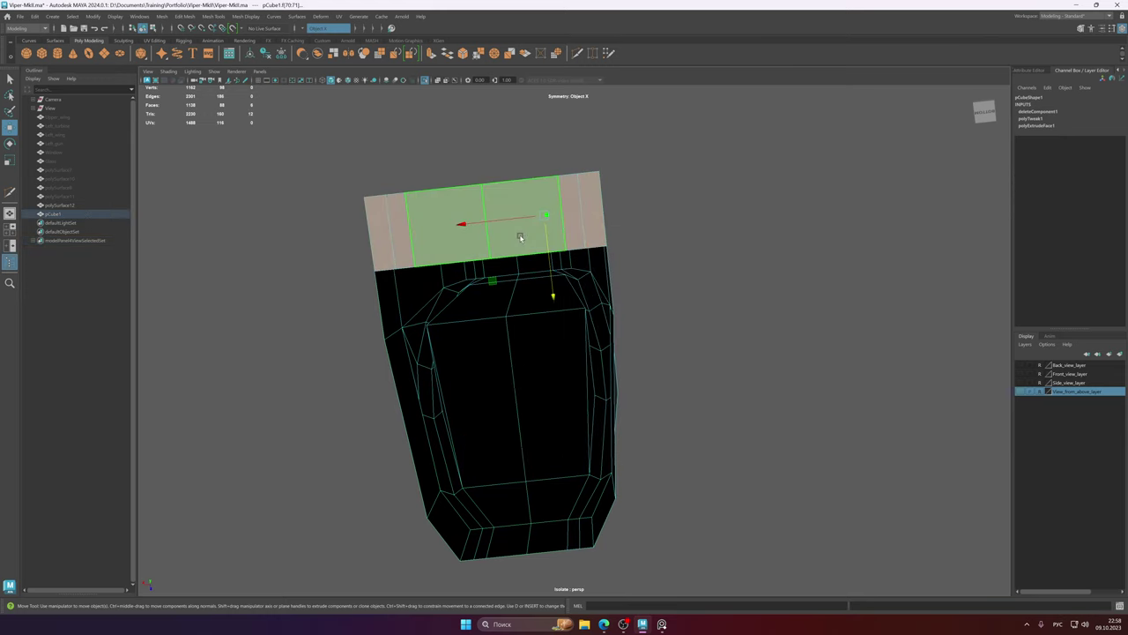
key("Delete")
right_click_drag(551, 289, 614, 267)
key("ctrl+1")
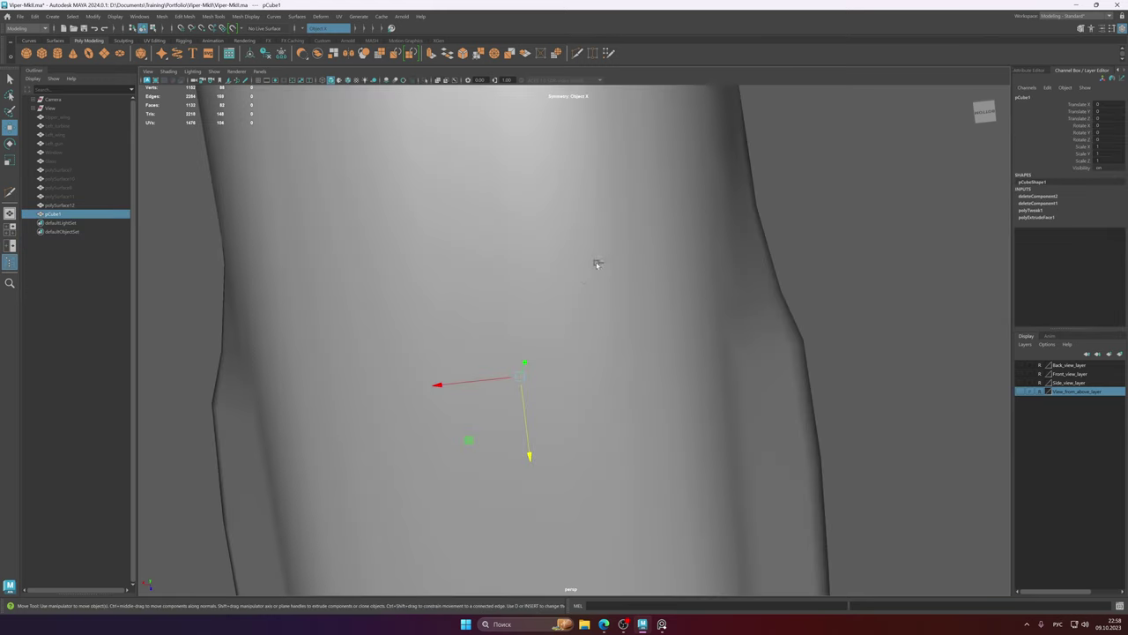
- Extrude the rear top faces of the backrest extension upward to form a headrest block
left_click_drag(576, 278, 562, 373, "alt")
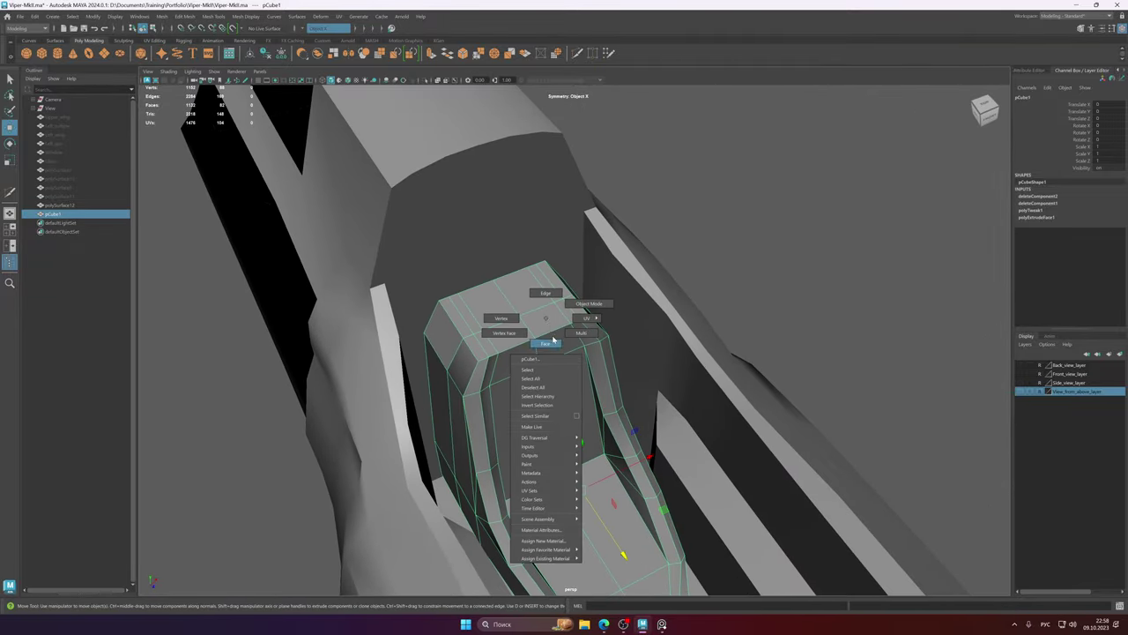
right_click_drag(554, 339, 553, 341)
left_click_drag(553, 341, 577, 342, "alt")
left_click(476, 357)
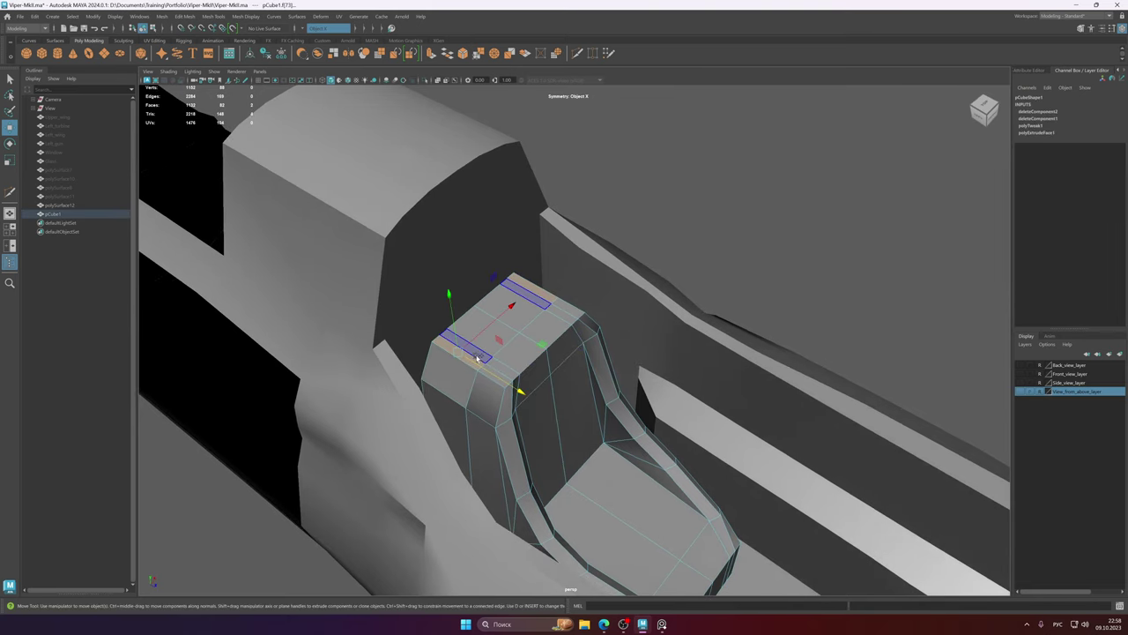
left_click_drag(527, 333, 470, 155, "alt")
left_click_drag(509, 210, 597, 367, "alt")
- Switch to the reference board and examine the cockpit pictures for the shape of the seat and headrest
left_click(662, 624)
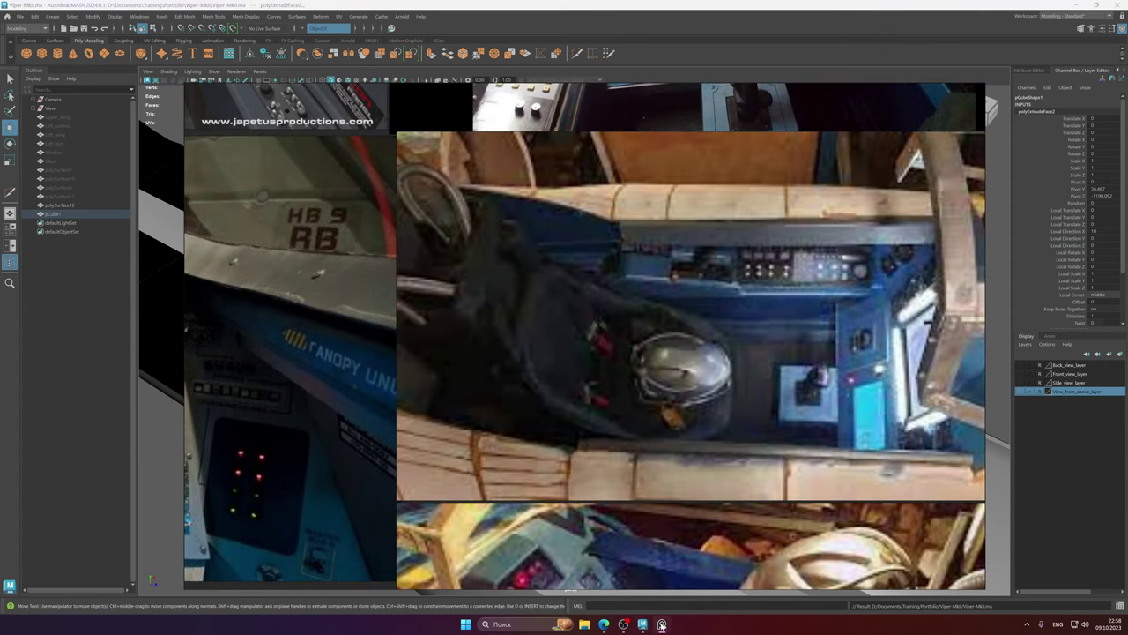
scroll(666, 395, "down", 3)
middle_click_drag(666, 395, 586, 237)
middle_click_drag(832, 454, 781, 404)
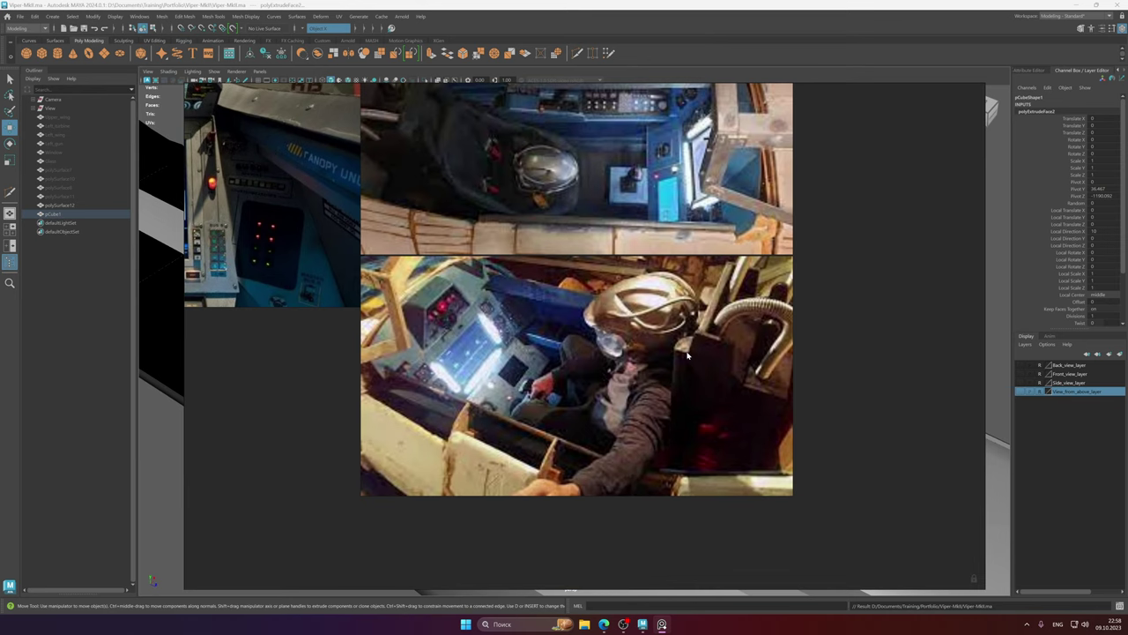
scroll(688, 356, "up", 3)
scroll(625, 404, "down", 5)
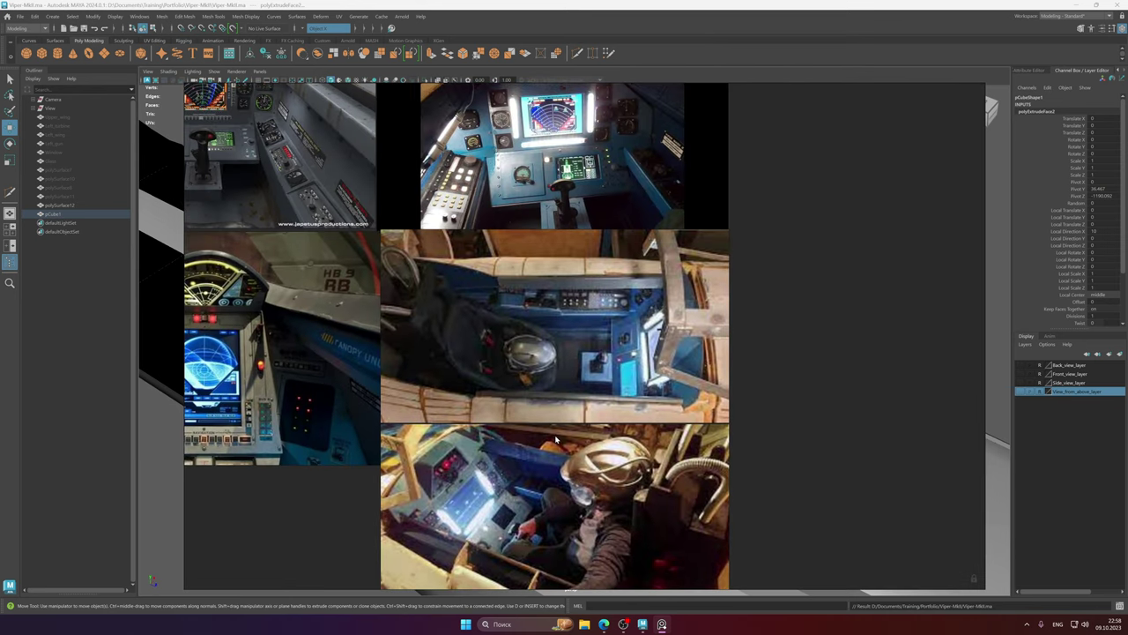
scroll(555, 438, "up", 3)
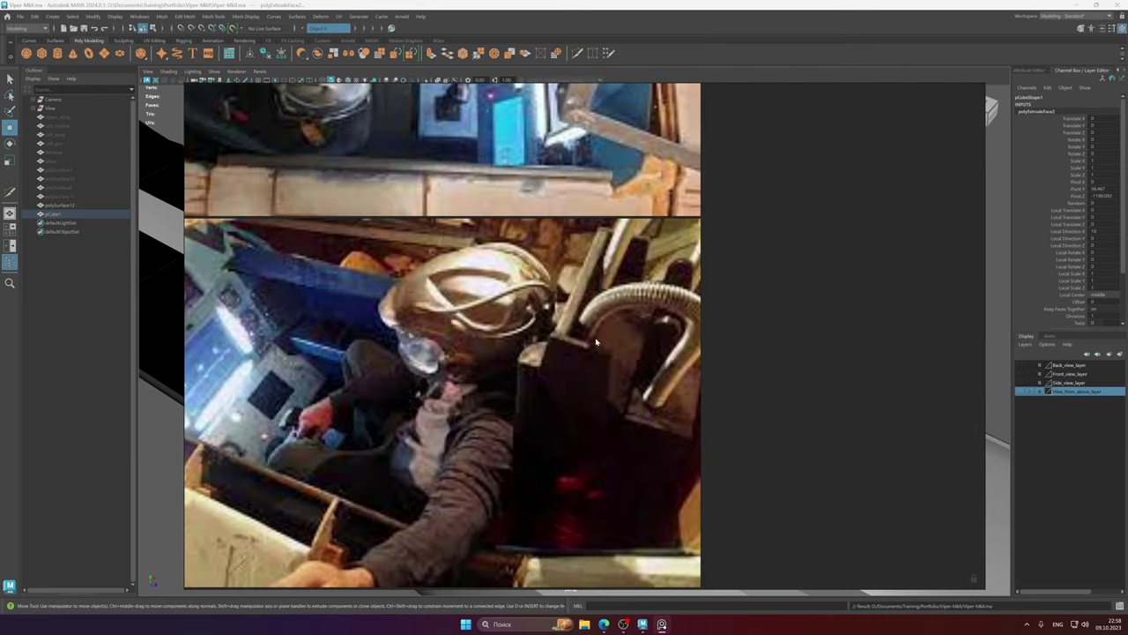
scroll(596, 341, "down", 5)
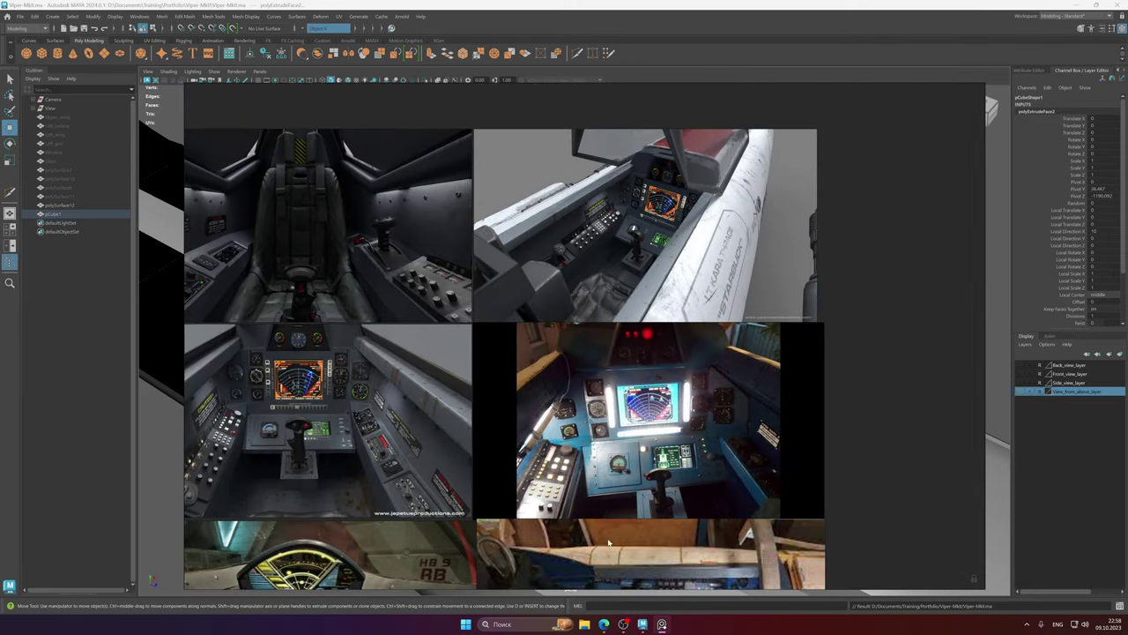
scroll(588, 283, "up", 3)
scroll(579, 308, "down", 3)
middle_click_drag(501, 304, 749, 316)
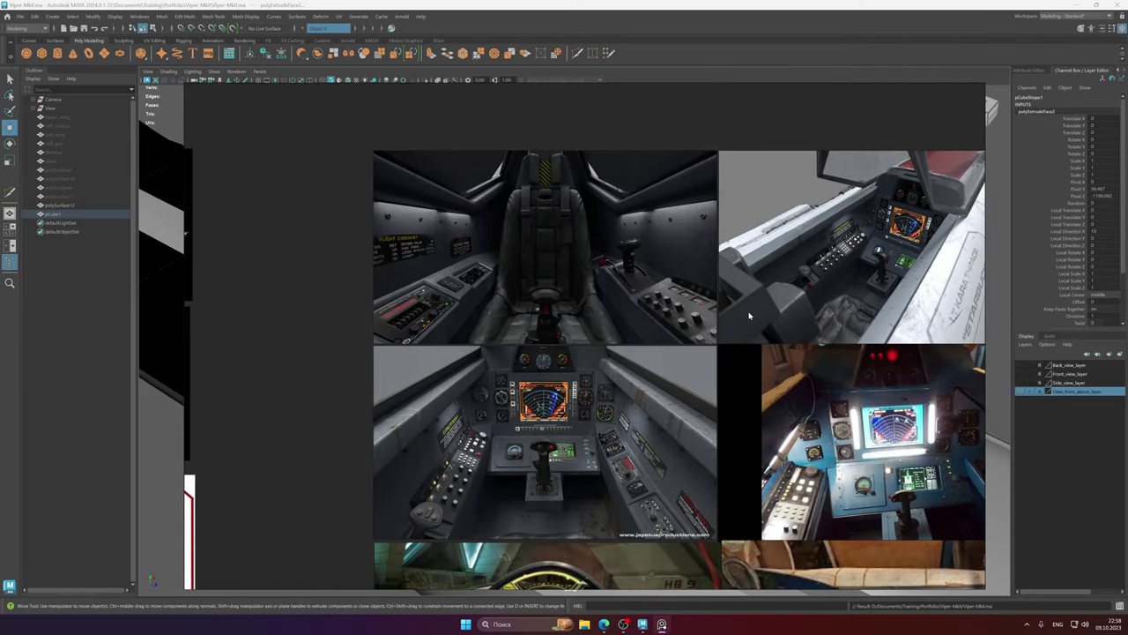
middle_click_drag(705, 447, 649, 284)
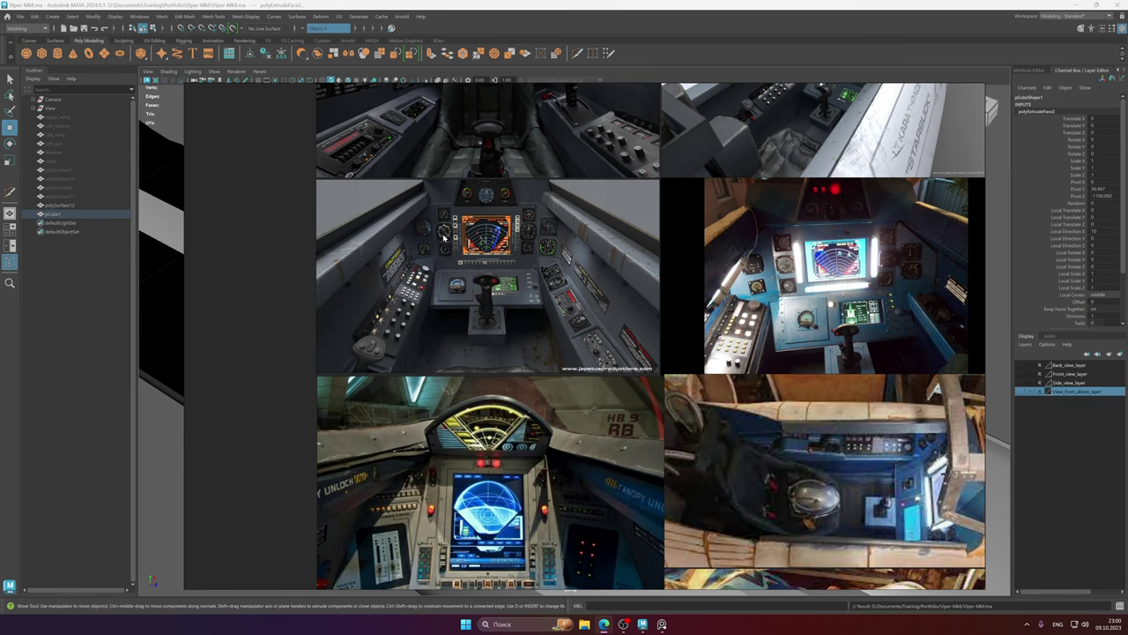
- Compare the headrest block on the model with the striped headrest in the front-facing seat picture
left_click(505, 4)
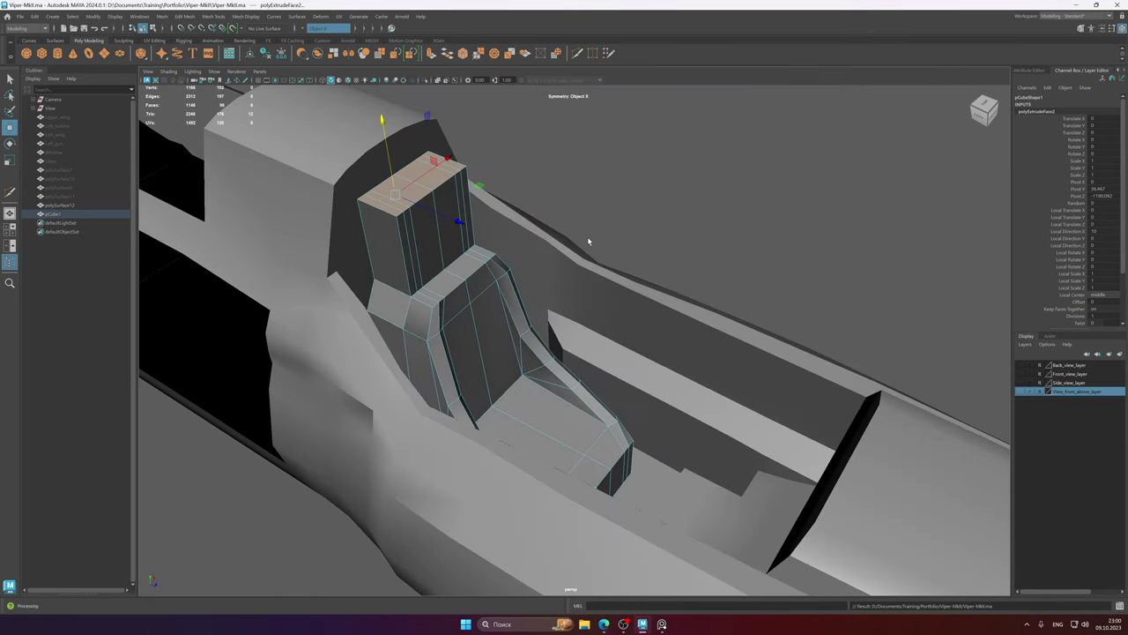
middle_click_drag(529, 297, 610, 291, "alt")
left_click_drag(611, 291, 549, 323, "alt")
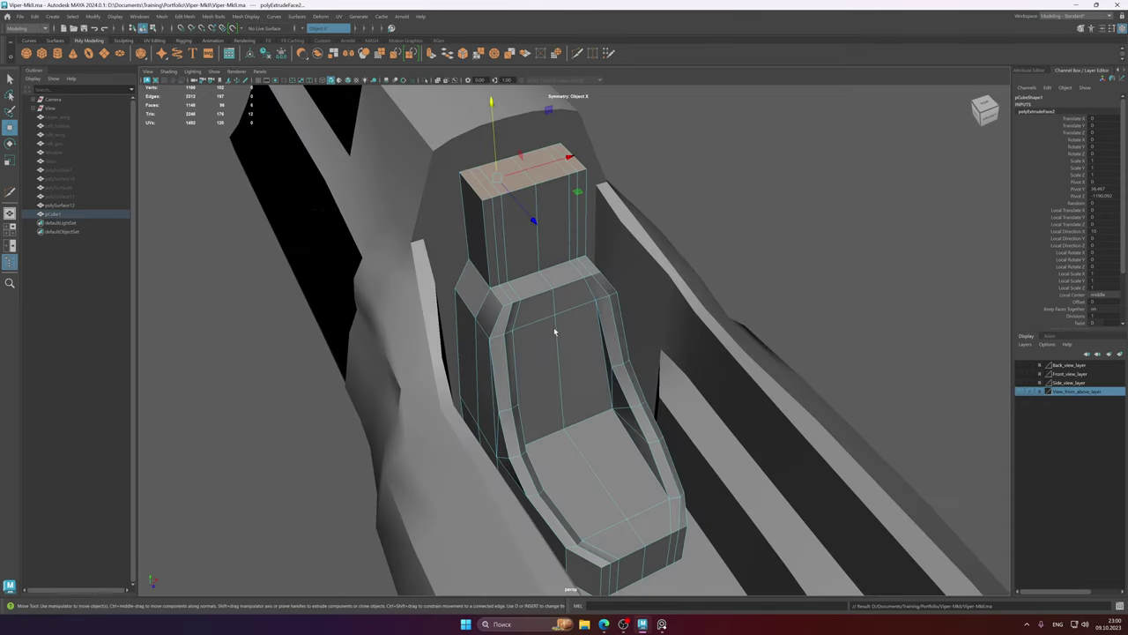
left_click(662, 624)
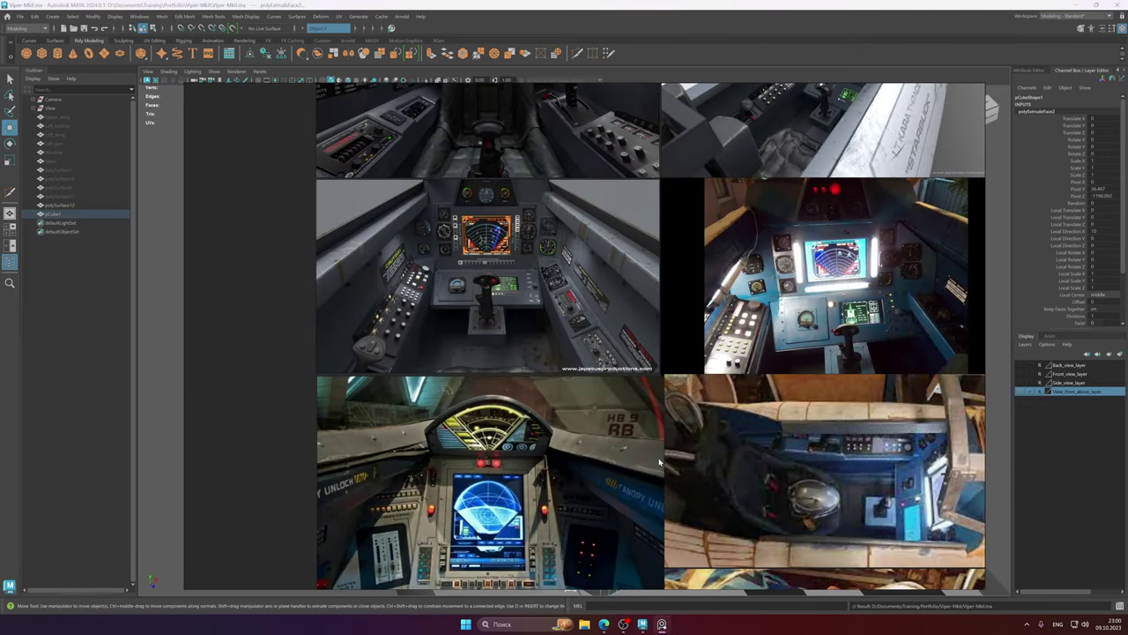
middle_click_drag(543, 195, 572, 371)
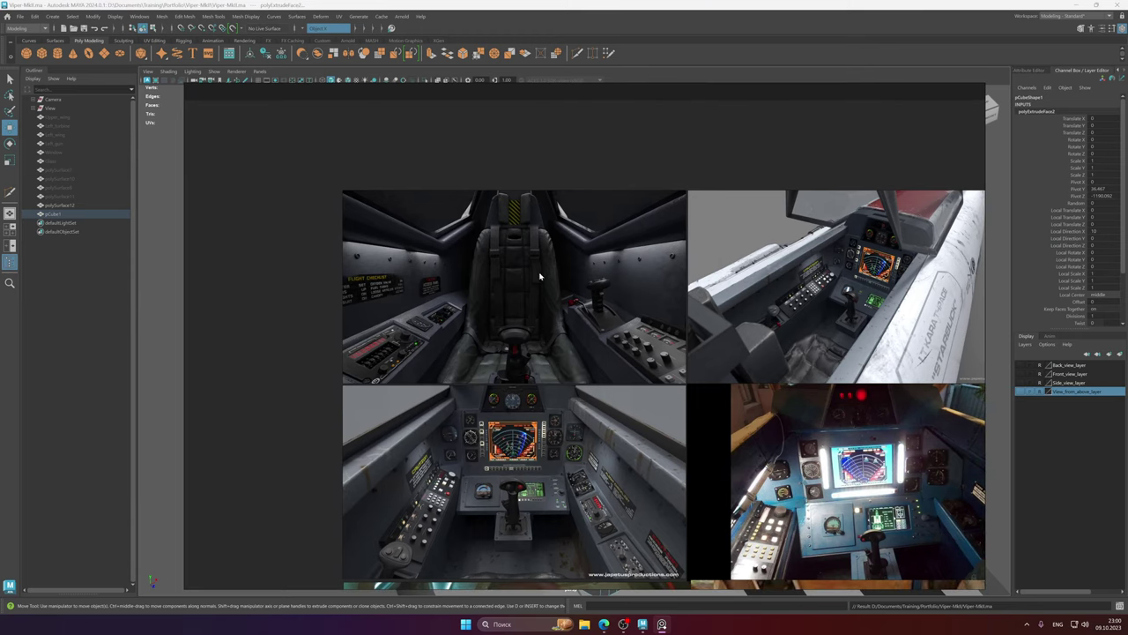
scroll(534, 232, "up", 3)
scroll(595, 260, "up", 5)
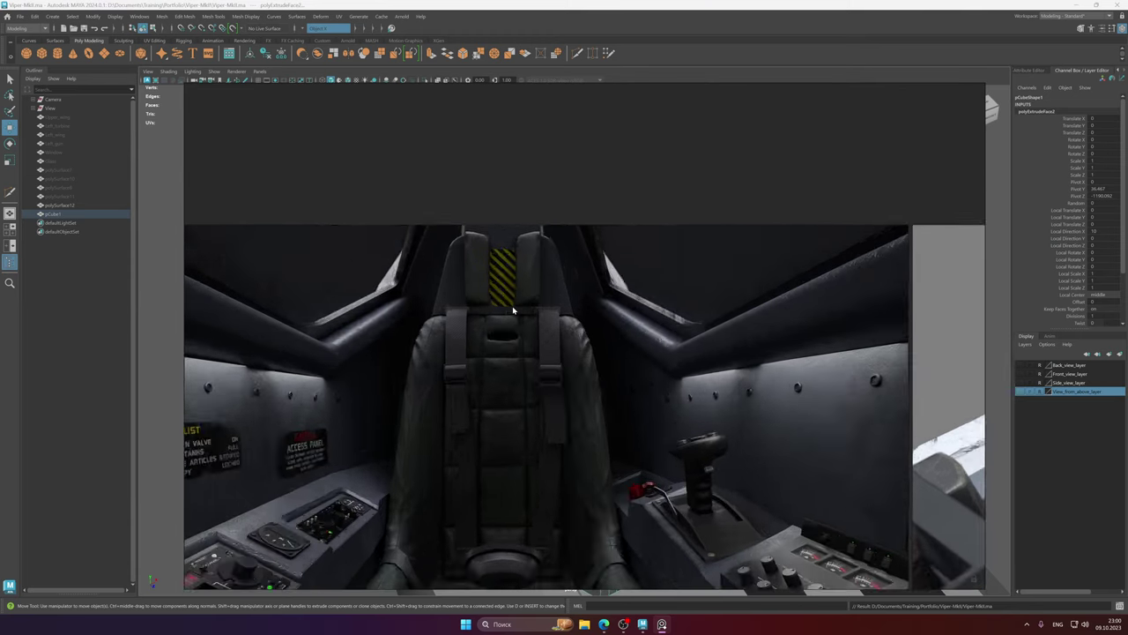
scroll(534, 297, "down", 5)
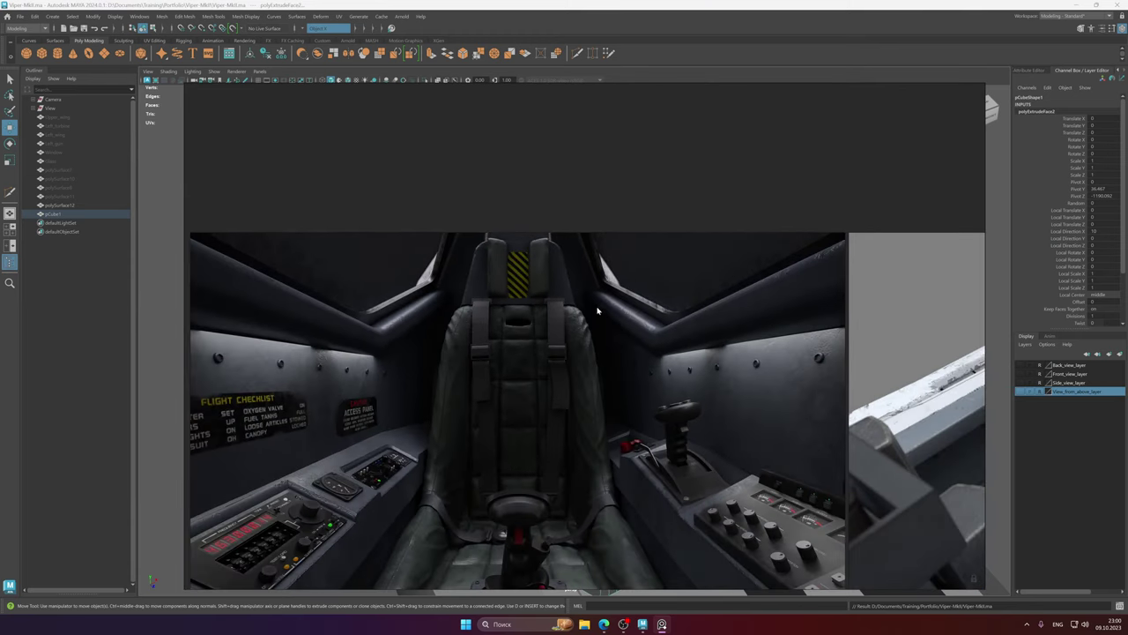
scroll(558, 323, "up", 4)
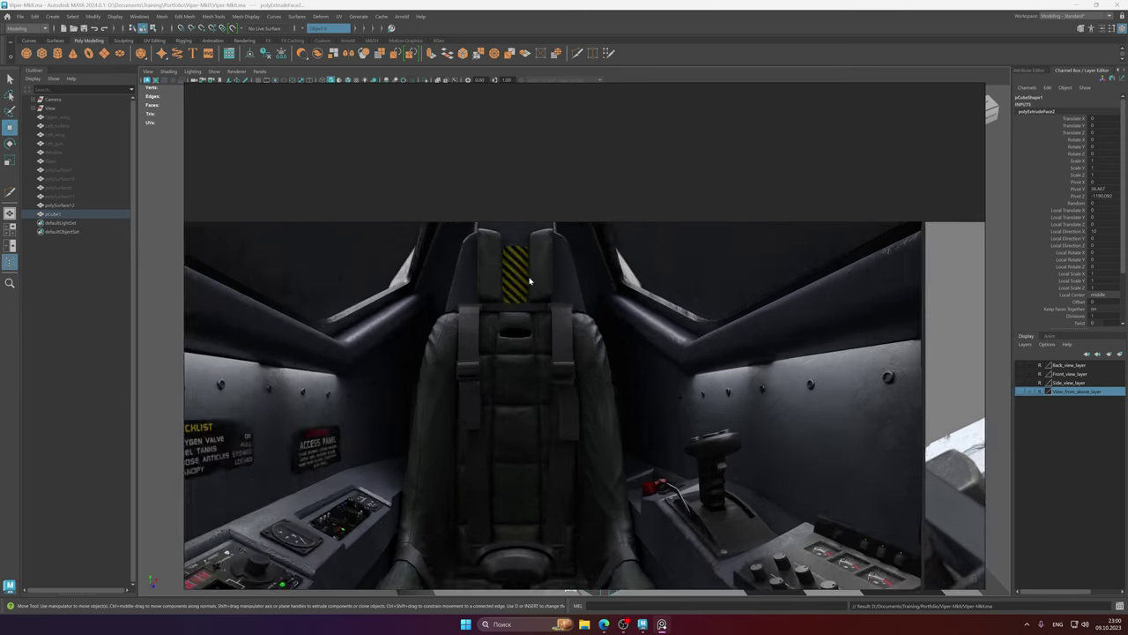
left_click(468, 4)
- Return the seat to object mode and isolate it in the viewport, seen from the front
left_click_drag(569, 269, 567, 295, "alt")
right_click_drag(567, 294, 631, 265)
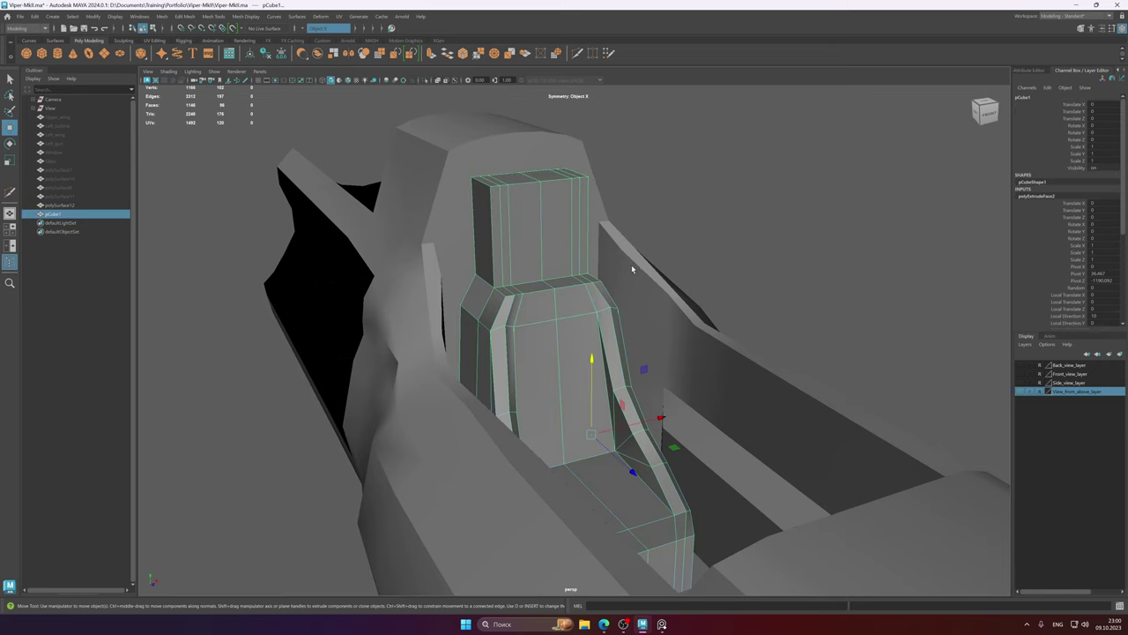
key("ctrl+1")
left_click_drag(631, 266, 569, 285, "alt")
right_click_drag(569, 284, 614, 339, "alt")
left_click_drag(614, 337, 567, 306, "alt")
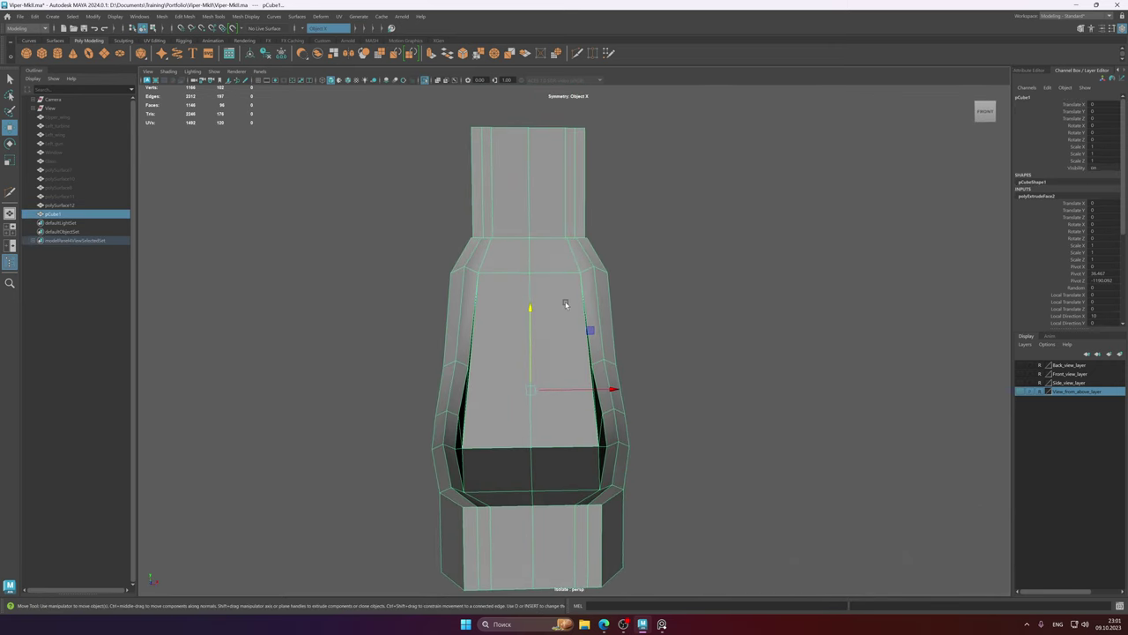
- Check the headrest's proportions against the backrest in the front-facing seat reference picture
left_click(661, 624)
scroll(613, 384, "down", 4)
middle_click_drag(609, 337, 594, 252)
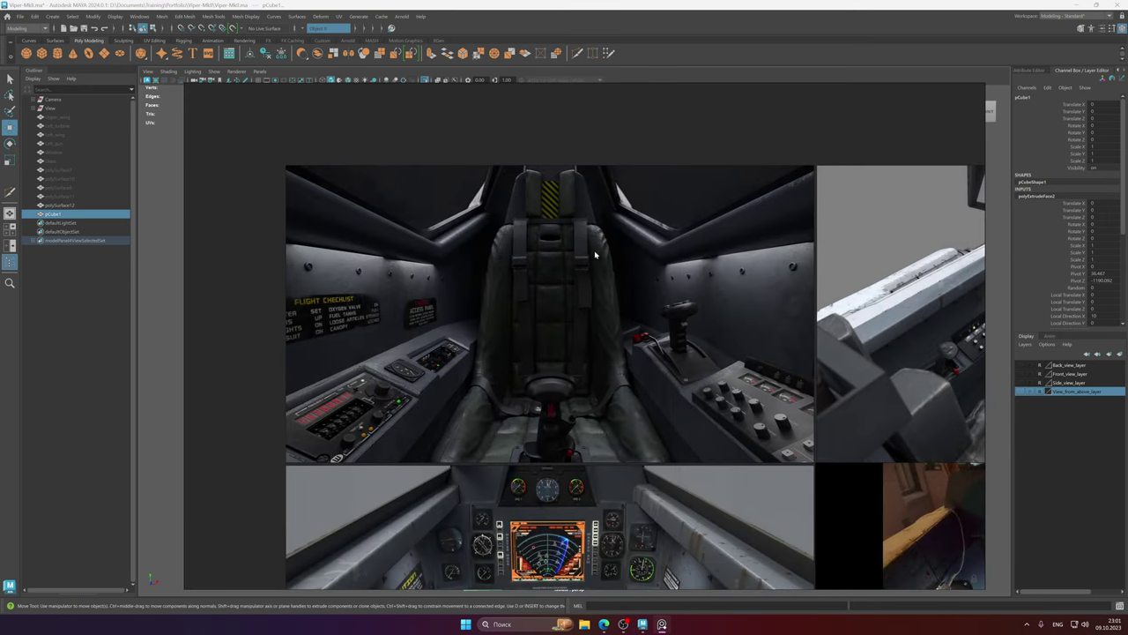
scroll(594, 253, "up", 1)
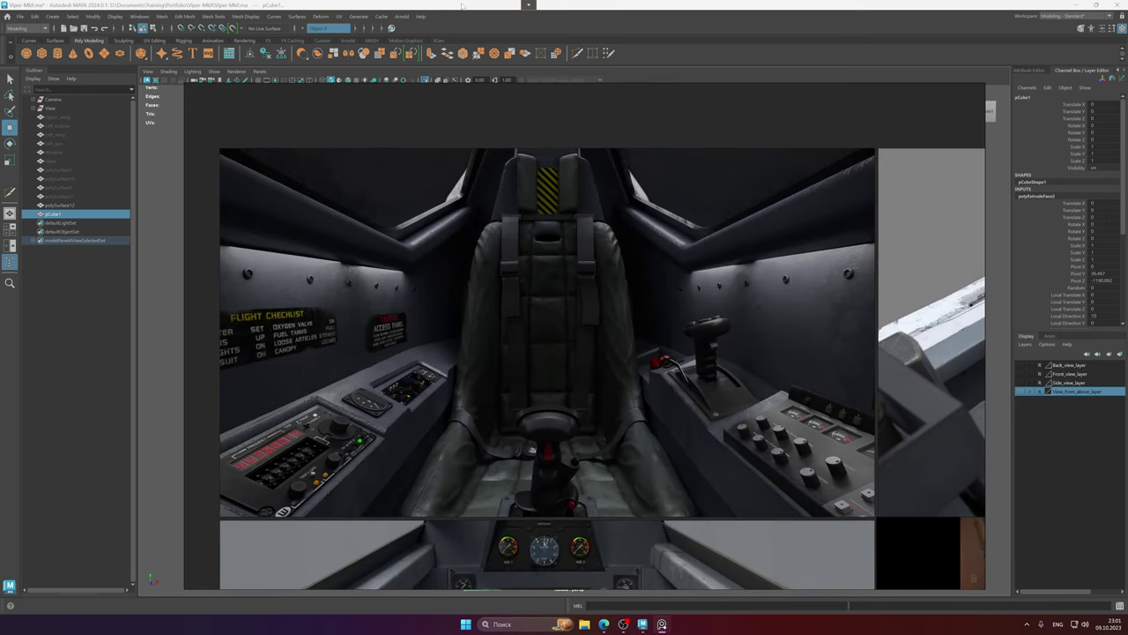
left_click(528, 4)
- Lower the headrest block's top faces slightly to shorten it
left_click_drag(588, 207, 586, 266, "alt")
right_click_drag(564, 246, 564, 270)
left_click_drag(544, 244, 537, 215, "alt")
middle_click_drag(537, 109, 538, 184, "alt")
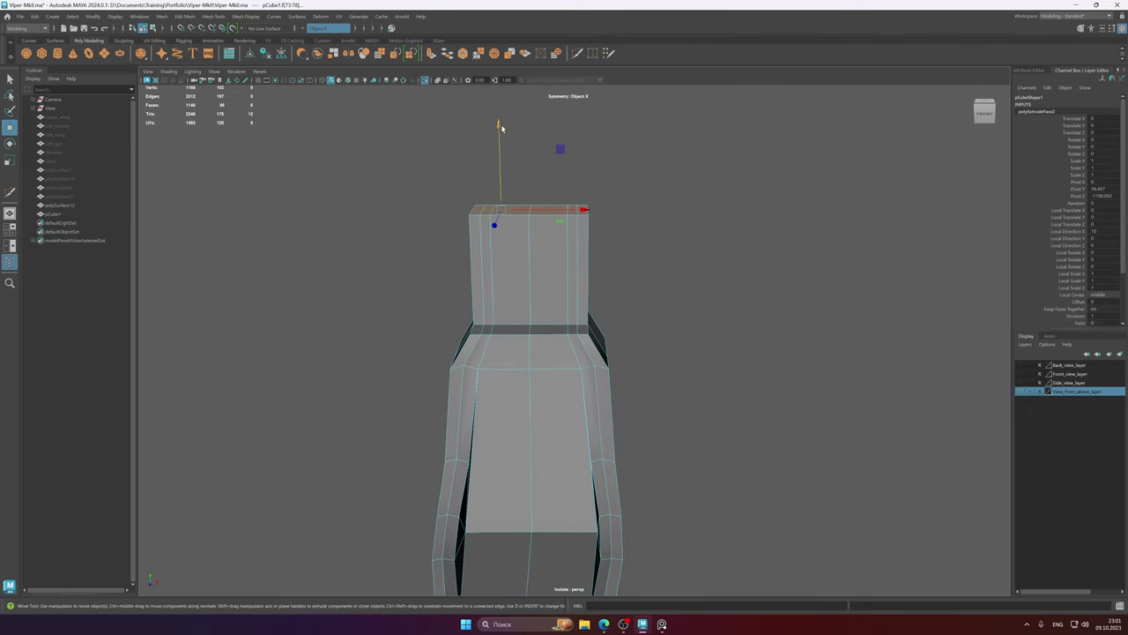
left_click_drag(501, 128, 499, 142)
- Turn symmetry off and scale the headrest's top faces narrower along the width so the block tapers upward
left_click(306, 32)
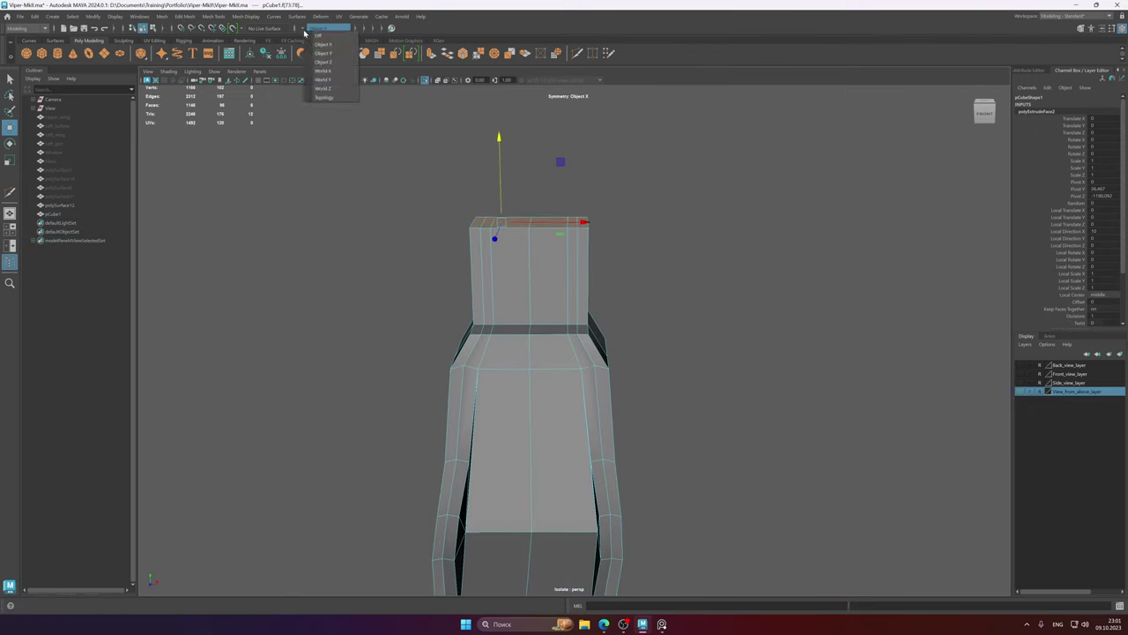
left_click(318, 35)
key("r")
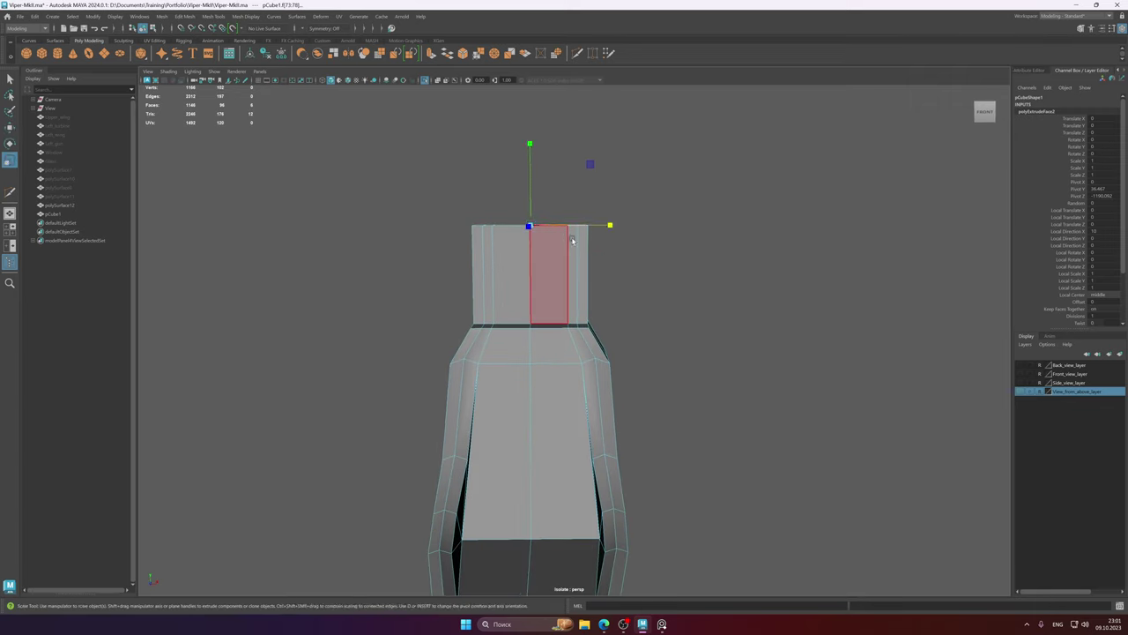
left_click_drag(609, 225, 550, 259)
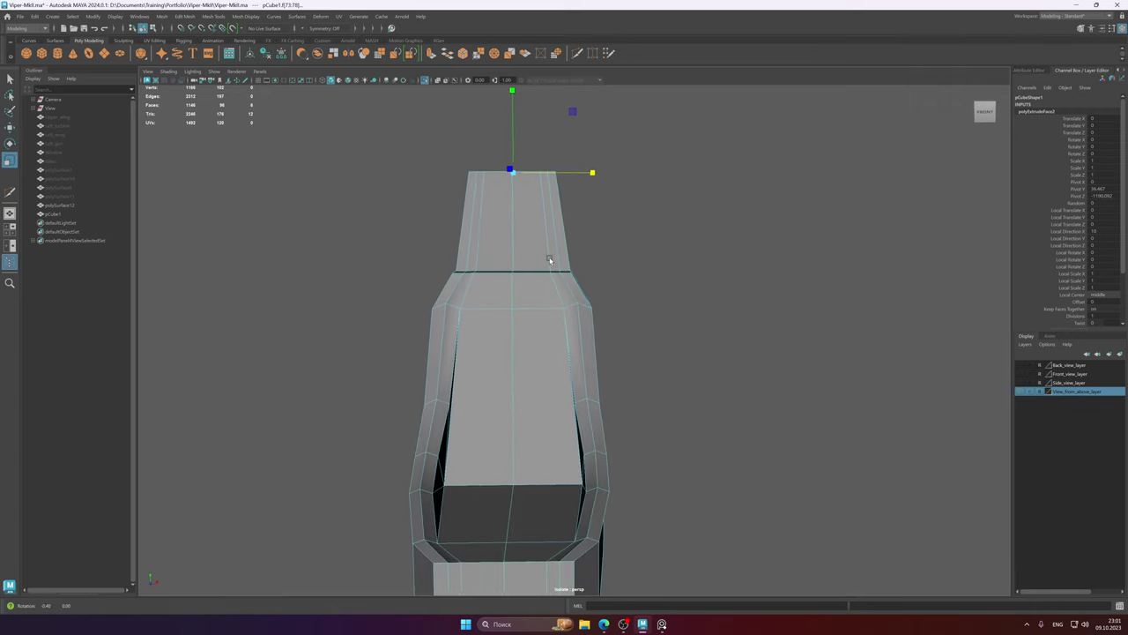
- Compare the headrest with the seat reference picture and lower the block's top faces further to shorten it
left_click(662, 625)
mouse_move(643, 624)
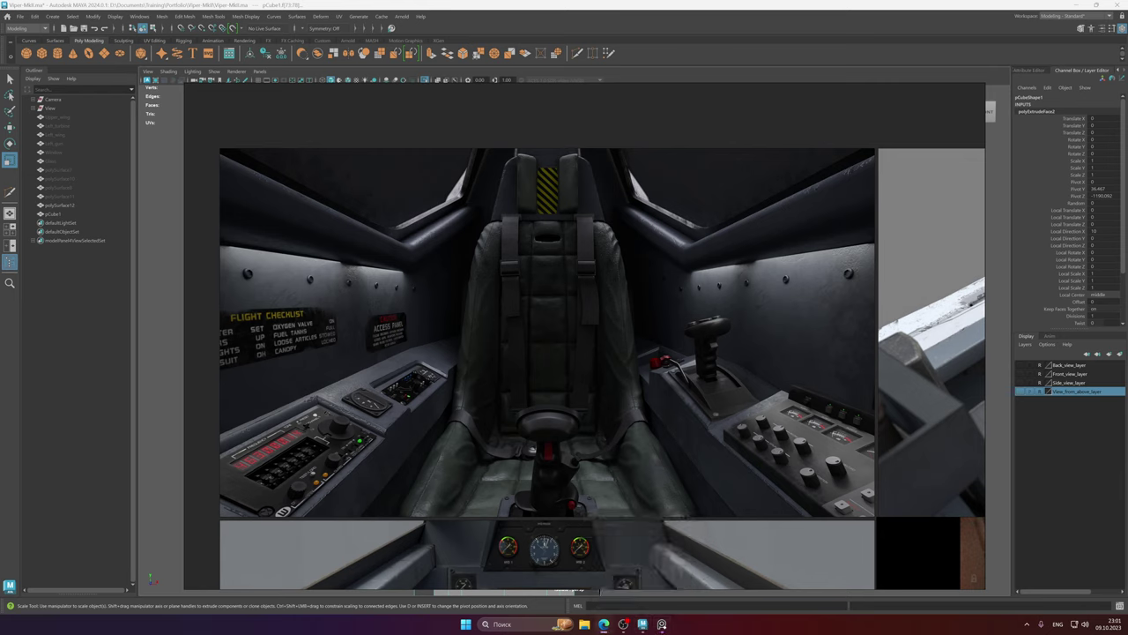
left_click(486, 5)
left_click_drag(617, 184, 617, 191, "alt")
left_click_drag(548, 196, 516, 207, "alt")
key("w")
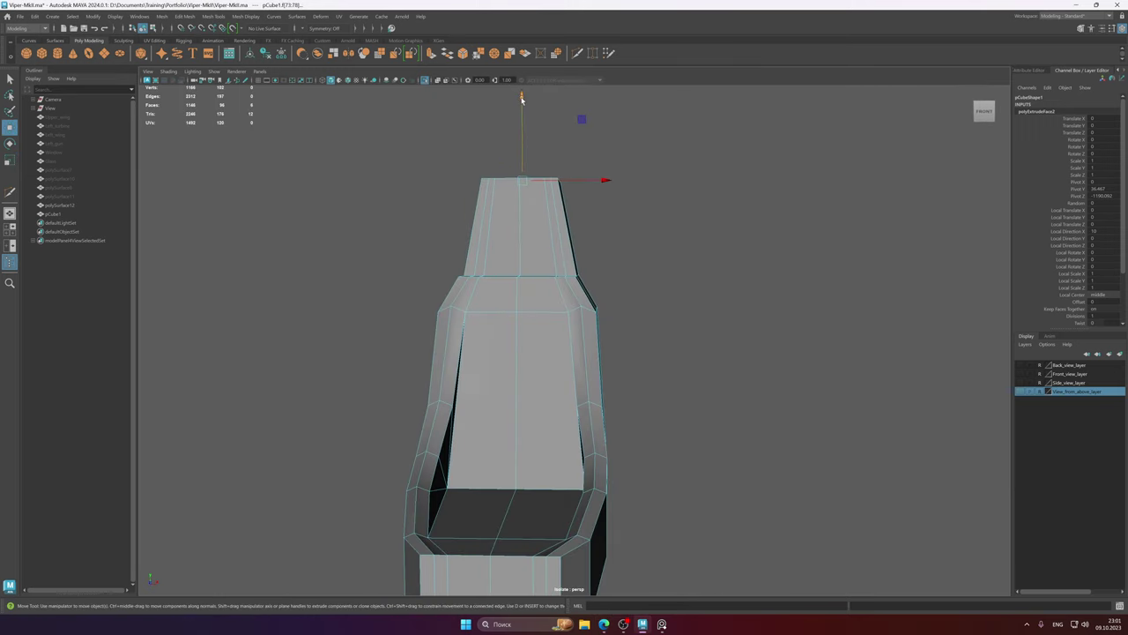
left_click_drag(521, 100, 526, 138)
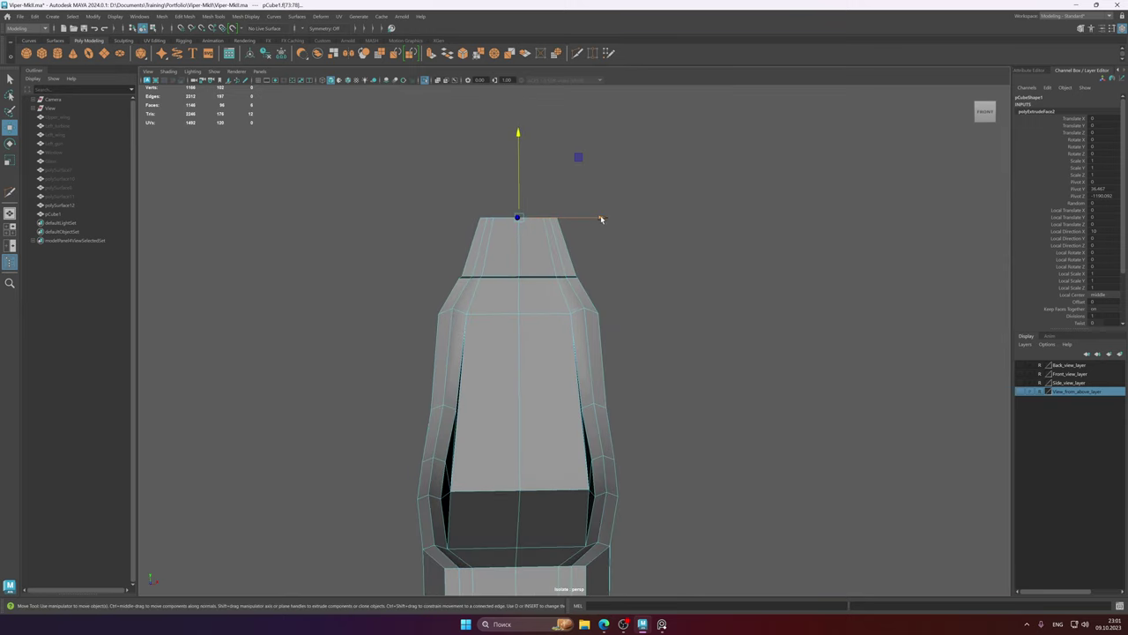
- Scale the headrest's top faces slightly wider to follow the seat reference picture and save the scene
key("e")
key("r")
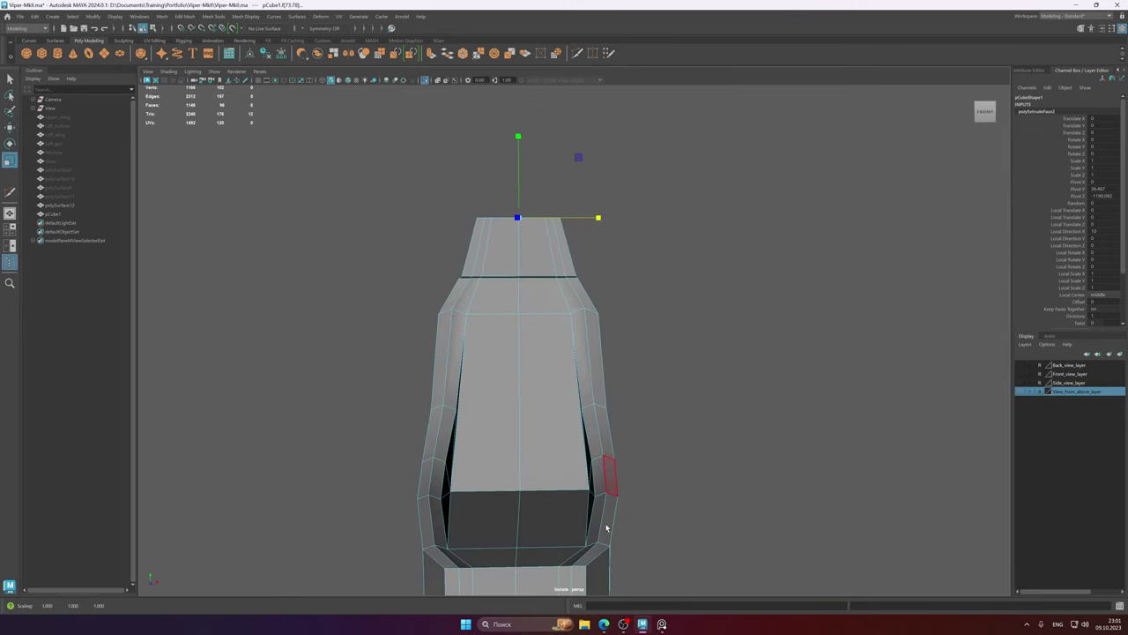
key("w")
left_click(662, 625)
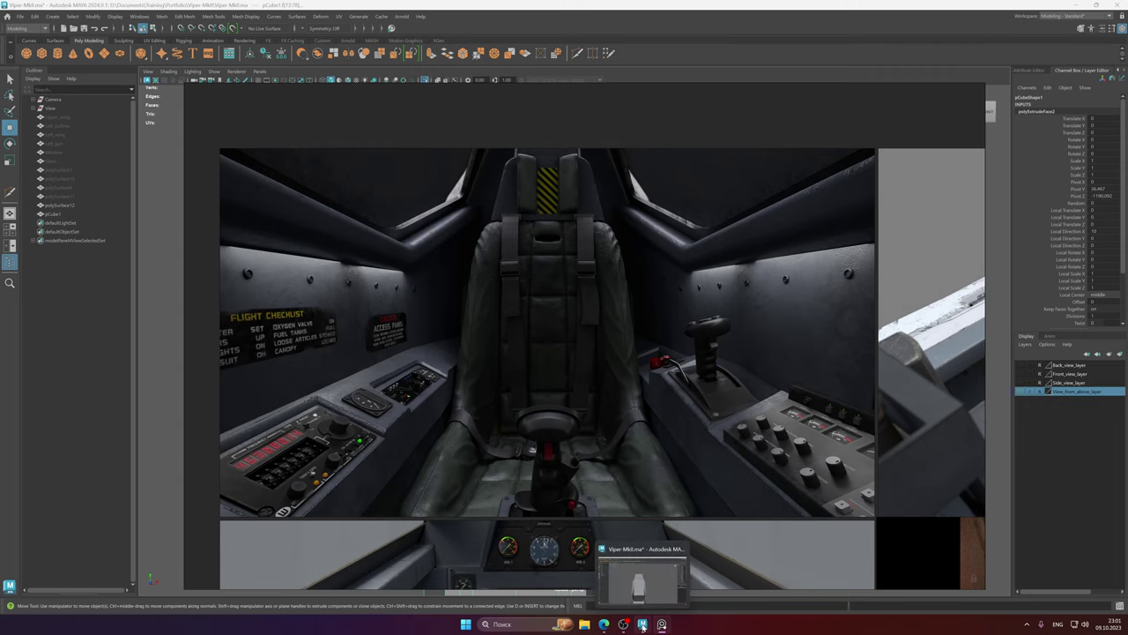
left_click(643, 626)
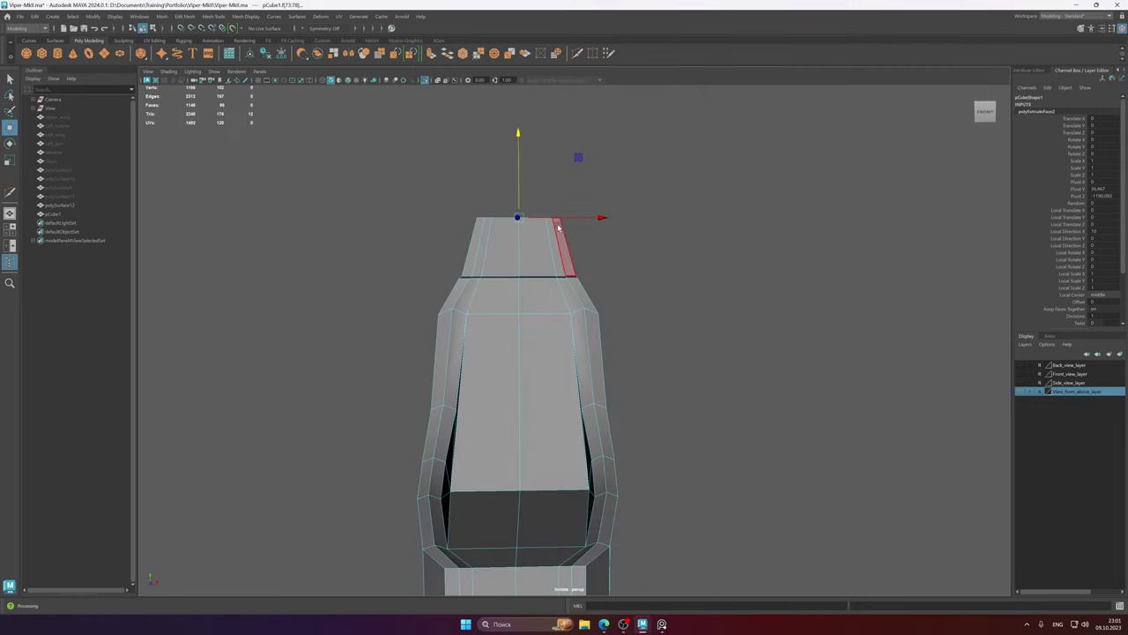
left_click_drag(531, 242, 528, 244, "alt")
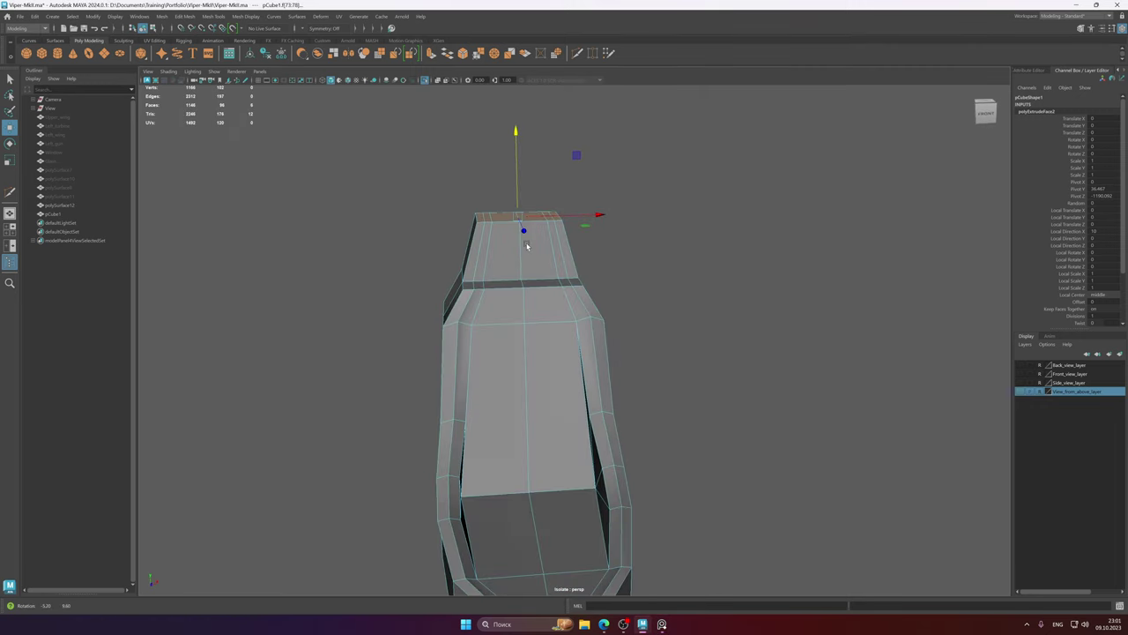
left_click(541, 236)
key("r")
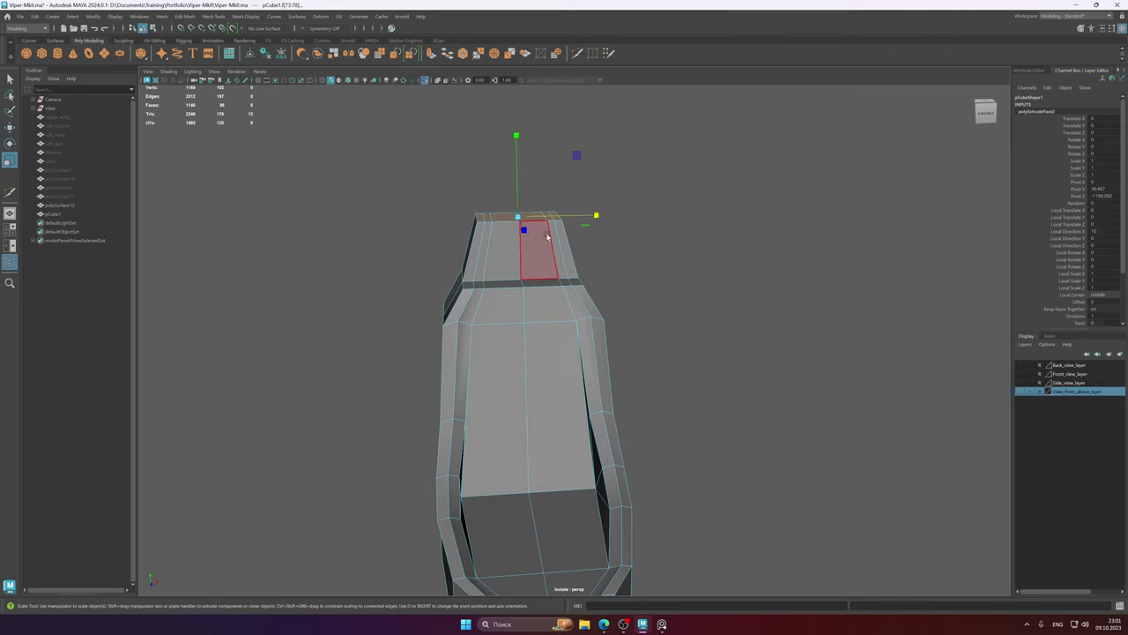
left_click(596, 215)
key("w")
mouse_move(536, 257)
left_mouse_down("alt")
mouse_move(550, 259)
mouse_move(532, 245)
left_mouse_up("alt")
key("ctrl+s")
- Extrude the two middle faces on top of the headrest upward to form a smaller upper block, following the reference
left_click(661, 625)
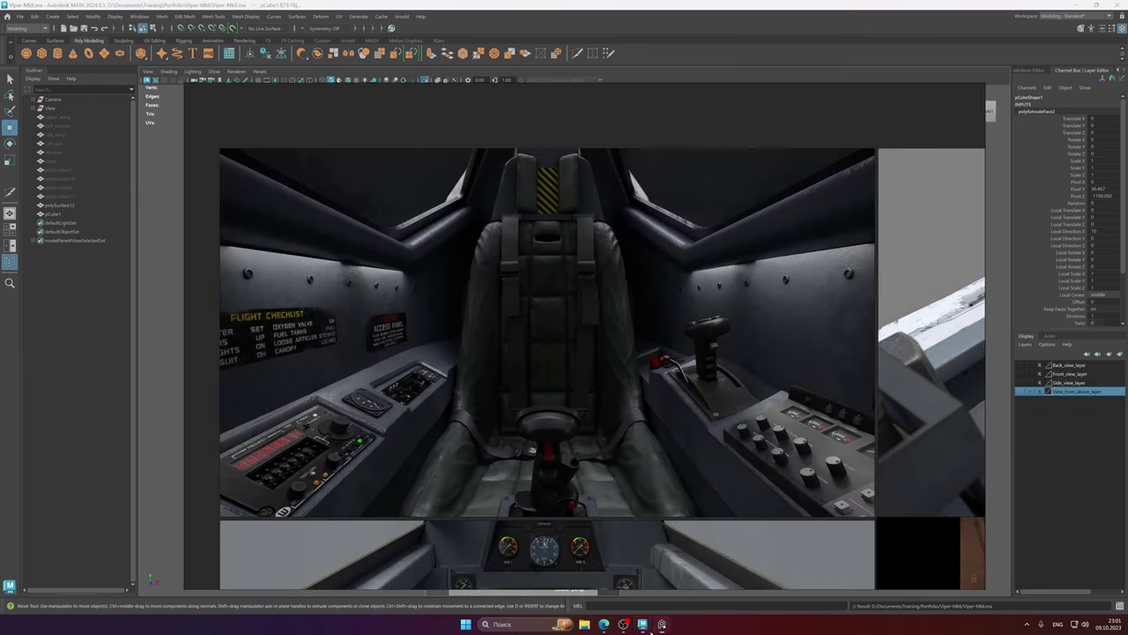
mouse_move(646, 630)
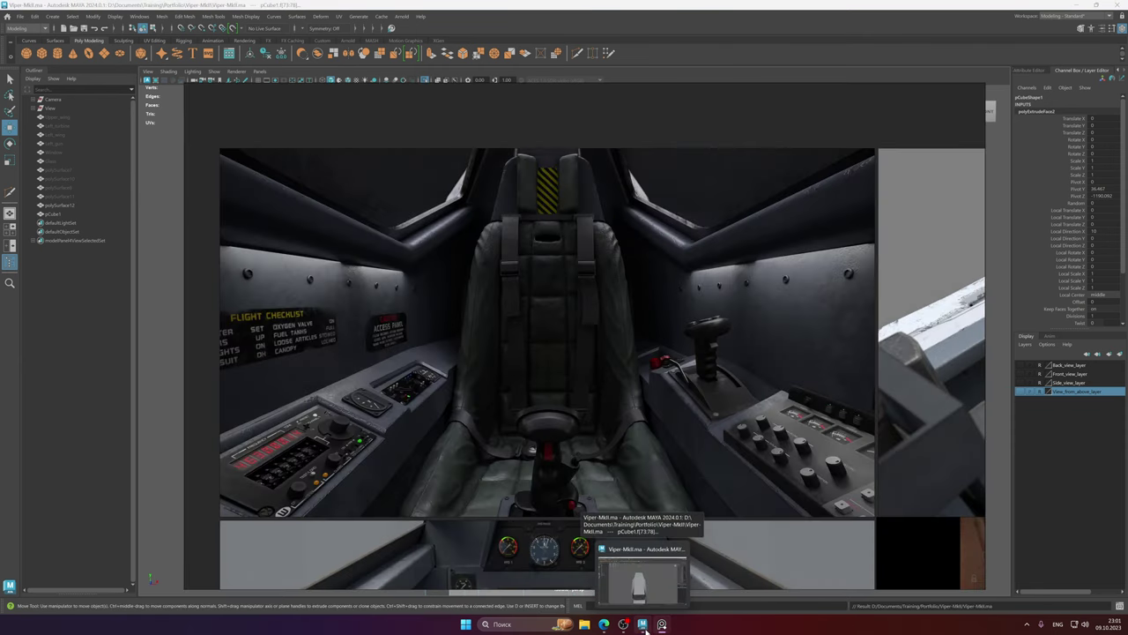
left_click(644, 625)
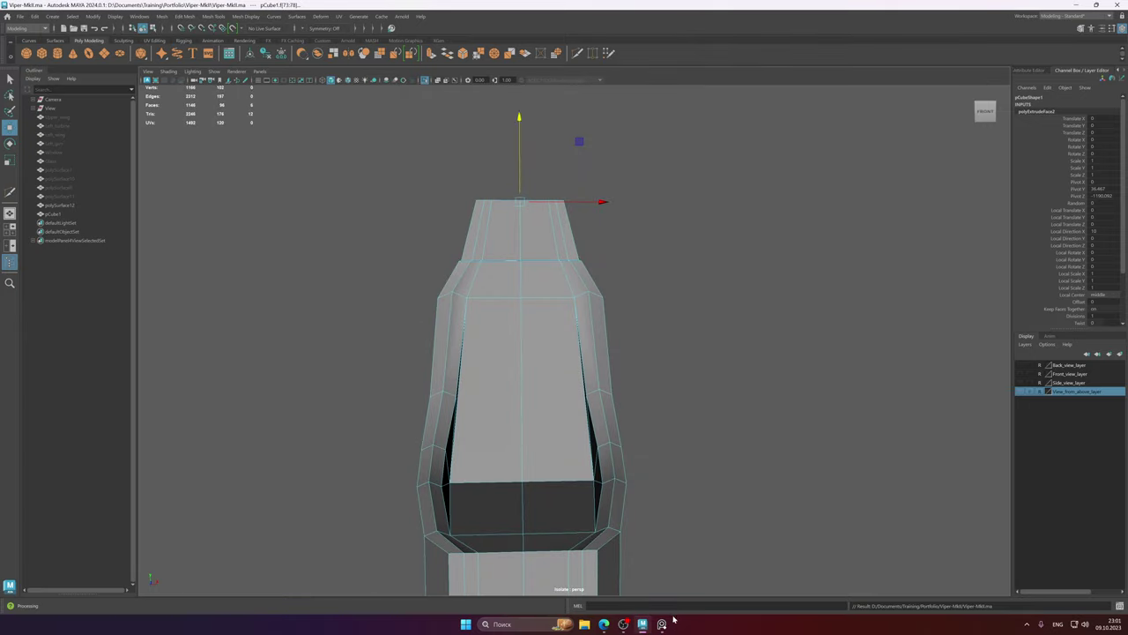
left_click(662, 624)
left_click(643, 624)
middle_click_drag(551, 287, 546, 329, "alt")
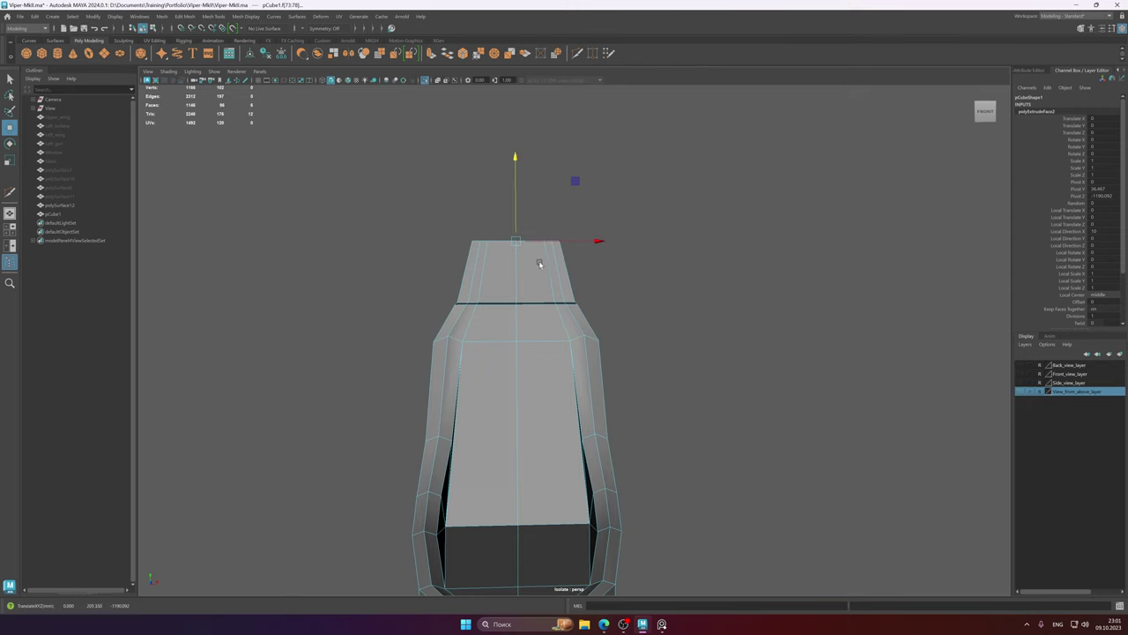
left_click_drag(539, 263, 541, 305, "alt")
left_click(509, 273)
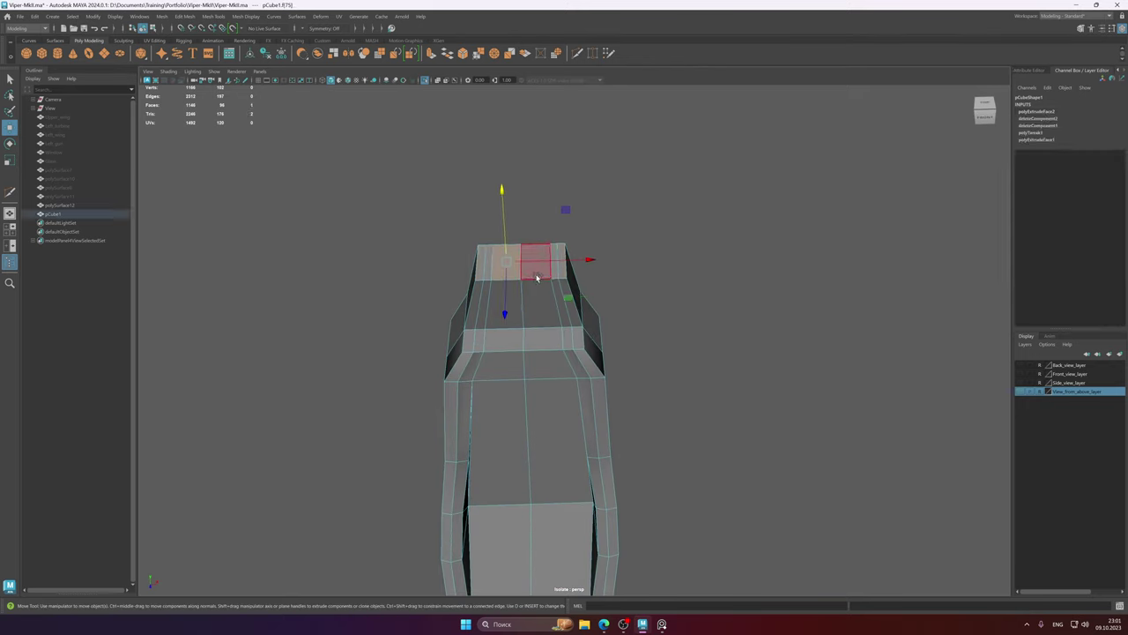
left_click_drag(518, 190, 520, 165, "shift")
left_click_drag(531, 316, 544, 288, "alt")
- Scale the upper block's top faces along the width so it tapers upward like the reference seat
key("e")
key("r")
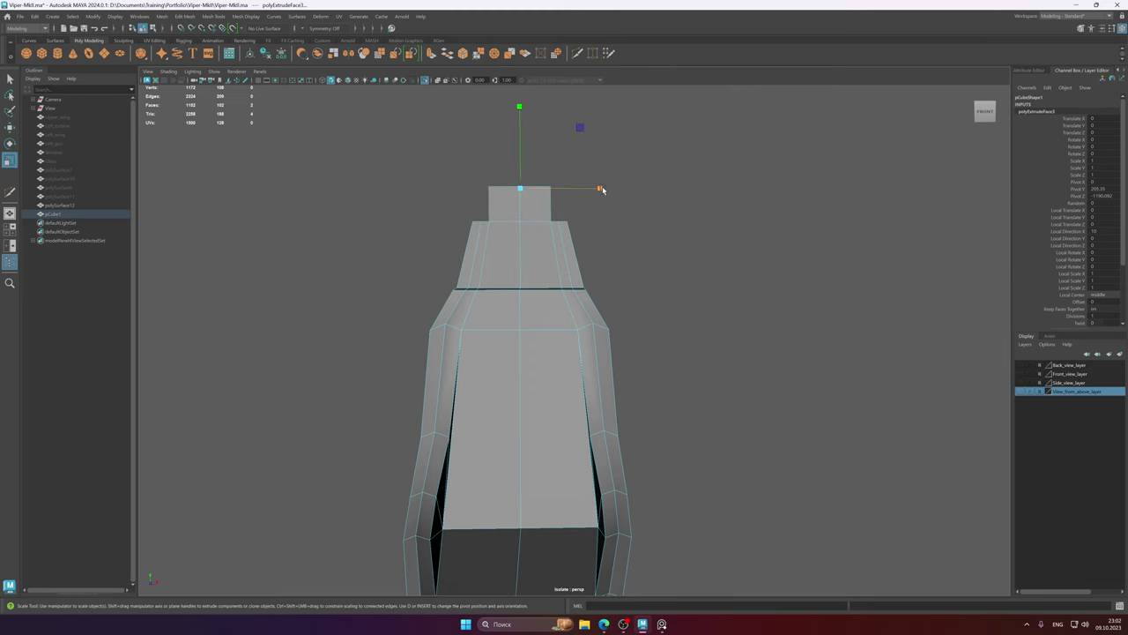
mouse_move(578, 246)
left_mouse_down("alt")
mouse_move(579, 169)
mouse_move(582, 244)
left_mouse_up("alt")
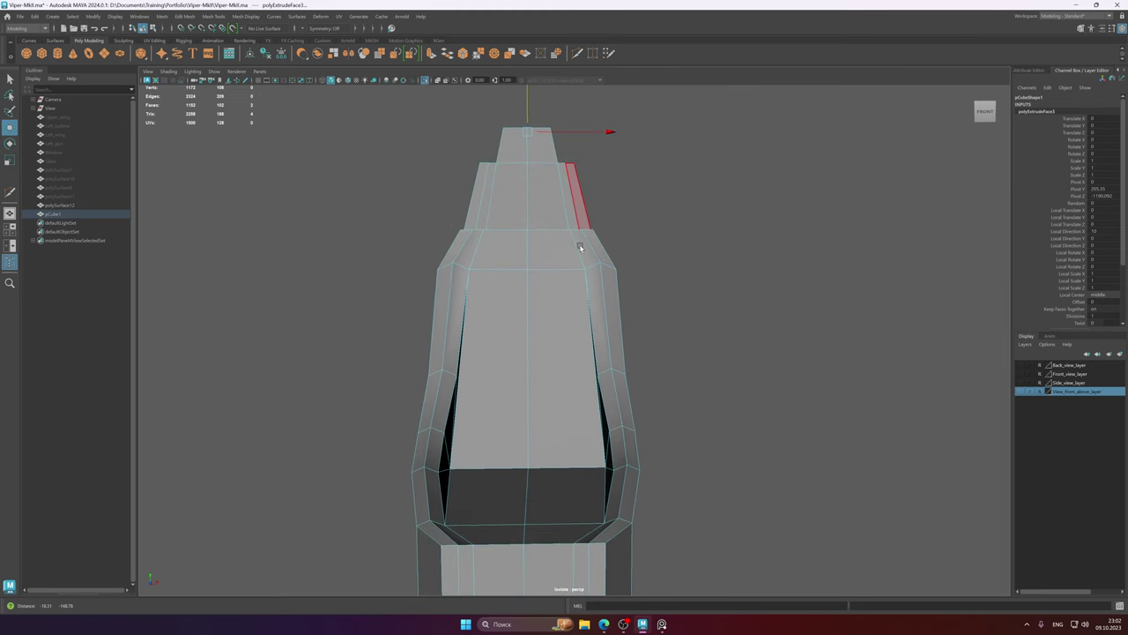
left_click(662, 624)
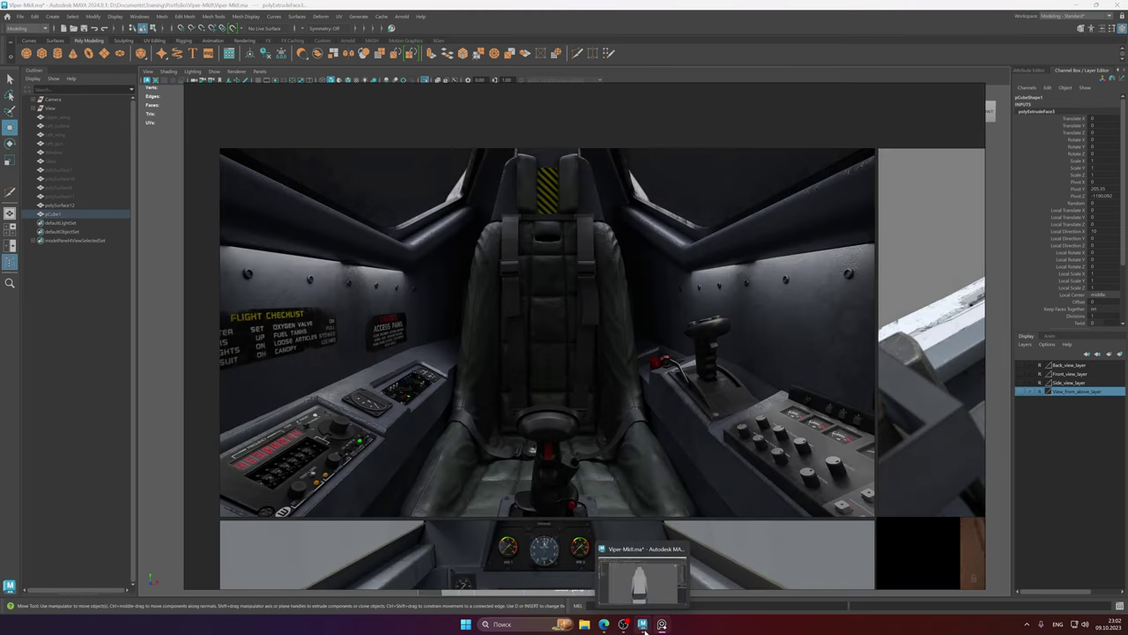
left_click(644, 626)
key("e")
key("r")
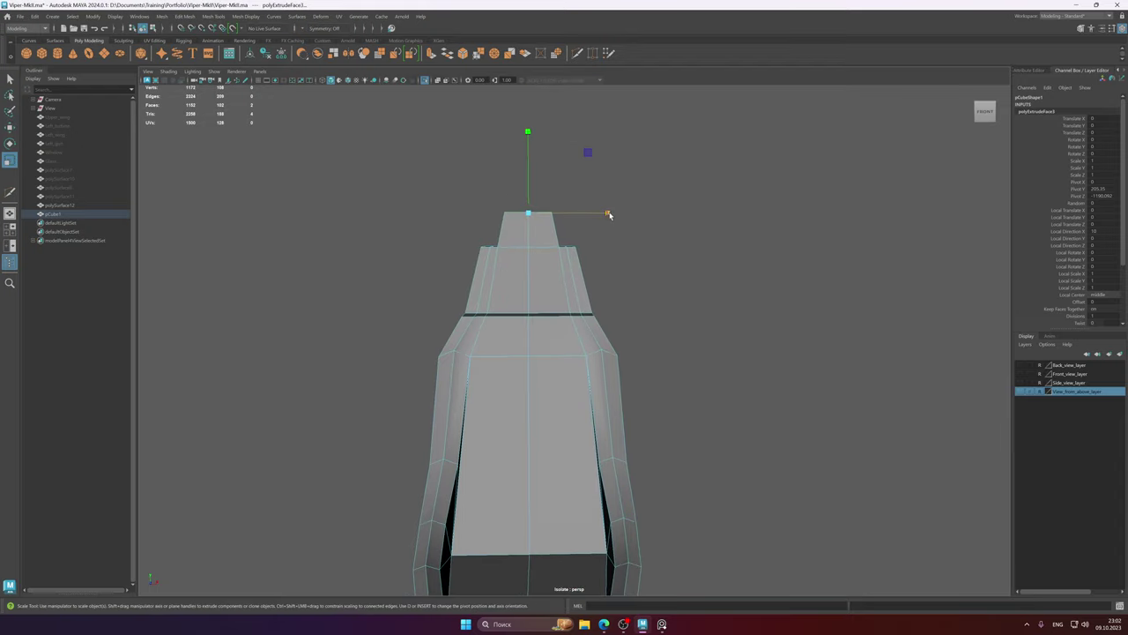
left_click_drag(609, 214, 620, 215)
- Return the seat to object mode and end its isolation to show the surrounding ship
key("w")
left_click_drag(532, 277, 559, 279, "alt")
right_click_drag(559, 285, 562, 247)
key("ctrl+1")
- Delete the seat's construction history and save the scene
left_click_drag(562, 247, 511, 309, "alt")
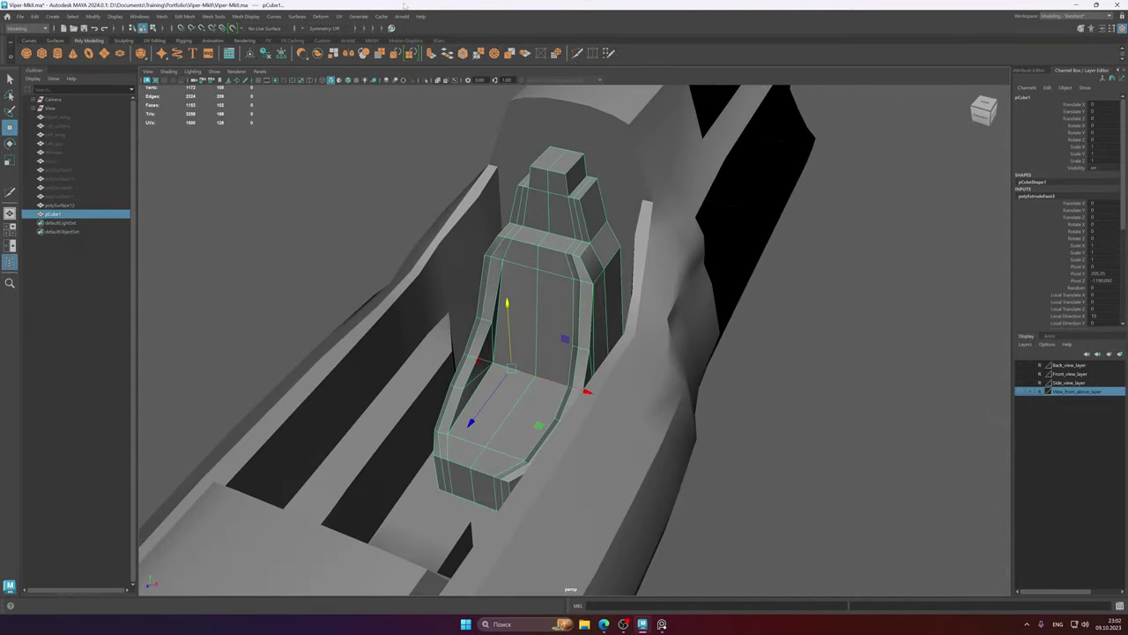
left_click(264, 58)
key("ctrl+s")
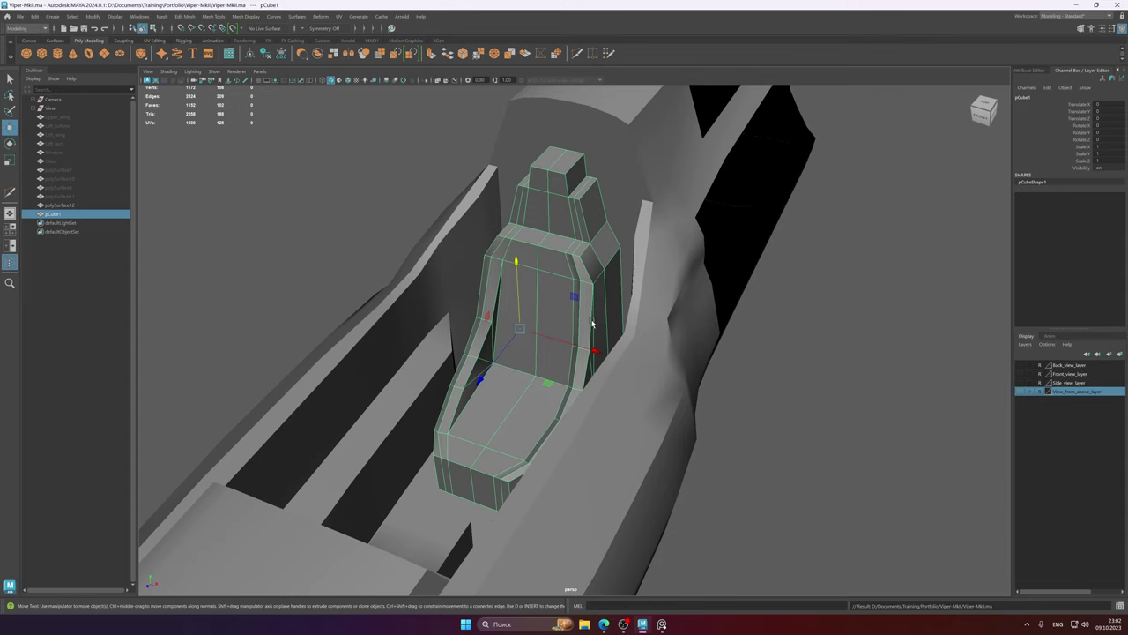
- Inspect the seat inside the cockpit from several angles and compare its shape with the front-facing reference picture
left_click_drag(576, 312, 614, 323, "alt")
right_click_drag(613, 326, 304, 302, "alt")
left_click_drag(304, 303, 602, 355, "alt")
scroll(602, 354, "up", 8)
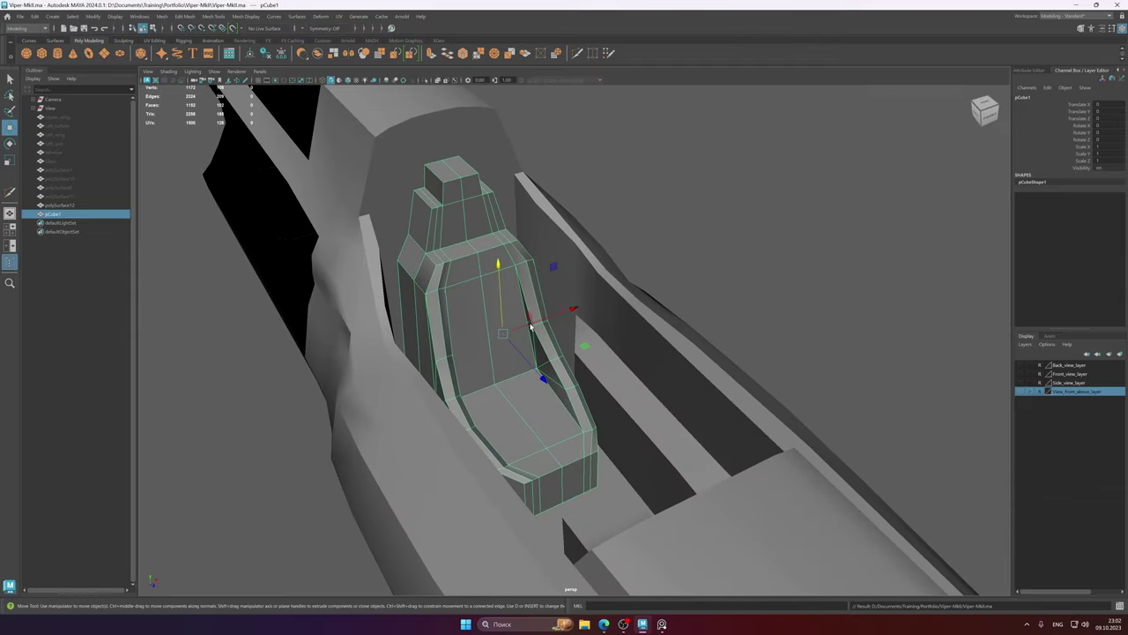
left_click_drag(532, 326, 509, 338, "alt")
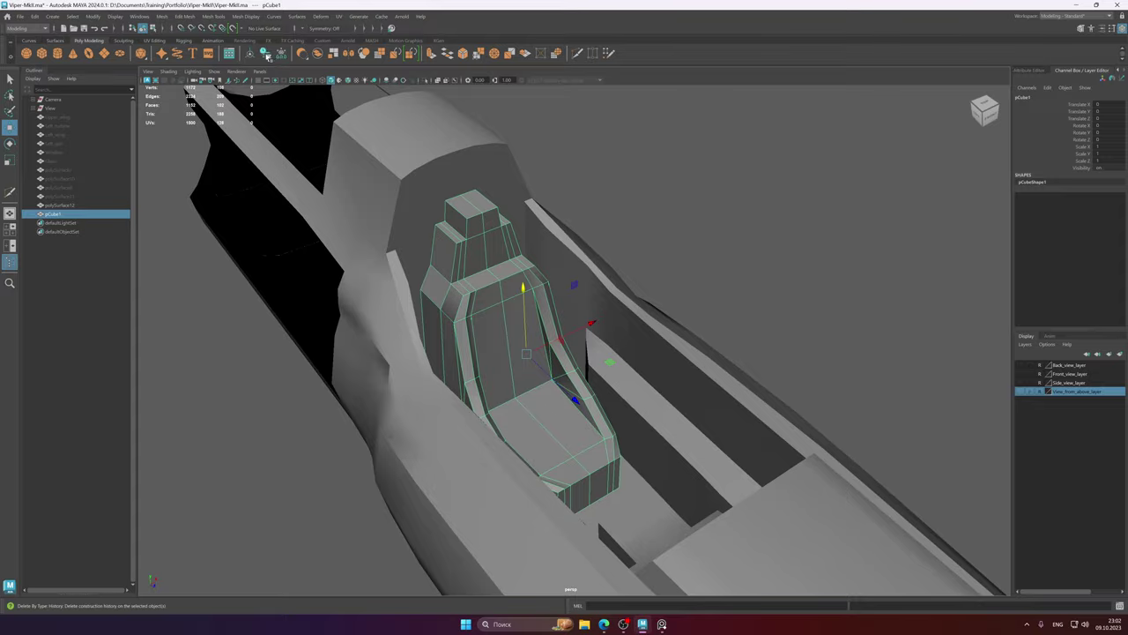
left_click_drag(537, 279, 497, 308, "alt")
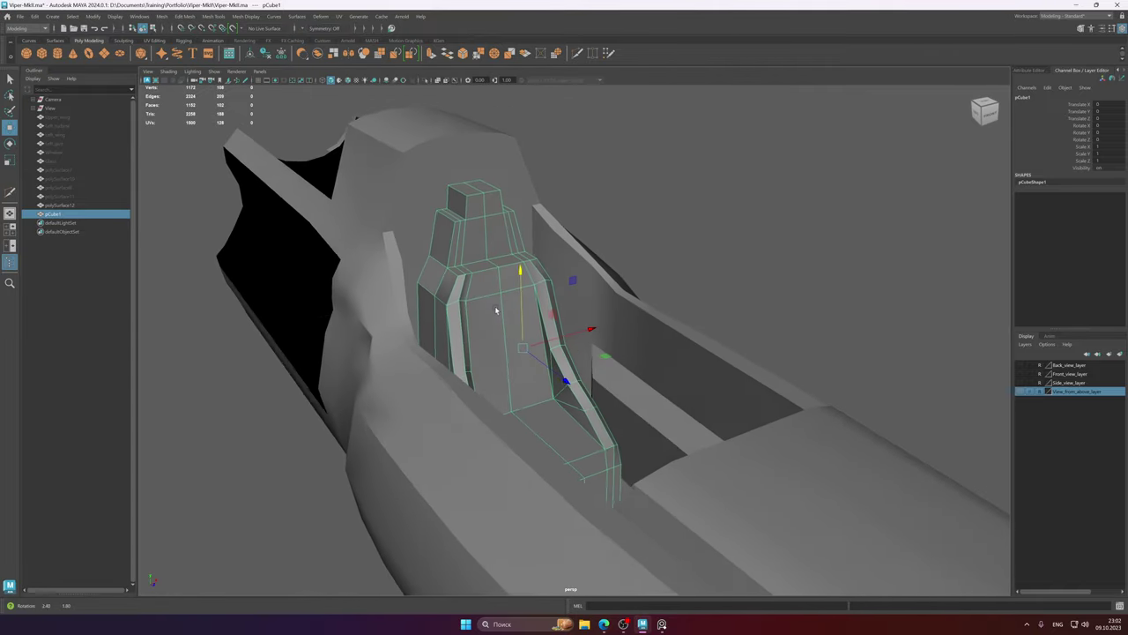
left_click(662, 624)
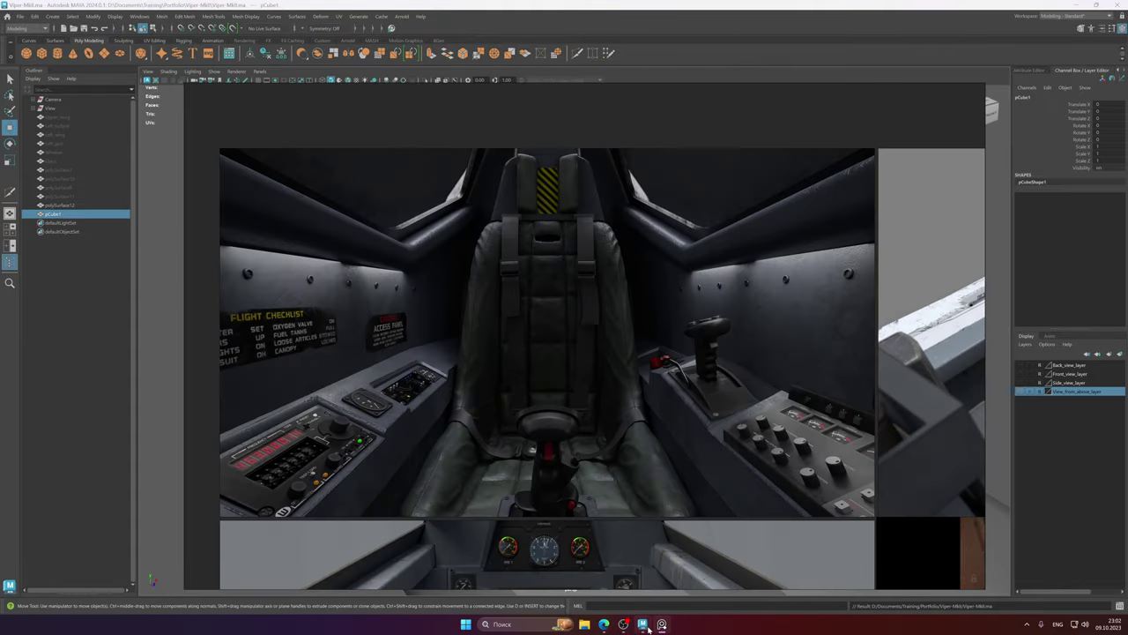
mouse_move(650, 629)
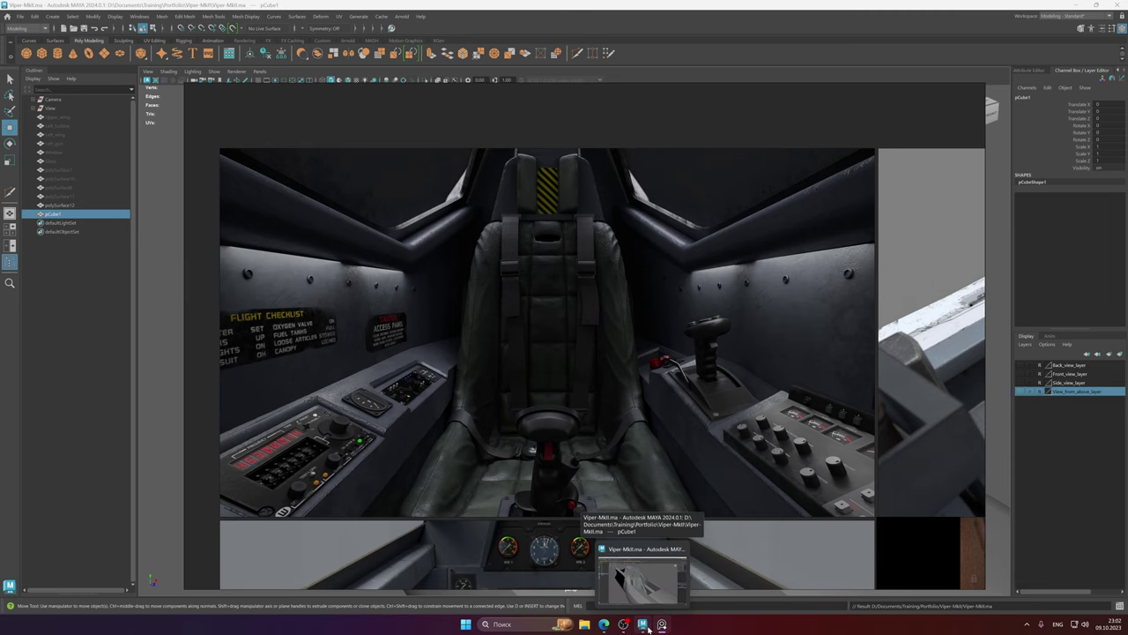
left_click(649, 629)
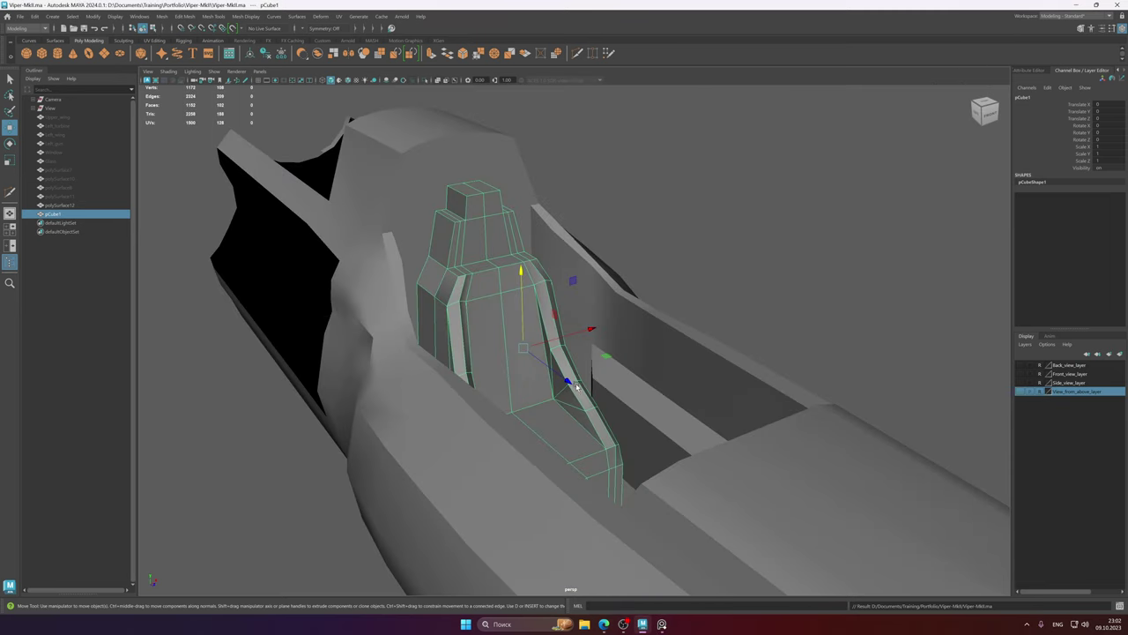
middle_click_drag(578, 386, 595, 433, "alt")
left_click_drag(595, 434, 575, 389, "alt")
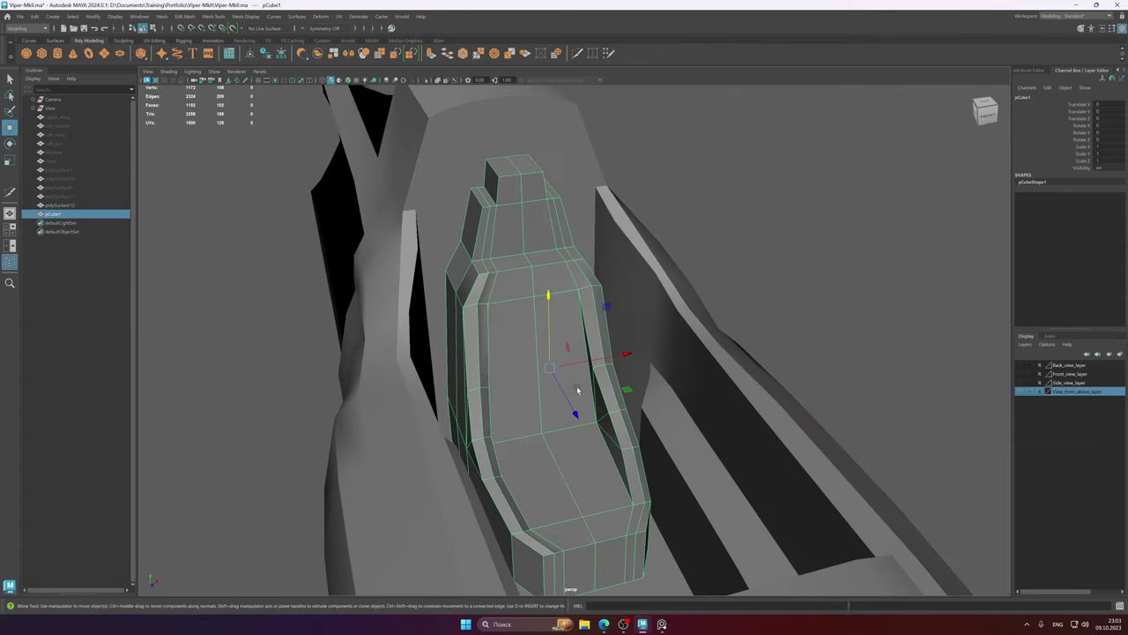
left_click(662, 624)
mouse_move(646, 625)
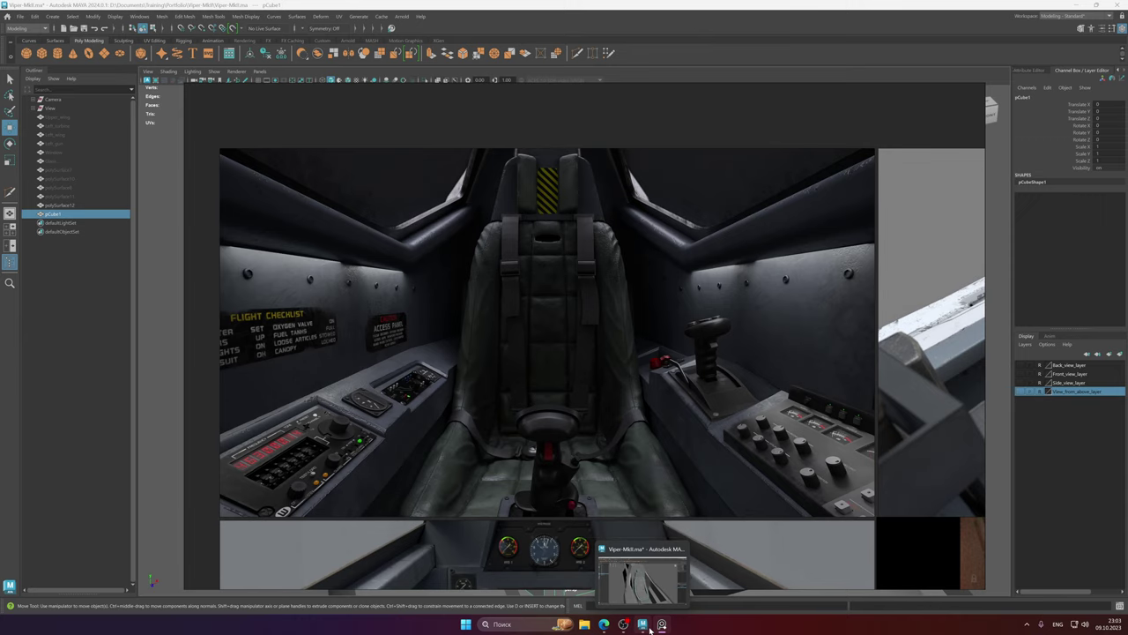
left_click(643, 625)
mouse_move(590, 344)
left_mouse_down("alt")
mouse_move(611, 461)
mouse_move(540, 389)
mouse_move(718, 396)
mouse_move(617, 331)
mouse_move(603, 343)
left_mouse_up("alt")
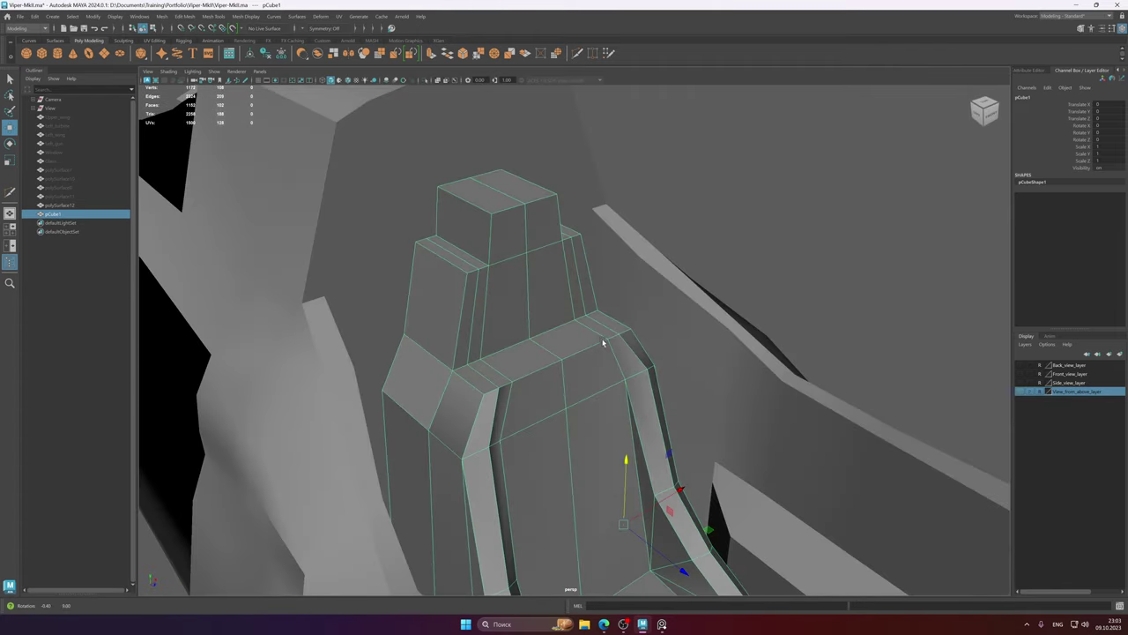
- Examine the other cockpit reference photos for the shape and depth of the seat and headrest
left_click(661, 622)
scroll(659, 315, "down", 5)
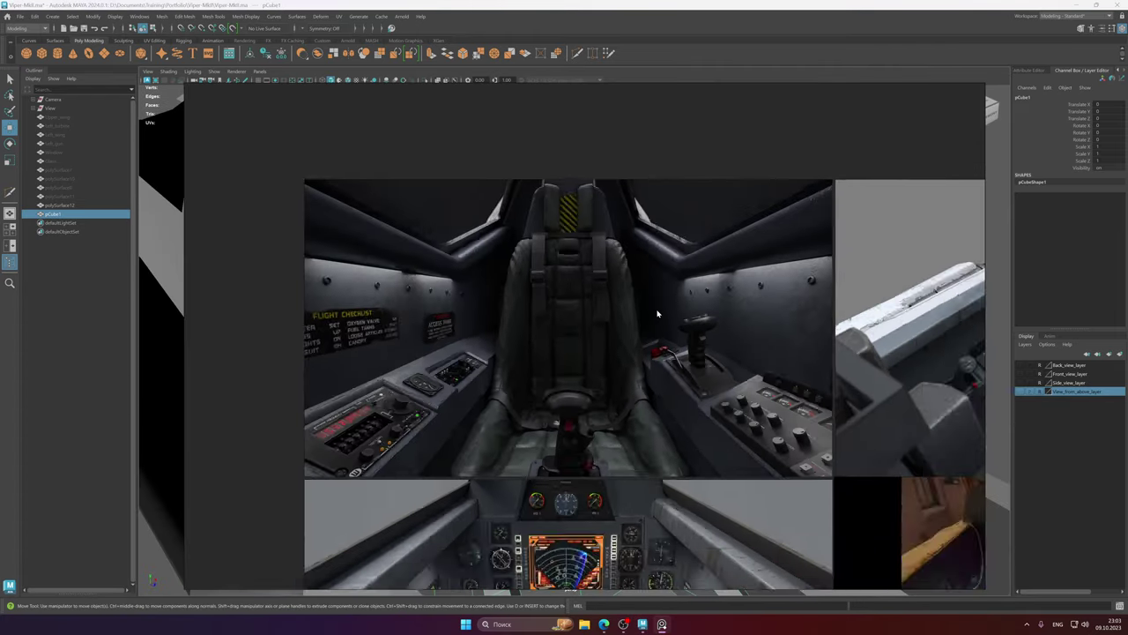
middle_click_drag(705, 317, 594, 94)
middle_click_drag(660, 314, 551, 292)
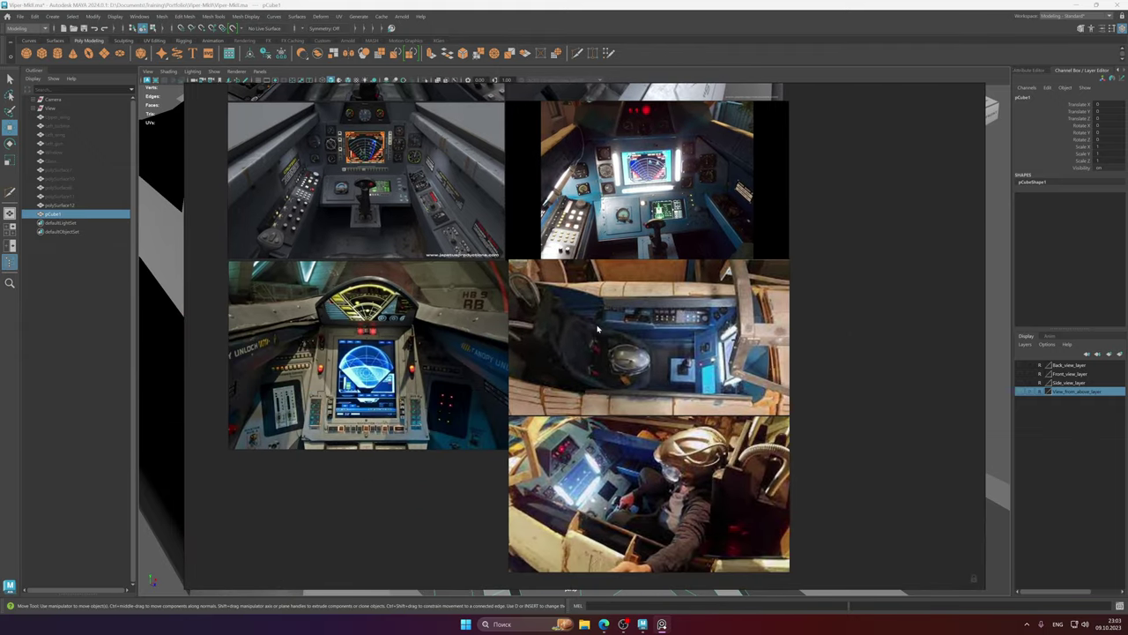
scroll(568, 315, "up", 3)
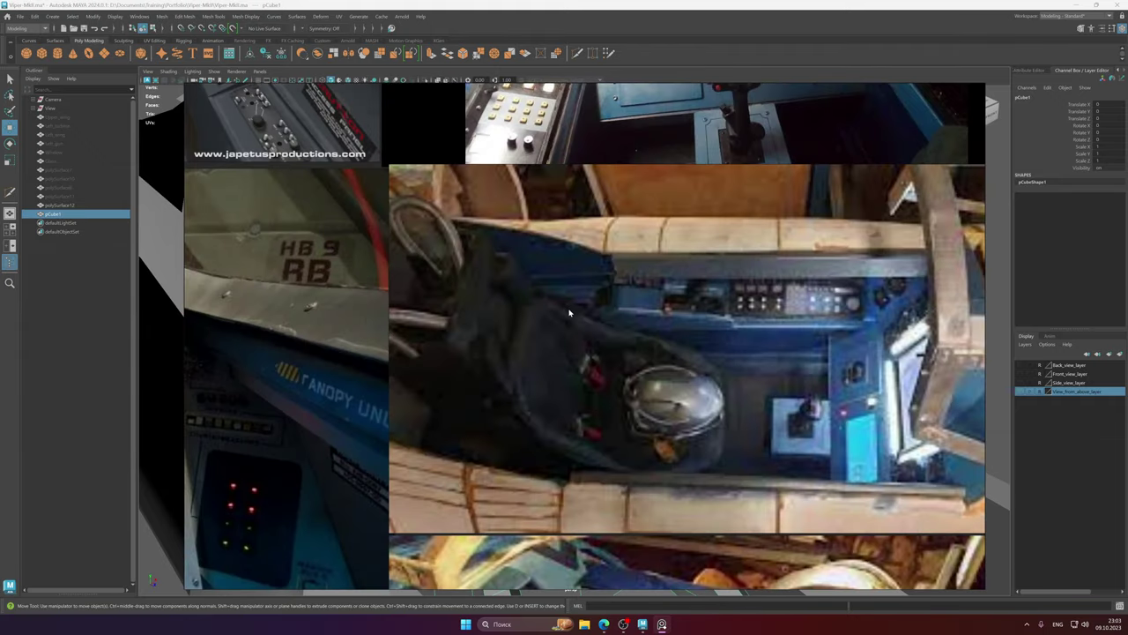
scroll(569, 312, "down", 4)
middle_click_drag(682, 377, 742, 462)
middle_click_drag(523, 236, 649, 383)
scroll(649, 382, "up", 1)
left_click_drag(599, 289, 548, 291)
left_click(485, 4)
- Insert a horizontal edge loop around the headrest block just above its base
right_click_drag(548, 291, 605, 302)
left_click(486, 308, "ctrl")
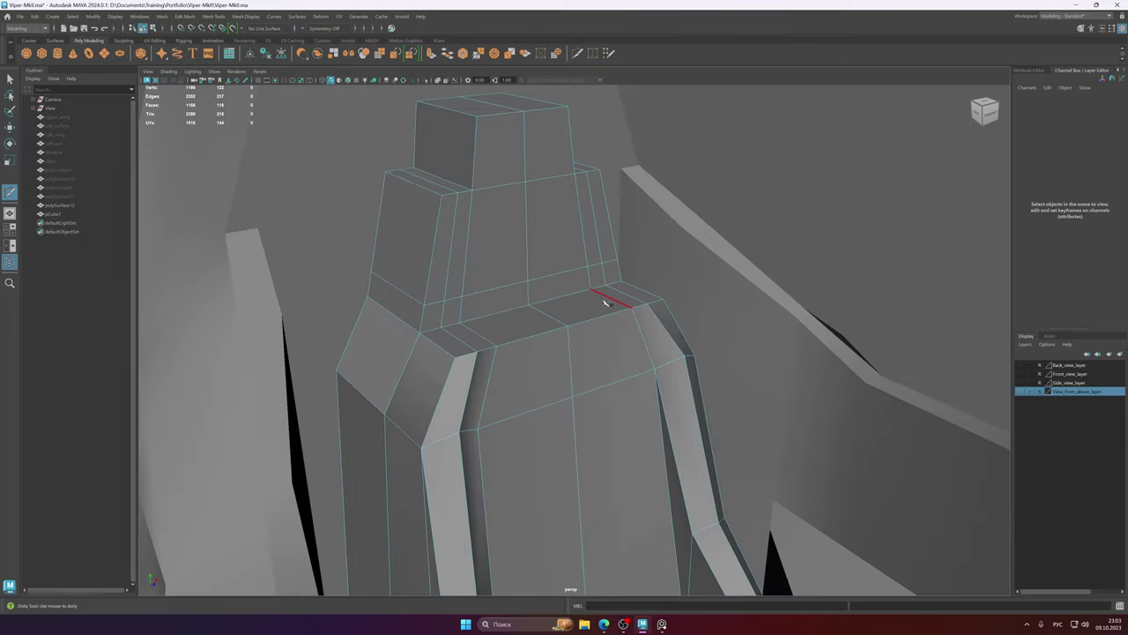
key("alt+shift")
key("q")
- Extrude the two middle front faces of the headrest forward above the new edge loop to form a protruding cushion
middle_click_drag(568, 296, 574, 337, "alt")
left_click_drag(554, 293, 460, 333, "alt")
left_click(496, 294)
key("w")
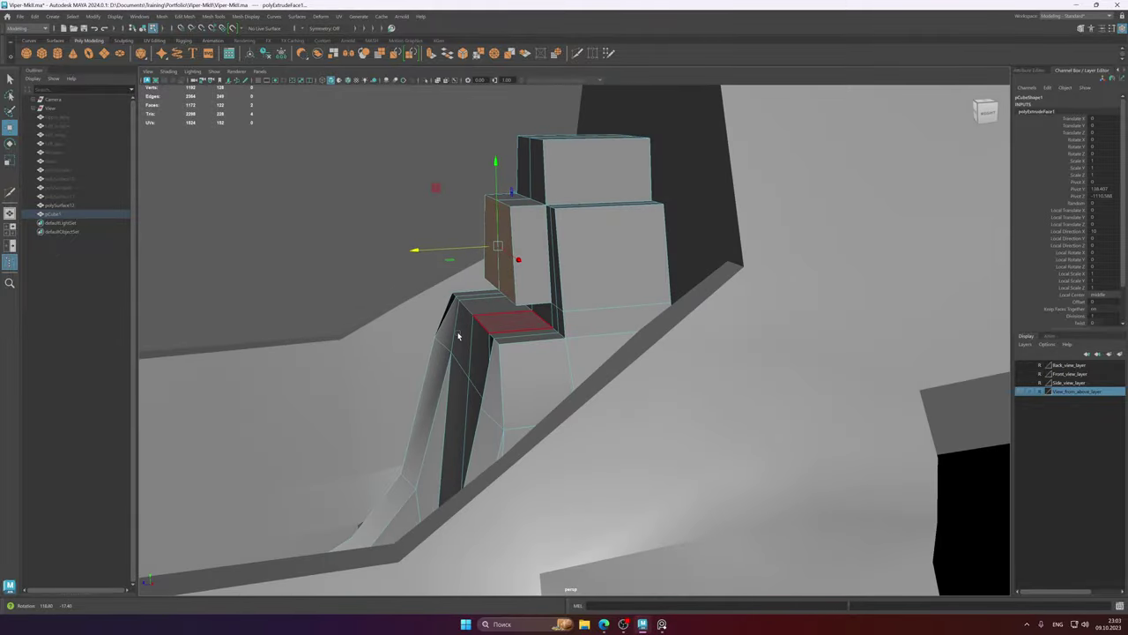
right_click_drag(607, 340, 459, 304, "alt")
left_click_drag(436, 280, 508, 332)
left_click_drag(522, 329, 568, 342, "alt")
- Preview the seat smoothed, return it to the unsmoothed display, and review it in the cockpit from several angles
right_click_drag(559, 297, 620, 275)
key("3")
mouse_move(548, 305)
left_mouse_down("alt")
mouse_move(566, 319)
mouse_move(473, 331)
mouse_move(562, 290)
left_mouse_up("alt")
key("1")
middle_click_drag(562, 291, 544, 345, "alt")
left_click_drag(544, 344, 542, 322, "alt")
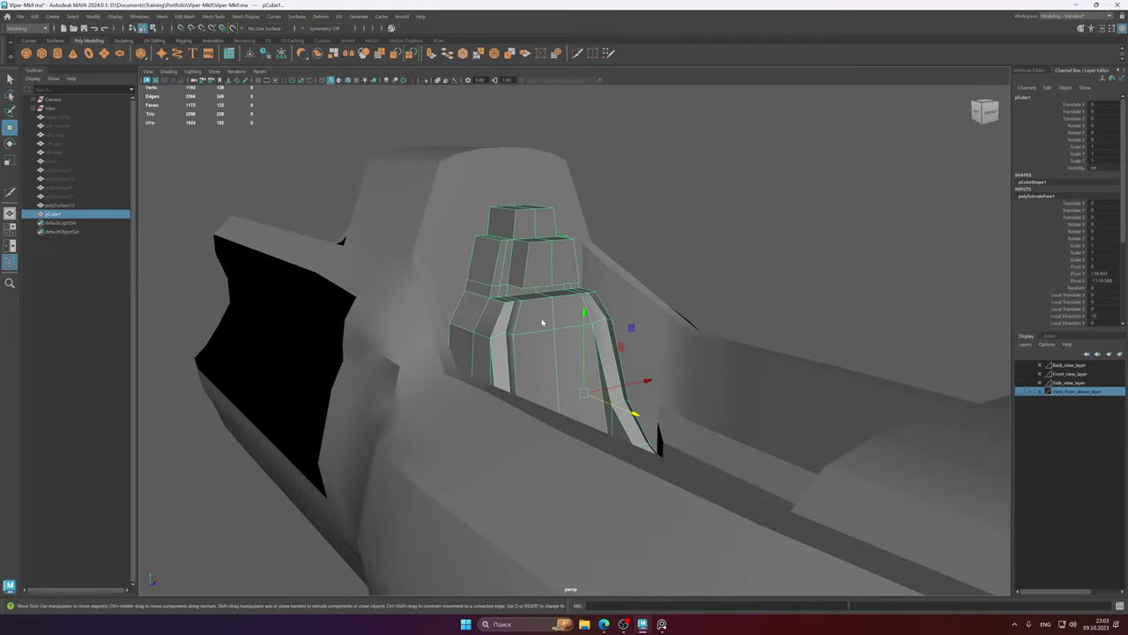
right_click_drag(542, 322, 542, 348)
left_click_drag(551, 311, 610, 321, "alt")
left_click(554, 317)
right_click_drag(610, 320, 569, 350)
left_click_drag(569, 349, 607, 350, "alt")
middle_click_drag(607, 351, 625, 273, "alt")
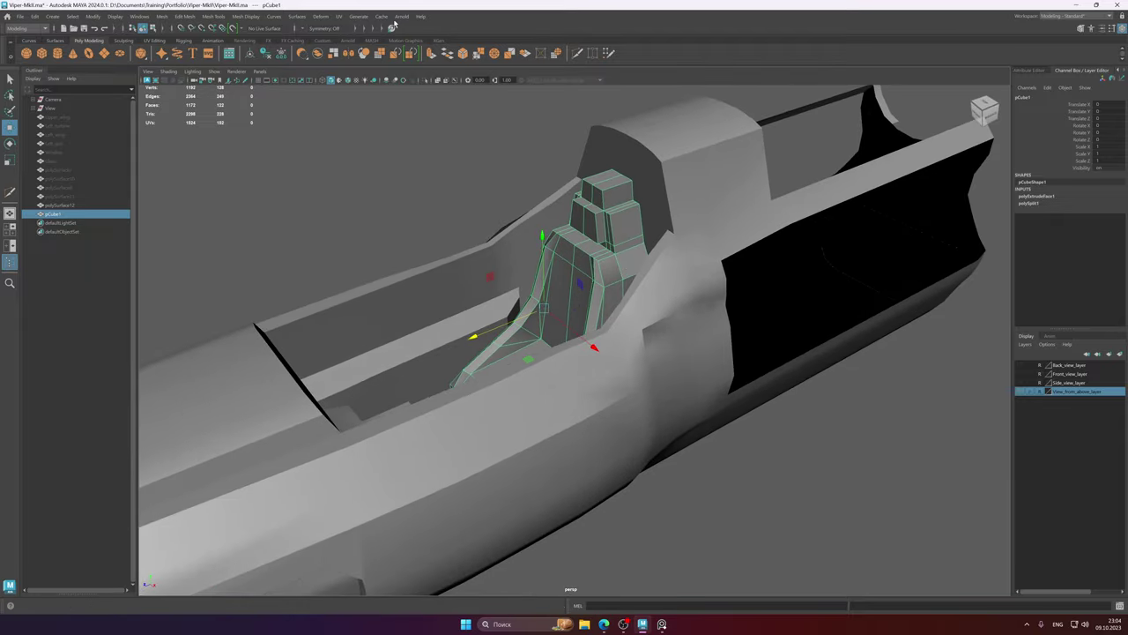
- Delete the seat's construction history and freeze its transformations
left_click(264, 55)
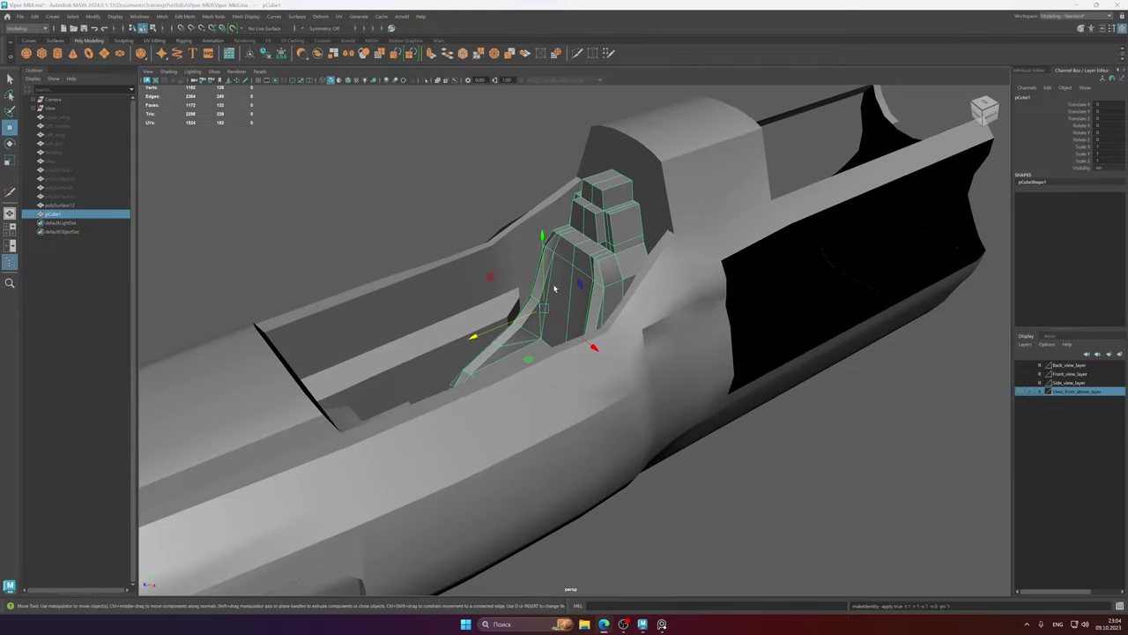
left_click_drag(554, 288, 615, 414, "alt")
- Examine the cockpit reference photos for the shape of the seat, backrest and headrest
left_click(663, 623)
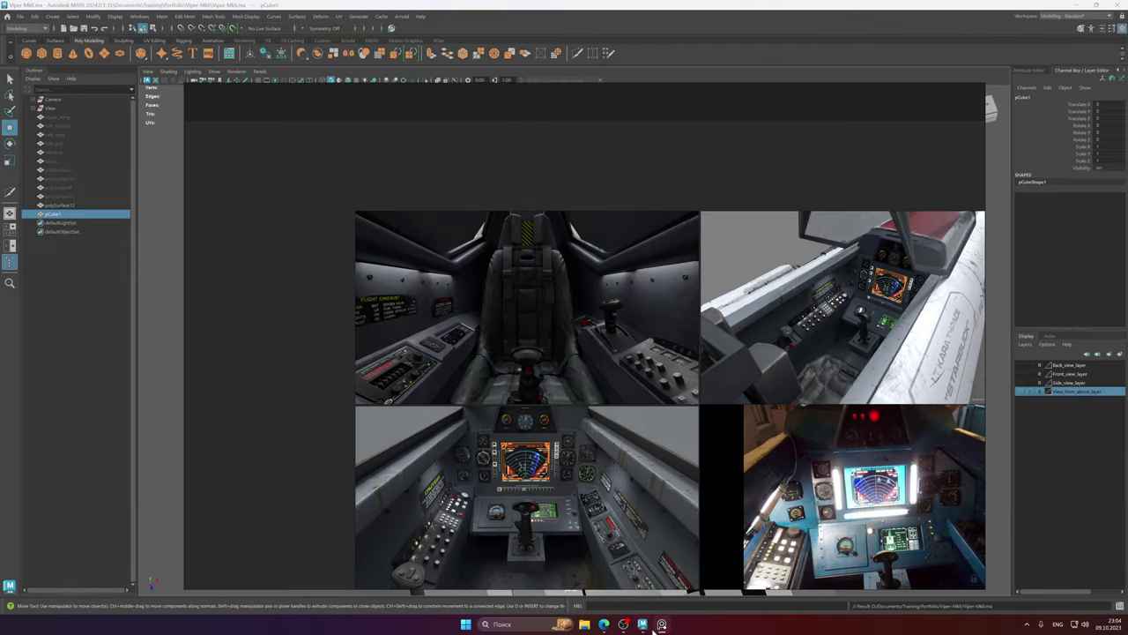
mouse_move(644, 623)
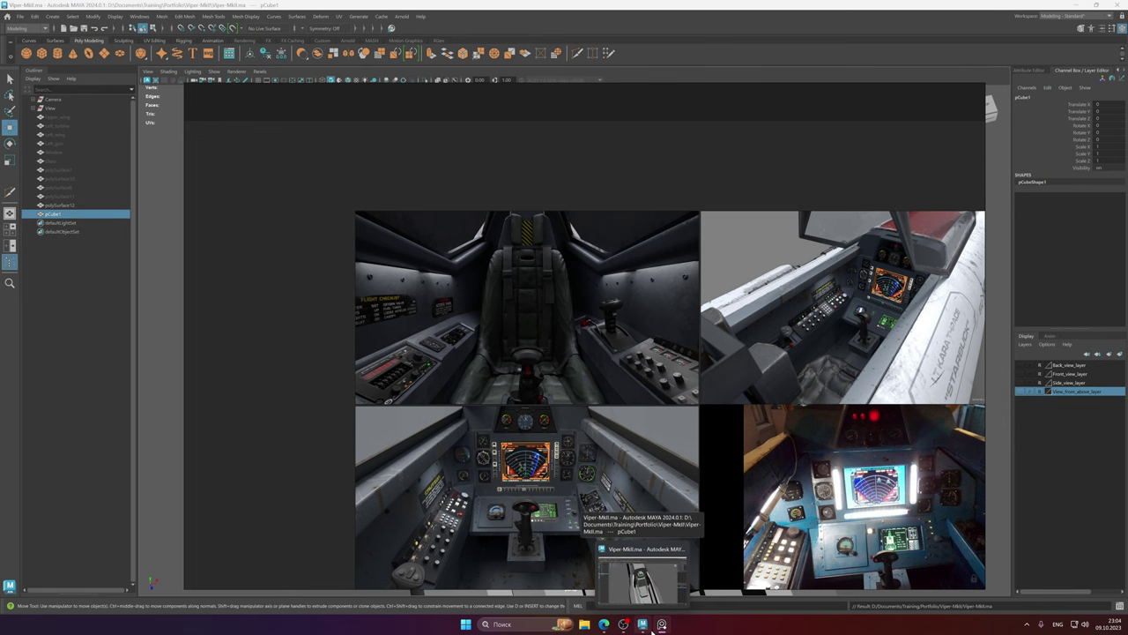
middle_click_drag(630, 520, 504, 291)
mouse_move(612, 434)
middle_mouse_down()
mouse_move(621, 289)
mouse_move(540, 273)
mouse_move(556, 231)
middle_mouse_up()
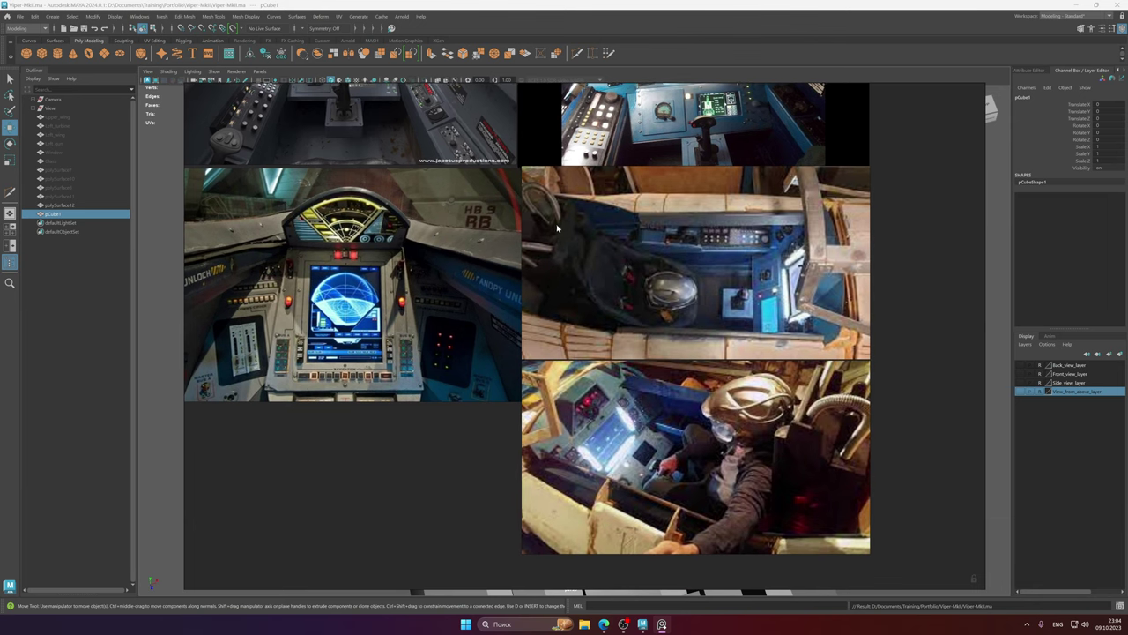
scroll(608, 266, "up", 2)
scroll(608, 266, "up", 2)
scroll(609, 267, "down", 3)
middle_click_drag(608, 266, 672, 541)
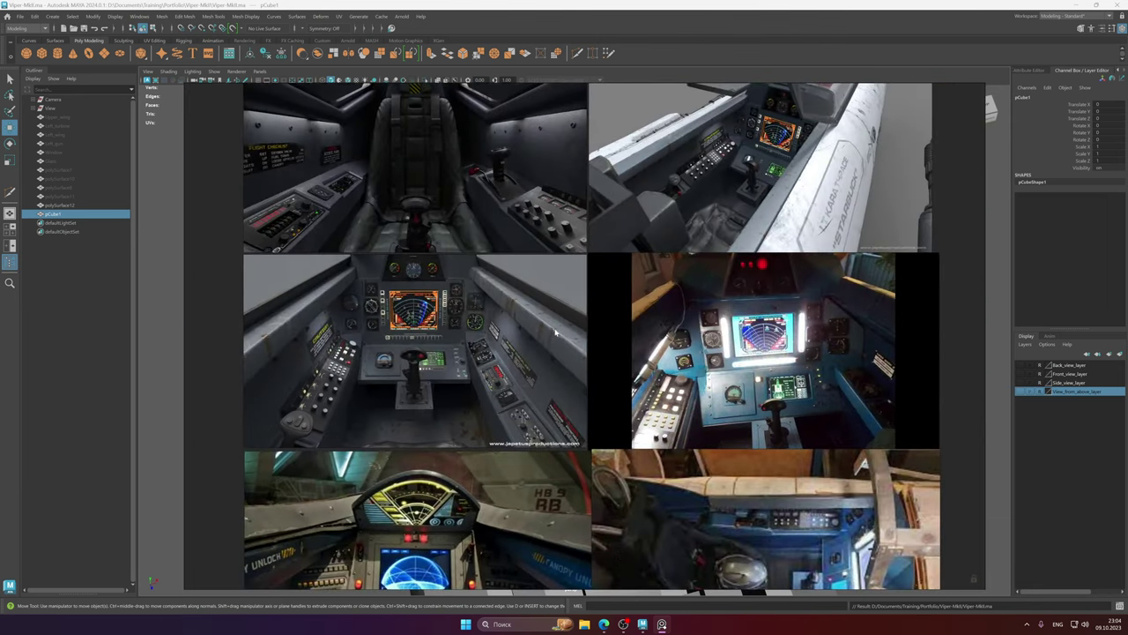
scroll(485, 185, "up", 1)
middle_click_drag(485, 185, 559, 349)
left_click(476, 3)
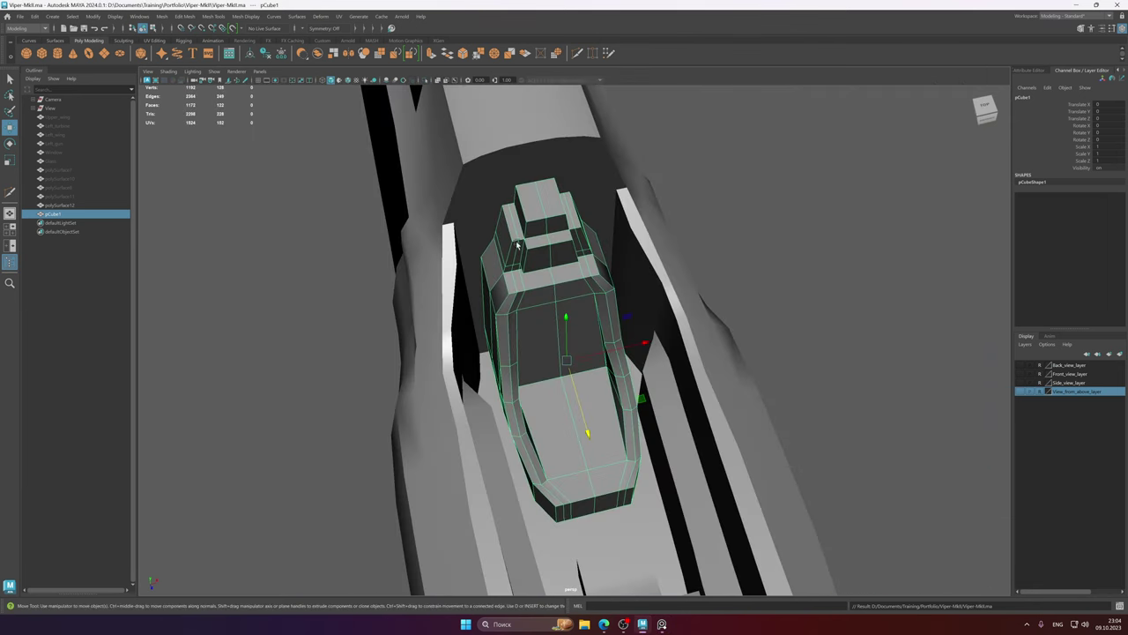
- Undo the headrest cushion extrusion so only the two middle front faces remain selected
middle_click_drag(511, 249, 516, 315, "alt")
scroll(515, 314, "up", 4)
left_click_drag(516, 316, 577, 312, "alt")
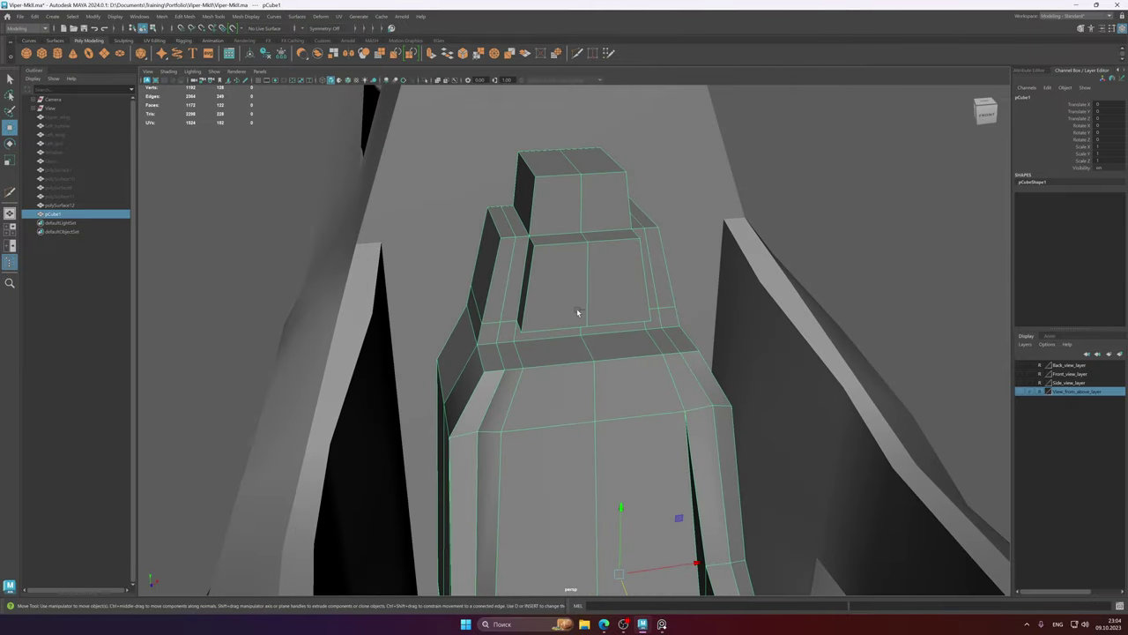
key("ctrl+z")
key("ctrl+z")
key("ctrl+z")
key("ctrl+z")
key("ctrl+z")
key("ctrl+z")
key("ctrl+z")
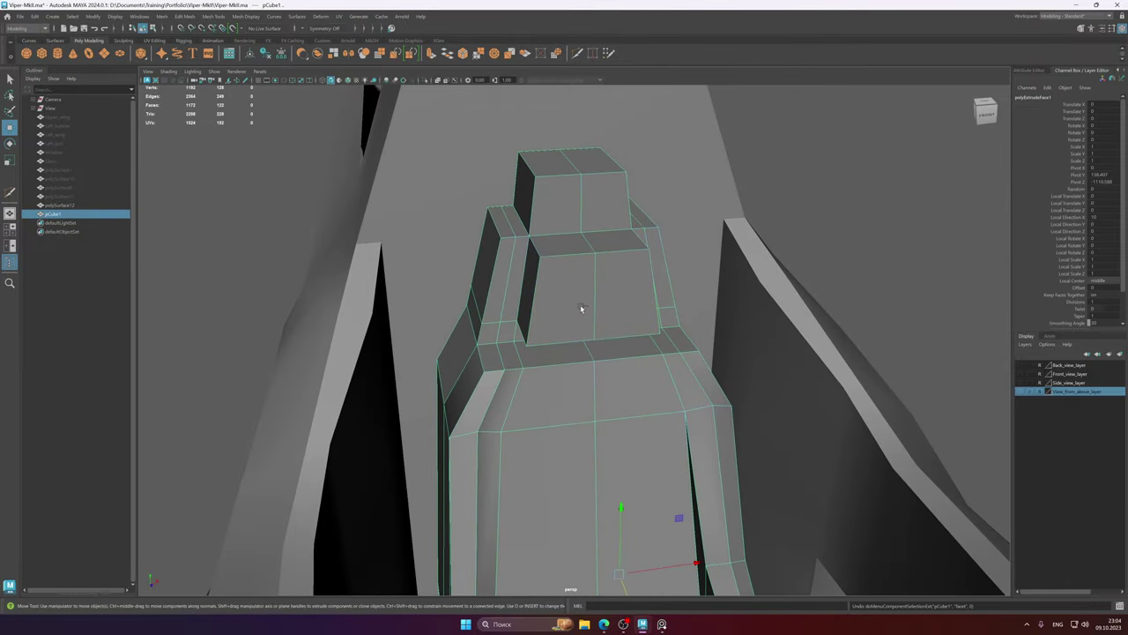
key("ctrl+z")
key("ctrl+z")
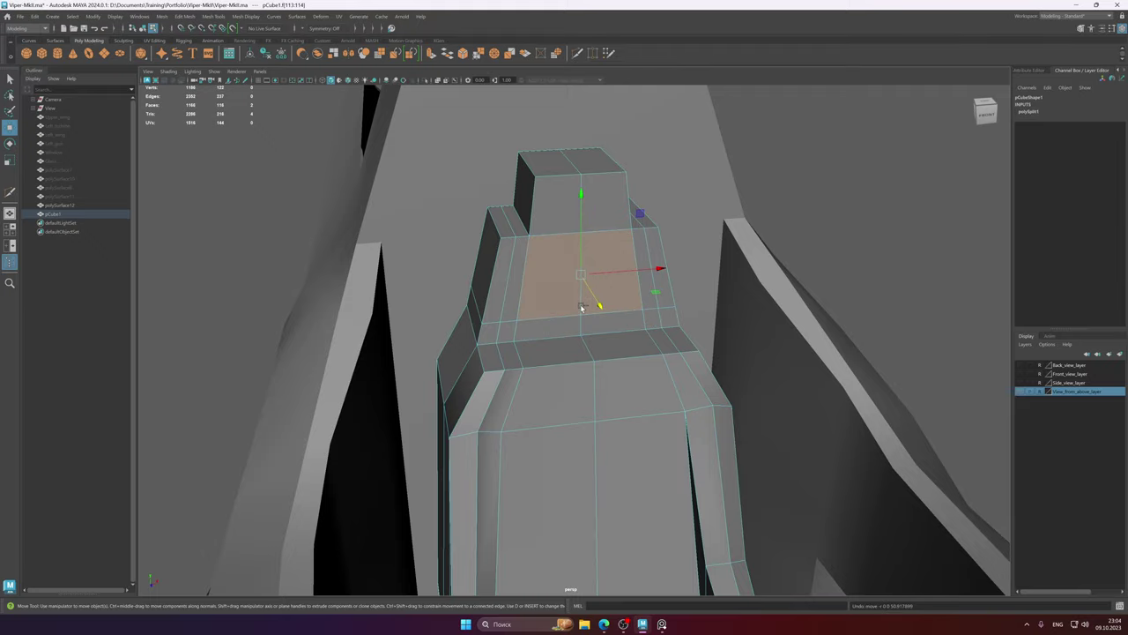
- Delete the vertical and diagonal edges that meet the rear corners of the seat cushion on both inner side walls
left_click_drag(577, 305, 590, 275, "alt")
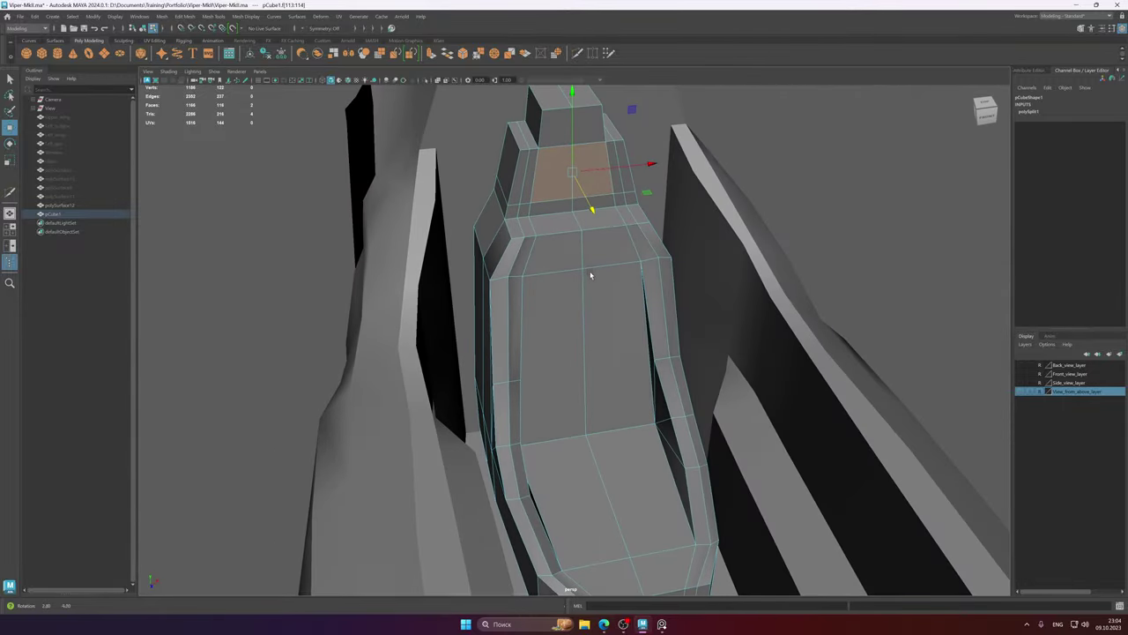
middle_click_drag(664, 389, 622, 268, "alt")
right_click_drag(592, 275, 783, 320, "alt")
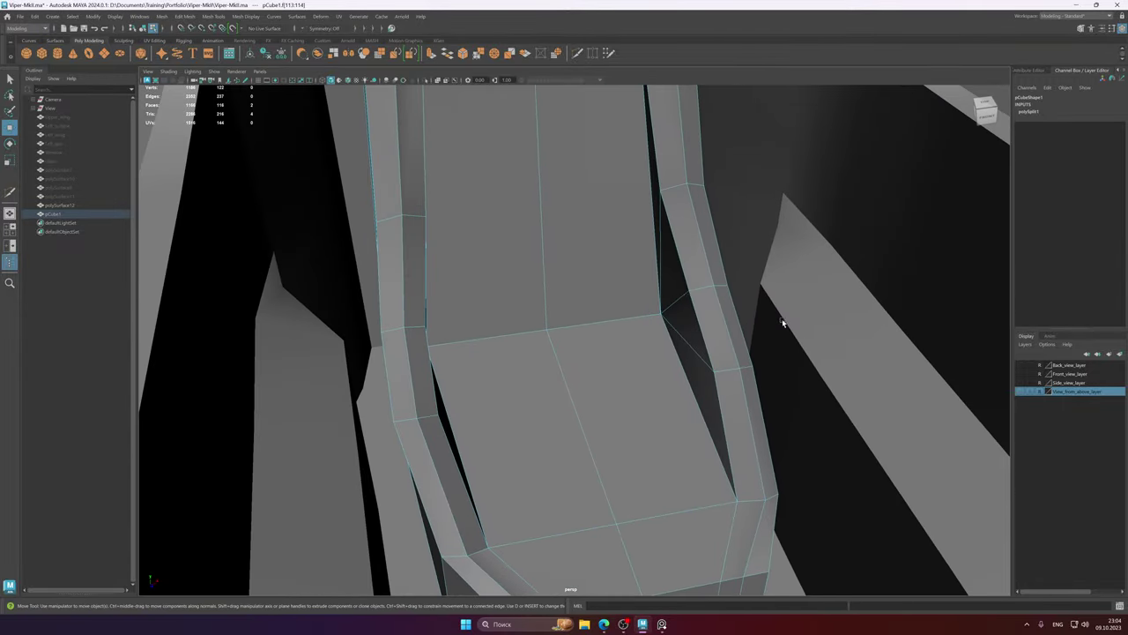
middle_click_drag(623, 292, 624, 314, "alt")
left_click_drag(624, 314, 641, 313, "alt")
right_click_drag(640, 314, 635, 289)
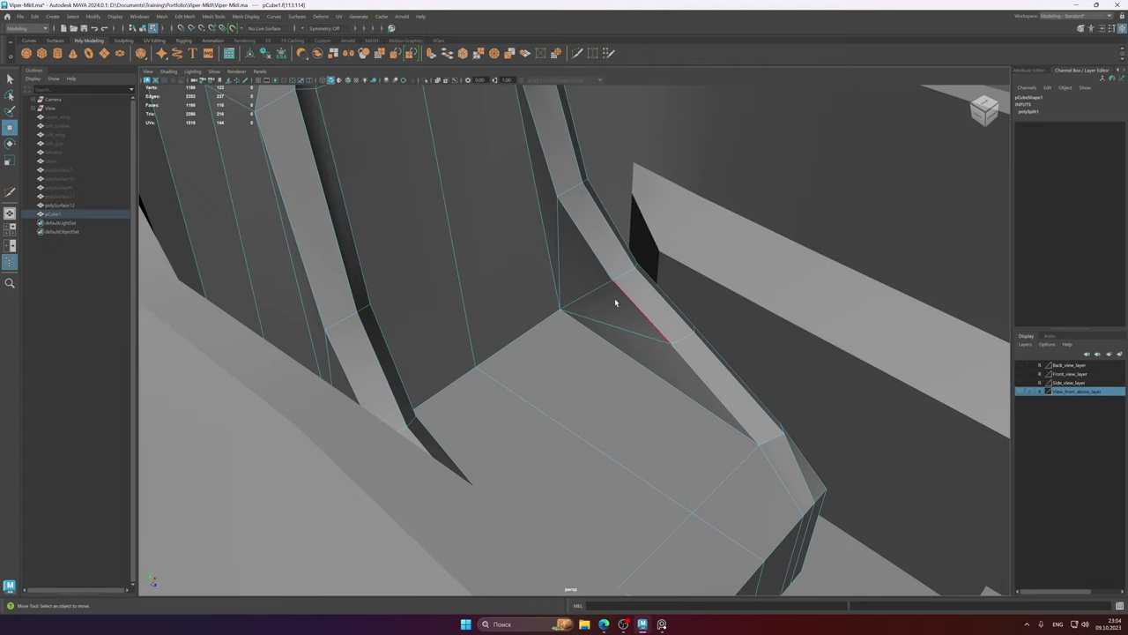
left_click(613, 323)
left_click_drag(567, 330, 510, 327, "alt")
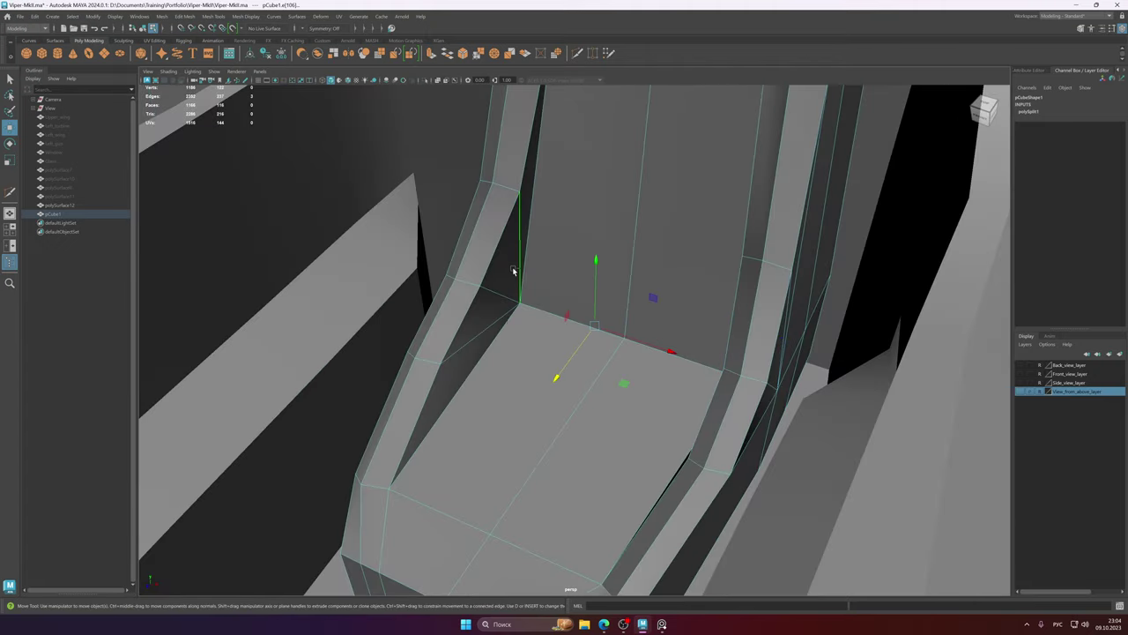
right_click_drag(498, 325, 542, 313, "shift")
left_click_drag(566, 322, 577, 322, "alt")
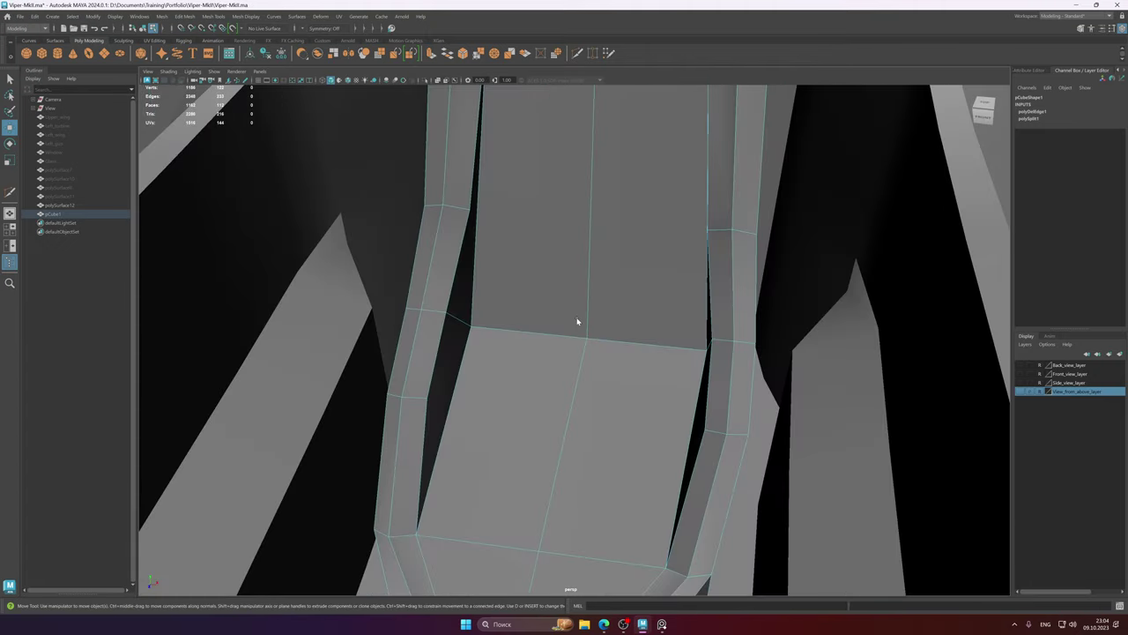
right_click_drag(578, 322, 573, 327, "shift")
left_click_drag(572, 331, 547, 331, "alt")
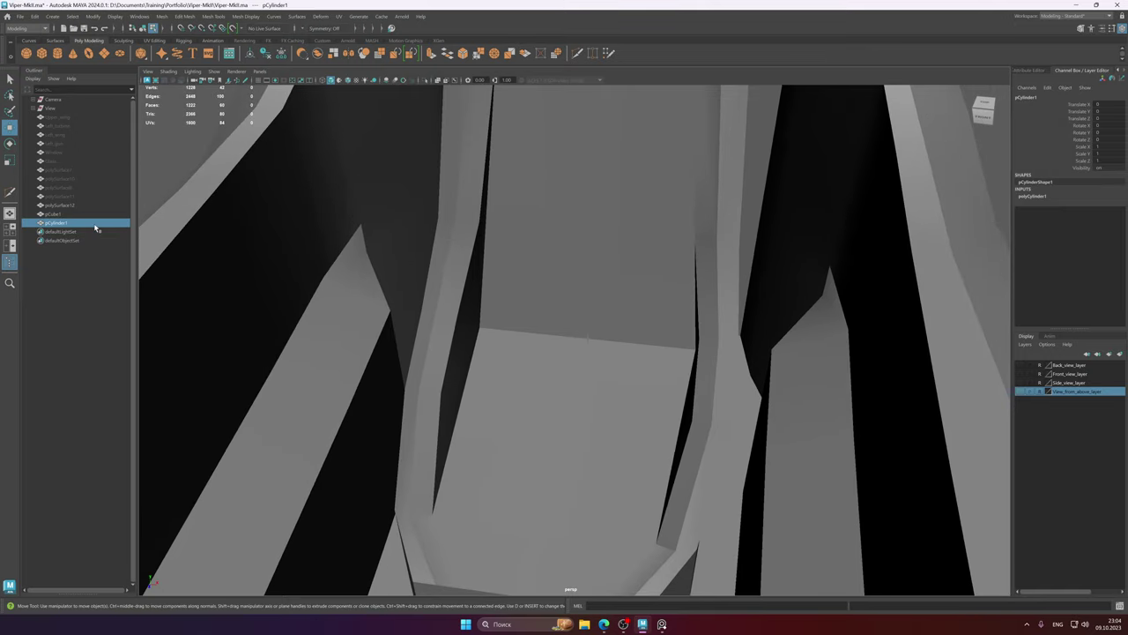
key("Delete")
left_click(651, 304)
right_click_drag(625, 286, 556, 285, "shift")
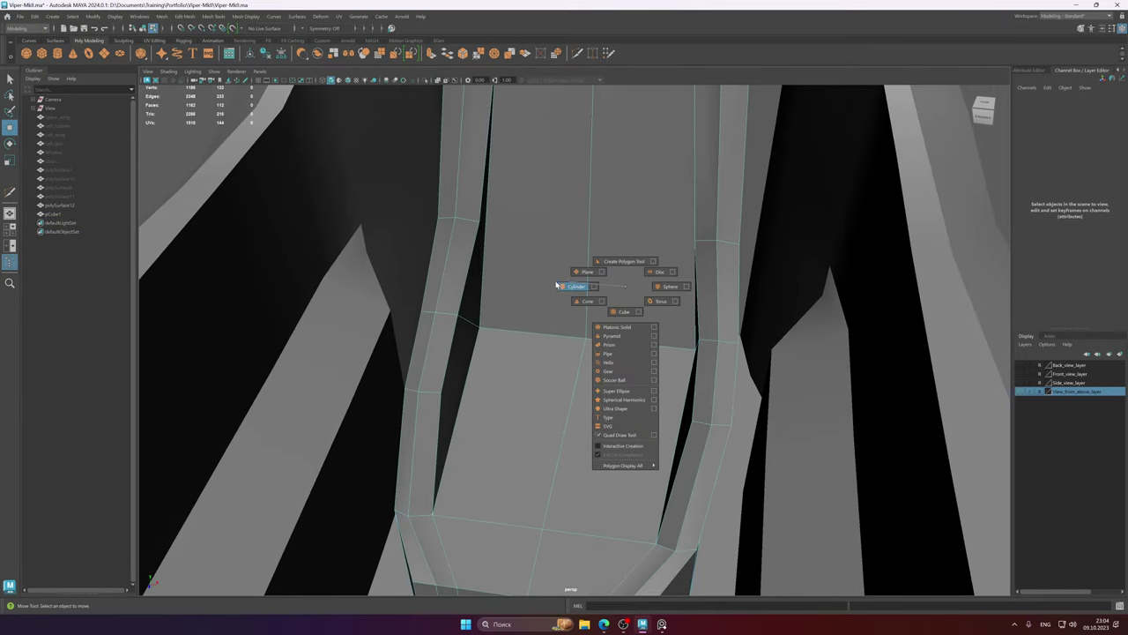
right_click_drag(624, 290, 622, 290, "shift")
left_click(605, 296)
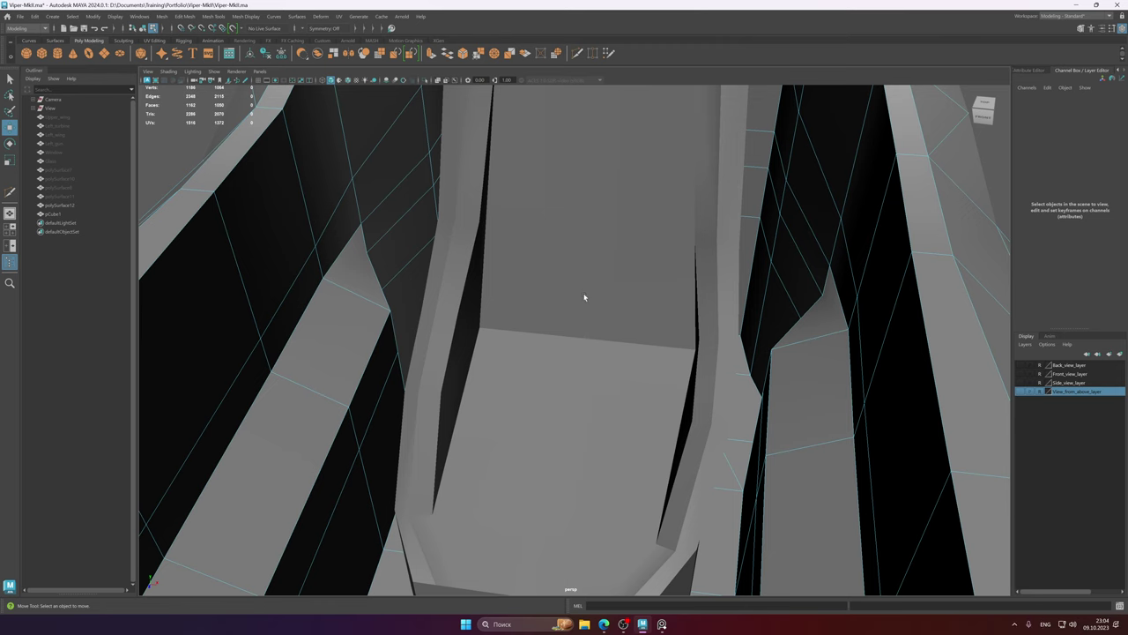
left_click(586, 253)
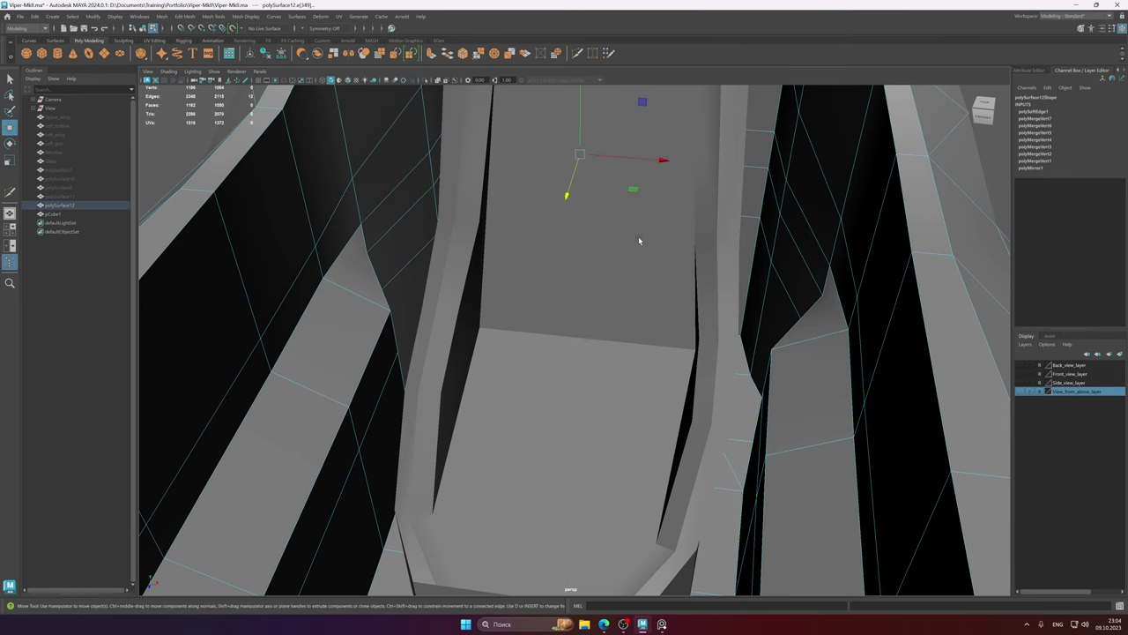
- Break the connections on the fuselage's Translate X, Translate Y and Translate Z channels
right_click_drag(589, 266, 685, 252)
left_click_drag(685, 252, 632, 275, "alt")
right_click_drag(631, 275, 309, 224, "alt")
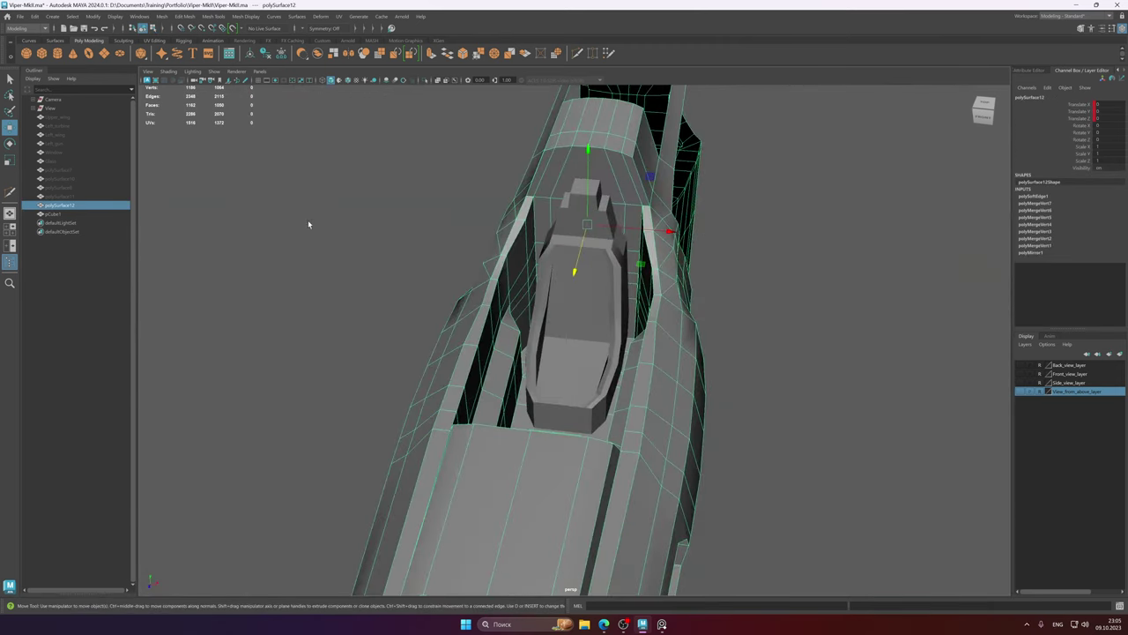
left_click(471, 219)
left_click(566, 295)
right_click_drag(566, 294, 687, 296, "alt")
left_click(687, 296)
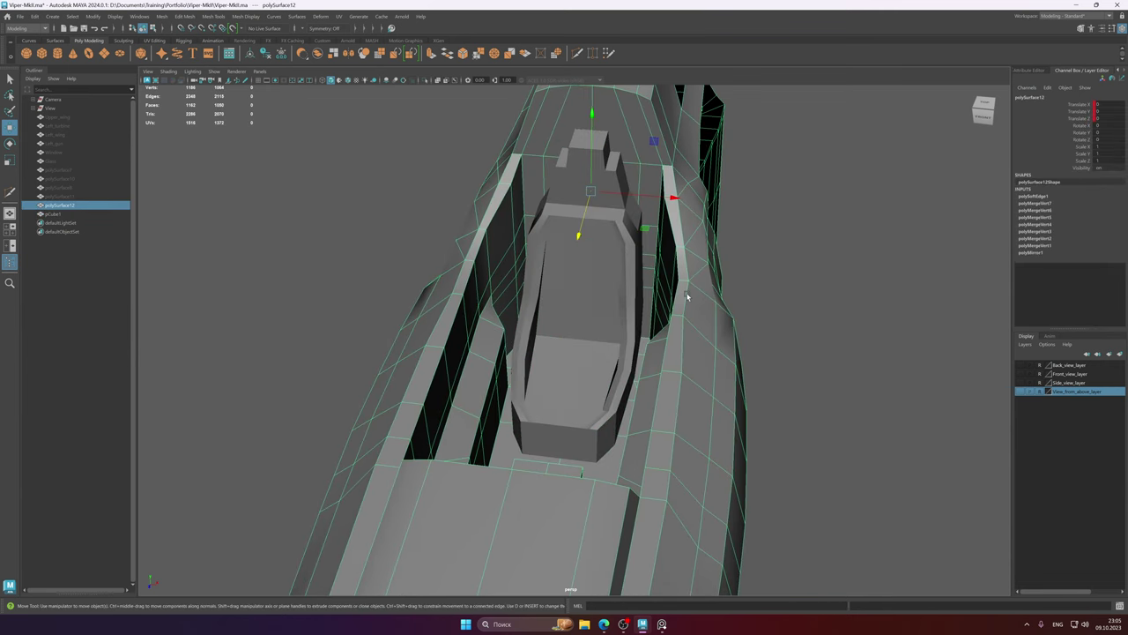
left_click_drag(1076, 105, 1076, 112)
right_click(1076, 119)
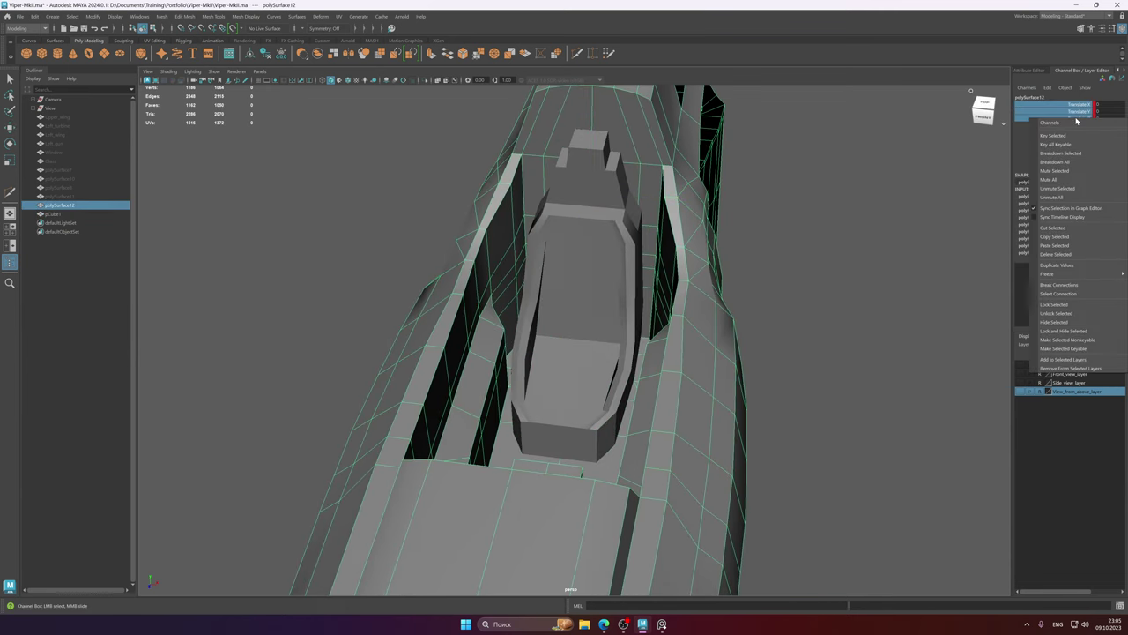
left_click(1062, 285)
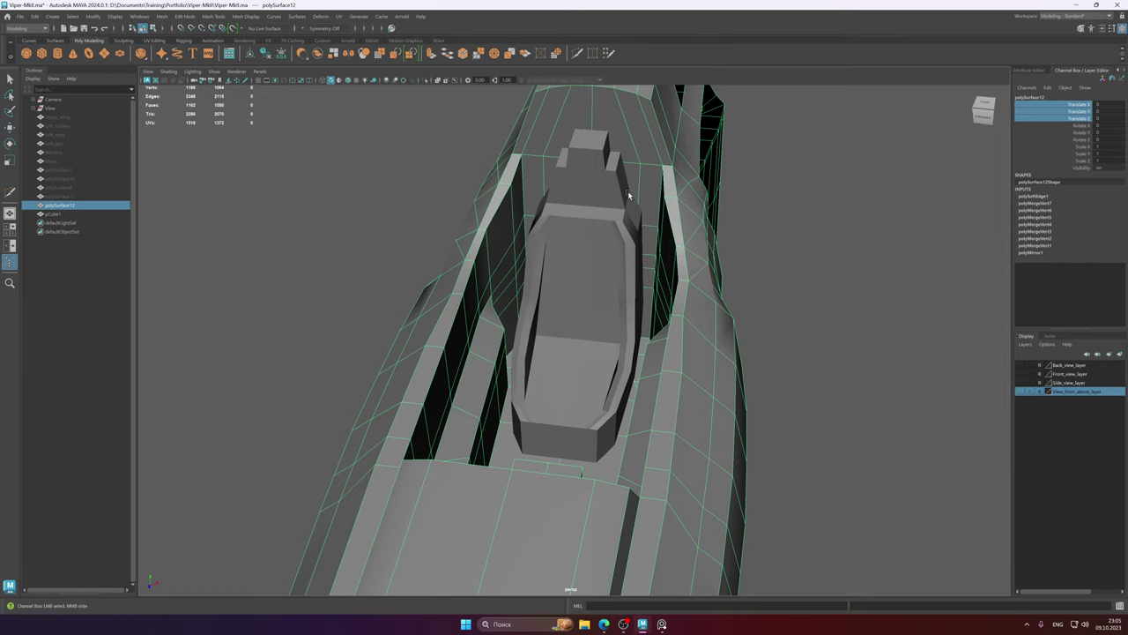
- Isolate the seat in the perspective view
left_click(583, 221)
right_click_drag(583, 221, 744, 302, "alt")
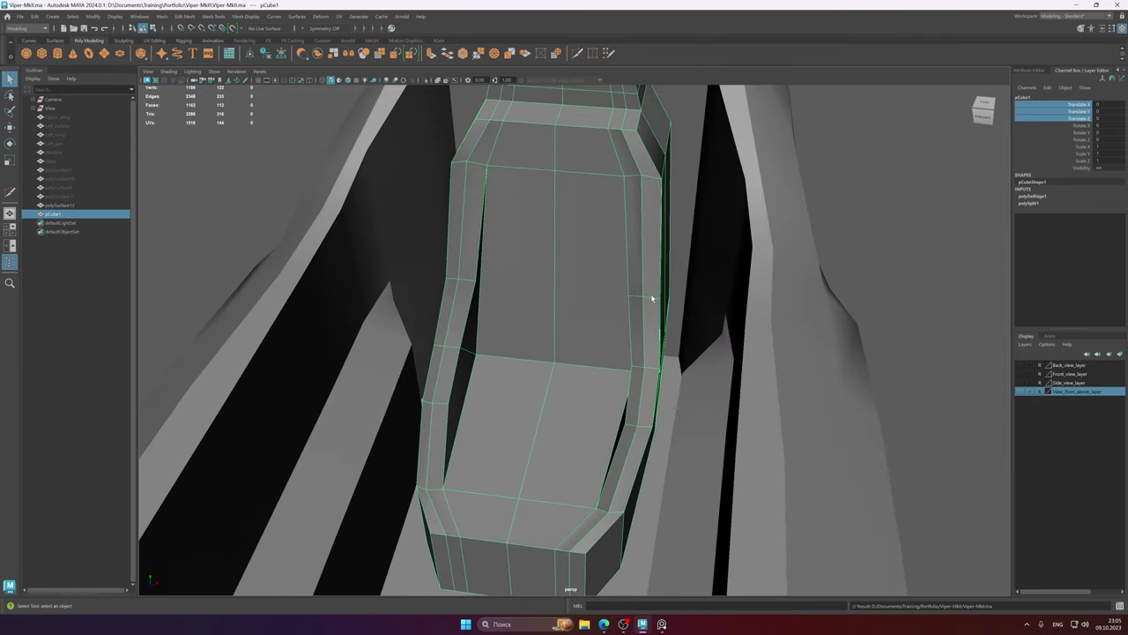
left_click_drag(652, 298, 629, 298, "alt")
right_click_drag(629, 298, 785, 314, "alt")
key("ctrl+1")
left_click_drag(605, 302, 644, 307, "alt")
- Cut a new edge across the lower backrest with Multi-Cut, joining the side bolster vertices through the centre line
right_click_drag(644, 306, 621, 307, "shift")
right_click_drag(620, 309, 591, 315, "alt")
middle_click_drag(591, 315, 582, 236, "alt")
left_click_drag(582, 236, 483, 207, "alt")
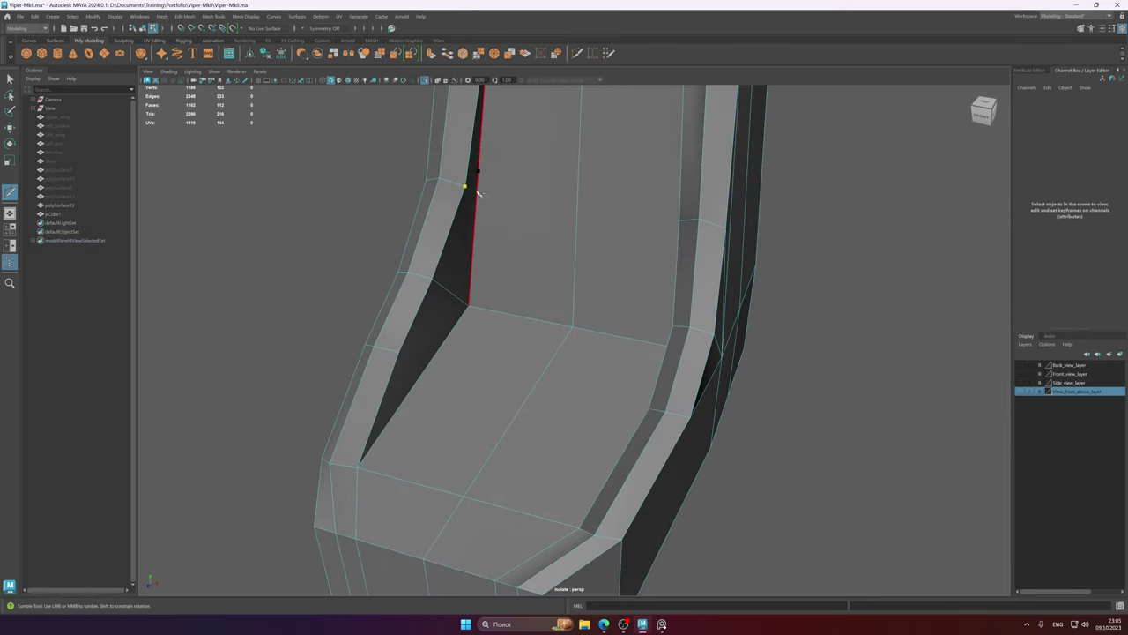
left_click(577, 246)
left_click_drag(579, 249, 590, 205, "alt")
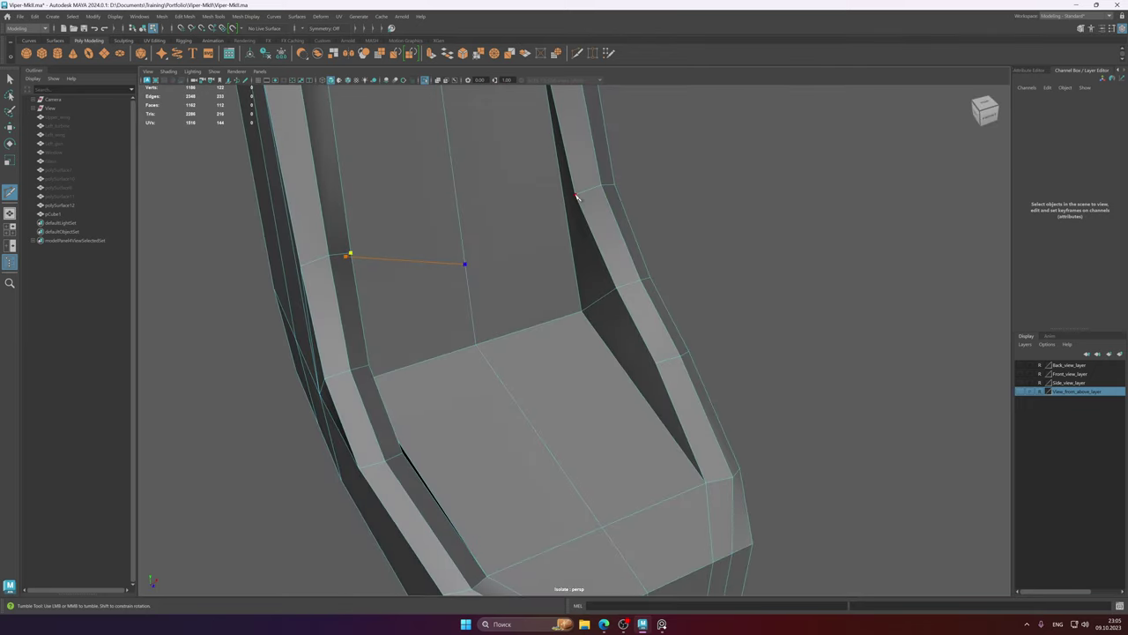
- Cut a new edge across the seat cushion with Multi-Cut, joining both side bolsters through the centre line
left_click_drag(558, 338, 431, 344, "alt")
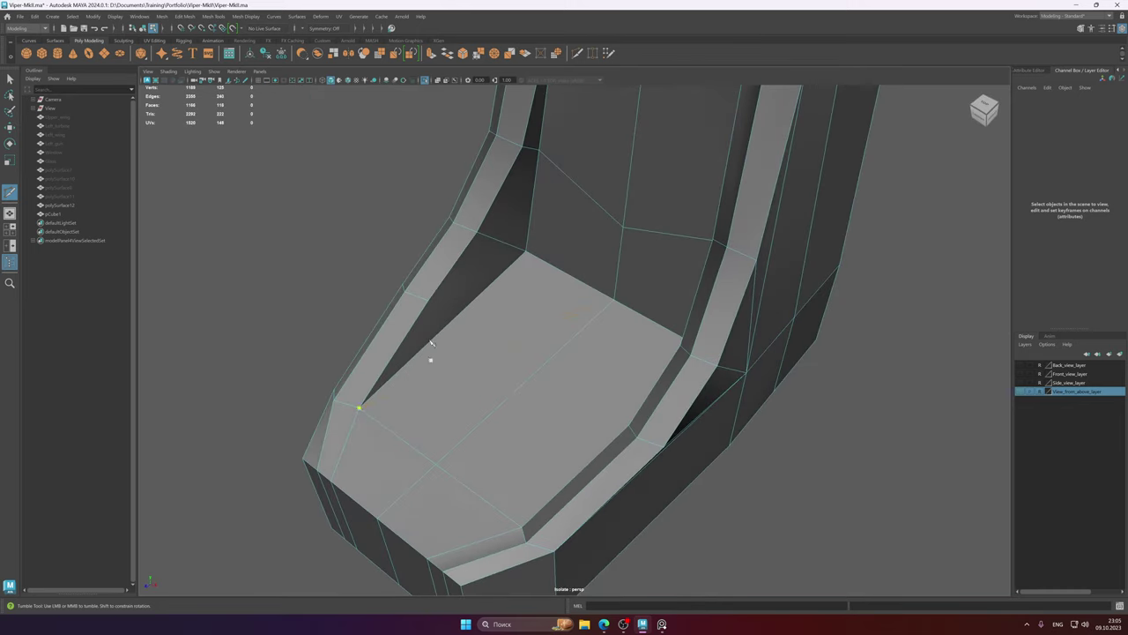
left_click(493, 286)
left_click_drag(493, 286, 544, 335, "alt")
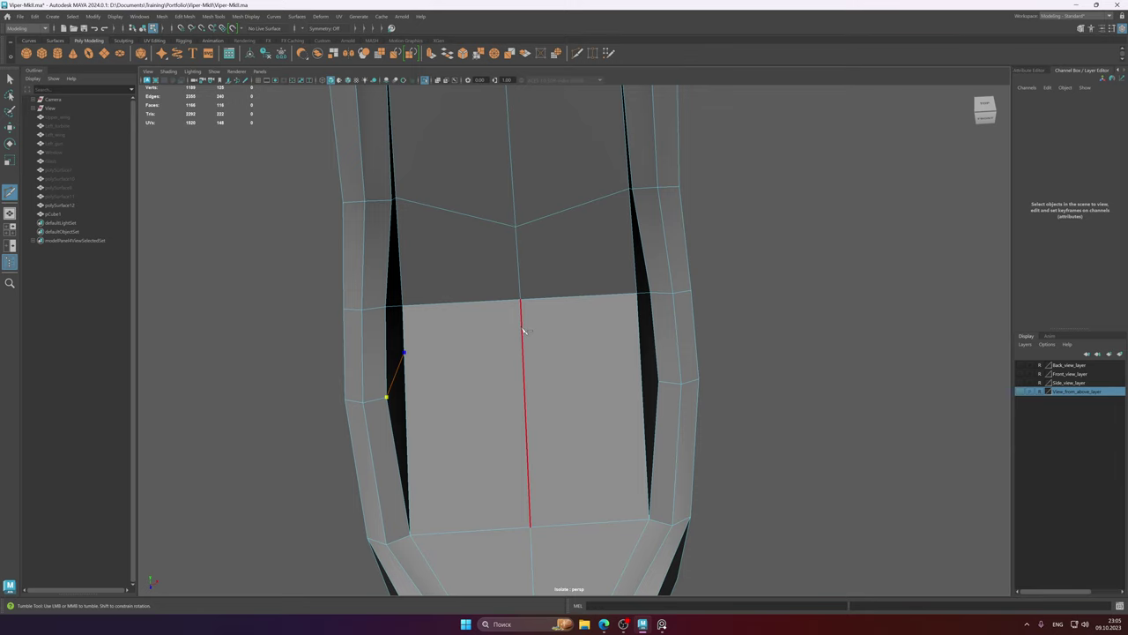
key("ctrl+z")
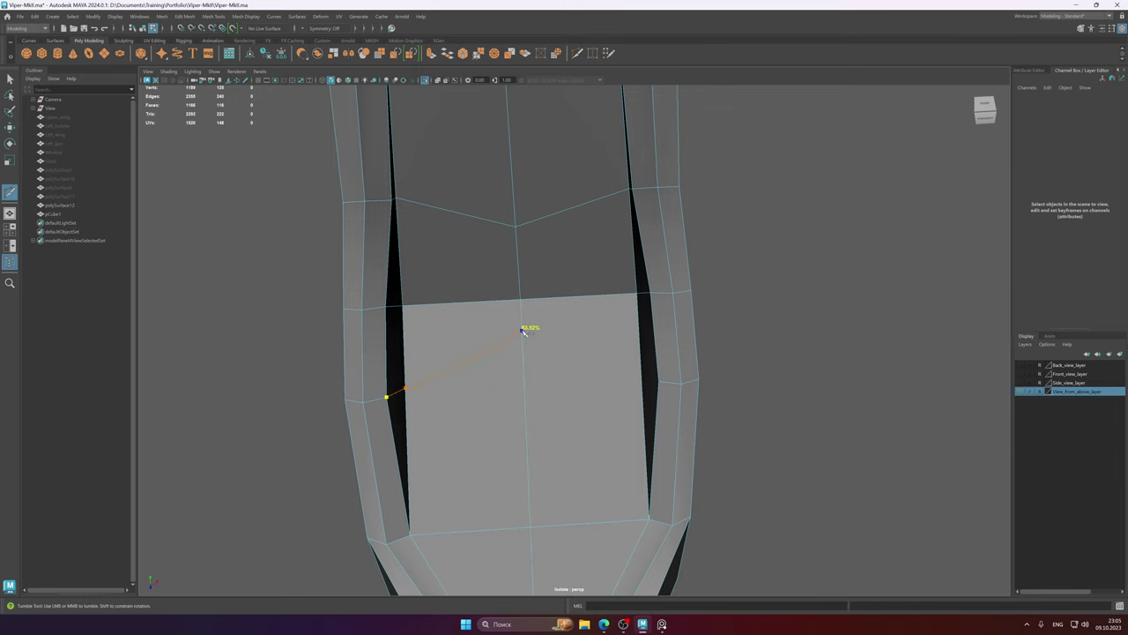
left_click(546, 356)
left_click_drag(546, 356, 521, 368, "alt")
key("q")
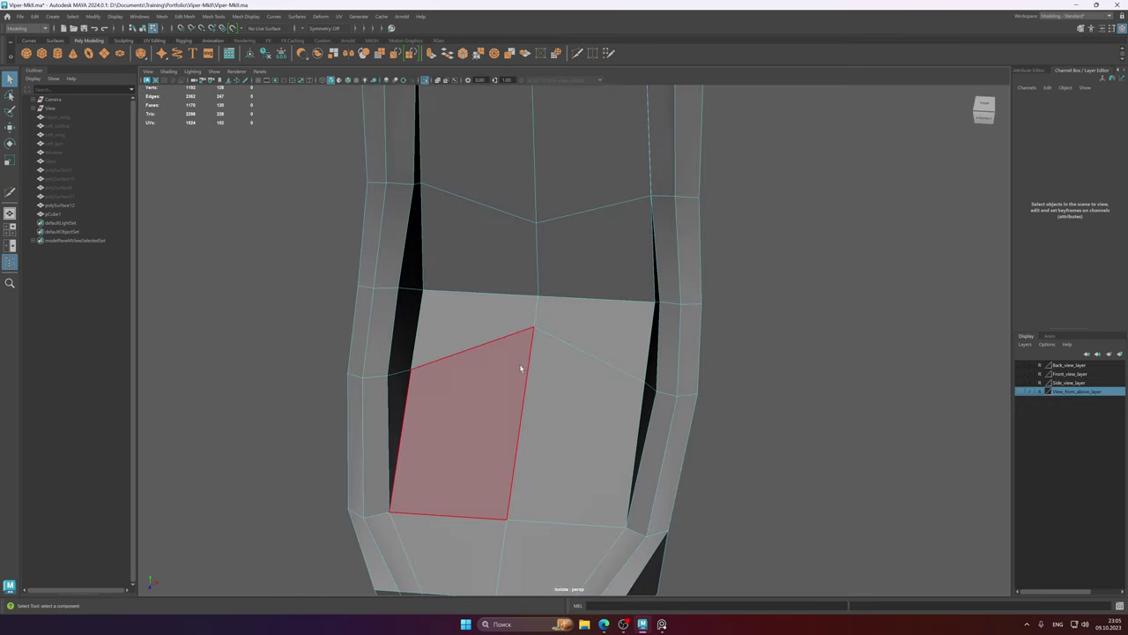
- Move the cushion's new cut vertices back until the edge runs close to the crease with the backrest
right_click_drag(521, 364, 476, 363)
left_click(412, 369)
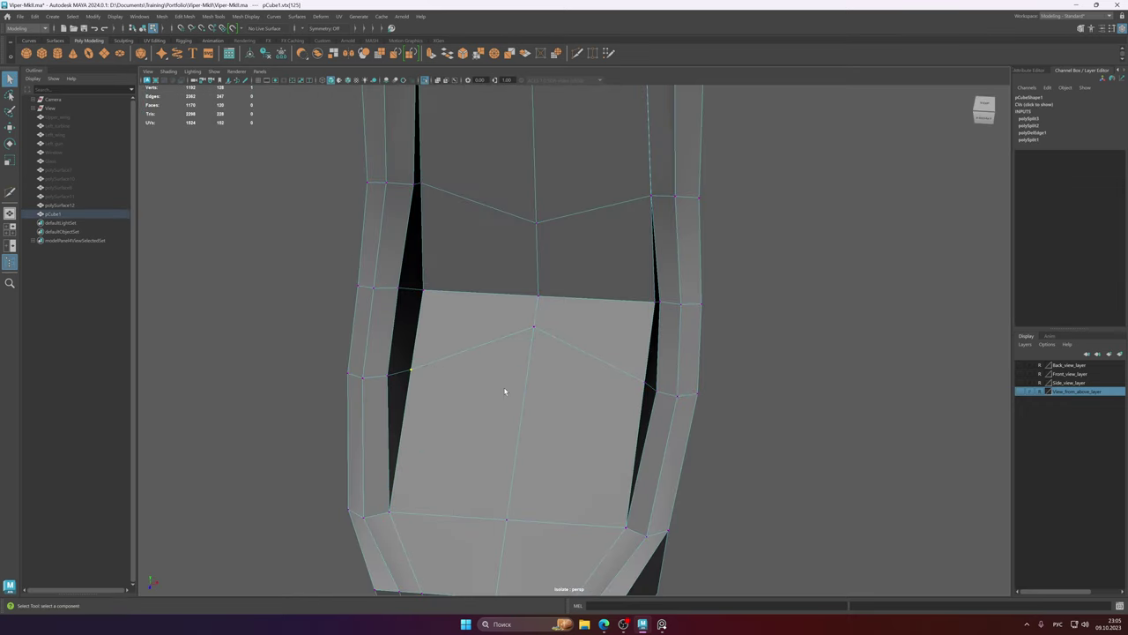
left_click_drag(503, 388, 547, 408, "alt")
key("w")
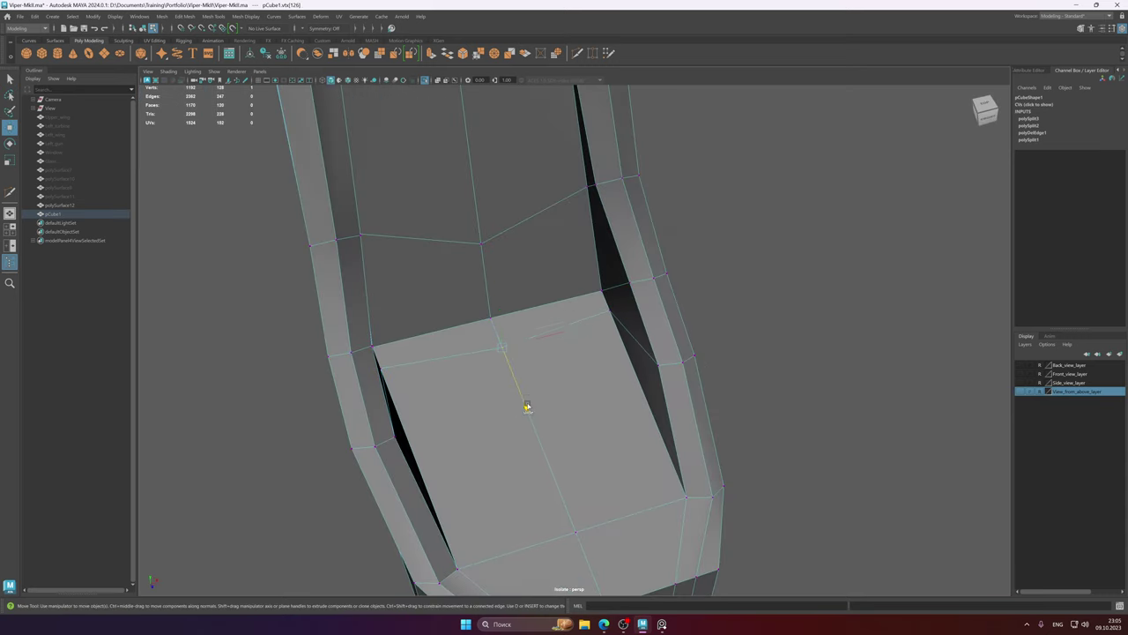
- Lower the backrest's new cut vertices until the edge runs just above the crease with the cushion
middle_click_drag(515, 256, 529, 331, "alt")
left_click_drag(528, 330, 569, 299, "alt")
left_click(513, 326)
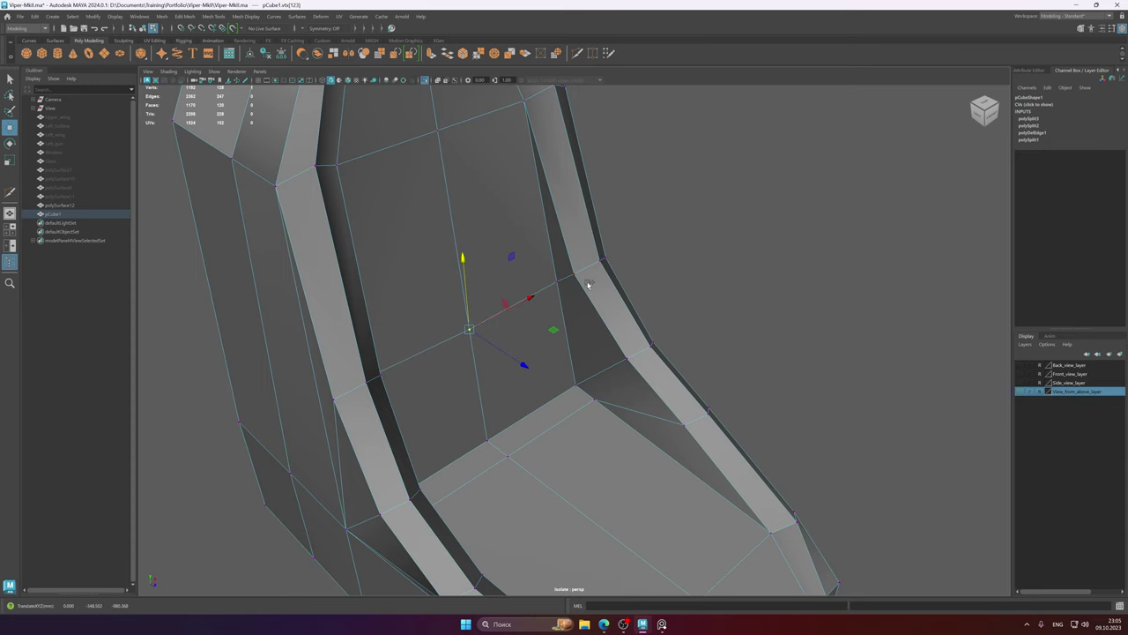
left_click(558, 283, "shift")
left_click_drag(558, 286, 457, 291, "alt")
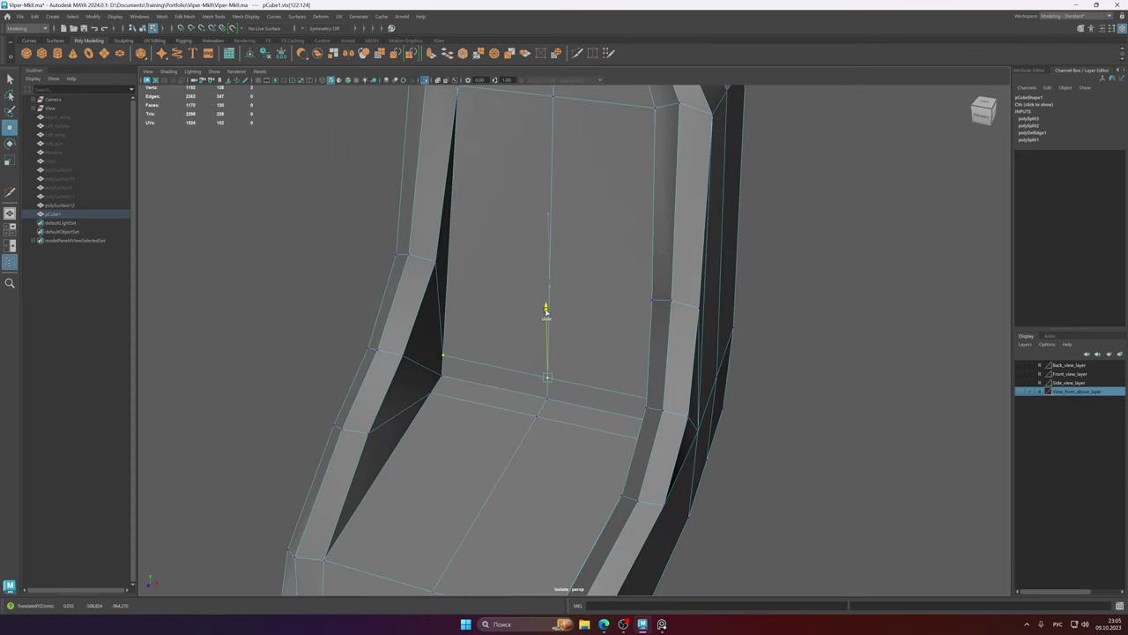
left_click_drag(546, 313, 571, 355, "alt")
- Preview the whole seat smoothed and review the crease between the backrest and cushion
right_click_drag(571, 355, 518, 317)
key("3")
left_click_drag(518, 318, 486, 315, "alt")
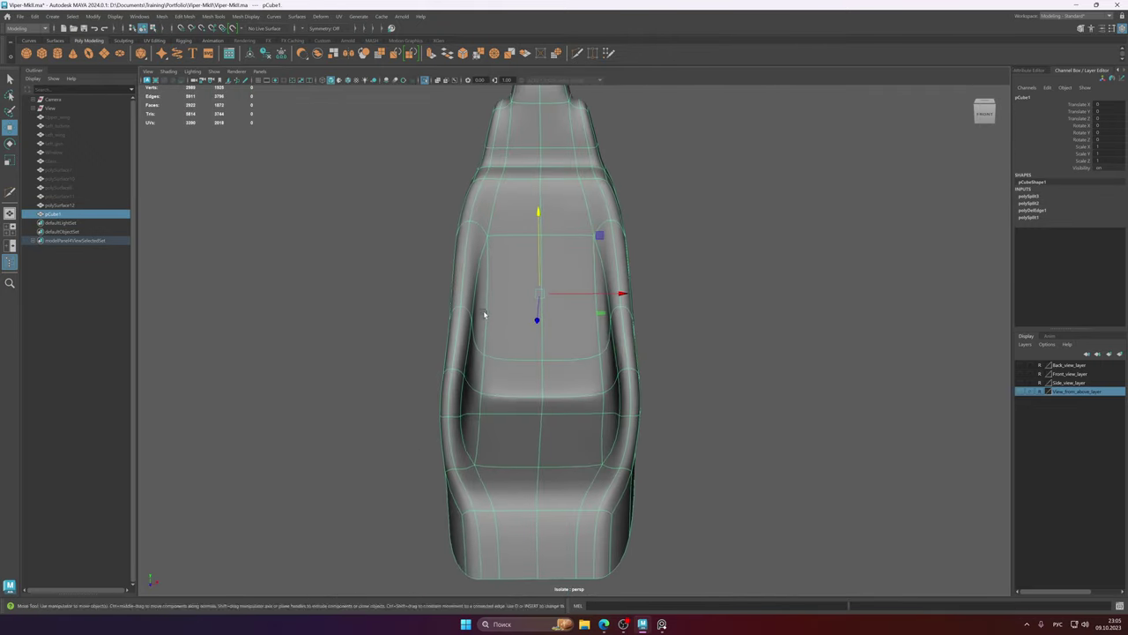
right_click_drag(485, 315, 527, 321, "alt")
middle_click_drag(528, 321, 525, 351, "alt")
mouse_move(525, 351)
left_mouse_down("alt")
mouse_move(571, 342)
mouse_move(532, 360)
left_mouse_up("alt")
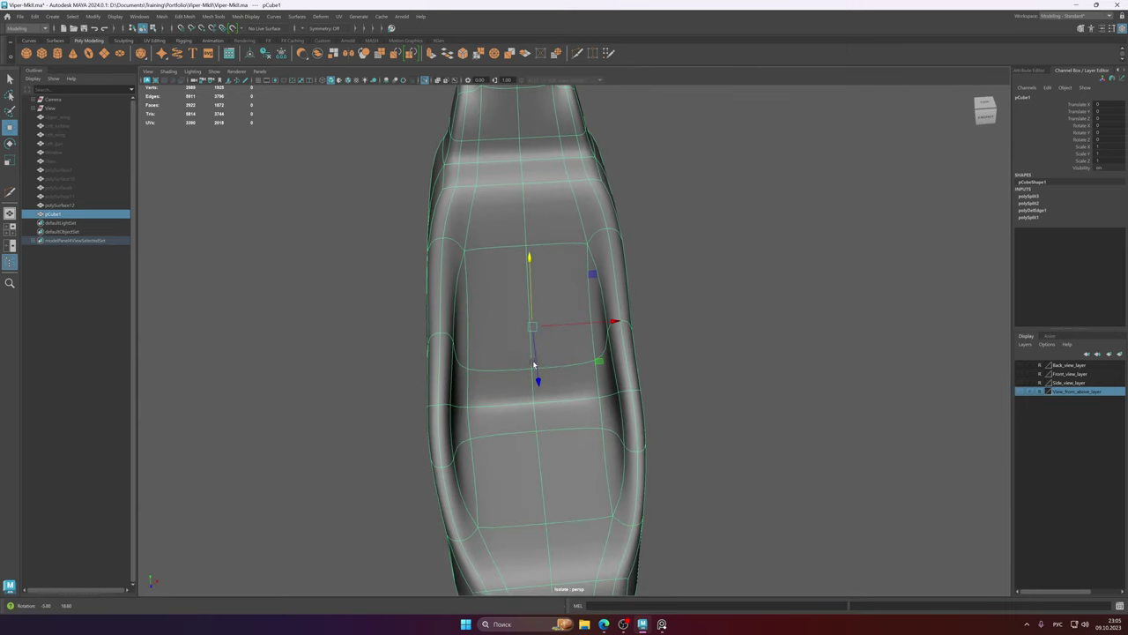
- Inspect the smoothed seat from headrest to cushion and bring it back unsmoothed among the surrounding cockpit parts
right_click(532, 360)
right_click_drag(535, 359, 577, 344)
key("ctrl+1")
middle_click_drag(553, 328, 569, 393, "alt")
key("ctrl+1")
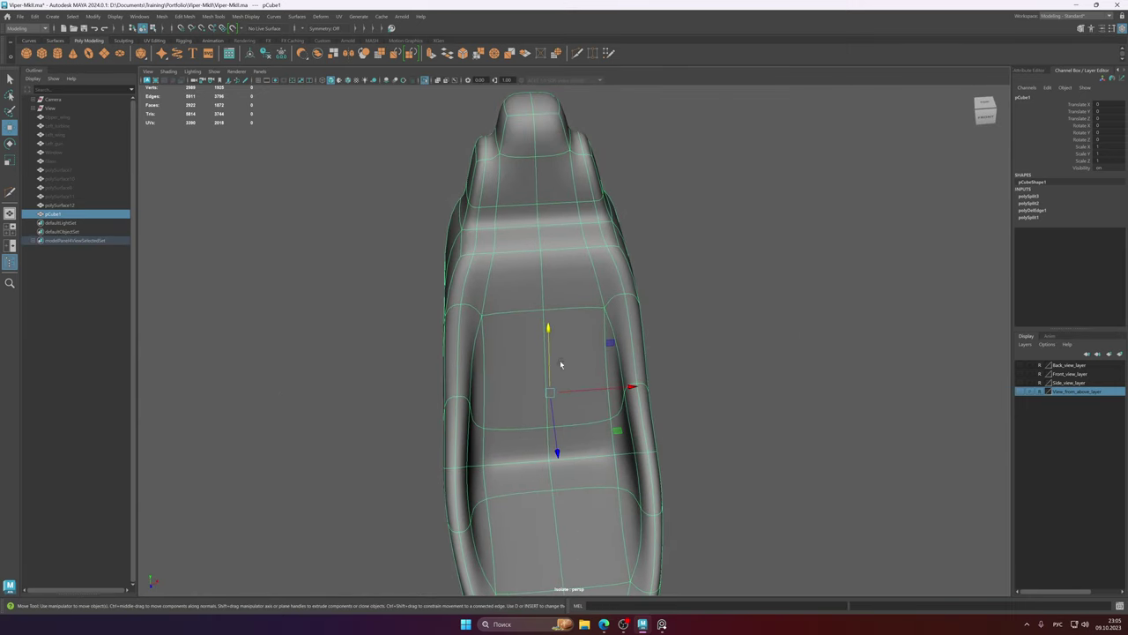
right_click_drag(518, 369, 566, 355, "alt")
left_click_drag(527, 367, 535, 333, "alt")
key("ctrl+1")
key("1")
- Insert a vertical edge loop on each side of the seat's centre line with Multi-Cut, using Object X symmetry only for this cut
left_click(300, 30)
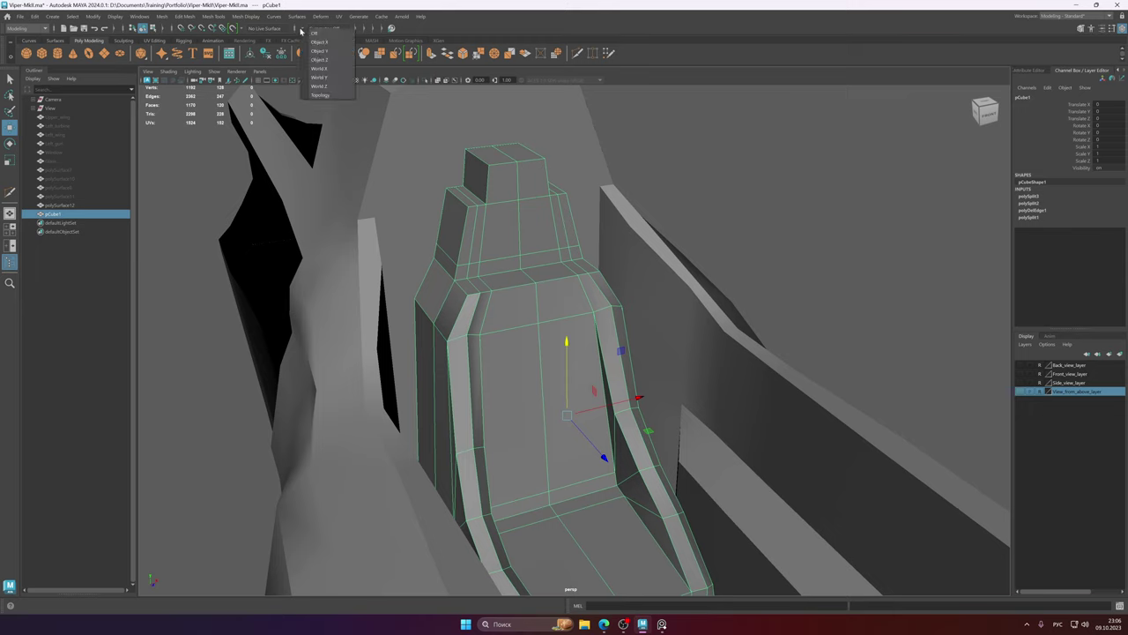
right_click_drag(500, 214, 526, 184, "shift")
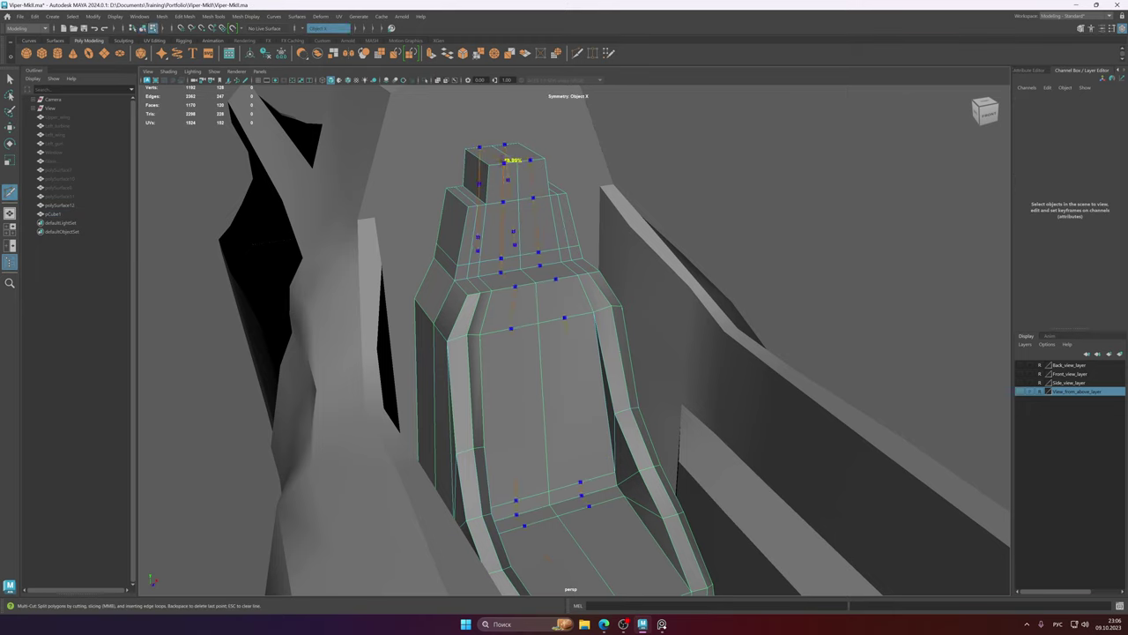
left_click_drag(600, 249, 518, 264, "alt")
scroll(518, 264, "up", 3)
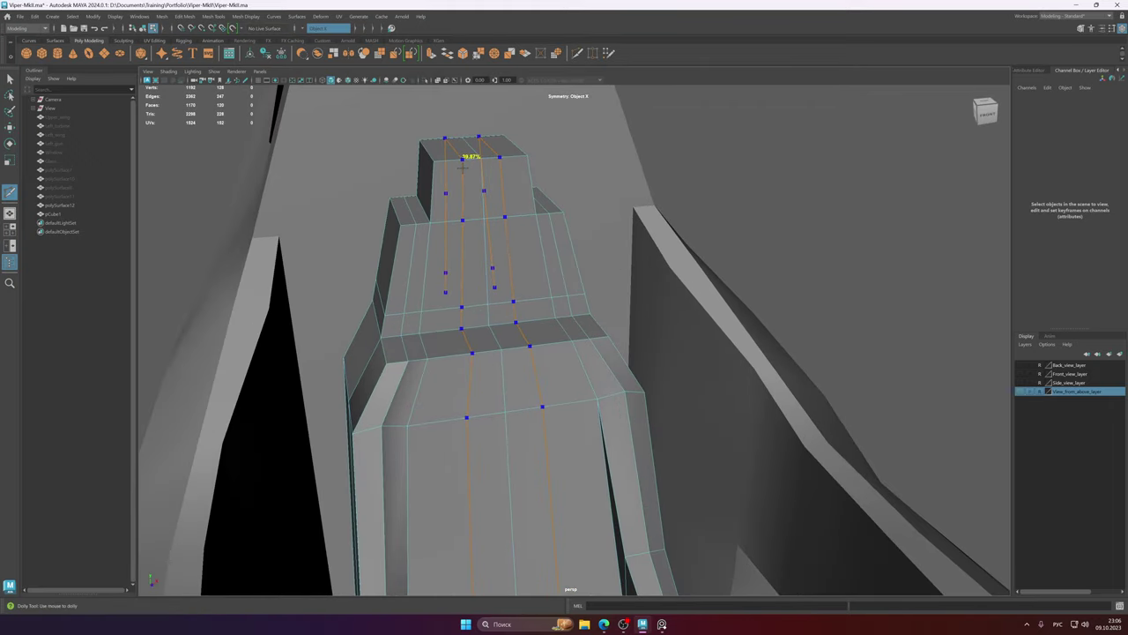
left_click_drag(468, 200, 481, 203, "alt")
key("alt+shift")
key("q")
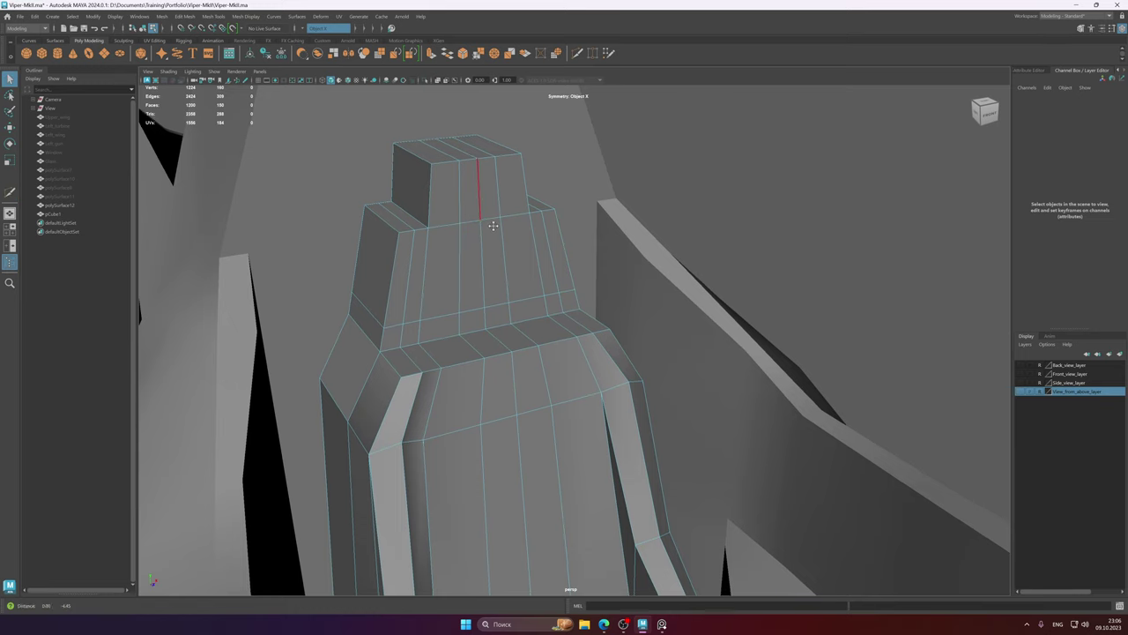
middle_click_drag(491, 224, 493, 202, "alt")
left_click(308, 29)
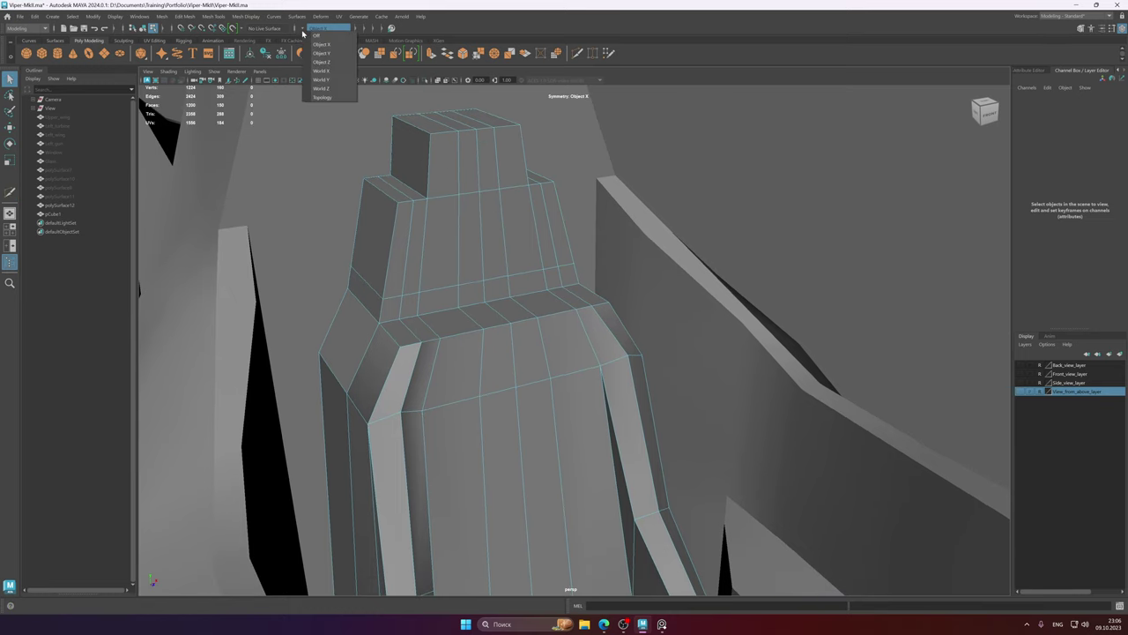
left_click(316, 37)
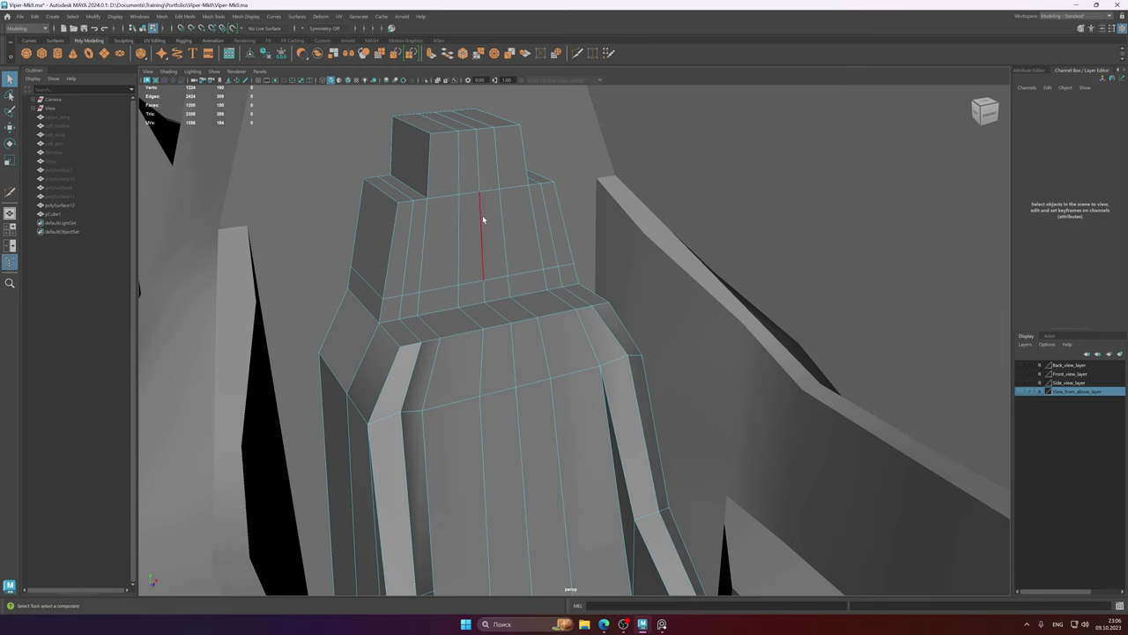
left_click(446, 242)
key("w")
left_click_drag(478, 250, 628, 302, "alt")
key("alt+shift")
left_click(529, 262, "shift")
key("ctrl+e")
left_click_drag(563, 352, 491, 314, "alt")
key("ctrl+z")
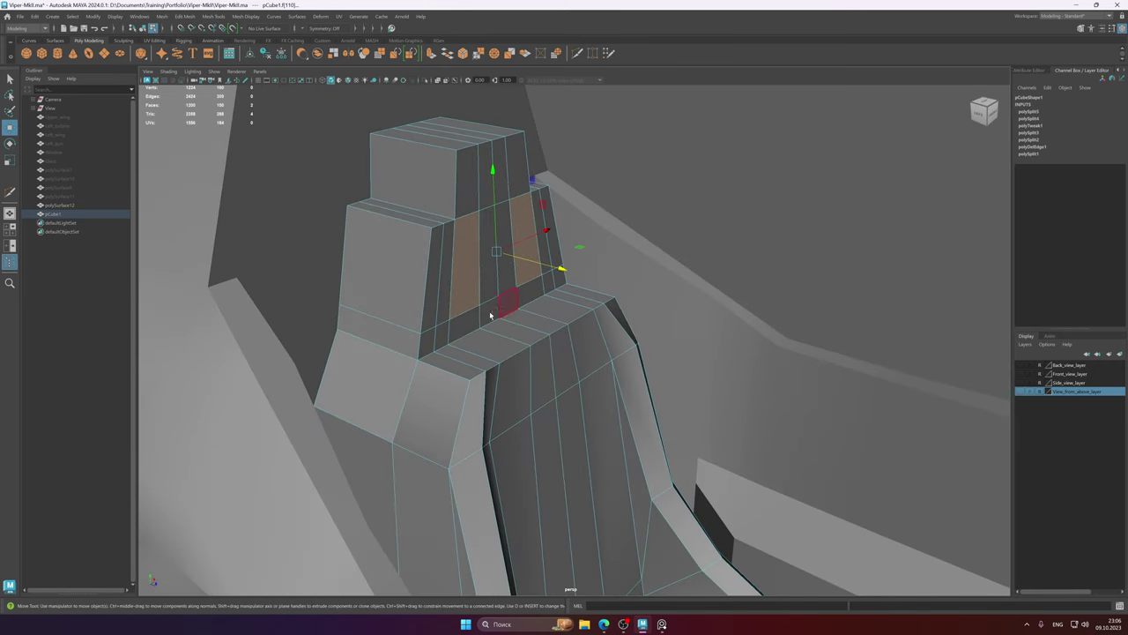
- Extrude the two front faces flanking the centre strip just below the headrest forward into pads, and preview the seat smoothed
left_click(435, 344)
double_click(561, 280, "shift")
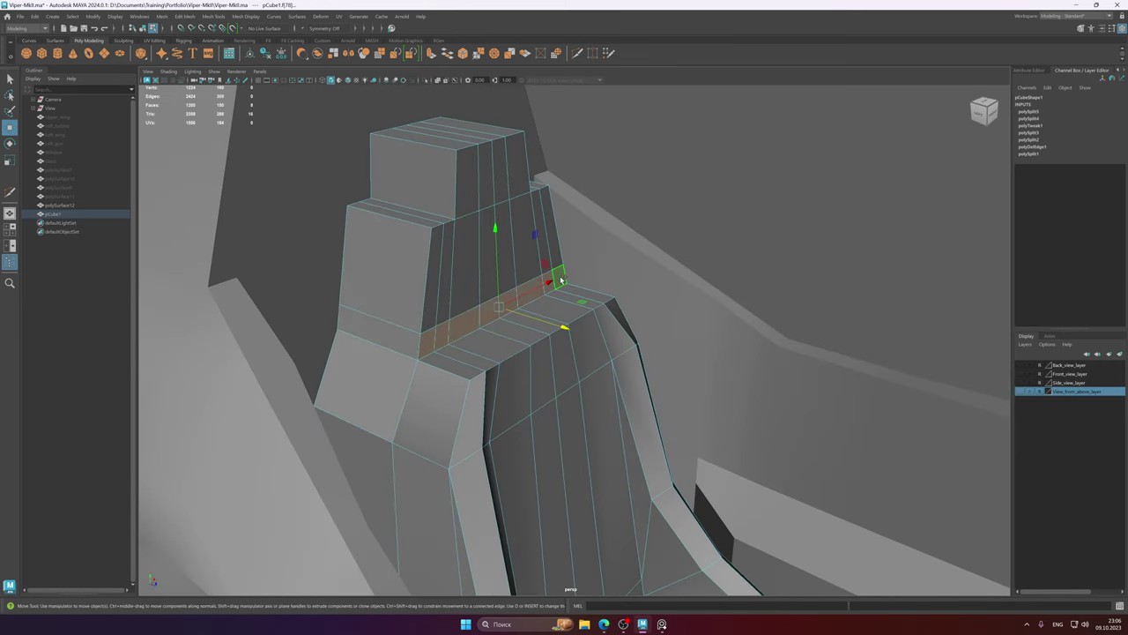
double_click(444, 280, "shift")
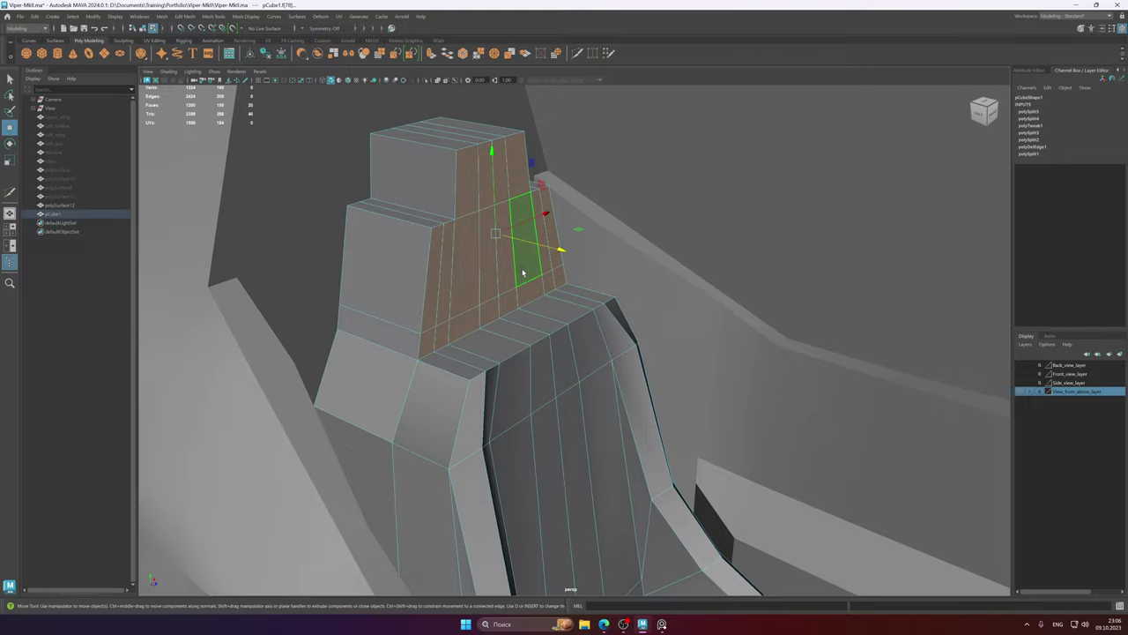
left_click_drag(523, 274, 604, 344, "alt")
left_click(566, 259, "shift")
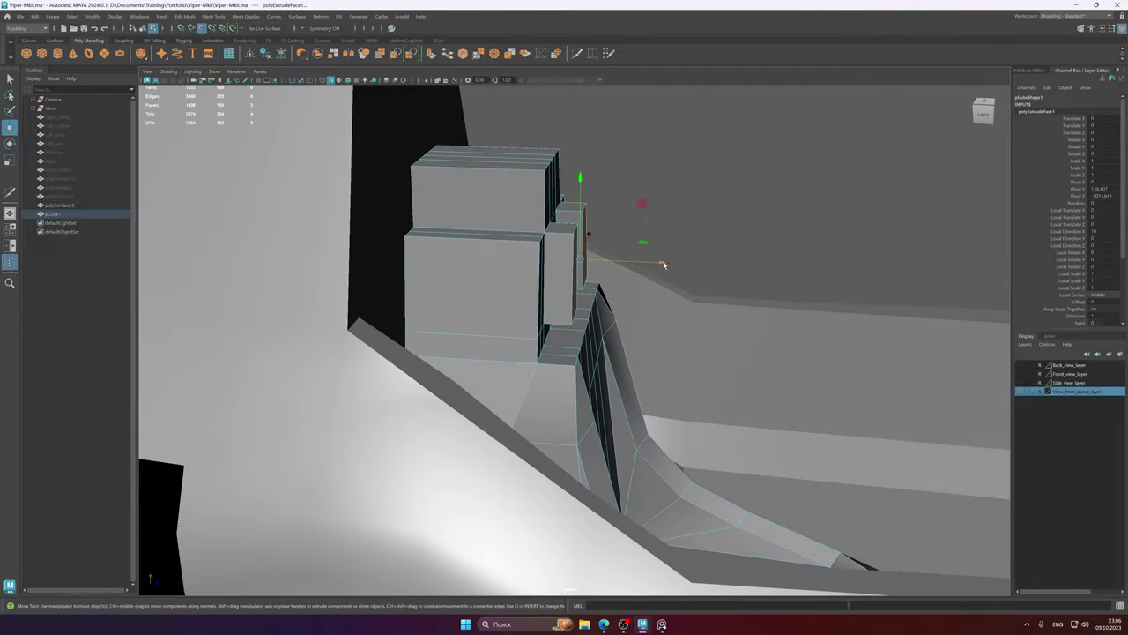
left_click_drag(664, 264, 671, 262)
key("w")
mouse_move(586, 335)
left_mouse_down("alt")
mouse_move(597, 352)
mouse_move(529, 352)
mouse_move(582, 315)
left_mouse_up("alt")
right_click_drag(681, 282, 445, 320, "alt")
key("F8")
key("3")
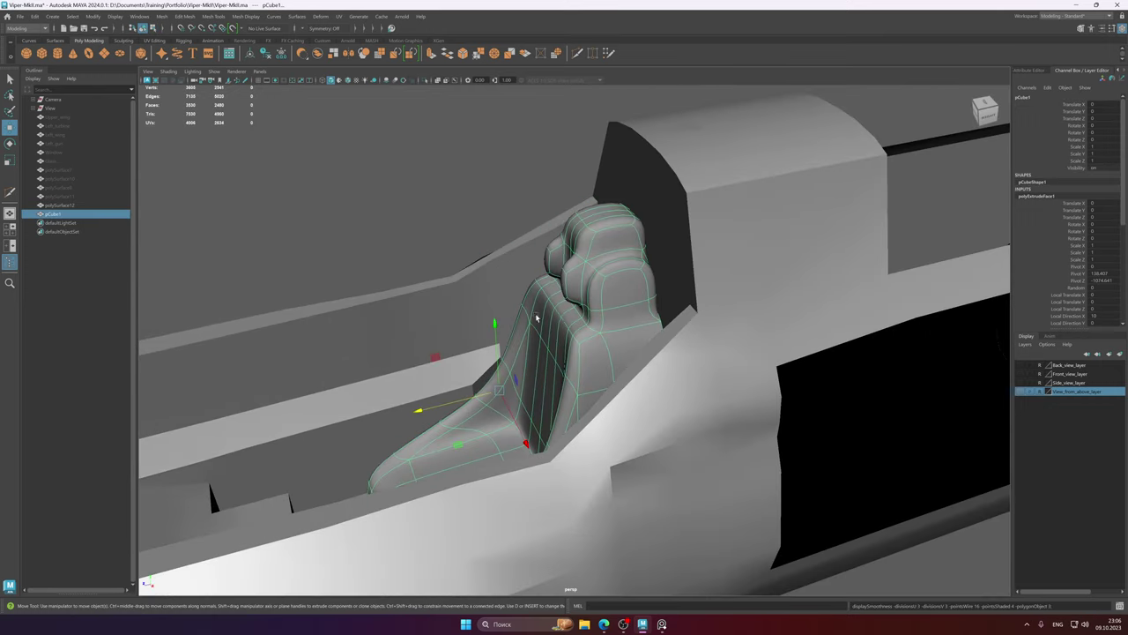
- Isolate the seat, apply Soften/Harden Edges to its mesh and check the shape with a smooth preview
key("1")
left_click_drag(570, 319, 664, 266, "alt")
key("ctrl+1")
middle_click_drag(663, 265, 672, 271, "alt")
right_click_drag(513, 264, 553, 284, "shift")
left_click(644, 278)
left_click_drag(574, 285, 554, 318, "alt")
left_click(521, 325)
key("3")
key("1")
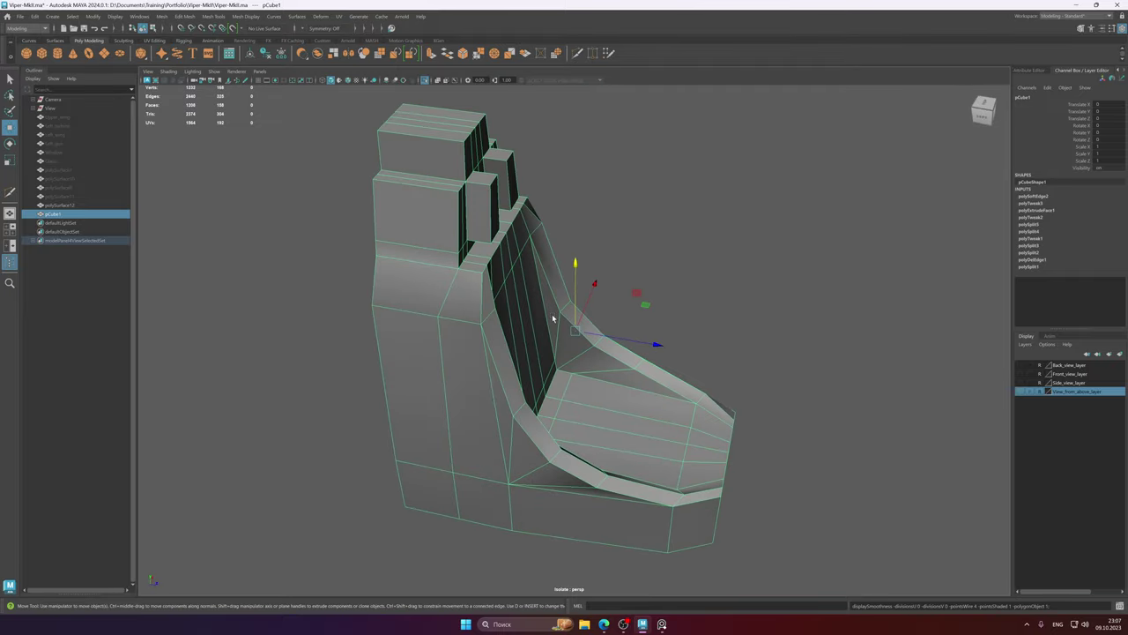
- Show the surrounding ship again and delete the seat's construction history
key("ctrl+1")
right_click_drag(598, 322, 347, 312, "alt")
left_click(656, 217)
left_click_drag(656, 218, 611, 296, "alt")
left_click(575, 335)
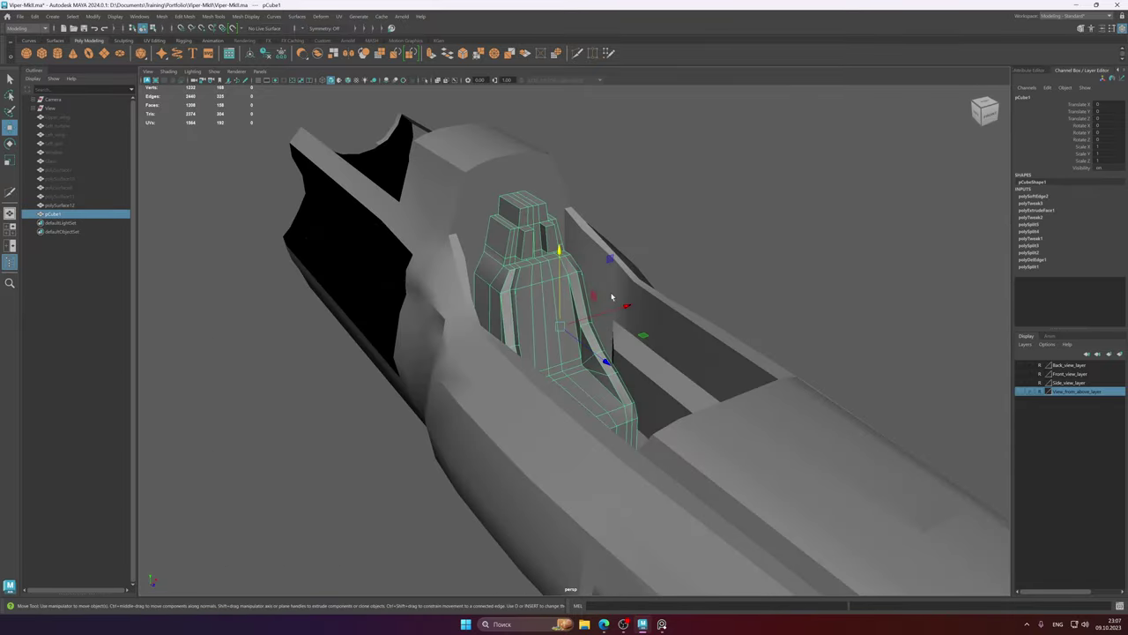
left_click(266, 55)
scroll(748, 277, "down", 5)
middle_click_drag(748, 277, 698, 210, "alt")
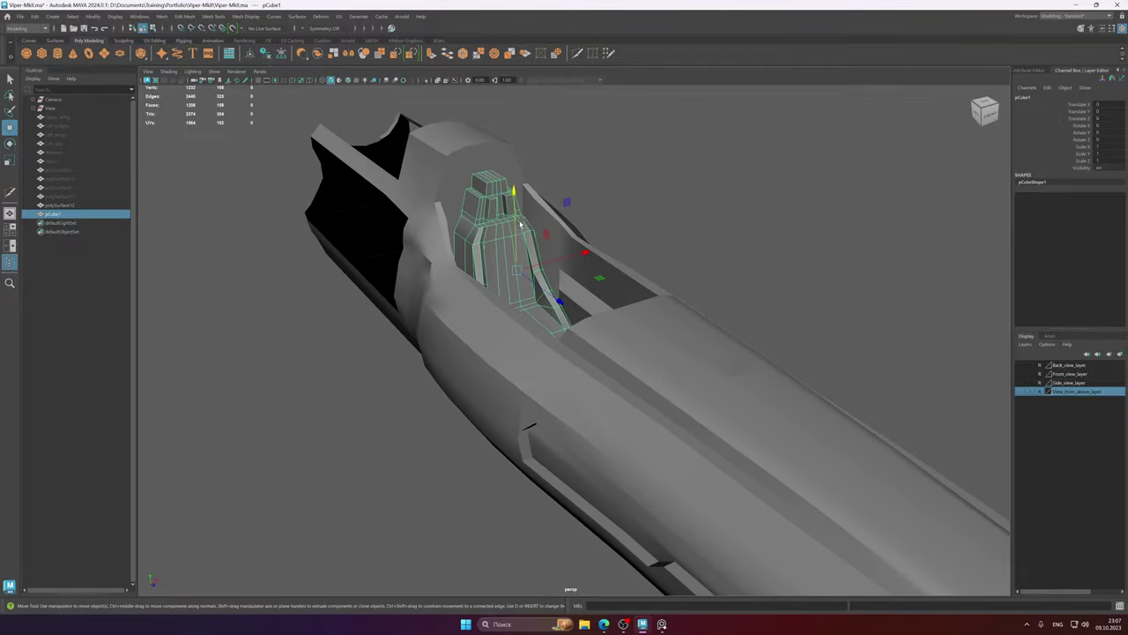
- Unhide all hidden ship parts from Upper_wing through polySurface11
left_click(698, 210)
left_click_drag(526, 329, 564, 309, "alt")
scroll(567, 309, "up", 3)
scroll(567, 309, "down", 5)
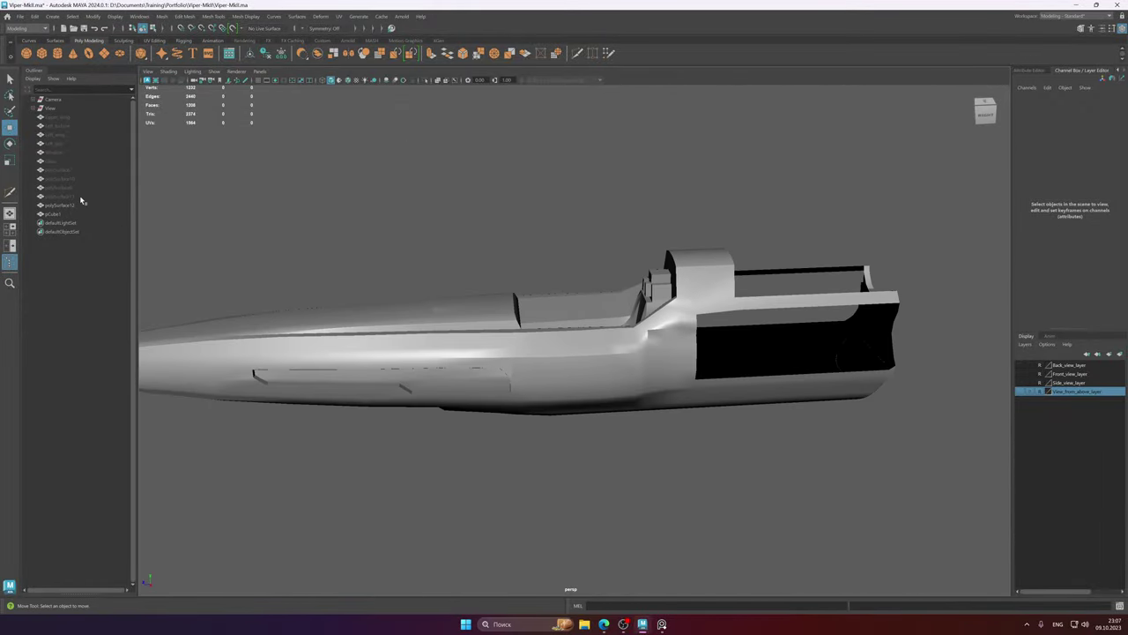
left_click(83, 195)
left_click(62, 116, "shift")
key("shift+h")
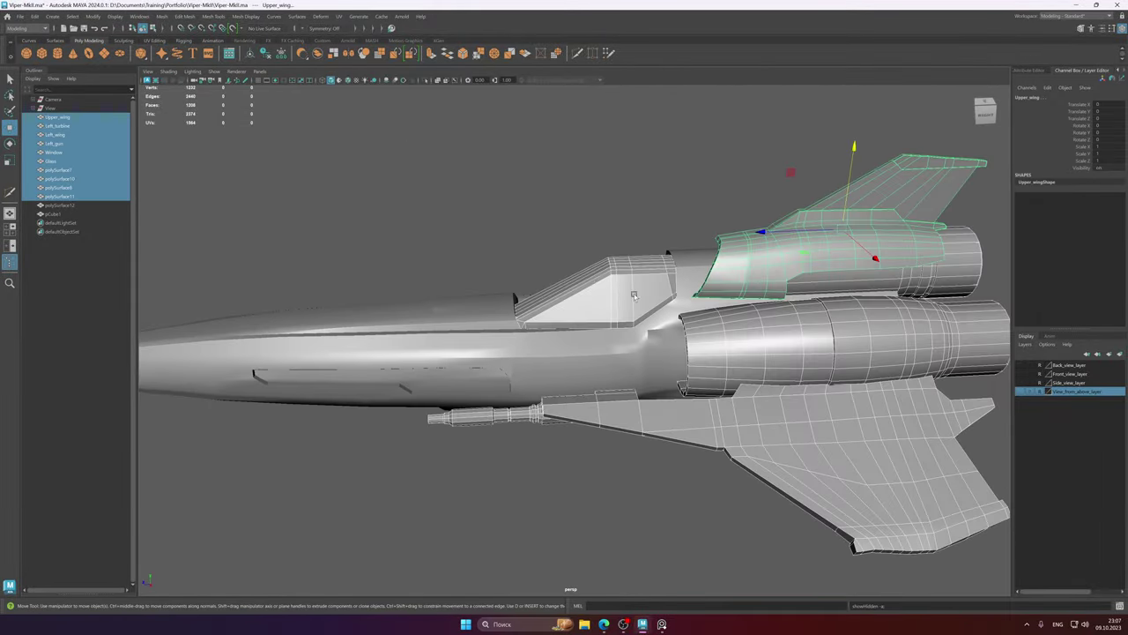
- Select Upper_wing and isolate it from the rest of the ship
left_click_drag(516, 299, 504, 319, "alt")
middle_click_drag(561, 270, 597, 373, "alt")
left_click_drag(596, 373, 611, 370, "alt")
left_click(594, 204)
left_click(555, 295)
left_click_drag(555, 294, 580, 269, "alt")
key("ctrl+1")
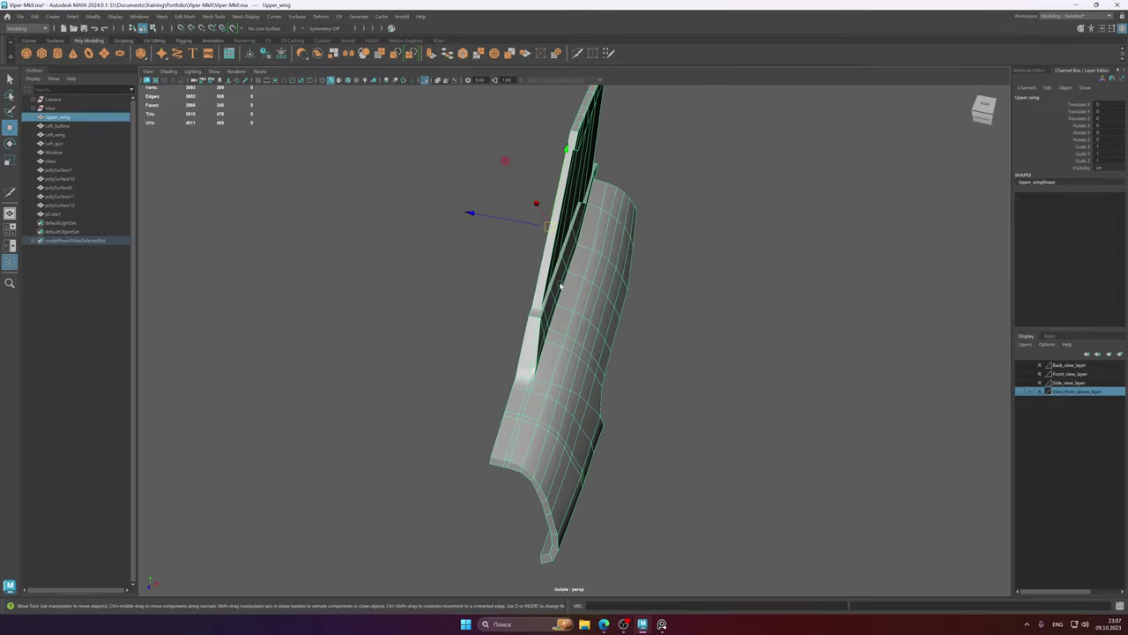
- Mirror Upper_wing across the X axis with axis position Object, merged borders and a merge threshold of 0.1
right_click(580, 268, "shift")
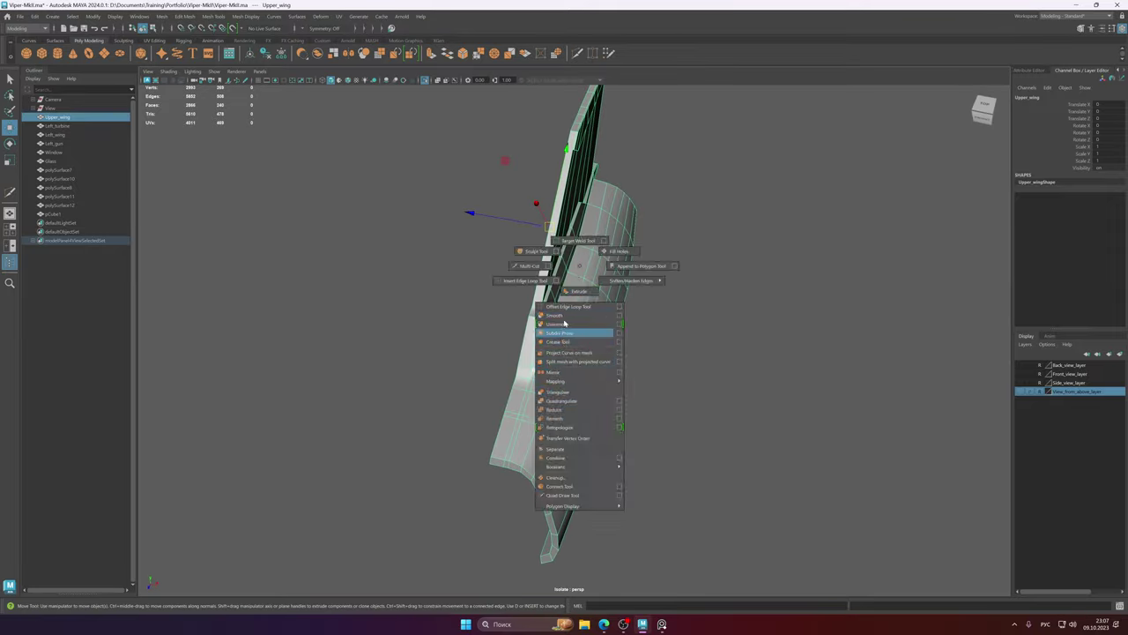
left_click_drag(576, 274, 667, 292, "alt")
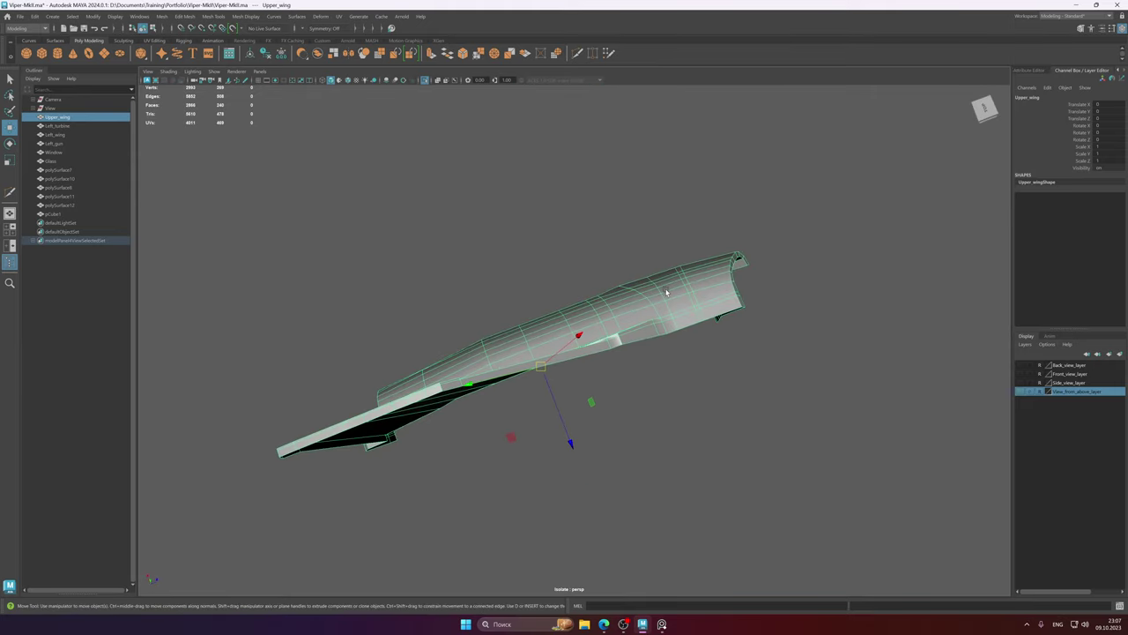
right_click(667, 292, "shift")
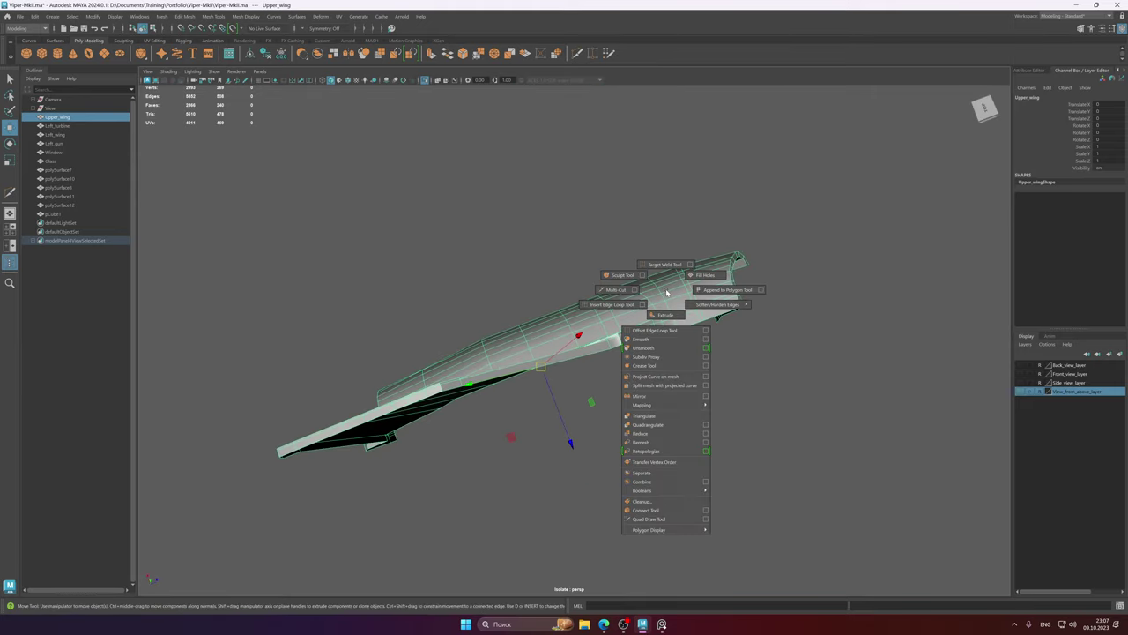
left_click(648, 397)
left_click_drag(642, 393, 602, 302, "alt")
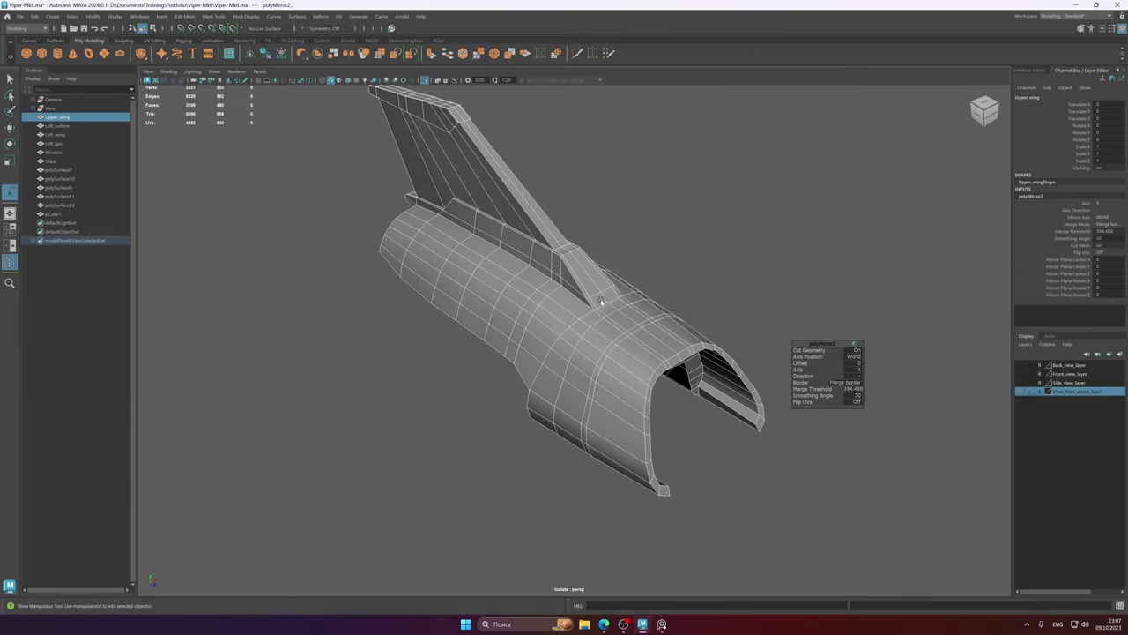
left_click(871, 392)
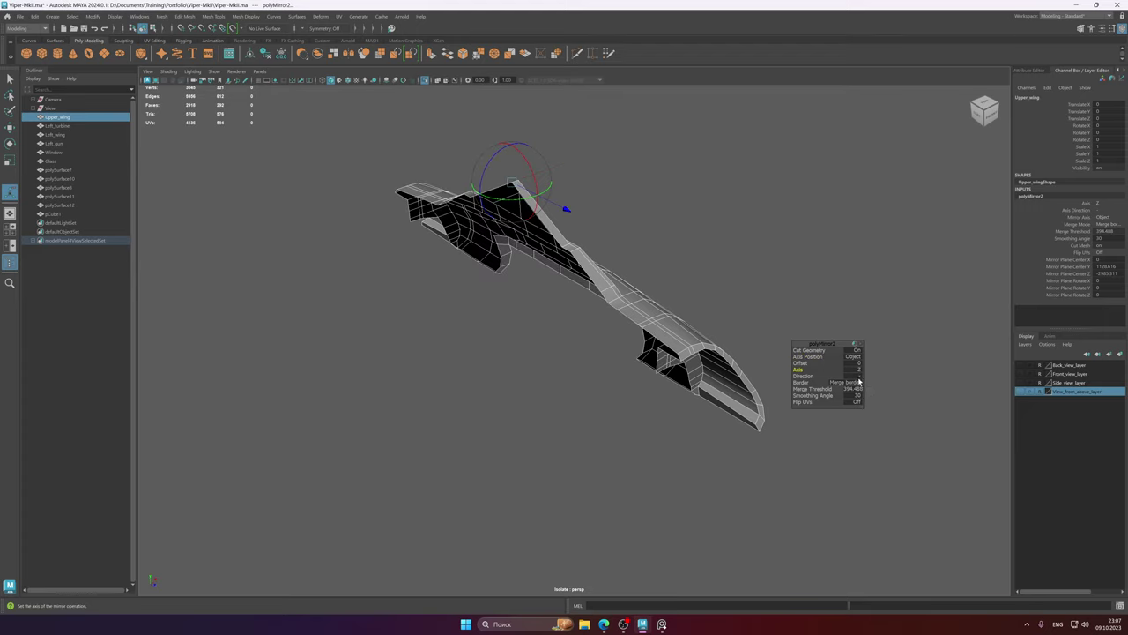
left_click(877, 375)
left_click_drag(728, 340, 625, 291, "alt")
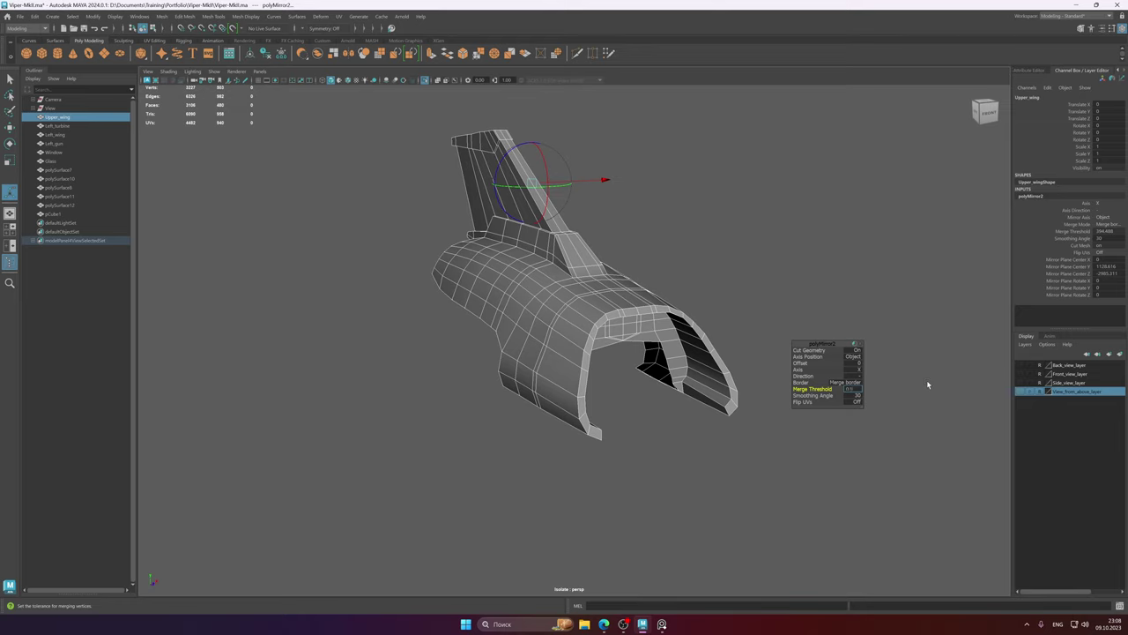
key("Return")
left_click_drag(651, 254, 718, 285, "alt")
key("w")
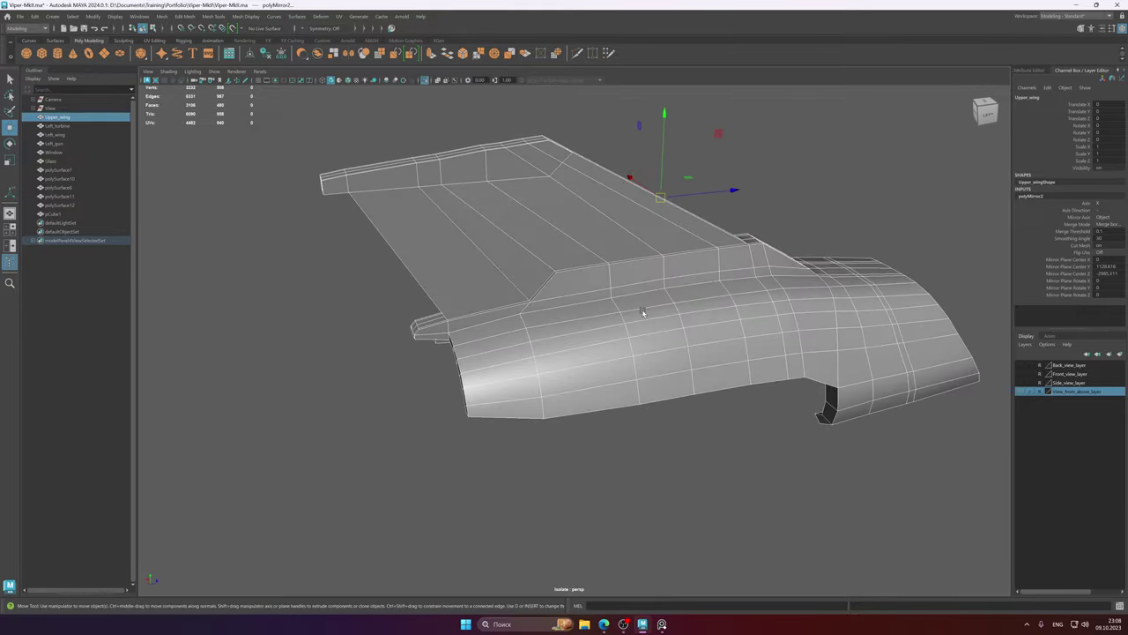
- Delete the mirrored Upper_wing's history, freeze its transformations and centre its pivot
left_click_drag(643, 310, 728, 323, "alt")
right_click_drag(727, 322, 637, 322, "alt")
right_click_drag(709, 294, 613, 314, "alt")
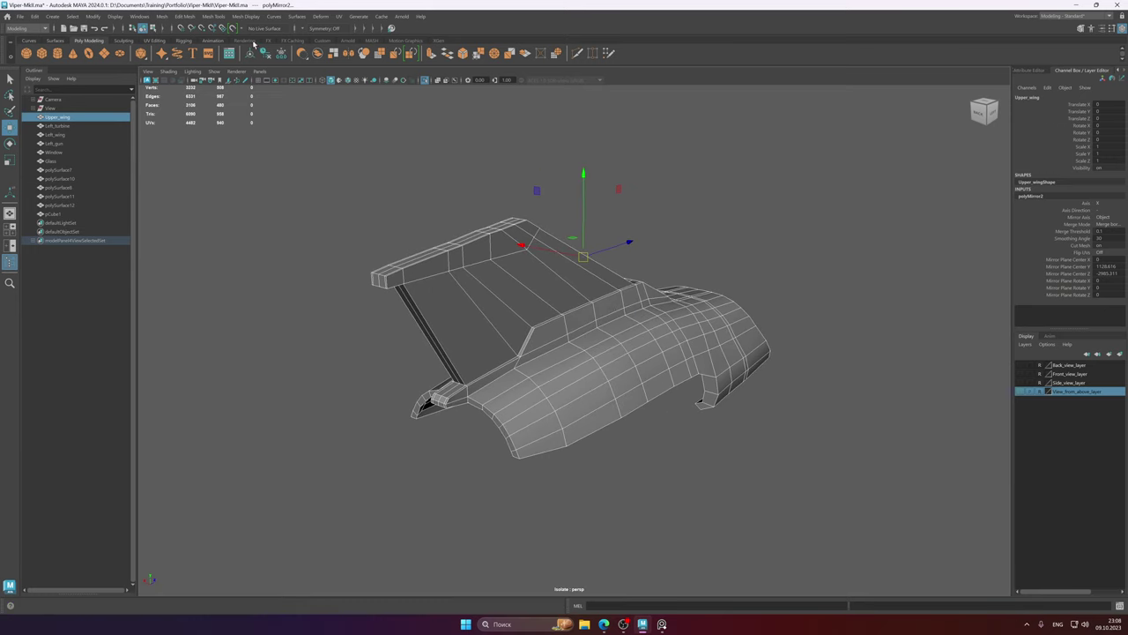
left_click(265, 52)
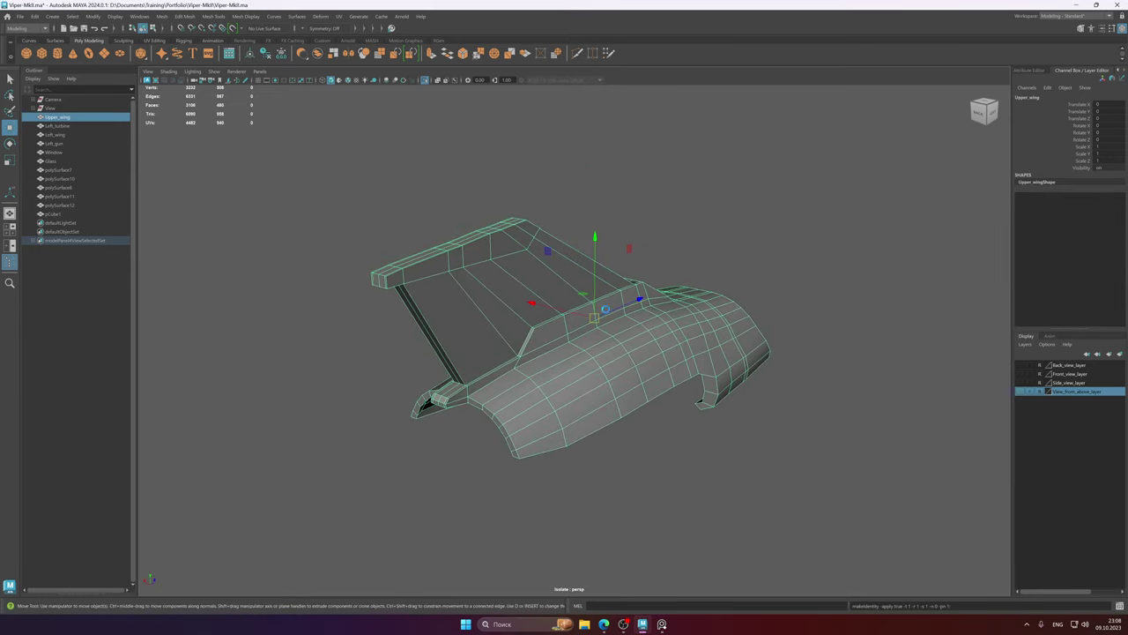
- Inspect the mirrored Upper_wing from several sides, first isolated and then together with the whole ship
left_click_drag(529, 327, 596, 301, "alt")
key("ctrl+1")
key("ctrl+1")
right_click_drag(596, 300, 664, 304, "alt")
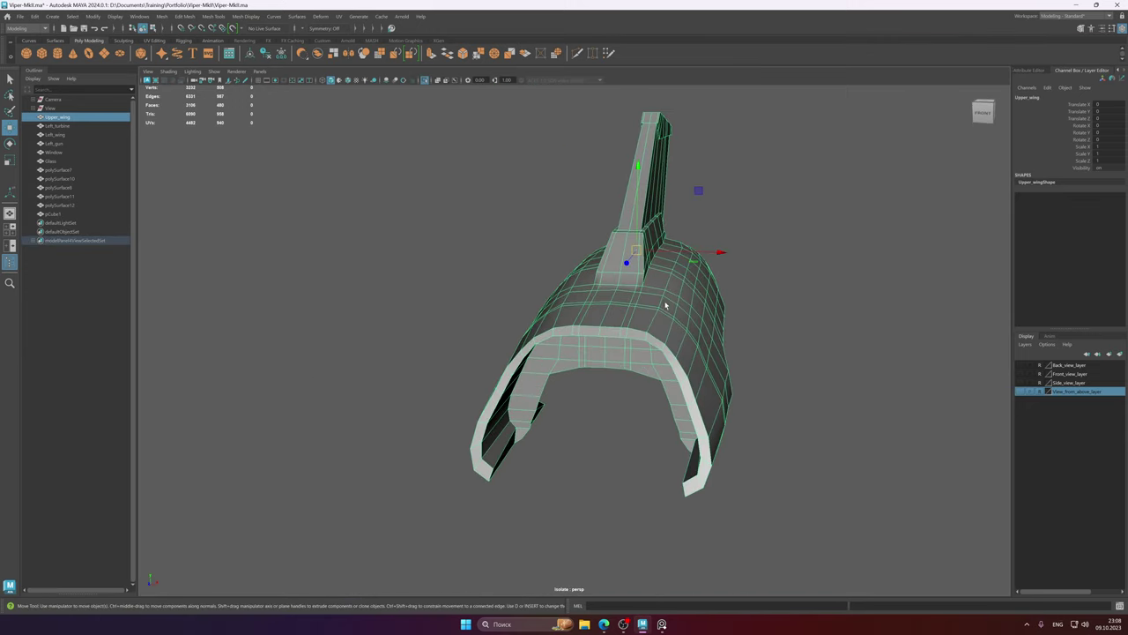
left_click_drag(627, 326, 648, 270, "alt")
right_click_drag(646, 270, 486, 294, "alt")
middle_click_drag(486, 294, 526, 238, "alt")
key("ctrl+1")
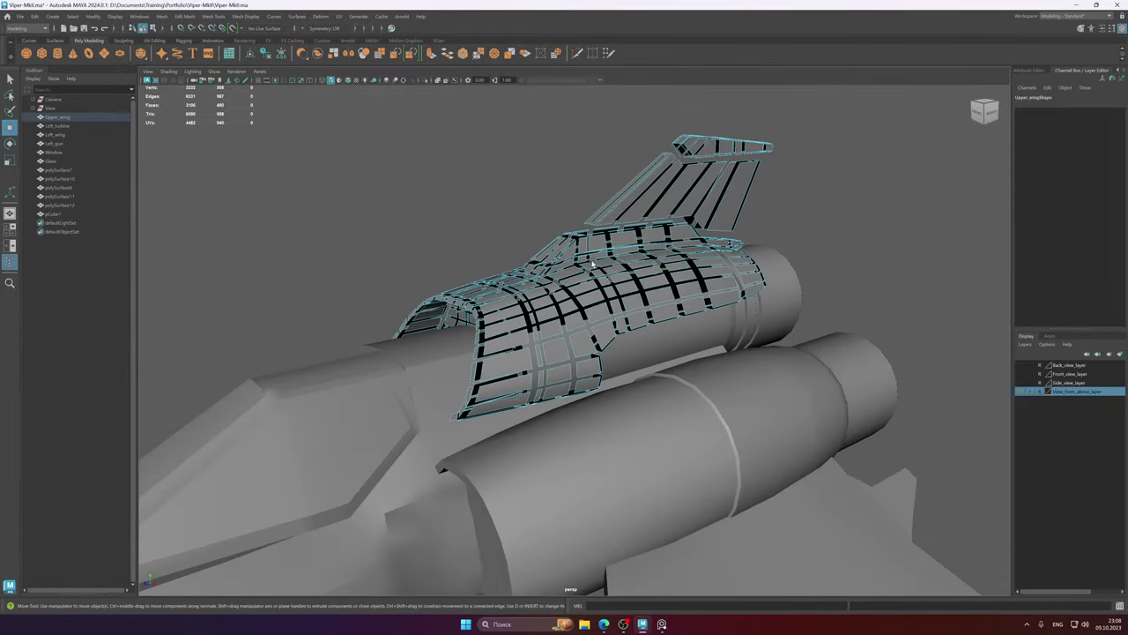
left_click(648, 268)
left_click_drag(648, 269, 485, 294, "alt")
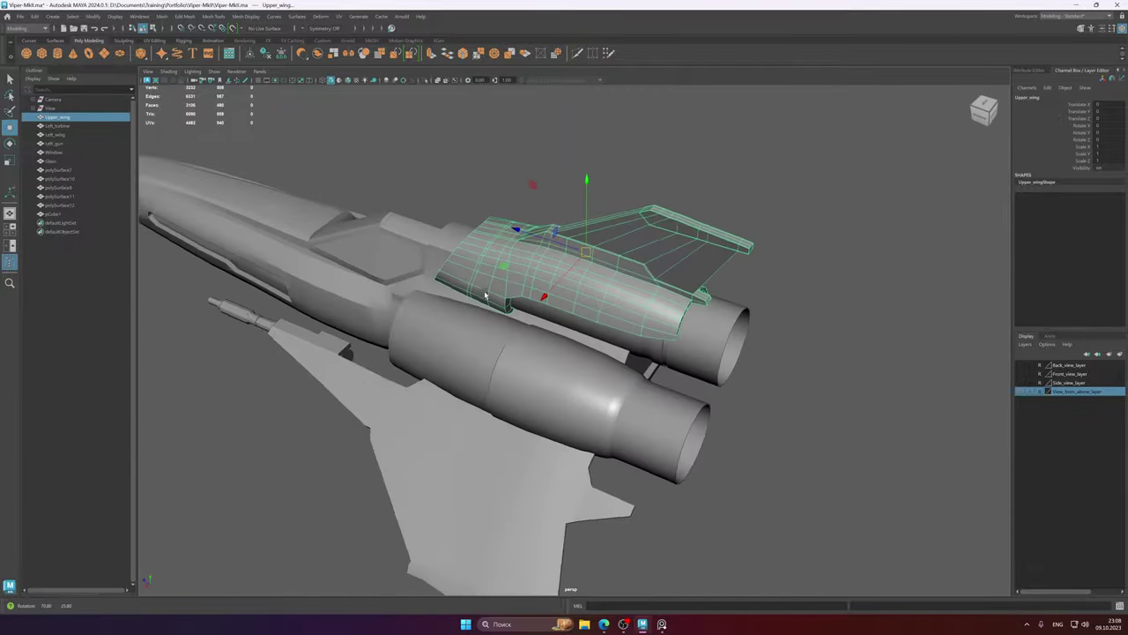
left_click(514, 363)
right_click_drag(514, 363, 494, 291, "alt")
scroll(494, 291, "down", 2)
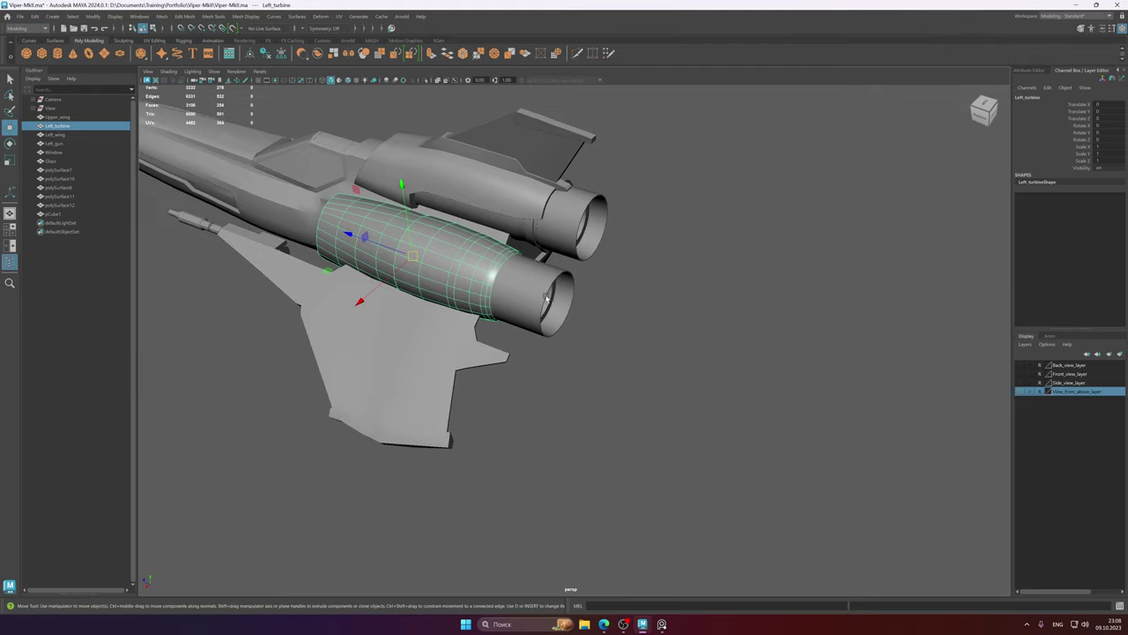
left_click_drag(547, 297, 530, 271, "alt")
left_click(530, 273)
left_click(479, 228, "shift")
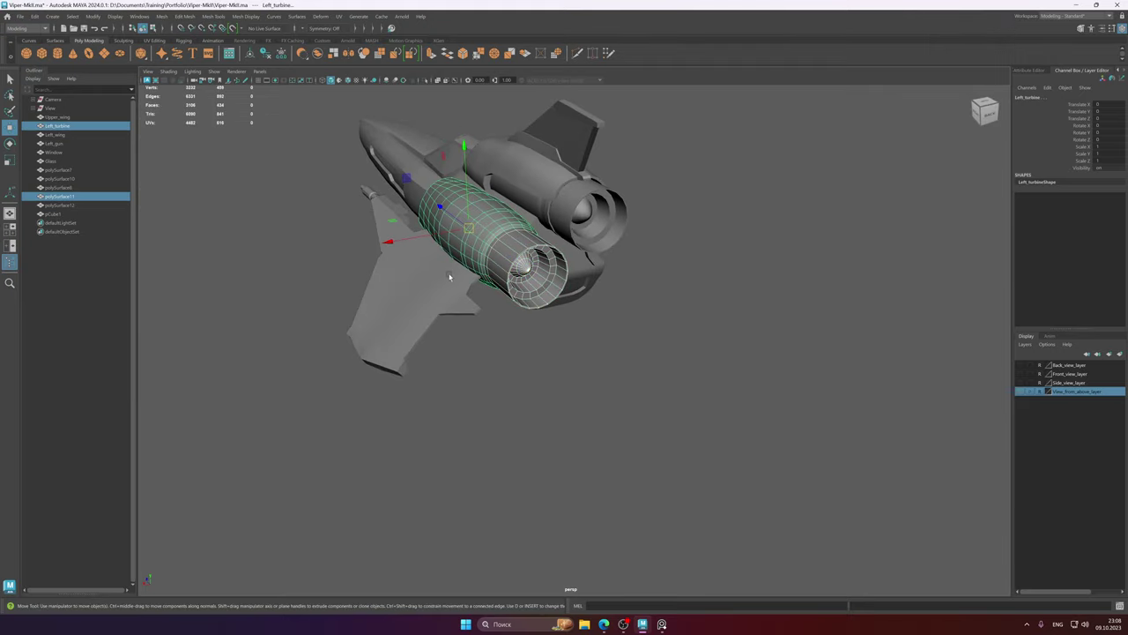
left_click_drag(433, 270, 541, 307, "alt")
left_click(655, 321, "shift")
left_click_drag(657, 322, 610, 264, "alt")
left_click(475, 323, "shift")
left_click_drag(475, 322, 641, 255, "alt")
- Isolate Left_turbine, its engine nozzle, Left_wing and Left_gun by selecting all other ship parts and hiding them
left_click(599, 282)
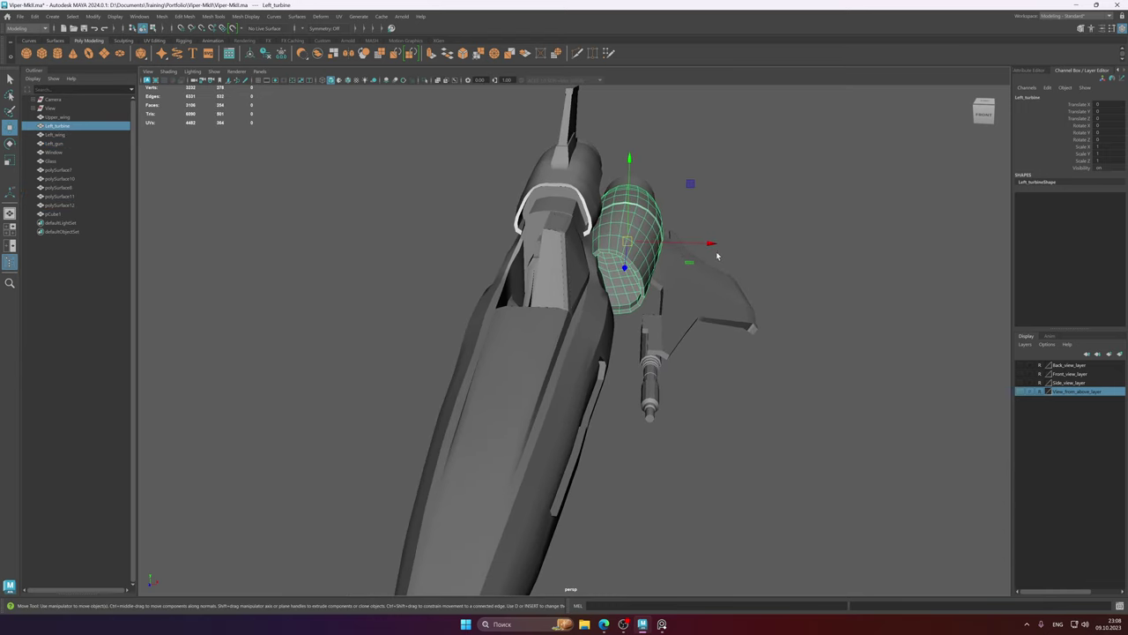
left_click(628, 235, "shift")
left_click(690, 294, "shift")
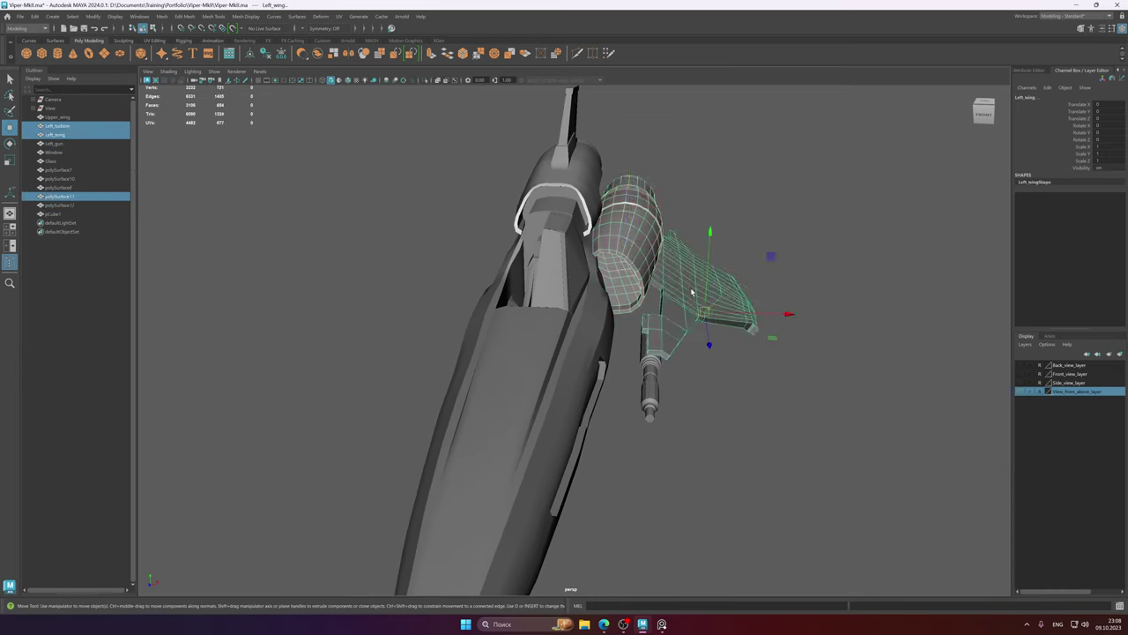
left_click(653, 376, "shift")
right_click_drag(694, 381, 643, 351, "alt")
middle_click_drag(643, 351, 622, 314, "alt")
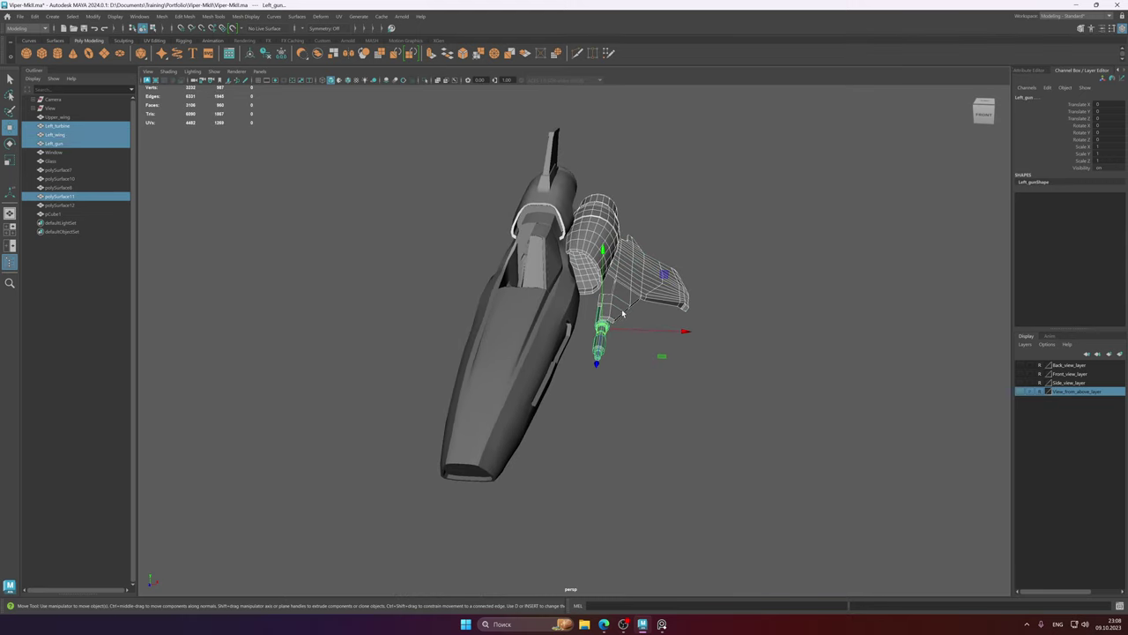
right_click_drag(622, 314, 534, 242, "alt")
left_click_drag(399, 141, 765, 505)
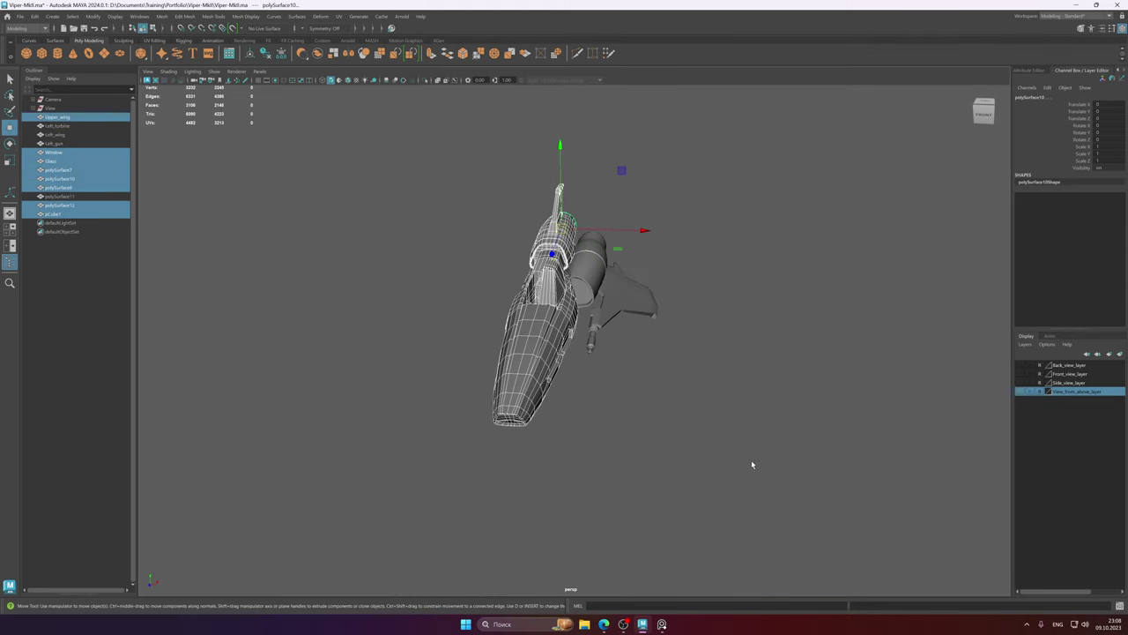
key("ctrl+h")
left_click_drag(751, 465, 723, 440, "alt")
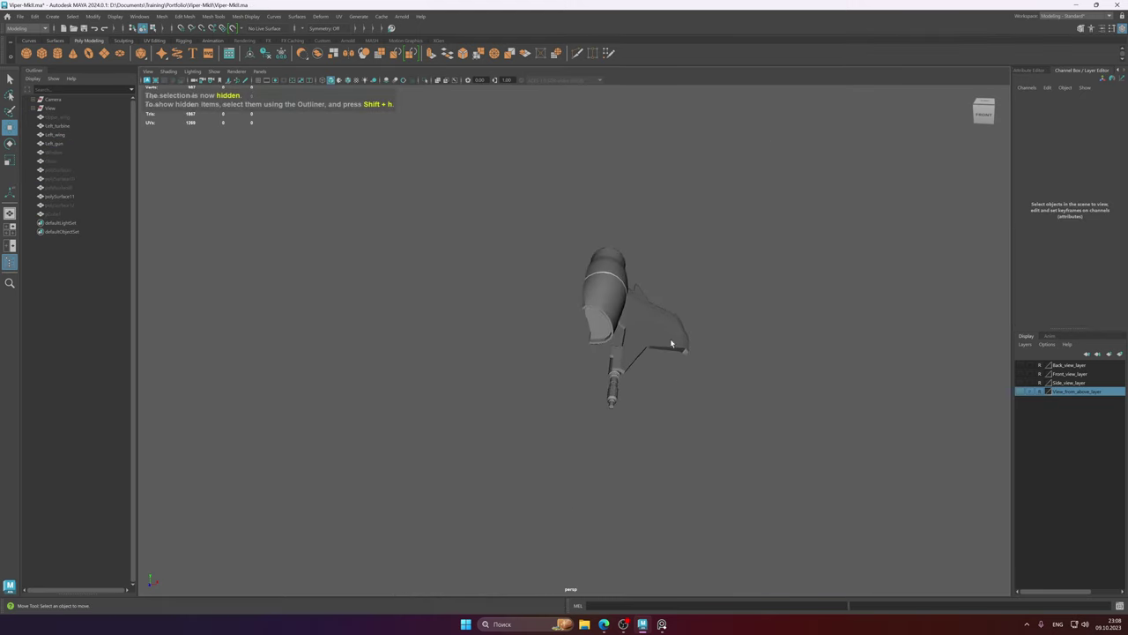
- Turn on the viewport grid and set the linear working unit to meter in the preferences
left_click(258, 80)
right_click_drag(599, 280, 624, 297, "alt")
middle_click_drag(624, 297, 616, 330, "alt")
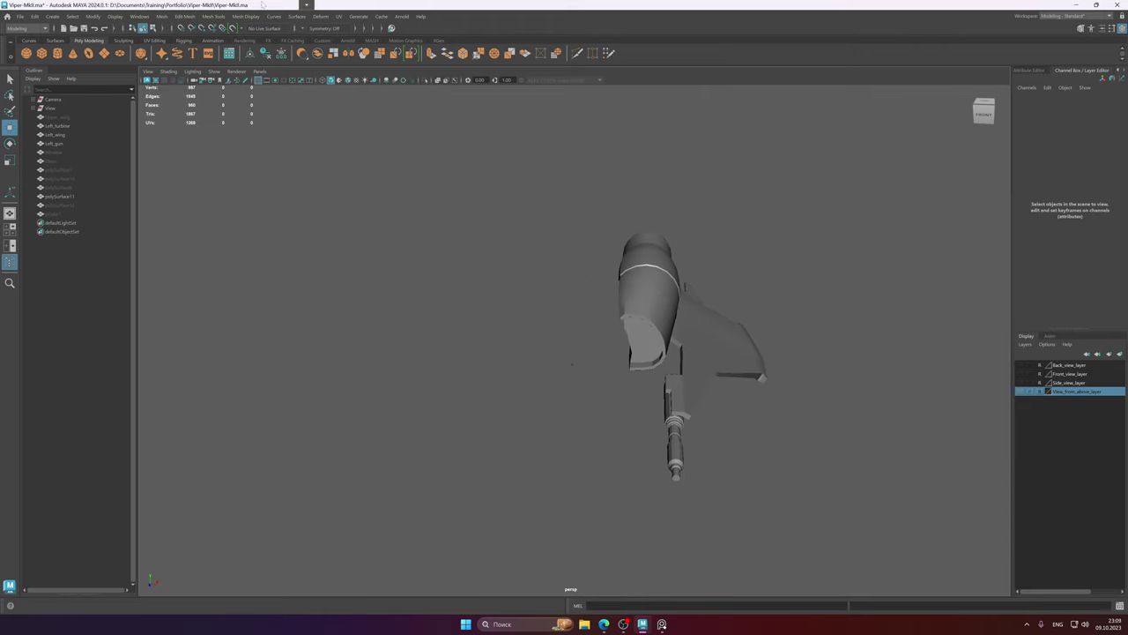
left_click(139, 16)
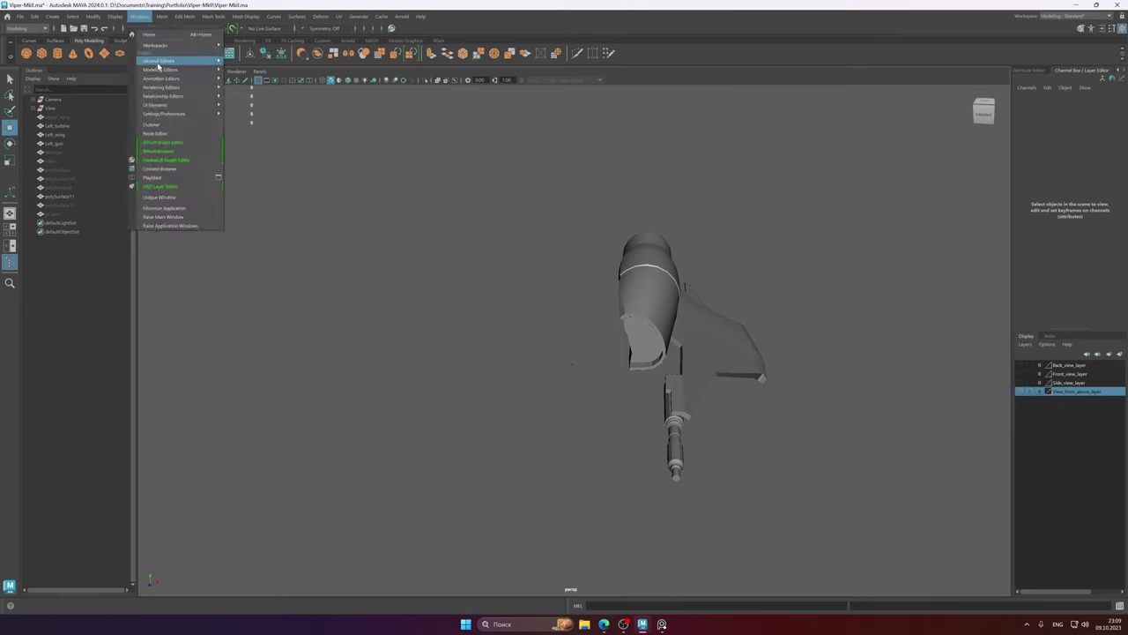
mouse_move(180, 60)
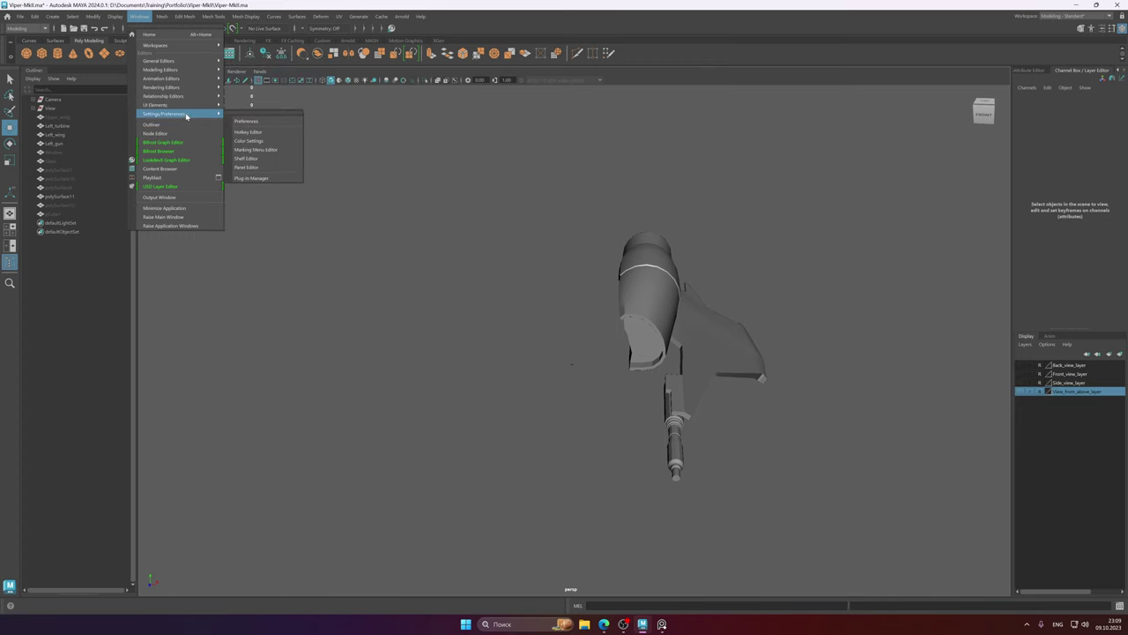
left_click(243, 117)
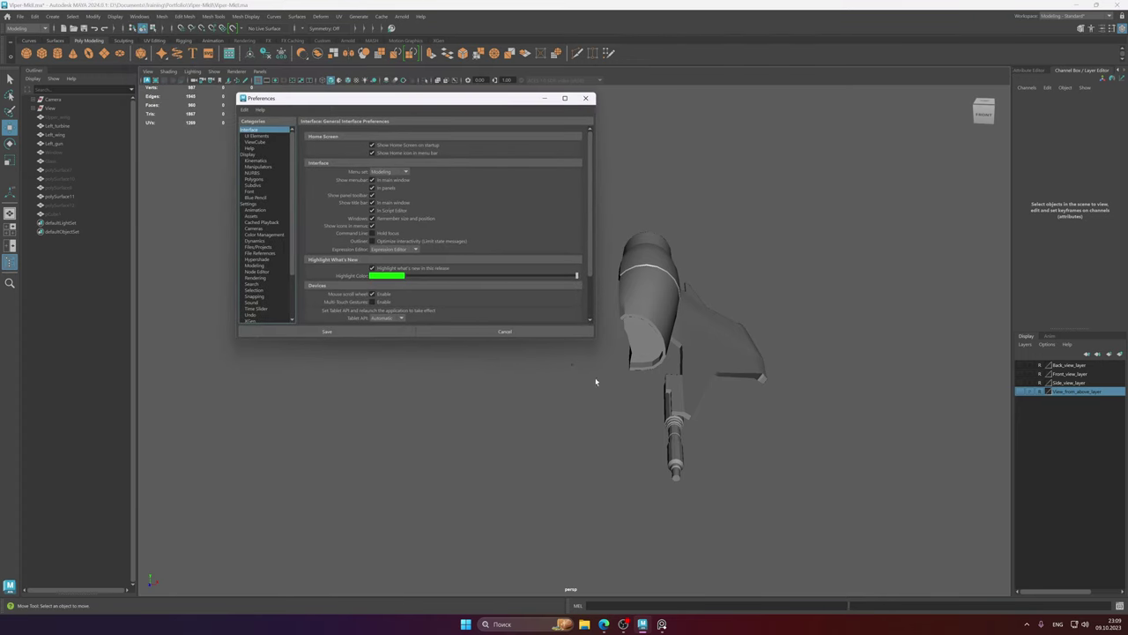
left_click_drag(594, 340, 763, 465)
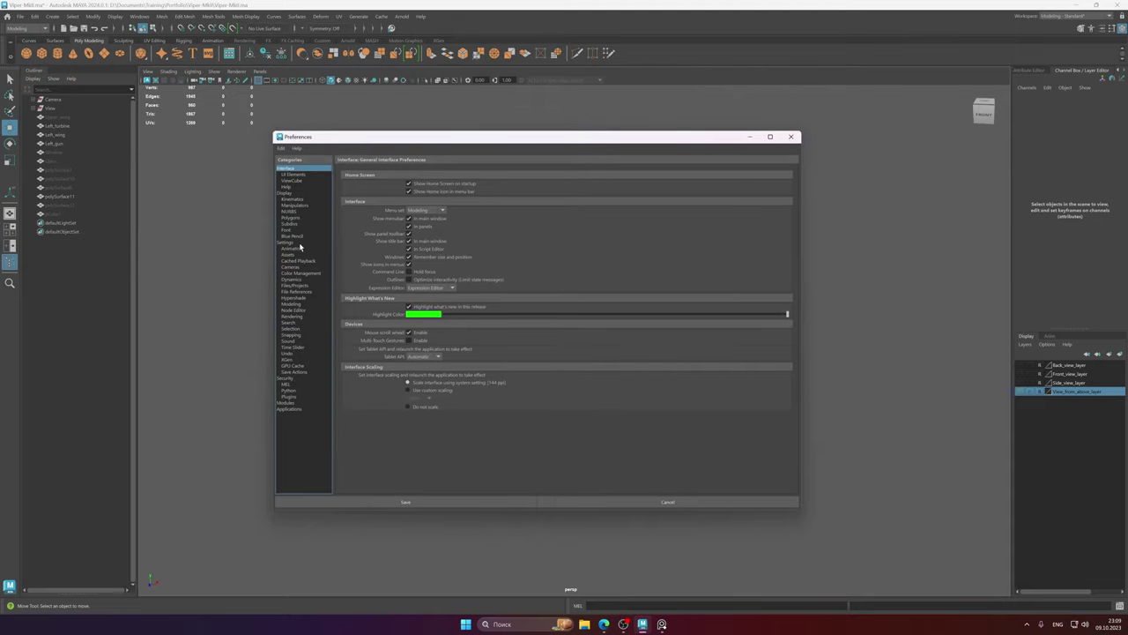
left_click(291, 243)
left_click(435, 206)
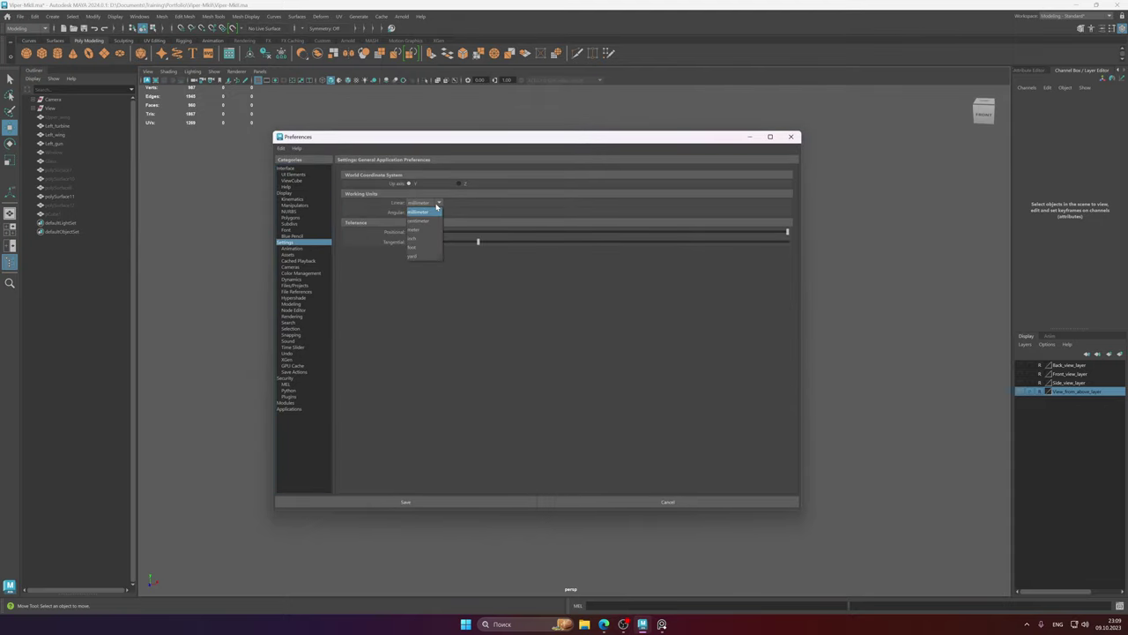
left_click(422, 222)
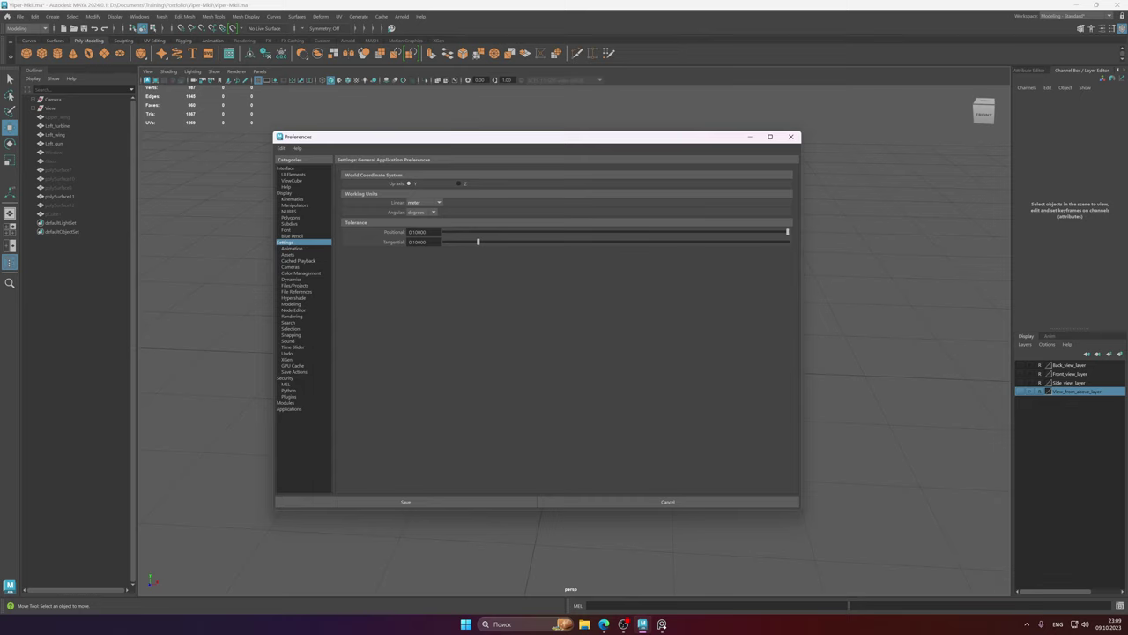
left_click(484, 499)
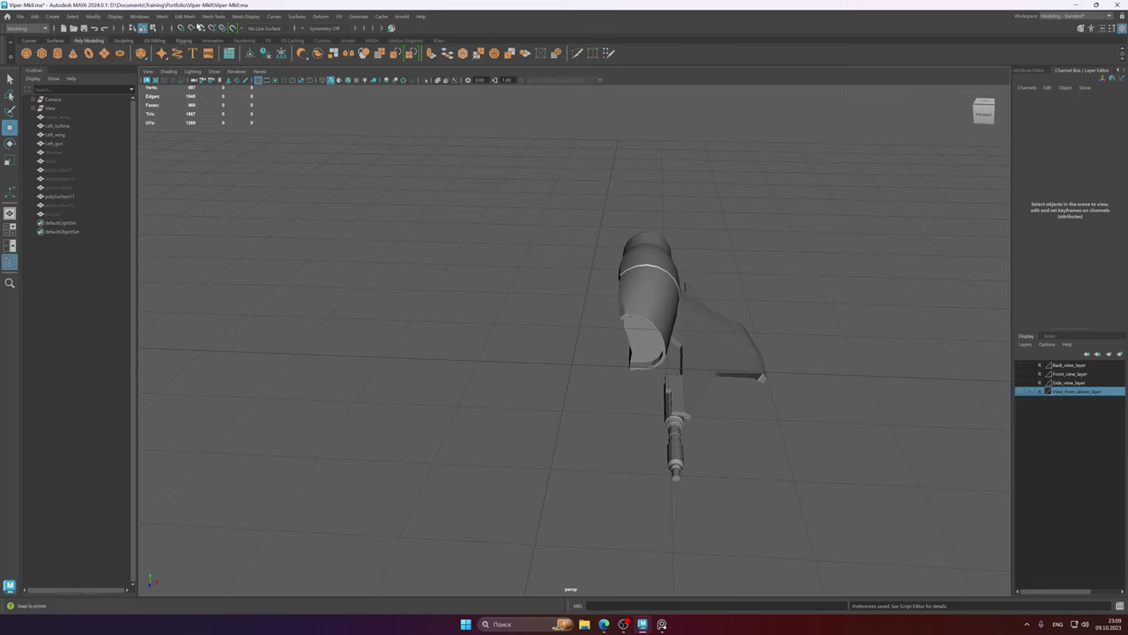
- Try centimeter as the linear working unit, return it to meter and save the preferences
left_click(139, 16)
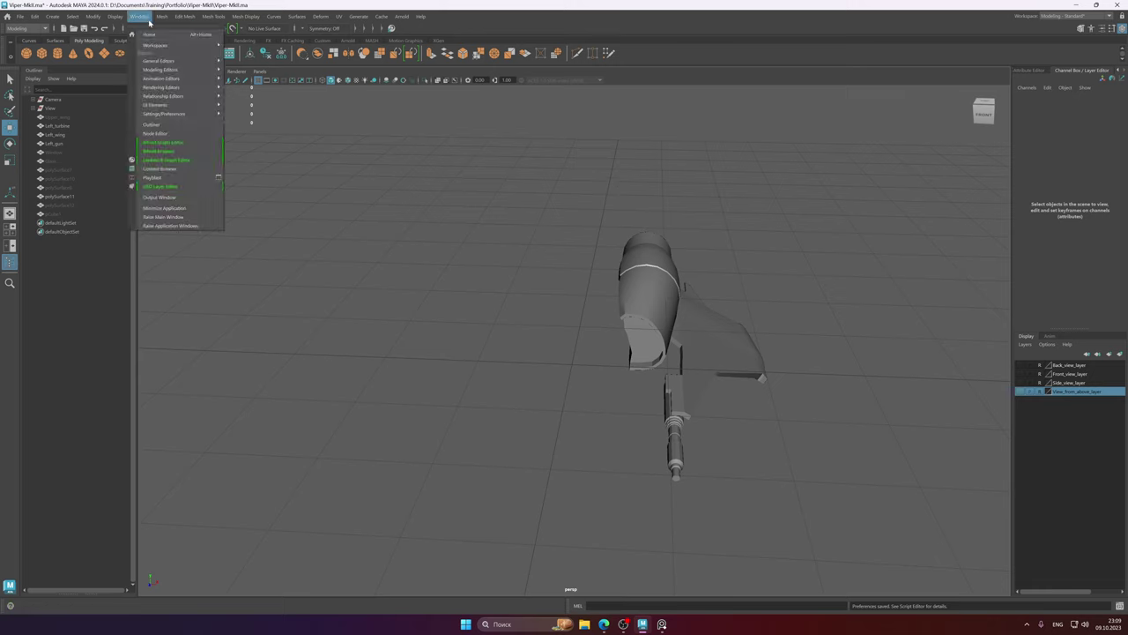
left_click(246, 114)
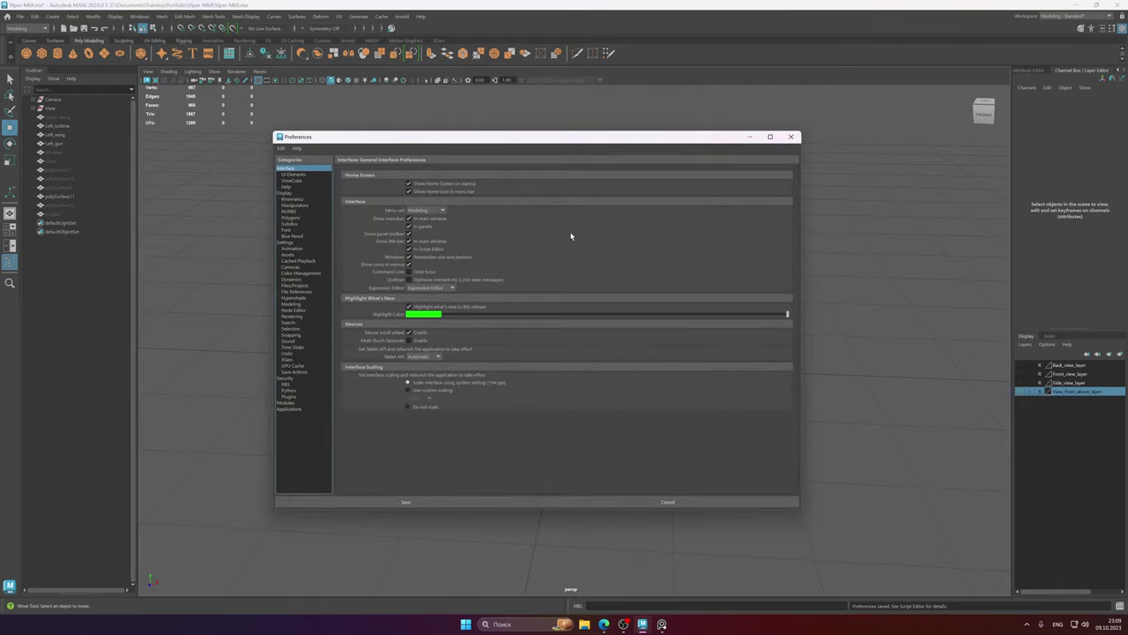
left_click(298, 244)
left_click(422, 202)
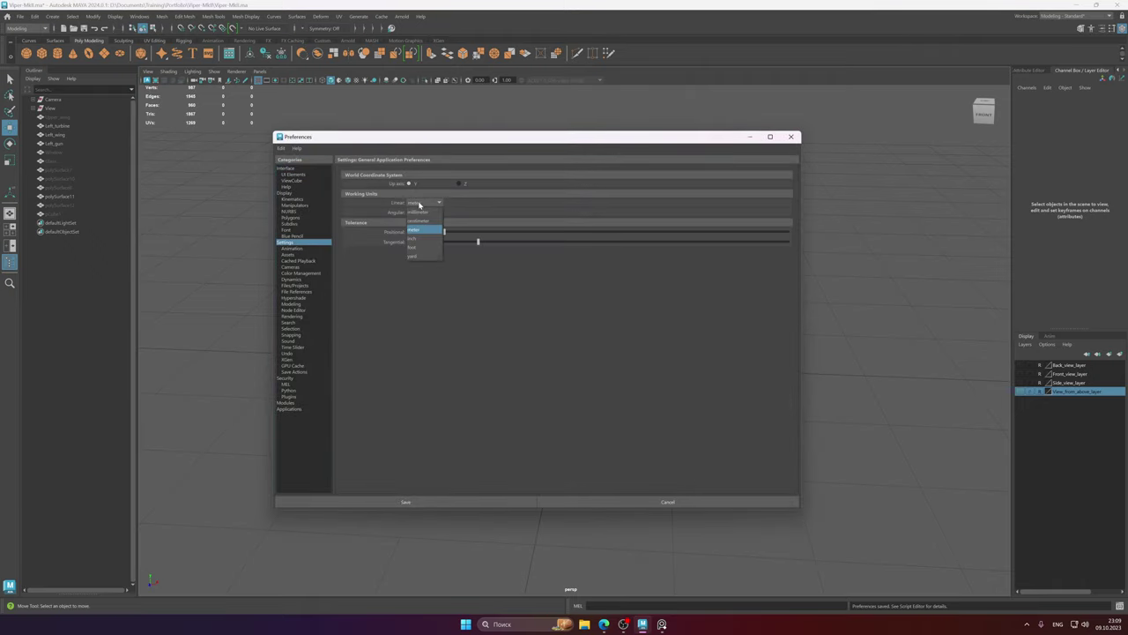
left_click(420, 222)
left_click_drag(467, 139, 750, 146)
left_click(705, 209)
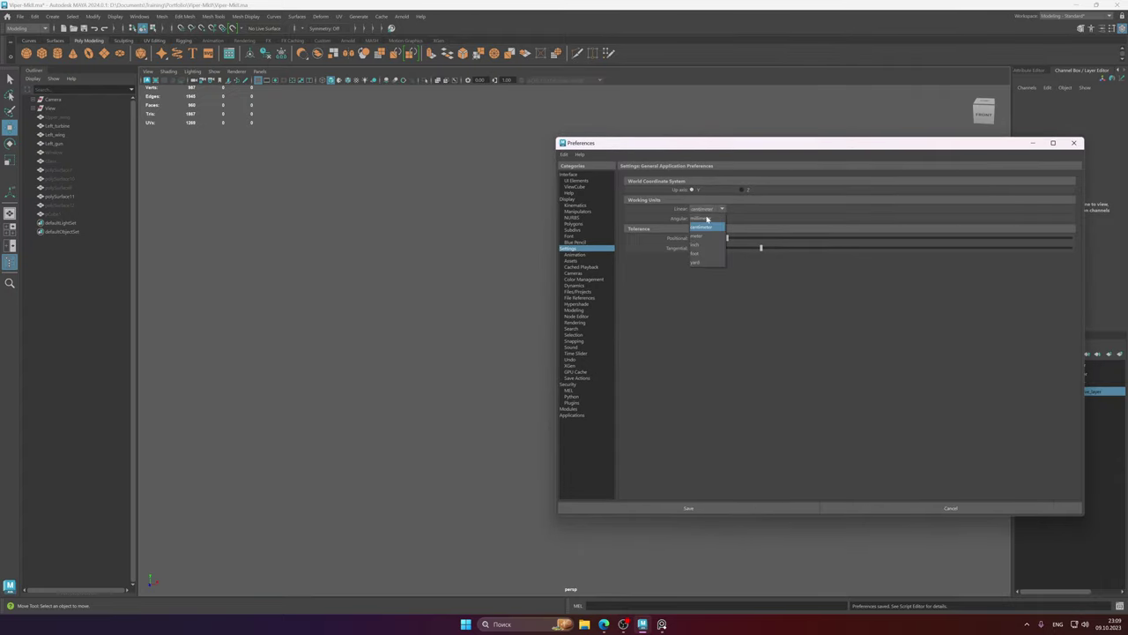
left_click(710, 234)
left_click(721, 510)
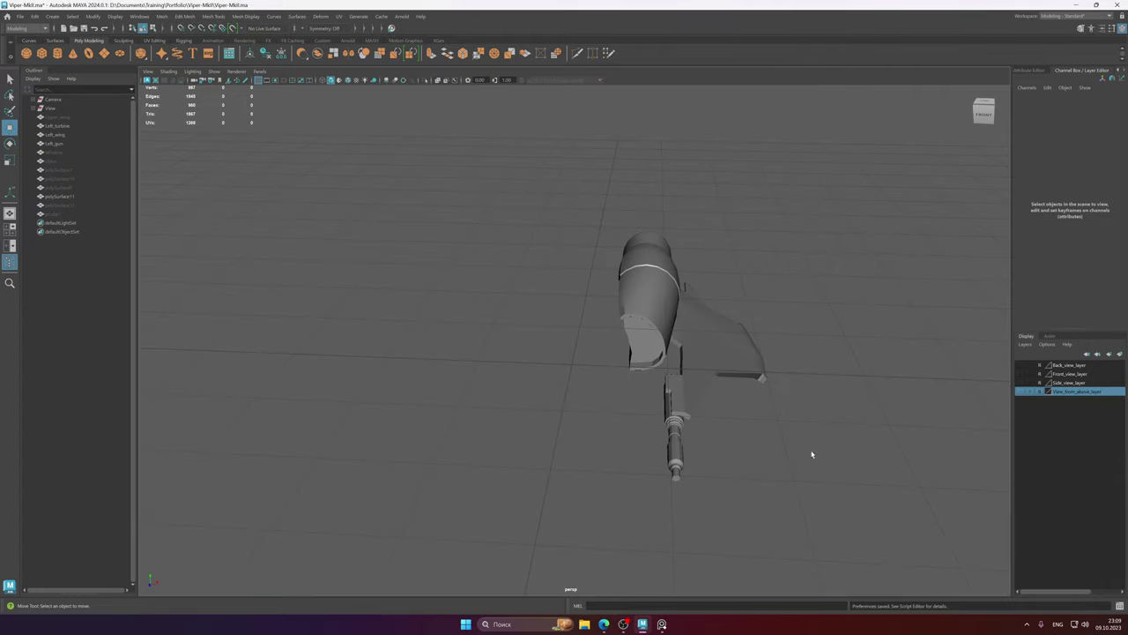
- Select Left_turbine and snap its pivot to the grid origin
left_click(672, 305)
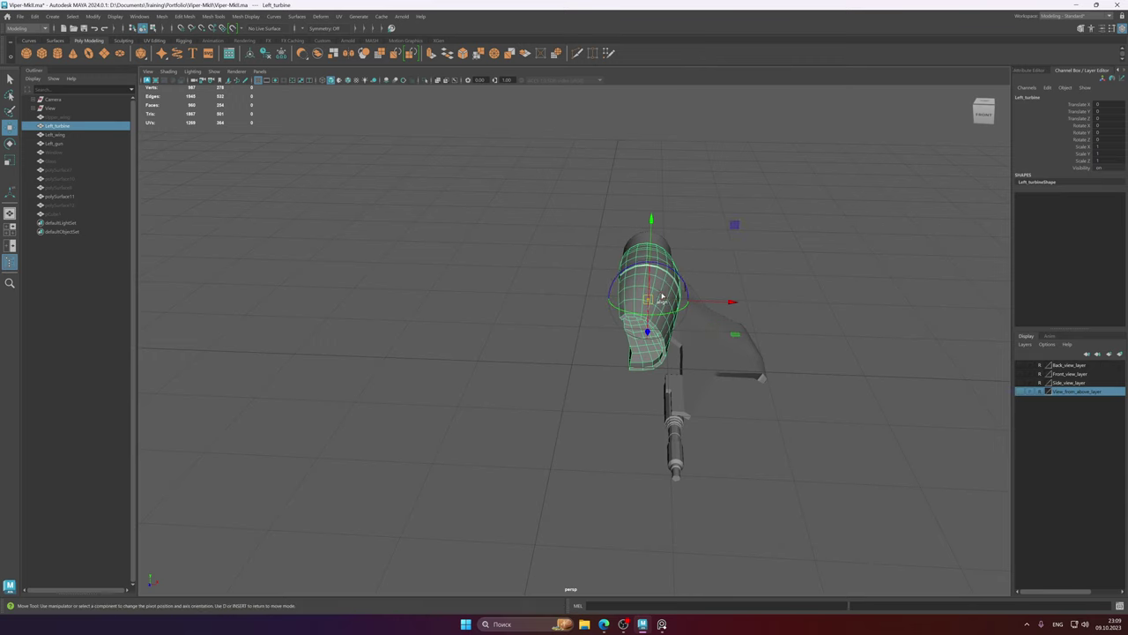
key("f")
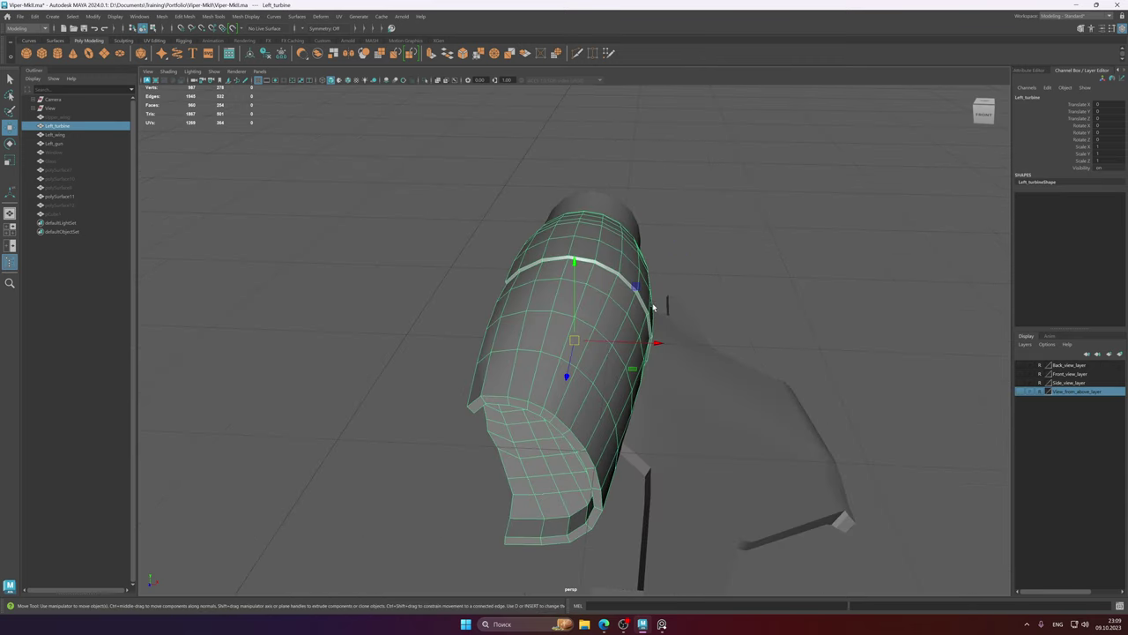
right_click_drag(653, 307, 414, 345, "alt")
middle_click_drag(481, 381, 575, 297, "alt")
left_click_drag(753, 298, 645, 287, "alt")
key("d")
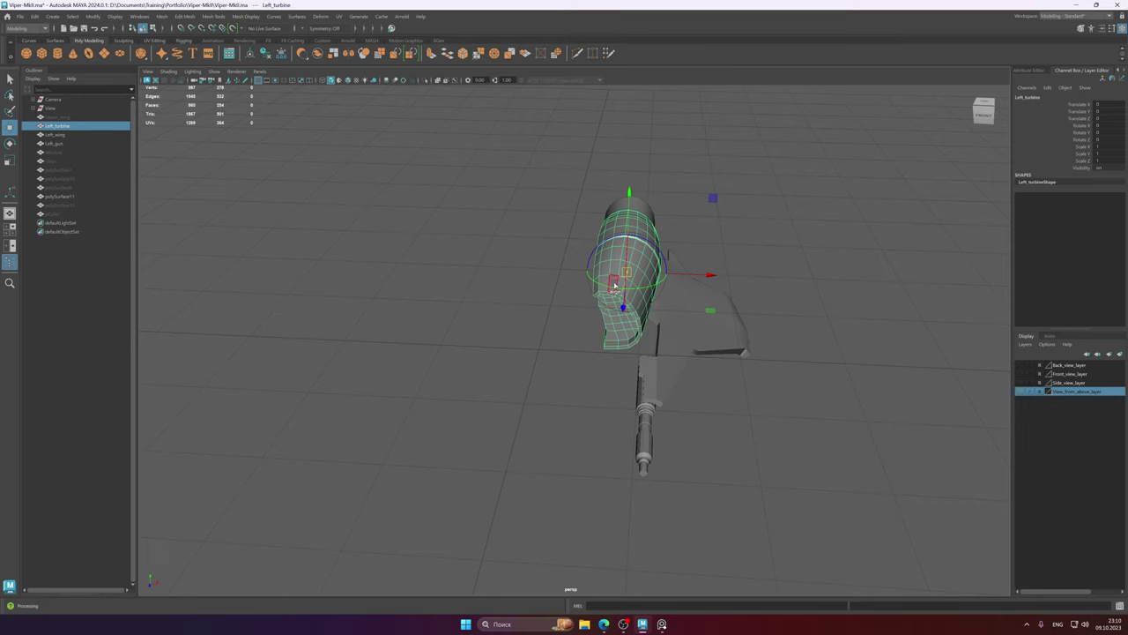
left_click_drag(614, 285, 544, 398, "alt")
left_click_drag(594, 356, 588, 343, "alt")
- Mirror Left_turbine across the X axis with axis position World and merged borders
right_click(595, 321, "shift")
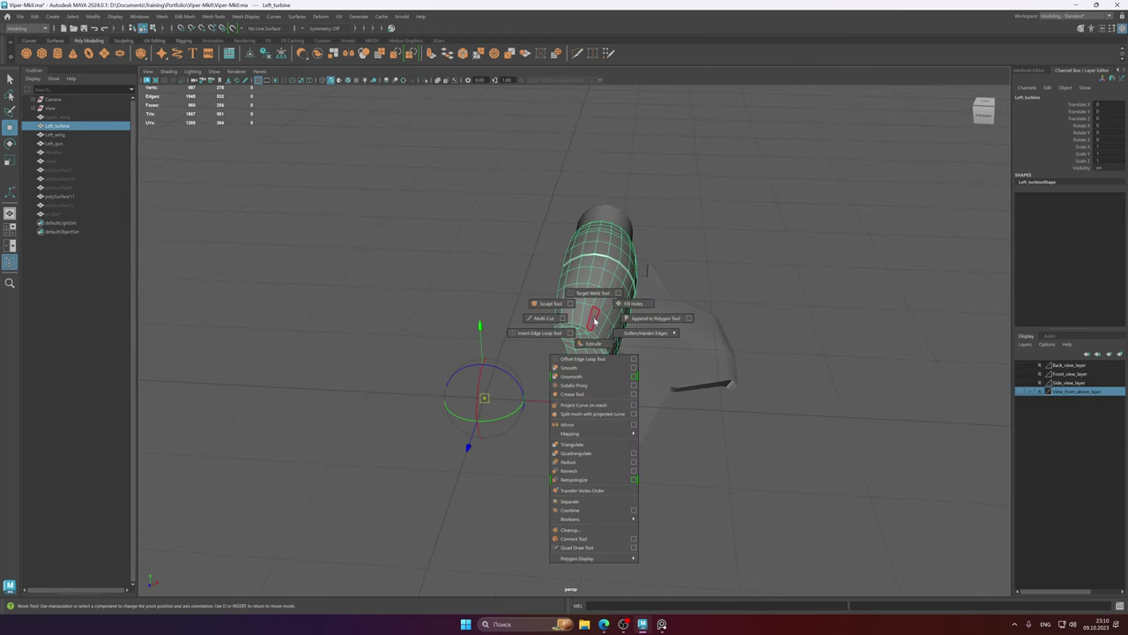
left_click(603, 426)
left_click_drag(603, 426, 626, 362, "alt")
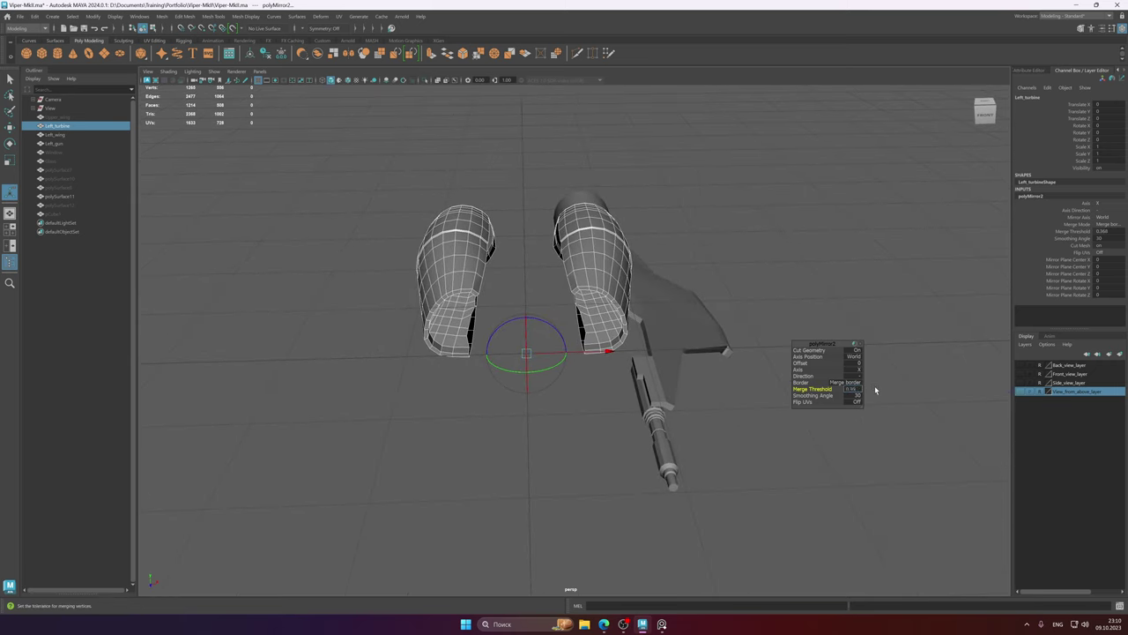
key("Return")
left_click_drag(573, 293, 599, 307, "alt")
- Select the engine nozzle behind Left_turbine and snap its pivot to the grid origin
key("w")
left_click(646, 215)
left_click_drag(646, 217, 536, 244, "alt")
key("d")
middle_click_drag(552, 251, 552, 279, "alt")
key("x")
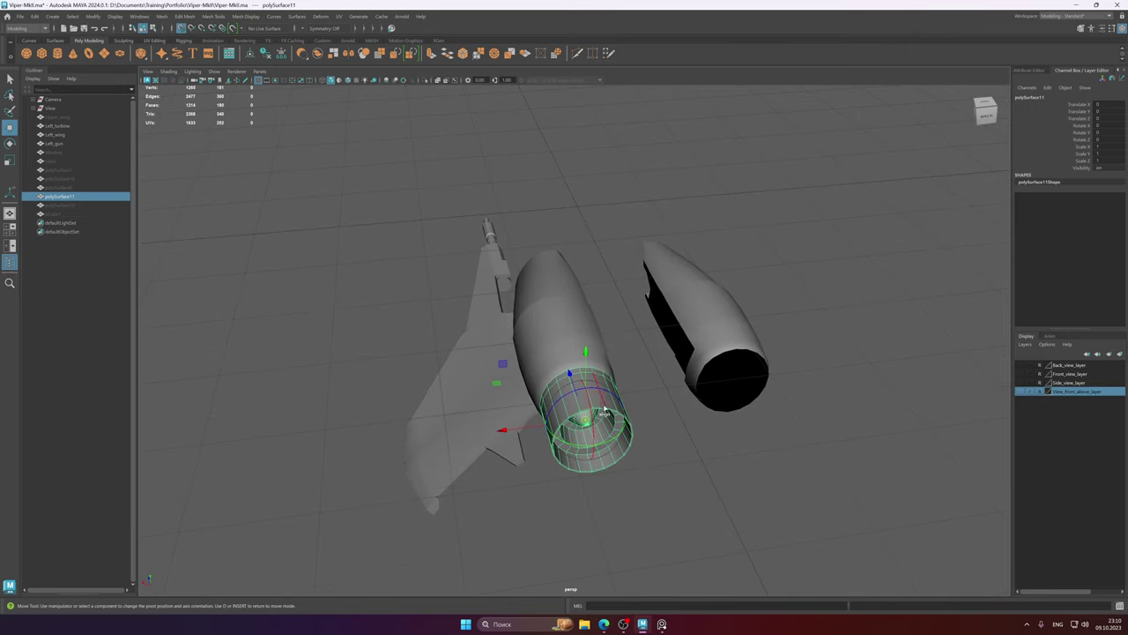
left_click_drag(586, 419, 599, 247)
mouse_move(554, 282)
left_mouse_down("alt")
mouse_move(565, 292)
mouse_move(555, 296)
mouse_move(564, 289)
left_mouse_up("alt")
- Mirror the engine nozzle across the X axis with axis position World, merged borders and a merge threshold of 0.1
right_click_drag(564, 289, 537, 395, "shift")
left_click_drag(670, 300, 608, 301, "alt")
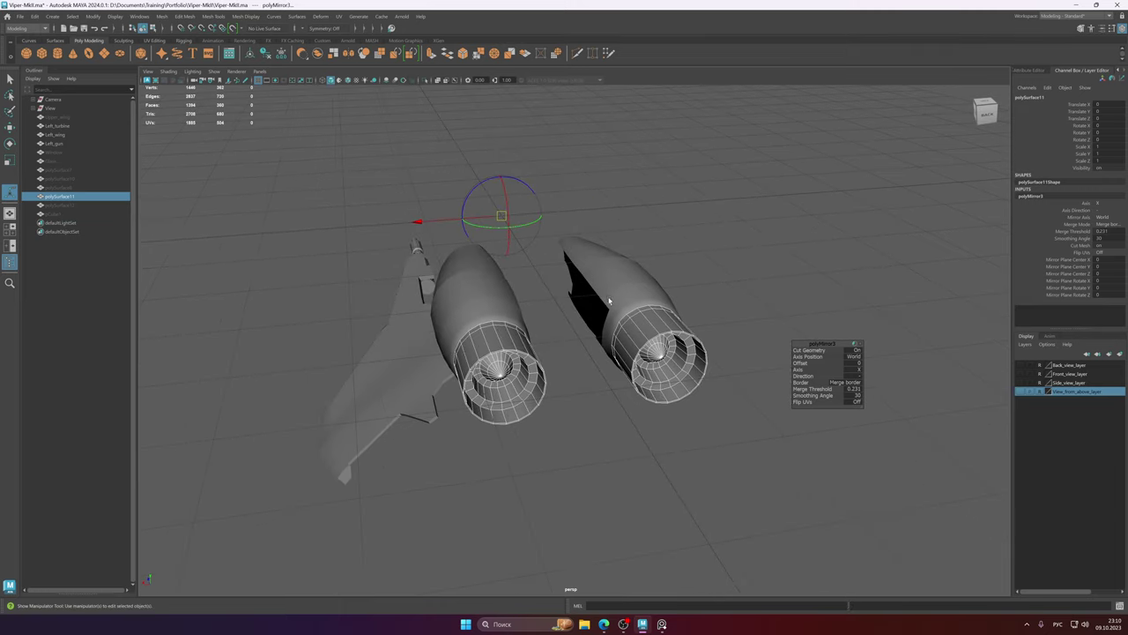
left_click(859, 389)
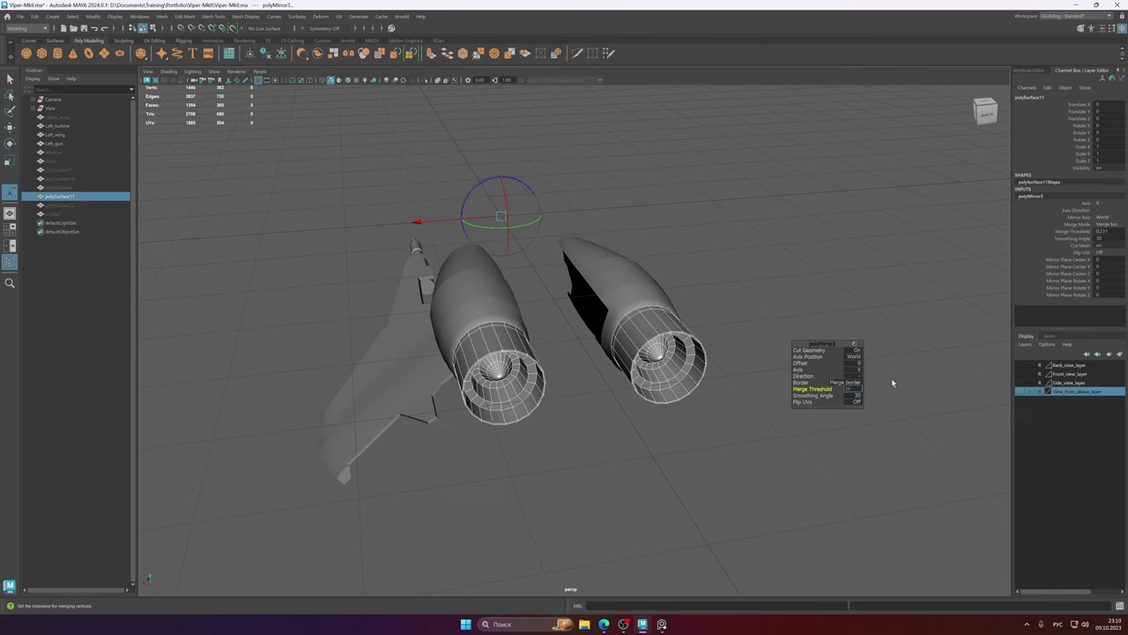
type("0.1")
key("Return")
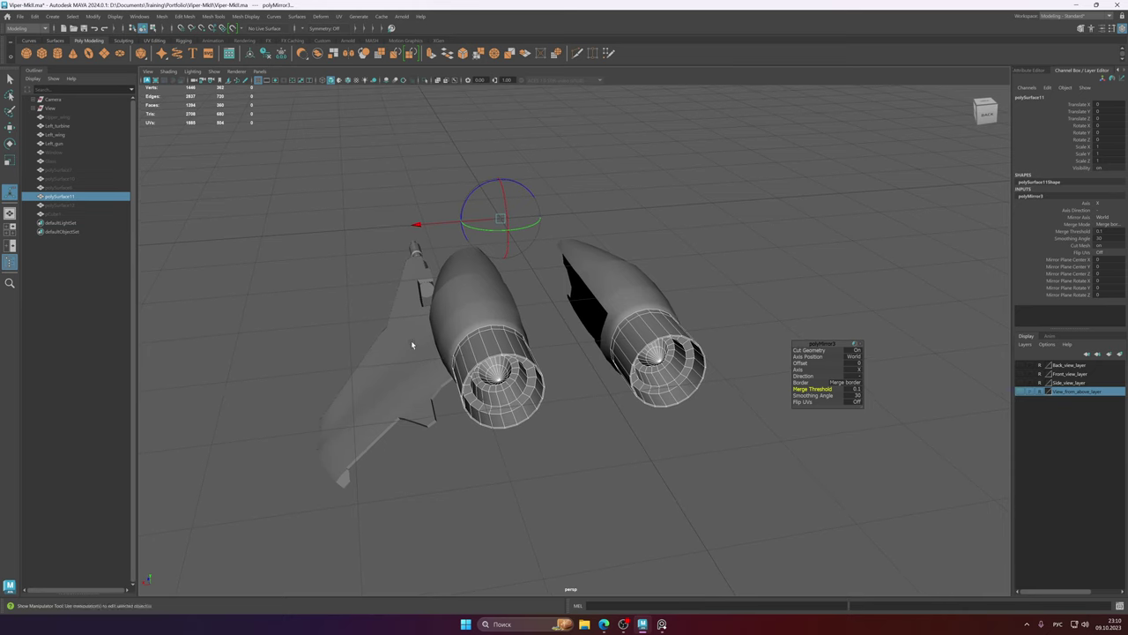
- Select Left_wing and snap its pivot to the grid origin
left_click(412, 343)
middle_click_drag(431, 347, 461, 308, "alt")
scroll(477, 311, "down", 1)
left_click_drag(481, 312, 532, 322, "alt")
key("w")
key("d")
key("x")
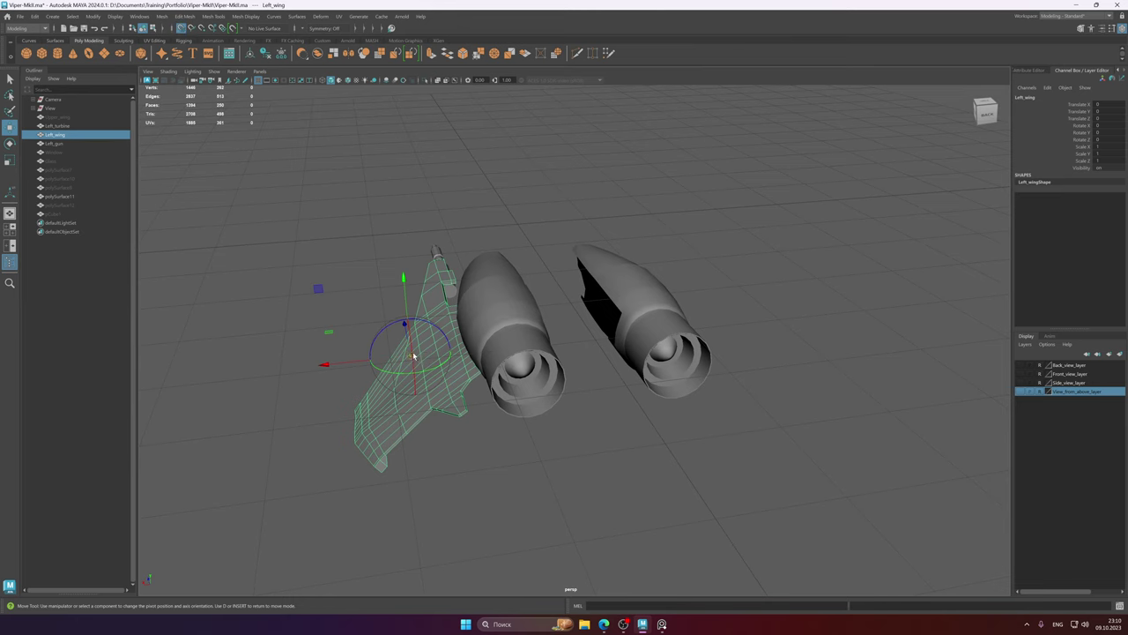
left_click_drag(412, 355, 555, 264)
left_click_drag(525, 305, 512, 323, "alt")
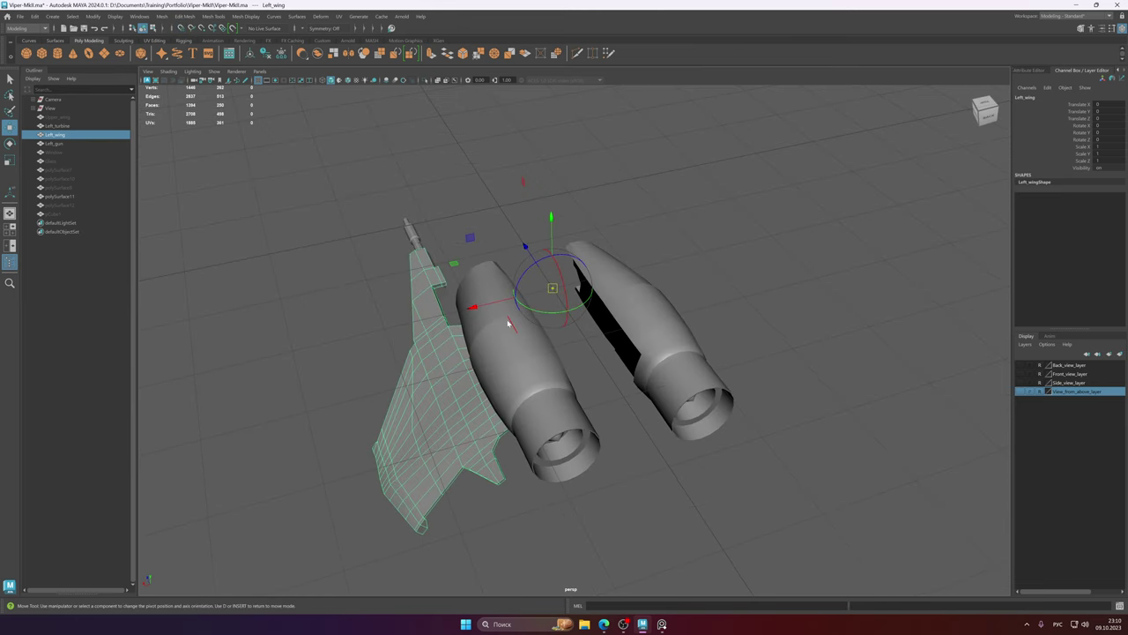
- Mirror Left_wing across the X axis with axis position World, merged borders and a merge threshold of 0.1
right_click_drag(511, 322, 498, 426, "shift")
left_click_drag(611, 383, 634, 345, "alt")
left_click(860, 389)
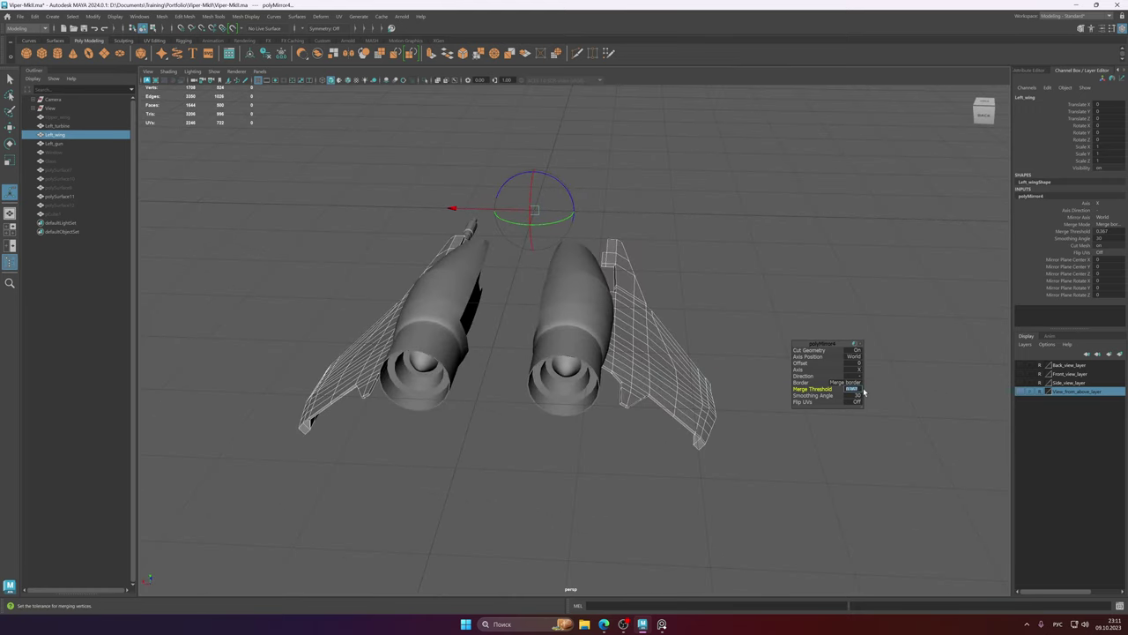
left_click(863, 389)
left_click_drag(613, 325, 705, 325, "alt")
middle_click_drag(705, 326, 635, 246, "alt")
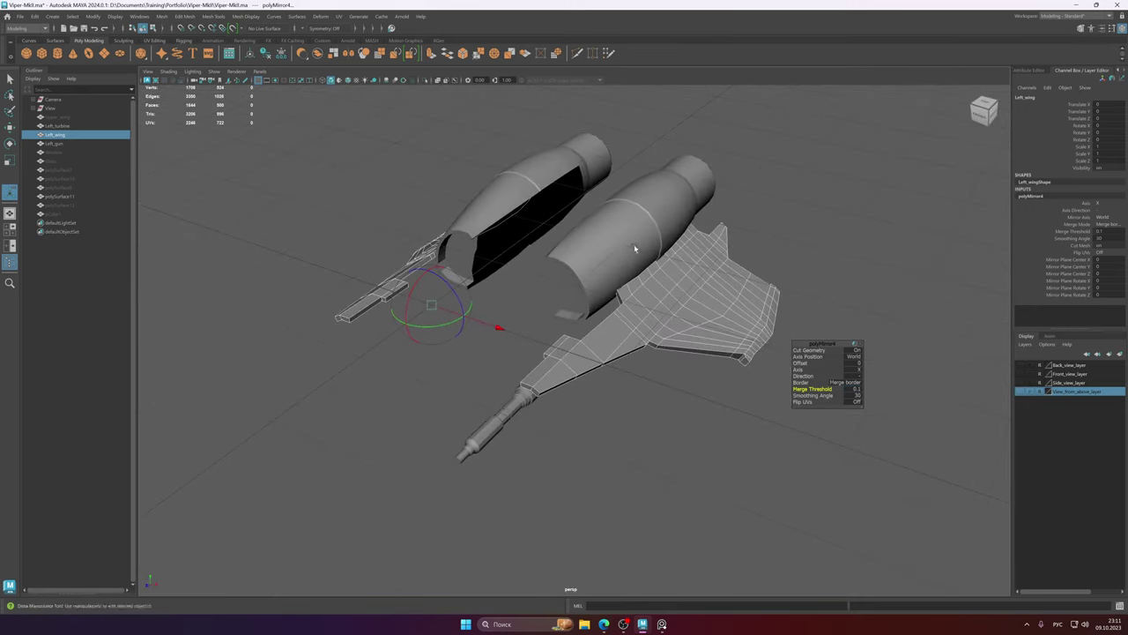
- Select Left_gun and snap its pivot to the grid origin
left_click(512, 409)
left_click_drag(512, 409, 609, 359, "alt")
middle_click_drag(617, 347, 629, 359, "alt")
key("alt+shift")
key("w")
key("d")
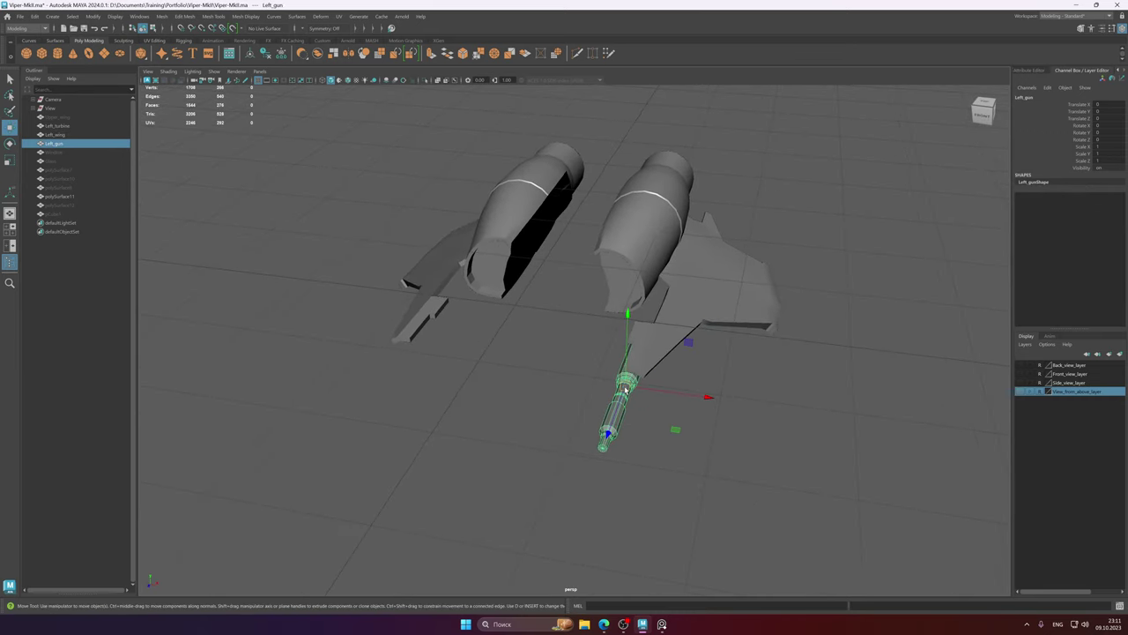
left_click_drag(625, 387, 478, 361)
left_click_drag(560, 364, 641, 327, "alt")
- Mirror Left_gun across the X axis with axis position World and merged borders
right_click(605, 334, "shift")
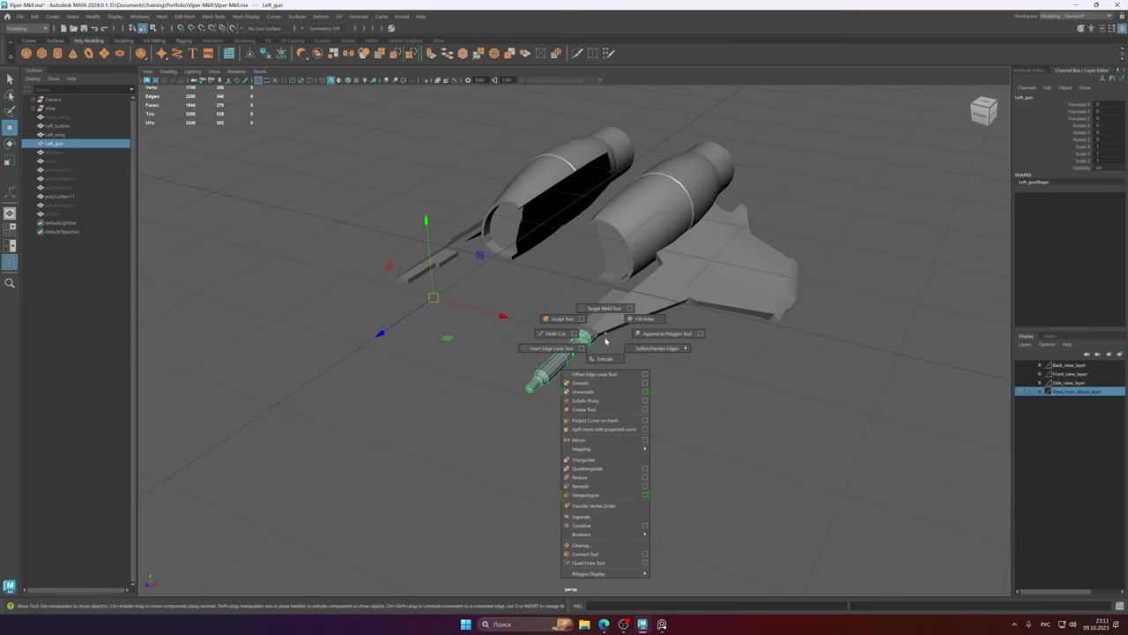
left_click(578, 439)
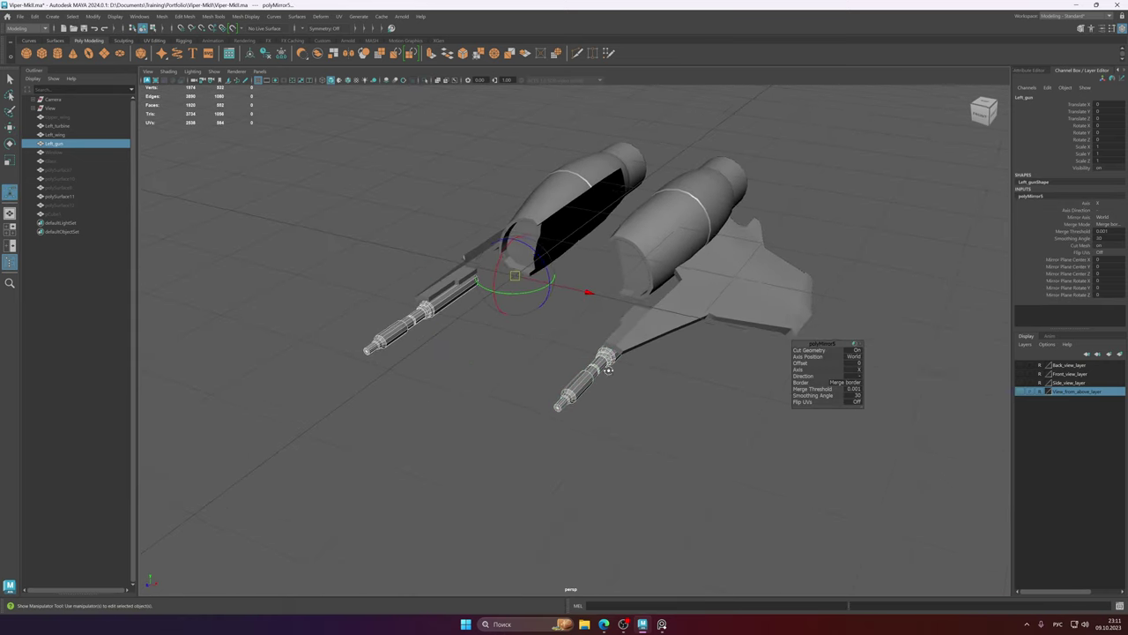
mouse_move(608, 371)
left_mouse_down("alt")
mouse_move(624, 443)
mouse_move(616, 378)
left_mouse_up("alt")
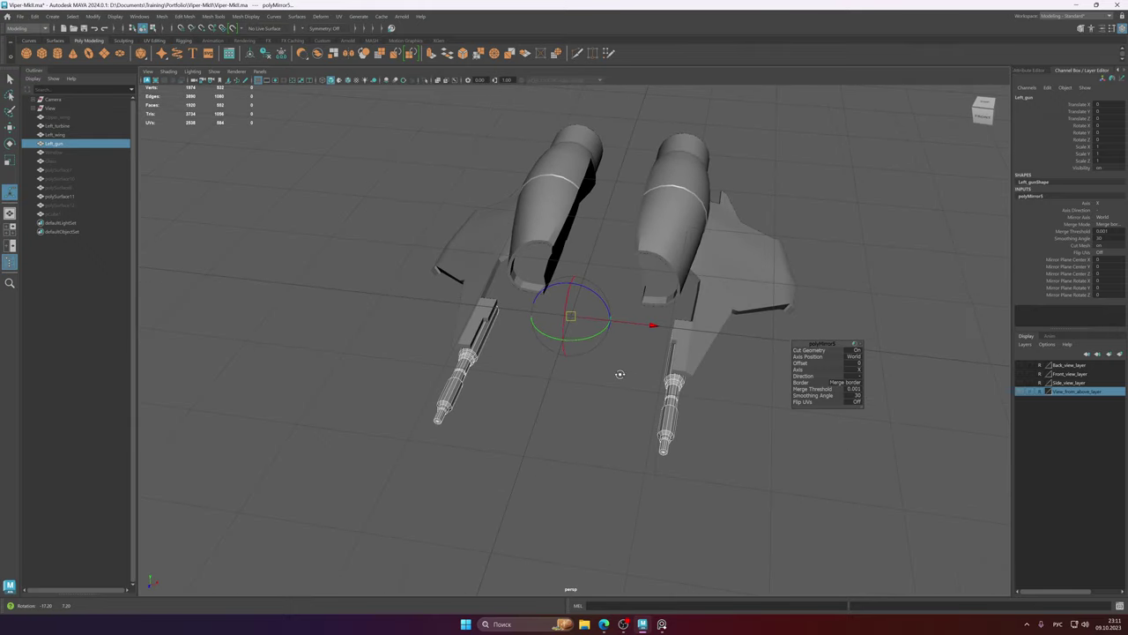
- Isolate Left_gun to inspect both mirrored guns, and return to the full model
left_click(853, 388)
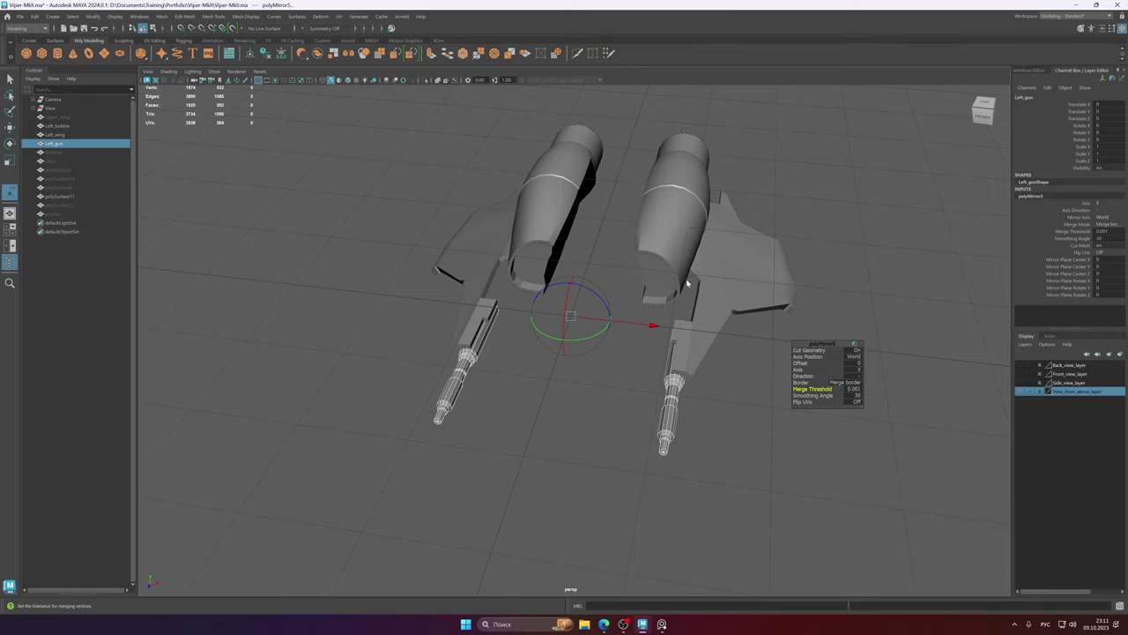
key("q")
left_click_drag(750, 304, 704, 272, "alt")
key("ctrl+1")
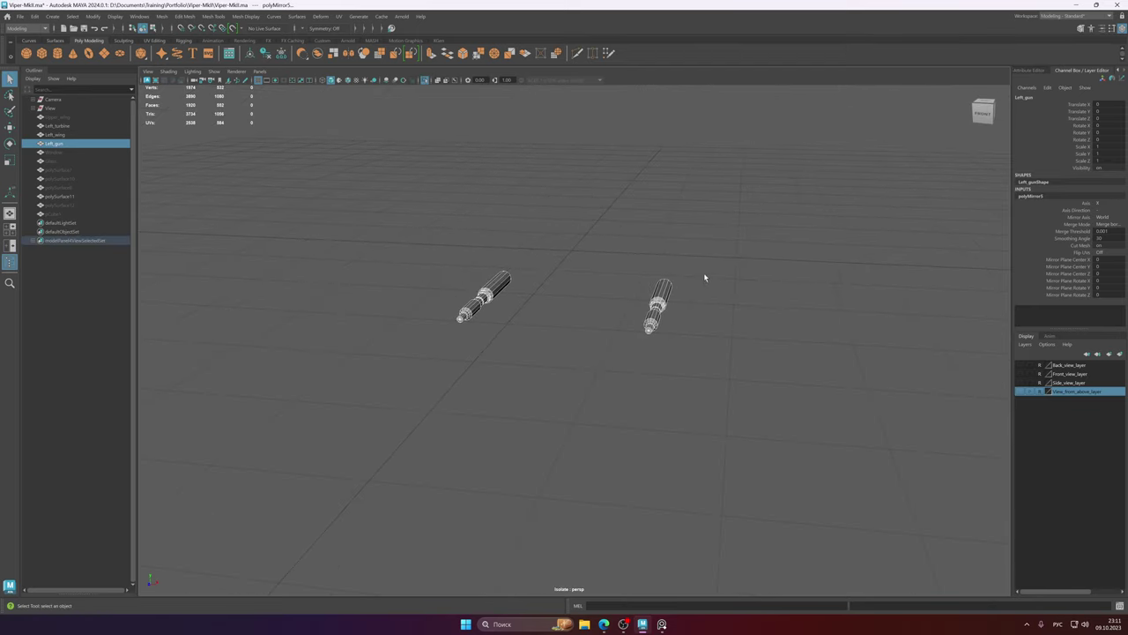
key("ctrl+1")
middle_click_drag(704, 272, 709, 295, "alt")
- Unhide Window, Glass, the remaining hidden polySurface body parts and pCube1
left_click(59, 154)
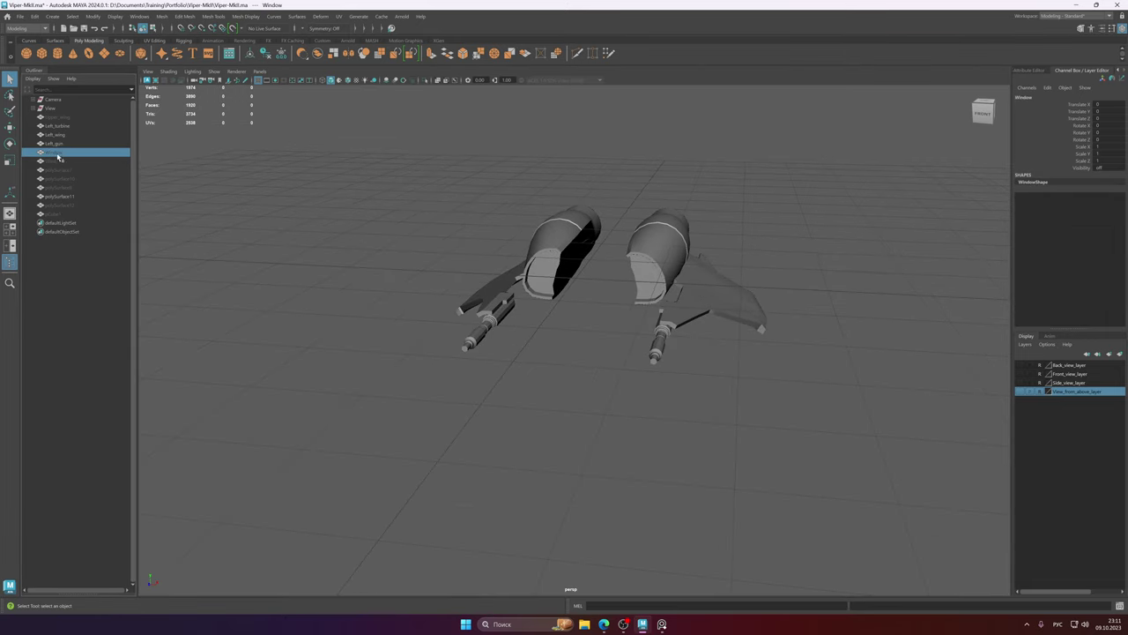
left_click(63, 188, "shift")
left_click(64, 205, "ctrl")
left_click(67, 214, "ctrl")
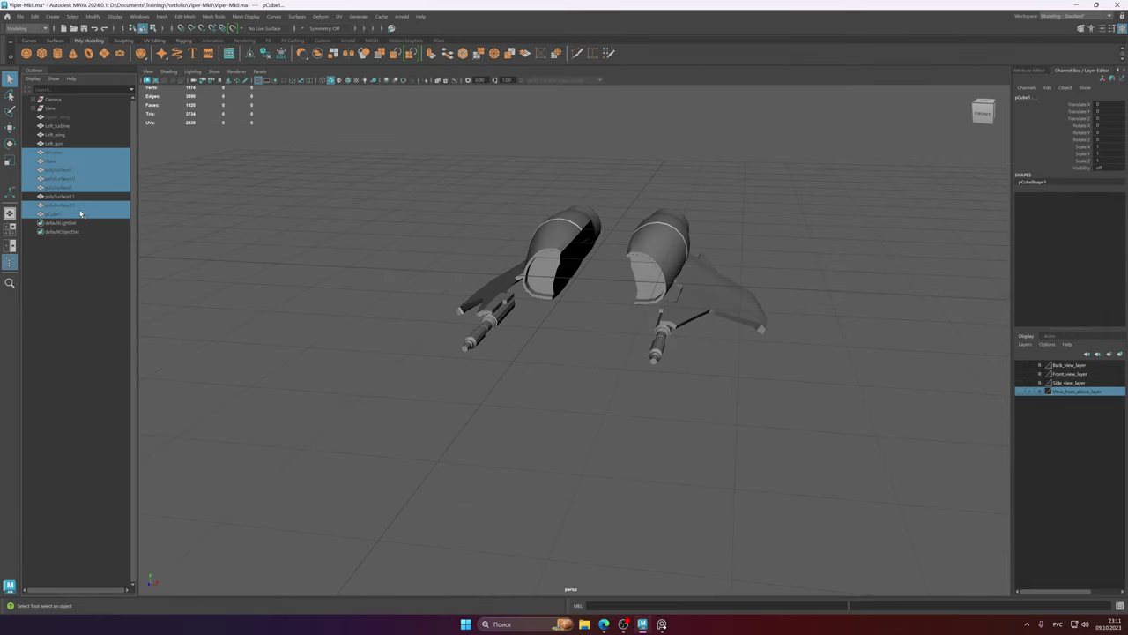
key("h")
scroll(645, 267, "down", 2)
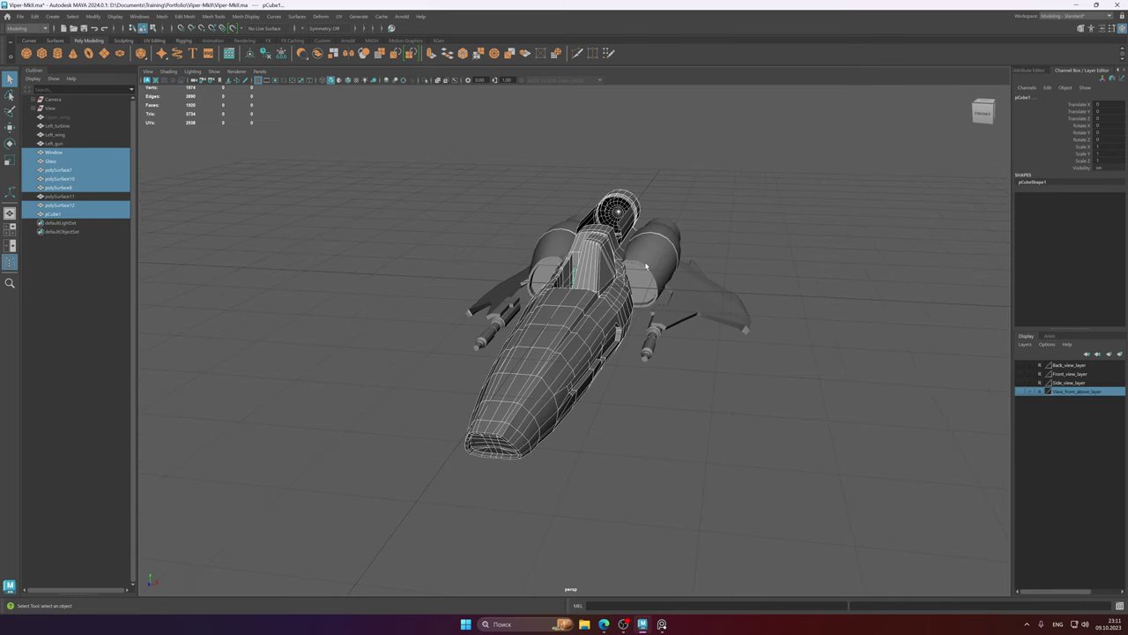
left_click(739, 232)
middle_click_drag(639, 262, 630, 270, "alt")
left_click_drag(629, 270, 590, 282, "alt")
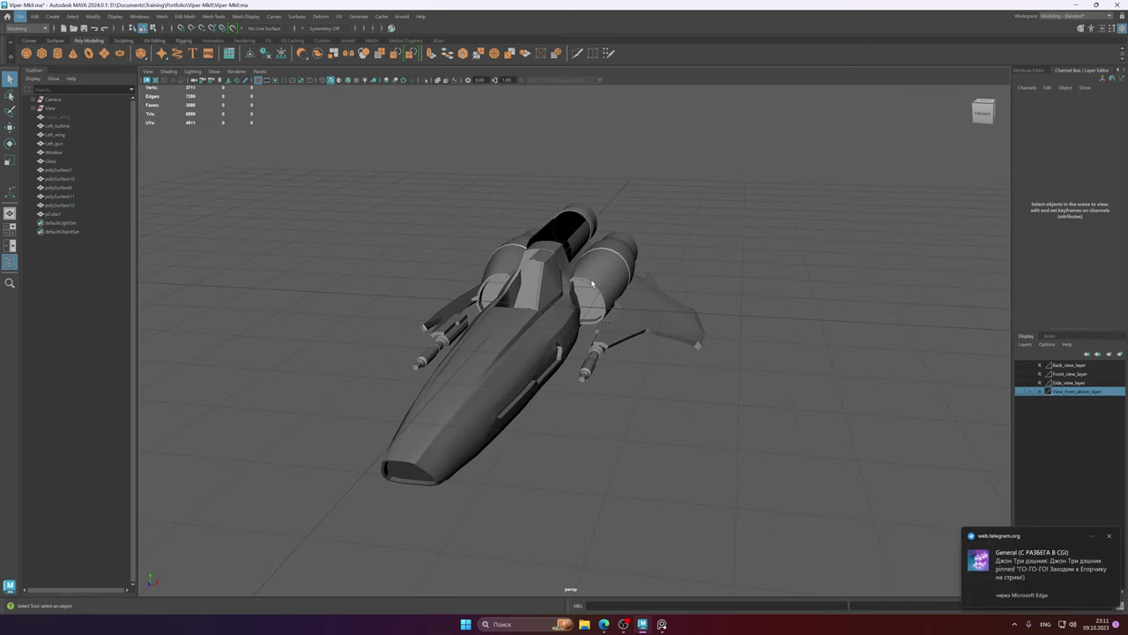
left_click(1047, 582)
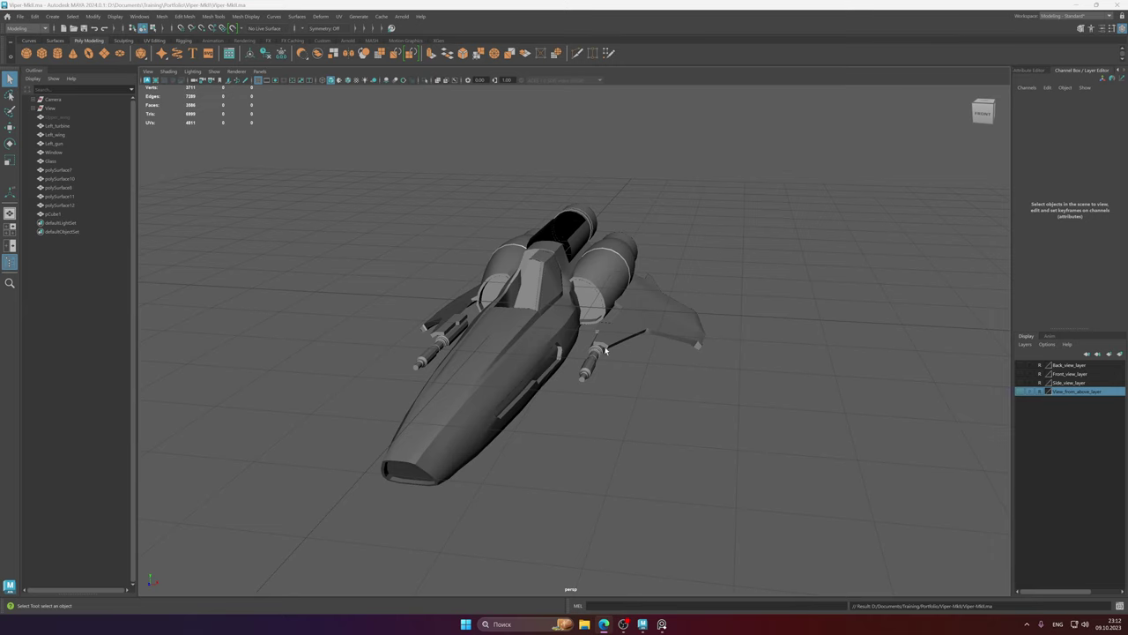
- Unhide Upper_wing so the tail fin is shown with the rest of the ship
left_click_drag(605, 350, 641, 341, "alt")
left_click(547, 338)
left_click(657, 294)
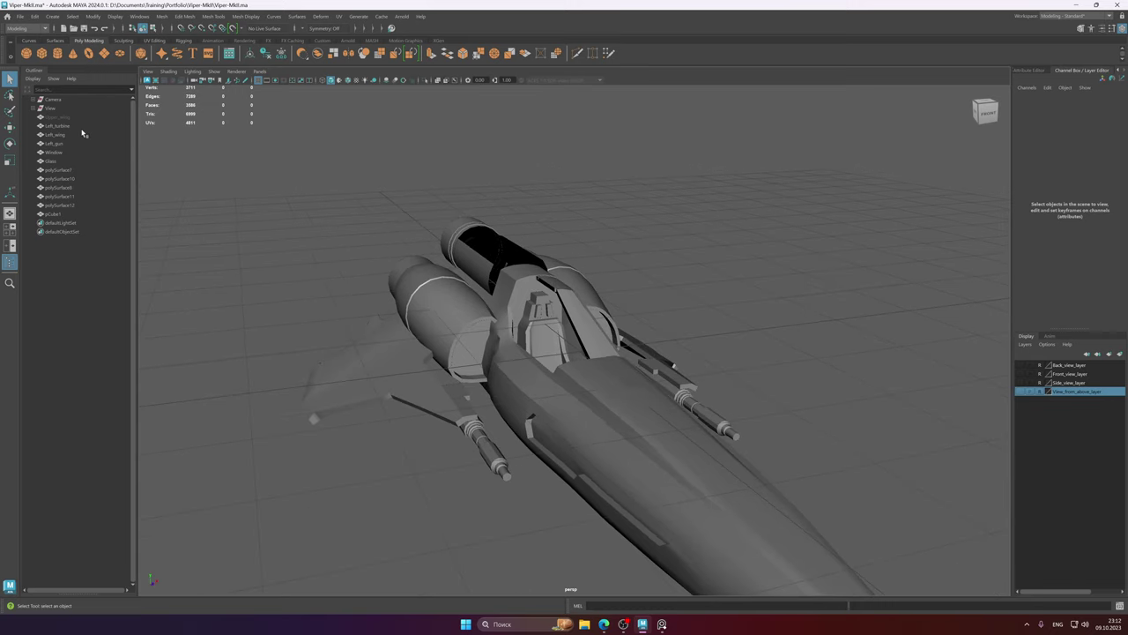
left_click(126, 118)
key("h")
left_click(750, 253)
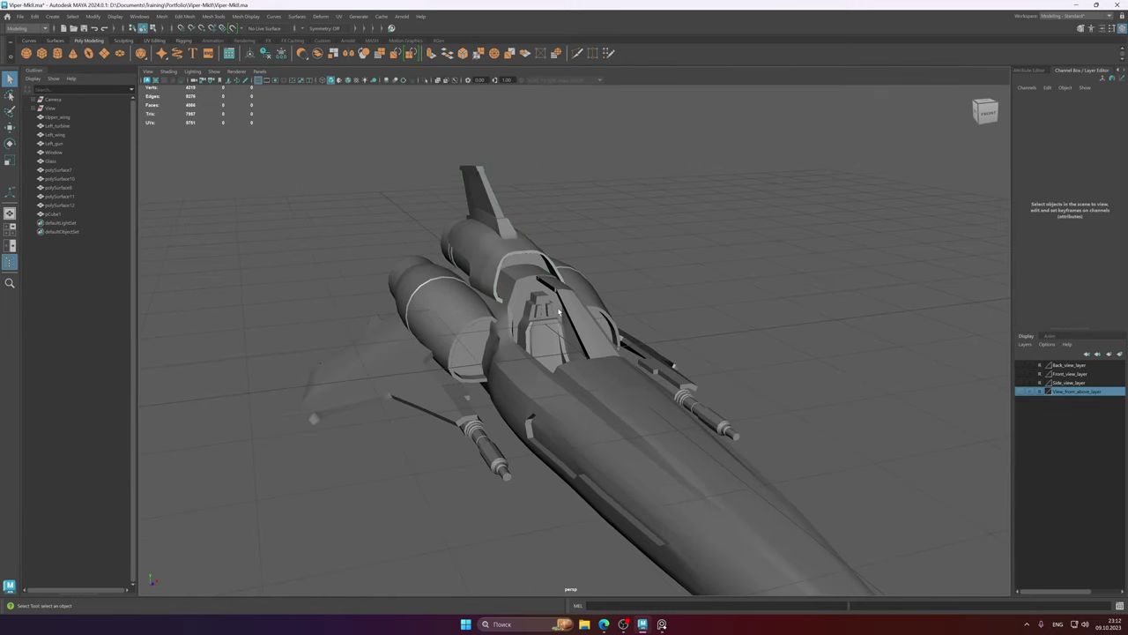
- Select the cockpit's Window frame and Glass and isolate them in the view
left_click_drag(689, 306, 617, 335, "alt")
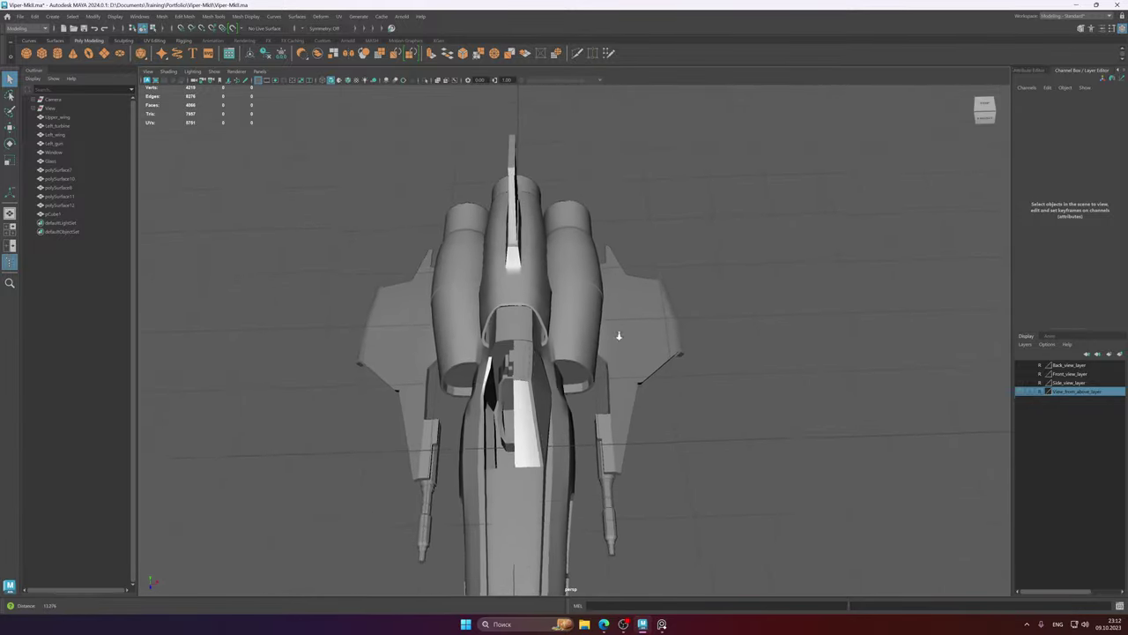
middle_click_drag(617, 335, 584, 221, "alt")
right_click_drag(584, 221, 747, 222, "alt")
scroll(705, 265, "down", 5)
left_click(667, 297)
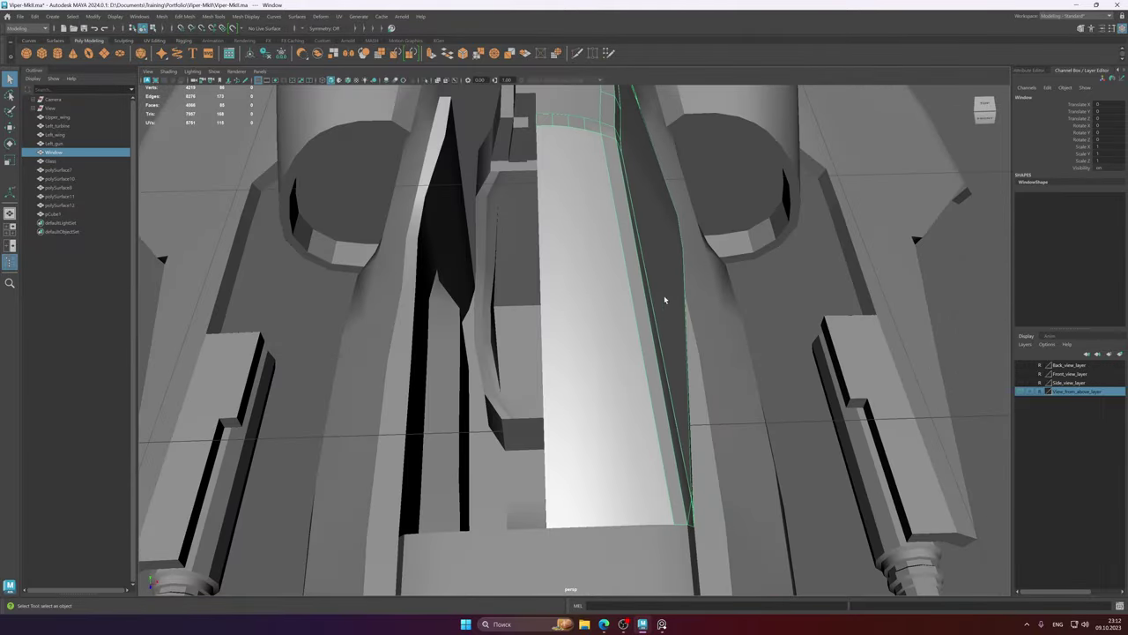
scroll(616, 282, "down", 5)
key("w")
left_click_drag(592, 279, 568, 284, "alt")
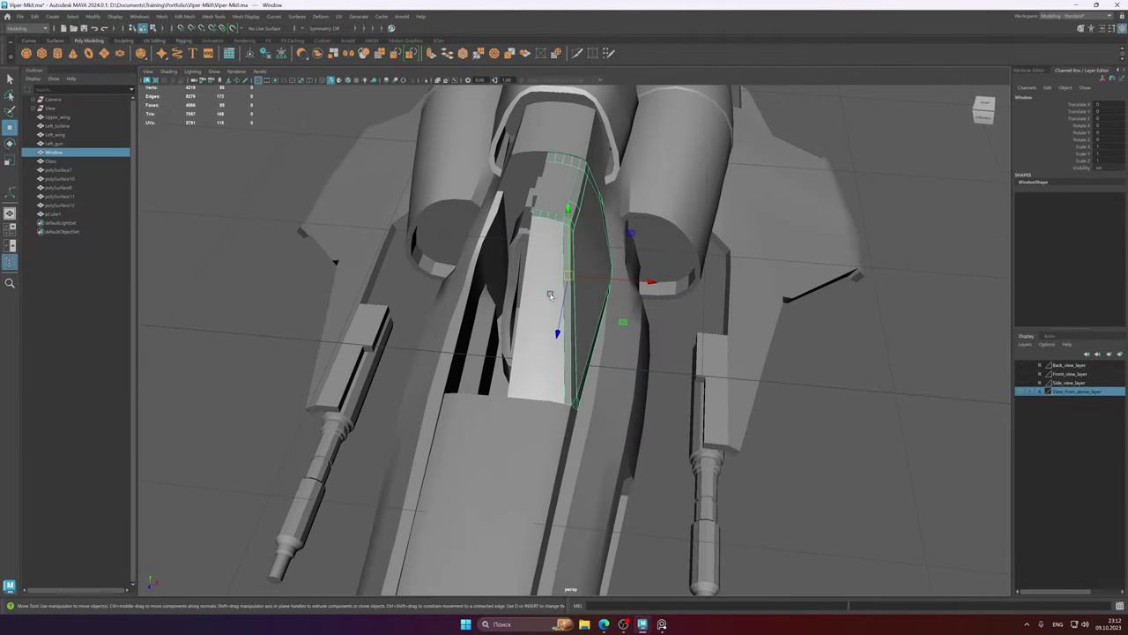
left_click(556, 298, "shift")
key("ctrl+1")
left_click(560, 298)
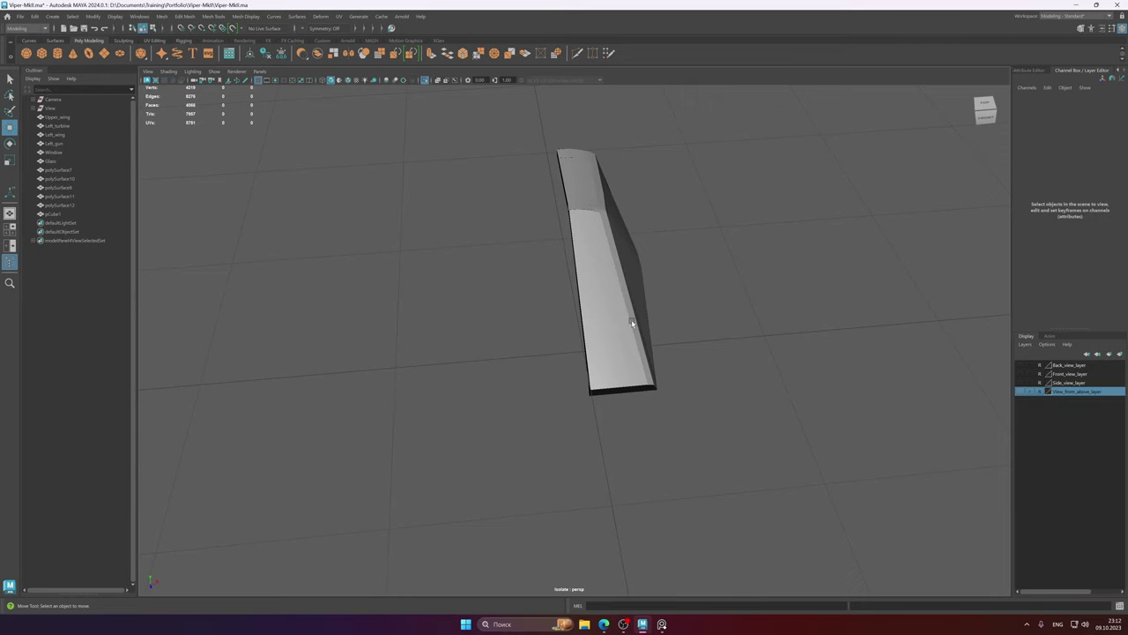
- Select Window and snap its pivot to the grid origin
left_click(631, 323)
middle_click_drag(631, 323, 595, 266, "alt")
left_click_drag(582, 239, 565, 384)
middle_click_drag(630, 287, 630, 327, "alt")
- Mirror Window across the X axis with axis position Object, merged borders and a merge threshold of 0.1
right_click_drag(589, 282, 577, 390, "shift")
mouse_move(619, 332)
left_mouse_down("alt")
mouse_move(608, 330)
mouse_move(622, 329)
left_mouse_up("alt")
scroll(622, 329, "up", 3)
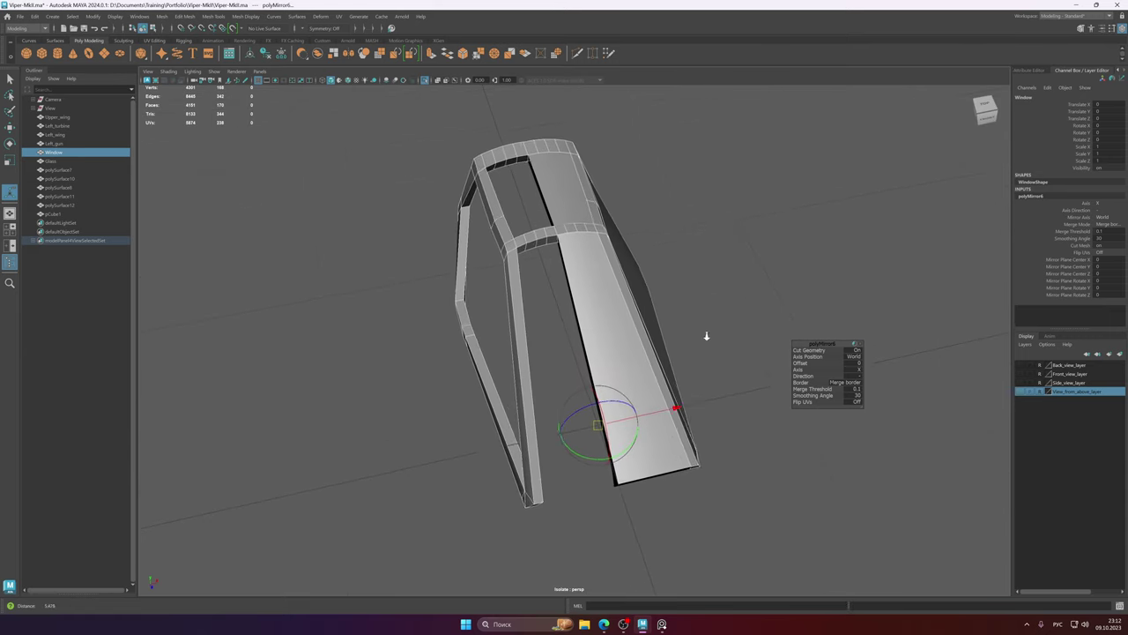
left_click(858, 360)
left_click(868, 370)
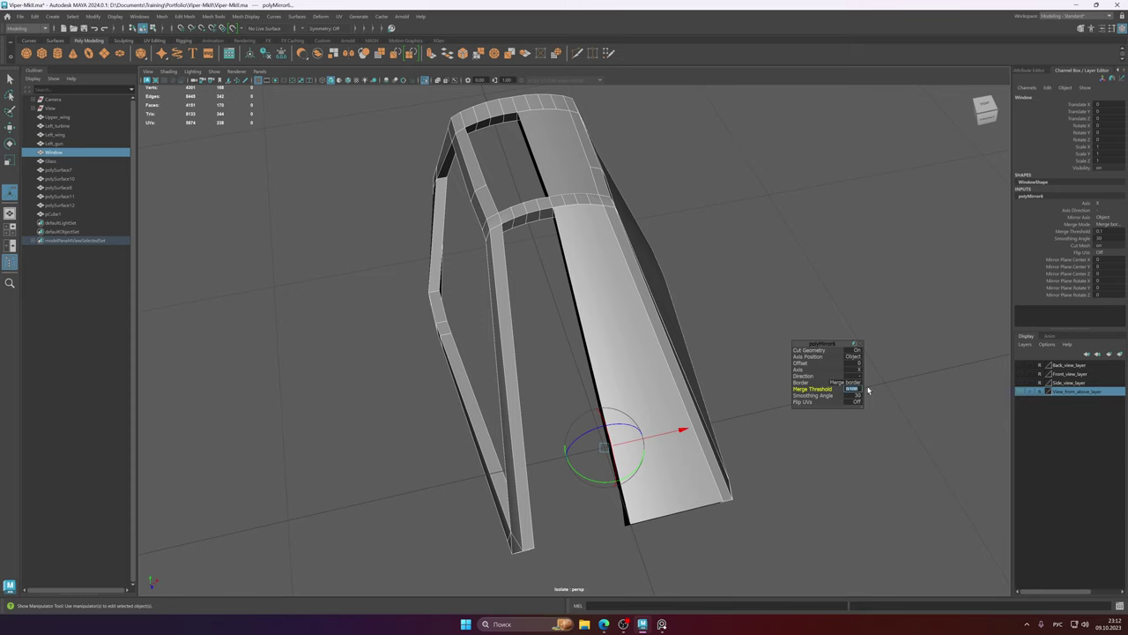
left_click(898, 364)
- Select Glass and snap its pivot to the grid origin
left_click(586, 270)
left_click_drag(616, 314, 608, 306, "alt")
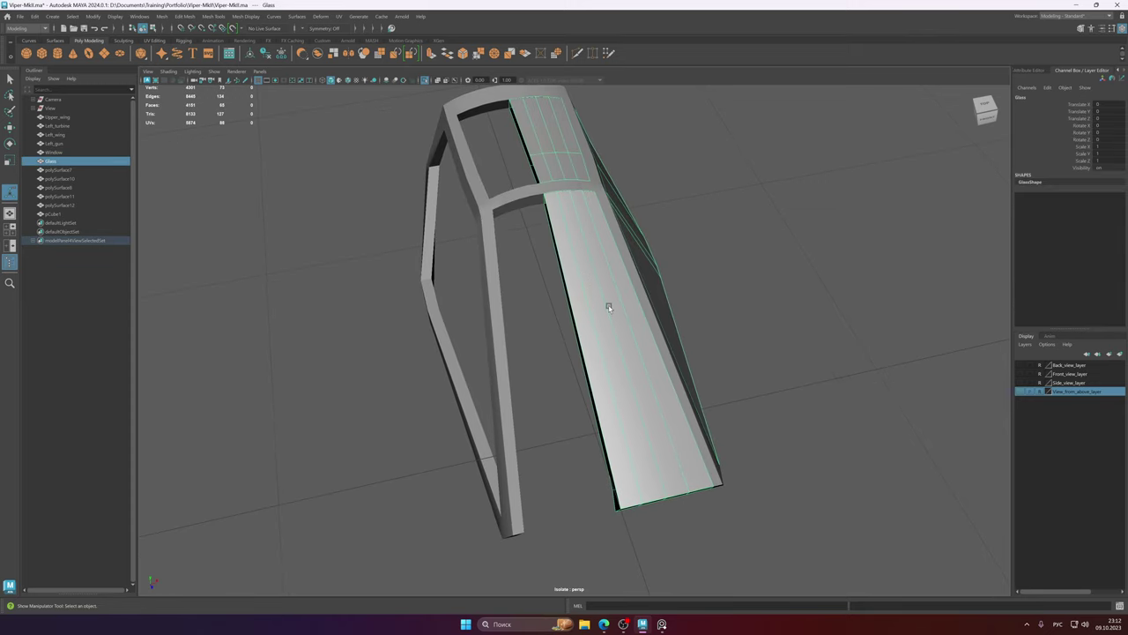
scroll(604, 313, "down", 2)
key("alt+shift")
key("w")
middle_click_drag(617, 299, 605, 296, "alt")
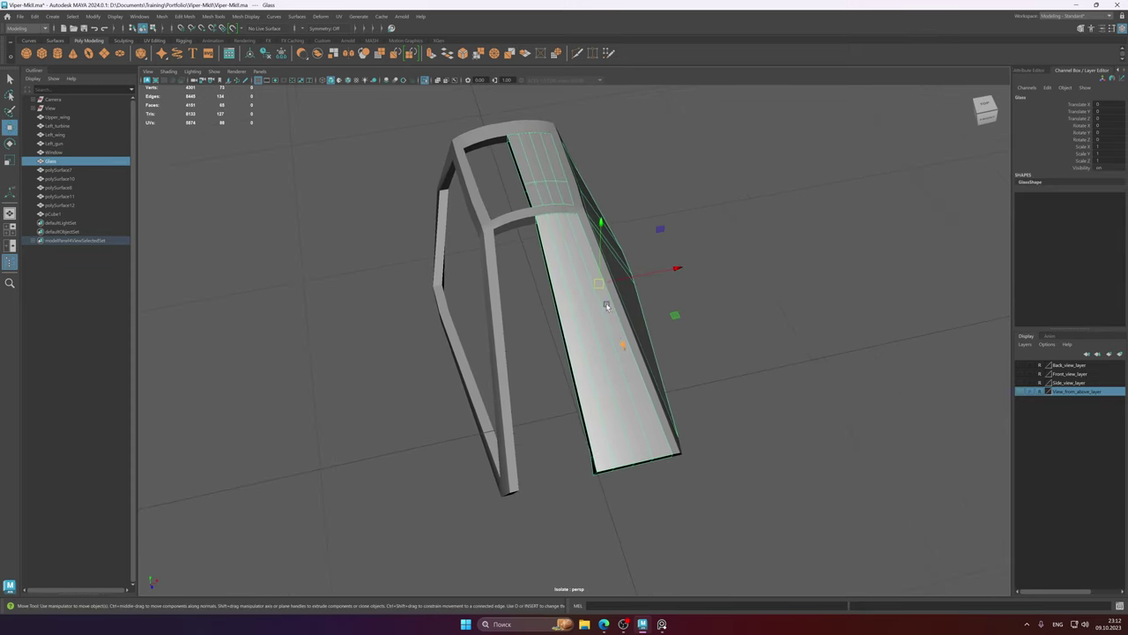
key("d")
left_click_drag(606, 294, 637, 319)
- Mirror Glass across the X axis with axis position Object, merged borders and a merge threshold of 0.1
right_click(637, 319, "shift")
right_click_drag(638, 327, 629, 425, "shift")
middle_click_drag(609, 320, 600, 342, "alt")
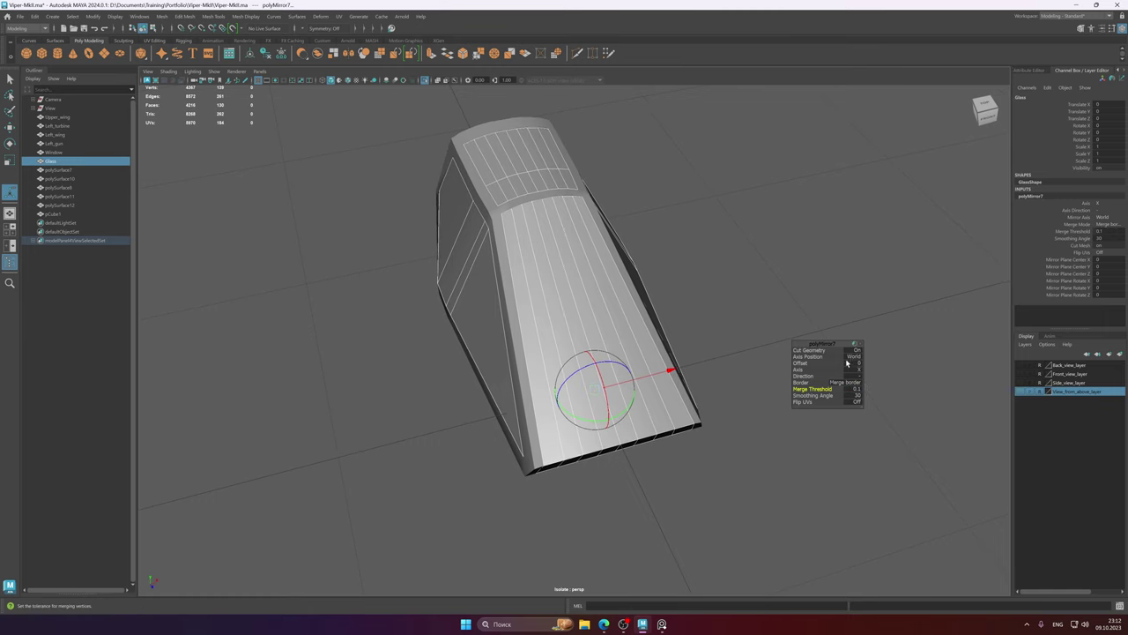
left_click(852, 356)
left_click(866, 376)
right_click_drag(588, 310, 633, 283)
key("w")
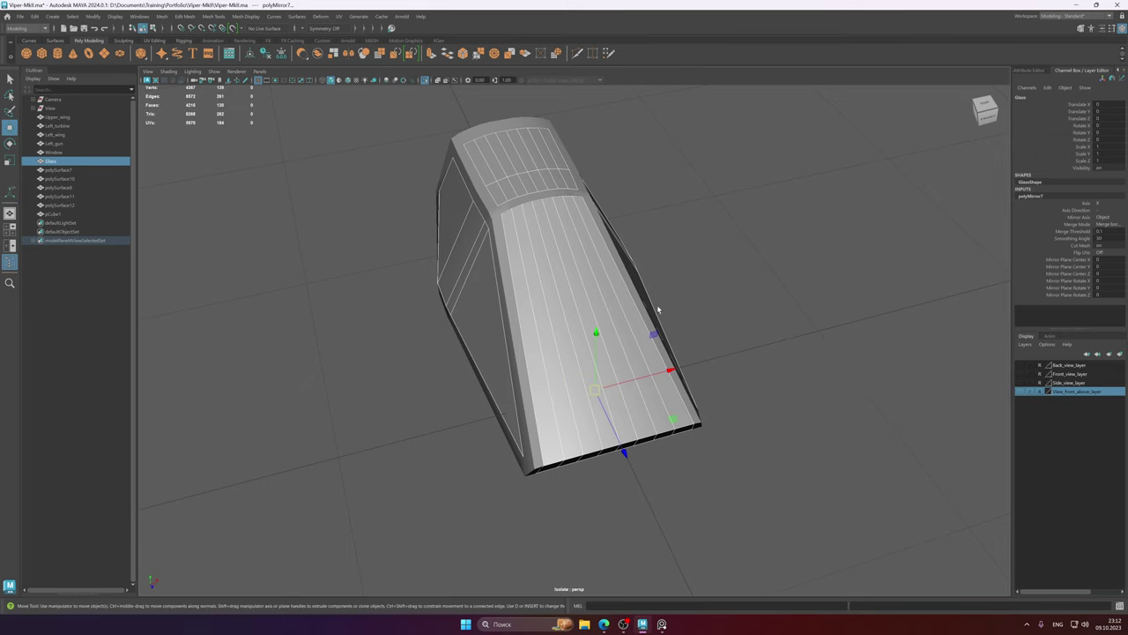
- Delete the construction history of Window and Glass and leave isolation to show the whole ship
left_click_drag(659, 311, 418, 261, "alt")
key("alt+shift")
scroll(418, 261, "down", 4)
middle_click_drag(417, 261, 552, 352, "alt")
left_click_drag(422, 210, 620, 289)
left_click(264, 56)
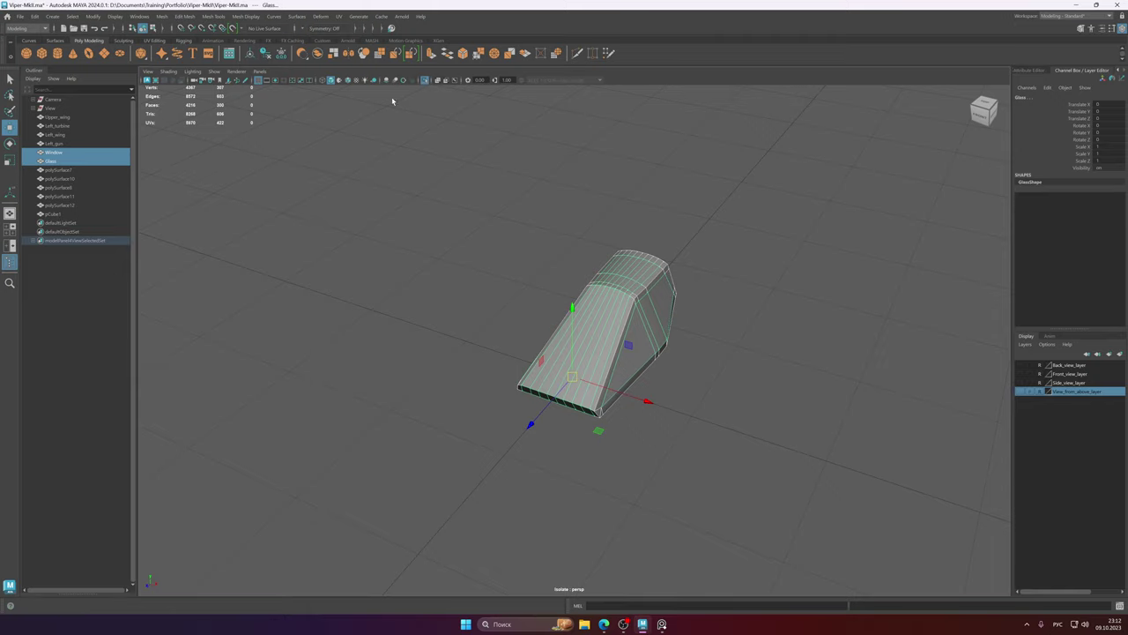
key("ctrl+1")
right_click_drag(765, 220, 522, 183, "alt")
left_click(523, 183)
middle_click_drag(601, 264, 571, 195, "alt")
left_click_drag(570, 194, 433, 234, "alt")
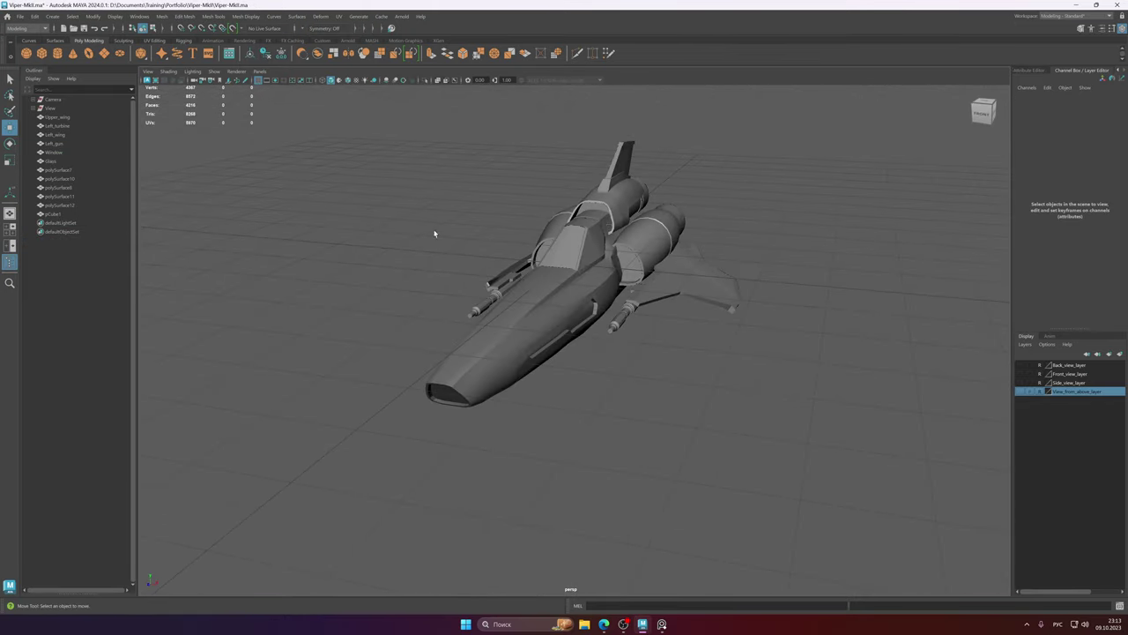
- Examine the assembled ship with all parts from Upper_wing to pCube1 selected and then deselected
left_click(58, 116)
left_click(78, 214, "shift")
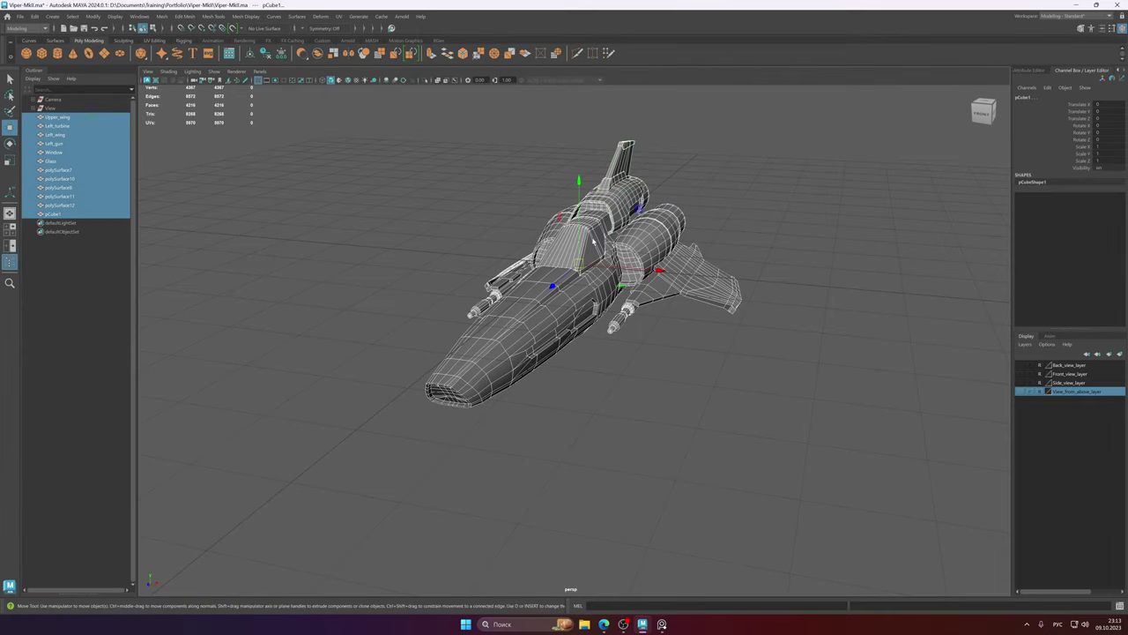
middle_click_drag(670, 236, 673, 308, "alt")
right_click_drag(658, 234, 846, 244, "alt")
left_click(847, 245)
middle_click_drag(677, 292, 662, 246, "alt")
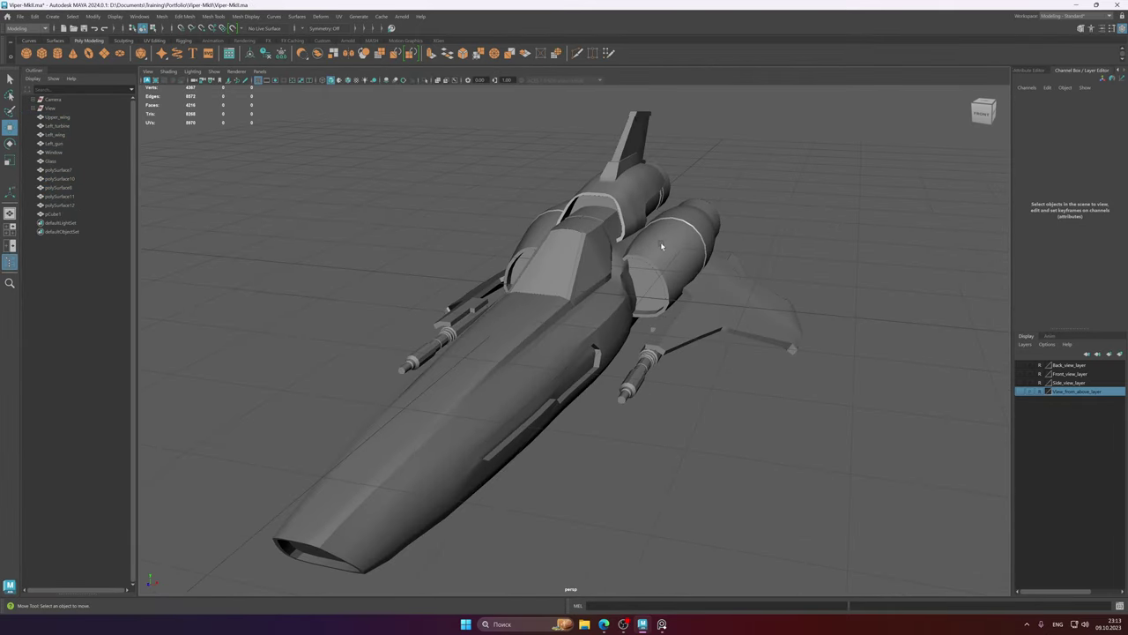
right_click_drag(662, 247, 685, 249, "alt")
middle_click_drag(654, 246, 655, 259, "alt")
left_click_drag(655, 260, 353, 327, "alt")
- Try moving Window and Glass about 1.35 units forward and about 1.09 units up, undoing each move
left_click(602, 271)
left_click_drag(710, 294, 638, 287, "alt")
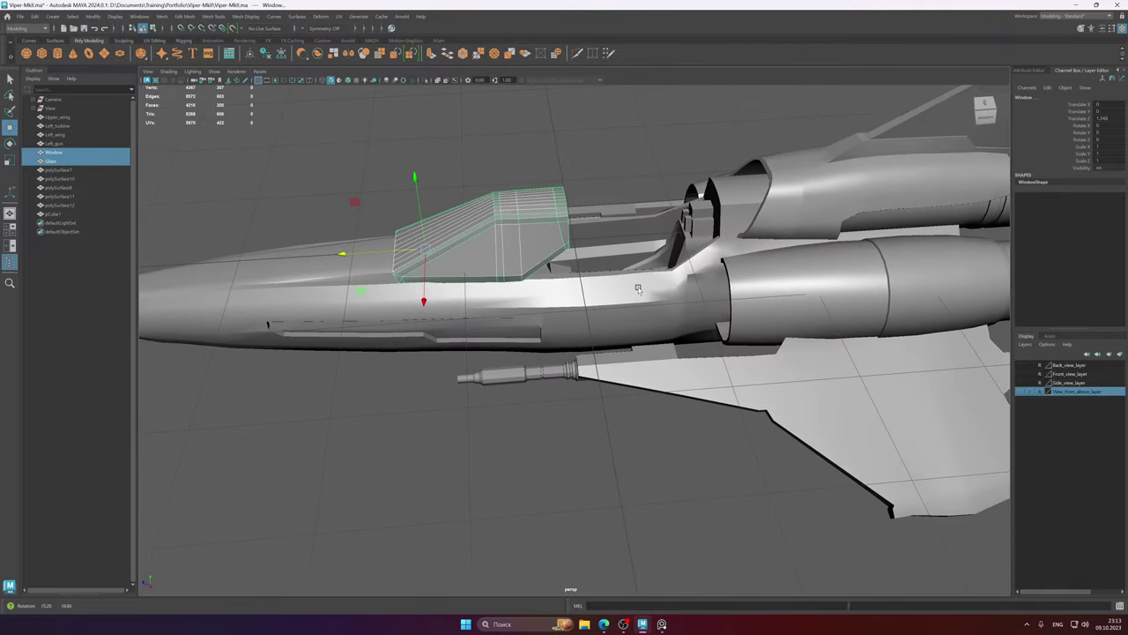
right_click_drag(637, 287, 704, 305, "alt")
middle_click_drag(705, 306, 708, 317, "alt")
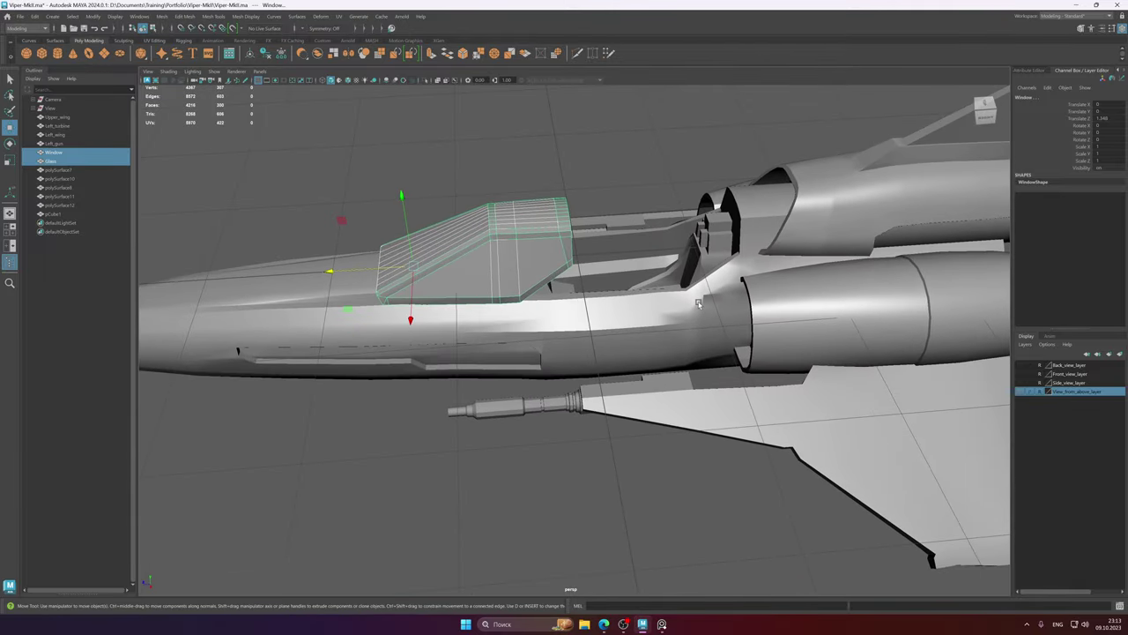
left_click_drag(722, 266, 659, 319, "alt")
left_click_drag(613, 223, 614, 95)
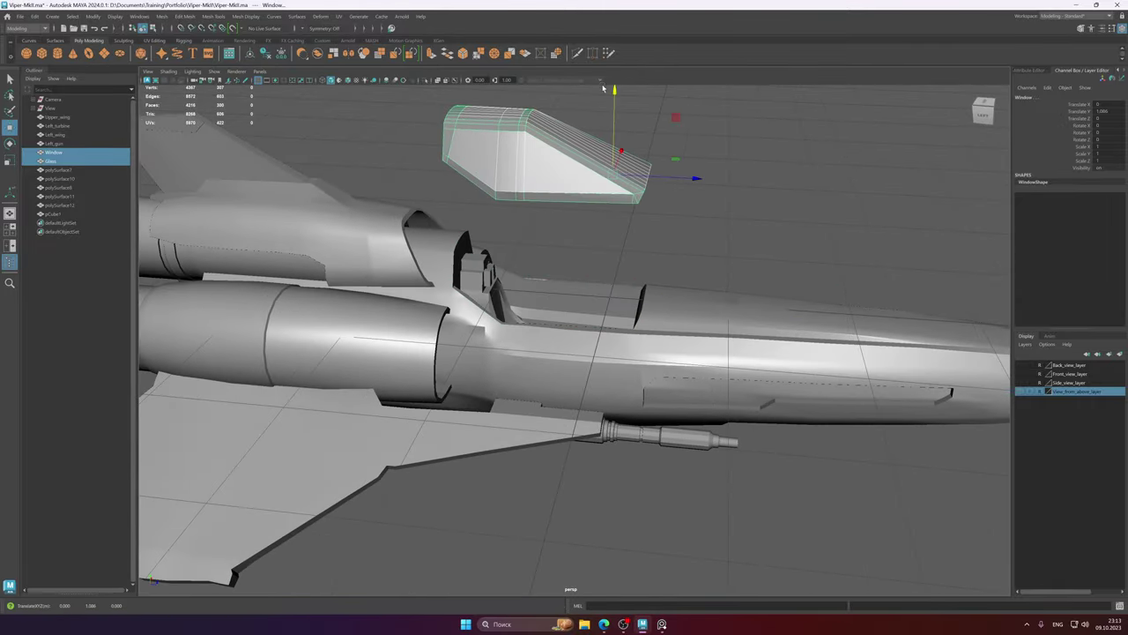
key("ctrl+z")
- Hide Window and Glass to expose the cockpit interior
left_click_drag(635, 253, 662, 264, "alt")
middle_click_drag(662, 265, 653, 309, "alt")
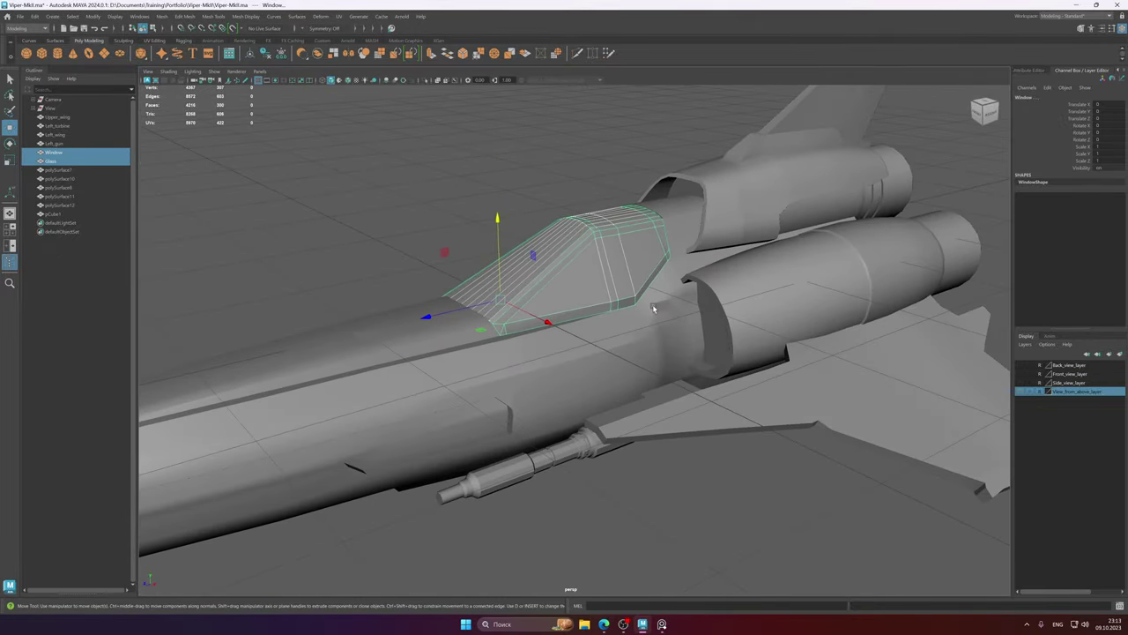
key("ctrl+h")
right_click_drag(572, 272, 763, 274, "alt")
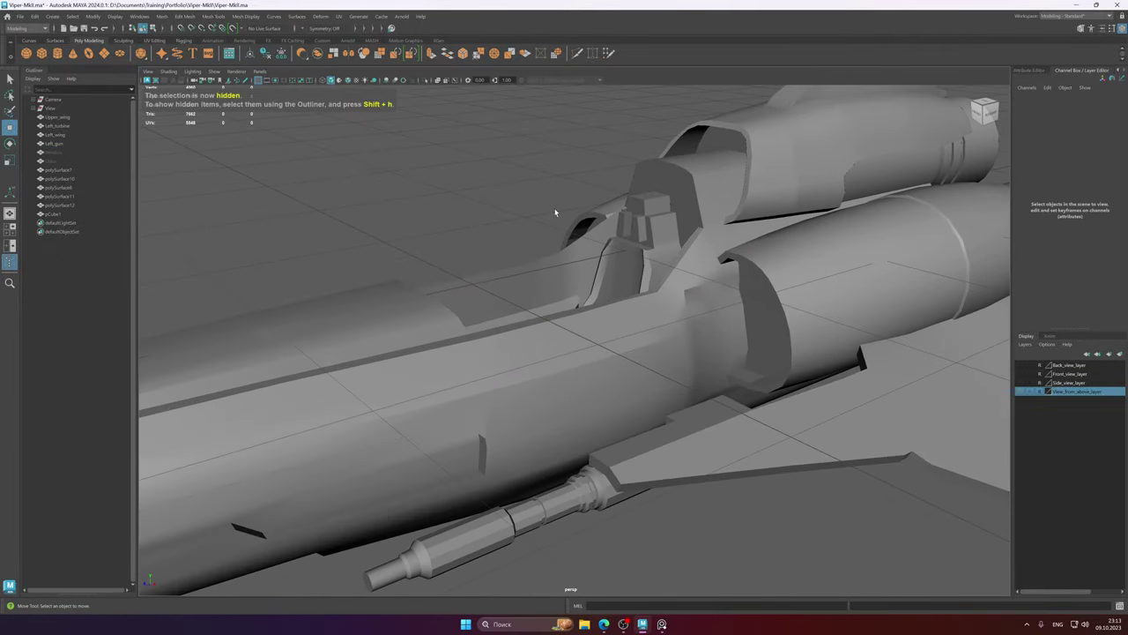
left_click_drag(665, 257, 654, 296, "alt")
right_click_drag(650, 289, 255, 269, "alt")
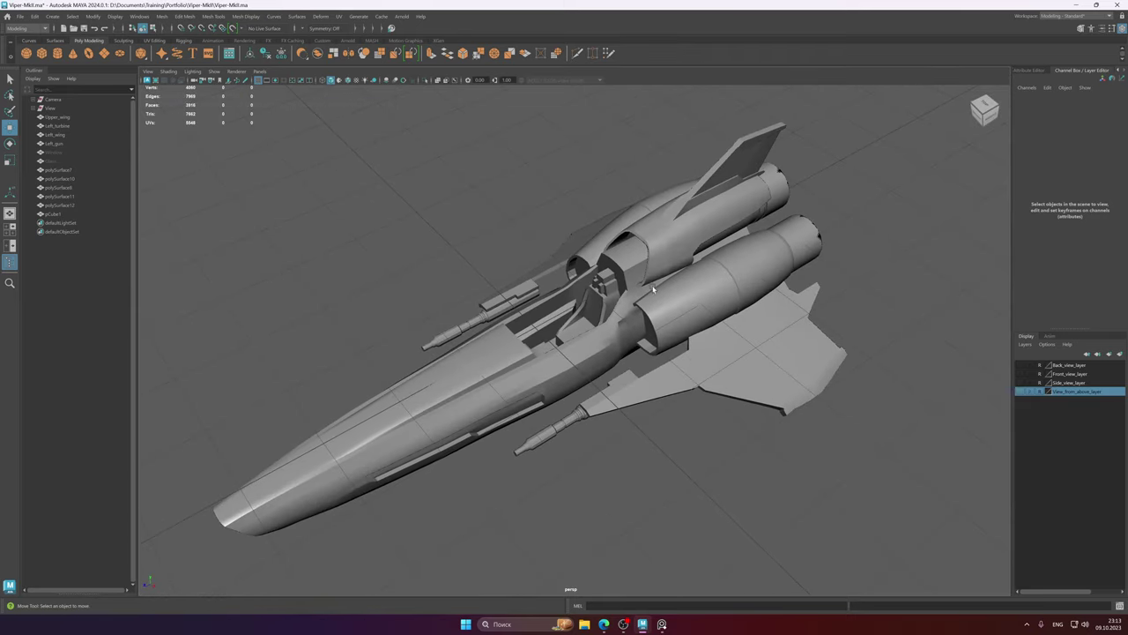
- Delete the construction history of all parts from Upper_wing to pCube1 and deselect them
left_click(57, 117)
left_click(55, 213, "shift")
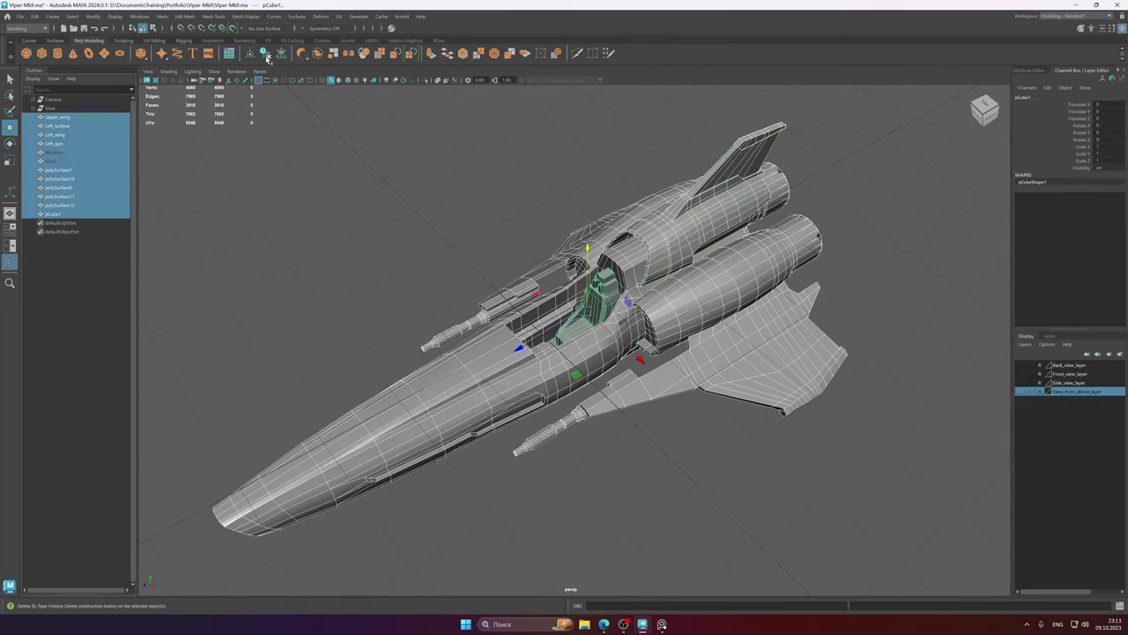
right_click_drag(449, 177, 630, 160, "alt")
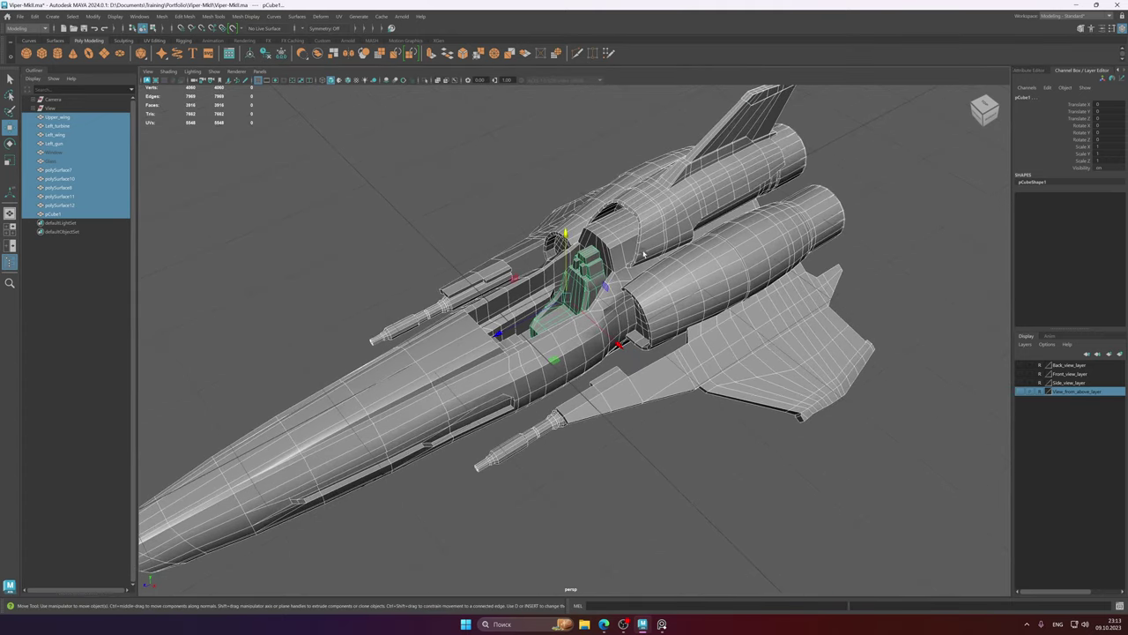
left_click(630, 159)
left_click_drag(700, 242, 787, 301, "alt")
middle_click_drag(700, 279, 784, 294, "alt")
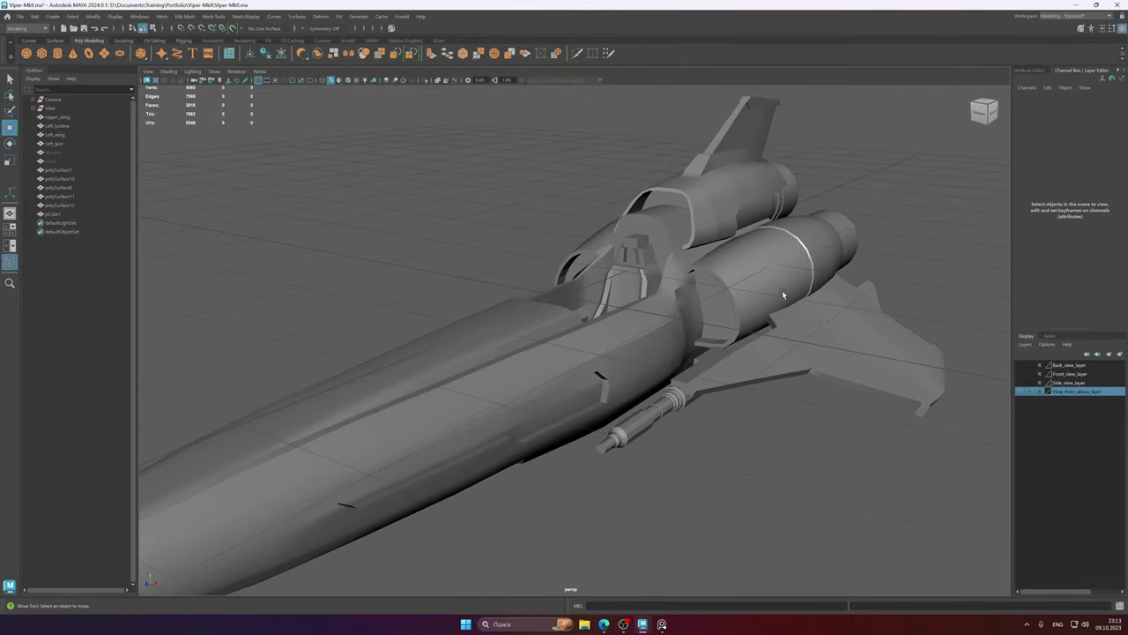
- Select the cockpit seat pCube1, turn off the viewport grid and turn on multisample anti-aliasing
right_click_drag(640, 295, 564, 282, "alt")
middle_click_drag(714, 225, 662, 269, "alt")
left_click(612, 269)
left_click_drag(612, 270, 681, 310, "alt")
middle_click_drag(681, 310, 676, 290, "alt")
left_click(258, 81)
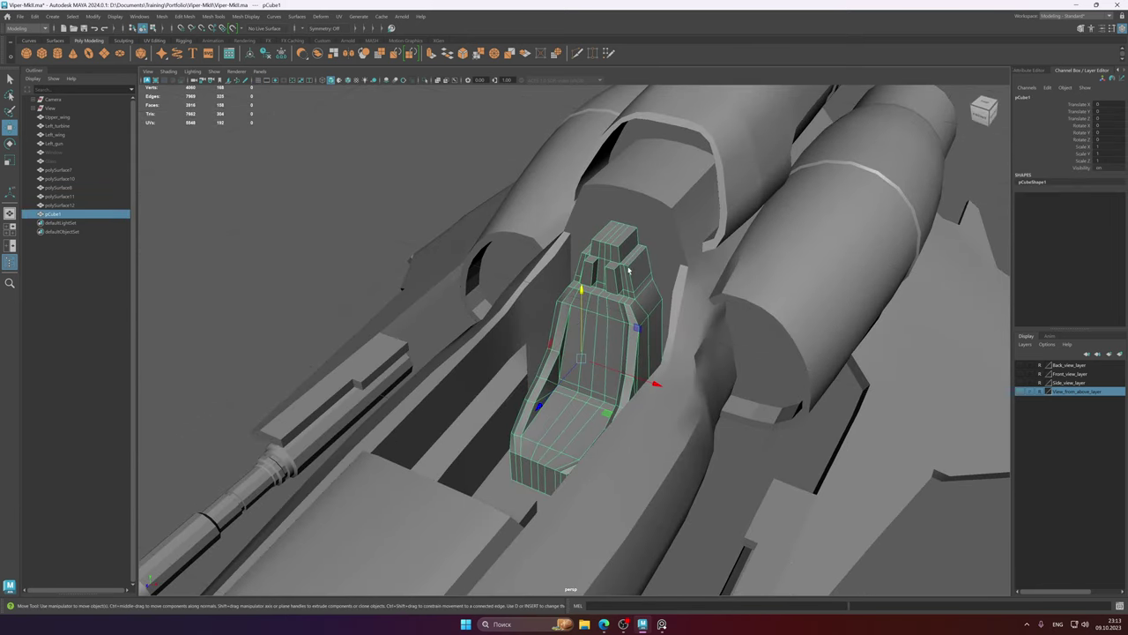
right_click_drag(674, 283, 709, 290, "alt")
middle_click_drag(709, 291, 665, 218, "alt")
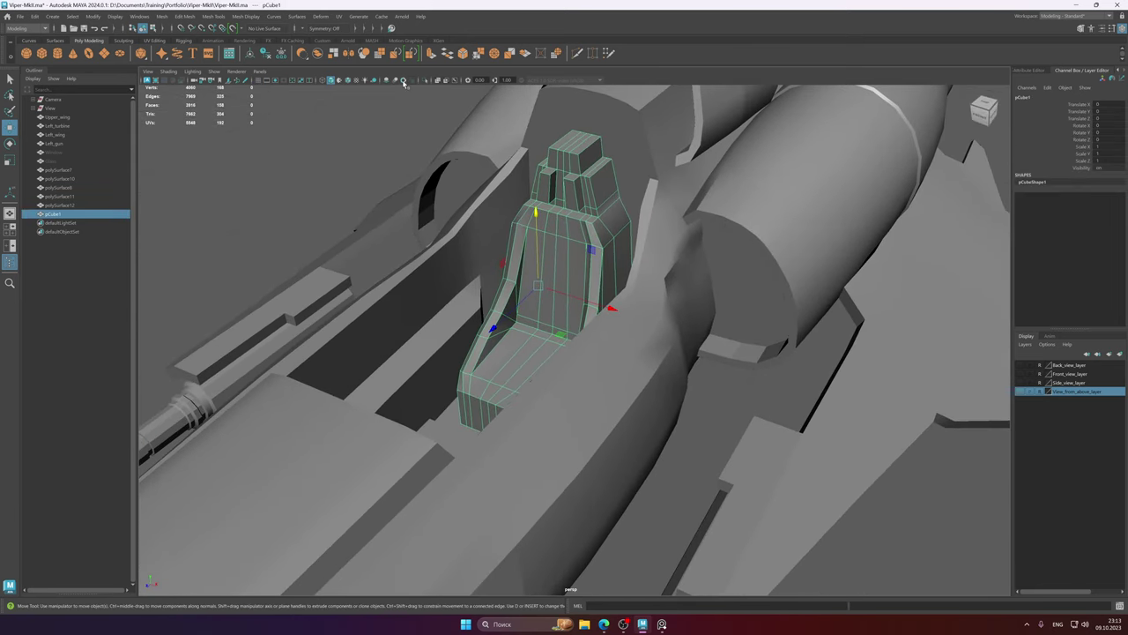
scroll(480, 132, "down", 5)
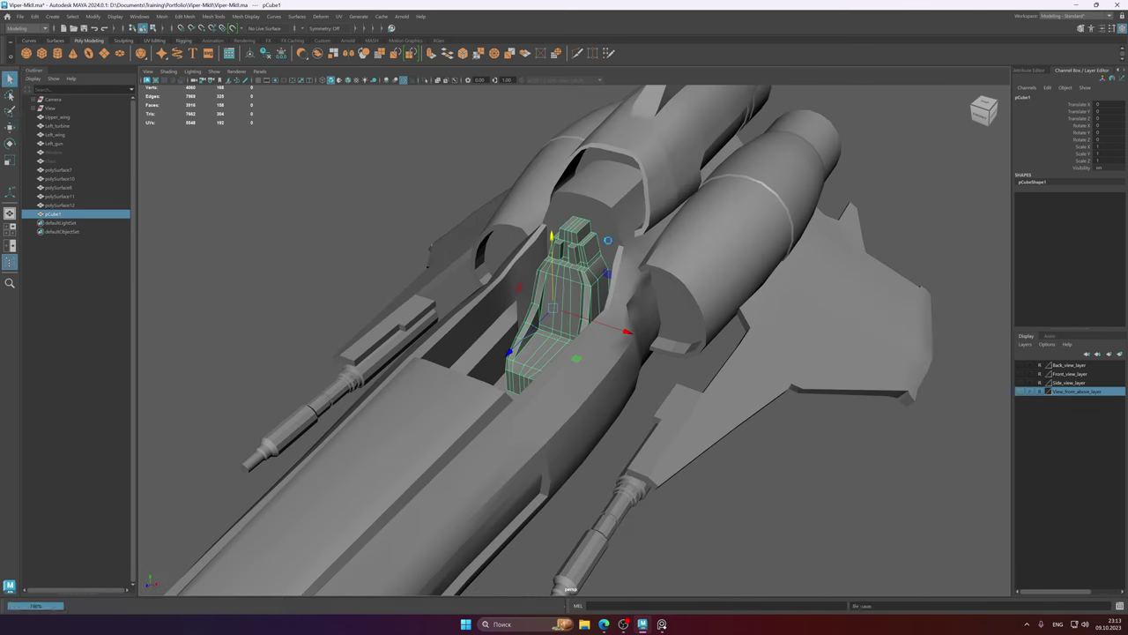
- Center the pivots of all parts from Upper_wing to pCube1, save the scene and deselect everything
left_click(69, 118, "shift")
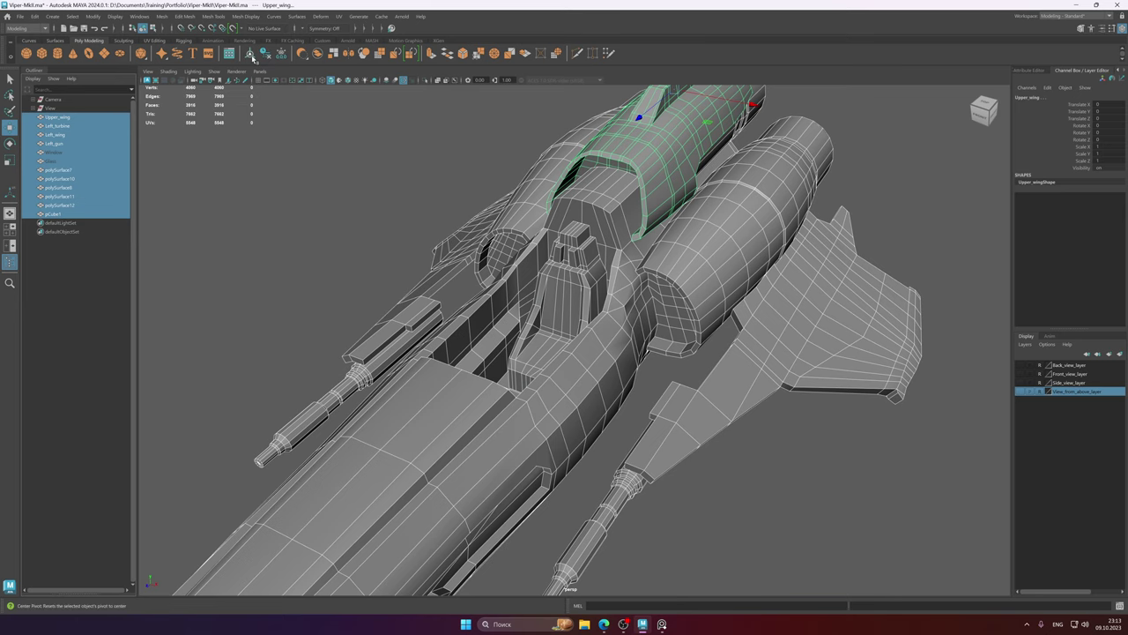
left_click(410, 177)
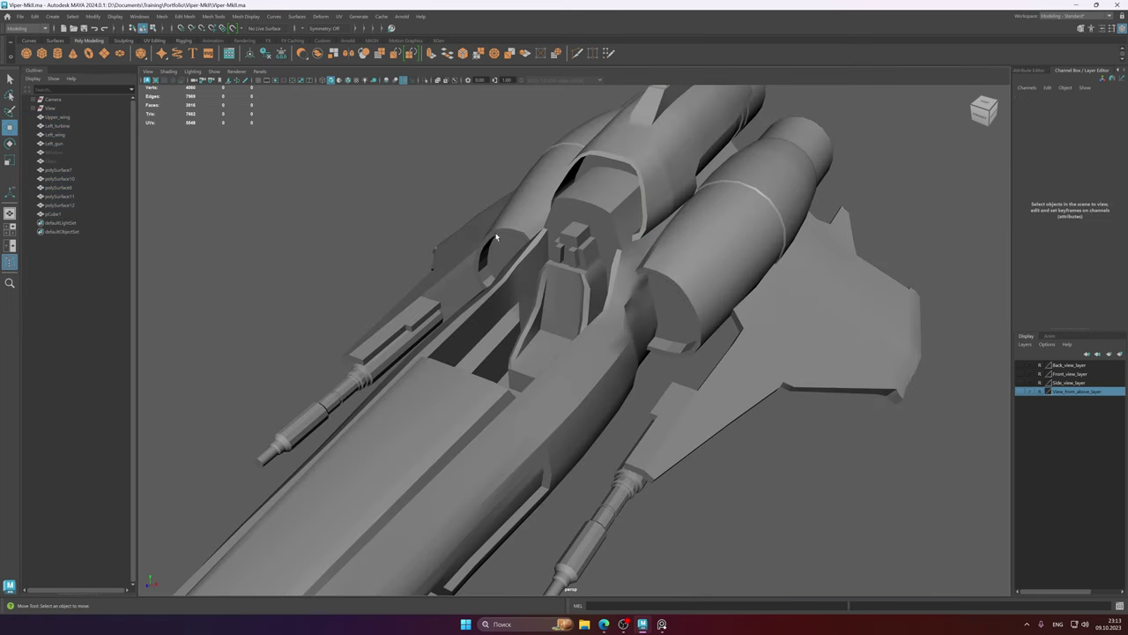
- Examine the cockpit seat, side walls and floor of the model from above, from the side and from the front
left_click_drag(496, 238, 575, 249, "alt")
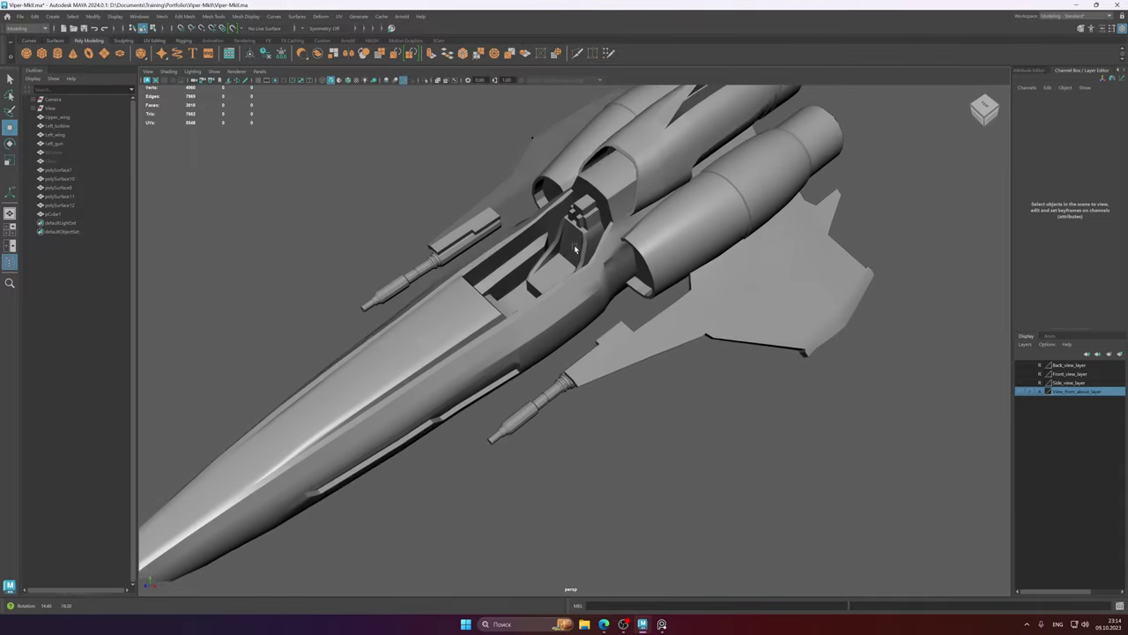
left_click(575, 248)
scroll(584, 240, "up", 5)
middle_click_drag(648, 172, 668, 309, "alt")
left_click_drag(599, 236, 645, 294, "alt")
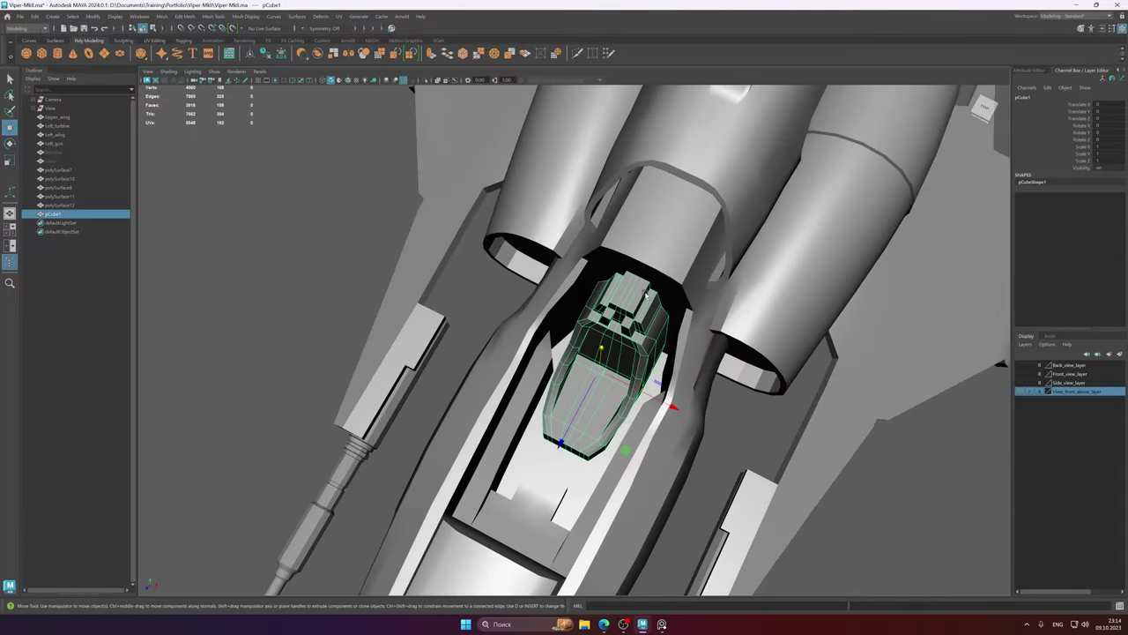
left_click_drag(682, 335, 372, 267, "alt")
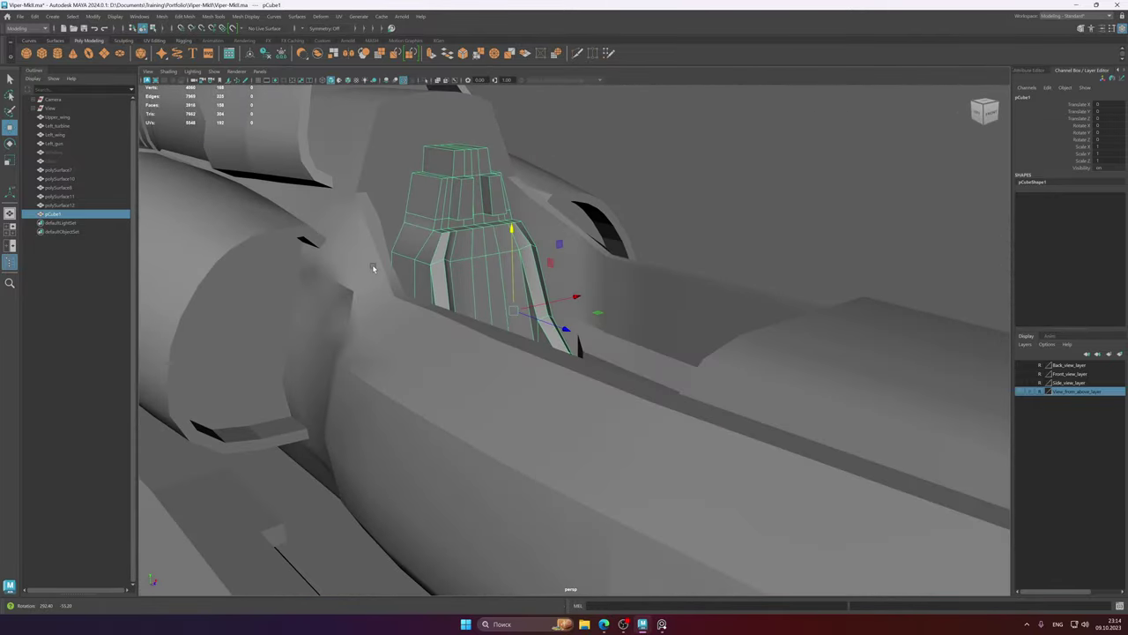
left_click(687, 221)
left_click_drag(511, 251, 479, 294, "alt")
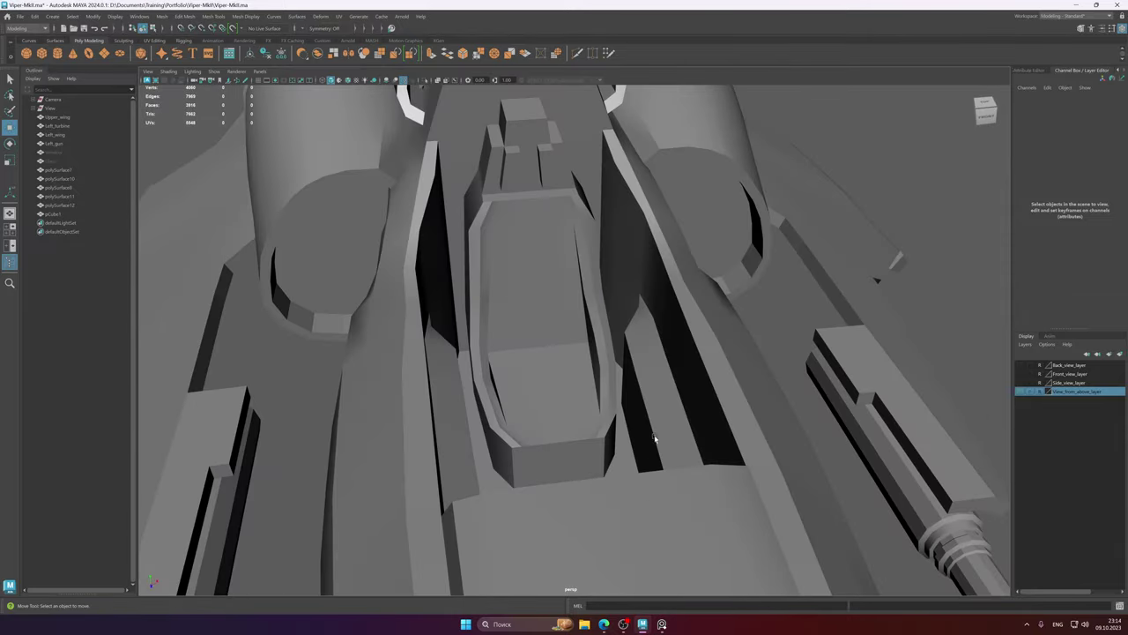
scroll(528, 219, "down", 5)
scroll(596, 272, "up", 1)
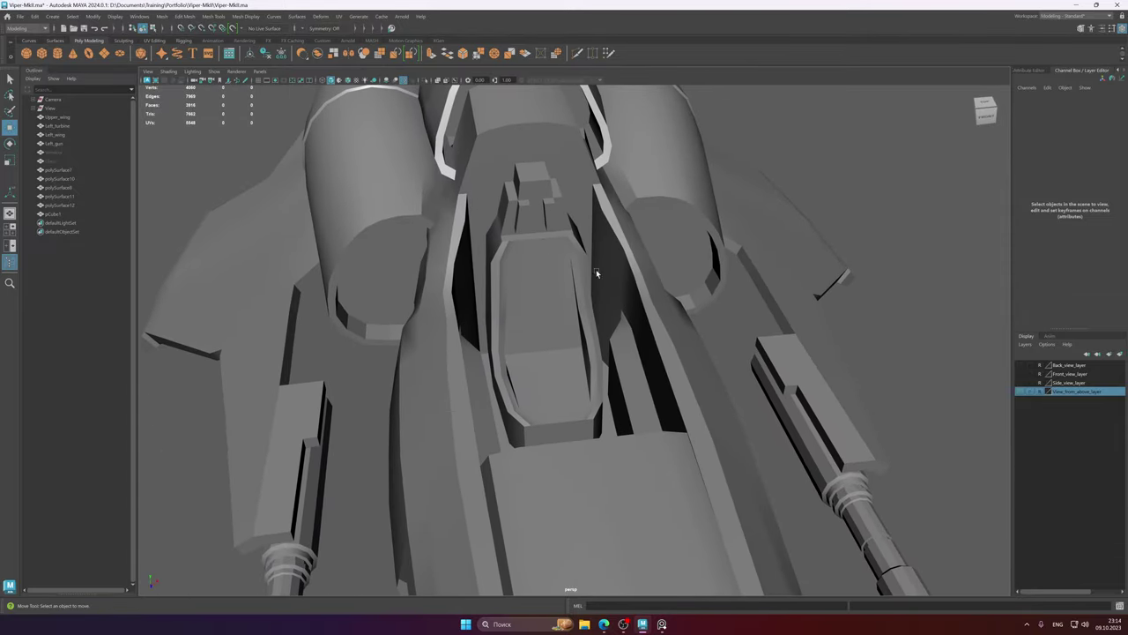
- Switch to the reference board and study the cockpit photos of the seat, side consoles, instrument panel and control stick, then return to Maya
left_click(667, 623)
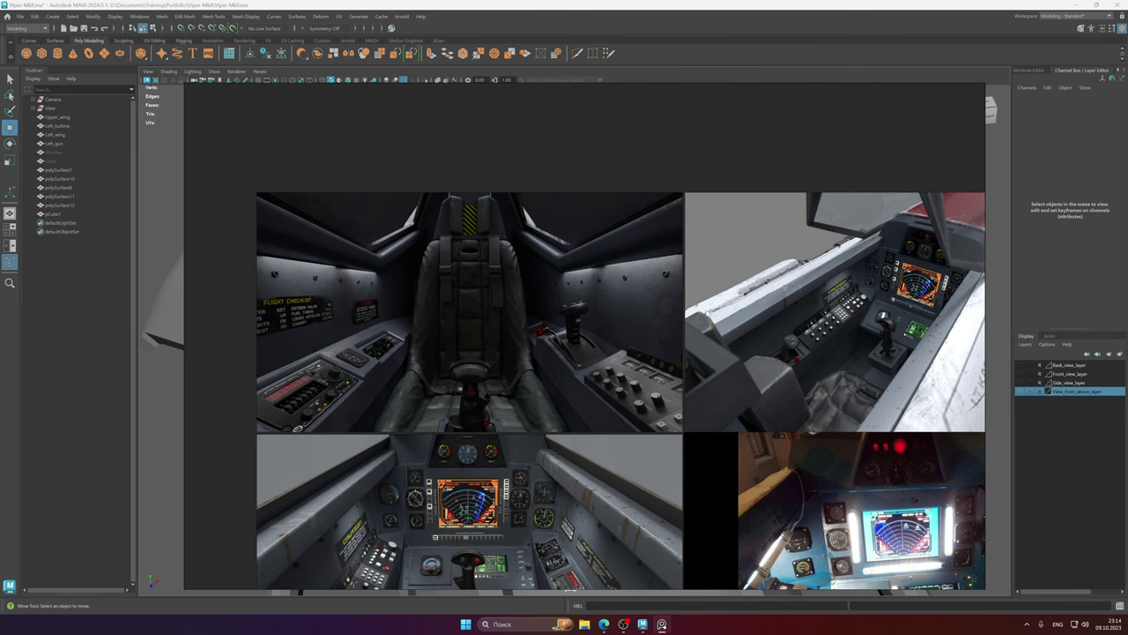
scroll(529, 308, "up", 2)
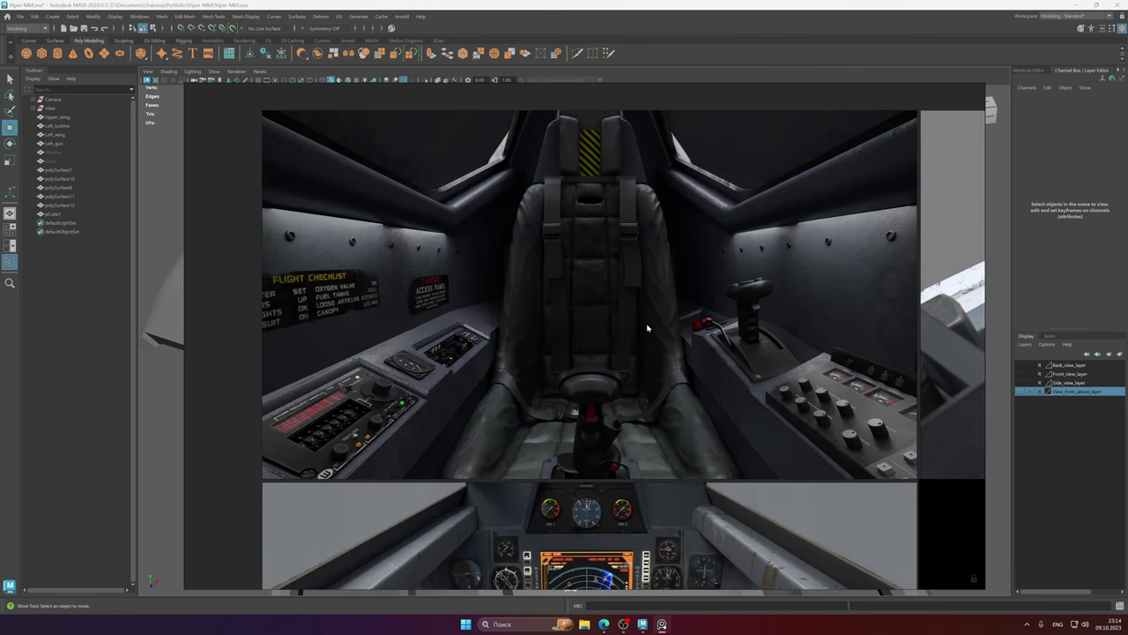
scroll(631, 318, "up", 1)
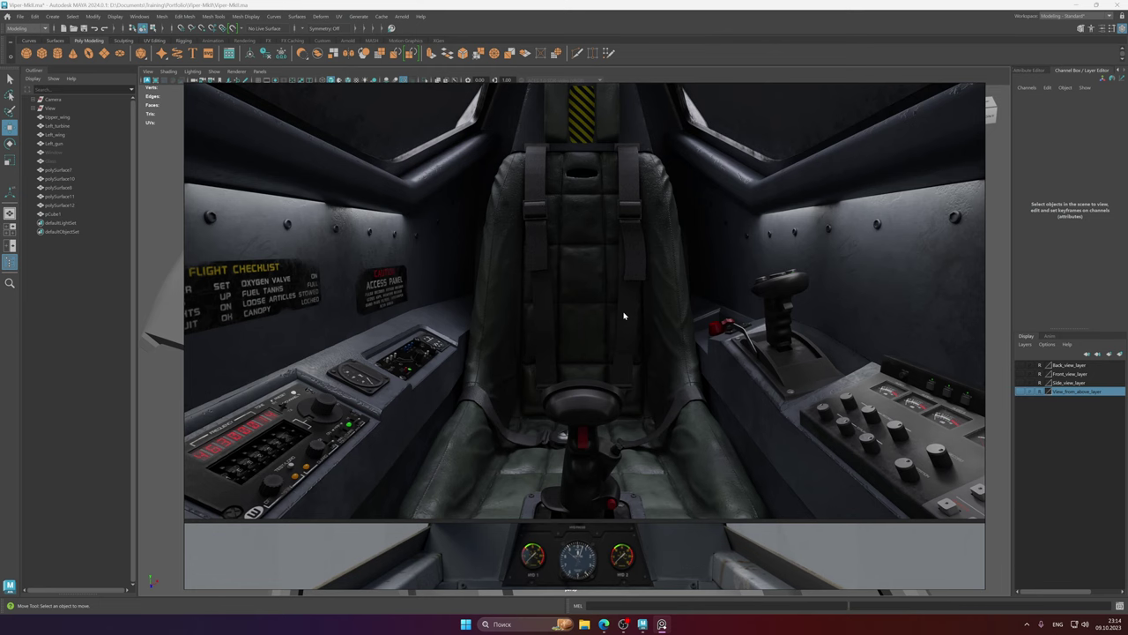
scroll(649, 299, "down", 2)
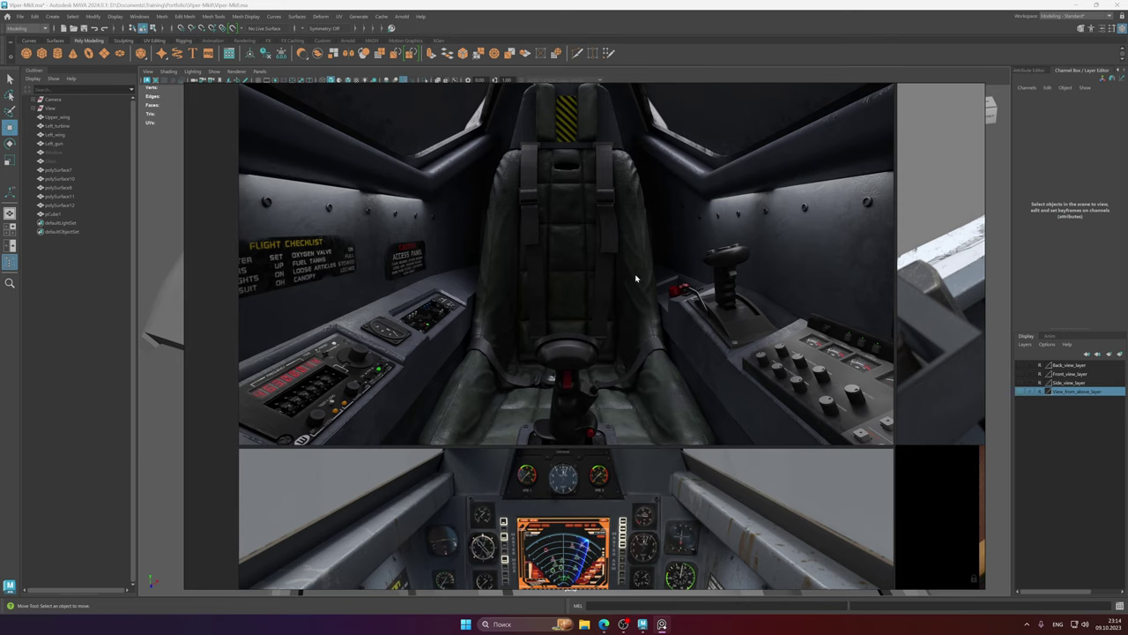
scroll(637, 277, "down", 5)
middle_click_drag(637, 277, 569, 204)
scroll(600, 312, "up", 5)
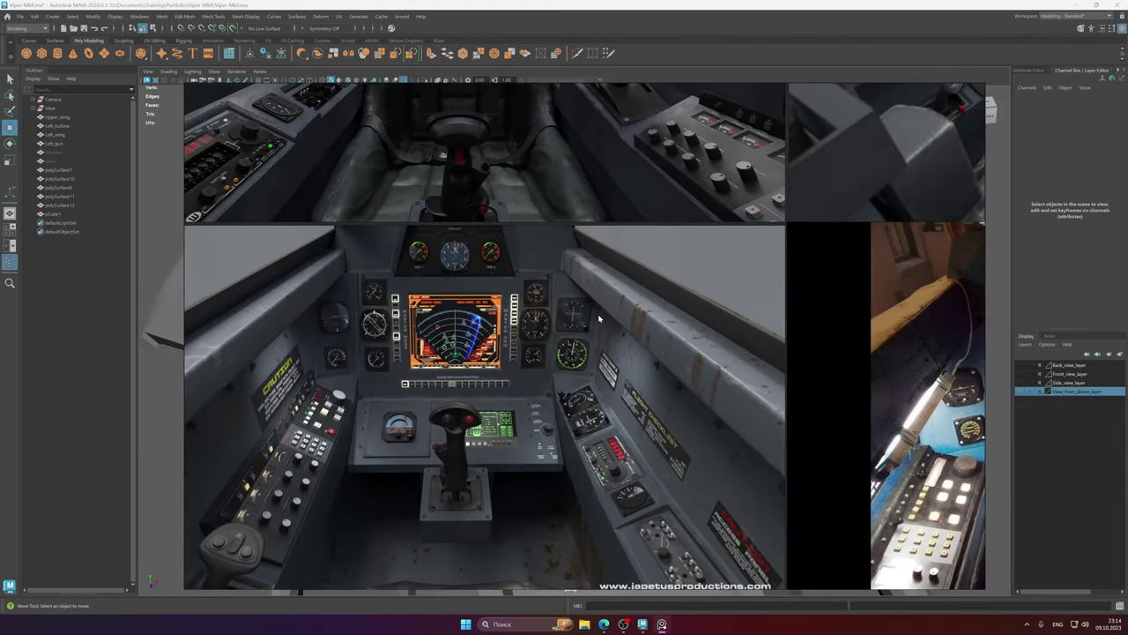
middle_click_drag(600, 312, 635, 274)
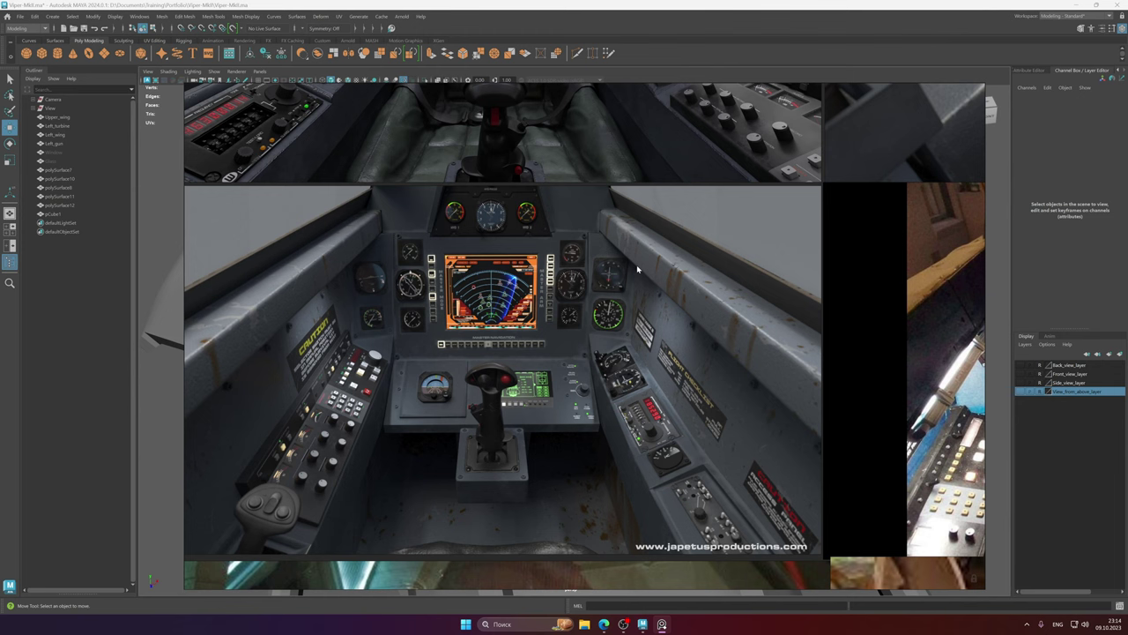
scroll(637, 340, "down", 3)
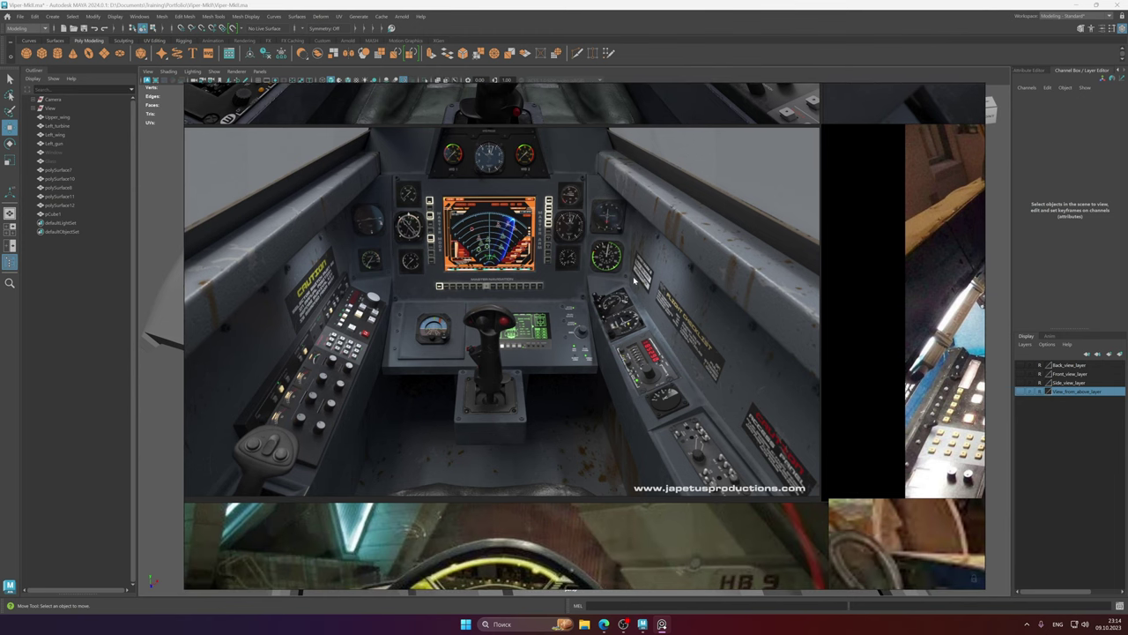
scroll(715, 326, "up", 5)
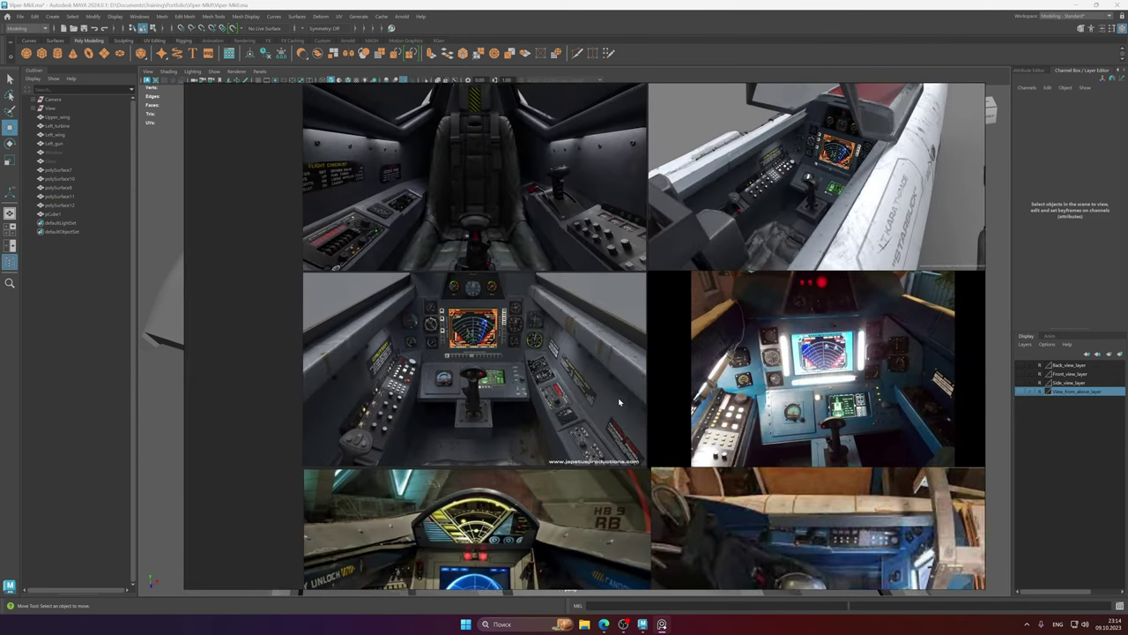
scroll(715, 253, "up", 4)
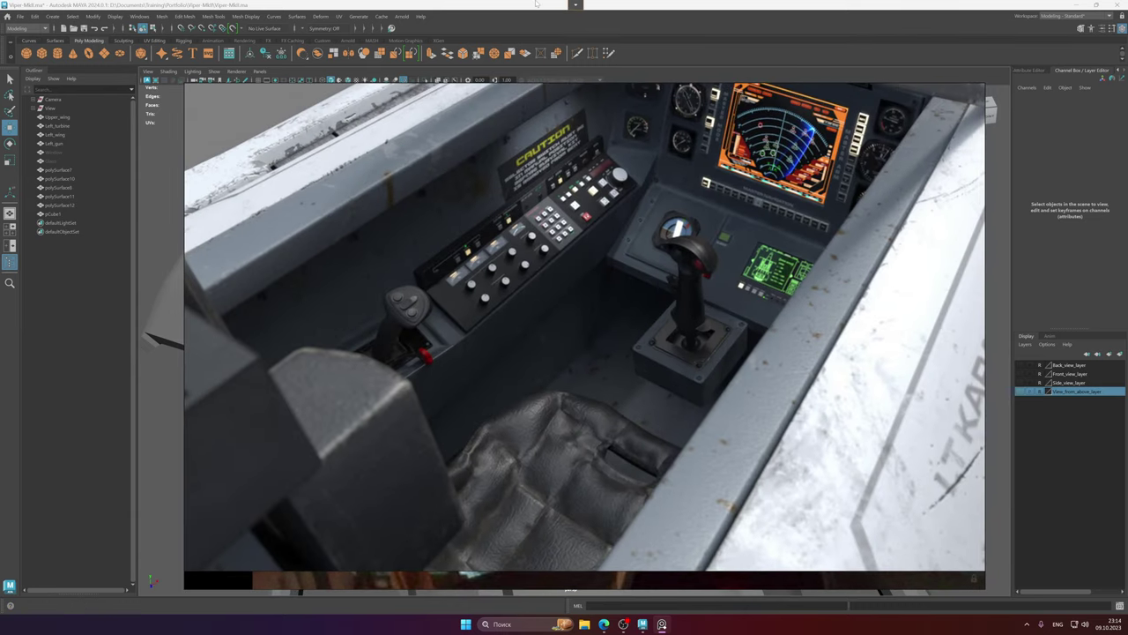
left_click(523, 3)
- Select the fuselage polySurface12 and isolate it to expose the front of the cockpit floor
middle_click_drag(646, 284, 637, 244, "alt")
left_click_drag(539, 289, 639, 319, "alt")
left_click(649, 320)
middle_click_drag(652, 313, 582, 308, "alt")
scroll(575, 304, "up", 4)
mouse_move(573, 302)
left_mouse_down("alt")
mouse_move(605, 322)
mouse_move(629, 312)
mouse_move(572, 323)
mouse_move(607, 300)
mouse_move(556, 308)
mouse_move(581, 318)
left_mouse_up("alt")
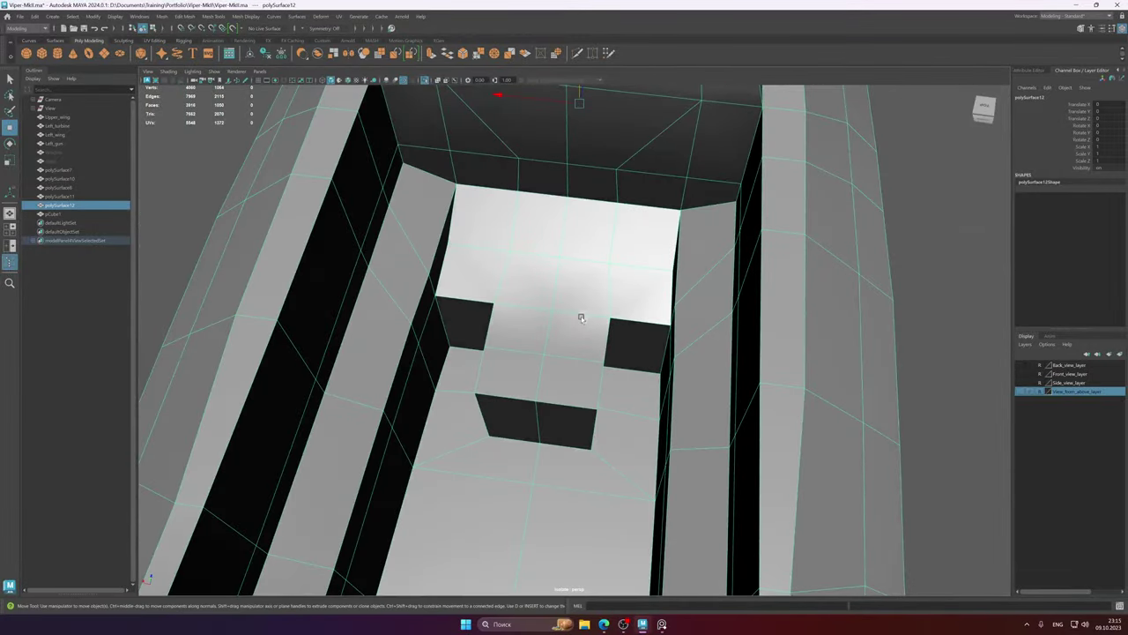
- Select the four top faces of the raised block on the fuselage's cockpit floor
right_click_drag(581, 318, 579, 345)
left_click_drag(580, 344, 584, 347, "alt")
left_click(572, 351)
left_click(529, 345)
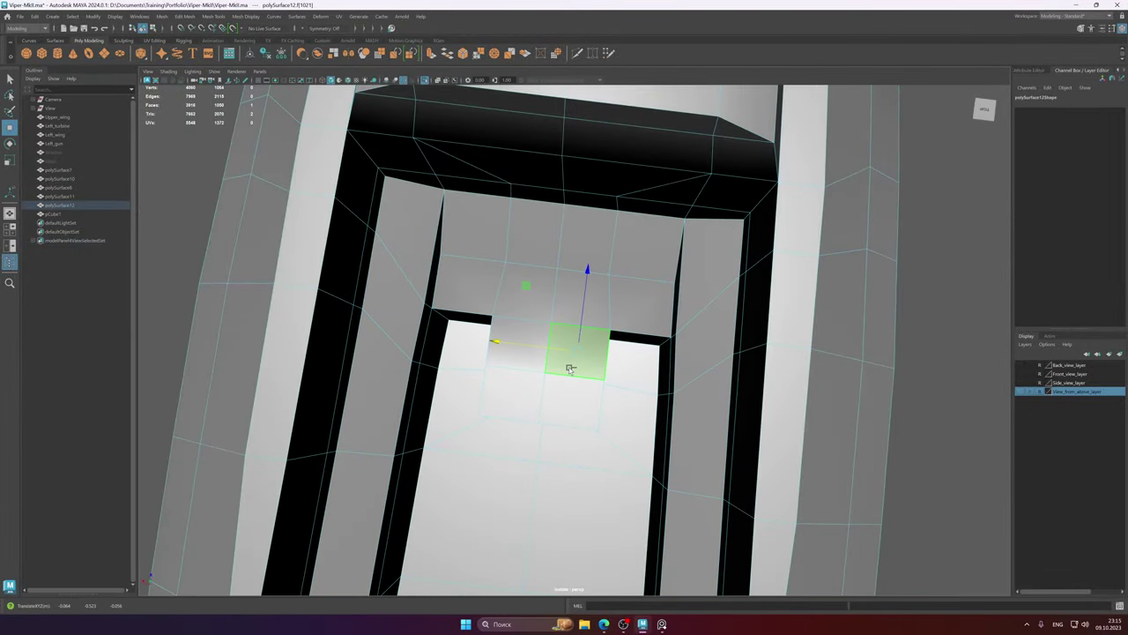
left_click(531, 370)
left_click_drag(571, 398, 609, 333, "alt")
right_click(609, 333, "shift")
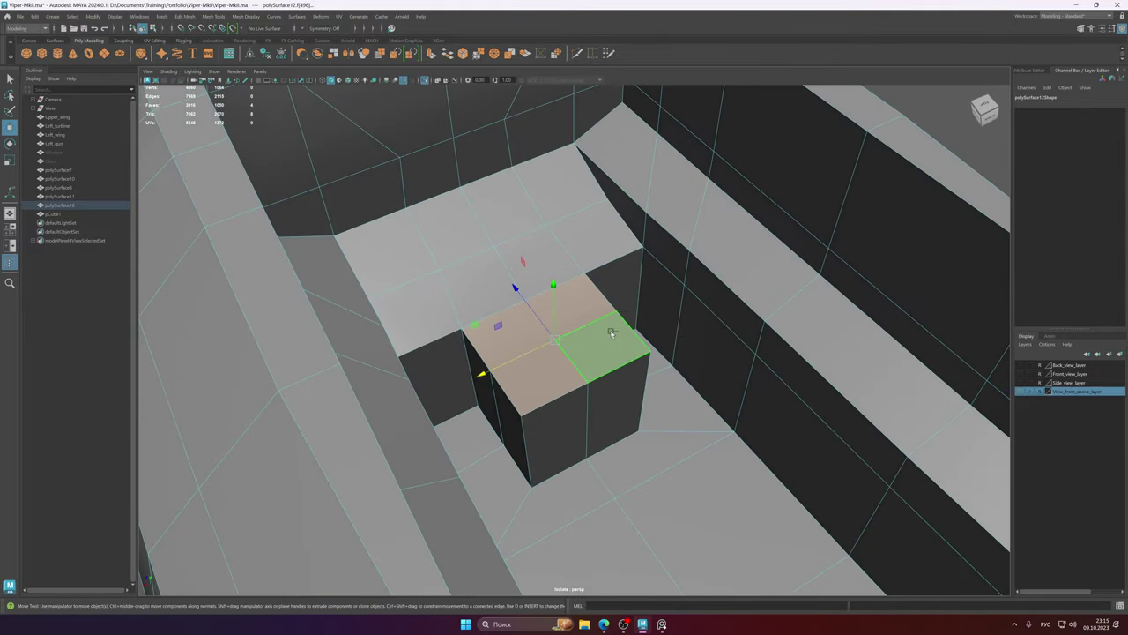
right_click_drag(603, 326, 693, 327, "alt")
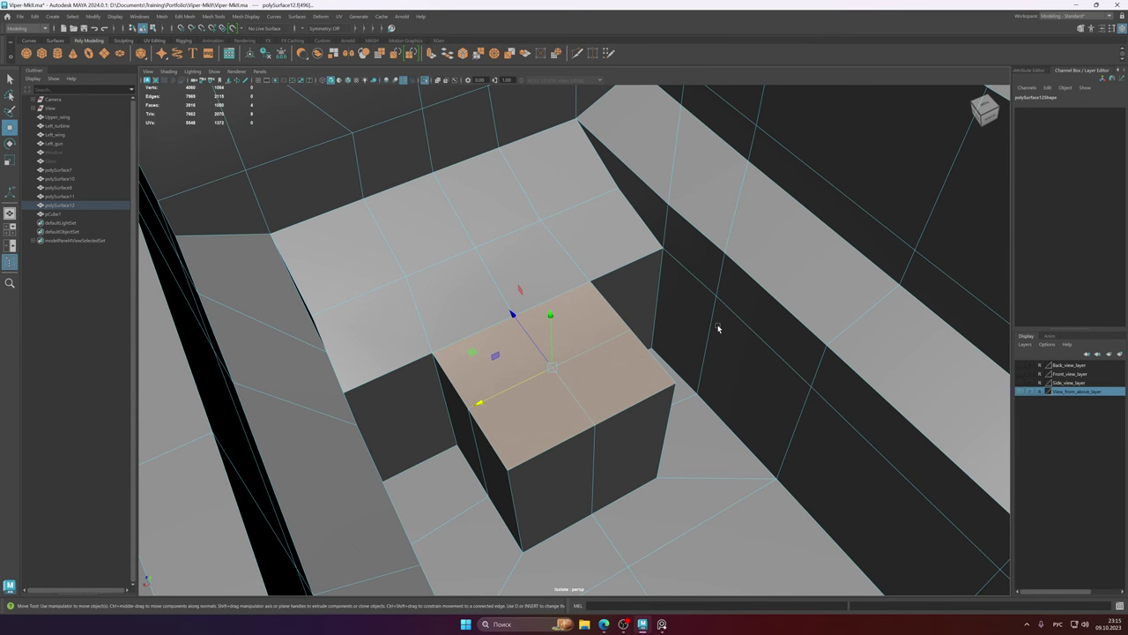
- Compare the block on the cockpit floor with the control stick and its square base in the reference photo
left_click(662, 624)
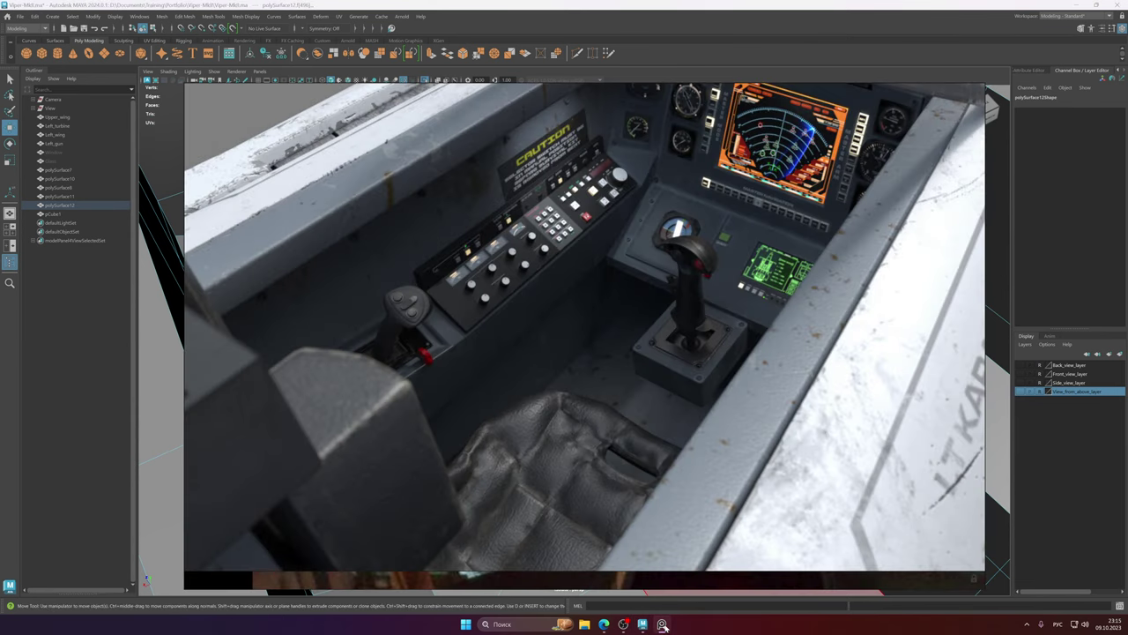
middle_click_drag(740, 303, 713, 307)
scroll(672, 319, "up", 5)
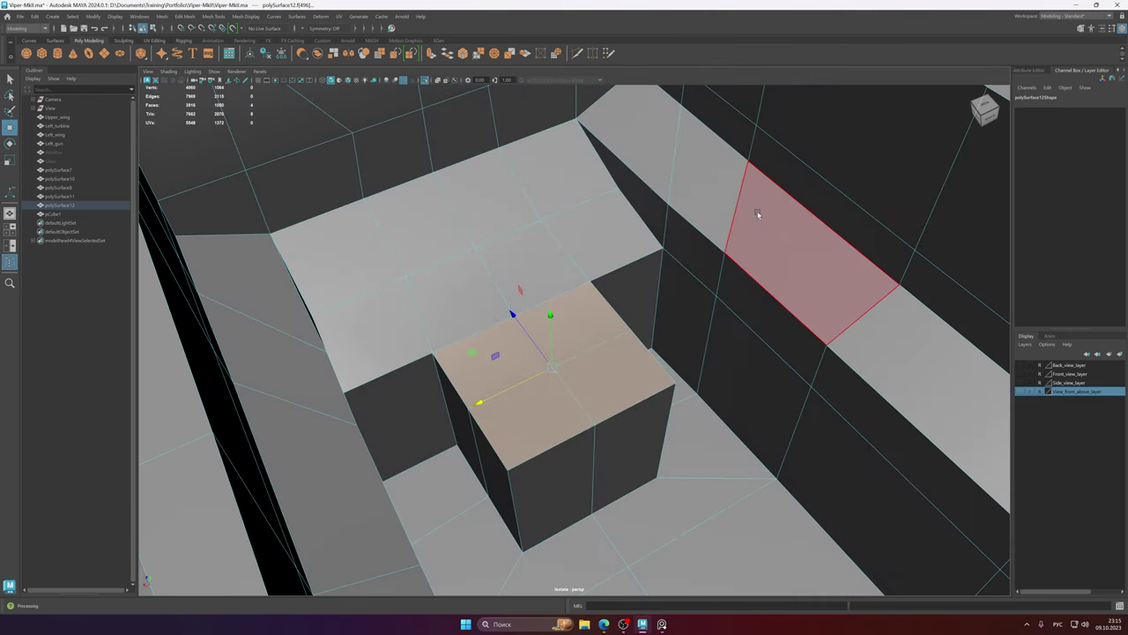
left_click_drag(756, 215, 483, 238, "alt")
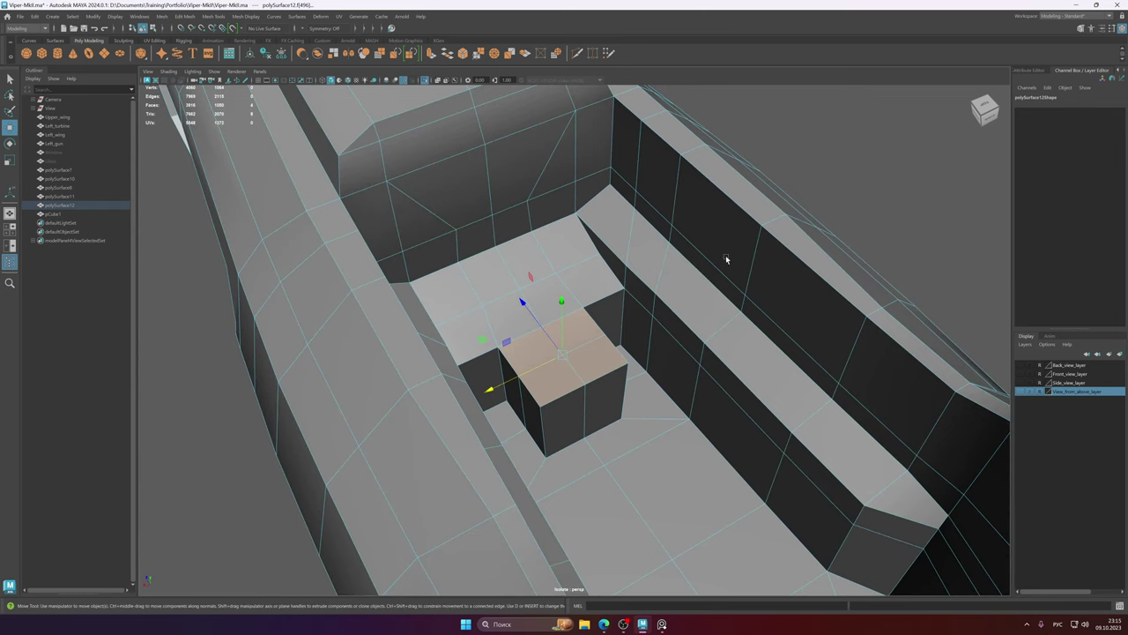
right_click_drag(725, 255, 890, 401, "alt")
left_click(663, 626)
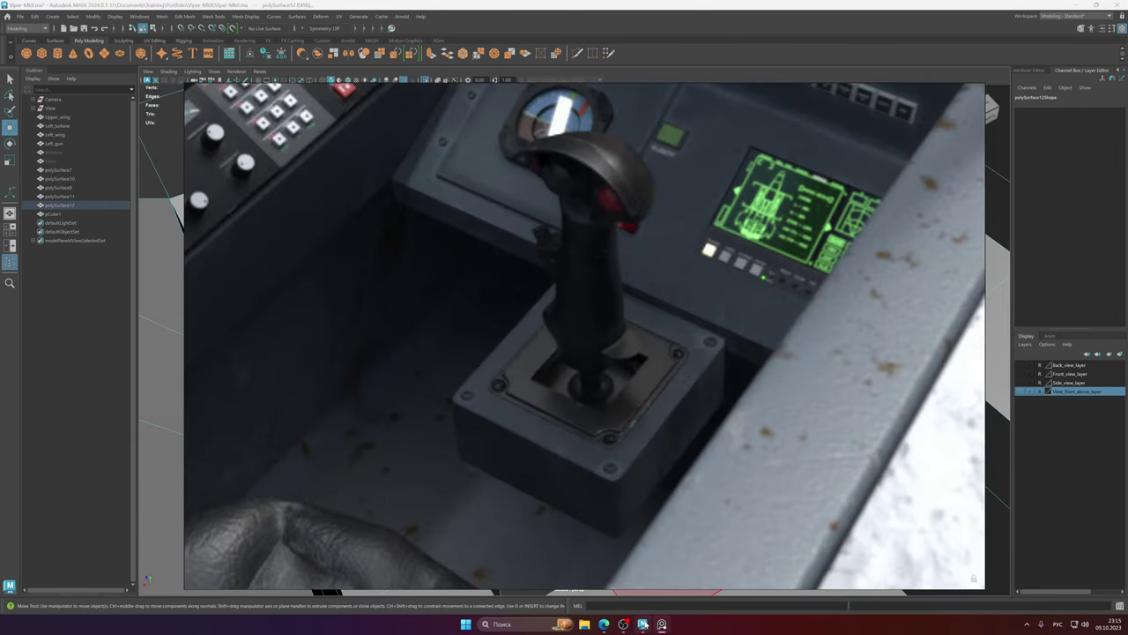
mouse_move(642, 624)
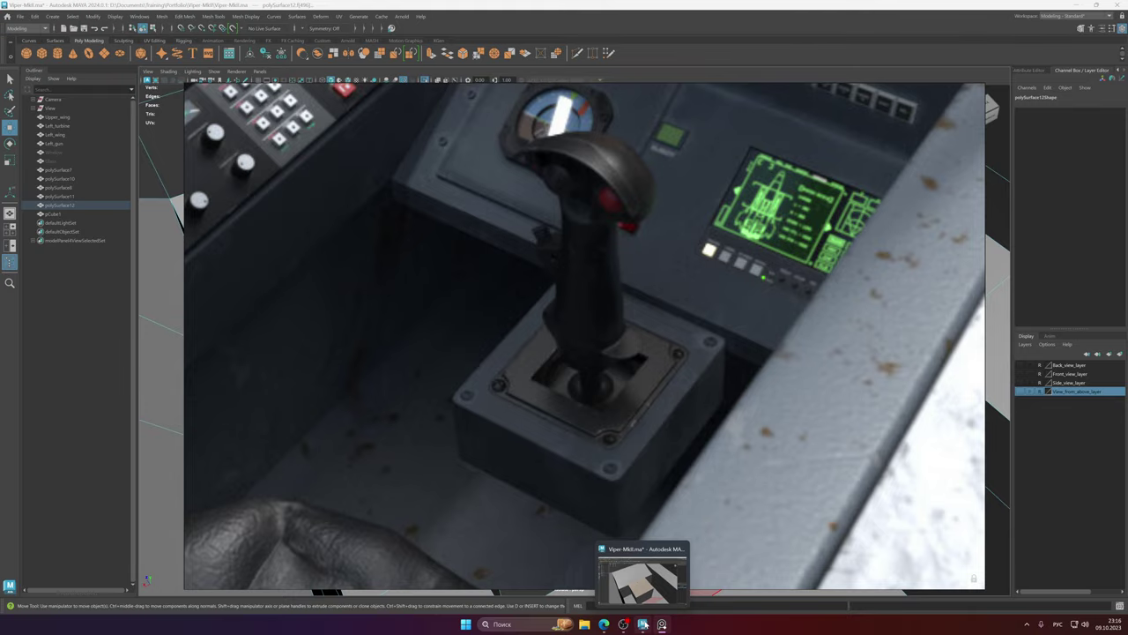
left_click(645, 624)
mouse_move(622, 321)
left_mouse_down("alt")
mouse_move(625, 274)
mouse_move(607, 310)
left_mouse_up("alt")
right_click_drag(607, 310, 384, 289, "alt")
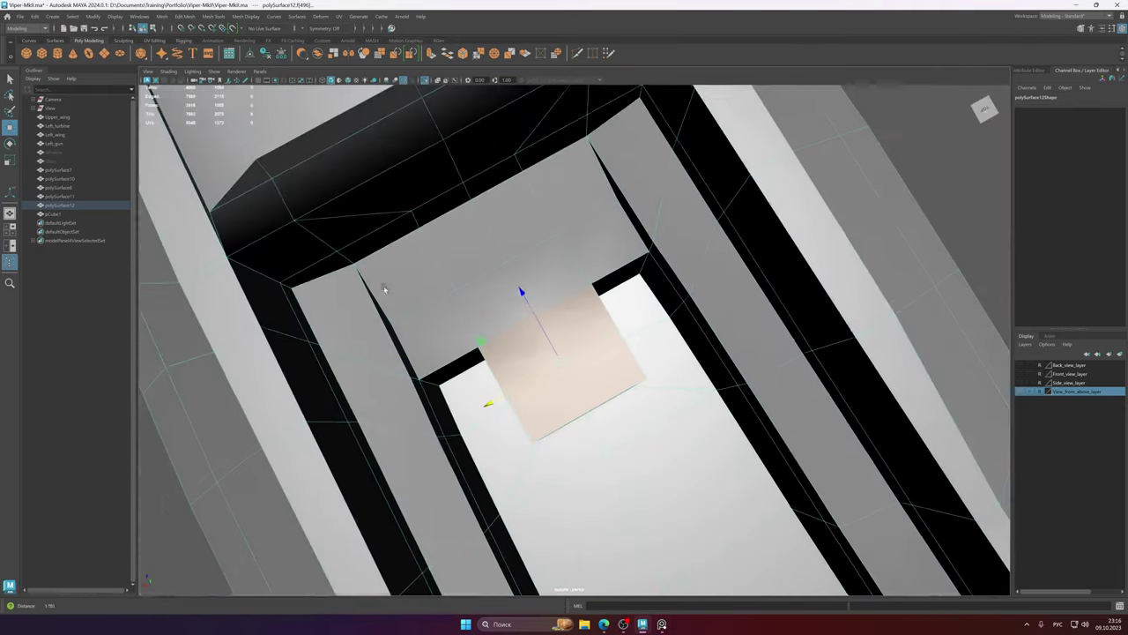
left_click_drag(383, 289, 580, 332, "alt")
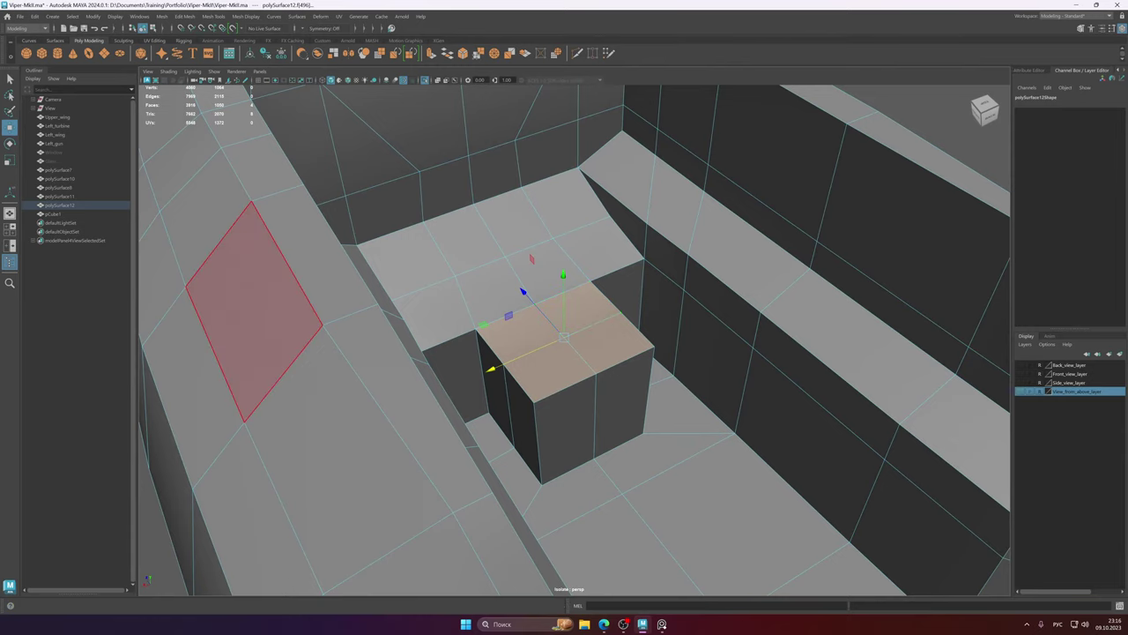
mouse_move(552, 345)
left_mouse_down("alt")
mouse_move(572, 336)
mouse_move(574, 347)
mouse_move(573, 338)
left_mouse_up("alt")
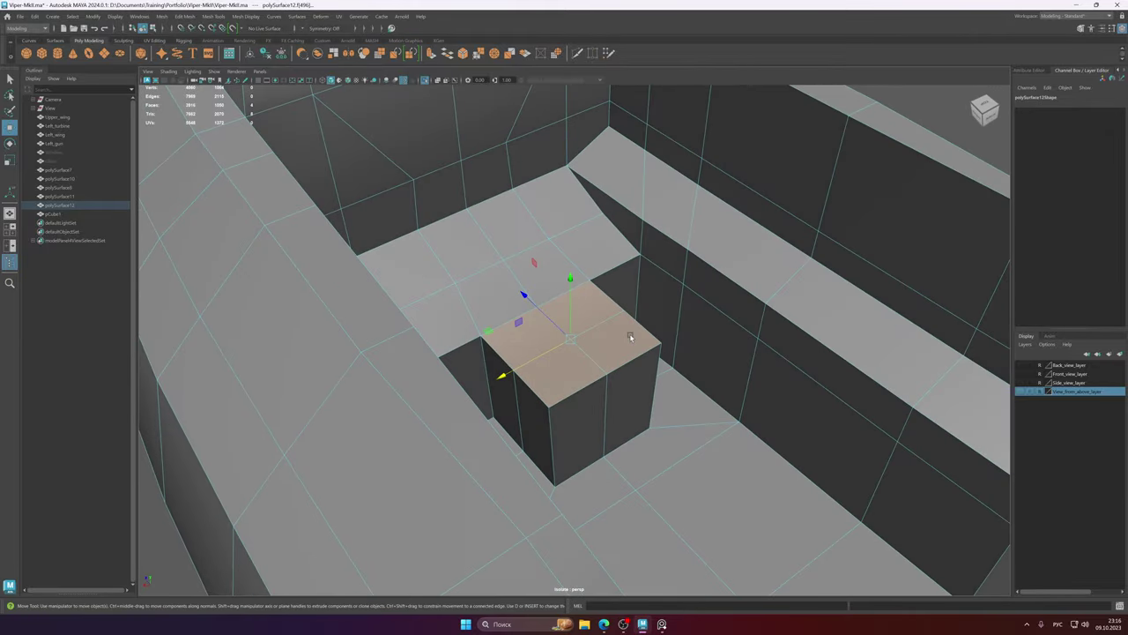
scroll(678, 338, "down", 8)
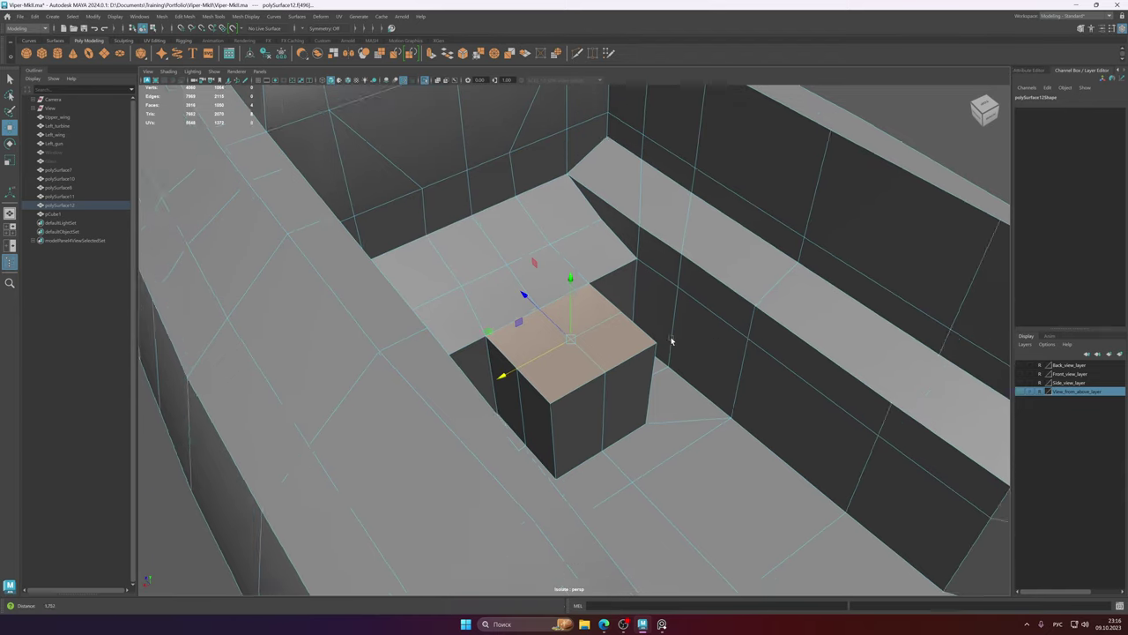
- Return to object mode, create a polygon cube for the control stick and scale it uniformly to about 0.109
right_click_drag(579, 294, 609, 309)
left_click_drag(610, 312, 547, 300, "alt")
left_click(540, 176)
right_click_drag(581, 287, 657, 338, "shift")
scroll(657, 339, "down", 5)
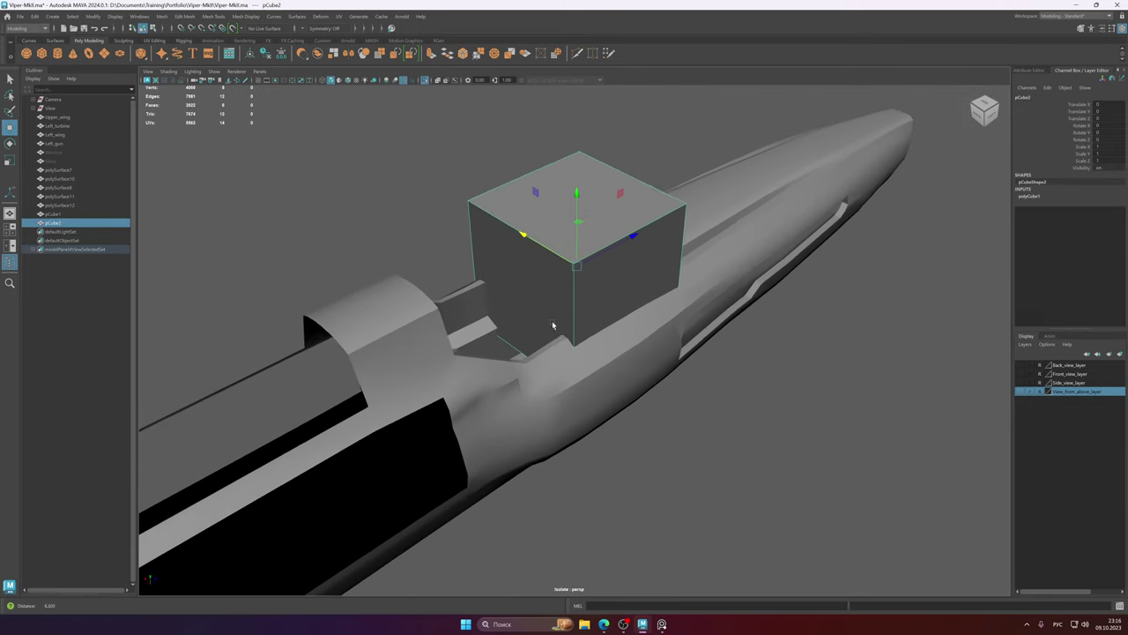
scroll(631, 354, "up", 4)
left_click_drag(580, 316, 388, 353, "alt")
key("r")
key("w")
right_click_drag(516, 347, 529, 345, "alt")
left_click_drag(528, 345, 600, 314, "alt")
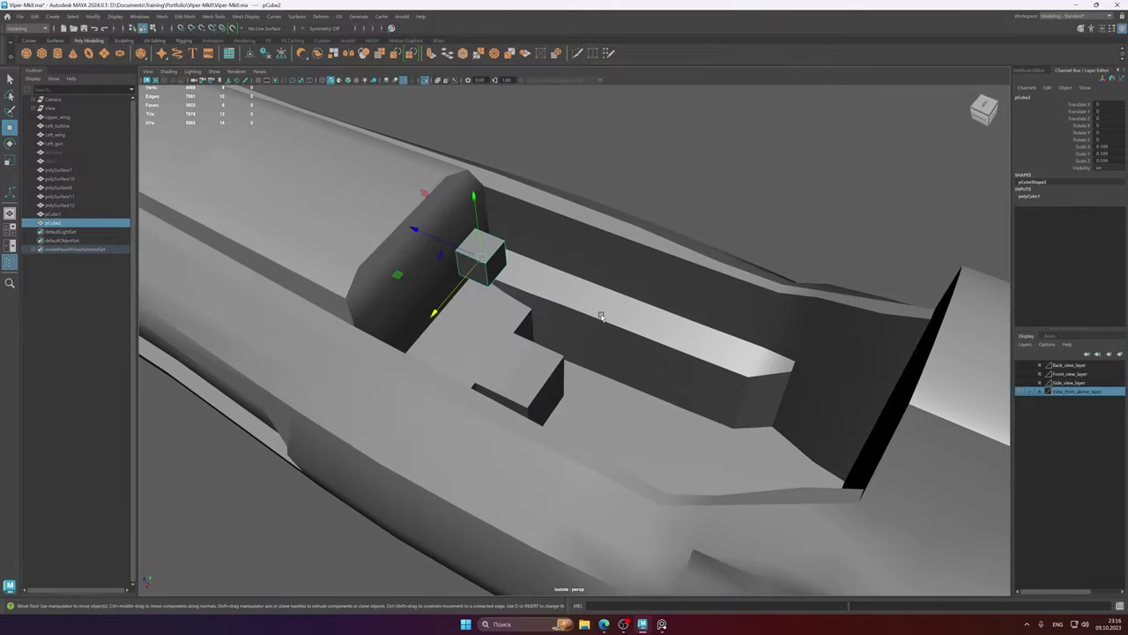
- Check the control stick's shape in the reference photo and isolate the new cube in the view
left_click(661, 624)
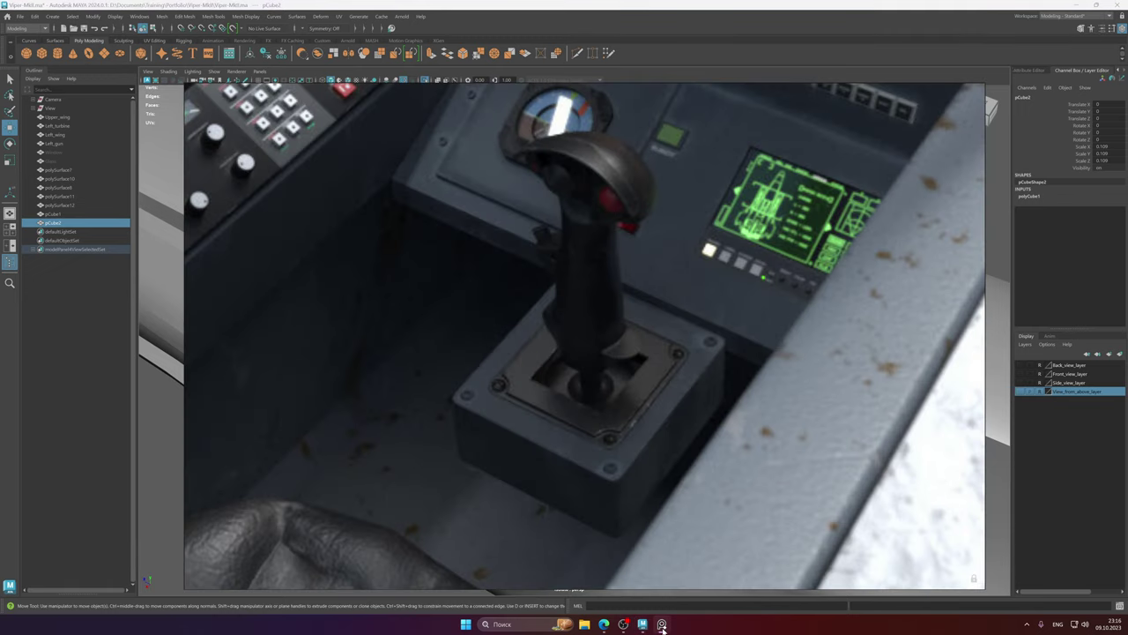
left_click(662, 624)
left_click_drag(605, 495, 575, 243, "alt")
key("ctrl+1")
scroll(589, 304, "up", 3)
middle_click_drag(575, 243, 584, 283, "alt")
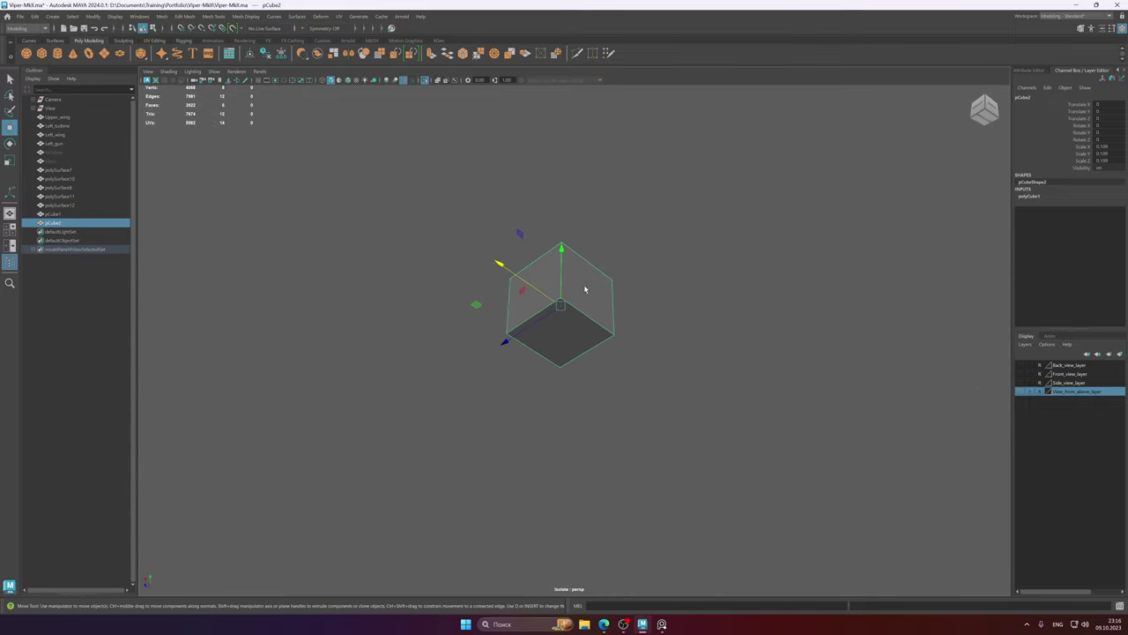
- Delete the bottom face of the isolated cube pCube2
right_click_drag(584, 285, 571, 325)
left_click(571, 324)
key("Delete")
left_click_drag(577, 310, 576, 330, "alt")
- Select the whole cube and scale it to about 0.049 in X and Z, keeping its height
left_click(582, 327)
key("r")
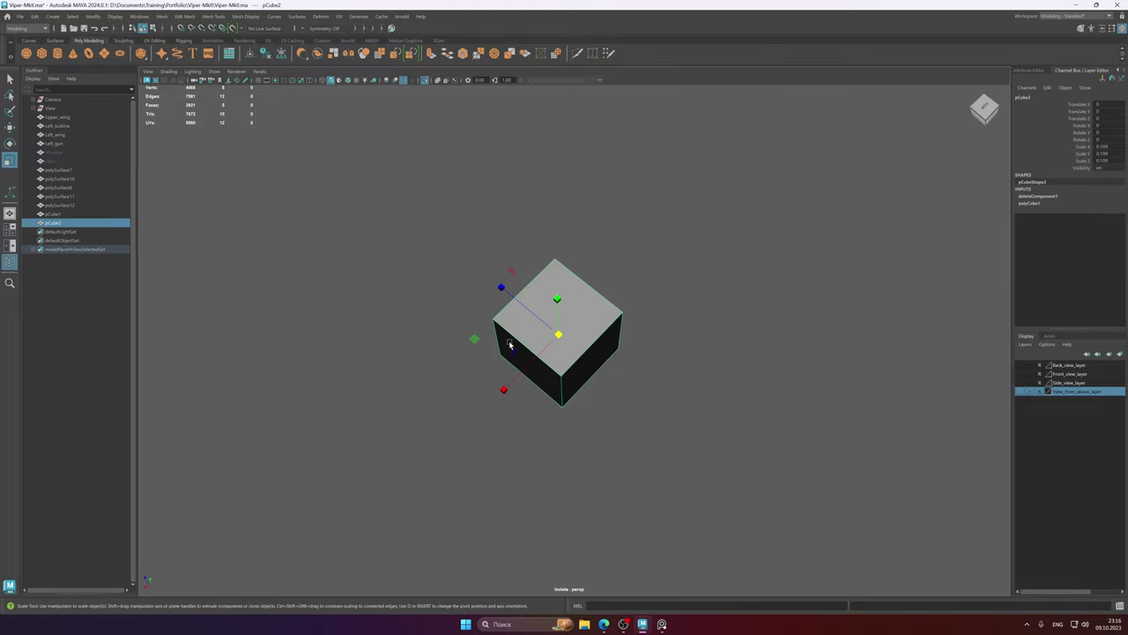
left_click_drag(472, 344, 569, 309)
key("w")
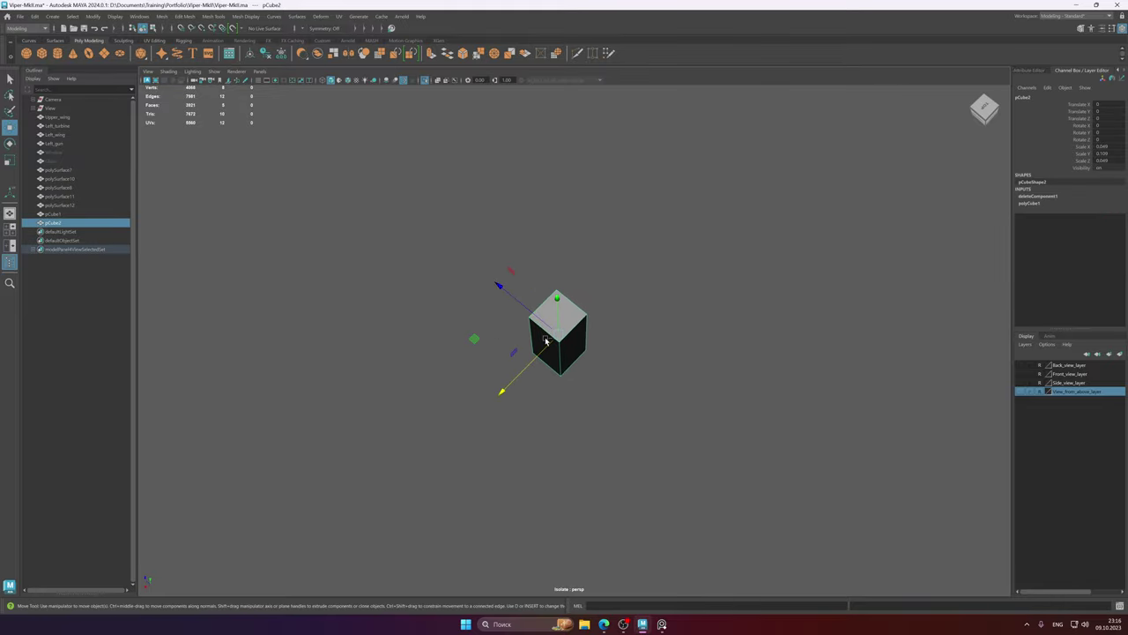
- Bring the whole model back into view and move the cube onto the cockpit pedestal, about -0.463 in Y and -0.118 in Z
key("ctrl+1")
scroll(546, 339, "up", 3)
middle_click_drag(555, 344, 525, 263, "alt")
left_click_drag(518, 323, 540, 289, "alt")
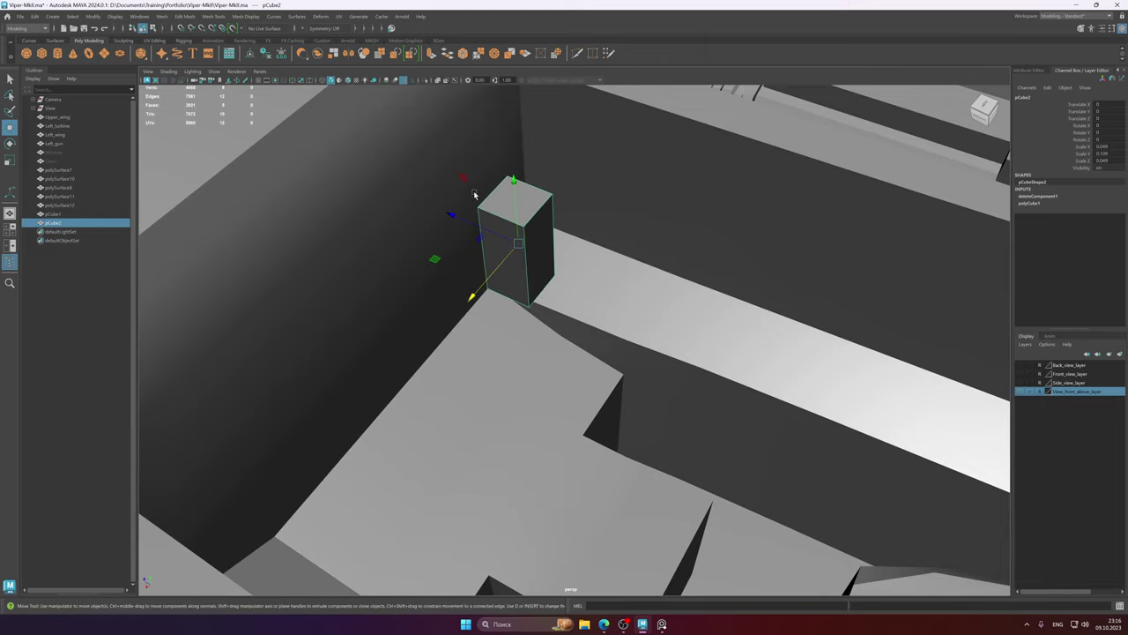
middle_click_drag(474, 194, 561, 480)
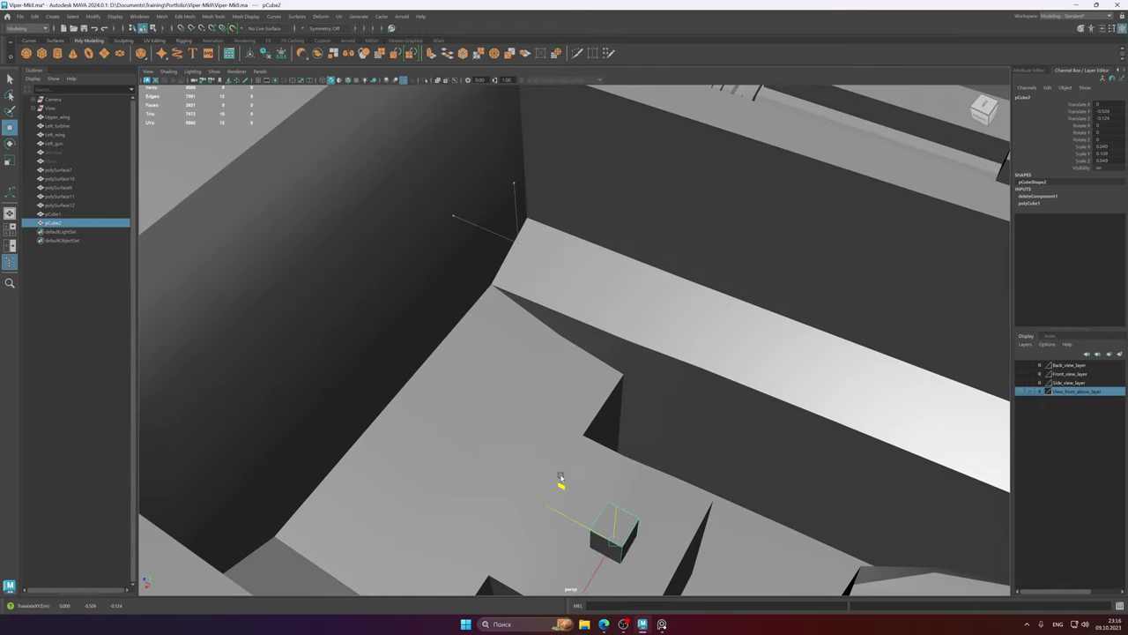
left_click_drag(561, 477, 559, 456)
middle_click_drag(673, 476, 641, 322, "alt")
left_click_drag(641, 323, 574, 335, "alt")
scroll(703, 383, "up", 1)
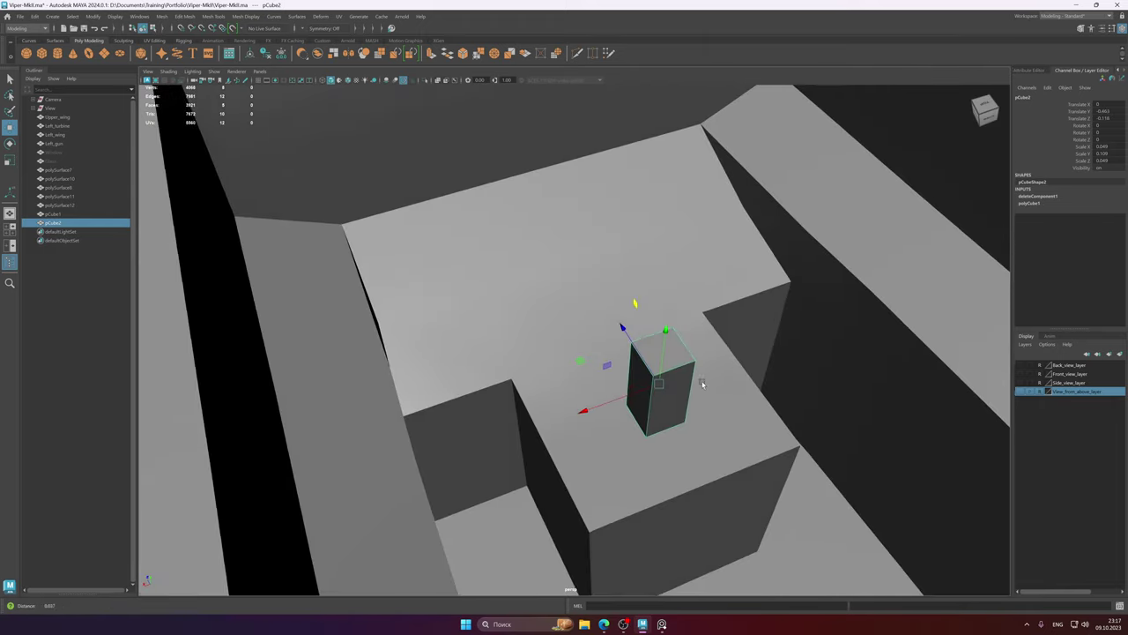
- Display wireframe on shaded surfaces and lower the cube to about -0.466 in Y on the pedestal
right_click_drag(703, 383, 668, 376, "alt")
middle_click_drag(668, 376, 572, 345, "alt")
key("f")
right_click_drag(576, 345, 370, 322, "alt")
right_click_drag(746, 353, 792, 359, "alt")
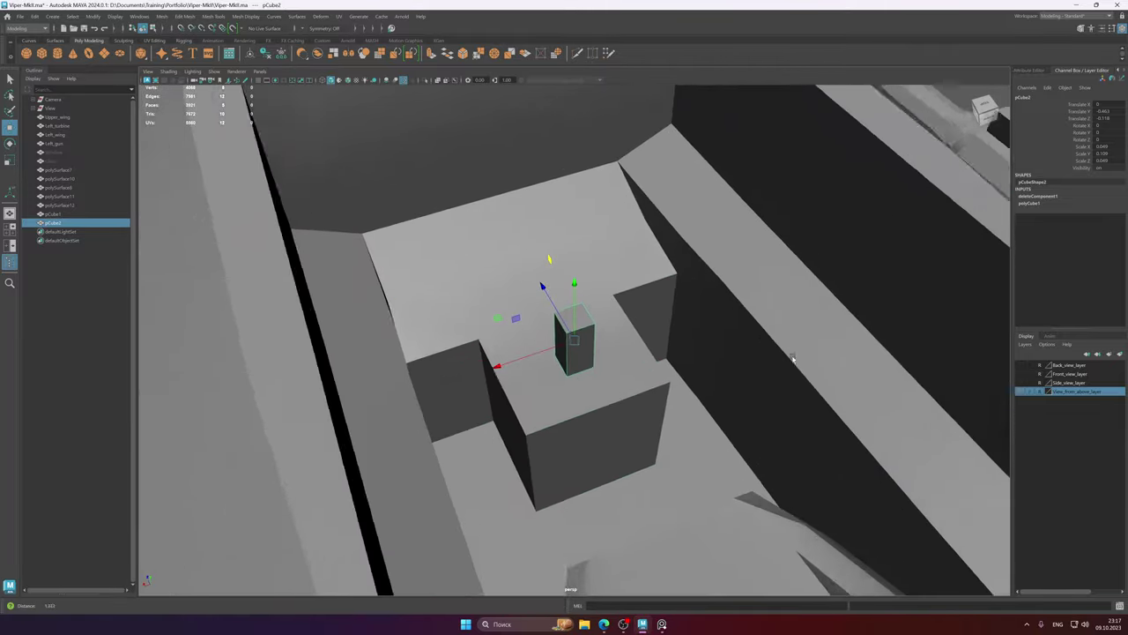
left_click_drag(792, 359, 562, 339, "alt")
left_click(349, 81)
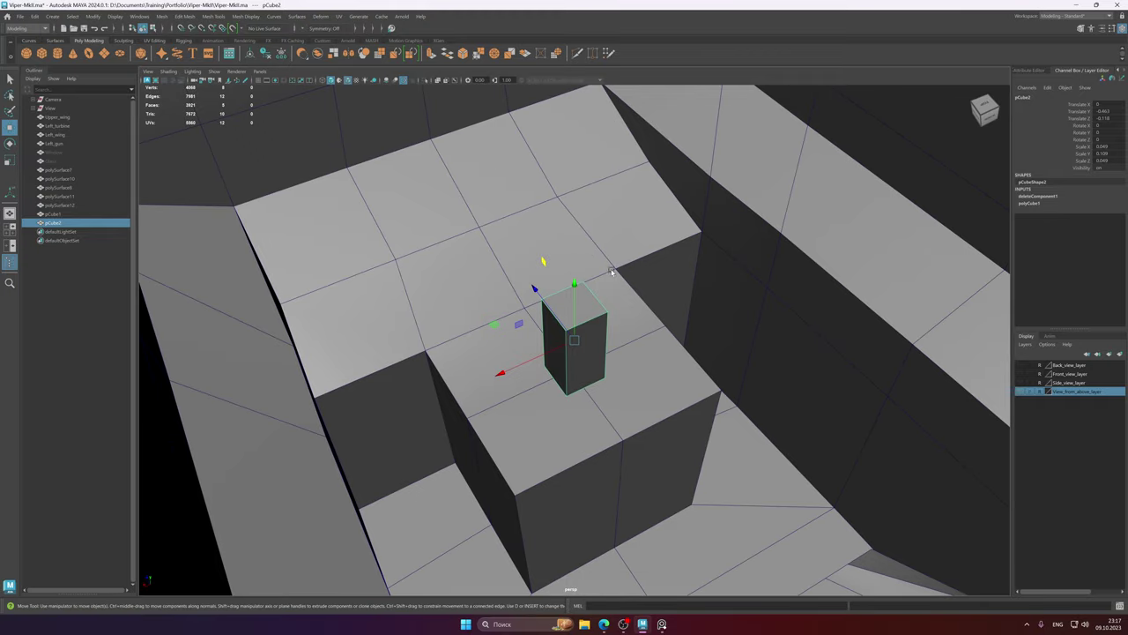
left_click_drag(611, 271, 566, 282, "alt")
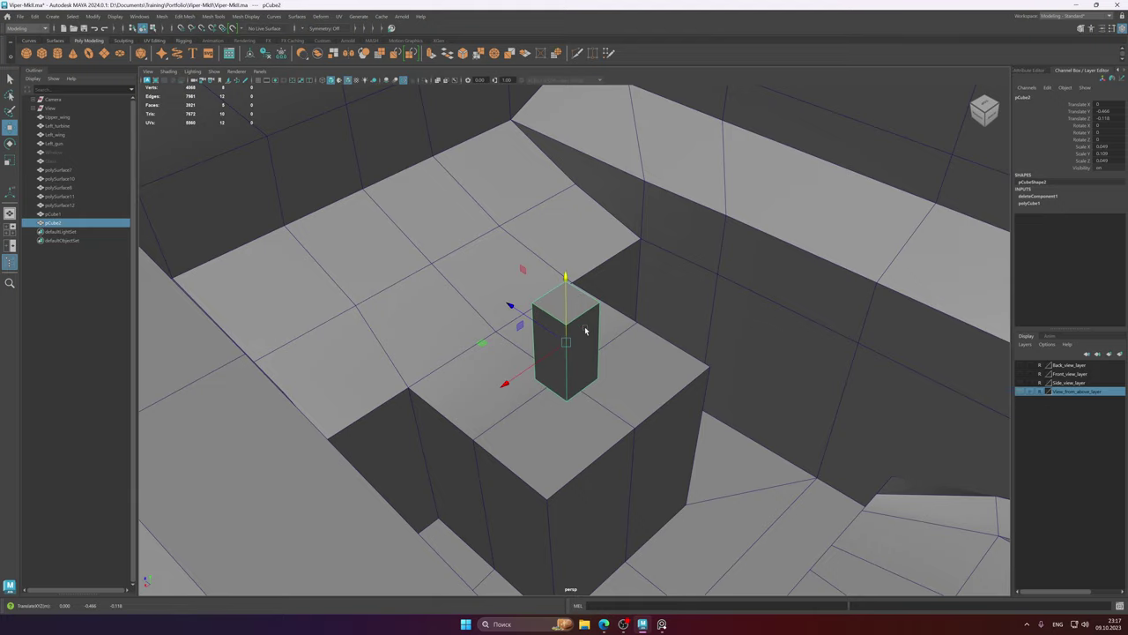
- Select the cube's bottom vertices and snap them vertically to the top surface of the pedestal
right_click_drag(584, 326, 602, 388)
left_click_drag(524, 353, 647, 434)
left_click_drag(608, 387, 498, 364, "alt")
key("v")
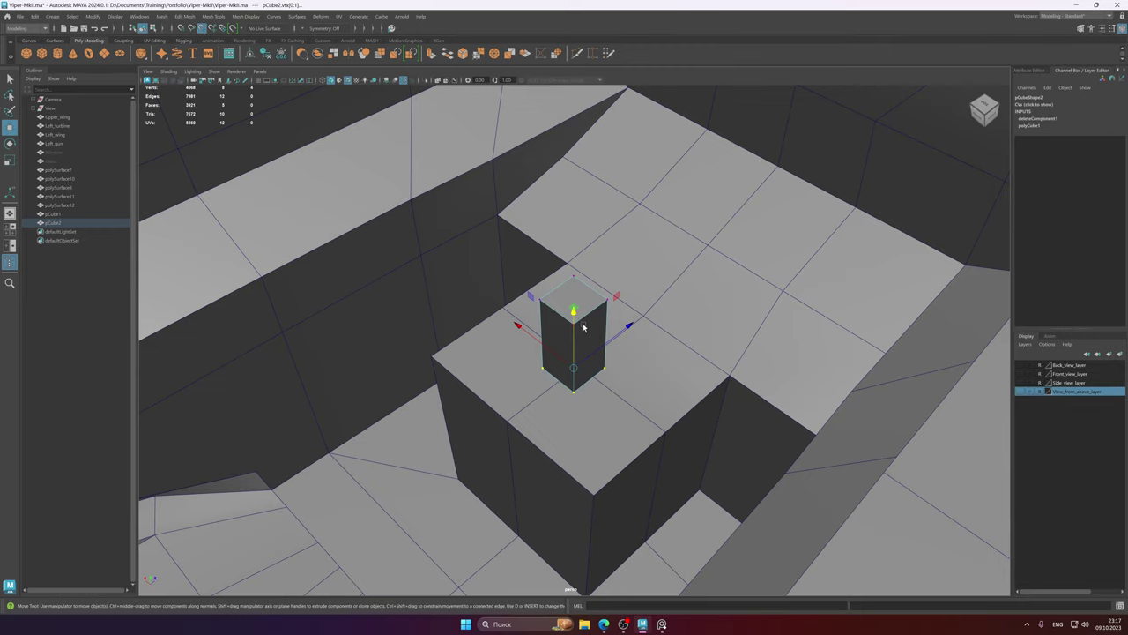
left_click_drag(574, 314, 603, 335)
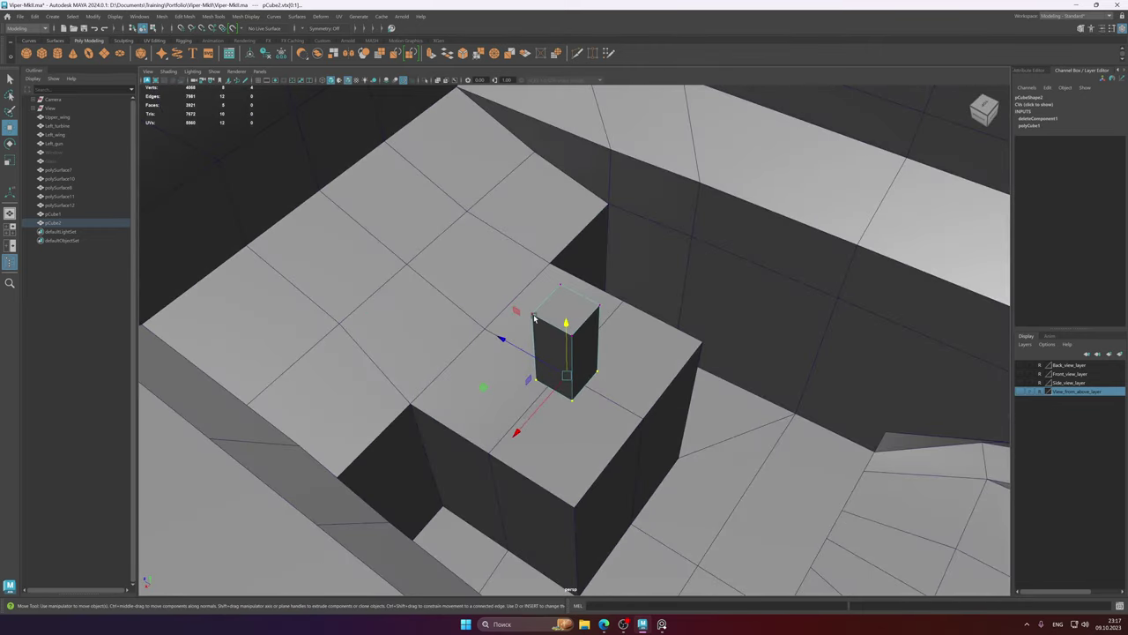
- Raise the cube's top vertices to stretch it into a tall narrow column, and save the scene
left_click_drag(574, 335, 564, 200, "alt")
left_click(585, 244)
middle_click_drag(584, 244, 584, 270, "alt")
right_click_drag(584, 270, 636, 276, "alt")
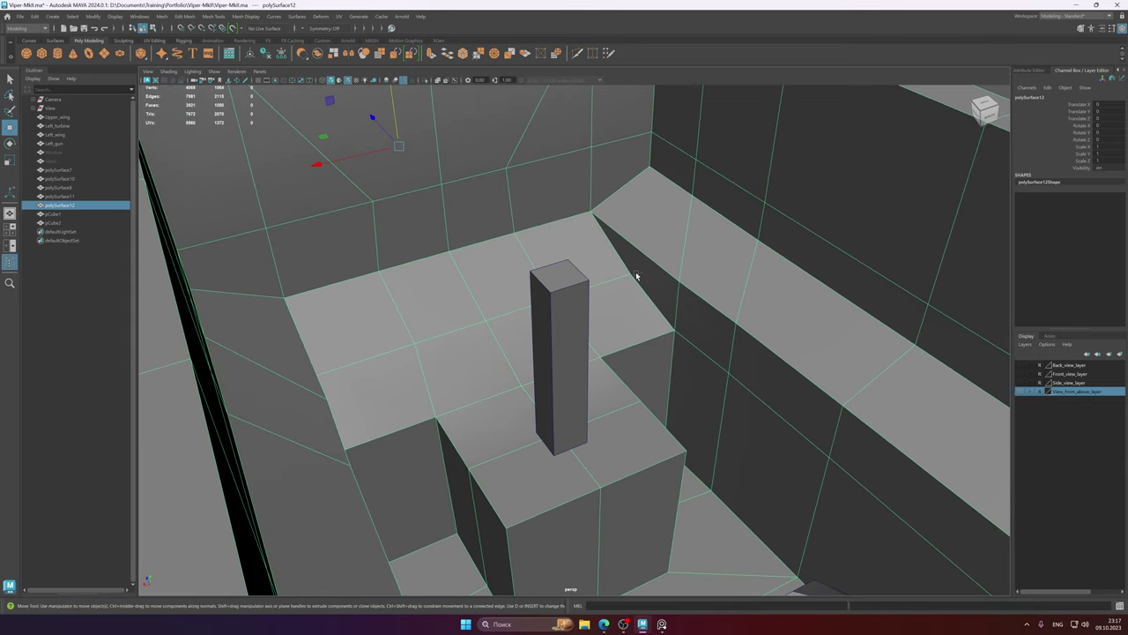
left_click_drag(622, 290, 572, 297, "alt")
left_click(572, 297)
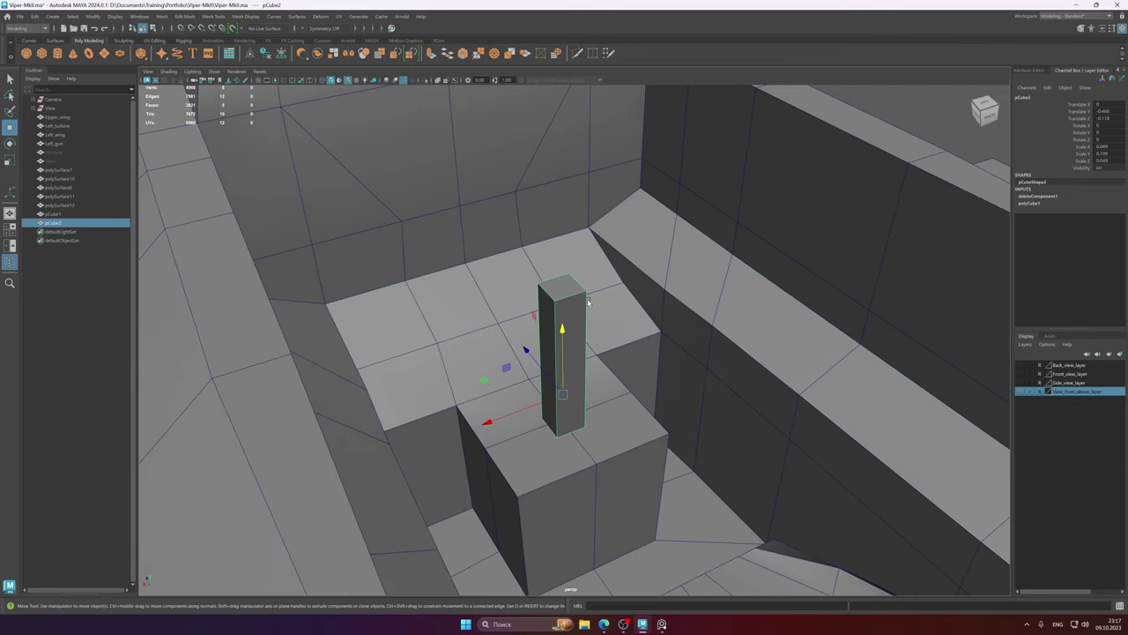
right_click_drag(588, 303, 534, 303)
right_click_drag(535, 302, 591, 321, "alt")
key("ctrl+s")
- Compare the column's height and thickness with the control stick in the cockpit reference photo
left_click(661, 624)
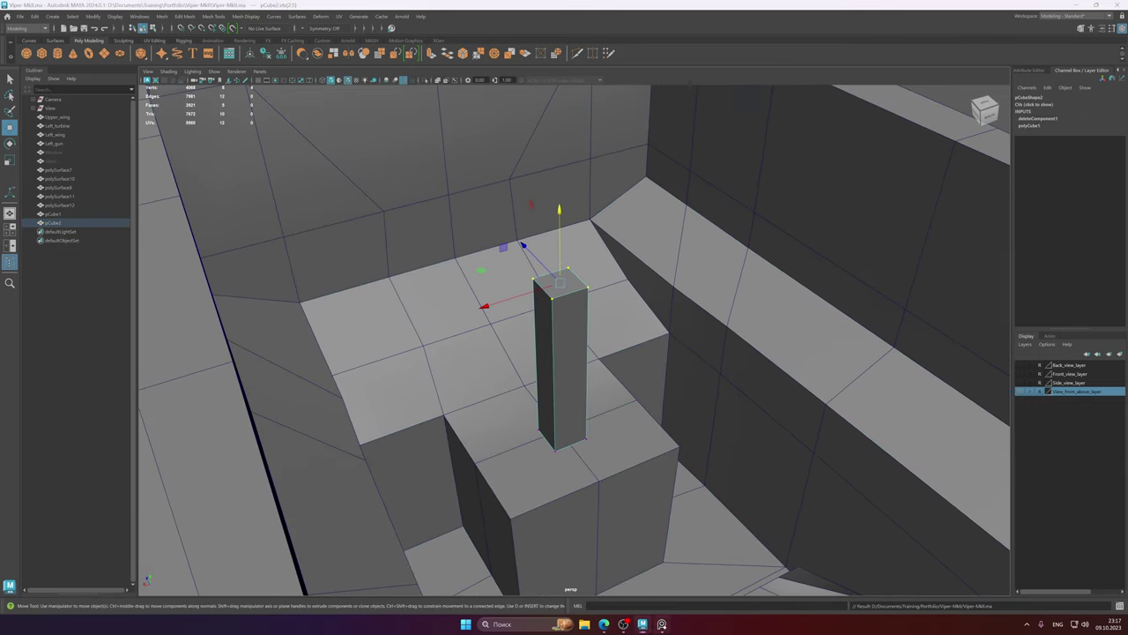
left_click(646, 628)
left_click_drag(608, 316, 584, 315, "alt")
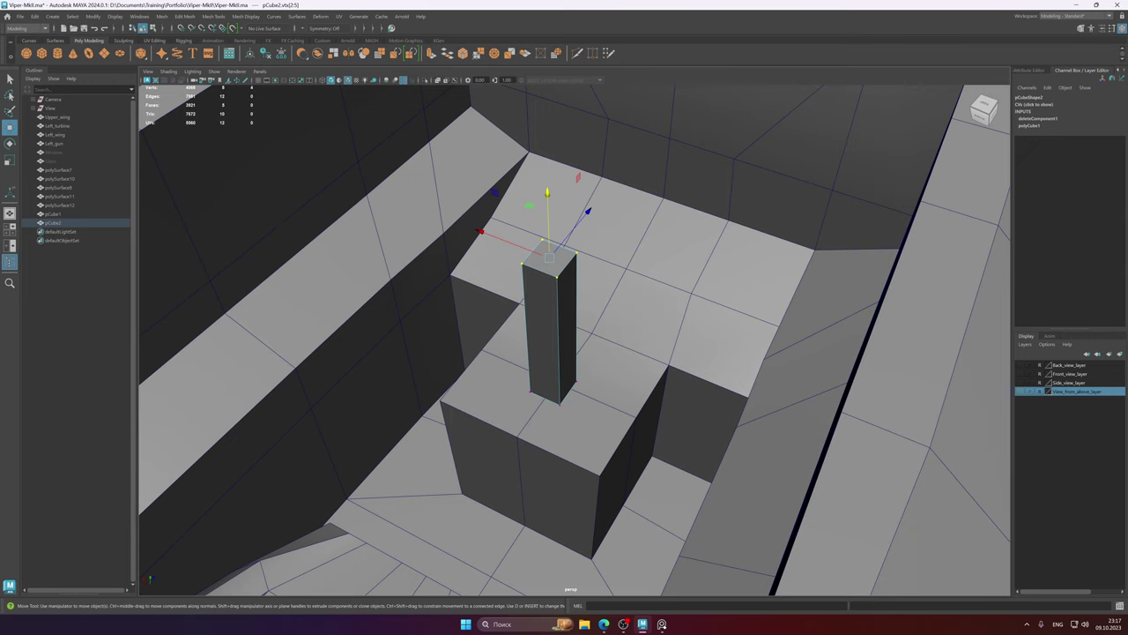
left_click(662, 624)
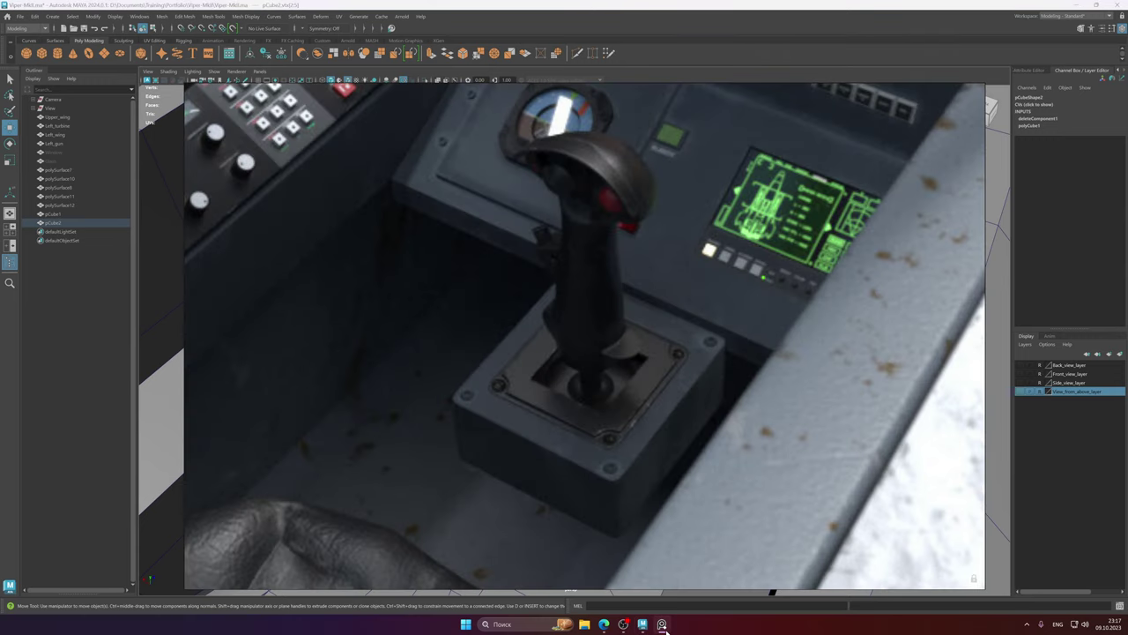
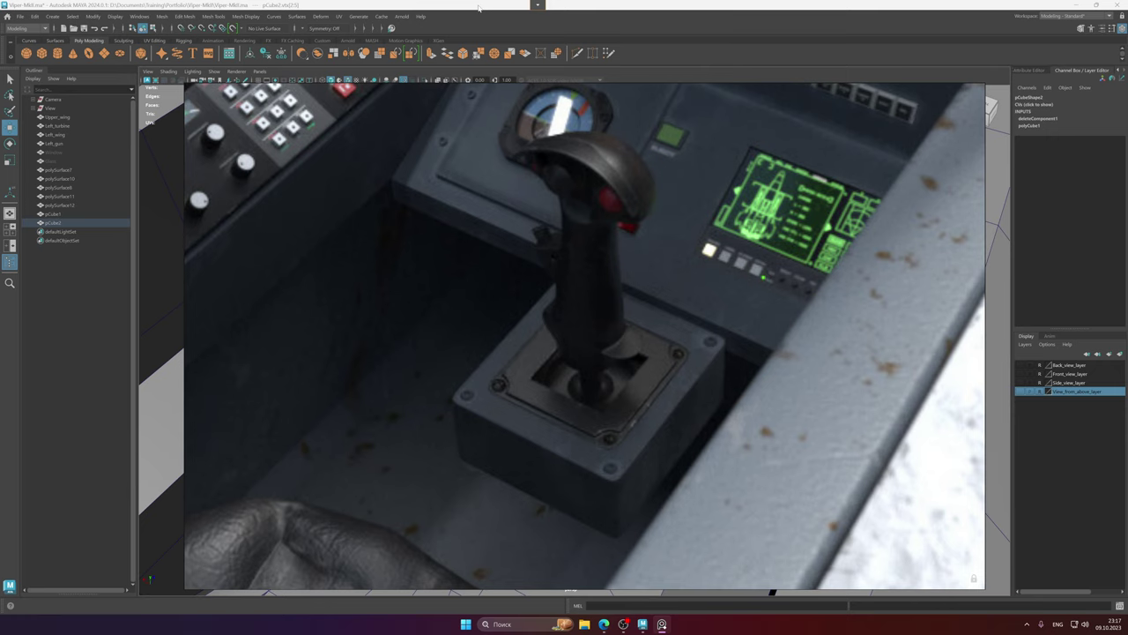
left_click(479, 8)
left_click_drag(592, 164, 572, 312, "alt")
left_click(662, 624)
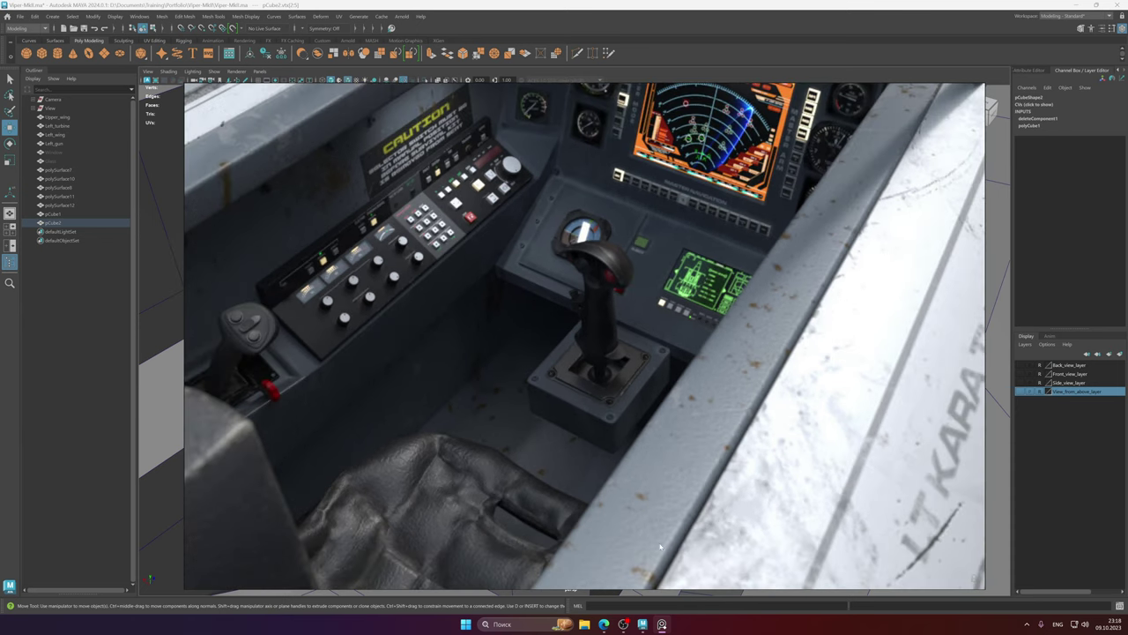
left_click(644, 625)
scroll(589, 337, "down", 1)
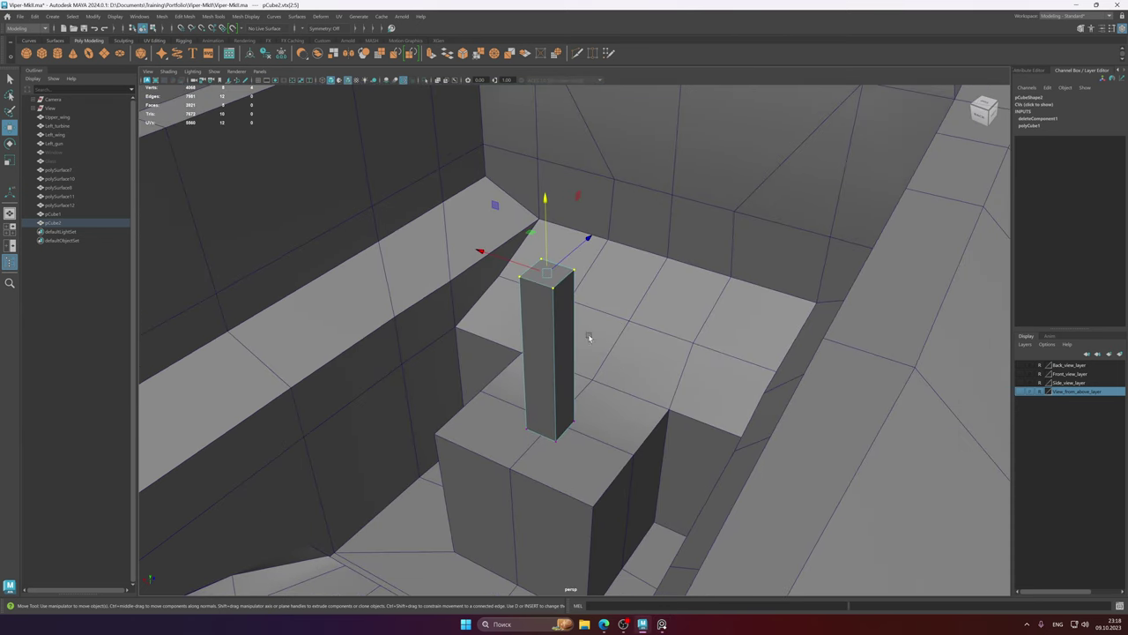
- Raise the column's top vertices slightly, and scale the whole column to 0.071 in X and Z
middle_click_drag(561, 315, 579, 315, "alt")
left_click_drag(567, 204, 567, 200)
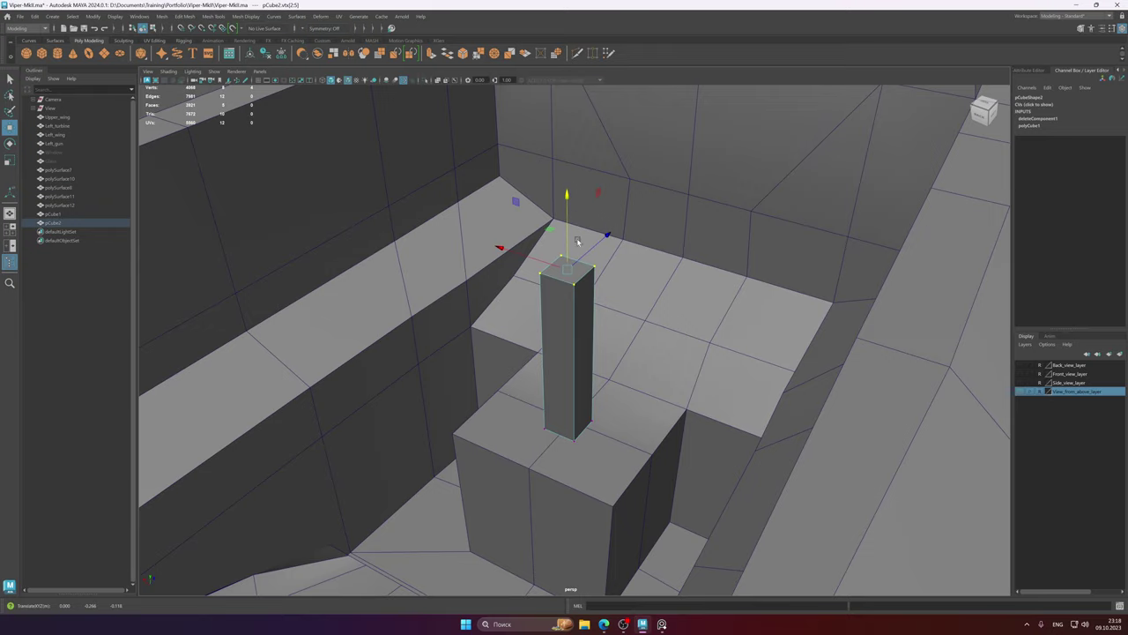
right_click_drag(582, 300, 605, 284)
left_click_drag(605, 285, 617, 351, "alt")
key("e")
key("r")
left_click_drag(507, 354, 491, 352)
key("w")
left_click_drag(638, 352, 573, 304, "alt")
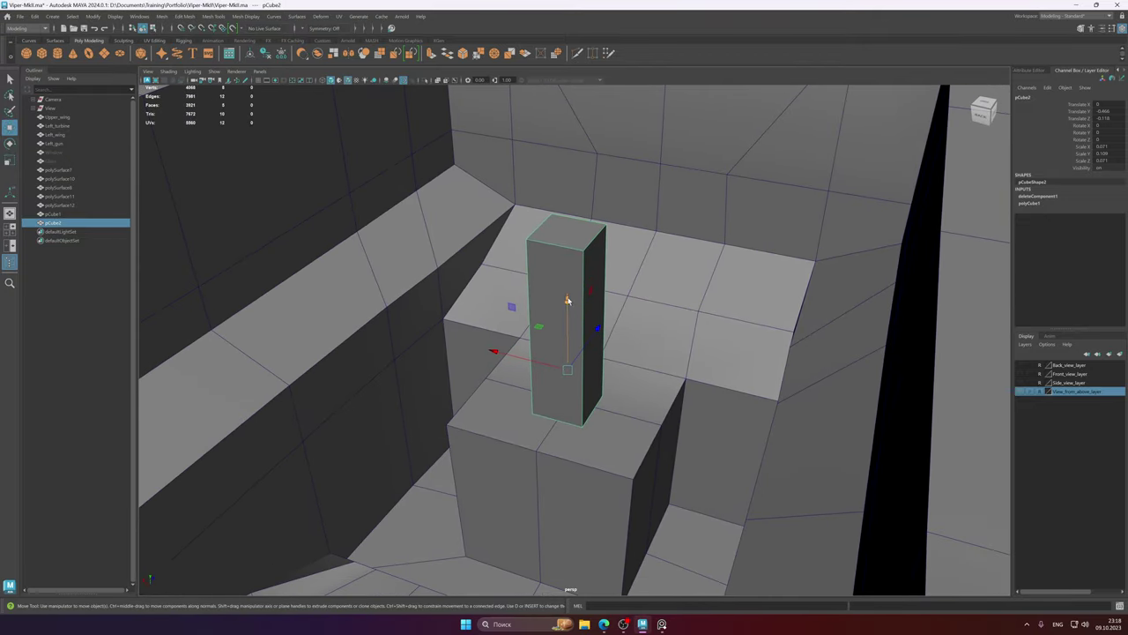
- Use Multi-Cut to insert two horizontal edge loops in the column's upper and lower parts and one vertical loop down the middle
right_click(565, 301, "shift")
right_click_drag(565, 301, 519, 298, "shift")
left_click(536, 285, "ctrl")
left_click_drag(577, 310, 605, 327, "alt")
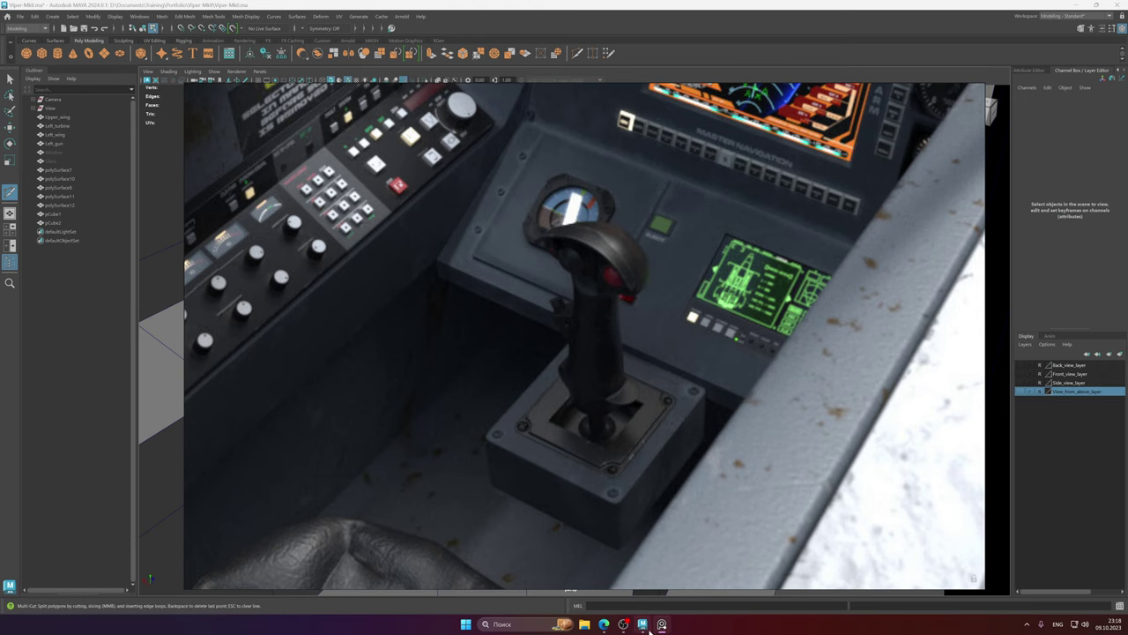
mouse_move(650, 628)
mouse_move(646, 626)
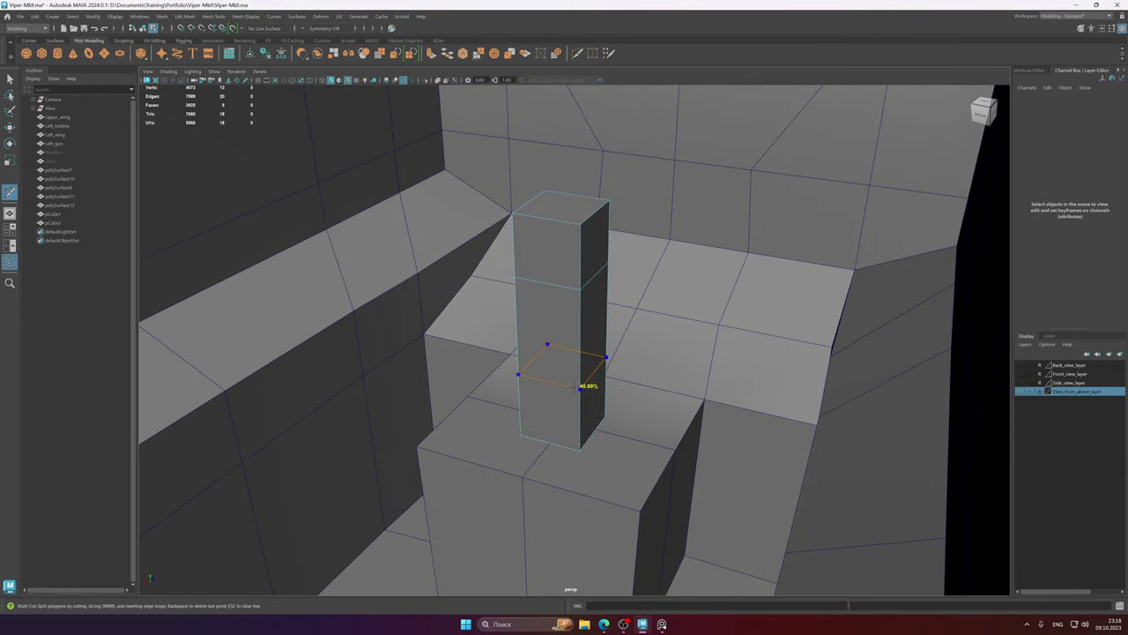
left_click(574, 386, "ctrl")
left_click_drag(575, 386, 571, 401, "alt")
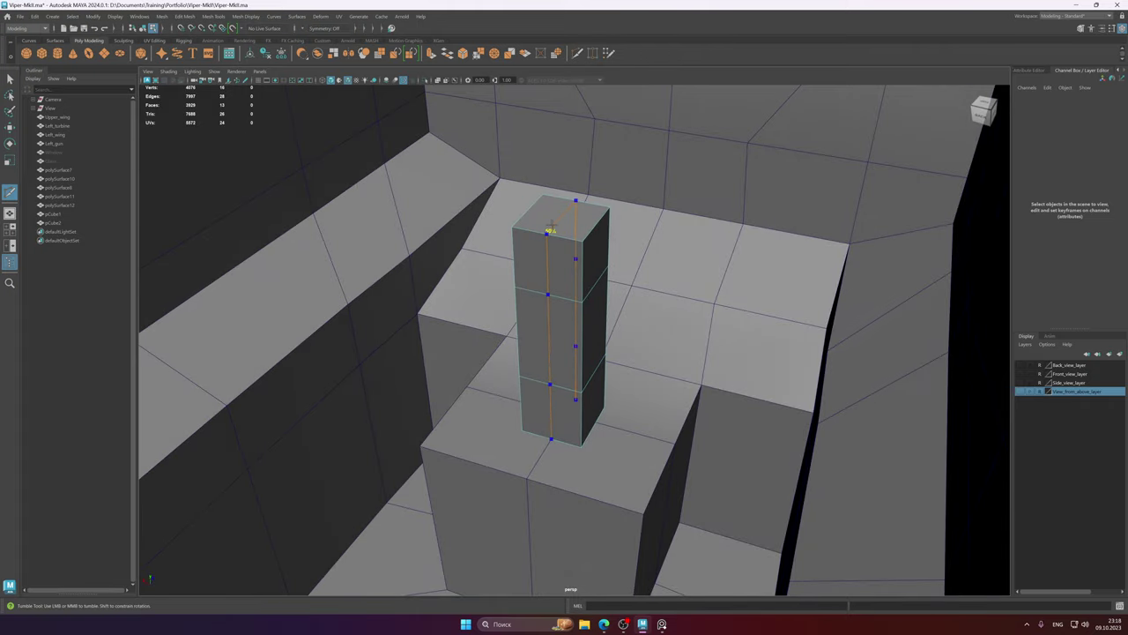
left_click_drag(577, 297, 581, 305, "alt")
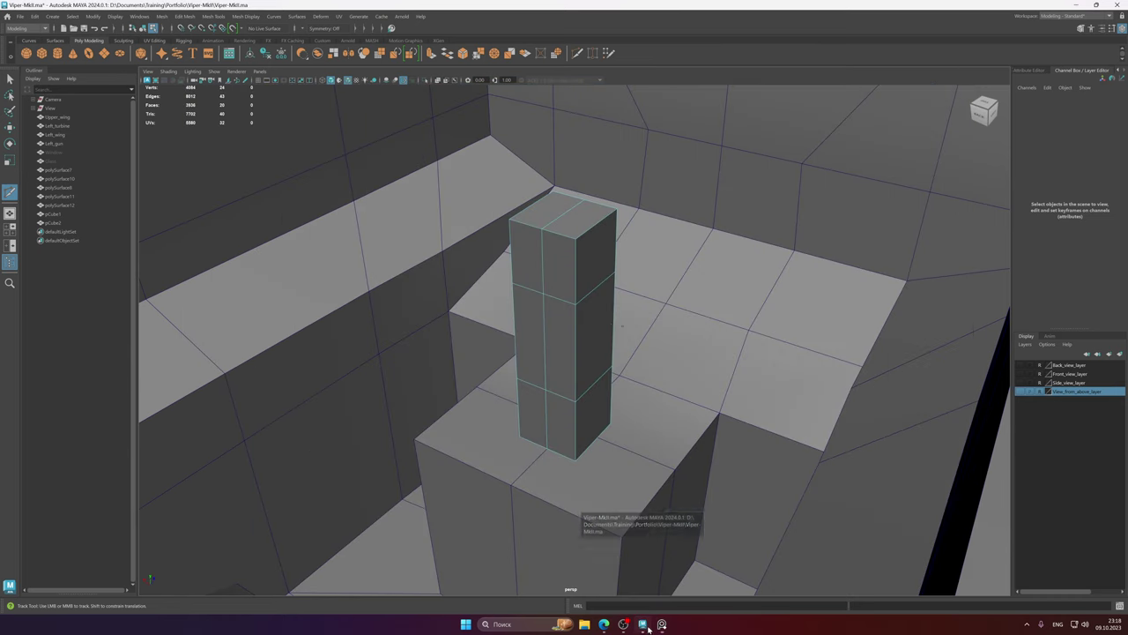
- Insert a second edge loop close to each horizontal loop, plus a perpendicular vertical loop through the middle of the column's other sides
left_click(615, 273)
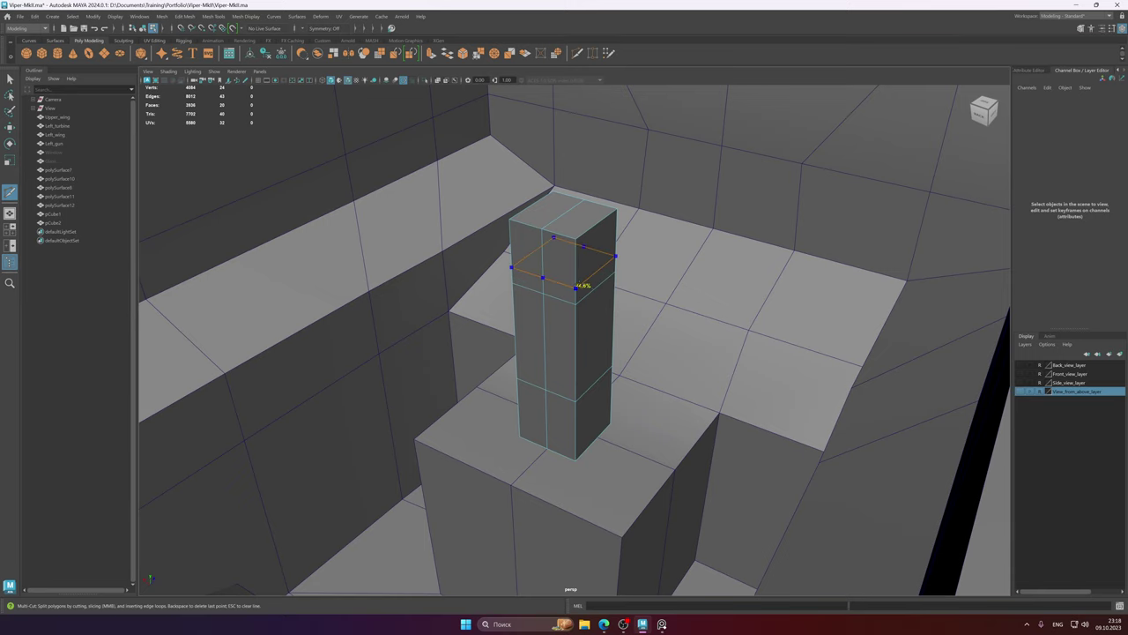
right_click_drag(582, 351, 597, 361, "alt")
left_click(661, 624)
mouse_move(649, 629)
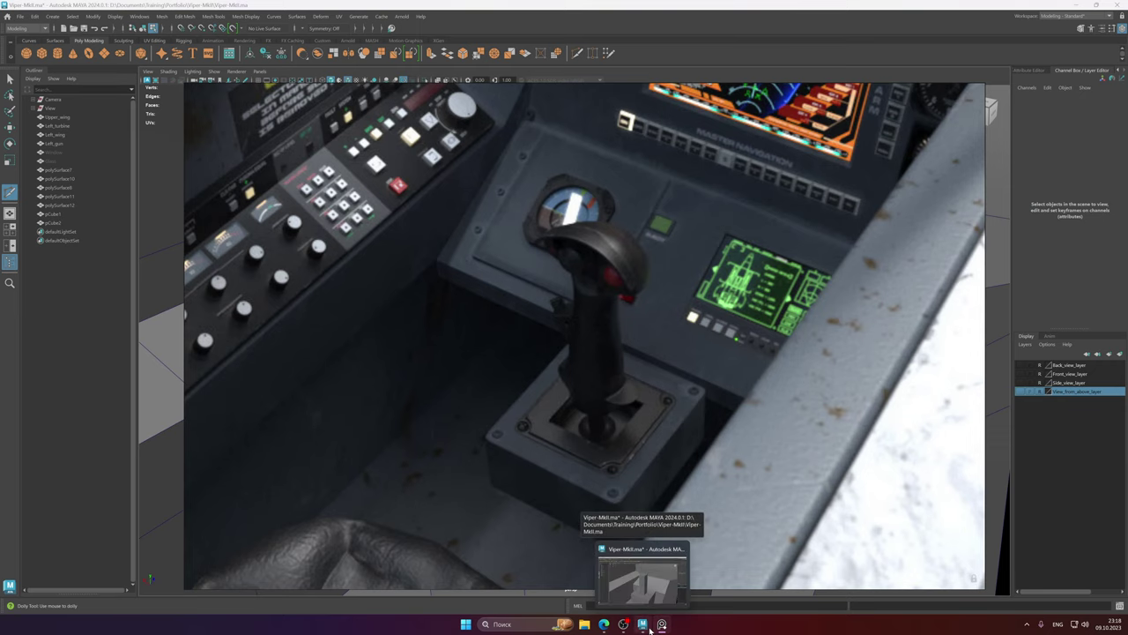
left_click(649, 629)
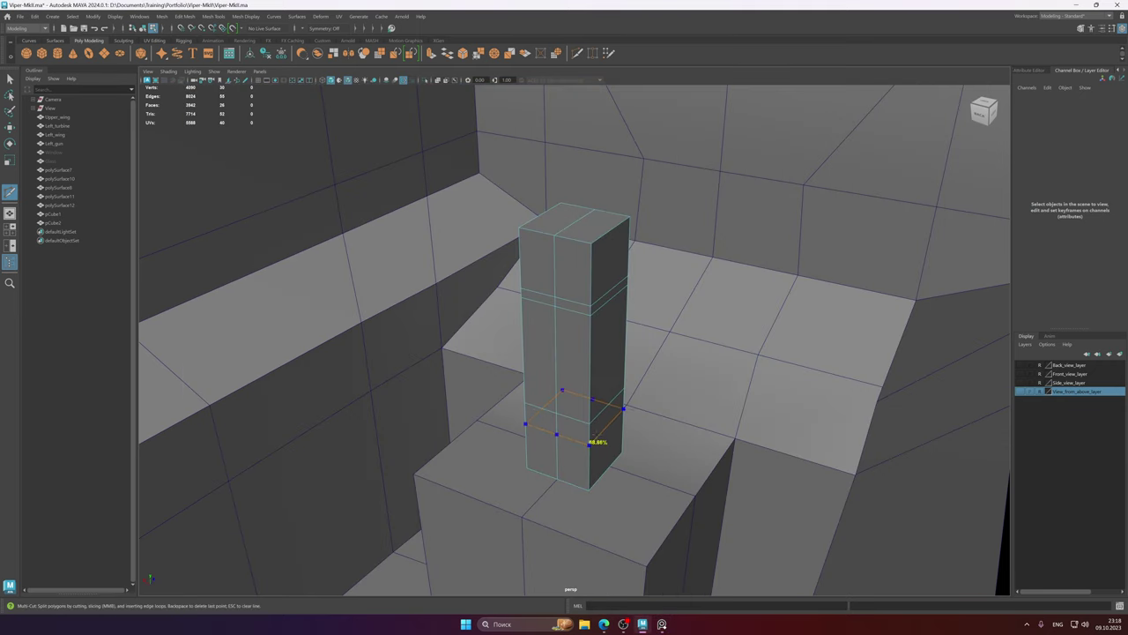
left_click(591, 429, "ctrl")
left_click(662, 625)
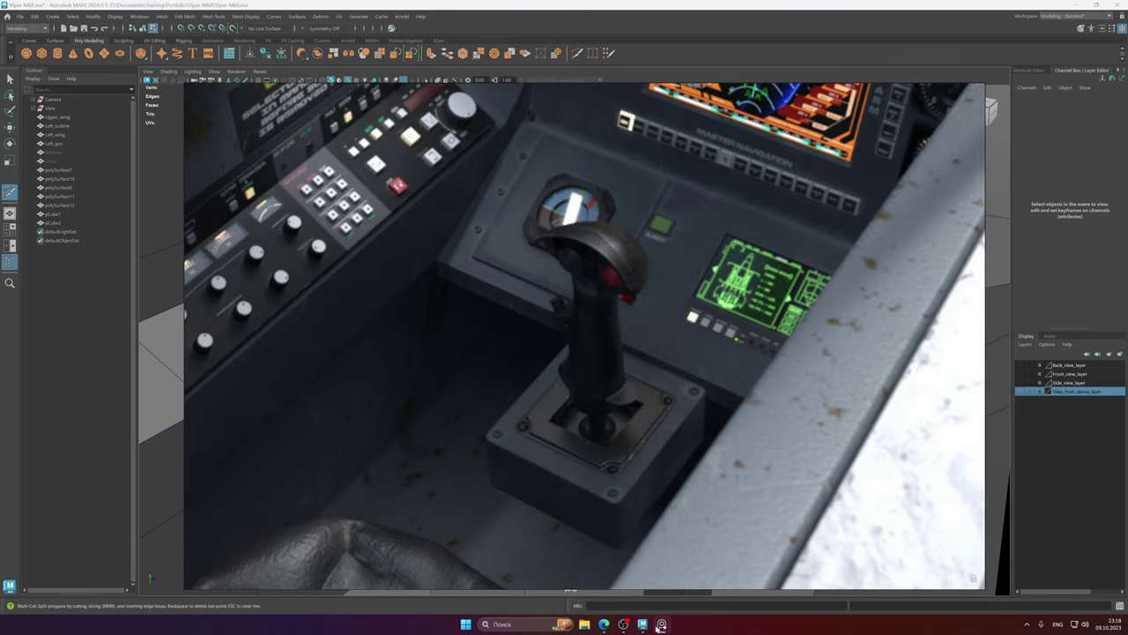
left_click(643, 625)
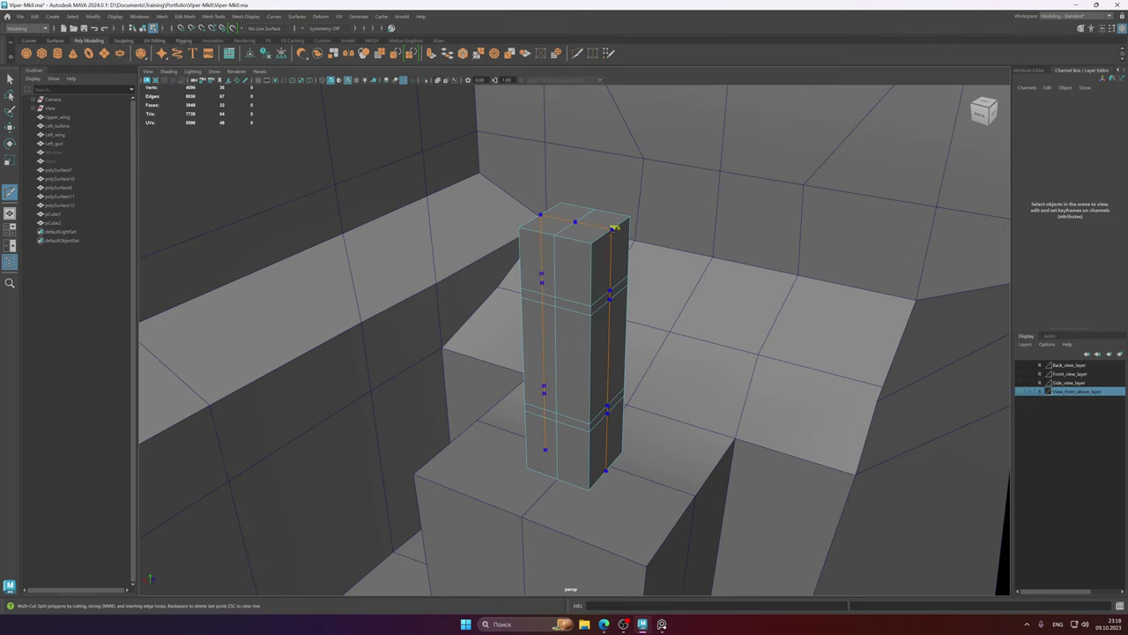
key("q")
left_click_drag(603, 338, 593, 341, "alt")
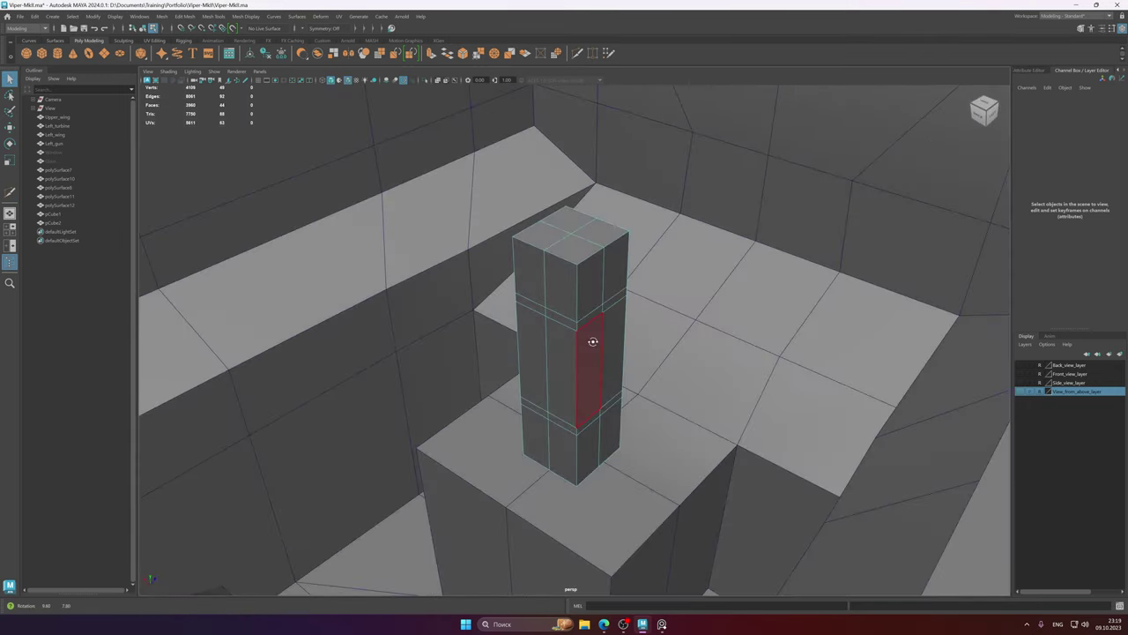
- Select the column's four vertical corner edges along their full height and scale them inward to form an octagonal cross-section
right_click_drag(603, 348, 577, 274)
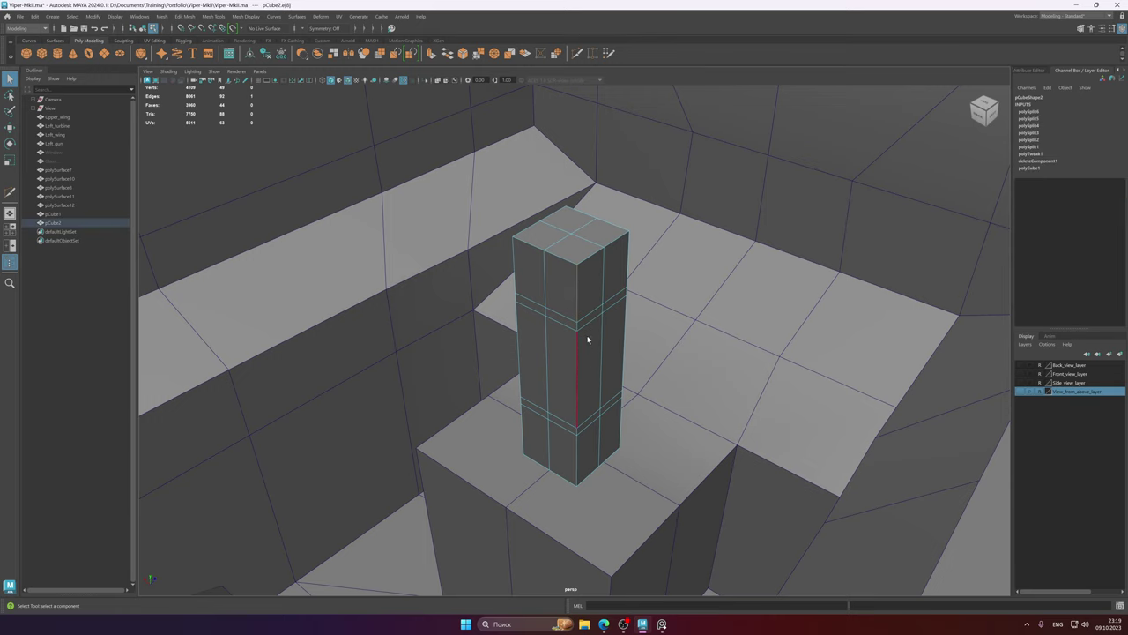
left_click_drag(598, 310, 607, 304, "alt")
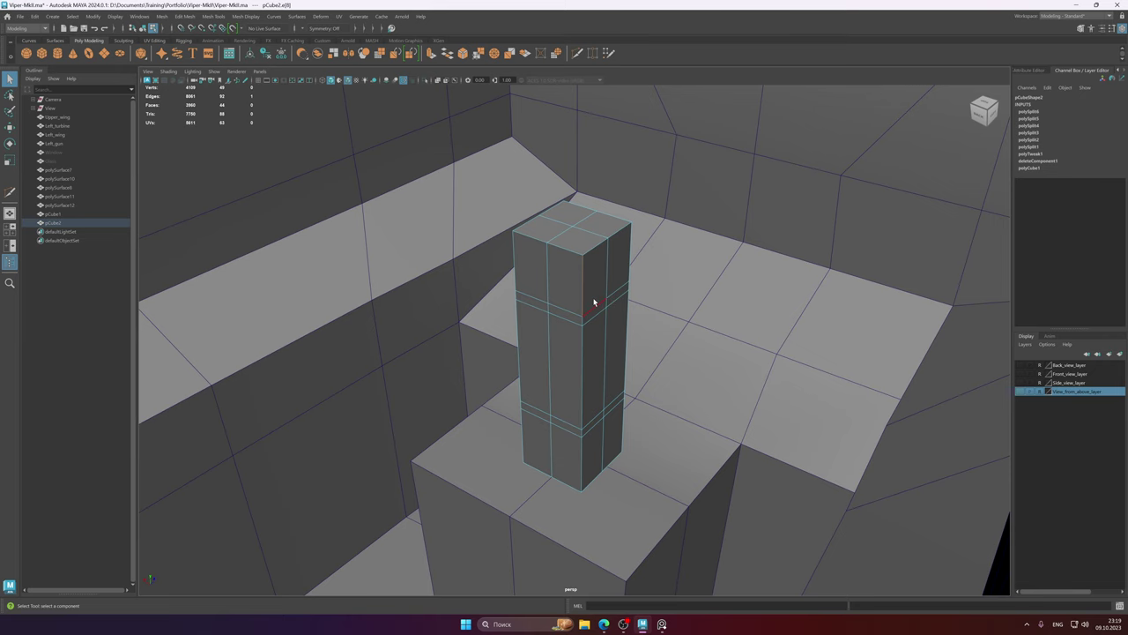
left_click_drag(567, 302, 565, 305, "alt")
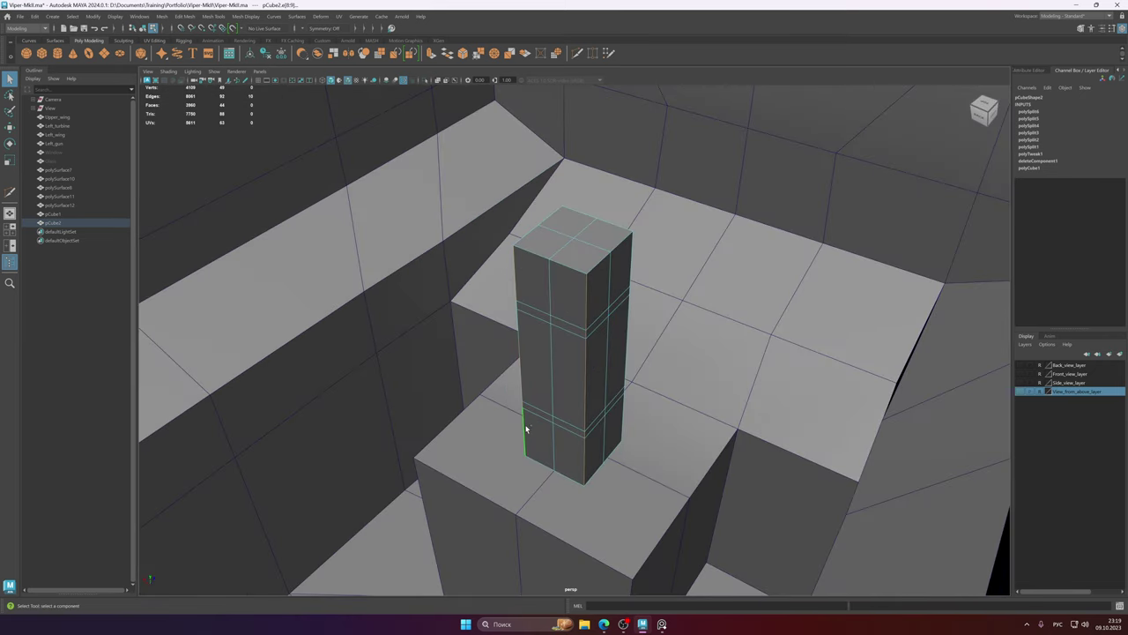
left_click_drag(526, 429, 512, 382, "alt")
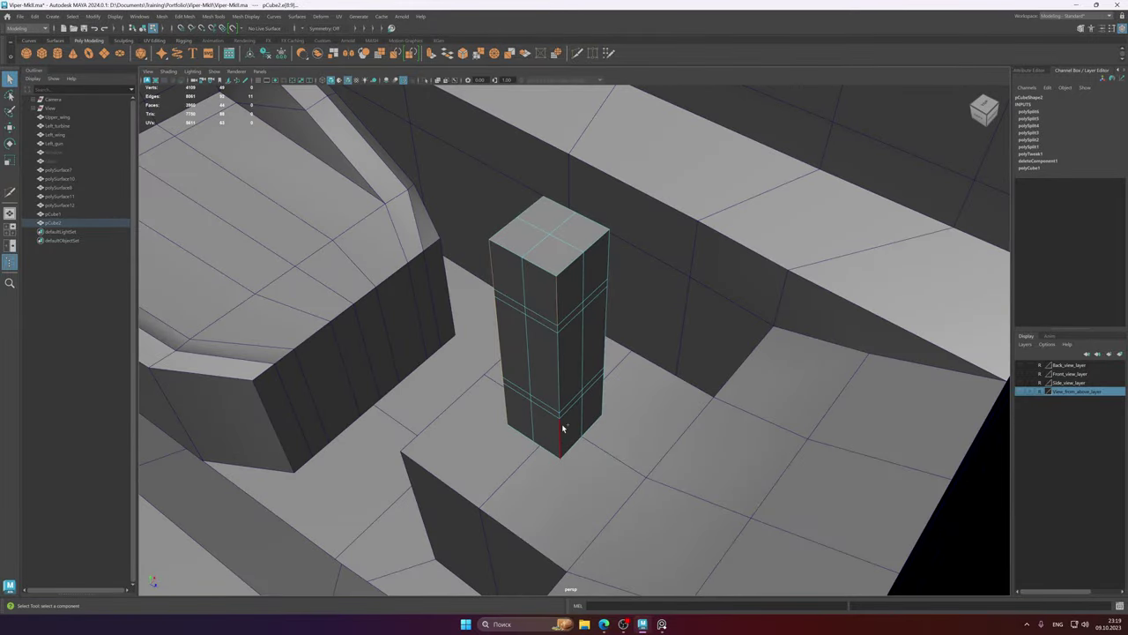
left_click_drag(584, 344, 553, 339, "alt")
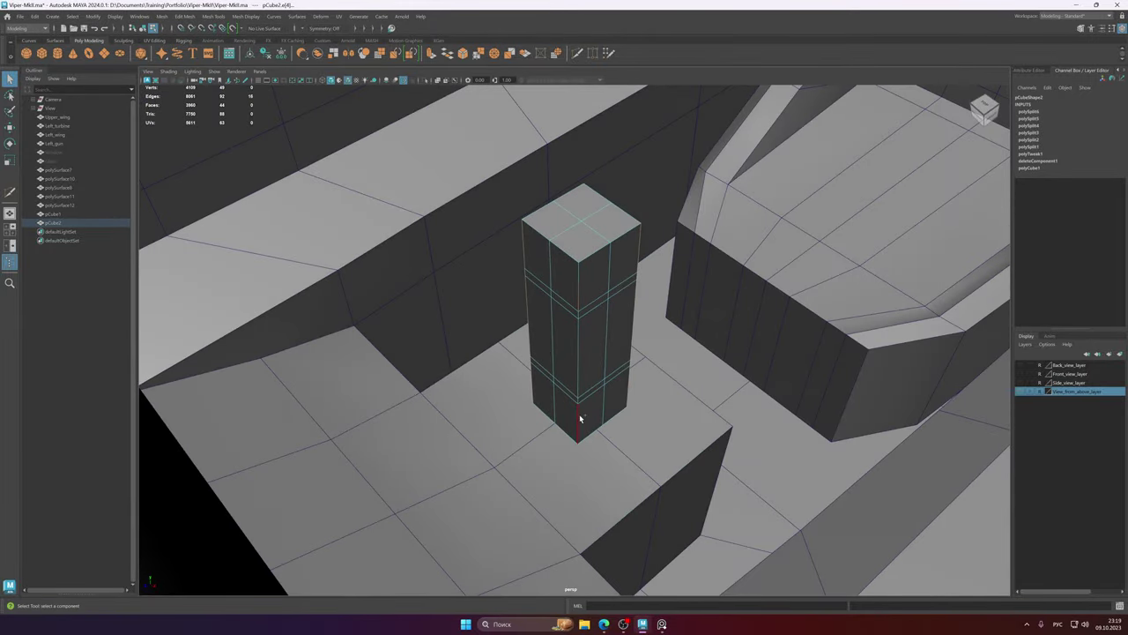
left_click(618, 329)
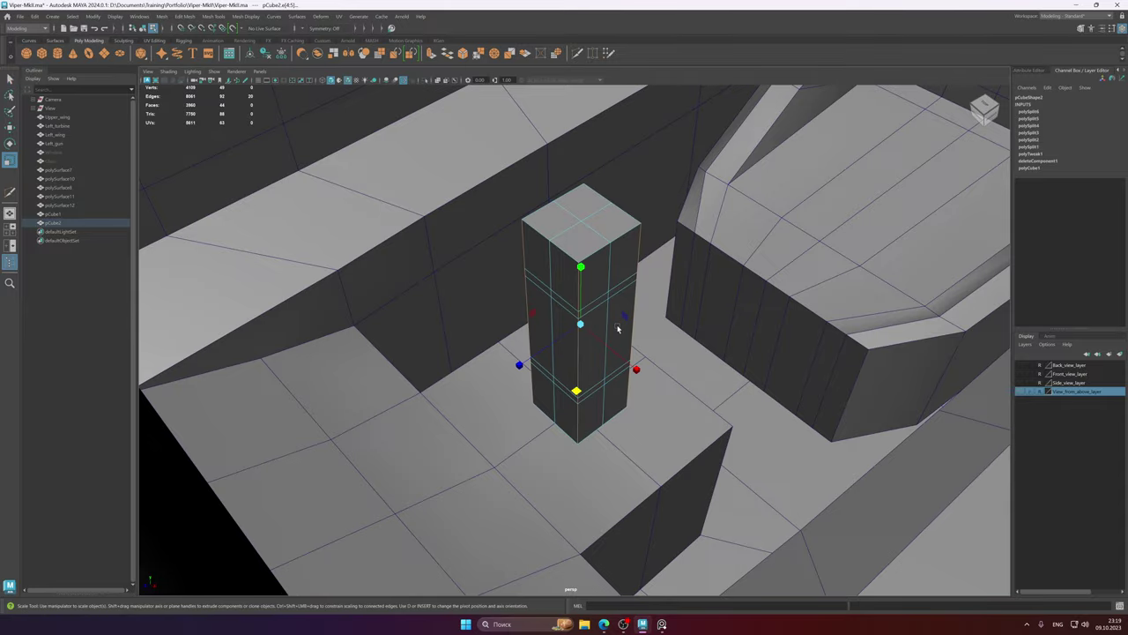
left_click_drag(620, 323, 524, 333, "alt")
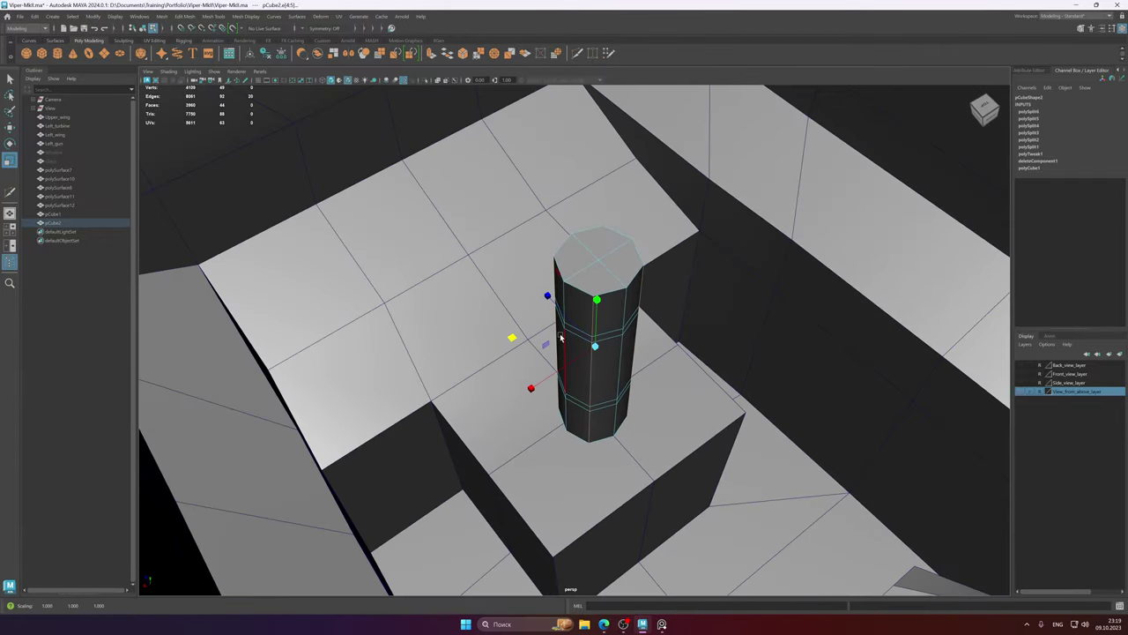
- Fine-tune the scale of the column's four selected vertical corner edges in X and Z
key("=")
key("minus")
left_click_drag(581, 327, 541, 339, "alt")
left_click_drag(541, 288, 542, 293, "ctrl")
left_click_drag(608, 372, 617, 329, "alt")
- Select the column as an object, delete its construction history and freeze its transformations
key("w")
scroll(581, 324, "down", 1)
right_click_drag(595, 313, 645, 294)
mouse_move(583, 307)
left_mouse_down("alt")
mouse_move(605, 312)
mouse_move(573, 309)
left_mouse_up("alt")
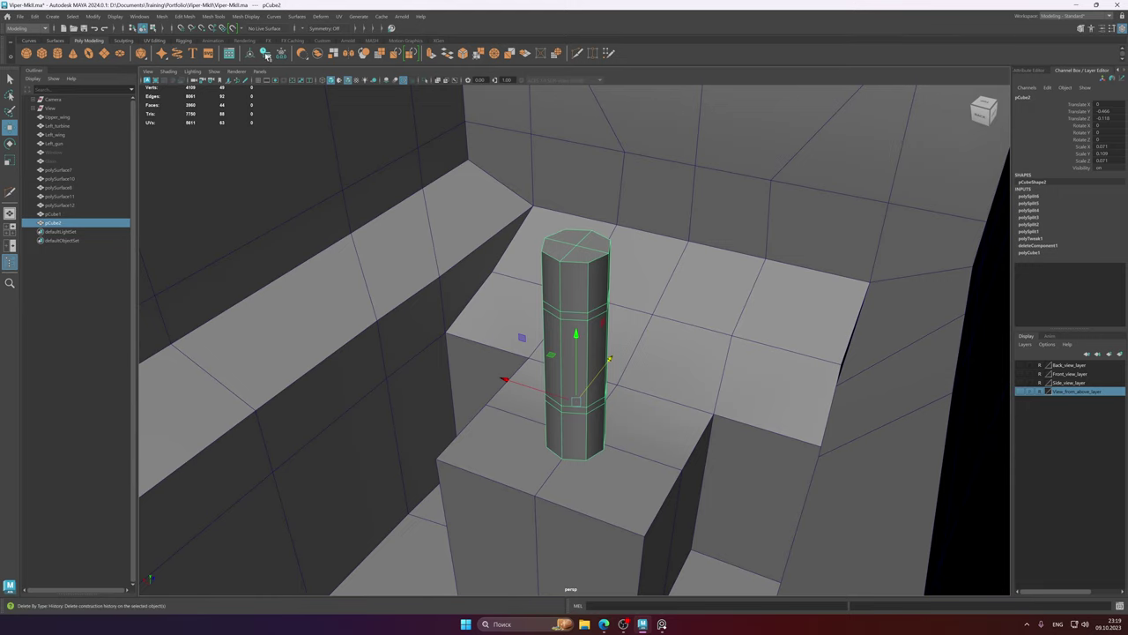
left_click(266, 54)
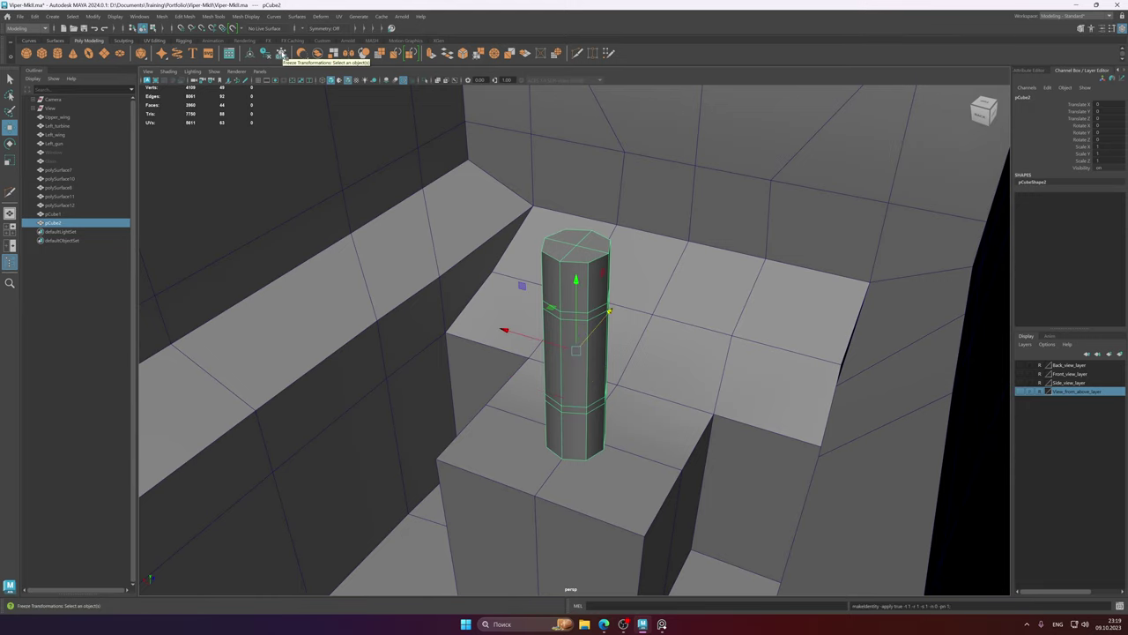
left_click(282, 54)
left_click_drag(643, 297, 564, 344, "alt")
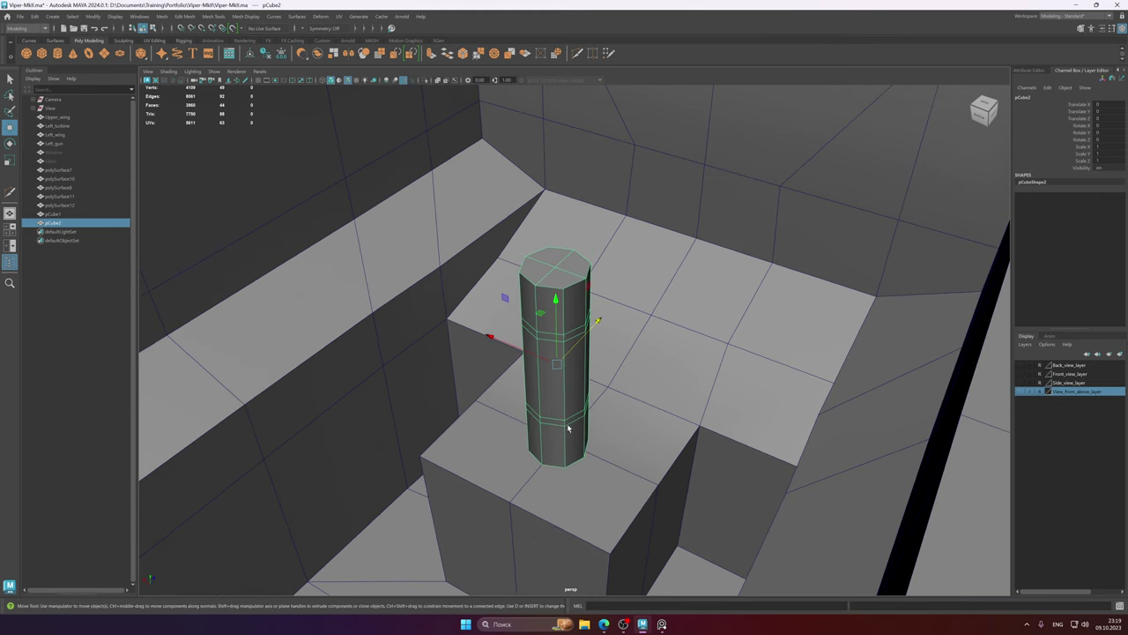
left_click_drag(568, 428, 577, 380, "alt")
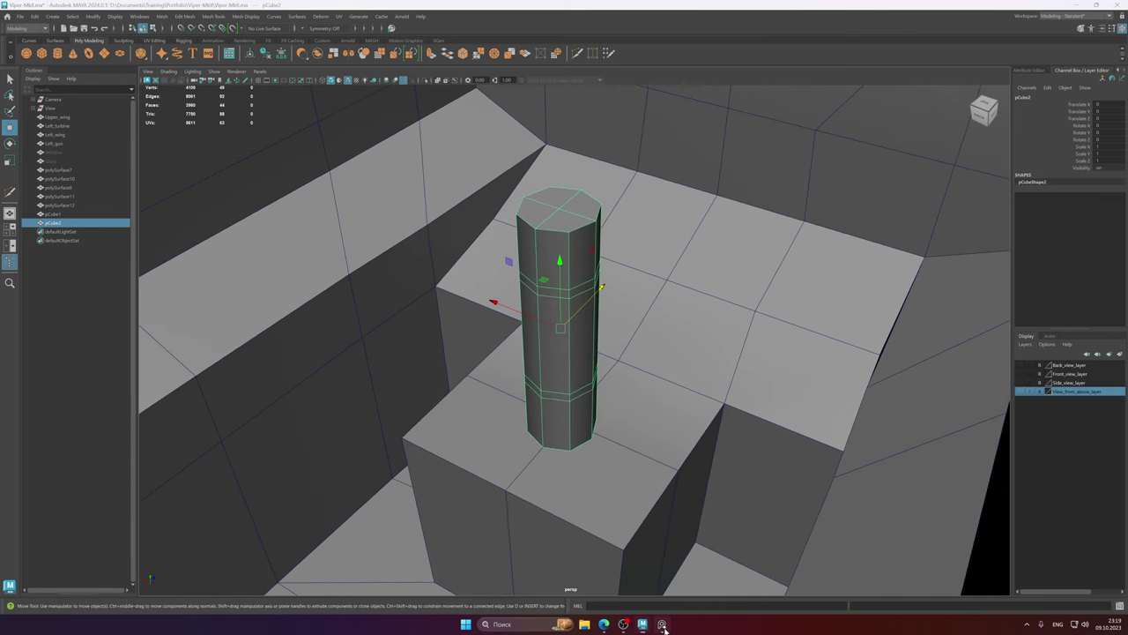
- Check the reference photo, and slightly rescale the column's vertical corner edges in X and Z to even out the octagon
left_click(663, 625)
left_click(657, 626)
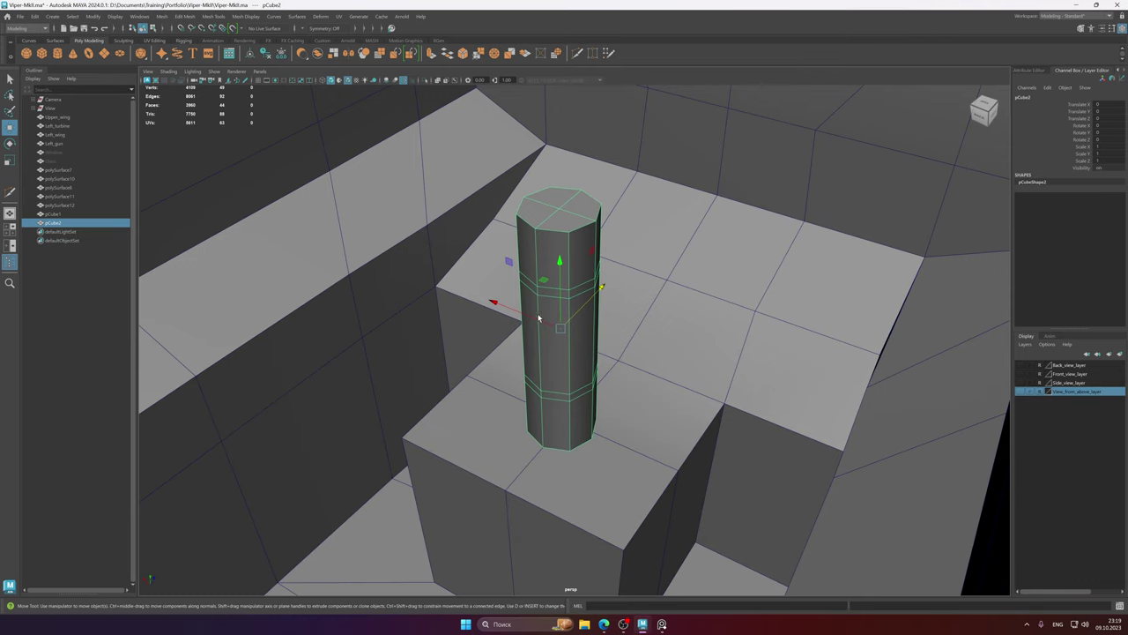
right_click_drag(581, 308, 590, 327)
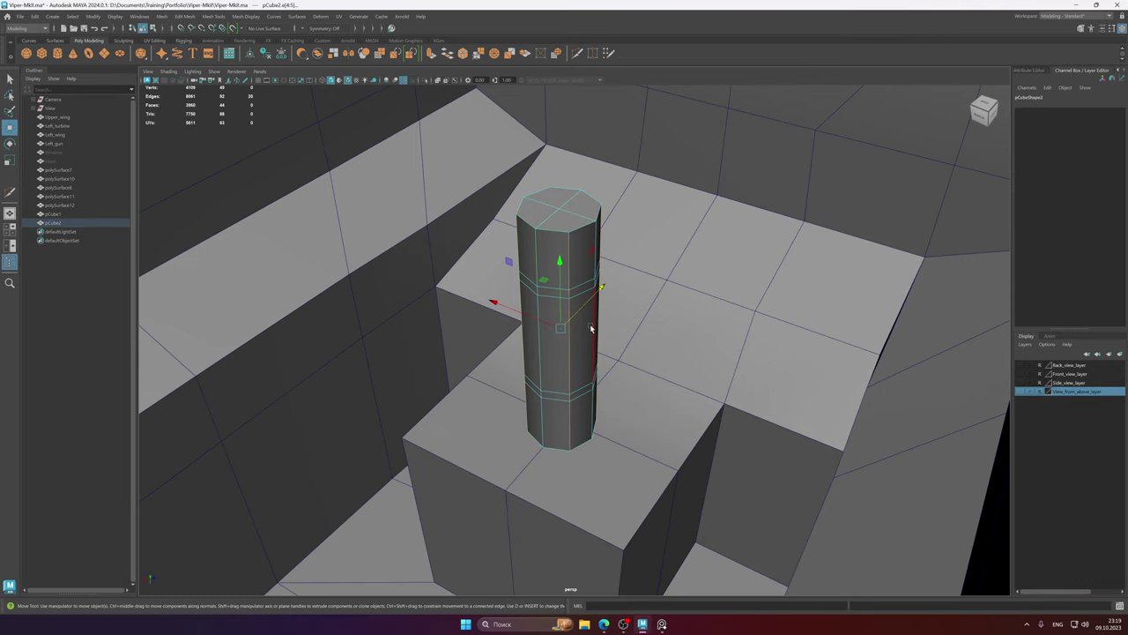
key("r")
left_click_drag(586, 319, 568, 316, "alt")
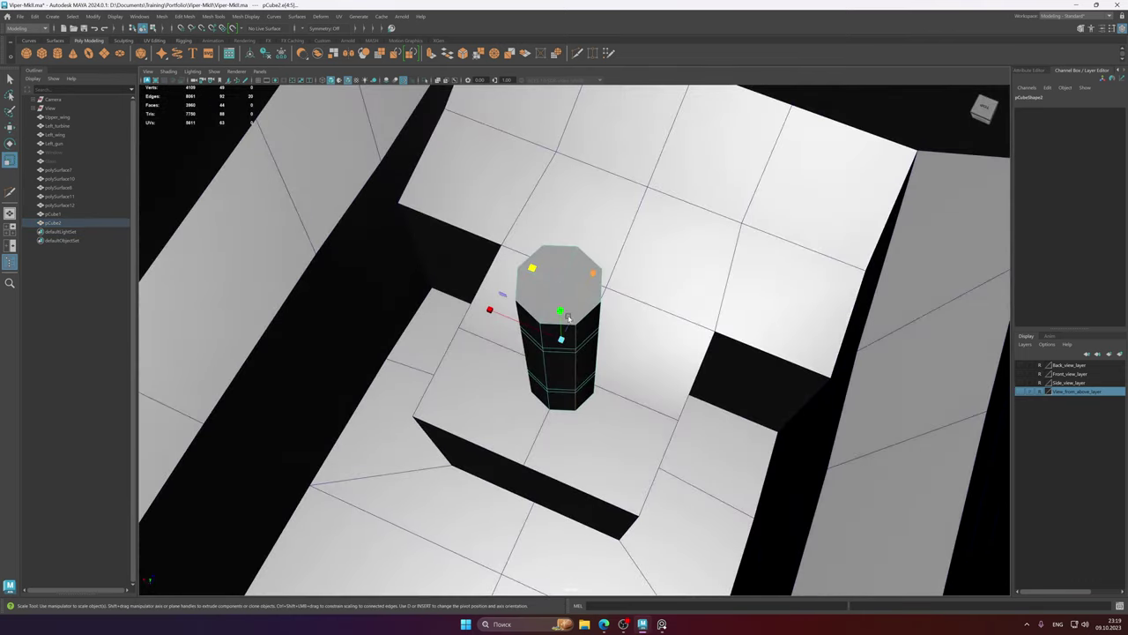
left_click_drag(531, 269, 529, 266)
key("w")
mouse_move(582, 345)
left_mouse_down("alt")
mouse_move(573, 324)
mouse_move(529, 317)
mouse_move(537, 335)
mouse_move(578, 315)
mouse_move(625, 327)
mouse_move(572, 339)
left_mouse_up("alt")
key("r")
key("w")
middle_click_drag(572, 339, 557, 354, "alt")
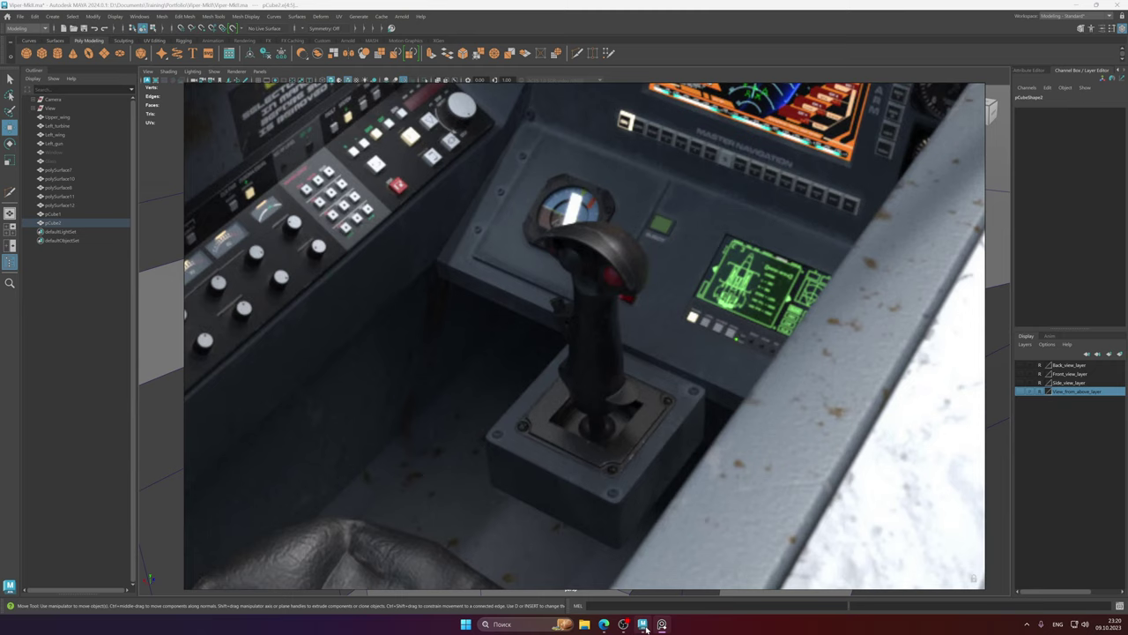
- Study the control stick in the reference photo, and isolate the column in the viewport
mouse_move(645, 626)
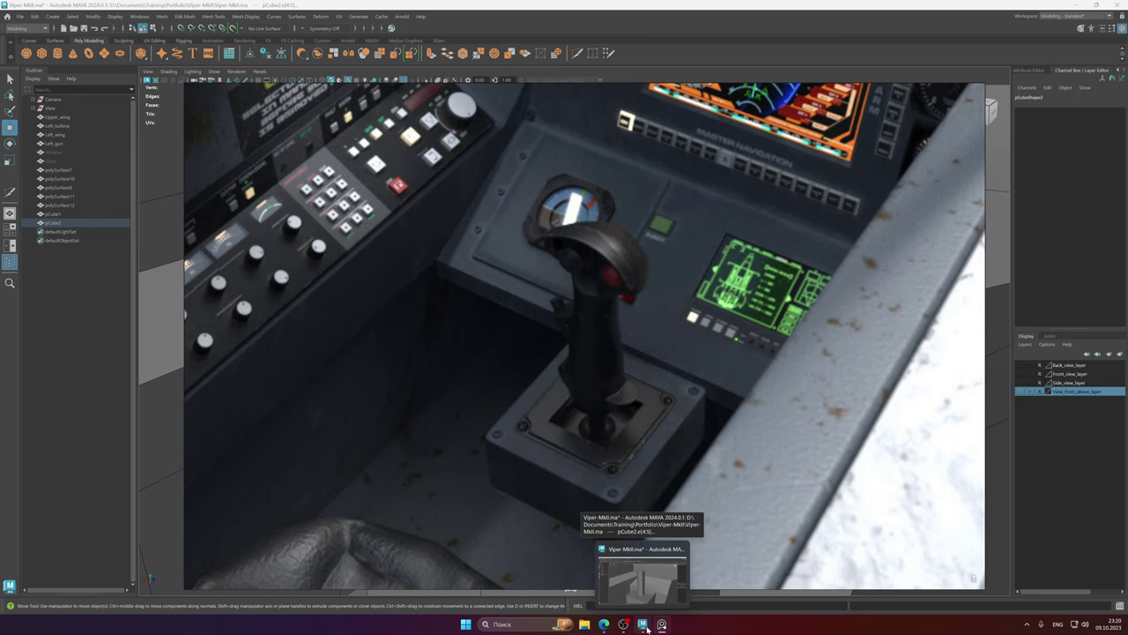
left_click(647, 628)
mouse_move(549, 327)
left_mouse_down("alt")
mouse_move(562, 319)
mouse_move(544, 312)
left_mouse_up("alt")
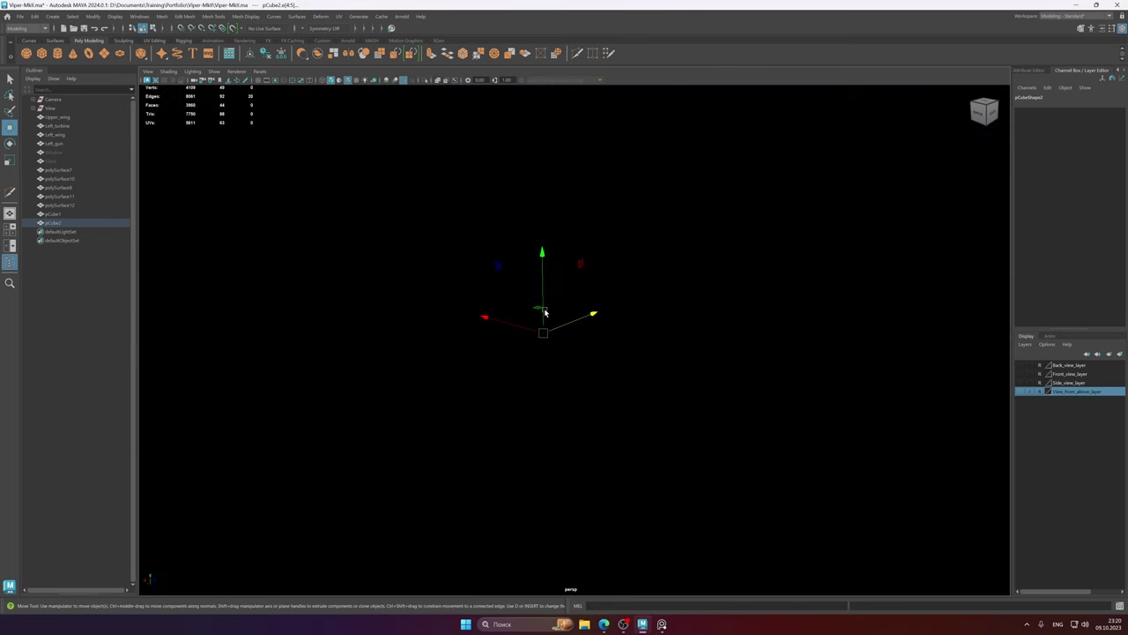
right_click_drag(552, 282, 582, 289, "alt")
left_click_drag(568, 291, 582, 308, "alt")
middle_click_drag(577, 302, 579, 318, "alt")
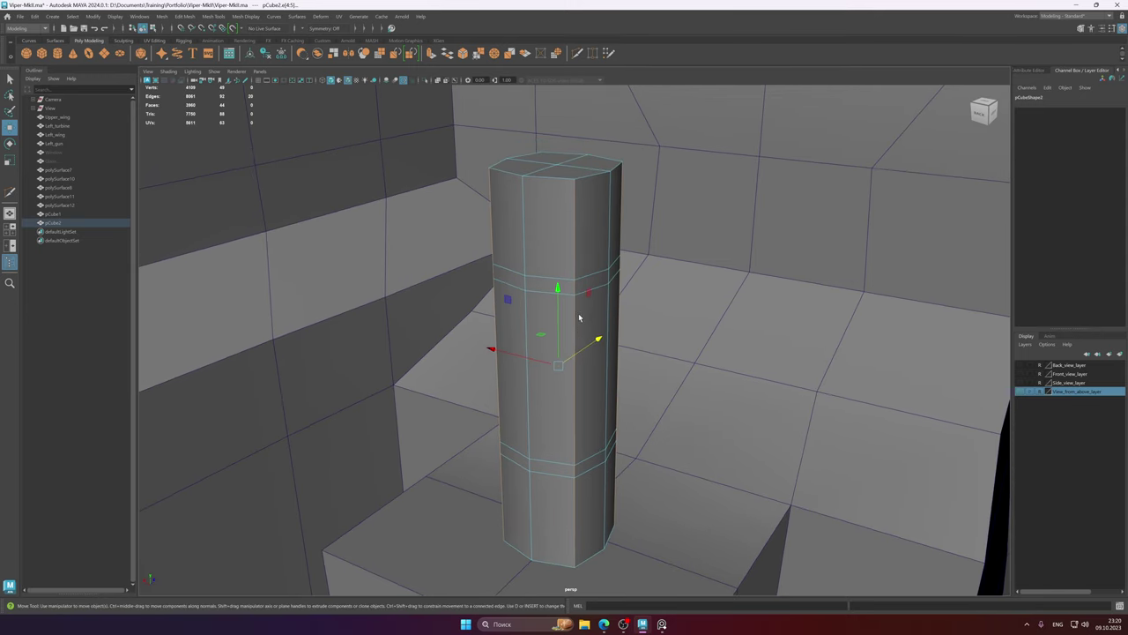
right_click_drag(578, 315, 638, 283)
key("ctrl+1")
- Select the lower loop of the column's upper edge pair and scale it inward to form a neck beneath the head
mouse_move(590, 302)
left_mouse_down("alt")
mouse_move(605, 290)
mouse_move(589, 303)
left_mouse_up("alt")
right_click_drag(589, 302, 588, 259)
double_click(582, 242)
key("e")
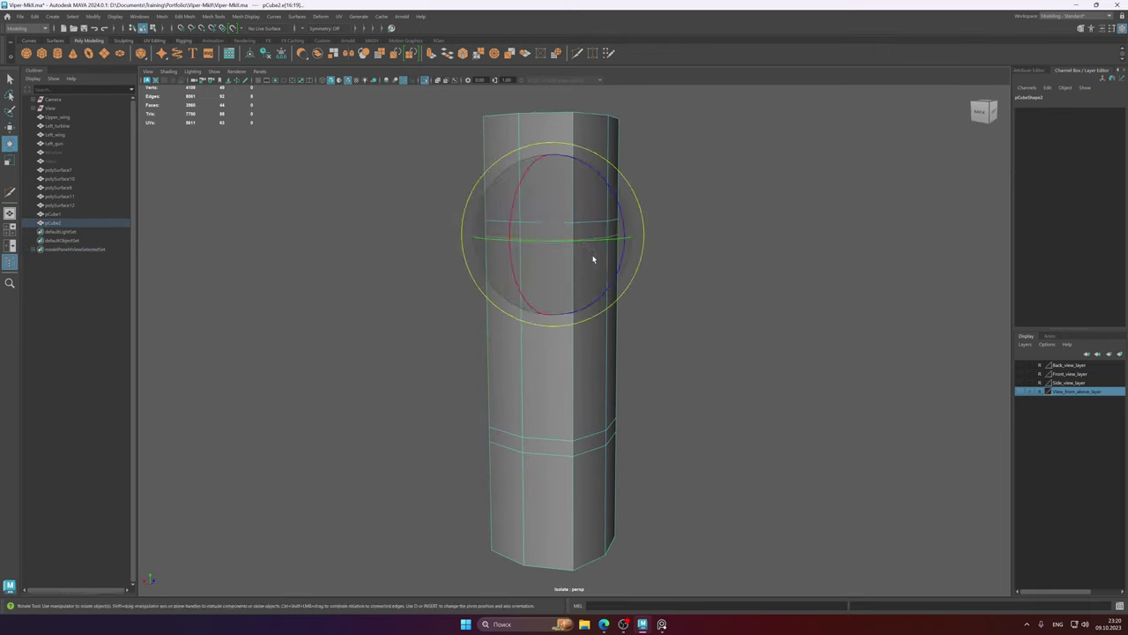
left_click_drag(594, 256, 584, 271, "alt")
key("r")
left_click_drag(543, 214, 579, 294)
scroll(608, 348, "up", 3)
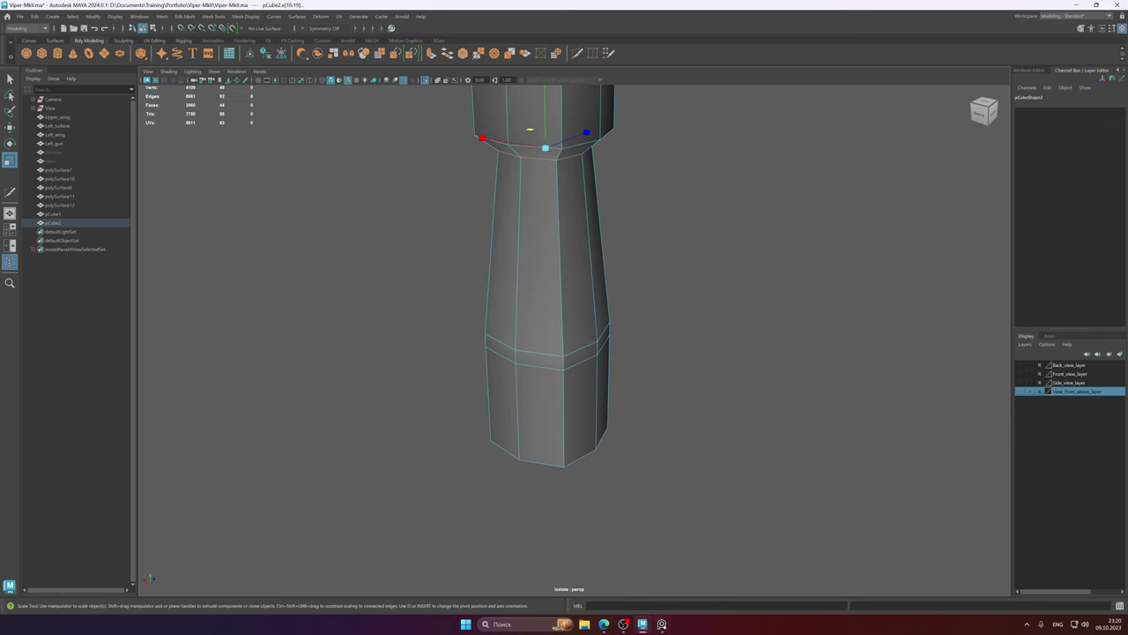
- Try scaling the upper loop of the lower edge pair inward, comparing the shape with the reference photo
left_click(662, 625)
left_click(649, 628)
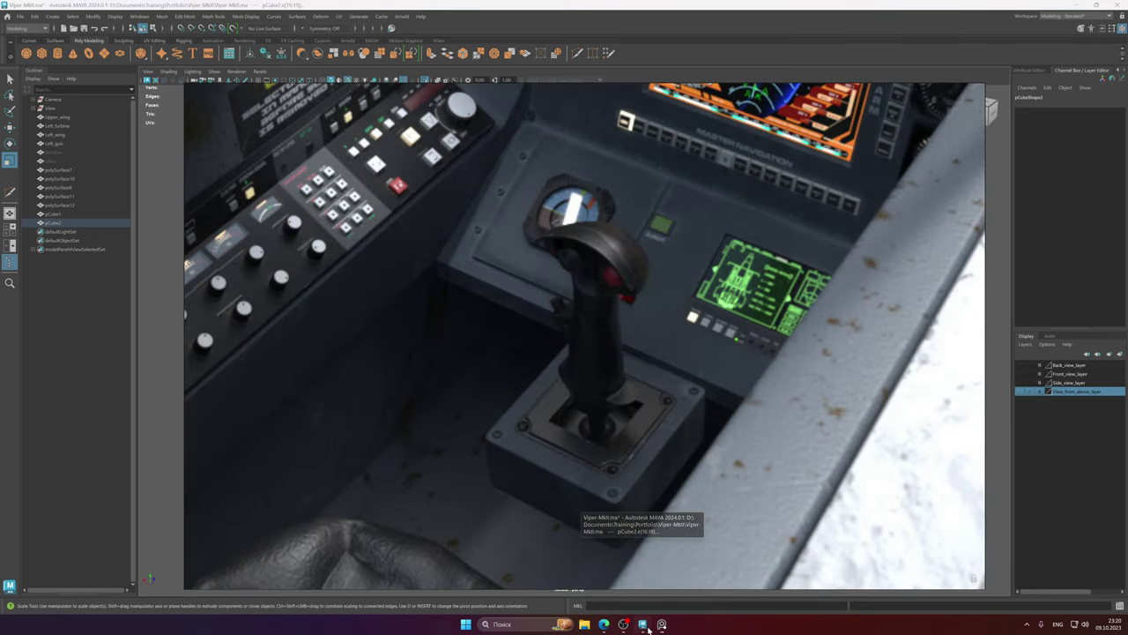
left_click_drag(532, 294, 535, 299)
mouse_move(589, 358)
left_mouse_down("alt")
mouse_move(593, 339)
mouse_move(565, 338)
mouse_move(605, 375)
left_mouse_up("alt")
left_click(662, 625)
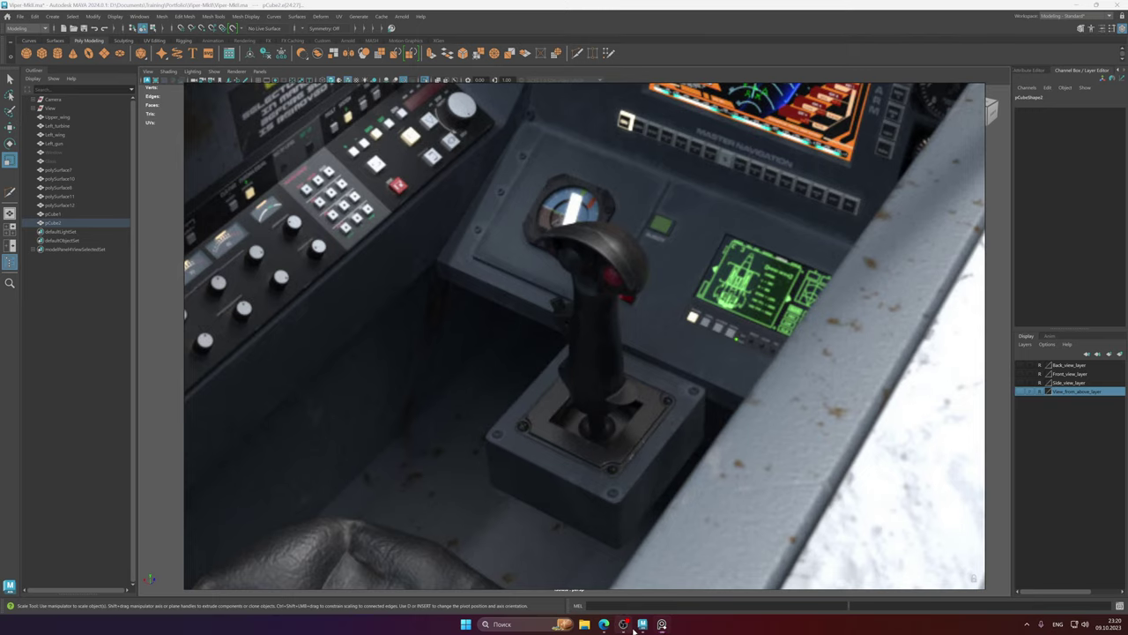
left_click(643, 624)
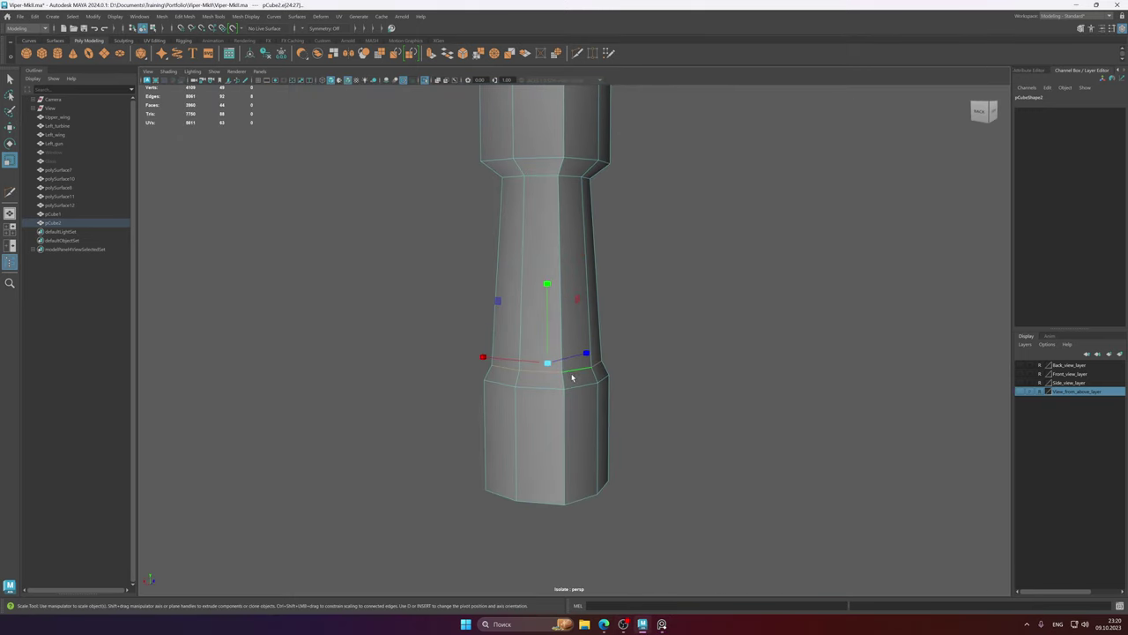
- Delete the redundant edge loop from the closely spaced pair in the column's lower part
key("w")
middle_click_drag(573, 378, 590, 342, "alt")
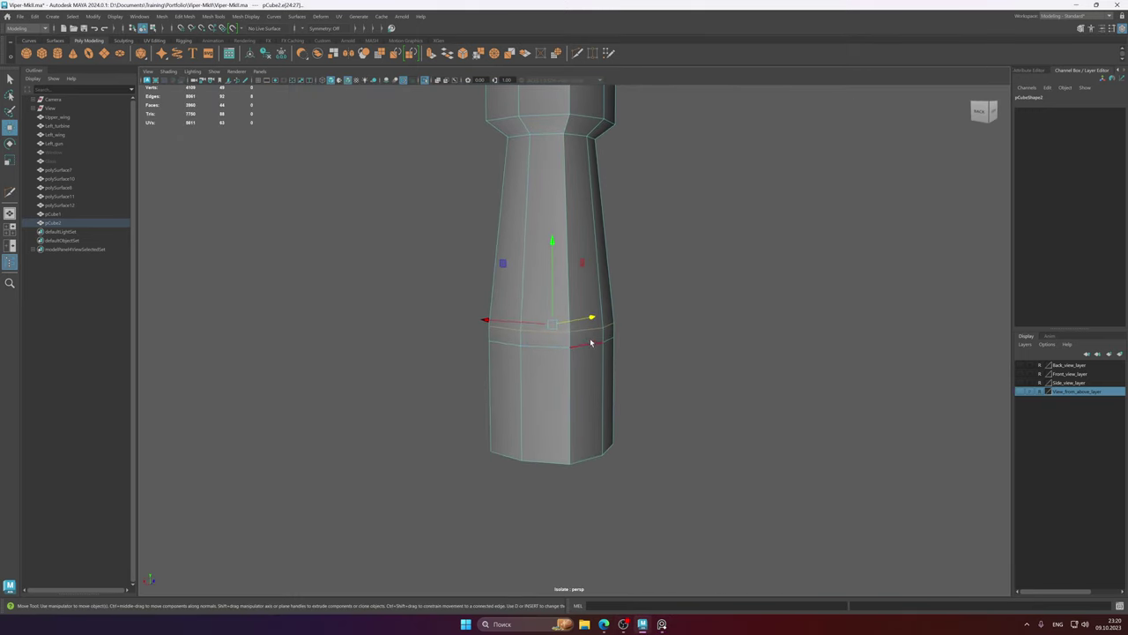
right_click_drag(591, 342, 540, 348, "shift")
left_click_drag(597, 350, 542, 331, "alt")
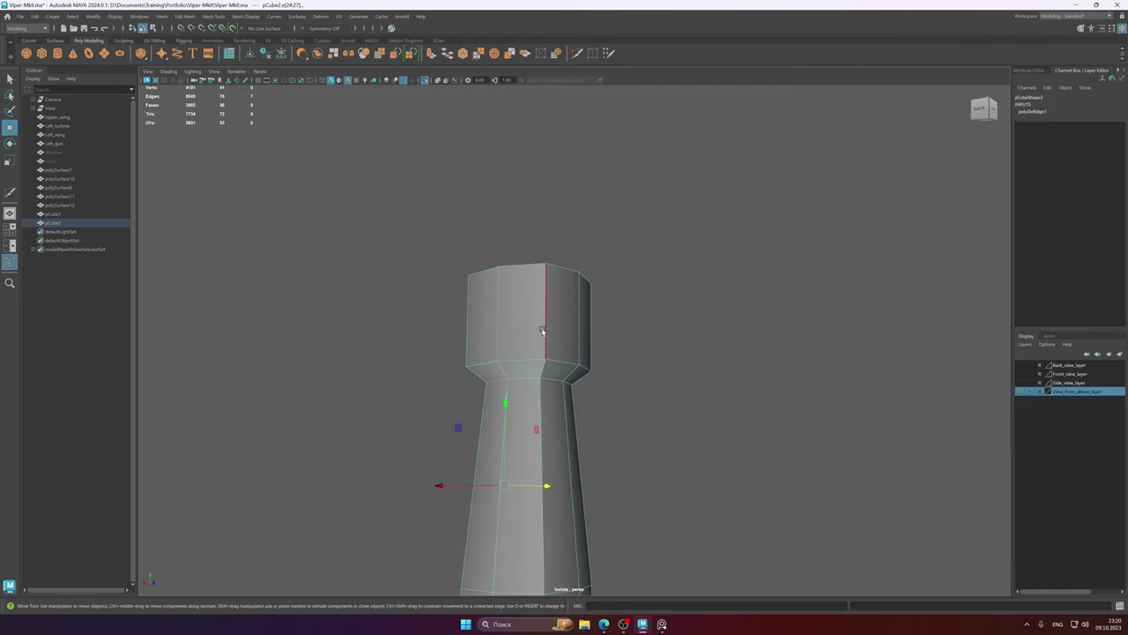
- Select the neck edge loop beneath the head and raise it slightly to sharpen the step
double_click(530, 379)
middle_click_drag(530, 379, 529, 334, "alt")
left_click_drag(529, 268, 529, 264)
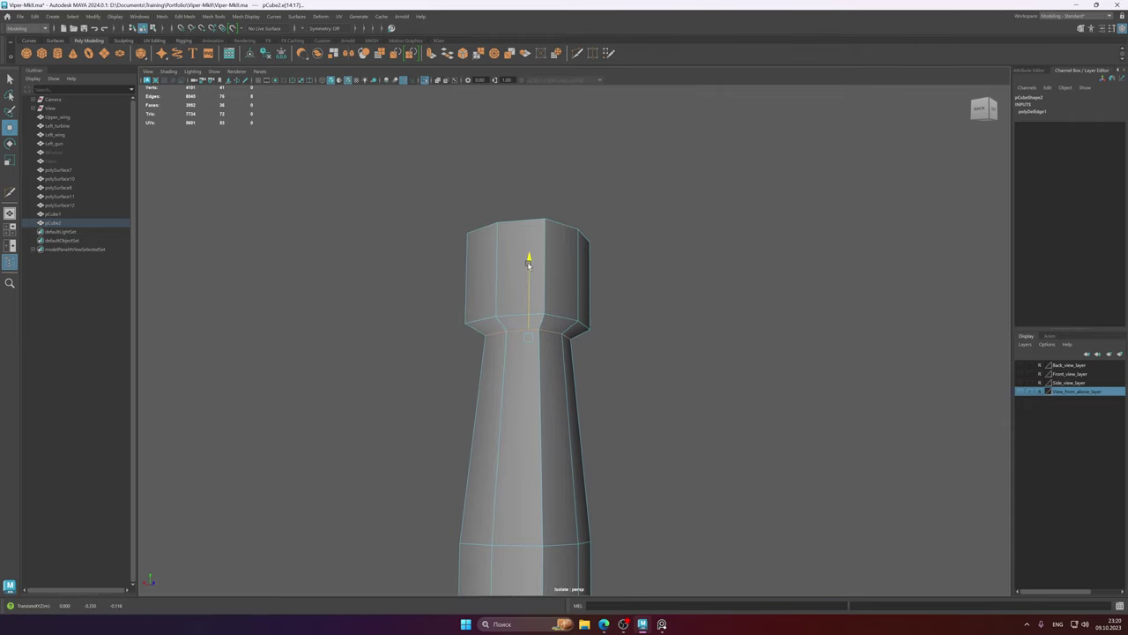
key("r")
left_click_drag(551, 339, 552, 258, "alt")
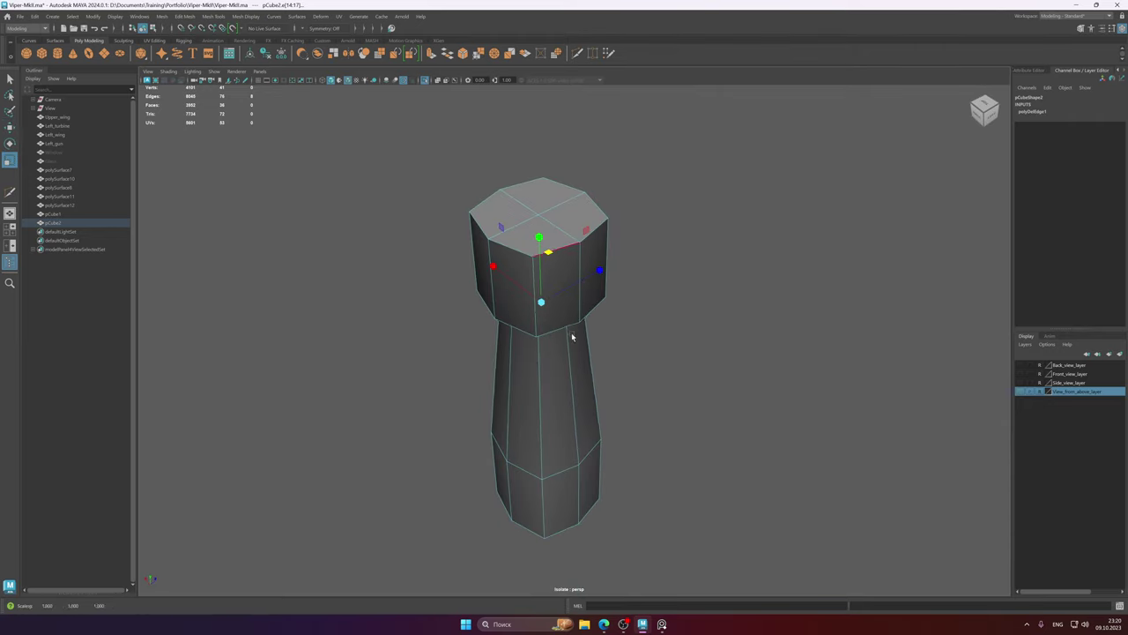
left_click_drag(572, 336, 576, 323, "alt")
middle_click_drag(576, 323, 581, 272, "alt")
right_click_drag(581, 272, 526, 335, "alt")
key("w")
left_click_drag(526, 335, 587, 320, "alt")
- Compare the neck with the reference photo and adjust the neck loop's scale in X and Z
left_click(662, 624)
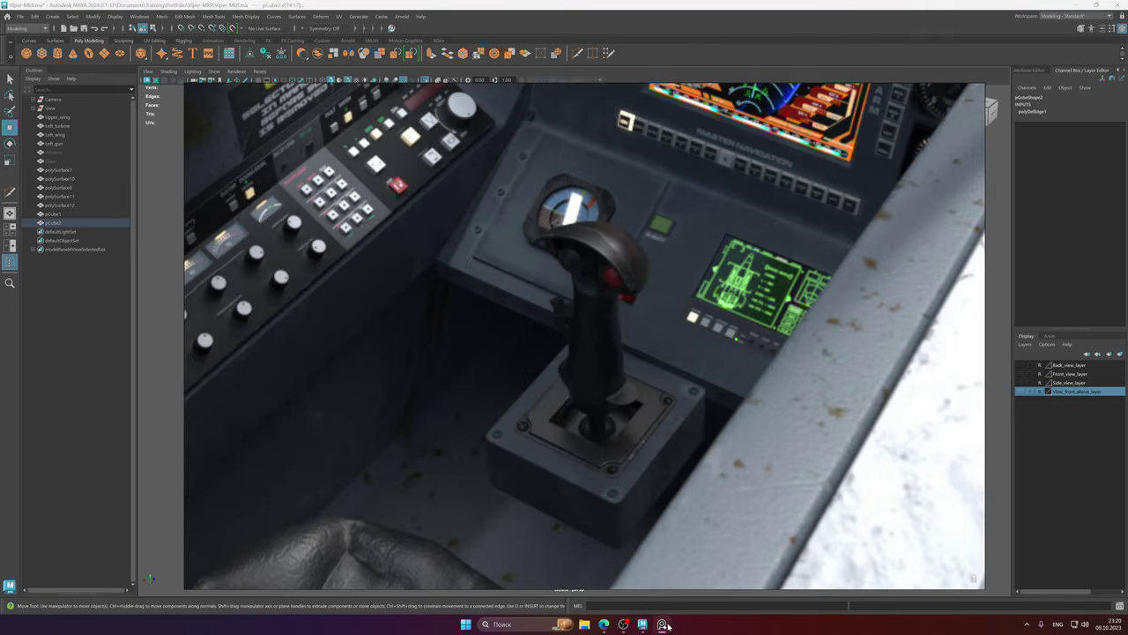
left_click(646, 625)
left_click_drag(553, 325, 540, 257, "alt")
key("e")
key("r")
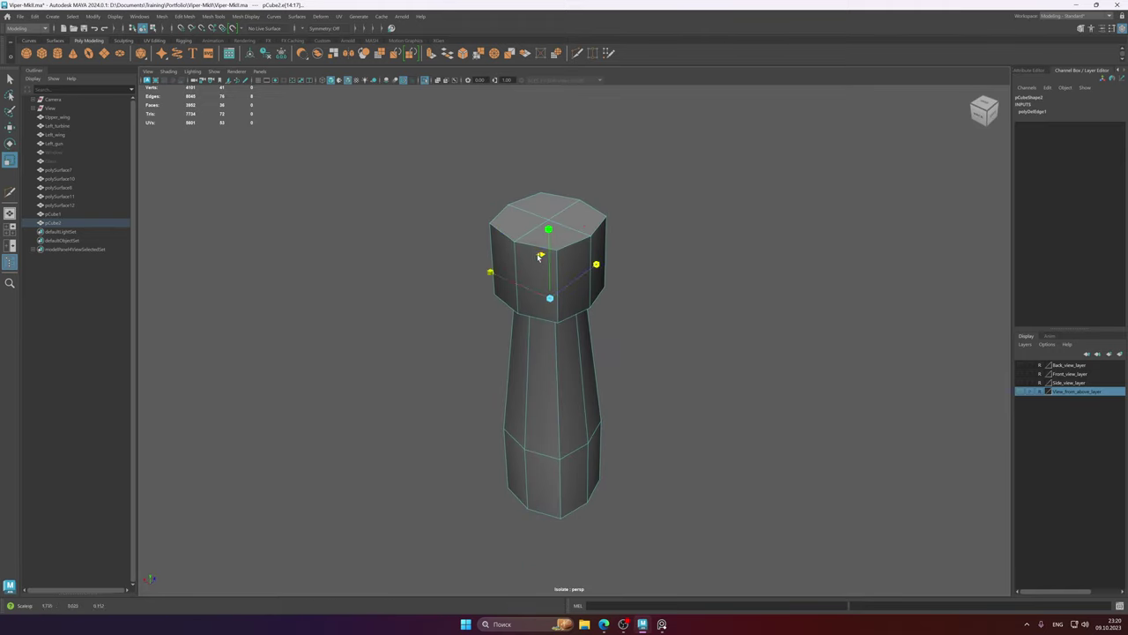
key("w")
- Adjust the neck loop's height slightly and check the grip's proportions against the reference photo
left_click_drag(572, 356, 569, 333, "alt")
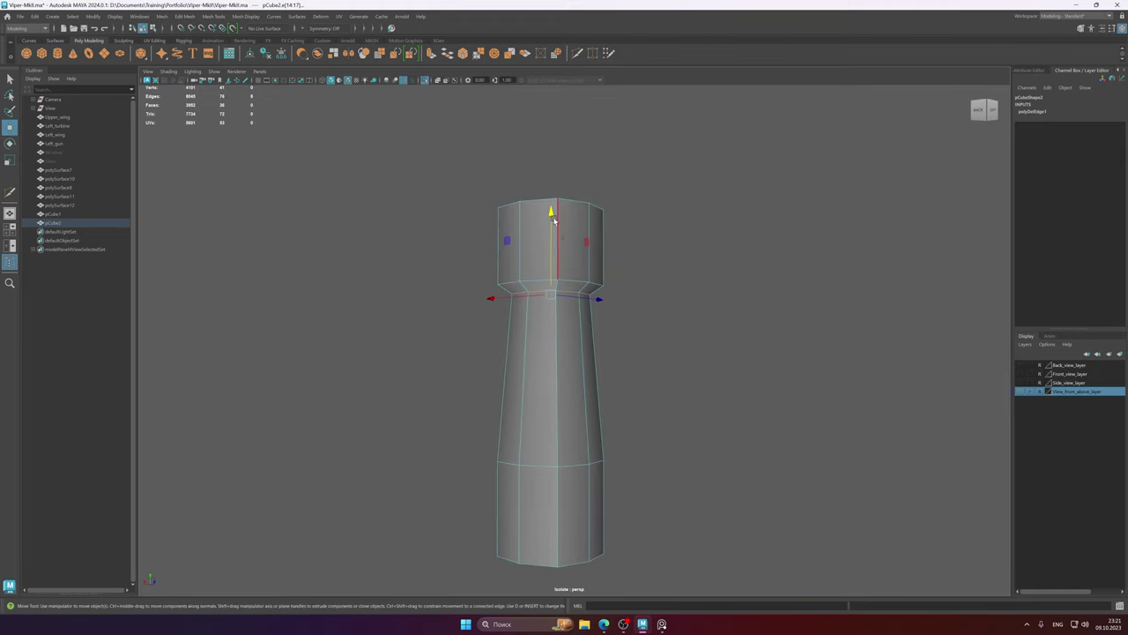
left_click_drag(553, 215, 552, 217)
middle_click_drag(584, 334, 579, 307, "alt")
left_click_drag(579, 307, 566, 342, "alt")
left_click(661, 624)
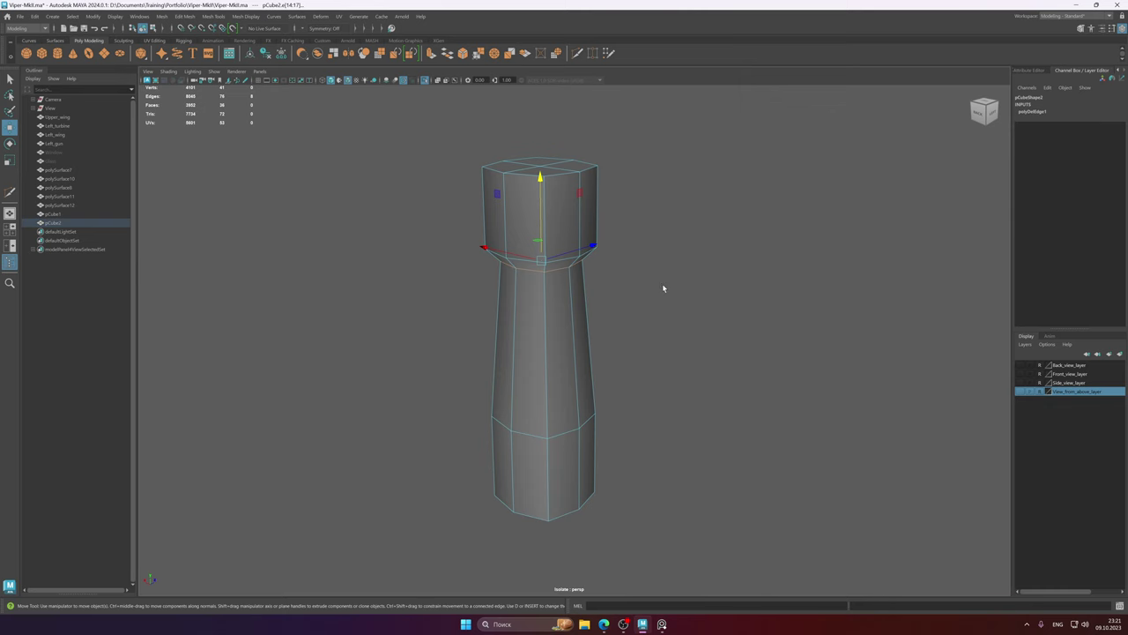
middle_click_drag(634, 355, 621, 296, "alt")
left_click(661, 627)
left_click(661, 626)
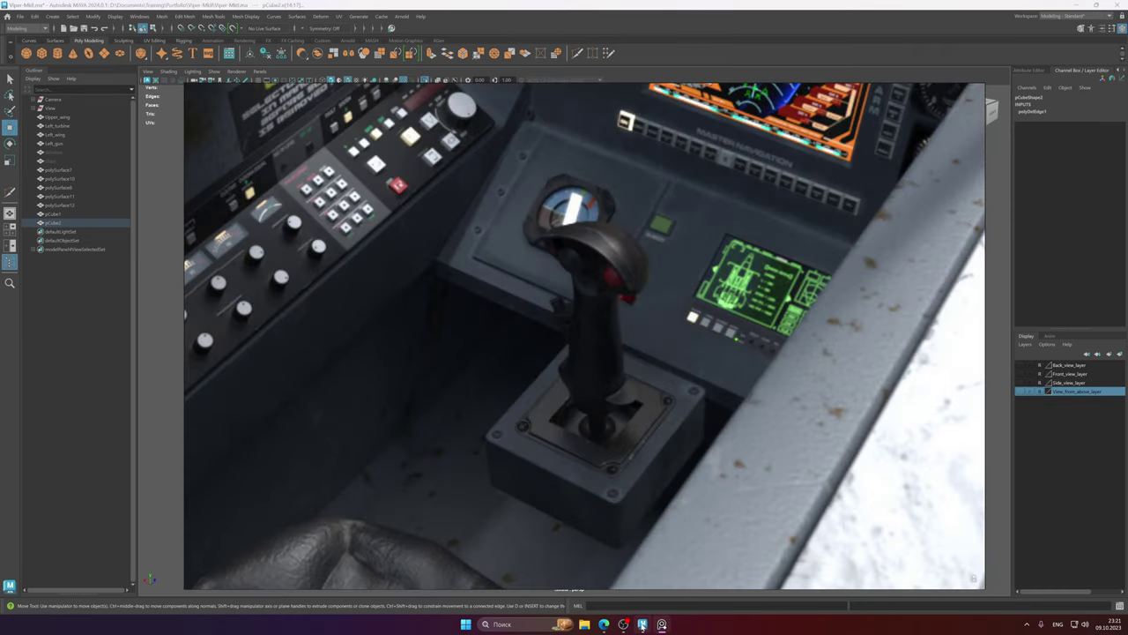
left_click(661, 625)
- Select the open border loop at the column's base and scale it inward in X and Z to taper the bottom
left_click_drag(638, 324, 595, 333, "alt")
middle_click_drag(597, 353, 599, 247, "alt")
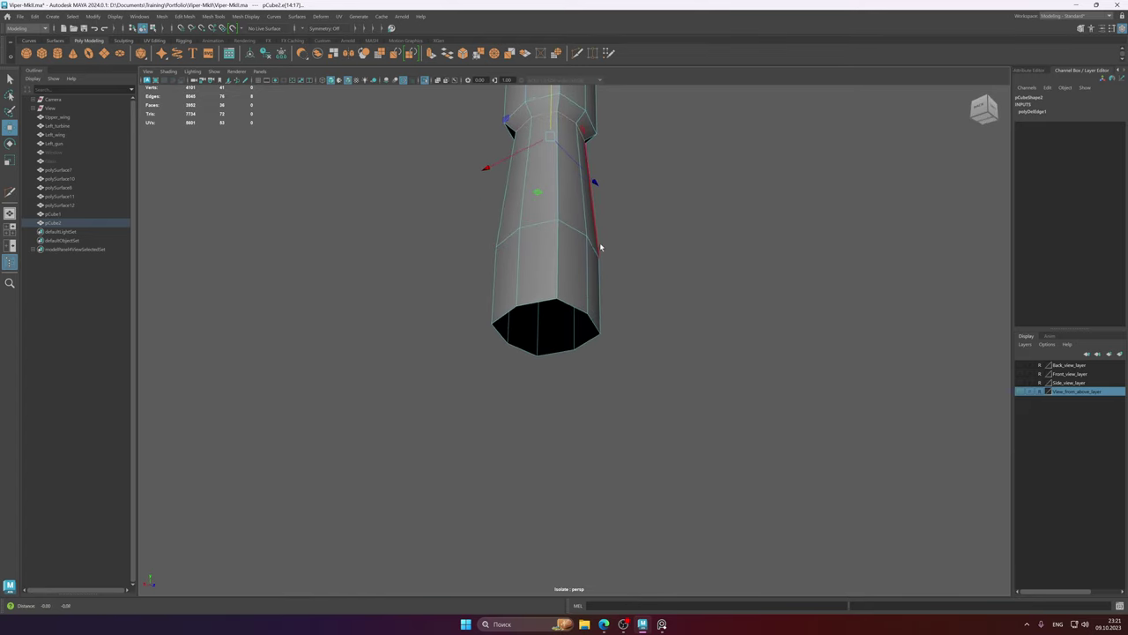
double_click(576, 313)
left_click_drag(579, 288, 581, 312, "alt")
key("e")
key("r")
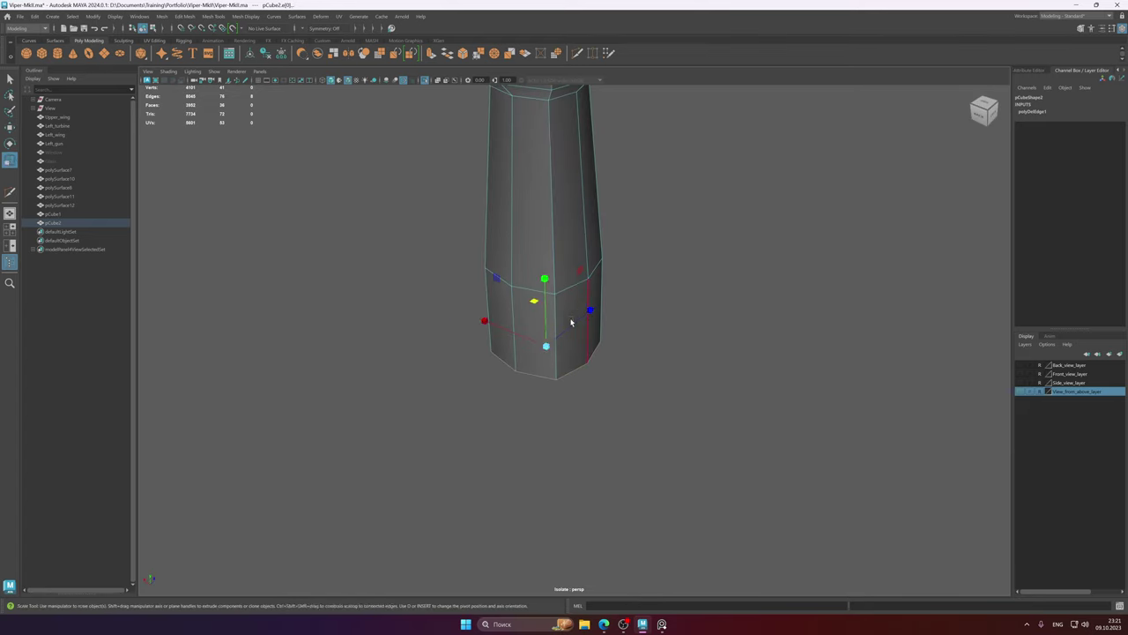
middle_click_drag(572, 319, 575, 346, "alt")
left_click_drag(537, 324, 554, 297)
key("w")
- Insert a horizontal edge loop around the tapered bottom section with Multi-Cut
right_click_drag(554, 297, 539, 281, "shift")
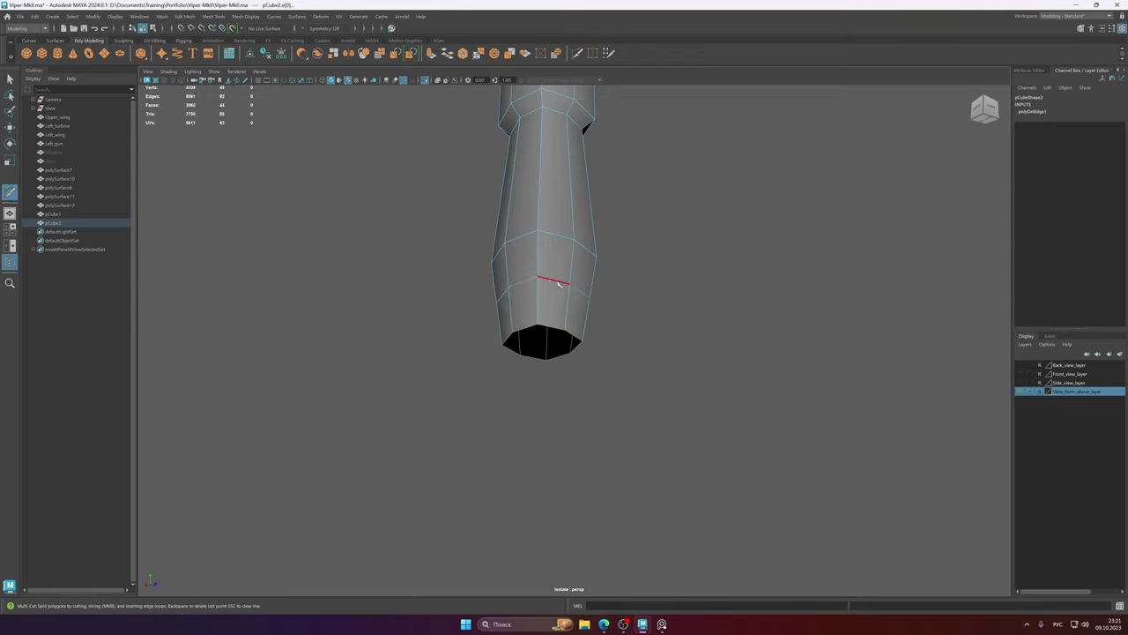
left_click(558, 283)
left_click_drag(558, 283, 579, 347, "alt")
key("q")
- Scale the new bottom-section edge loop outward in X and Z to round the taper
double_click(567, 346)
key("e")
key("r")
right_click_drag(579, 348, 645, 372, "alt")
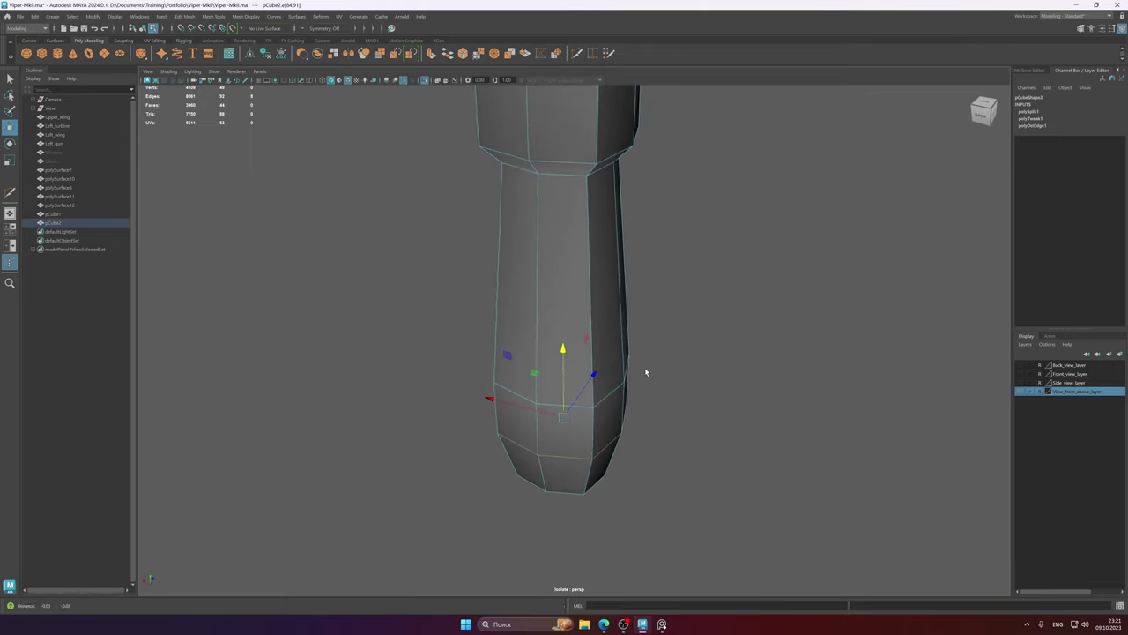
left_click_drag(646, 372, 545, 371, "alt")
key("r")
middle_click_drag(597, 431, 562, 393, "alt")
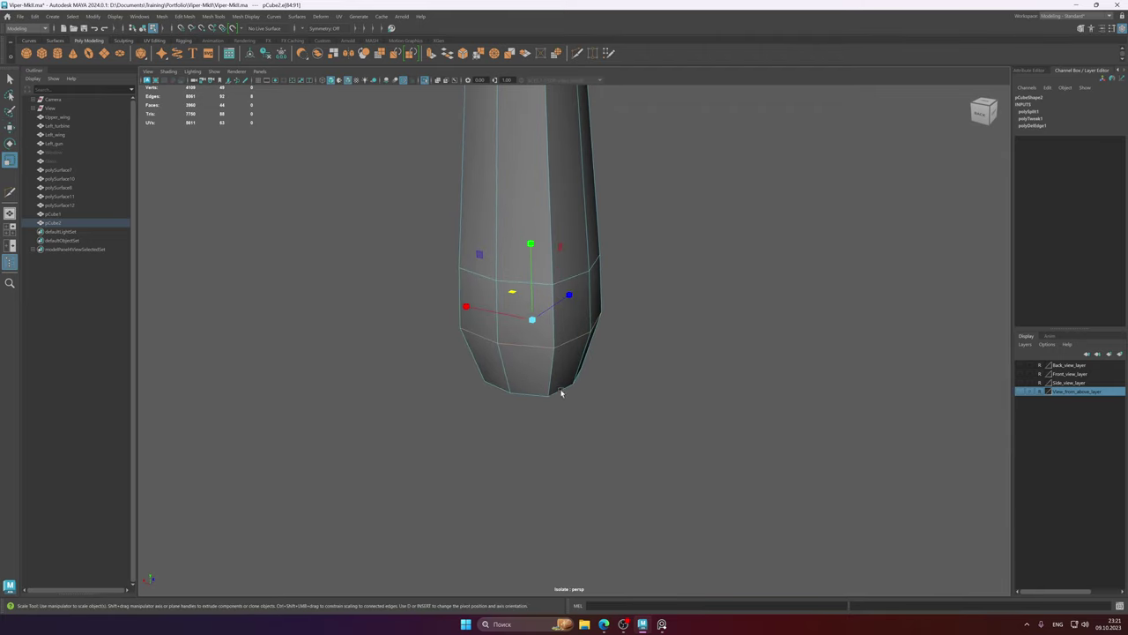
left_click_drag(559, 392, 543, 375, "alt")
left_click_drag(515, 339, 518, 344)
left_click_drag(546, 374, 537, 355, "alt")
- Select the edge loop above the rounded bottom section and widen it slightly in X and Z
double_click(552, 333)
middle_click_drag(536, 318, 548, 356, "alt")
left_click_drag(529, 323, 547, 327)
left_click(517, 315)
double_click(517, 315)
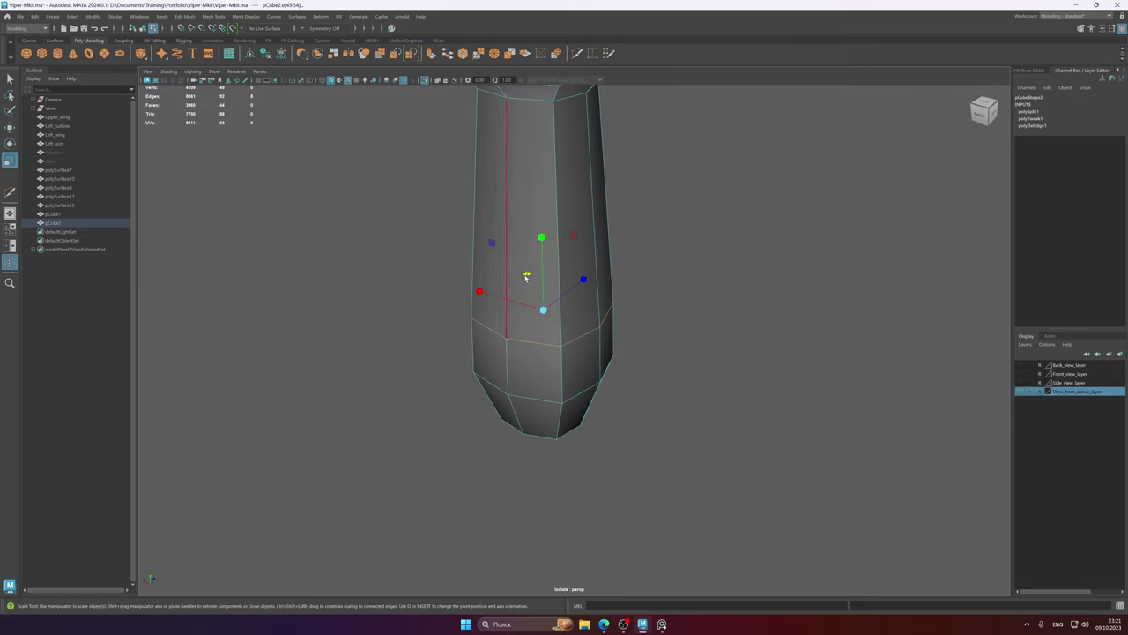
left_click_drag(526, 275, 526, 275)
- Select the rounding loop in the bottom section again and fine-tune its scale in X and Z
double_click(542, 389)
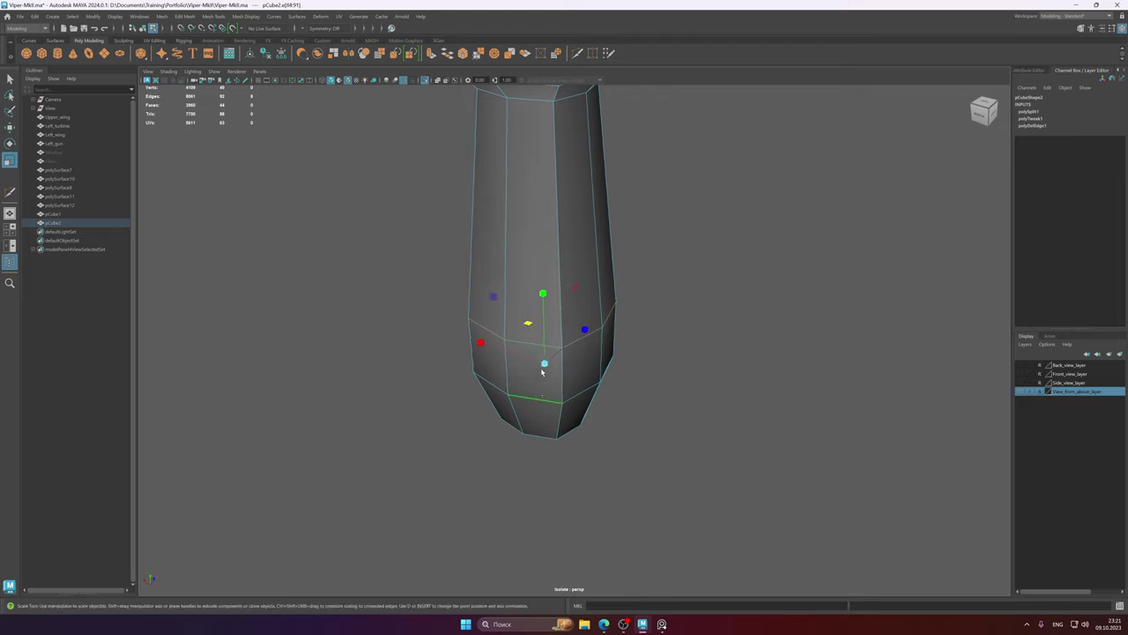
left_click_drag(528, 325, 527, 324)
left_click_drag(540, 386, 543, 361, "alt")
key("w")
scroll(545, 330, "down", 5)
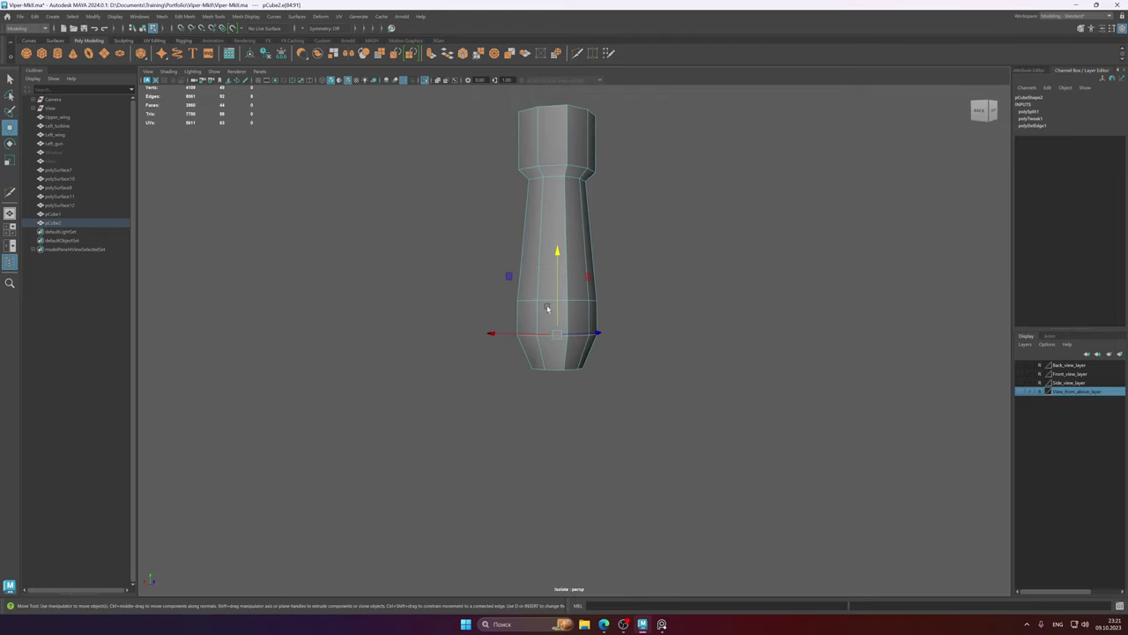
- Inspect the grip's overall shape, save the scene, and compare its head with the reference photo
middle_click_drag(547, 310, 548, 372, "alt")
left_click_drag(552, 344, 571, 356, "alt")
scroll(581, 356, "up", 2)
middle_click_drag(608, 361, 622, 354, "alt")
left_click_drag(618, 366, 589, 380, "alt")
key("ctrl+s")
left_click(662, 626)
left_click(662, 625)
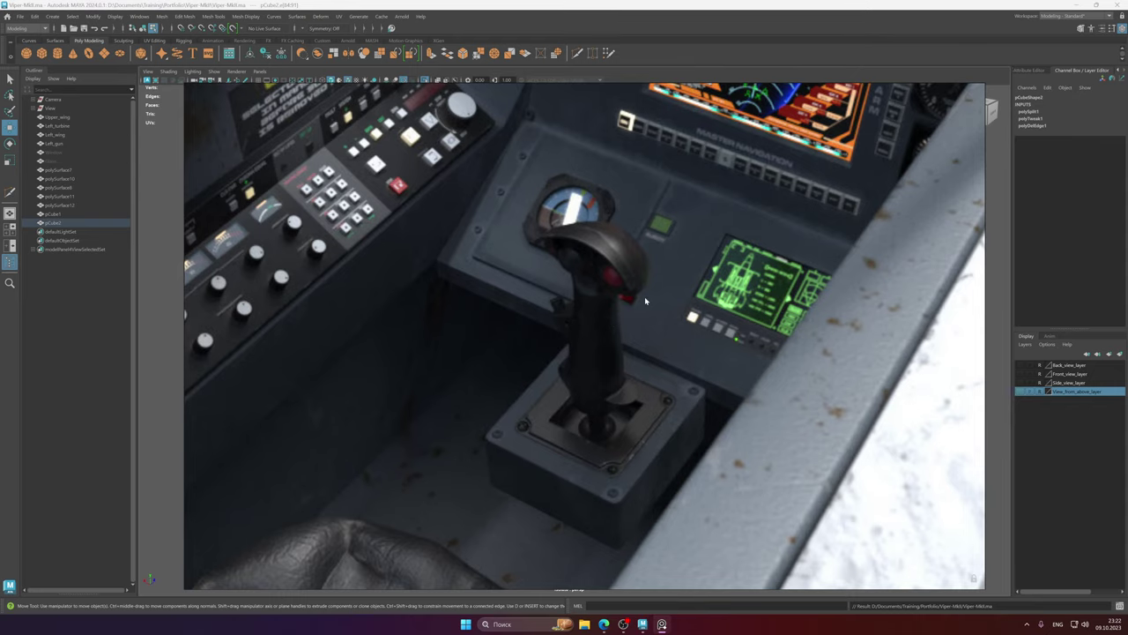
left_click(471, 4)
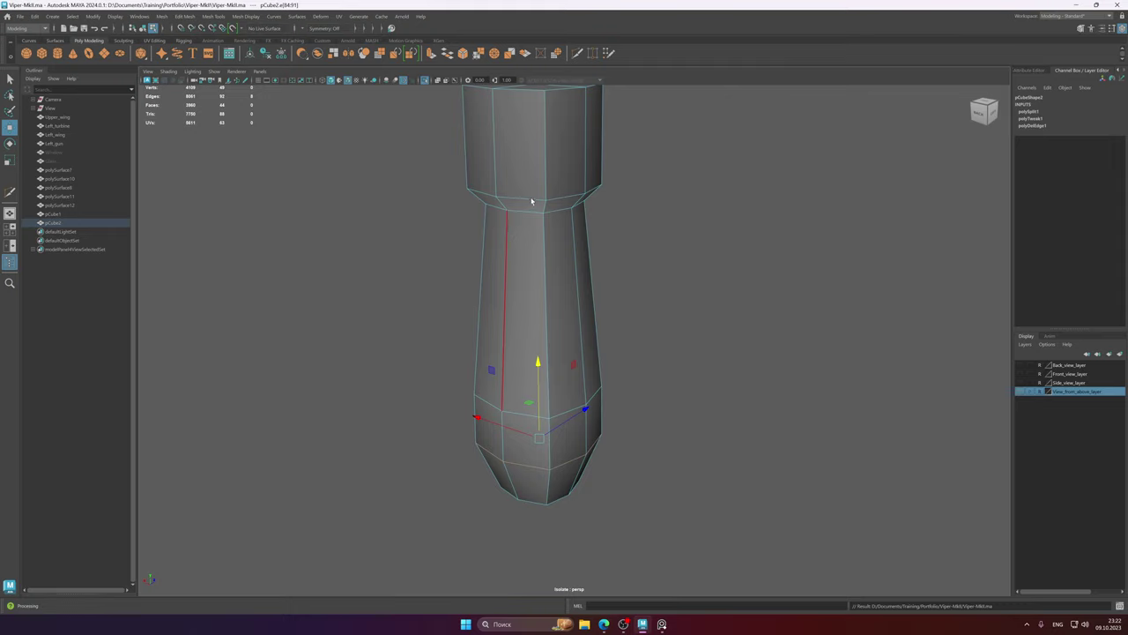
left_click_drag(541, 200, 562, 305, "alt")
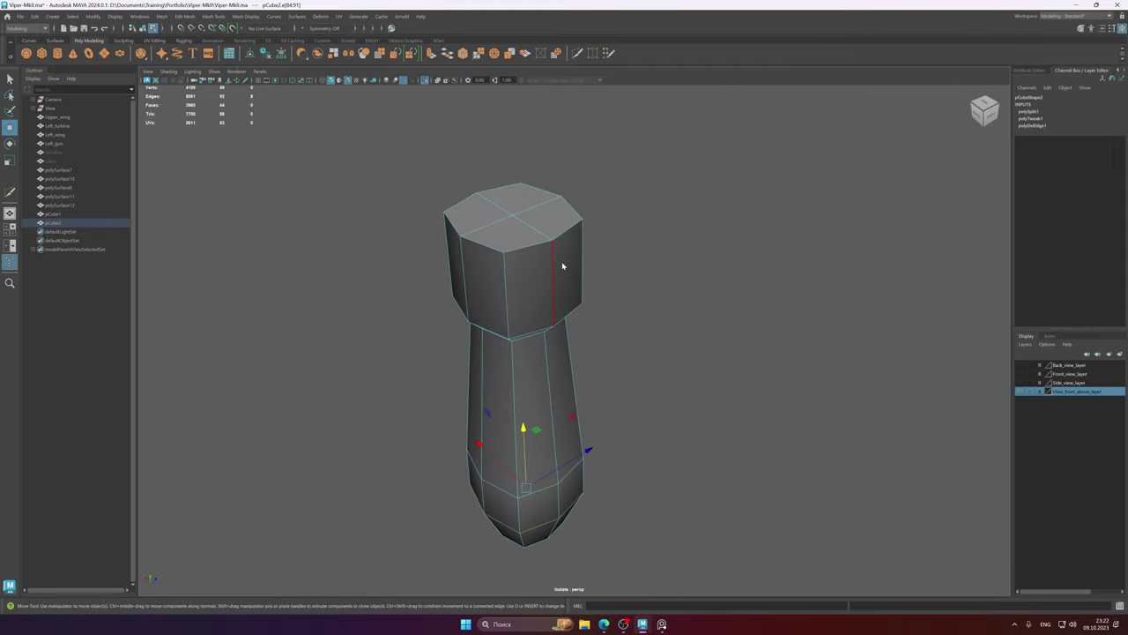
- Select the two adjacent faces on one side of the grip's octagonal head
right_click_drag(561, 265, 561, 301)
left_click_drag(561, 301, 556, 279, "alt")
left_click(559, 207)
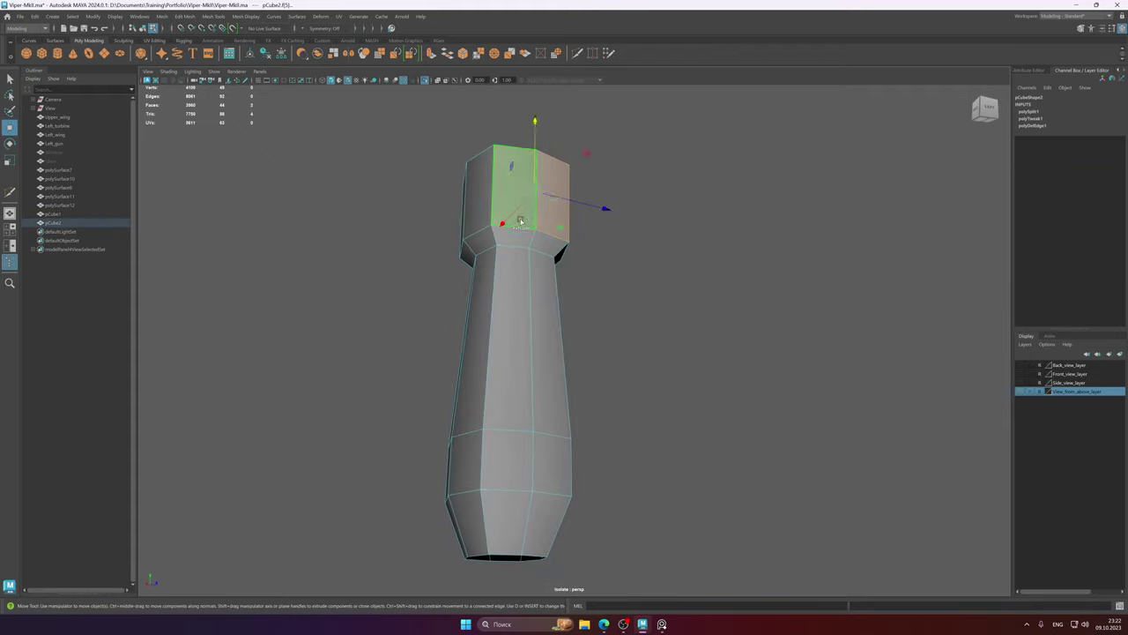
left_click_drag(528, 215, 537, 264, "alt")
key("ctrl+e")
key("r")
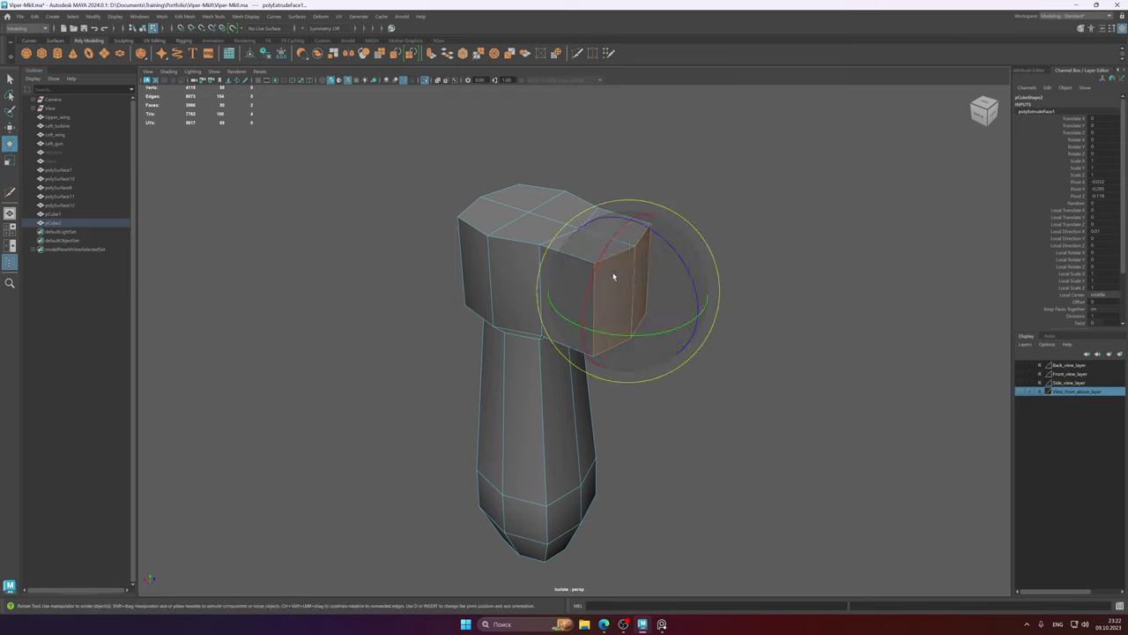
left_click_drag(816, 328, 565, 278, "alt")
key("ctrl+z")
- Add the head's two opposite side faces to the selection and extrude both sides outward along the X axis
key("w")
left_click(570, 271, "shift")
left_click(552, 256, "shift")
key("r")
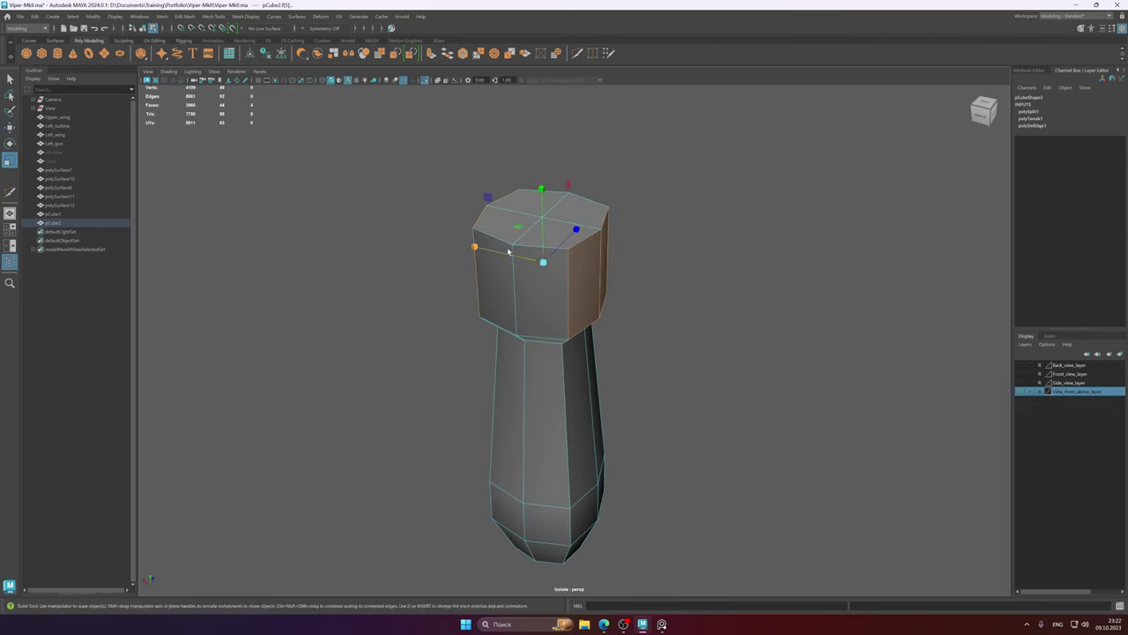
left_click_drag(476, 250, 420, 245, "shift")
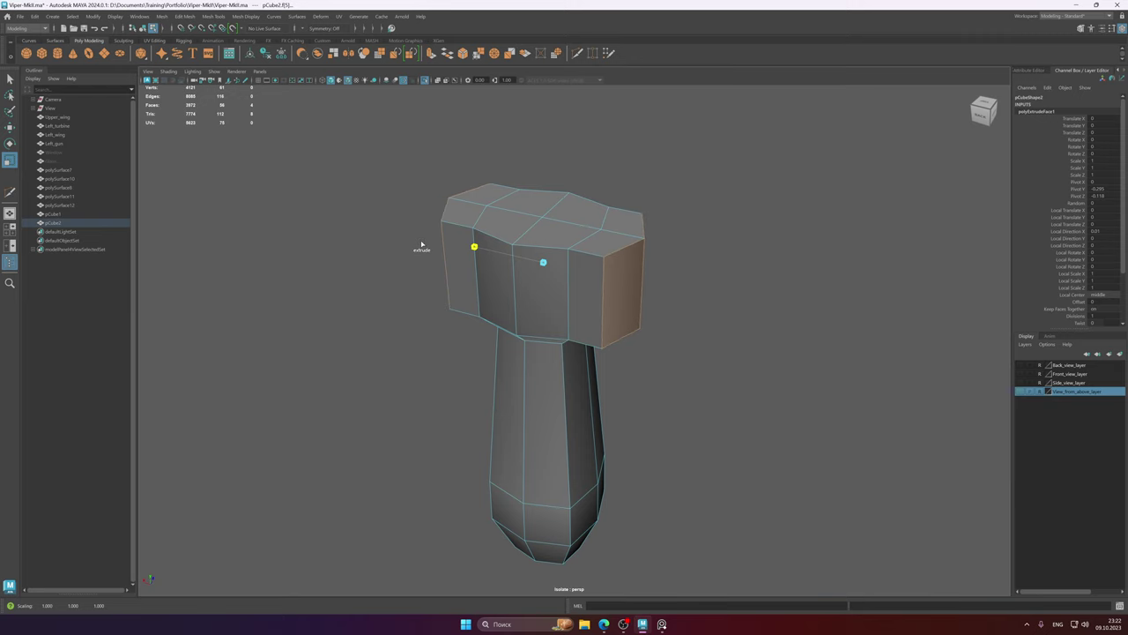
- Flatten the pair of extruded faces at one end of the head by scaling them to 0 along X
left_click_drag(656, 269, 831, 287, "alt")
key("w")
left_click(582, 266)
left_click(607, 257, "shift")
key("e")
key("r")
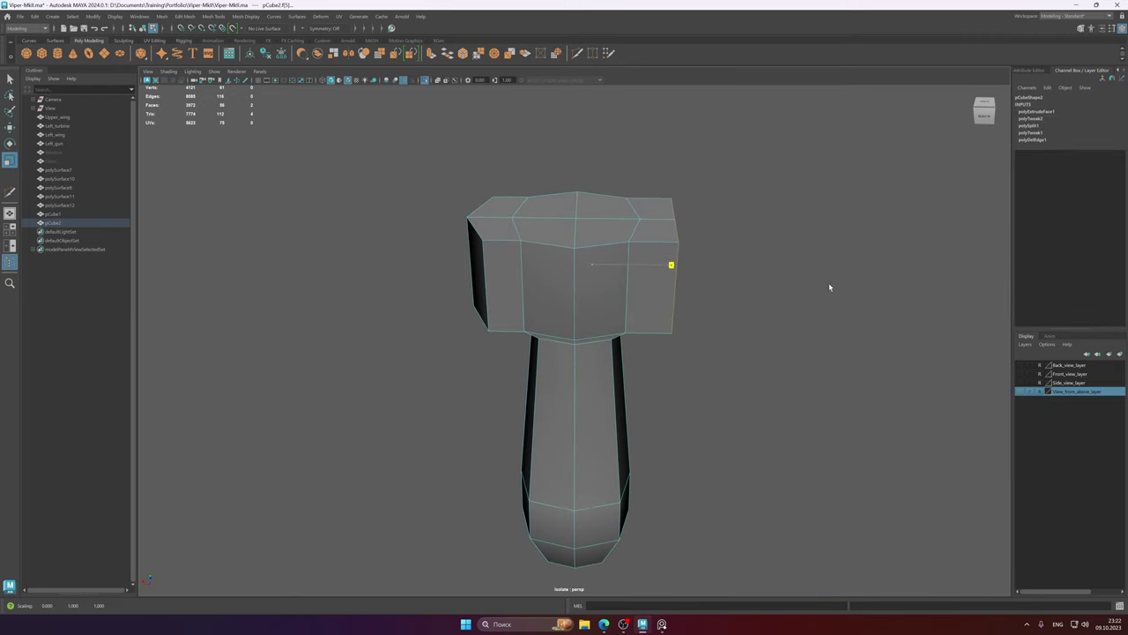
- Flatten the pair of extruded faces at the opposite end of the head along the X axis
left_click_drag(506, 269, 589, 280, "alt")
left_click(589, 280)
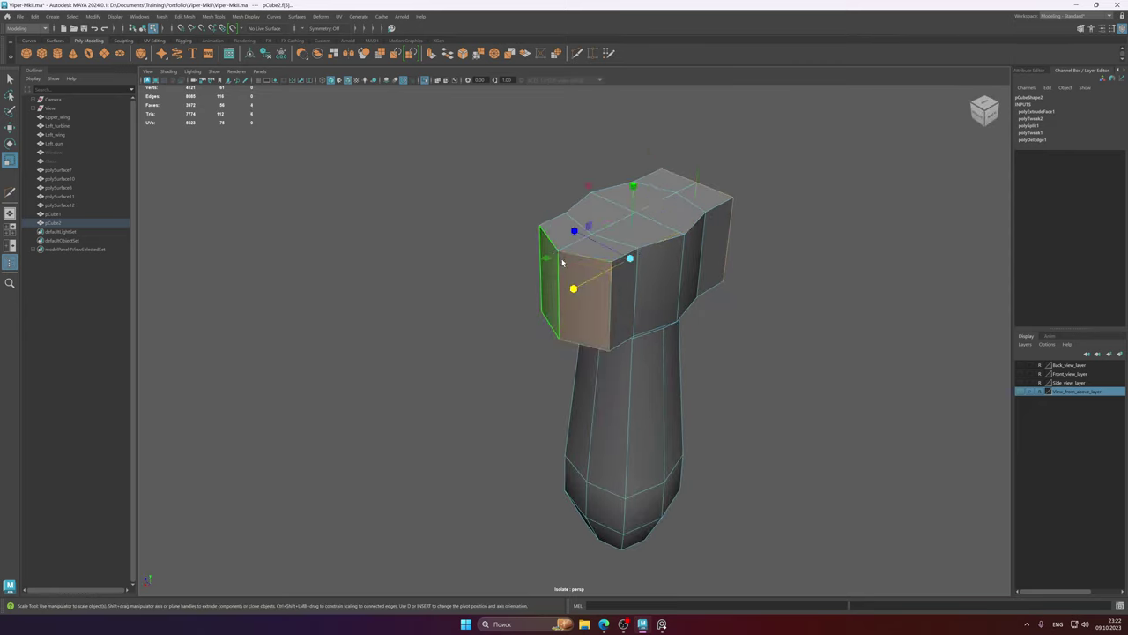
left_click(549, 297)
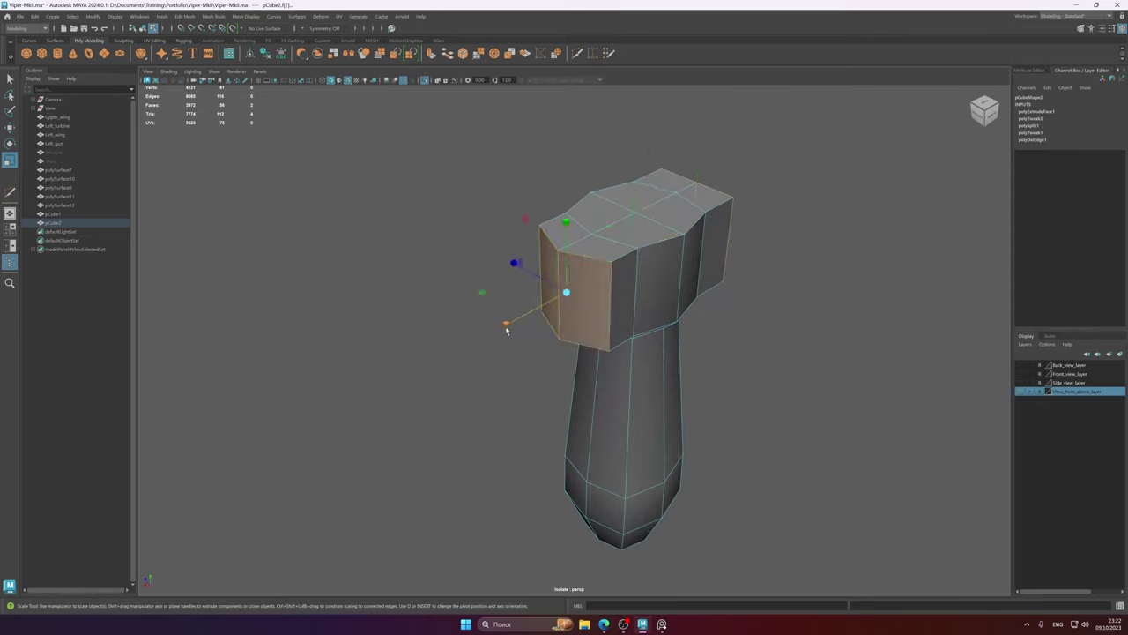
left_click_drag(507, 329, 622, 284, "alt")
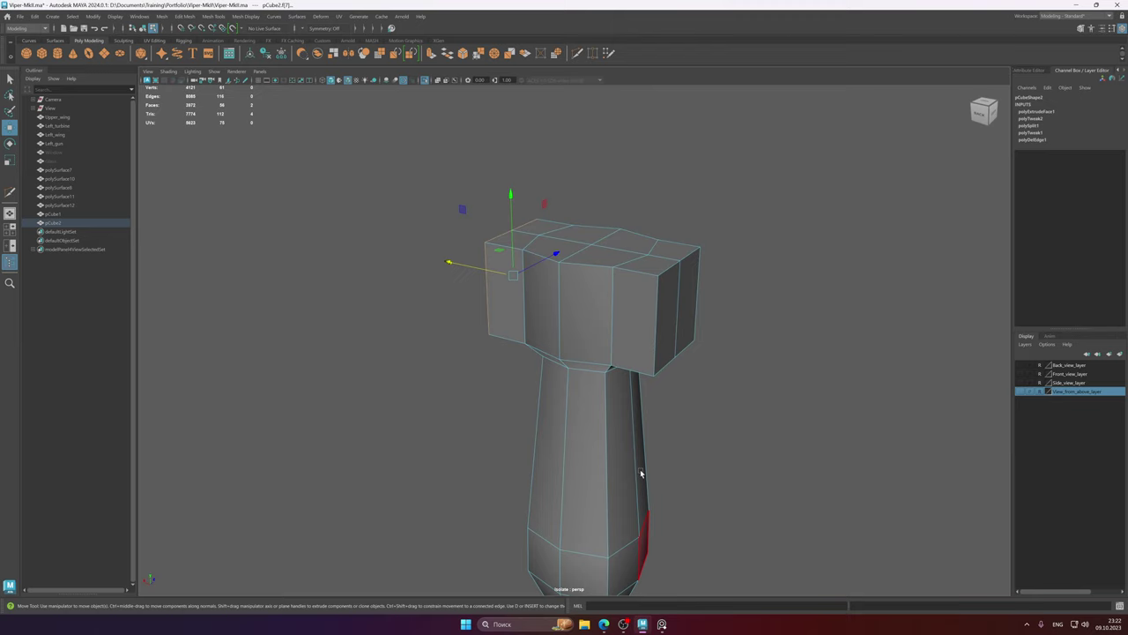
- Select the four faces along the head's long side and flatten them by scaling to 0 along Z
left_click(637, 330)
left_click(587, 330, "shift")
left_click(543, 325, "shift")
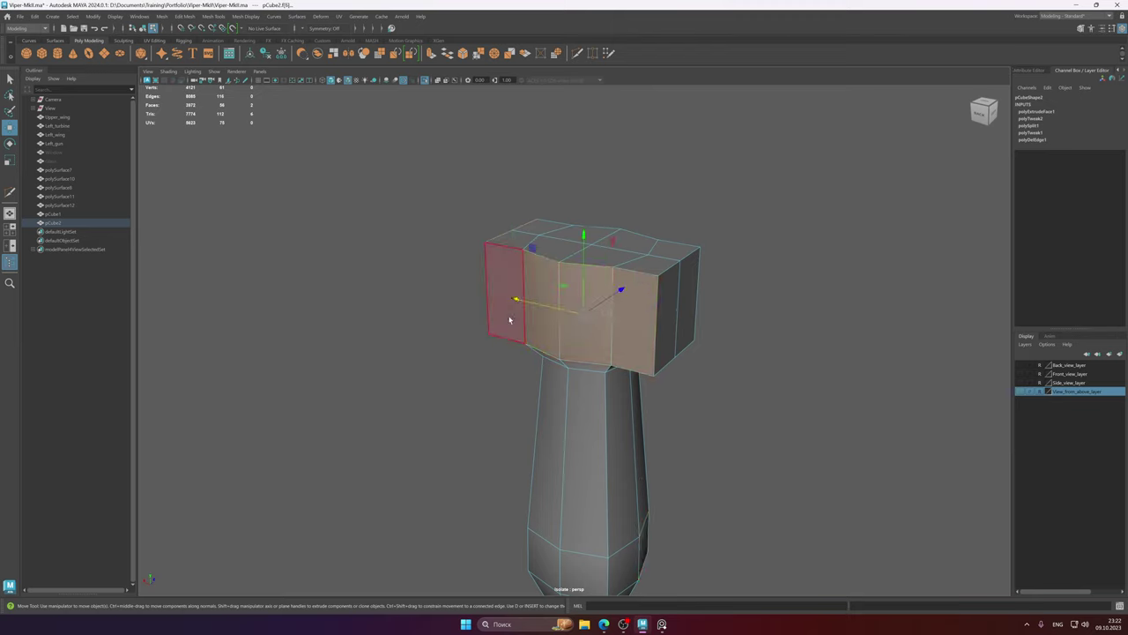
left_click(508, 318, "shift")
key("r")
left_click_drag(590, 302, 460, 335, "alt")
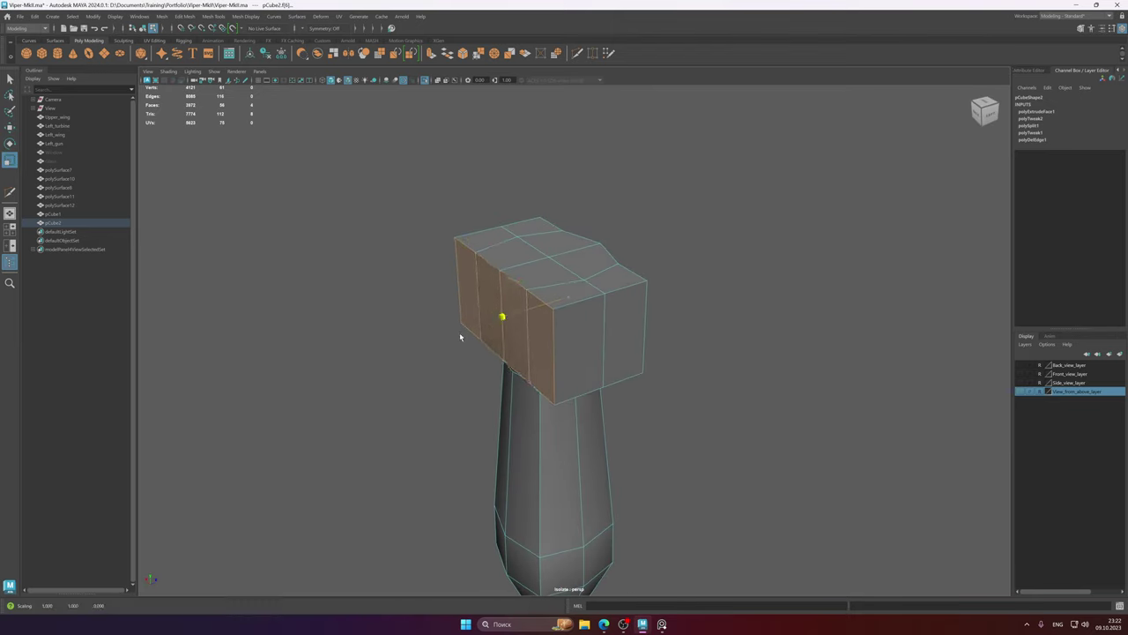
- Move the two outer vertical edges on the side opposite the flattened faces inward along the Z axis
key("w")
left_click_drag(580, 330, 541, 334, "alt")
left_click(541, 334)
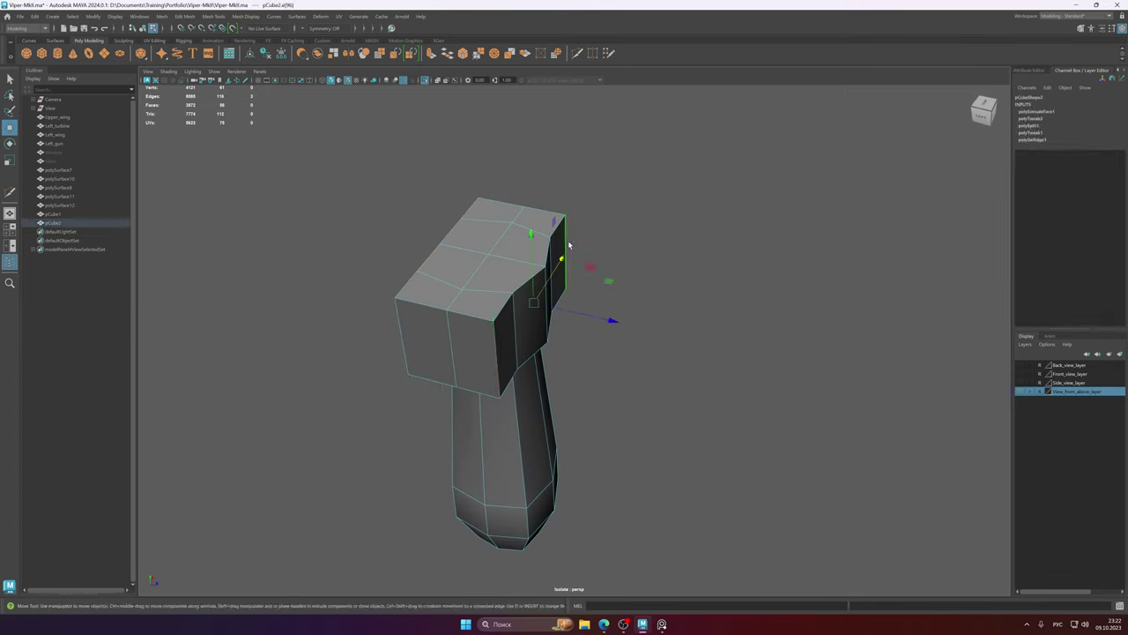
left_click_drag(620, 322, 552, 322)
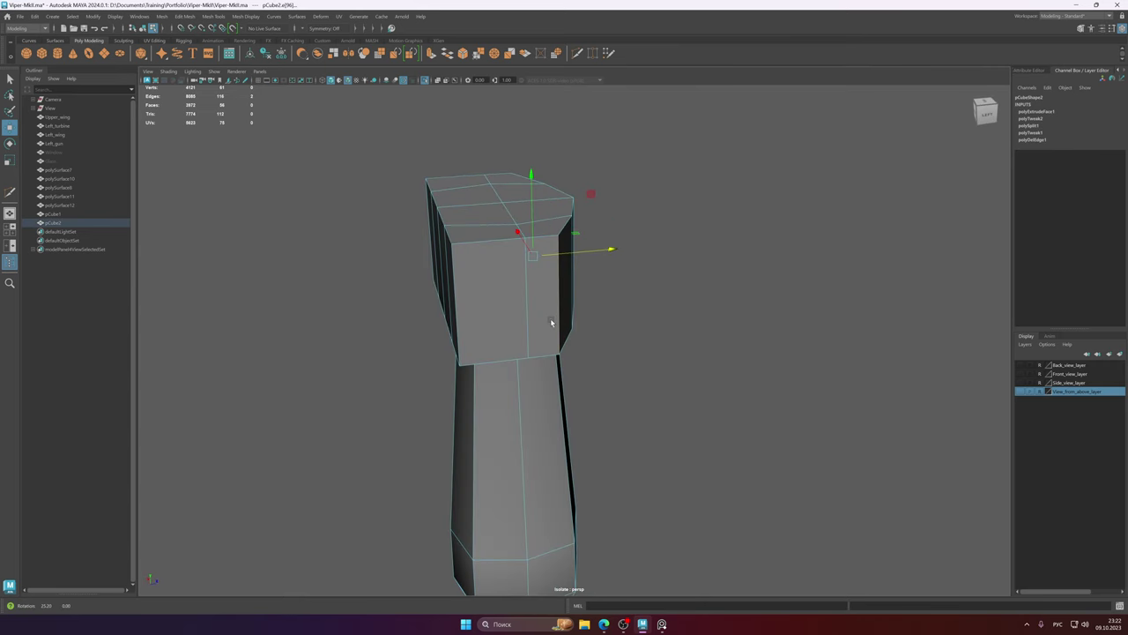
- Compare the shape of the modelled grip and head with the joystick in the cockpit reference photo
left_click(662, 624)
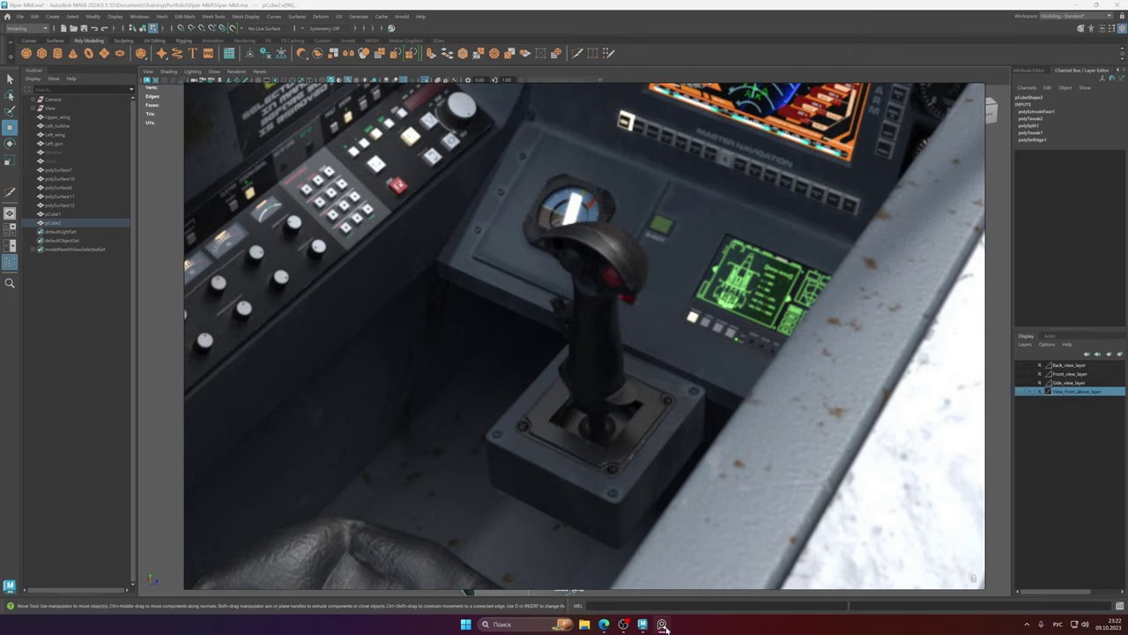
left_click(662, 624)
left_click_drag(553, 335, 527, 350, "alt")
left_click_drag(596, 344, 514, 285, "alt")
right_click_drag(513, 284, 581, 283, "alt")
left_click_drag(582, 283, 567, 324, "alt")
right_click_drag(566, 325, 447, 338, "alt")
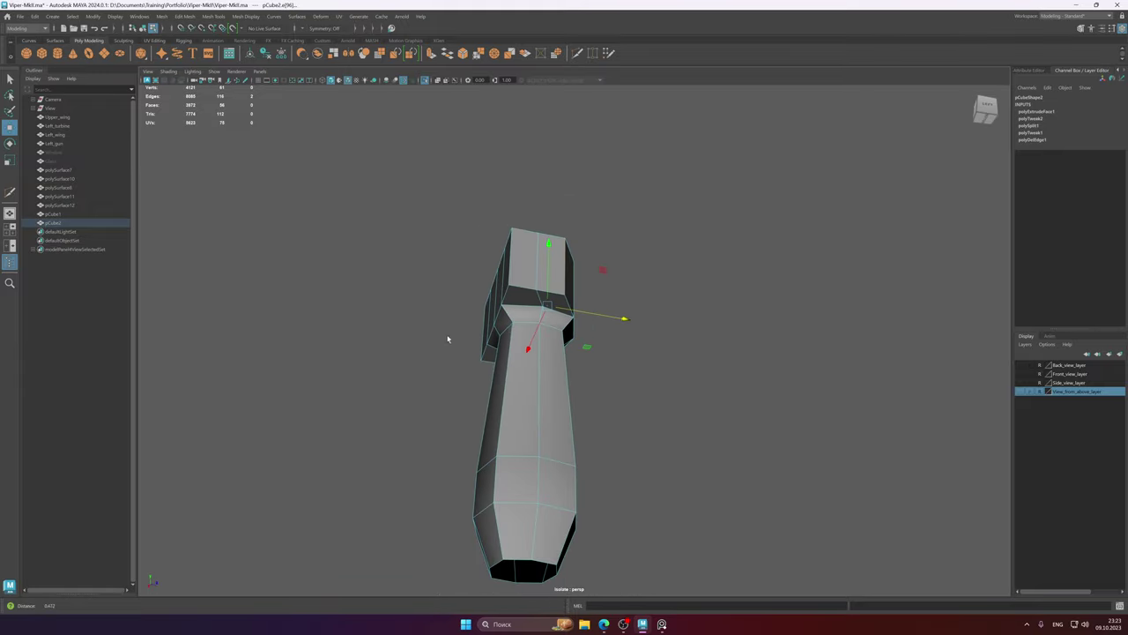
left_click_drag(447, 339, 527, 340, "alt")
- Return the grip to object mode and delete its construction history
right_click_drag(539, 323, 566, 310)
left_click_drag(564, 311, 538, 321, "alt")
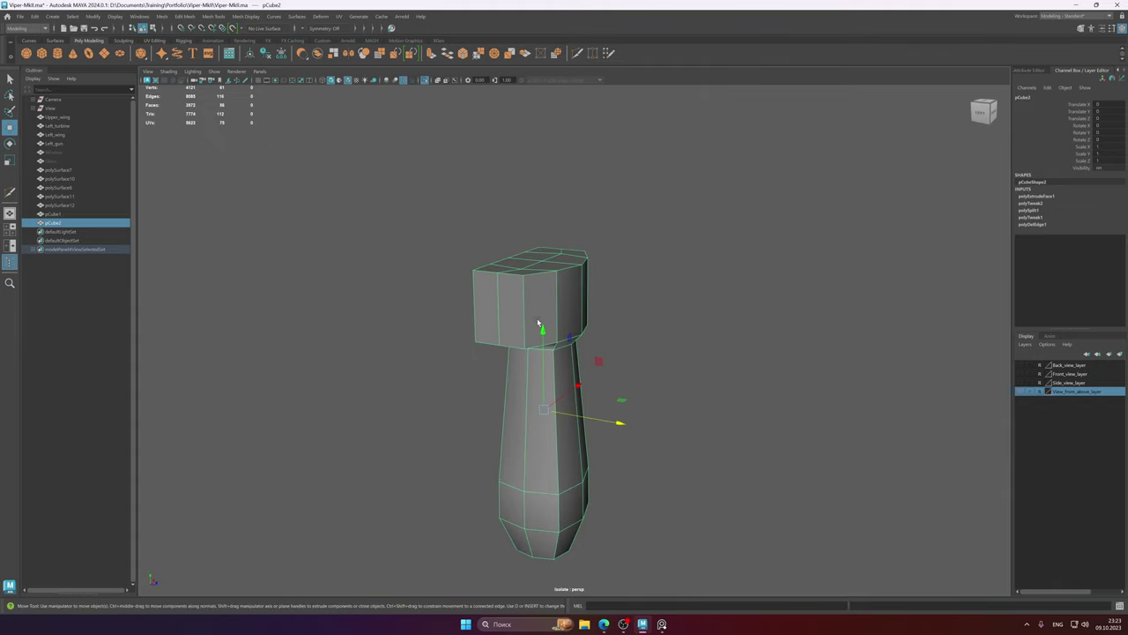
left_click(265, 53)
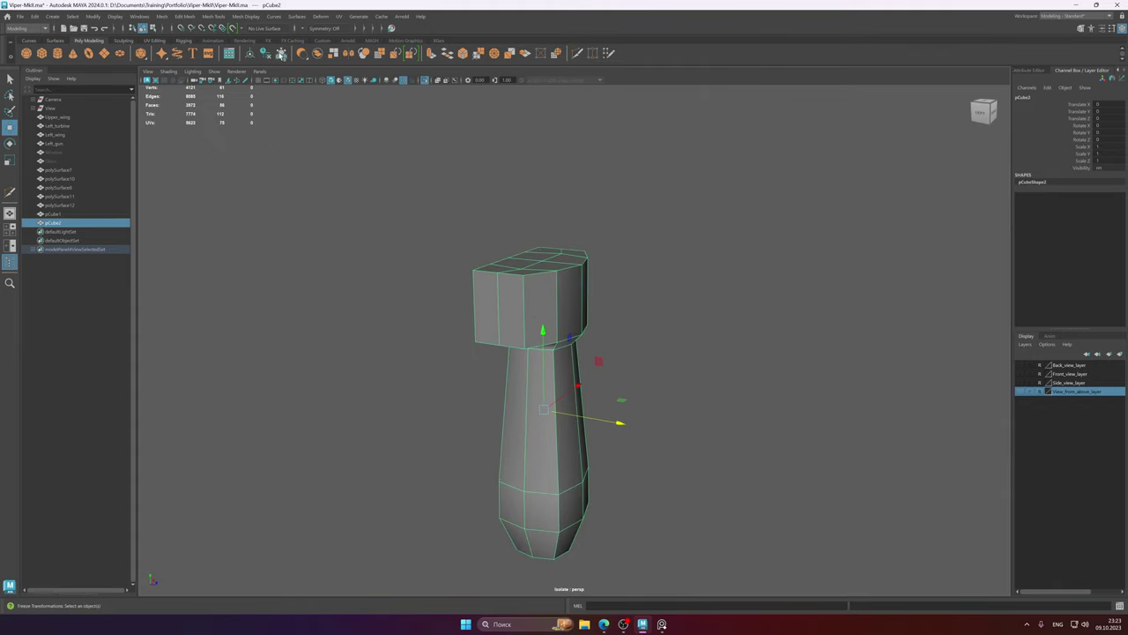
- Inspect the grip from several angles and save the scene
scroll(560, 306, "up", 6)
scroll(560, 306, "down", 4)
middle_click_drag(534, 376, 506, 300, "alt")
scroll(506, 298, "down", 5)
key("f")
scroll(564, 294, "up", 2)
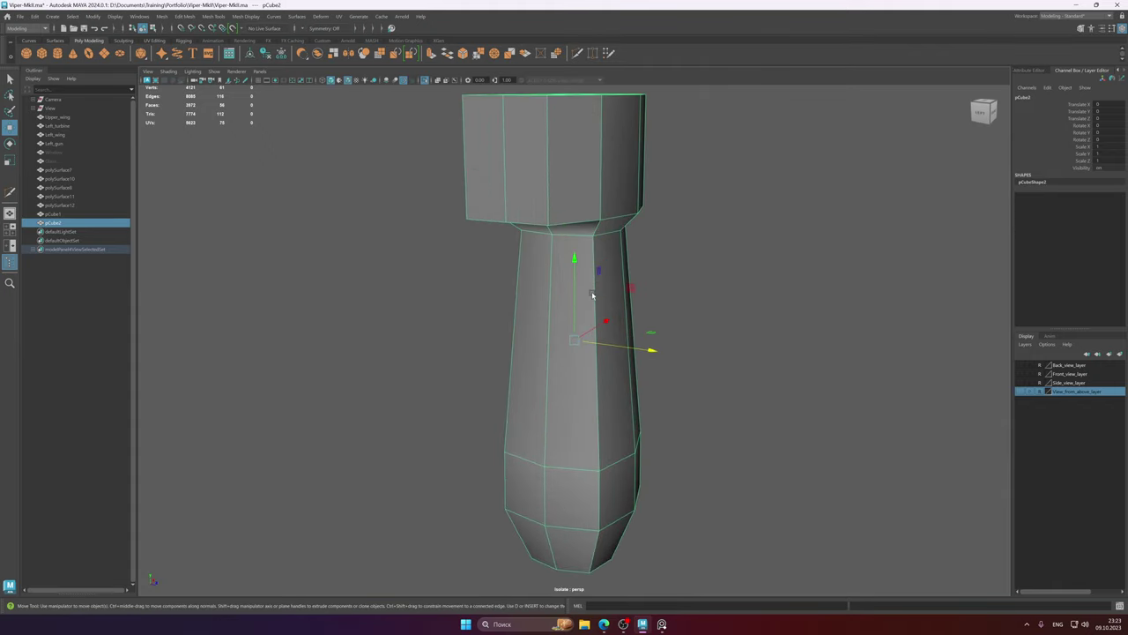
left_click_drag(592, 296, 649, 310, "alt")
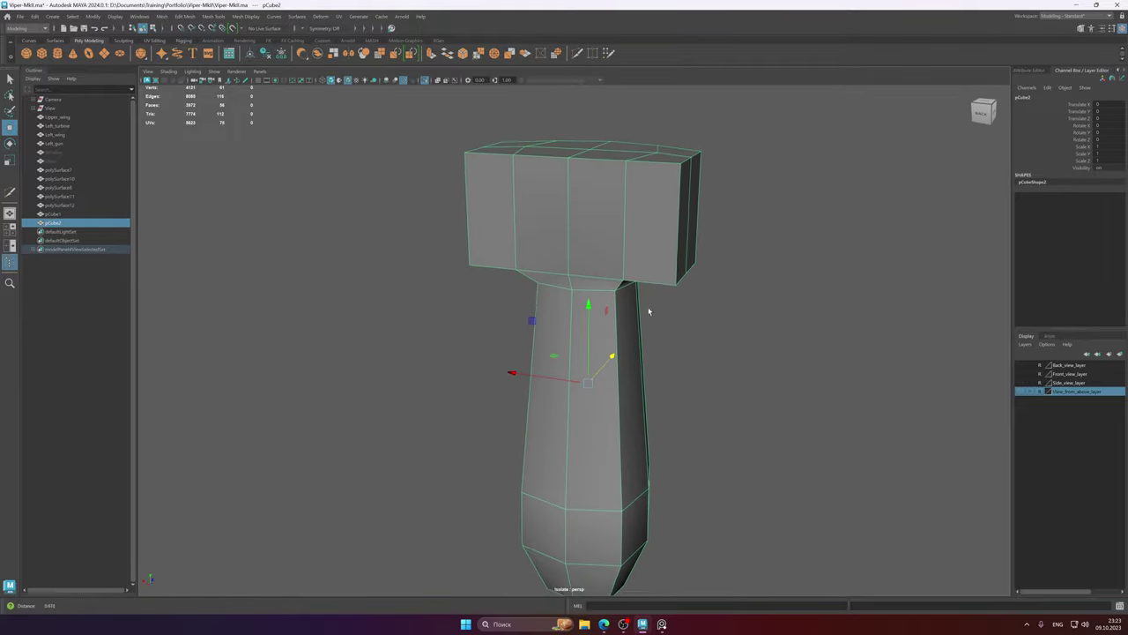
right_click_drag(649, 310, 620, 304, "alt")
middle_click_drag(621, 304, 596, 309, "alt")
left_click_drag(596, 308, 589, 308, "alt")
key("ctrl+s")
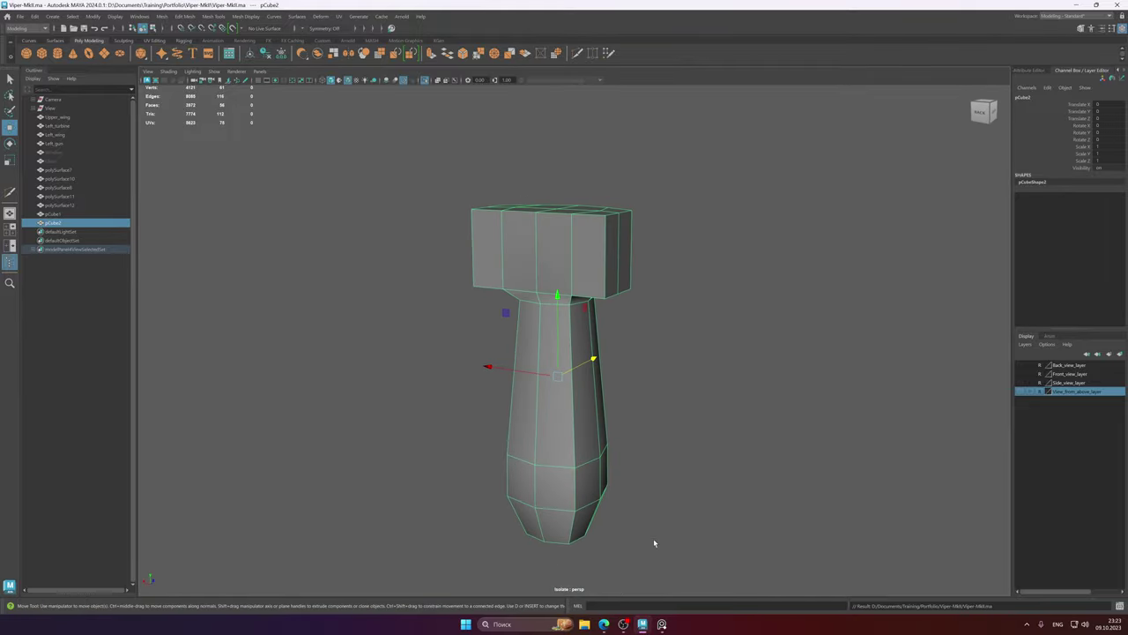
- Examine the joystick's head and grip in the cockpit reference photos, including the seat-side and front views
left_click(650, 629)
left_click(648, 627)
left_click(660, 627)
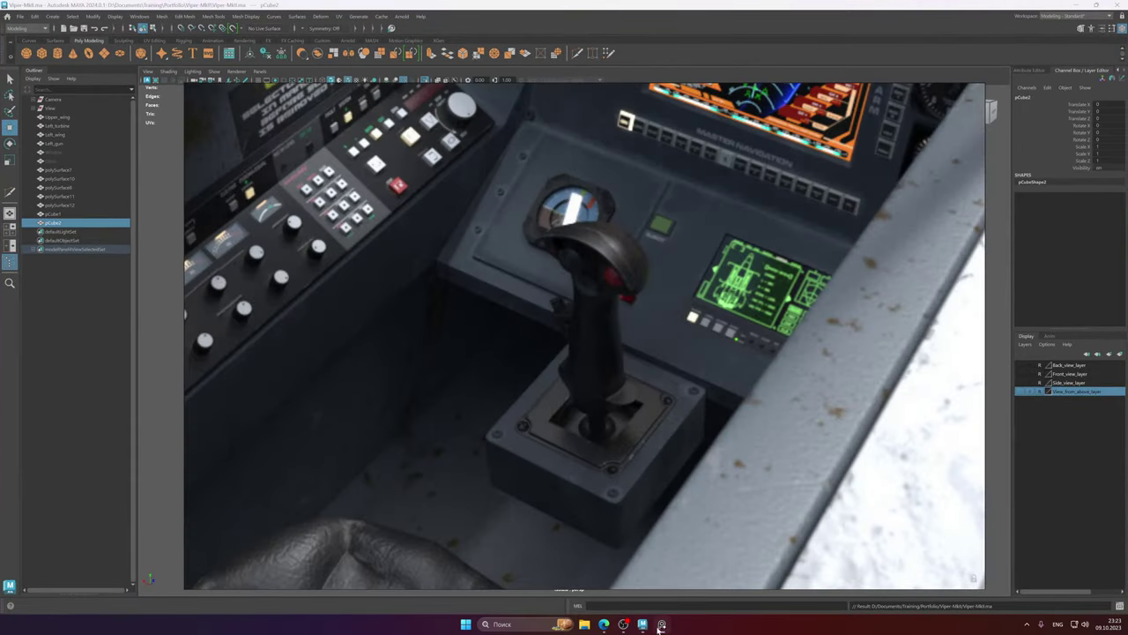
mouse_move(648, 626)
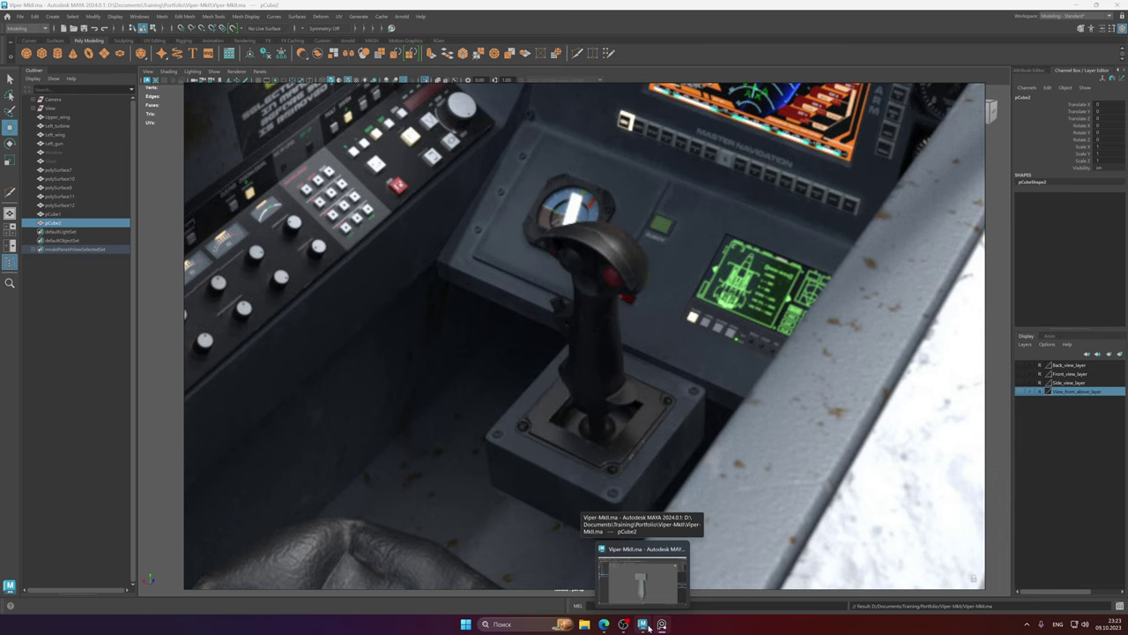
left_click(648, 627)
scroll(674, 276, "down", 2)
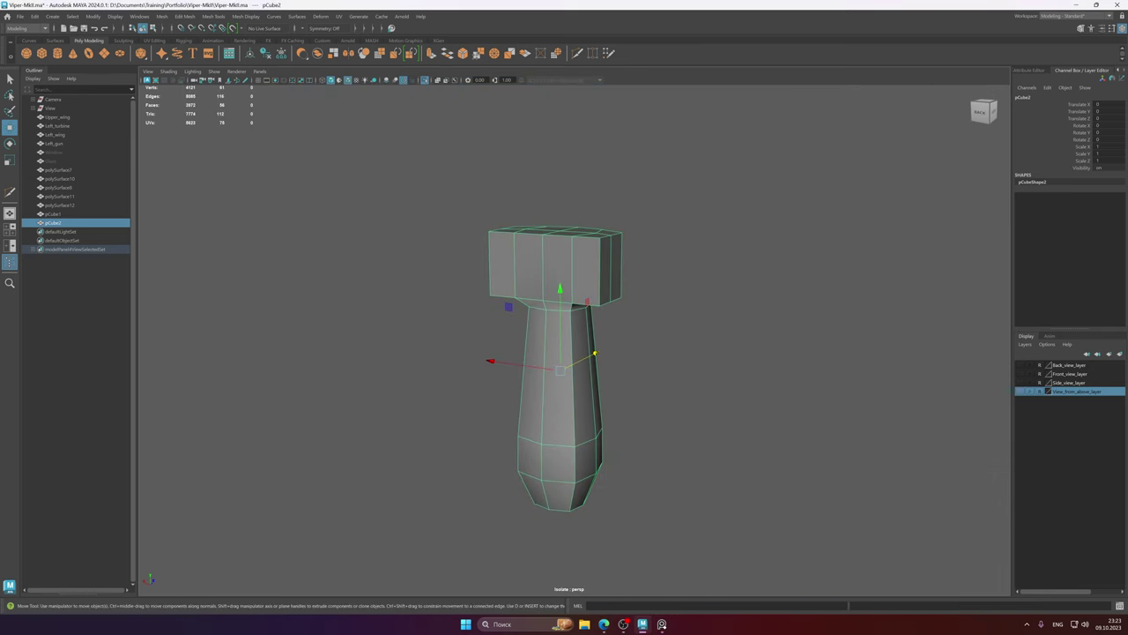
left_click(663, 624)
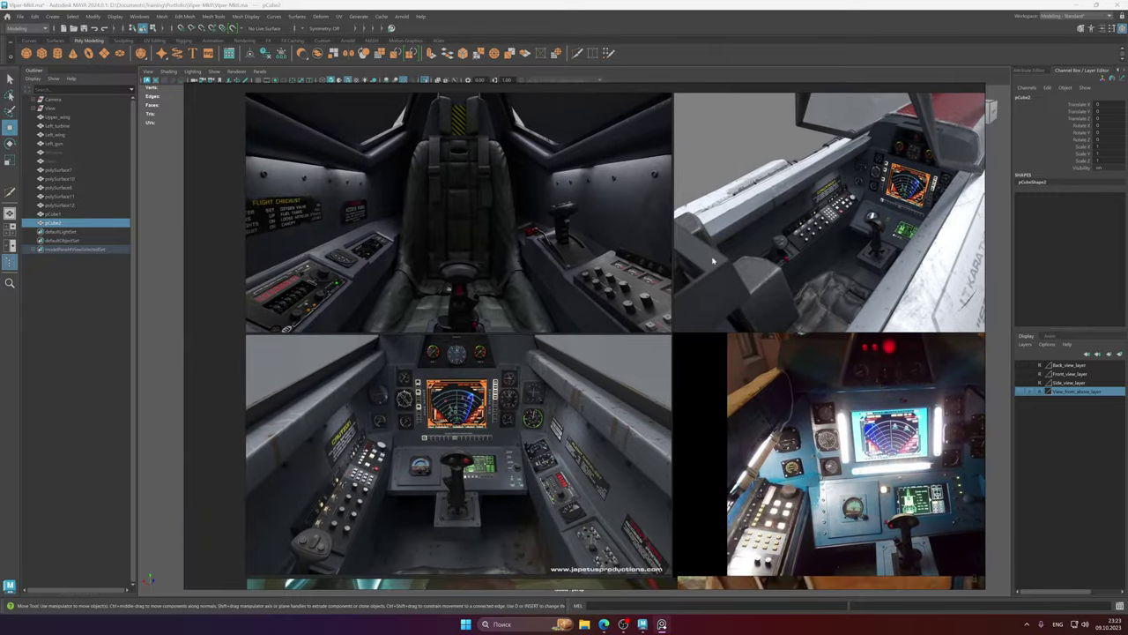
scroll(449, 289, "up", 3)
scroll(646, 305, "up", 2)
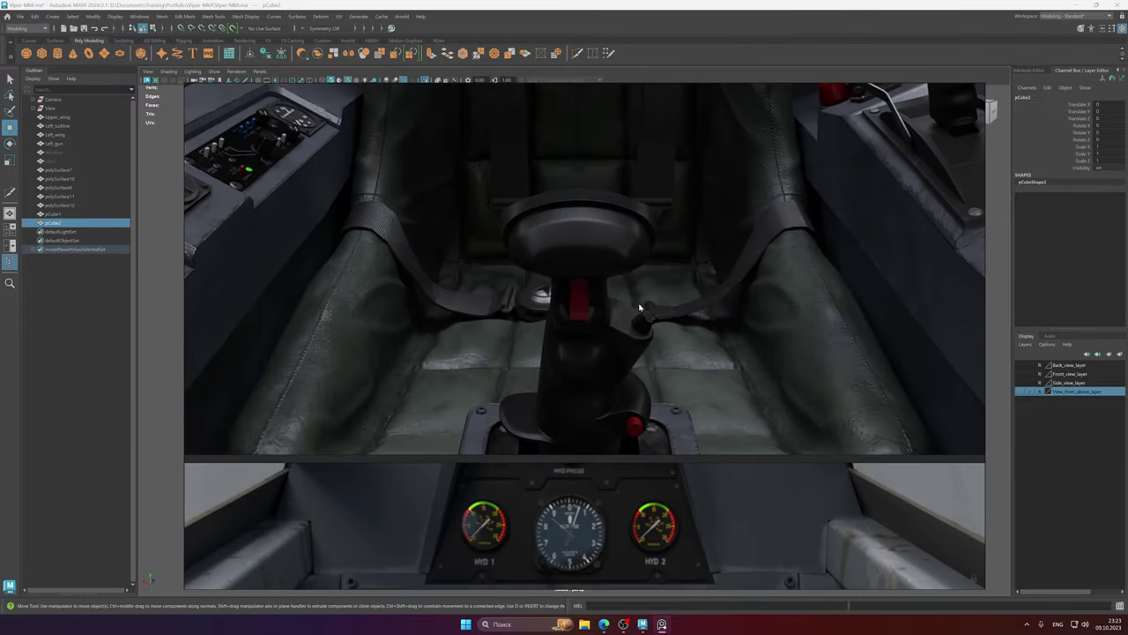
scroll(638, 303, "down", 6)
middle_click_drag(638, 303, 610, 123)
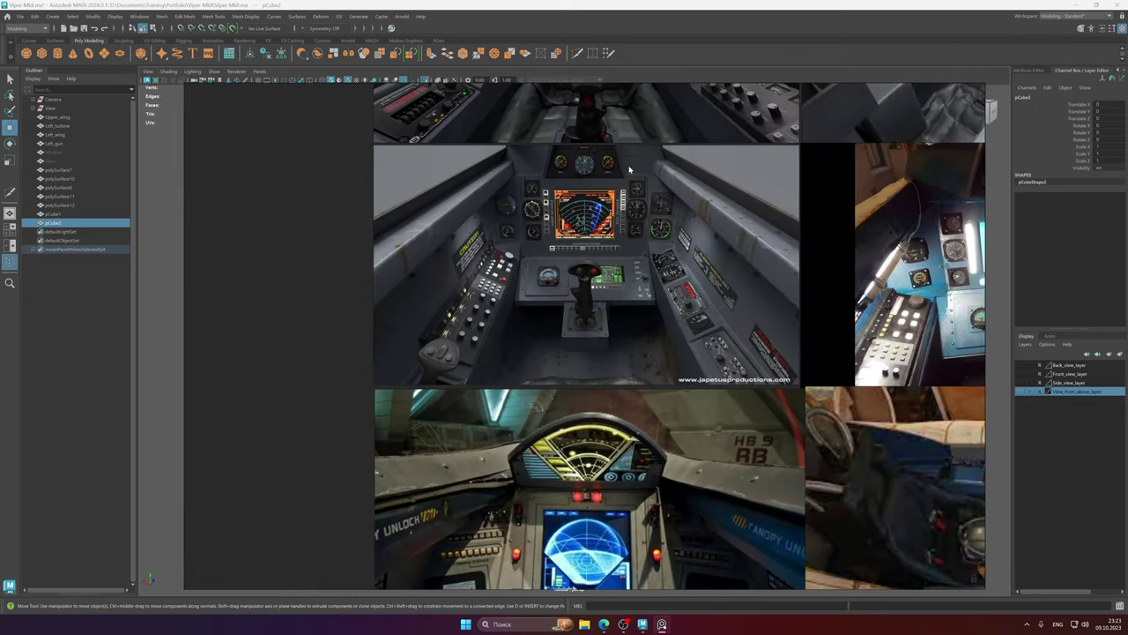
scroll(610, 260, "up", 4)
middle_click_drag(608, 328, 638, 274)
scroll(621, 284, "up", 3)
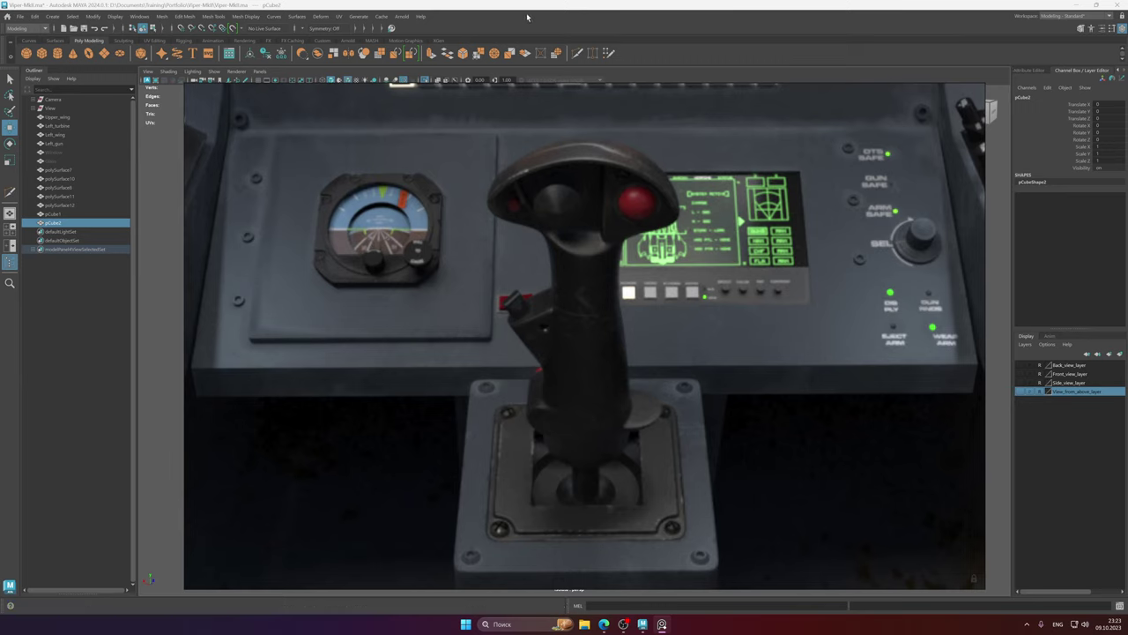
- Compare the grip seen straight from the back with the front-on joystick reference photo
left_click(528, 3)
left_click_drag(596, 282, 613, 279, "alt")
left_click(661, 624)
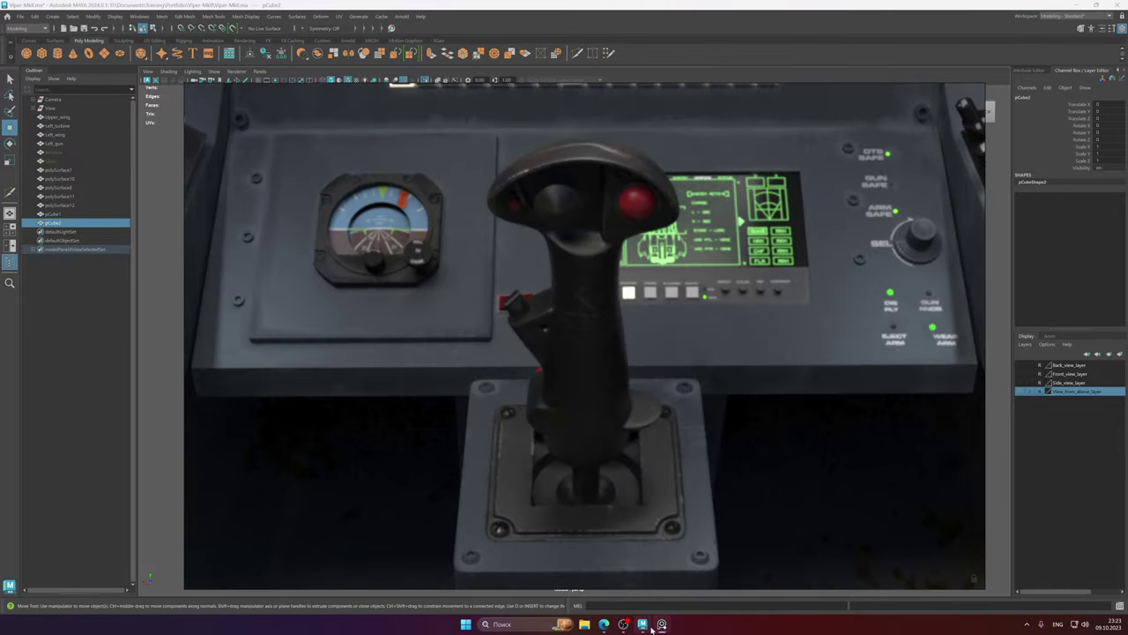
mouse_move(643, 626)
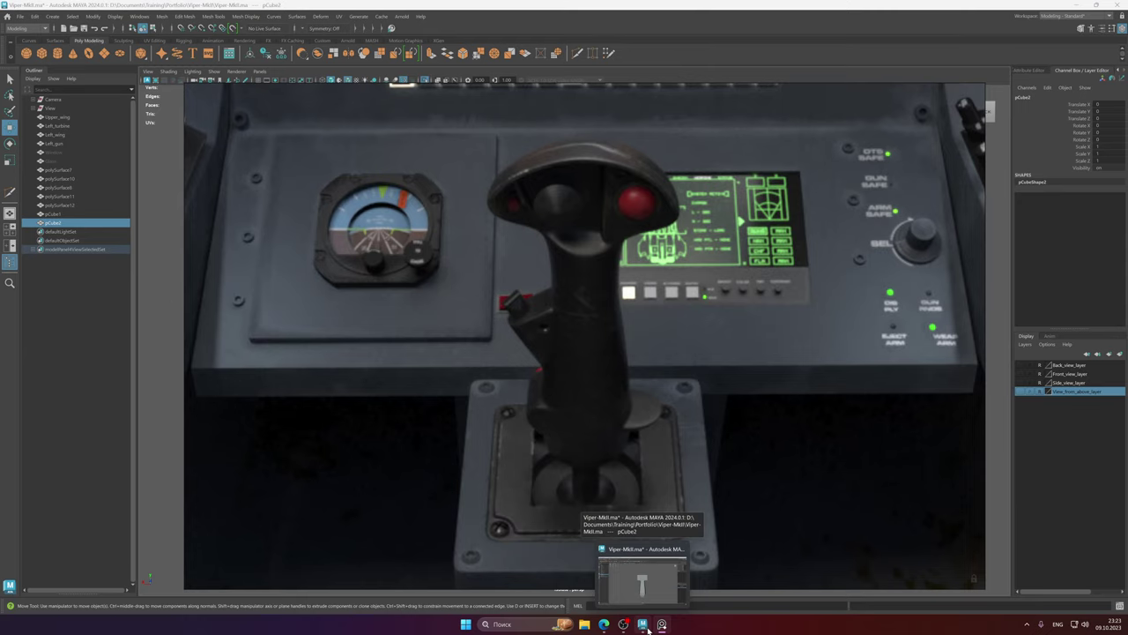
left_click(645, 626)
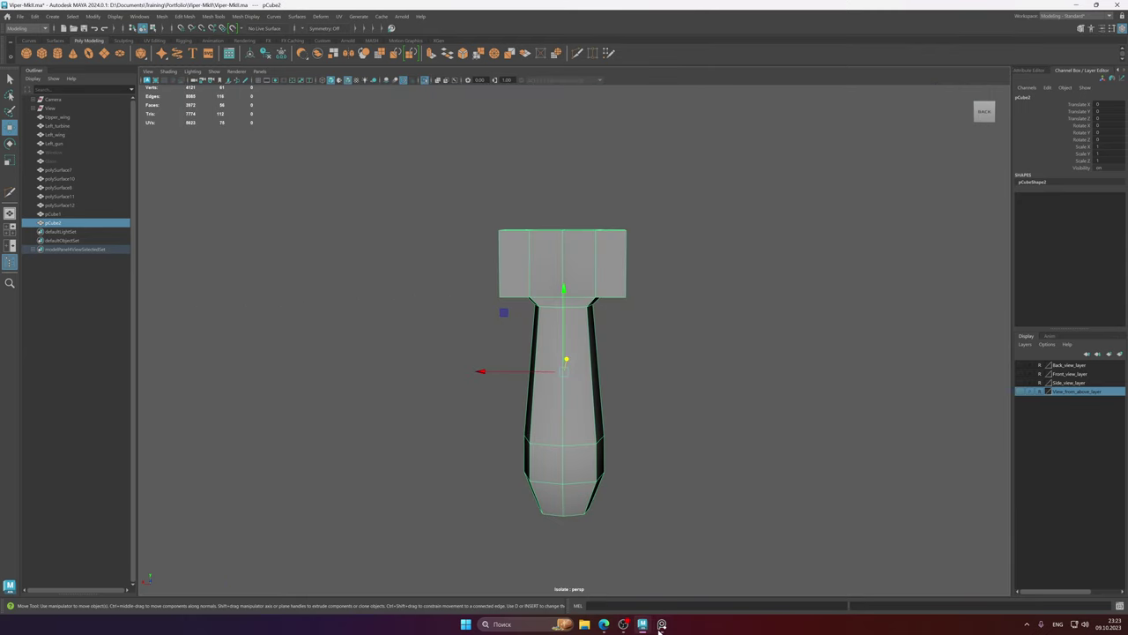
left_click(662, 624)
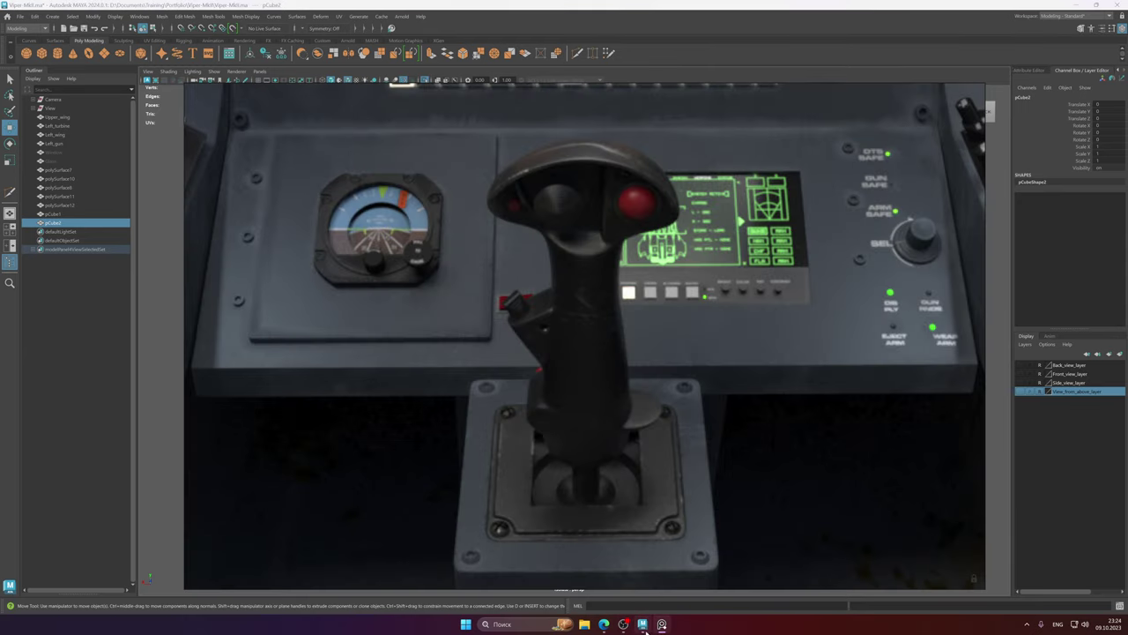
left_click(642, 624)
- Insert an edge loop around the tapered lower end of the grip
middle_click_drag(587, 474, 590, 370, "alt")
scroll(721, 326, "up", 5)
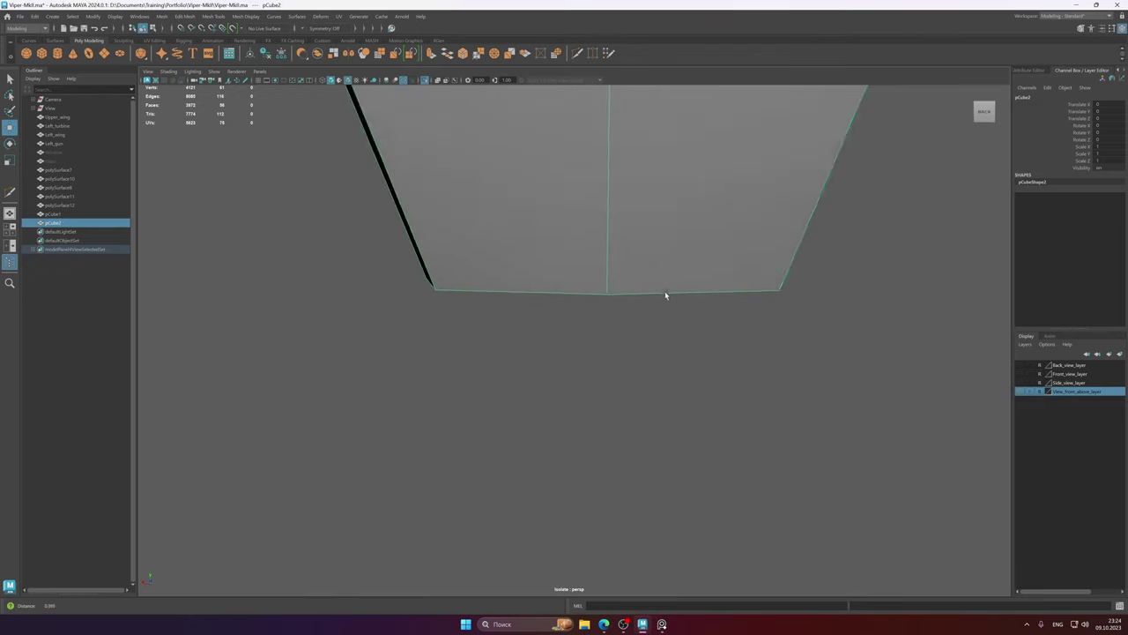
scroll(664, 295, "down", 5)
key("w")
right_click_drag(591, 284, 553, 285, "shift")
left_click_drag(587, 319, 594, 332, "alt")
key("alt+shift")
key("q")
- Scale the new edge loop outward to round the lower end, and raise the edge loop above it slightly
right_click_drag(593, 331, 595, 308)
double_click(597, 347)
key("r")
left_click_drag(597, 347, 578, 335, "alt")
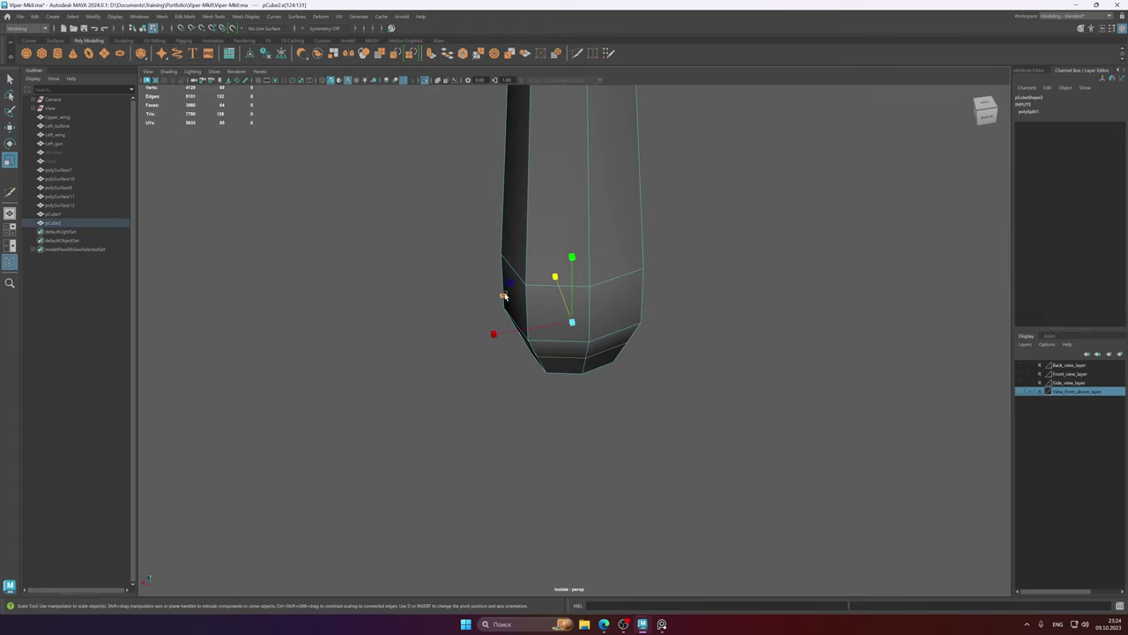
left_click_drag(503, 296, 594, 318)
key("w")
left_click_drag(580, 215, 582, 206)
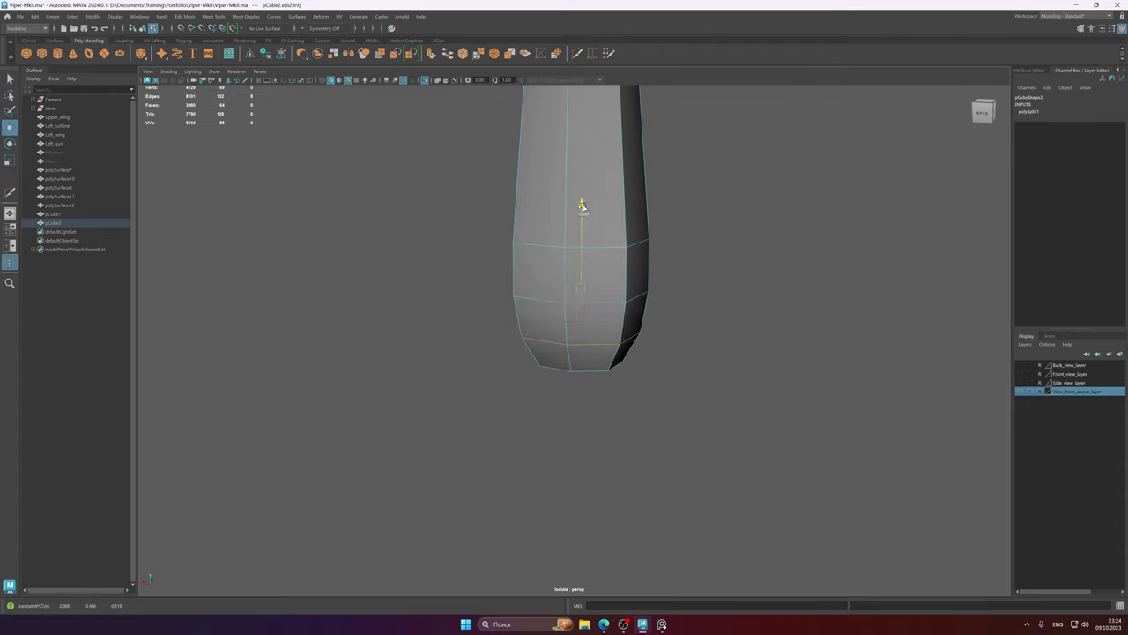
- Check the grip's overall profile and leave component editing for object mode
left_click_drag(611, 288, 628, 290, "alt")
right_click_drag(627, 291, 528, 277, "alt")
middle_click_drag(595, 229, 585, 295, "alt")
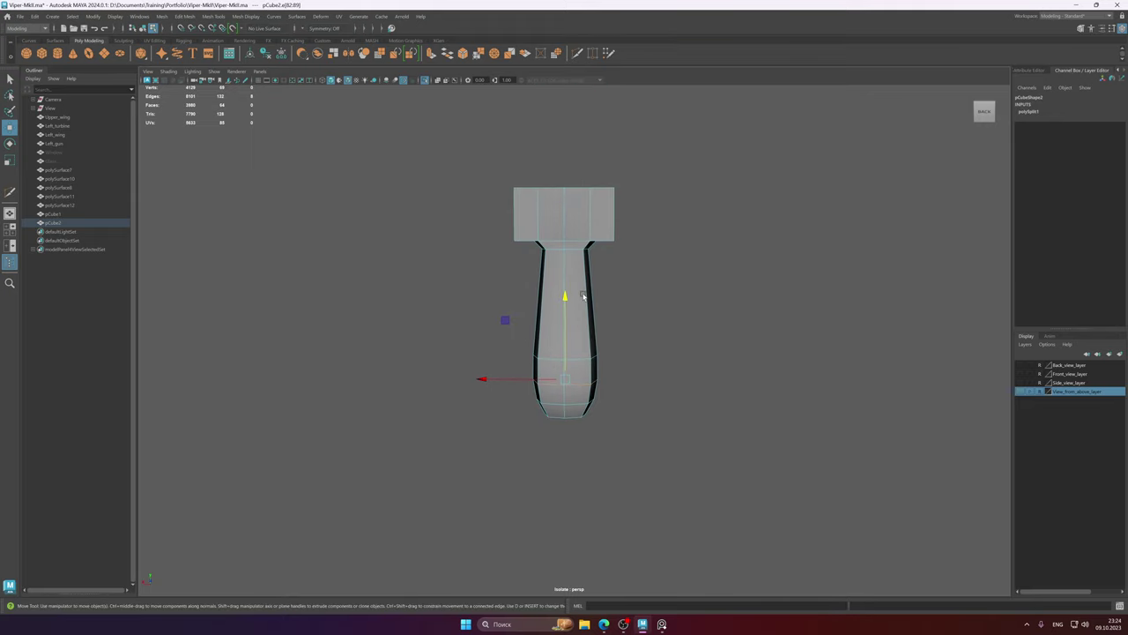
right_click_drag(584, 294, 680, 307, "alt")
middle_click_drag(680, 307, 702, 352, "alt")
right_click_drag(703, 352, 623, 319, "alt")
left_click_drag(623, 319, 564, 302, "alt")
key("F8")
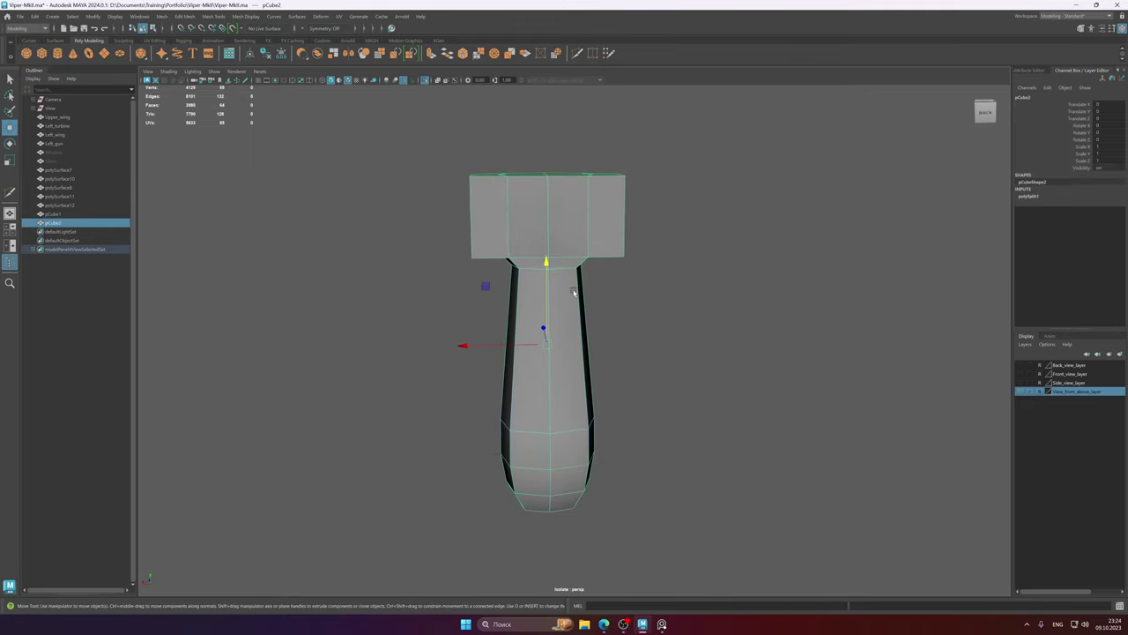
- Save the scene and compare the grip with the front-on joystick reference photo
key("ctrl+s")
left_click(662, 624)
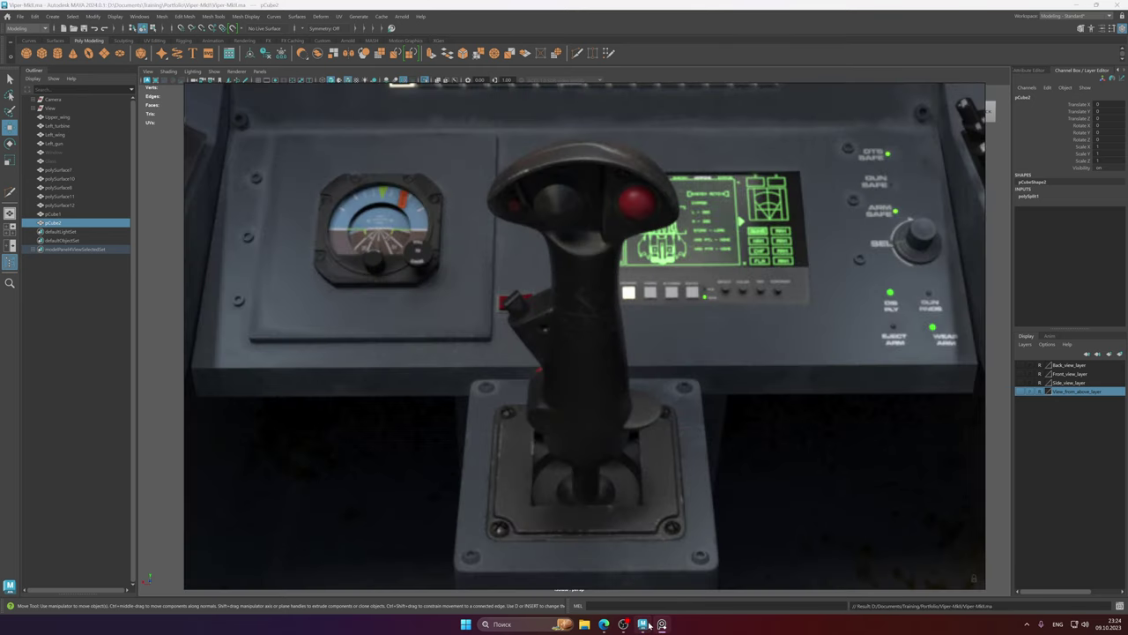
mouse_move(646, 624)
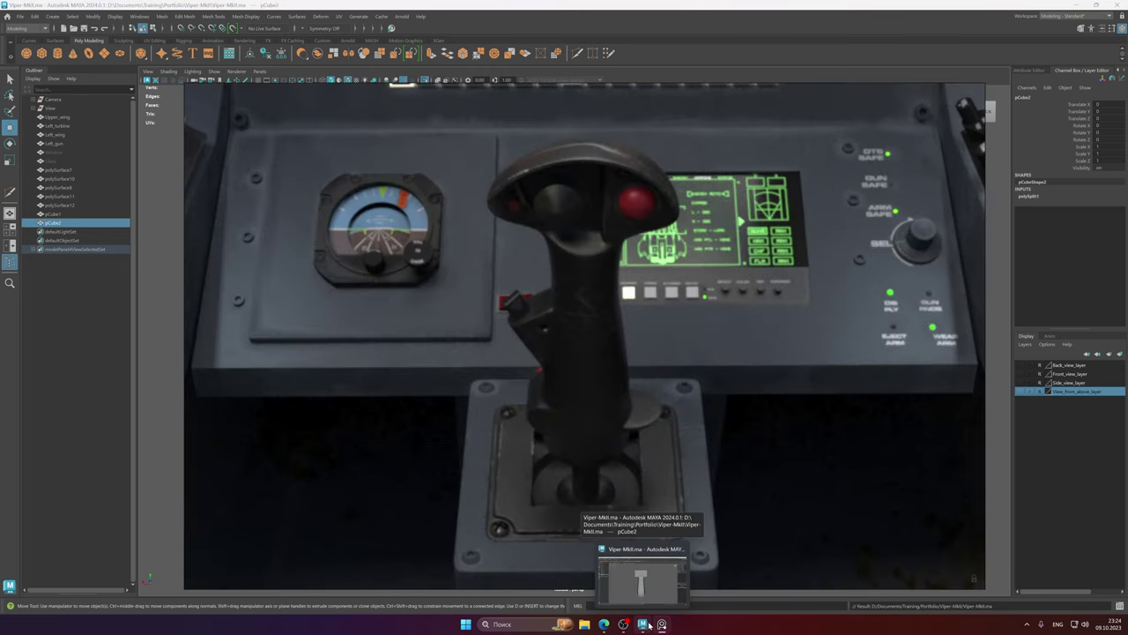
left_click(641, 580)
- Lower the edge loop at the neck just beneath the joystick head slightly
right_click_drag(571, 294, 570, 268)
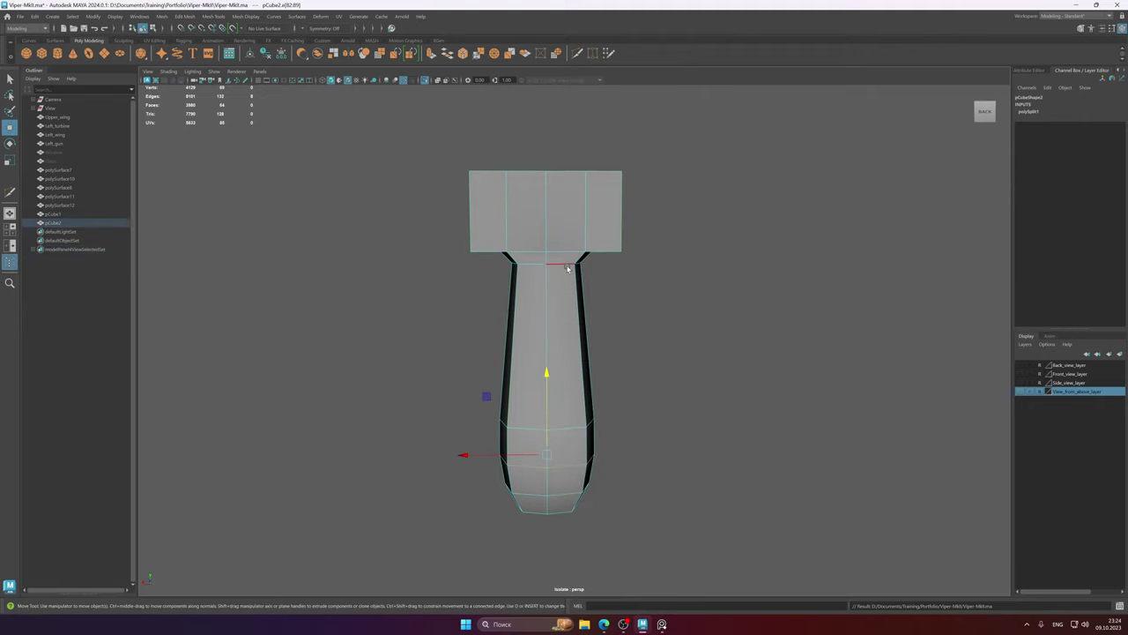
double_click(568, 264)
left_click_drag(547, 184, 548, 186)
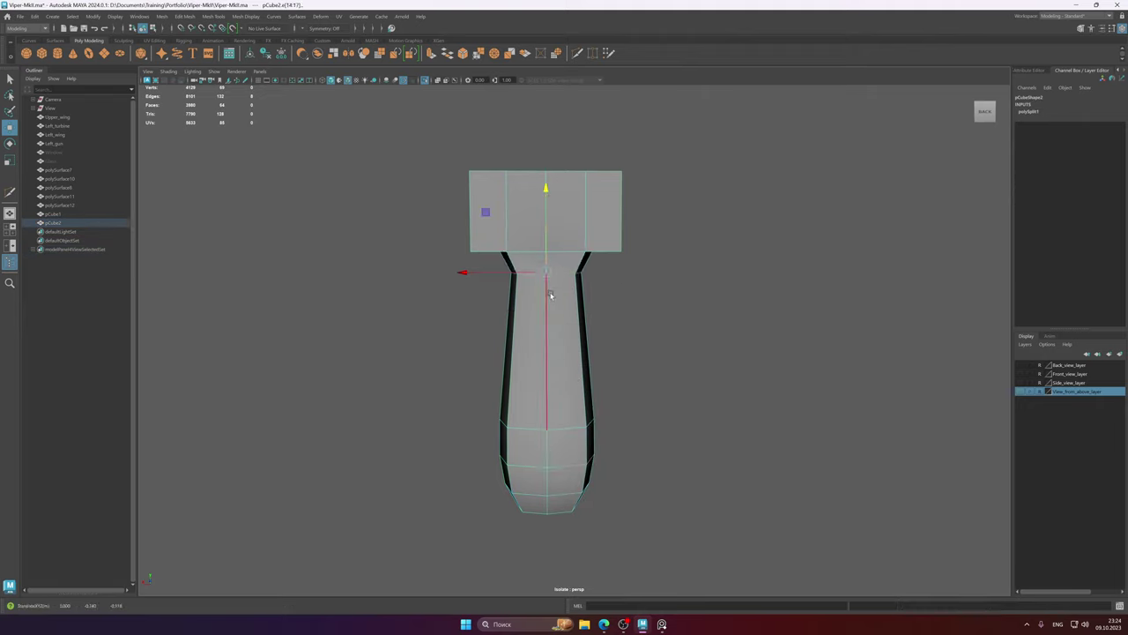
- Insert an edge loop around the upper part of the grip, a short distance below the neck loop
right_click_drag(550, 294, 513, 302, "shift")
left_click(514, 311, "ctrl")
key("q")
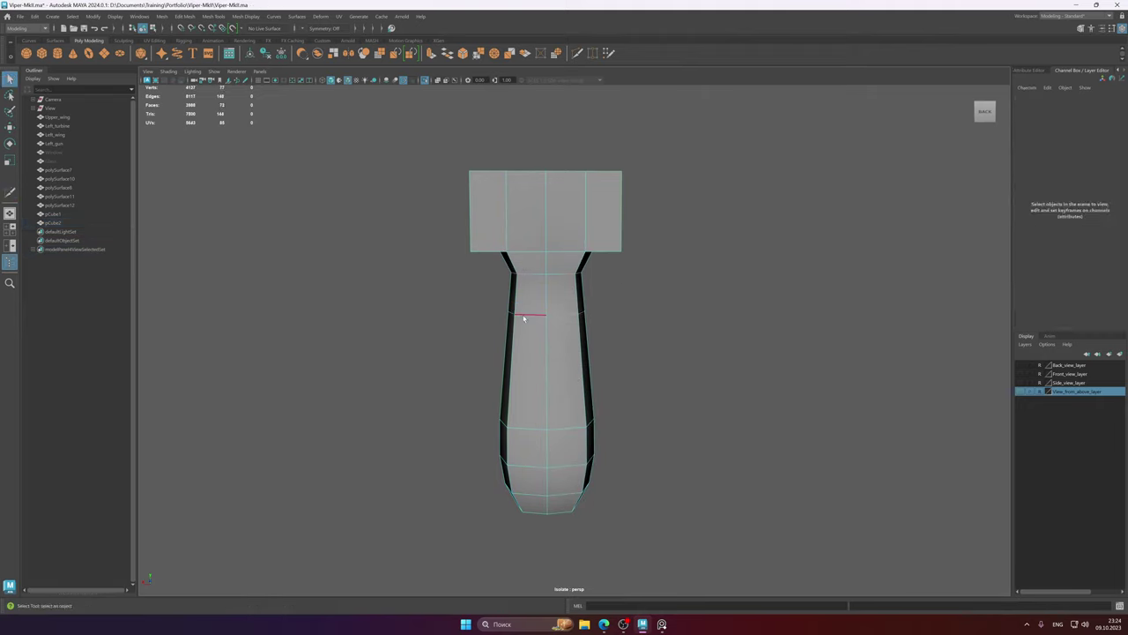
- Scale the new upper grip loop slightly inward in the horizontal plane to slim the grip below the neck
left_click_drag(524, 318, 556, 327, "alt")
right_click_drag(556, 328, 571, 302, "alt")
double_click(556, 328)
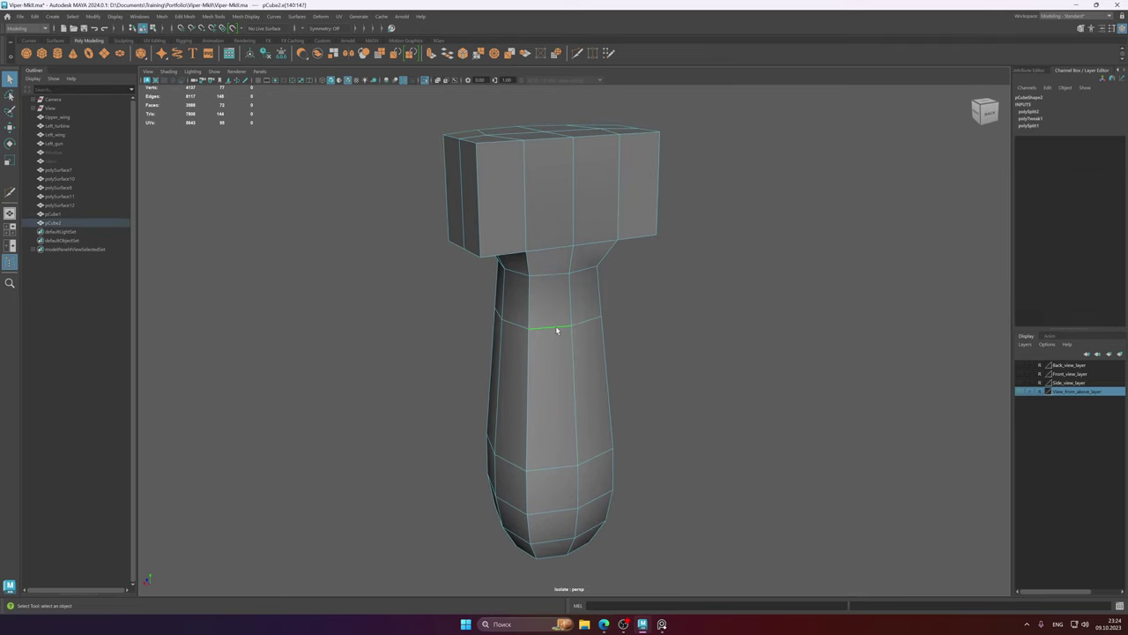
key("e")
key("r")
left_click_drag(589, 328, 564, 350, "alt")
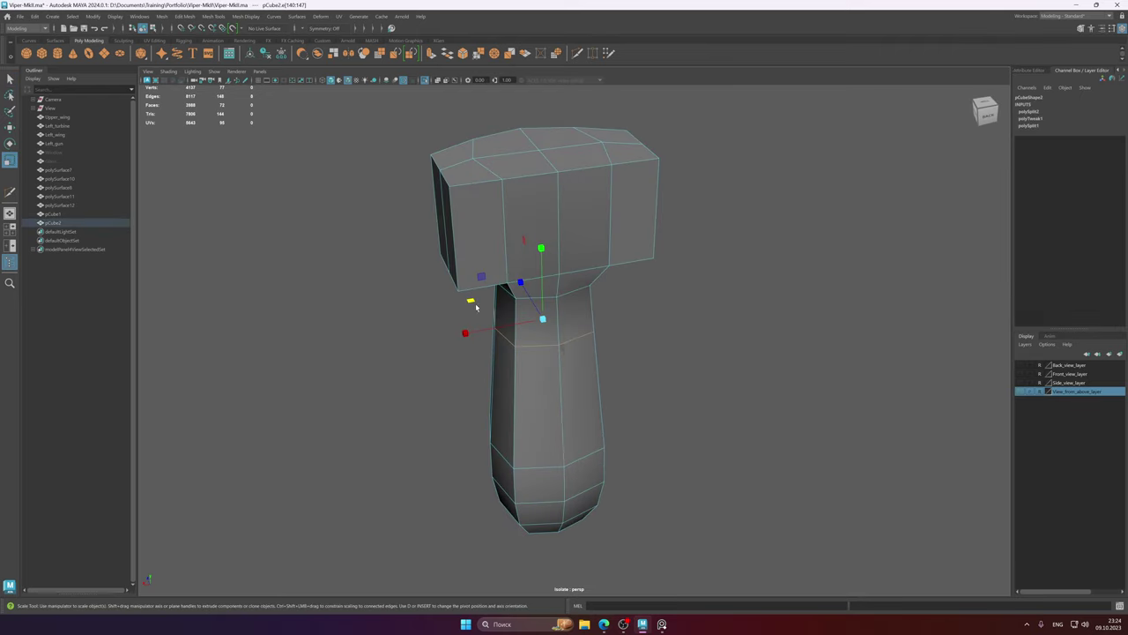
left_click_drag(471, 301, 479, 305)
key("w")
left_click_drag(577, 354, 549, 330, "alt")
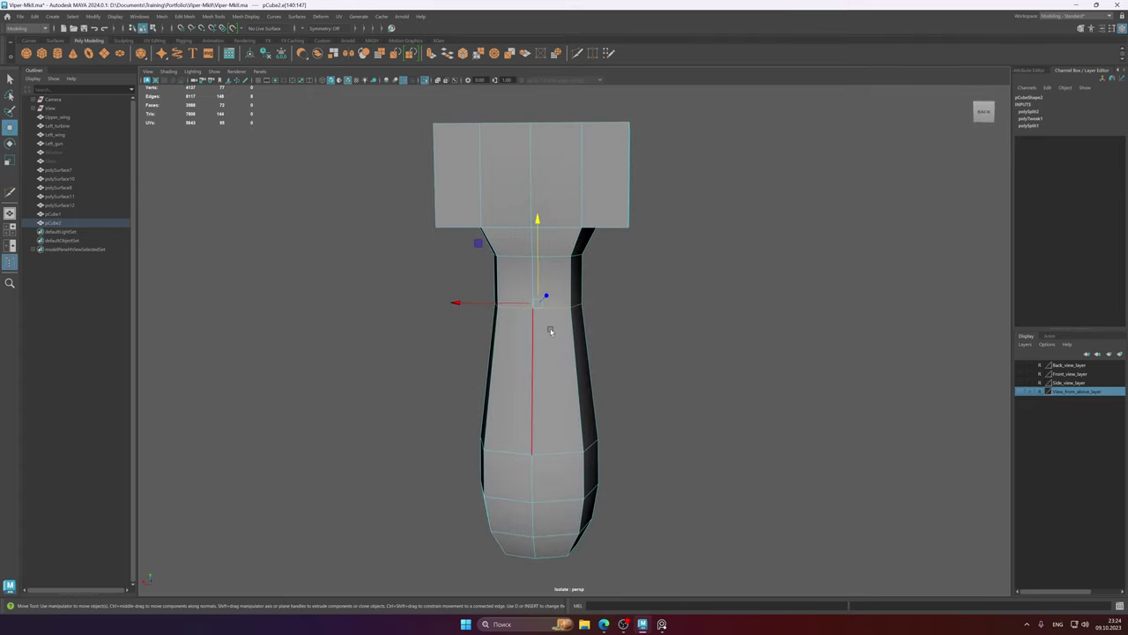
- Return to object mode and compare the slimmed grip with the front-on joystick reference photo
right_click_drag(549, 330, 578, 310)
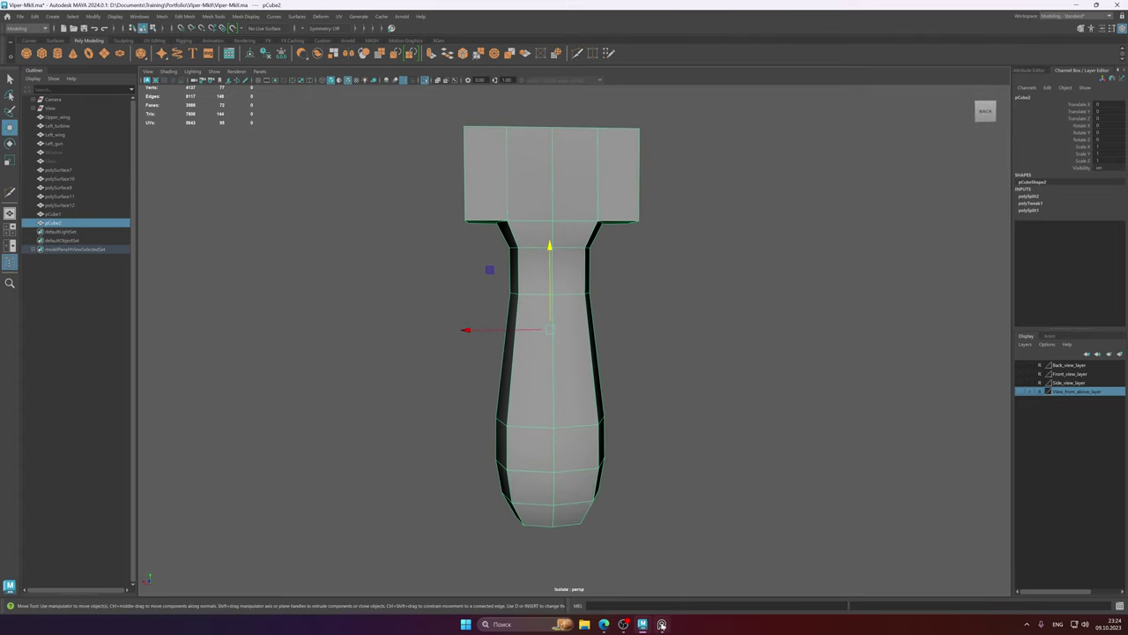
left_click(662, 624)
mouse_move(643, 625)
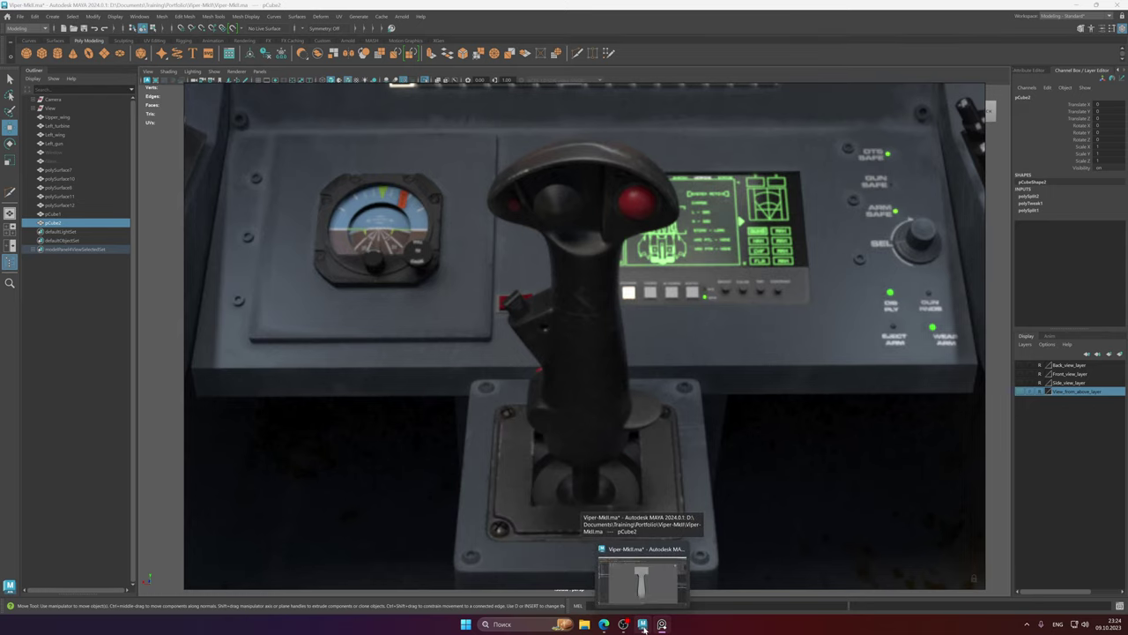
left_click(643, 626)
- Snap the two off-centre vertices in the middle row of the head's top sideways into line with their neighbouring vertex columns
middle_click_drag(597, 168, 571, 219, "alt")
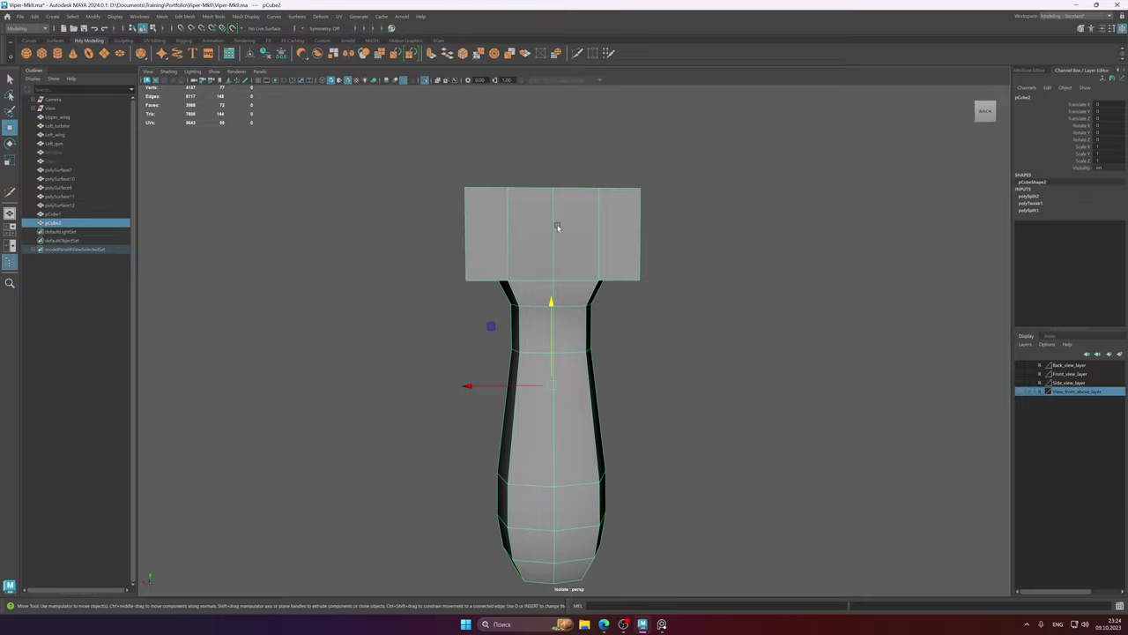
mouse_move(557, 228)
left_mouse_down("alt")
mouse_move(650, 237)
mouse_move(560, 232)
mouse_move(556, 245)
left_mouse_up("alt")
right_click_drag(556, 245, 494, 231)
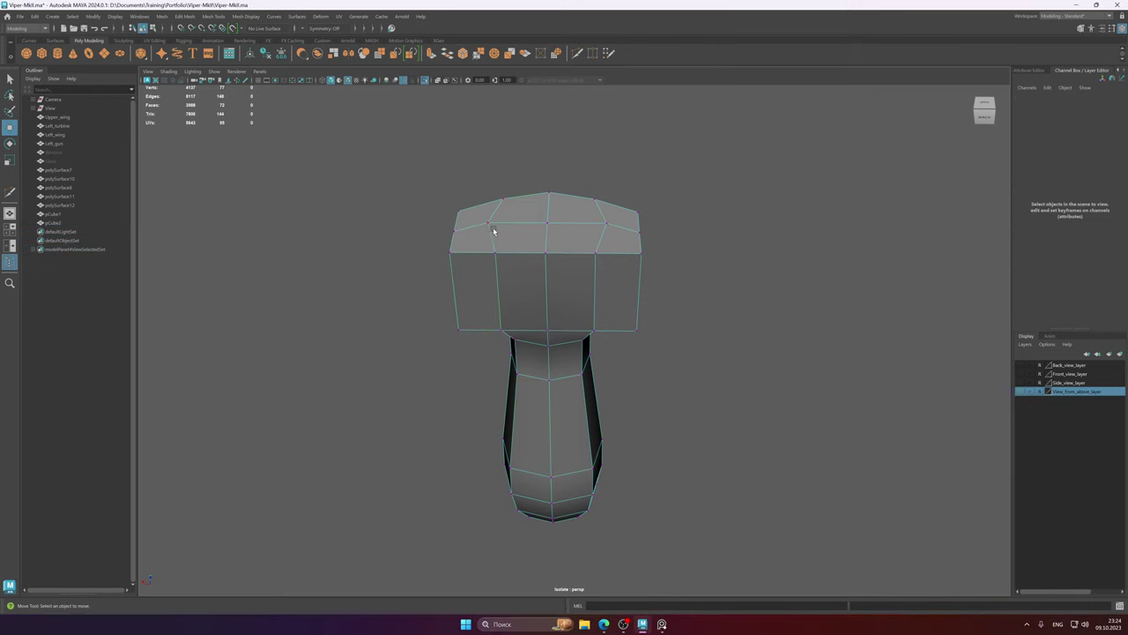
left_click(493, 231)
left_click_drag(410, 227, 454, 235)
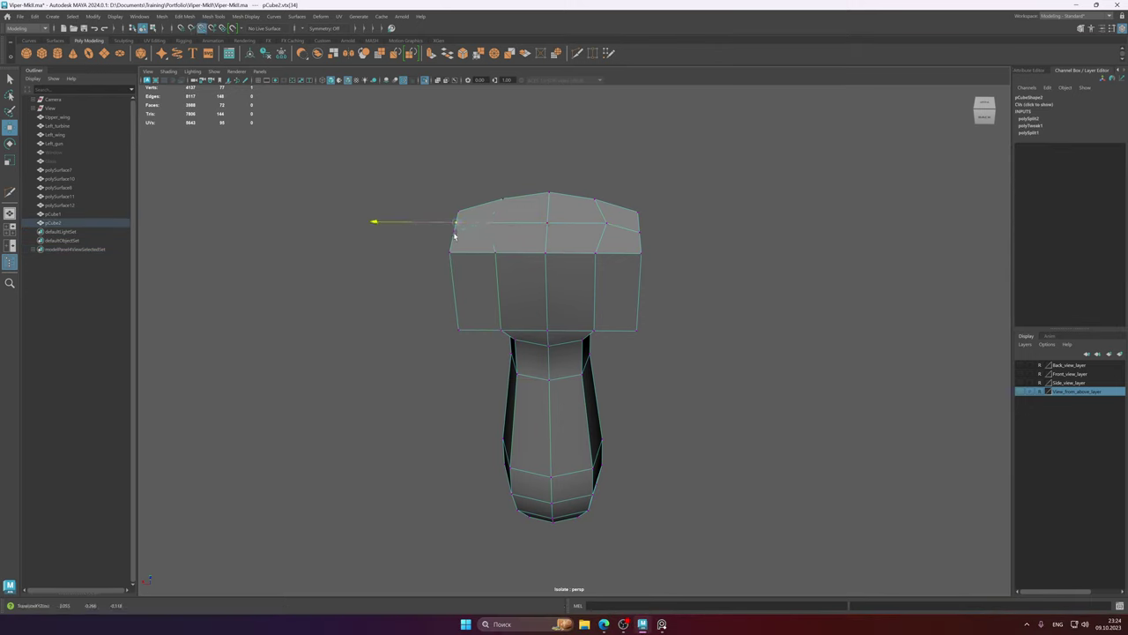
left_click(609, 224)
key("v")
left_click_drag(526, 224, 547, 279)
- Lower the outermost top vertices of the head, and the adjacent inner ones by less, to arch its upper outline
left_click_drag(612, 225, 615, 223, "alt")
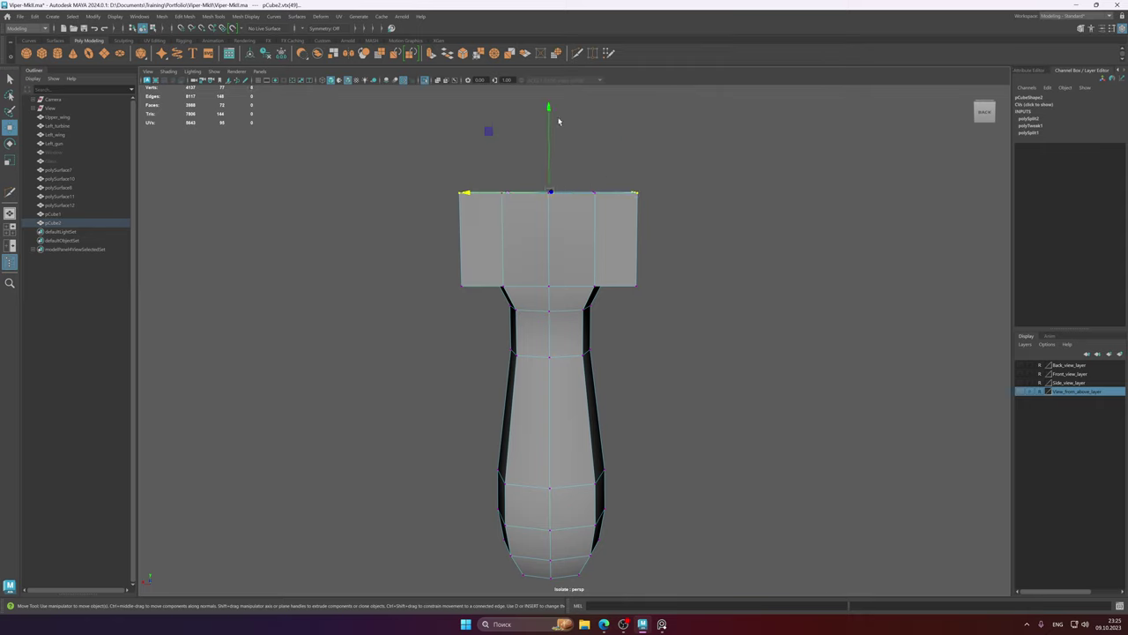
left_click_drag(549, 110, 552, 119)
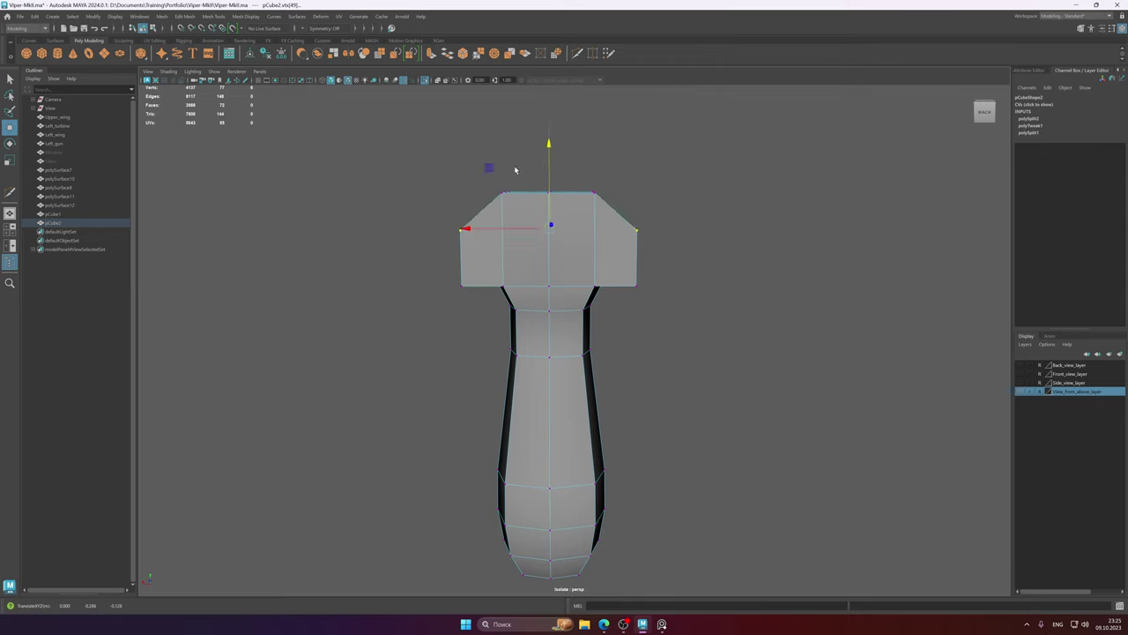
left_click(513, 193)
left_click_drag(548, 109, 549, 118)
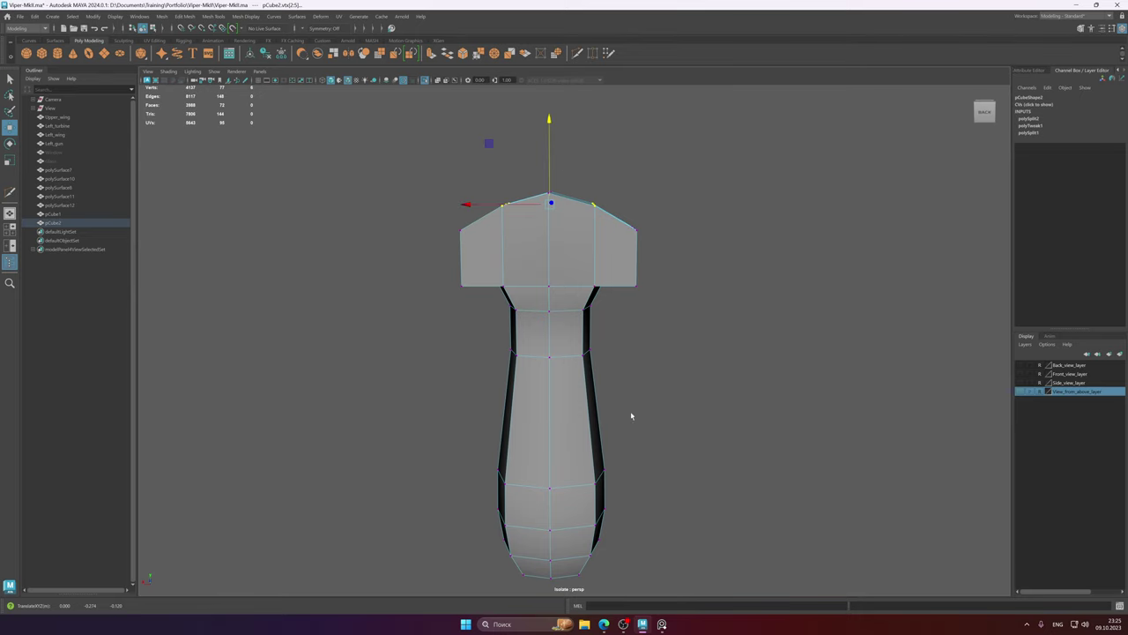
- Check the joystick reference photo and raise the outer bottom vertices of the head to slope its underside
left_click(662, 623)
left_click(640, 623)
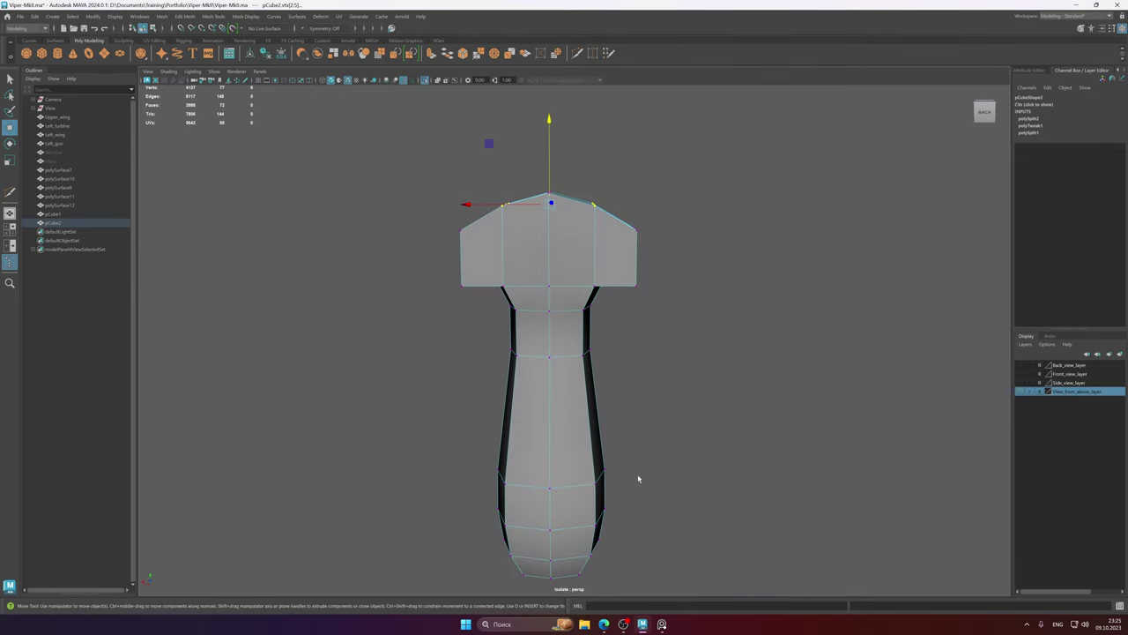
middle_click_drag(618, 245, 627, 287, "alt")
left_click_drag(573, 292, 567, 285, "alt")
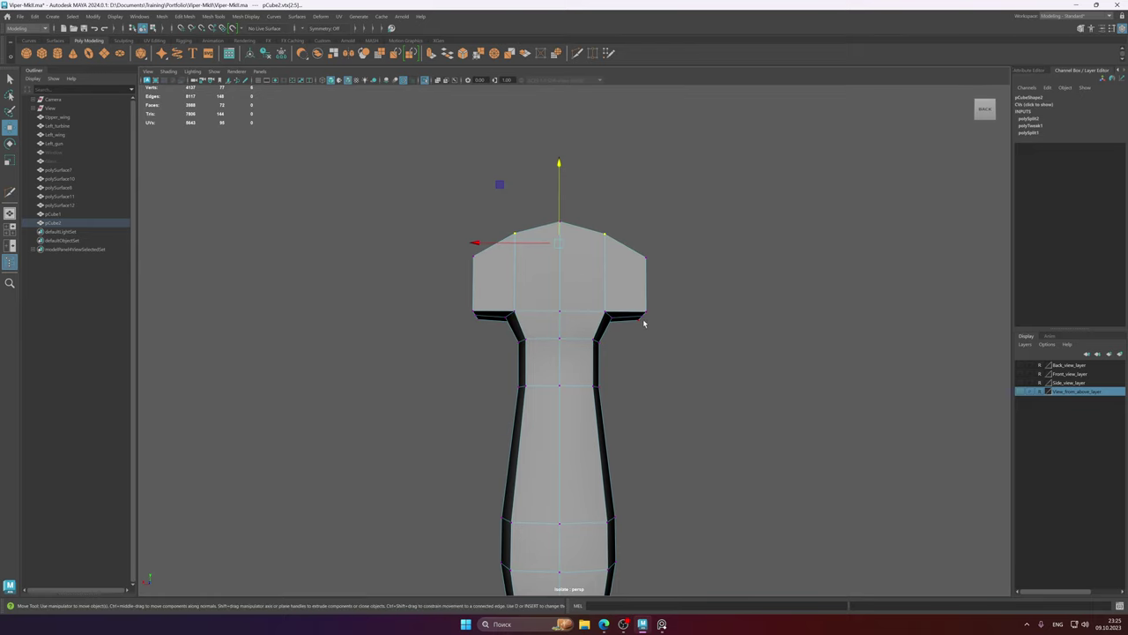
middle_click_drag(526, 329, 505, 332, "alt")
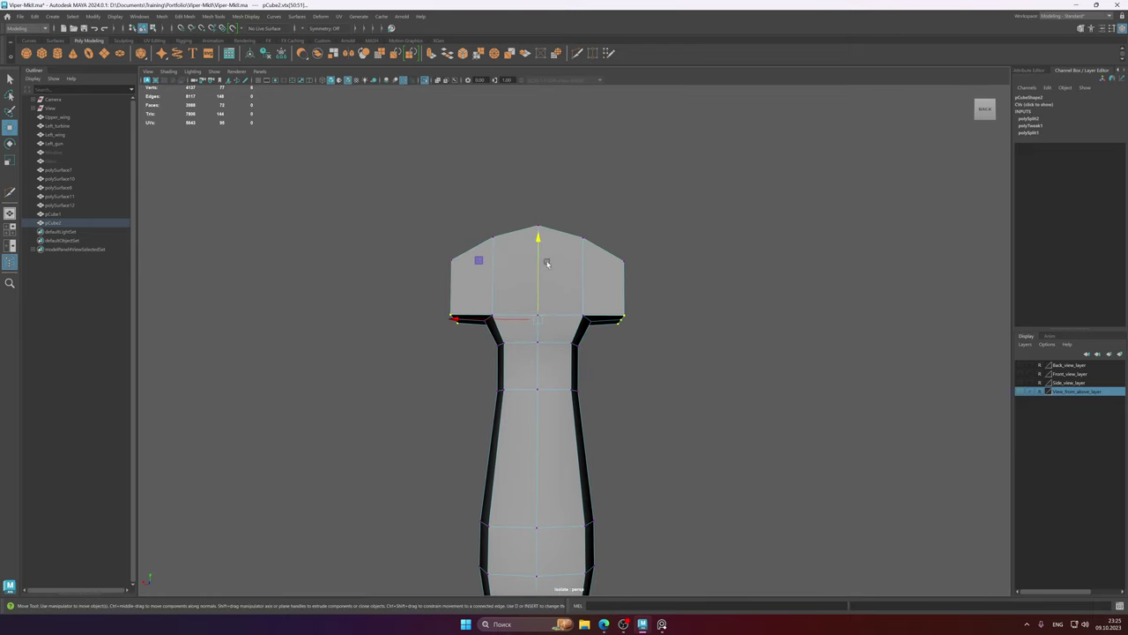
left_click_drag(538, 246, 574, 290)
- Insert a horizontal edge loop around the mid-height of the joystick head
right_click_drag(573, 290, 516, 290, "shift")
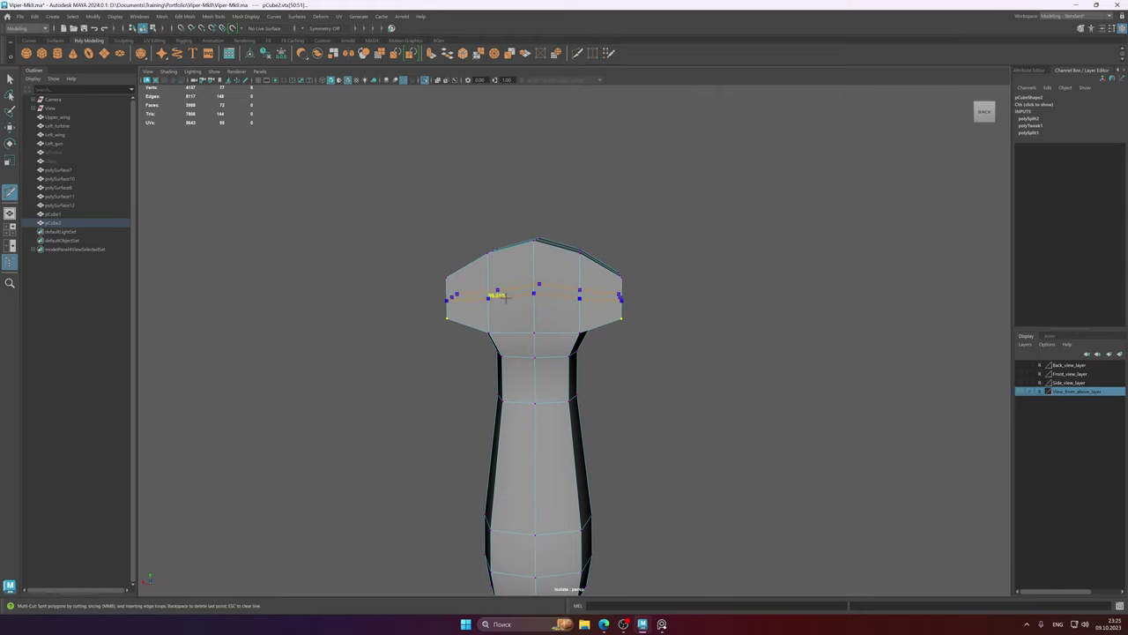
left_click(507, 298, "ctrl")
key("q")
left_click_drag(510, 299, 532, 299, "alt")
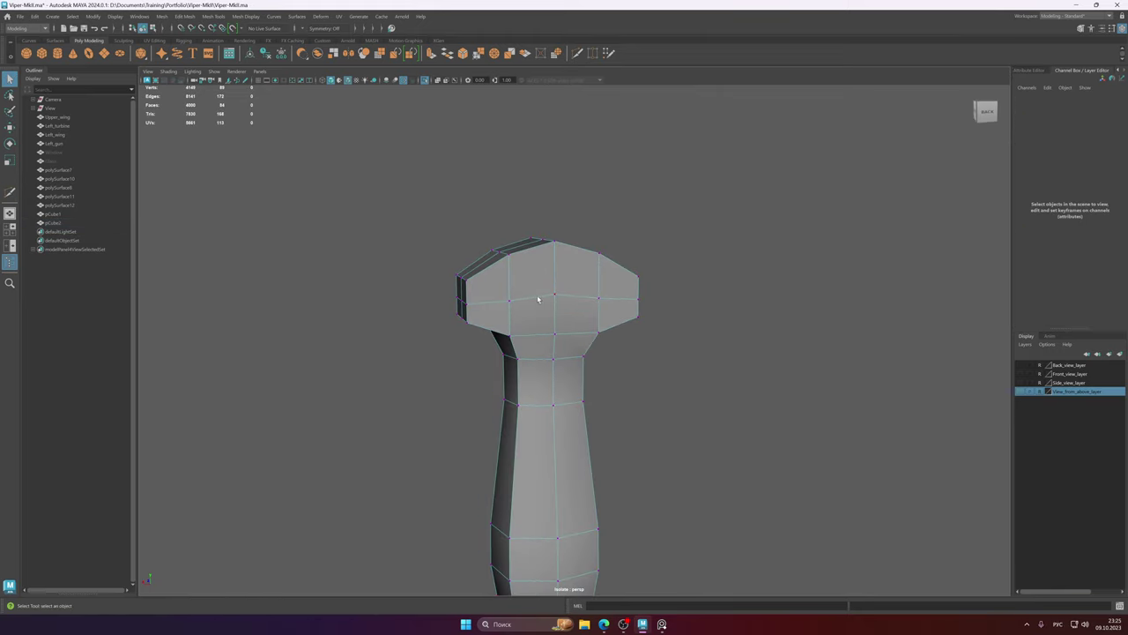
- Scale the end edges of the head's mid-height loop outward along its width to round both ends, and return to object mode
double_click(540, 299)
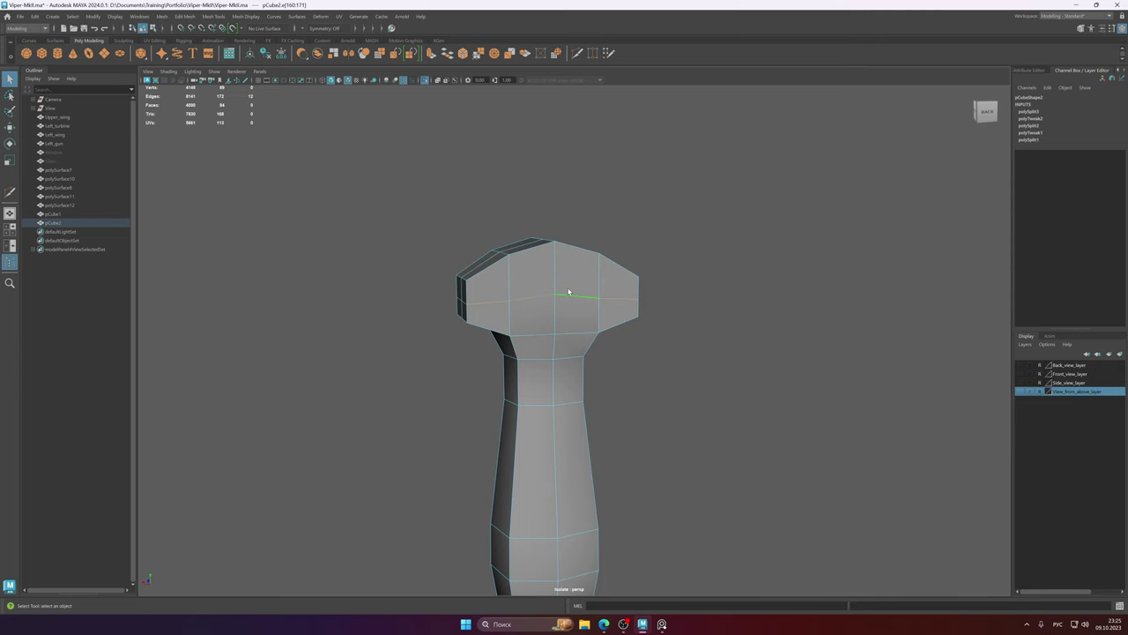
key("r")
key("space")
key("space")
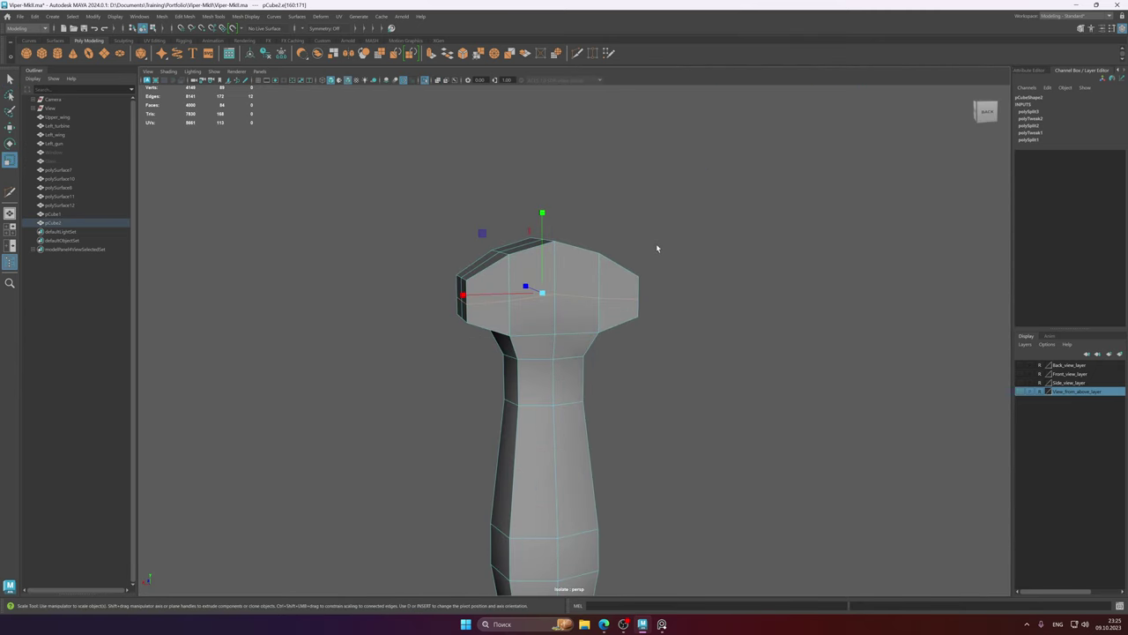
scroll(570, 193, "up", 2)
key("w")
left_click_drag(576, 317, 603, 293, "alt")
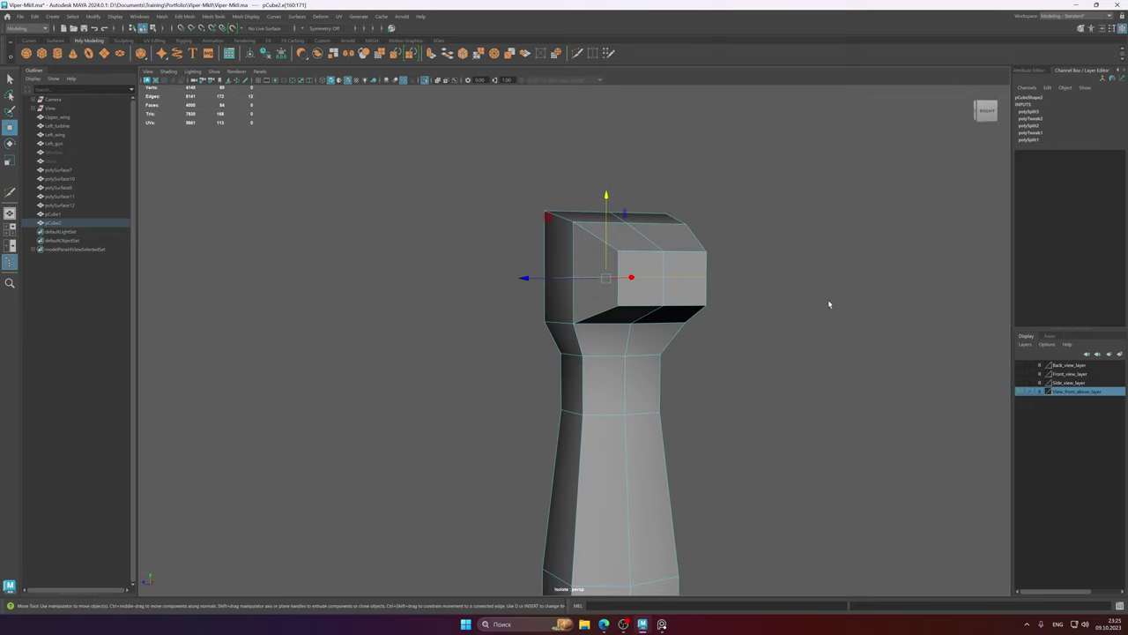
left_click_drag(680, 272, 516, 305, "alt")
key("e")
key("r")
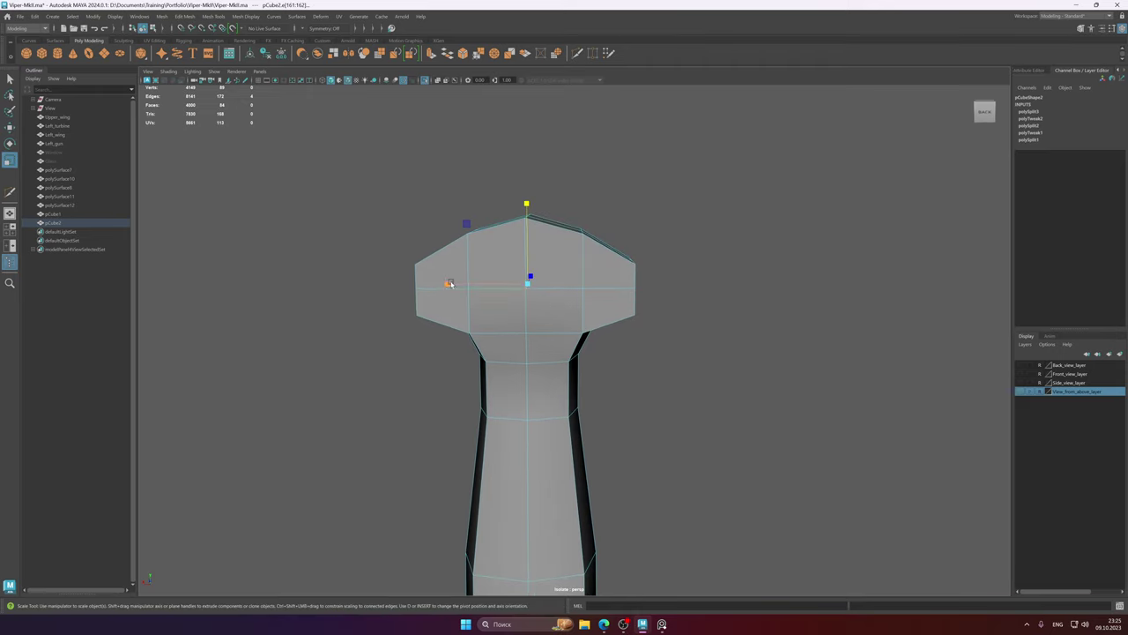
left_click_drag(449, 283, 443, 284)
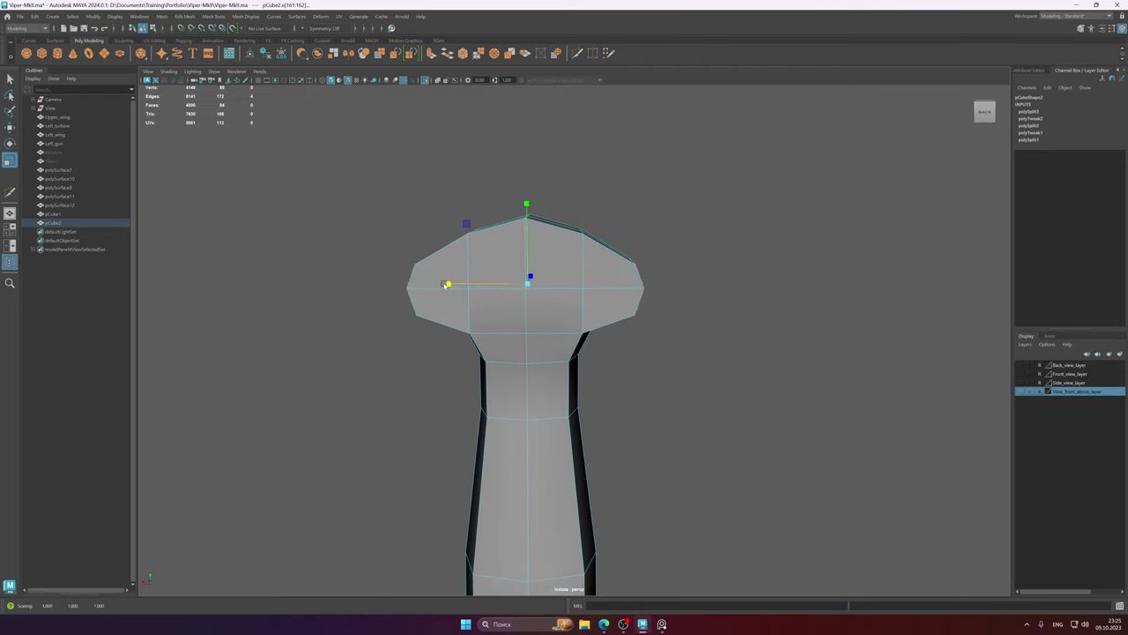
key("w")
right_click_drag(588, 305, 554, 317, "alt")
middle_click_drag(553, 317, 571, 307, "alt")
key("F8")
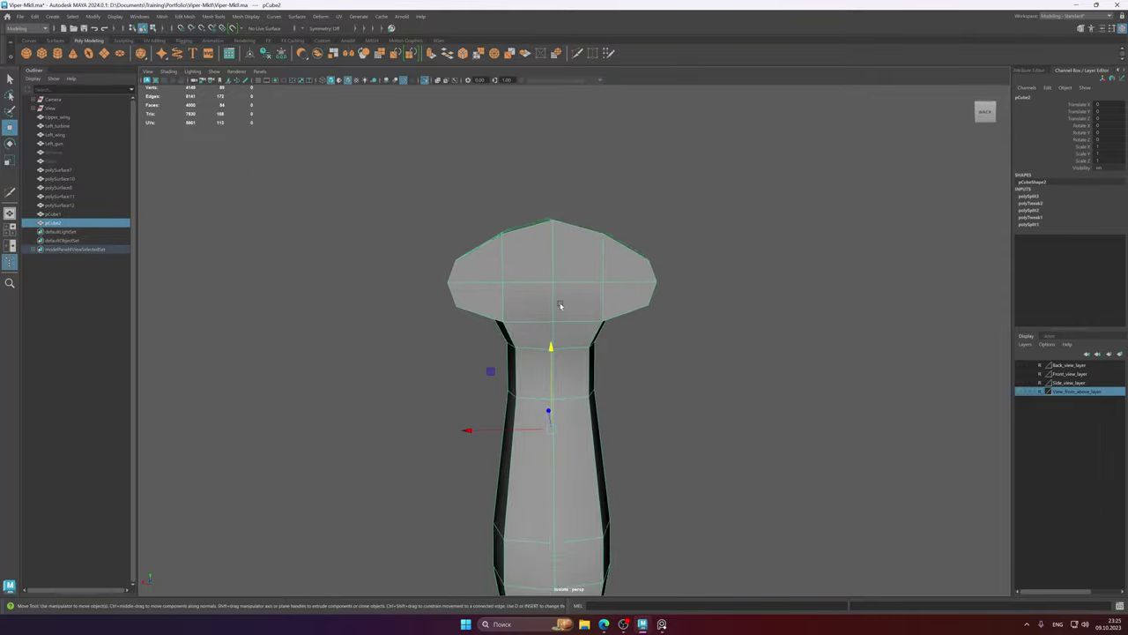
left_click_drag(561, 307, 632, 312, "alt")
right_click_drag(654, 280, 612, 282)
middle_click_drag(619, 289, 596, 307, "alt")
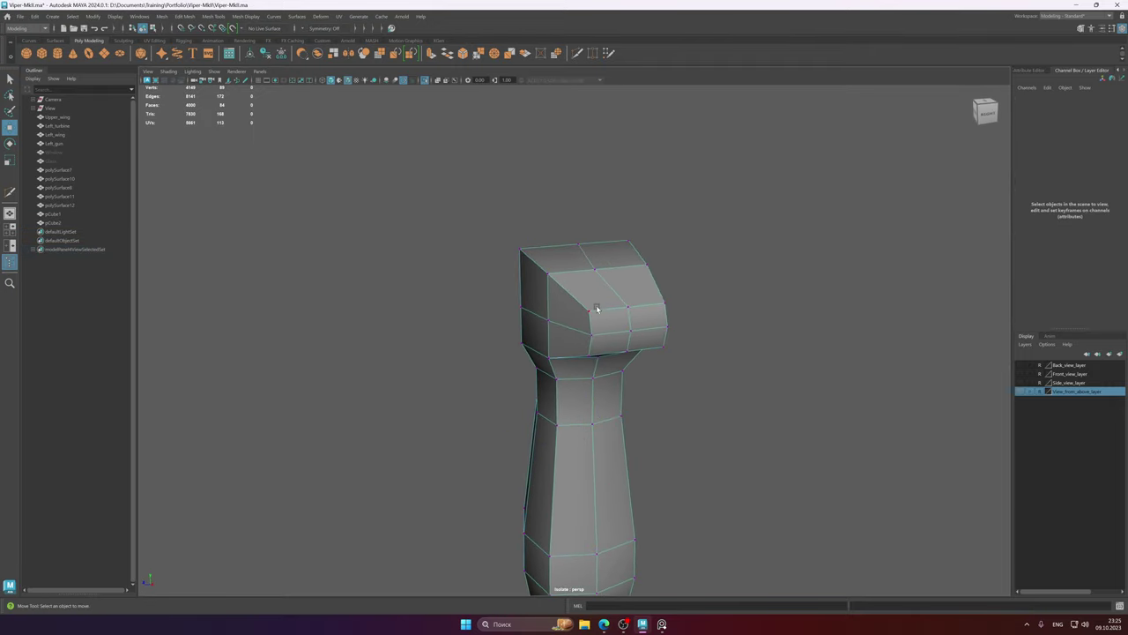
left_click(590, 312)
right_click_drag(589, 313, 617, 567, "shift")
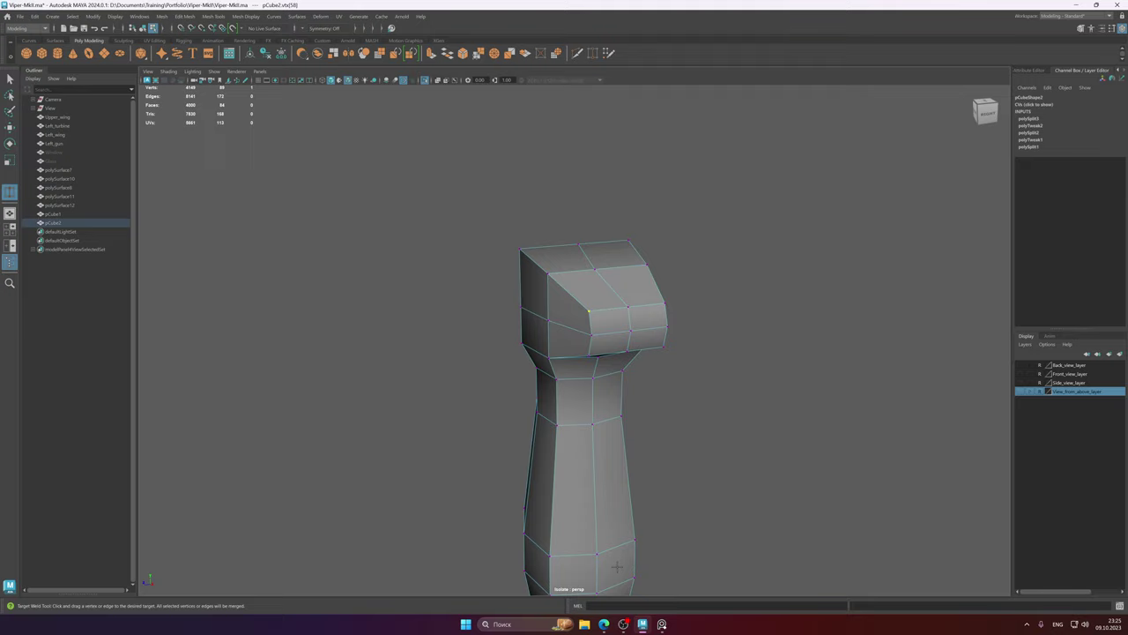
- Examine the joystick head's shape in the cockpit reference photos, including the view facing the seat
left_click(661, 624)
scroll(573, 156, "down", 10)
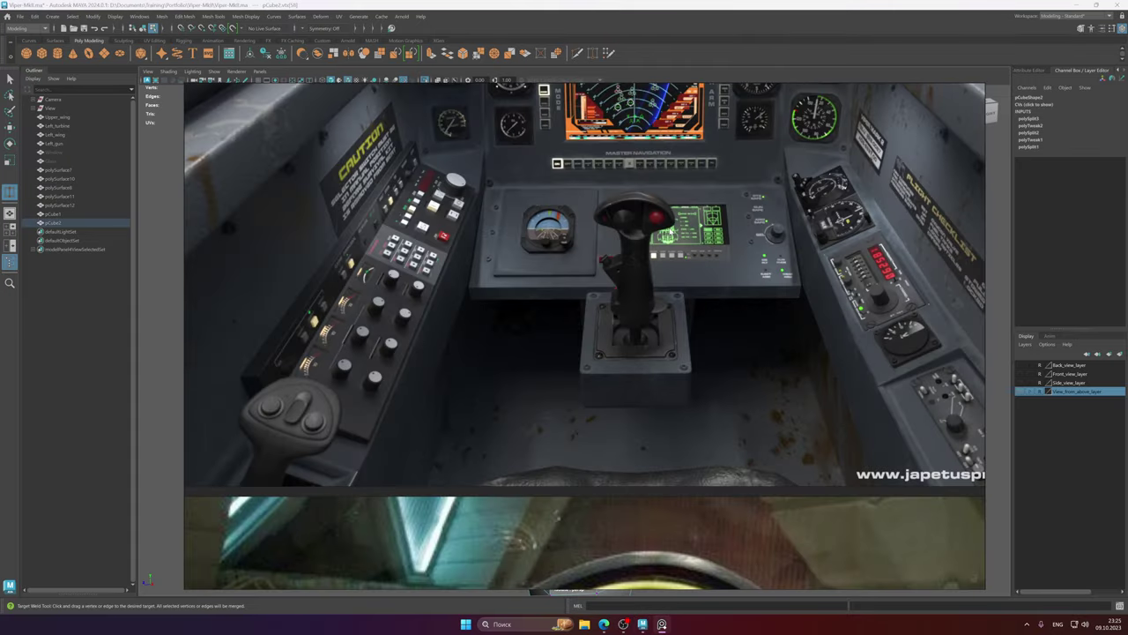
scroll(629, 248, "up", 10)
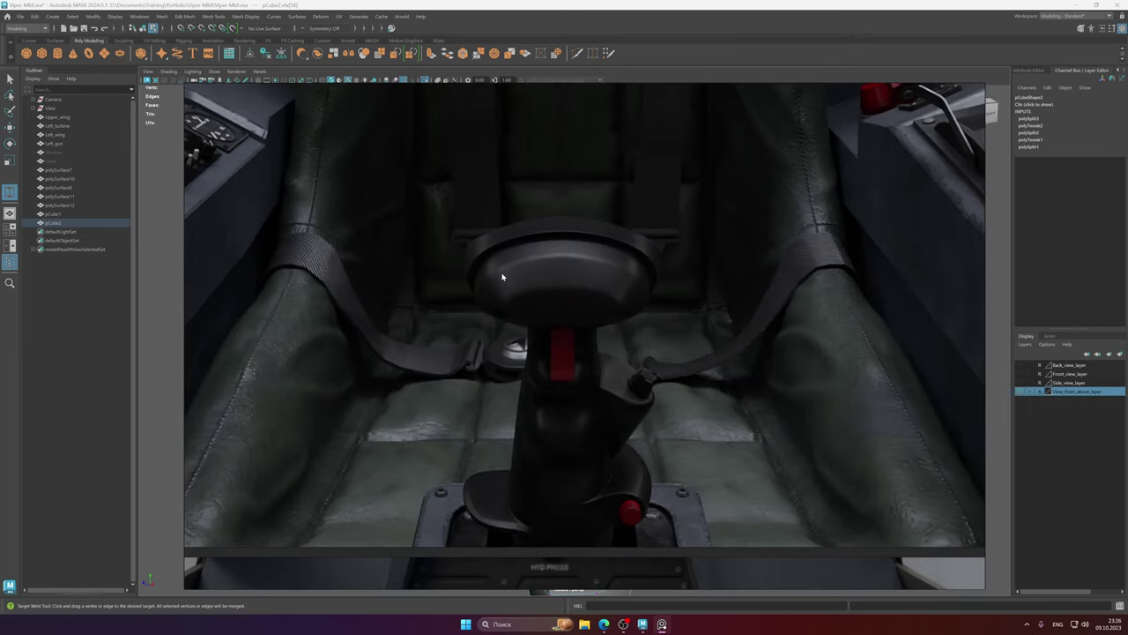
left_click(547, 5)
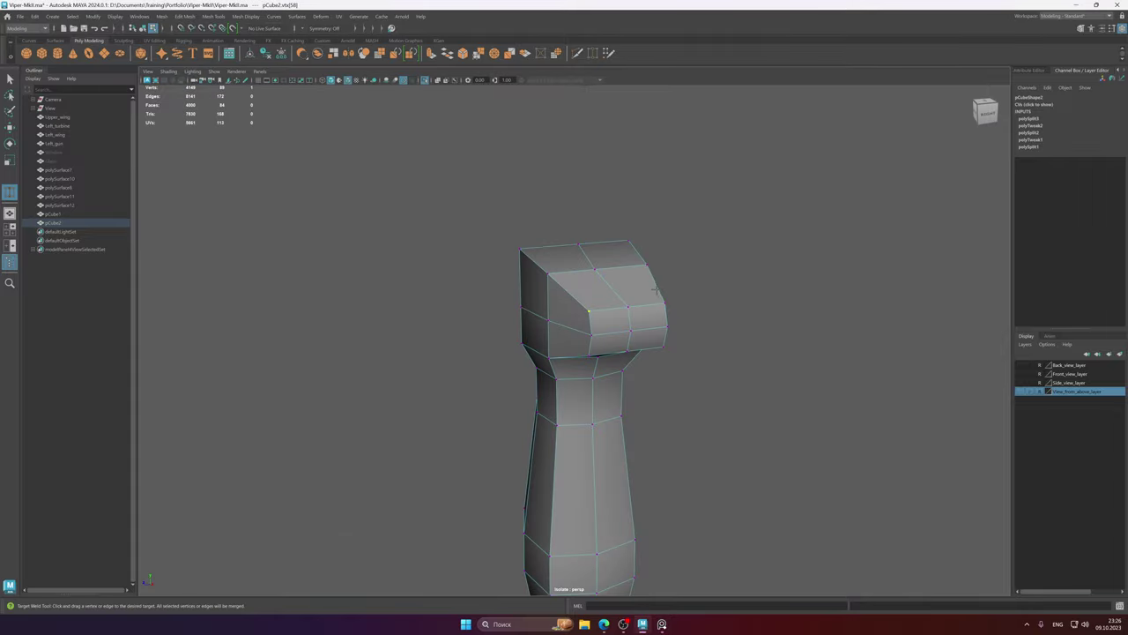
- Leave vertex editing for object mode, inspect the head from above, and toggle the grip's isolation off and on again
left_click_drag(569, 296, 606, 308, "alt")
right_click_drag(606, 308, 645, 291)
key("ctrl+z")
mouse_move(605, 320)
left_mouse_down("alt")
mouse_move(557, 305)
mouse_move(563, 320)
mouse_move(570, 296)
mouse_move(587, 317)
mouse_move(603, 313)
left_mouse_up("alt")
right_click_drag(604, 314, 649, 285)
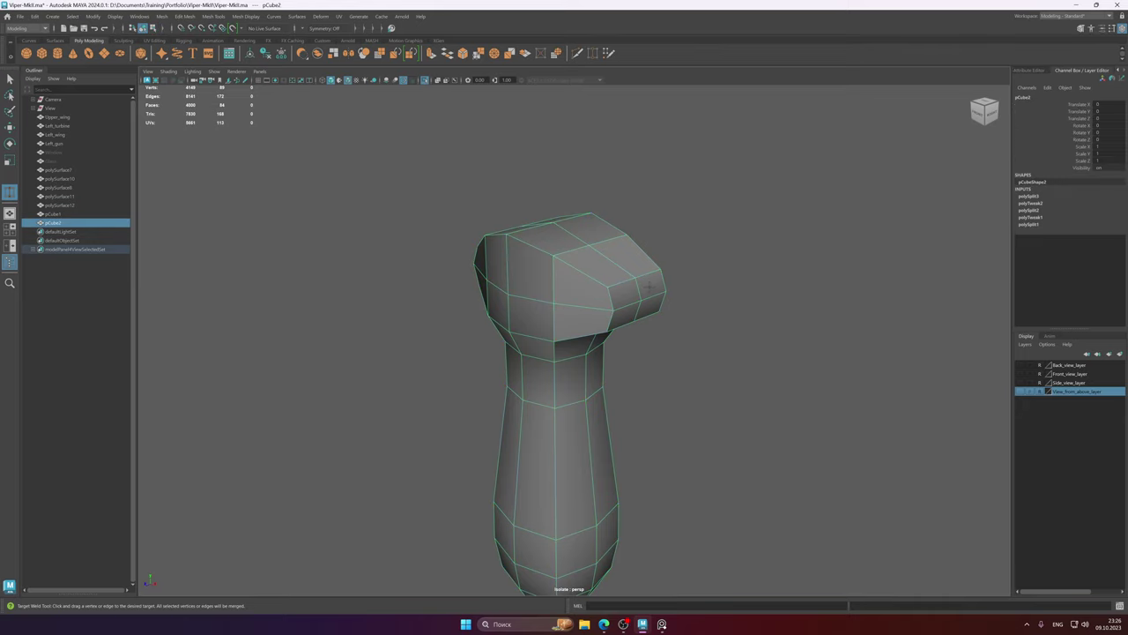
middle_click_drag(590, 274, 577, 275, "alt")
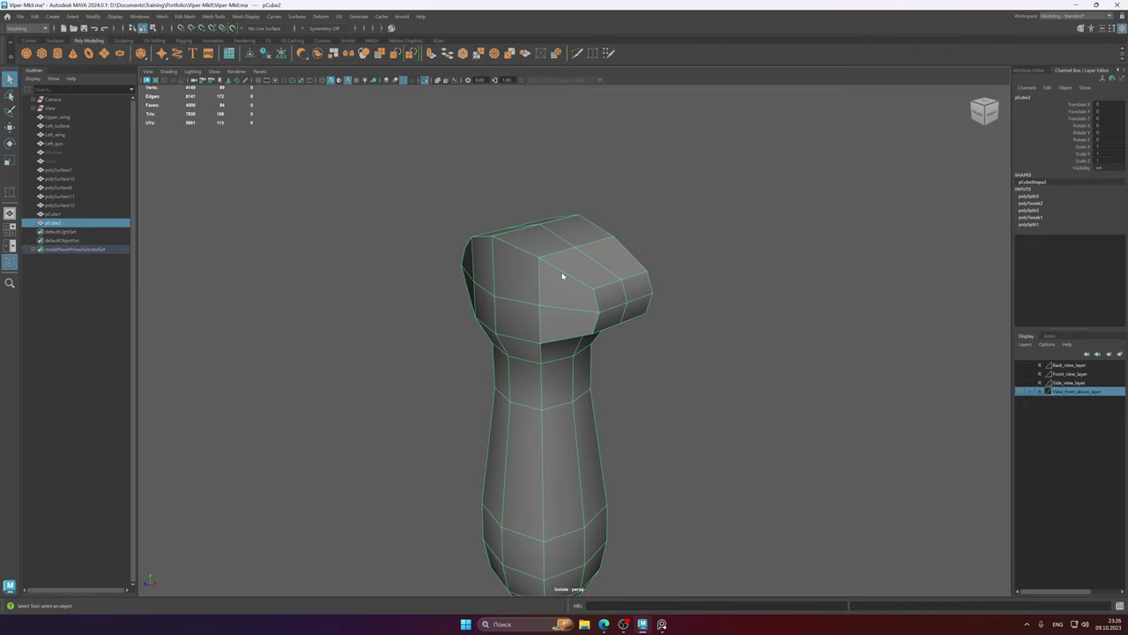
left_click_drag(590, 262, 590, 304, "alt")
key("ctrl+1")
key("ctrl+1")
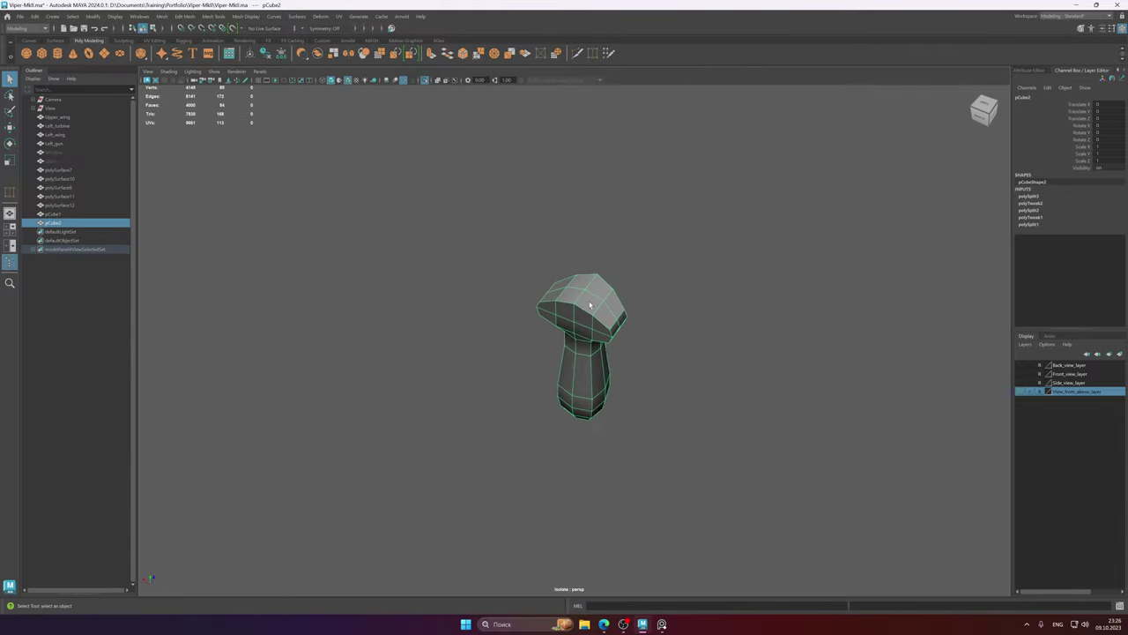
- Select the three upper vertices on the front side of the joystick head and scale them level along the vertical axis
right_click_drag(589, 304, 723, 341, "alt")
left_click_drag(625, 315, 531, 322, "alt")
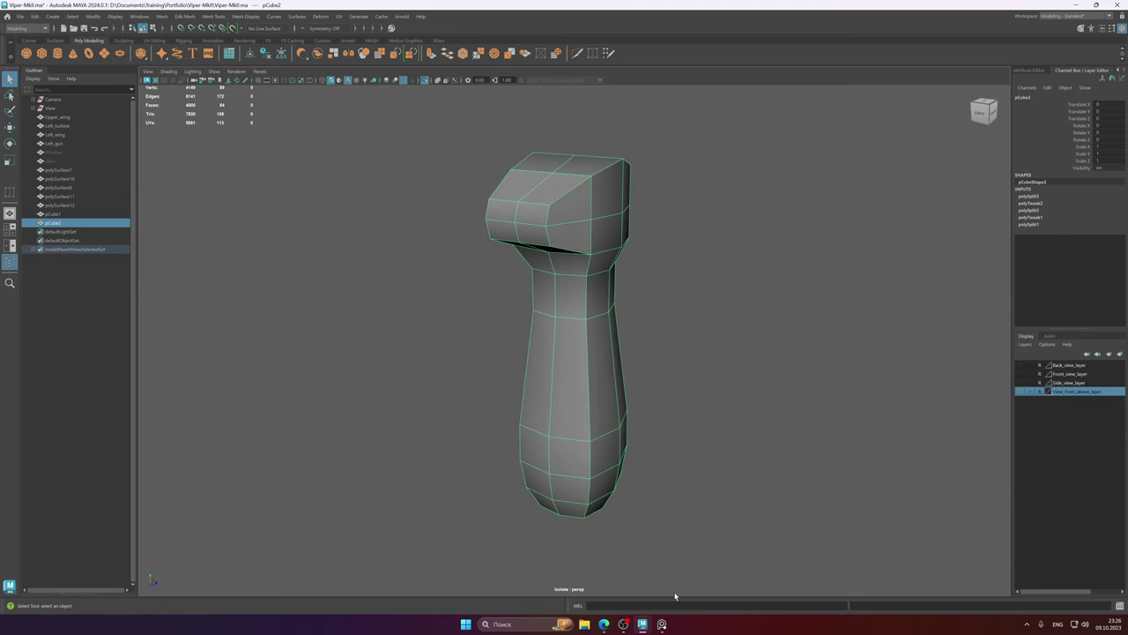
left_click(662, 624)
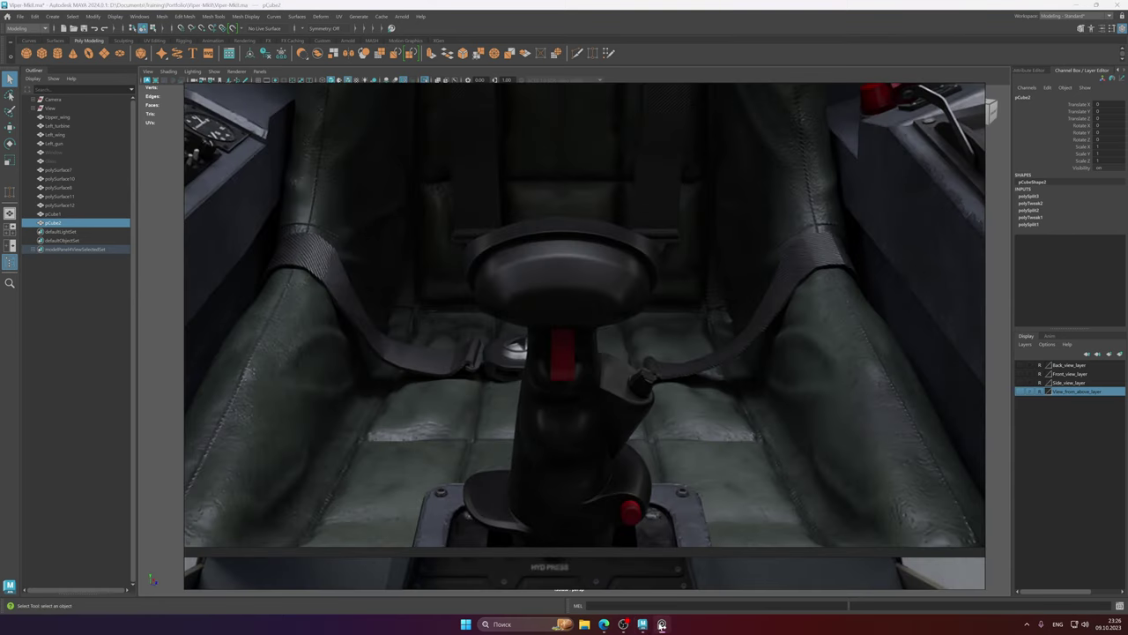
left_click(660, 624)
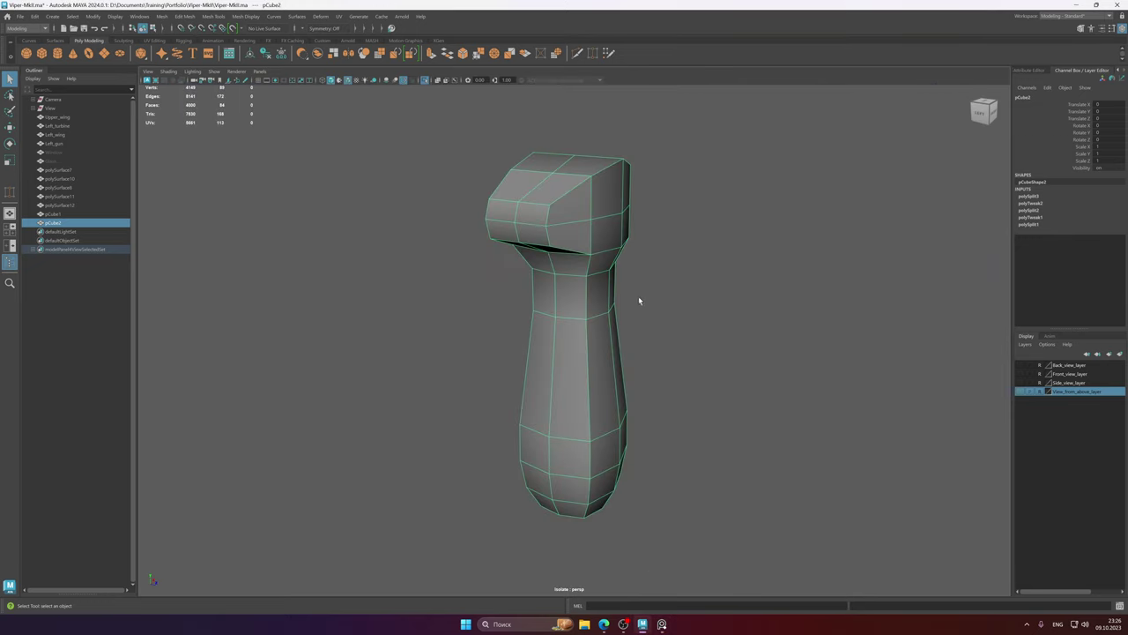
left_click_drag(638, 299, 587, 290, "alt")
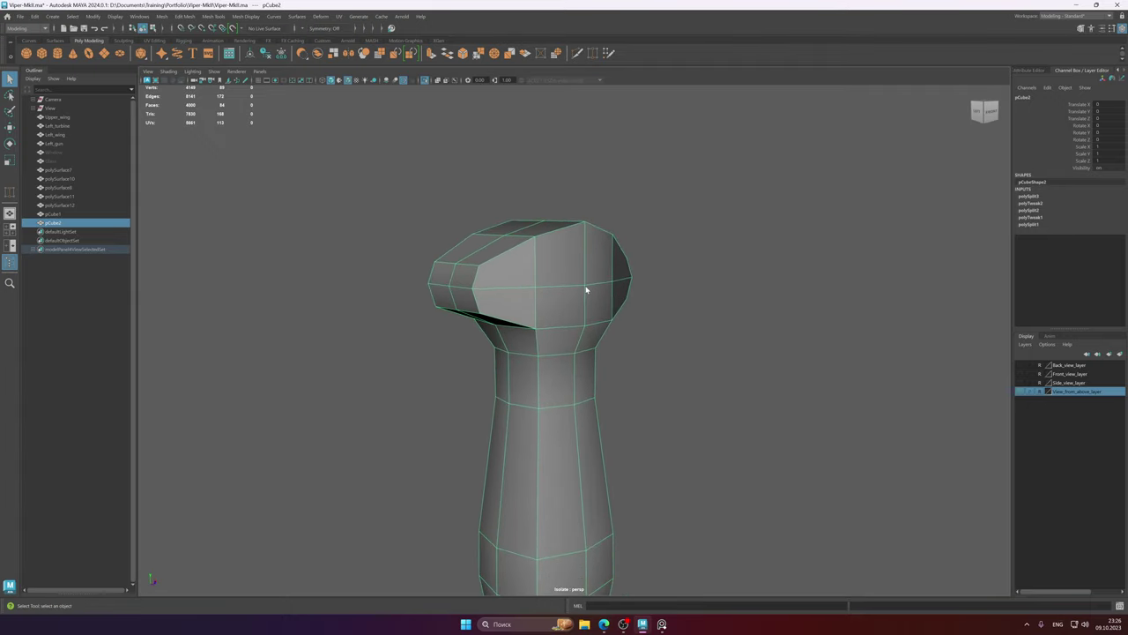
right_click_drag(587, 290, 575, 258)
left_click(583, 224)
key("w")
left_click_drag(583, 224, 561, 241, "alt")
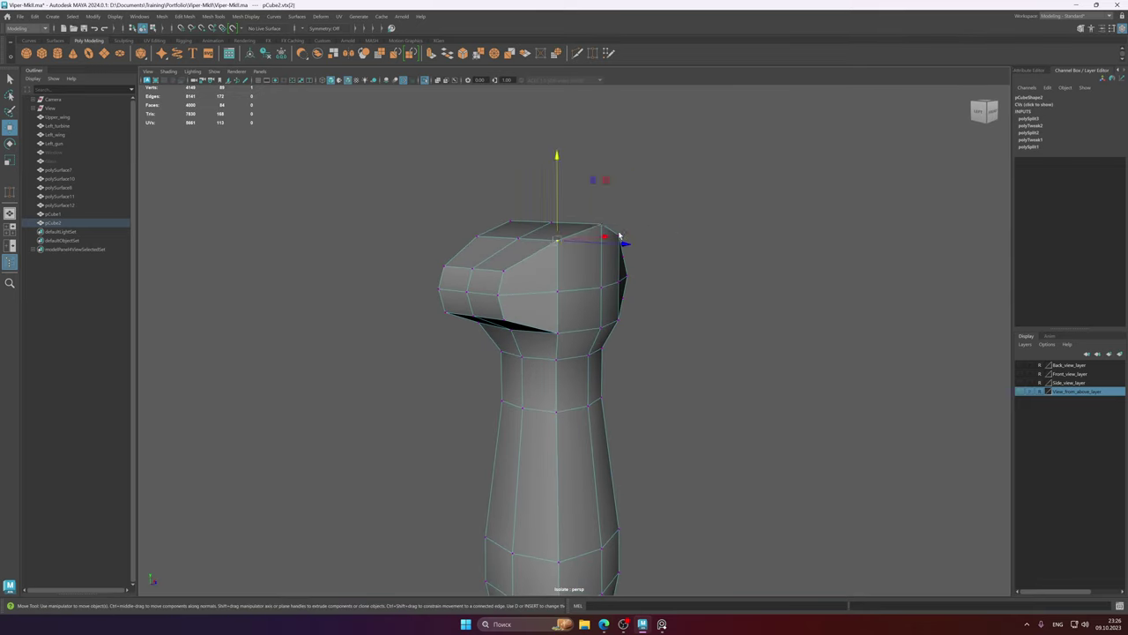
key("r")
left_click(595, 151)
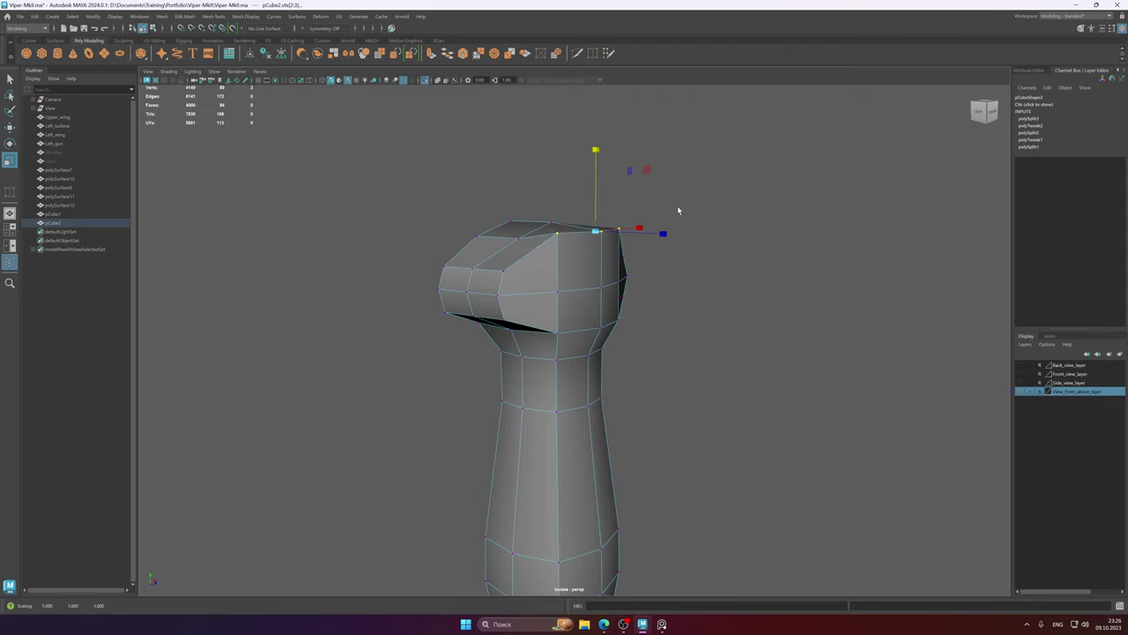
- Lower the three upper front vertices of the head and pull them inward to round its profile, keeping the row level
key("w")
left_click_drag(549, 252, 656, 272, "alt")
left_click_drag(626, 173, 622, 200)
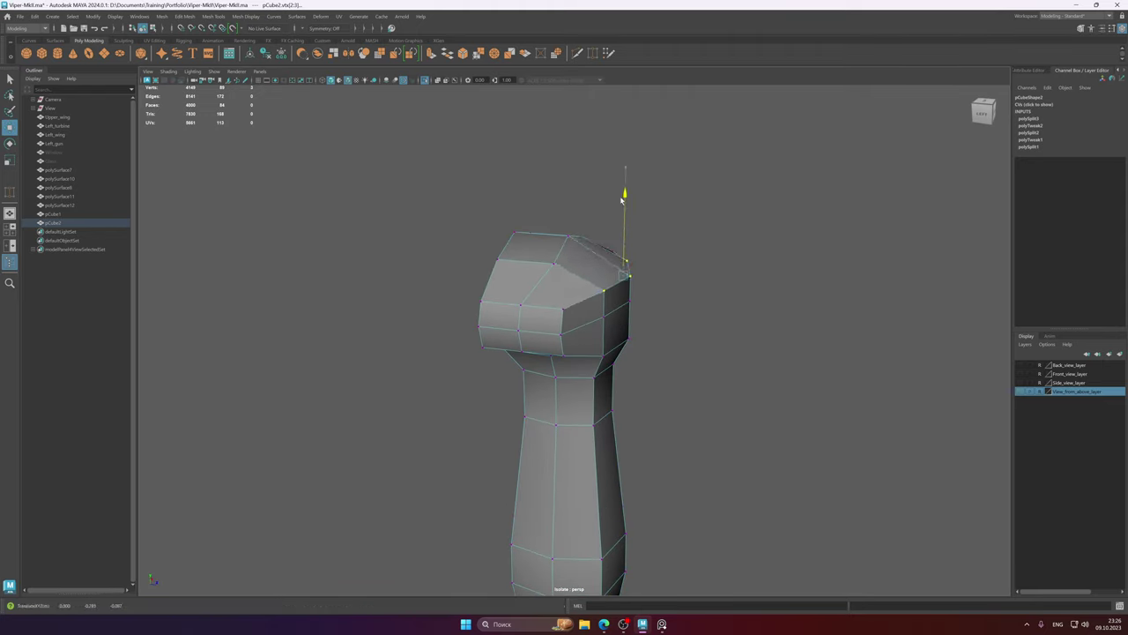
left_click_drag(621, 279, 621, 272, "alt")
left_click_drag(709, 257, 694, 257)
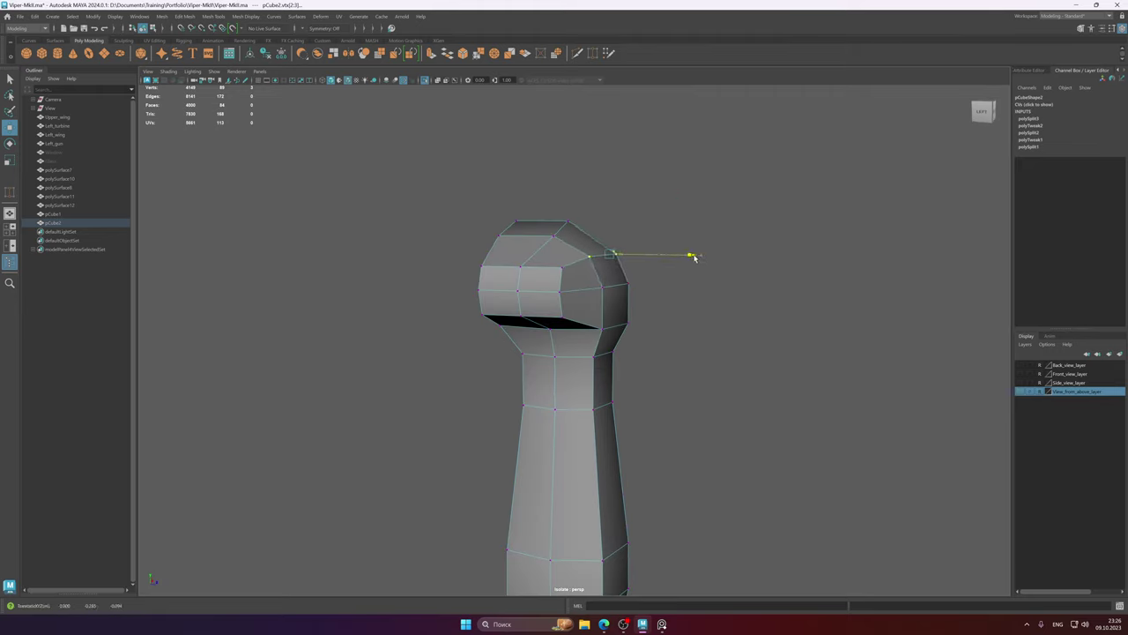
left_click_drag(580, 278, 621, 274, "alt")
left_click_drag(674, 194, 678, 193)
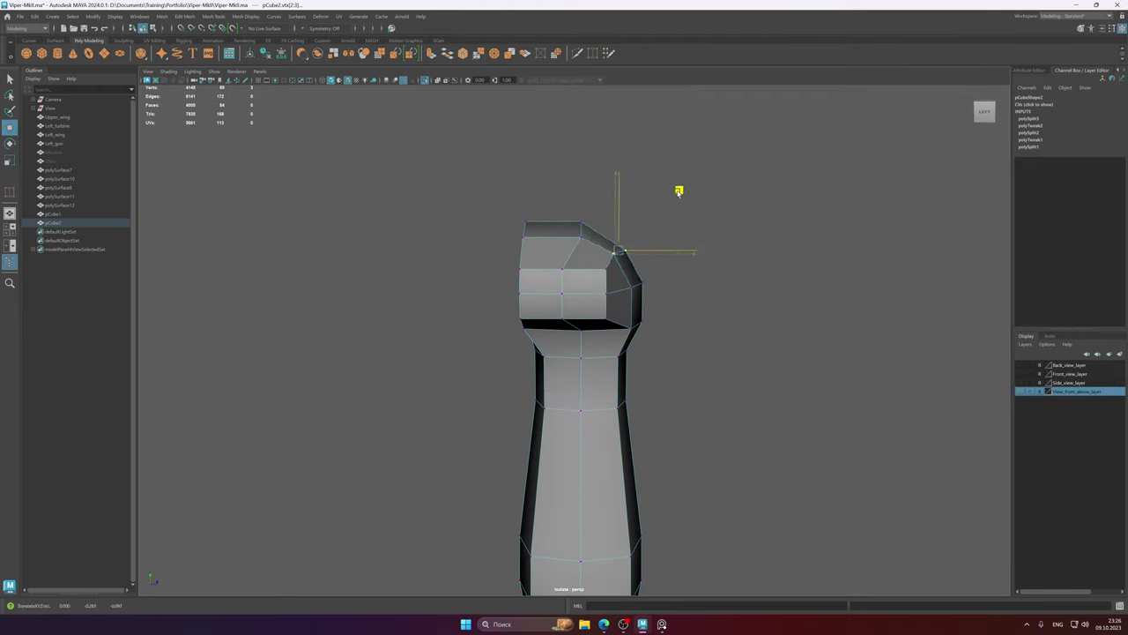
left_click_drag(631, 271, 630, 270, "alt")
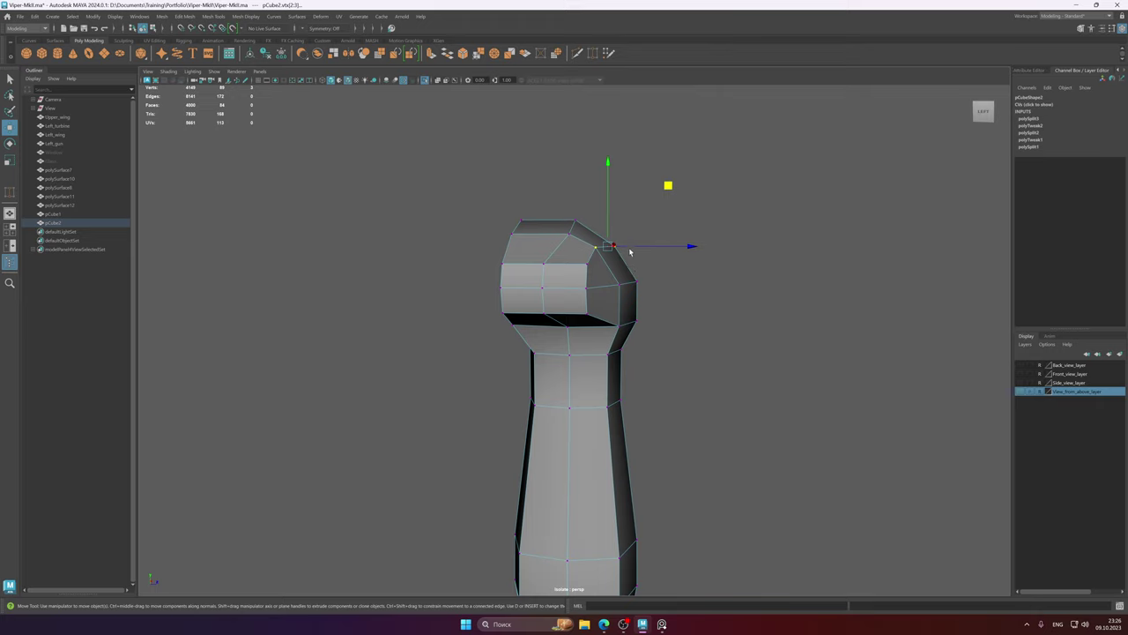
key("r")
left_click_drag(607, 167, 608, 172)
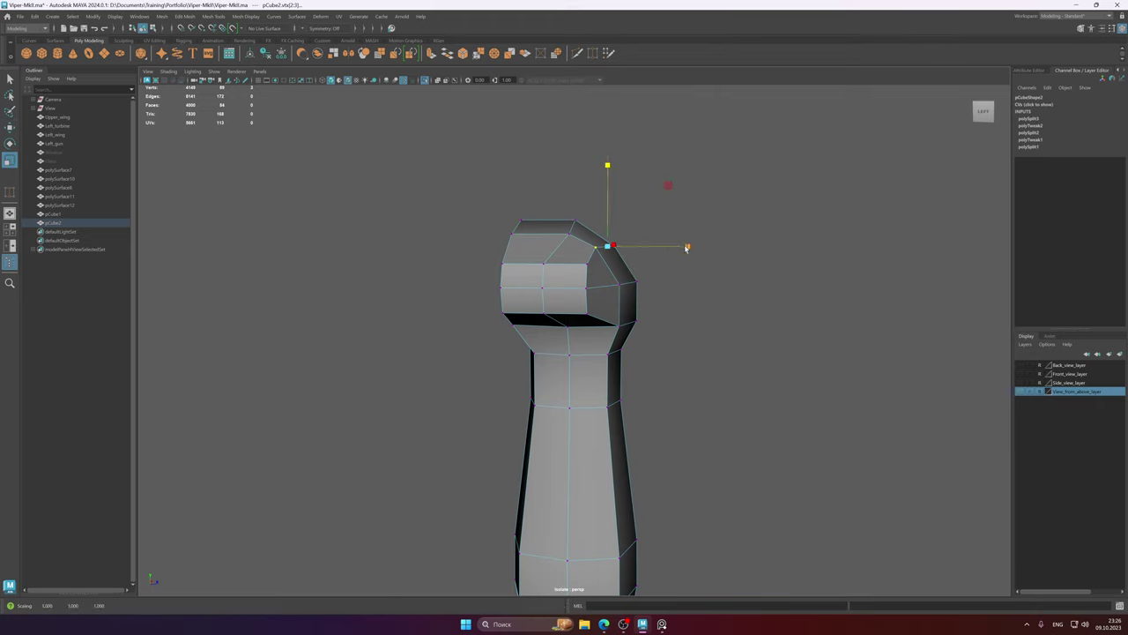
- Shift the two outer vertices of the upper front row along the depth axis to curve that edge across the head
left_click_drag(610, 295, 571, 296, "alt")
key("w")
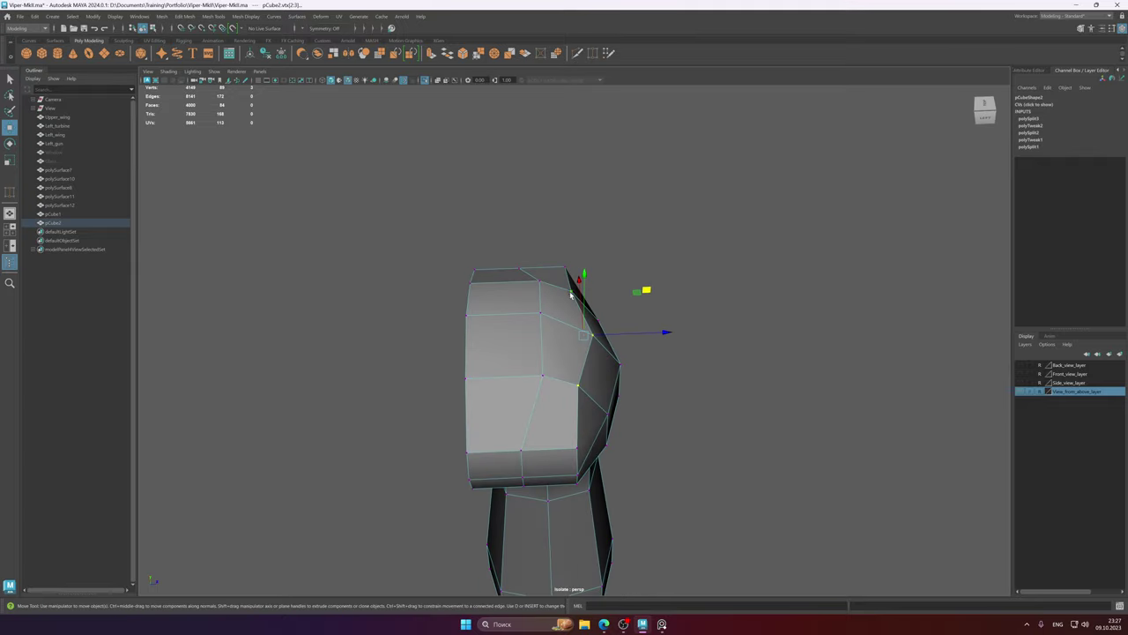
left_click_drag(656, 333, 660, 336)
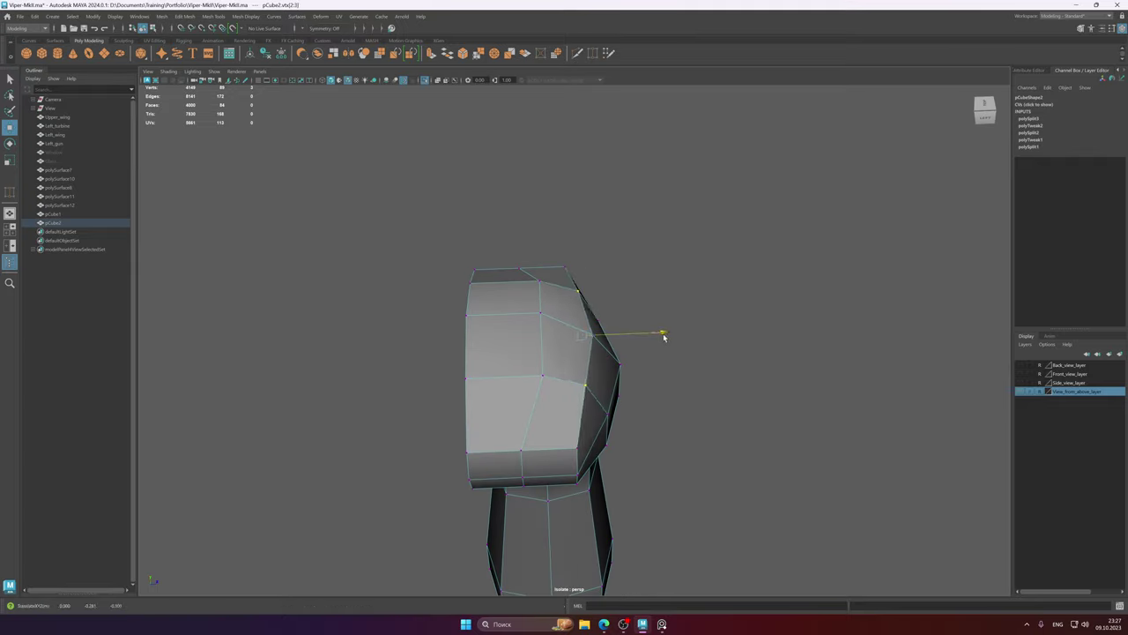
left_click_drag(628, 375, 511, 317, "alt")
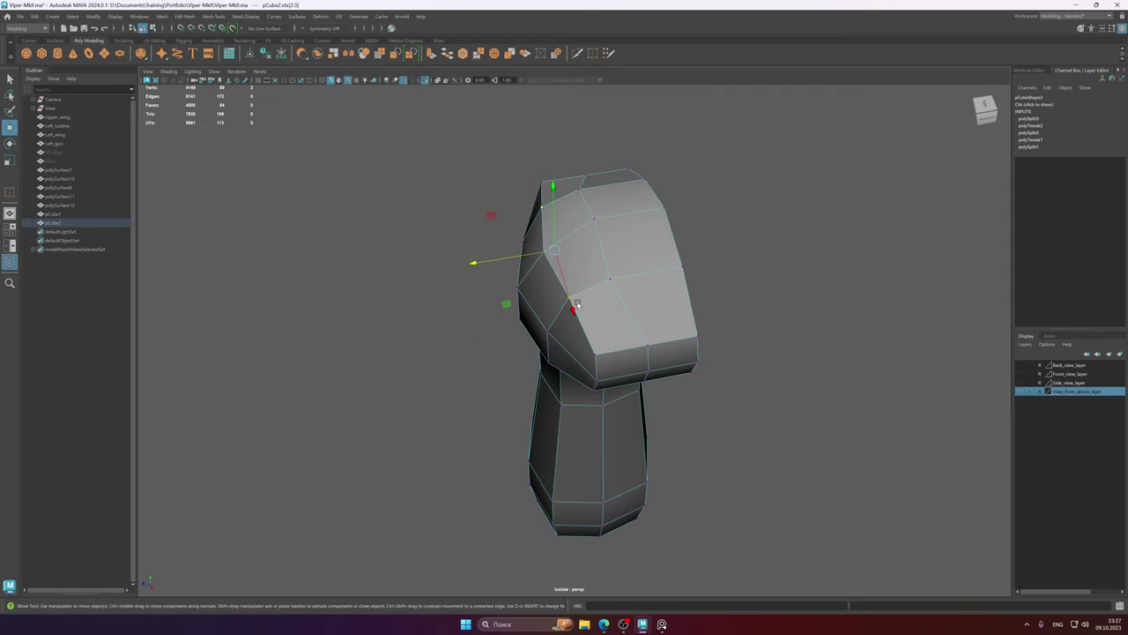
left_click_drag(477, 262, 476, 264)
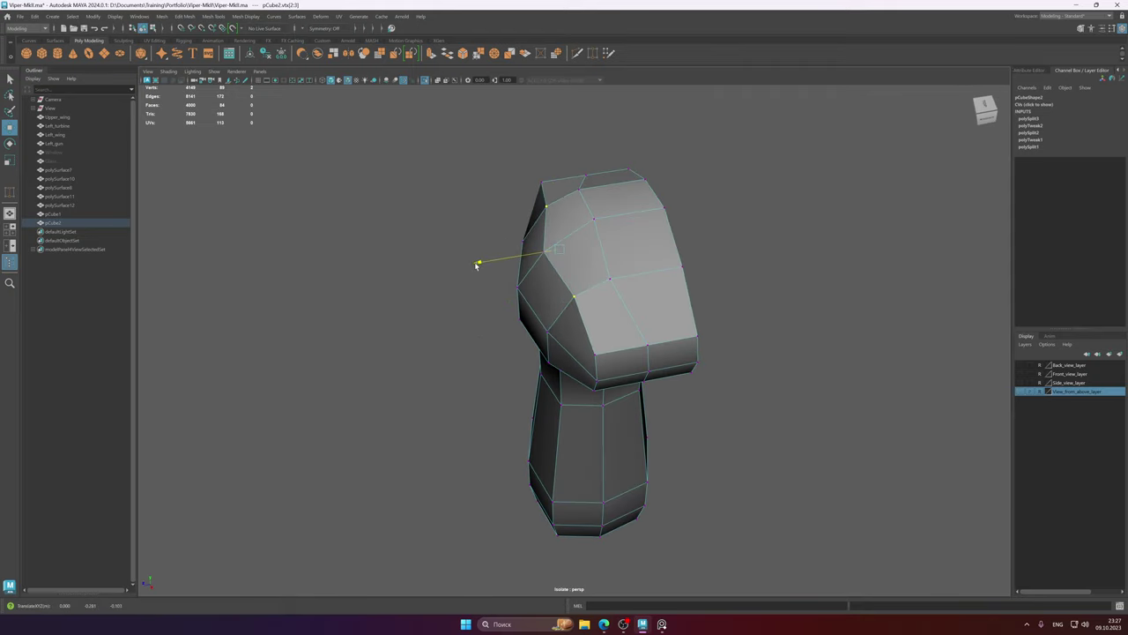
left_click_drag(627, 304, 509, 291, "alt")
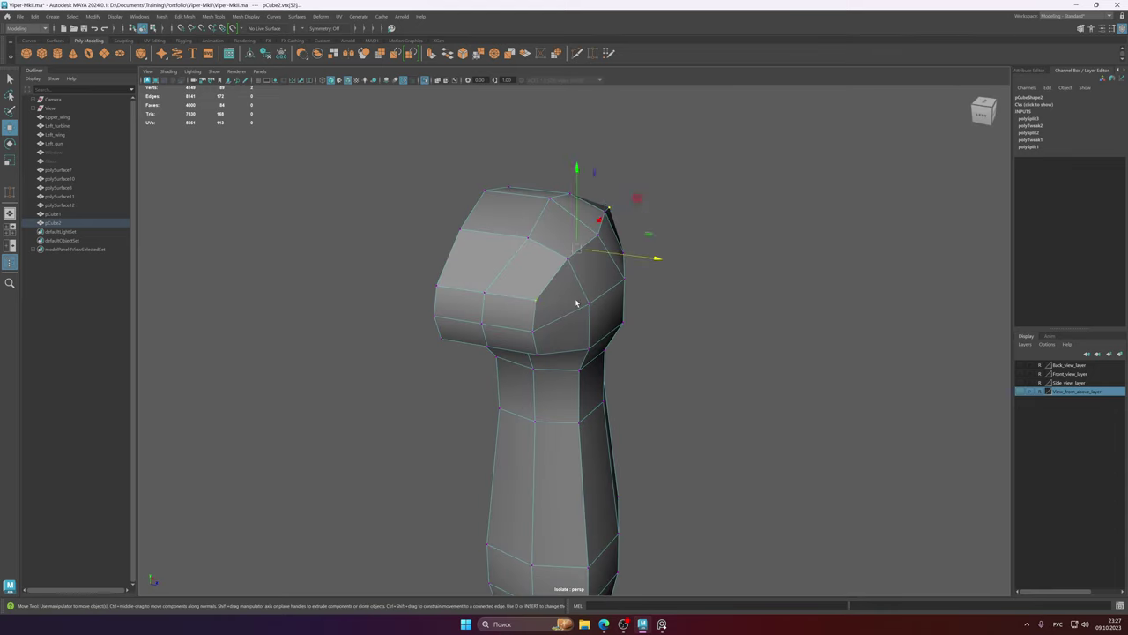
left_click_drag(660, 265, 576, 279)
- Leave vertex editing, check the grip in smooth preview, return to the unsmoothed display, and inspect its side profile and rounded head
left_click(699, 272)
left_click(546, 291)
key("3")
key("1")
right_click_drag(576, 280, 476, 284, "alt")
left_click(477, 284)
left_click_drag(593, 309, 600, 299, "alt")
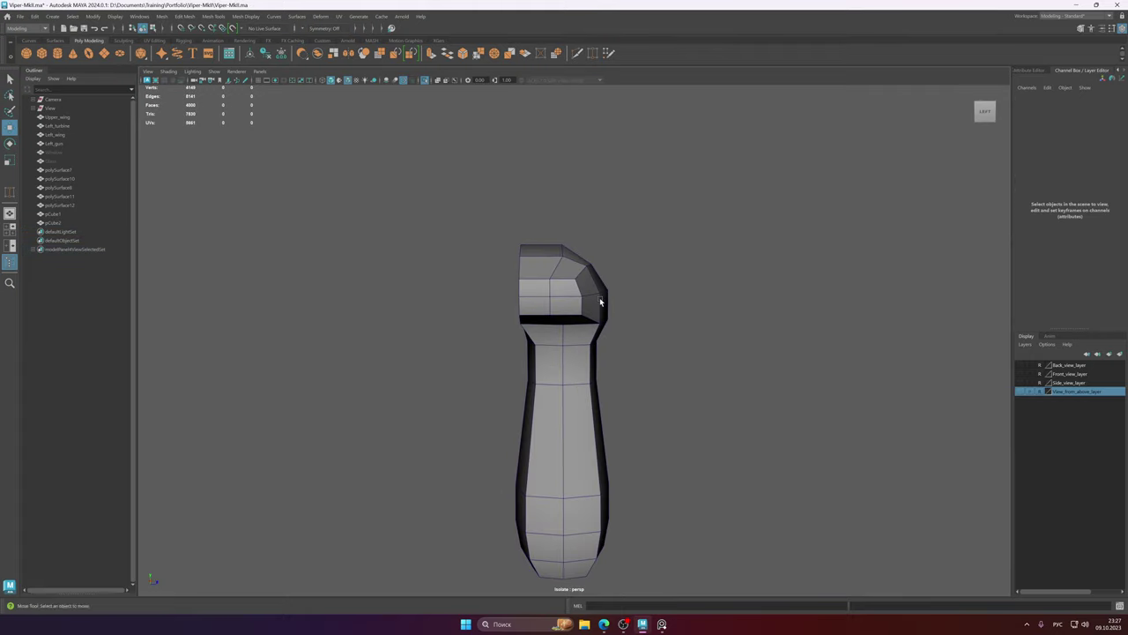
right_click_drag(600, 299, 598, 328, "alt")
middle_click_drag(598, 328, 592, 295, "alt")
left_click(590, 296)
mouse_move(589, 296)
left_mouse_down("alt")
mouse_move(577, 318)
mouse_move(554, 323)
mouse_move(576, 292)
mouse_move(541, 282)
mouse_move(623, 285)
mouse_move(608, 304)
mouse_move(579, 294)
left_mouse_up("alt")
- Compare the joystick model with the reference photo showing the stick in front of the instrument panel, examining the button block on its side
left_click(662, 625)
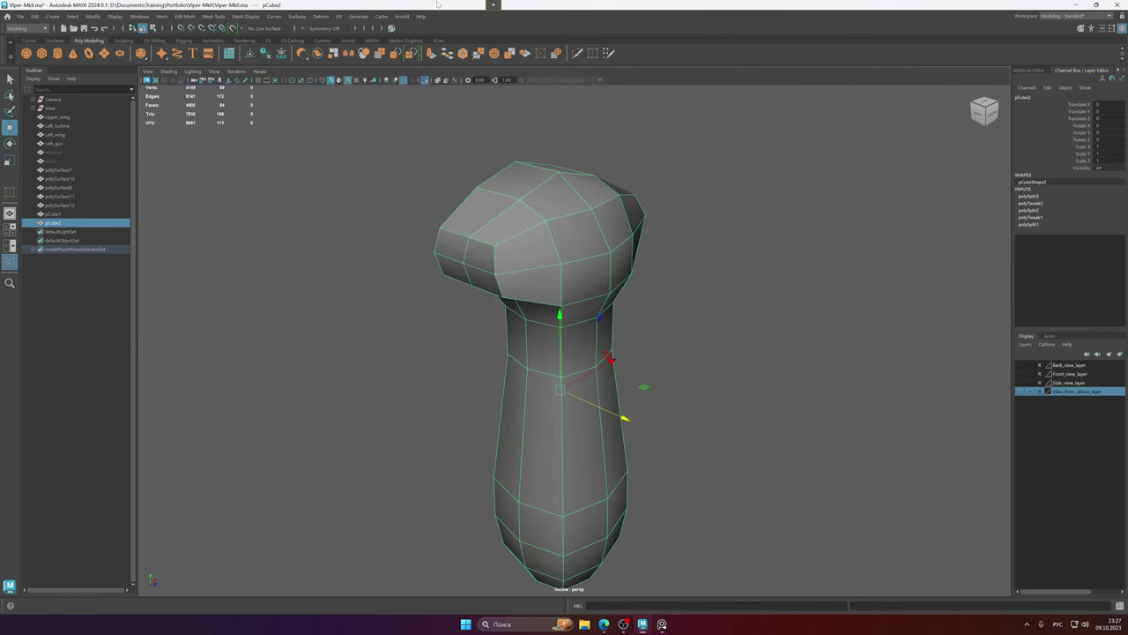
left_click_drag(554, 205, 570, 268, "alt")
middle_click_drag(571, 268, 581, 306, "alt")
mouse_move(578, 305)
left_mouse_down("alt")
mouse_move(532, 298)
mouse_move(574, 311)
mouse_move(560, 314)
left_mouse_up("alt")
left_click(662, 625)
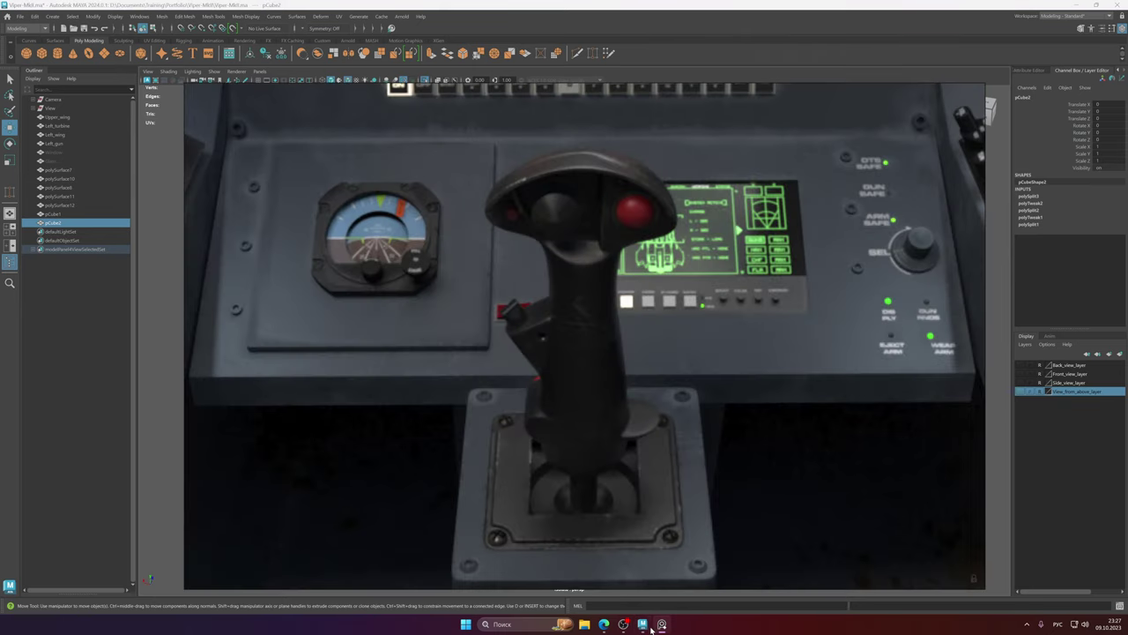
mouse_move(650, 630)
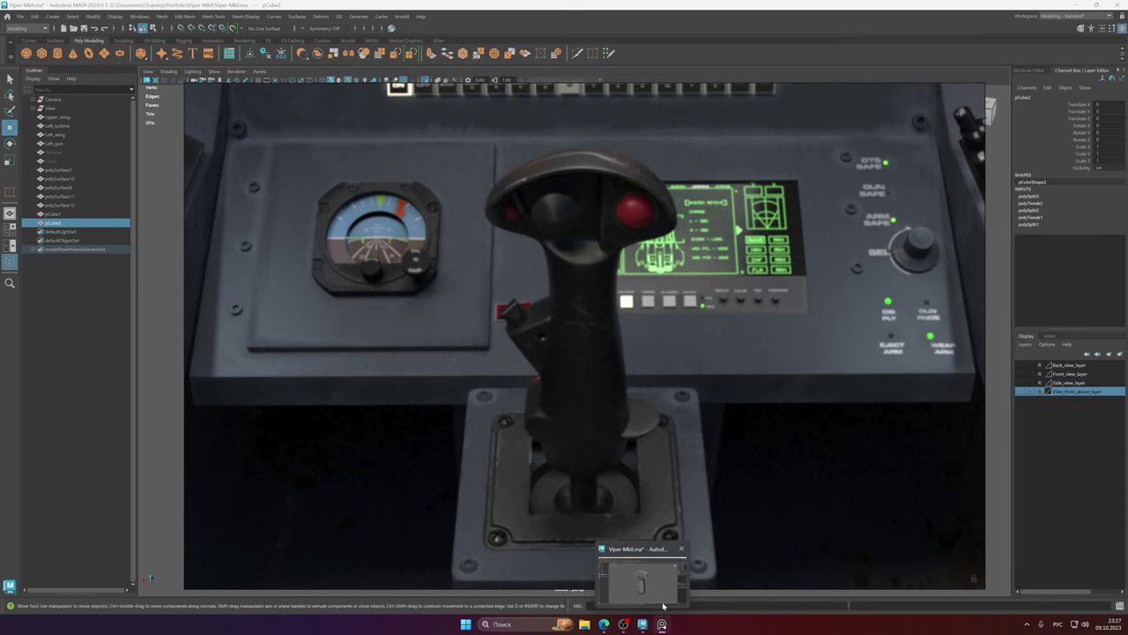
mouse_move(666, 596)
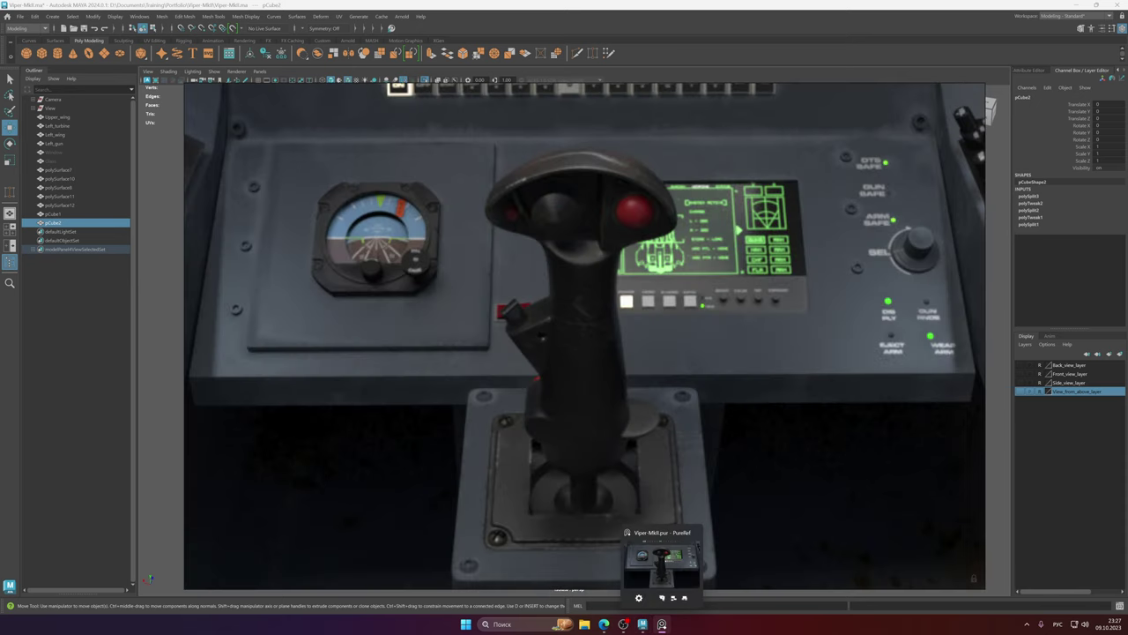
left_click(644, 627)
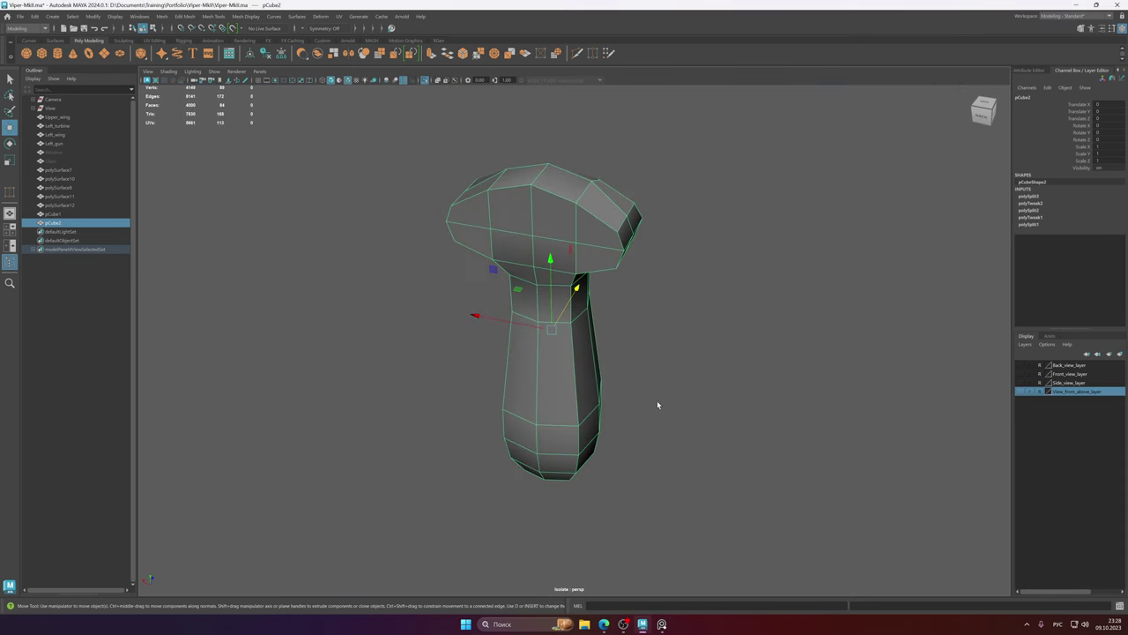
- Insert a horizontal edge loop around the grip's long middle section with Multi-Cut, below the midpoint of that section
left_click_drag(552, 384, 539, 364, "alt")
right_click_drag(539, 364, 585, 361, "alt")
scroll(581, 353, "up", 2)
scroll(579, 349, "down", 4)
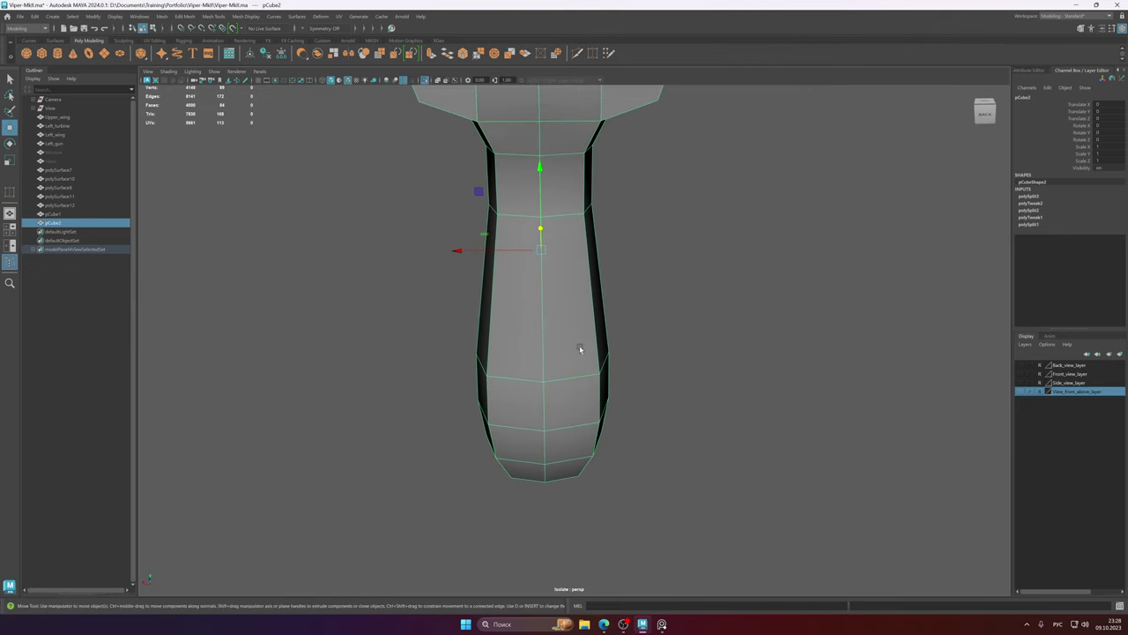
right_click(560, 311, "shift")
right_click_drag(559, 310, 510, 307, "shift")
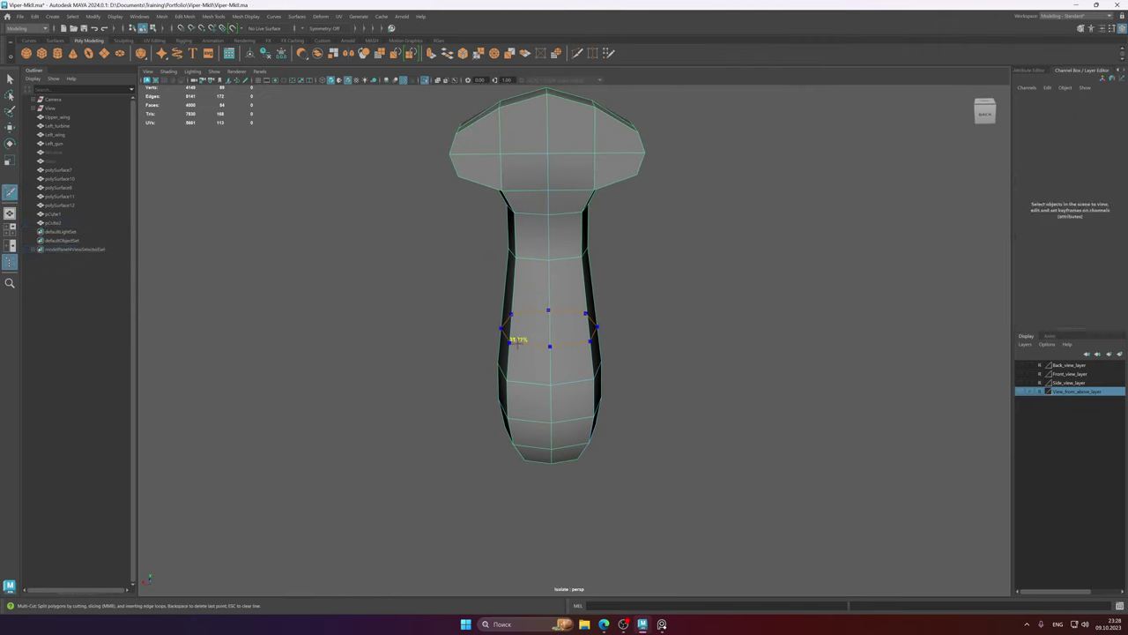
left_click_drag(545, 344, 536, 294, "alt")
- Try to extrude the side of the grip below the neck into a block, compare it with the reference photo, and undo the extrusion
left_click(523, 309)
key("ctrl+e")
left_click_drag(455, 313, 536, 312)
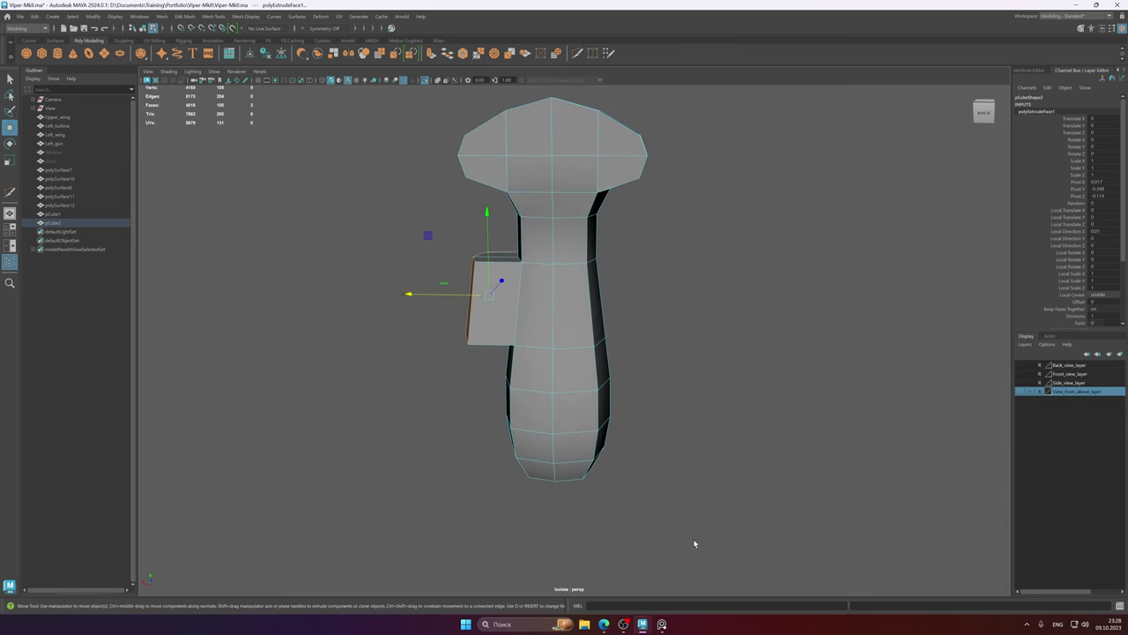
left_click(661, 623)
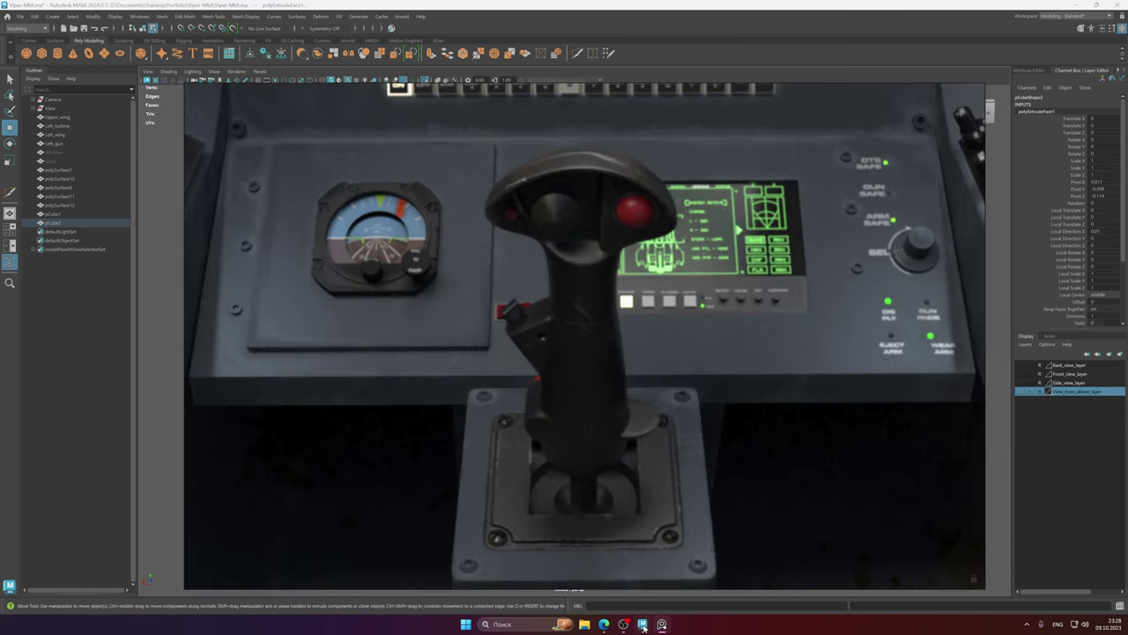
left_click(642, 624)
key("ctrl+z")
- Select the edge loop just inserted around the middle of the grip and move it up closer to the neck
right_click_drag(559, 298, 567, 265, "shift")
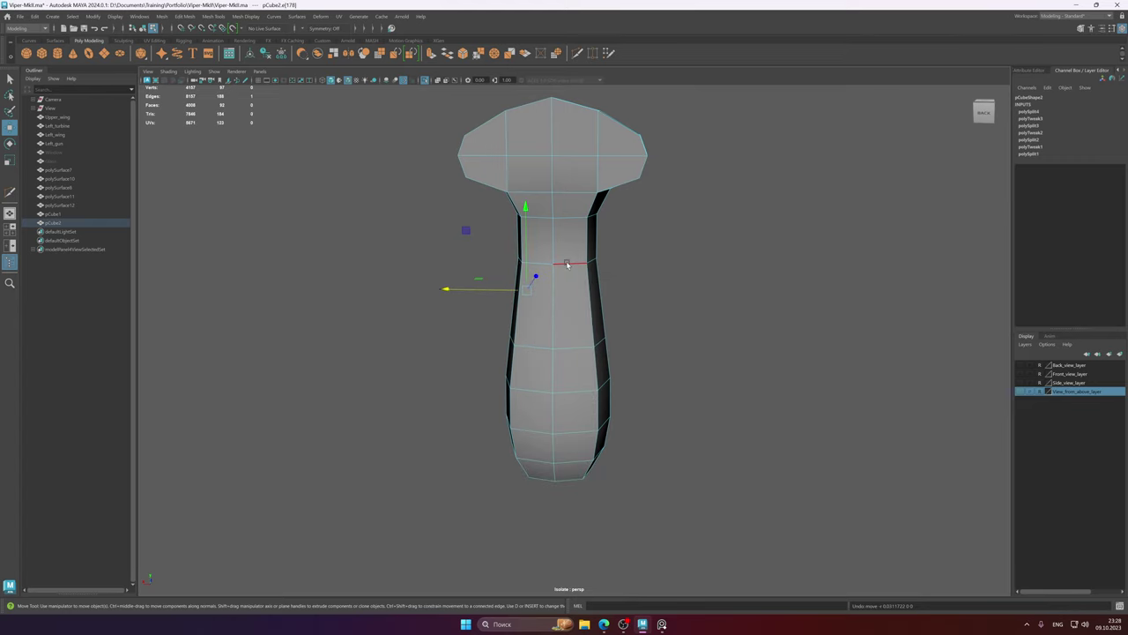
left_click_drag(565, 267, 569, 285, "alt")
key("alt+shift")
right_click_drag(569, 285, 511, 290, "shift")
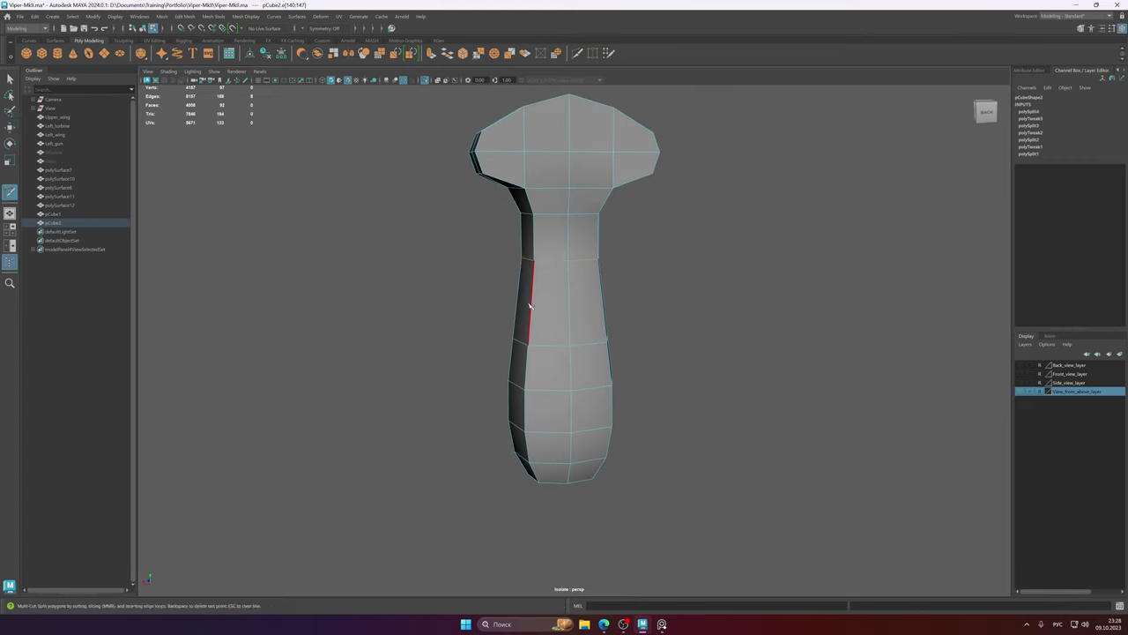
double_click(554, 354)
key("w")
left_click_drag(575, 345, 560, 351, "alt")
left_click_drag(558, 264, 557, 239)
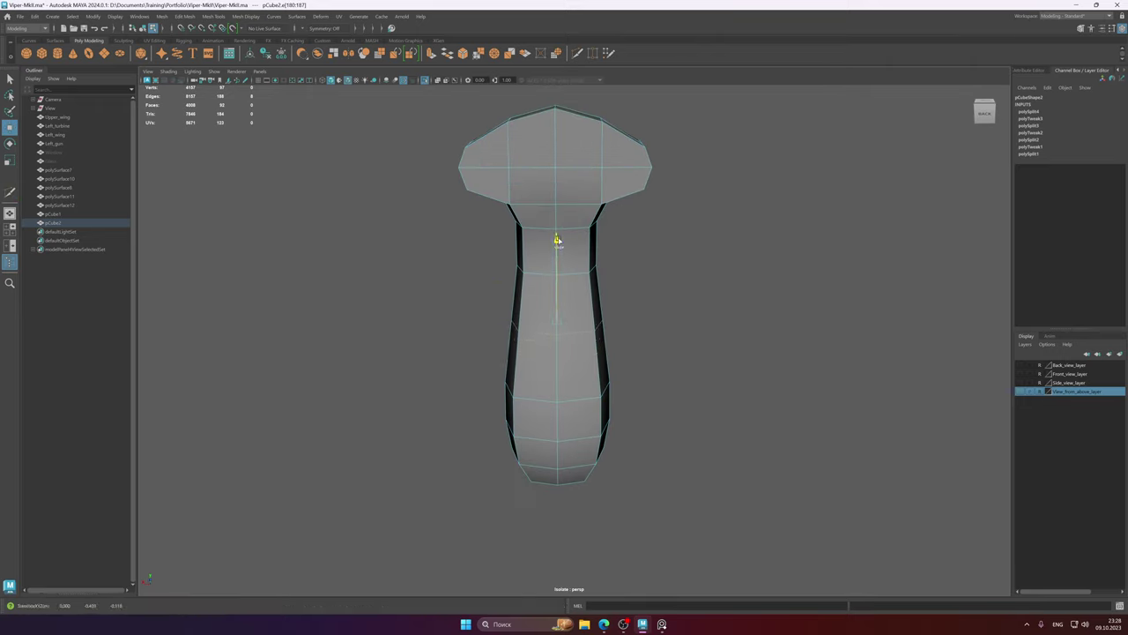
mouse_move(553, 306)
left_mouse_down("alt")
mouse_move(574, 310)
mouse_move(552, 304)
left_mouse_up("alt")
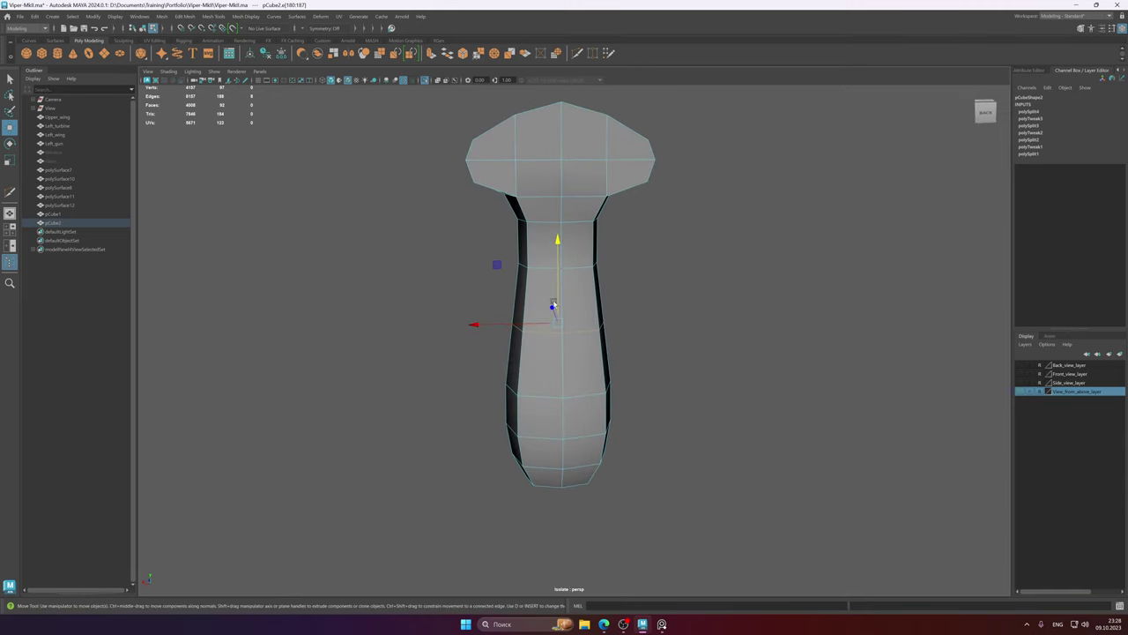
left_click_drag(554, 239, 557, 237)
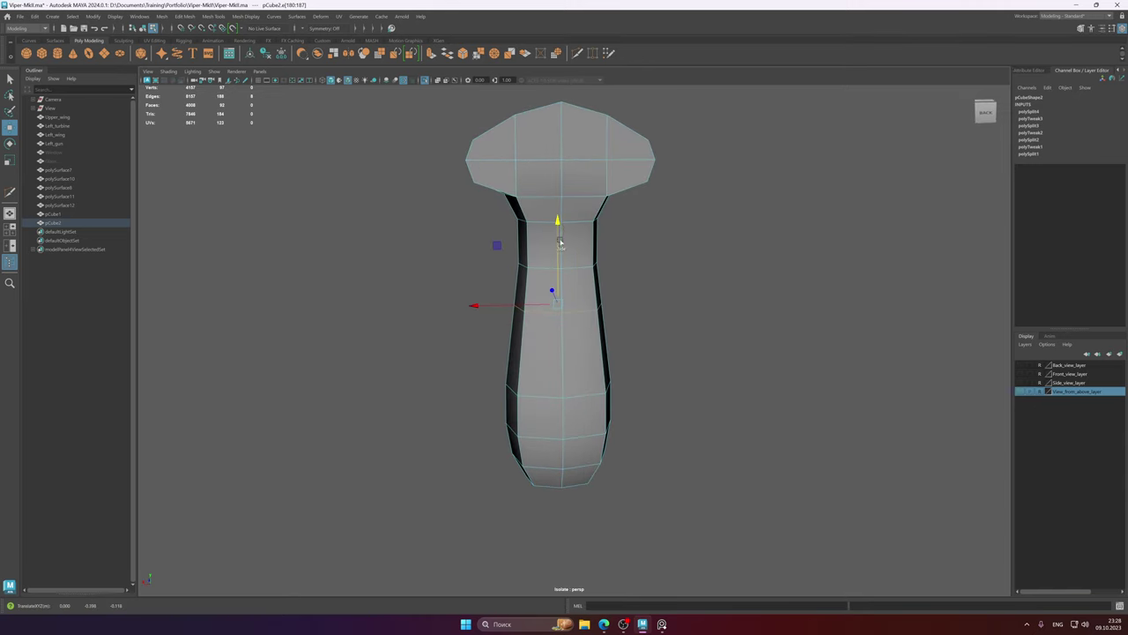
- Check the side block's height in the reference photo and insert a second horizontal edge loop around the grip below the raised one
middle_click_drag(597, 393, 589, 352, "alt")
left_click(663, 624)
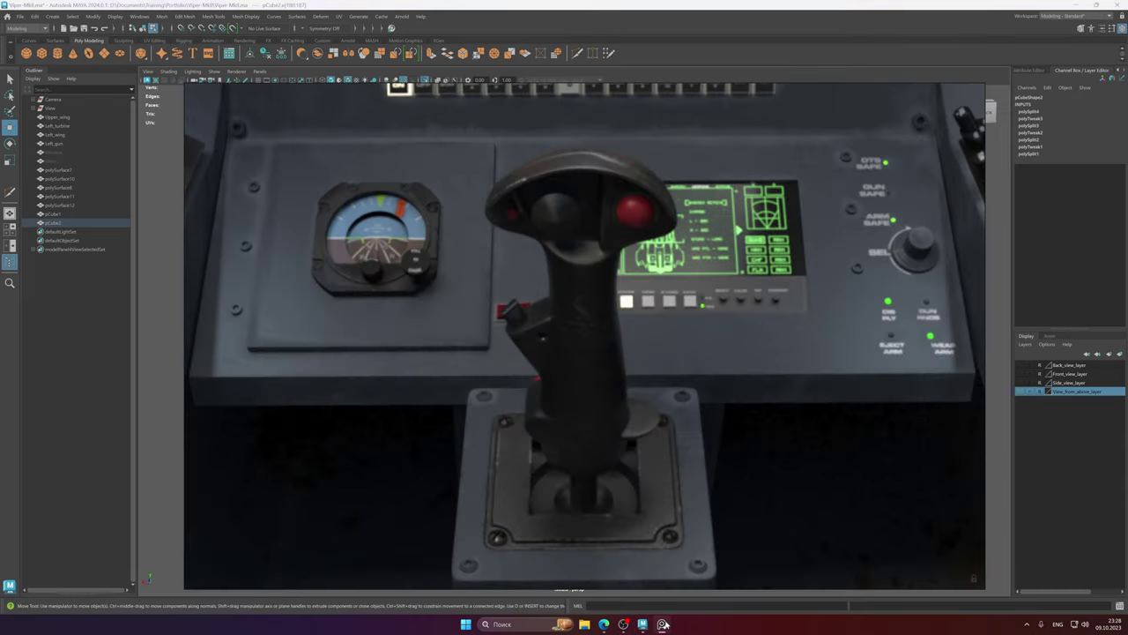
left_click(649, 623)
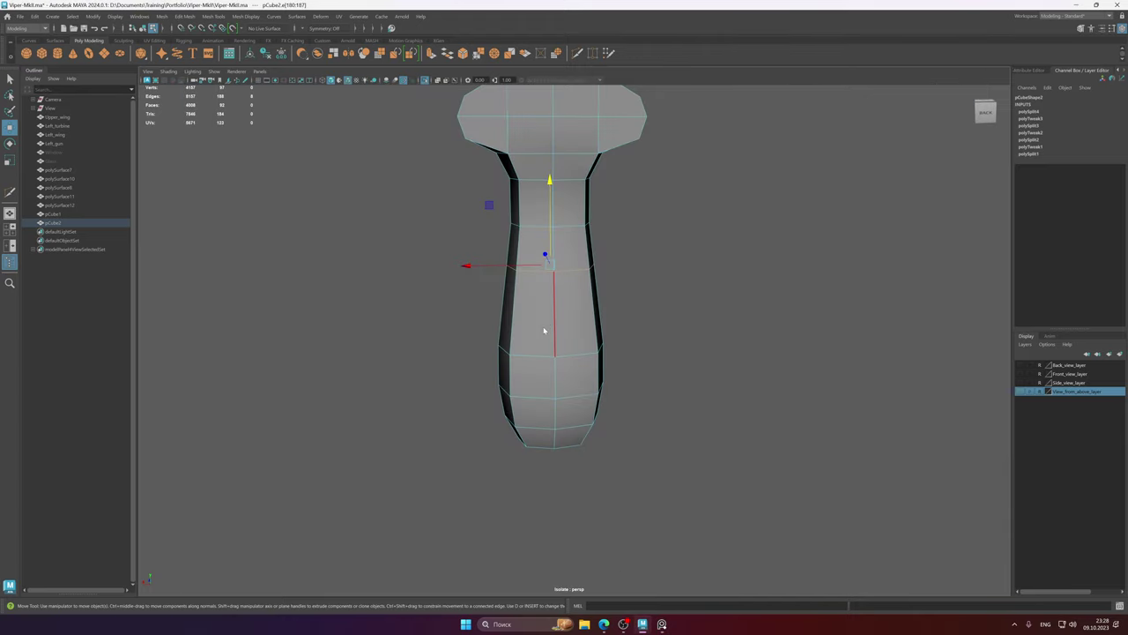
key("ctrl+shift+x")
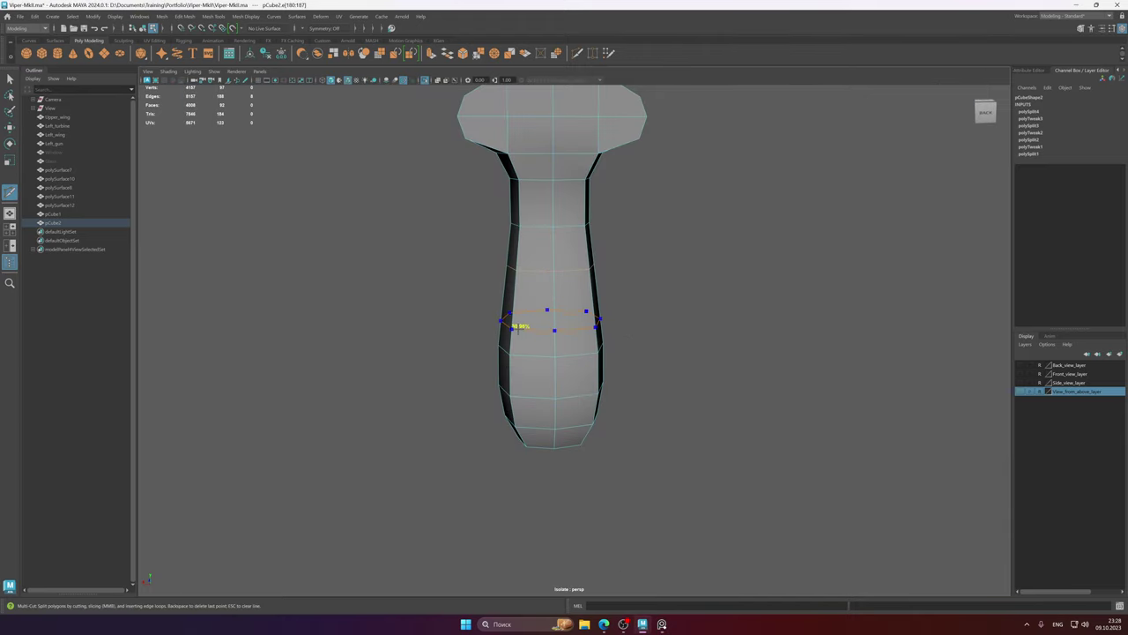
left_click(518, 330, "ctrl")
key("q")
- Extrude the two faces between the two inserted edge loops on the grip's side outward into a block
middle_click_drag(536, 319, 539, 356, "alt")
left_click_drag(534, 349, 558, 342, "alt")
right_click_drag(559, 343, 559, 364)
left_click(539, 355)
left_click(519, 343, "shift")
left_click_drag(527, 356, 572, 370, "alt")
key("w")
scroll(564, 356, "up", 3)
key("ctrl+e")
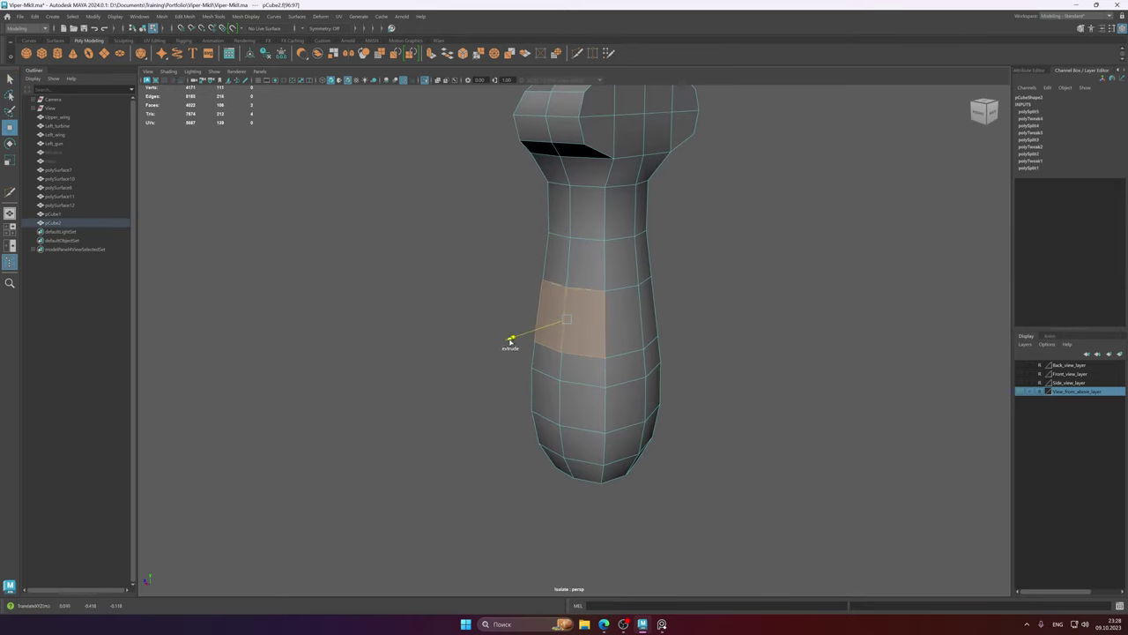
left_click_drag(516, 340, 483, 351)
left_click_drag(587, 355, 612, 327, "alt")
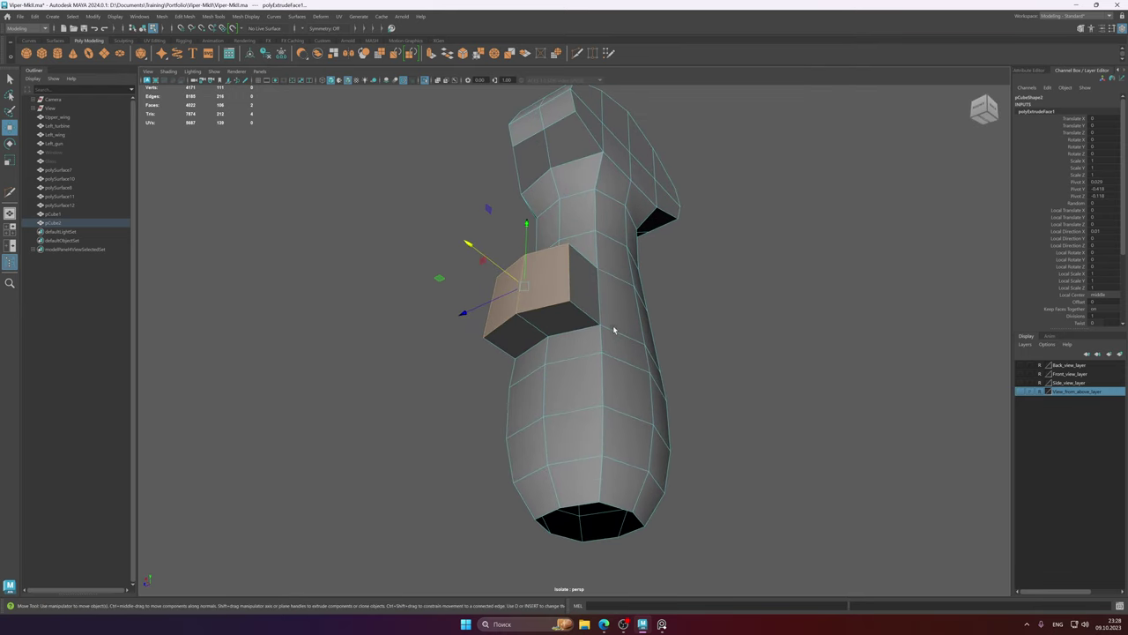
- Try a horizontal Multi-Cut edge loop through the middle of the side block and undo it
right_click_drag(586, 283, 568, 304)
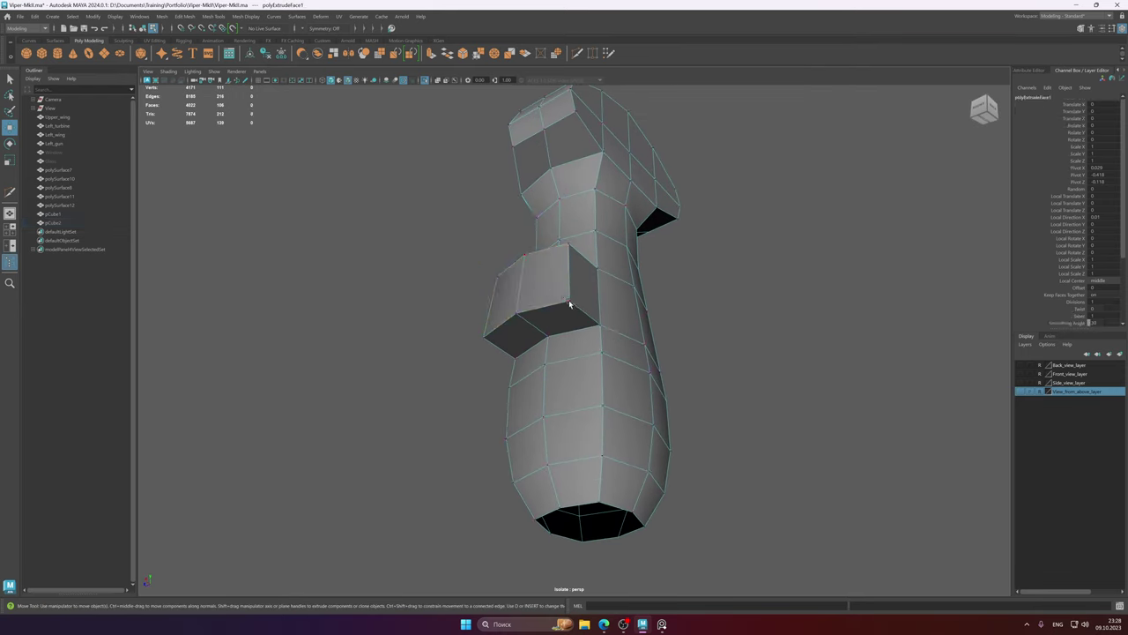
left_click(568, 303)
mouse_move(569, 303)
left_mouse_down("alt")
mouse_move(602, 310)
mouse_move(569, 310)
mouse_move(567, 321)
mouse_move(594, 309)
mouse_move(579, 309)
left_mouse_up("alt")
right_click_drag(579, 309, 542, 302)
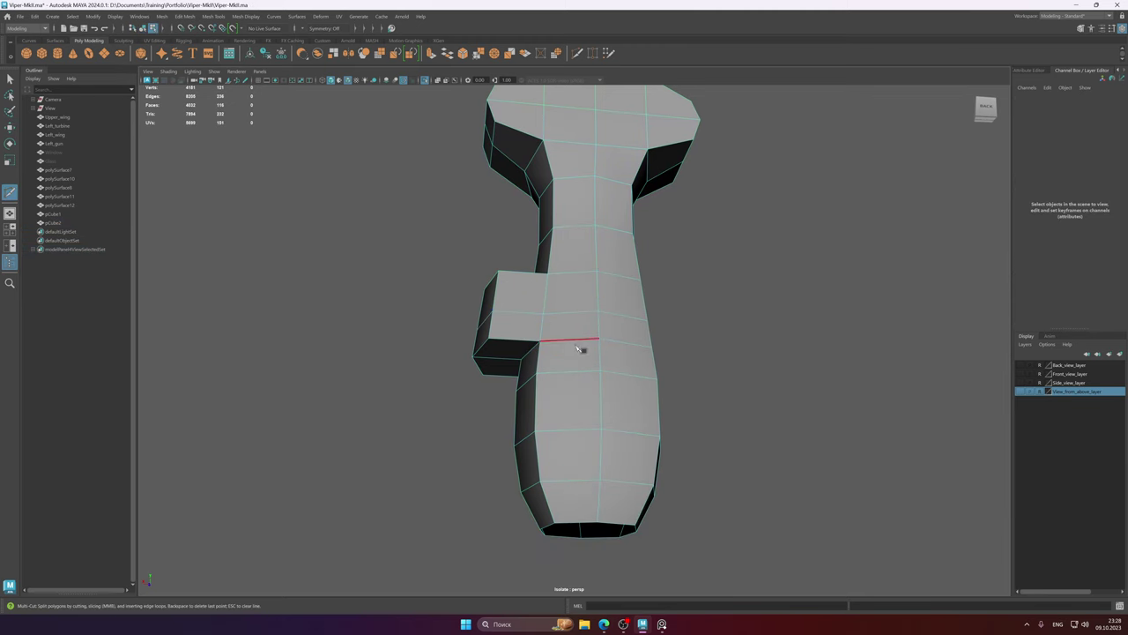
key("q")
- Check the side block in the reference photo and weld its lower outer vertices to the grip with Target Weld, forming a wedge
left_click_drag(582, 348, 607, 348, "alt")
left_click(661, 626)
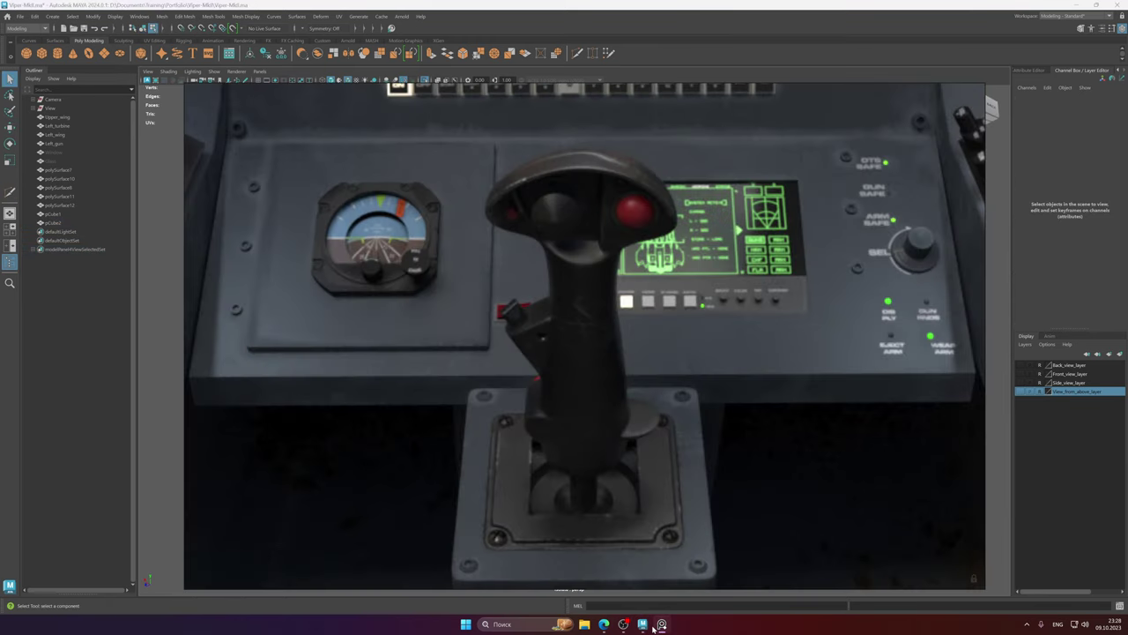
mouse_move(653, 628)
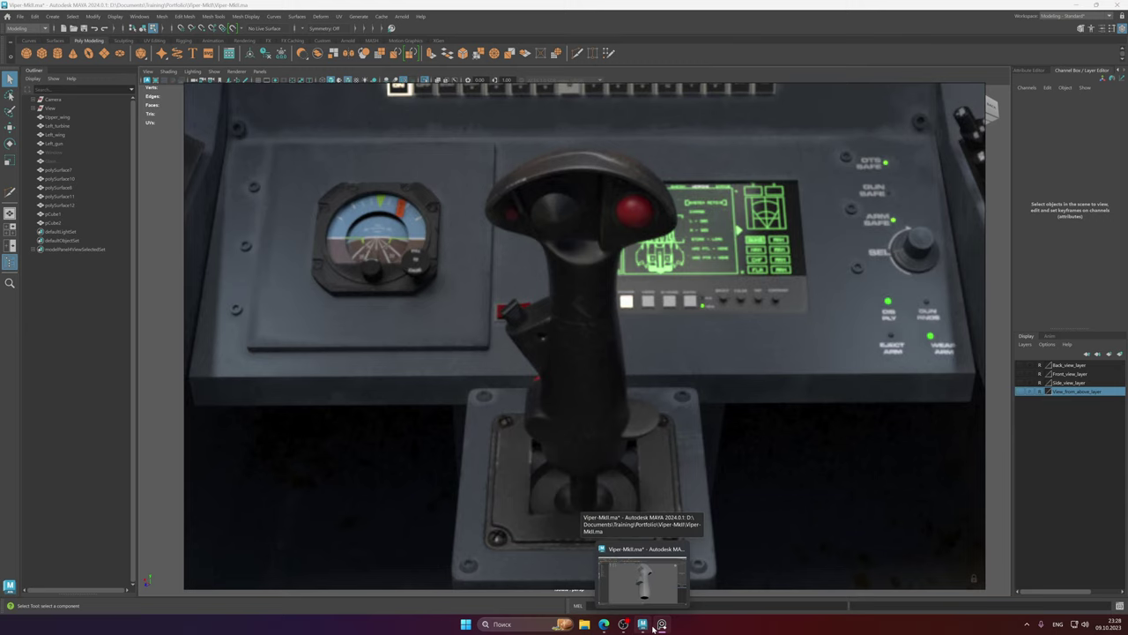
left_click(653, 625)
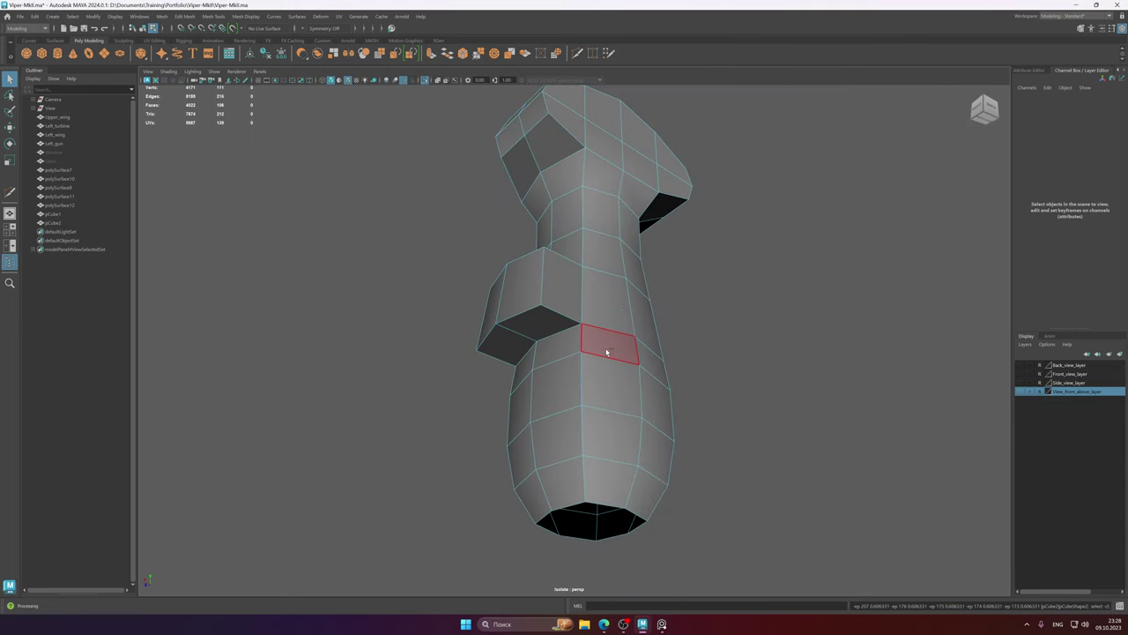
right_click(571, 332)
right_click_drag(571, 332, 526, 329)
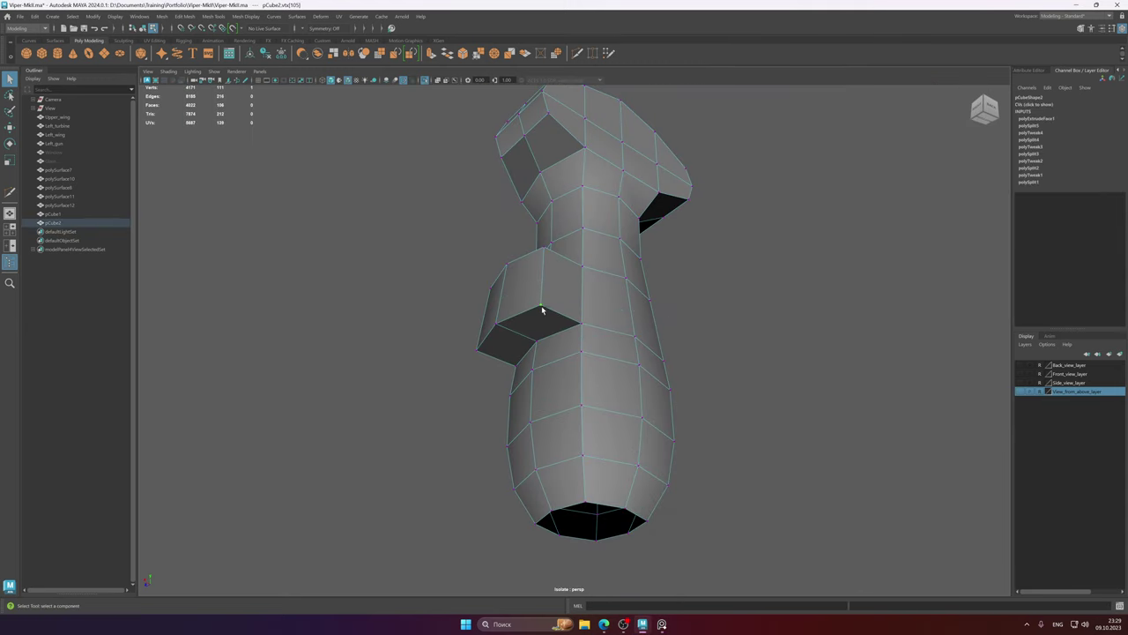
right_click_drag(539, 278, 539, 303, "shift")
left_click_drag(541, 306, 580, 323)
middle_click_drag(580, 323, 693, 258, "alt")
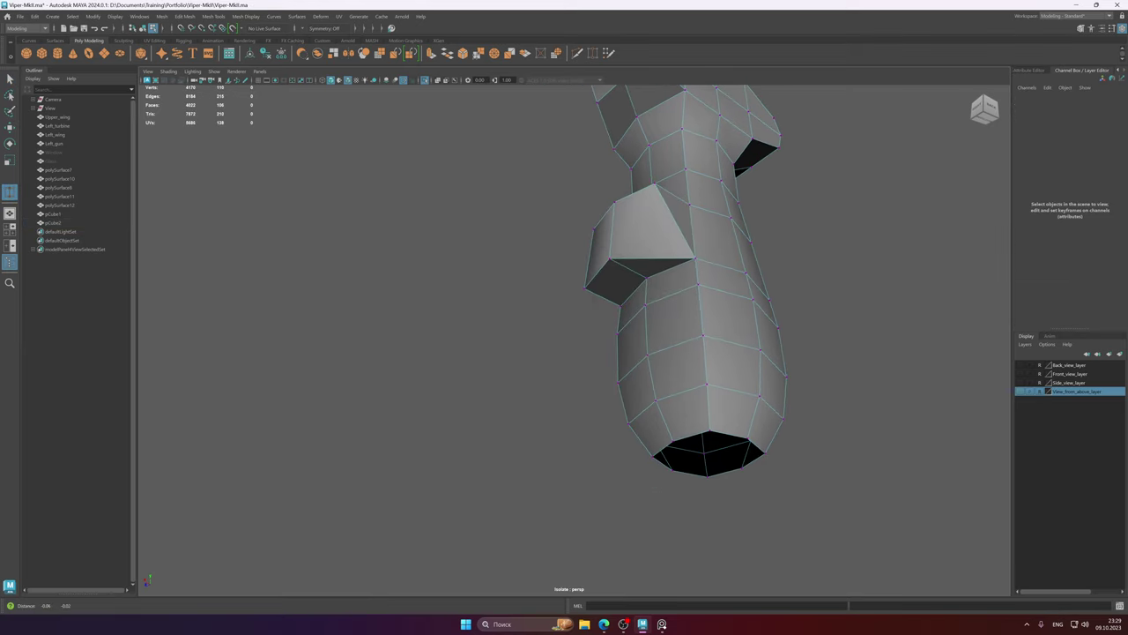
left_click_drag(610, 259, 655, 337)
key("q")
- Preview the grip with its side wedge in smooth mode and return to the low-poly display
middle_click_drag(654, 337, 614, 337, "alt")
right_click_drag(614, 338, 688, 307, "alt")
key("3")
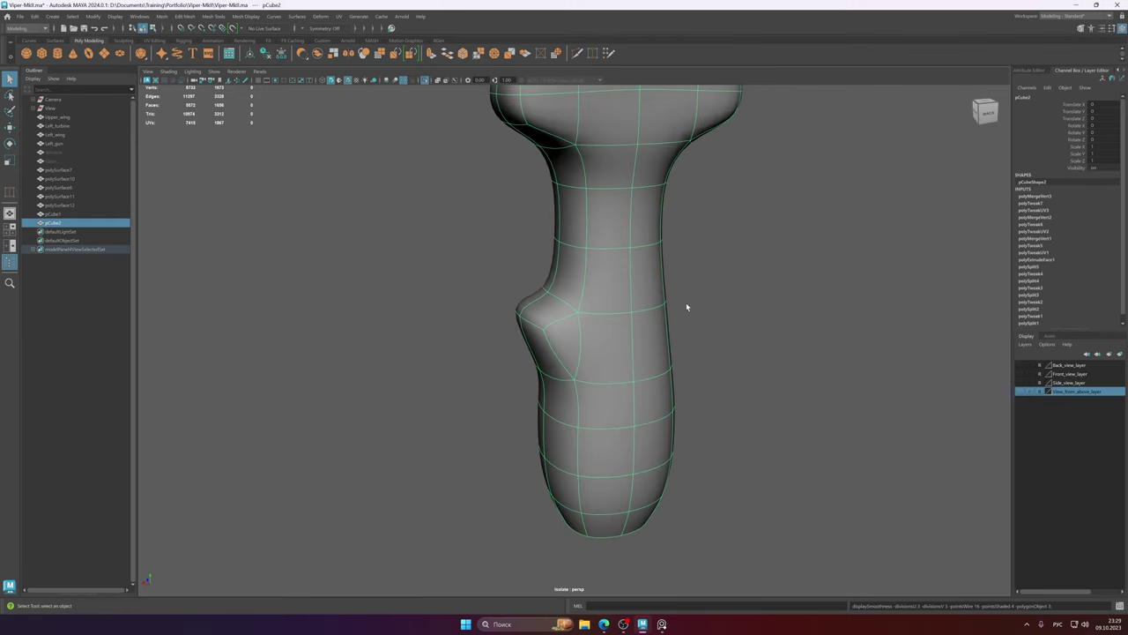
left_click_drag(604, 340, 641, 339, "alt")
key("1")
- Select the three outer vertices of the side wedge and move them farther out from the grip
right_click(641, 339)
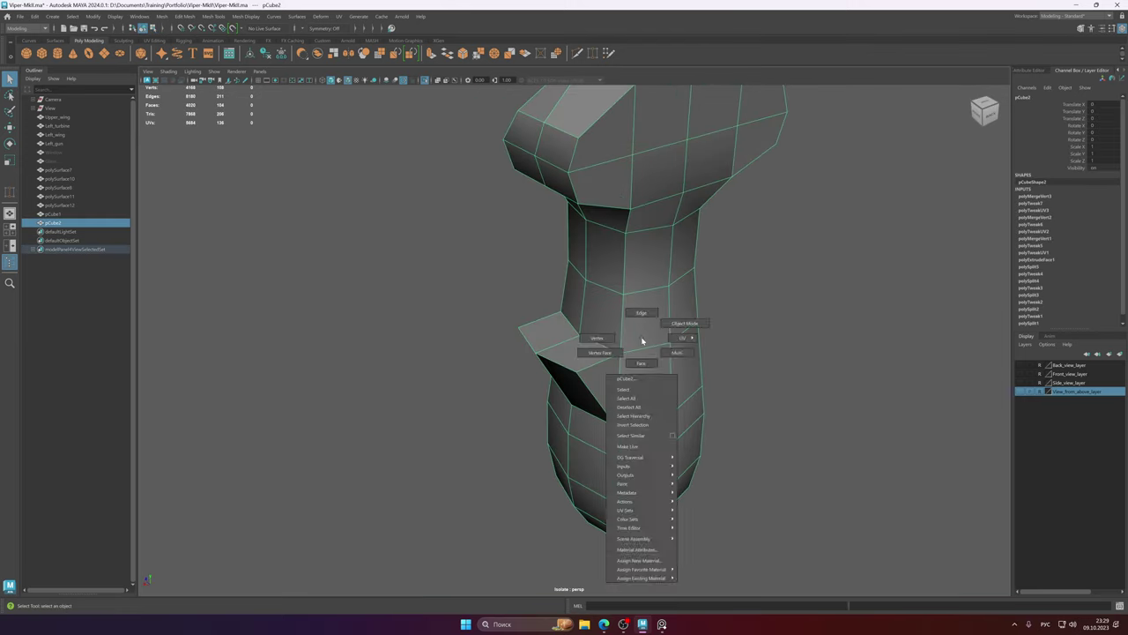
left_click(597, 338)
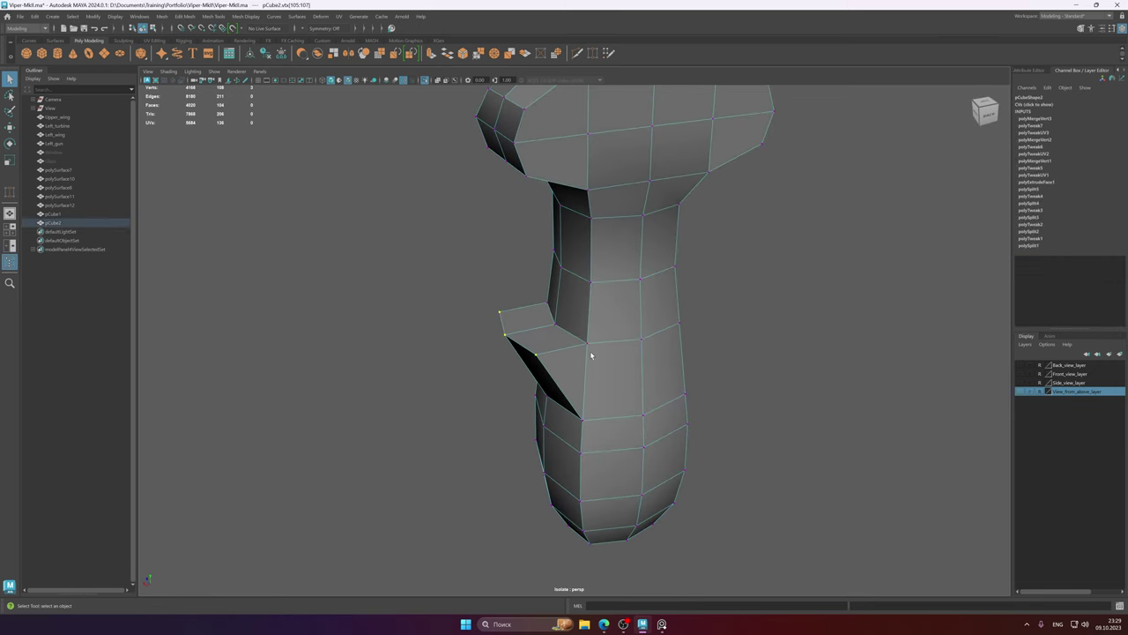
key("w")
middle_click_drag(566, 380, 593, 357, "alt")
left_click_drag(459, 333, 446, 330)
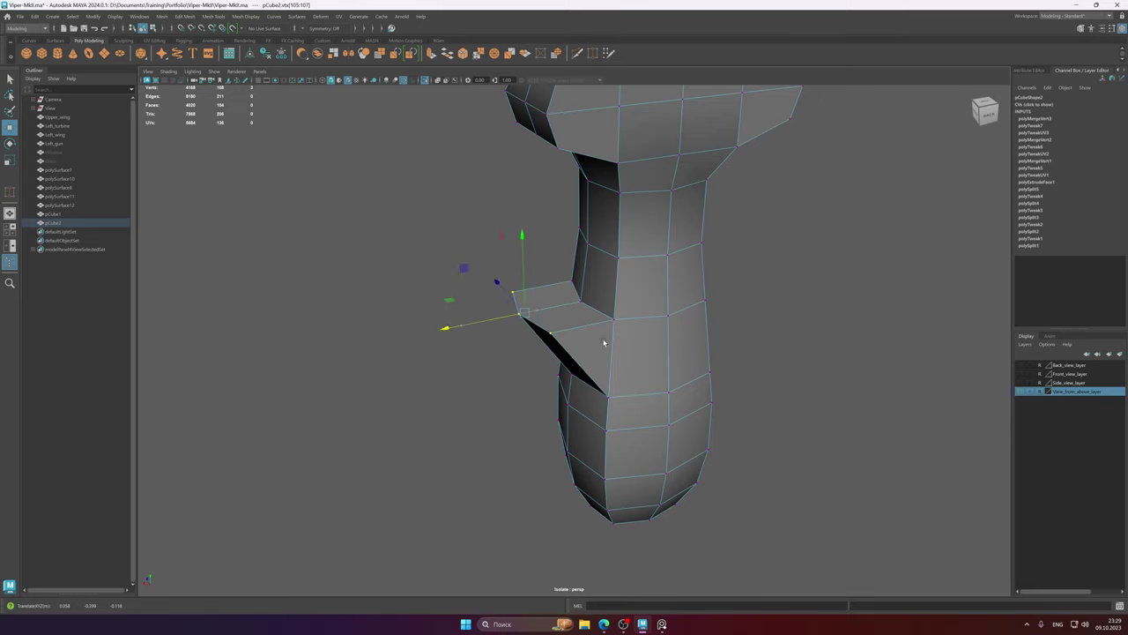
mouse_move(604, 342)
left_mouse_down("alt")
mouse_move(579, 329)
mouse_move(609, 340)
left_mouse_up("alt")
- Preview the joystick smoothed and compare its side wedge and lower grip with the reference photo
right_click_drag(609, 341, 670, 324)
key("3")
key("1")
middle_click_drag(669, 324, 616, 323, "alt")
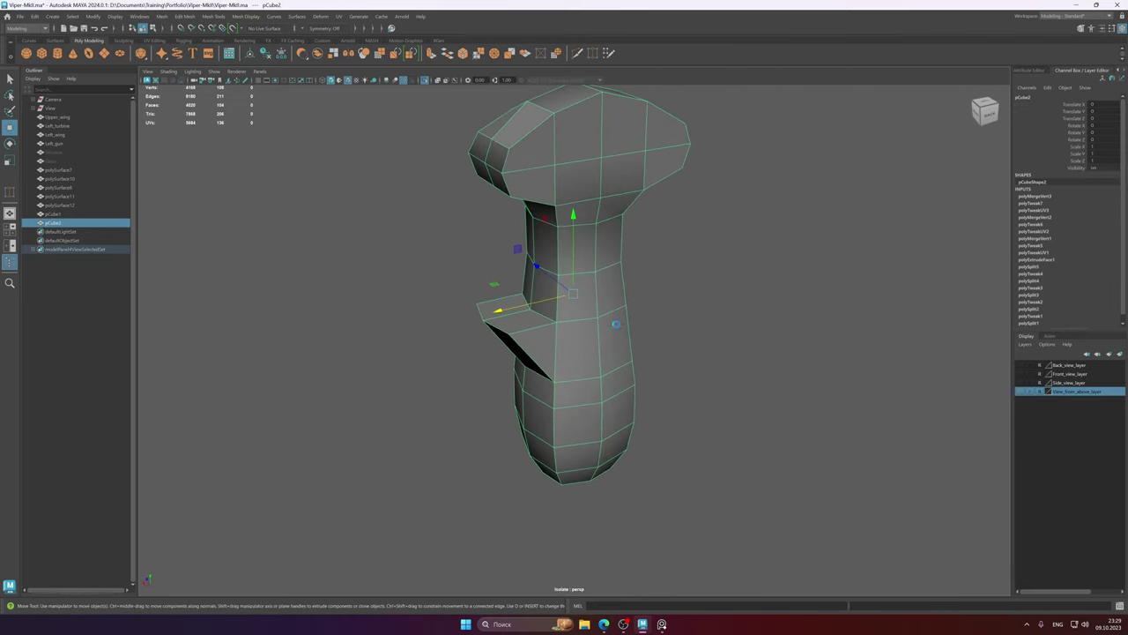
left_click_drag(616, 324, 613, 355, "alt")
left_click(663, 625)
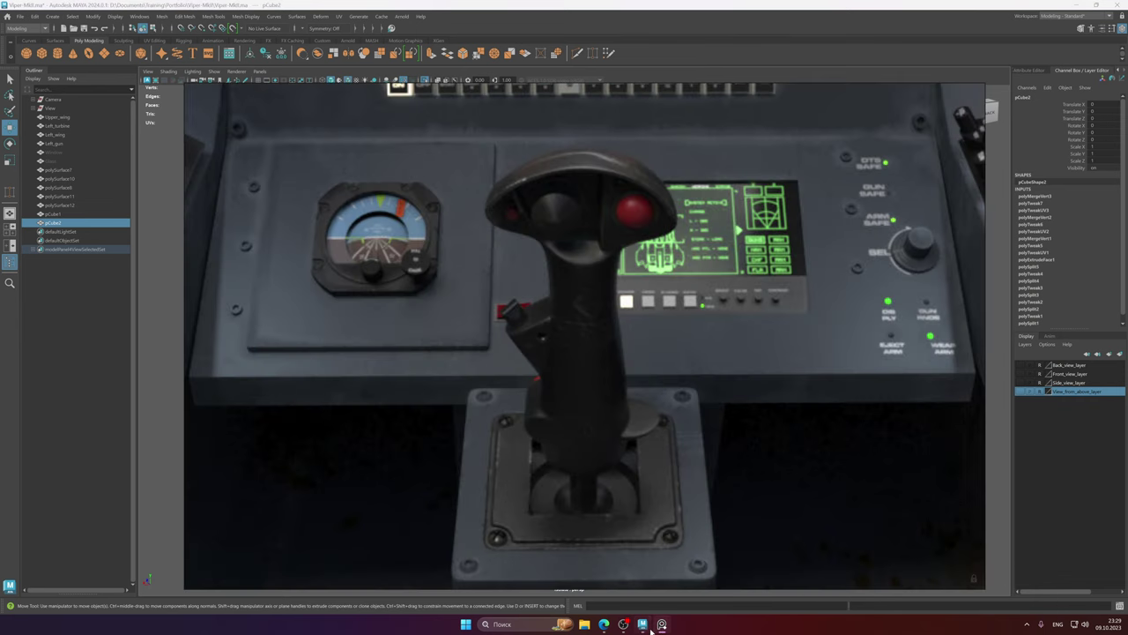
mouse_move(648, 627)
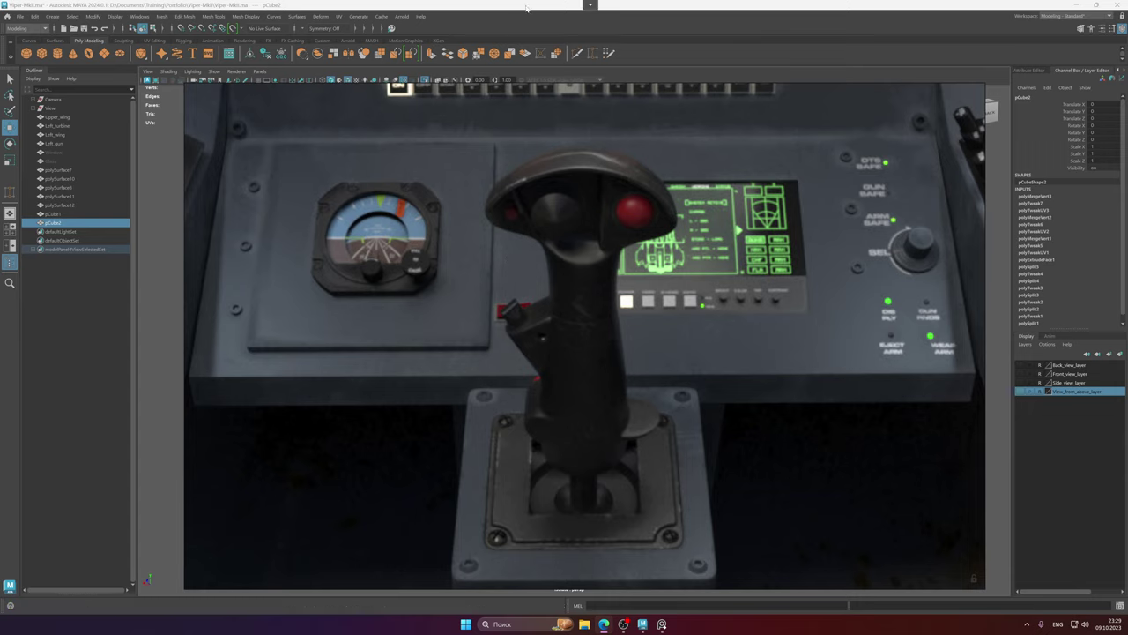
left_click(562, 103)
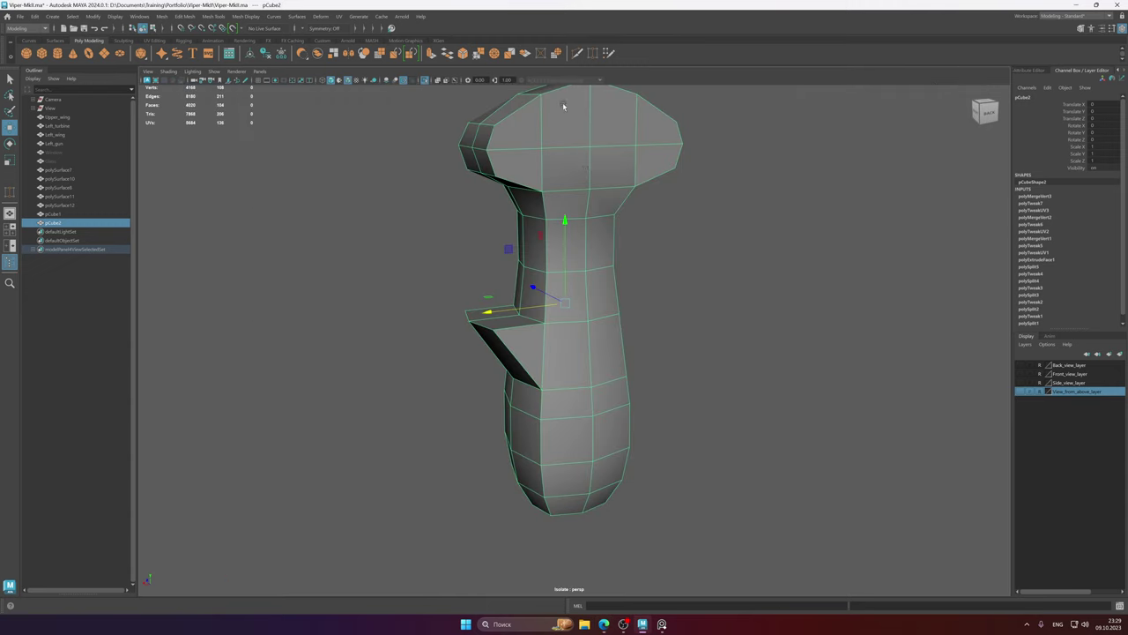
mouse_move(545, 318)
left_mouse_down("alt")
mouse_move(651, 329)
mouse_move(600, 327)
mouse_move(622, 291)
mouse_move(635, 312)
mouse_move(533, 271)
mouse_move(556, 266)
mouse_move(584, 295)
mouse_move(576, 329)
mouse_move(556, 334)
left_mouse_up("alt")
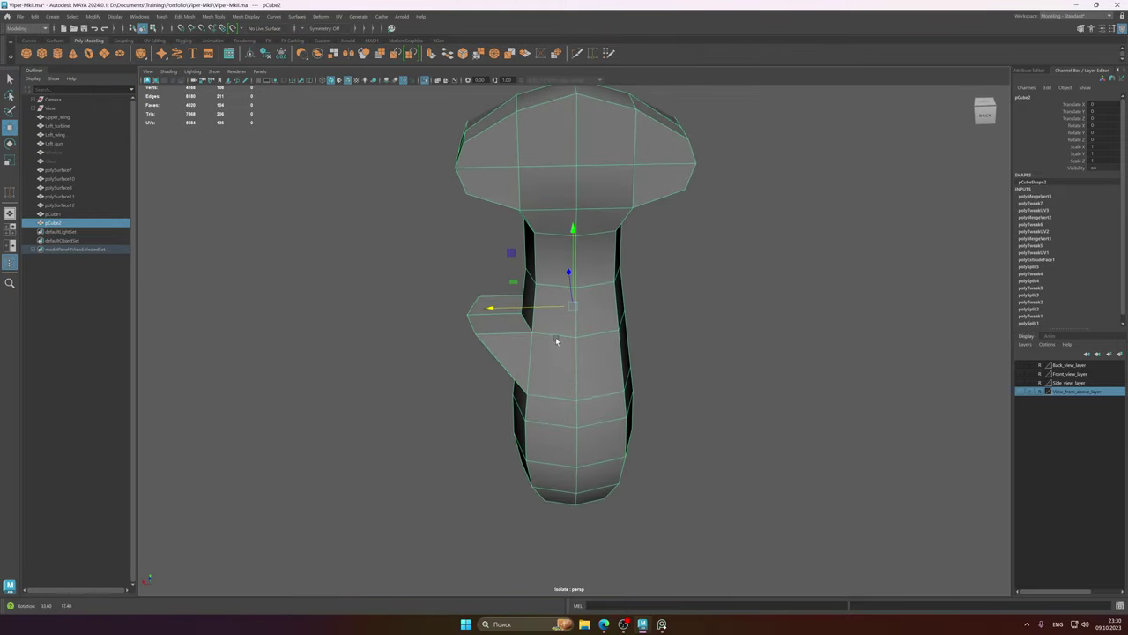
left_click(662, 624)
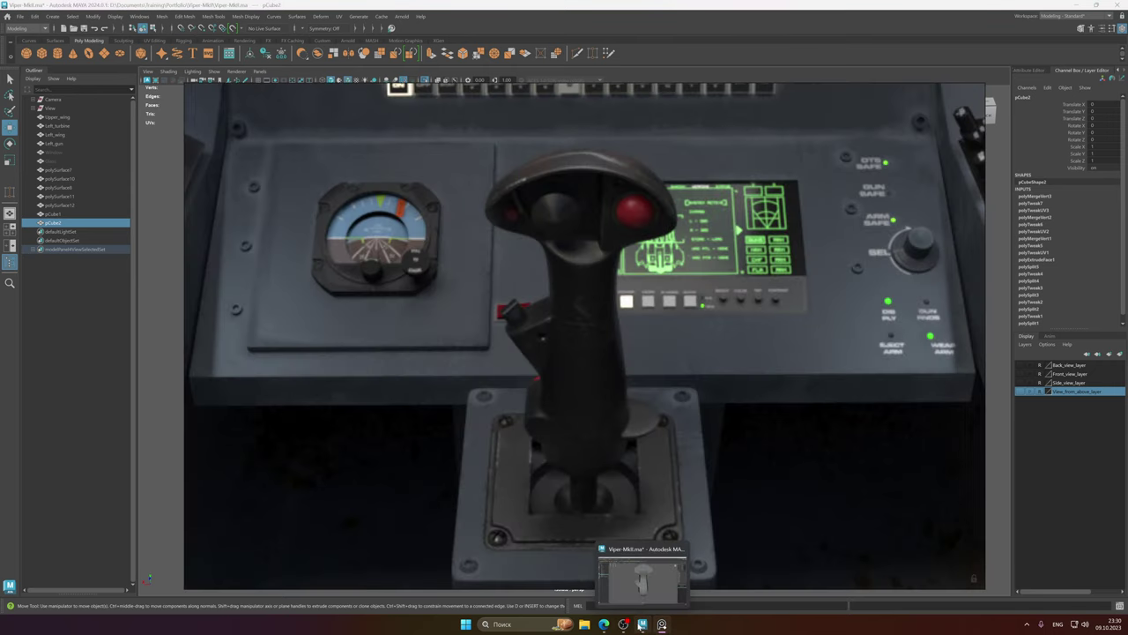
left_click(642, 623)
- Extrude two adjacent faces low on the opposite side of the grip outward into a second block
left_click_drag(614, 443, 550, 366, "alt")
middle_click_drag(648, 401, 585, 357, "alt")
key("F11")
left_click(567, 352)
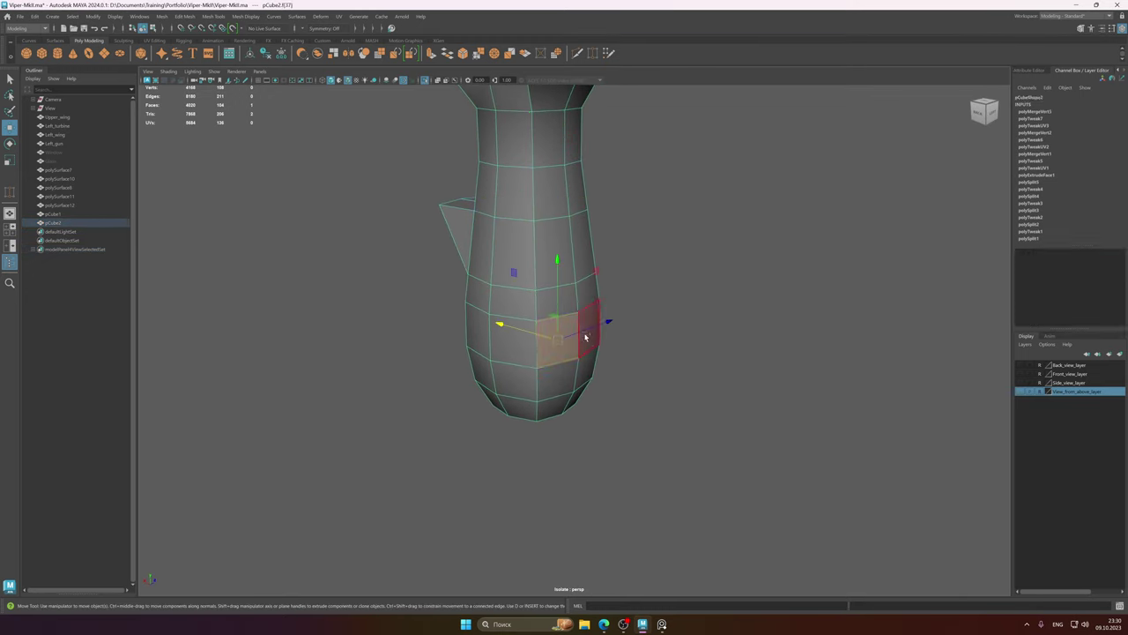
left_click(585, 337, "shift")
left_click_drag(582, 354, 571, 351, "alt")
left_click_drag(521, 321, 591, 331, "shift")
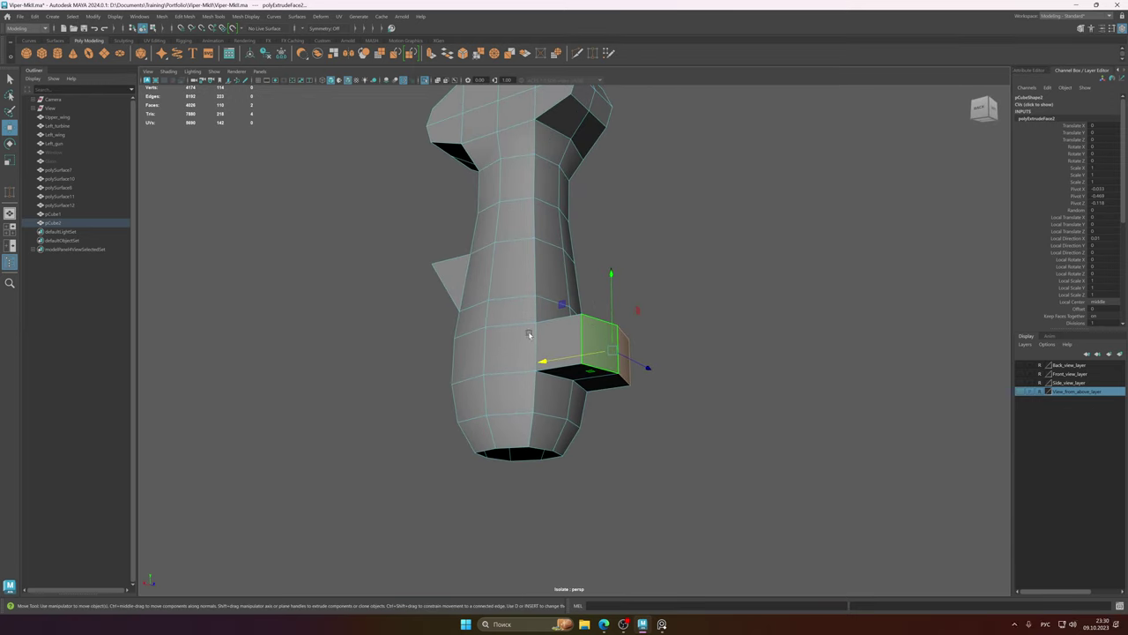
- Weld the second block's lower outer vertices to the grip below with Target Weld, forming a wedge-shaped ledge
middle_click_drag(528, 334, 513, 289, "alt")
key("F9")
left_click(563, 320)
right_click_drag(562, 321, 567, 272, "shift")
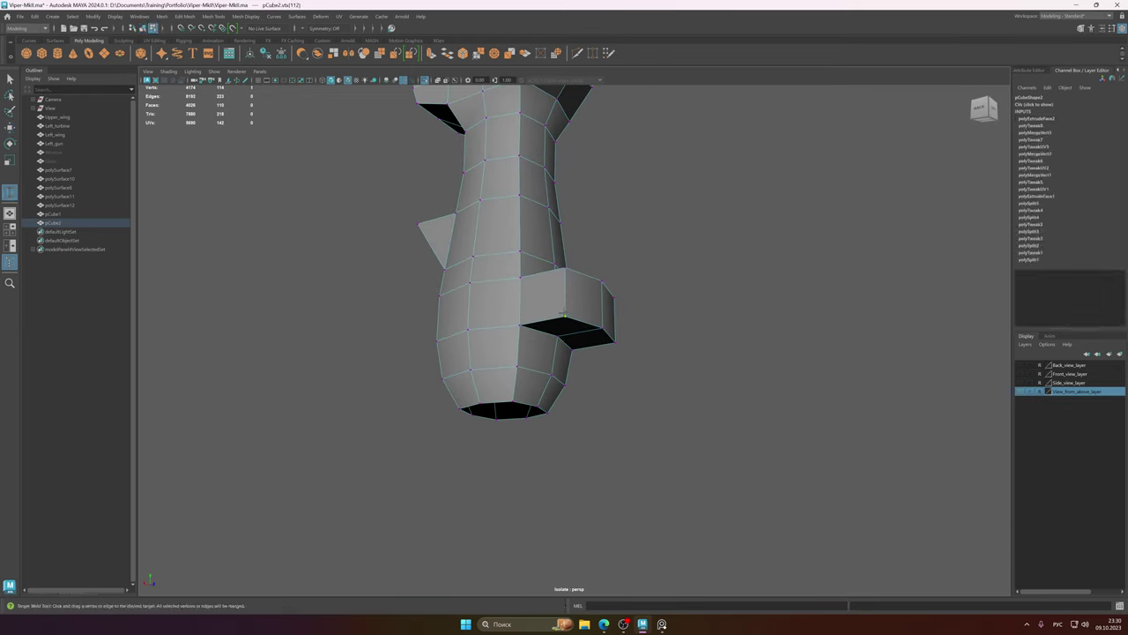
left_click_drag(563, 314, 572, 348)
left_click_drag(575, 293, 567, 350, "alt")
key("alt+shift")
key("q")
- Preview the joystick with both wedges in smooth mode and compare its shape with the reference photo
middle_click_drag(550, 334, 554, 380, "alt")
left_click_drag(548, 334, 546, 315, "alt")
right_click_drag(546, 314, 594, 290)
key("3")
left_click_drag(569, 304, 562, 357, "alt")
key("1")
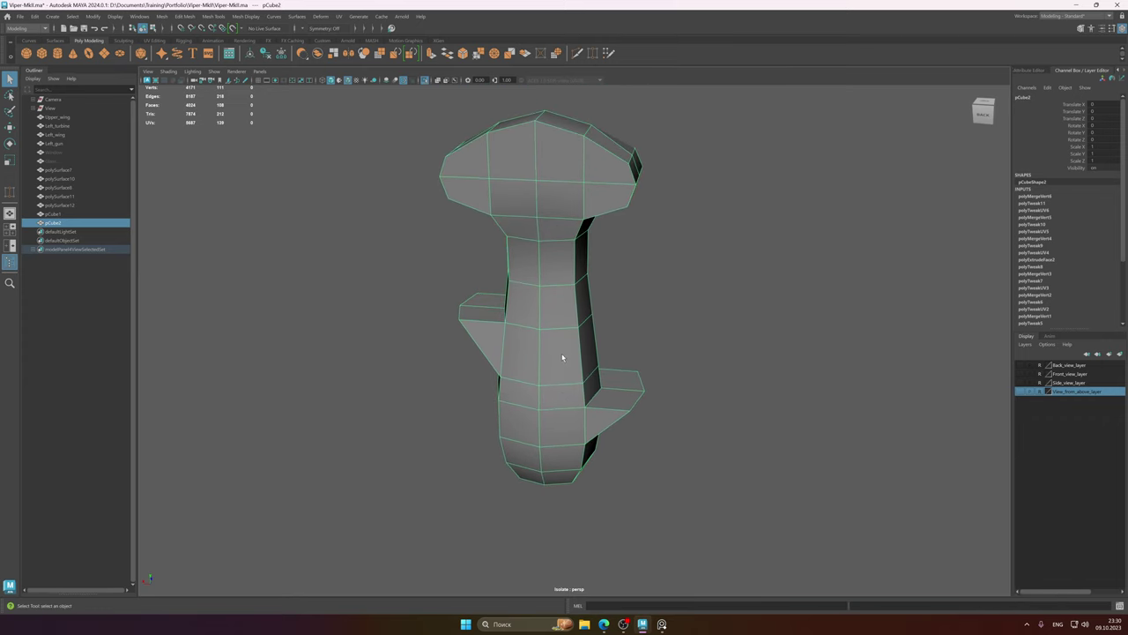
left_click(662, 624)
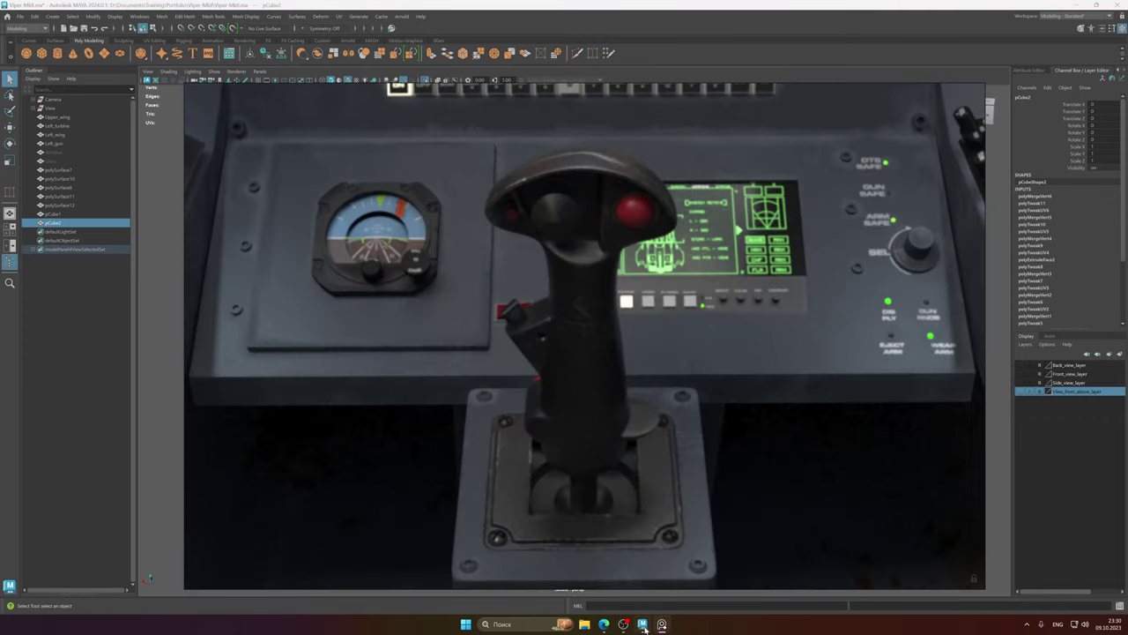
left_click(643, 623)
- Dismiss the Microsoft Defender notification and save the scene
left_click_drag(556, 340, 566, 319, "alt")
key("f")
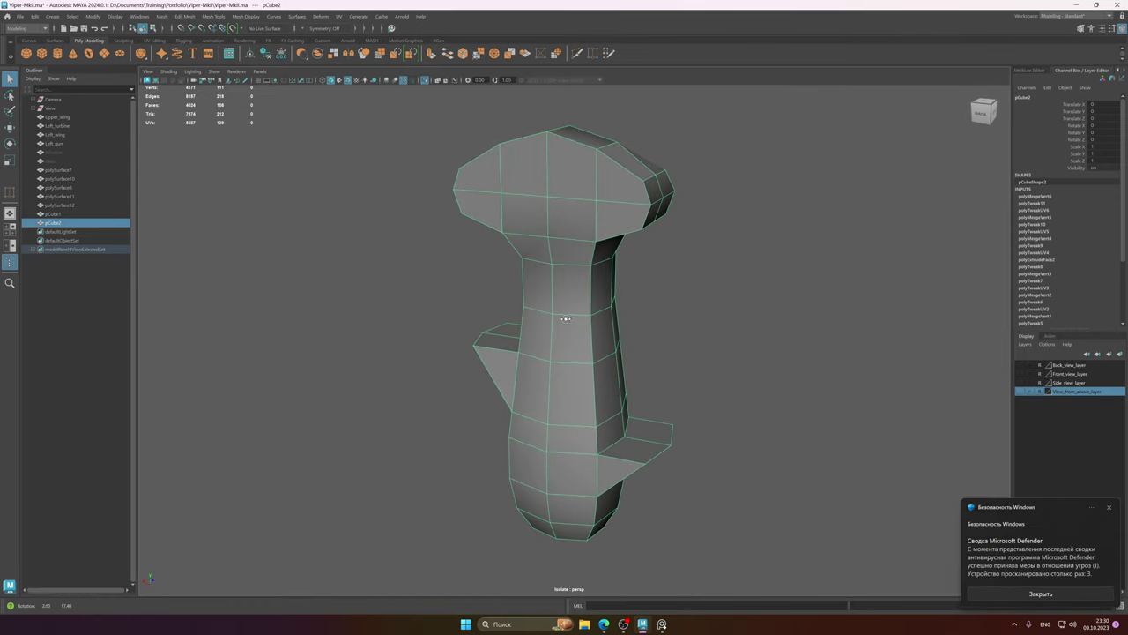
left_click(1074, 596)
mouse_move(629, 305)
left_mouse_down("alt")
mouse_move(611, 315)
mouse_move(545, 305)
mouse_move(613, 306)
left_mouse_up("alt")
key("ctrl+s")
right_click_drag(613, 305, 496, 305, "alt")
left_click_drag(579, 294, 593, 302, "alt")
right_click_drag(593, 301, 629, 302, "alt")
left_click_drag(629, 302, 581, 320, "alt")
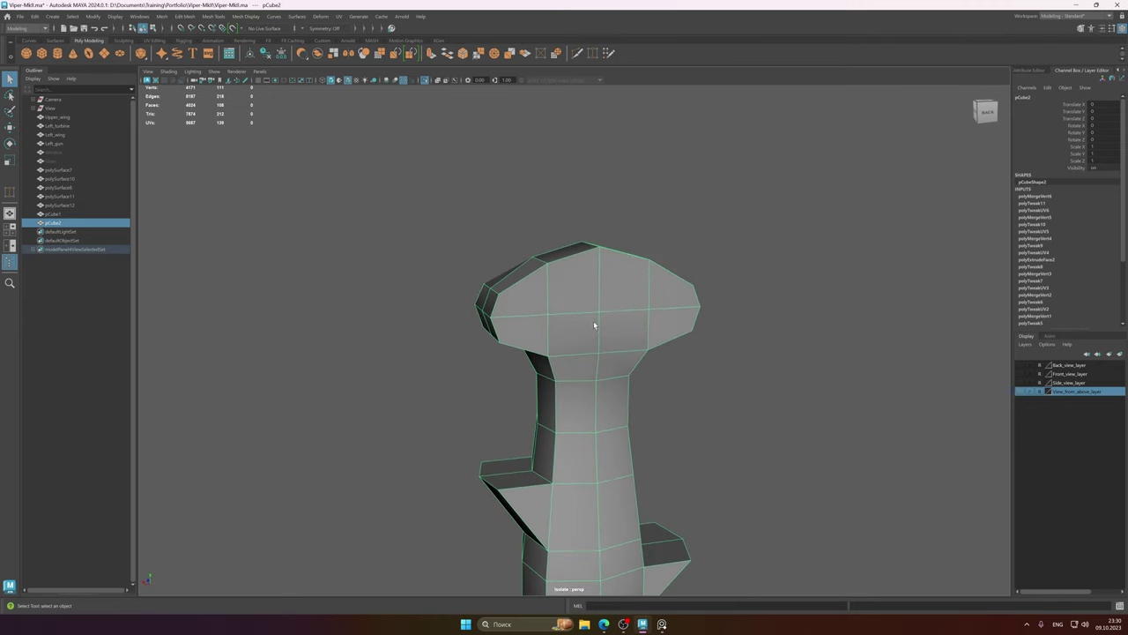
middle_click_drag(607, 336, 591, 322, "alt")
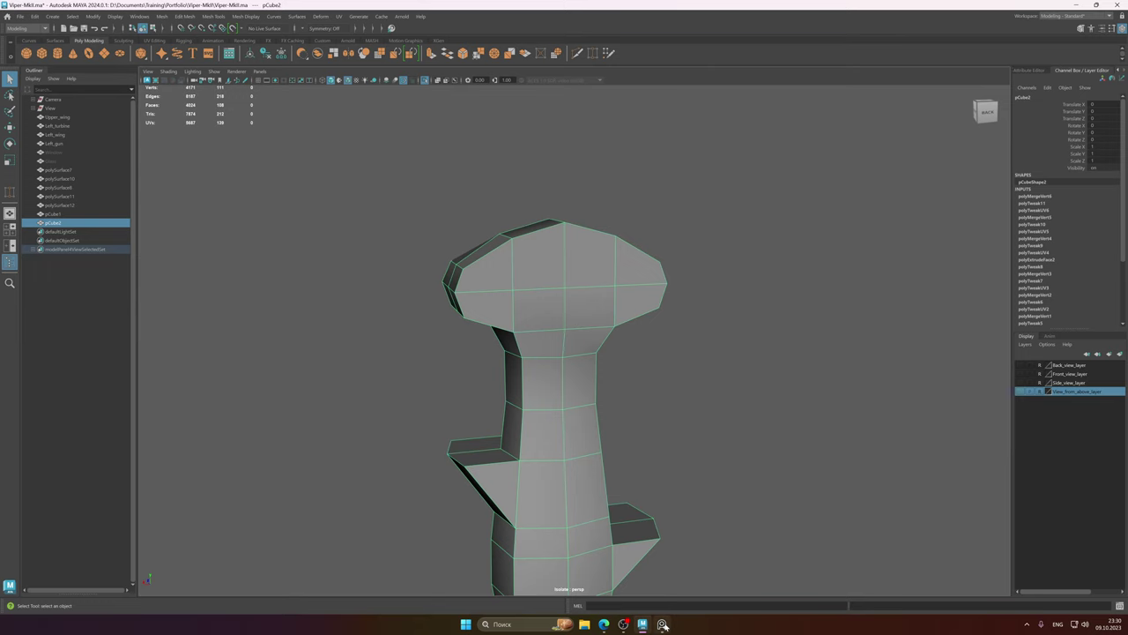
- Check the head in the reference photo and inset its four central back faces using Extrude with an offset of 1.27
left_click(663, 624)
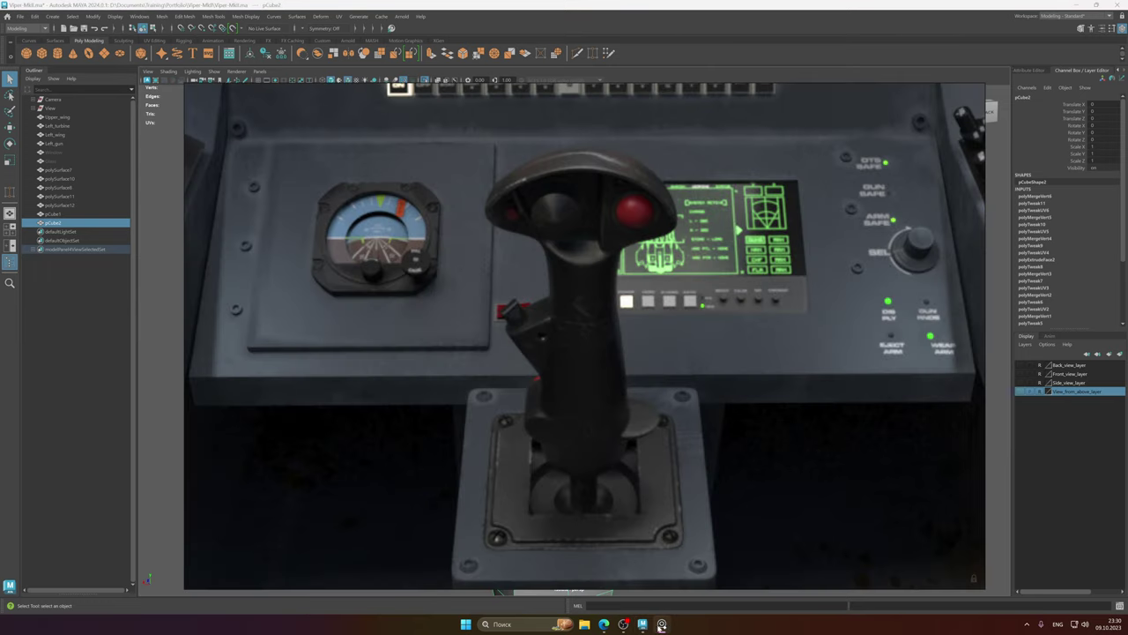
left_click(642, 622)
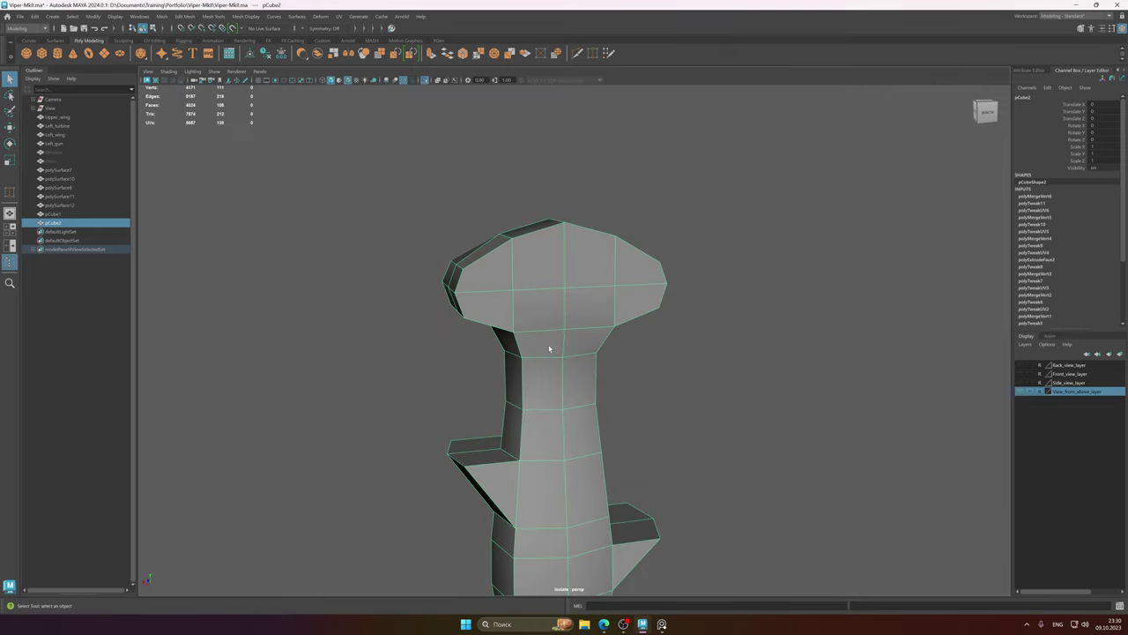
mouse_move(543, 338)
left_mouse_down("alt")
mouse_move(546, 312)
mouse_move(594, 312)
mouse_move(537, 322)
mouse_move(539, 311)
mouse_move(554, 320)
left_mouse_up("alt")
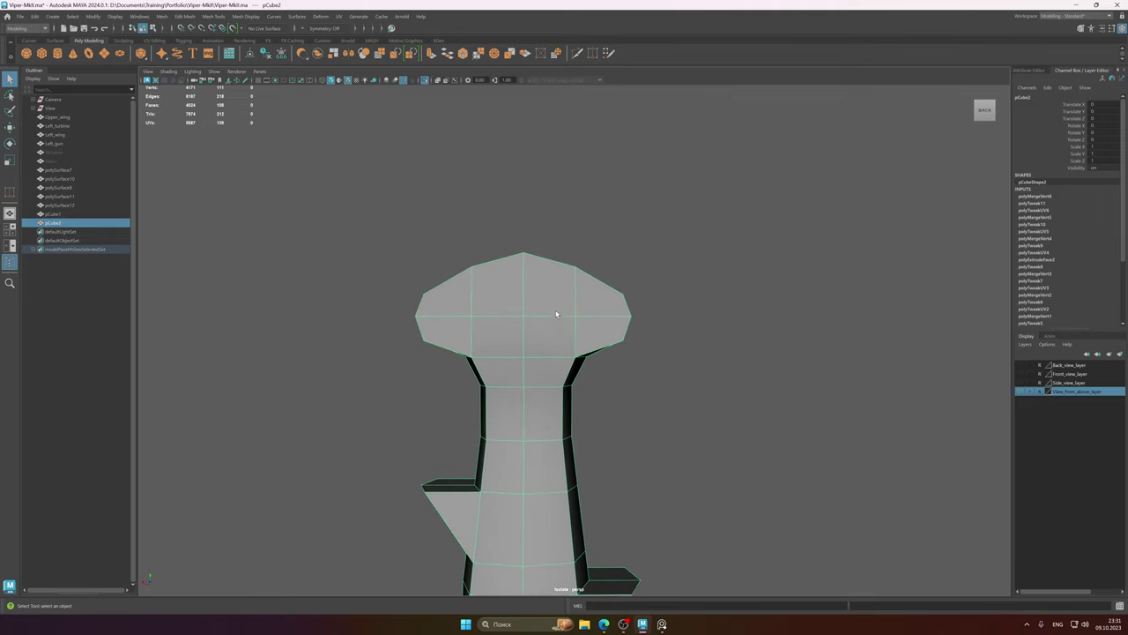
right_click_drag(565, 304, 564, 312)
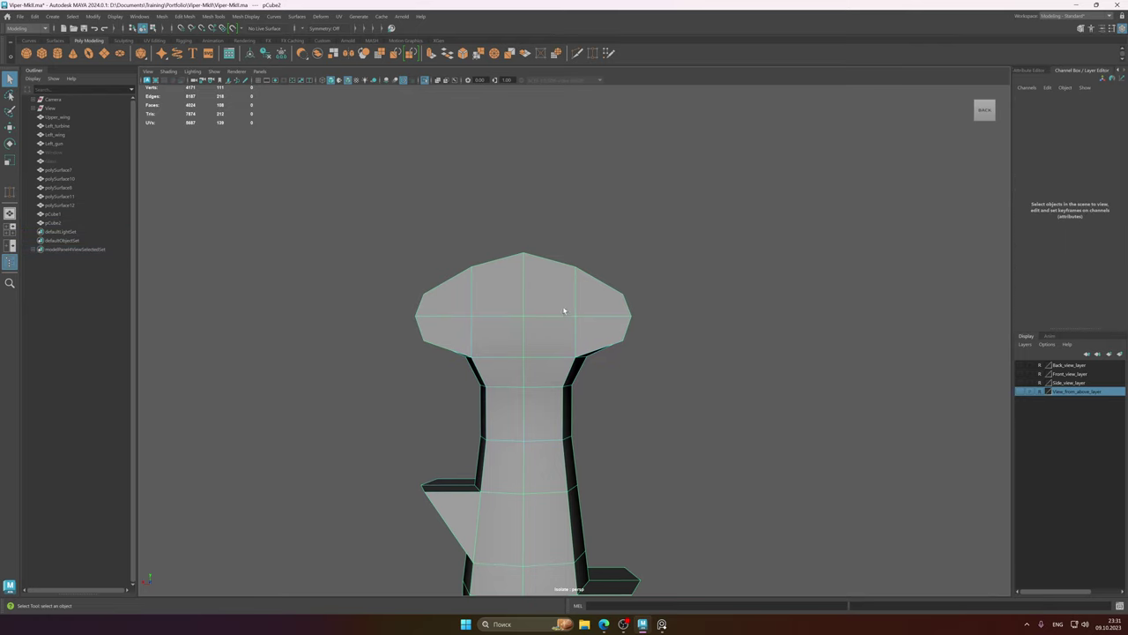
left_click(557, 303)
left_click(512, 294, "shift")
left_click(520, 330, "shift")
left_click(537, 327, "shift")
right_click(545, 307, "shift")
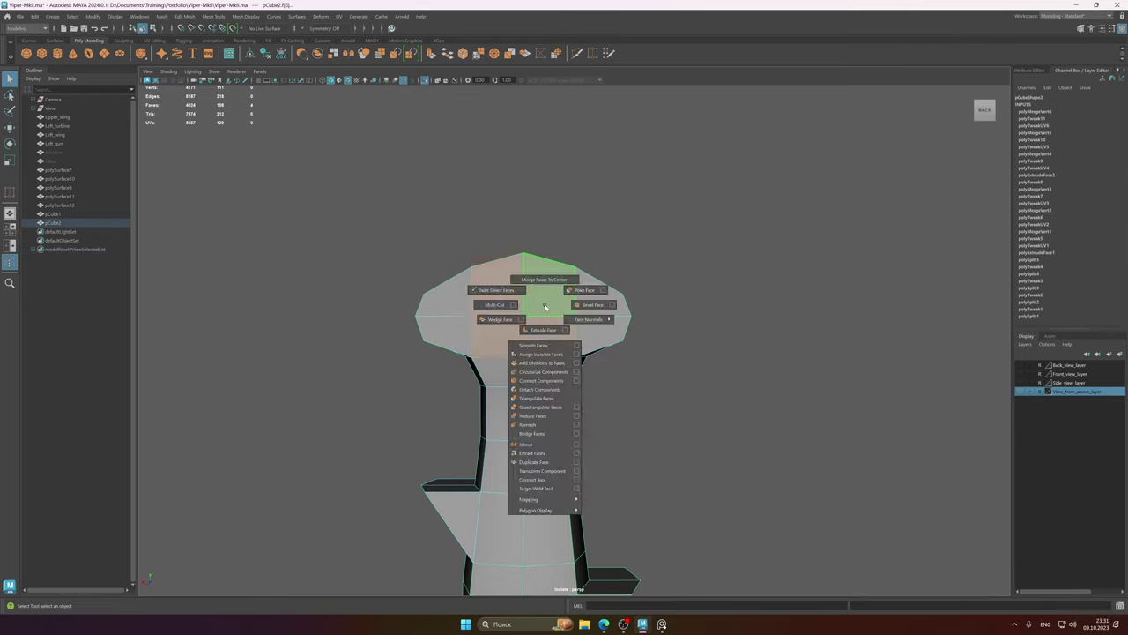
right_click_drag(583, 310, 544, 329, "shift")
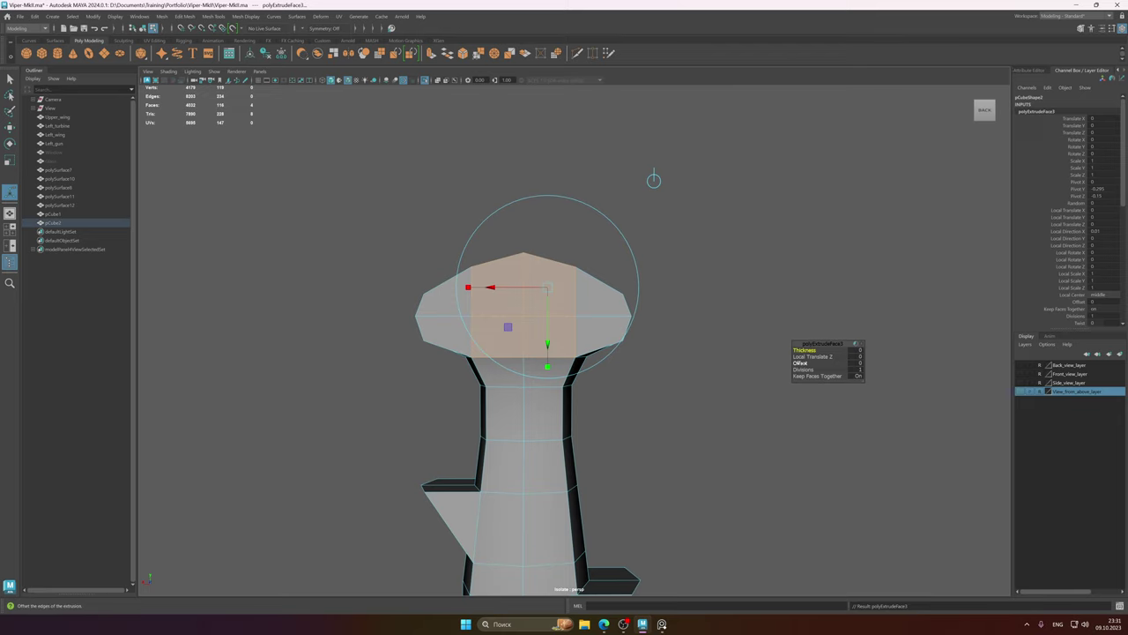
left_click_drag(800, 362, 807, 362)
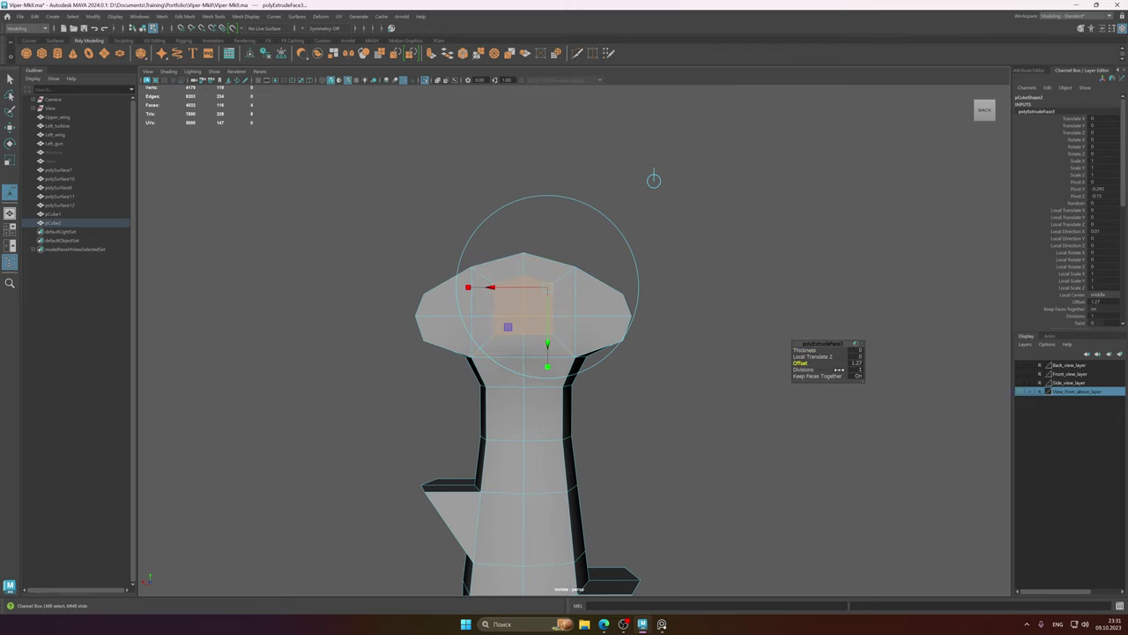
right_click_drag(484, 309, 515, 304, "alt")
middle_click_drag(454, 273, 559, 317, "alt")
left_click_drag(562, 315, 556, 313, "alt")
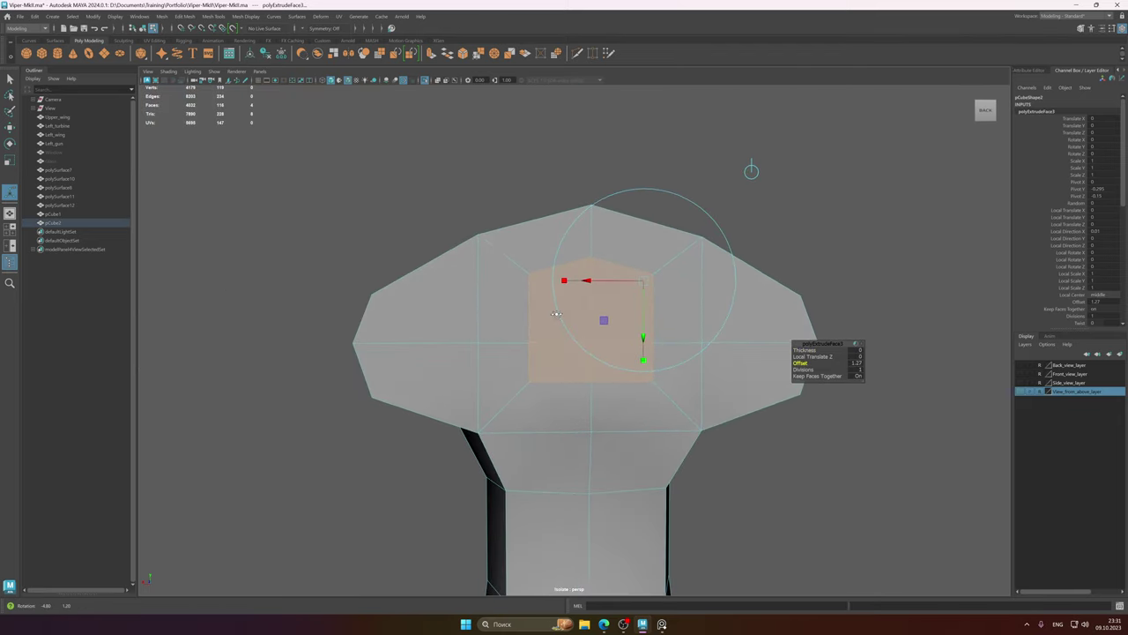
- Circularize the inset's outline vertices on the head's back with a twist of about 4.6, and raise the centre vertex slightly
middle_click_drag(669, 308, 648, 300, "alt")
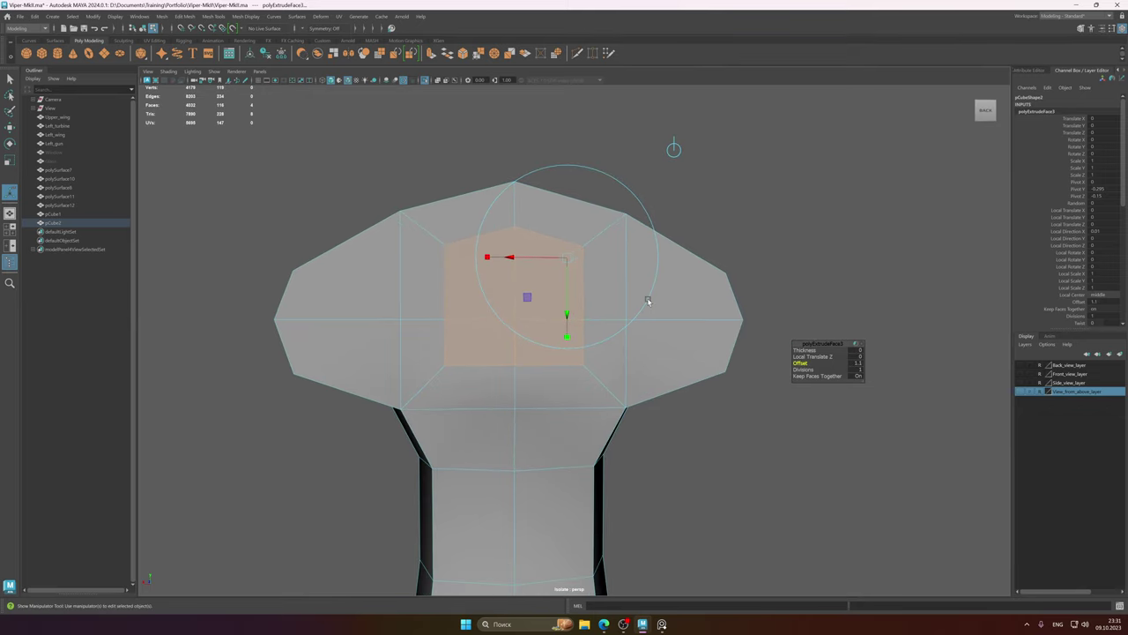
right_click_drag(648, 300, 602, 300)
left_click(584, 248)
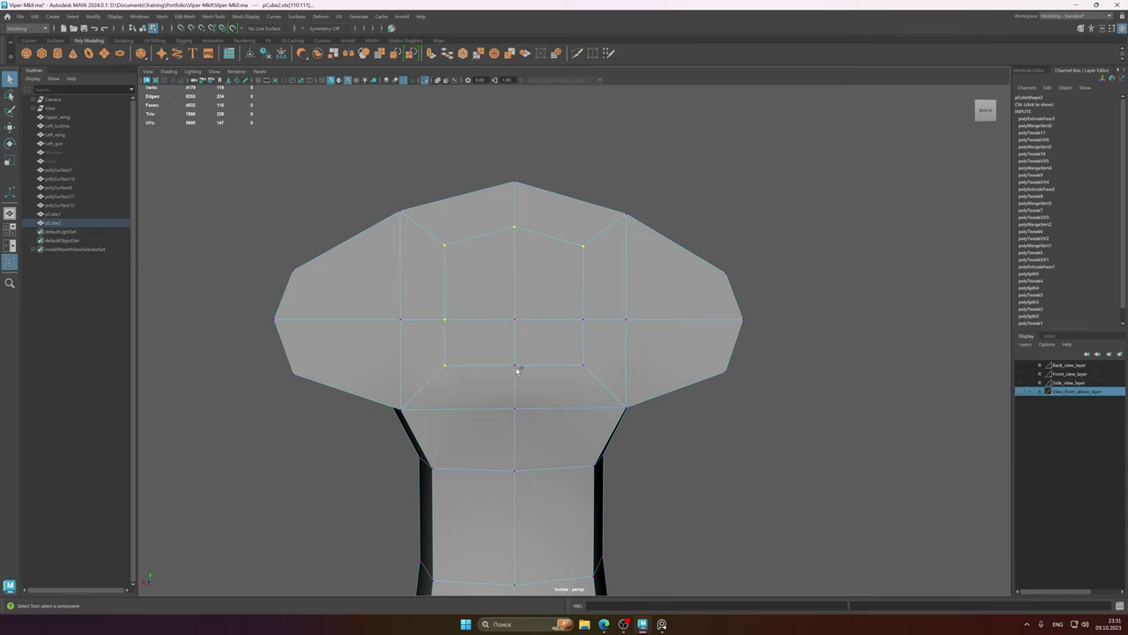
right_click_drag(585, 318, 577, 403, "shift")
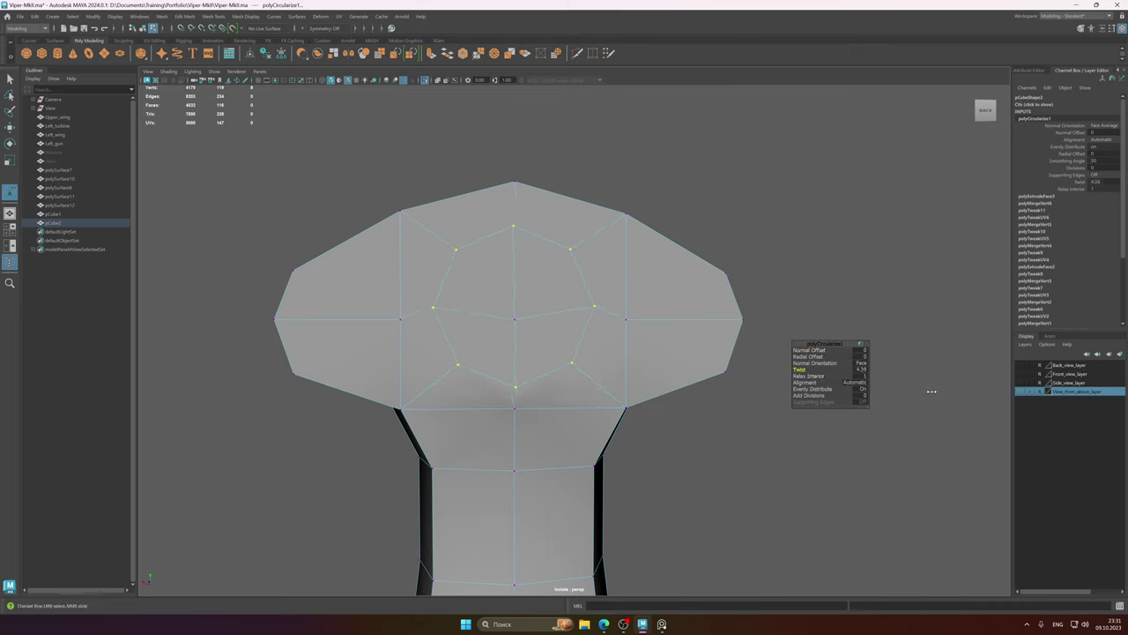
left_click(515, 324)
key("w")
left_click_drag(516, 242, 516, 234)
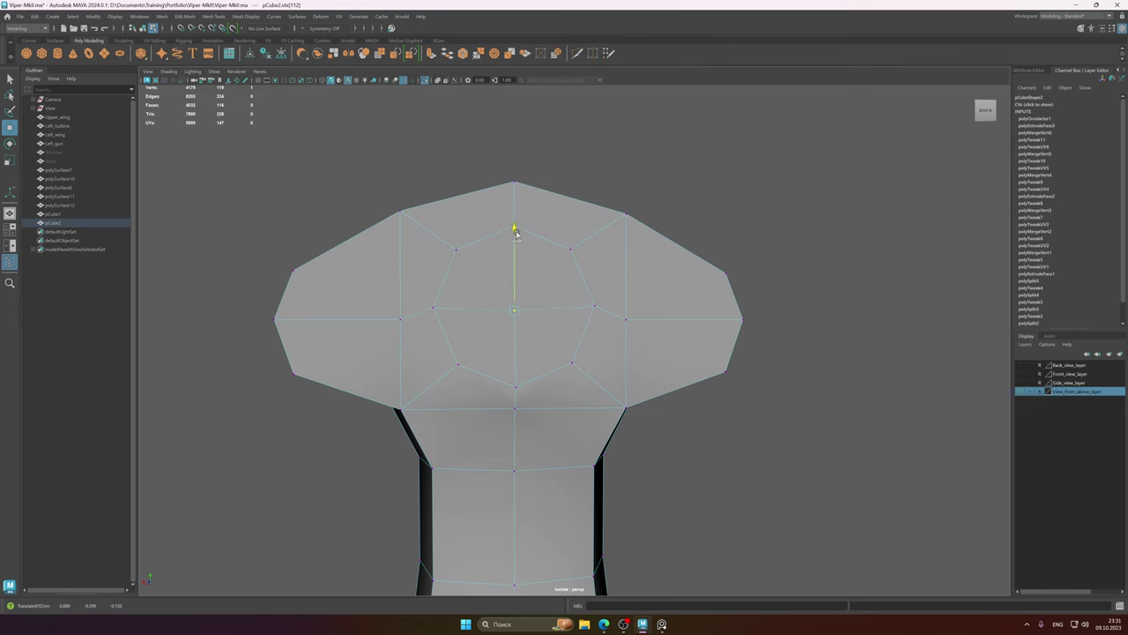
- Extrude the four faces inside the circular outline outward from the back of the joystick head
right_click_drag(546, 257, 552, 267)
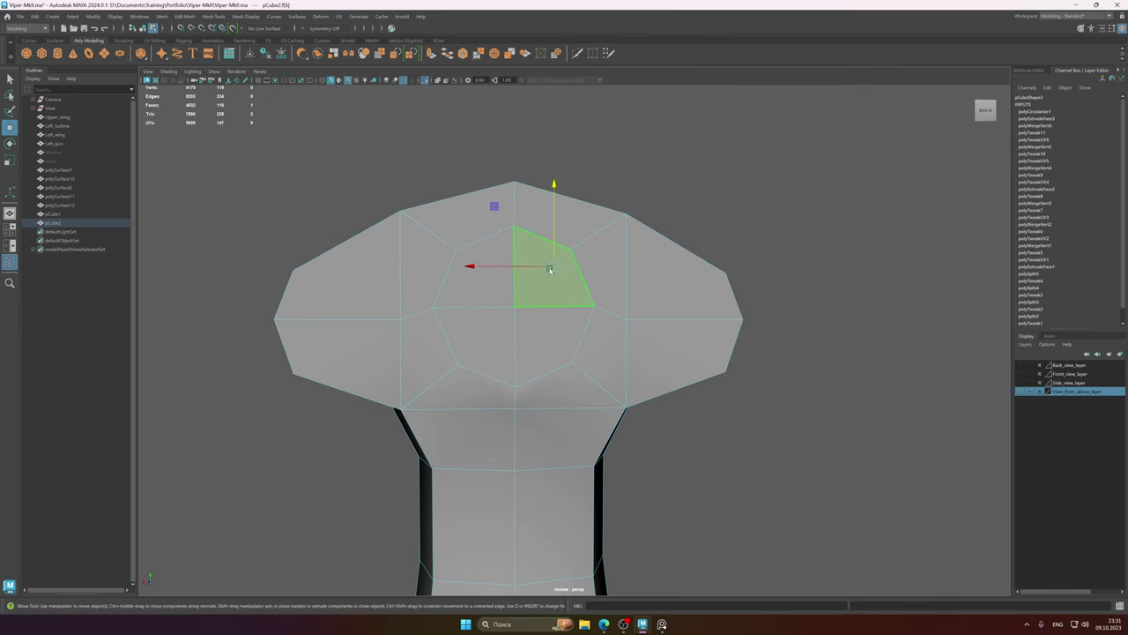
left_click(485, 335)
left_click(555, 344)
left_click(555, 343, "shift")
left_click_drag(480, 304, 561, 339, "alt")
scroll(562, 342, "down", 5)
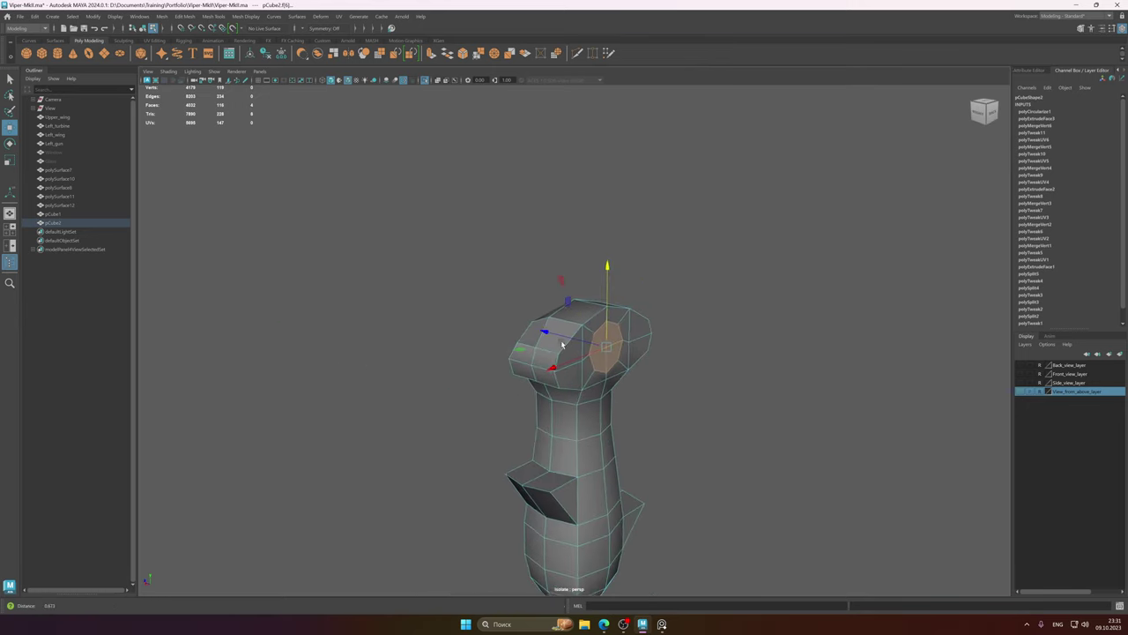
middle_click_drag(608, 348, 565, 310, "alt")
scroll(567, 306, "up", 4)
left_click_drag(482, 261, 594, 302, "shift")
- Return to object mode, turn off isolation and examine the whole ship and its upper fin
key("F8")
key("ctrl+1")
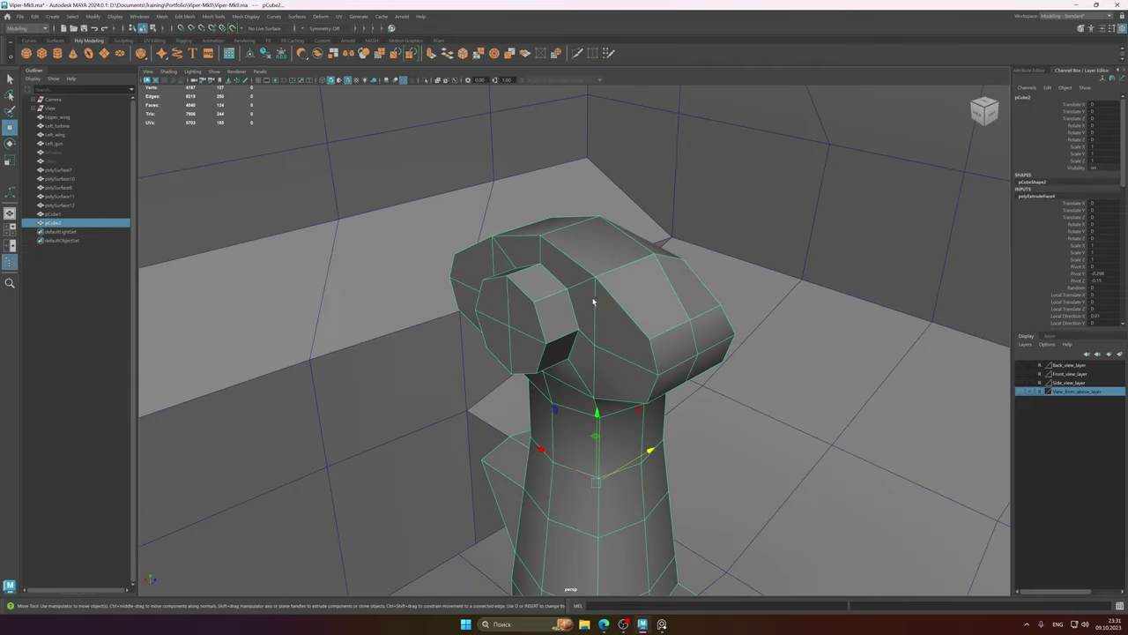
right_click_drag(728, 314, 405, 303, "alt")
left_click(539, 198)
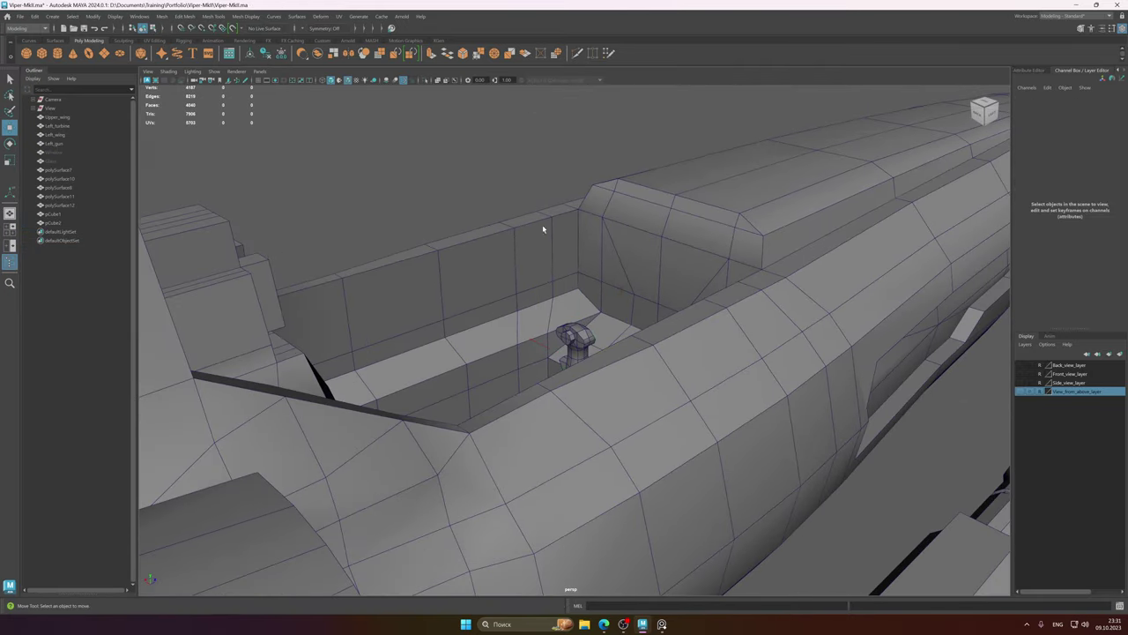
left_click_drag(504, 299, 661, 365, "alt")
right_click_drag(661, 366, 93, 296, "alt")
left_click_drag(614, 372, 647, 373, "alt")
left_click_drag(681, 362, 759, 362, "alt")
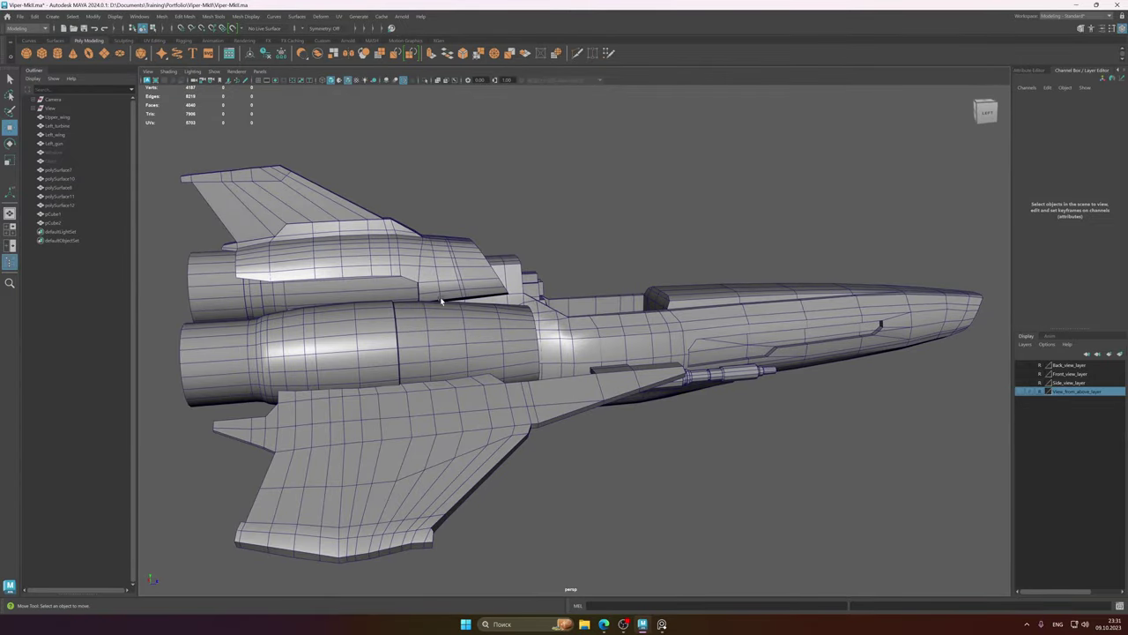
middle_click_drag(280, 212, 533, 330, "alt")
right_click_drag(533, 330, 590, 333, "alt")
middle_click_drag(590, 334, 640, 344, "alt")
left_click_drag(640, 344, 606, 349, "alt")
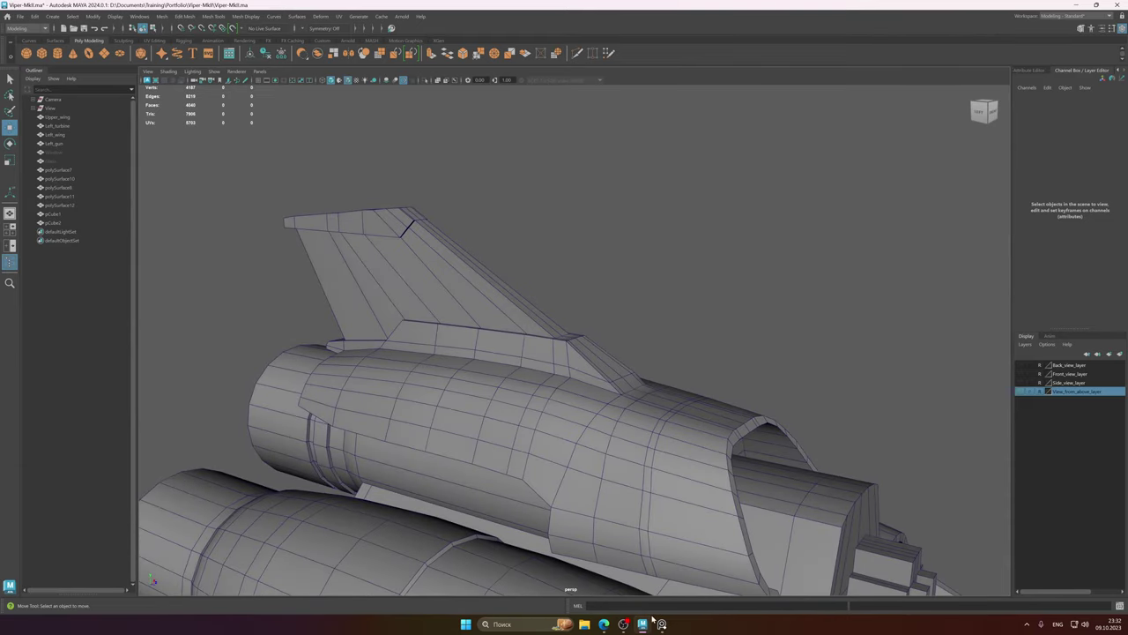
- Switch to the PureRef board, examine the upper fin in the ship photos and compare it with the fin in Maya
mouse_move(655, 627)
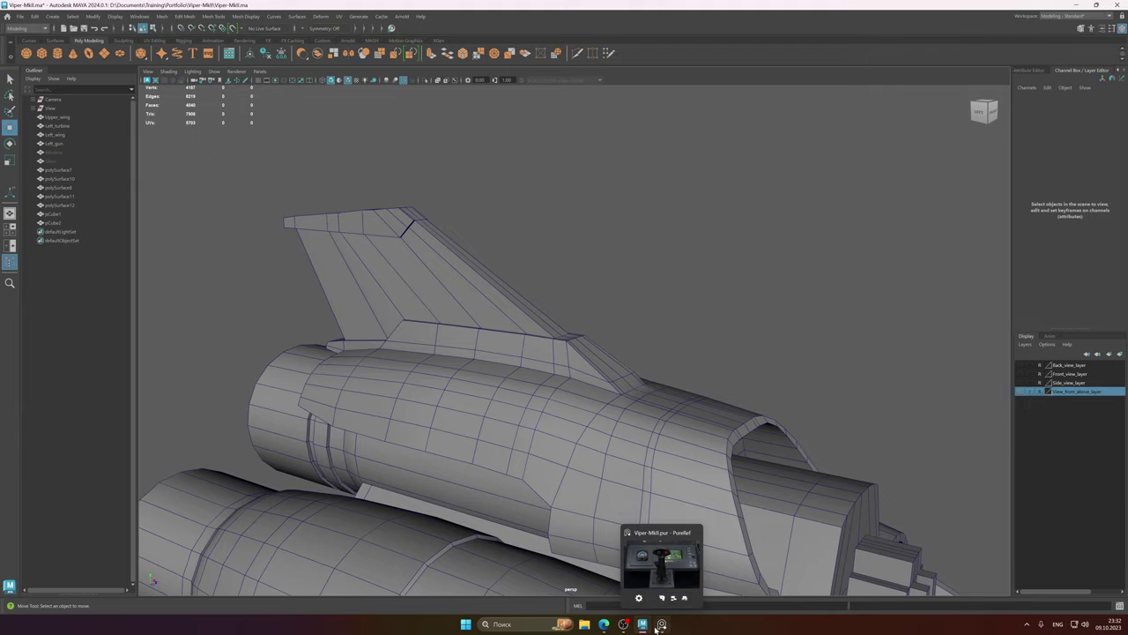
left_click(662, 624)
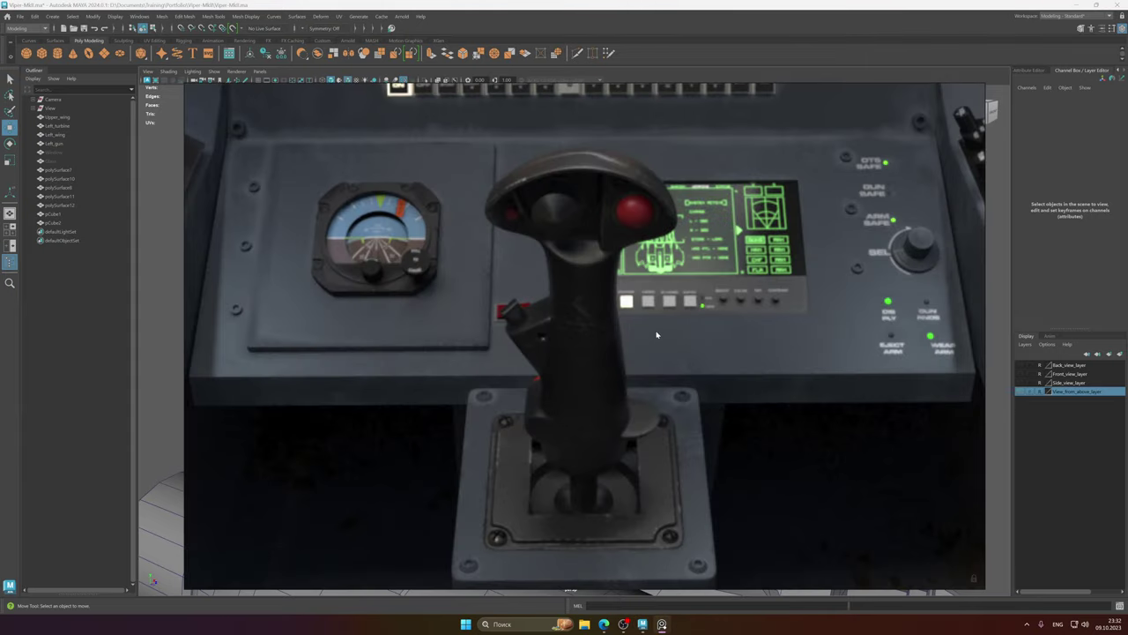
scroll(656, 335, "down", 12)
middle_click_drag(470, 306, 579, 303)
scroll(579, 303, "up", 7)
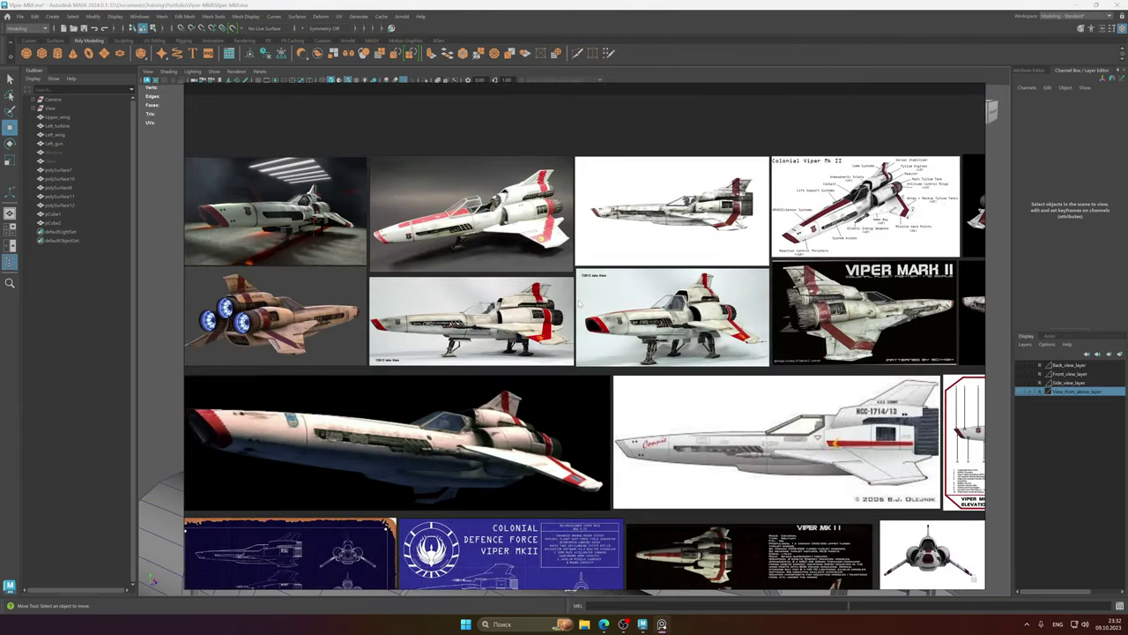
scroll(579, 302, "up", 4)
scroll(508, 197, "up", 3)
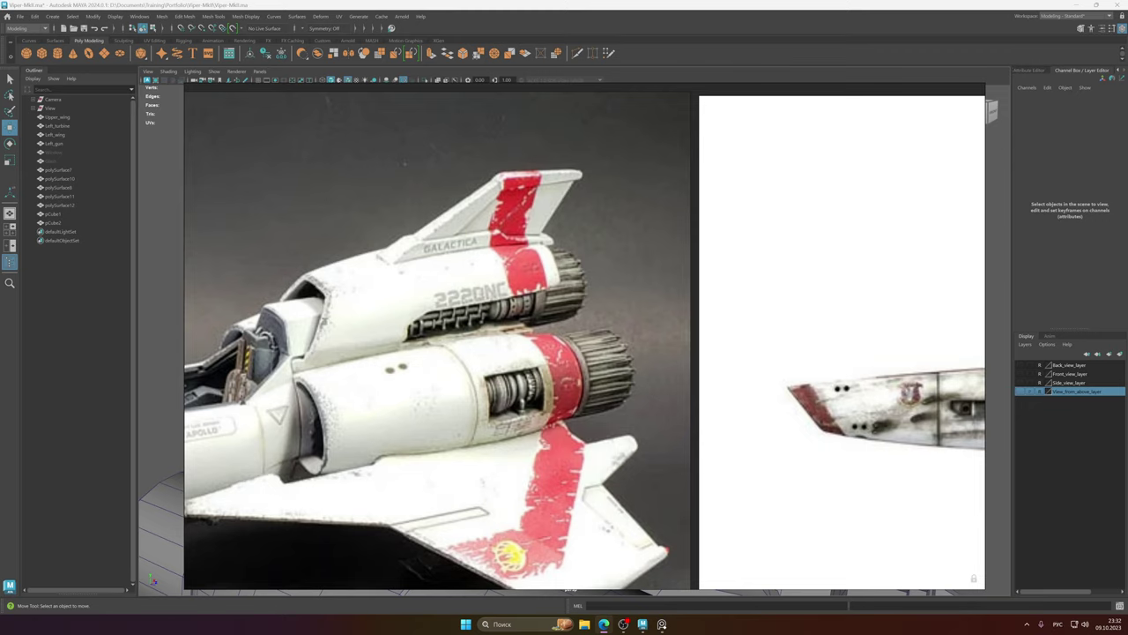
left_click(531, 4)
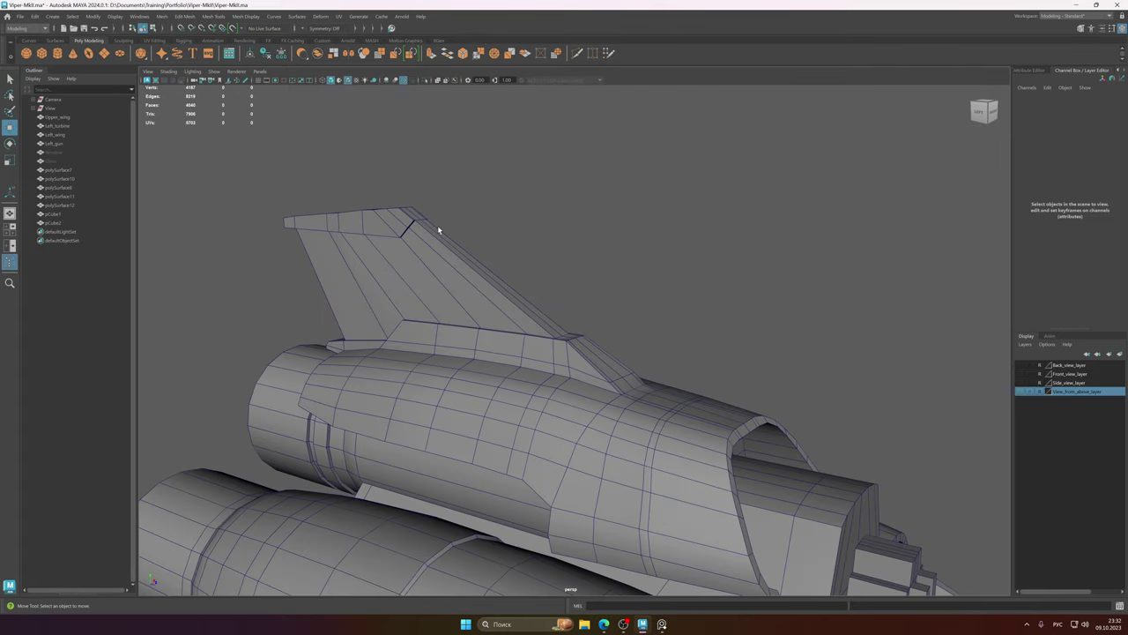
left_click_drag(437, 228, 496, 251, "alt")
right_click_drag(496, 250, 571, 270, "alt")
left_click_drag(572, 270, 280, 224, "alt")
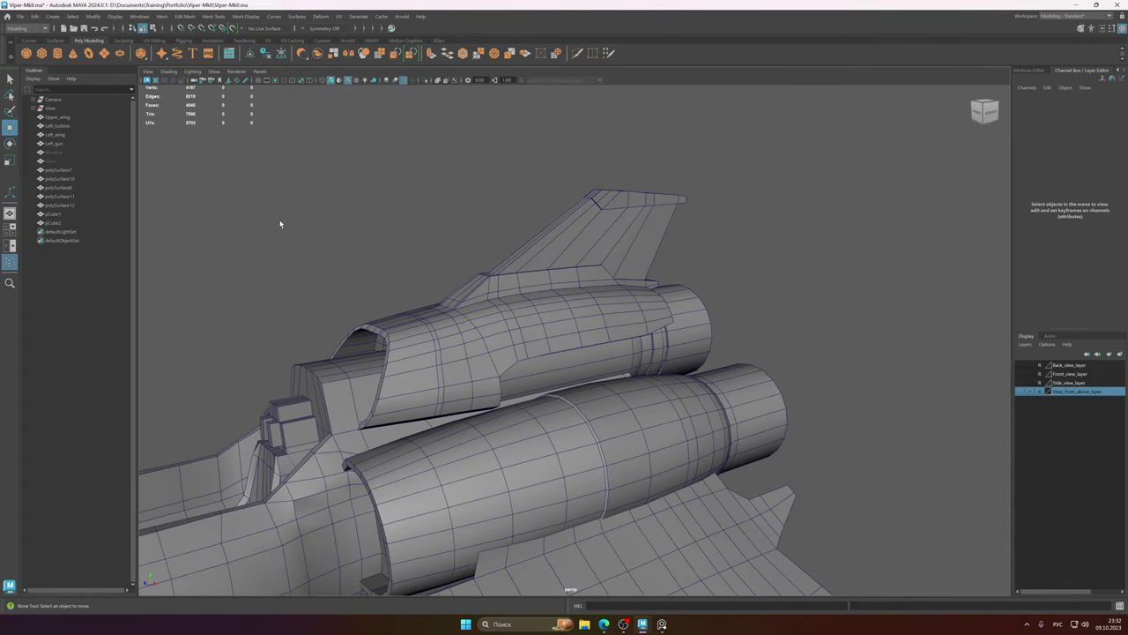
left_click(1019, 393)
right_click_drag(784, 388, 715, 388, "alt")
middle_click_drag(714, 388, 749, 377, "alt")
right_click_drag(793, 390, 586, 386, "alt")
key("ctrl+1")
key("ctrl+1")
middle_click_drag(586, 386, 660, 313, "alt")
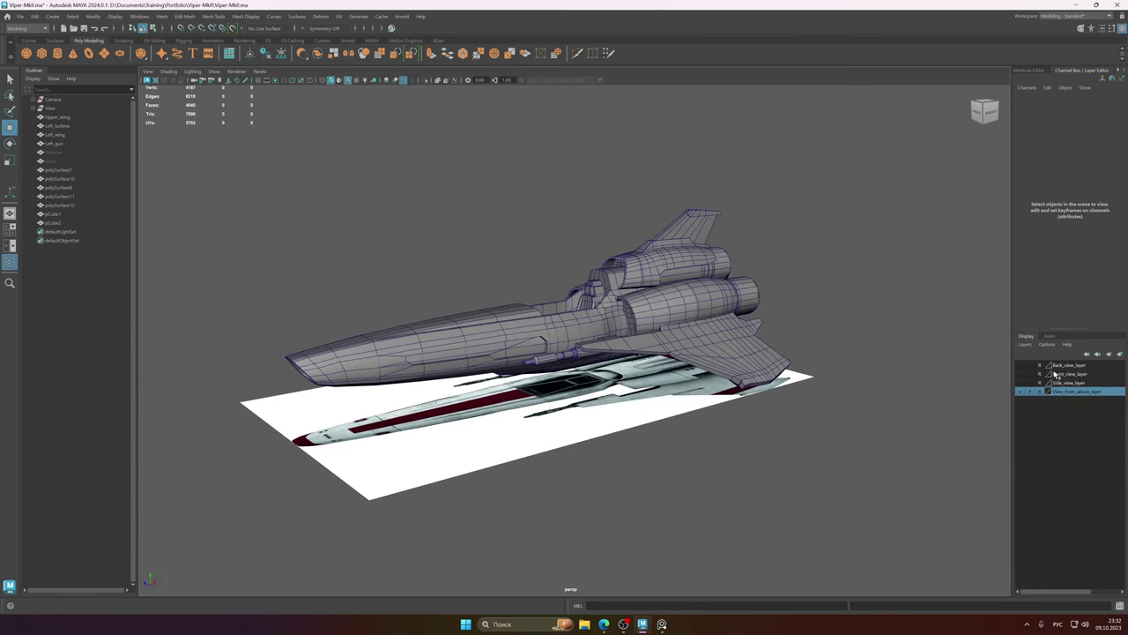
left_click(1020, 392)
- Display Side_view_layer, compare the fin's panel lines with the blueprint in the side view, and hide the layer again
left_click(1020, 383)
key("space")
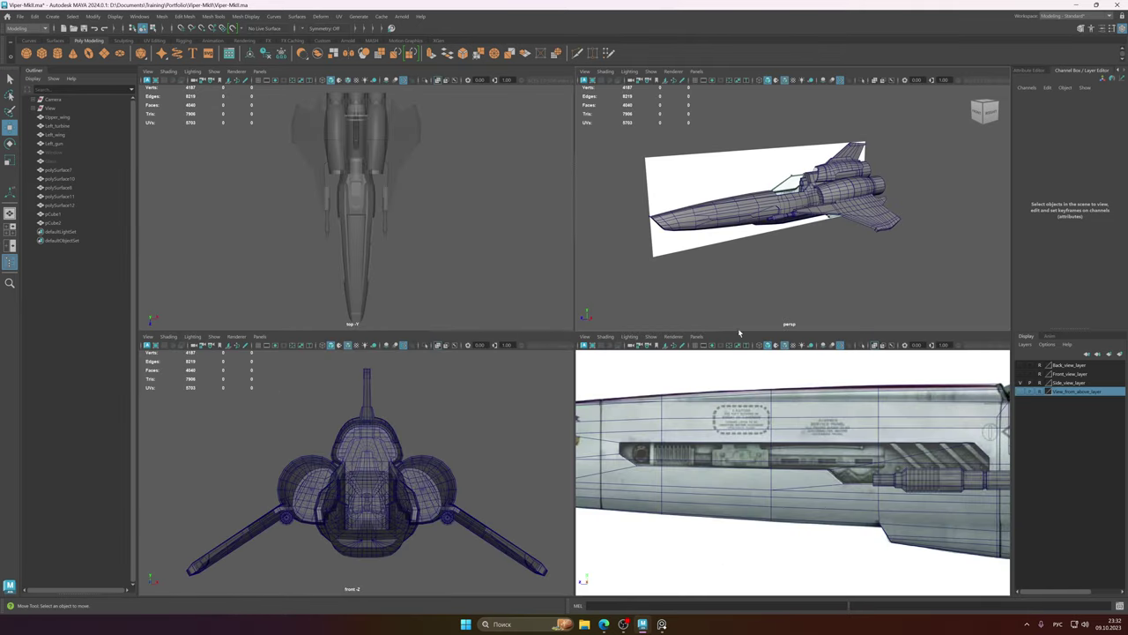
key("space")
middle_click_drag(934, 264, 581, 376, "alt")
right_click_drag(536, 315, 630, 286, "alt")
middle_click_drag(570, 253, 661, 237, "alt")
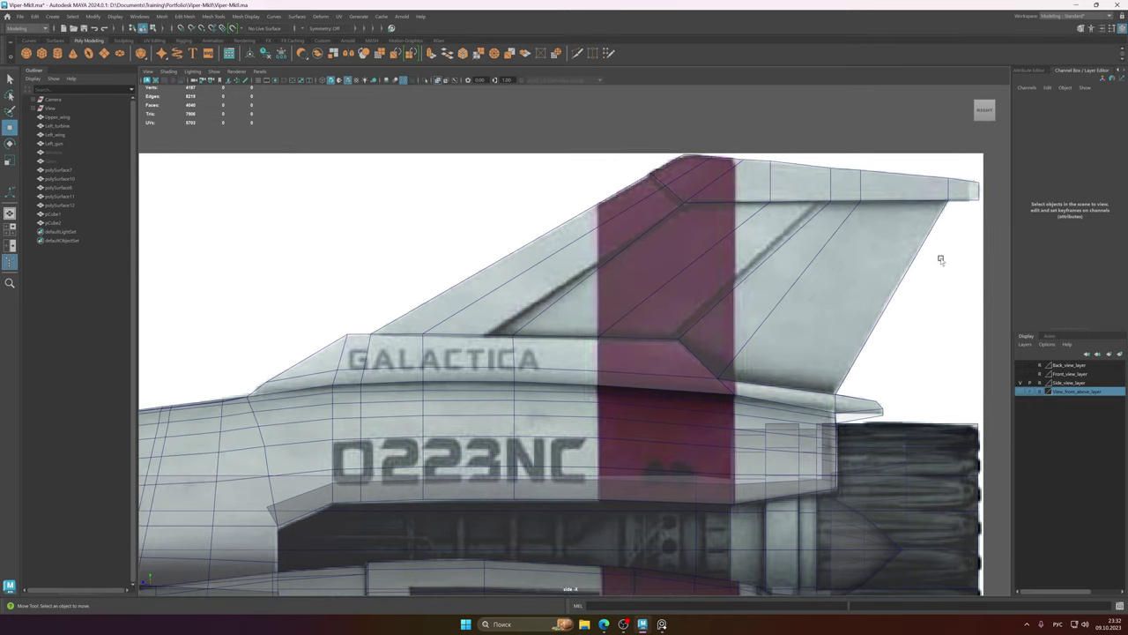
left_click(1022, 384)
key("space")
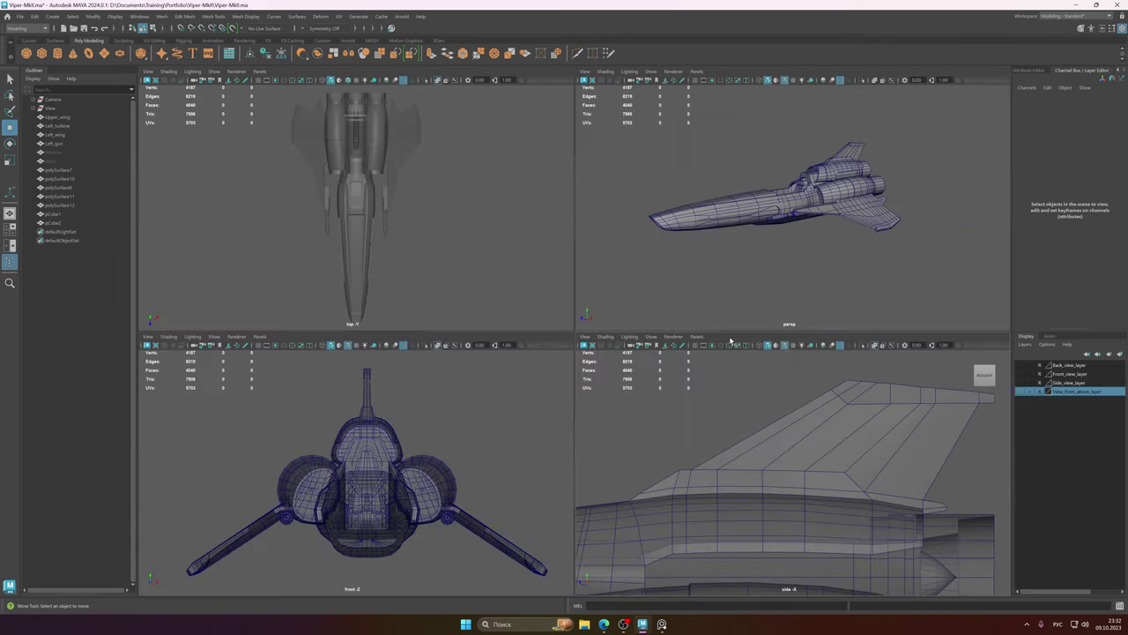
key("space")
scroll(693, 282, "up", 10)
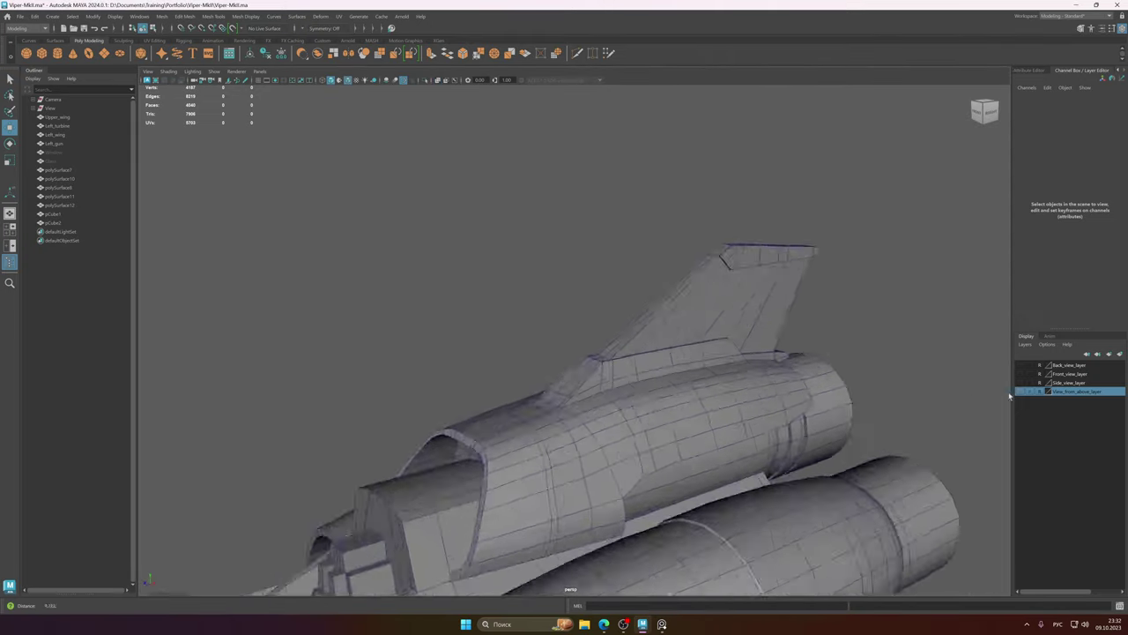
left_click_drag(758, 326, 658, 523, "alt")
- Examine the upper fin's recessed panels and ribs from several angles in the PureRef ship photos
left_click(661, 624)
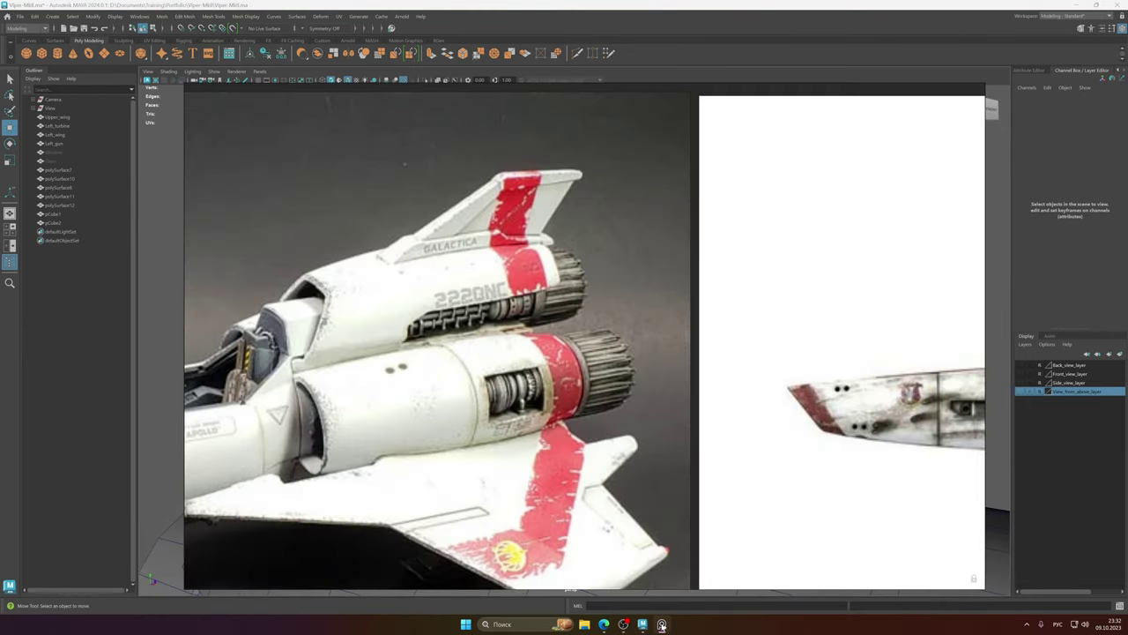
scroll(507, 185, "up", 5)
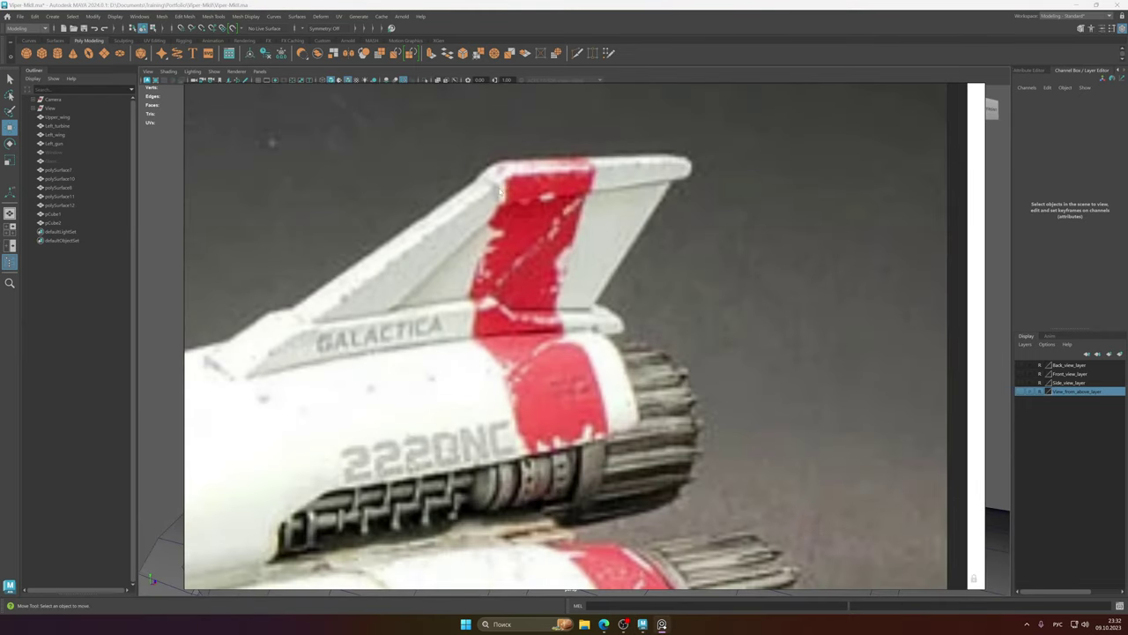
scroll(692, 368, "down", 5)
middle_click_drag(846, 406, 337, 259)
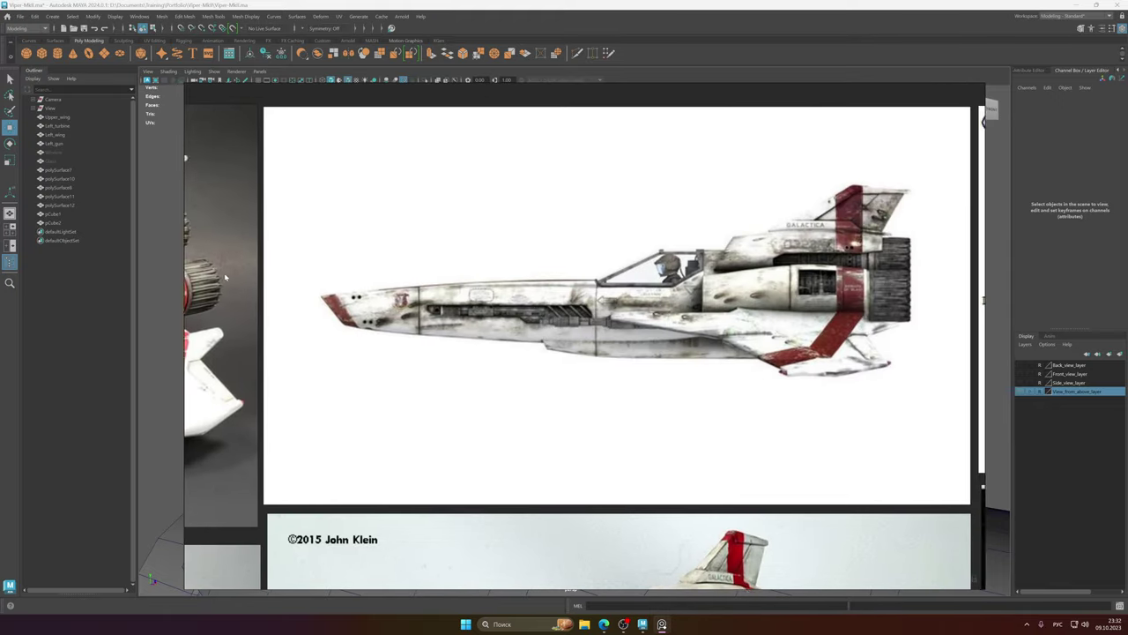
middle_click_drag(841, 208, 639, 267)
scroll(639, 267, "up", 3)
scroll(641, 256, "up", 2)
scroll(641, 256, "down", 6)
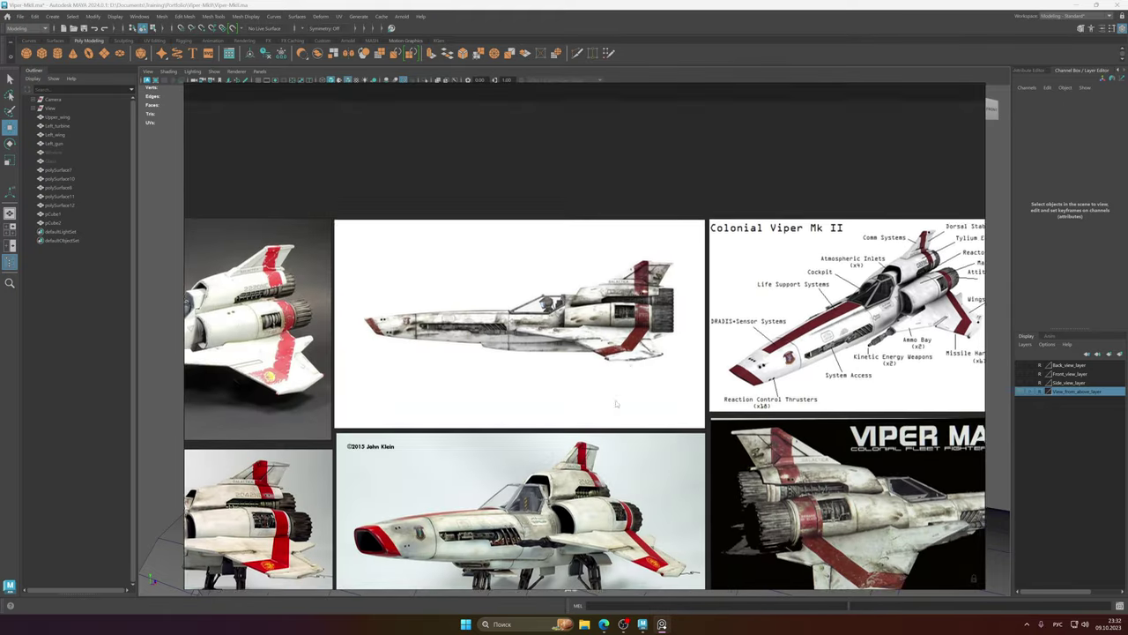
scroll(753, 197, "up", 6)
scroll(754, 198, "up", 4)
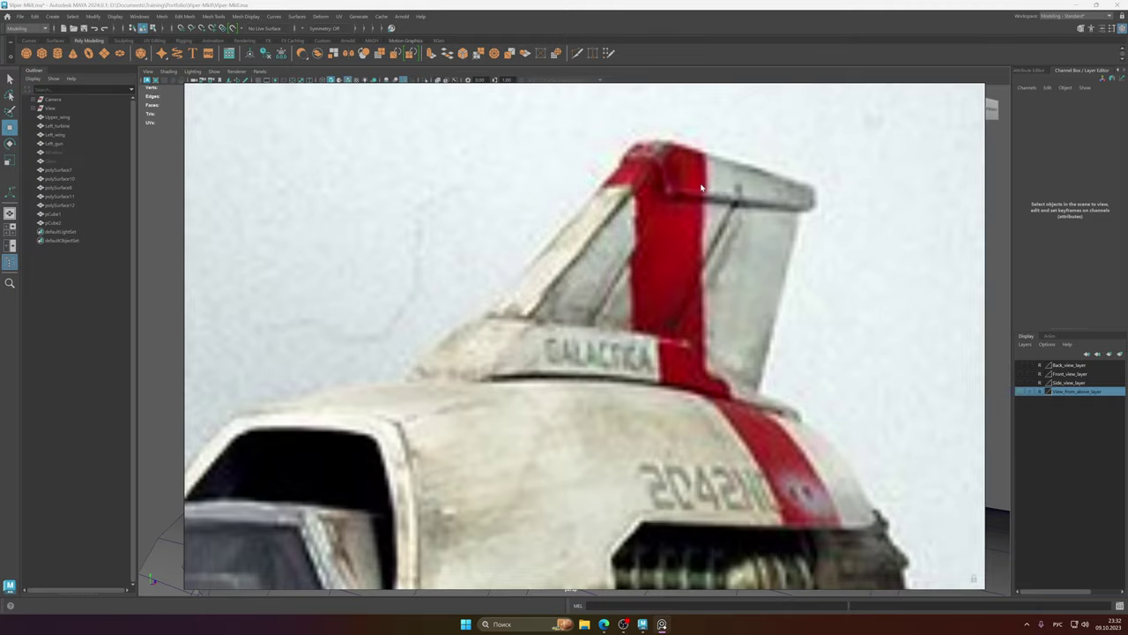
scroll(701, 187, "down", 5)
scroll(619, 209, "up", 6)
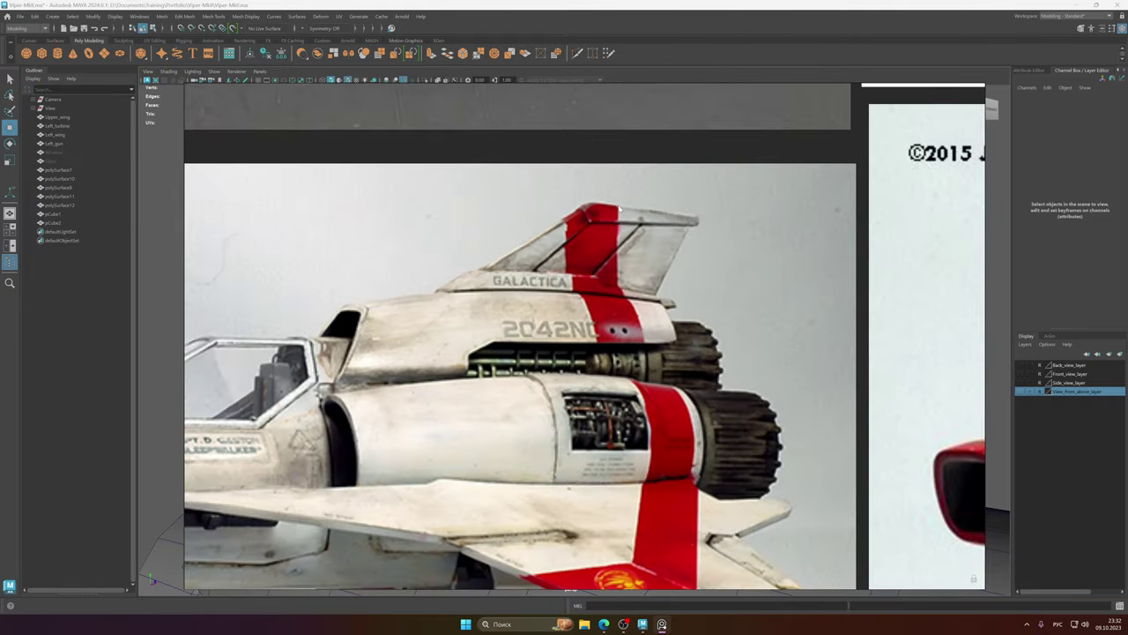
scroll(619, 209, "up", 2)
left_click(516, 4)
left_click_drag(659, 180, 413, 310, "alt")
right_click_drag(614, 274, 612, 302)
left_click_drag(609, 298, 732, 257, "alt")
left_click(598, 276)
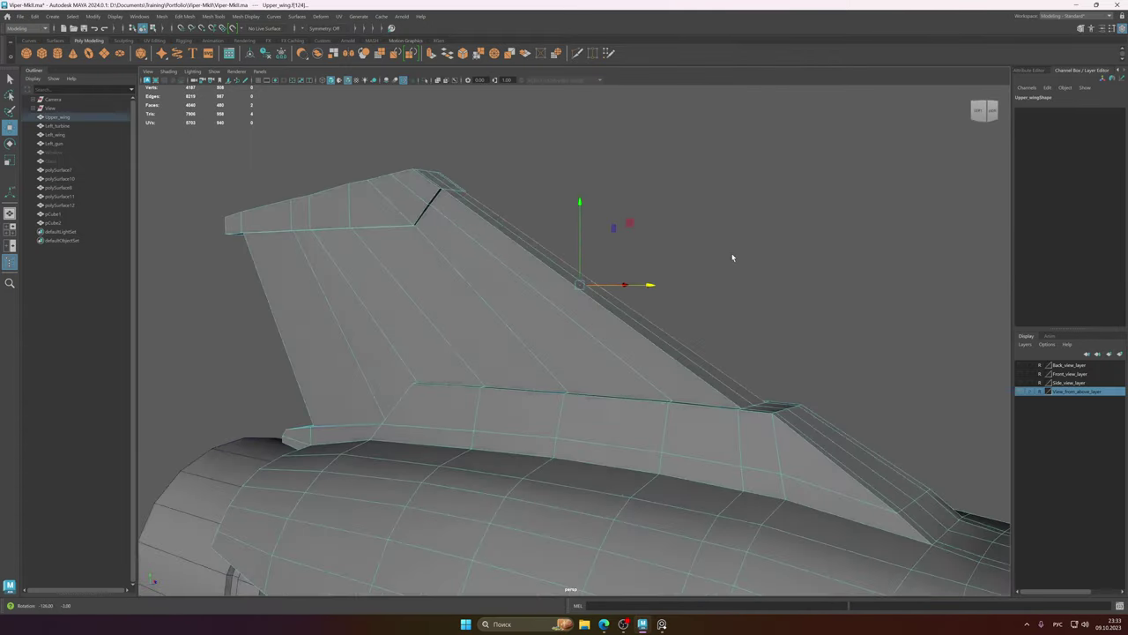
left_click(534, 272)
left_click_drag(534, 320, 490, 357, "alt")
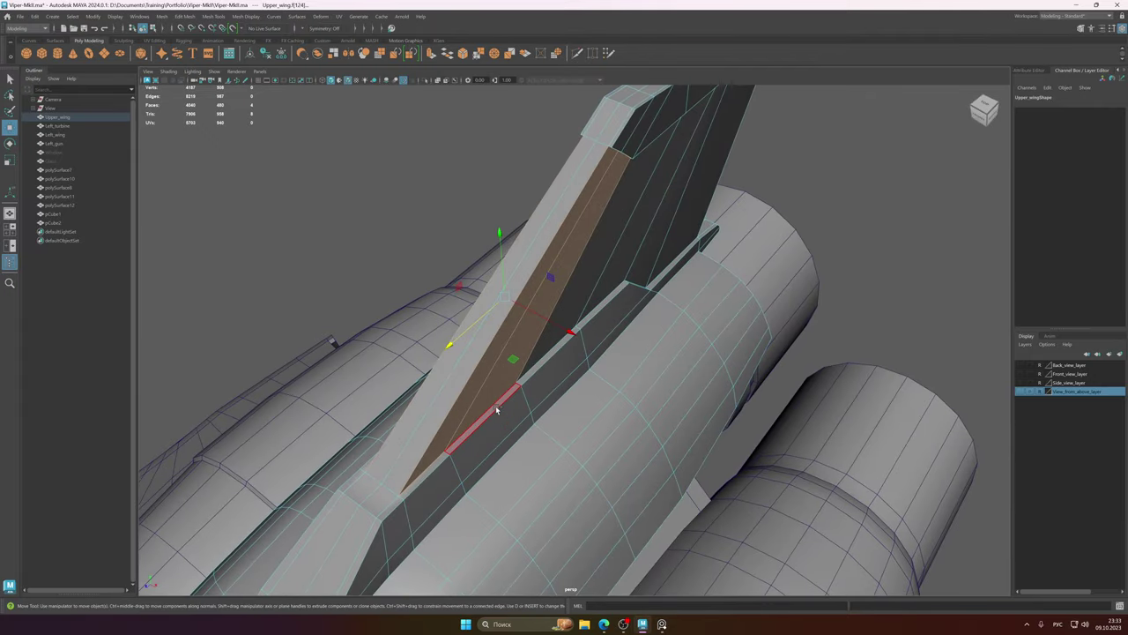
left_click_drag(431, 463, 568, 233, "alt")
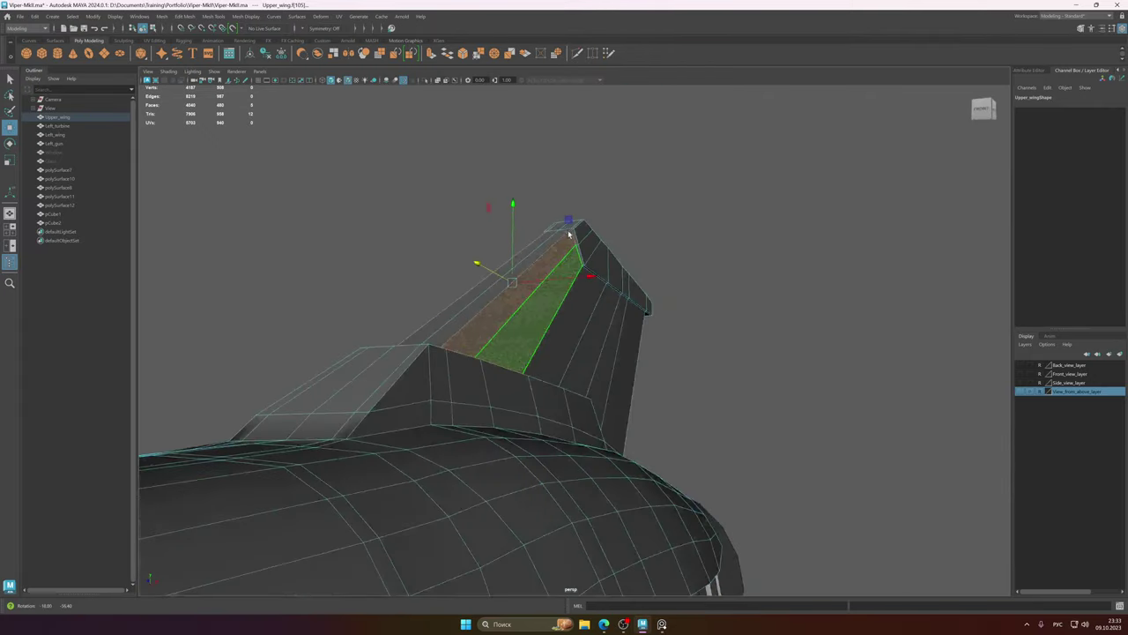
left_click(505, 175)
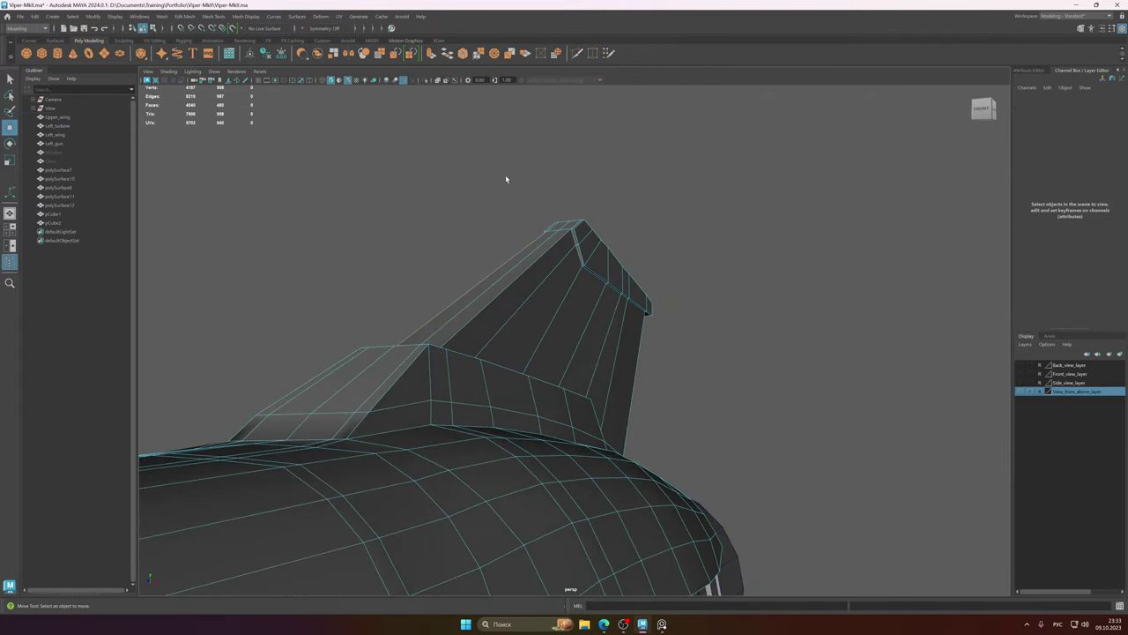
- With Object X symmetry on, delete the faces of the recessed side panel and its border nearest the upper fin's leading edge
left_click(302, 31)
left_click(324, 43)
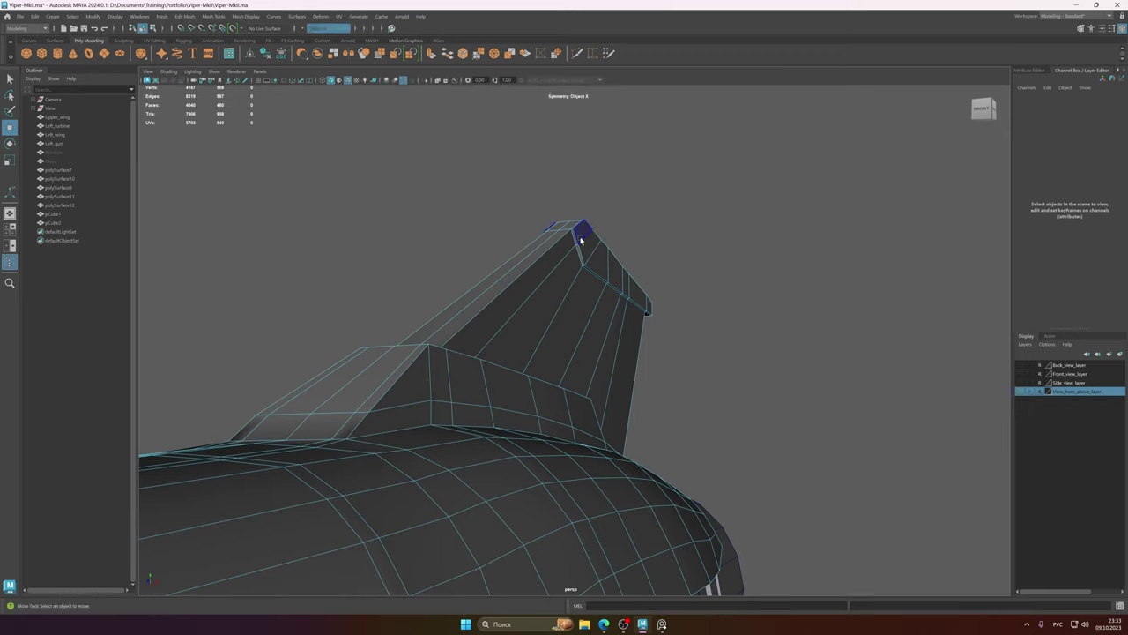
left_click(577, 241)
left_click(574, 243)
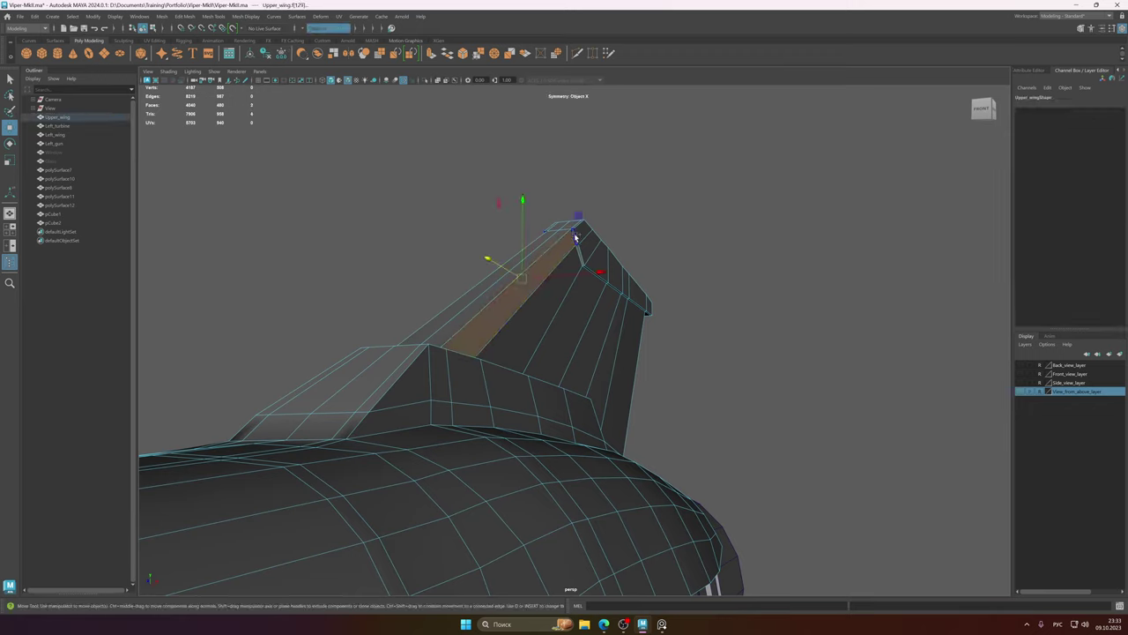
double_click(577, 253, "shift")
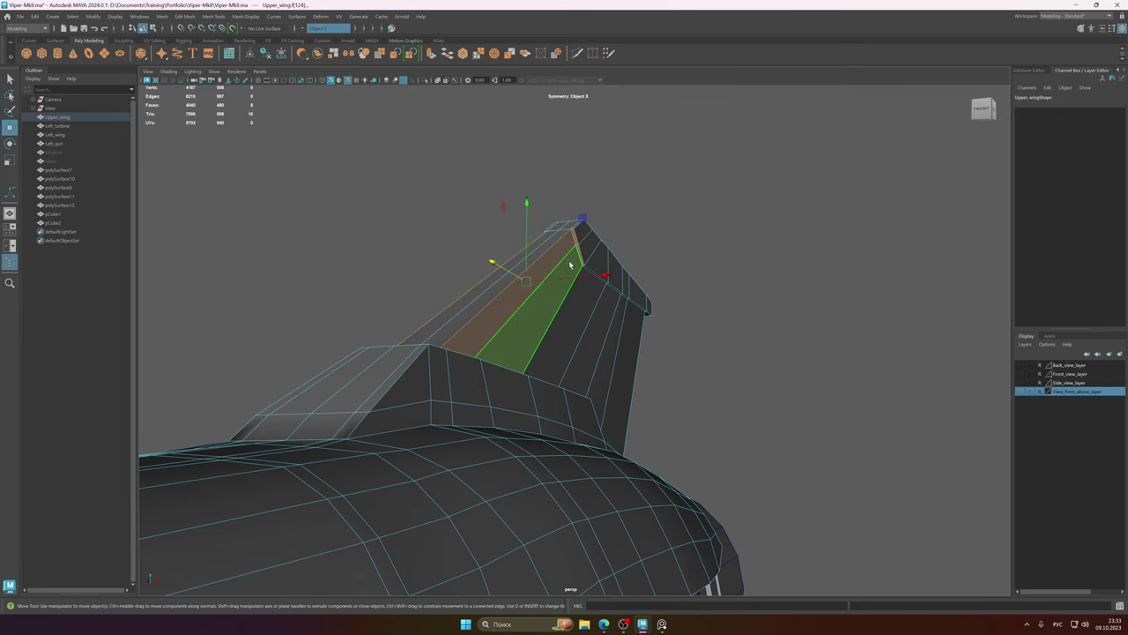
left_click_drag(576, 253, 542, 344, "alt")
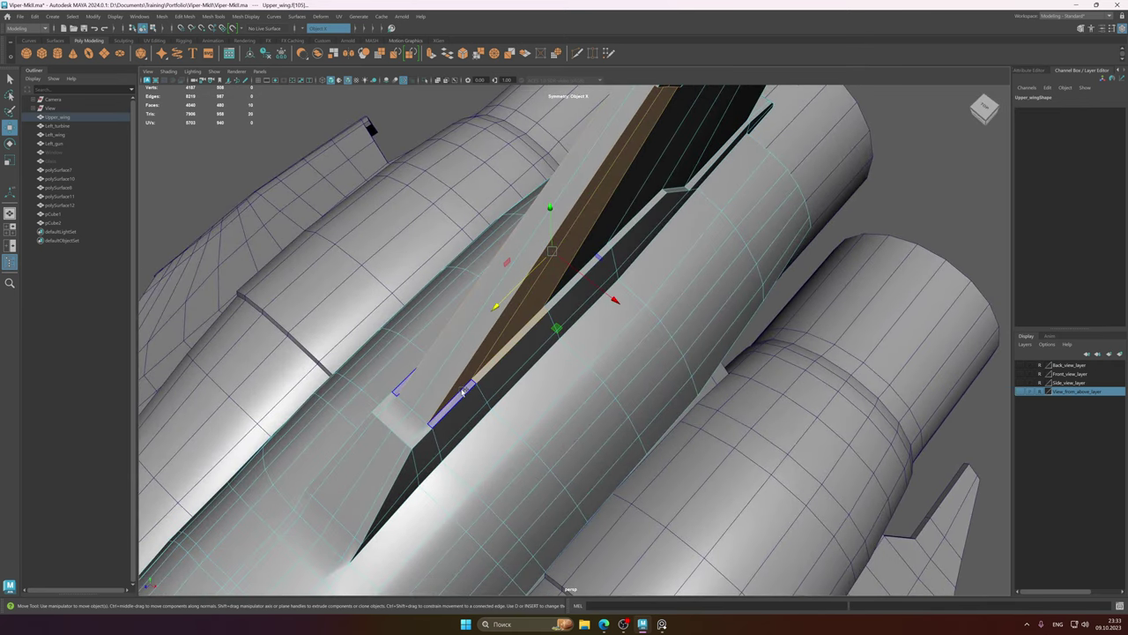
key("Delete")
- Bridge the open edges at the top and base of the fin's side gap to rebuild the panel flush
left_click_drag(624, 250, 621, 223, "alt")
left_click(621, 223)
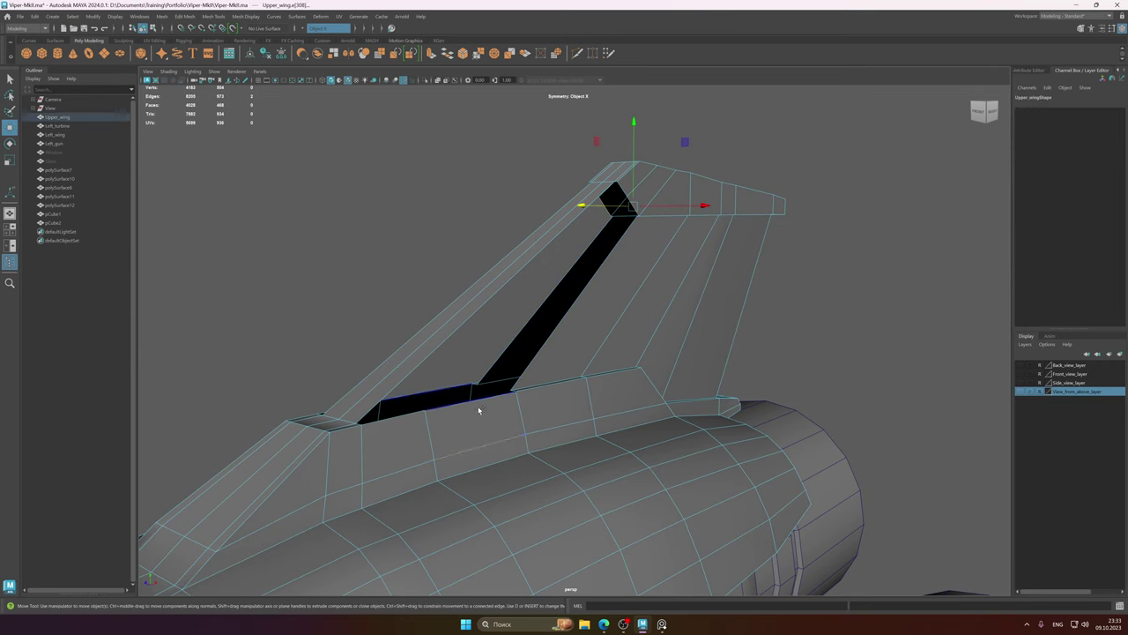
right_click_drag(478, 410, 473, 507, "shift")
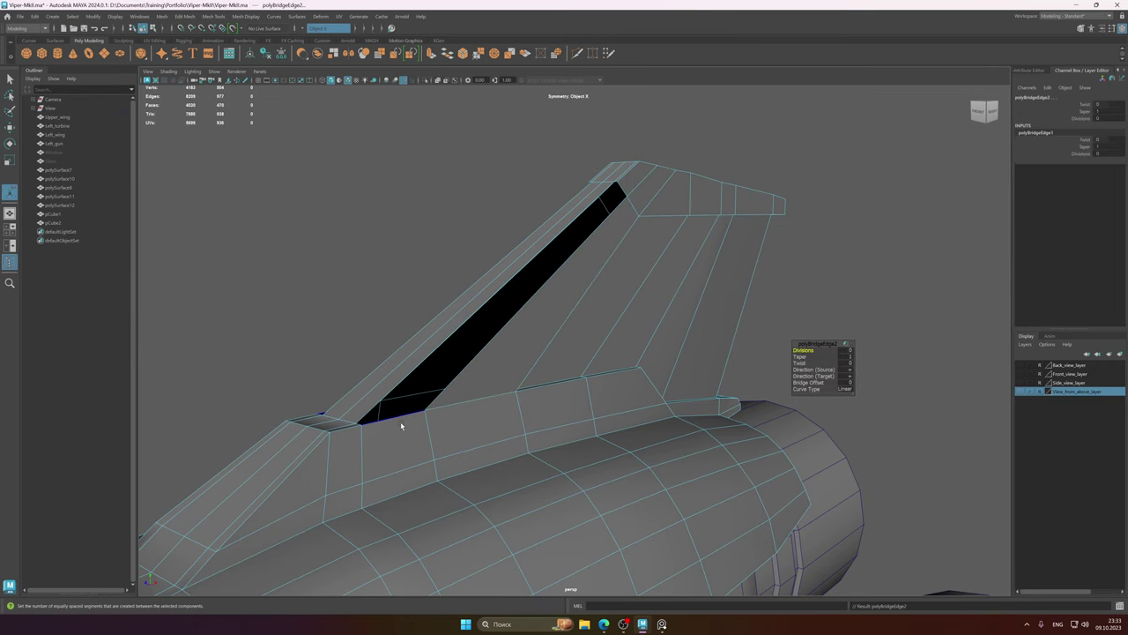
left_click(401, 422)
left_click(621, 189, "shift")
key("g")
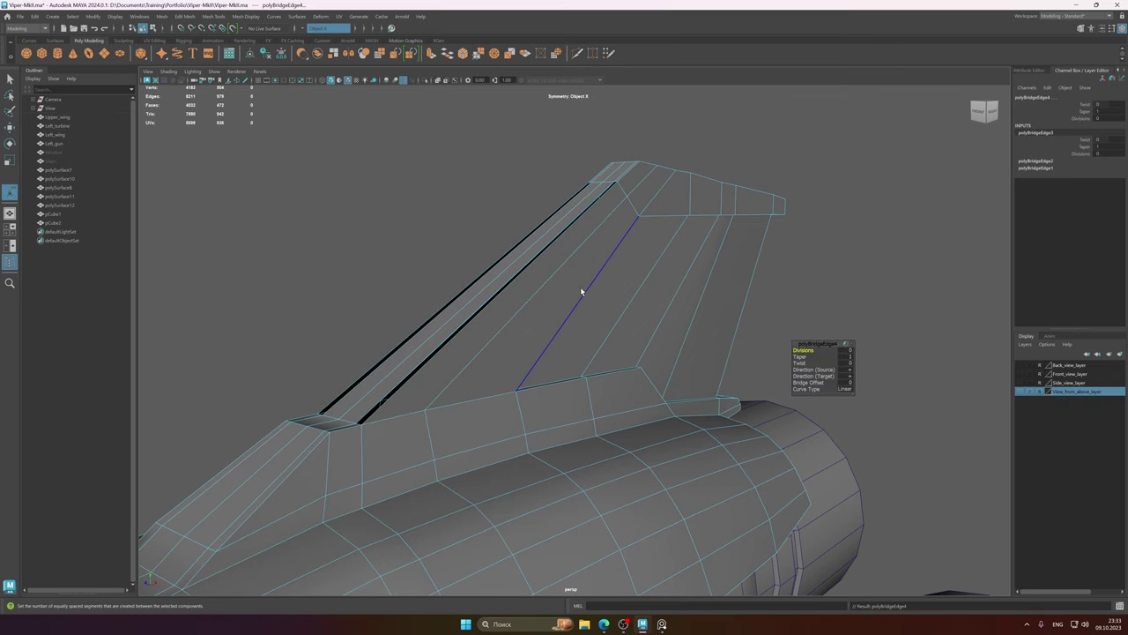
- Fill the remaining narrow openings along the fin's leading edge and the slanted edge of its side panel
left_click_drag(581, 291, 589, 267, "alt")
left_click(574, 181)
right_click_drag(571, 185, 554, 299, "shift")
left_click_drag(558, 298, 453, 286, "alt")
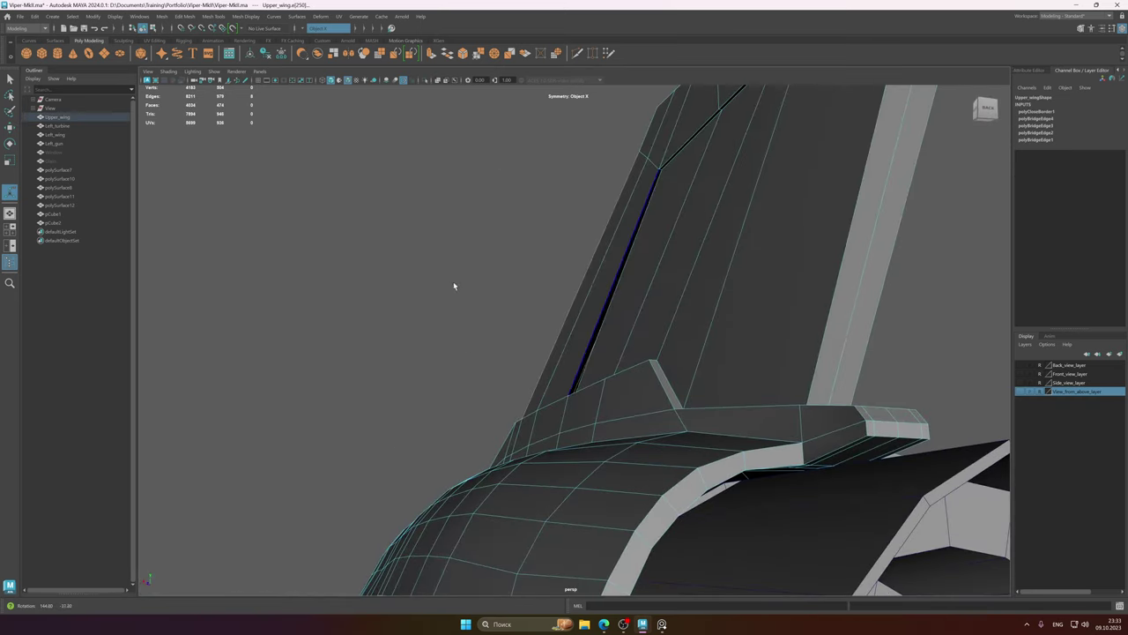
left_click(639, 217)
right_click_drag(641, 219, 623, 330, "shift")
- Return to object mode, delete Upper_wing's history and freeze its transformations, with symmetry turned off at the end
mouse_move(663, 258)
right_mouse_down()
mouse_move(730, 237)
mouse_move(647, 243)
right_mouse_up()
key("q")
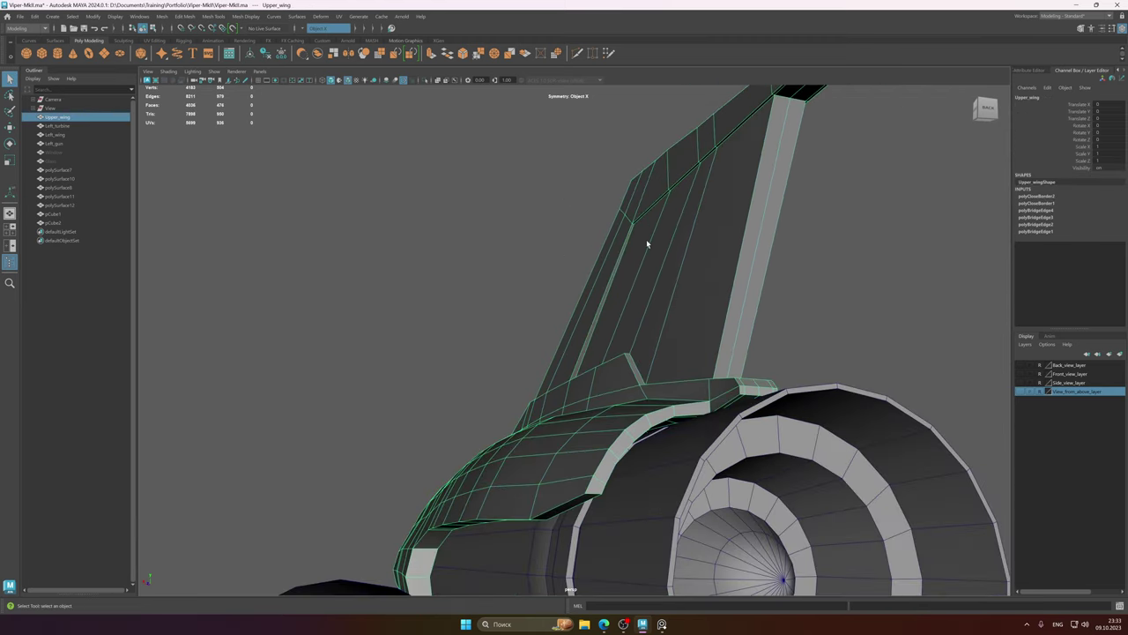
left_click_drag(646, 243, 731, 261, "alt")
right_click_drag(629, 284, 681, 270)
right_click_drag(682, 271, 617, 315, "alt")
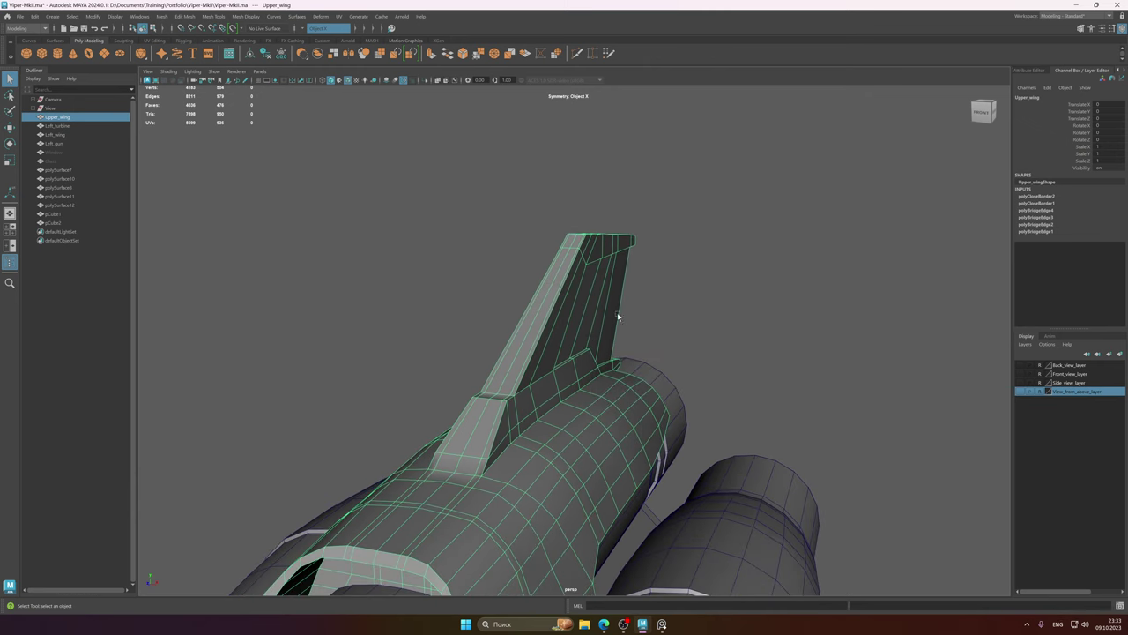
key("w")
left_click_drag(617, 312, 544, 280, "alt")
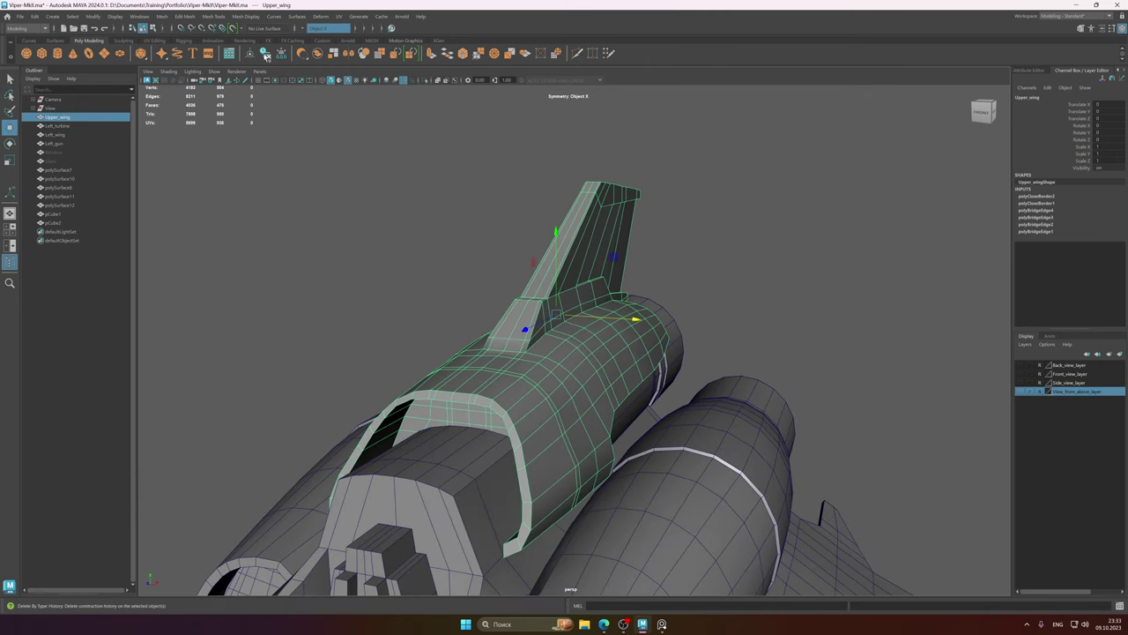
left_click(265, 56)
left_click(281, 54)
left_click(328, 29)
left_click(328, 35)
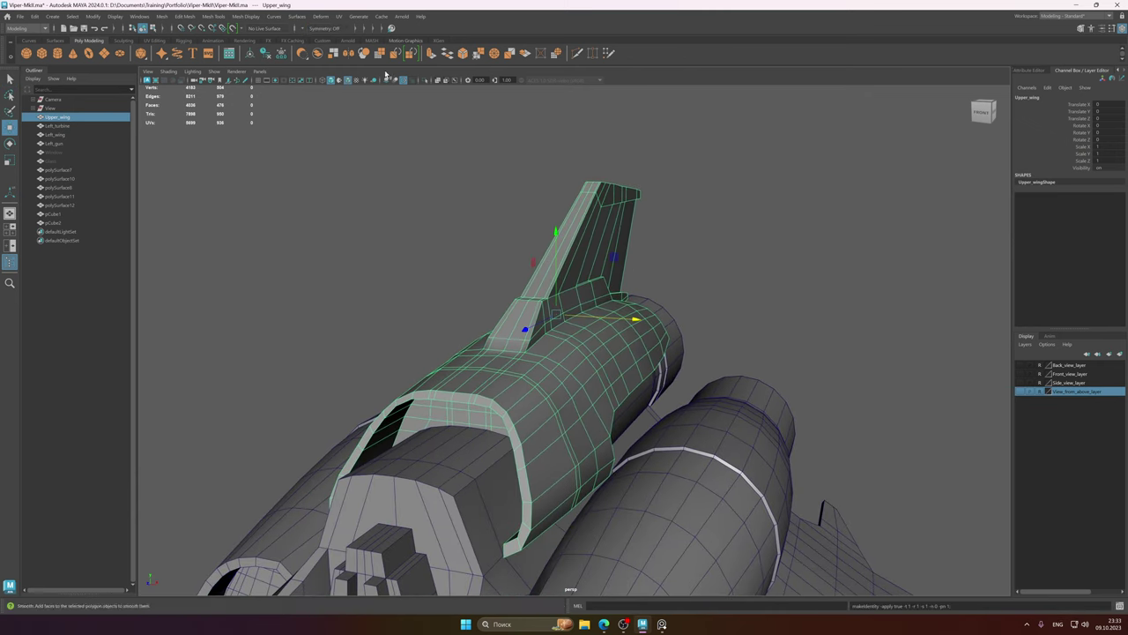
- Deselect the upper wing, hide the wireframe overlay and examine the whole ship from several sides
left_click(705, 214)
left_click_drag(705, 215, 627, 246, "alt")
right_click_drag(627, 246, 429, 223, "alt")
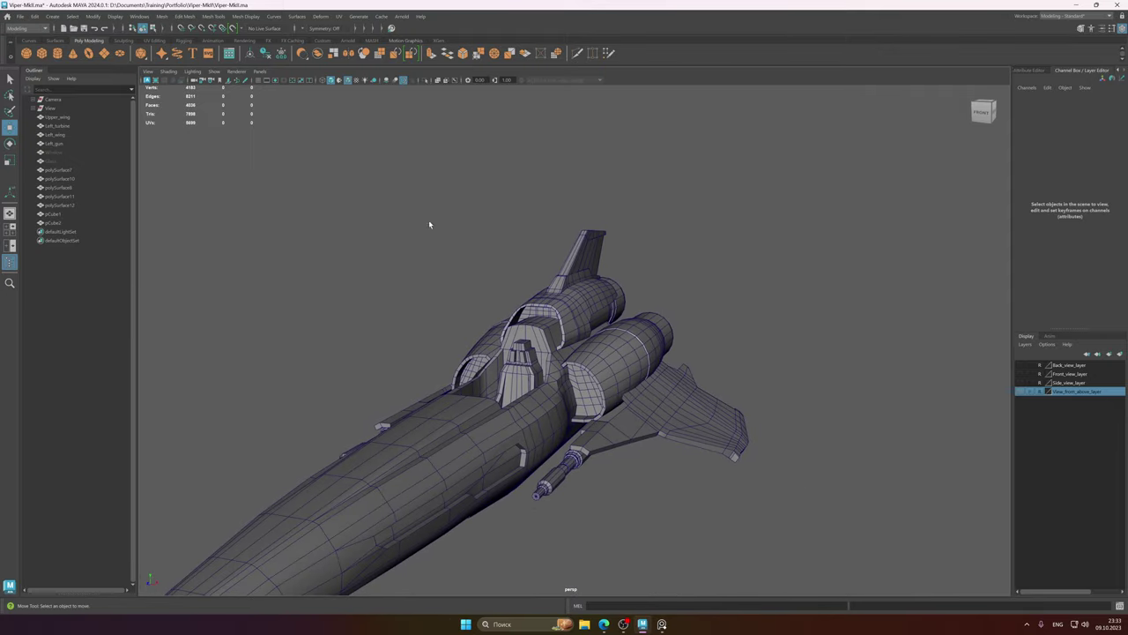
left_click_drag(569, 318, 479, 294, "alt")
right_click_drag(490, 294, 495, 293, "alt")
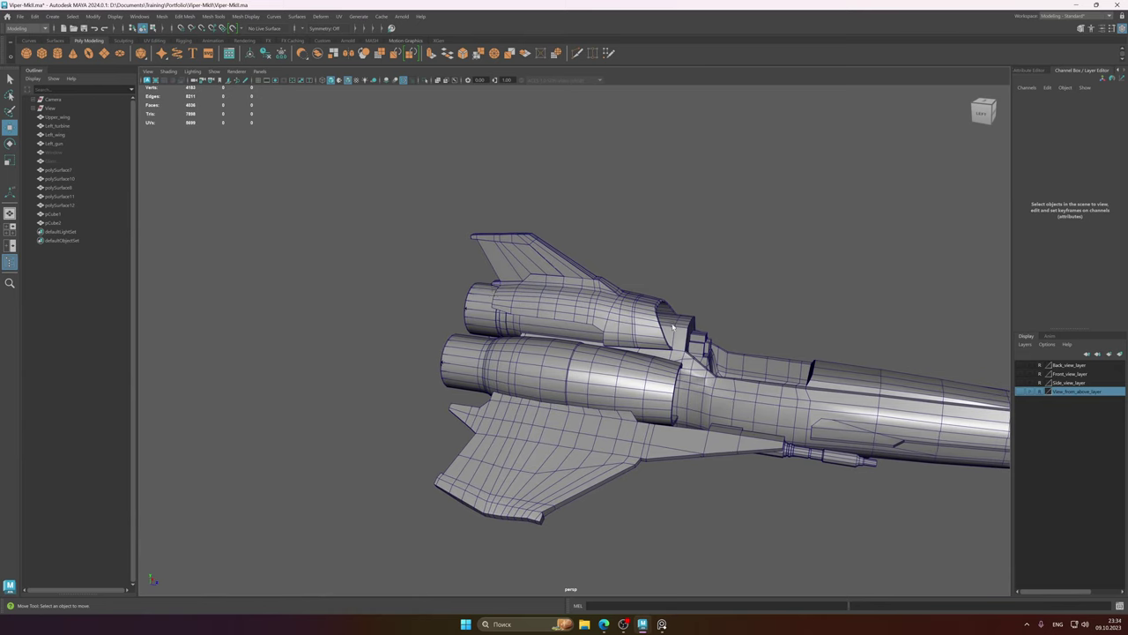
scroll(664, 326, "up", 5)
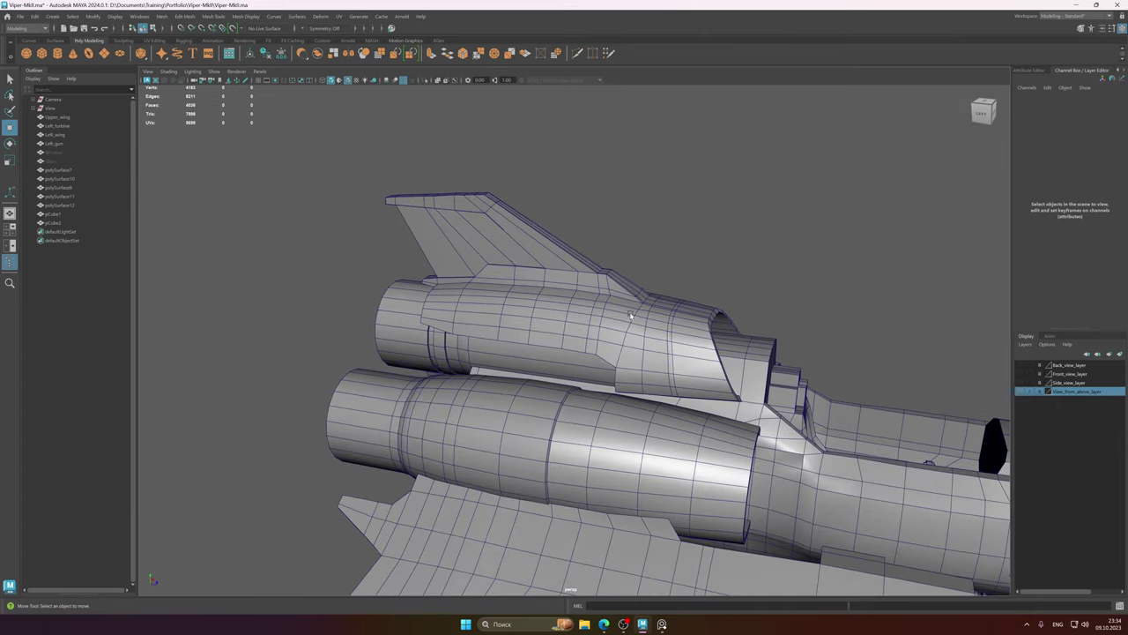
left_click(348, 81)
mouse_move(587, 292)
left_mouse_down("alt")
mouse_move(522, 342)
mouse_move(590, 306)
mouse_move(683, 332)
mouse_move(647, 355)
mouse_move(560, 330)
mouse_move(483, 331)
left_mouse_up("alt")
scroll(590, 306, "down", 5)
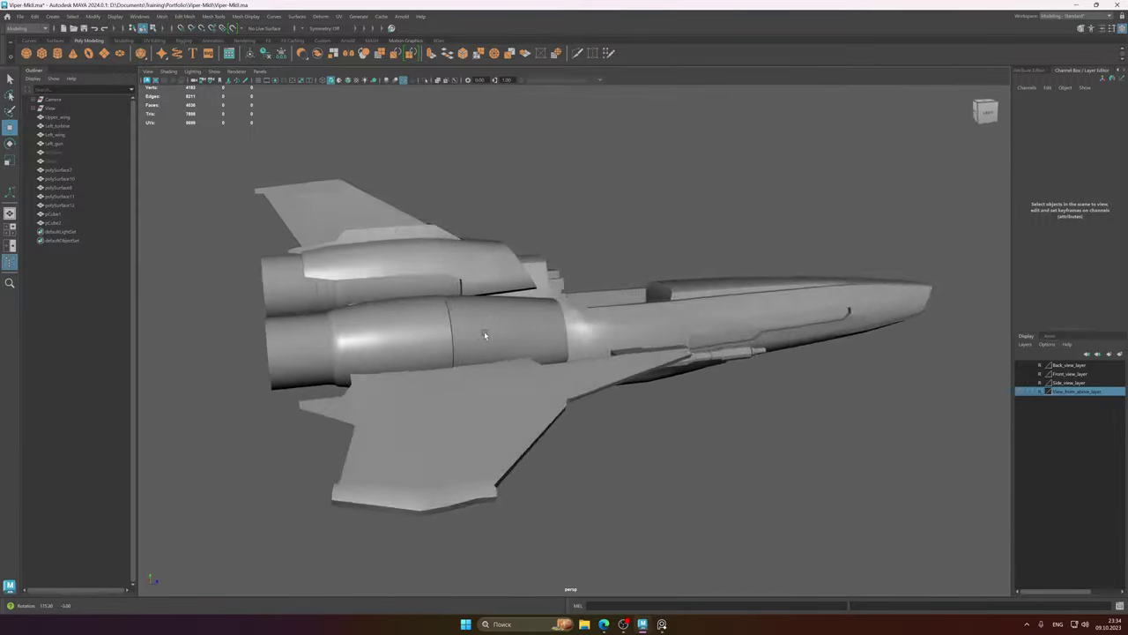
- Examine the cockpit opening with its seat and joystick up close from above and from the side
scroll(484, 331, "up", 8)
left_click_drag(668, 407, 697, 397, "alt")
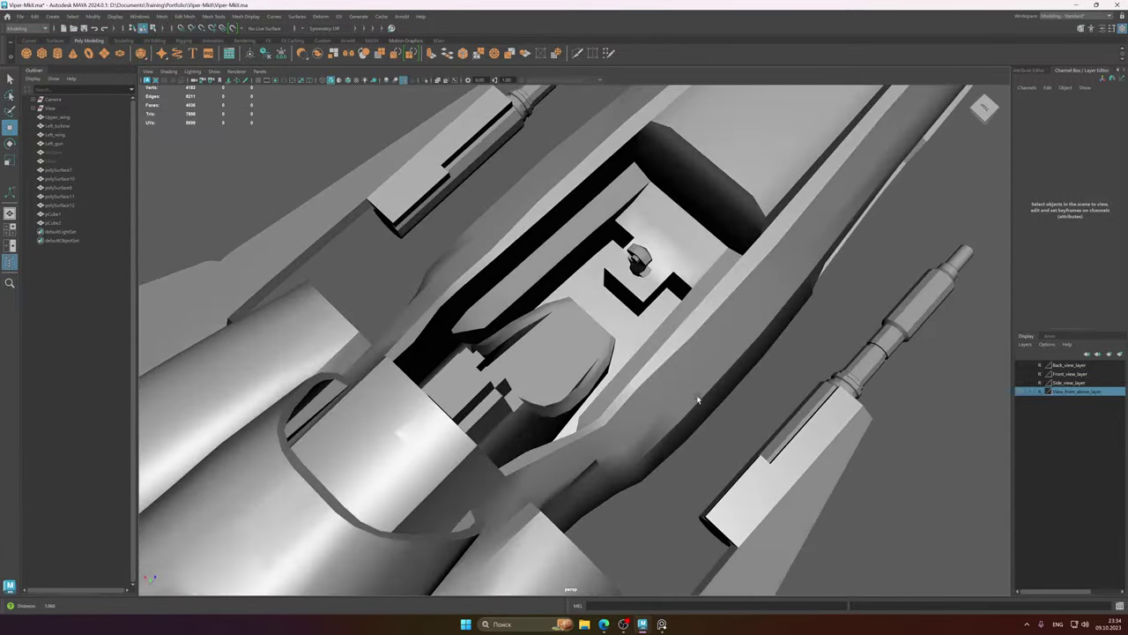
middle_click_drag(640, 346, 589, 390, "alt")
scroll(581, 377, "up", 4)
left_click_drag(581, 376, 633, 362, "alt")
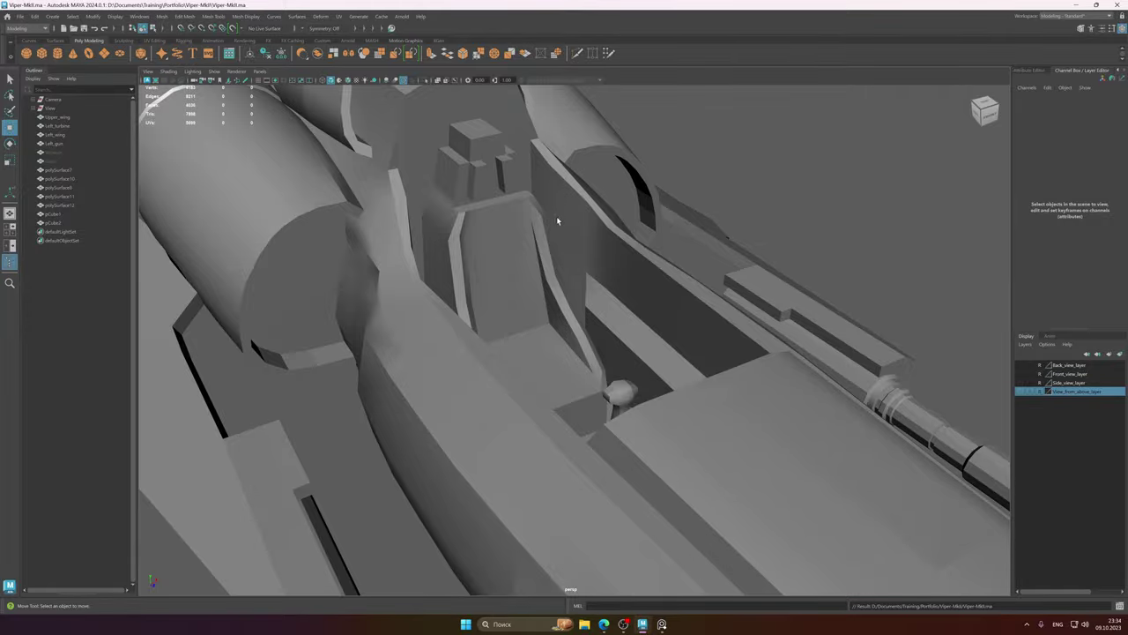
left_click_drag(557, 221, 504, 292, "alt")
- Freeze the transformations of all ship parts from Upper_wing through pCube2 and save the scene
left_click(530, 329)
right_click_drag(532, 327, 522, 321, "alt")
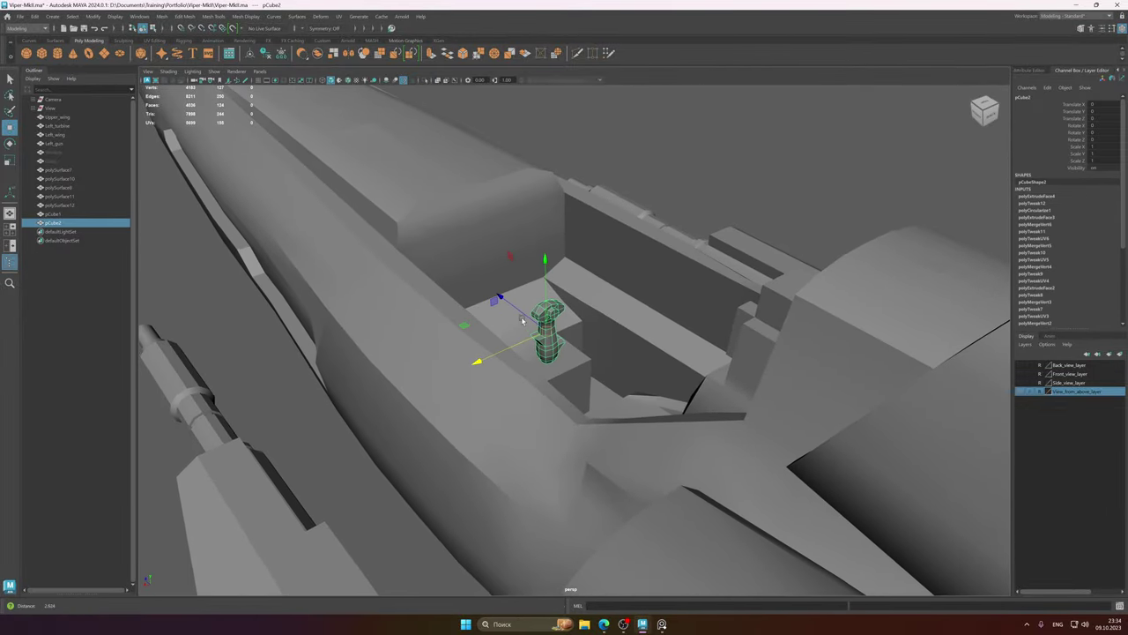
right_click_drag(624, 158, 134, 178, "alt")
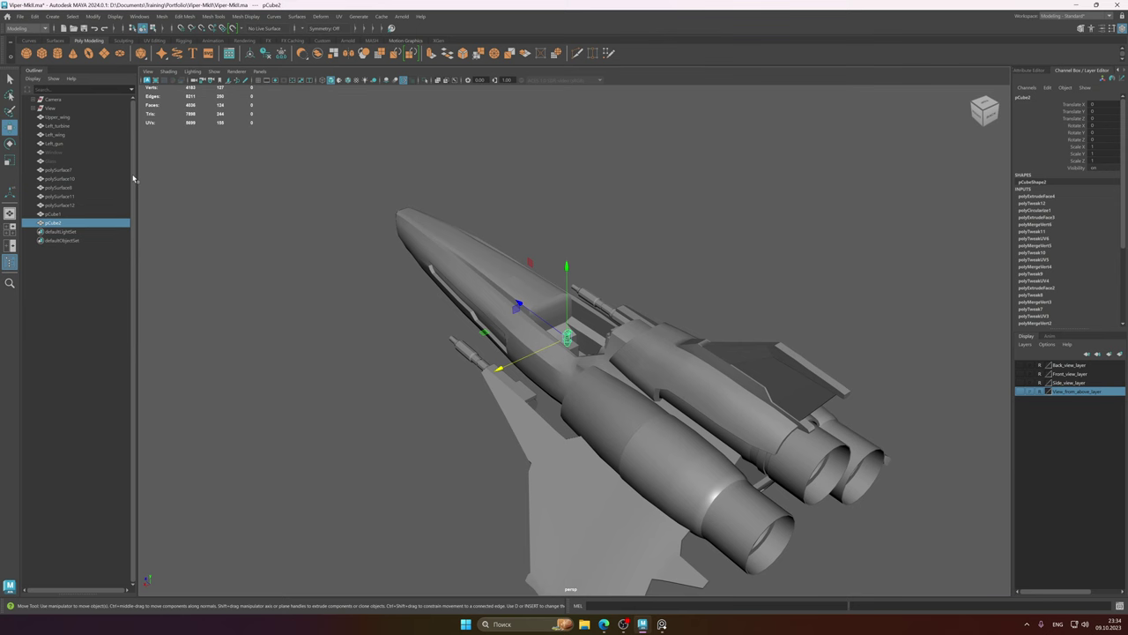
left_click(72, 117, "shift")
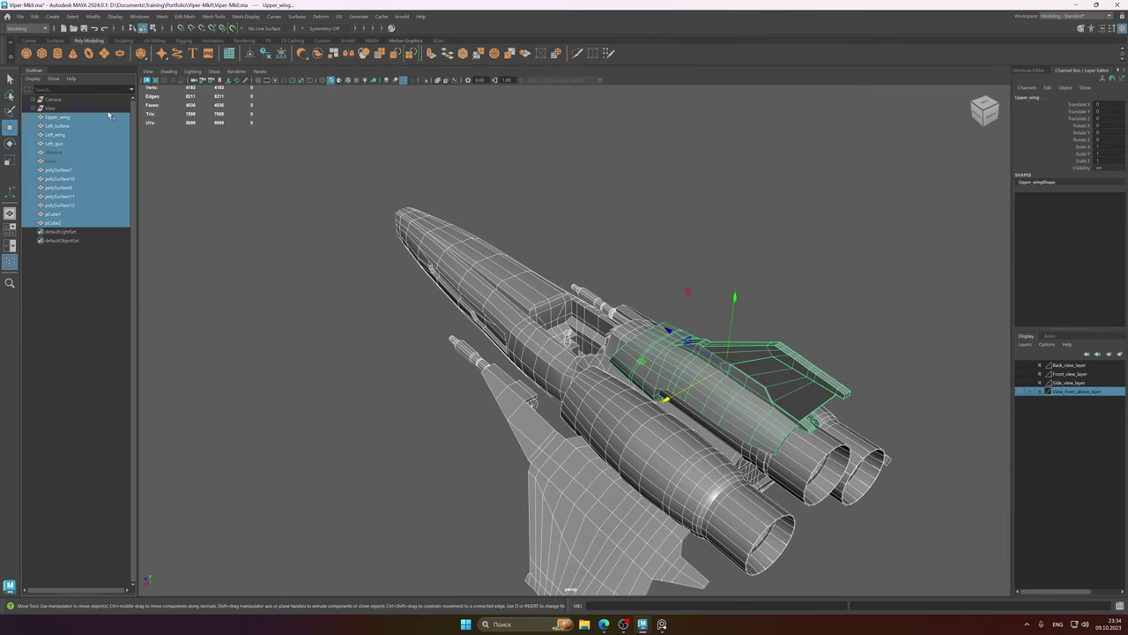
left_click(282, 56)
left_click(583, 244)
key("ctrl+s")
- Examine the seat, its headrest and the joystick inside the cockpit from several angles
mouse_move(518, 321)
middle_mouse_down("alt")
mouse_move(461, 275)
mouse_move(505, 324)
middle_mouse_up("alt")
scroll(462, 274, "up", 2)
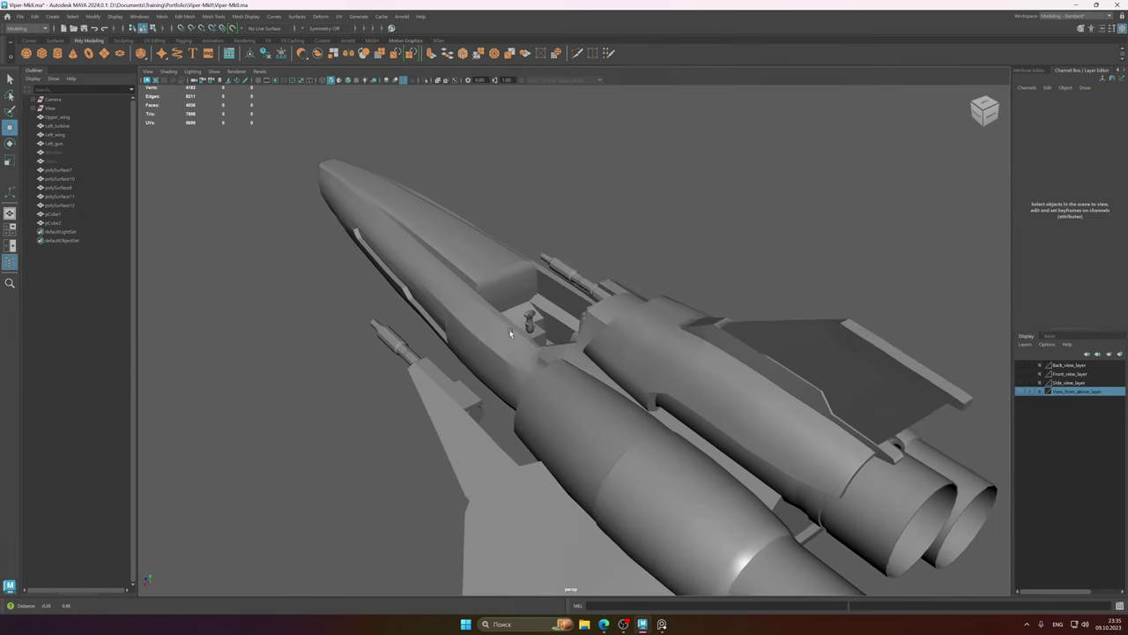
left_click_drag(505, 323, 545, 301, "alt")
scroll(573, 326, "up", 6)
middle_click_drag(576, 327, 597, 340, "alt")
left_click_drag(596, 342, 618, 349, "alt")
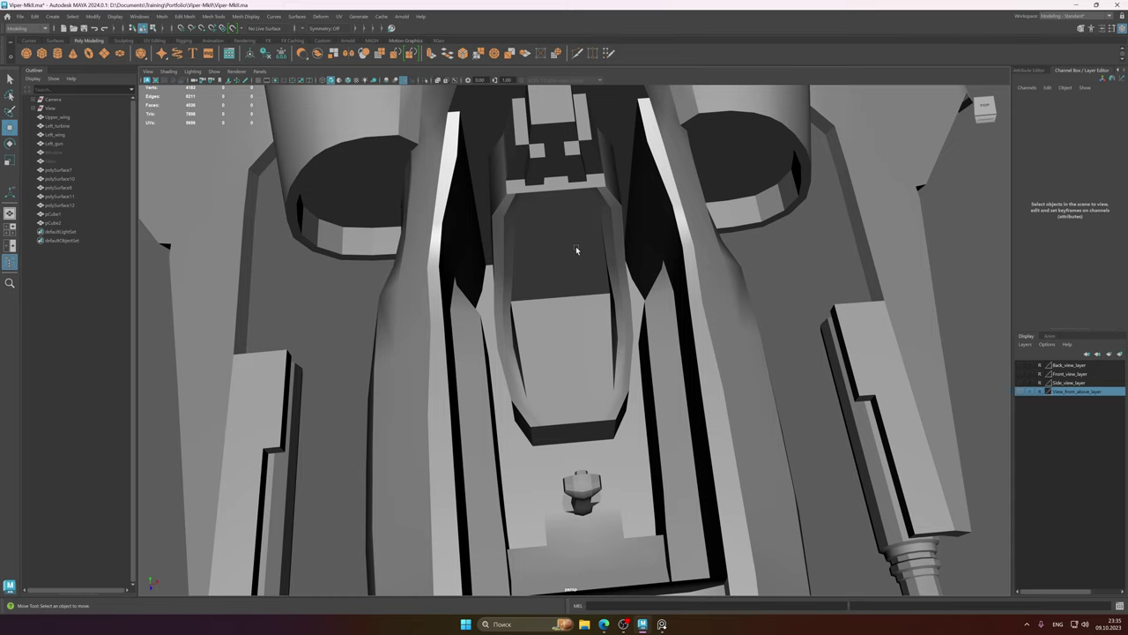
right_click_drag(575, 246, 549, 259, "alt")
left_click_drag(543, 314, 568, 297, "alt")
- Switch to the PureRef board and examine the cockpit reference photos beside the ship images
left_click(661, 623)
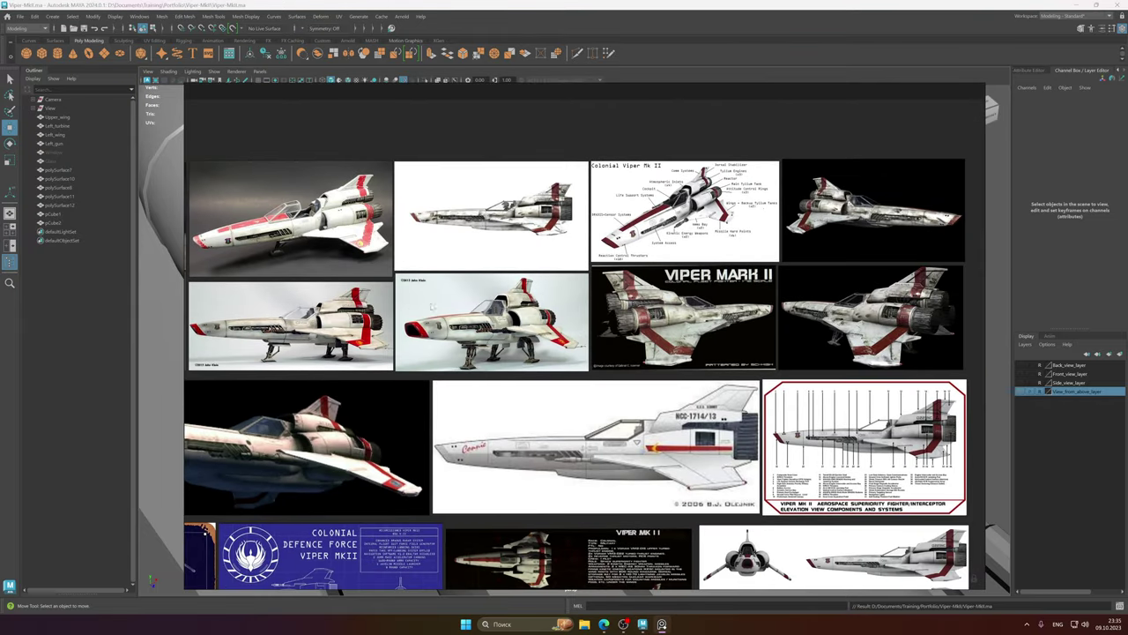
middle_click_drag(789, 345, 596, 166)
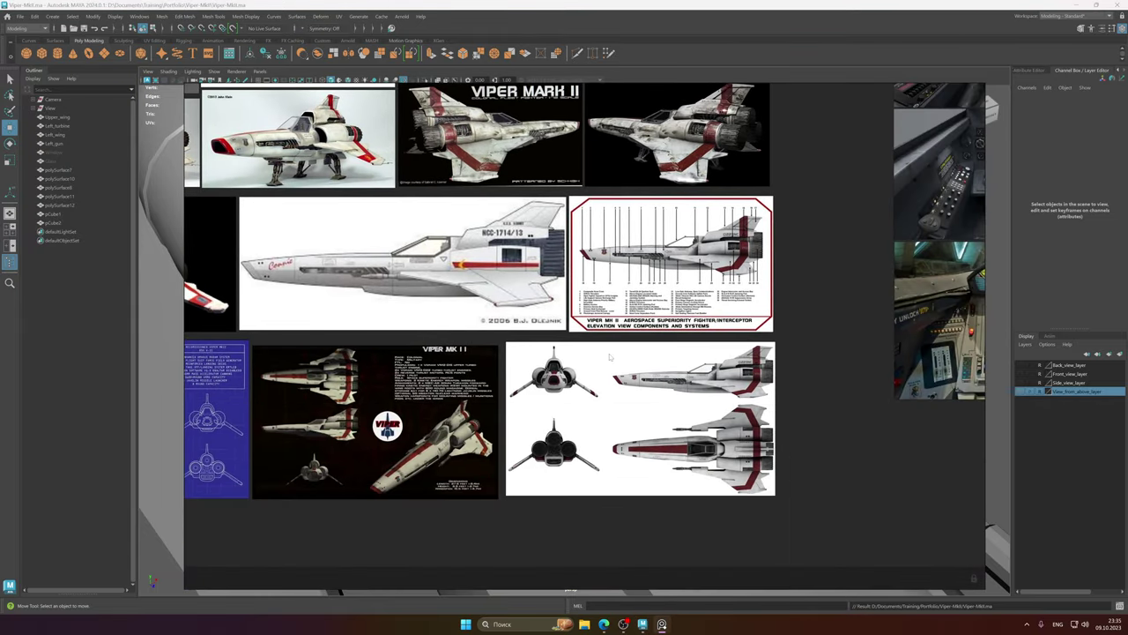
middle_click_drag(978, 292, 593, 332)
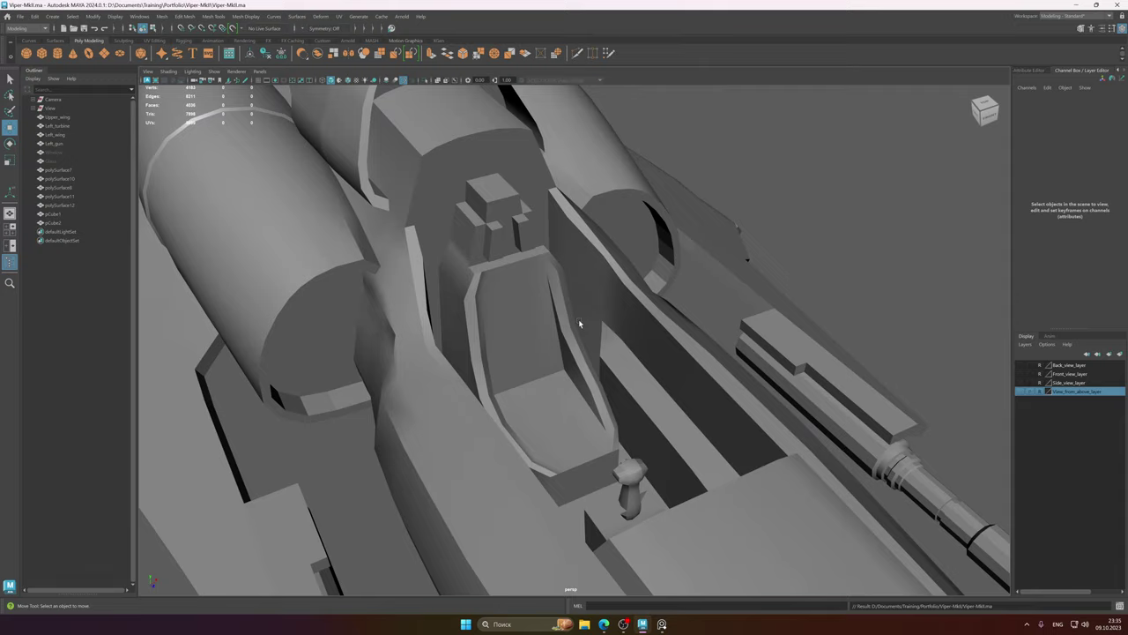
- Isolate the pilot seat pCube1 and bring its headrest into close view
left_click_drag(579, 324, 522, 318, "alt")
left_click(518, 319)
key("ctrl+1")
middle_click_drag(518, 318, 567, 330, "alt")
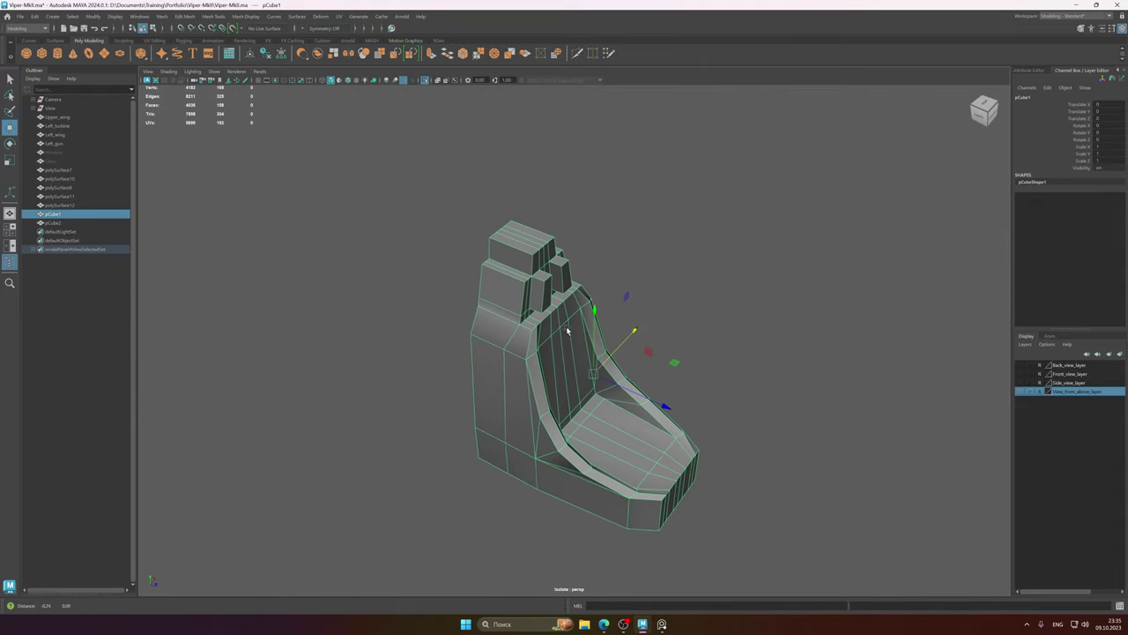
right_click_drag(567, 329, 1055, 423, "alt")
scroll(561, 305, "down", 3)
left_click_drag(560, 319, 552, 295, "alt")
scroll(534, 288, "down", 2)
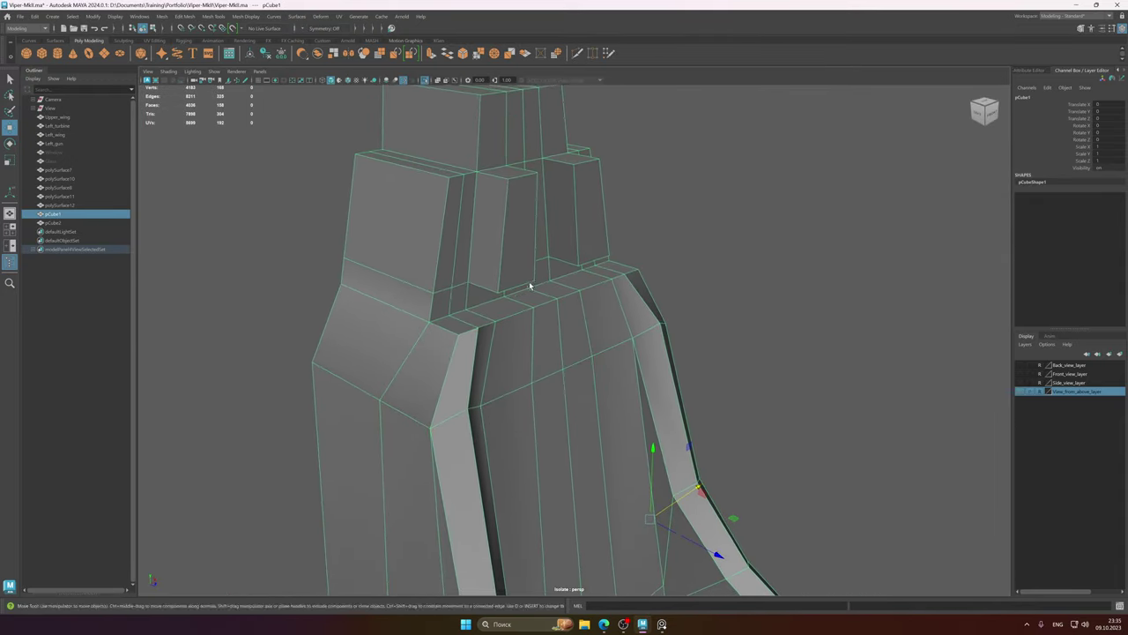
- With Object X symmetry on, delete the faces of the two blocks protruding from the front of the seat's headrest
middle_click_drag(532, 287, 539, 332, "alt")
right_click_drag(549, 255, 555, 279)
left_click_drag(556, 277, 523, 261, "alt")
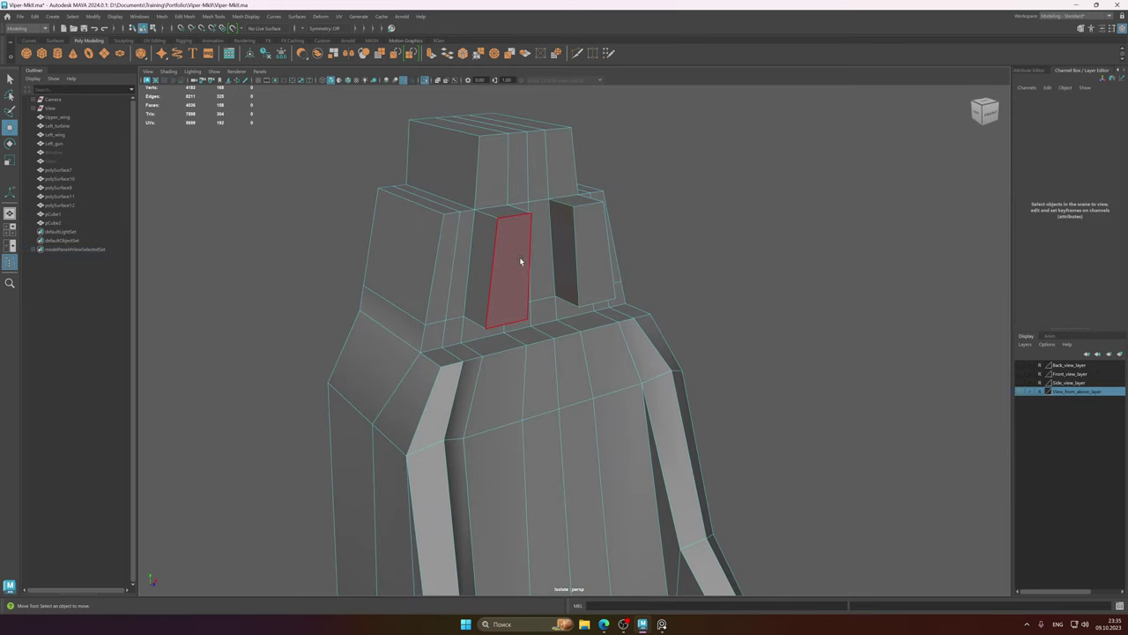
left_click(305, 29)
left_click(312, 34)
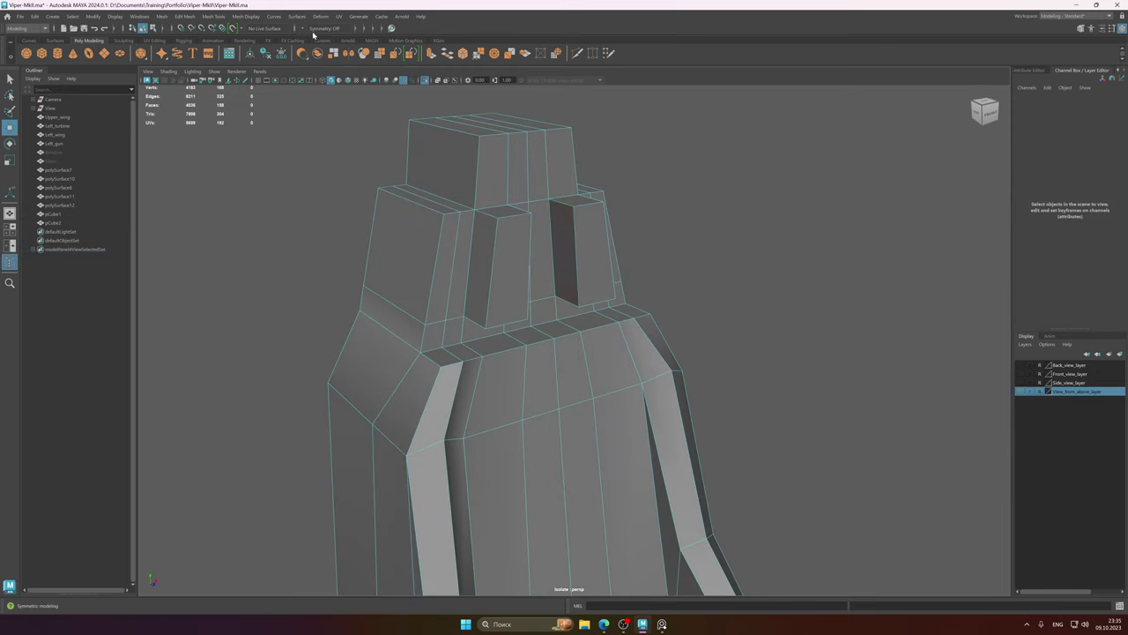
left_click(307, 29)
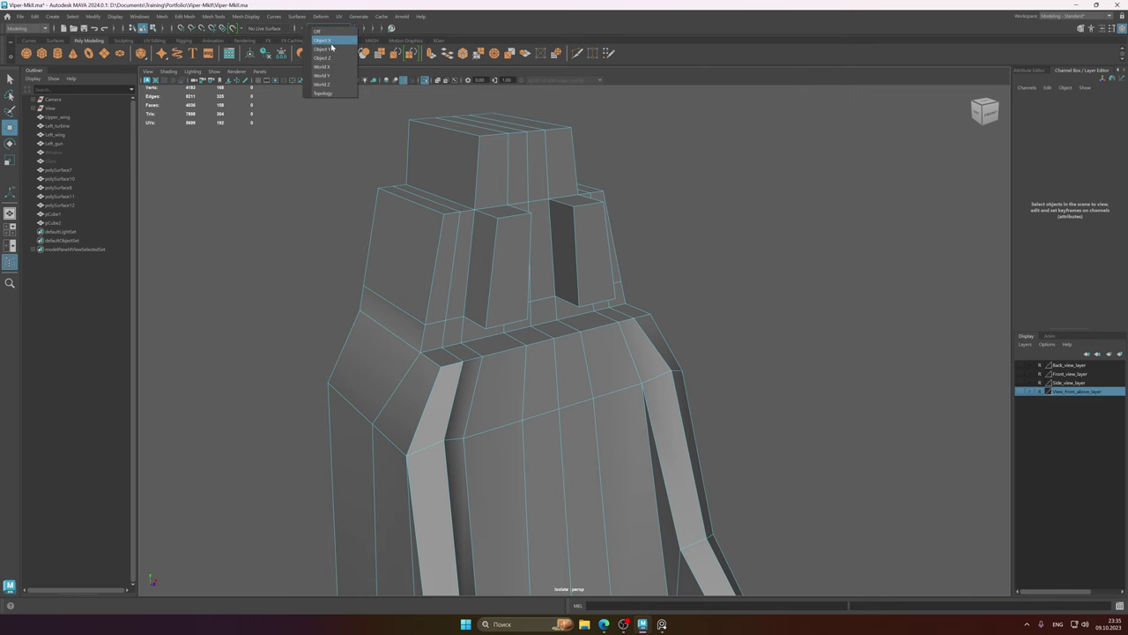
left_click(331, 42)
left_click_drag(497, 232, 524, 246, "alt")
left_click(524, 247)
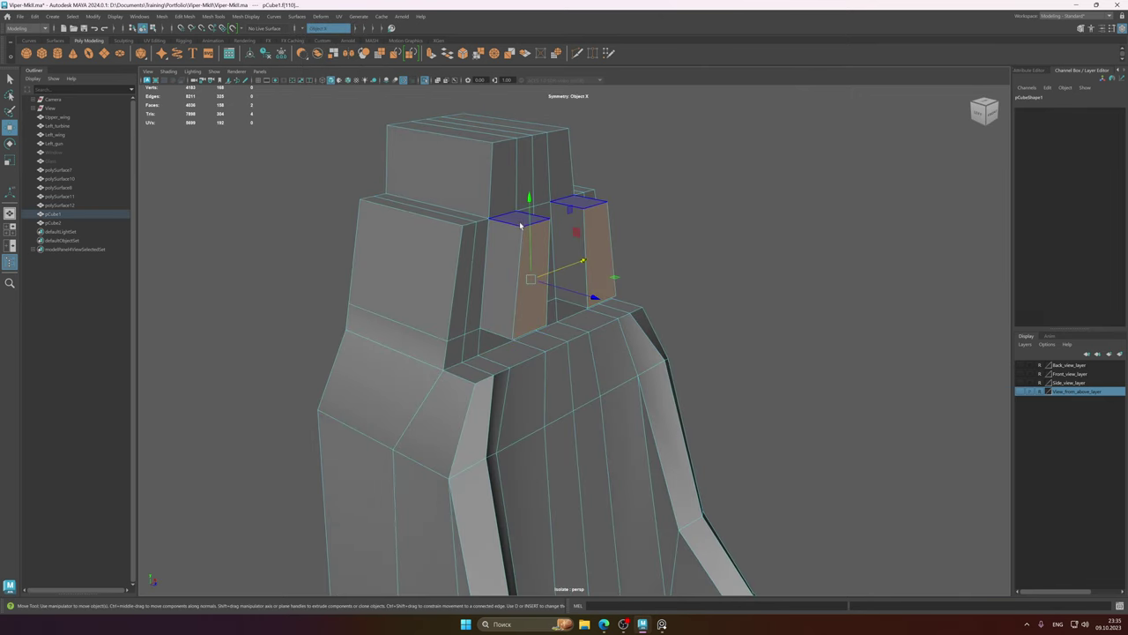
key("shift+period")
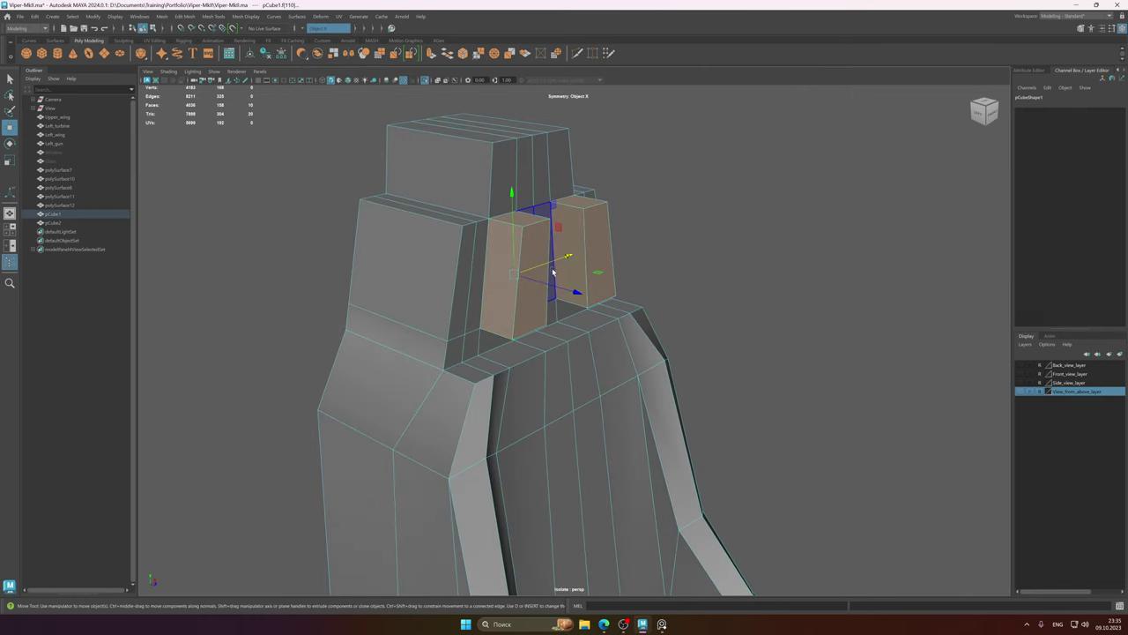
key("Delete")
- Fill the two holes in the front of the headrest
left_click_drag(532, 291, 524, 290, "alt")
right_click_drag(526, 289, 526, 264)
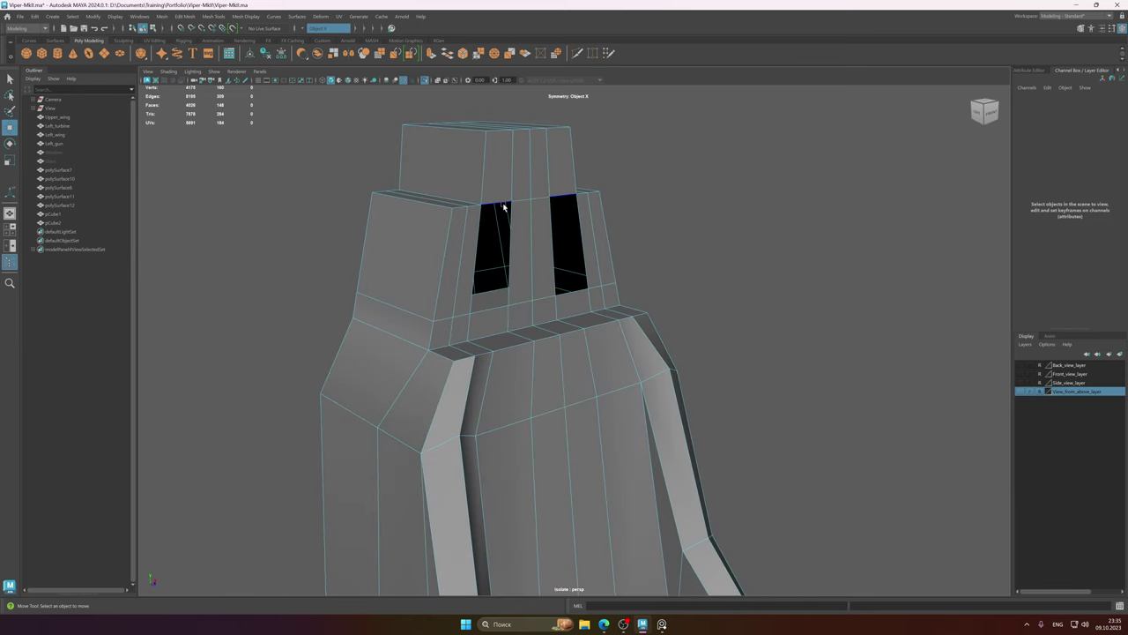
double_click(504, 205)
right_click_drag(503, 208, 496, 322, "shift")
- Select all the front faces of the headrest's two tiers and move them forward
left_click_drag(496, 323, 526, 317, "alt")
right_click_drag(526, 317, 518, 338)
left_click(458, 344)
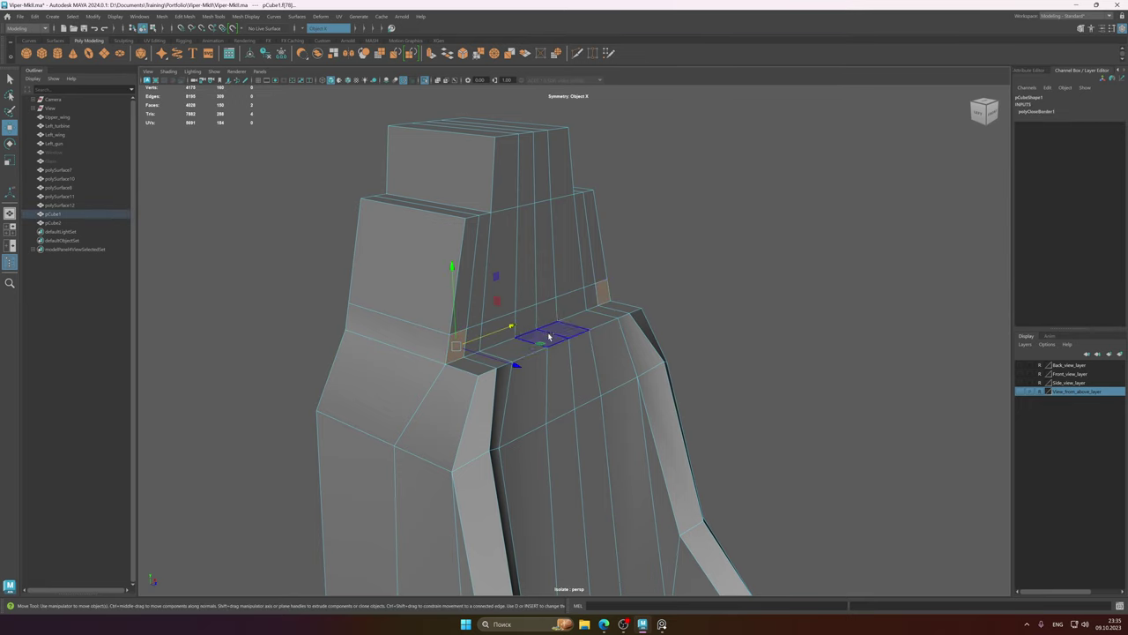
double_click(532, 325)
left_click(530, 168, "shift")
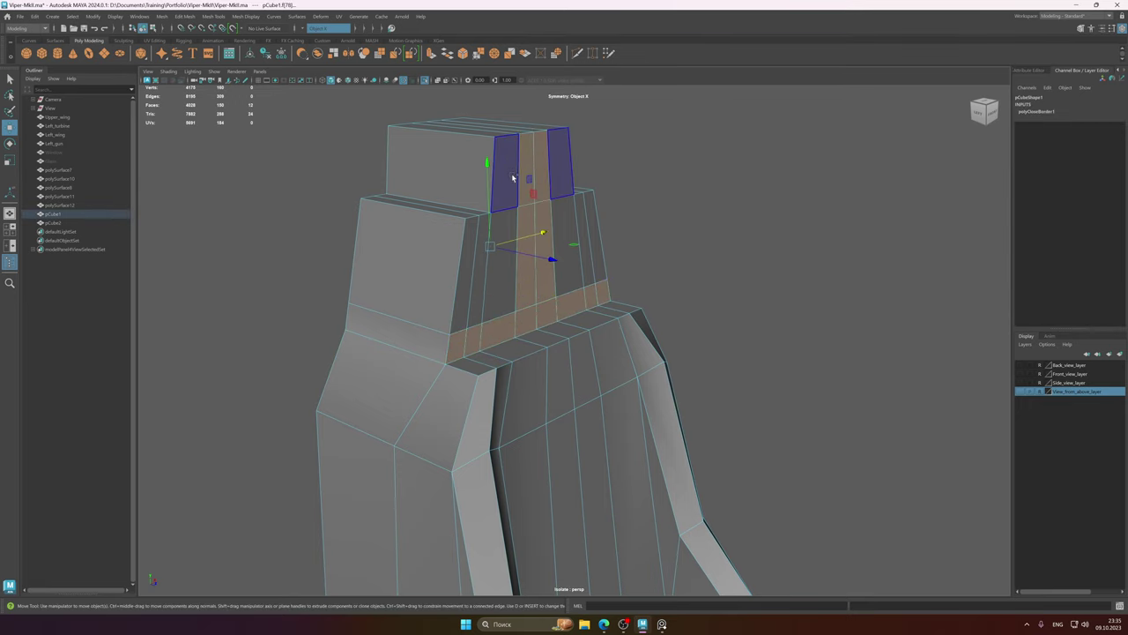
left_click(511, 178, "shift")
left_click(501, 283, "shift")
left_click(478, 295, "shift")
left_click(462, 303, "shift")
left_click_drag(499, 301, 531, 302, "alt")
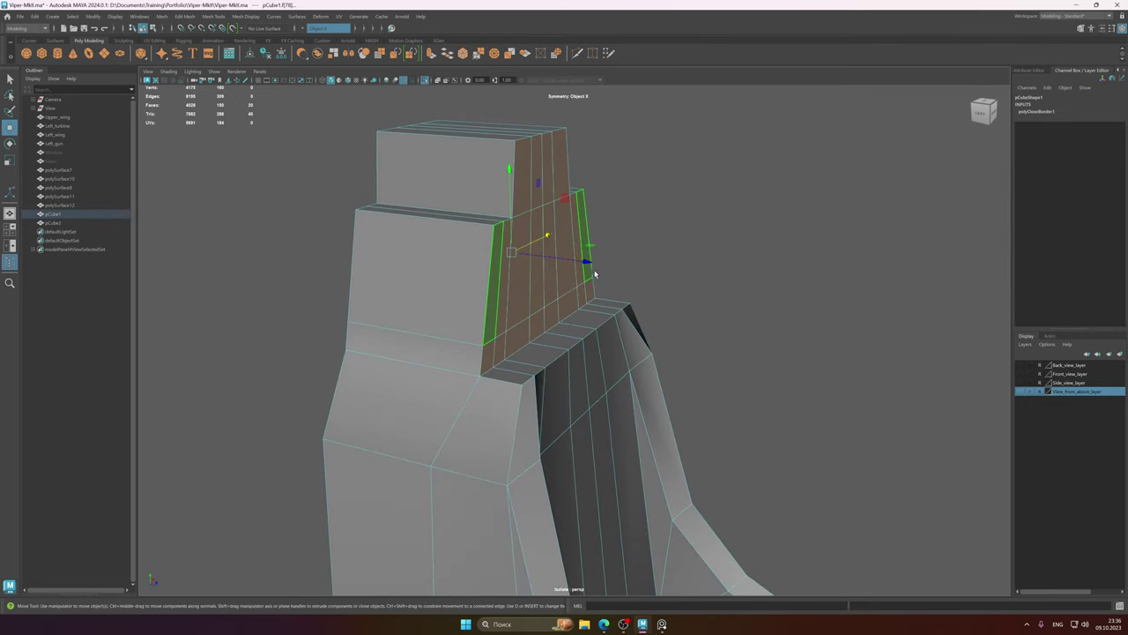
left_click_drag(588, 264, 599, 267)
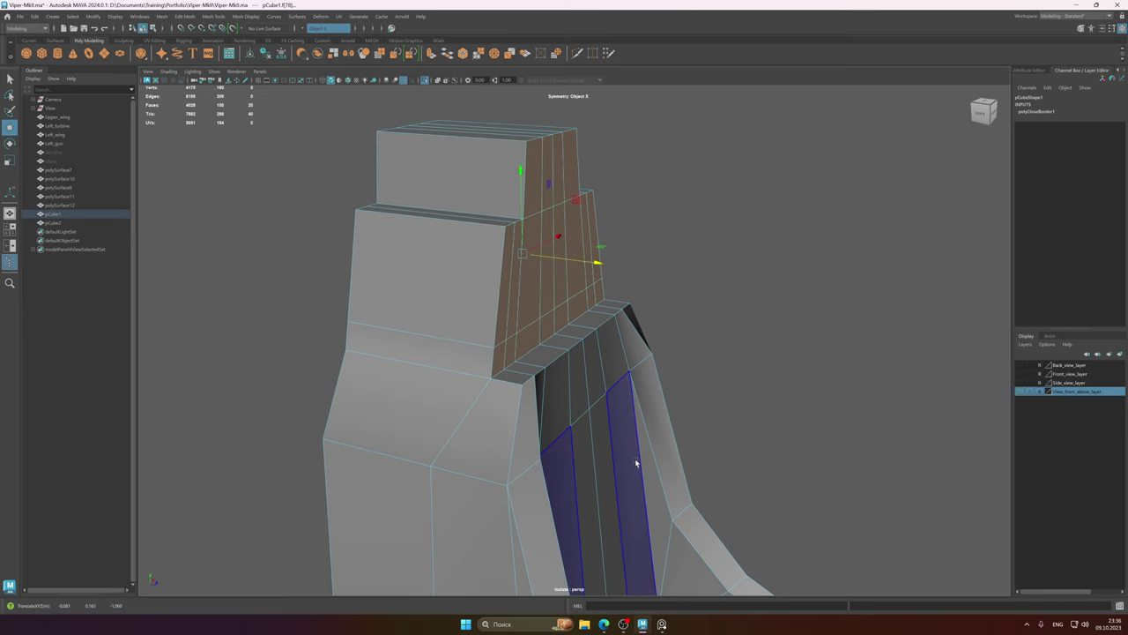
- Check the seat photo in PureRef and move the headrest's front faces slightly further forward in Maya
left_click(661, 624)
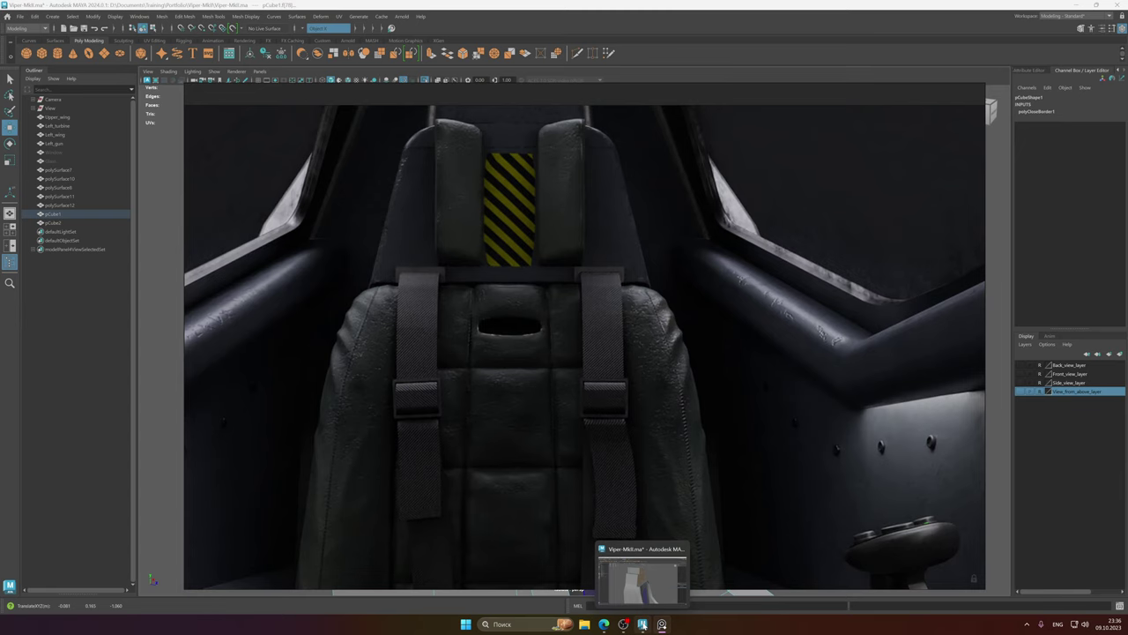
left_click(643, 624)
left_click_drag(605, 272, 619, 273)
left_click_drag(518, 323, 561, 324, "alt")
- Recheck the seat photo, undo moving the headrest's front faces and try extruding only the two filled faces
left_click(663, 625)
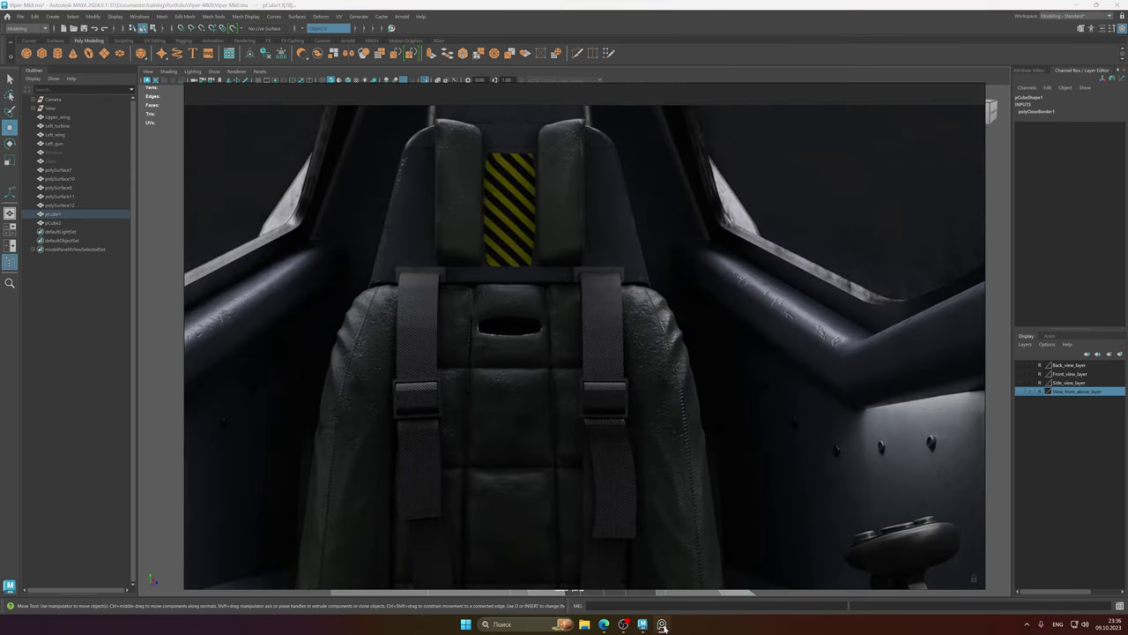
left_click(644, 627)
left_click_drag(576, 275, 599, 314, "alt")
left_click(506, 297)
key("ctrl+z")
middle_click_drag(632, 332, 614, 305, "alt")
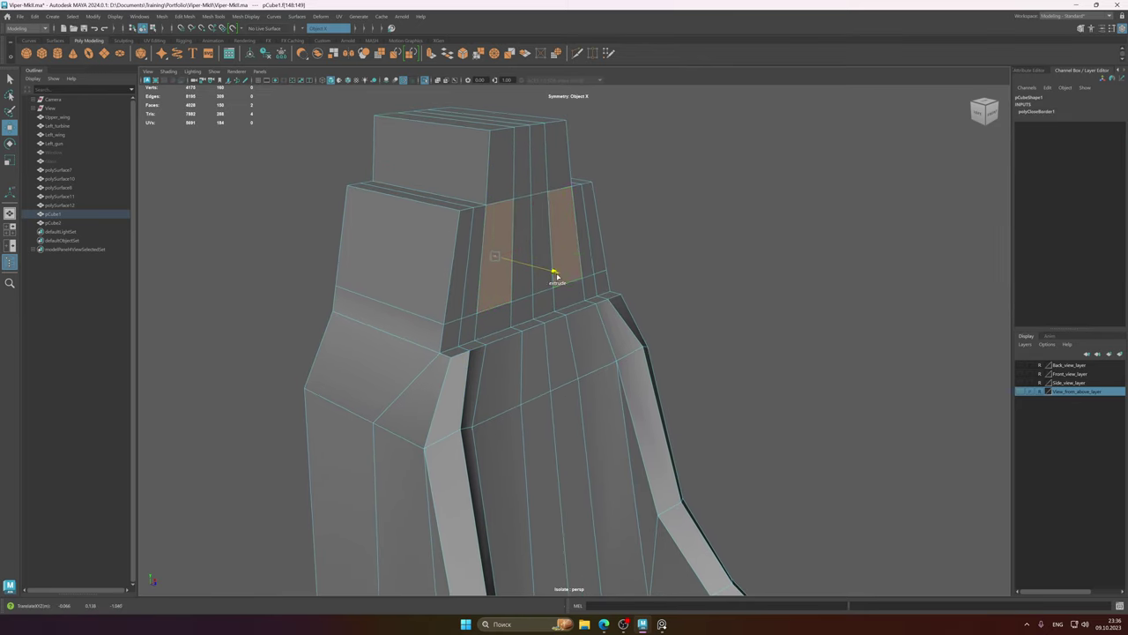
left_click_drag(557, 277, 586, 281, "alt")
right_click_drag(585, 282, 624, 265)
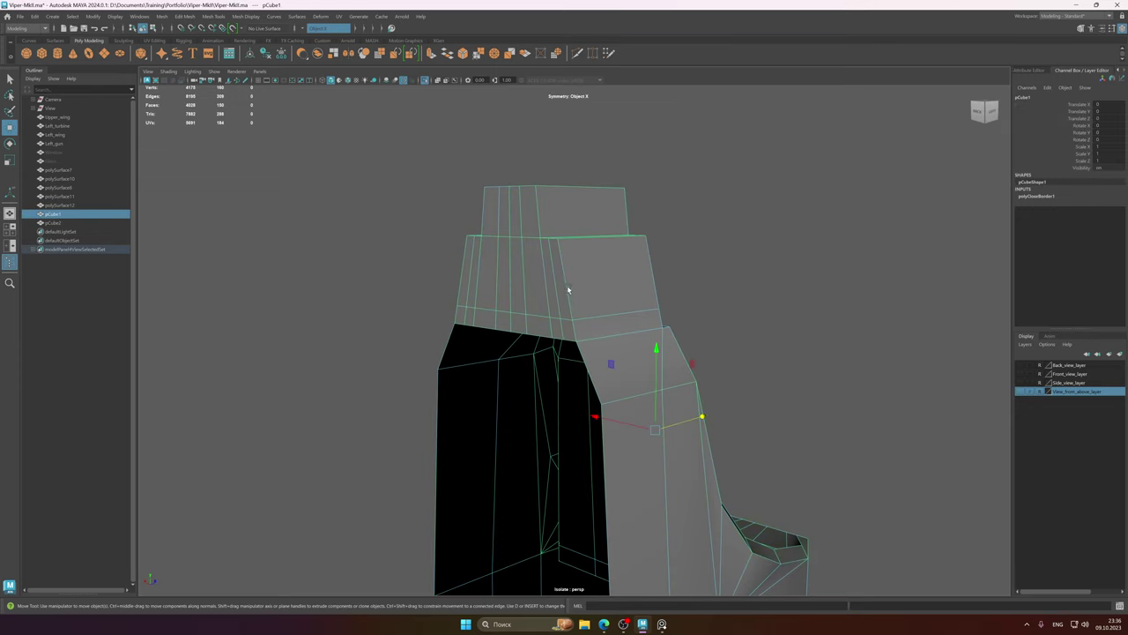
- Delete the faces covering the back of the headrest's upper and lower tiers
key("F8")
left_click(567, 330)
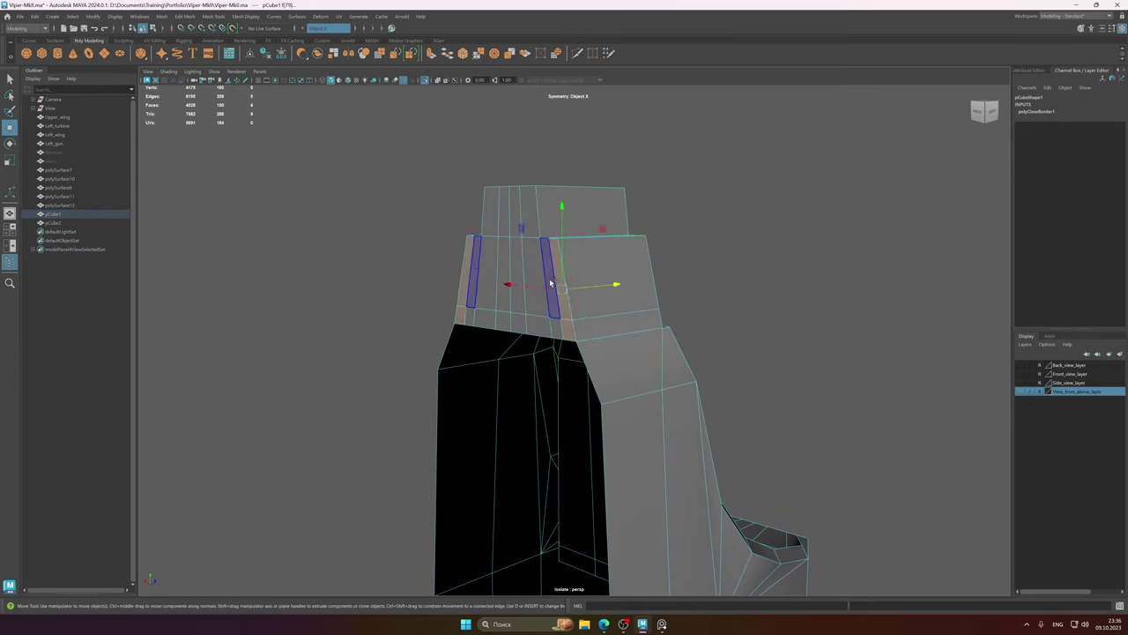
left_click(517, 273, "shift")
left_click(530, 276, "shift")
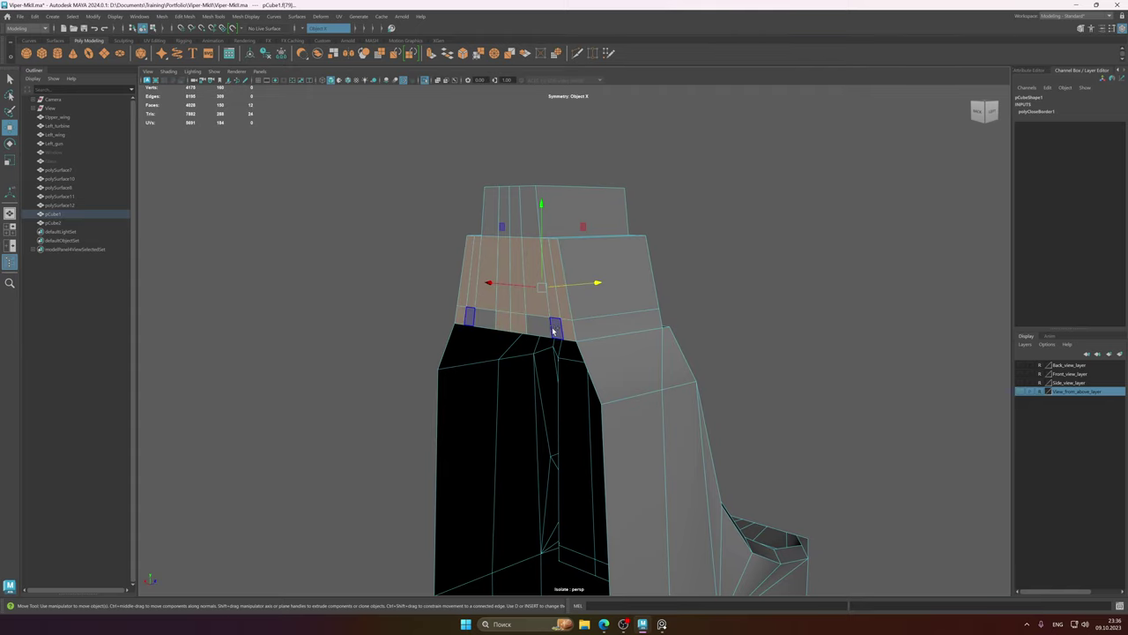
key("Delete")
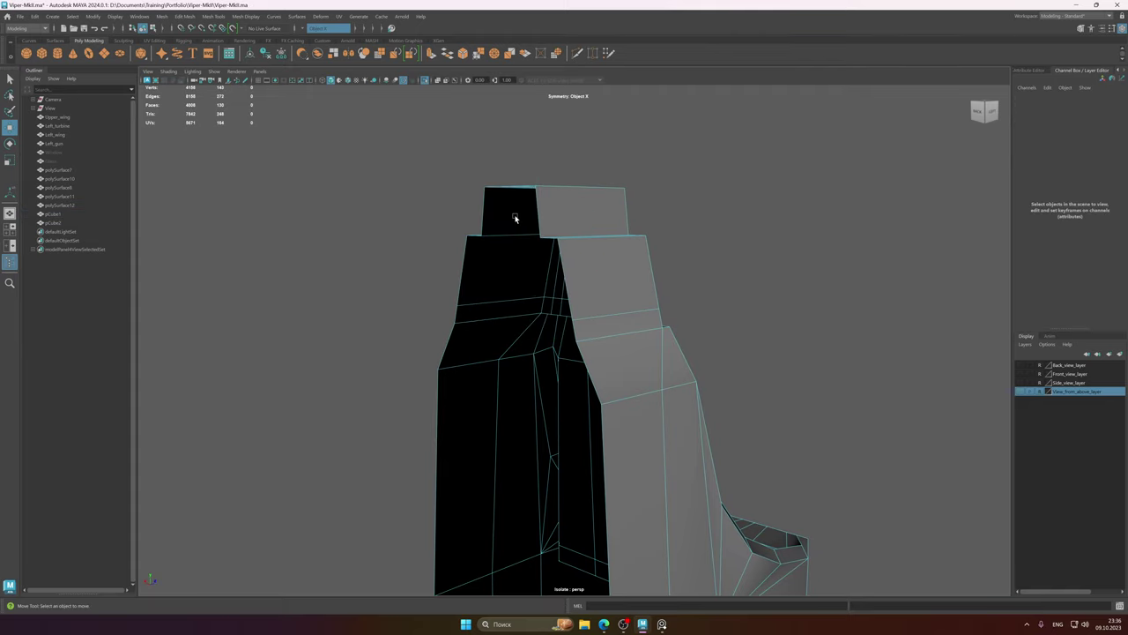
- Extrude the two filled faces on the headrest's front forward to form raised pads
right_click_drag(586, 222, 631, 207)
middle_click_drag(561, 344, 544, 164, "alt")
scroll(545, 164, "down", 3)
left_click_drag(544, 164, 592, 314, "alt")
right_click_drag(569, 249, 569, 281)
left_click(570, 257)
key("ctrl+e")
left_click_drag(634, 252, 650, 253)
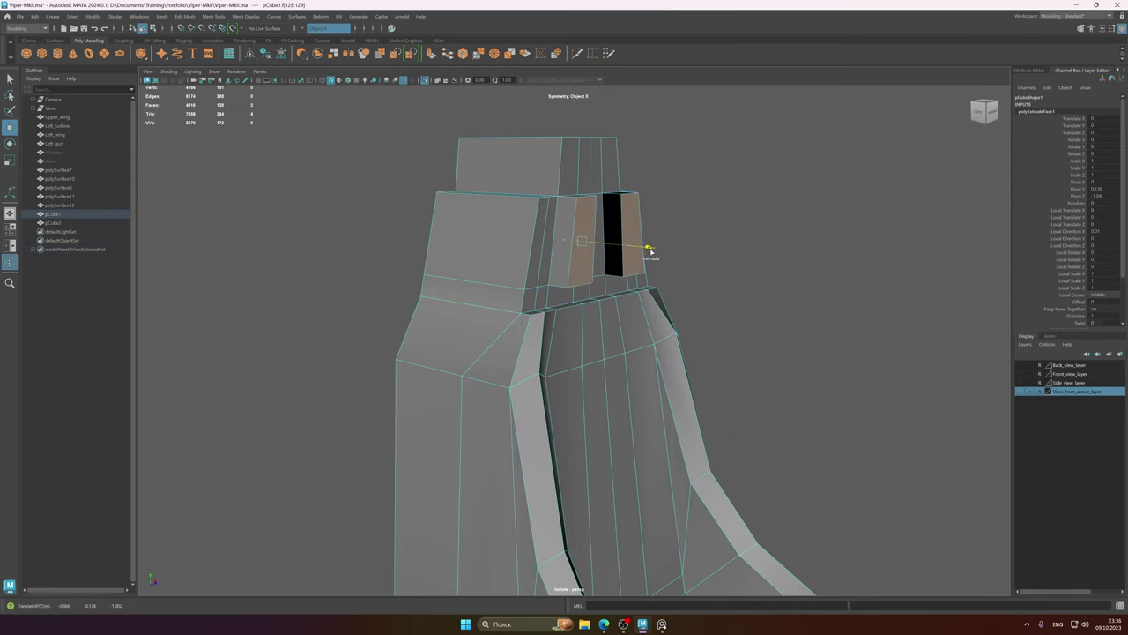
left_click_drag(597, 327, 695, 245, "alt")
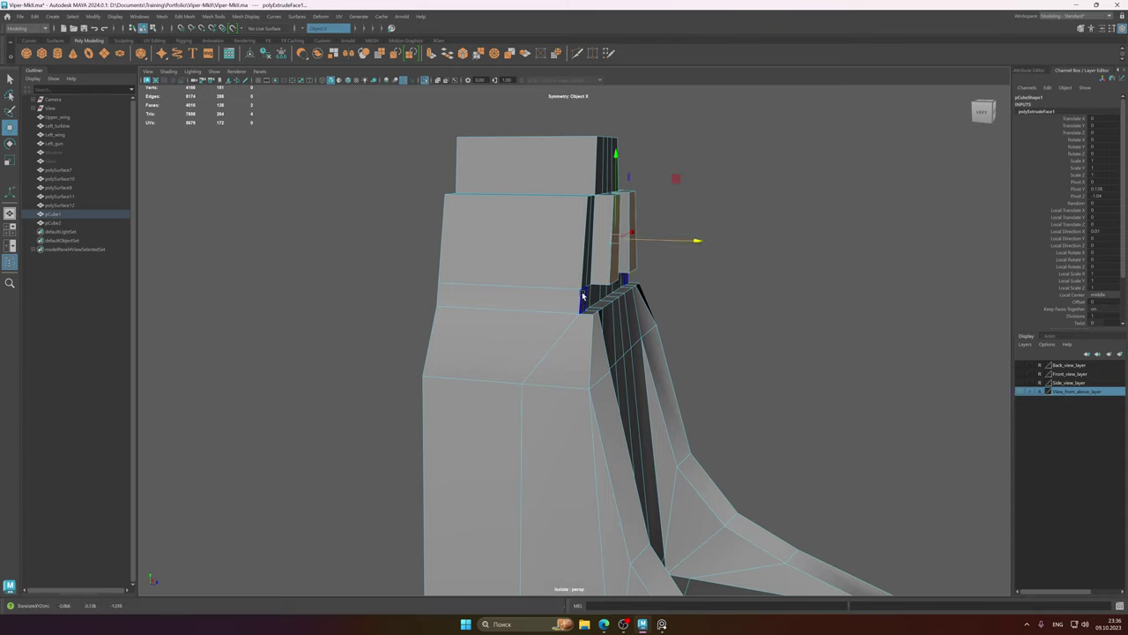
right_click_drag(583, 307, 667, 272)
- Preview the whole seat smoothed and return it to the unsmoothed display
scroll(520, 304, "down", 3)
left_click_drag(607, 330, 549, 324, "alt")
key("3")
scroll(630, 328, "down", 2)
middle_click_drag(567, 314, 564, 232, "alt")
key("1")
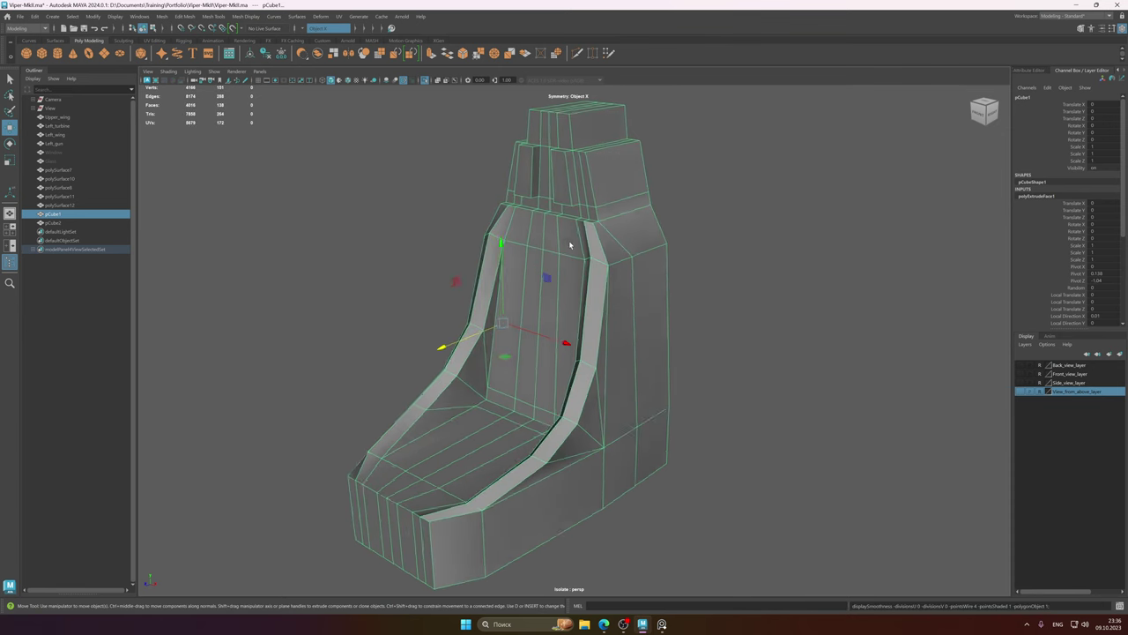
- Save the scene and delete the seat's construction history
left_click_drag(569, 244, 634, 247, "alt")
key("ctrl+s")
left_click(272, 55)
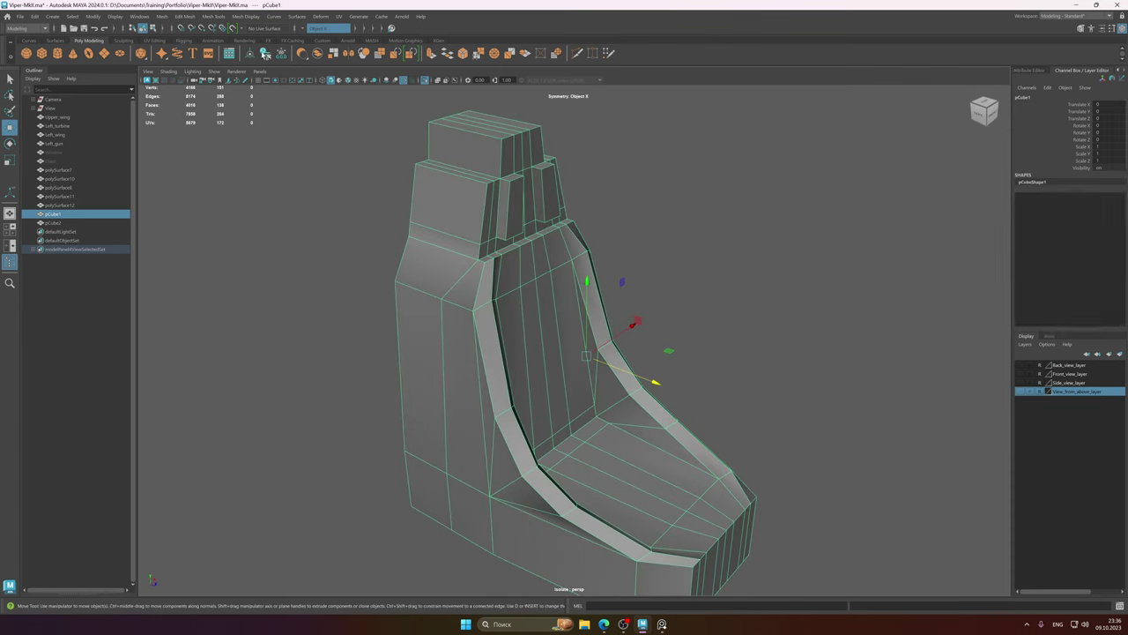
- Turn symmetry off and end the seat's isolation so the whole ship is shown again
left_click(303, 30)
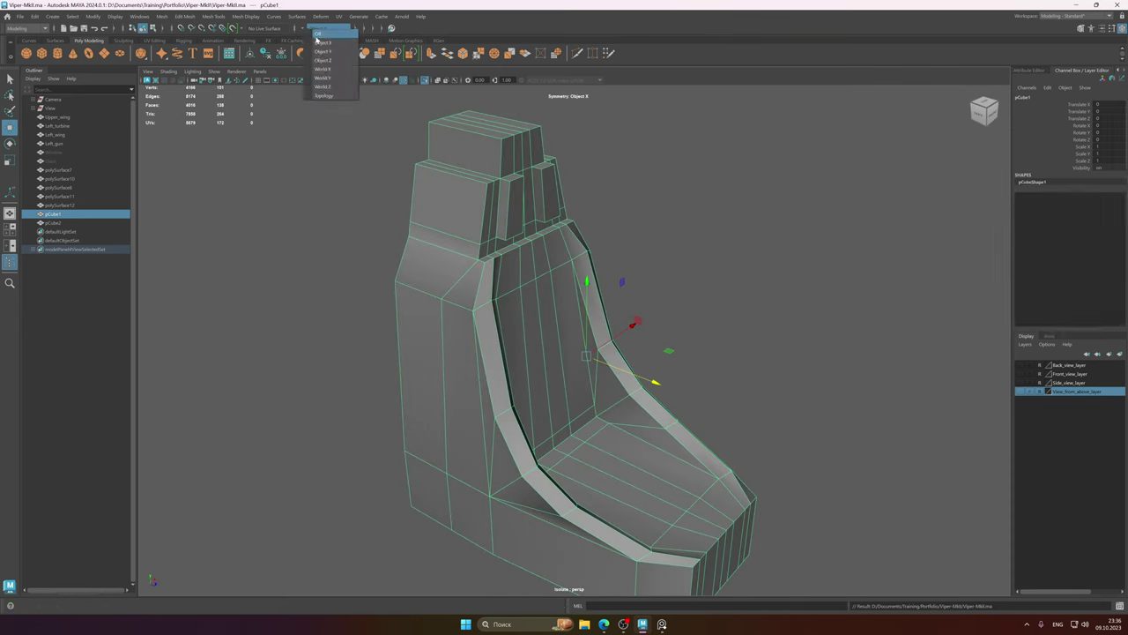
left_click(320, 34)
right_click_drag(624, 265, 556, 236, "alt")
key("ctrl+1")
key("f")
key("d")
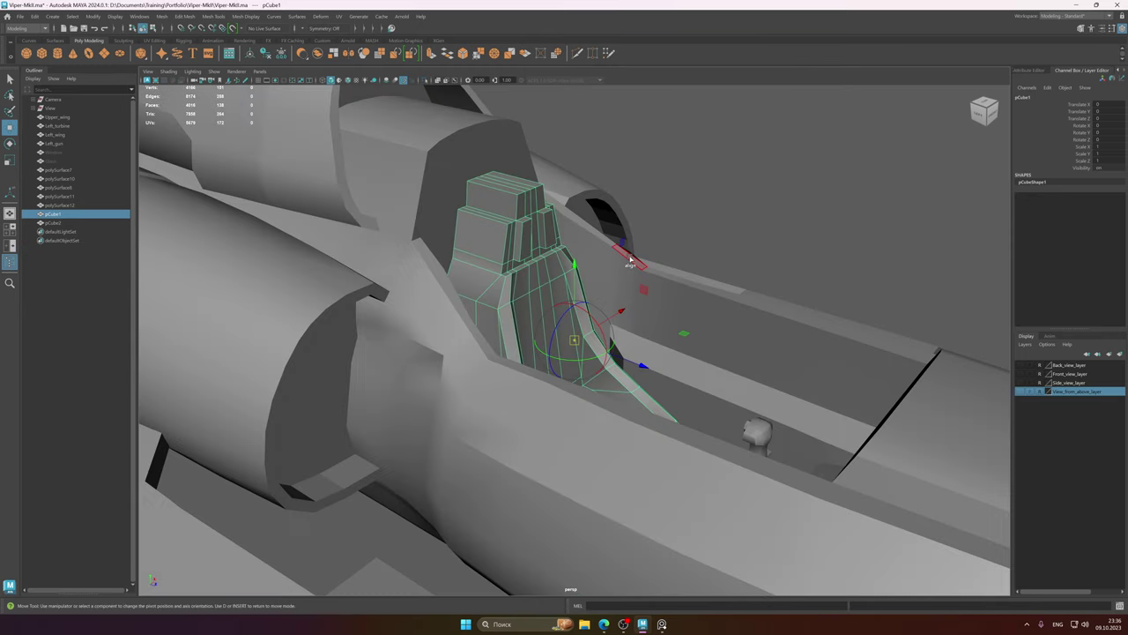
key("ctrl+1")
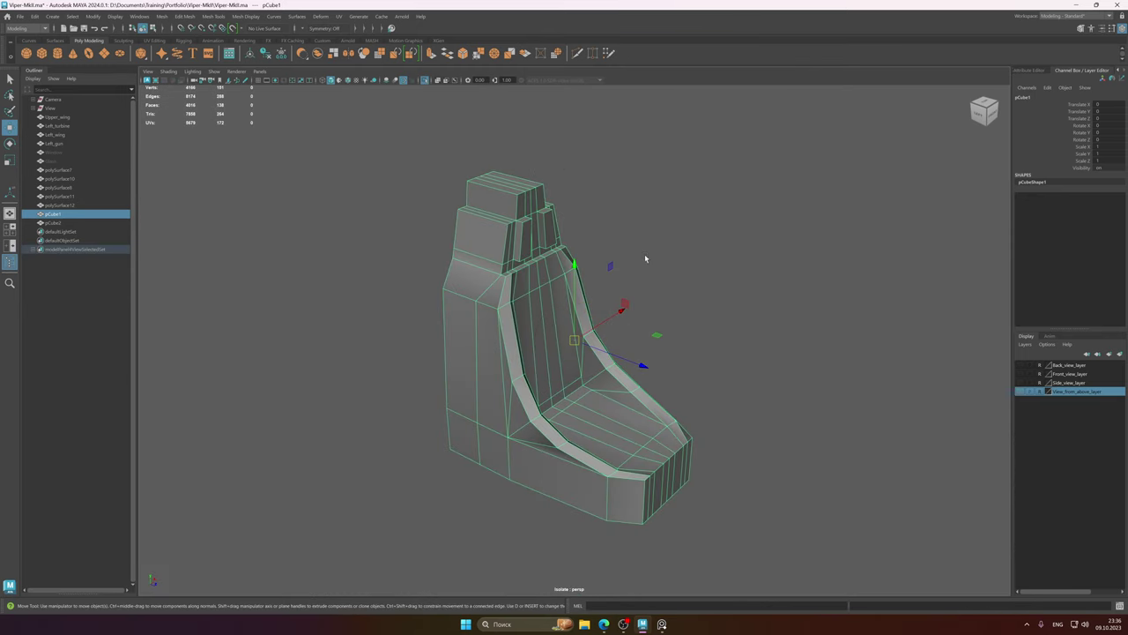
key("ctrl+1")
- Clear the selection, view the cockpit interior from above and save the scene
left_click(565, 306)
left_click_drag(565, 305, 618, 330, "alt")
key("ctrl+s")
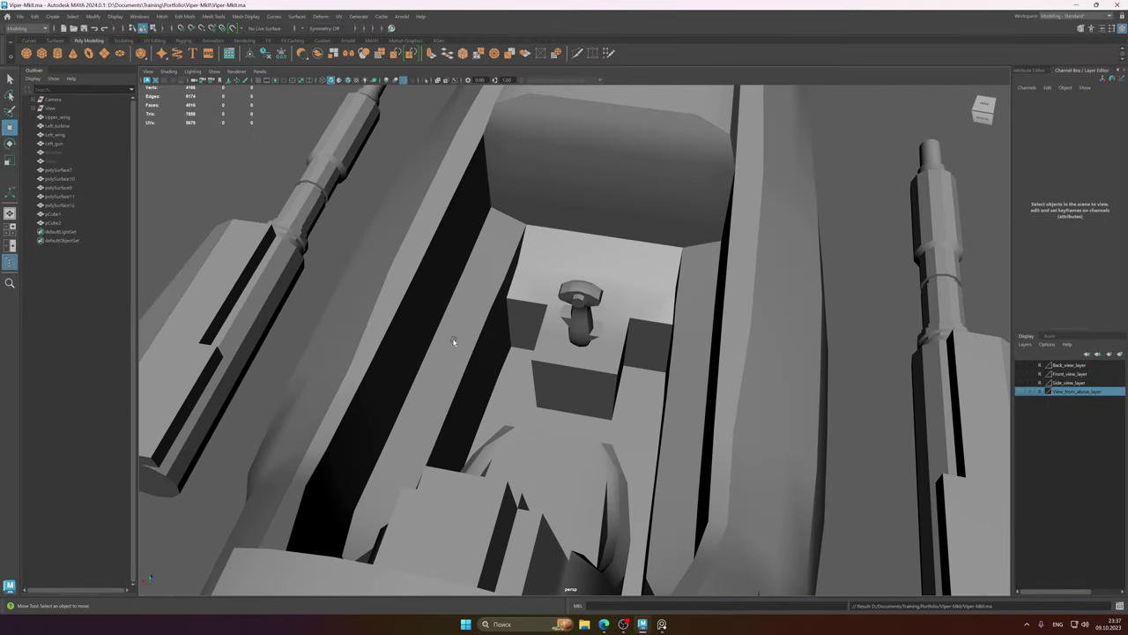
- Switch to PureRef and examine the throttle lever and side console beside the pilot seat
left_click(663, 624)
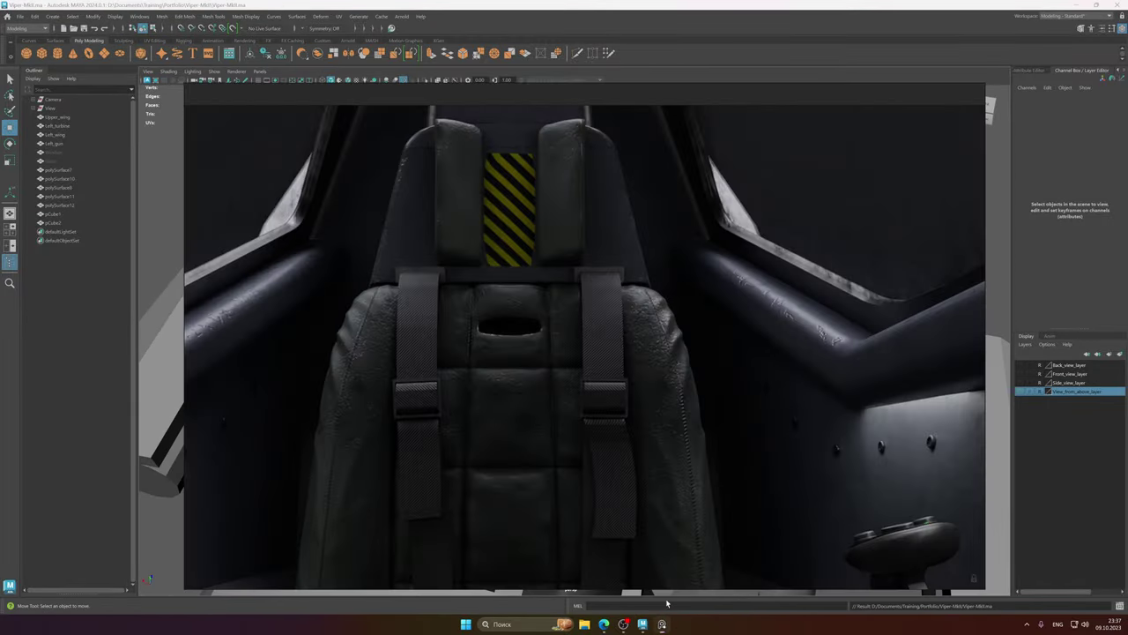
scroll(648, 344, "down", 7)
middle_click_drag(682, 379, 628, 311)
scroll(674, 348, "up", 5)
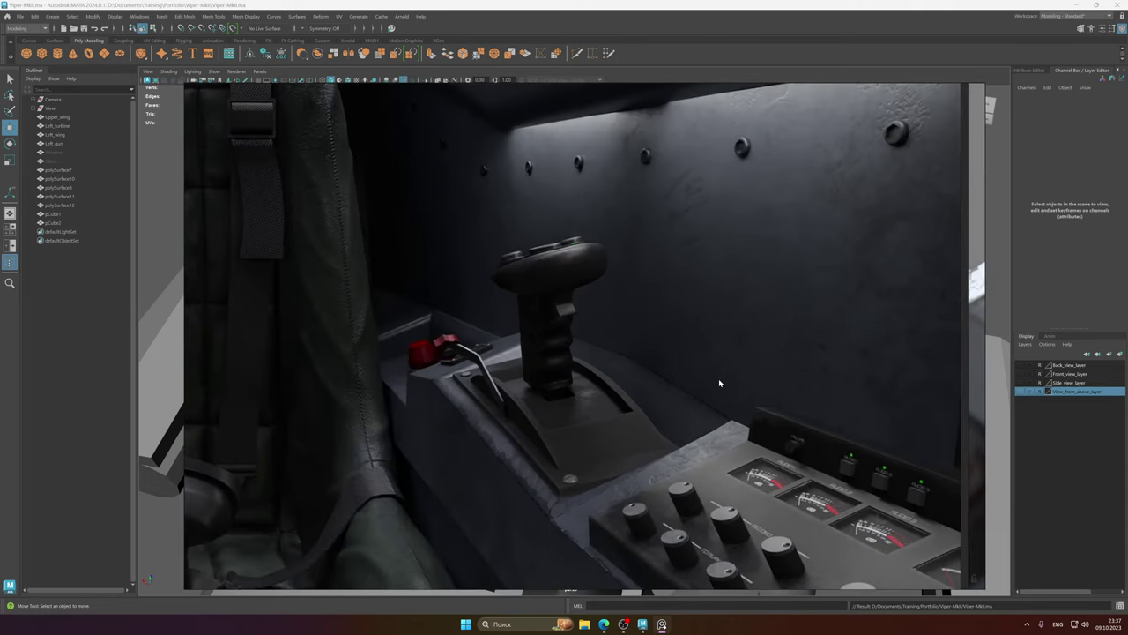
scroll(619, 364, "down", 5)
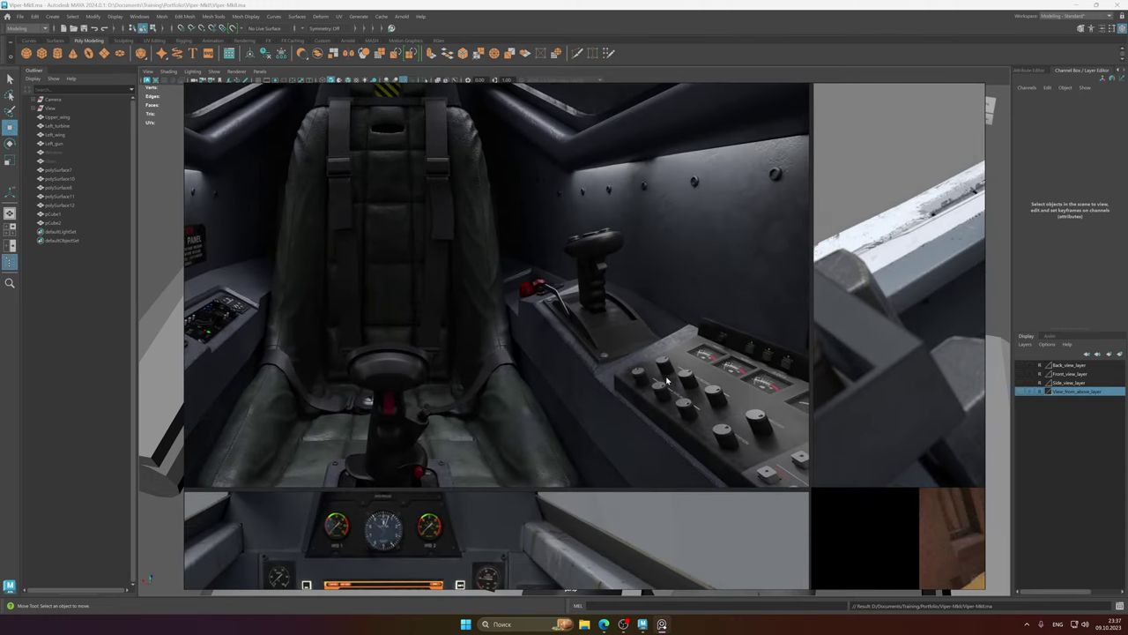
scroll(554, 310, "down", 1)
scroll(581, 319, "up", 3)
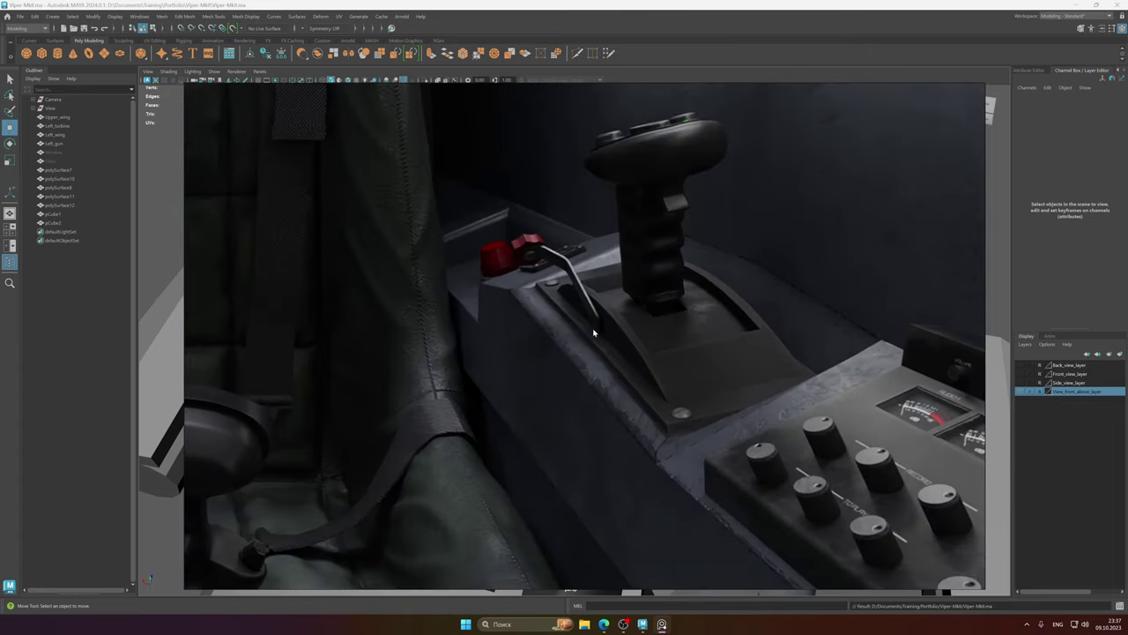
- Examine the side consoles, control stick and instrument panel in the forward-facing and overhead cockpit photos
scroll(591, 327, "down", 5)
middle_click_drag(644, 414, 661, 250)
scroll(448, 423, "up", 3)
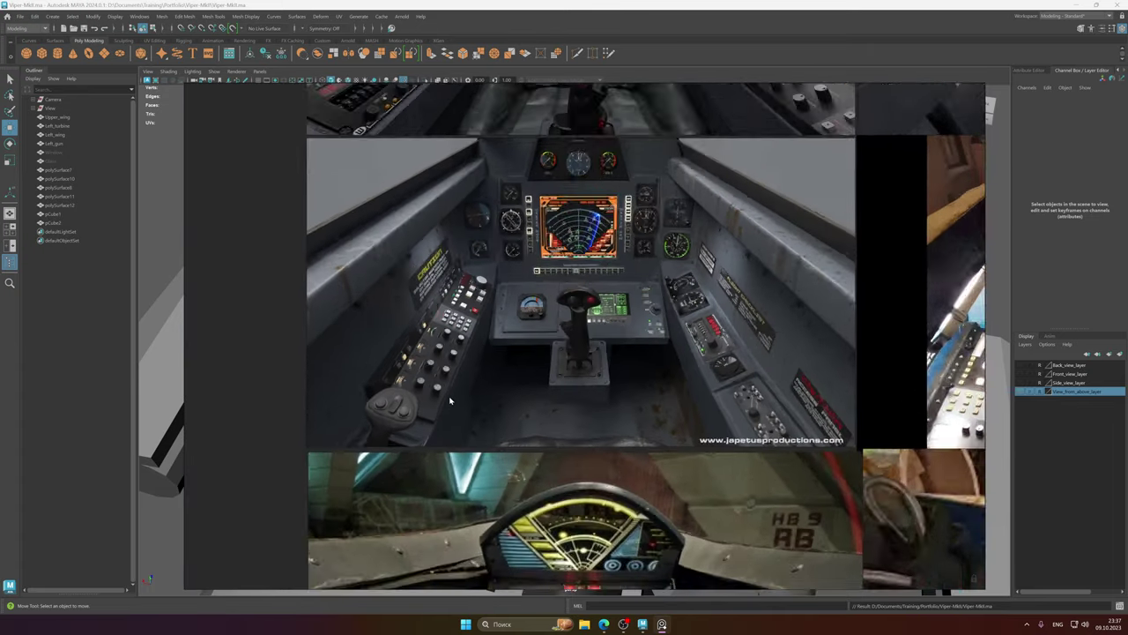
middle_click_drag(466, 402, 535, 372)
scroll(535, 371, "down", 5)
scroll(553, 373, "up", 5)
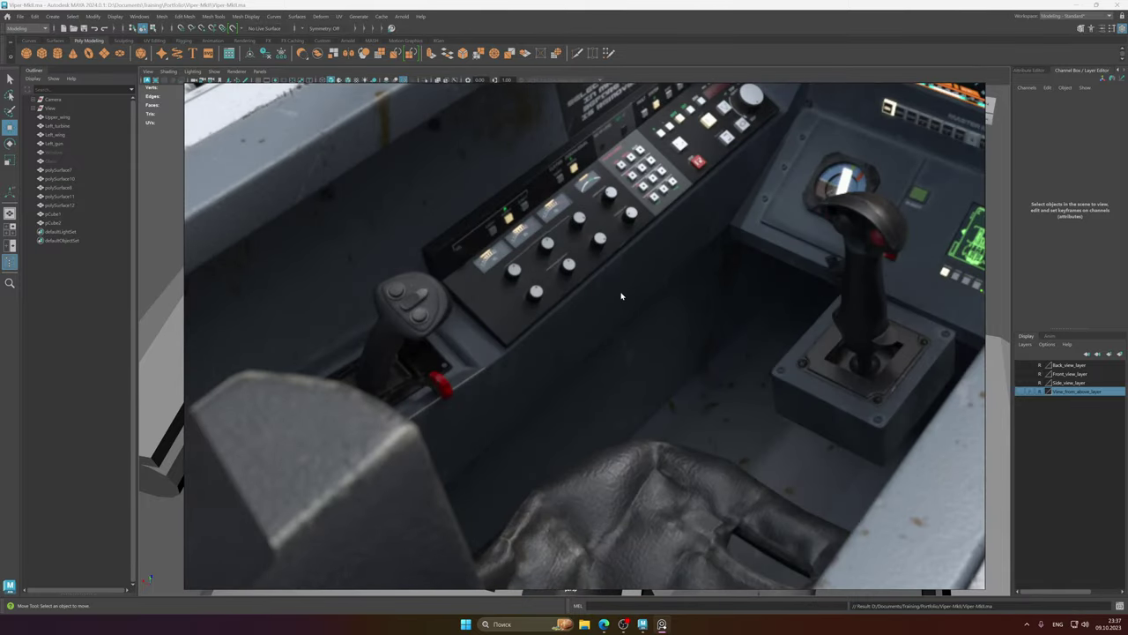
scroll(622, 296, "down", 5)
scroll(666, 348, "up", 1)
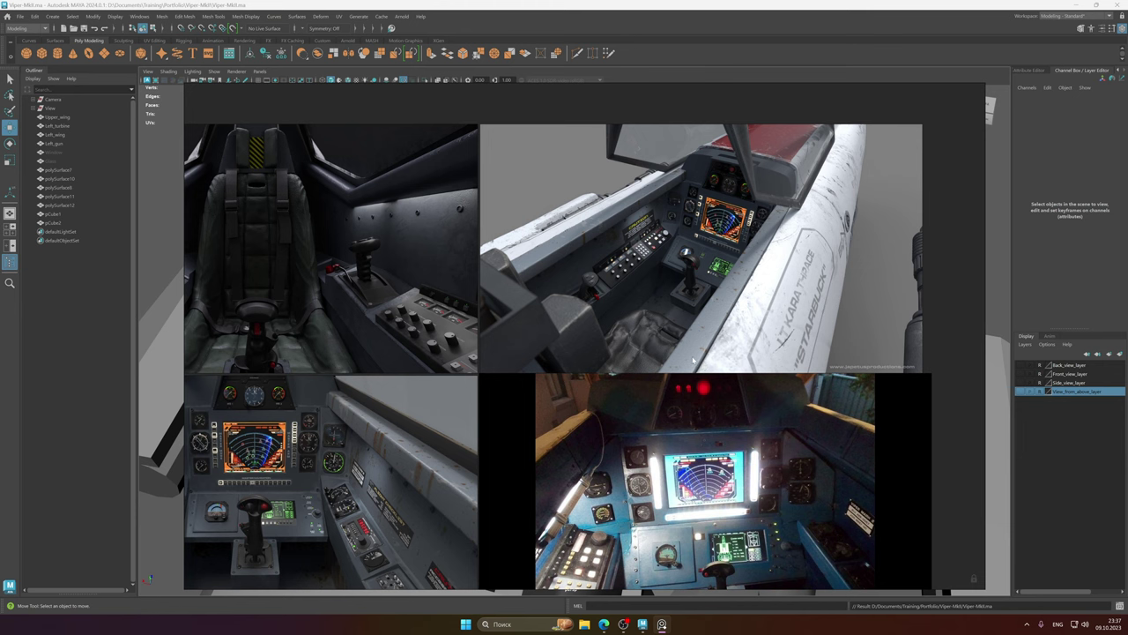
- Examine the blue cockpit photo's keypad console and stick base, and return to the seat and dashboard images
scroll(693, 360, "down", 2)
middle_click_drag(749, 407, 757, 269)
scroll(712, 356, "up", 4)
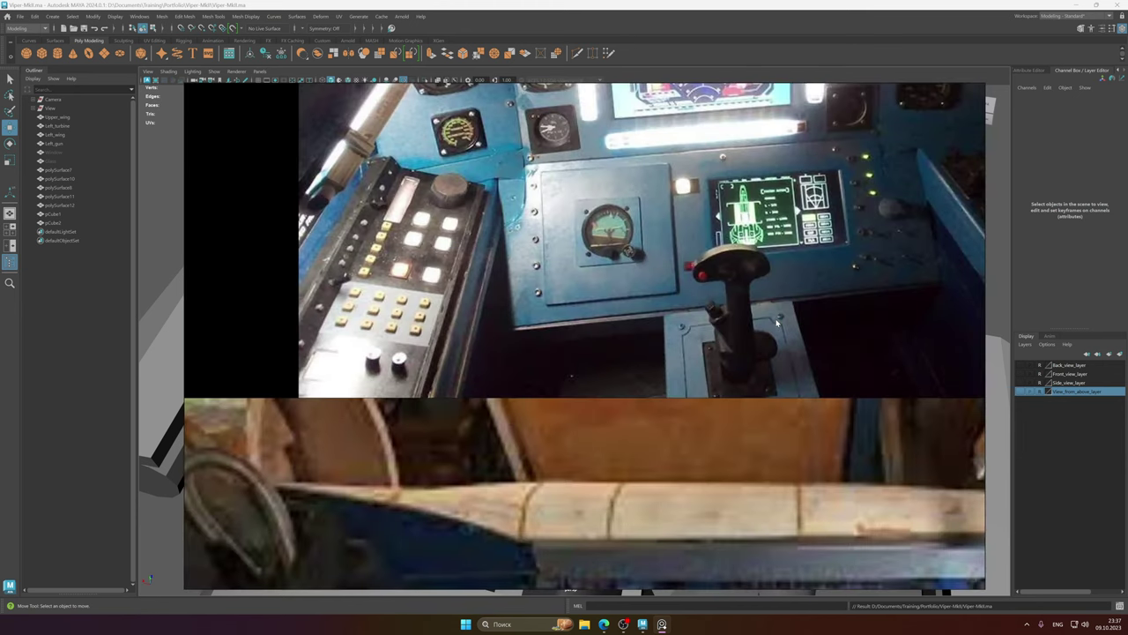
scroll(778, 338, "down", 1)
middle_click_drag(681, 386, 759, 158)
middle_click_drag(820, 218, 884, 175)
middle_click_drag(571, 258, 842, 454)
middle_click_drag(597, 153, 609, 572)
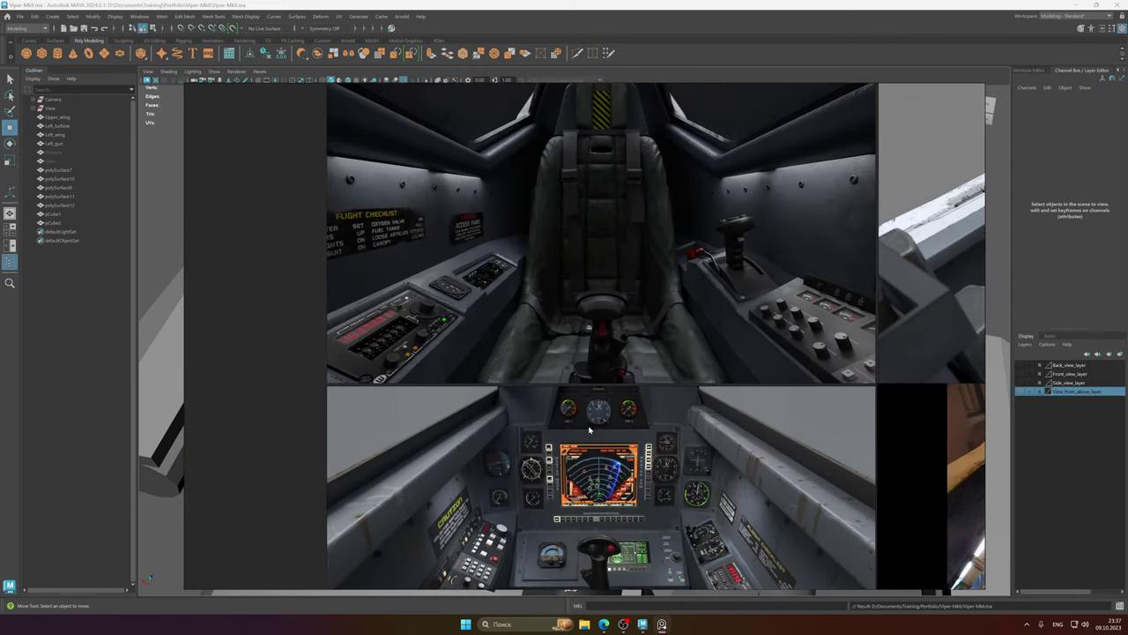
- Study the throttle lever beside the seat up close, switch back to Maya and select the fuselage polySurface12
middle_click_drag(742, 253, 720, 296)
scroll(720, 296, "up", 5)
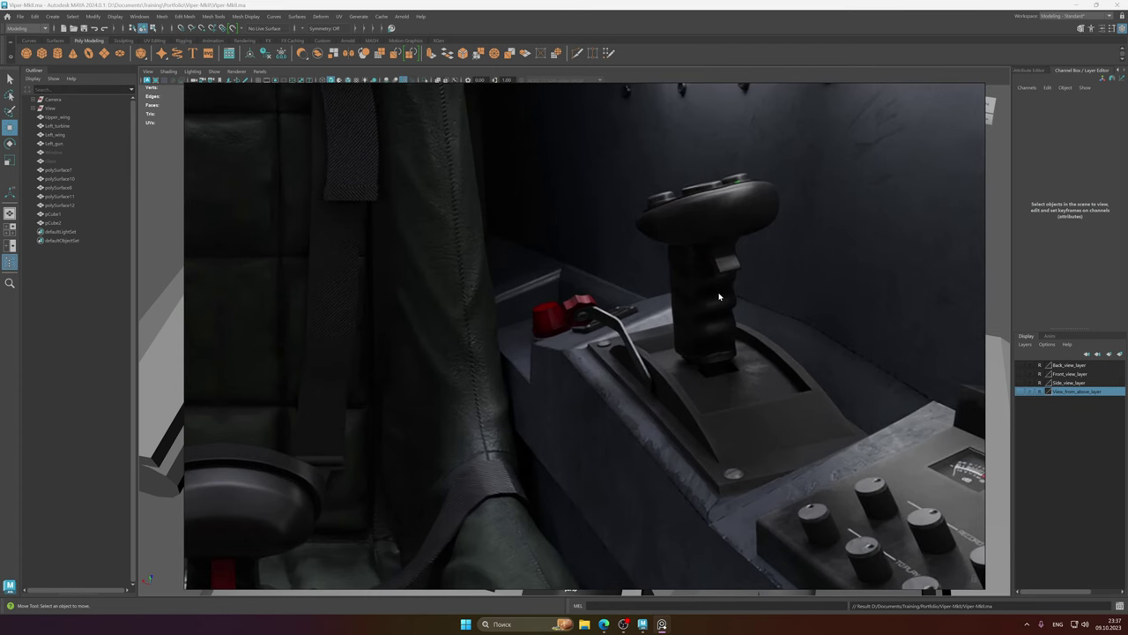
scroll(720, 297, "down", 5)
scroll(725, 304, "up", 3)
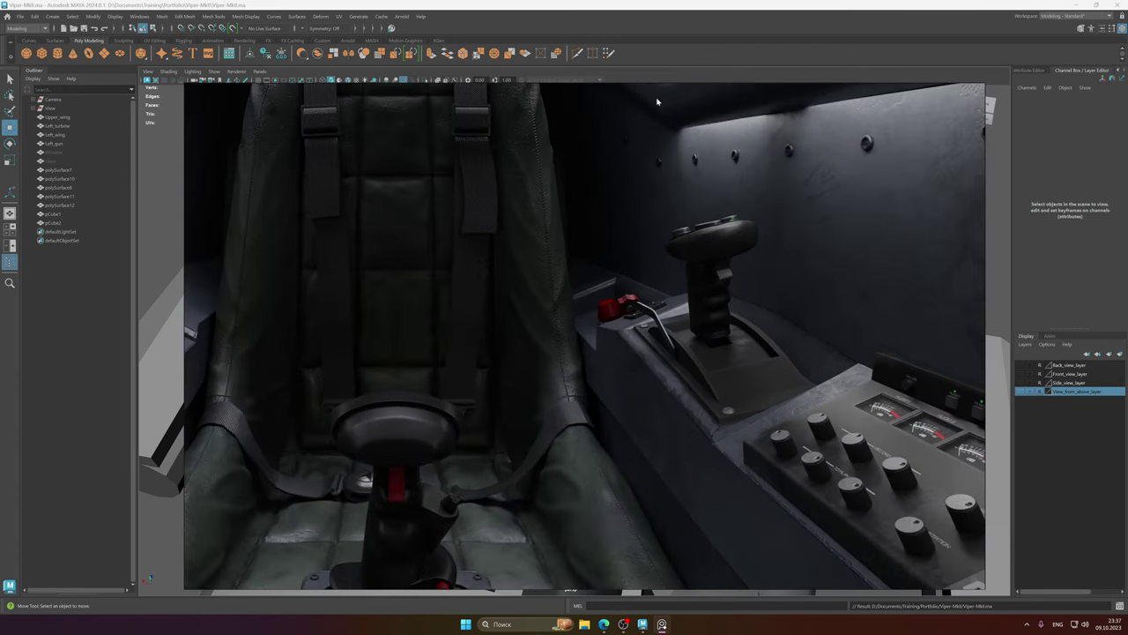
left_click(492, 3)
left_click_drag(639, 243, 669, 478, "alt")
left_click(554, 286)
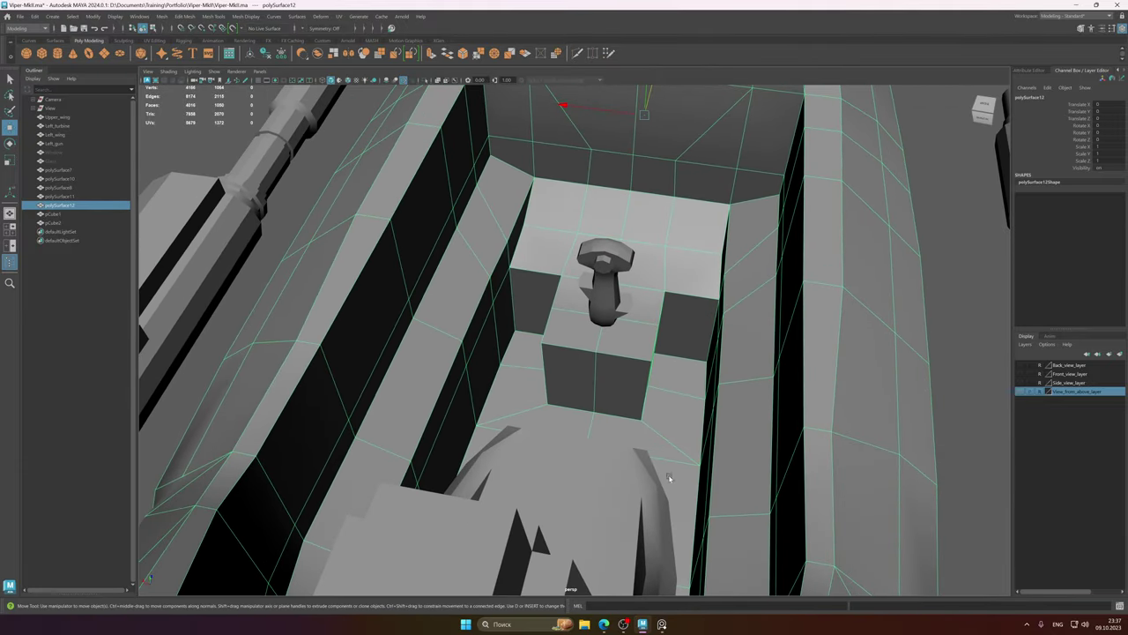
- Recheck the consoles flanking the seat in PureRef, and inspect the ship's cockpit interior in Maya with nothing selected
left_click(662, 625)
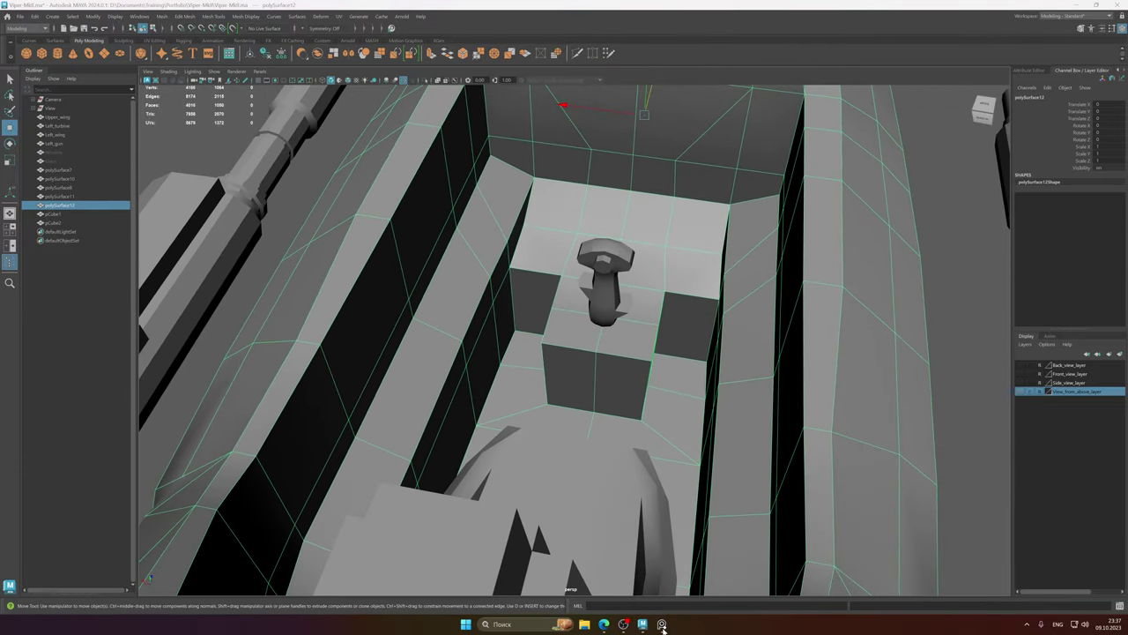
left_click(663, 624)
scroll(620, 385, "down", 5)
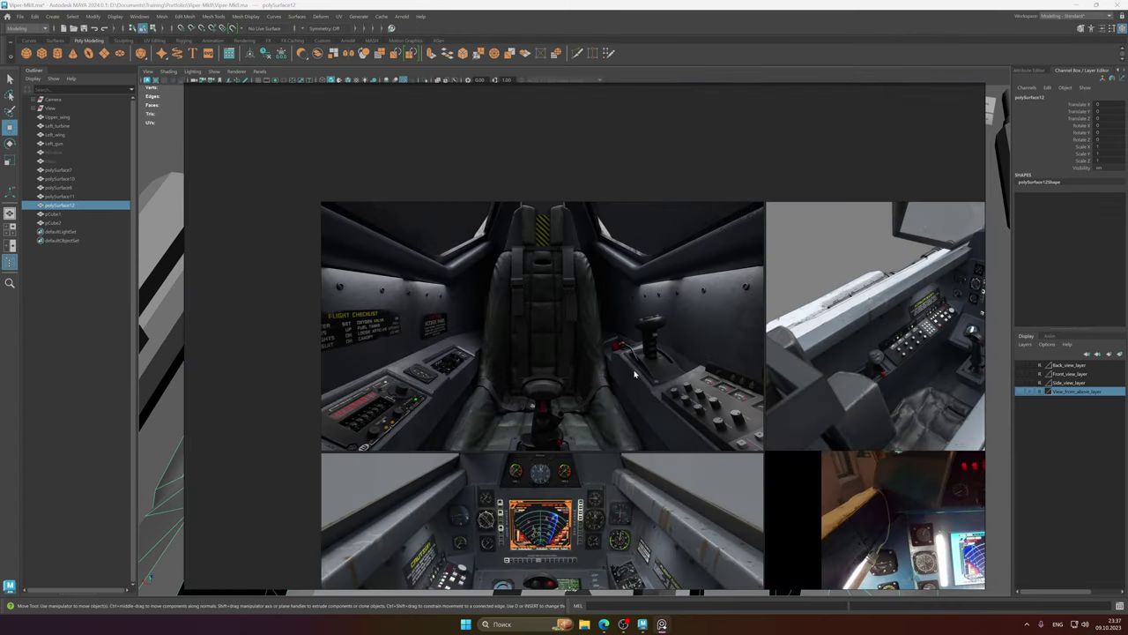
middle_click_drag(634, 369, 613, 338)
scroll(613, 337, "up", 2)
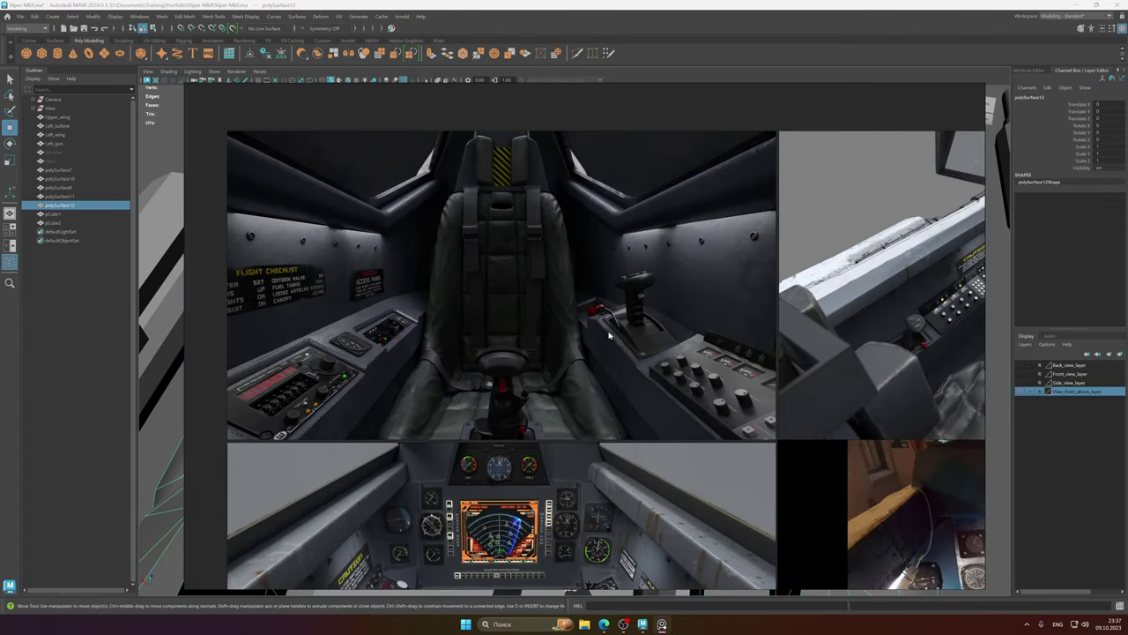
left_click(484, 4)
mouse_move(543, 336)
left_mouse_down("alt")
mouse_move(531, 345)
mouse_move(447, 330)
mouse_move(522, 334)
left_mouse_up("alt")
middle_click_drag(779, 354, 699, 348, "alt")
scroll(700, 348, "down", 5)
left_click(533, 163)
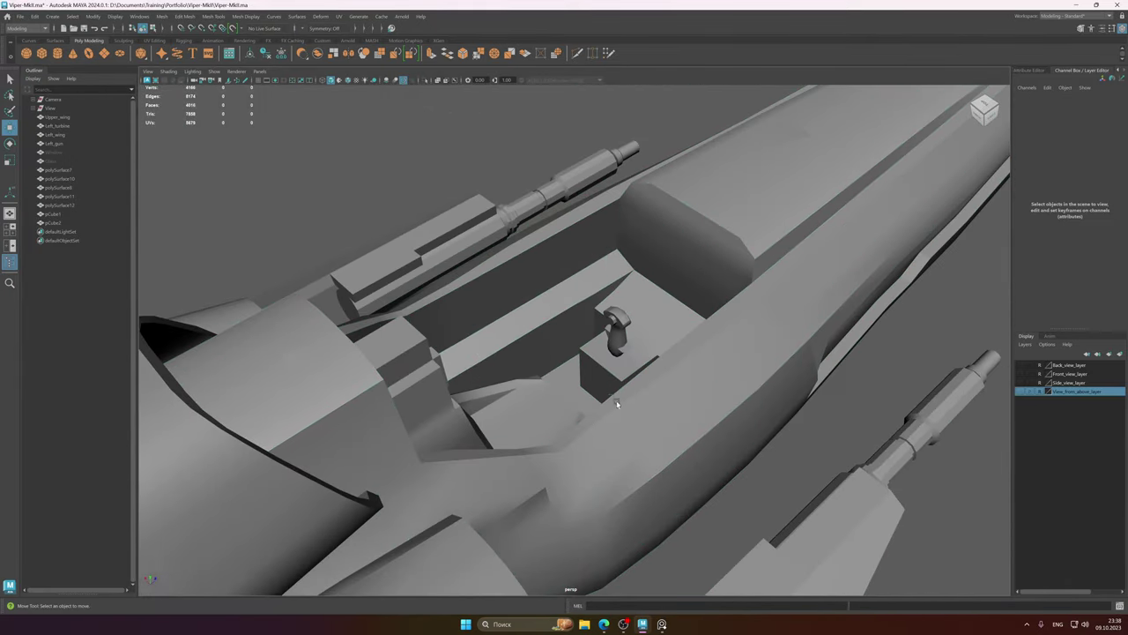
- Inspect the control stick with smooth preview, return it to its unsmoothed display, and save the scene
left_click_drag(614, 403, 644, 382, "alt")
left_click(587, 322)
left_click_drag(654, 310, 585, 322, "alt")
left_click(763, 259)
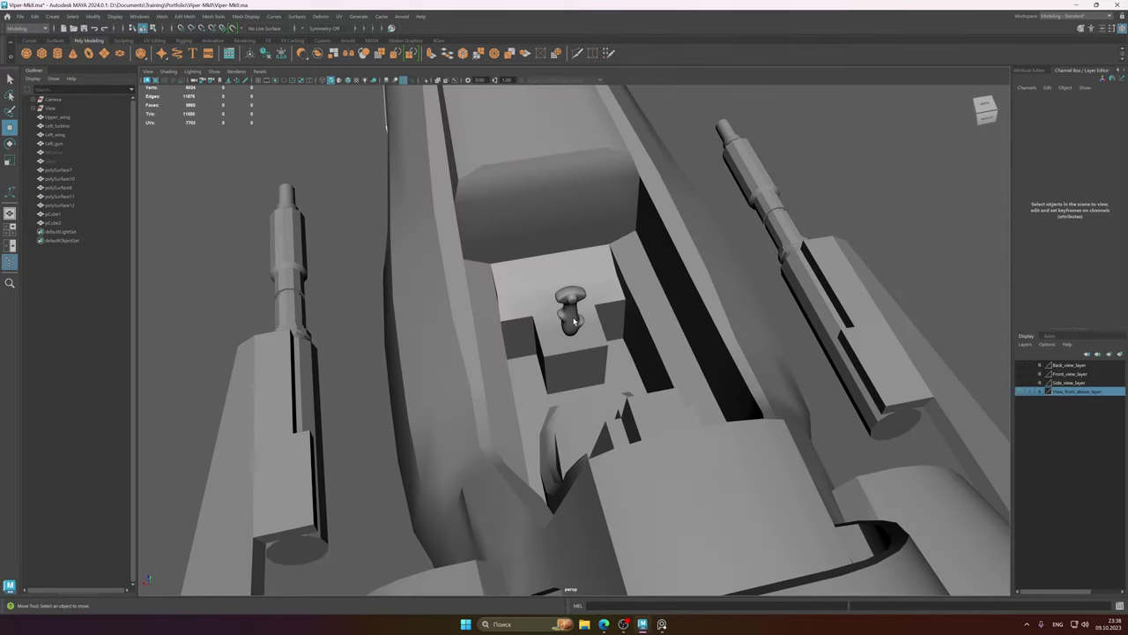
left_click(574, 315)
key("1")
middle_click_drag(582, 312, 571, 355, "alt")
left_click(725, 267)
mouse_move(580, 357)
left_mouse_down("alt")
mouse_move(565, 379)
mouse_move(573, 344)
mouse_move(534, 352)
mouse_move(586, 341)
left_mouse_up("alt")
key("ctrl+s")
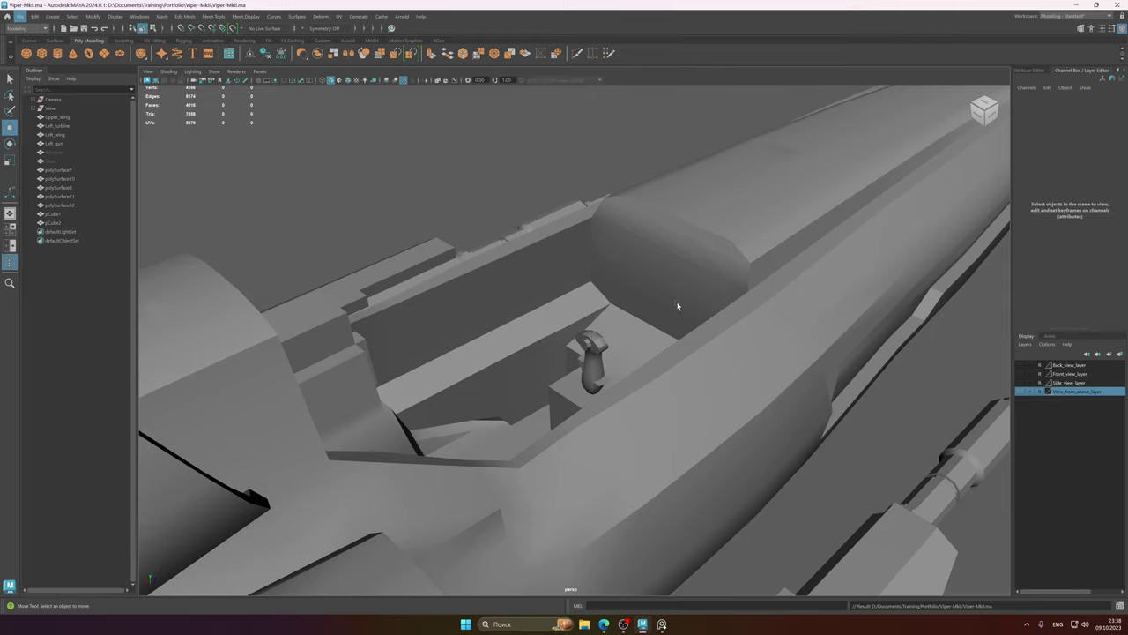
- Inspect the cockpit sides in Maya, and examine the throttle console and the knob-and-keypad console in the PureRef cockpit images
right_click_drag(712, 297, 713, 353, "alt")
left_click_drag(713, 353, 512, 337, "alt")
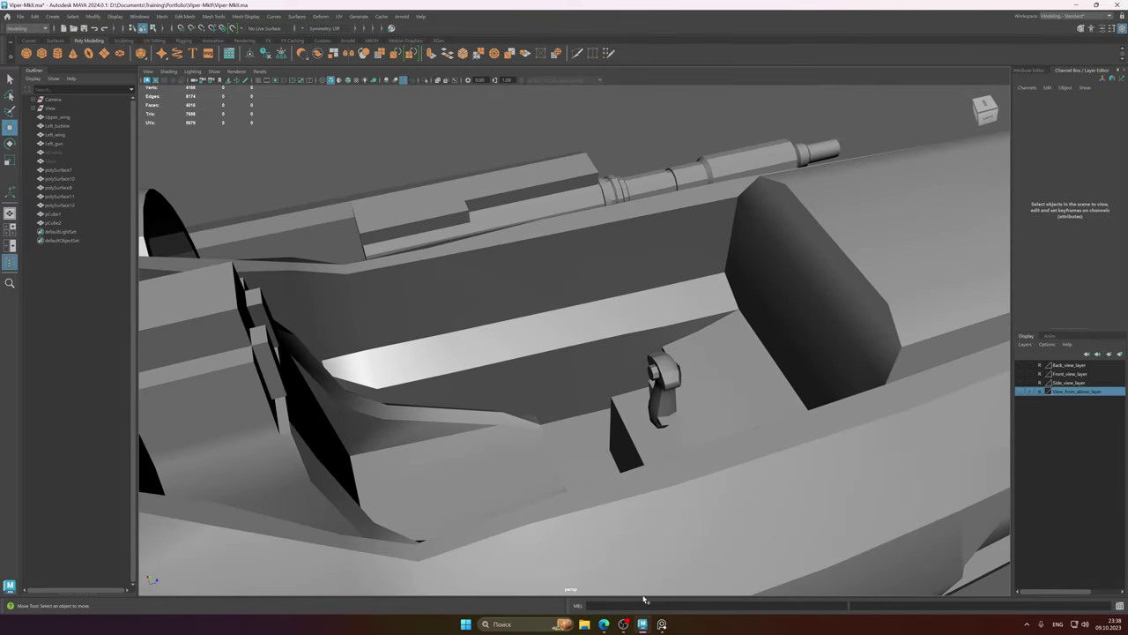
left_click(661, 624)
scroll(677, 330, "up", 2)
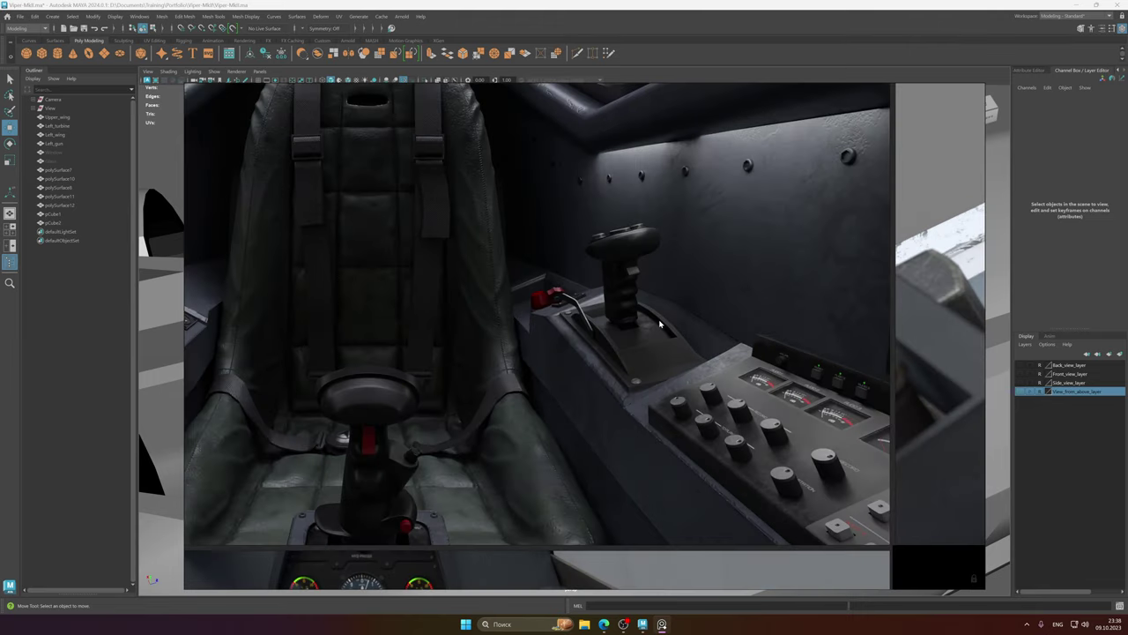
scroll(659, 328, "down", 3)
left_click_drag(663, 331, 699, 308)
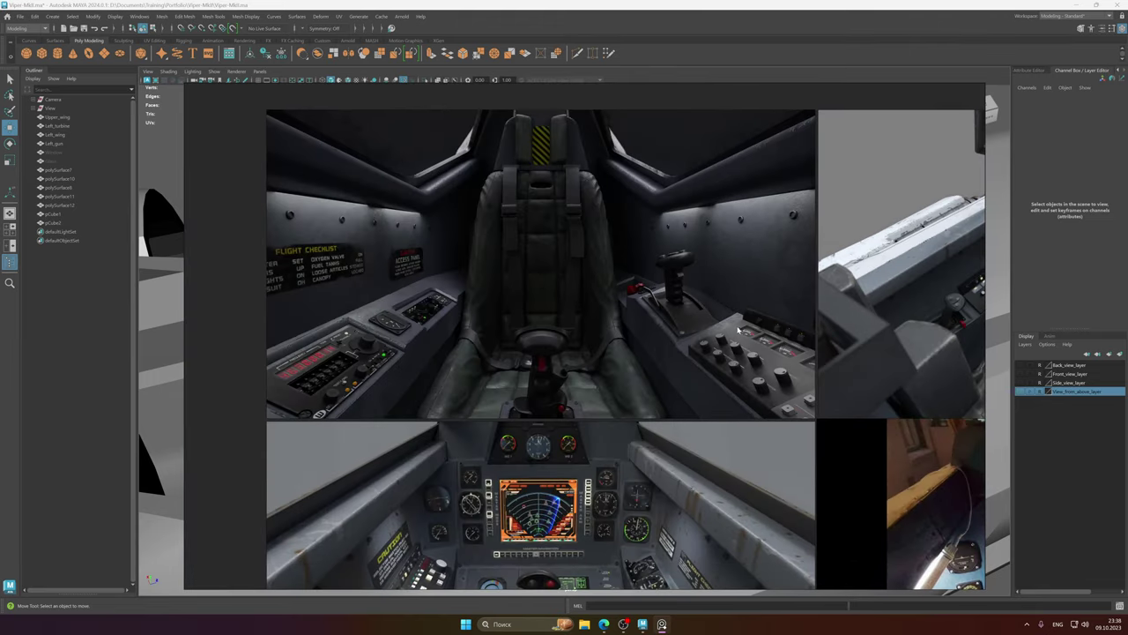
scroll(665, 341, "down", 3)
middle_click_drag(668, 344, 673, 226)
scroll(527, 350, "up", 5)
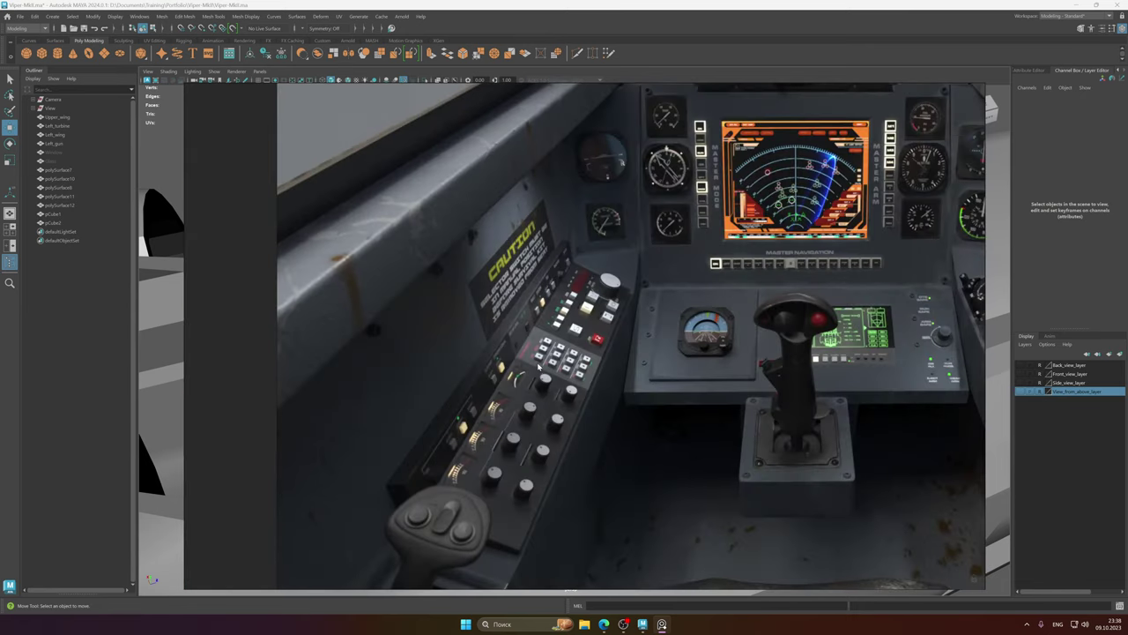
middle_click_drag(536, 367, 533, 331)
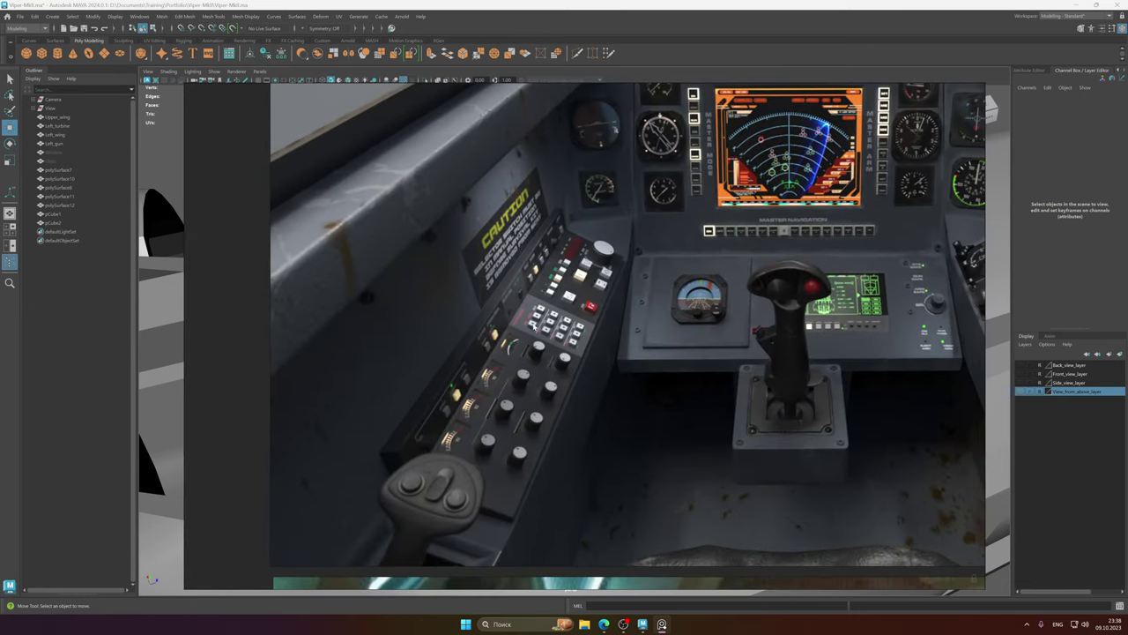
- Switch back to Maya, isolate the fuselage polySurface12, and recheck the keypad console in PureRef
key("alt+Tab")
left_click_drag(571, 300, 575, 308, "alt")
mouse_move(561, 324)
left_mouse_down("alt")
mouse_move(665, 320)
mouse_move(534, 307)
mouse_move(594, 305)
mouse_move(576, 308)
left_mouse_up("alt")
key("ctrl+1")
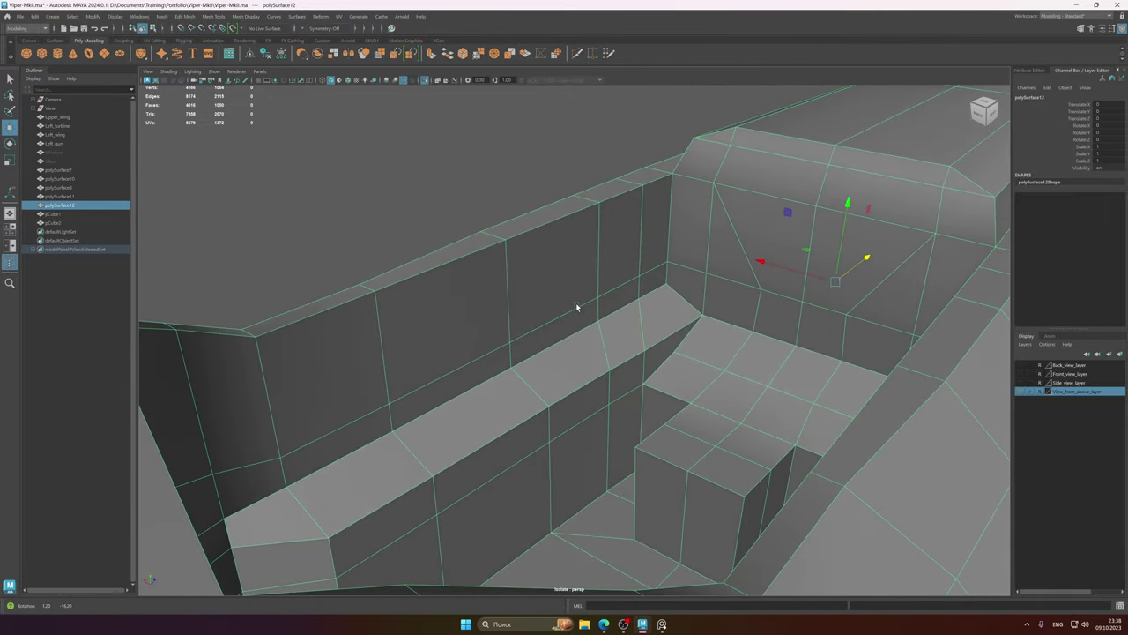
right_click_drag(574, 307, 720, 348, "alt")
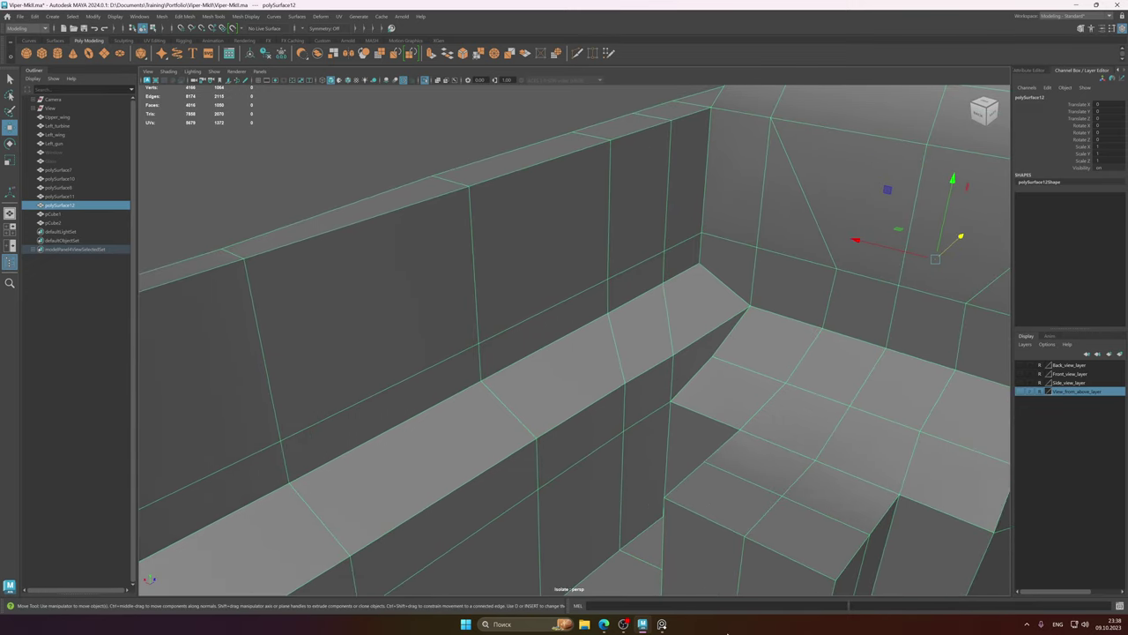
left_click(662, 624)
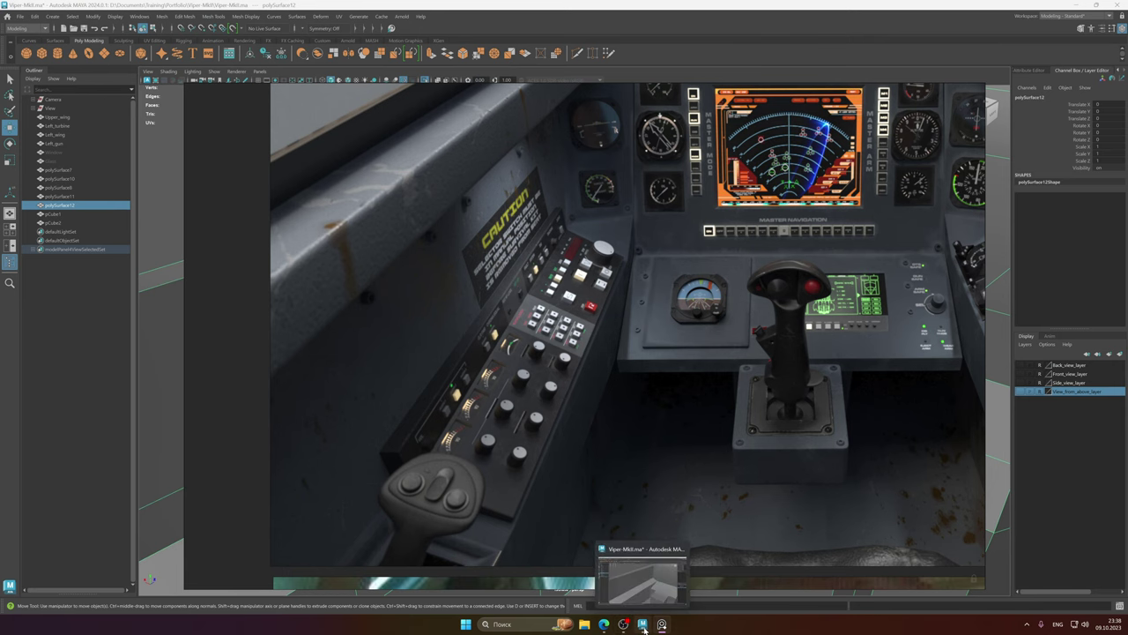
left_click(643, 624)
- Extrude the left console's three forward top faces together with the wall strip beside them, using a thickness of 2.07
left_click_drag(559, 408, 557, 294, "alt")
right_click_drag(558, 295, 569, 326)
middle_click_drag(570, 327, 553, 353, "alt")
left_click(560, 347)
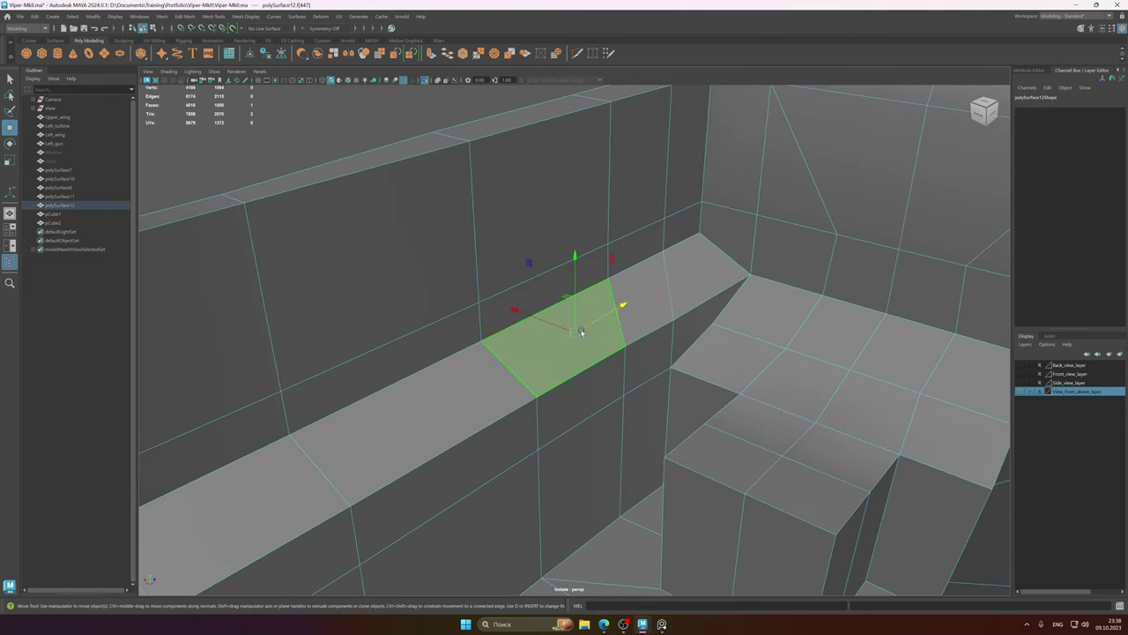
left_click(656, 298, "shift")
left_click(697, 273, "shift")
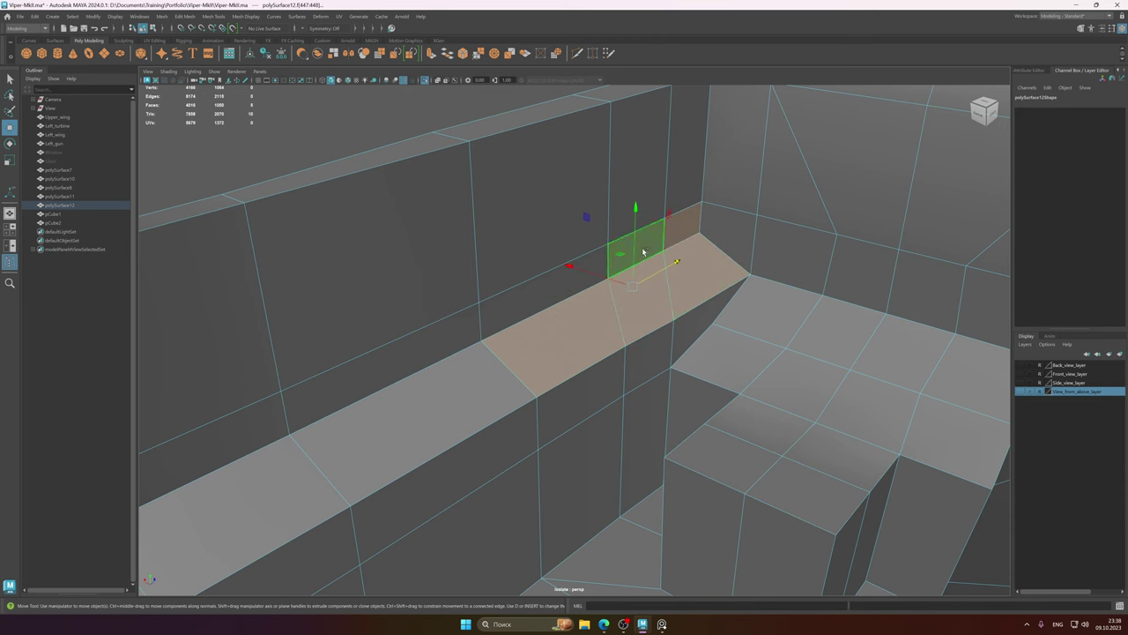
left_click(567, 294, "shift")
left_click_drag(566, 294, 561, 348, "alt")
right_click(562, 344, "shift")
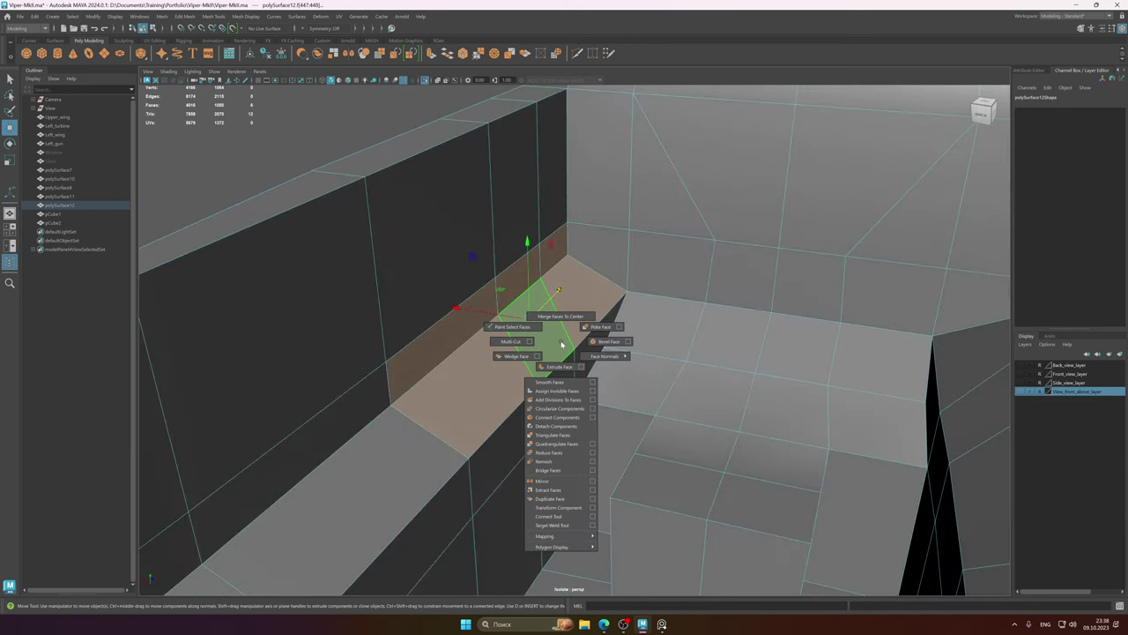
left_click(554, 367)
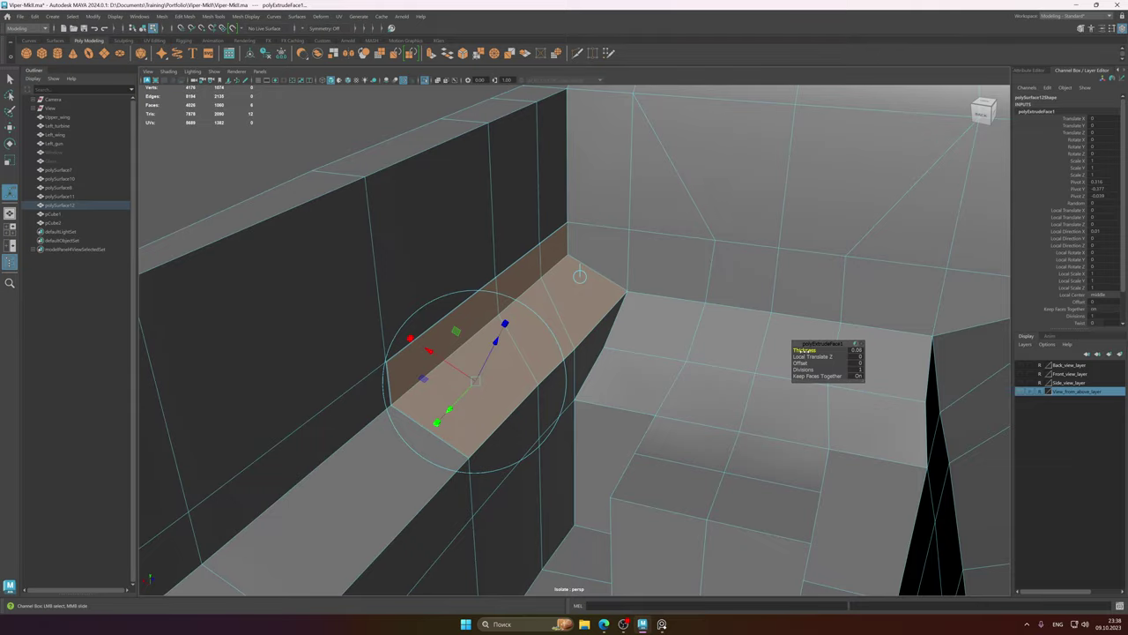
left_click_drag(861, 353, 527, 321, "alt")
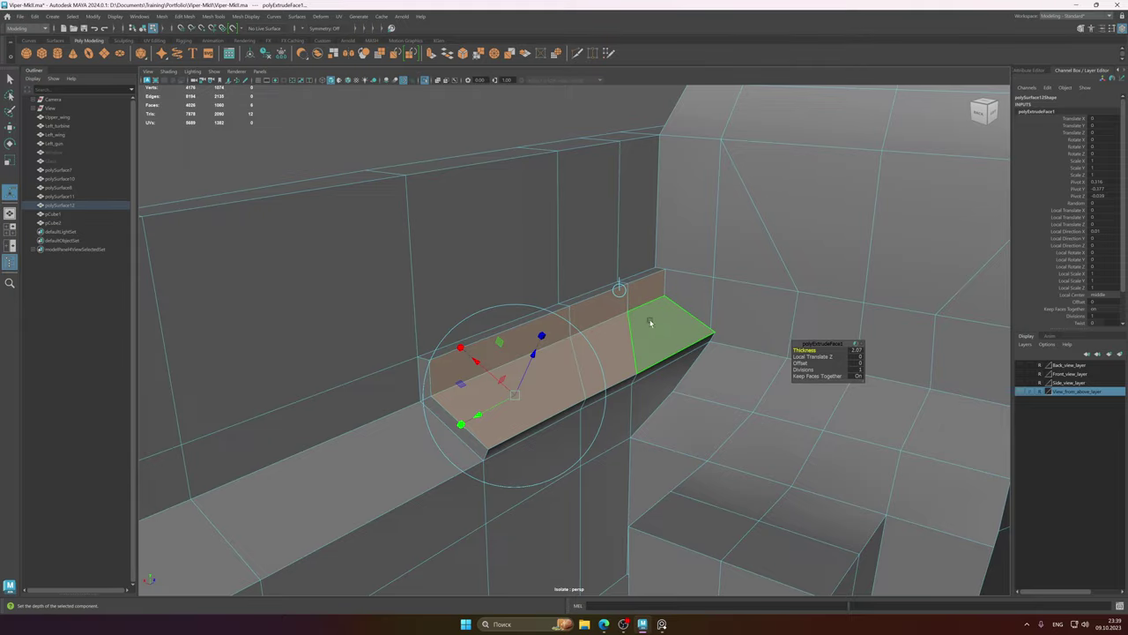
key("q")
- Move the three inner side edges of the extruded console panel sideways, in line with the console's vertical side wall
mouse_move(650, 323)
left_mouse_down("alt")
mouse_move(733, 307)
mouse_move(634, 307)
mouse_move(713, 315)
mouse_move(654, 309)
left_mouse_up("alt")
middle_click_drag(642, 307, 626, 285, "alt")
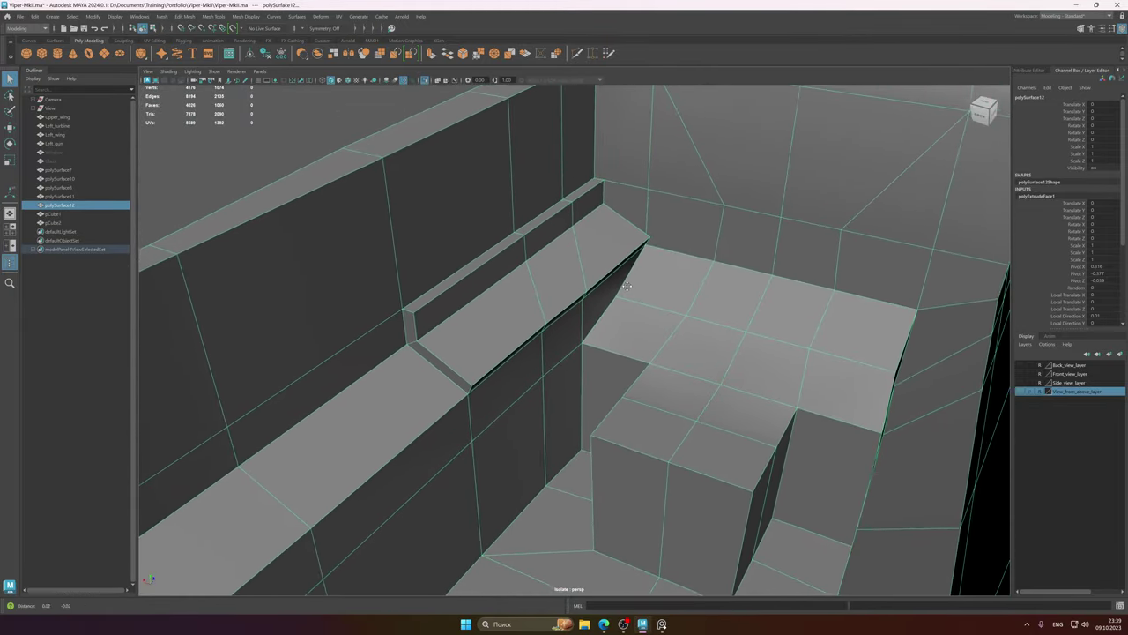
left_click_drag(627, 285, 486, 243, "alt")
left_click(550, 290)
left_click(458, 353)
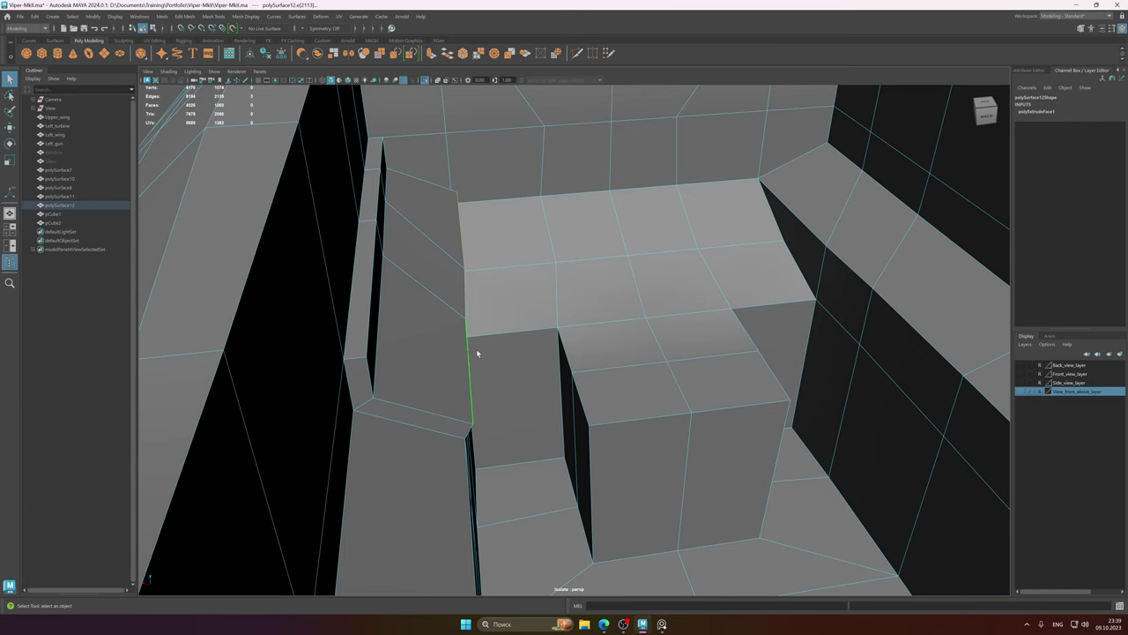
key("e")
key("r")
left_click_drag(469, 289, 471, 279, "alt")
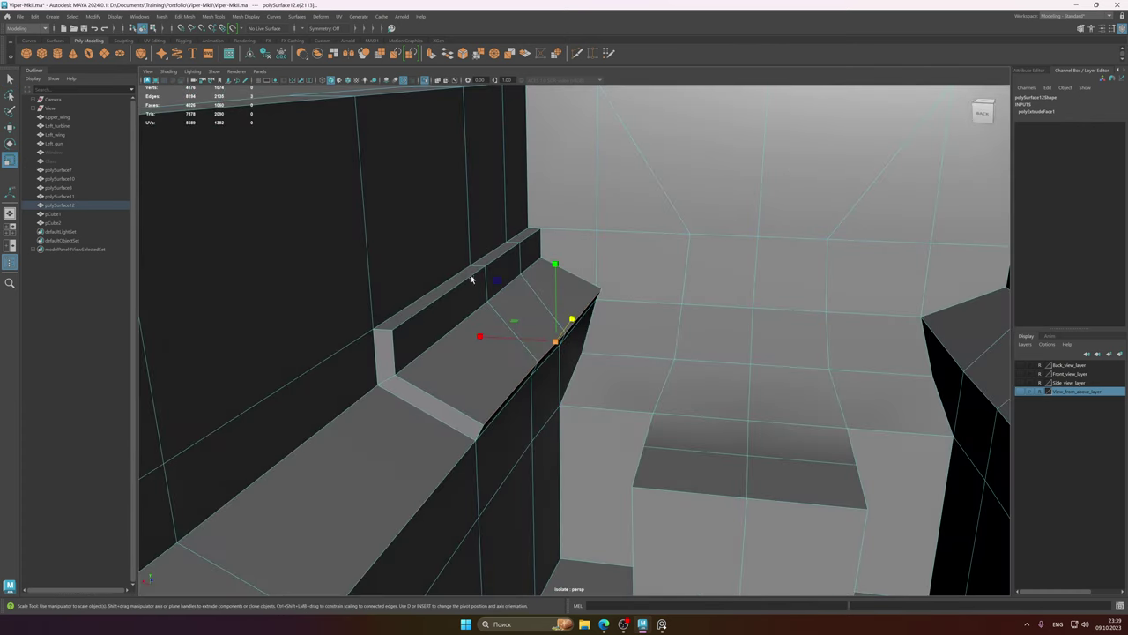
left_click_drag(481, 340, 641, 372, "alt")
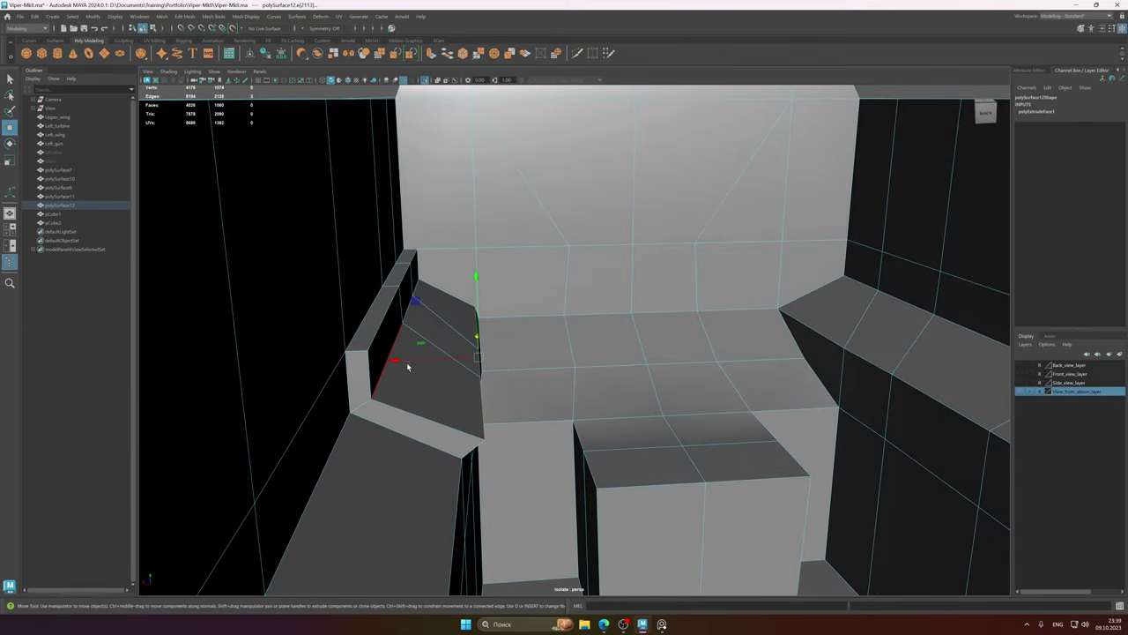
mouse_move(407, 367)
left_mouse_down()
mouse_move(373, 368)
mouse_move(424, 363)
left_mouse_up()
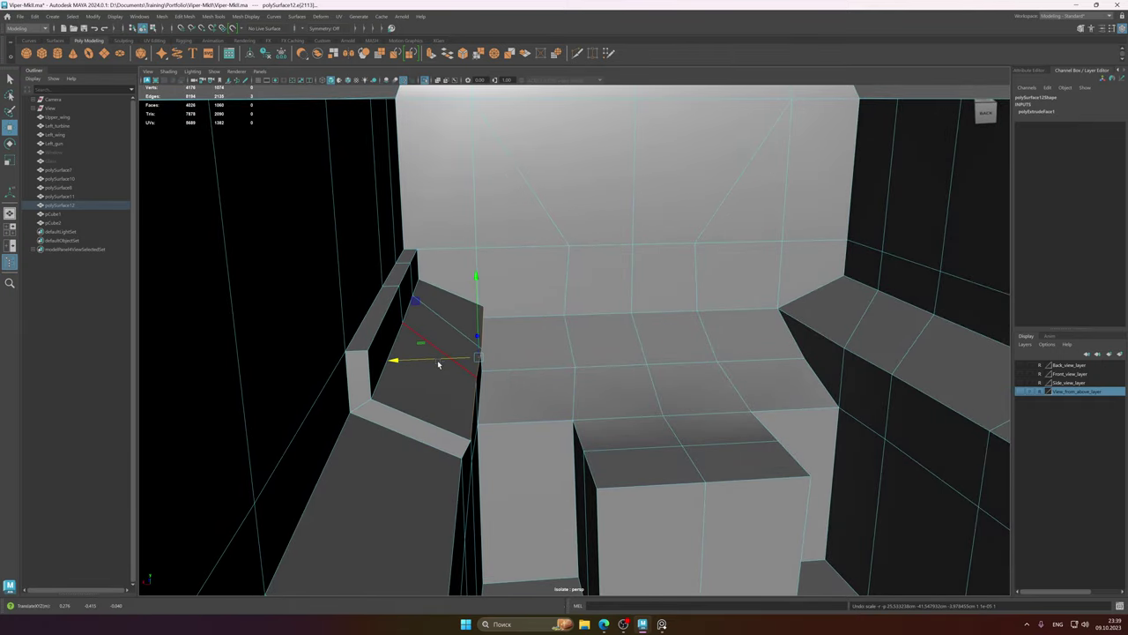
key("ctrl+z")
left_click_drag(438, 363, 476, 408, "alt")
left_click(603, 351)
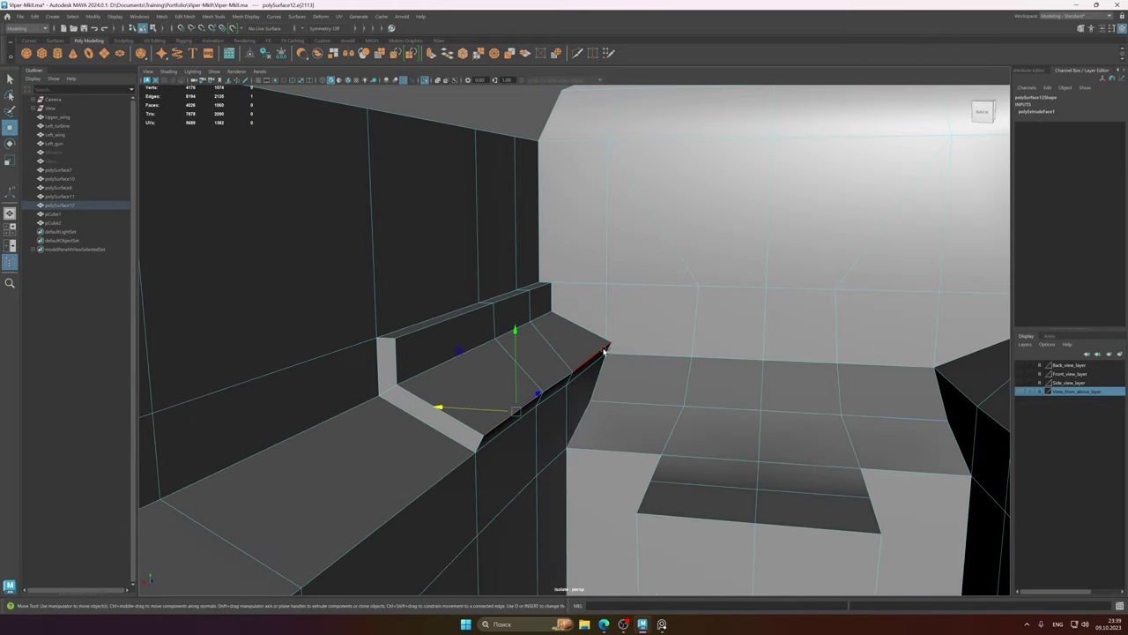
left_click_drag(596, 354, 546, 380, "alt")
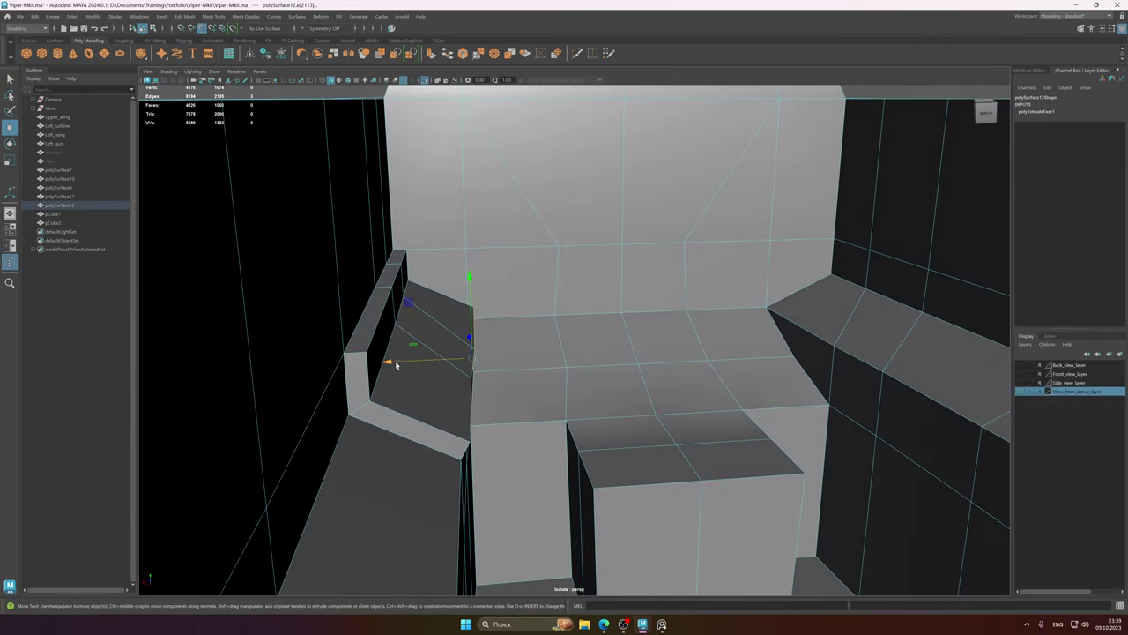
left_click_drag(395, 365, 451, 420)
- Return the fuselage mesh to object mode and delete its construction history
left_click_drag(568, 370, 541, 343, "alt")
scroll(541, 344, "down", 2)
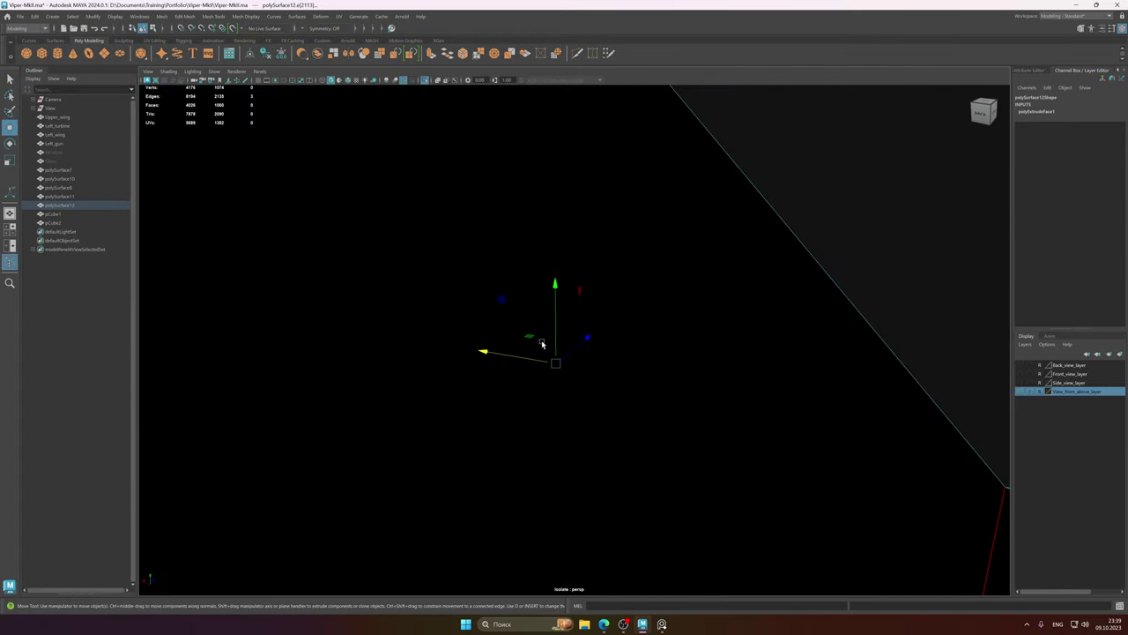
middle_click_drag(553, 342, 556, 385, "alt")
scroll(564, 376, "up", 1)
right_click_drag(569, 370, 596, 353)
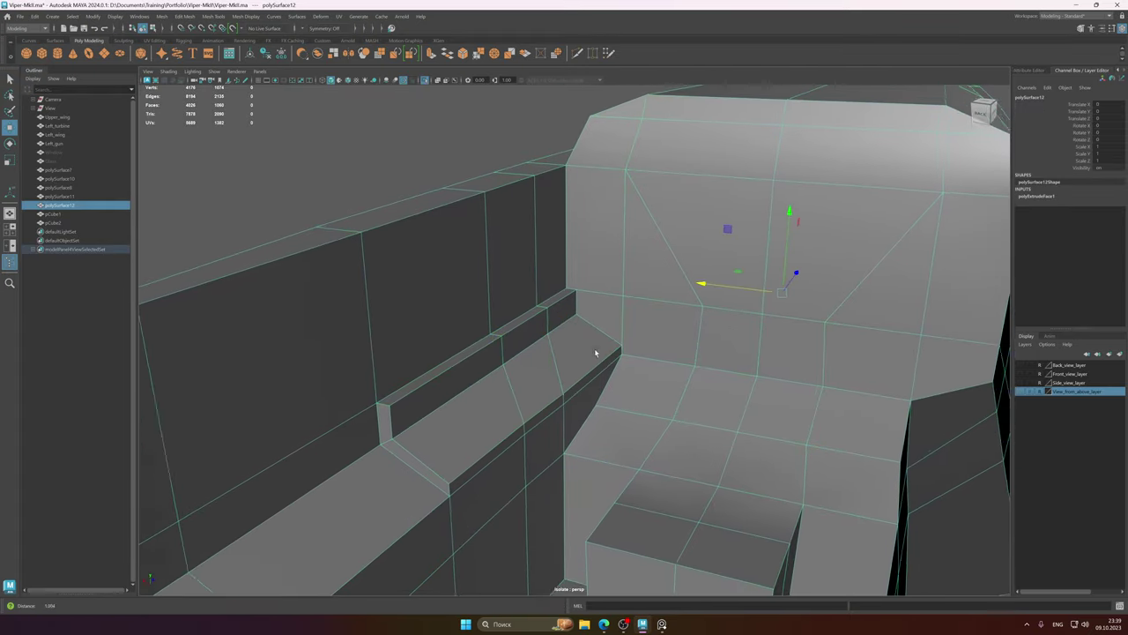
scroll(592, 347, "down", 2)
middle_click_drag(588, 307, 589, 344, "alt")
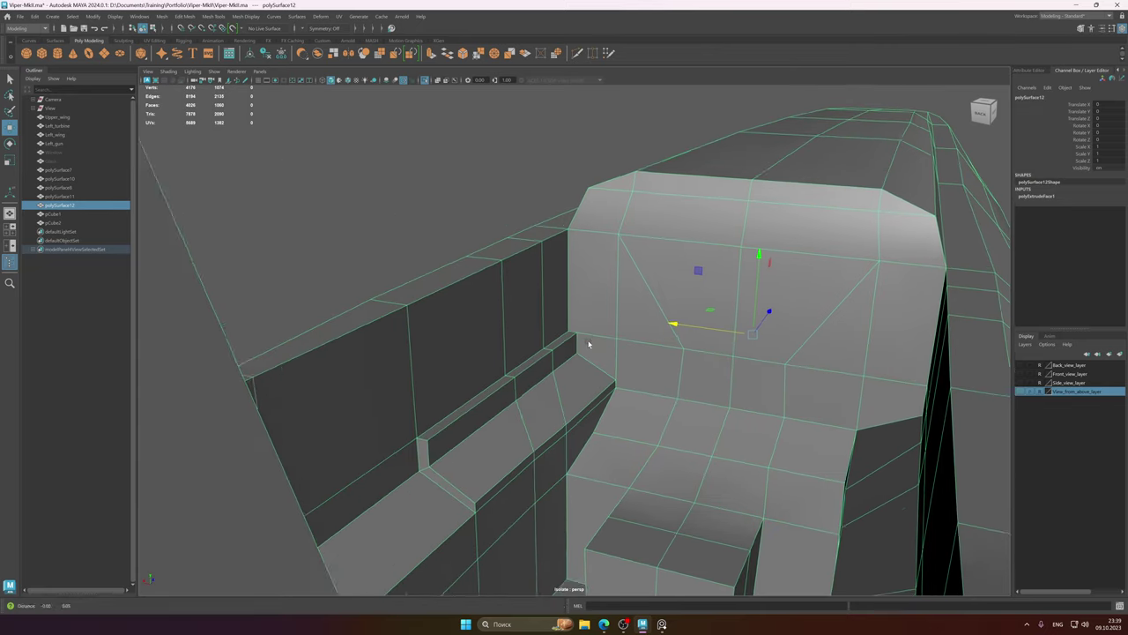
left_click_drag(589, 344, 601, 365, "alt")
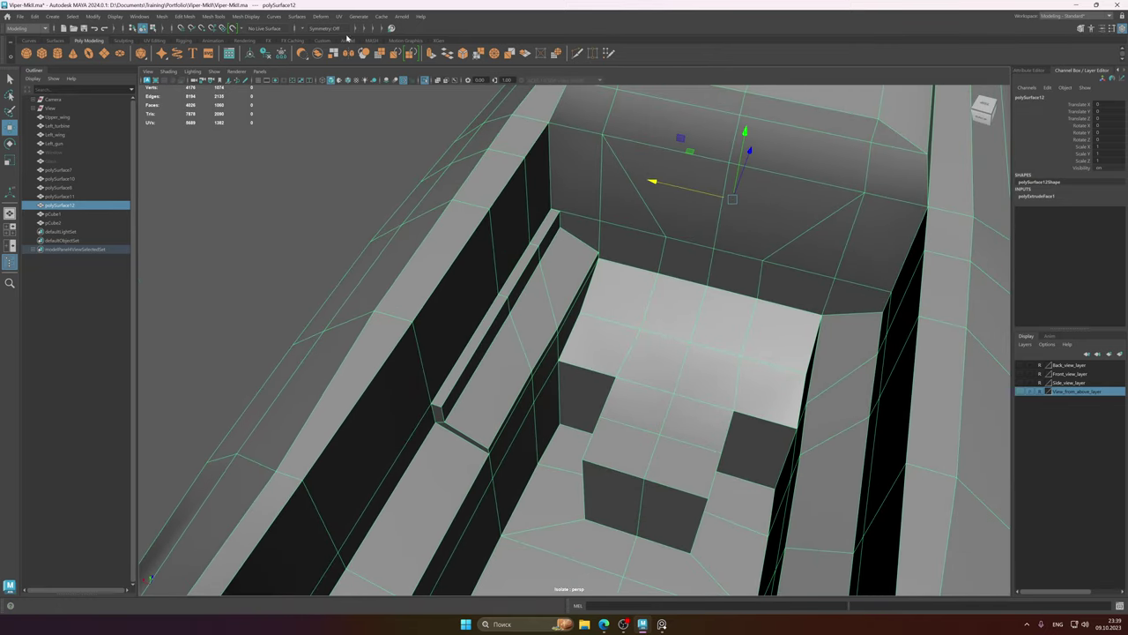
left_click(284, 57)
scroll(555, 267, "up", 1)
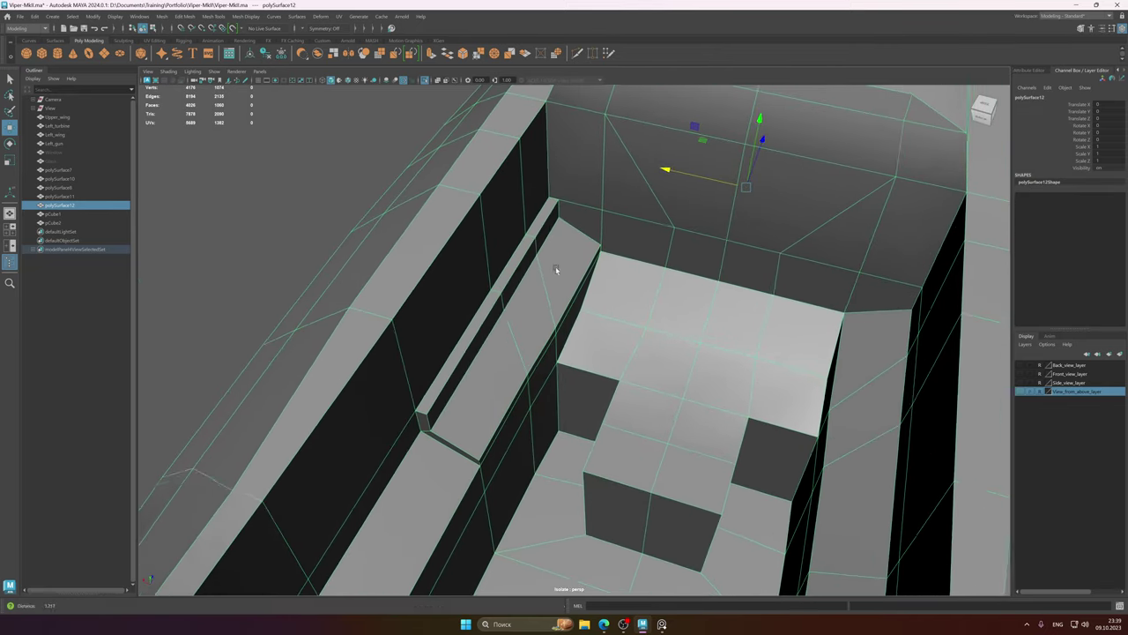
- Save the scene, compare the raised panel with both side consoles in the PureRef cockpit photo, and return to Maya
left_click(350, 209)
left_click_drag(511, 313, 588, 329, "alt")
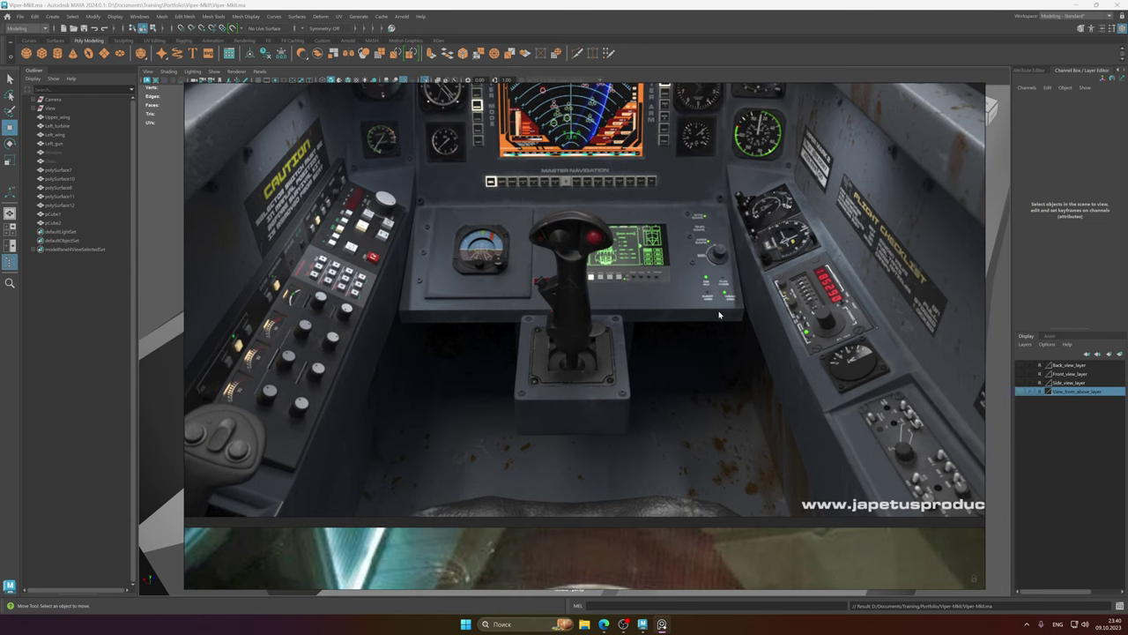
left_click(715, 4)
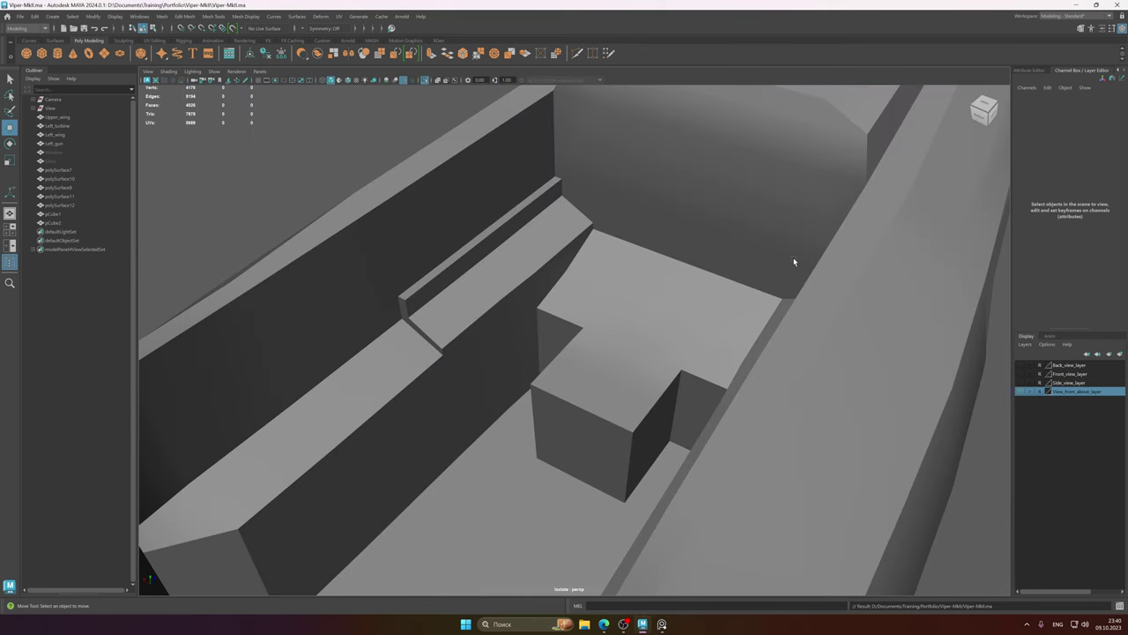
- Shift the wall-side vertices of the left console lengthwise to straighten its cross edges
left_click_drag(557, 282, 632, 308, "alt")
left_click(636, 303)
right_click_drag(616, 309, 481, 323)
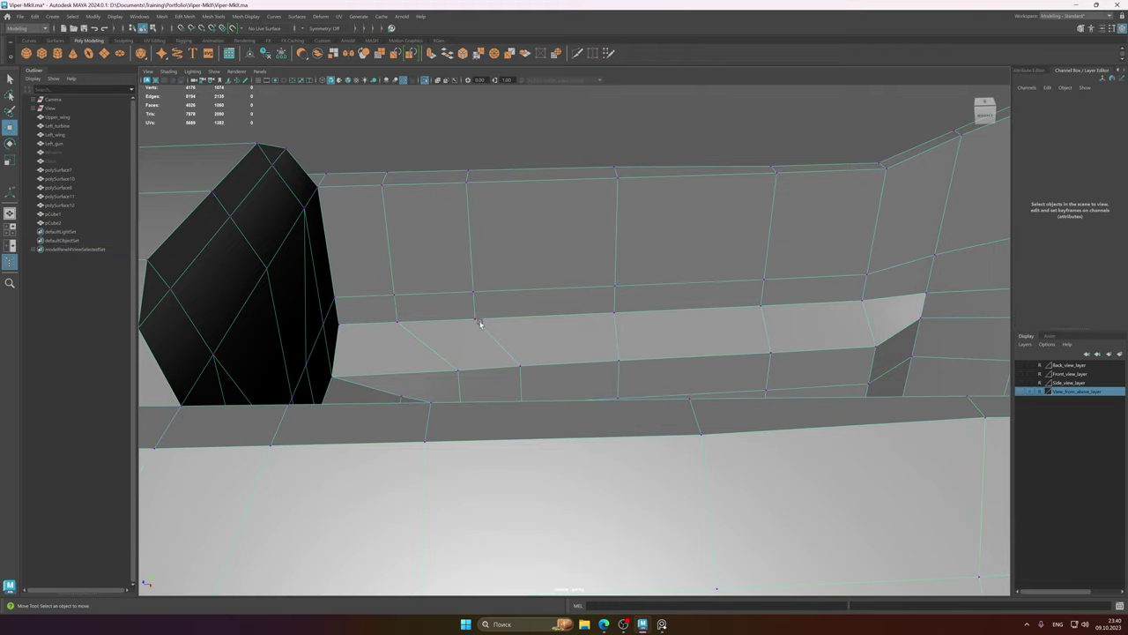
left_click(477, 321)
left_click_drag(532, 323, 416, 331, "alt")
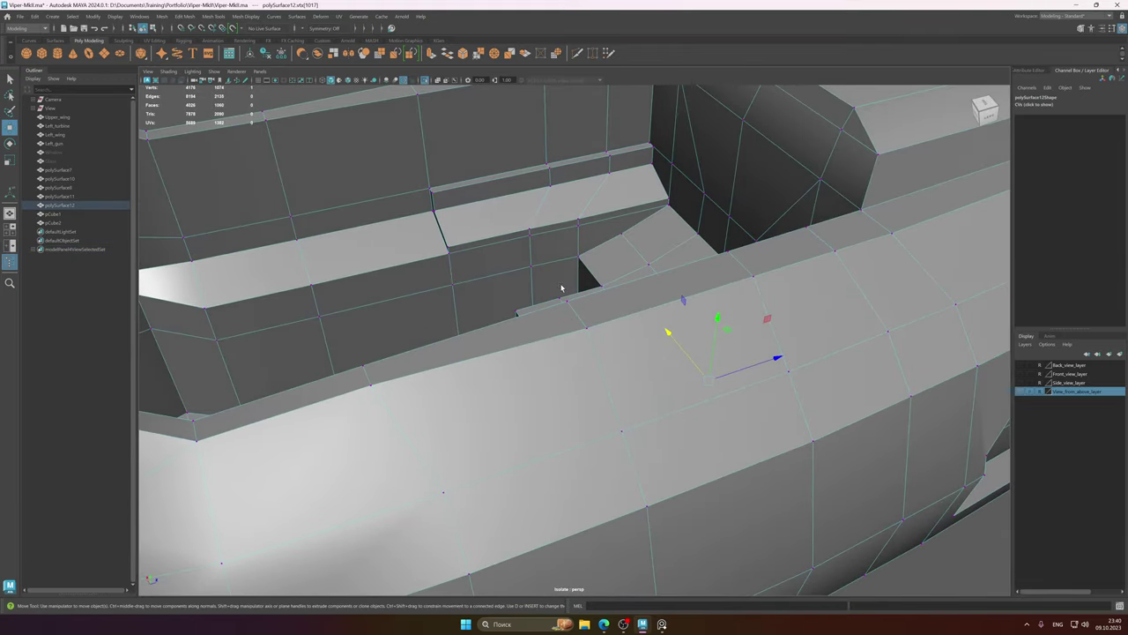
left_click_drag(564, 289, 677, 302, "alt")
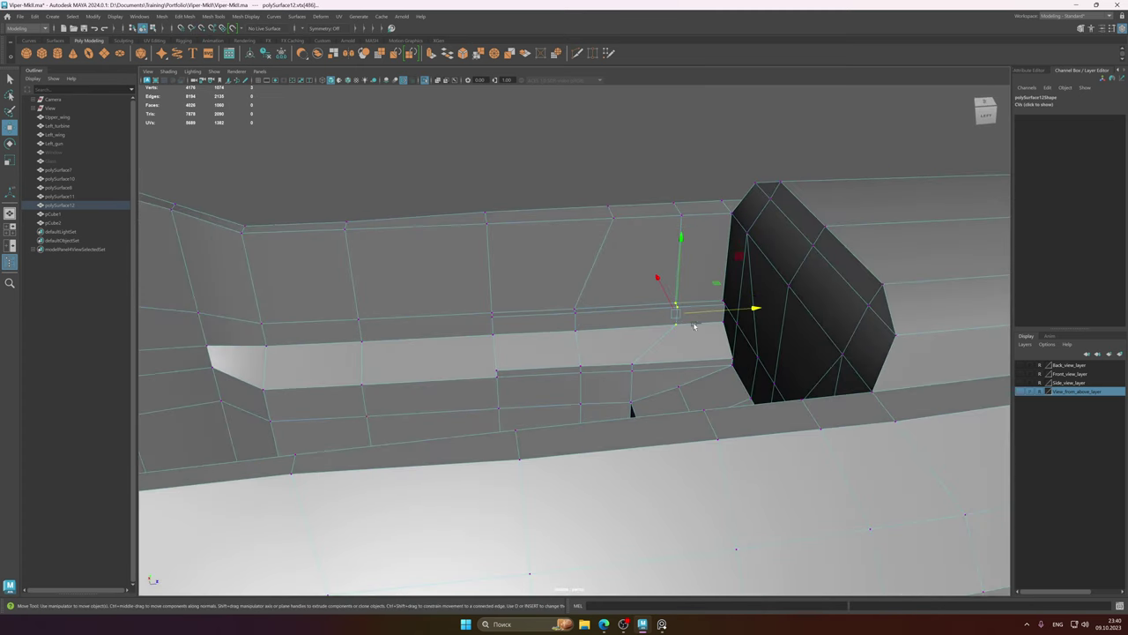
left_click(646, 327)
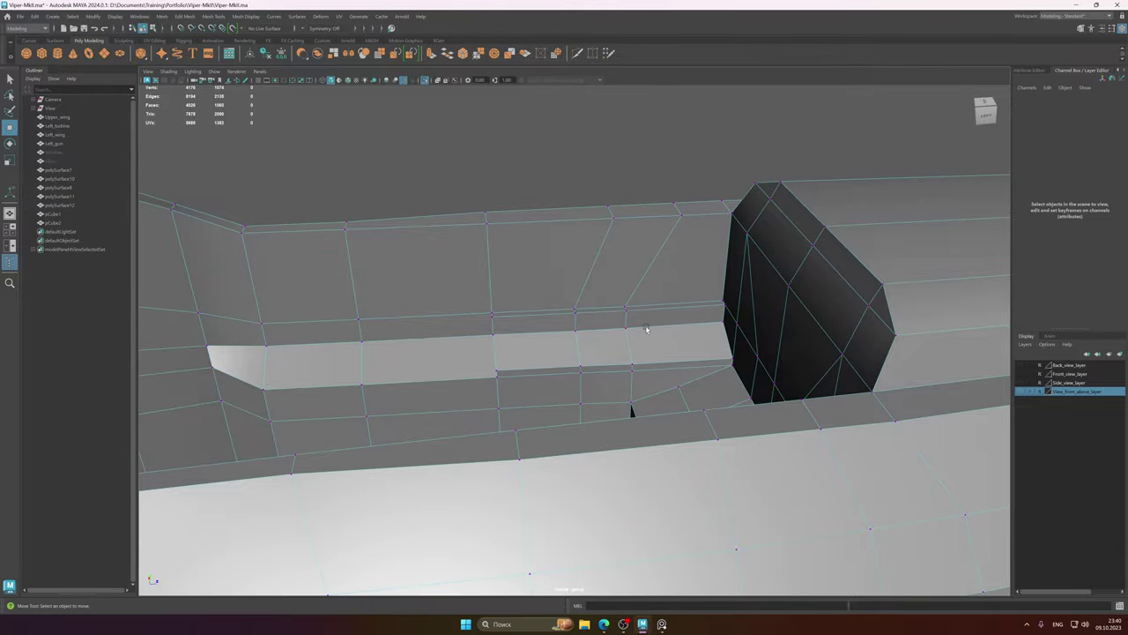
- Shift the matching wall-side vertex pairs on the right console to straighten its cross edges, and return to object mode
left_click_drag(636, 329, 608, 331, "alt")
left_click(525, 318)
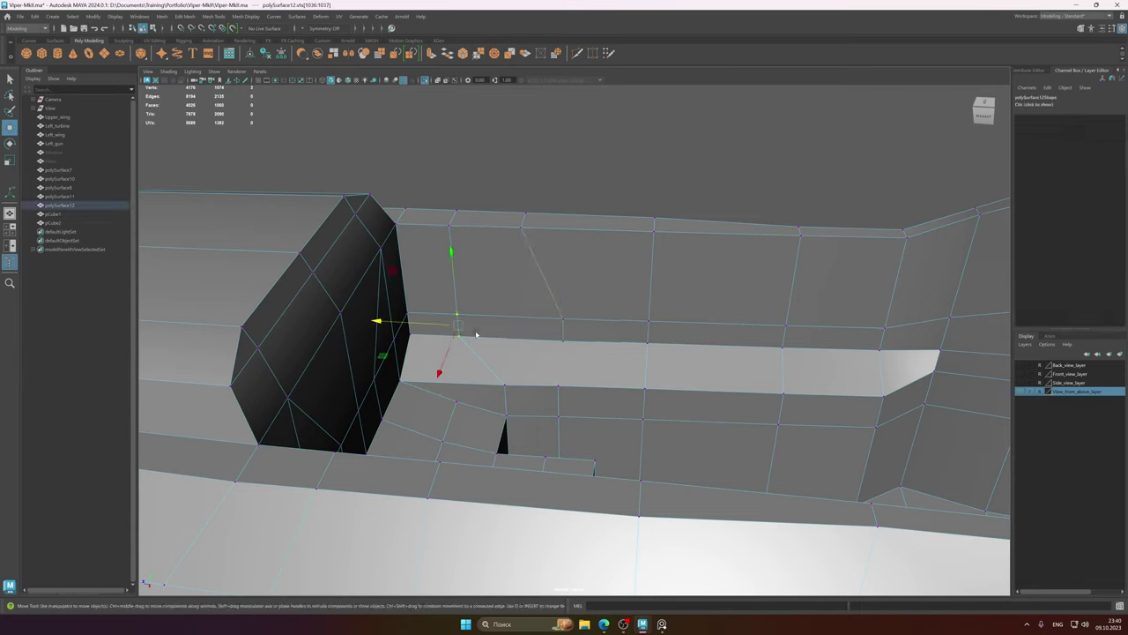
left_click_drag(507, 388, 597, 338, "alt")
key("F8")
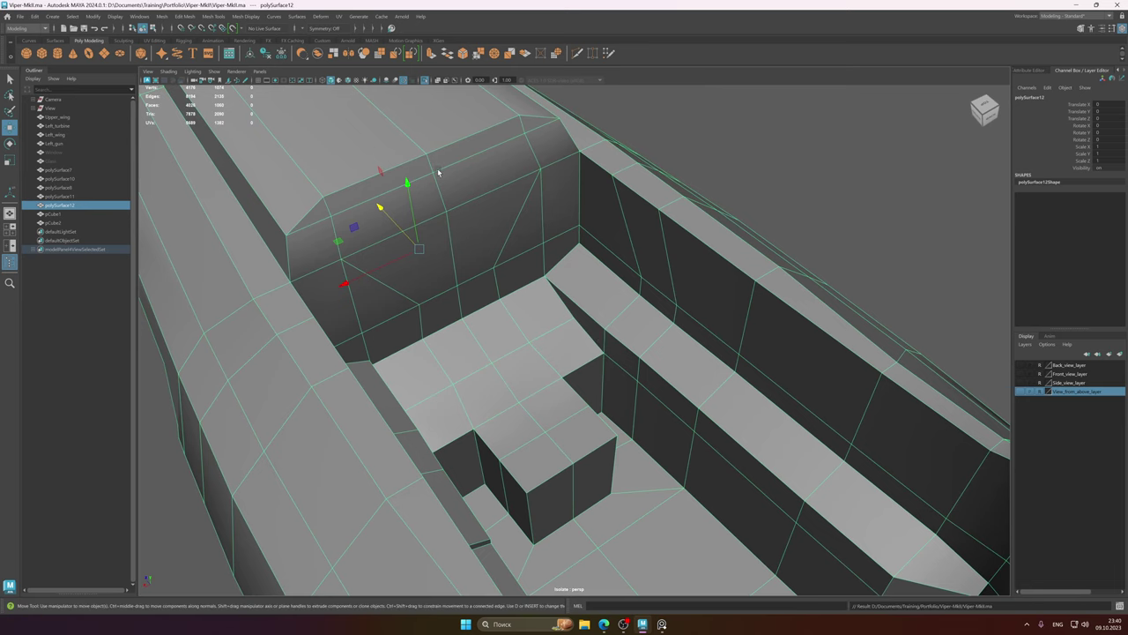
left_click_drag(576, 210, 650, 247, "alt")
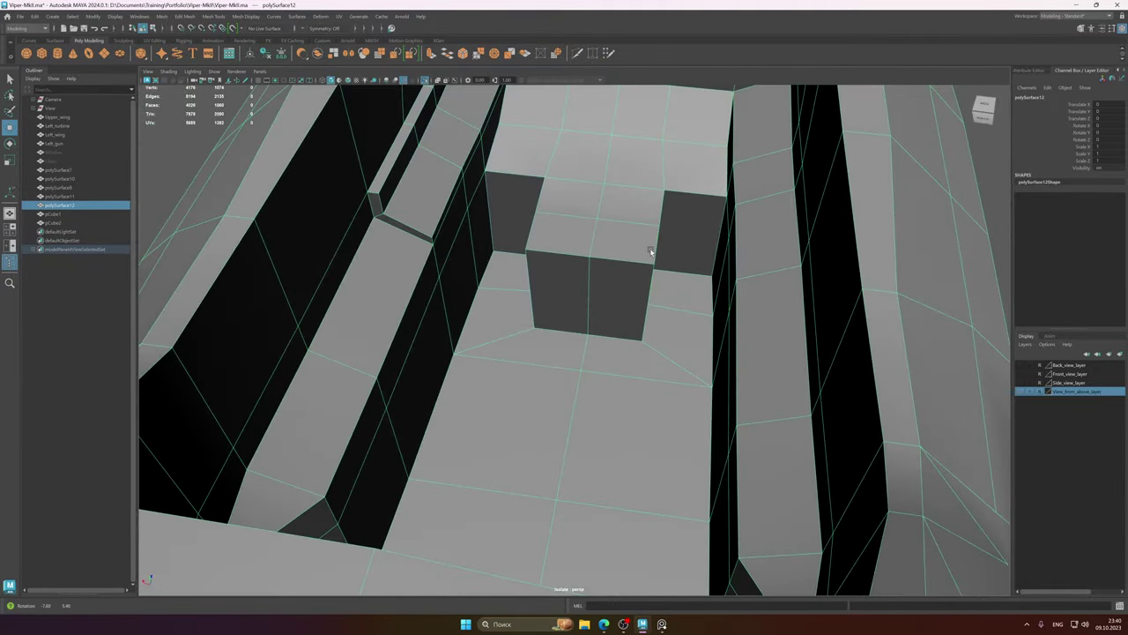
right_click_drag(650, 248, 590, 259, "shift")
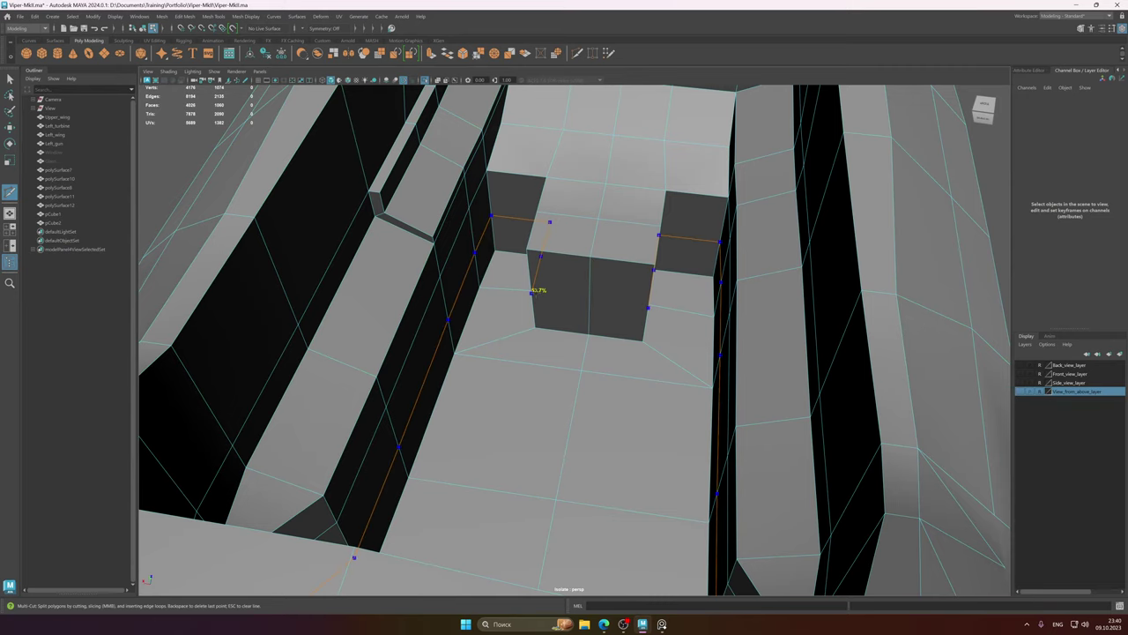
left_click_drag(564, 301, 589, 302, "alt")
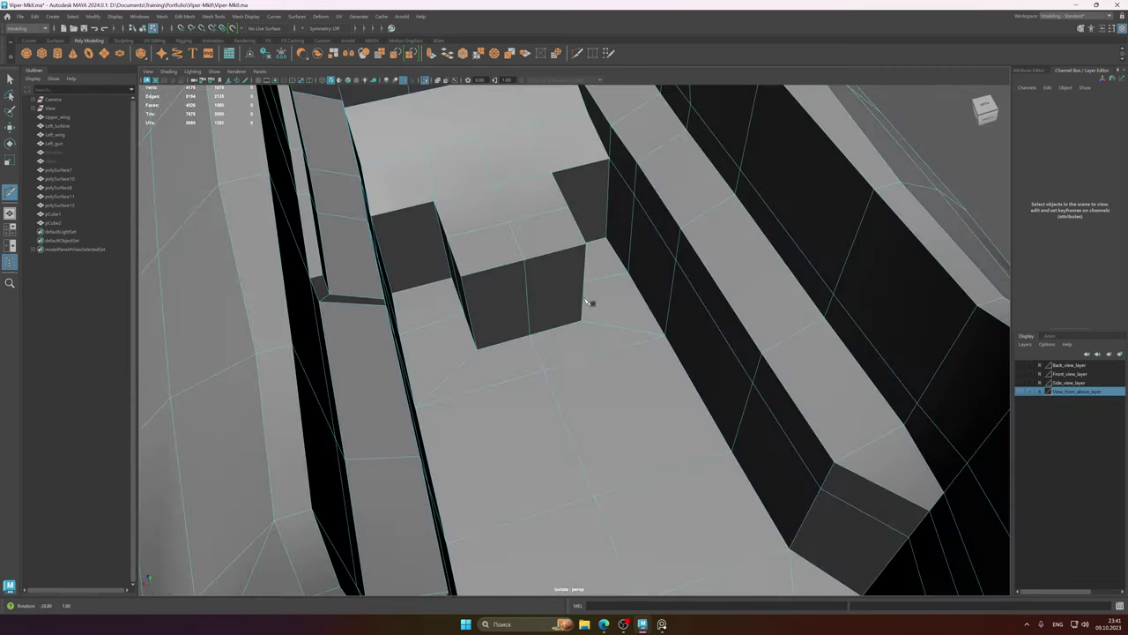
right_click_drag(545, 298, 638, 279)
right_click_drag(584, 279, 534, 304)
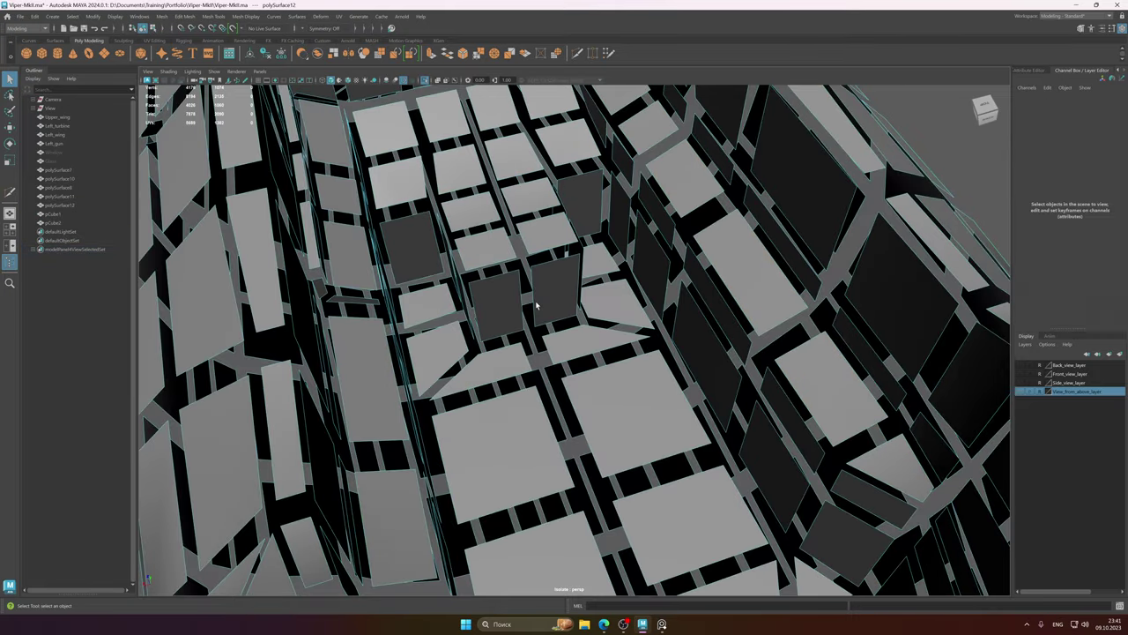
mouse_move(534, 304)
left_mouse_down("alt")
mouse_move(582, 305)
mouse_move(554, 313)
left_mouse_up("alt")
middle_click_drag(553, 313, 560, 324, "alt")
right_click_drag(596, 303, 648, 283)
middle_click_drag(631, 287, 591, 316, "alt")
scroll(608, 322, "up", 4)
mouse_move(589, 315)
left_mouse_down("alt")
mouse_move(614, 299)
mouse_move(583, 305)
left_mouse_up("alt")
right_click_drag(580, 307, 533, 311, "shift")
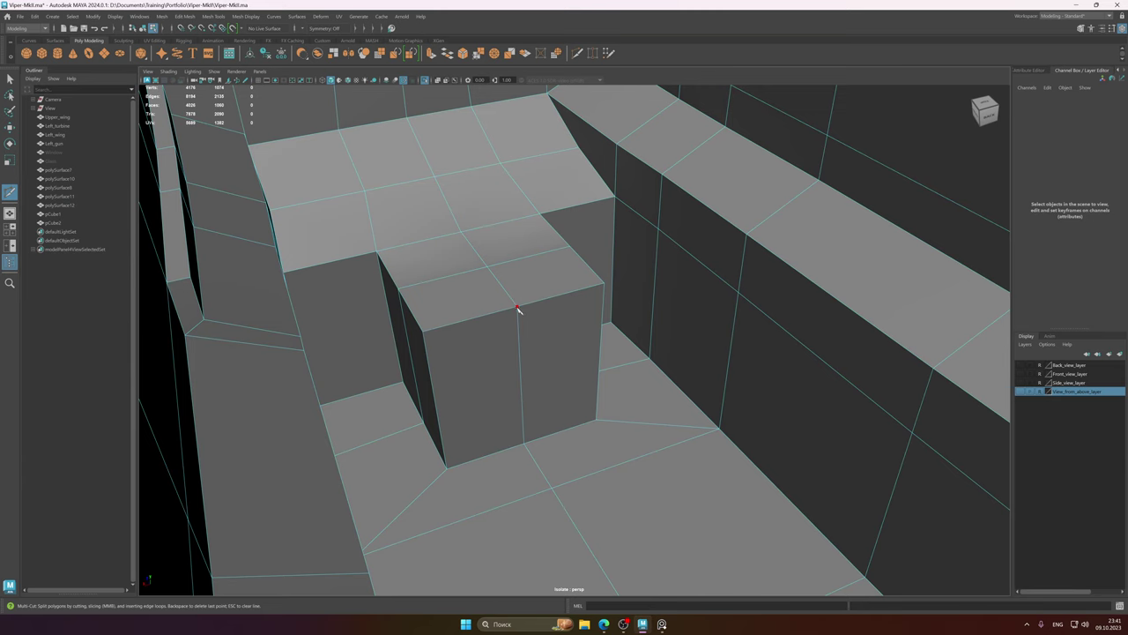
- Merge the overlapping vertices at the base of the central block's front face and check the mesh in smooth preview
right_click_drag(516, 310, 484, 310)
left_click(520, 309)
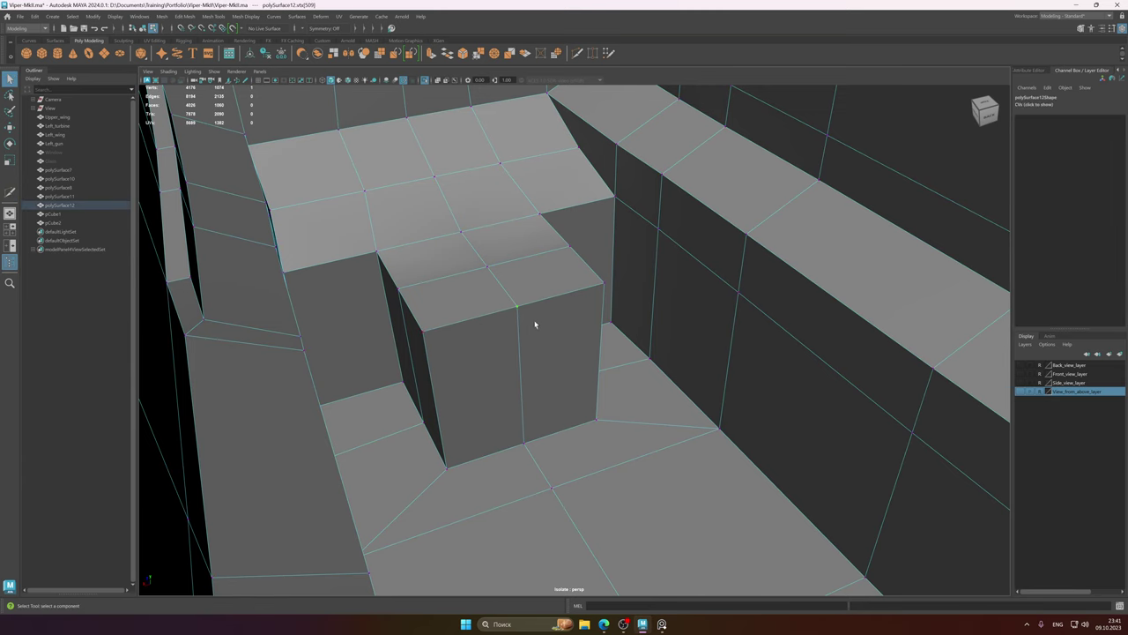
key("3")
left_click_drag(538, 319, 518, 351, "alt")
key("1")
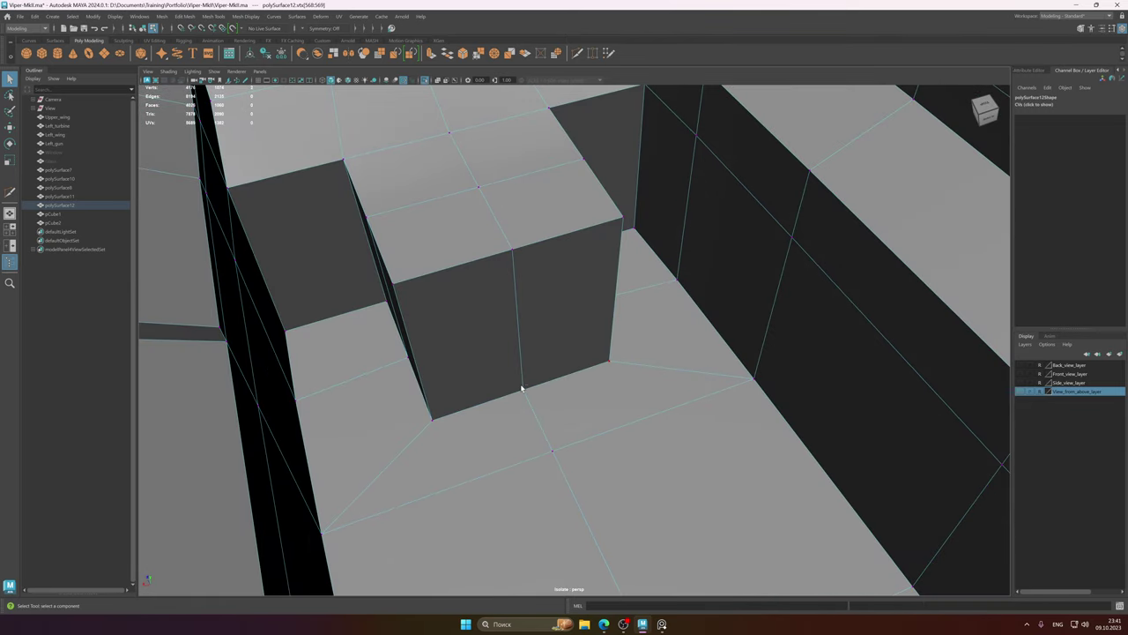
right_click_drag(521, 388, 555, 337, "shift")
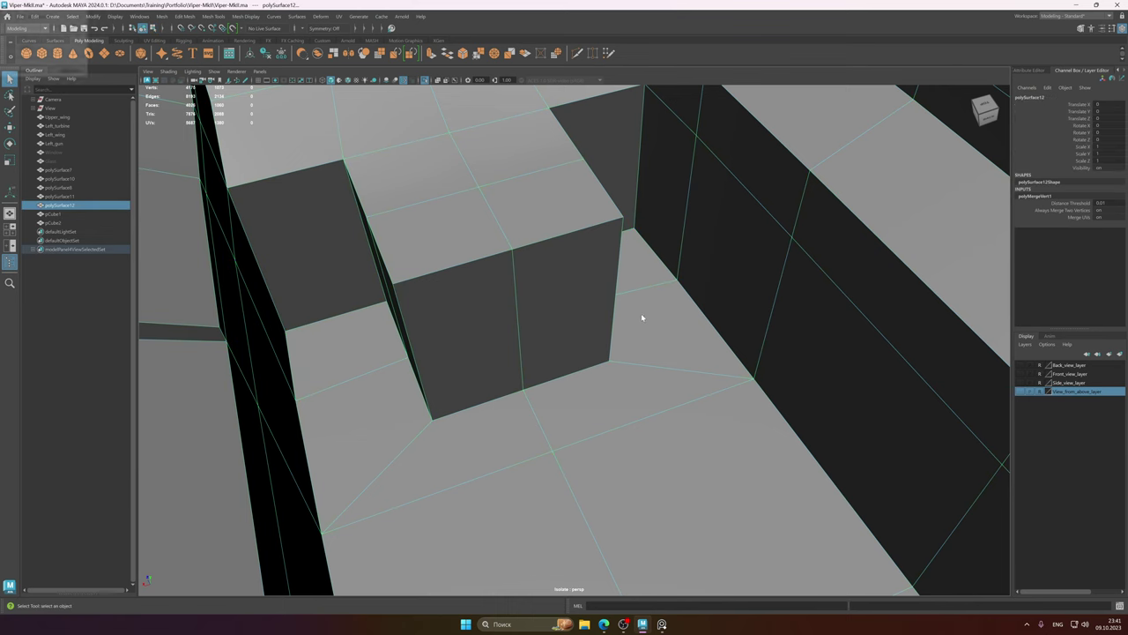
left_click_drag(641, 317, 574, 315, "alt")
key("3")
key("1")
- Cut an edge loop with Multi-Cut around the central block and surrounding cockpit walls, roughly midway up the block
right_click(562, 302)
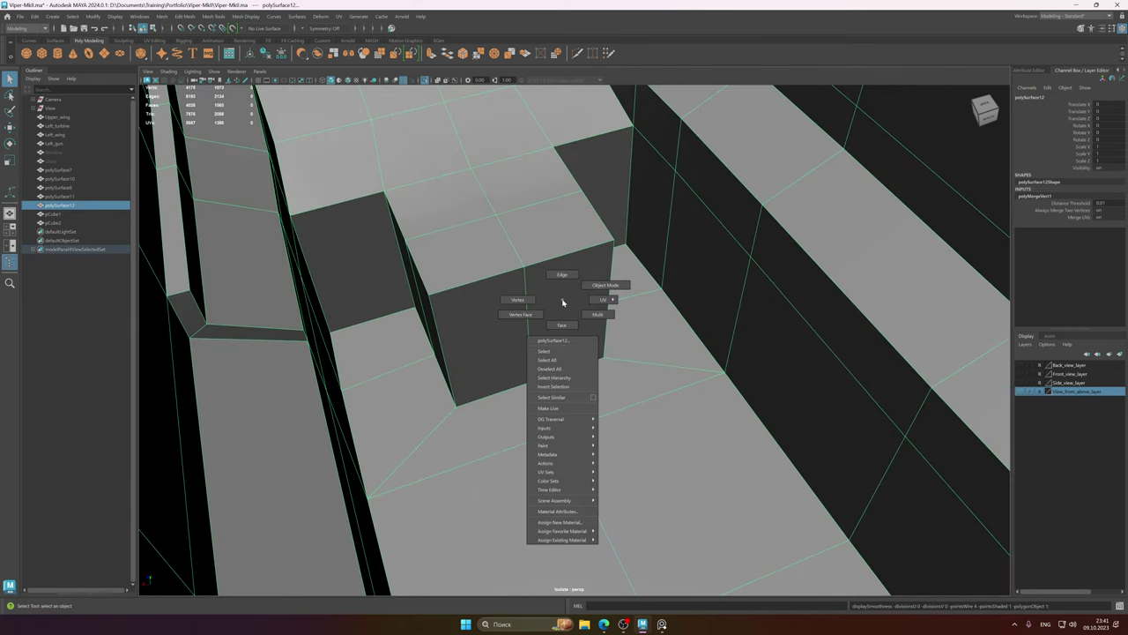
right_click_drag(571, 275, 532, 302)
left_click_drag(545, 324, 591, 354, "alt")
middle_click_drag(591, 354, 583, 343, "alt")
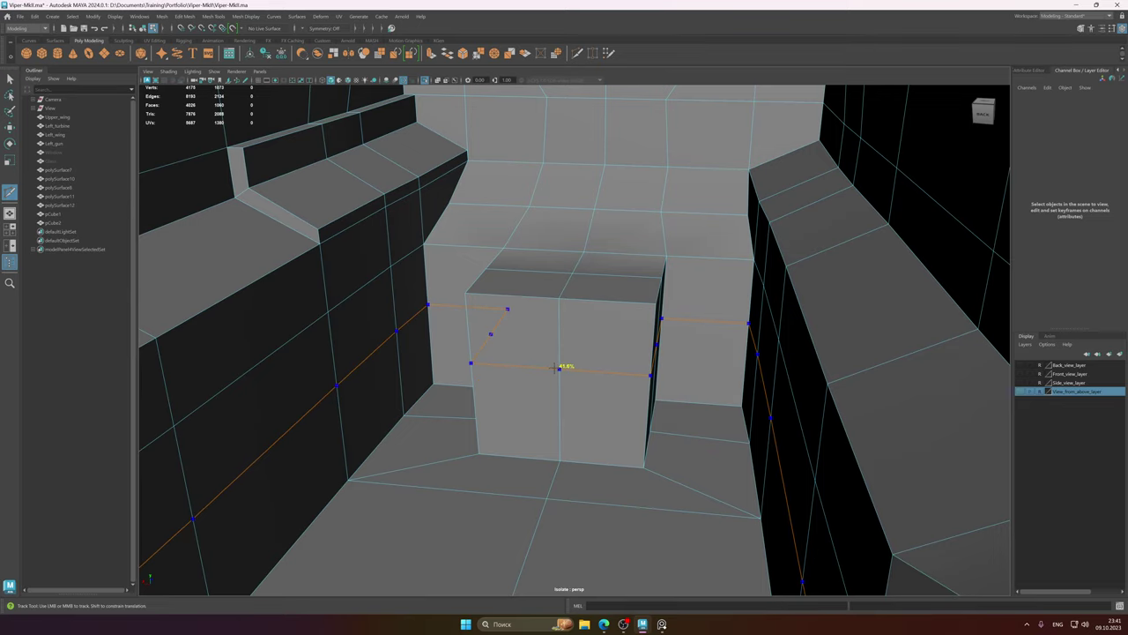
left_click_drag(557, 370, 665, 290, "alt")
left_click(592, 363)
key("q")
- Delete the six lower faces on the front and both sides of the central block
left_click(650, 296)
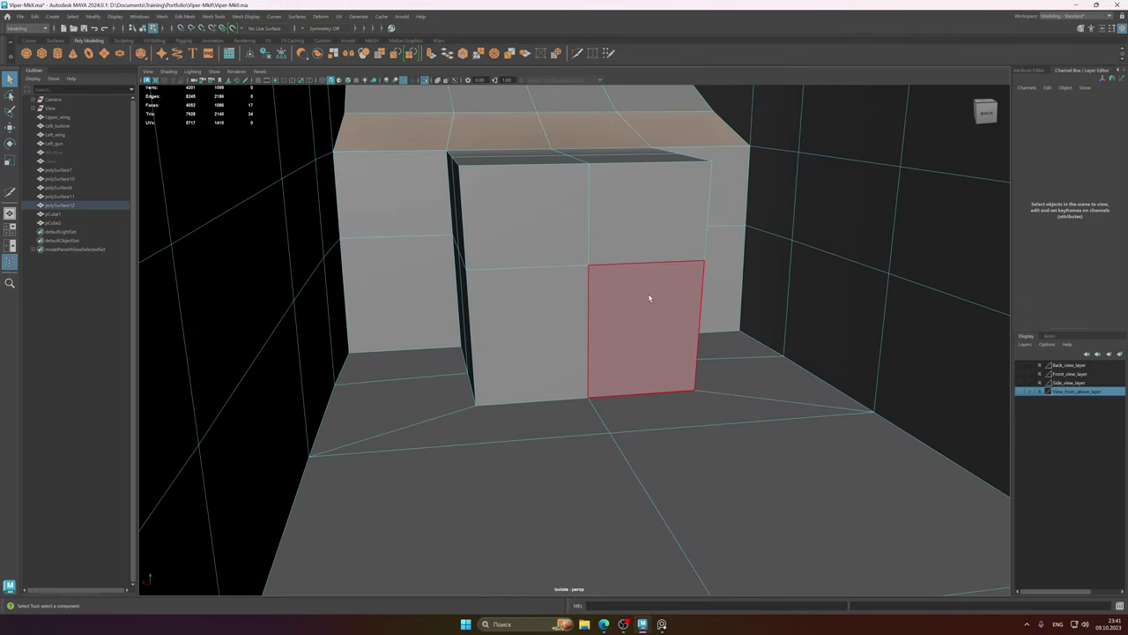
left_click(530, 319, "shift")
left_click_drag(510, 320, 402, 323, "alt")
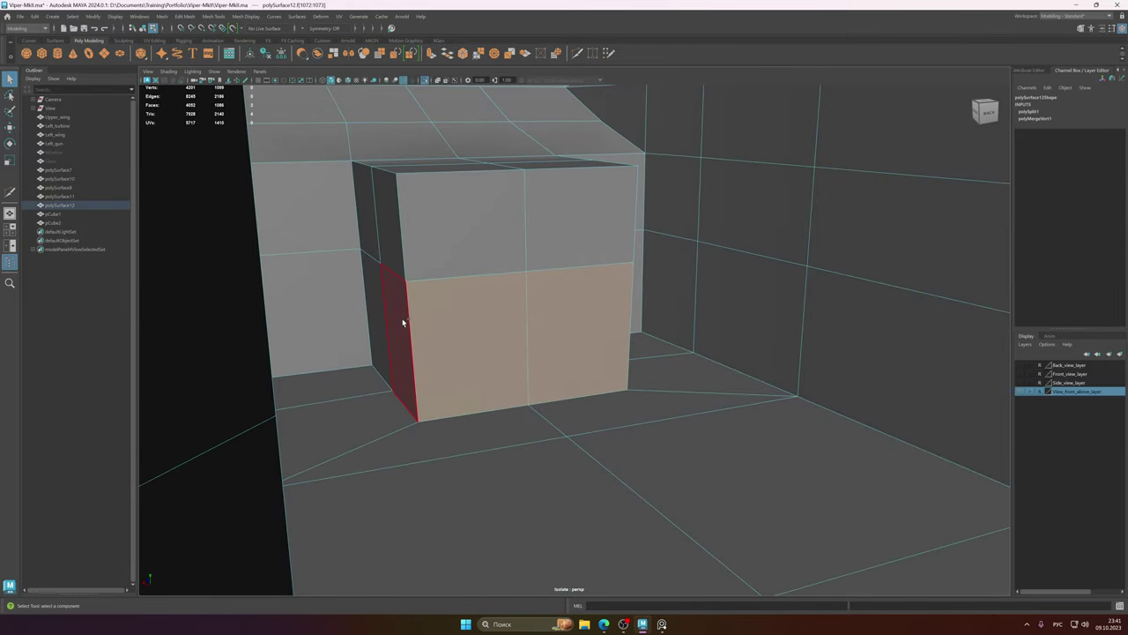
left_click(376, 312, "shift")
left_click_drag(613, 319, 507, 309, "alt")
left_click_drag(769, 324, 721, 324, "alt")
key("f")
left_click(695, 325, "shift")
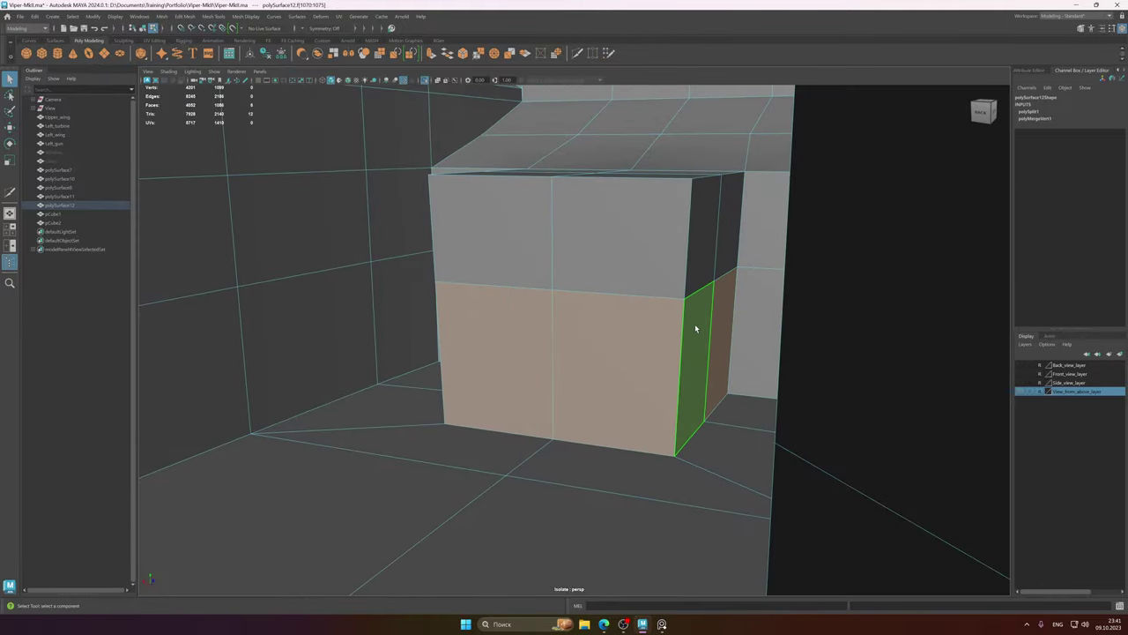
key("Delete")
- Bridge the two opposite side edges of the floor opening nearest the end wall to add a floor strip
middle_click_drag(610, 262, 607, 294, "alt")
right_click_drag(608, 295, 692, 289, "alt")
left_click_drag(544, 275, 611, 265, "alt")
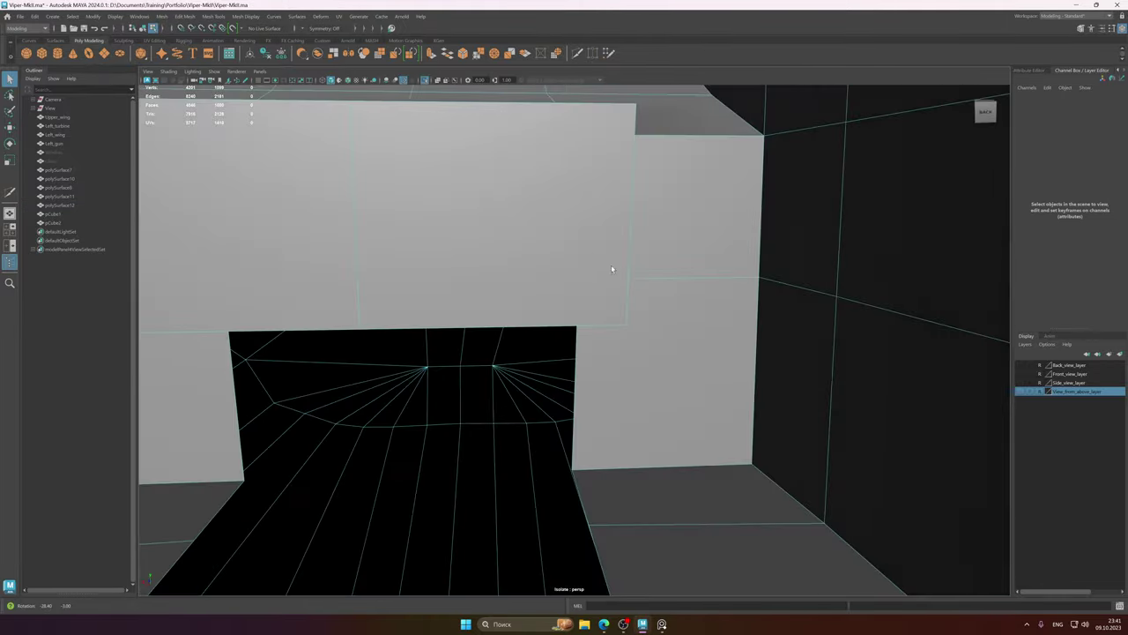
right_click_drag(611, 264, 579, 241, "alt")
middle_click_drag(511, 244, 581, 272, "alt")
left_click_drag(582, 273, 557, 196, "alt")
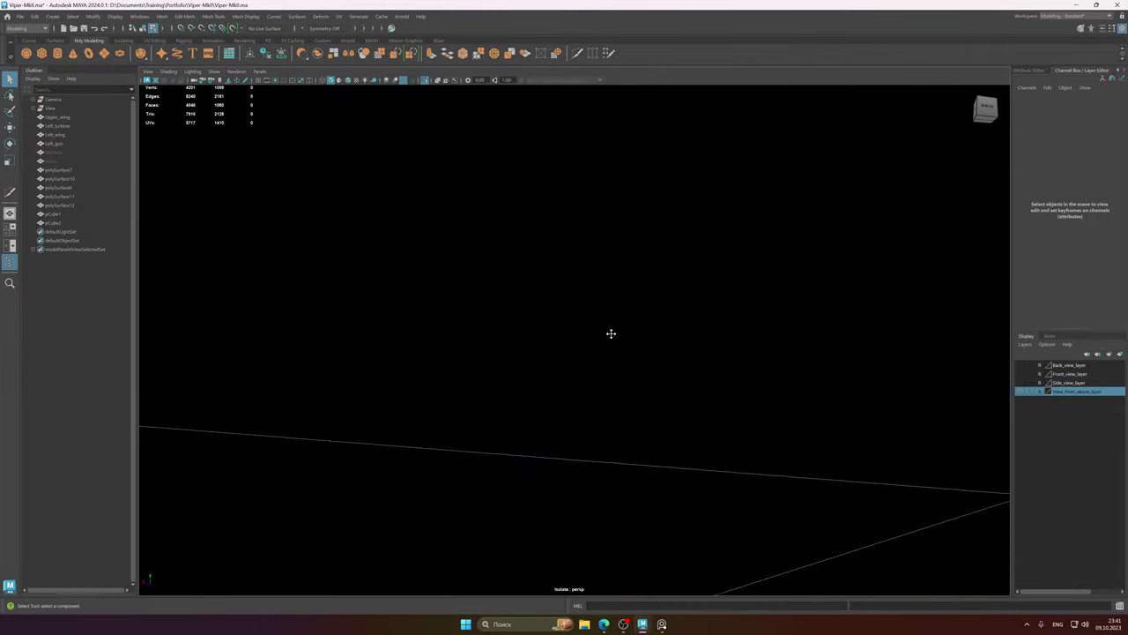
middle_click_drag(609, 333, 675, 244, "alt")
mouse_move(577, 372)
middle_mouse_down("alt")
mouse_move(609, 299)
mouse_move(604, 184)
middle_mouse_up("alt")
left_click_drag(603, 184, 657, 281, "alt")
left_click_drag(616, 409, 627, 322, "alt")
right_click_drag(453, 330, 453, 305)
double_click(478, 316)
left_click_drag(572, 375, 750, 385, "alt")
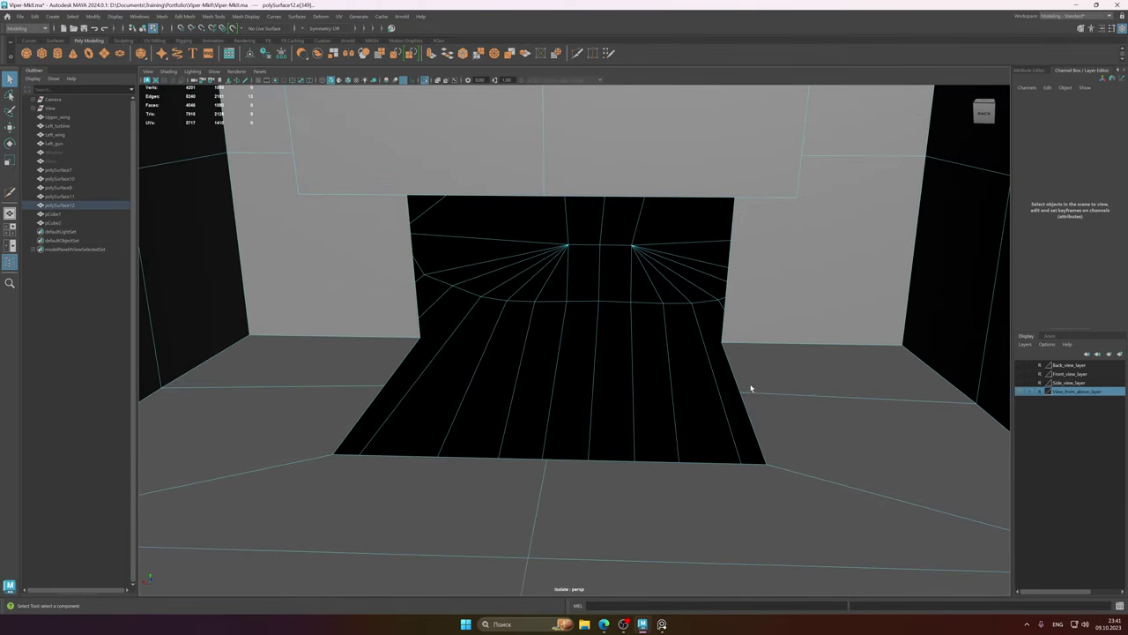
left_click(725, 388)
right_click(399, 363, "shift")
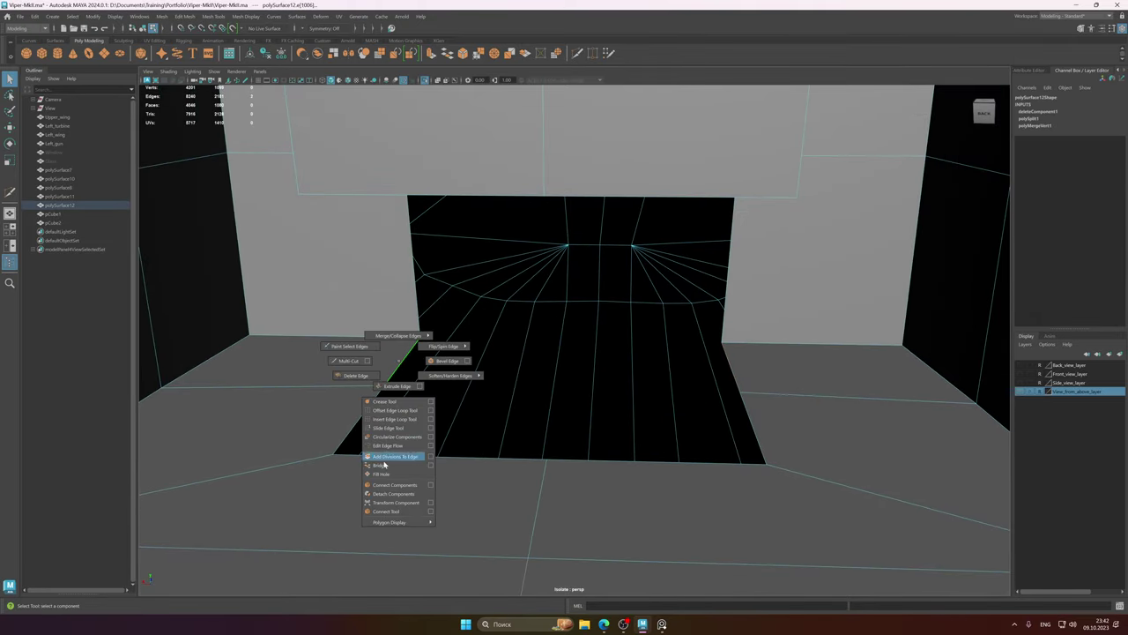
left_click(381, 465)
- Try bridging the remaining pair of side edges to close the floor opening, and undo the bridge
left_click(362, 406)
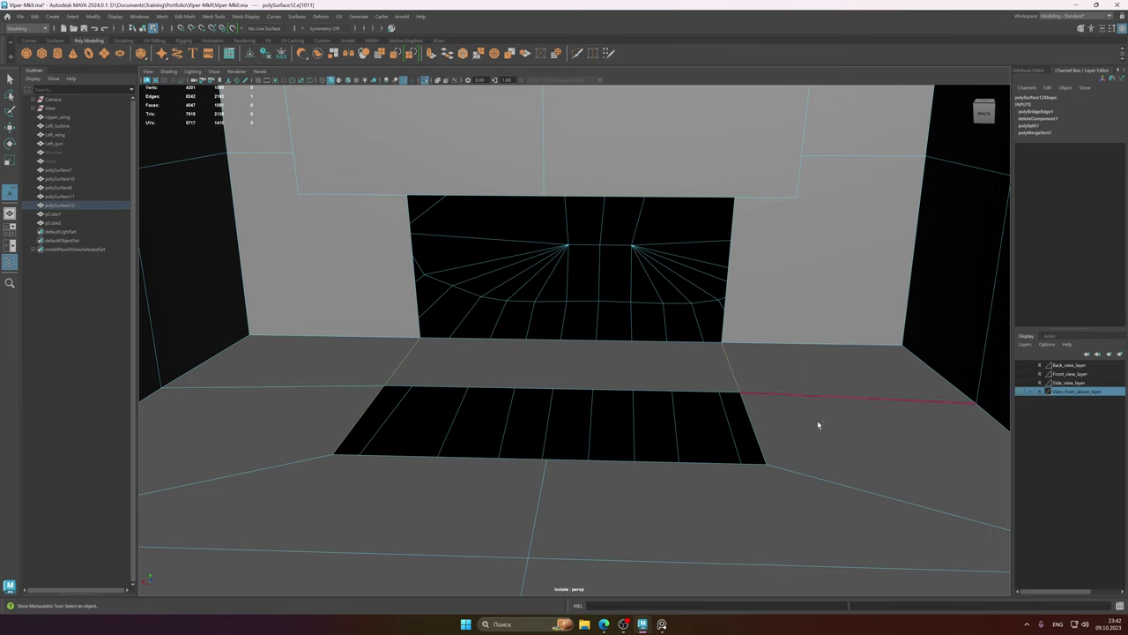
key("g")
left_click_drag(765, 415, 743, 430, "alt")
middle_click_drag(743, 430, 731, 356, "alt")
left_click_drag(731, 355, 730, 350, "alt")
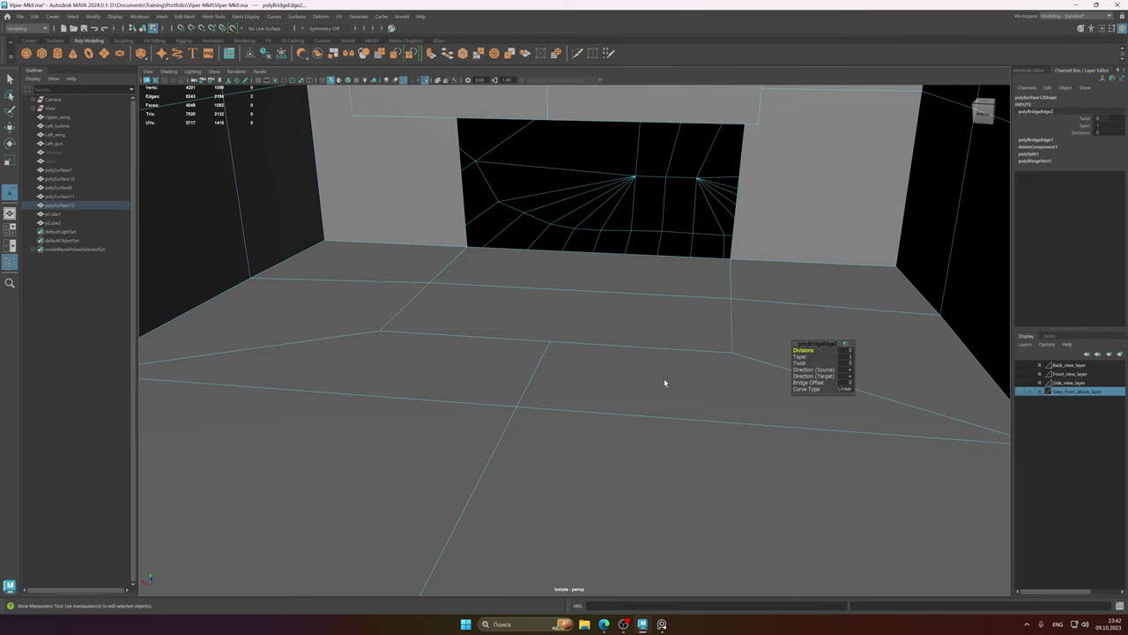
left_click_drag(649, 377, 645, 381, "alt")
key("ctrl+z")
- Delete the four floor faces surrounding the remaining opening, including both side faces and the two front ones
right_click_drag(651, 380, 581, 371, "alt")
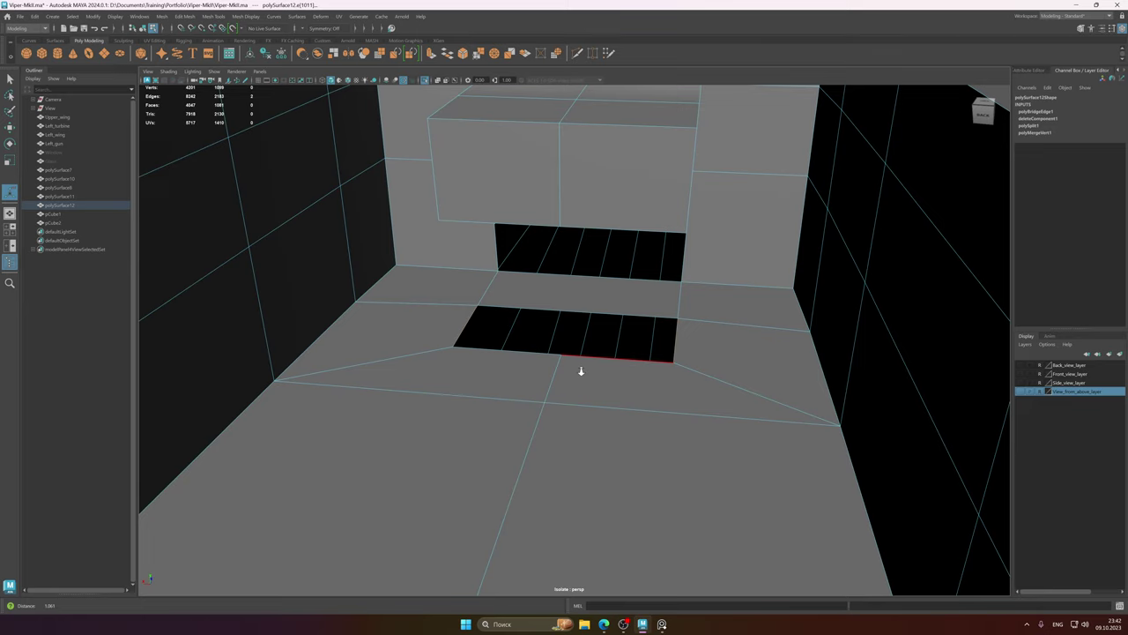
right_click(580, 374)
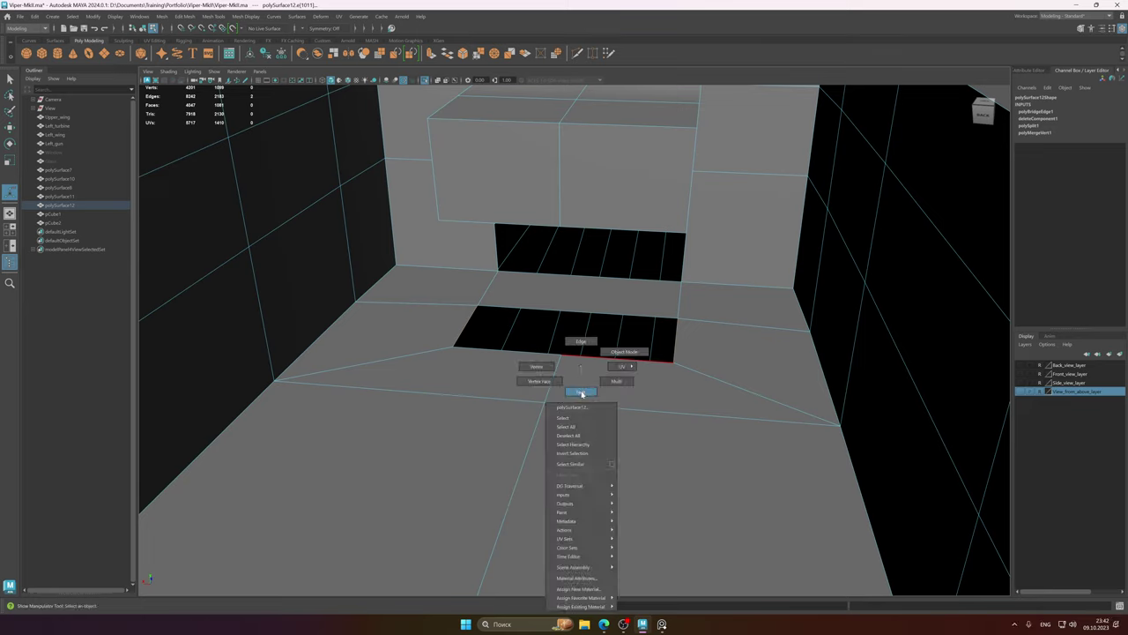
left_click(581, 393)
left_click(758, 370)
left_click(655, 396, "shift")
left_click(458, 358, "shift")
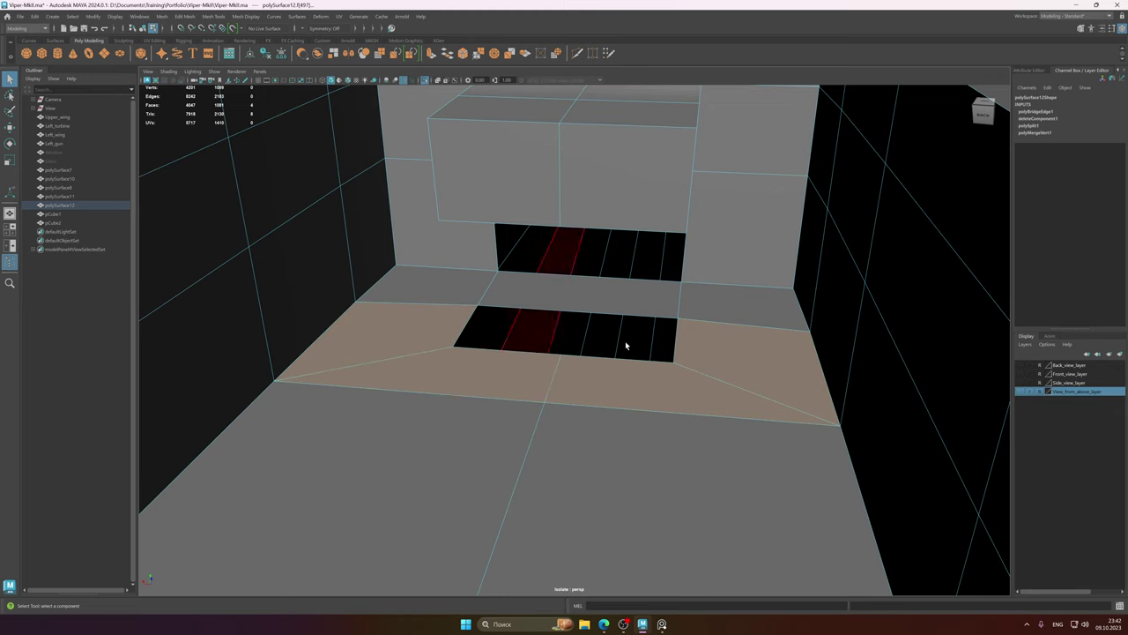
key("Delete")
- Bridge the left and right wall-side edges across the cleared area with a single full-width floor face
left_click_drag(727, 401, 632, 422, "alt")
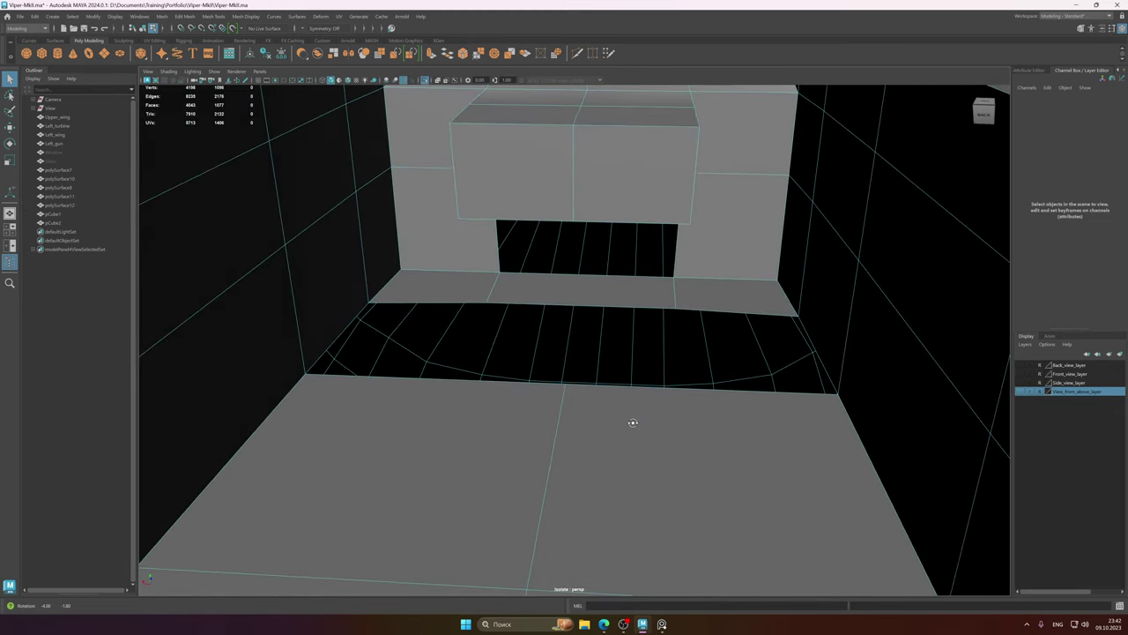
right_click(636, 423)
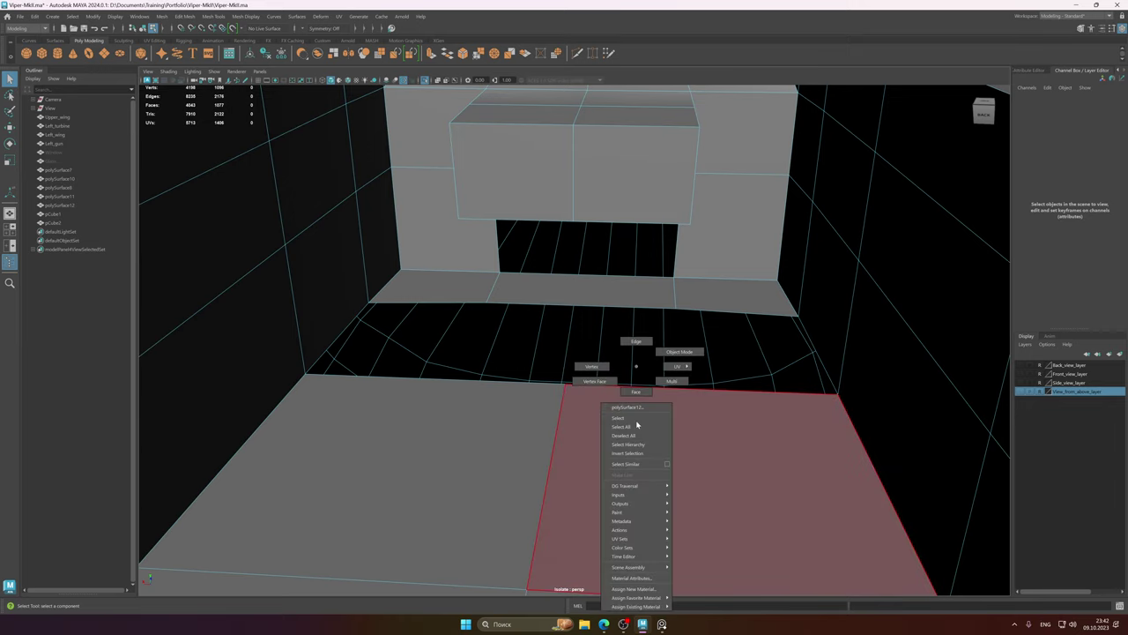
left_click(636, 342)
left_click(818, 365)
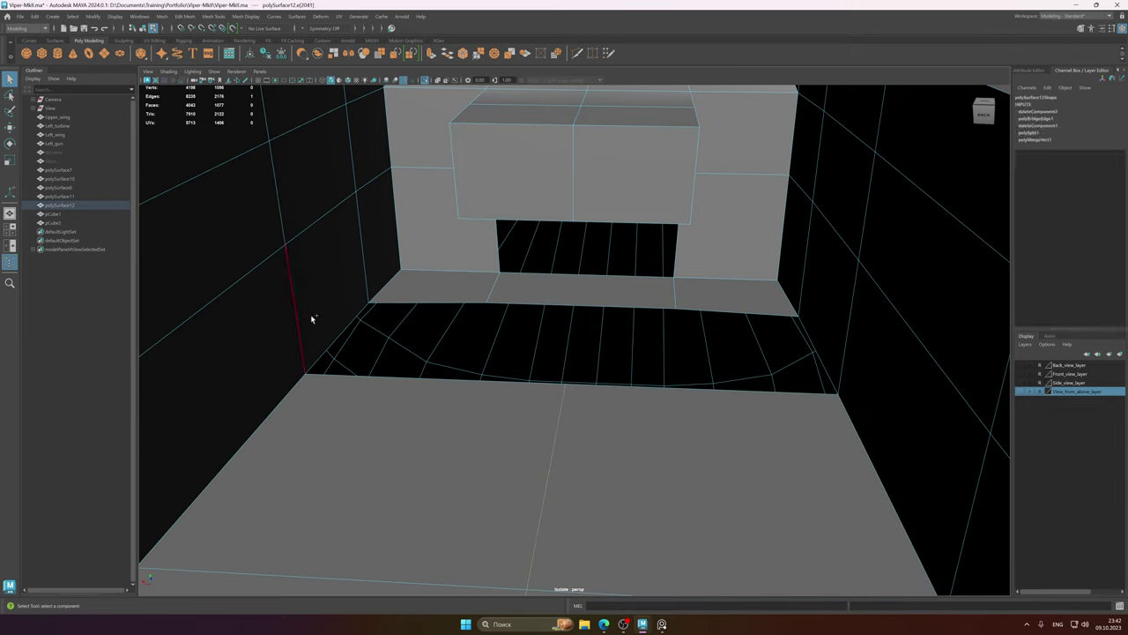
right_click_drag(338, 322, 321, 426, "shift")
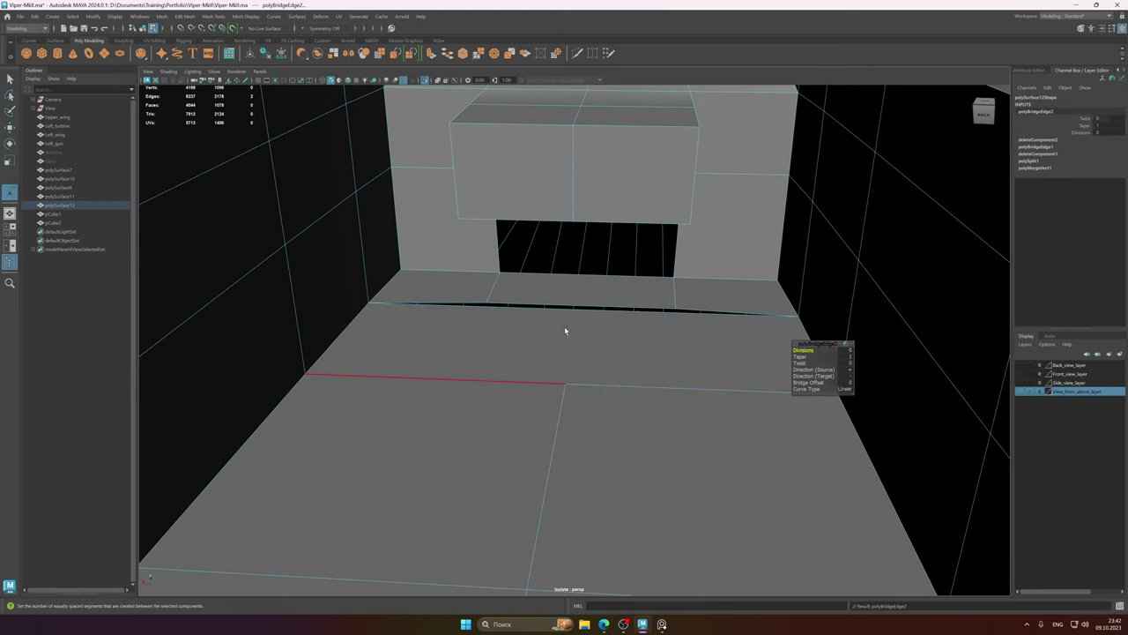
- Merge the two inner vertices on the front edge of the rear floor strip into one central vertex
left_click_drag(565, 327, 594, 383, "alt")
right_click_drag(594, 382, 704, 406, "alt")
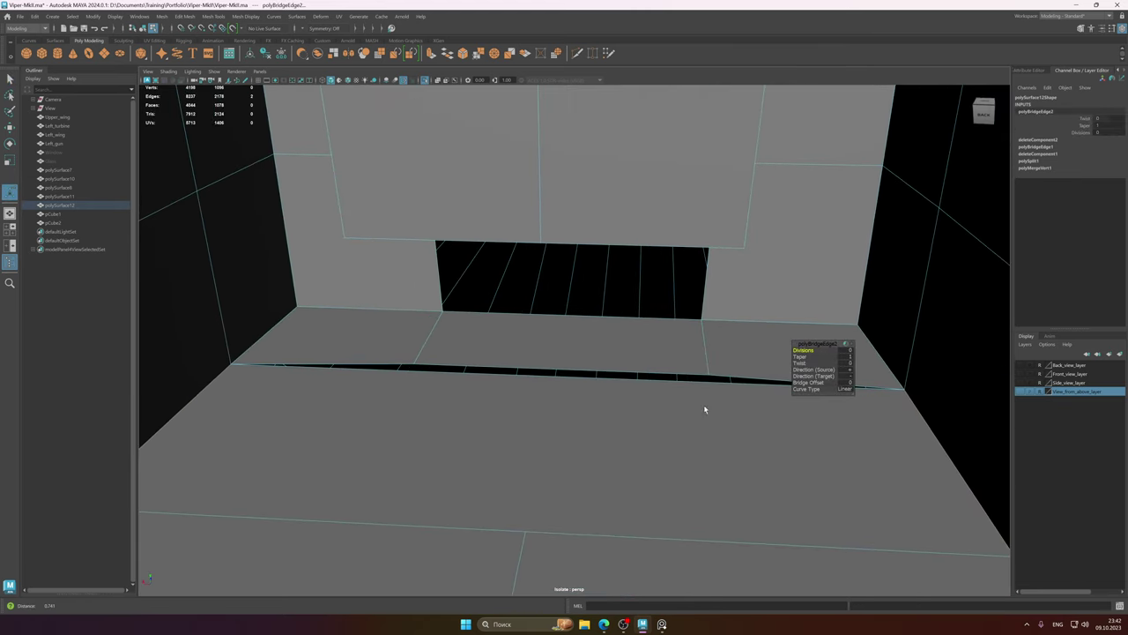
right_click_drag(561, 354, 478, 352)
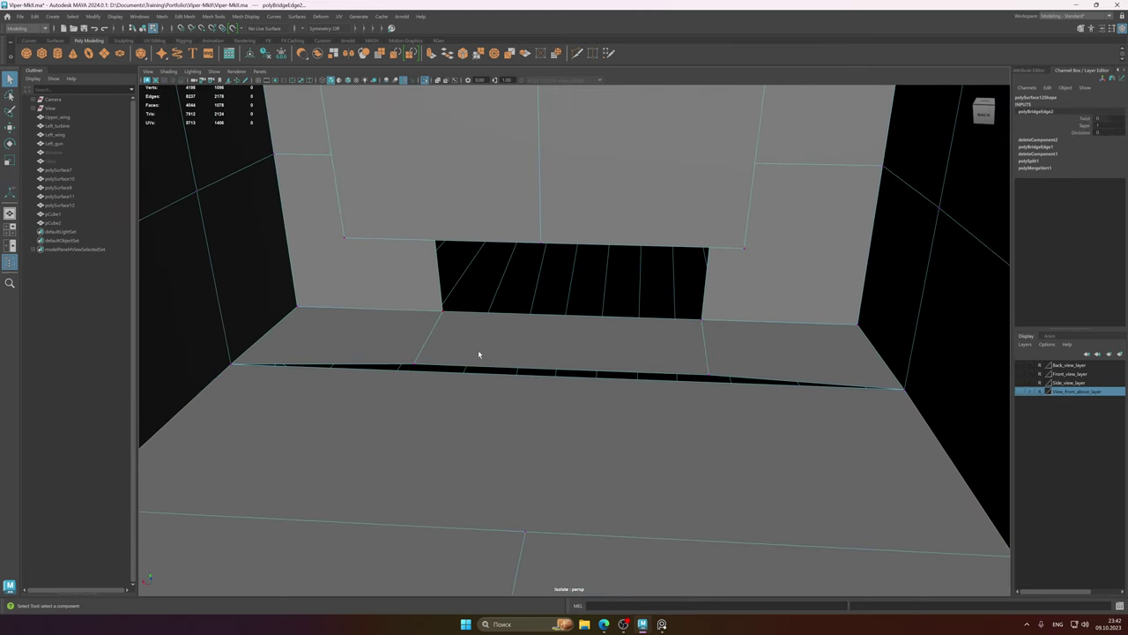
left_click(418, 364)
left_click_drag(420, 366, 617, 380, "alt")
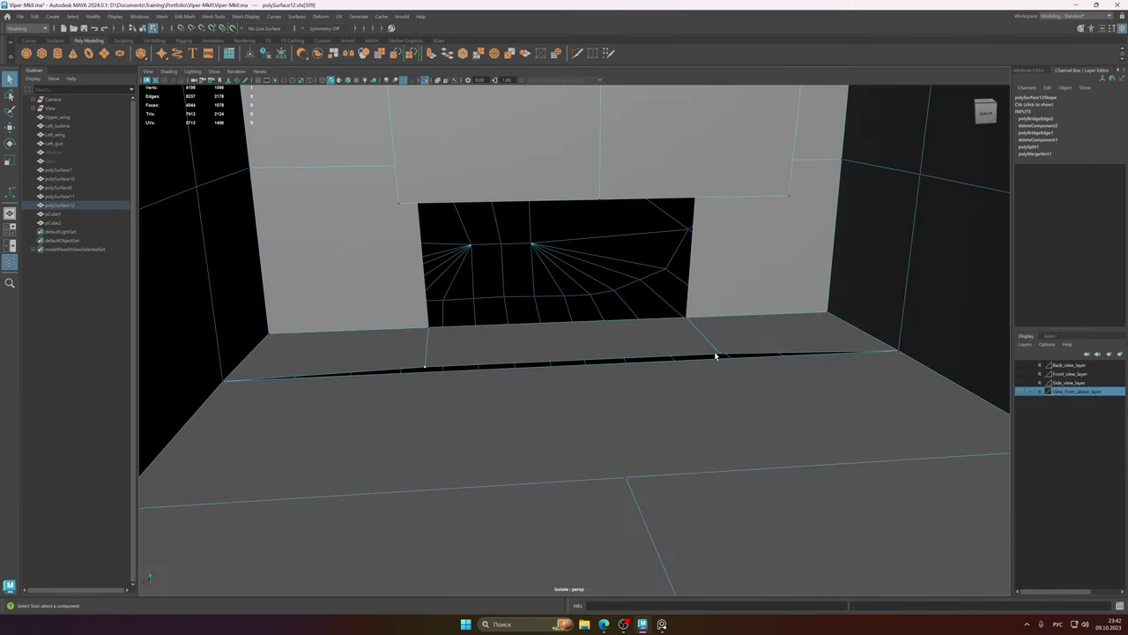
right_click_drag(716, 355, 719, 317, "shift")
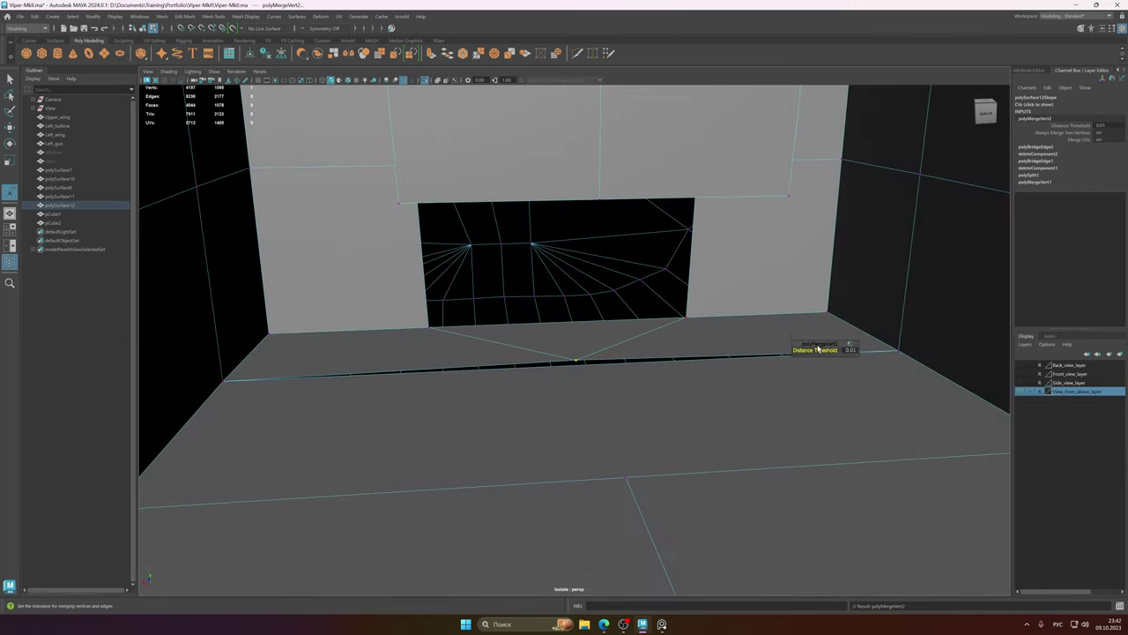
- Cut the full-width floor face with Multi-Cut from the middle floor vertex to the midpoint of its rear edge
left_click_drag(573, 364, 607, 353, "alt")
right_click_drag(607, 353, 574, 354, "shift")
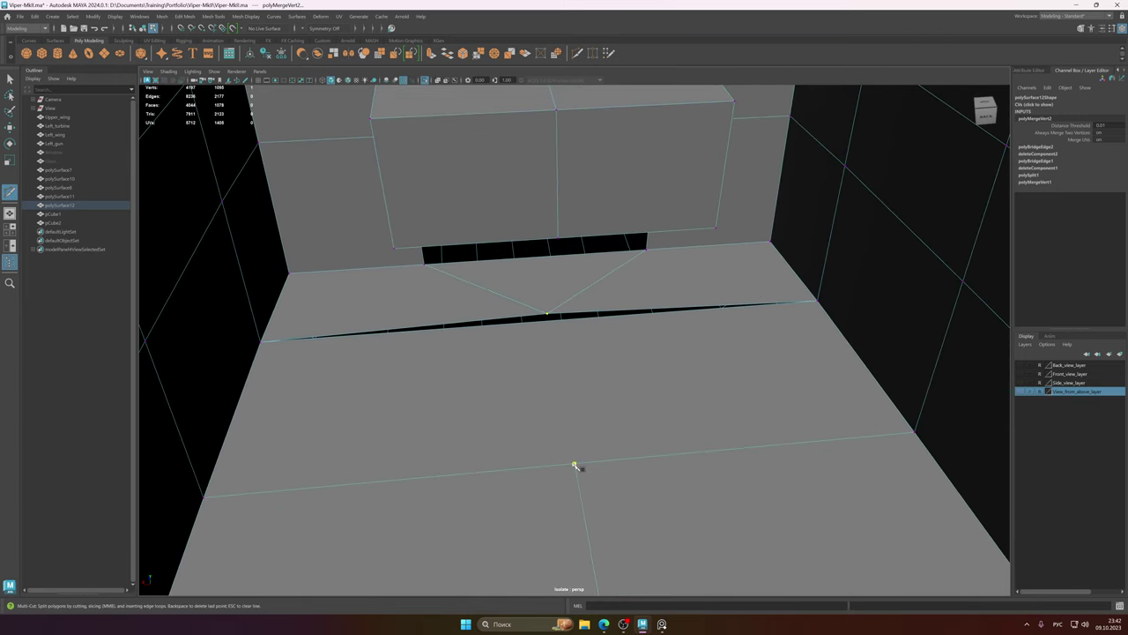
left_click(574, 463)
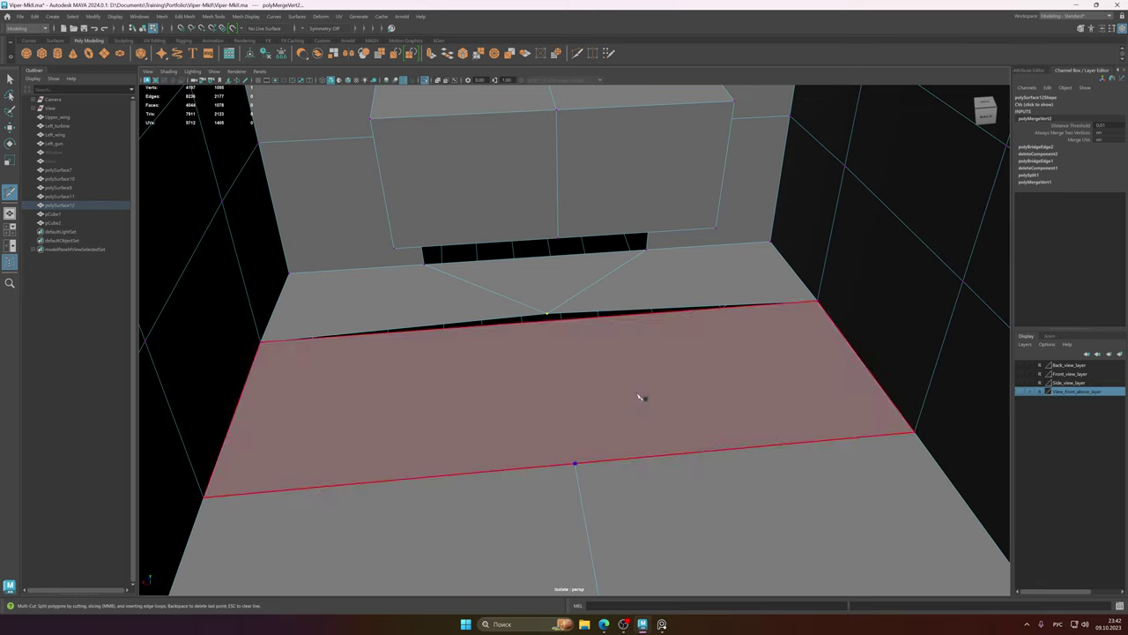
left_click(565, 325)
right_click(597, 330)
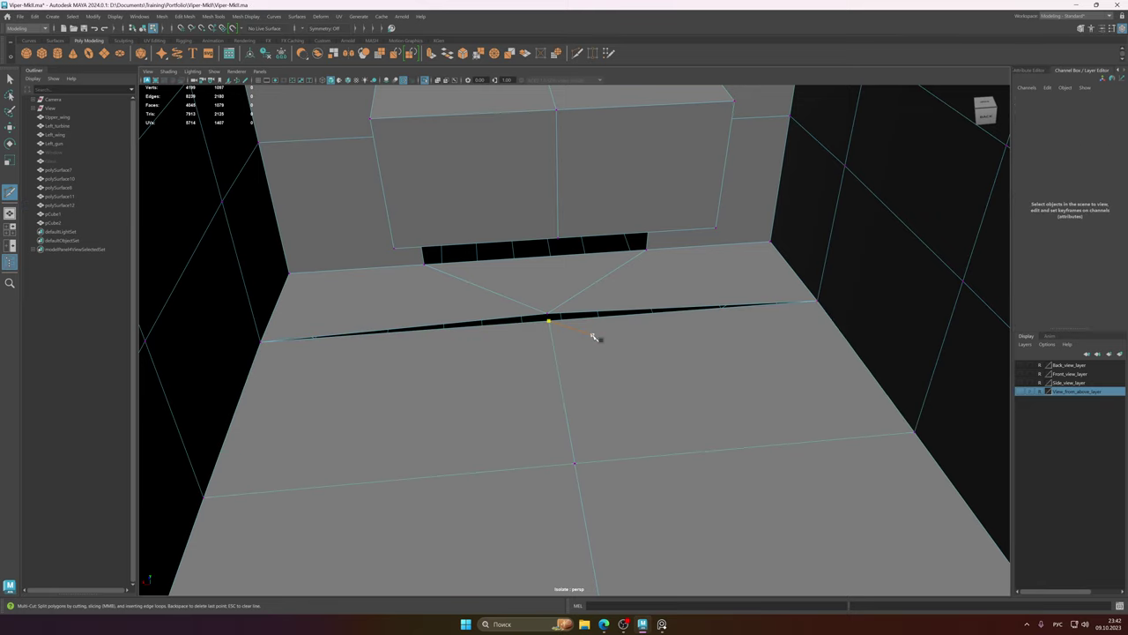
- Inspect the middle floor vertex for overlapping duplicates, isolating the four floor faces around it before restoring the full scene
middle_click_drag(606, 406, 588, 351, "alt")
key("alt+shift")
key("q")
right_click_drag(569, 368, 527, 366)
left_click(552, 407)
right_click(553, 409, "shift")
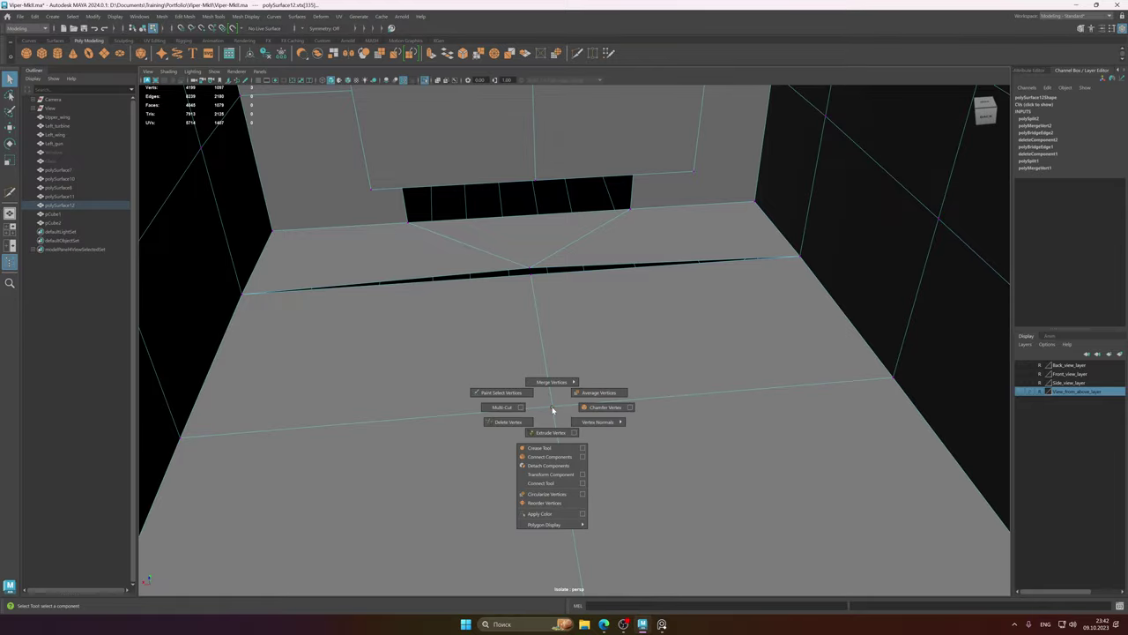
right_click_drag(552, 409, 478, 393, "alt")
left_click_drag(479, 392, 587, 320, "alt")
left_click(649, 340)
left_click(623, 350)
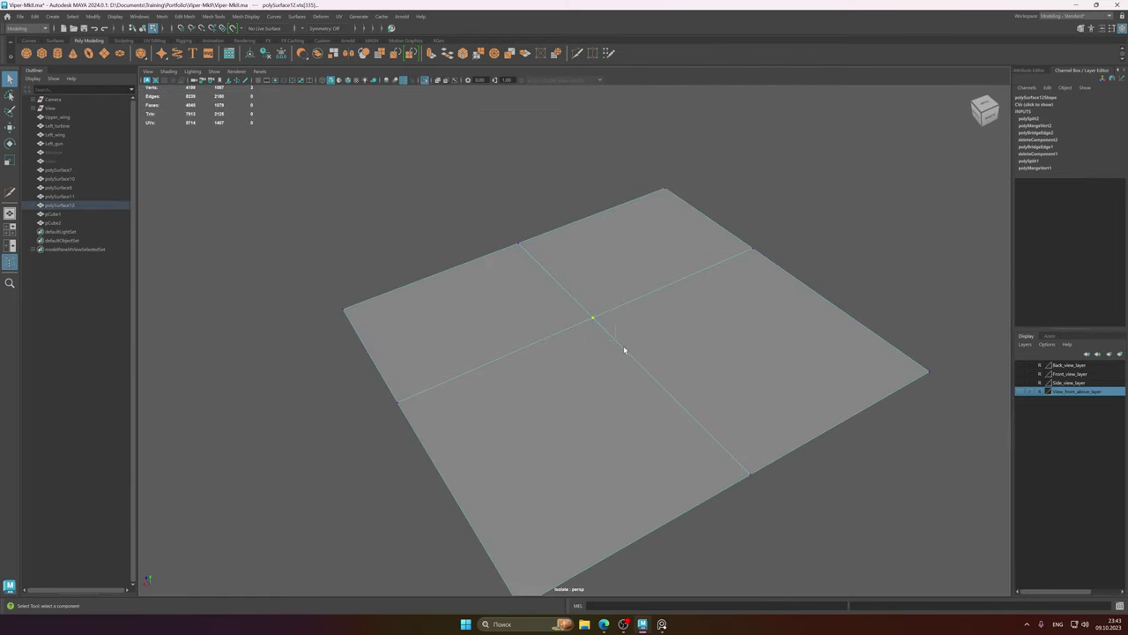
key("ctrl+1")
scroll(610, 329, "down", 2)
left_click_drag(612, 332, 665, 393, "alt")
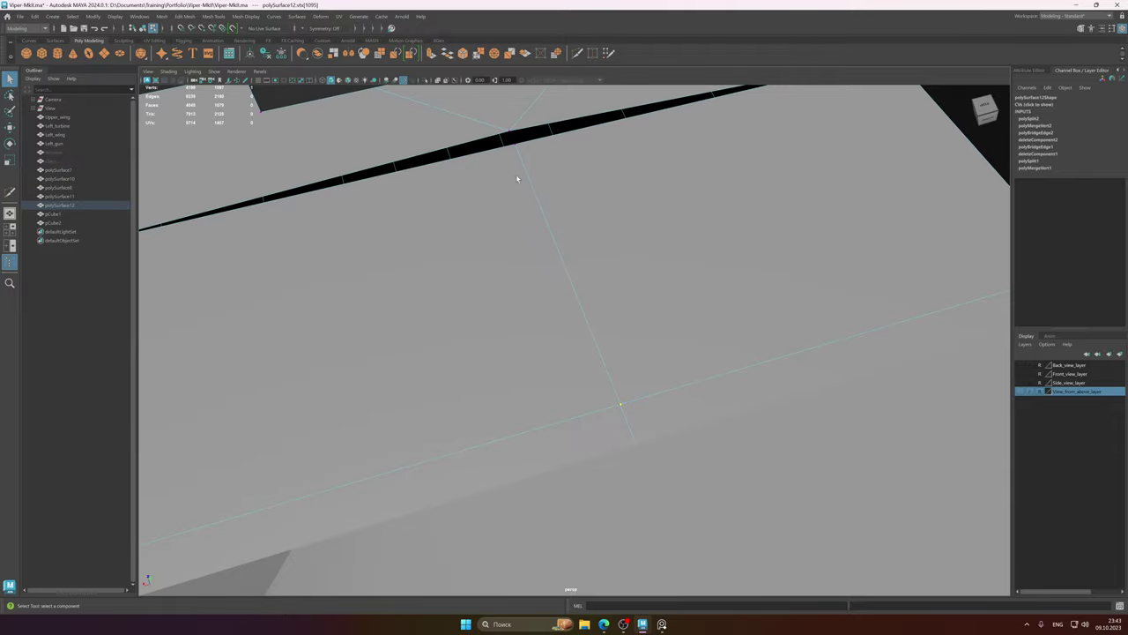
scroll(554, 287, "down", 8)
scroll(441, 244, "down", 2)
left_click(401, 273)
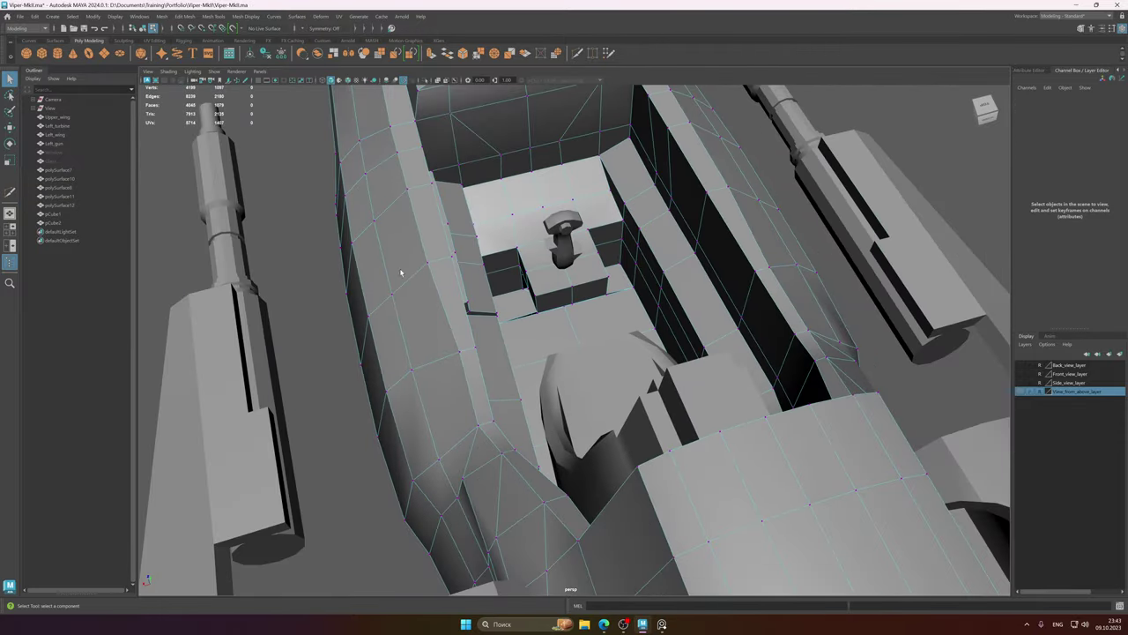
- Merge the overlapping vertices at the middle of the cockpit floor's cross seam with a distance threshold of 0.01
right_click_drag(401, 273, 990, 393, "alt")
left_click_drag(657, 312, 618, 395, "alt")
middle_click_drag(618, 394, 618, 368, "alt")
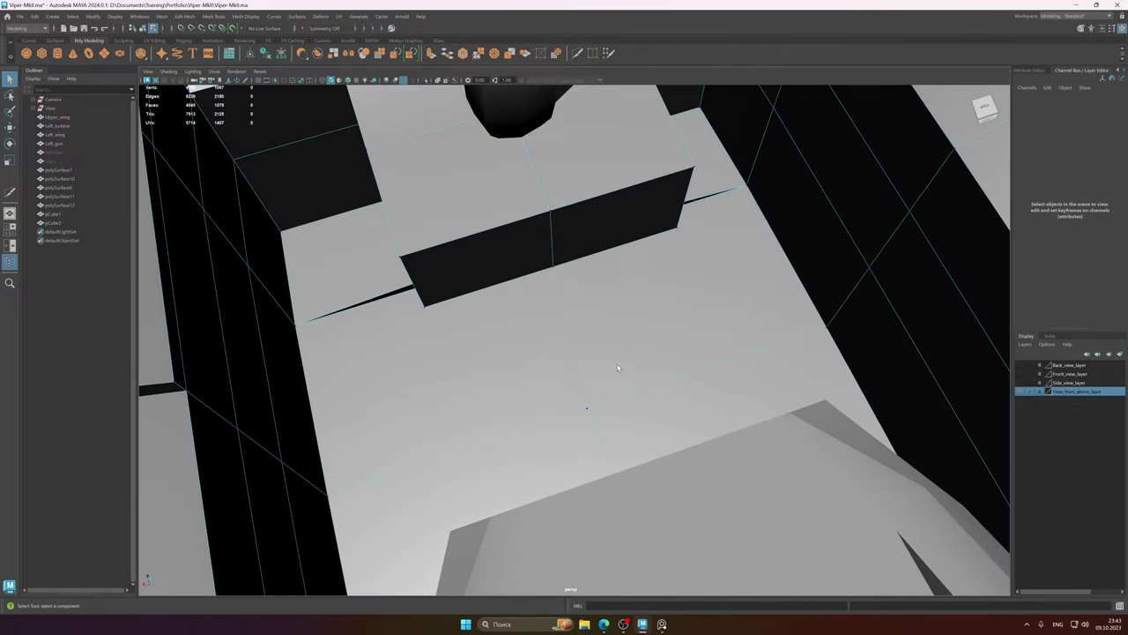
left_click(592, 414)
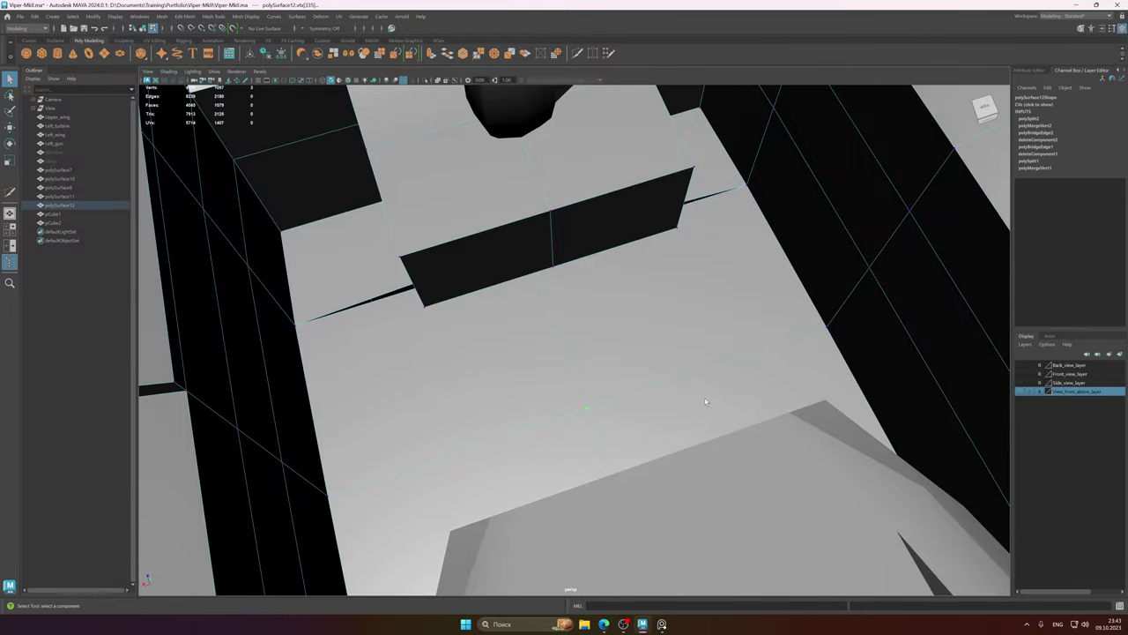
right_click_drag(705, 402, 448, 420, "alt")
left_click_drag(448, 420, 793, 401, "alt")
right_click_drag(691, 406, 724, 354, "shift")
left_click_drag(724, 354, 535, 321, "alt")
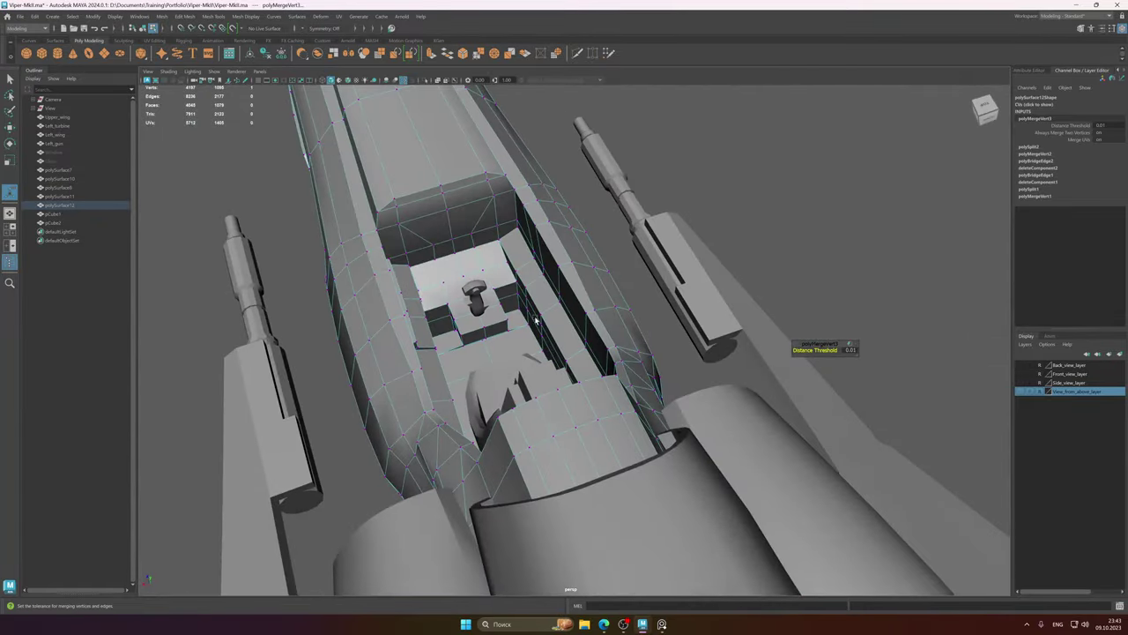
- Isolate the fuselage mesh and weld the rear strip's central vertex to the midpoint of the new floor's rear edge
right_click_drag(537, 321, 585, 304)
key("ctrl+1")
scroll(562, 320, "up", 7)
middle_click_drag(461, 330, 653, 351, "alt")
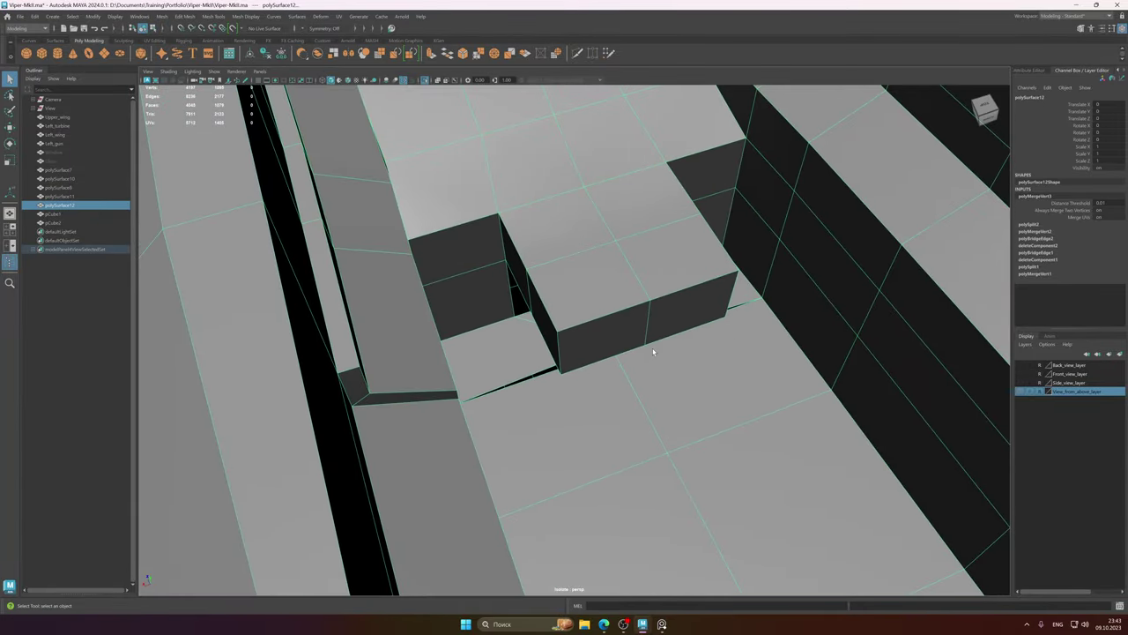
left_click_drag(653, 352, 627, 361, "alt")
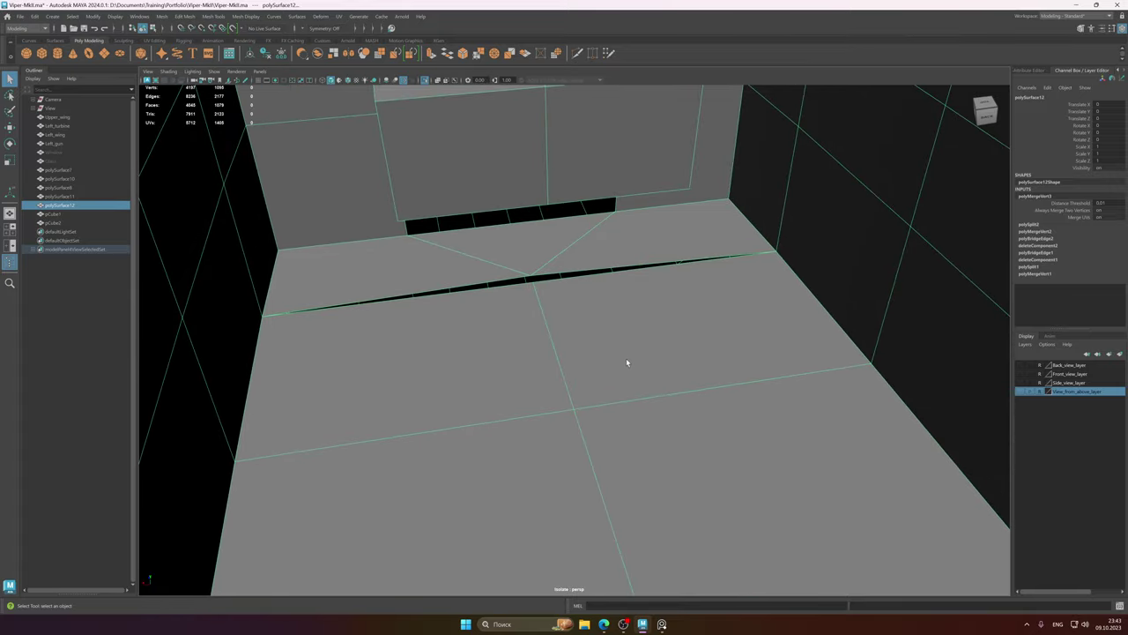
right_click_drag(631, 318, 574, 319)
left_click_drag(575, 319, 573, 334, "alt")
left_click(514, 300)
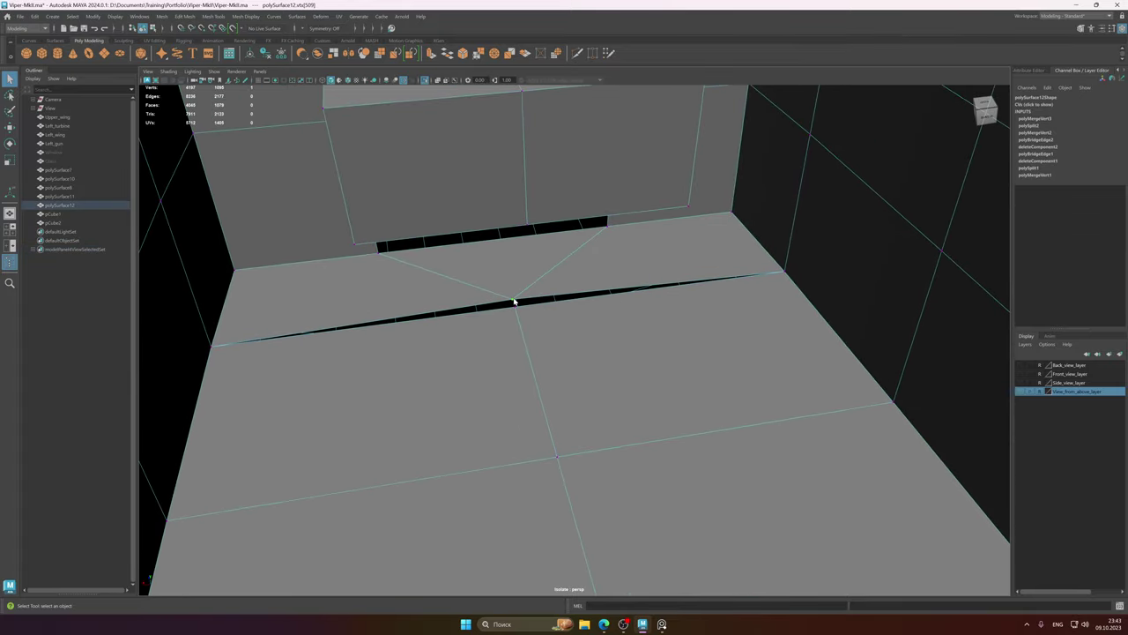
mouse_move(515, 301)
right_mouse_down("shift")
mouse_move(517, 270)
mouse_move(516, 293)
right_mouse_up("shift")
left_click_drag(515, 300, 516, 308)
key("q")
middle_click_drag(517, 300, 542, 346, "alt")
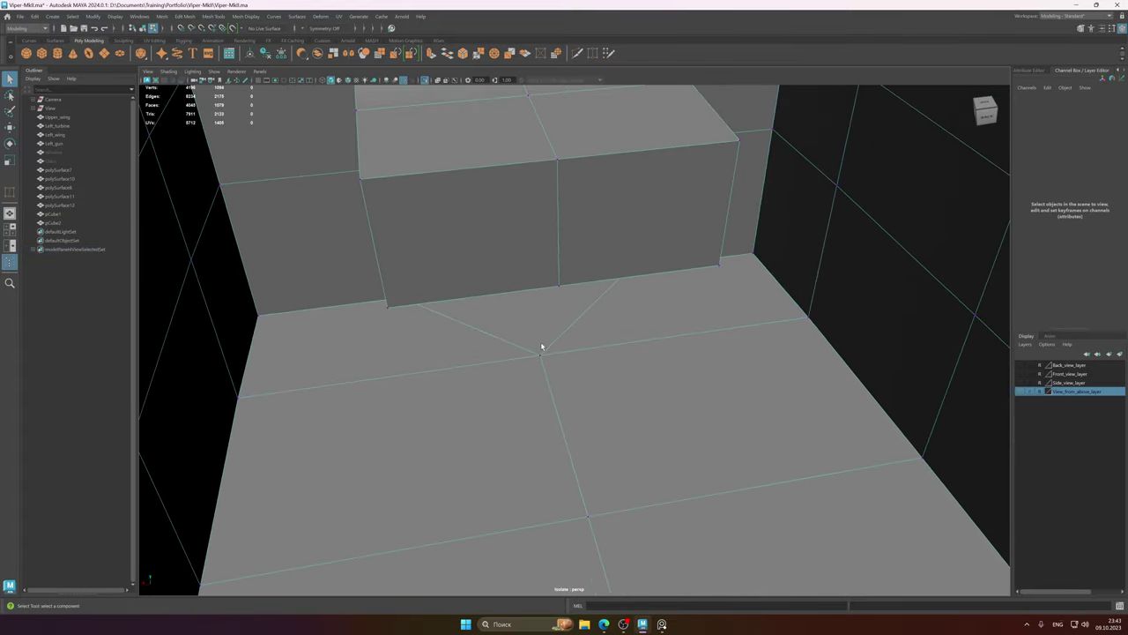
- Bridge the two facing vertical edges beneath the central block to close the opening in the cockpit's rear wall
left_click_drag(541, 346, 531, 317, "alt")
right_click_drag(532, 317, 491, 312)
left_click(450, 197)
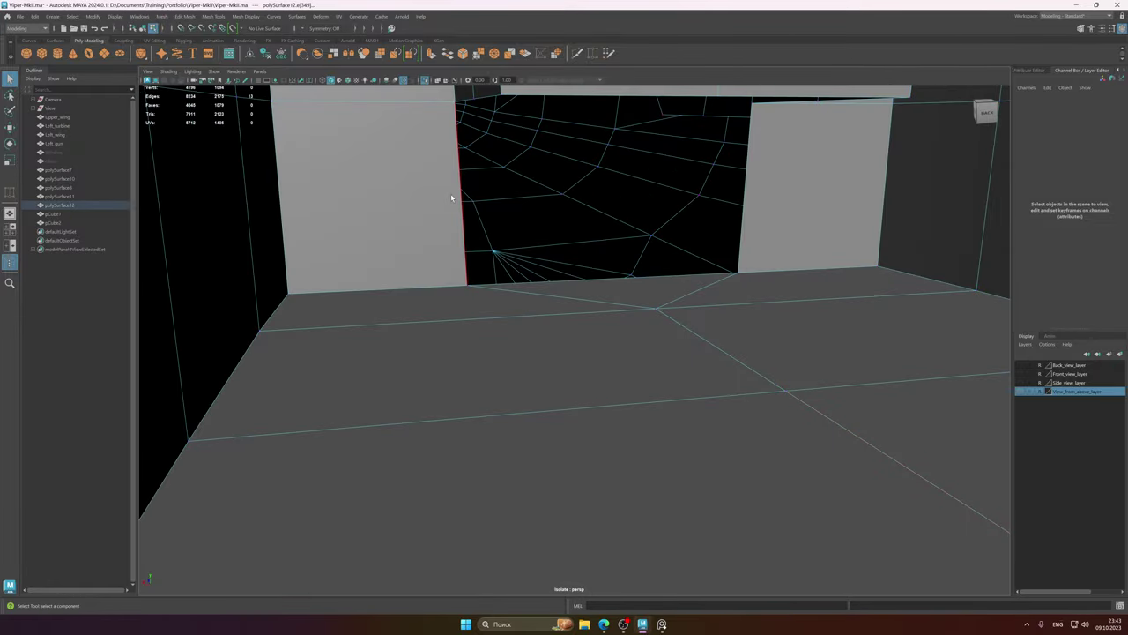
left_click(757, 254)
right_click_drag(761, 180, 759, 180, "shift")
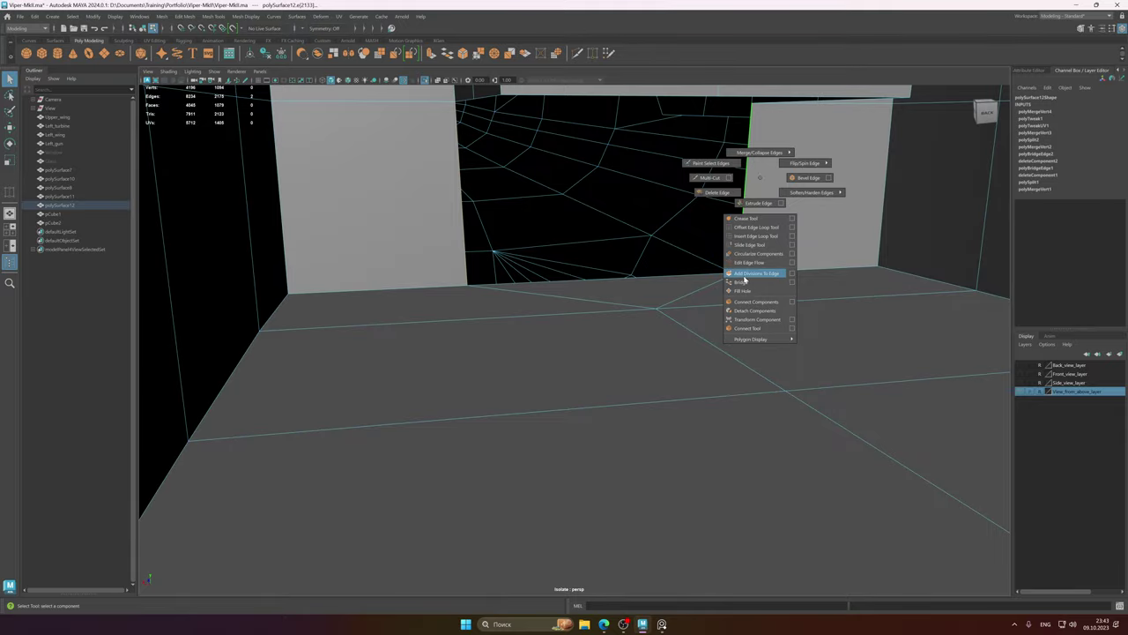
right_click_drag(744, 280, 742, 282, "shift")
scroll(767, 291, "up", 3)
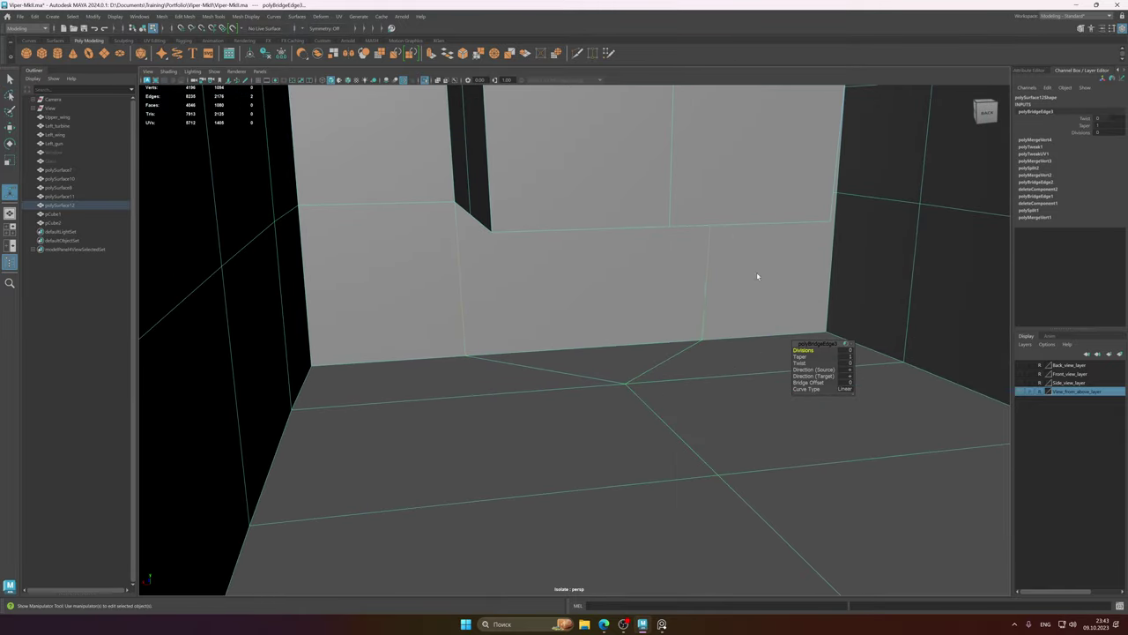
- Return to object selection and delete the fuselage mesh's construction history
key("F8")
mouse_move(694, 277)
left_mouse_down("alt")
mouse_move(685, 254)
mouse_move(678, 270)
left_mouse_up("alt")
right_click_drag(678, 270, 363, 278, "alt")
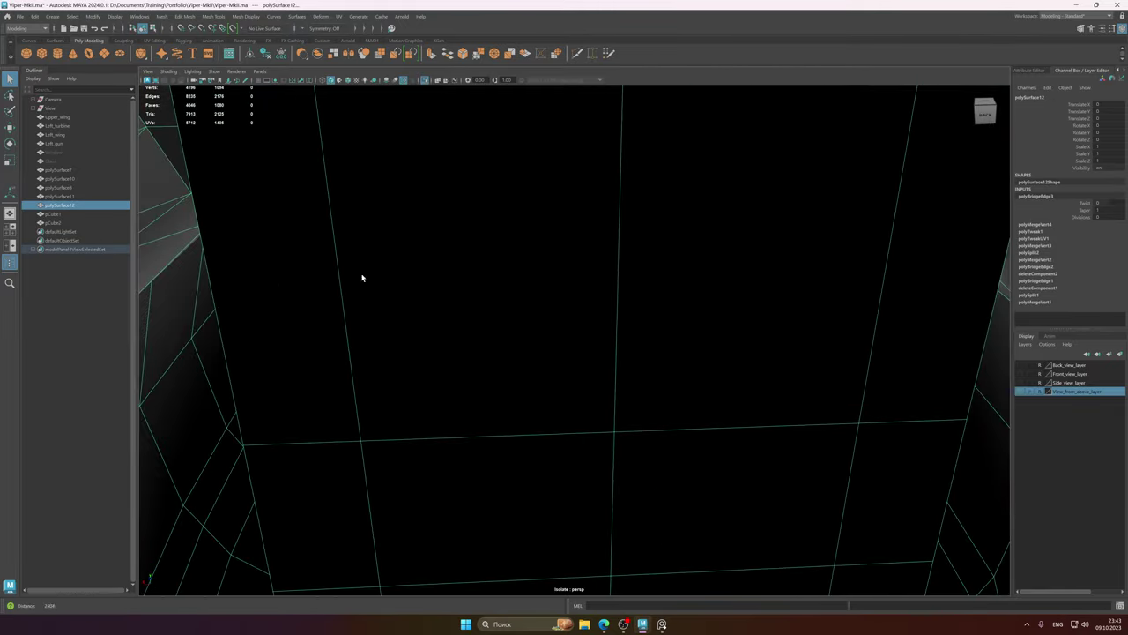
left_click_drag(362, 278, 492, 304, "alt")
right_click_drag(491, 304, 463, 272, "alt")
middle_click_drag(464, 272, 495, 287, "alt")
left_click_drag(496, 287, 598, 293, "alt")
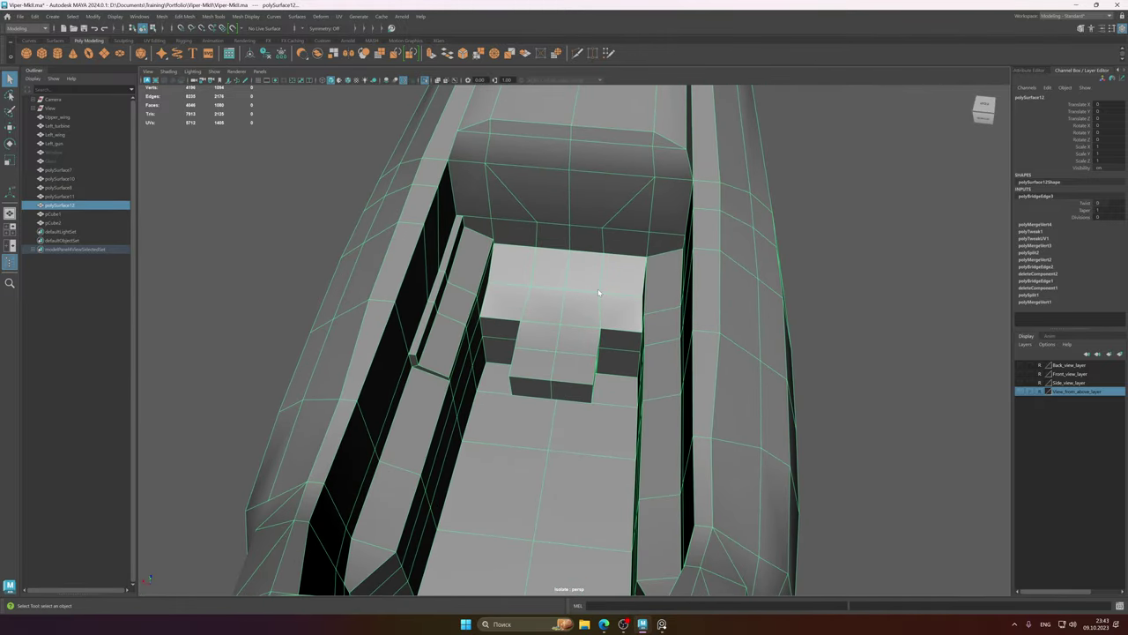
right_click_drag(599, 292, 581, 277, "alt")
mouse_move(581, 276)
left_mouse_down("alt")
mouse_move(577, 287)
mouse_move(555, 270)
mouse_move(586, 284)
left_mouse_up("alt")
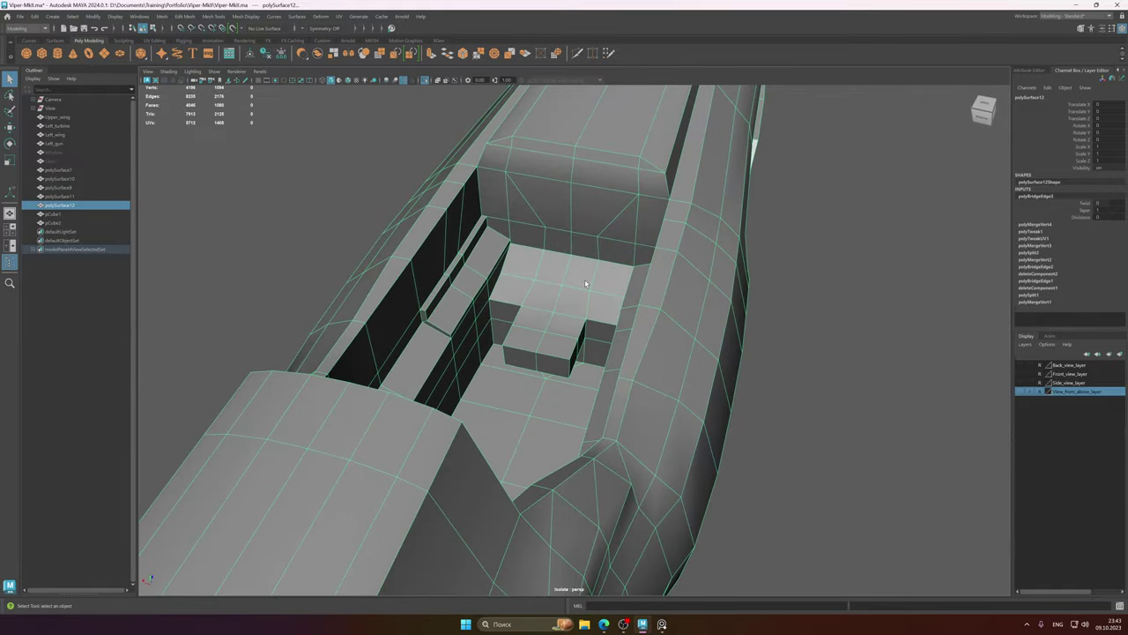
scroll(585, 282, "up", 3)
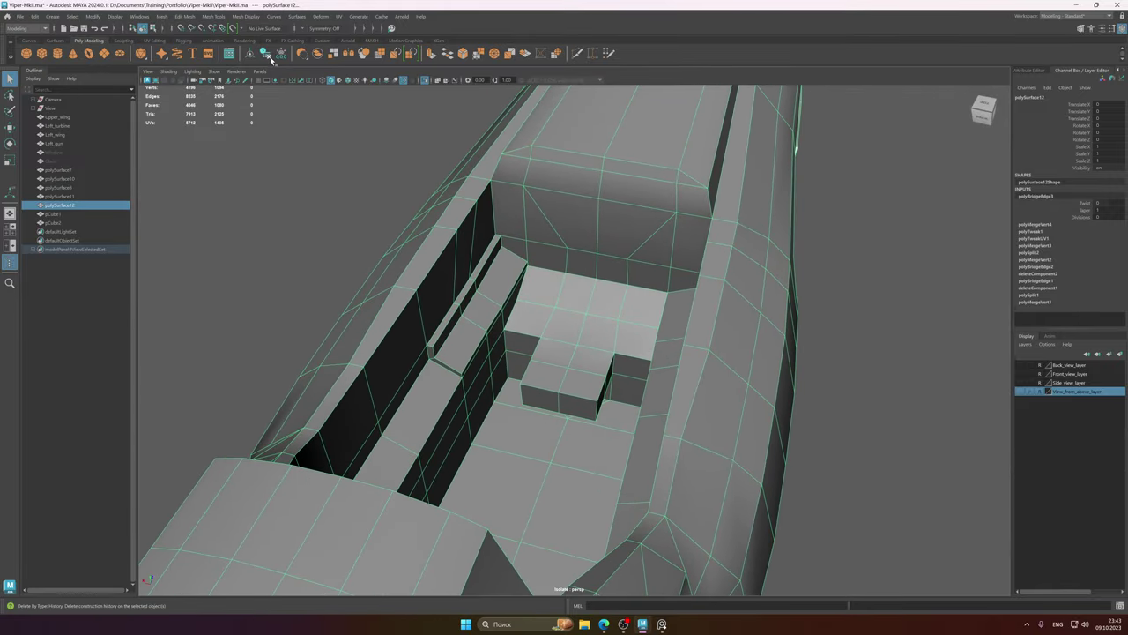
left_click(272, 56)
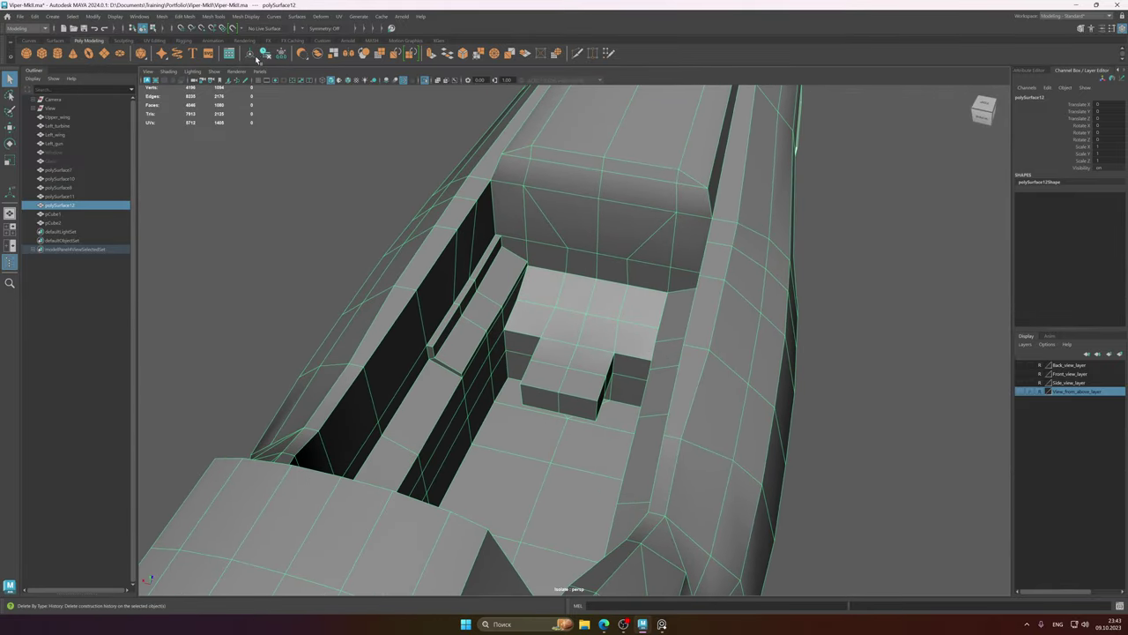
- Move the four middle cross edges of the sloped panel behind the block about -0.476 in Y and 0.106 in Z
scroll(512, 281, "up", 8)
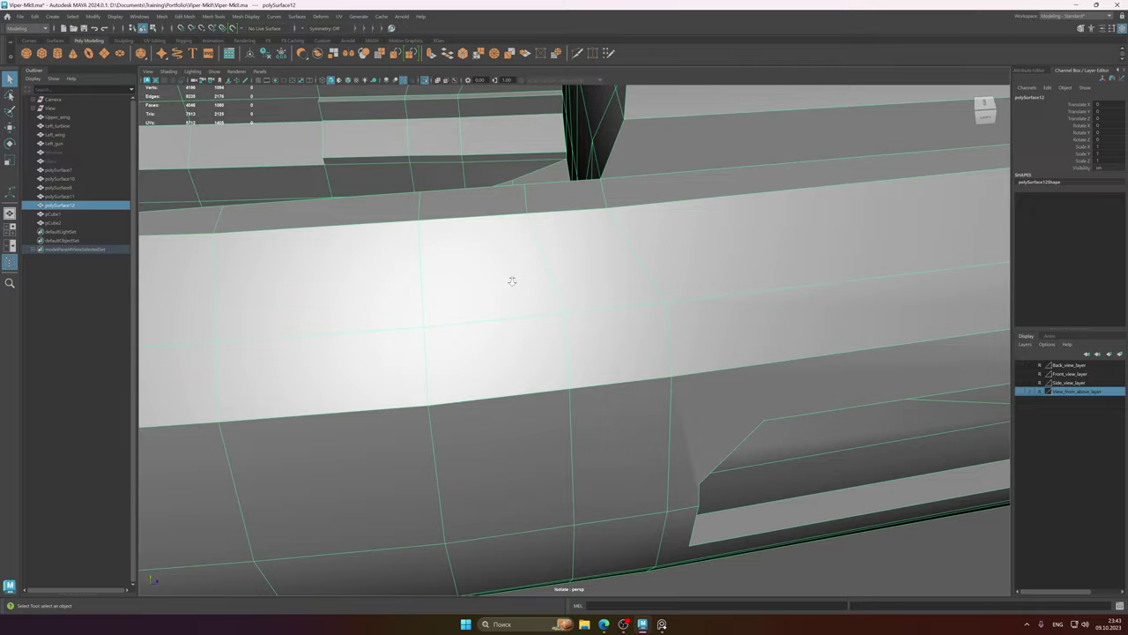
left_click_drag(512, 282, 591, 301, "alt")
key("F10")
left_click(545, 304)
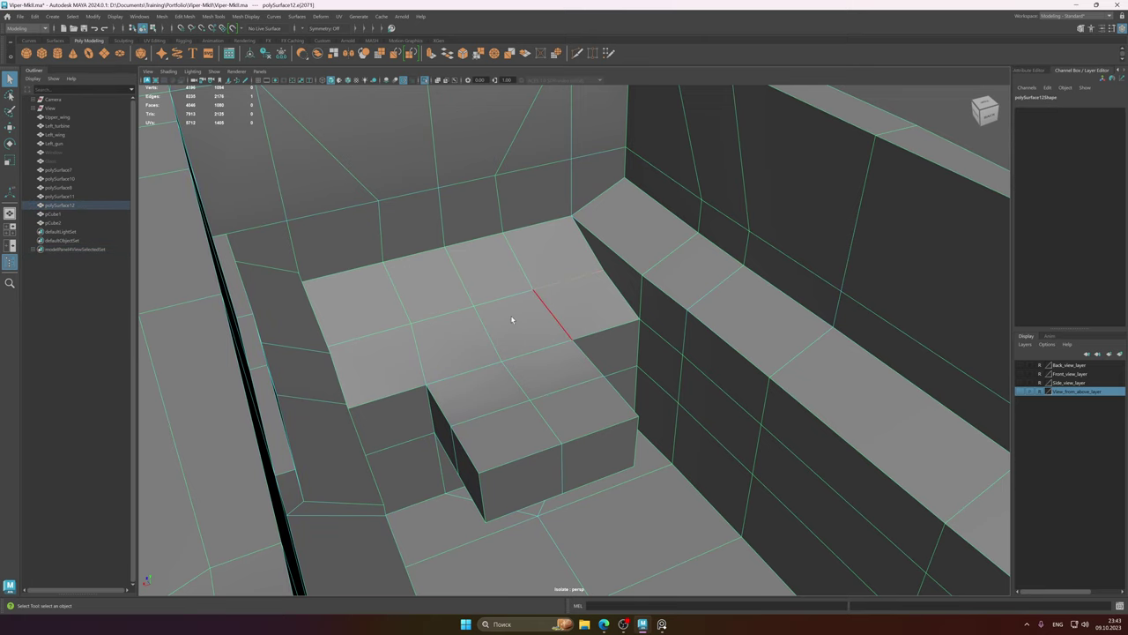
left_click_drag(510, 316, 643, 312, "alt")
key("w")
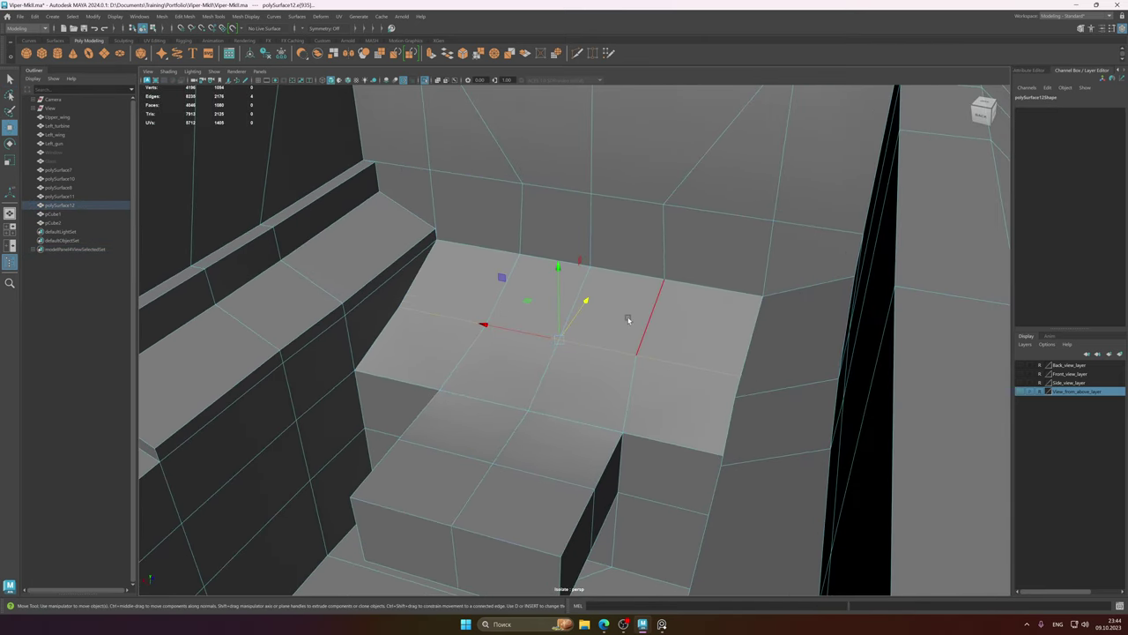
left_click_drag(531, 284, 616, 294, "alt")
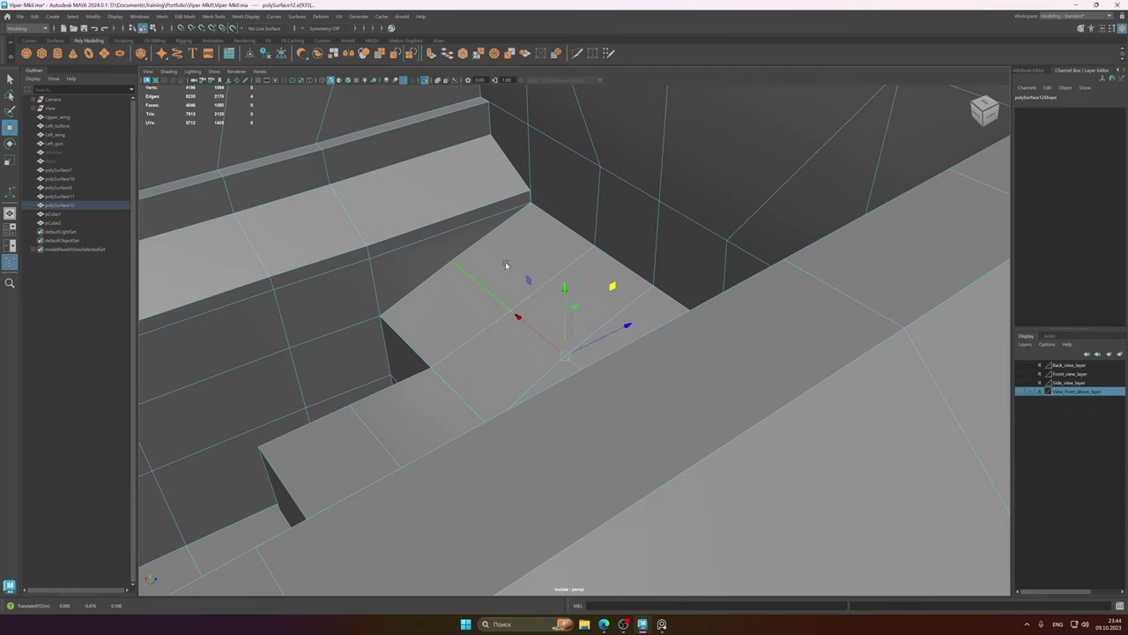
- Try a Multi-Cut from the side-wall vertex to the end of the sloped panel's middle edge row, and undo it for a smooth preview
right_click_drag(505, 264, 400, 264, "shift")
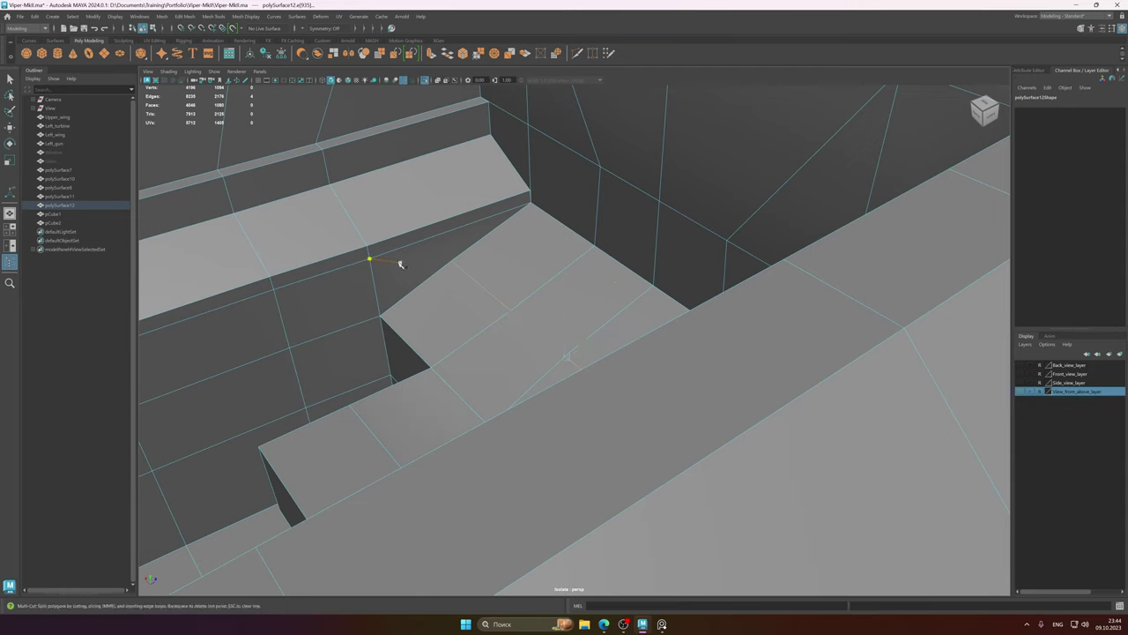
right_click(453, 263)
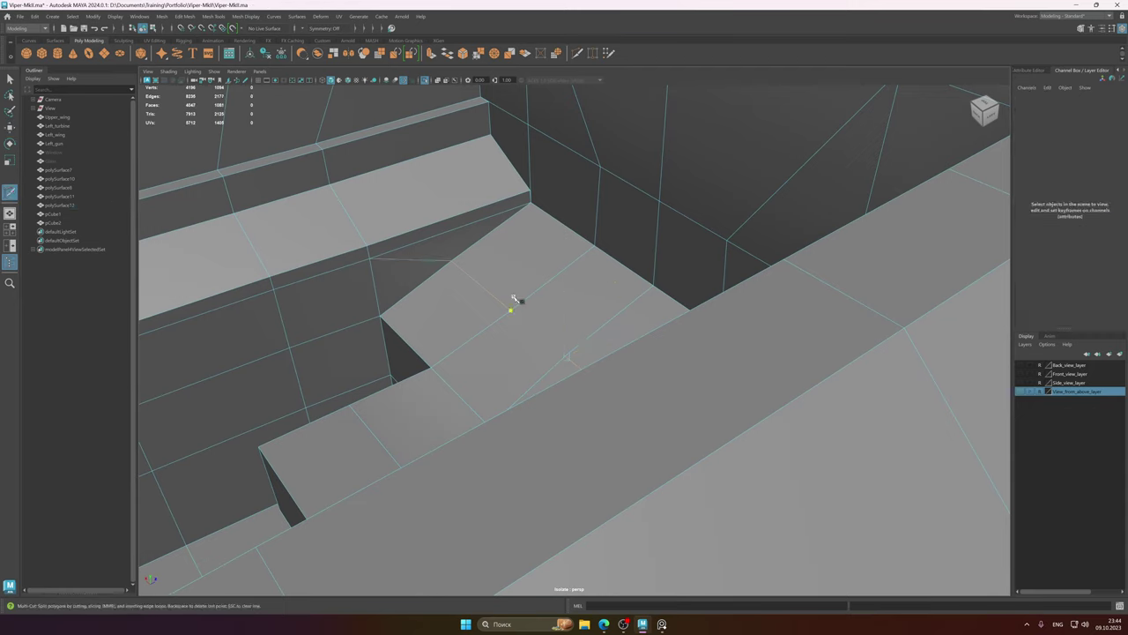
left_click(464, 325, "ctrl")
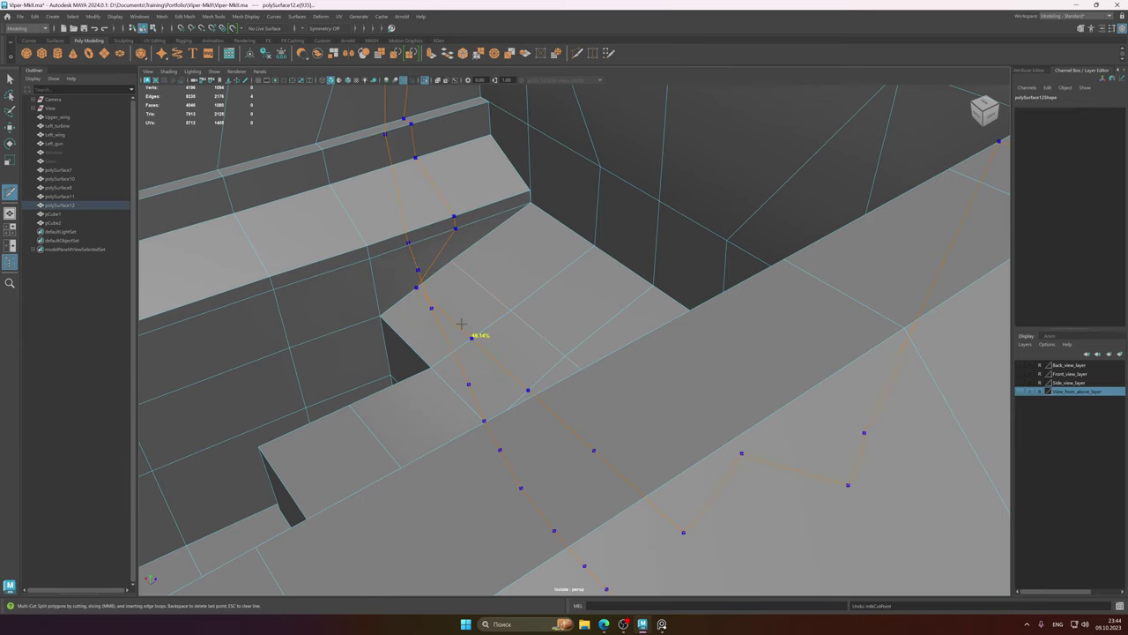
key("3")
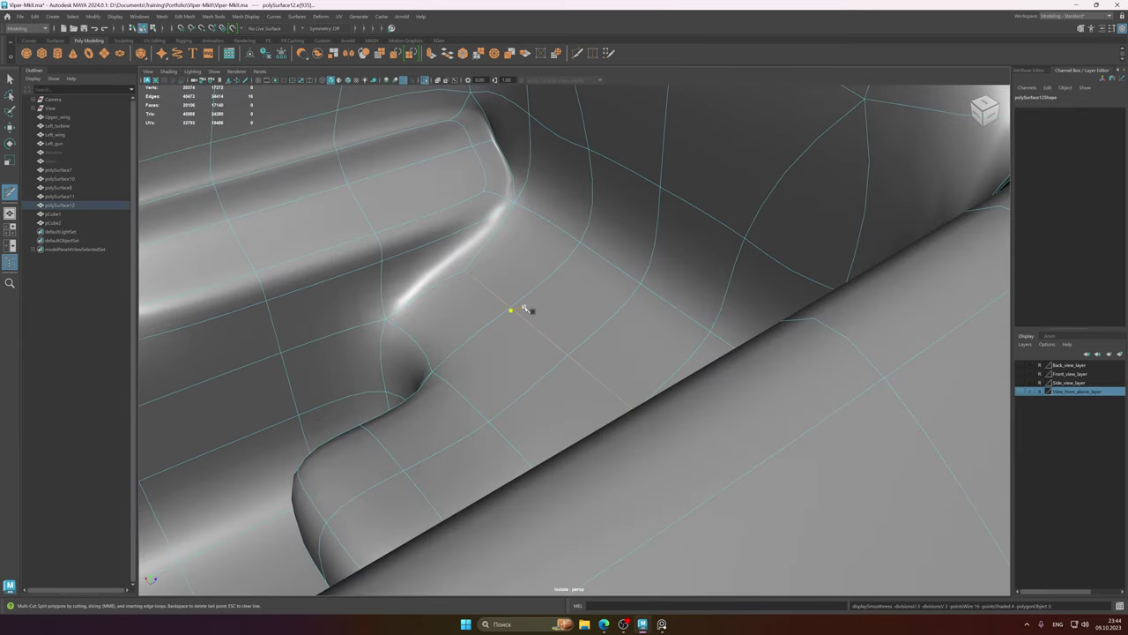
- Repeat the cut between the side wall and the sloped panel to compare its smooth preview, and undo it again
key("1")
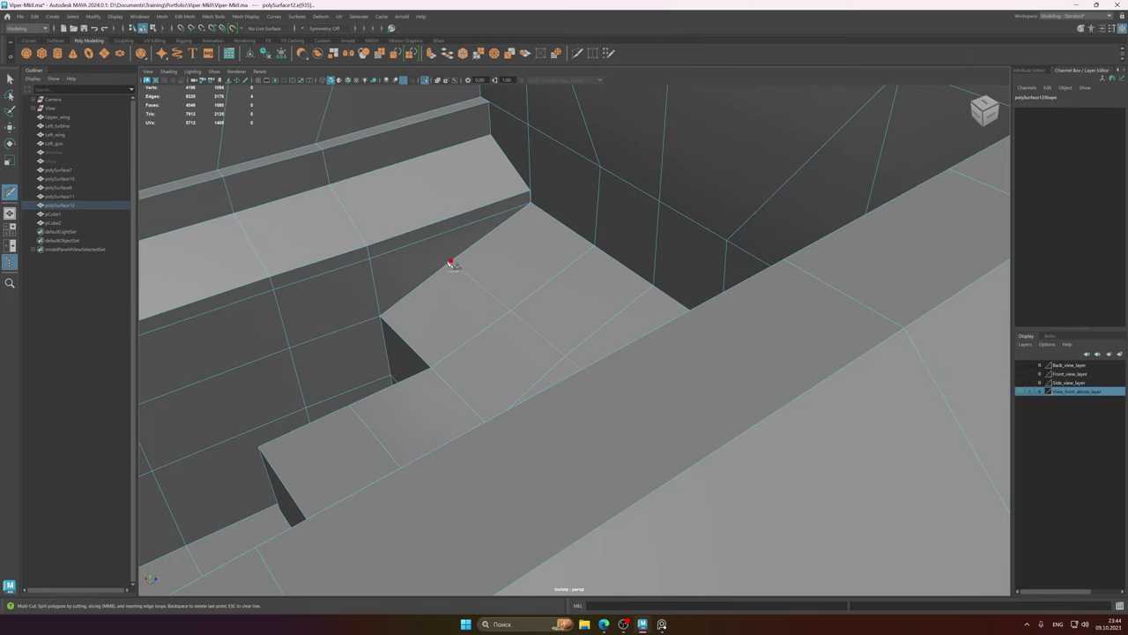
right_click(557, 335)
key("3")
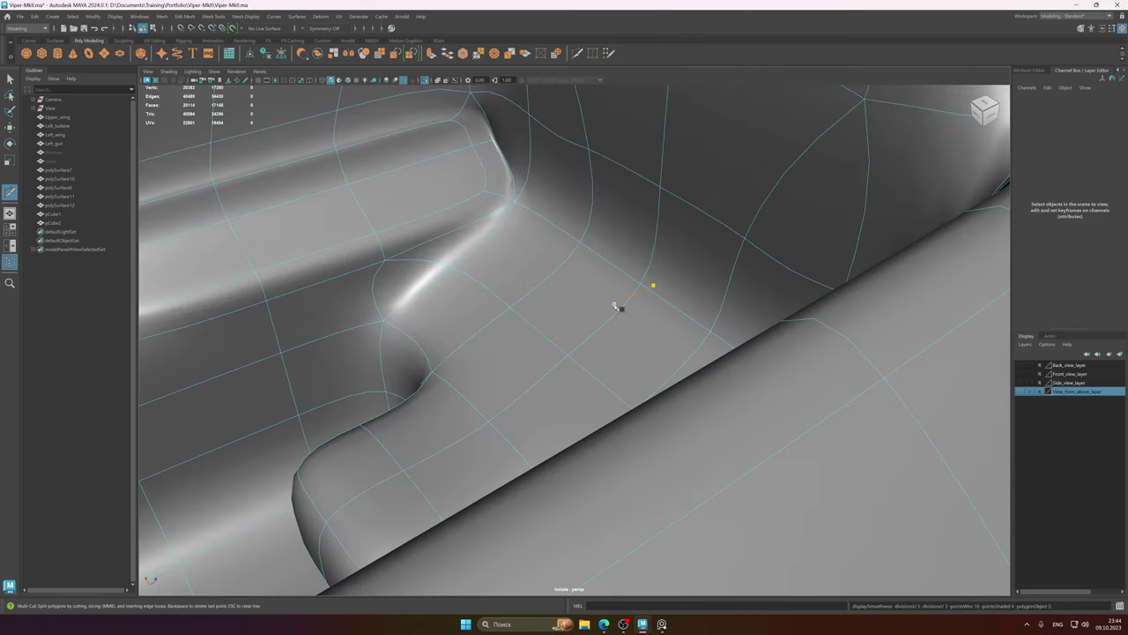
left_click_drag(550, 306, 513, 306, "alt")
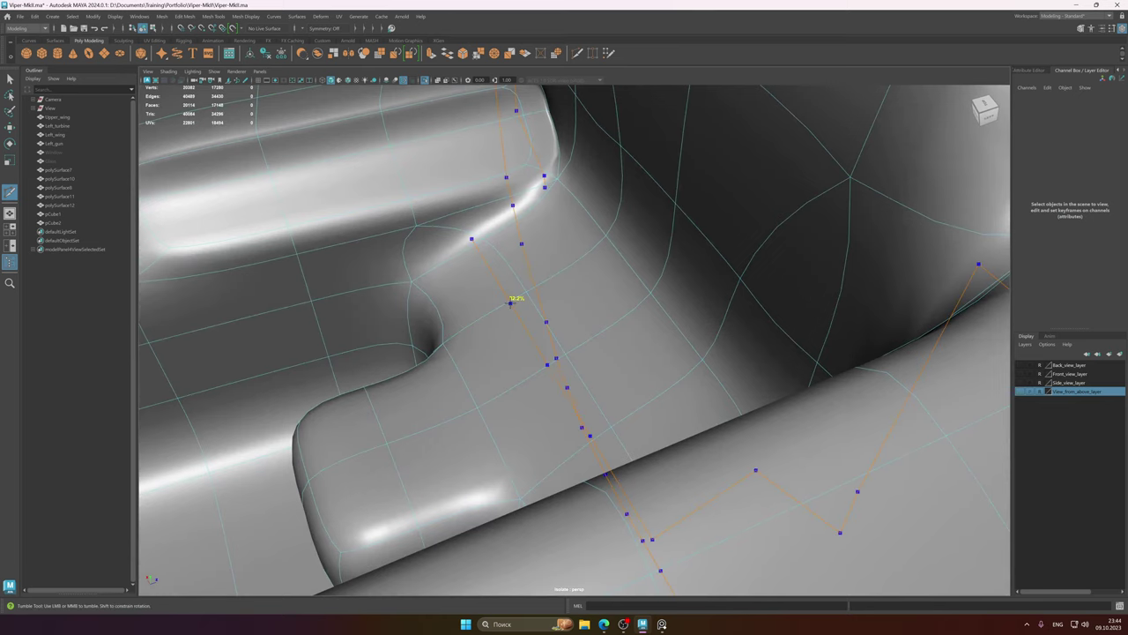
key("1")
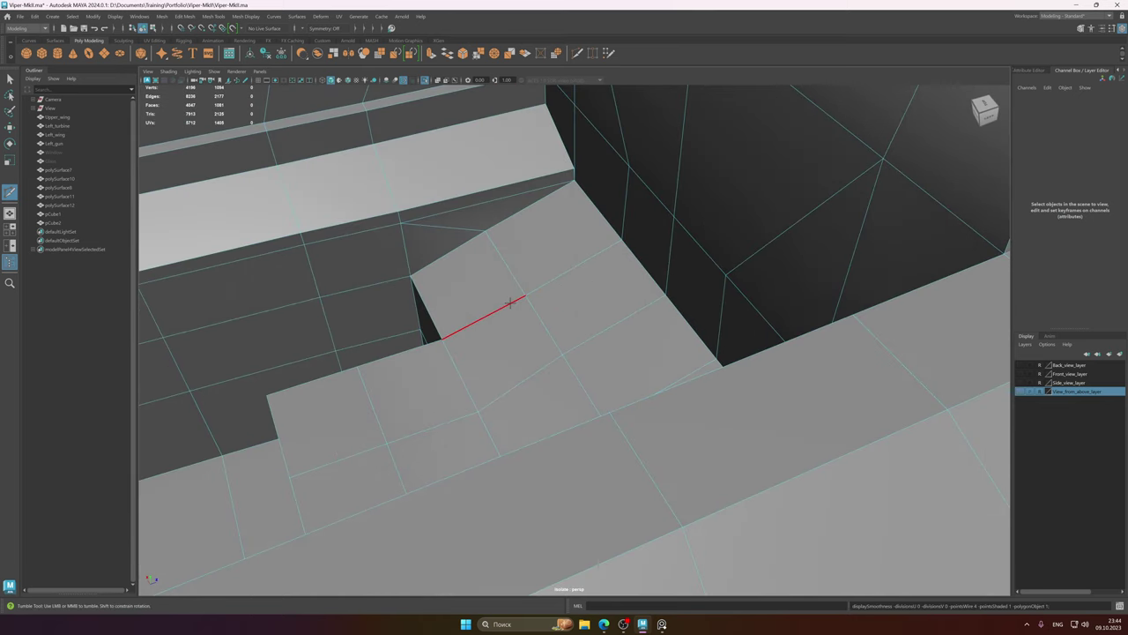
left_click(510, 303)
key("3")
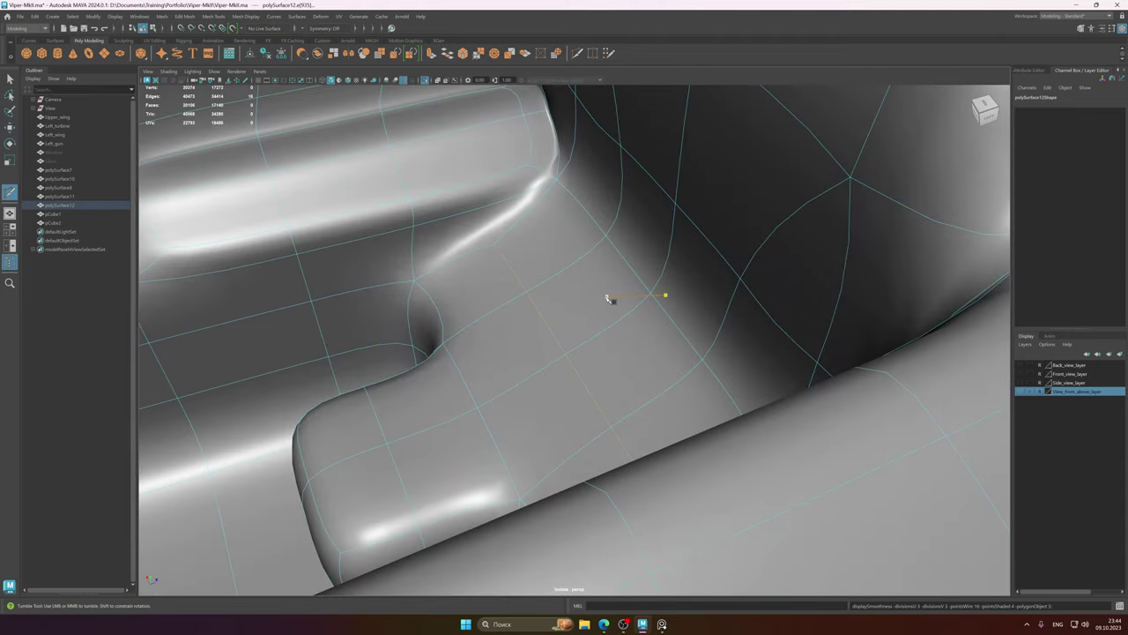
- Show the fuselage in smooth preview to check the whole cockpit recess, and select the mesh as an object
left_click_drag(549, 300, 614, 295, "alt")
key("1")
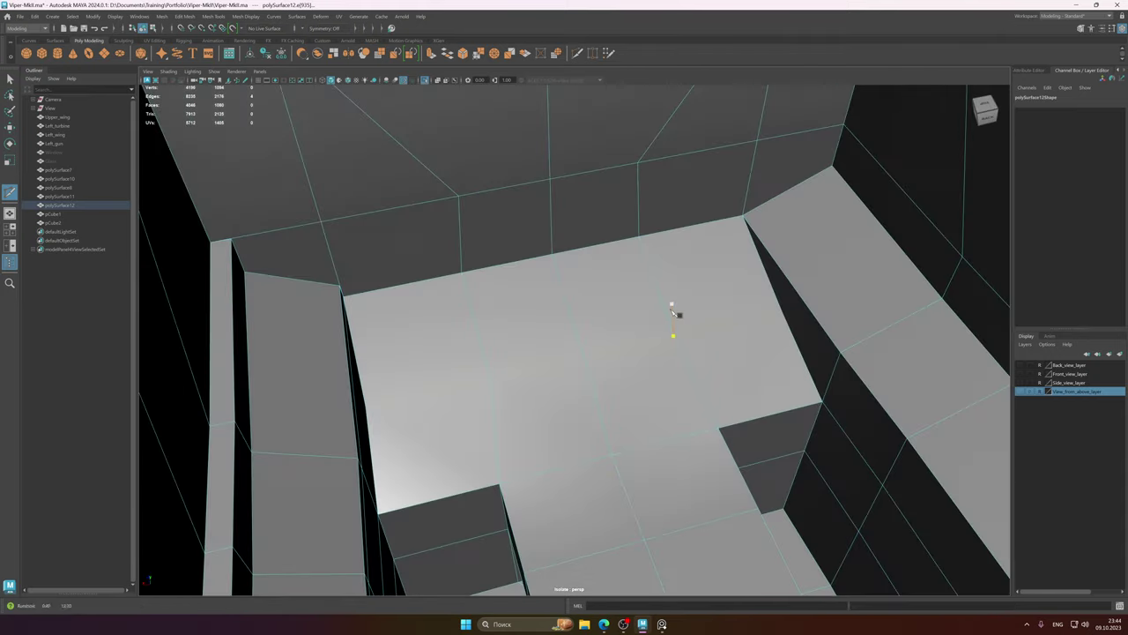
right_click_drag(668, 311, 721, 252, "alt")
key("3")
left_click(721, 252)
middle_click_drag(621, 321, 583, 291, "alt")
left_click(581, 293)
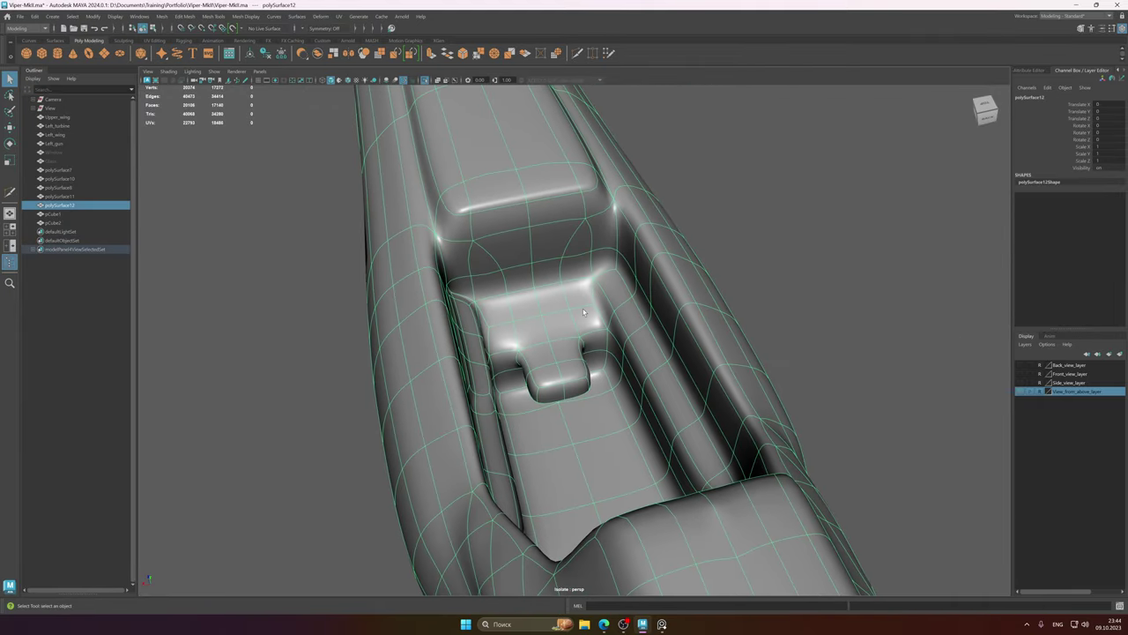
- Set the fuselage polySurface12 to unsmoothed display, isolate it again from the other ship parts and save the scene
left_click_drag(588, 309, 582, 315, "alt")
right_click_drag(583, 315, 663, 293)
key("ctrl+1")
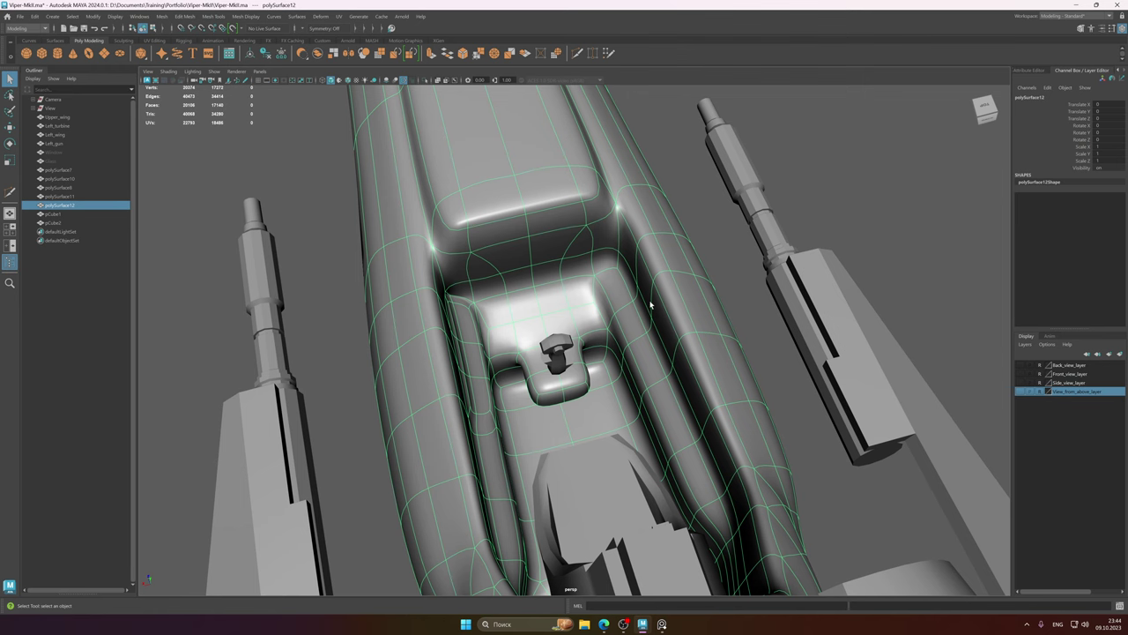
key("1")
left_click_drag(624, 313, 607, 307, "alt")
key("ctrl+1")
right_click_drag(607, 308, 647, 317, "alt")
key("ctrl+s")
middle_click_drag(647, 317, 657, 288, "alt")
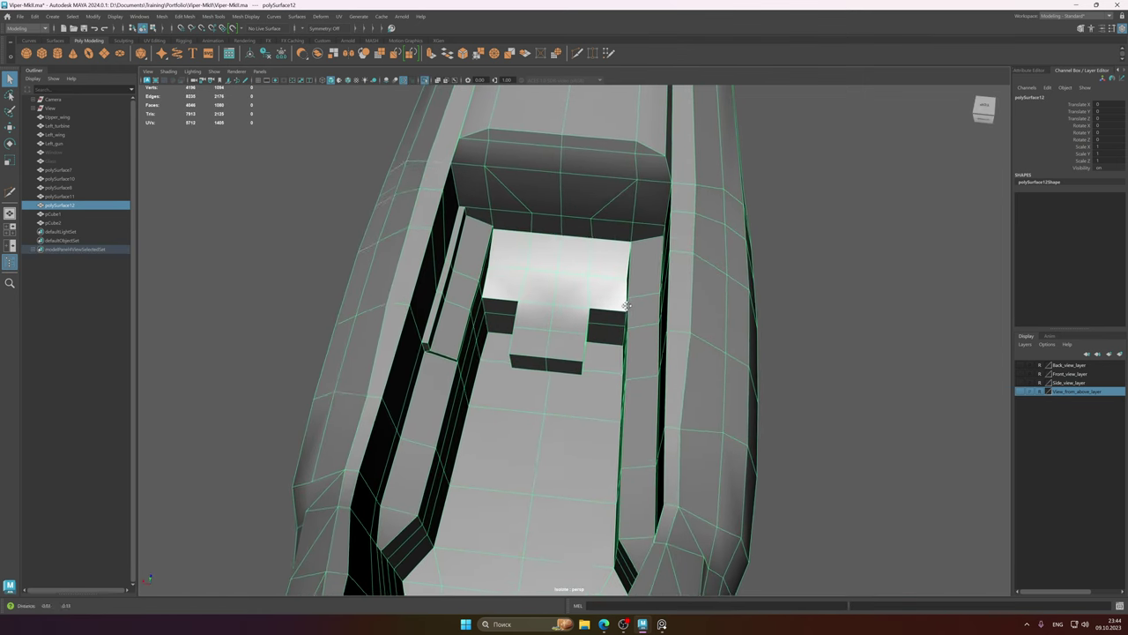
right_click_drag(657, 287, 680, 290, "alt")
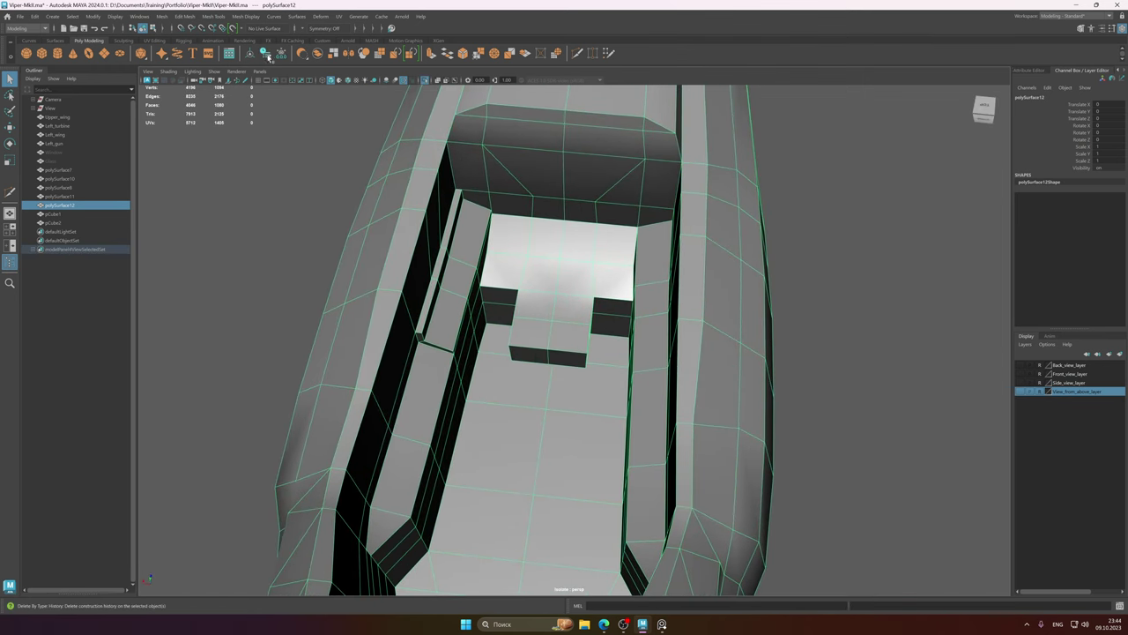
- Save the scene and examine the right-hand side console in the model and in the cockpit reference photo
left_click_drag(598, 251, 517, 290, "alt")
middle_click_drag(516, 290, 473, 265, "alt")
left_click_drag(576, 306, 544, 320, "alt")
middle_click_drag(543, 320, 551, 332, "alt")
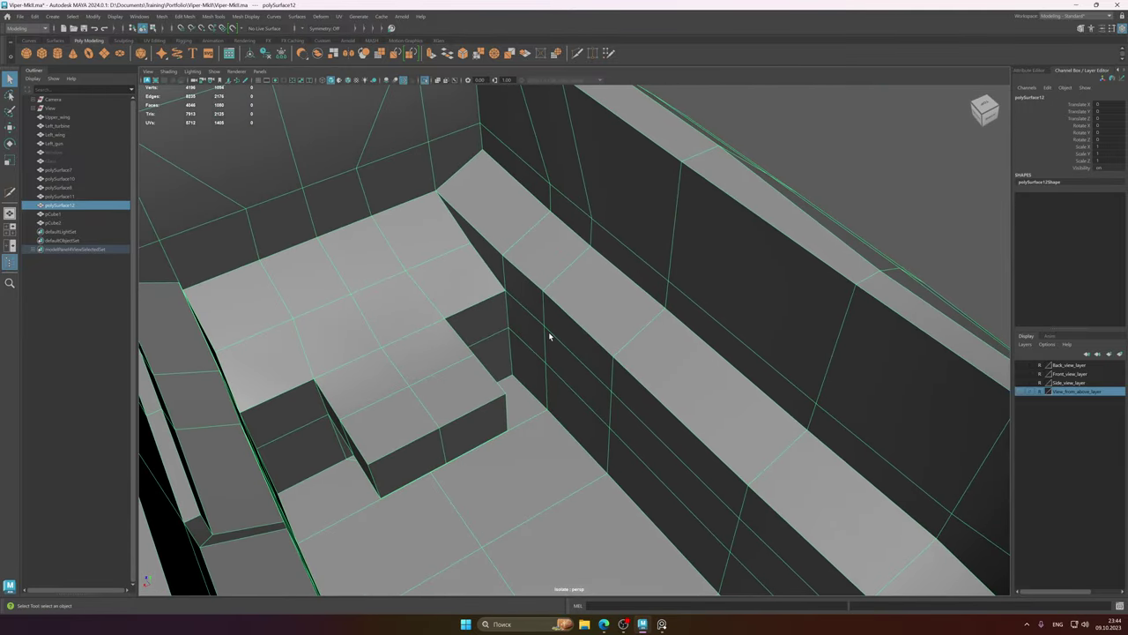
key("ctrl+s")
left_click(656, 625)
mouse_move(649, 628)
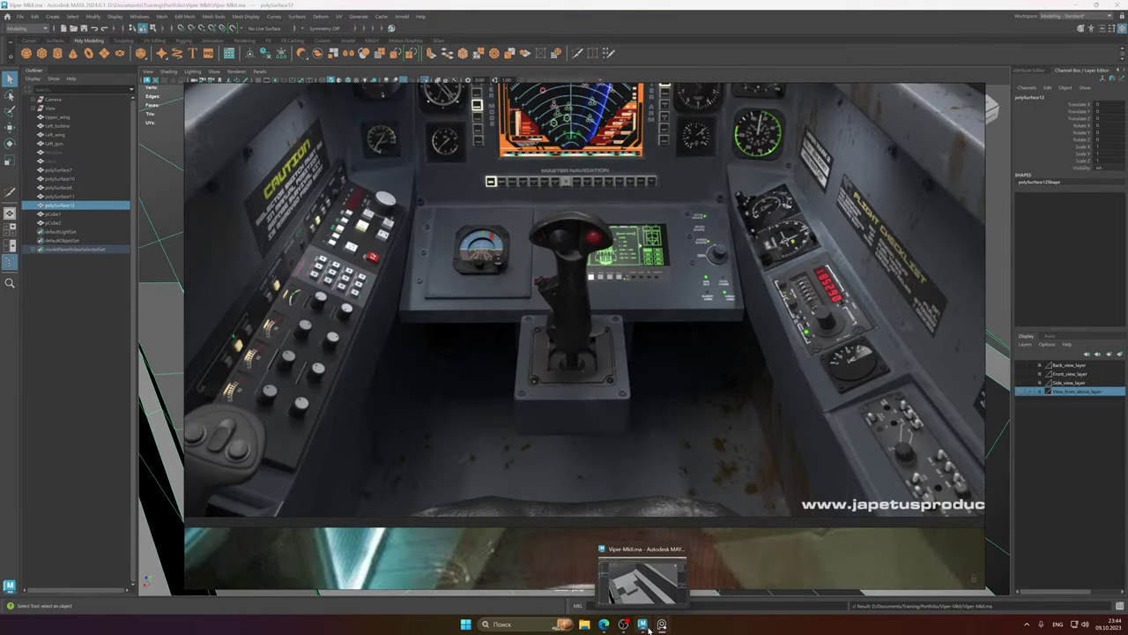
left_click(648, 628)
- Try insetting the two front top faces of the right-hand console with an extrusion offset of 2
left_click_drag(667, 373, 526, 282, "alt")
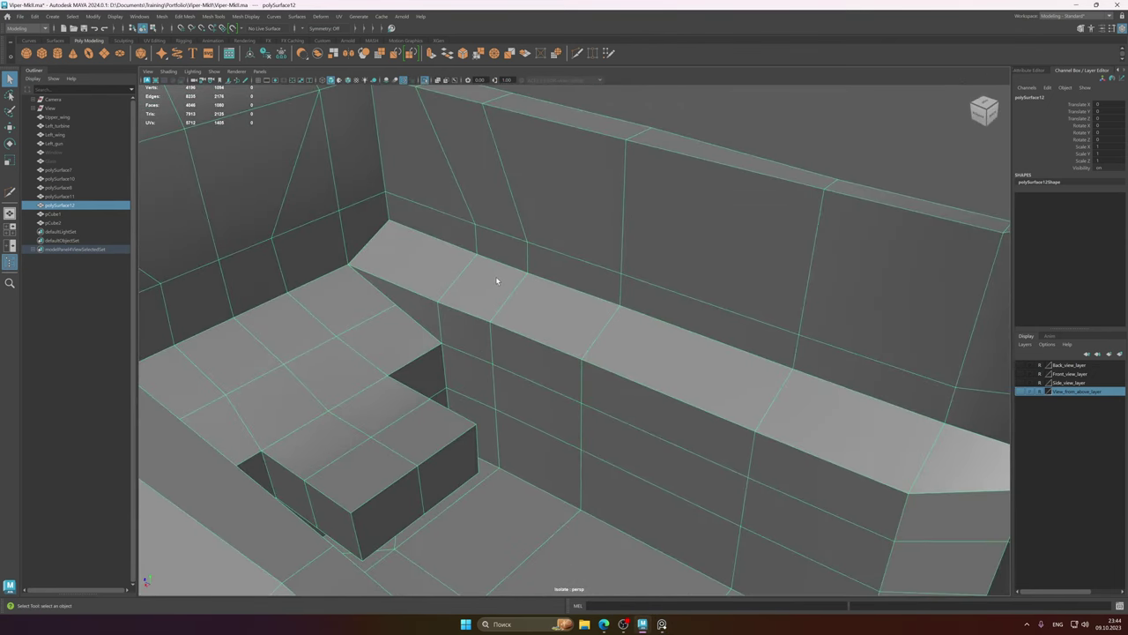
left_click(474, 287)
left_click(430, 259, "shift")
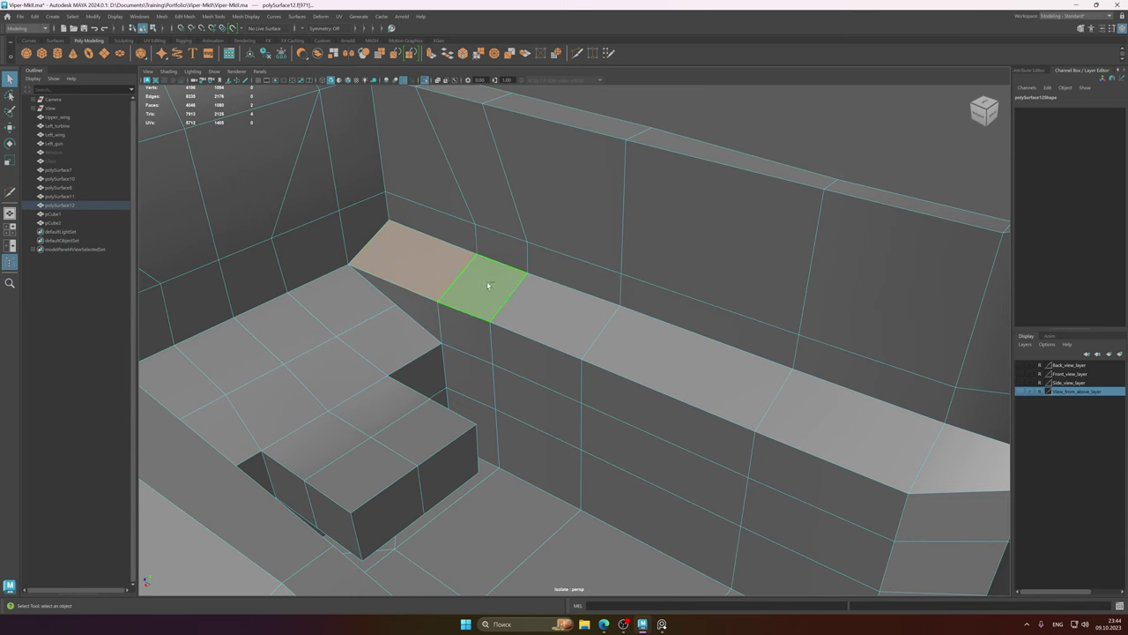
right_click_drag(493, 285, 702, 322, "shift")
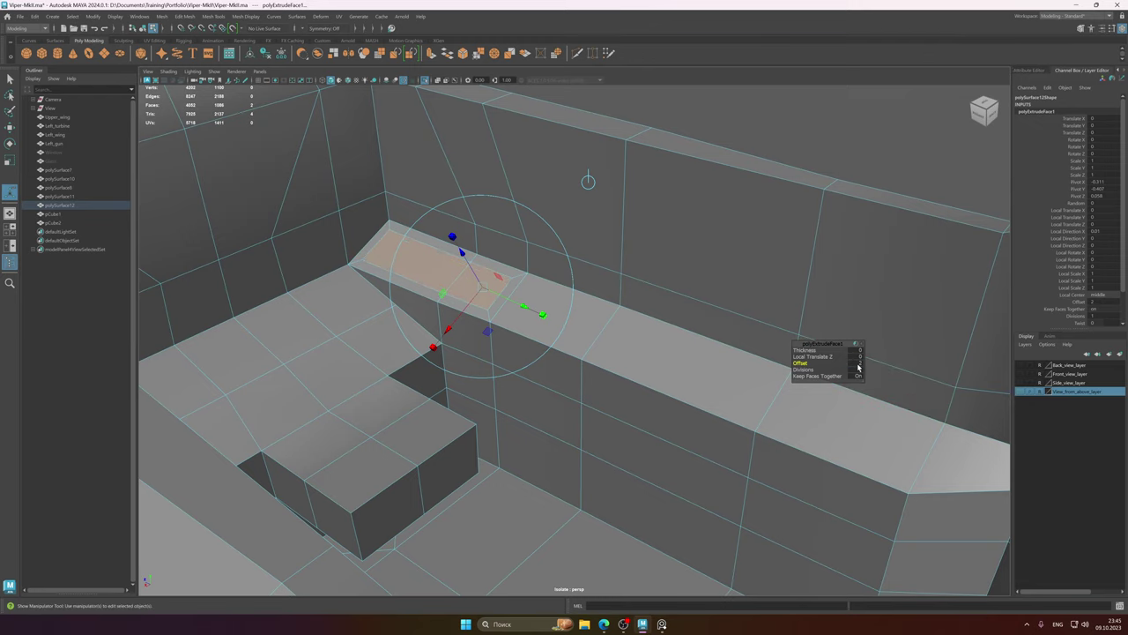
- Try insetting the next single top face of the right-hand console with an offset extrusion
left_click(589, 320)
left_click_drag(591, 320, 554, 321, "alt")
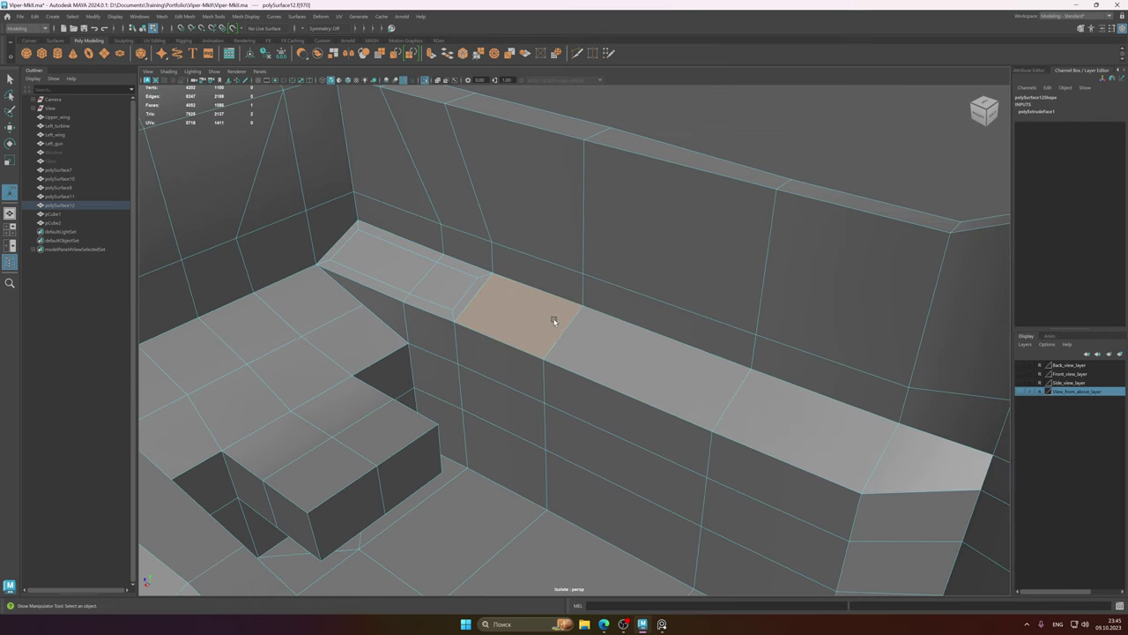
key("ctrl+e")
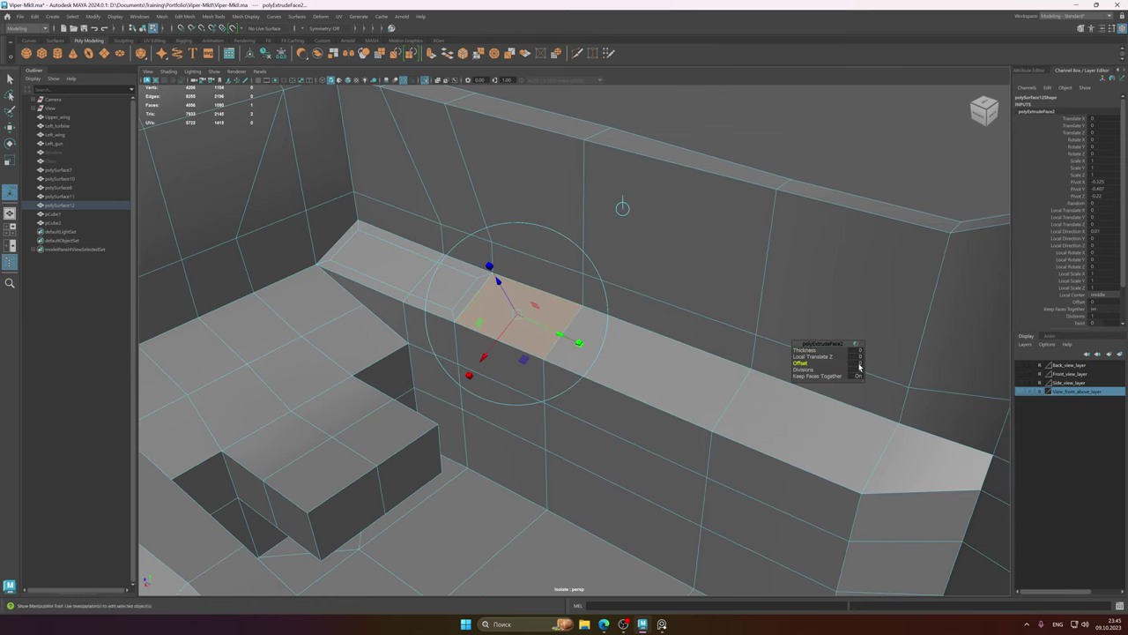
left_click_drag(872, 373, 630, 354, "alt")
- Check the reference photo and try insetting the following long console face with an extrusion offset of 2
left_click(641, 351)
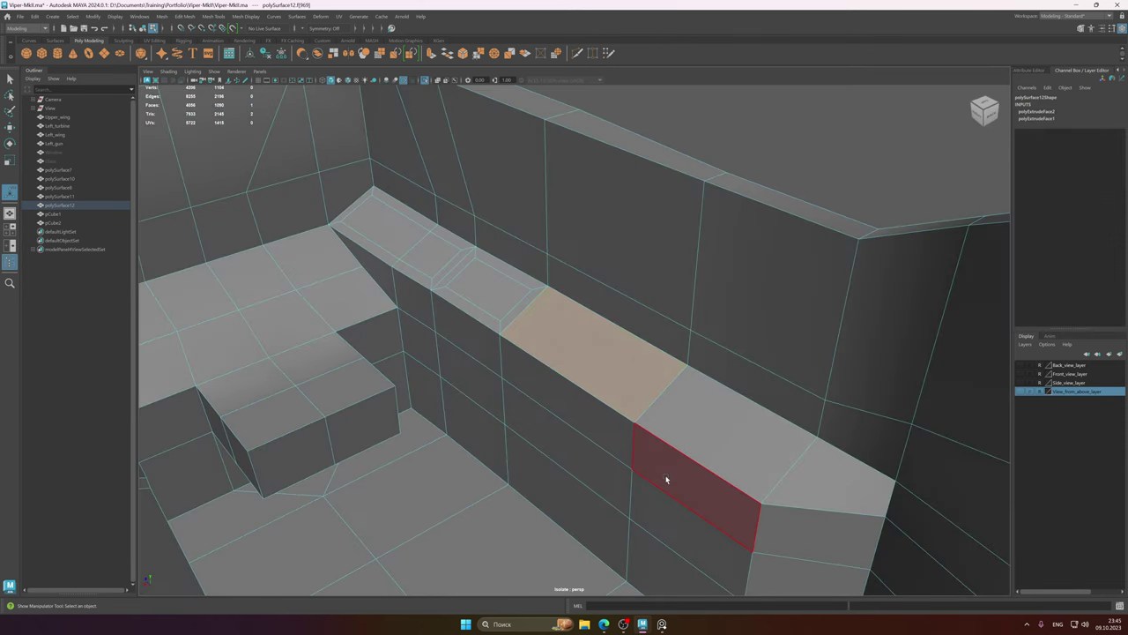
mouse_move(641, 627)
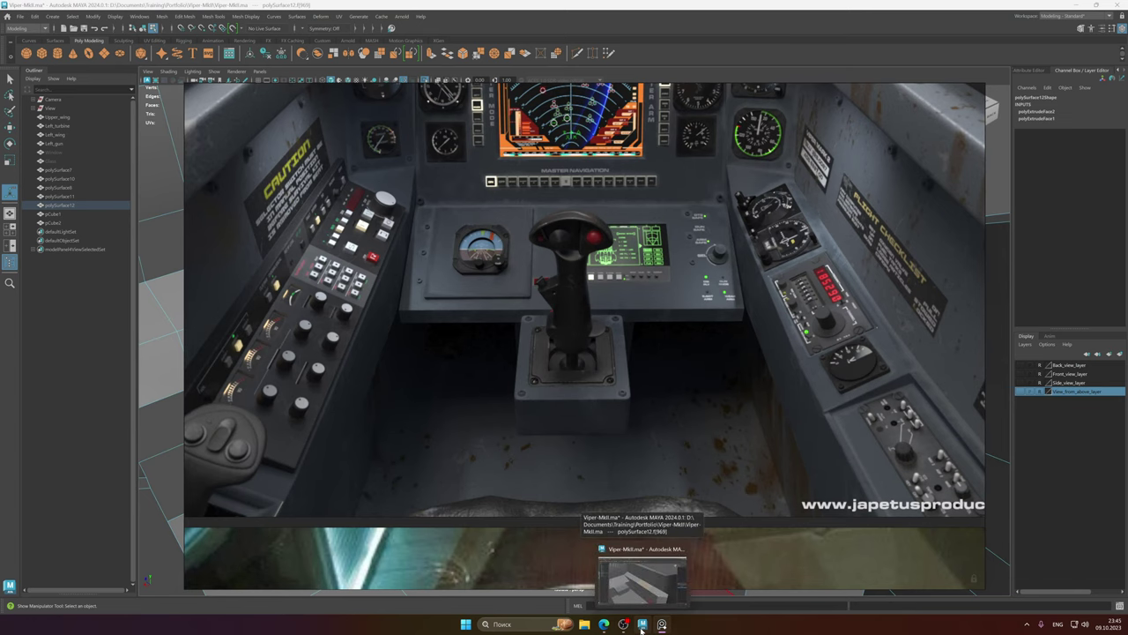
left_click(642, 628)
left_click_drag(705, 379, 616, 297, "alt")
right_click(615, 298, "shift")
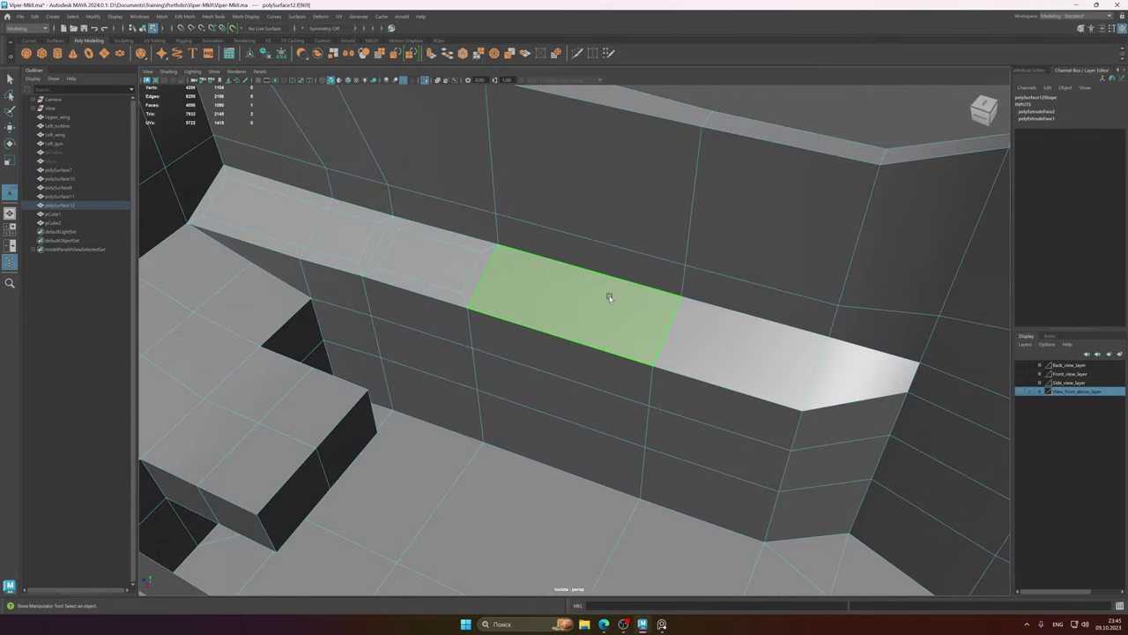
key("ctrl+e")
left_click(857, 363)
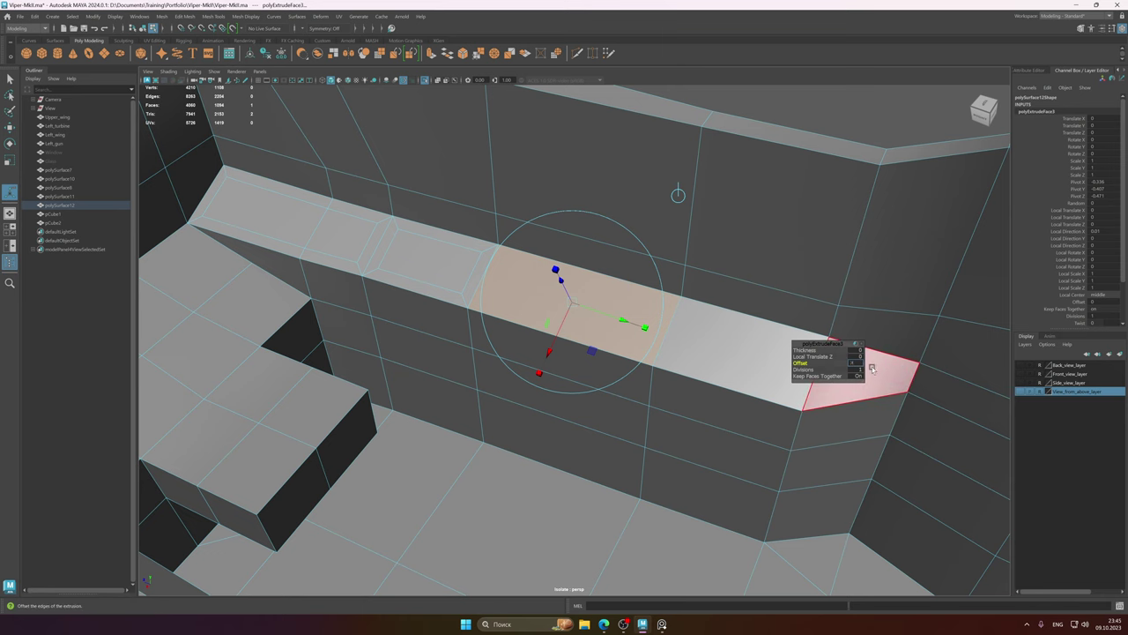
key("q")
scroll(653, 327, "up", 3)
left_click_drag(653, 327, 563, 303, "alt")
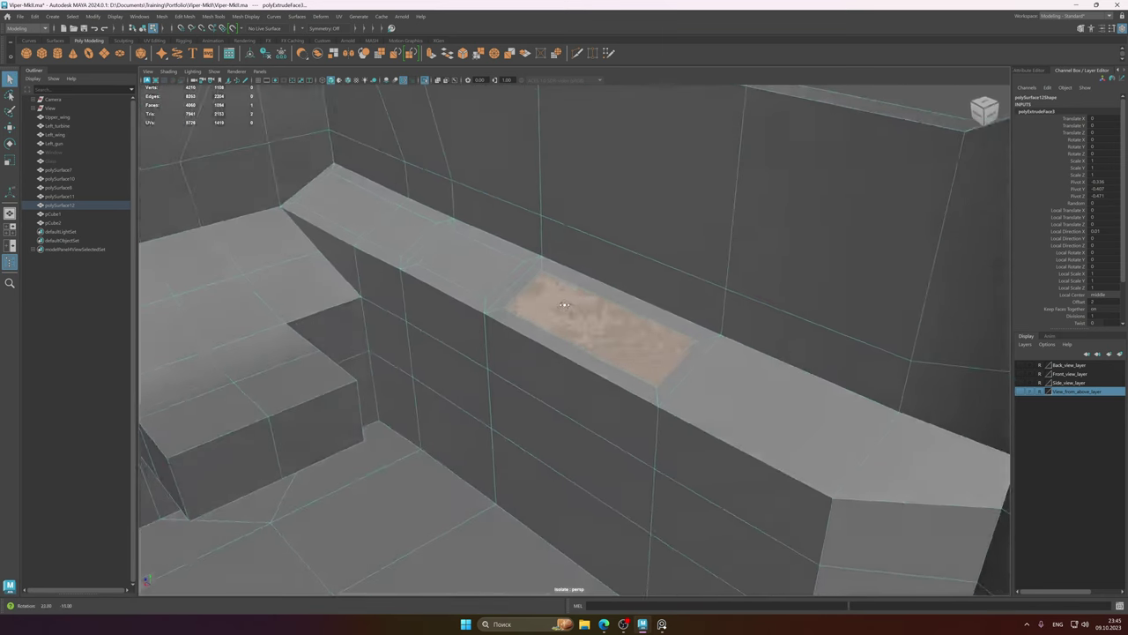
- Try narrowing the long console inset by scaling its two long inner edges towards each other
key("F10")
left_click(588, 287)
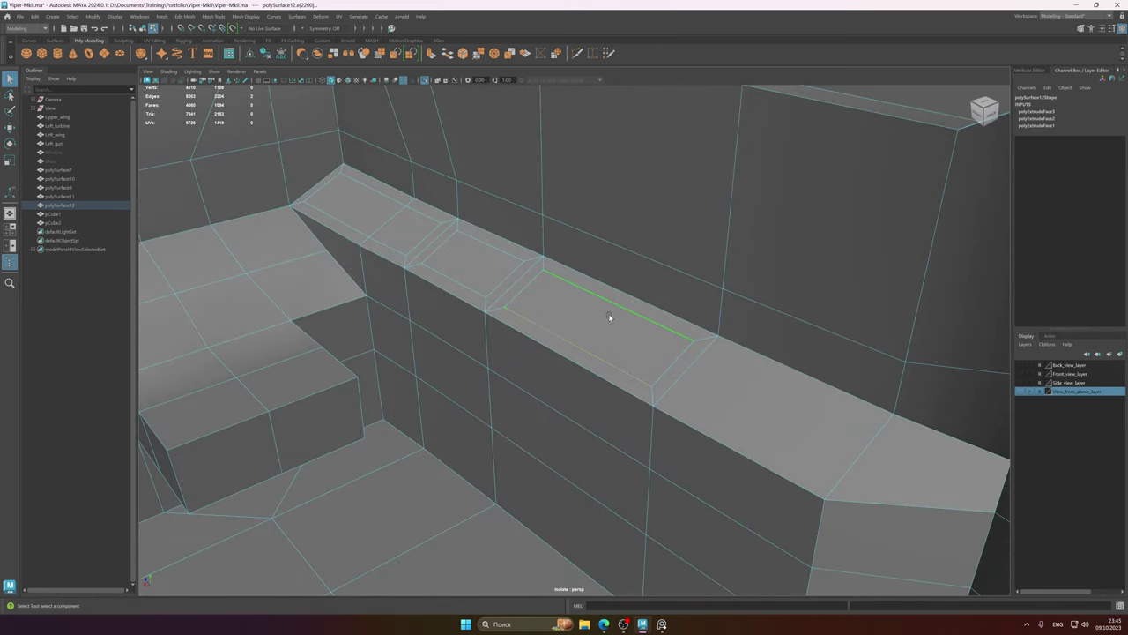
key("e")
key("r")
left_click_drag(608, 316, 593, 311, "alt")
right_click_drag(577, 310, 655, 323, "alt")
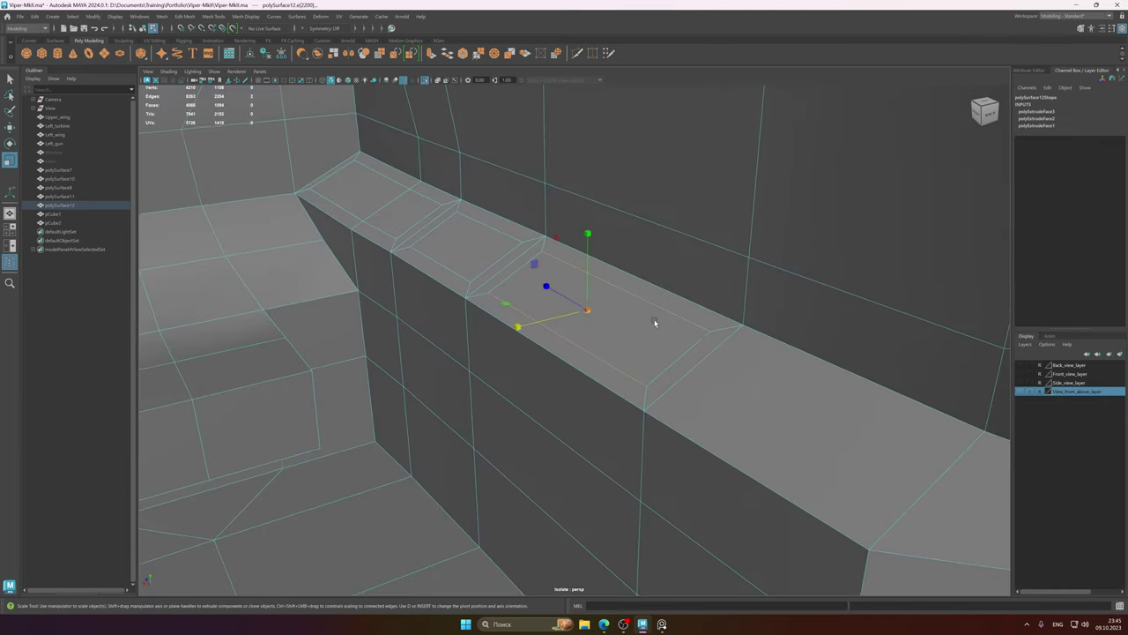
middle_click_drag(655, 323, 675, 374, "alt")
right_click_drag(626, 335, 670, 319, "ctrl+shift")
scroll(632, 335, "down", 1)
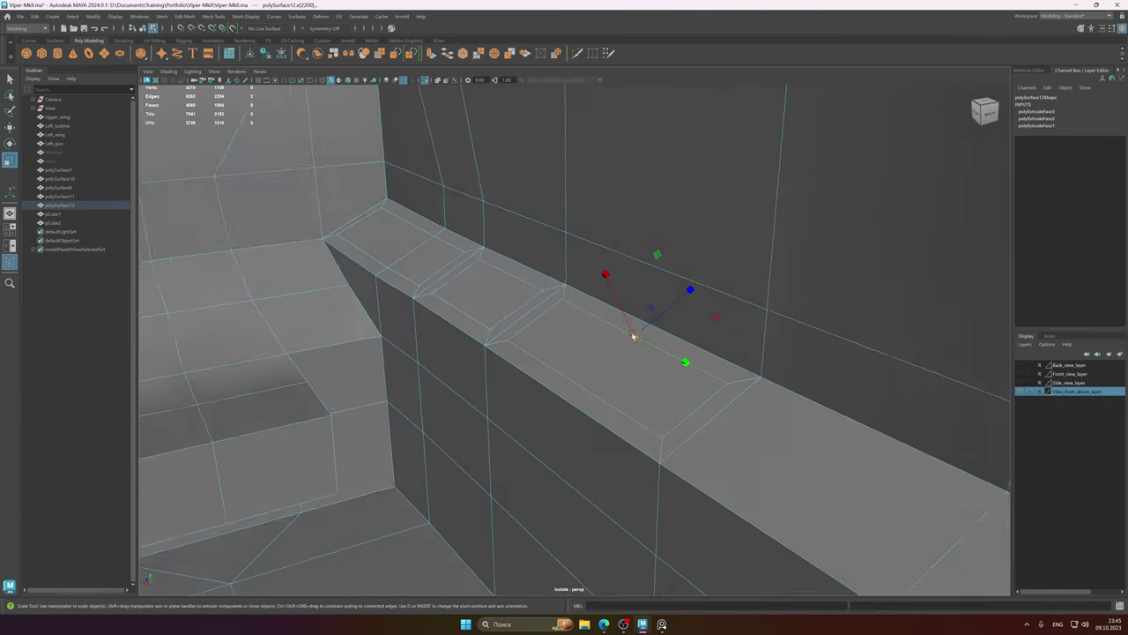
left_click_drag(632, 336, 681, 300, "alt")
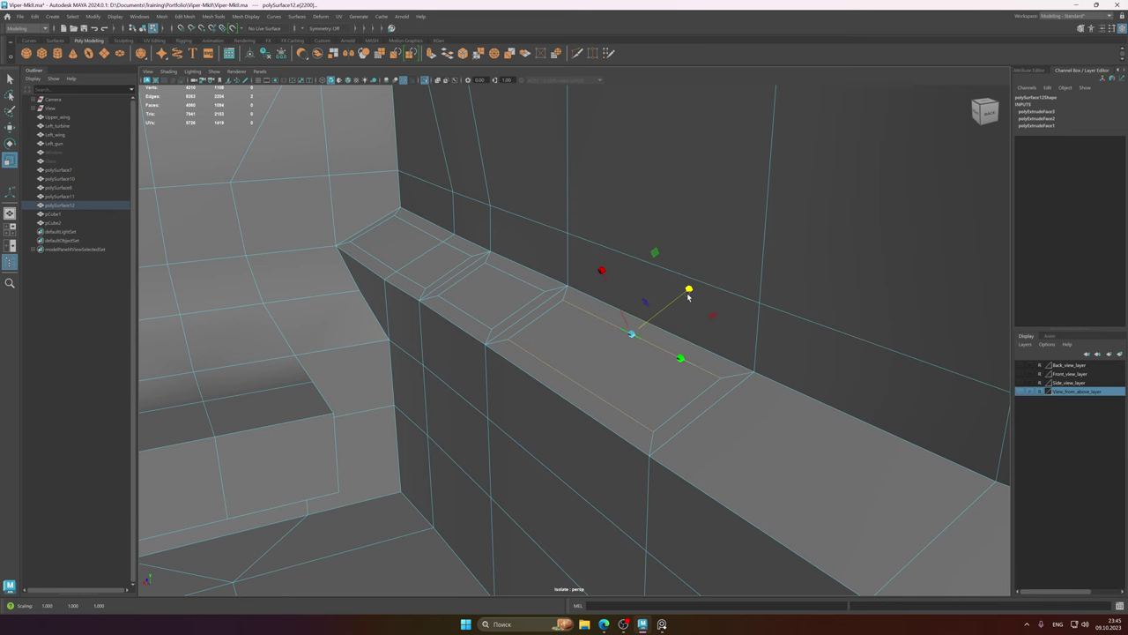
left_click_drag(622, 356, 633, 302, "alt")
key("w")
key("e")
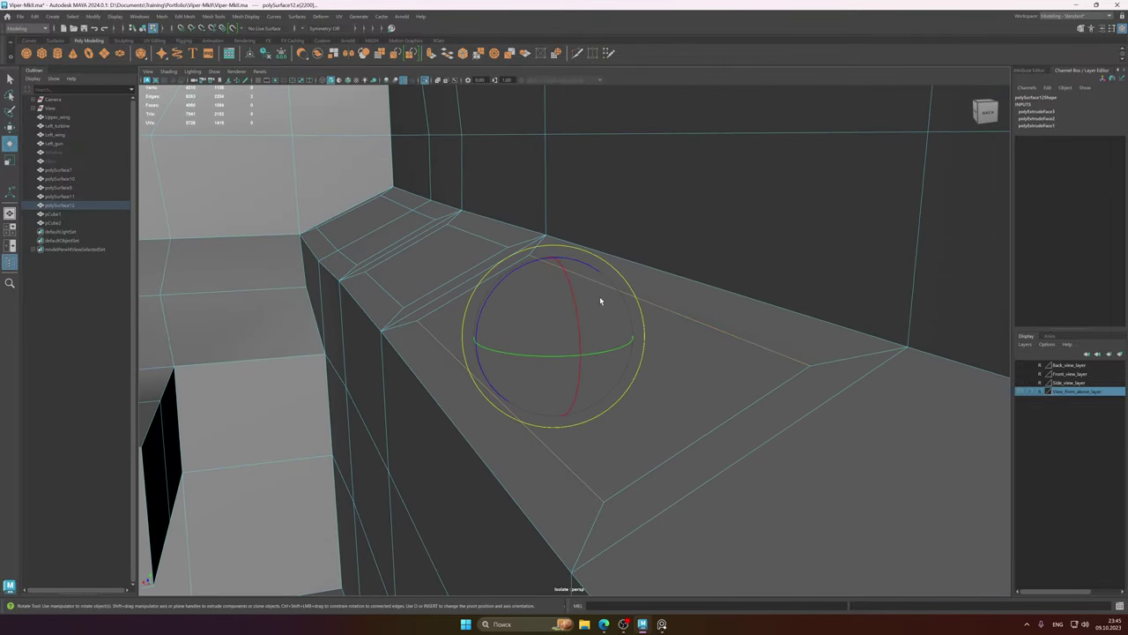
key("r")
mouse_move(495, 284)
left_mouse_down()
mouse_move(531, 289)
mouse_move(516, 294)
left_mouse_up()
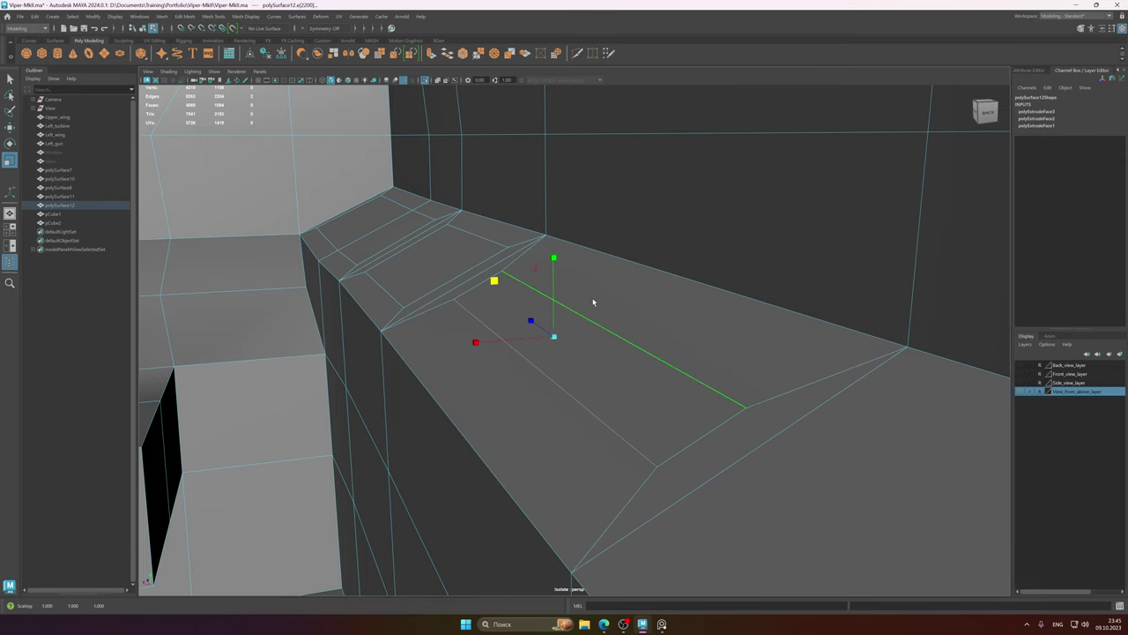
- Try raising the four inset console faces as panels by extruding them with a thickness of 0.83
left_click_drag(594, 303, 576, 320, "alt")
middle_click_drag(576, 320, 696, 347, "alt")
right_click_drag(541, 293, 539, 314)
left_click(530, 312)
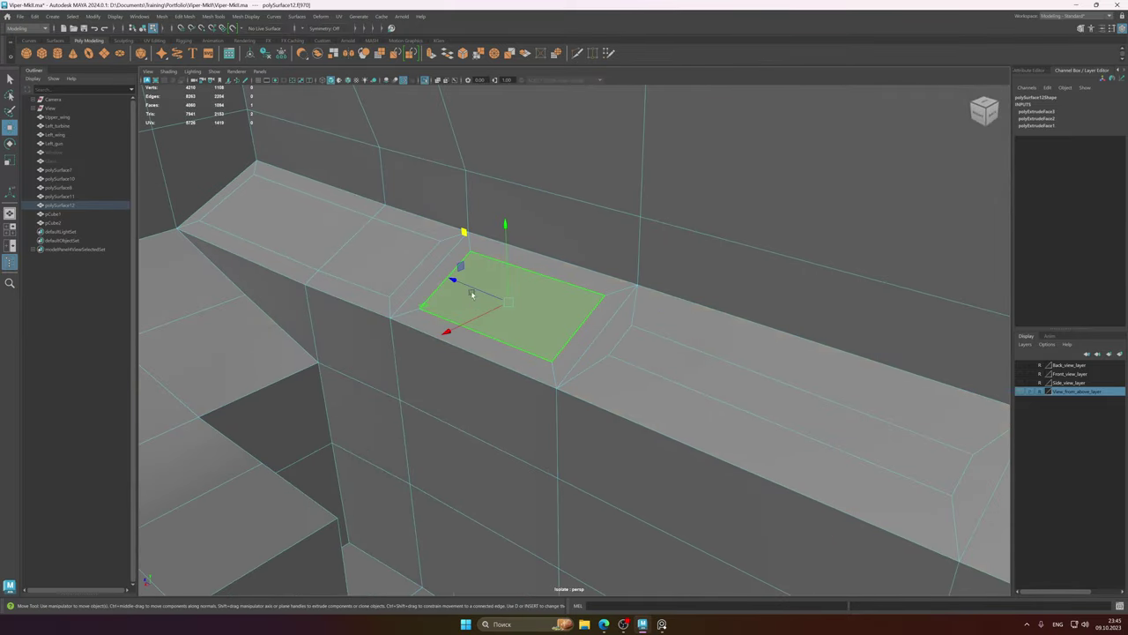
left_click(403, 270, "shift")
left_click(298, 228, "shift")
left_click(766, 403, "shift")
left_click_drag(765, 403, 622, 342, "alt")
right_click_drag(607, 323, 607, 348, "shift")
left_click_drag(607, 348, 611, 325, "alt")
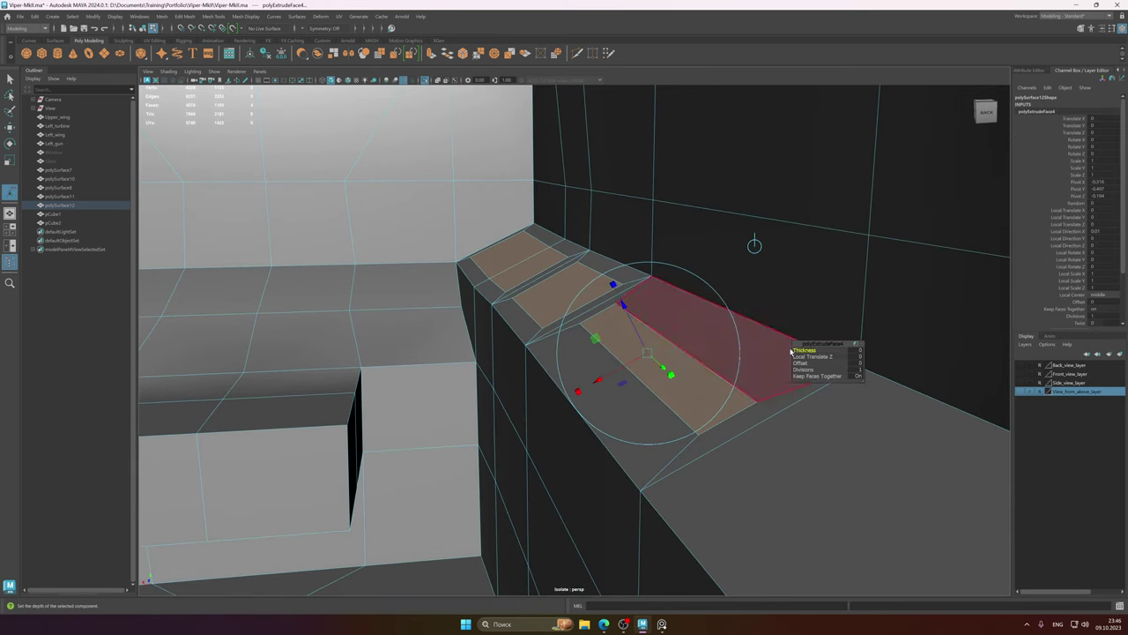
middle_click_drag(791, 351, 828, 356)
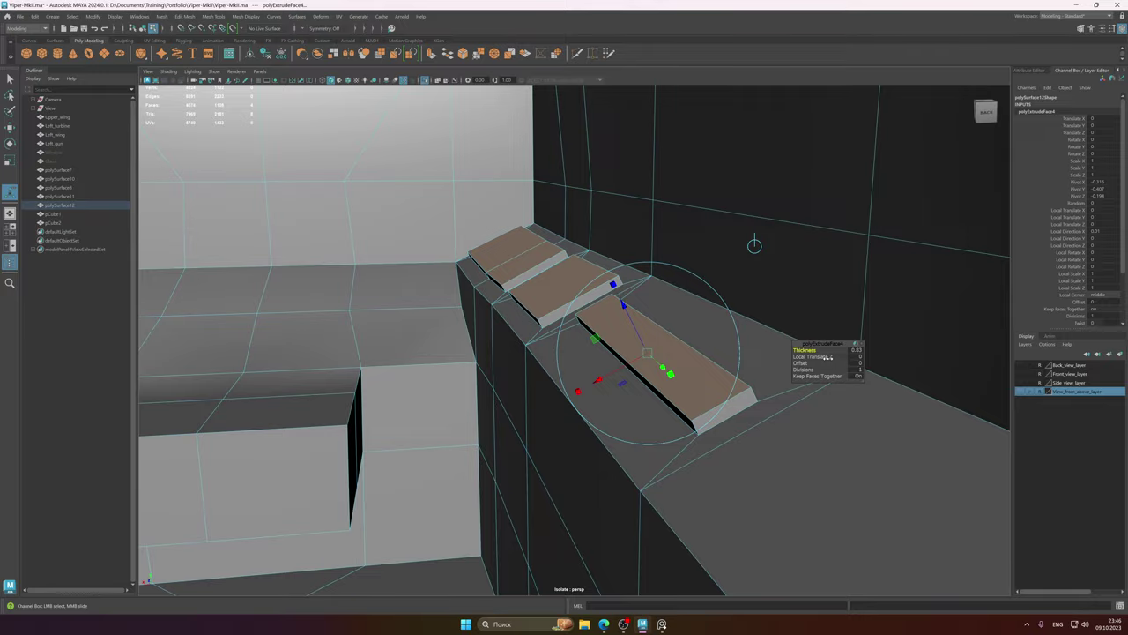
- Step back and forward through the panel extrusion, and try a thickness of 1 for the raised panels
right_click_drag(670, 335, 682, 324)
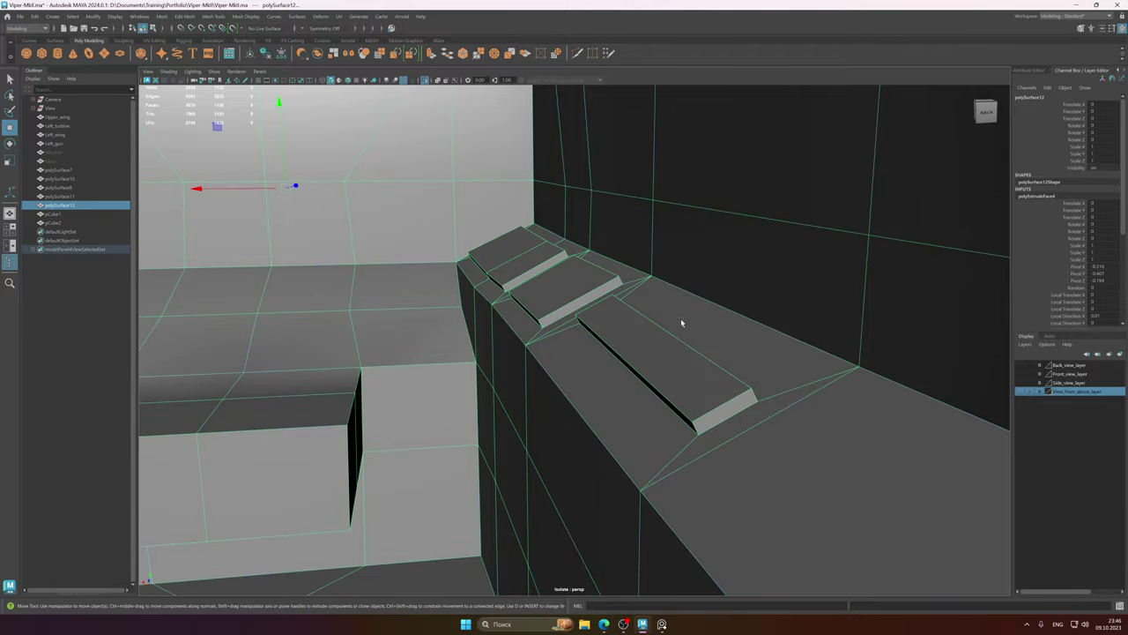
left_click_drag(682, 324, 628, 334, "alt")
key("ctrl+z")
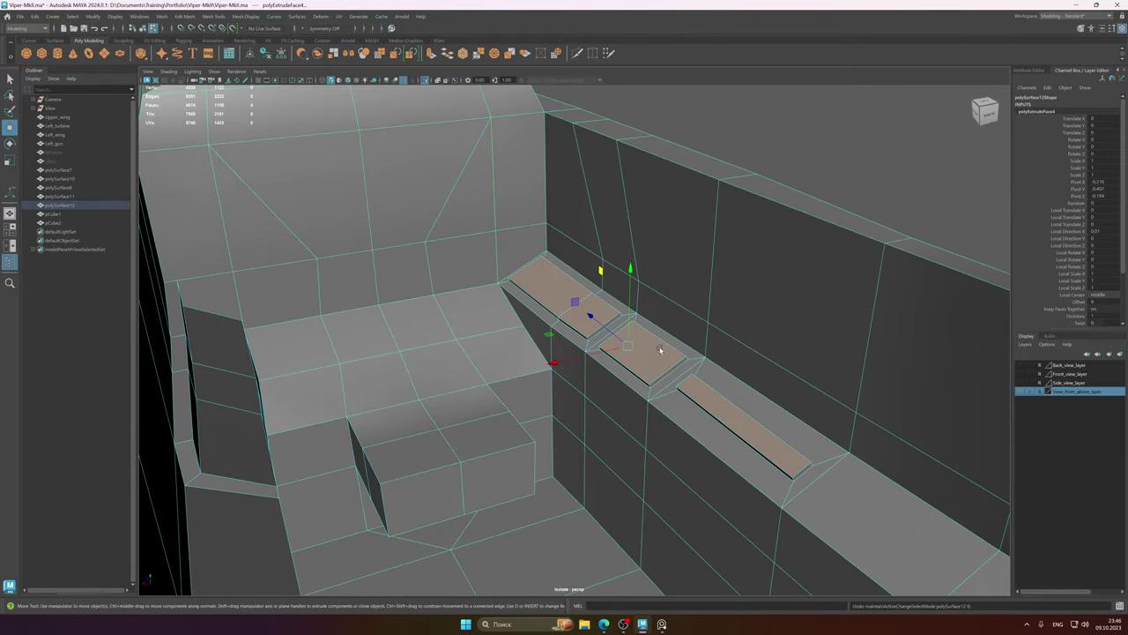
key("ctrl+z")
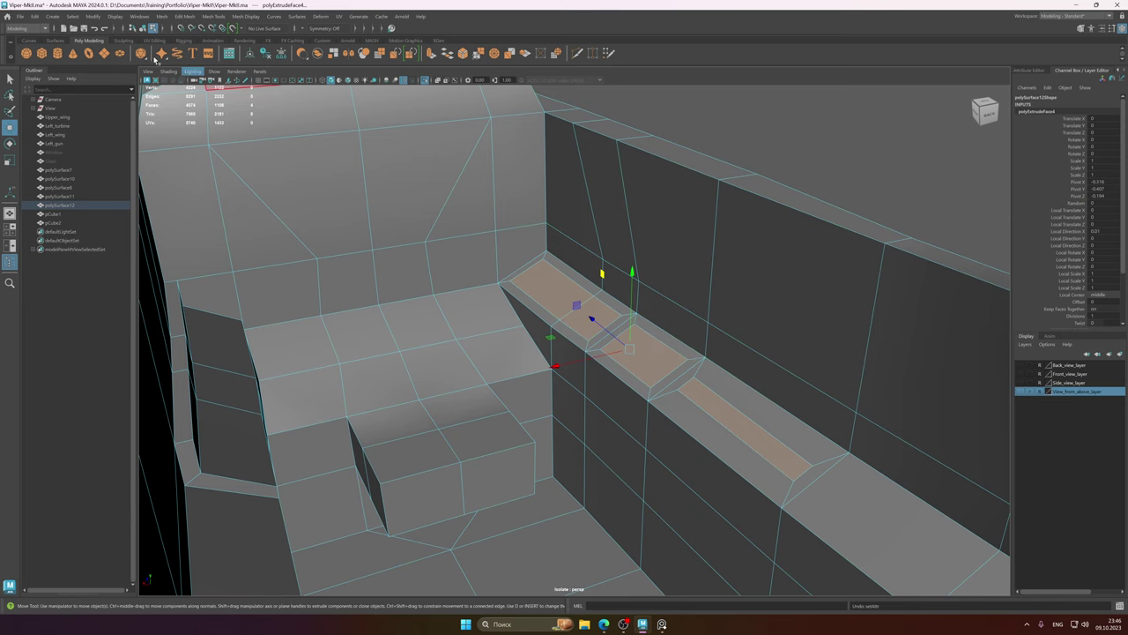
left_click(105, 29)
key("t")
right_click_drag(708, 333, 844, 356, "alt")
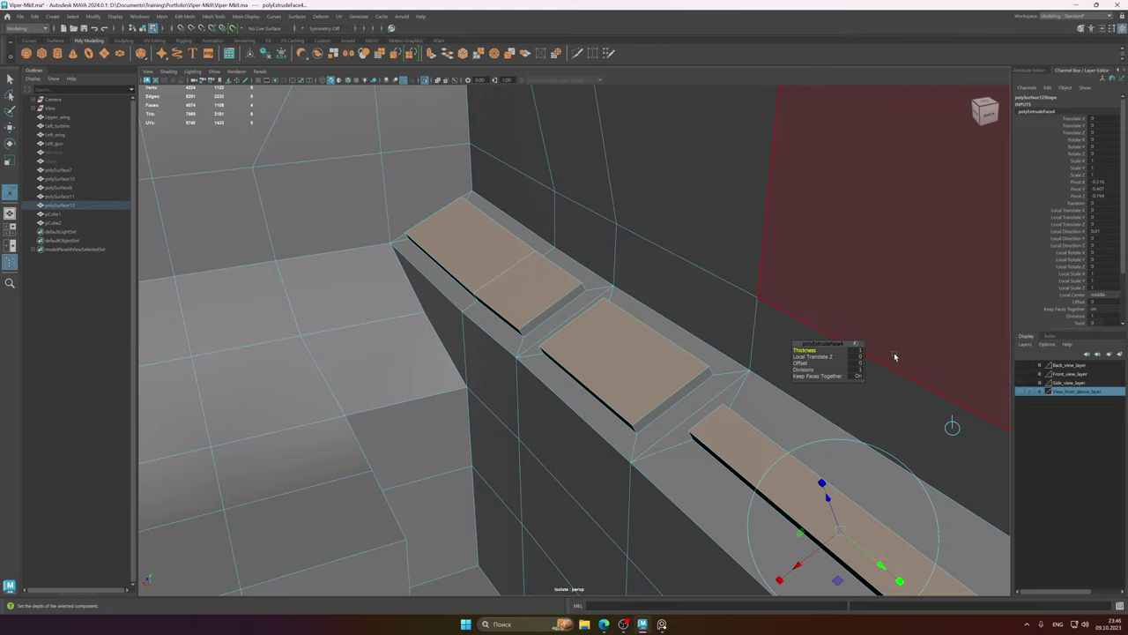
left_click_drag(767, 361, 633, 451, "alt")
- Compare the raised console panels with the side consoles in the cockpit reference photo
left_click(662, 624)
mouse_move(647, 626)
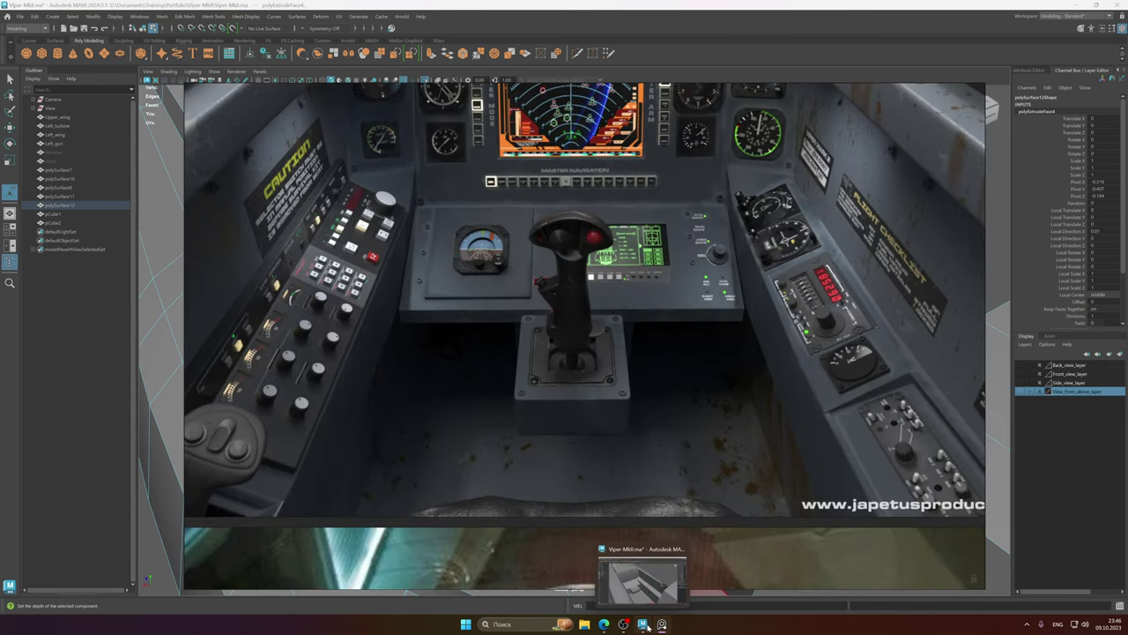
left_click(647, 626)
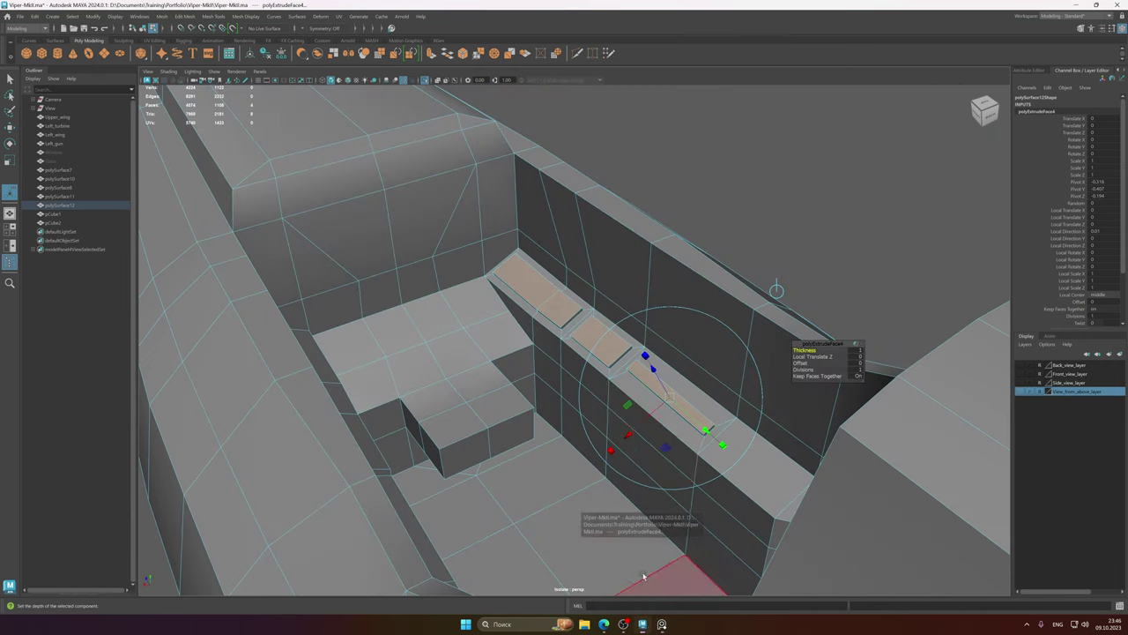
- Undo the raised panels, the edge scaling and all insets on the right-hand console
scroll(748, 385, "up", 5)
mouse_move(647, 307)
left_mouse_down("alt")
mouse_move(611, 299)
mouse_move(628, 309)
left_mouse_up("alt")
key("ctrl+z")
key("ctrl+z")
key("ctrl+z")
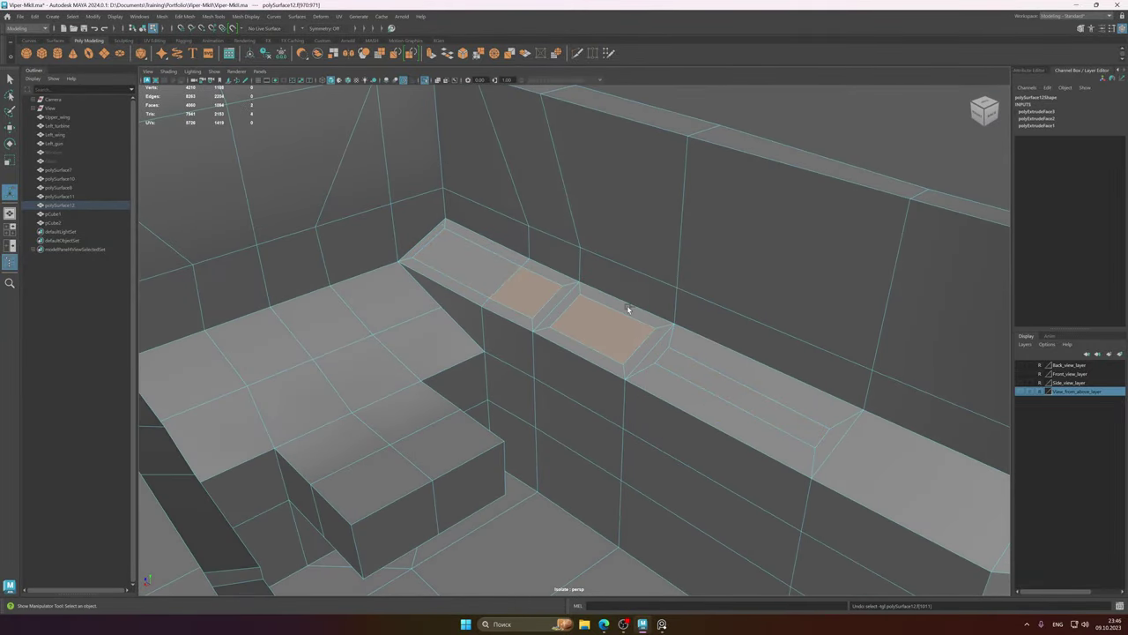
key("ctrl+z")
key("ctrl+z")
key("ctrl+z")
key("ctrl+z")
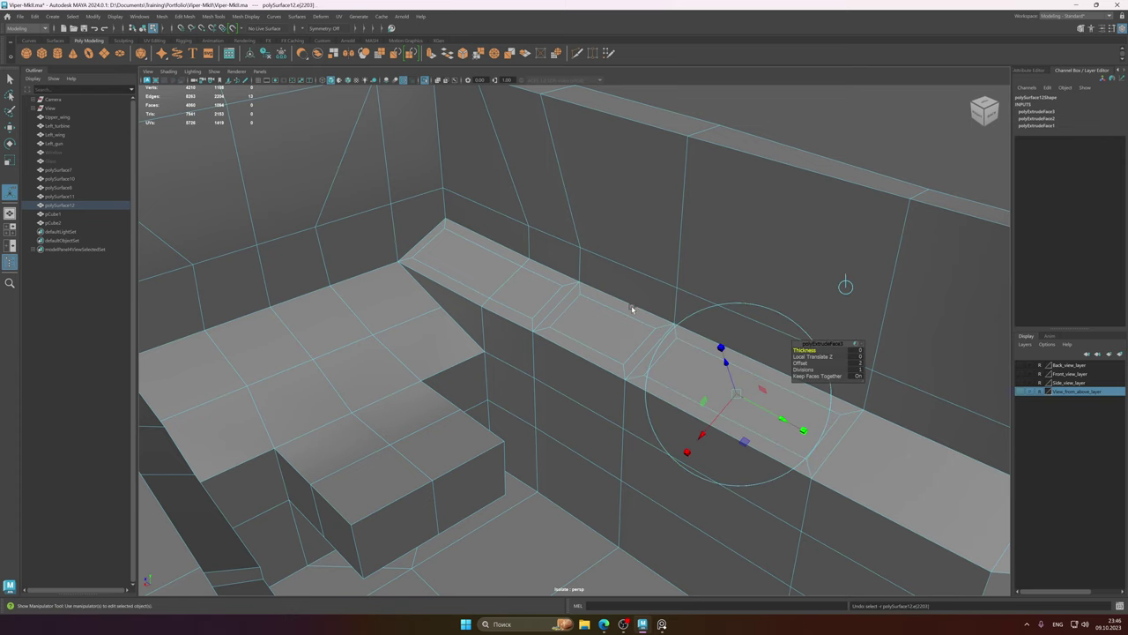
key("ctrl+z")
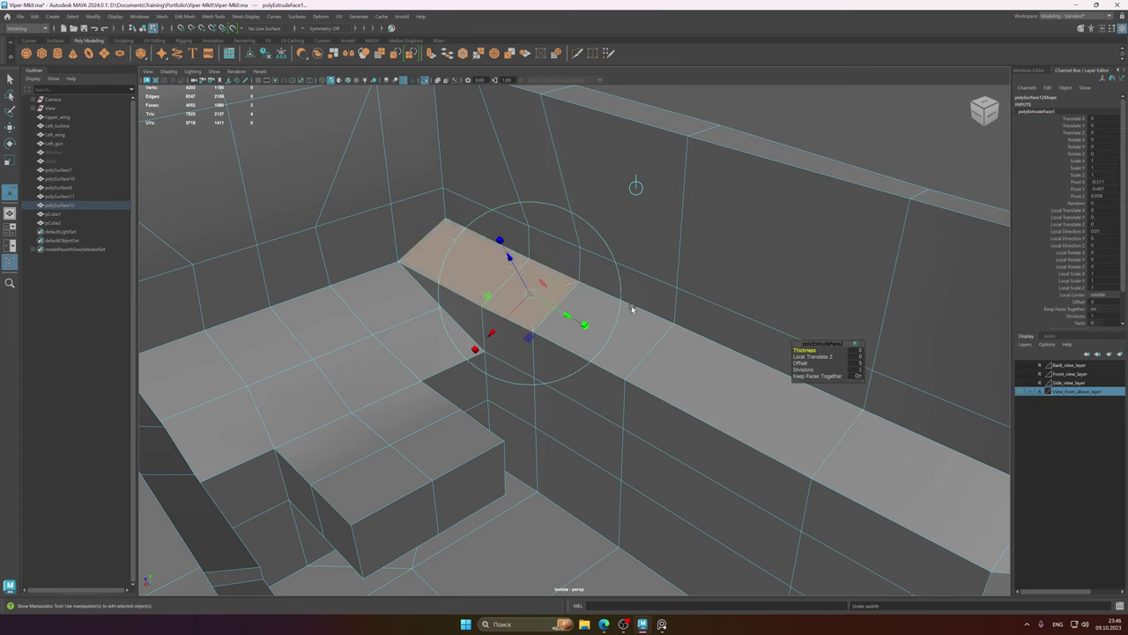
key("ctrl+z")
key("ctrl+z")
key("ctrl+z")
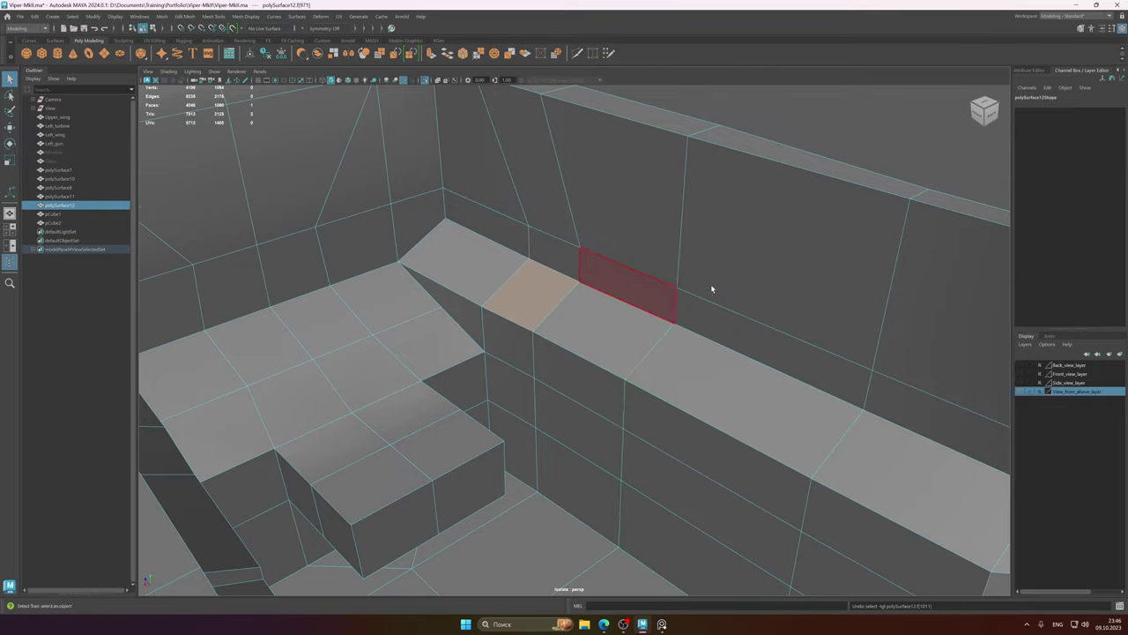
- Save the scene, bring the opposite console into view and undo the remaining face selection to return to the whole fuselage
left_click_drag(601, 303, 594, 315, "alt")
key("ctrl+s")
scroll(484, 292, "down", 2)
left_click_drag(483, 291, 548, 310, "alt")
scroll(622, 305, "up", 2)
middle_click_drag(548, 311, 658, 317, "alt")
key("ctrl+z")
key("ctrl+z")
key("ctrl+z")
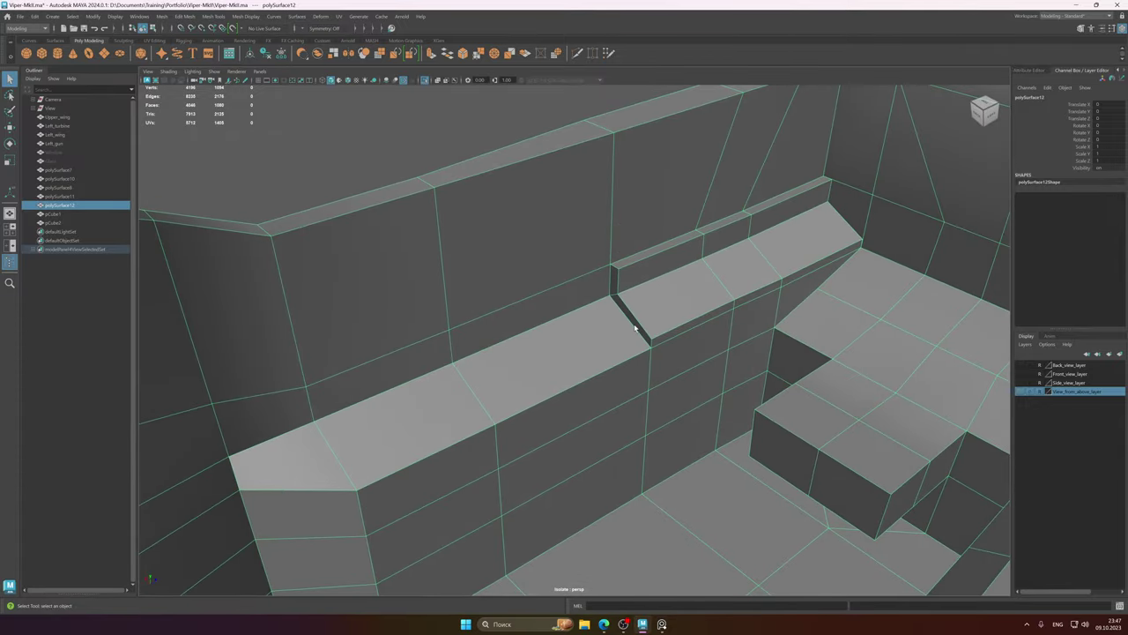
- Save the scene, and raise the cross edge halfway along the forward-sloping top of the lower side console to form a hump
key("ctrl+s")
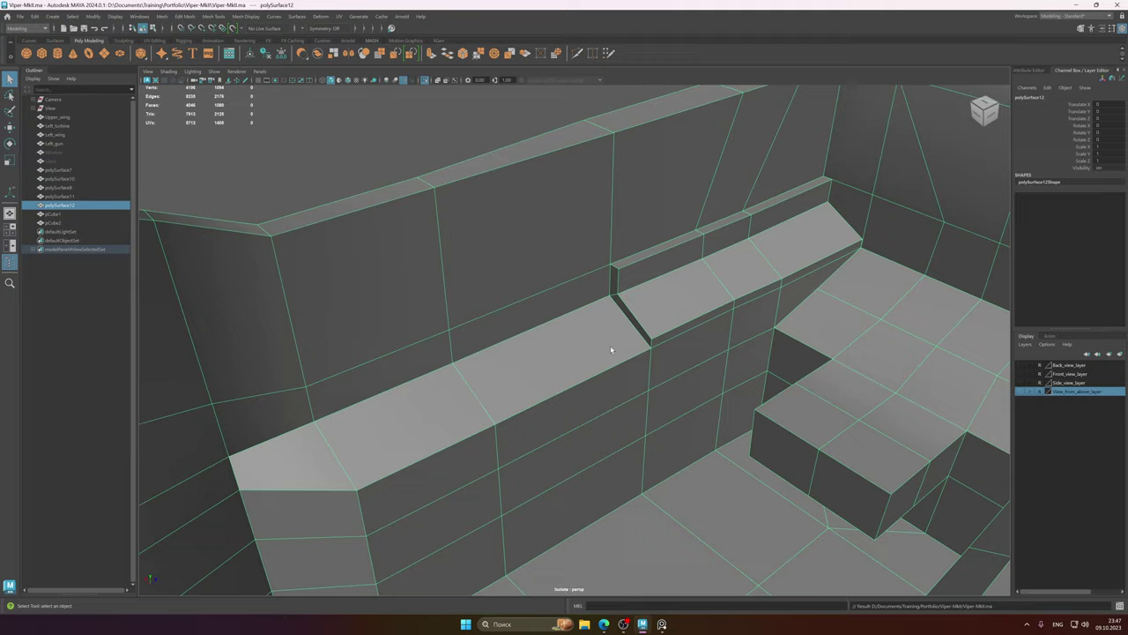
left_click_drag(610, 350, 550, 323, "alt")
right_click_drag(550, 324, 549, 297)
left_click(493, 350)
key("w")
left_click_drag(529, 344, 562, 314, "alt")
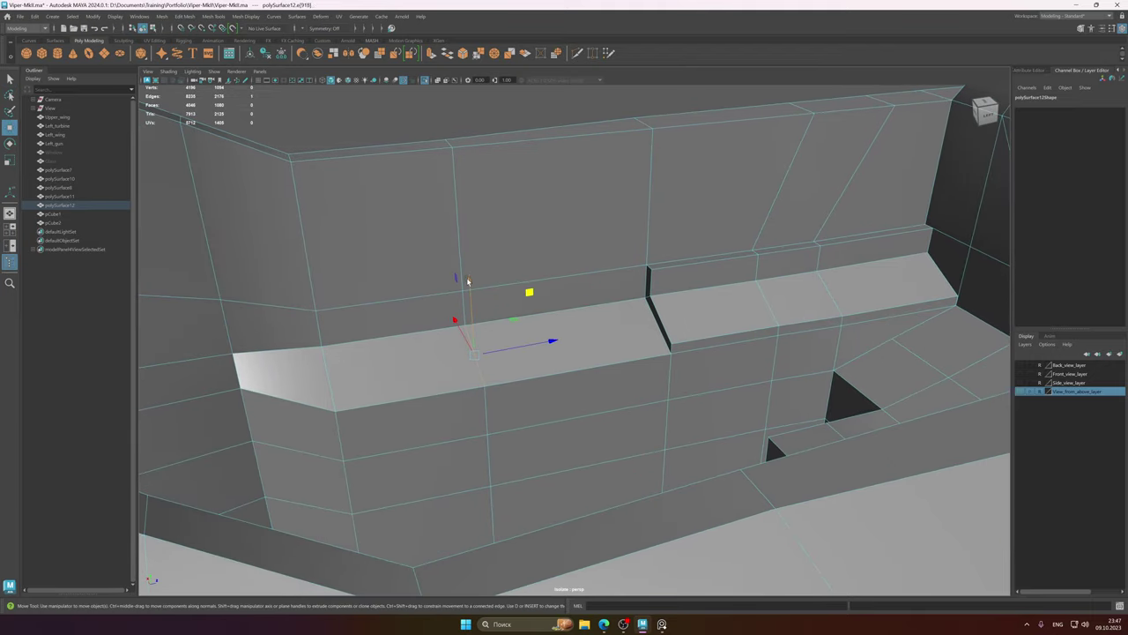
left_click_drag(469, 280, 466, 255)
left_click_drag(541, 349, 574, 326, "alt")
- Cut new edges with Multi-Cut across the console top on both sides of the hump, running diagonally onto the console side and cockpit wall
right_click_drag(574, 326, 518, 325, "shift")
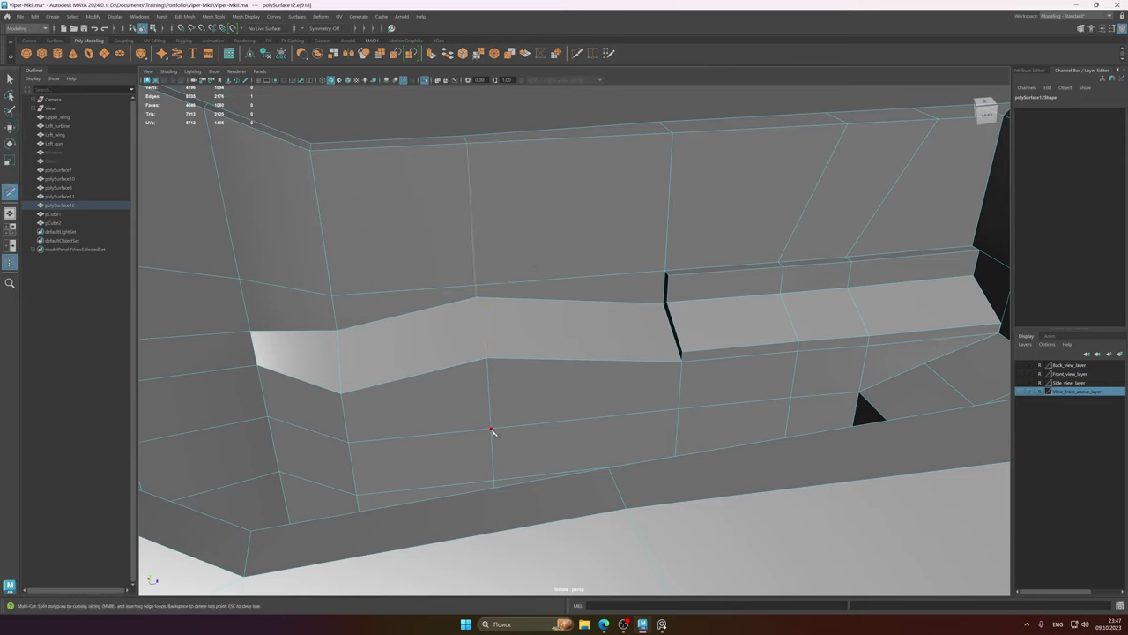
left_click(586, 361)
left_click(581, 309)
key("Return")
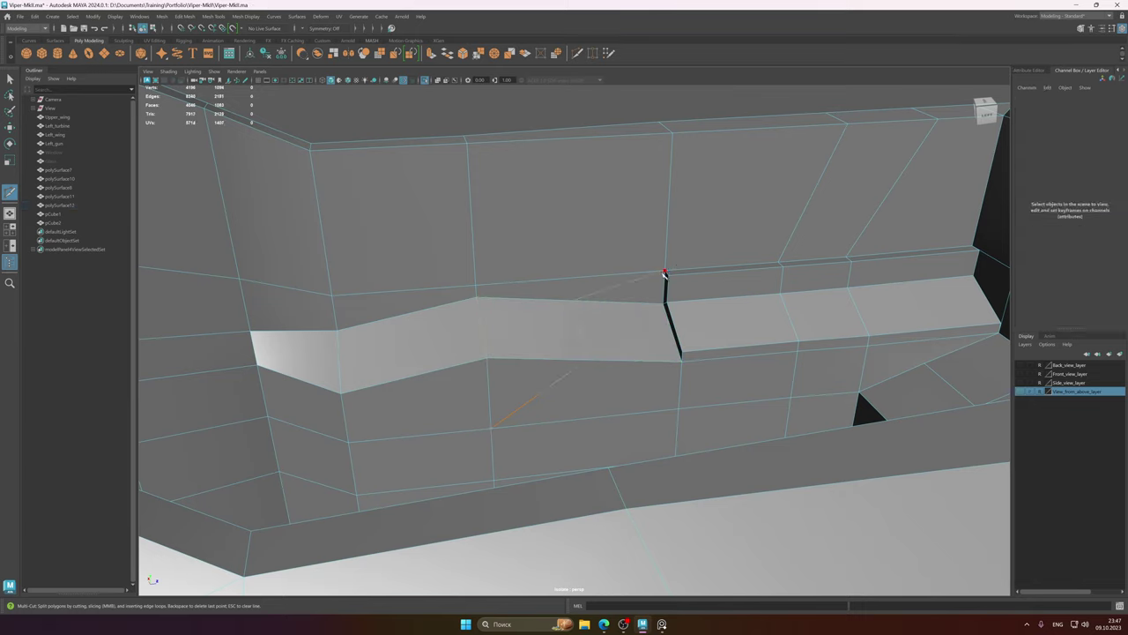
left_click(491, 430)
left_click(414, 376)
- Raise the two newly cut cross edges, shifting the one near the raised console section towards the hump, to round the console top
key("w")
left_click_drag(564, 325, 467, 292, "alt")
left_click(455, 301)
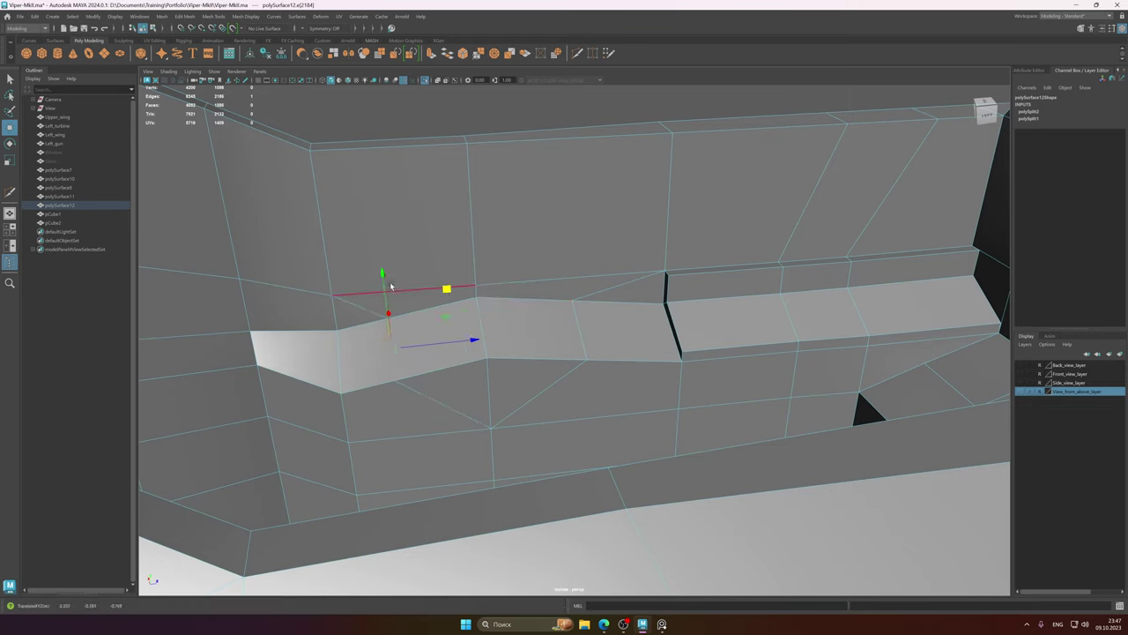
left_click_drag(382, 274, 382, 264)
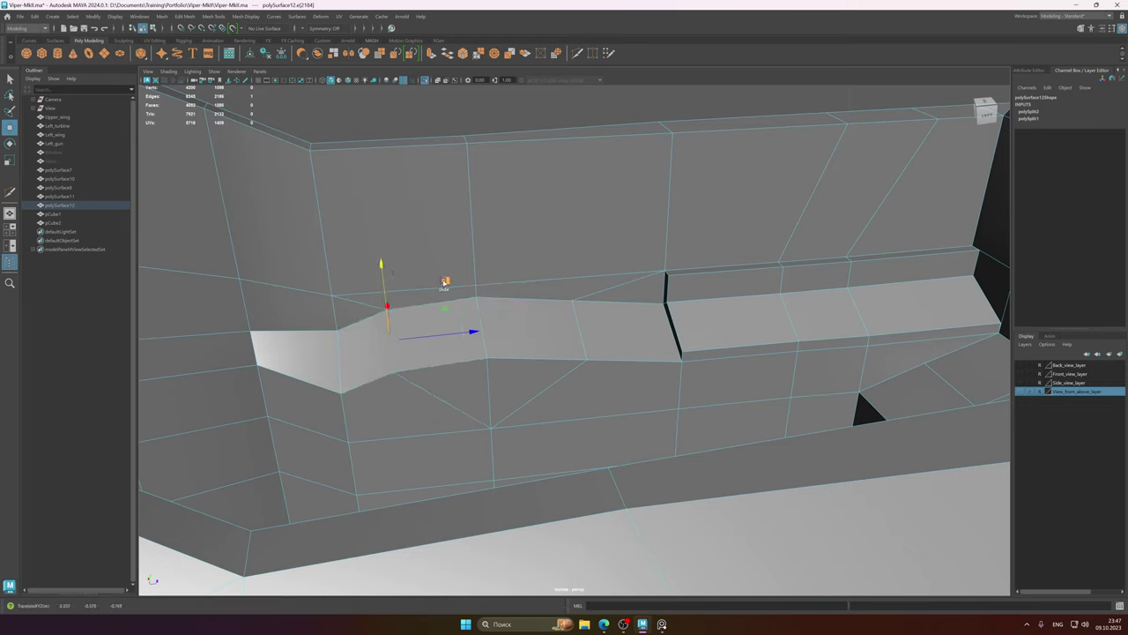
left_click(605, 315)
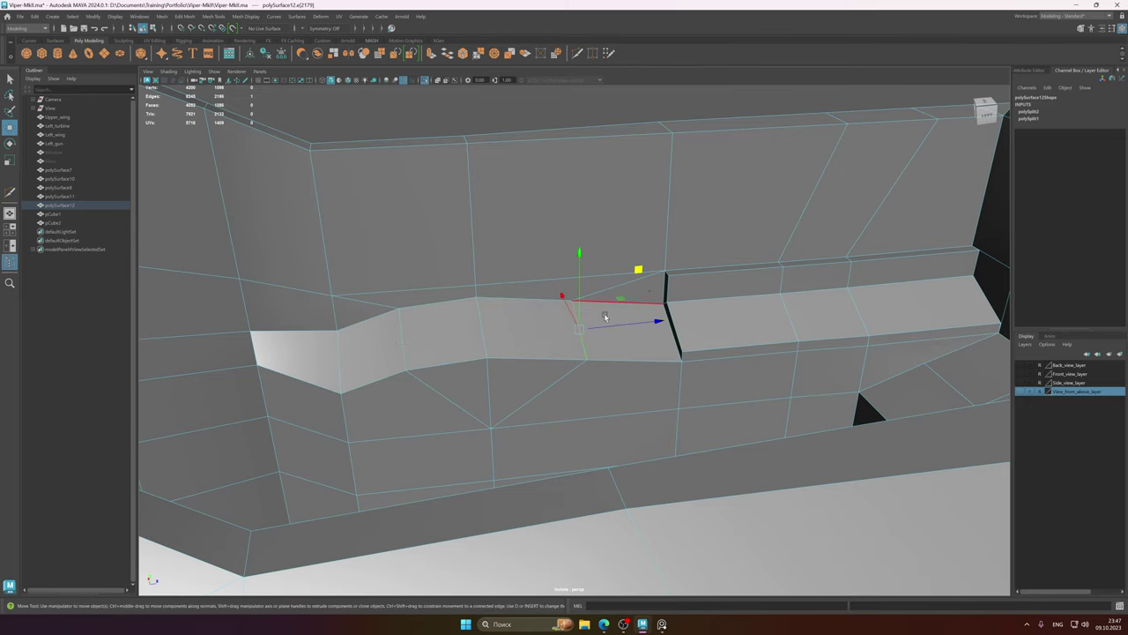
middle_click_drag(638, 271, 618, 271, "ctrl+shift")
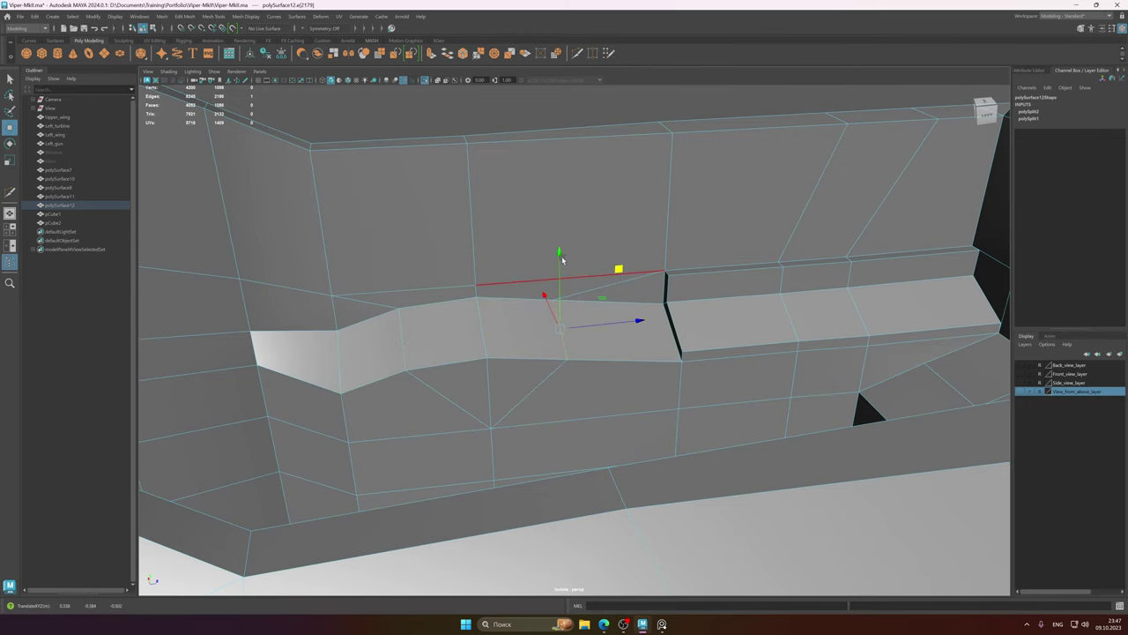
left_click_drag(561, 257, 559, 252)
- Raise the hump's central cross edge slightly and lift the wall vertex above it, then return to object selection
left_click(480, 322)
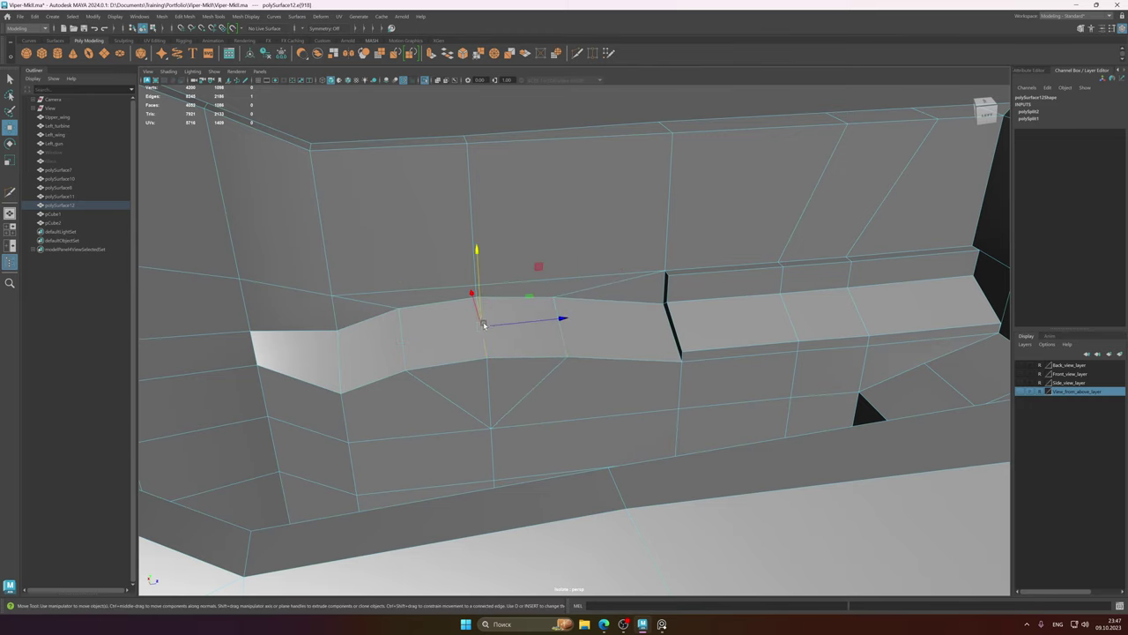
mouse_move(483, 325)
left_mouse_down("alt")
mouse_move(503, 322)
mouse_move(478, 322)
left_mouse_up("alt")
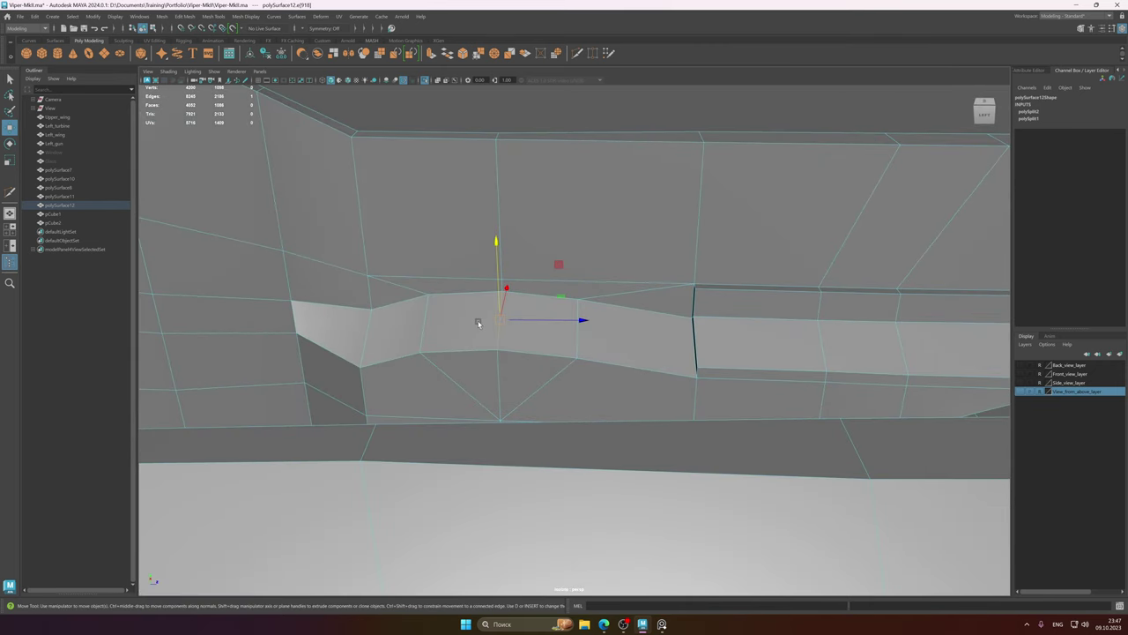
left_click_drag(498, 258, 496, 243)
right_click_drag(496, 245, 449, 245)
left_click(504, 280)
left_click_drag(498, 201, 498, 177)
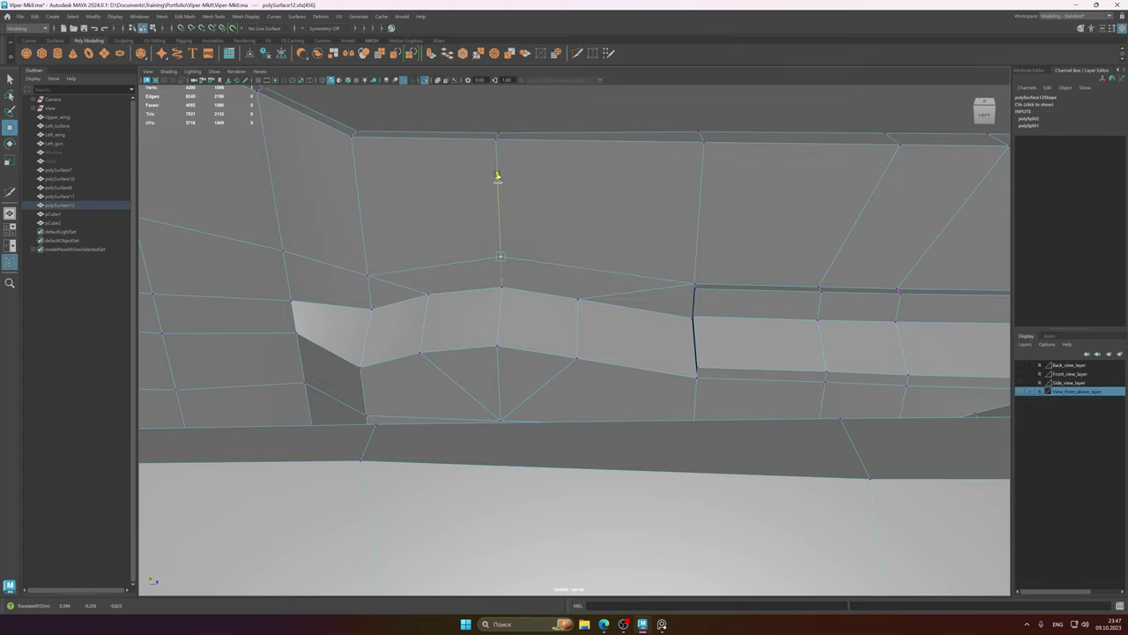
right_click_drag(524, 236, 609, 217)
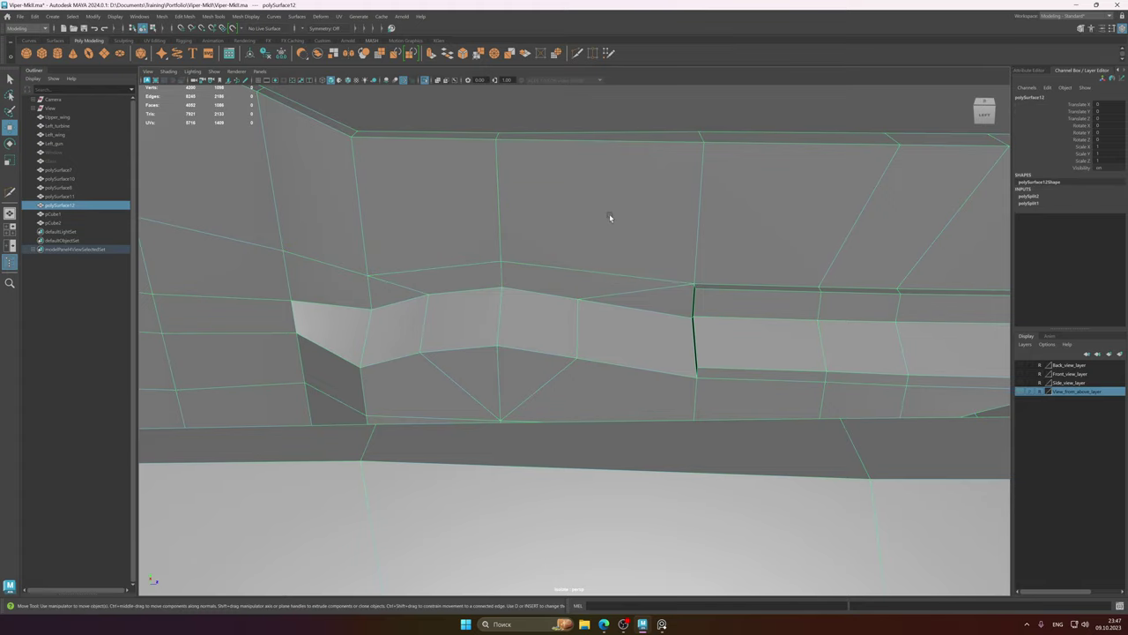
- Preview the fuselage smoothed, then examine the reshaped console and the complete ship from several angles
key("3")
key("1")
left_click_drag(575, 257, 606, 304, "alt")
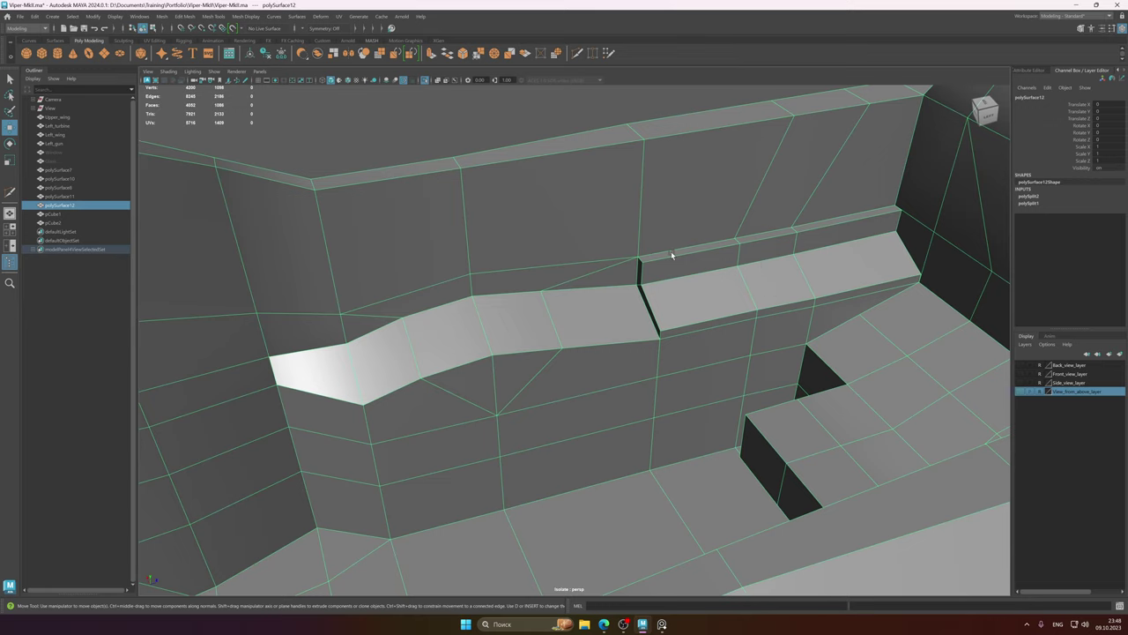
right_click_drag(691, 308, 286, 326, "alt")
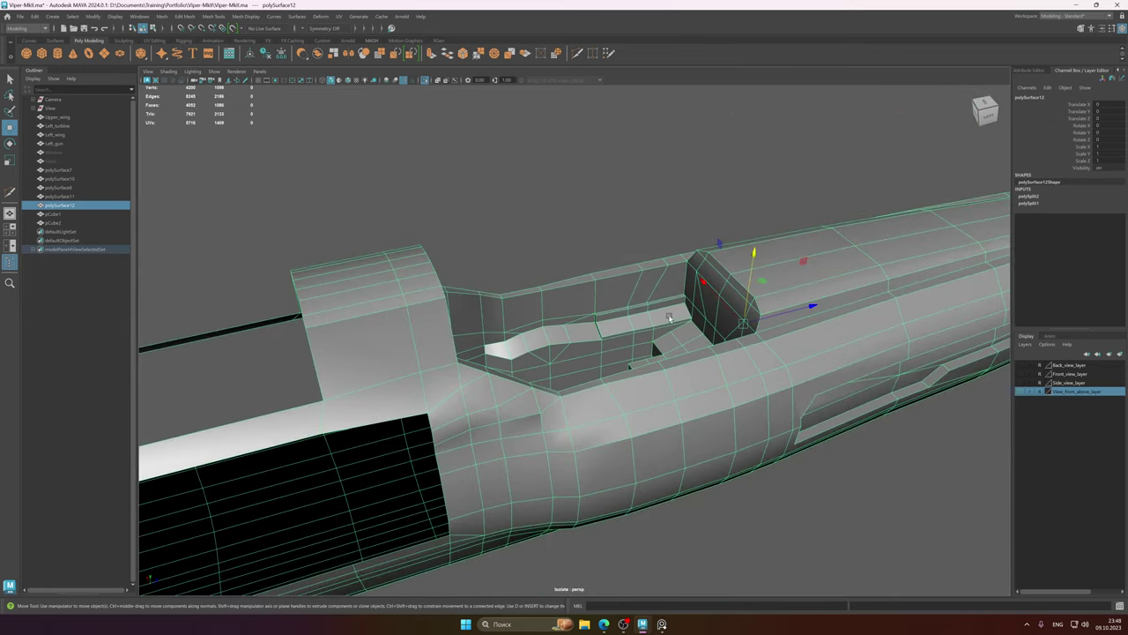
left_click_drag(670, 319, 602, 317, "alt")
right_click_drag(602, 317, 632, 308)
scroll(716, 300, "down", 6)
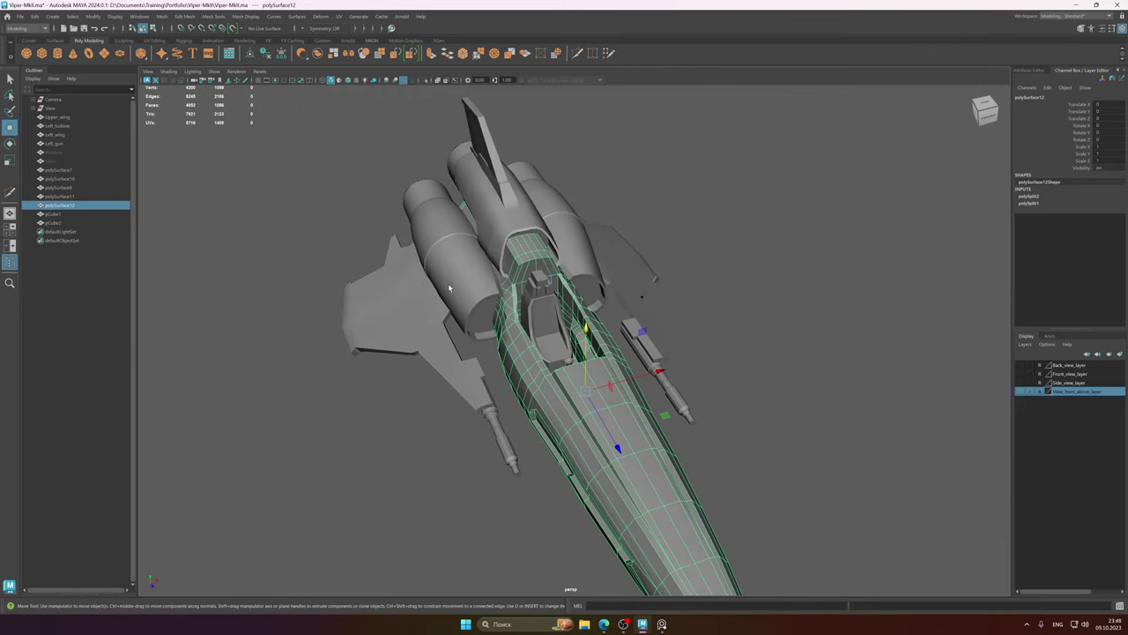
left_click_drag(710, 352, 547, 344, "alt")
middle_click_drag(547, 348, 545, 268, "alt")
left_click_drag(548, 273, 520, 258, "alt")
scroll(529, 262, "up", 2)
middle_click_drag(568, 264, 573, 297, "alt")
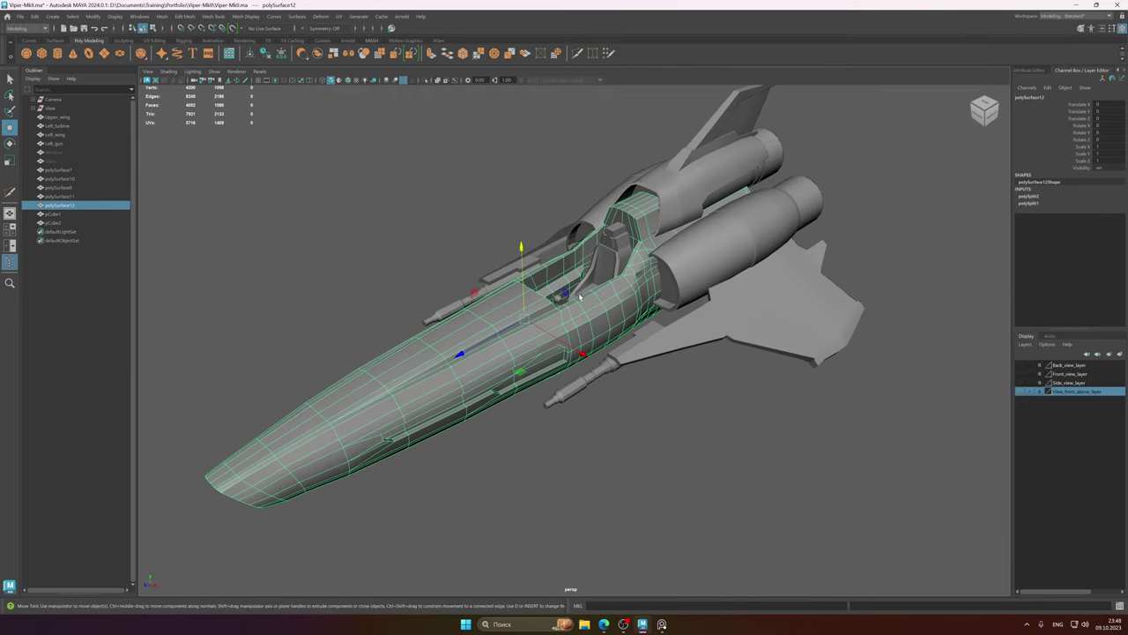
left_click_drag(572, 297, 577, 265, "alt")
scroll(622, 289, "up", 3)
right_click_drag(621, 290, 624, 291, "alt")
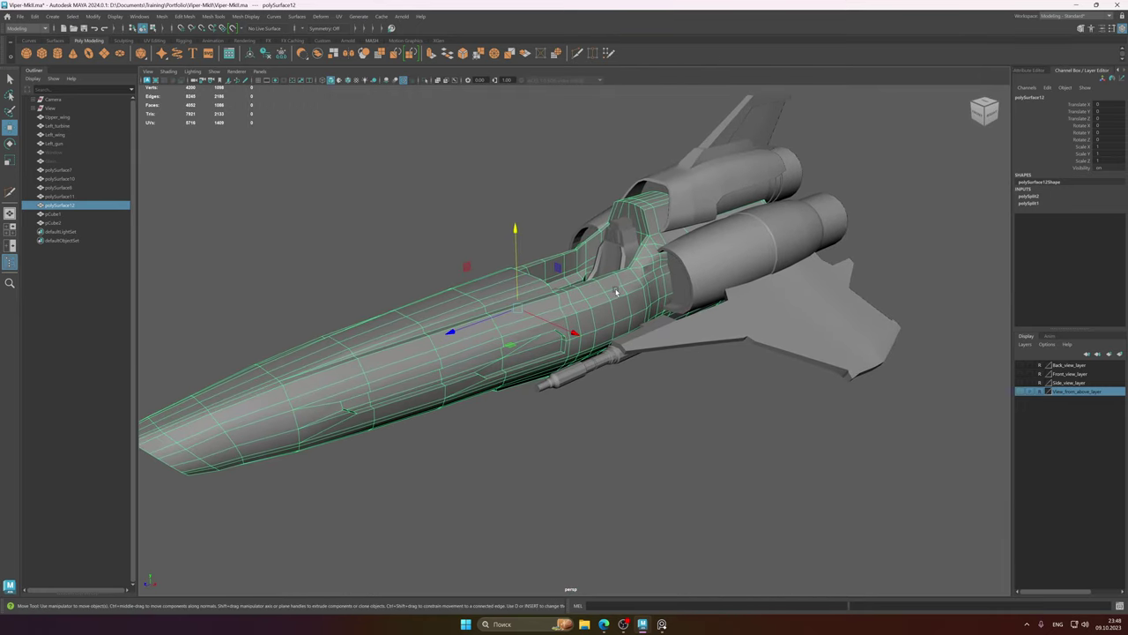
- Select all ship parts from Upper_wing to pCube2, delete their construction history and freeze their transformations
left_click(80, 118)
left_click(71, 222, "shift")
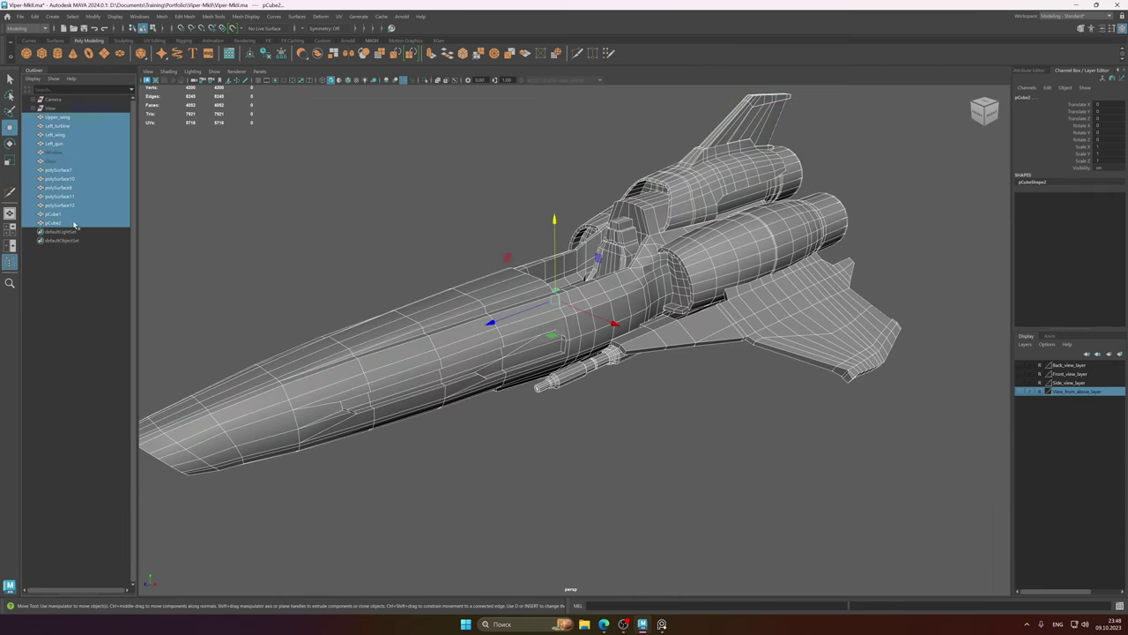
left_click(265, 55)
left_click(281, 55)
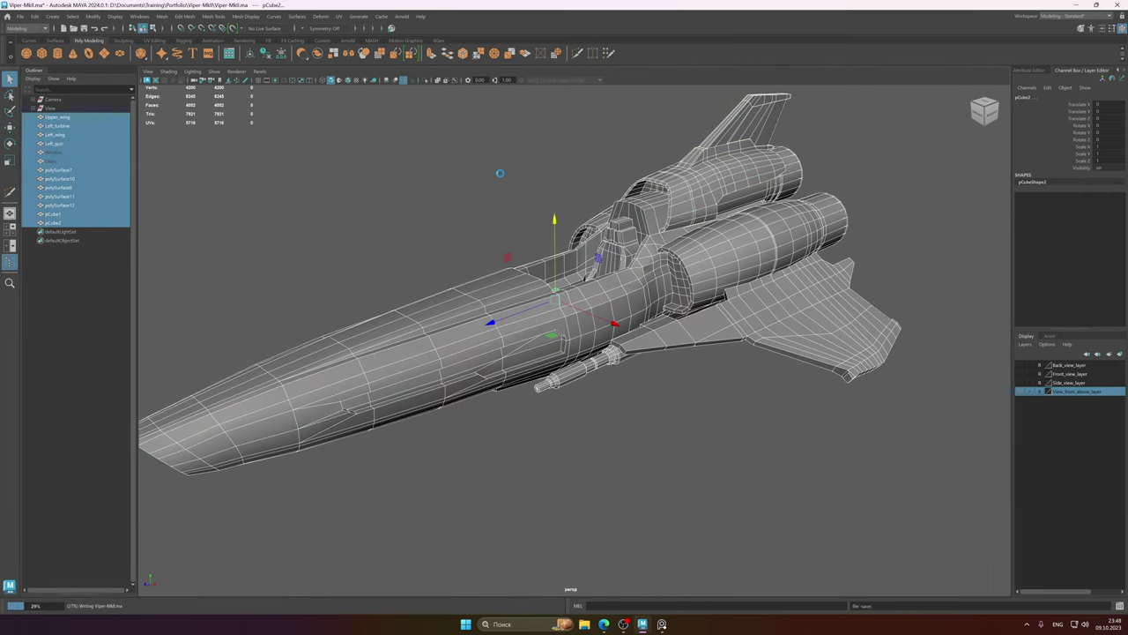
- Deselect all parts, show the wireframe over the shaded ship and save the scene
scroll(493, 190, "down", 2)
middle_click_drag(473, 234, 474, 250, "alt")
left_click(507, 220)
left_click_drag(524, 224, 352, 319, "alt")
right_click_drag(723, 285, 650, 262, "alt")
middle_click_drag(649, 262, 646, 281, "alt")
left_click(348, 80)
left_click_drag(444, 189, 665, 247, "alt")
key("ctrl+s")
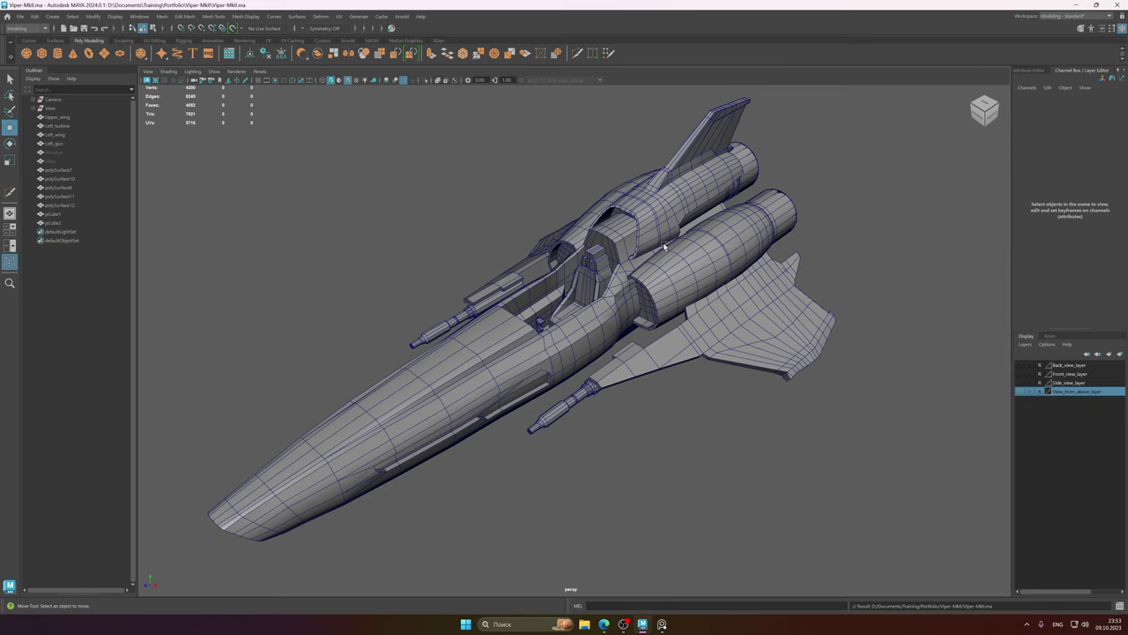
- Isolate the fuselage to examine the cockpit consoles, then bring the other ship parts back into view
middle_click_drag(674, 327, 659, 310, "alt")
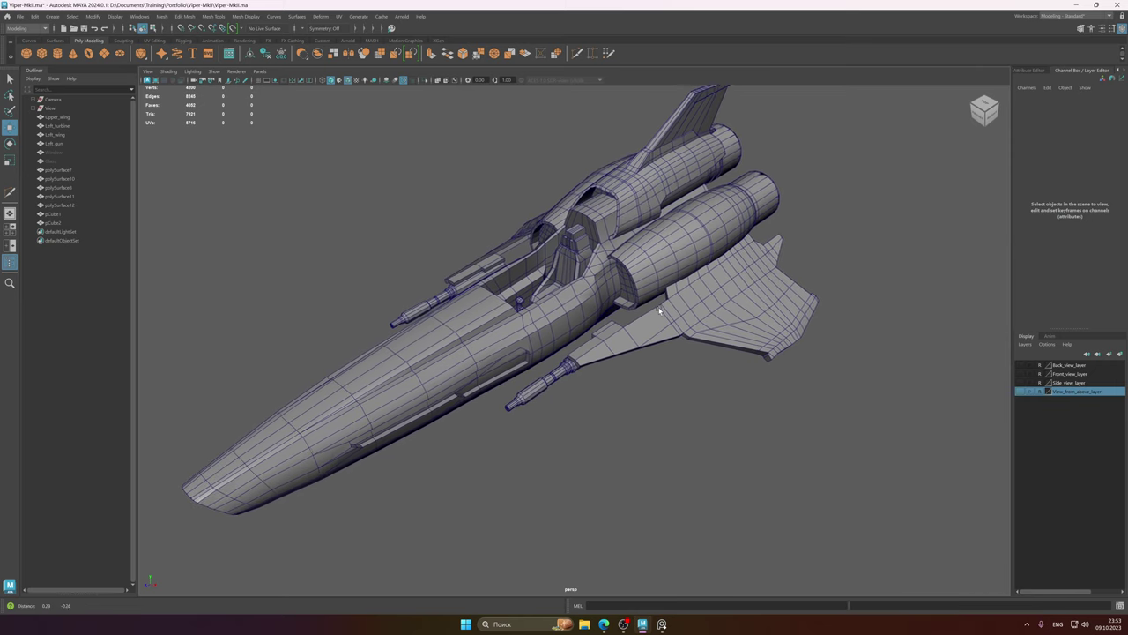
mouse_move(659, 310)
left_mouse_down("alt")
mouse_move(622, 310)
mouse_move(696, 306)
mouse_move(649, 325)
left_mouse_up("alt")
left_click(637, 329)
key("ctrl+1")
right_click_drag(637, 330, 828, 322, "alt")
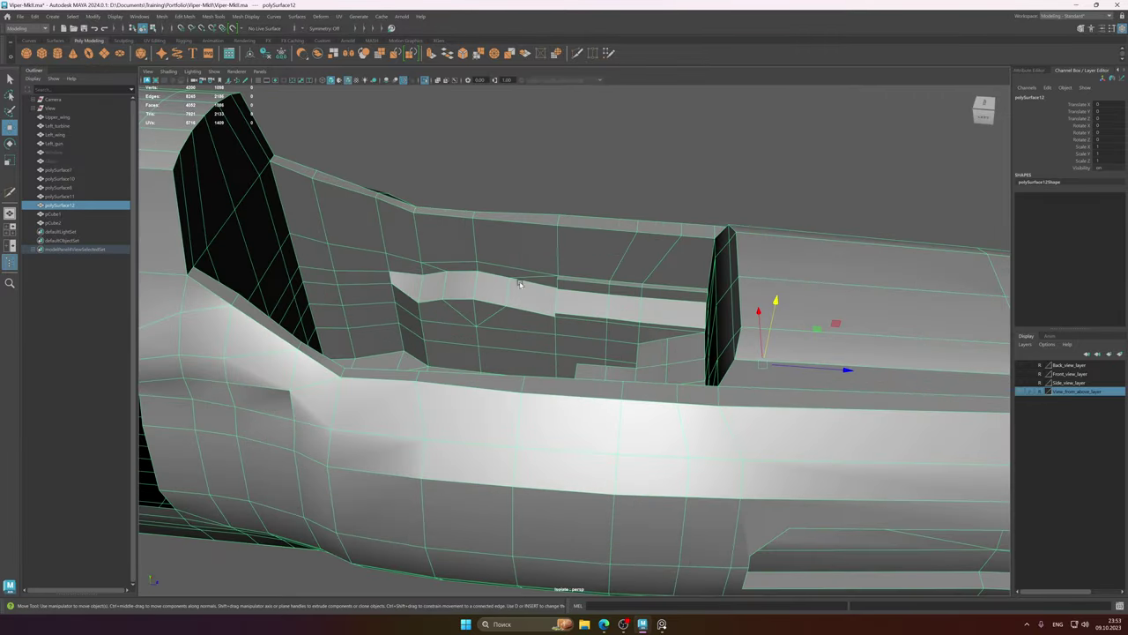
left_click_drag(520, 284, 624, 315, "alt")
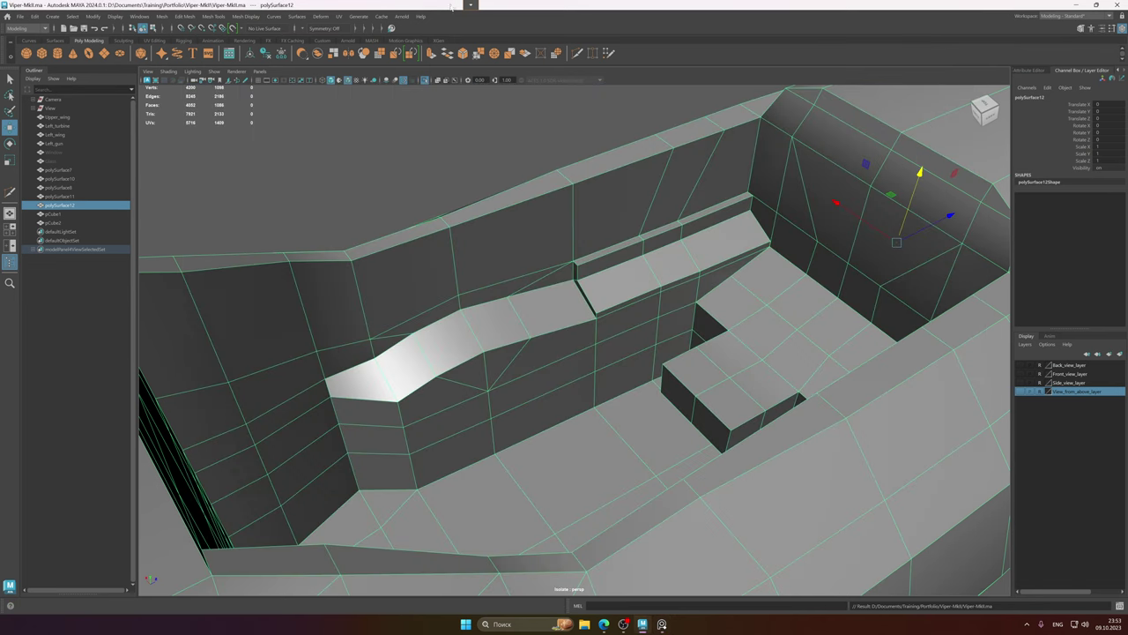
scroll(675, 255, "up", 2)
scroll(647, 252, "up", 3)
scroll(665, 250, "down", 3)
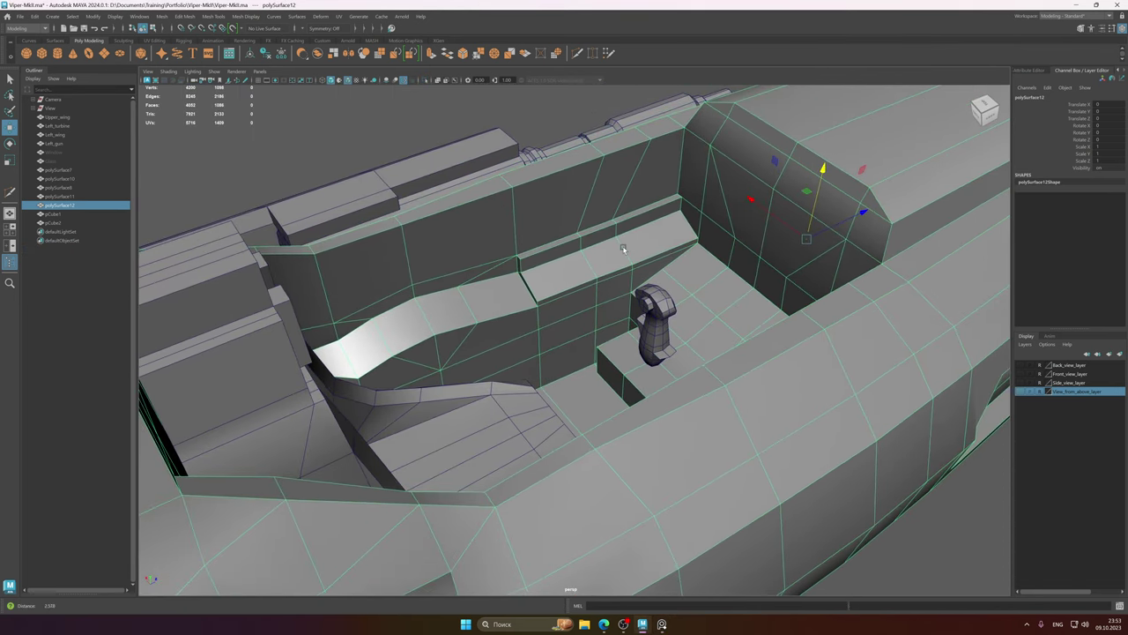
- Duplicate the joystick and place the copy on the side console hump at about Y 0.15, Z -0.41
mouse_move(634, 258)
left_mouse_down("alt")
mouse_move(677, 304)
mouse_move(634, 321)
mouse_move(637, 291)
mouse_move(645, 317)
mouse_move(666, 326)
mouse_move(445, 256)
mouse_move(416, 215)
mouse_move(393, 250)
left_mouse_up("alt")
left_click(677, 301)
middle_click_drag(393, 251, 577, 306, "alt")
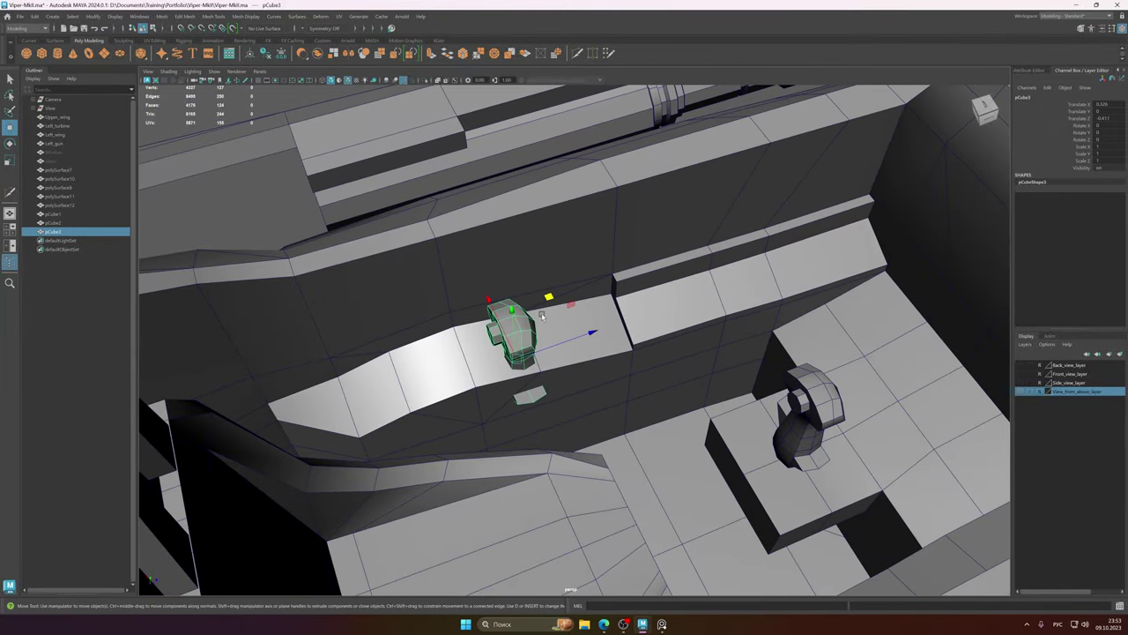
mouse_move(577, 305)
left_mouse_down("alt")
mouse_move(606, 280)
mouse_move(564, 298)
mouse_move(547, 291)
mouse_move(530, 217)
left_mouse_up("alt")
left_click_drag(566, 274, 556, 268, "alt")
middle_click_drag(532, 253, 556, 319, "alt")
right_click_drag(546, 305, 685, 323, "alt")
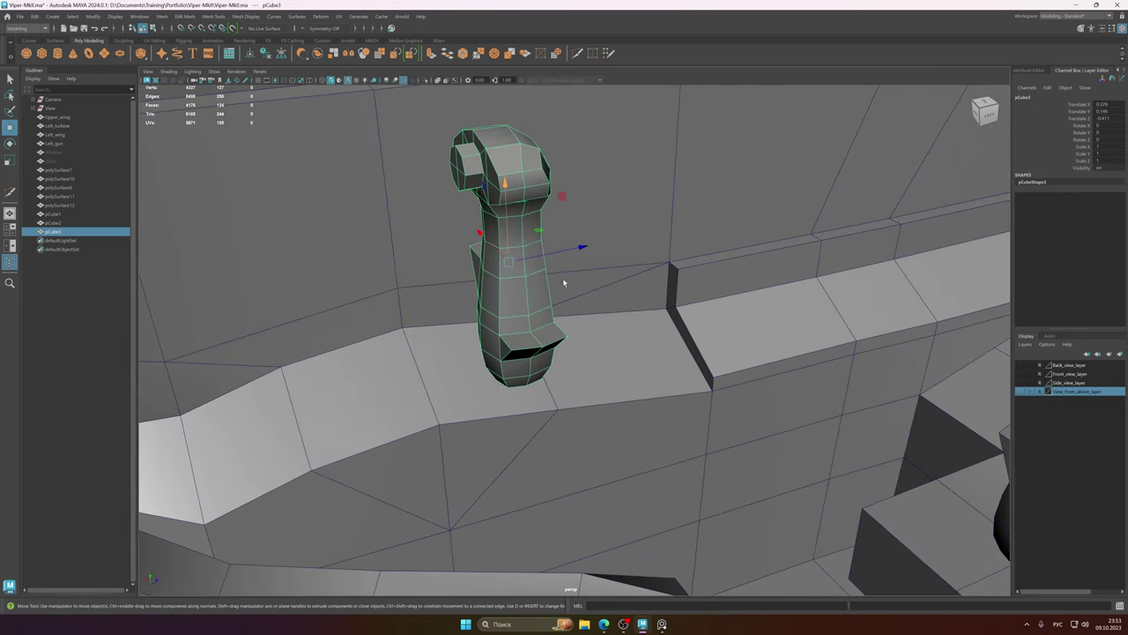
middle_click_drag(545, 280, 551, 288, "alt")
- Isolate the joystick copy and delete the faces of the protruding ledge near the bottom of its grip
key("ctrl+1")
mouse_move(545, 284)
left_mouse_down("alt")
mouse_move(460, 254)
mouse_move(636, 286)
mouse_move(654, 342)
left_mouse_up("alt")
key("f")
middle_click_drag(606, 379, 546, 259, "alt")
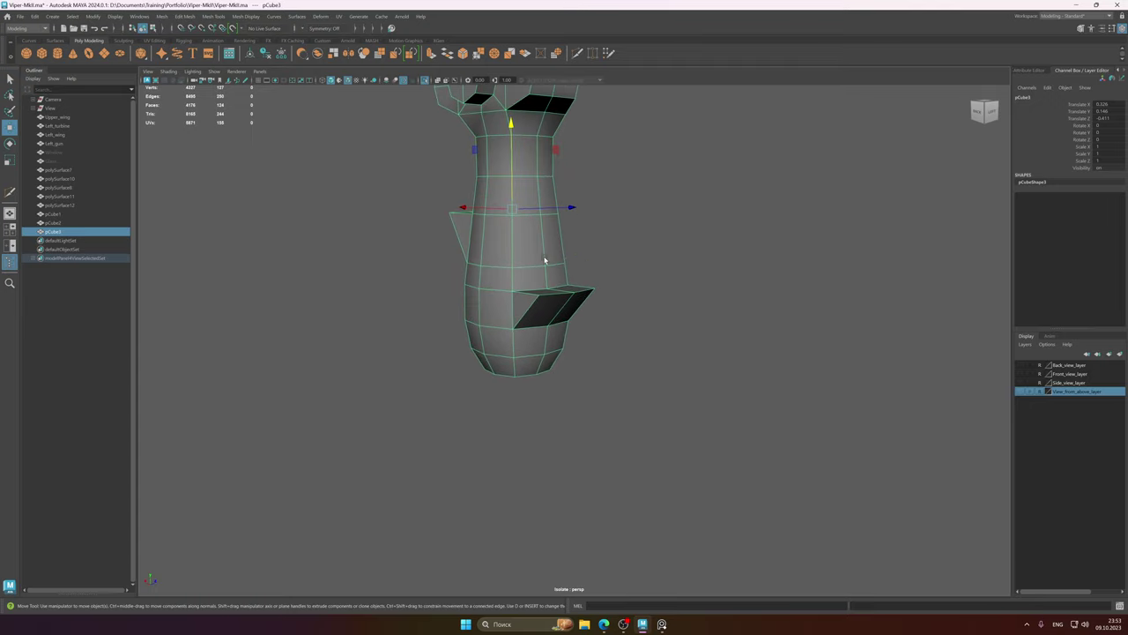
right_click_drag(546, 259, 586, 261, "alt")
middle_click_drag(516, 208, 541, 250, "alt")
right_click_drag(541, 250, 548, 274)
left_click(564, 331)
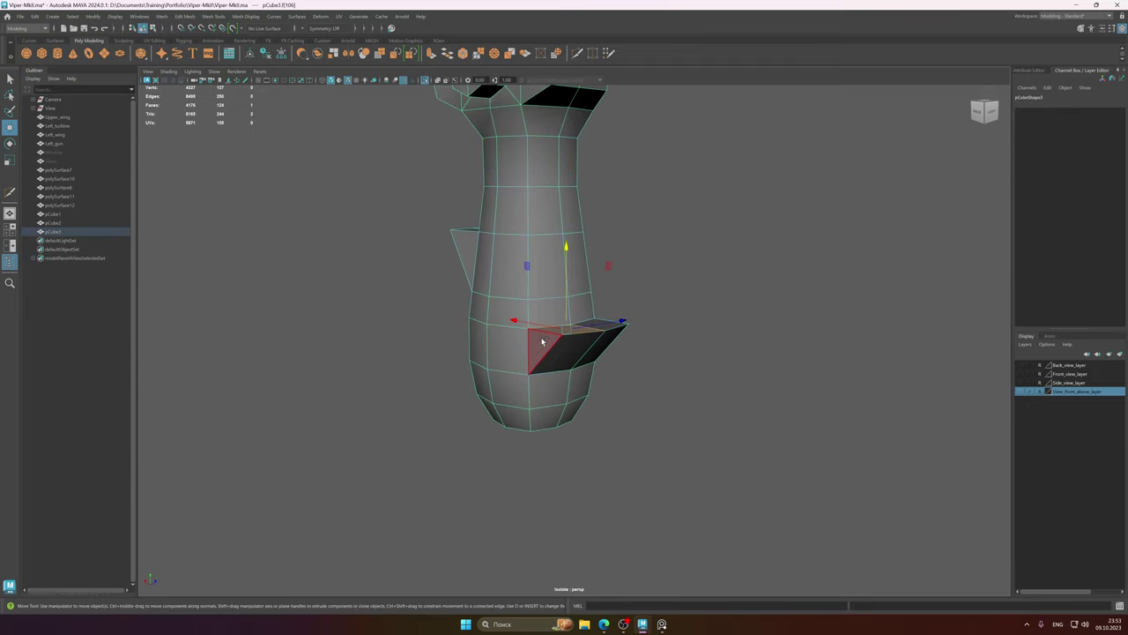
mouse_move(581, 344)
left_mouse_down("alt")
mouse_move(617, 345)
mouse_move(599, 318)
mouse_move(590, 338)
left_mouse_up("alt")
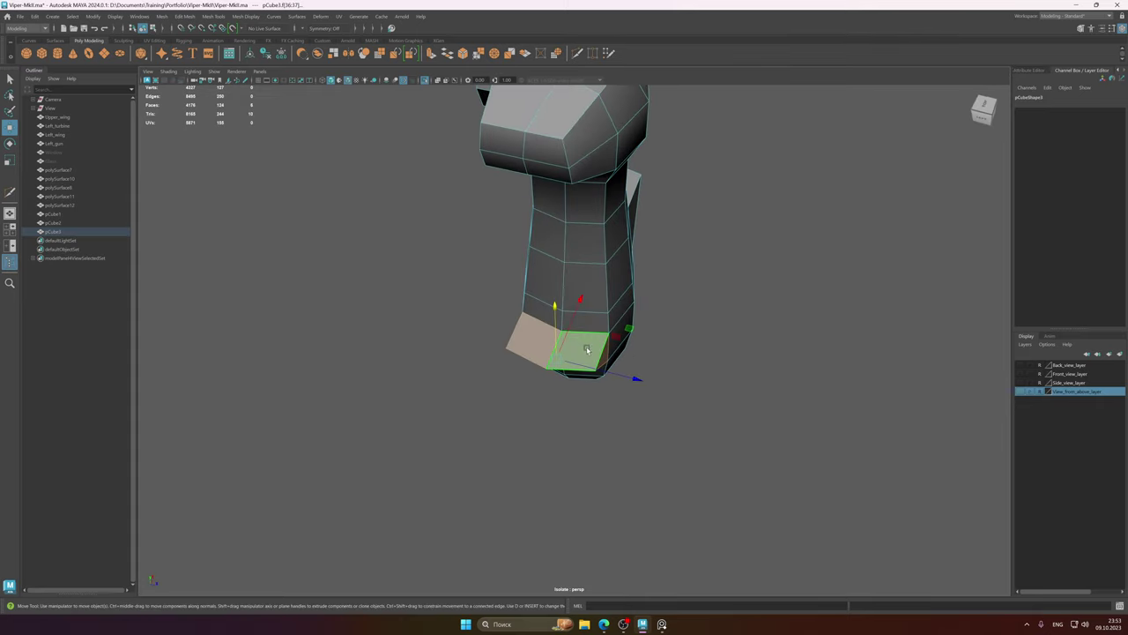
key("Delete")
- Delete the top, front and side faces of the remaining protrusion on the joystick copy's grip
left_click_drag(605, 278, 573, 264, "alt")
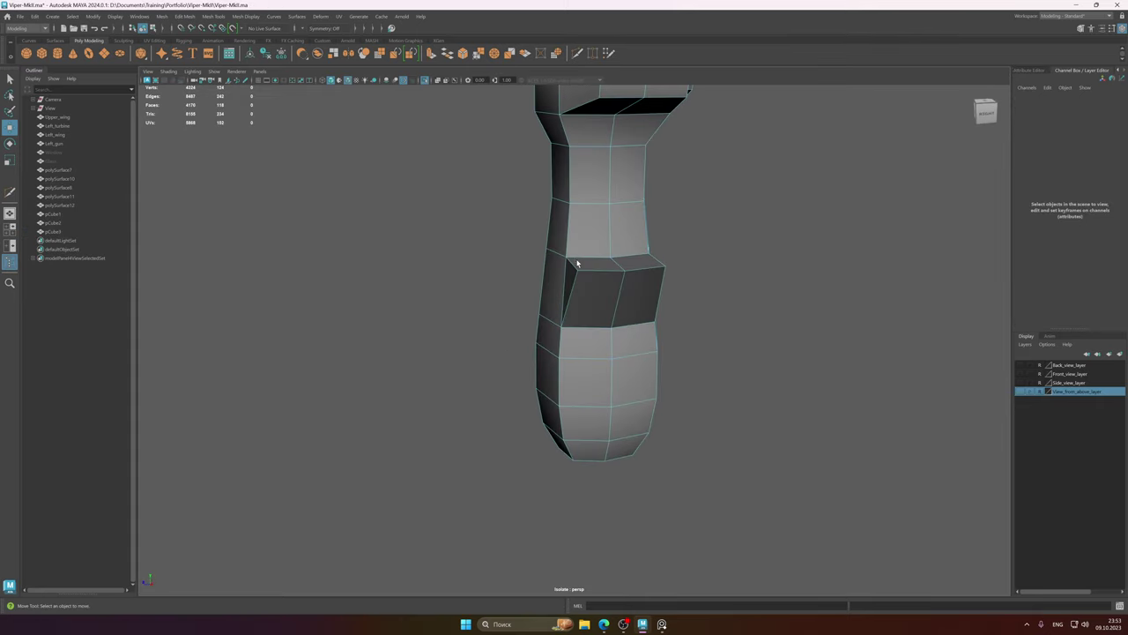
left_click(592, 287)
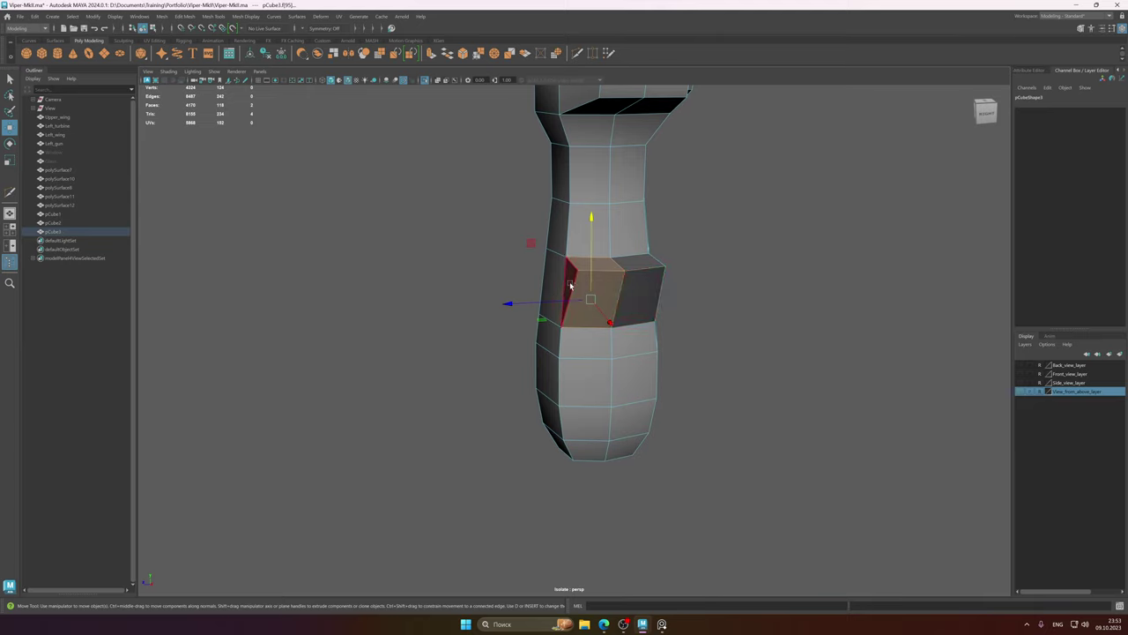
left_click(594, 264)
left_click(638, 264, "shift")
left_click(639, 291, "shift")
left_click(590, 301, "shift")
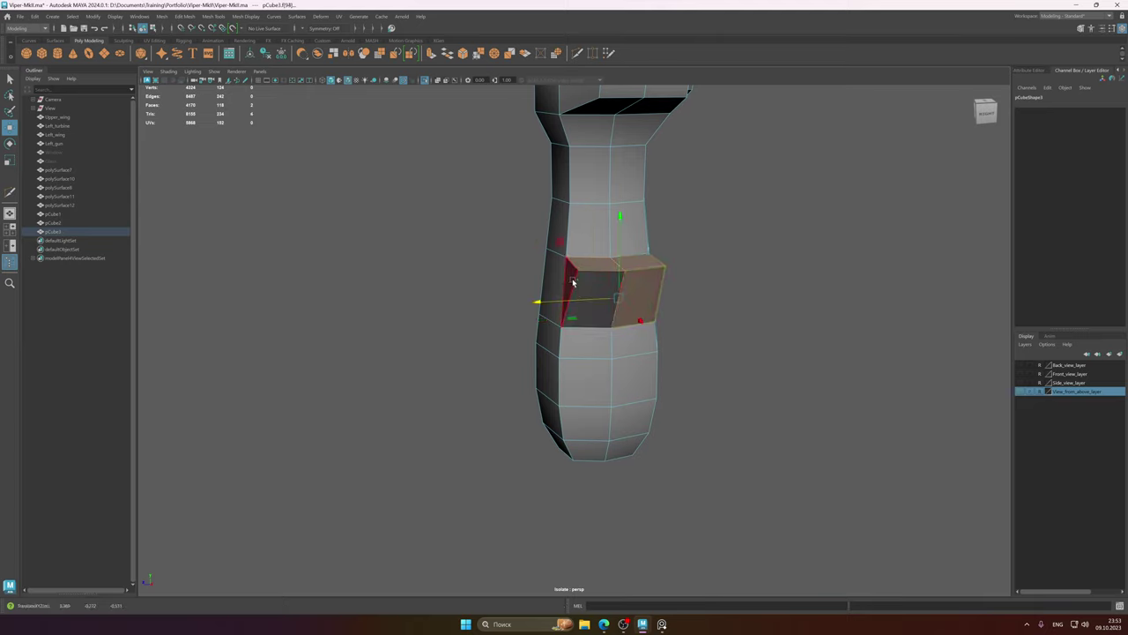
left_click(595, 287, "shift")
mouse_move(656, 289)
left_mouse_down("alt")
mouse_move(490, 269)
mouse_move(600, 295)
mouse_move(645, 291)
left_mouse_up("alt")
key("Delete")
- Delete the side faces of the joystick copy's head together with its protruding round knob
mouse_move(573, 256)
left_mouse_down()
mouse_move(567, 239)
mouse_move(533, 239)
mouse_move(622, 214)
mouse_move(631, 271)
mouse_move(552, 265)
mouse_move(581, 231)
mouse_move(621, 242)
mouse_move(595, 253)
mouse_move(529, 239)
mouse_move(515, 295)
left_mouse_up()
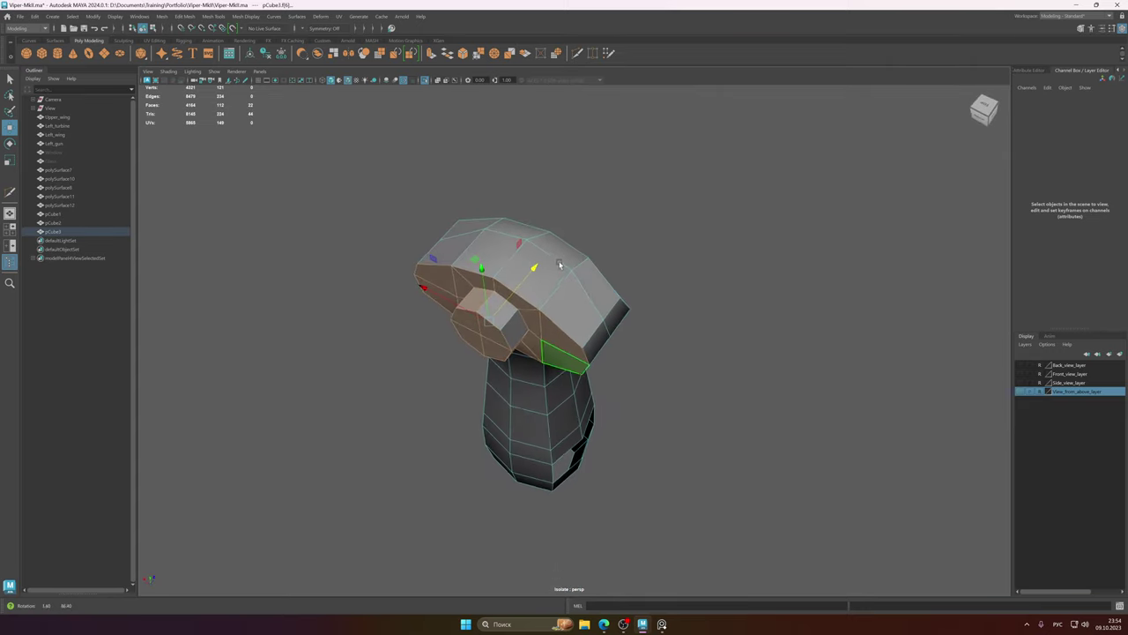
key("Delete")
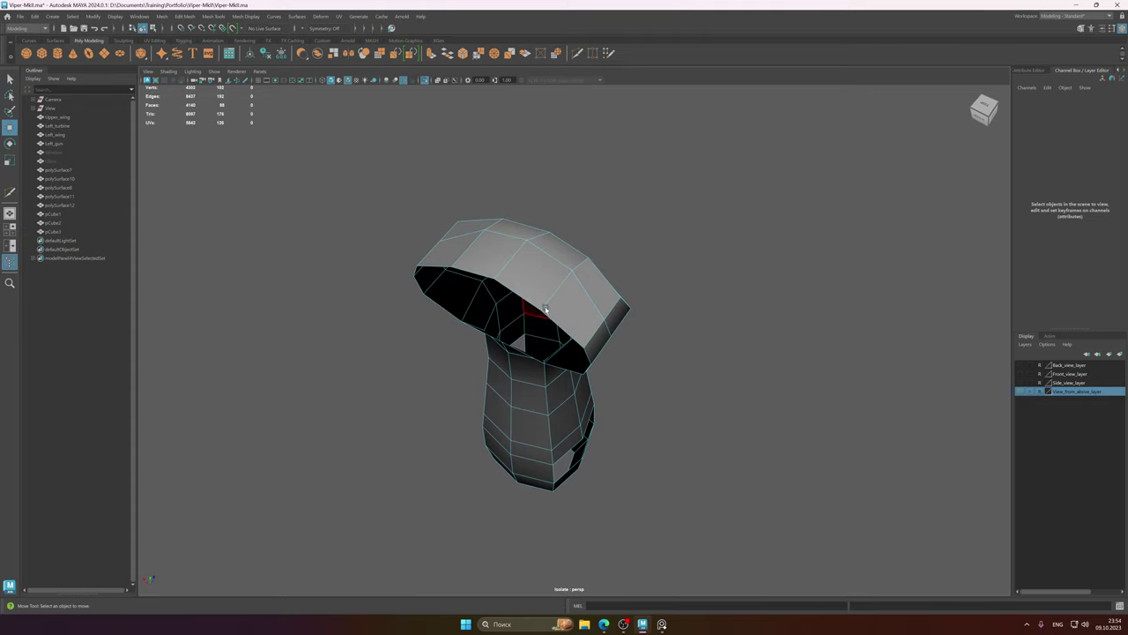
left_click_drag(573, 307, 608, 310, "alt")
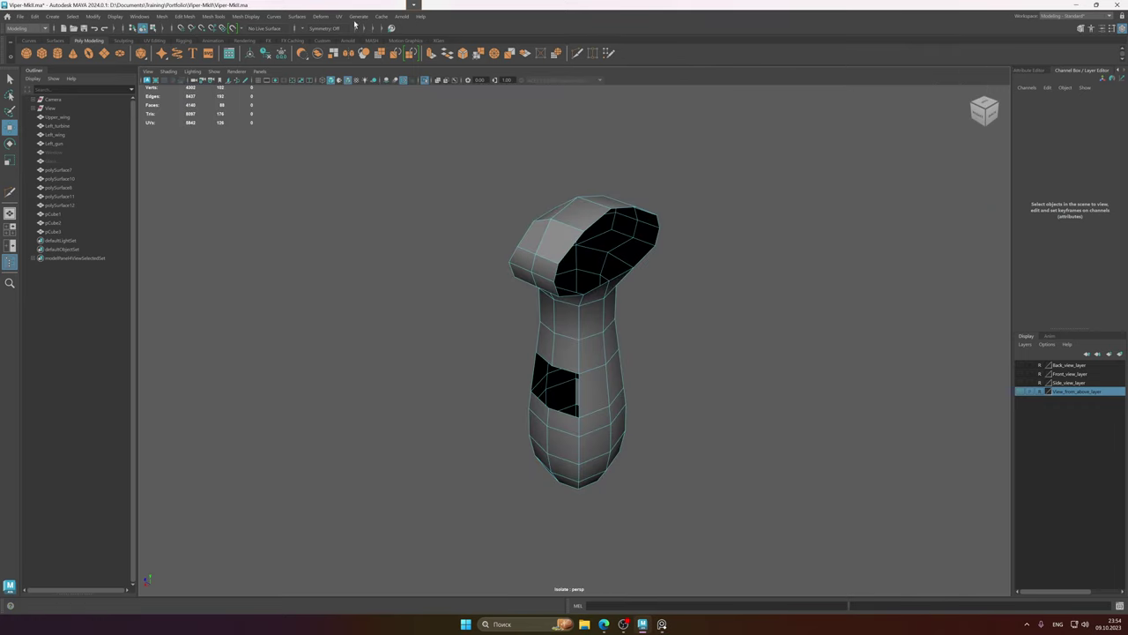
left_click_drag(564, 282, 622, 275, "alt")
left_click(622, 275)
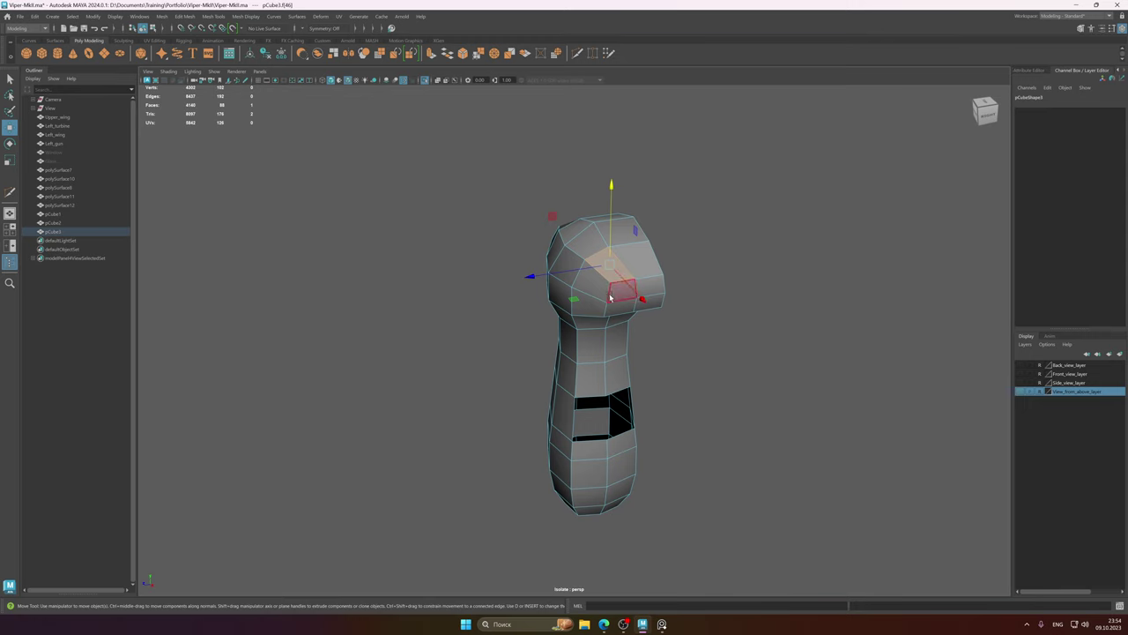
left_click(639, 263, "shift")
left_click_drag(596, 234, 644, 268, "alt")
double_click(677, 310, "shift")
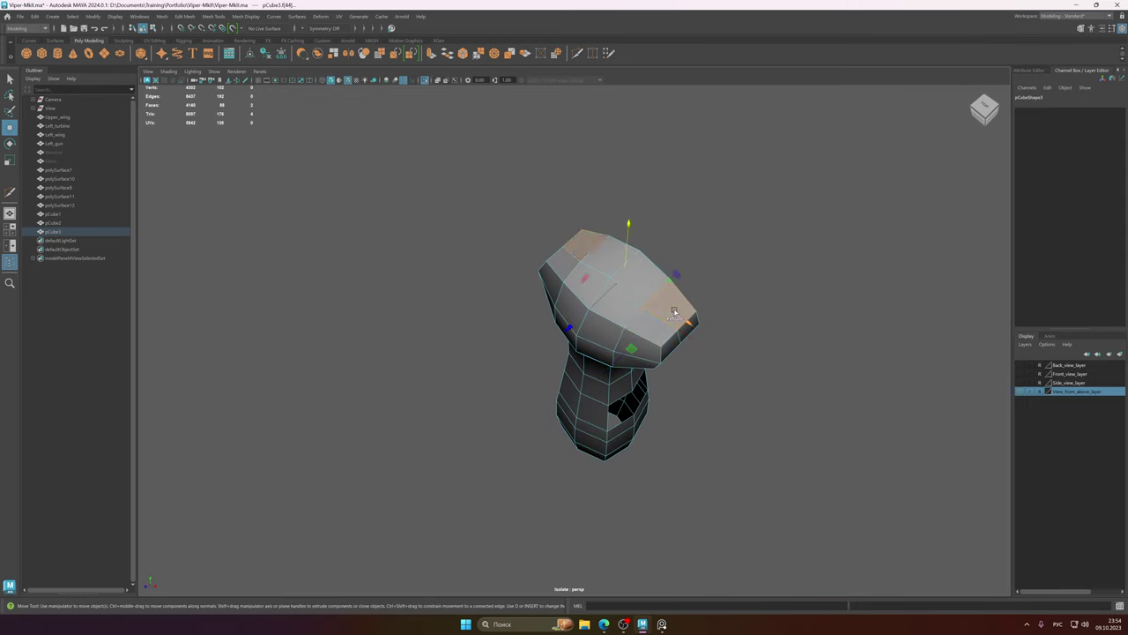
left_click(647, 324, "shift")
double_click(562, 260, "shift")
left_click_drag(625, 300, 593, 295, "alt")
key("e")
key("w")
- Snap two upper rim vertices at one end of the handle's head horizontally into line with the vertices below them
right_click_drag(593, 295, 540, 294)
mouse_move(540, 293)
left_mouse_down("alt")
mouse_move(559, 298)
mouse_move(549, 304)
left_mouse_up("alt")
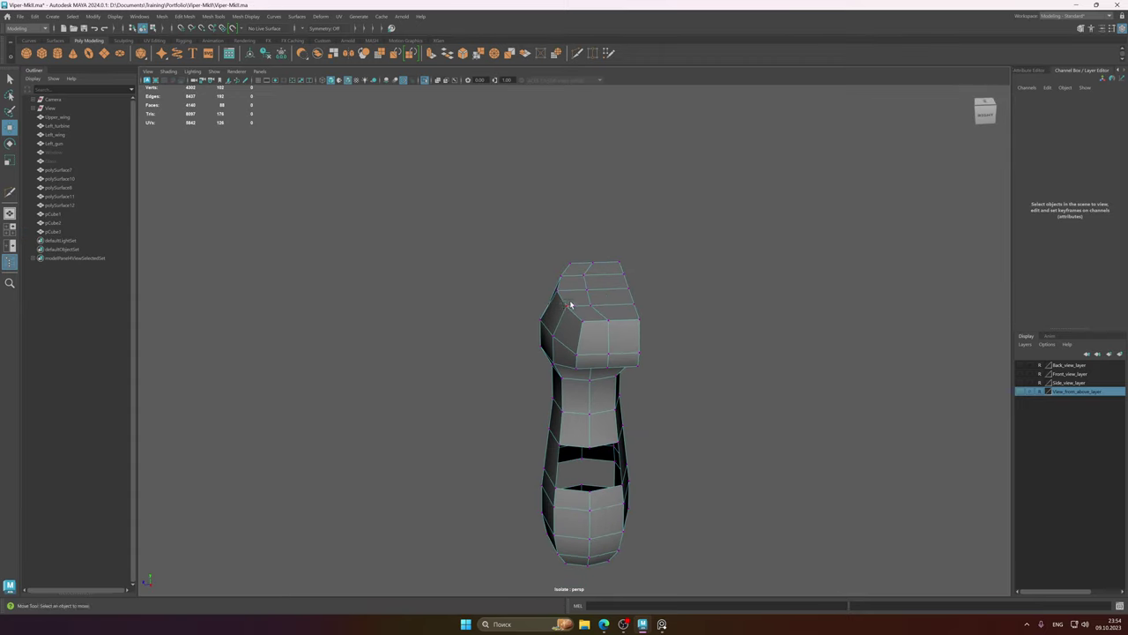
left_click(583, 323)
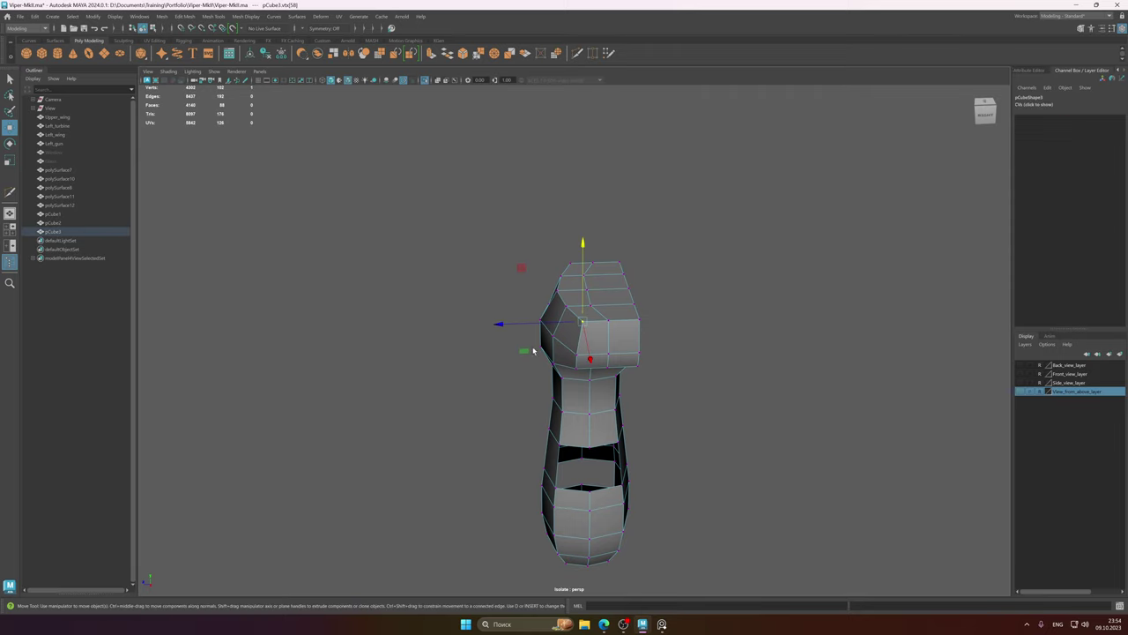
key("c")
left_click_drag(525, 352, 573, 357)
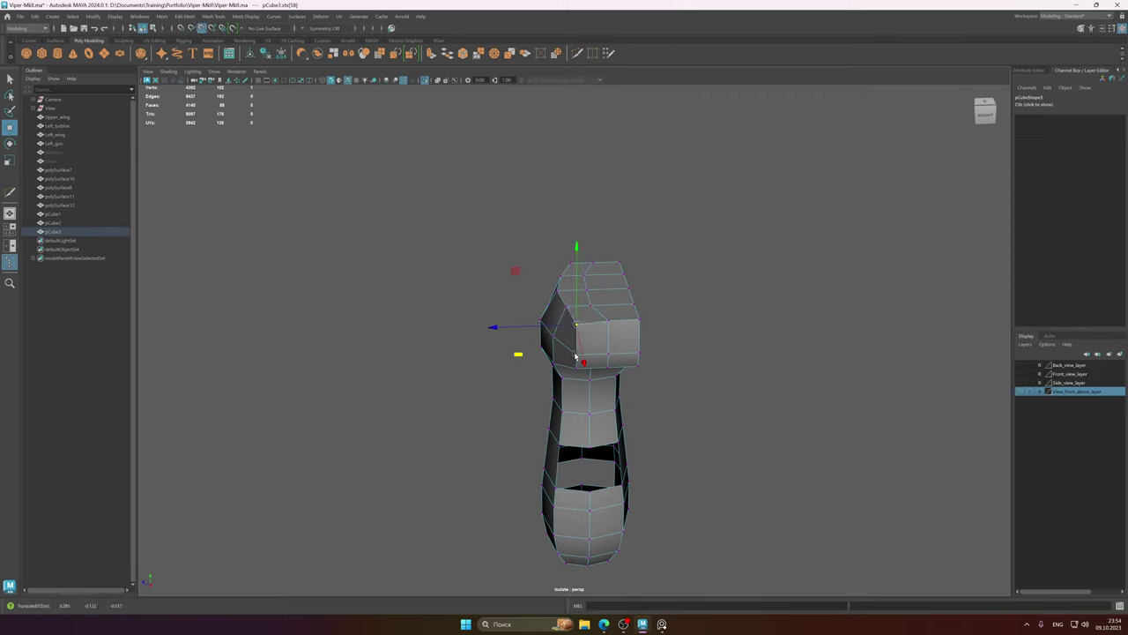
left_click(567, 307)
key("c")
left_click(515, 339)
key("ctrl+z")
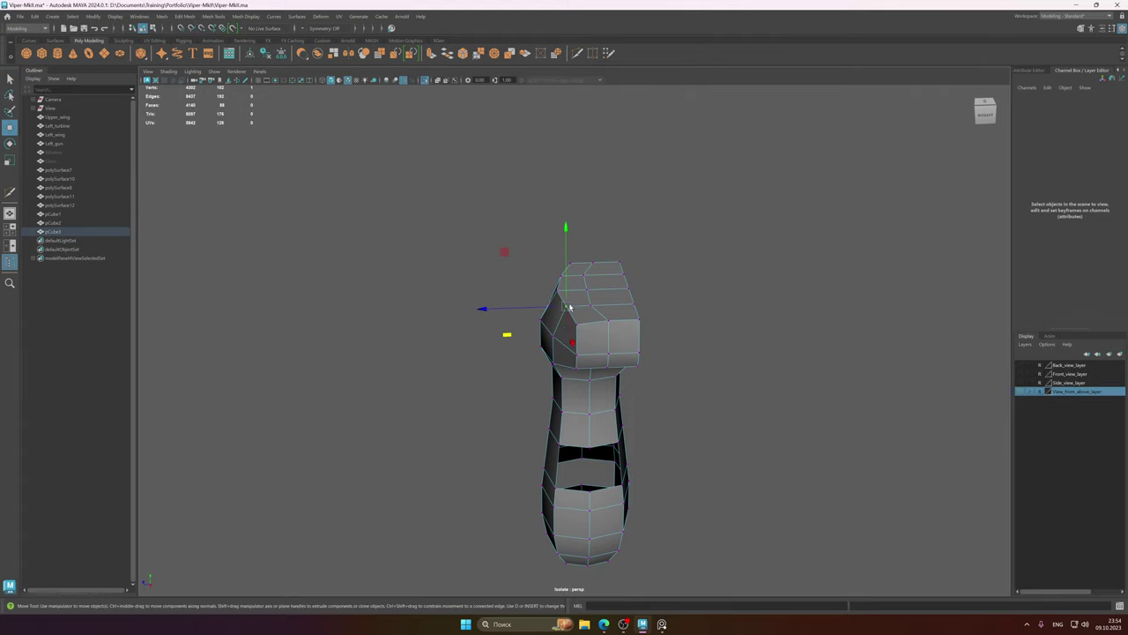
key("c")
left_click_drag(508, 335, 665, 357)
- Align the following upper rim vertices of the head horizontally with the vertices beneath them, continuing around to the open side's corner
left_click(624, 272)
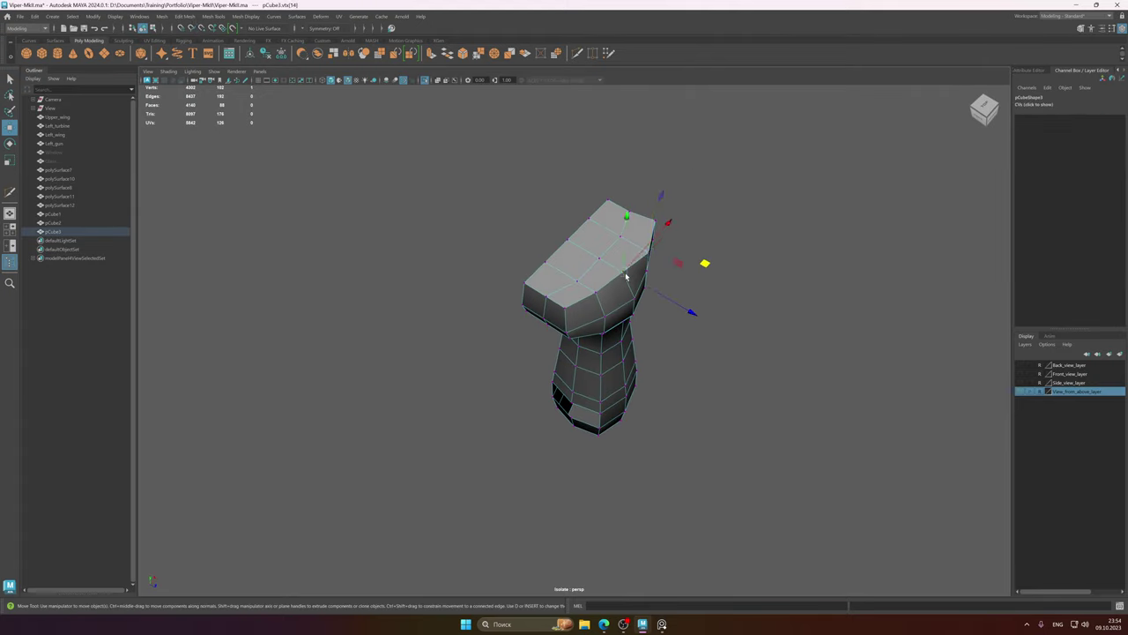
key("c")
left_click_drag(704, 263, 594, 319)
left_click(595, 295)
left_click(565, 310)
key("c")
key("v")
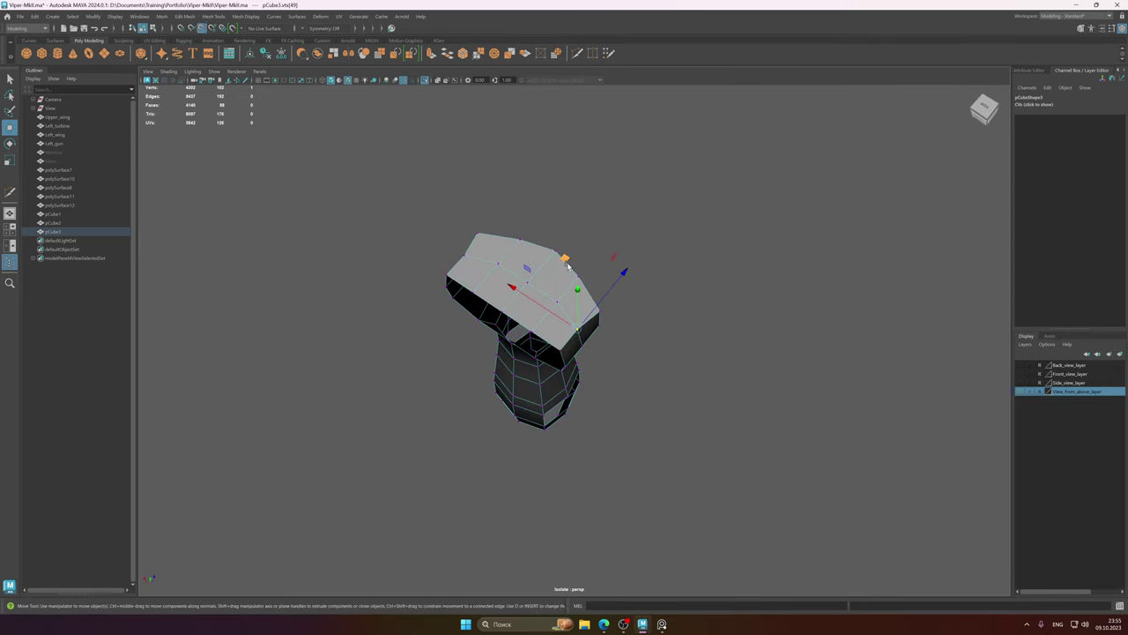
left_click_drag(566, 261, 564, 336)
- Snap the remaining upper corner vertices of the head's open side into line with the vertices below
key("v")
left_click_drag(479, 350, 536, 342)
left_click(546, 316)
left_click_drag(536, 341, 564, 319, "alt")
left_click(589, 334)
key("v")
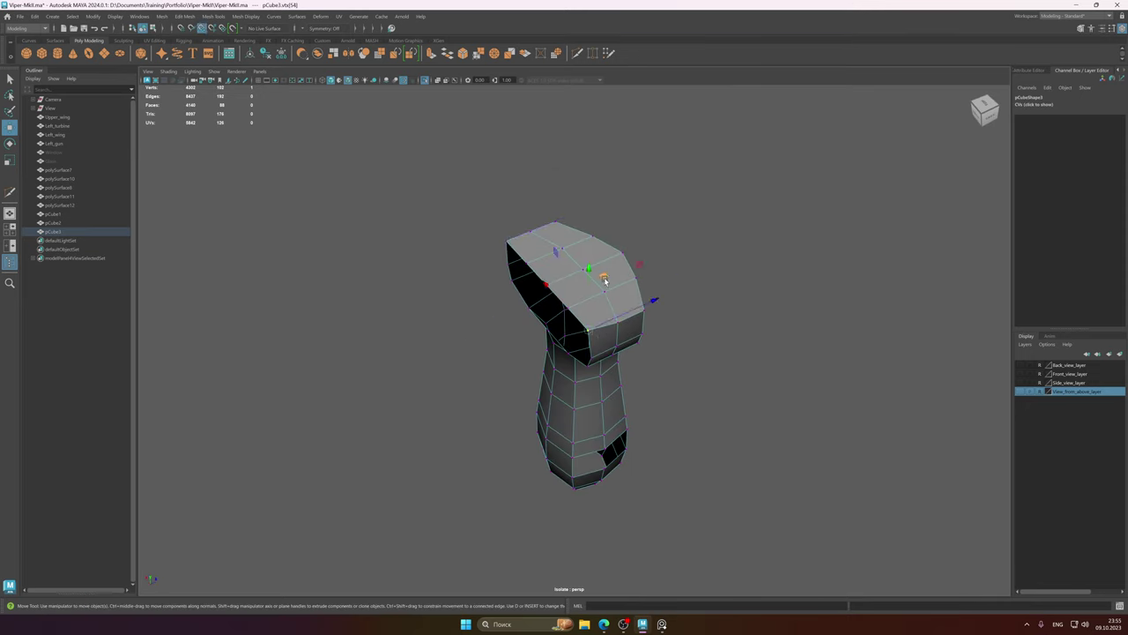
left_click_drag(605, 279, 593, 357)
mouse_move(613, 335)
left_mouse_down("alt")
mouse_move(532, 327)
mouse_move(607, 304)
mouse_move(599, 297)
mouse_move(514, 297)
mouse_move(534, 357)
mouse_move(601, 338)
mouse_move(592, 334)
left_mouse_up("alt")
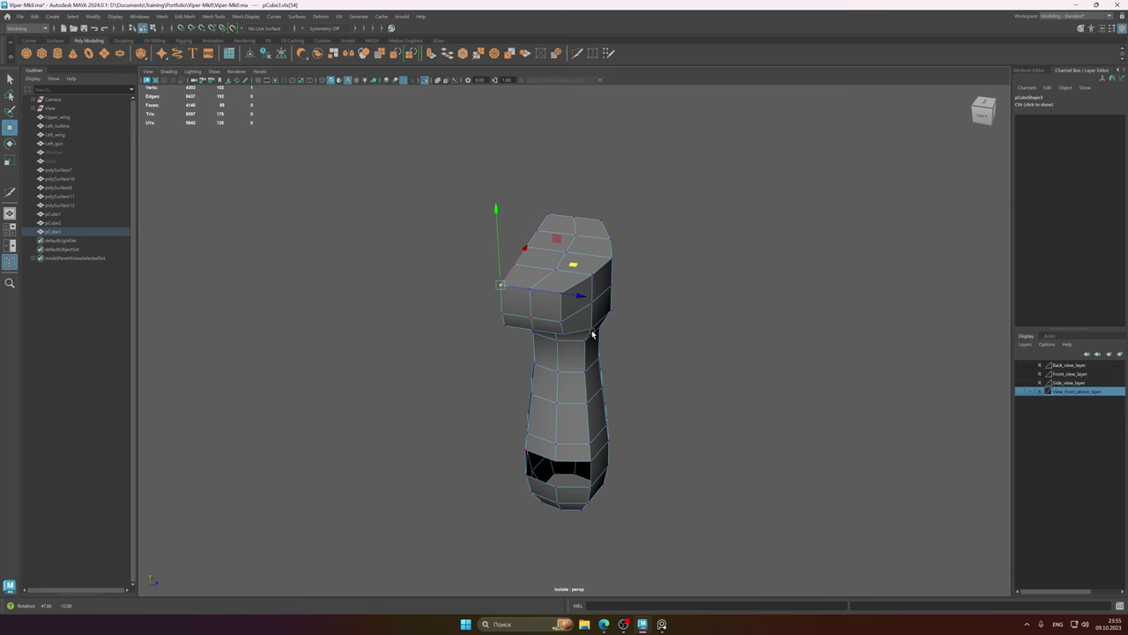
- Check the reference picture, then select all top faces of the handle's head and lower them slightly
left_click(661, 624)
key("alt+Tab")
middle_click_drag(636, 245, 596, 267, "alt")
left_click_drag(597, 267, 555, 277, "alt")
right_click(554, 278)
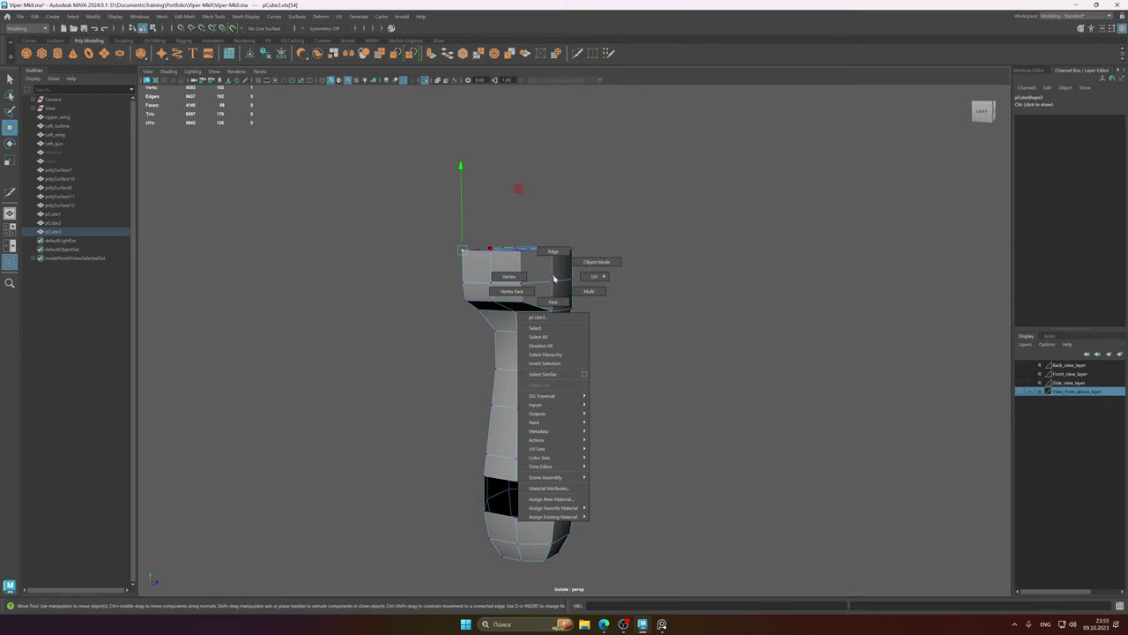
right_click_drag(553, 278, 552, 301)
middle_click_drag(546, 274, 582, 292, "alt")
left_click_drag(581, 291, 598, 312, "alt")
double_click(600, 314)
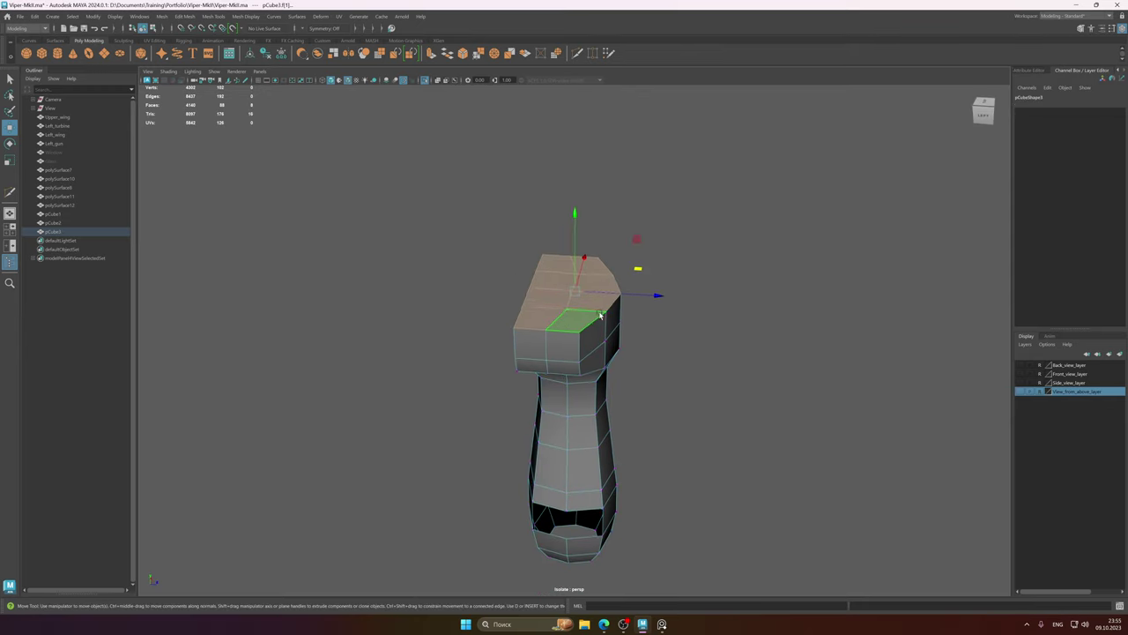
middle_click_drag(600, 315, 588, 292, "alt")
left_click_drag(588, 291, 582, 274, "alt")
left_click_drag(558, 177, 558, 189)
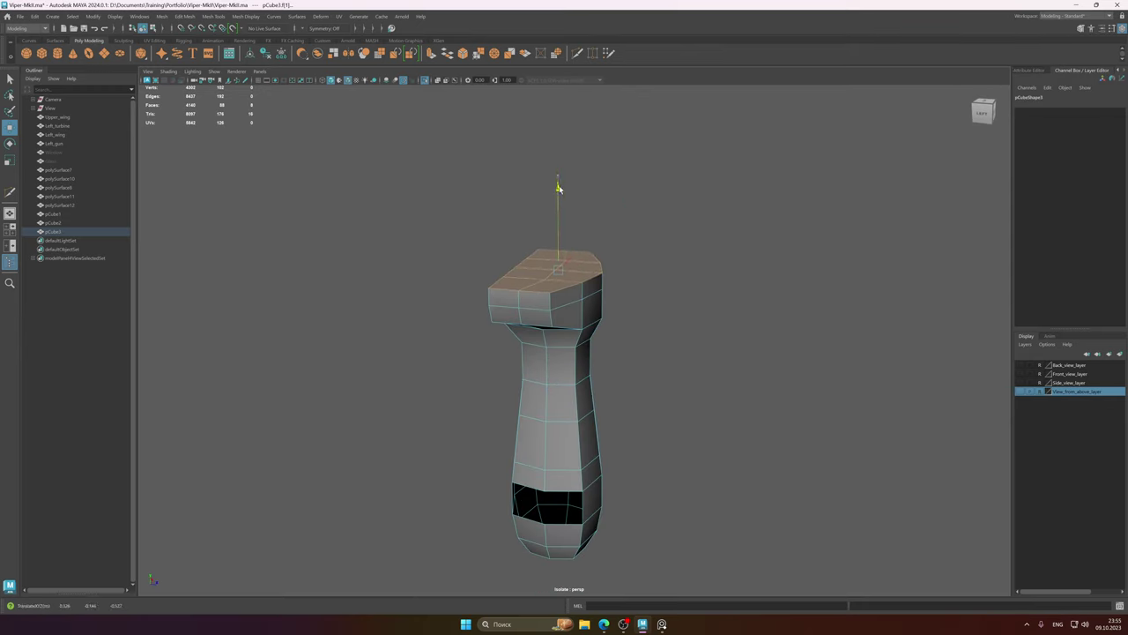
- Inspect the edge loop around the handle's head and compare the overall shape with the side console lever in the reference picture
left_click_drag(593, 285, 579, 272, "alt")
right_click_drag(579, 272, 617, 277, "alt")
middle_click_drag(617, 276, 637, 347, "alt")
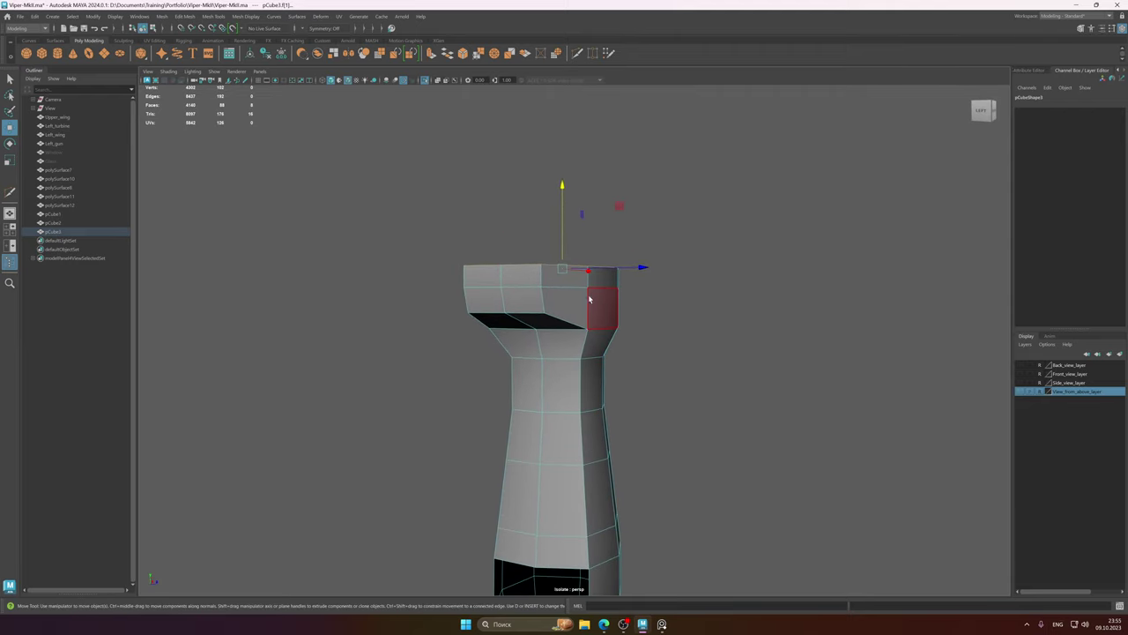
right_click_drag(589, 297, 588, 282)
mouse_move(588, 282)
left_mouse_down("alt")
mouse_move(573, 253)
mouse_move(574, 295)
mouse_move(586, 302)
left_mouse_up("alt")
left_click(571, 254)
scroll(586, 302, "down", 2)
middle_click_drag(556, 329, 546, 238, "alt")
scroll(548, 242, "down", 3)
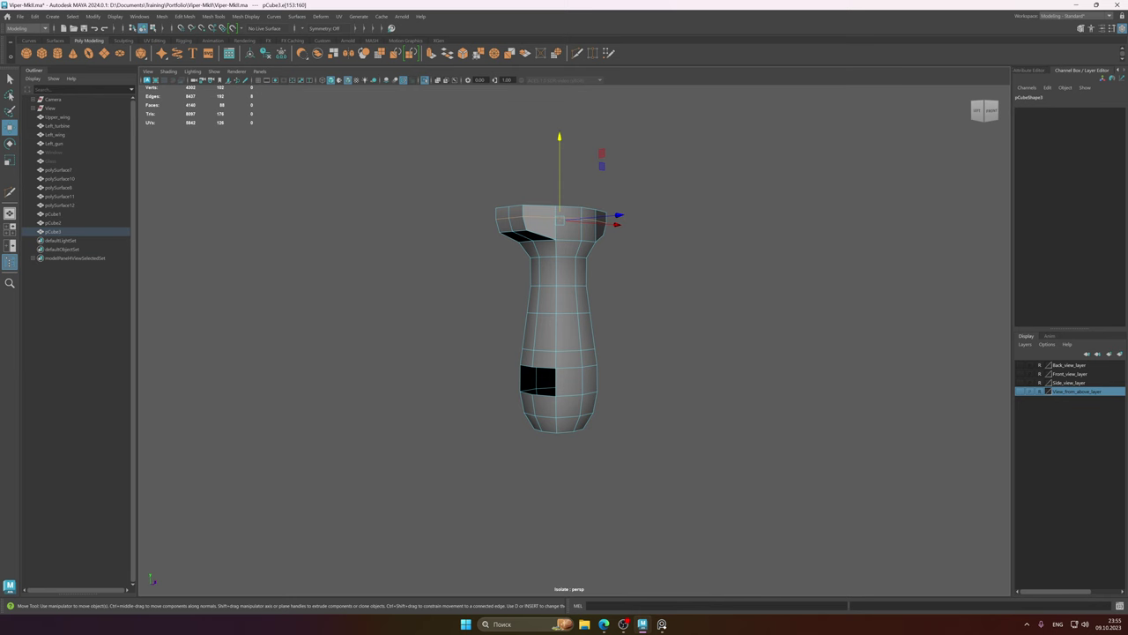
left_click(662, 625)
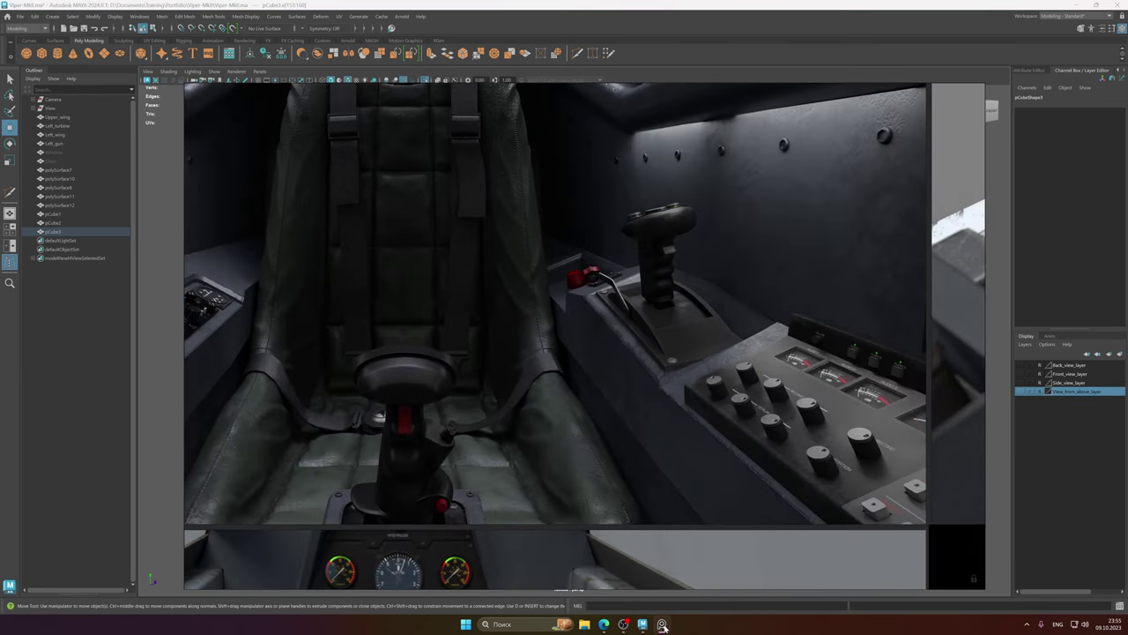
left_click(458, 3)
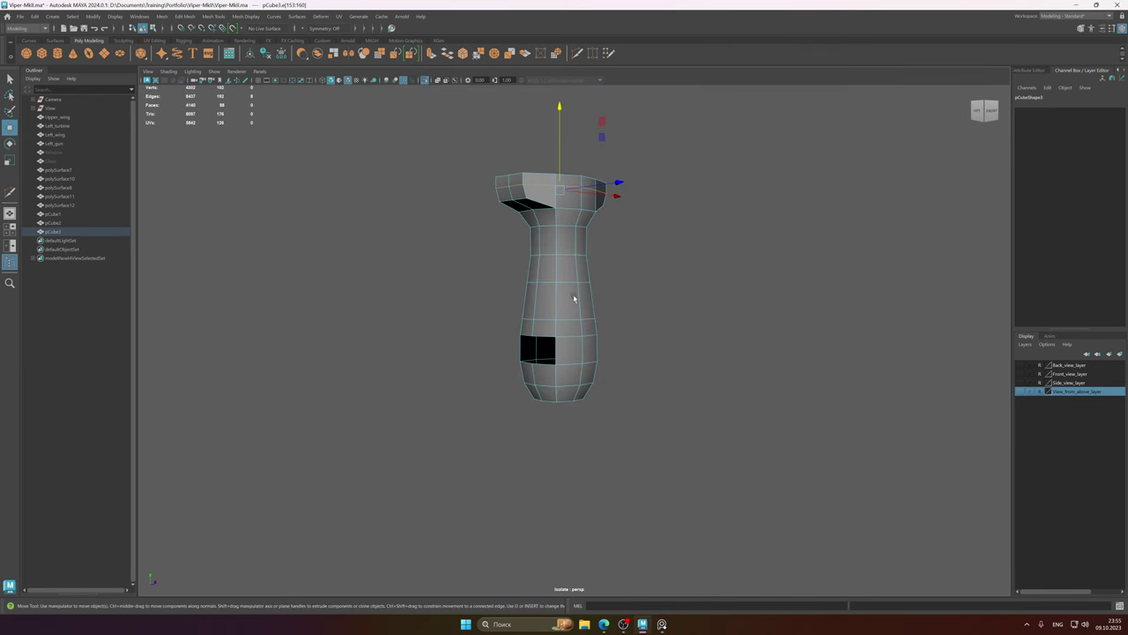
- Delete the rounded lower end of the grip just beneath the rectangular opening
left_click_drag(573, 339, 567, 290, "alt")
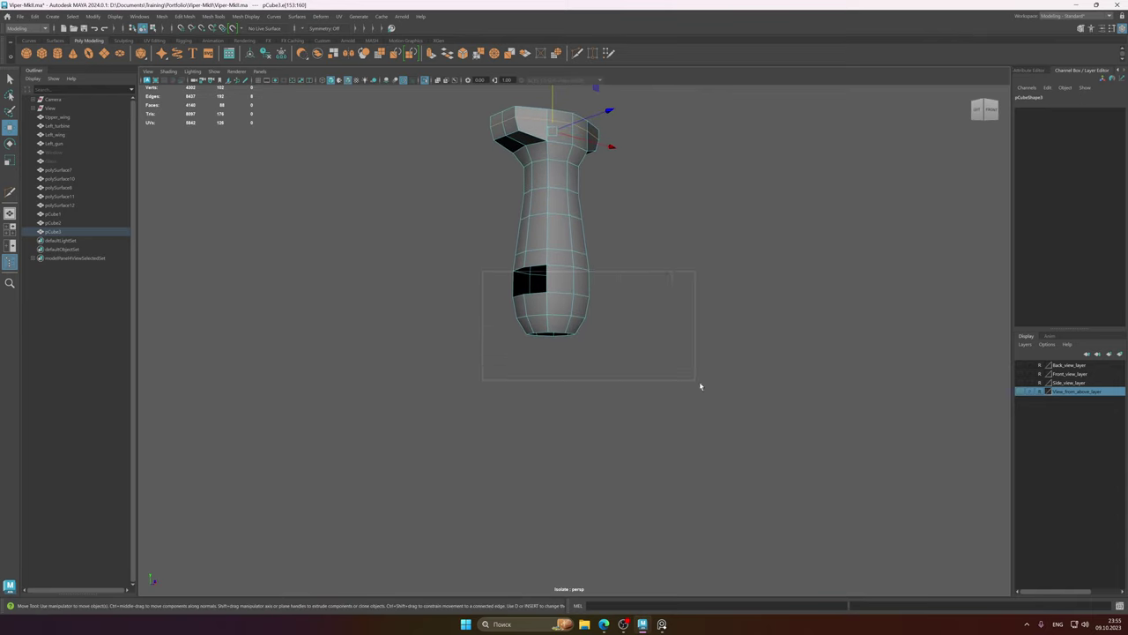
right_click_drag(569, 285, 564, 308)
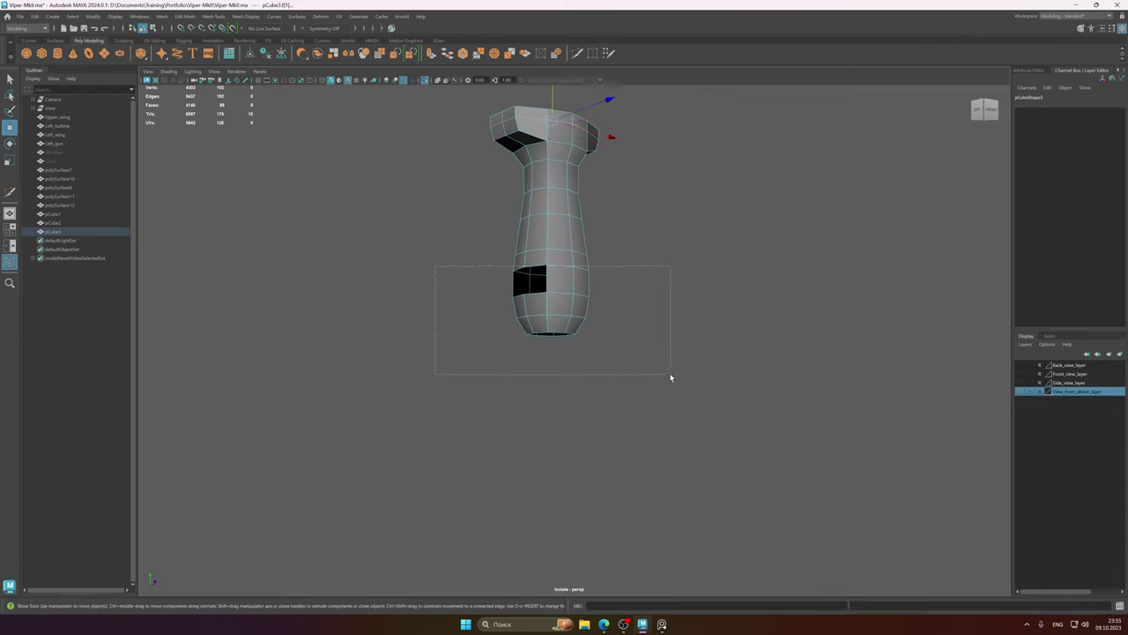
left_click_drag(670, 377, 670, 377)
mouse_move(574, 282)
left_mouse_down("alt")
mouse_move(576, 291)
mouse_move(561, 291)
left_mouse_up("alt")
left_click(626, 304)
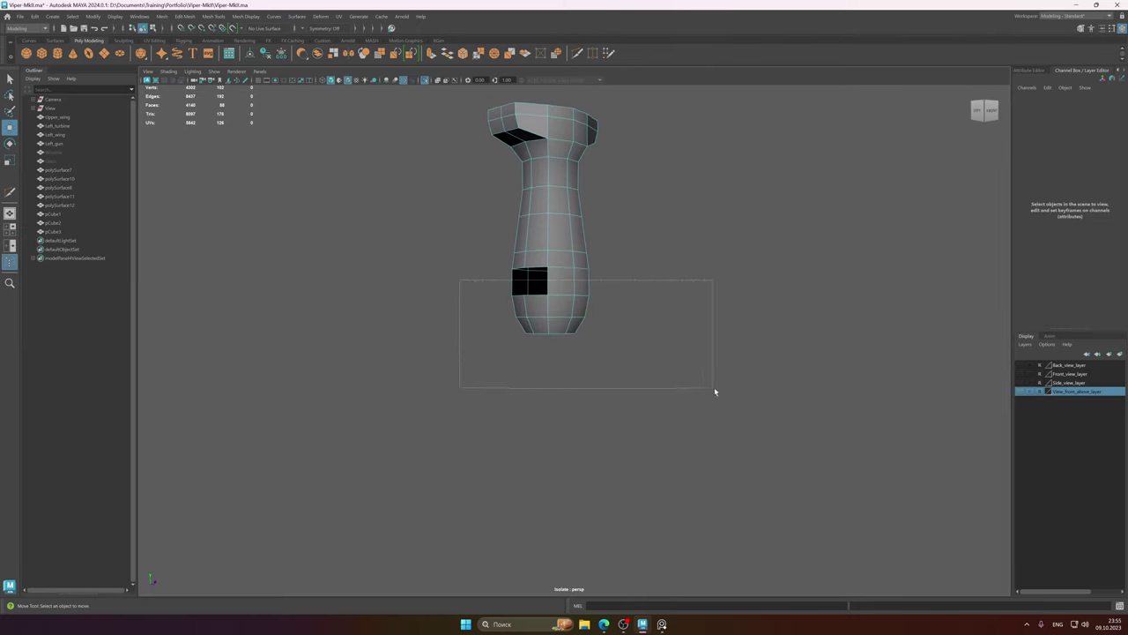
left_click_drag(714, 388, 713, 388)
key("Delete")
- Close the rectangular opening in the grip by bridging its two pairs of upper and lower edges
mouse_move(577, 238)
left_mouse_down("alt")
mouse_move(498, 242)
mouse_move(561, 252)
left_mouse_up("alt")
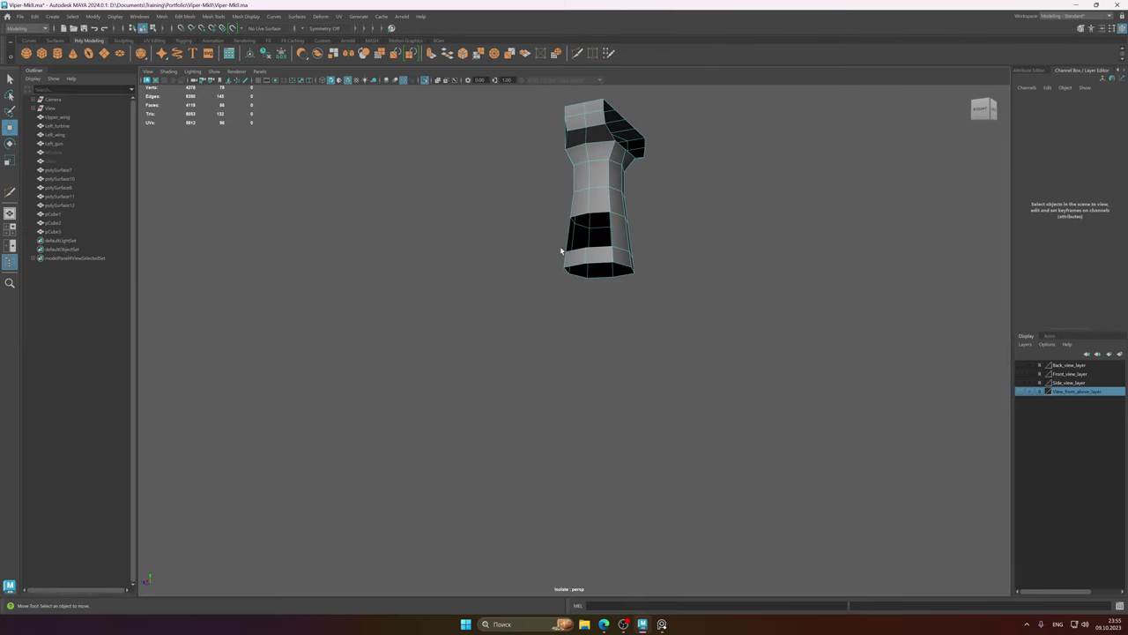
middle_click_drag(561, 251, 580, 319, "alt")
right_click_drag(579, 319, 475, 301, "alt")
left_click_drag(477, 301, 631, 308, "alt")
middle_click_drag(908, 310, 646, 312, "alt")
middle_click_drag(489, 300, 619, 304, "alt")
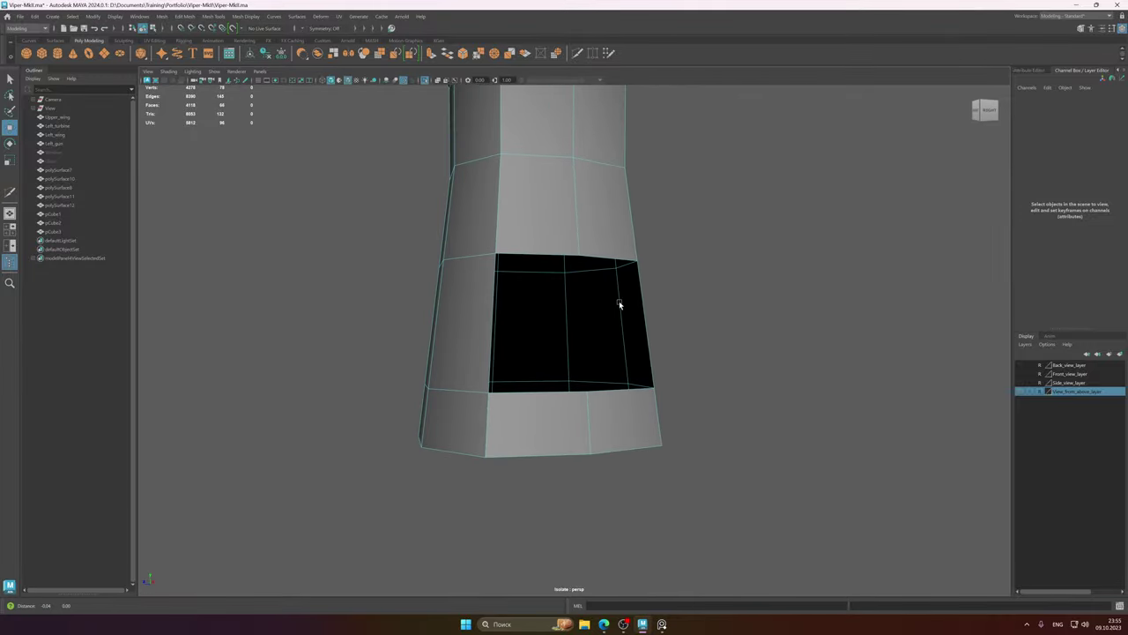
right_click_drag(618, 300, 588, 286, "alt")
left_click(587, 263)
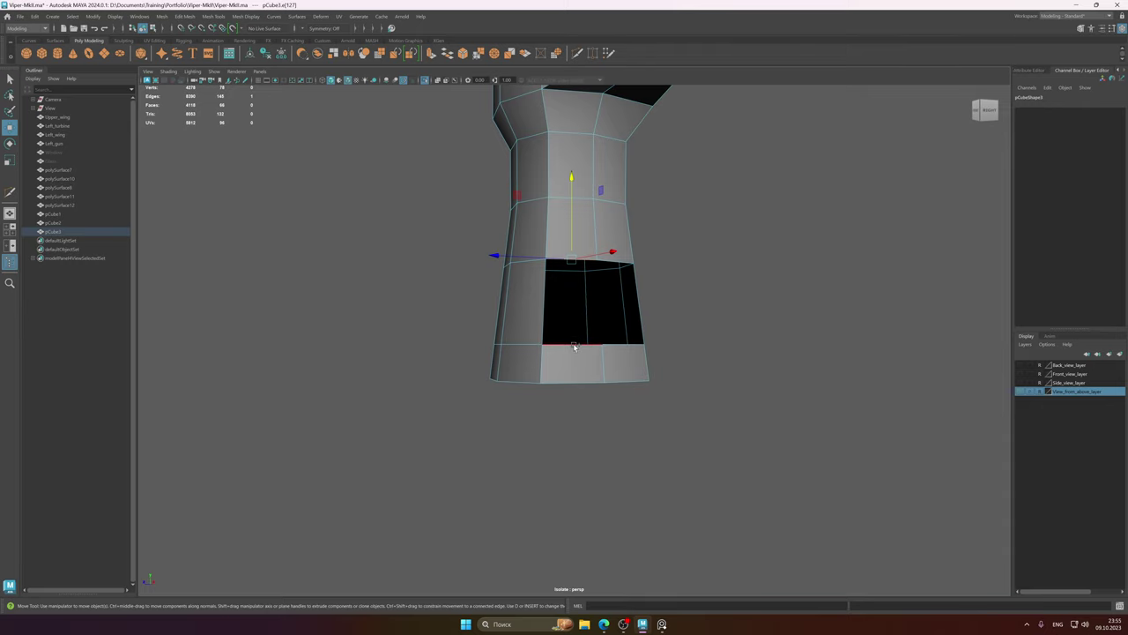
left_click(574, 346, "shift")
right_click(574, 346, "shift")
left_click(564, 451)
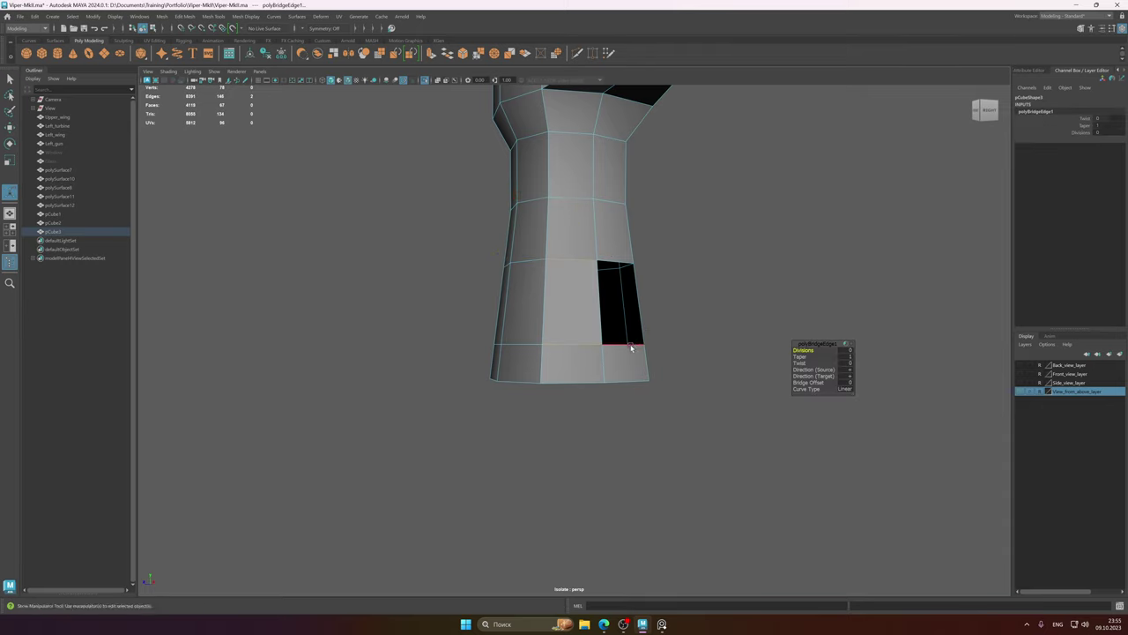
left_click(631, 345)
left_click(619, 261, "shift")
key("g")
scroll(597, 275, "down", 3)
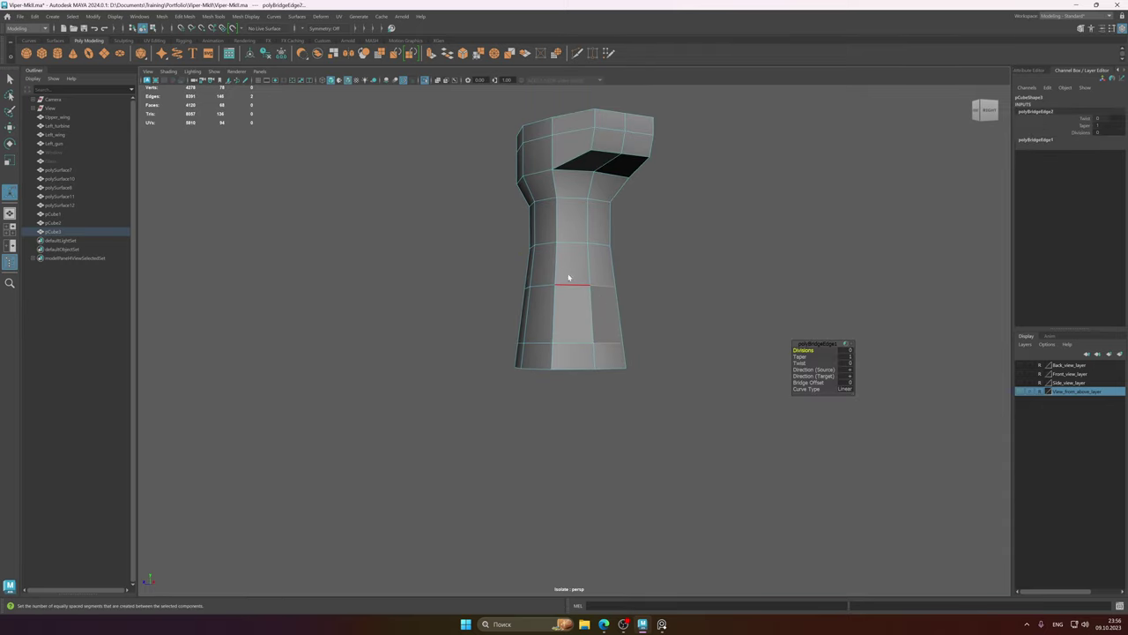
- Preview the handle smoothed, return it to the unsmoothed display, and soften all of its edges
key("F8")
key("3")
key("1")
right_click(601, 258, "shift")
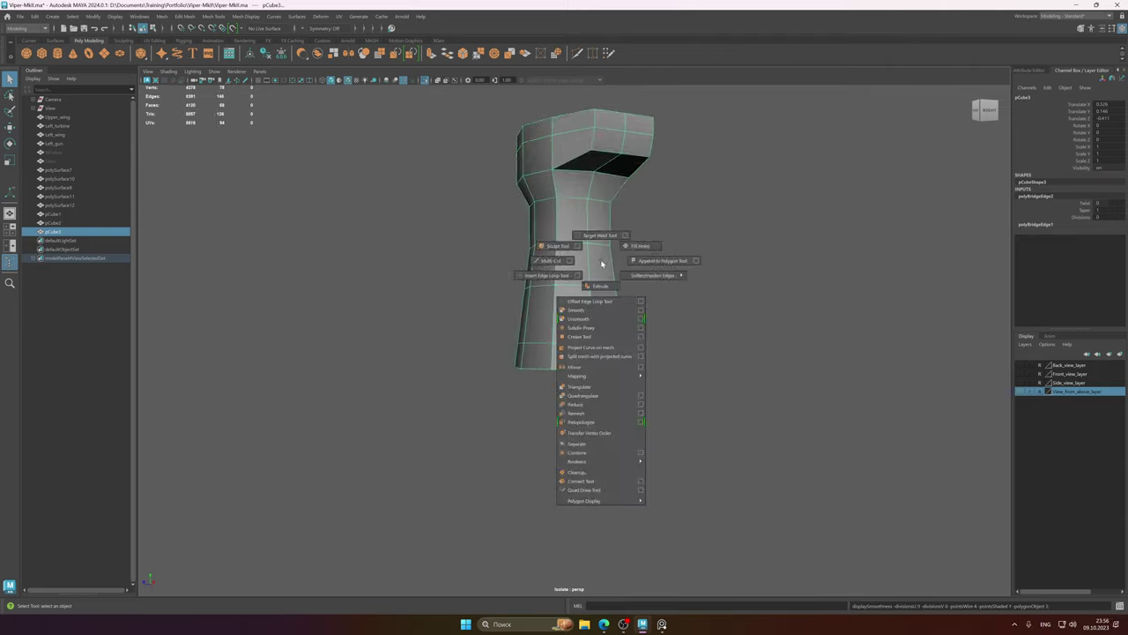
right_click_drag(602, 264, 671, 276, "shift")
- Delete the three horizontal edge loops running around the grip below the neck
middle_click_drag(619, 321, 601, 281, "alt")
scroll(627, 268, "up", 1)
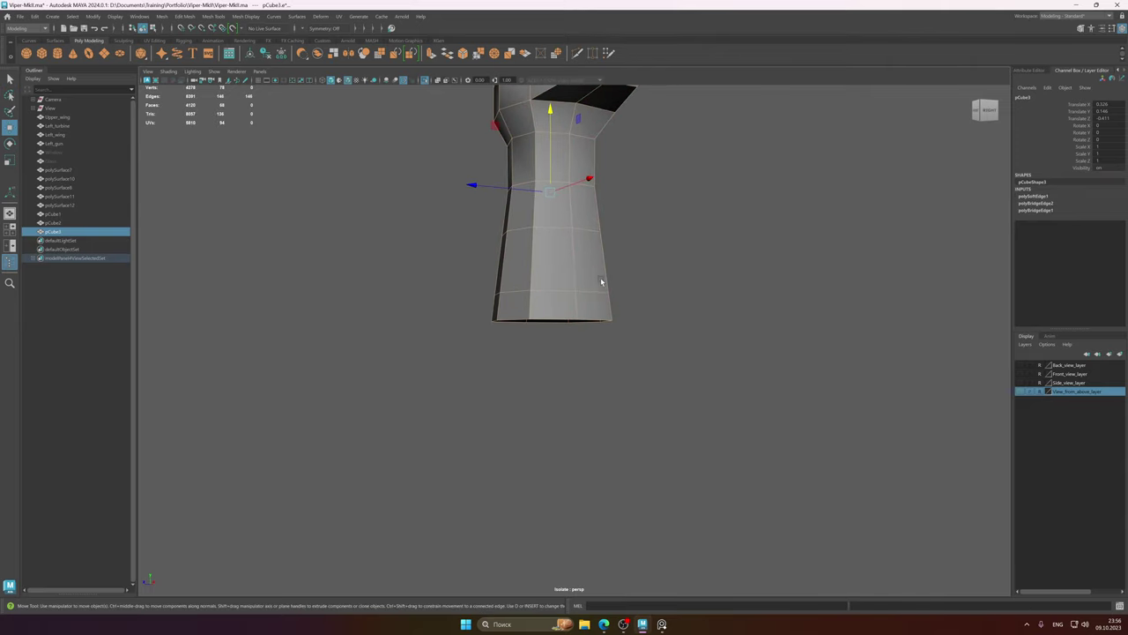
mouse_move(601, 282)
left_mouse_down("alt")
mouse_move(635, 289)
mouse_move(602, 304)
left_mouse_up("alt")
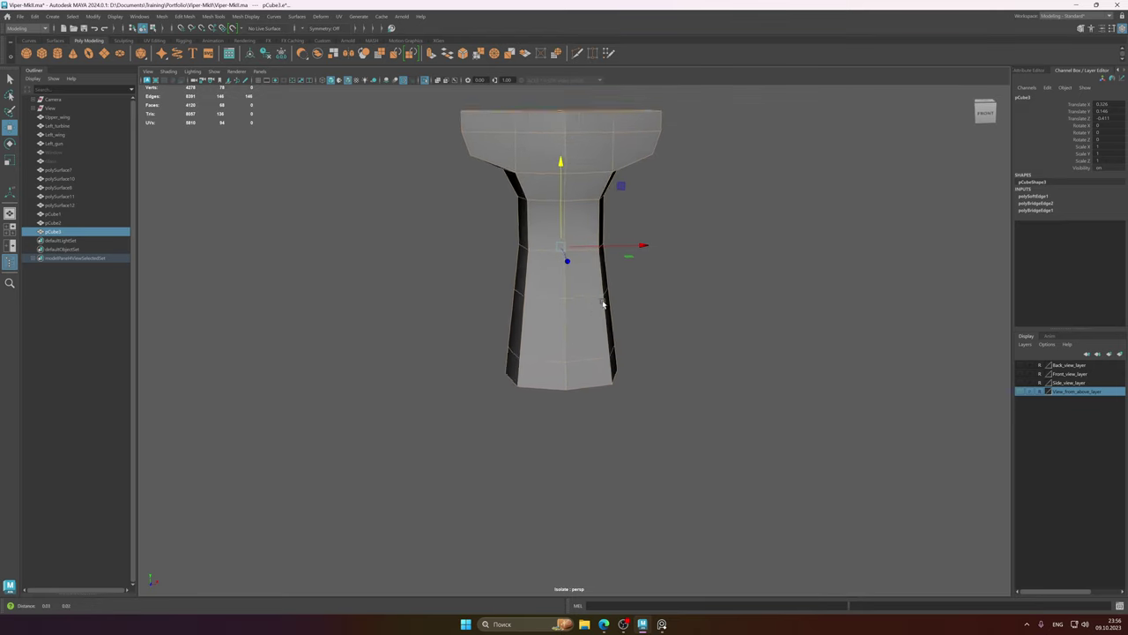
middle_click_drag(603, 304, 586, 317, "alt")
right_click_drag(577, 299, 576, 274)
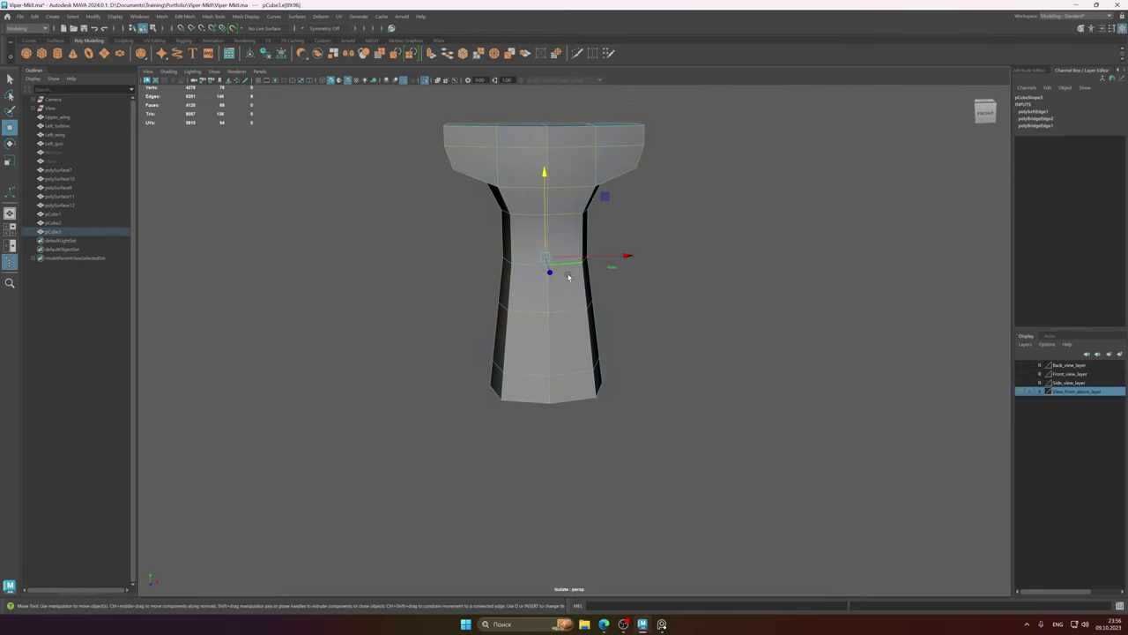
right_click_drag(582, 376, 566, 373, "shift")
left_click_drag(567, 373, 577, 344, "alt")
right_click_drag(577, 344, 551, 352, "shift")
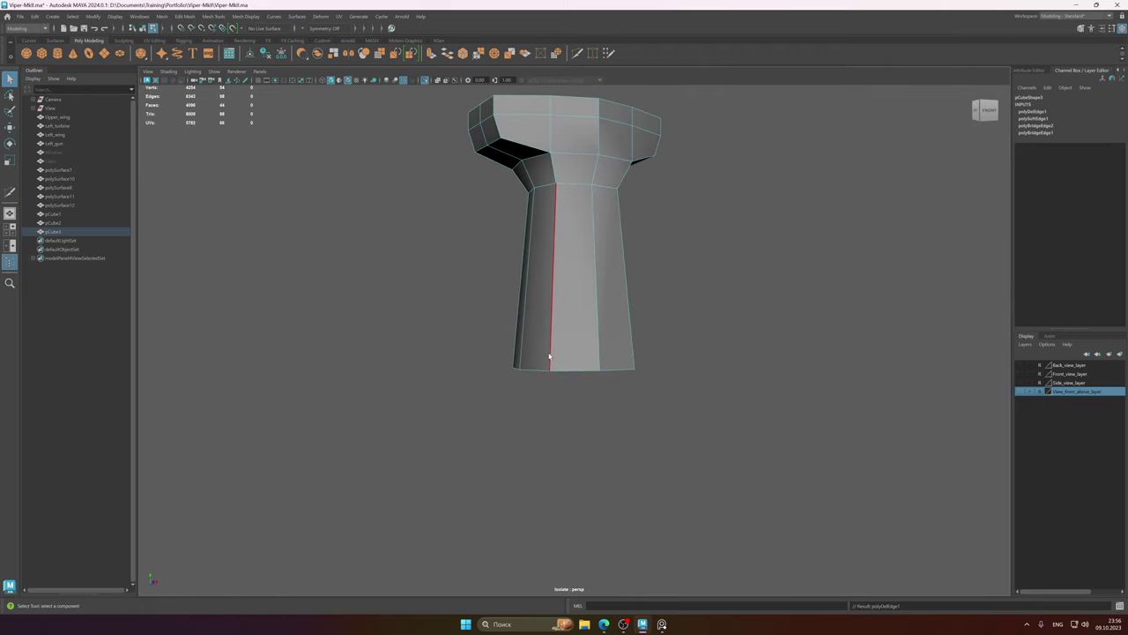
- Compare the handle with the reference picture, then delete the edge loop at the neck with its vertices to straighten the grip
middle_click_drag(603, 335, 572, 339, "alt")
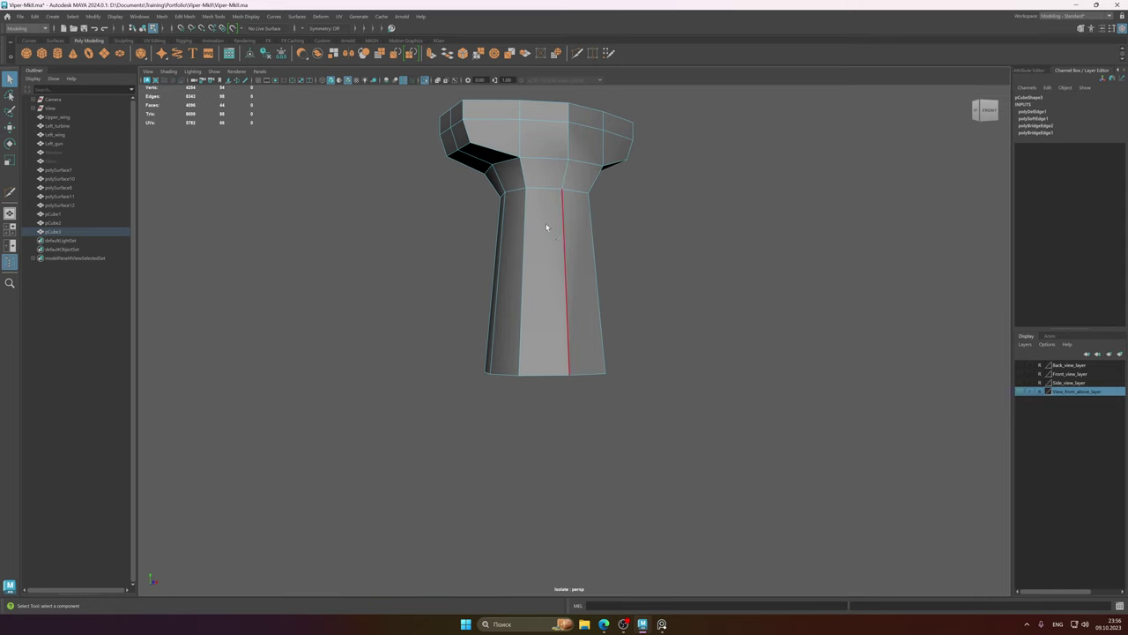
left_click_drag(546, 227, 600, 275, "alt")
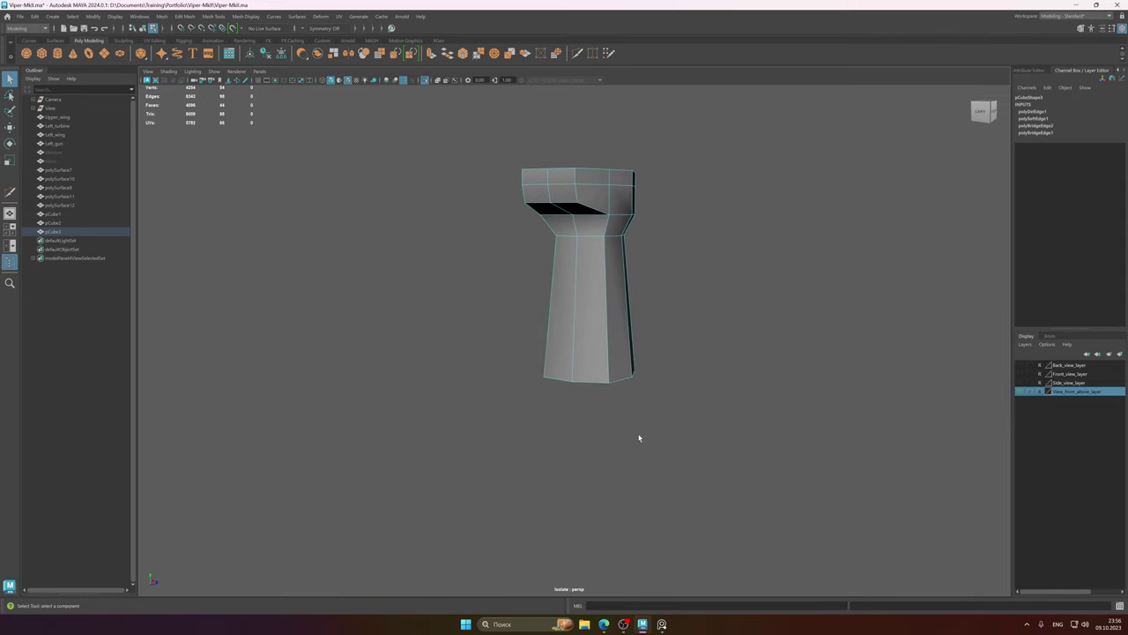
left_click(661, 624)
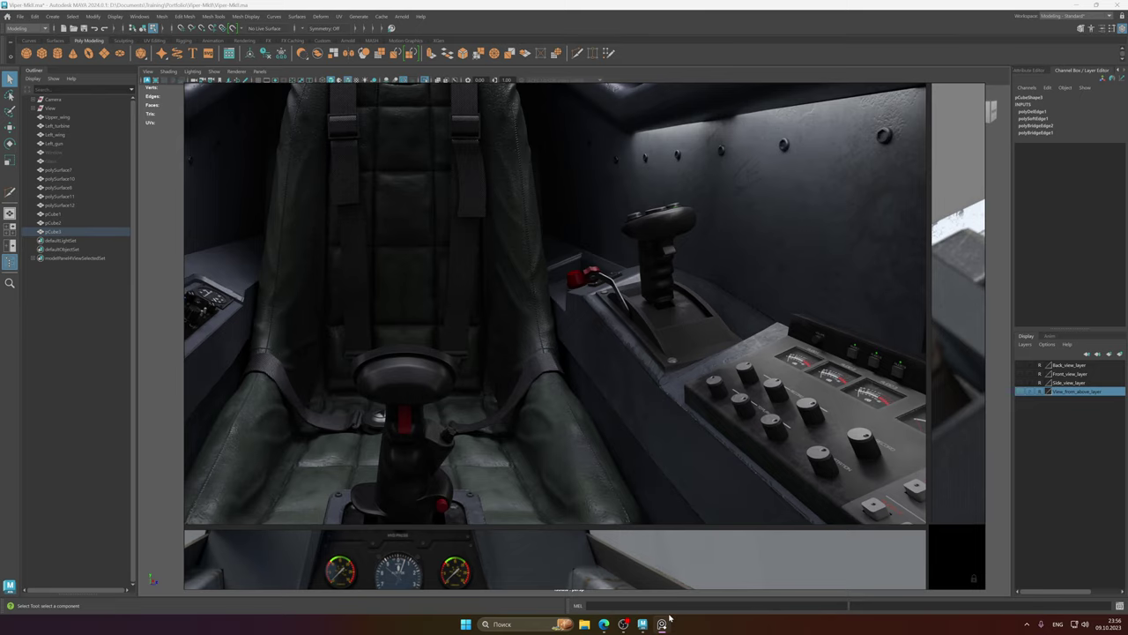
left_click(650, 627)
left_click_drag(605, 415, 558, 247, "alt")
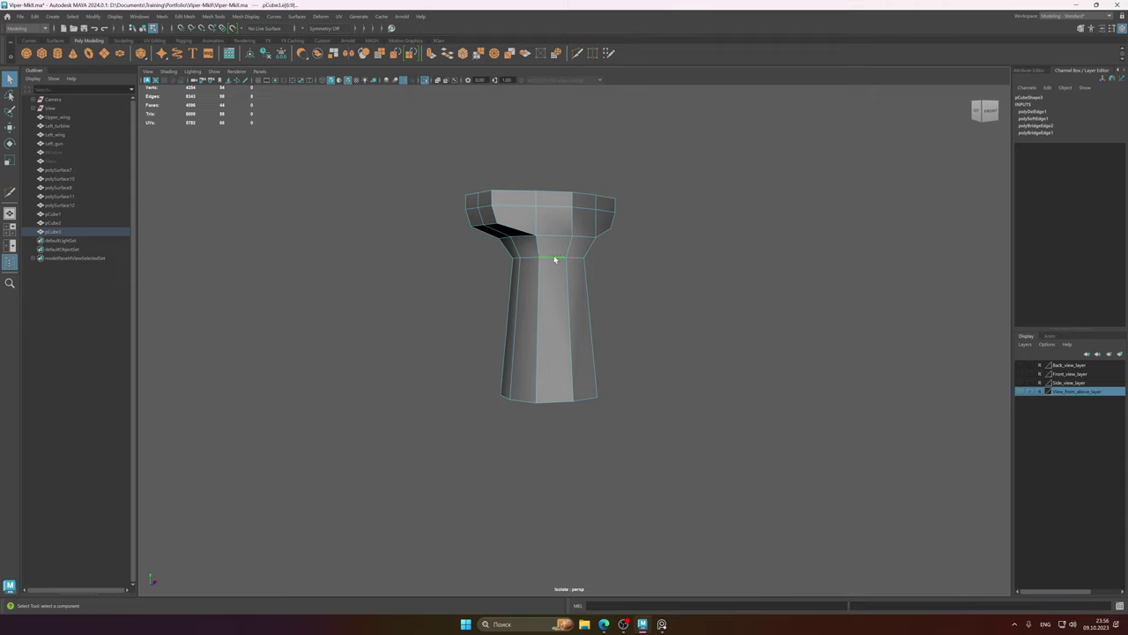
double_click(554, 259)
key("ctrl+Delete")
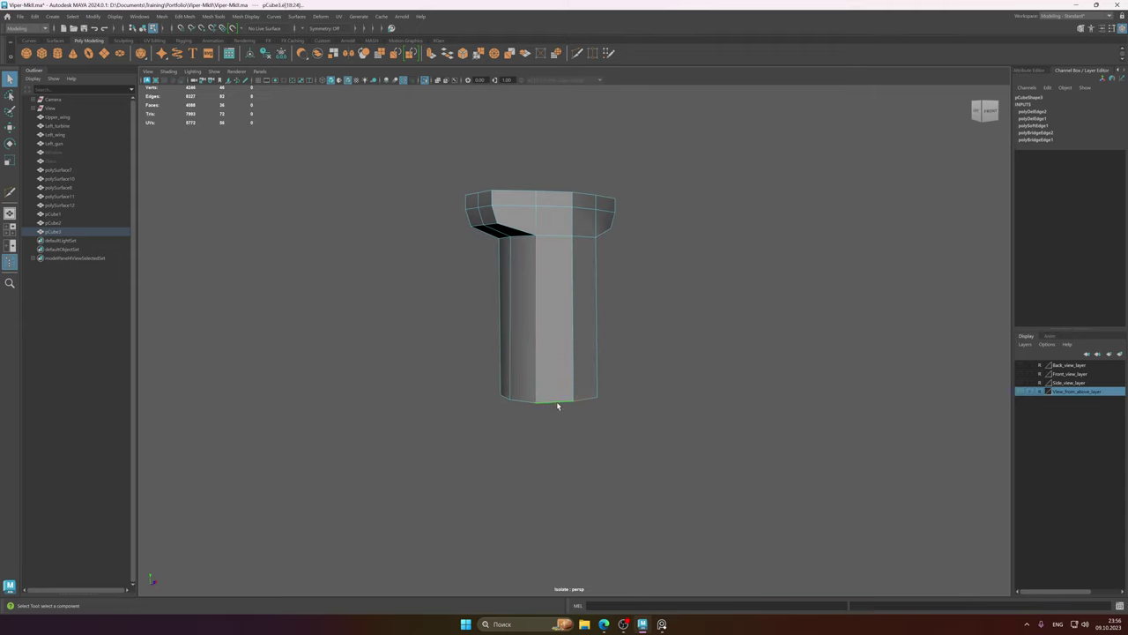
- Scale in the grip's bottom edge loop to taper the handle, and check its shape within the full cockpit
left_click(556, 401)
key("r")
left_click_drag(556, 402, 578, 403, "alt")
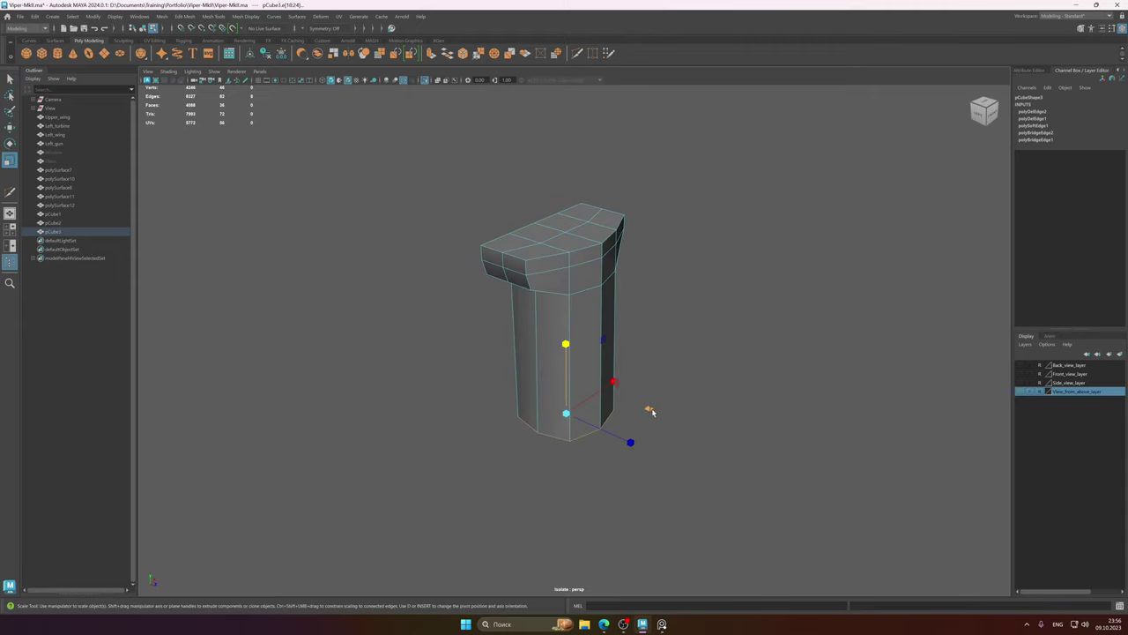
left_click_drag(652, 412, 644, 412)
key("w")
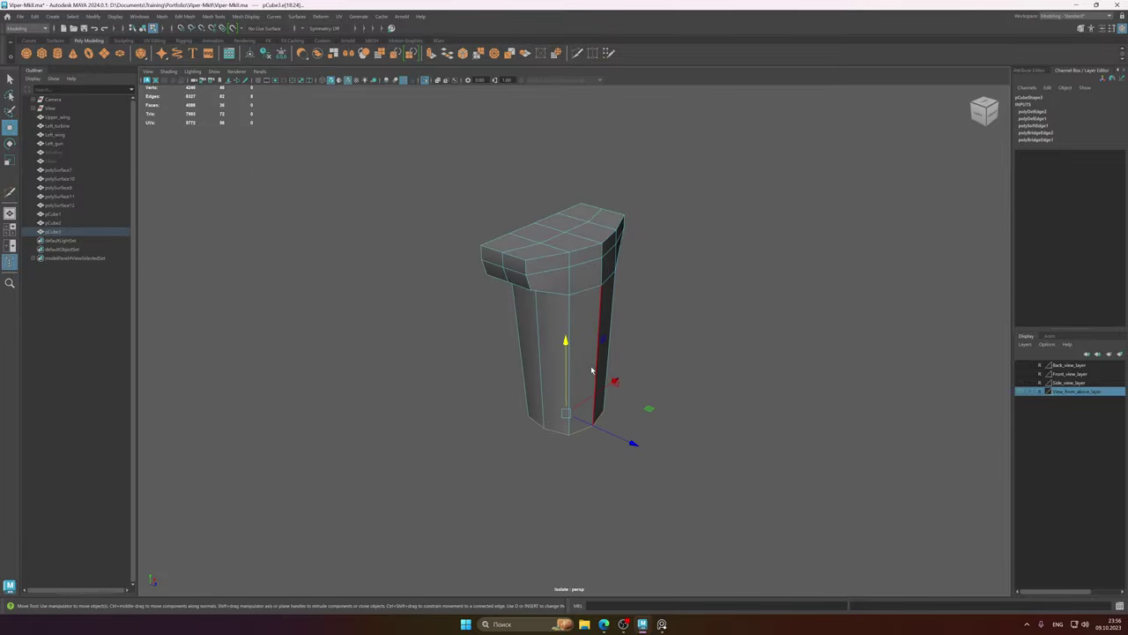
right_click_drag(591, 368, 634, 348)
key("ctrl+1")
scroll(580, 328, "down", 2)
left_click_drag(580, 330, 586, 275, "alt")
key("ctrl+1")
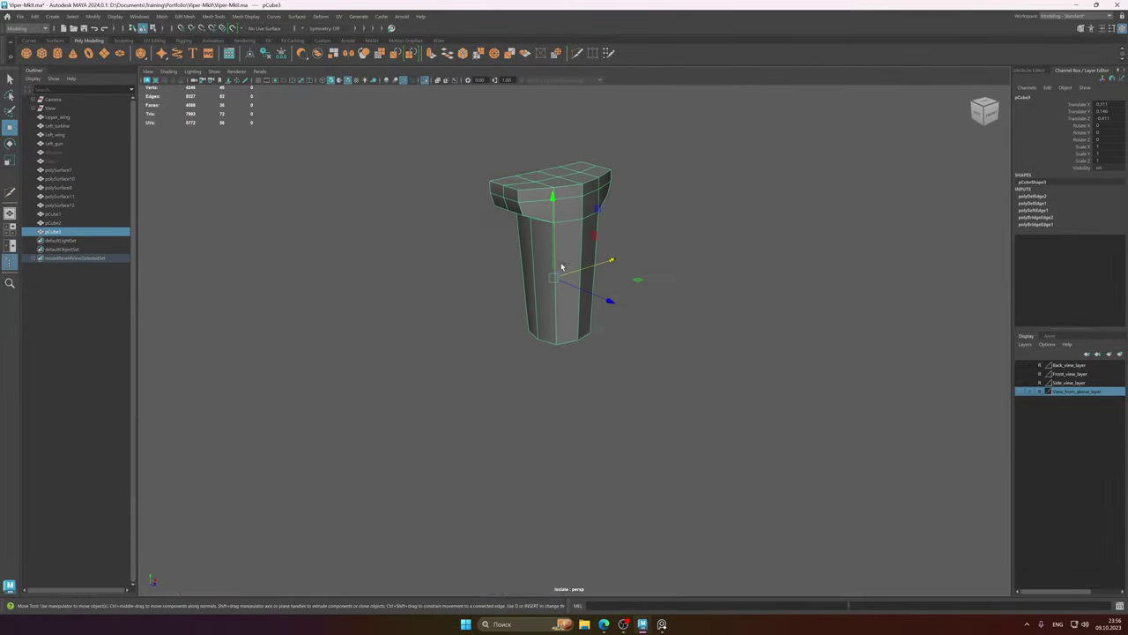
- Bridge the upper and lower edges across the two middle sections of the open side of the handle's head
middle_click_drag(559, 265, 561, 319, "alt")
mouse_move(561, 319)
right_mouse_down("alt")
mouse_move(632, 320)
mouse_move(541, 318)
right_mouse_up("alt")
left_click_drag(541, 318, 598, 323, "alt")
mouse_move(591, 267)
left_mouse_down("alt")
mouse_move(576, 302)
mouse_move(584, 257)
left_mouse_up("alt")
left_click(576, 322)
right_click(576, 322, "shift")
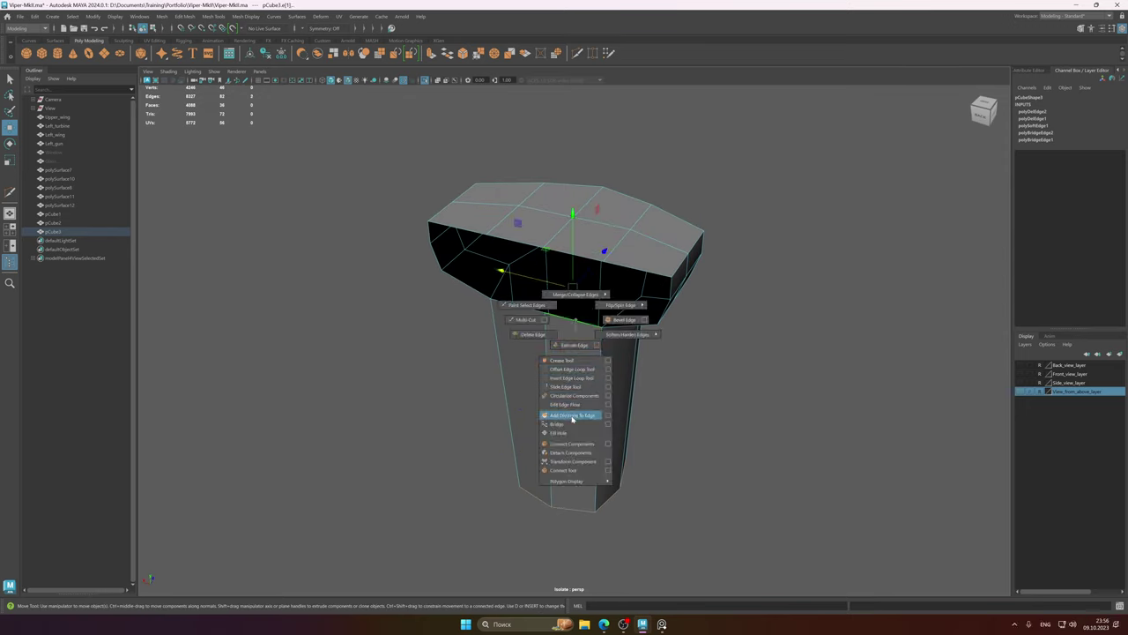
left_click(571, 424)
left_click(517, 240)
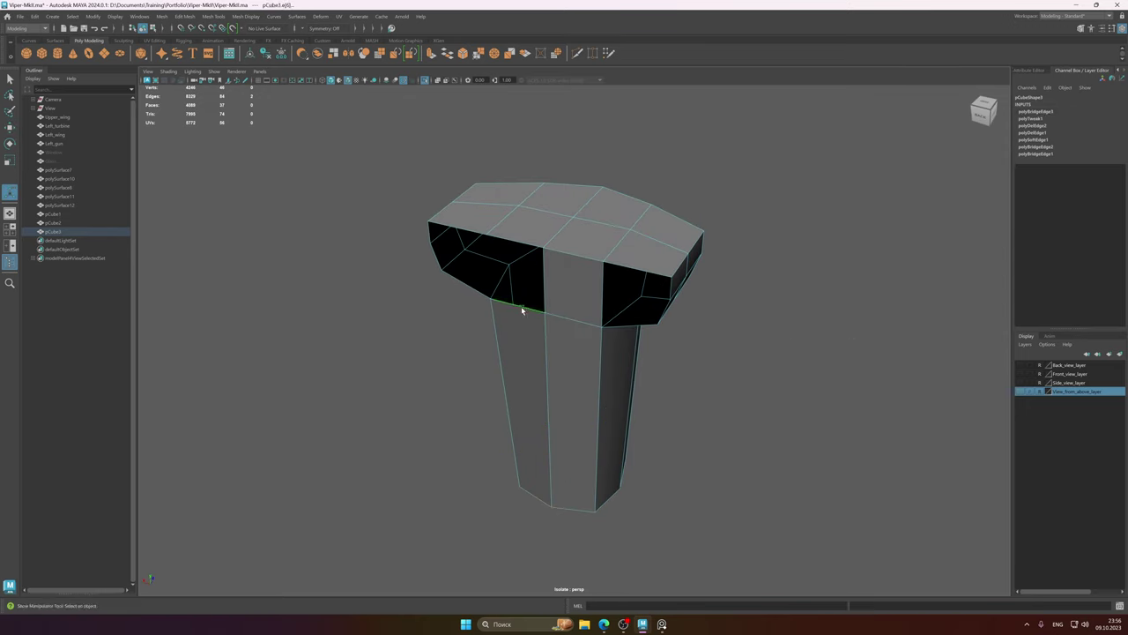
left_click(522, 310, "shift")
key("g")
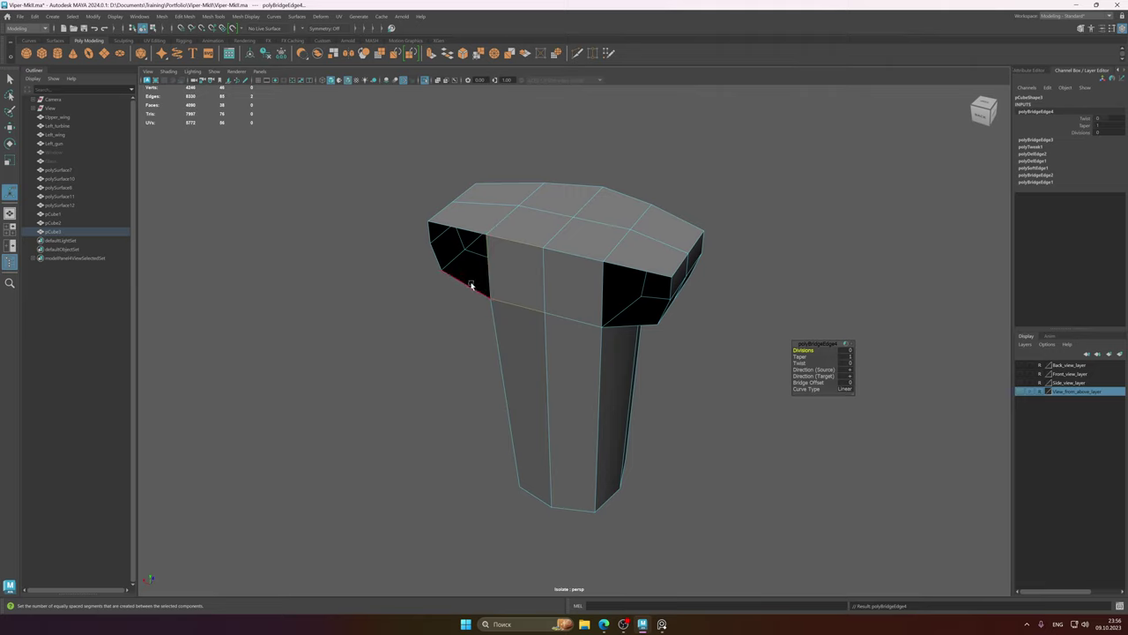
- Cut a horizontal edge across the two newly bridged faces of the head with Multi-Cut
right_click_drag(549, 282, 490, 271, "shift")
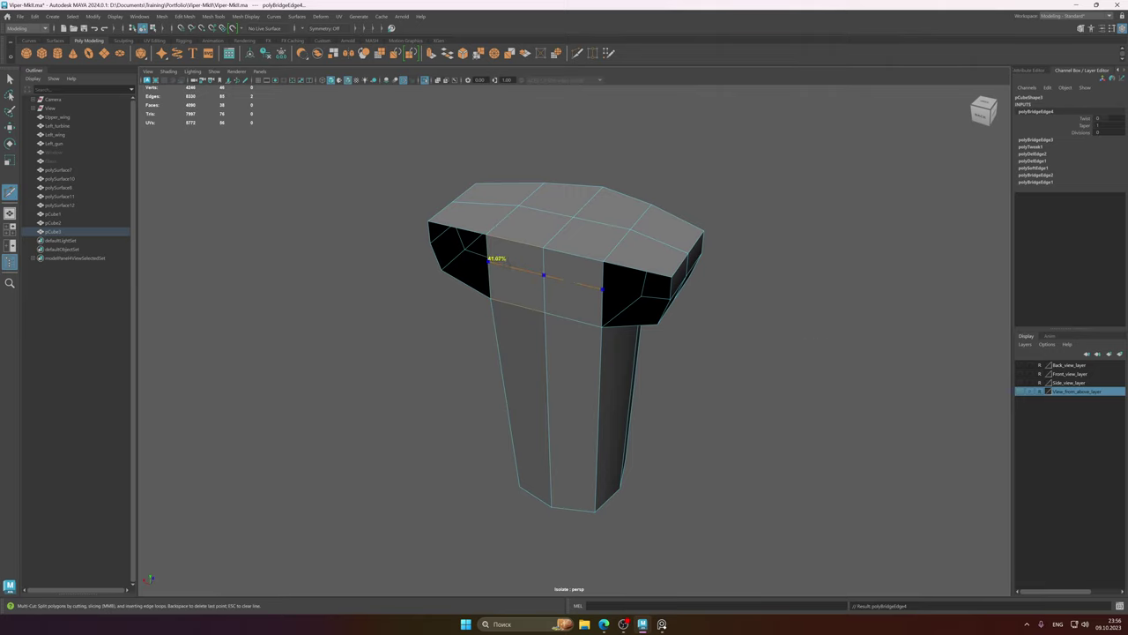
left_click(506, 273, "ctrl")
key("q")
- Close the opening at one end of the head by bridging its upper and lower pairs of edges
middle_click_drag(505, 274, 534, 275, "alt")
right_click_drag(534, 274, 536, 251)
left_click(512, 264)
right_click_drag(468, 246, 474, 296, "shift")
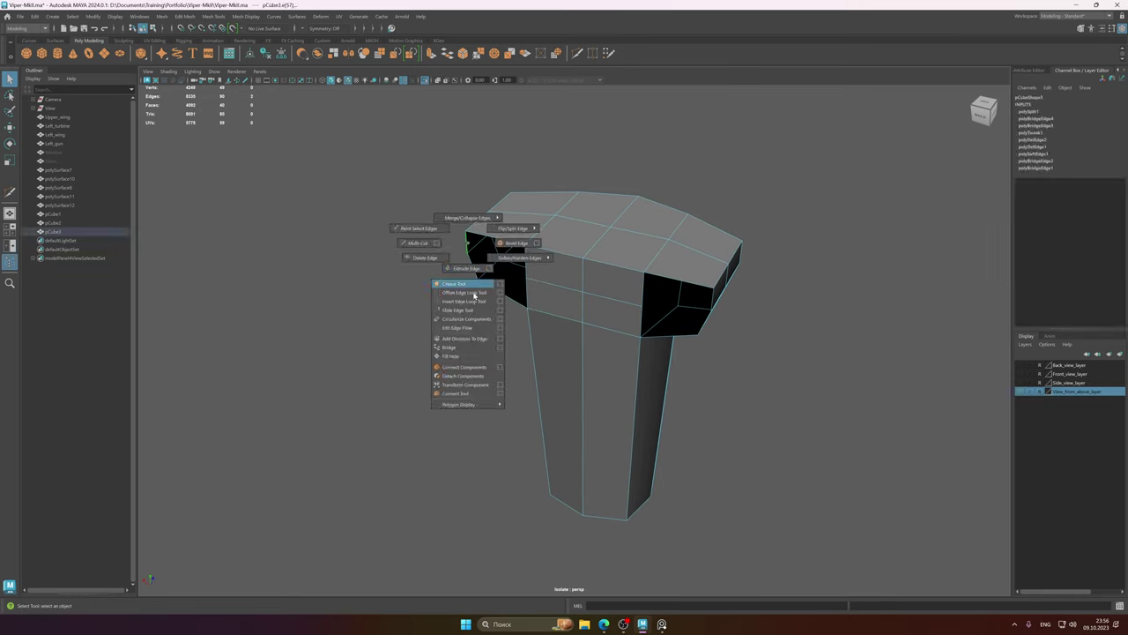
right_click_drag(471, 353, 471, 353, "shift")
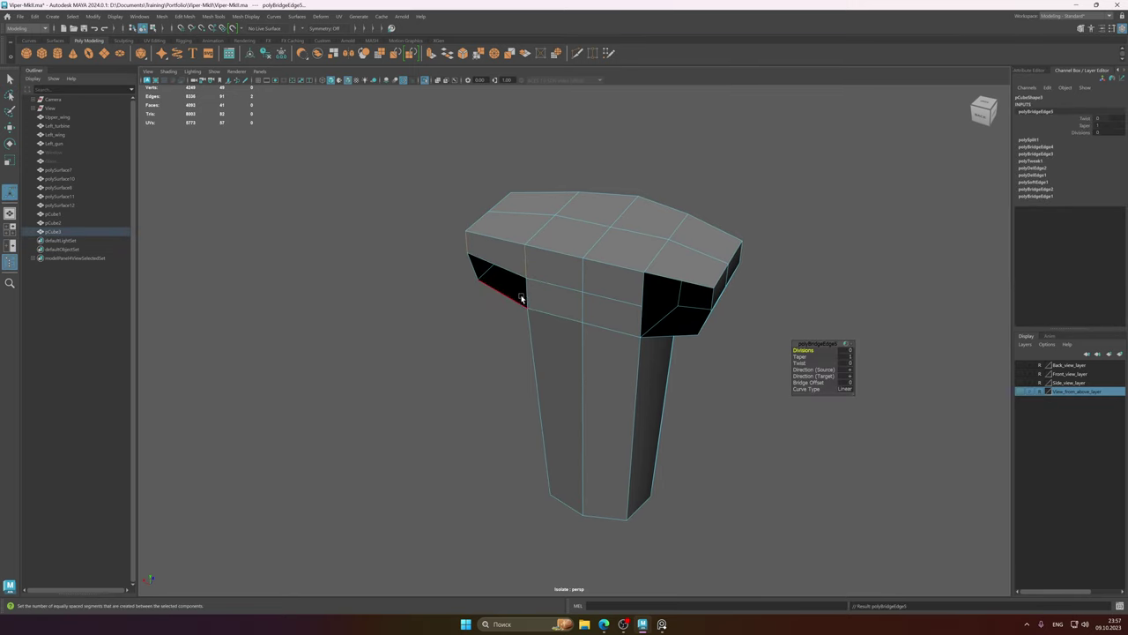
left_click(472, 269, "shift")
key("g")
- Close the remaining opening at the opposite end of the head with two bridges, and return to object selection
left_click(646, 288)
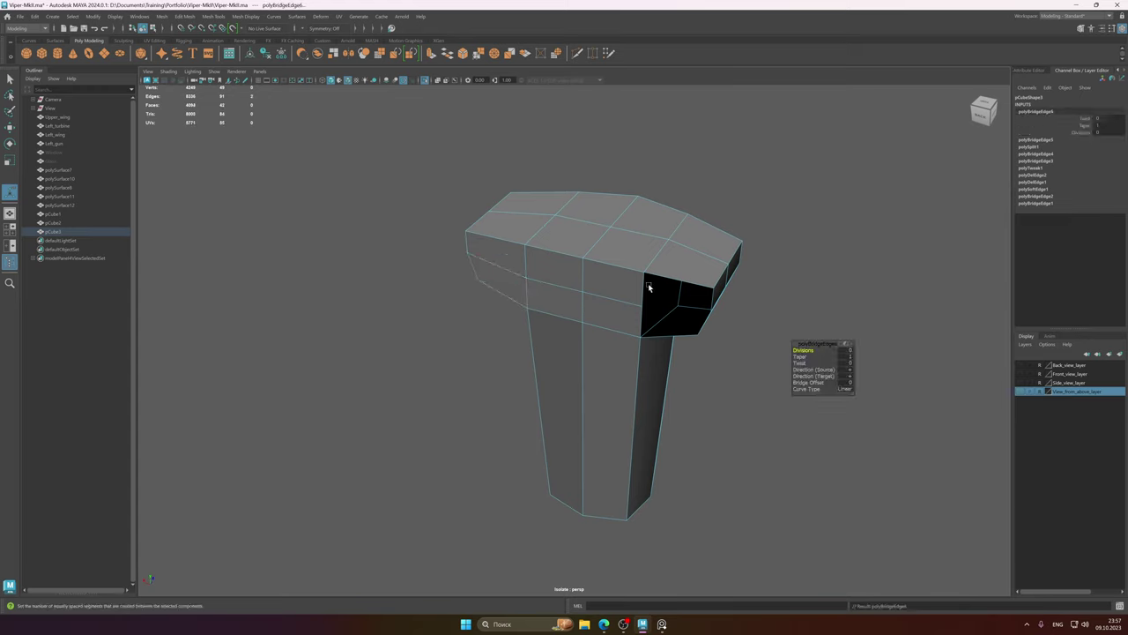
left_click(712, 298, "shift")
key("g")
left_click(703, 329)
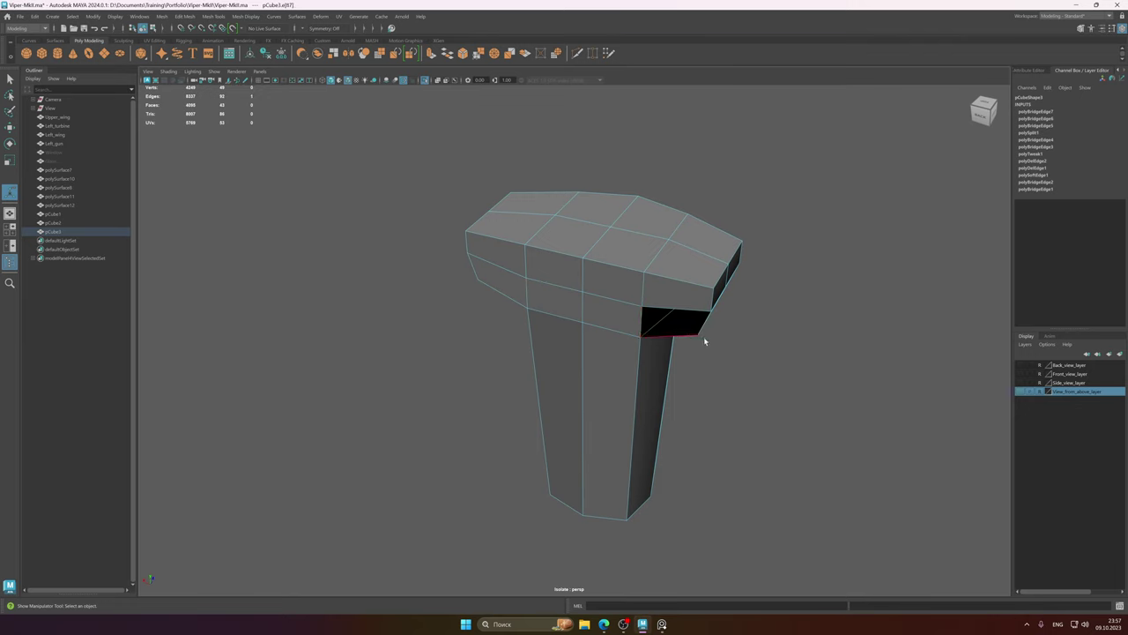
key("g")
right_click_drag(627, 324, 662, 312)
key("q")
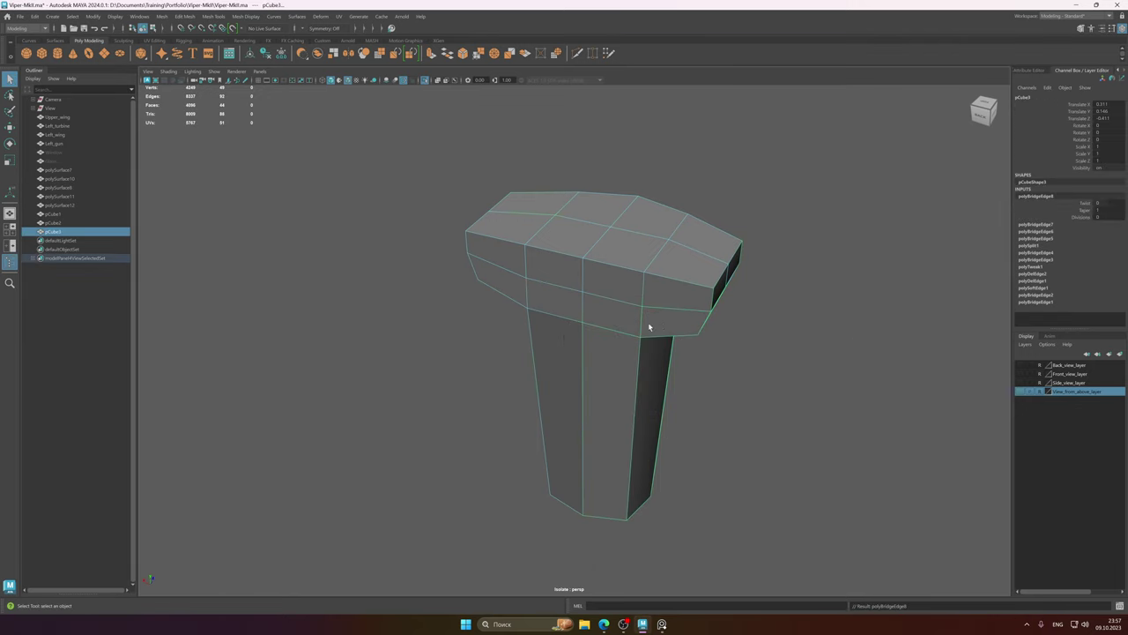
- Preview the handle smoothed, return it to the unsmoothed display, and clear its history and freeze its transformations
left_click_drag(648, 323, 629, 297, "alt")
key("3")
key("1")
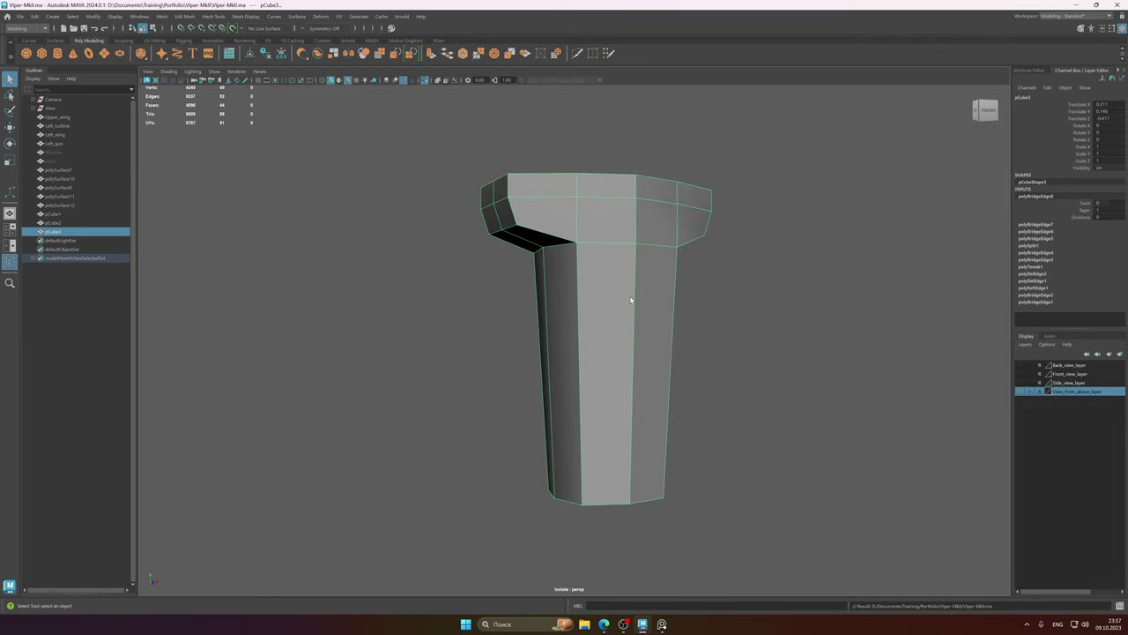
key("w")
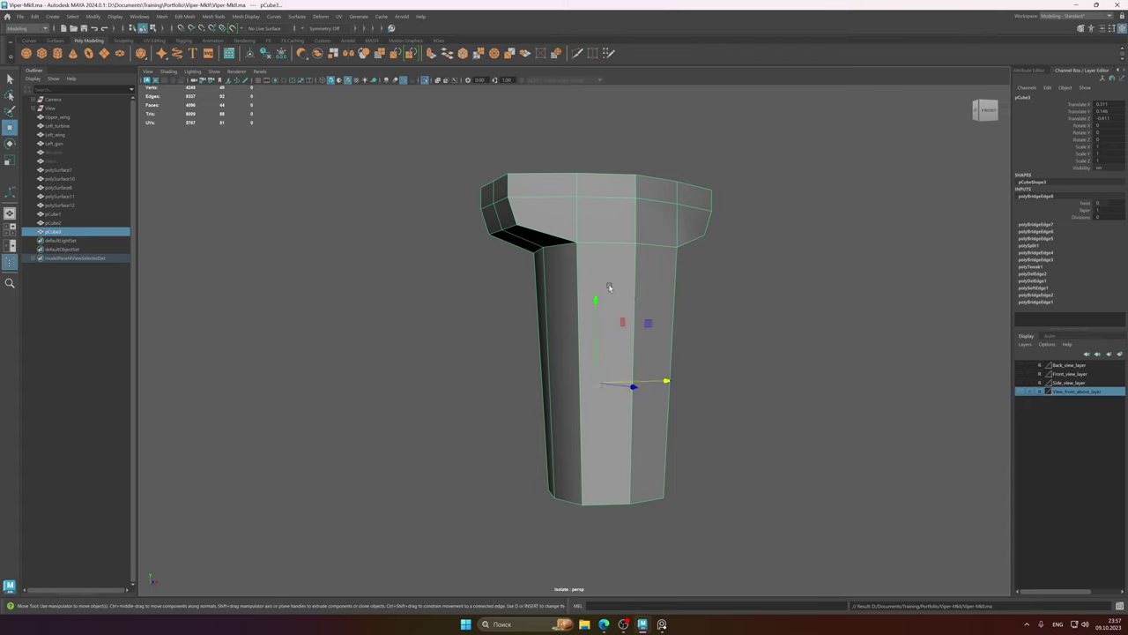
left_click_drag(629, 300, 632, 306, "alt")
right_click_drag(633, 306, 663, 289, "alt")
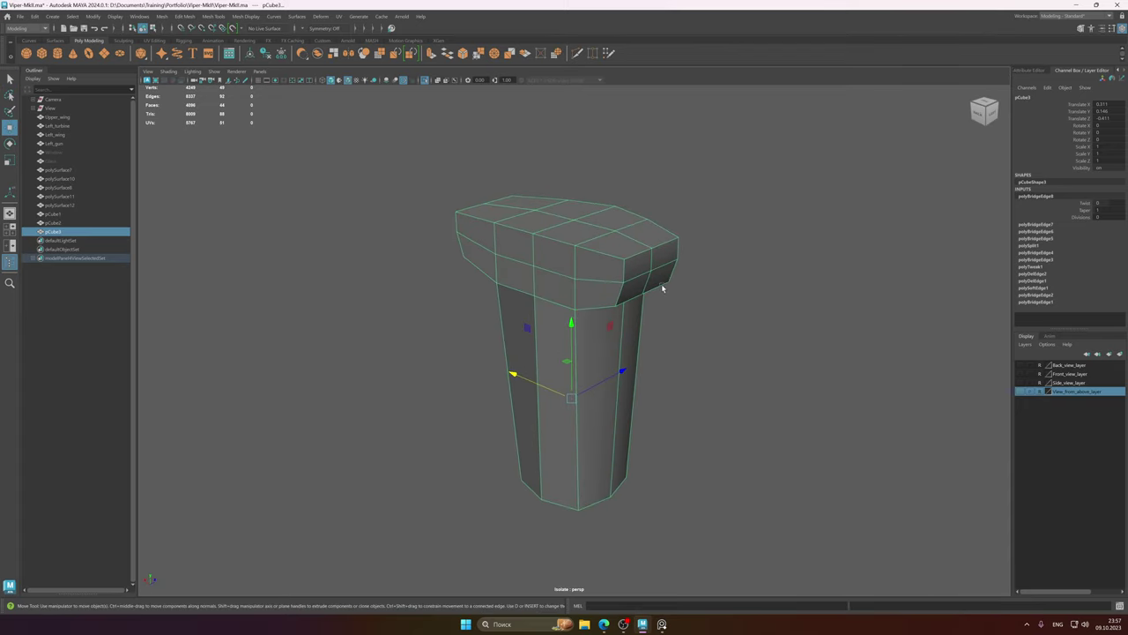
left_click(267, 53)
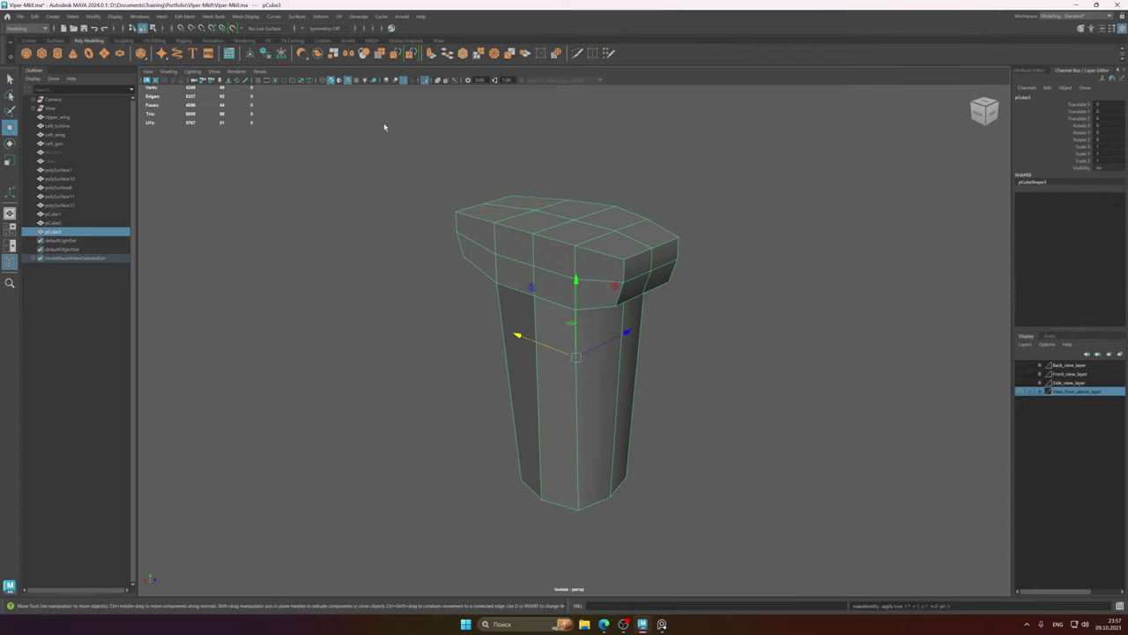
left_click_drag(385, 126, 525, 256, "alt")
- Examine the shape of the side console's control handle in the cockpit reference pictures
left_click(661, 624)
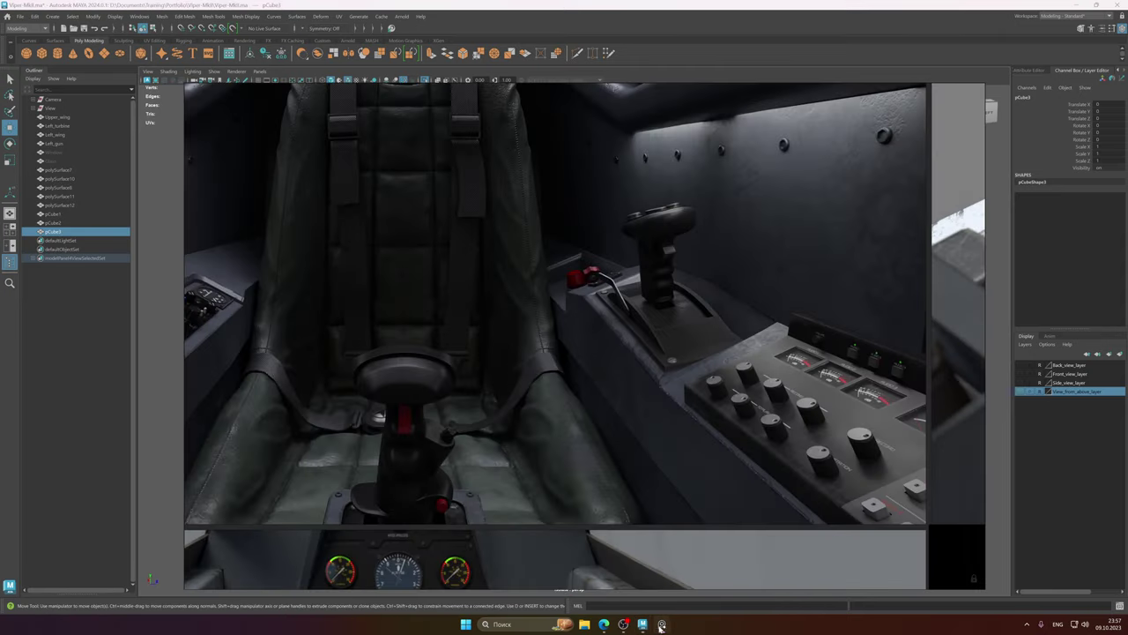
scroll(646, 375, "down", 5)
middle_click_drag(644, 379, 659, 111)
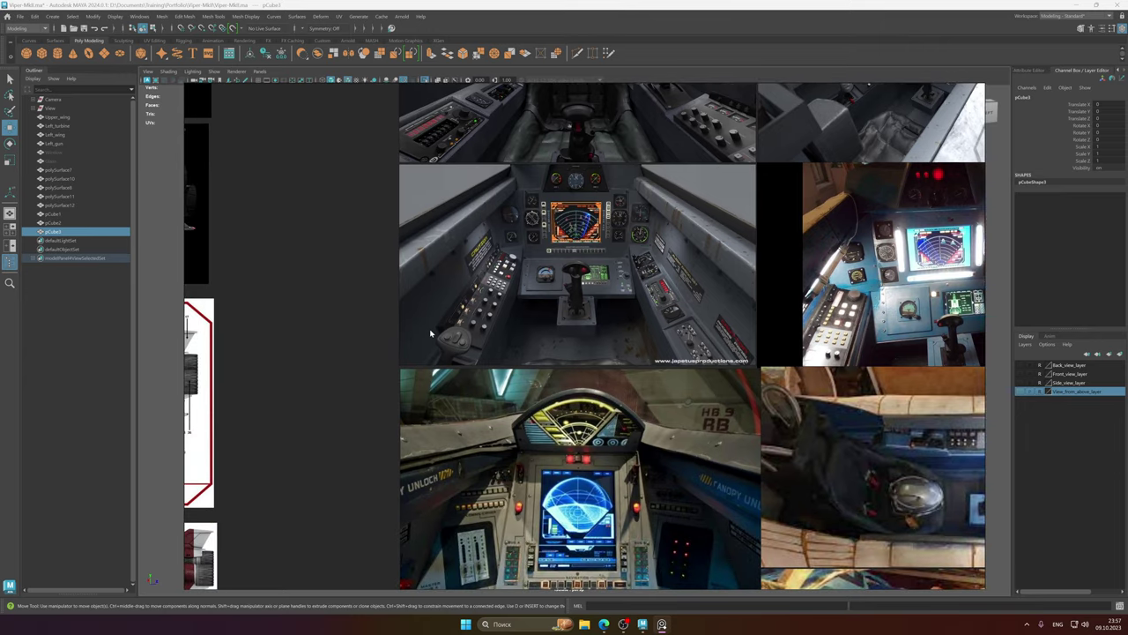
scroll(527, 331, "up", 5)
scroll(533, 329, "down", 2)
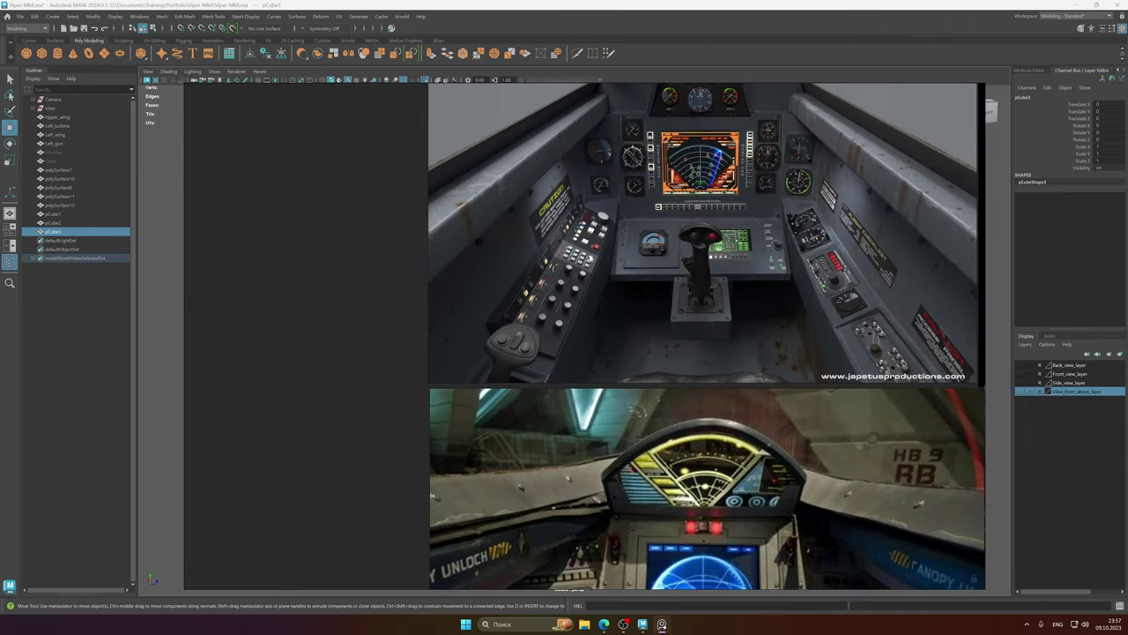
middle_click_drag(590, 257, 532, 463)
scroll(569, 381, "down", 2)
middle_click_drag(571, 375, 567, 359)
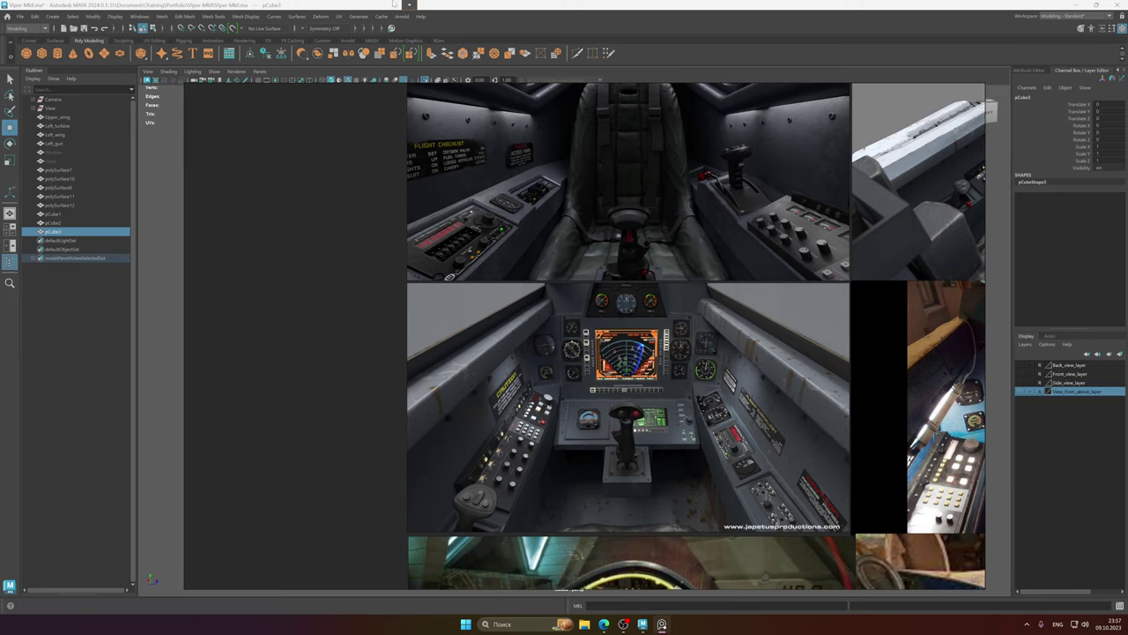
- Move the corner vertices on the flat side of the head inward and scale them closer together to round that side
left_click(642, 624)
left_click_drag(597, 259, 619, 309, "alt")
right_click_drag(619, 308, 540, 306, "alt")
middle_click_drag(539, 306, 538, 252, "alt")
left_click_drag(562, 317, 565, 306, "alt")
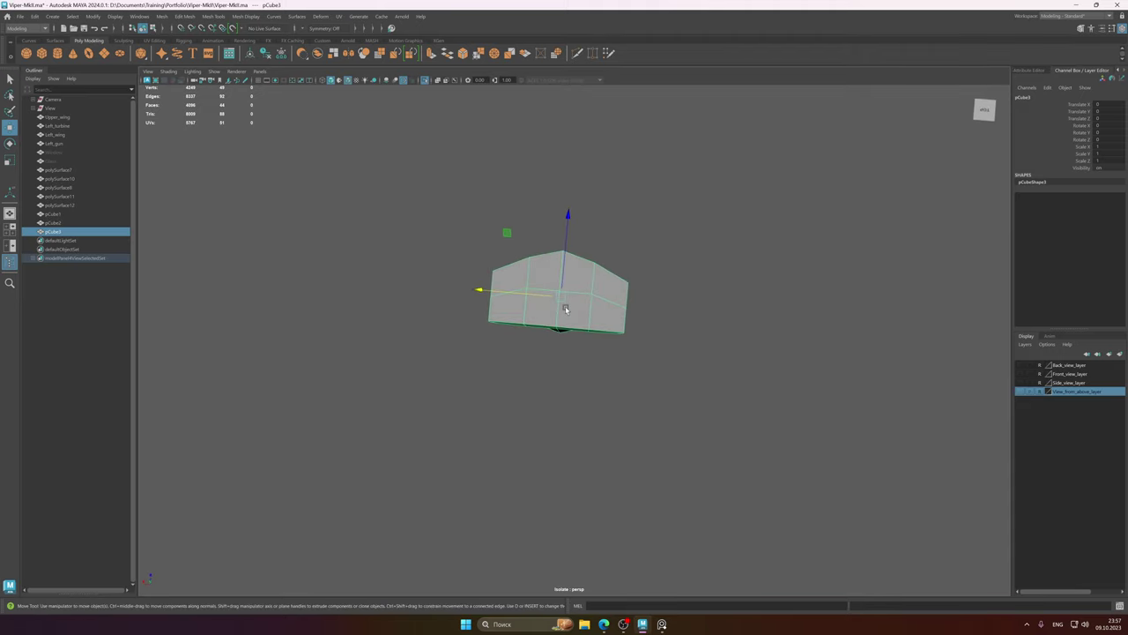
right_click_drag(565, 307, 497, 306)
left_click_drag(577, 343, 518, 333, "alt")
left_click(616, 313)
middle_click_drag(592, 310, 570, 318, "alt")
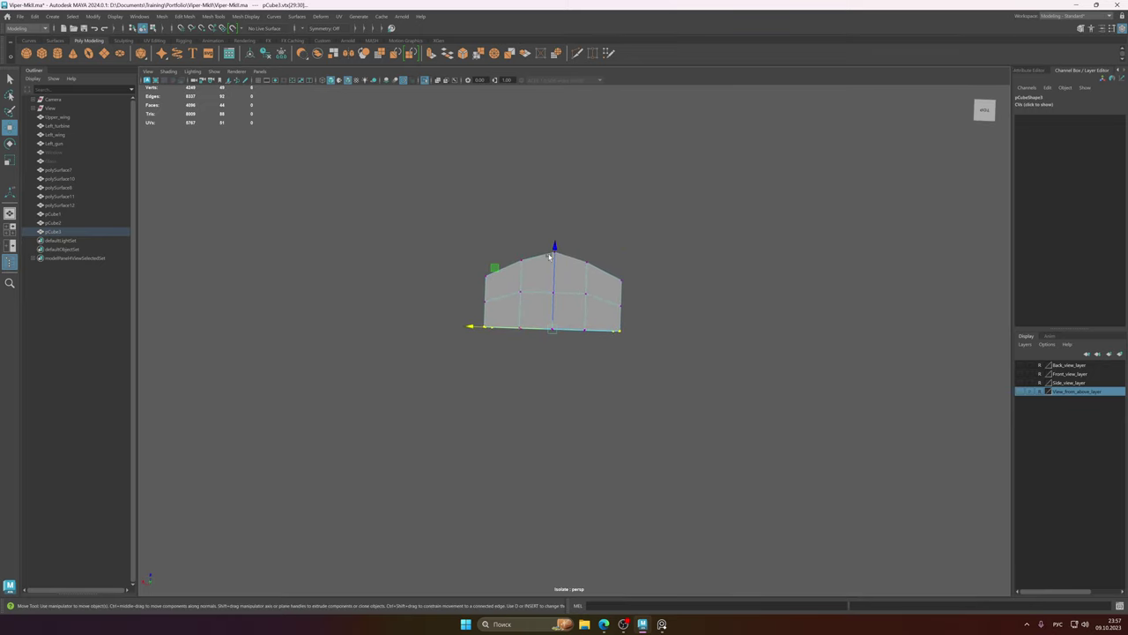
left_click_drag(554, 248, 555, 238)
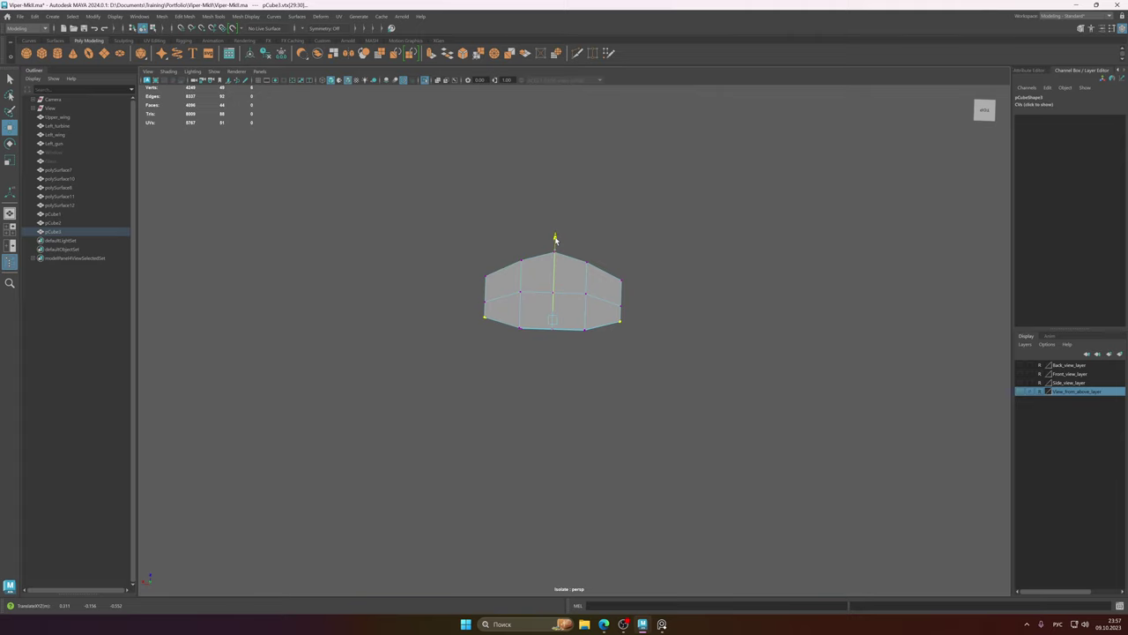
key("r")
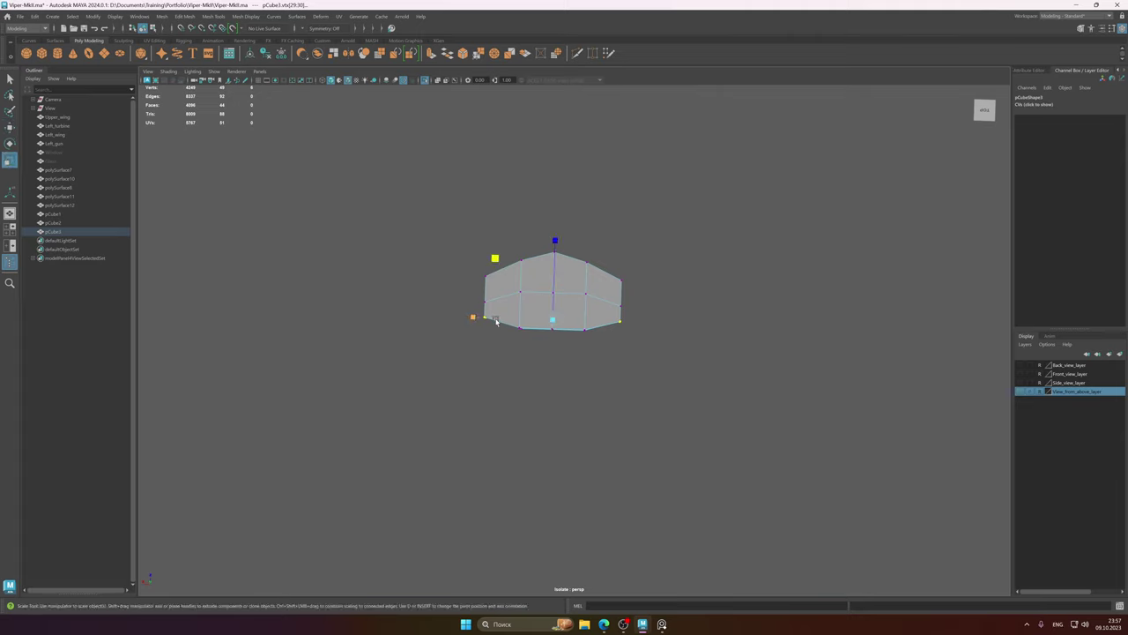
left_click_drag(484, 324, 476, 321)
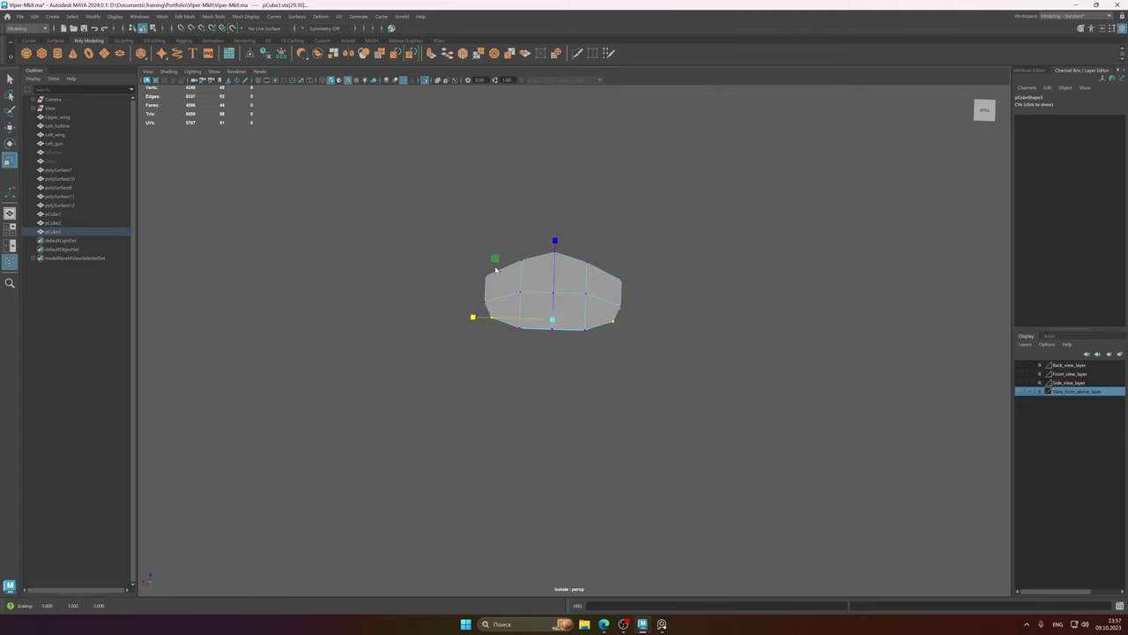
- Scale the corner vertices on the curved side of the head closer together to round its outline
left_click_drag(639, 291, 641, 292, "shift")
mouse_move(594, 278)
left_mouse_down("alt")
mouse_move(601, 304)
mouse_move(602, 274)
mouse_move(582, 280)
left_mouse_up("alt")
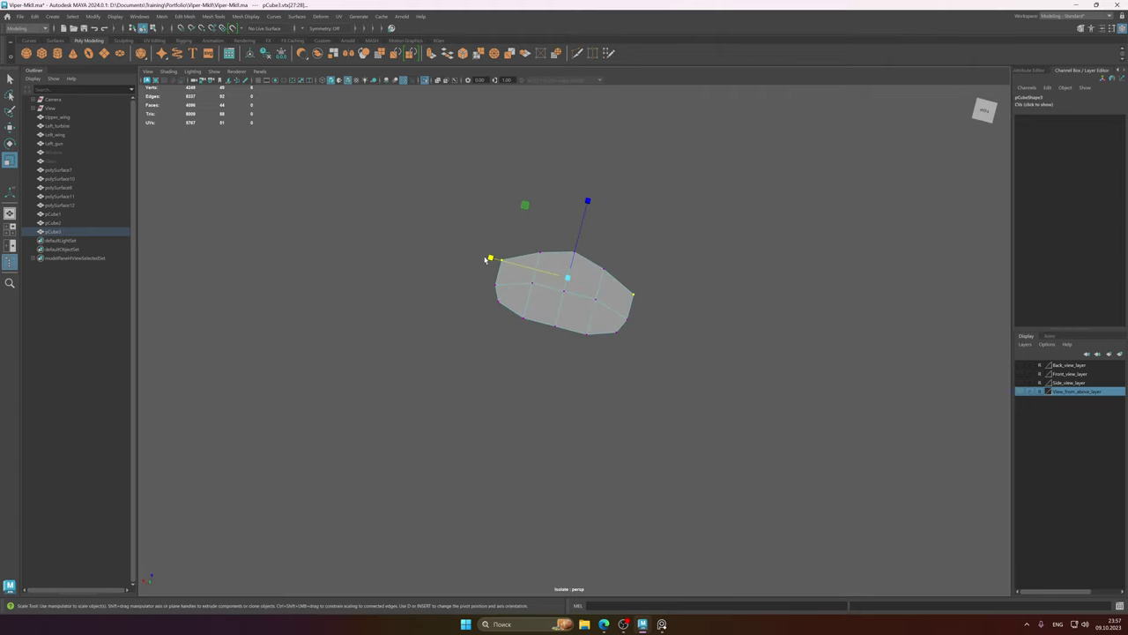
left_click_drag(486, 259, 501, 261)
left_click_drag(559, 301, 573, 271, "alt")
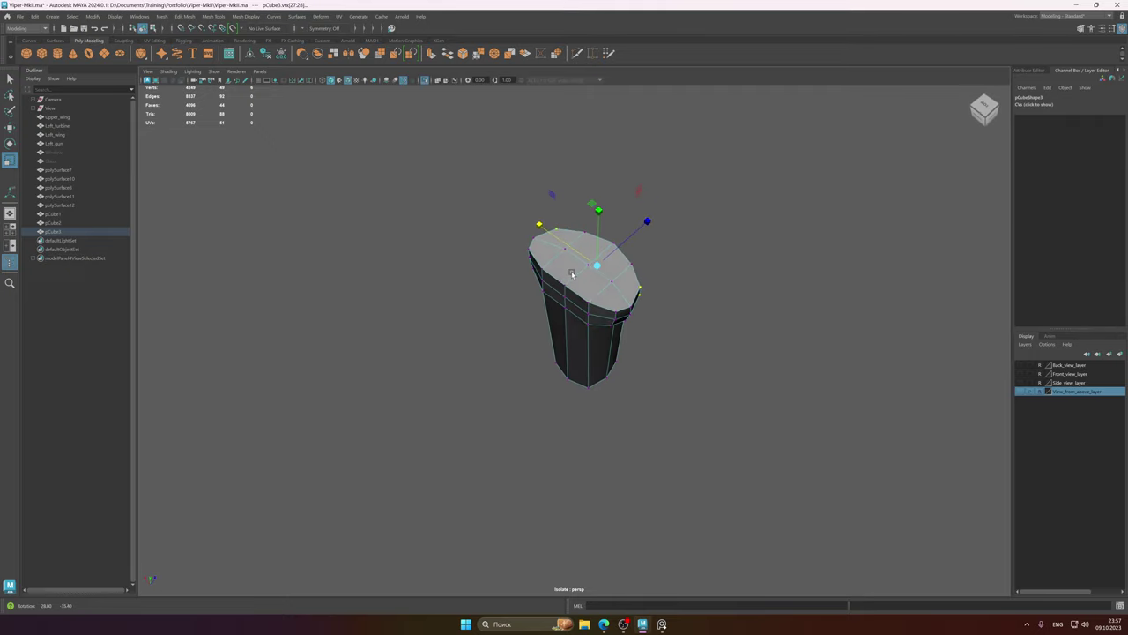
- Inspect the rounded head from several angles and compare it with the side console handle in the reference picture
key("w")
right_click_drag(586, 271, 629, 267, "alt")
middle_click_drag(626, 267, 599, 313, "alt")
left_click_drag(599, 313, 612, 357, "alt")
left_click(662, 624)
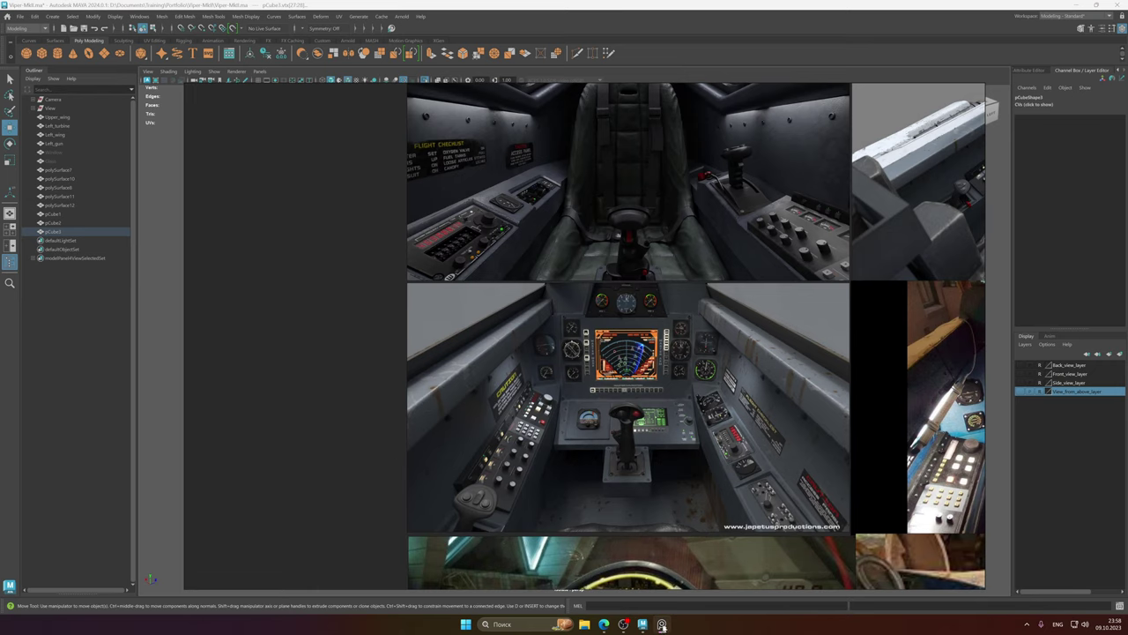
left_click(491, 7)
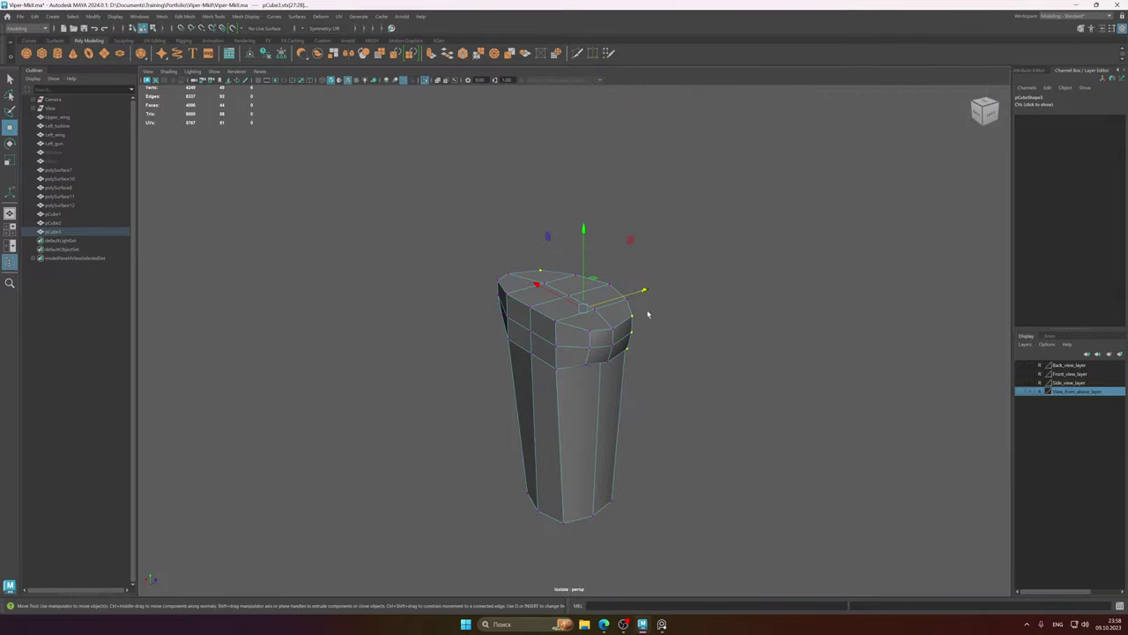
middle_click_drag(607, 353, 556, 297, "alt")
left_click_drag(556, 297, 534, 290, "alt")
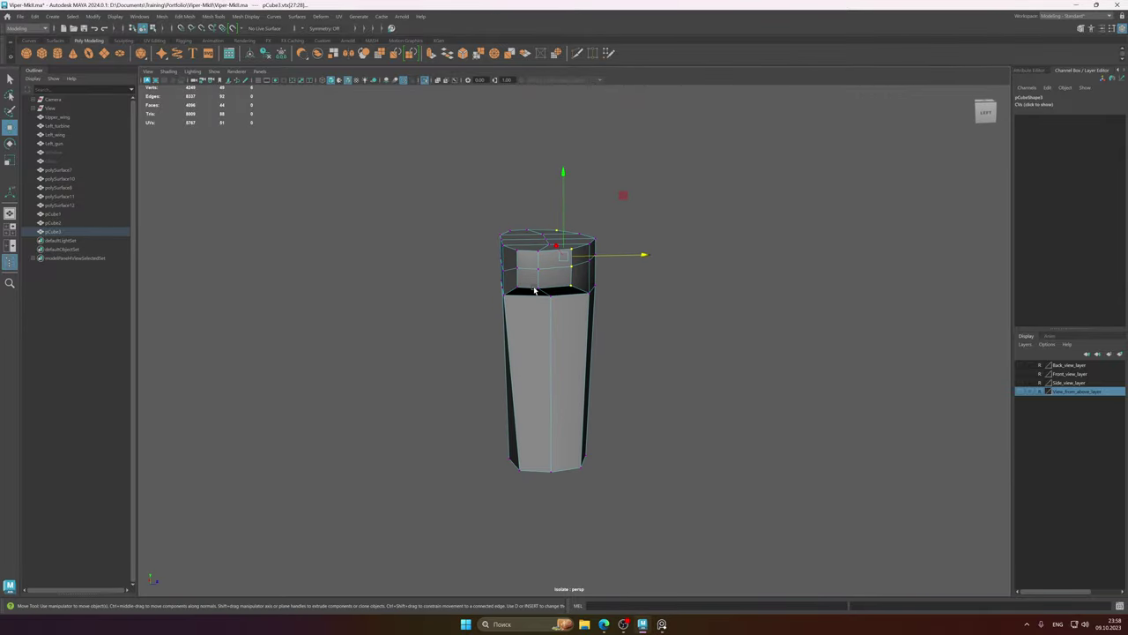
- Select the edges around the handle's head, rotate them to tilt it, and bring back the rest of the cockpit
right_click_drag(534, 291, 538, 268)
double_click(556, 268)
mouse_move(539, 291)
left_mouse_down("alt")
mouse_move(572, 293)
mouse_move(526, 279)
left_mouse_up("alt")
key("e")
left_click_drag(514, 214, 535, 263)
key("e")
right_click_drag(535, 263, 458, 244)
key("ctrl+1")
left_click_drag(516, 250, 582, 291, "alt")
- Compare the handle with the reference picture and rotate it about 14 degrees around the Z axis
left_click(659, 626)
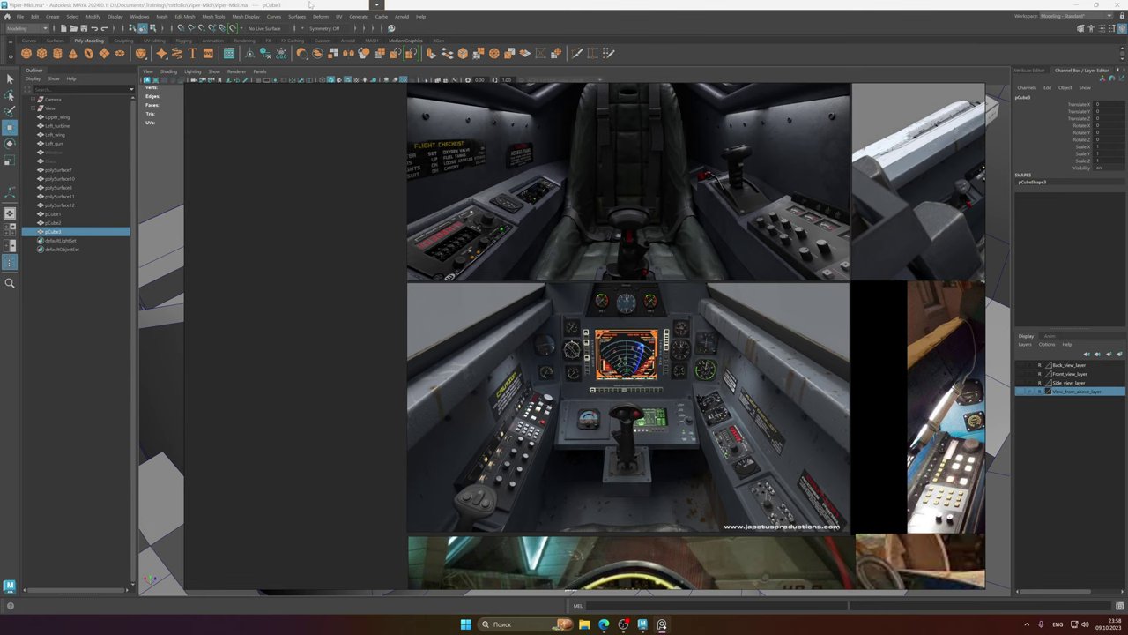
left_click(310, 4)
left_click_drag(510, 356, 535, 338, "alt")
key("e")
key("e")
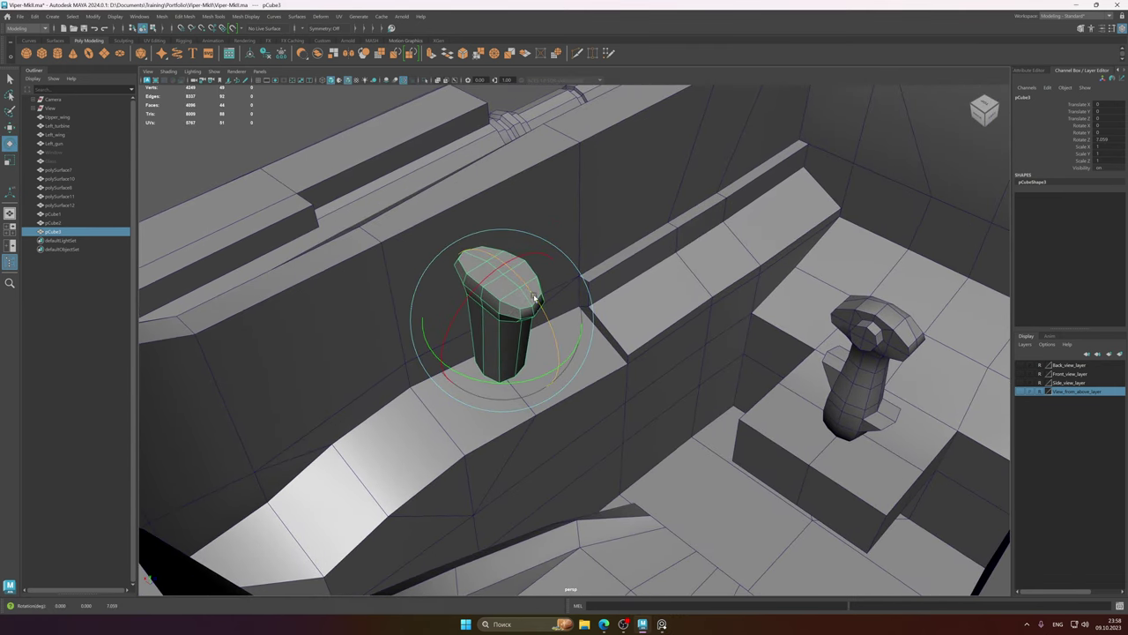
key("w")
left_click_drag(534, 298, 624, 274, "alt")
key("e")
- Lower the tilted handle by 0.08 along the Y axis into the side console
key("w")
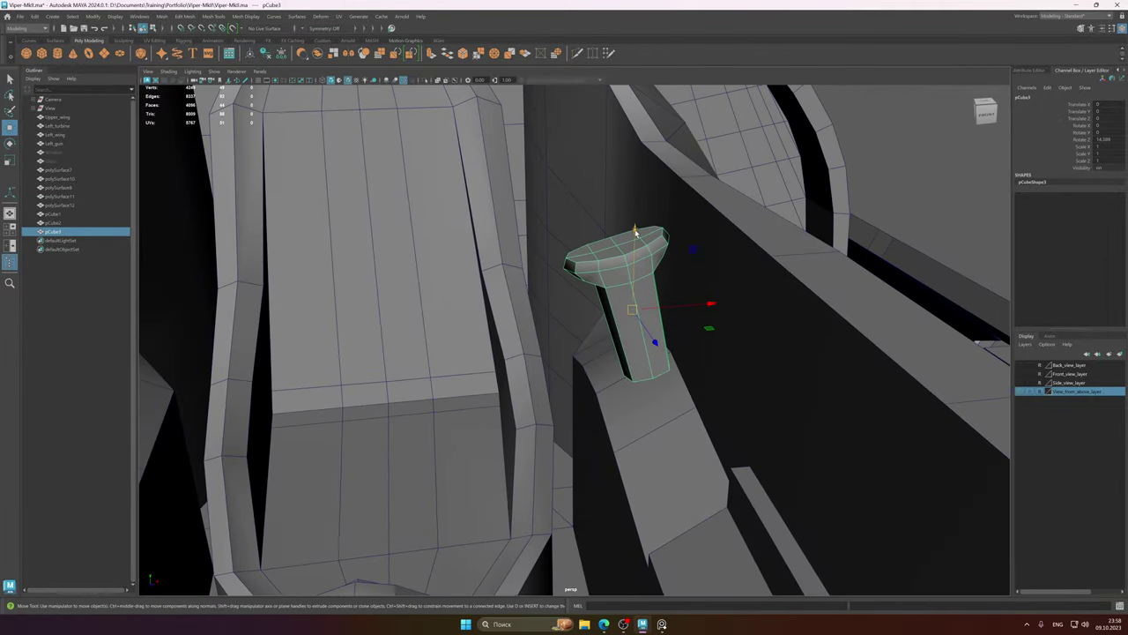
left_click_drag(634, 231, 638, 300)
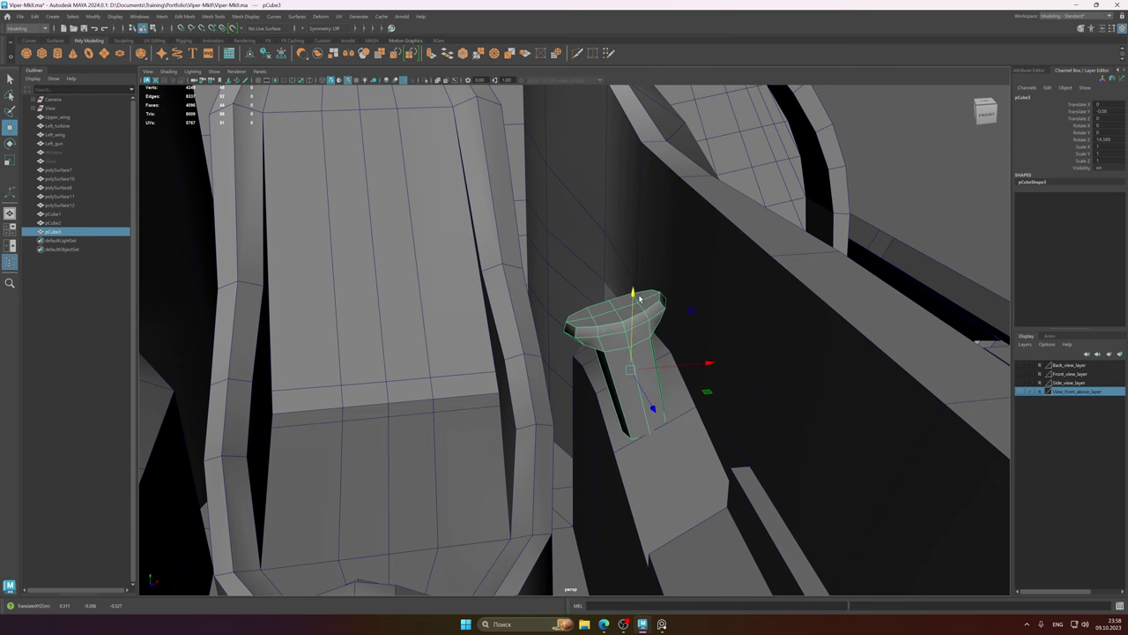
left_click_drag(696, 376, 654, 350, "alt")
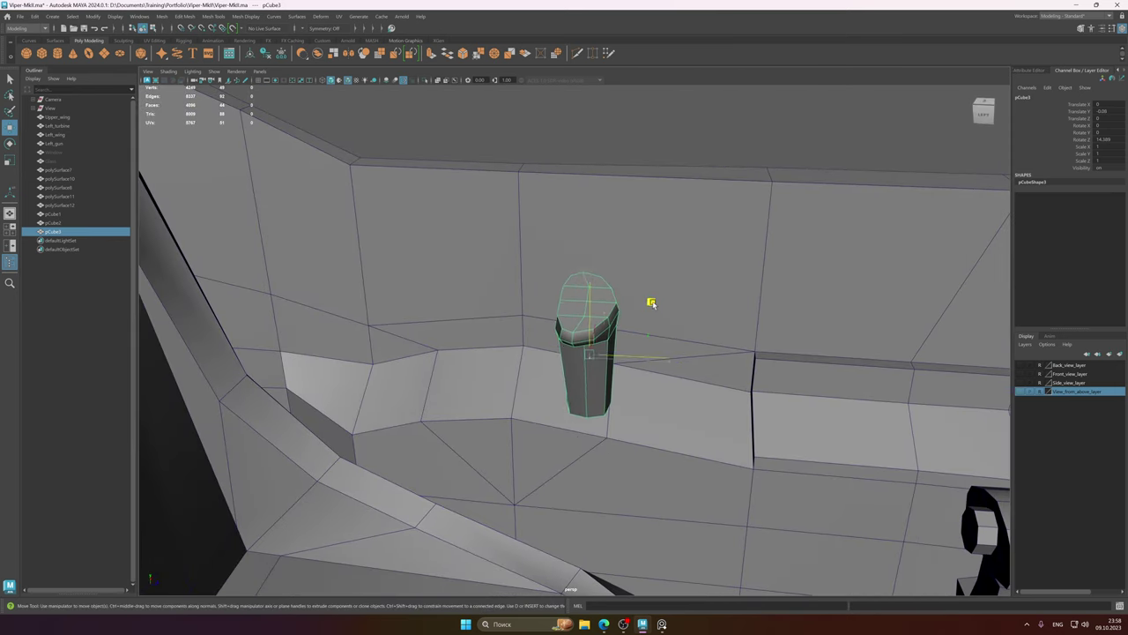
- Move the tilted handle along the side console to about -0.065 in Y and -0.097 in Z
left_click_drag(651, 302, 577, 256)
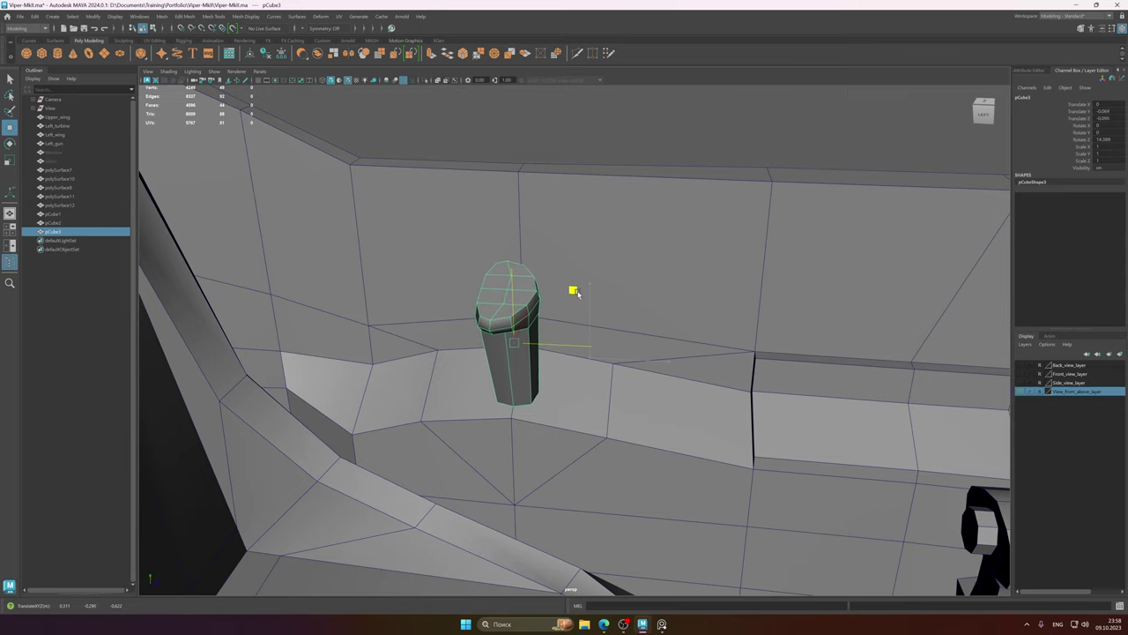
right_click_drag(576, 292, 722, 335, "alt")
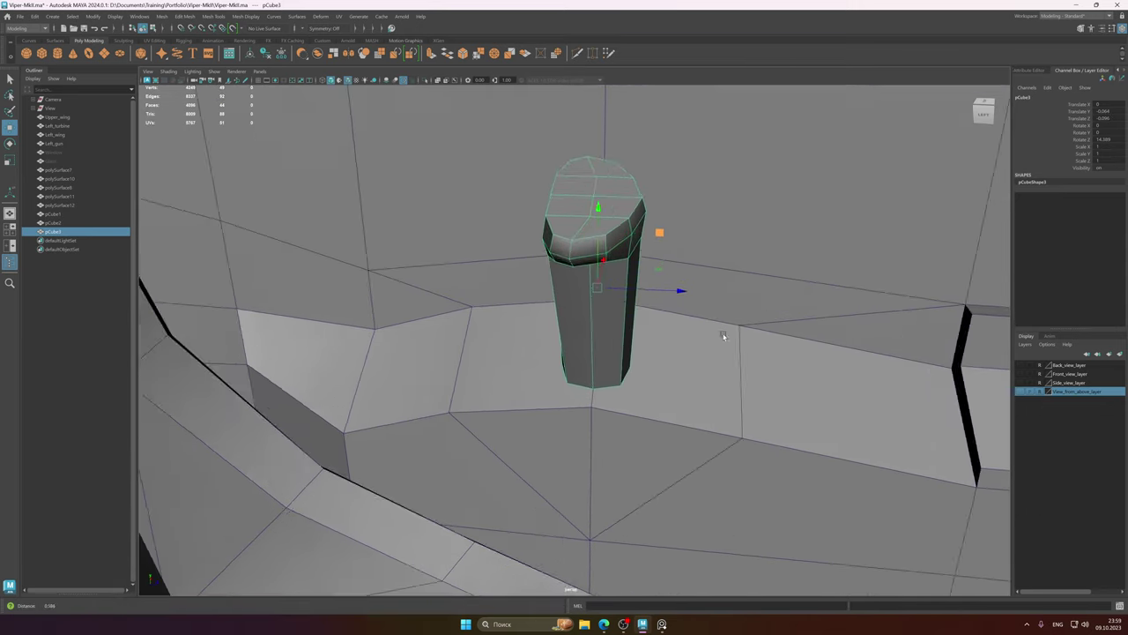
middle_click_drag(723, 335, 636, 321, "alt")
left_click_drag(553, 262, 559, 260, "alt")
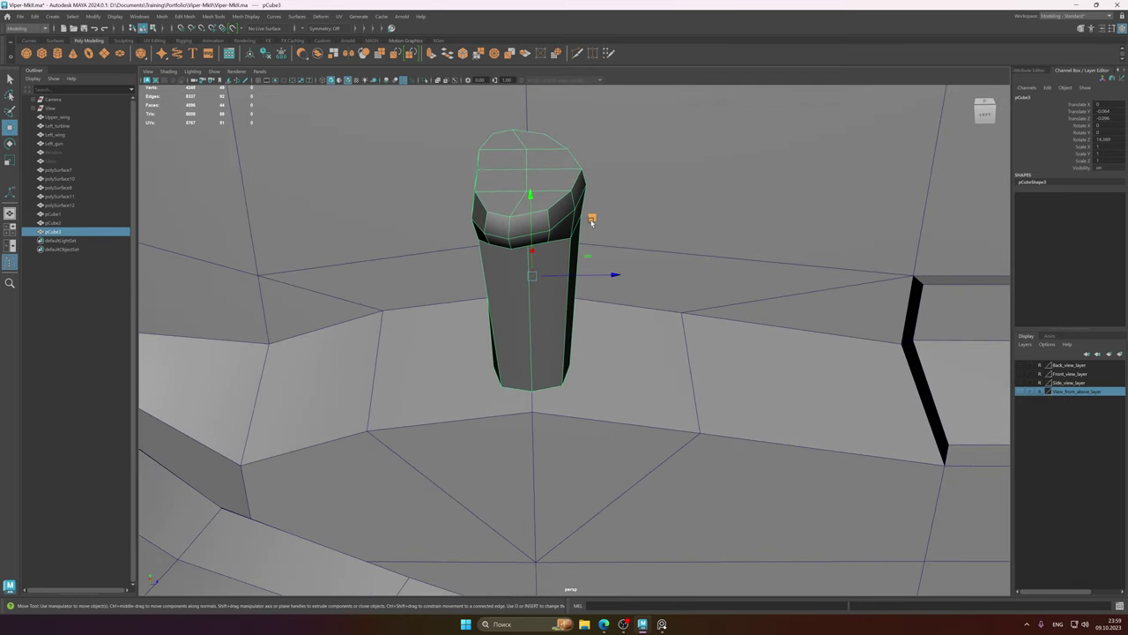
left_click_drag(591, 220, 591, 220)
left_click_drag(556, 298, 588, 296, "alt")
right_click_drag(587, 296, 644, 417)
left_click(632, 410)
key("ctrl+a")
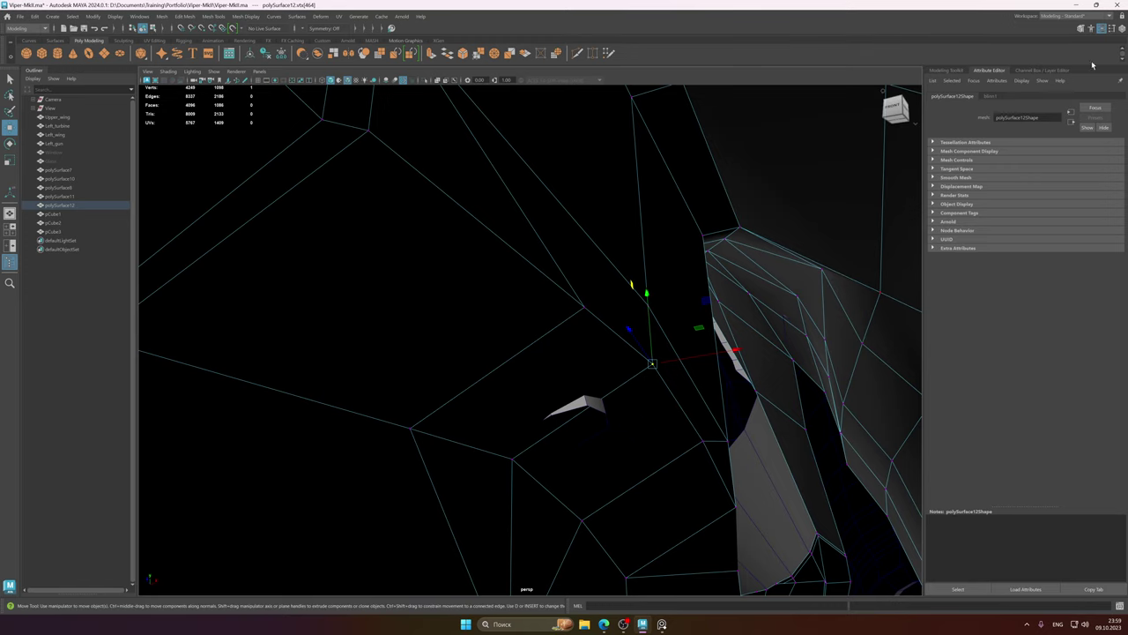
left_click(1042, 71)
mouse_move(541, 308)
left_mouse_down("alt")
mouse_move(569, 322)
mouse_move(549, 307)
left_mouse_up("alt")
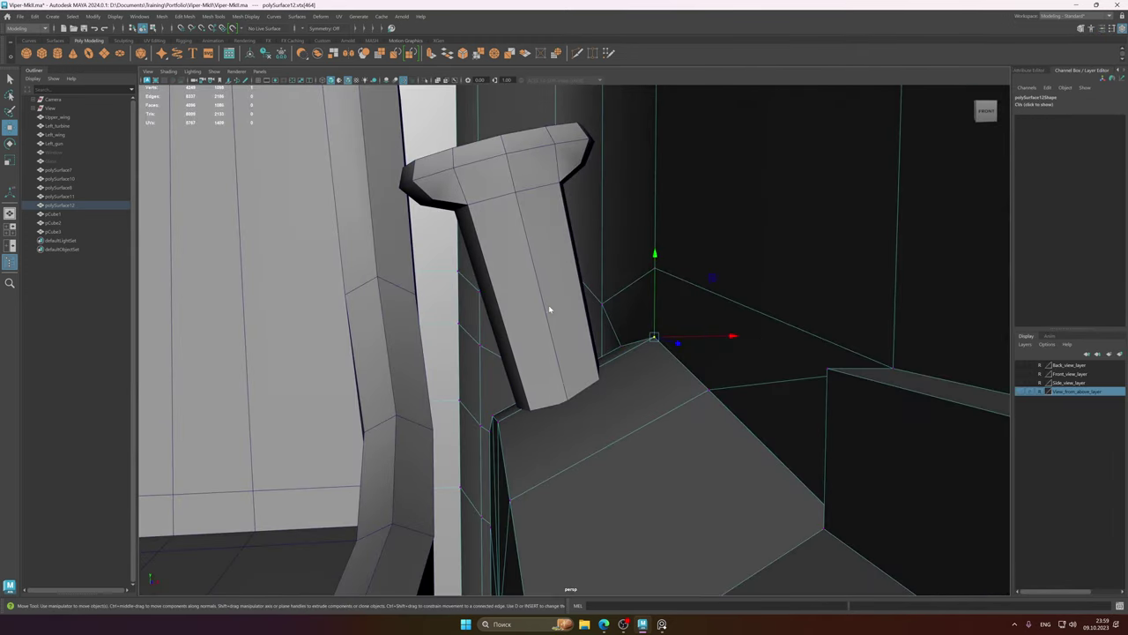
key("F8")
- Select two vertices at the bottom corner of the handle's shaft and slide them toward the console surface
left_click(543, 288)
right_click_drag(557, 309, 527, 308)
mouse_move(539, 311)
left_mouse_down("alt")
mouse_move(549, 315)
mouse_move(534, 307)
left_mouse_up("alt")
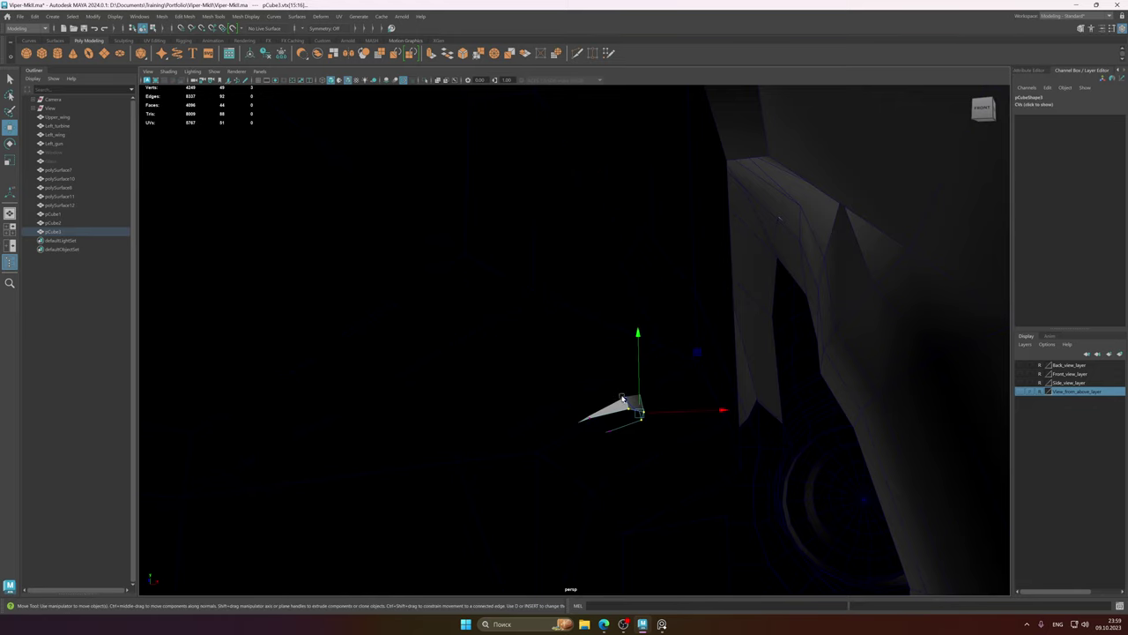
left_click_drag(622, 398, 638, 408, "alt")
left_click_drag(660, 310, 661, 311, "ctrl+shift")
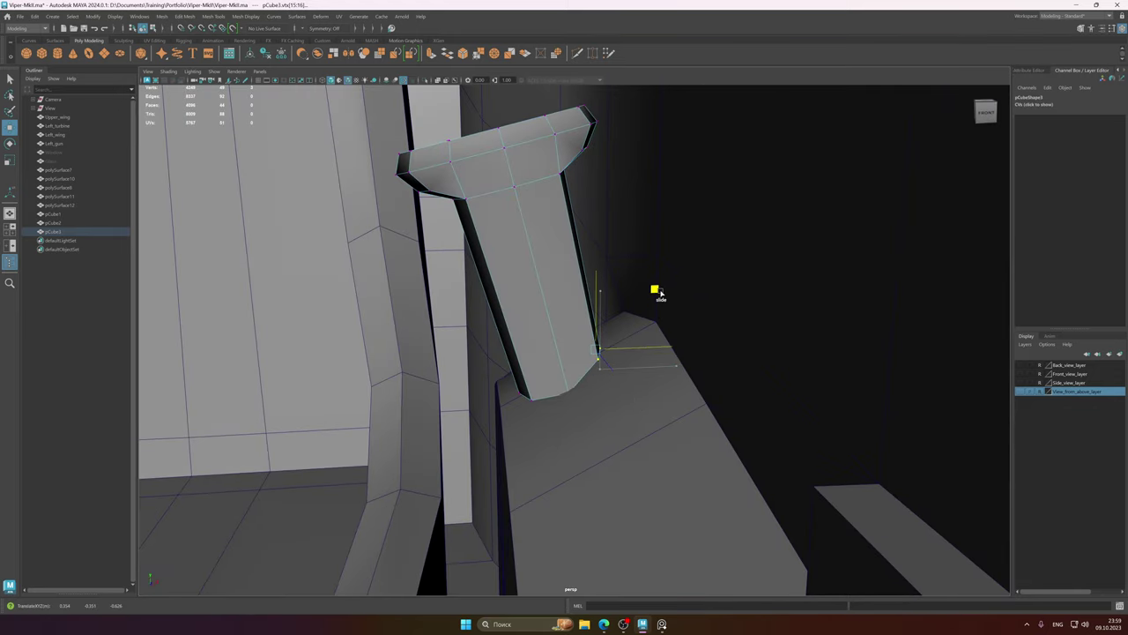
scroll(607, 357, "up", 3)
middle_click_drag(607, 360, 605, 264, "alt")
- Select a single bottom vertex of the shaft and adjust its height to seat the base on the console
left_click(565, 313)
left_click_drag(561, 312, 400, 385, "alt")
left_click_drag(491, 351, 418, 352, "alt")
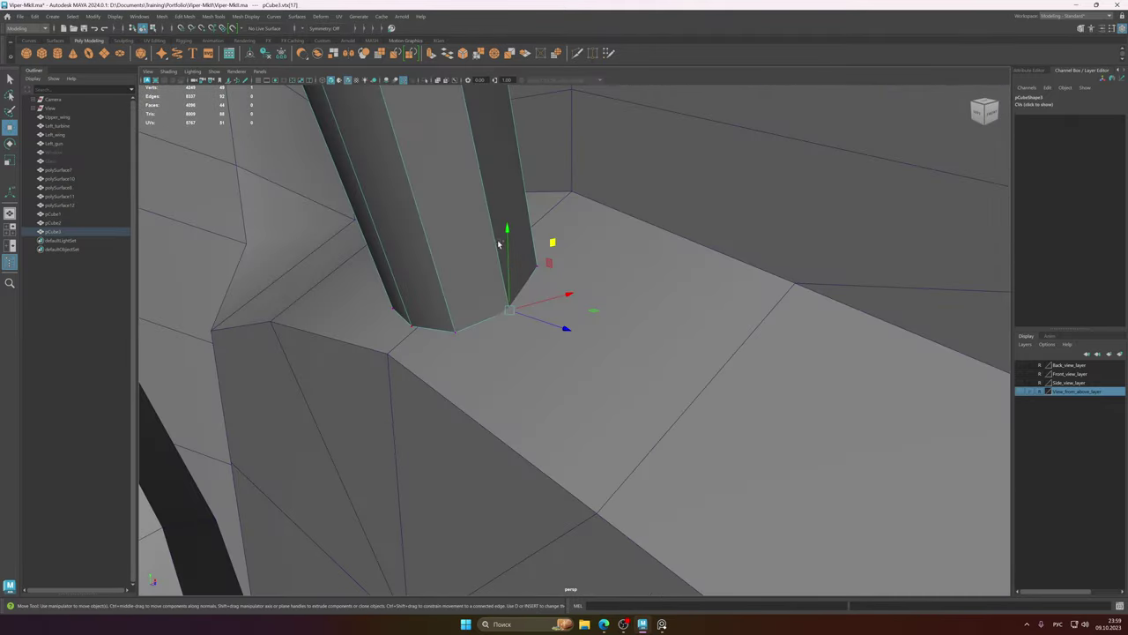
left_click_drag(507, 229, 389, 359, "alt")
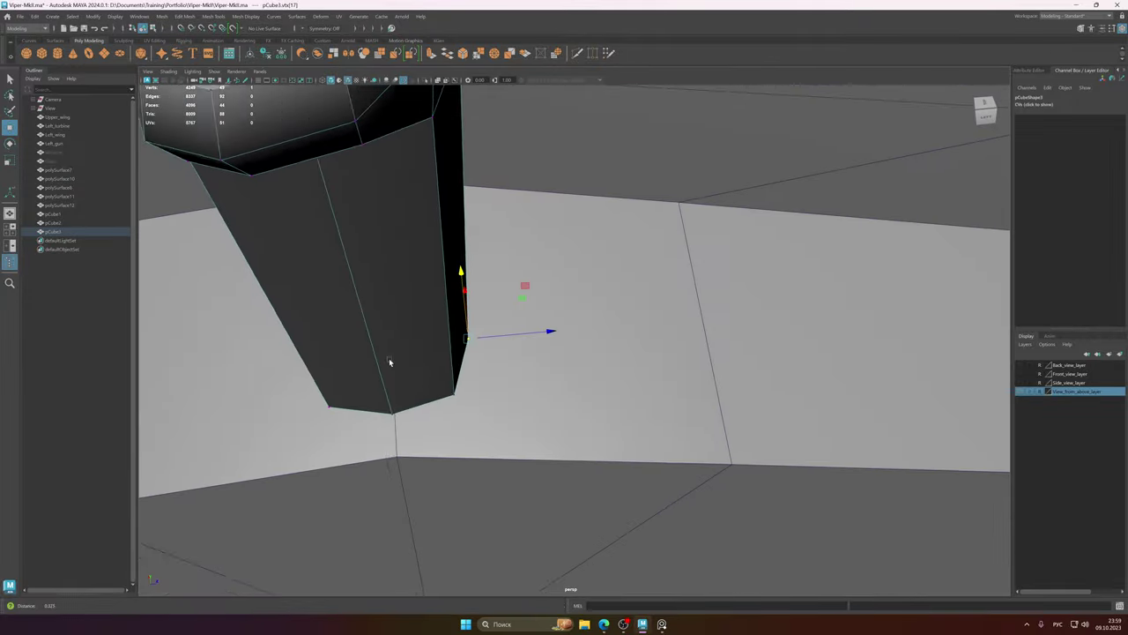
- Return the handle to object mode and check its placement on the side console from several angles
scroll(441, 344, "down", 5)
middle_click_drag(463, 336, 477, 344, "alt")
left_click_drag(477, 344, 519, 329, "alt")
scroll(540, 290, "down", 8)
left_click_drag(540, 291, 553, 301, "alt")
right_click_drag(552, 302, 594, 286)
scroll(573, 296, "down", 2)
left_click_drag(569, 296, 587, 313, "alt")
scroll(588, 313, "down", 3)
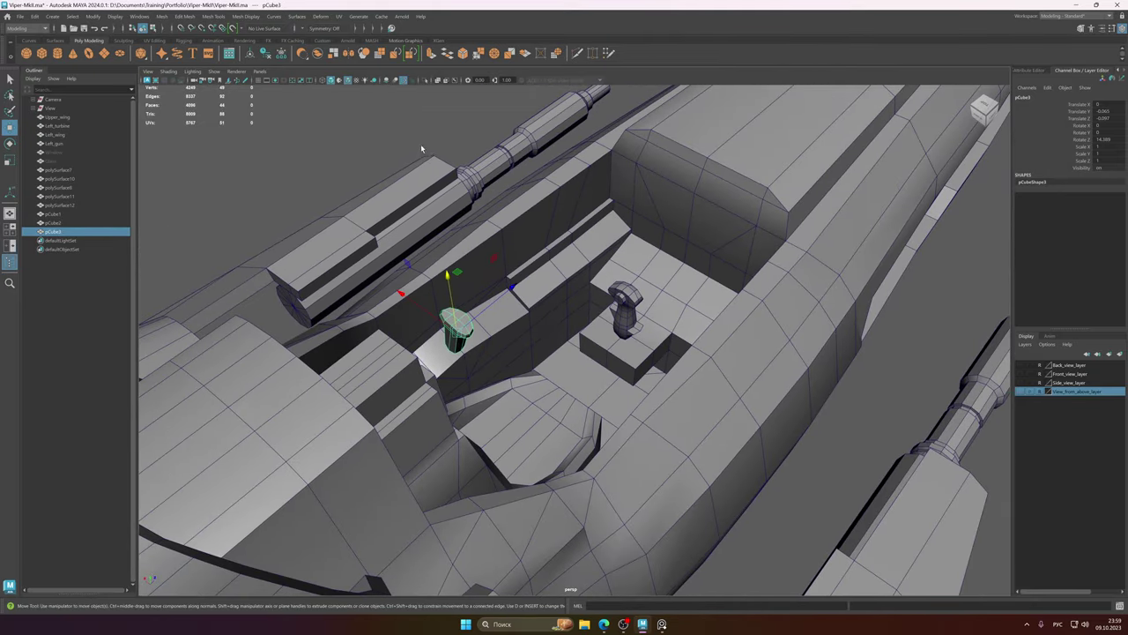
left_click(421, 144)
left_click_drag(496, 319, 572, 301, "alt")
scroll(578, 299, "up", 3)
middle_click_drag(581, 299, 595, 348, "alt")
left_click_drag(595, 348, 542, 304, "alt")
- Isolate the side console handle and frame it for closer editing
left_click(545, 302)
key("ctrl+1")
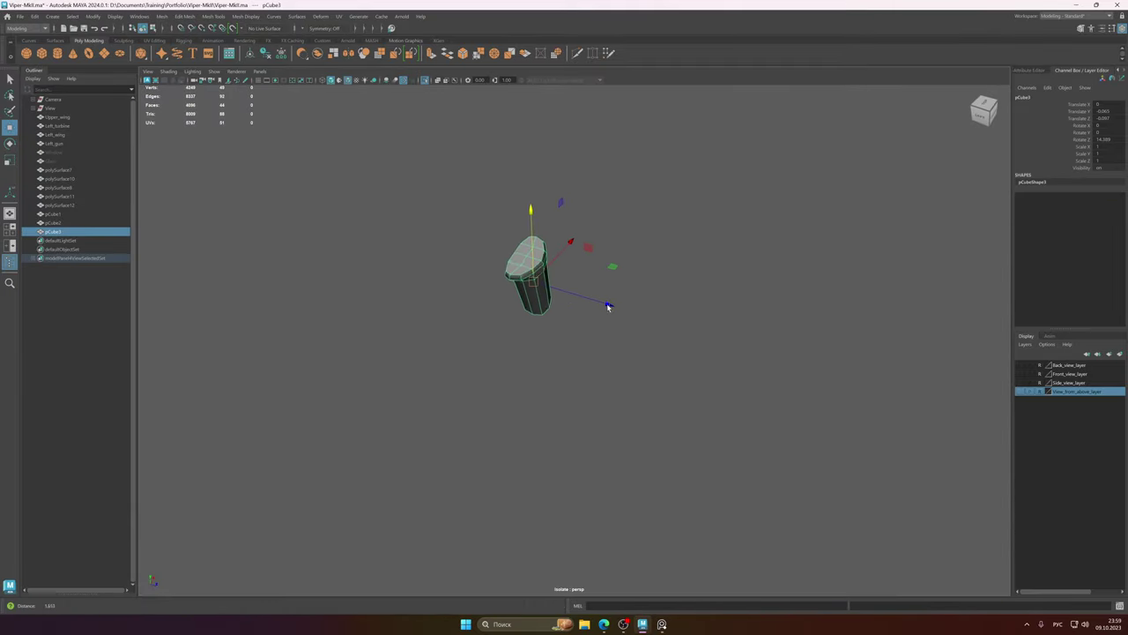
right_click_drag(547, 304, 566, 335, "alt")
key("f")
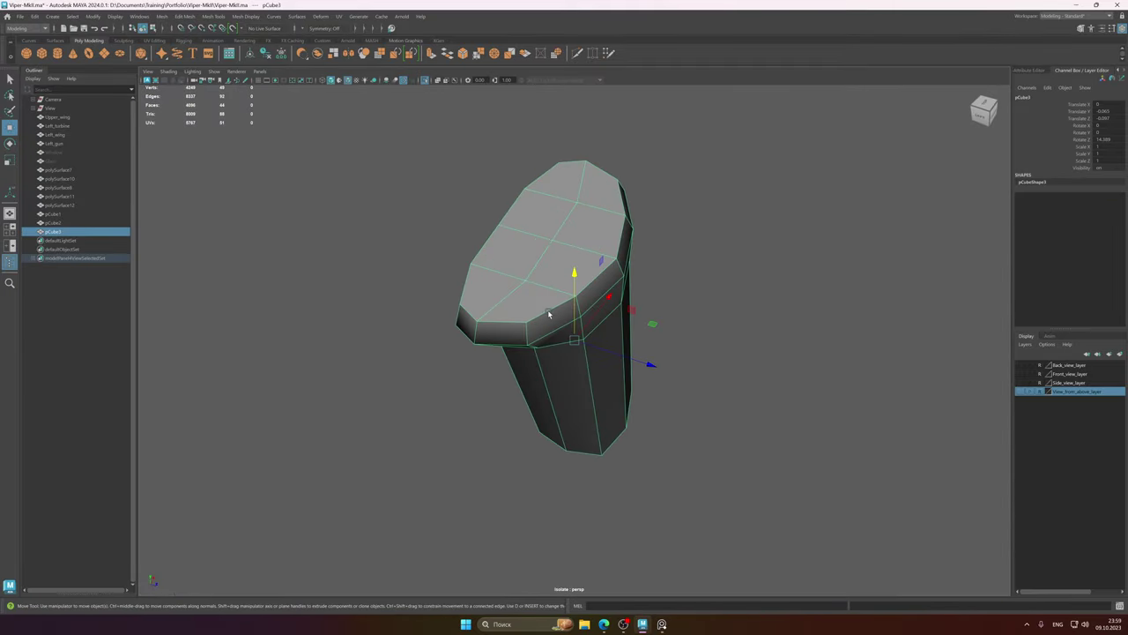
left_click_drag(549, 313, 595, 290, "alt")
- Try inserting an edge loop around the shaft just below the handle's head and scaling it
right_click_drag(615, 283, 565, 281, "shift")
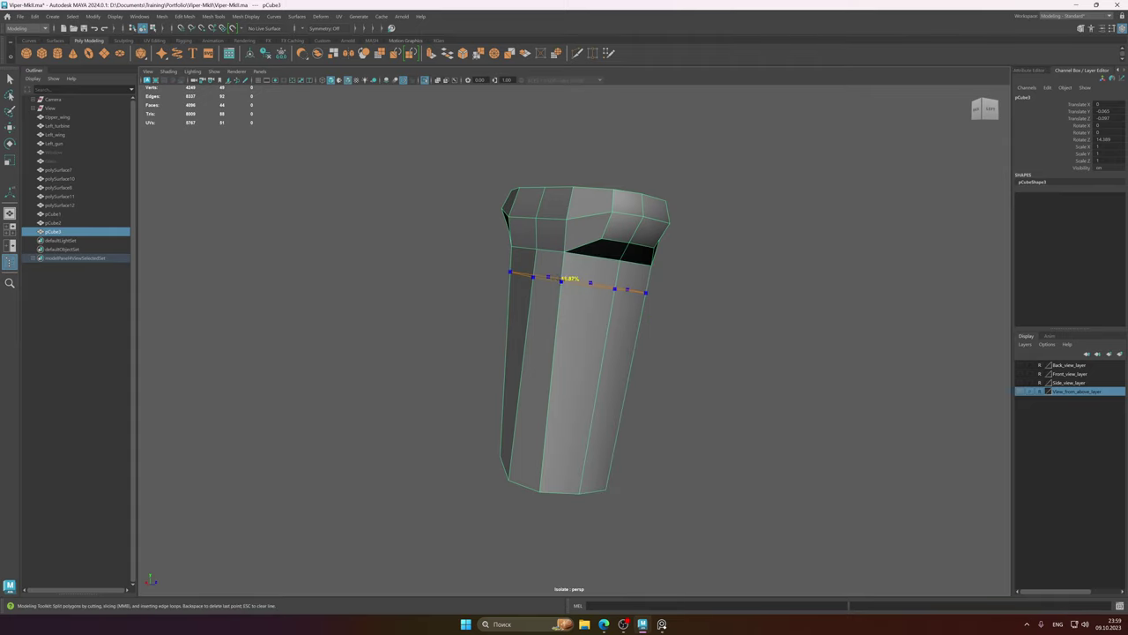
left_click(571, 271, "ctrl")
key("q")
left_click_drag(576, 297, 529, 314, "alt")
key("F10")
double_click(579, 264)
key("r")
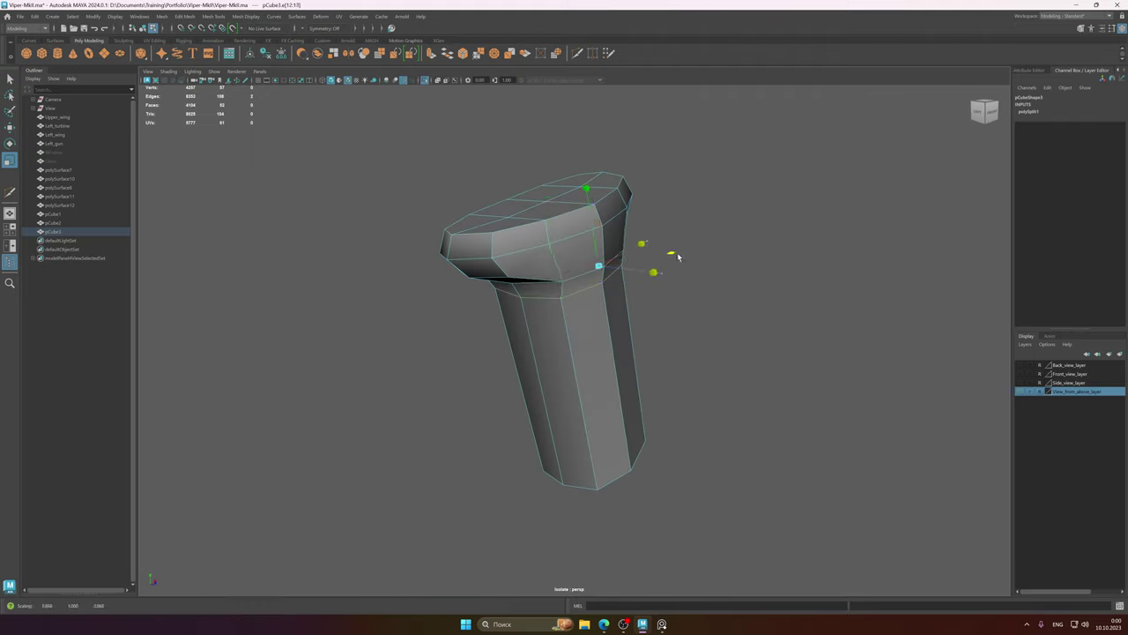
left_click_drag(678, 257, 619, 300, "alt")
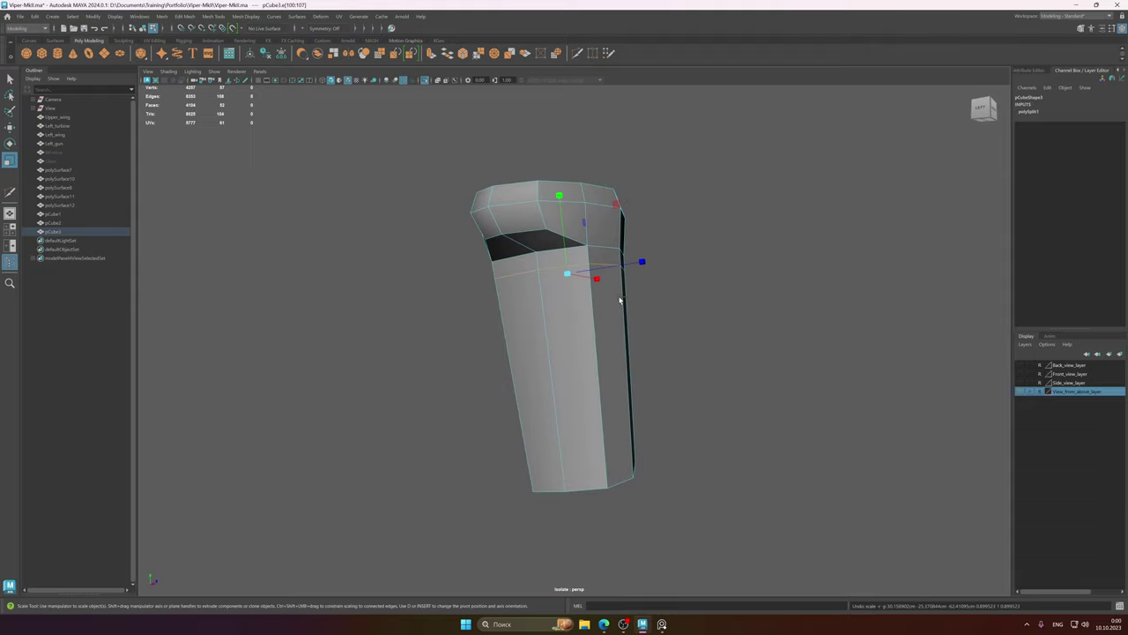
left_click(619, 300)
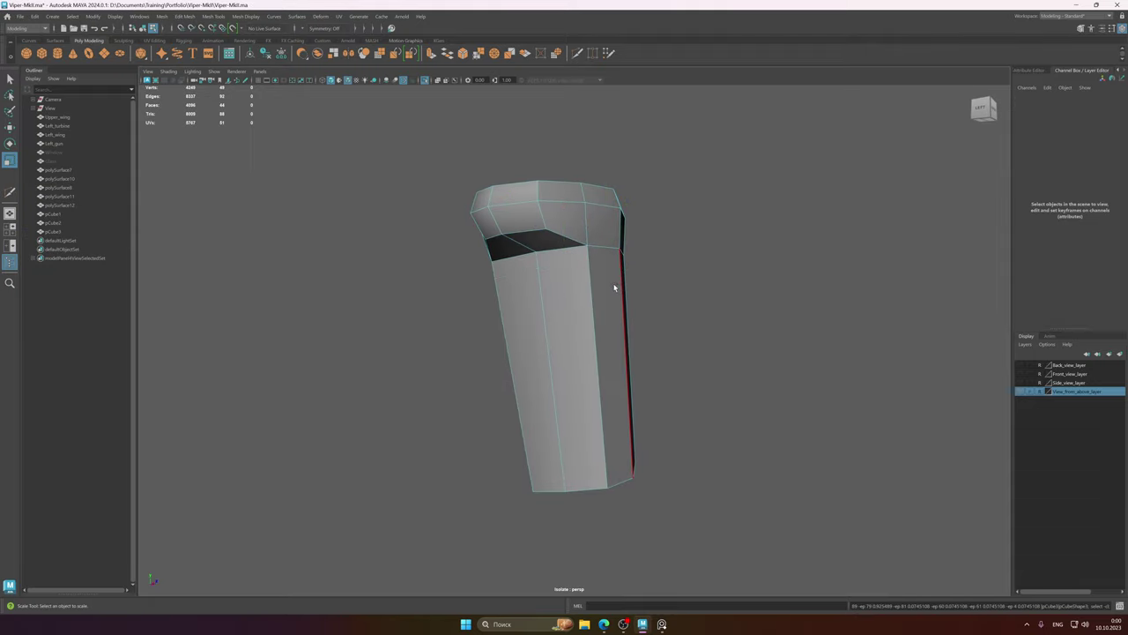
- Scale down the edge loop directly beneath the handle's head to narrow the upper end of the shaft
left_click(607, 248)
left_click_drag(565, 273, 620, 351, "alt")
left_click_drag(620, 293, 618, 308)
middle_click_drag(622, 379, 622, 275, "alt")
left_click_drag(578, 335, 640, 316, "alt")
- Select the edge loop around the bottom of the shaft and scale it
double_click(572, 356)
middle_click_drag(545, 290, 599, 351, "alt")
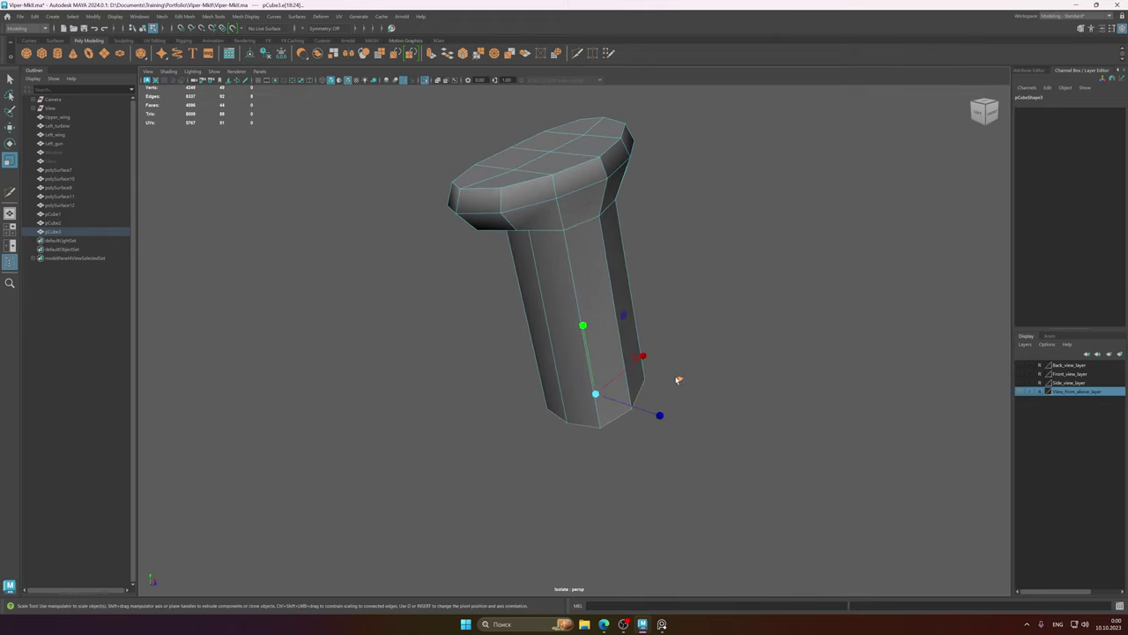
left_click_drag(680, 381, 613, 335)
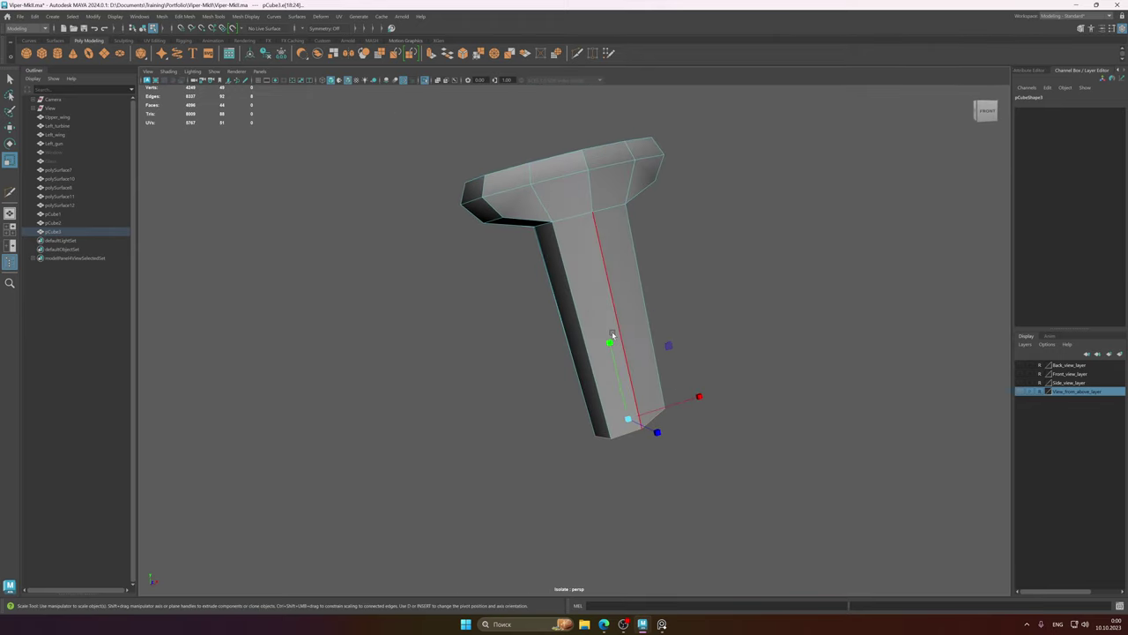
- Select only the faces of the handle's head, leaving the shaft faces out of the selection
left_click_drag(599, 293, 664, 313, "alt")
right_click_drag(586, 327, 590, 345)
left_click_drag(590, 345, 583, 359, "alt")
left_click_drag(734, 345, 733, 344)
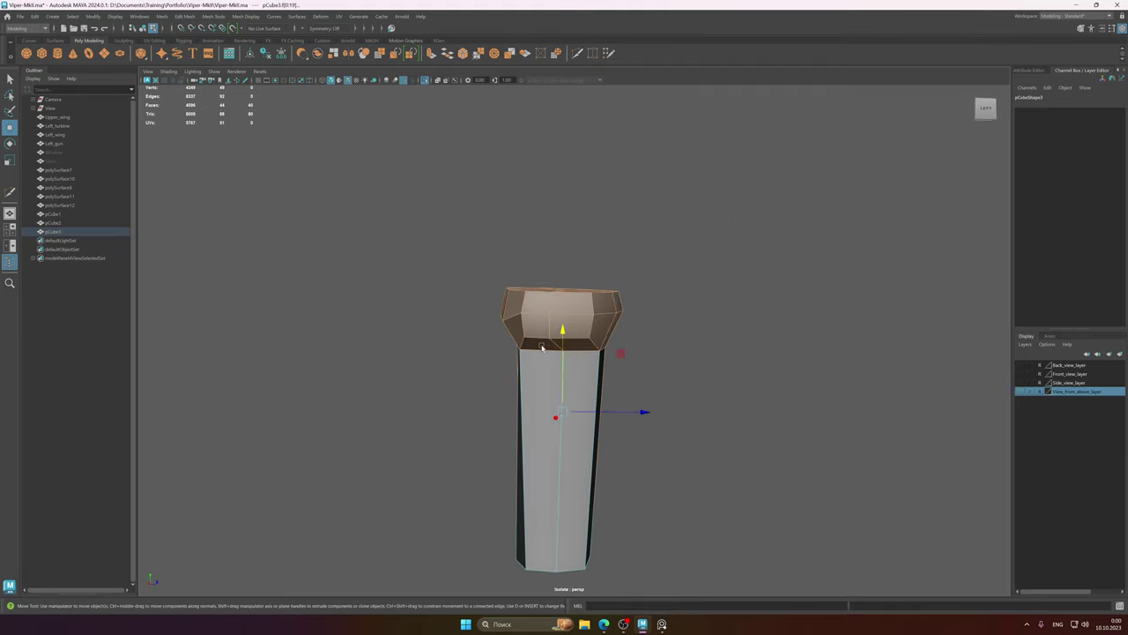
left_click_drag(540, 345, 611, 385, "alt")
left_click(583, 385, "shift")
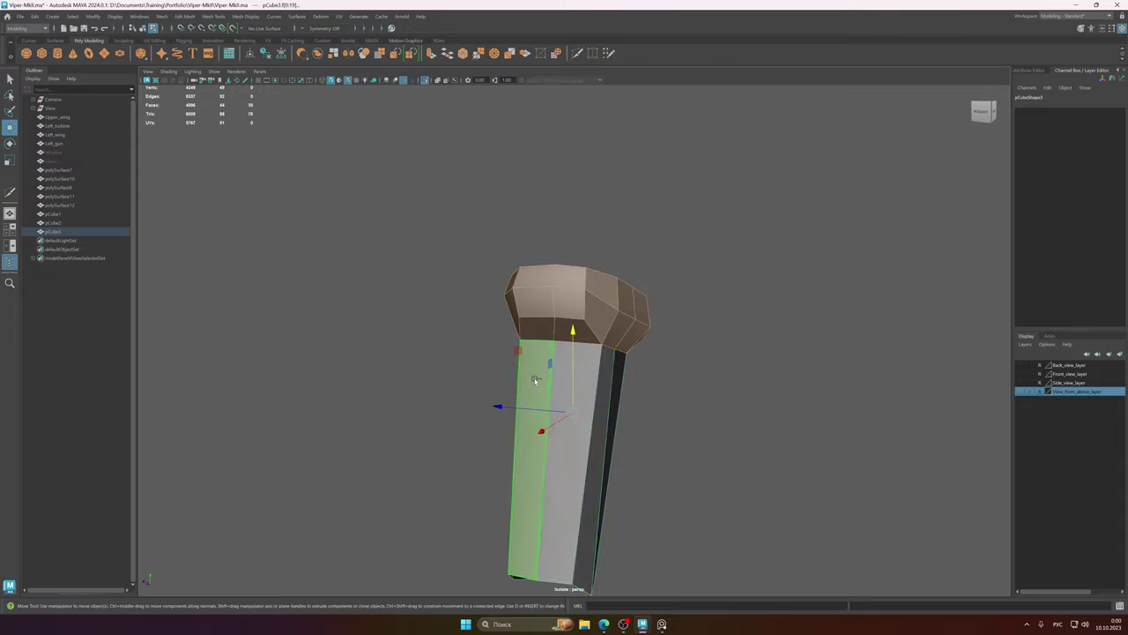
left_click(535, 378, "shift")
left_click_drag(574, 351, 633, 355, "alt")
left_click(634, 369, "shift")
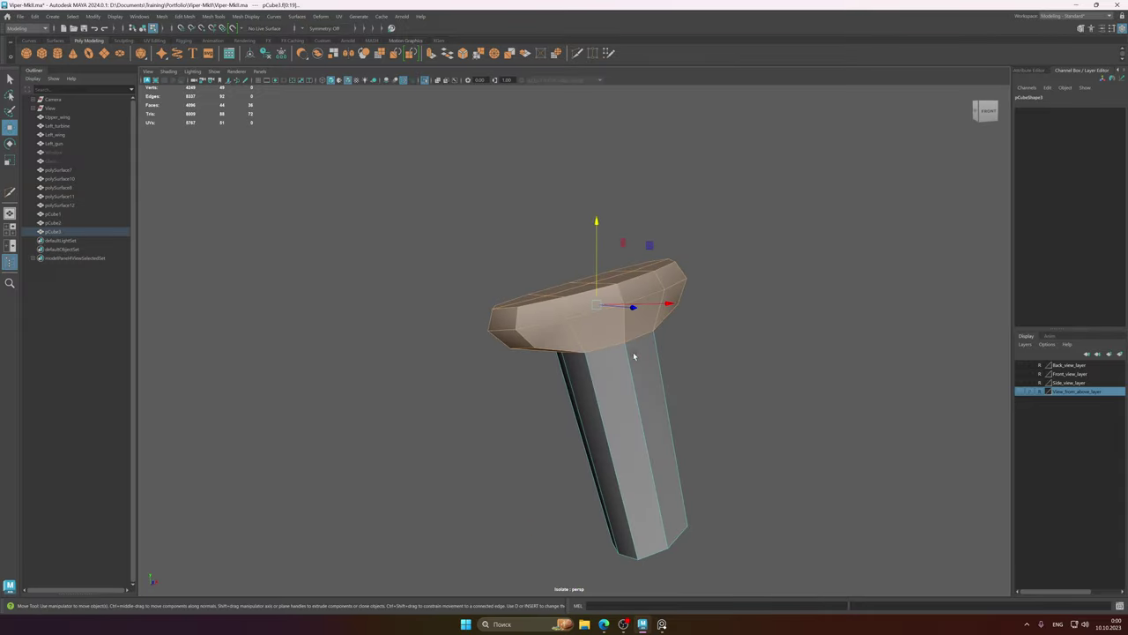
- Compare the handle with the cockpit reference picture and shift the head's faces slightly relative to the shaft
left_click_drag(599, 217, 604, 248)
key("ctrl+z")
middle_click_drag(617, 254, 596, 244, "alt")
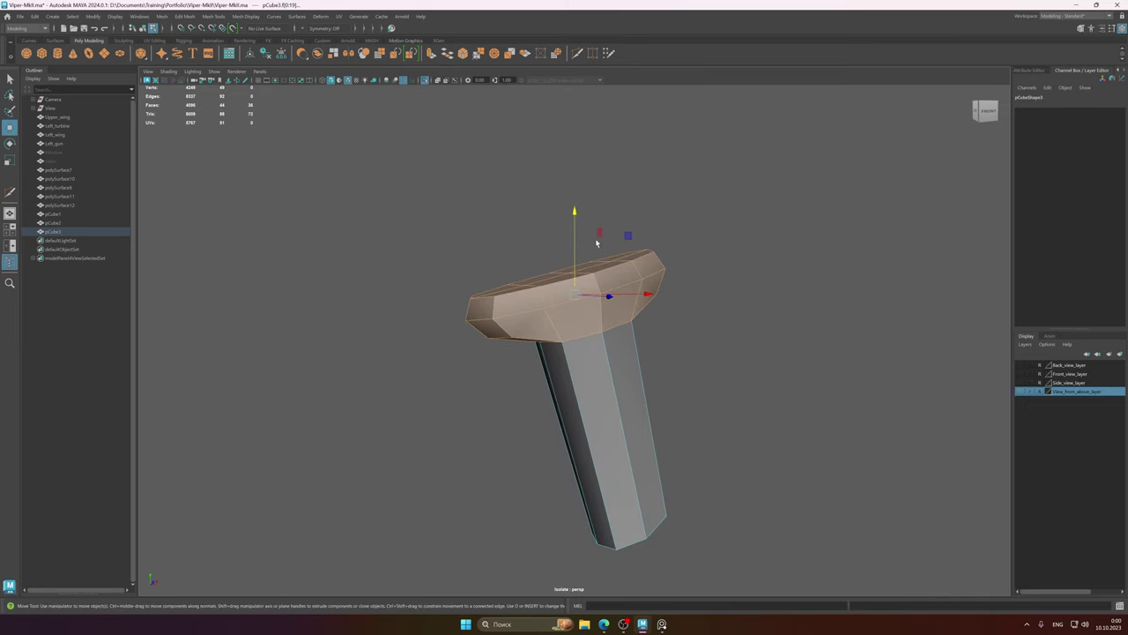
mouse_move(596, 256)
left_mouse_down("alt")
mouse_move(607, 262)
mouse_move(594, 261)
left_mouse_up("alt")
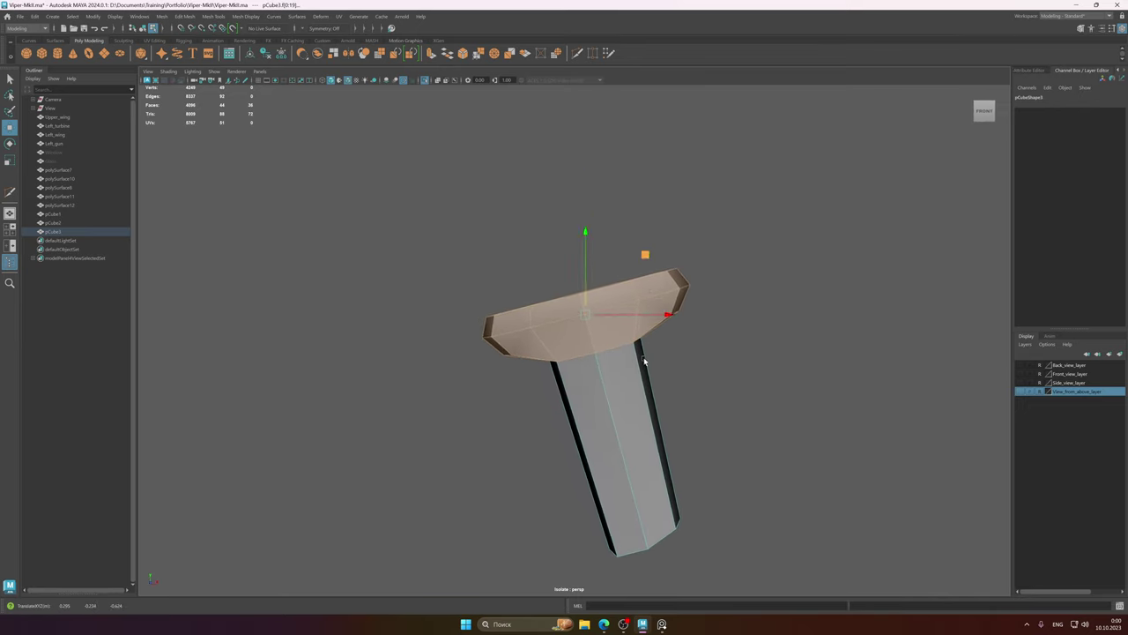
middle_click_drag(644, 360, 645, 320, "alt")
left_click(662, 624)
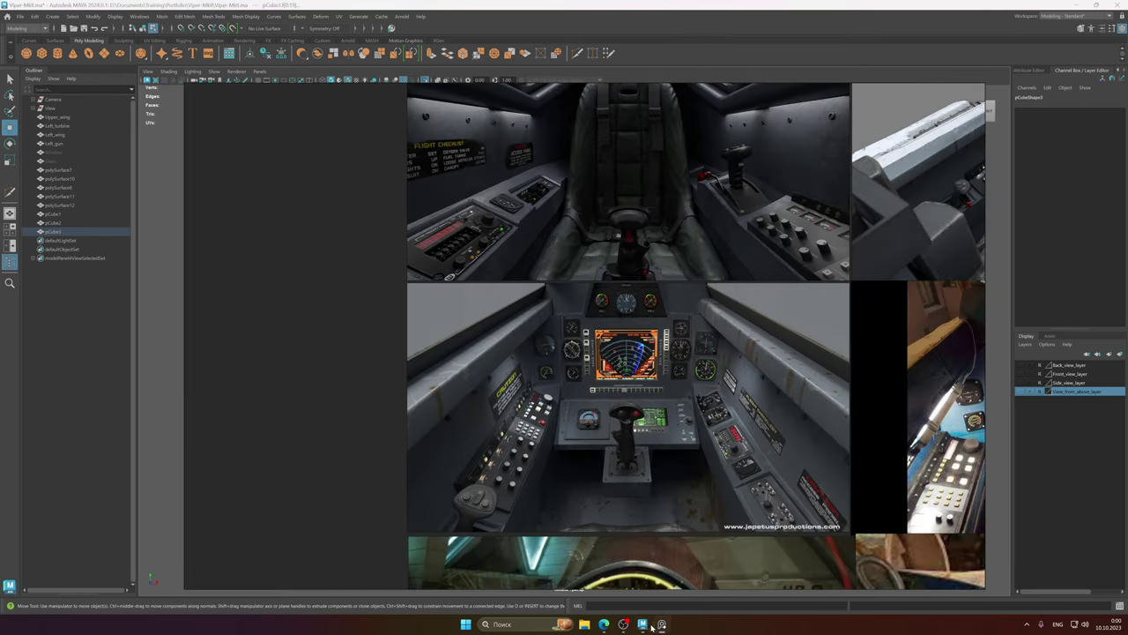
left_click(644, 624)
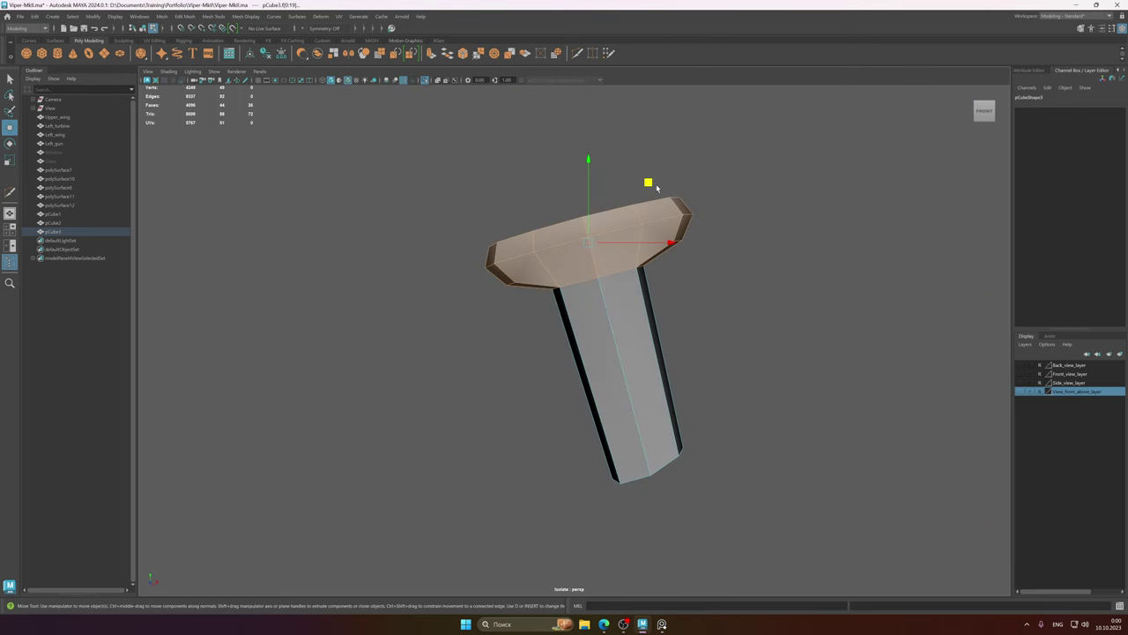
left_click_drag(656, 185, 650, 189)
- Return to object mode and check the reshaped handle against the surrounding cockpit, then isolate it again
right_click_drag(639, 284, 678, 235)
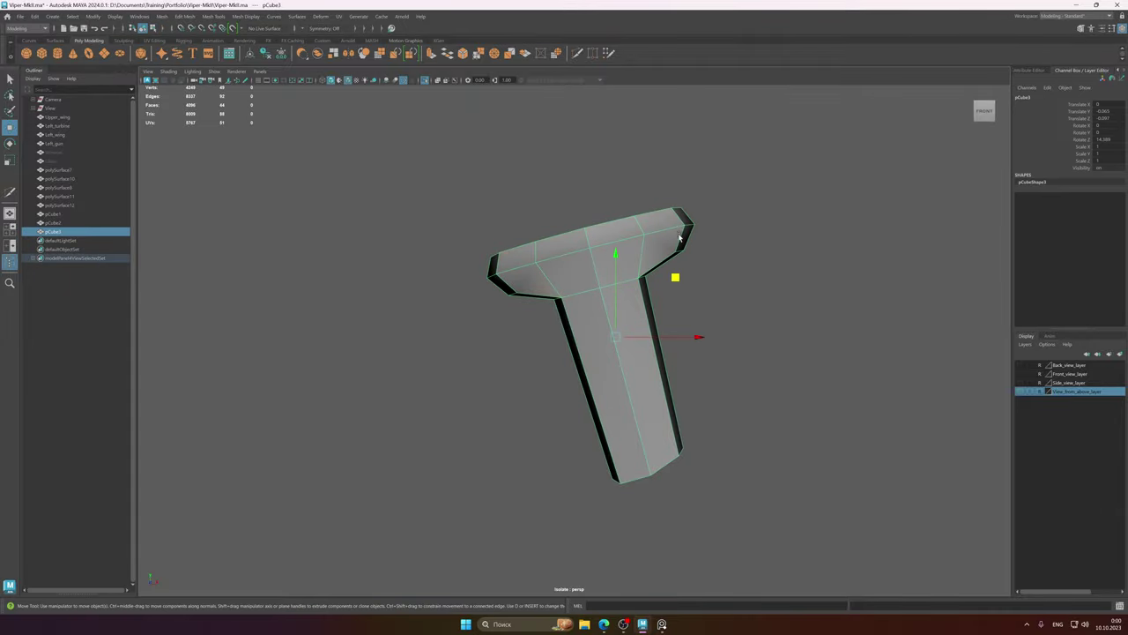
key("ctrl+1")
left_click_drag(629, 249, 663, 255, "alt")
key("ctrl+1")
- Reselect the head's faces, bring back the rest of the cockpit, and leave the handle deselected in object mode
right_click_drag(605, 261, 604, 289)
left_click_drag(581, 278, 650, 263, "alt")
key("e")
left_click(606, 244)
key("ctrl+1")
right_click_drag(649, 263, 559, 266, "alt")
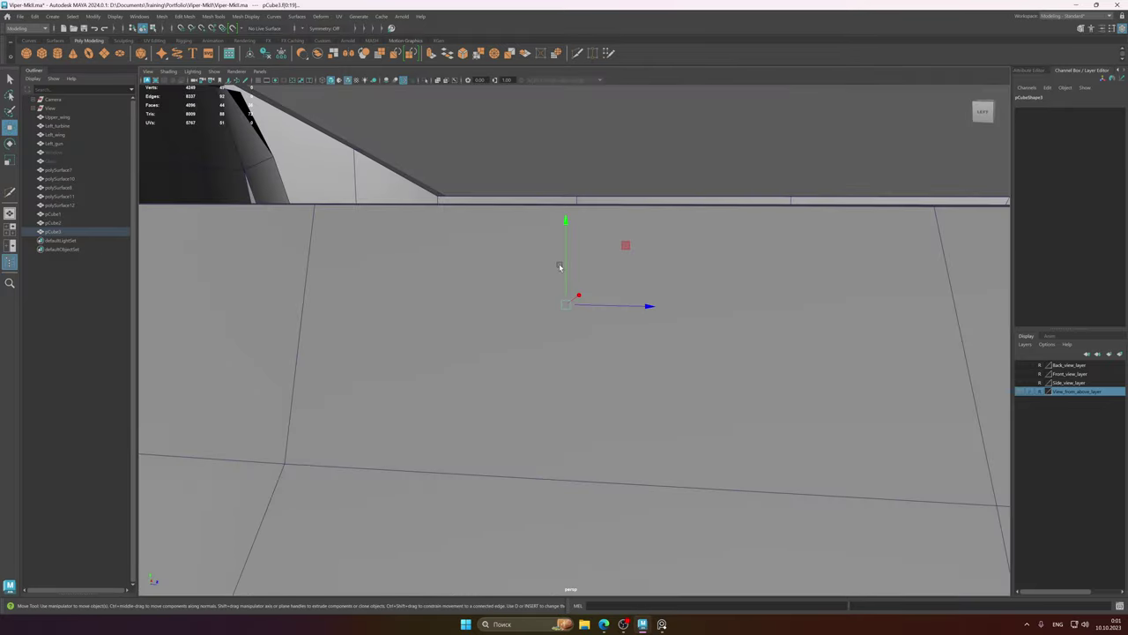
left_click_drag(559, 265, 579, 282, "alt")
right_click_drag(566, 302, 608, 264)
right_click_drag(608, 264, 529, 265, "alt")
left_click(674, 288)
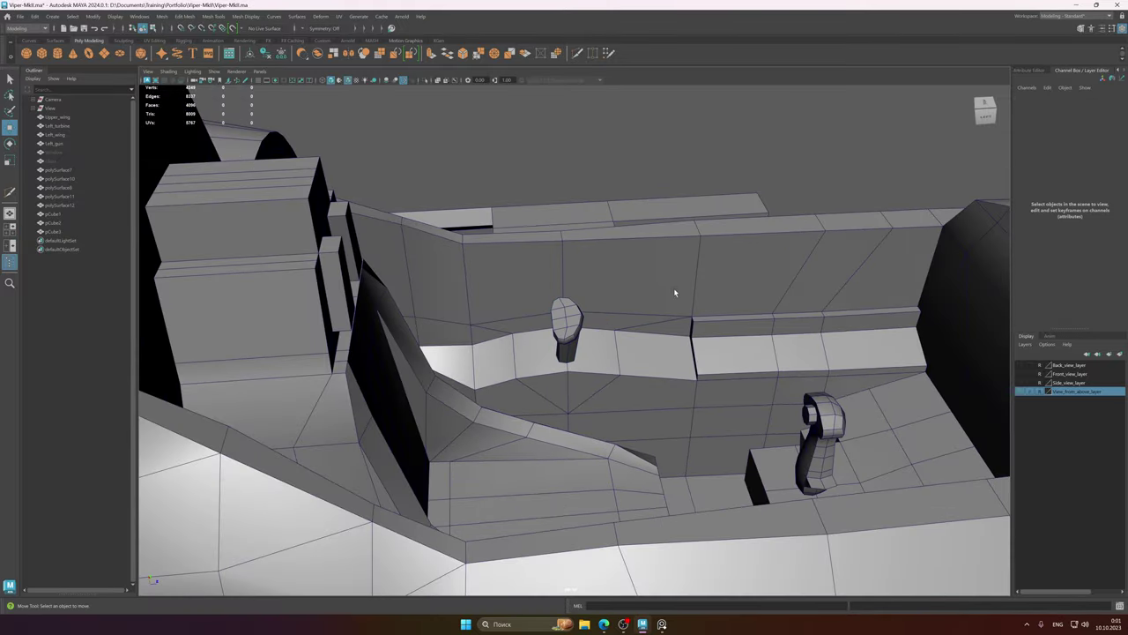
- Inspect both control handles, the seat and the side console in the cockpit from the side, above and front
left_click_drag(673, 287, 559, 232, "alt")
right_click_drag(788, 266, 582, 260, "alt")
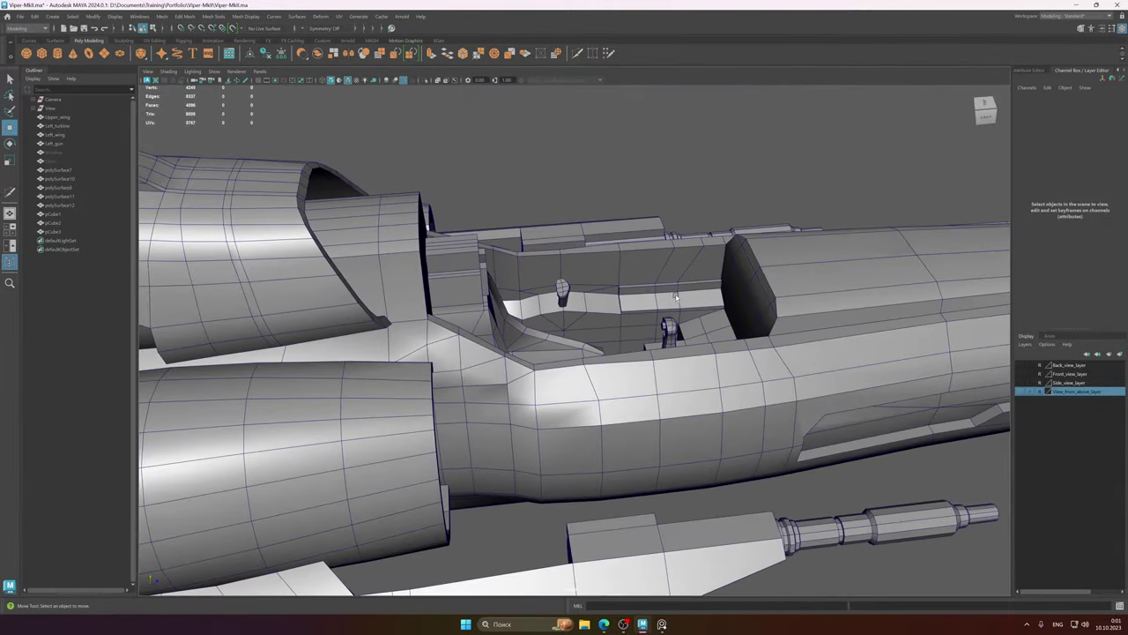
left_click_drag(692, 266, 620, 291, "alt")
right_click_drag(621, 292, 726, 319, "alt")
scroll(725, 321, "down", 5)
left_click_drag(725, 321, 555, 282, "alt")
scroll(644, 307, "up", 3)
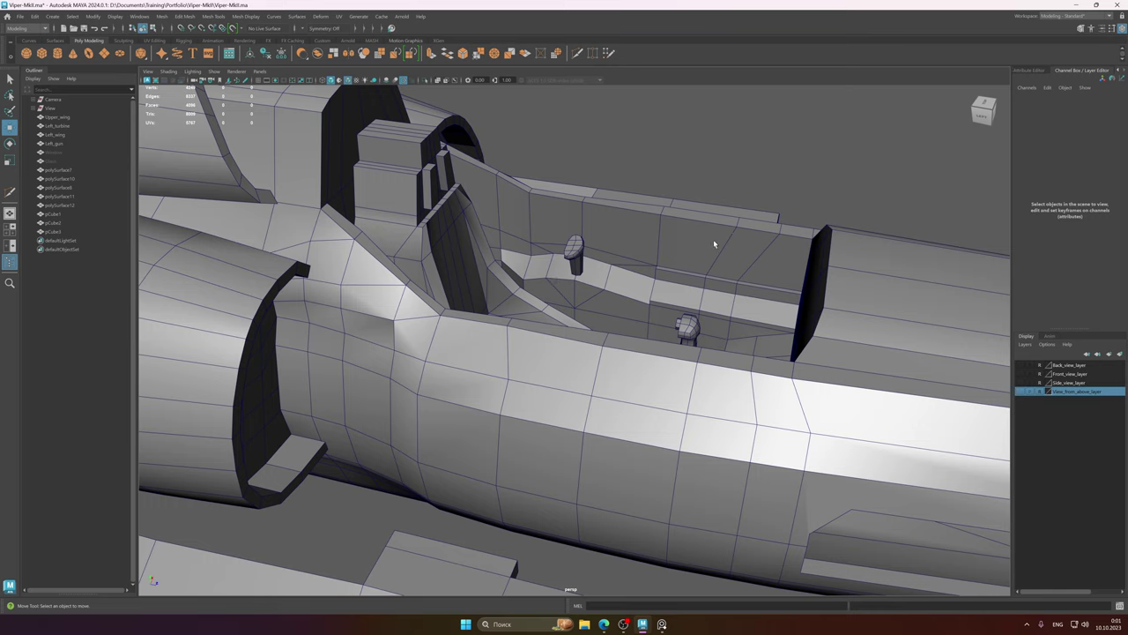
left_click_drag(713, 239, 702, 341, "alt")
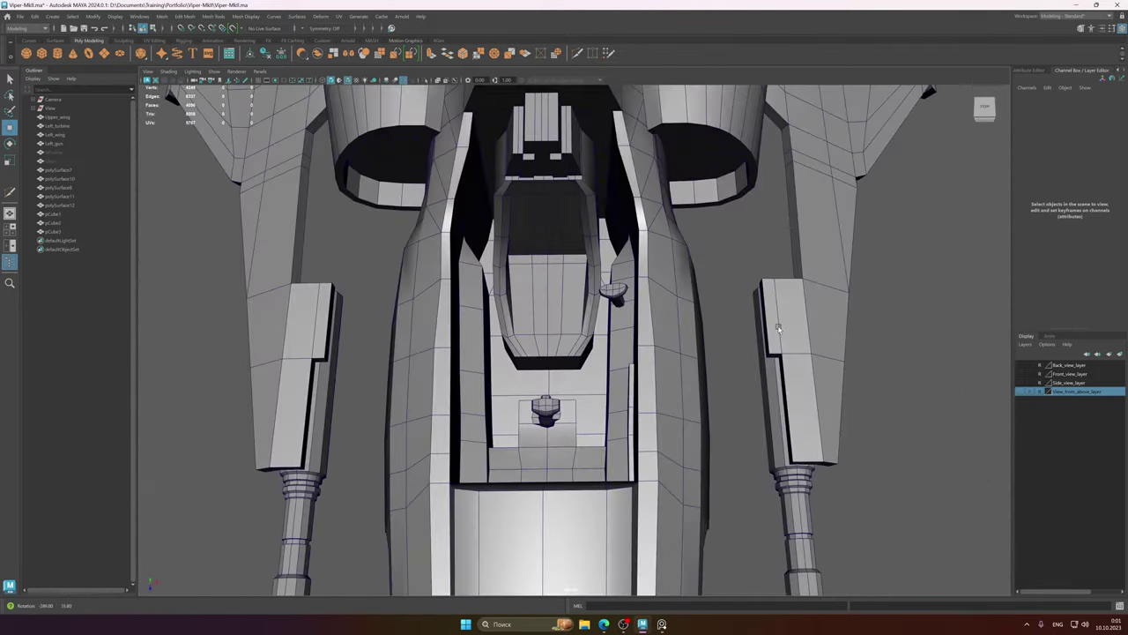
scroll(581, 314, "up", 2)
left_click_drag(590, 341, 585, 338, "alt")
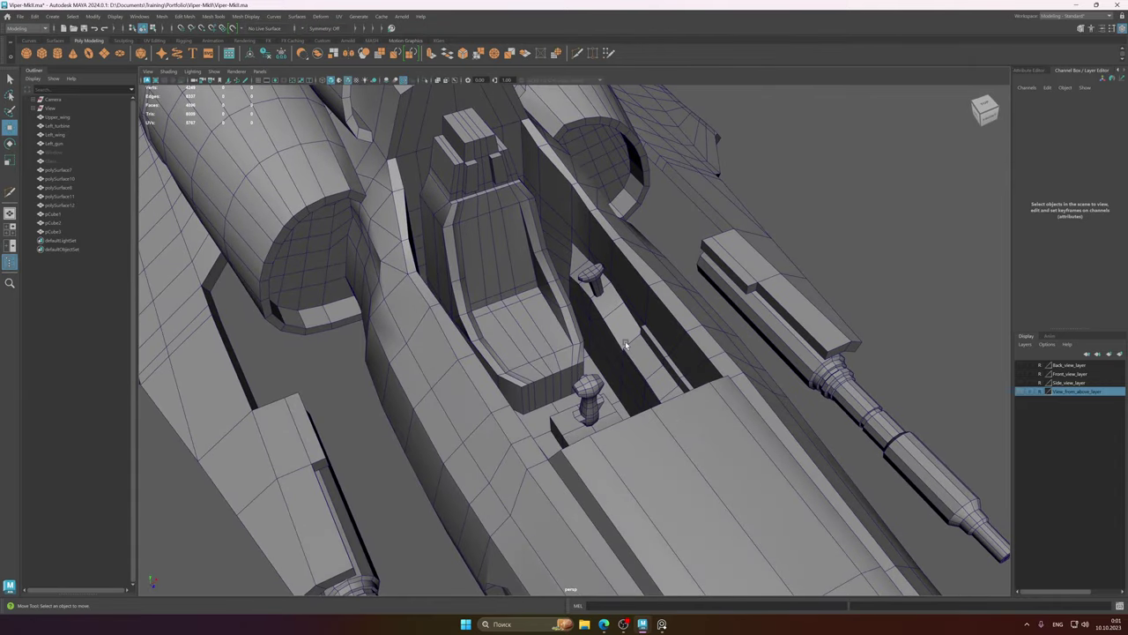
- Bring the whole ship into view and turn off the wireframe overlay on the shaded model
scroll(626, 345, "down", 6)
left_click_drag(569, 327, 503, 319, "alt")
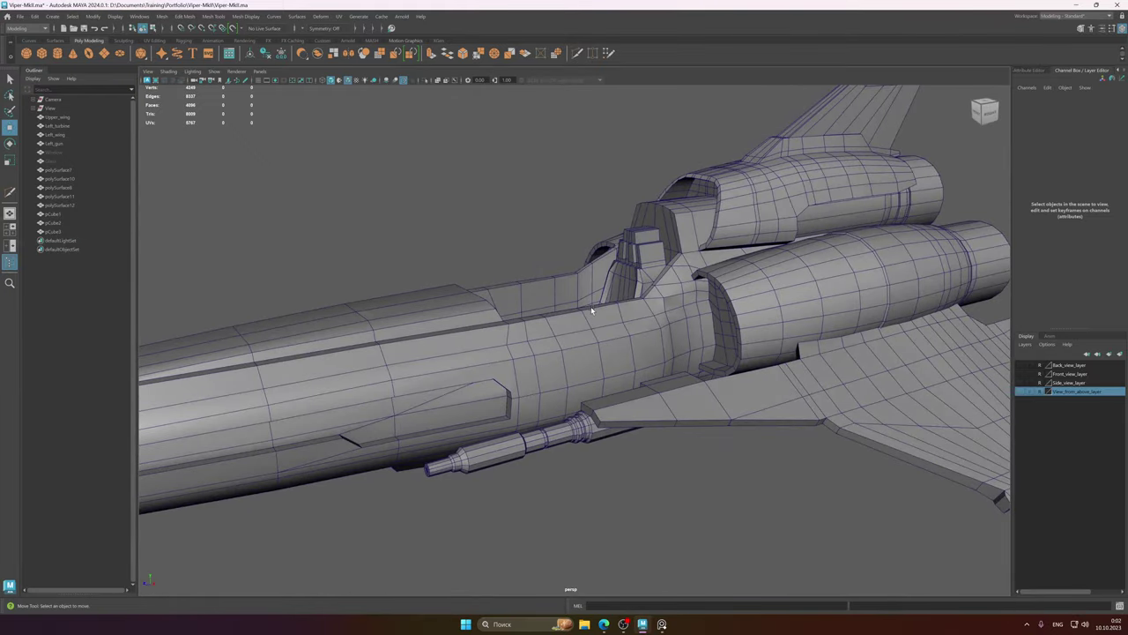
left_click_drag(586, 310, 490, 225, "alt")
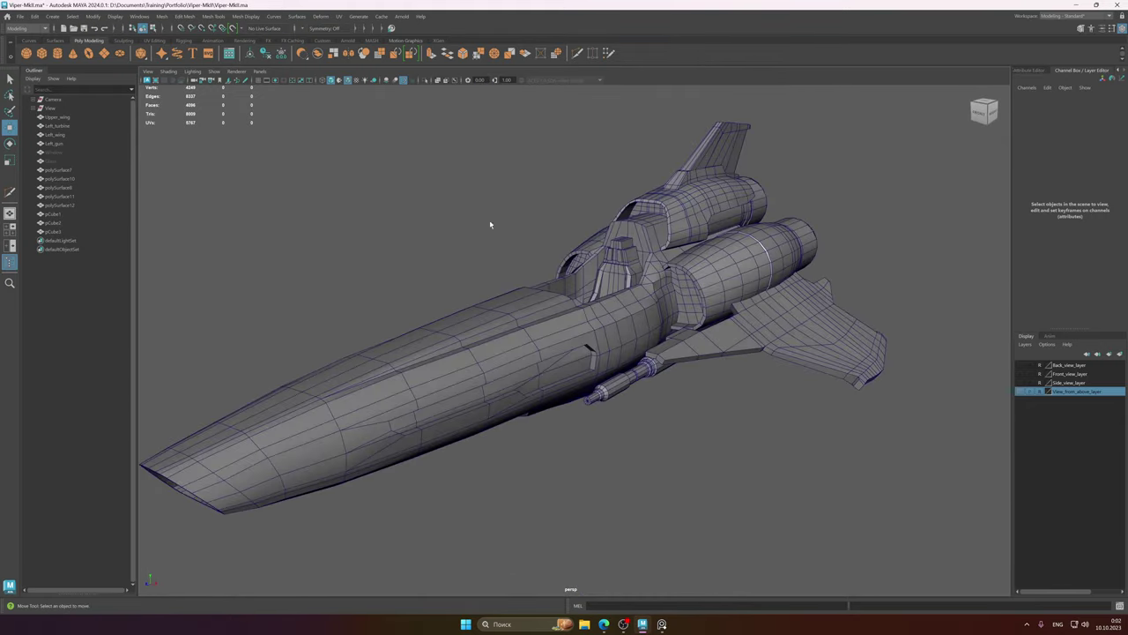
left_click(349, 81)
middle_click_drag(662, 262, 606, 267, "alt")
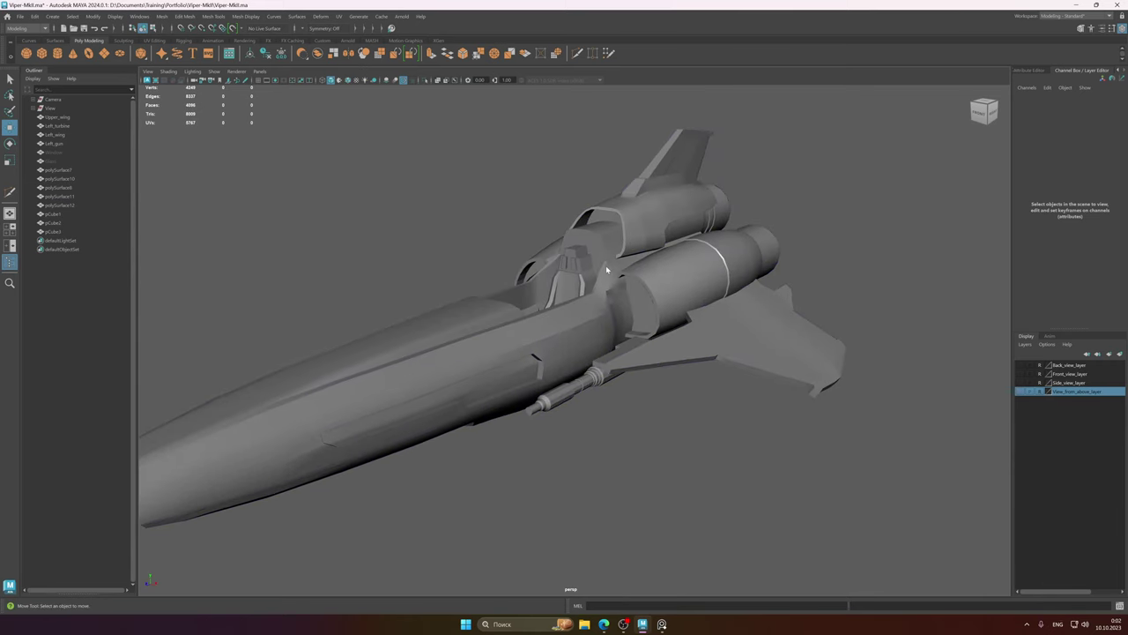
- Unhide the canopy's Window and Glass objects over the cockpit
right_click_drag(675, 264, 574, 266, "alt")
left_click_drag(173, 95, 920, 529)
right_click(602, 328, "shift")
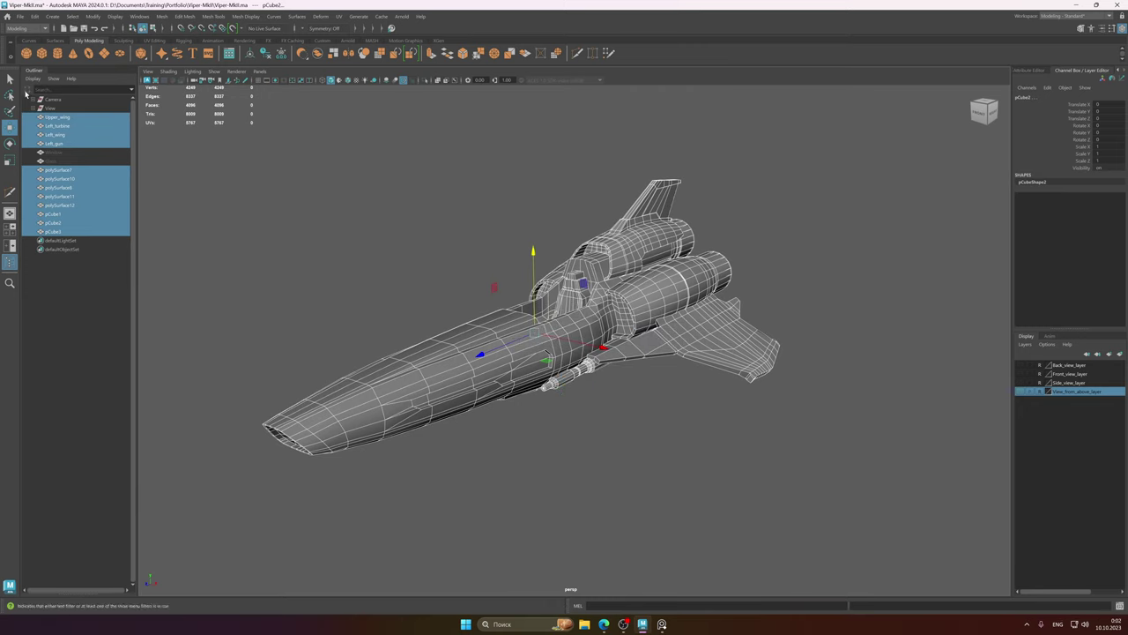
left_click(51, 152)
key("shift+h")
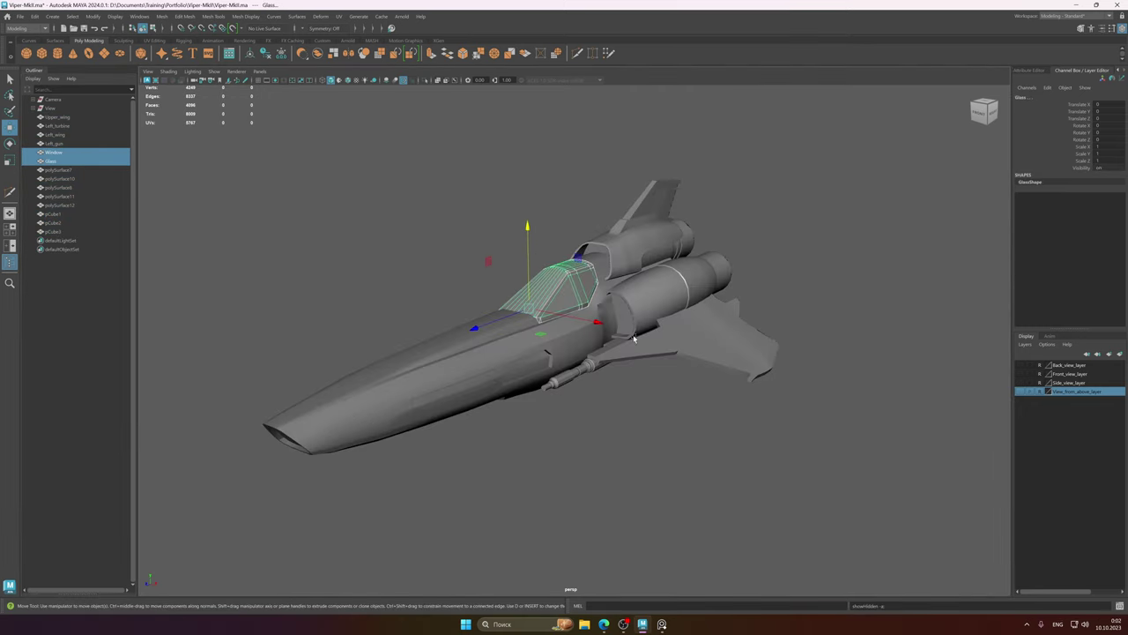
- Hide the canopy's Glass object, keeping the Window frame shown above the cockpit
left_click(739, 289)
scroll(585, 312, "up", 2)
left_click_drag(496, 310, 540, 324, "alt")
left_click(541, 305)
key("ctrl+h")
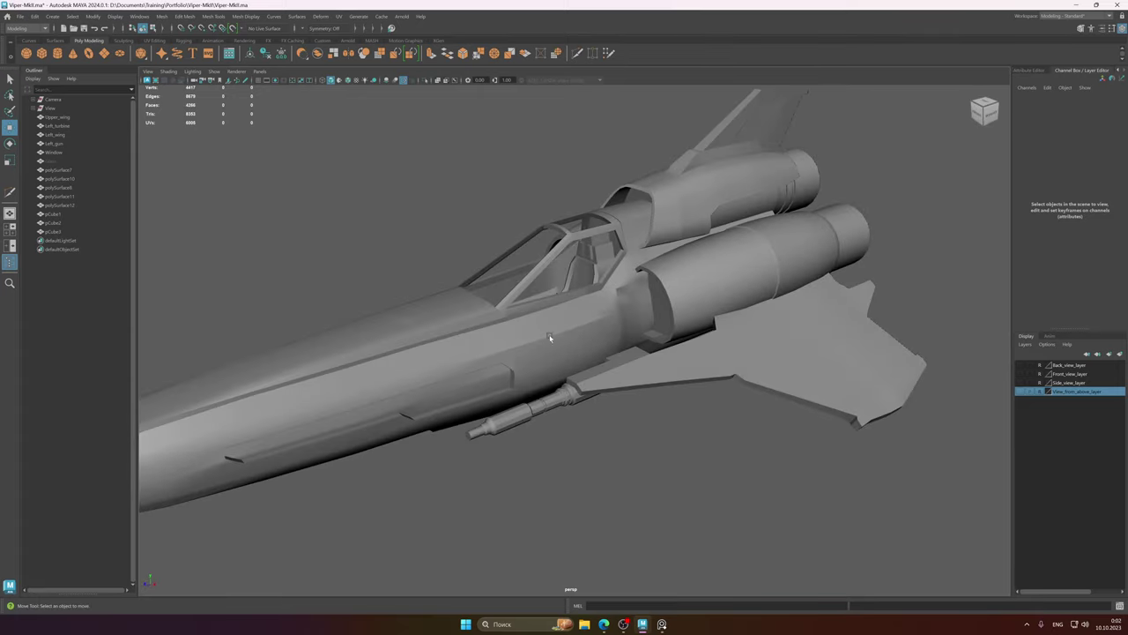
- Apply edge softening to all visible ship parts, including the Window frame, and save the scene
scroll(537, 321, "down", 5)
left_click_drag(365, 163, 936, 499)
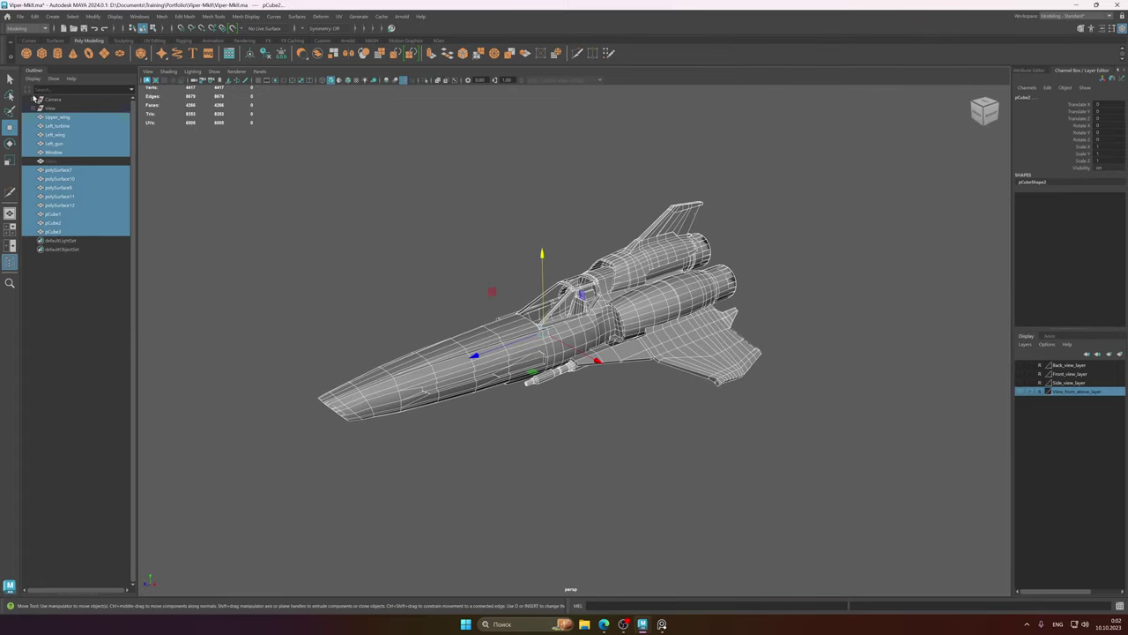
right_click_drag(614, 322, 653, 338, "shift")
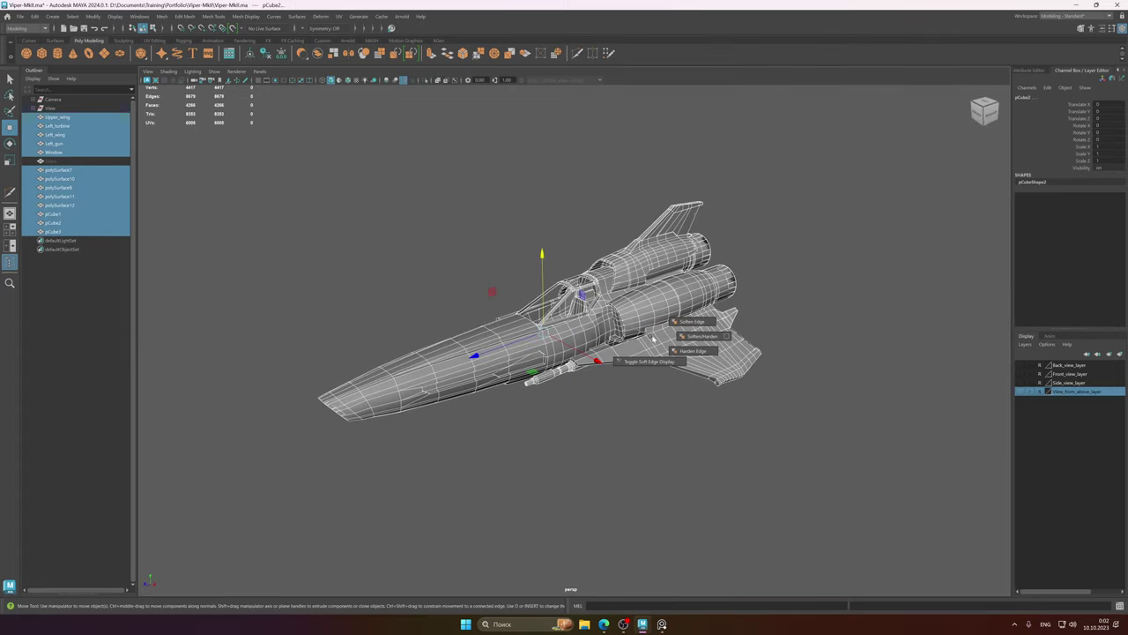
left_click(811, 314)
right_click_drag(557, 310, 703, 297, "alt")
key("ctrl+s")
middle_click_drag(567, 305, 585, 358, "alt")
right_click_drag(586, 358, 663, 362, "alt")
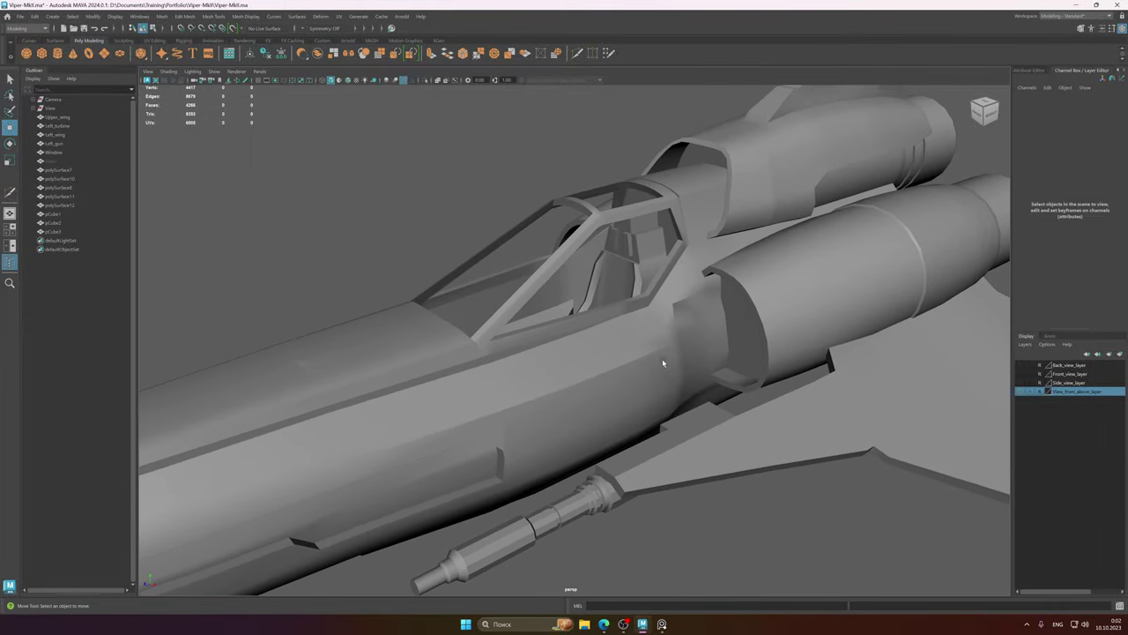
- Preview all visible ship parts in smooth mesh display and inspect the ship from above and from the side
left_click_drag(555, 319, 673, 344, "alt")
right_click_drag(672, 344, 216, 263, "alt")
right_click_drag(564, 284, 448, 275, "alt")
left_click_drag(322, 152, 922, 594)
key("3")
right_click_drag(608, 361, 776, 368, "alt")
left_click(776, 367)
middle_click_drag(633, 409, 627, 368, "alt")
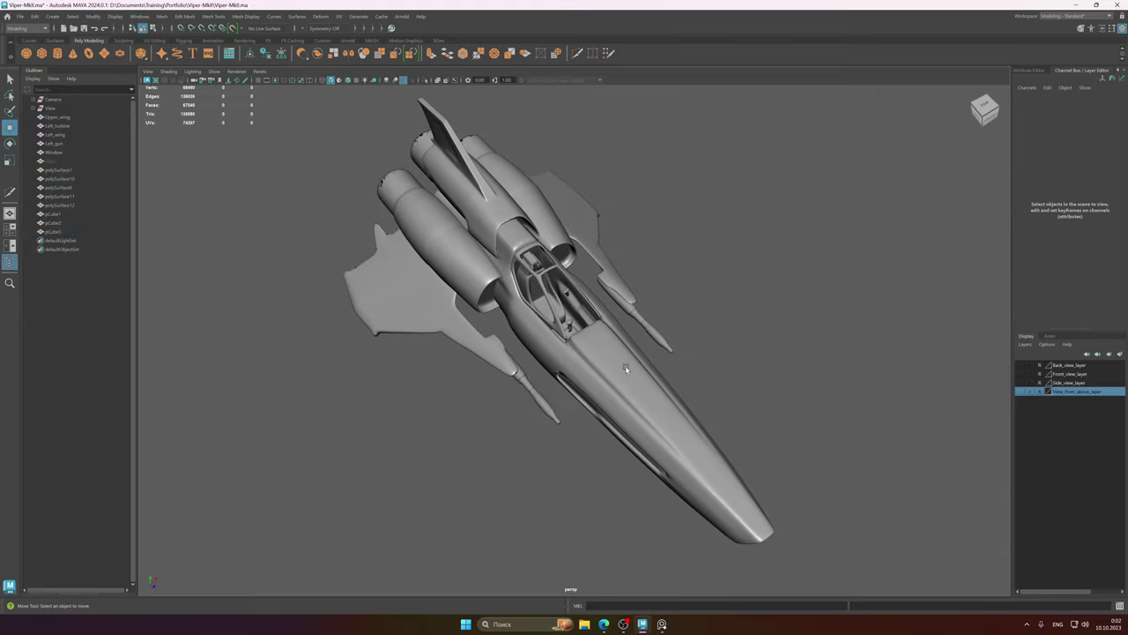
left_click_drag(626, 369, 557, 327, "alt")
right_click_drag(754, 363, 687, 355, "alt")
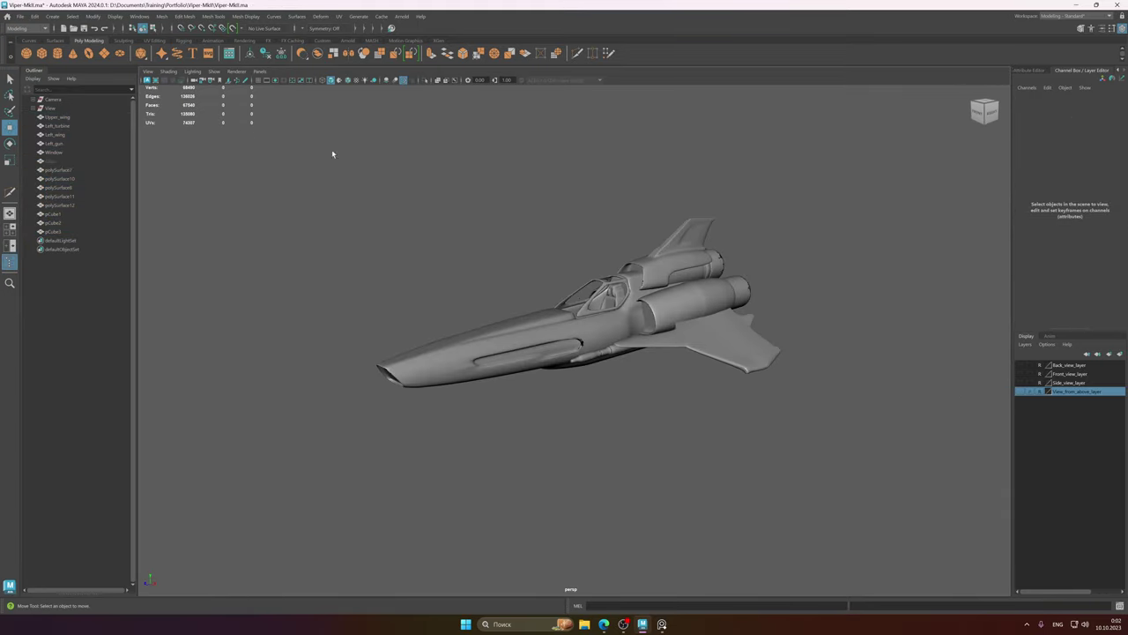
- Return all visible ship parts to the unsmoothed mesh display and save the scene
left_click_drag(321, 142, 803, 447)
key("1")
right_click_drag(705, 353, 884, 382, "alt")
key("ctrl+s")
- Add the hidden Glass to the selected ship parts, delete their construction history and freeze their transformations
middle_click_drag(846, 379, 753, 409, "alt")
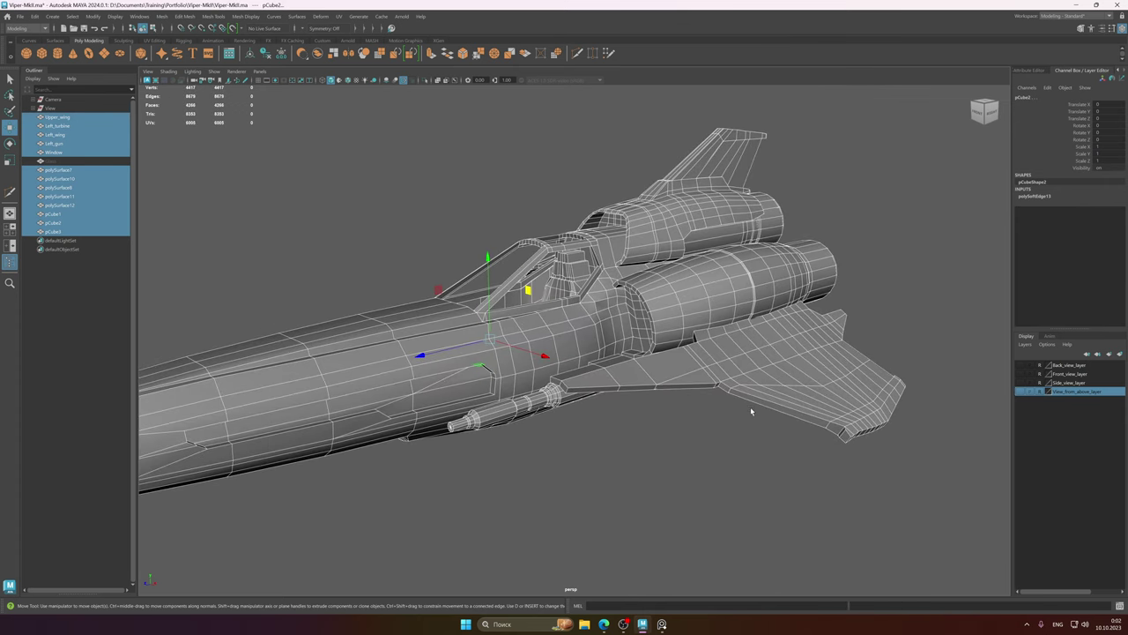
left_click(63, 161, "ctrl")
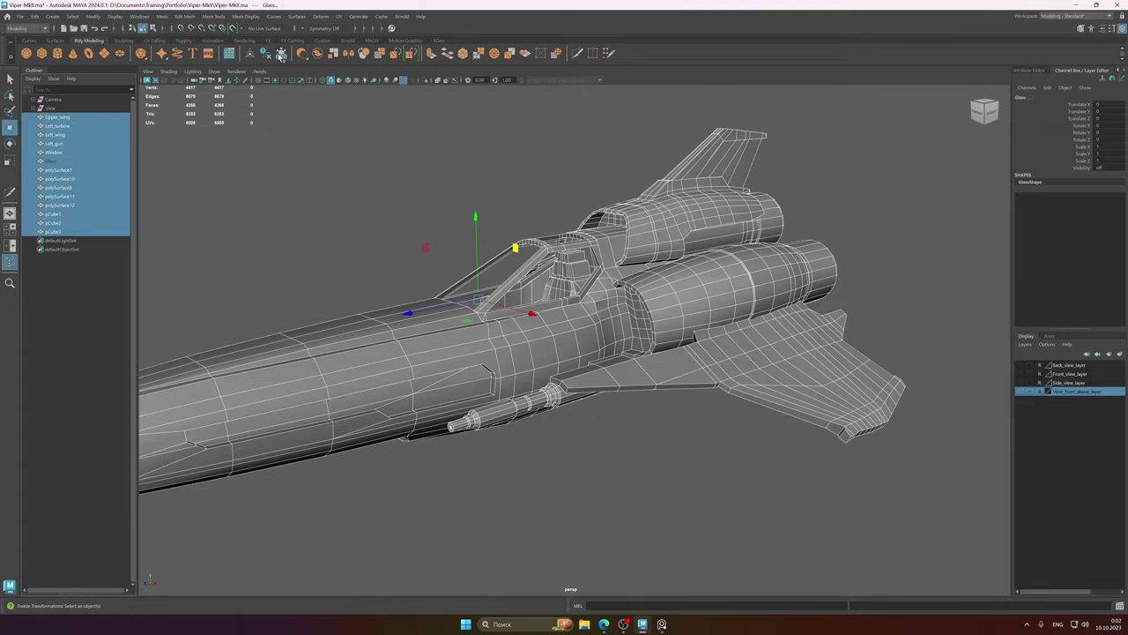
left_click(503, 170)
- Inspect the ship around the open cockpit and examine the instrument panel on the cockpit reference image
left_click_drag(507, 283, 629, 289, "alt")
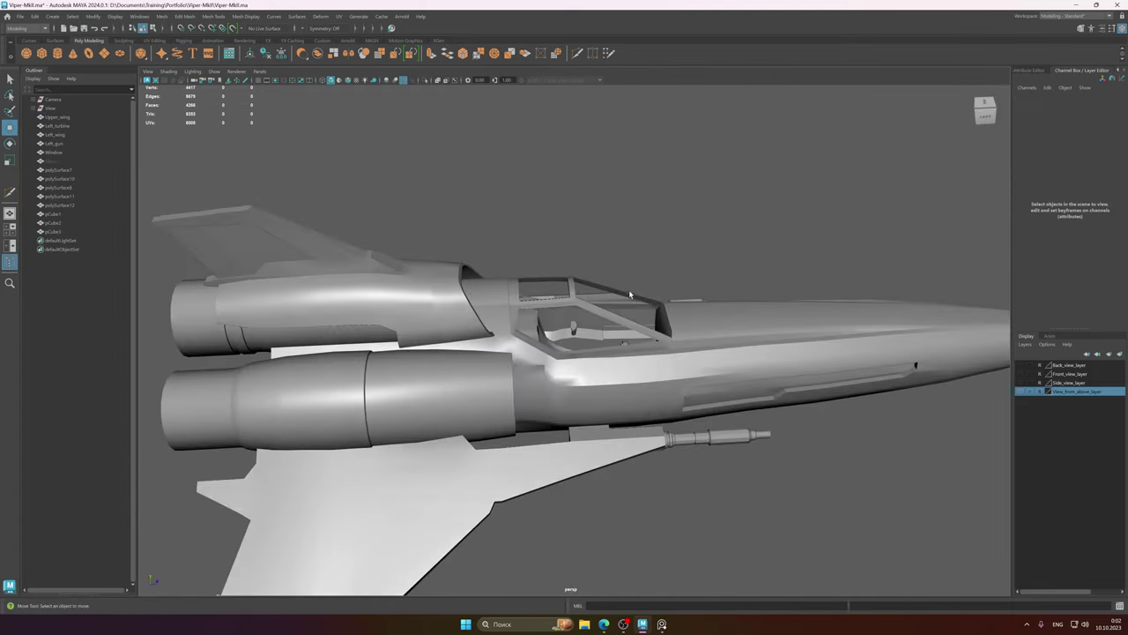
right_click_drag(628, 289, 620, 297, "alt")
middle_click_drag(620, 296, 617, 231, "alt")
right_click_drag(618, 231, 552, 285, "alt")
left_click_drag(552, 286, 706, 291, "alt")
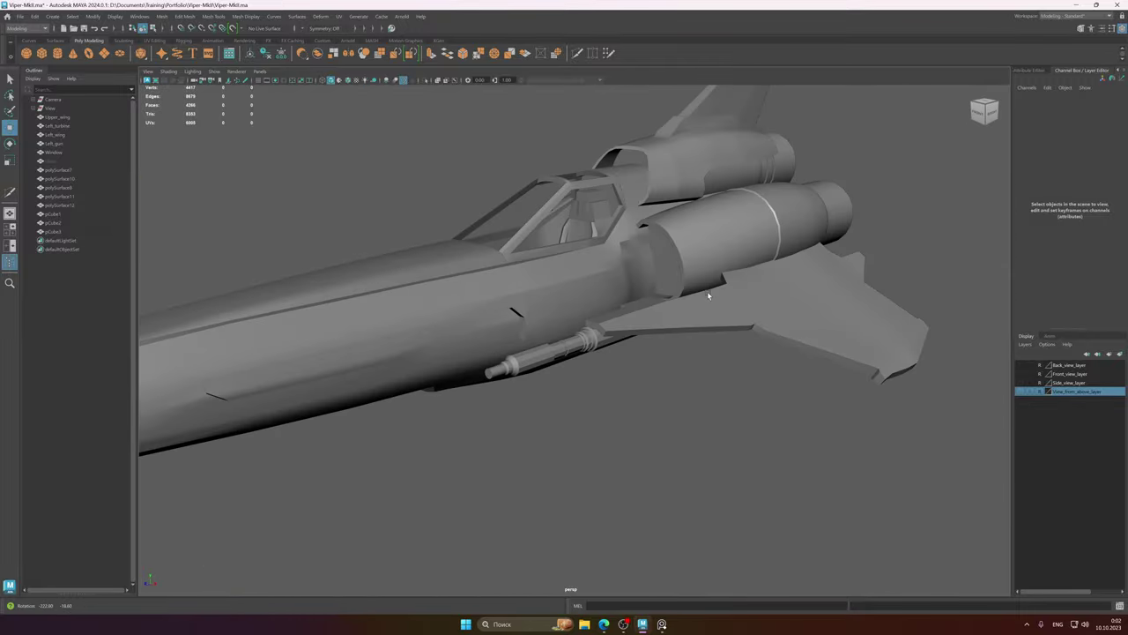
left_click_drag(618, 296, 675, 509, "alt")
left_click(629, 269)
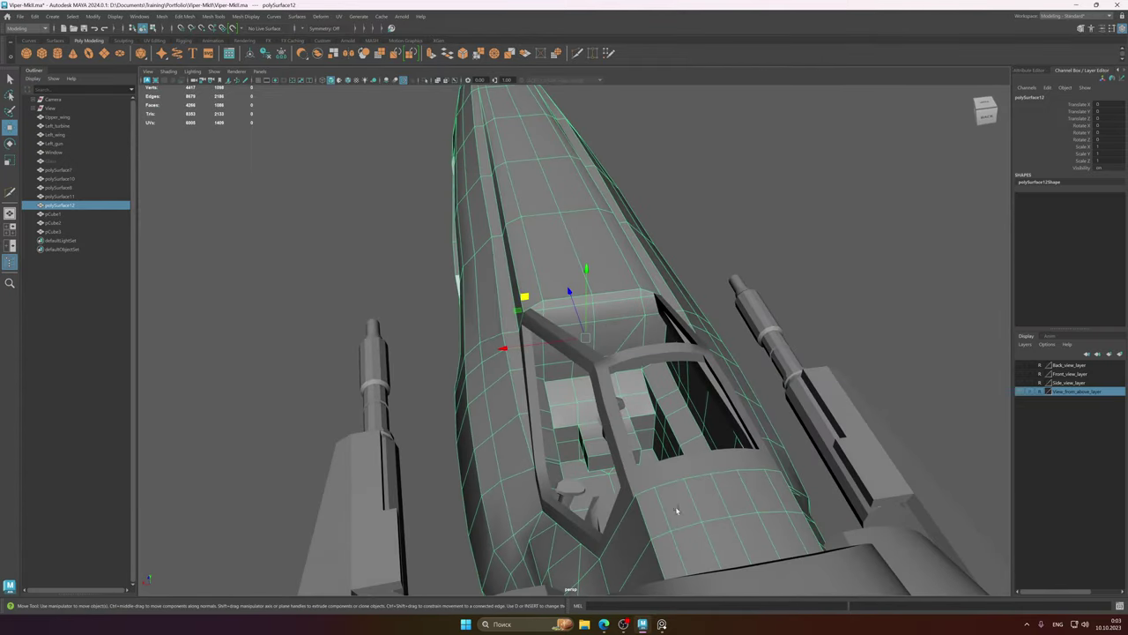
left_click(663, 624)
scroll(602, 298, "up", 4)
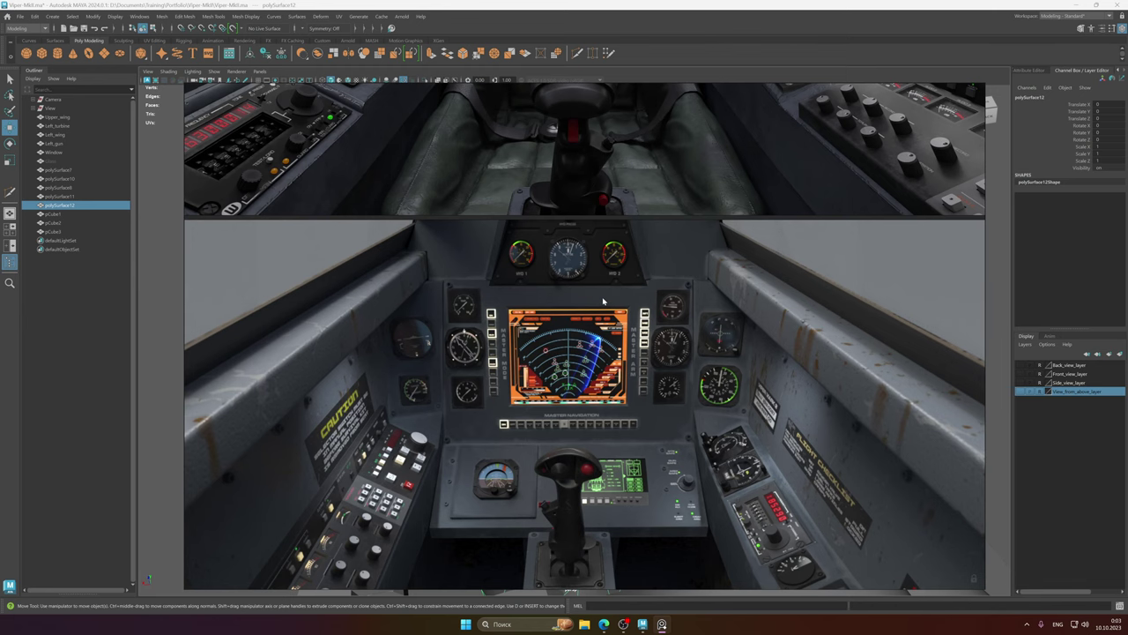
scroll(568, 287, "up", 2)
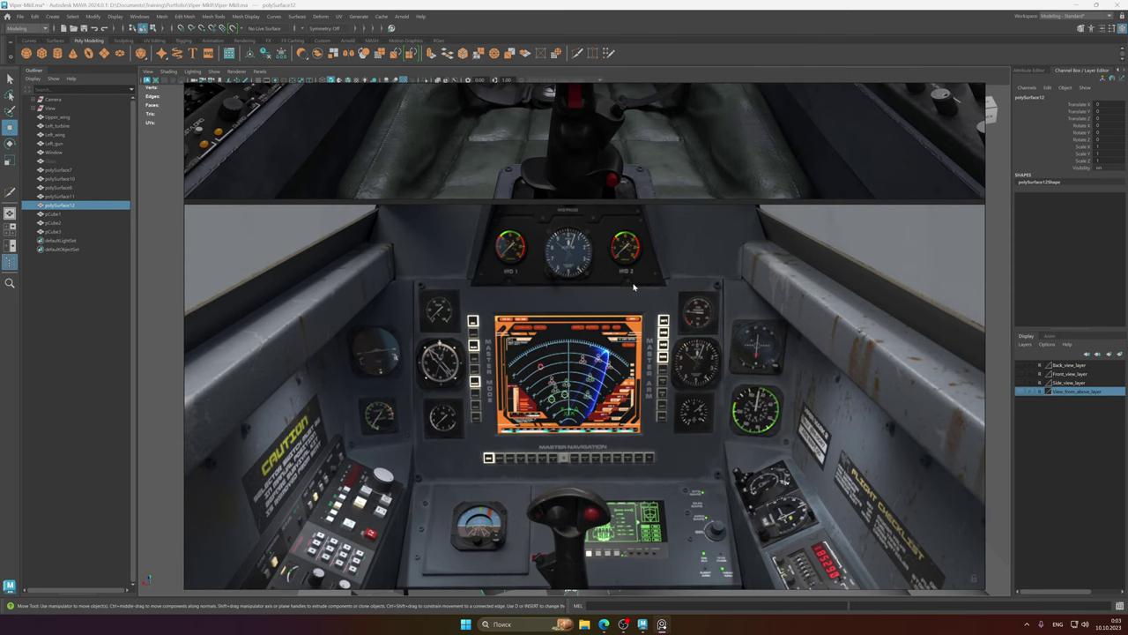
left_click(521, 4)
- Isolate the fuselage and switch it to vertex editing at the cockpit's front wall
left_click_drag(529, 148, 576, 237, "alt")
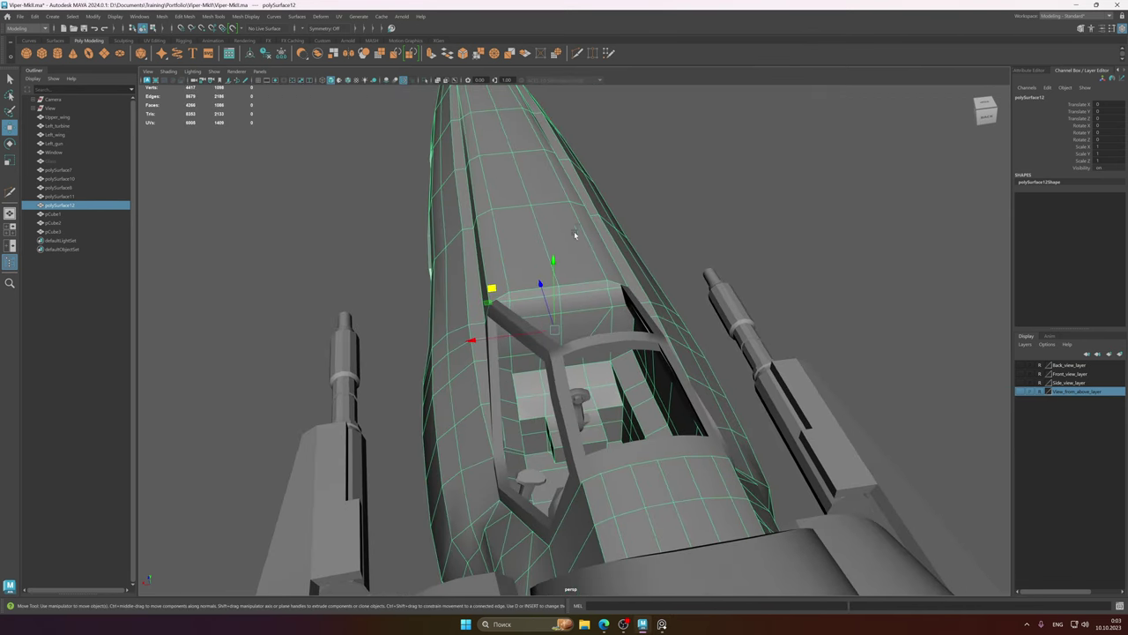
key("ctrl+1")
right_click_drag(527, 238, 719, 361, "alt")
left_click_drag(719, 361, 577, 334, "alt")
right_click(572, 337)
right_click_drag(570, 338, 535, 338)
- Target-weld the extra inner vertices at the front wall's base and console edge into the outer ones on both sides, and return to object mode
middle_click_drag(566, 349, 518, 331, "alt")
left_click(588, 319)
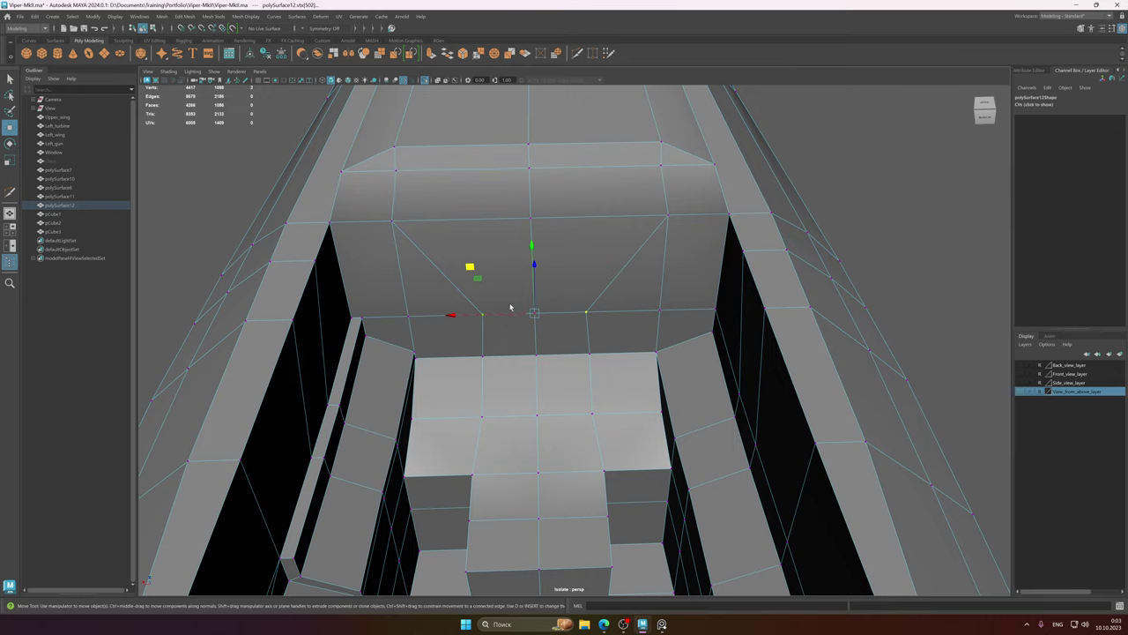
mouse_move(490, 315)
right_mouse_down()
mouse_move(491, 282)
mouse_move(491, 304)
right_mouse_up()
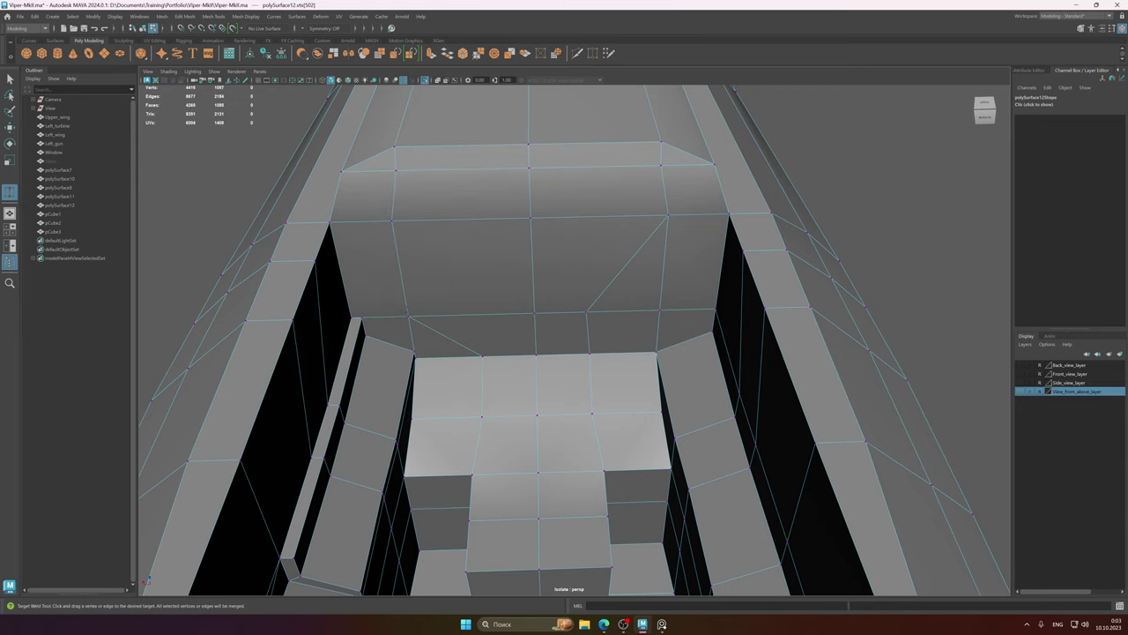
middle_click_drag(491, 304, 445, 304, "alt")
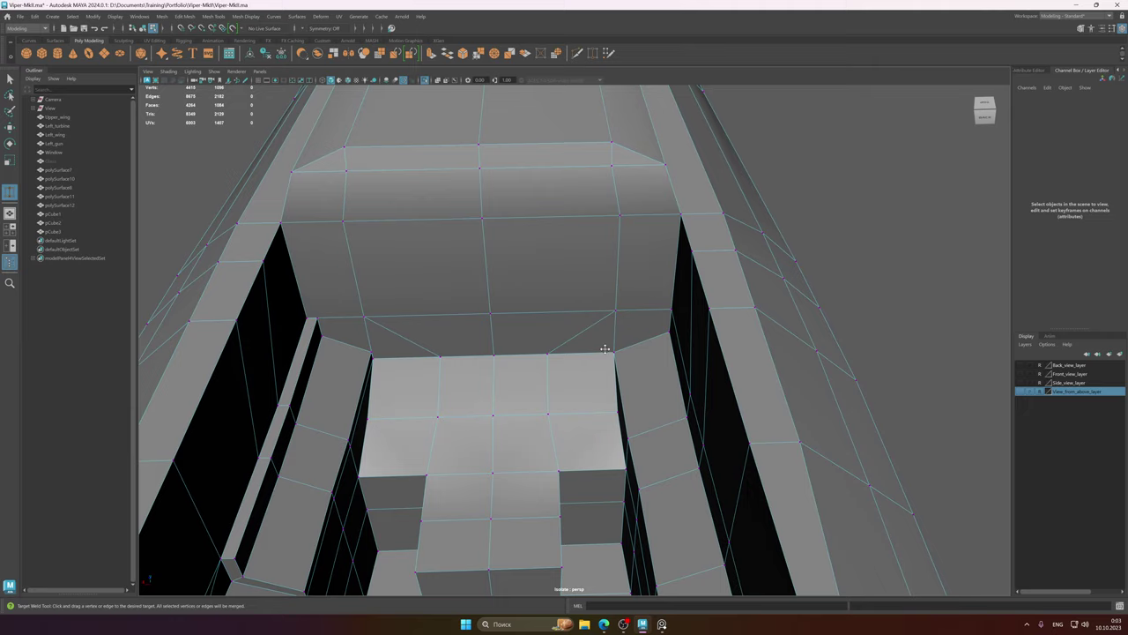
left_click_drag(604, 349, 576, 359, "alt")
key("q")
left_click(581, 344)
- Examine the dashboard, lower console and control stick on the cockpit reference image
left_click(663, 624)
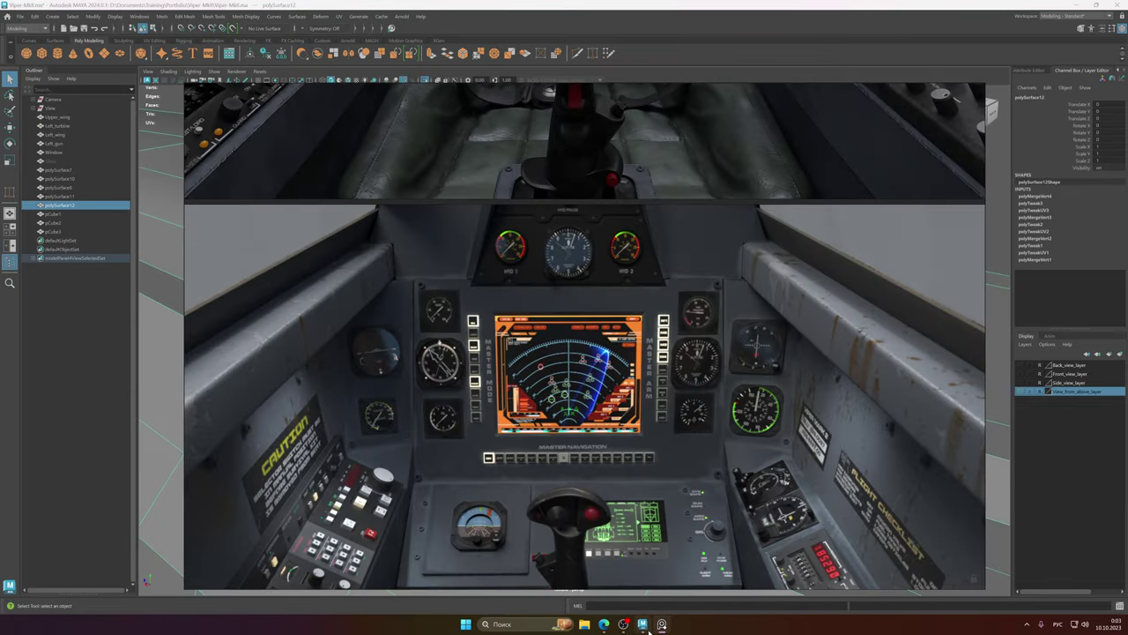
mouse_move(649, 625)
scroll(668, 240, "down", 2)
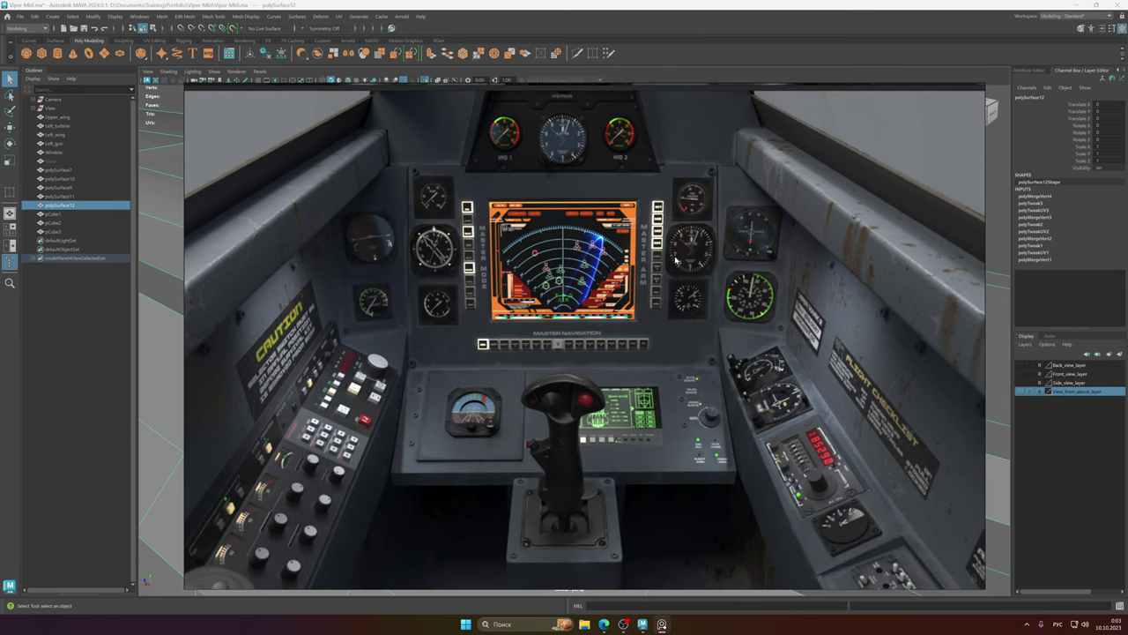
left_click(541, 3)
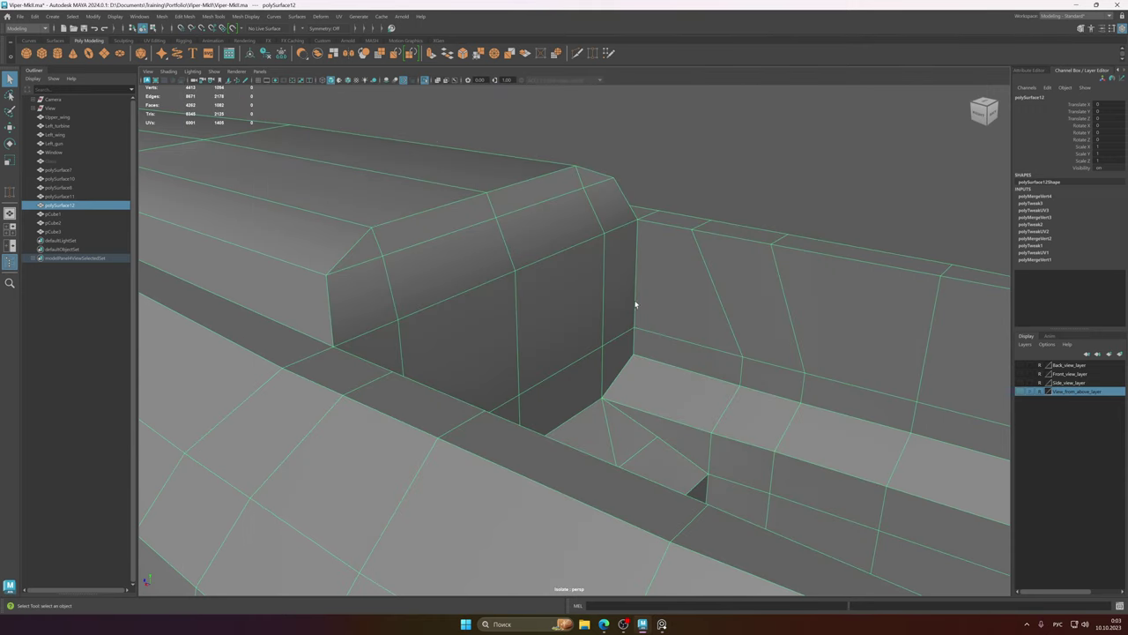
left_click_drag(630, 326, 541, 347, "alt")
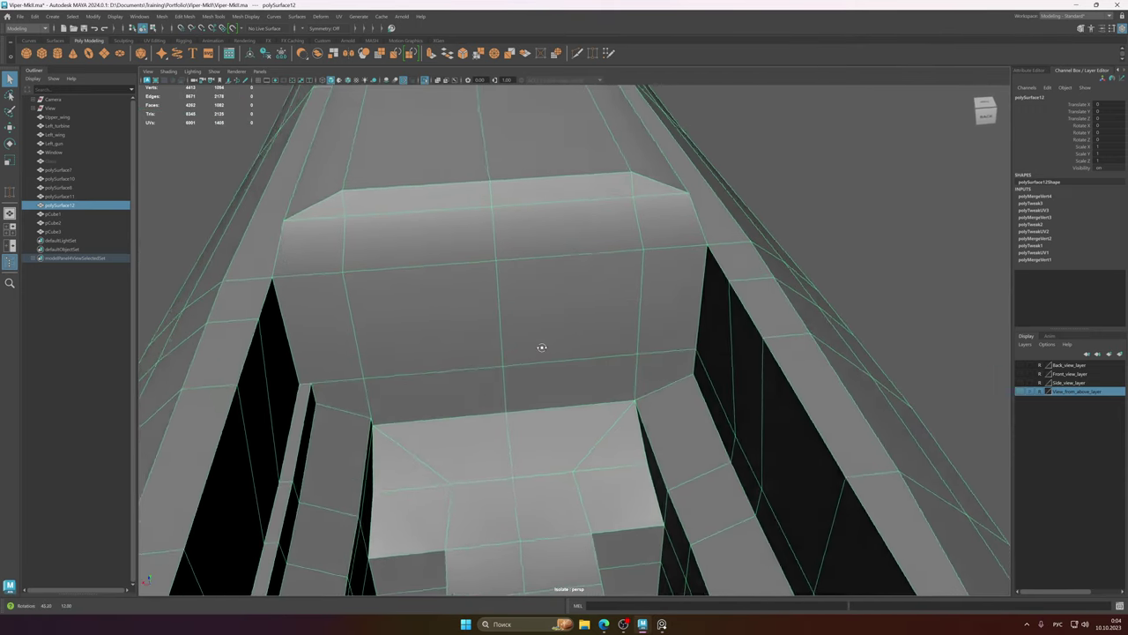
key("F11")
left_click(569, 303)
right_click(467, 316, "shift")
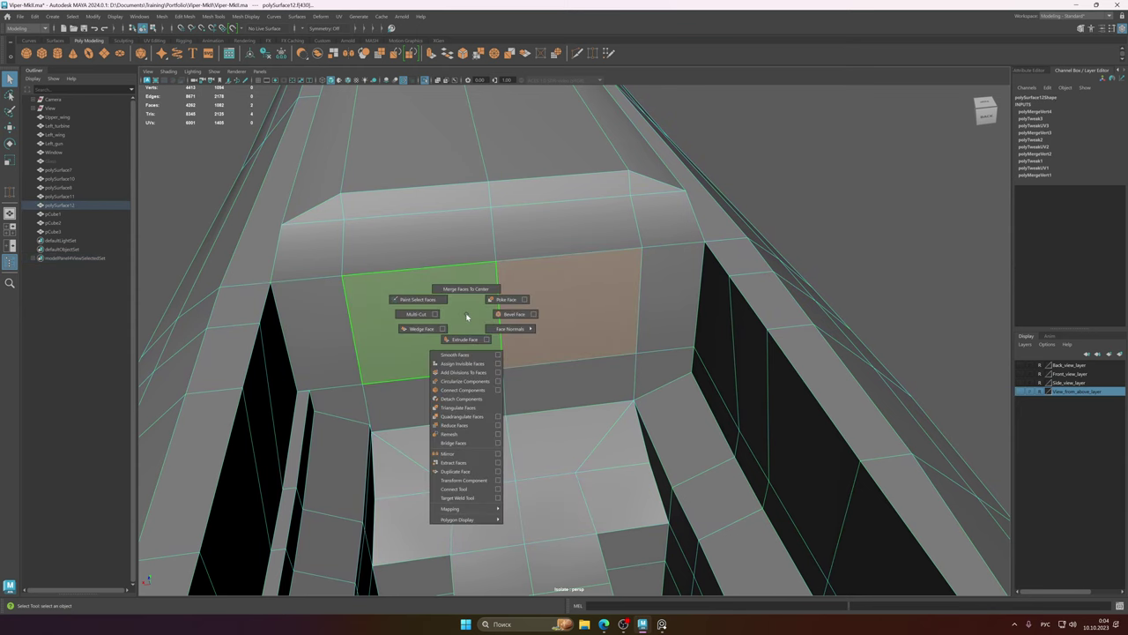
left_click(846, 252)
- Compare the shape of the cockpit's front wall with the dashboard on the reference image
left_click_drag(554, 291, 609, 288, "alt")
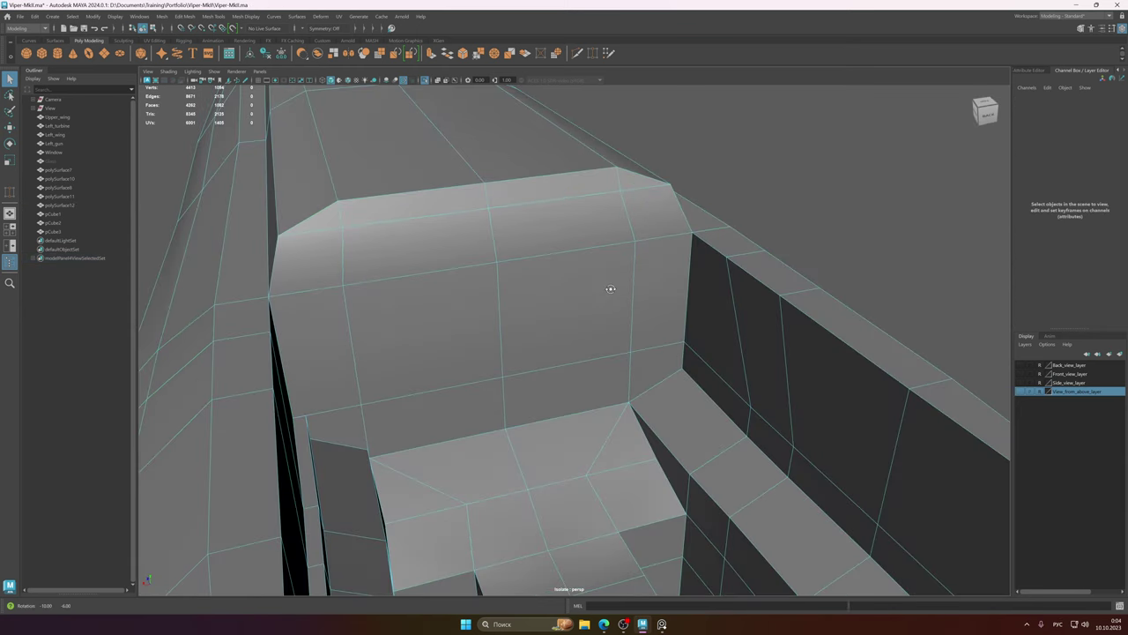
left_click(661, 623)
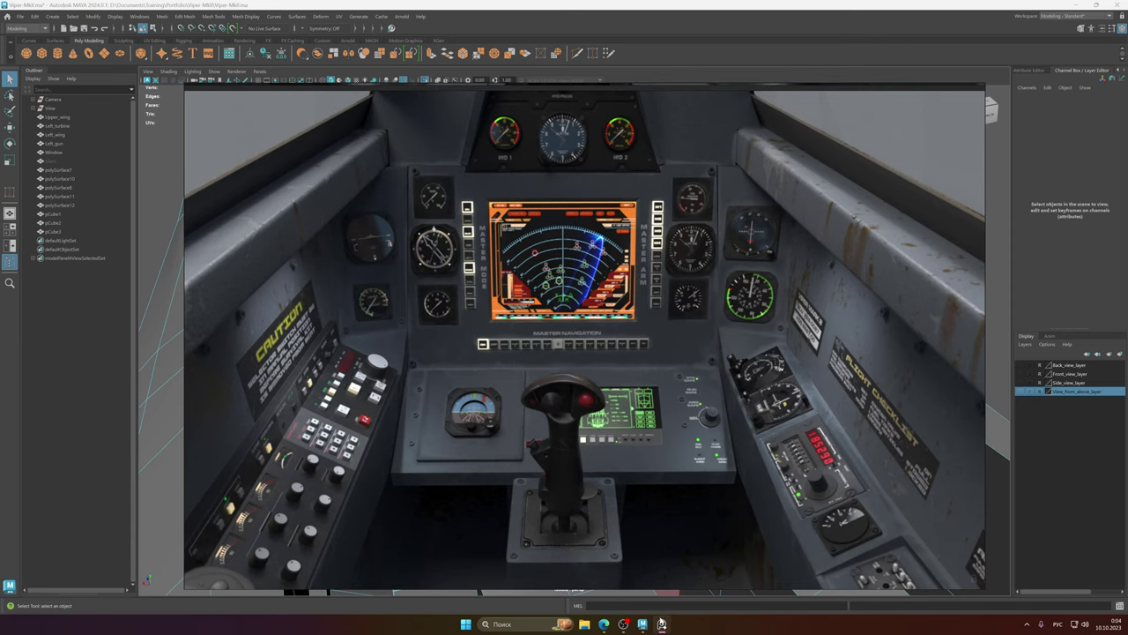
mouse_move(646, 621)
left_click(647, 625)
- Return the fuselage to object mode and bring the rest of the ship back into view
left_click_drag(630, 418, 518, 355, "alt")
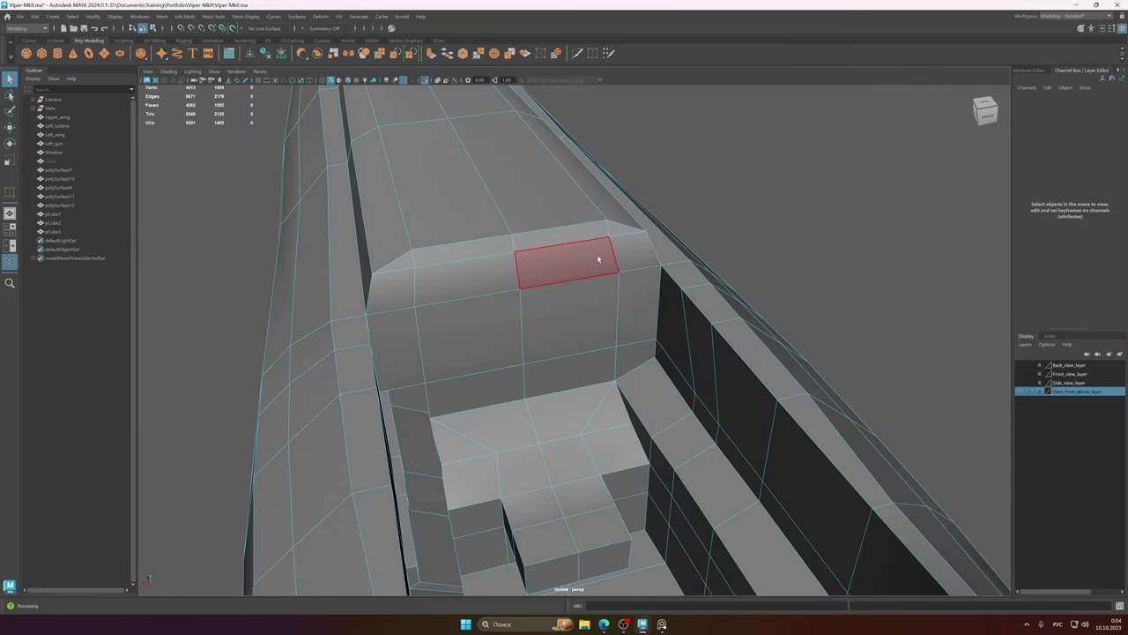
left_click_drag(589, 268, 607, 284, "alt")
left_click(690, 257)
left_click_drag(689, 258, 421, 233, "alt")
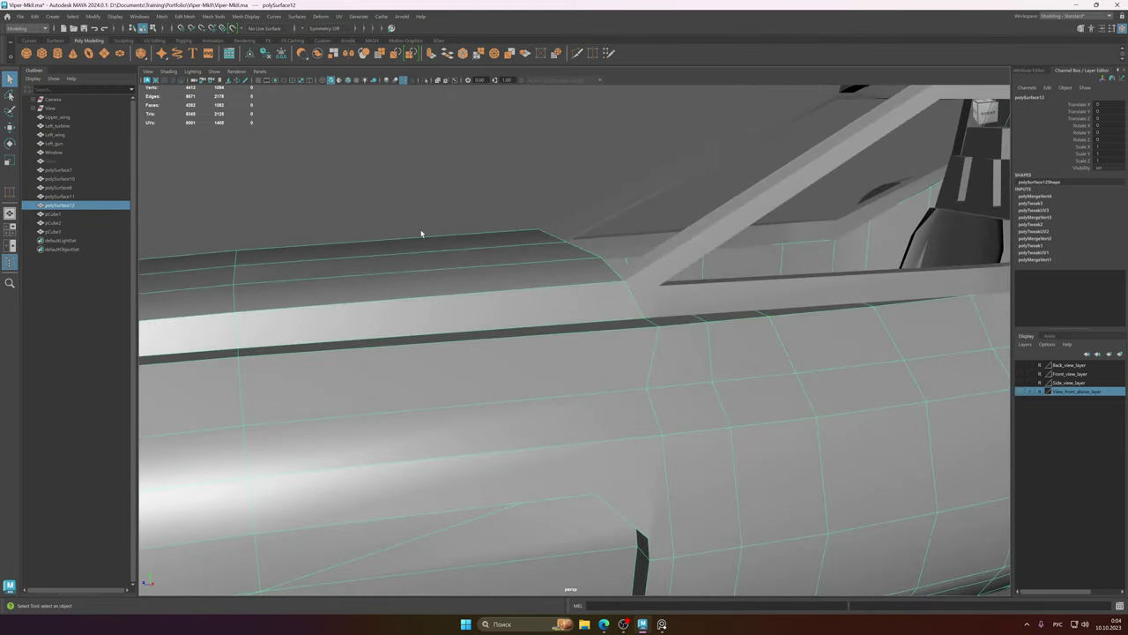
- Show the canopy Glass to check how it meets the nose and Window frame, and hide it again
left_click(51, 159)
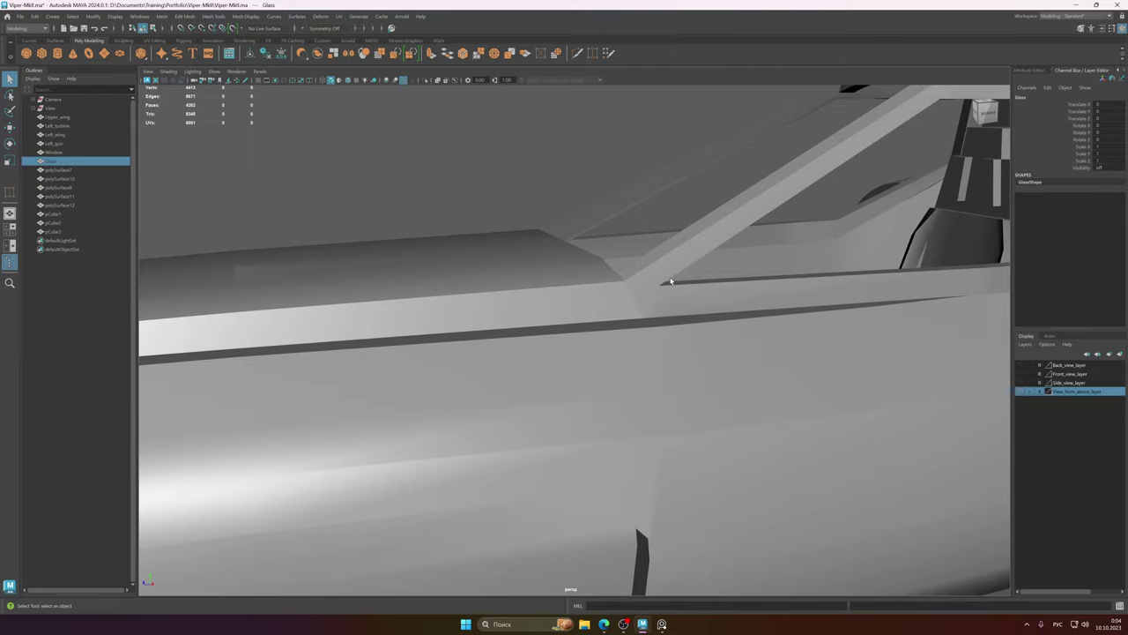
left_click_drag(670, 280, 595, 292, "alt")
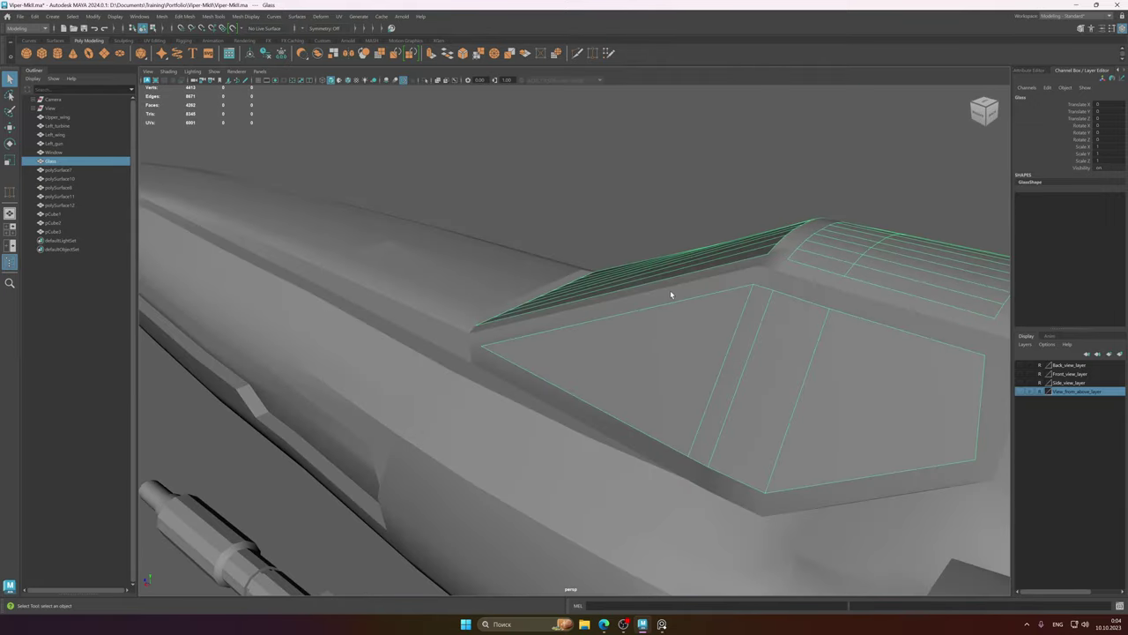
key("ctrl+h")
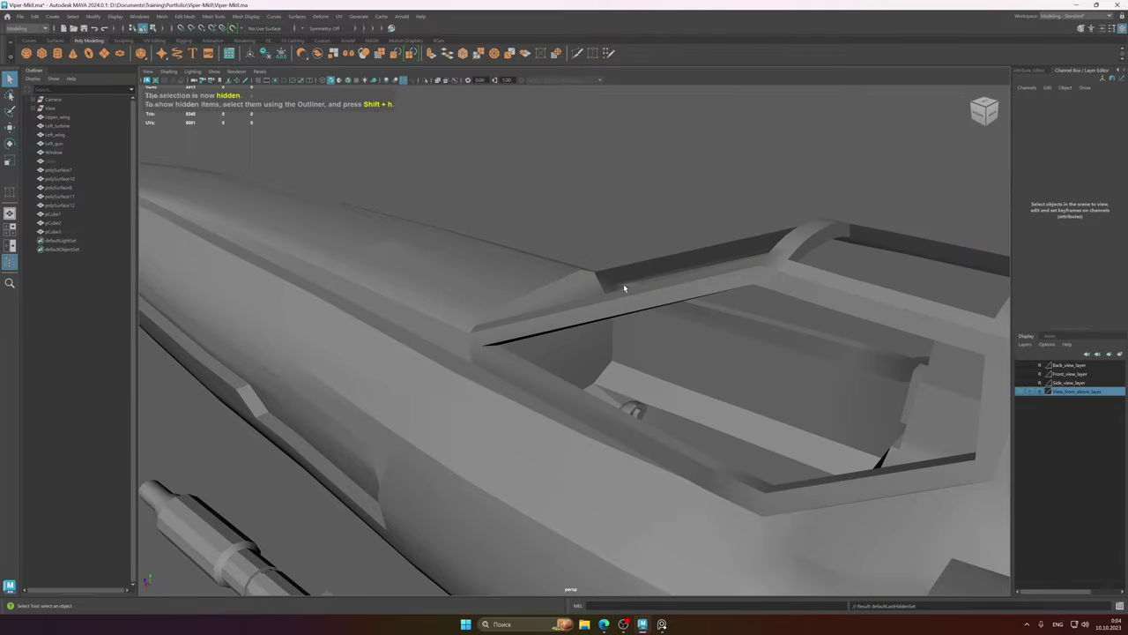
mouse_move(522, 331)
left_mouse_down("alt")
mouse_move(533, 328)
mouse_move(522, 337)
left_mouse_up("alt")
right_click_drag(578, 323, 327, 292, "alt")
left_click_drag(469, 393, 596, 348, "alt")
- Delete the construction history of all ship objects from Upper_wing to pCube3 and save the scene
left_click(602, 313)
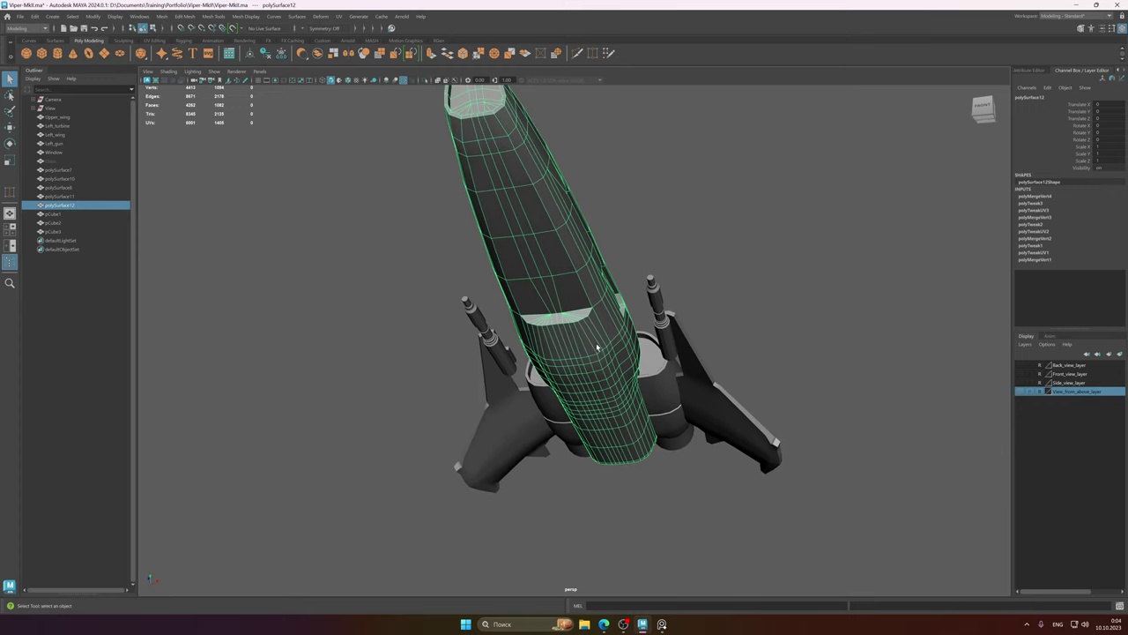
left_click_drag(697, 257, 650, 314, "alt")
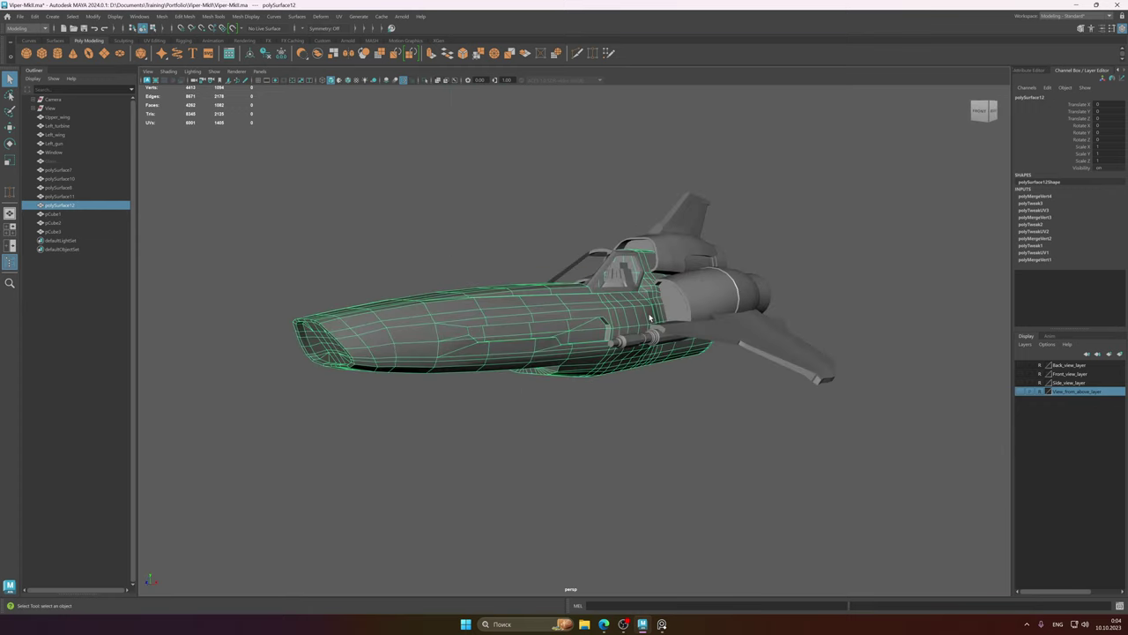
right_click_drag(650, 314, 591, 318, "alt")
left_click_drag(592, 319, 564, 335, "alt")
left_click(65, 117)
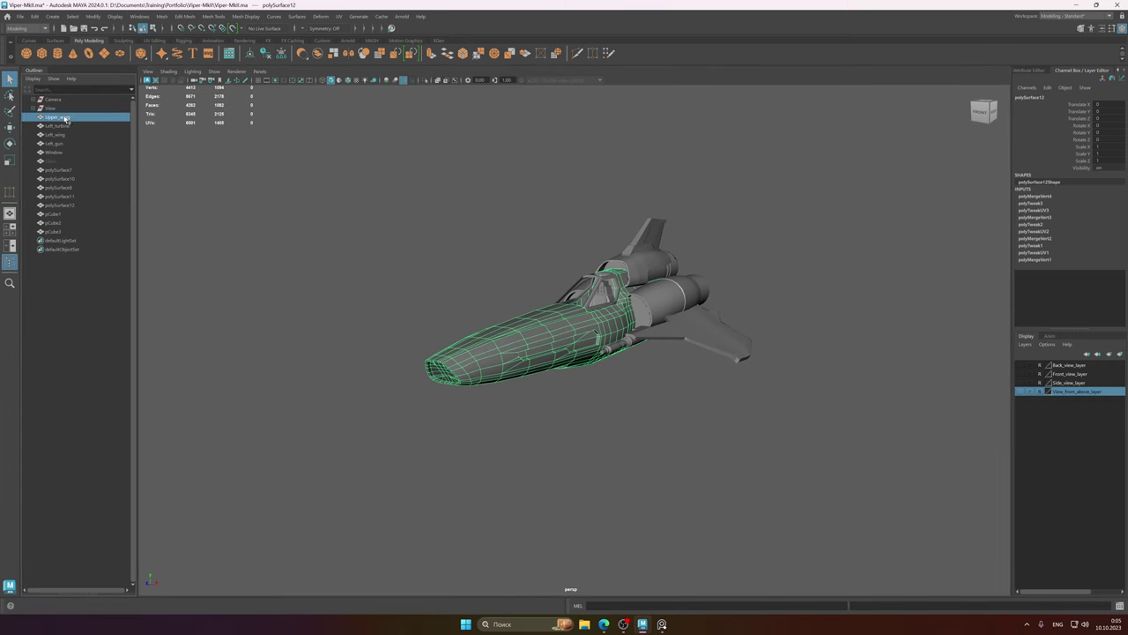
left_click(69, 231, "shift")
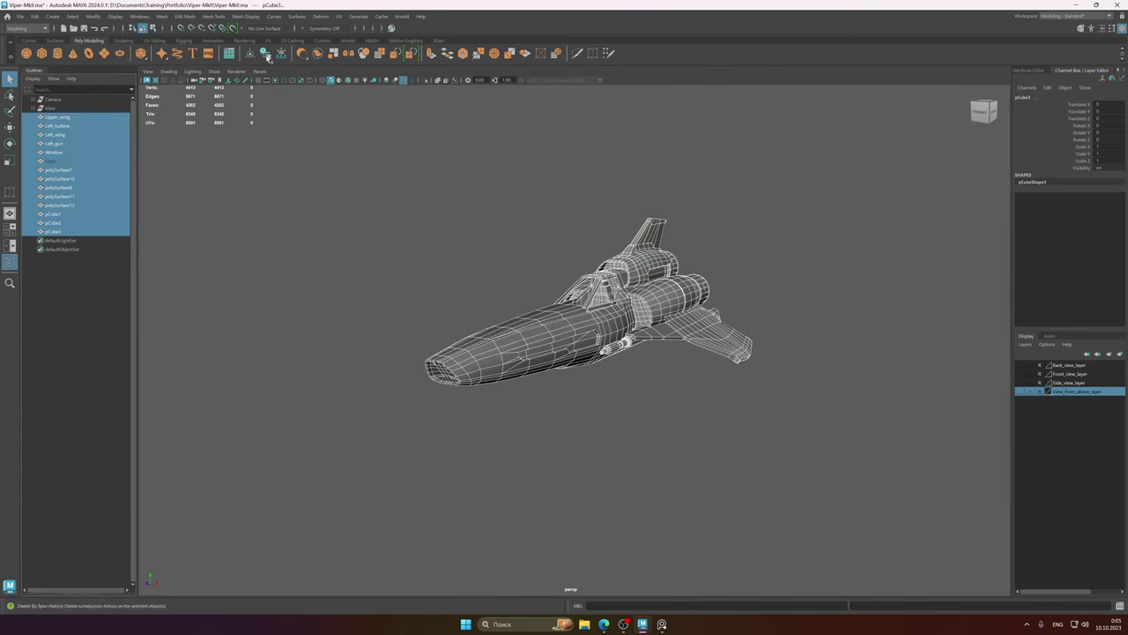
left_click(533, 205)
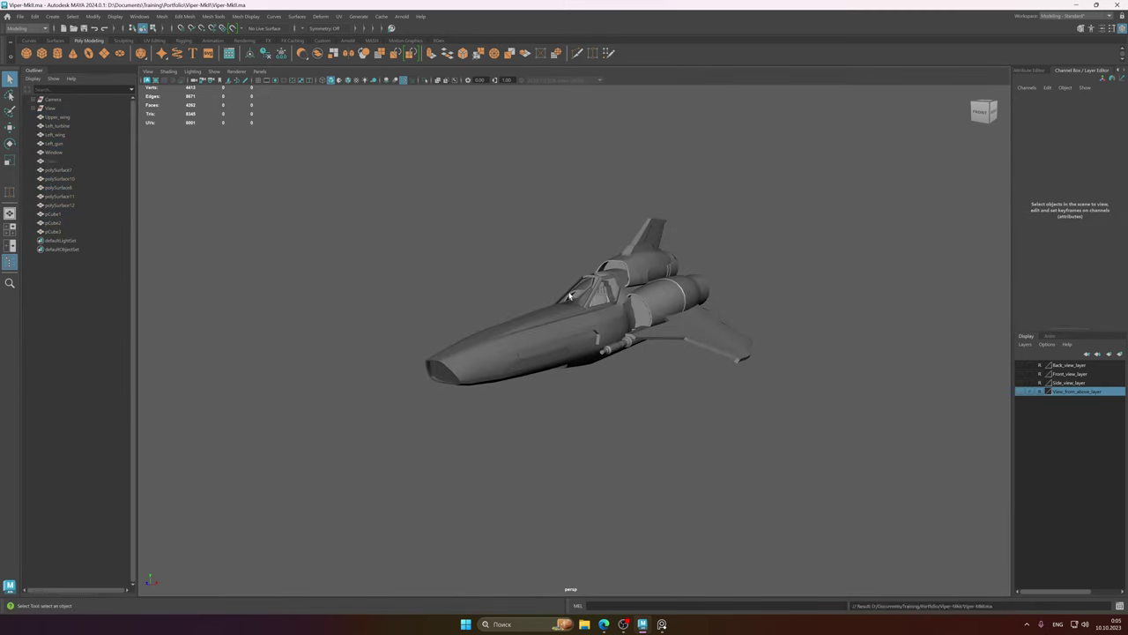
- Check the cockpit seat image on the reference board, and save the ship scene again
scroll(574, 295, "up", 3)
left_click_drag(585, 294, 613, 318, "alt")
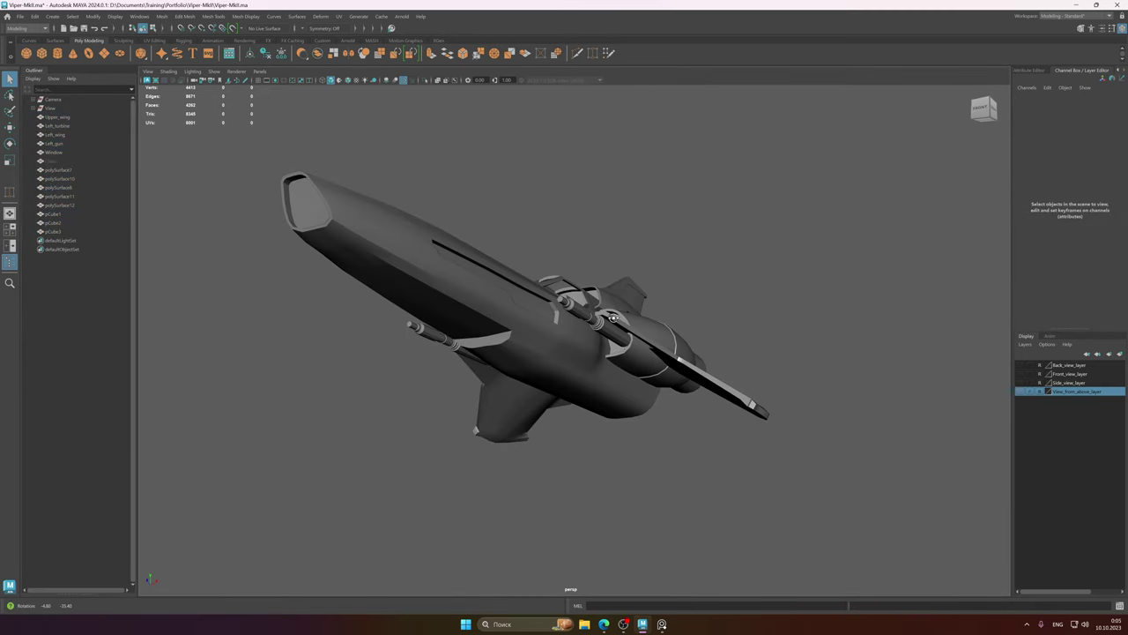
left_click(662, 624)
scroll(667, 326, "down", 5)
scroll(667, 326, "up", 1)
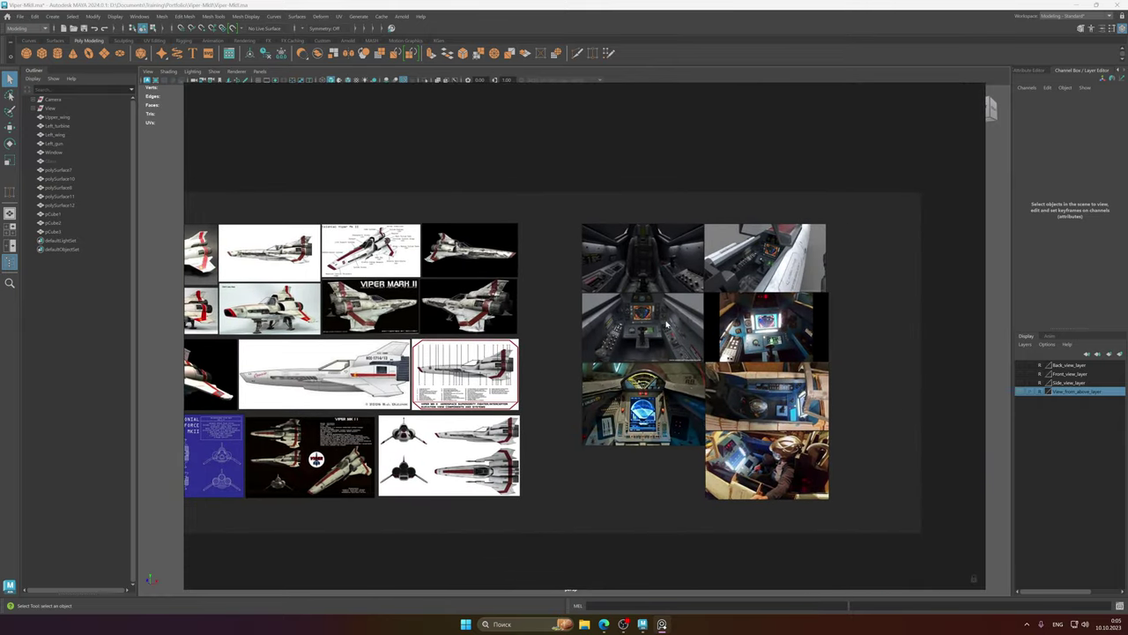
scroll(659, 265, "up", 5)
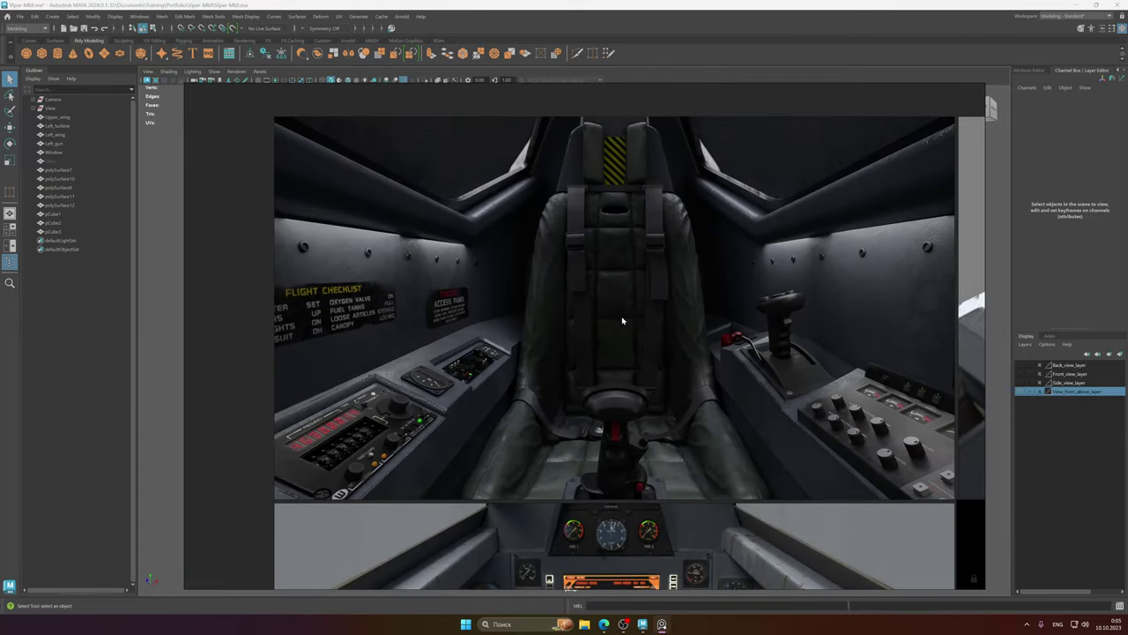
scroll(639, 326, "down", 1)
key("alt+Tab")
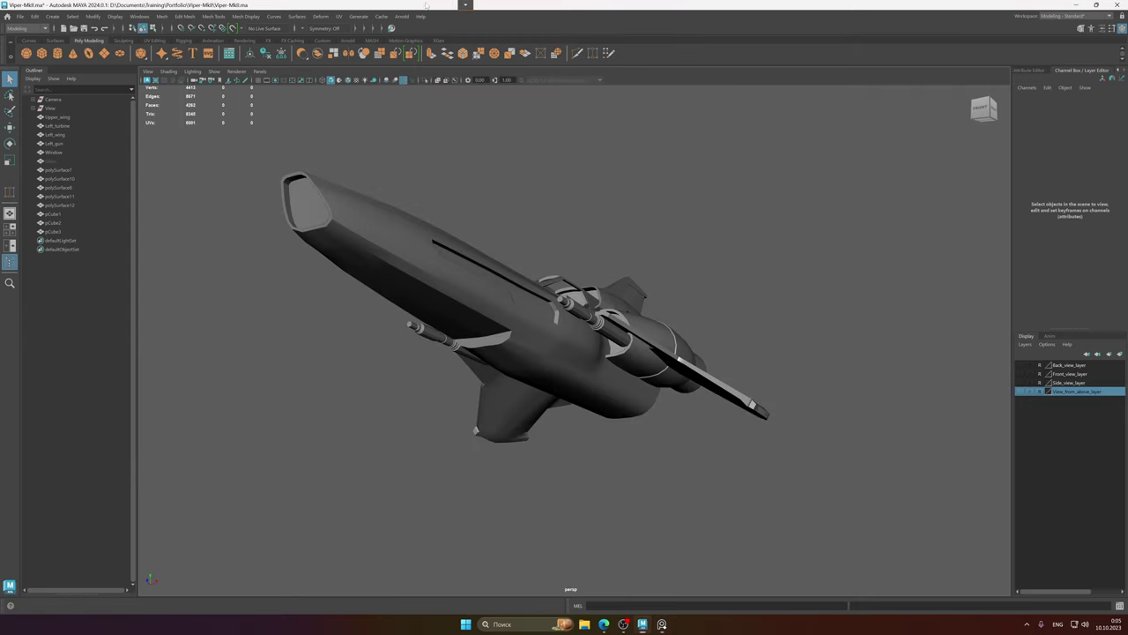
left_click_drag(524, 268, 535, 314, "alt")
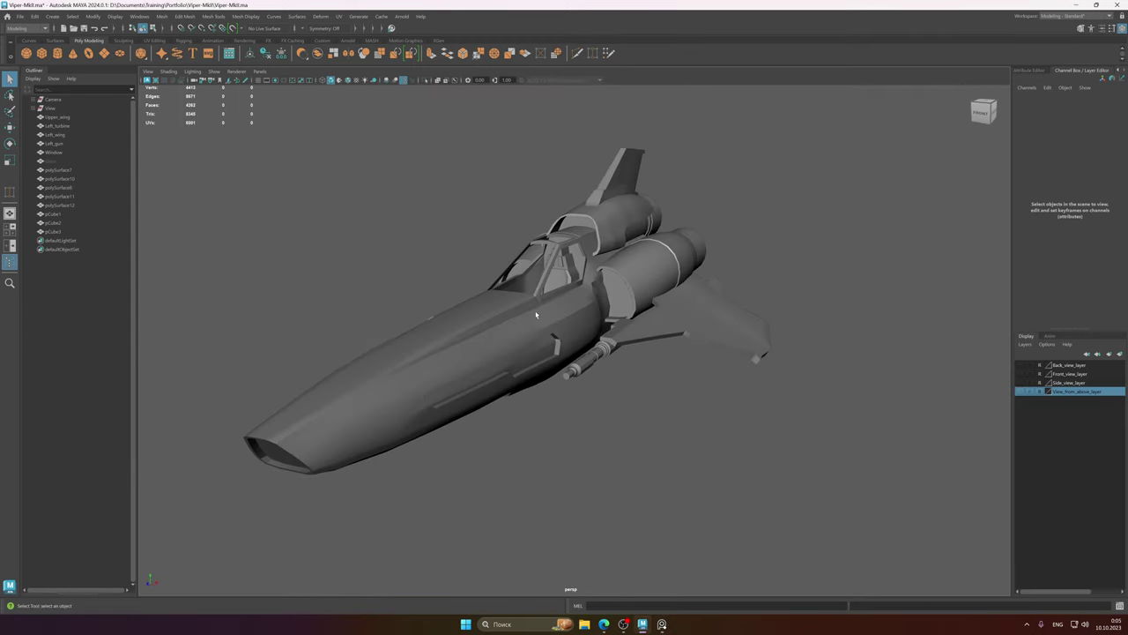
key("ctrl+s")
- Examine the lower hull and landing gear on the side-view photo of the ship on the reference board
key("alt+Tab")
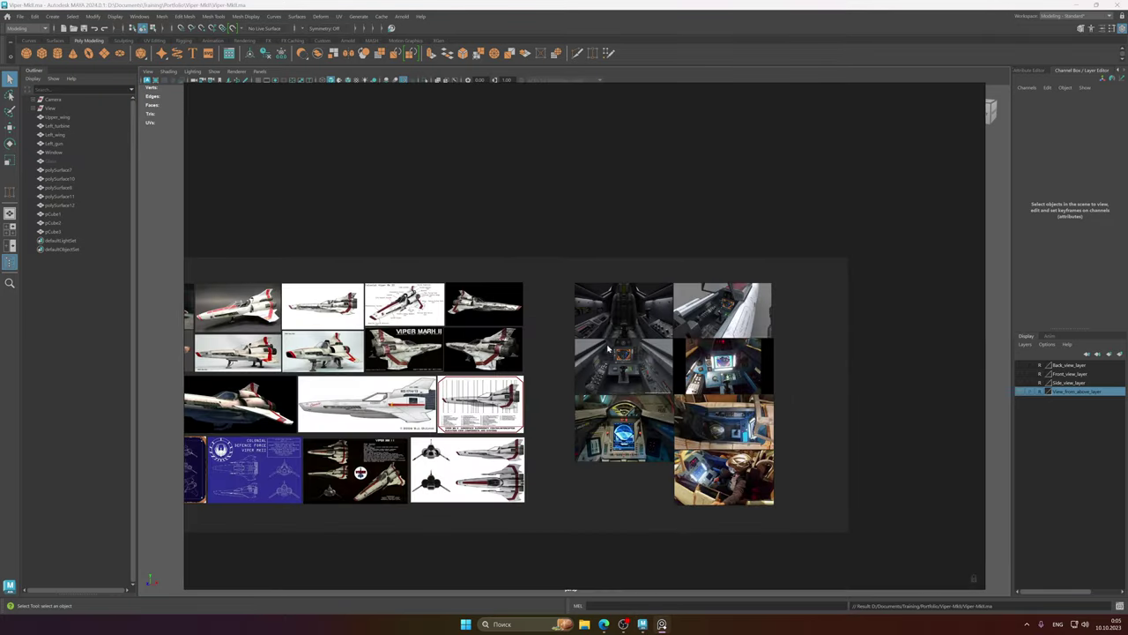
scroll(534, 278, "up", 5)
middle_click_drag(534, 278, 576, 234)
scroll(587, 344, "up", 5)
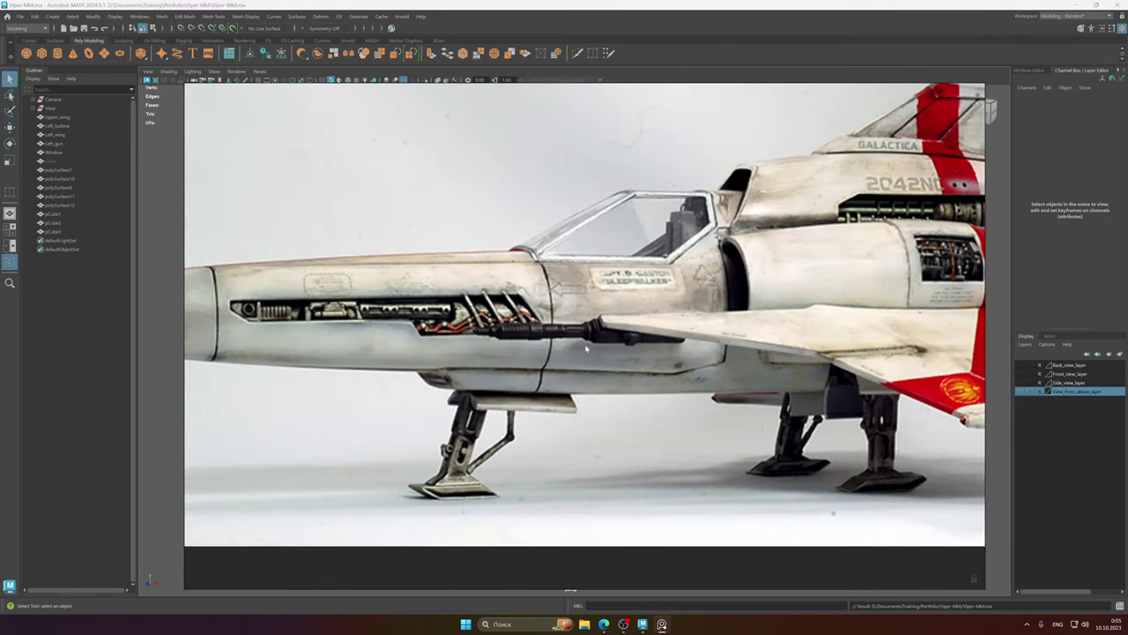
middle_click_drag(589, 344, 601, 278)
middle_click_drag(854, 314, 767, 298)
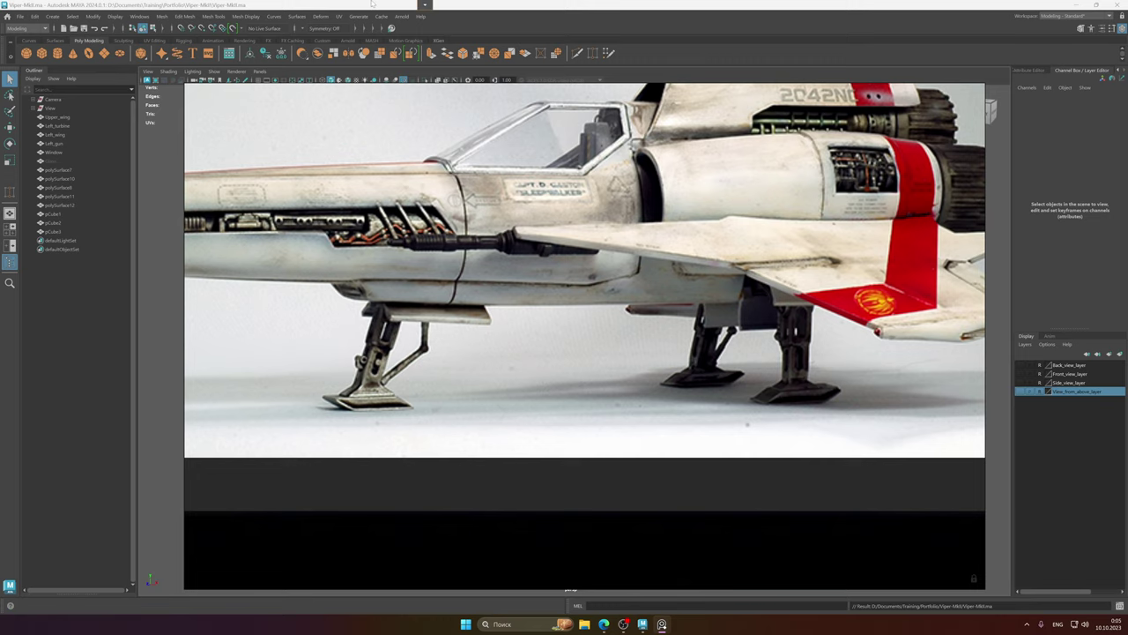
key("alt+Tab")
- Select the fuselage and inspect its underside around the stepped recess behind the nose
left_click_drag(575, 335, 572, 282, "alt")
left_click(571, 284)
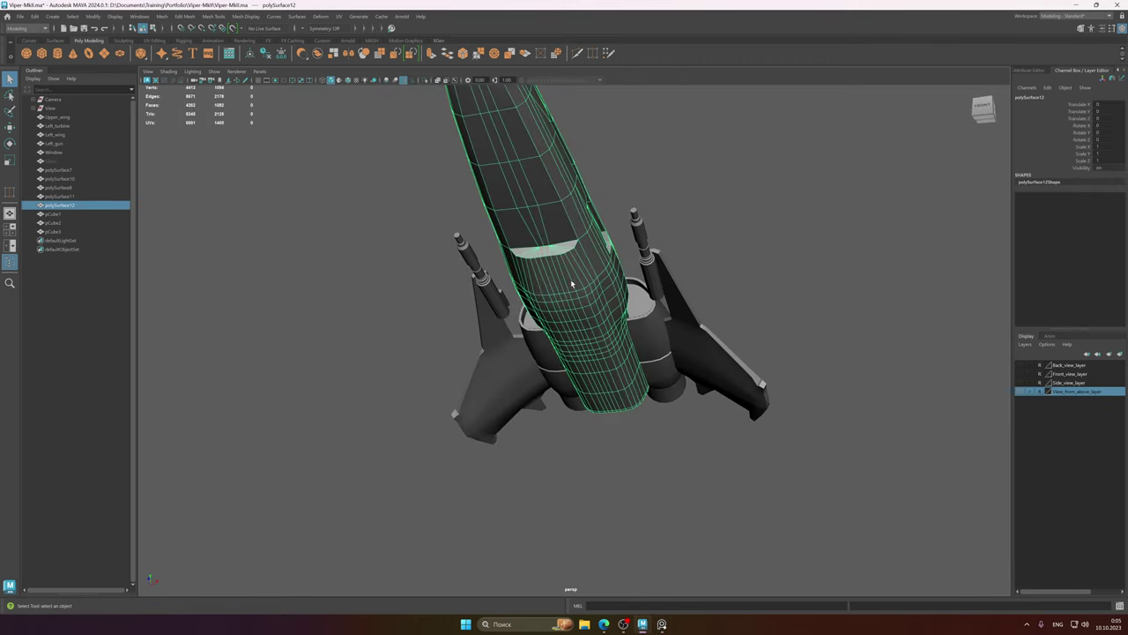
right_click_drag(572, 284, 901, 323, "alt")
middle_click_drag(560, 224, 599, 302, "alt")
left_click_drag(504, 299, 633, 235, "alt")
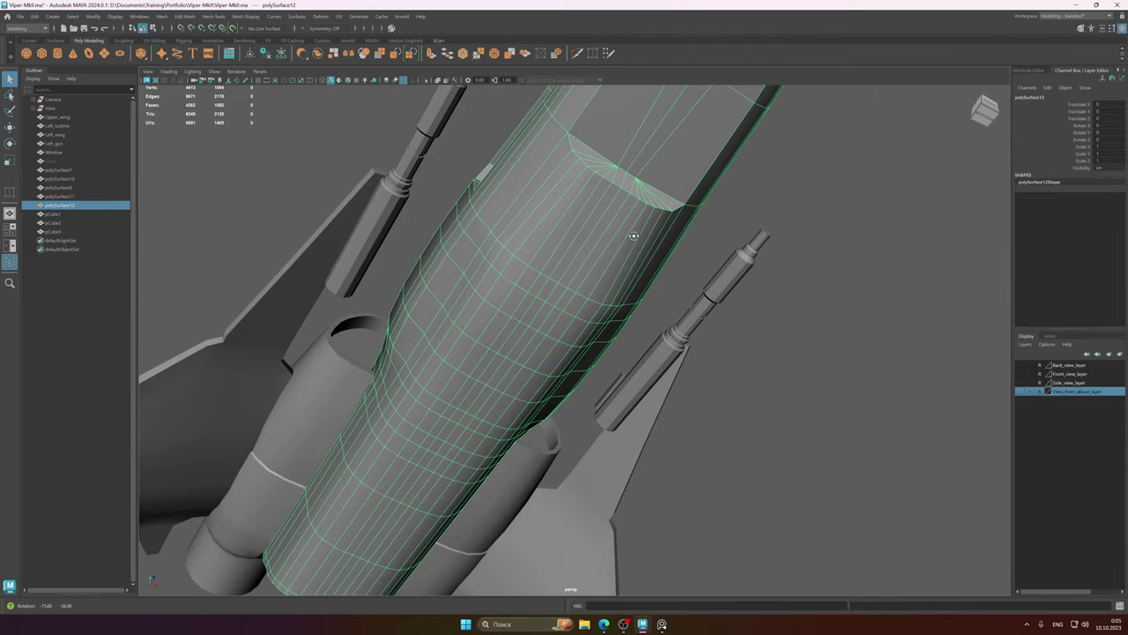
left_click_drag(633, 236, 569, 252, "alt")
scroll(588, 304, "up", 3)
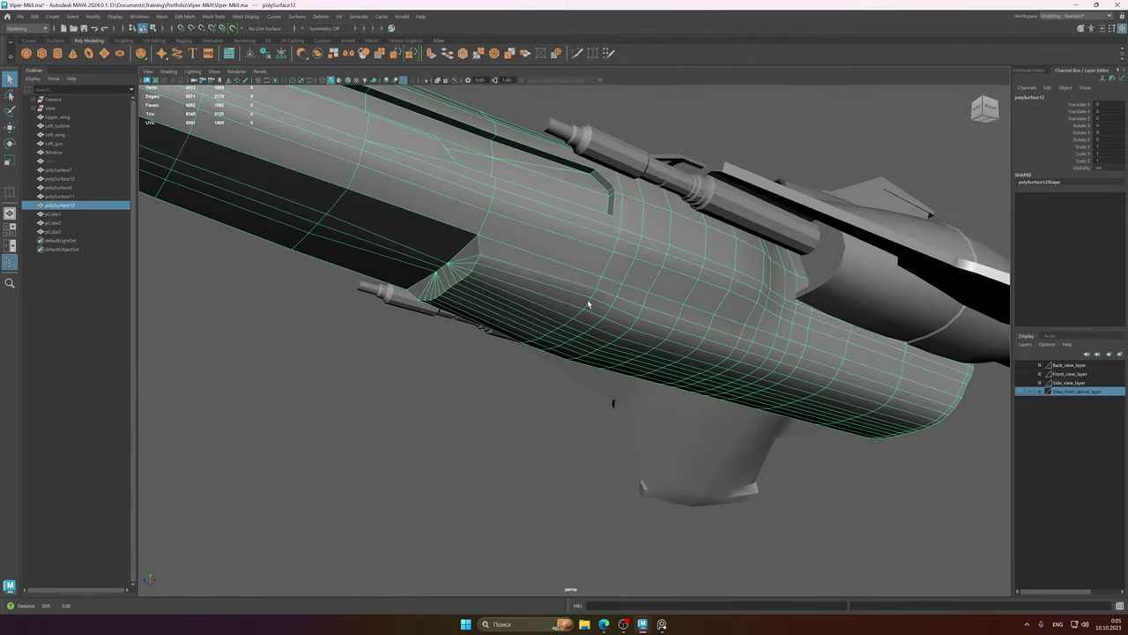
left_click_drag(588, 301, 593, 296, "alt")
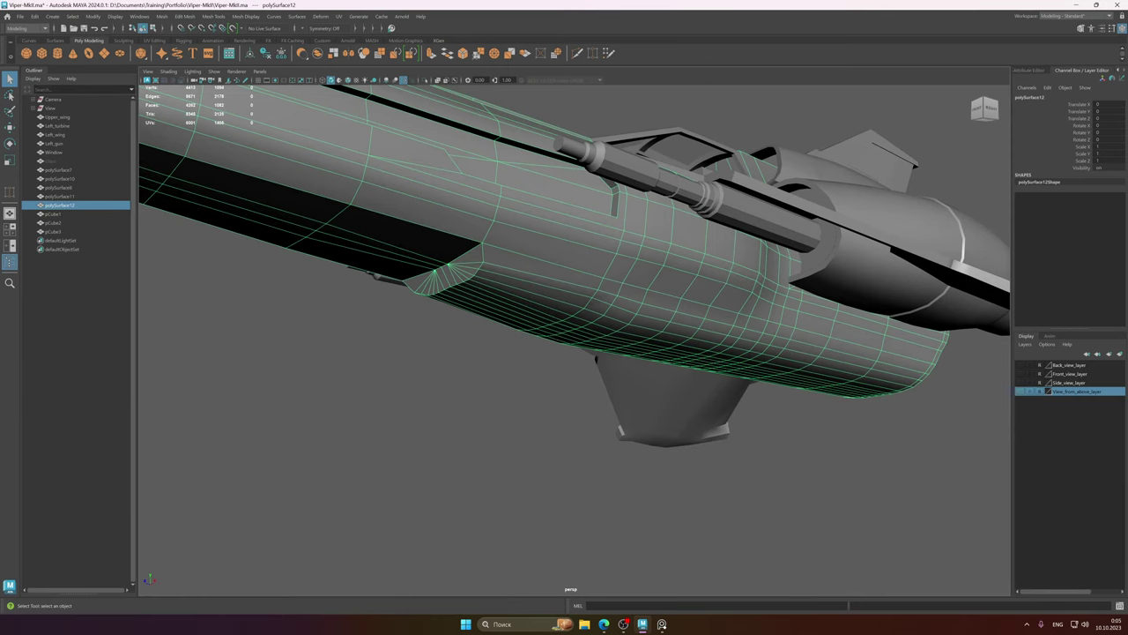
- Examine the front landing gear leg and its bay doors on the dark hangar reference image
left_click(661, 624)
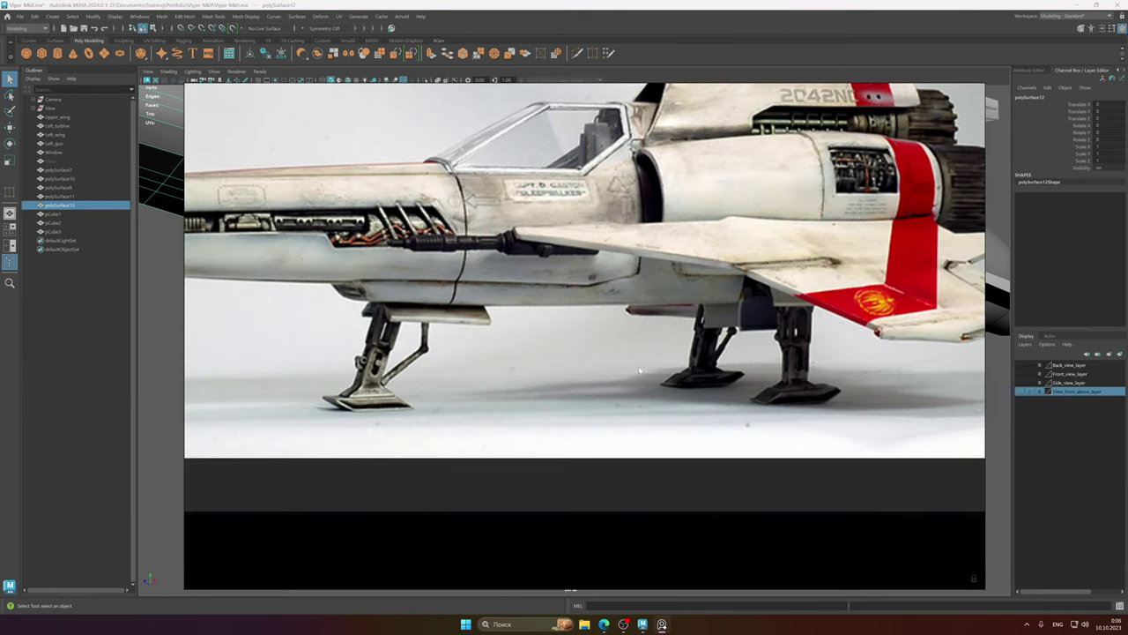
scroll(632, 349, "up", 2)
scroll(632, 349, "down", 5)
scroll(622, 329, "up", 2)
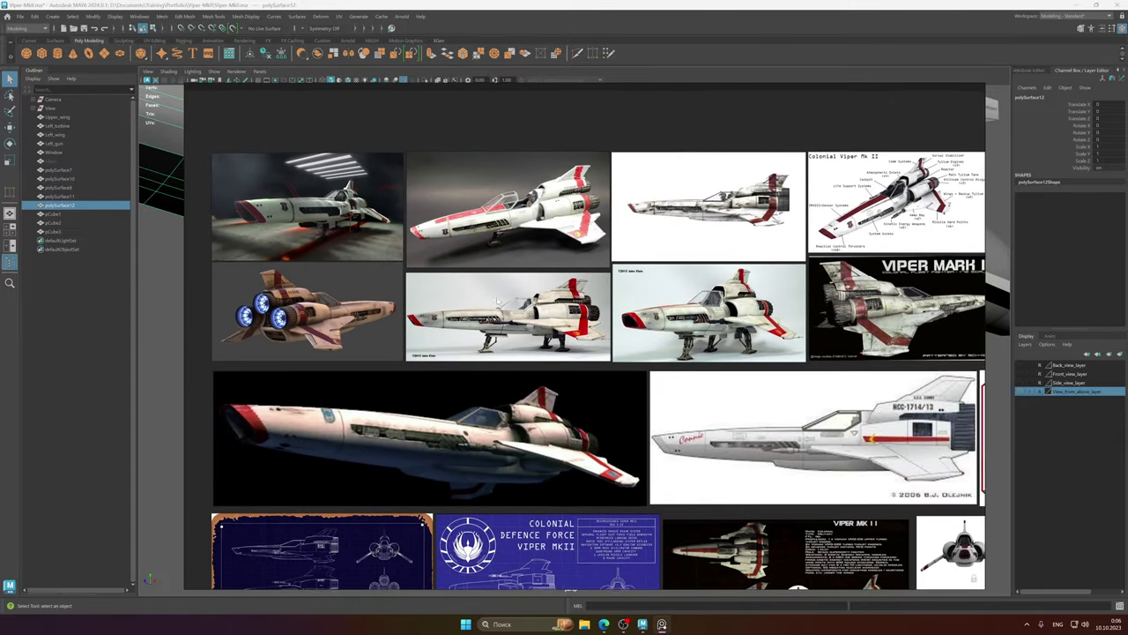
scroll(624, 274, "up", 8)
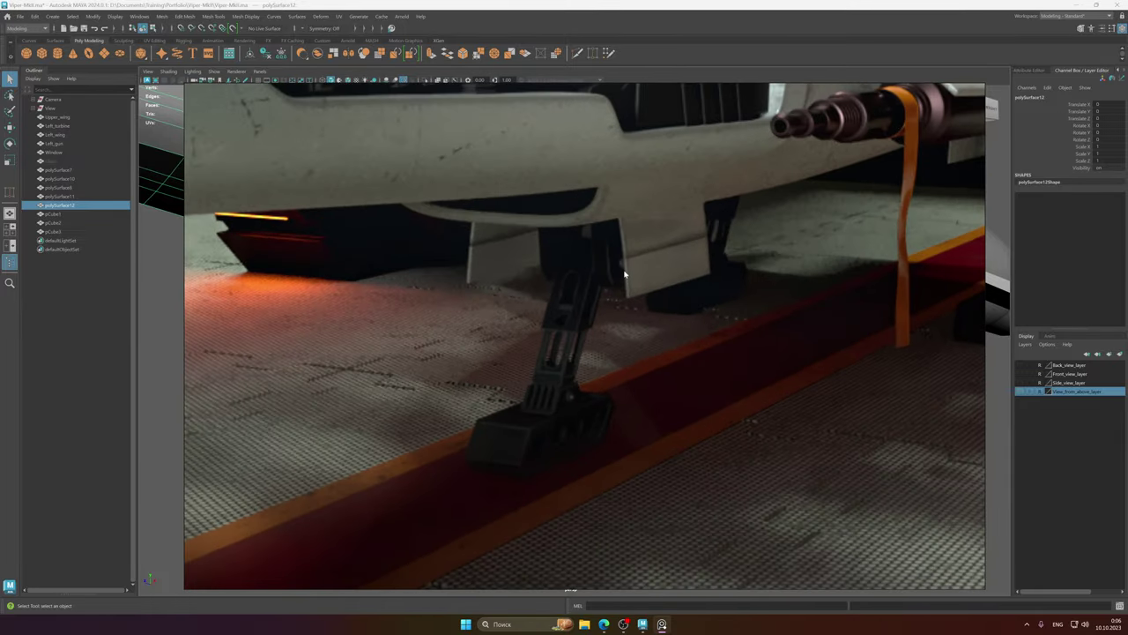
scroll(628, 270, "up", 2)
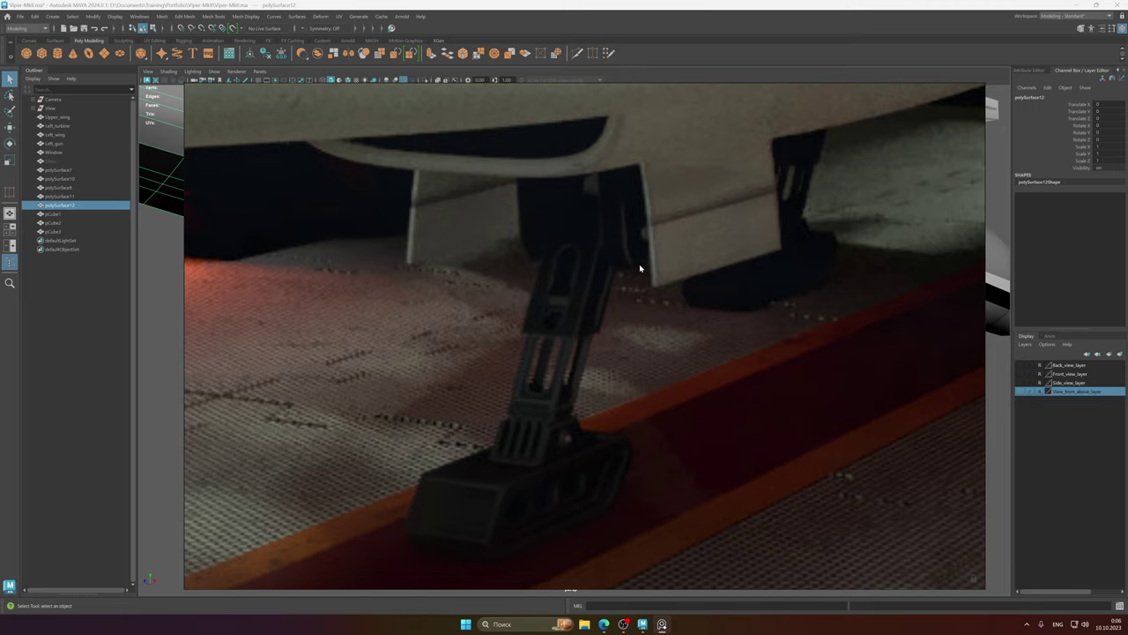
scroll(633, 273, "up", 3)
scroll(622, 277, "down", 2)
middle_click_drag(624, 275, 635, 331)
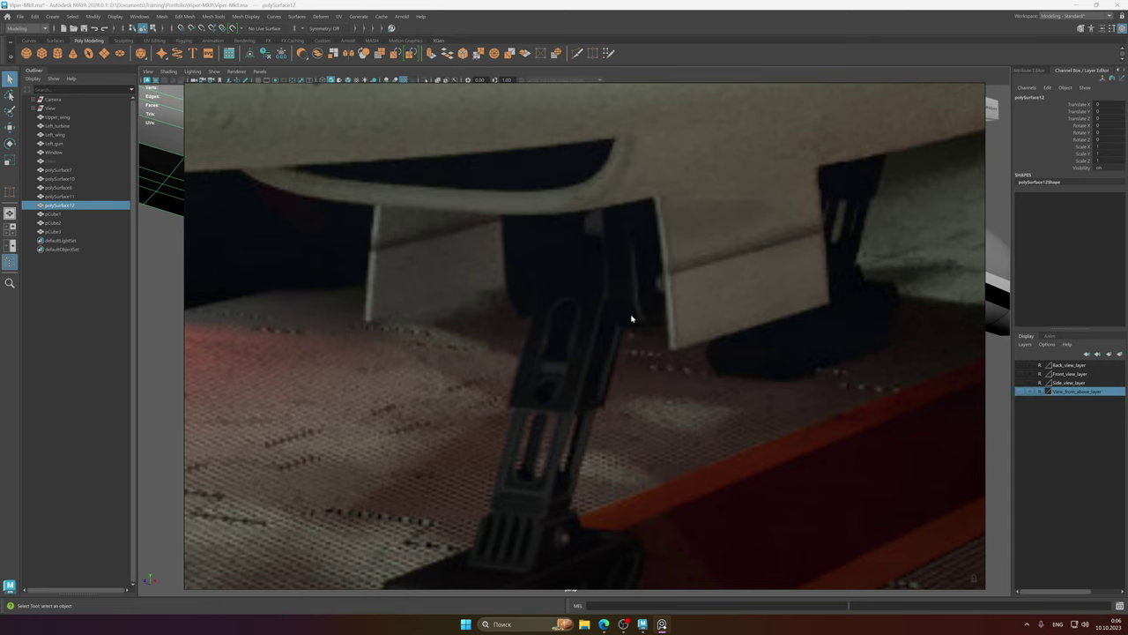
scroll(624, 306, "down", 3)
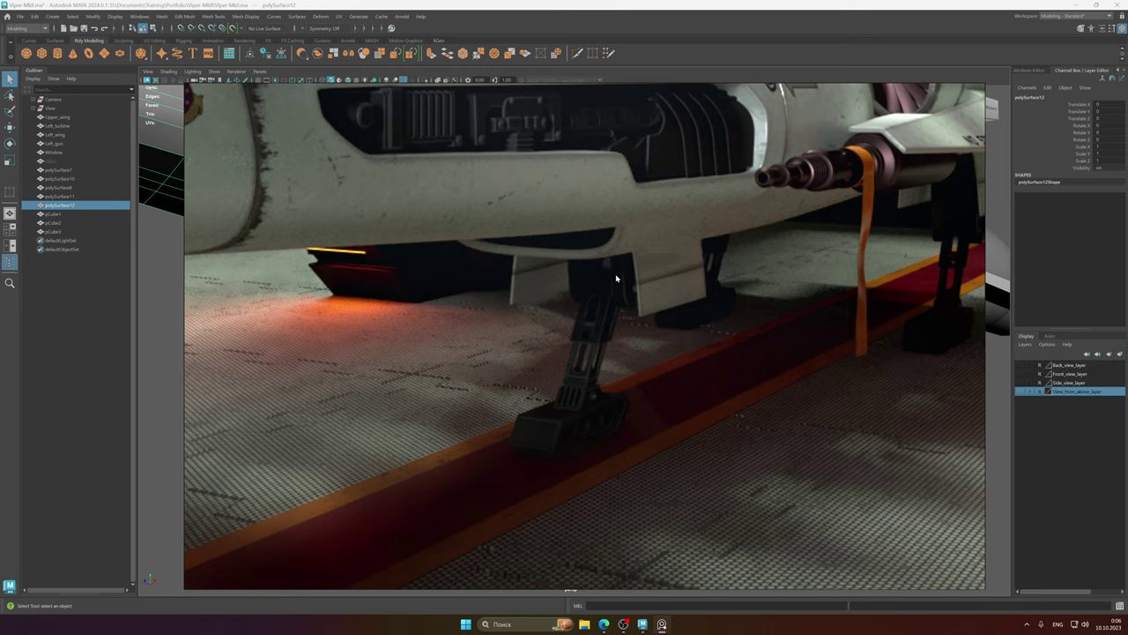
middle_click_drag(640, 319, 599, 255)
scroll(599, 254, "up", 3)
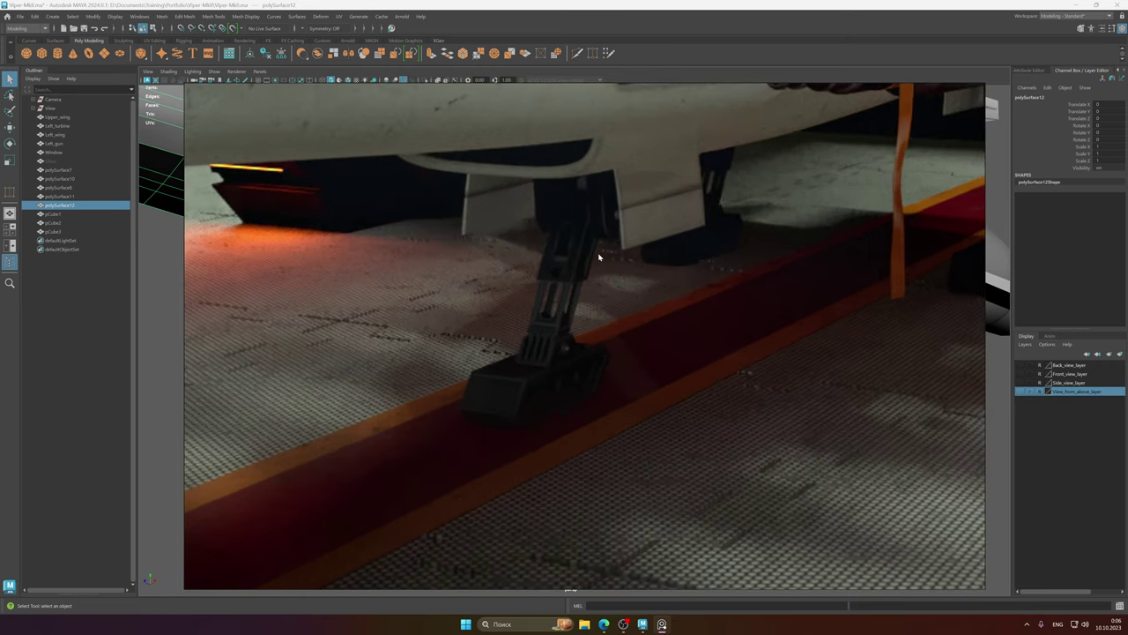
- Look through the other ship photos on the reference board for views of the lower hull
scroll(597, 282, "down", 8)
middle_click_drag(584, 203, 578, 163)
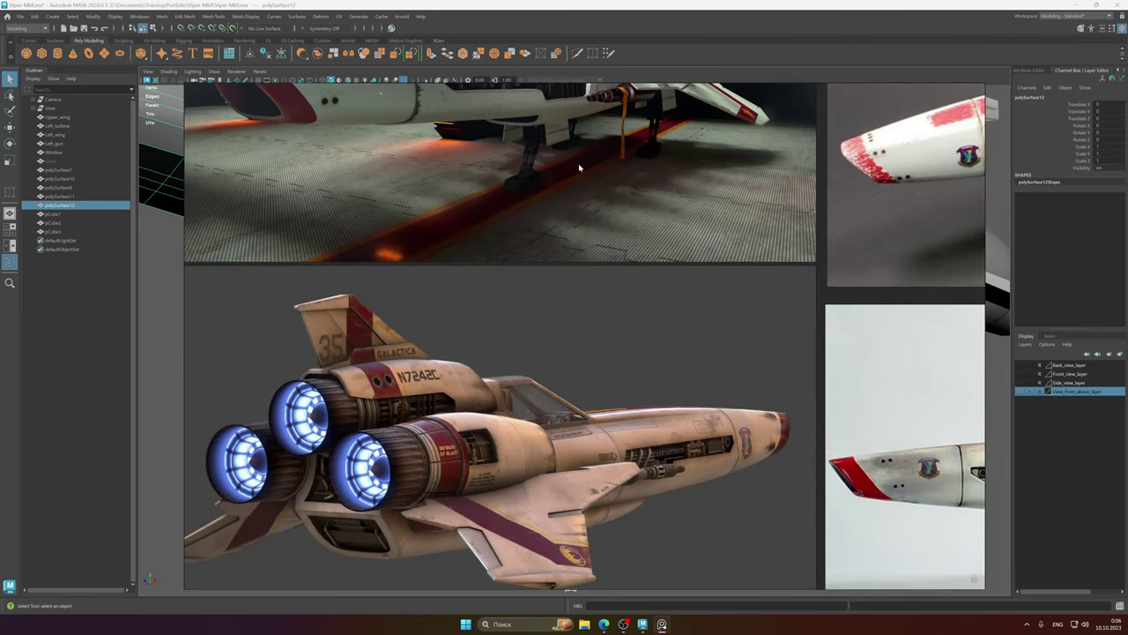
middle_click_drag(622, 261, 614, 250)
scroll(613, 250, "down", 5)
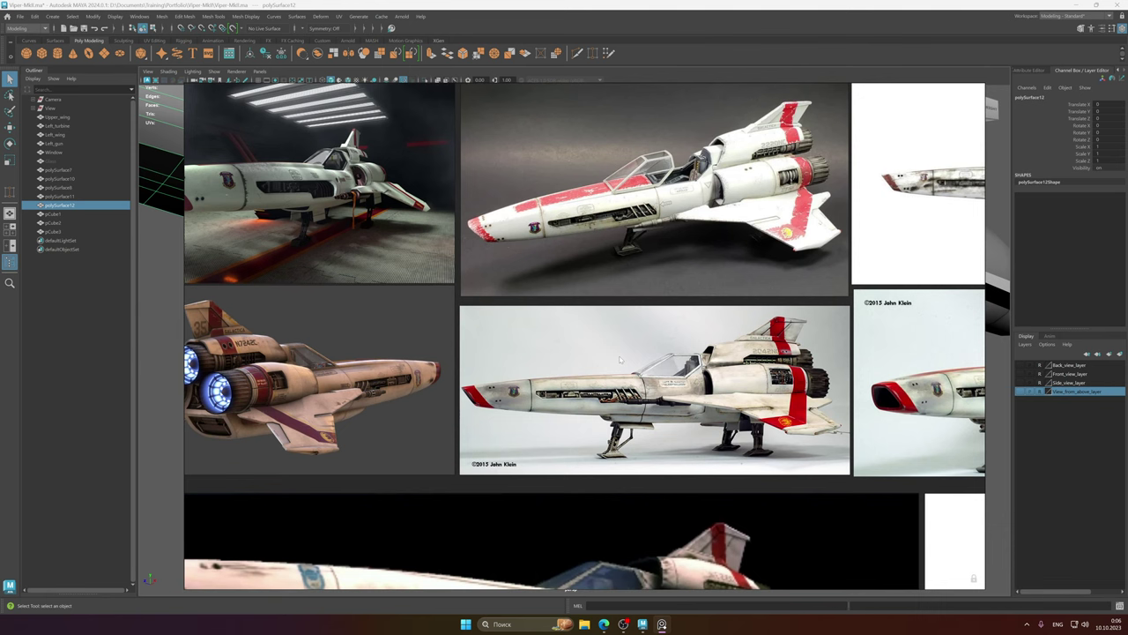
middle_click_drag(677, 318, 707, 304, "alt")
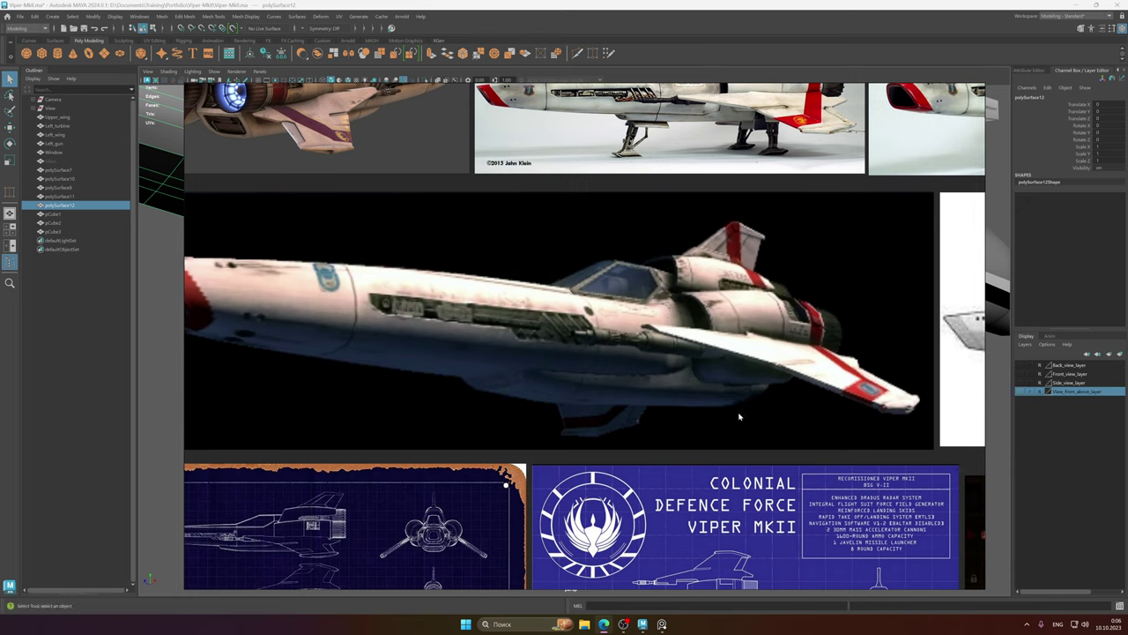
scroll(721, 379, "down", 5)
middle_click_drag(710, 367, 537, 367)
middle_click_drag(775, 347, 576, 301)
- Compare the ship's top, side, front and rear views on the blueprint and orthographic references
scroll(493, 361, "up", 5)
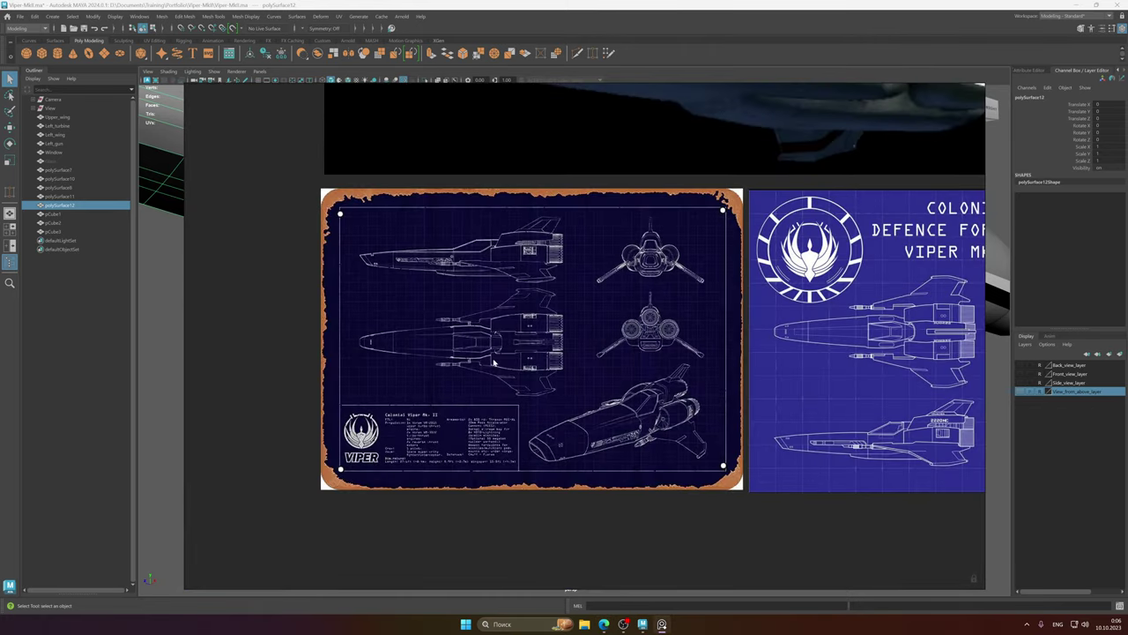
middle_click_drag(857, 376, 499, 345, "alt")
scroll(626, 312, "up", 2)
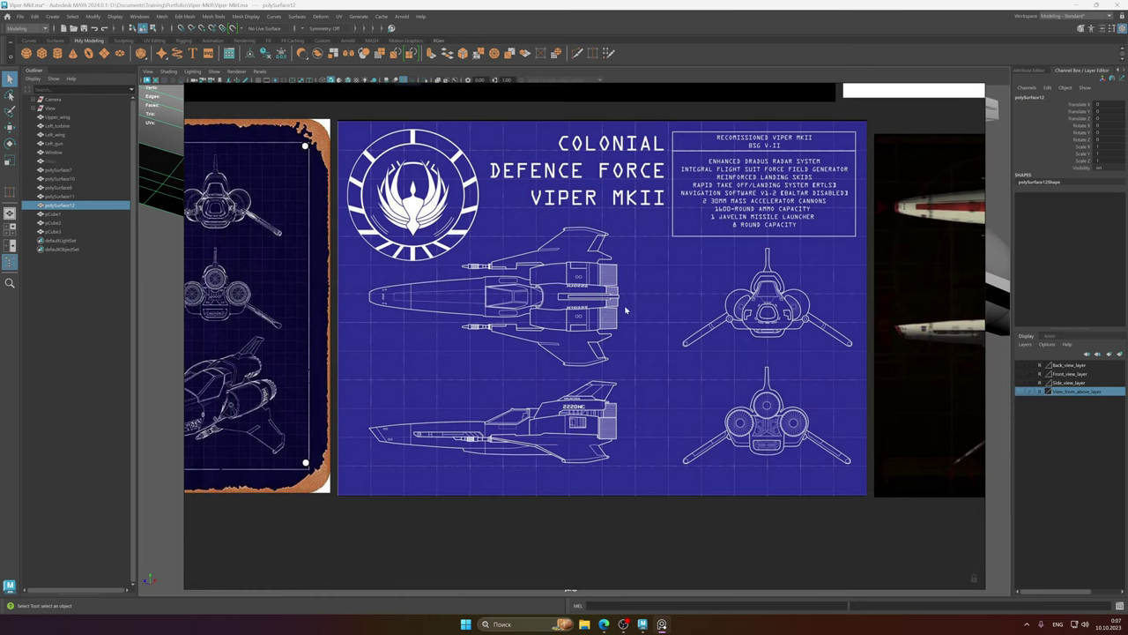
scroll(613, 322, "up", 2)
scroll(628, 315, "down", 5)
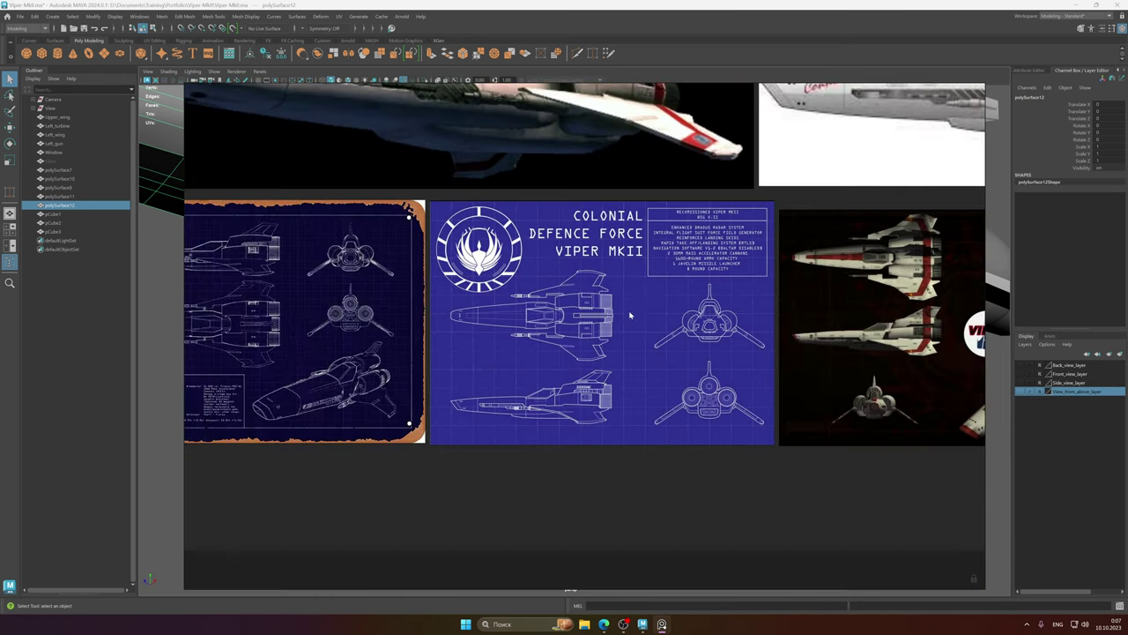
middle_click_drag(760, 305, 426, 295)
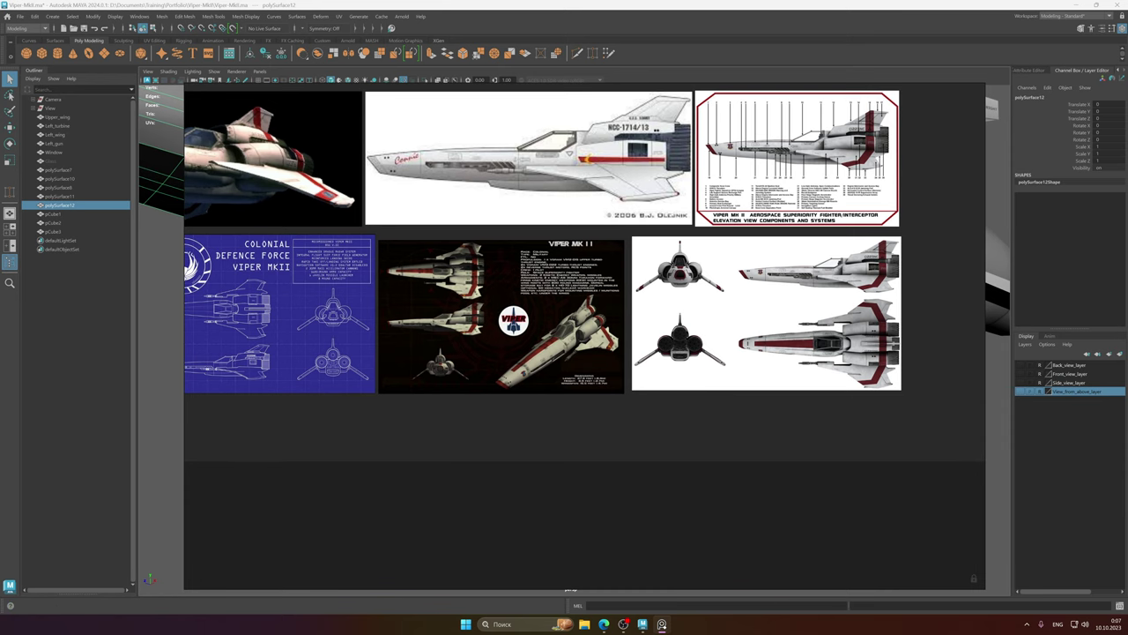
scroll(632, 326, "up", 3)
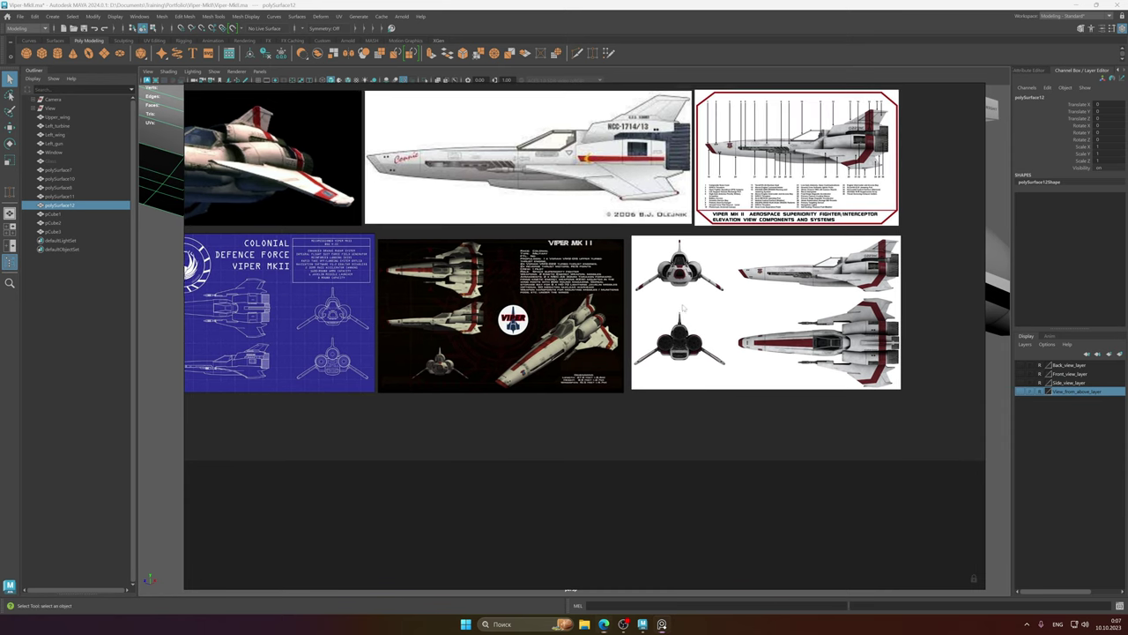
middle_click_drag(509, 323, 579, 312)
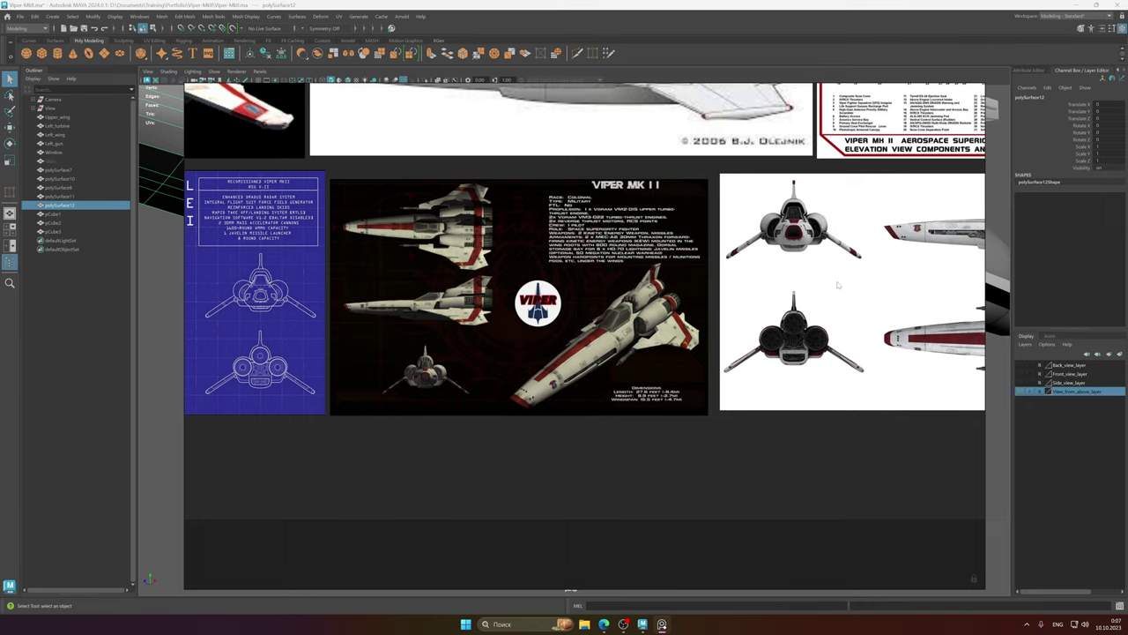
middle_click_drag(838, 295, 626, 434)
- Study the three landing gear legs and their bay doors on the white-background photo, and return to the model
middle_click_drag(629, 273, 923, 431)
scroll(543, 276, "up", 10)
middle_click_drag(480, 187, 566, 236)
scroll(544, 277, "down", 2)
scroll(608, 274, "up", 2)
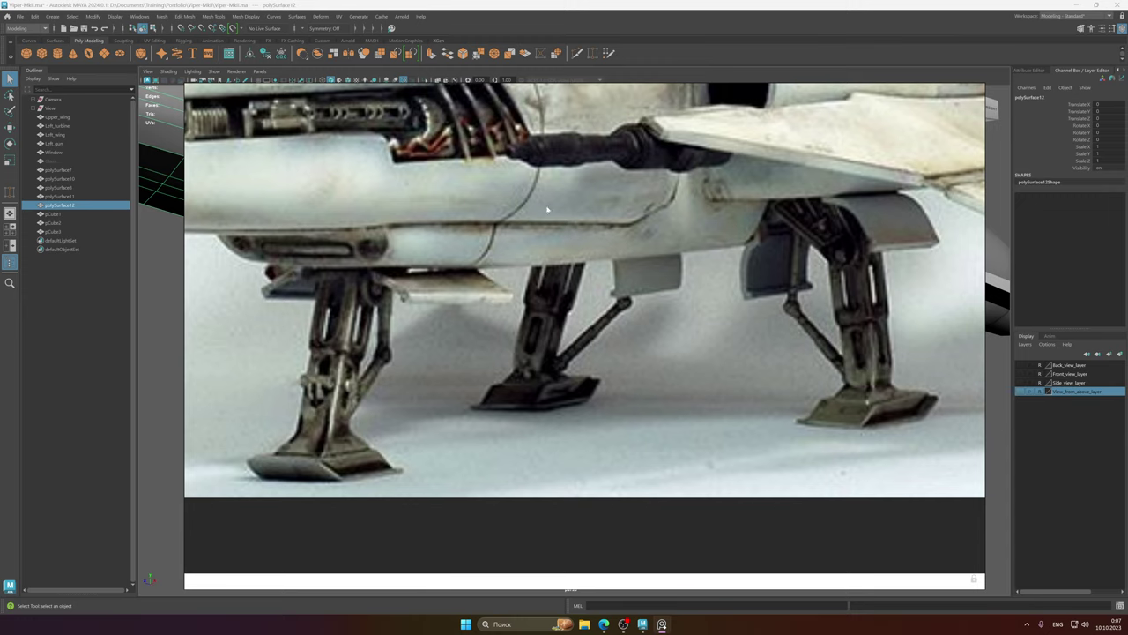
left_click(481, 5)
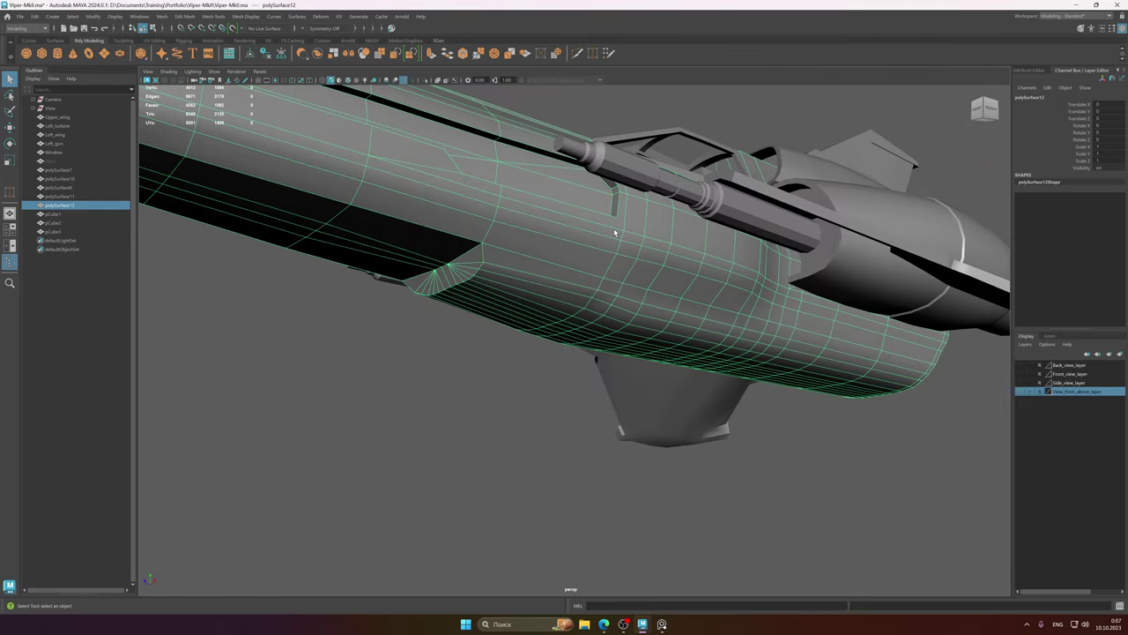
- Examine the fuselage underside around the rear end of the belly recess, and frame the whole hull
left_click_drag(597, 242, 577, 260, "alt")
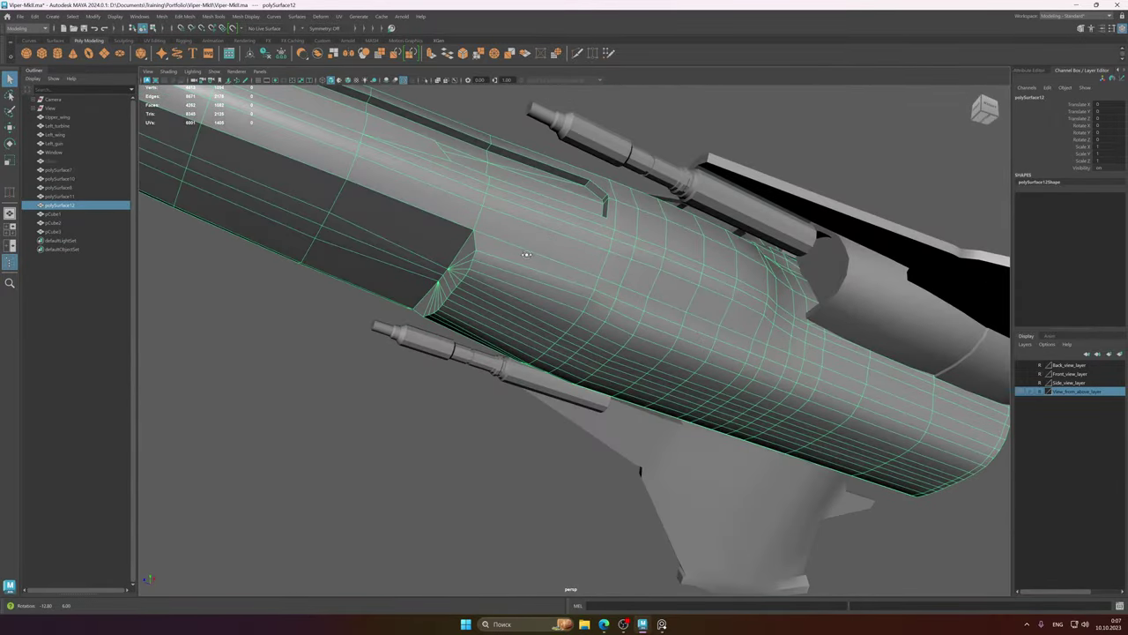
scroll(578, 261, "down", 5)
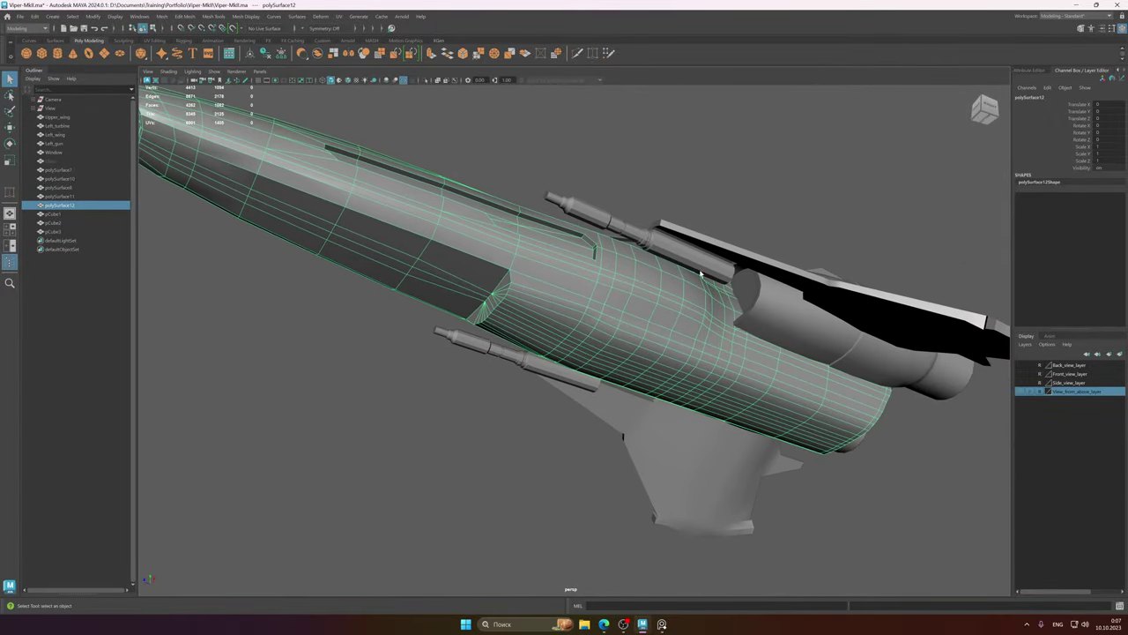
scroll(473, 254, "down", 8)
scroll(585, 256, "up", 10)
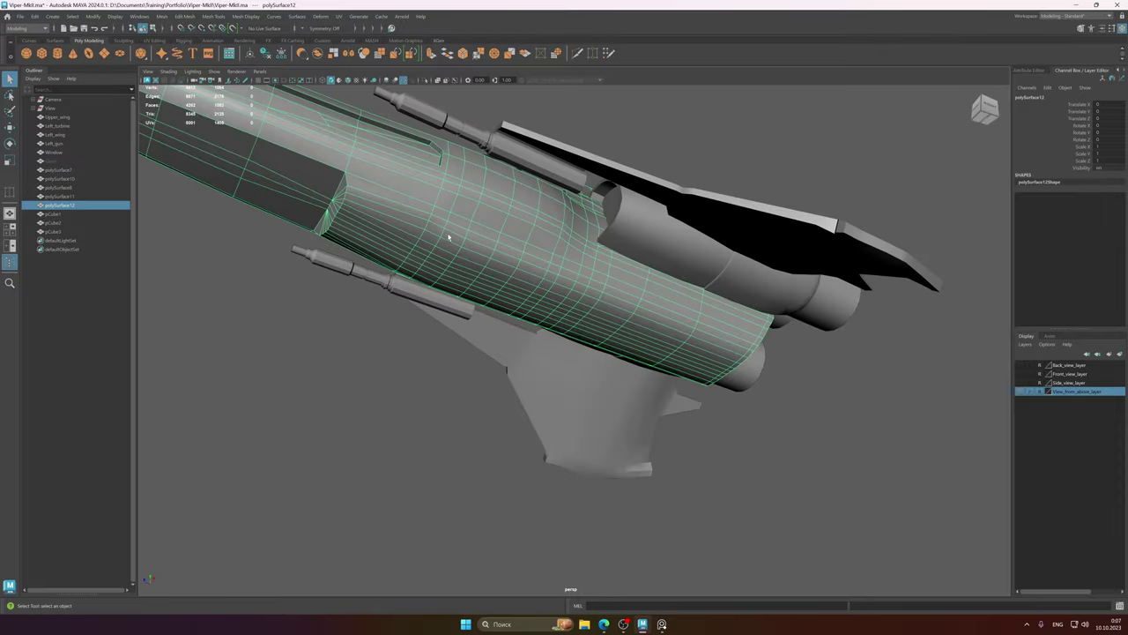
right_click_drag(537, 266, 582, 270, "alt")
middle_click_drag(573, 263, 582, 271, "alt")
right_click_drag(582, 272, 620, 287, "alt")
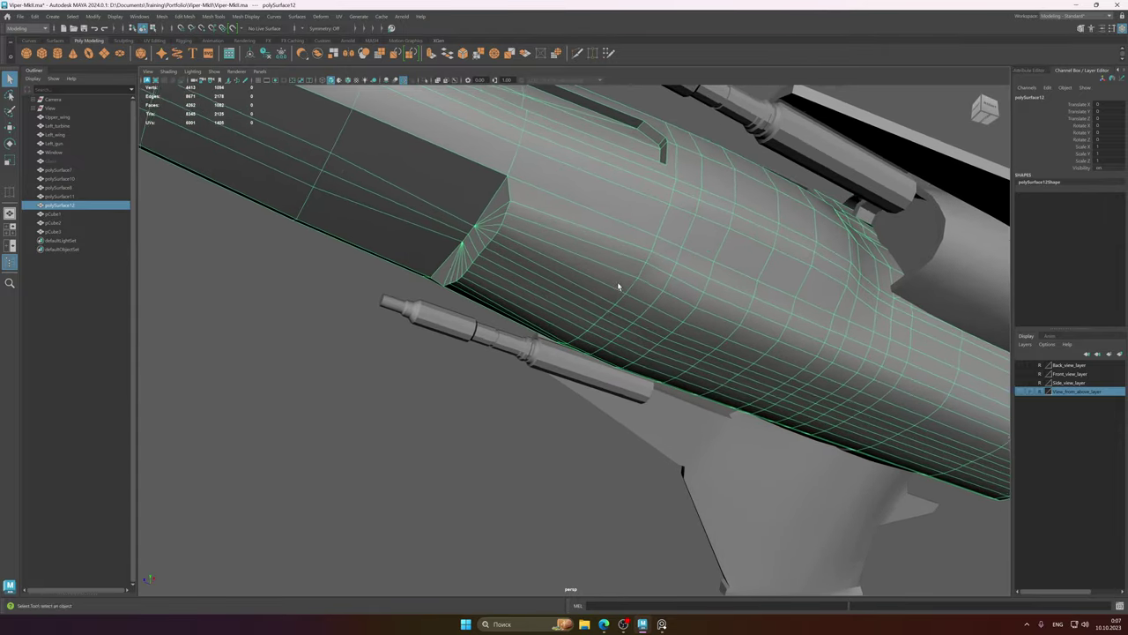
left_click_drag(620, 287, 628, 312, "alt")
key("f")
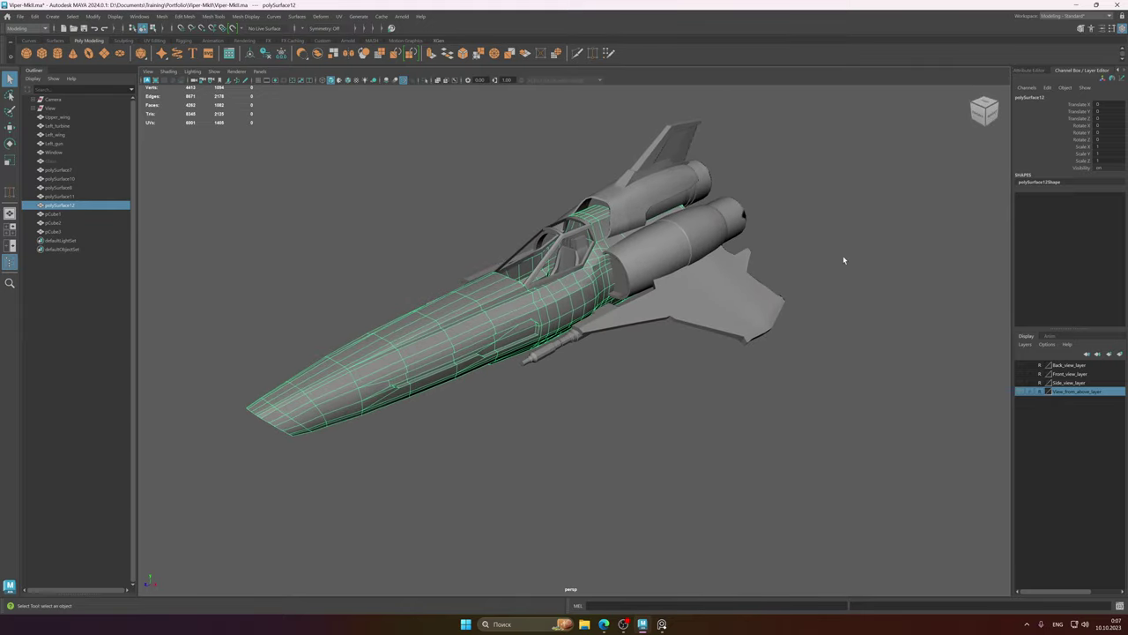
- Clear the hull selection and save the scene
left_click(843, 260)
left_click_drag(844, 260, 594, 279, "alt")
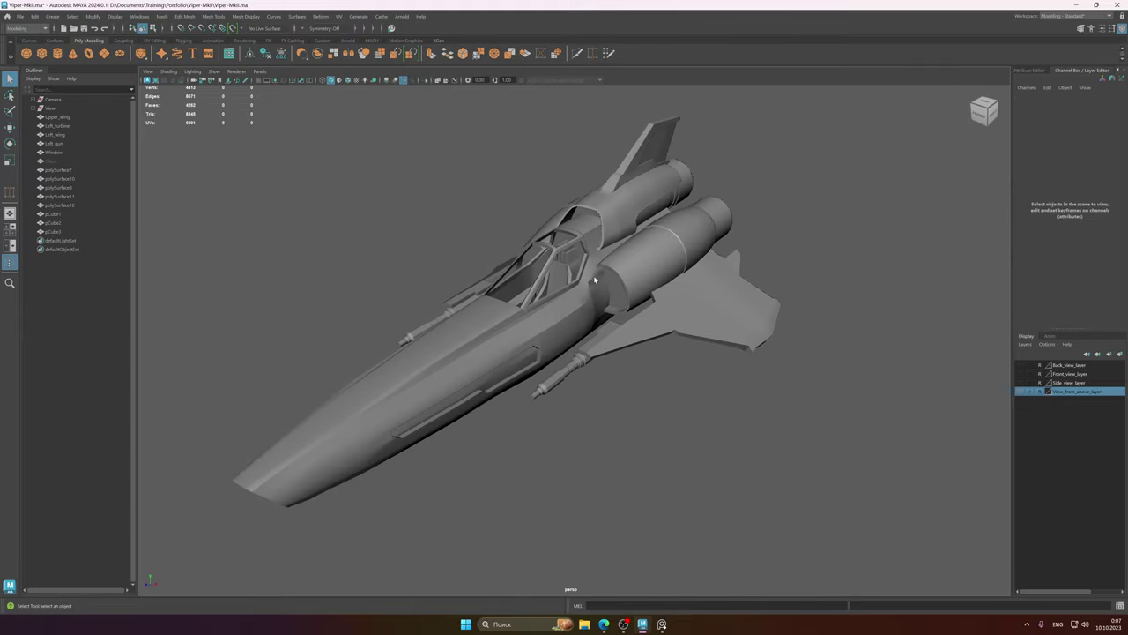
right_click_drag(594, 279, 206, 259, "alt")
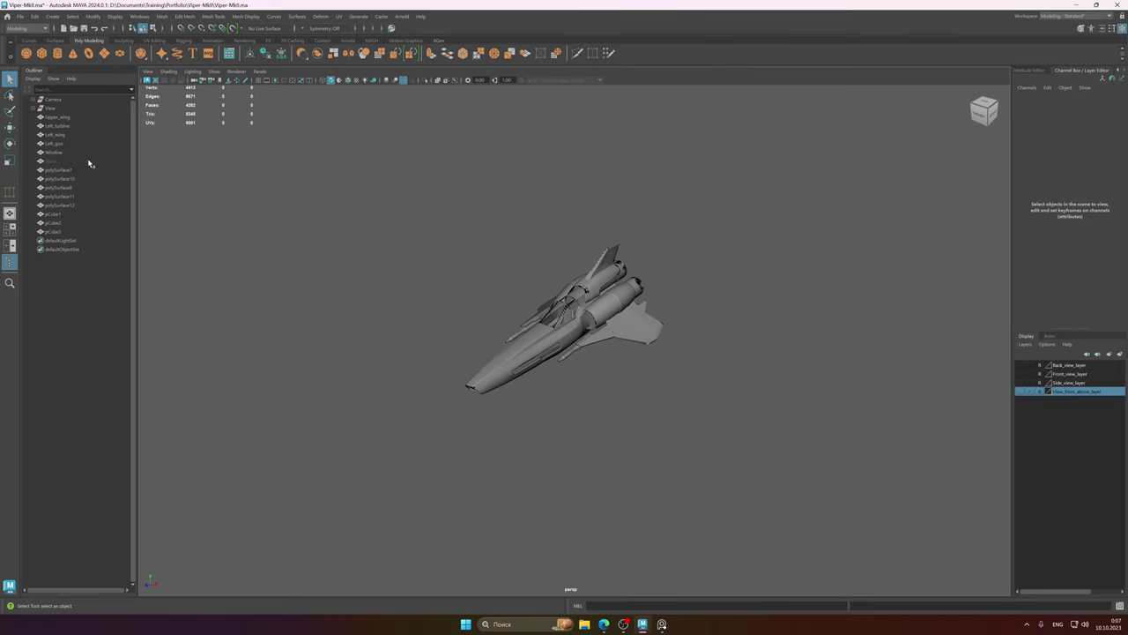
key("ctrl+s")
- Select all cameras in the Camera group and set their far clip plane to 15
left_click(33, 100)
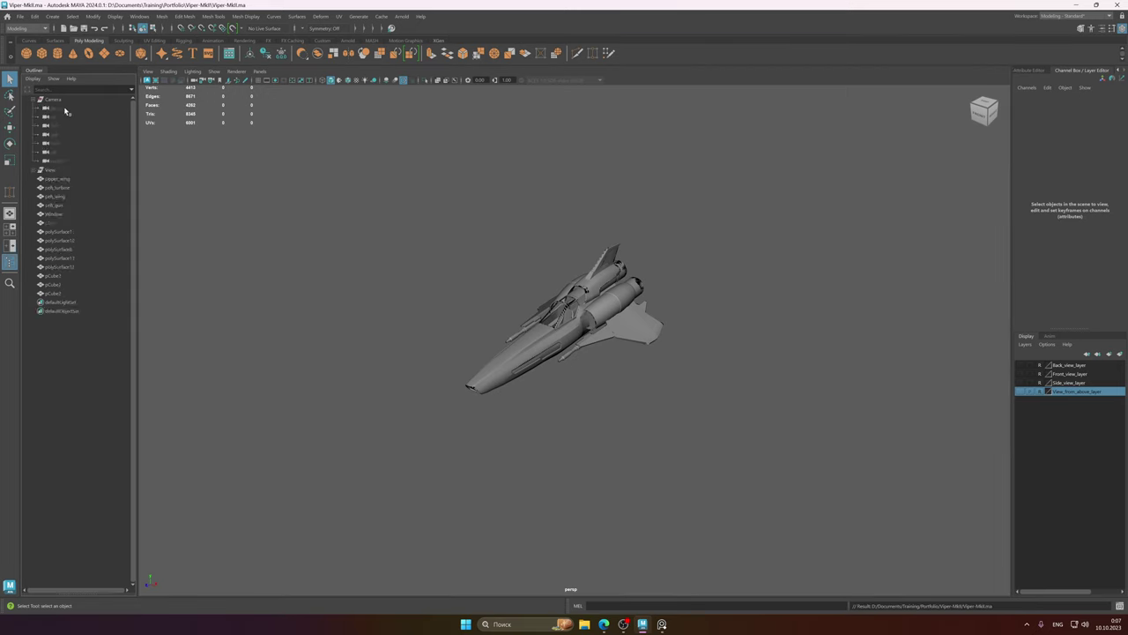
left_click(65, 110)
left_click(56, 161, "shift")
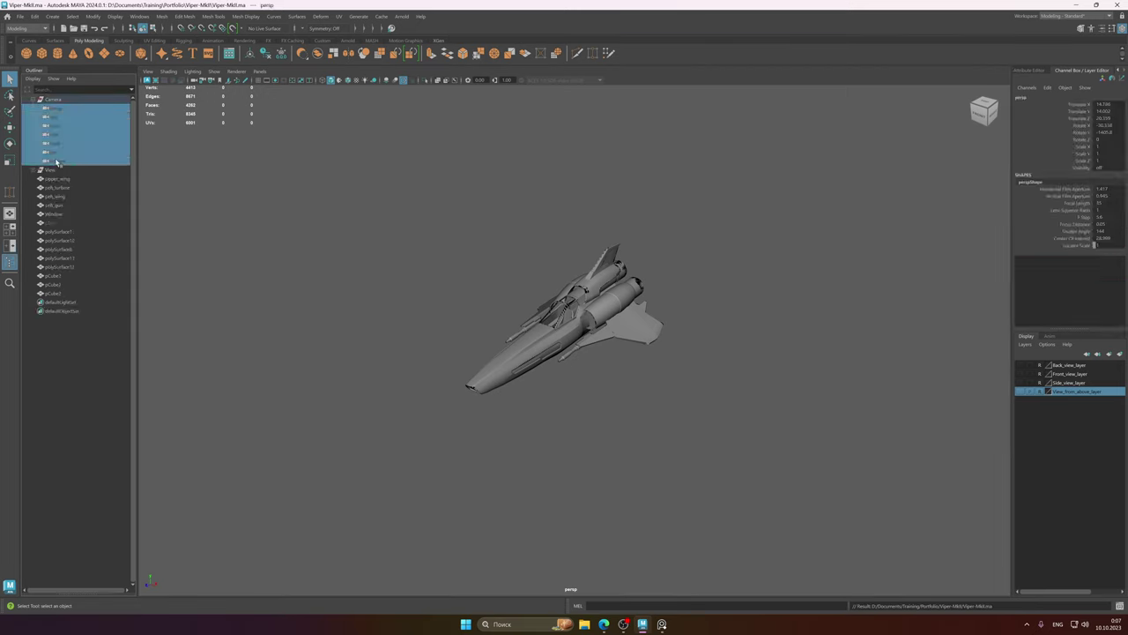
left_click(1030, 71)
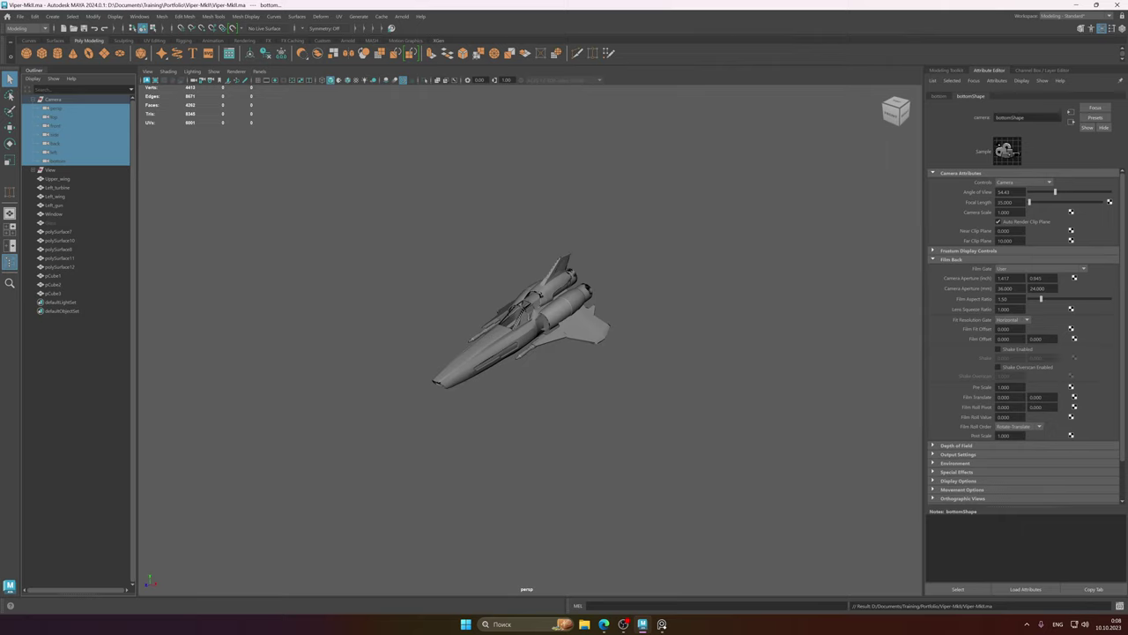
double_click(1004, 241)
type("15")
key("Return")
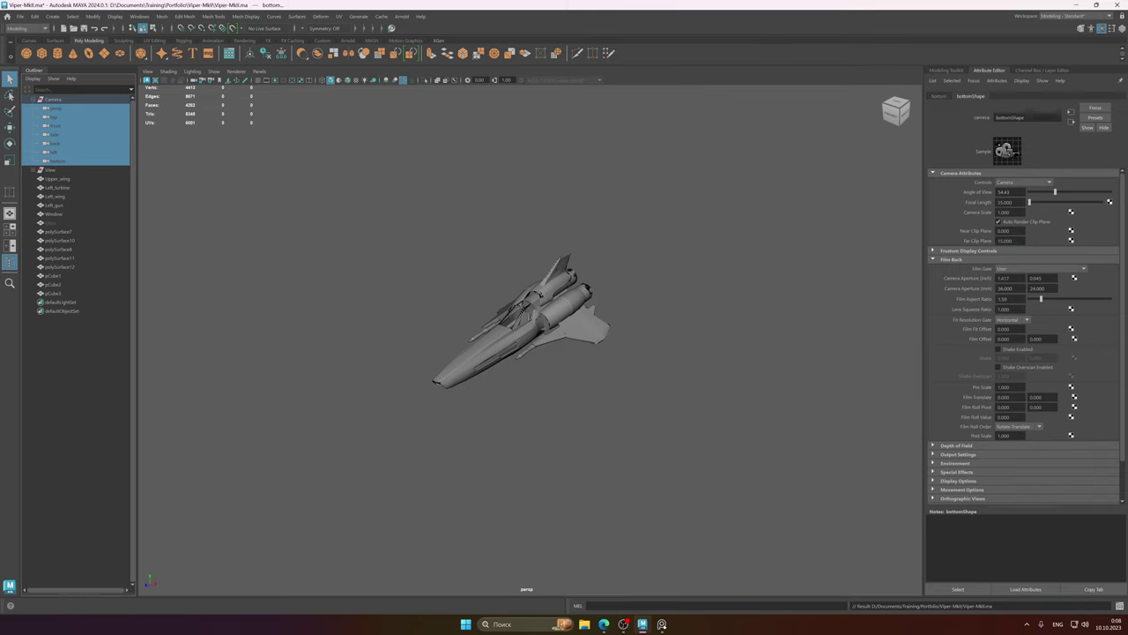
- Try clip plane values of 250 and 15 on the selected cameras, ending with a far clip plane of 10
left_click(1004, 240)
type("250")
key("Return")
type("10")
left_click(1009, 213)
left_click(1004, 212)
type("15")
key("Return")
left_click_drag(1019, 212, 967, 214)
type("250")
key("Return")
type("1")
key("Return")
left_click(1009, 231)
type("15")
key("Return")
double_click(1011, 233)
type("0")
key("Return")
- Delete the construction history of all objects from the Camera group through pCube3, and save the scene
right_click_drag(446, 275, 754, 314, "alt")
middle_click_drag(654, 270, 662, 296, "alt")
left_click_drag(662, 296, 548, 251, "alt")
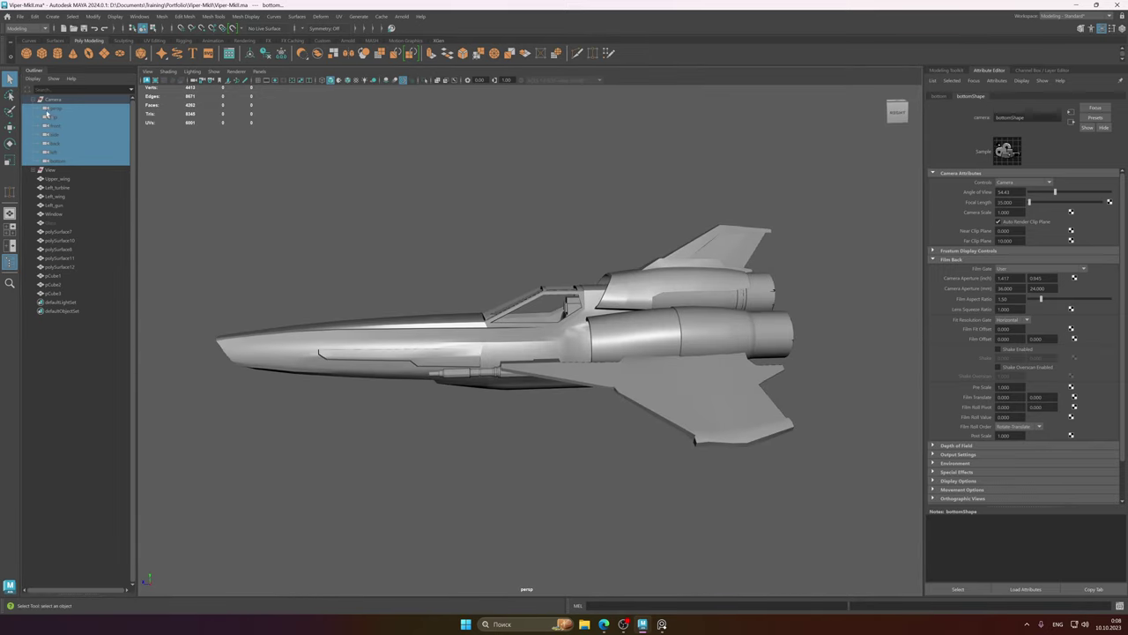
left_click(54, 231)
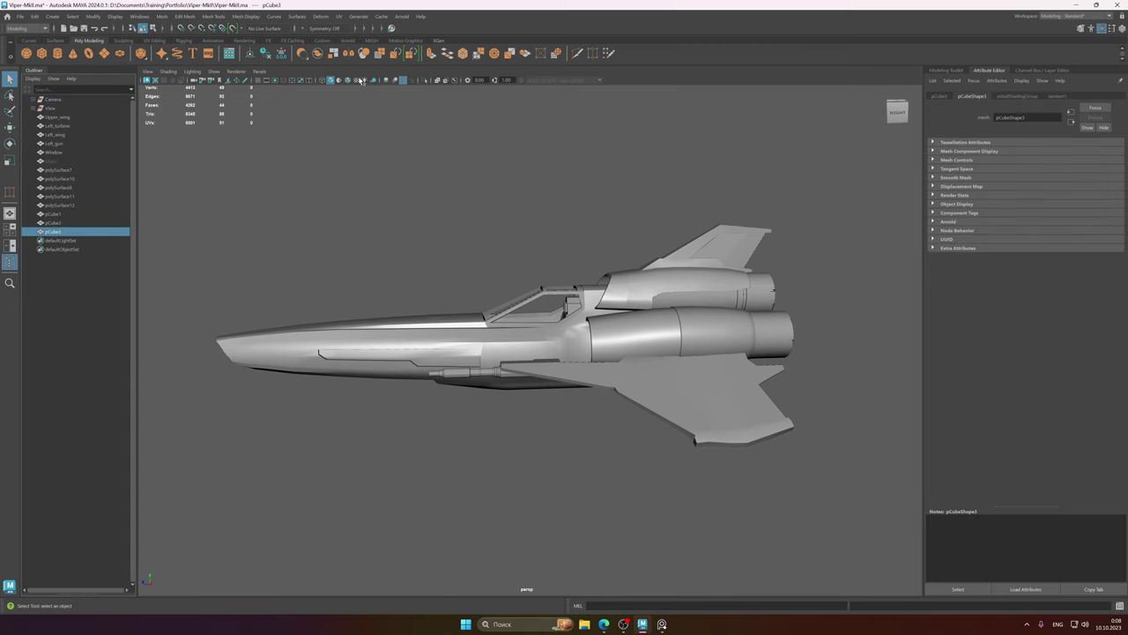
left_click(53, 98, "shift")
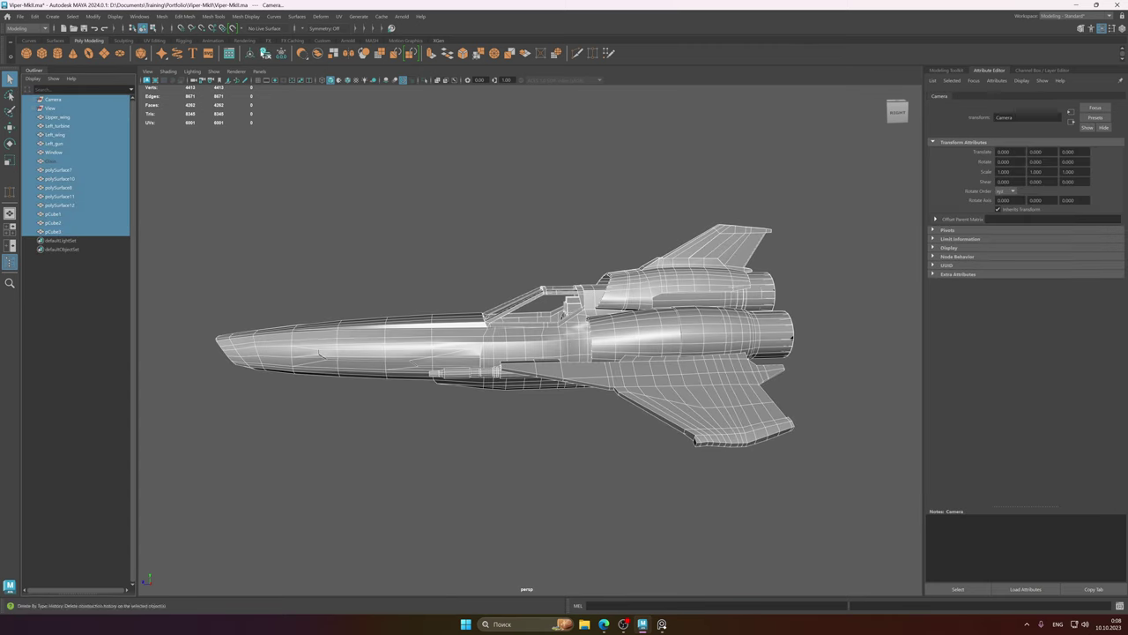
left_click(568, 181)
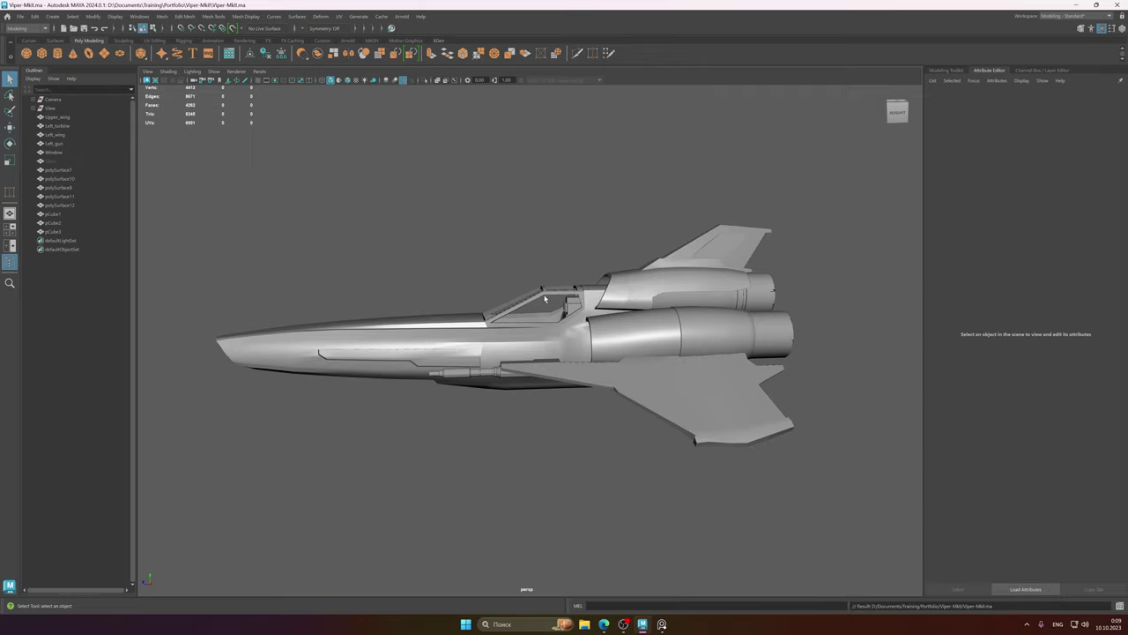
- Select the fuselage hull and set symmetry to Object X
left_click_drag(545, 300, 646, 340, "alt")
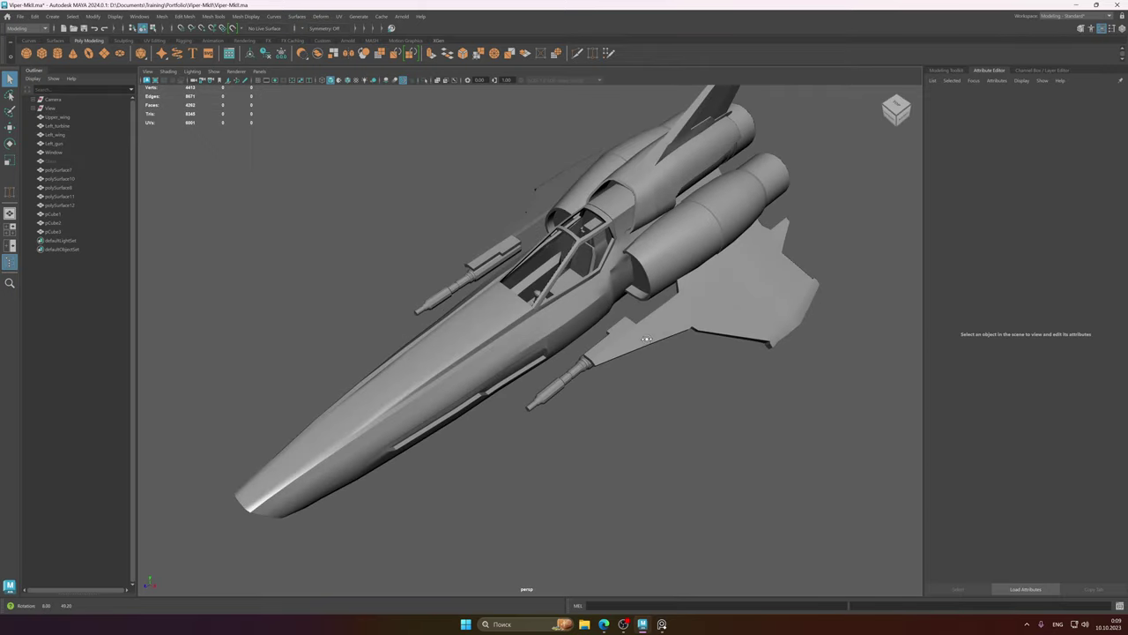
left_click(574, 319)
left_click_drag(574, 319, 664, 298, "alt")
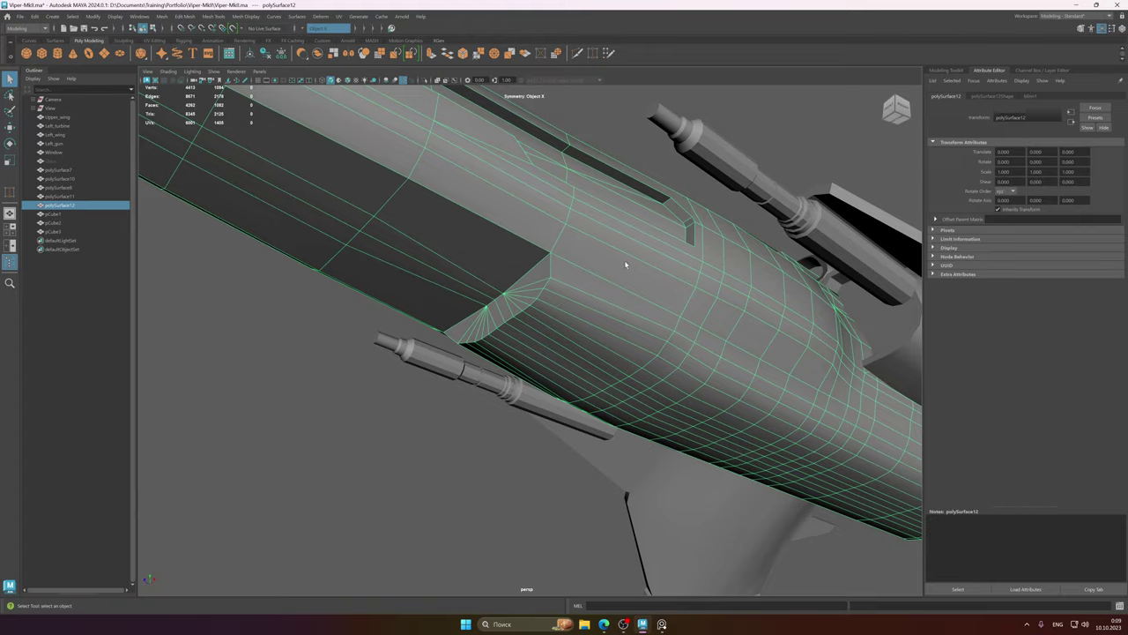
- Check the landing gear bay on the white-background photo and Multi-Cut an edge loop around the hull just behind the belly recess
left_click_drag(626, 265, 579, 263, "alt")
right_click_drag(579, 263, 520, 264, "shift")
left_click(435, 348)
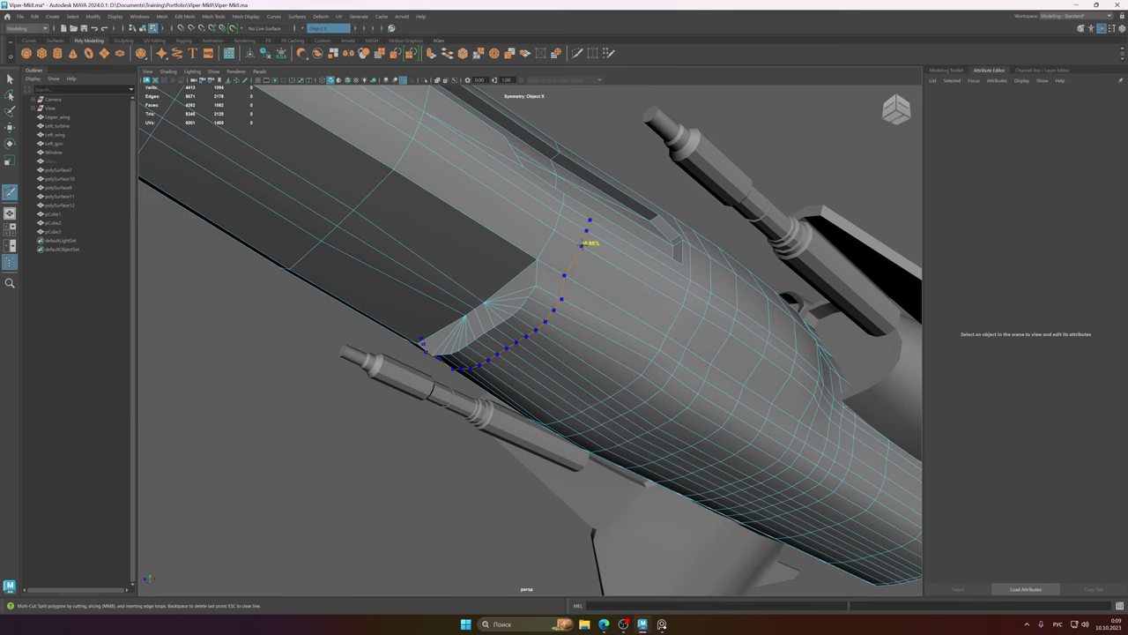
left_click(661, 624)
left_click_drag(460, 262, 551, 266)
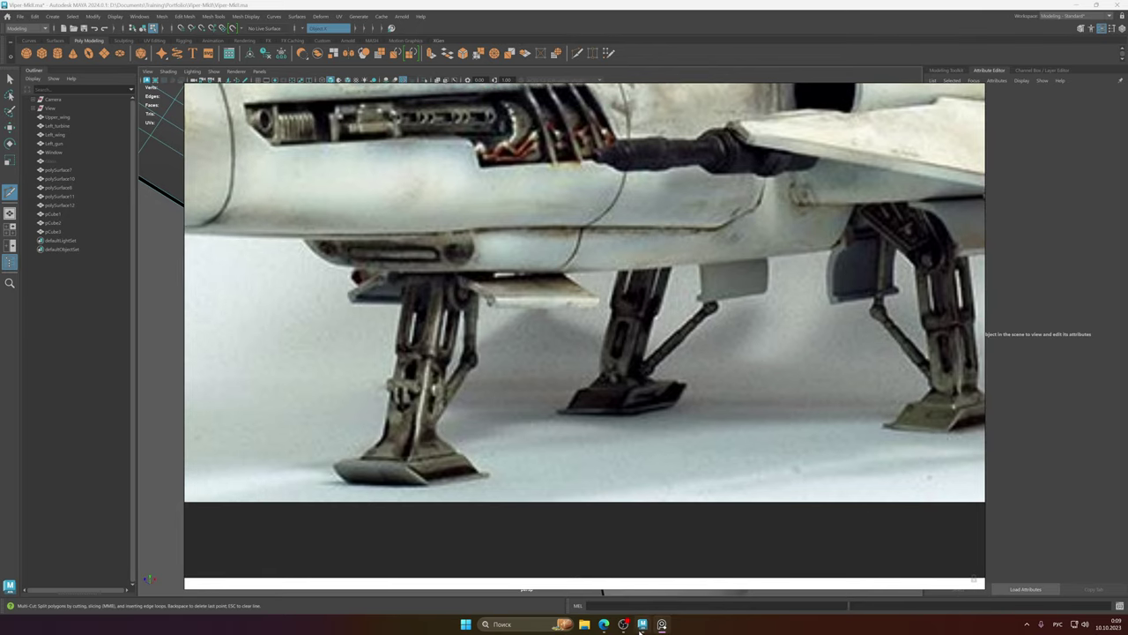
left_click(642, 625)
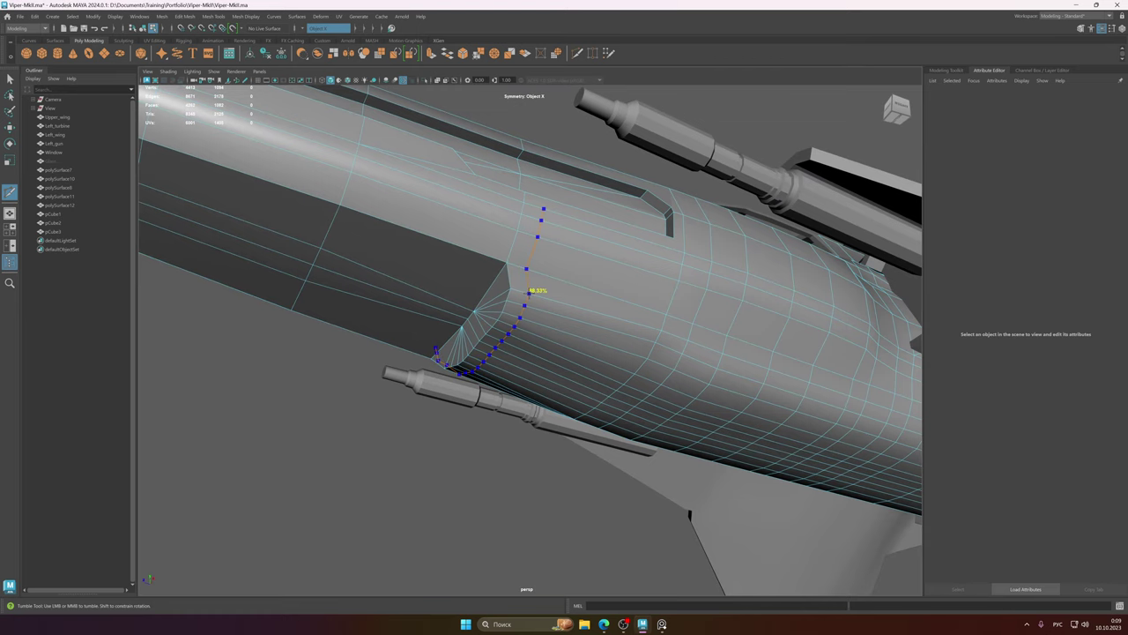
left_click_drag(557, 289, 562, 298, "alt")
middle_click_drag(563, 297, 543, 321, "alt")
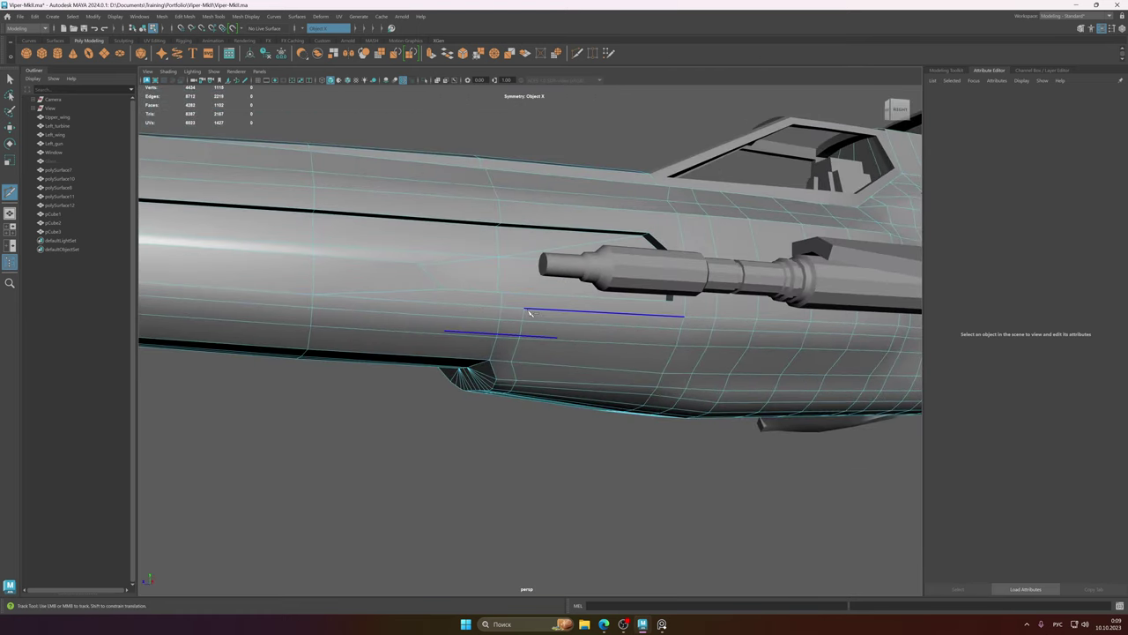
- Cut edges joining the new loop's upper end to the side groove's lower rear corner and that corner to the hull vertex behind it
left_click_drag(595, 316, 669, 313, "alt")
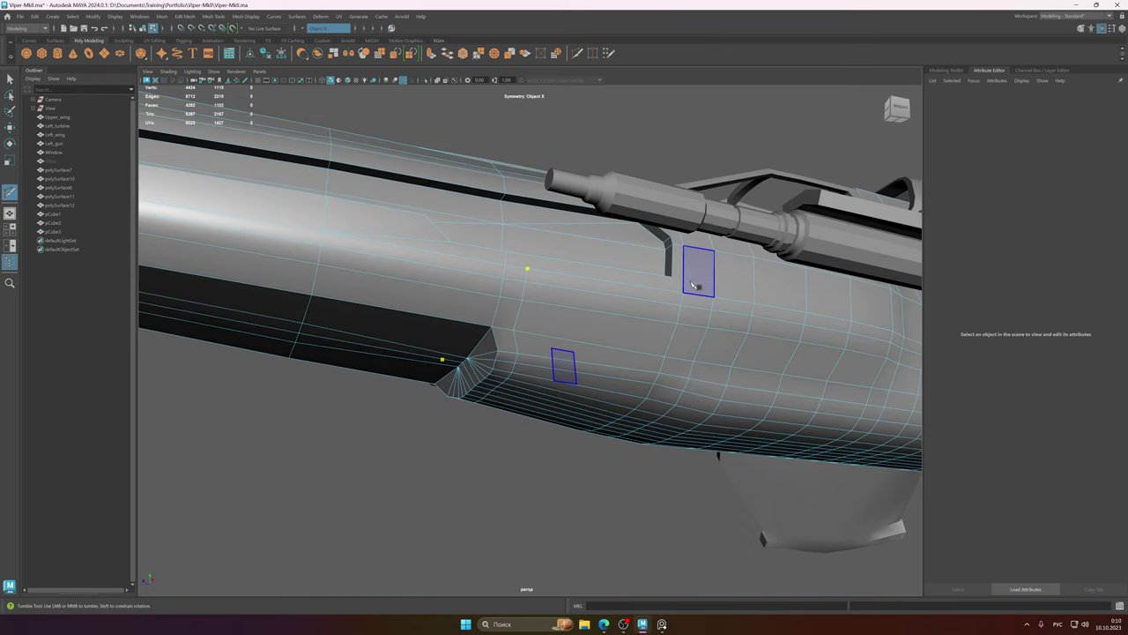
right_click_drag(615, 301, 740, 317, "alt")
middle_click_drag(740, 317, 715, 334, "alt")
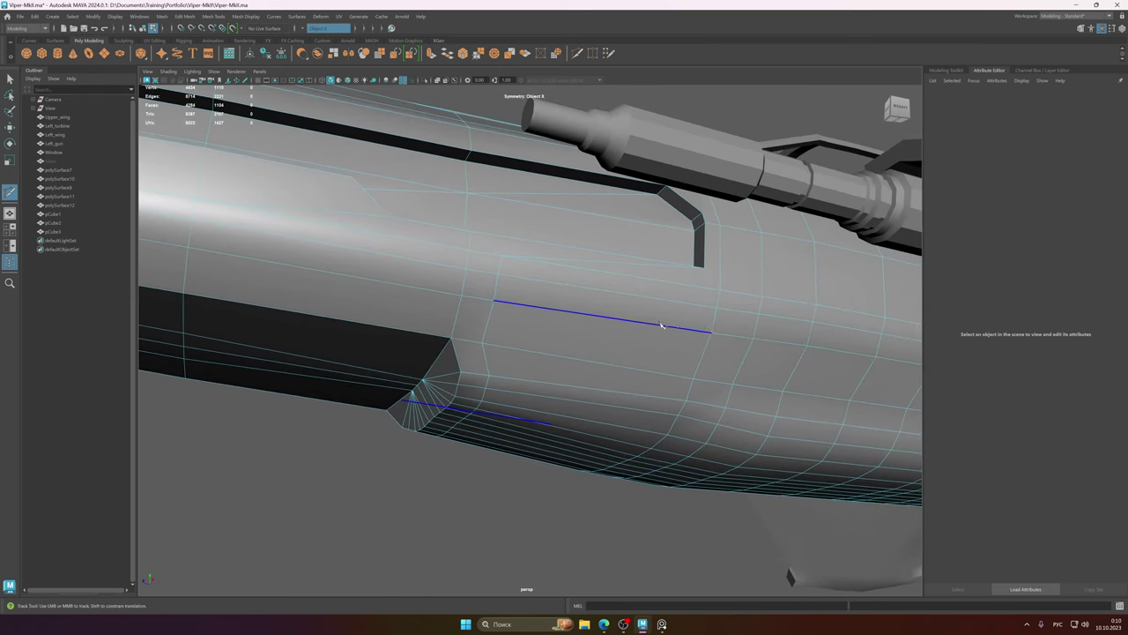
left_click_drag(661, 324, 610, 308, "alt")
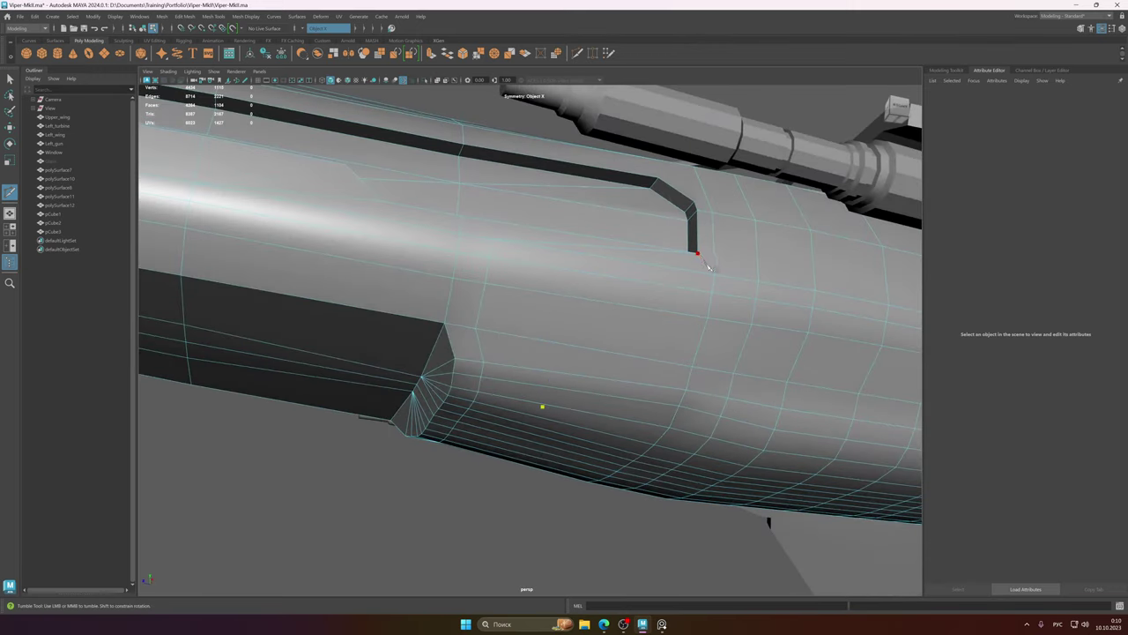
- Compare the smoothed and unsmoothed hull around the lower rear corner of the side groove
key("3")
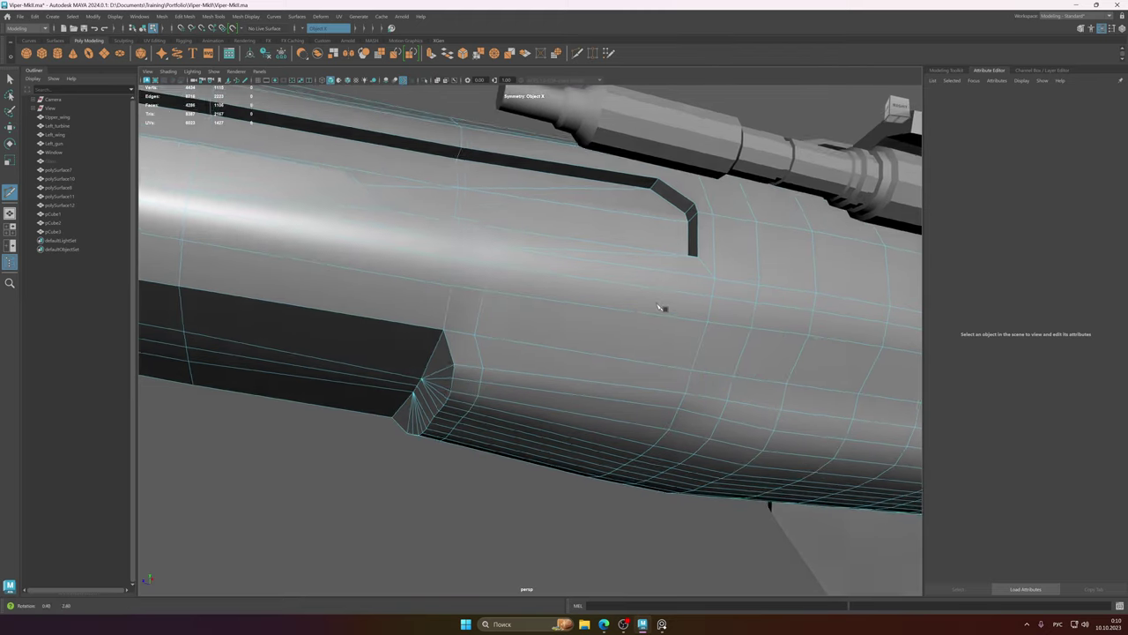
left_click_drag(662, 310, 679, 315, "alt")
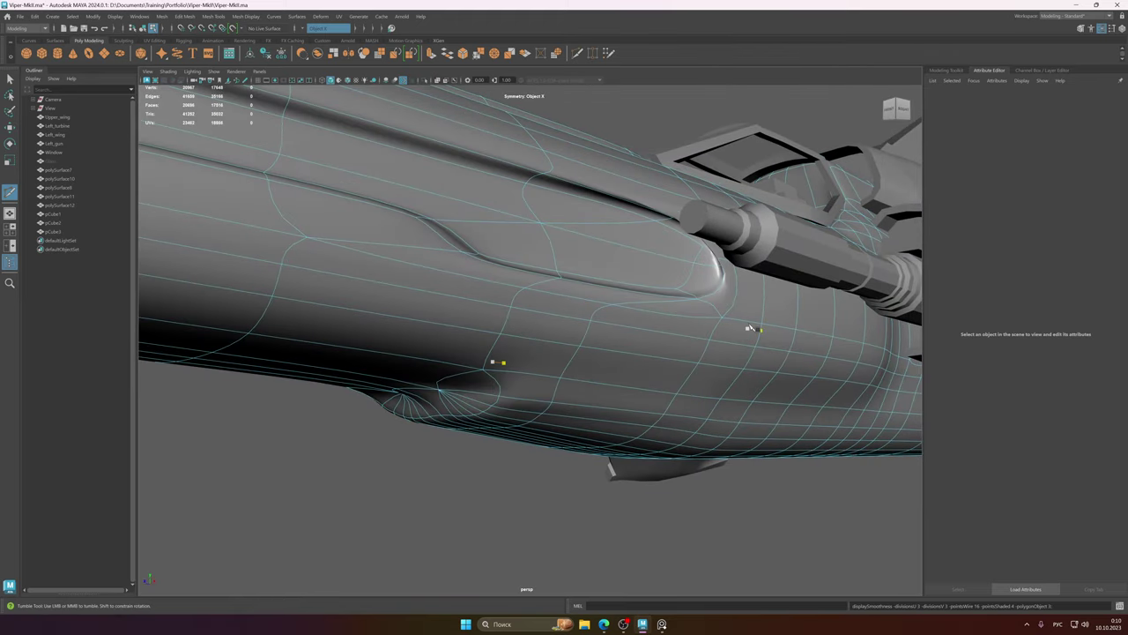
key("1")
key("3")
left_click_drag(708, 323, 717, 324, "alt")
key("1")
right_click_drag(805, 326, 870, 327, "alt")
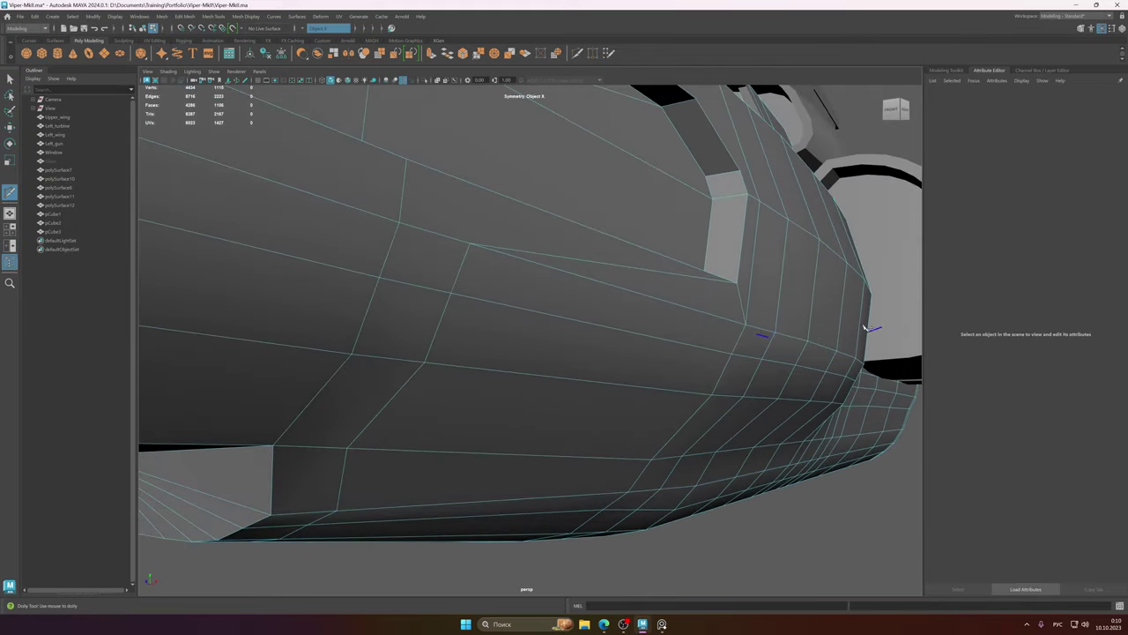
key("3")
middle_click_drag(767, 296, 739, 305, "alt")
mouse_move(739, 305)
left_mouse_down("alt")
mouse_move(759, 305)
mouse_move(735, 310)
left_mouse_up("alt")
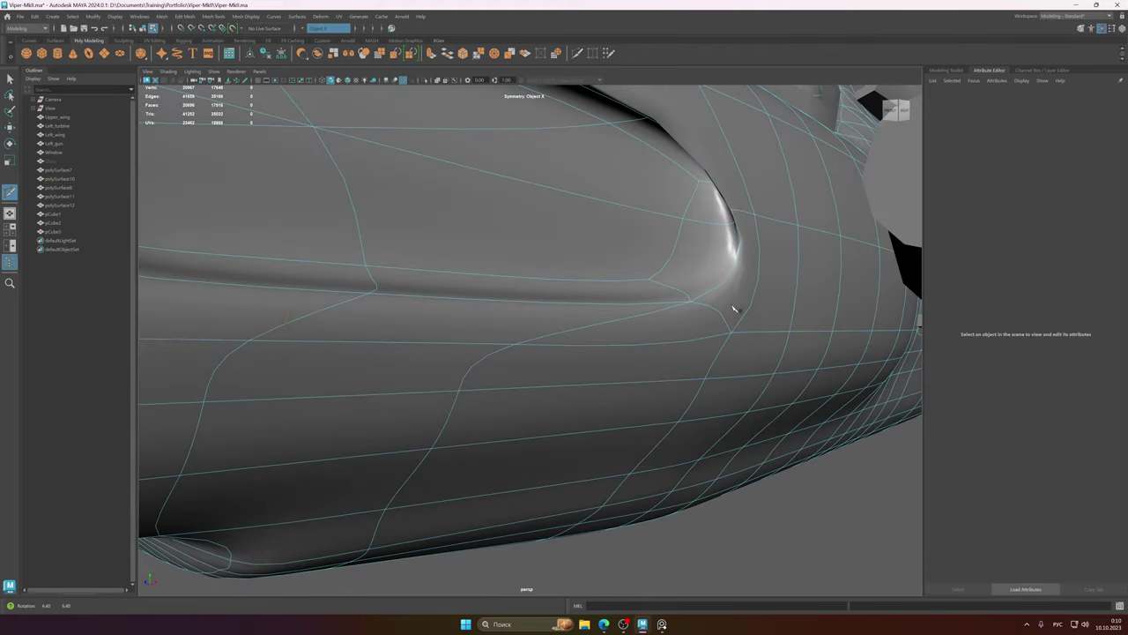
key("1")
middle_click_drag(742, 288, 739, 307, "alt")
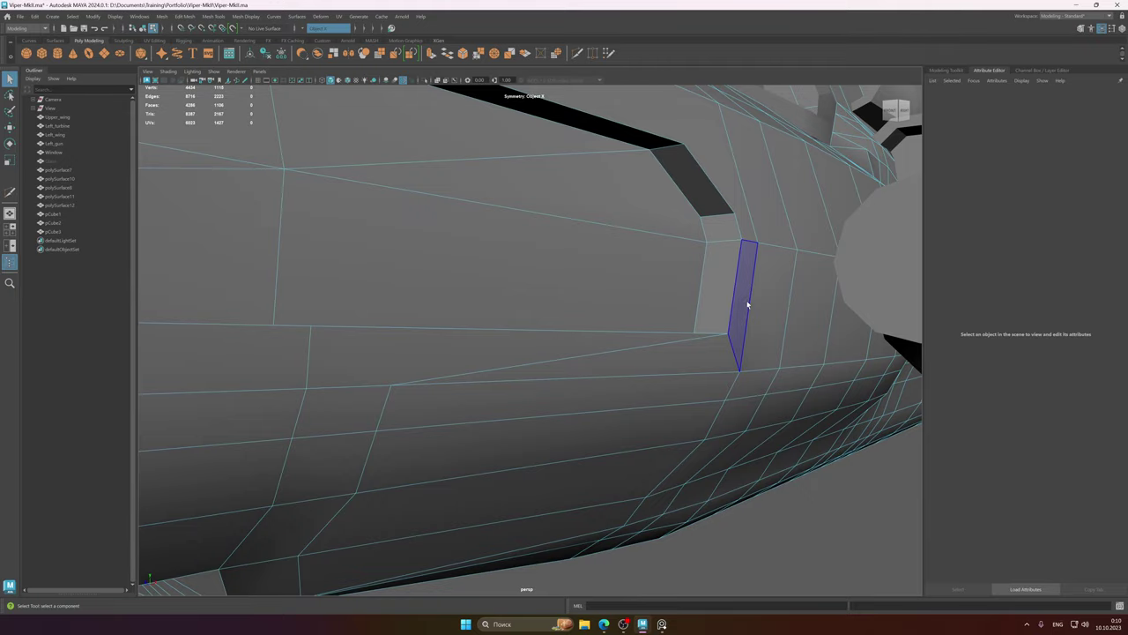
- Switch the hull to vertex editing and inspect the groove's smoothed rear end from several angles
right_click_drag(703, 304, 703, 304)
key("3")
left_click_drag(713, 305, 740, 277, "alt")
right_click_drag(740, 276, 853, 282, "alt")
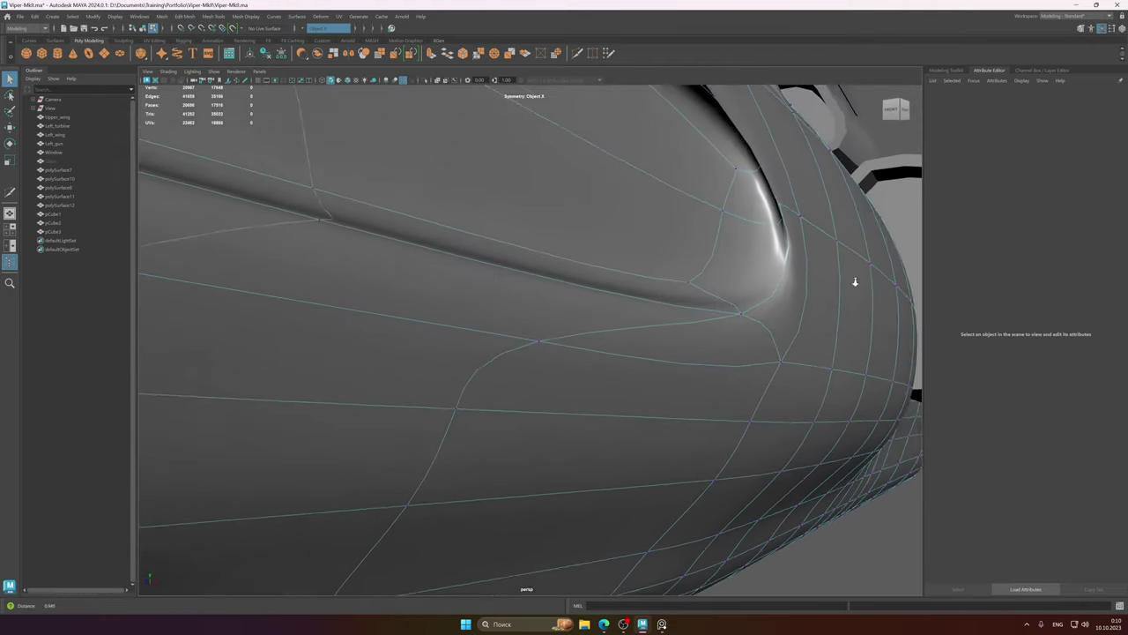
left_click_drag(793, 284, 759, 309, "alt")
middle_click_drag(759, 308, 725, 315, "alt")
left_click_drag(725, 315, 607, 300, "alt")
right_click_drag(607, 300, 449, 278, "alt")
left_click_drag(488, 280, 745, 269, "alt")
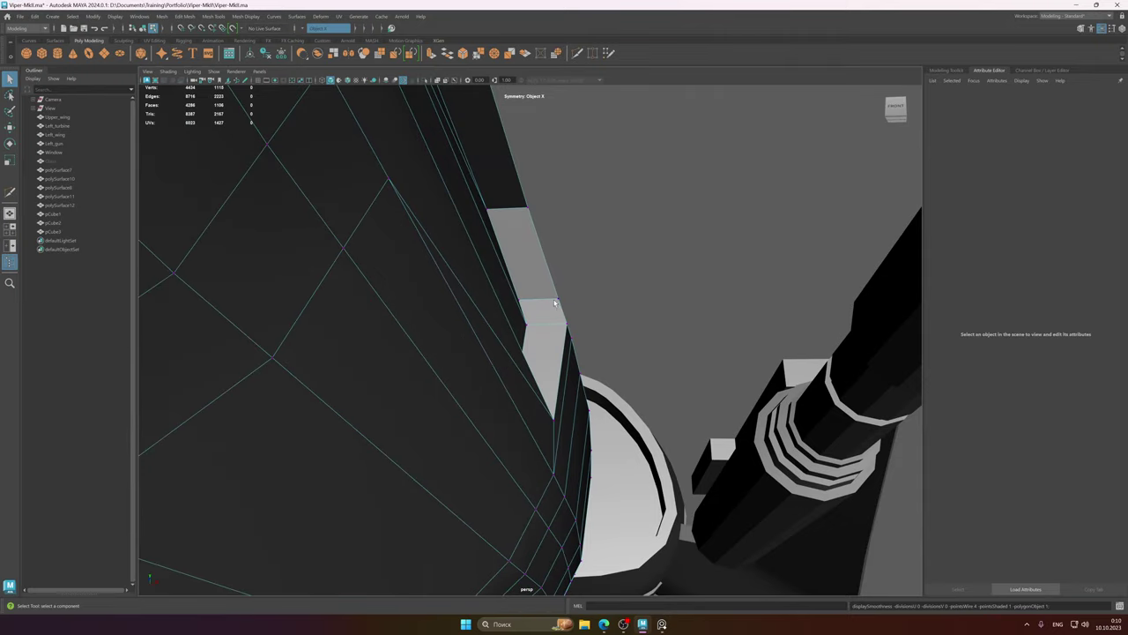
- Cut edges from the side groove's two upper rear corners to the hull vertex above them
left_click(557, 301)
left_click_drag(559, 304, 629, 280, "alt")
key("3")
right_click_drag(589, 278, 589, 279, "shift")
mouse_move(588, 278)
left_mouse_down("alt")
mouse_move(599, 282)
mouse_move(586, 263)
left_mouse_up("alt")
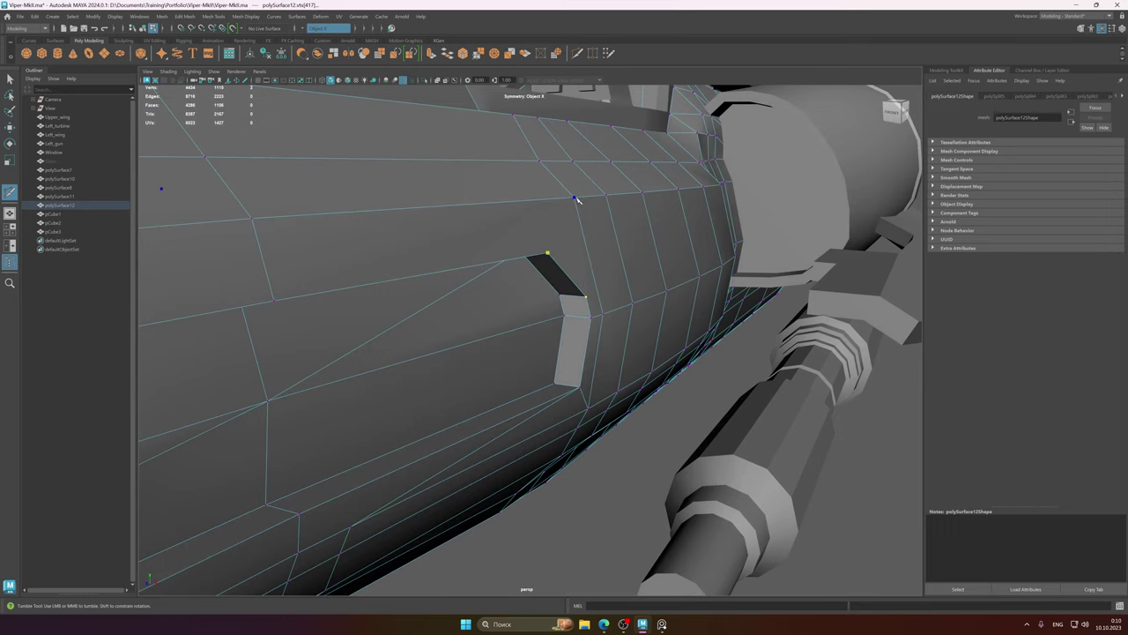
key("Return")
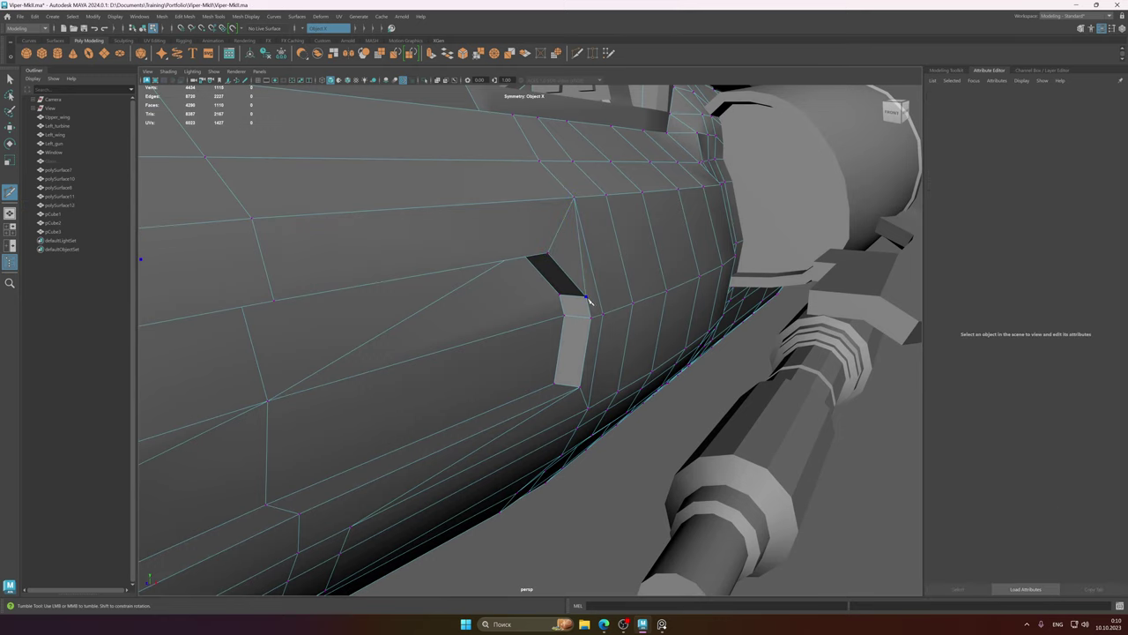
key("q")
- Preview the smoothed hull around the groove's rear end and examine the underside behind the belly recess
left_click_drag(591, 283, 509, 292, "alt")
right_click_drag(601, 293, 638, 278)
key("3")
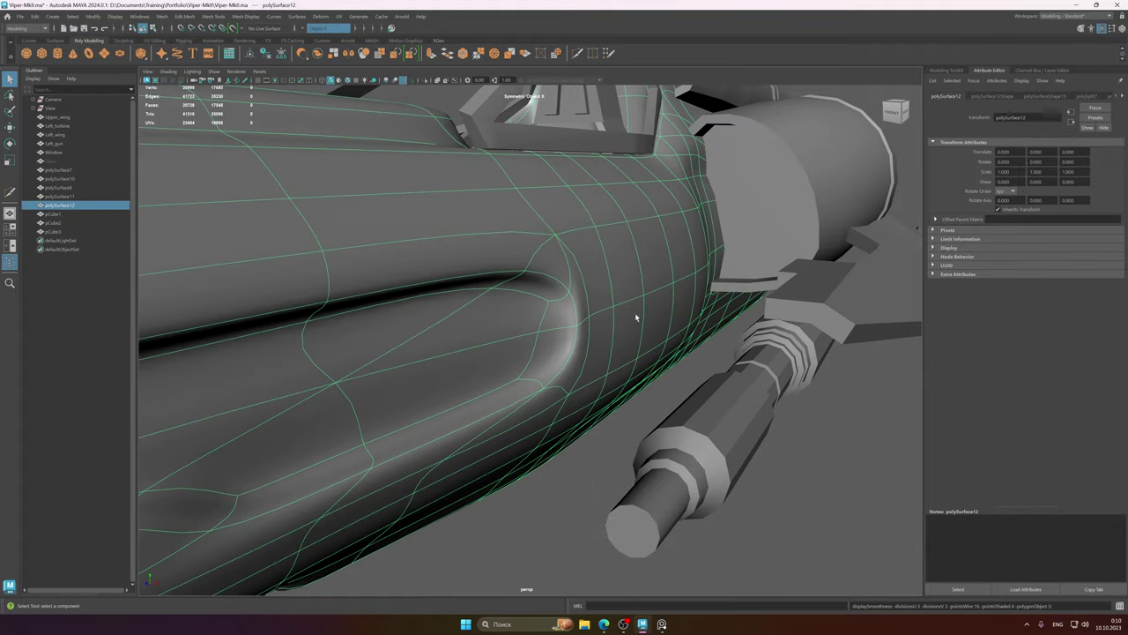
left_click_drag(634, 315, 606, 287, "alt")
right_click_drag(606, 288, 802, 311, "alt")
left_click_drag(802, 312, 595, 306, "alt")
right_click(552, 270)
left_click(554, 298)
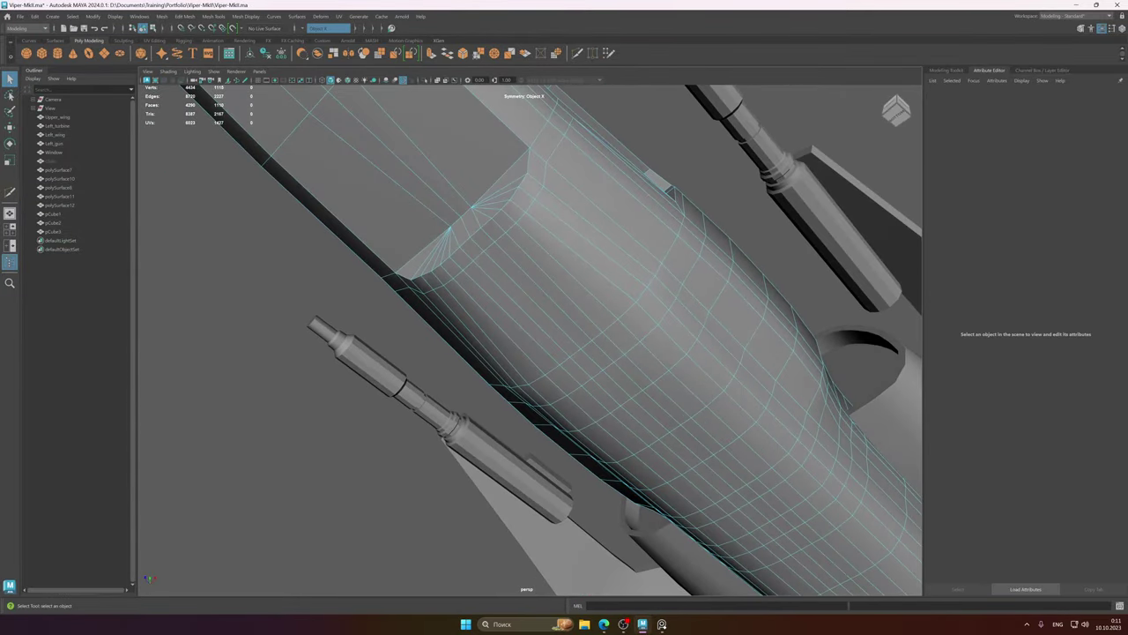
- Check the landing gear reference photo and select the block of hull faces on the underside behind the belly recess
left_click(662, 624)
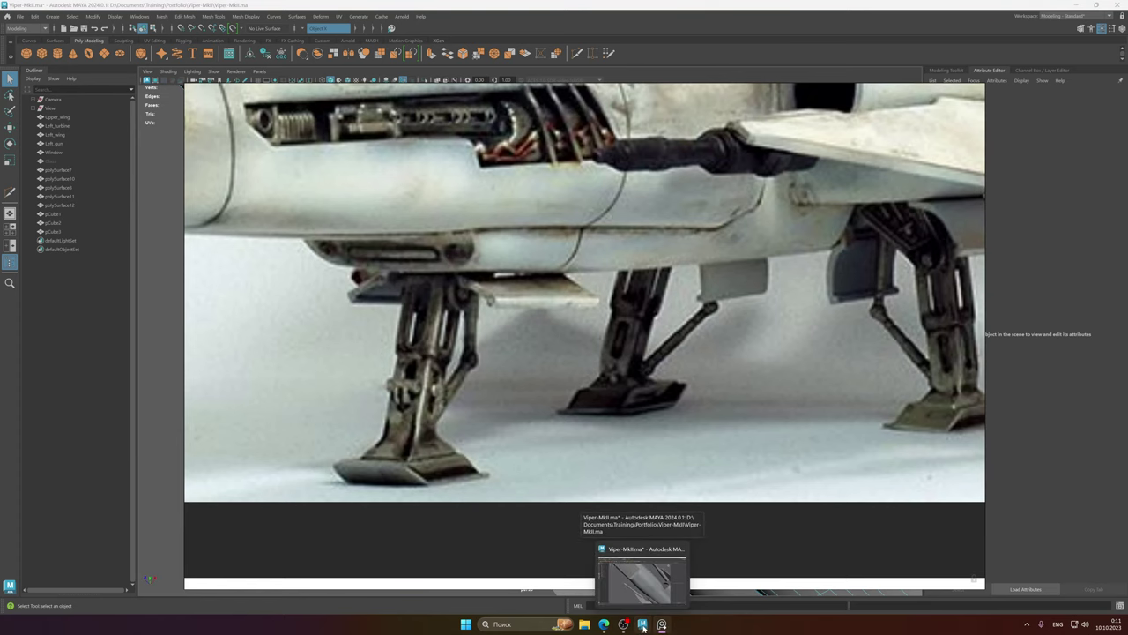
left_click(643, 626)
left_click_drag(552, 284, 563, 308, "alt")
left_click(575, 275)
key("w")
key("alt+shift")
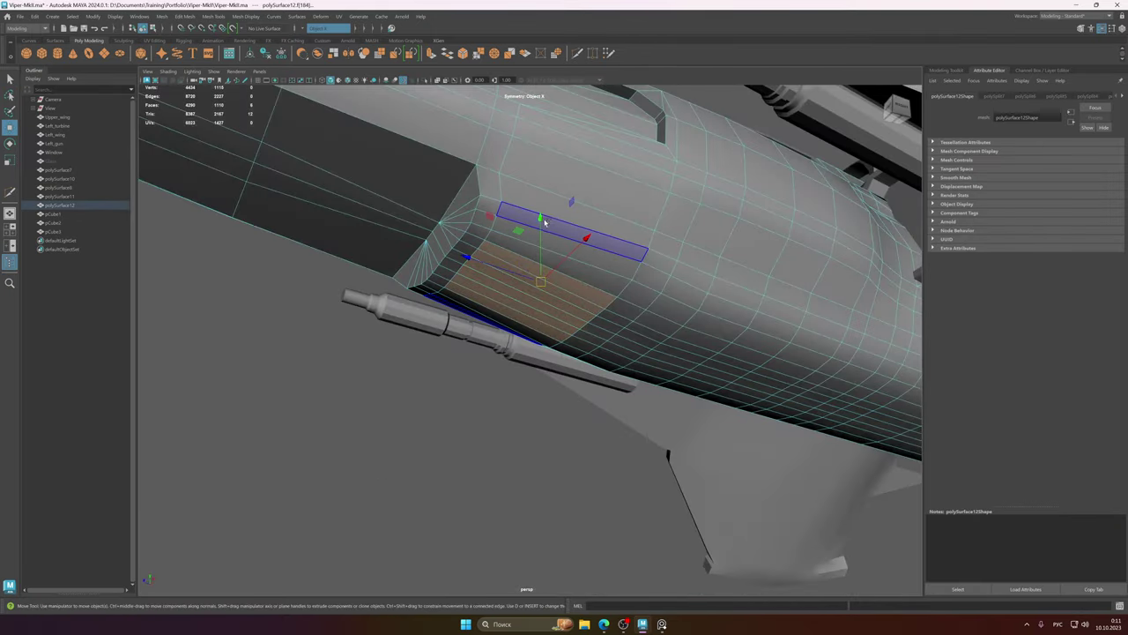
- Try extruding the selected belly faces into the hull and compare the recess with the landing gear reference photo
left_click_drag(542, 200, 542, 202, "shift")
left_click_drag(568, 295, 593, 300, "alt")
left_click(662, 624)
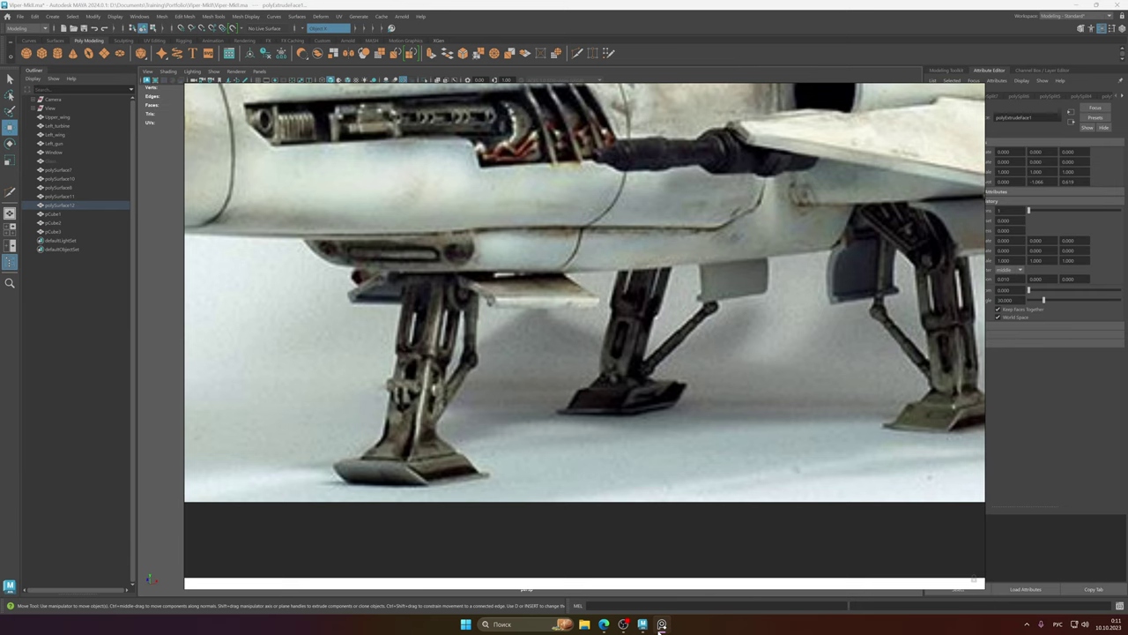
left_click(662, 624)
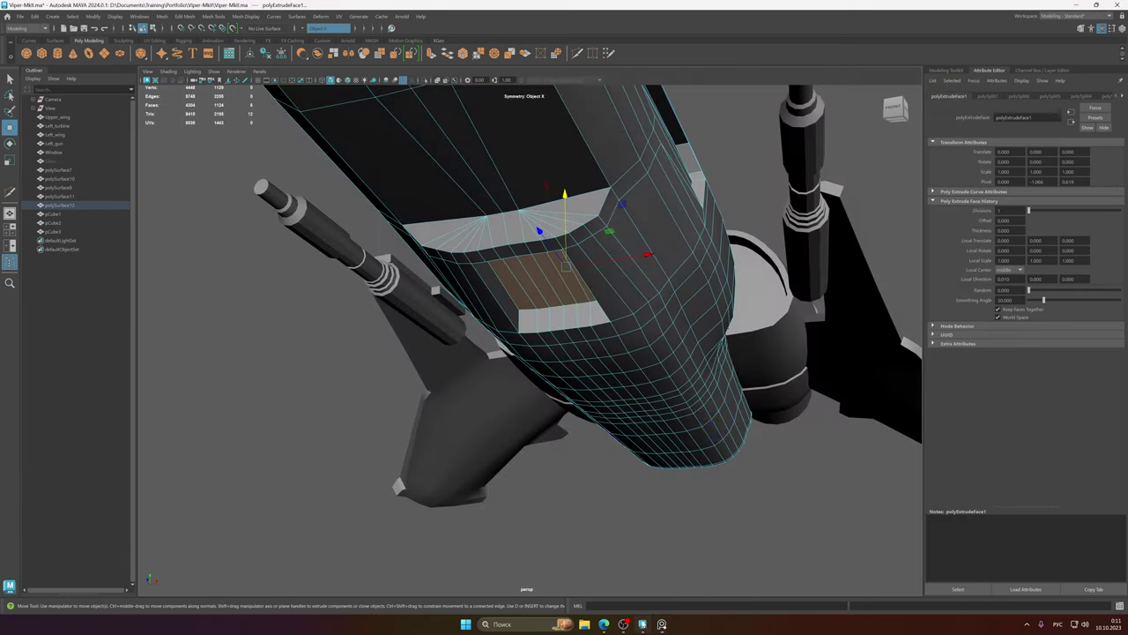
mouse_move(575, 304)
left_mouse_down("alt")
mouse_move(624, 289)
mouse_move(569, 320)
left_mouse_up("alt")
scroll(626, 288, "up", 3)
key("ctrl+z")
left_click_drag(560, 232, 581, 284, "shift")
key("ctrl+z")
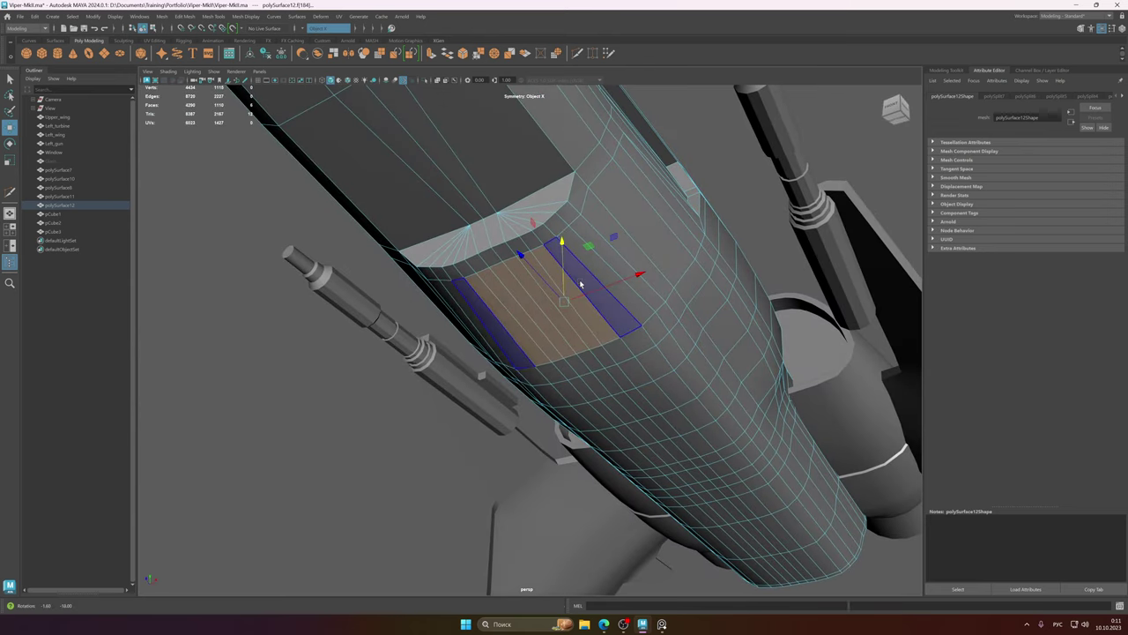
- Extrude the selected belly faces upward into the hull to form the landing gear bay
left_click_drag(569, 229, 568, 223, "shift")
left_click_drag(615, 277, 634, 317, "alt")
right_click_drag(635, 317, 612, 331)
mouse_move(617, 328)
left_mouse_down("alt")
mouse_move(627, 322)
mouse_move(646, 342)
mouse_move(612, 324)
left_mouse_up("alt")
right_click_drag(612, 325, 650, 305)
- Extrude the narrow face strips on both sides of the gear bay downward into two door blocks
left_click_drag(648, 307, 617, 312, "alt")
right_click_drag(617, 312, 619, 323)
mouse_move(620, 324)
left_mouse_down("alt")
mouse_move(619, 340)
mouse_move(634, 339)
mouse_move(581, 328)
mouse_move(599, 319)
mouse_move(569, 336)
mouse_move(614, 336)
left_mouse_up("alt")
left_click(590, 330)
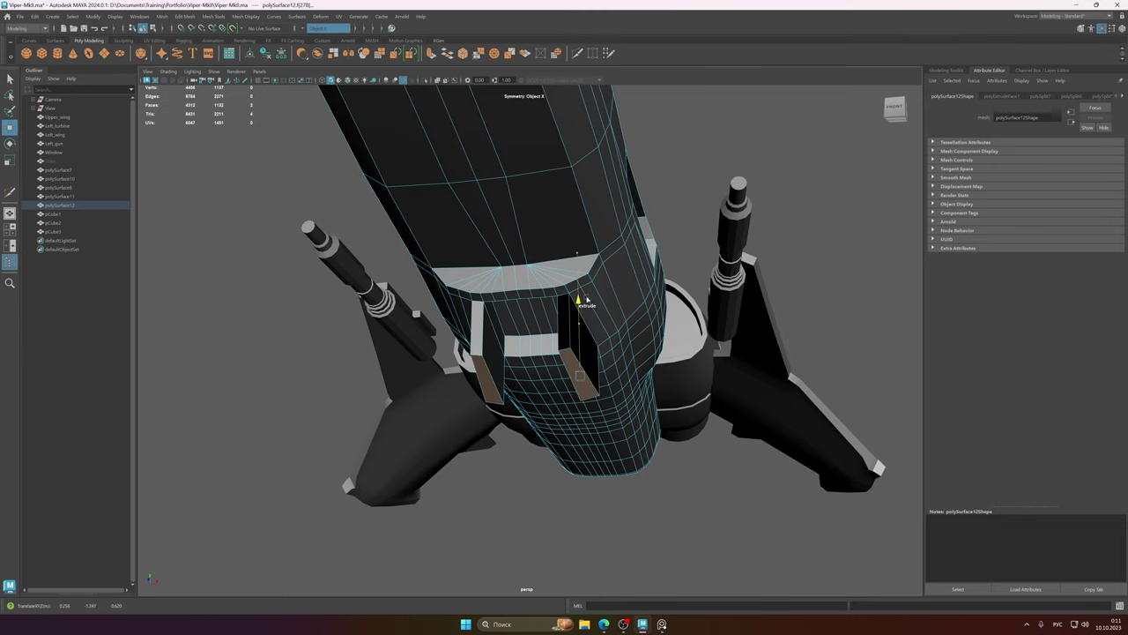
key("ctrl+e")
mouse_move(592, 304)
left_mouse_down("alt")
mouse_move(608, 318)
mouse_move(597, 312)
left_mouse_up("alt")
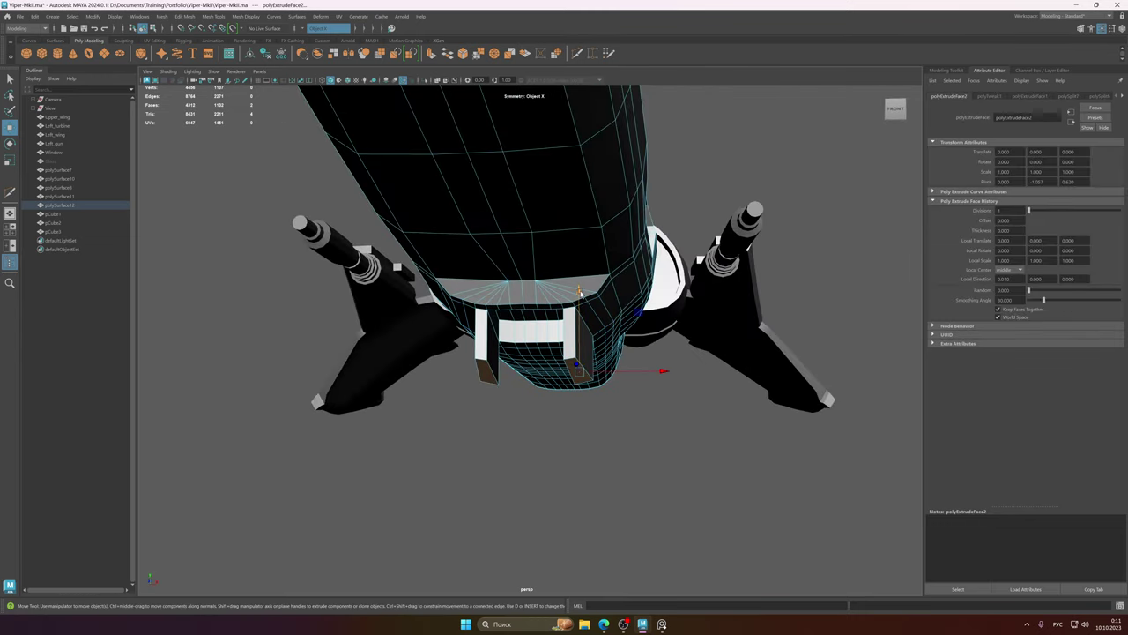
- Adjust the lower faces of the two door blocks and compare them with the landing gear reference photo
left_click_drag(637, 314, 611, 325, "alt")
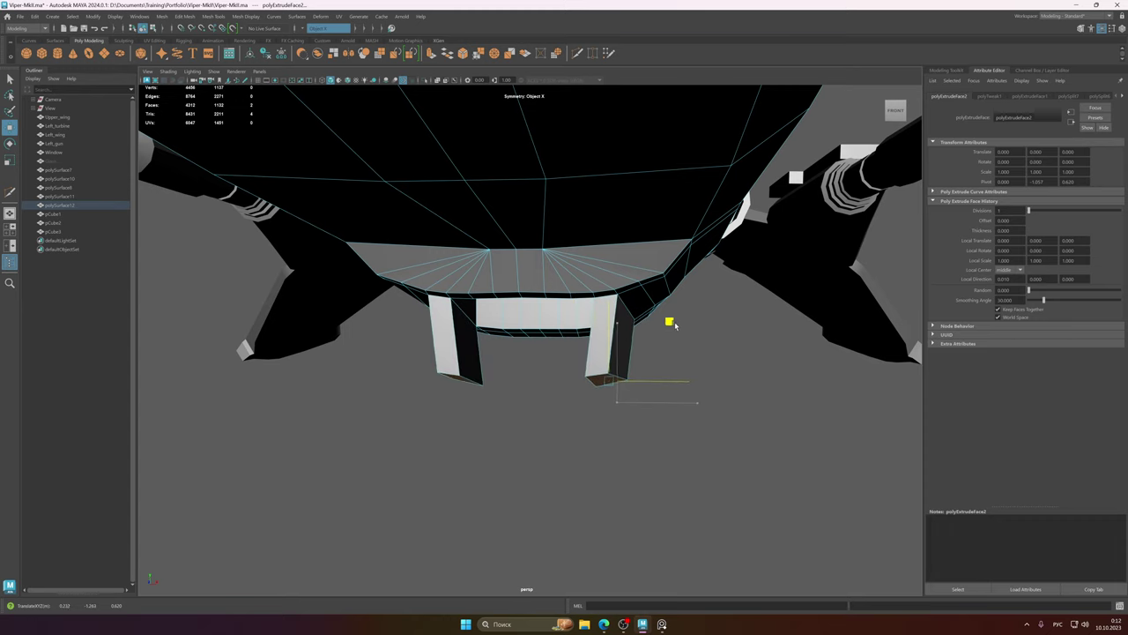
left_click_drag(680, 339, 547, 307, "alt")
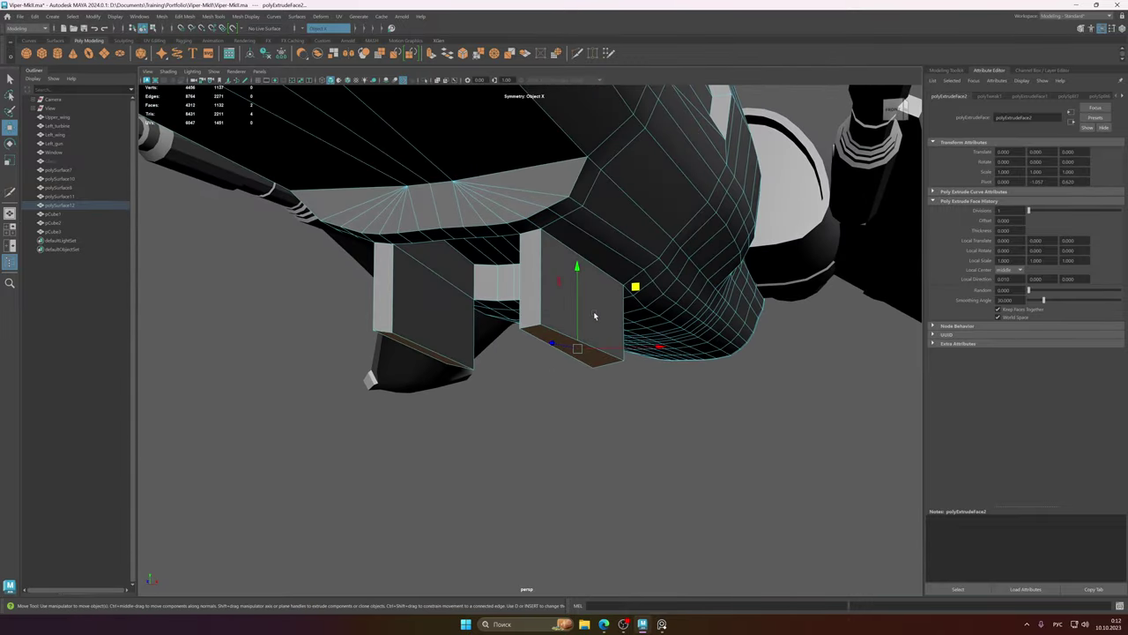
mouse_move(590, 309)
left_mouse_down("alt")
mouse_move(617, 317)
mouse_move(572, 299)
mouse_move(590, 315)
left_mouse_up("alt")
left_click(659, 625)
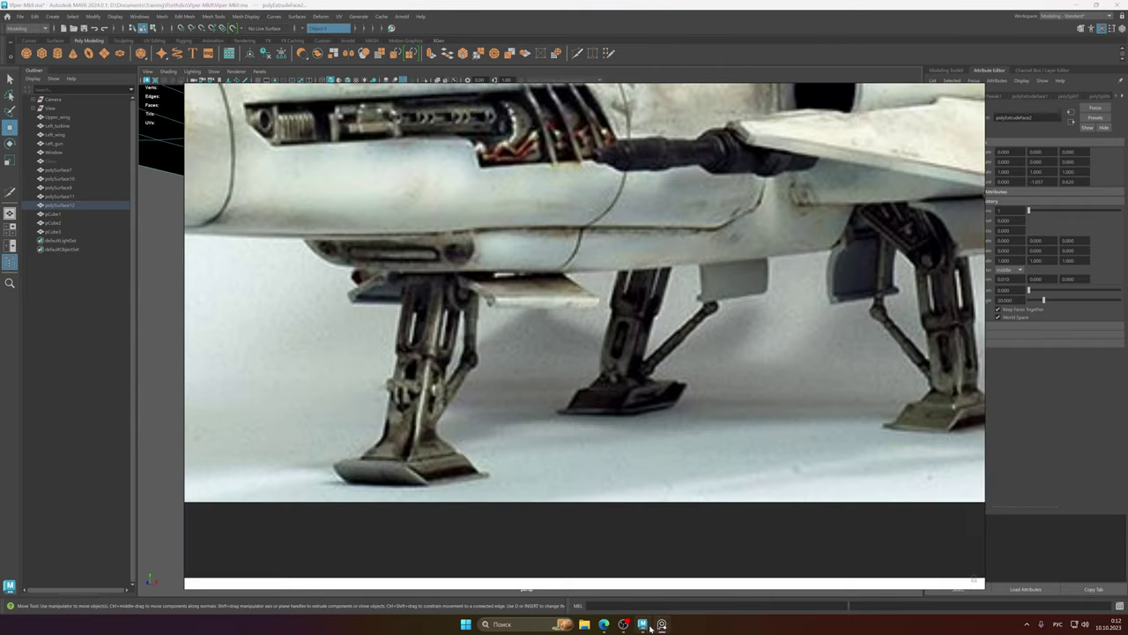
left_click(649, 626)
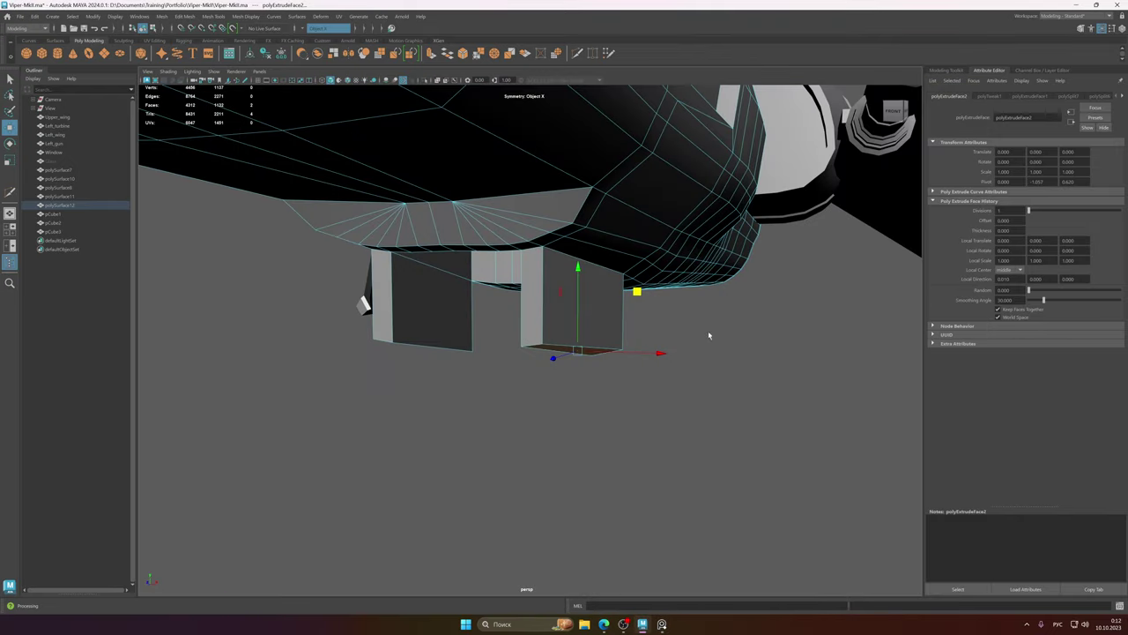
mouse_move(628, 314)
left_mouse_down("alt")
mouse_move(680, 298)
mouse_move(622, 306)
mouse_move(634, 292)
mouse_move(544, 286)
mouse_move(654, 296)
mouse_move(622, 291)
mouse_move(609, 315)
mouse_move(594, 309)
mouse_move(631, 293)
mouse_move(670, 297)
mouse_move(638, 314)
mouse_move(633, 337)
mouse_move(612, 328)
left_mouse_up("alt")
key("w")
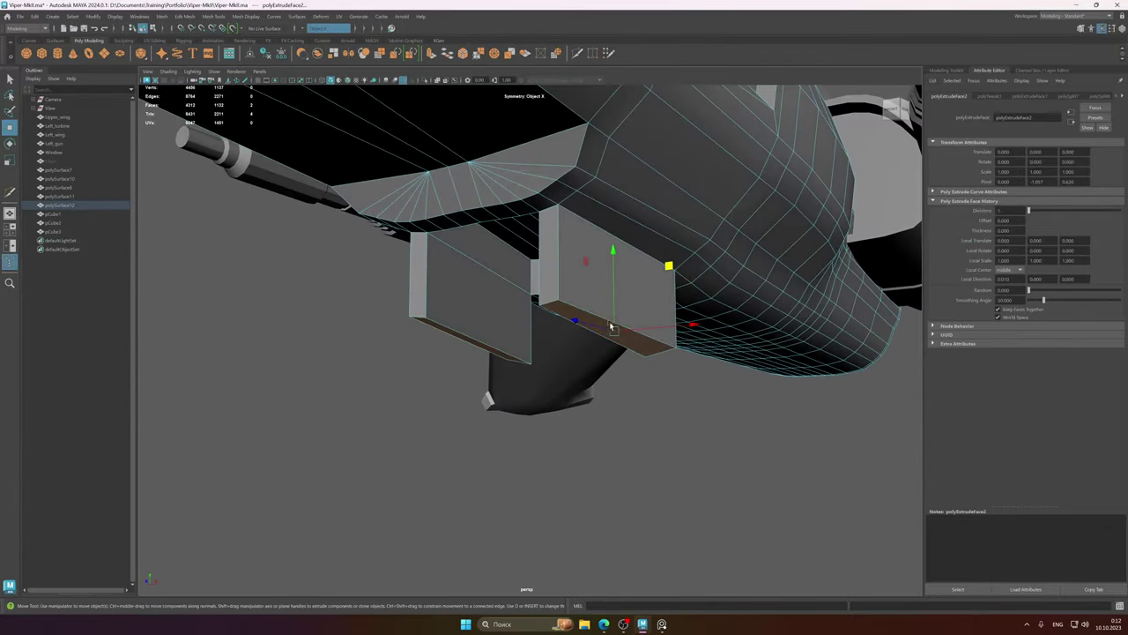
- Try splaying the two door blocks outward by moving their lower end faces sideways and up
left_click(555, 263)
left_click_drag(555, 262, 598, 299, "alt")
key("e")
key("w")
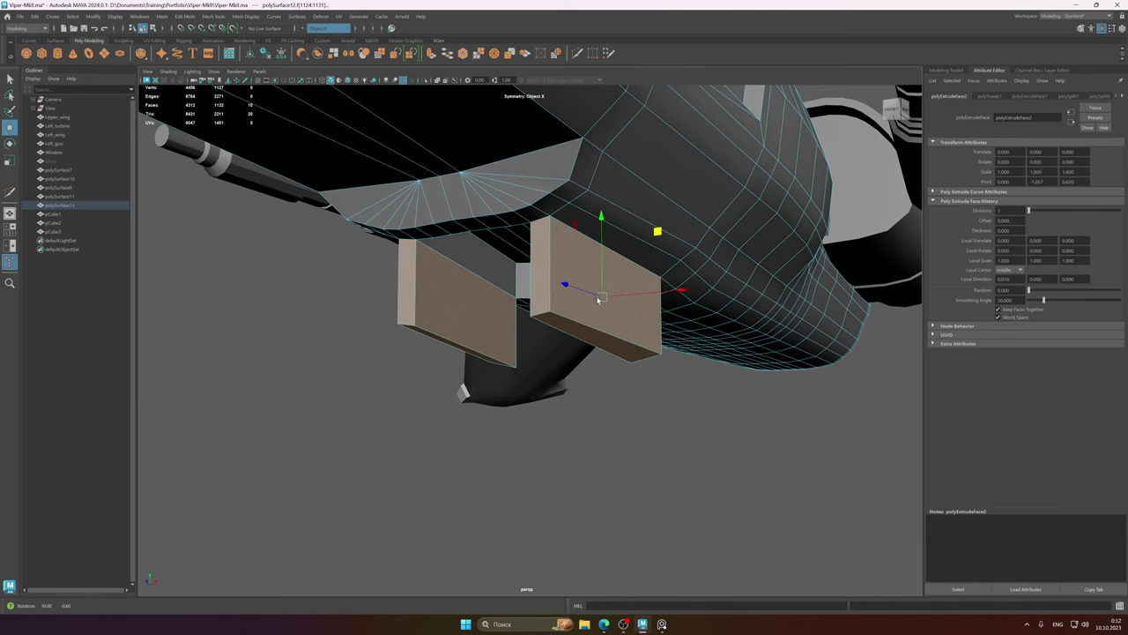
left_click(616, 350)
left_click_drag(616, 351, 659, 337, "alt")
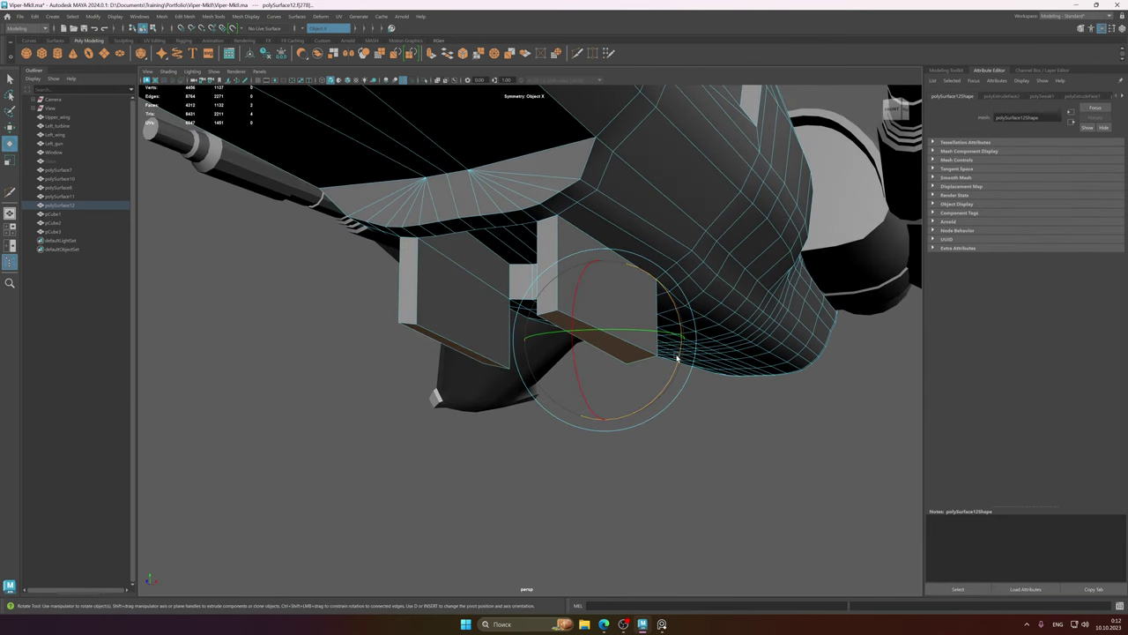
key("w")
left_click_drag(680, 283, 768, 293, "alt")
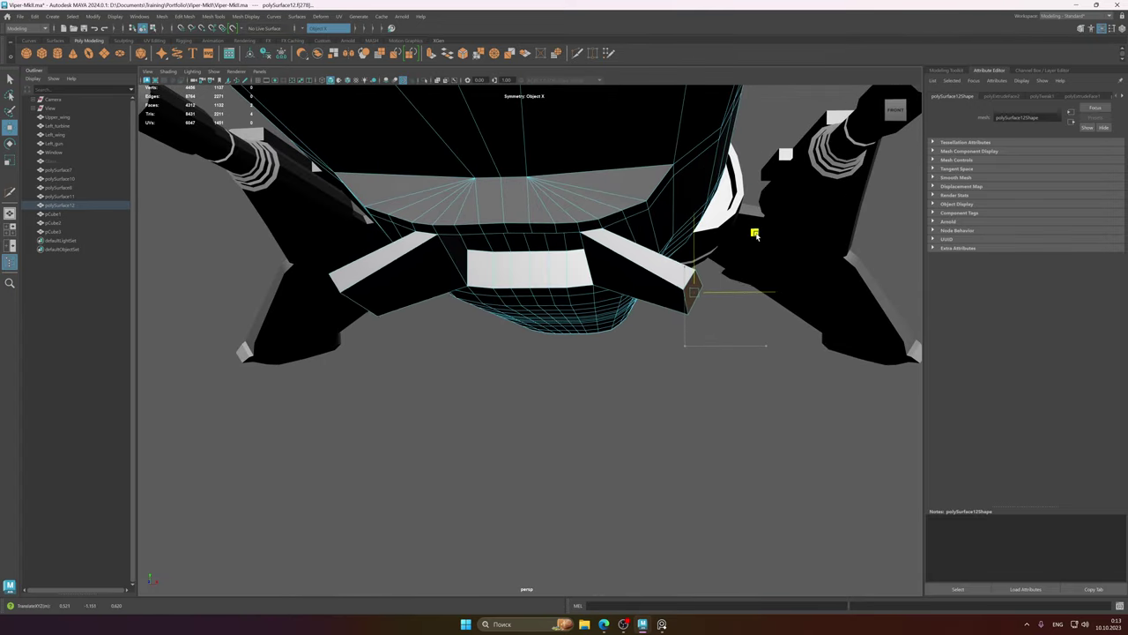
- Try scaling the side faces of the splayed doors flat, and undo the edits back to the vertical door blocks
left_click_drag(754, 231, 632, 304, "alt")
left_click(566, 280)
left_click_drag(566, 280, 603, 285, "alt")
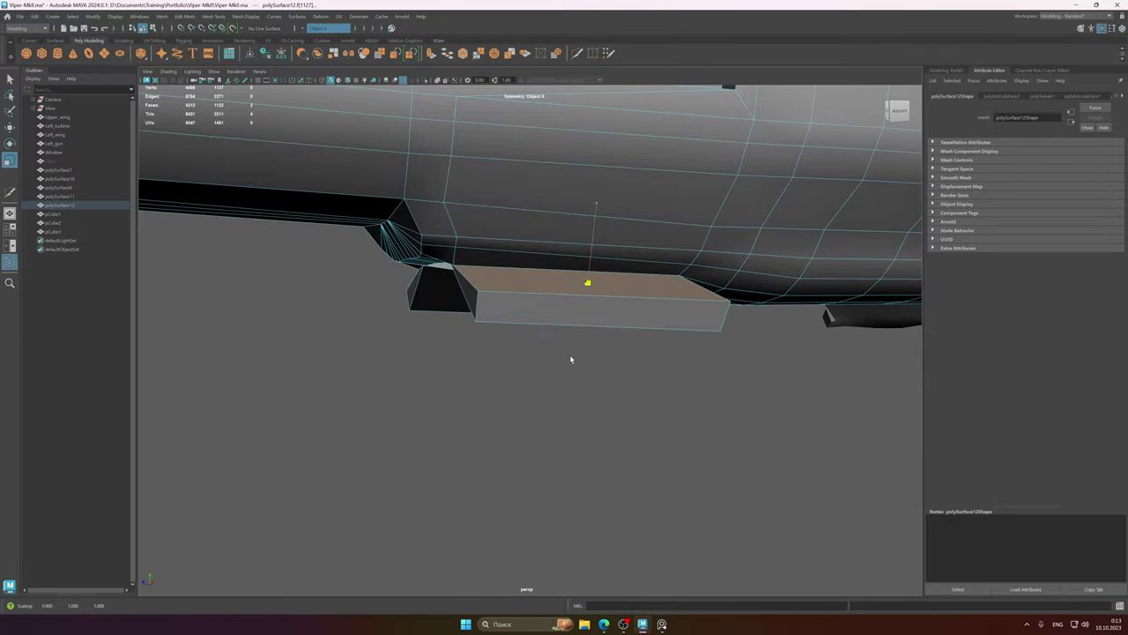
left_click_drag(626, 295, 603, 300, "alt")
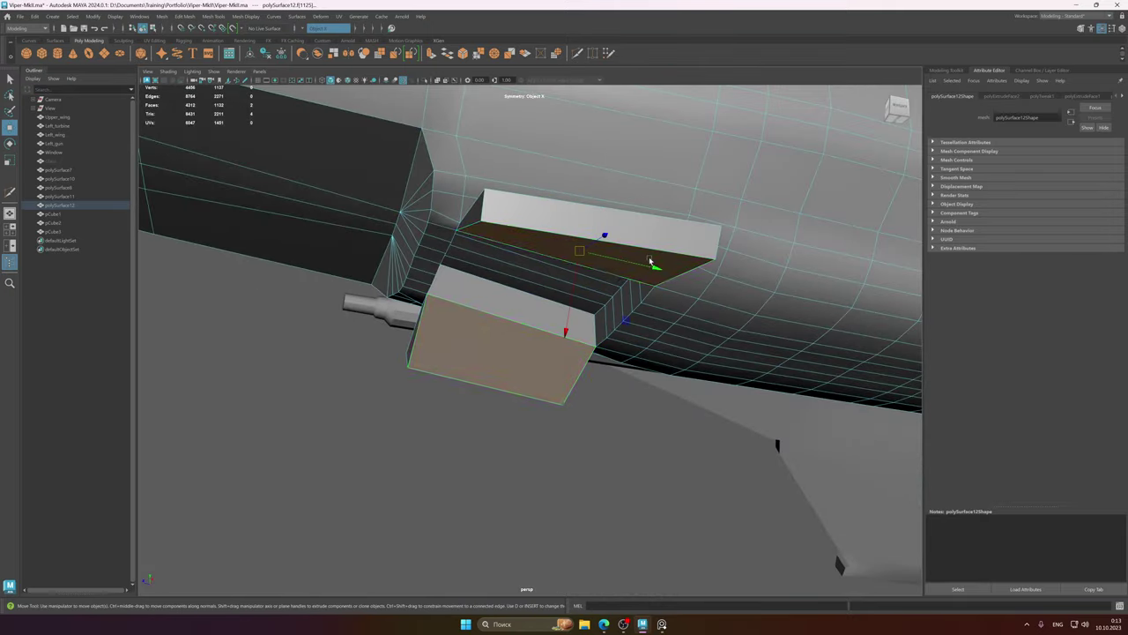
key("r")
left_click_drag(669, 158, 614, 260, "alt")
key("ctrl+z")
key("ctrl+z")
key("ctrl+z")
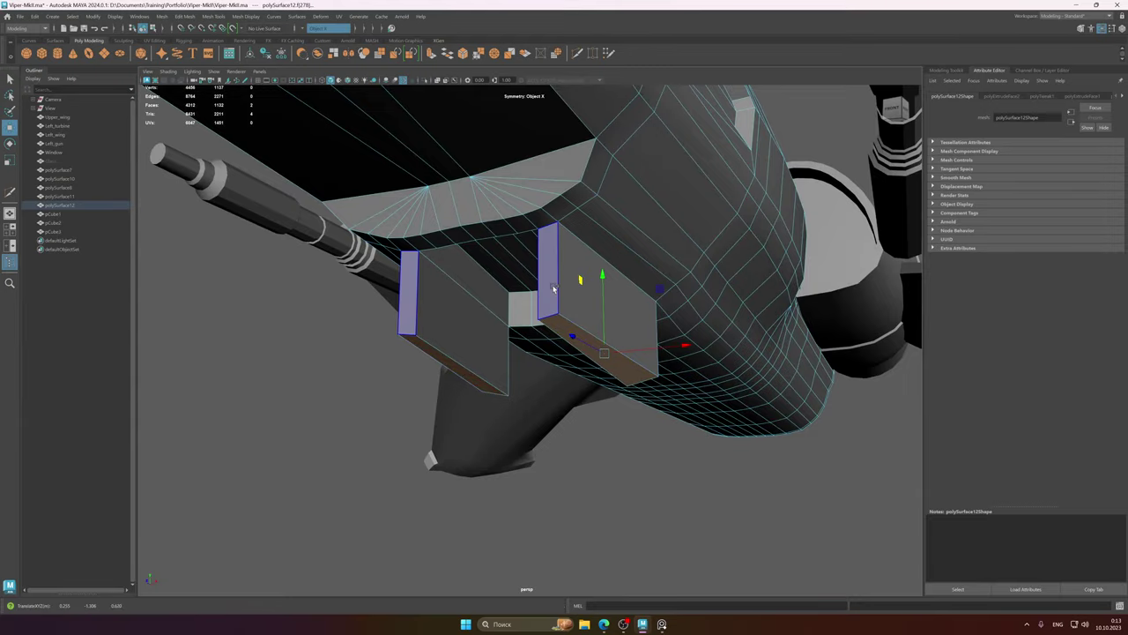
- Extract all faces of both door blocks from the hull as separate meshes and delete their construction history
left_click(577, 306)
mouse_move(581, 335)
left_mouse_down("alt")
mouse_move(630, 338)
mouse_move(573, 327)
left_mouse_up("alt")
right_click(589, 307, "shift")
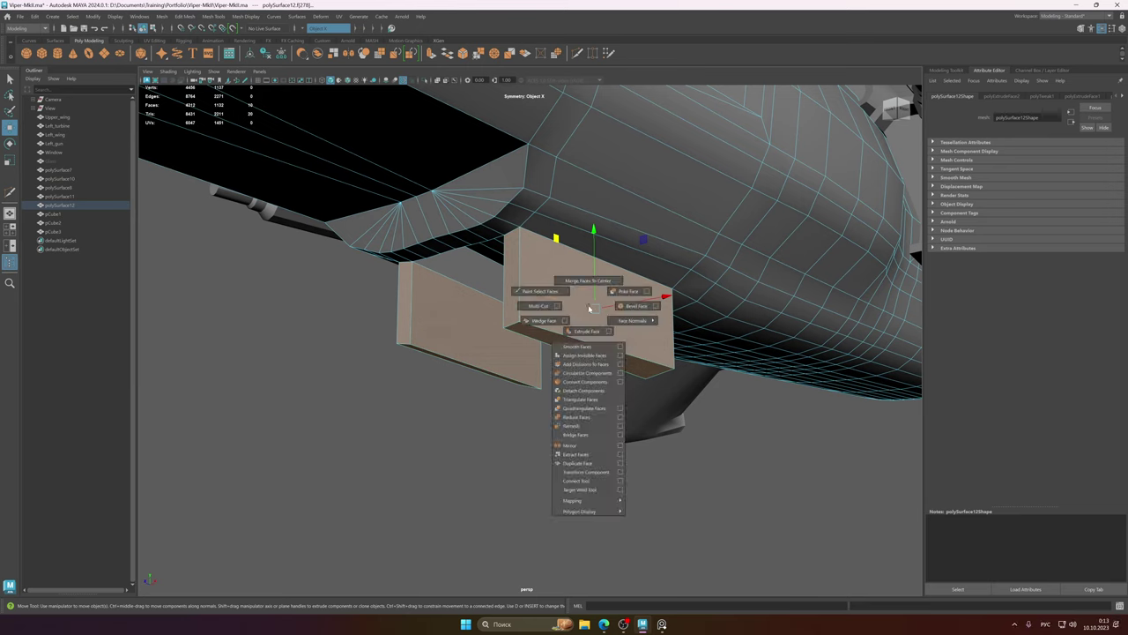
left_click(584, 456)
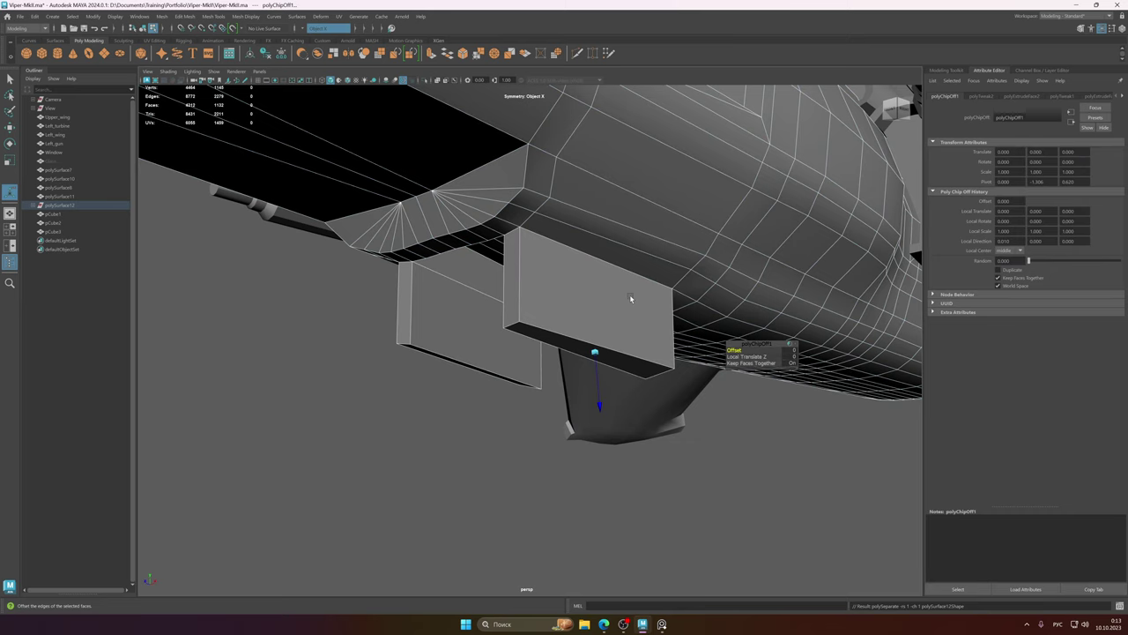
left_click(267, 56)
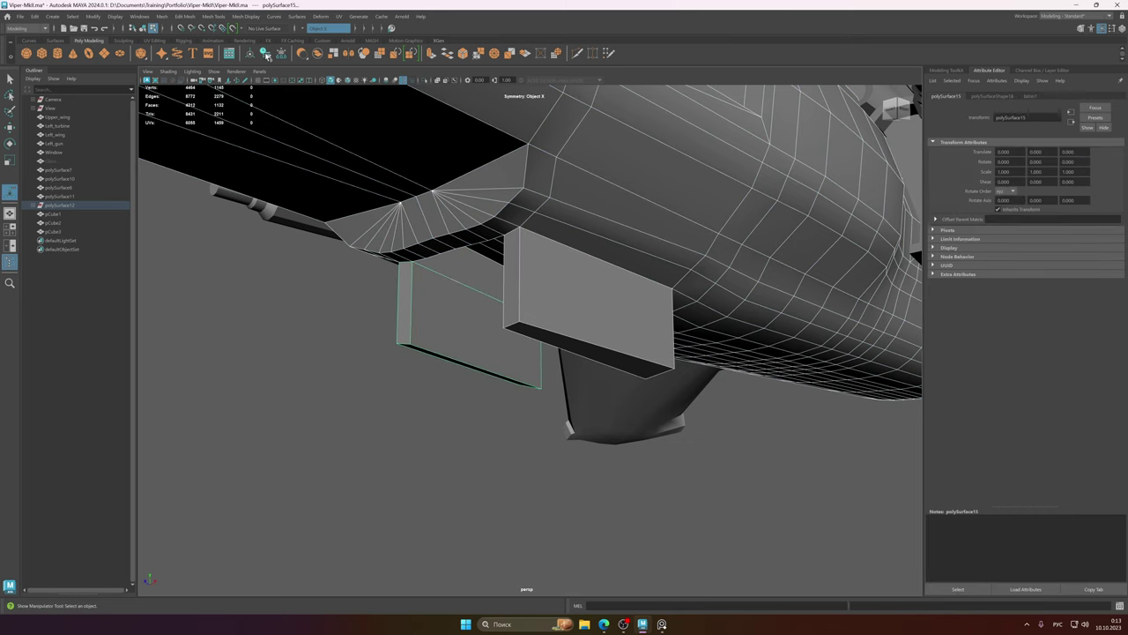
left_click_drag(522, 274, 502, 254, "alt")
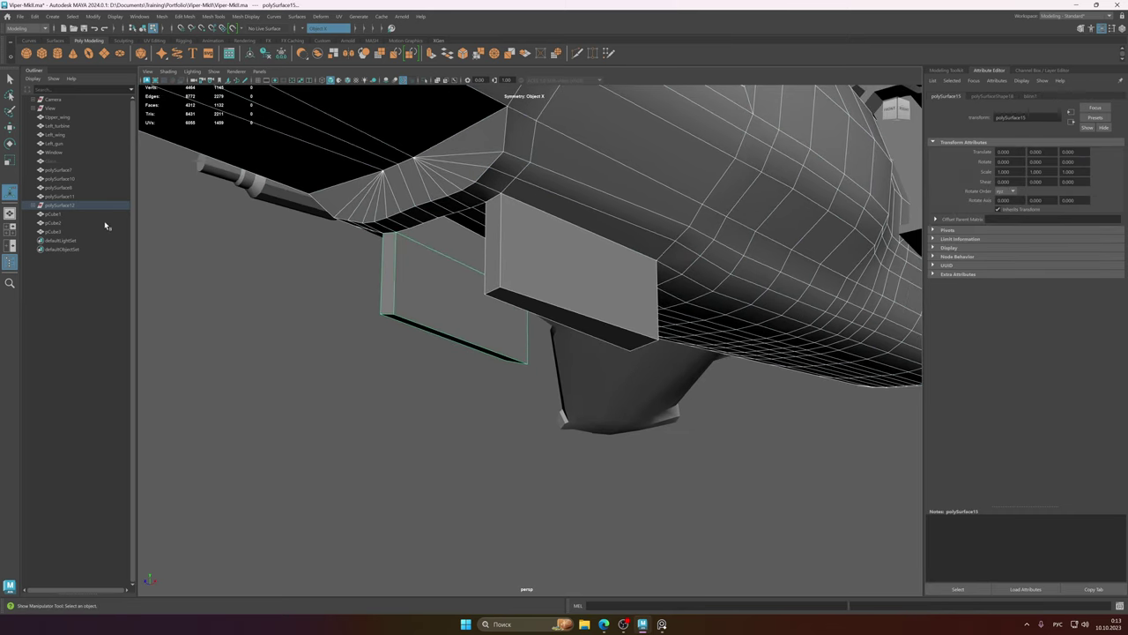
- Ungroup the separated hull and door meshes and return to object selection
left_click(35, 16)
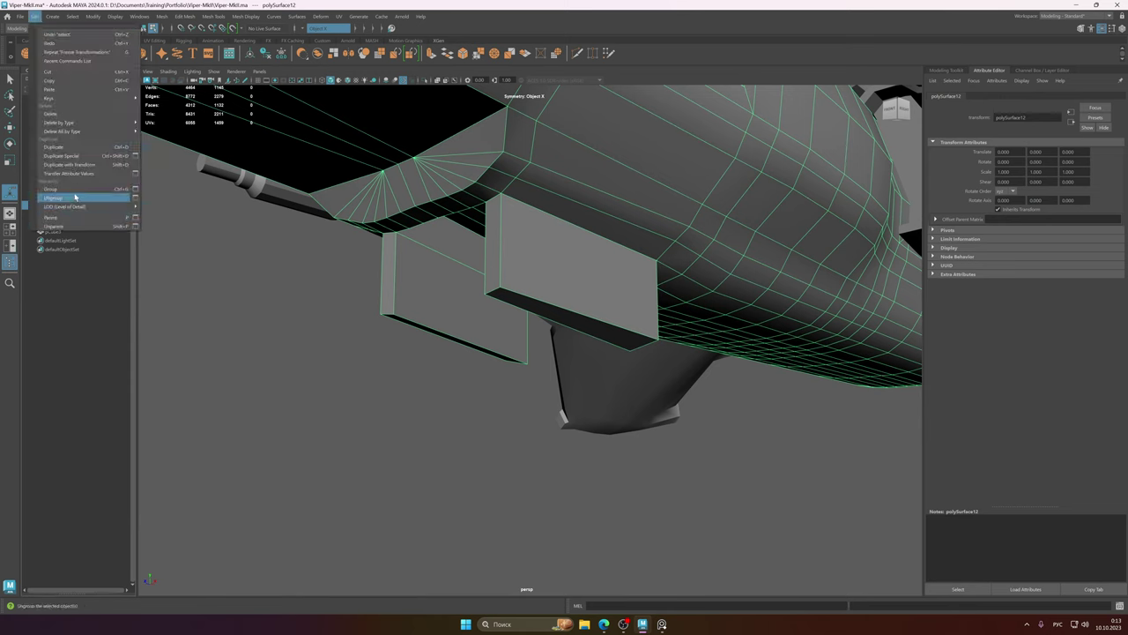
left_click(76, 197)
left_click(560, 273)
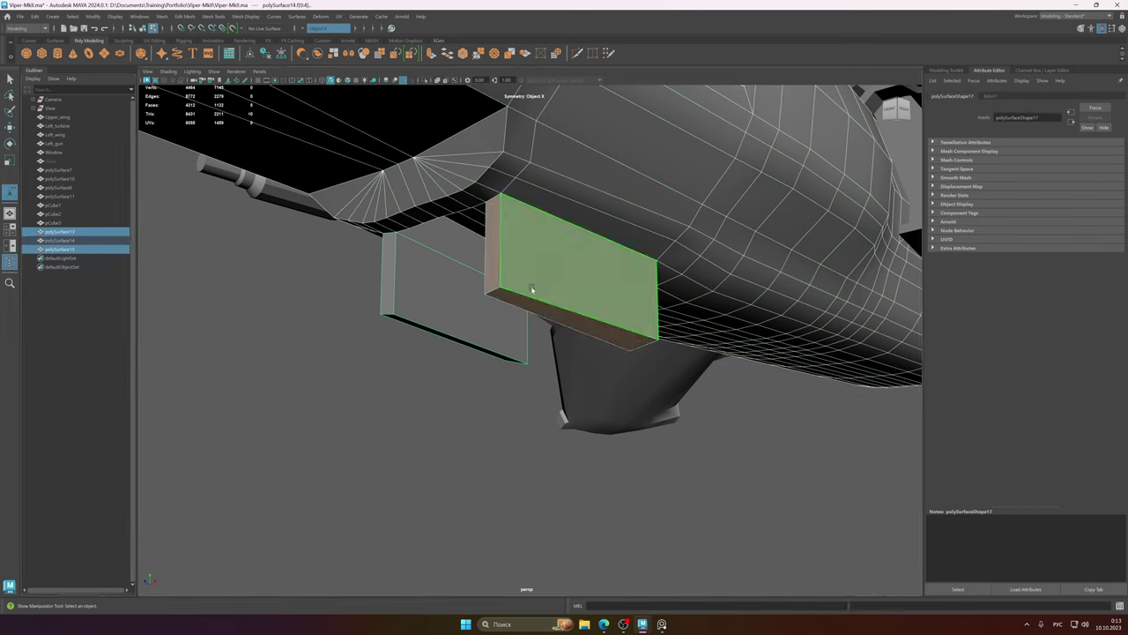
double_click(406, 295)
right_click_drag(600, 239, 667, 217)
key("q")
left_click(336, 378)
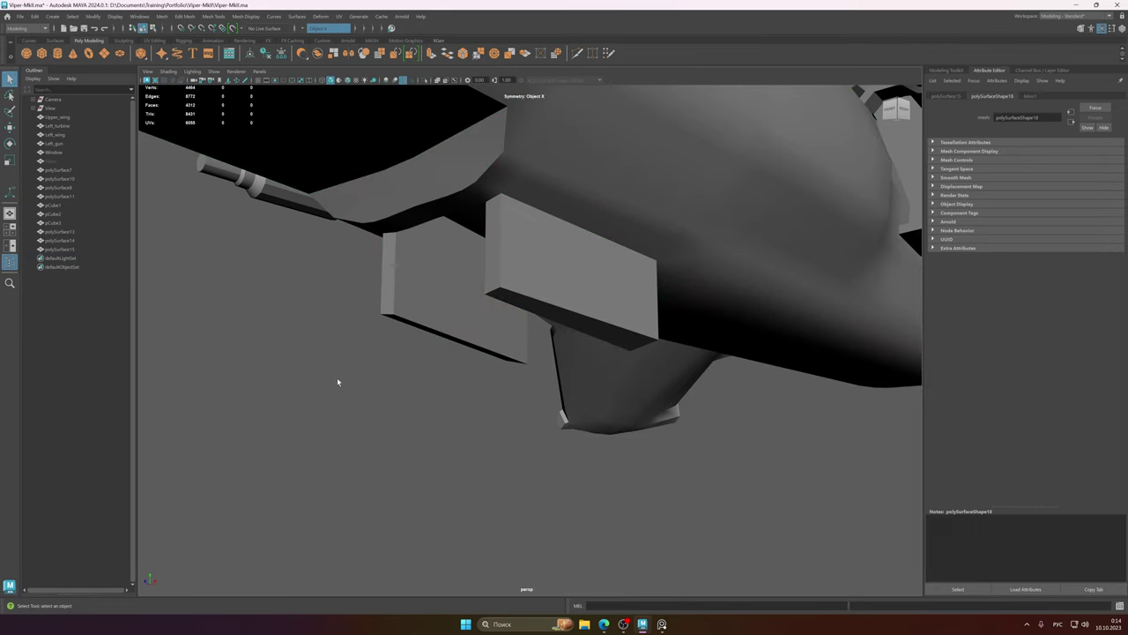
- Delete the door block on the far side of the bay, keeping only the near one
left_click(536, 277)
left_click(420, 311)
left_click(587, 264)
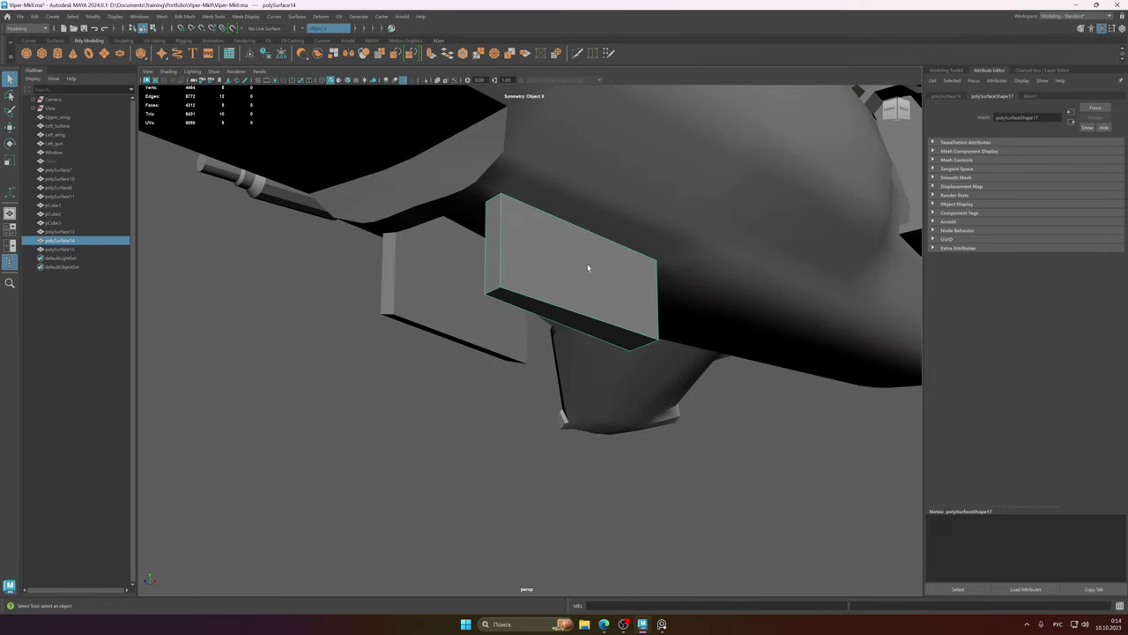
left_click(428, 302)
key("Delete")
left_click(588, 269)
middle_click_drag(588, 270, 595, 291, "alt")
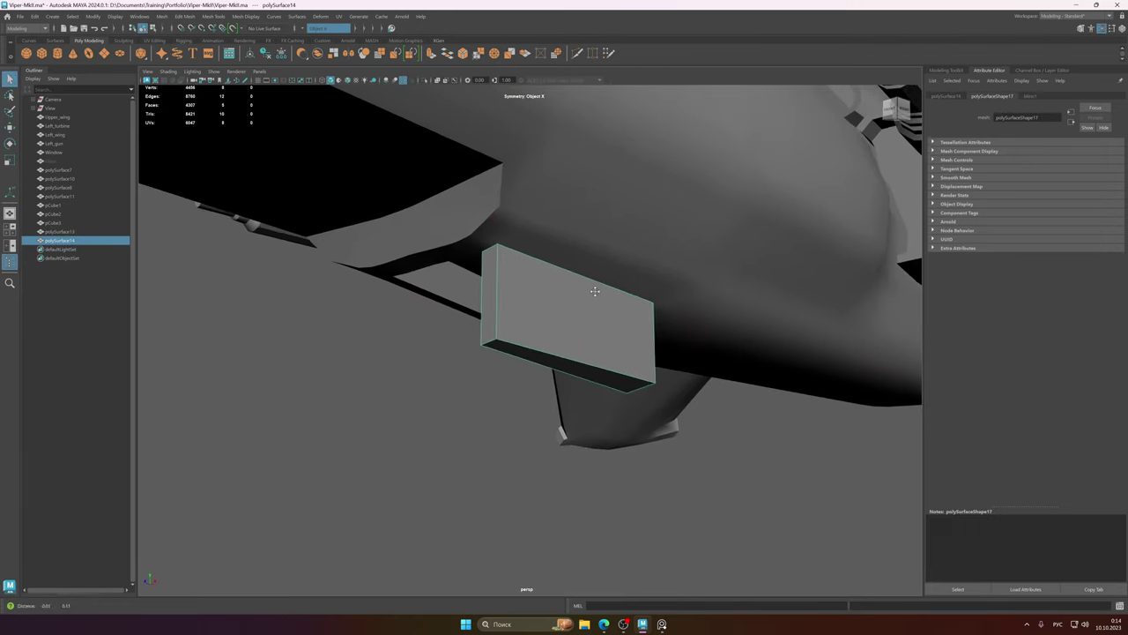
- Show wireframe on the shaded model and rotate the remaining door block until it lies nearly flat beneath the hull
left_click_drag(572, 293, 334, 123, "alt")
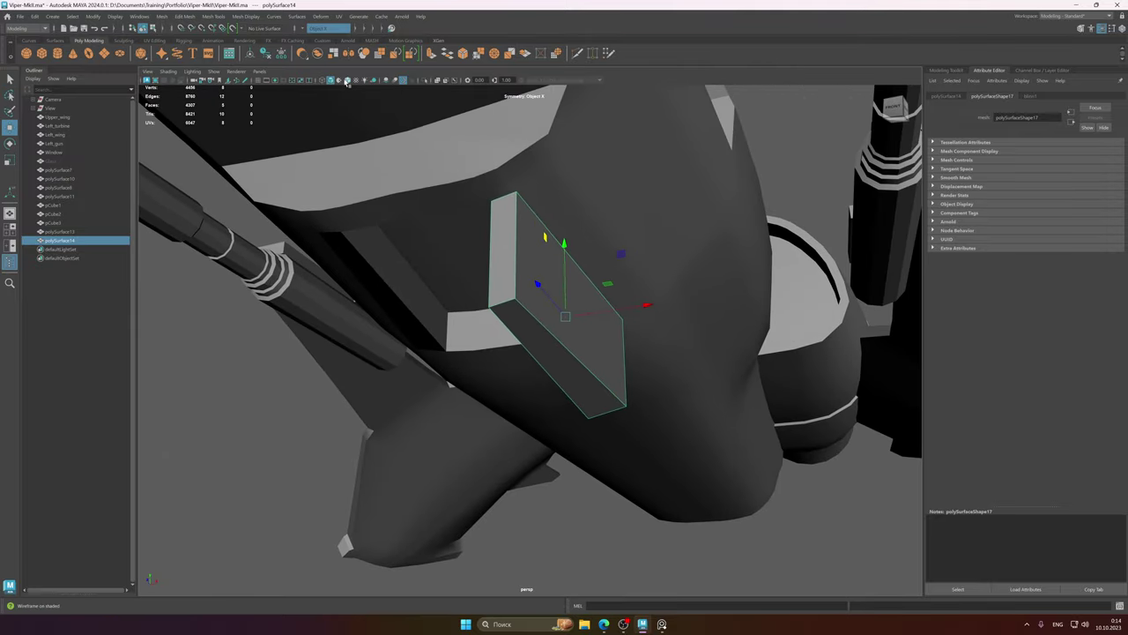
left_click_drag(459, 163, 564, 267, "alt")
key("e")
key("f")
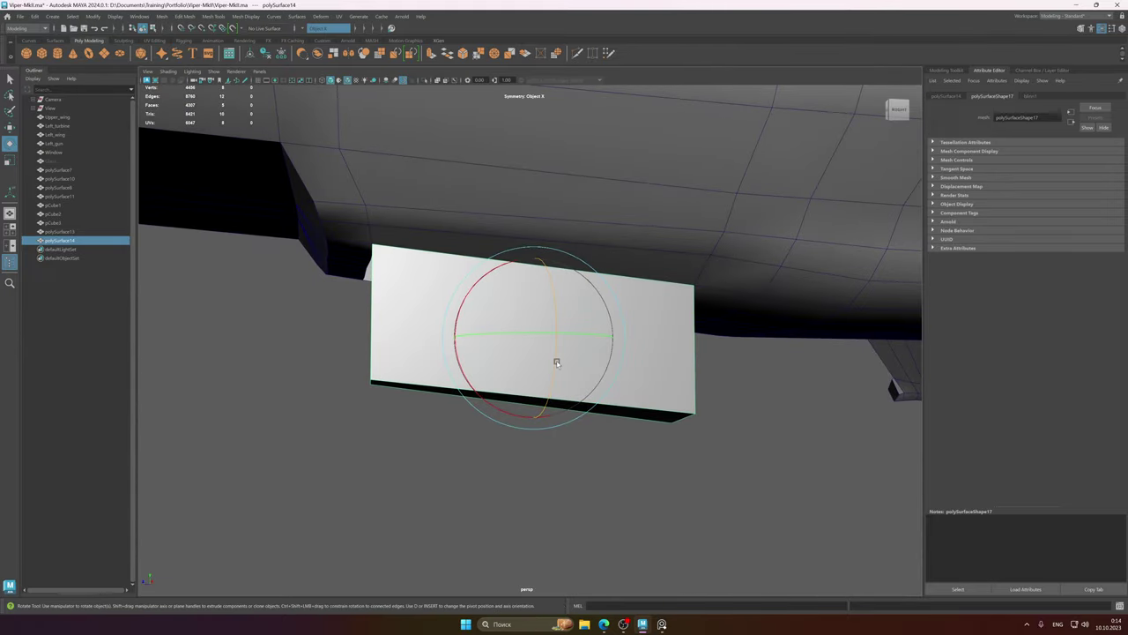
left_click_drag(587, 309, 559, 282)
key("w")
left_click_drag(558, 326, 578, 311, "alt")
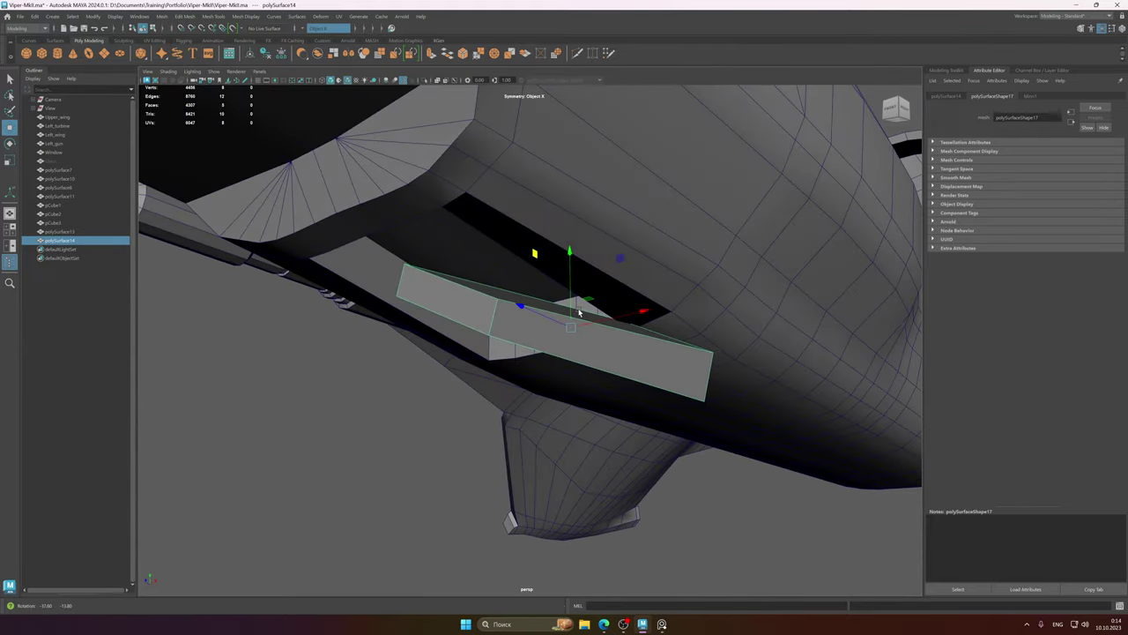
- Move the vertices at the door block's rear end vertically to align the door with the hull's underside
left_click_drag(569, 250, 549, 330, "alt")
right_click_drag(549, 328, 509, 327)
left_click(477, 341)
left_click_drag(497, 319, 677, 329, "alt")
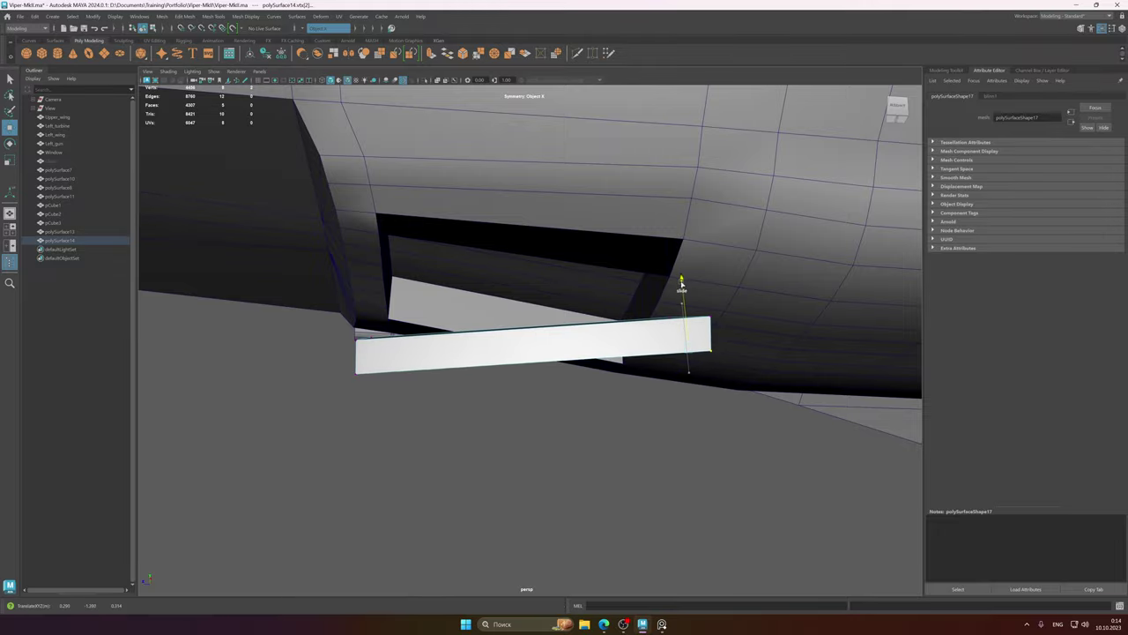
left_click_drag(514, 326, 601, 306, "alt")
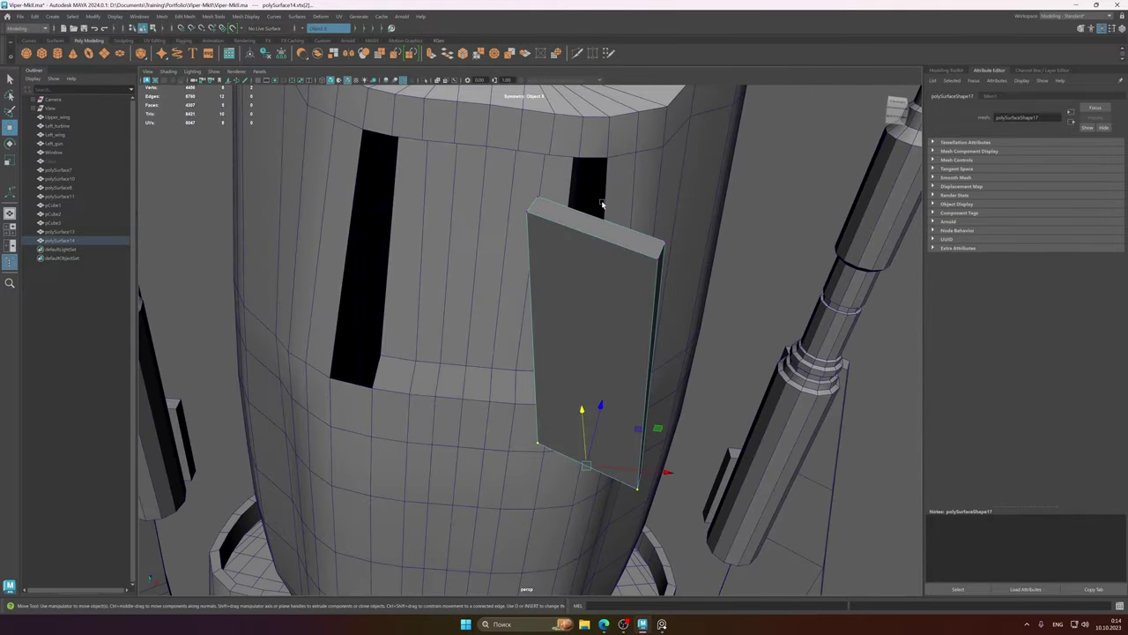
- Isolate the hull and fill the holes left by the doors from the open border edges beside the gear bay
left_click(615, 196)
left_click_drag(614, 197, 632, 297, "alt")
key("ctrl+1")
right_click_drag(631, 297, 628, 269)
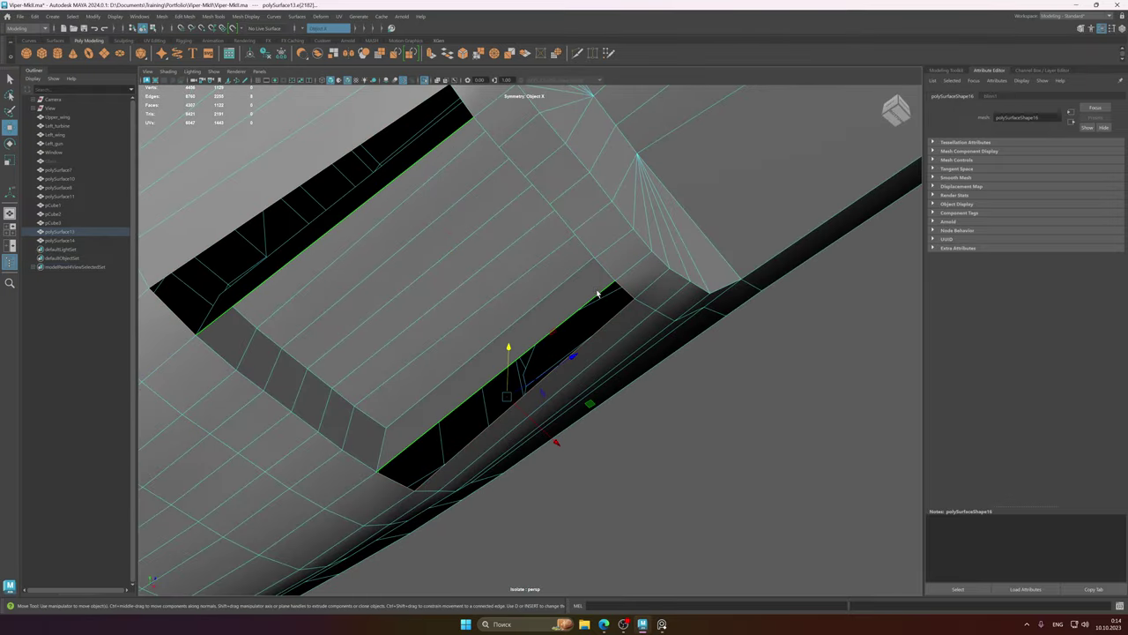
right_click(597, 294, "shift")
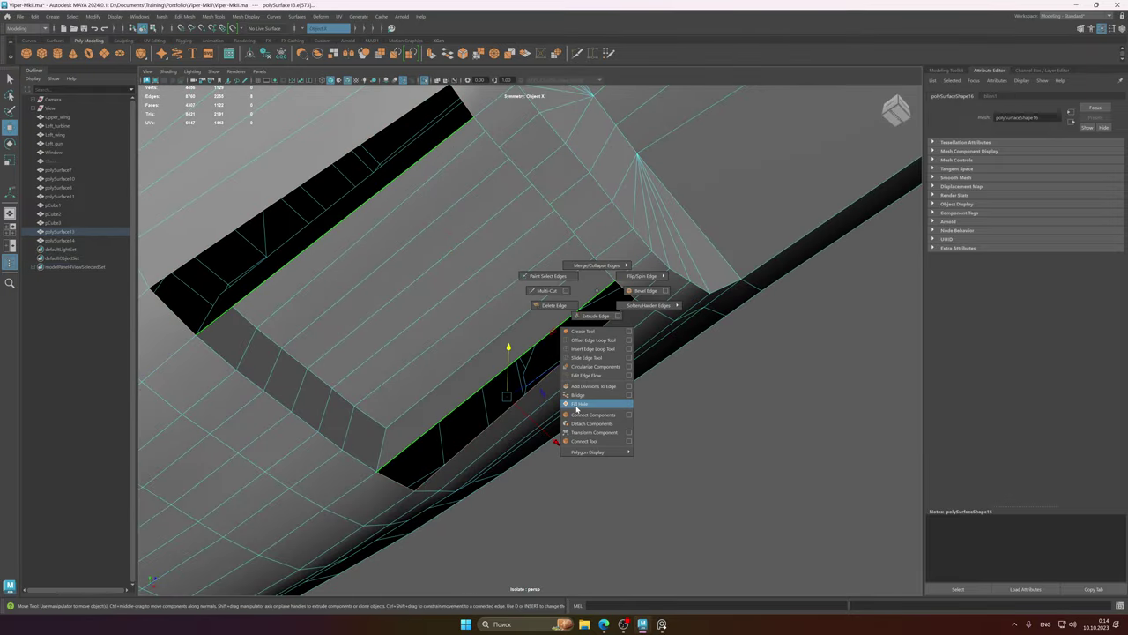
right_click_drag(576, 407, 576, 405, "shift")
left_click_drag(573, 386, 572, 361, "alt")
right_click_drag(620, 337, 658, 322)
middle_click_drag(599, 314, 575, 297, "alt")
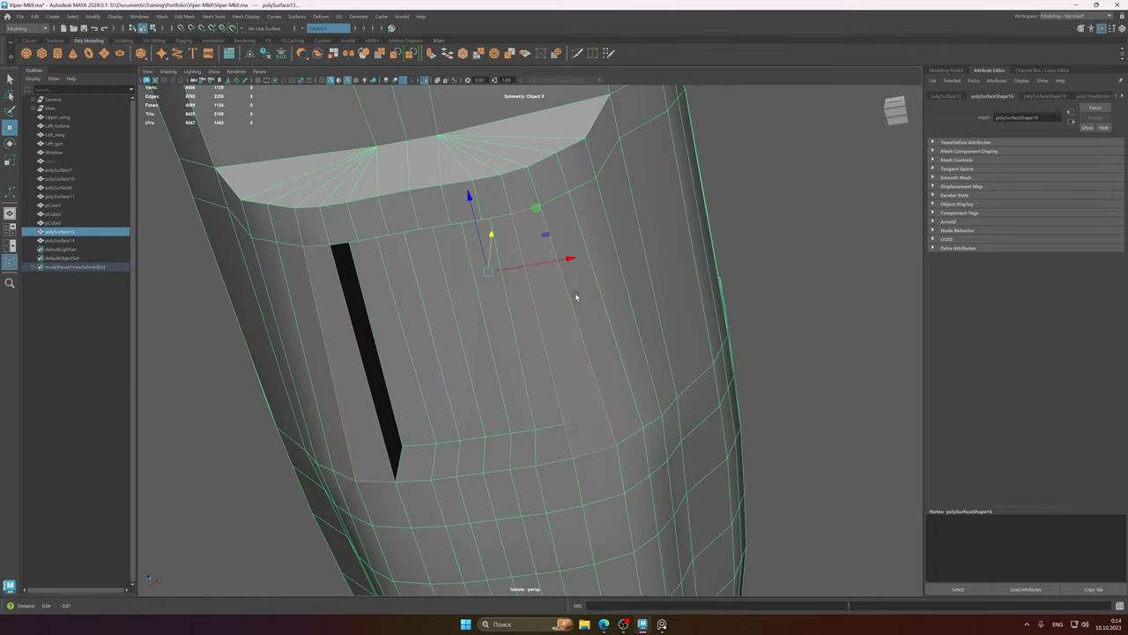
- Bring back the full model from isolation and raise the door block up toward the gear bay opening
left_click_drag(577, 297, 511, 301, "alt")
key("ctrl+1")
left_click(555, 331)
key("e")
key("w")
key("w")
left_click_drag(563, 342, 567, 309, "alt")
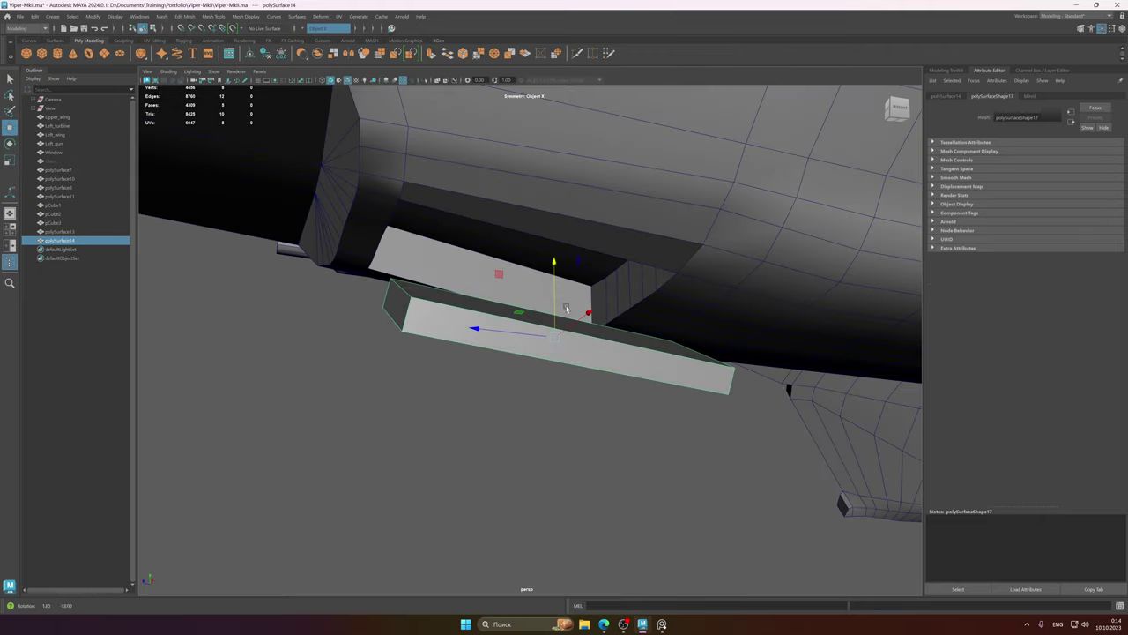
left_click_drag(556, 268, 549, 182)
- Isolate the door block, fill its open side from the border edges, and restore the view of the full model
left_click_drag(490, 275, 632, 341, "alt")
key("ctrl+1")
right_click_drag(633, 340, 636, 317)
left_click_drag(635, 317, 620, 336, "alt")
left_click(604, 274)
double_click(604, 275)
right_click(604, 275, "shift")
right_click_drag(619, 324, 623, 392, "shift")
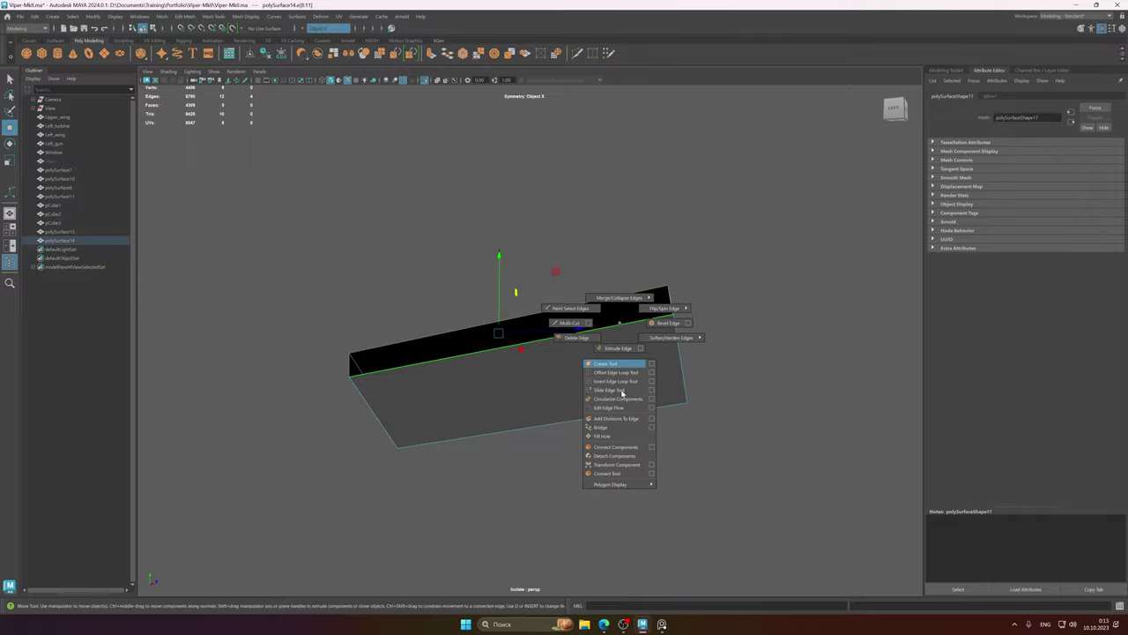
right_click_drag(615, 431, 614, 436, "shift")
left_click_drag(604, 365, 564, 347, "alt")
right_click_drag(564, 347, 606, 327)
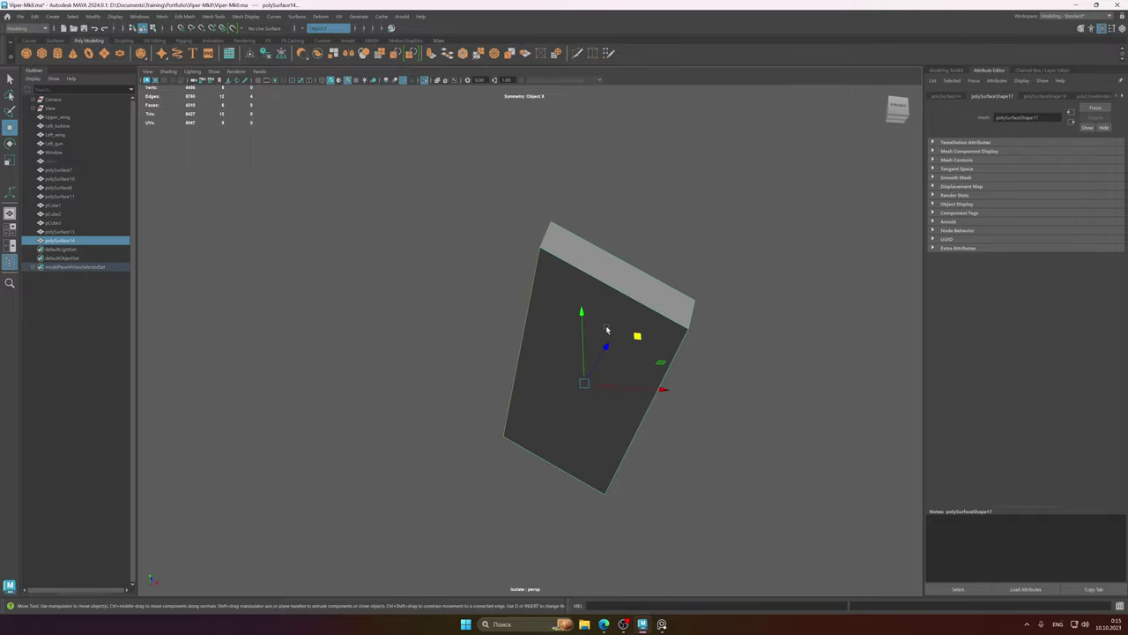
left_click_drag(606, 327, 551, 332, "alt")
key("ctrl+1")
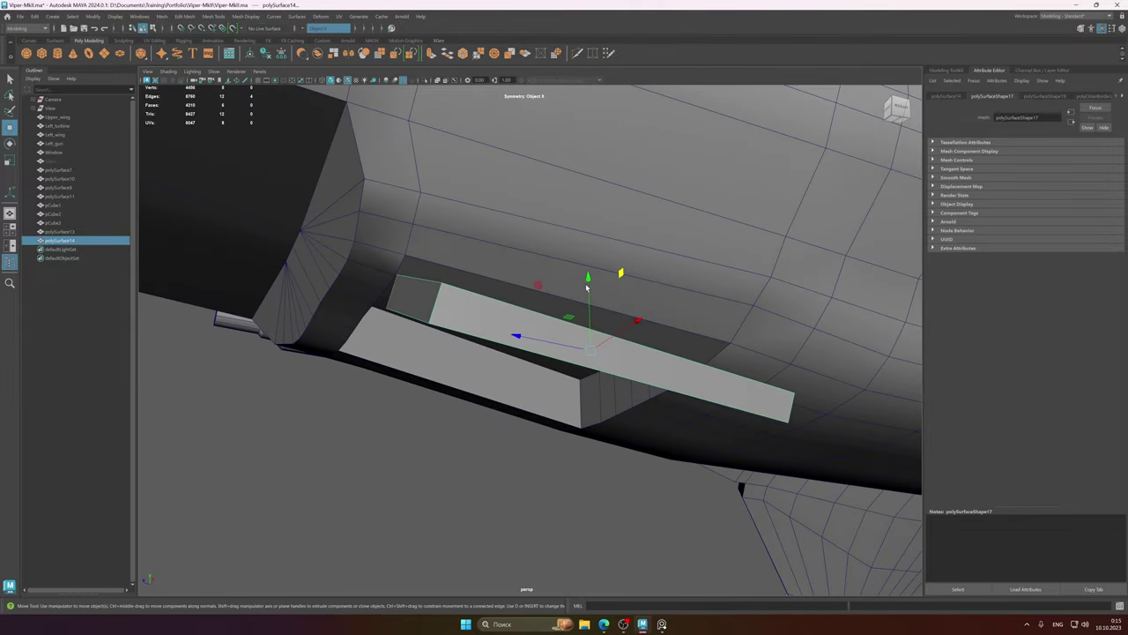
- Reposition the door block so its inner upper edge meets the side edge of the gear bay
left_click(587, 287)
right_click_drag(587, 286, 675, 311, "shift")
left_click_drag(676, 312, 605, 403, "alt")
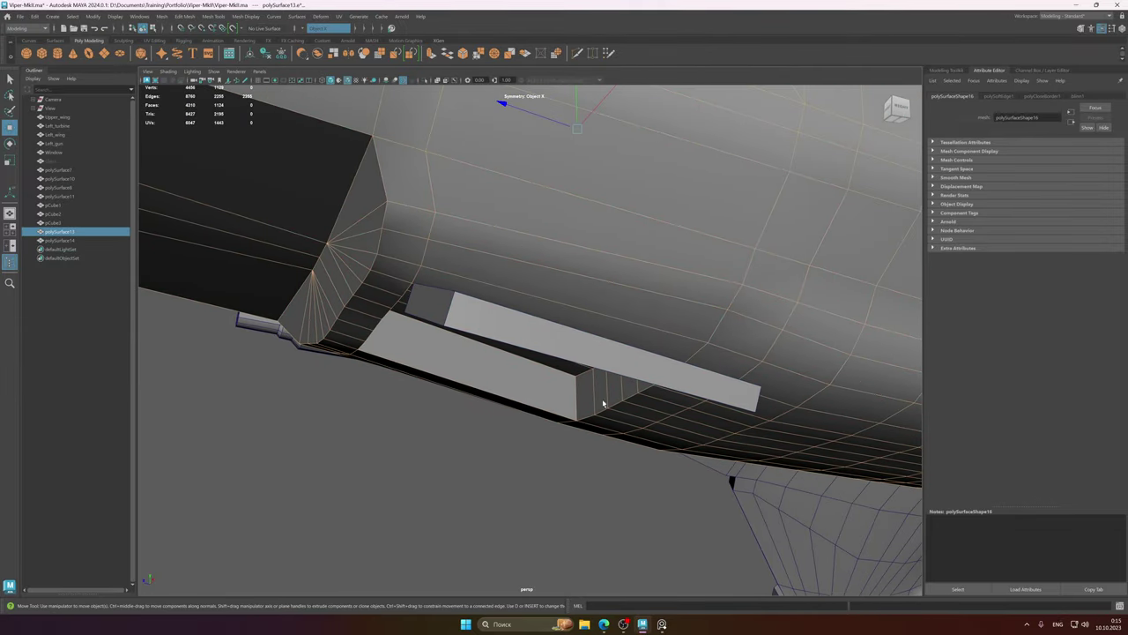
left_click(552, 436)
left_click(580, 352)
left_click(579, 351)
left_click_drag(579, 351, 593, 399, "alt")
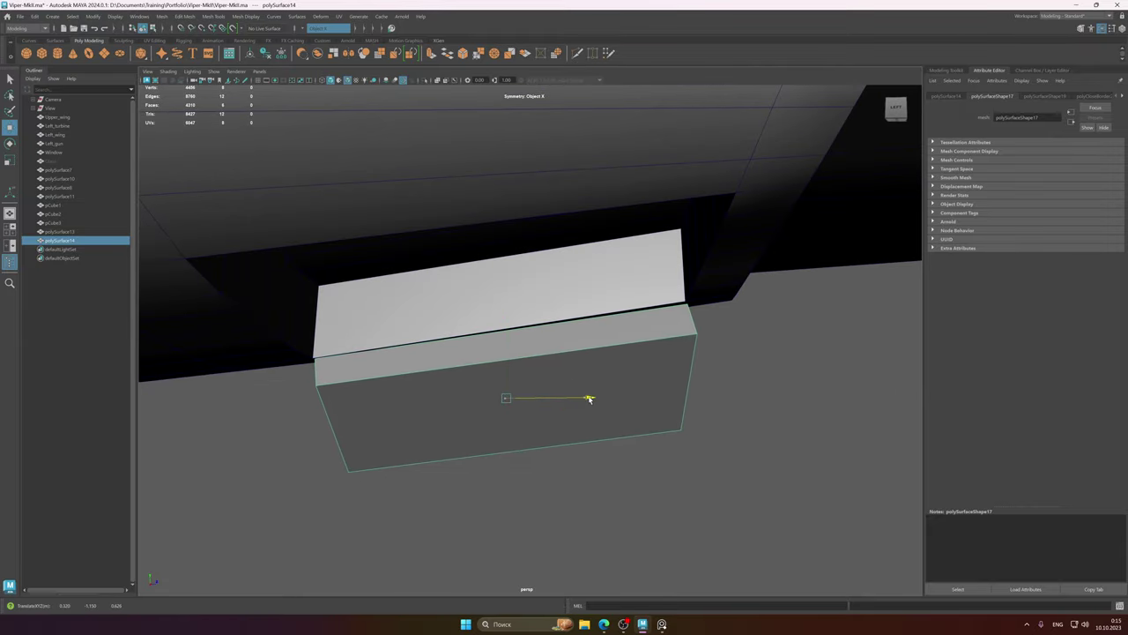
left_click_drag(509, 320, 508, 319)
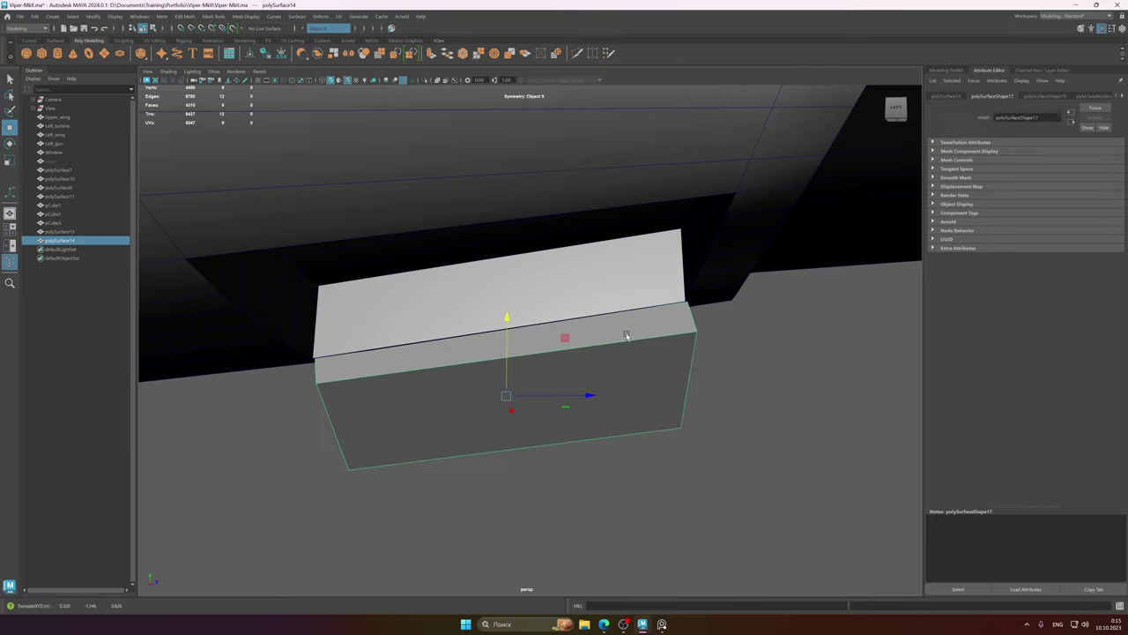
left_click_drag(625, 336, 529, 342, "alt")
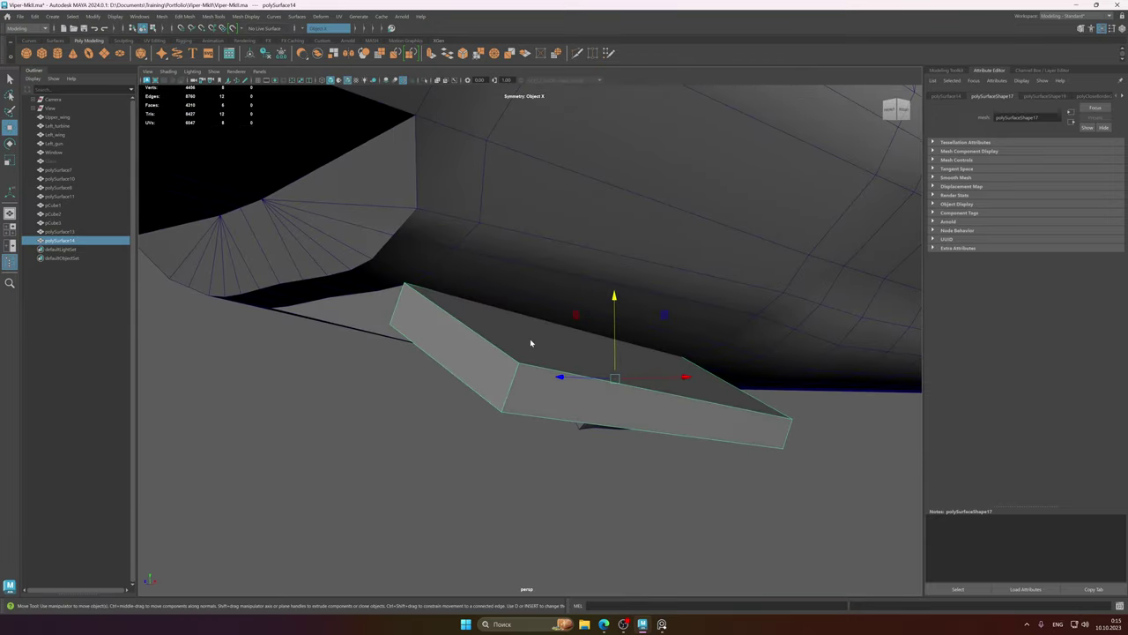
- Snap the door's inner upper corner vertices onto the front and rear corners of the gear bay opening
right_click_drag(530, 342, 464, 332)
left_click_drag(393, 274, 482, 327)
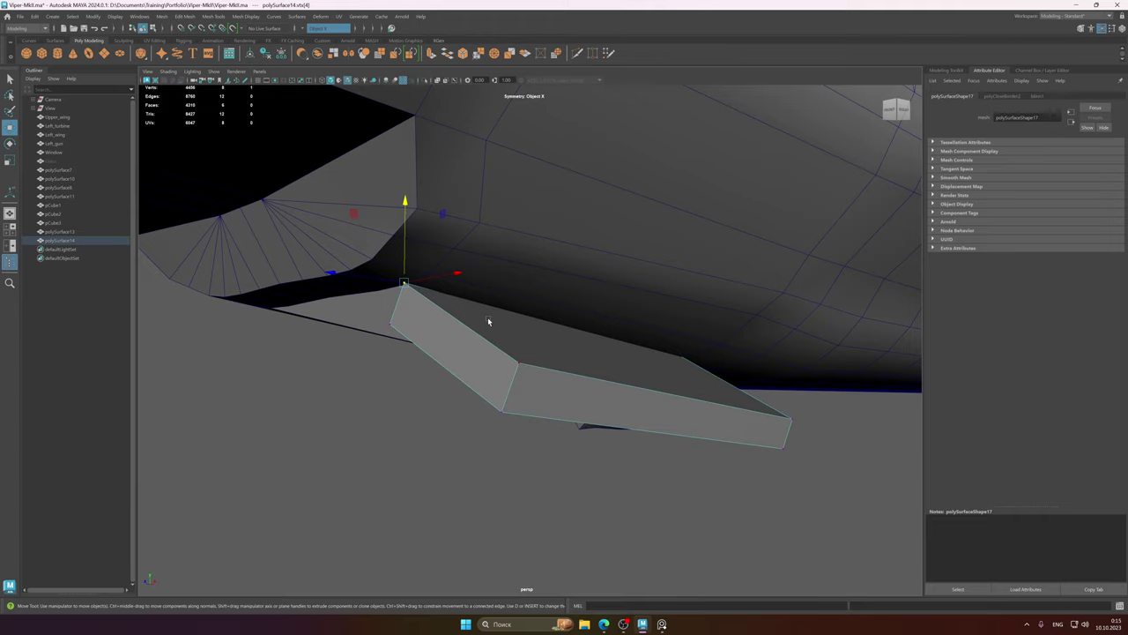
left_click_drag(508, 319, 614, 277, "alt")
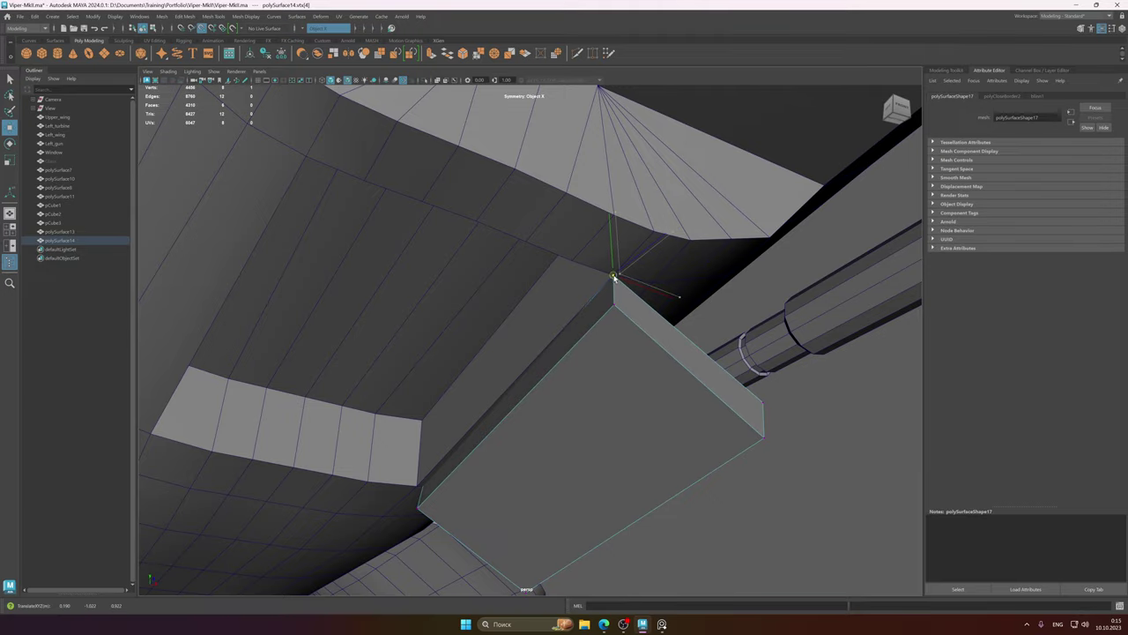
left_click_drag(626, 337, 580, 406, "alt")
key("v")
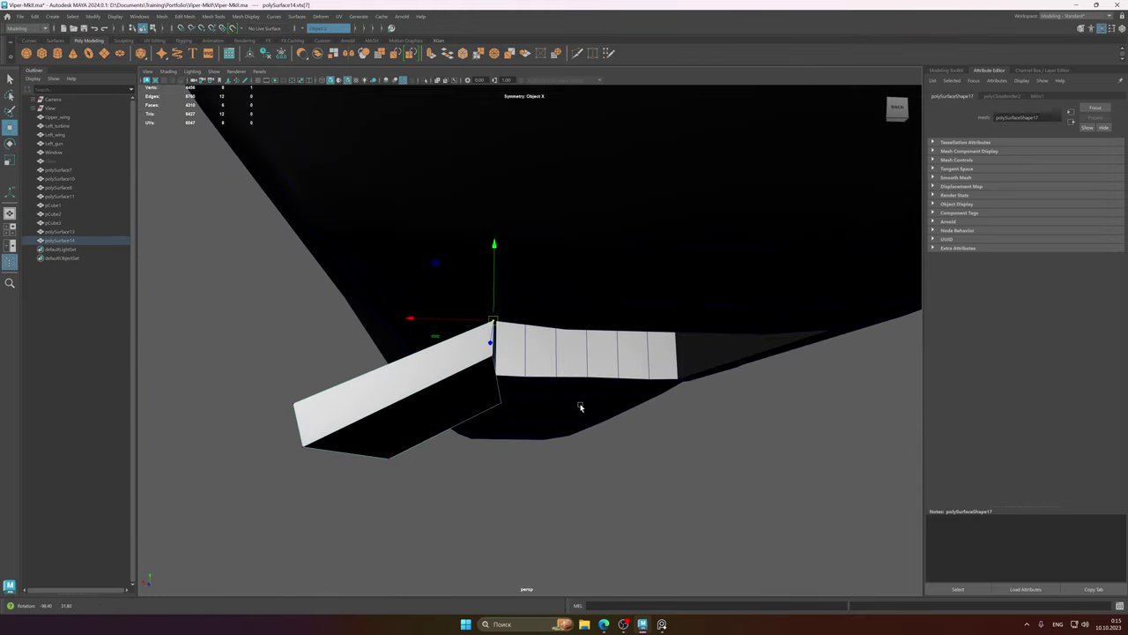
- Move the door's inner lower corner vertices at both ends to square up its hinge side
left_click_drag(431, 385, 549, 321, "alt")
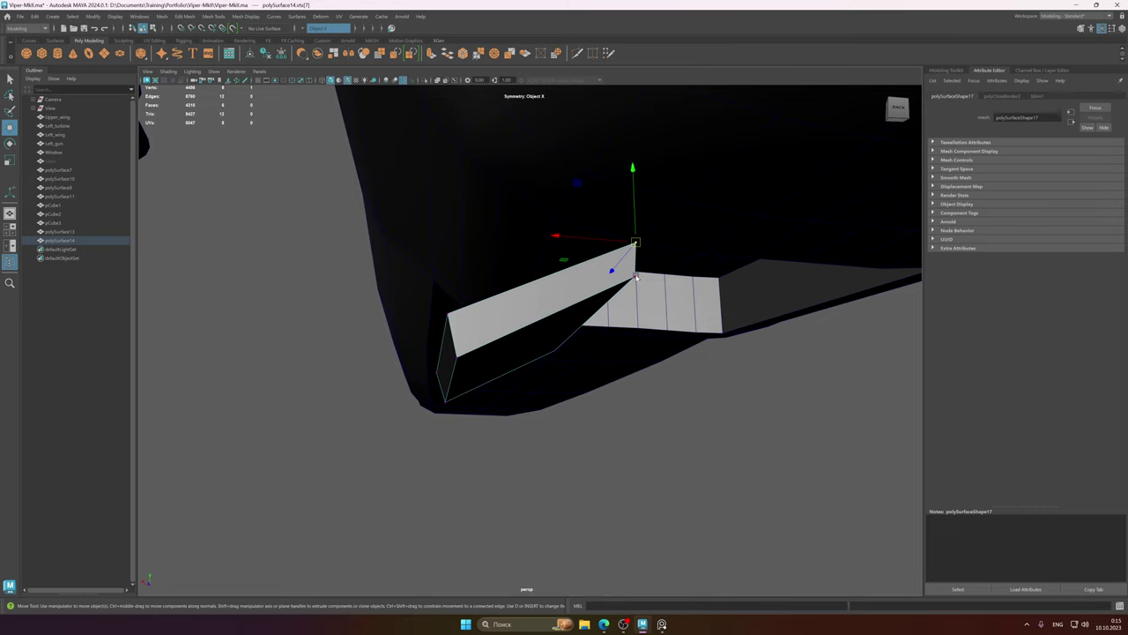
left_click_drag(635, 277, 564, 277, "alt")
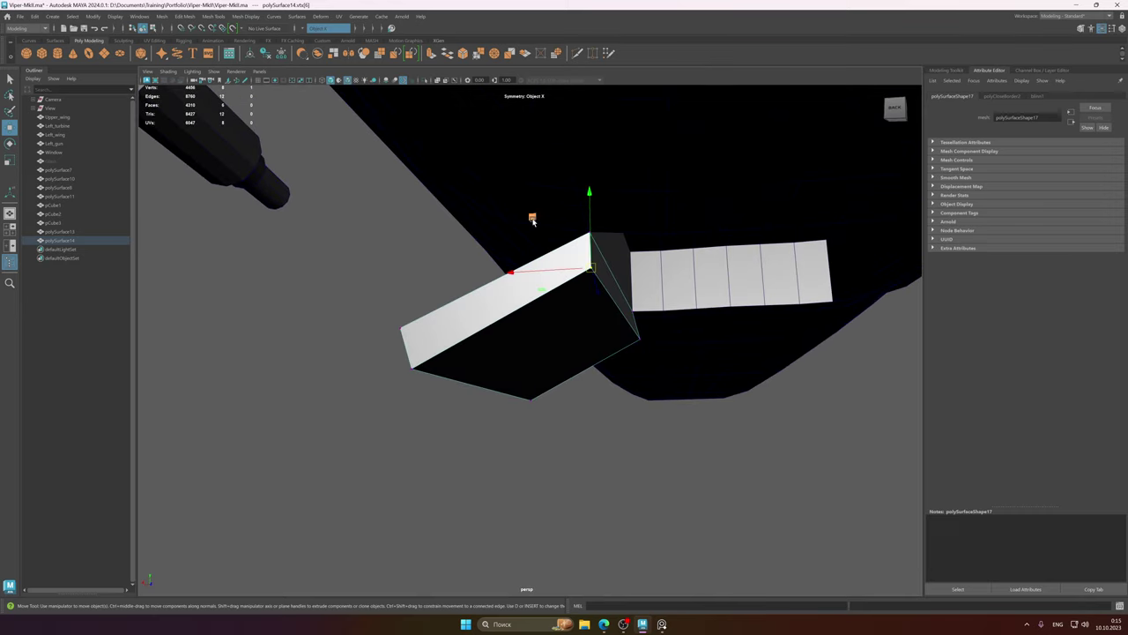
middle_click_drag(532, 220, 539, 225)
left_click_drag(569, 299, 476, 284, "alt")
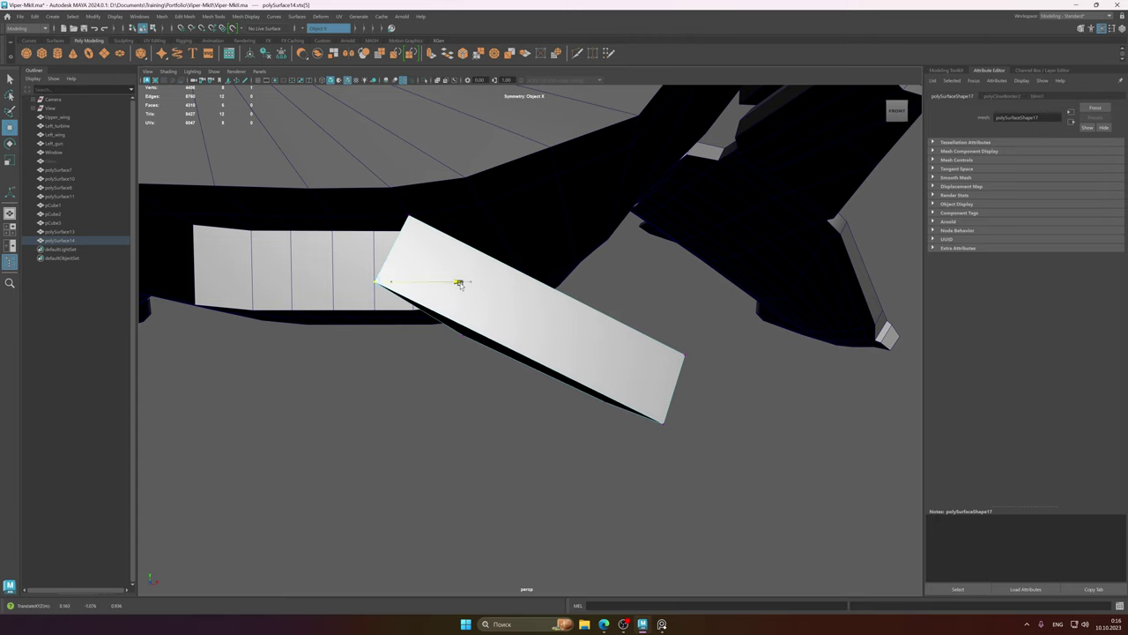
left_click_drag(412, 224, 503, 217, "alt")
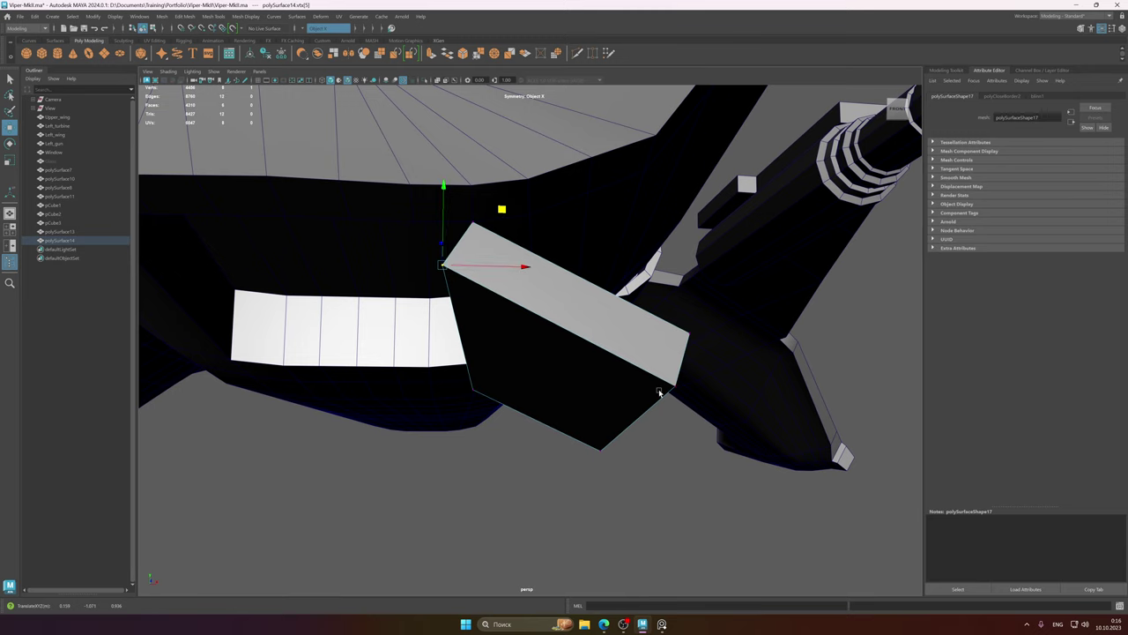
left_click_drag(659, 391, 599, 356, "alt")
- Adjust the corner vertices of the door's underside, moving those at the rear end vertically to even out its thickness
left_click_drag(606, 295, 593, 353)
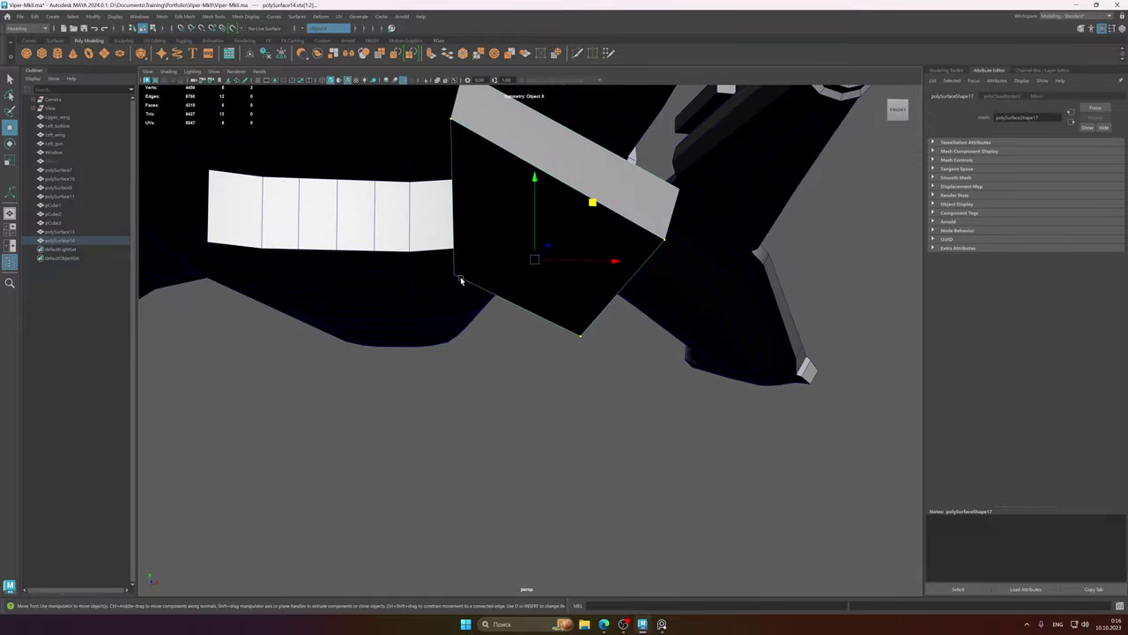
left_click_drag(568, 264, 596, 255, "alt")
middle_click_drag(595, 256, 594, 254)
left_click_drag(594, 253, 549, 290, "alt")
left_click_drag(622, 326, 646, 288, "alt")
left_click(526, 285)
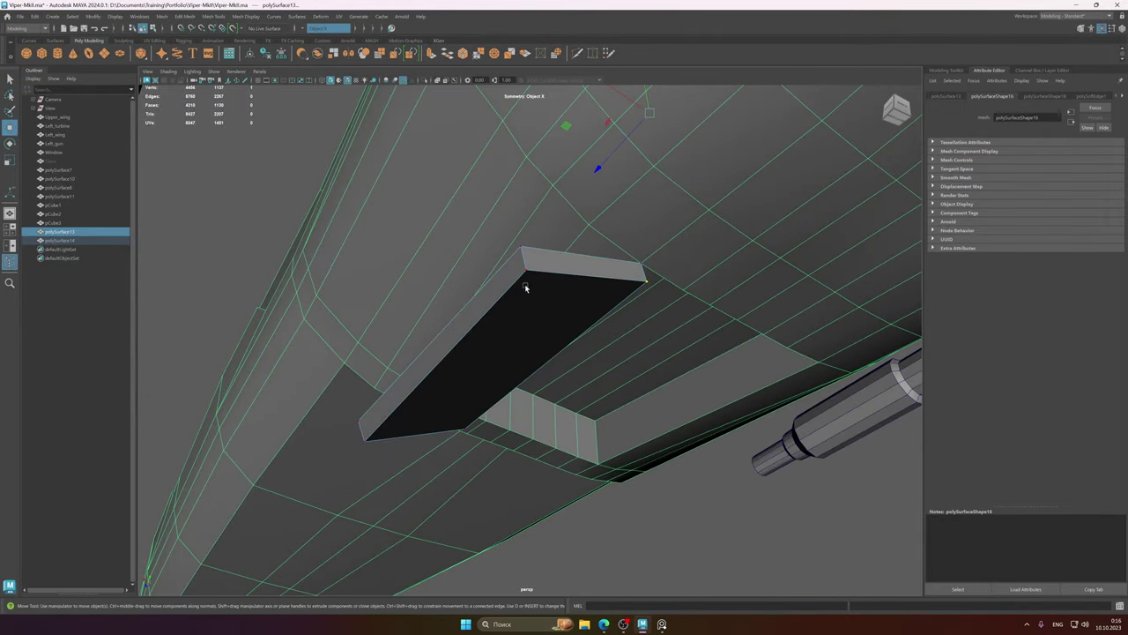
left_click(525, 277)
left_click_drag(645, 281, 611, 293, "alt")
left_click_drag(622, 251, 623, 256)
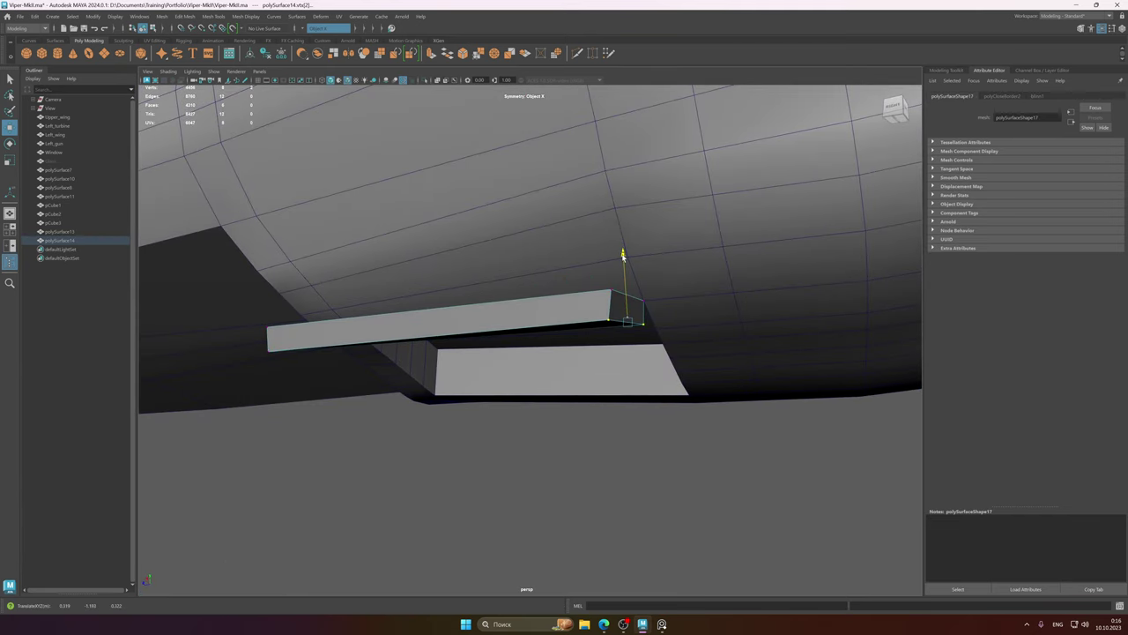
left_click_drag(581, 302, 553, 304, "alt")
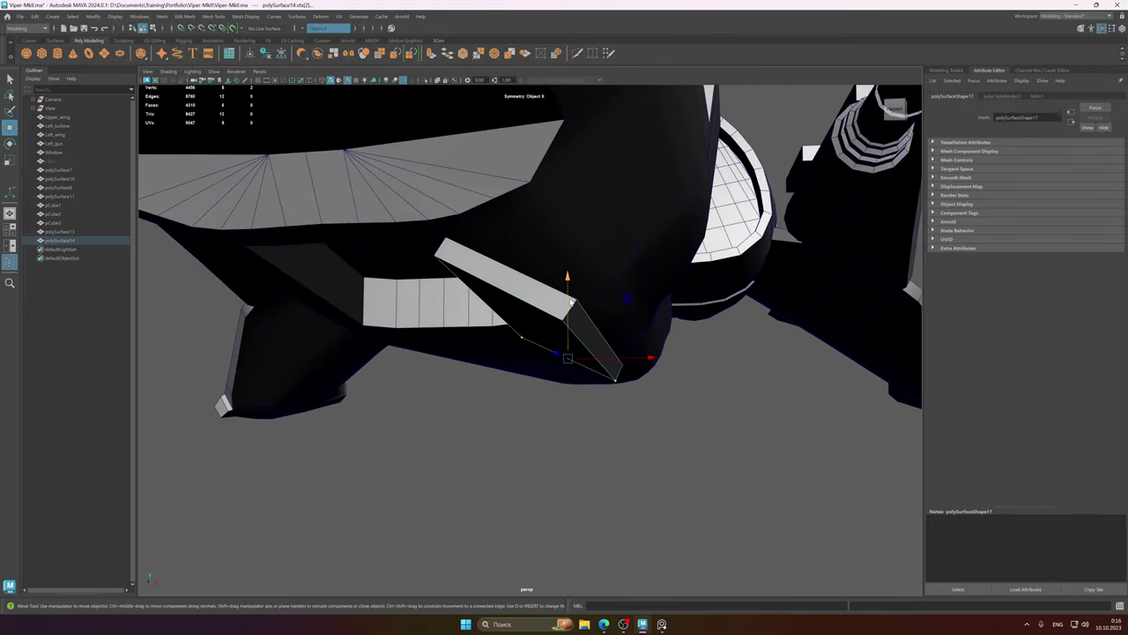
- Return to object mode and examine the door's fit and angle at the gear bay from the front and below
right_click_drag(571, 303, 629, 282)
scroll(608, 326, "down", 4)
left_click(549, 449)
scroll(548, 450, "up", 3)
left_click_drag(548, 450, 453, 350, "alt")
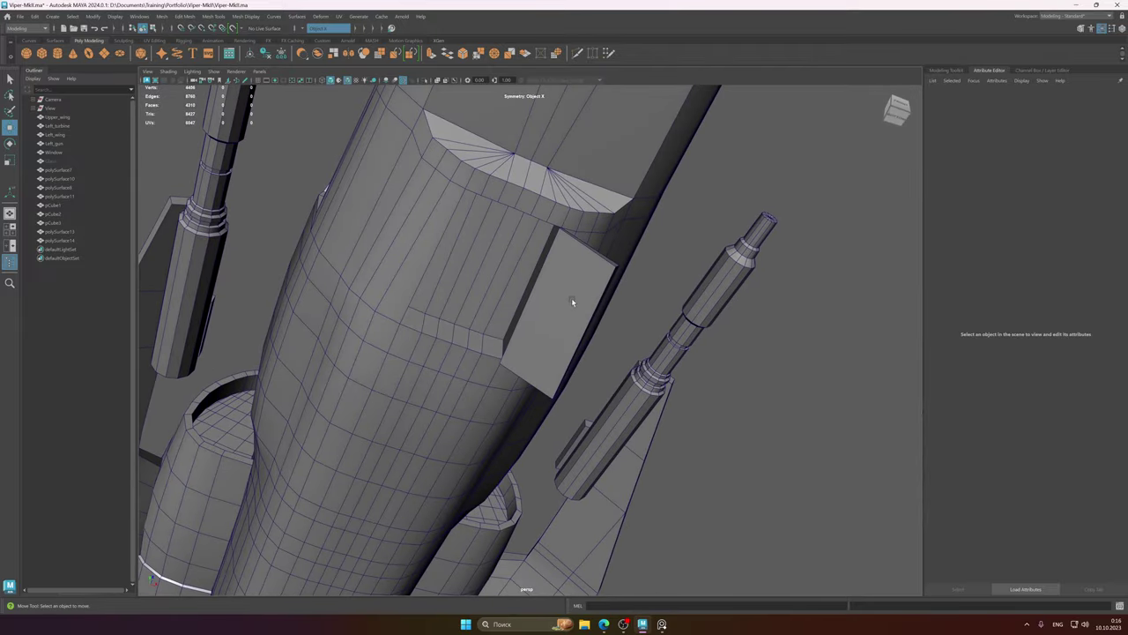
left_click(554, 318)
scroll(450, 348, "down", 3)
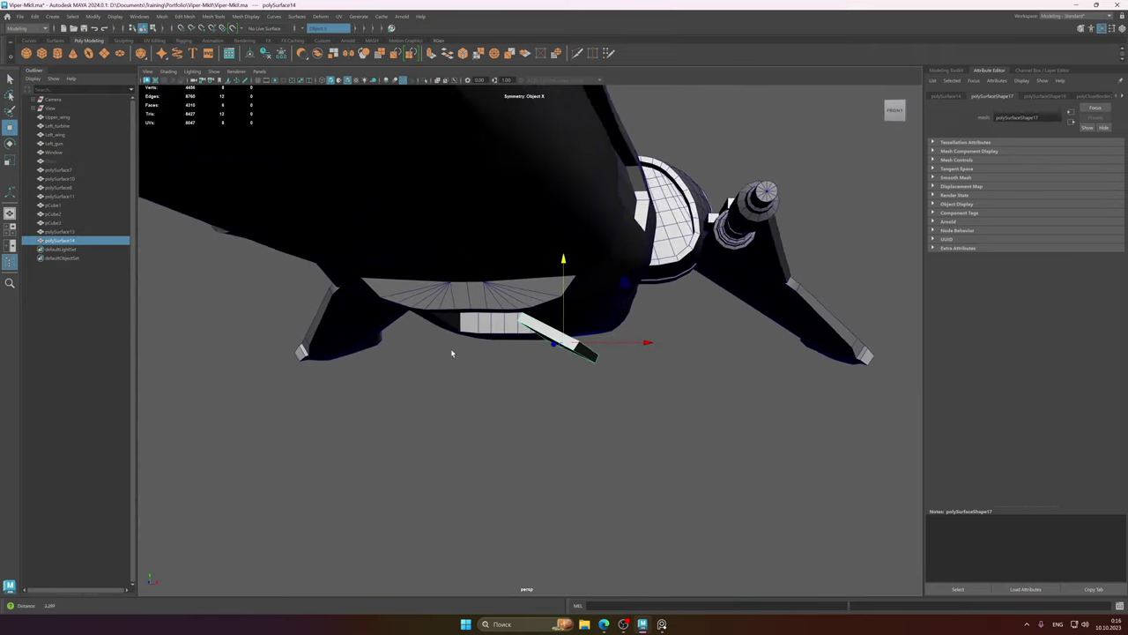
left_click(606, 343)
left_click_drag(605, 343, 590, 316, "alt")
right_click_drag(591, 316, 511, 340, "alt")
left_click_drag(511, 340, 535, 323, "alt")
left_click(536, 334)
right_click_drag(536, 334, 855, 424, "alt")
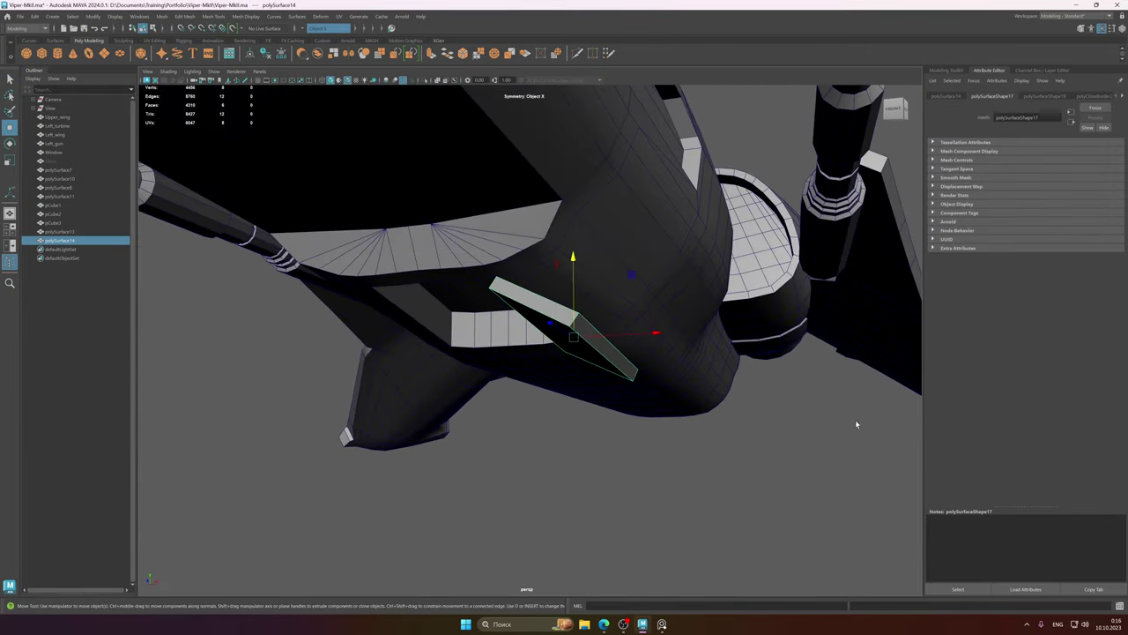
left_click(665, 626)
left_click(642, 623)
middle_click_drag(574, 317, 594, 338, "alt")
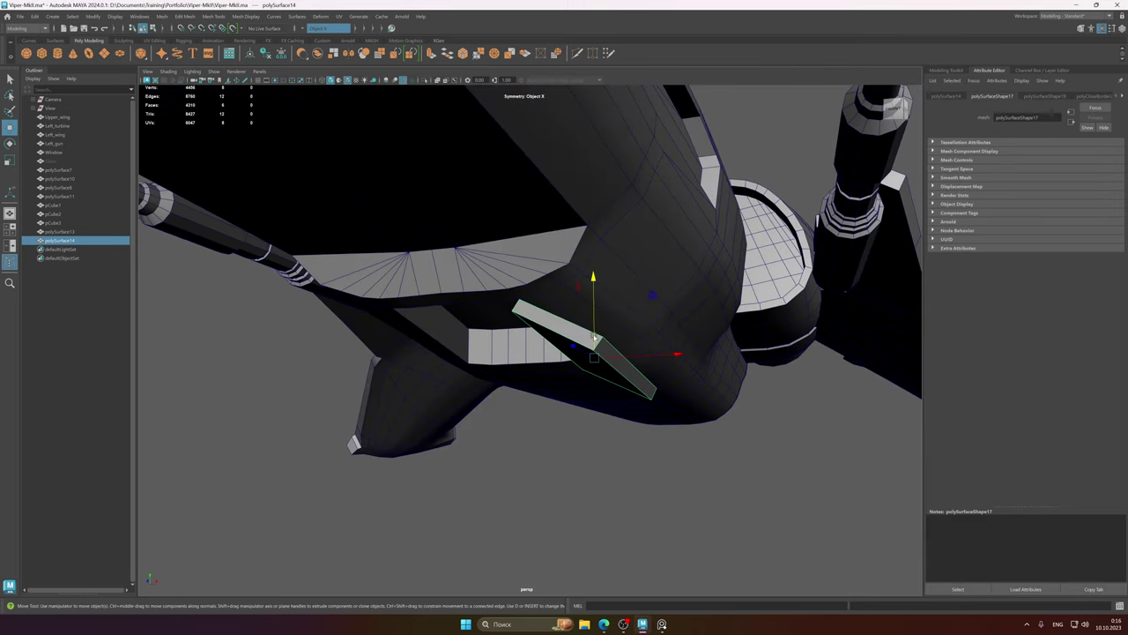
mouse_move(595, 338)
left_mouse_down("alt")
mouse_move(610, 322)
mouse_move(577, 282)
mouse_move(604, 329)
left_mouse_up("alt")
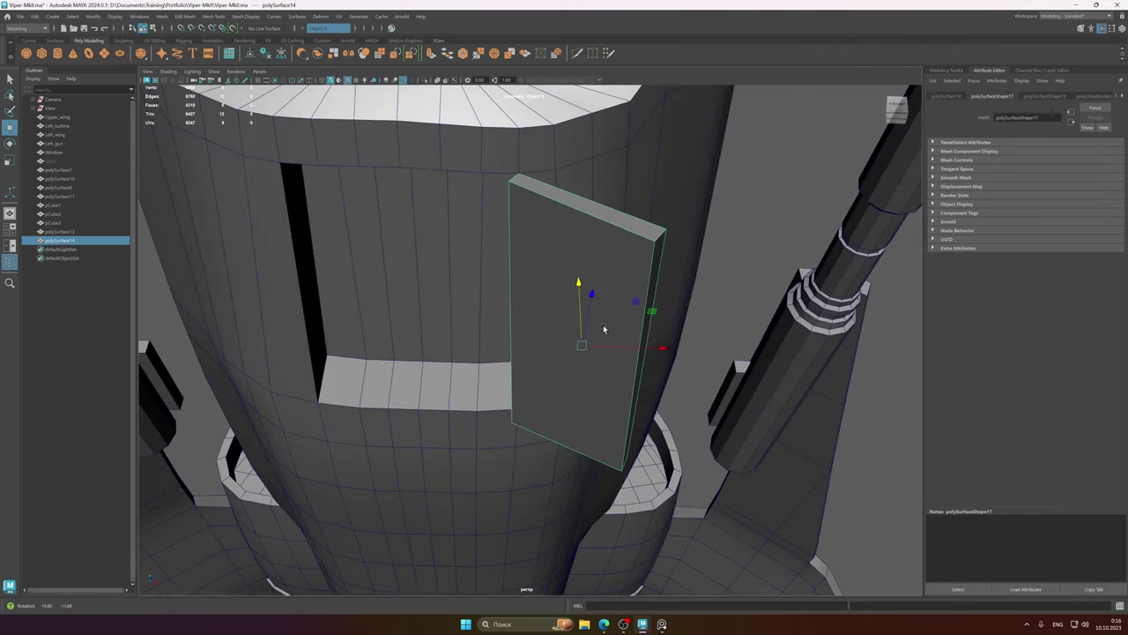
- Cut two lengthwise edge loops into the door block with the Multi-Cut tool
right_click_drag(593, 303, 578, 266, "shift")
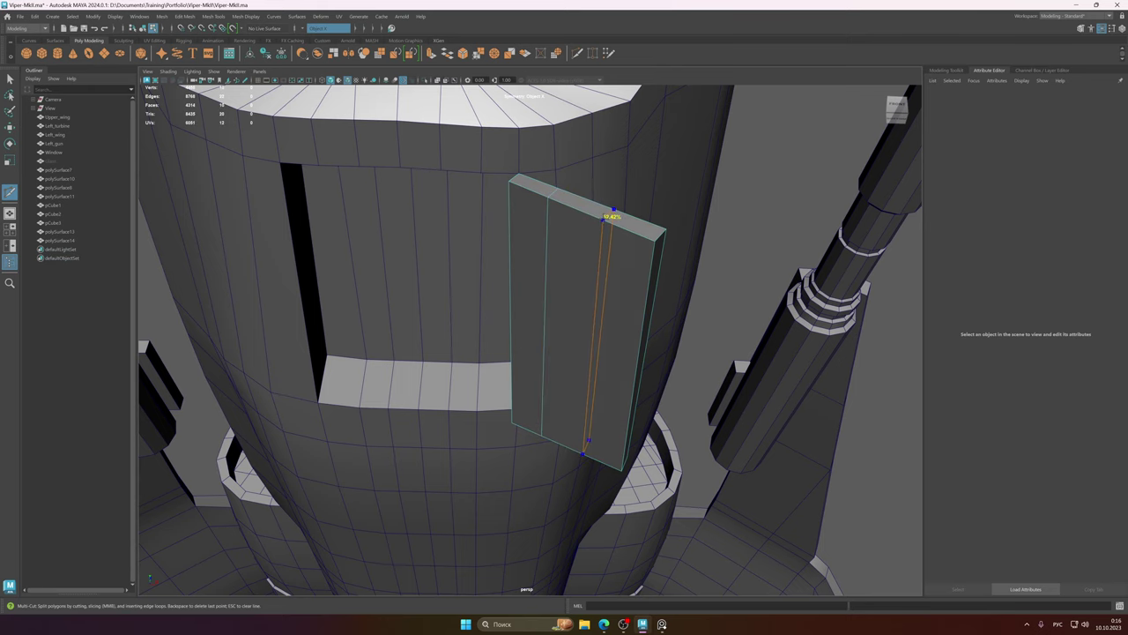
left_click_drag(629, 257, 569, 319, "alt")
double_click(604, 282)
key("e")
key("w")
- Move the door's outer edge loop and both new lengthwise loops across its width to give it a curved profile
double_click(568, 290)
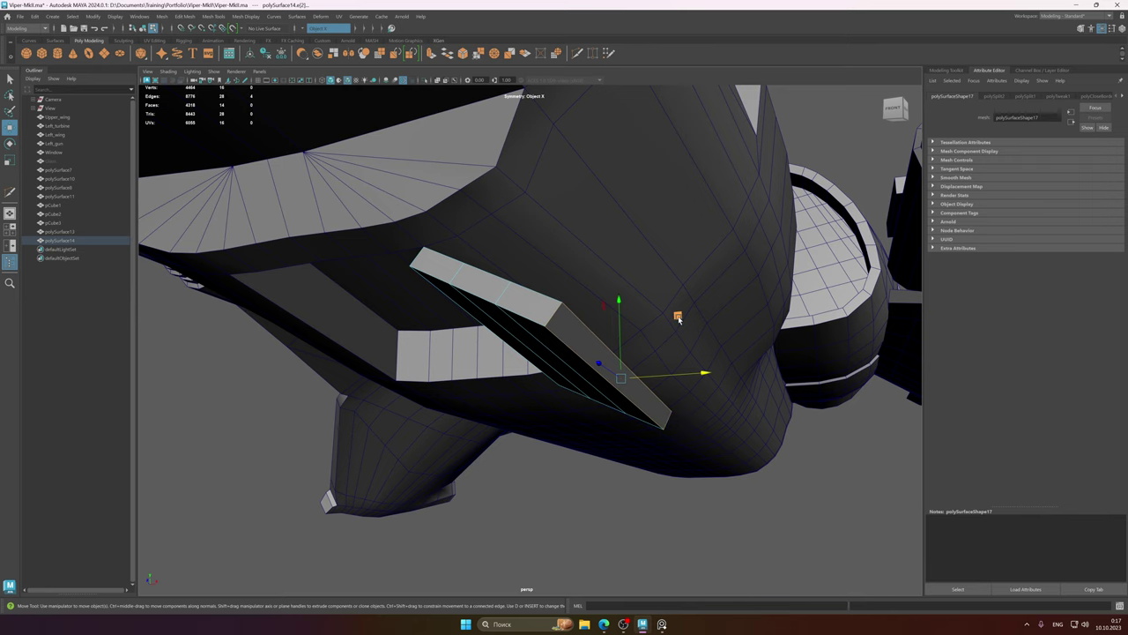
left_click_drag(677, 319, 580, 332)
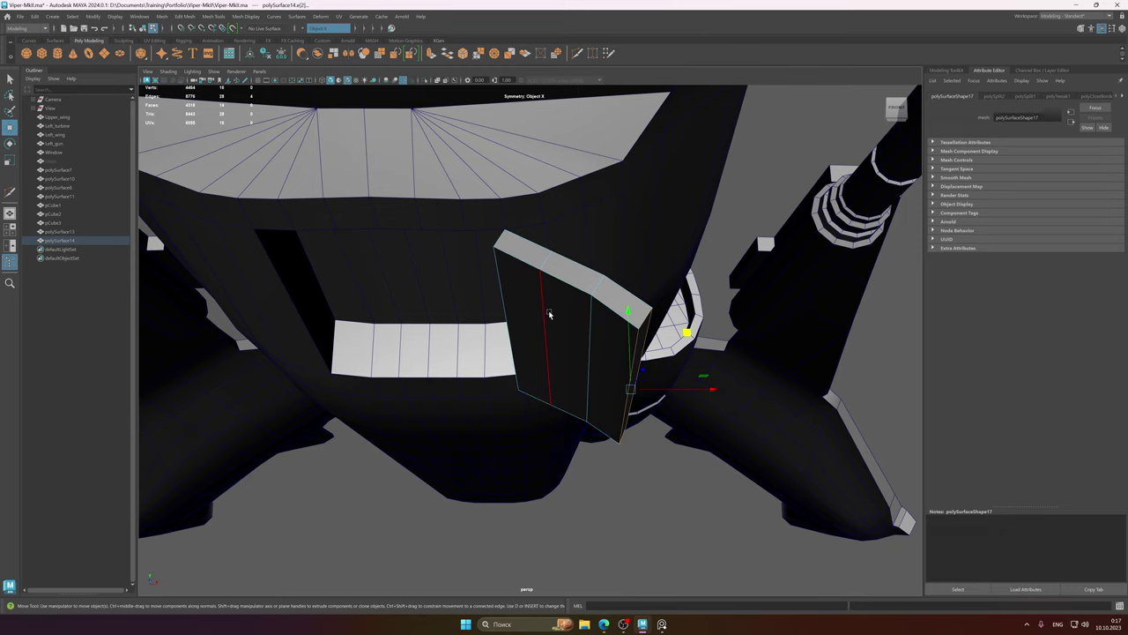
left_click_drag(607, 287, 610, 283)
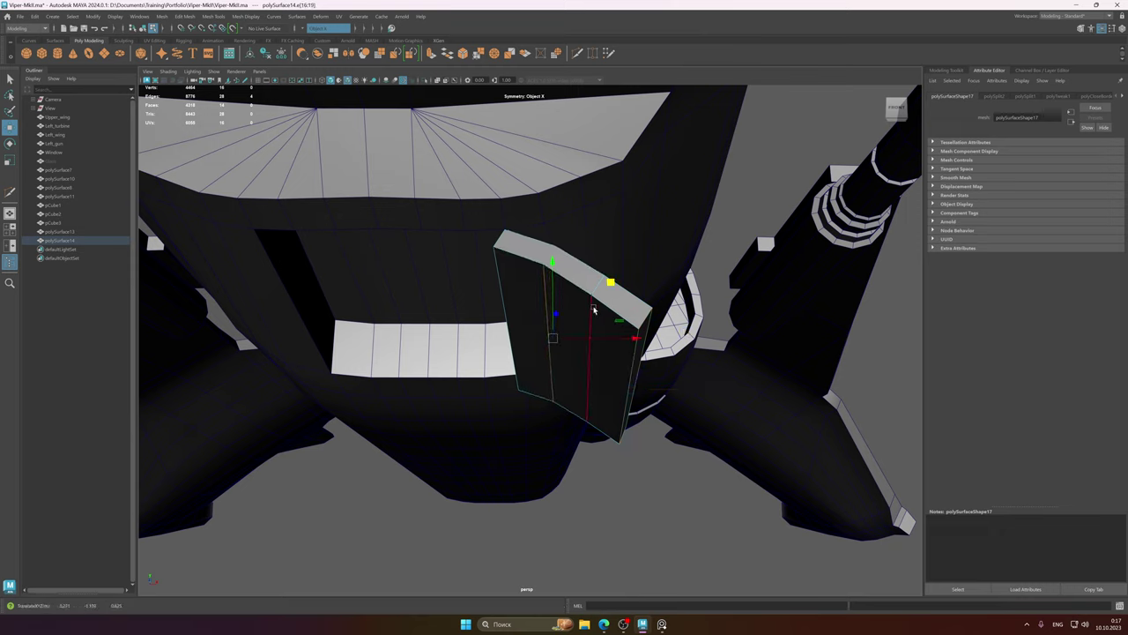
left_click(594, 309)
middle_click_drag(648, 305, 649, 303)
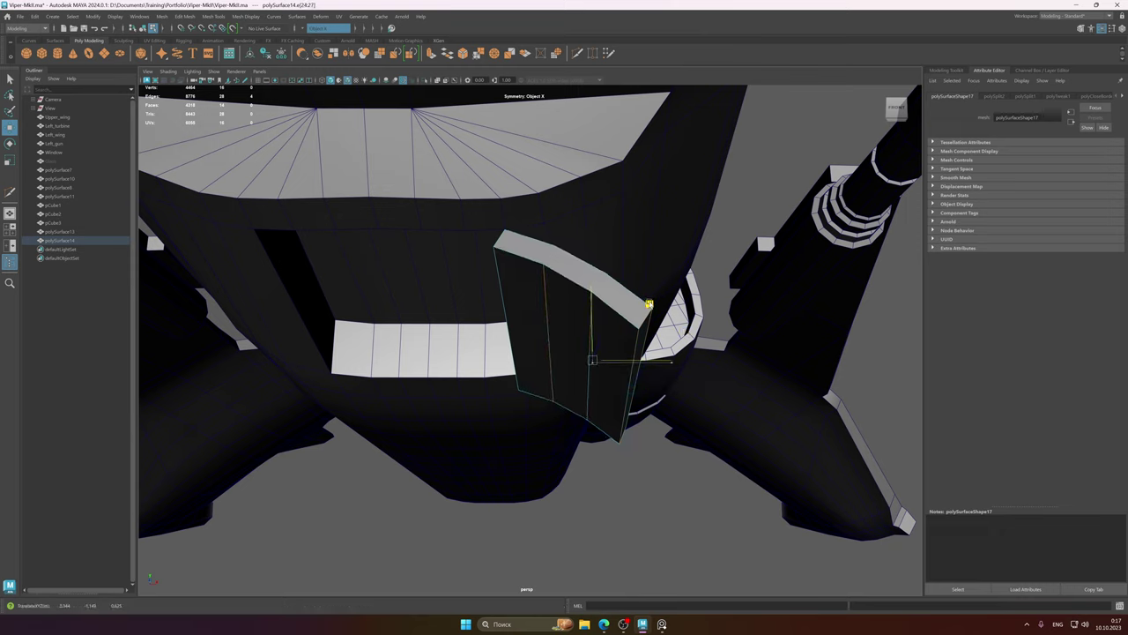
mouse_move(617, 338)
left_mouse_down("alt")
mouse_move(584, 343)
mouse_move(601, 346)
left_mouse_up("alt")
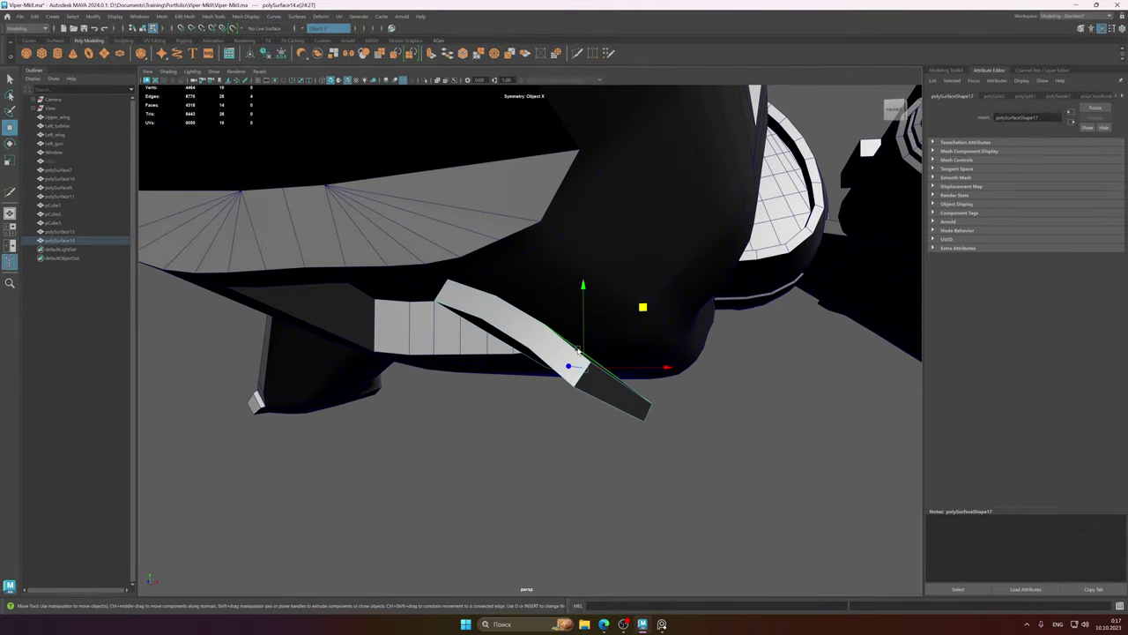
- Return to object mode and isolate the curved door
right_click_drag(578, 366, 641, 327)
left_click_drag(641, 327, 551, 340, "alt")
key("ctrl+1")
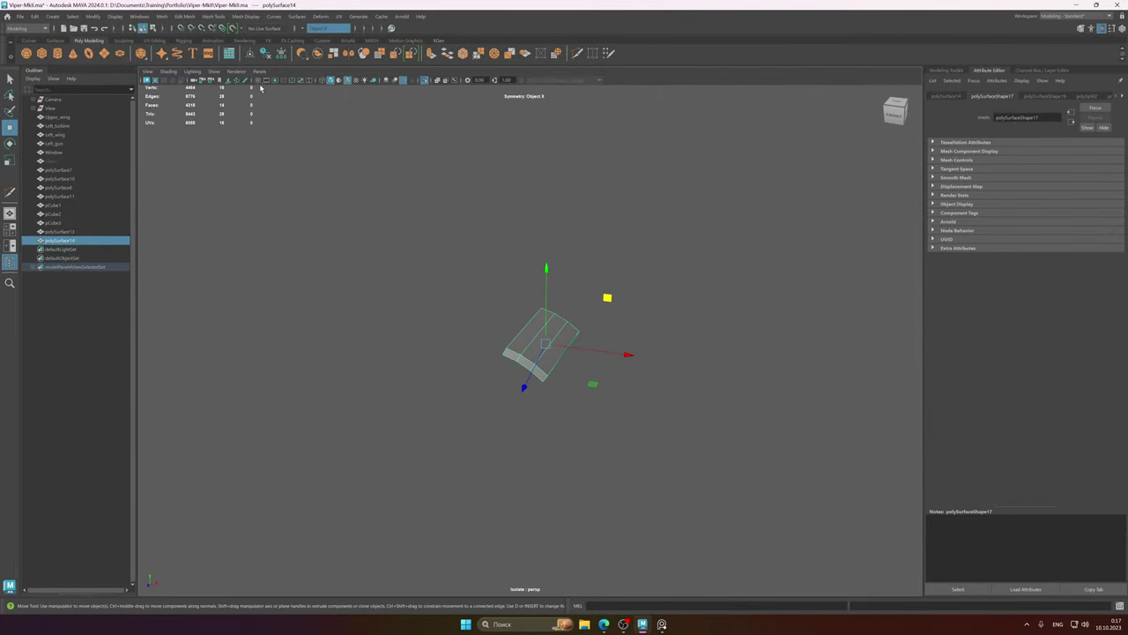
- Show the grid and snap the isolated door panel's pivot to the world origin
scroll(687, 280, "down", 2)
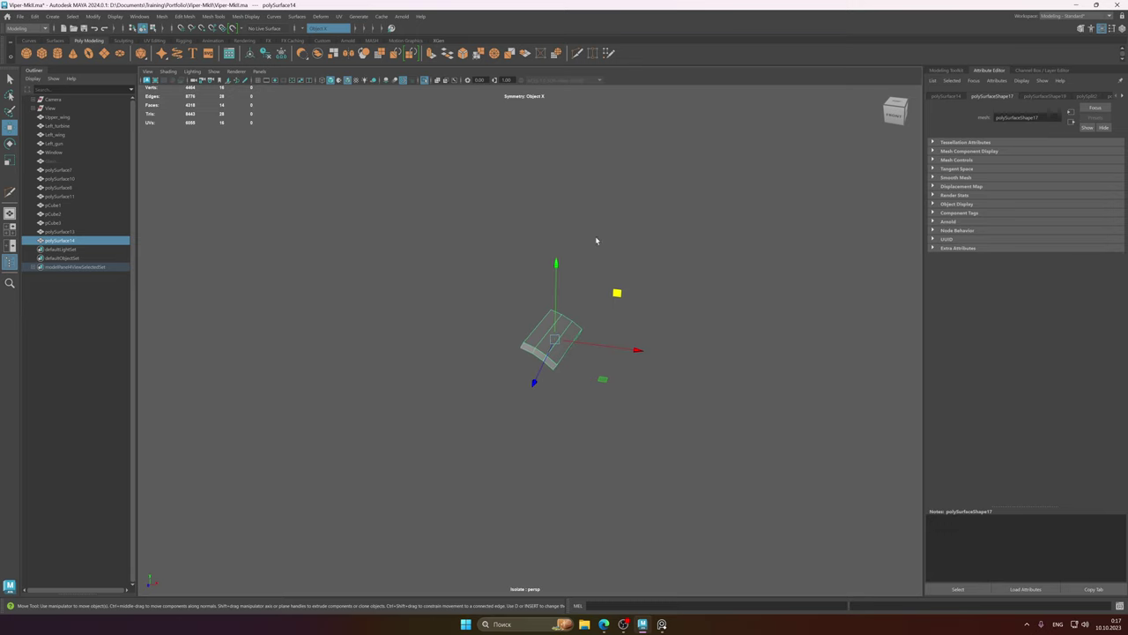
left_click(257, 80)
left_click_drag(653, 284, 586, 291, "alt")
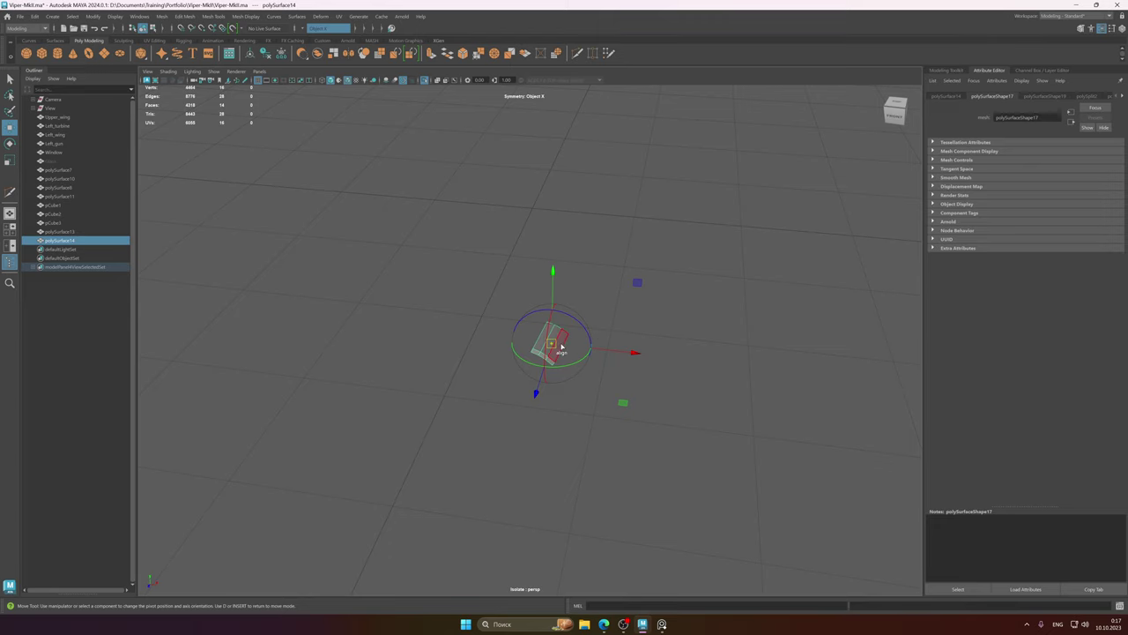
key("d")
key("x")
left_click_drag(556, 347, 524, 323)
key("w")
- Mirror the door panel across the world X axis to make the matching panel on the opposite side
right_click_drag(523, 322, 520, 424, "shift")
left_click_drag(529, 370, 557, 356, "alt")
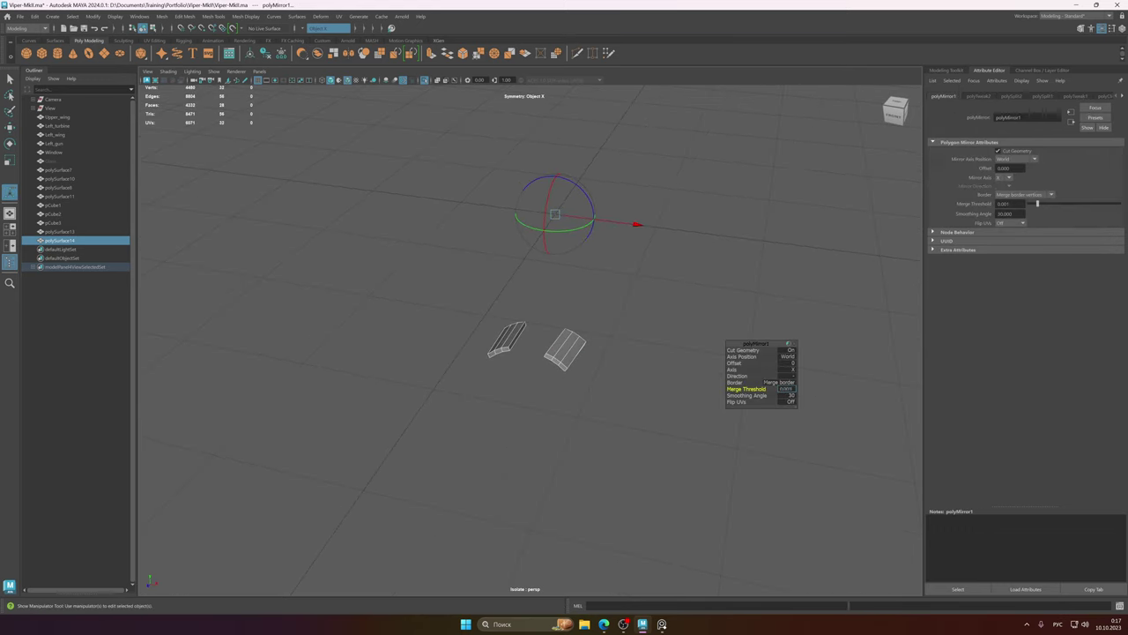
mouse_move(593, 327)
middle_mouse_down("alt")
mouse_move(635, 322)
mouse_move(592, 323)
mouse_move(604, 322)
middle_mouse_up("alt")
key("alt+shift")
key("w")
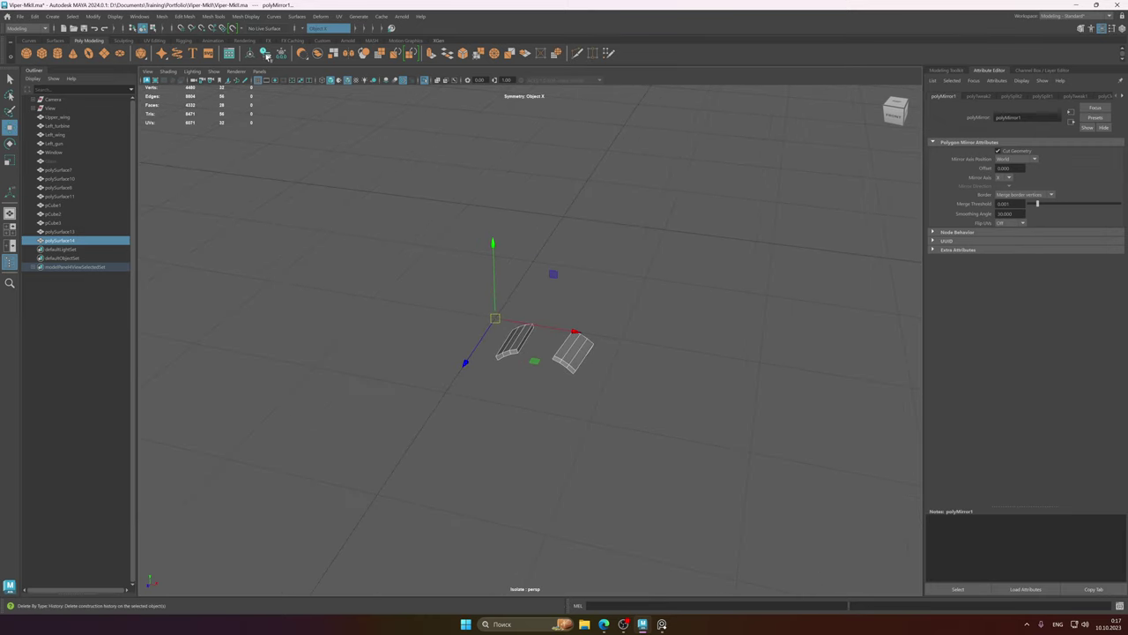
- Delete the mirrored panels' construction history and leave isolation so the whole ship is shown
left_click(266, 53)
key("ctrl+1")
right_click_drag(531, 246, 597, 285, "alt")
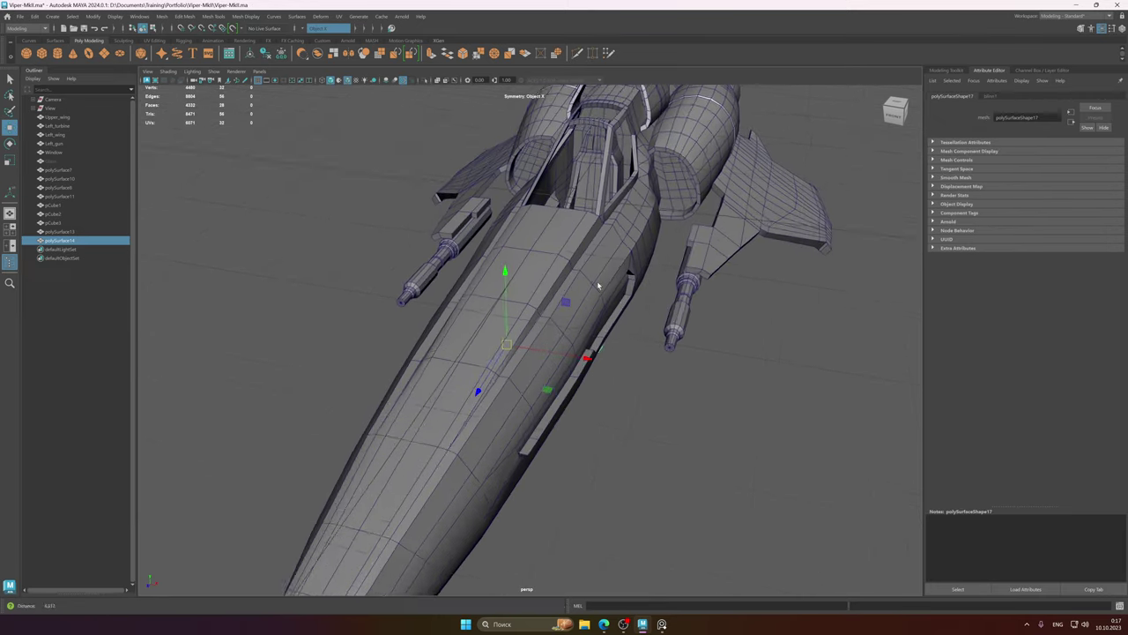
left_click_drag(597, 285, 648, 280, "alt")
right_click_drag(648, 281, 709, 298, "alt")
middle_click_drag(709, 298, 682, 288, "alt")
left_click(673, 197)
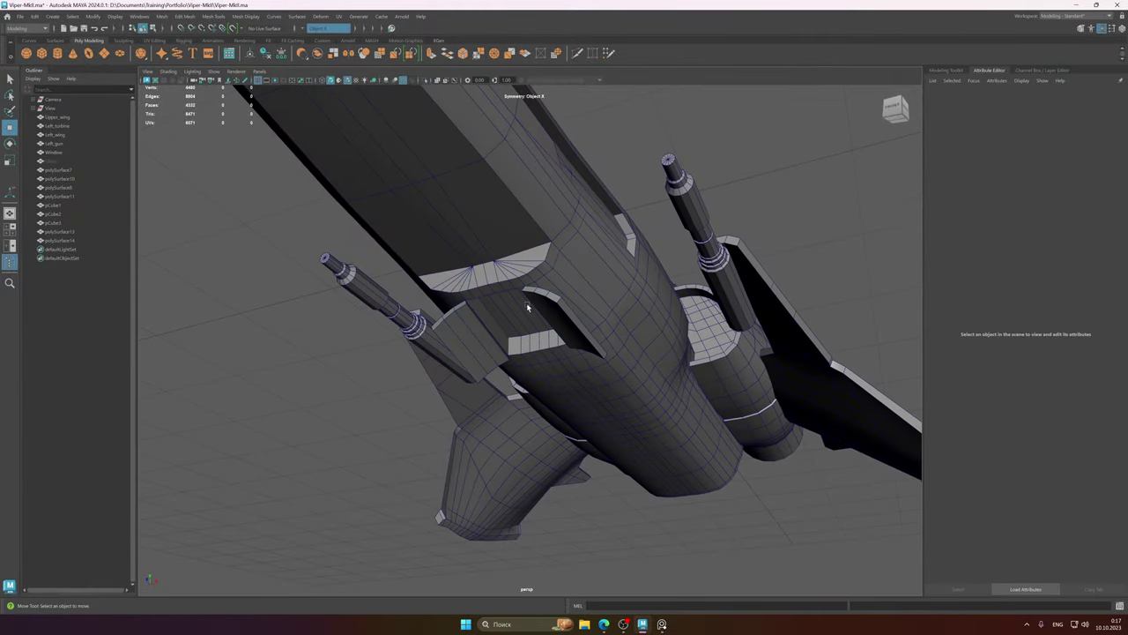
- Examine the mirrored bay doors and the recess between them from around the ship's underside
left_click_drag(526, 305, 561, 308, "alt")
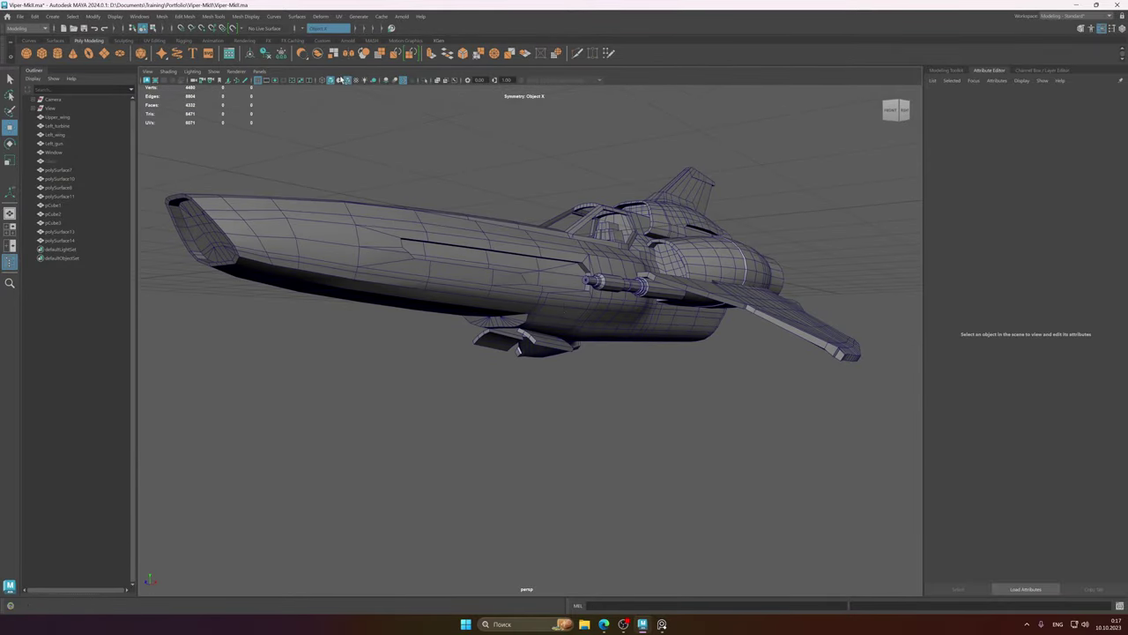
scroll(490, 194, "up", 3)
left_click_drag(491, 194, 572, 258, "alt")
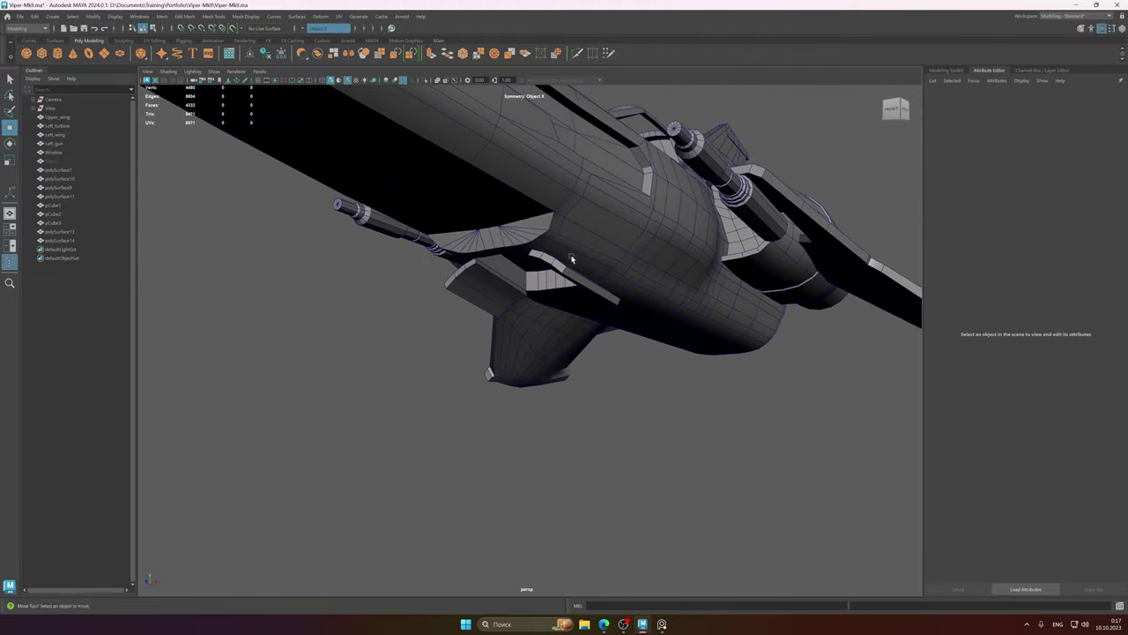
right_click_drag(572, 259, 339, 257, "alt")
left_click_drag(337, 257, 553, 262, "alt")
scroll(631, 257, "up", 10)
left_click(603, 258)
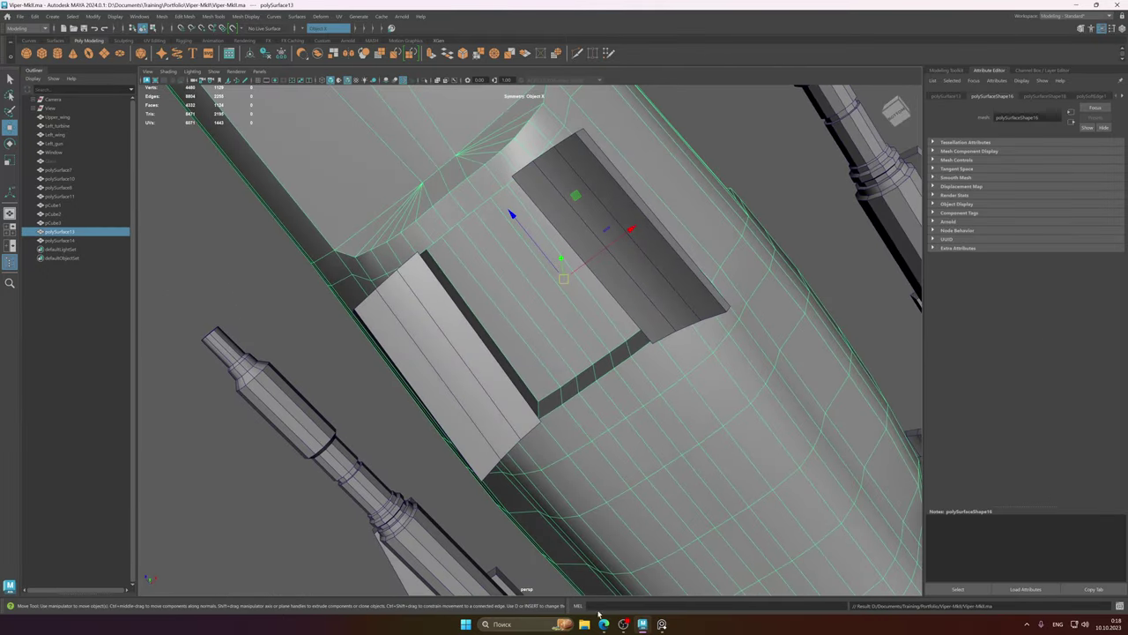
- Switch to the reference image board and examine the front landing gear and its open bay doors
left_click(661, 624)
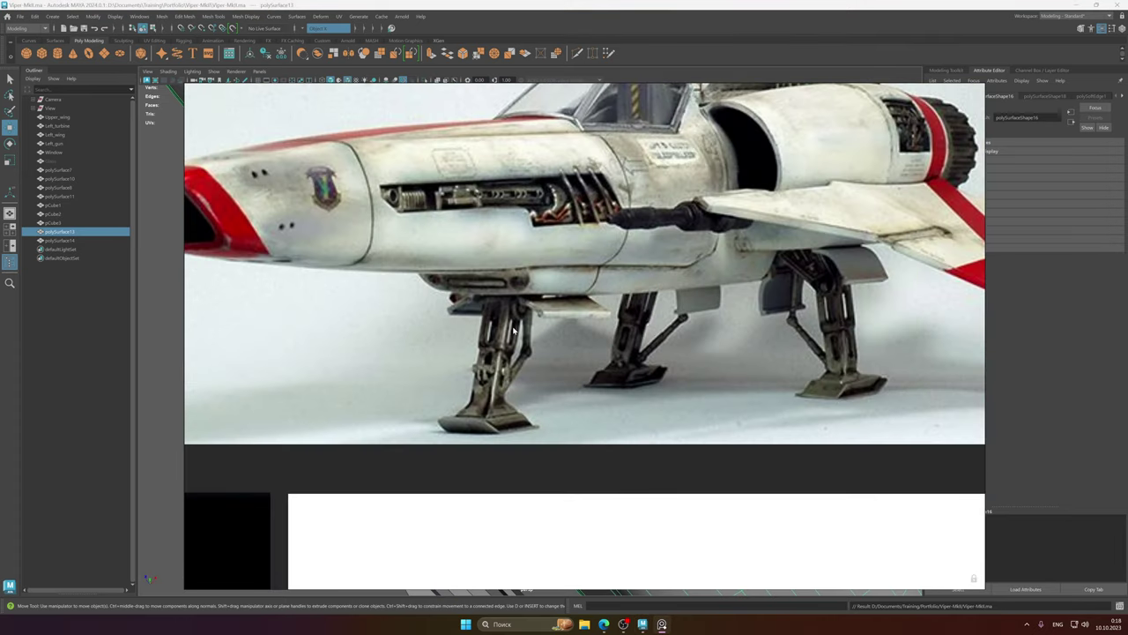
scroll(513, 330, "up", 4)
left_click_drag(544, 407, 590, 360)
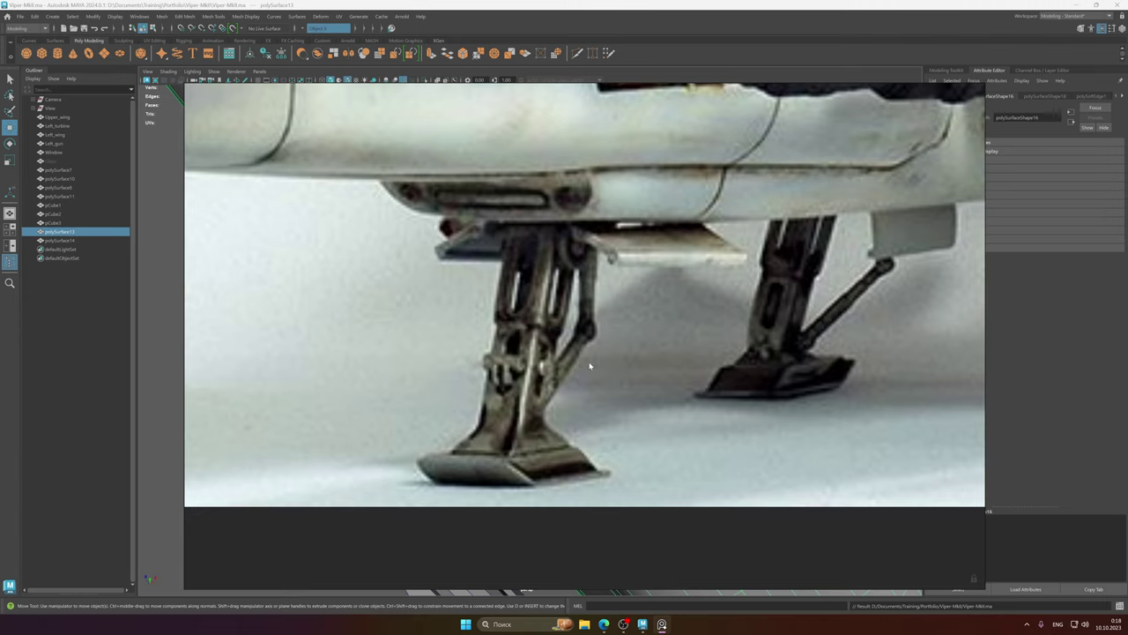
left_click(557, 3)
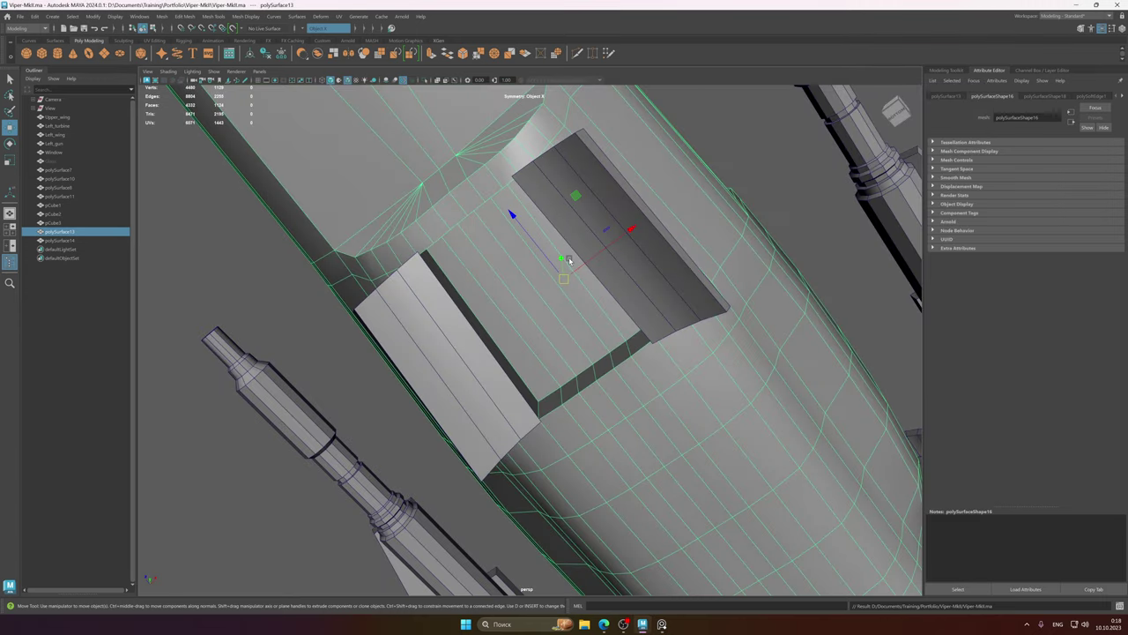
- Select all floor faces of the front landing gear bay, try to extrude them downward, and undo the extrusion
left_click_drag(569, 261, 549, 237, "alt")
right_click_drag(549, 238, 739, 259, "alt")
left_click_drag(600, 231, 560, 259, "alt")
right_click_drag(560, 260, 571, 285)
mouse_move(571, 285)
left_mouse_down("alt")
mouse_move(590, 265)
mouse_move(605, 276)
mouse_move(577, 300)
mouse_move(596, 303)
mouse_move(577, 291)
mouse_move(579, 305)
mouse_move(567, 302)
left_mouse_up("alt")
left_click(626, 284)
double_click(570, 300, "shift")
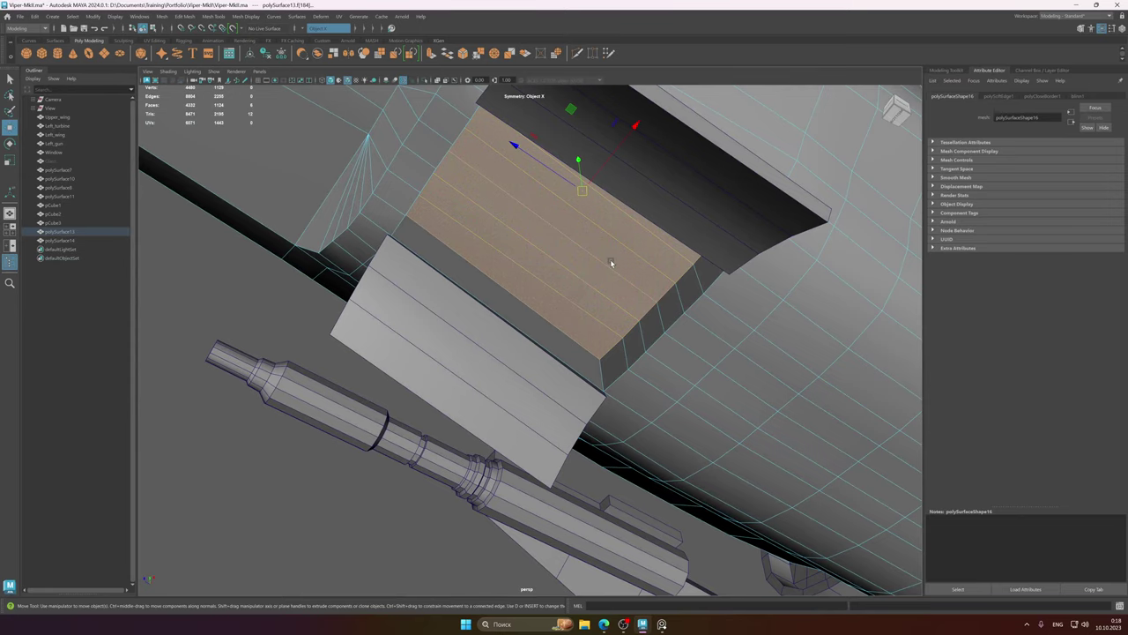
right_click_drag(607, 259, 221, 247, "alt")
left_click_drag(622, 303, 617, 342, "alt")
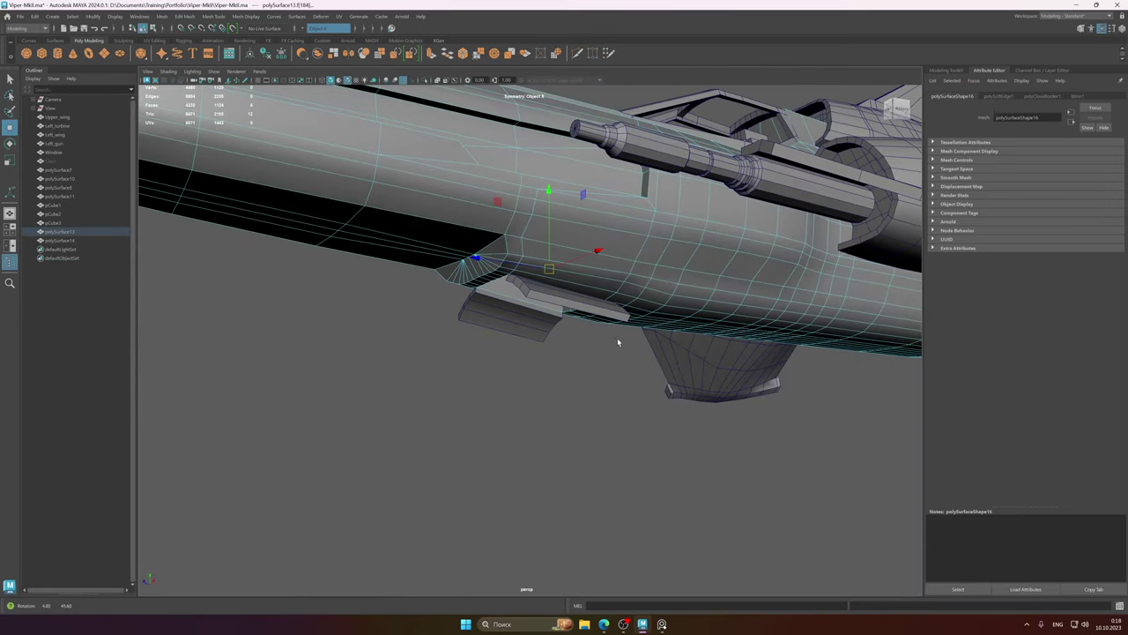
left_click_drag(550, 191, 568, 277, "shift")
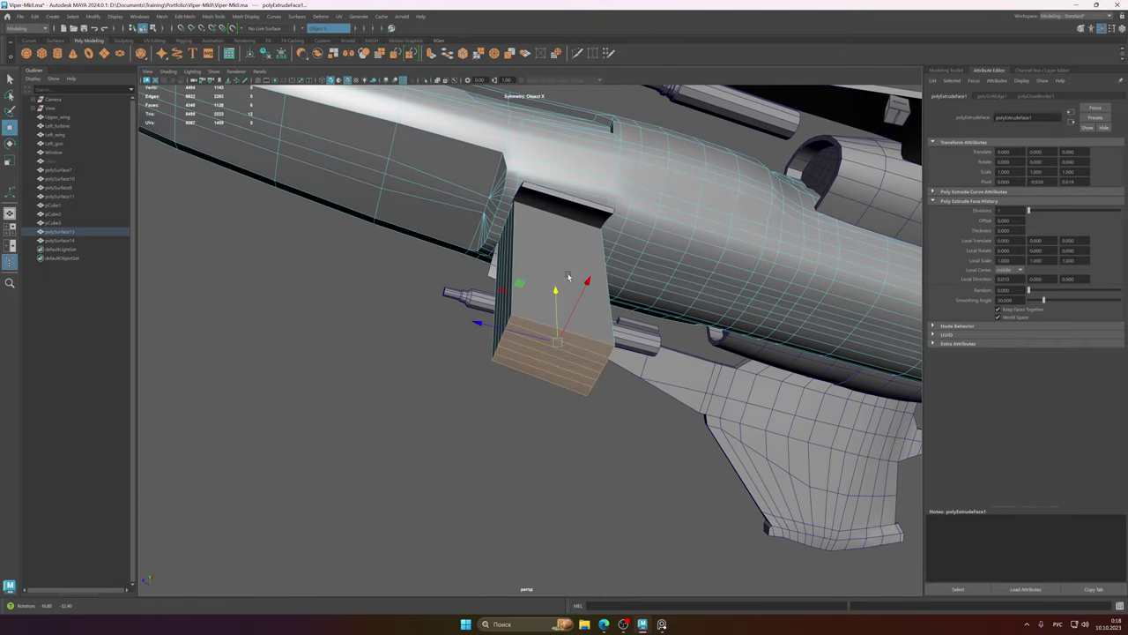
key("ctrl+z")
- Try to inset the bay floor faces with an offset extrusion, and undo it
right_click_drag(536, 263, 664, 247, "alt")
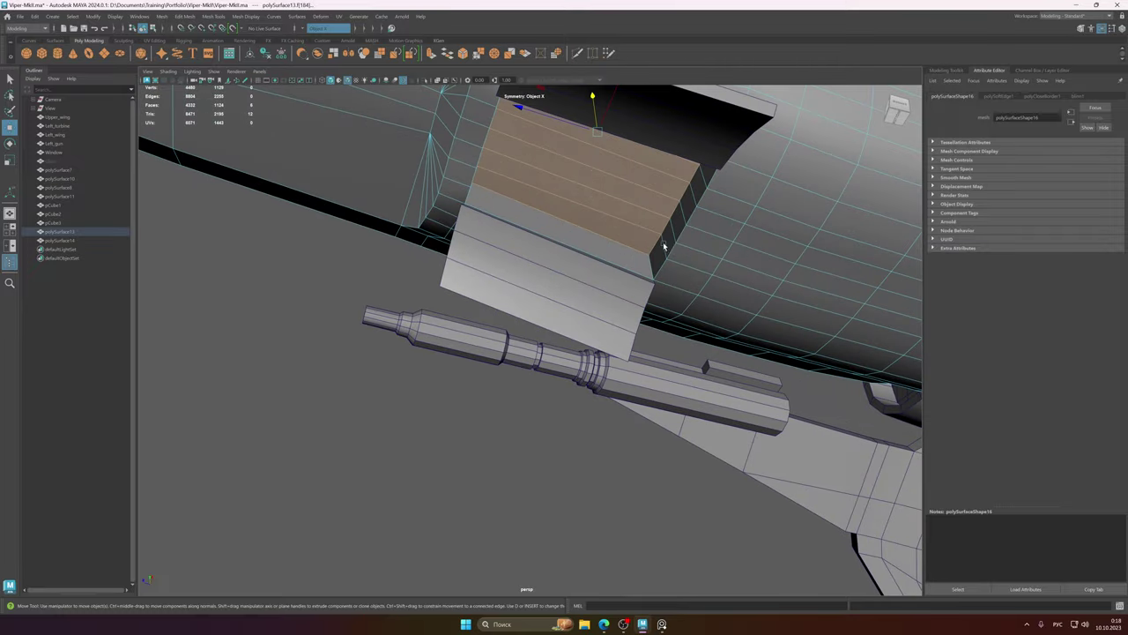
middle_click_drag(664, 247, 639, 353, "alt")
left_click_drag(639, 352, 551, 251, "alt")
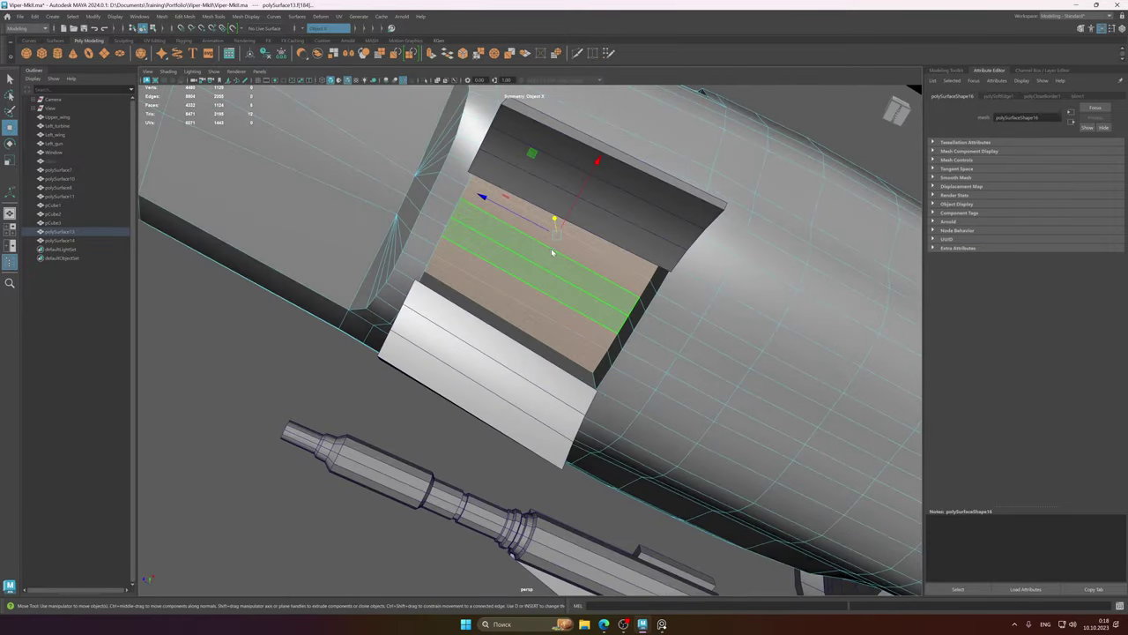
right_click_drag(552, 250, 558, 278, "shift")
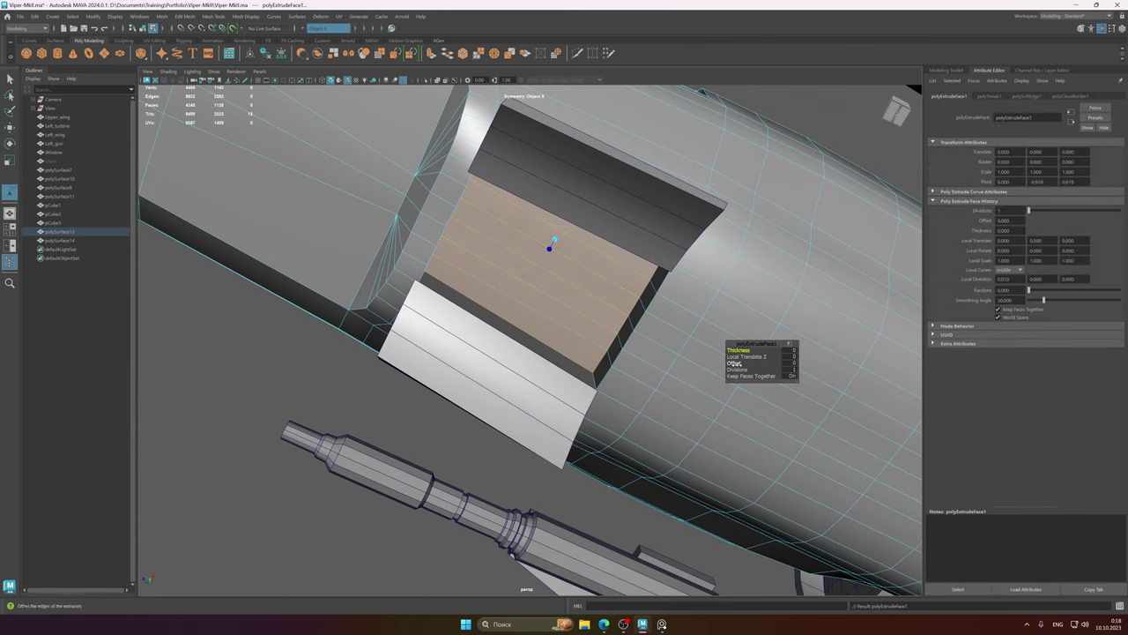
left_click_drag(820, 370, 1026, 386)
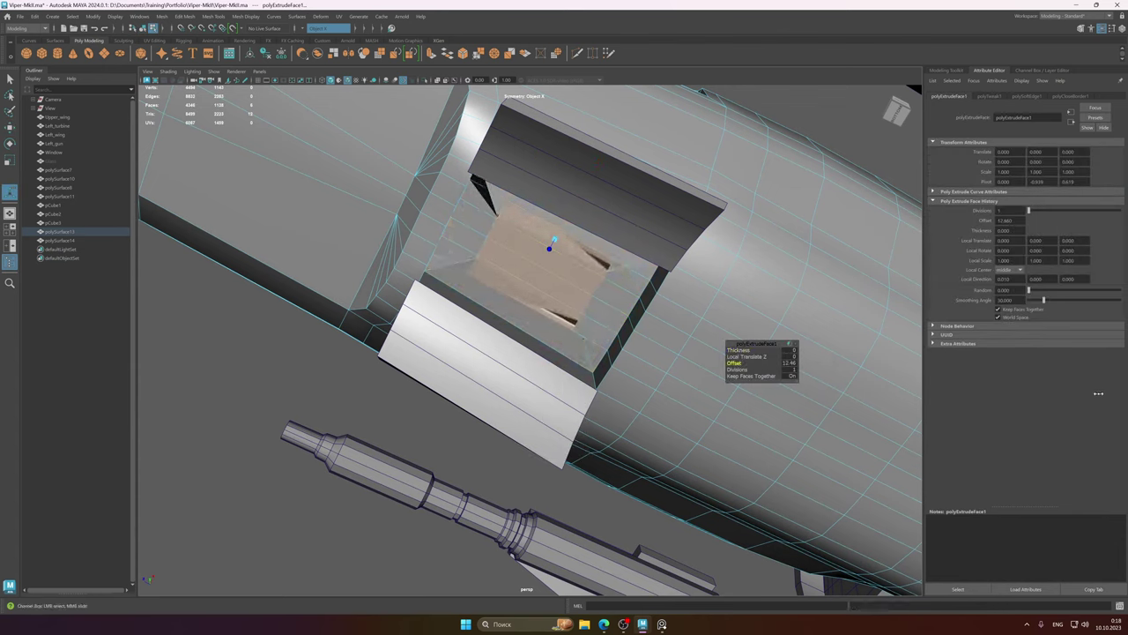
left_click_drag(1098, 393, 851, 383)
left_click_drag(552, 270, 577, 262, "alt")
right_click_drag(576, 262, 571, 262, "alt")
left_click_drag(571, 262, 571, 312, "alt")
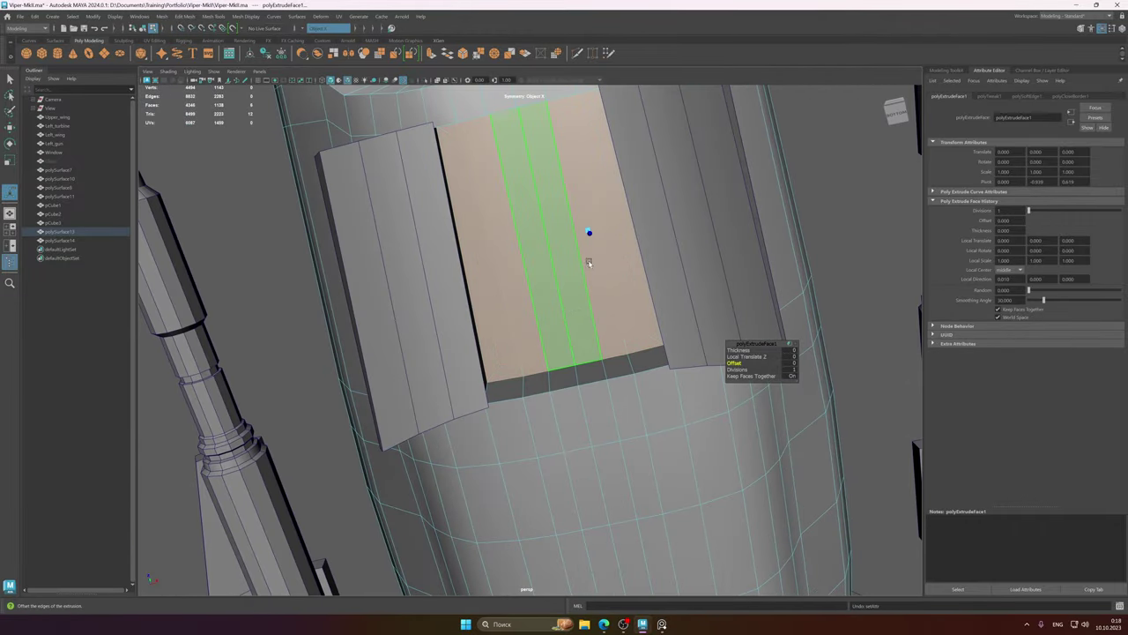
middle_click_drag(589, 263, 591, 302, "alt")
key("ctrl+z")
- Try to merge the outer vertices of the bay floor into their neighbours with Target Weld, and undo the welds
left_click_drag(590, 301, 598, 282, "alt")
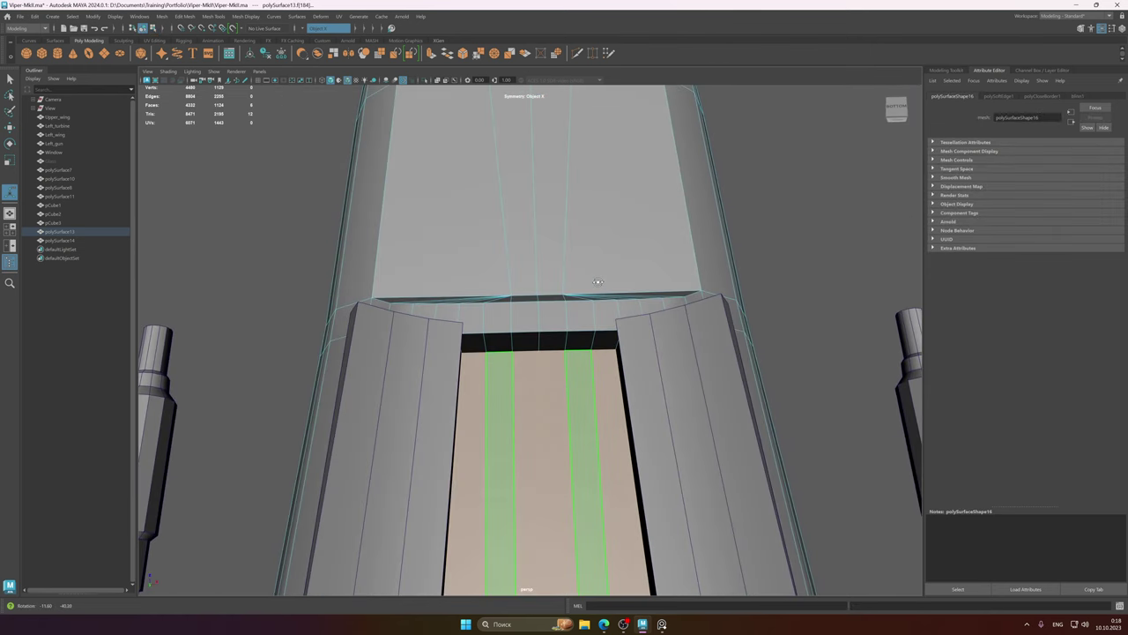
middle_click_drag(597, 369, 590, 150, "alt")
right_click_drag(563, 226, 483, 208)
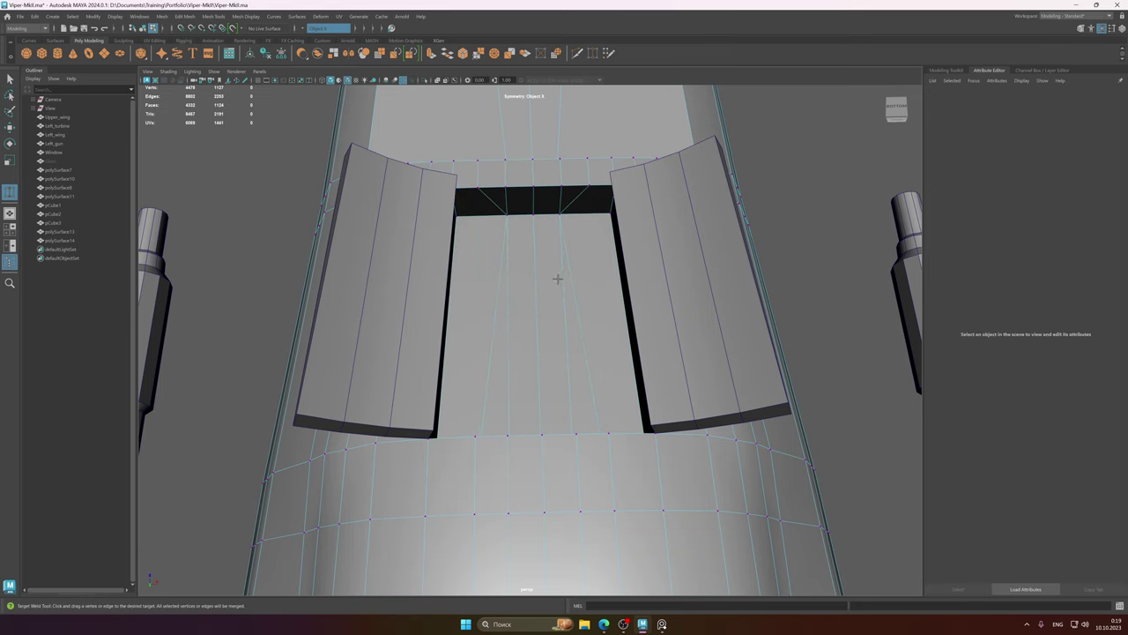
left_click_drag(557, 279, 494, 254, "alt")
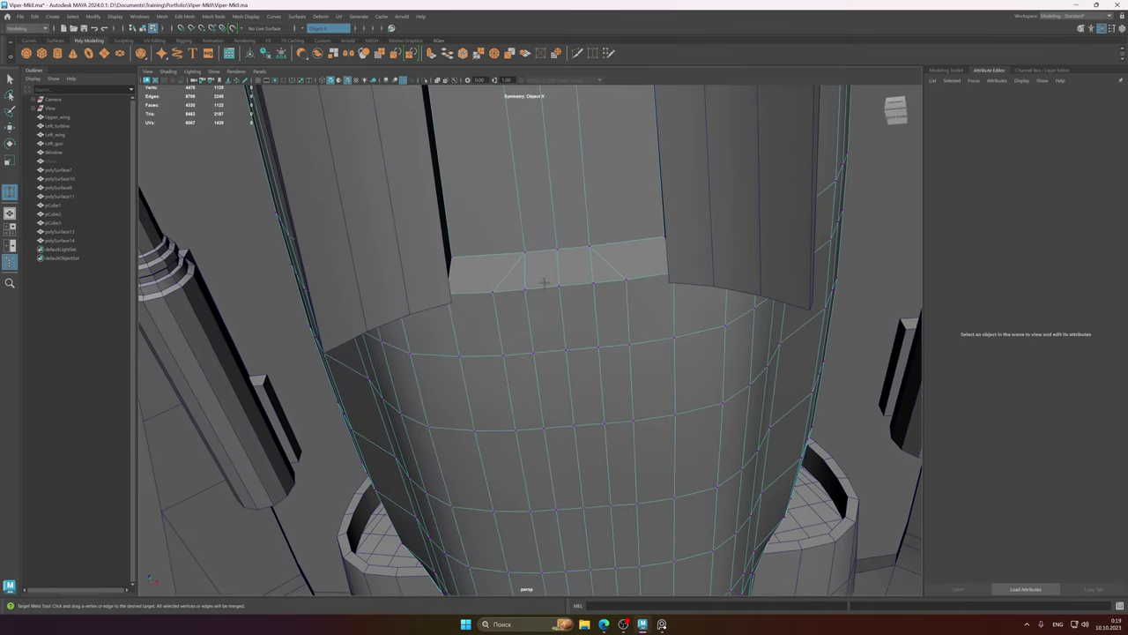
left_click_drag(544, 282, 584, 264, "alt")
left_click_drag(584, 304, 577, 245, "alt")
key("ctrl+z")
- Try to delete the lengthwise edges of the bay floor and poke the resulting single face
right_click(575, 251)
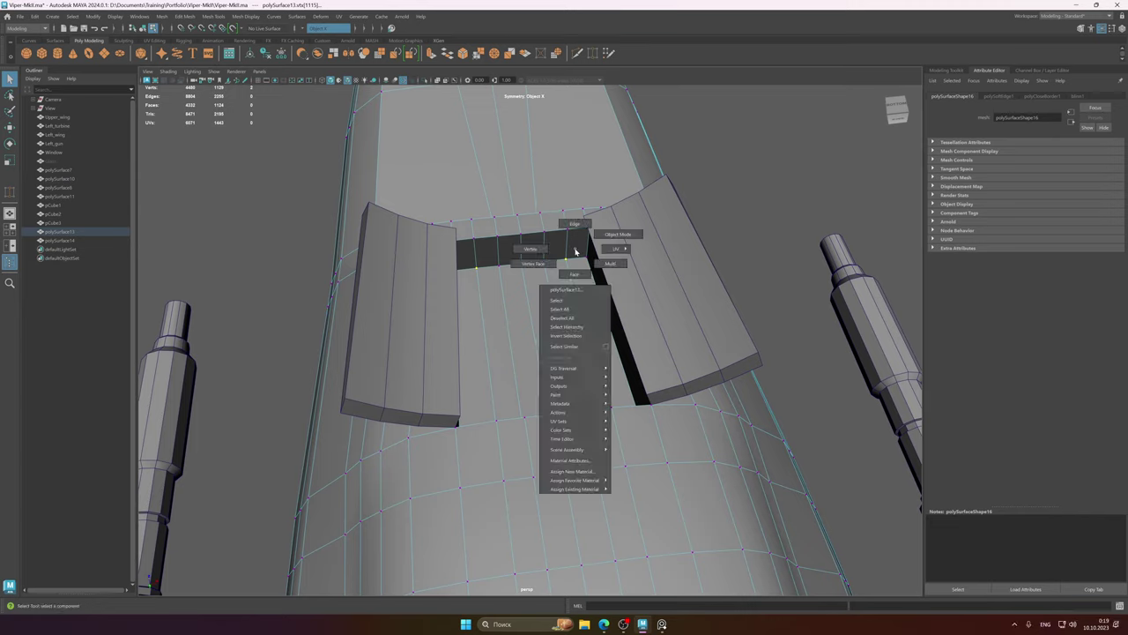
left_click(574, 274)
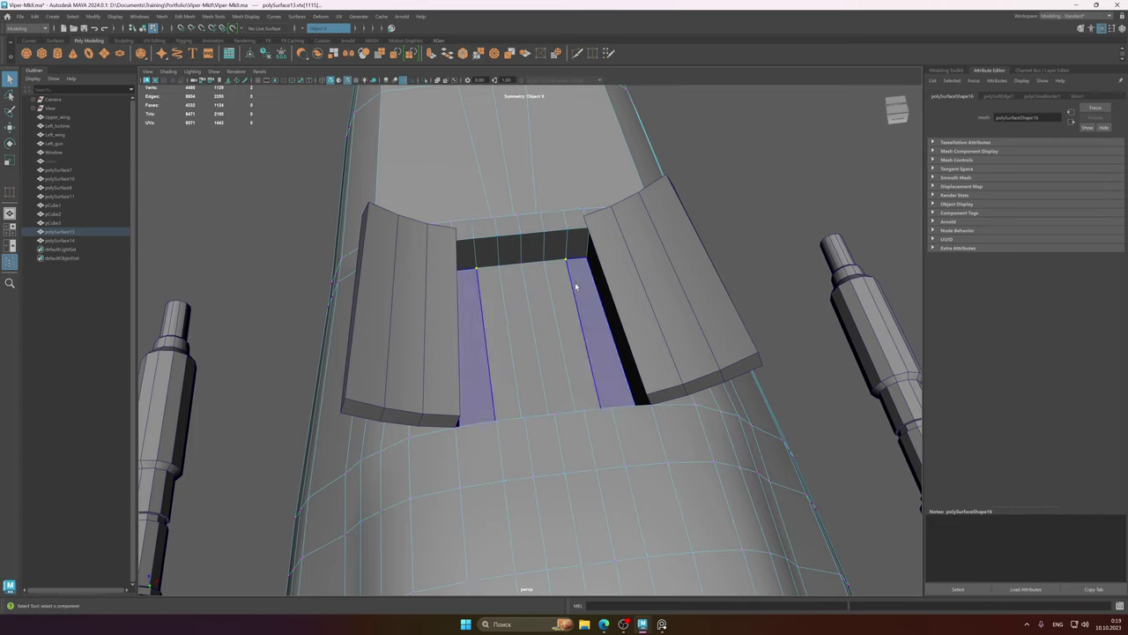
right_click_drag(575, 285, 572, 292, "shift")
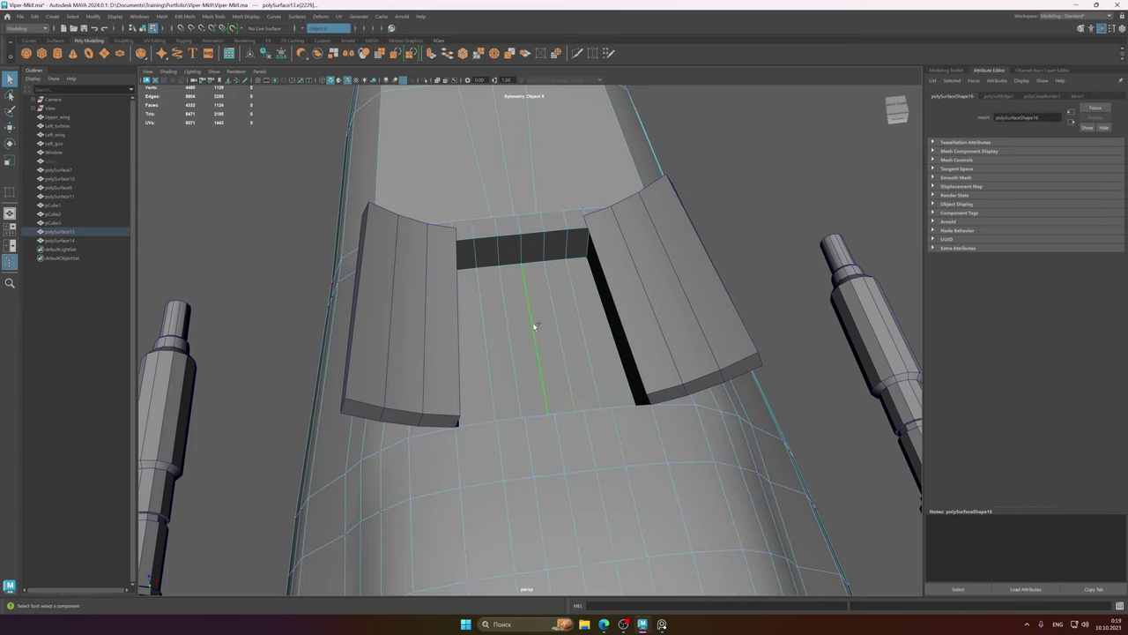
right_click_drag(534, 327, 558, 310, "shift")
left_click(571, 340)
key("w")
left_click_drag(559, 310, 584, 338, "alt")
right_click_drag(534, 239, 584, 223)
middle_click_drag(578, 231, 569, 285, "alt")
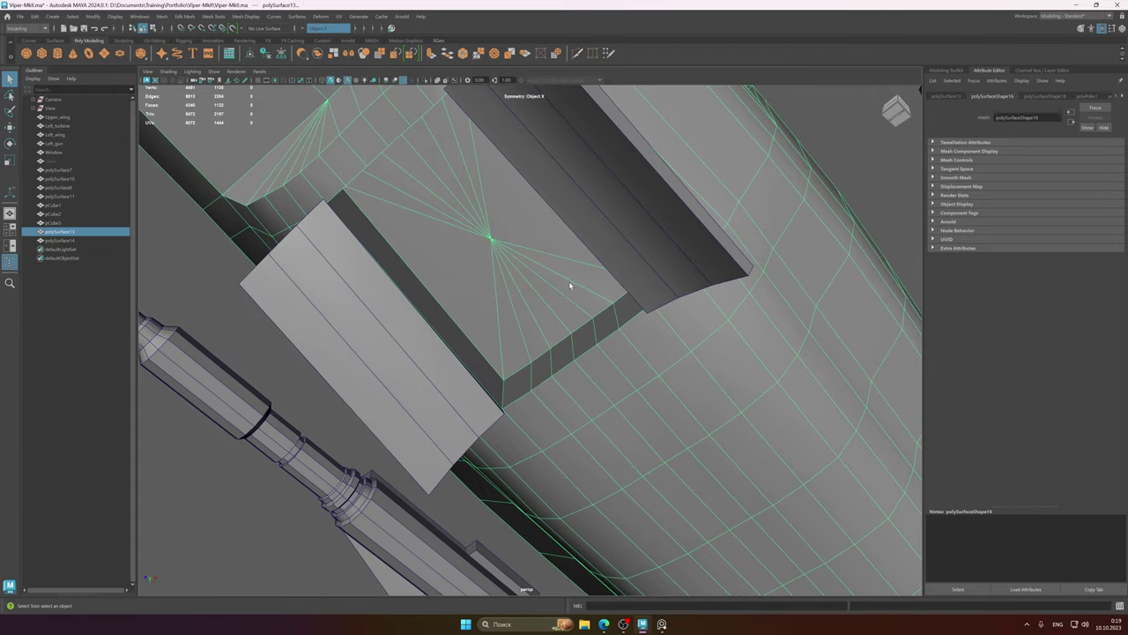
left_click_drag(569, 285, 532, 285, "alt")
- Undo the poke and the edge deletion on the bay floor
key("ctrl+s")
key("ctrl+z")
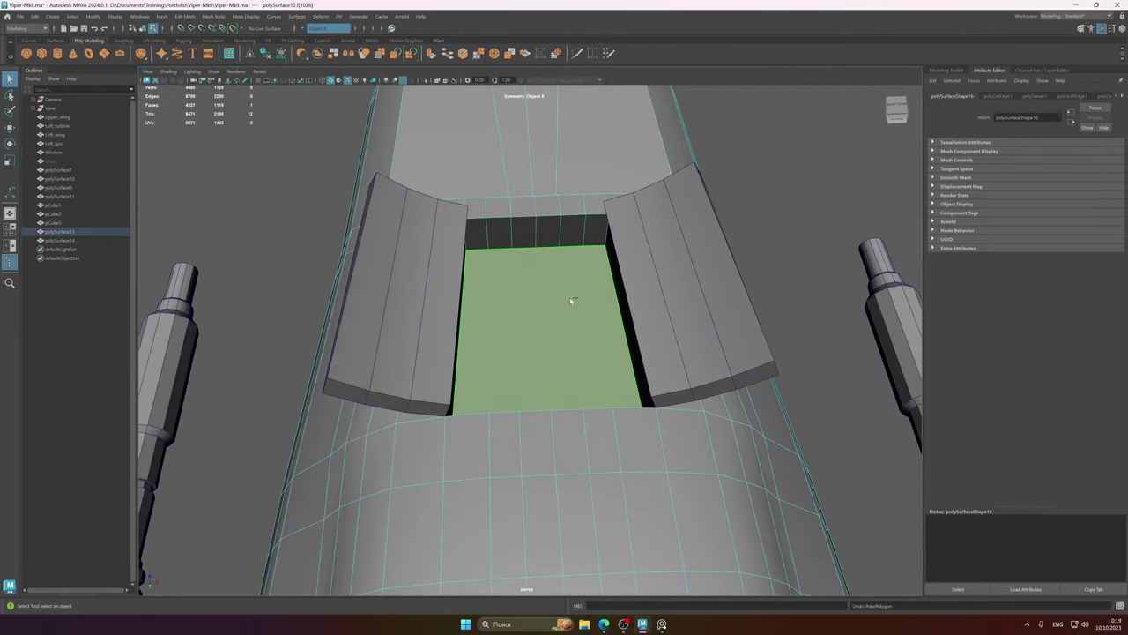
key("ctrl+z")
key("ctrl+z")
key("ctrl+z")
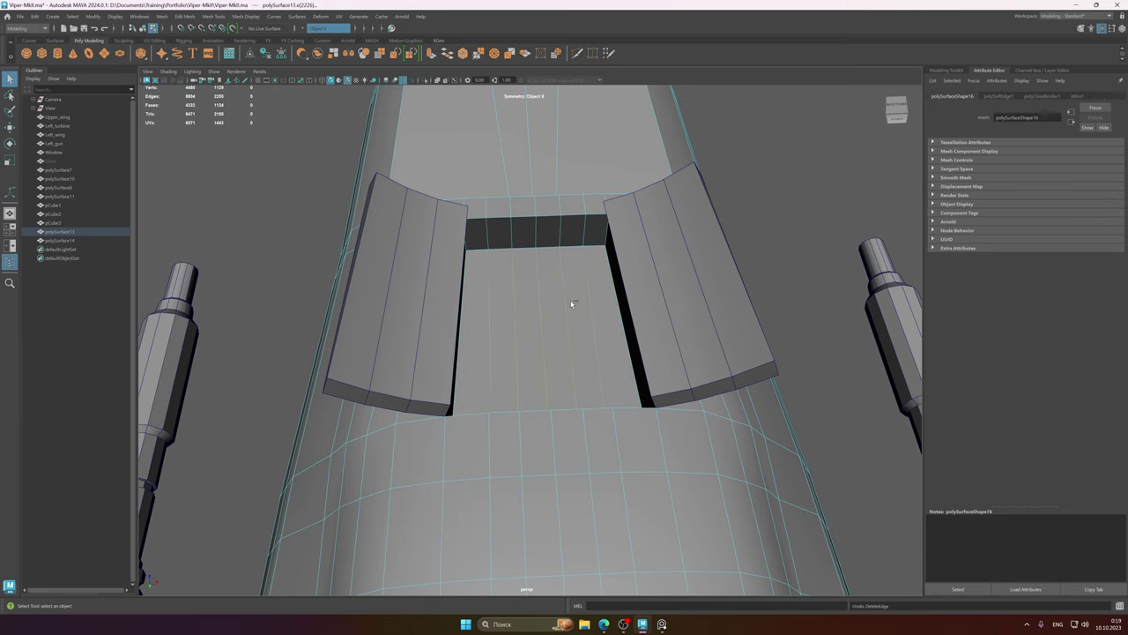
left_click_drag(571, 299, 572, 294, "alt")
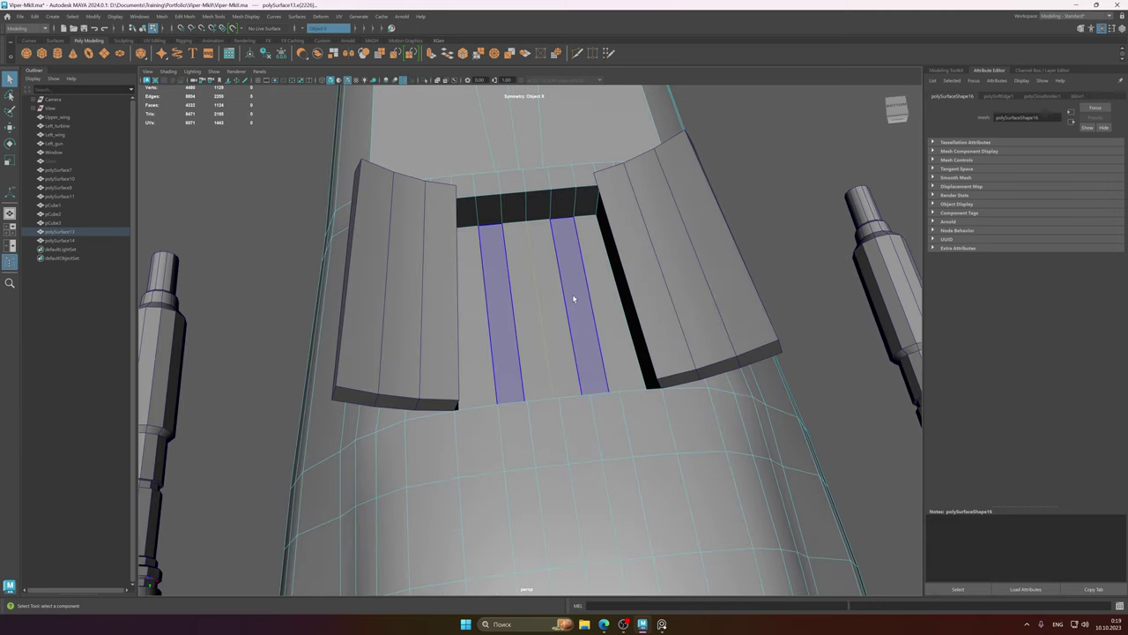
- Select the full strip of bay floor faces and extrude them with an inward offset to form an inset border
right_click_drag(573, 296, 572, 320)
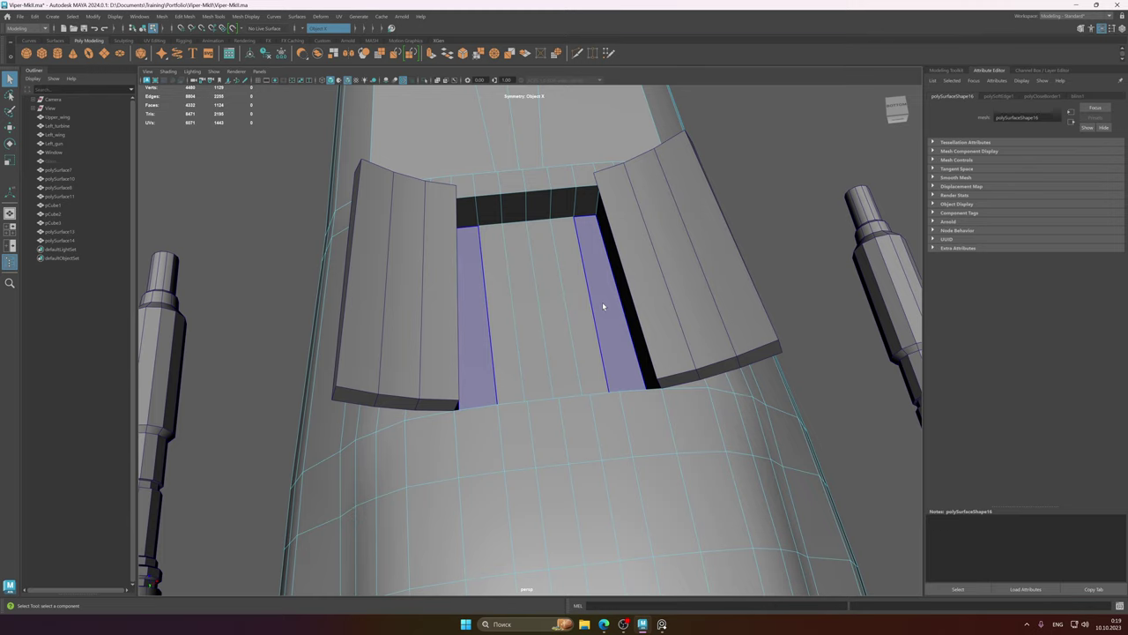
left_click(603, 305)
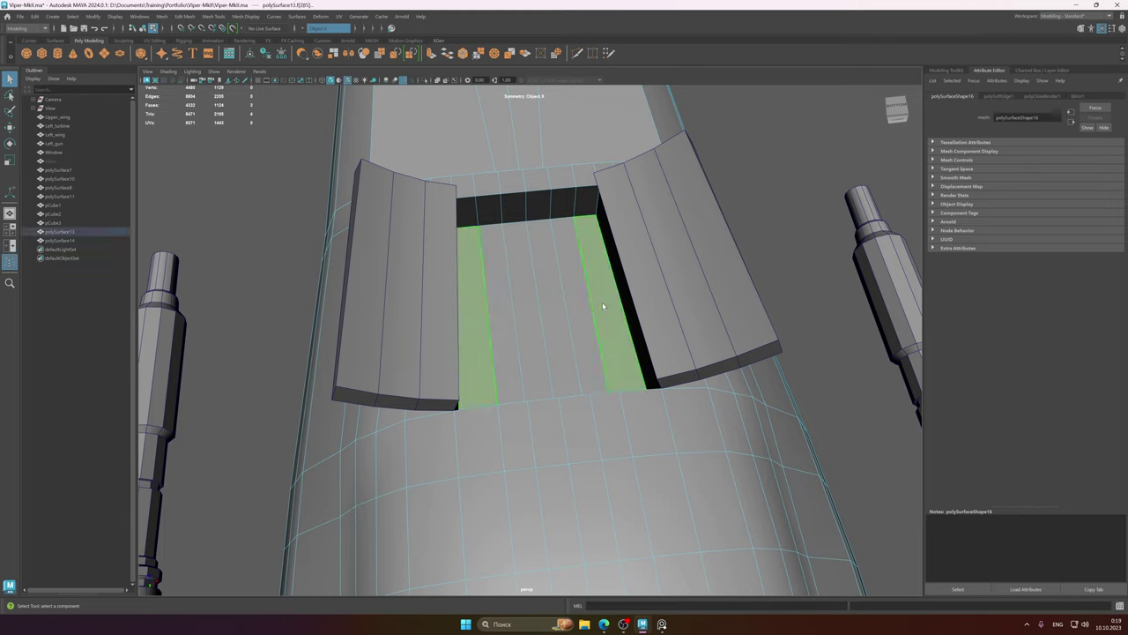
double_click(547, 309, "shift")
right_click(585, 300, "shift")
right_click_drag(586, 301, 583, 323, "shift")
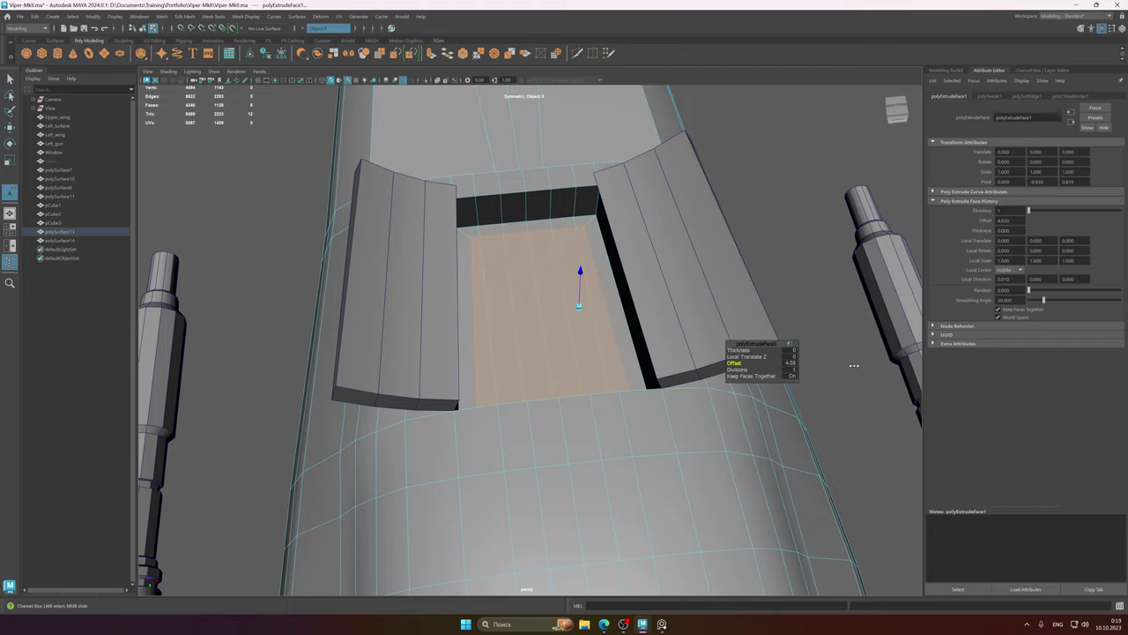
- Return the fuselage to object mode and save the scene
left_click_drag(662, 359, 500, 317, "alt")
scroll(582, 370, "down", 5)
key("w")
left_click_drag(527, 236, 541, 297, "alt")
key("F8")
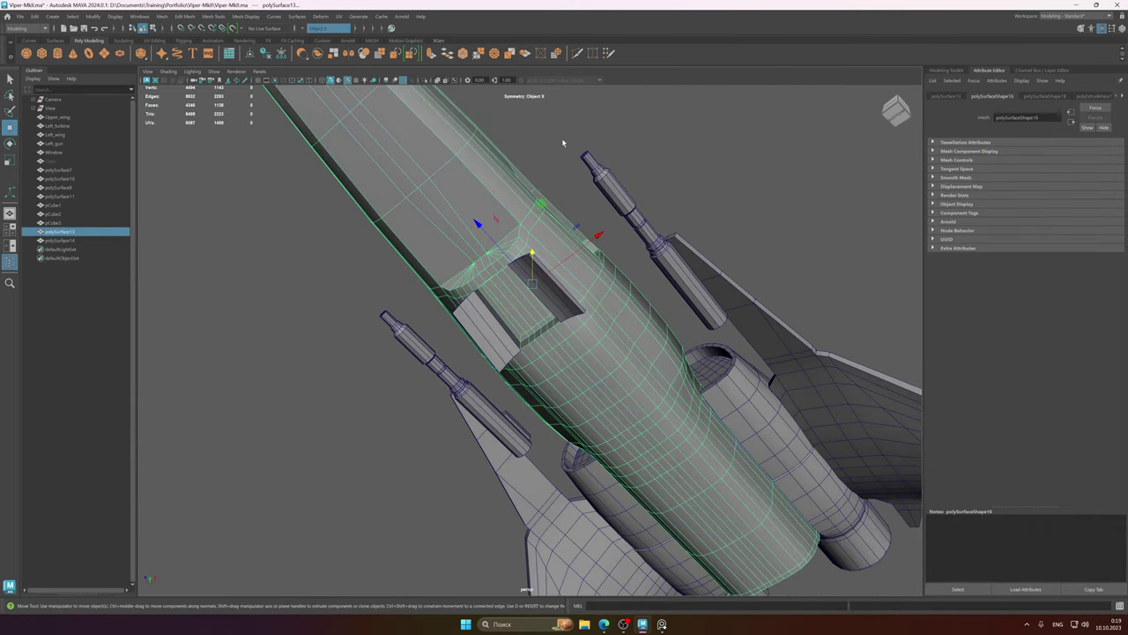
key("ctrl+s")
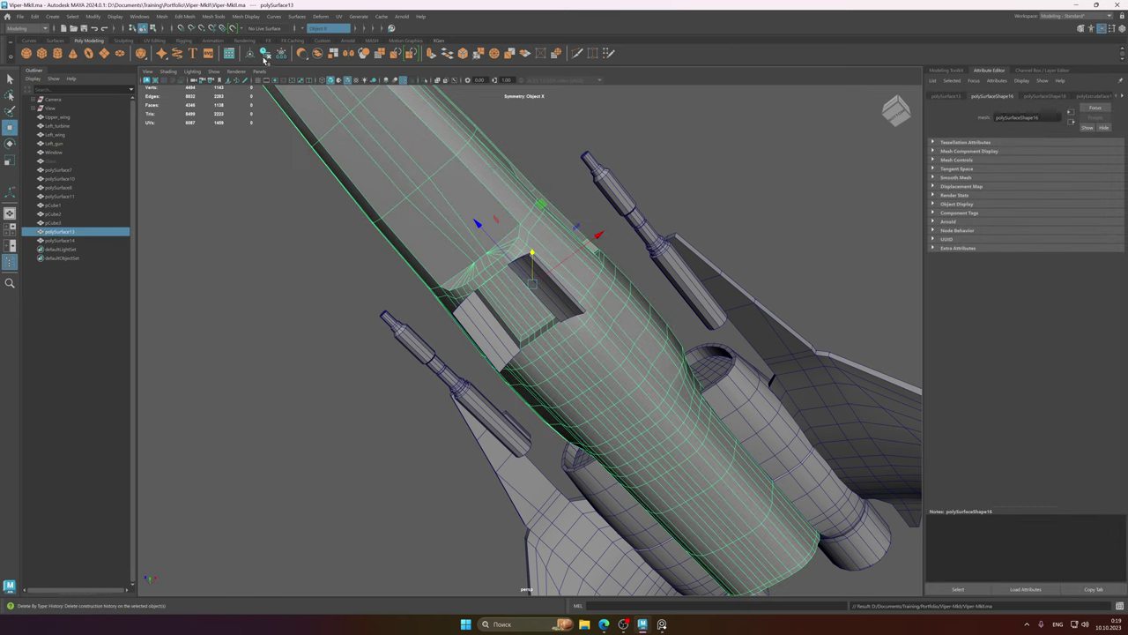
- Extrude the inner faces of the landing gear bay floor downward to form a tall block for the leg
scroll(388, 216, "up", 5)
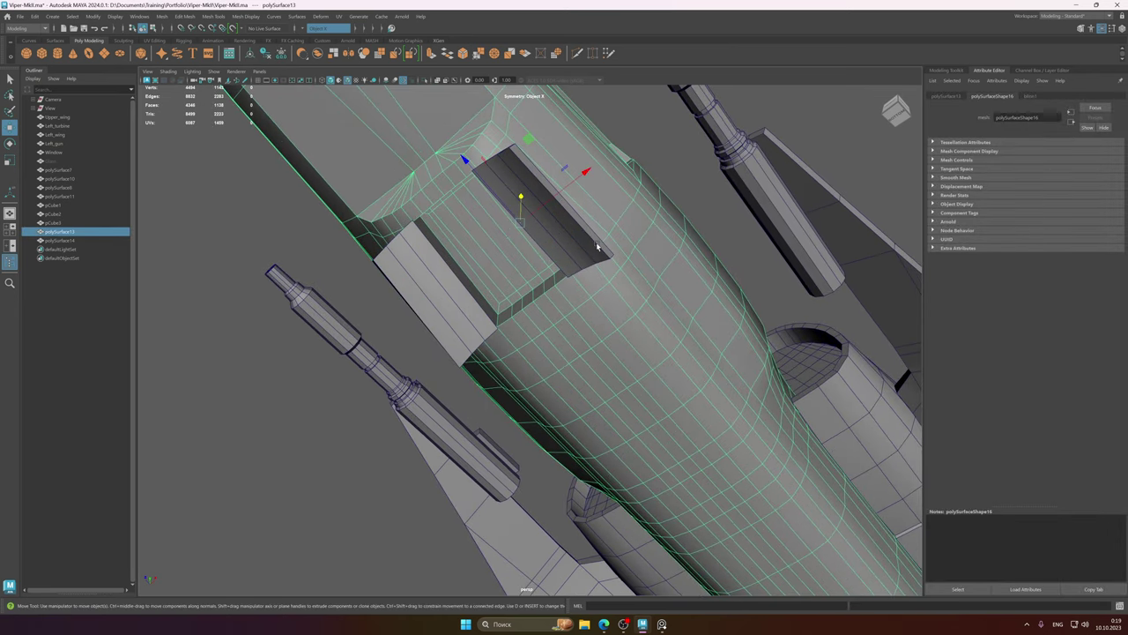
left_click_drag(597, 248, 527, 256, "alt")
key("F8")
right_click_drag(532, 256, 594, 259, "alt")
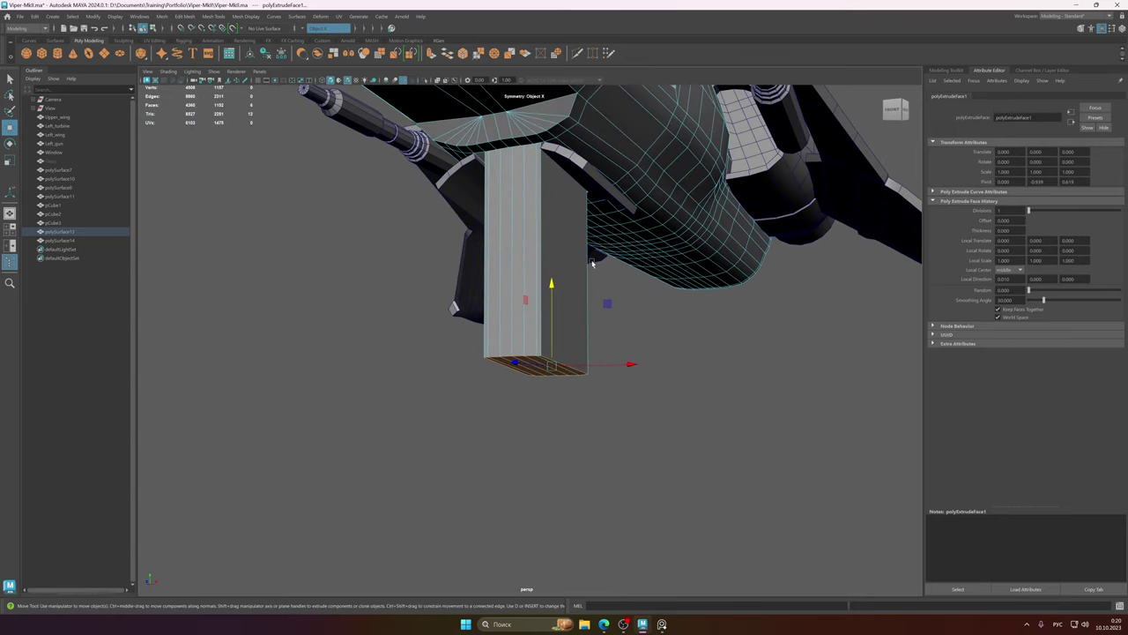
left_click_drag(594, 259, 576, 310, "alt")
left_click_drag(538, 274, 569, 288, "alt")
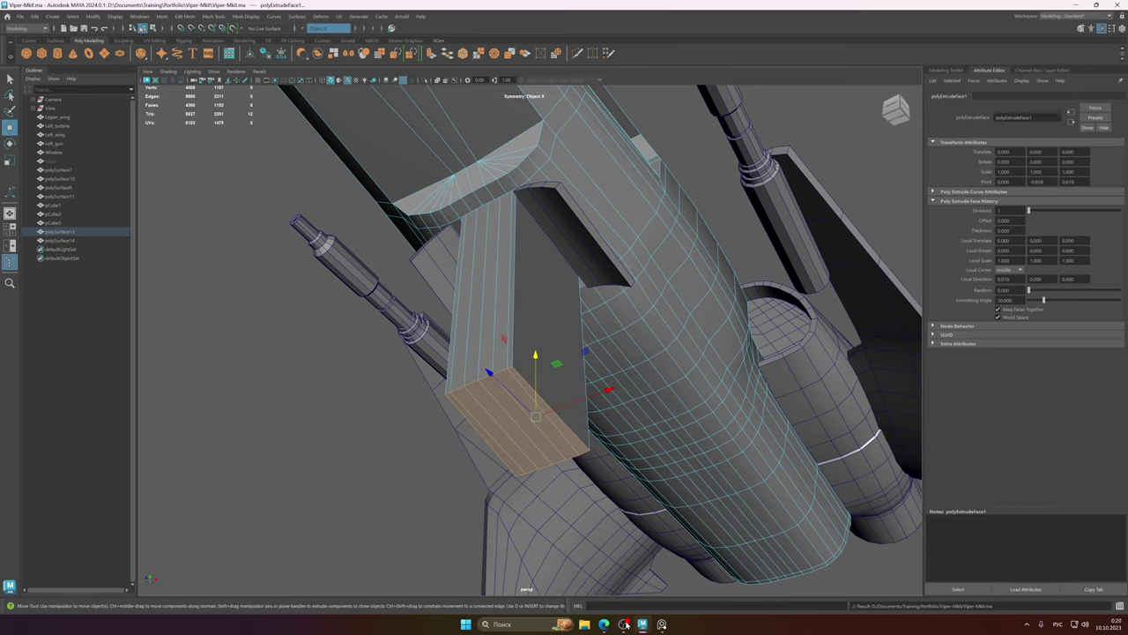
- Compare the extruded block with the front landing gear leg in the reference photo
left_click(662, 624)
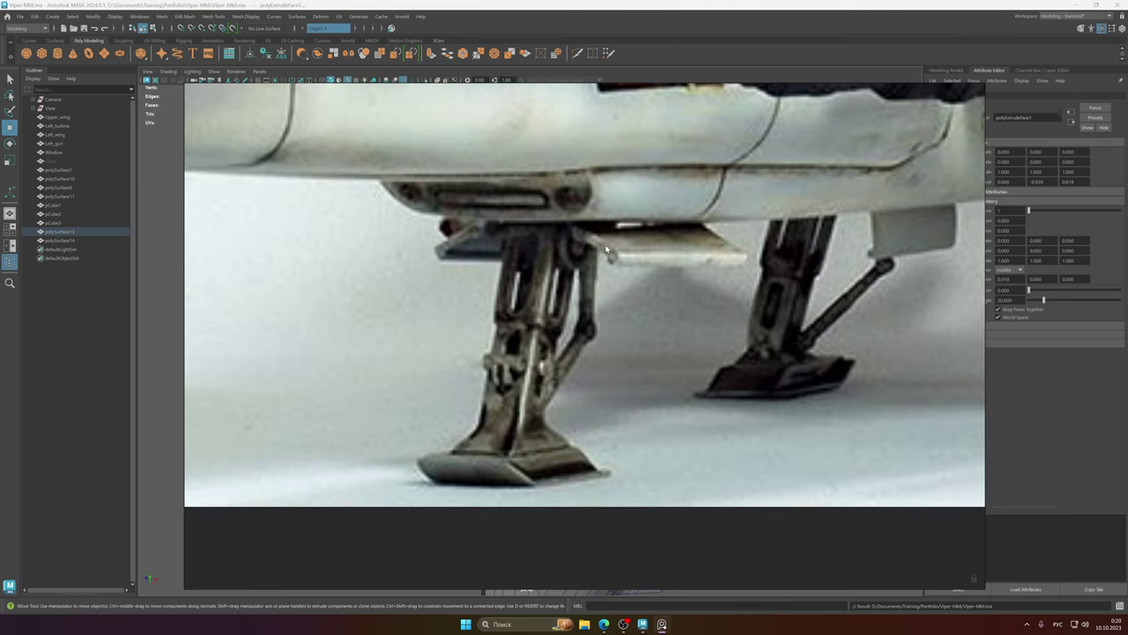
left_click(407, 5)
left_click_drag(604, 250, 536, 269, "alt")
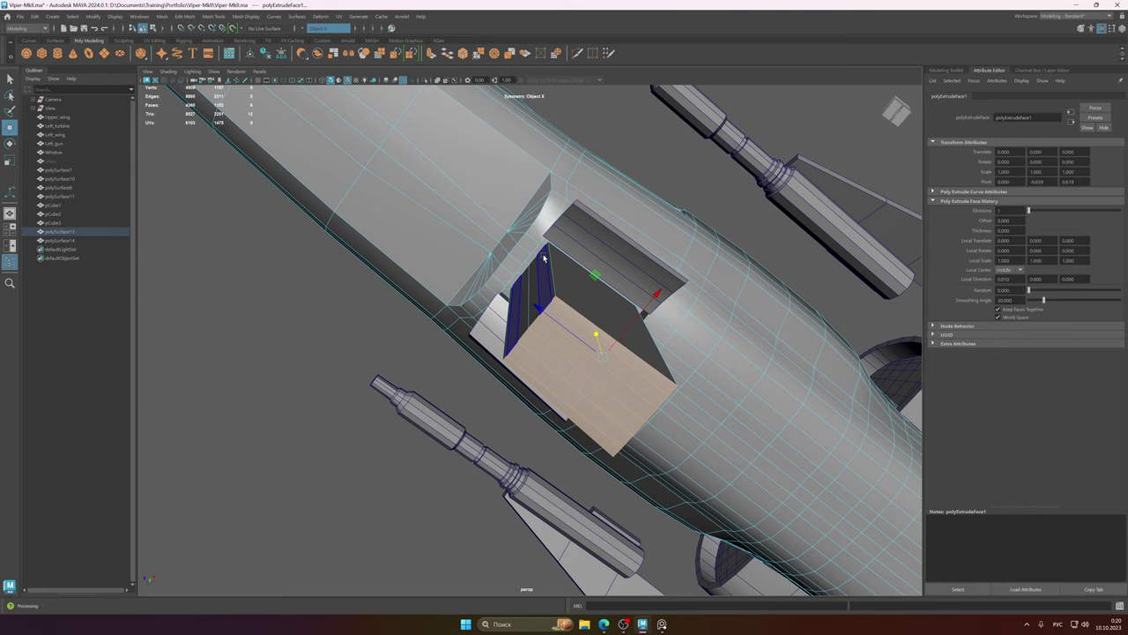
left_click_drag(544, 256, 539, 306, "alt")
- Select all side and bottom faces of the extruded block and extract them from the fuselage as a separate piece
left_click(536, 317)
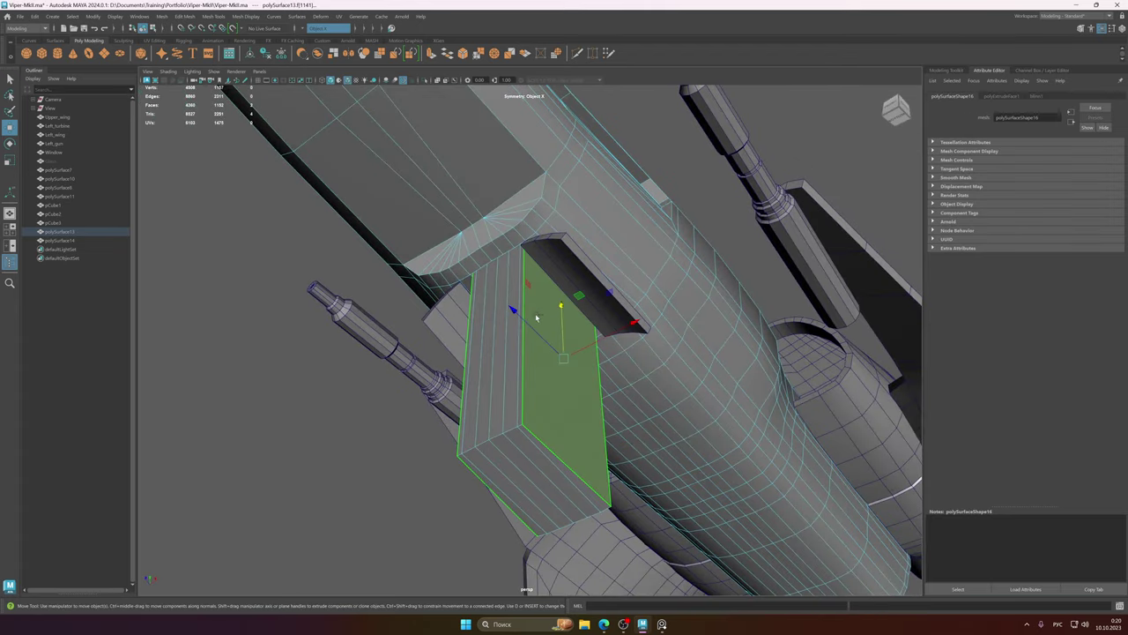
double_click(520, 346)
mouse_move(520, 347)
left_mouse_down("alt")
mouse_move(539, 350)
mouse_move(484, 346)
mouse_move(534, 337)
mouse_move(531, 363)
left_mouse_up("alt")
left_click(537, 344, "shift")
left_click(541, 335, "shift")
left_click(517, 344, "shift")
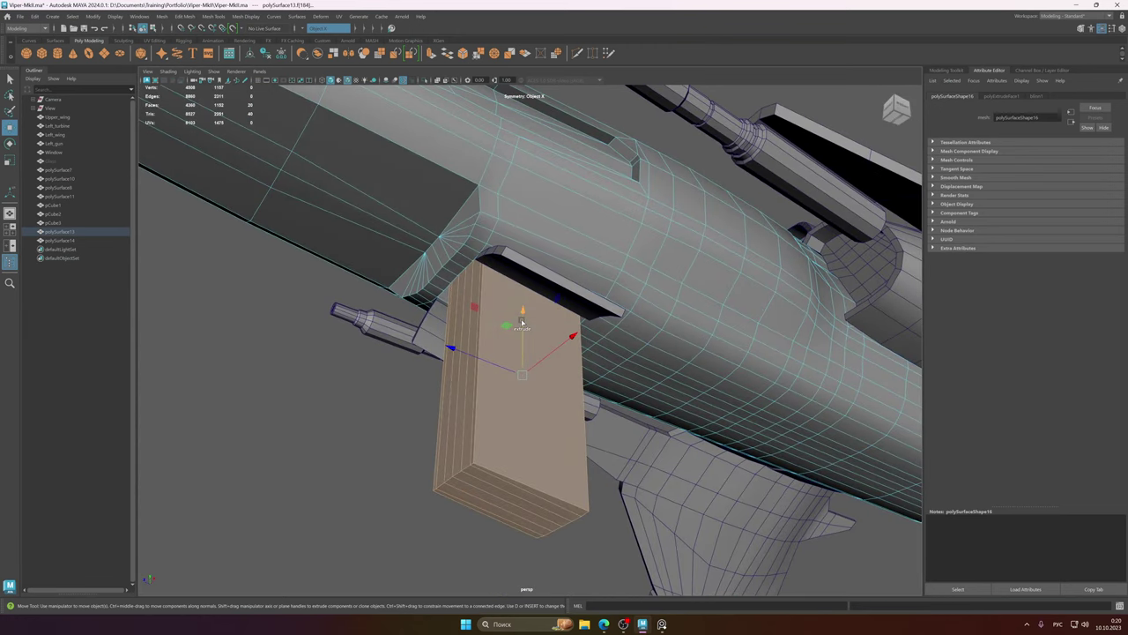
right_click(522, 324, "shift")
left_click(516, 471)
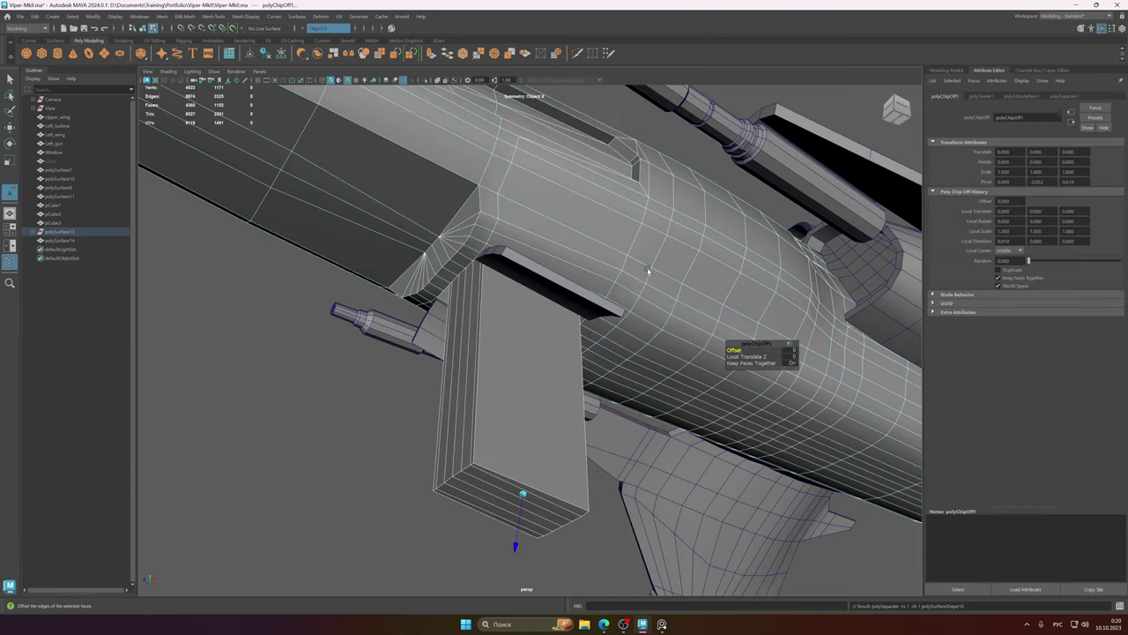
key("q")
left_click_drag(665, 216, 516, 187, "alt")
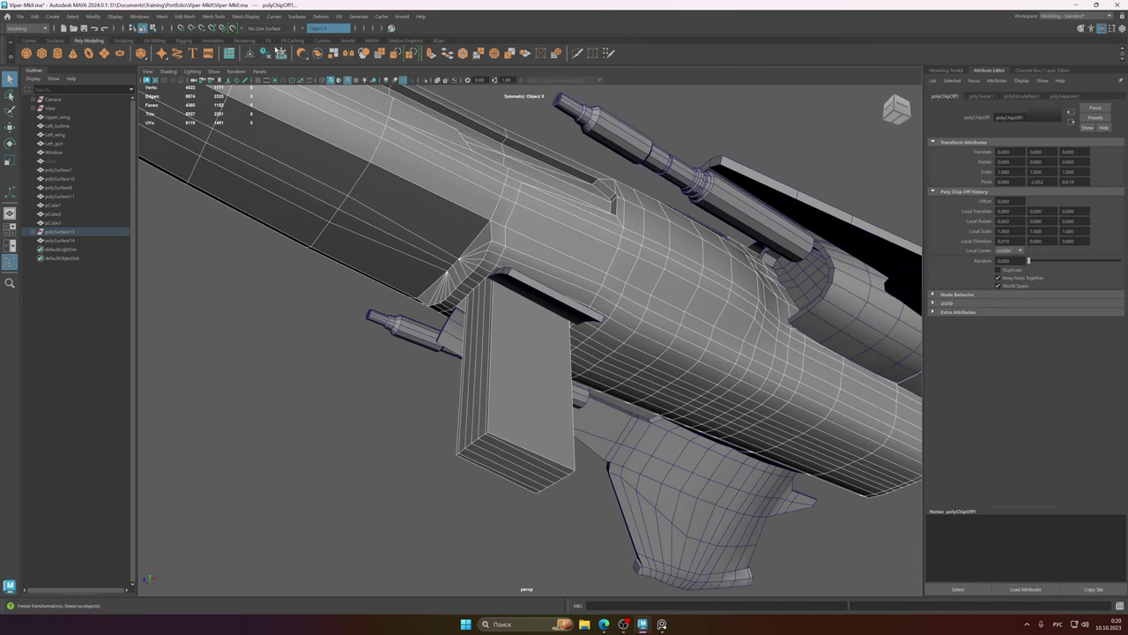
- Delete the history and freeze the transformations of the separated pieces, and ungroup them
left_click(267, 54)
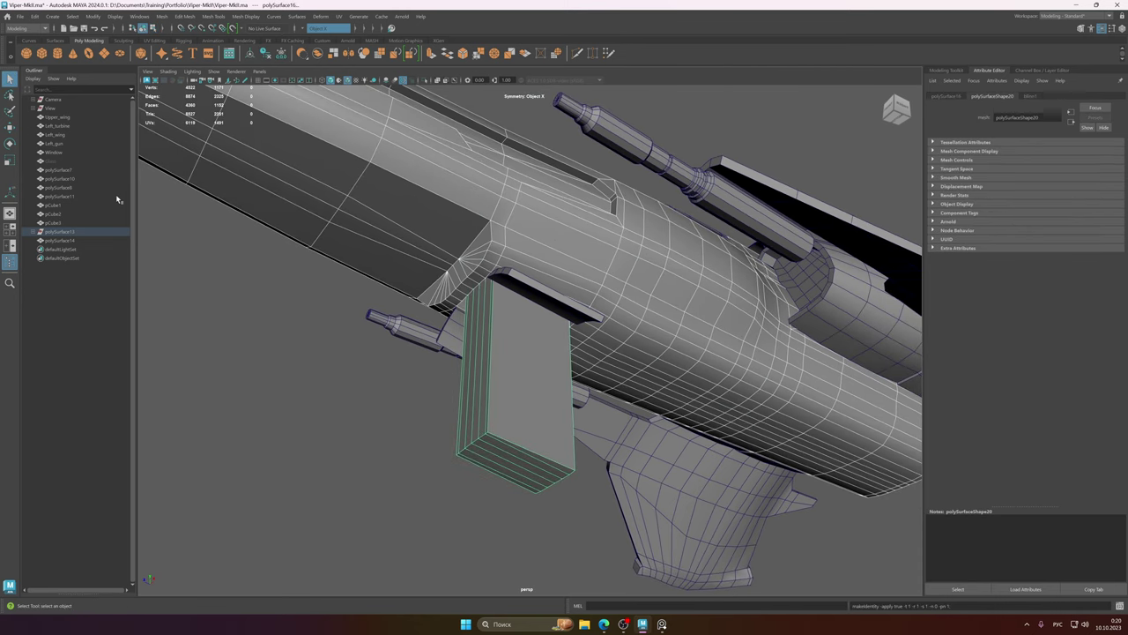
left_click(36, 17)
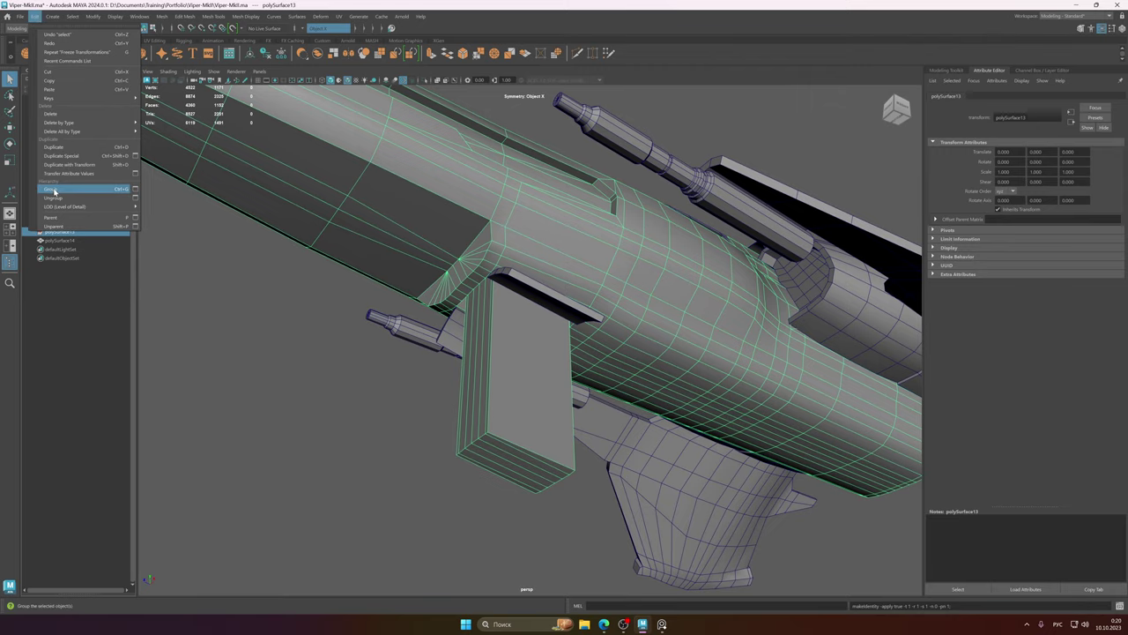
left_click(54, 198)
- Isolate the fuselage mesh to expose the hole left in the landing gear bay floor
scroll(579, 302, "up", 4)
left_click_drag(579, 302, 585, 269, "alt")
left_click_drag(490, 274, 504, 261, "alt")
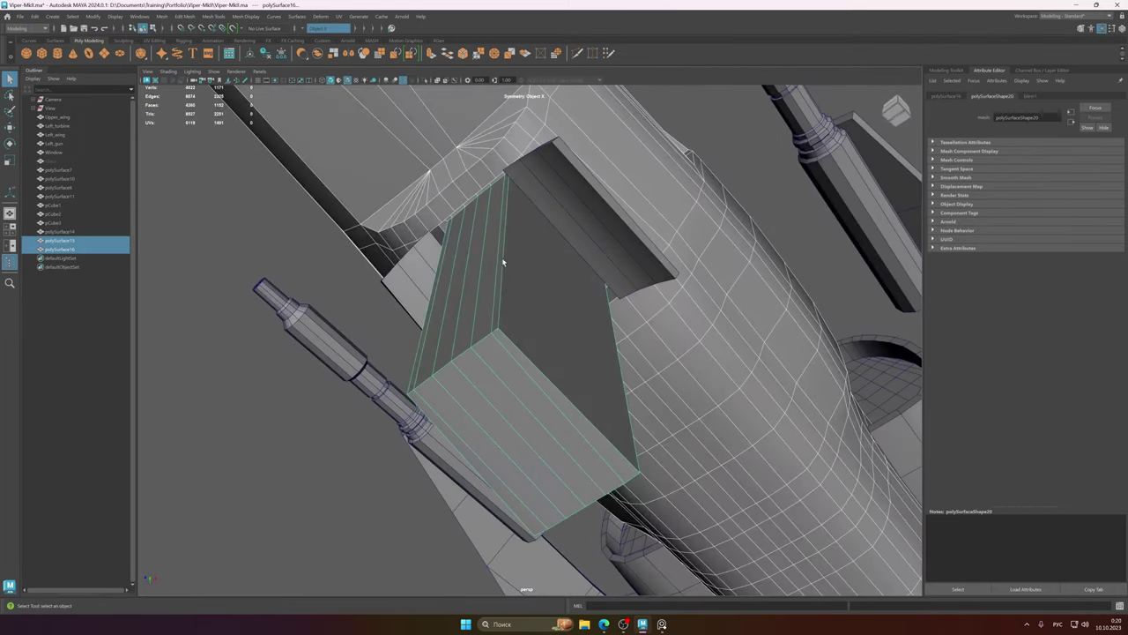
left_click(609, 166)
key("ctrl+1")
left_click_drag(562, 179, 593, 214, "alt")
right_click_drag(593, 214, 833, 326, "alt")
middle_click_drag(832, 326, 675, 222, "alt")
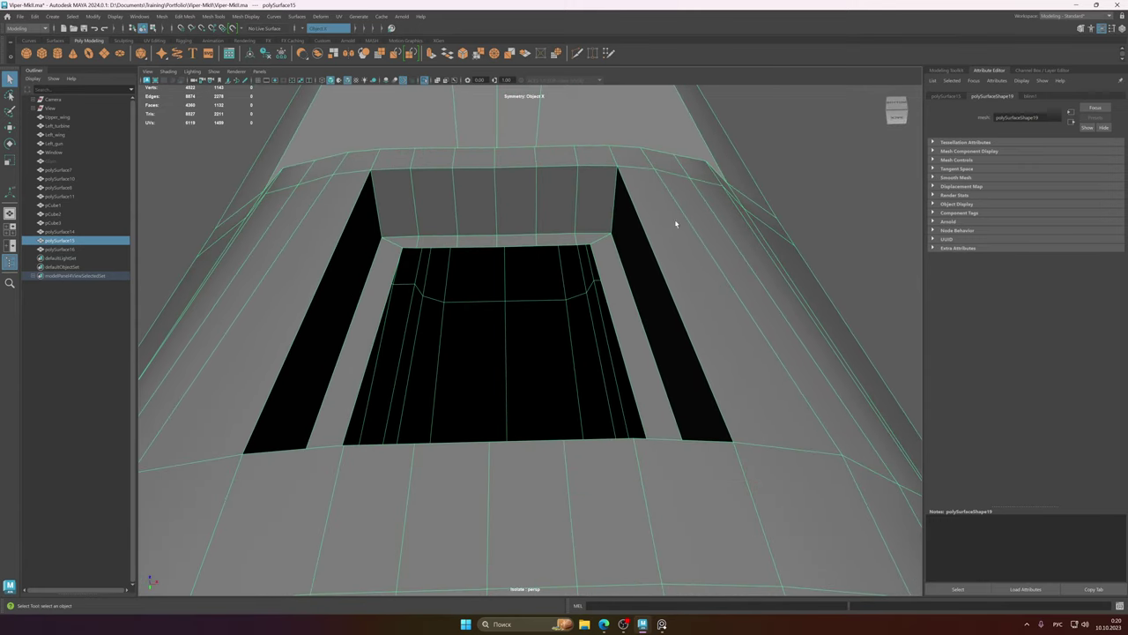
left_click_drag(675, 222, 625, 224, "alt")
- Select the ring of inset faces bordering the hole in the bay floor and delete it
right_click_drag(625, 227, 583, 211)
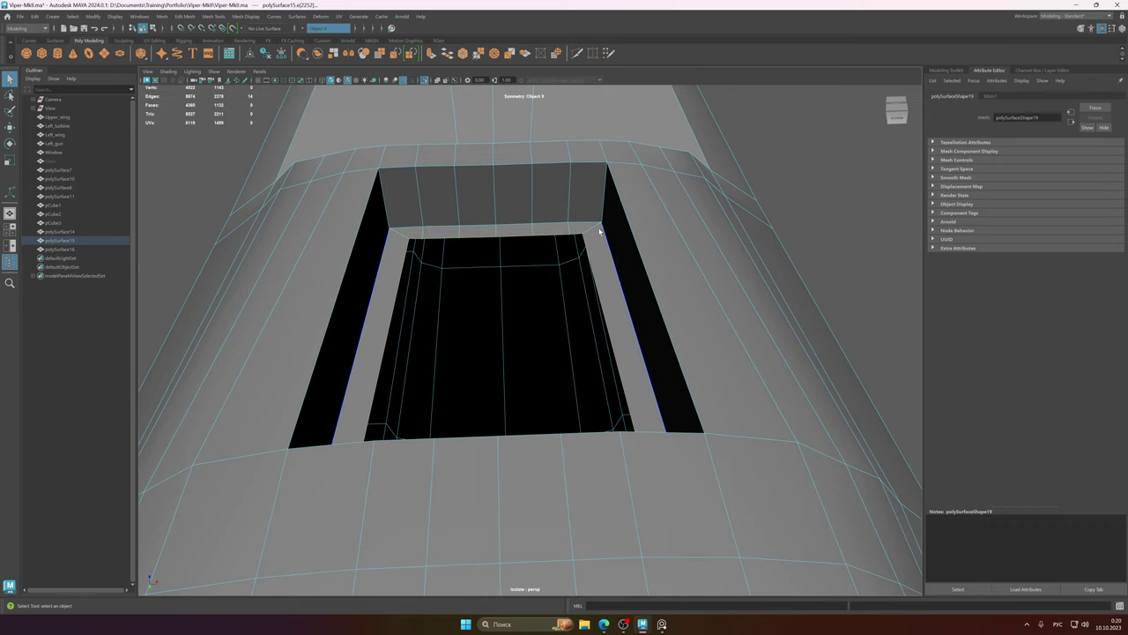
right_click_drag(598, 232, 599, 254)
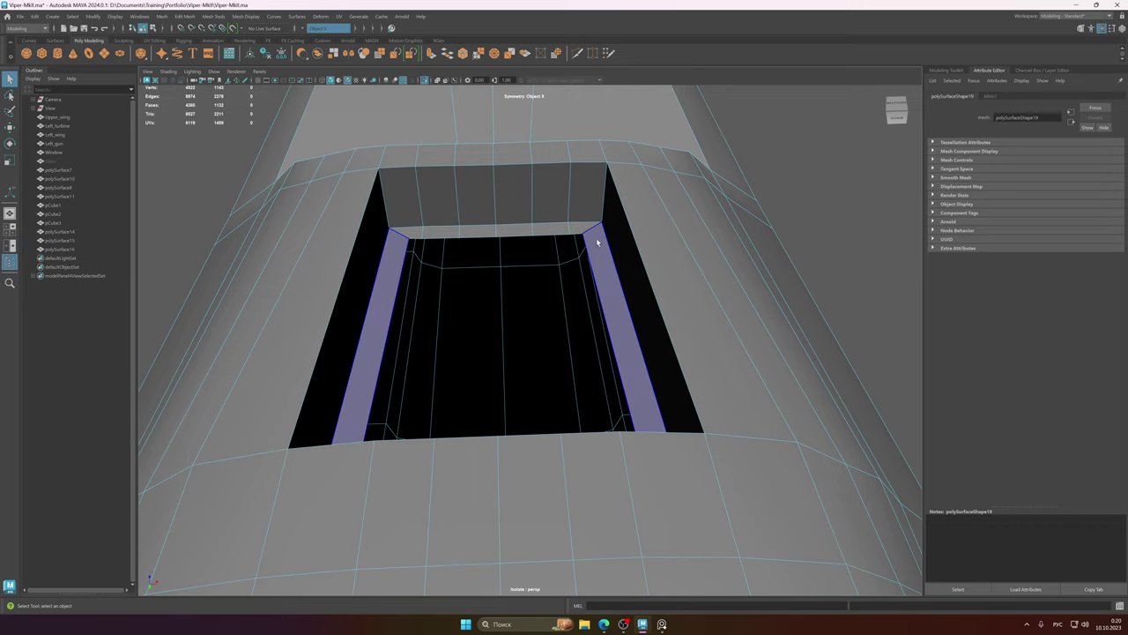
left_click_drag(600, 236, 600, 272, "alt")
left_click(620, 362, "shift")
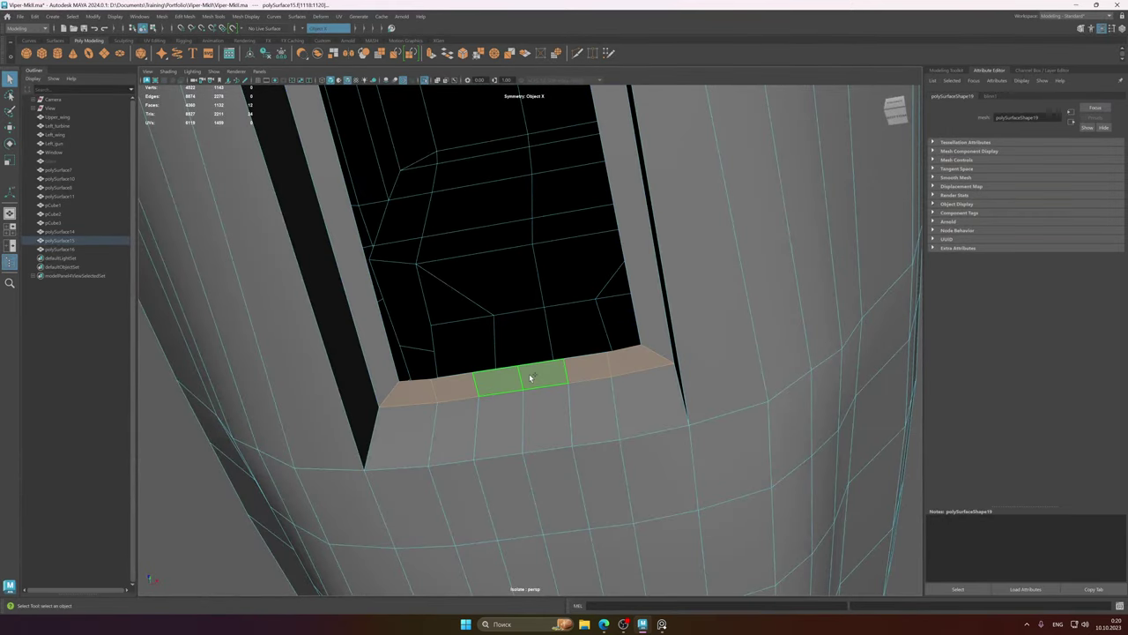
left_click(652, 317)
left_click_drag(652, 317, 643, 273, "alt")
key("Delete")
- Bridge the opposing front and rear edges of the bay opening to close its floor with lengthwise strips
right_click_drag(643, 271, 628, 231)
left_click_drag(626, 231, 592, 279, "alt")
left_click_drag(583, 179, 606, 388, "alt")
right_click_drag(597, 383, 600, 385, "shift")
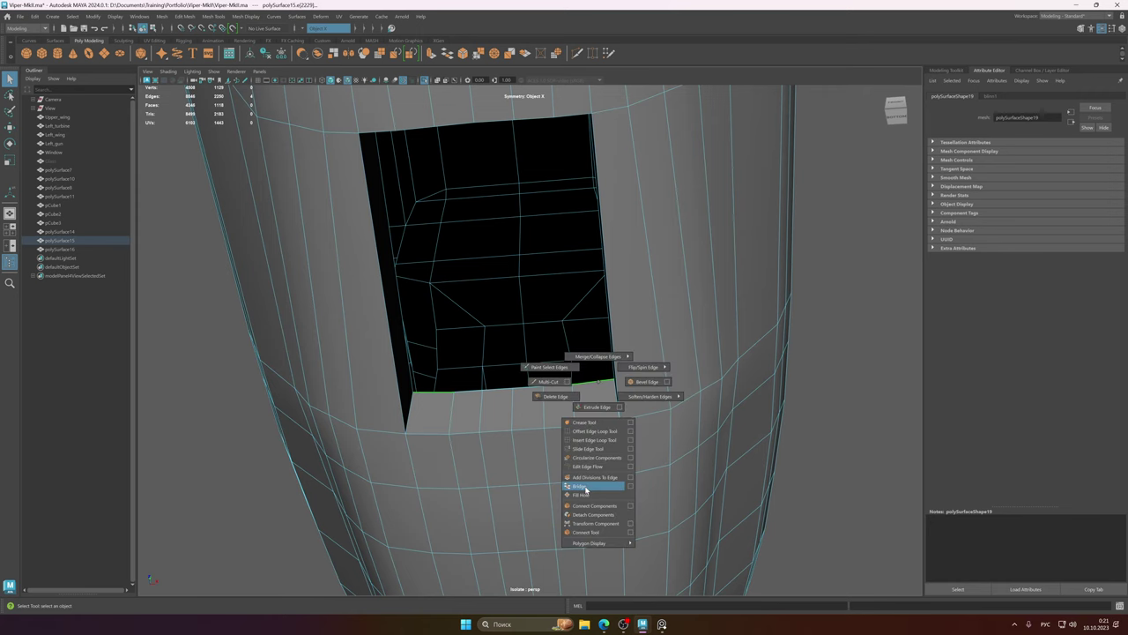
right_click_drag(585, 488, 585, 488, "shift")
left_click_drag(594, 444, 564, 381, "alt")
key("g")
left_click(493, 182)
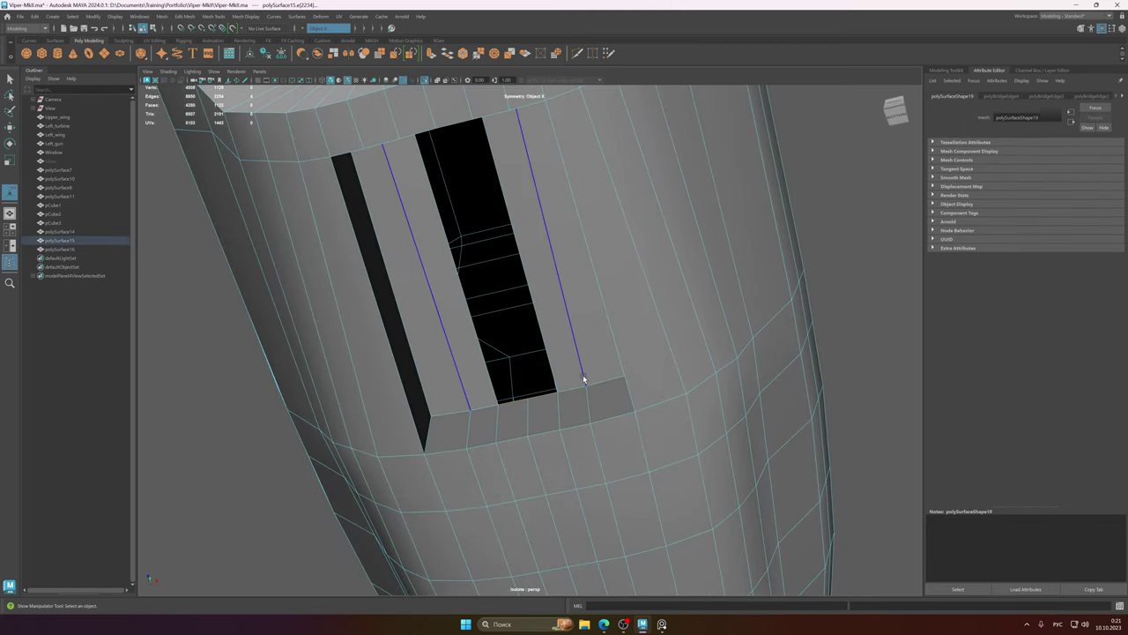
key("g")
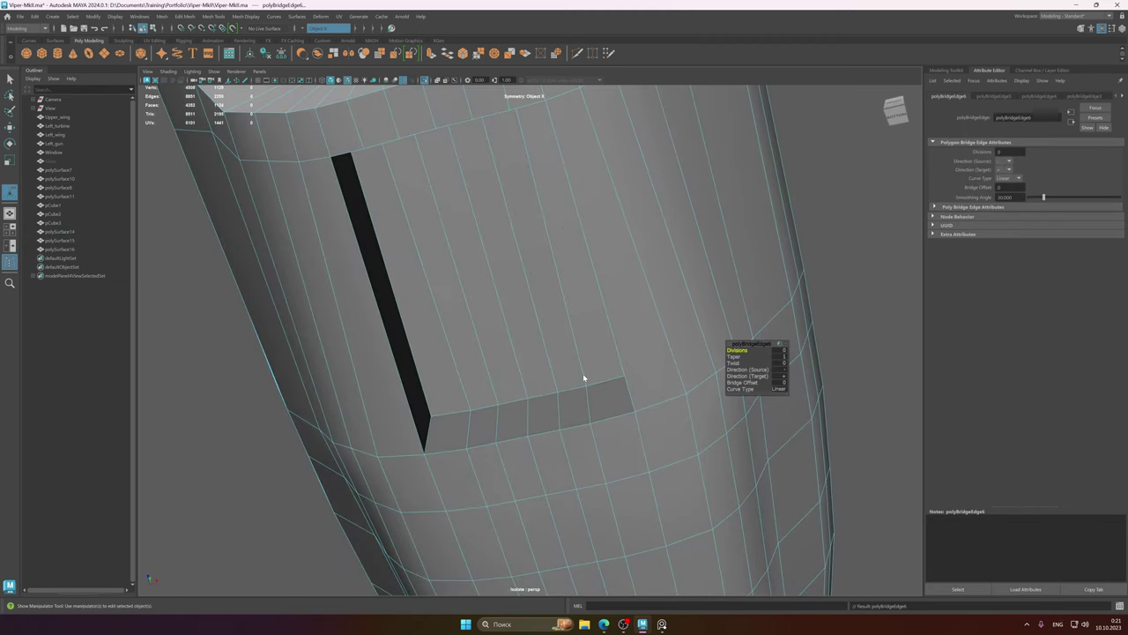
- Return the fuselage to object mode, end its isolation, and save the scene with the leg block selected
right_click_drag(582, 373, 629, 351)
right_click_drag(617, 351, 406, 352, "alt")
key("ctrl+1")
left_click_drag(488, 334, 573, 286, "alt")
left_click(511, 379)
left_click_drag(516, 374, 514, 311, "alt")
key("ctrl+s")
- Scale the leg block down so that it sits smaller within the landing gear bay
key("e")
key("r")
left_click_drag(480, 252, 528, 279)
left_click_drag(583, 243, 644, 230)
middle_click_drag(523, 297, 530, 332, "alt")
left_click_drag(531, 332, 557, 320, "alt")
key("w")
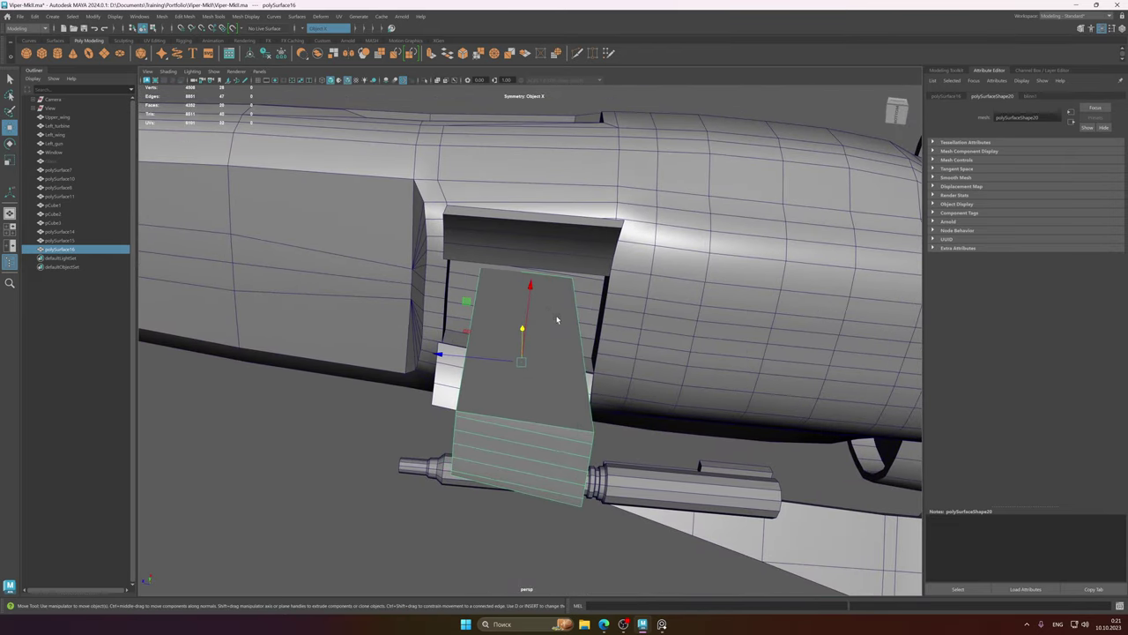
- Select the open top border edges of the leg block and shift them vertically to meet the bay floor
right_click_drag(546, 307, 551, 279)
double_click(552, 276)
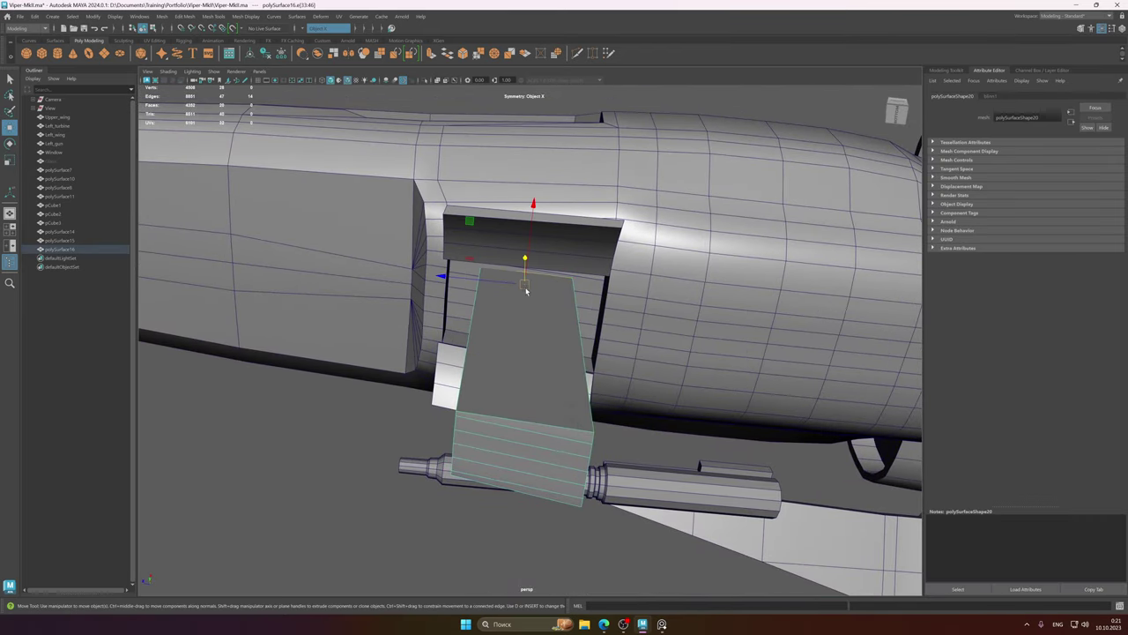
key("e")
left_click_drag(532, 290, 545, 291, "alt")
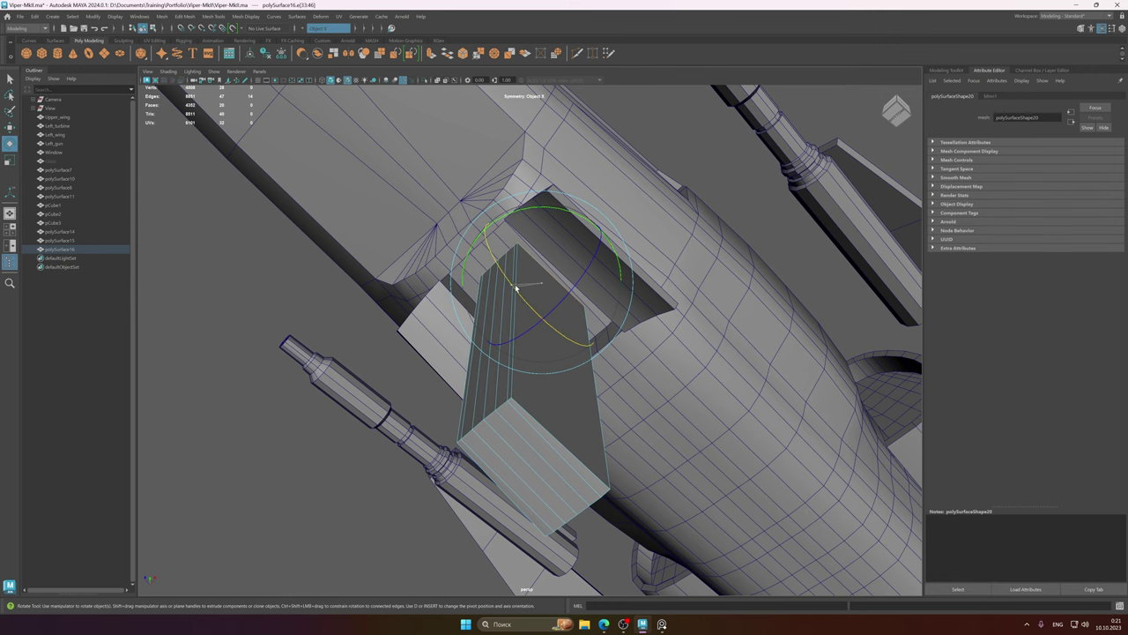
key("w")
left_click_drag(517, 288, 549, 290, "alt")
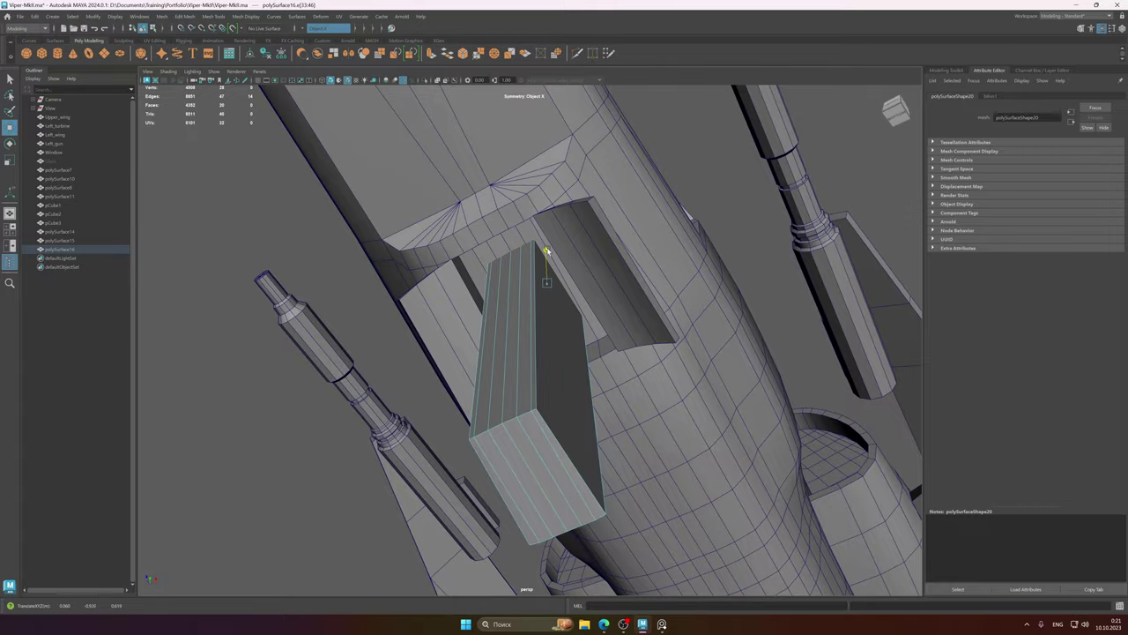
left_click_drag(557, 285, 564, 410, "alt")
- Select the front face strips of the leg block and move them backward to thin the leg front to back
left_click(578, 286)
left_click(554, 298, "shift")
left_click(568, 299, "shift")
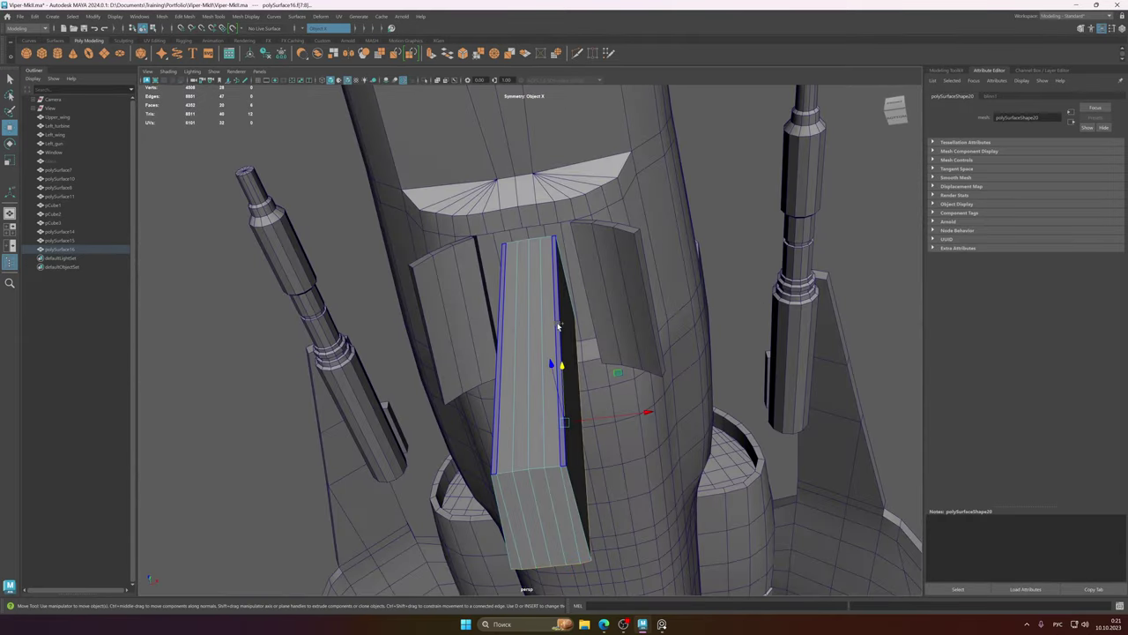
left_click(558, 326, "shift")
double_click(536, 326, "shift")
left_click_drag(537, 326, 525, 326, "alt")
middle_click_drag(525, 326, 526, 305, "alt")
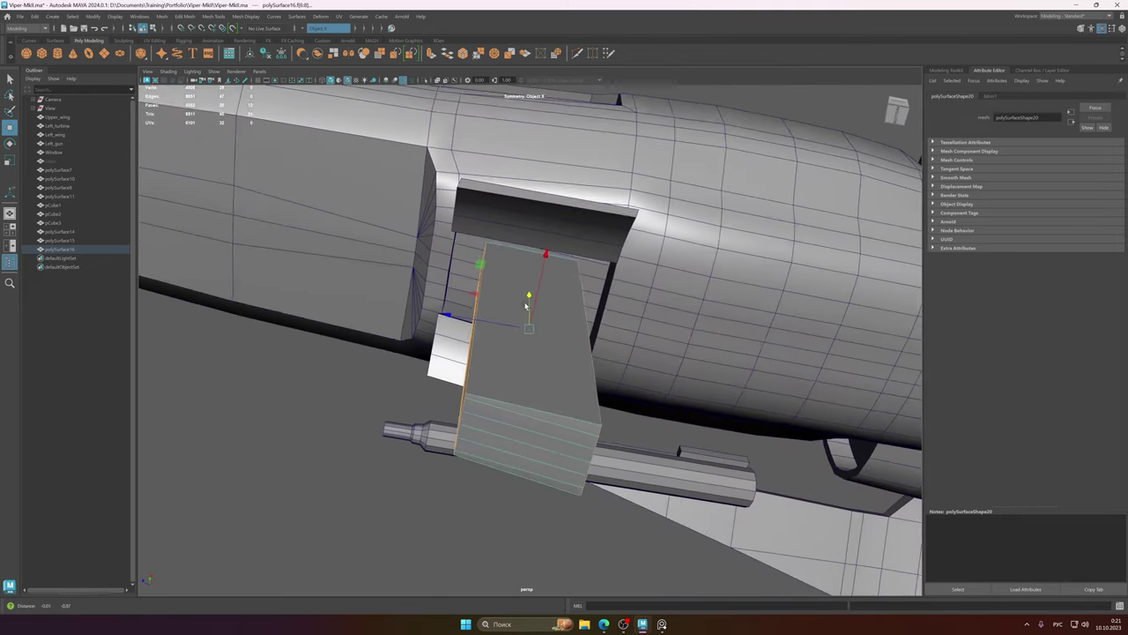
mouse_move(526, 306)
left_mouse_down("alt")
mouse_move(555, 282)
mouse_move(554, 299)
mouse_move(533, 265)
mouse_move(567, 284)
mouse_move(529, 264)
mouse_move(550, 310)
mouse_move(579, 300)
mouse_move(525, 288)
mouse_move(541, 310)
left_mouse_up("alt")
- Move the leg block's bottom faces forward to slant the leg, and raise them to shorten it
left_click(561, 319)
left_click_drag(516, 315, 520, 280, "alt")
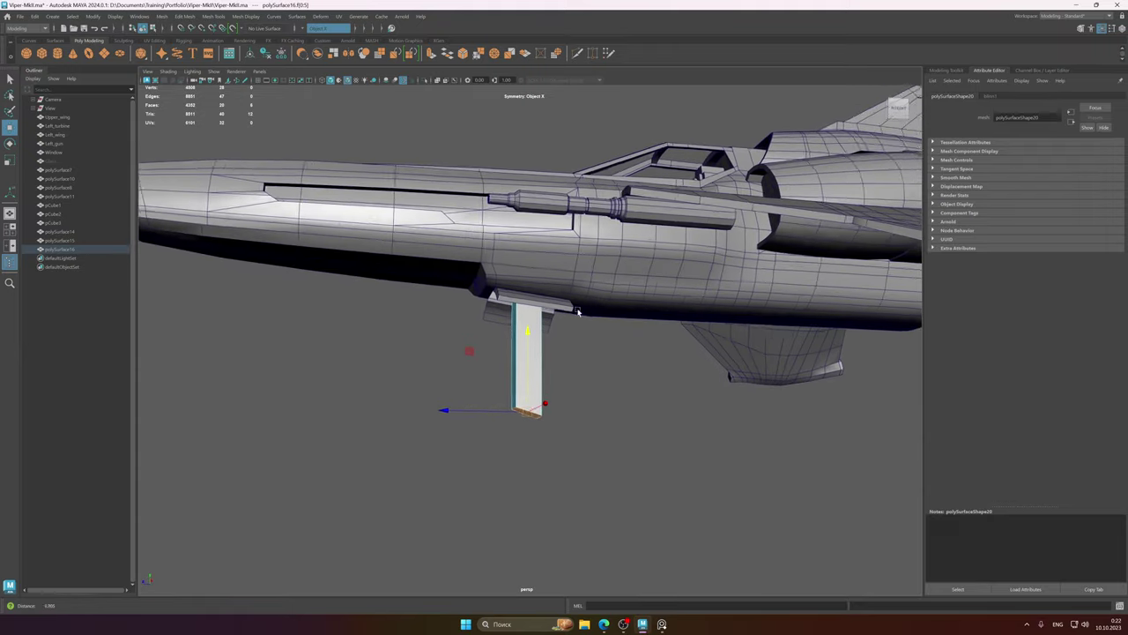
middle_click_drag(523, 342, 526, 301, "alt")
left_click_drag(476, 307, 527, 284)
key("e")
key("r")
left_click_drag(507, 370, 525, 344, "alt")
key("e")
key("w")
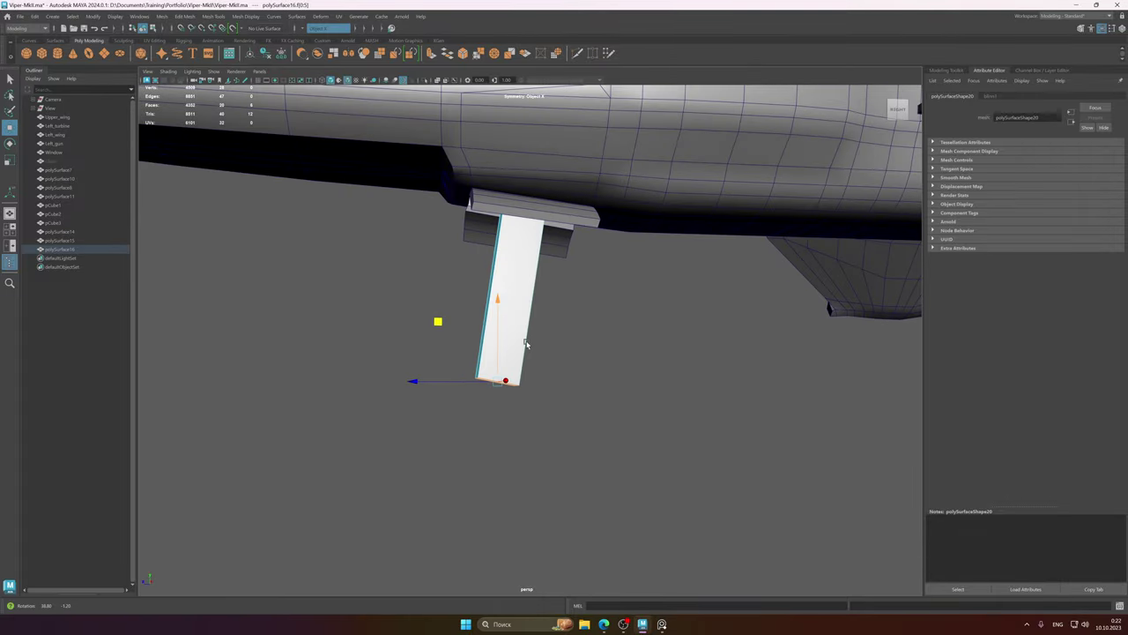
middle_click_drag(438, 323, 439, 289)
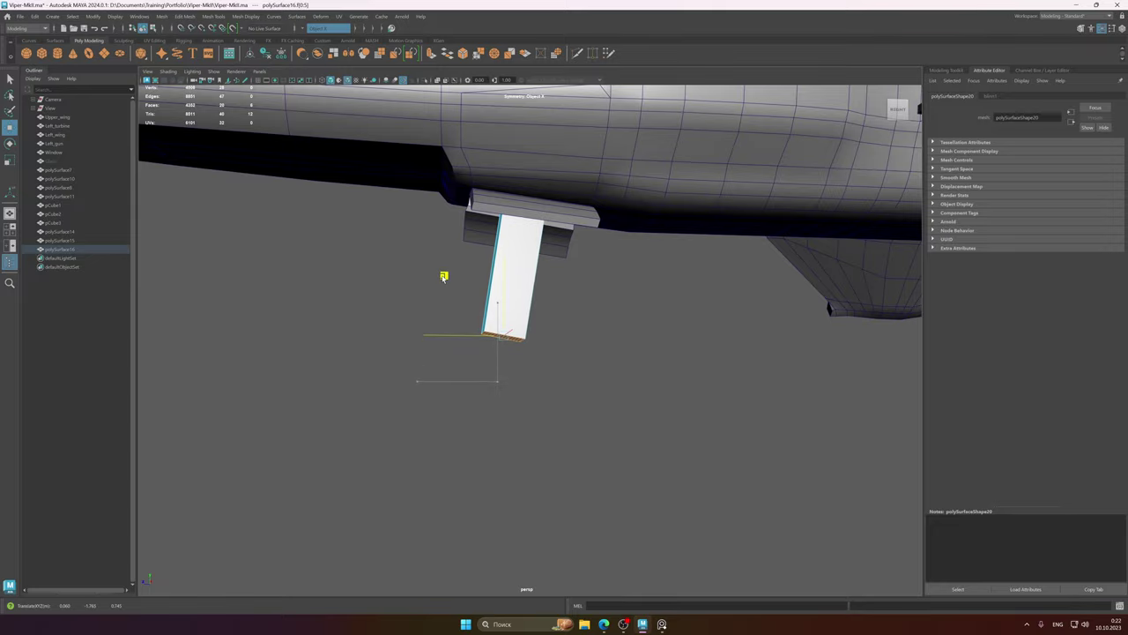
- Delete the lengthwise dividing edges of the leg block to leave a plain box, and check it in isolation
left_click_drag(539, 269, 606, 353, "alt")
left_click_drag(523, 352, 566, 327, "alt")
scroll(567, 327, "up", 5)
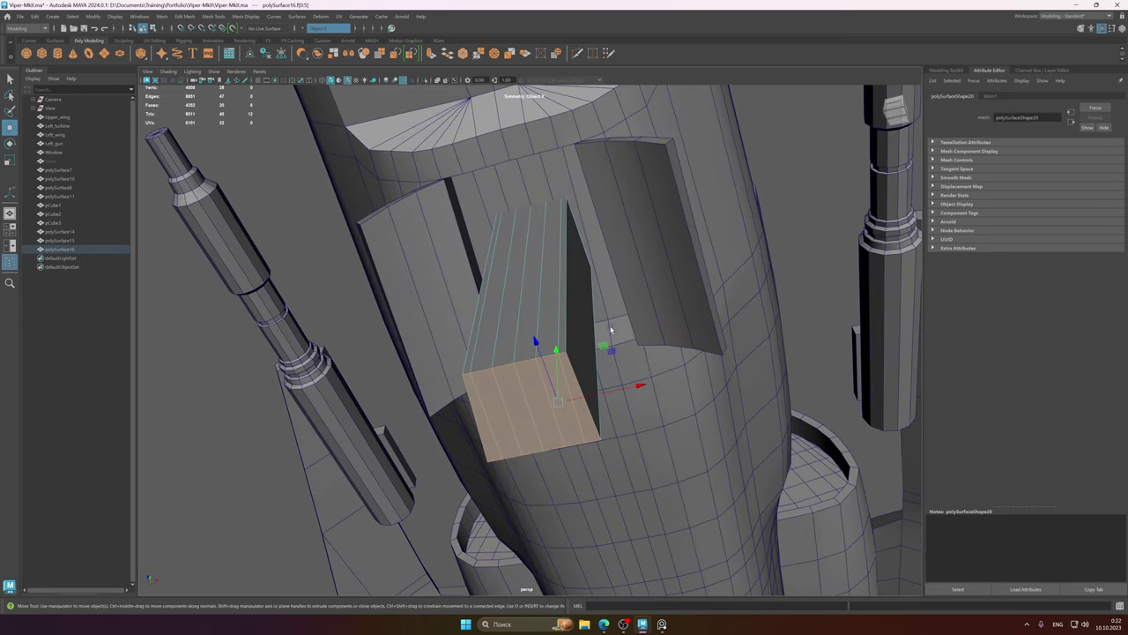
right_click_drag(576, 297, 574, 273)
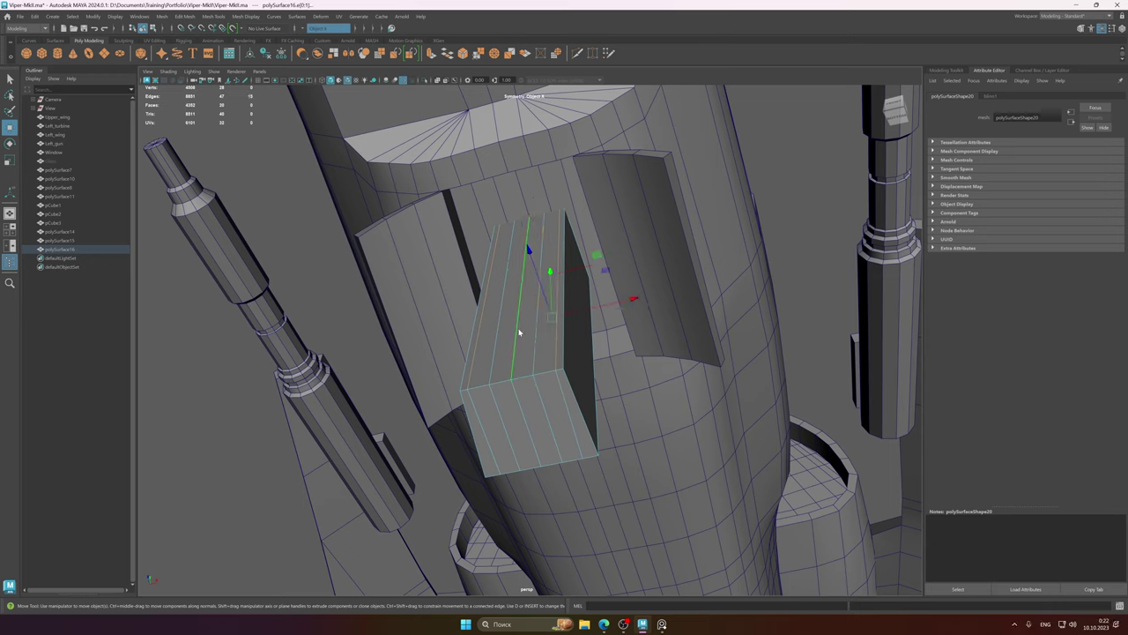
mouse_move(519, 332)
left_mouse_down("alt")
mouse_move(455, 332)
mouse_move(505, 327)
left_mouse_up("alt")
right_click_drag(507, 327, 555, 307)
key("ctrl+1")
left_click_drag(555, 307, 521, 287, "alt")
key("ctrl+1")
- Inspect the plain leg box below the bay, and examine the front landing gear in the side-view photo on the reference board
scroll(480, 298, "down", 2)
middle_click_drag(476, 300, 527, 315, "alt")
left_click_drag(526, 315, 551, 339, "alt")
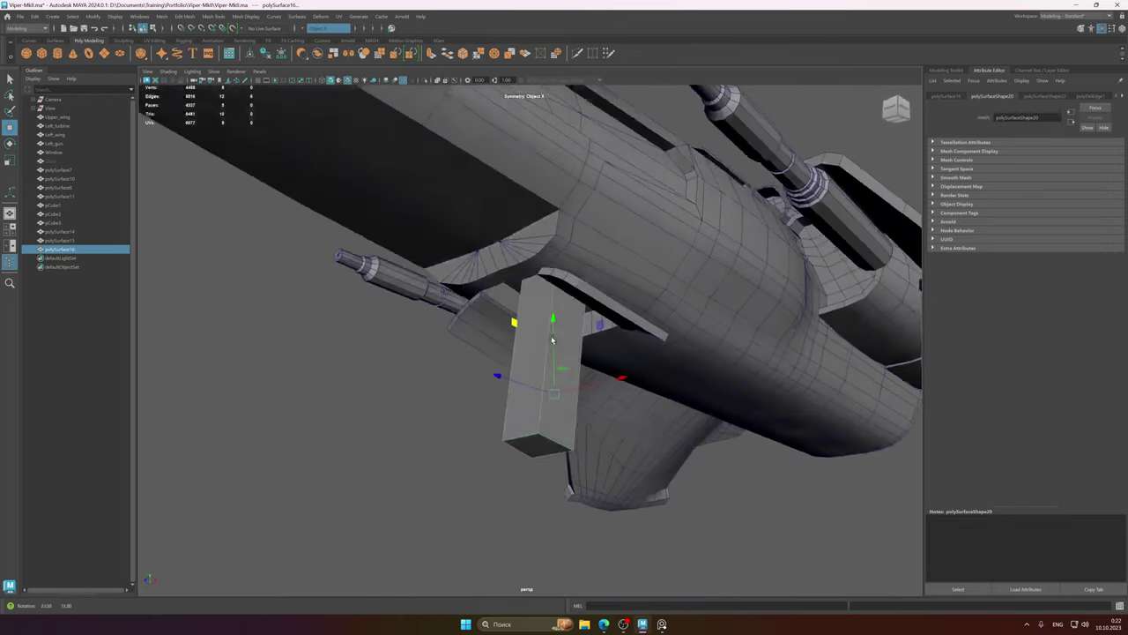
mouse_move(552, 340)
right_mouse_down("alt")
mouse_move(481, 338)
mouse_move(546, 338)
right_mouse_up("alt")
right_click(546, 337)
middle_click_drag(608, 344, 604, 301, "alt")
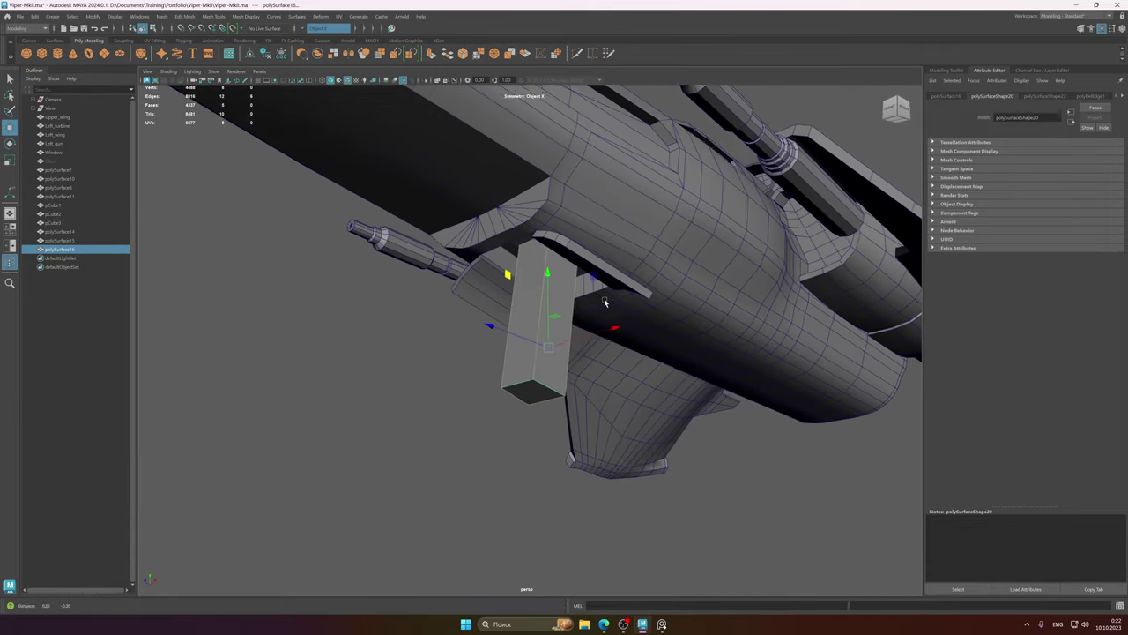
left_click_drag(605, 302, 608, 483, "alt")
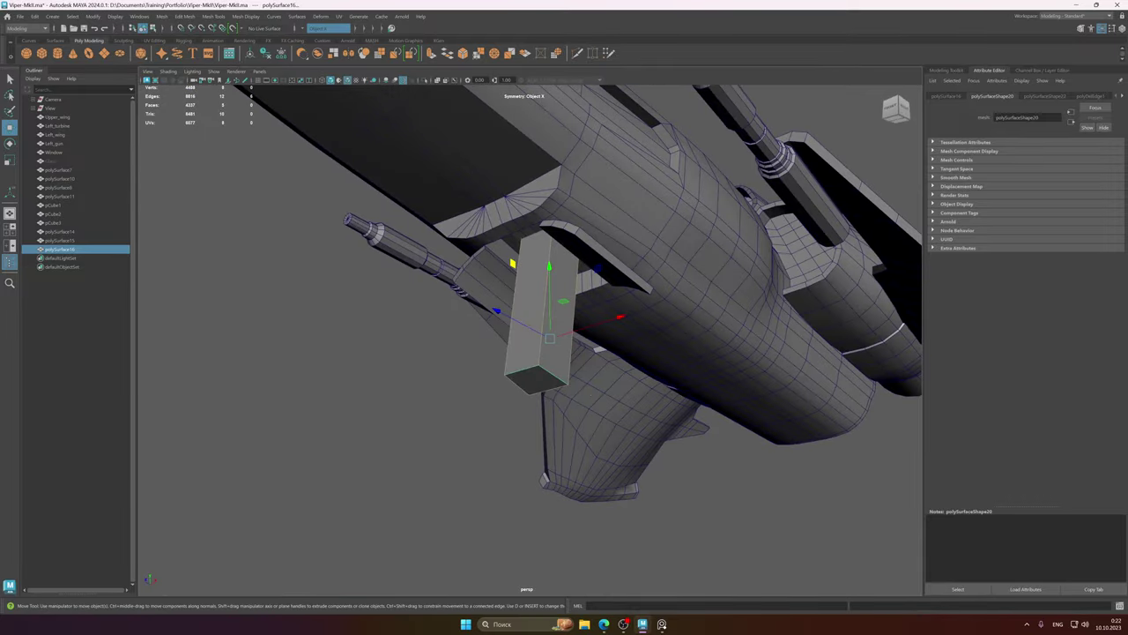
left_click(663, 626)
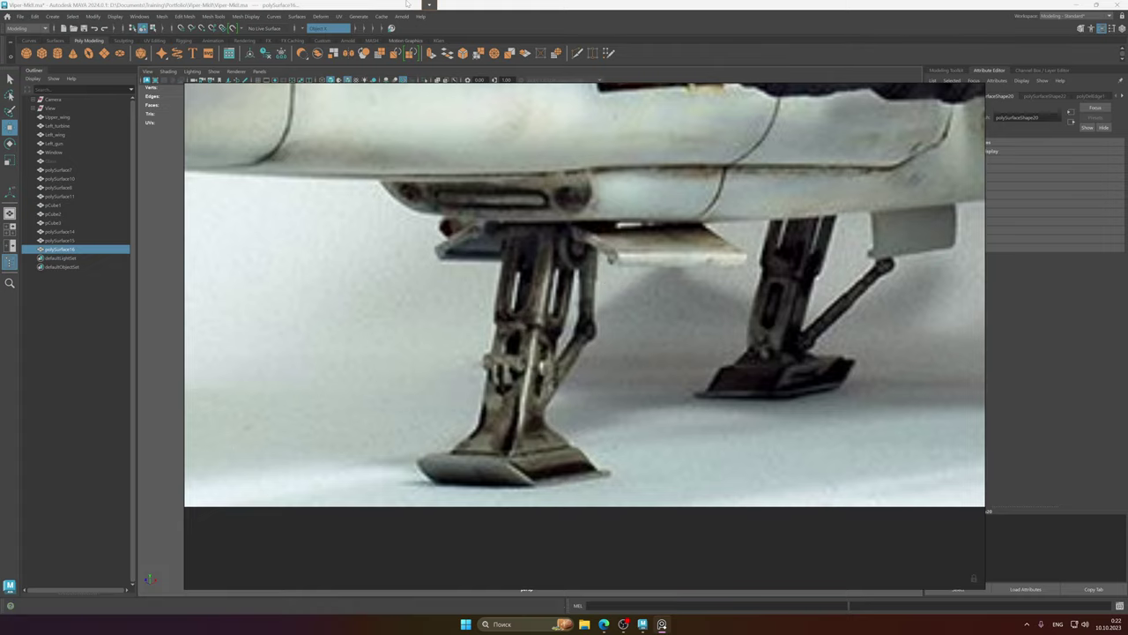
scroll(590, 312, "down", 7)
scroll(591, 323, "up", 2)
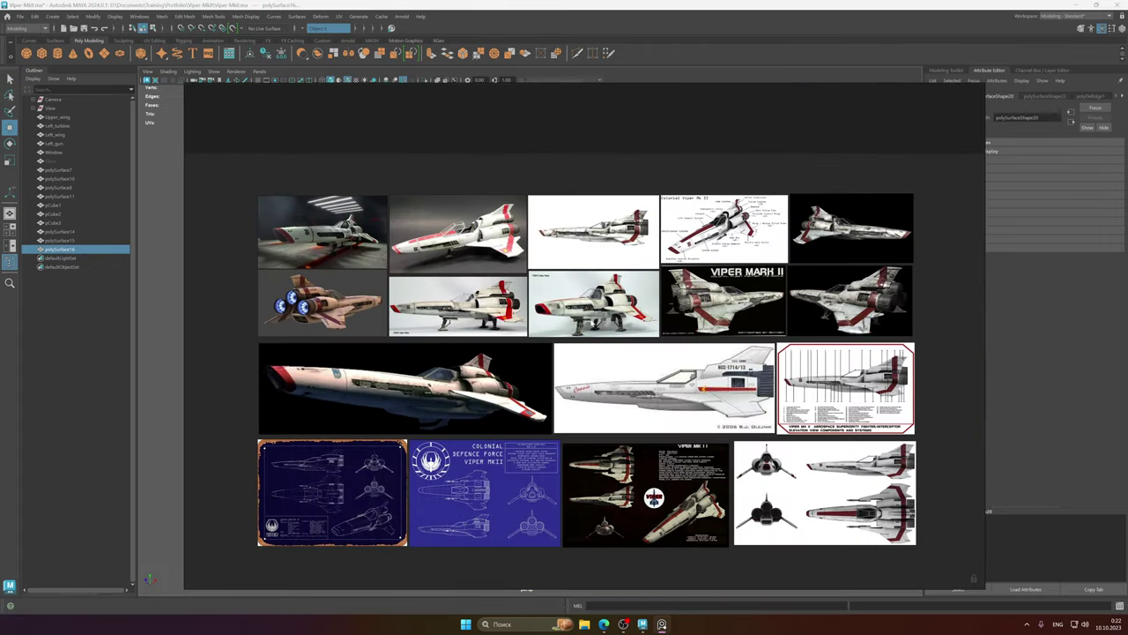
left_click_drag(456, 335, 465, 317)
middle_click_drag(464, 317, 648, 296)
scroll(518, 319, "up", 9)
scroll(539, 341, "up", 1)
left_click_drag(540, 341, 561, 317)
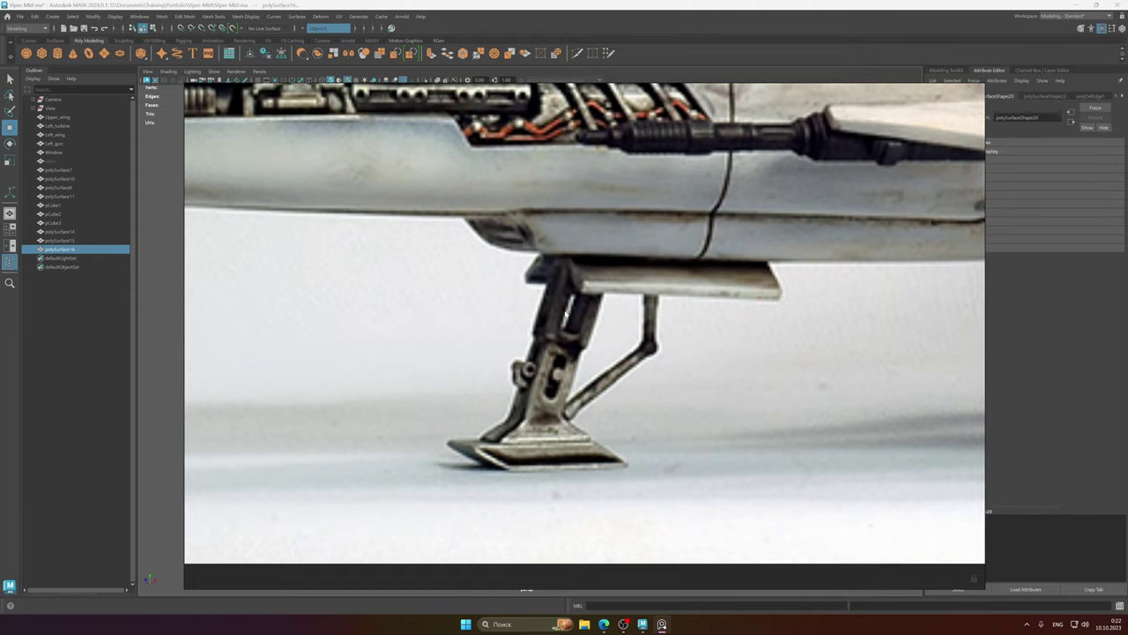
- Compare the ship from the side in Maya with the full side-view reference photo showing the landing gear
left_click(650, 625)
left_click_drag(594, 255, 504, 340, "alt")
right_click_drag(504, 340, 295, 346, "alt")
right_click_drag(669, 349, 614, 348, "alt")
left_click(662, 623)
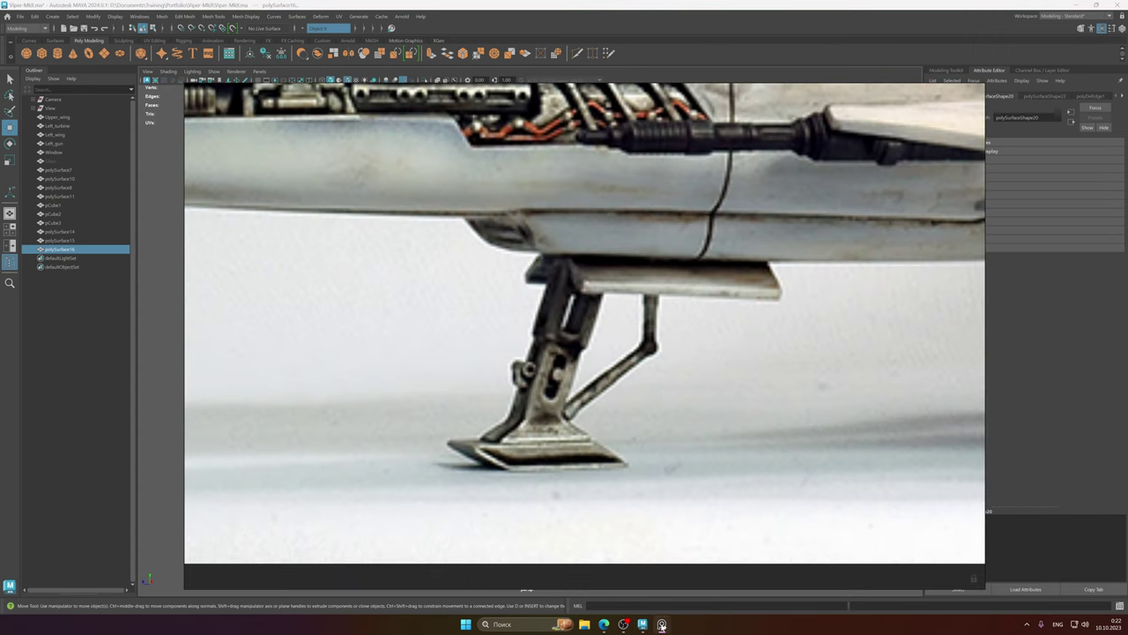
scroll(622, 301, "down", 7)
middle_click_drag(628, 298, 539, 363)
scroll(652, 319, "up", 3)
middle_click_drag(667, 317, 687, 314)
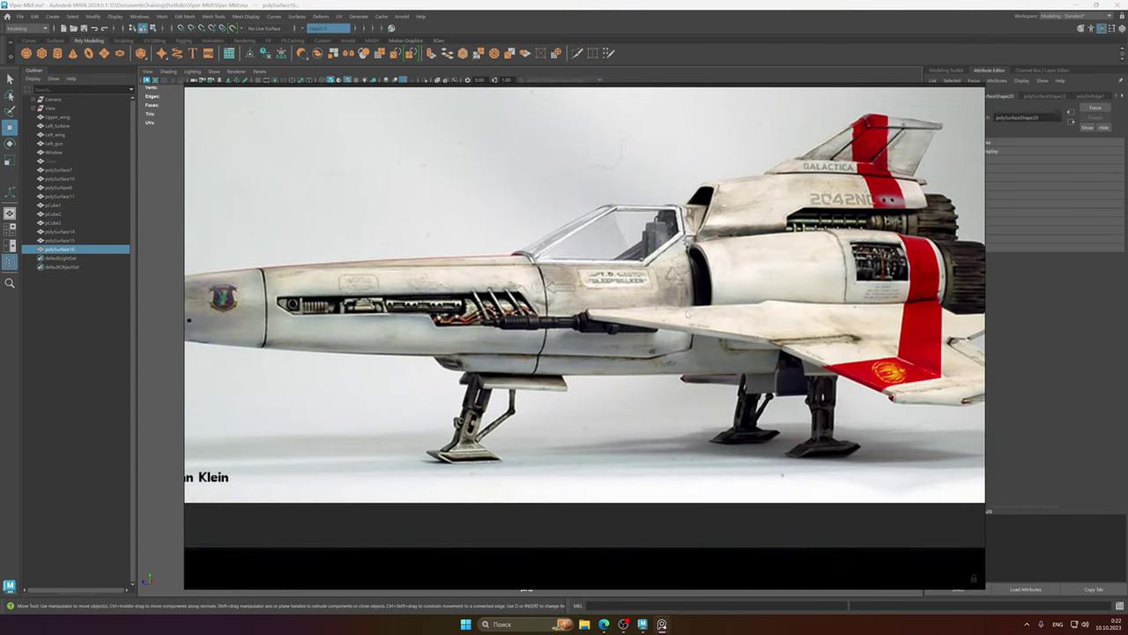
scroll(686, 314, "down", 2)
- Check the leg's length, slant and position in Maya against the side-view reference photo
left_click(642, 624)
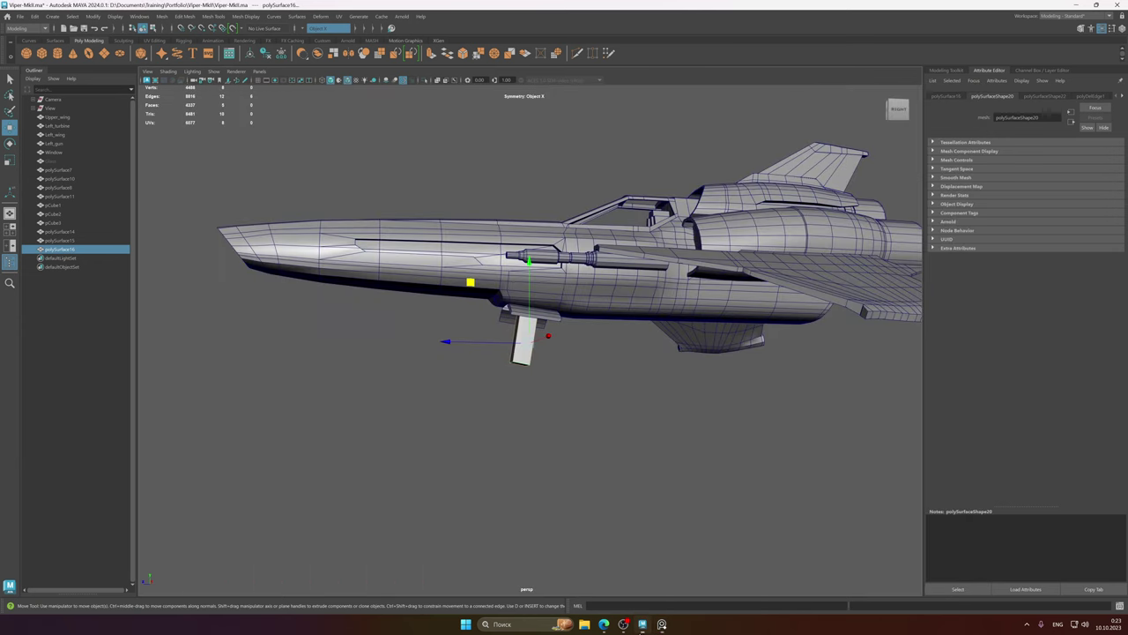
scroll(576, 361, "up", 3)
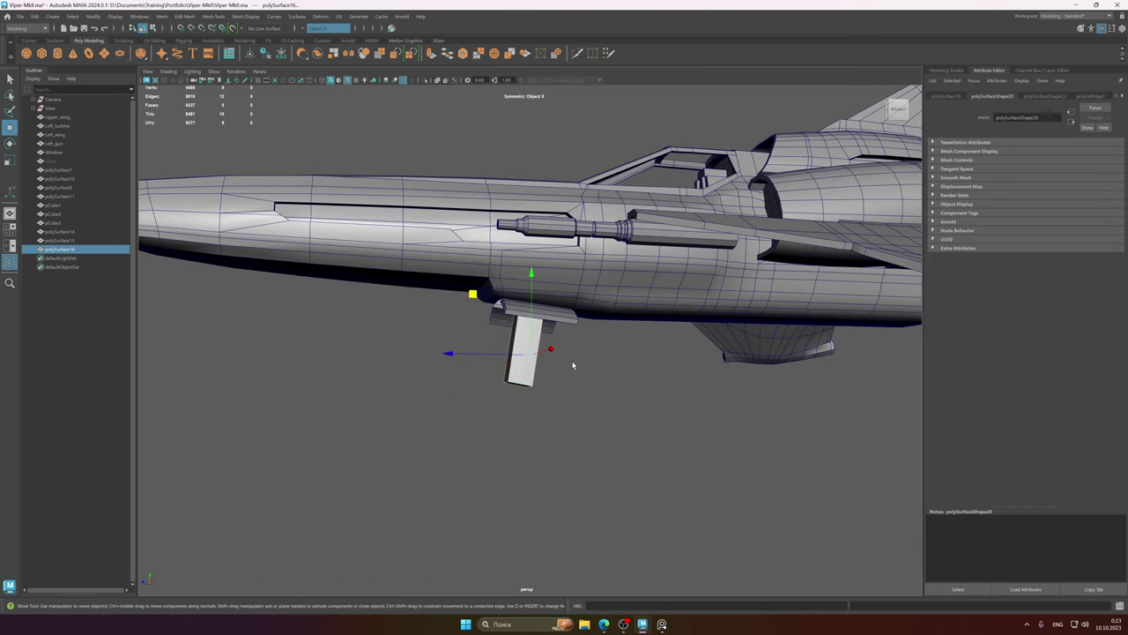
scroll(590, 362, "down", 5)
scroll(582, 406, "up", 2)
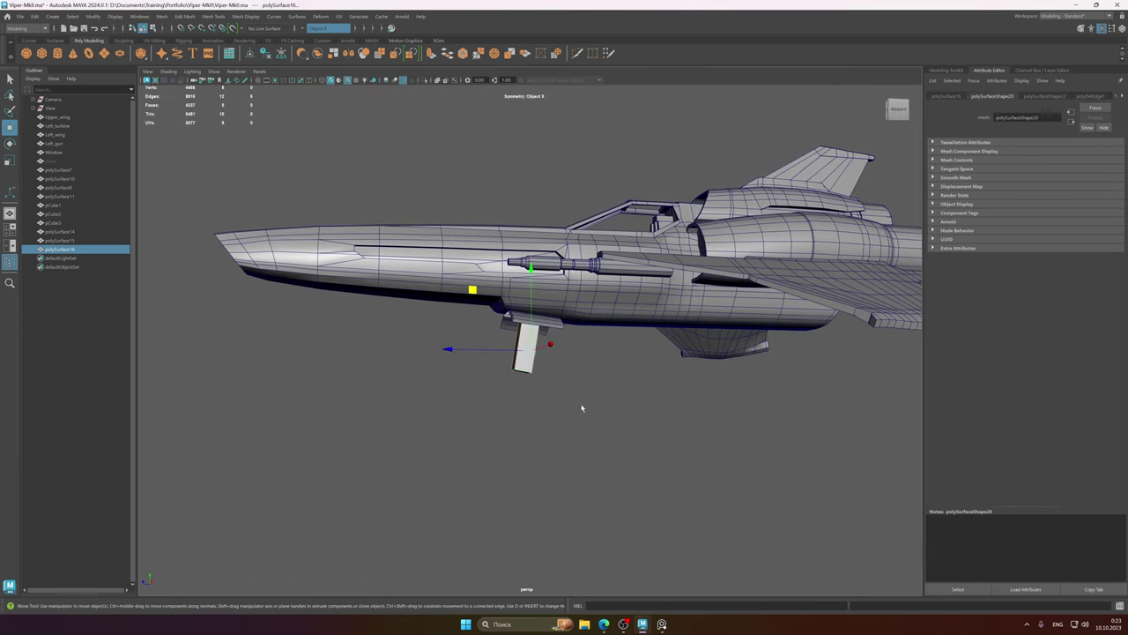
left_click(662, 624)
left_click(643, 624)
left_click(662, 624)
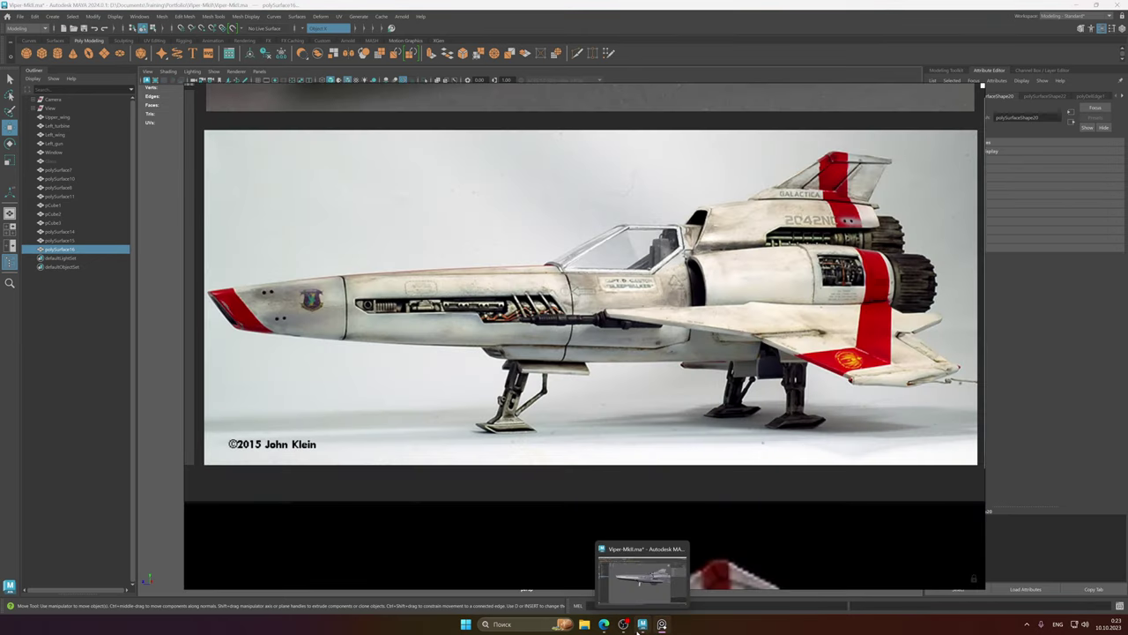
left_click(639, 631)
scroll(537, 345, "up", 5)
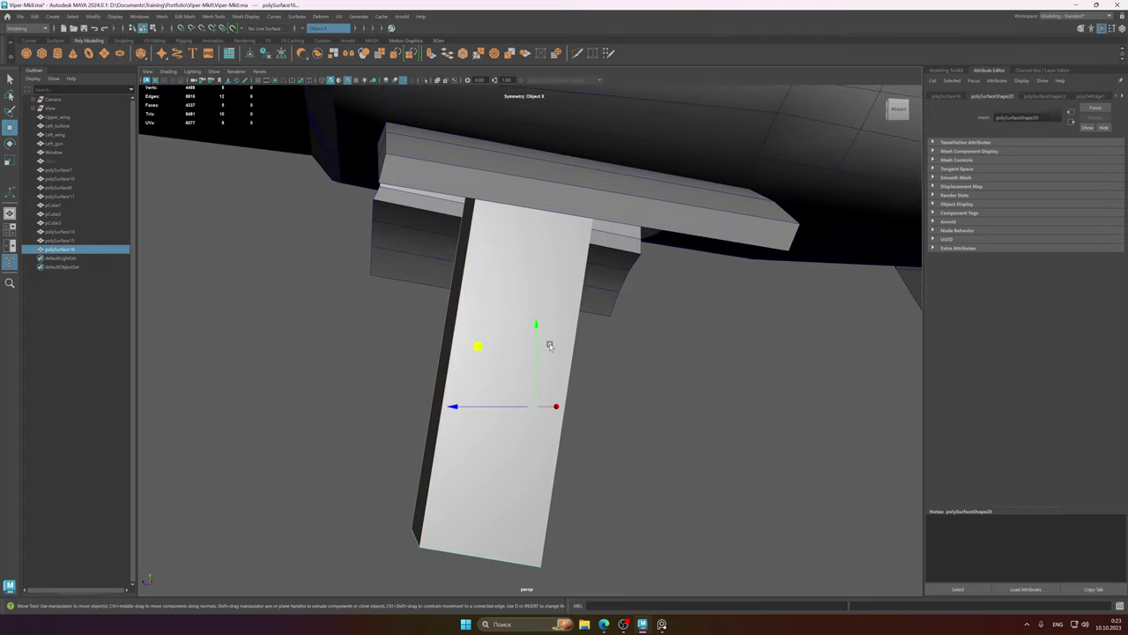
- Insert an edge loop around the leg at about mid-height to divide it into upper and lower sections
left_click_drag(548, 345, 561, 285, "alt")
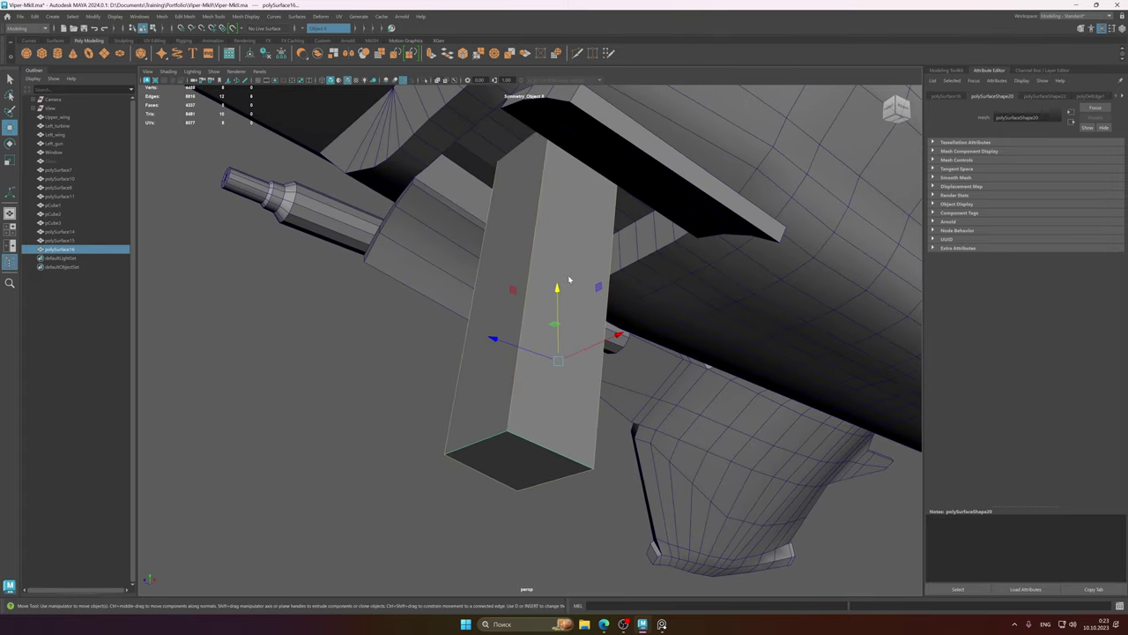
right_click_drag(569, 279, 540, 256, "shift")
key("q")
left_click_drag(546, 282, 572, 313, "alt")
- Delete the bottom cap face of the leg so its lower end is open
right_click_drag(573, 315, 579, 347)
double_click(579, 348)
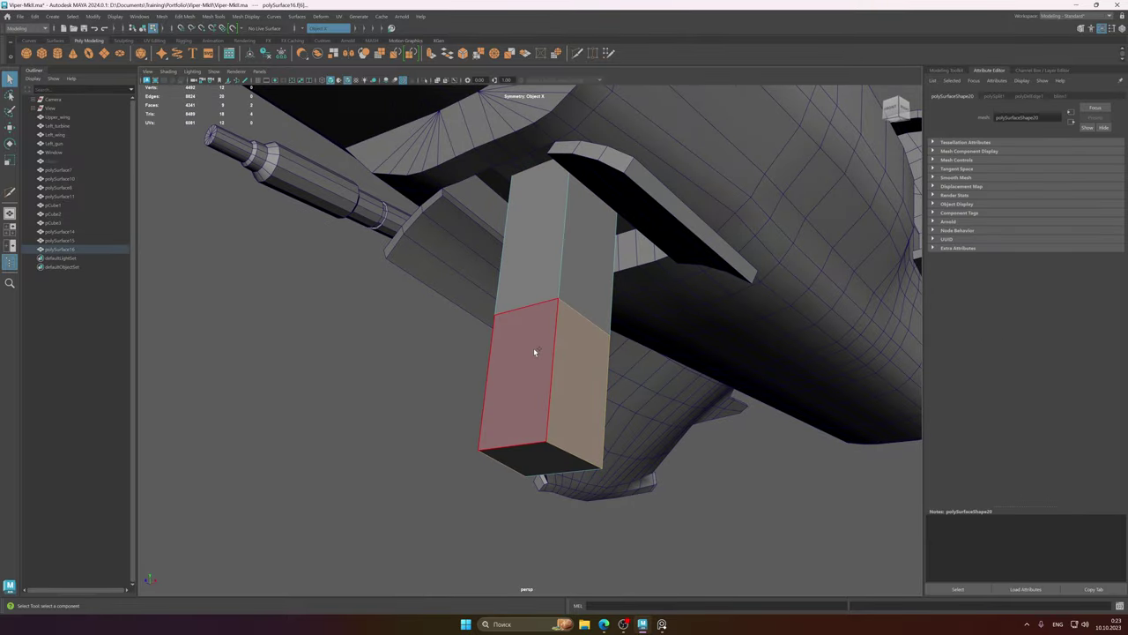
left_click(533, 347)
left_click_drag(553, 359, 530, 309, "alt")
left_click(566, 319)
left_click(525, 354)
key("Delete")
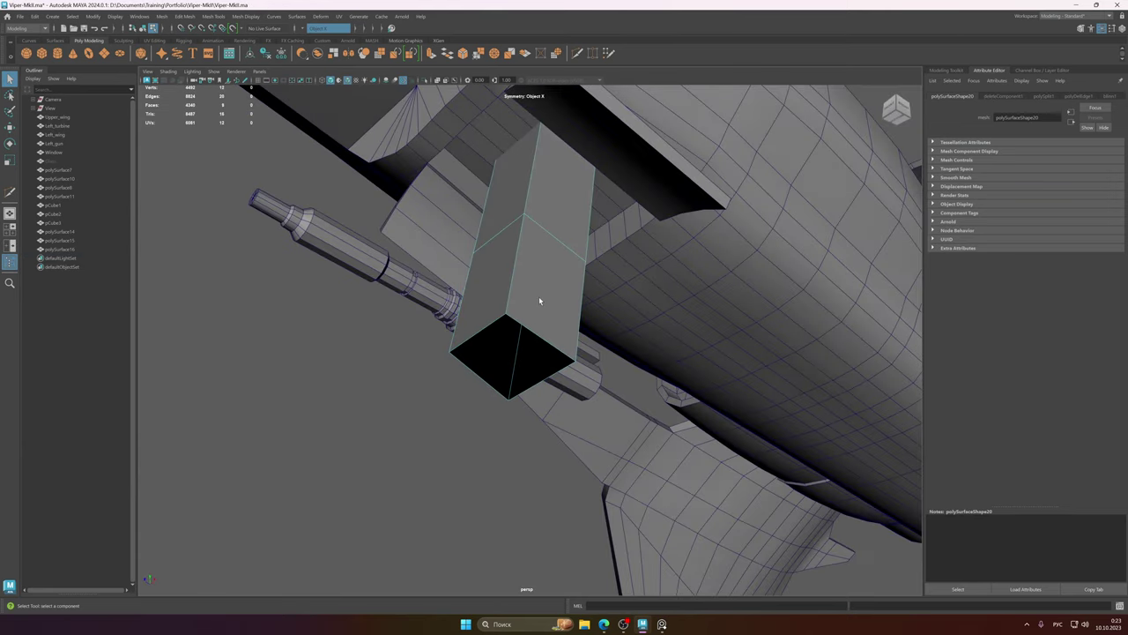
- Select the four side faces of the leg's lower half, and extrude and scale them inward to form a narrower section
left_click(539, 299)
left_click(499, 290)
left_click_drag(500, 289, 546, 297, "alt")
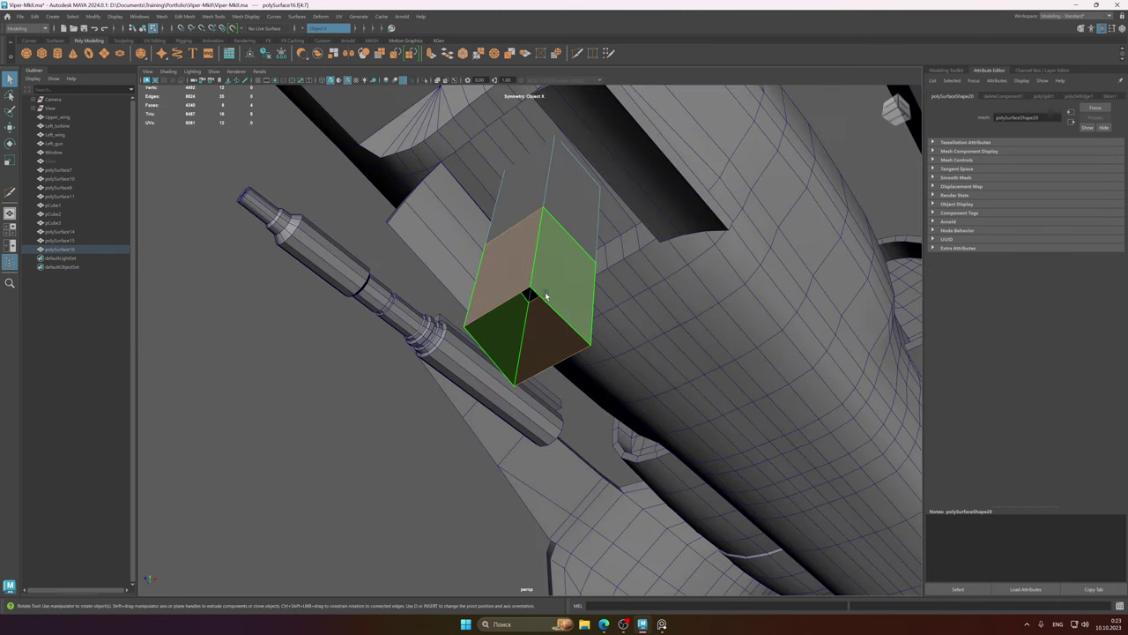
left_click_drag(543, 231, 555, 298, "shift")
middle_click_drag(557, 351, 555, 234, "alt")
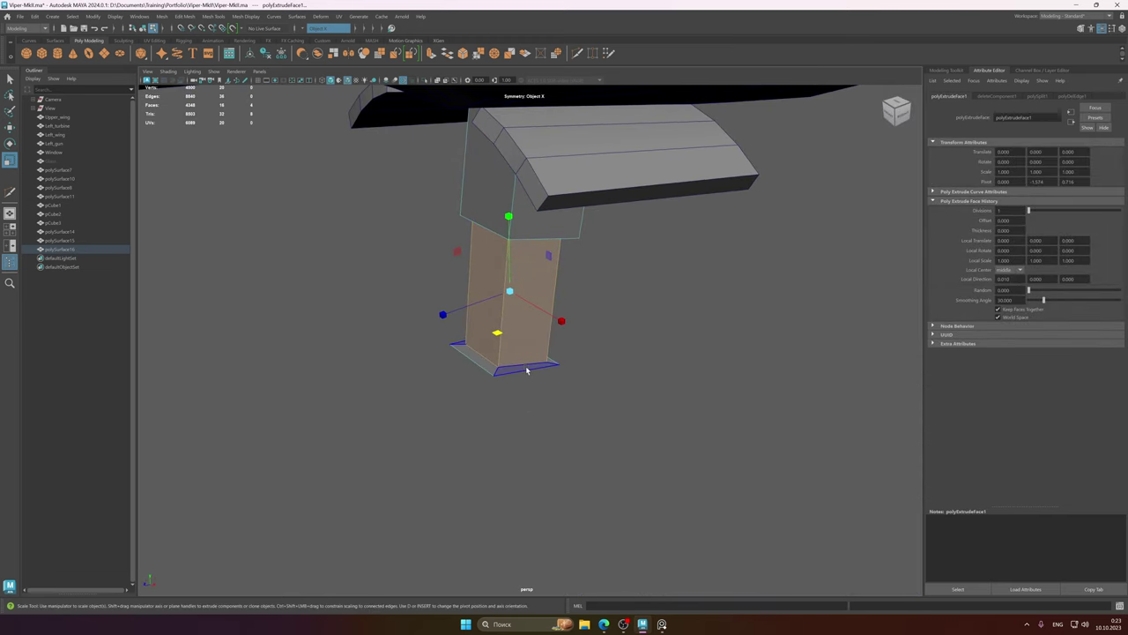
- Turn symmetry off and select only the four flange faces at the bottom end of the leg
left_click(527, 370)
key("w")
left_click_drag(560, 345, 542, 293, "alt")
left_click(317, 28)
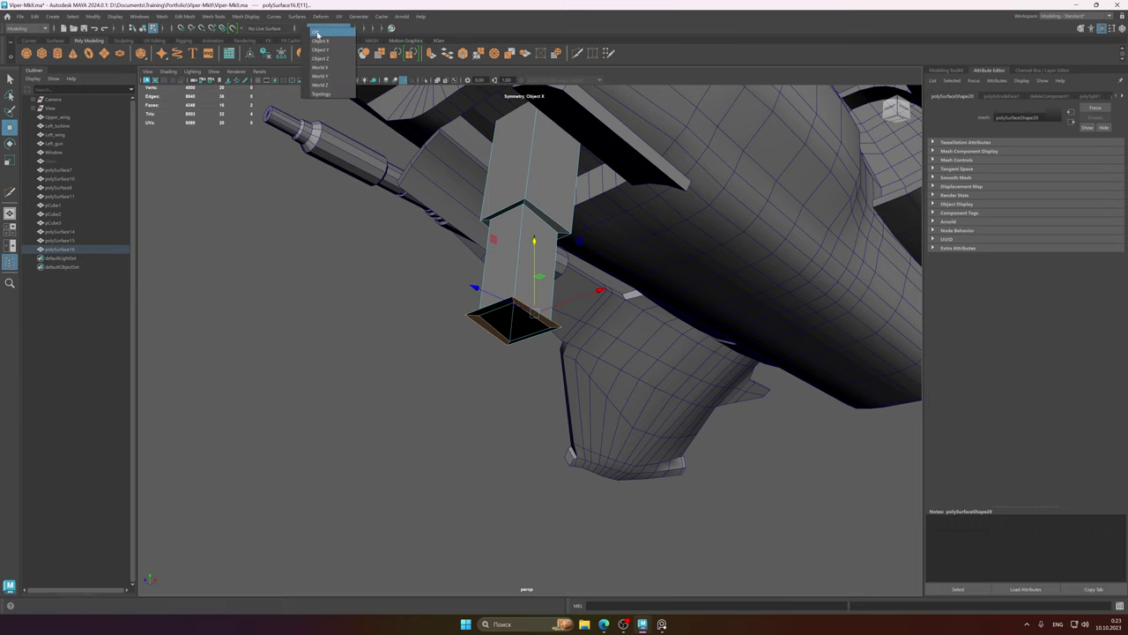
left_click(321, 39)
double_click(497, 307)
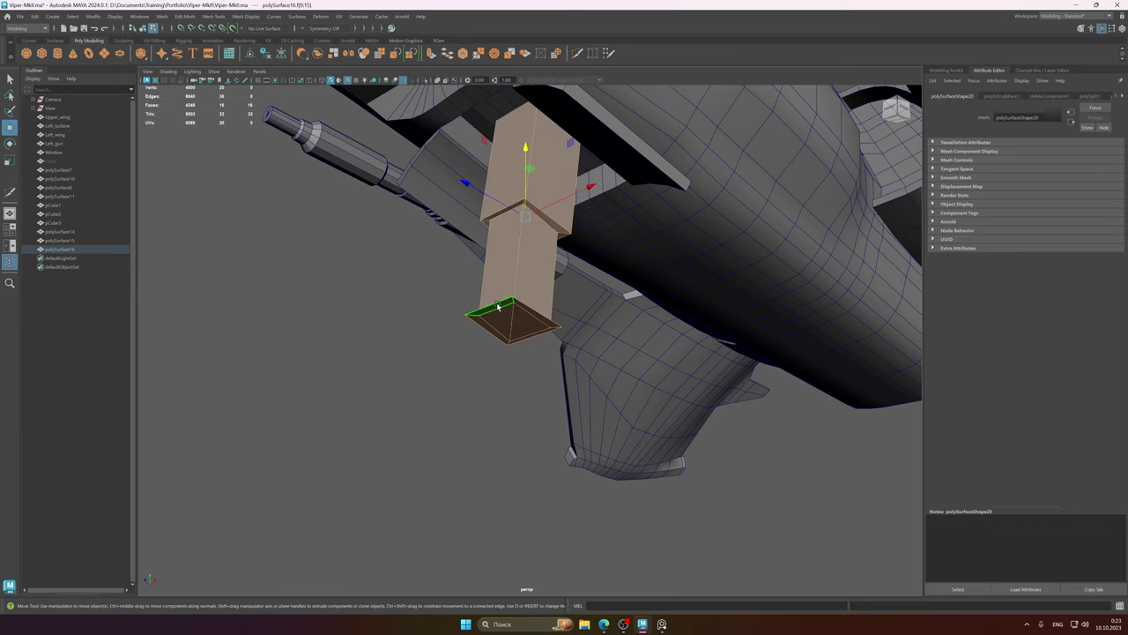
left_click(498, 306)
left_click_drag(539, 313, 582, 395, "alt")
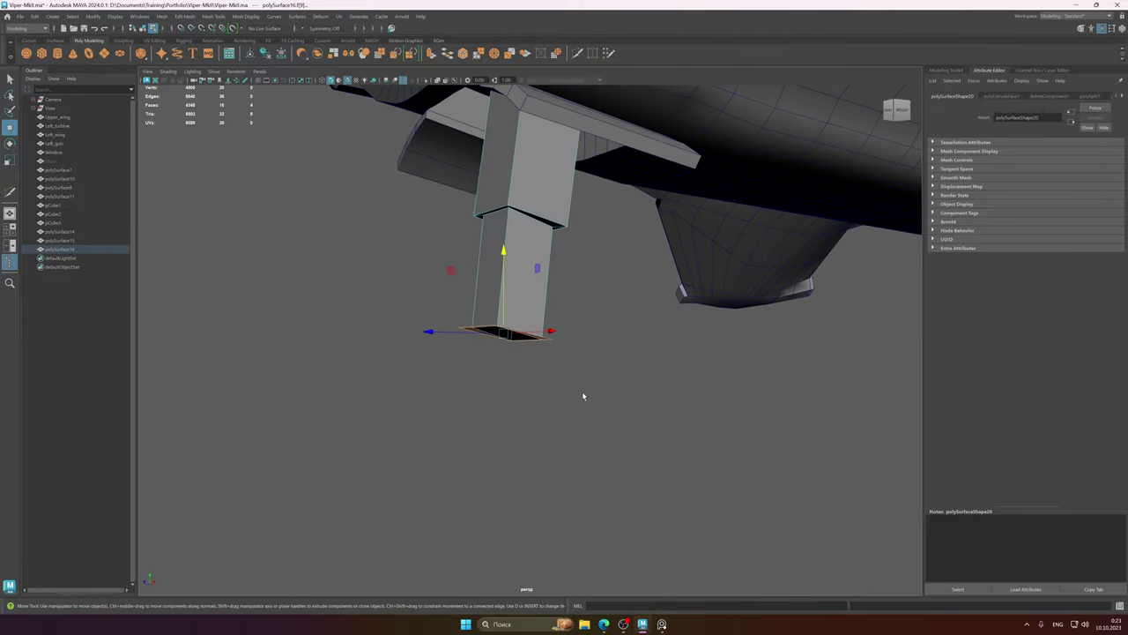
- Select the four ledge faces between the upper and lower leg sections and scale them vertically until the ledge is level
left_click_drag(471, 240, 531, 190, "alt")
left_click(560, 243)
key("e")
key("r")
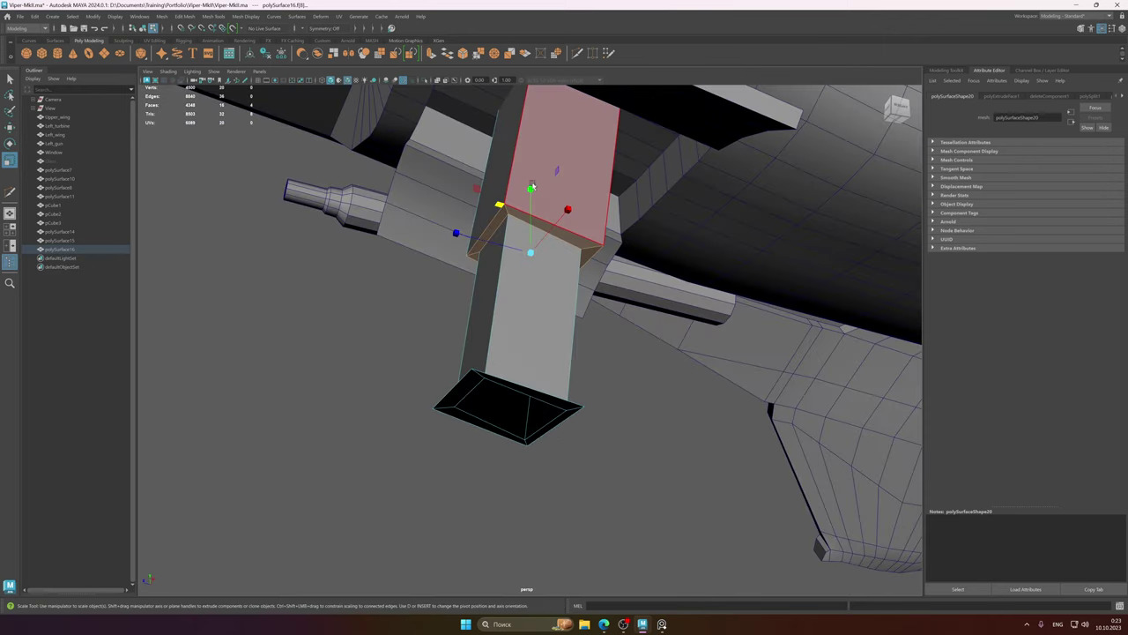
key("w")
left_click_drag(528, 342, 541, 285, "alt")
- Check the side reference, and flatten the leg's bottom flange faces by scaling them vertically
left_click(662, 624)
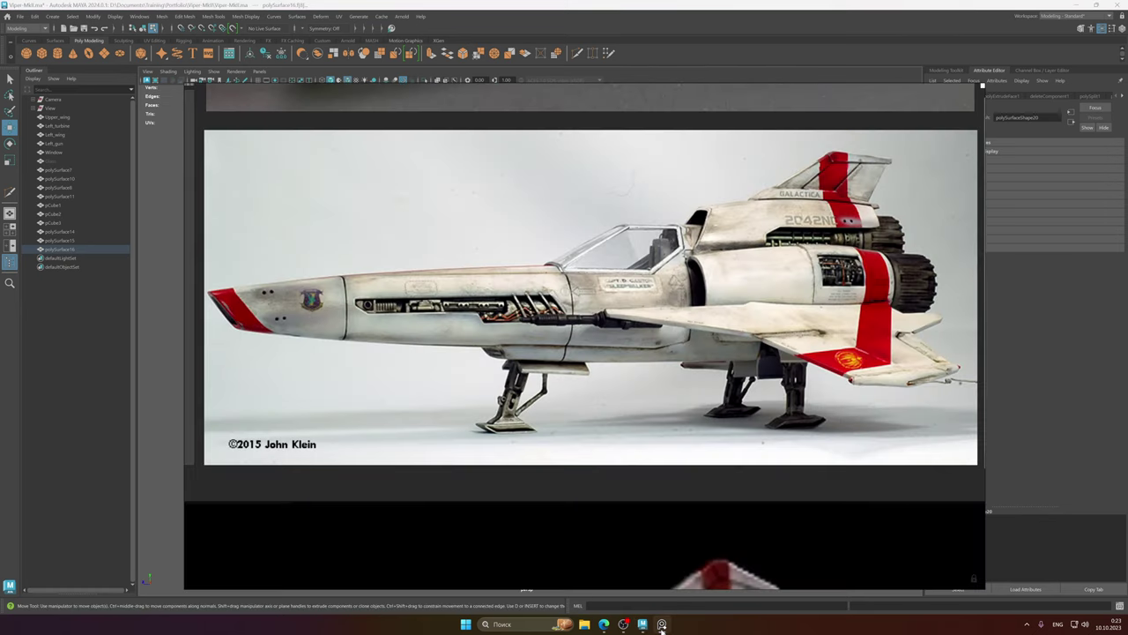
left_click(645, 626)
right_click_drag(555, 198, 464, 229, "alt")
middle_click_drag(560, 322, 580, 260, "alt")
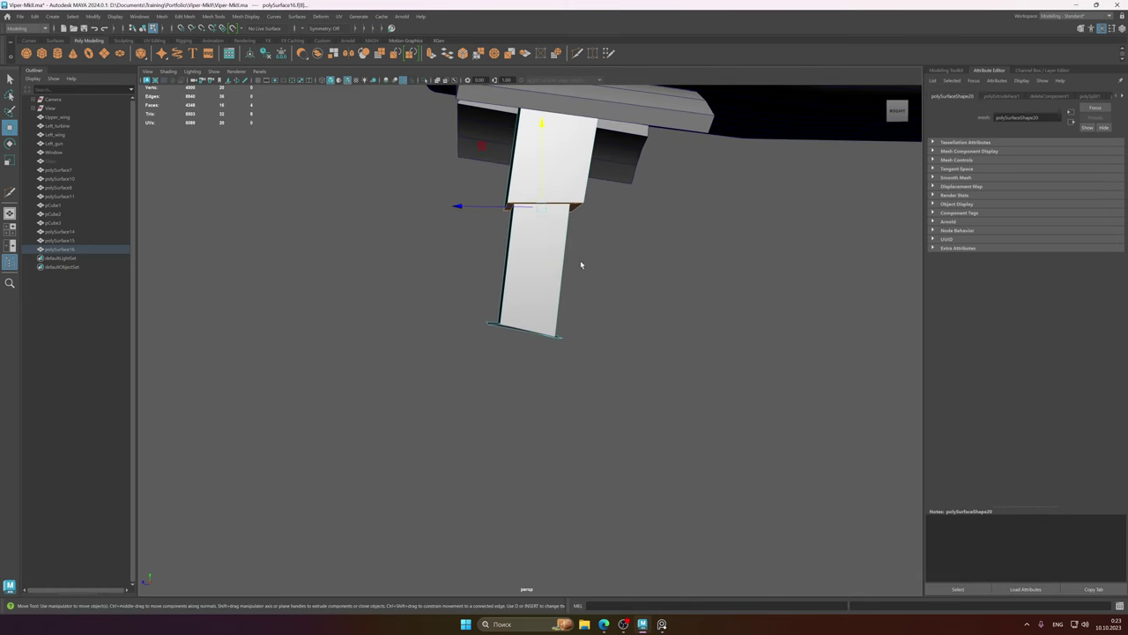
left_click_drag(569, 285, 510, 337, "alt")
left_click(526, 344)
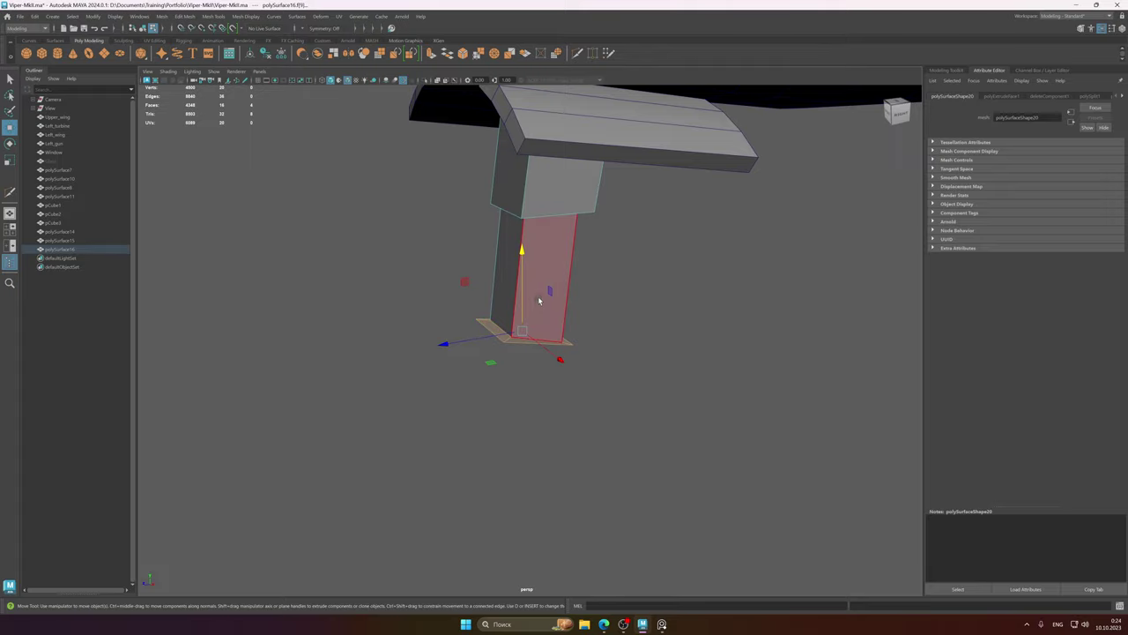
key("r")
left_click_drag(523, 255, 525, 288)
- Select the bottom flange faces of the leg from below, and adjust the flange's rear outer edge along the ship's length
left_click_drag(568, 332, 536, 335, "alt")
double_click(538, 314)
left_click(536, 335)
double_click(516, 335, "shift")
right_click_drag(517, 335, 682, 363, "alt")
left_click_drag(682, 363, 605, 300, "alt")
left_click(601, 384)
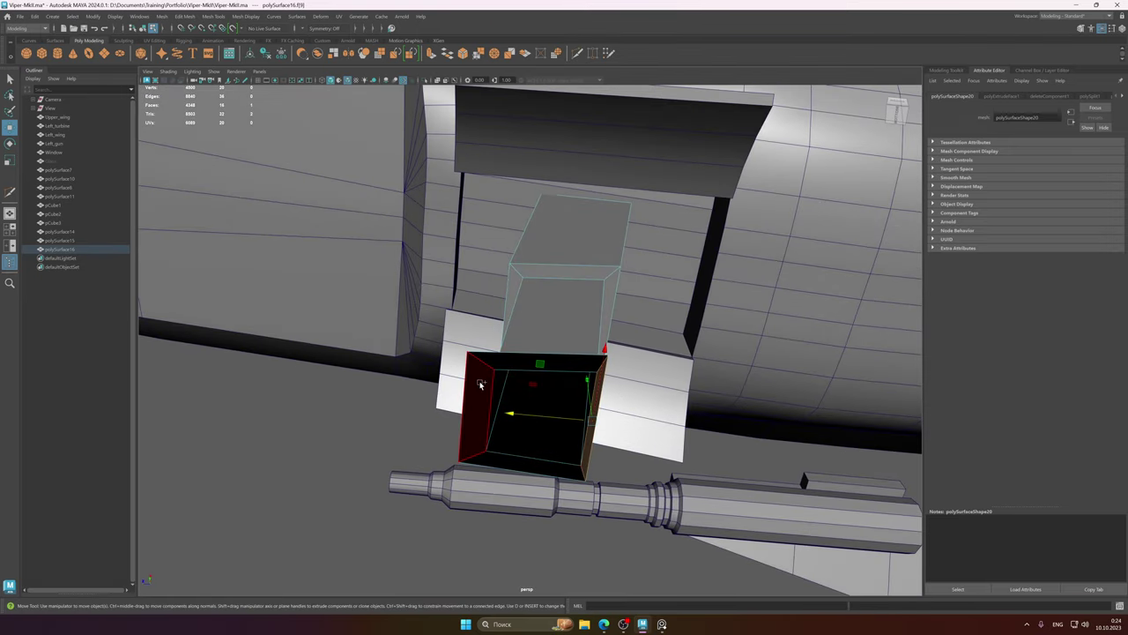
left_click(585, 397)
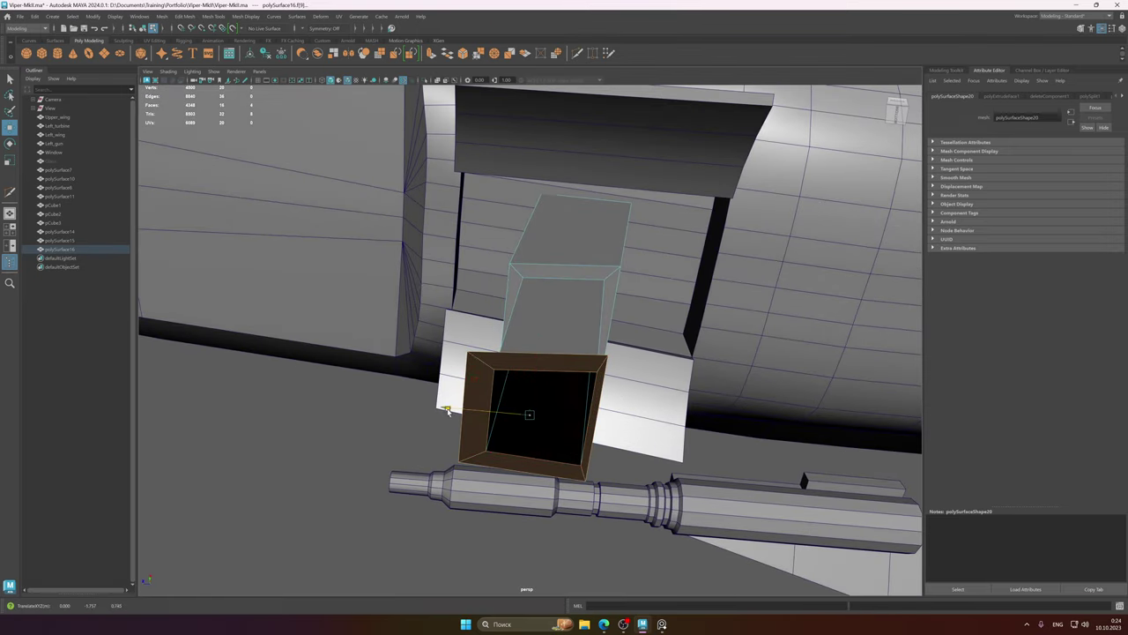
left_click_drag(447, 411, 569, 291, "alt")
right_click_drag(566, 294, 571, 268)
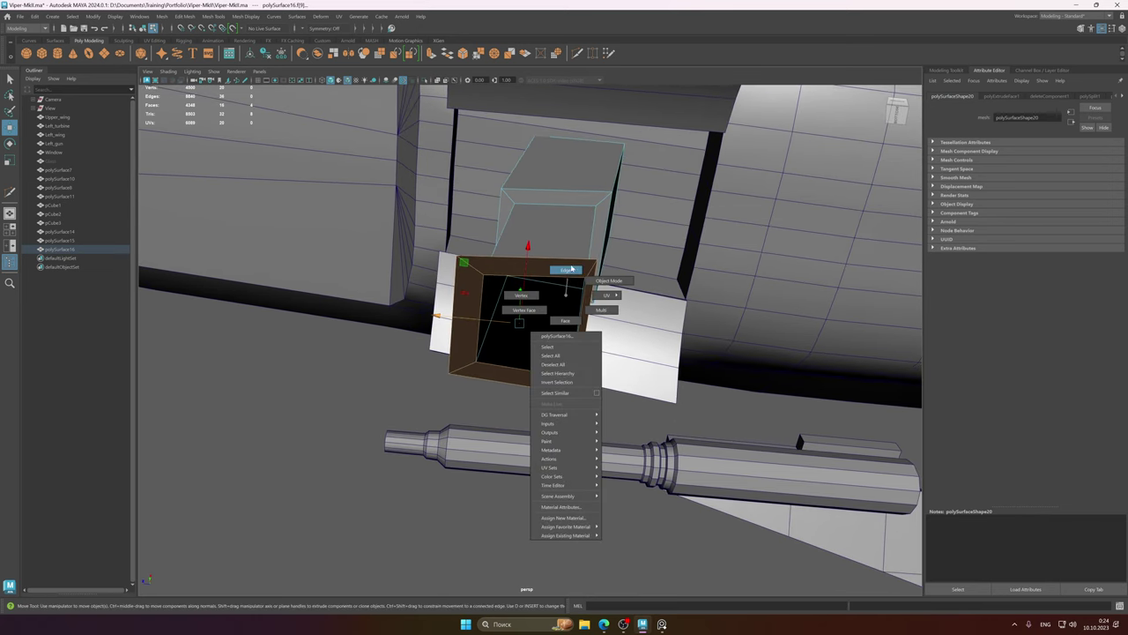
left_click(585, 308)
left_click_drag(508, 328, 606, 259)
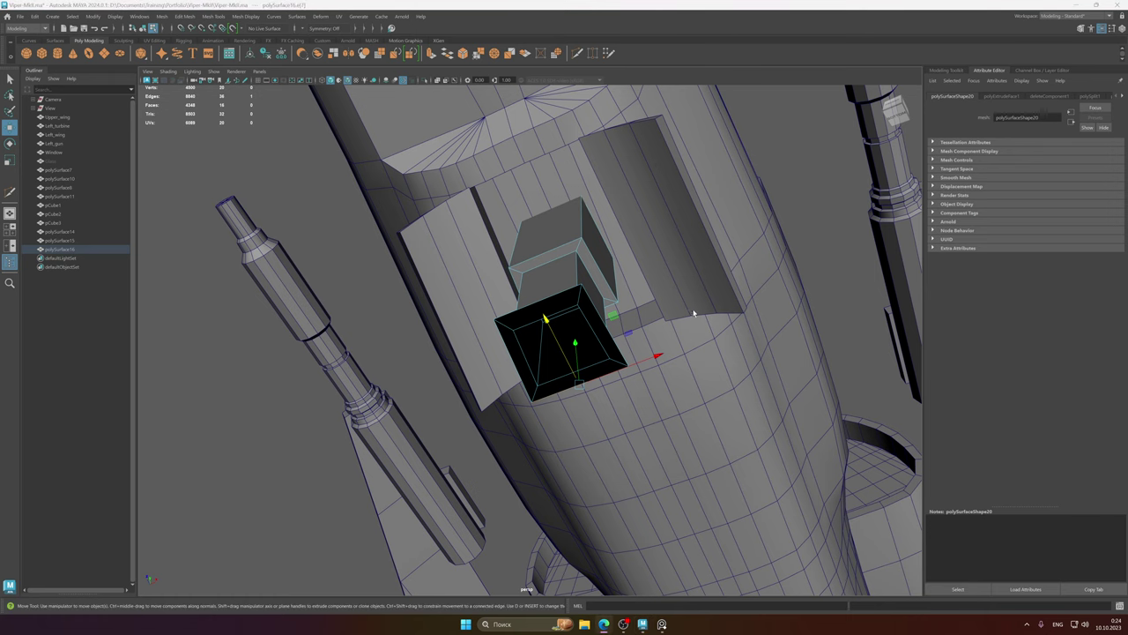
- Select an edge at the top of the leg and move it vertically toward the bay floor
left_click_drag(625, 296, 559, 264, "alt")
right_click_drag(559, 264, 589, 247)
left_click_drag(592, 258, 637, 277, "alt")
right_click_drag(504, 257, 497, 214)
left_click_drag(507, 214, 487, 117, "alt")
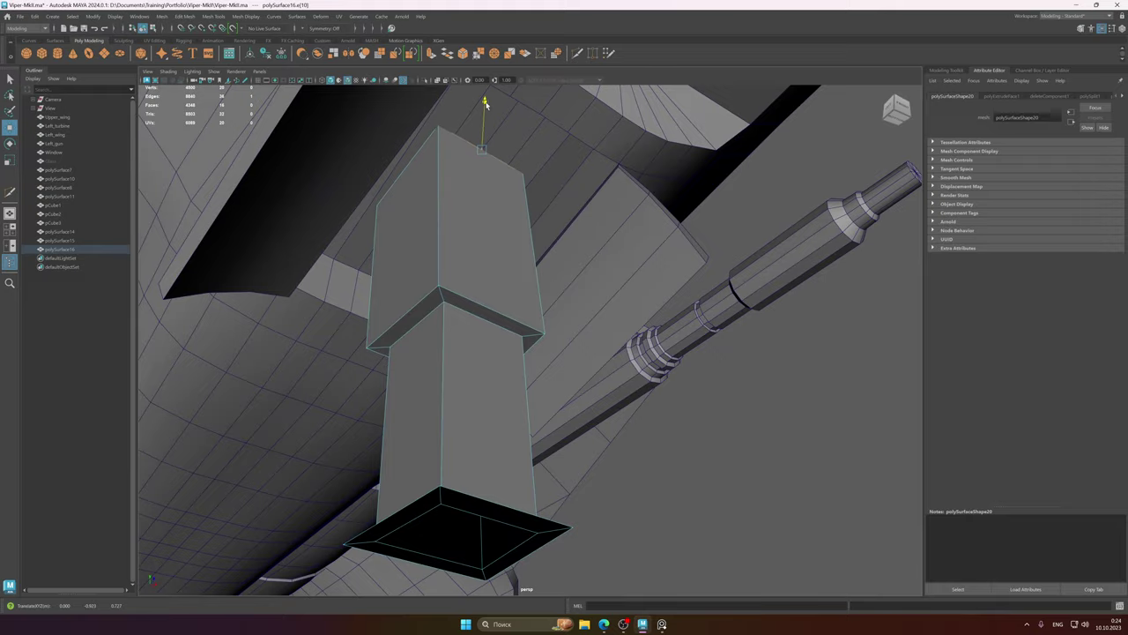
- Return the leg to object selection, clear its construction history and freeze its transformations
left_click_drag(480, 150, 309, 72, "alt")
key("F8")
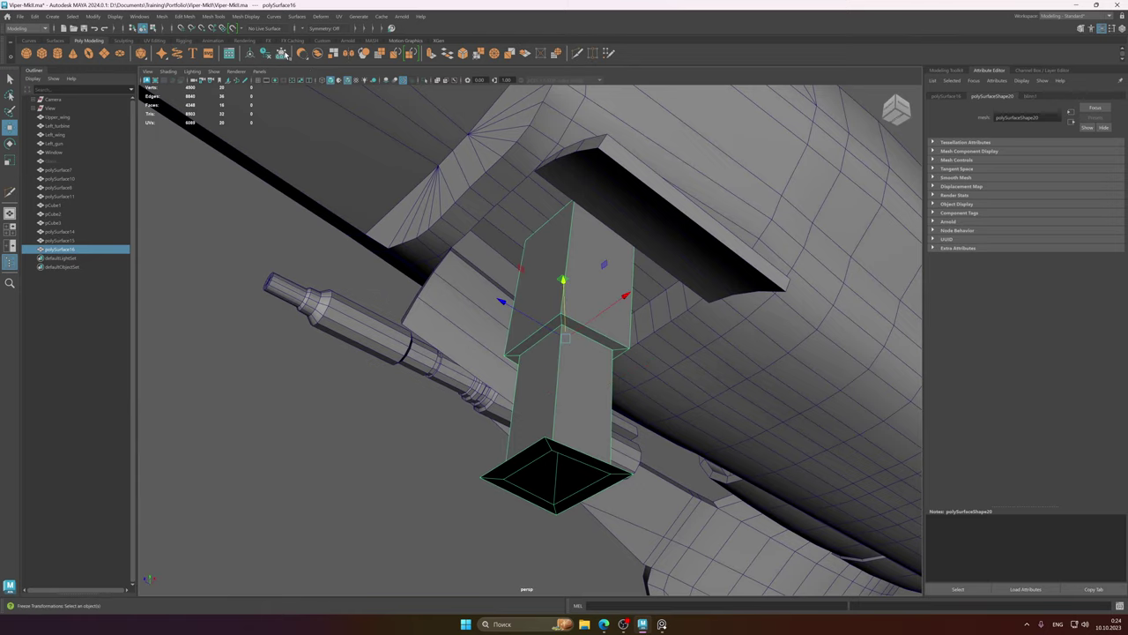
- Examine the two-section leg from several angles and compare it with the foot and strut in the side reference photo
left_click_drag(696, 291, 567, 257, "alt")
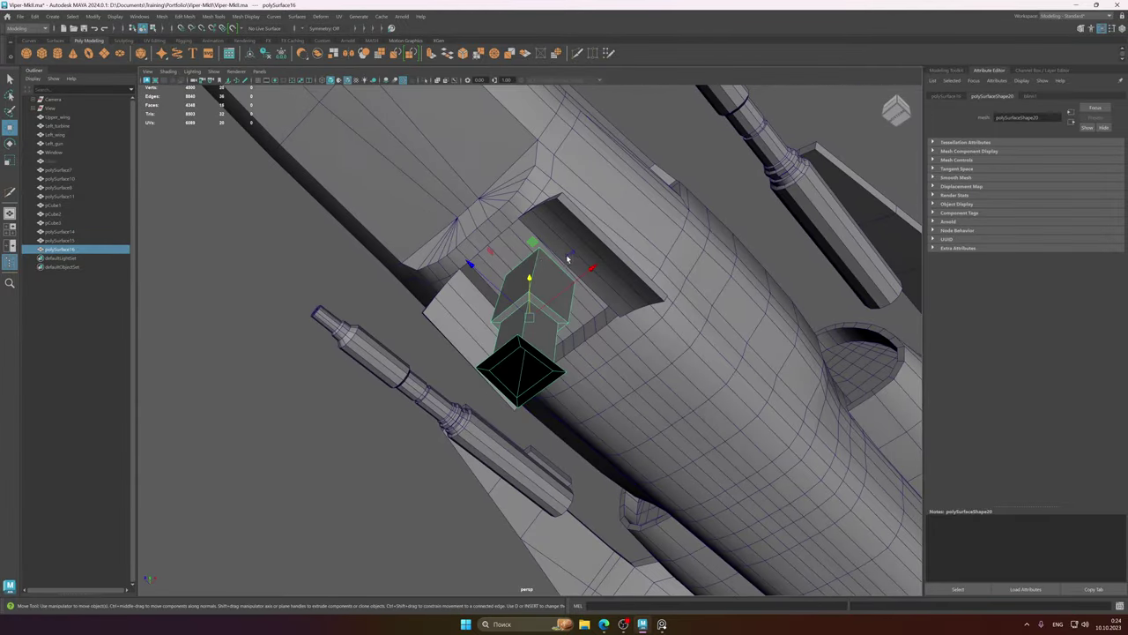
right_click_drag(568, 257, 673, 289, "alt")
left_click_drag(673, 291, 568, 289, "alt")
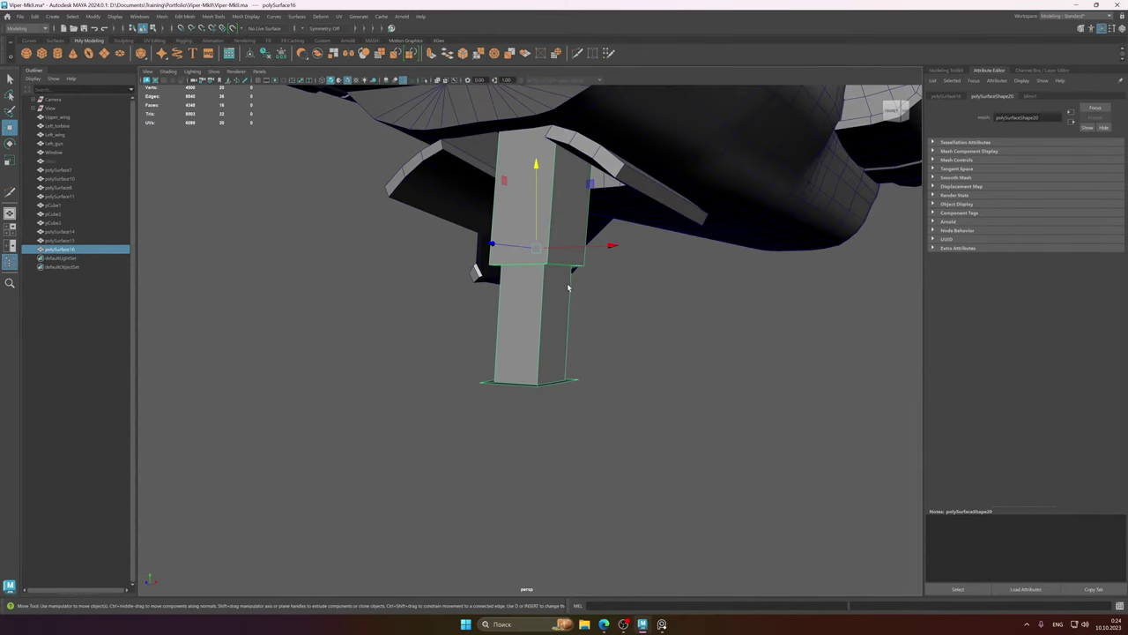
left_click(663, 623)
scroll(569, 397, "up", 4)
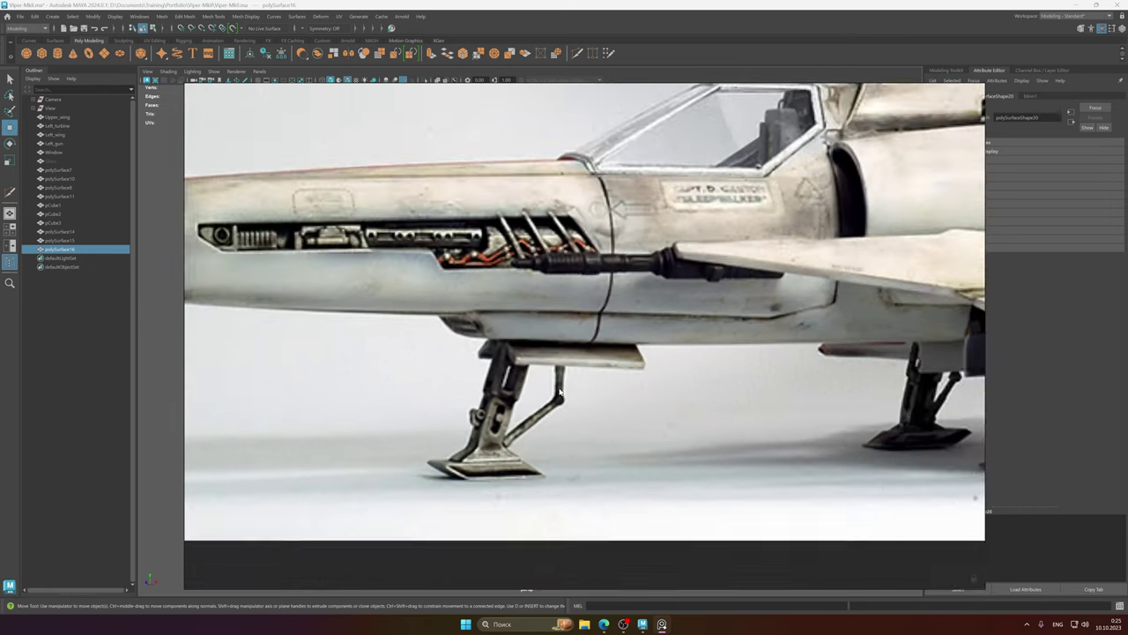
left_click(660, 3)
middle_click_drag(675, 292, 670, 199, "alt")
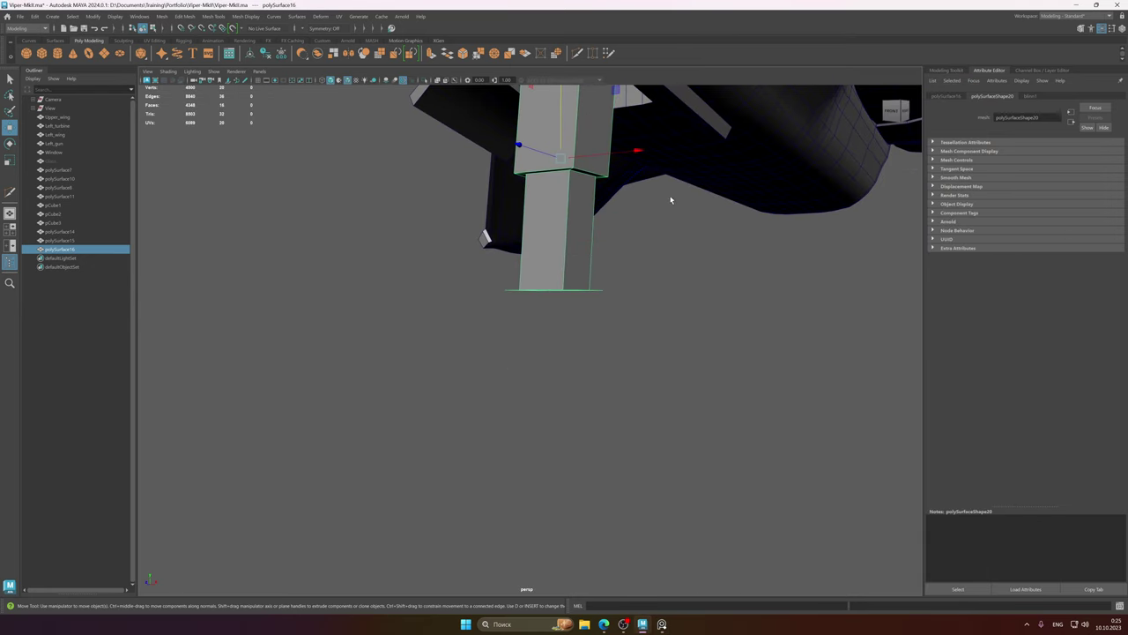
- Switch the leg to face selection and select its bottom flange faces from below
left_click_drag(670, 200, 524, 222, "alt")
left_click_drag(593, 234, 568, 255, "alt")
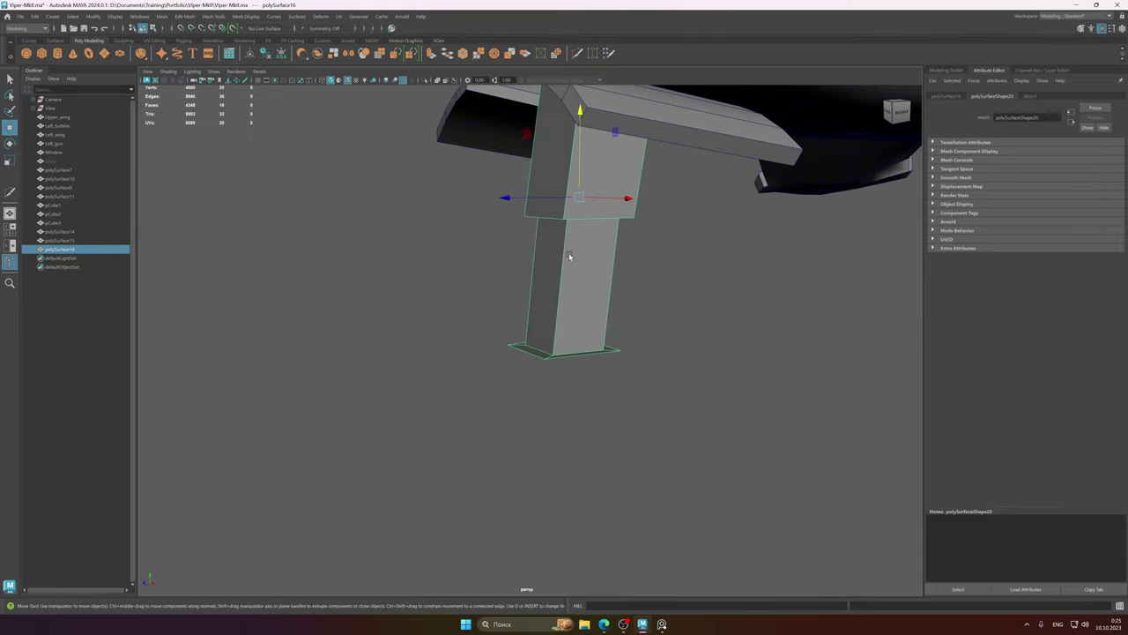
key("ctrl+F11")
left_click(567, 357)
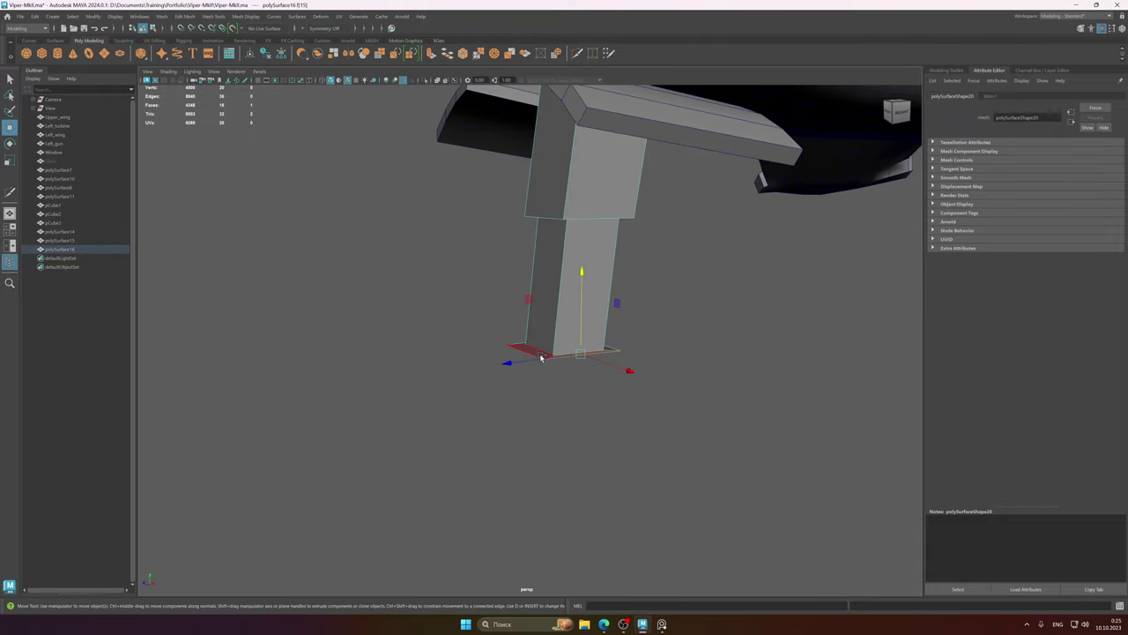
left_click_drag(564, 234, 572, 344, "alt")
key("alt+Tab")
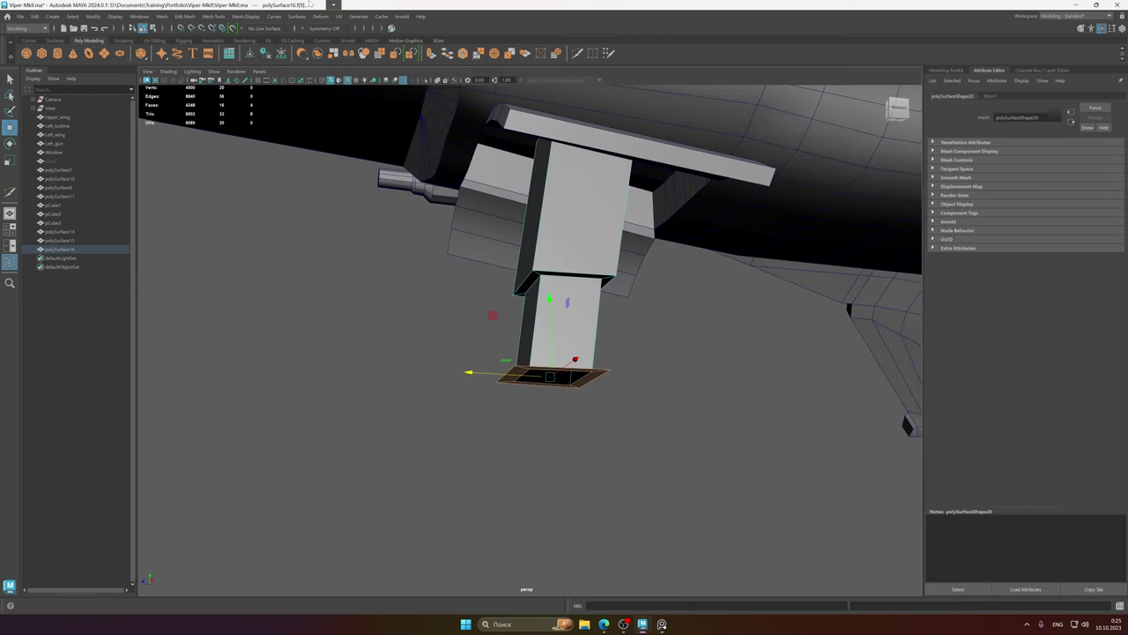
left_click_drag(576, 256, 572, 279, "alt")
left_click(565, 274)
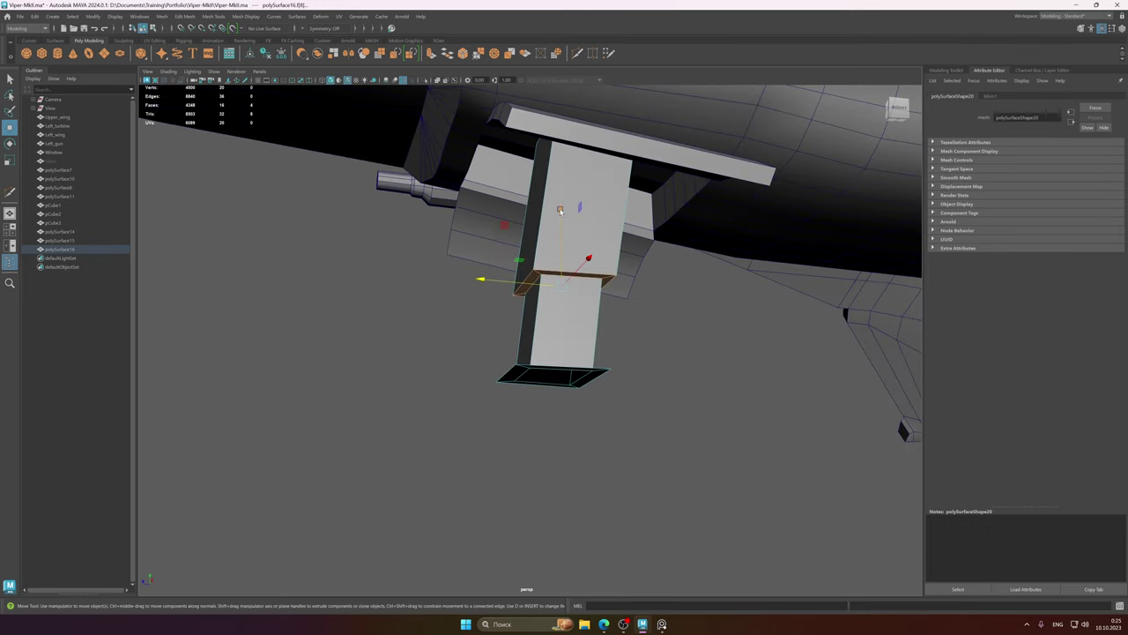
left_click_drag(560, 210, 575, 253)
key("ctrl+z")
key("ctrl+z")
key("ctrl+z")
key("ctrl+z")
key("ctrl+z")
key("ctrl+z")
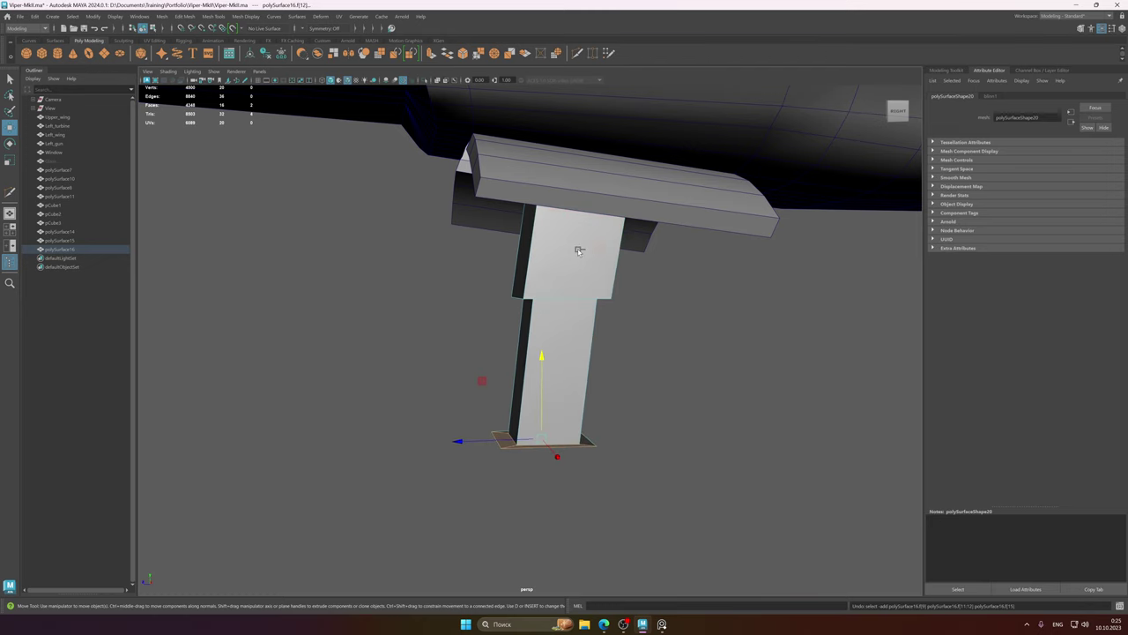
- Select the leg's step underside, lower section and bottom flange faces and shift them together along the ship's length
left_click_drag(563, 343, 561, 281, "alt")
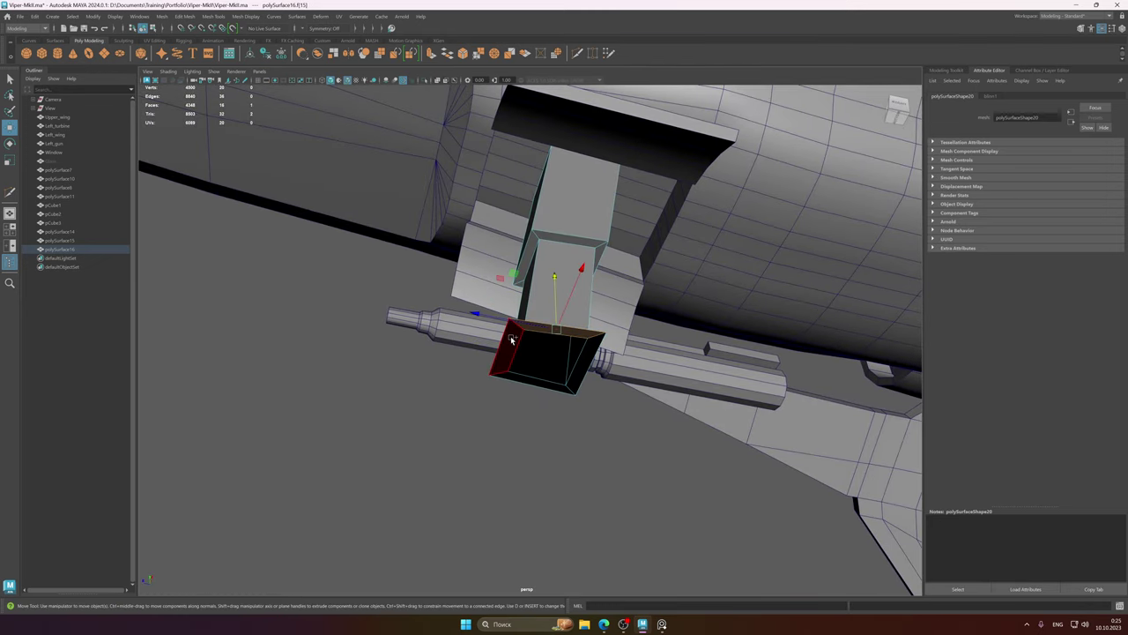
left_click(533, 275, "shift")
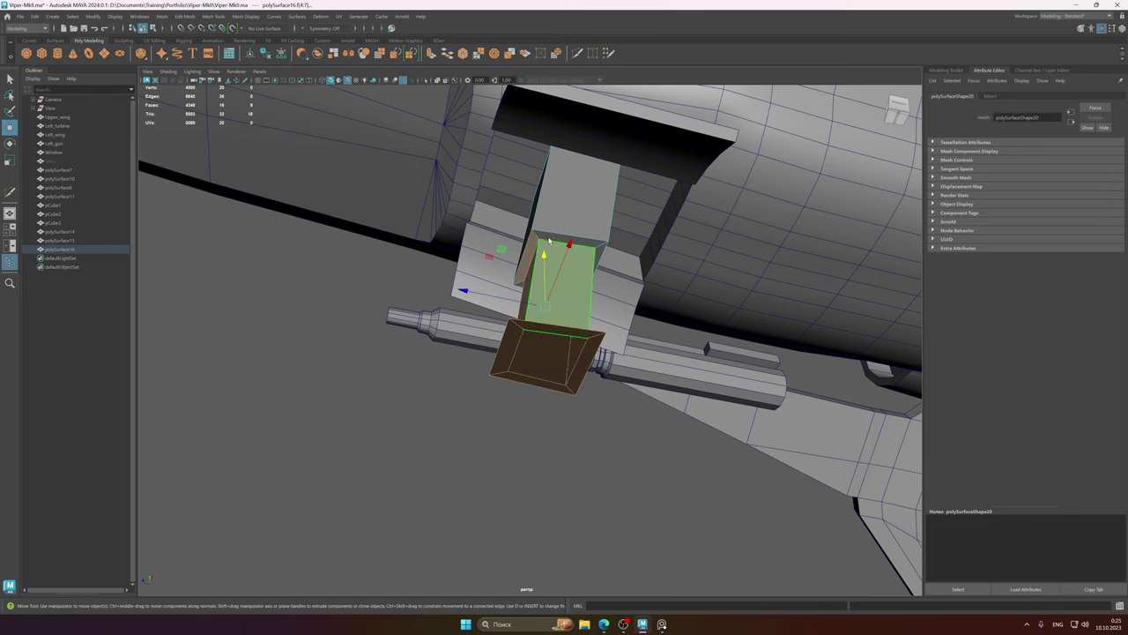
left_click_drag(564, 269, 495, 256, "alt")
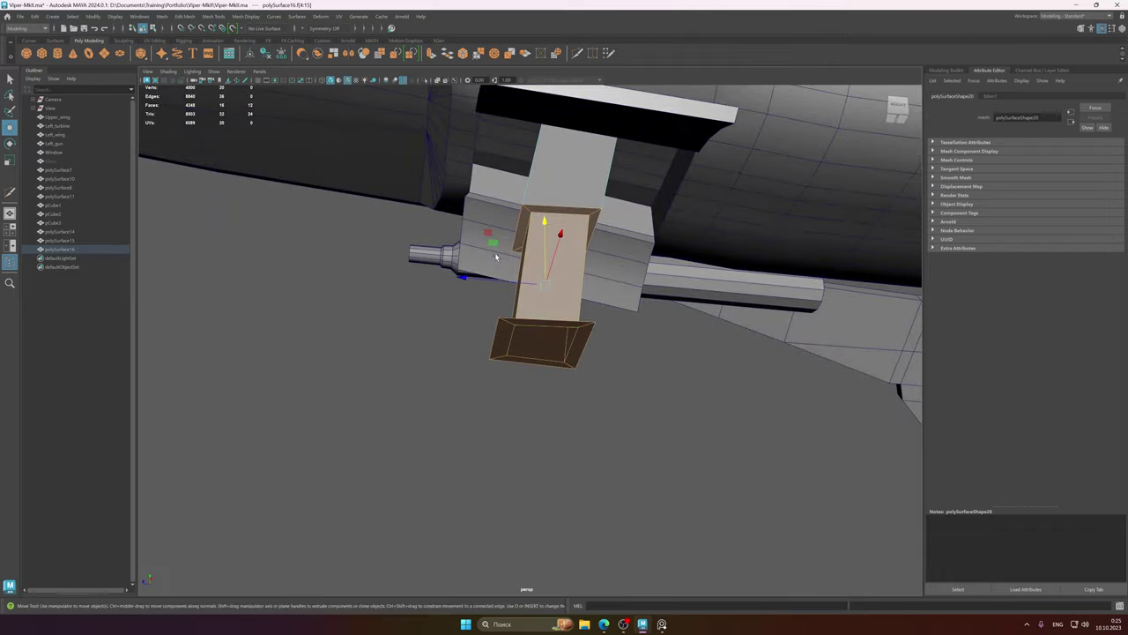
middle_click_drag(467, 282, 472, 278)
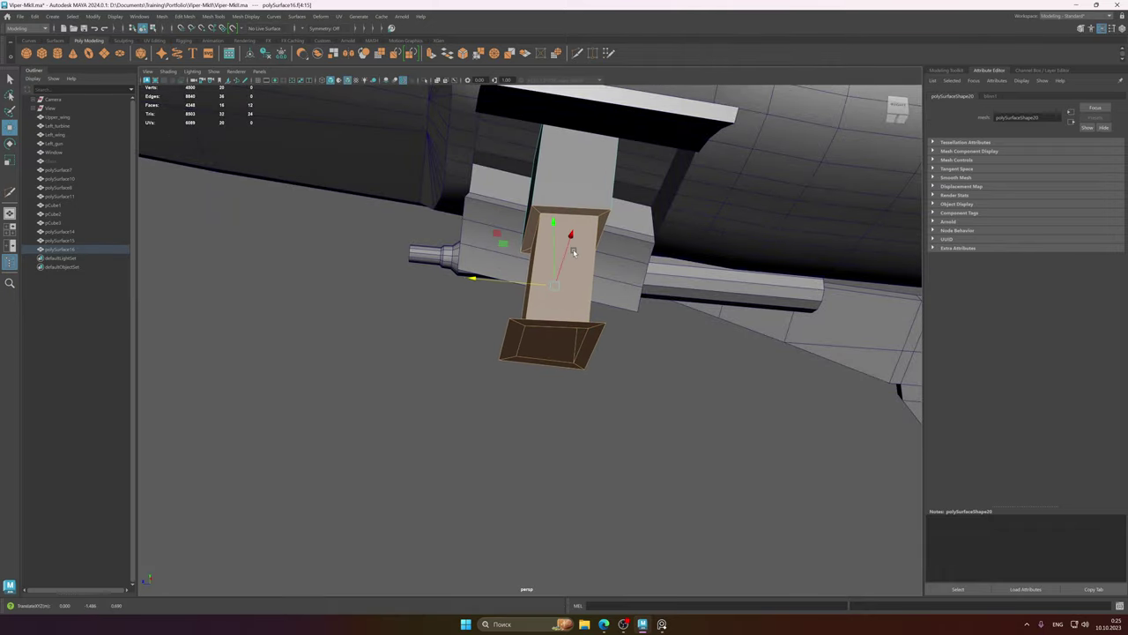
mouse_move(573, 252)
left_mouse_down("alt")
mouse_move(575, 267)
mouse_move(589, 260)
left_mouse_up("alt")
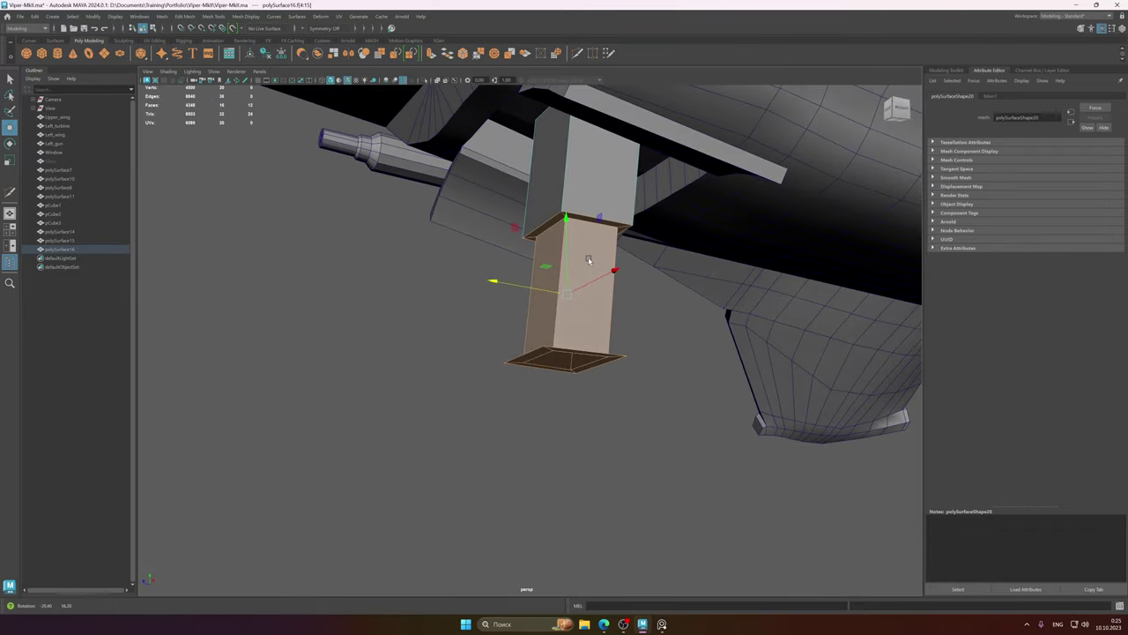
right_click_drag(589, 257, 258, 289, "alt")
left_click_drag(586, 286, 585, 285, "alt")
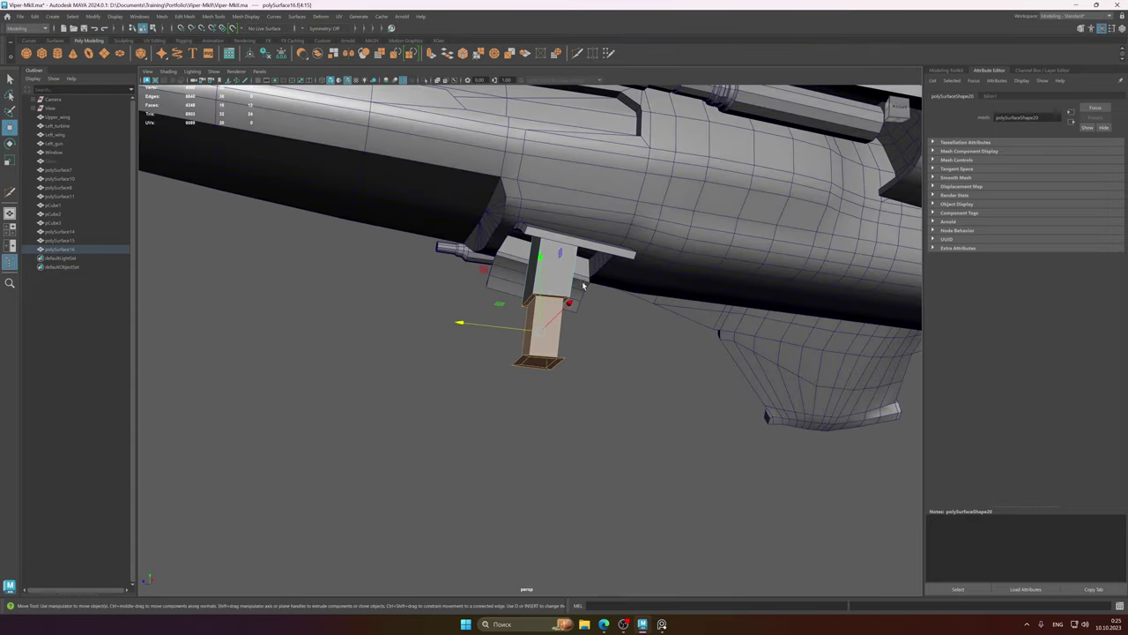
right_click_drag(584, 285, 645, 448, "alt")
left_click_drag(583, 393, 545, 318, "alt")
- Select only the bottom flange faces and nudge them slightly along the ship's length
left_click(590, 346)
double_click(511, 357, "shift")
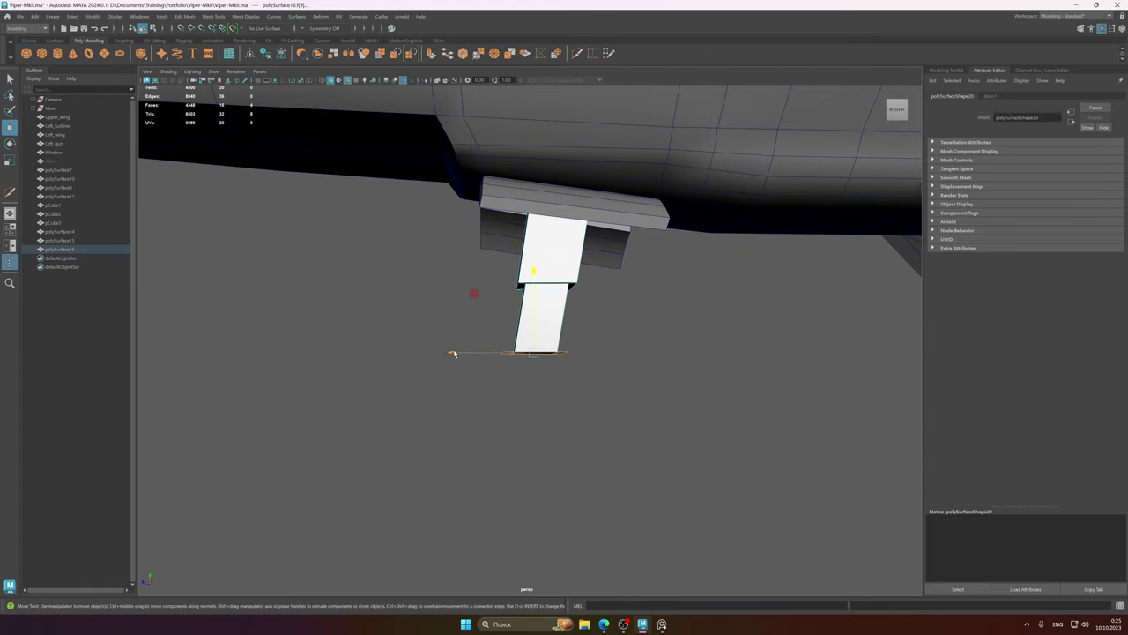
left_click_drag(453, 353, 455, 353)
- Lower the flange's front and rear outer edges to form a sloped skirt, and compare it with the side reference photo
left_click_drag(534, 326, 580, 303, "alt")
right_click_drag(580, 302, 579, 266)
left_click(540, 337)
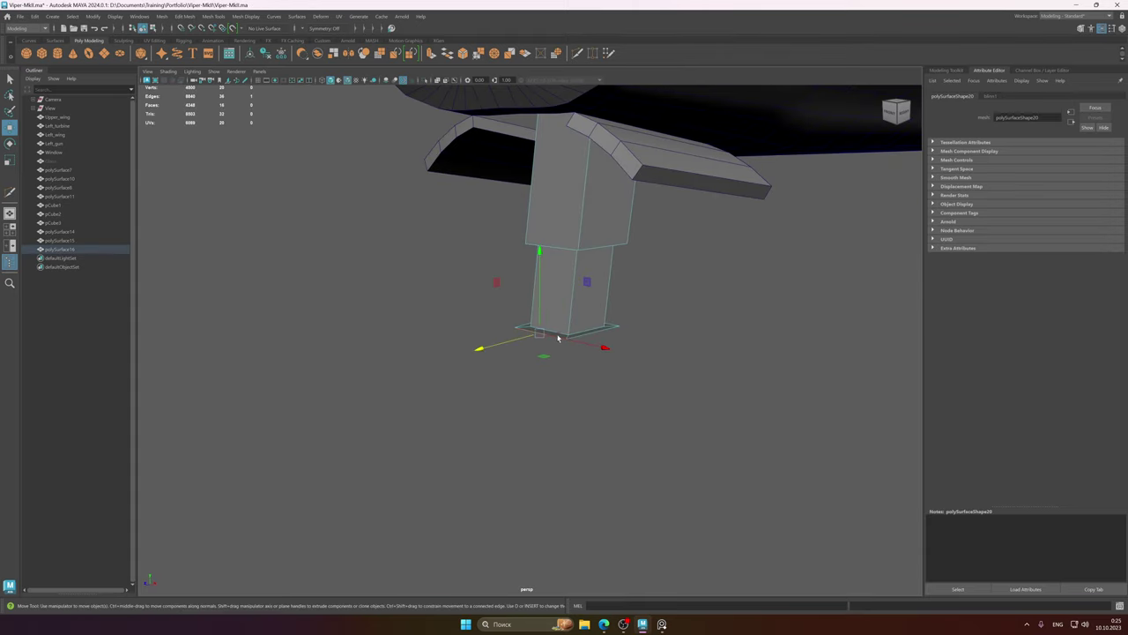
left_click_drag(556, 334, 544, 283, "alt")
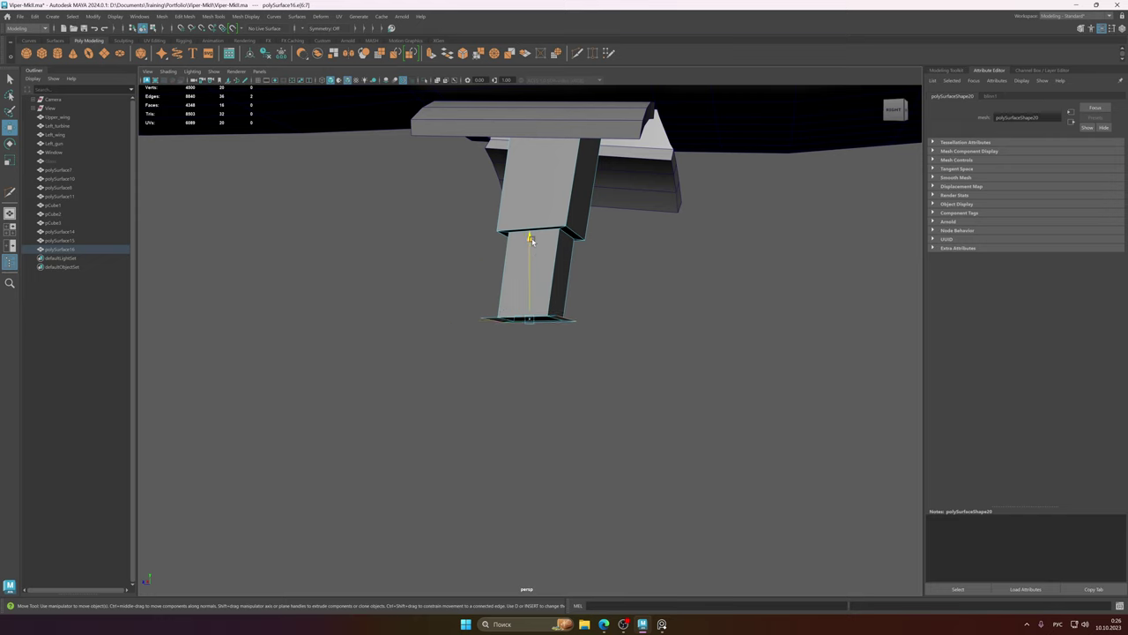
left_click_drag(531, 239, 532, 250)
left_click_drag(555, 287, 625, 320, "alt")
left_click(662, 624)
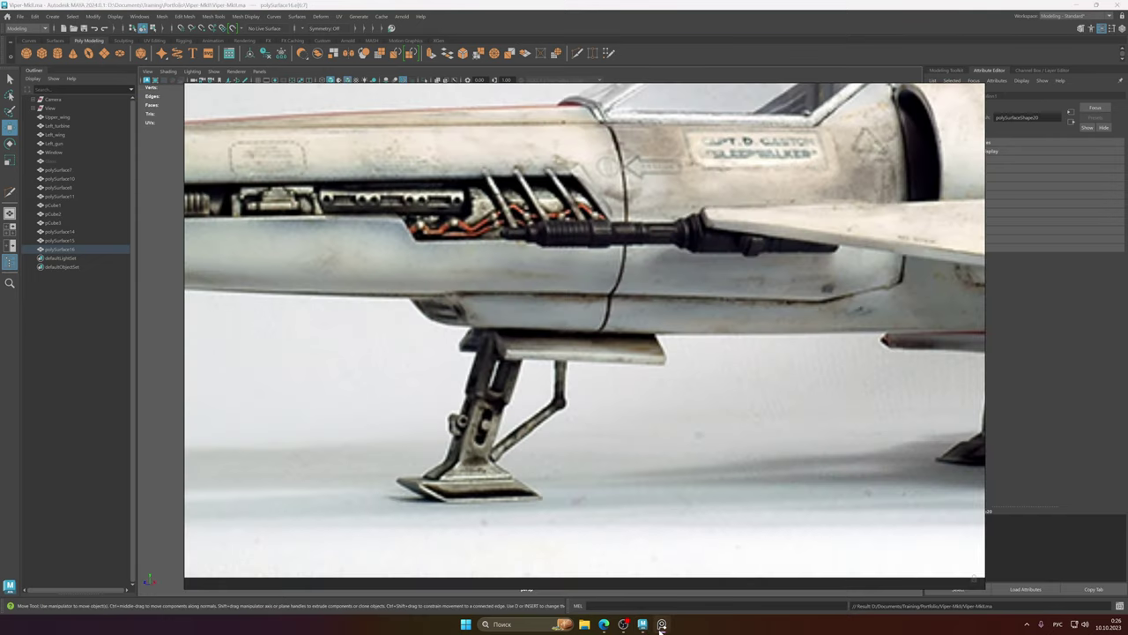
left_click(647, 628)
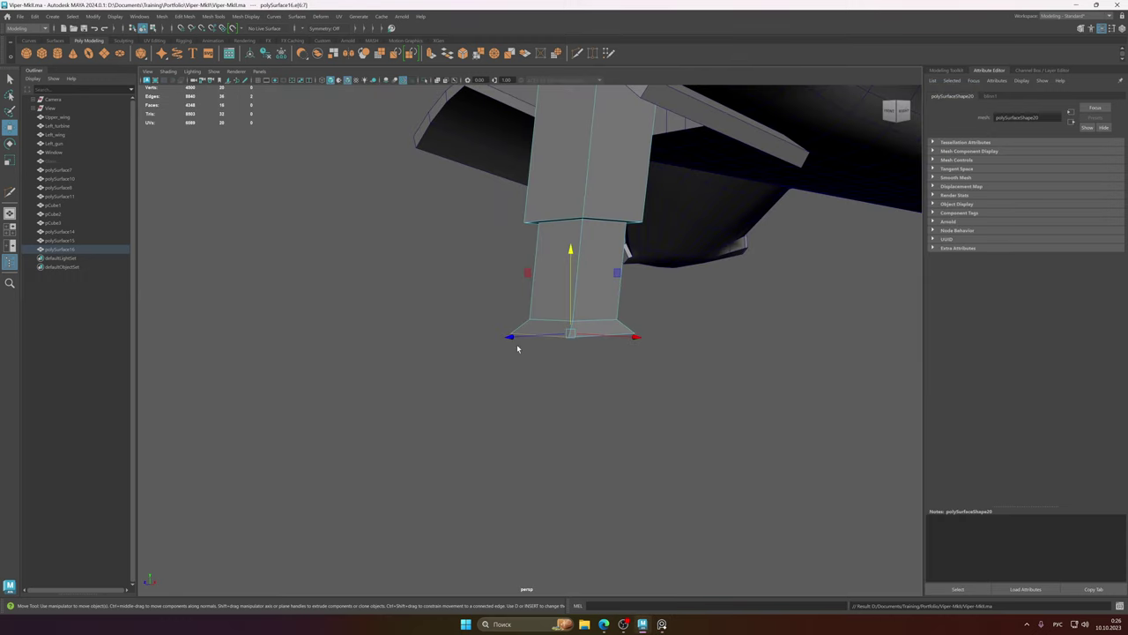
- Scale the flange's front and rear outer edges apart along the ship's length
left_click_drag(518, 344, 560, 326, "alt")
key("alt+shift")
key("r")
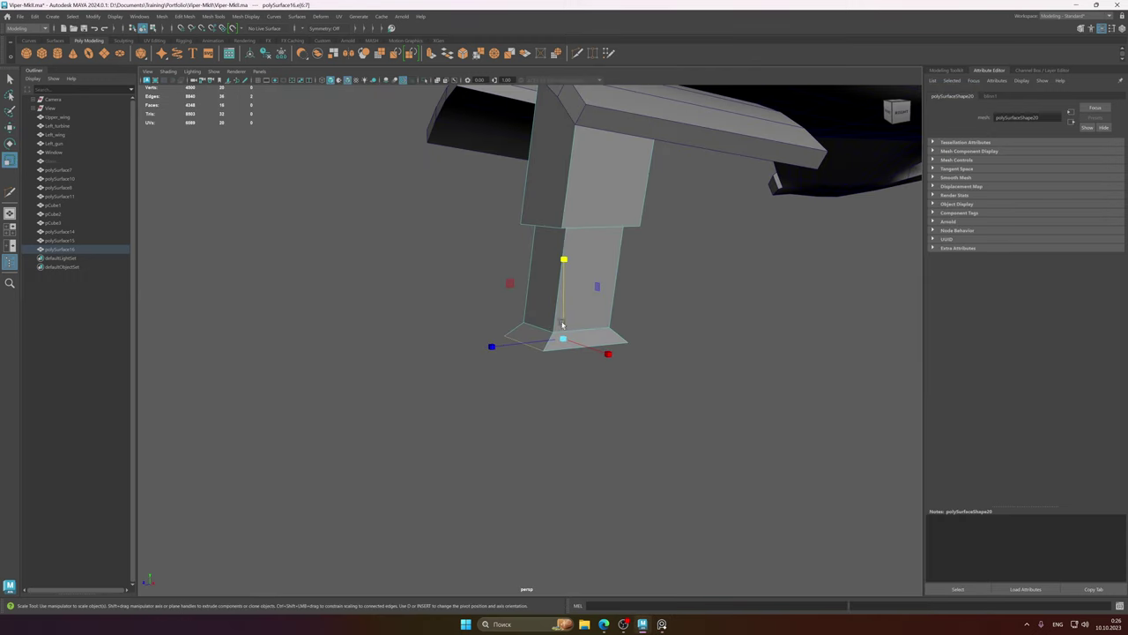
left_click_drag(490, 349, 468, 350)
key("w")
mouse_move(578, 332)
left_mouse_down("alt")
mouse_move(557, 327)
mouse_move(575, 332)
left_mouse_up("alt")
key("e")
key("r")
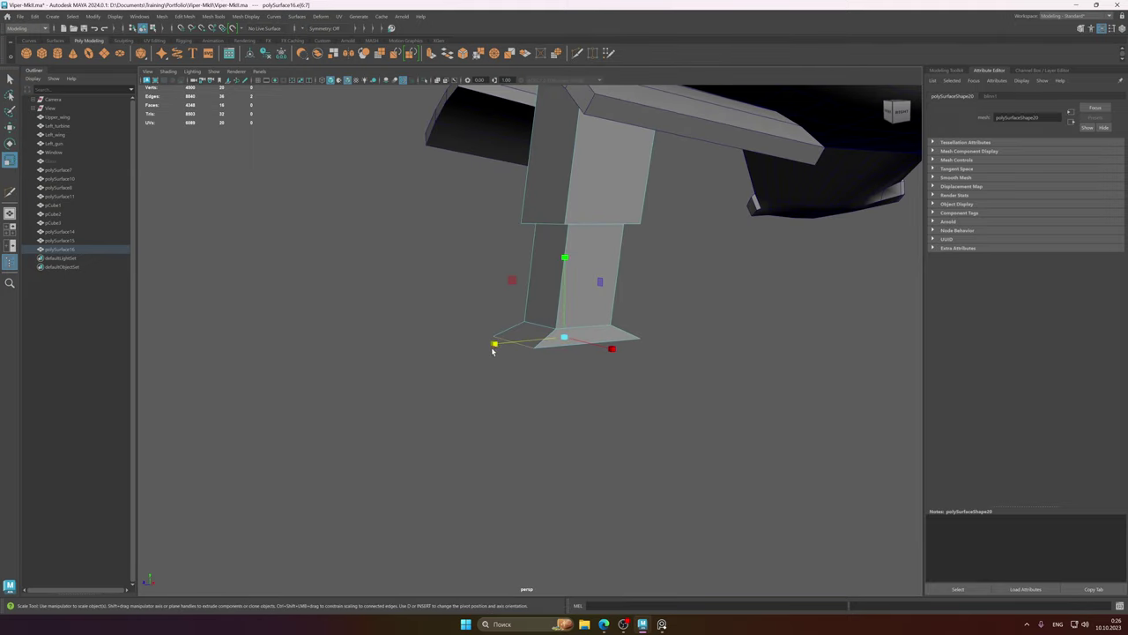
left_click_drag(493, 345, 497, 348)
key("w")
left_click_drag(594, 341, 574, 361, "alt")
- Check the foot in the side reference photo and extrude the flange's front outer edge forward into a flat extension
left_click(662, 623)
mouse_move(650, 625)
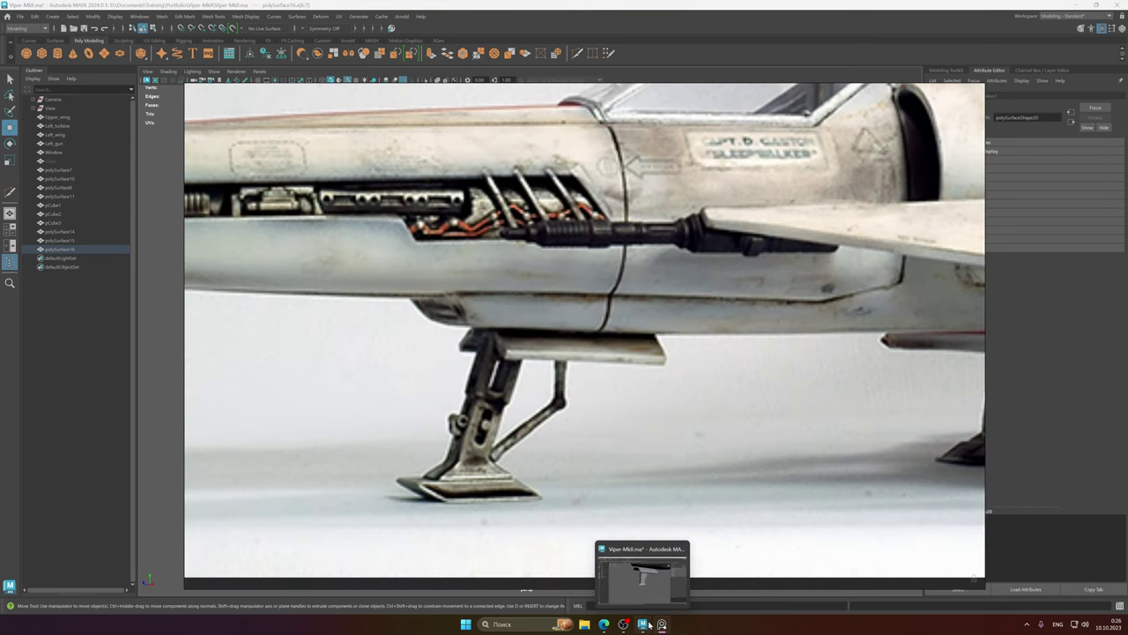
left_click(649, 625)
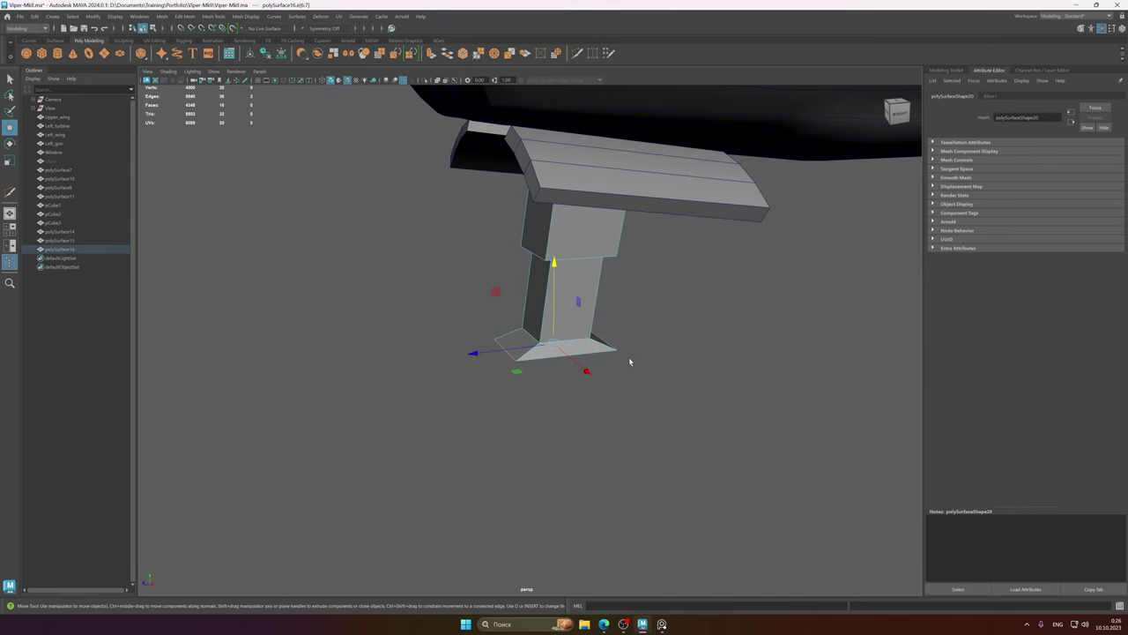
left_click_drag(630, 358, 505, 372, "alt")
key("ctrl+e")
key("ctrl+z")
left_click_drag(571, 355, 547, 352, "alt")
key("w")
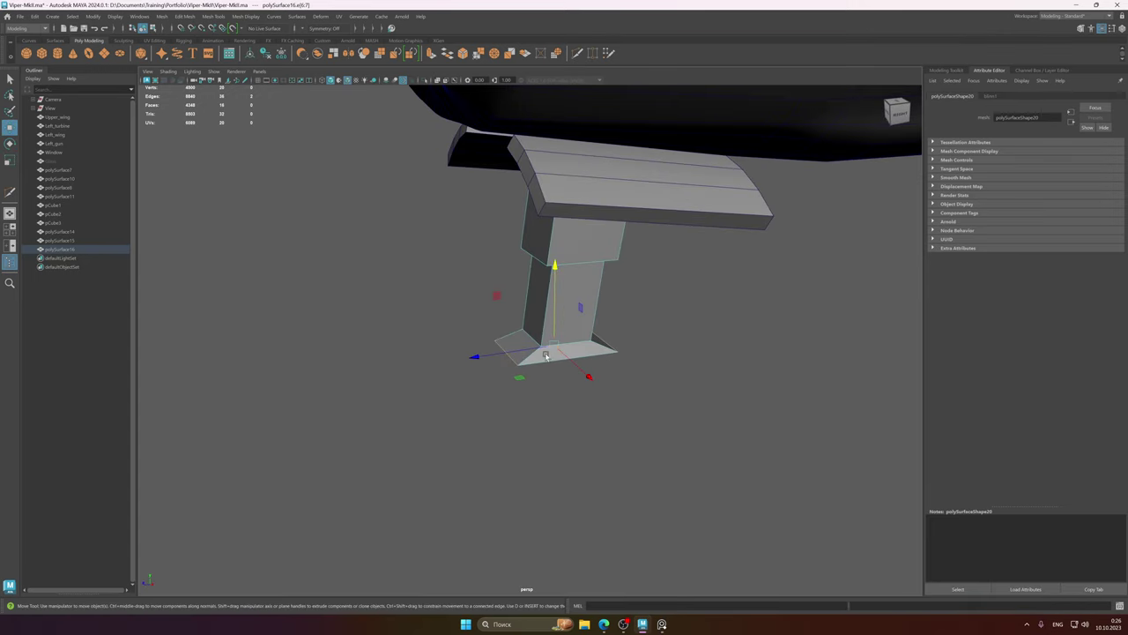
middle_click_drag(548, 352, 601, 340, "alt")
left_click_drag(480, 353, 418, 362, "shift")
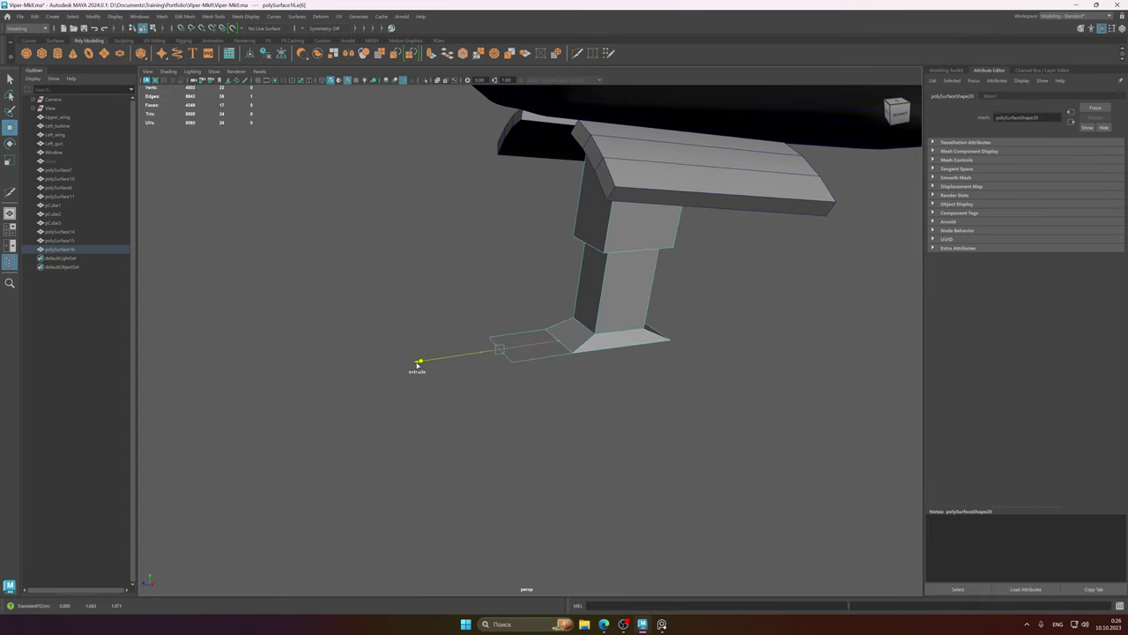
- Try extruding the flange's rear outer edge backward as well, and compare the foot with the side reference photo
left_click_drag(698, 320, 594, 342, "alt")
left_click(578, 363)
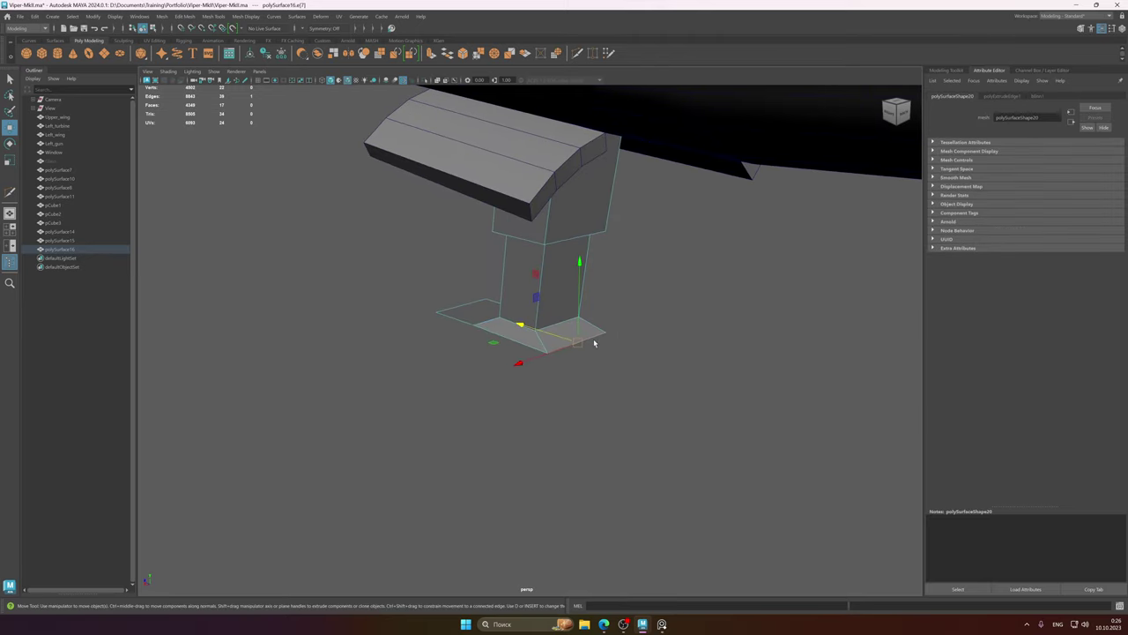
left_click_drag(520, 326, 631, 323, "shift")
key("ctrl+s")
left_click(661, 624)
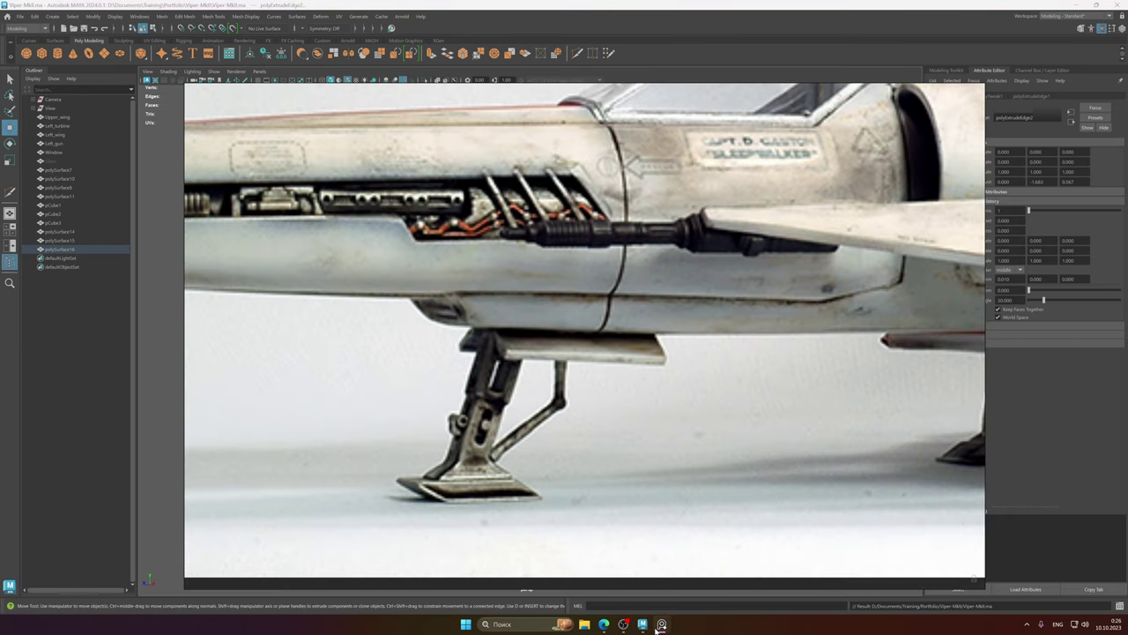
left_click(642, 625)
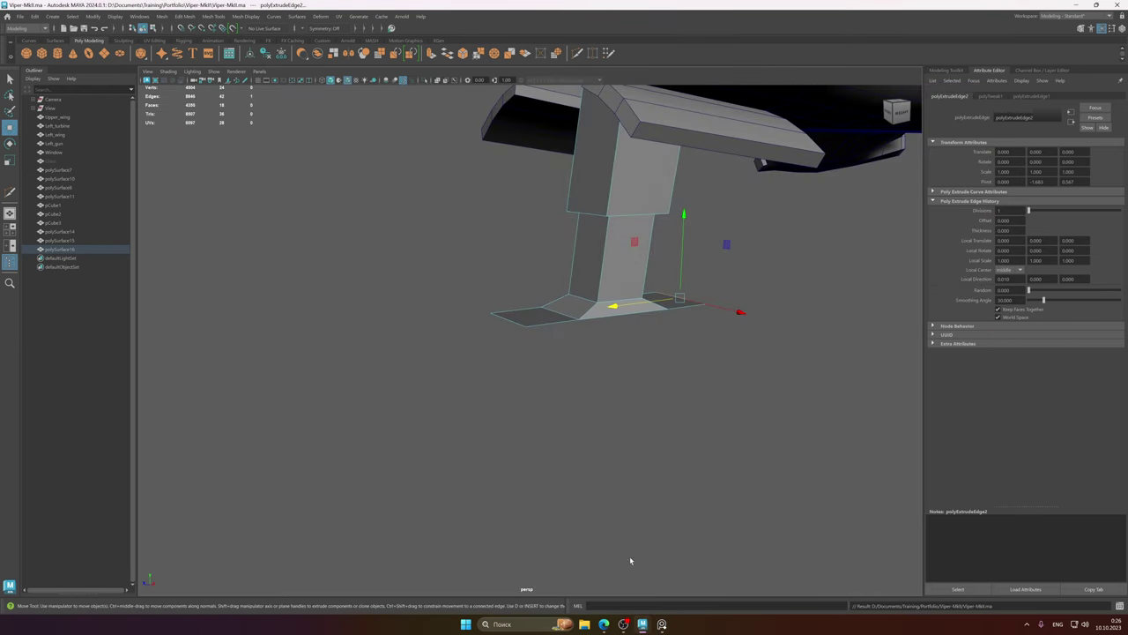
left_click_drag(641, 322, 604, 310, "alt")
left_click(632, 323)
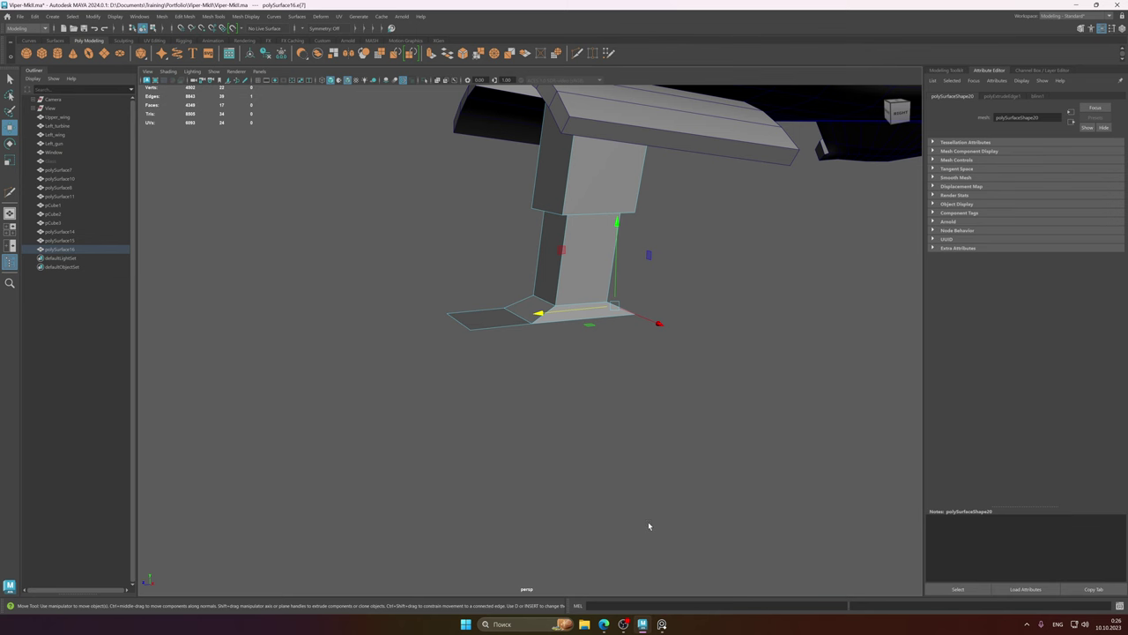
- Extrude the foot's open border edges downward and shift them backward to form the slanted side walls
left_click(663, 625)
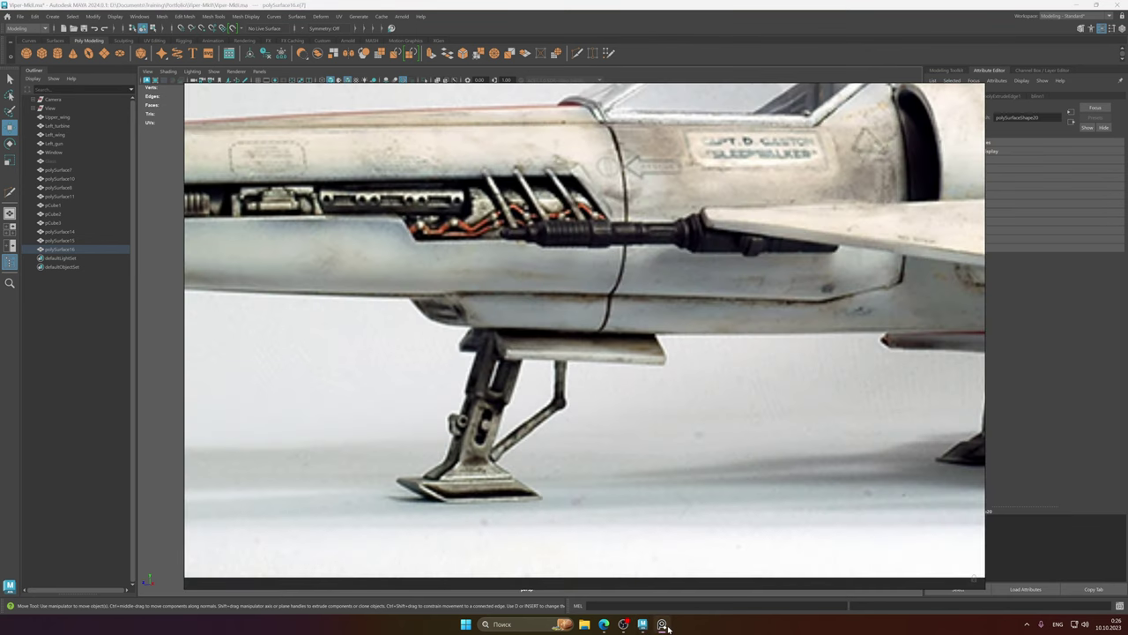
left_click(649, 624)
left_click_drag(517, 352, 558, 271, "alt")
double_click(497, 321)
left_click_drag(541, 205, 537, 264)
left_click_drag(463, 341, 548, 331)
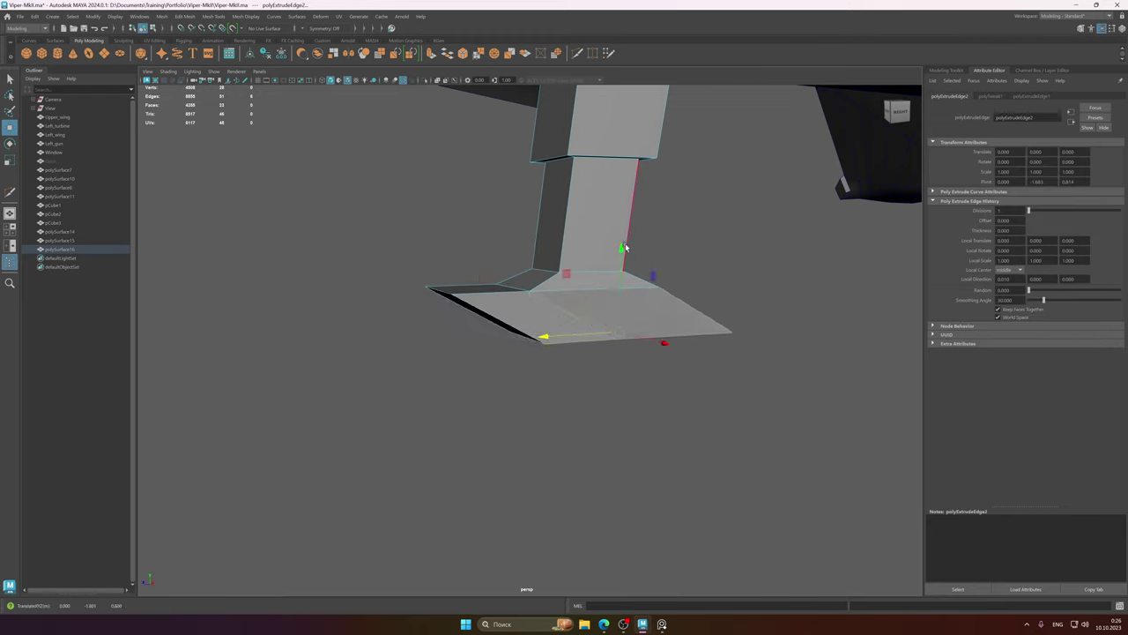
left_click_drag(624, 248, 622, 232)
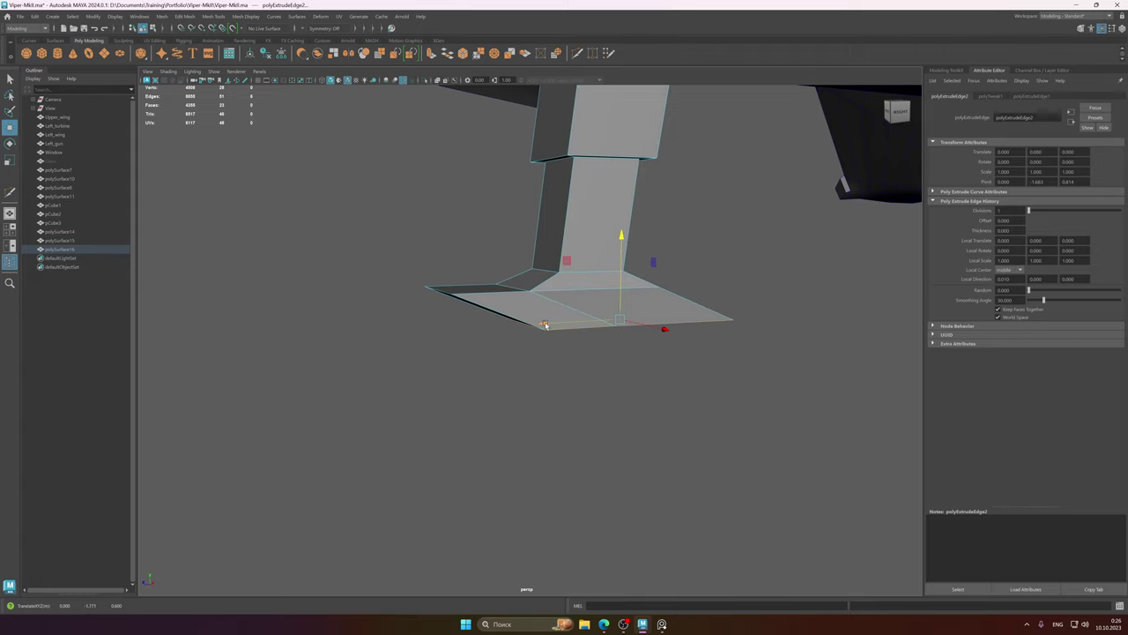
left_click_drag(545, 325, 599, 348)
- Compare the foot with the side reference photo and adjust its upper rear edge along the ship's length
right_click_drag(600, 348, 273, 360, "alt")
left_click_drag(520, 304, 542, 335, "alt")
right_click_drag(541, 335, 717, 399, "alt")
left_click_drag(715, 399, 552, 338, "alt")
left_click(662, 625)
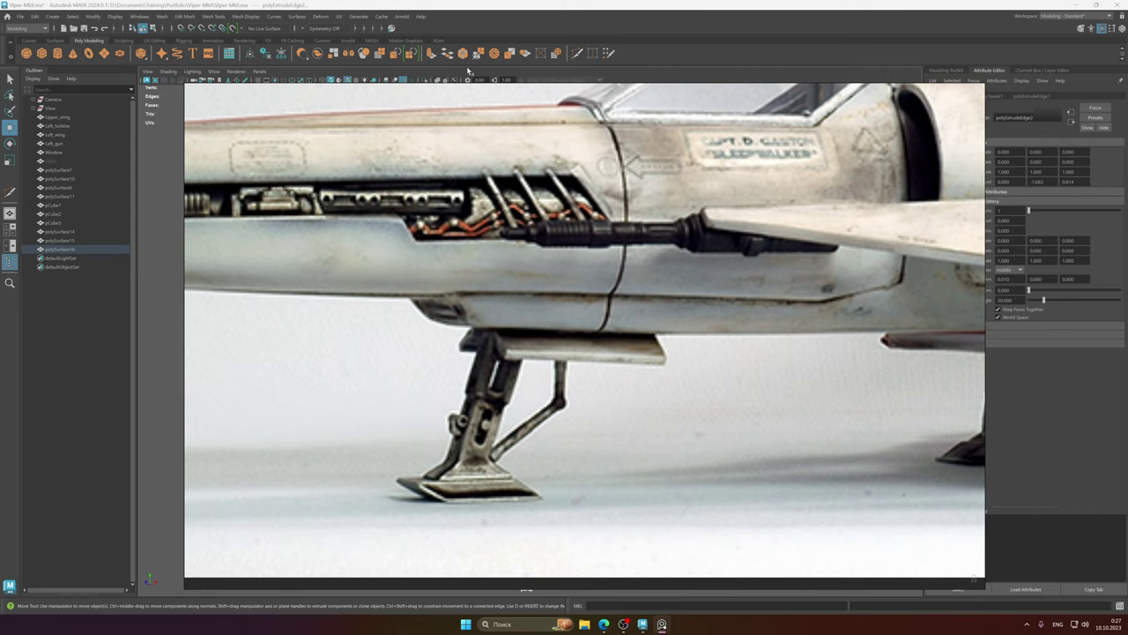
left_click(424, 4)
middle_click_drag(620, 364, 604, 327, "alt")
left_click_drag(604, 327, 618, 350, "alt")
left_click(604, 351)
left_click_drag(524, 338, 521, 338)
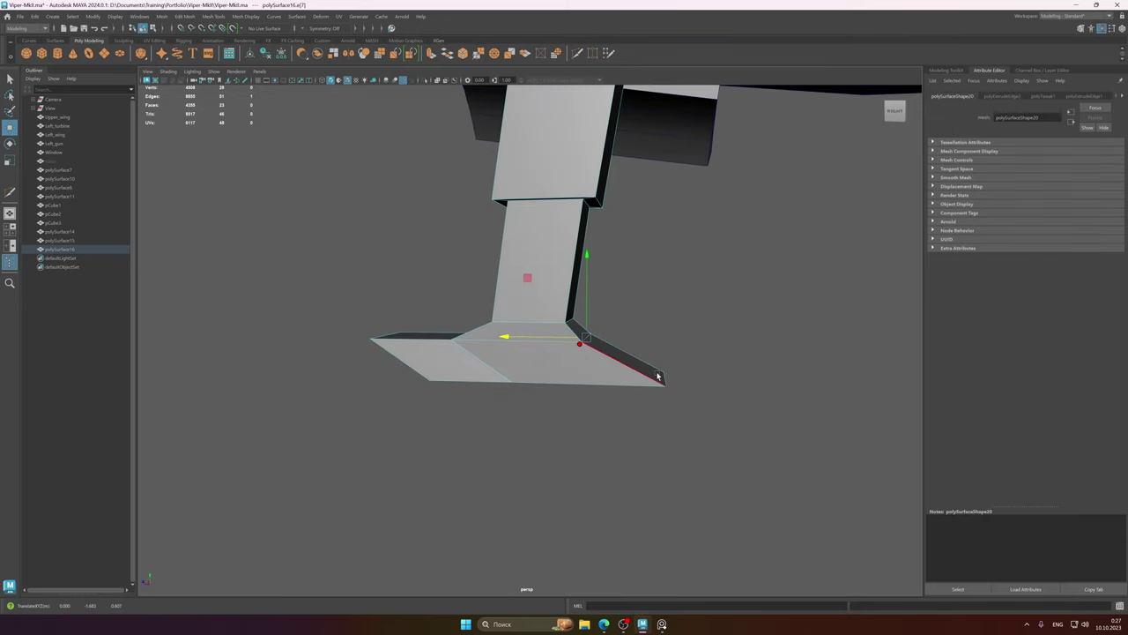
- Shift the foot's lower front edge forward along the ship's length
left_click_drag(668, 383, 485, 377, "alt")
left_click(556, 373)
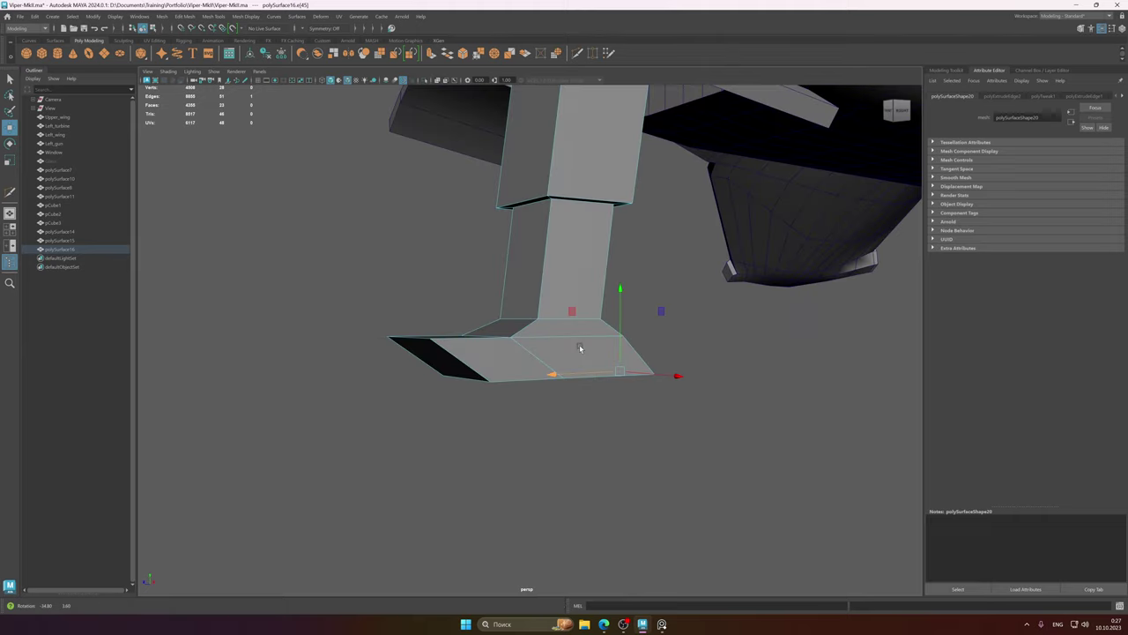
mouse_move(410, 381)
left_mouse_down()
mouse_move(379, 382)
mouse_move(403, 382)
left_mouse_up()
left_click_drag(604, 368, 573, 339, "alt")
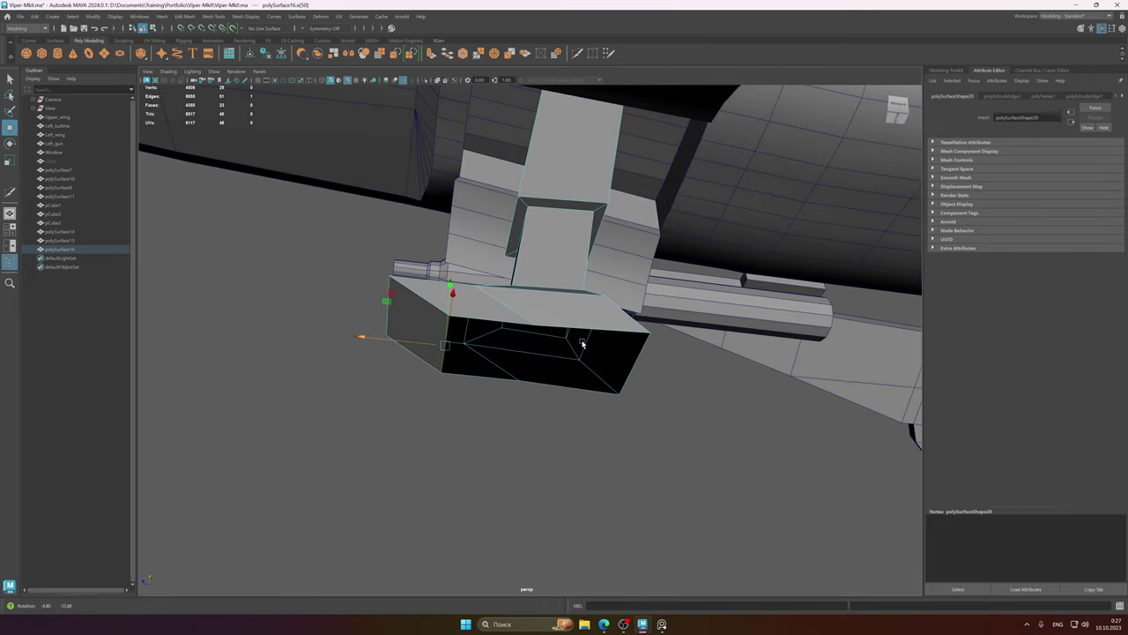
left_click_drag(389, 343, 377, 341)
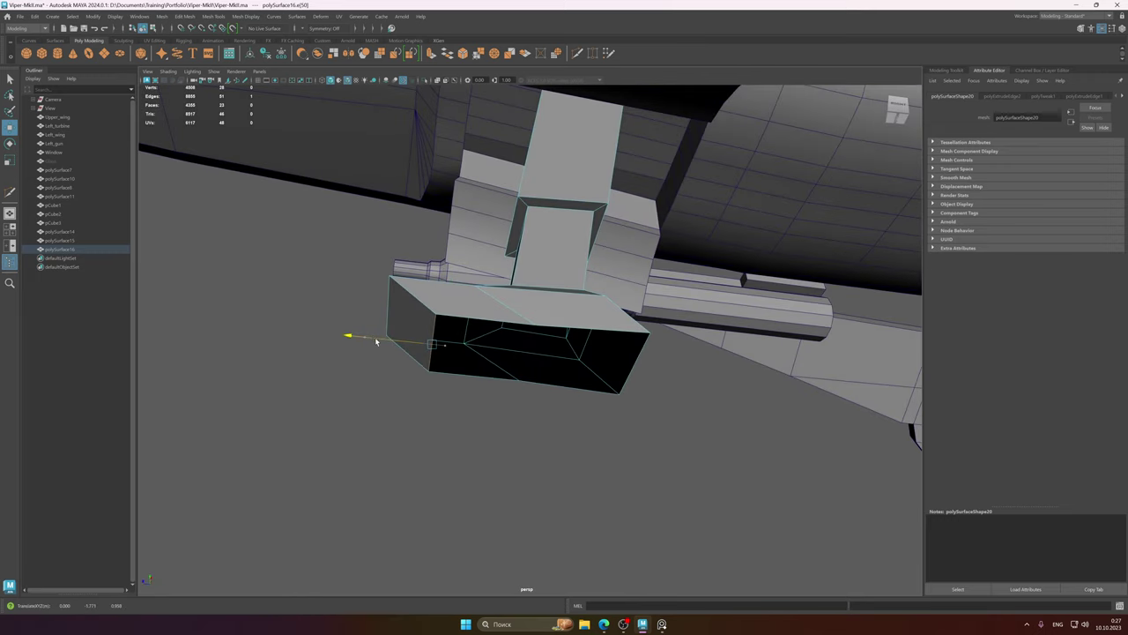
- Bridge the opposite lower side edges of the foot's rear section to close that part of its open underside
left_click(579, 388)
right_click(579, 387, "shift")
left_click(567, 493)
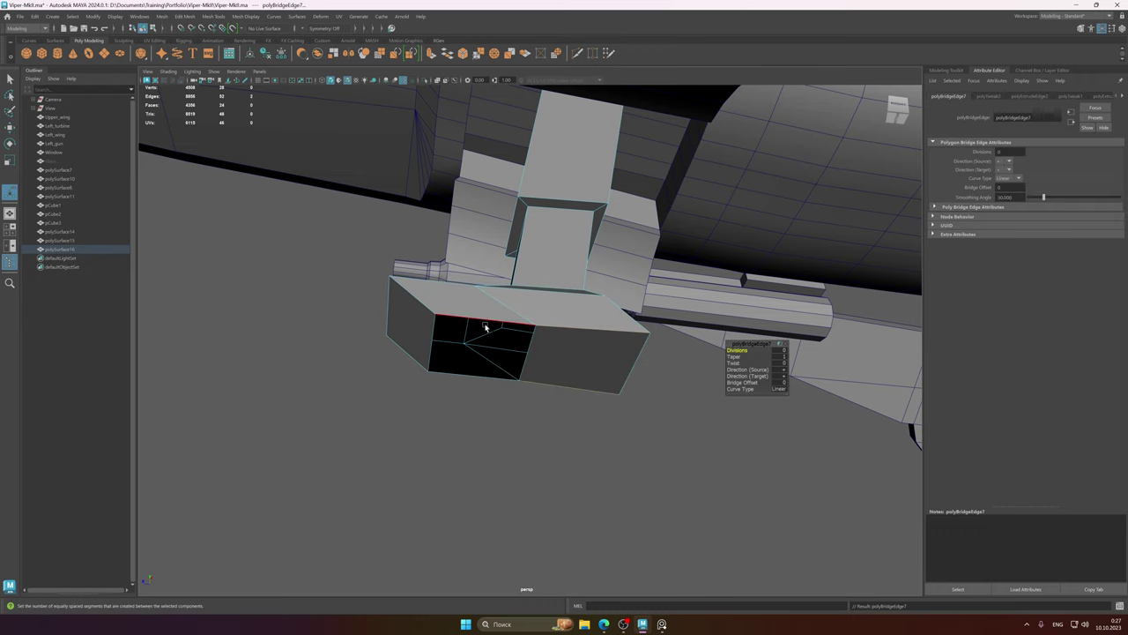
- Bridge the front section's lower side edges to close the foot's underside, and shift the underside's middle cross edge forward
key("g")
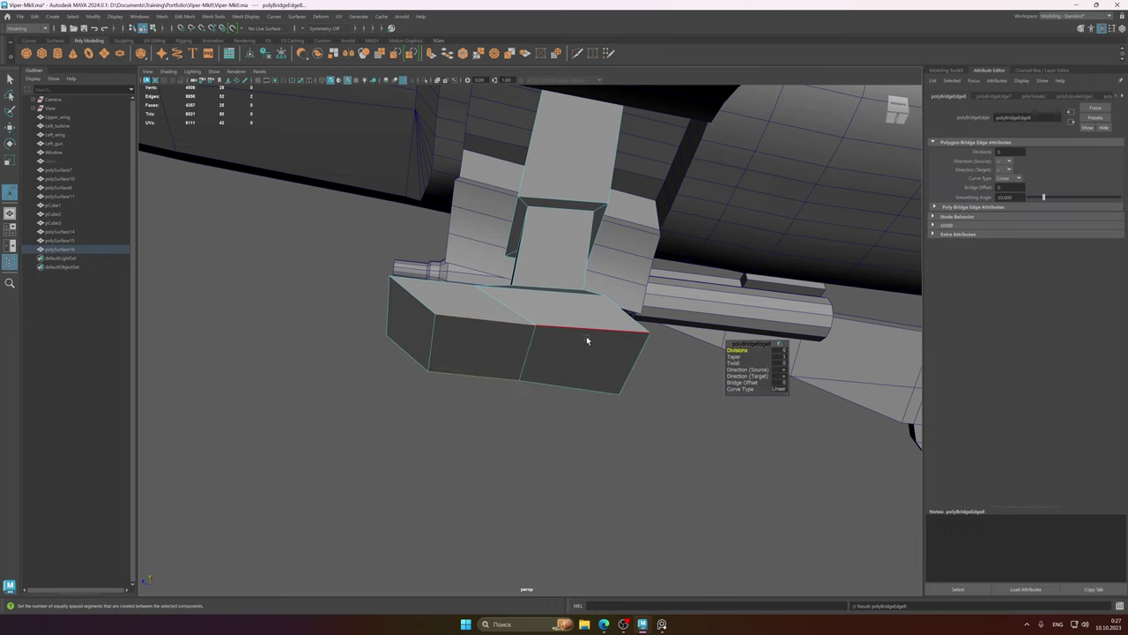
left_click_drag(586, 338, 574, 342, "alt")
key("q")
left_click(525, 355)
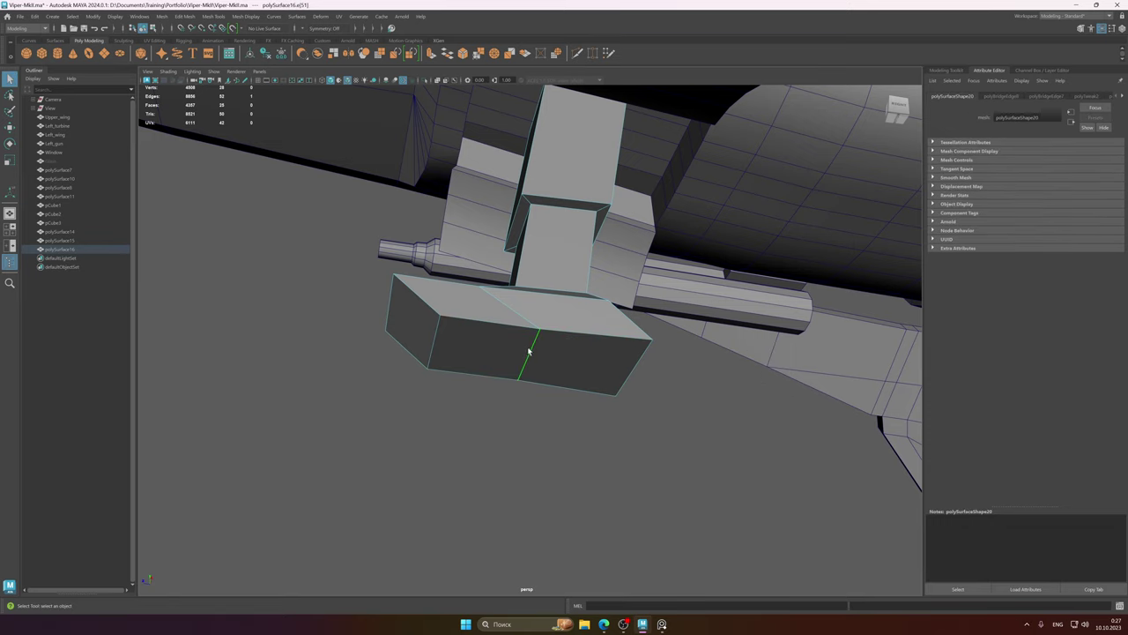
key("w")
left_click_drag(448, 350, 431, 348)
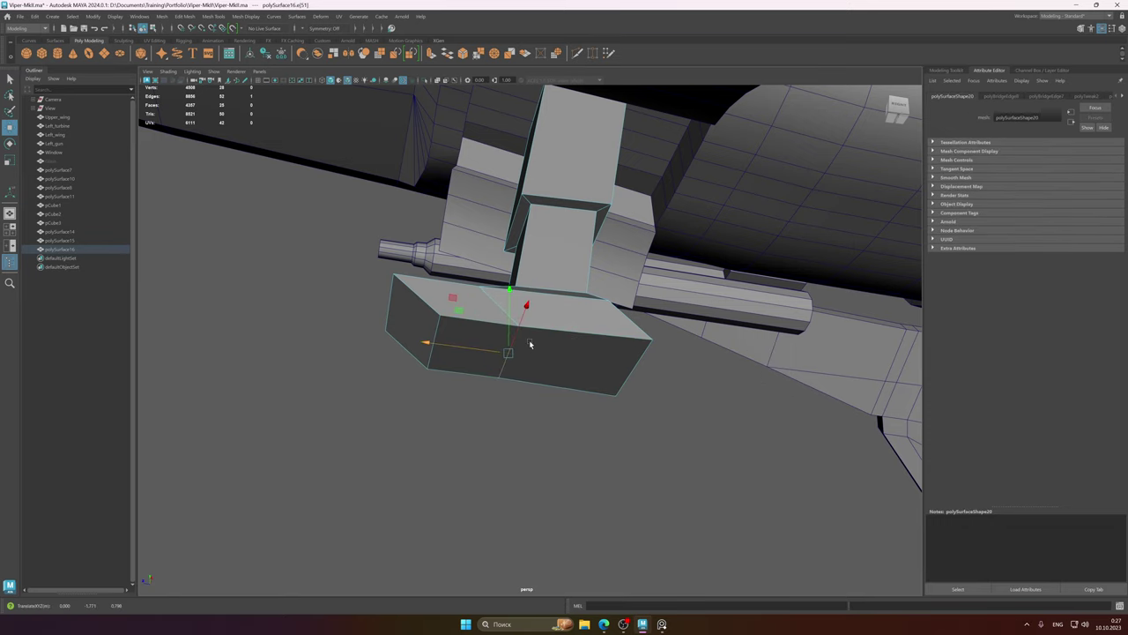
left_click_drag(530, 344, 581, 357, "alt")
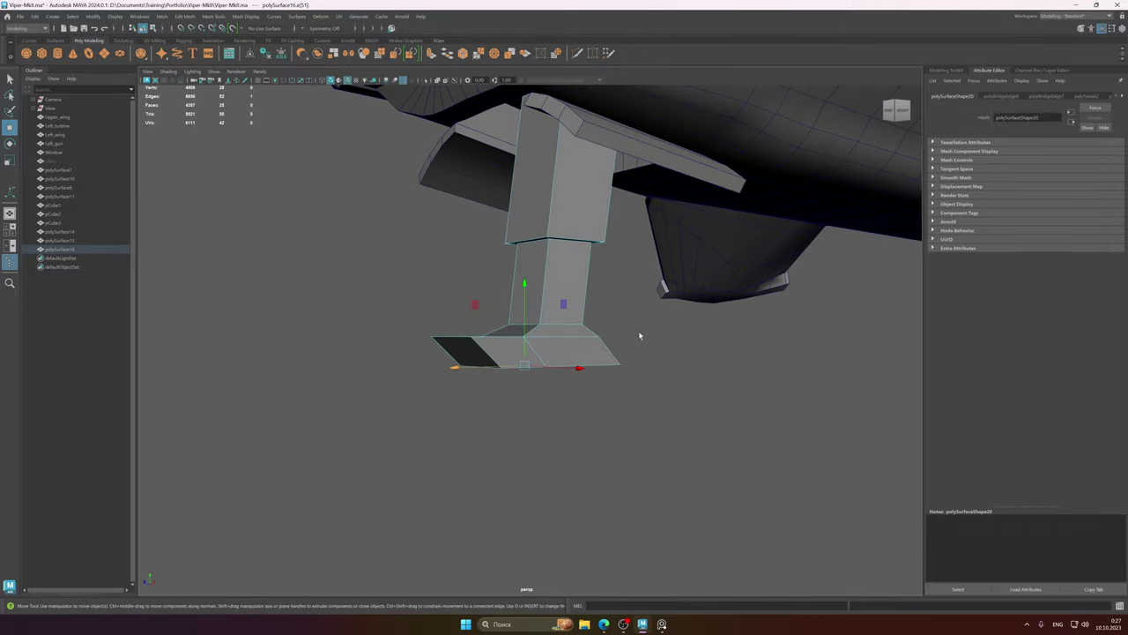
- Center the front landing gear strut's pivot, delete its history, freeze its transformations and save the scene
right_click_drag(640, 335, 357, 307, "alt")
right_click_drag(596, 264, 637, 249)
left_click(631, 345)
key("ctrl+s")
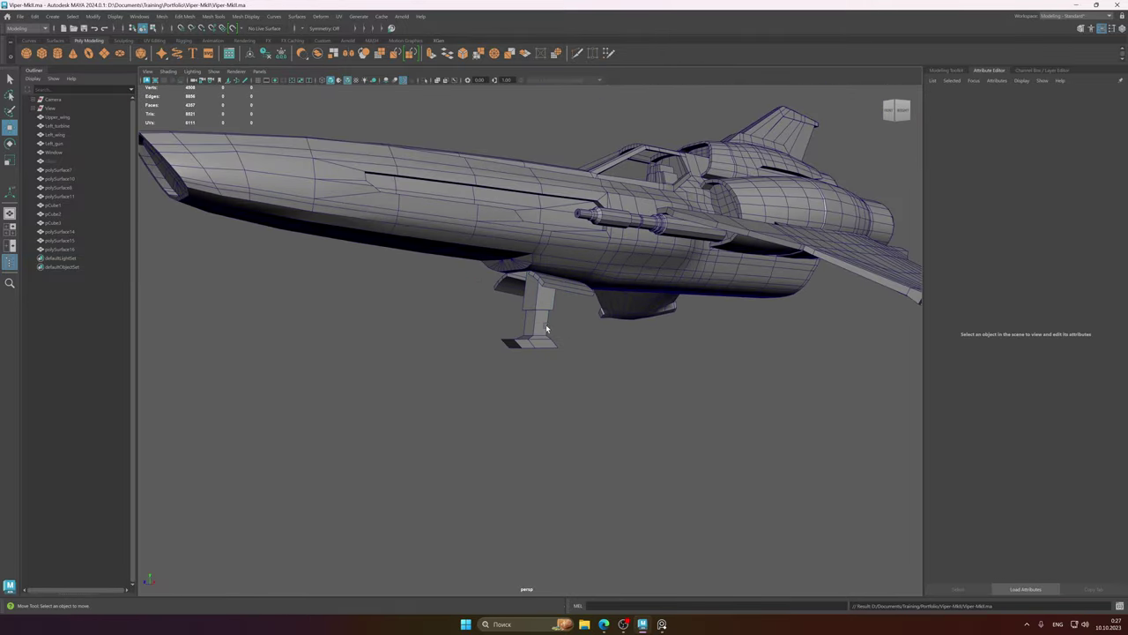
left_click(546, 328)
left_click(254, 54)
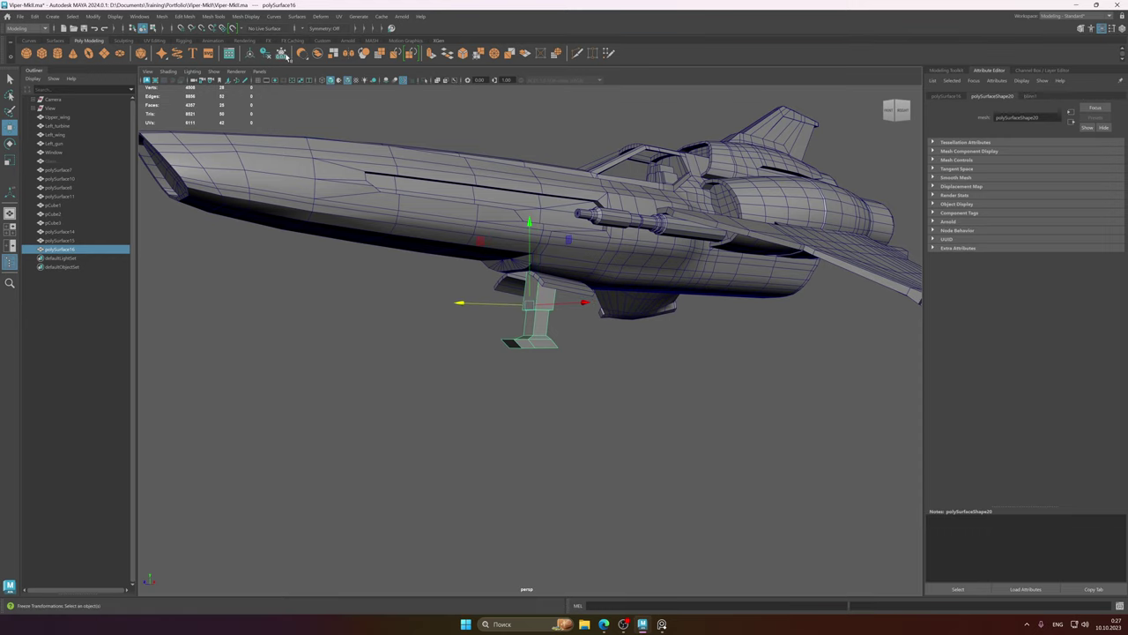
left_click(284, 54)
key("ctrl+s")
- Inspect the front landing gear under the whole ship and compare it with the side reference photo
right_click_drag(539, 305, 712, 351, "alt")
left_click(659, 372)
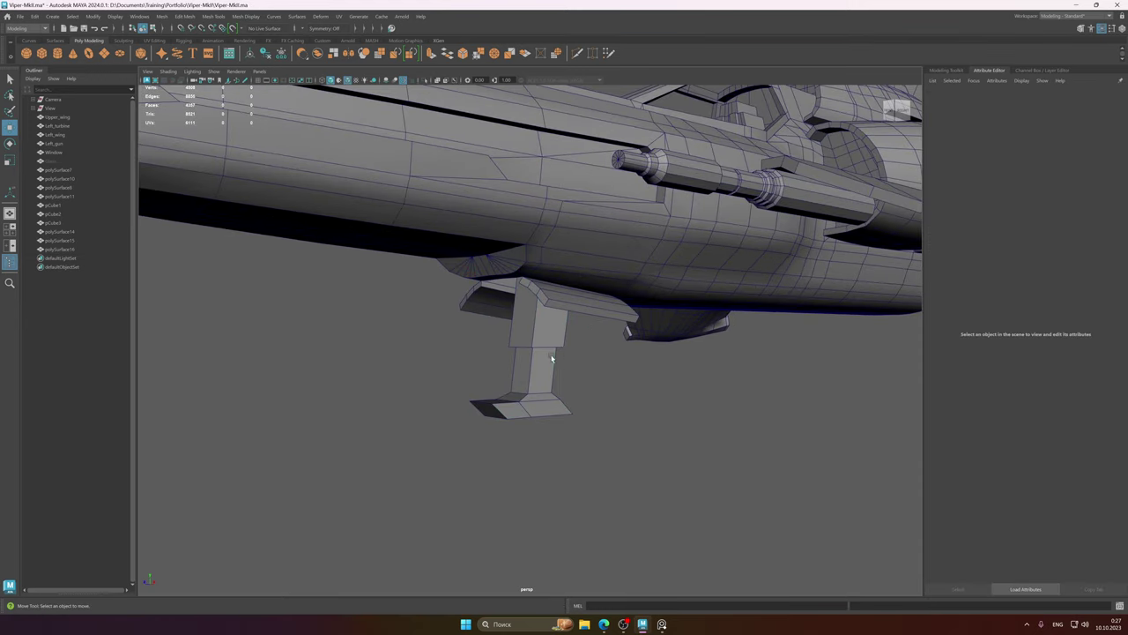
left_click_drag(551, 358, 597, 350, "alt")
right_click_drag(581, 351, 388, 340, "alt")
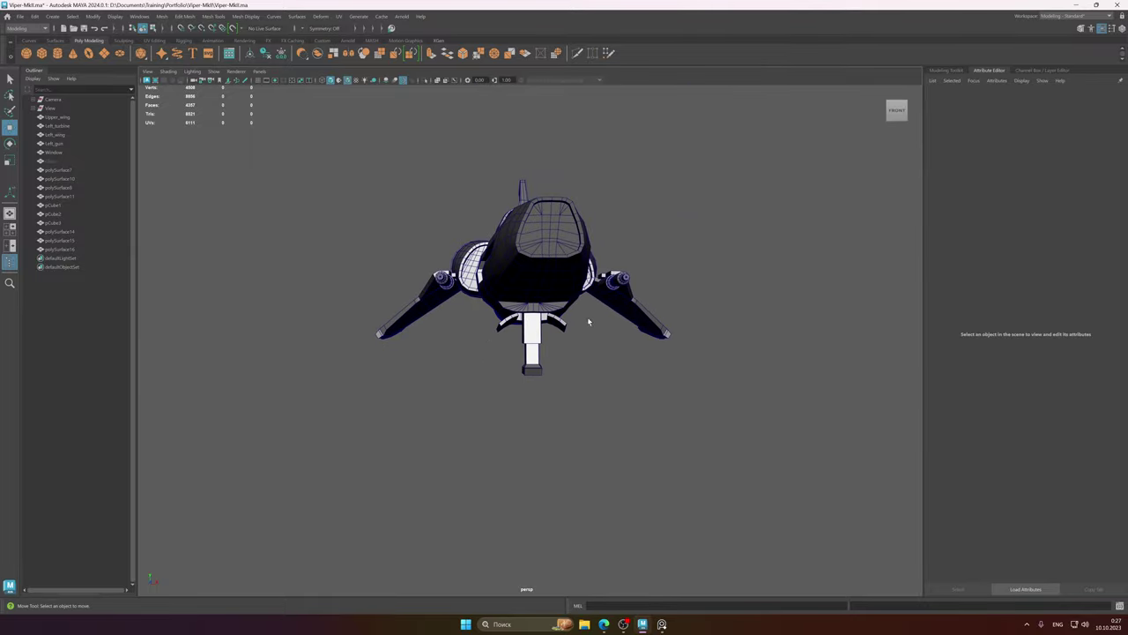
left_click_drag(589, 321, 552, 302, "alt")
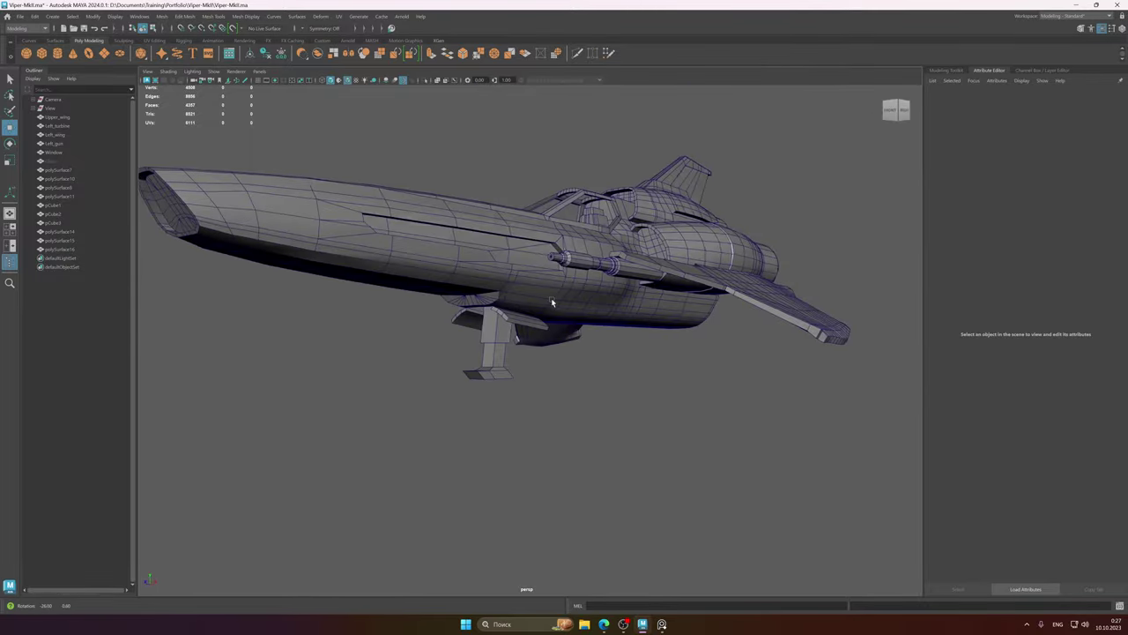
right_click_drag(552, 302, 675, 302, "alt")
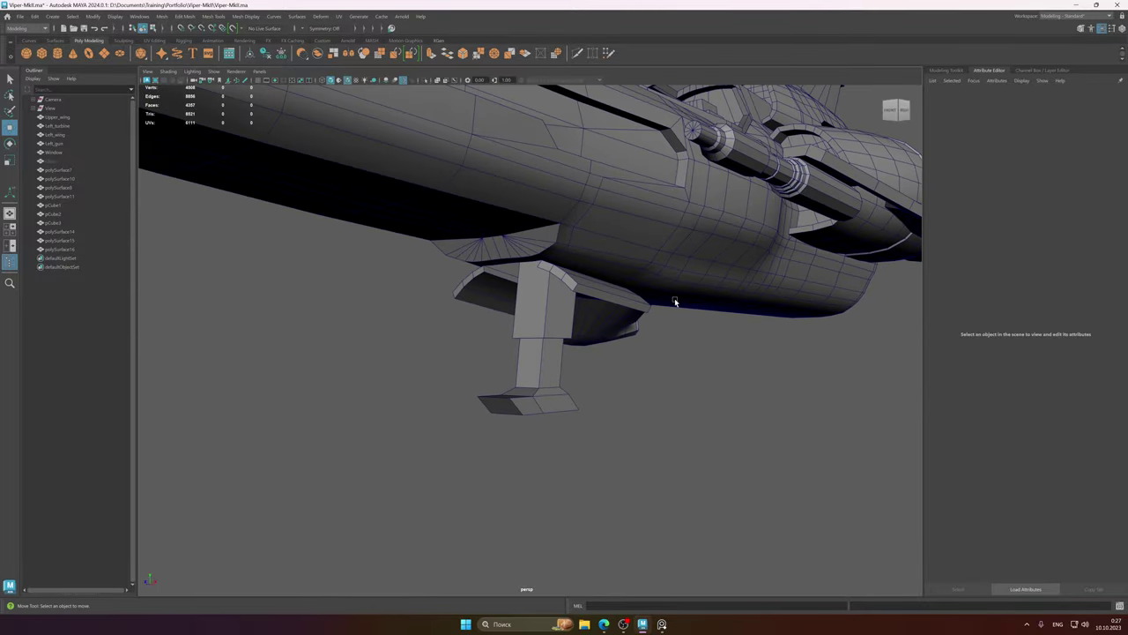
left_click(662, 624)
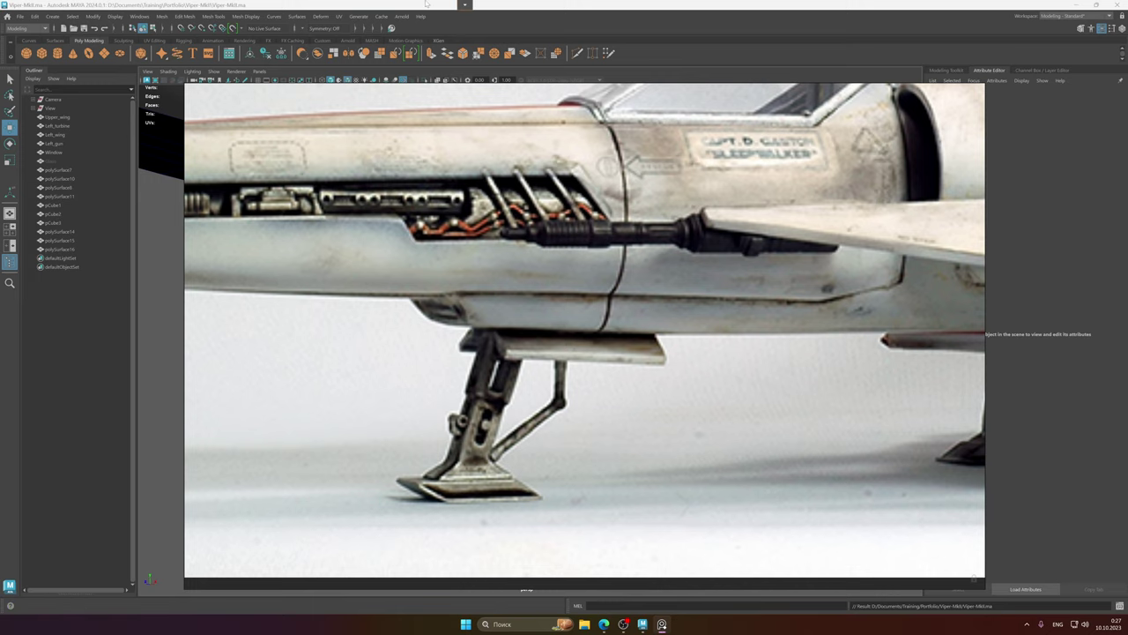
left_click(427, 3)
- Shift the whole front landing gear strut slightly forward along the ship's length, between the bay doors
left_click_drag(545, 329, 516, 307, "alt")
left_click(496, 295)
right_click_drag(494, 308, 595, 322, "alt")
middle_click_drag(595, 322, 646, 364, "alt")
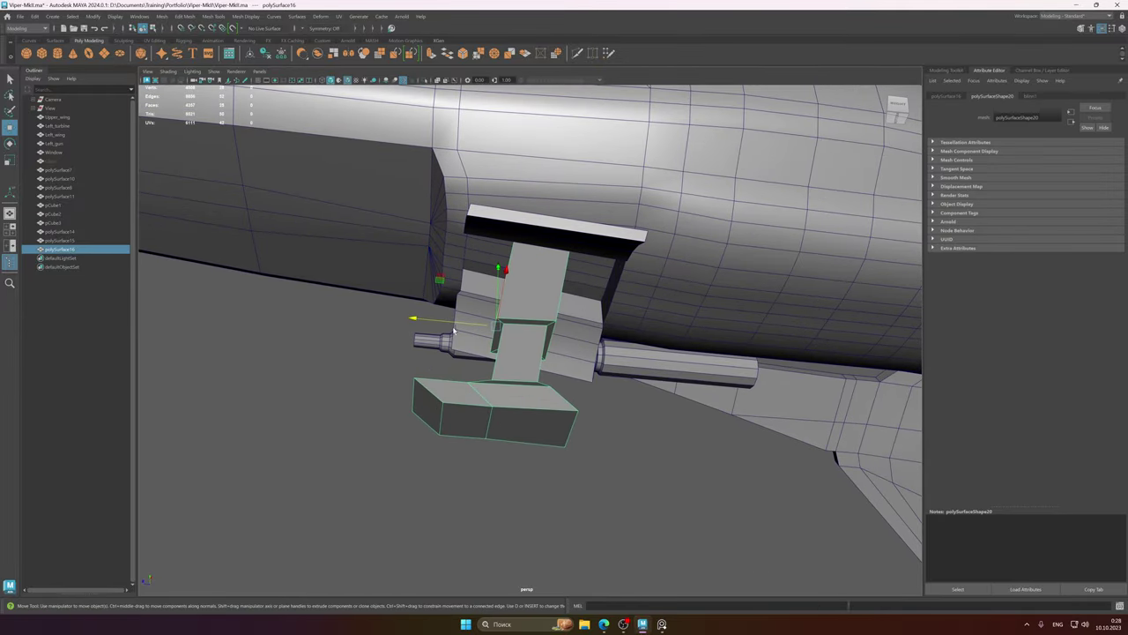
left_click_drag(415, 319, 408, 269, "alt")
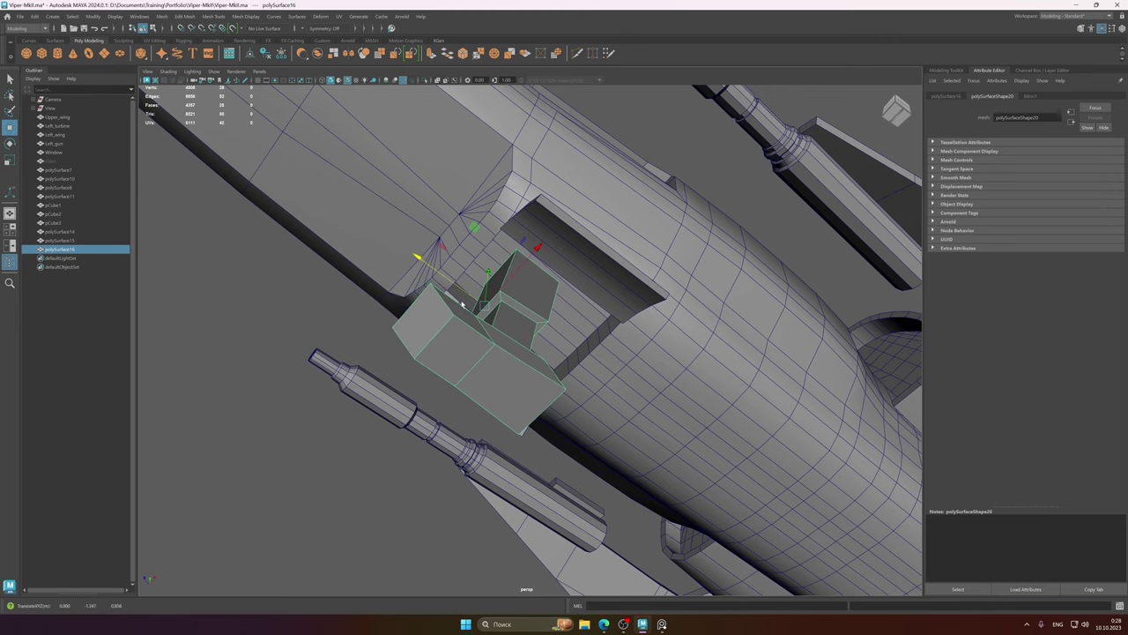
left_click_drag(457, 301, 528, 307, "alt")
right_click_drag(529, 307, 269, 316, "alt")
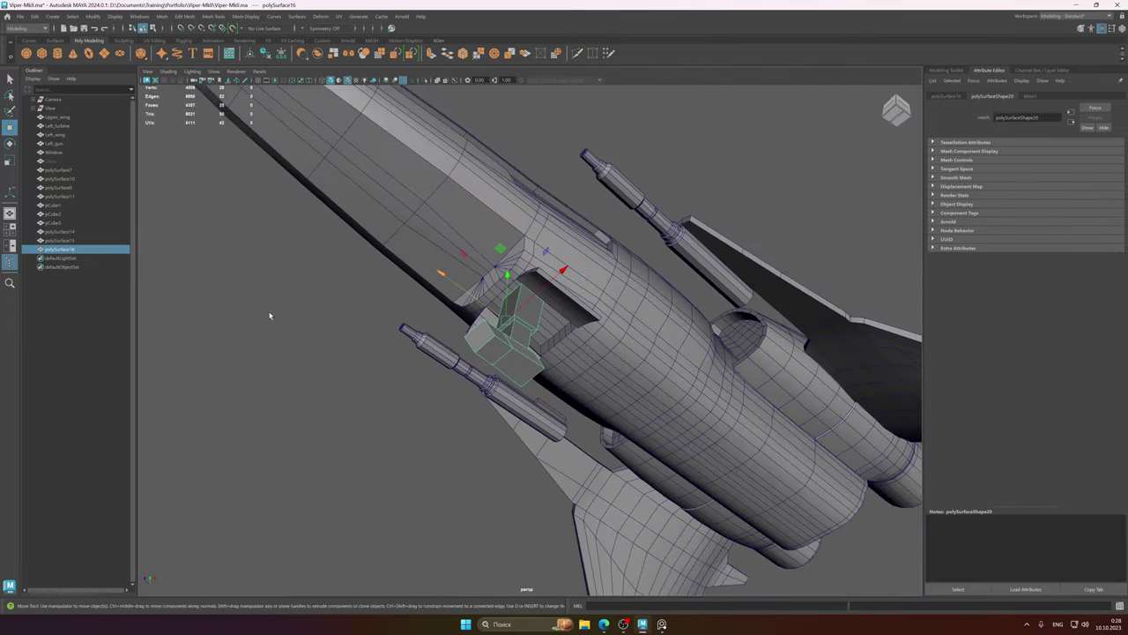
left_click(545, 179)
left_click_drag(514, 308, 534, 347, "alt")
left_click(528, 337)
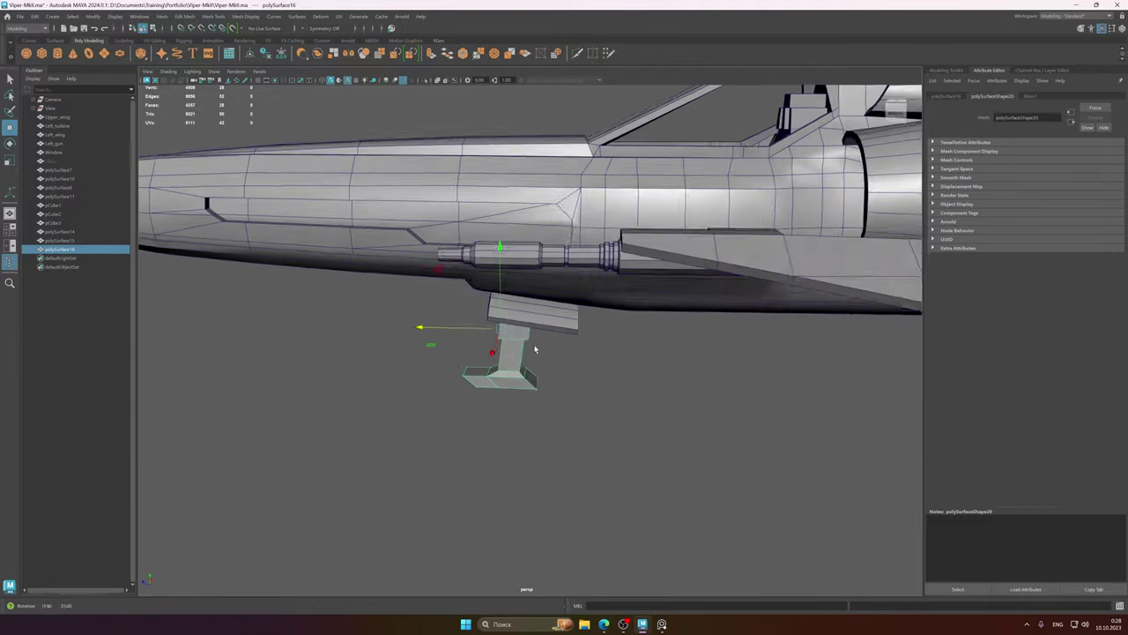
right_click_drag(535, 347, 841, 360, "alt")
left_click_drag(522, 379, 504, 318, "alt")
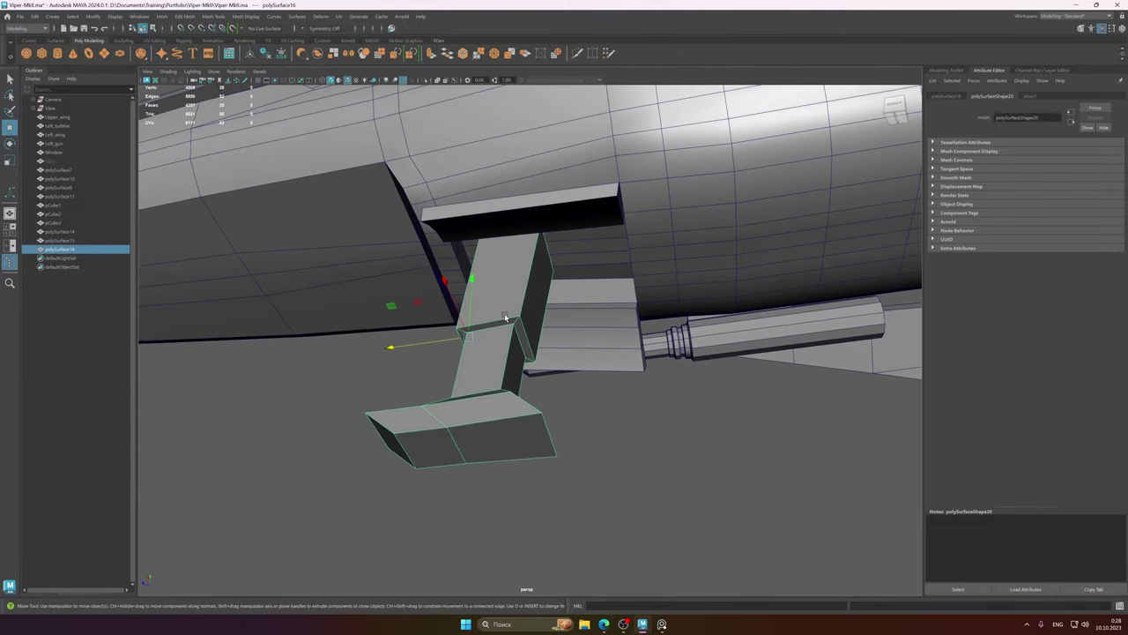
- Examine the front and rear landing gear in the reference photos, focusing on the shape of the legs and feet
left_click(667, 624)
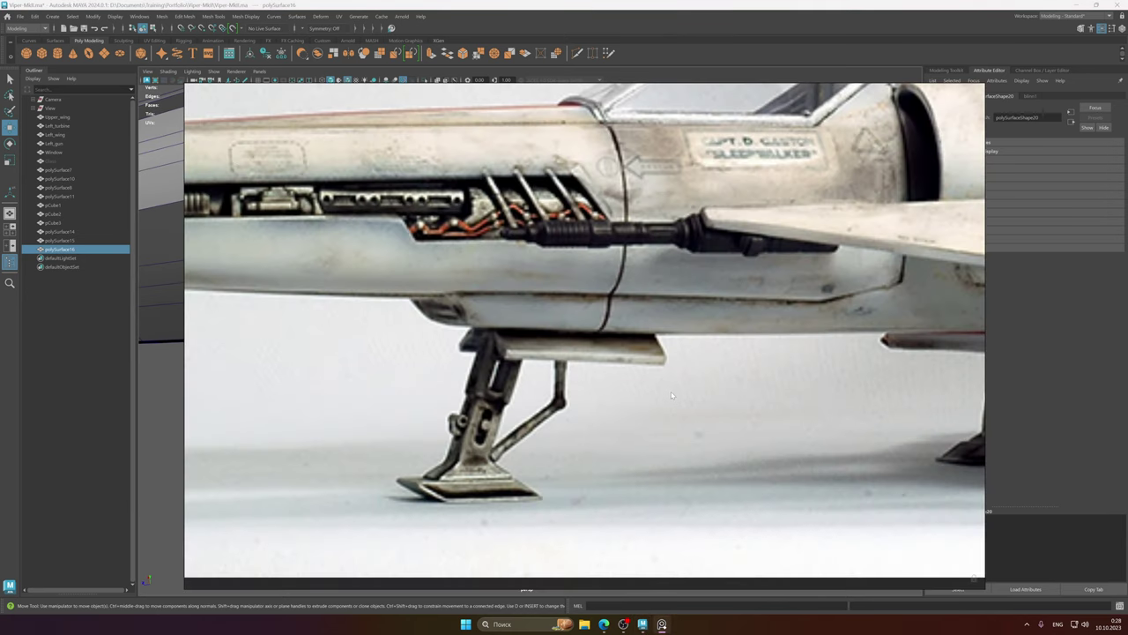
scroll(671, 391, "down", 5)
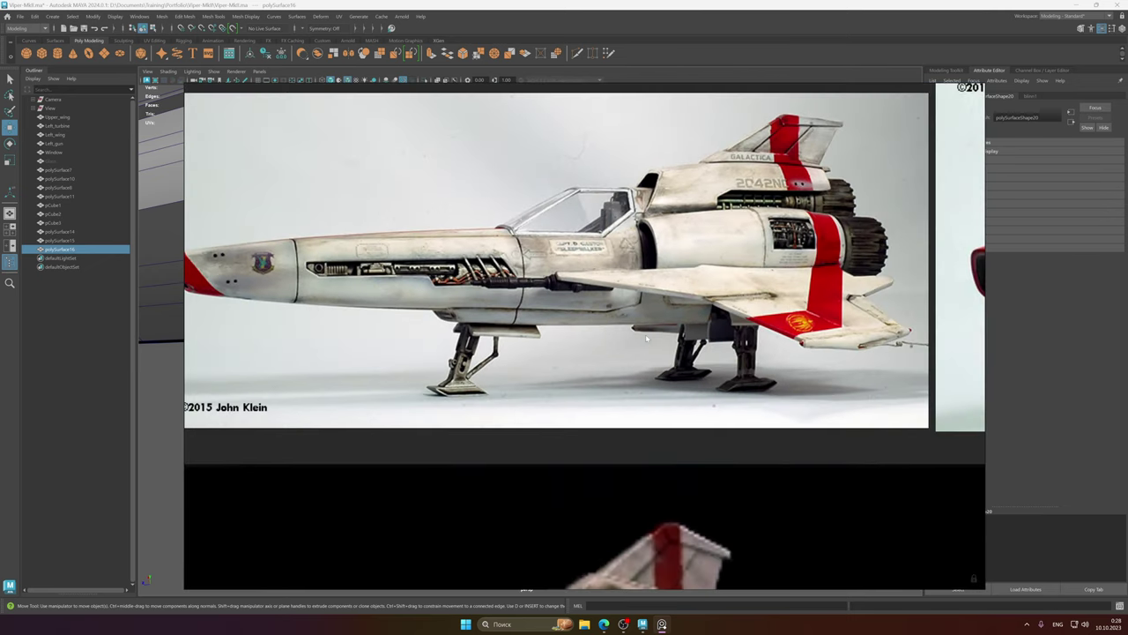
scroll(646, 338, "up", 4)
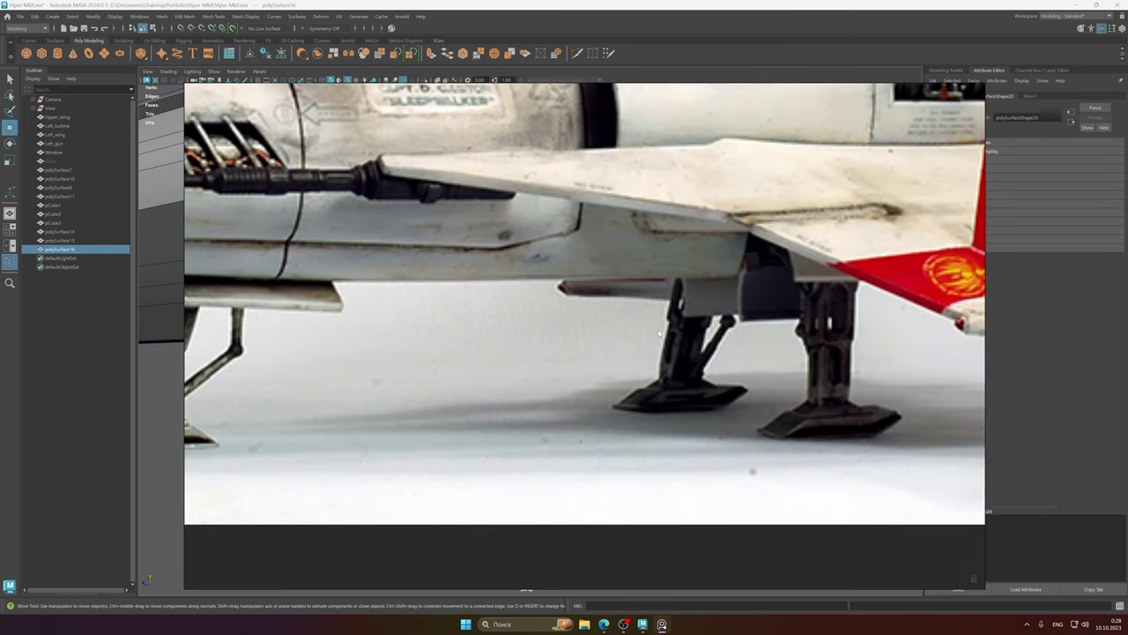
scroll(646, 333, "down", 6)
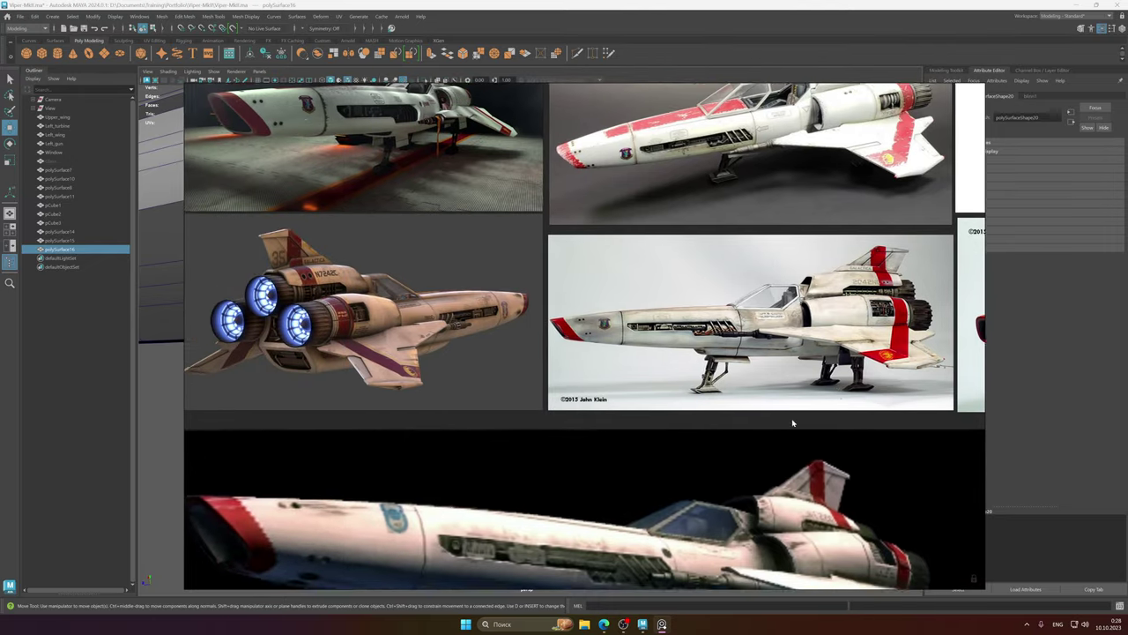
scroll(775, 392, "down", 3)
scroll(546, 284, "up", 8)
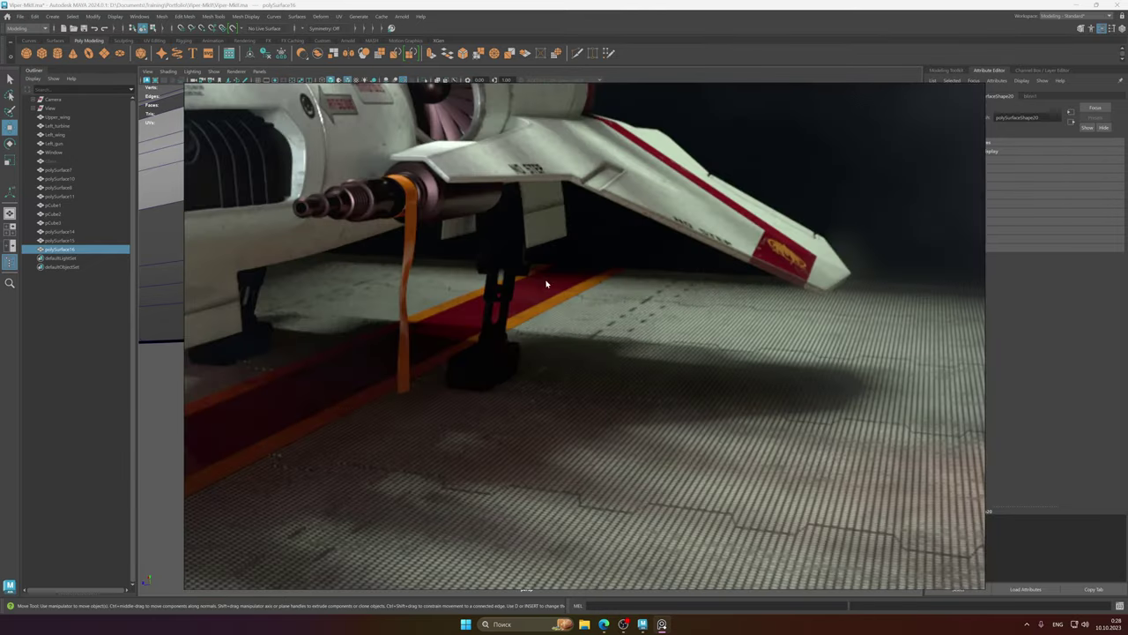
scroll(569, 308, "down", 3)
scroll(569, 304, "down", 3)
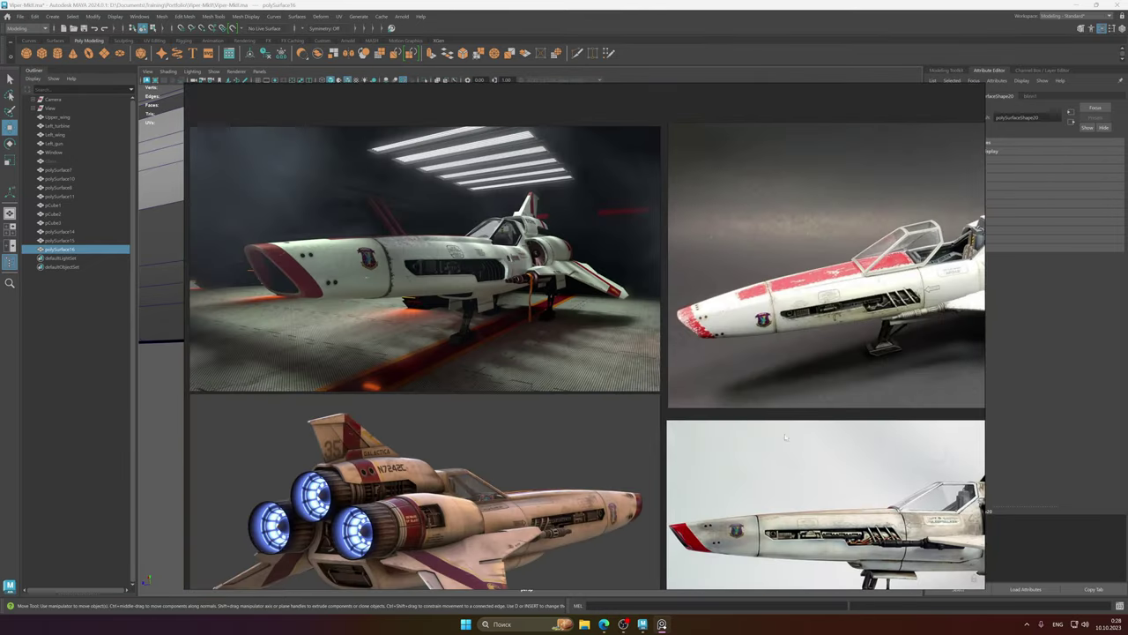
scroll(744, 338, "up", 8)
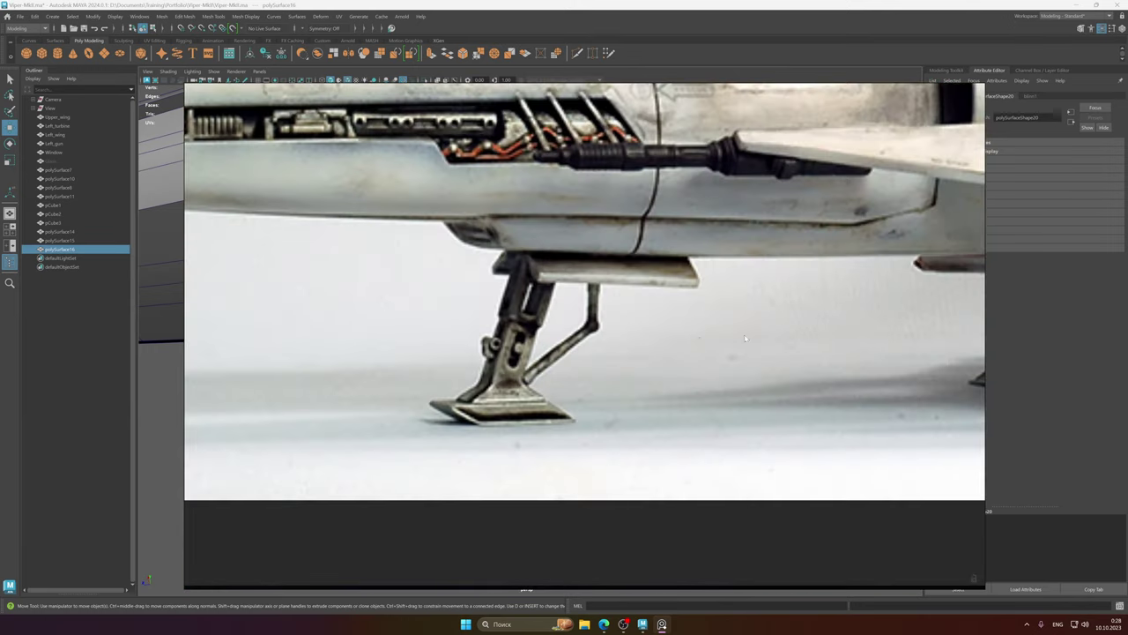
middle_click_drag(745, 338, 729, 327)
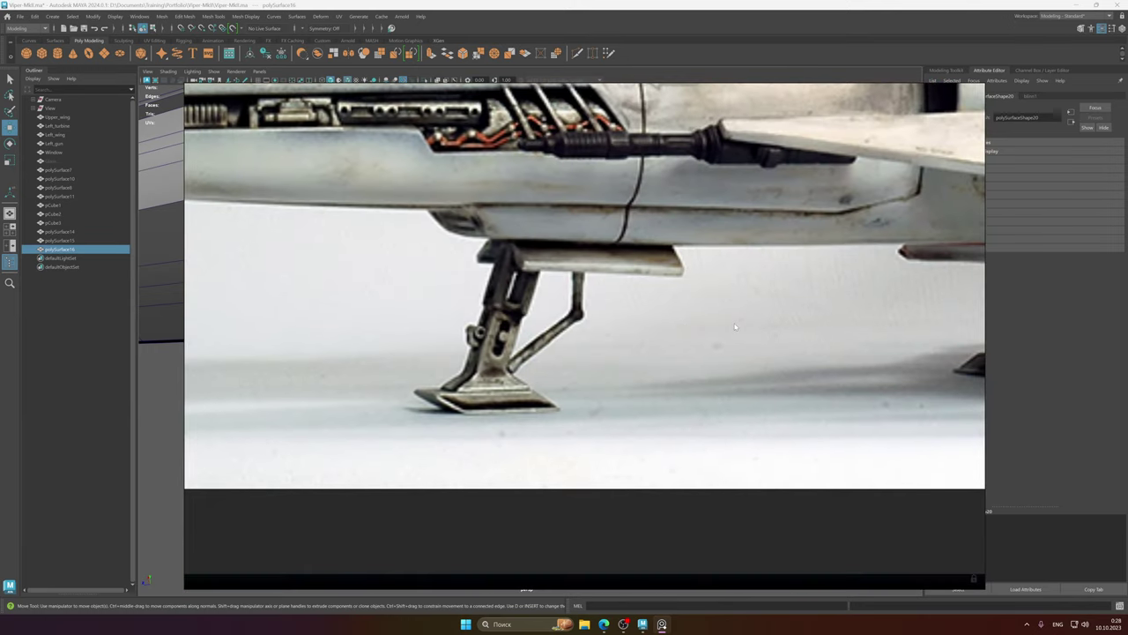
left_click(381, 4)
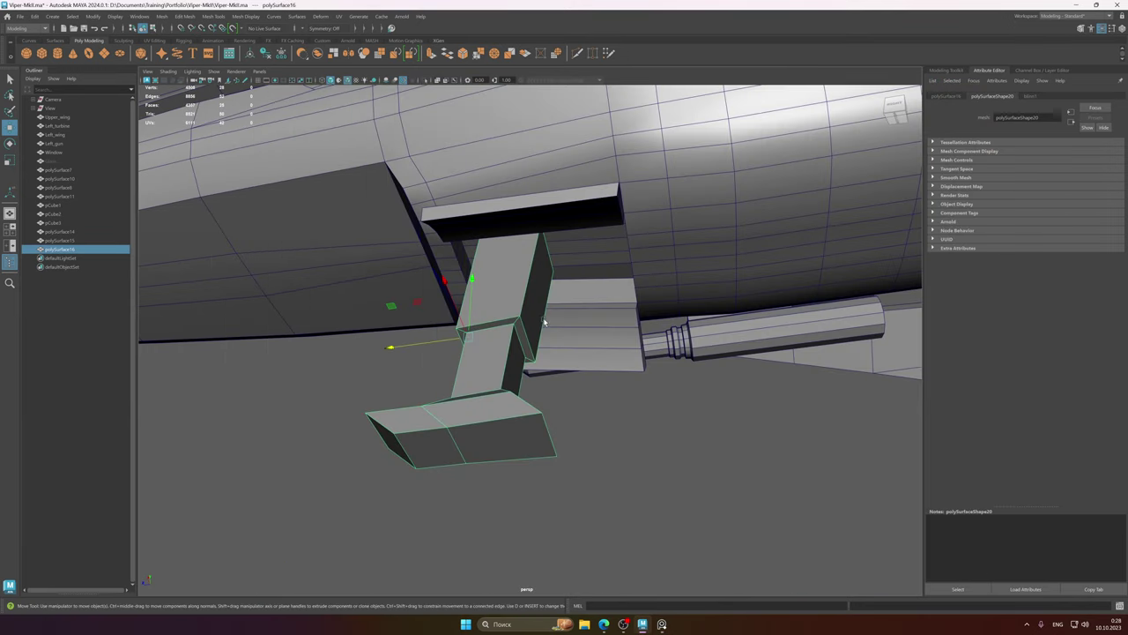
- Insert a centered lengthwise edge loop through the strut and foot with the Multi-Cut tool, splitting them into two halves
left_click_drag(547, 321, 473, 337, "alt")
left_click_drag(447, 344, 559, 348, "alt")
key("F10")
left_click(528, 299)
right_click_drag(529, 299, 502, 281)
key("ctrl")
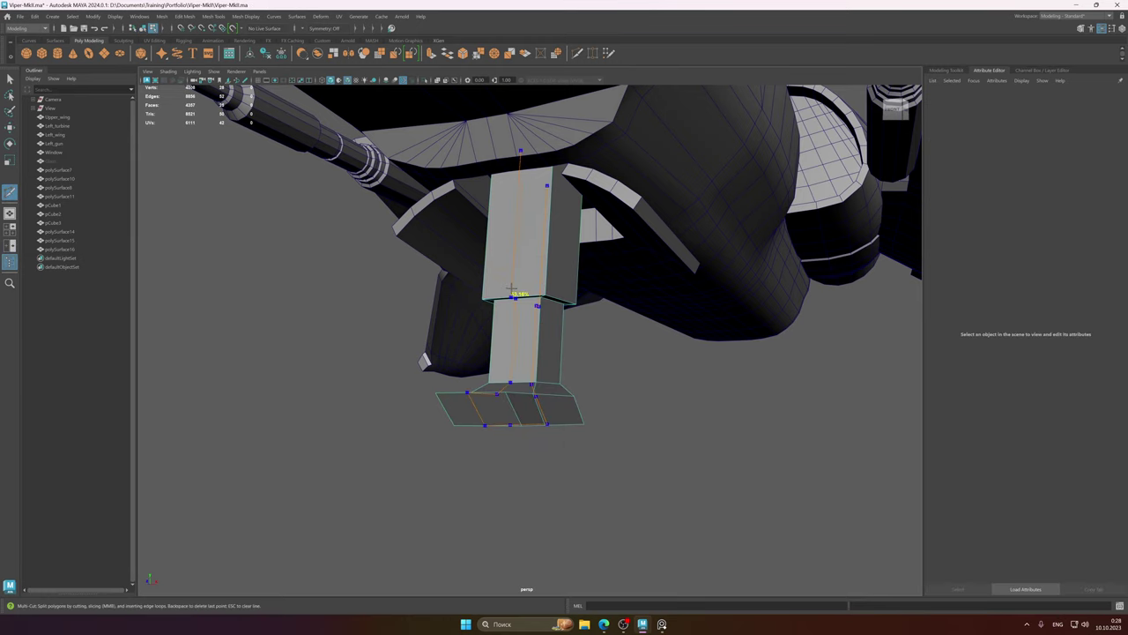
left_click_drag(515, 307, 531, 344, "alt")
key("ctrl+z")
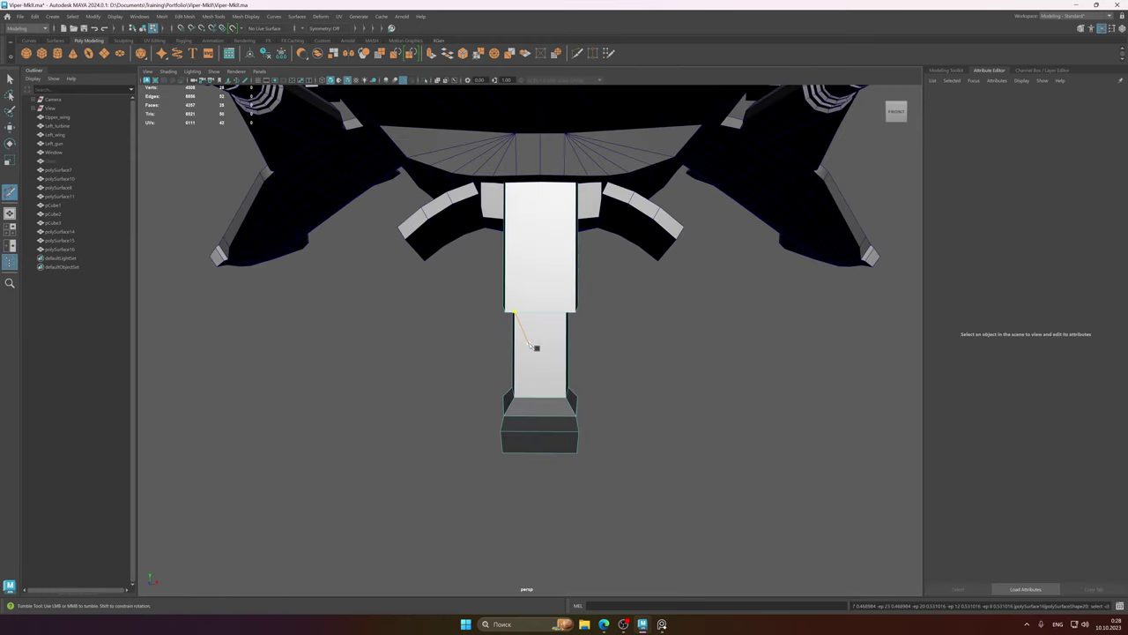
left_click(534, 311, "ctrl")
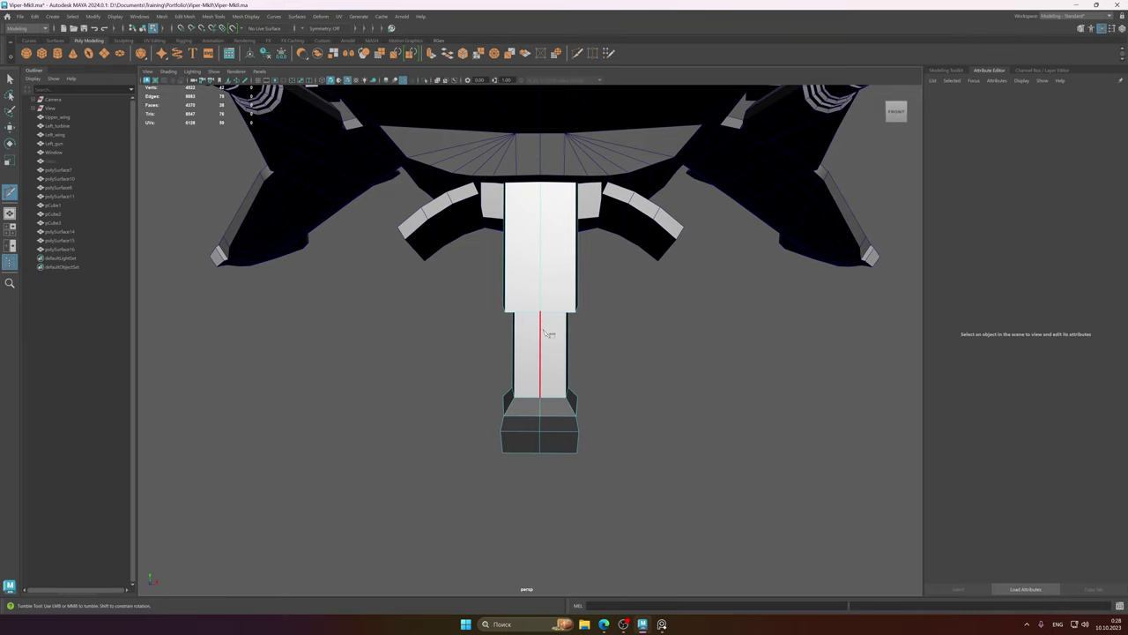
key("q")
- Pull the middle edge of the foot's front face forward along the ship's length to form a pointed toe
left_click_drag(534, 310, 516, 366, "alt")
left_click(491, 321)
middle_click_drag(515, 367, 534, 302, "alt")
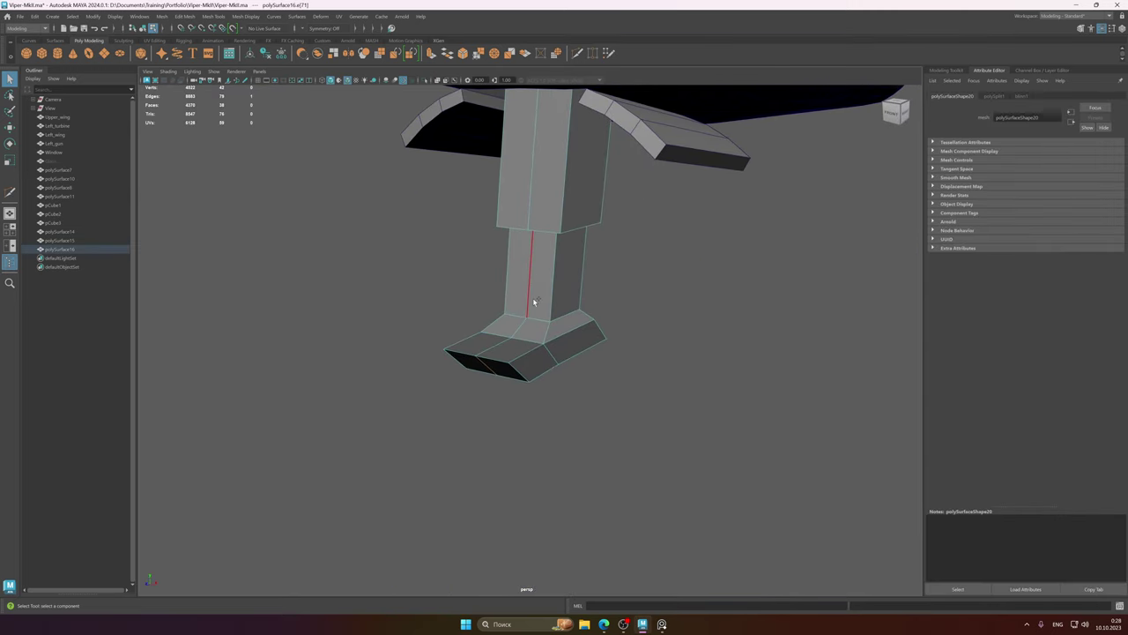
left_click_drag(533, 302, 529, 339, "alt")
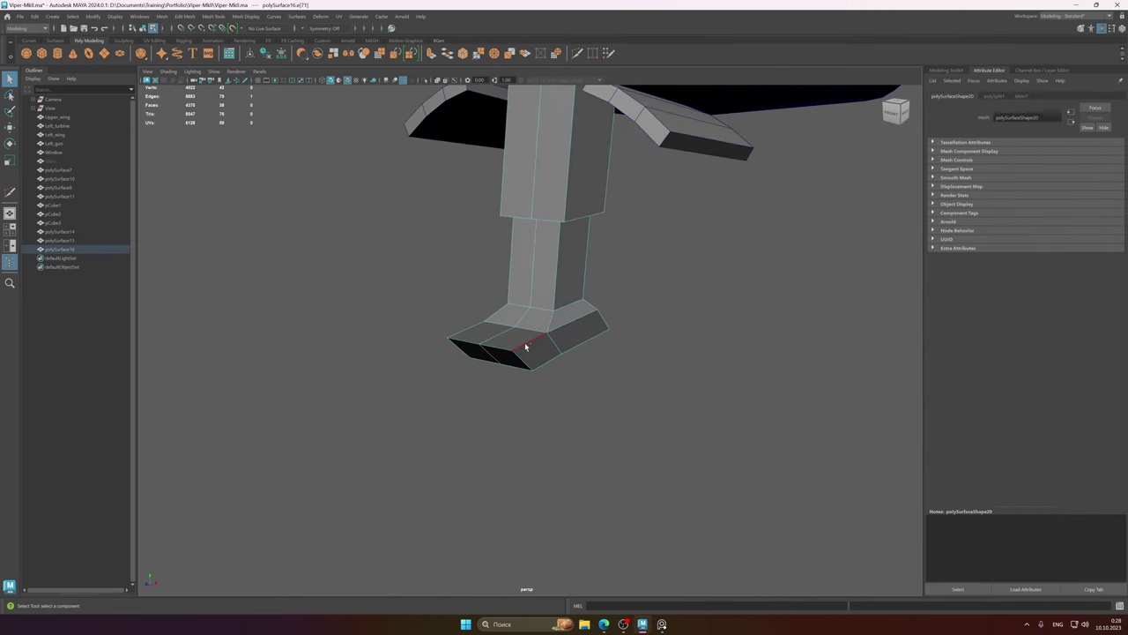
key("w")
left_click_drag(441, 383, 426, 389)
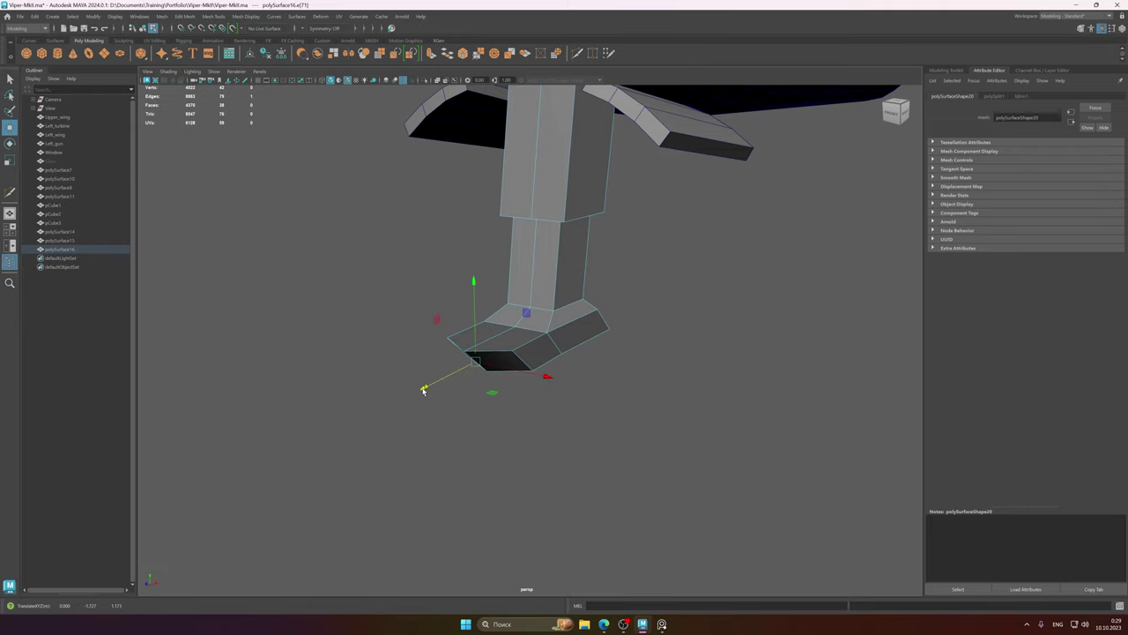
- Pull the middle edge of the foot's rear face backward to form a pointed heel
left_click_drag(535, 334, 548, 355, "alt")
left_click(539, 340)
left_click_drag(499, 328, 543, 323)
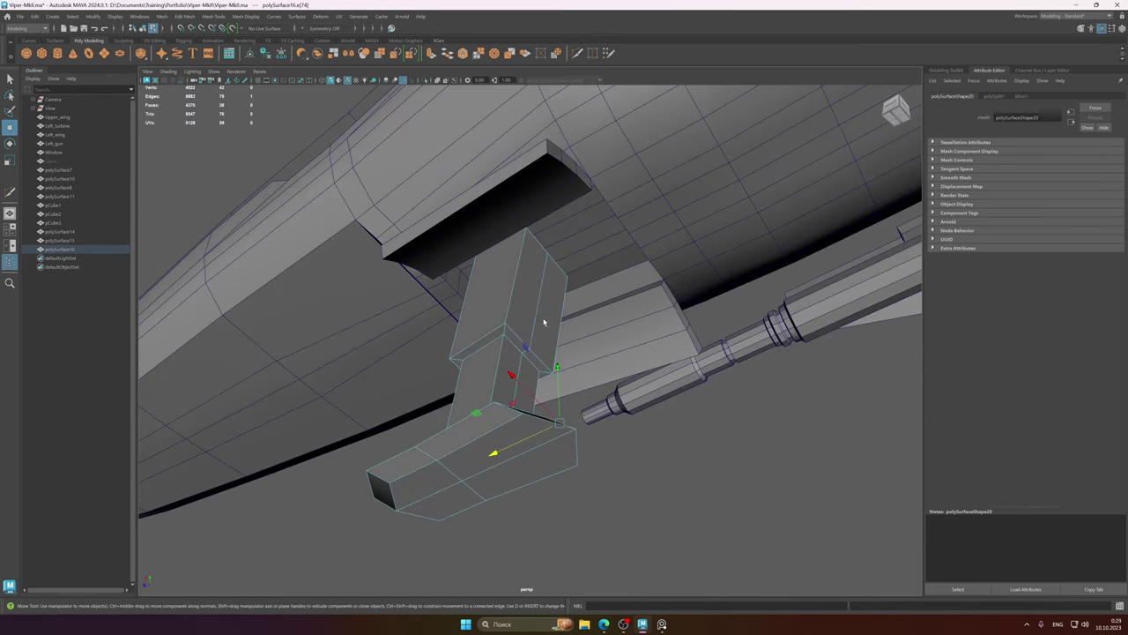
- Compare the pointed foot and stepped strut with the front landing gear in the side reference photo
left_click(662, 624)
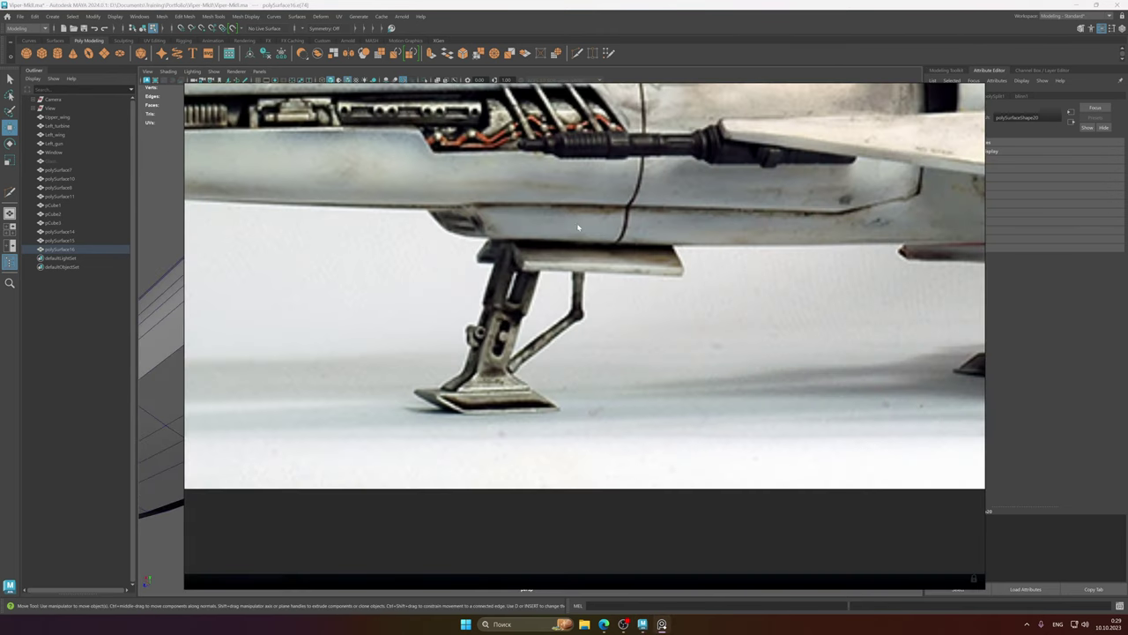
left_click(470, 19)
left_click_drag(534, 182, 605, 269, "alt")
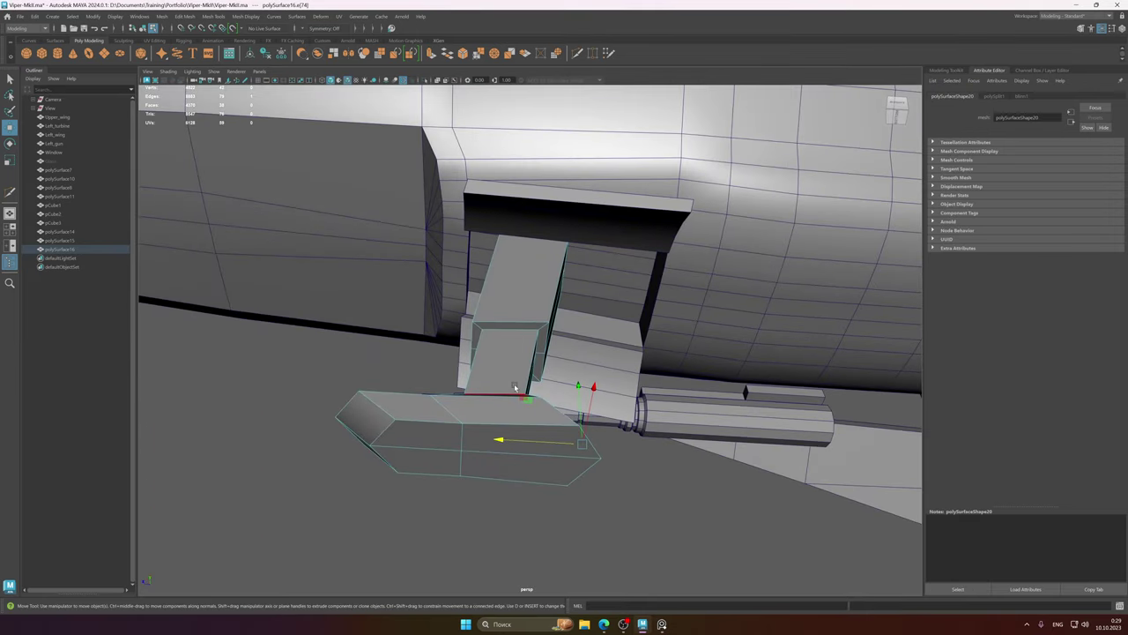
left_click(662, 624)
left_click(643, 624)
left_click_drag(582, 374, 541, 396, "alt")
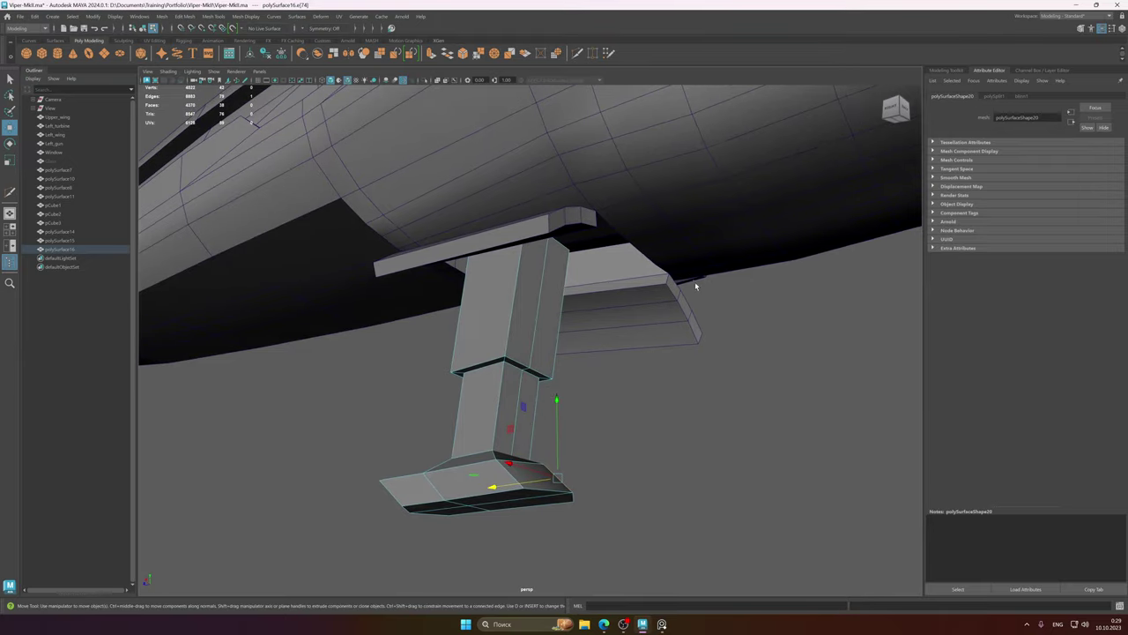
- Insert three horizontal edge loops around the lower section of the strut with the Multi-Cut tool
left_click_drag(695, 286, 527, 348, "alt")
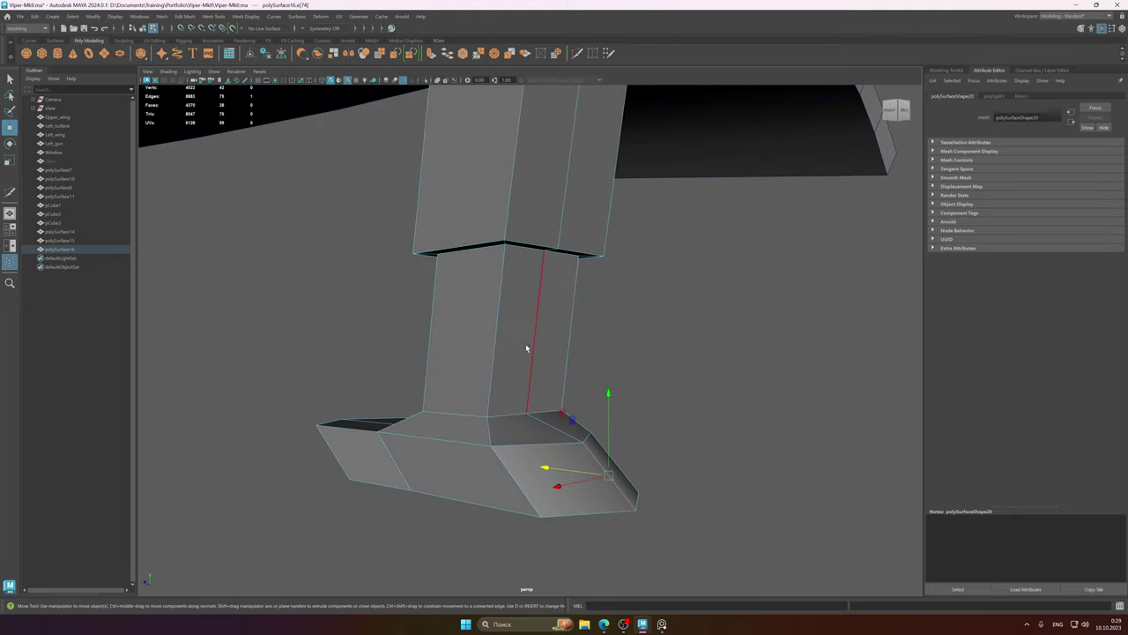
left_click(661, 624)
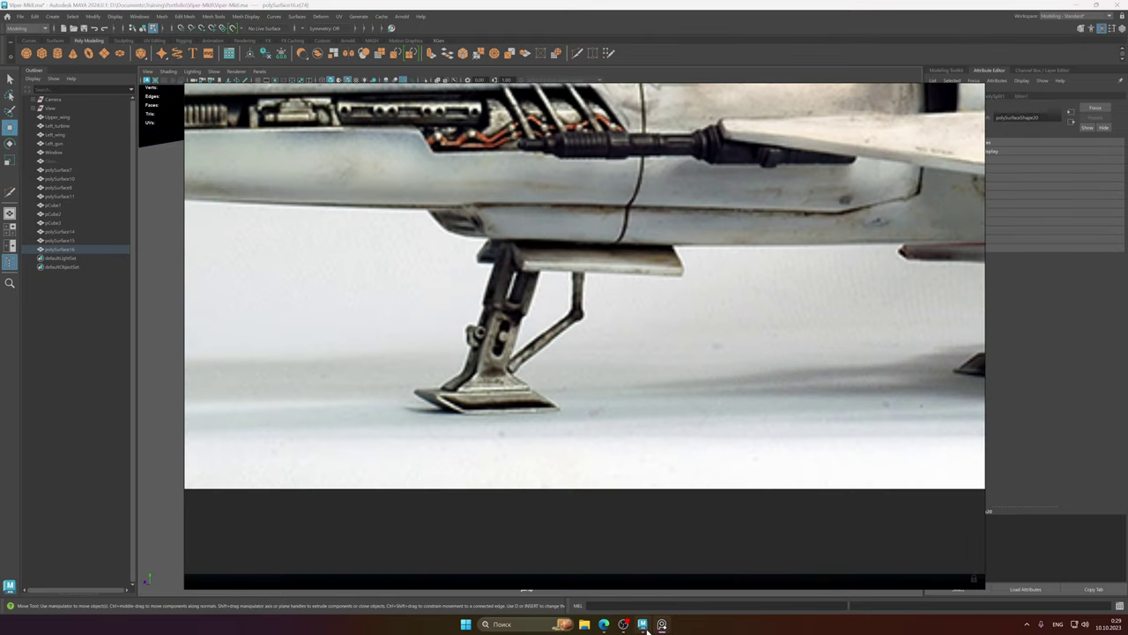
left_click(642, 624)
left_click_drag(582, 398, 538, 320, "alt")
right_click_drag(538, 320, 471, 320, "shift")
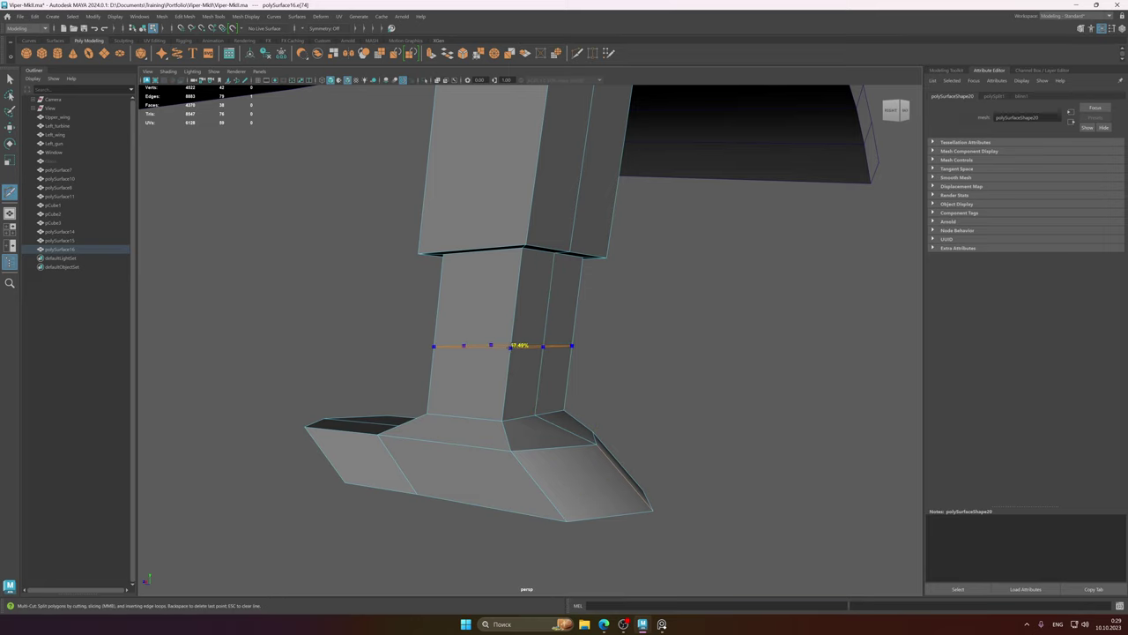
left_click(517, 318, "ctrl")
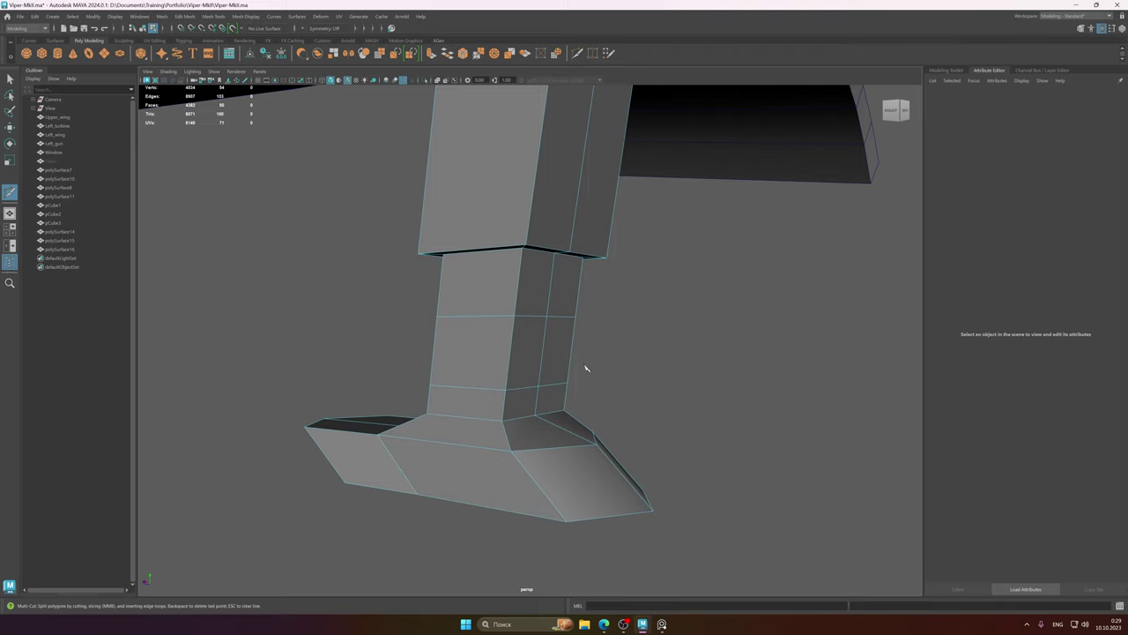
left_click_drag(585, 369, 512, 351, "alt")
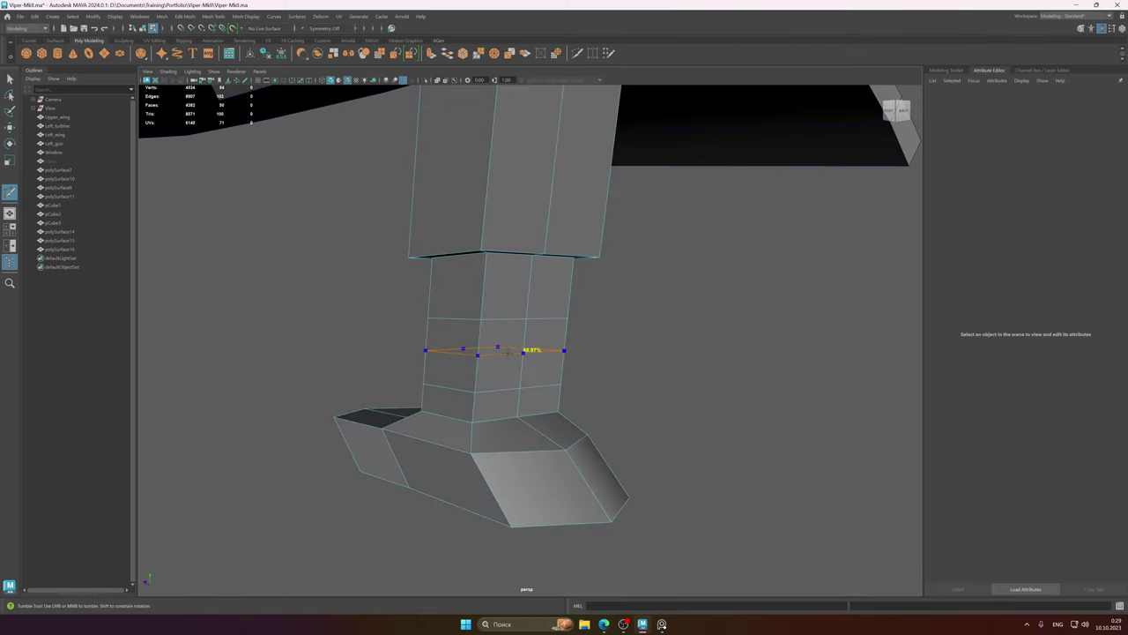
left_click_drag(530, 389, 528, 378, "alt")
- Insert vertical Multi-Cut edge loops through the lower strut on both sides of the centerline of its rear face
key("q")
right_click_drag(528, 377, 490, 377, "shift")
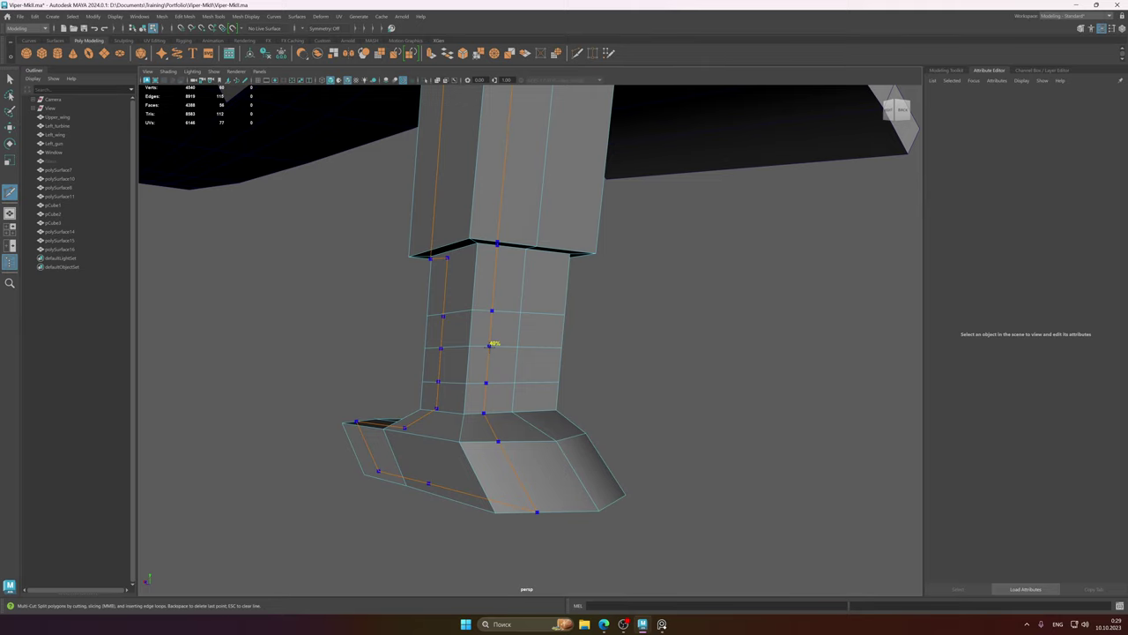
left_click(490, 345, "ctrl")
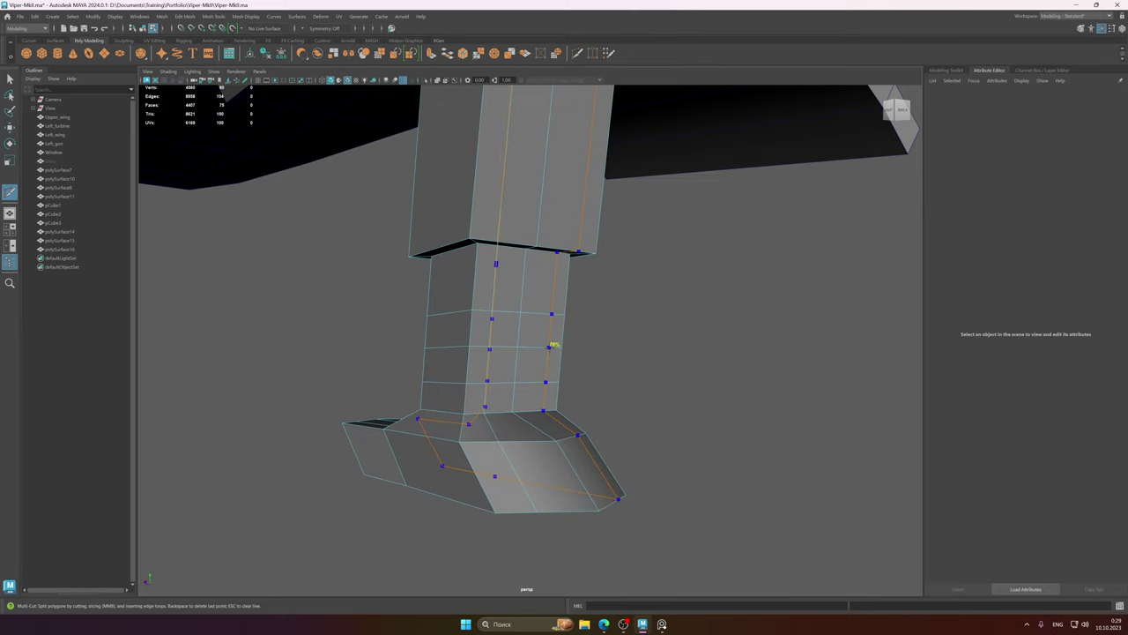
left_click_drag(538, 378, 503, 383, "alt")
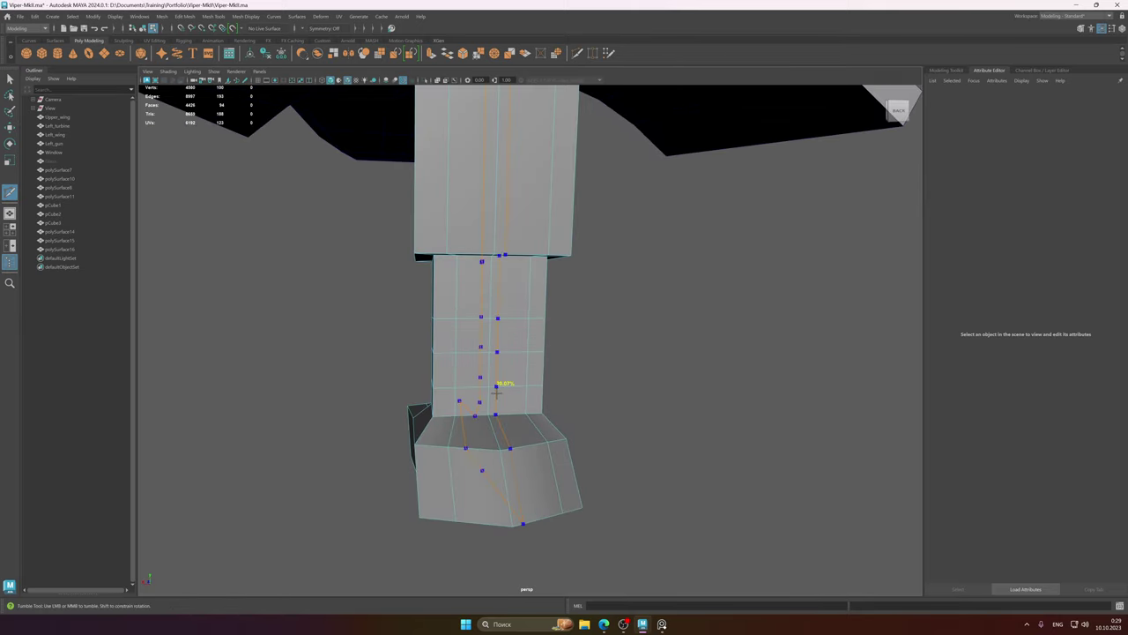
left_click(525, 358, "ctrl")
- Circularize the eight vertices around the middle of the edge grid on the lower strut's rear face
left_click_drag(492, 424, 535, 379, "alt")
key("q")
right_click_drag(534, 379, 531, 367)
left_click(506, 310)
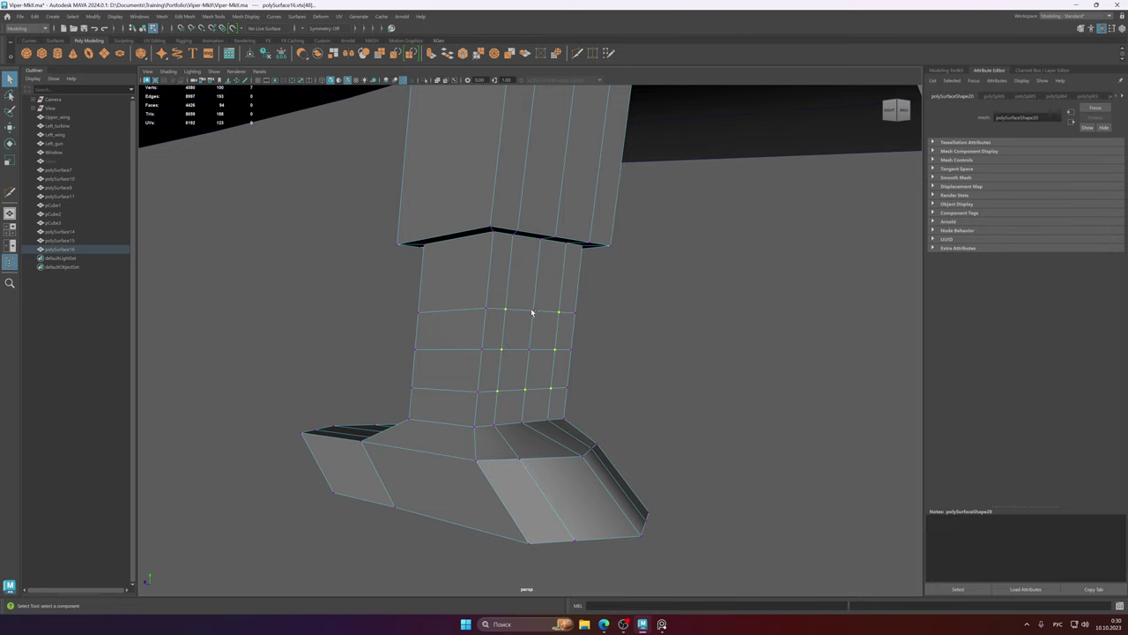
left_click_drag(535, 317, 555, 337, "alt")
right_click_drag(556, 340, 553, 425, "shift")
key("f")
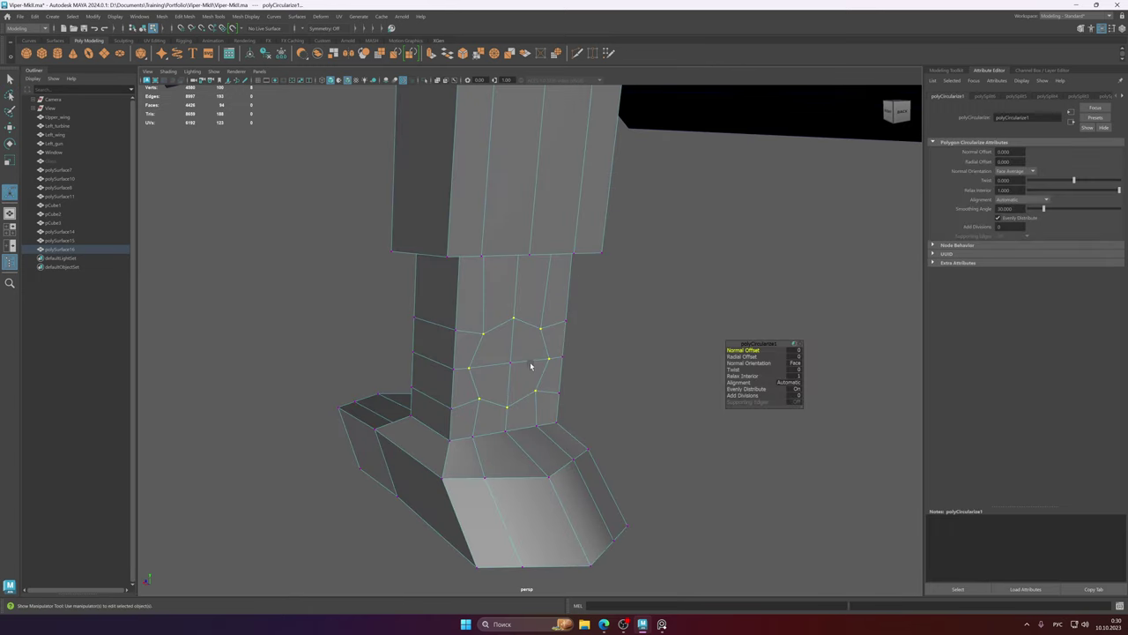
- Try to scale the four faces inside the circle on the lower strut's rear face
mouse_move(541, 345)
left_mouse_down("alt")
mouse_move(509, 350)
mouse_move(526, 360)
mouse_move(538, 350)
left_mouse_up("alt")
right_click_drag(538, 350, 494, 371)
left_click(524, 356)
left_click(521, 325, "shift")
left_click(503, 326, "shift")
left_click(498, 364, "shift")
left_click_drag(495, 371, 528, 337, "alt")
key("e")
key("alt+space")
key("Escape")
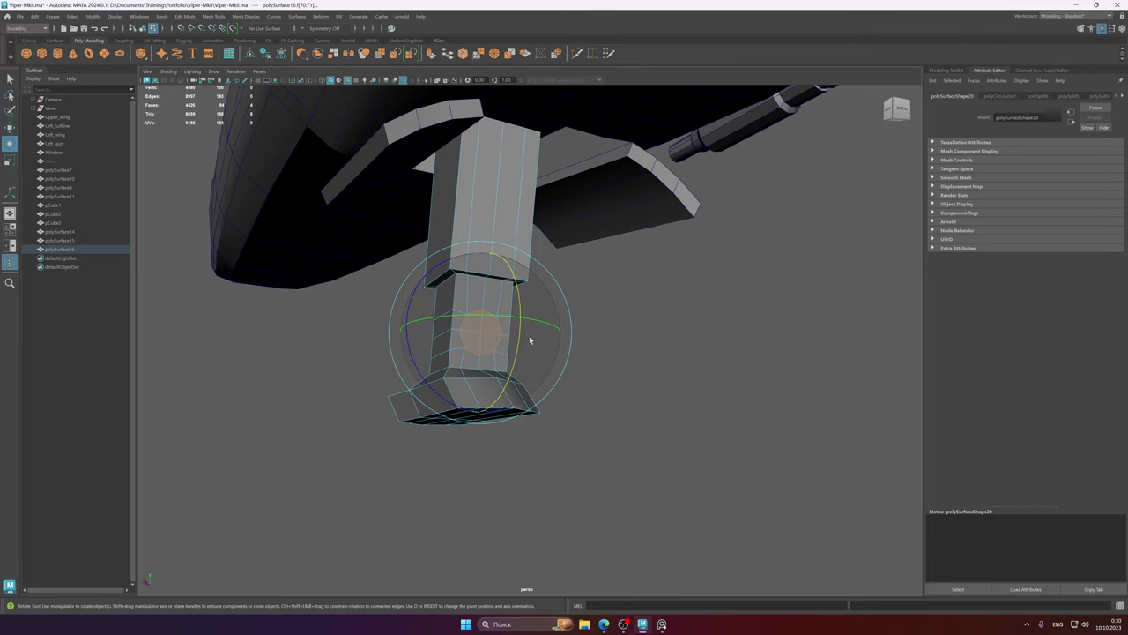
key("r")
right_click_drag(482, 339, 681, 360, "alt")
left_click_drag(388, 261, 454, 320)
key("ctrl+z")
key("ctrl+z")
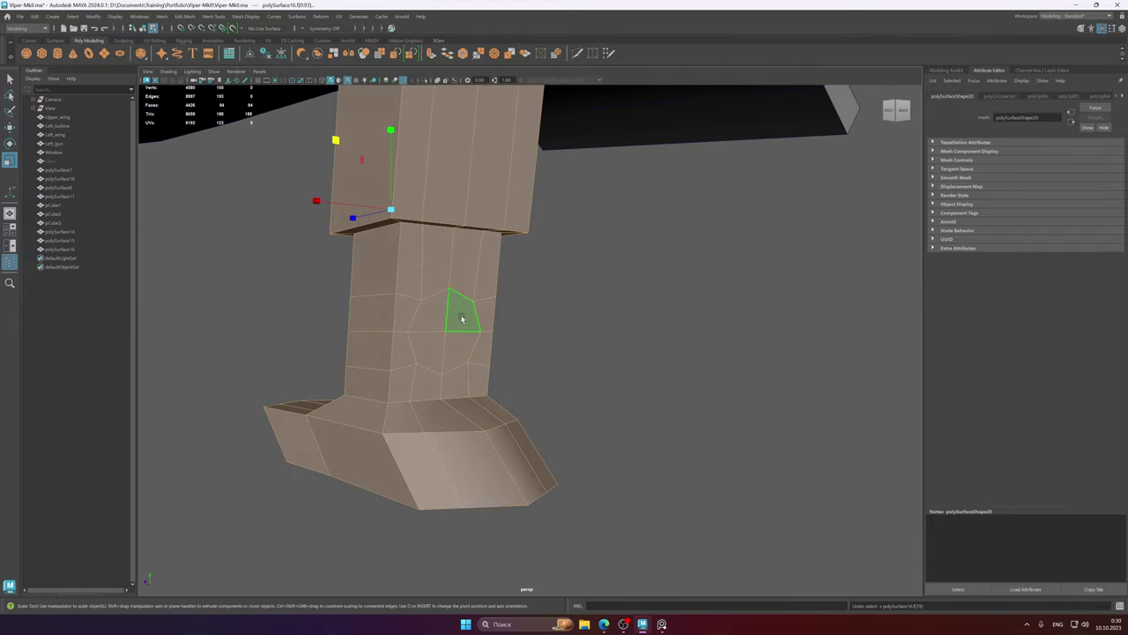
key("ctrl+z")
- Shrink the circle on the strut's rear face by setting the Circularize radial offset to about -3.9
key("t")
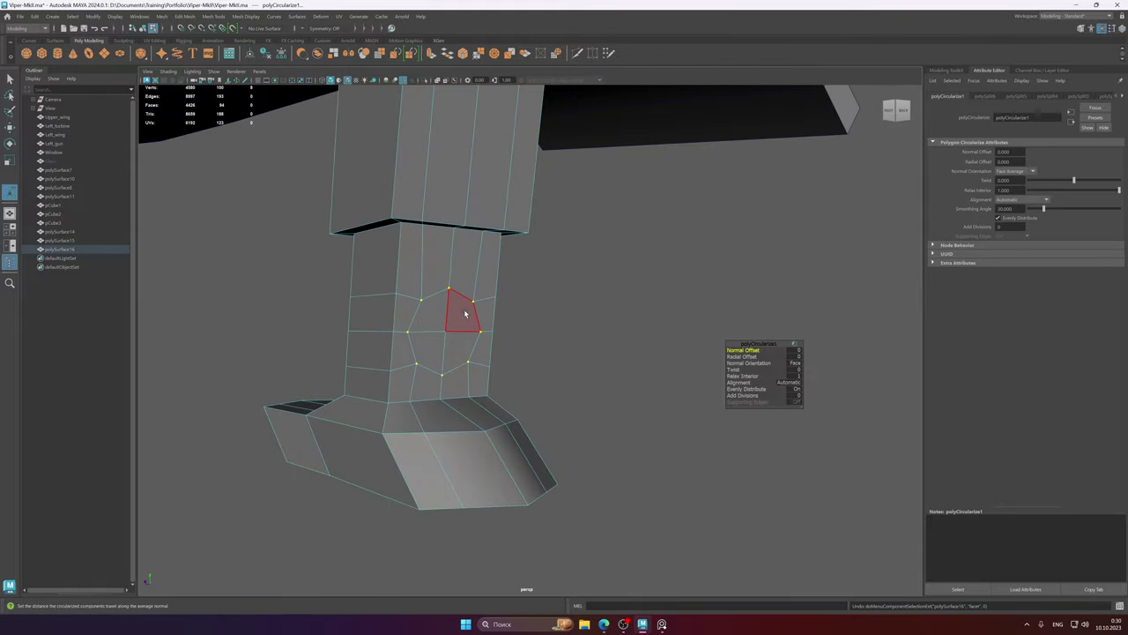
right_click_drag(465, 315, 553, 324, "alt")
middle_click_drag(554, 324, 636, 329, "alt")
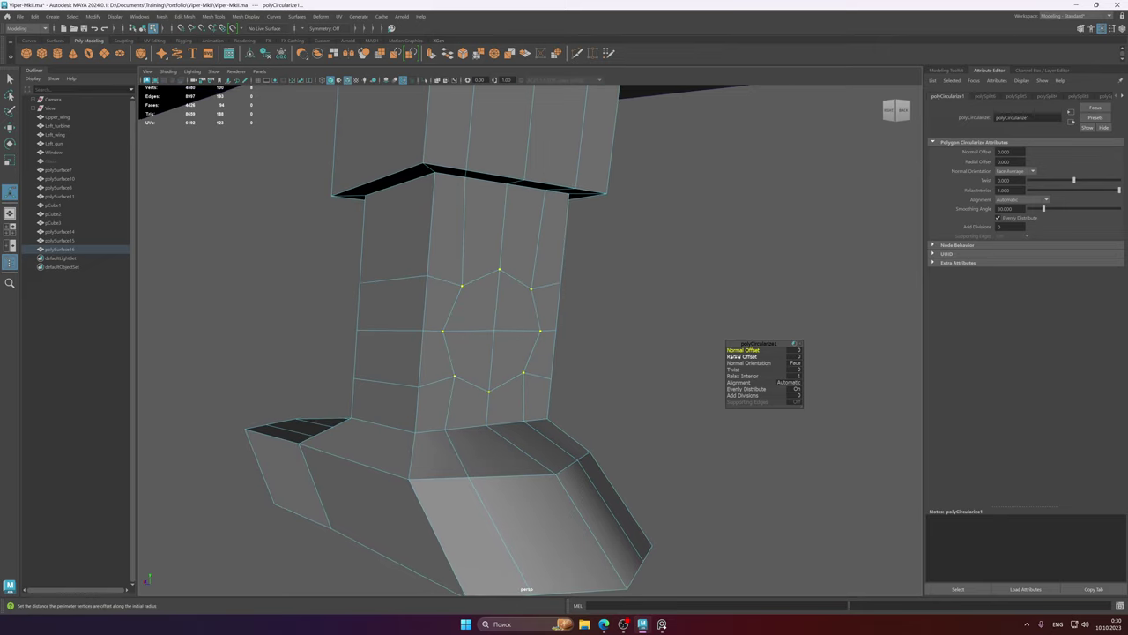
left_click_drag(742, 356, 632, 375)
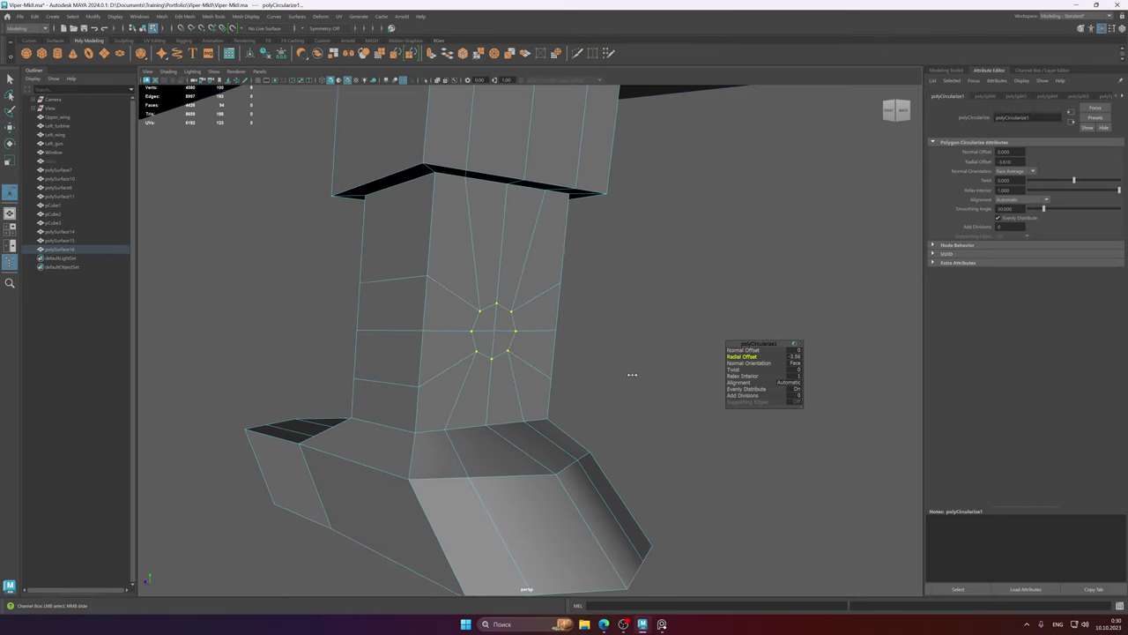
right_click_drag(623, 378, 384, 344, "alt")
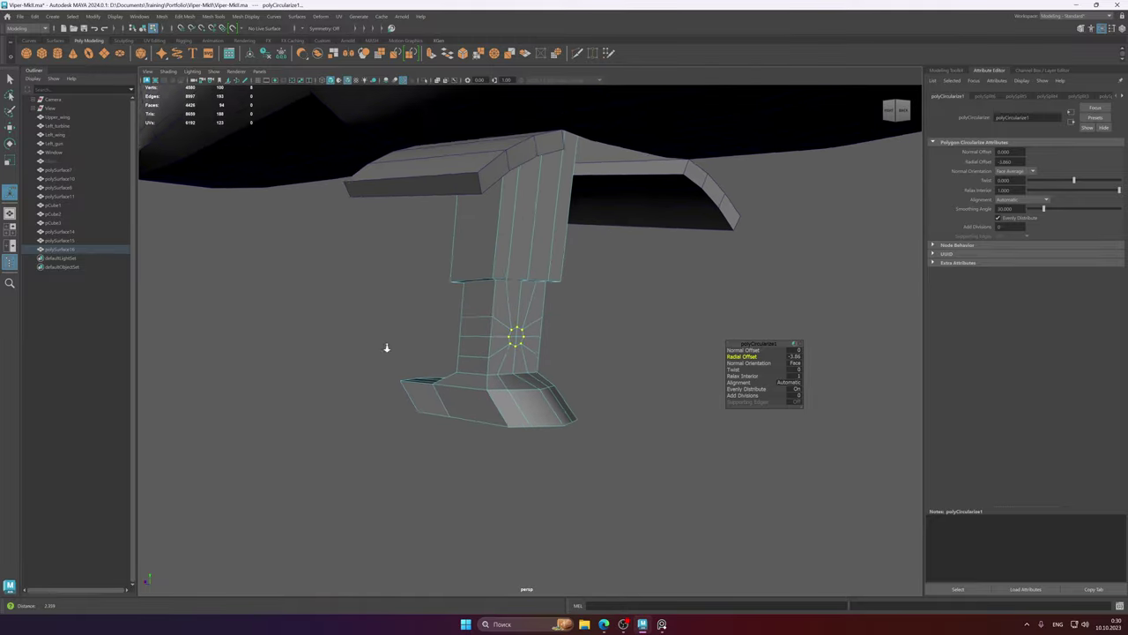
left_click_drag(385, 345, 516, 332, "alt")
right_click_drag(517, 331, 732, 368, "alt")
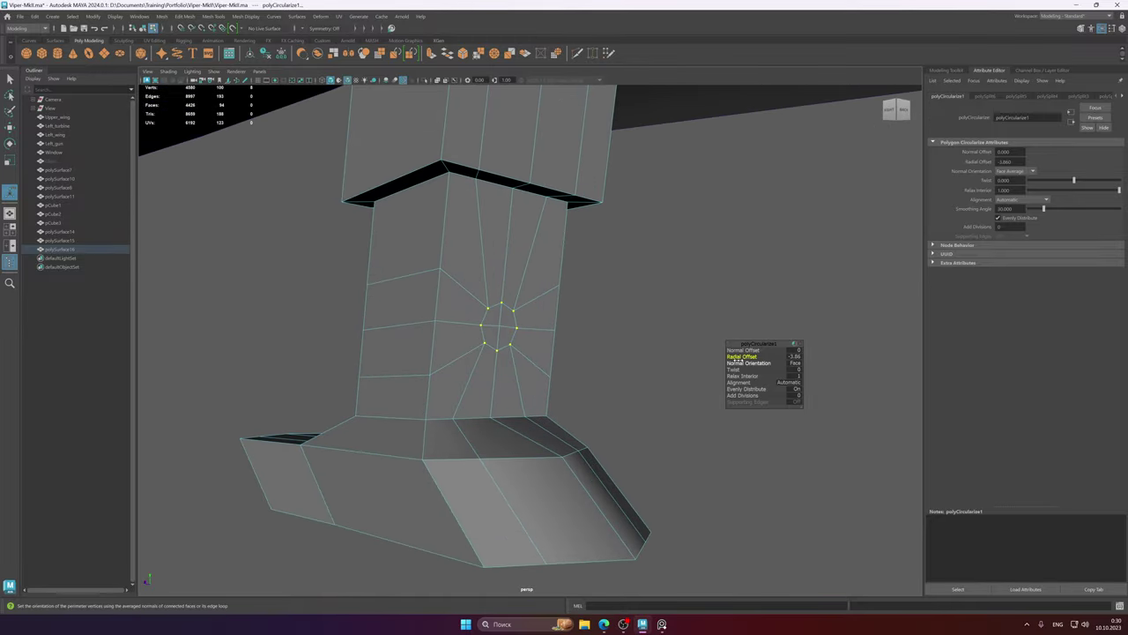
- Extrude the four faces inside the circle rearward from the strut to form an octagonal rod
key("w")
right_click_drag(514, 339, 388, 347)
left_click(507, 340)
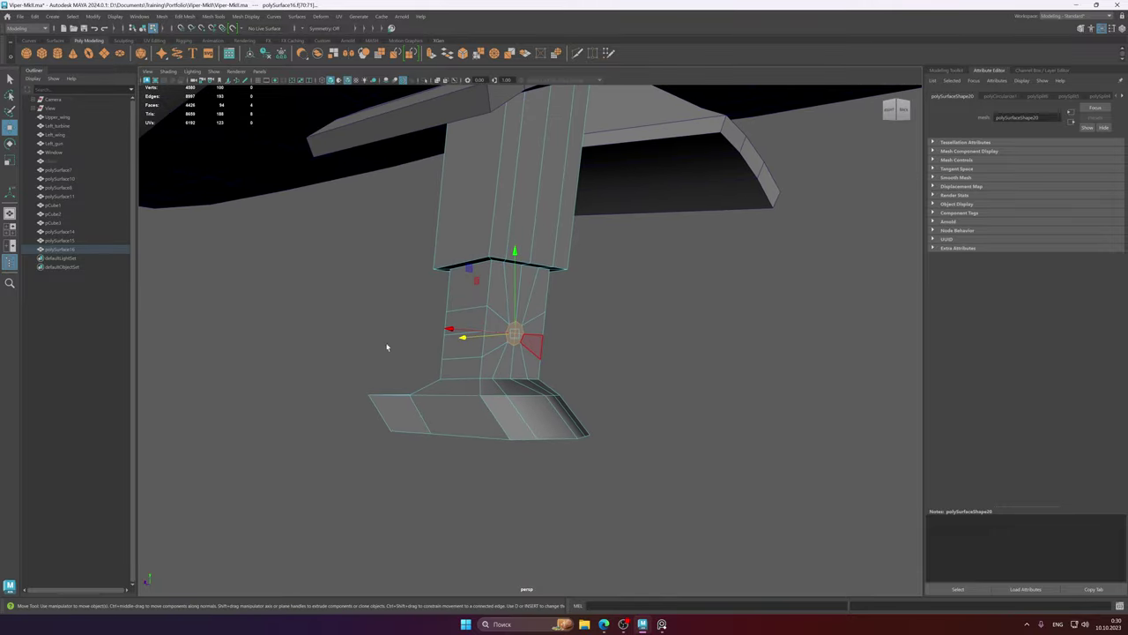
left_click_drag(388, 347, 567, 342, "alt")
middle_click_drag(567, 341, 544, 372, "alt")
right_click_drag(564, 370, 728, 364, "alt")
mouse_move(646, 374)
left_mouse_down("alt")
mouse_move(613, 375)
mouse_move(628, 379)
left_mouse_up("alt")
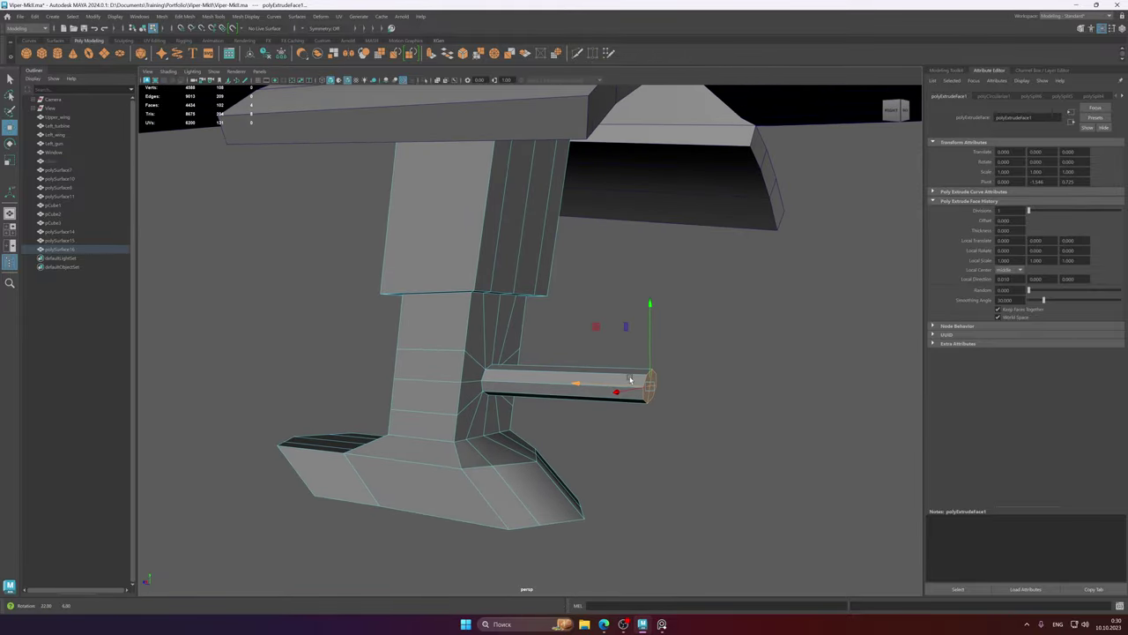
middle_click_drag(629, 379, 609, 336, "alt")
right_click_drag(567, 336, 593, 338, "alt")
left_click_drag(594, 339, 465, 345, "alt")
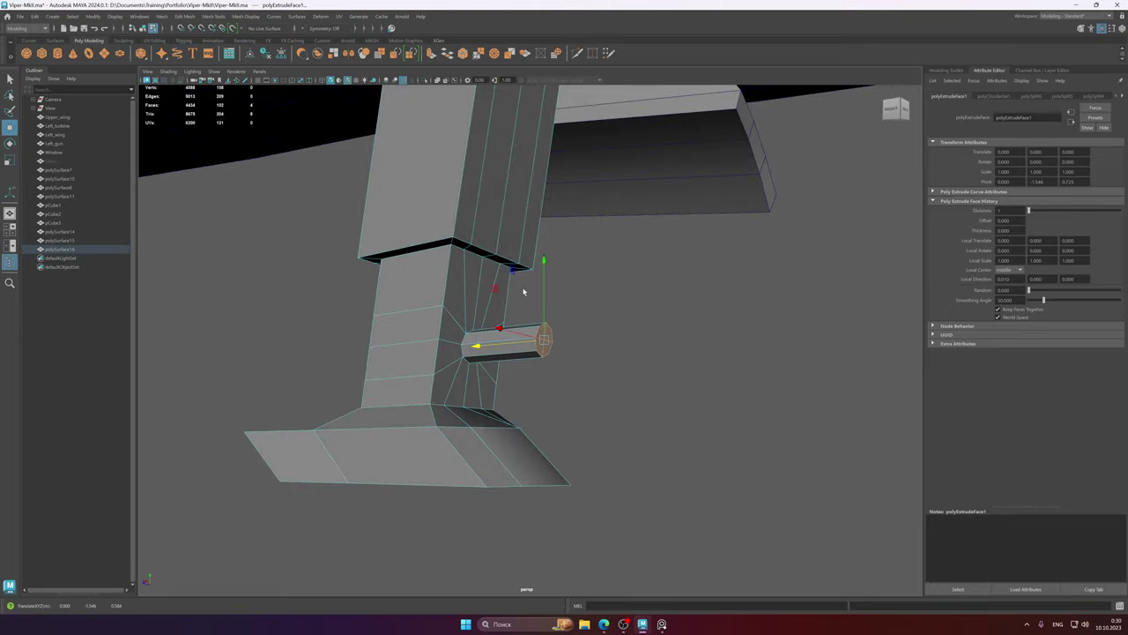
- Extrude the rod's end face into a second segment and angle it upward
left_click_drag(497, 289, 546, 286, "shift")
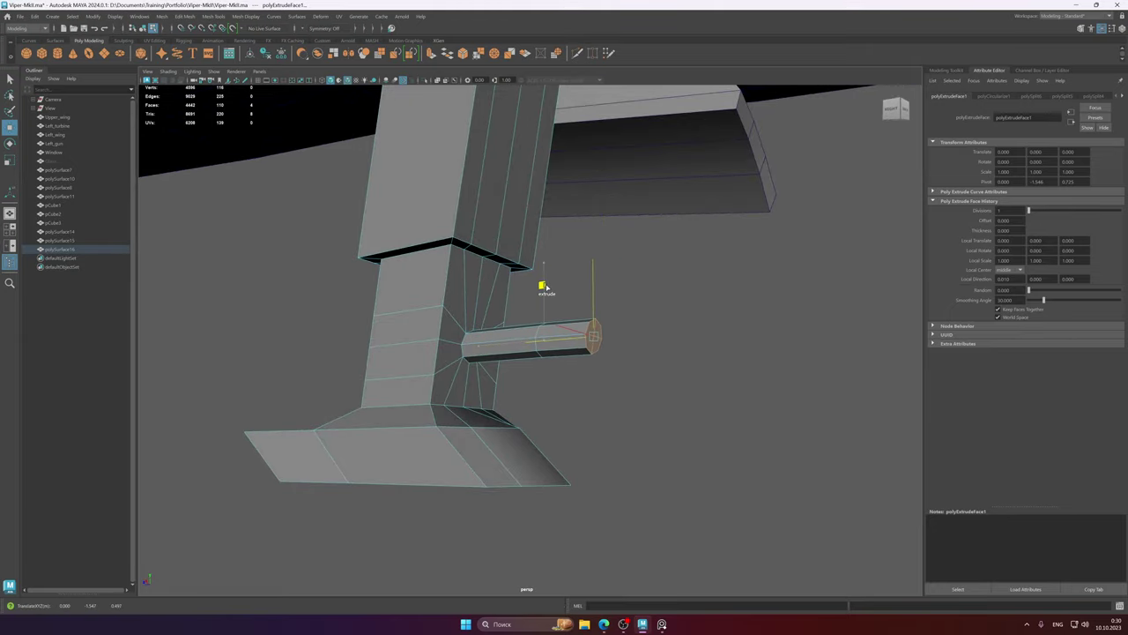
key("e")
left_click_drag(652, 341, 589, 310, "alt")
key("minus")
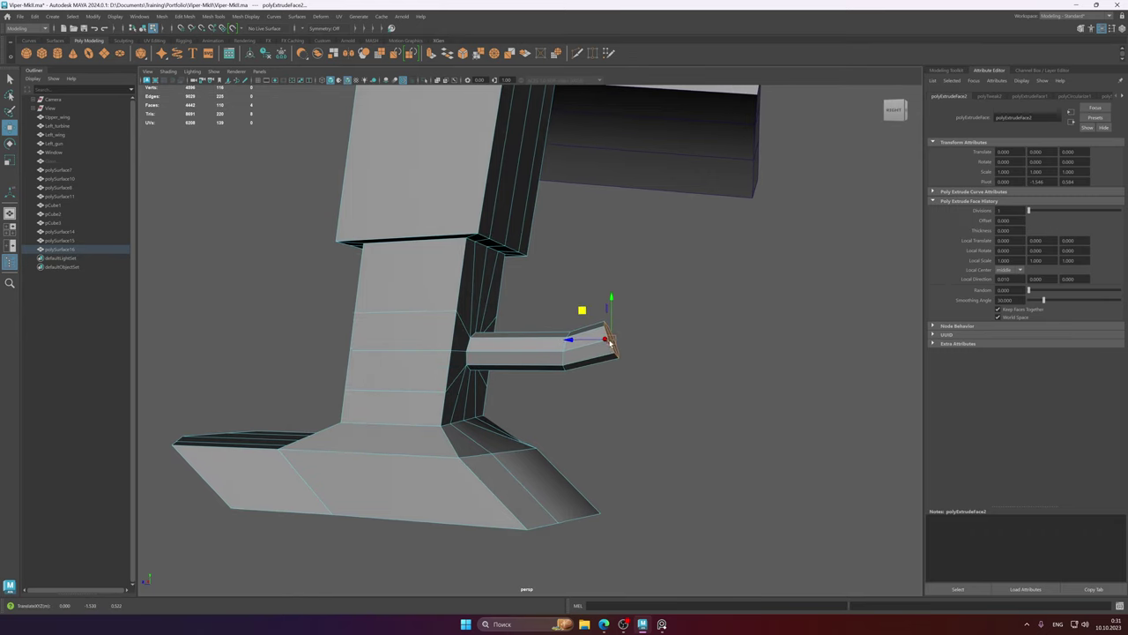
- Compare the rod with the rear brace in the side reference photo and undo the bent second segment
left_click(663, 624)
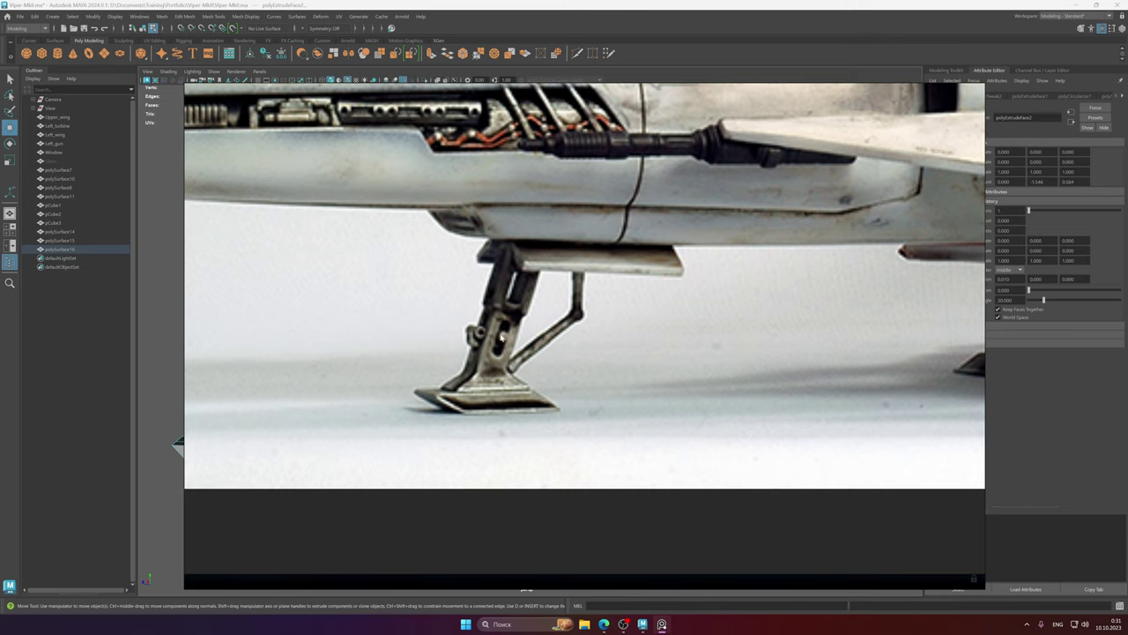
left_click(513, 7)
left_click_drag(654, 333, 401, 360, "alt")
key("ctrl+z")
key("ctrl+z")
key("ctrl+z")
key("ctrl+z")
- Shorten the rod to a small stub and rotate its end face to tilt diagonally upward
scroll(555, 349, "down", 2)
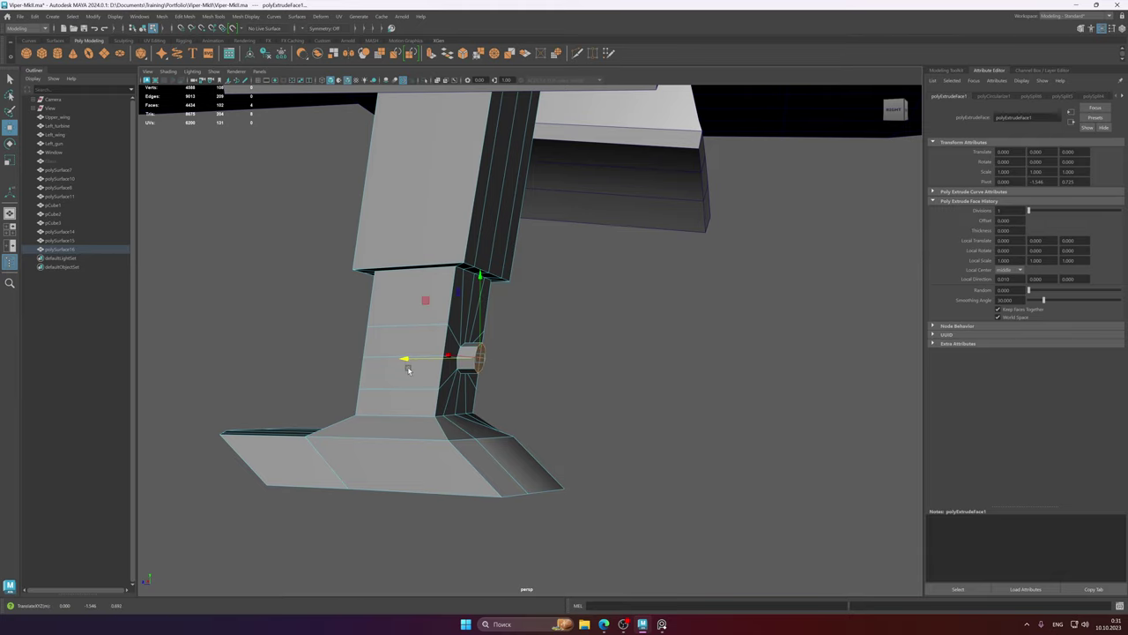
left_click_drag(408, 369, 510, 370, "alt")
key("e")
key("w")
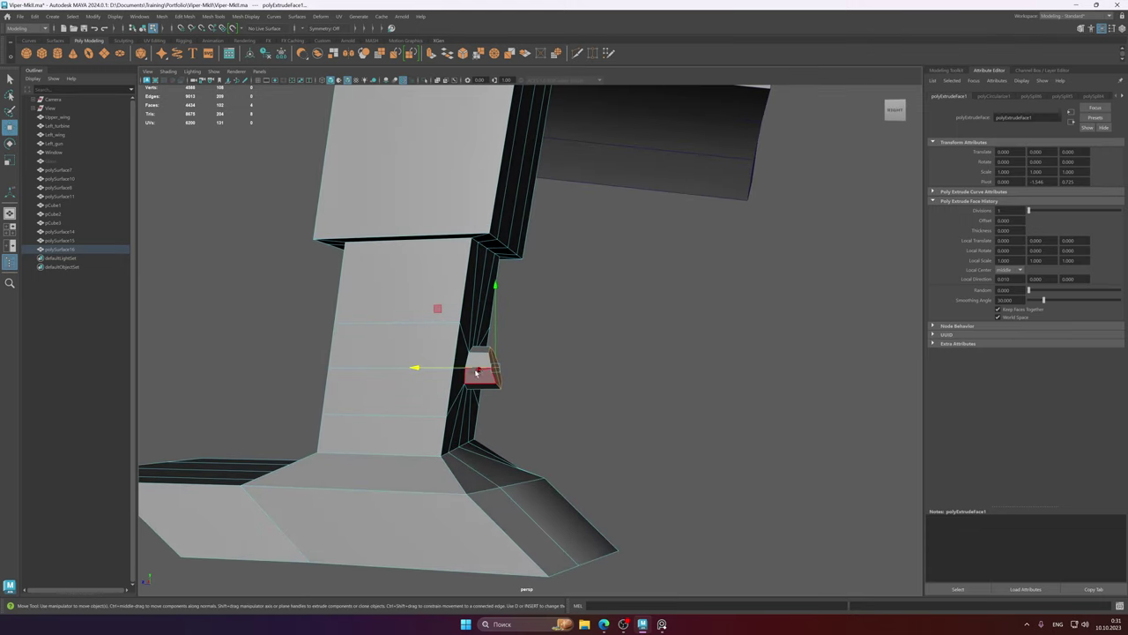
- Extrude the stub's tilted end face along its own axis into a long brace arm and raise its end to a steeper angle
right_click_drag(496, 368, 530, 356, "ctrl+shift")
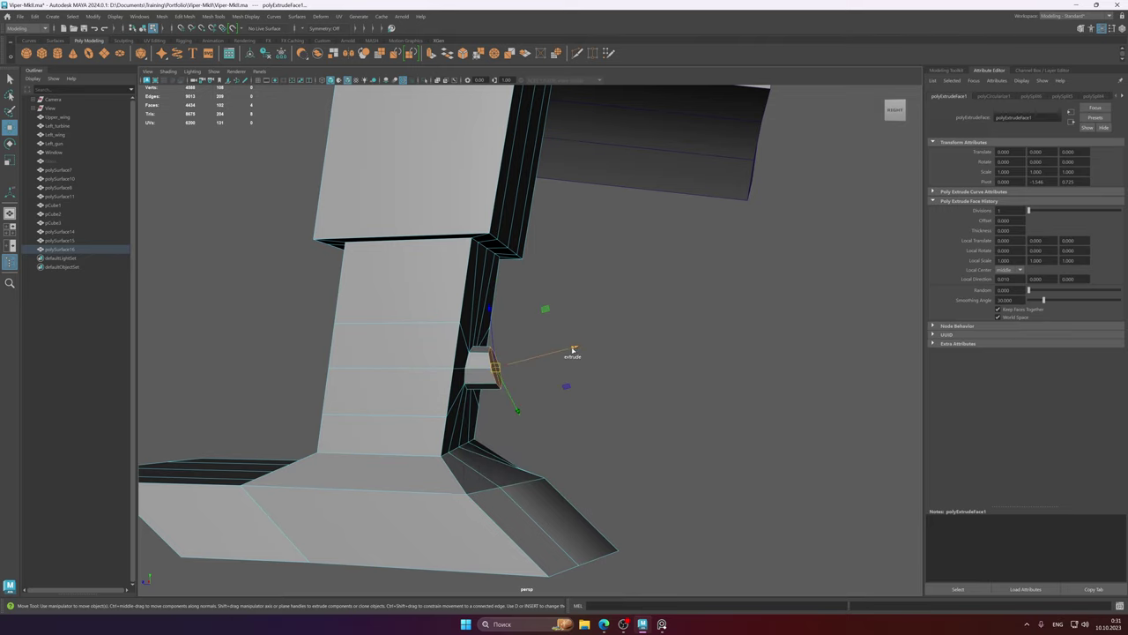
left_click_drag(573, 349, 683, 304, "shift")
key("e")
key("w")
left_click_drag(646, 344, 600, 340, "alt")
key("w")
left_click_drag(602, 341, 625, 337, "alt")
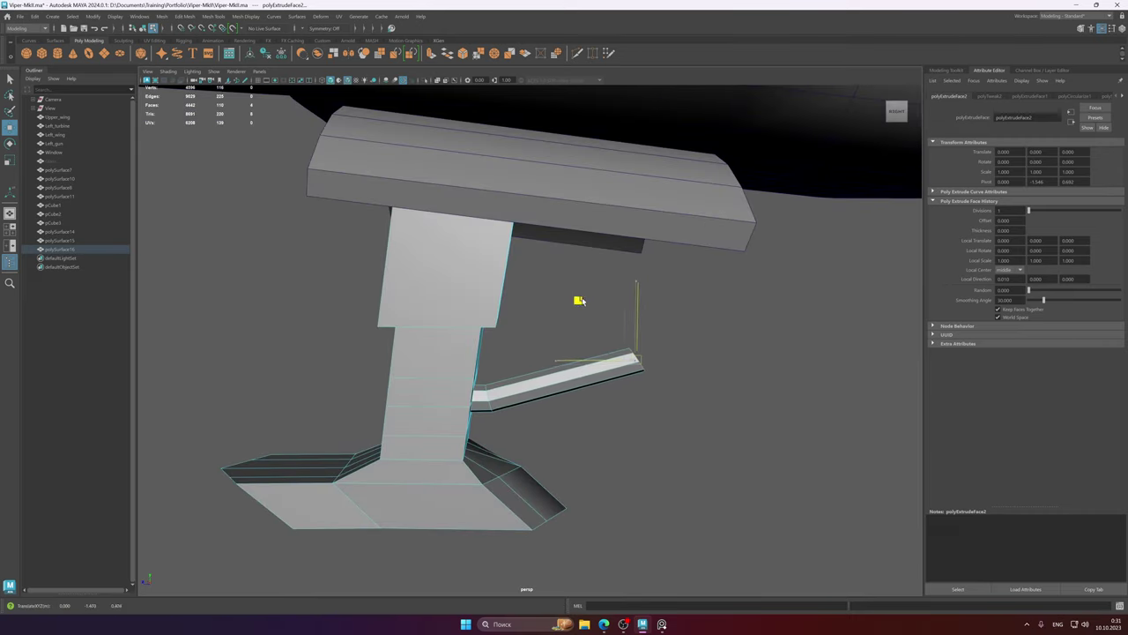
middle_click_drag(577, 299, 535, 266)
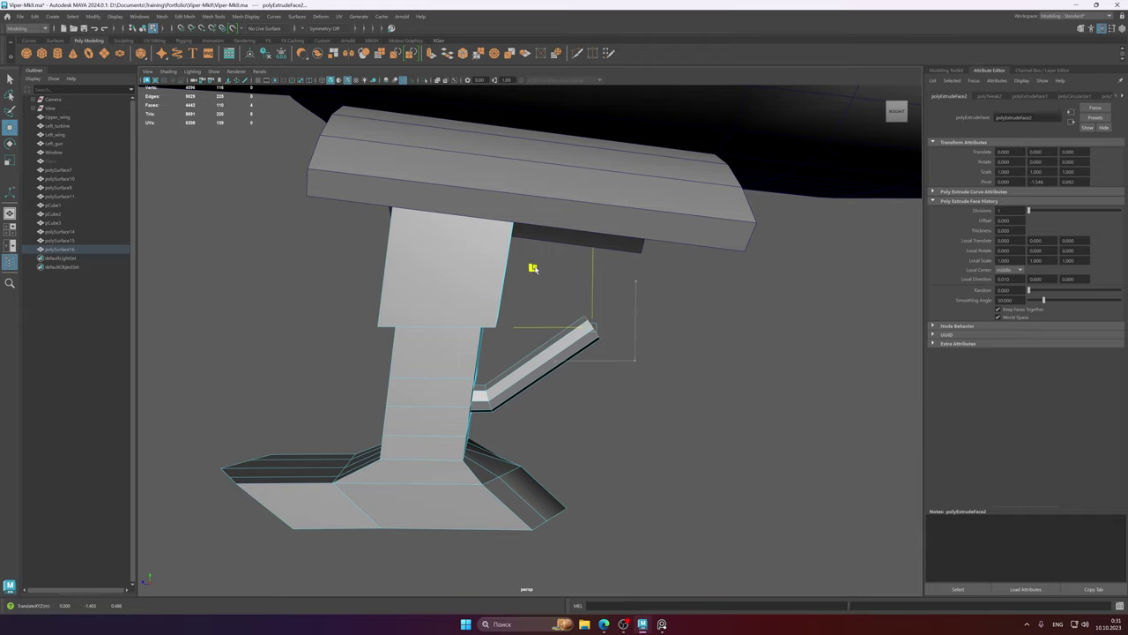
- Extrude the brace arm's end face upward, level it, and shift it rearward to form an elbow
left_click_drag(533, 267, 572, 359, "alt")
right_click_drag(575, 352, 655, 338, "alt")
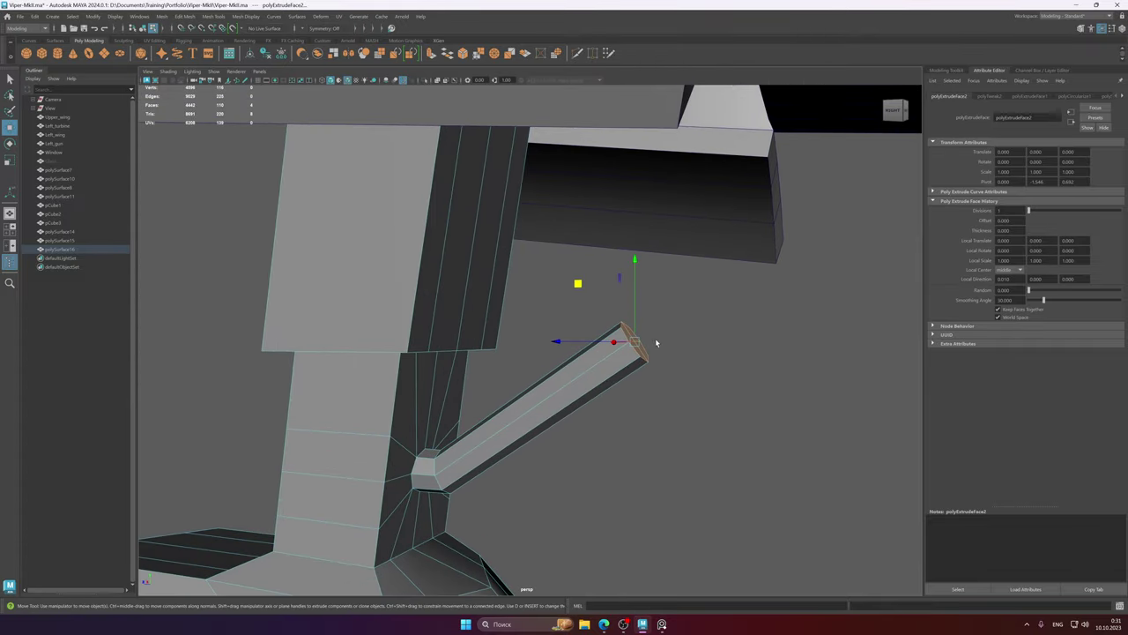
middle_click_drag(655, 337, 648, 344, "alt")
left_click_drag(627, 267, 627, 232, "shift")
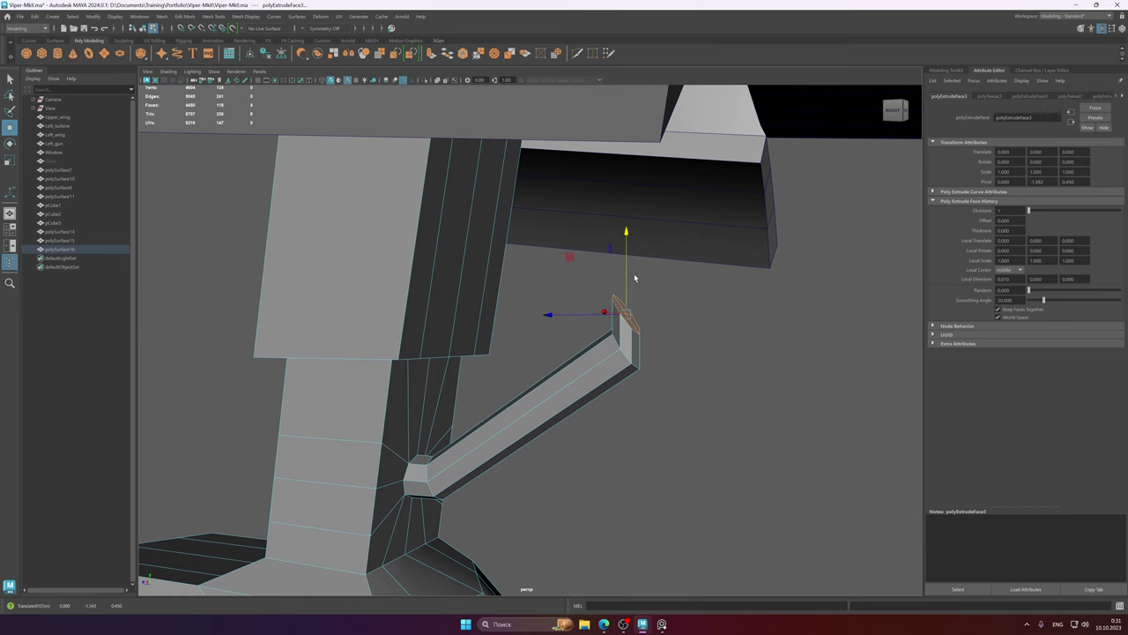
key("e")
left_click_drag(646, 310, 583, 260, "alt")
key("w")
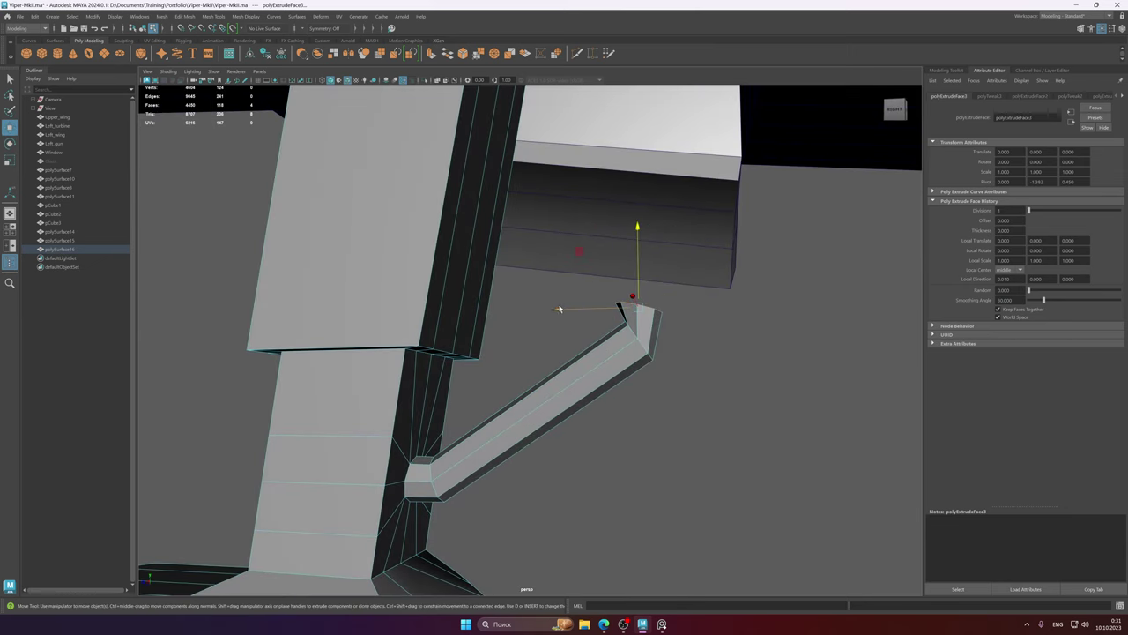
left_click_drag(558, 308, 651, 327)
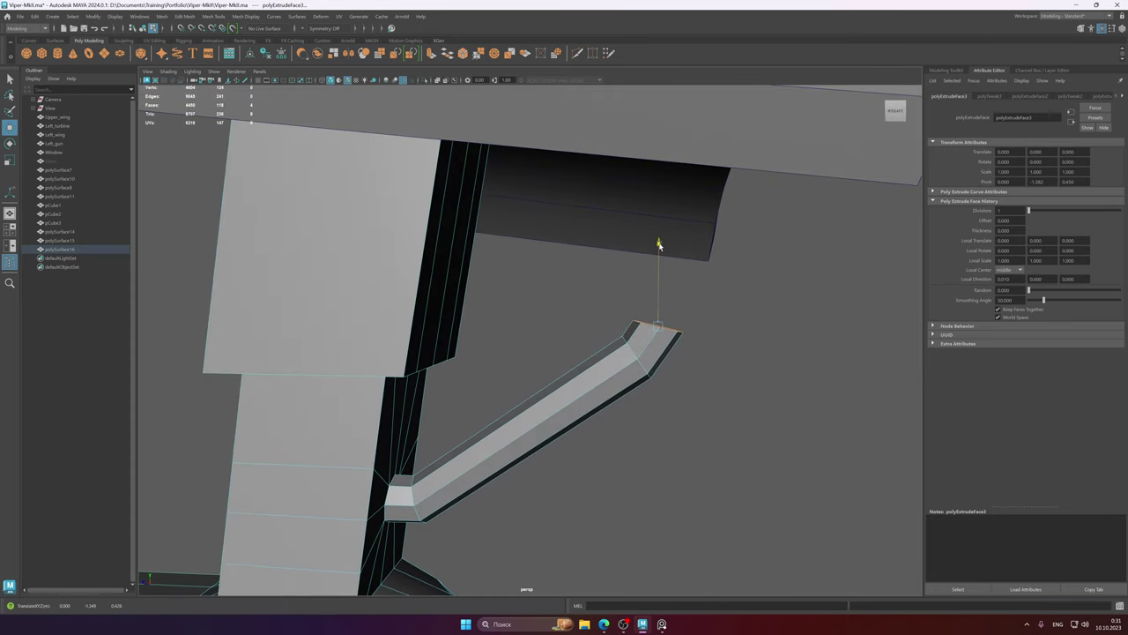
- Extrude the elbow's end face straight up in a short section followed by a long one reaching the hull
left_click_drag(659, 242, 663, 304, "alt")
left_click_drag(622, 308, 619, 275, "alt")
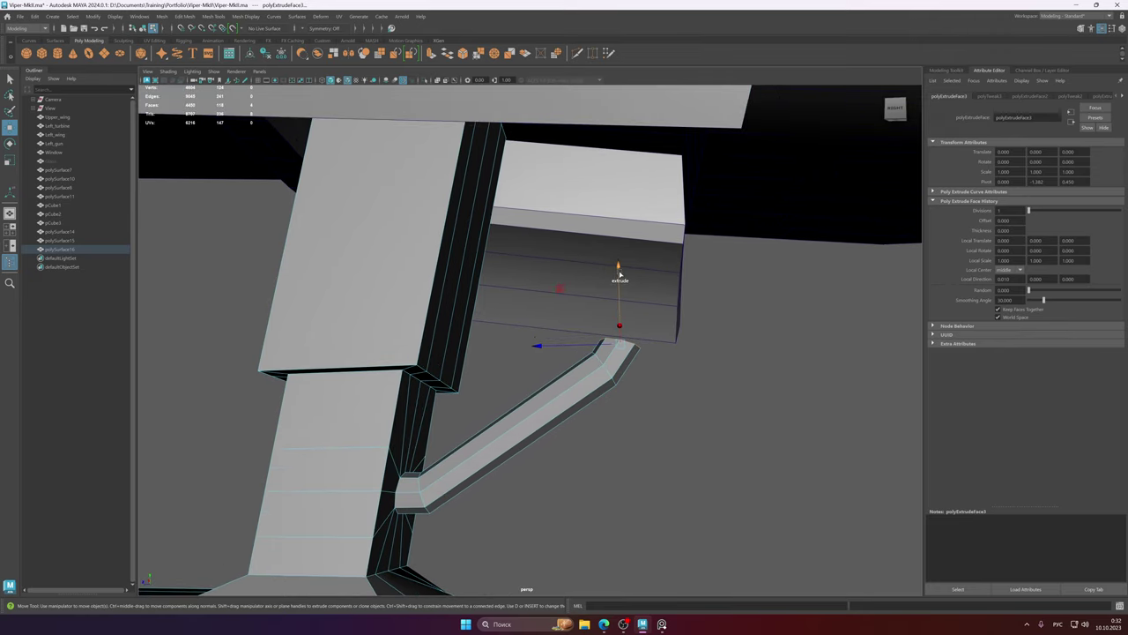
right_click_drag(620, 285, 688, 330, "alt")
left_click_drag(688, 330, 608, 346, "alt")
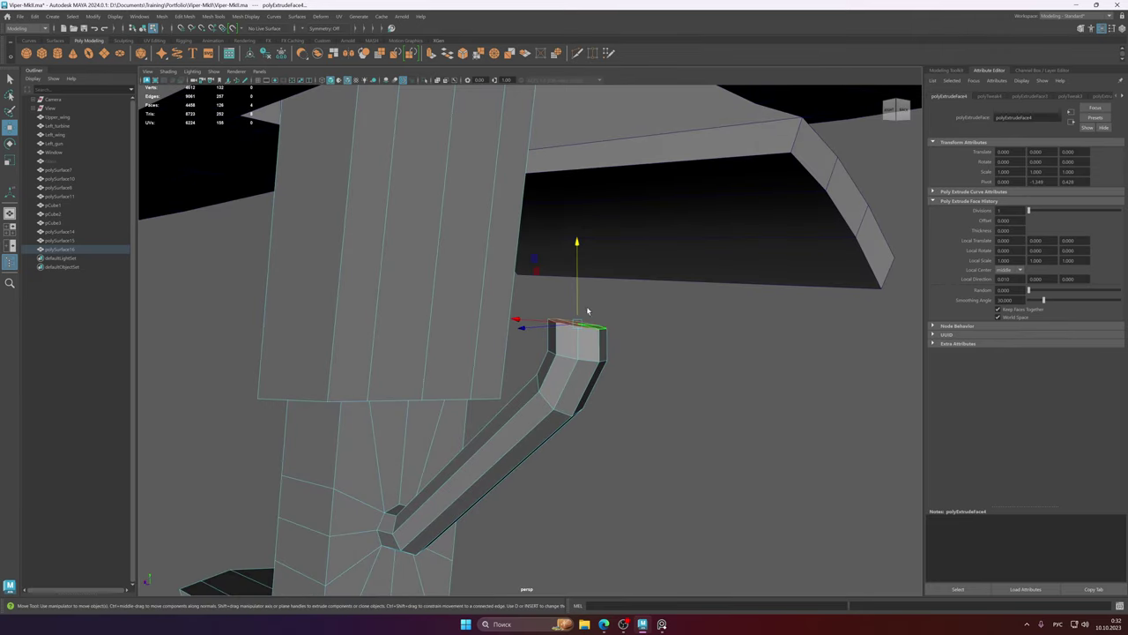
key("r")
left_click_drag(570, 375, 564, 217, "alt")
key("w")
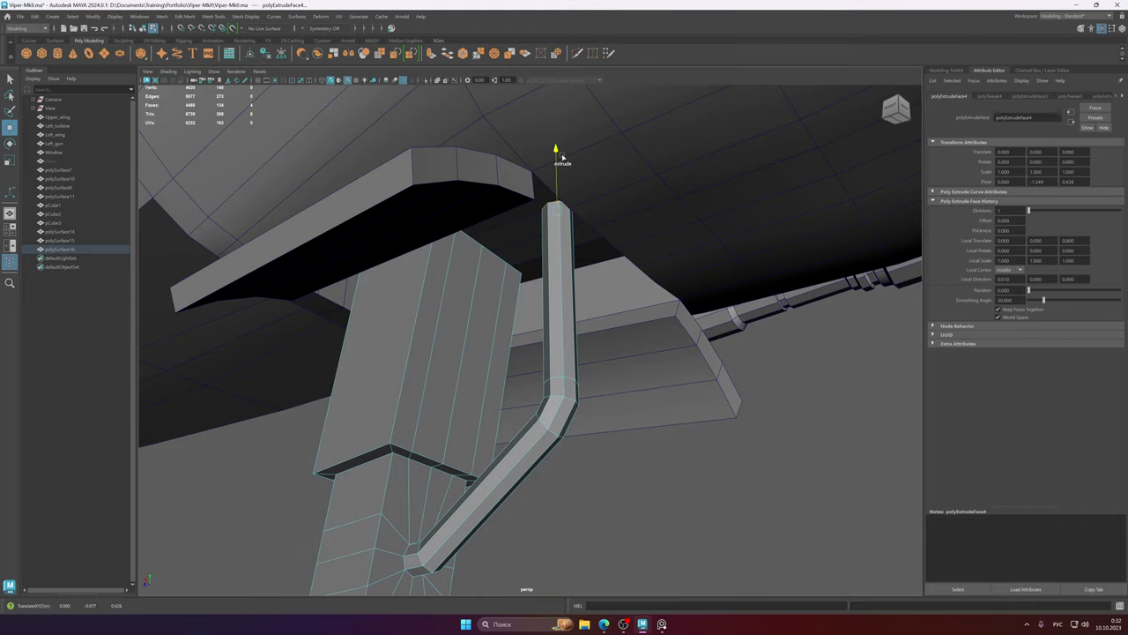
- Delete the brace's top end face and compare the gear from the side with the reference photo
left_click_drag(568, 281, 569, 253, "alt")
key("ctrl+1")
key("ctrl+1")
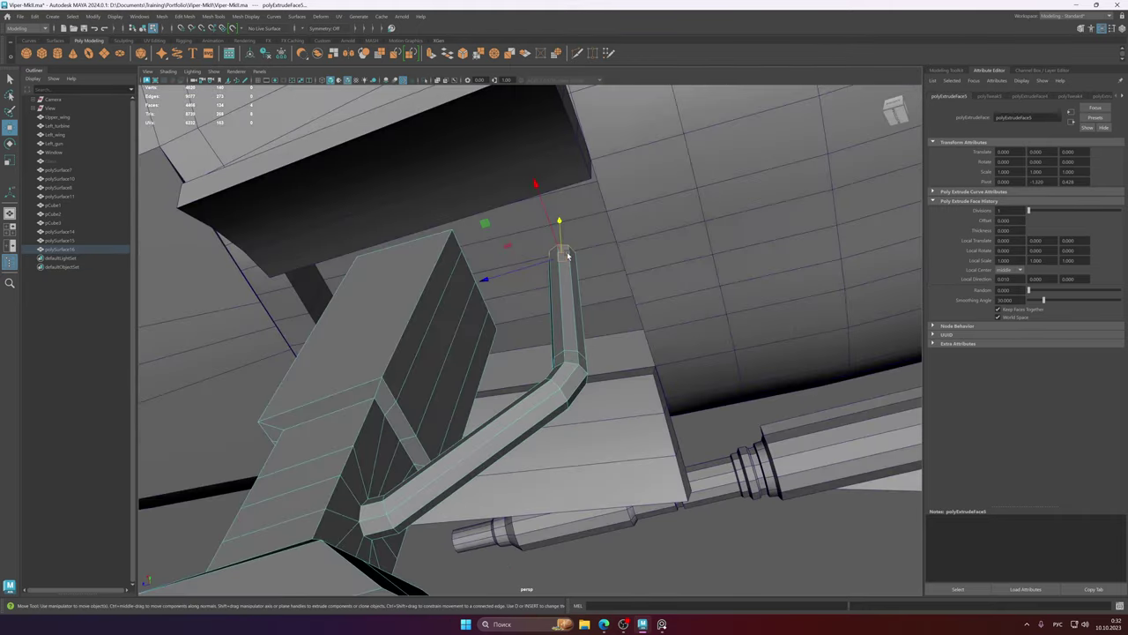
key("Delete")
middle_click_drag(571, 319, 567, 282, "alt")
right_click_drag(566, 284, 589, 271)
right_click_drag(586, 275, 431, 359, "alt")
mouse_move(529, 363)
left_mouse_down("alt")
mouse_move(543, 387)
mouse_move(596, 390)
mouse_move(406, 409)
mouse_move(531, 365)
mouse_move(503, 355)
mouse_move(522, 360)
left_mouse_up("alt")
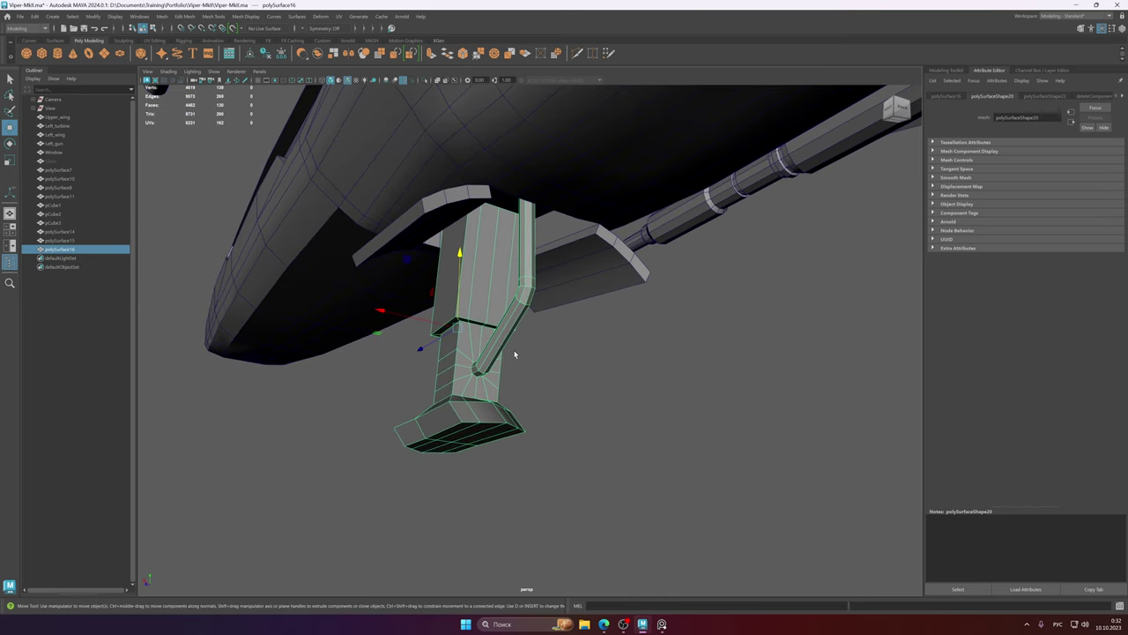
left_click_drag(487, 351, 527, 326, "alt")
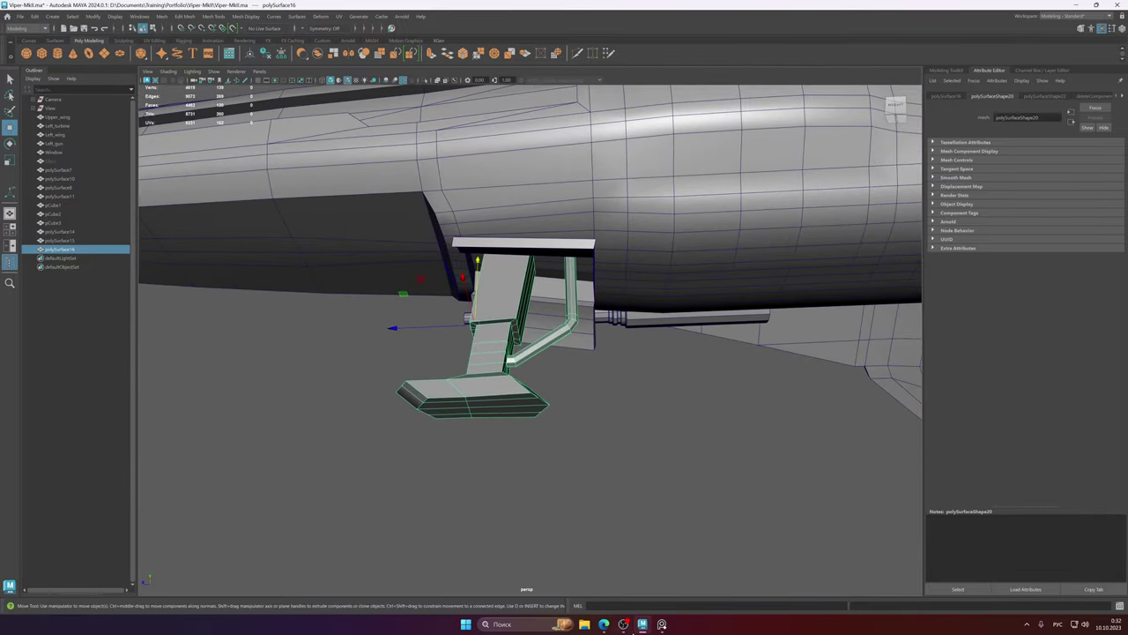
left_click(662, 624)
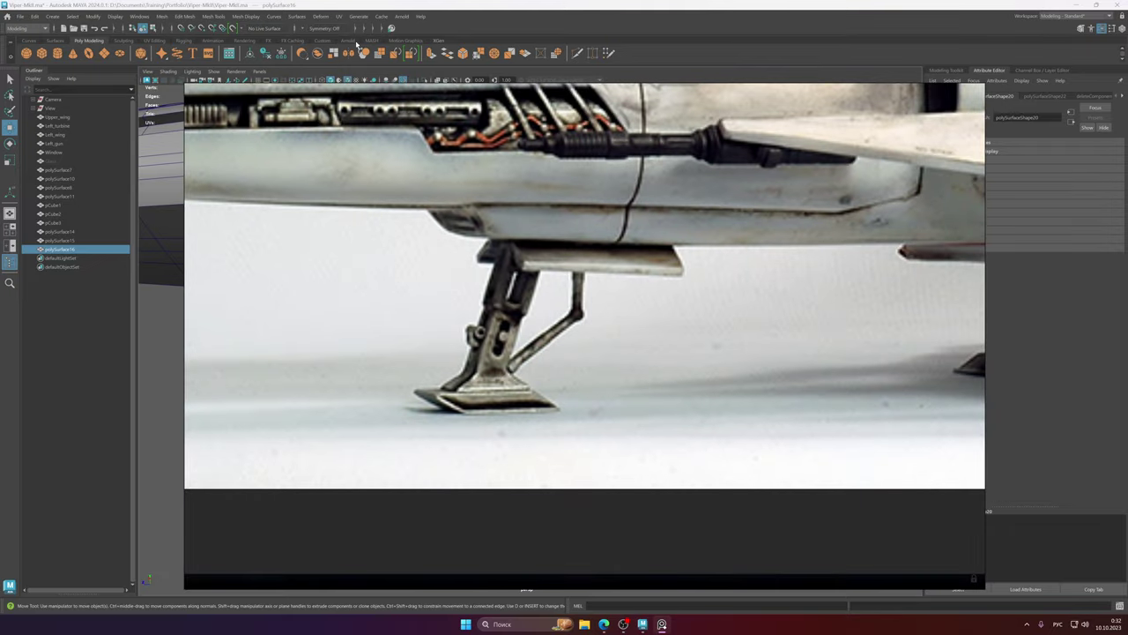
left_click(374, 5)
- Isolate the landing gear and extract all the bent brace's faces from the strut
right_click_drag(696, 311, 770, 338, "alt")
middle_click_drag(701, 262, 580, 343, "alt")
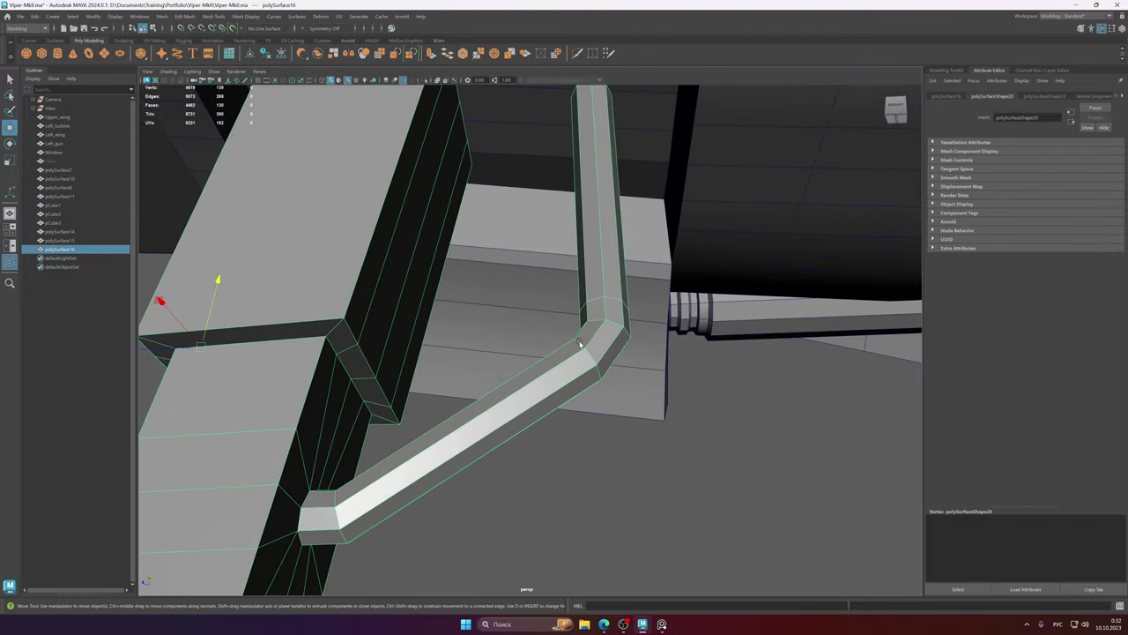
mouse_move(580, 346)
left_mouse_down("alt")
mouse_move(453, 354)
mouse_move(573, 355)
mouse_move(507, 356)
mouse_move(562, 349)
left_mouse_up("alt")
key("ctrl+1")
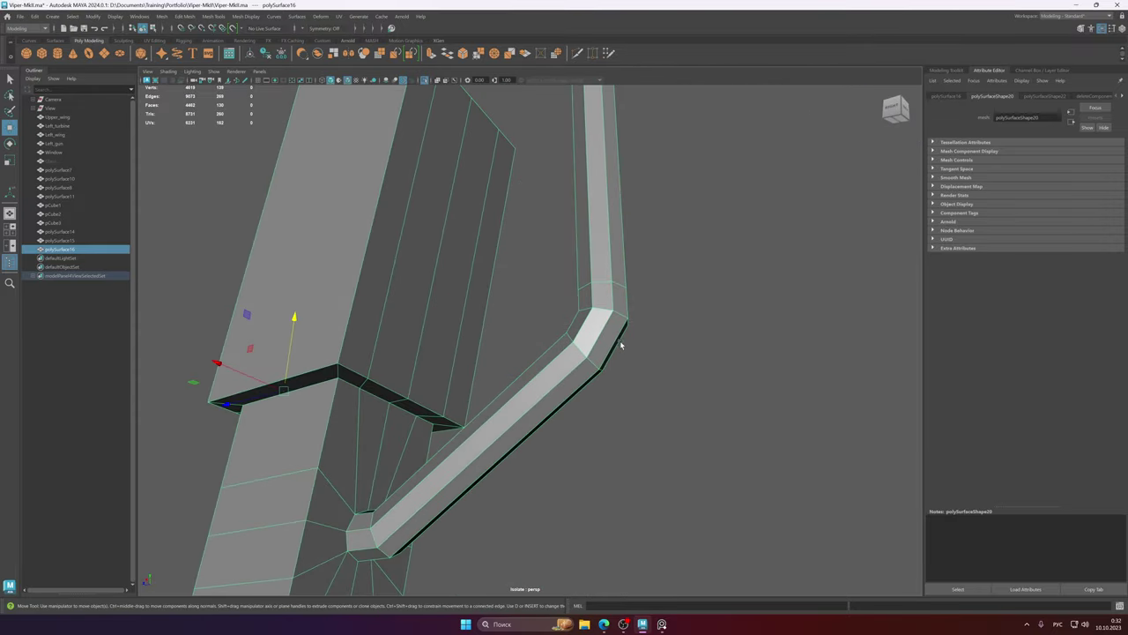
right_click_drag(621, 345, 424, 305, "alt")
right_click_drag(482, 345, 586, 358, "alt")
right_click(561, 340)
left_click(561, 363)
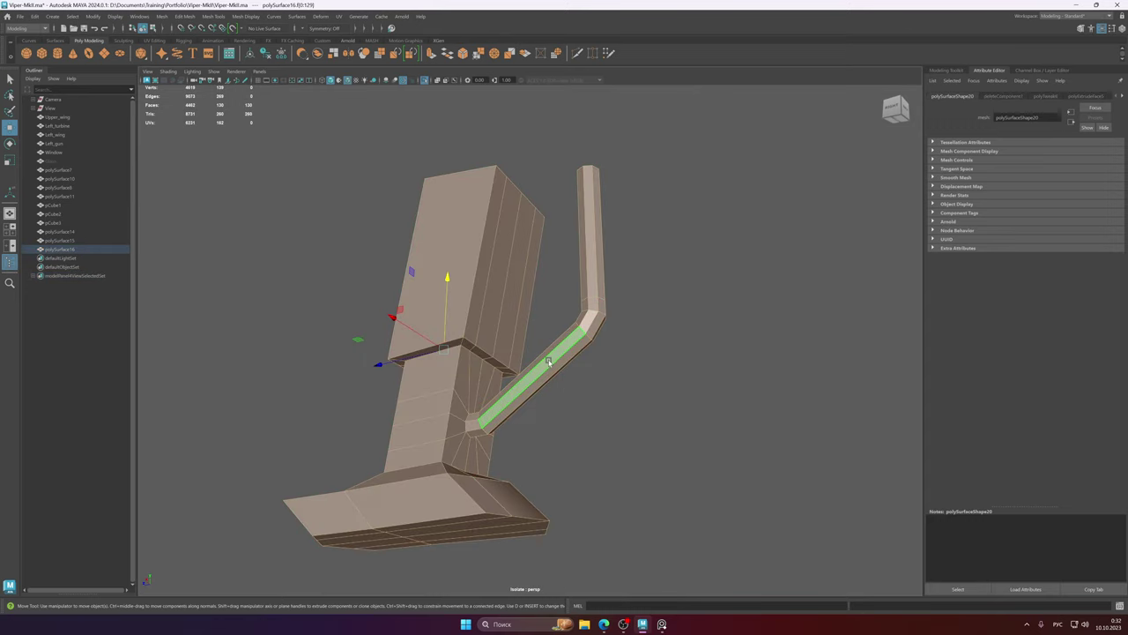
left_click_drag(564, 364, 578, 368, "alt")
left_click_drag(630, 407, 554, 353, "alt")
right_click_drag(558, 354, 631, 357, "alt")
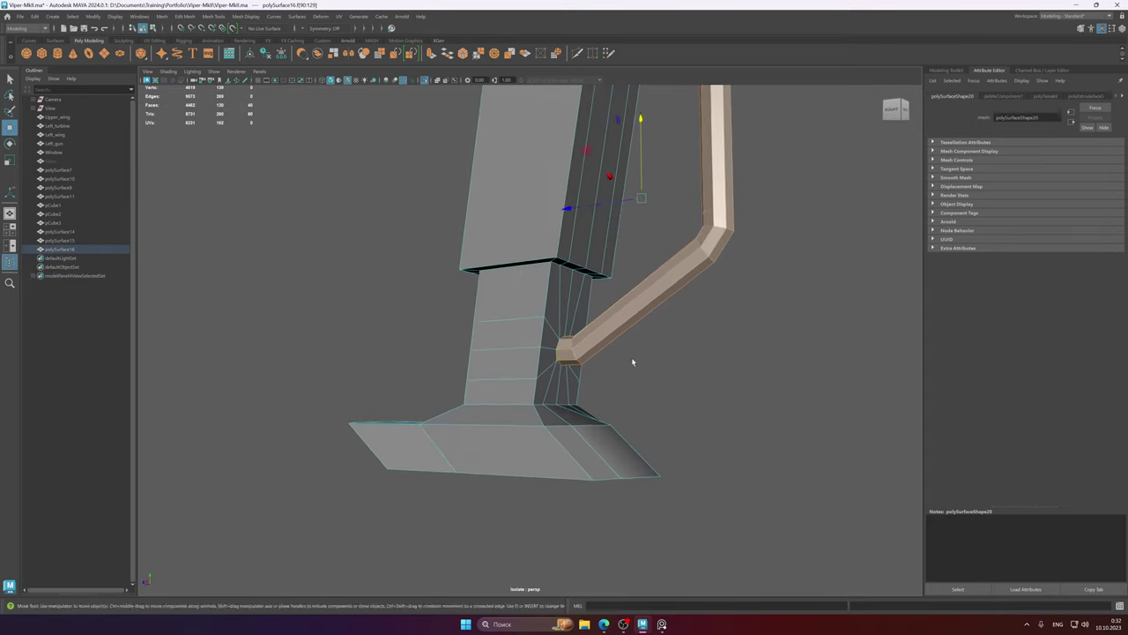
middle_click_drag(631, 357, 624, 385, "alt")
right_click_drag(607, 357, 616, 399, "shift")
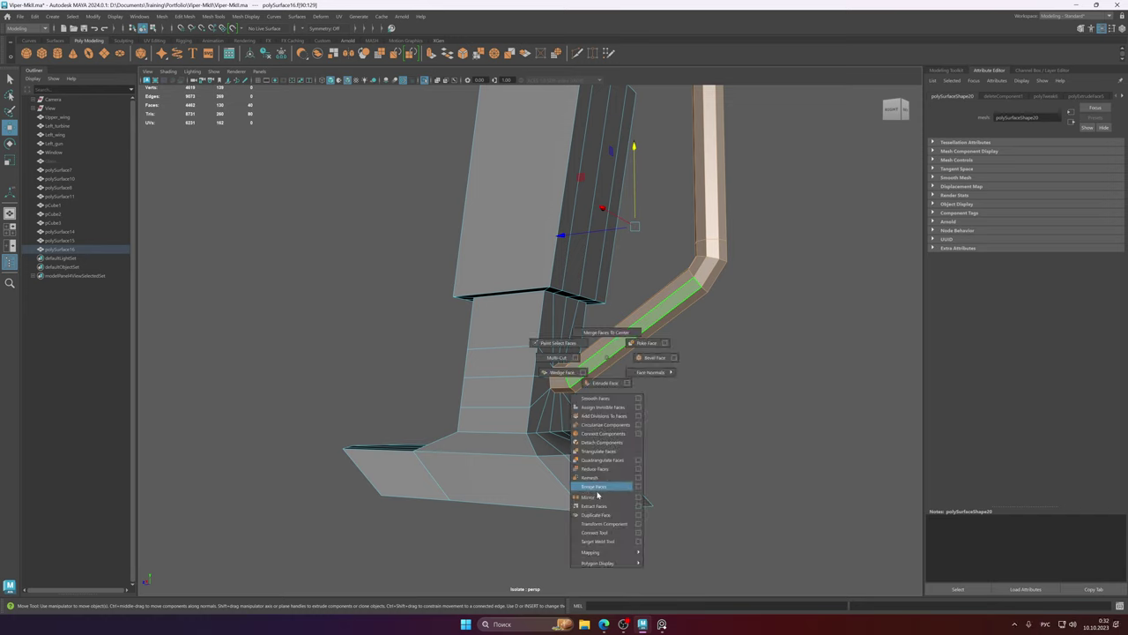
right_click_drag(600, 506, 601, 507, "shift")
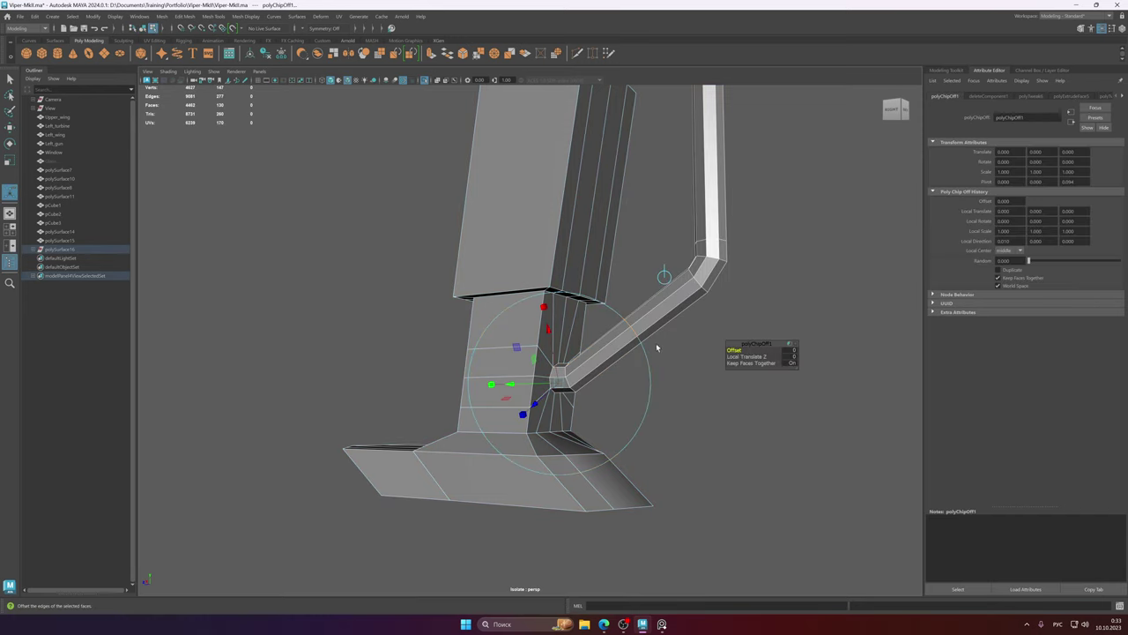
- Clear the history, freeze the transformations and ungroup the extracted brace and strut into independent meshes
left_click(264, 55)
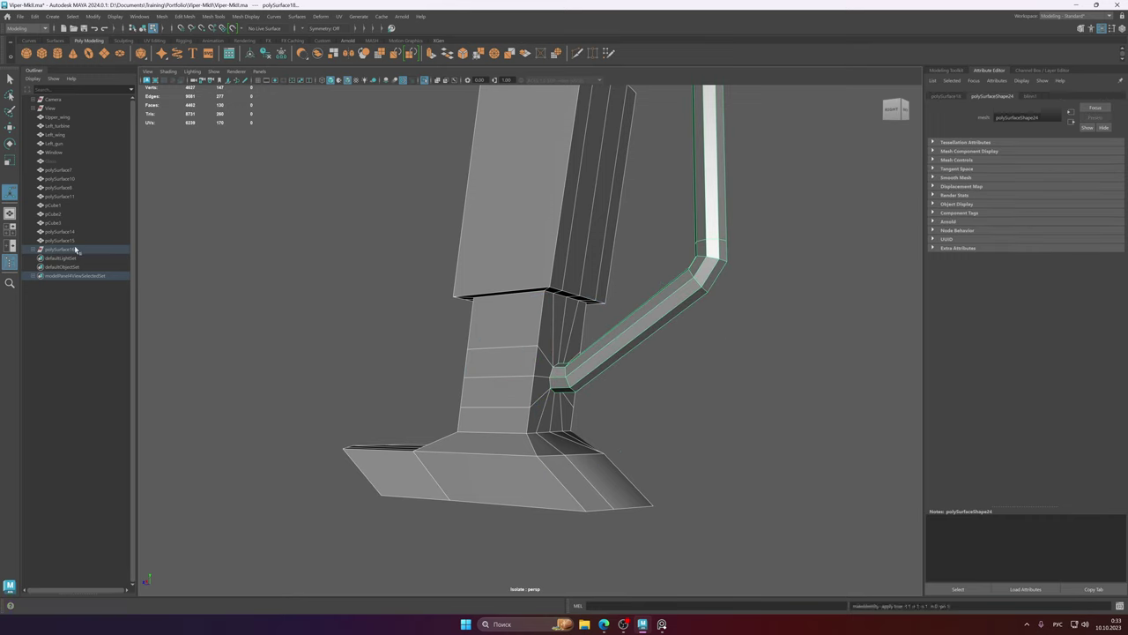
left_click(75, 251)
left_click(35, 17)
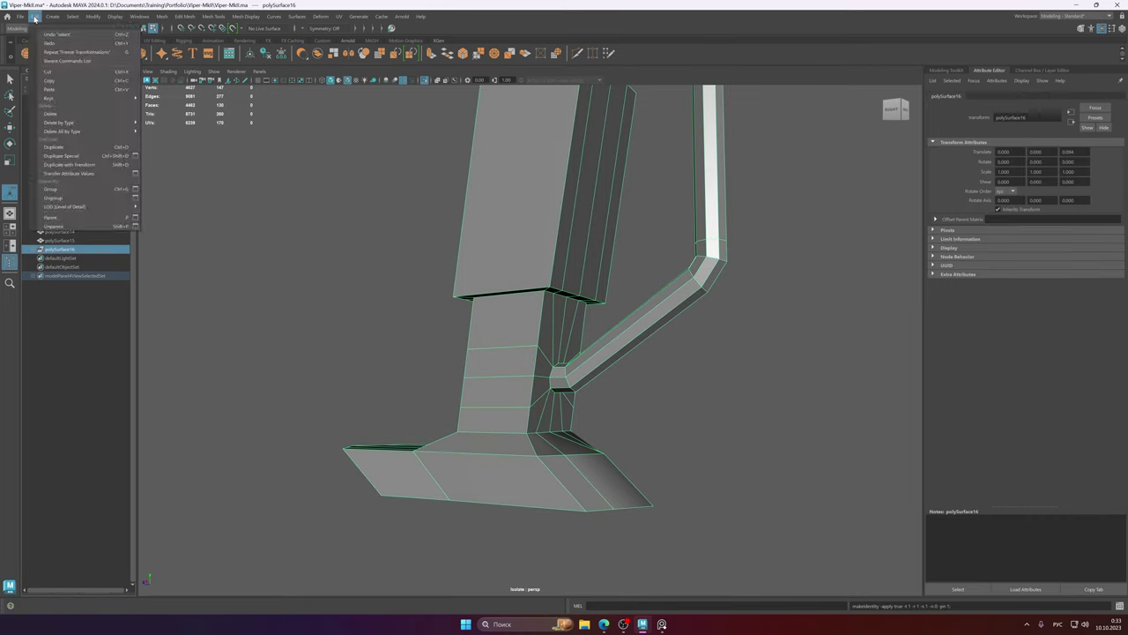
left_click(59, 200)
left_click_drag(380, 284, 522, 297, "alt")
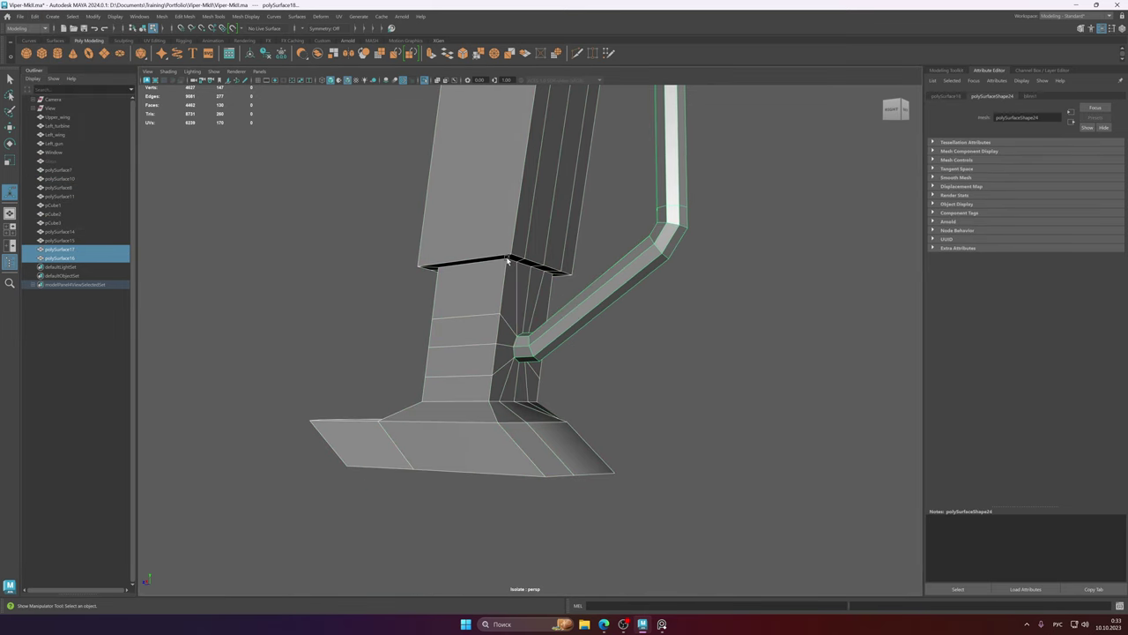
- Isolate the strut-and-foot mesh without the brace
left_click(534, 234)
key("alt+shift")
key("w")
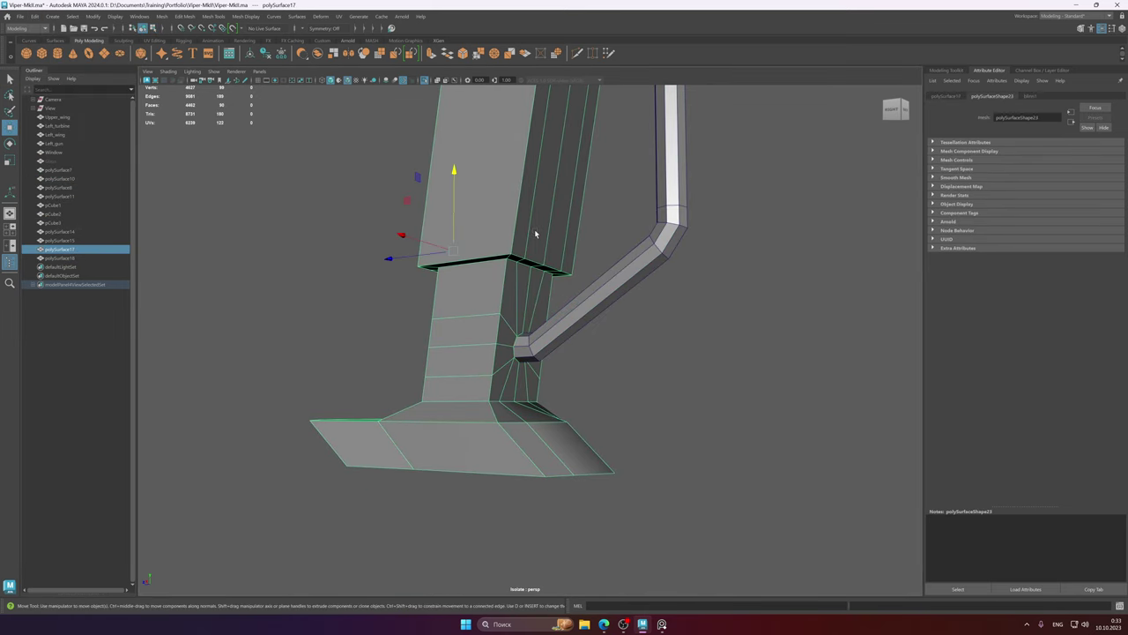
scroll(519, 239, "down", 2)
key("ctrl+1")
key("ctrl+1")
- Delete the horizontal edge loops around the lower strut, including the side edges meeting the hole in its rear face
right_click_drag(531, 234, 627, 243, "alt")
middle_click_drag(564, 281, 584, 232, "alt")
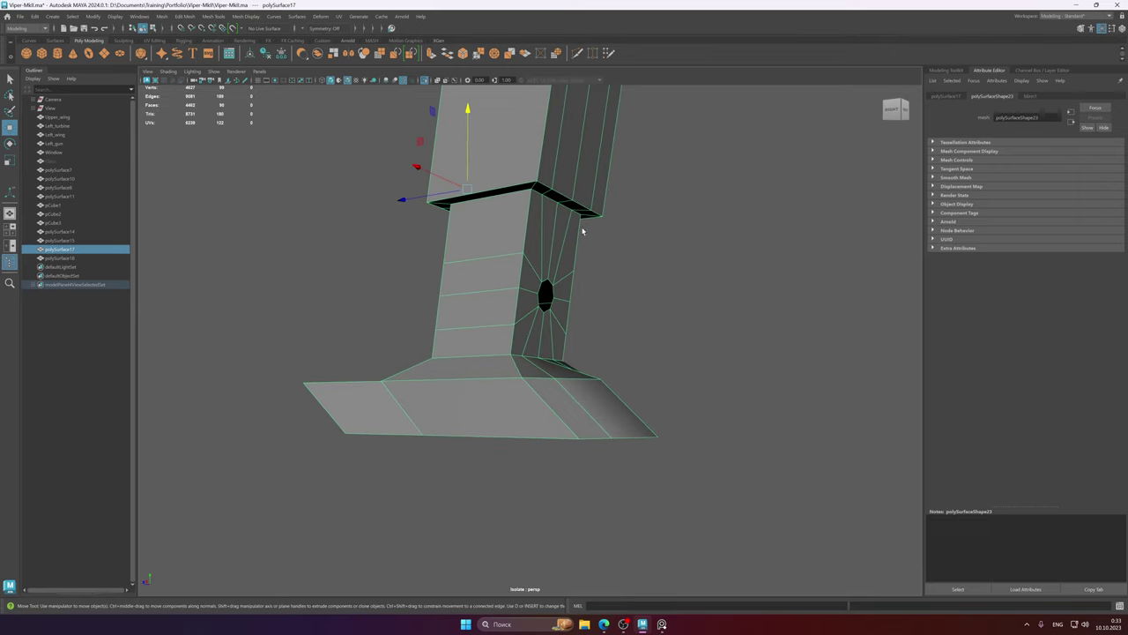
right_click_drag(584, 232, 587, 270, "alt")
left_click_drag(586, 270, 558, 272, "alt")
right_click_drag(556, 265, 556, 240)
left_click(554, 268)
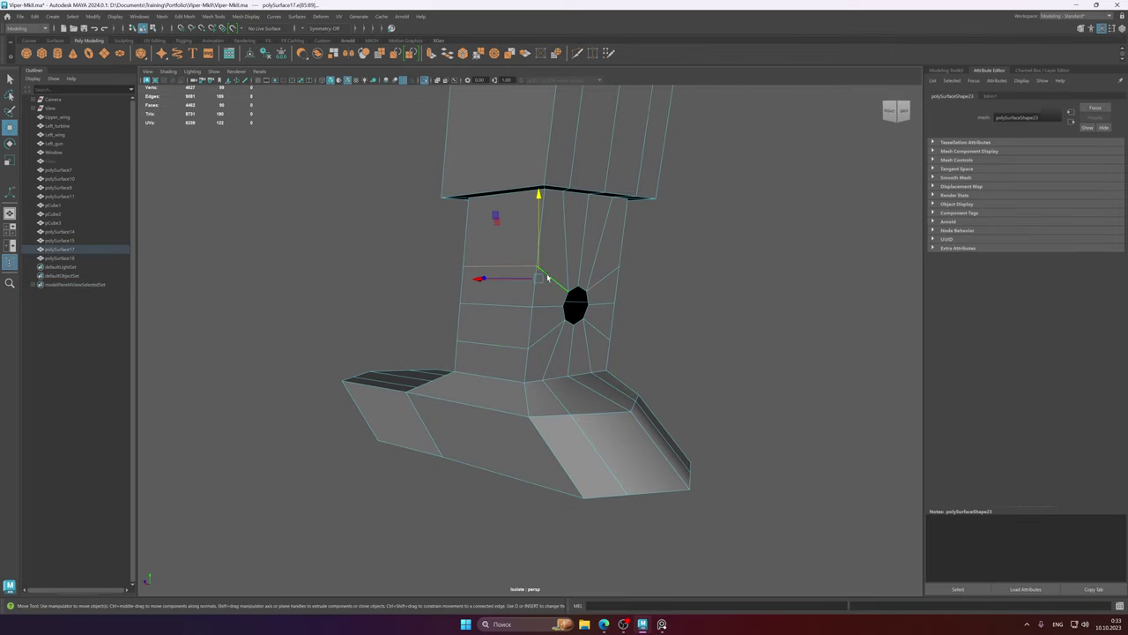
right_click_drag(548, 334, 587, 311, "shift")
middle_click_drag(587, 305, 561, 312, "alt")
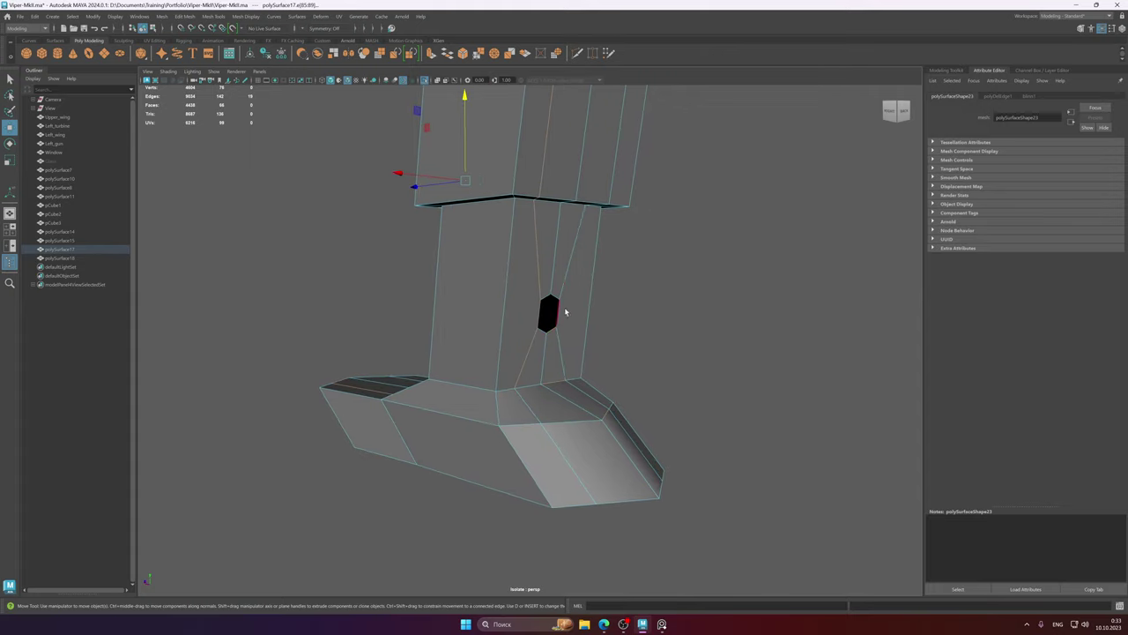
- Fill the hexagonal hole in the strut's rear face by bridging its opposite edges on both halves
right_click_drag(544, 334, 524, 435, "shift")
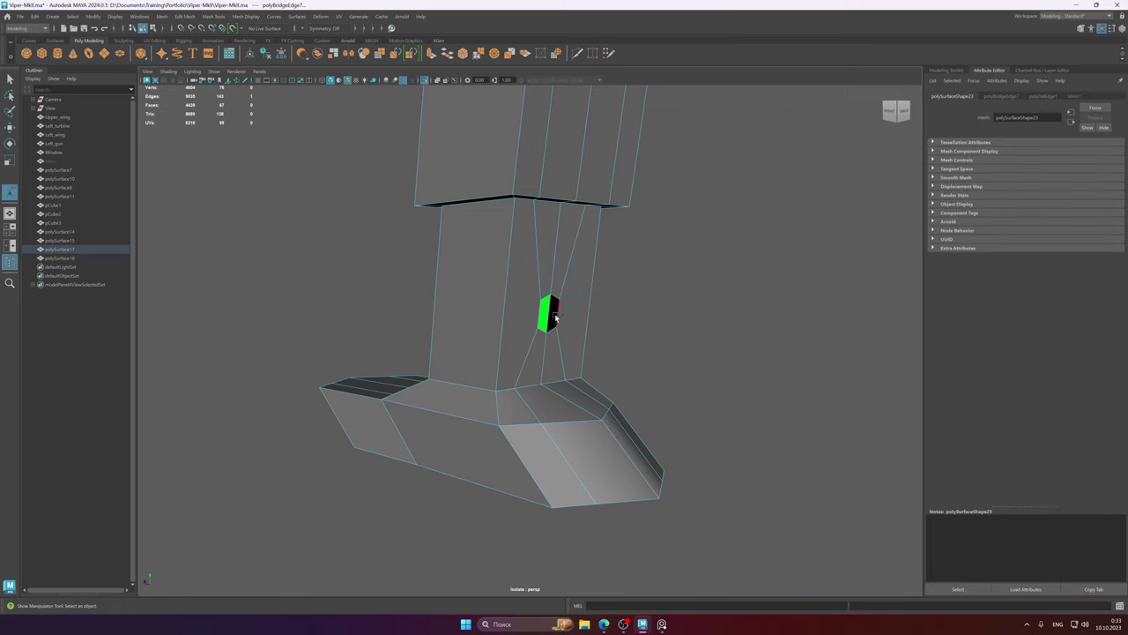
right_click_drag(553, 327, 554, 345, "shift")
right_click_drag(546, 435, 546, 434, "shift")
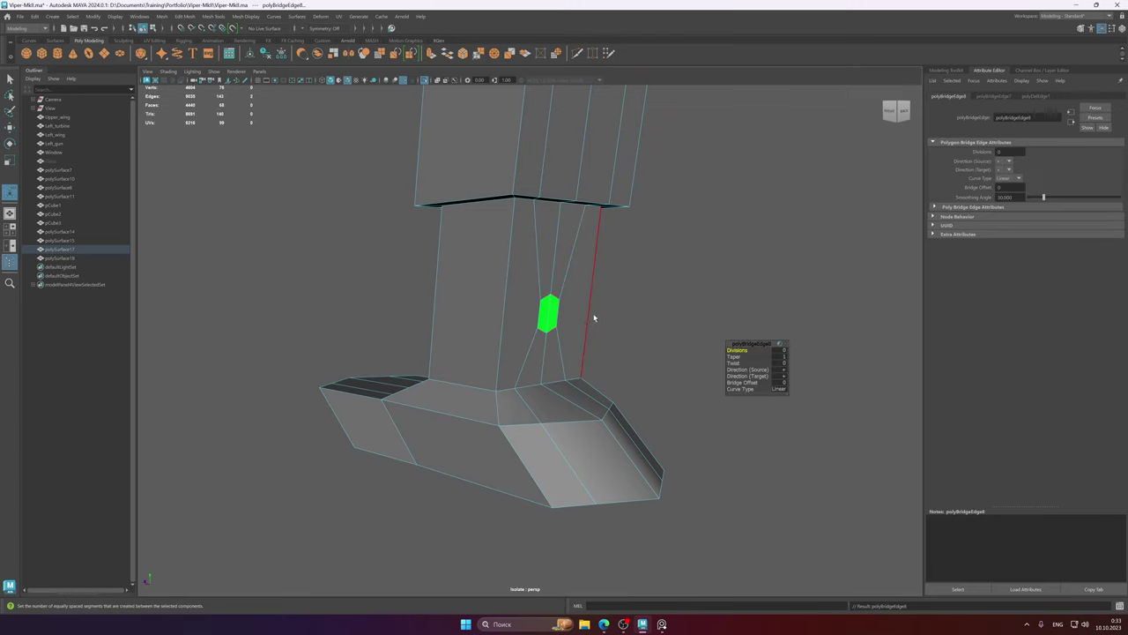
middle_click_drag(594, 317, 583, 323, "alt")
- Delete the leftover hexagon edges on the strut's rear face, leaving only straight vertical edges
right_click_drag(550, 267, 613, 481)
left_click_drag(612, 481, 541, 316, "alt")
right_click_drag(541, 316, 538, 303)
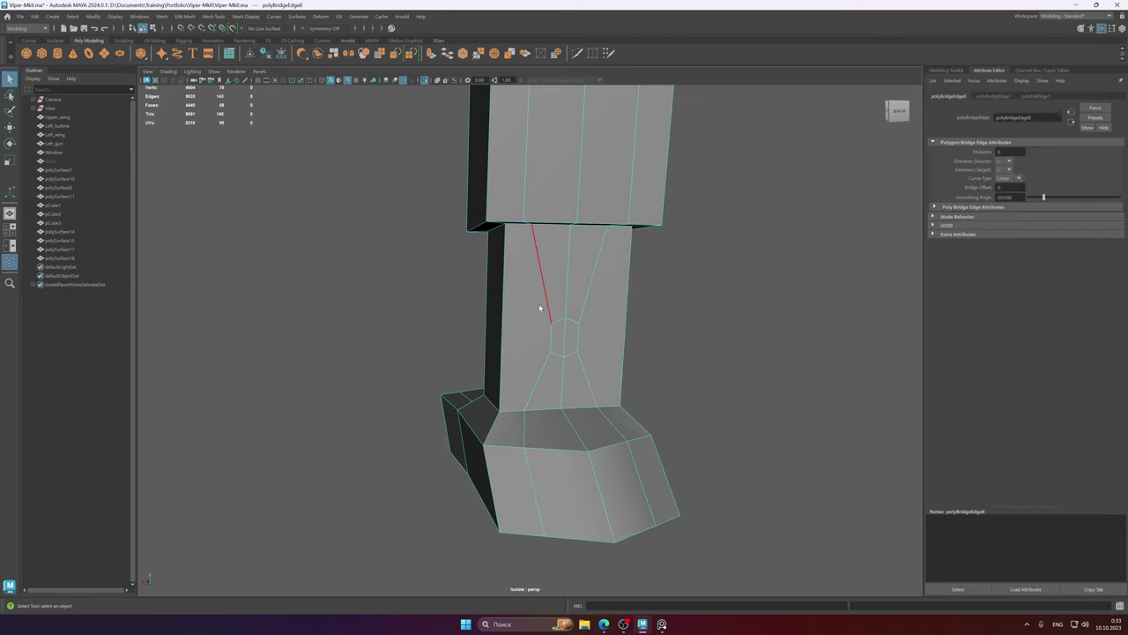
left_click_drag(538, 305, 568, 328, "alt")
left_click(545, 331)
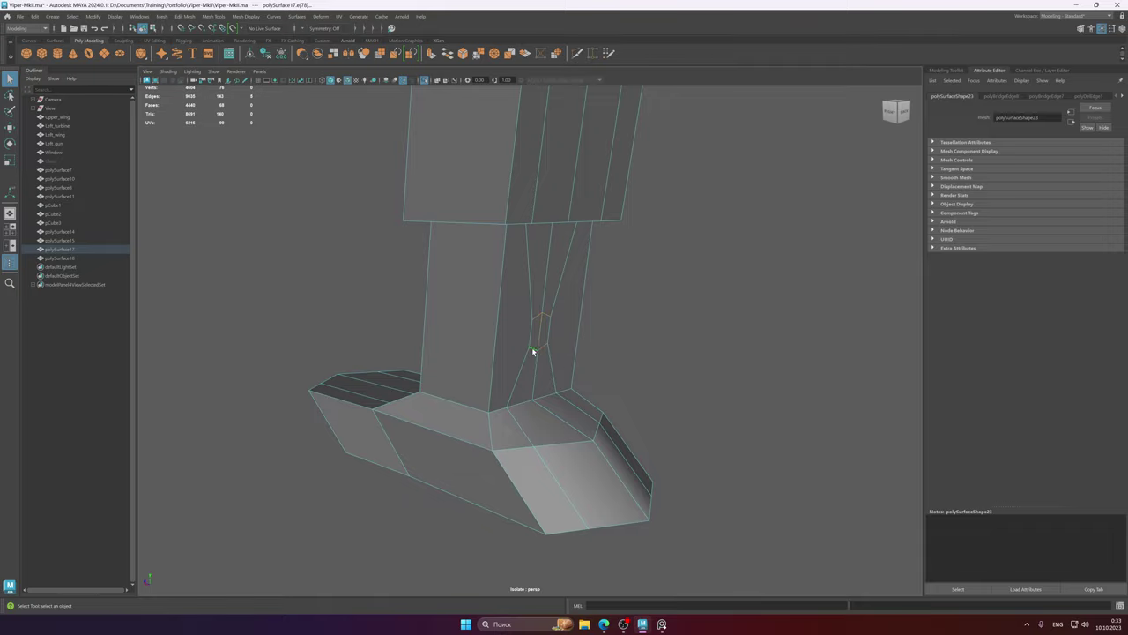
right_click_drag(535, 356, 578, 310, "shift")
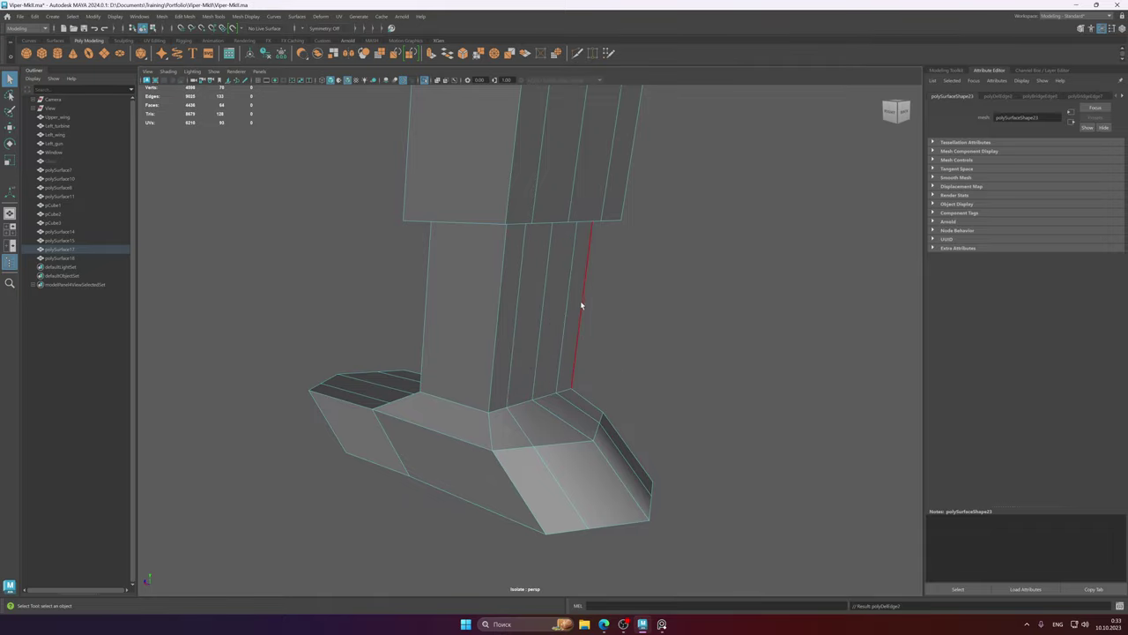
middle_click_drag(540, 299, 533, 289, "alt")
mouse_move(533, 289)
left_mouse_down("alt")
mouse_move(633, 290)
mouse_move(564, 290)
mouse_move(617, 289)
mouse_move(615, 305)
mouse_move(538, 284)
left_mouse_up("alt")
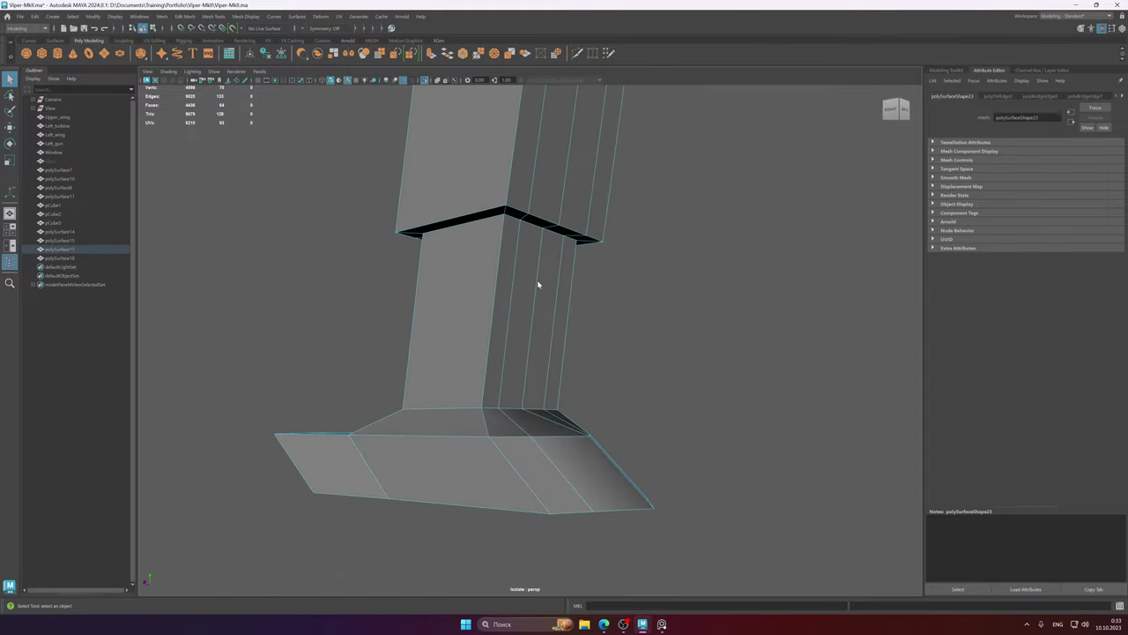
- Preview the strut mesh smoothed and return to the unsmoothed display
middle_click_drag(584, 289, 591, 240, "alt")
right_click_drag(513, 278, 548, 238)
left_click_drag(534, 237, 542, 281, "alt")
key("ctrl+z")
key("3")
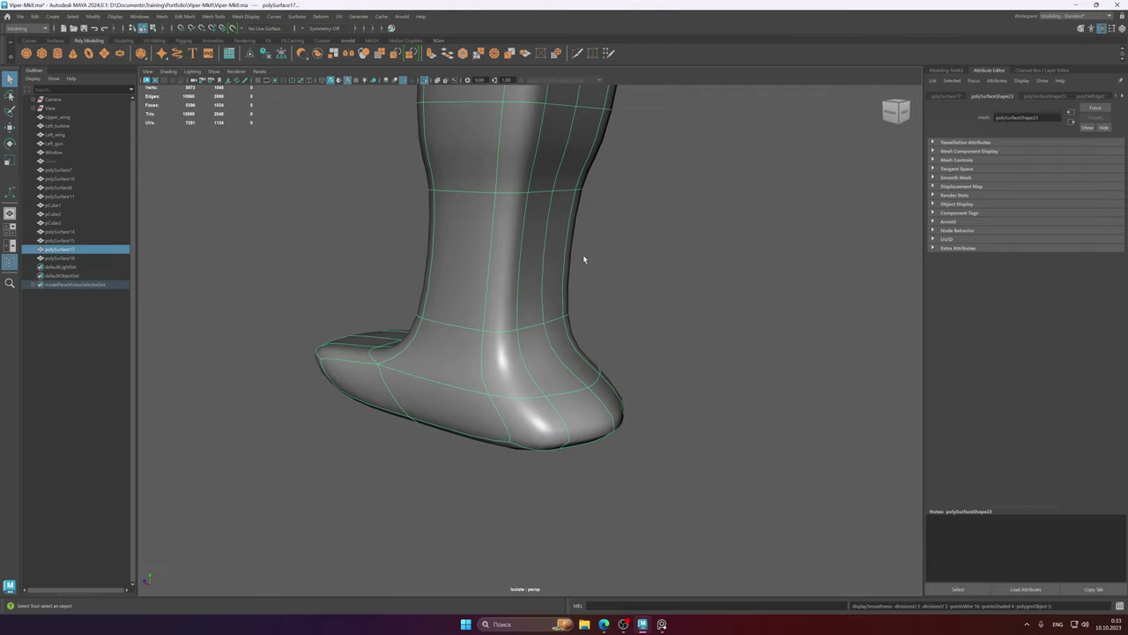
key("1")
right_click_drag(557, 274, 382, 274, "alt")
- Restore the full scene display, select the bent brace and isolate it, framing its elbow
key("ctrl+1")
left_click_drag(503, 273, 587, 257, "alt")
left_click(589, 276)
key("ctrl+1")
middle_click_drag(627, 245, 594, 284, "alt")
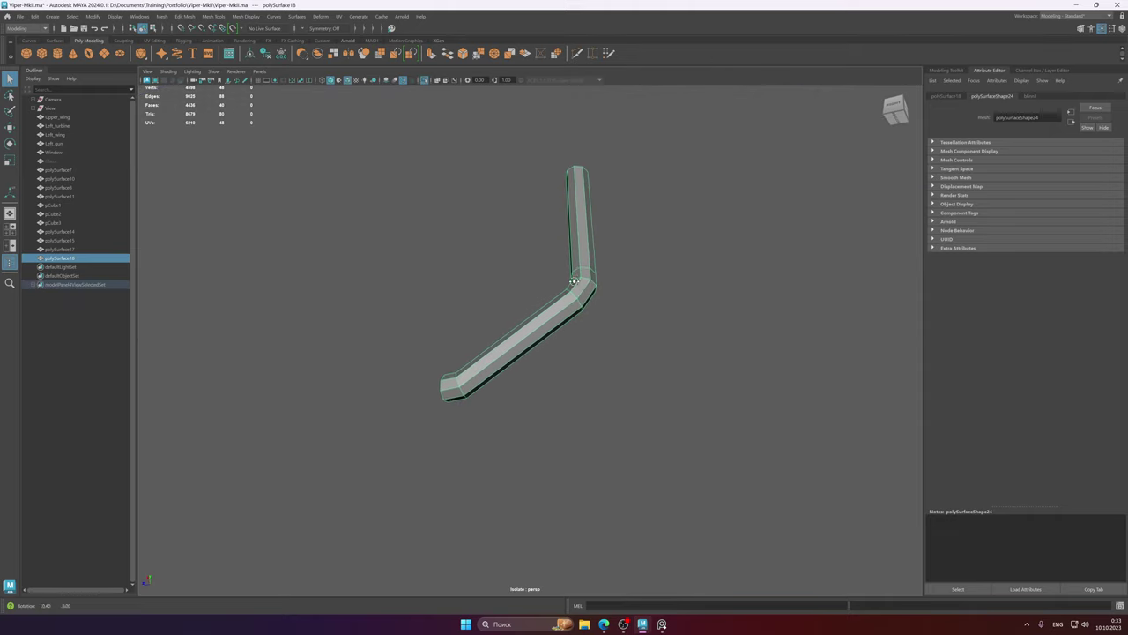
left_click_drag(594, 283, 529, 287, "alt")
right_click_drag(564, 287, 766, 290, "alt")
middle_click_drag(656, 110, 540, 304, "alt")
left_click_drag(540, 304, 576, 313, "alt")
middle_click_drag(691, 372, 616, 313, "alt")
right_click_drag(618, 311, 618, 338)
double_click(587, 335)
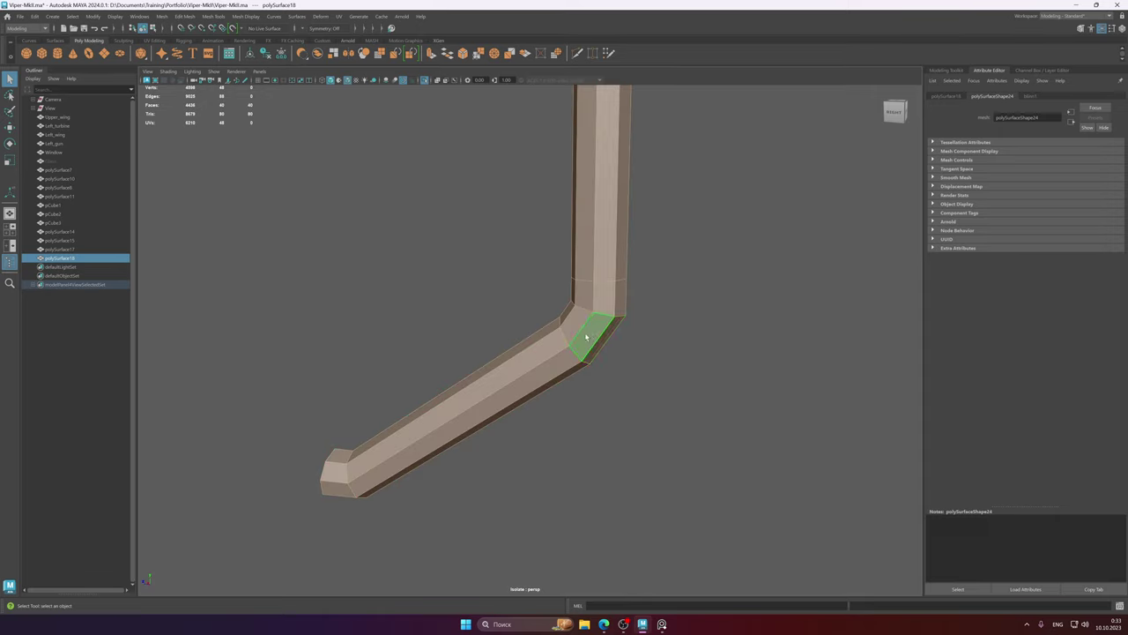
mouse_move(587, 334)
left_mouse_down("alt")
mouse_move(575, 340)
mouse_move(579, 329)
left_mouse_up("alt")
right_click_drag(579, 328, 636, 312)
right_click(586, 314, "shift")
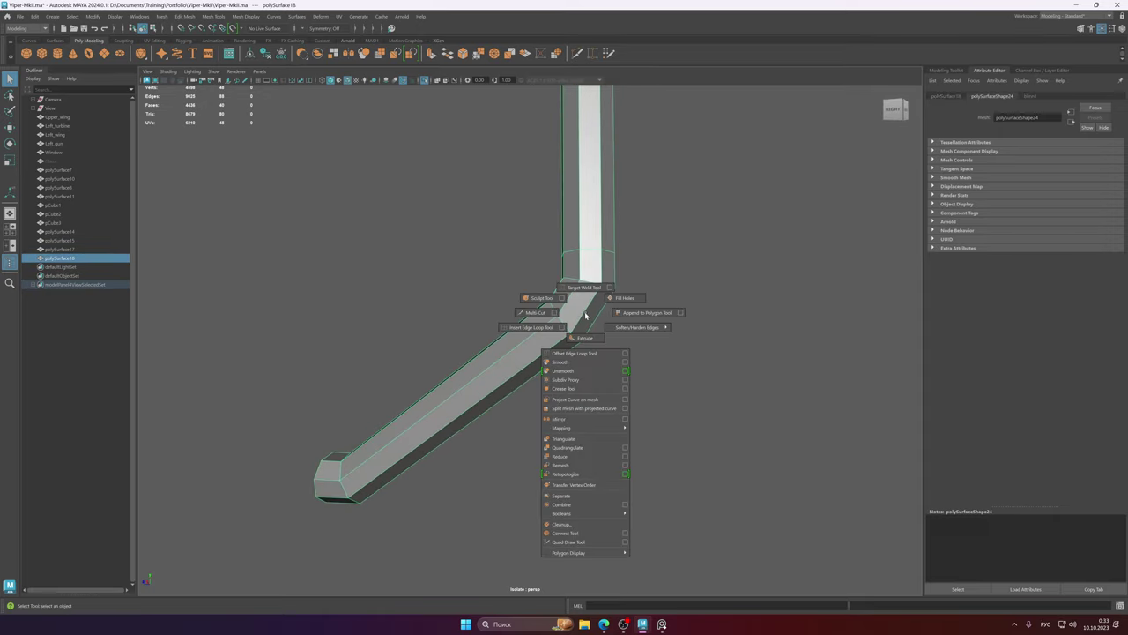
right_click_drag(525, 313, 525, 313, "shift")
left_click_drag(525, 313, 481, 351, "alt")
key("q")
- Extrude the four-face patches on both sides of the brace's elbow and scale them outward sideways
left_click(583, 321)
key("alt+shift")
key("e")
key("r")
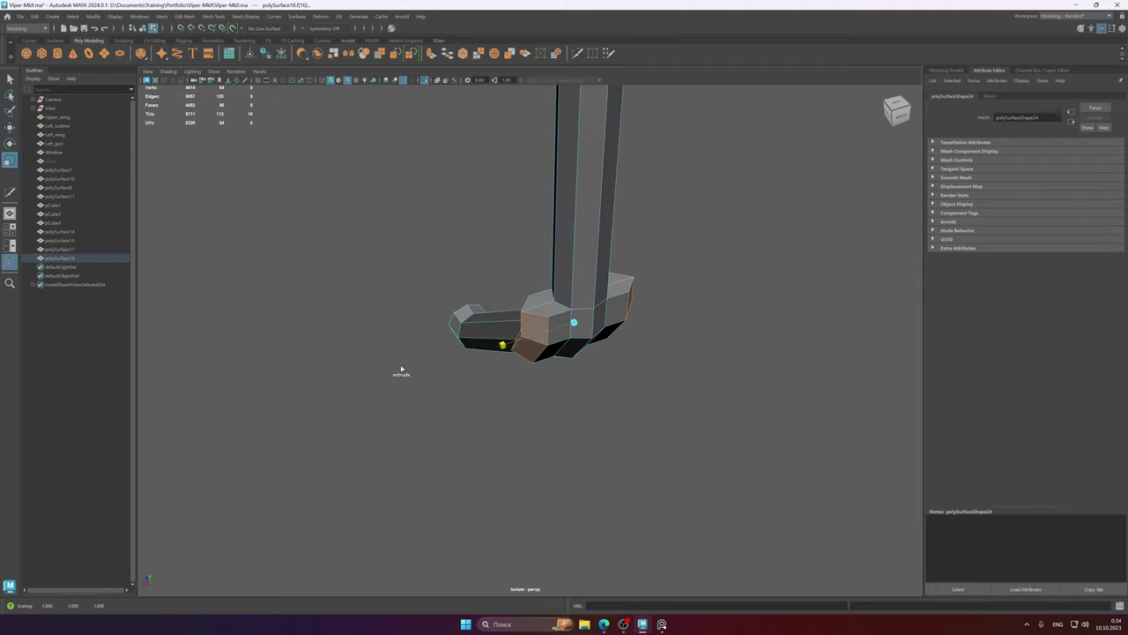
left_click_drag(577, 338, 652, 342, "alt")
left_click_drag(614, 285, 594, 288)
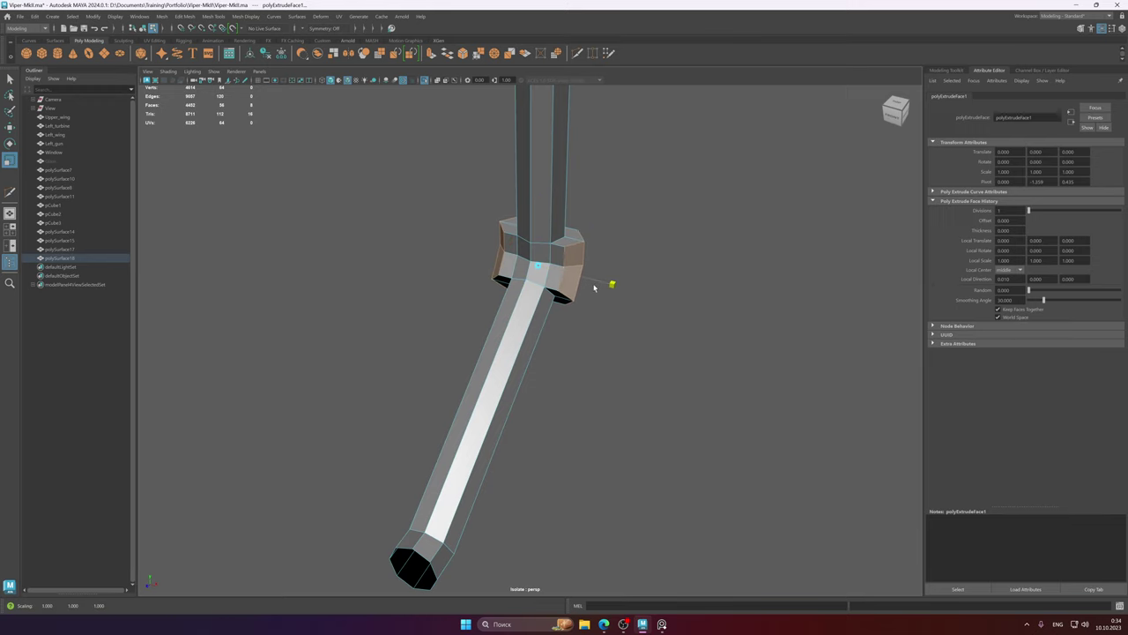
- Flatten the extruded outer faces on each side of the elbow by scaling them along the sideways axis
middle_click_drag(590, 259, 603, 352, "alt")
left_click(598, 347)
left_click_drag(598, 347, 527, 370, "alt")
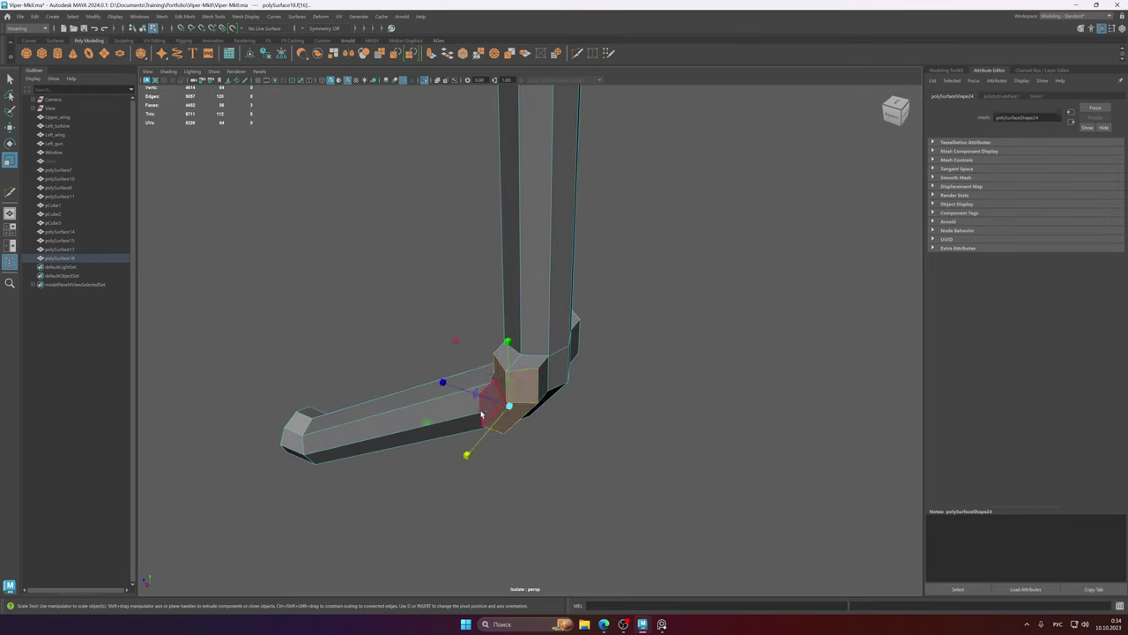
left_click_drag(481, 415, 415, 378, "alt")
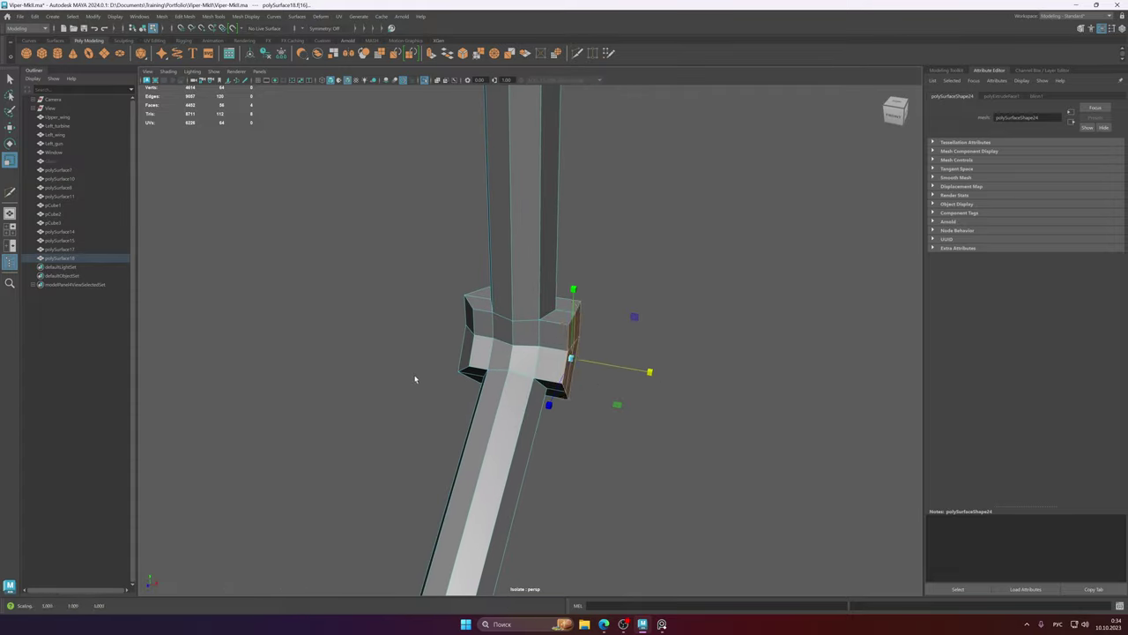
left_click_drag(597, 340, 701, 381, "alt")
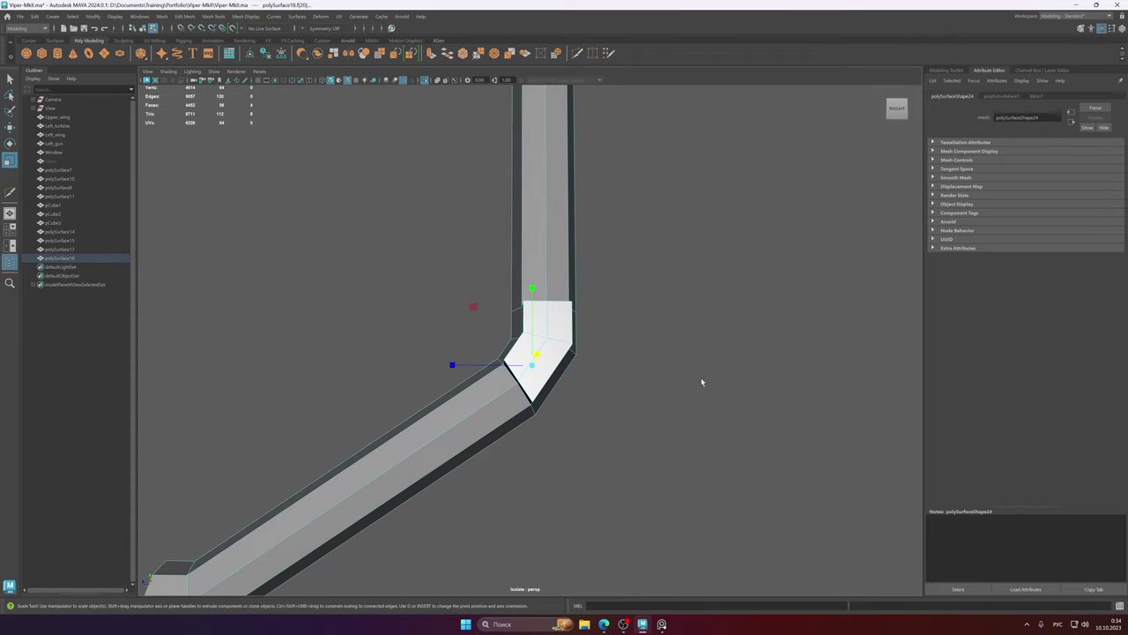
- Select the outer vertices of the elbow's side extrusion and circularize them into a round joint cap
left_click_drag(629, 370, 538, 310, "alt")
right_click_drag(538, 310, 477, 301)
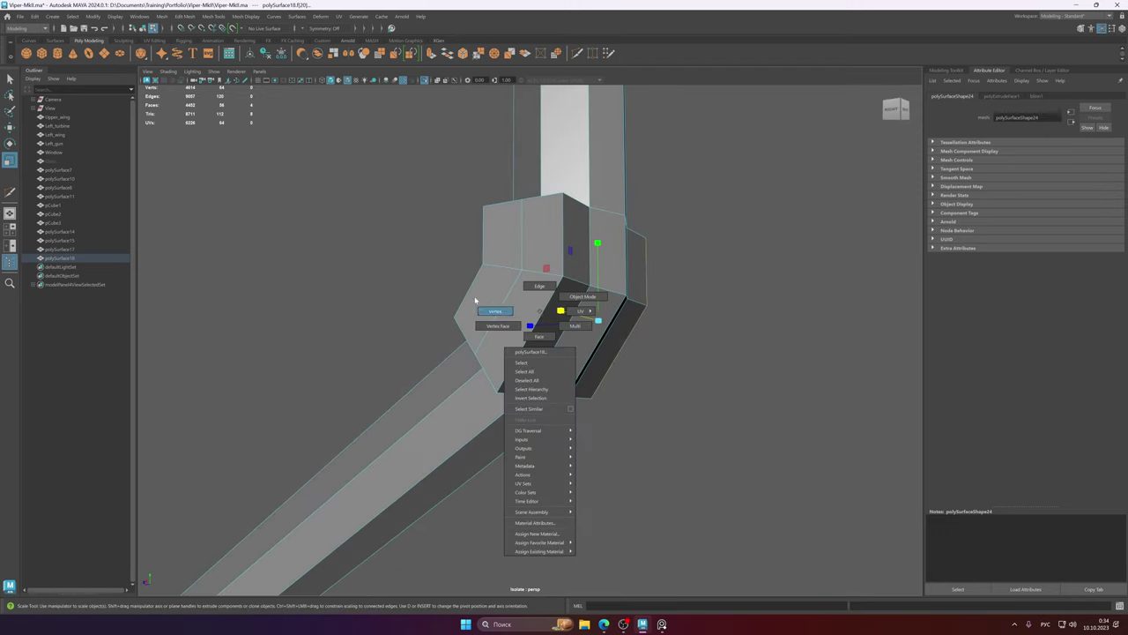
left_click_drag(494, 304, 532, 336, "alt")
left_click(532, 336)
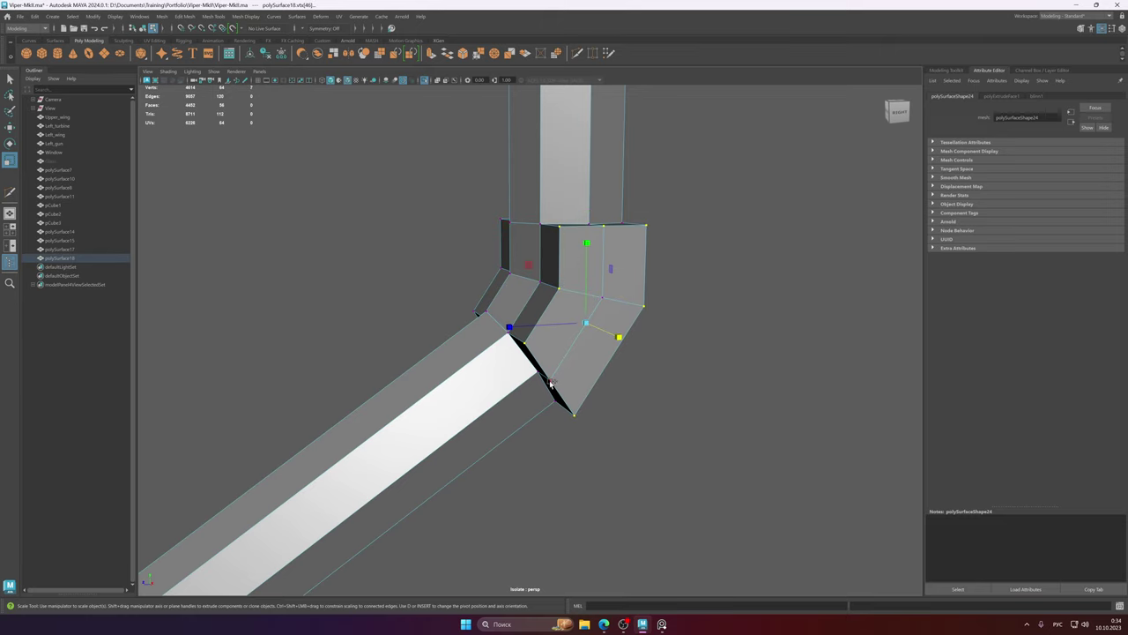
left_click_drag(582, 351, 668, 352, "alt")
key("w")
right_click(570, 329)
left_click(567, 416)
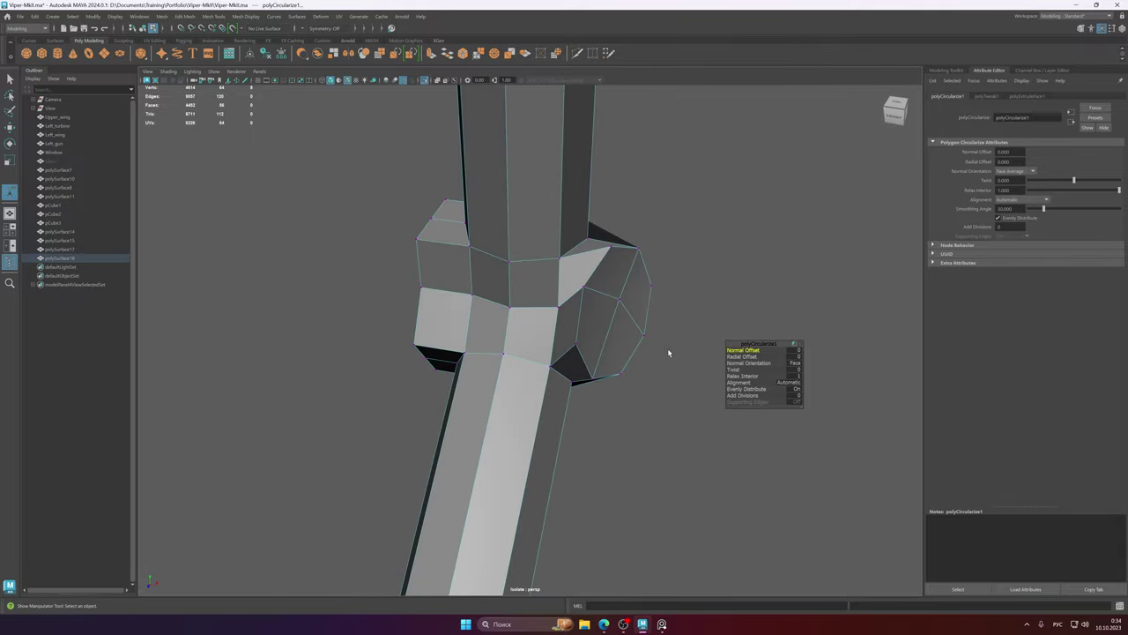
- Undo the last circularize and circularize the outer vertices on both sides of the brace's elbow
key("ctrl+z")
left_click_drag(587, 327, 516, 328, "alt")
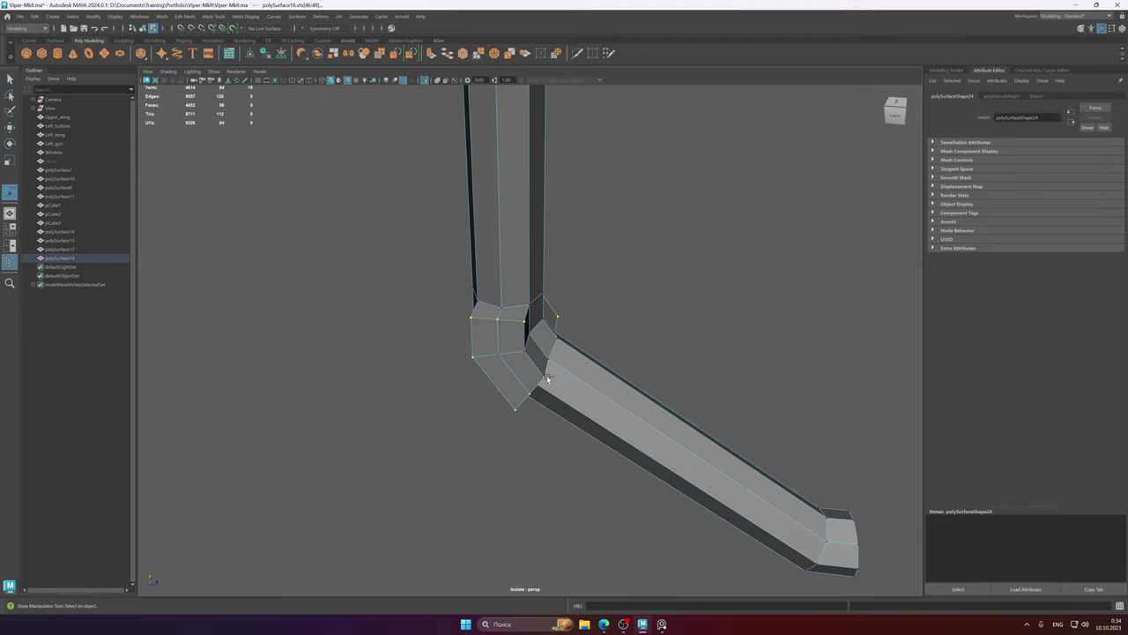
right_click(527, 350, "shift")
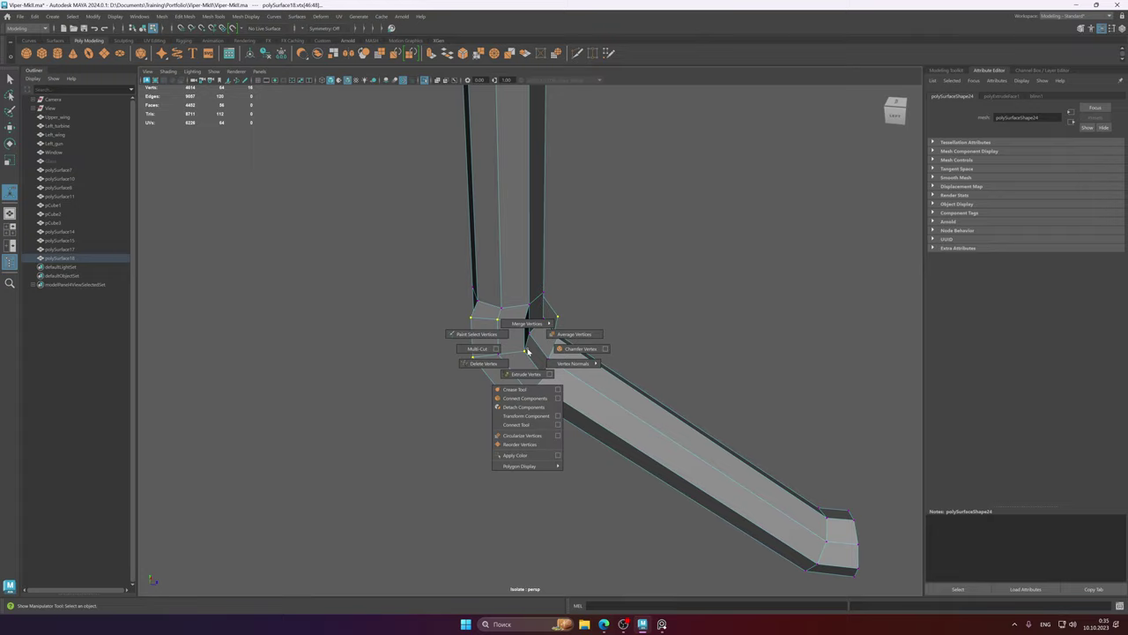
left_click(538, 435)
- Select the round cap faces on each side of the elbow and flatten them by scaling along the sideways axis
mouse_move(533, 370)
left_mouse_down("alt")
mouse_move(453, 353)
mouse_move(380, 360)
mouse_move(528, 357)
left_mouse_up("alt")
right_click_drag(573, 319, 578, 349)
left_click_drag(579, 349, 603, 363, "alt")
left_click(562, 361)
left_click_drag(660, 336, 333, 357)
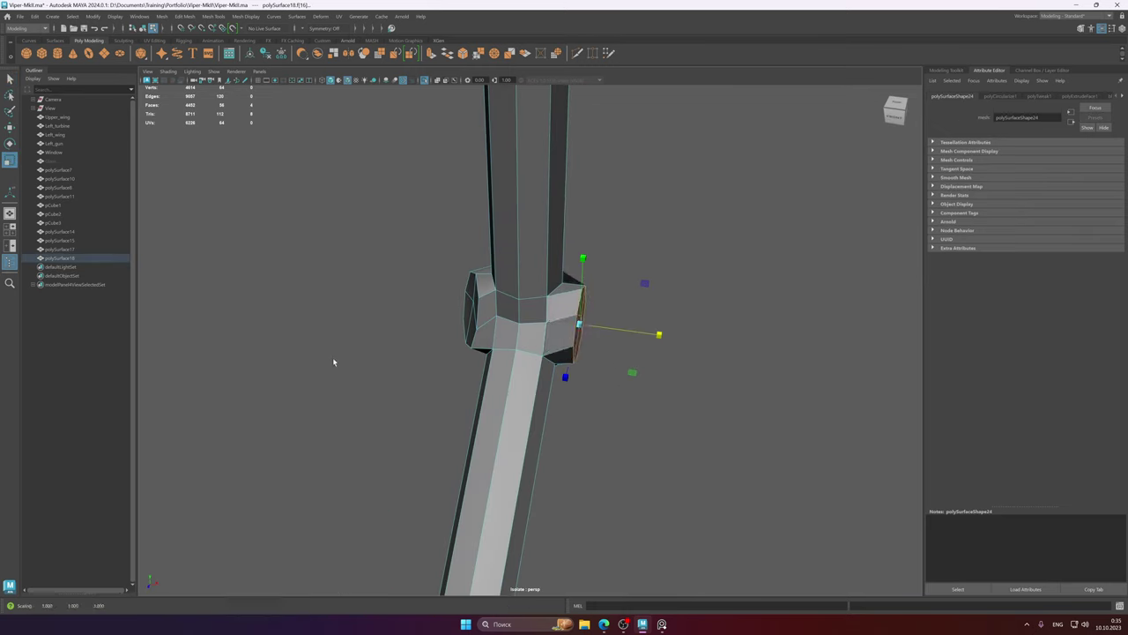
left_click_drag(533, 340, 617, 354, "alt")
left_click(483, 338)
left_click(491, 363, "shift")
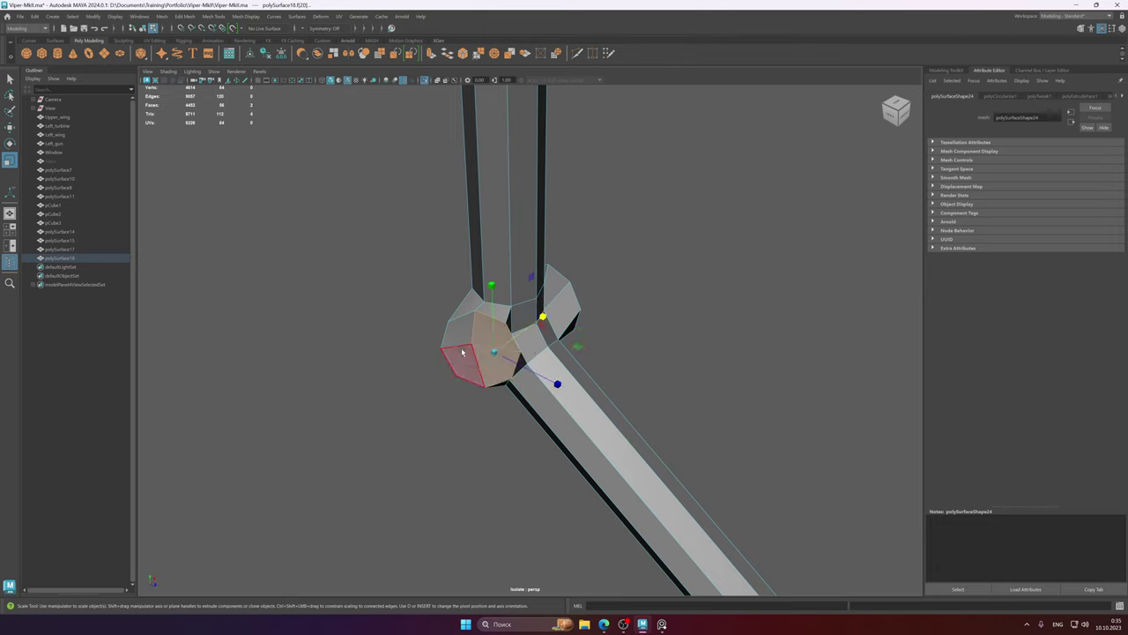
left_click_drag(530, 319, 565, 346, "alt")
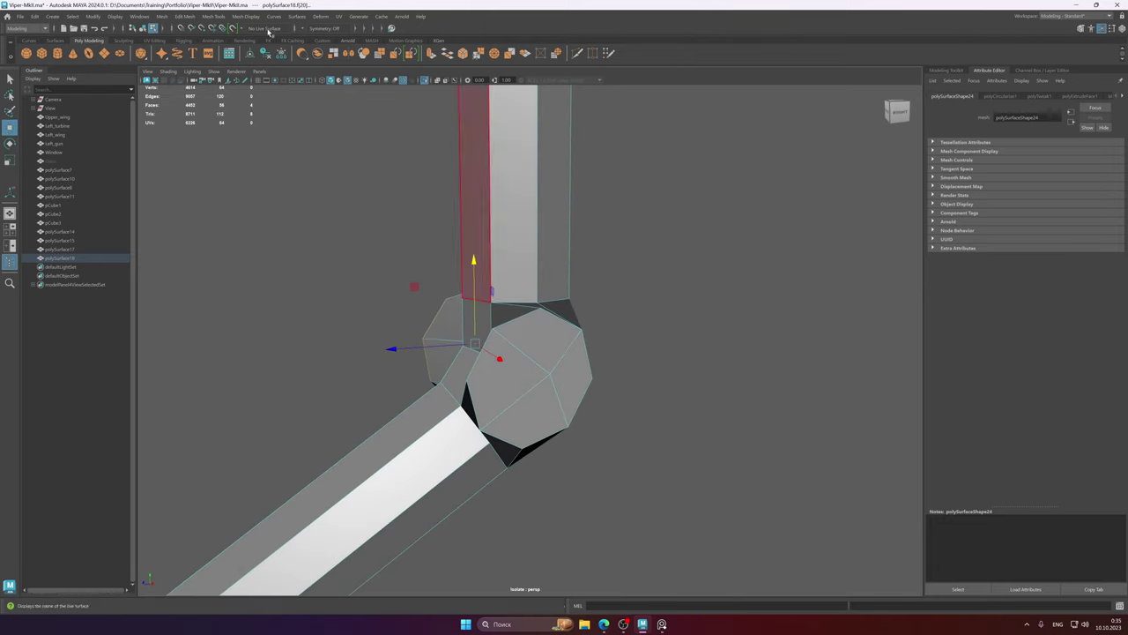
- Turn on Object X symmetry and move and rotate the cap vertices to centre both caps on the brace's bend
left_click(306, 33)
left_click(325, 52)
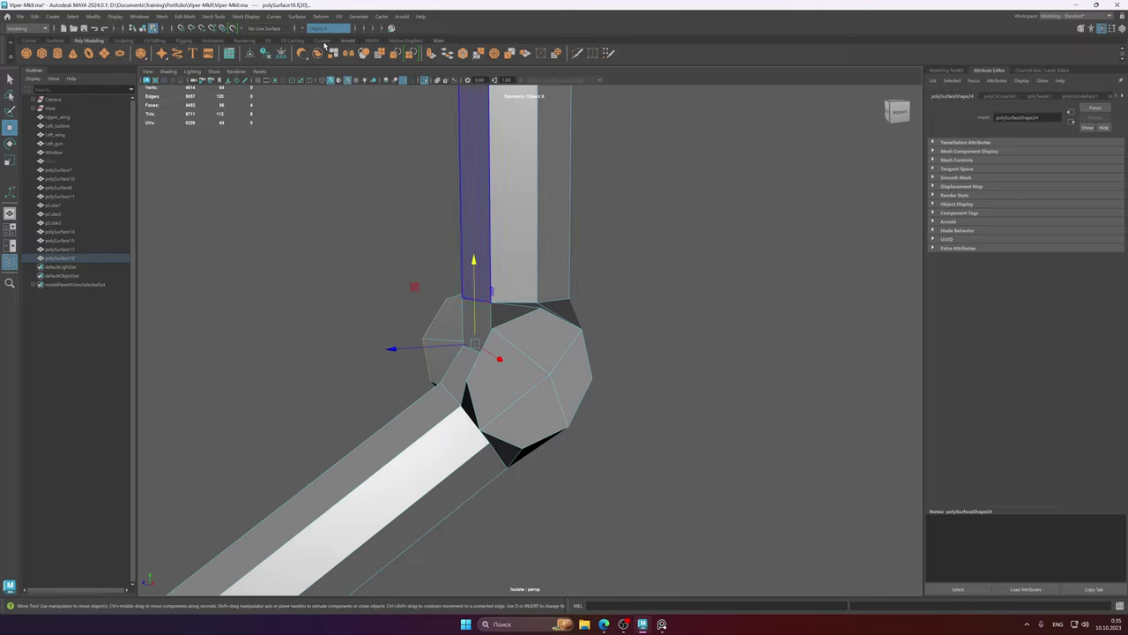
mouse_move(581, 317)
left_mouse_down("alt")
mouse_move(535, 298)
mouse_move(581, 308)
mouse_move(596, 325)
left_mouse_up("alt")
left_click_drag(541, 309, 535, 305, "alt")
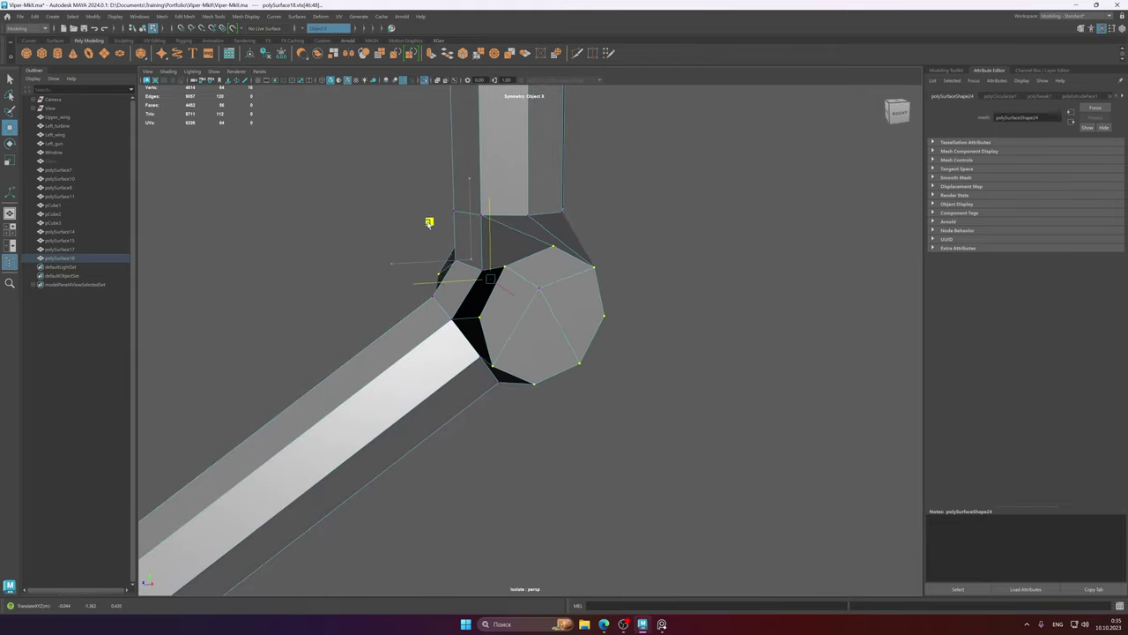
left_click_drag(448, 239, 384, 253, "alt")
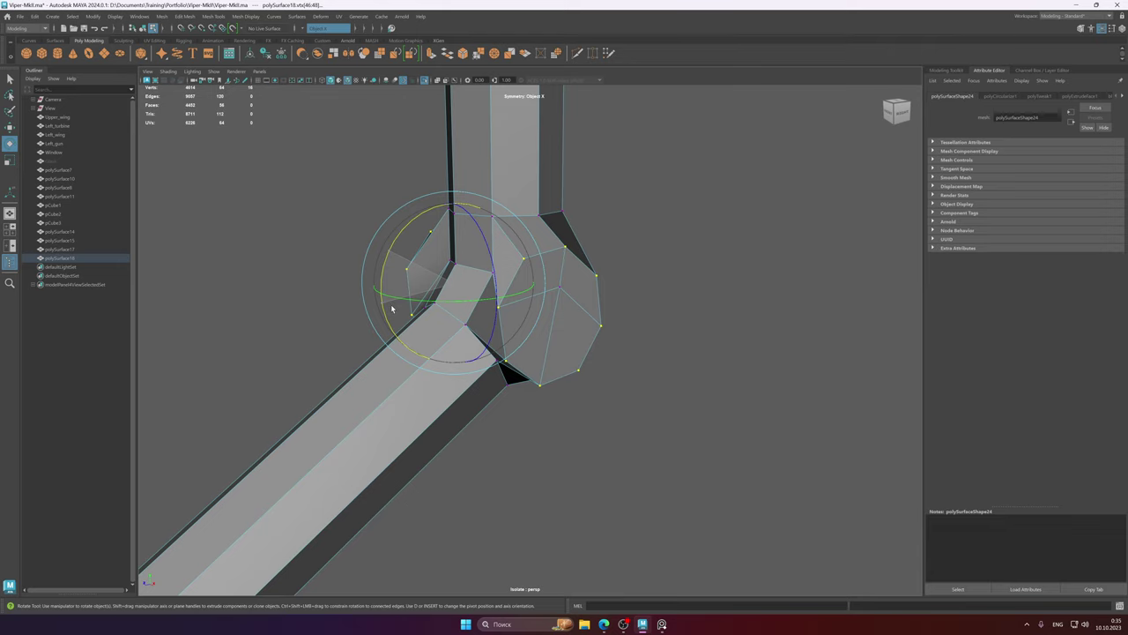
left_click_drag(563, 310, 546, 302, "alt")
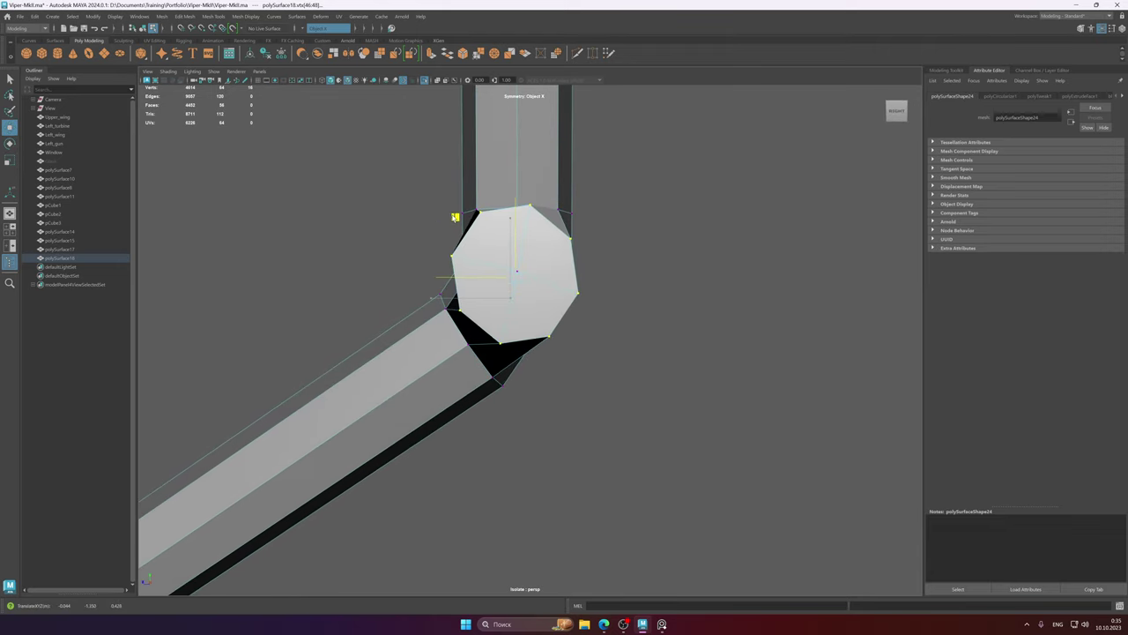
left_click_drag(526, 263, 622, 269, "alt")
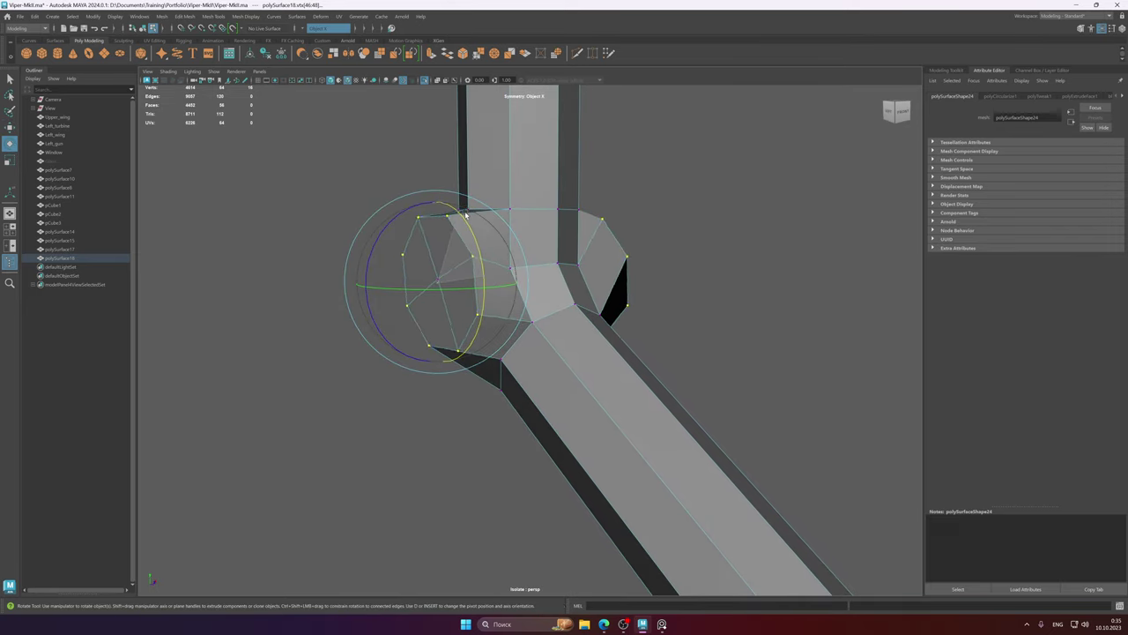
left_click_drag(546, 255, 327, 282, "alt")
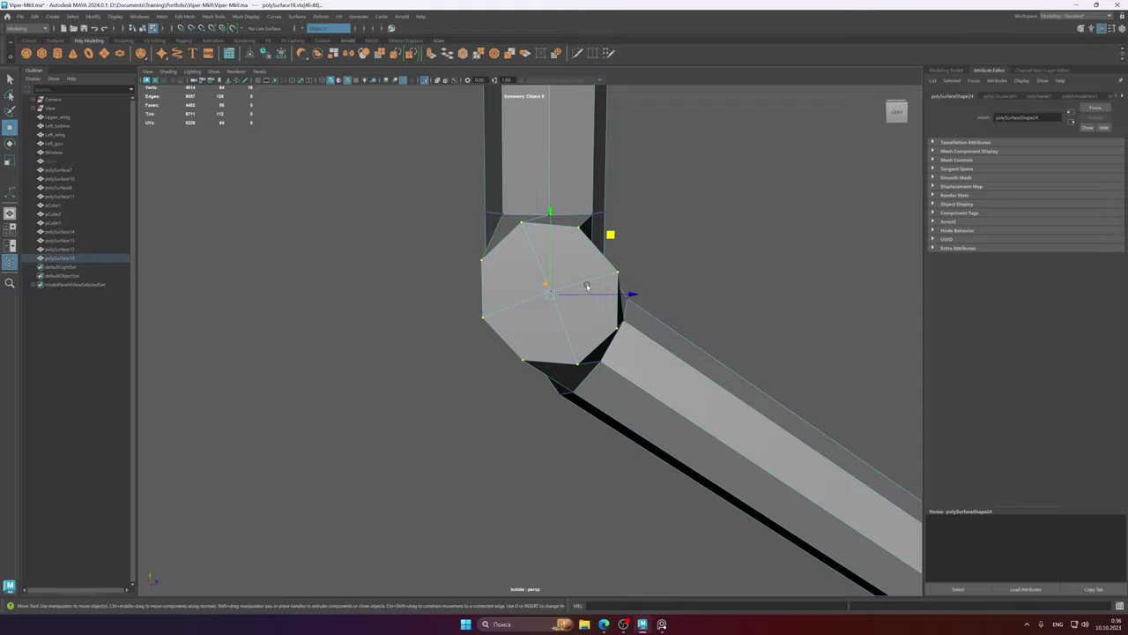
- Examine the elbow joint in smooth preview and from several angles, checking the shape of both caps
mouse_move(587, 287)
left_mouse_down("alt")
mouse_move(526, 303)
mouse_move(496, 274)
mouse_move(593, 276)
left_mouse_up("alt")
key("3")
key("1")
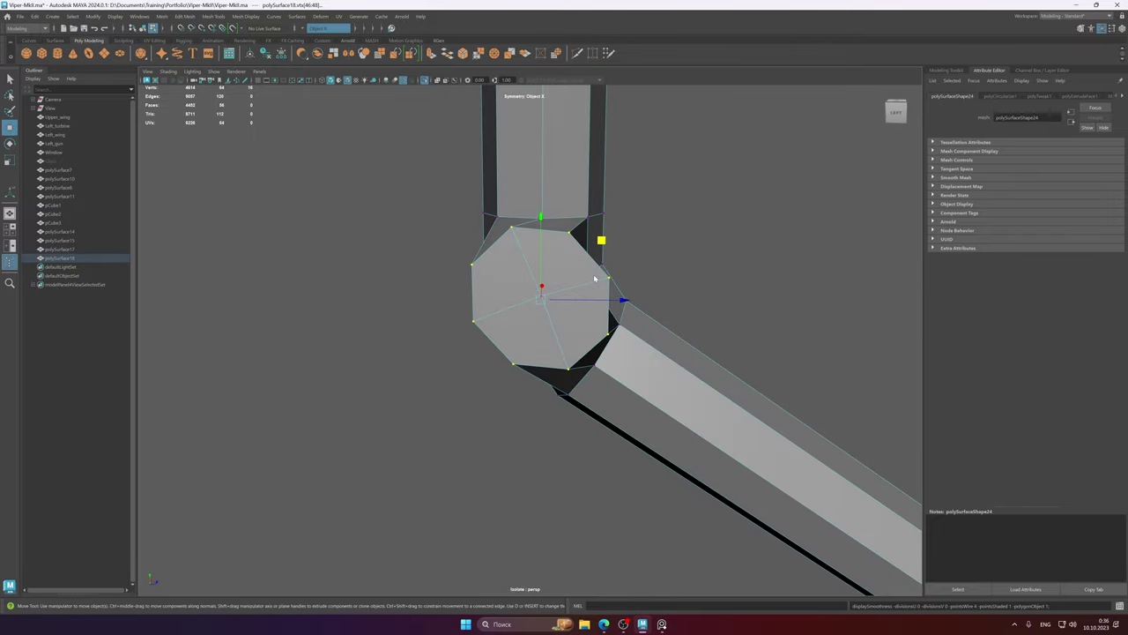
right_click_drag(594, 279, 633, 262)
right_click_drag(633, 263, 556, 279, "alt")
left_click_drag(556, 280, 495, 292, "alt")
right_click_drag(635, 300, 685, 304, "alt")
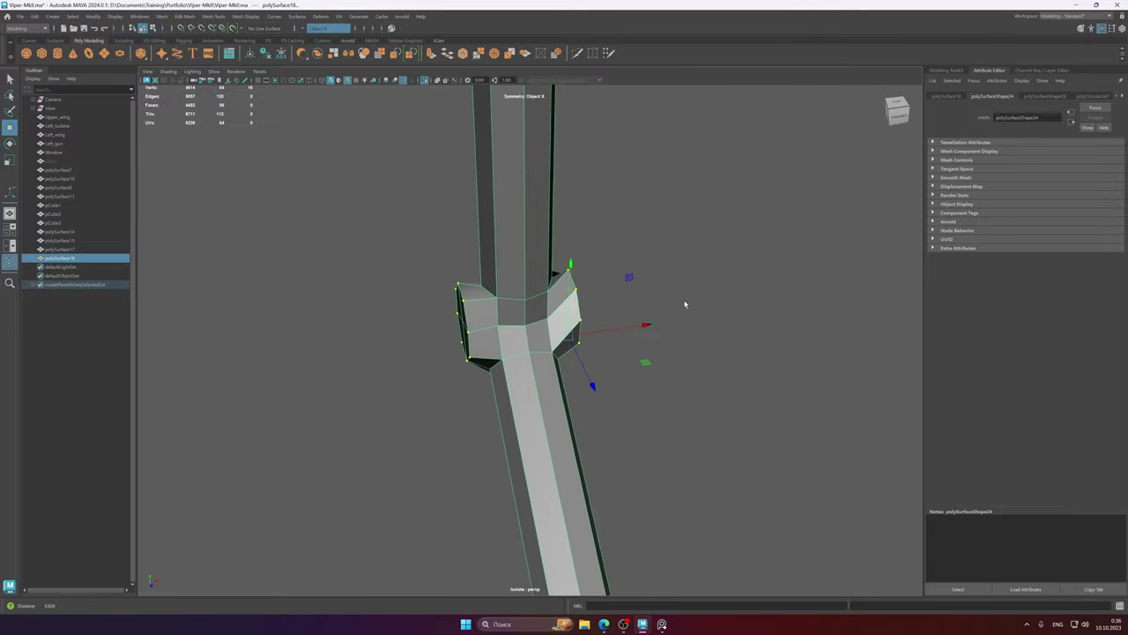
left_click_drag(553, 308, 630, 307, "alt")
right_click_drag(640, 311, 622, 287, "alt")
left_click_drag(541, 286, 453, 253, "alt")
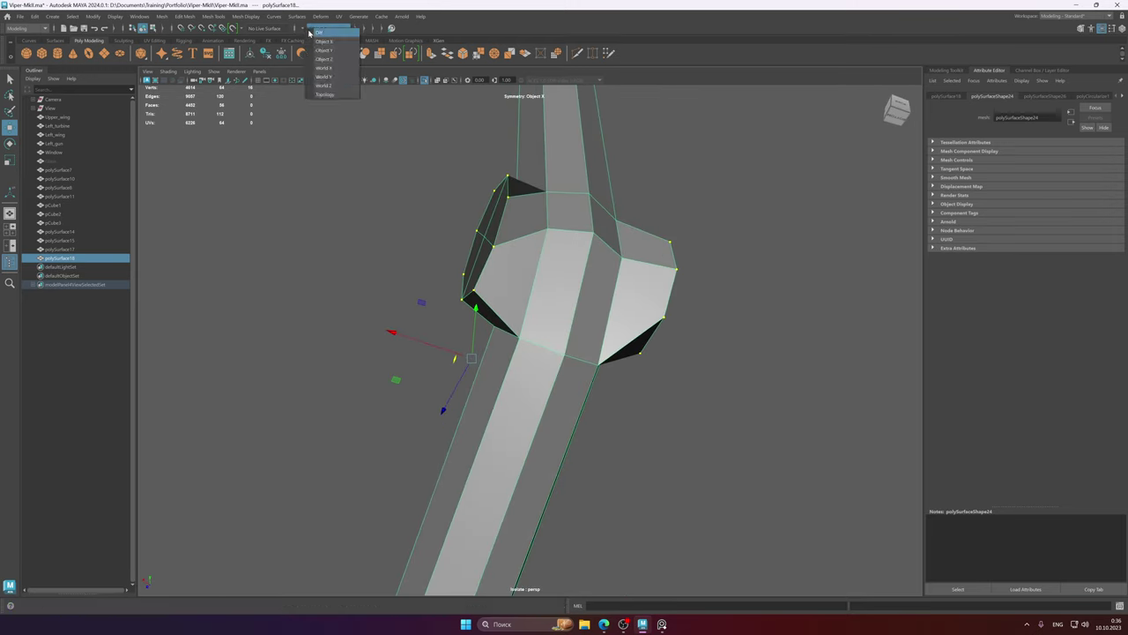
- Turn symmetry off and select the outer cap vertices on one side of the elbow
left_click(759, 207)
left_click(495, 251)
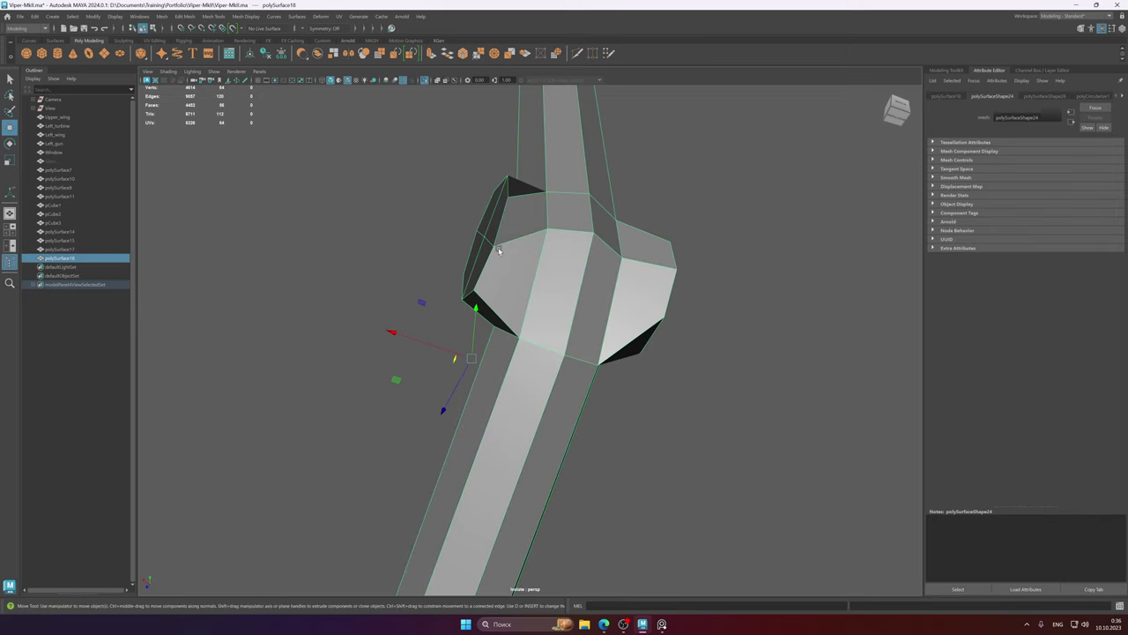
right_click_drag(500, 247, 443, 248)
left_click(492, 252)
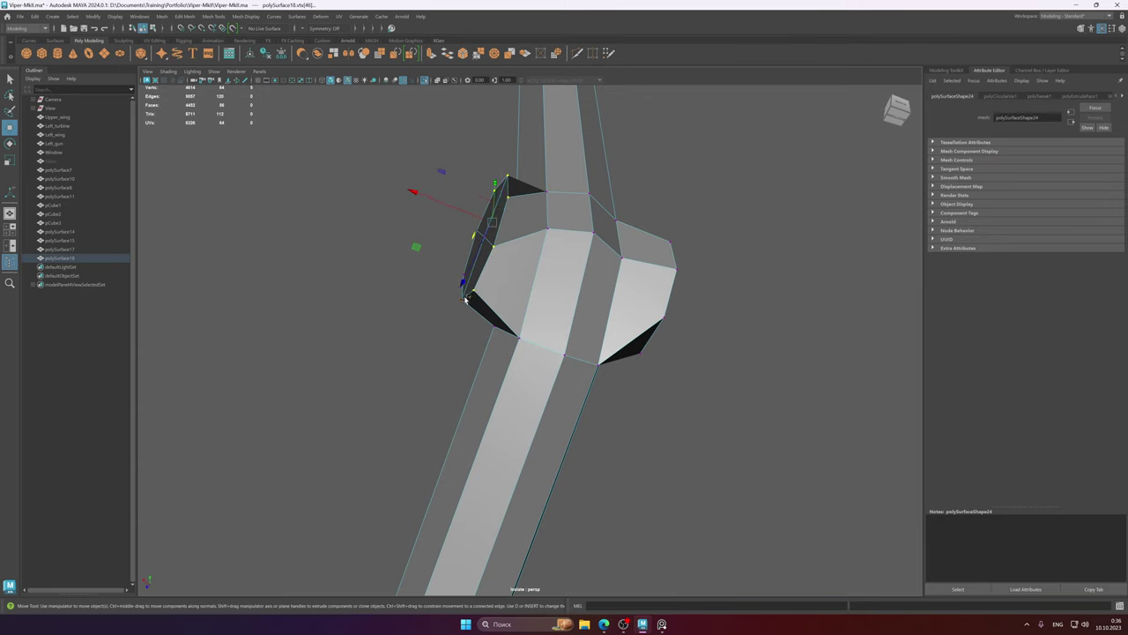
- Rotate the selected cap vertices about the sideways axis to line the cap up with the brace
left_click_drag(506, 272, 483, 182, "alt")
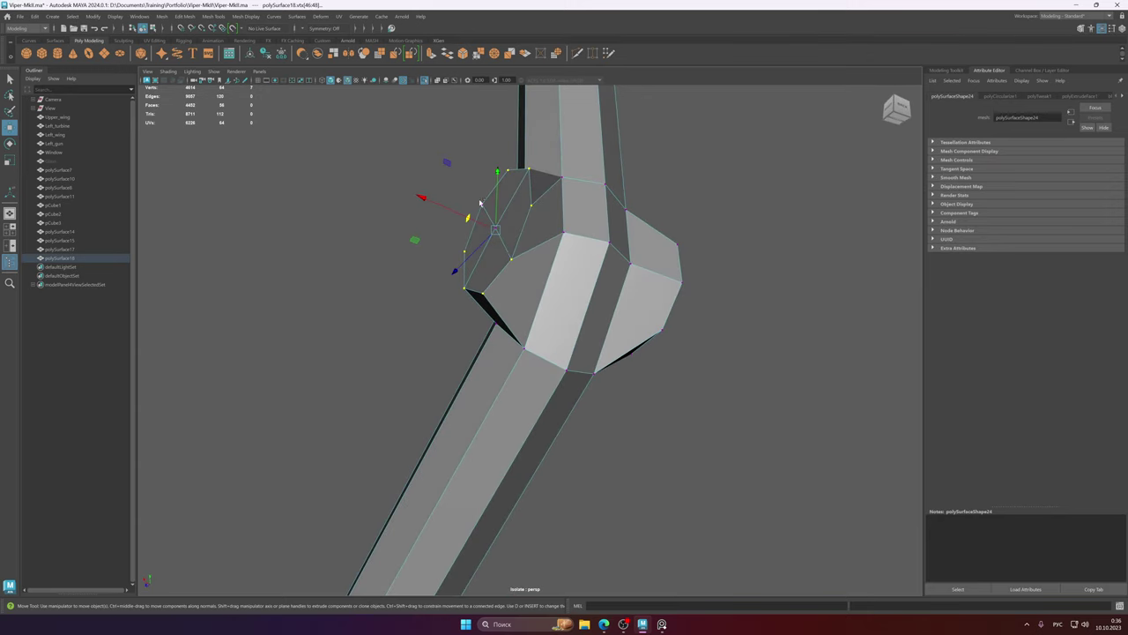
mouse_move(527, 218)
left_mouse_down("alt")
mouse_move(536, 234)
mouse_move(523, 234)
left_mouse_up("alt")
key("e")
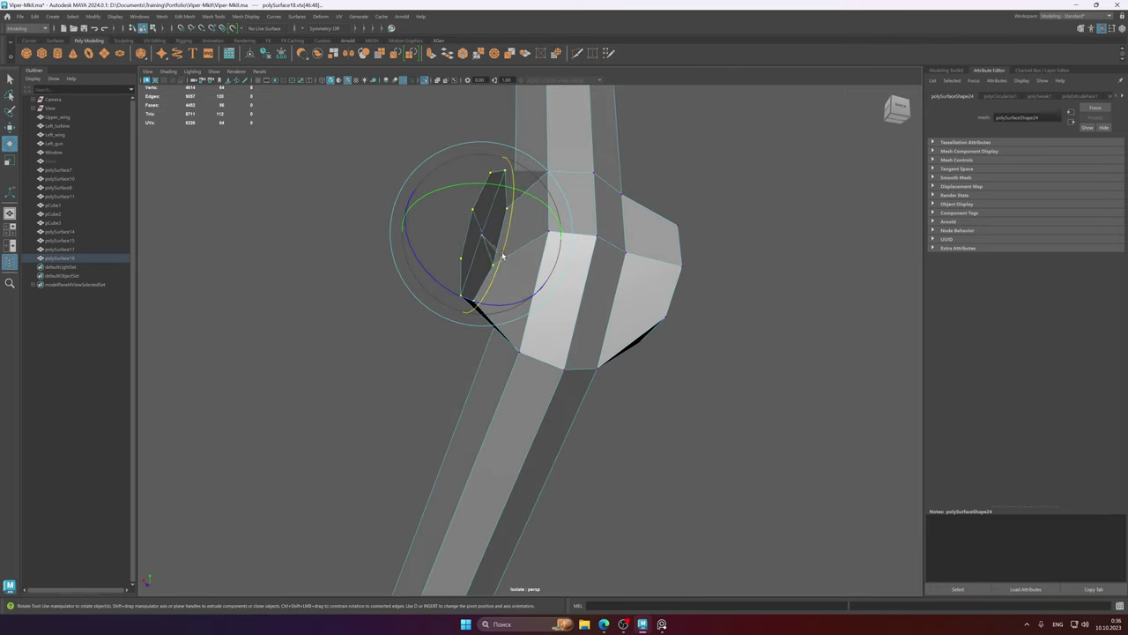
left_click_drag(500, 207, 535, 273, "alt")
key("w")
right_click_drag(536, 273, 492, 264, "alt")
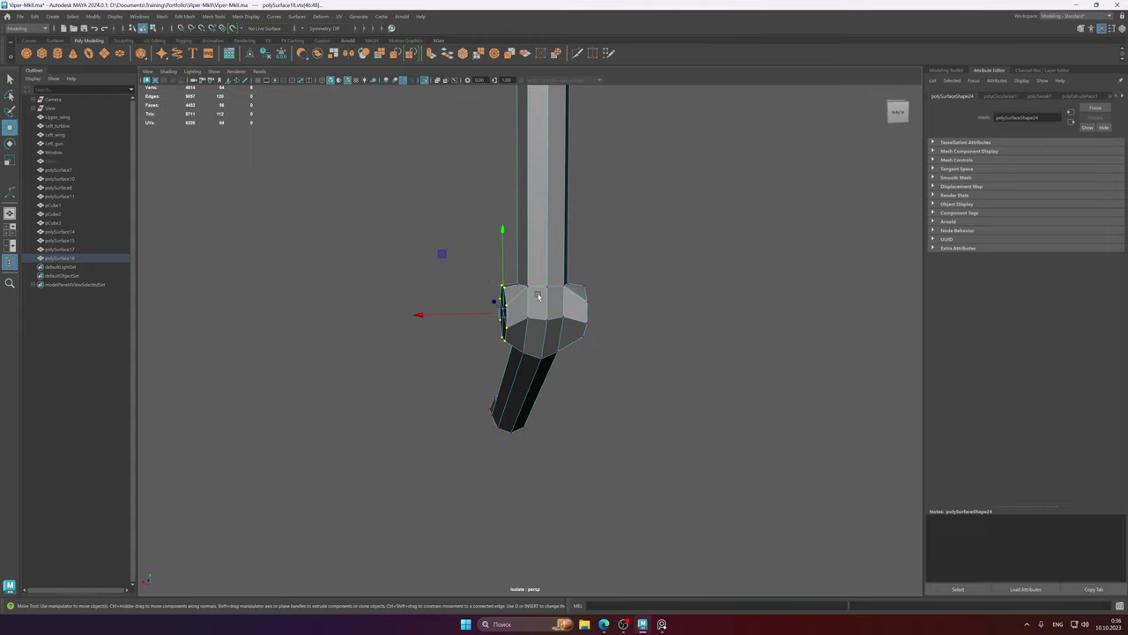
mouse_move(538, 296)
right_mouse_down("alt")
mouse_move(704, 322)
mouse_move(547, 313)
mouse_move(545, 293)
right_mouse_up("alt")
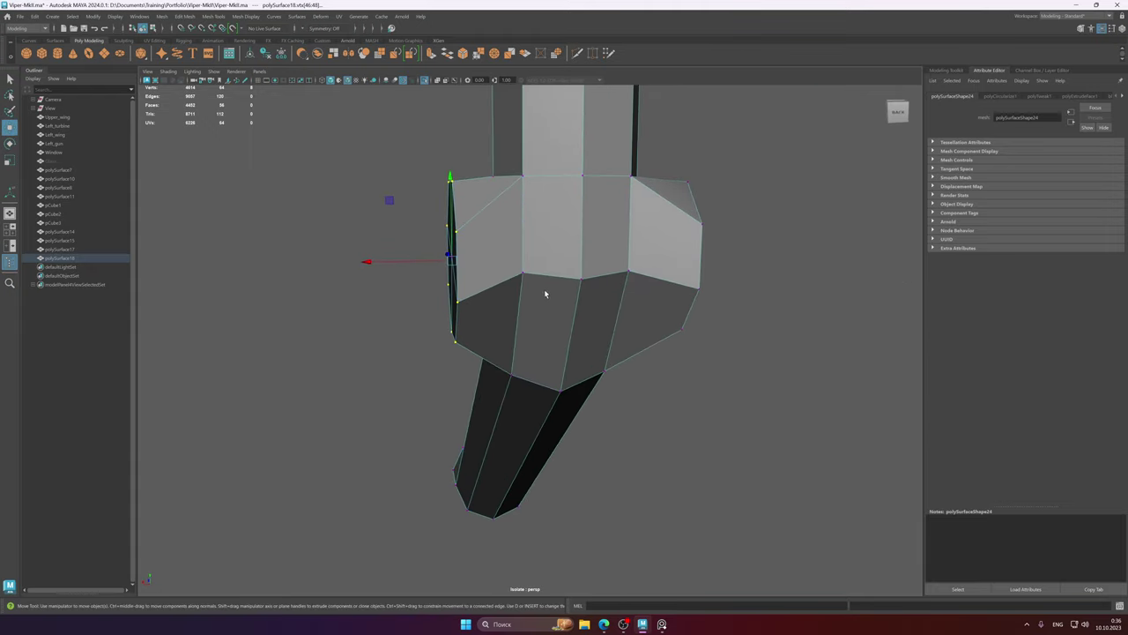
left_click_drag(544, 294, 458, 280, "alt")
right_click_drag(458, 280, 511, 280, "alt")
left_click_drag(511, 280, 554, 288, "alt")
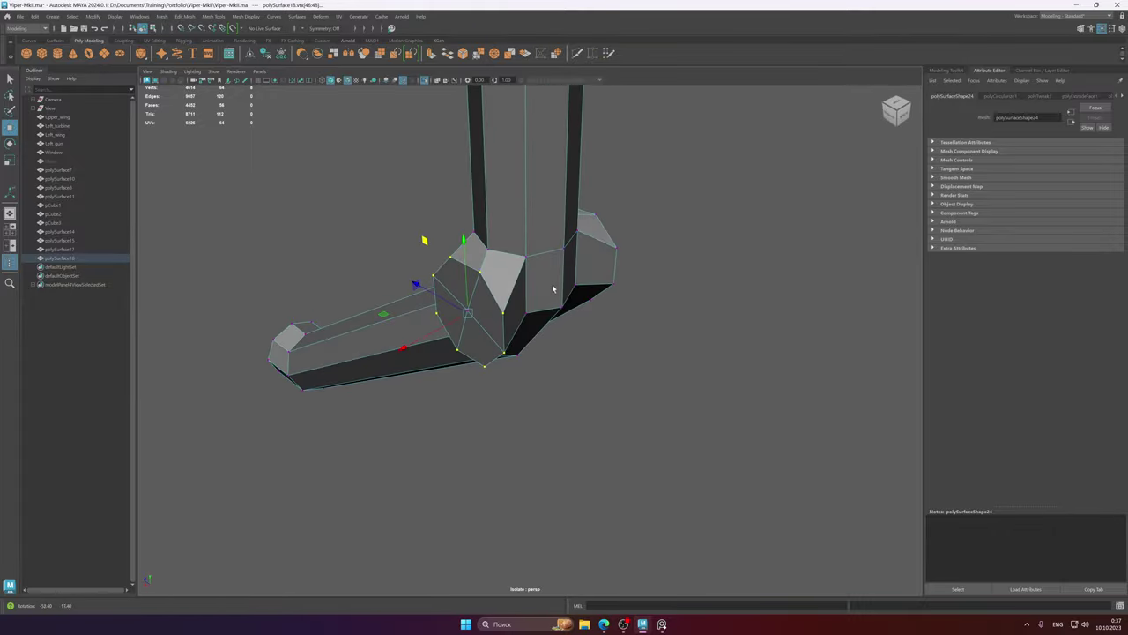
- Check the elbow in smooth preview and set symmetry back to Object X
right_click_drag(608, 275, 609, 275)
key("3")
left_click_drag(577, 285, 467, 264, "alt")
key("1")
right_click_drag(467, 265, 497, 254, "alt")
left_click_drag(534, 241, 508, 243, "alt")
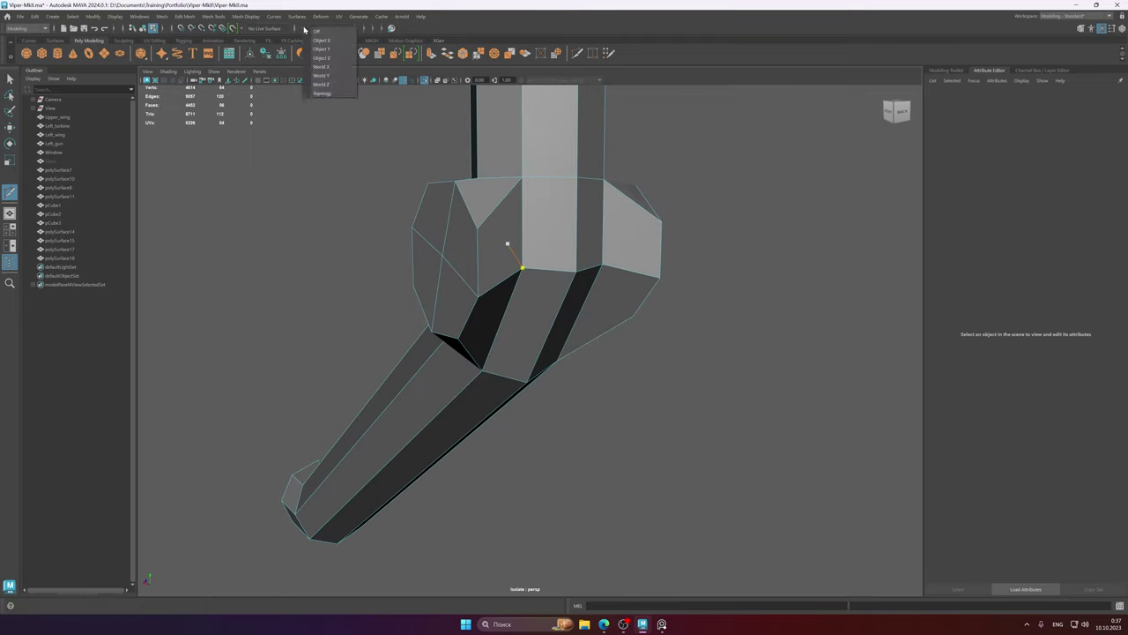
left_click_drag(594, 207, 549, 226, "alt")
right_click_drag(549, 227, 623, 218)
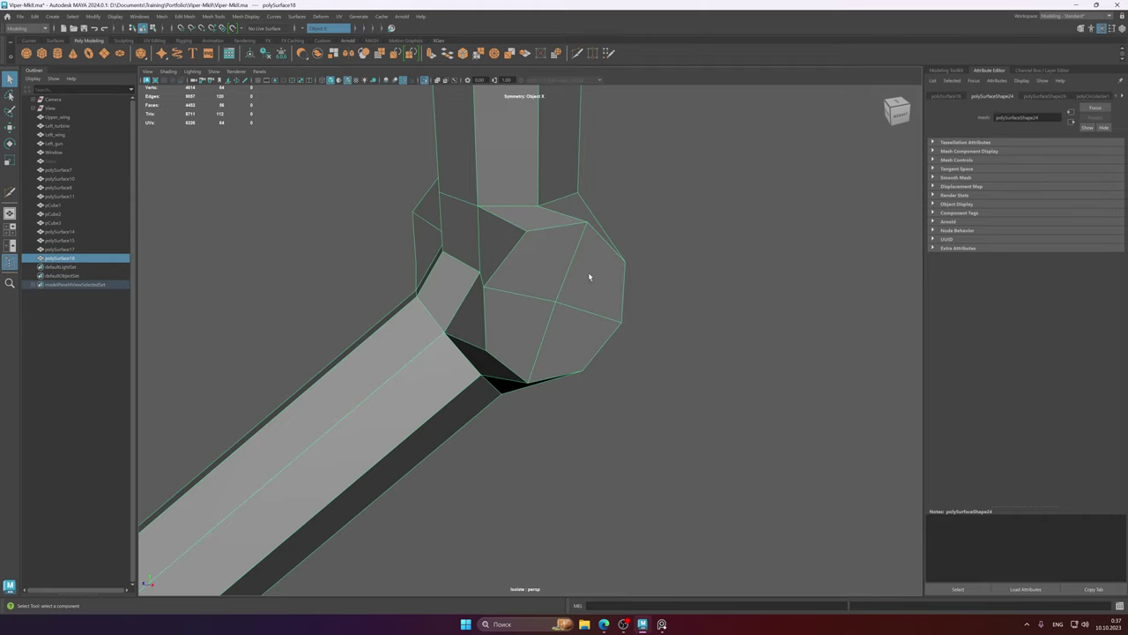
- Restore the full scene display and check the bent brace against the rest of the front landing gear
left_click_drag(588, 273, 483, 259, "alt")
scroll(484, 260, "down", 8)
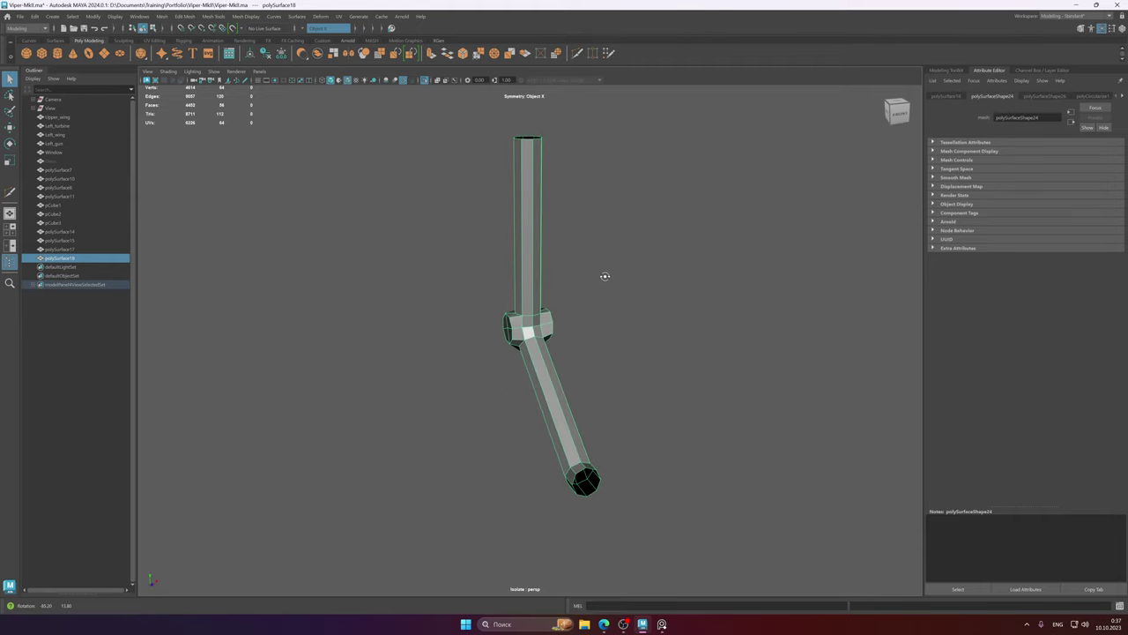
right_click_drag(540, 298, 585, 280)
key("ctrl+1")
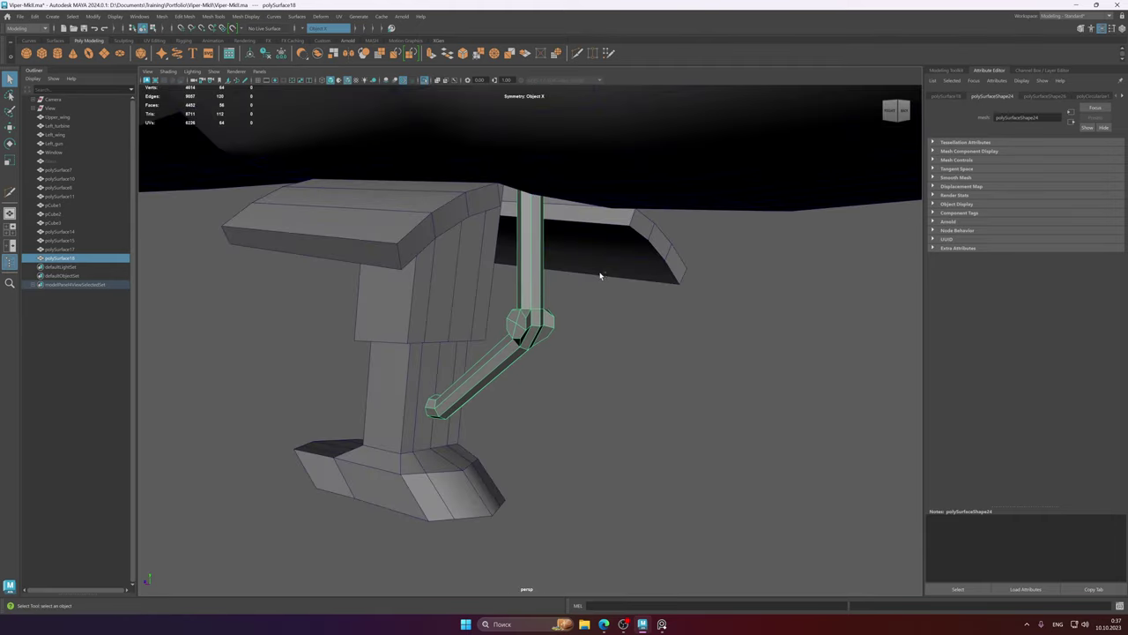
scroll(547, 289, "down", 2)
middle_click_drag(539, 291, 560, 237, "alt")
left_click(642, 292)
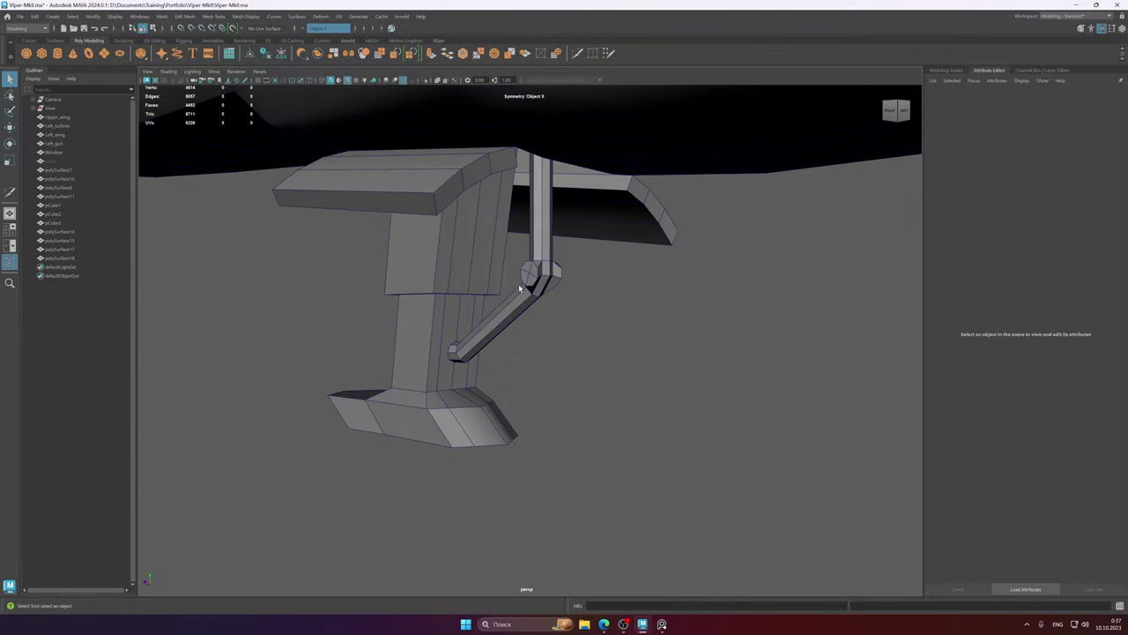
left_click_drag(518, 284, 573, 242, "alt")
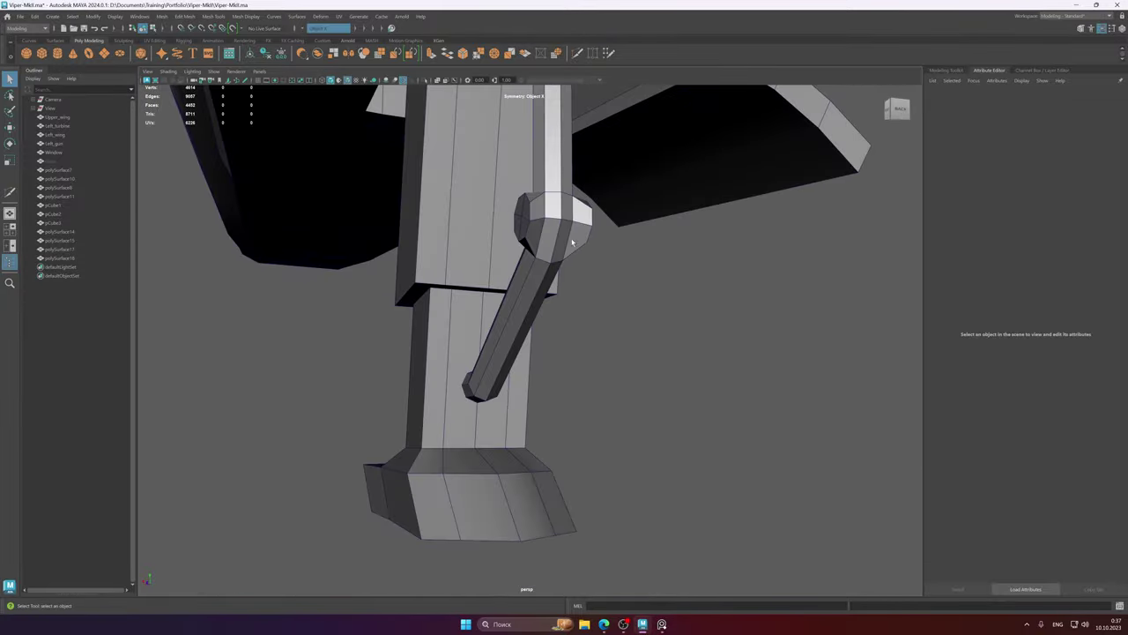
- Select the bent brace and switch it to smooth mesh preview, checking it beside the landing strut
middle_click_drag(573, 242, 576, 269, "alt")
right_click_drag(556, 255, 666, 246)
left_click(564, 270)
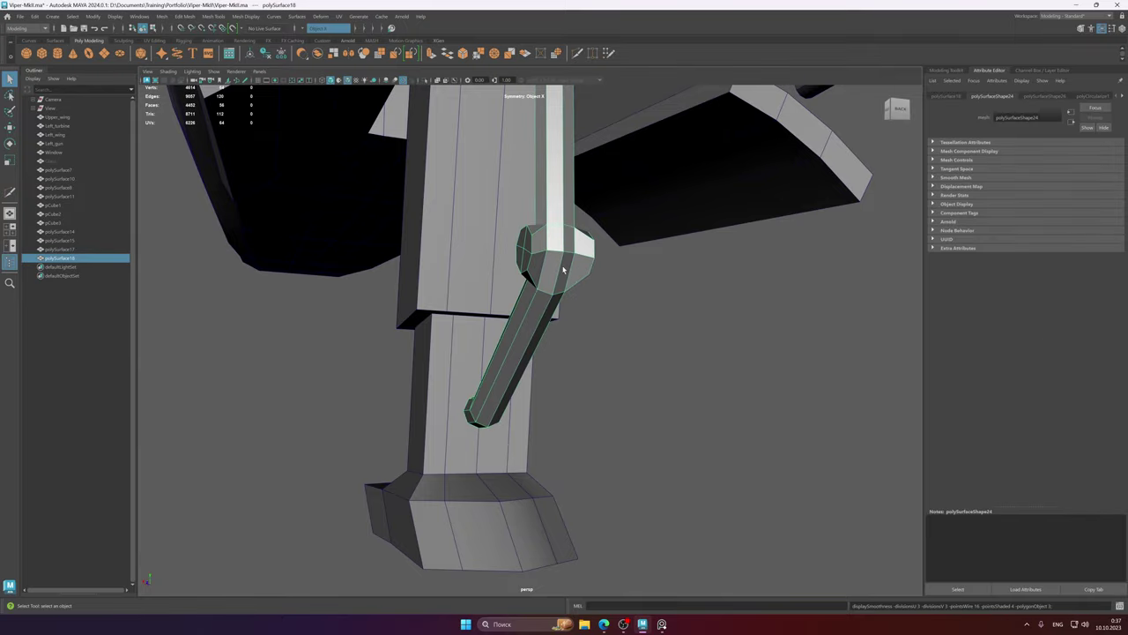
key("3")
left_click(559, 287)
left_click_drag(559, 288, 606, 409, "alt")
left_click(557, 281)
left_click(606, 409)
left_click_drag(548, 340, 523, 365, "alt")
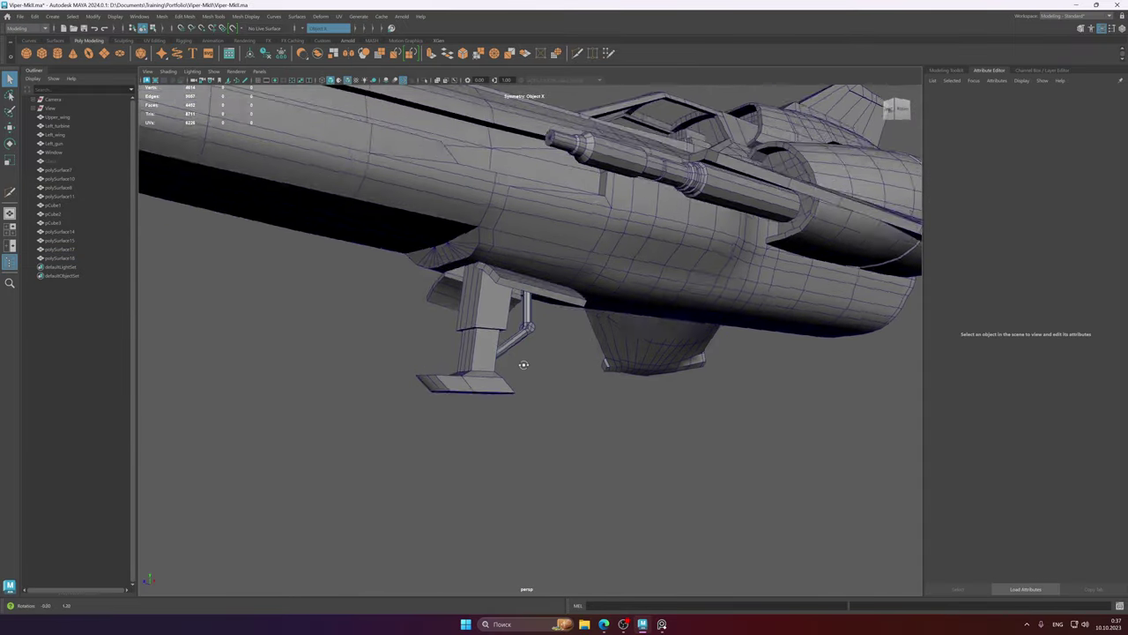
- Review the landing gear beneath the fuselage and save the scene
right_click_drag(524, 365, 282, 353, "alt")
left_click_drag(553, 372, 462, 341, "alt")
right_click_drag(463, 342, 652, 355, "alt")
key("ctrl+s")
left_click_drag(652, 355, 548, 313, "alt")
- Isolate the front landing strut and delete its extra vertical edge loops together with their vertices
left_click(520, 357)
key("ctrl+1")
double_click(535, 265)
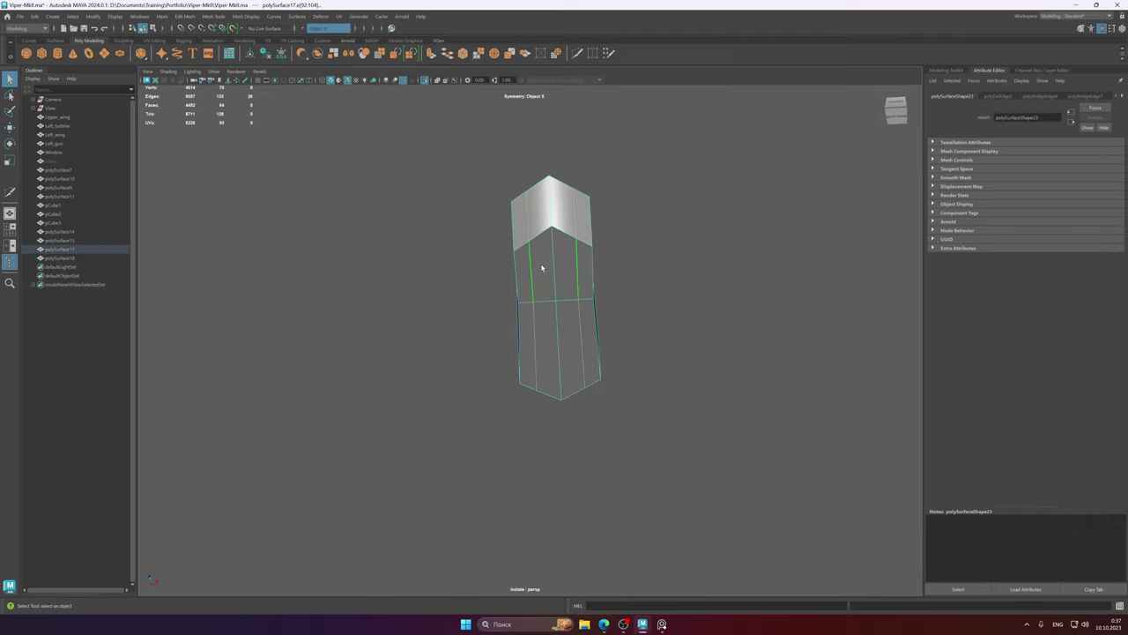
left_click_drag(574, 269, 552, 323, "alt")
key("ctrl+Delete")
key("F8")
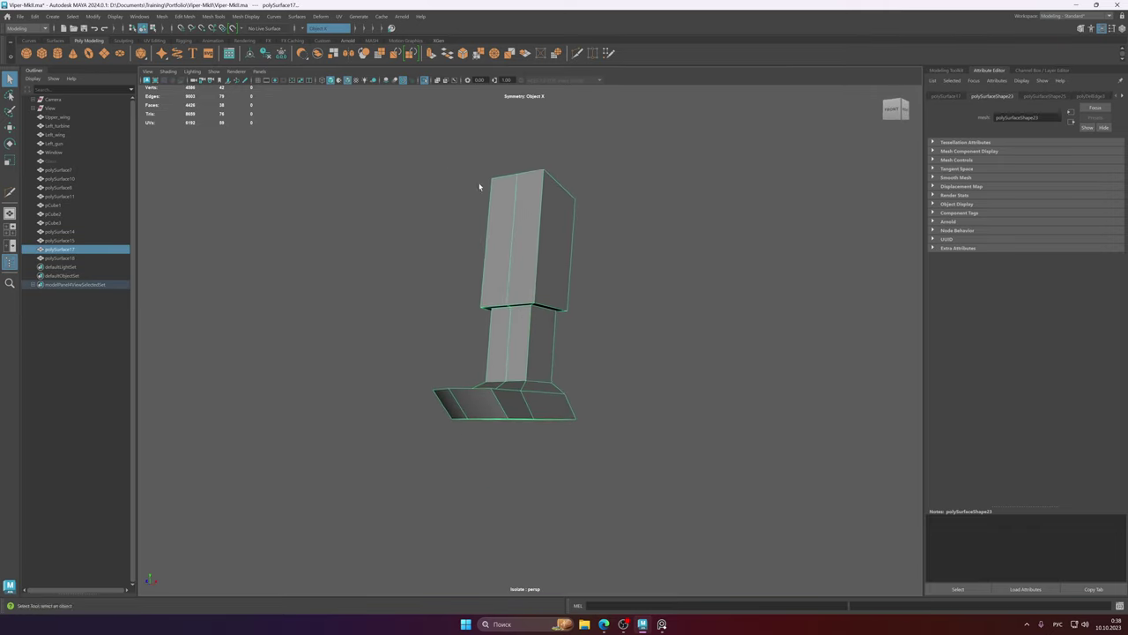
- Restore the full scene display and save the scene with the simplified strut
key("ctrl+1")
scroll(569, 221, "down", 4)
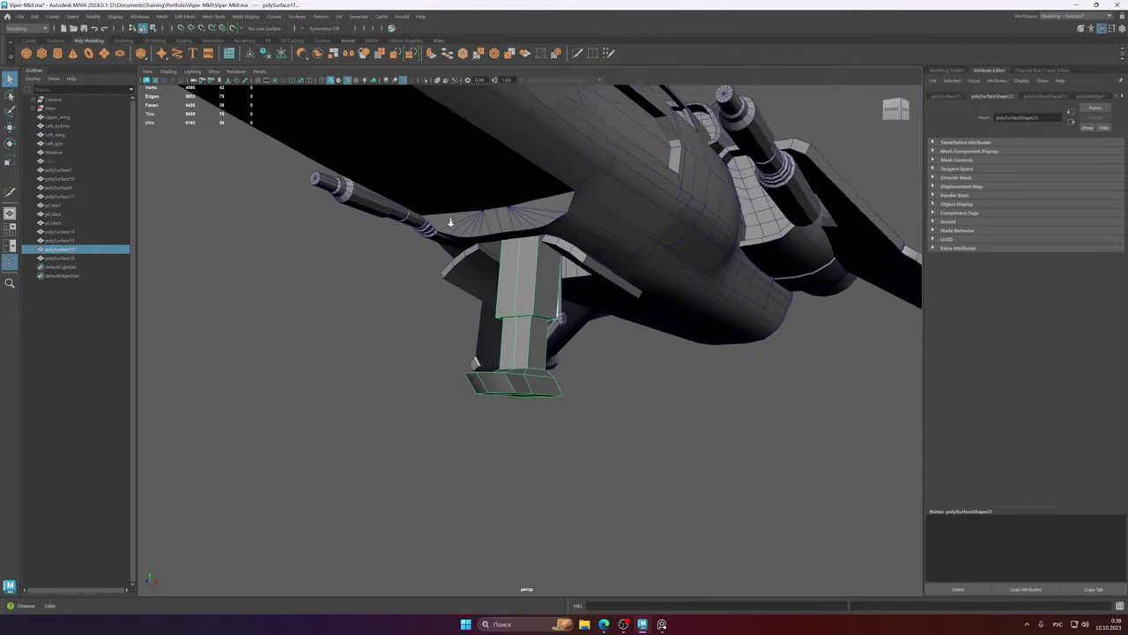
left_click(590, 332)
left_click_drag(534, 299, 501, 298, "alt")
scroll(667, 299, "down", 5)
middle_click_drag(644, 289, 572, 277, "alt")
left_click_drag(568, 278, 520, 278, "alt")
scroll(665, 276, "up", 4)
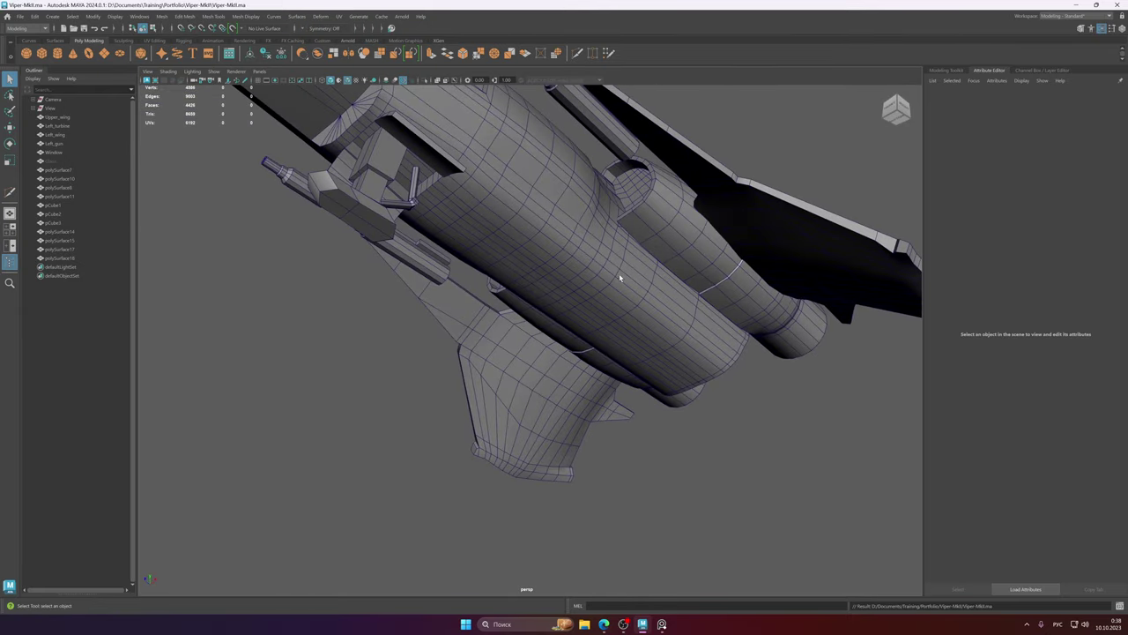
- Examine the whole aircraft with its front landing gear from below and from the side
left_click_drag(619, 279, 573, 262, "alt")
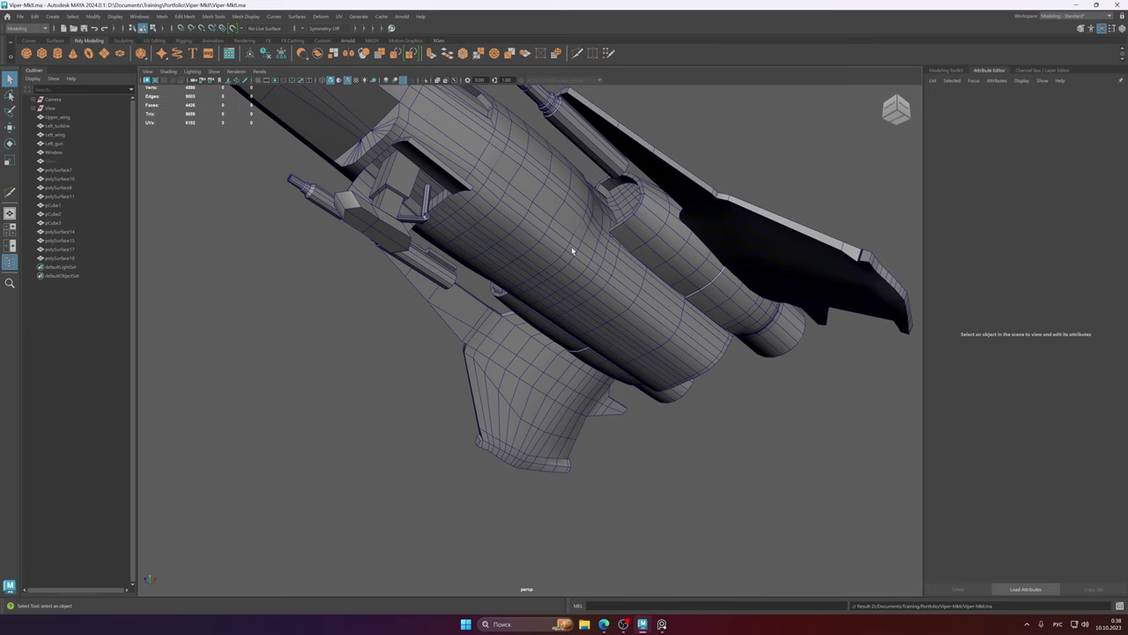
left_click(571, 245)
mouse_move(570, 246)
left_mouse_down("alt")
mouse_move(541, 204)
mouse_move(557, 257)
mouse_move(582, 260)
left_mouse_up("alt")
mouse_move(582, 260)
right_mouse_down("alt")
mouse_move(461, 262)
mouse_move(565, 261)
right_mouse_up("alt")
left_click(768, 242)
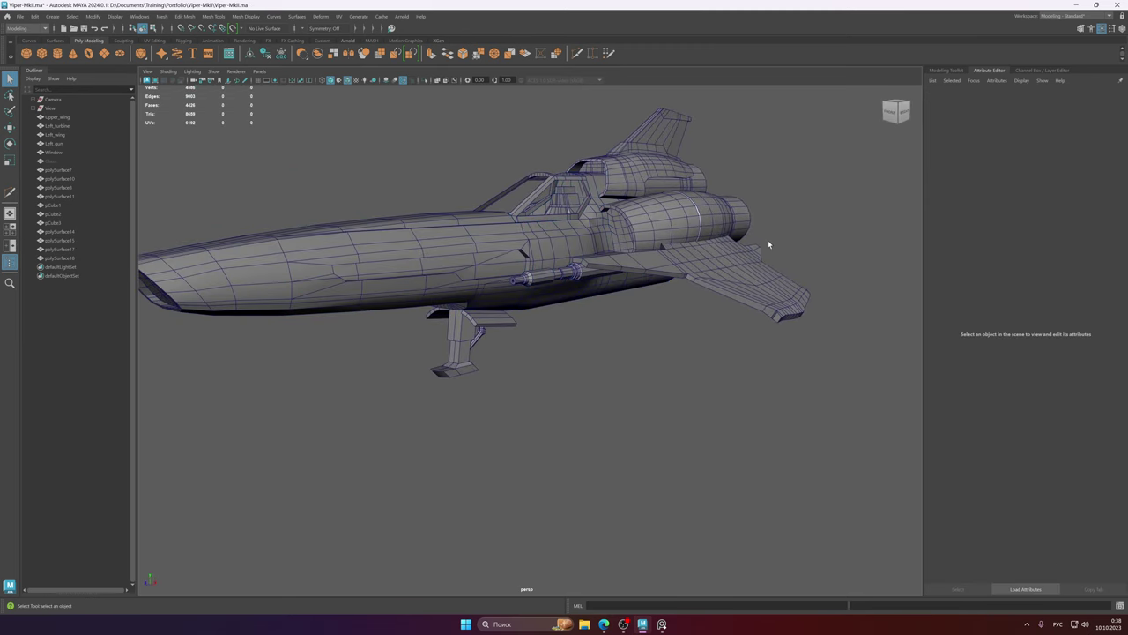
- Examine the aircraft's underside from the front, below and side, comparing the front gear with the empty rear fuselage
left_click_drag(768, 244, 570, 248, "alt")
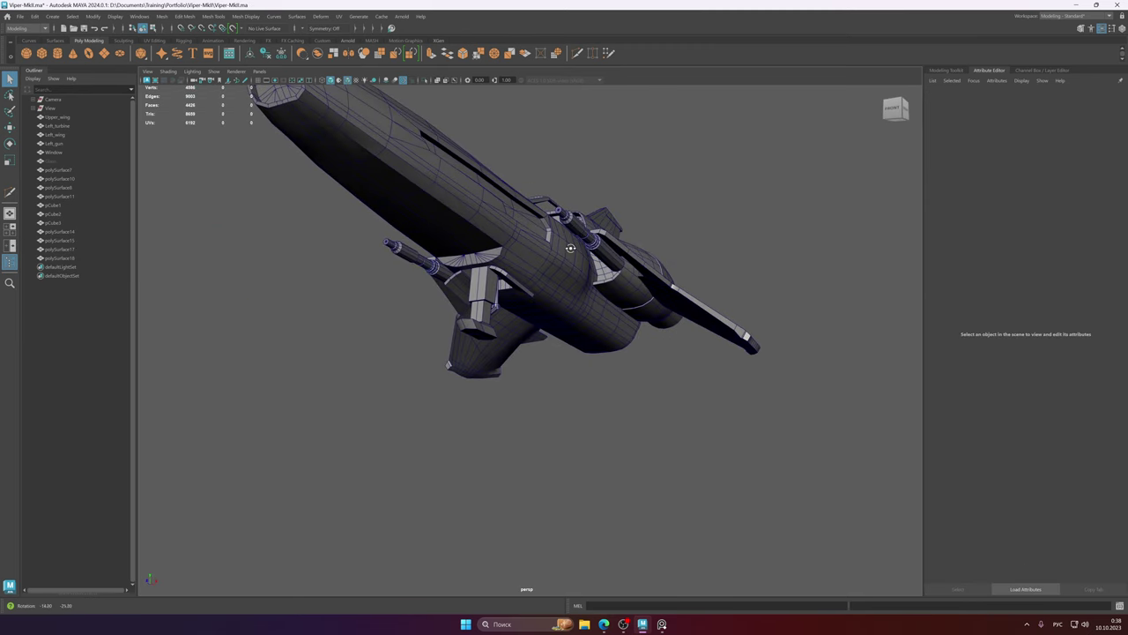
left_click(662, 625)
left_click(642, 624)
left_click_drag(608, 335, 574, 217, "alt")
right_click_drag(575, 218, 458, 211, "alt")
middle_click_drag(527, 163, 539, 270, "alt")
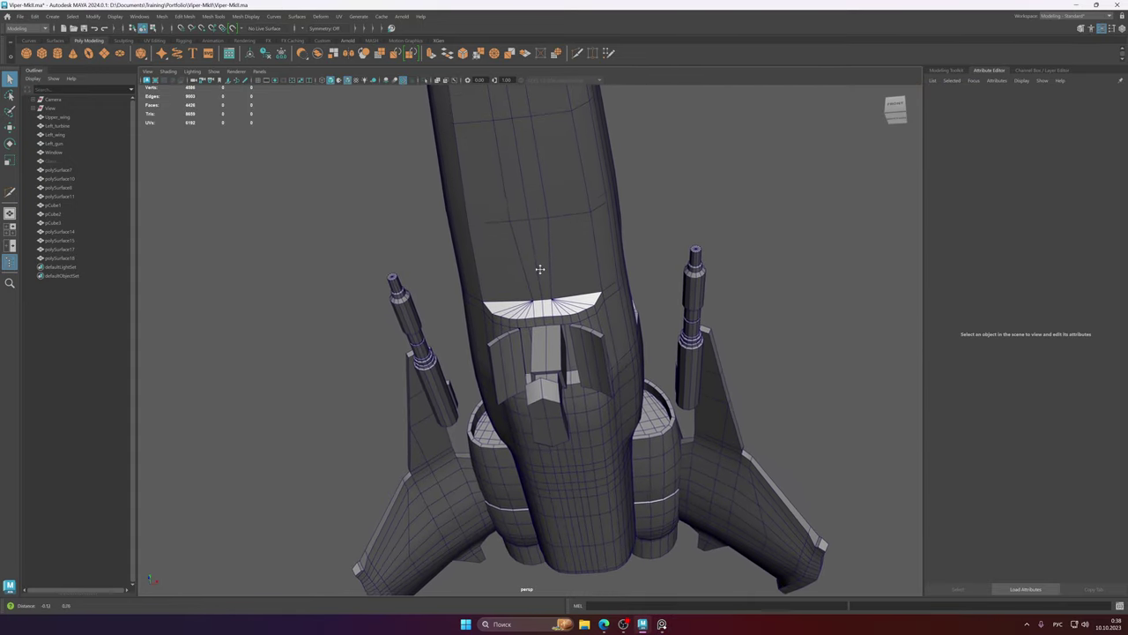
left_click_drag(539, 273, 559, 244, "alt")
right_click_drag(558, 245, 469, 248, "alt")
left_click_drag(334, 258, 492, 240, "alt")
middle_click_drag(491, 240, 423, 167, "alt")
right_click_drag(423, 167, 828, 313, "alt")
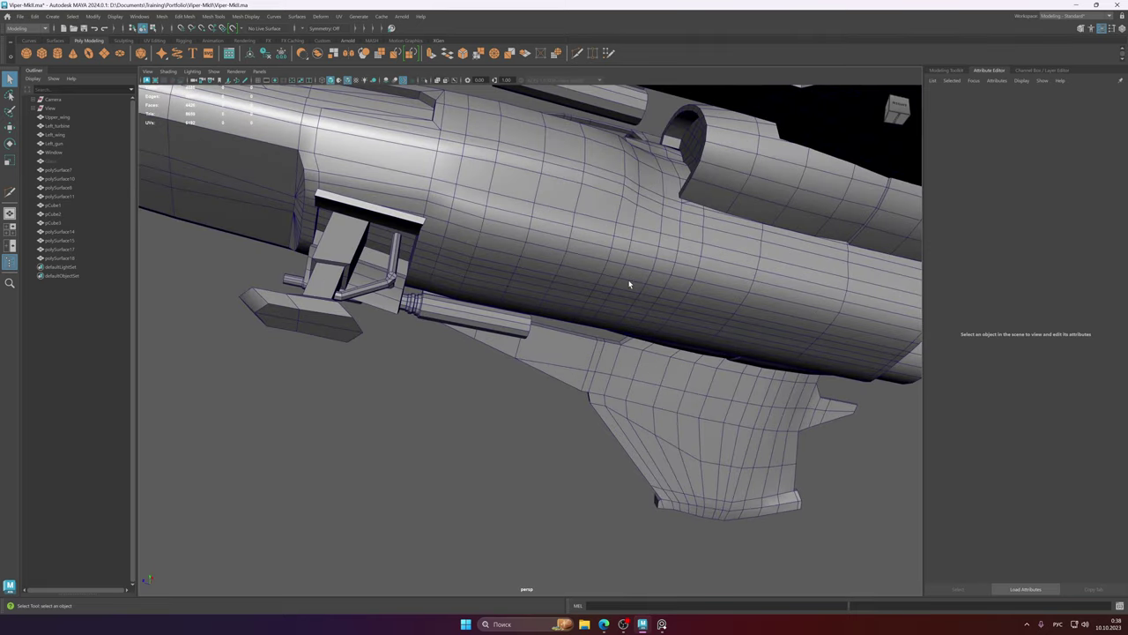
left_click_drag(629, 284, 646, 267, "alt")
right_click_drag(646, 267, 599, 272, "alt")
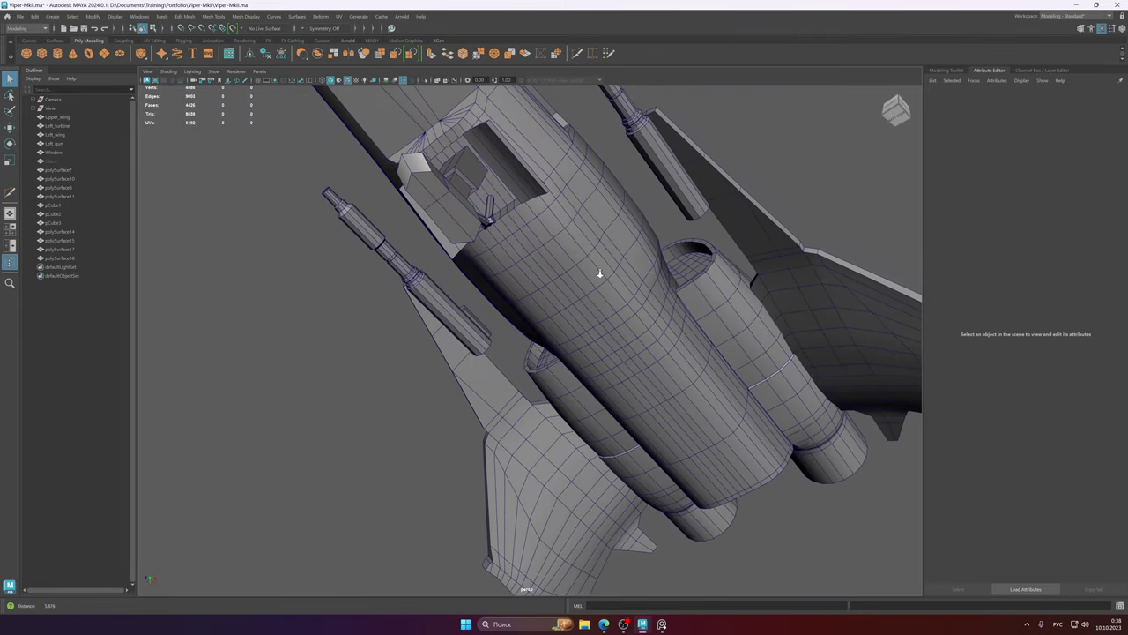
- Switch to the reference image board and study the rear landing gear legs and their bay doors in the studio photos
left_click(667, 620)
scroll(667, 316, "down", 5)
middle_click_drag(667, 316, 476, 297)
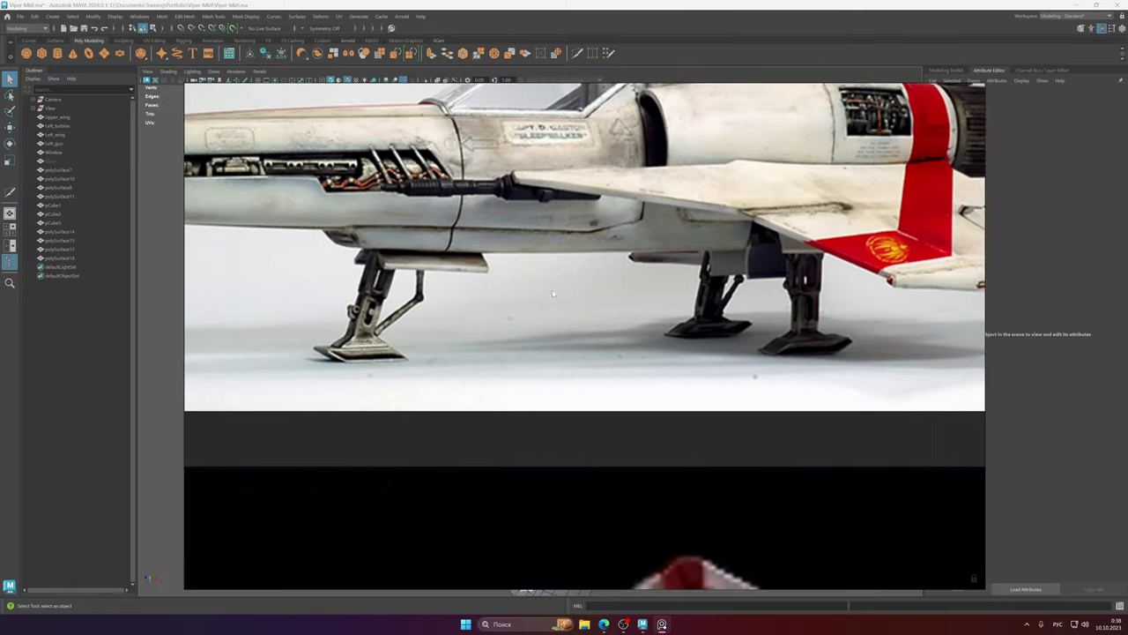
scroll(700, 271, "up", 3)
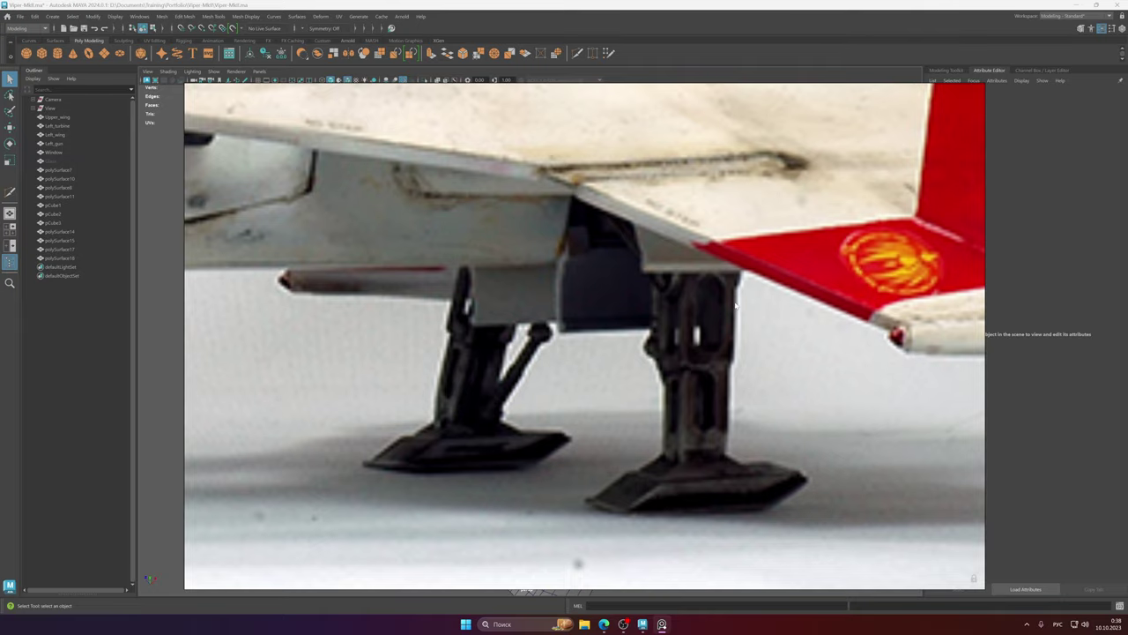
scroll(735, 304, "down", 5)
scroll(672, 319, "up", 5)
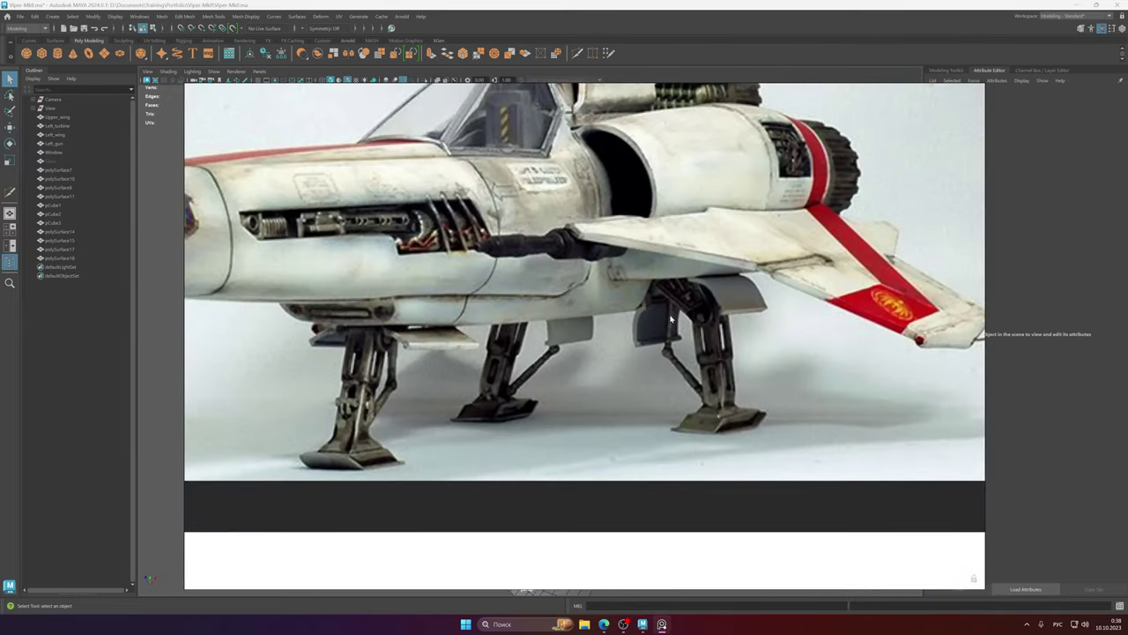
scroll(677, 288, "up", 2)
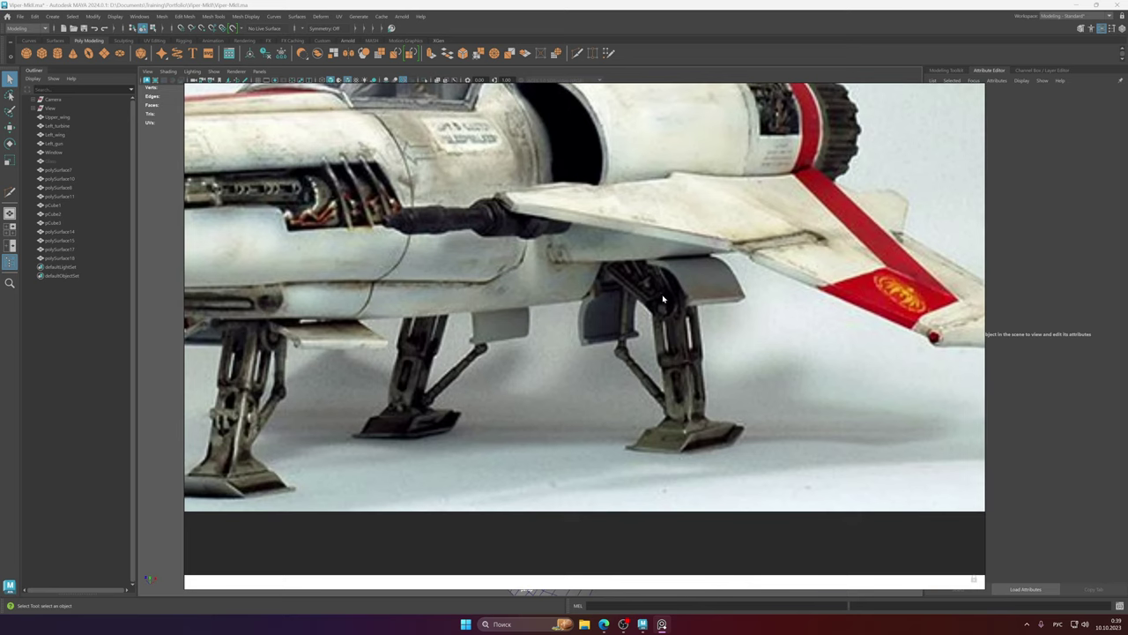
- Return to Maya, enable Object X symmetry with face selection for the fuselage, and save the scene
left_click(647, 624)
left_click_drag(625, 263, 683, 280, "alt")
mouse_move(578, 305)
left_mouse_down("alt")
mouse_move(556, 259)
mouse_move(483, 275)
mouse_move(555, 290)
mouse_move(541, 264)
mouse_move(625, 265)
mouse_move(604, 278)
mouse_move(604, 263)
mouse_move(610, 280)
mouse_move(565, 313)
left_mouse_up("alt")
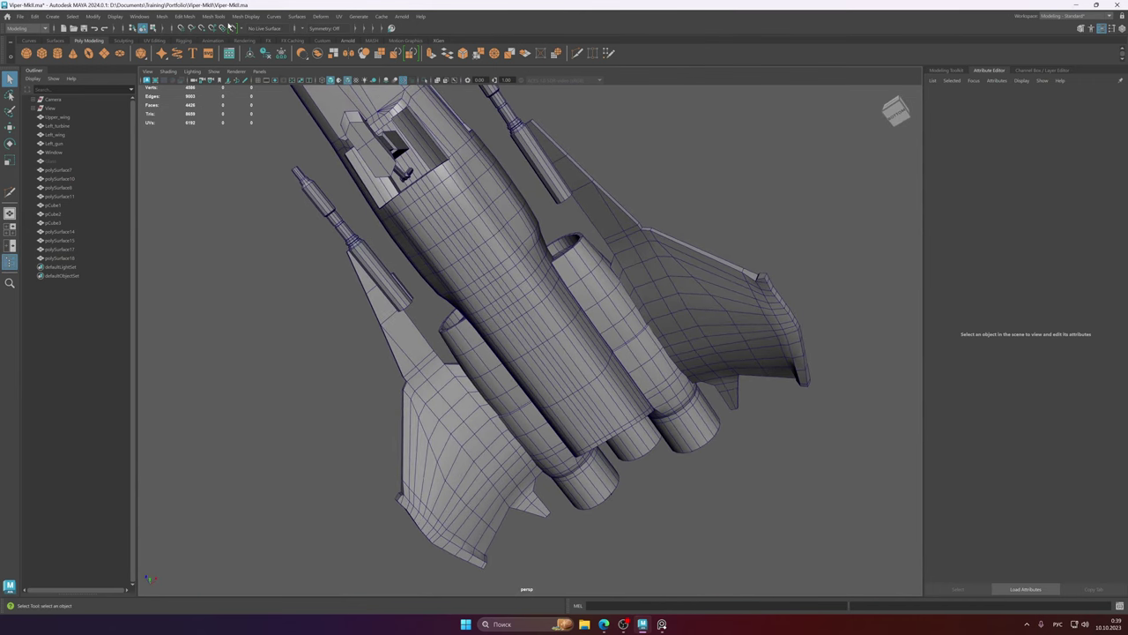
left_click(302, 31)
left_click(319, 45)
scroll(622, 312, "up", 1)
middle_click_drag(623, 312, 611, 274, "alt")
right_click_drag(552, 255, 555, 282)
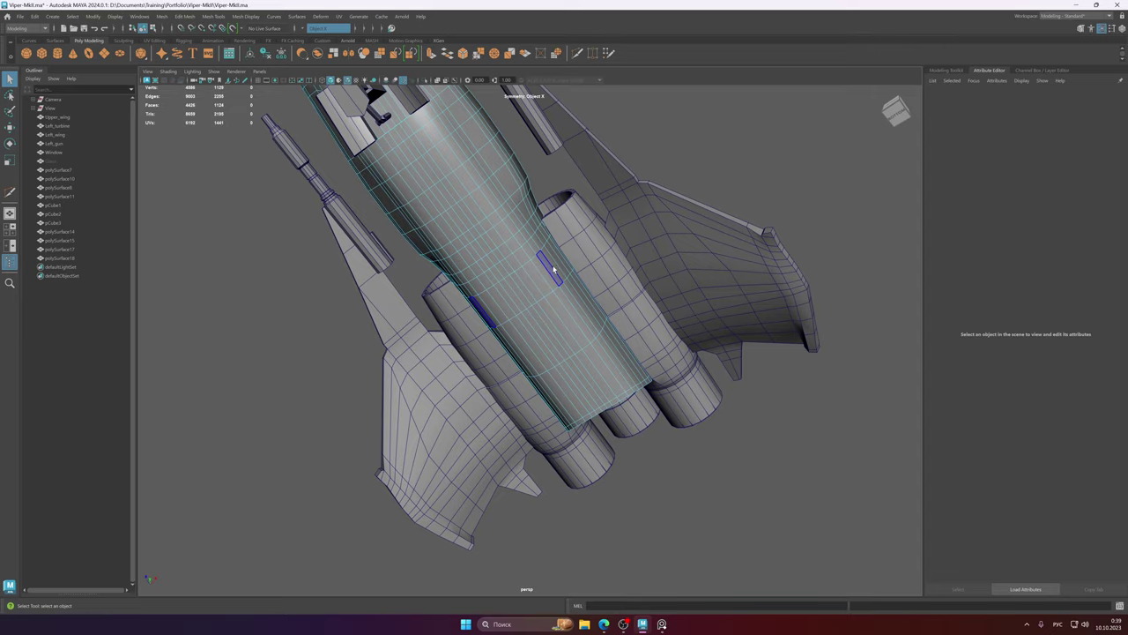
middle_click_drag(554, 271, 603, 361, "alt")
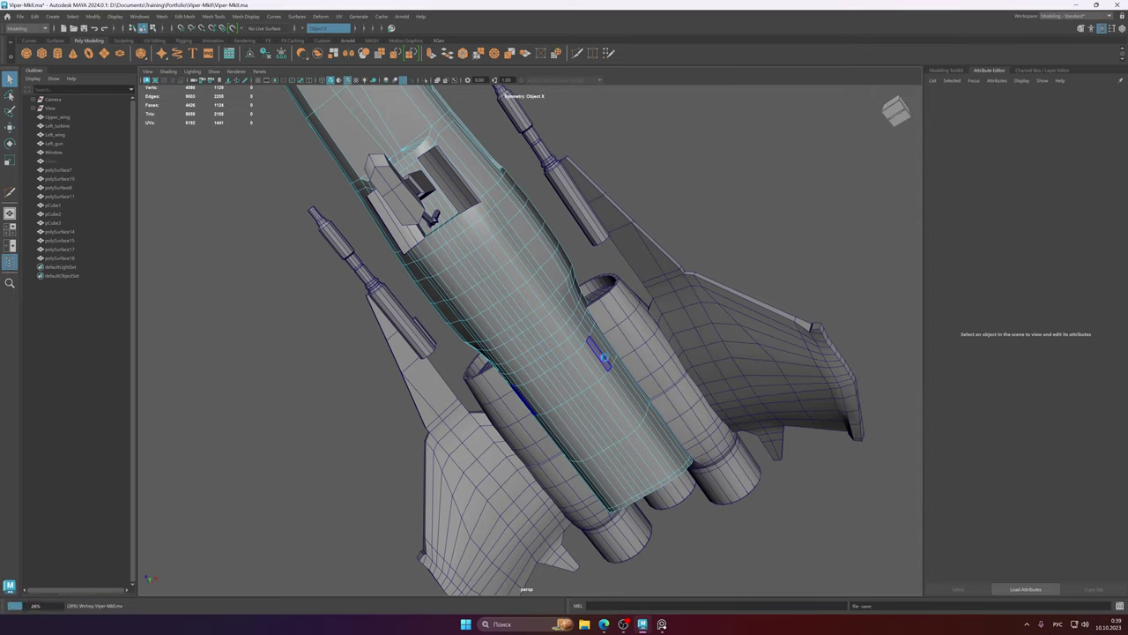
left_click_drag(603, 358, 584, 324, "alt")
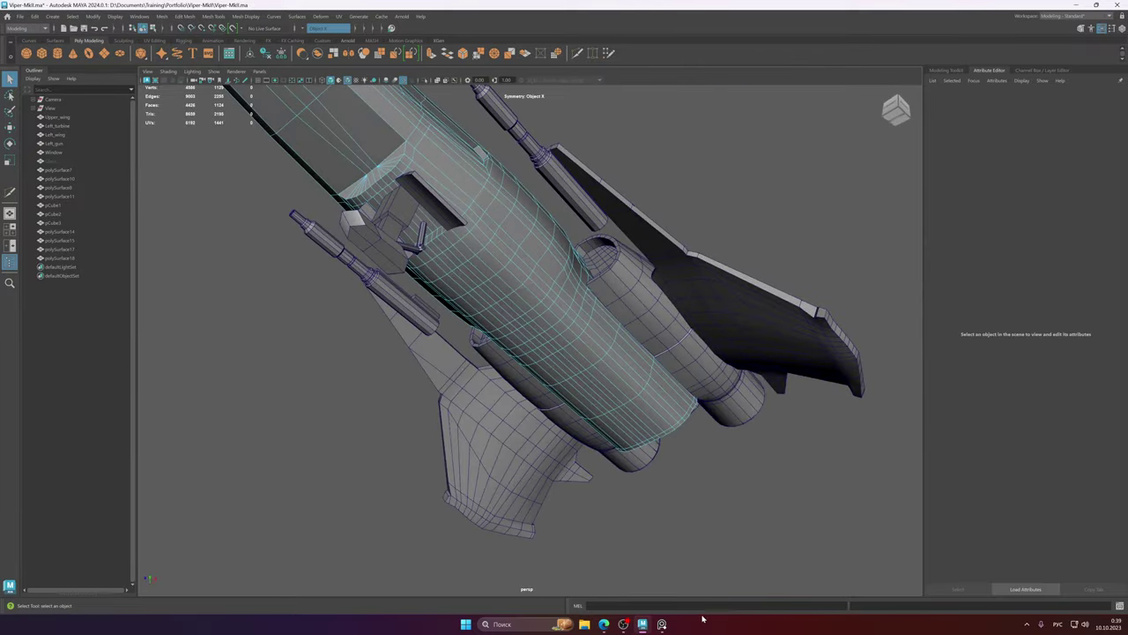
- Switch to the reference image board and compare several Viper photos for where the rear landing gear meets the fuselage
left_click(662, 624)
left_click_drag(614, 405, 688, 343)
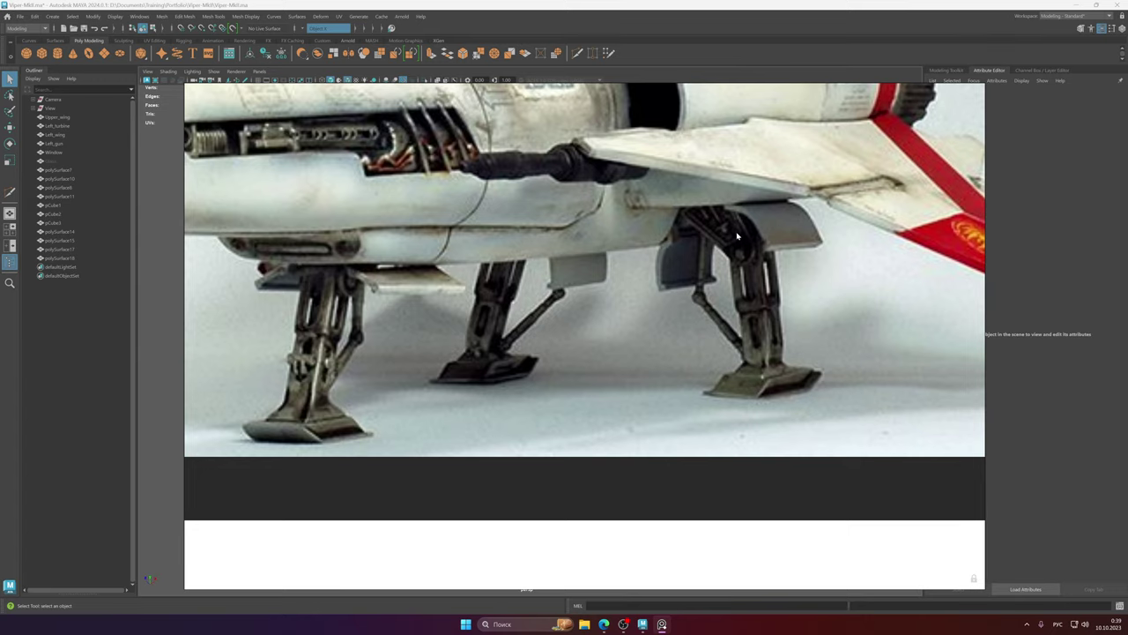
scroll(738, 236, "down", 10)
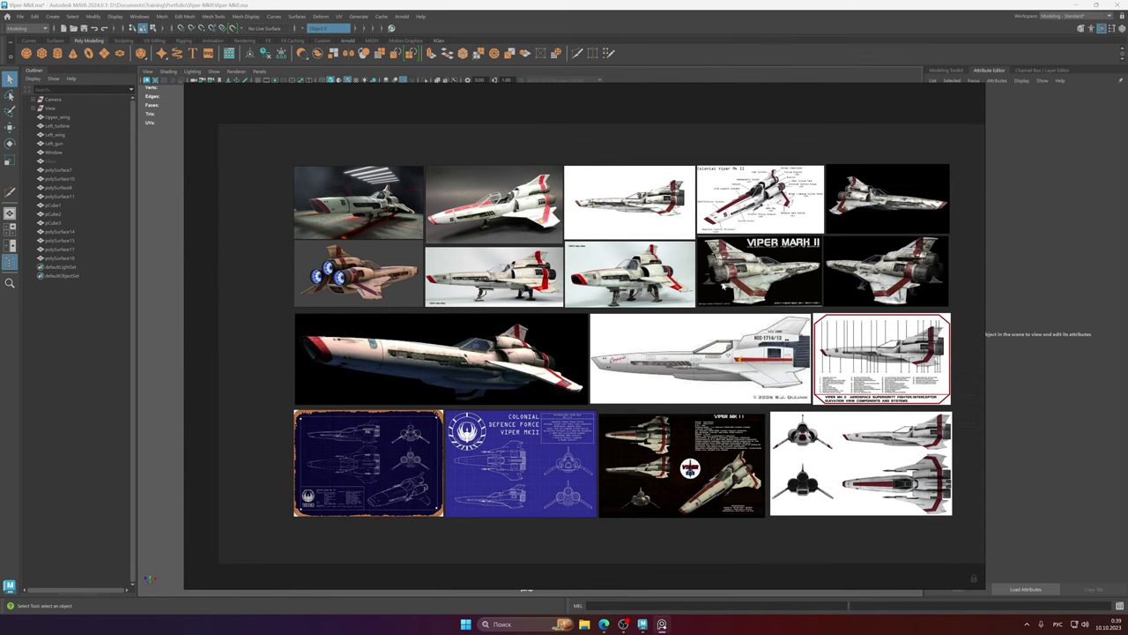
scroll(405, 223, "up", 5)
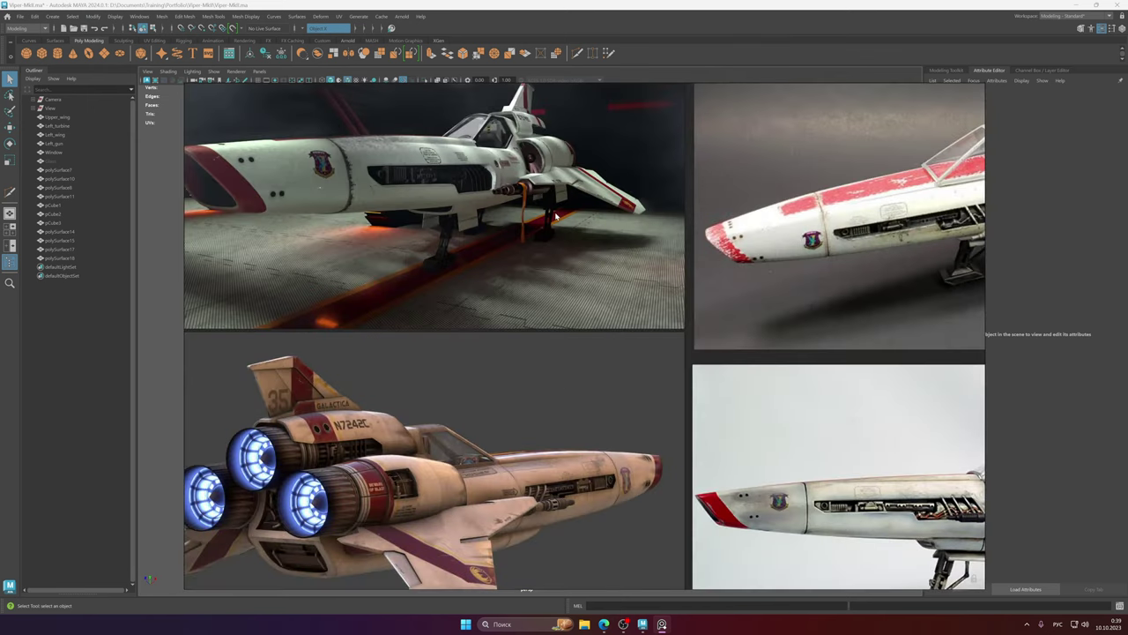
scroll(555, 214, "up", 3)
scroll(611, 238, "down", 8)
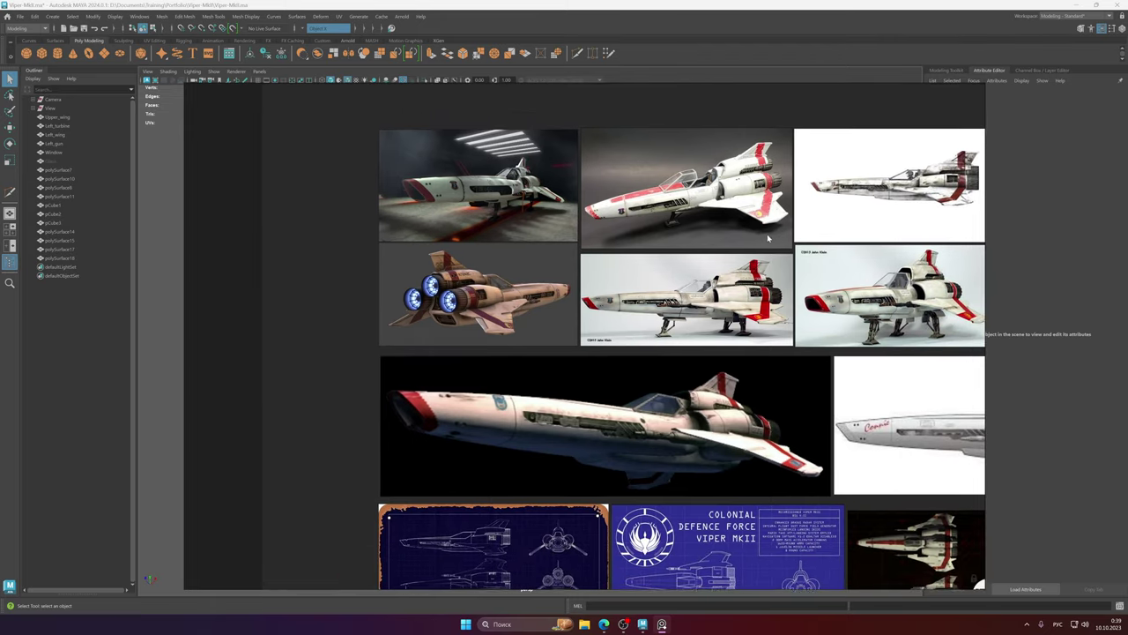
middle_click_drag(768, 237, 673, 228)
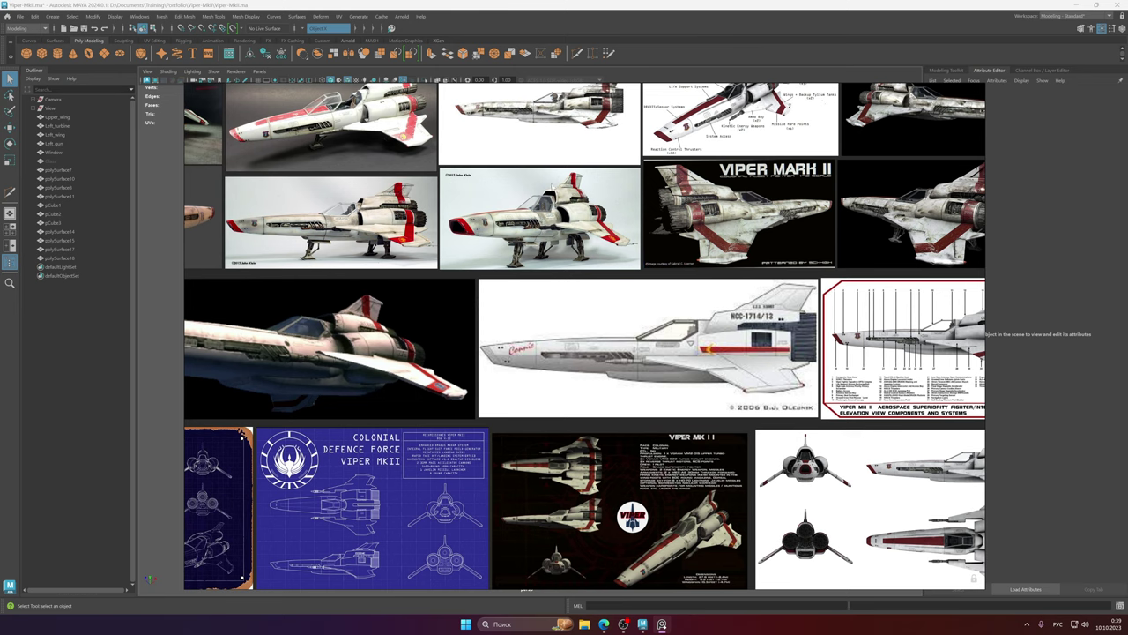
scroll(555, 198, "up", 8)
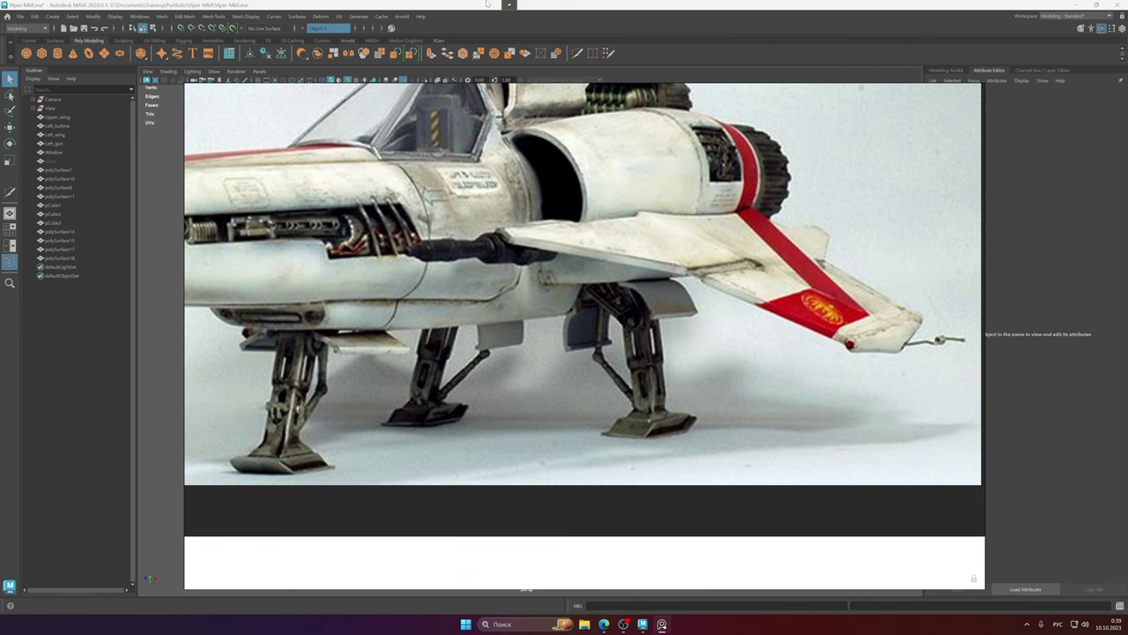
- Return to Maya and try selecting symmetrical face patches on the fuselage's rear underside for the rear gear bays
key("alt+Tab")
left_click_drag(600, 333, 575, 338, "alt")
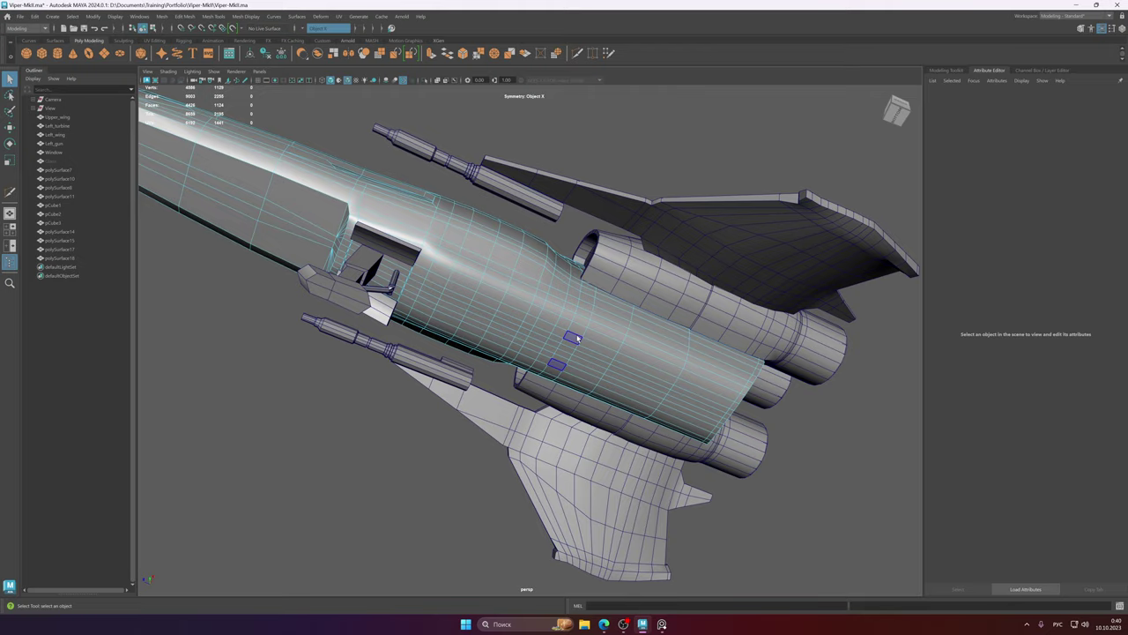
mouse_move(593, 300)
left_mouse_down("alt")
mouse_move(617, 229)
mouse_move(593, 313)
mouse_move(586, 266)
mouse_move(593, 291)
left_mouse_up("alt")
left_click(584, 269)
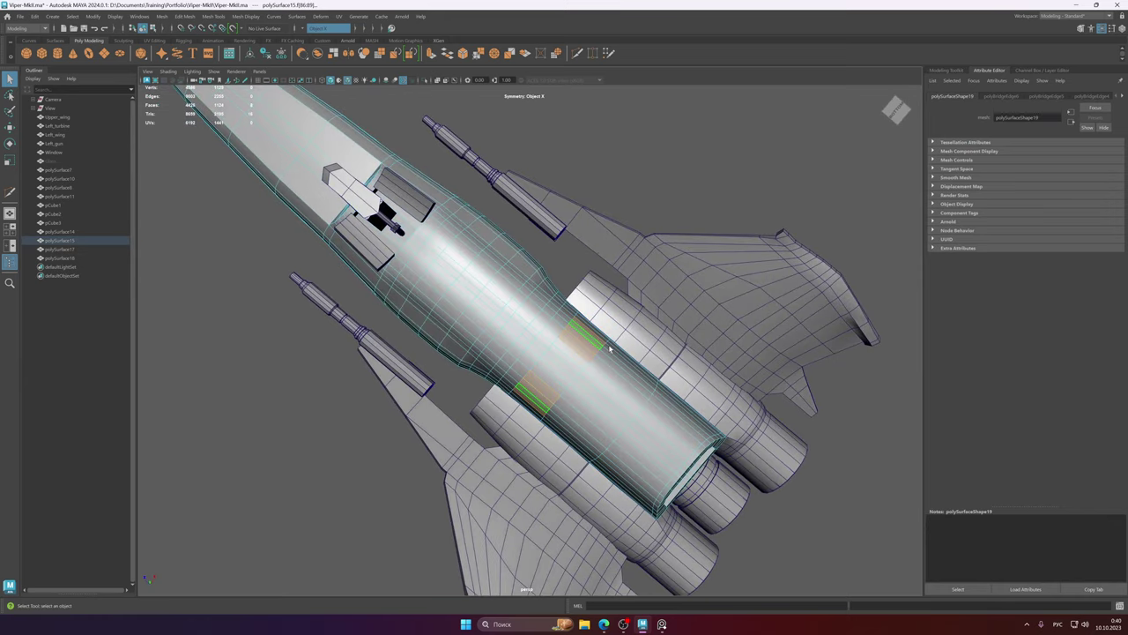
left_click_drag(608, 348, 621, 360, "alt")
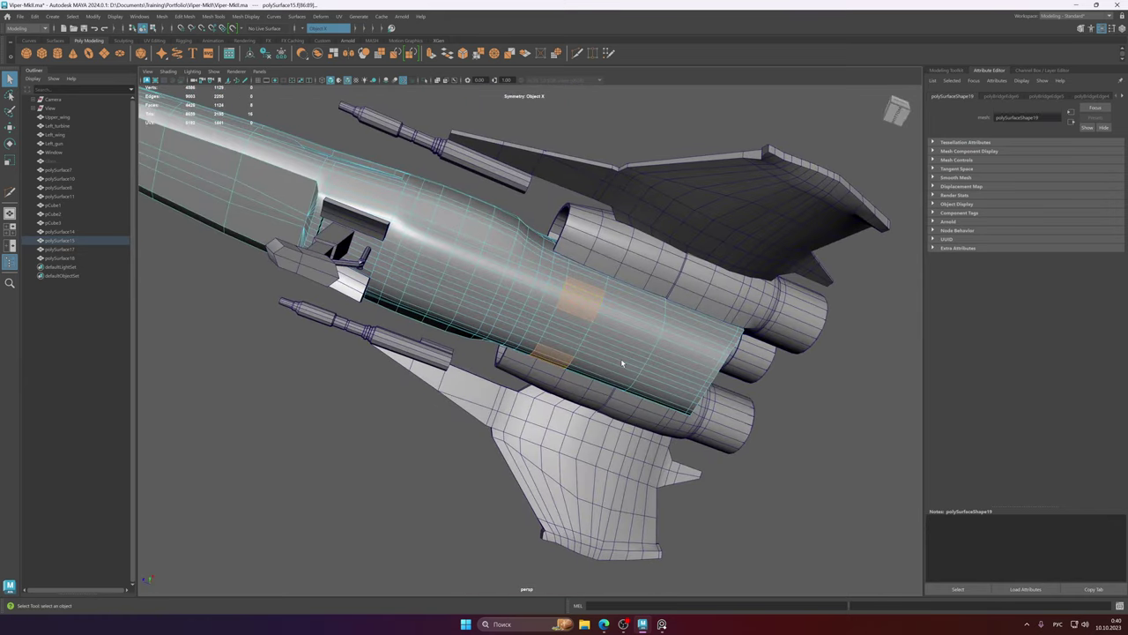
key("alt+shift")
left_click(620, 305, "shift")
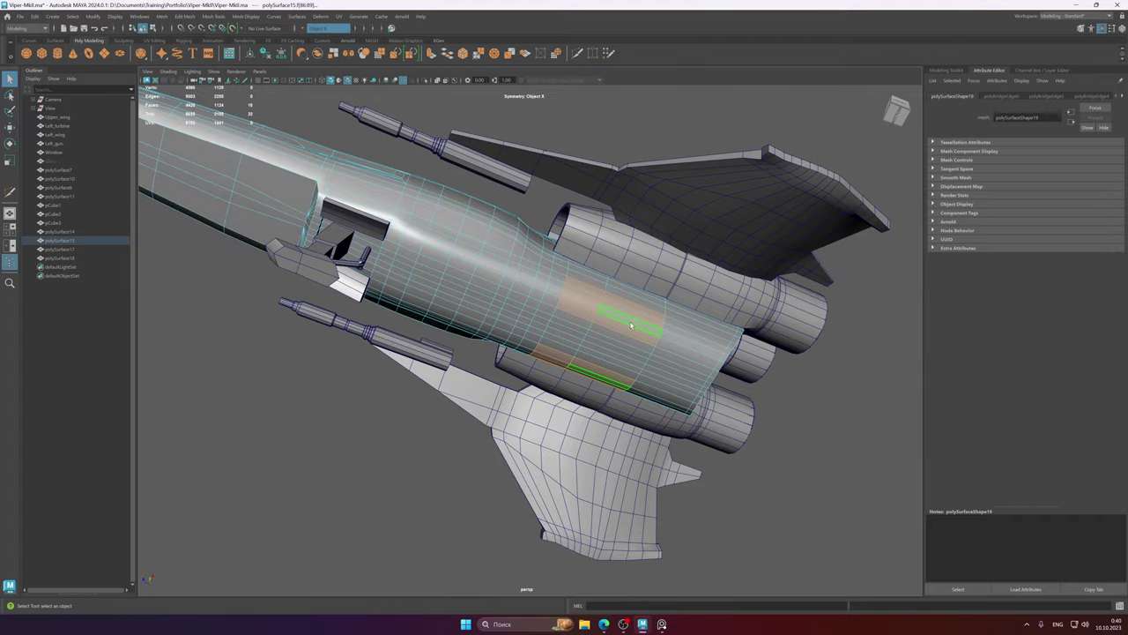
- Select the edge loop near the fuselage's rear end and move it slightly forward along the Z axis
left_click_drag(630, 326, 504, 309, "alt")
right_click_drag(564, 335, 1004, 388, "alt")
middle_click_drag(749, 293, 743, 301, "alt")
left_click_drag(743, 302, 638, 266, "alt")
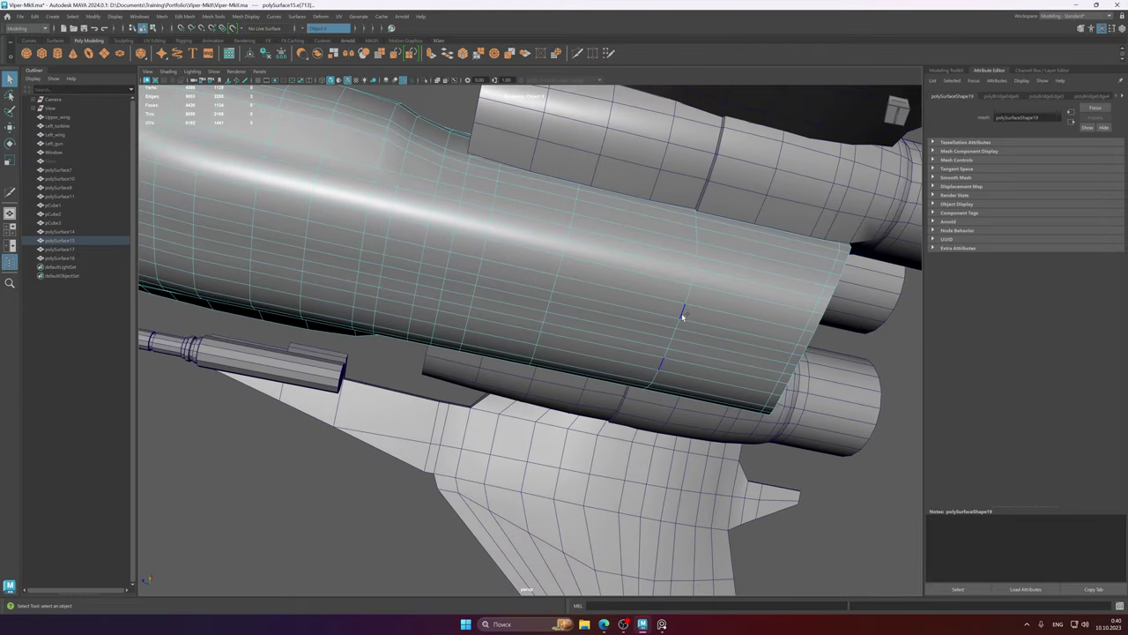
left_click_drag(683, 316, 665, 363, "alt")
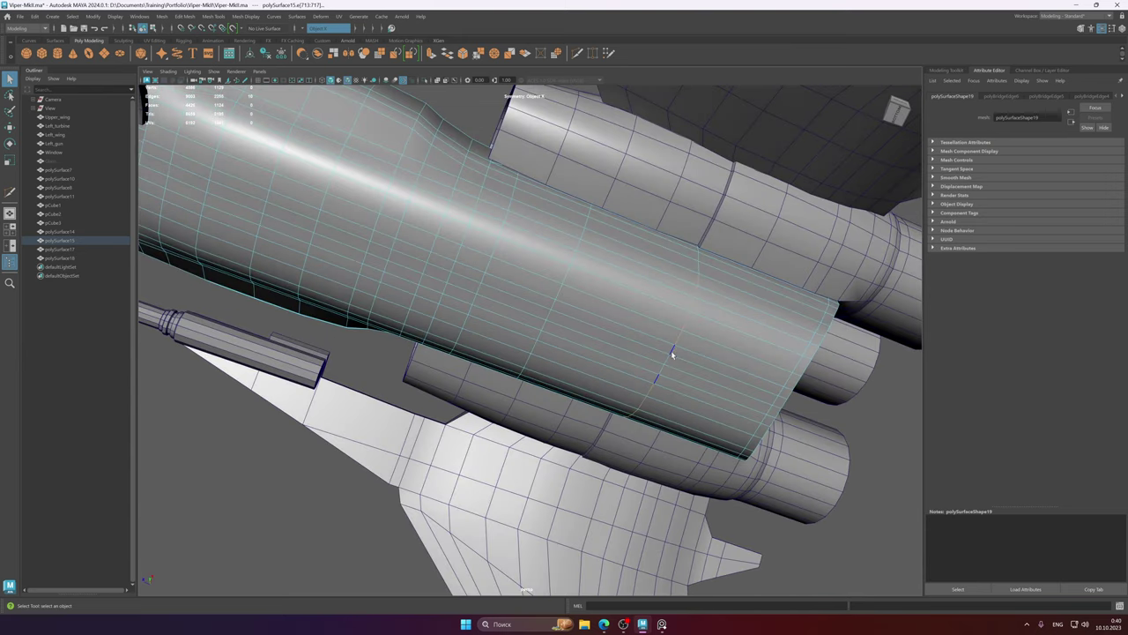
key("w")
left_click_drag(714, 313, 702, 312, "alt")
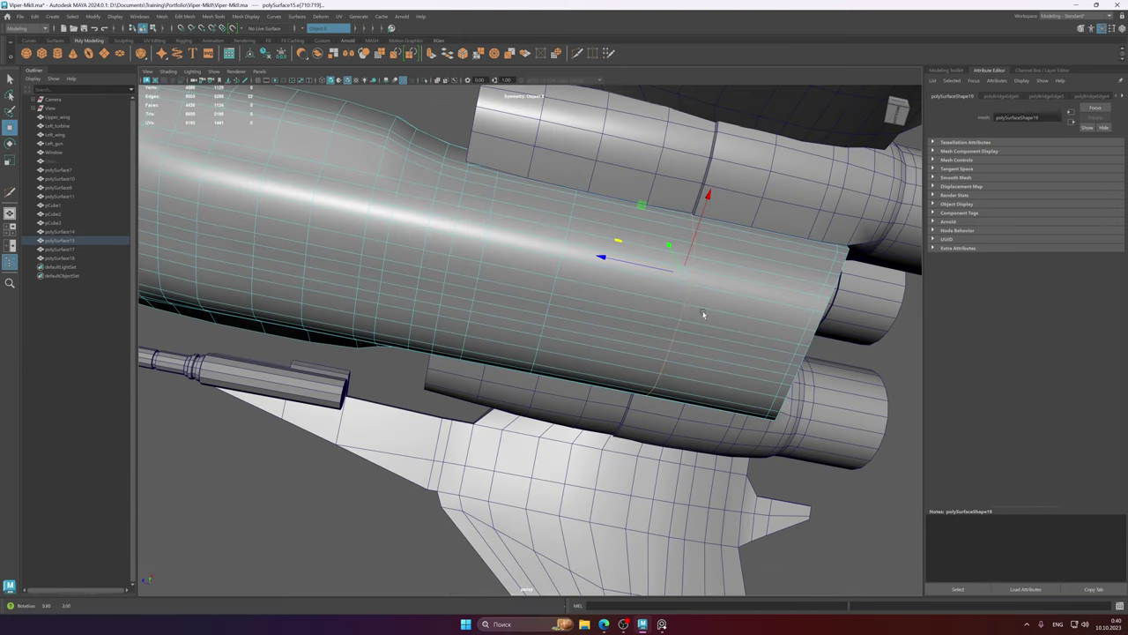
left_click_drag(611, 258, 541, 249)
scroll(632, 269, "down", 1)
mouse_move(631, 269)
left_mouse_down("alt")
mouse_move(647, 297)
mouse_move(624, 271)
left_mouse_up("alt")
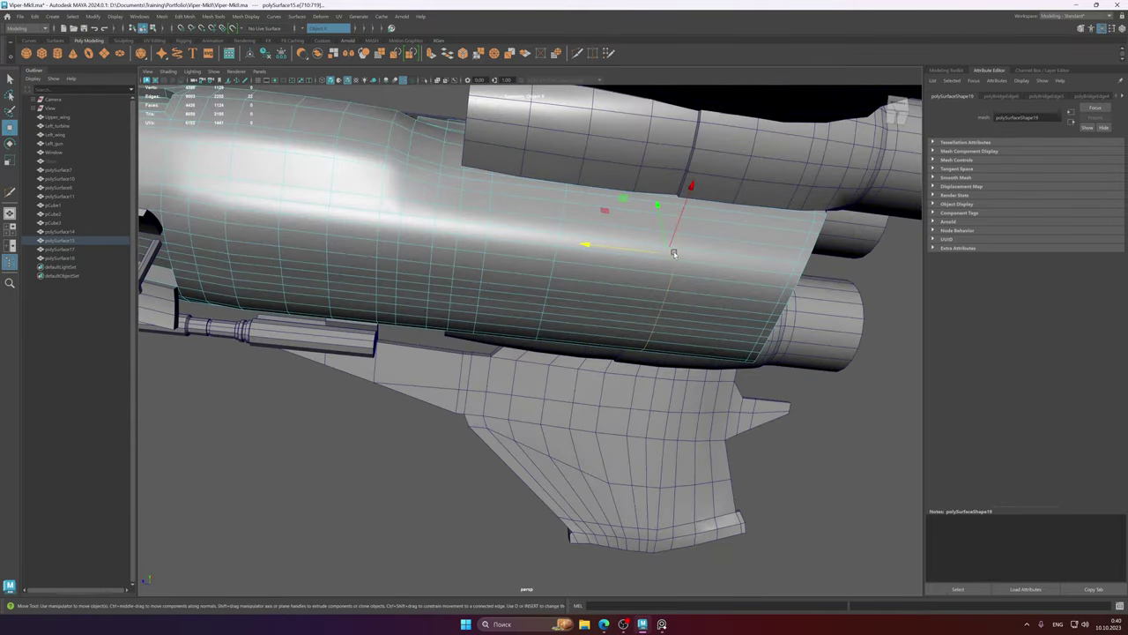
left_click_drag(676, 240, 683, 235, "alt")
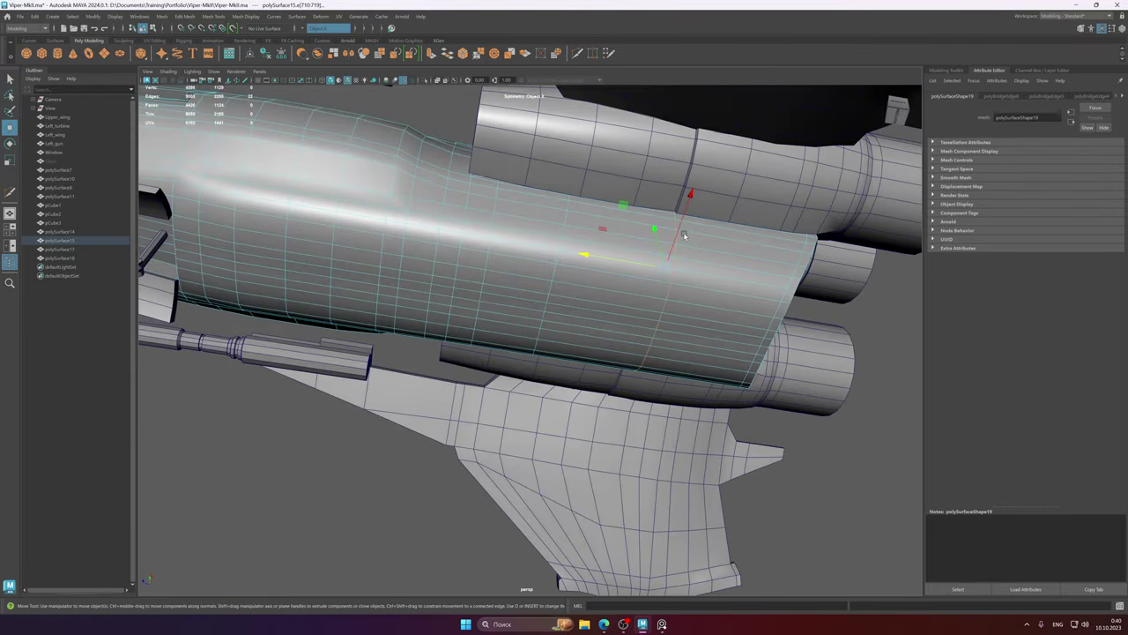
- Isolate the fuselage to examine its underside mesh, and restore the full scene display
right_click_drag(738, 221, 751, 210)
key("ctrl+1")
left_click_drag(696, 257, 690, 242, "alt")
right_click_drag(693, 252, 692, 231)
left_click(681, 242)
left_click_drag(672, 276, 527, 284, "alt")
middle_click_drag(527, 285, 675, 312, "alt")
left_click_drag(675, 312, 500, 274, "alt")
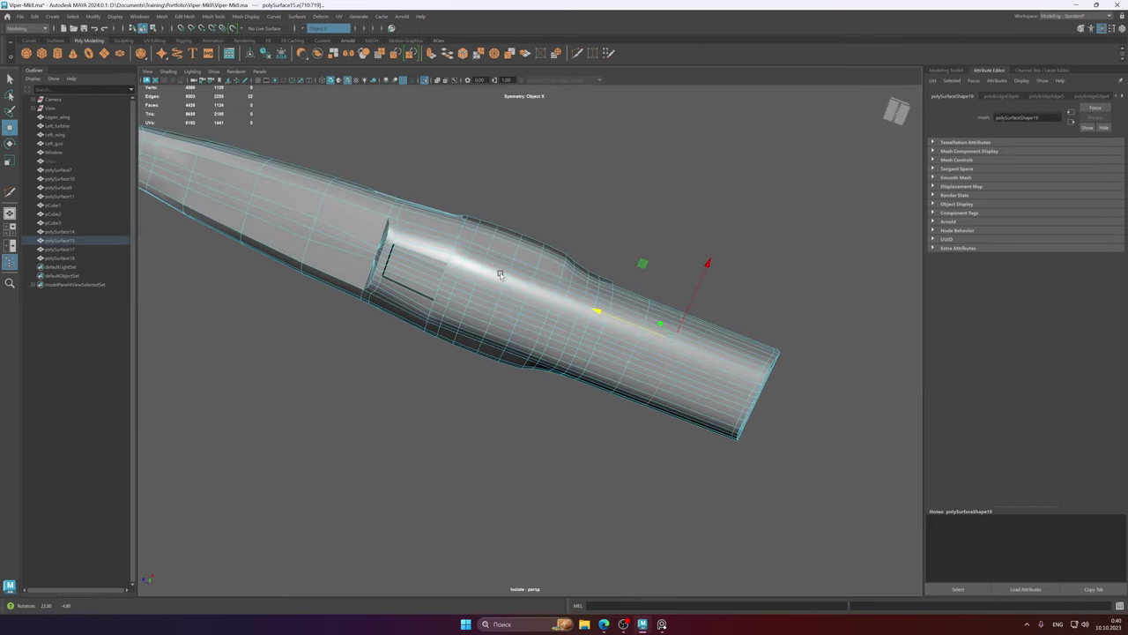
middle_click_drag(501, 275, 469, 258, "alt")
left_click_drag(570, 296, 605, 330)
right_click_drag(604, 329, 682, 305)
key("ctrl+1")
left_click_drag(656, 308, 649, 308, "alt")
scroll(647, 304, "up", 2)
middle_click_drag(647, 300, 604, 297, "alt")
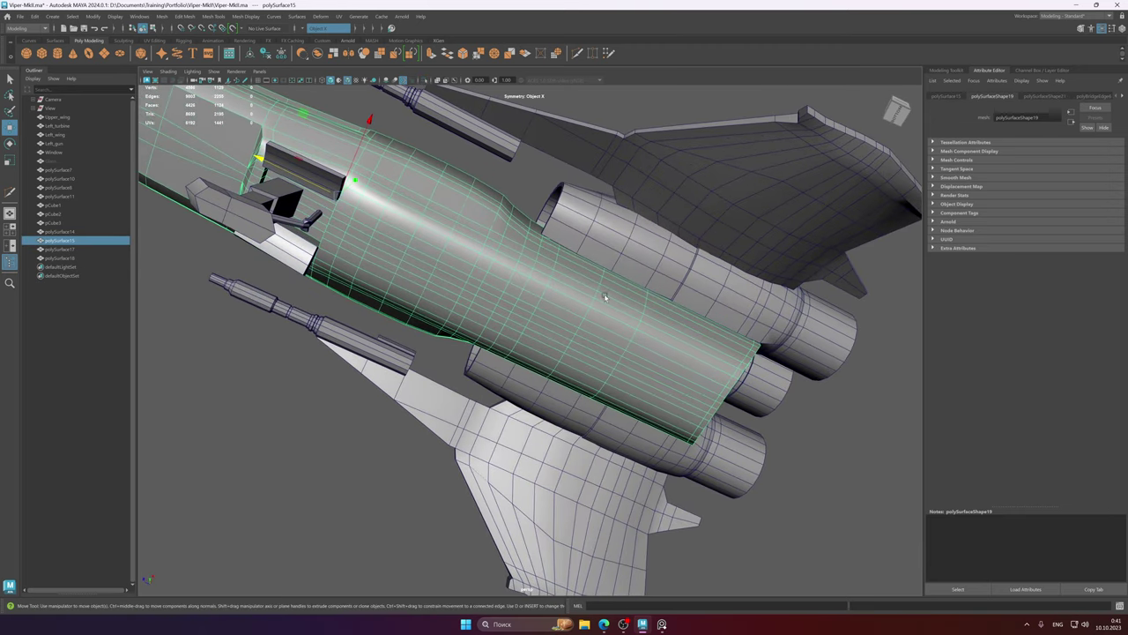
- Try selecting wider symmetrical face patches towards the centreline on the fuselage's rear underside
right_click_drag(604, 297, 604, 342)
left_click_drag(610, 304, 591, 300, "alt")
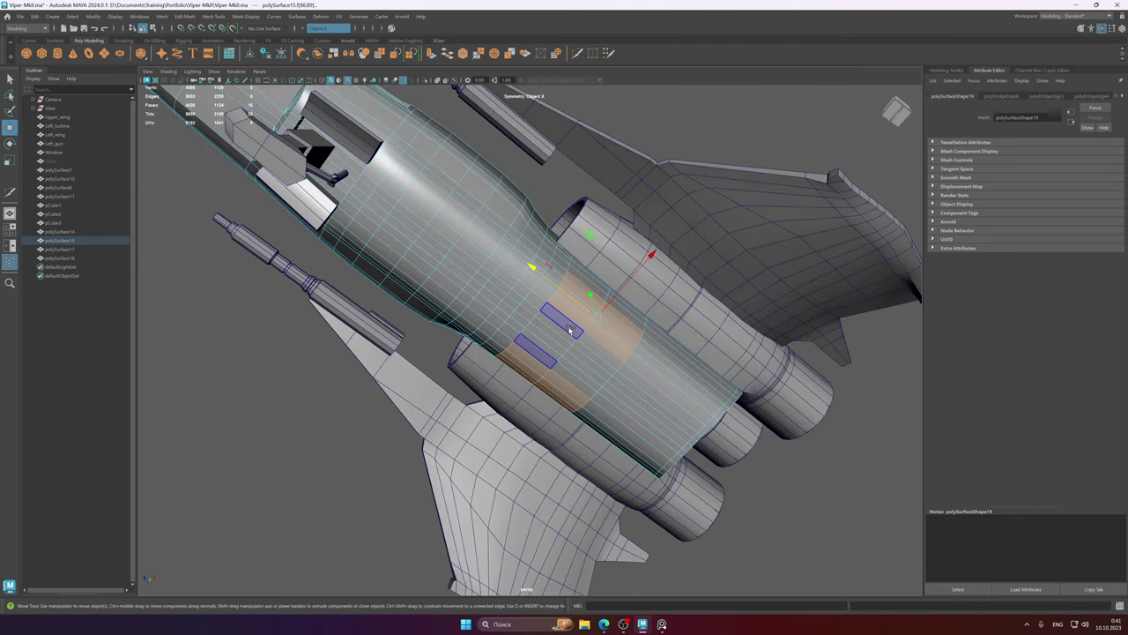
left_click(570, 331, "shift")
left_click(599, 353, "shift")
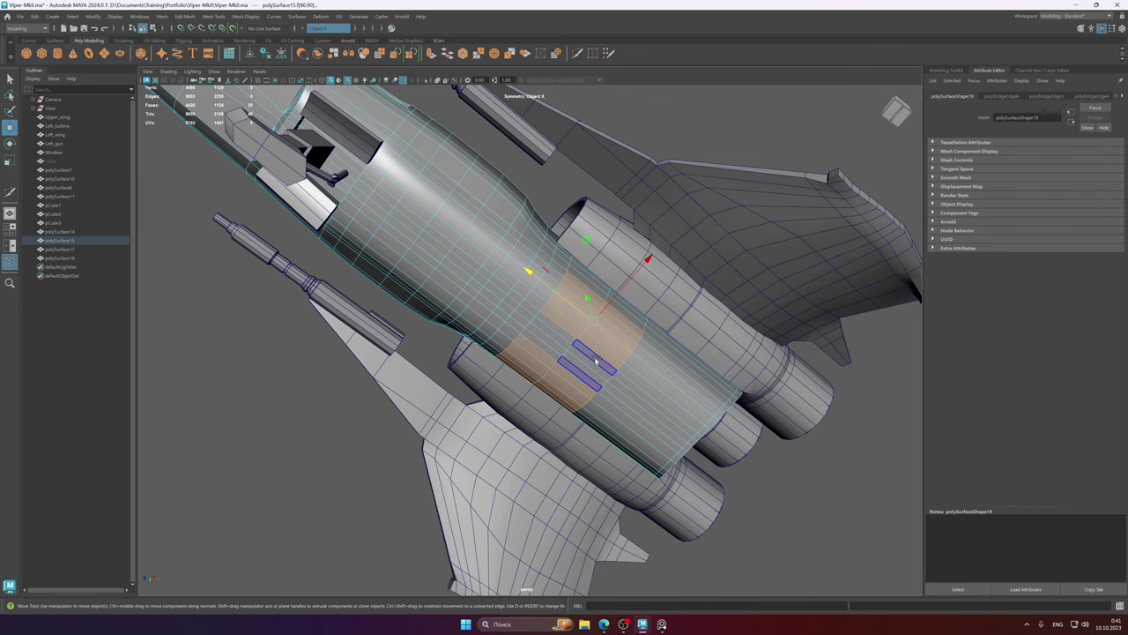
left_click_drag(589, 362, 606, 393, "alt")
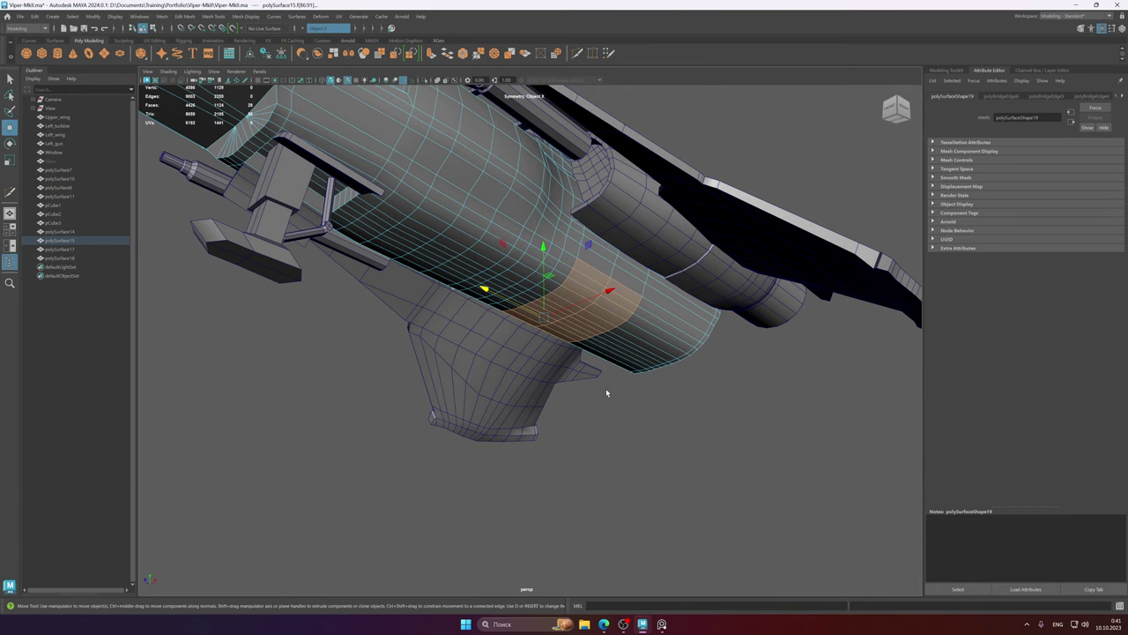
- Check the landing gear reference, and return to Maya to try selecting symmetrical face patches on the fuselage's rear underside
left_click(662, 625)
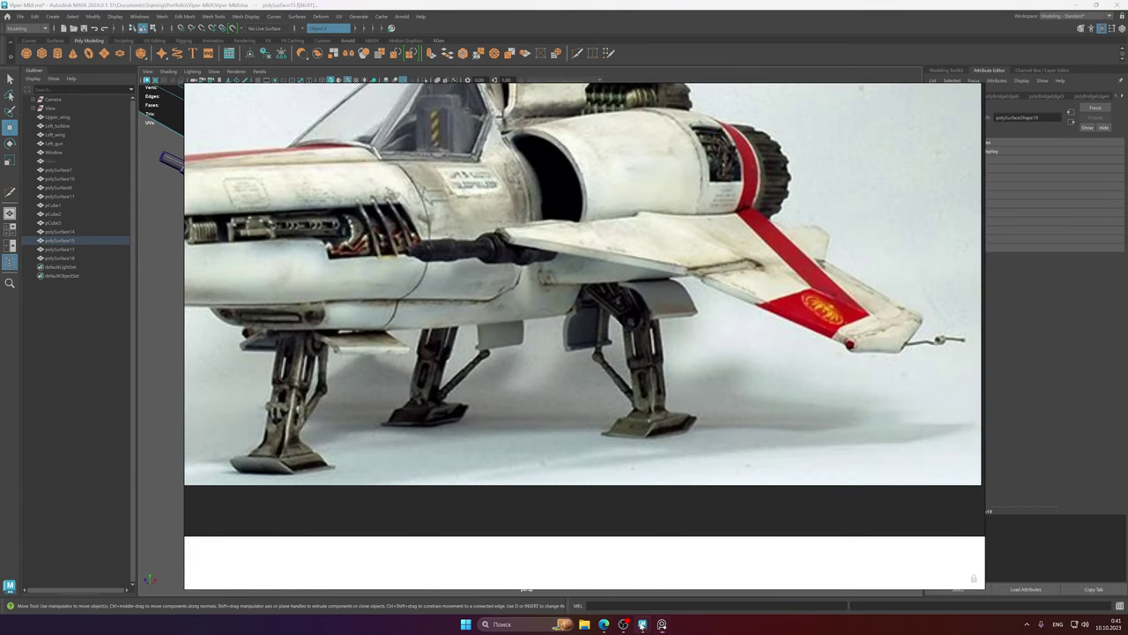
left_click(641, 624)
left_click_drag(623, 312, 580, 294, "alt")
left_click(603, 314)
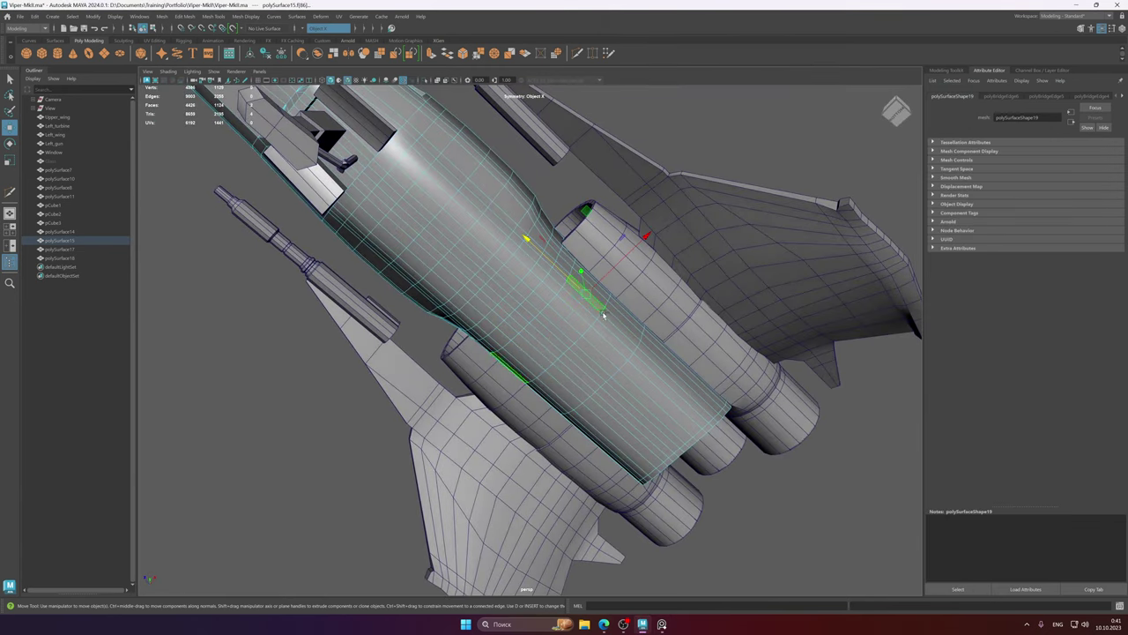
left_click(597, 316, "shift")
left_click(590, 320, "shift")
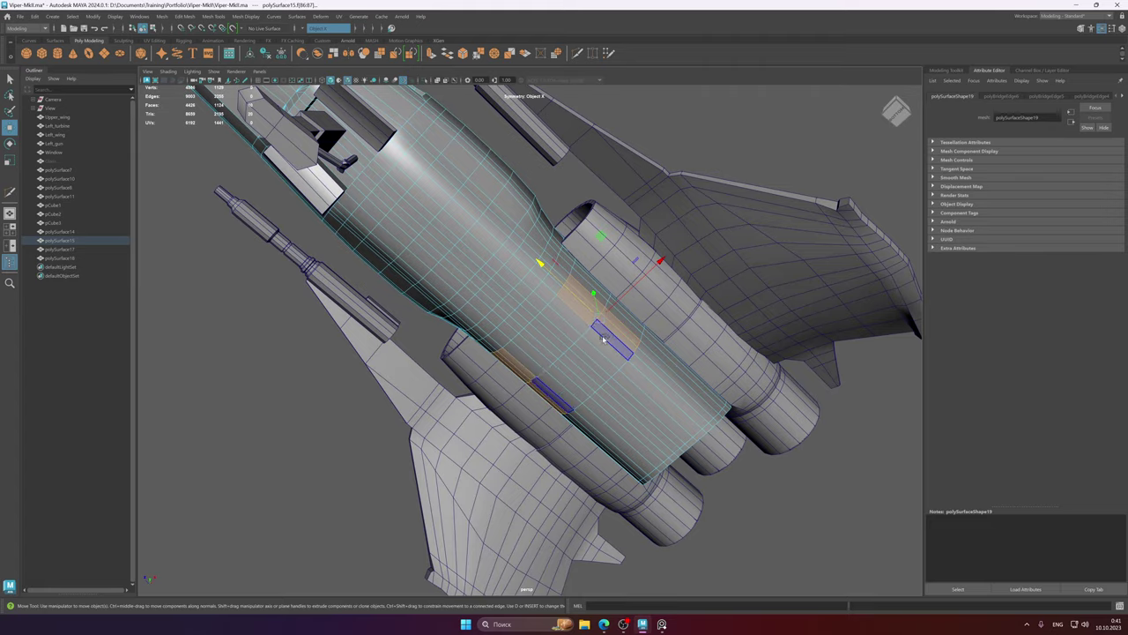
left_click(605, 337, "shift")
left_click(597, 343, "shift")
left_click(584, 332, "shift")
- Extend the face patches up the fuselage sides towards the engines and compare their placement with the landing gear reference photo
left_click_drag(592, 349, 600, 323, "alt")
left_click(636, 253)
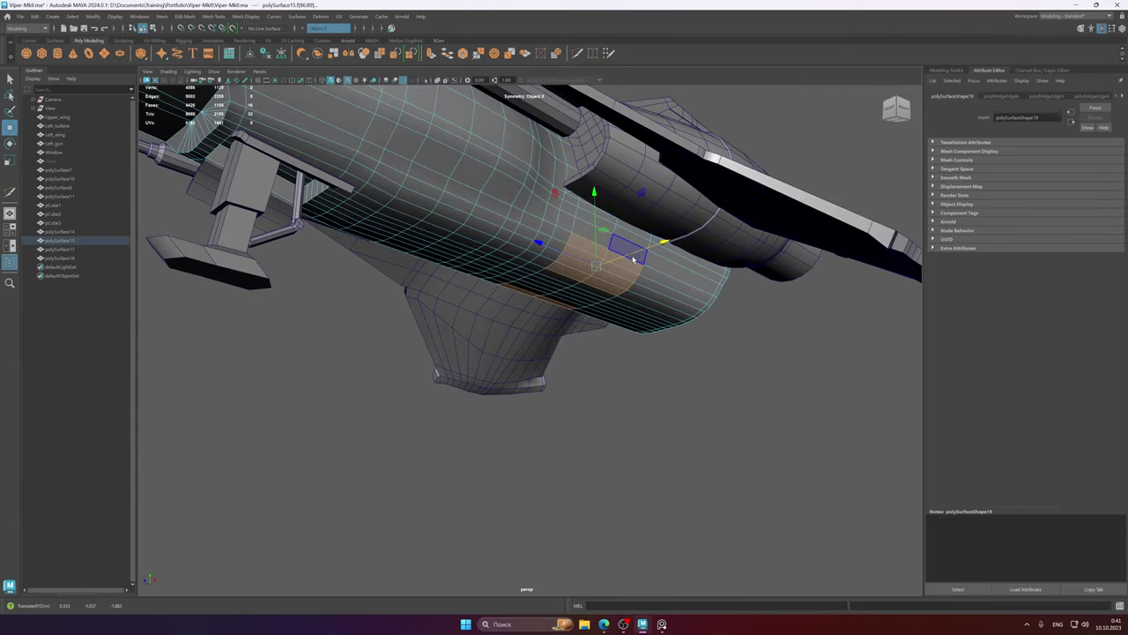
left_click(626, 256, "shift")
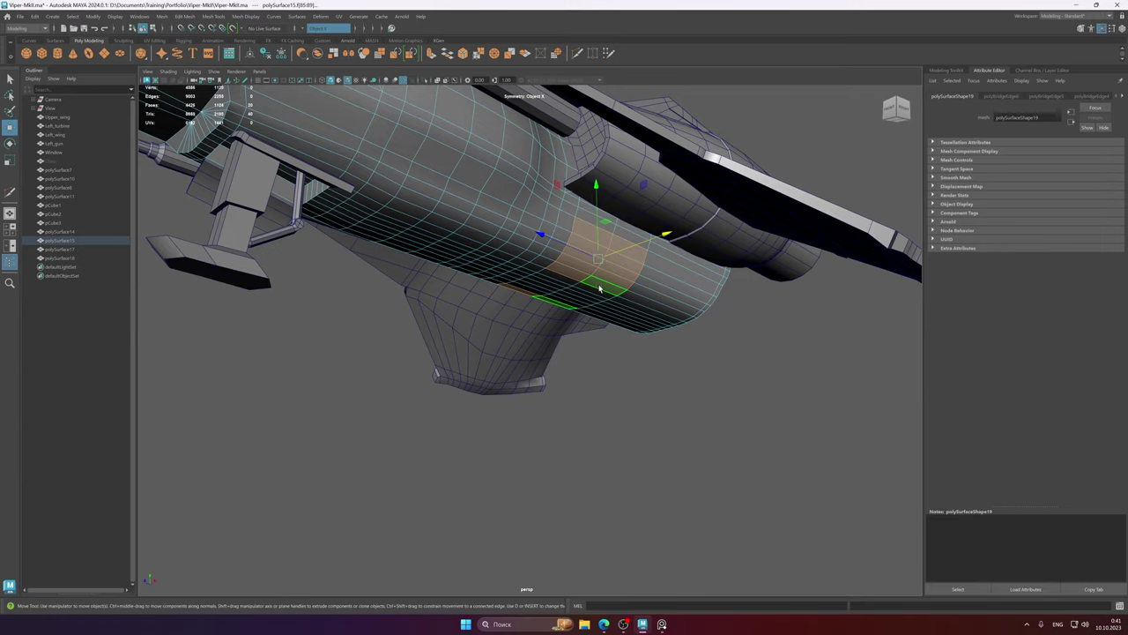
left_click_drag(599, 288, 617, 317, "alt")
left_click(662, 624)
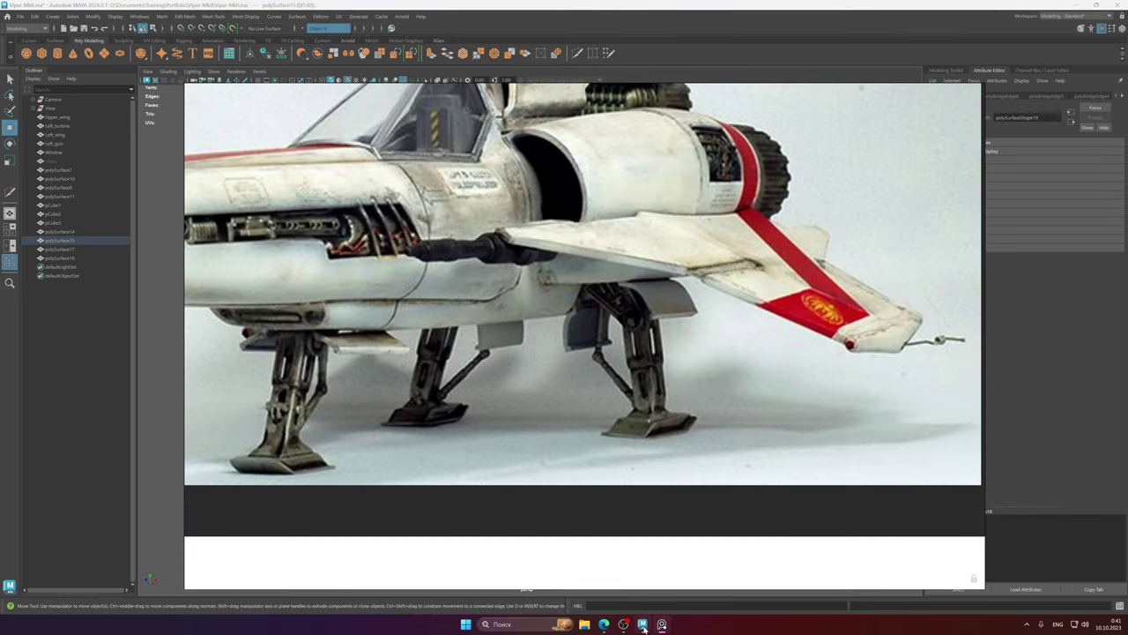
left_click(643, 624)
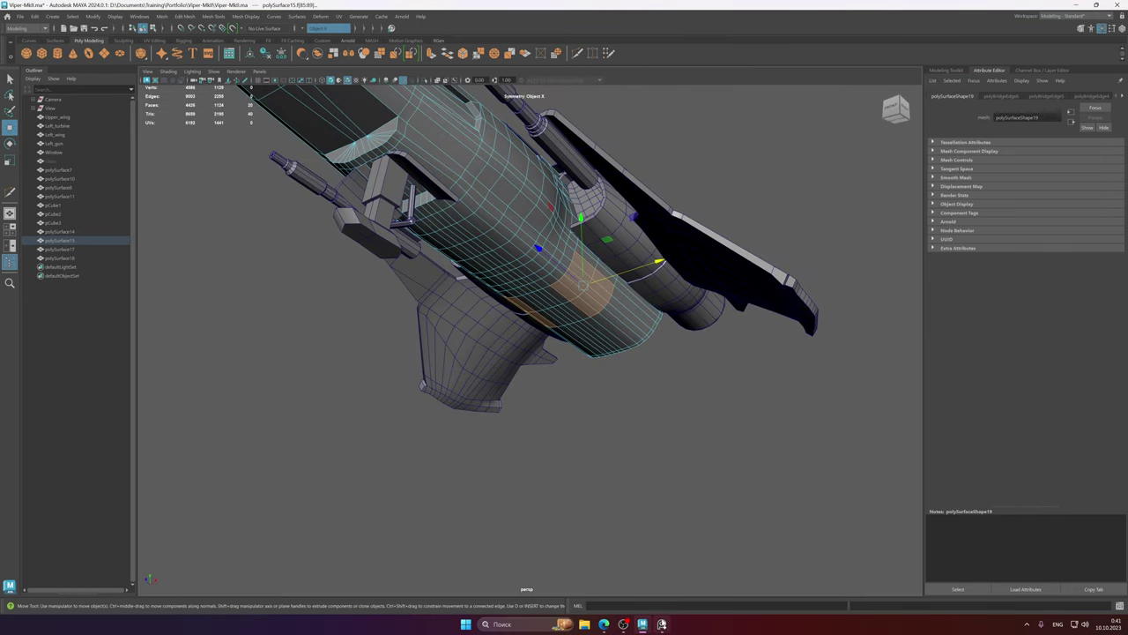
left_click(661, 624)
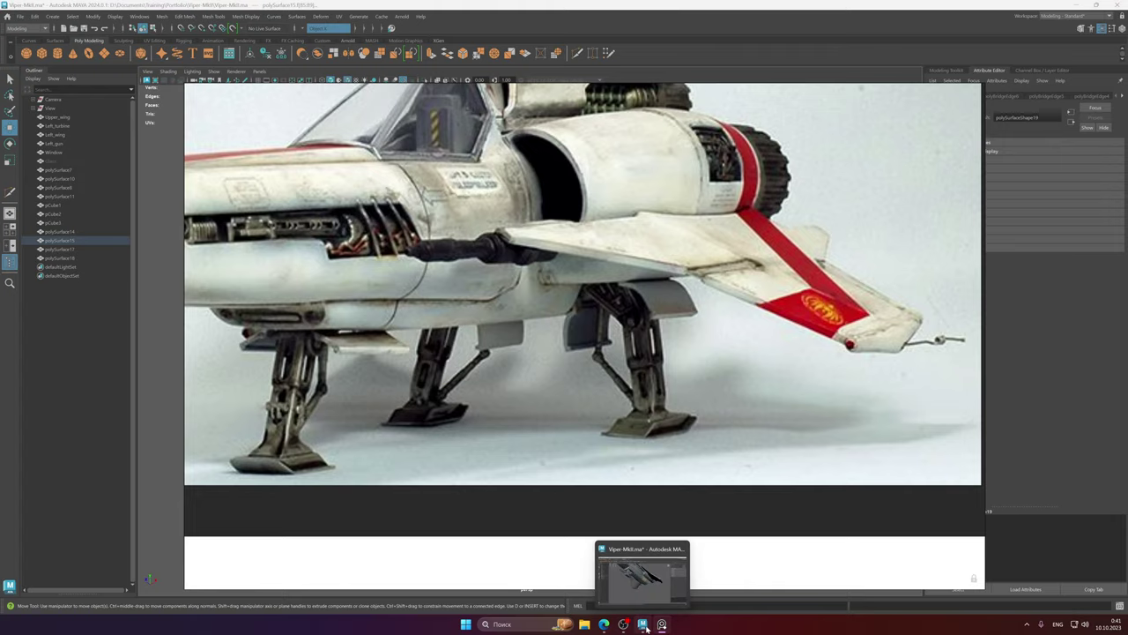
left_click(647, 627)
- Try extruding the selected symmetrical patches into the fuselage as rear gear bays, and undo the attempts
left_click_drag(675, 372, 632, 297, "alt")
left_click_drag(667, 254, 658, 246, "shift")
left_click_drag(628, 344, 599, 278, "alt")
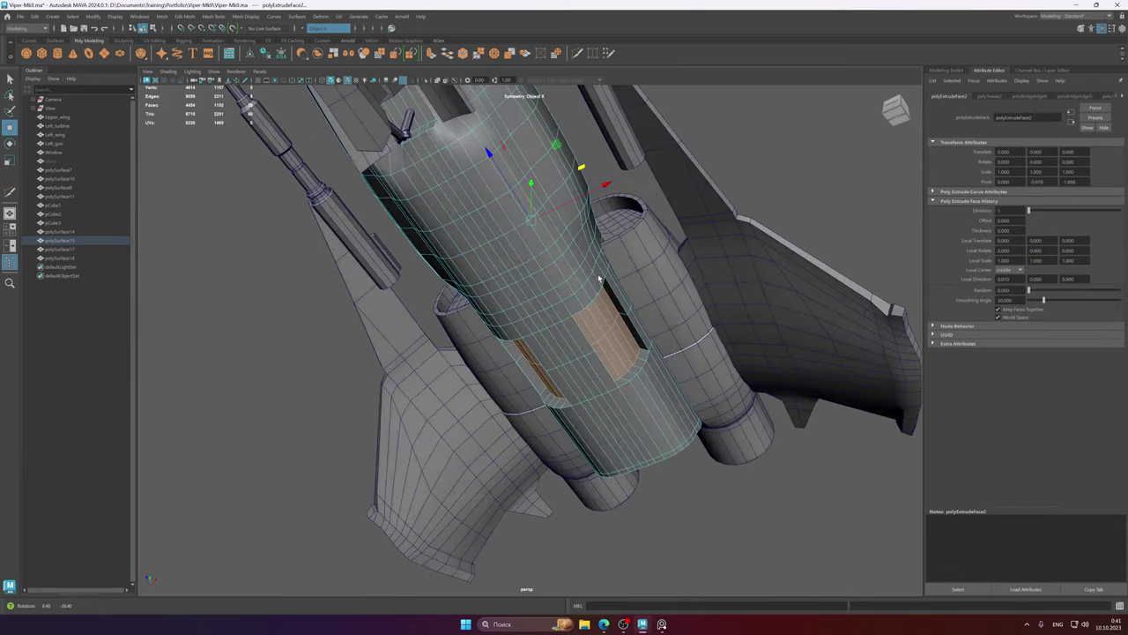
key("ctrl+z")
right_click_drag(578, 271, 571, 268, "alt")
left_click_drag(571, 272, 611, 313, "alt")
right_click_drag(599, 324, 602, 348, "shift")
key("ctrl+z")
- Return to object selection on the fuselage, delete its construction history and save the scene
left_click_drag(599, 327, 592, 314, "alt")
right_click_drag(591, 314, 649, 288)
left_click_drag(649, 288, 489, 301, "alt")
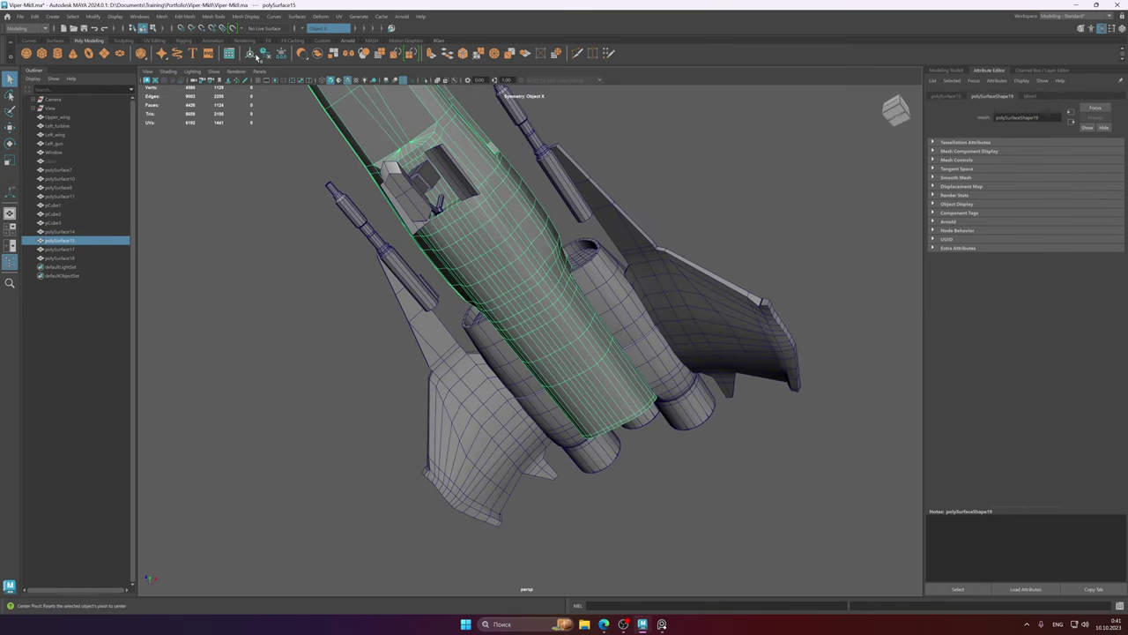
key("ctrl+s")
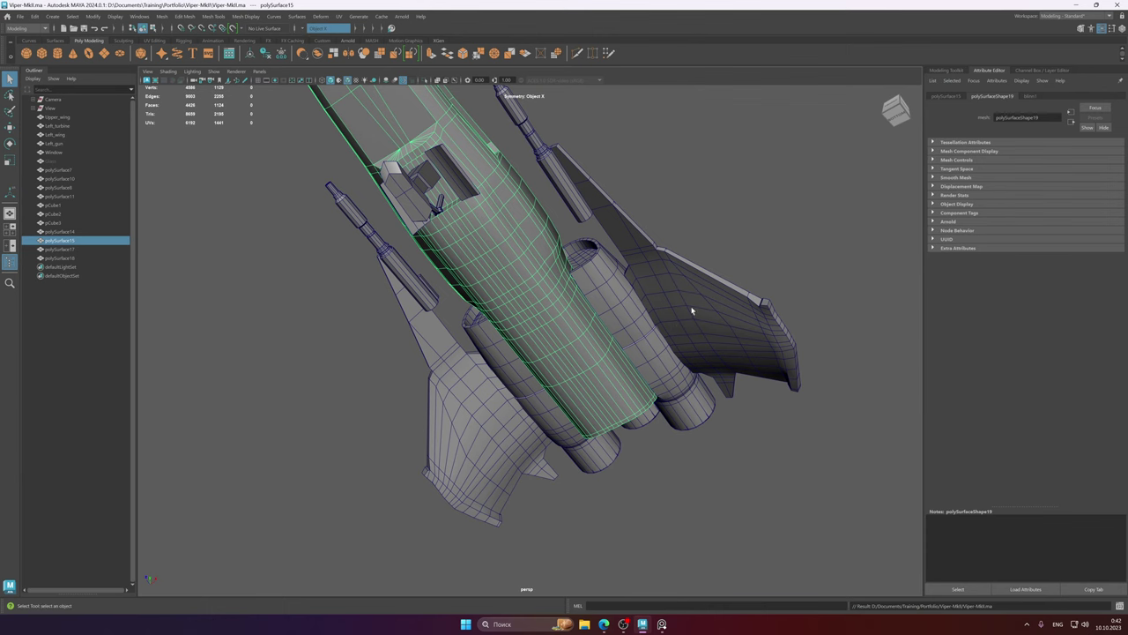
left_click_drag(692, 310, 559, 288, "alt")
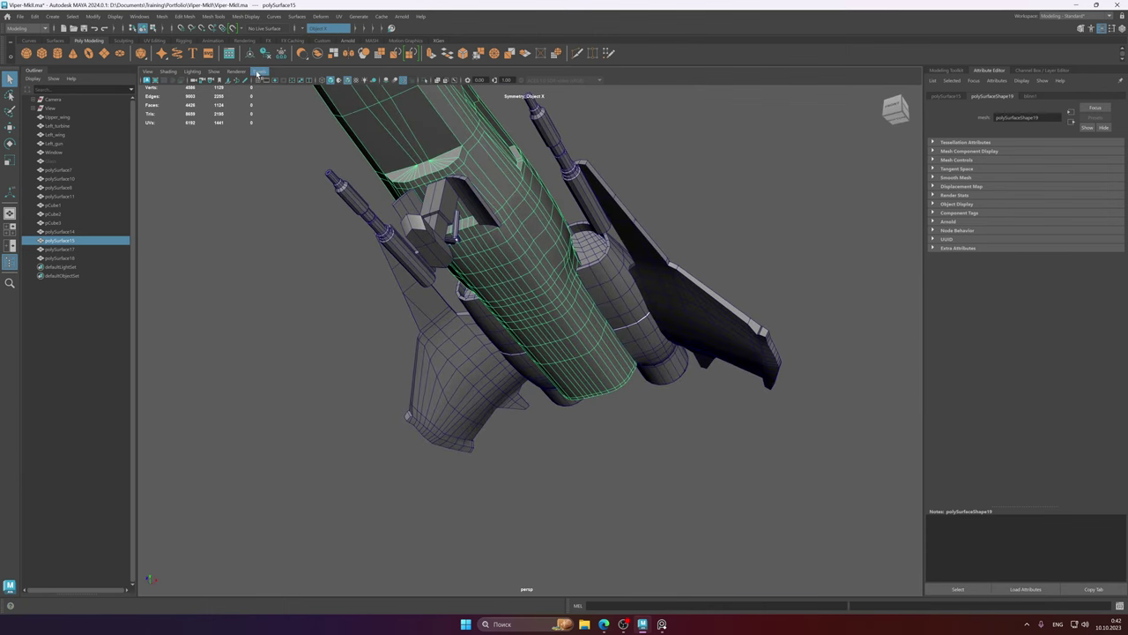
key("ctrl+s")
scroll(629, 306, "up", 2)
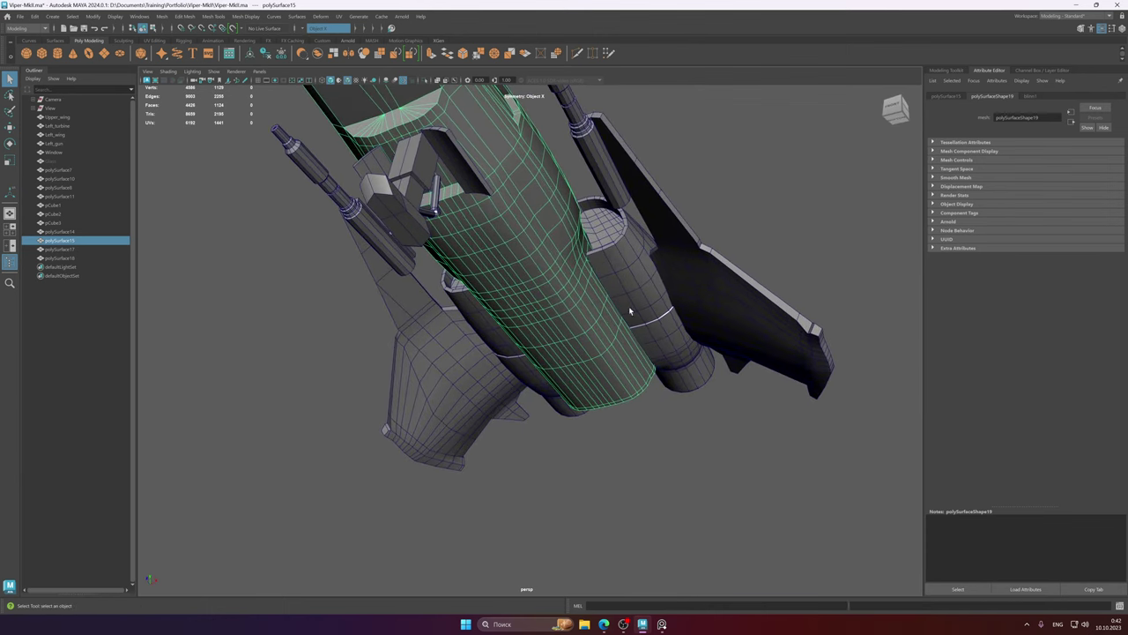
- Select matching face patches on both sides of the fuselage's rear underside for the rear gear bays
right_click_drag(536, 293, 540, 323)
middle_click_drag(587, 327, 572, 327, "alt")
left_click_drag(589, 333, 566, 329, "alt")
left_click(566, 291)
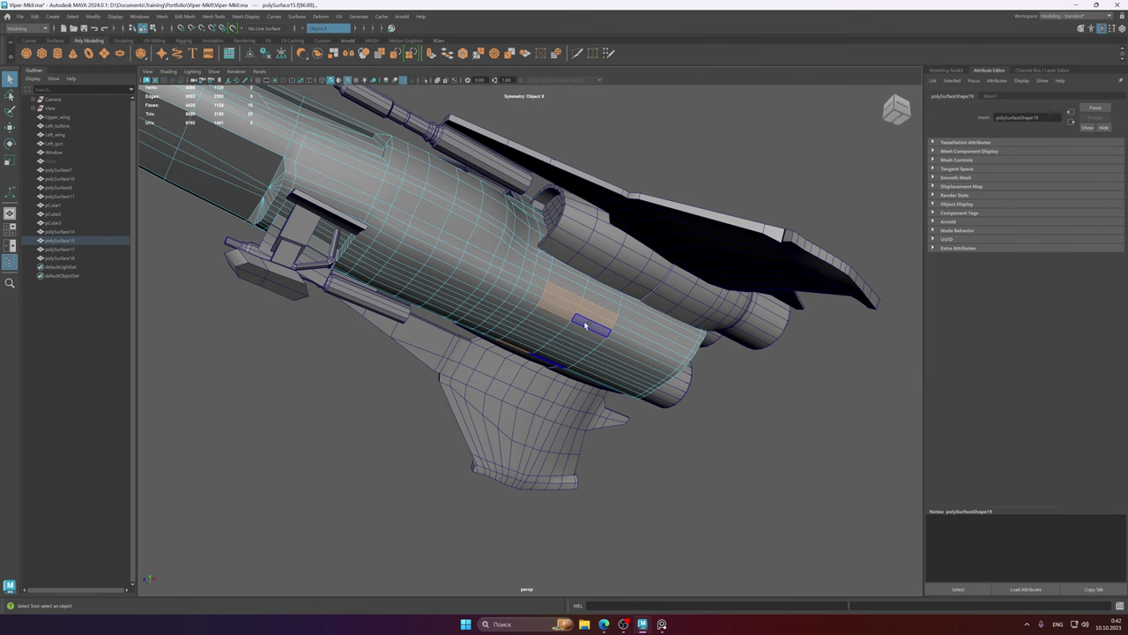
left_click_drag(567, 338, 565, 312, "alt")
key("w")
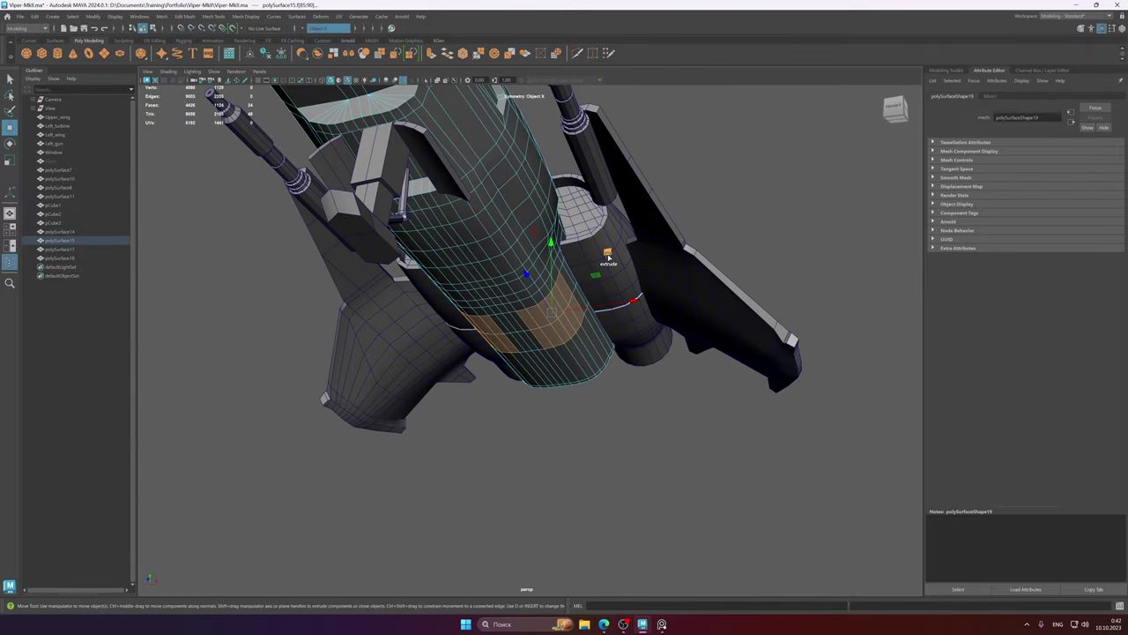
- Extrude the selected face patches into the fuselage to form two recessed rear gear bays
left_click_drag(607, 256, 602, 251)
middle_click_drag(533, 286, 543, 339, "alt")
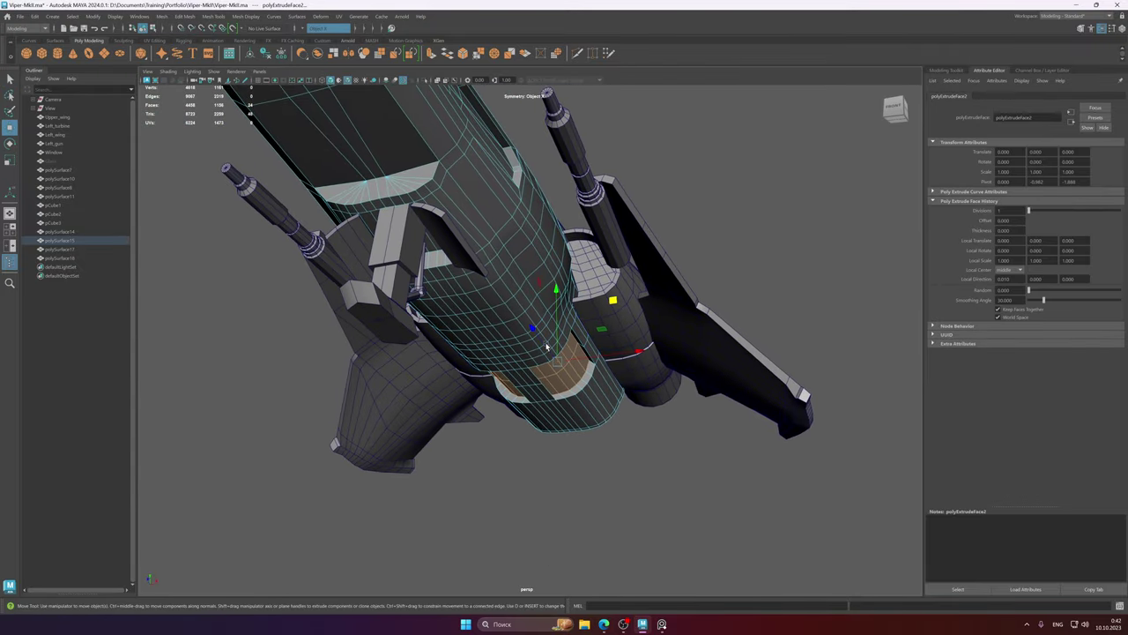
key("ctrl+z")
key("ctrl+z")
scroll(602, 348, "up", 3)
left_click_drag(602, 350, 600, 316, "alt")
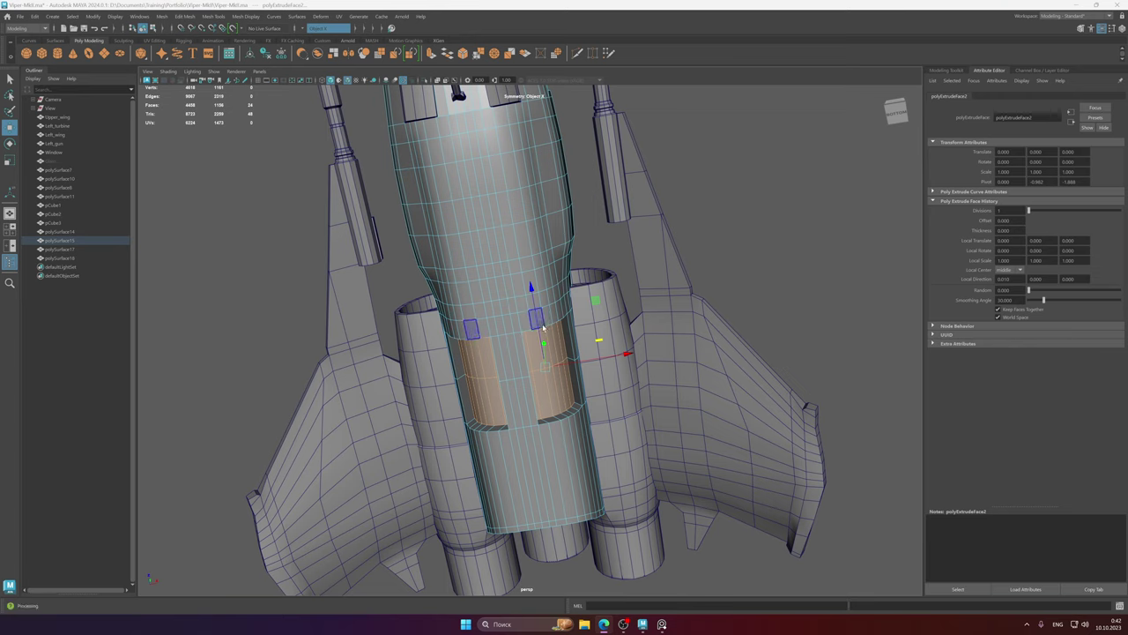
left_click_drag(562, 368, 543, 389, "alt")
right_click_drag(543, 389, 736, 397, "alt")
middle_click_drag(737, 397, 673, 379, "alt")
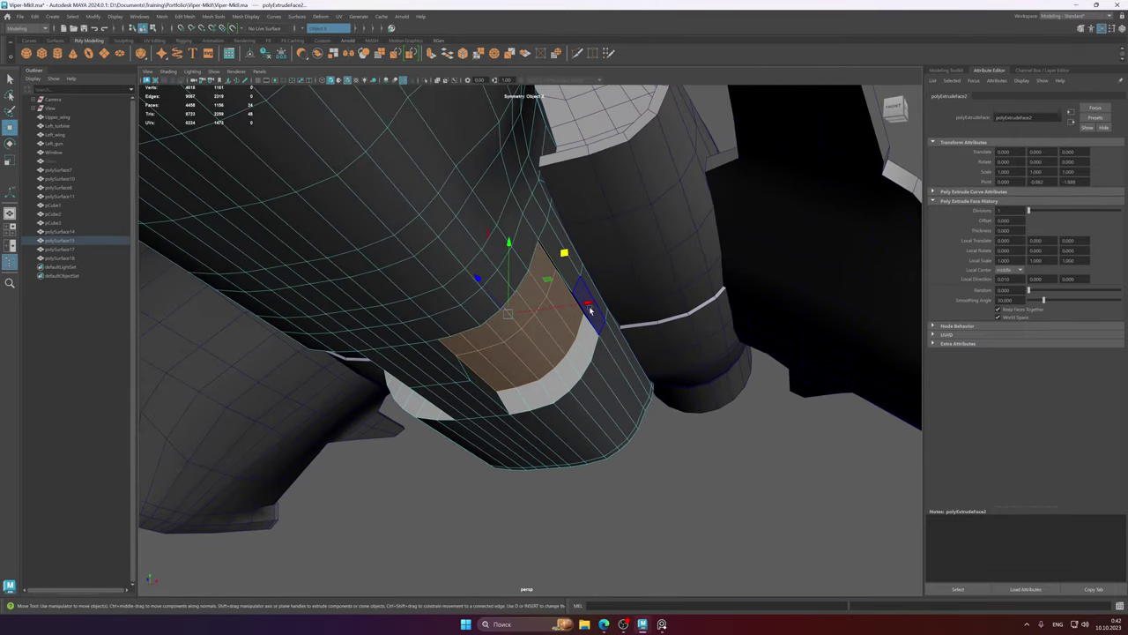
- Select the inner floor edges of the rear gear bays and adjust them symmetrically along the X axis
left_click_drag(569, 359, 526, 355, "alt")
right_click_drag(527, 356, 527, 329)
left_click_drag(539, 396, 547, 360, "alt")
left_click(519, 365)
middle_click_drag(546, 359, 569, 334)
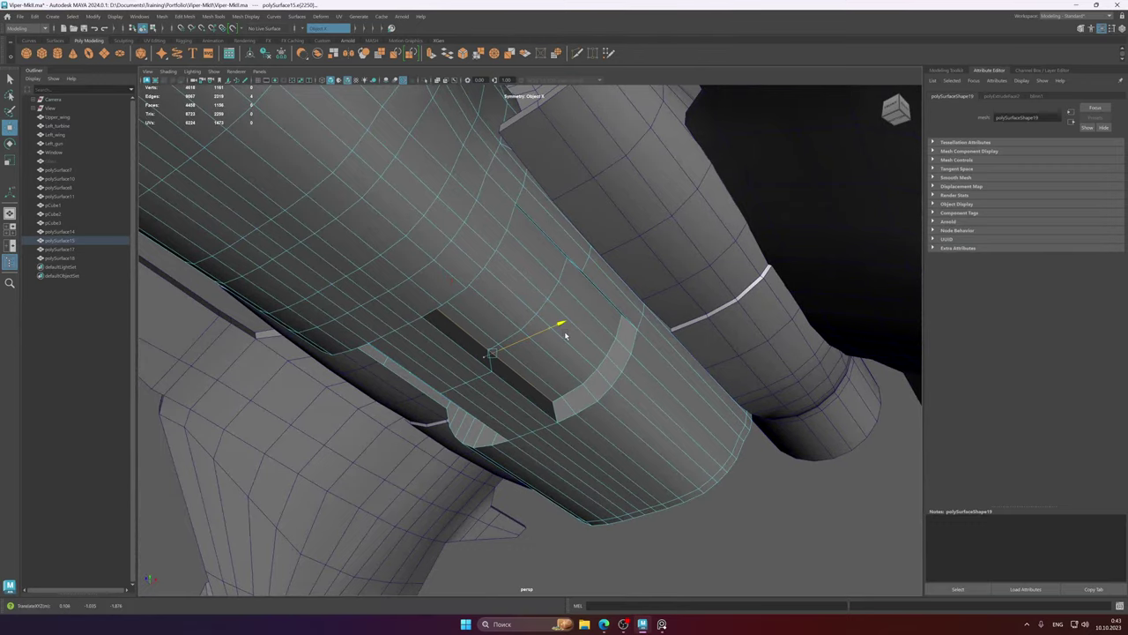
- Reposition the outer floor edges of the rear gear bays along the Y and X axes
left_click_drag(566, 335, 577, 388, "alt")
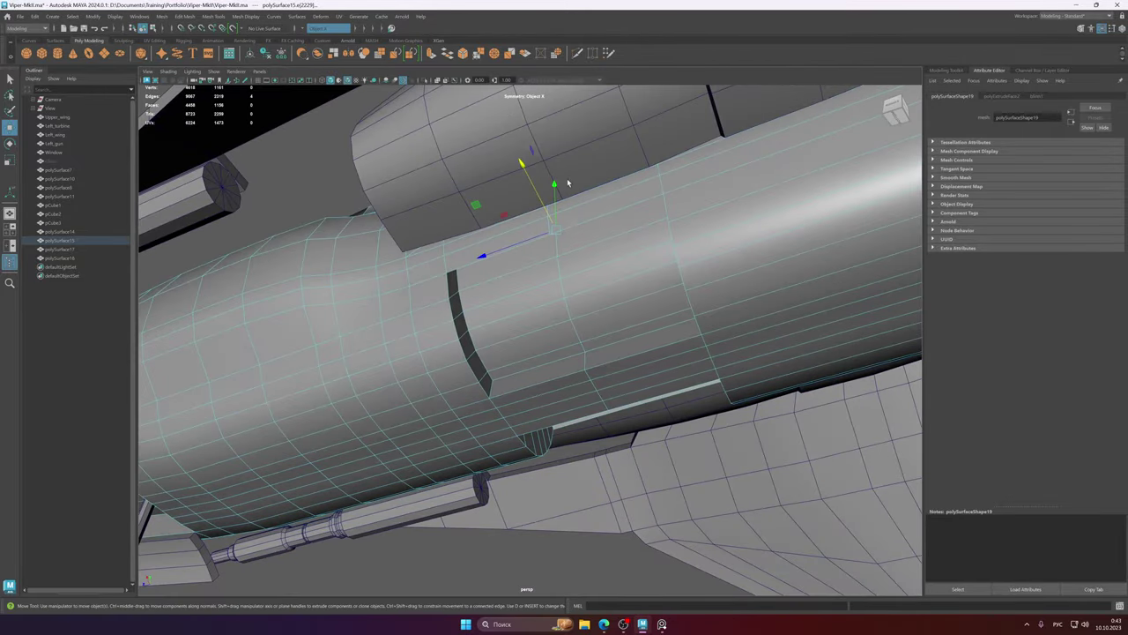
left_click_drag(554, 185, 546, 263)
left_click_drag(521, 148, 520, 150)
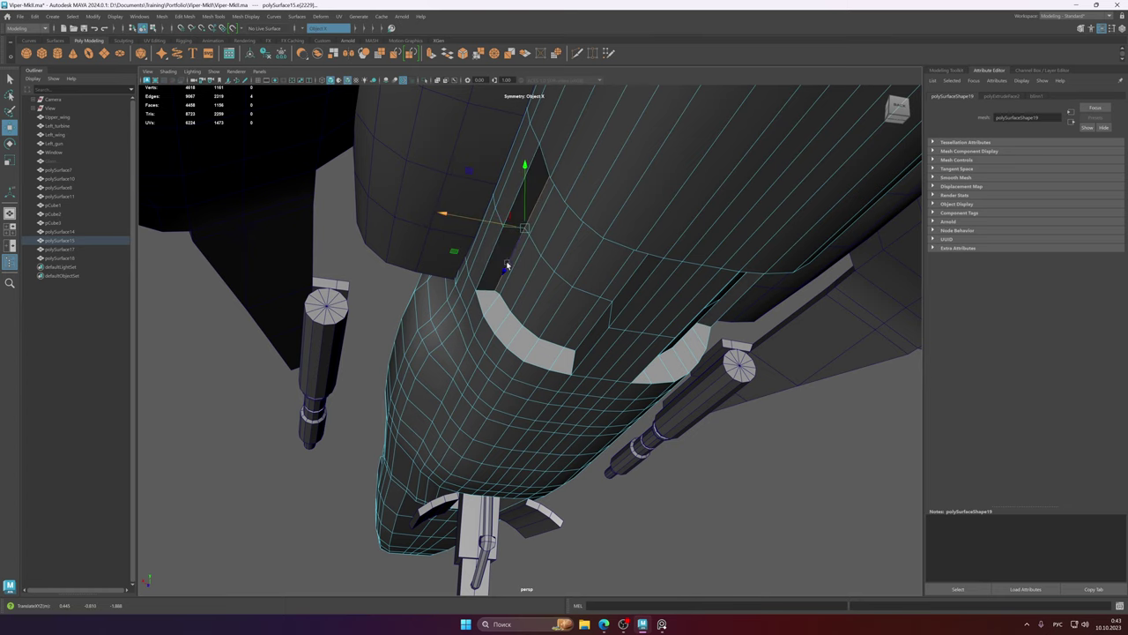
- Lower the inner floor edges of the rear gear bays slightly along the Y axis
left_click_drag(507, 266, 547, 368, "alt")
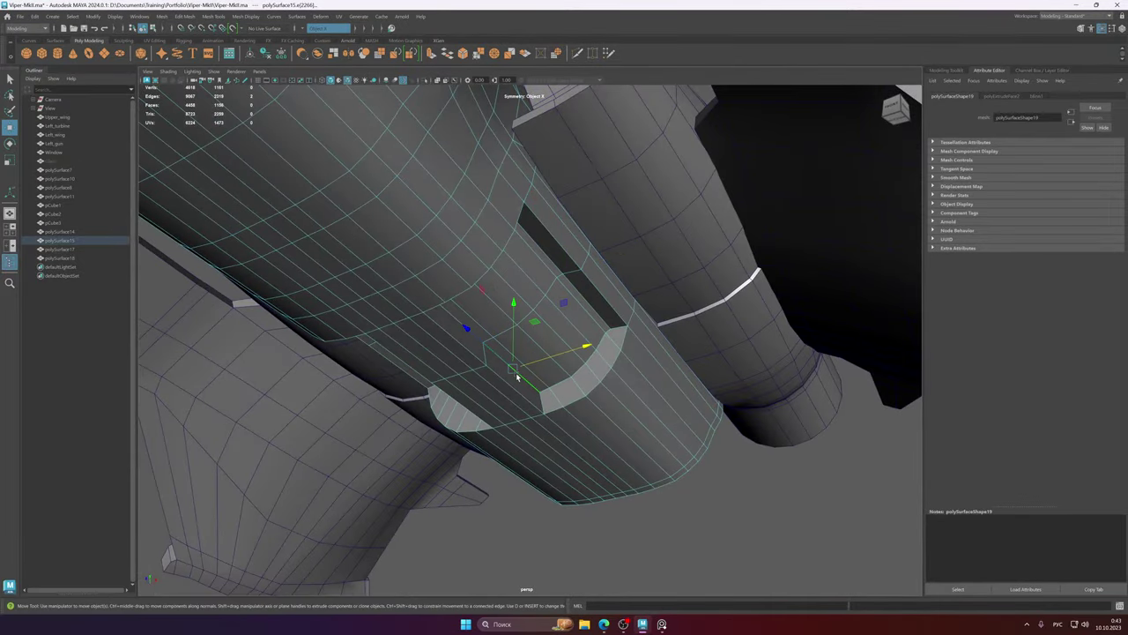
left_click_drag(490, 331, 547, 350, "alt")
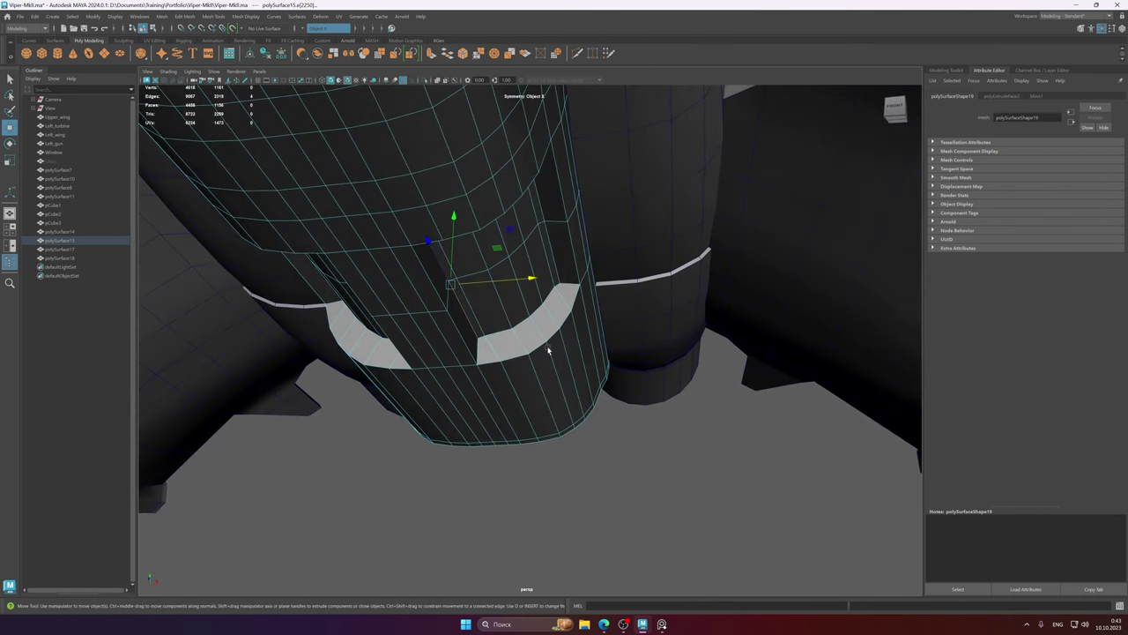
left_click_drag(452, 219, 454, 227)
- Switch the fuselage back to object selection, save the scene and clear the fuselage's construction history
left_click_drag(518, 293, 494, 297, "alt")
right_click_drag(494, 297, 499, 280, "alt")
left_click_drag(499, 280, 311, 85, "alt")
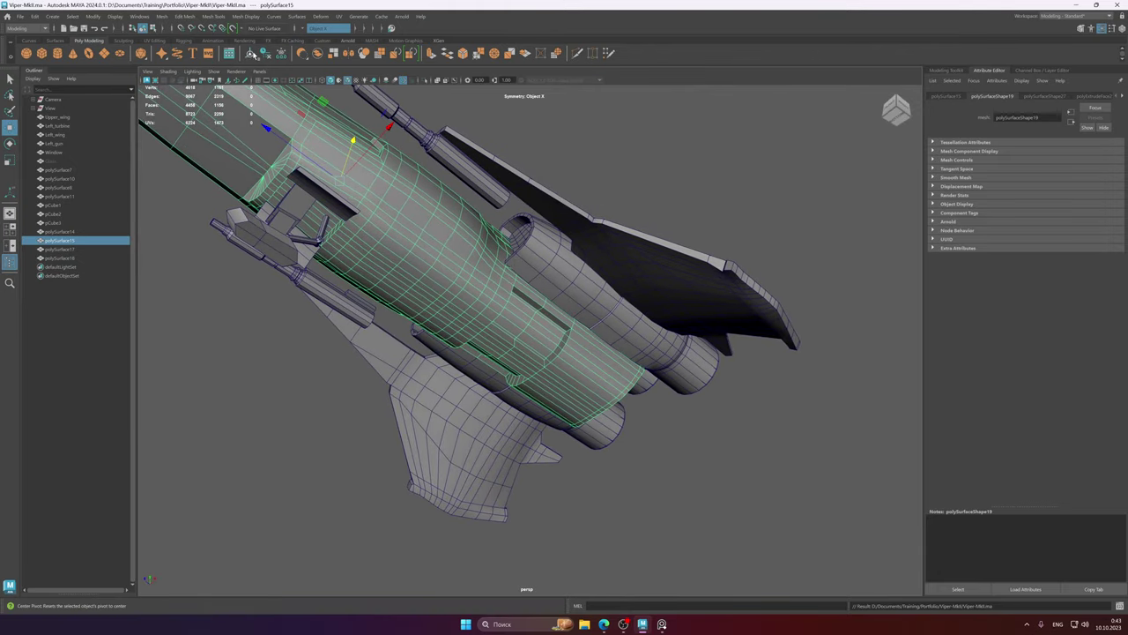
scroll(596, 289, "down", 5)
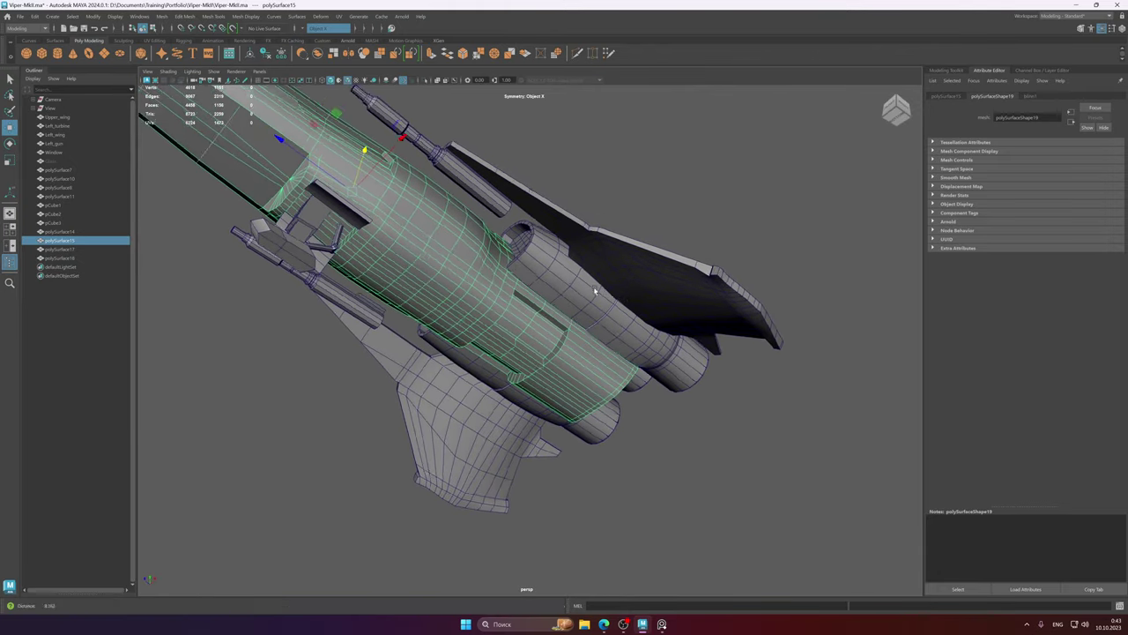
- Examine the rear gear bays, the front strut and the whole ship from below and from the side
left_click(548, 246)
left_click_drag(548, 246, 499, 294, "alt")
left_click(482, 296)
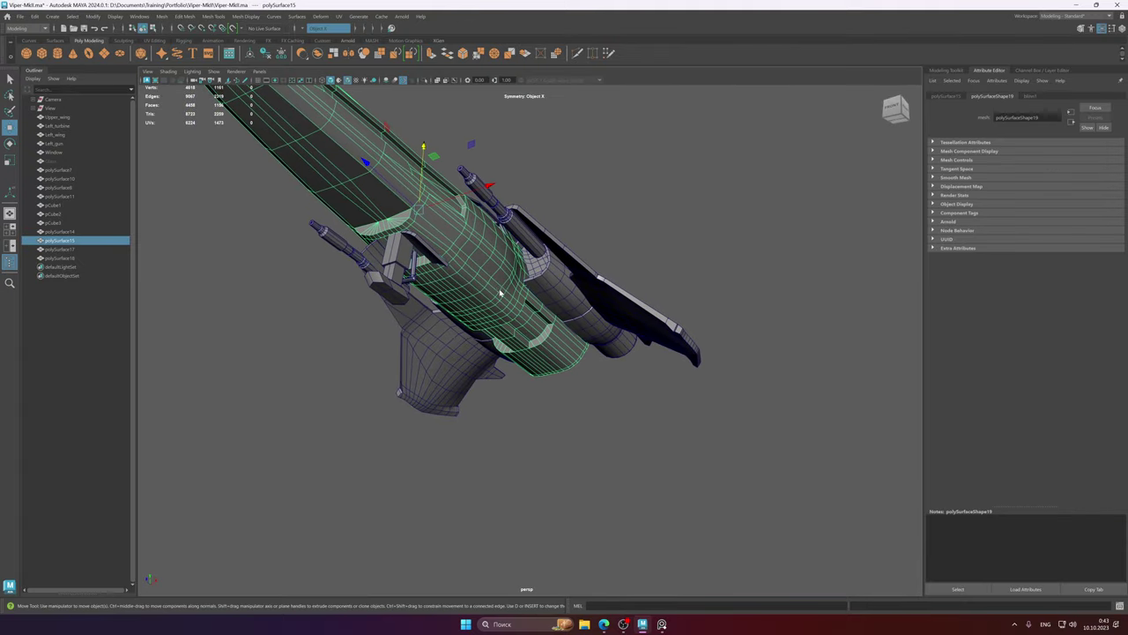
right_click_drag(500, 298, 474, 304)
left_click_drag(474, 304, 503, 289, "alt")
left_click(476, 304)
middle_click_drag(503, 289, 677, 309, "alt")
scroll(692, 304, "up", 5)
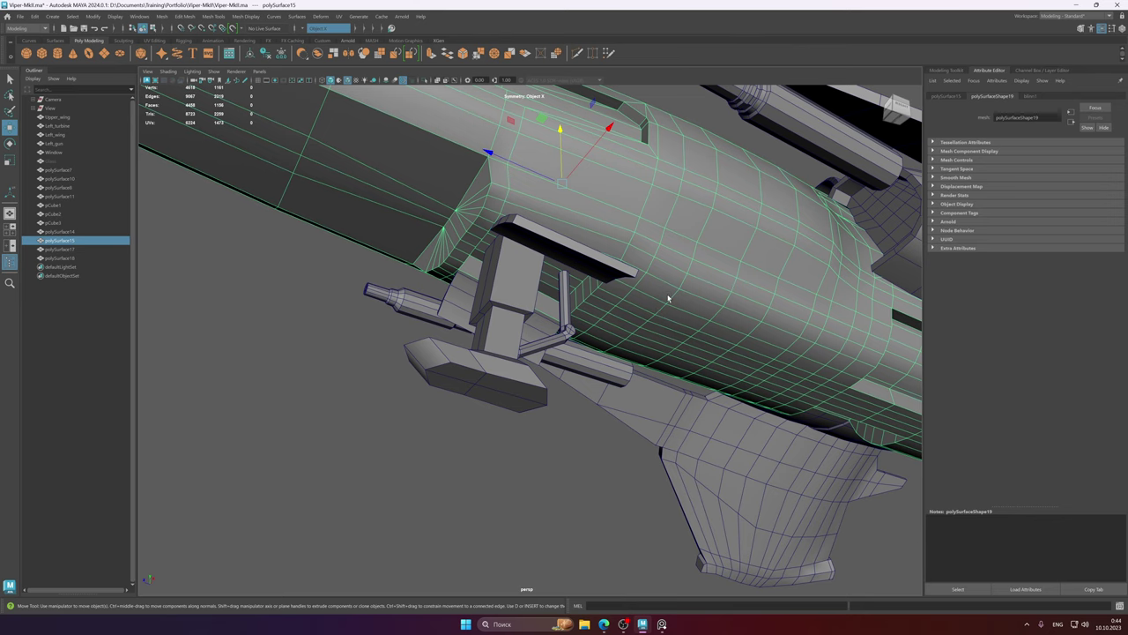
right_click_drag(681, 305, 526, 312, "alt")
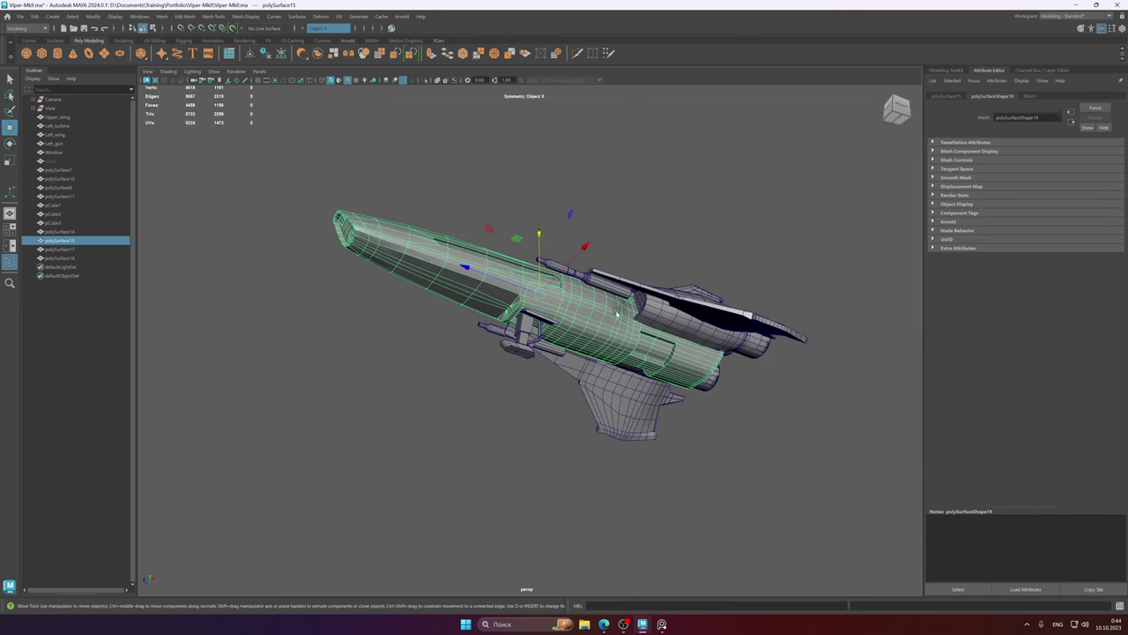
left_click_drag(616, 313, 641, 329, "alt")
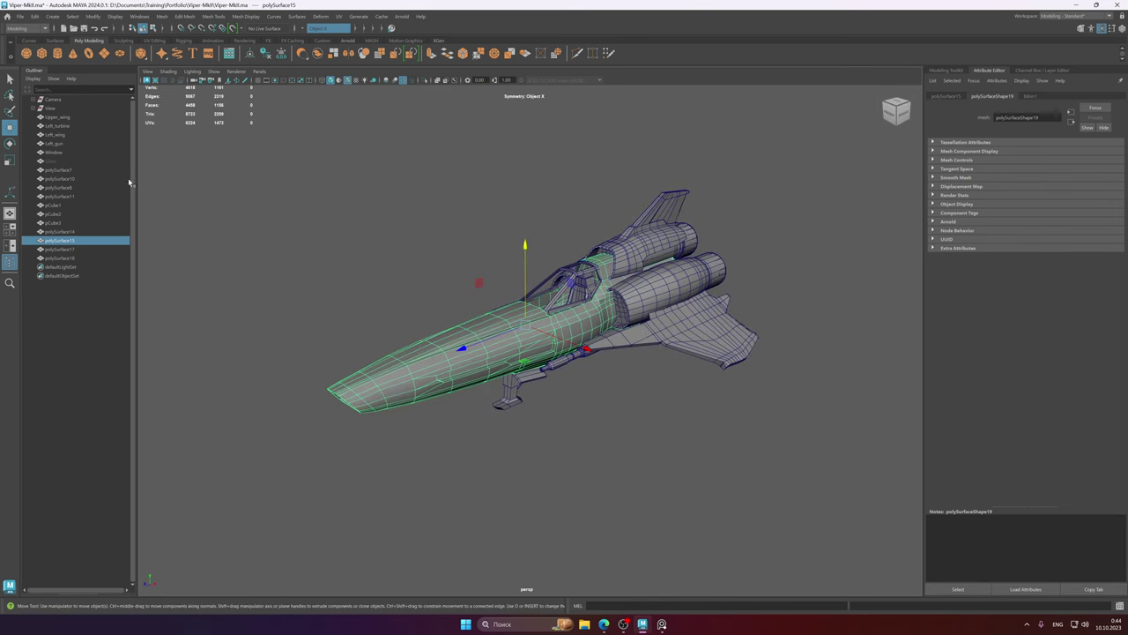
- Select all the ship's parts from Upper_wing through polySurface18 and turn symmetry off
left_click(58, 117)
left_click(70, 257, "shift")
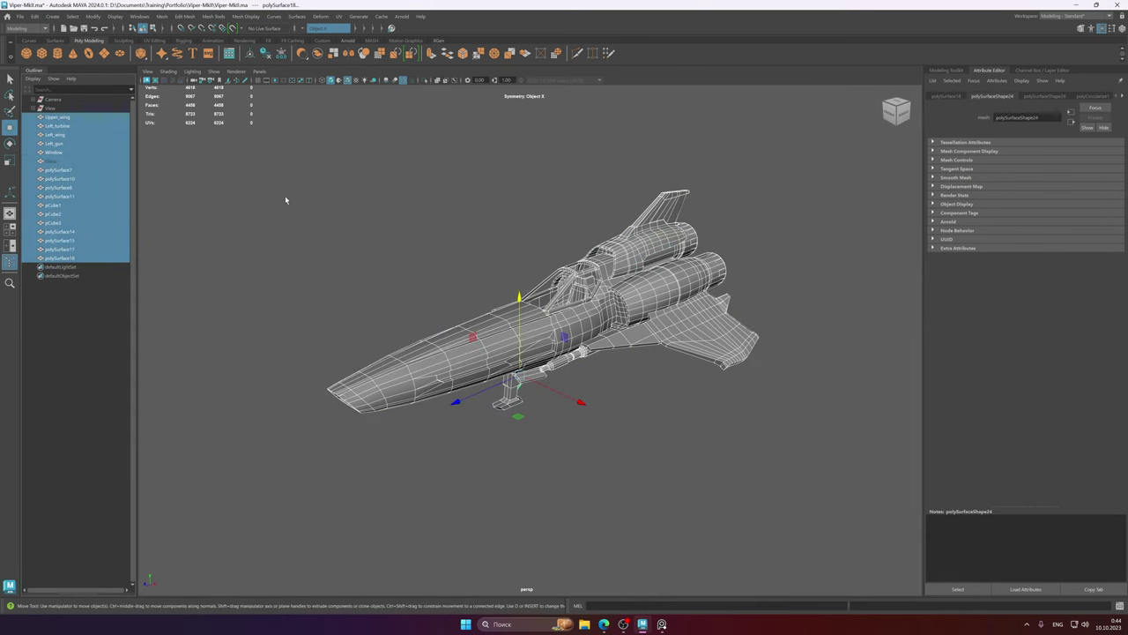
left_click(313, 29)
left_click(317, 40)
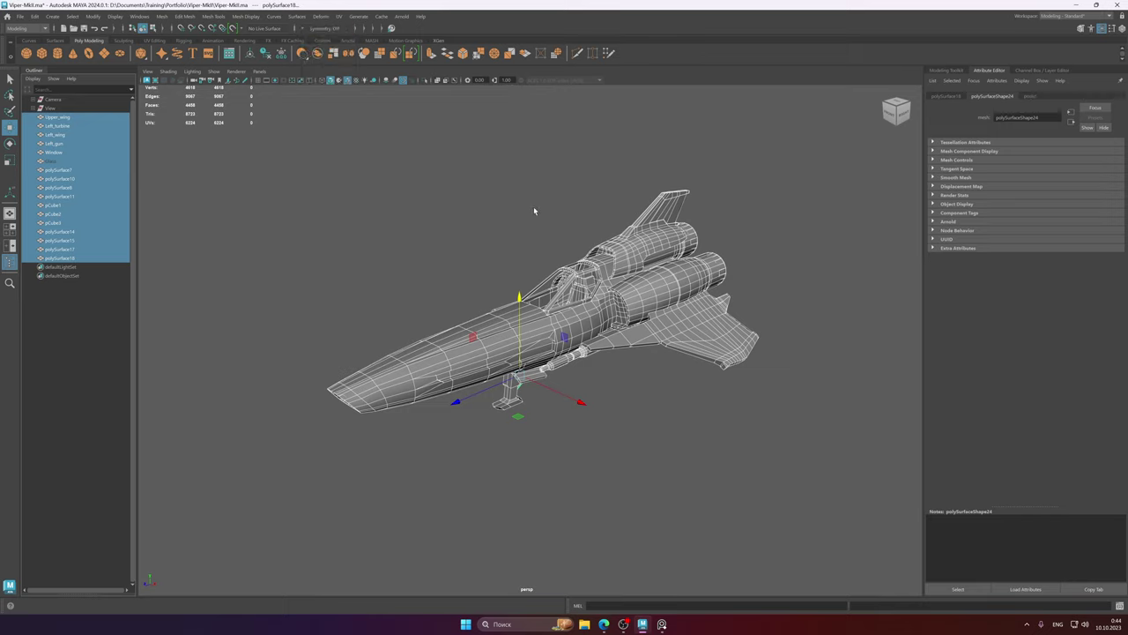
- Deselect the parts, turn off the wireframe overlay on shaded surfaces, and inspect the ship from several angles
left_click(501, 240)
right_click_drag(545, 296, 628, 330, "alt")
left_click_drag(627, 331, 490, 254, "alt")
left_click(349, 80)
mouse_move(376, 147)
left_mouse_down("alt")
mouse_move(564, 245)
mouse_move(620, 304)
mouse_move(591, 304)
mouse_move(547, 278)
mouse_move(628, 304)
left_mouse_up("alt")
right_click_drag(628, 304, 1095, 335, "alt")
left_click_drag(617, 242, 778, 255, "alt")
right_click_drag(778, 255, 652, 277, "alt")
left_click_drag(652, 276, 646, 258, "alt")
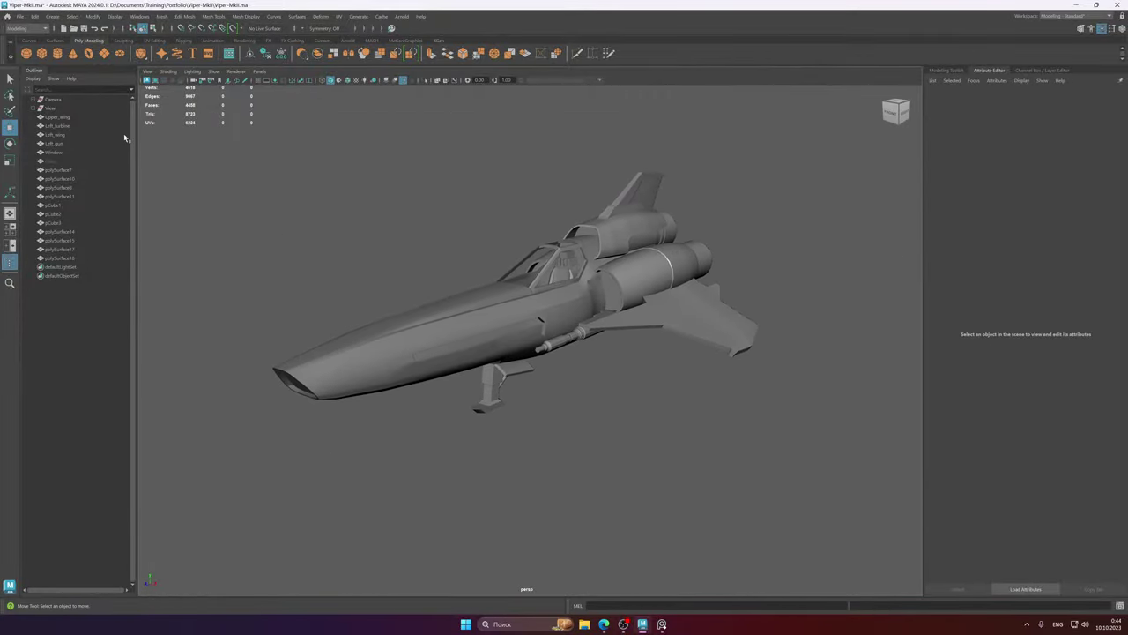
- Delete the construction history of all the ship's parts and clear the selection
left_click(79, 118)
left_click(102, 253, "shift")
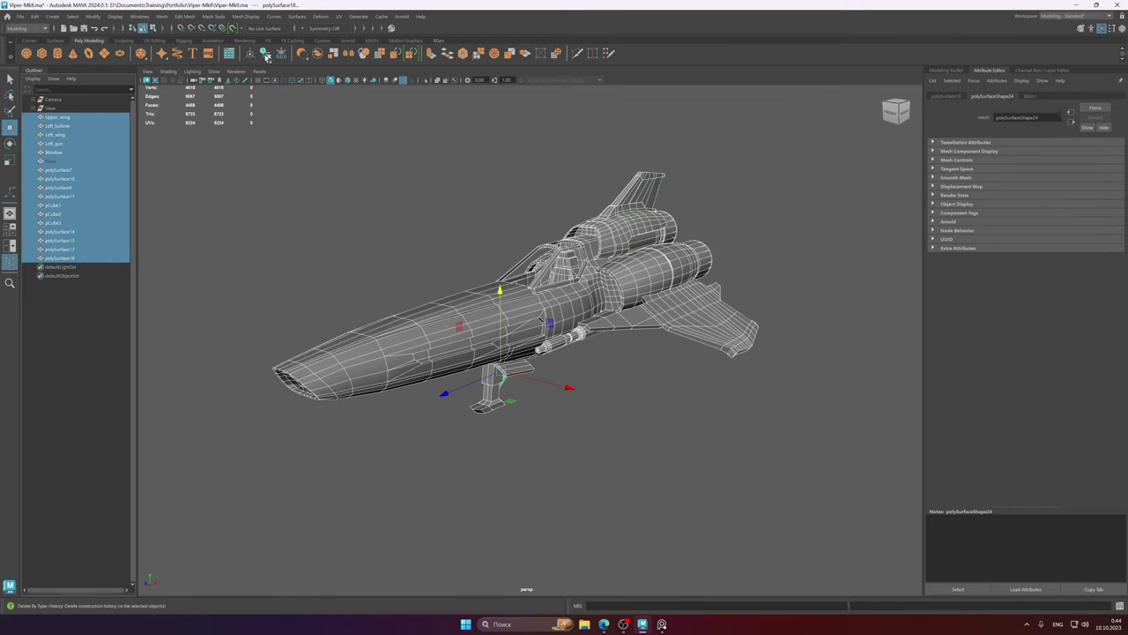
left_click(337, 103)
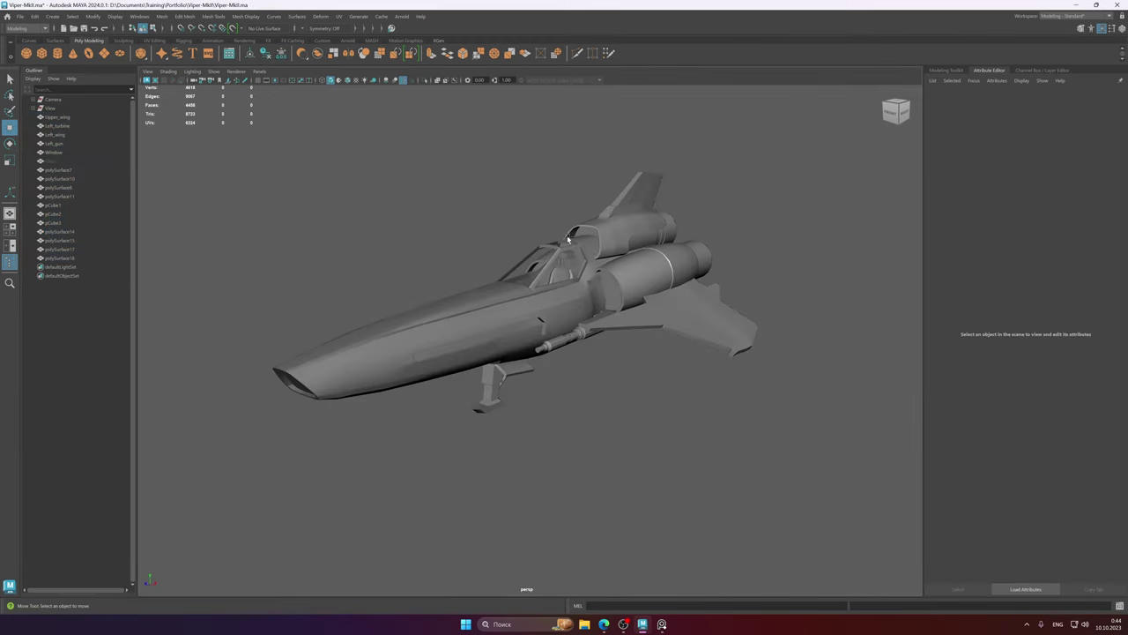
left_click_drag(578, 291, 597, 280, "alt")
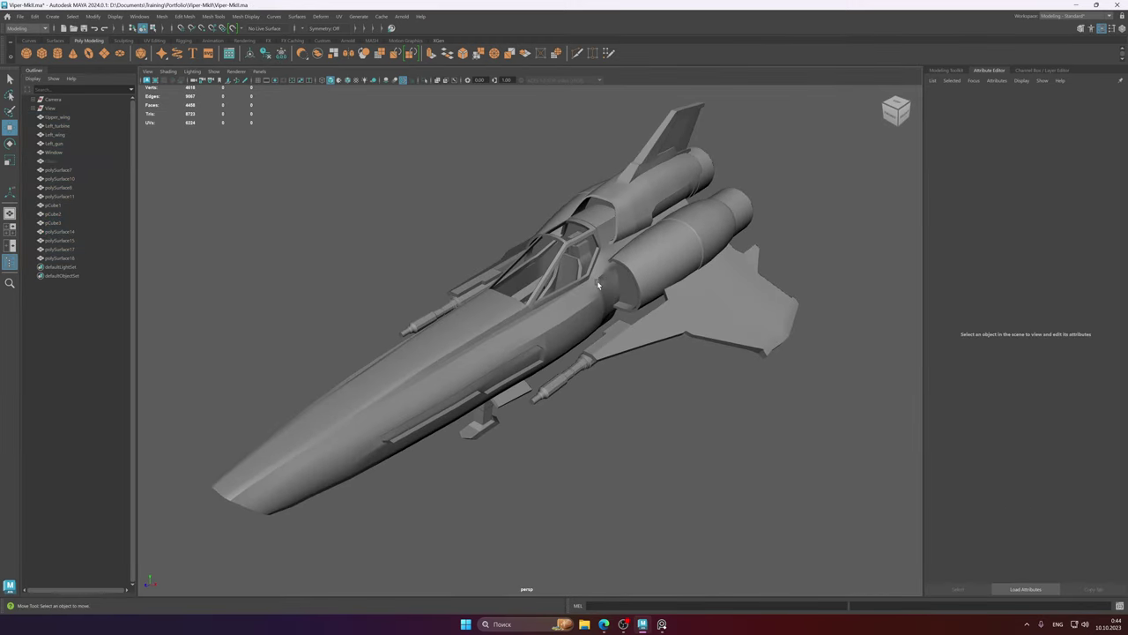